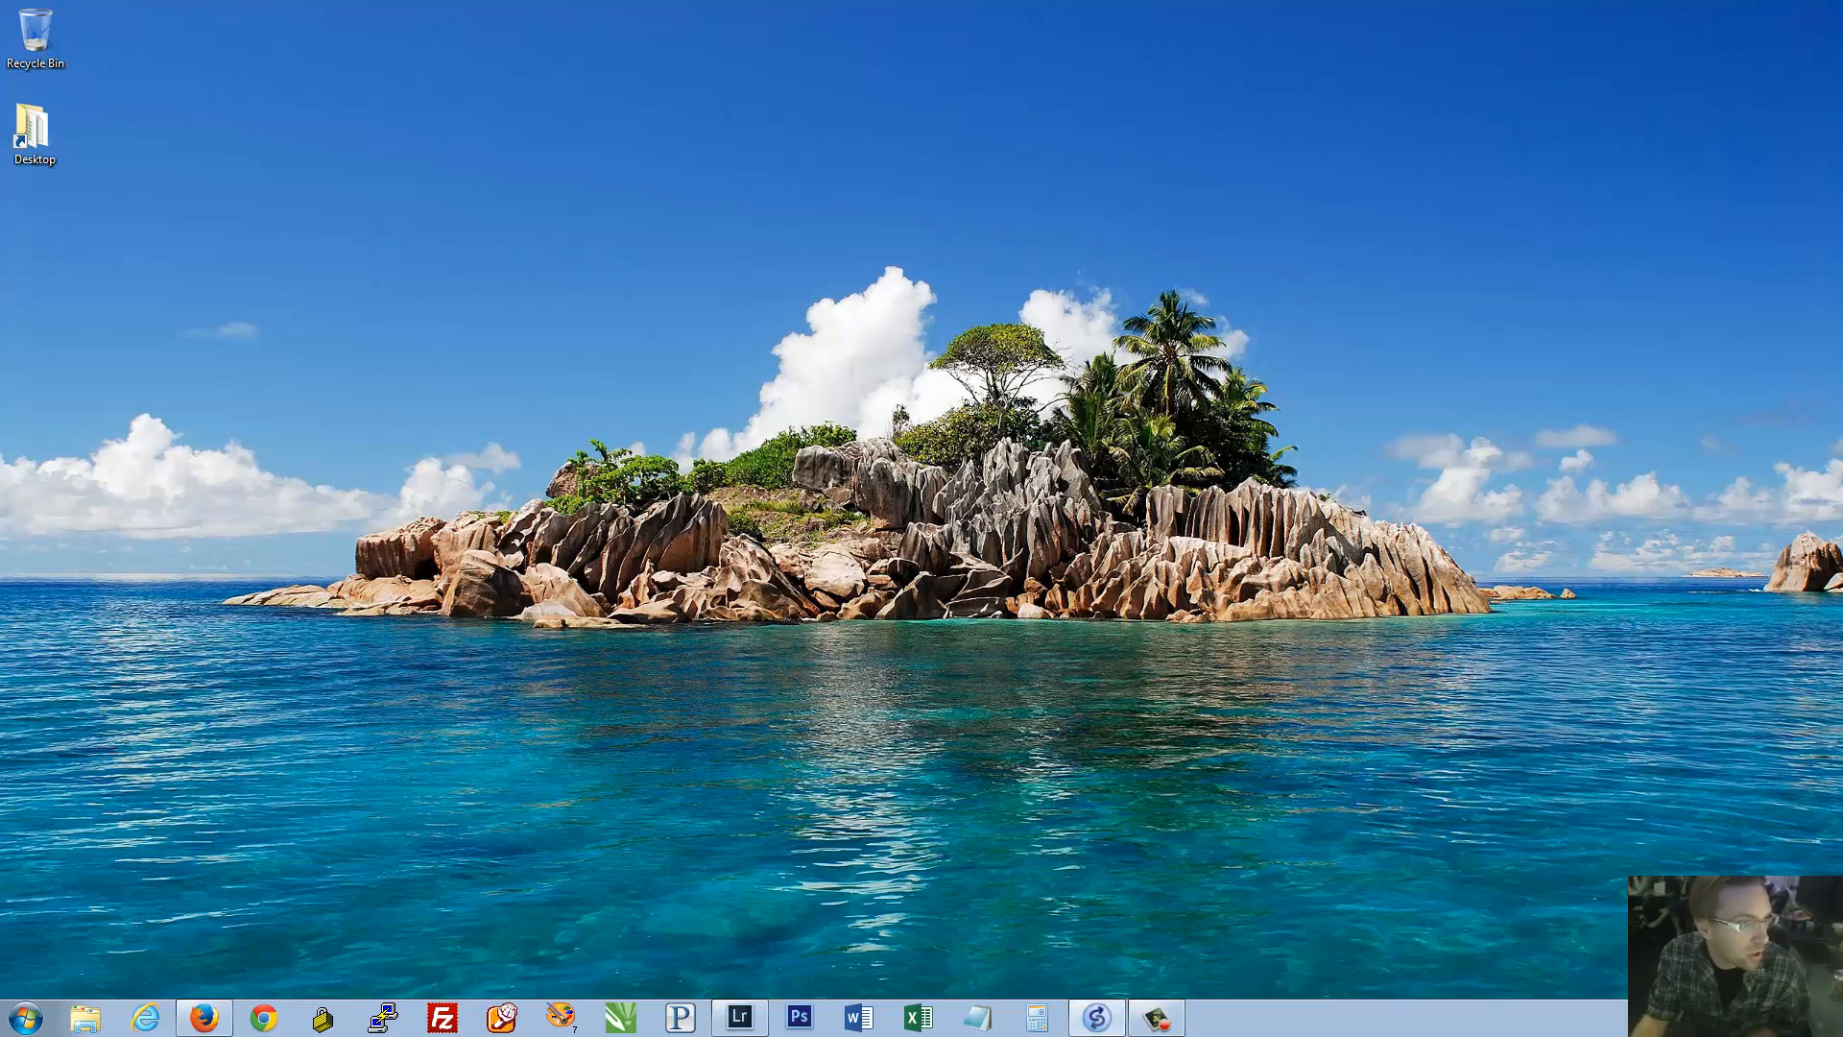
Switch to SyncToy, dismiss the color scheme notification, and view the 2012 folder pair's folders and Echo action
{"action": "left_click", "coordinate": [1097, 1017]}
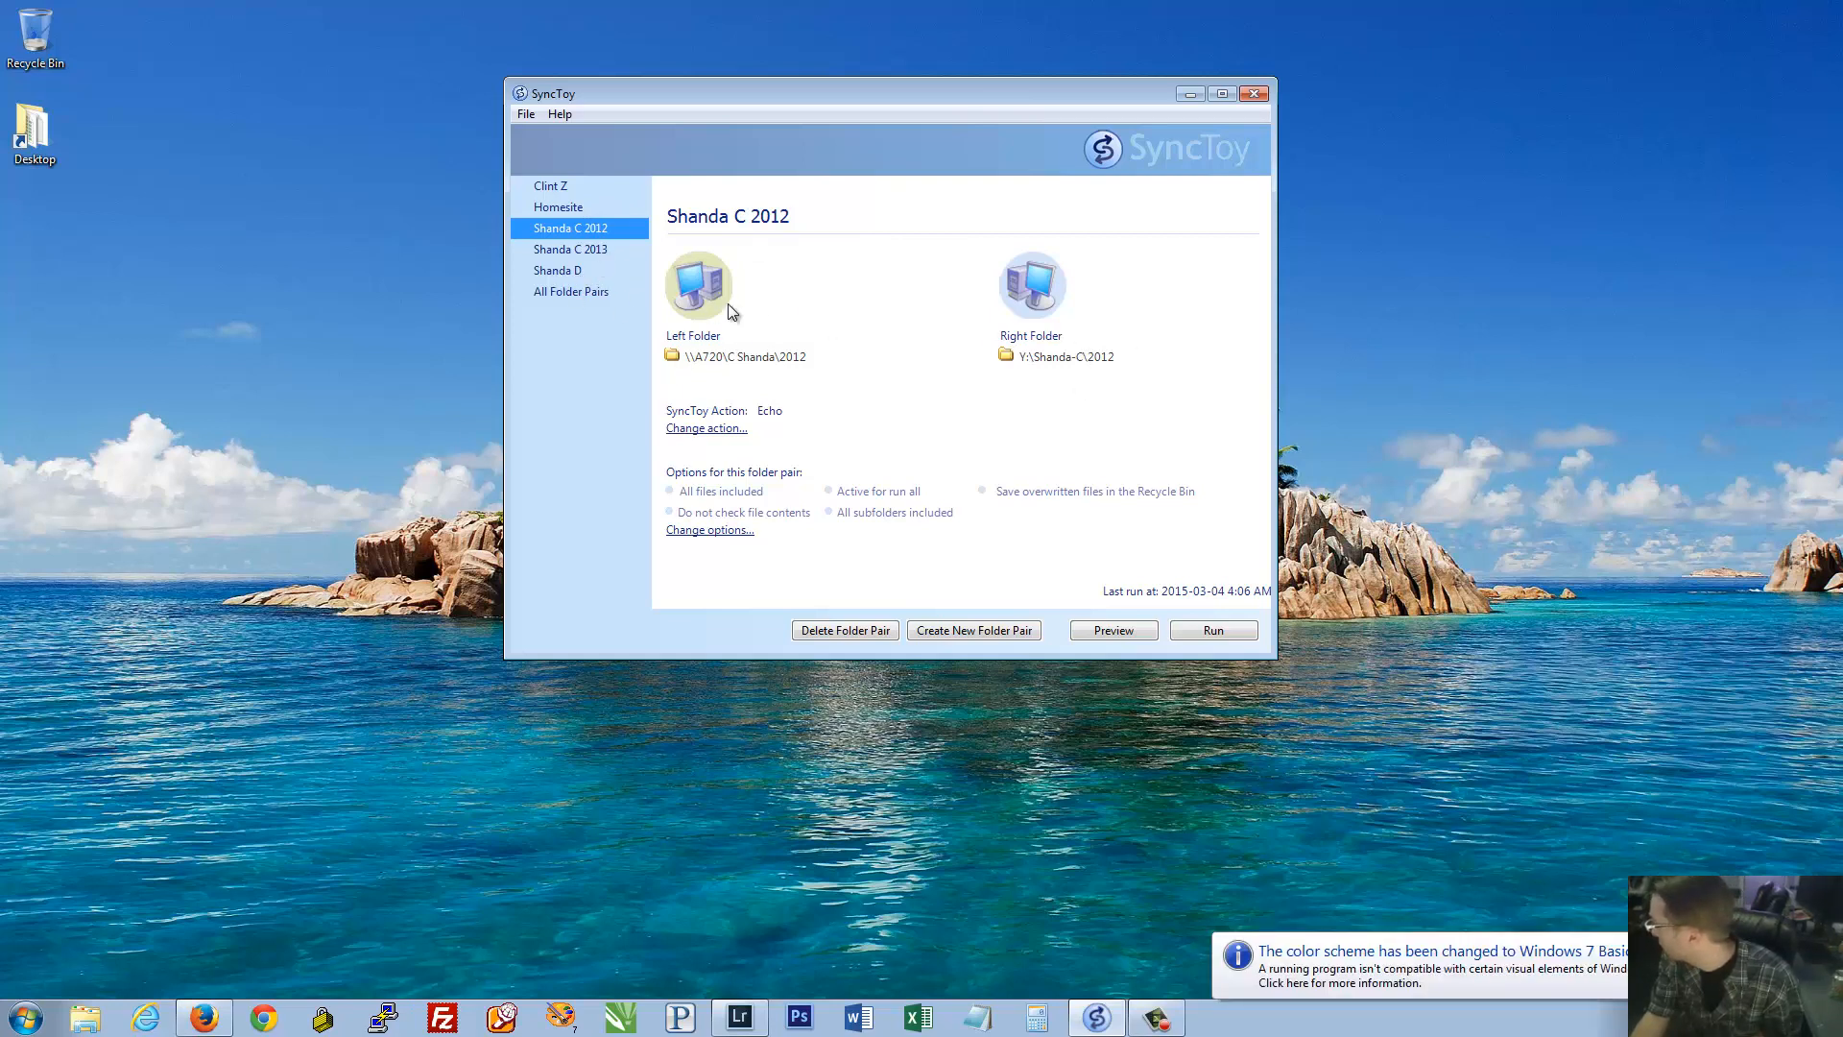
{"action": "left_click", "coordinate": [1666, 946]}
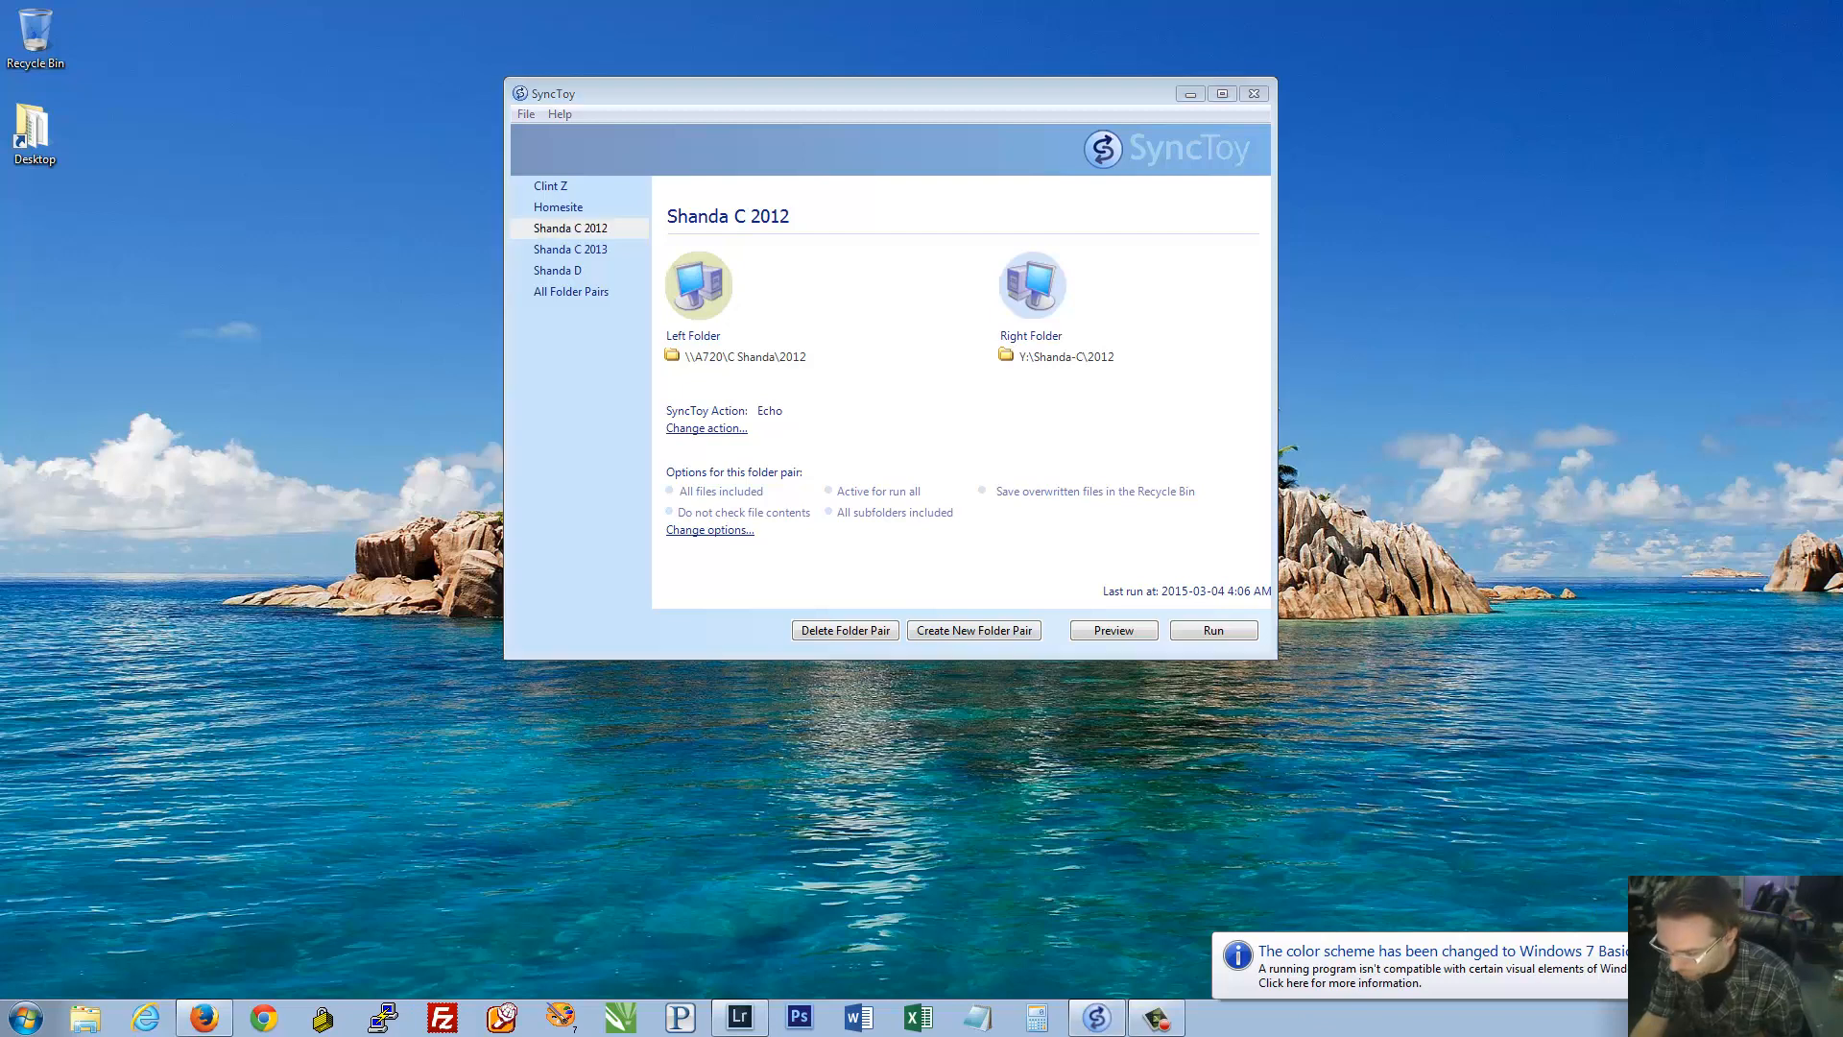
{"action": "left_click", "coordinate": [593, 229]}
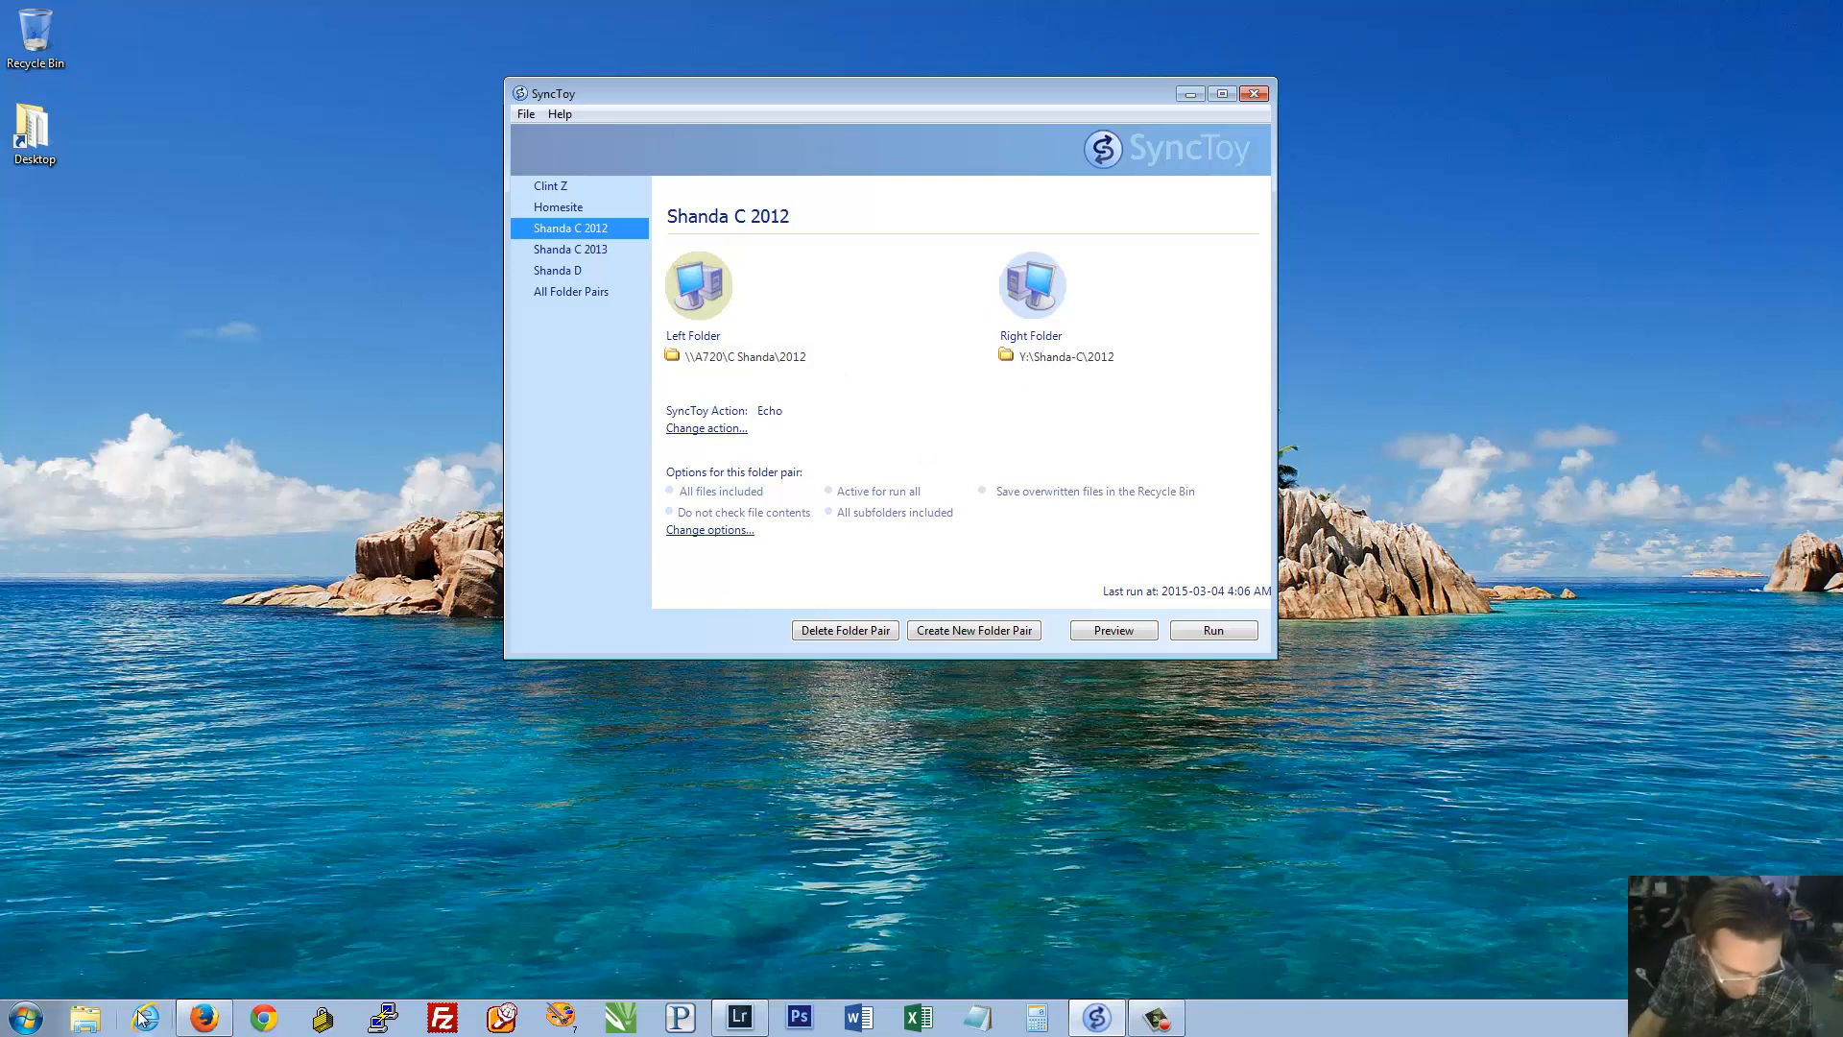
Browse the 4TB PC Backup (Y:) drive for the backup folder containing 2012 and 2013, then close the file browser
{"action": "left_click", "coordinate": [85, 1018]}
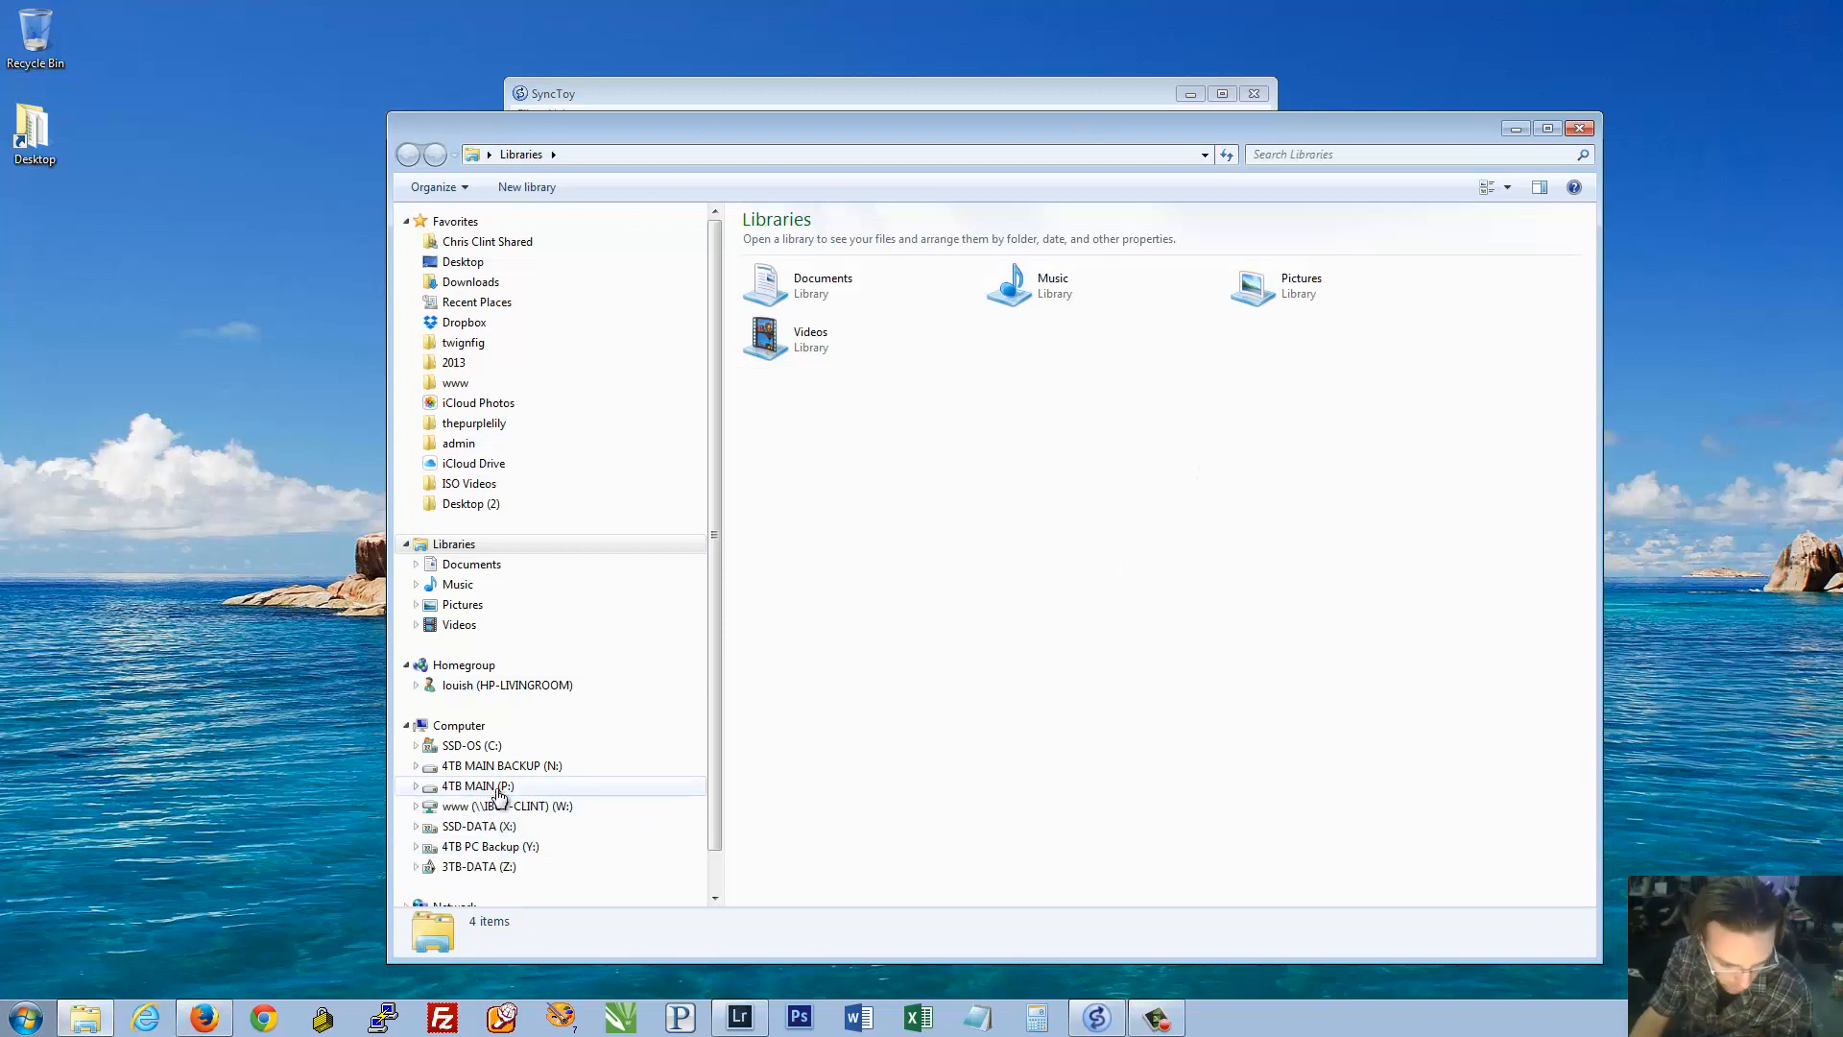
{"action": "left_click", "coordinate": [504, 846]}
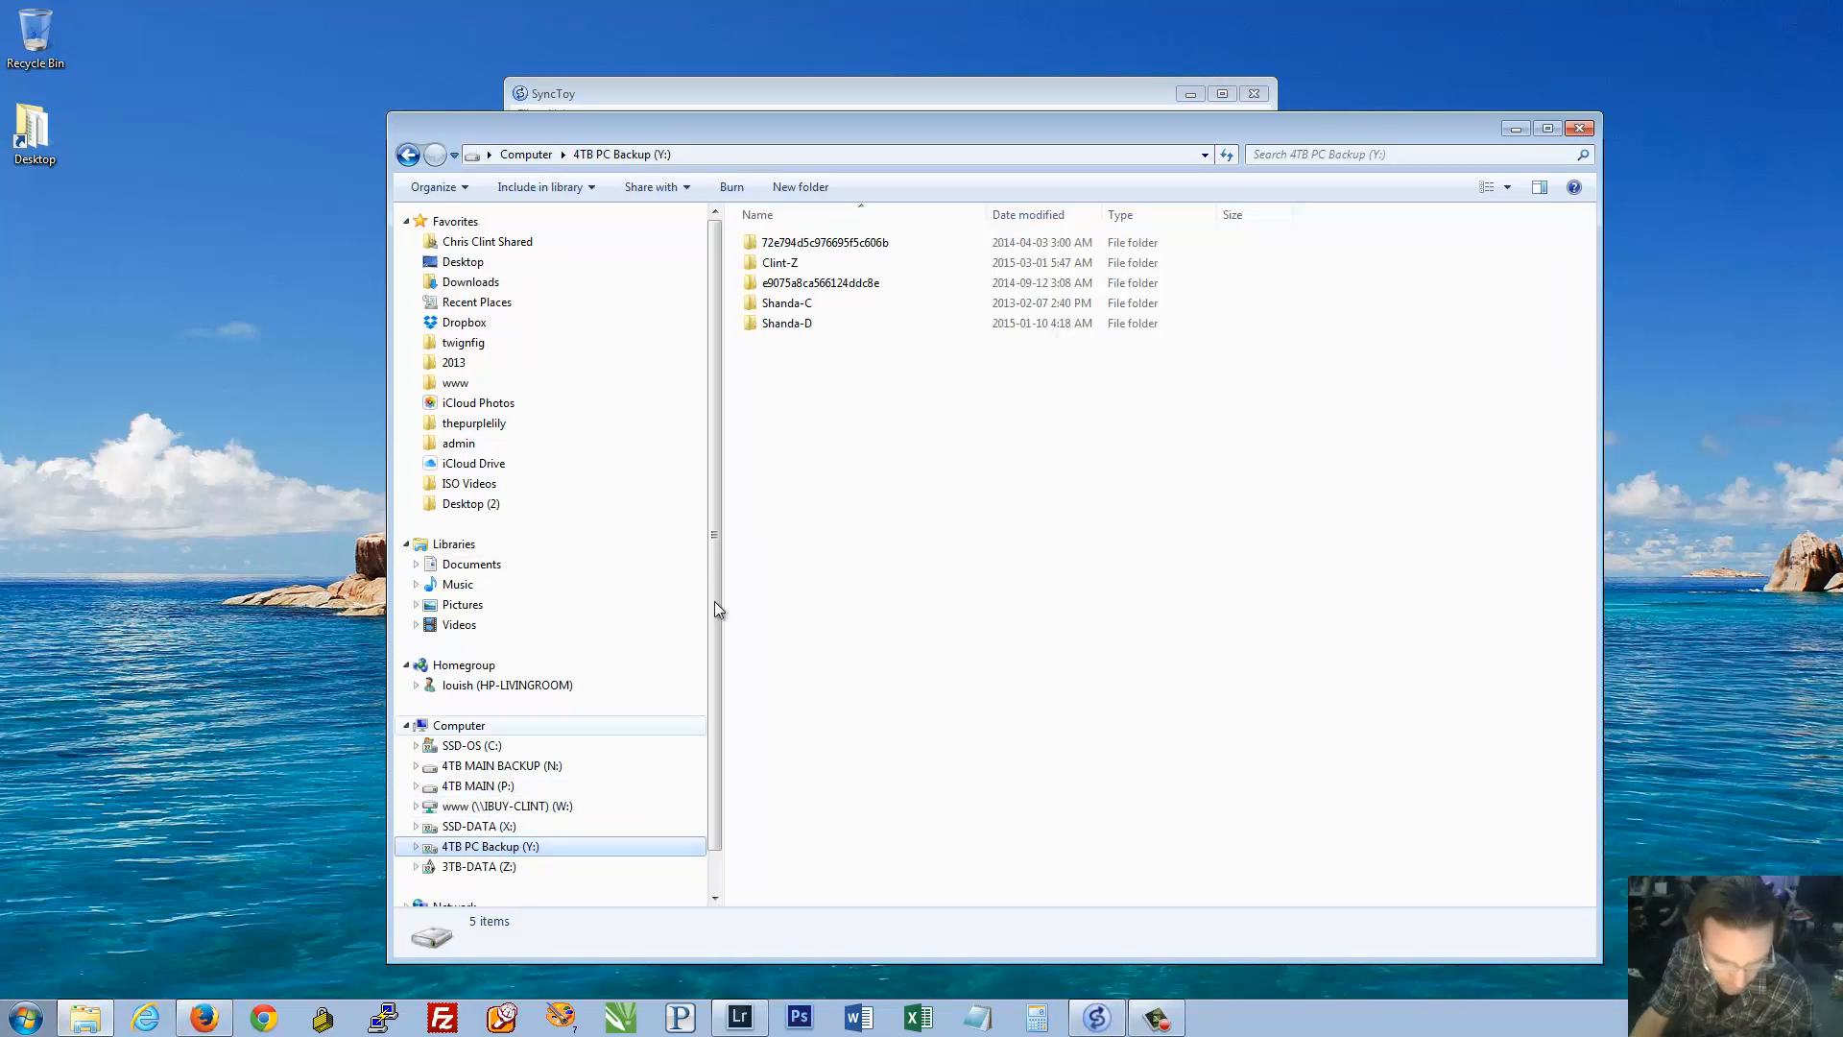
{"action": "left_click", "coordinate": [796, 304]}
{"action": "double_click", "coordinate": [795, 304]}
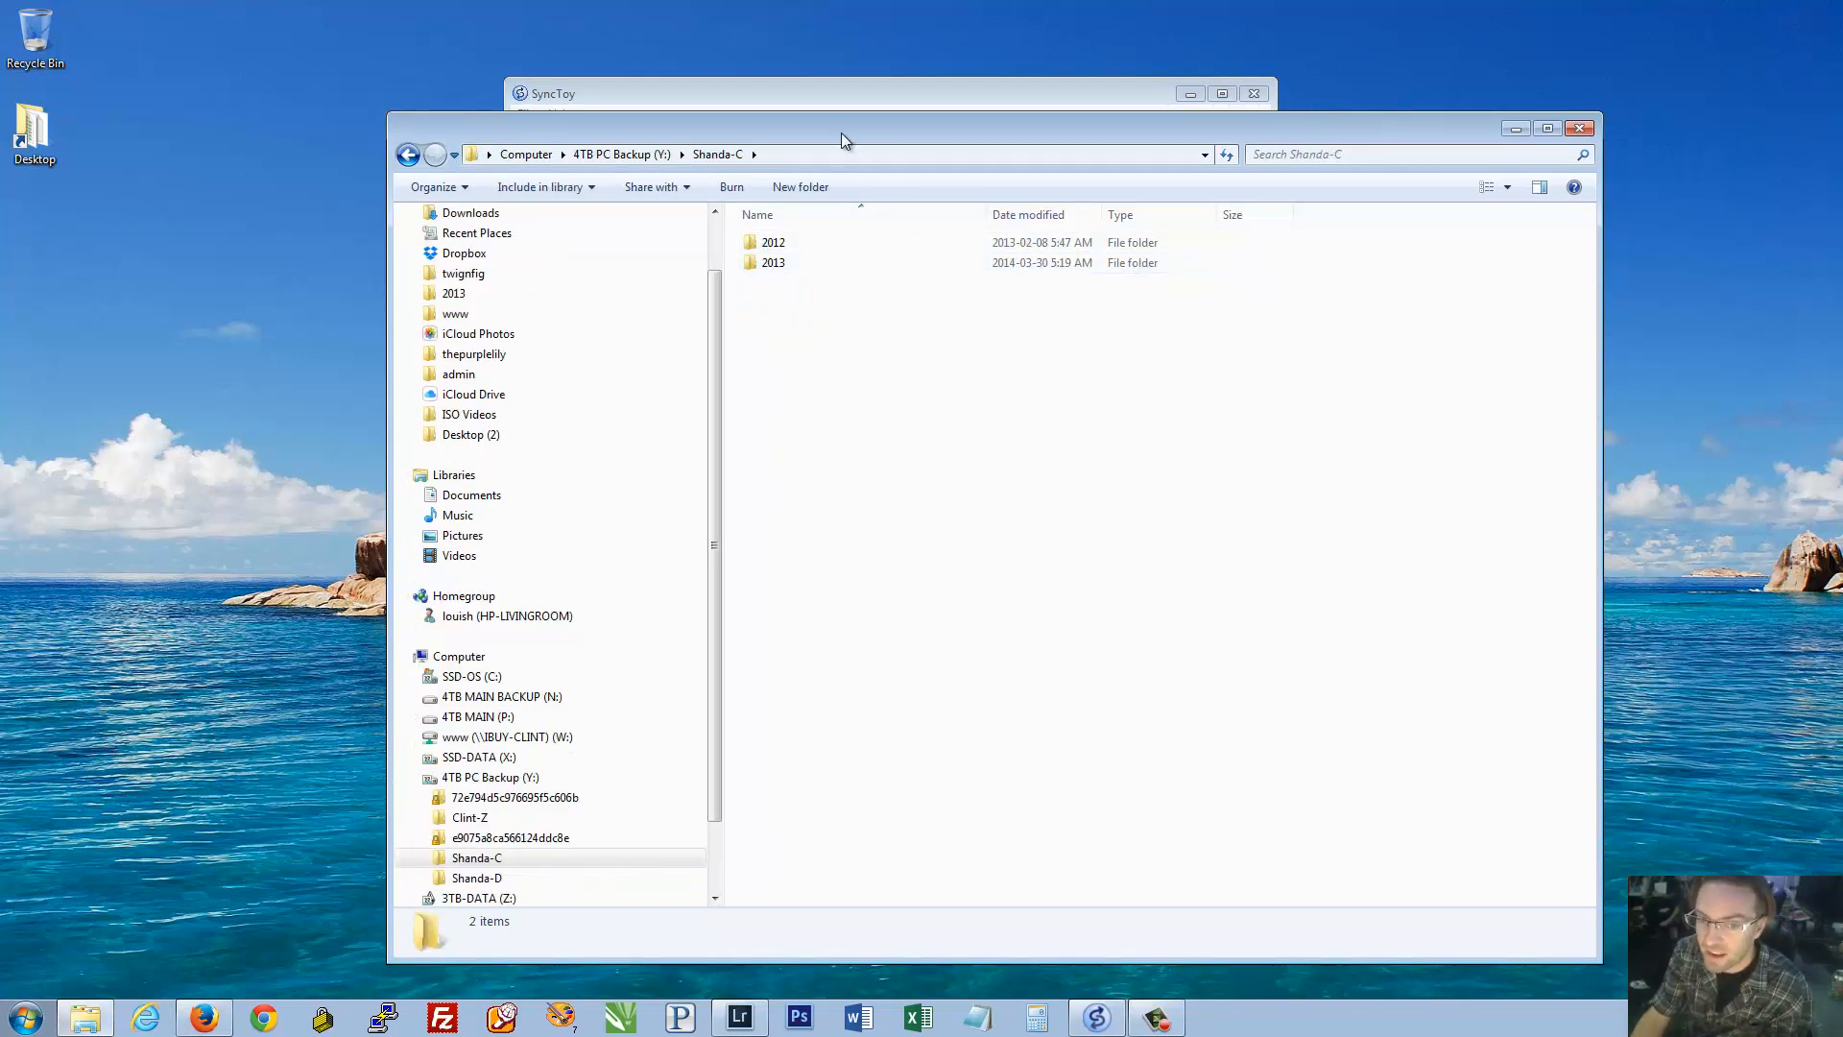
{"action": "left_click_drag", "start_coordinate": [841, 132], "coordinate": [685, 198]}
{"action": "left_click", "coordinate": [1423, 194]}
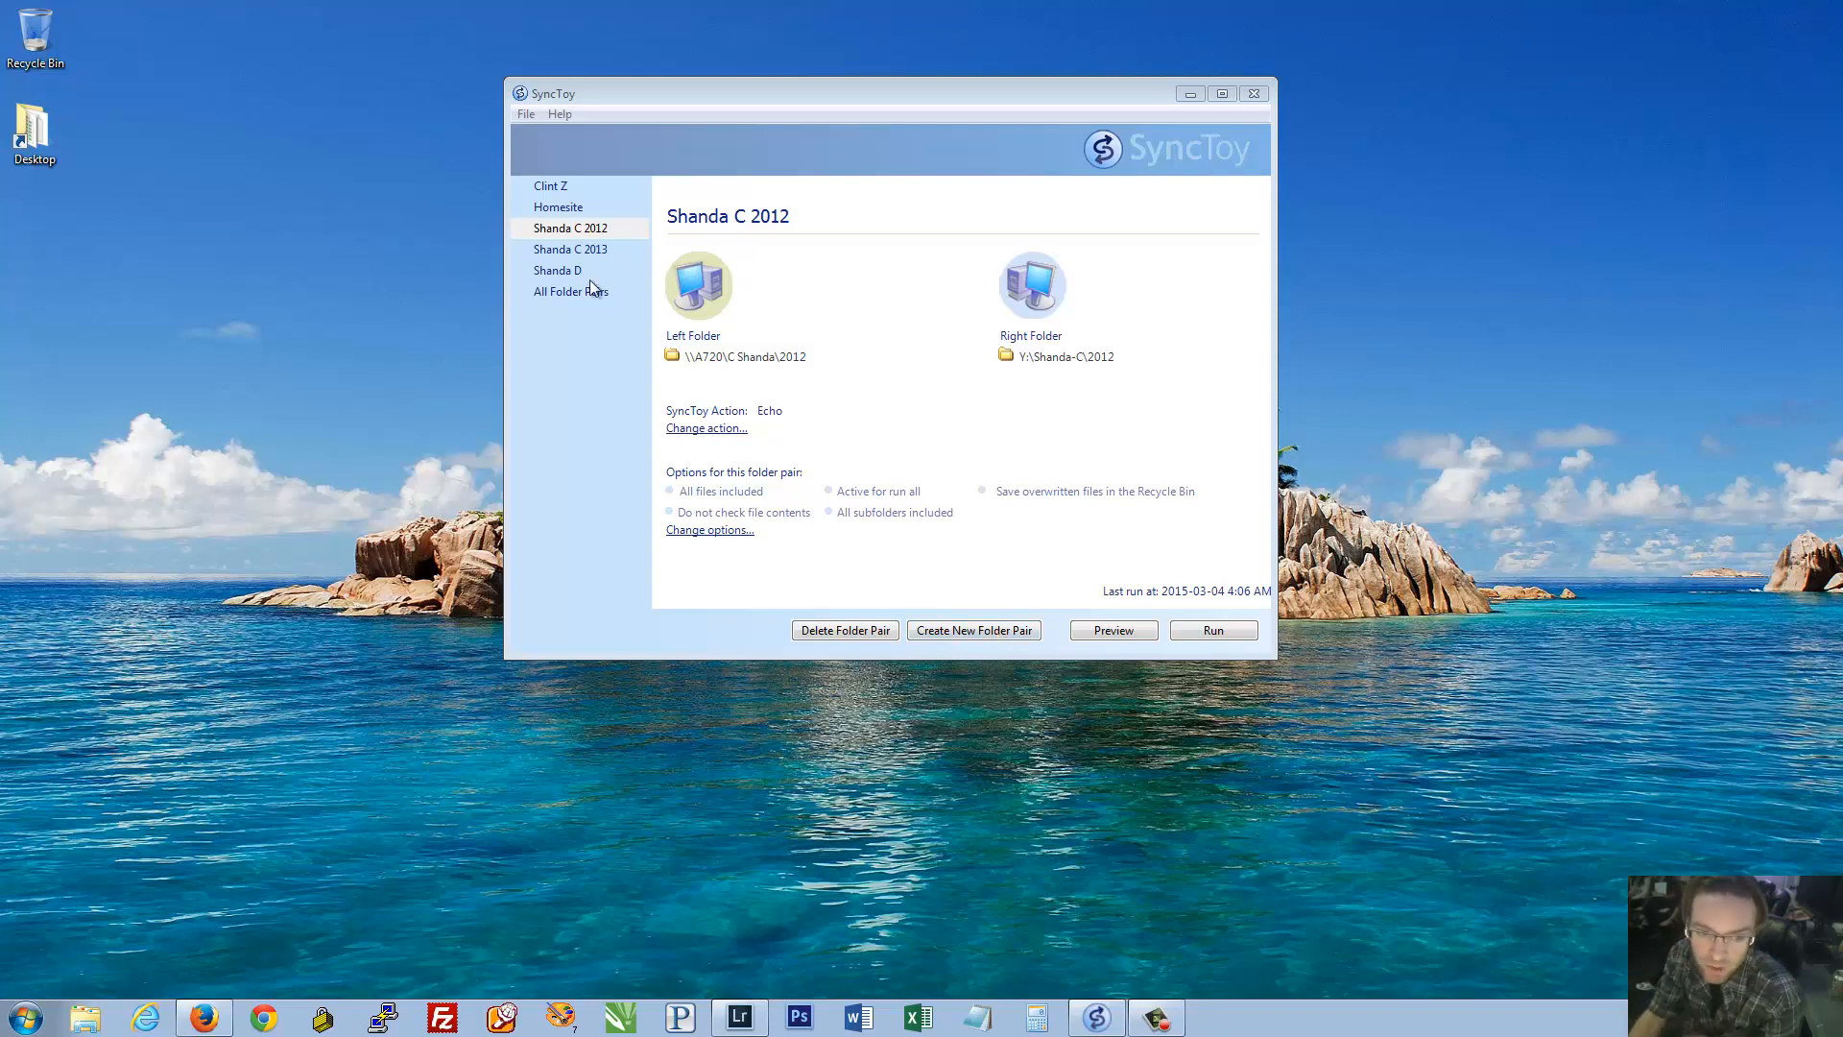
View the settings of the folder pair that backs up drive Z:, and reposition the SyncToy window on the desktop
{"action": "left_click", "coordinate": [567, 188]}
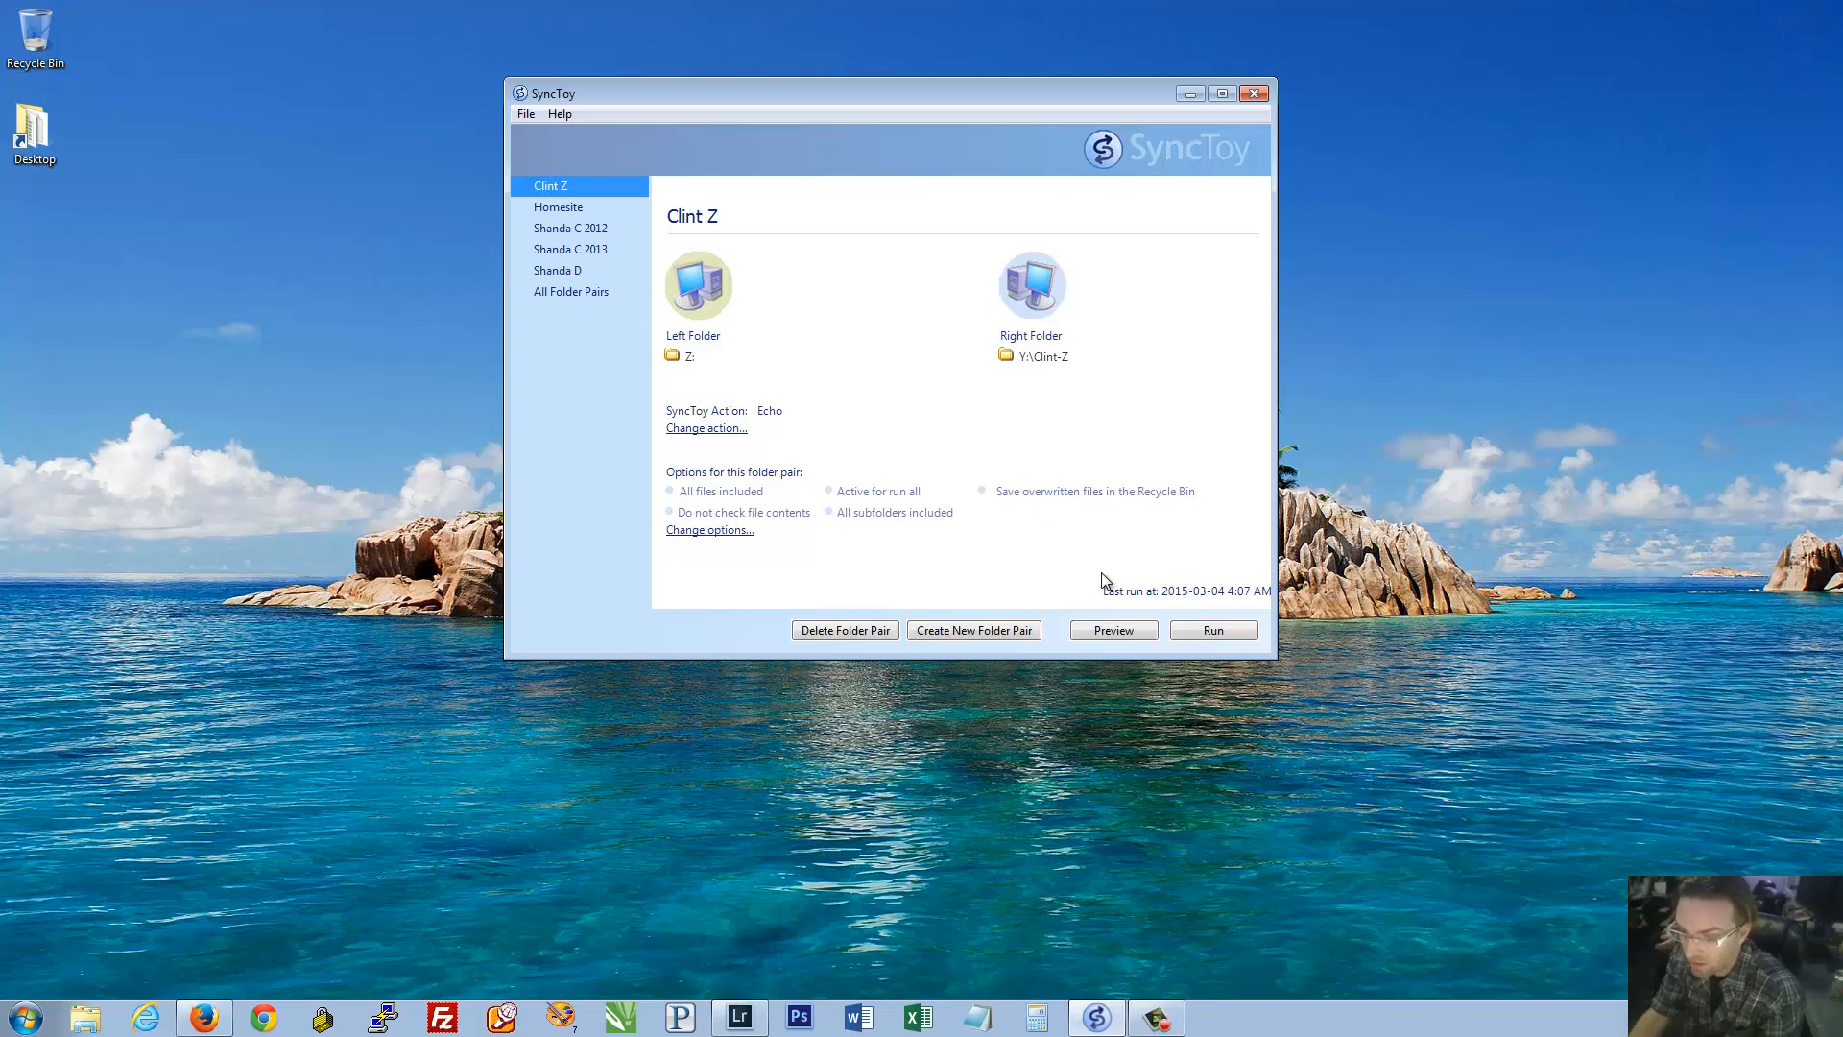
{"action": "left_click_drag", "start_coordinate": [1131, 95], "coordinate": [1071, 92]}
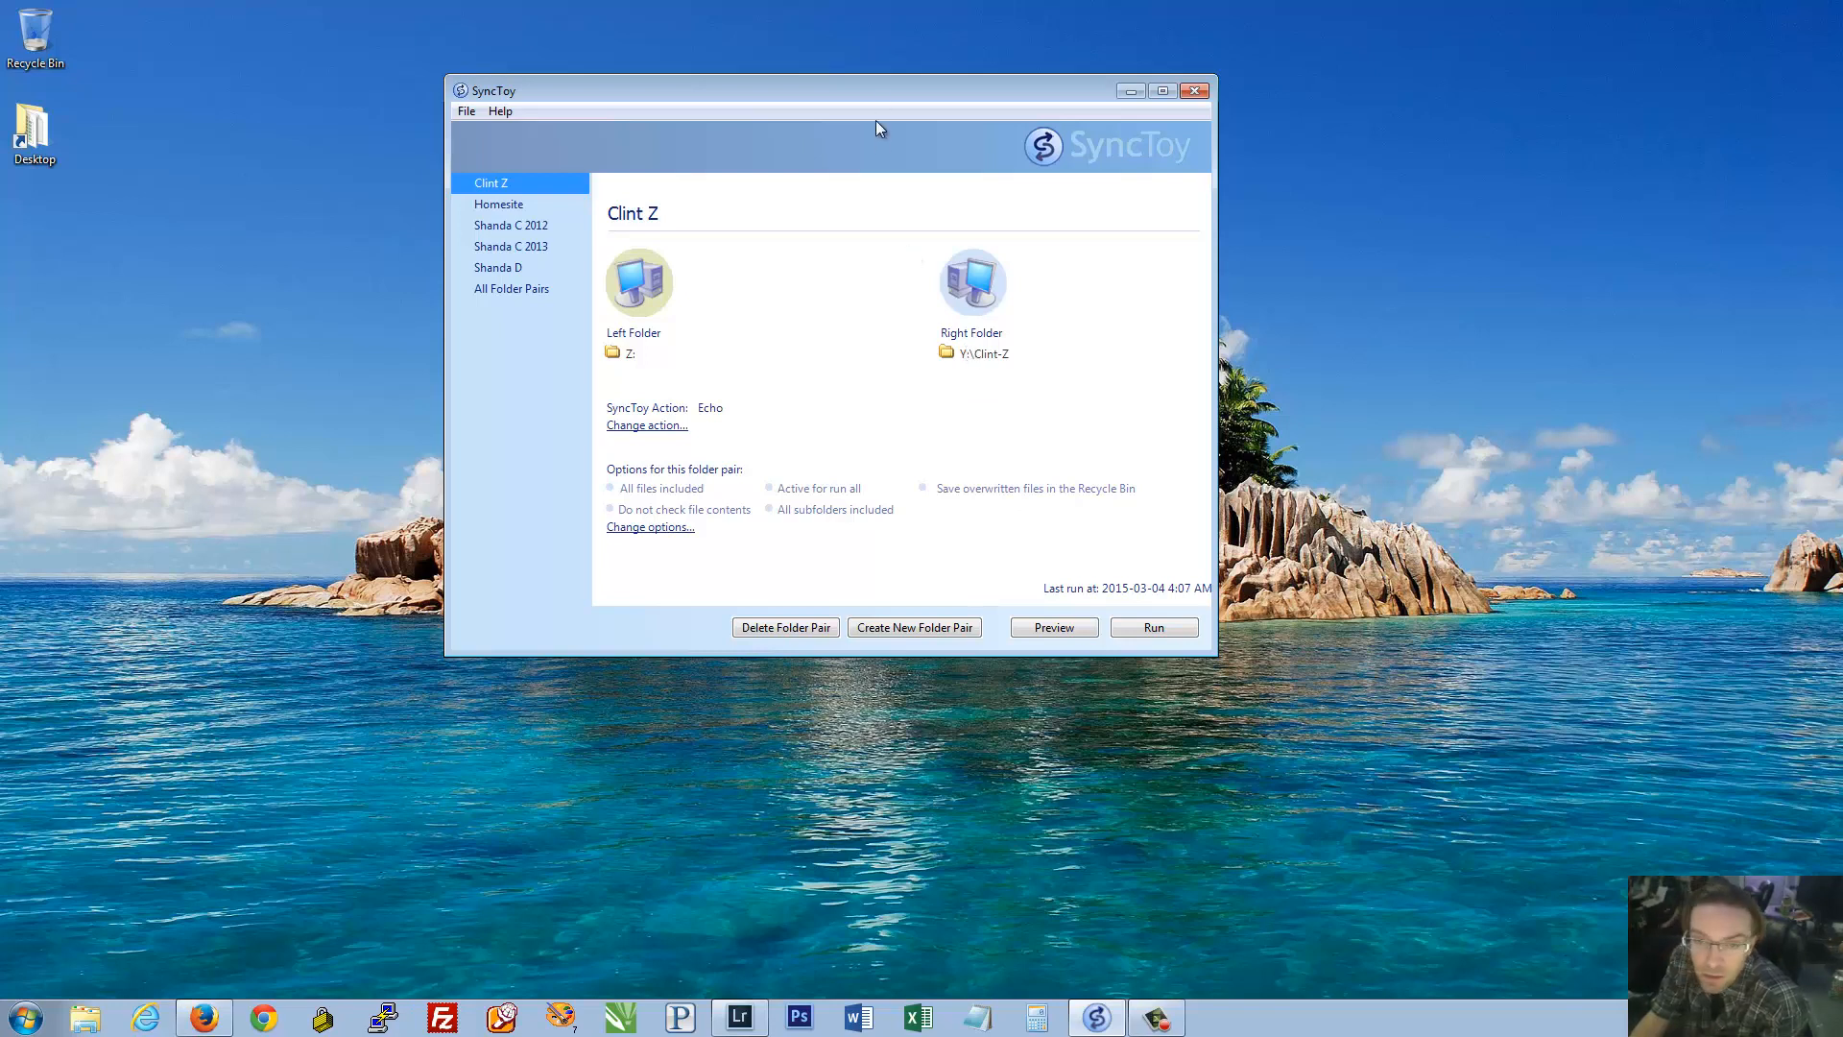
{"action": "left_click_drag", "start_coordinate": [874, 89], "coordinate": [958, 122]}
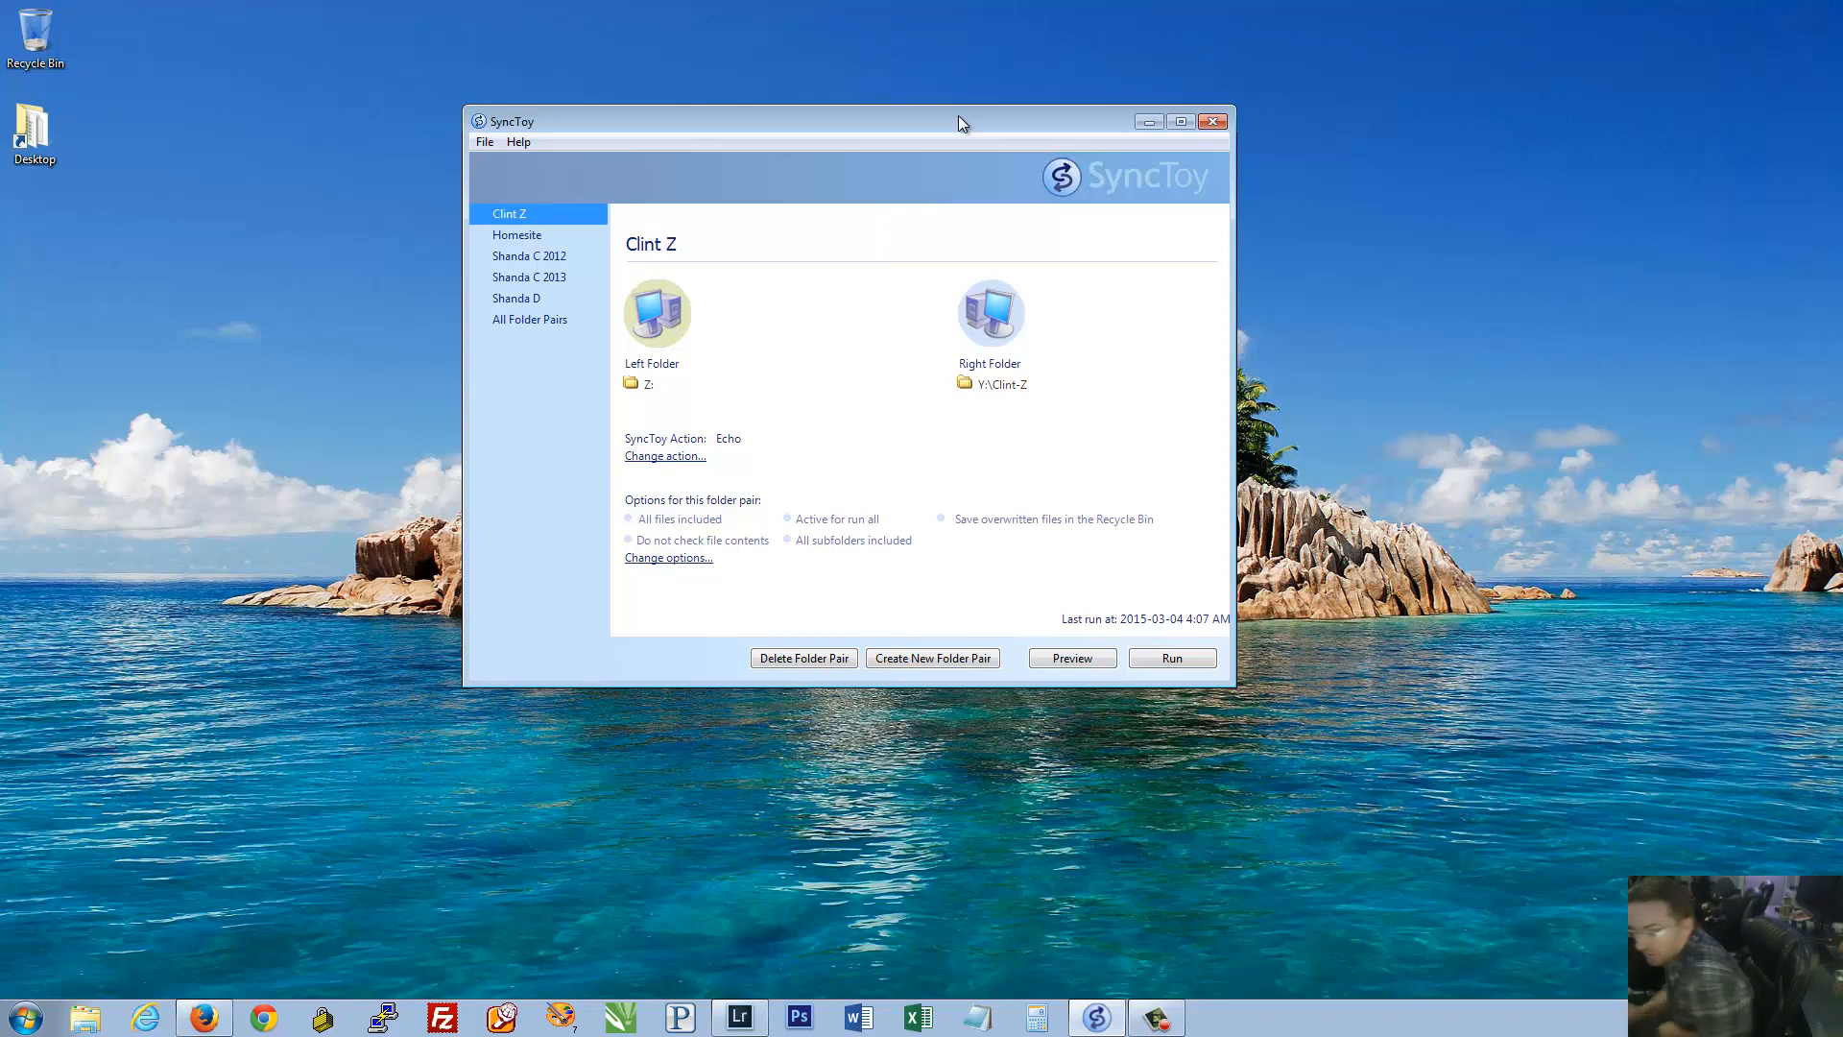
Browse to the 4TB MAIN (P:) drive and open the properties of the My Pictures folder
{"action": "left_click", "coordinate": [86, 1018]}
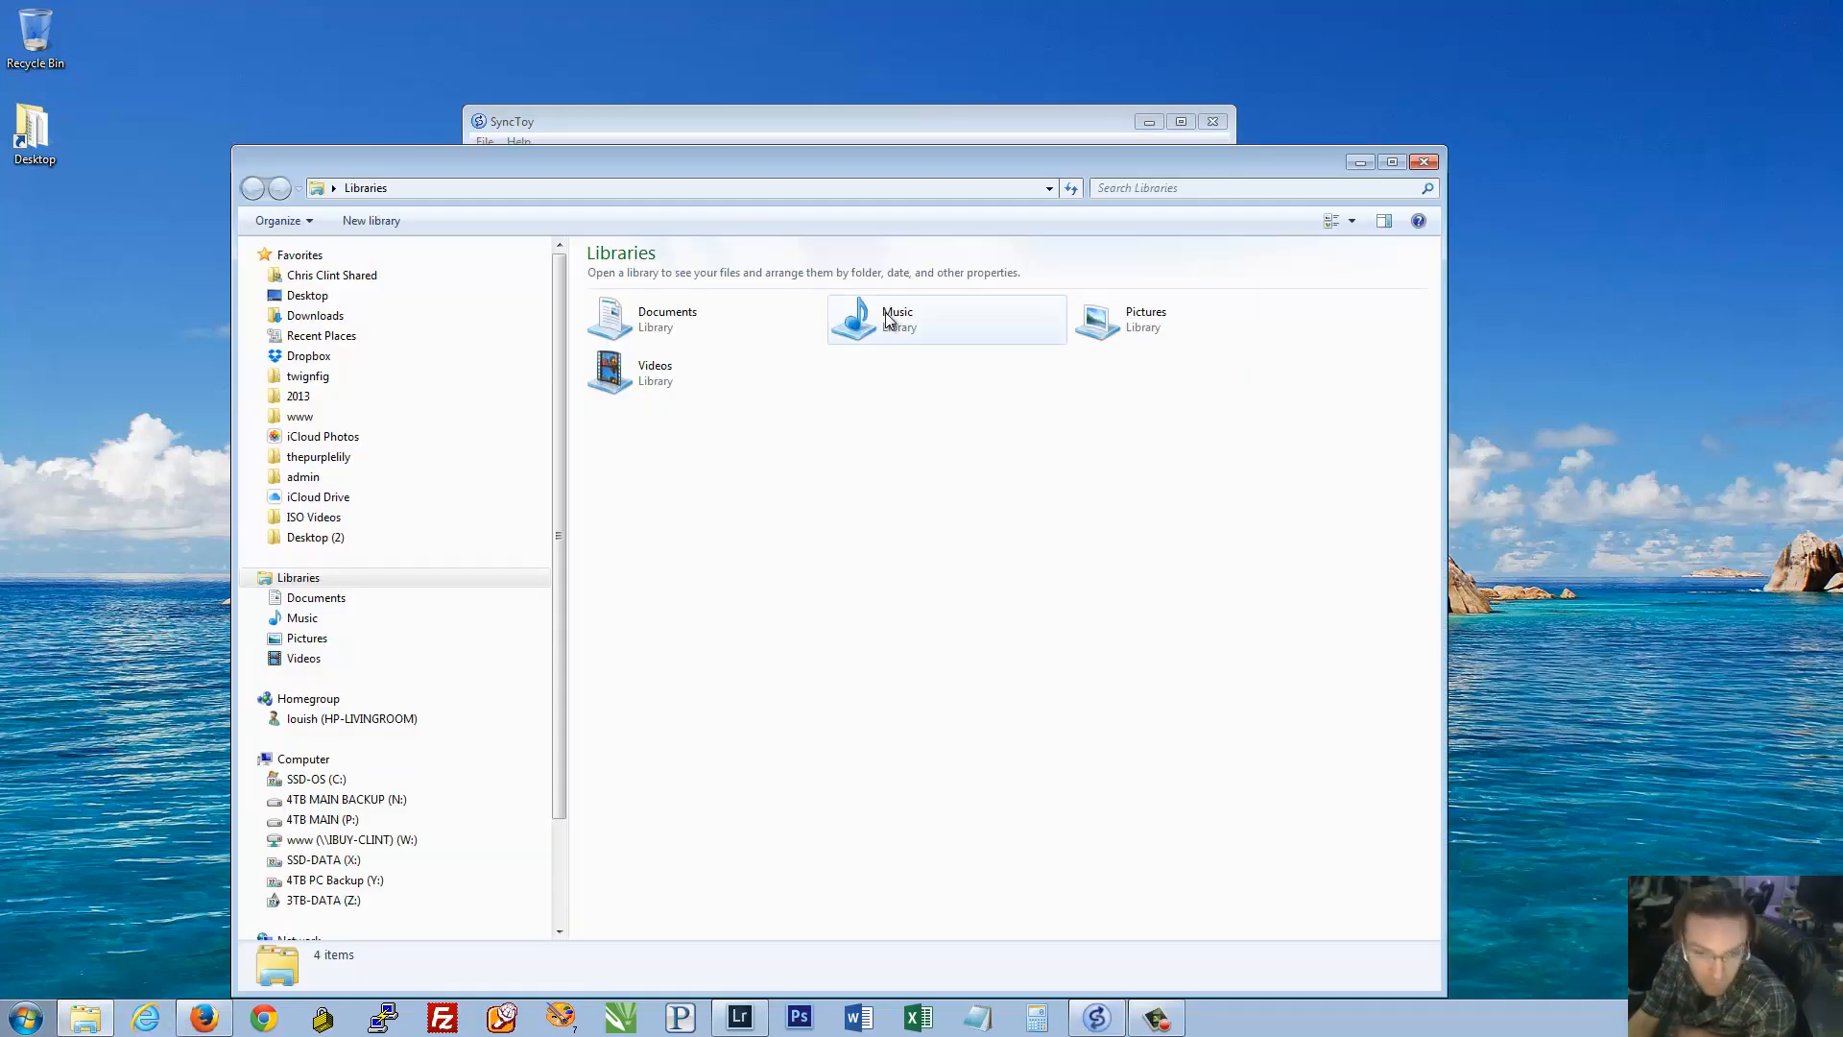
{"action": "left_click_drag", "start_coordinate": [833, 163], "coordinate": [1055, 41]}
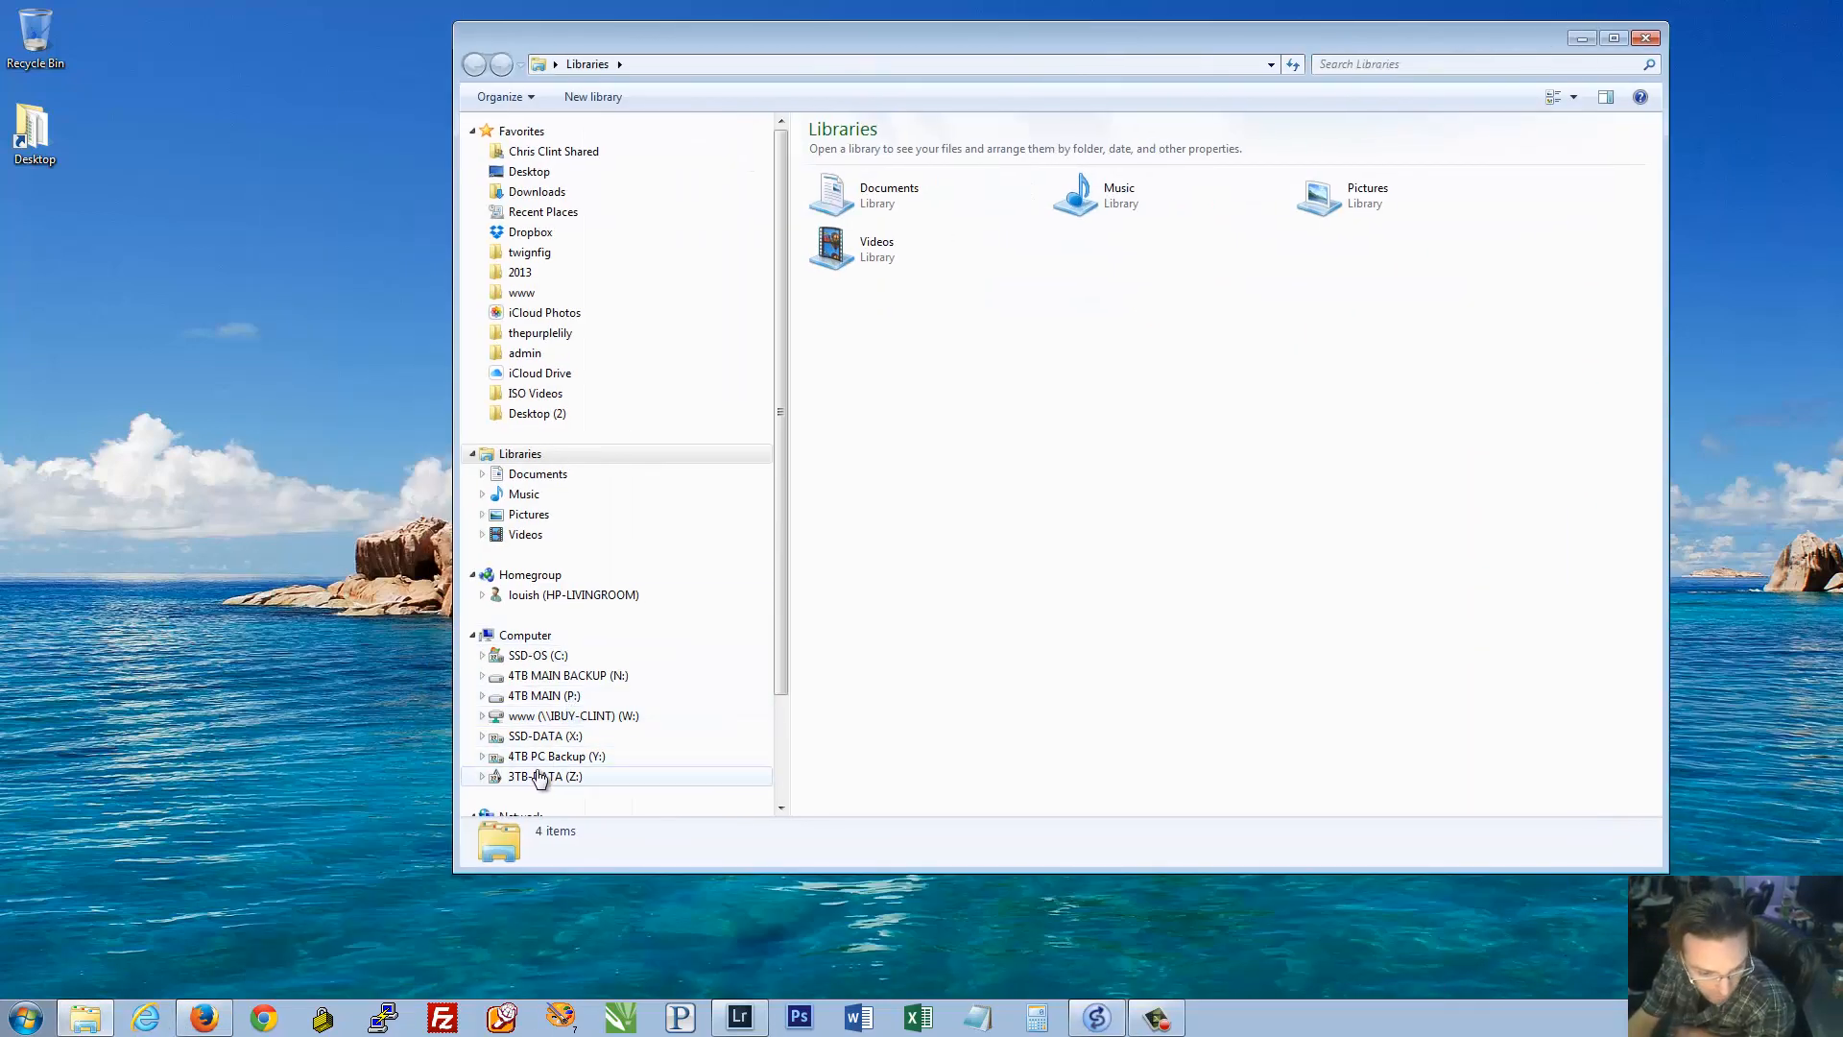
{"action": "left_click", "coordinate": [548, 695]}
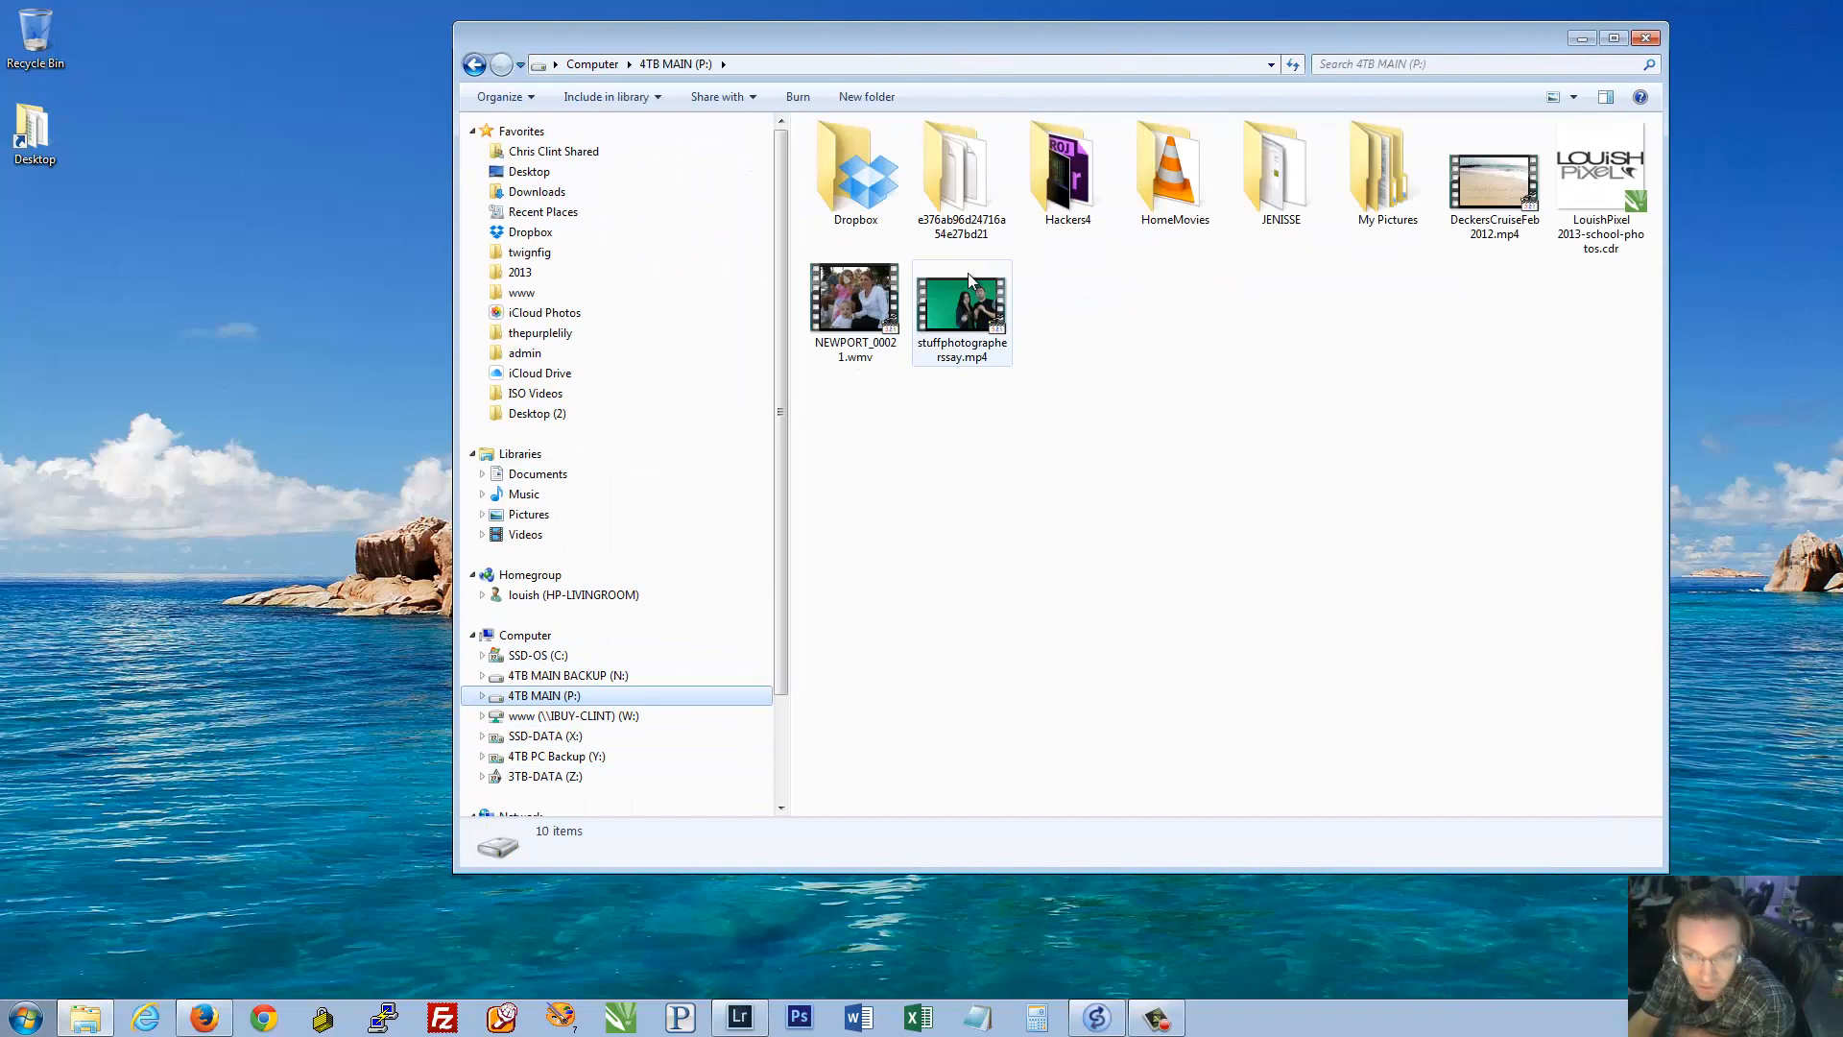
{"action": "right_click", "coordinate": [1361, 155]}
{"action": "left_click", "coordinate": [1398, 570]}
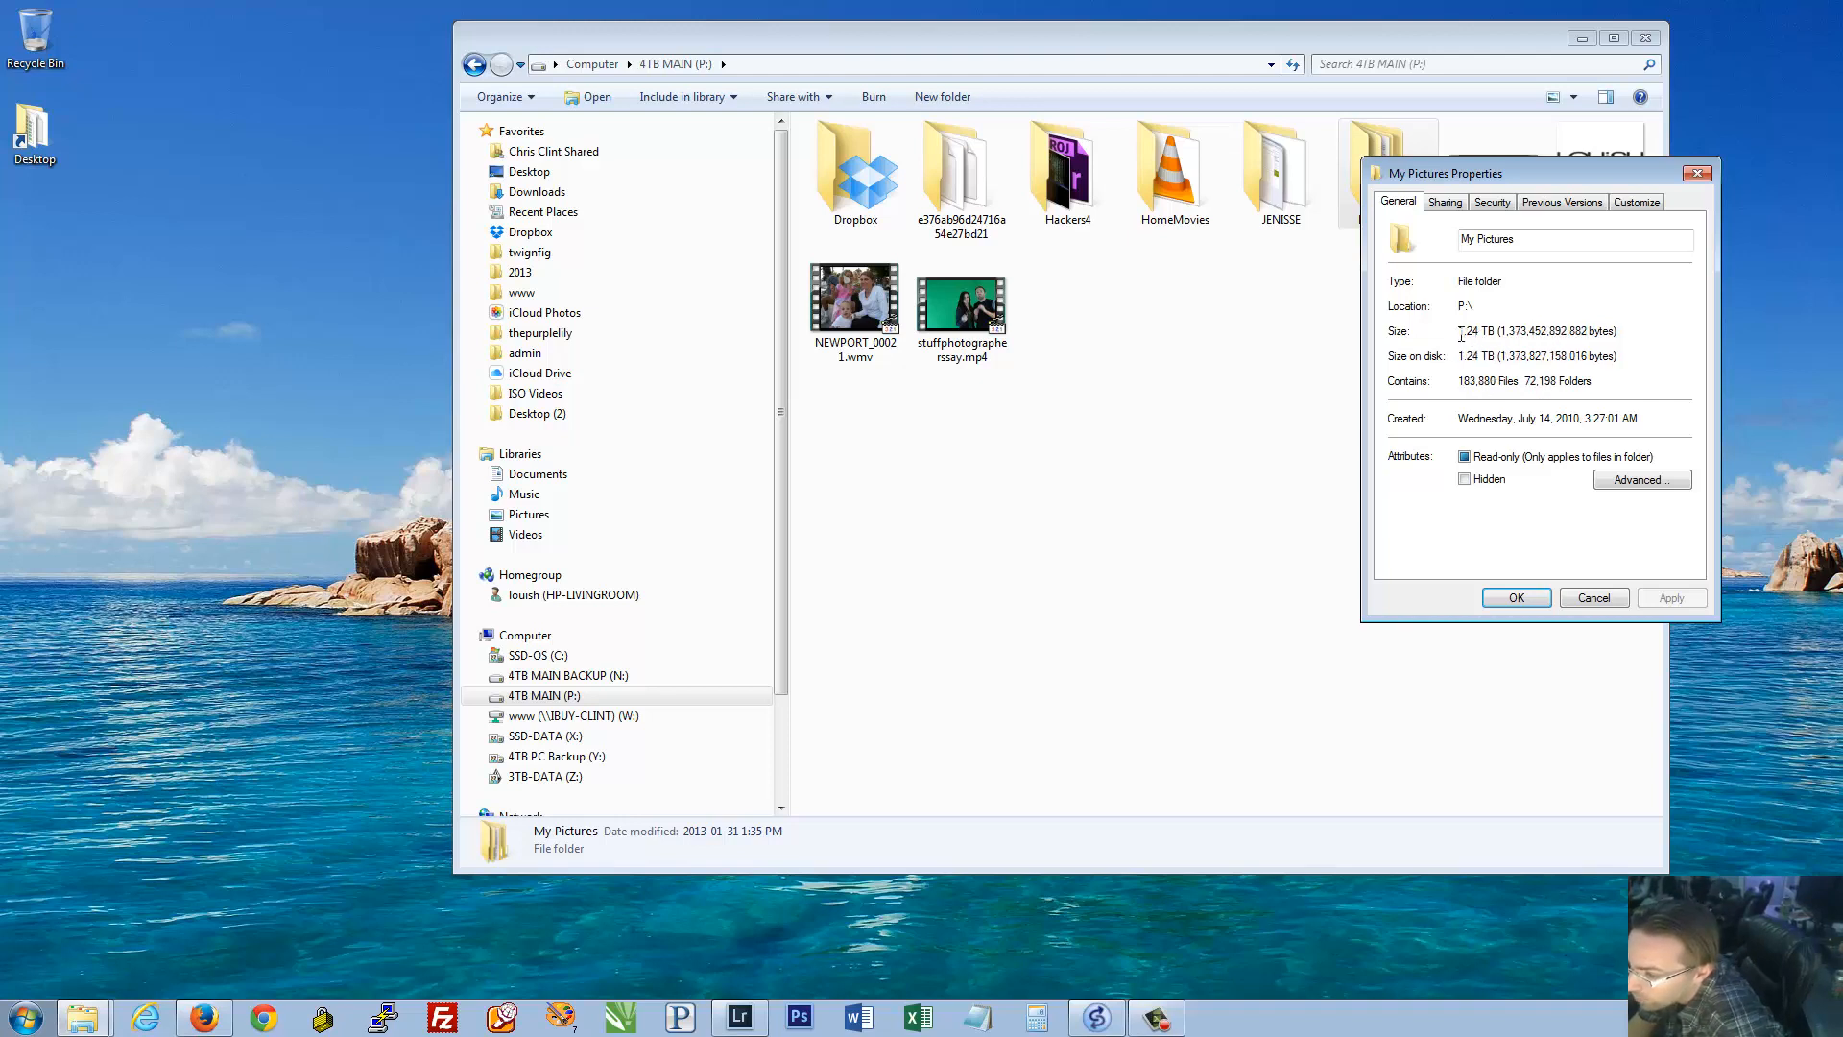
Examine the My Pictures folder's total size and file count, then close its properties
{"action": "left_click_drag", "start_coordinate": [1460, 381], "coordinate": [1485, 382]}
{"action": "left_click", "coordinate": [1480, 383]}
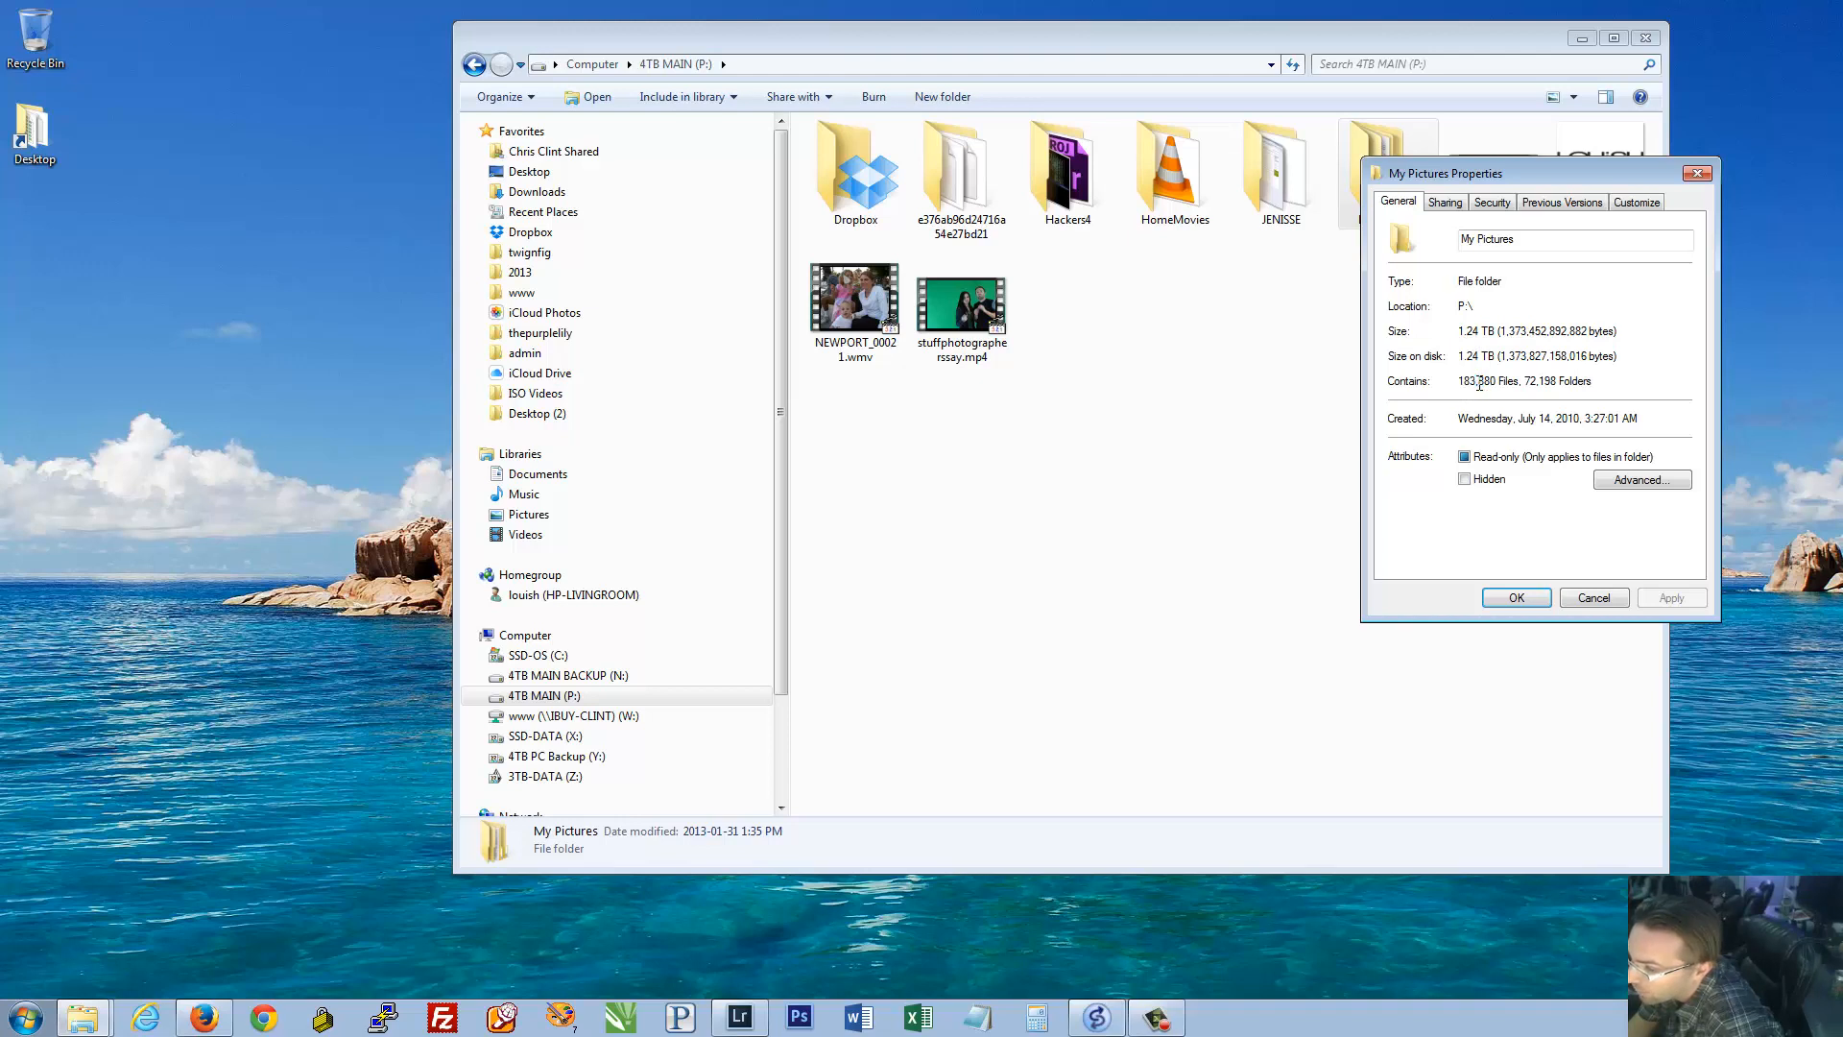
{"action": "left_click_drag", "start_coordinate": [1575, 173], "coordinate": [1500, 322]}
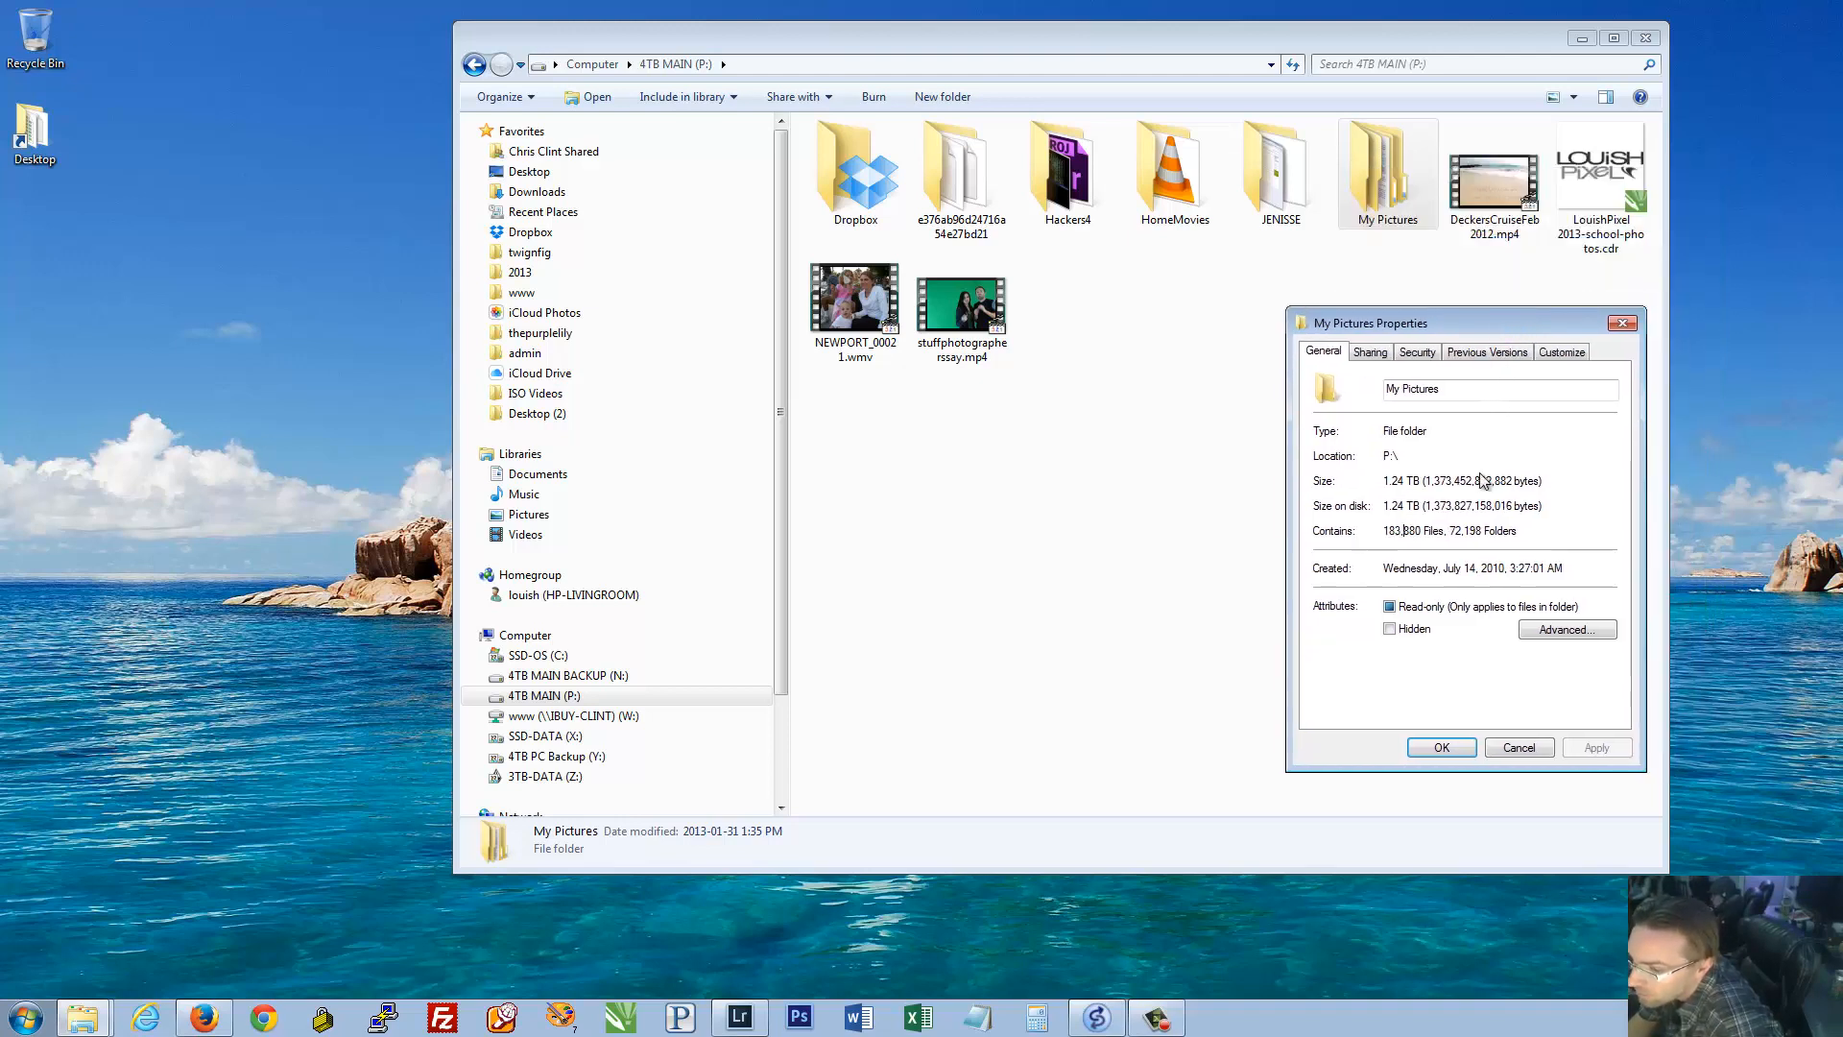
{"action": "left_click_drag", "start_coordinate": [1385, 483], "coordinate": [1544, 483]}
{"action": "left_click", "coordinate": [1560, 483]}
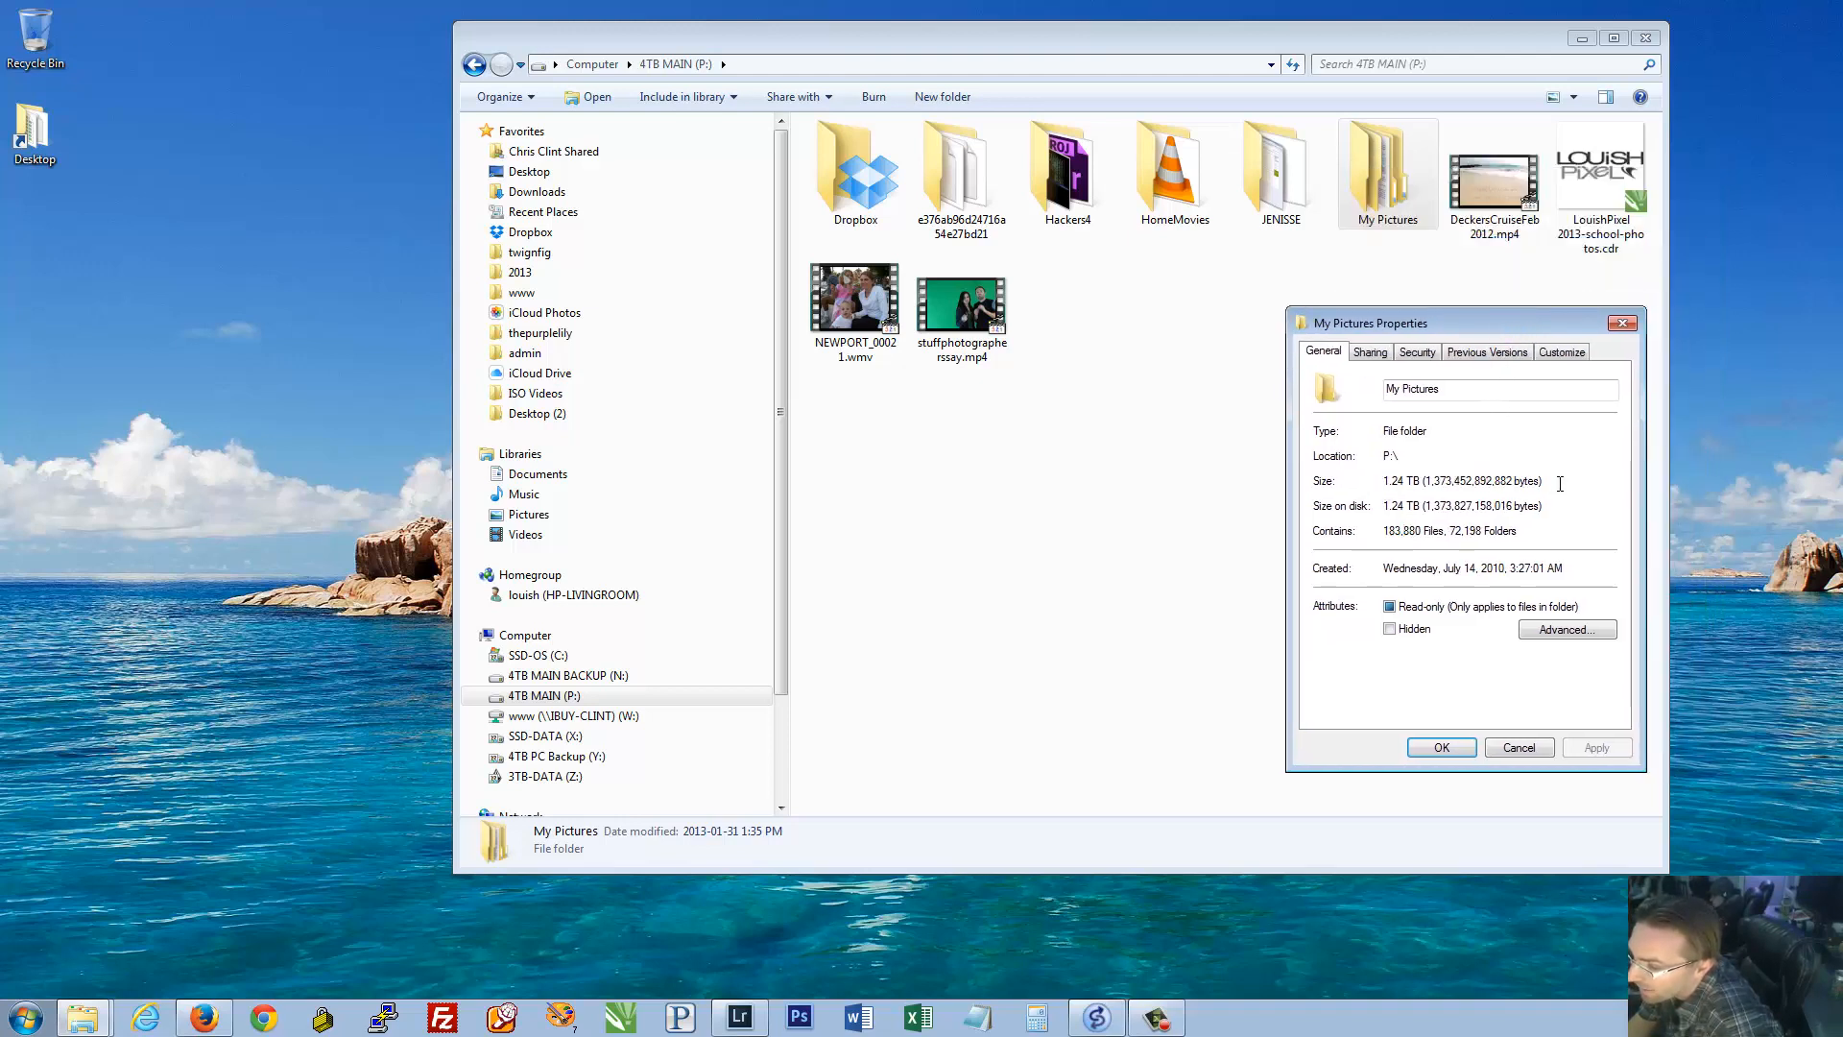
{"action": "left_click_drag", "start_coordinate": [1555, 327], "coordinate": [1617, 350]}
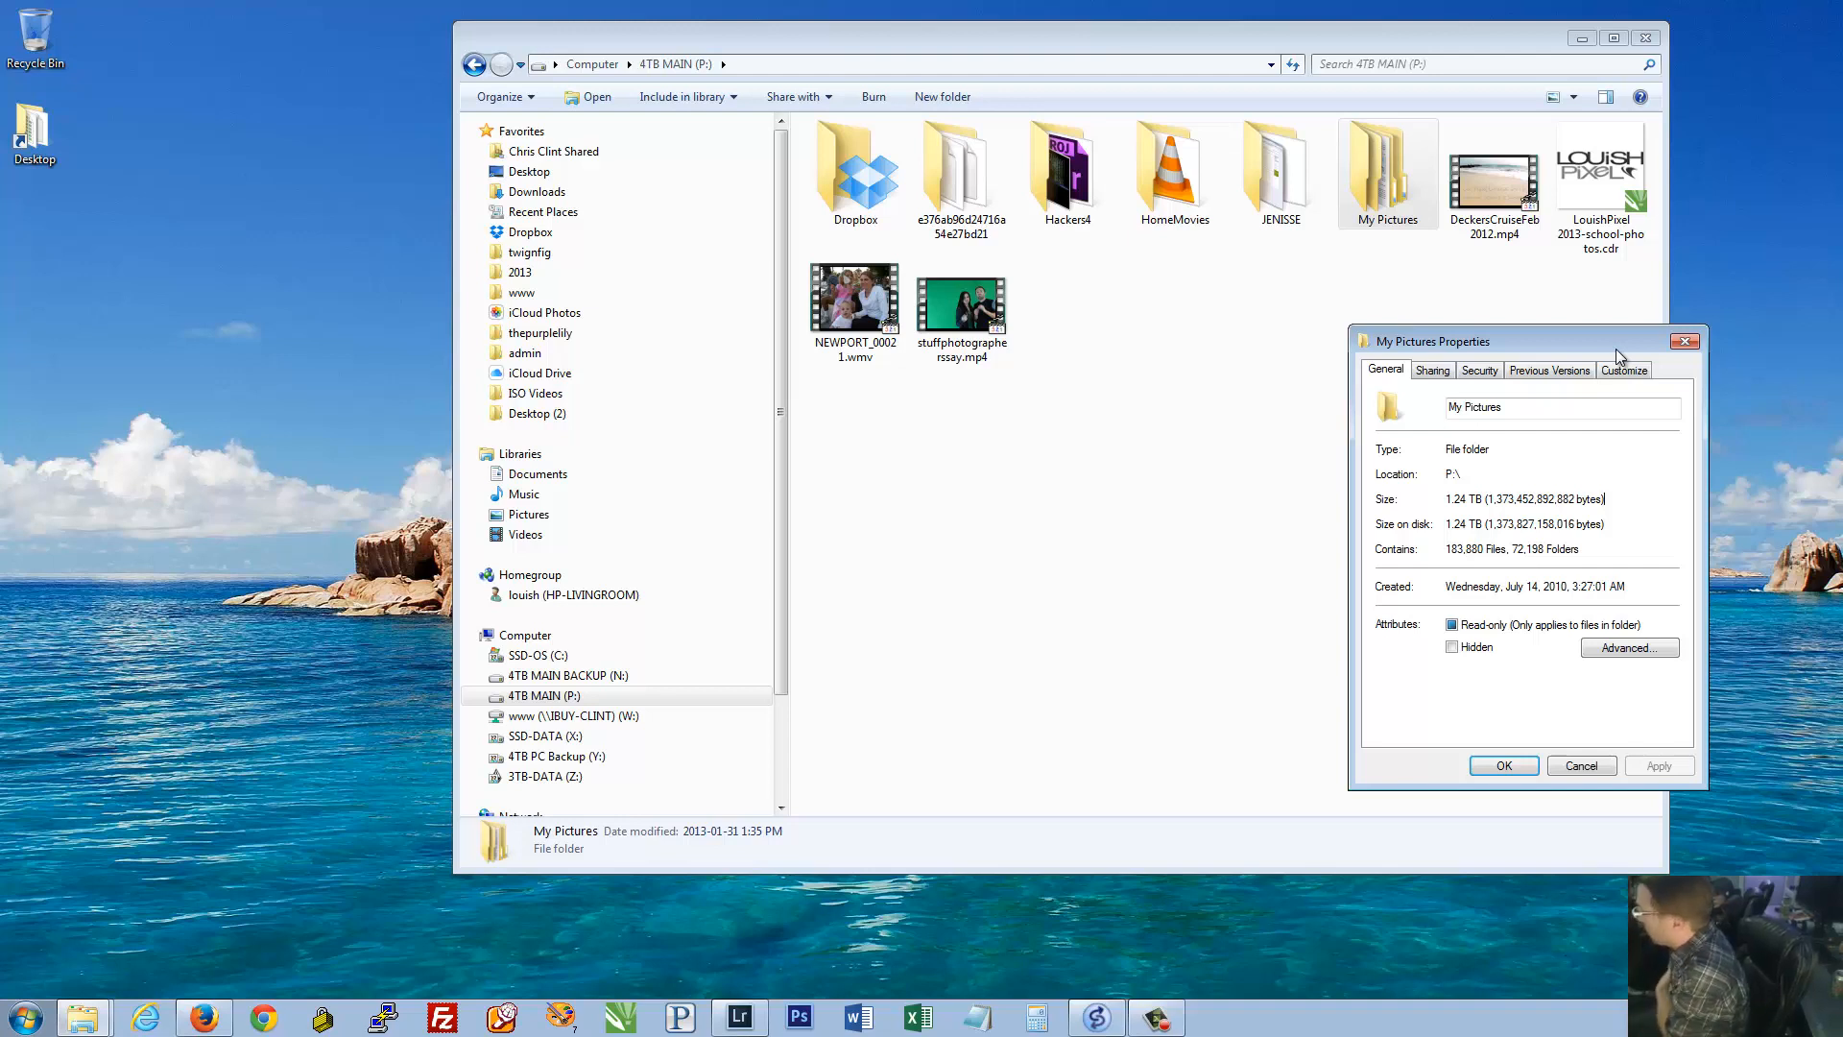
{"action": "left_click", "coordinate": [1683, 343]}
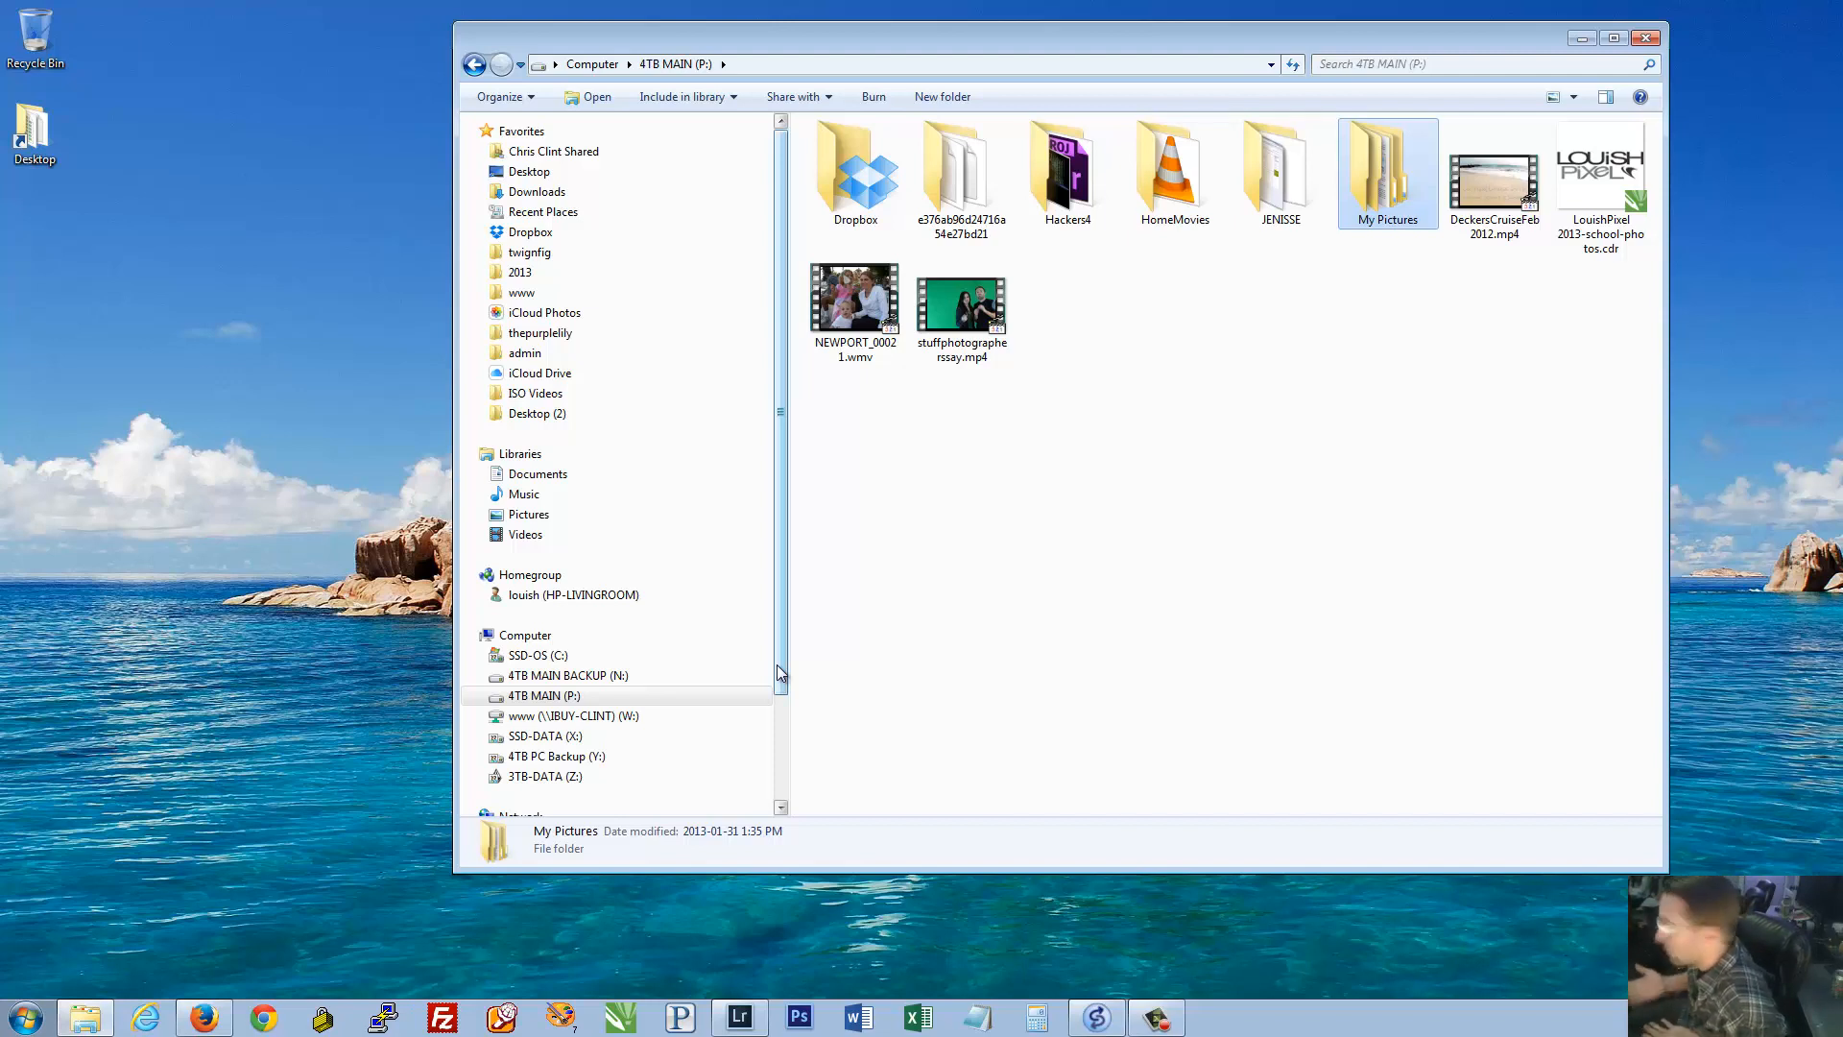
{"action": "left_click", "coordinate": [1168, 501]}
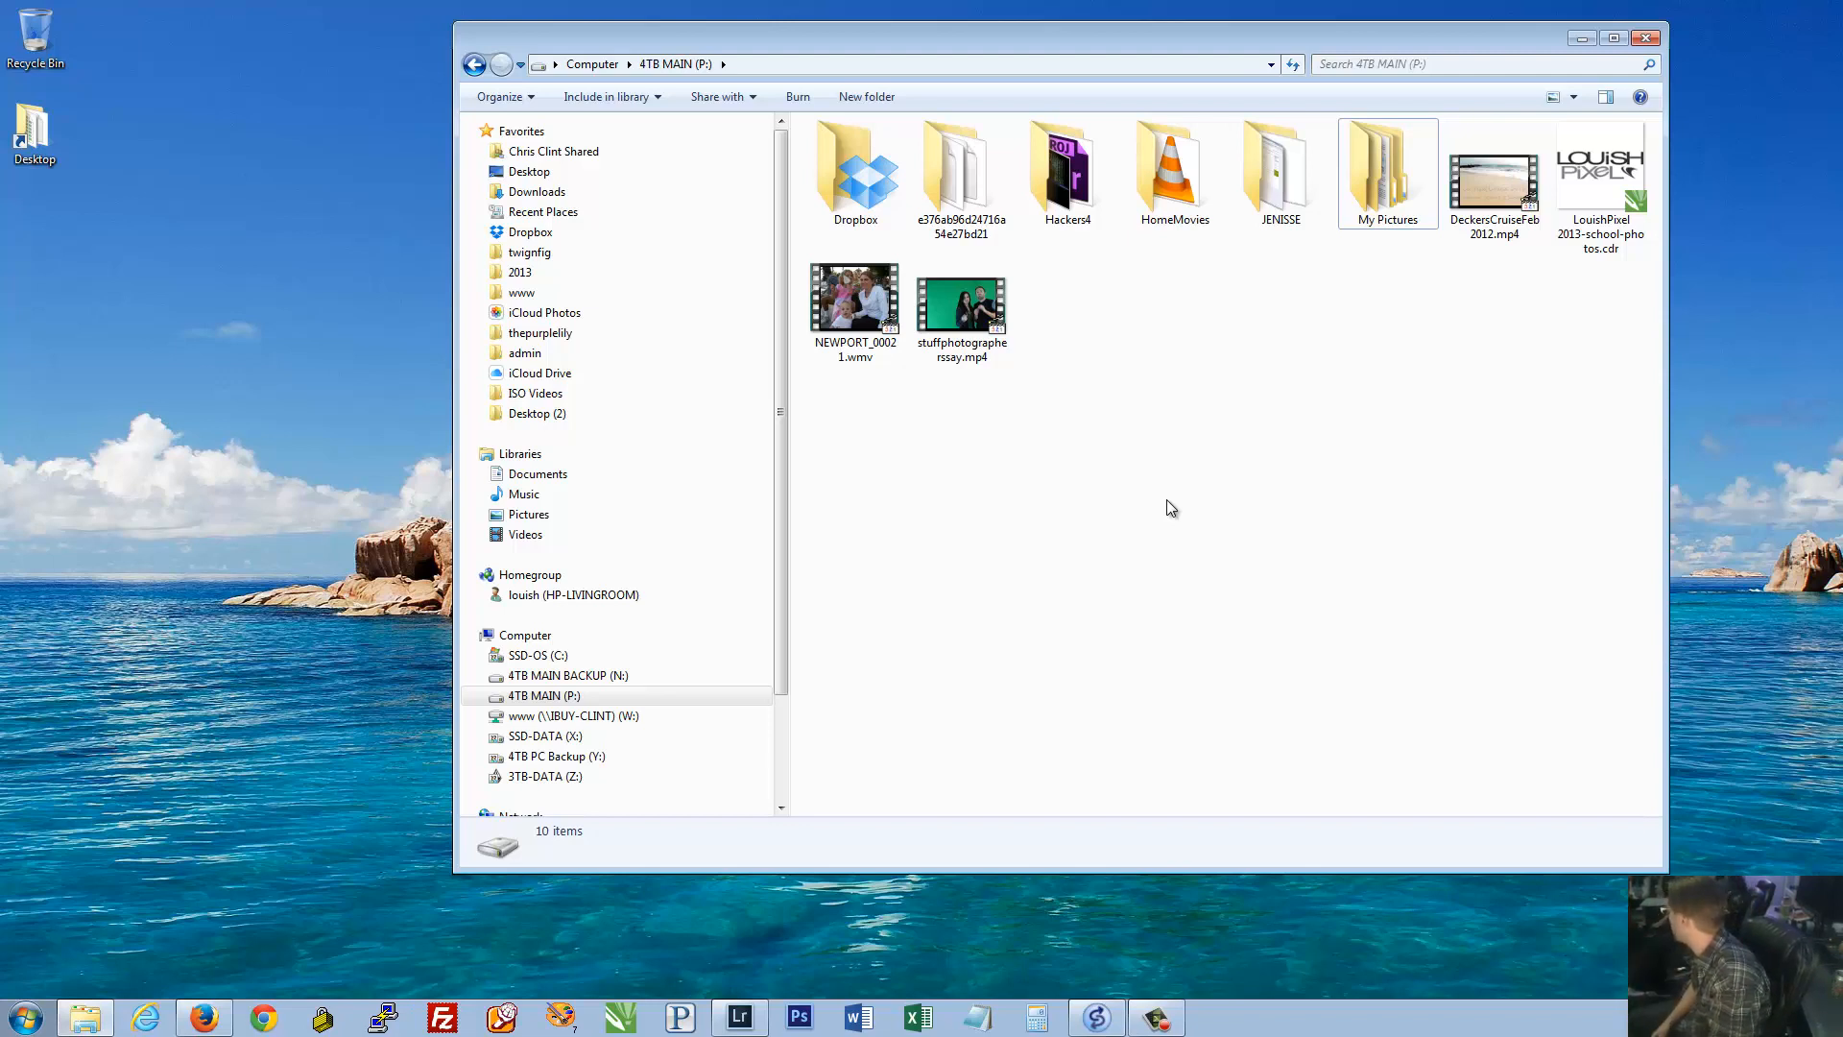
Switch to SyncToy, read its help topic on scheduling folder pair runs in Windows, and close the help window
{"action": "left_click", "coordinate": [1097, 1018]}
{"action": "left_click_drag", "start_coordinate": [968, 119], "coordinate": [1351, 188]}
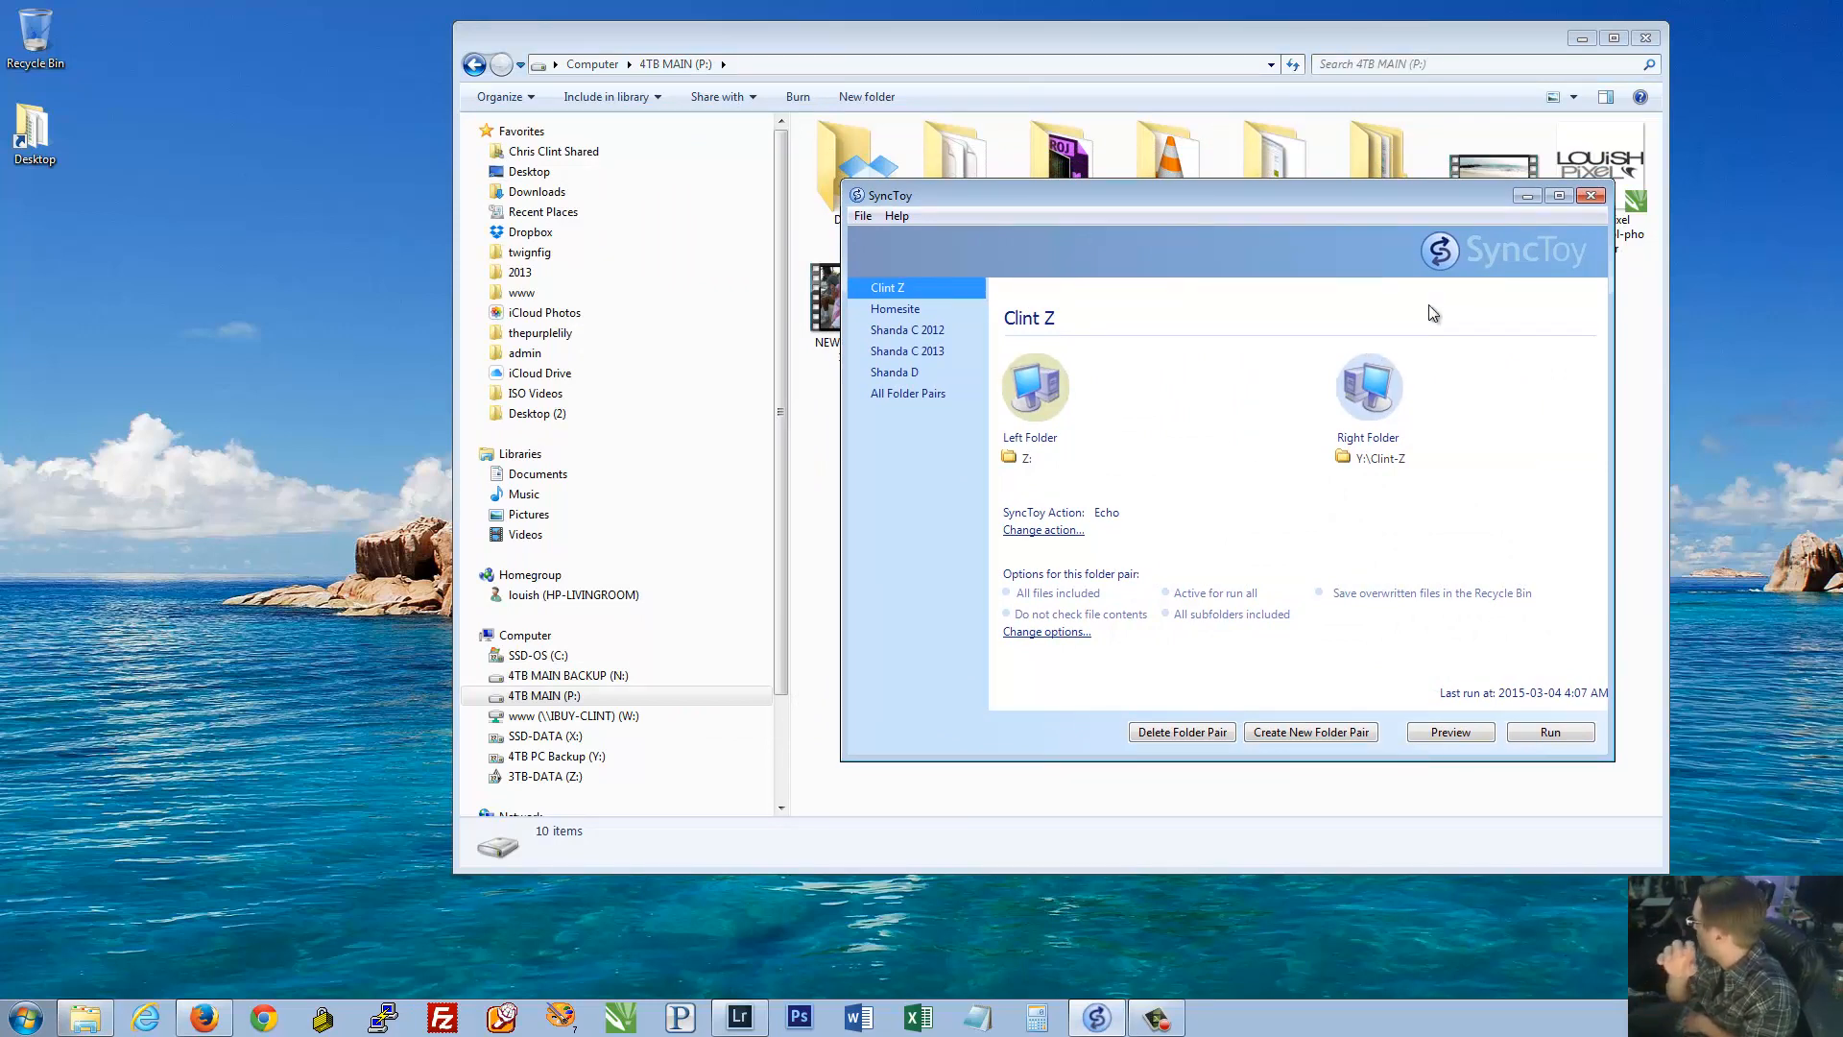
{"action": "left_click", "coordinate": [898, 216]}
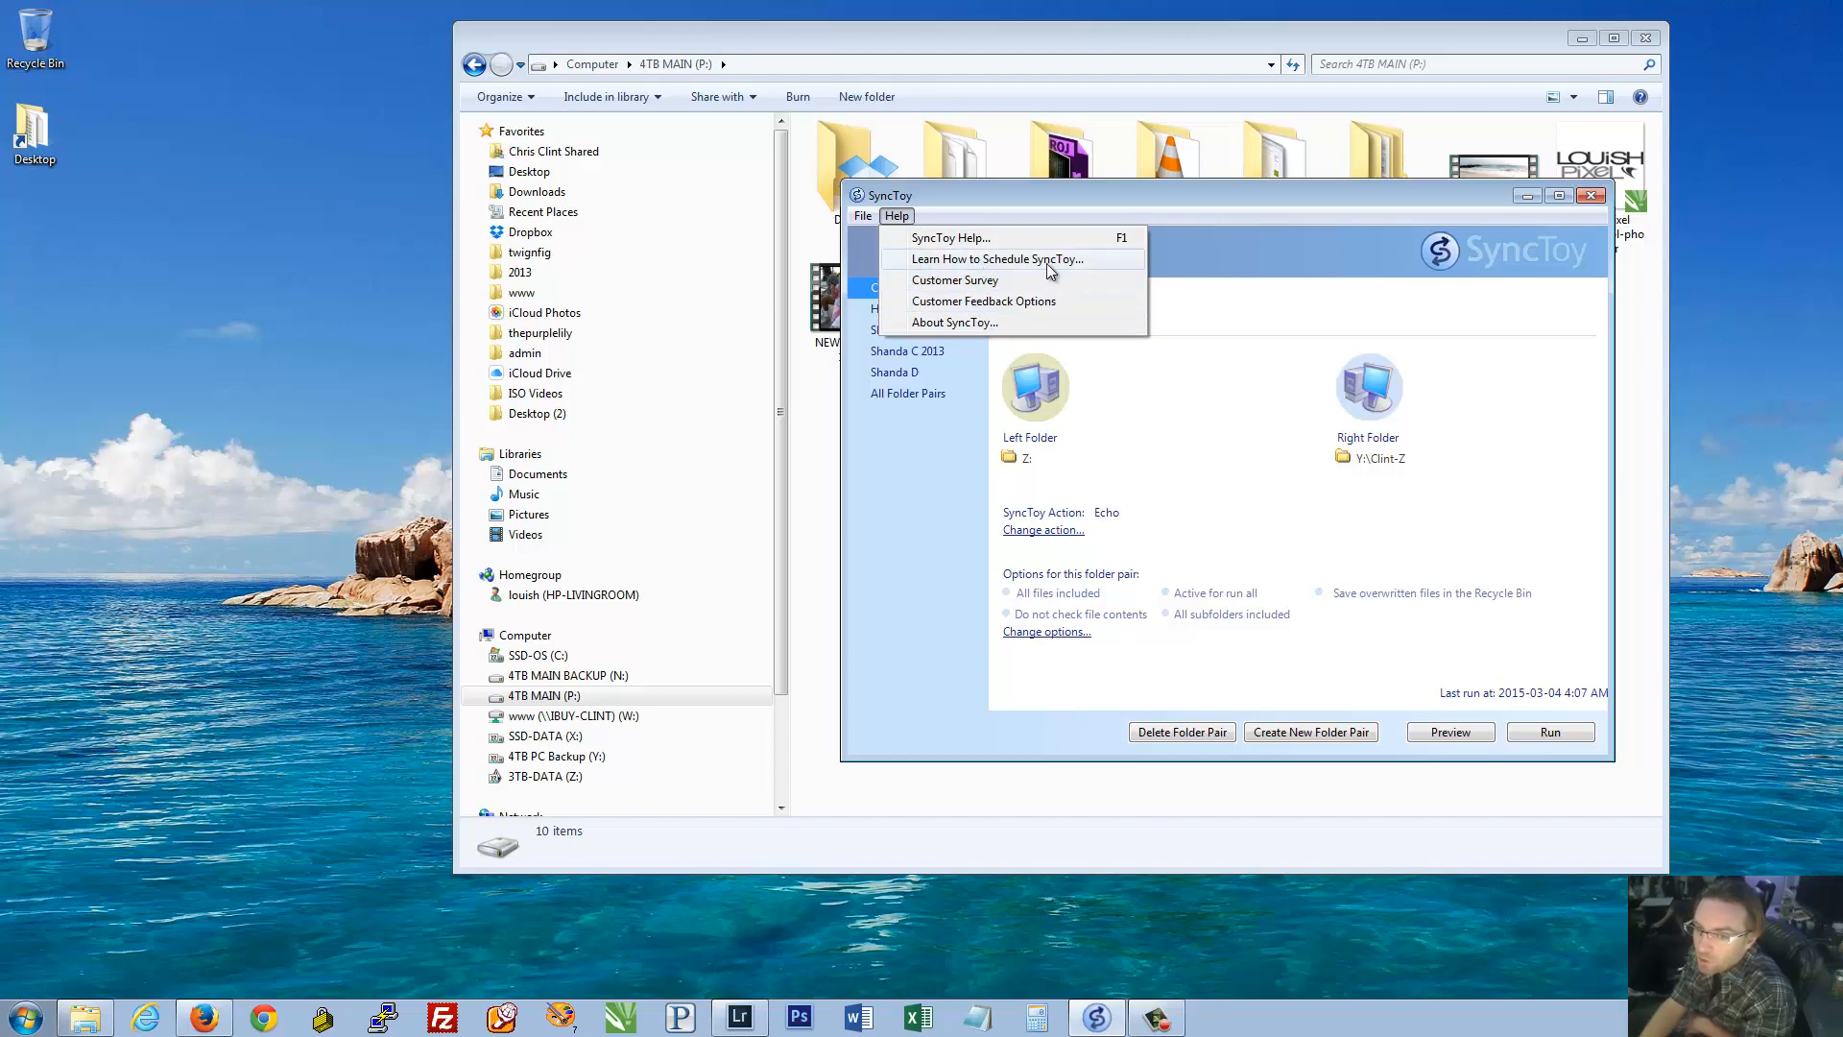
{"action": "left_click", "coordinate": [998, 260]}
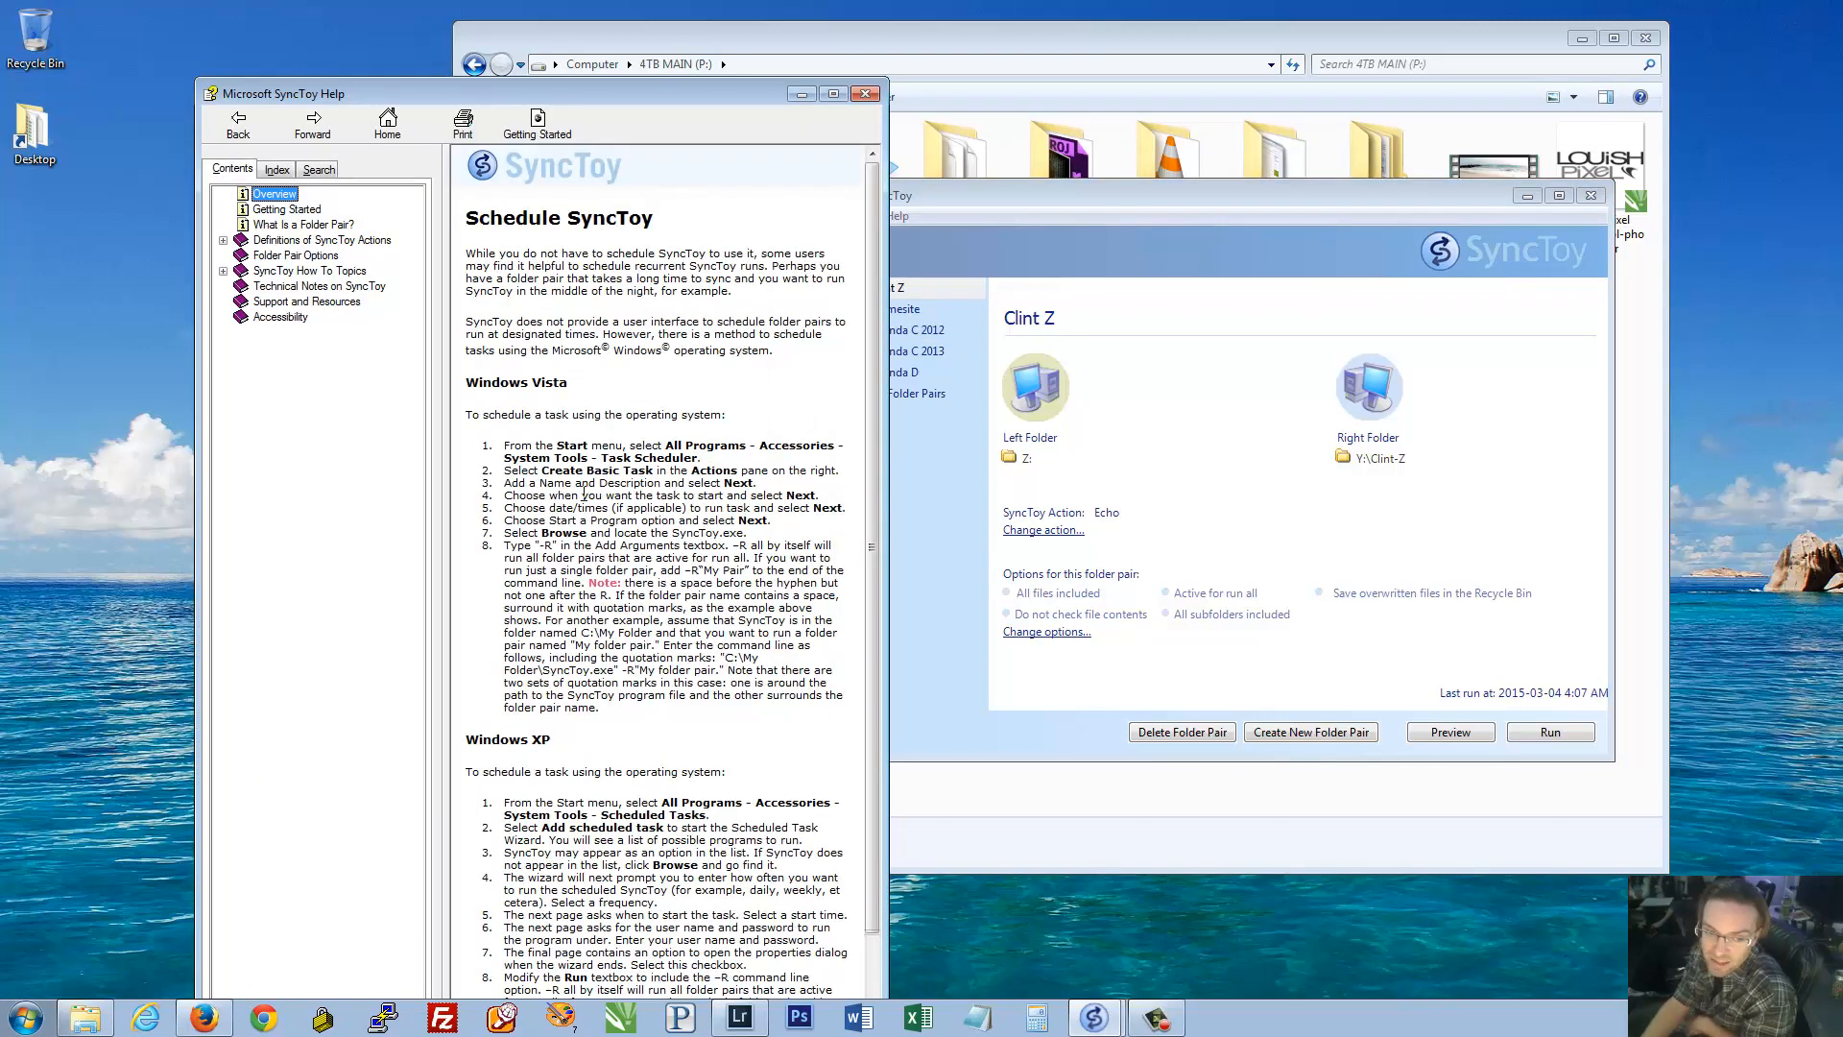
{"action": "left_click_drag", "start_coordinate": [665, 445], "coordinate": [660, 759]}
{"action": "left_click", "coordinate": [659, 751]}
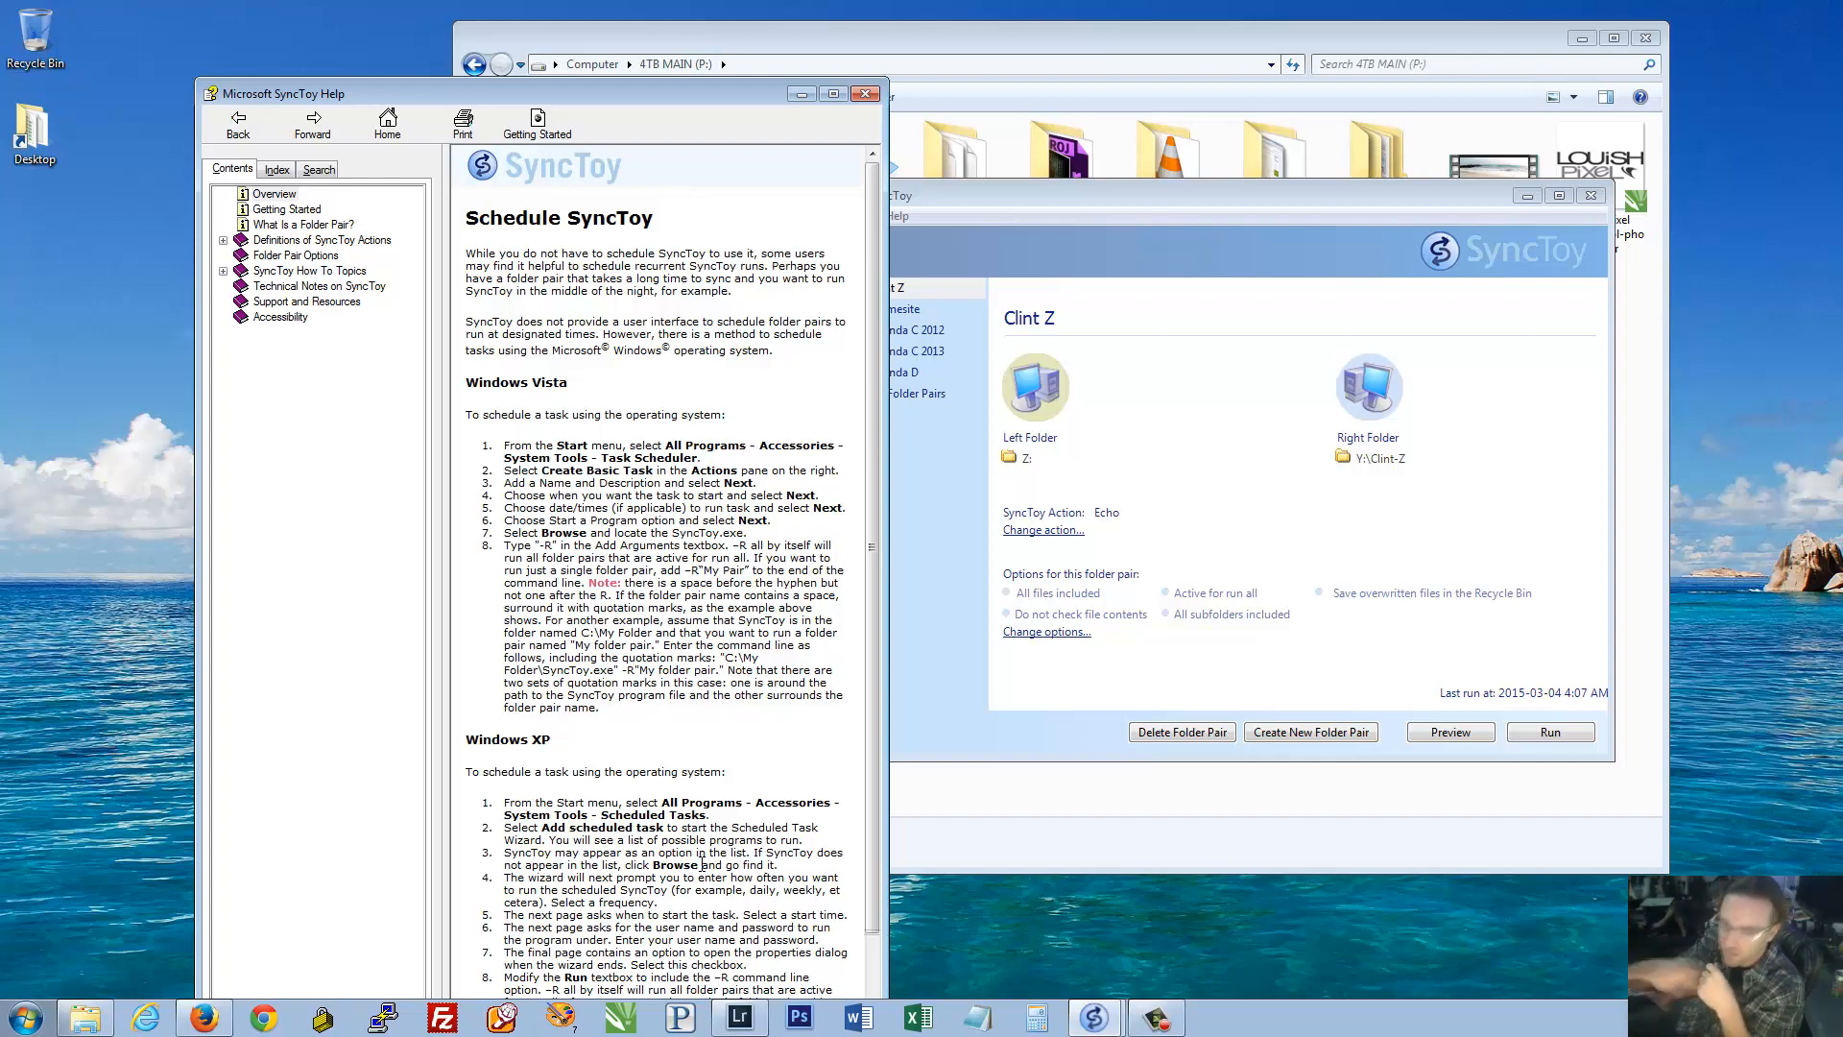
{"action": "left_click", "coordinate": [865, 93]}
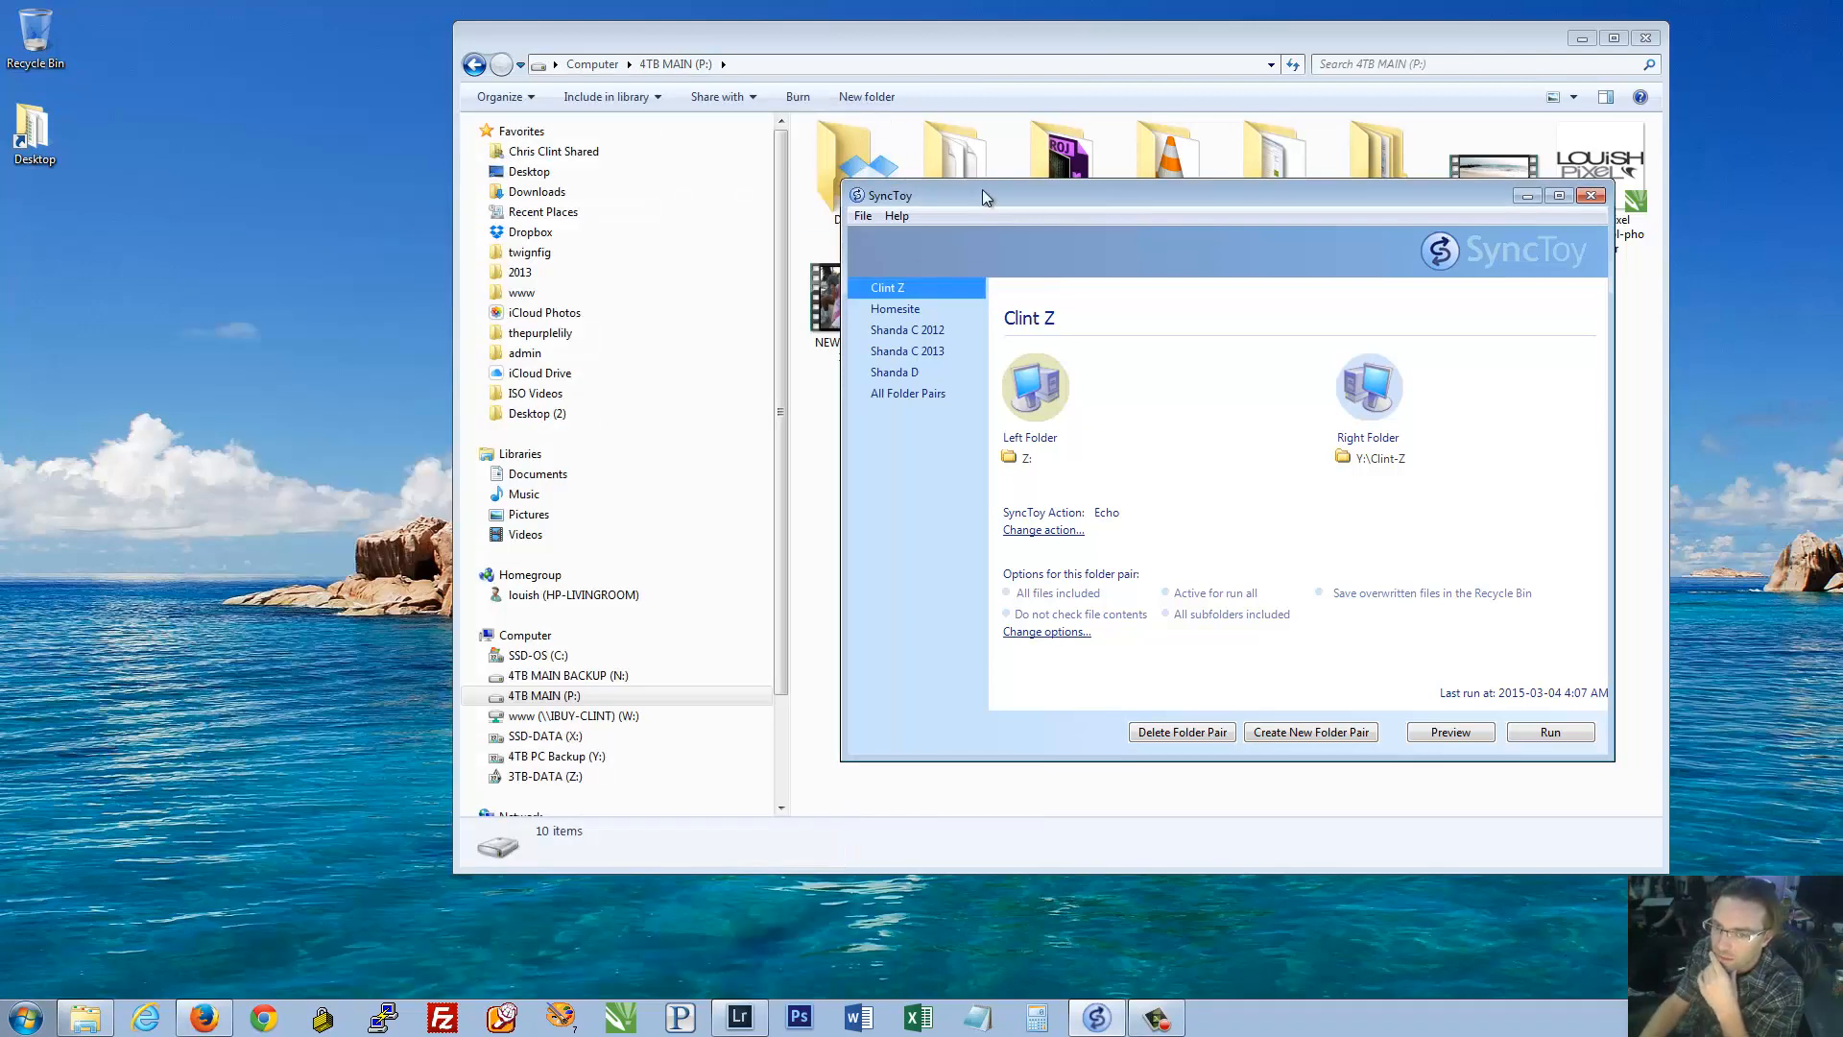
Move the SyncToy window aside and close the program
{"action": "left_click_drag", "start_coordinate": [983, 188], "coordinate": [927, 186]}
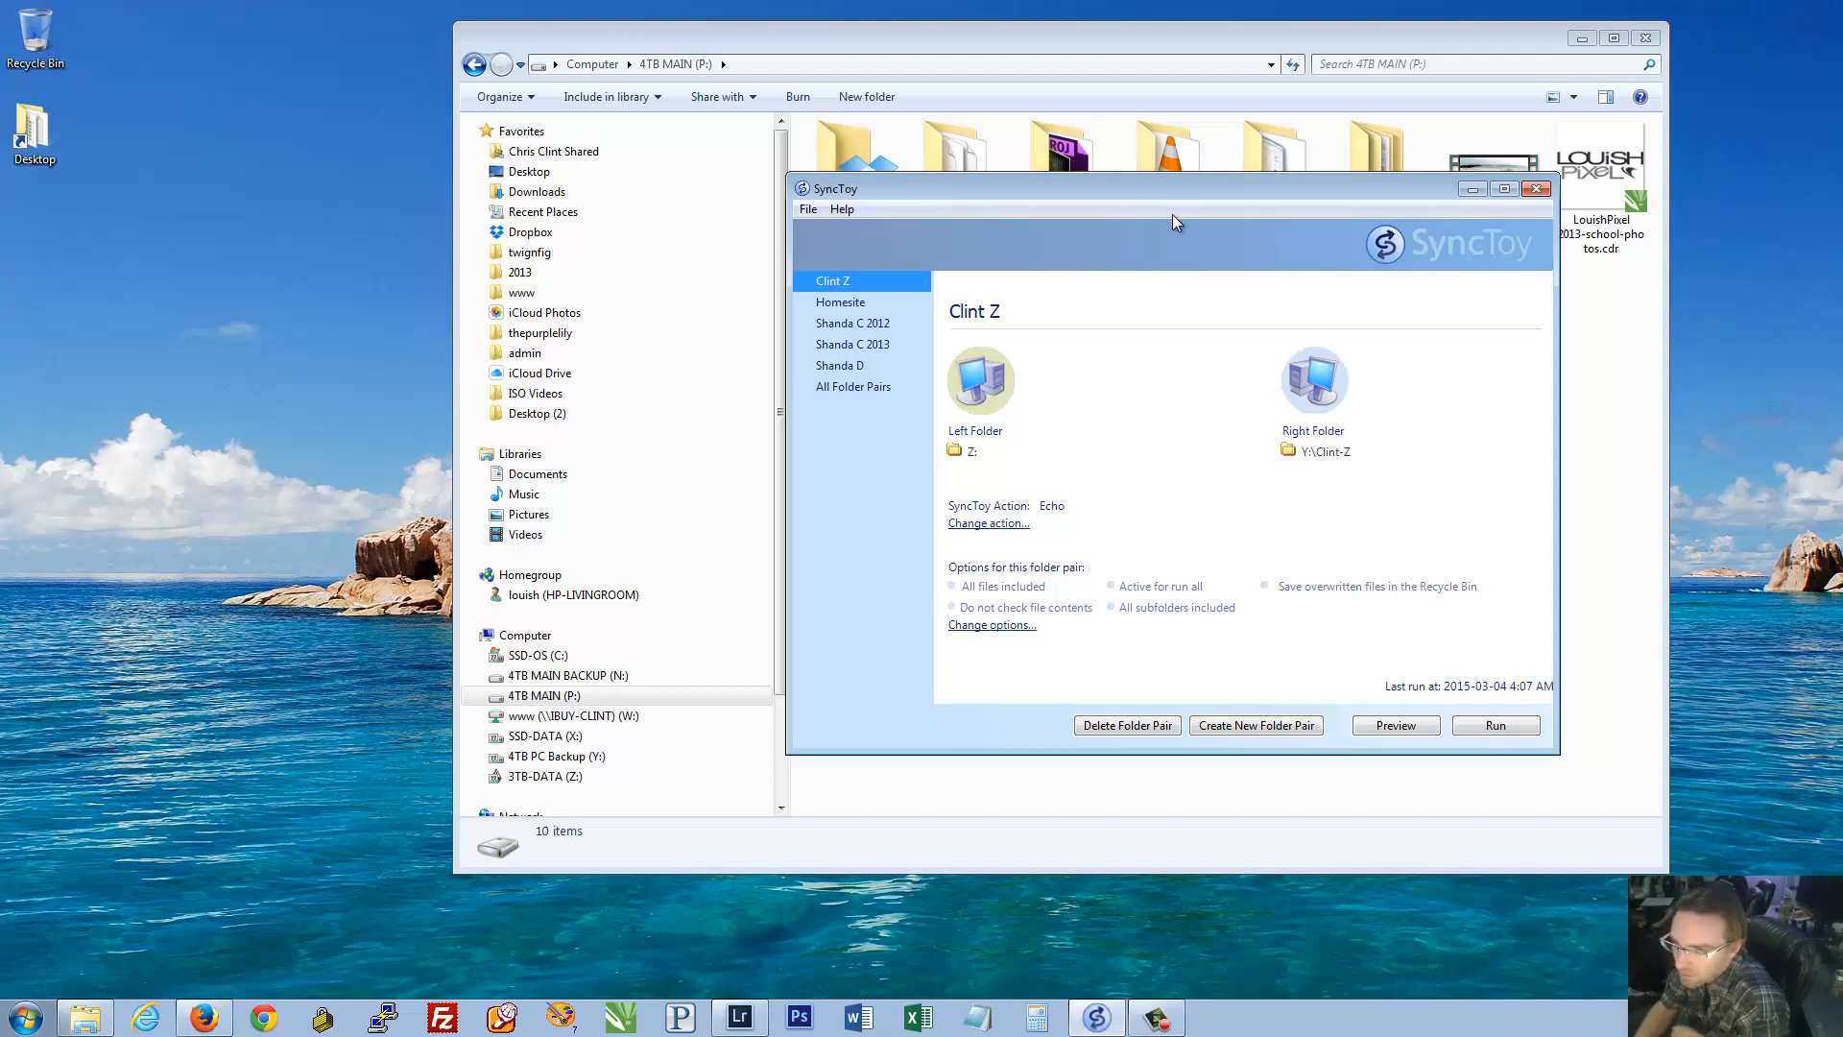
{"action": "left_click_drag", "start_coordinate": [1204, 197], "coordinate": [1224, 281]}
{"action": "left_click", "coordinate": [1563, 271]}
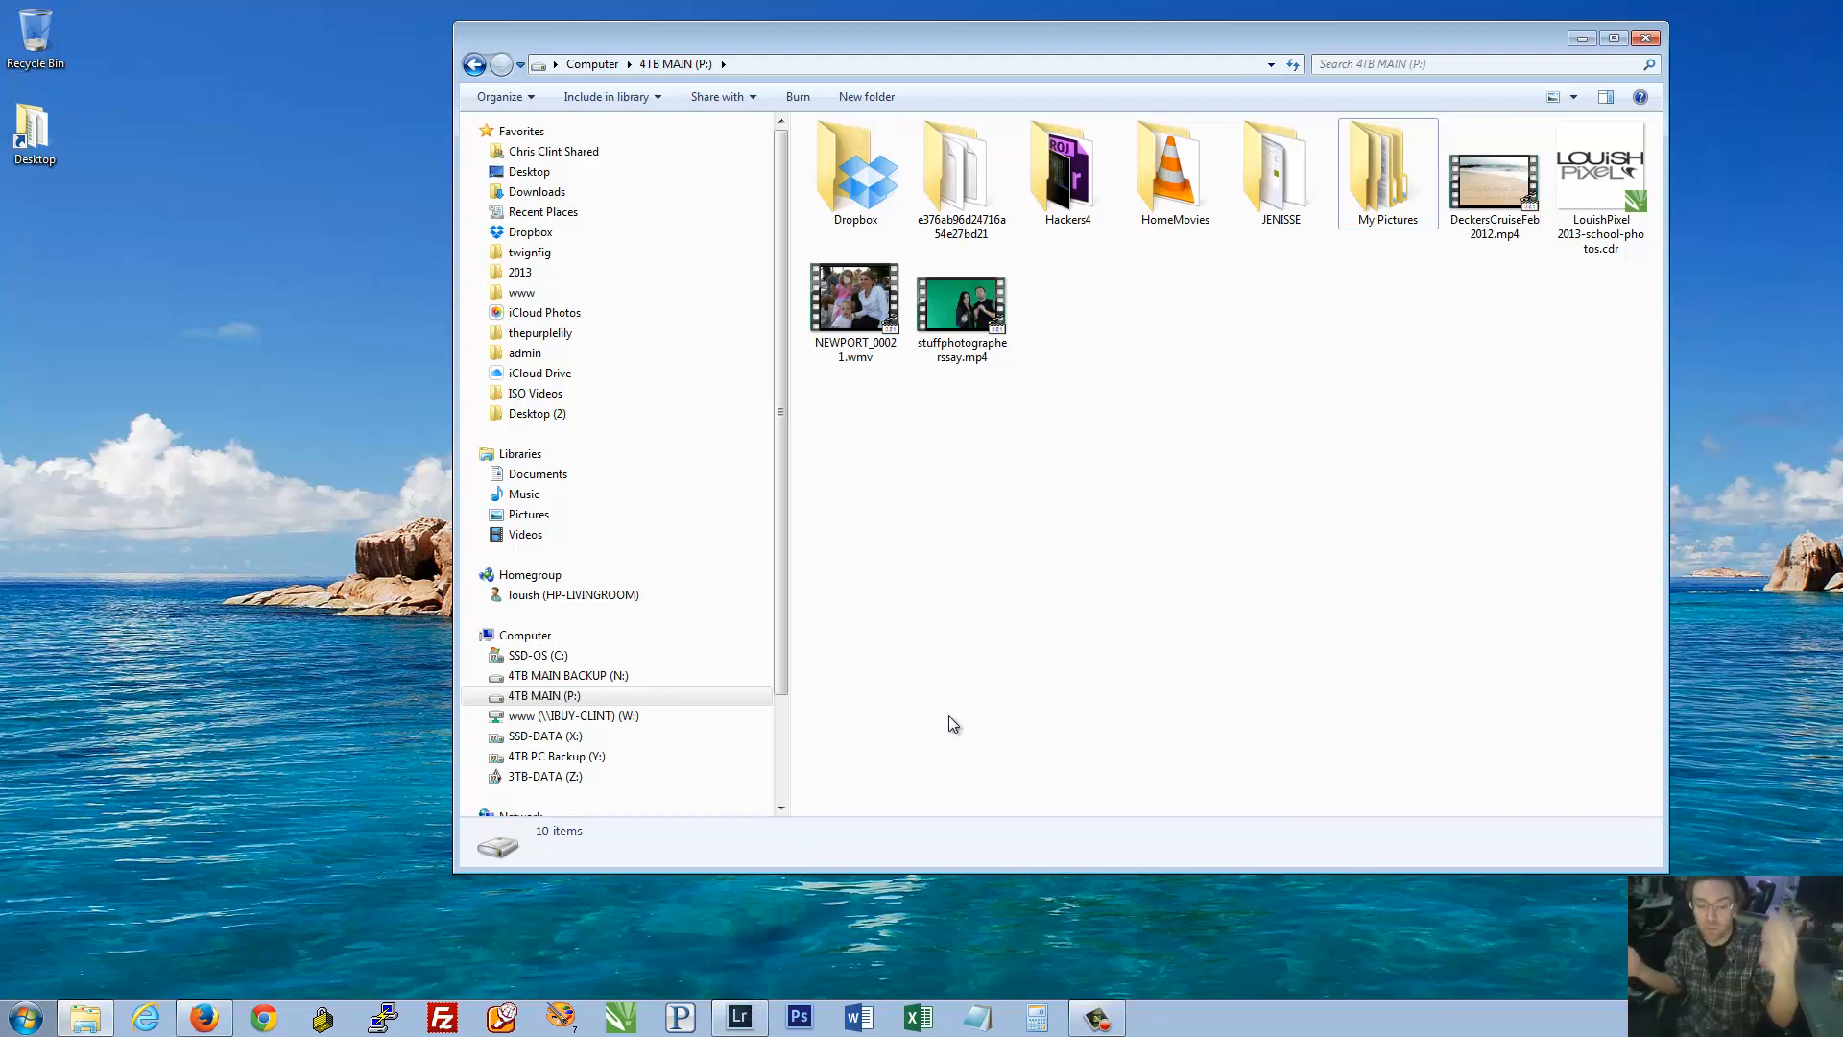
Open the Pictures folder on the 3TB-DATA (Z:) drive and point out the yearly folders from 2011 to 2015
{"action": "left_click", "coordinate": [614, 776]}
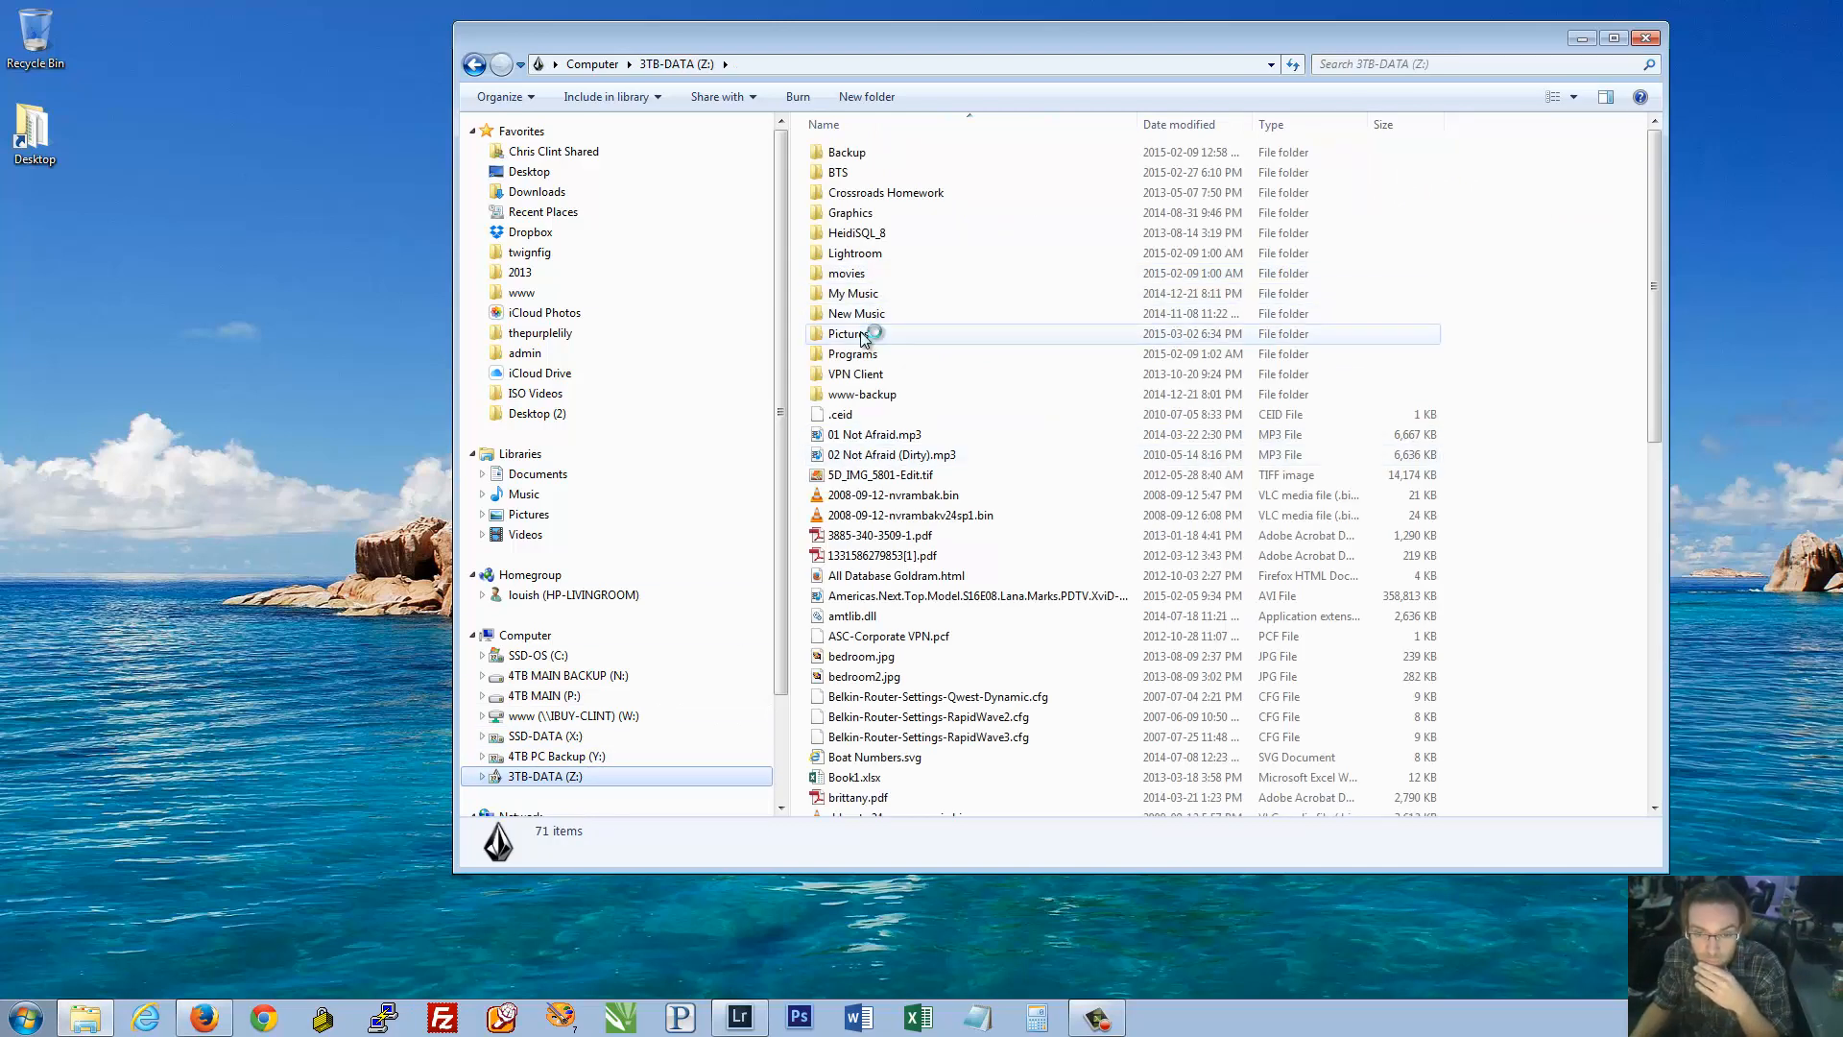
{"action": "double_click", "coordinate": [861, 334]}
{"action": "left_click", "coordinate": [876, 192]}
{"action": "left_click", "coordinate": [998, 189]}
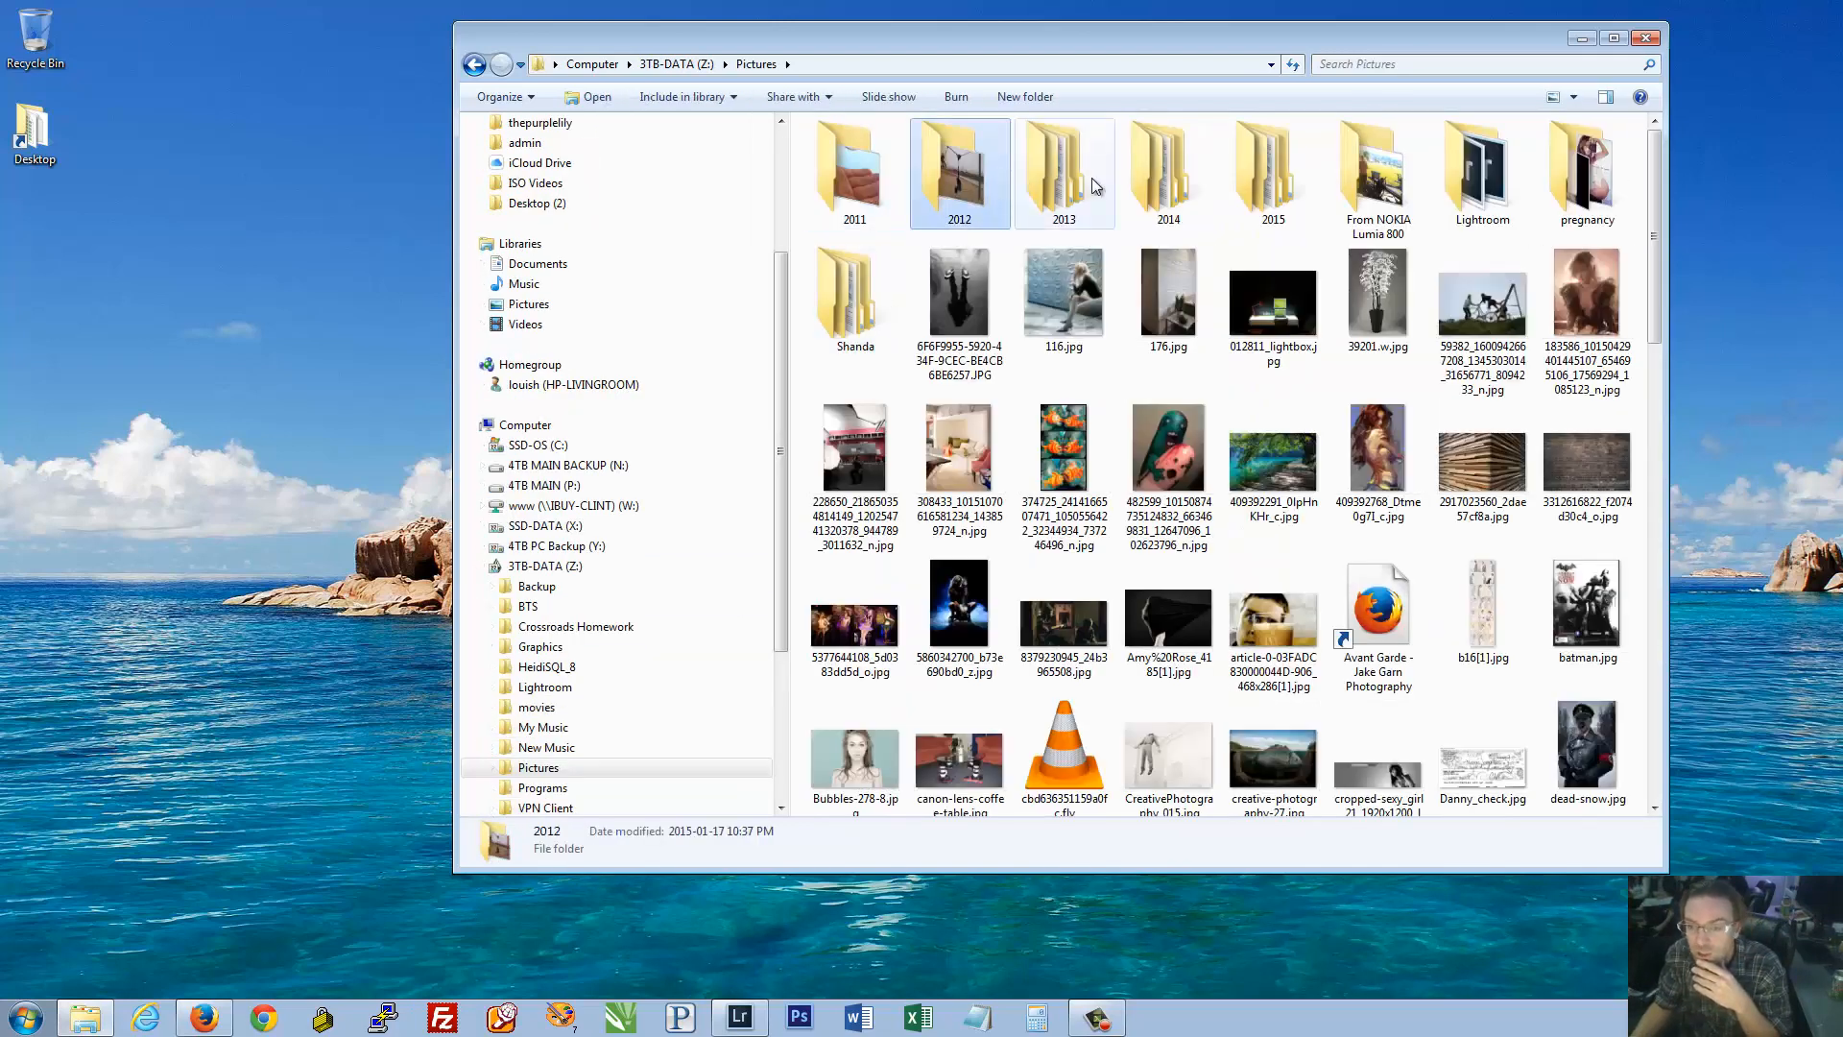
{"action": "left_click", "coordinate": [1093, 187]}
{"action": "left_click", "coordinate": [1187, 189]}
{"action": "left_click", "coordinate": [1280, 192]}
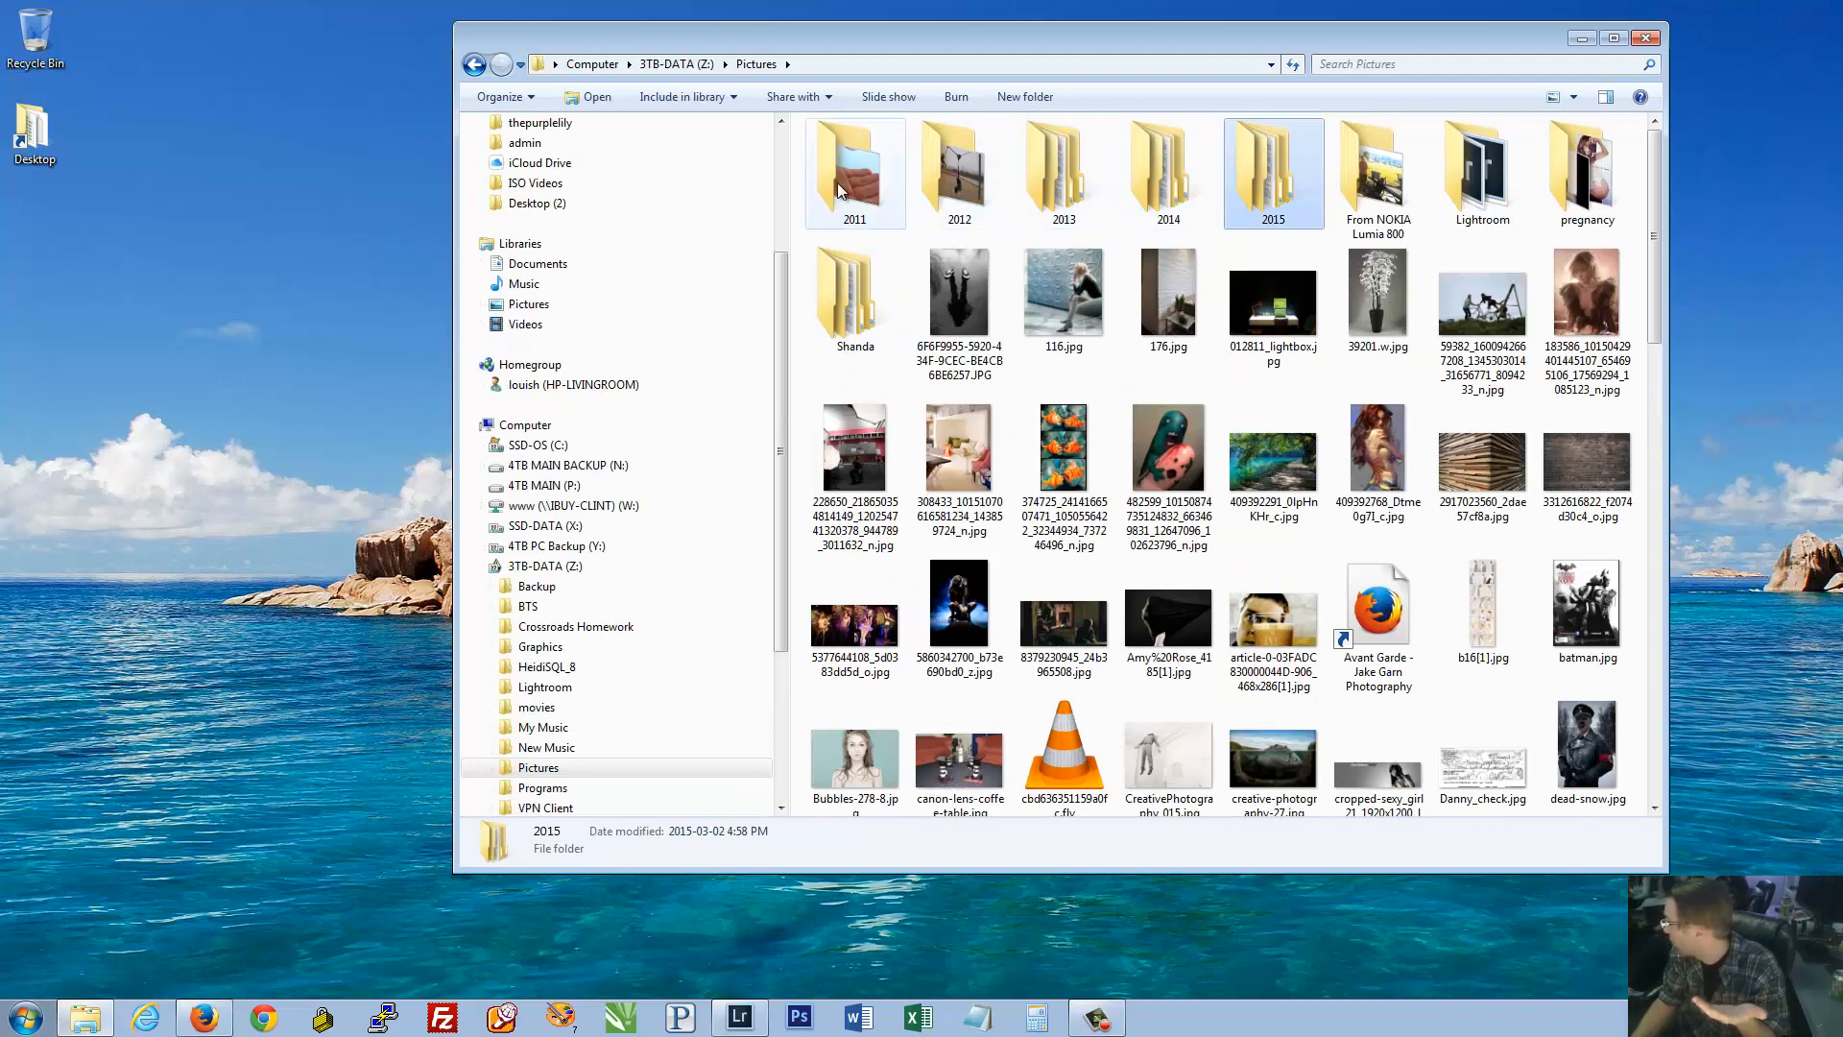
Open the 2014 pictures folder, look at its dated shoot folders, and sort them by name in descending order
{"action": "double_click", "coordinate": [1160, 177]}
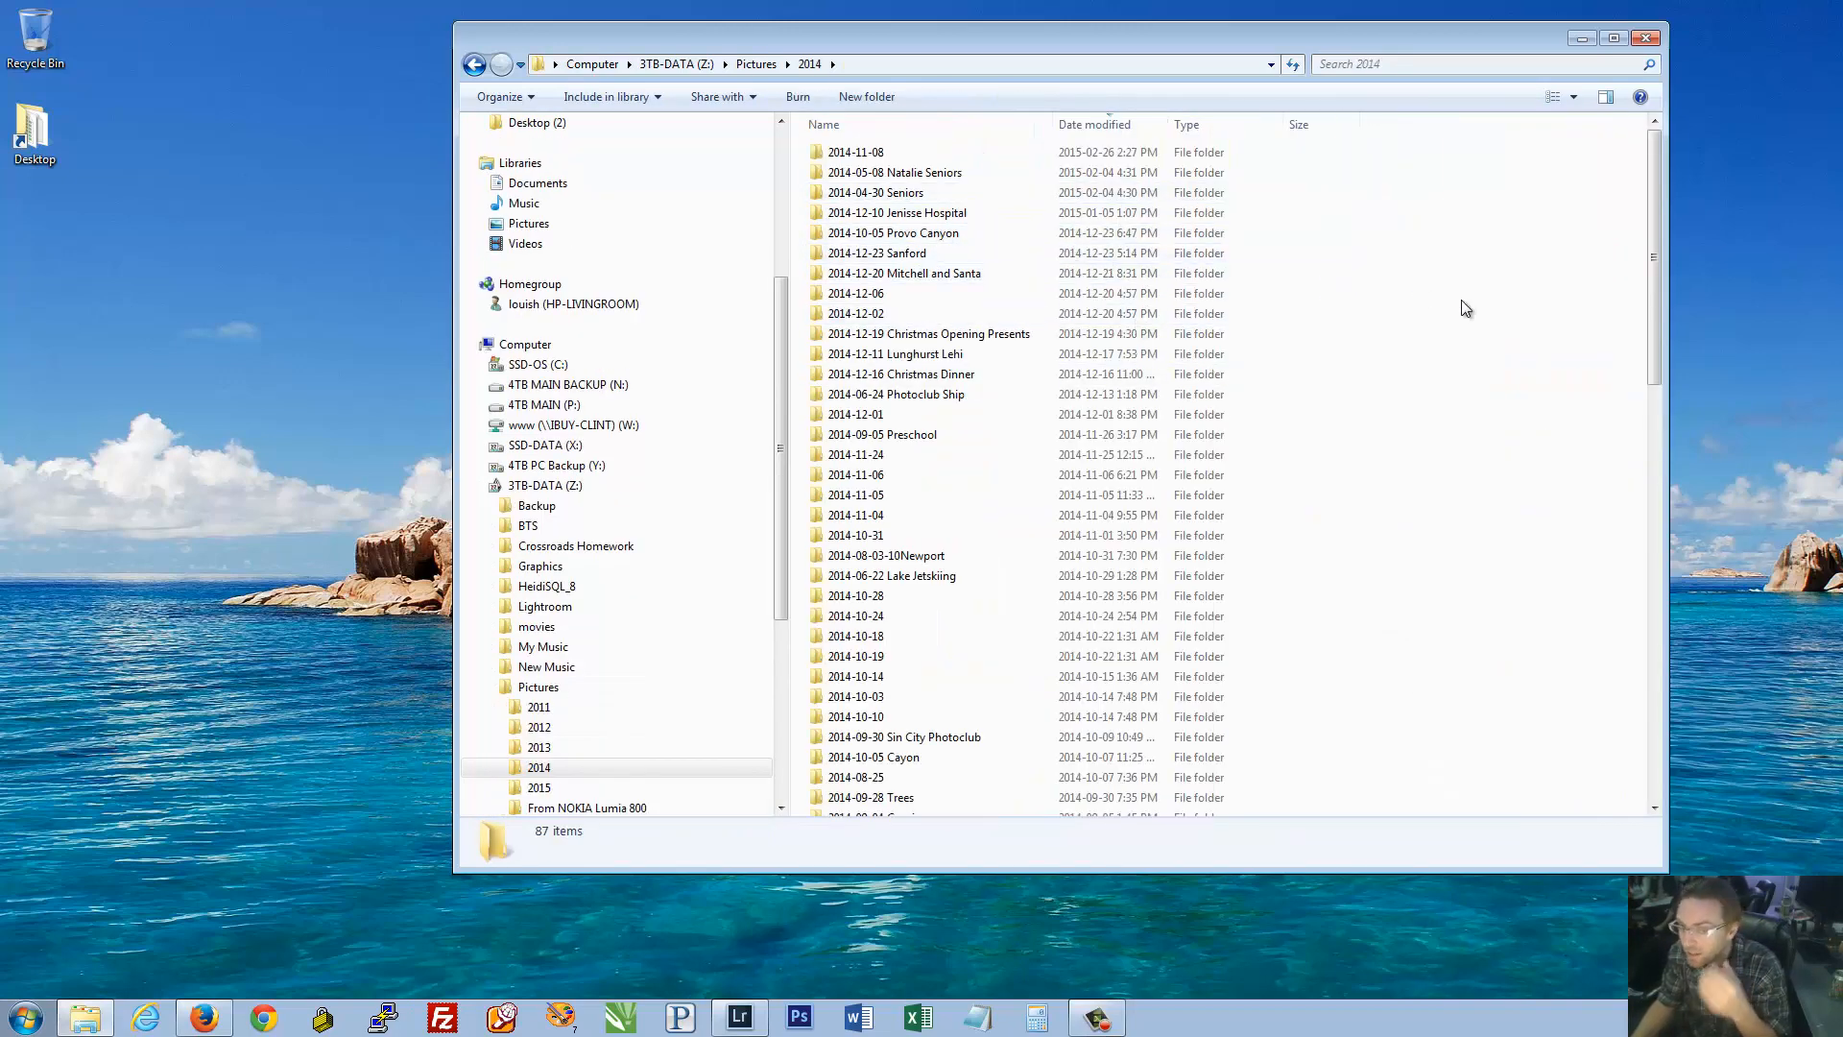
{"action": "left_click", "coordinate": [845, 155]}
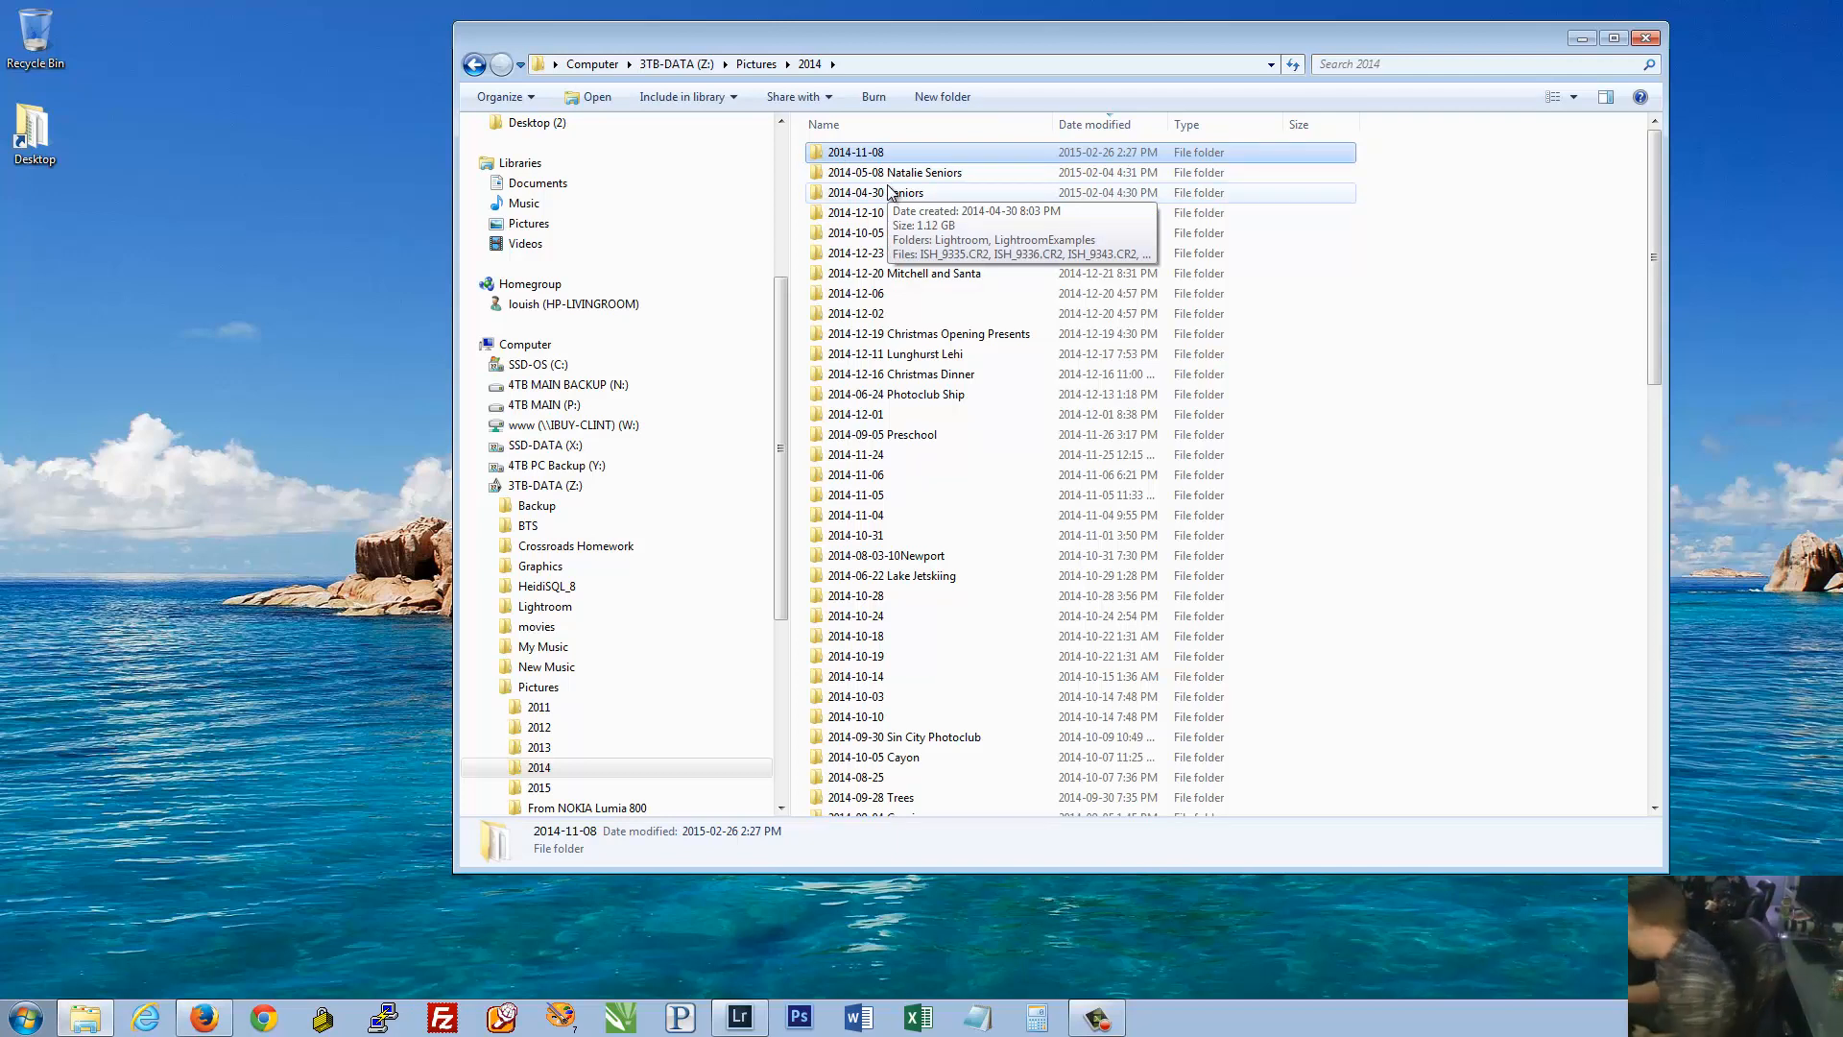
{"action": "left_click", "coordinate": [949, 172]}
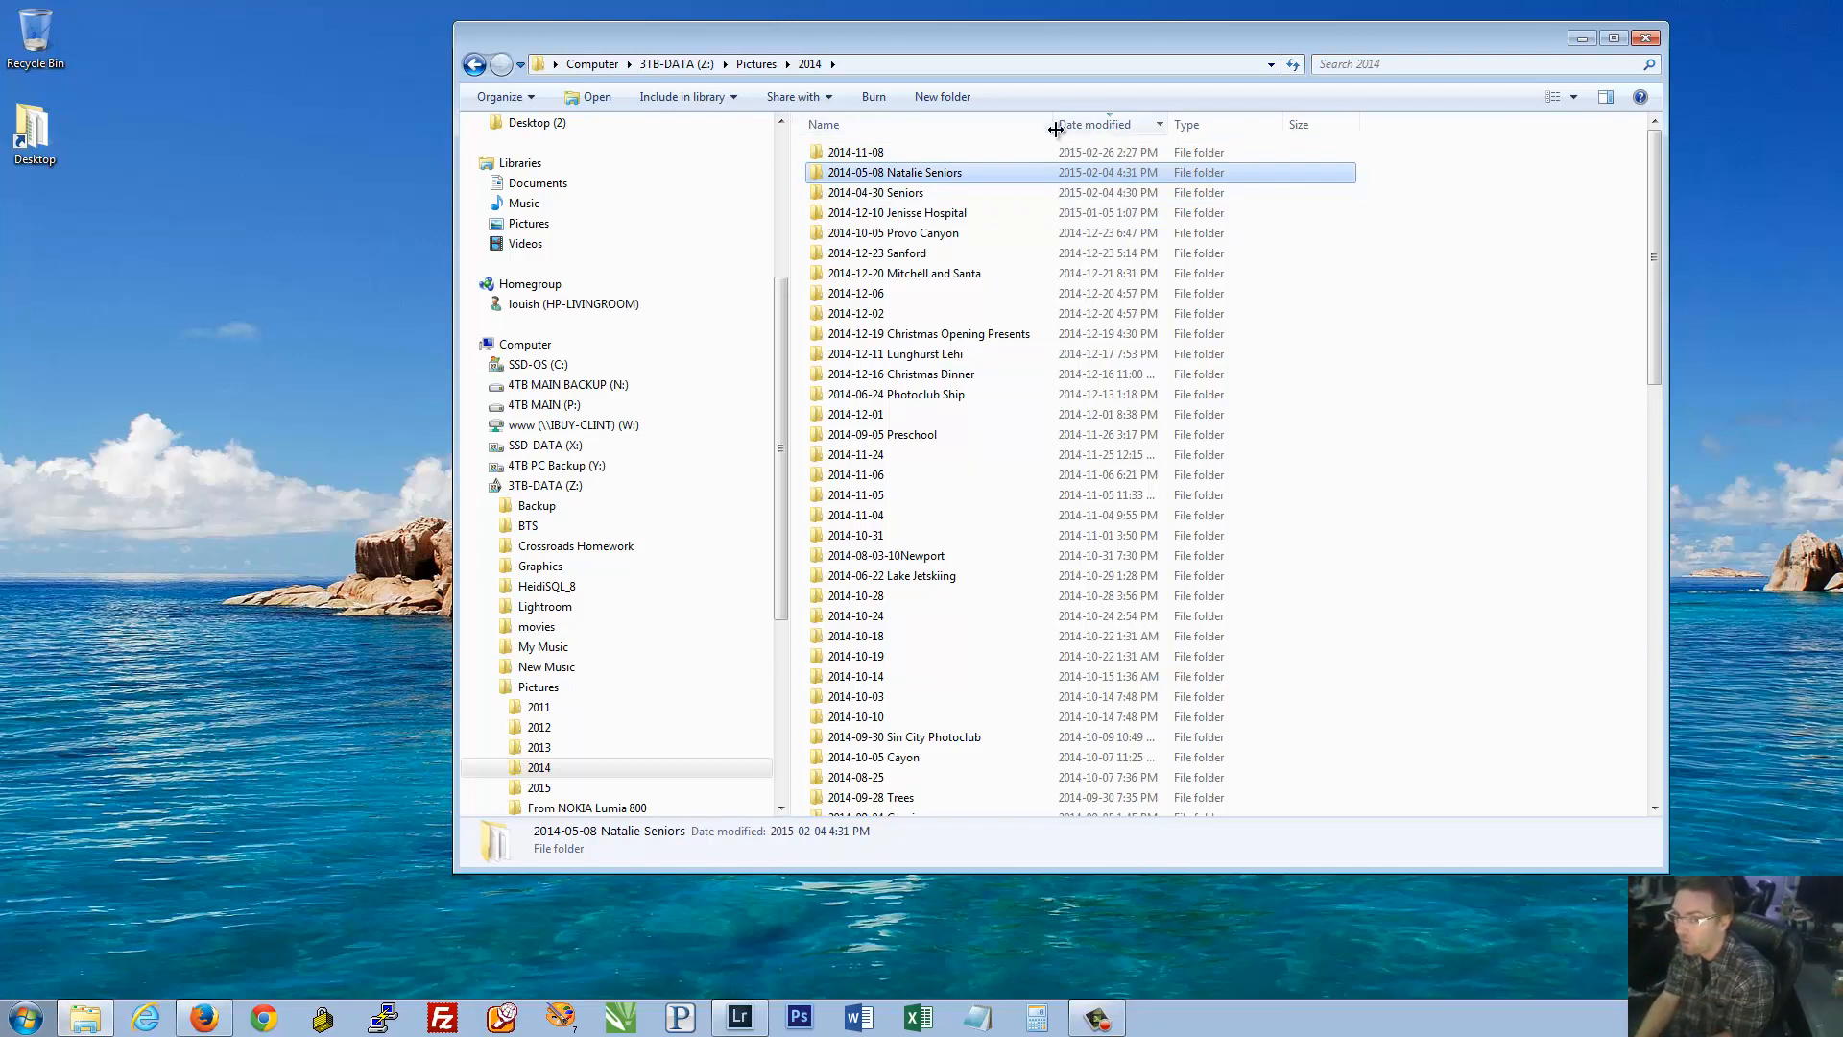
{"action": "left_click", "coordinate": [945, 126]}
{"action": "left_click", "coordinate": [923, 125]}
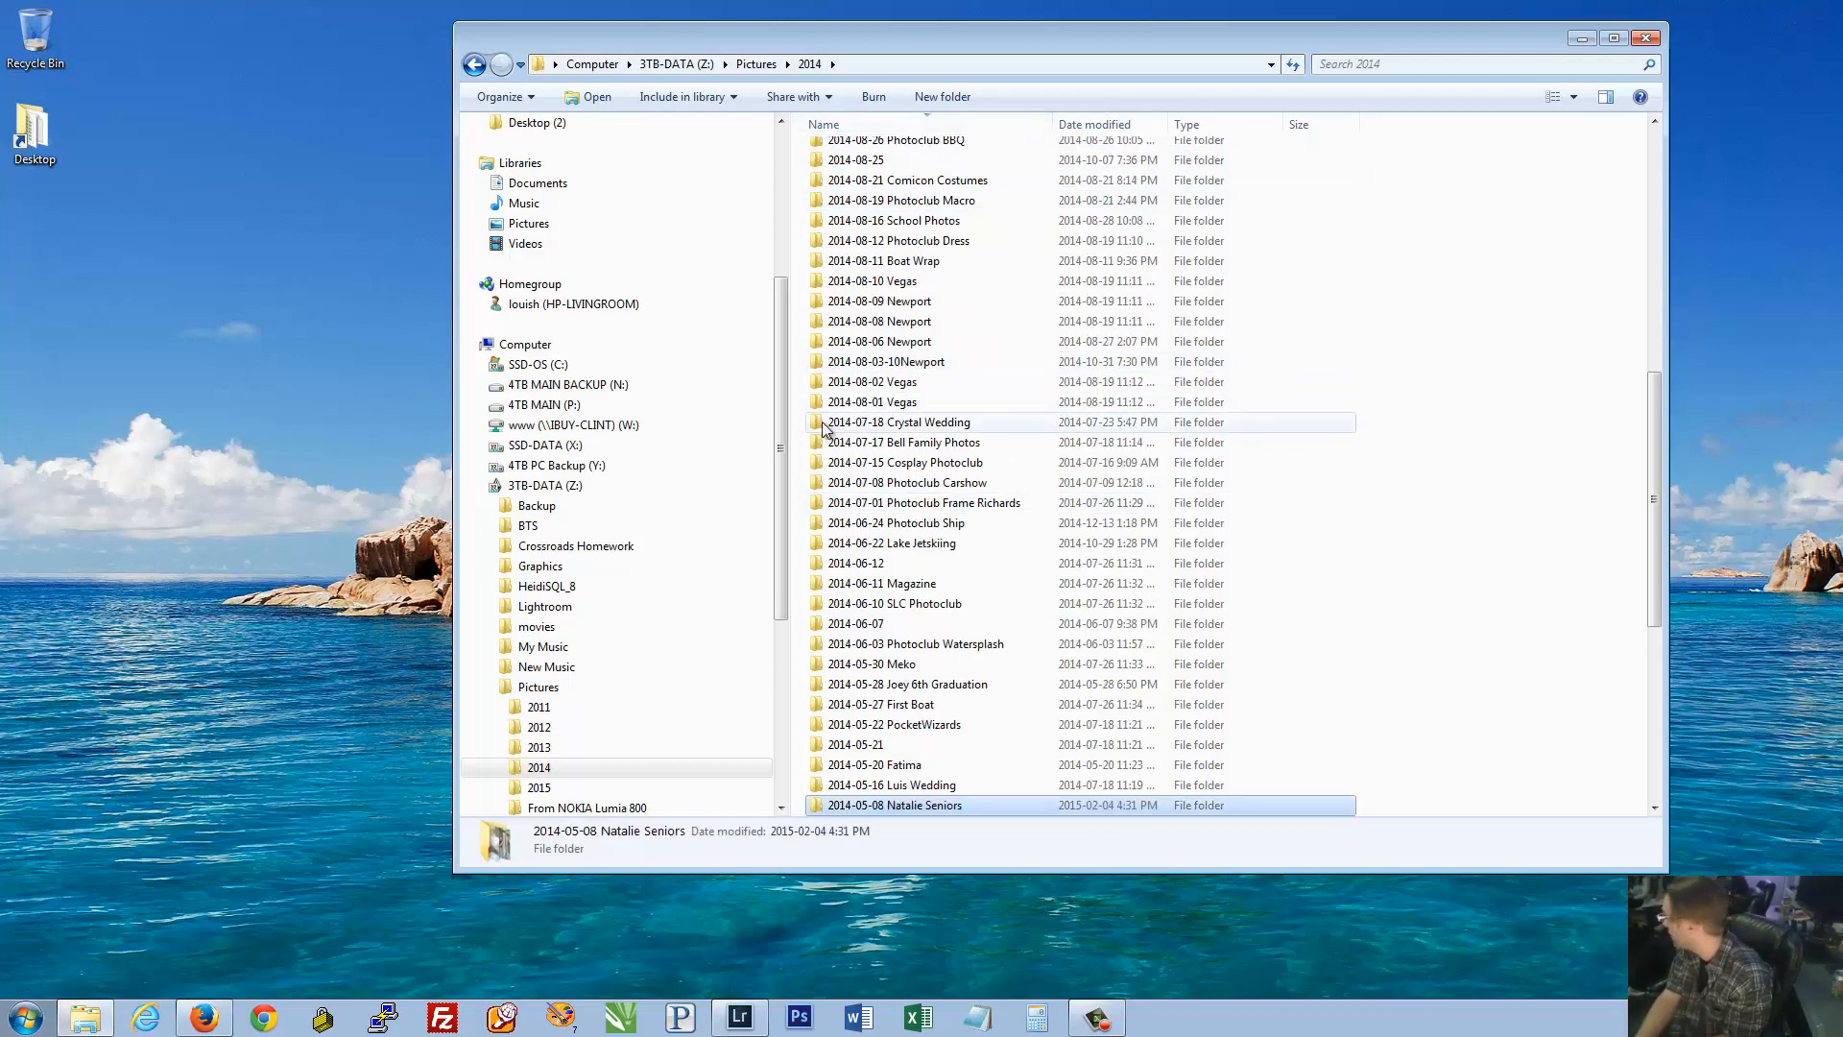
{"action": "mouse_move", "coordinate": [832, 433]}
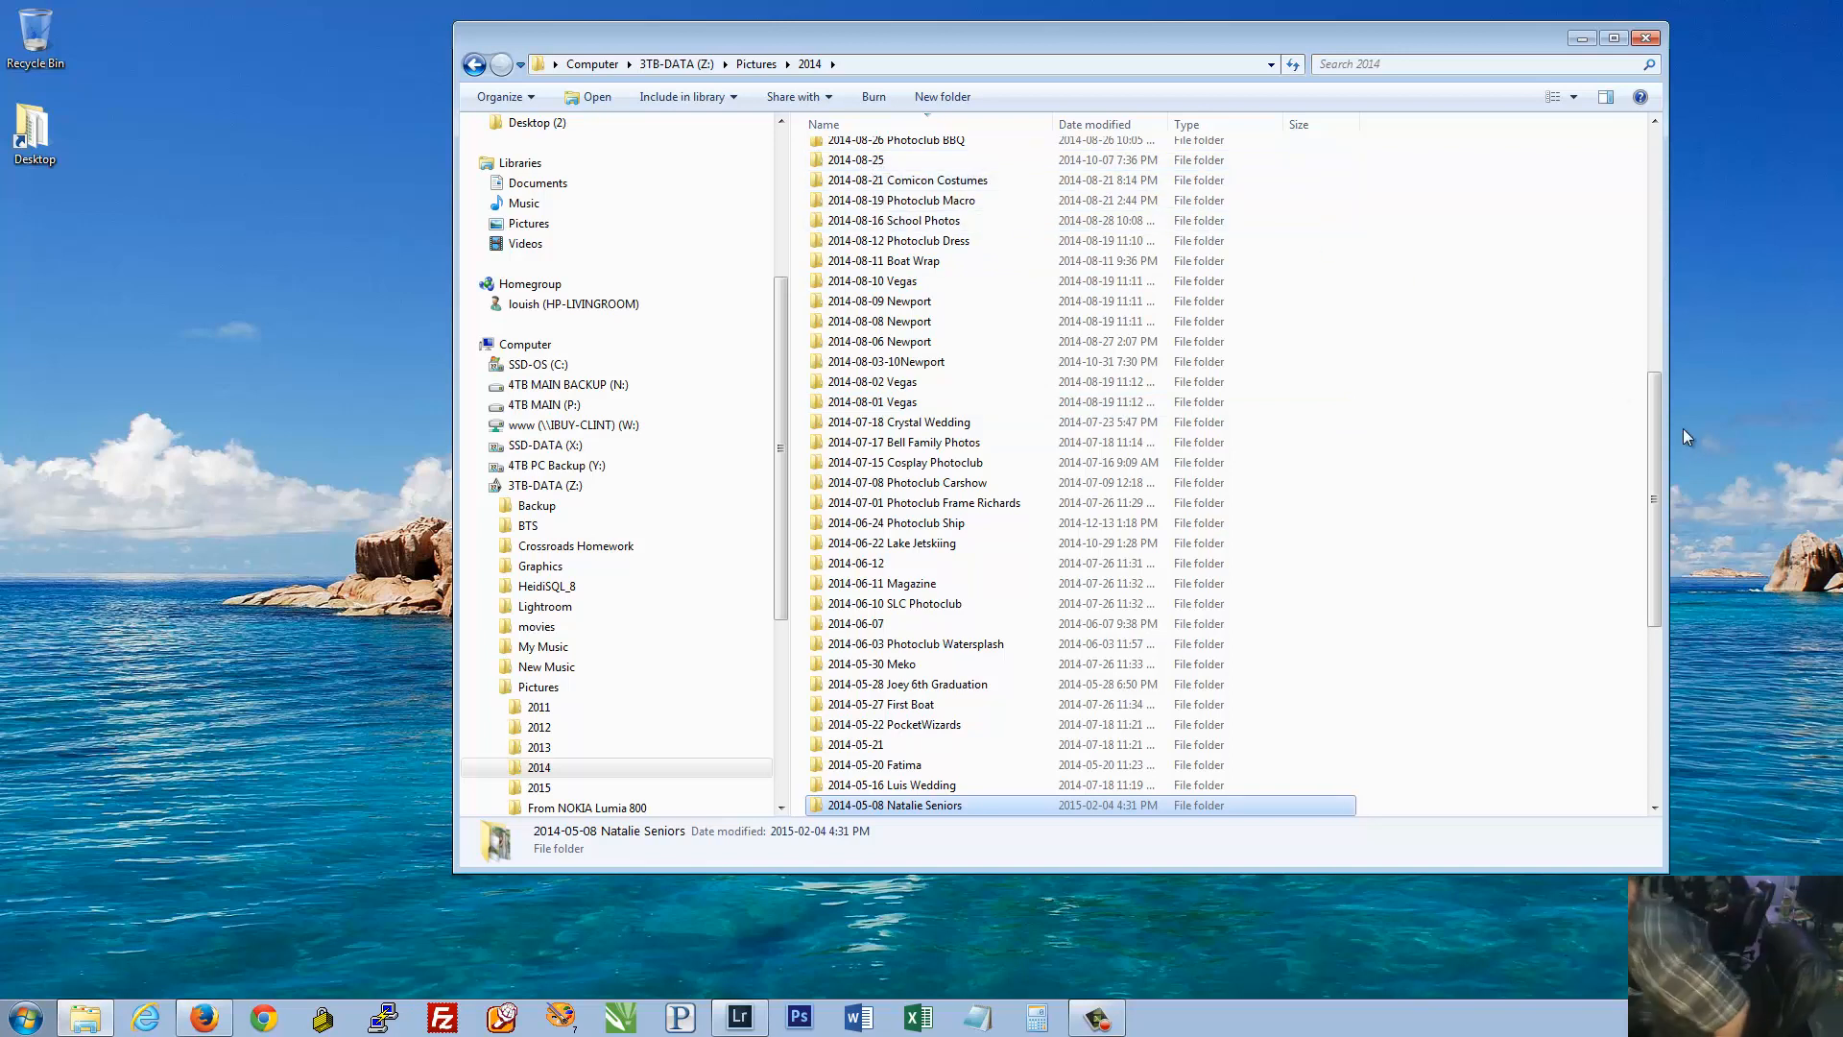
Clear the selection in the 2014 pictures folder and close its window
{"action": "left_click_drag", "start_coordinate": [1440, 733], "coordinate": [1446, 268]}
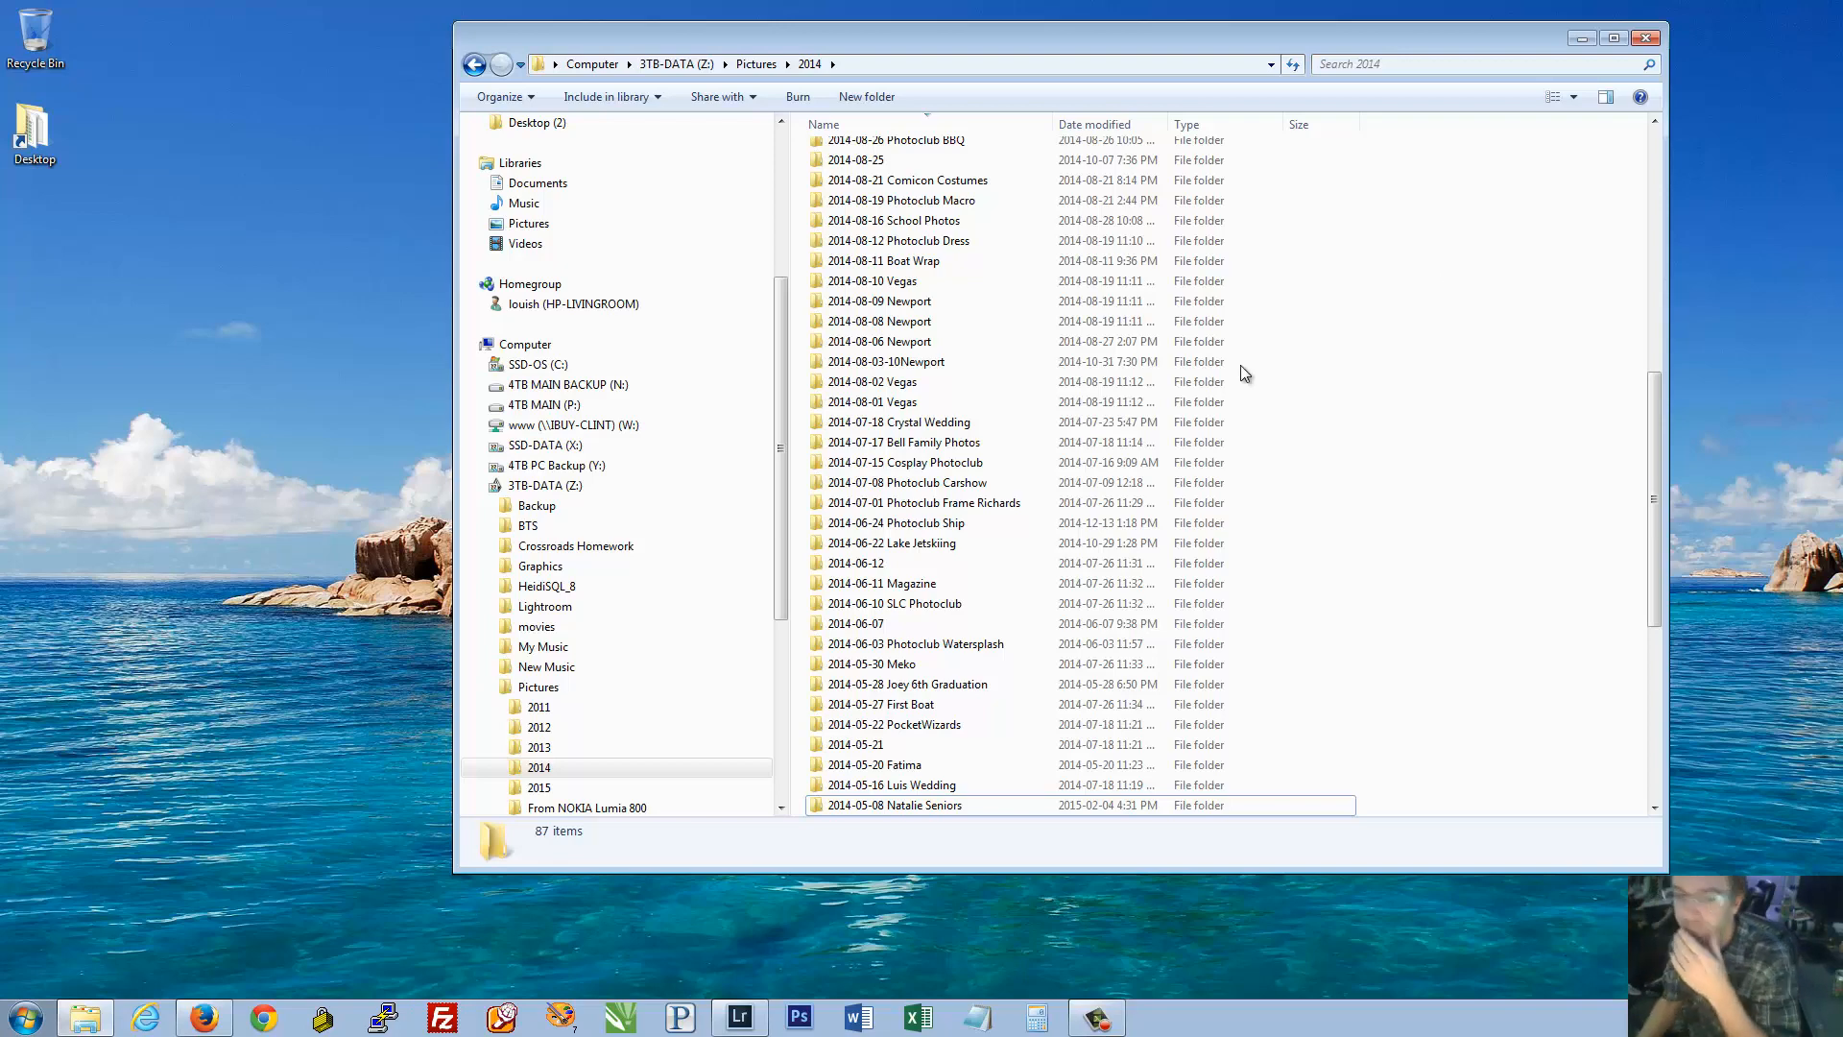
{"action": "left_click_drag", "start_coordinate": [1259, 33], "coordinate": [1259, 46]}
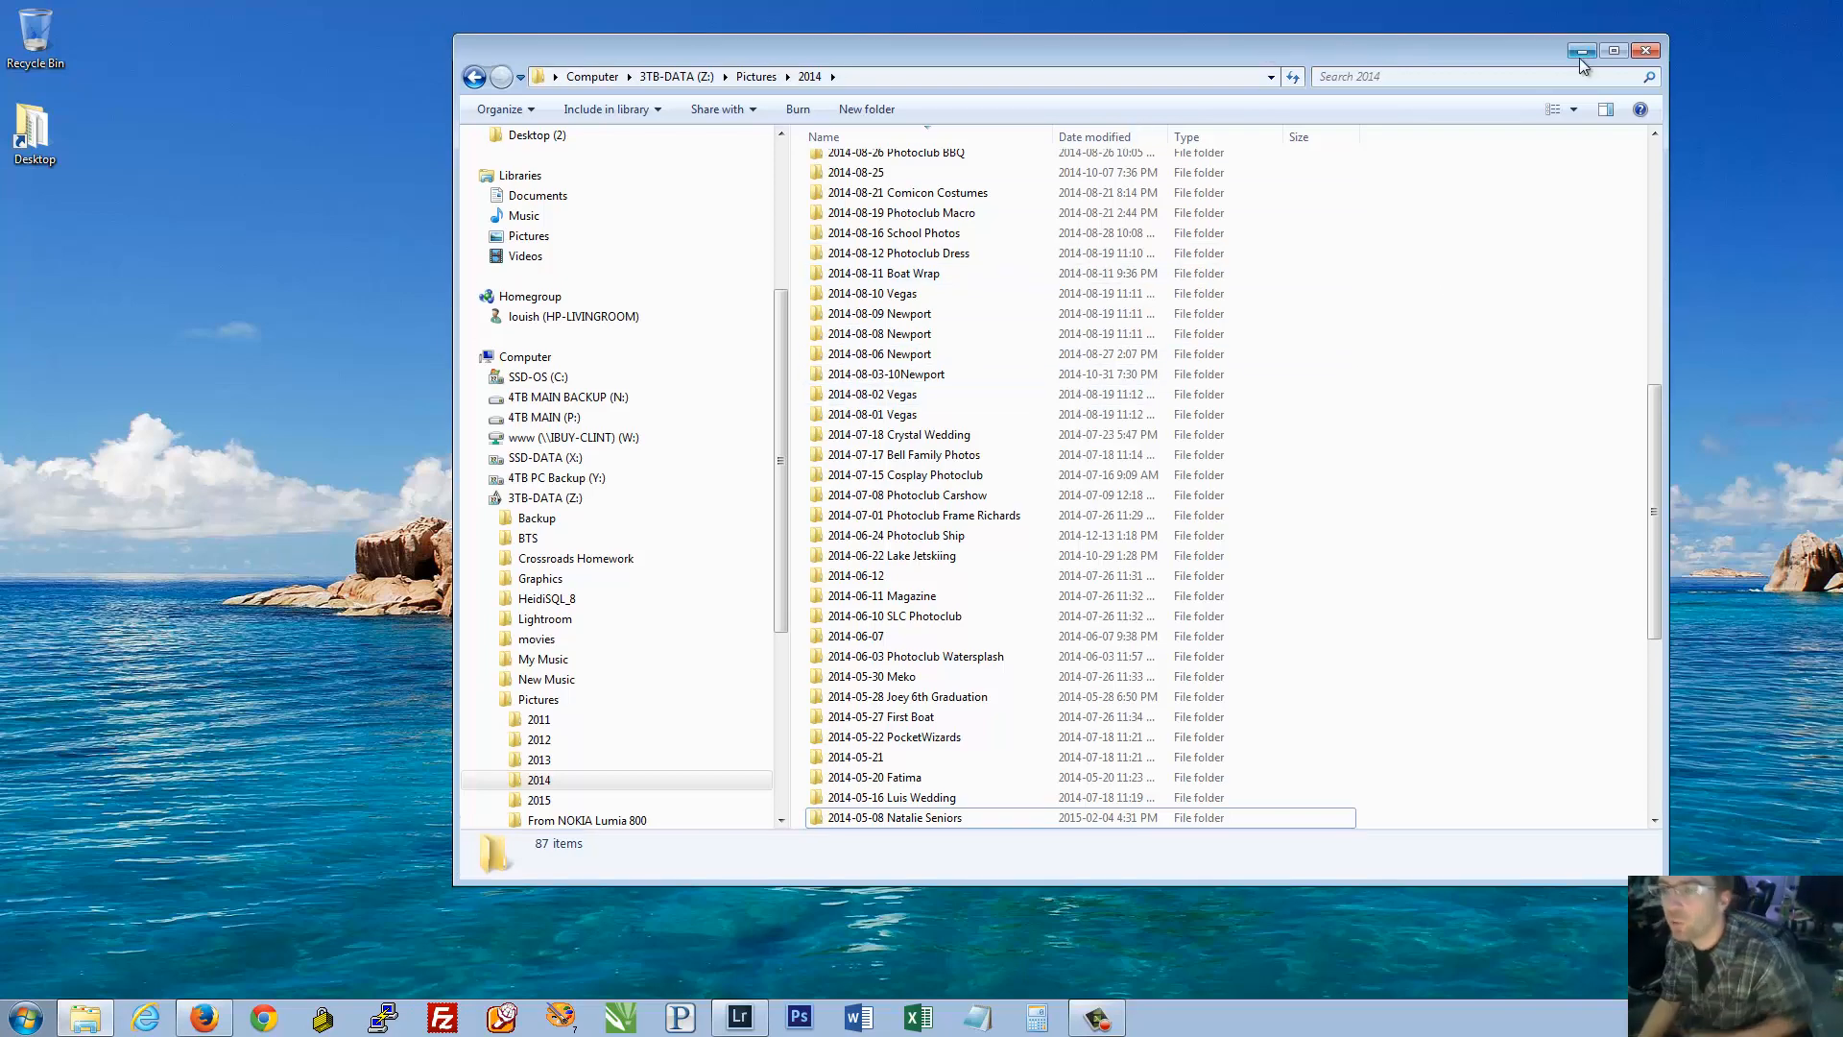
{"action": "left_click", "coordinate": [1645, 51]}
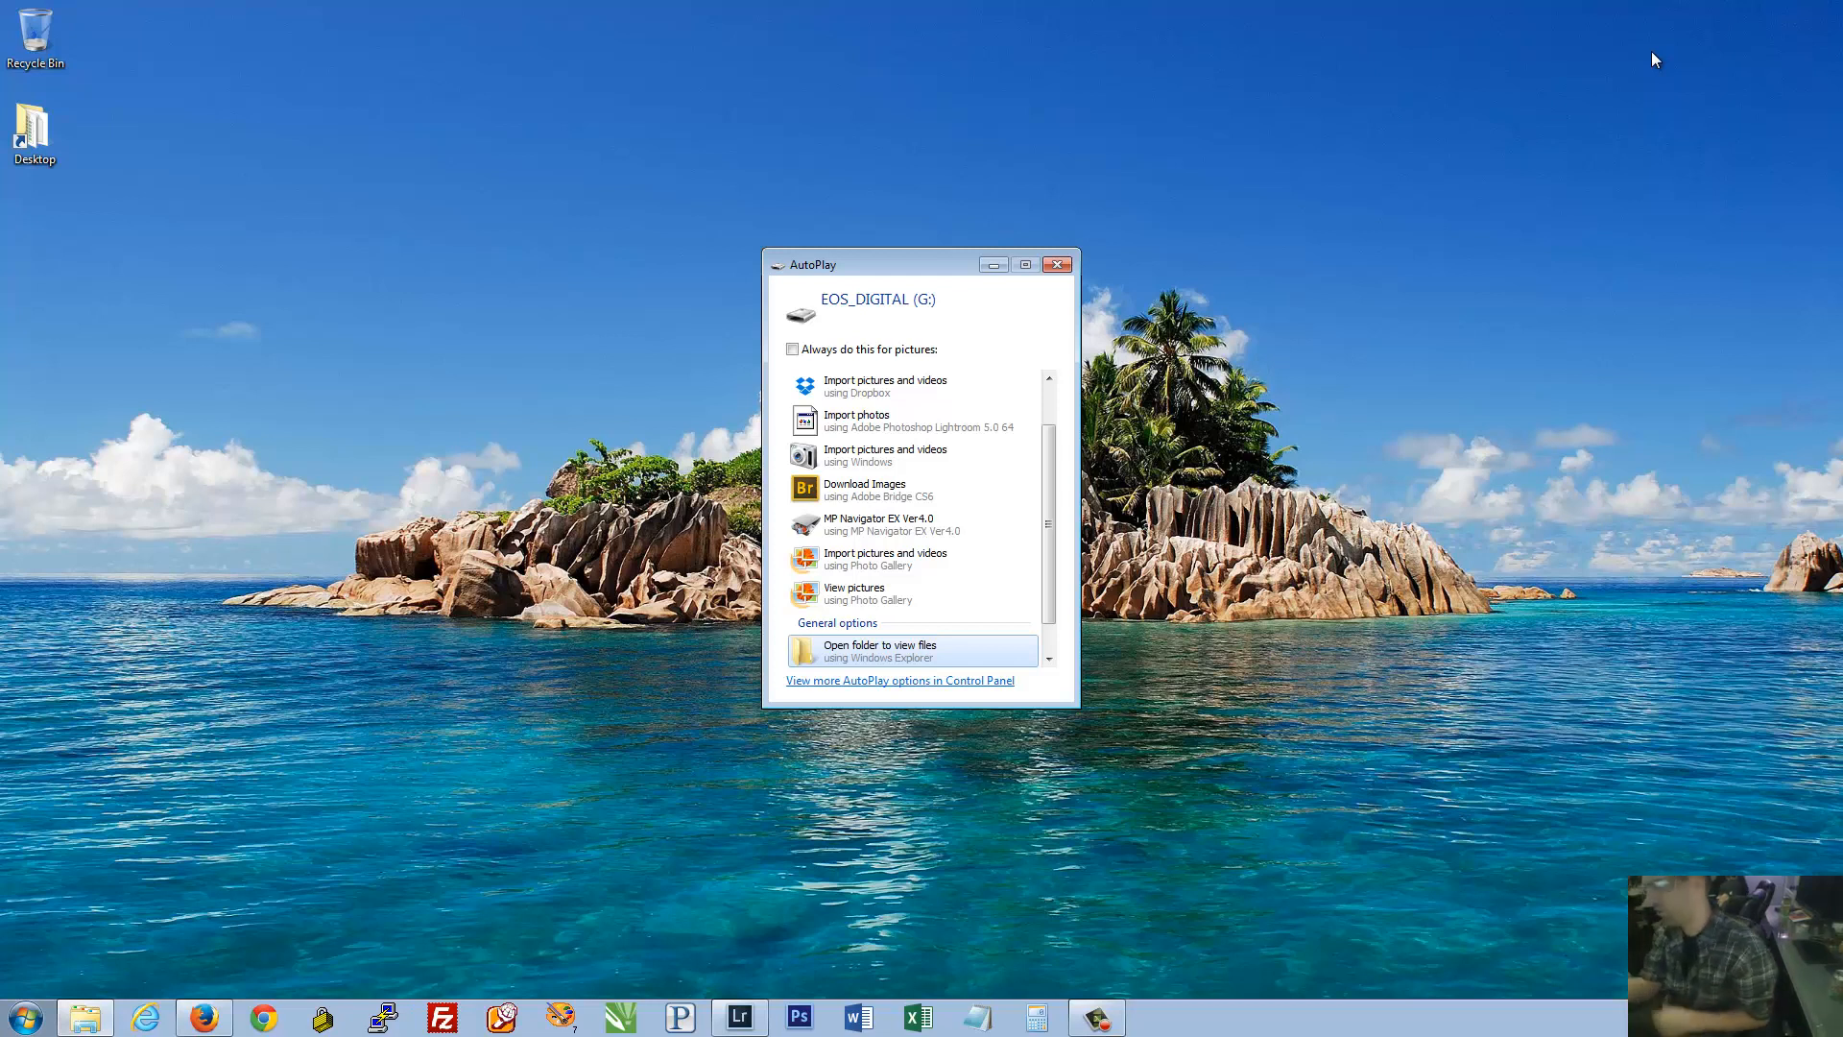
{"action": "left_click_drag", "start_coordinate": [939, 251], "coordinate": [1038, 227]}
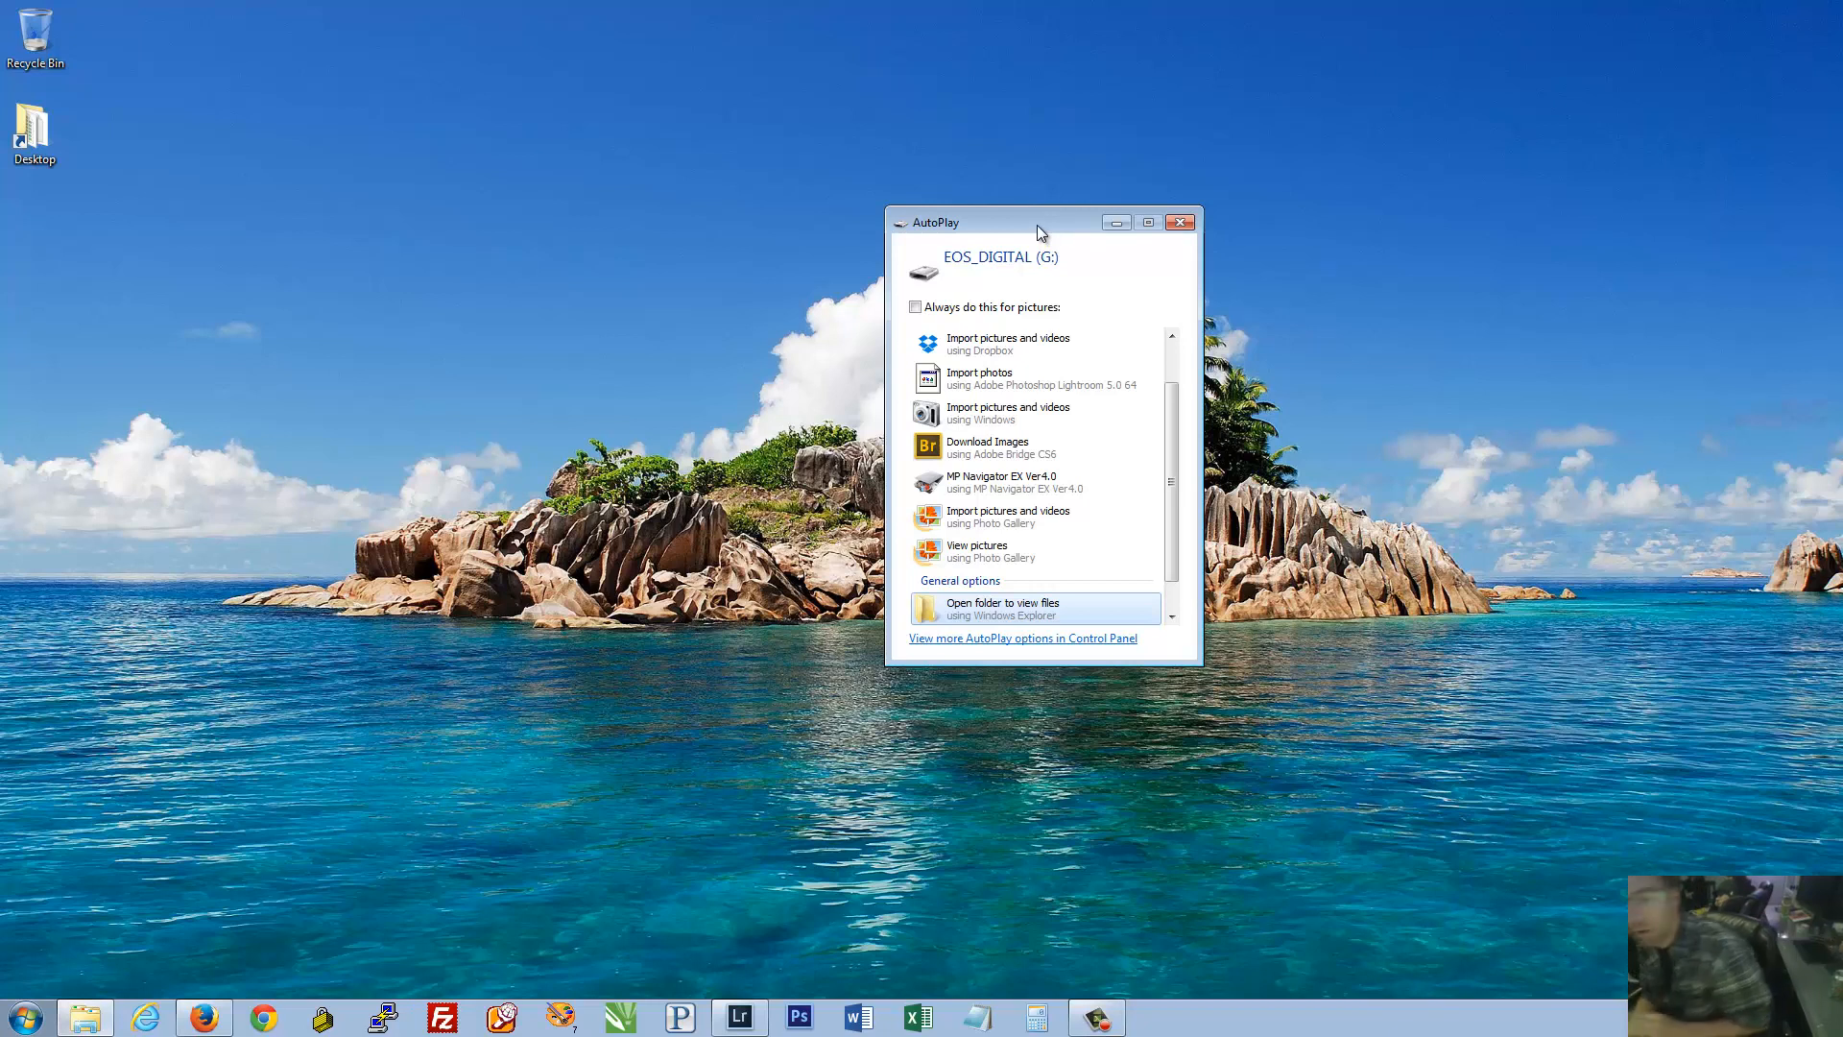
{"action": "left_click_drag", "start_coordinate": [1056, 236], "coordinate": [1085, 227]}
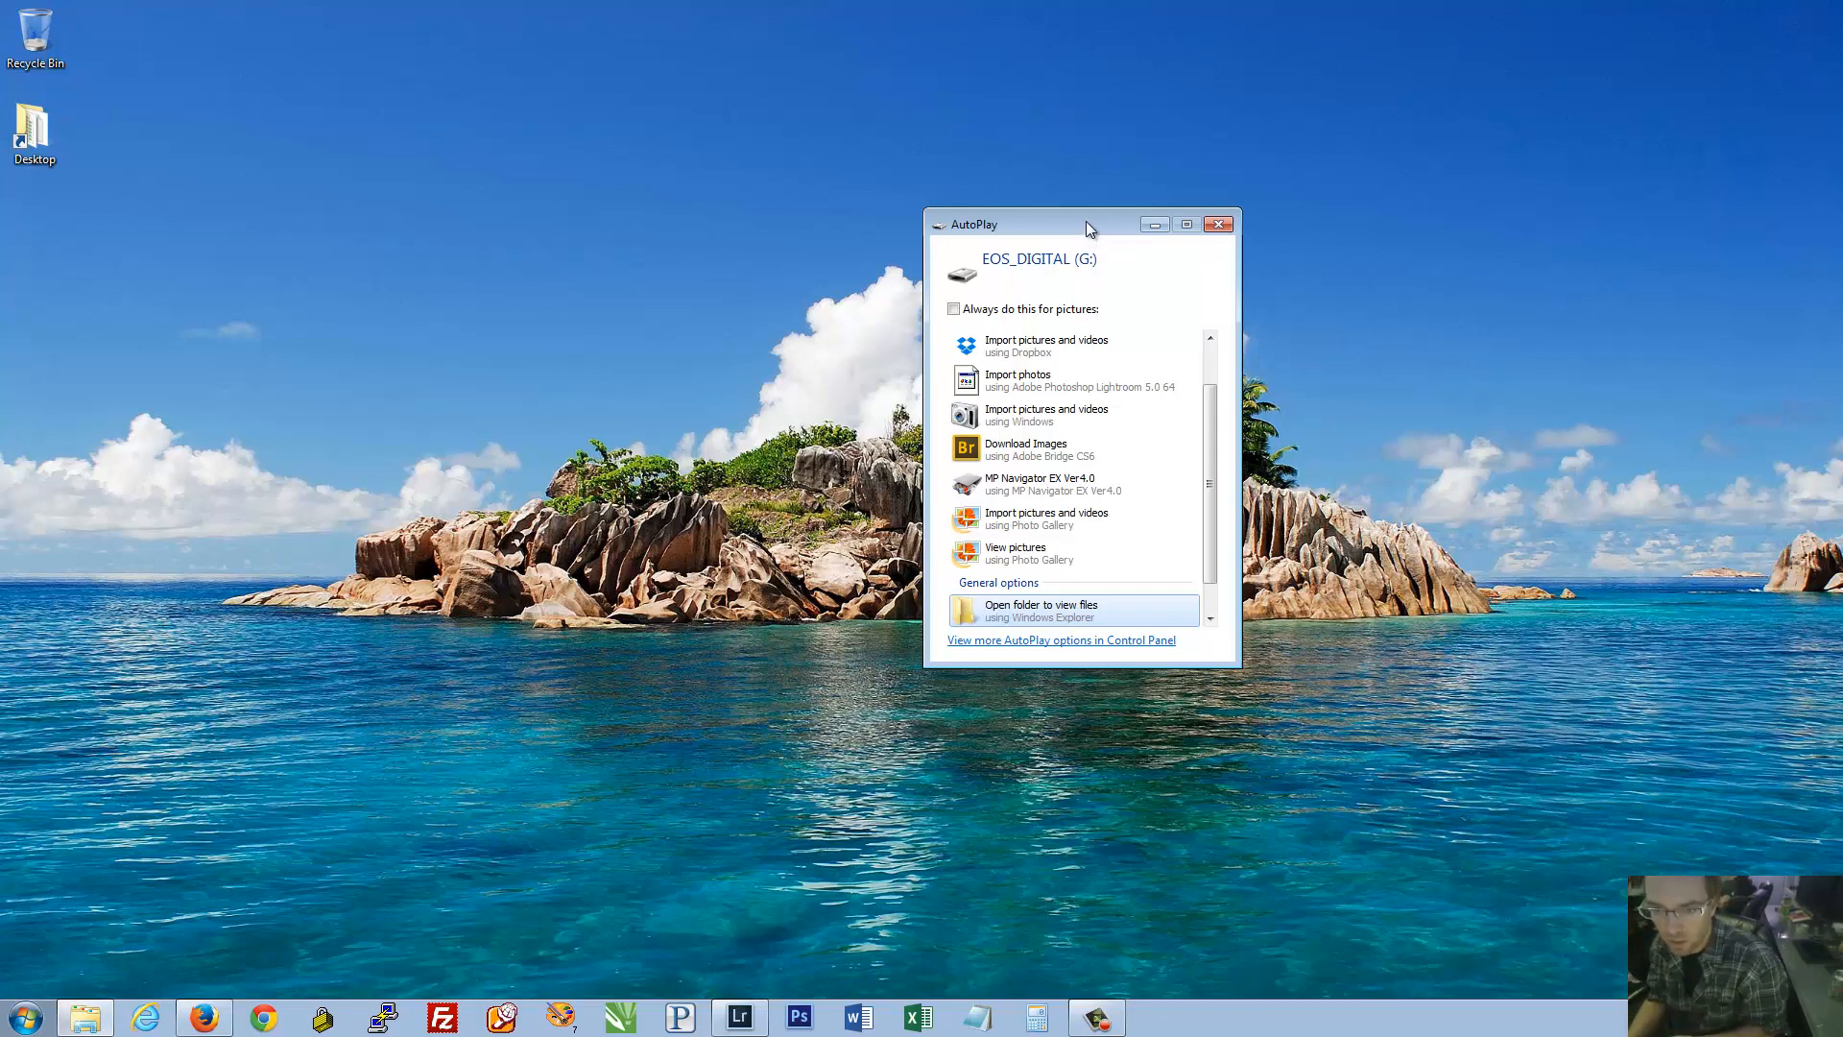
{"action": "left_click_drag", "start_coordinate": [1086, 221], "coordinate": [1109, 219]}
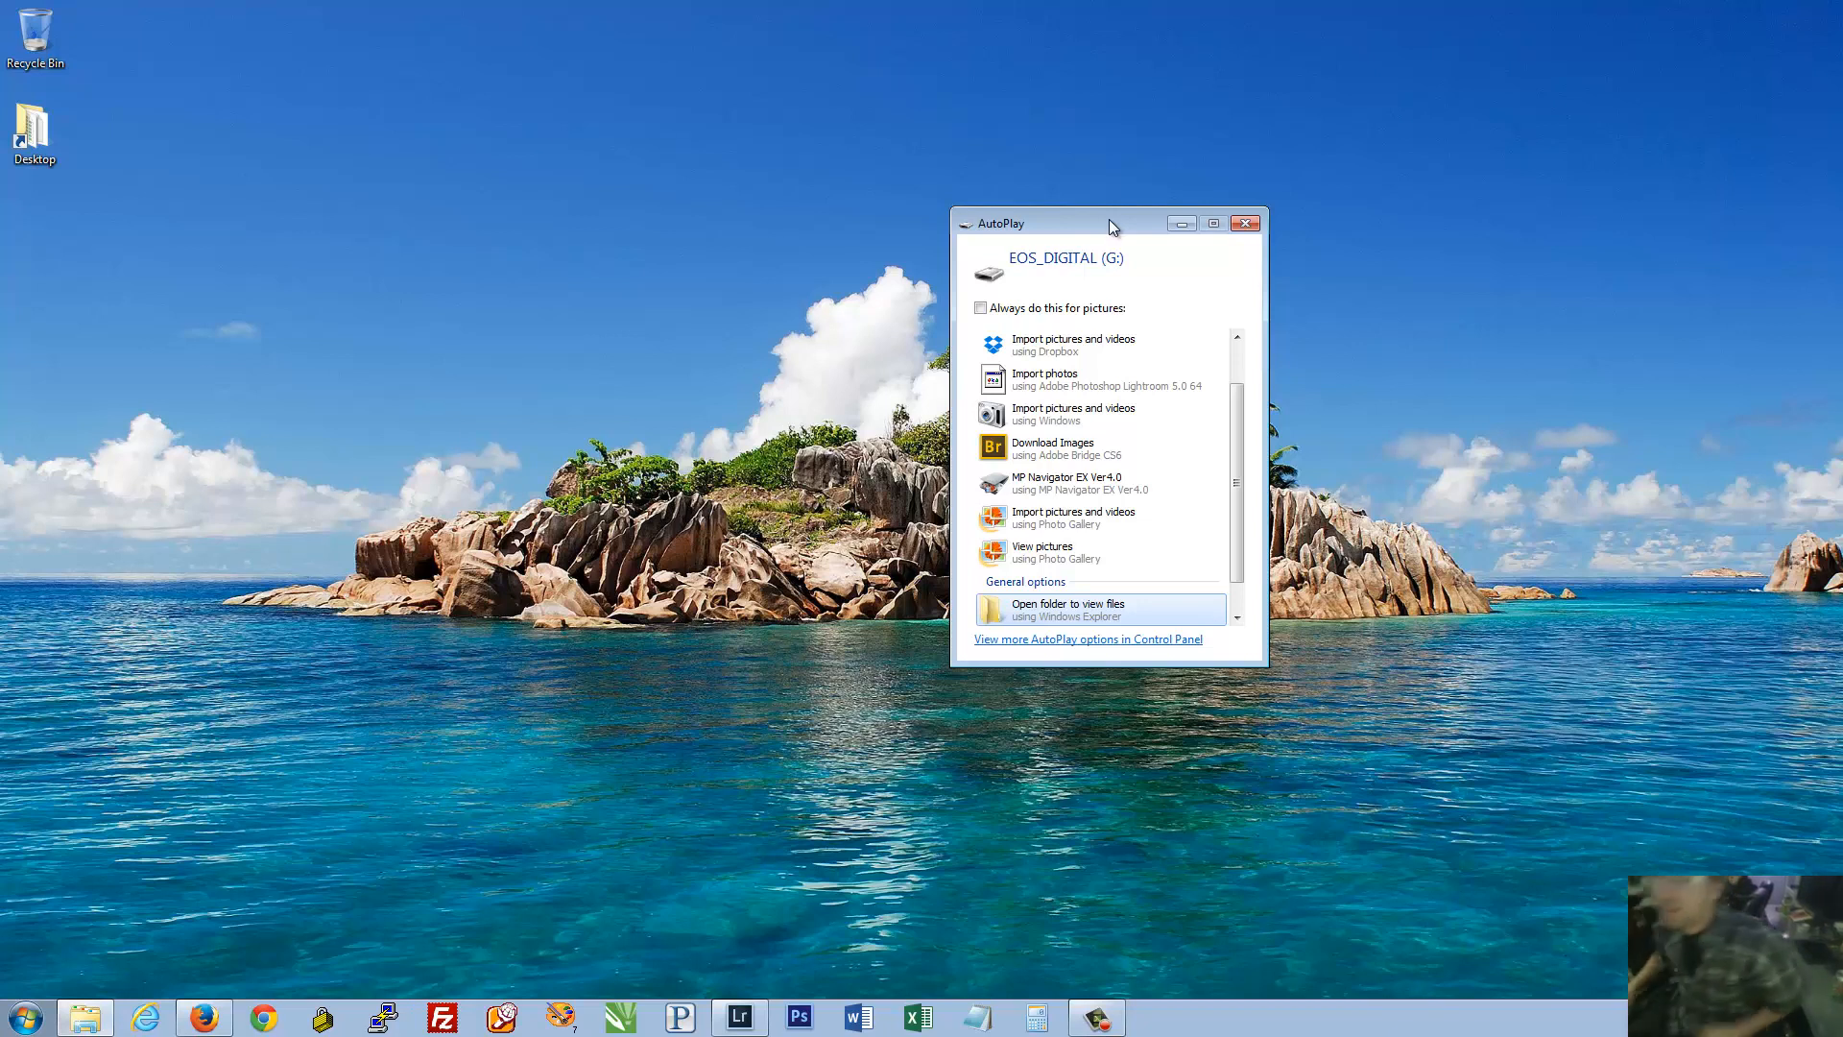
{"action": "left_click_drag", "start_coordinate": [1109, 219], "coordinate": [1130, 210]}
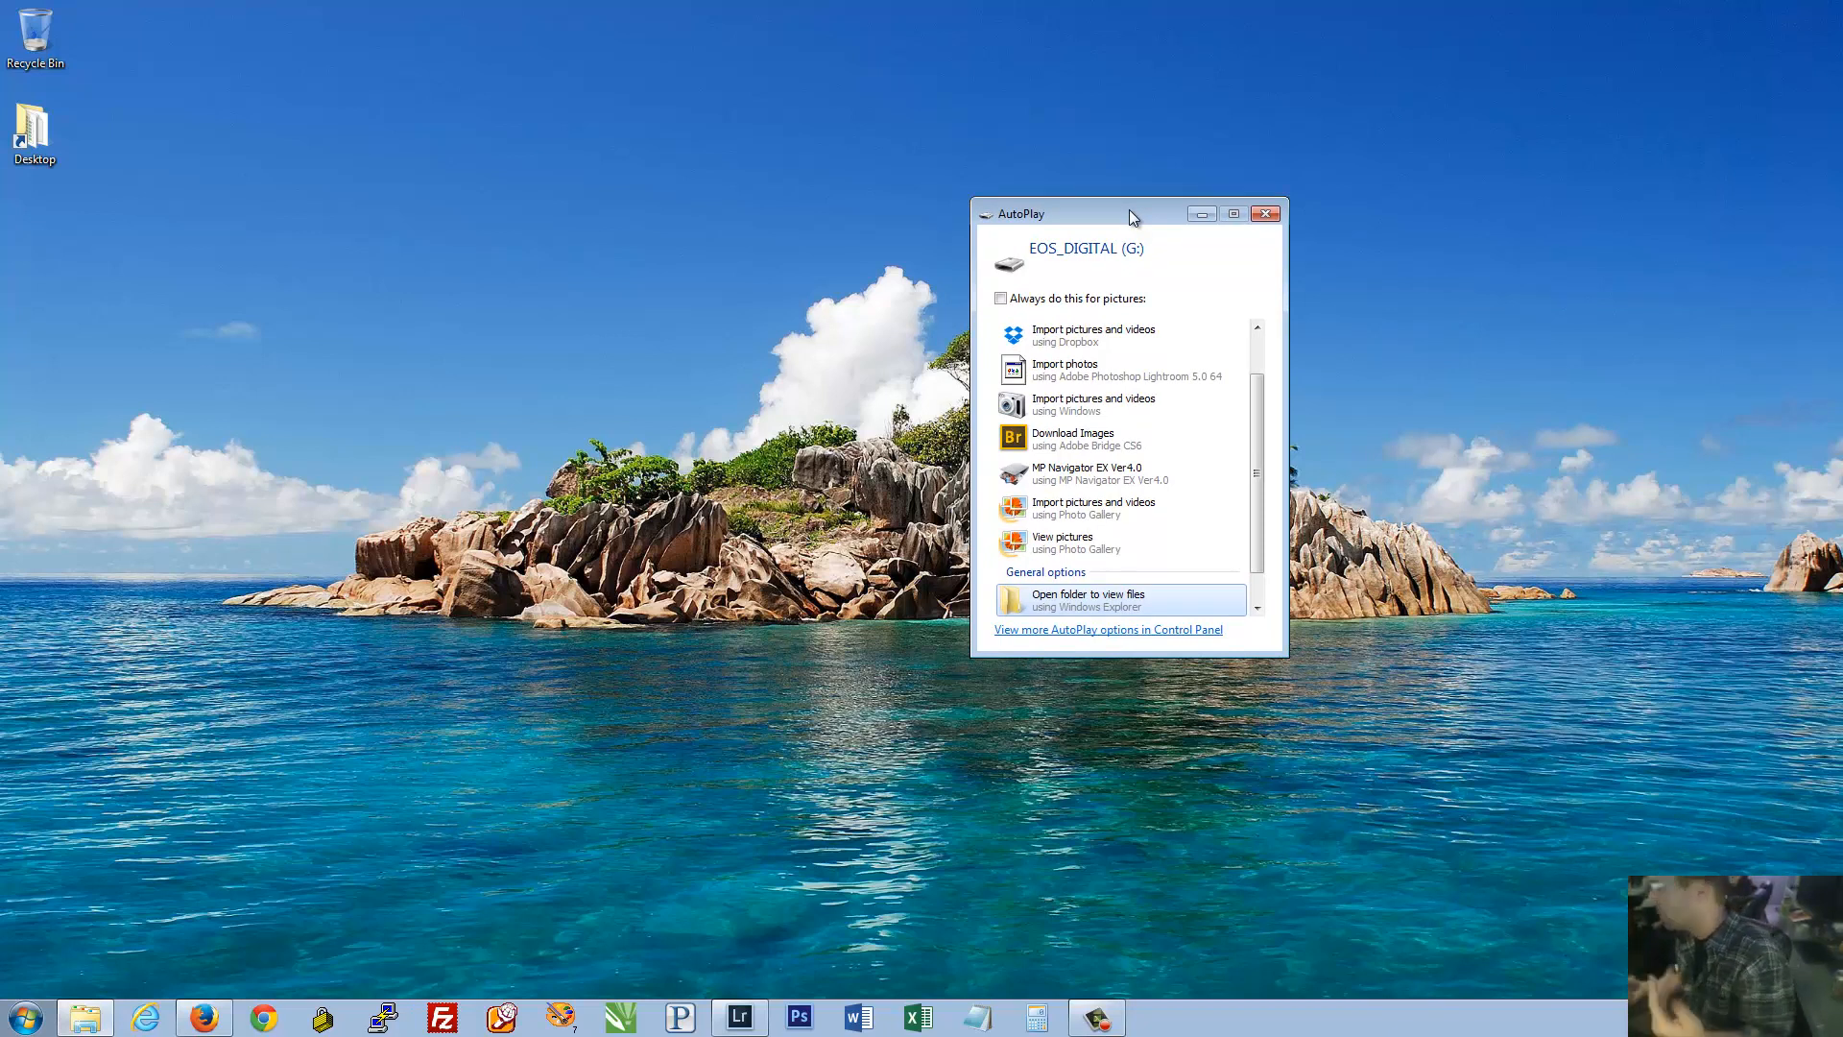
{"action": "left_click_drag", "start_coordinate": [1133, 217], "coordinate": [1153, 204]}
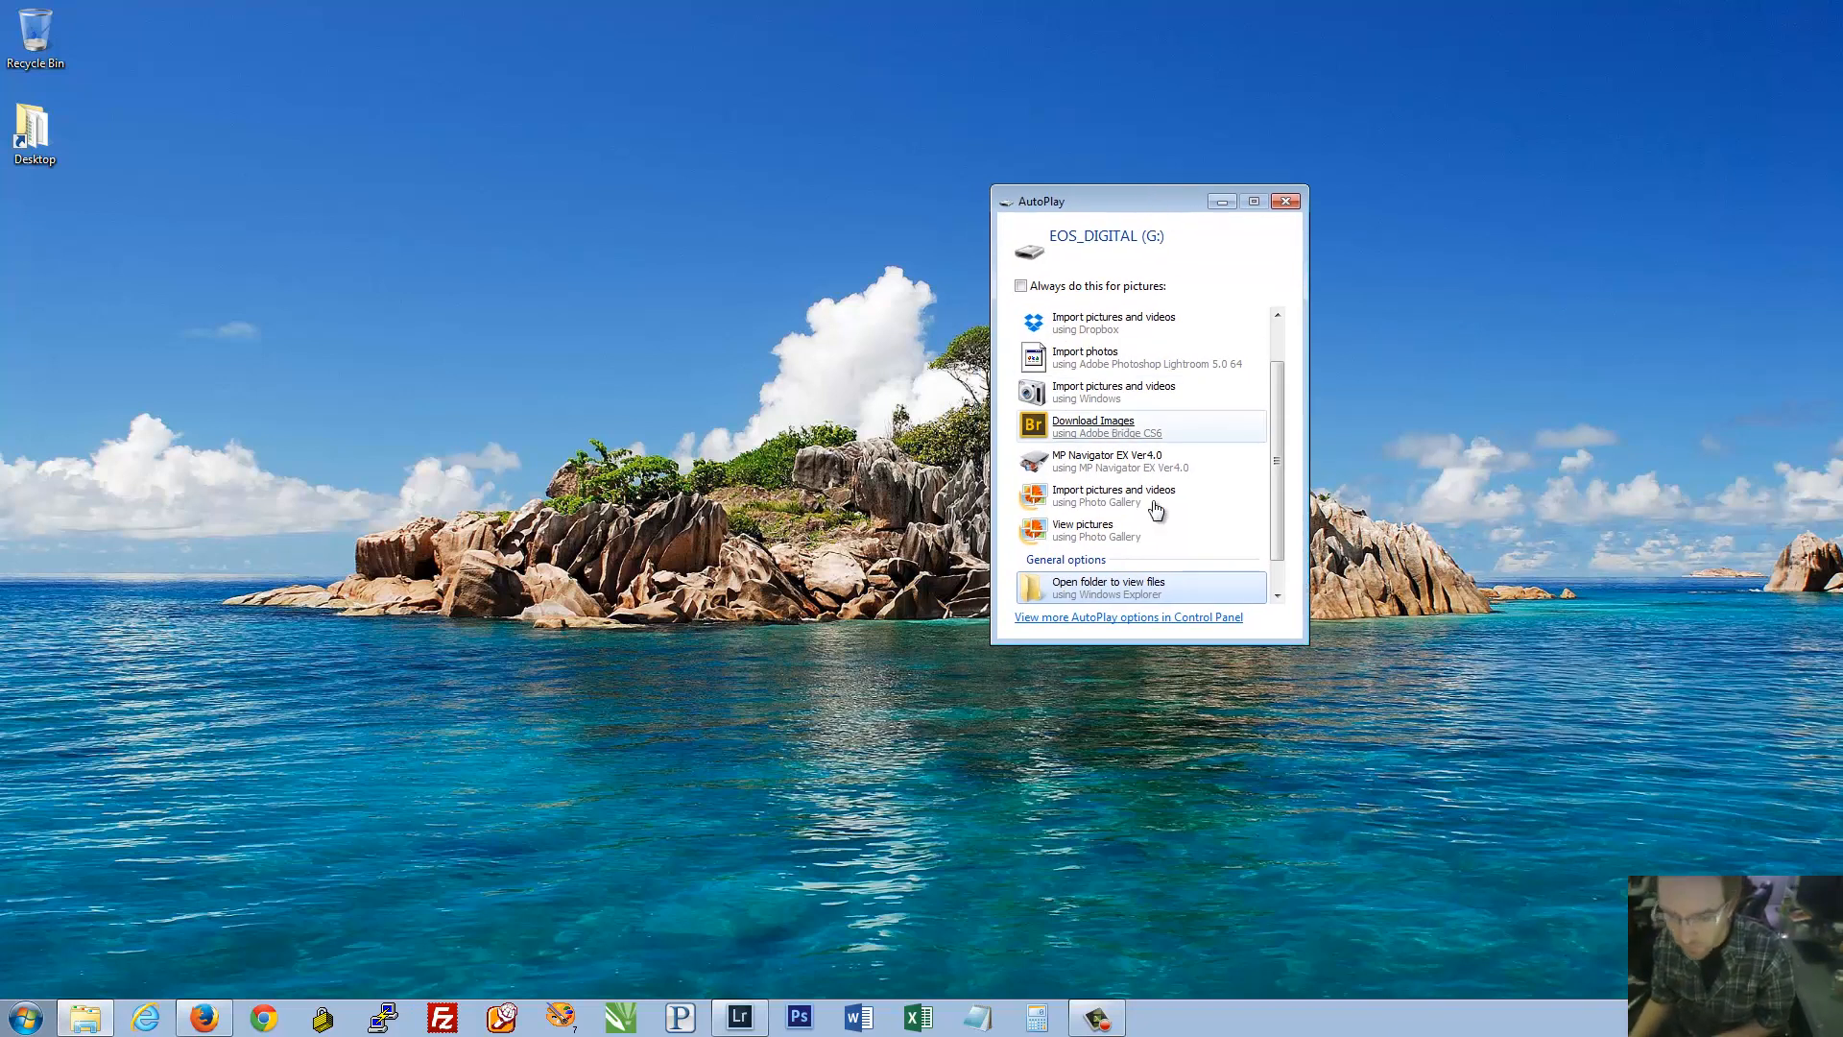
View the files on the EOS_DIGITAL (G:) memory card and open its DCIM\100EOS5D folder
{"action": "left_click", "coordinate": [1107, 590]}
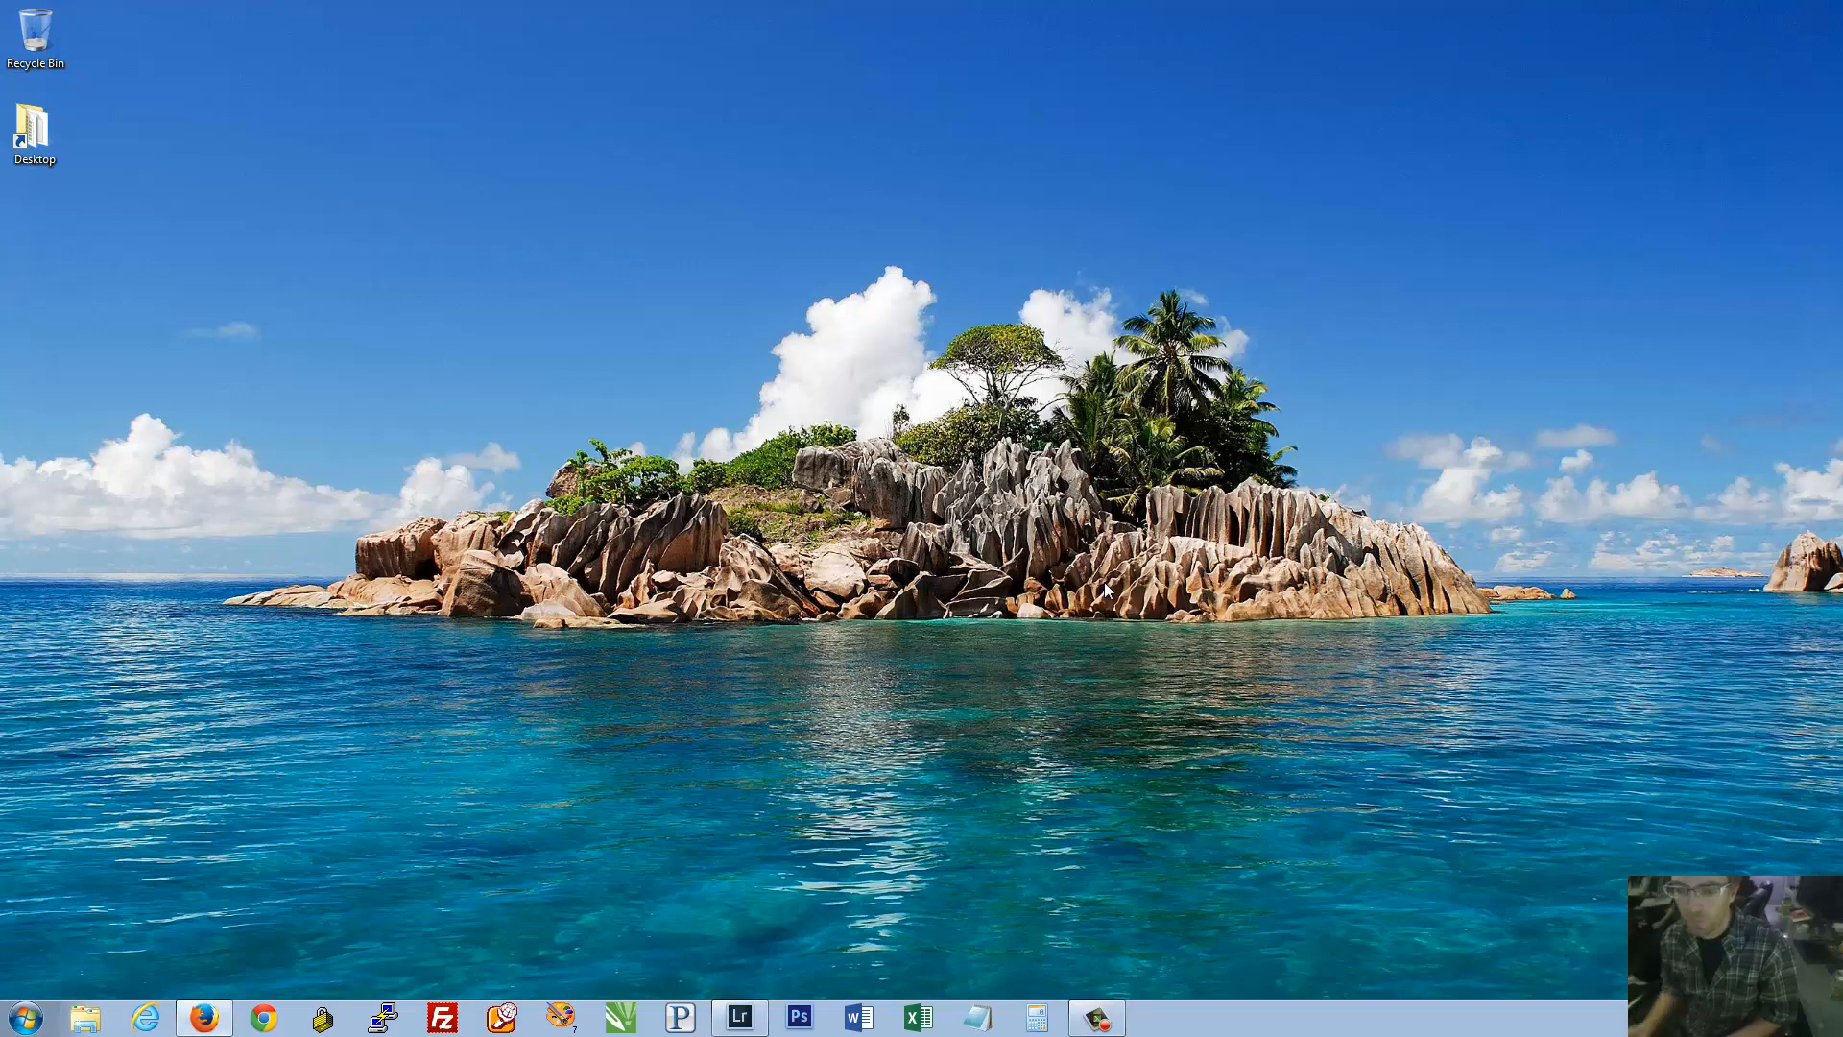
{"action": "left_click_drag", "start_coordinate": [1068, 54], "coordinate": [1227, 46]}
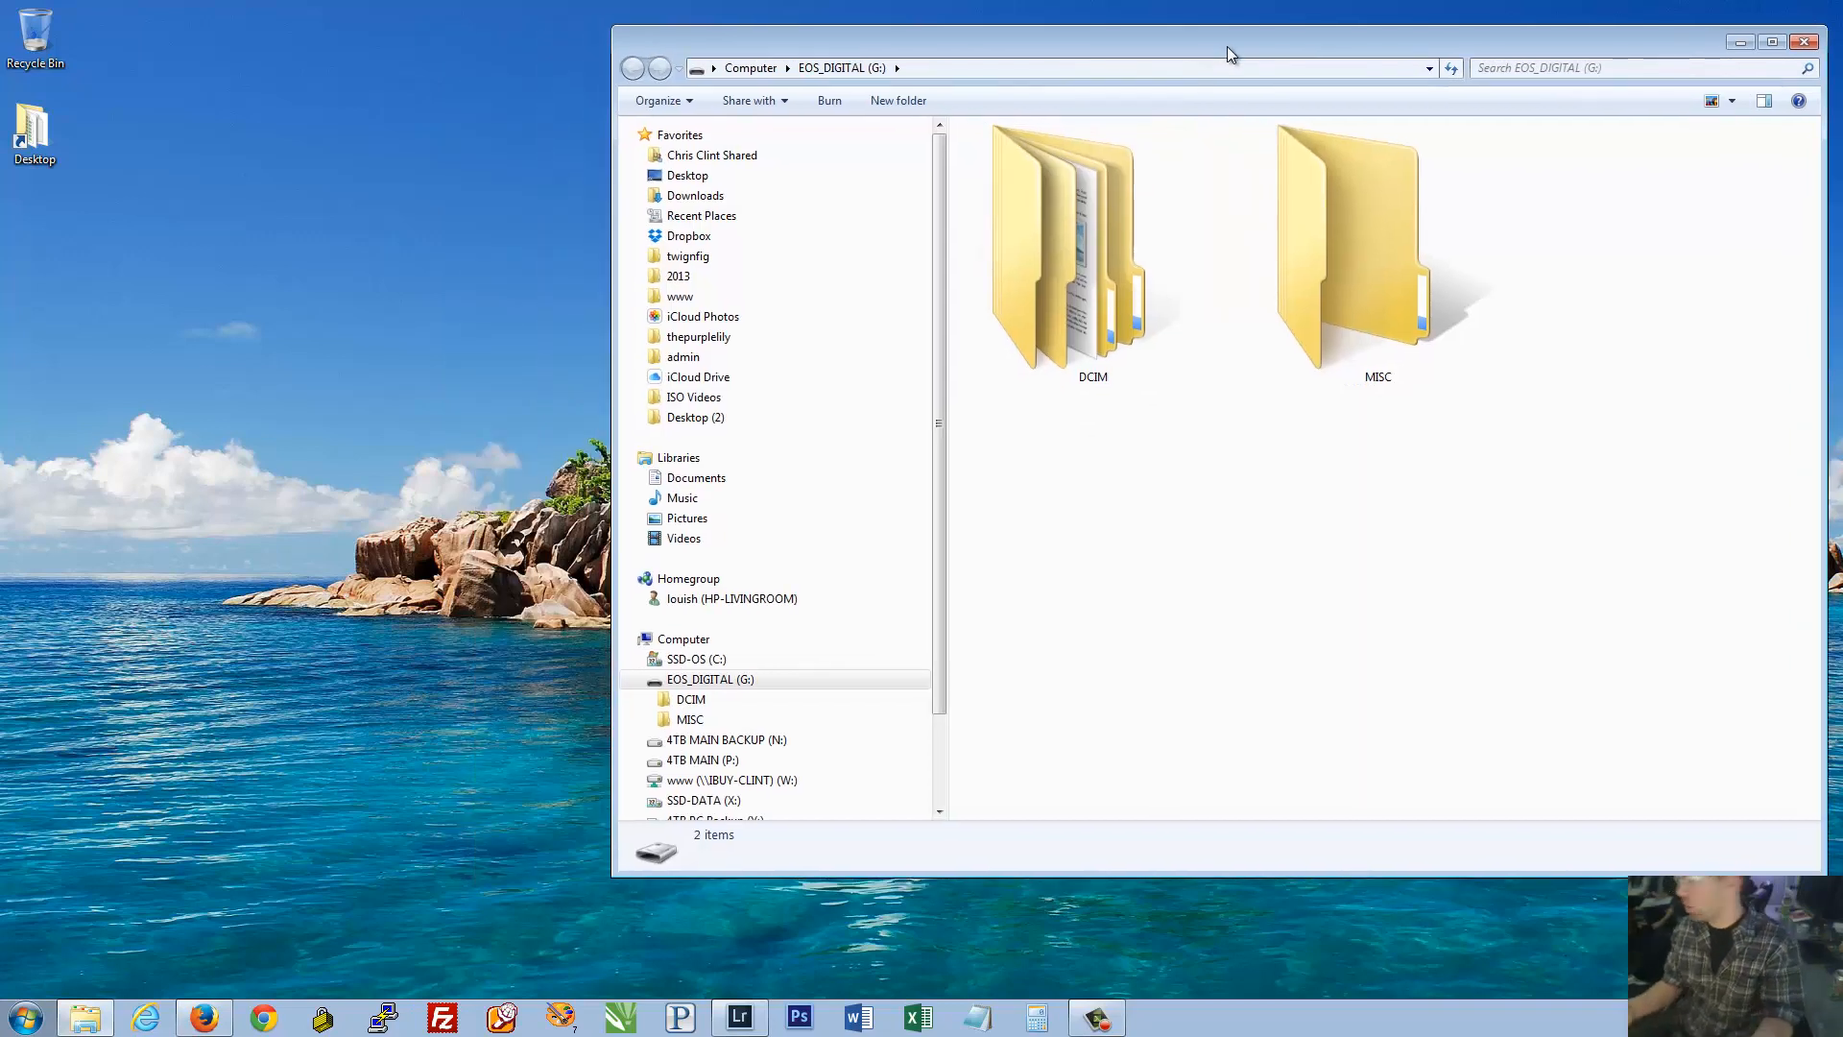
{"action": "double_click", "coordinate": [1099, 211]}
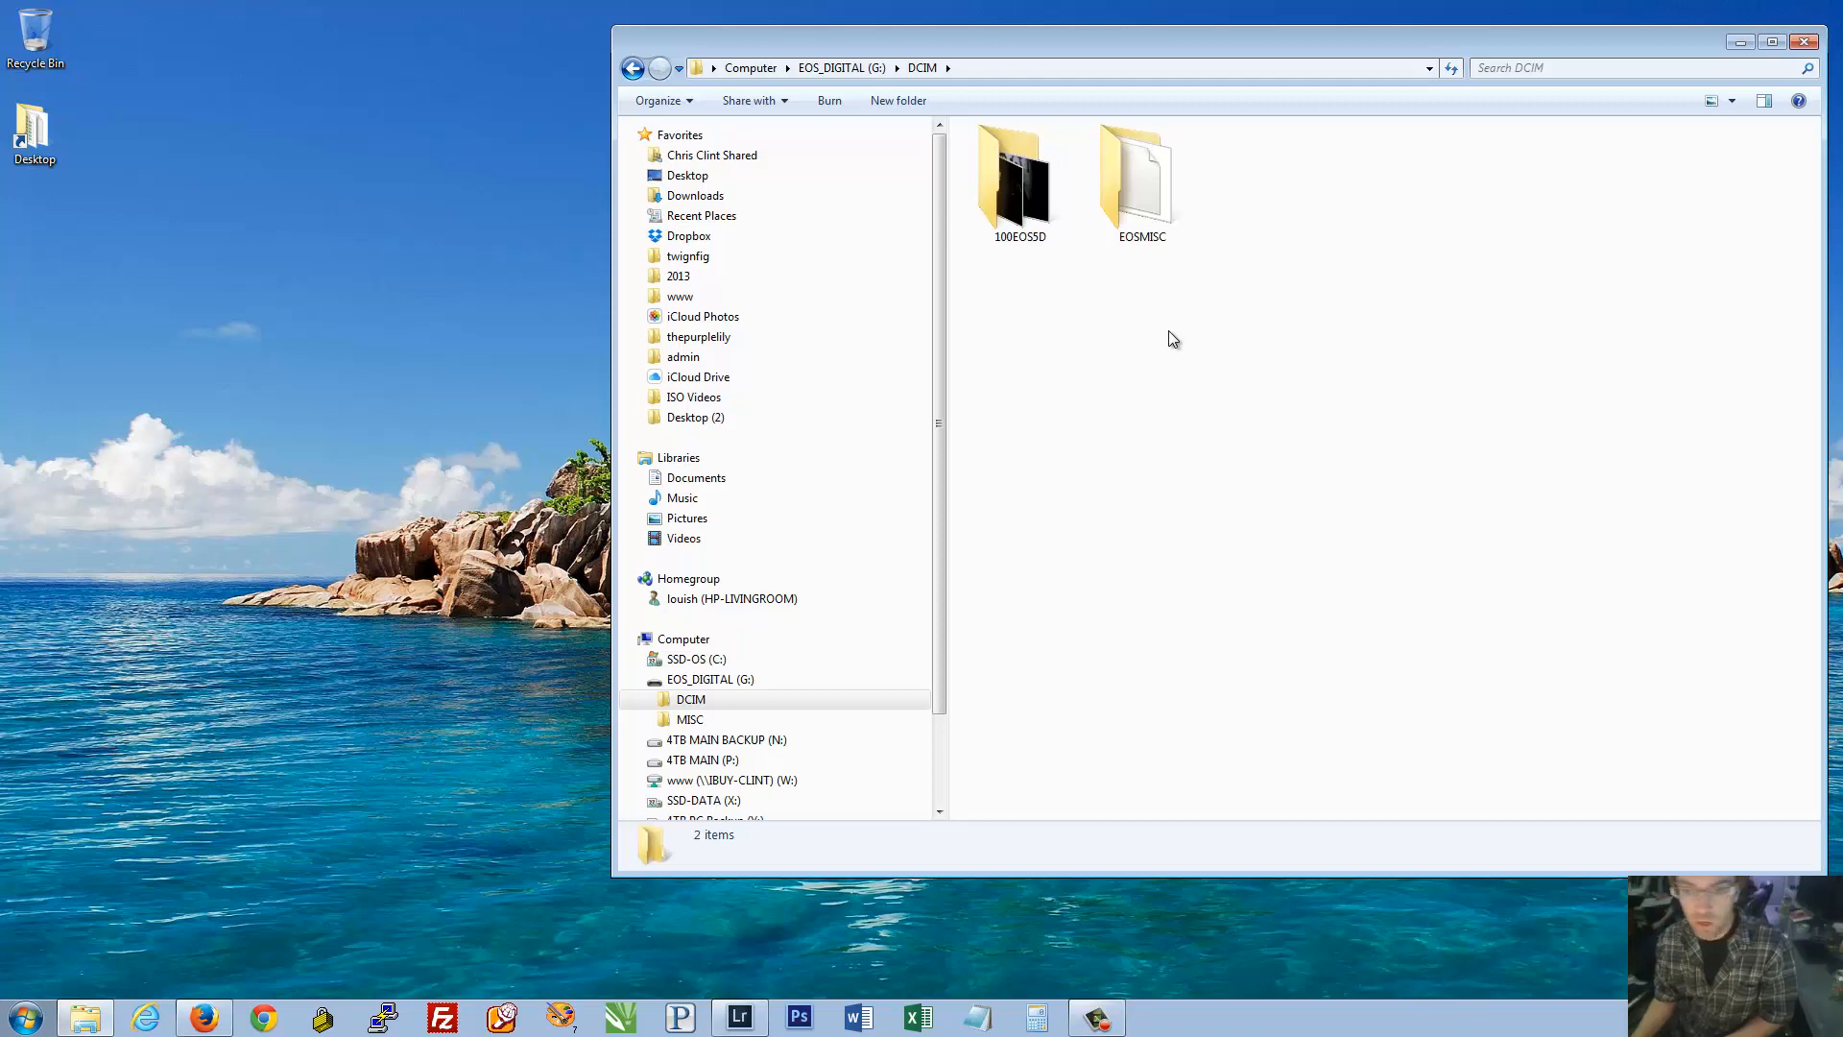
{"action": "double_click", "coordinate": [1047, 197]}
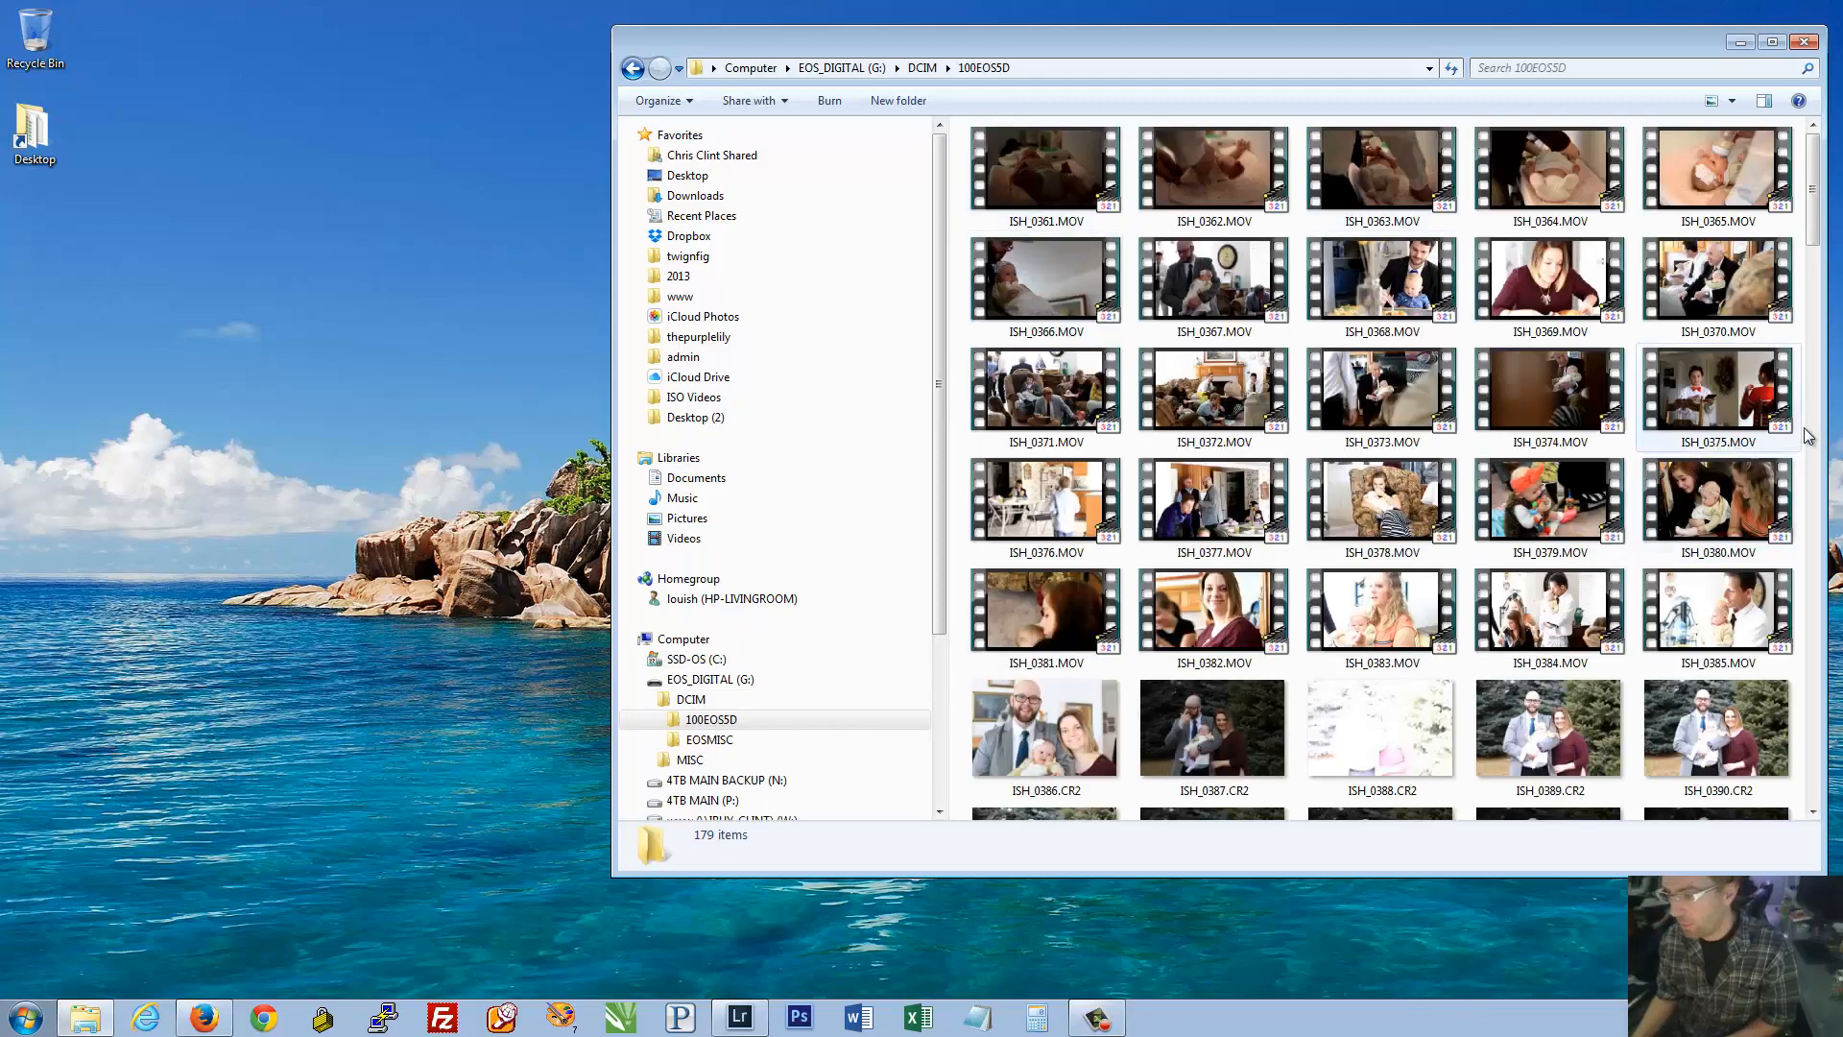
Point out one shoot on the memory card by selecting ISH_0411.CR2 through ISH_0420.CR2, and clear that group selection
{"action": "scroll", "coordinate": [1795, 432], "scroll_direction": "down", "scroll_amount": 10}
{"action": "left_click", "coordinate": [1719, 384]}
{"action": "left_click", "coordinate": [1045, 201], "text": "shift"}
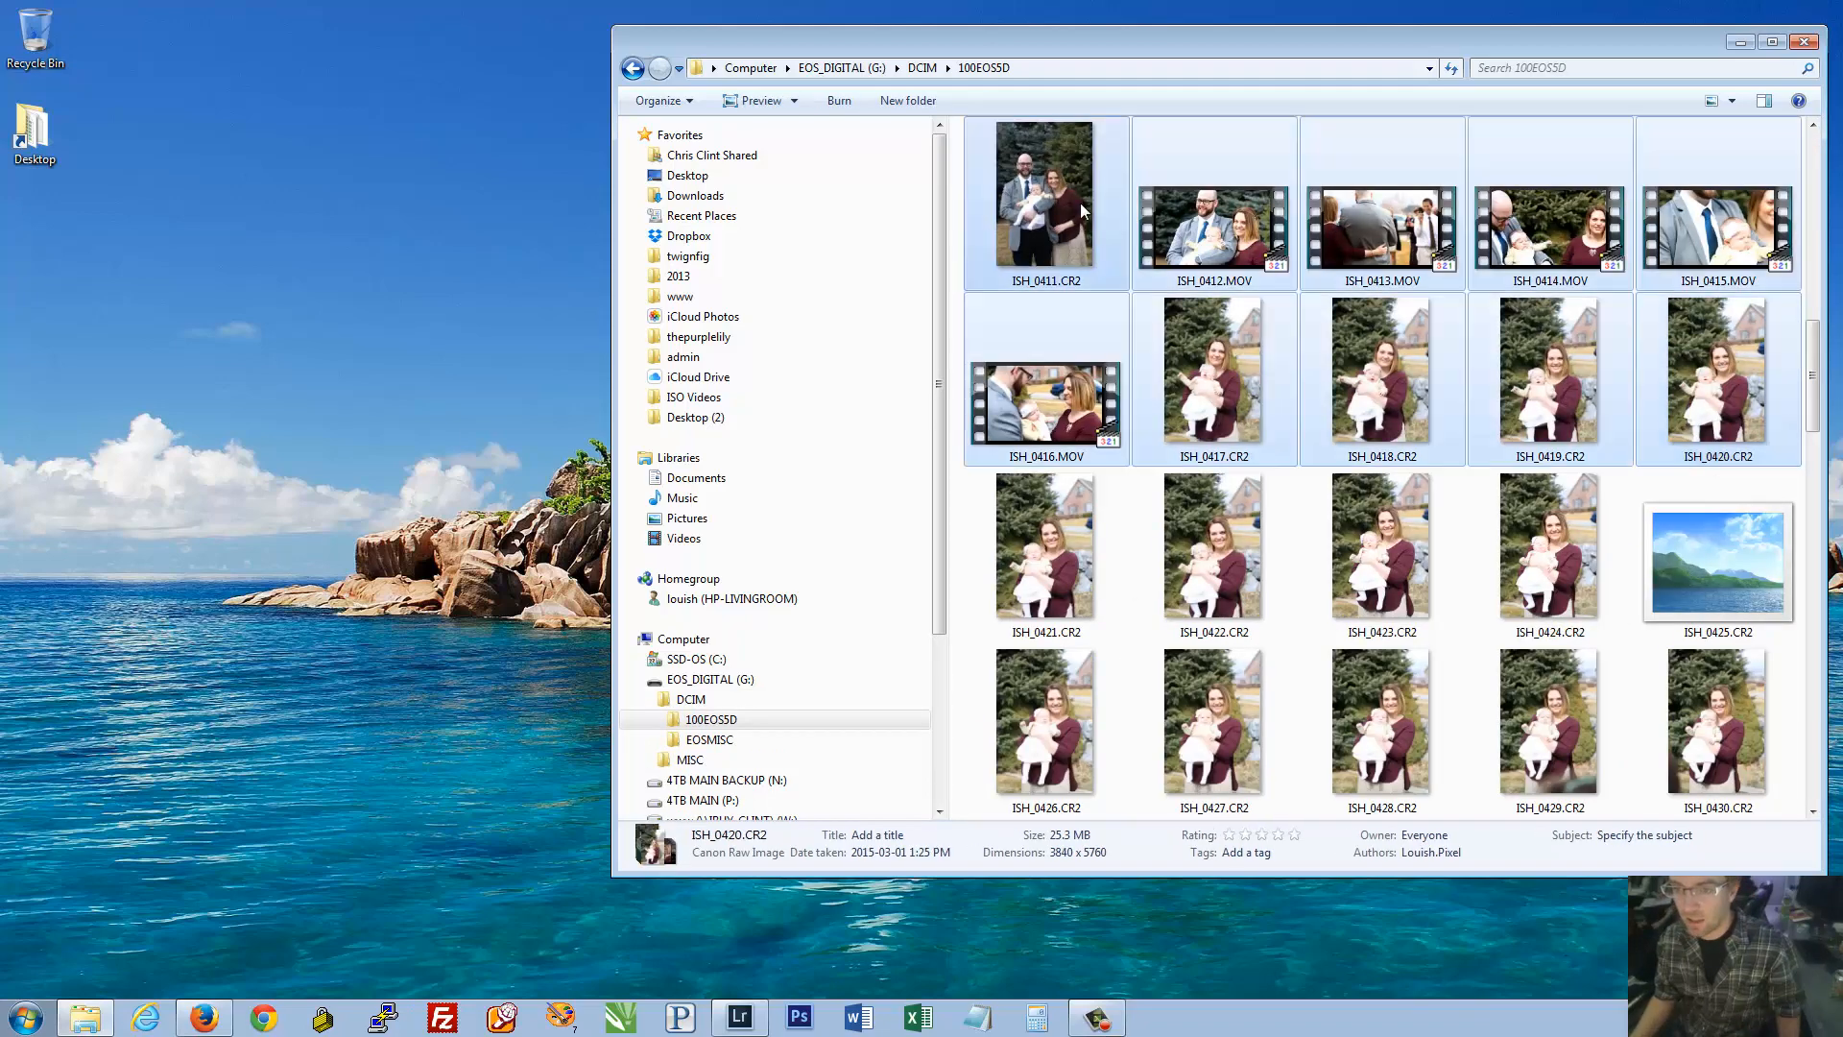
{"action": "left_click_drag", "start_coordinate": [541, 293], "coordinate": [1042, 220]}
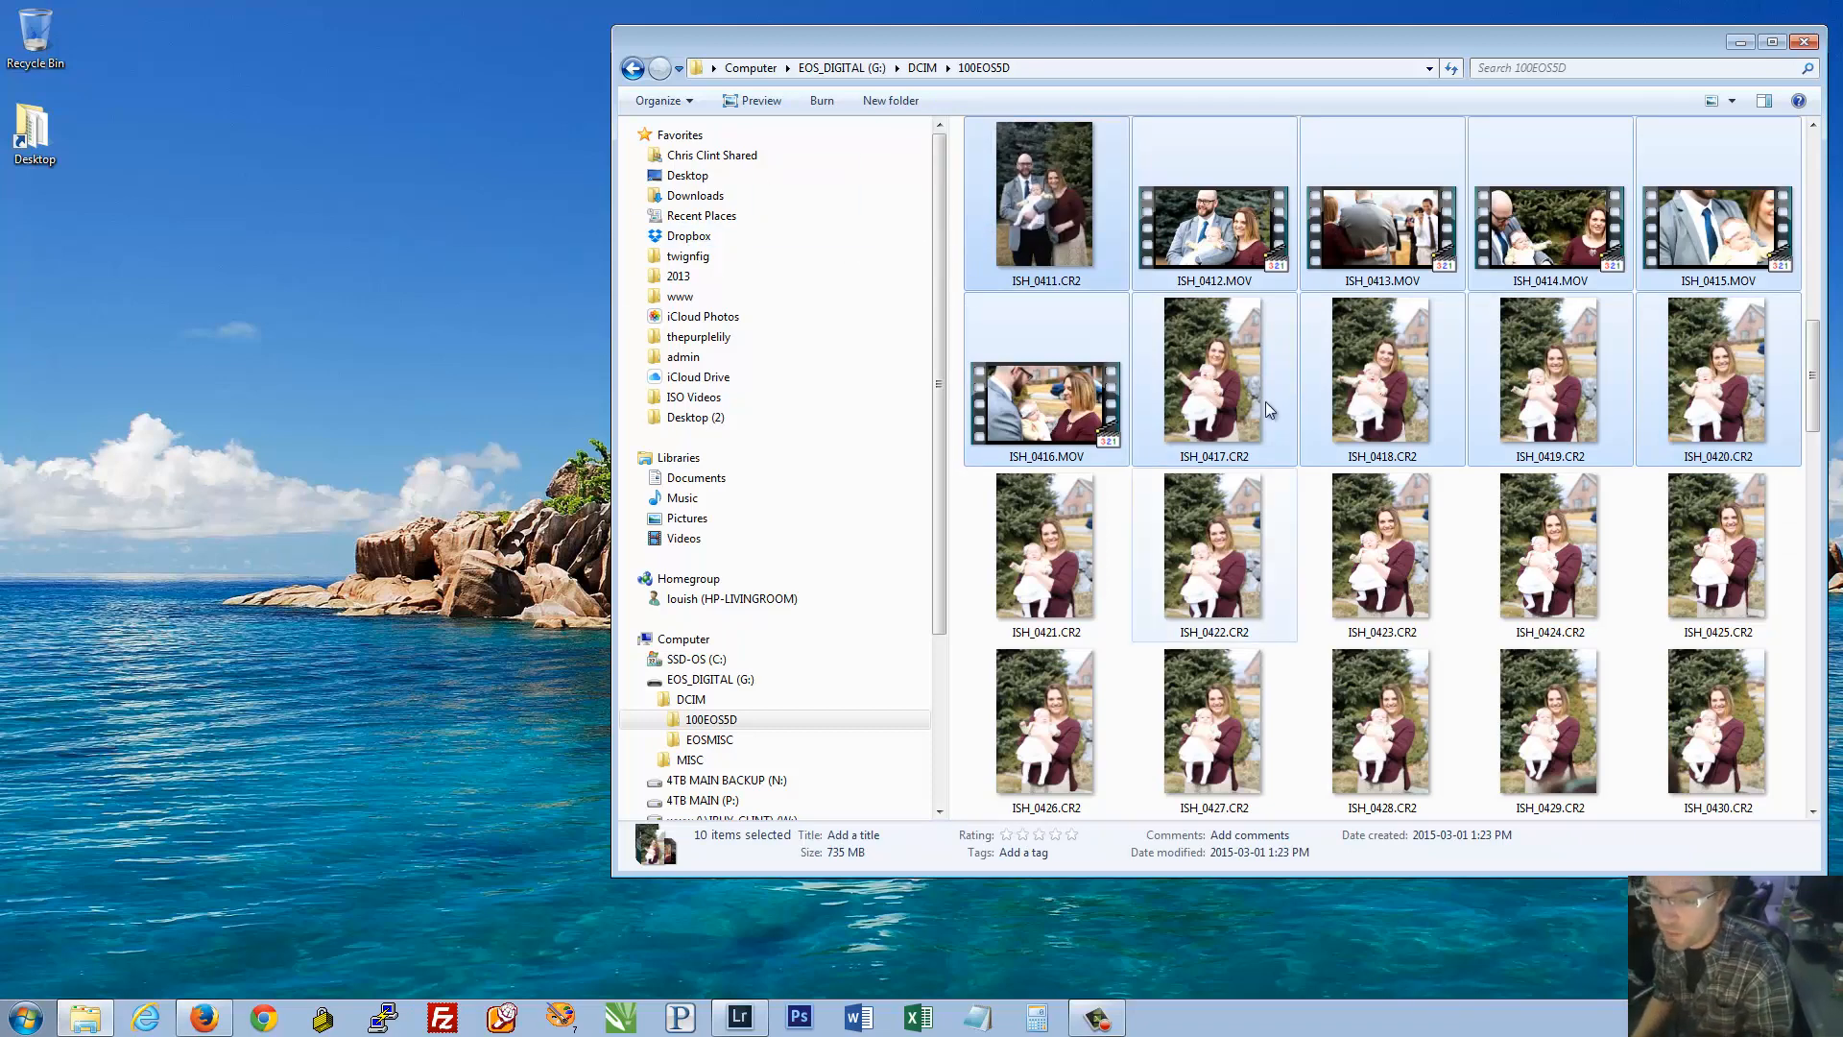
{"action": "left_click", "coordinate": [1242, 436]}
{"action": "left_click", "coordinate": [1440, 424]}
{"action": "left_click", "coordinate": [1579, 419]}
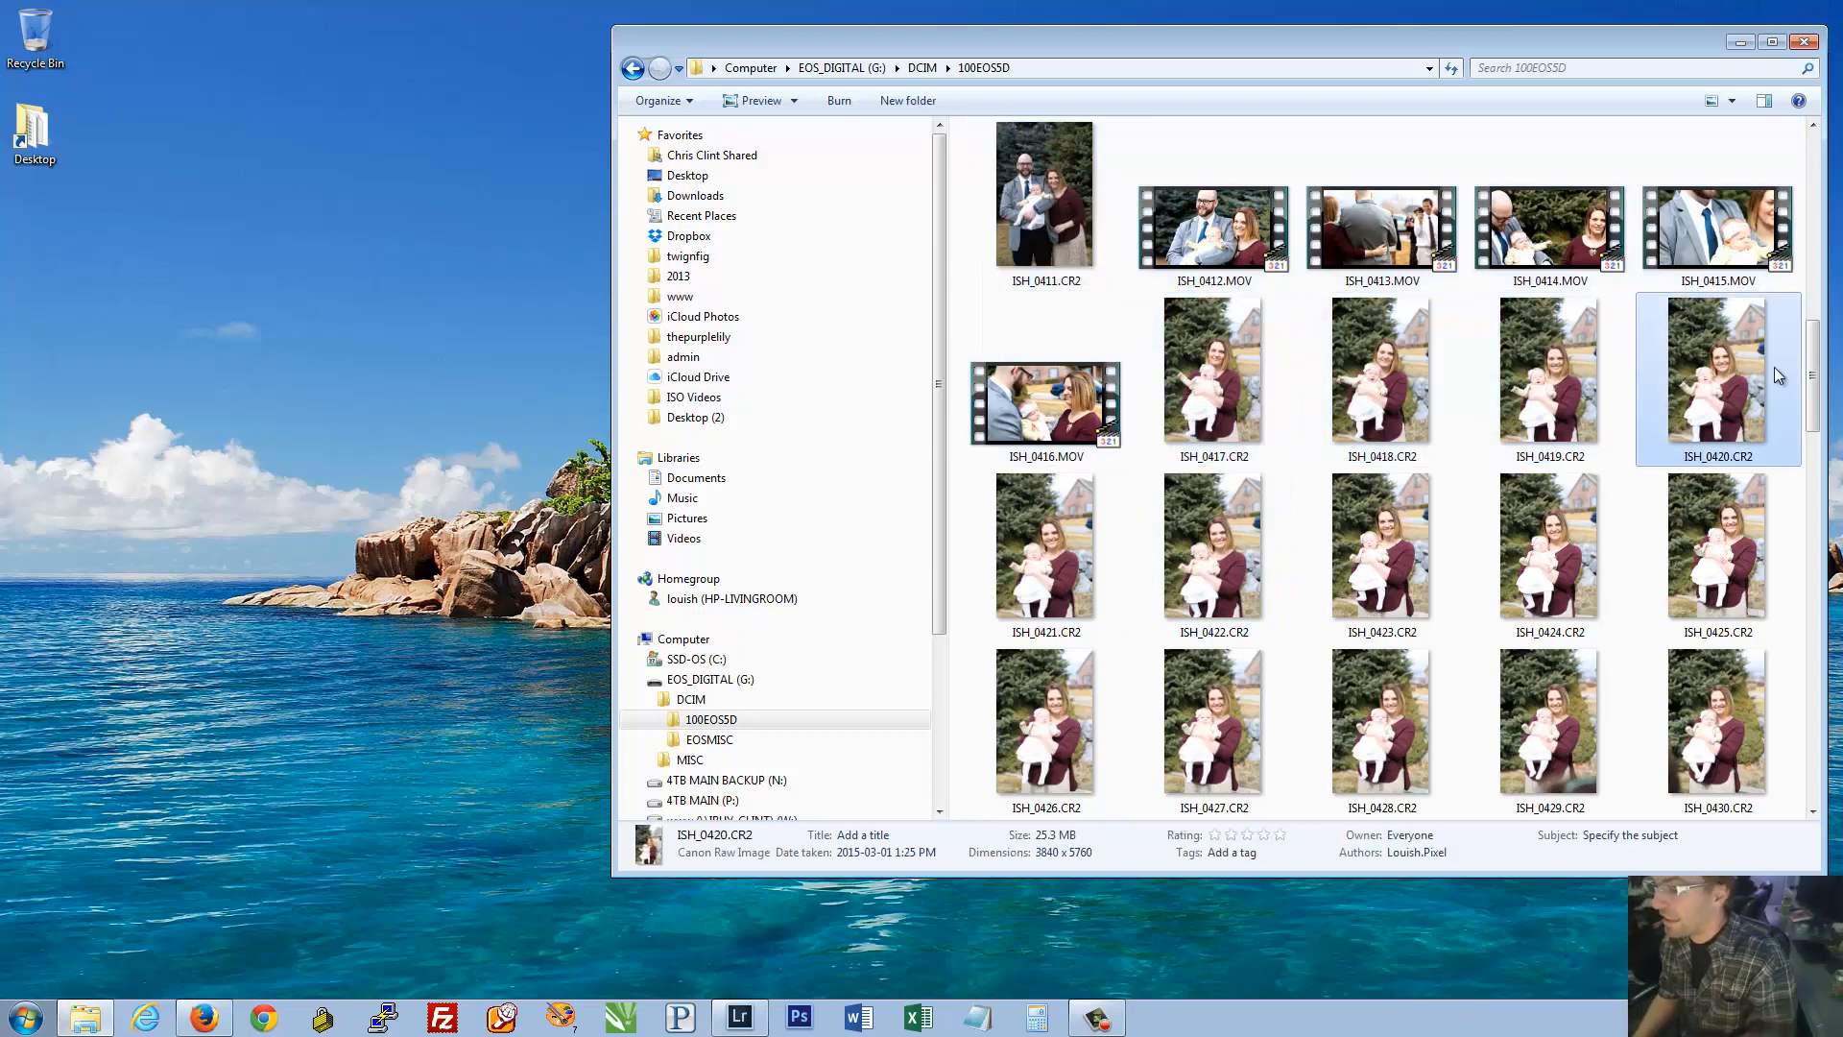
Look through the remaining photos and clips in 100EOS5D down to ISH_0544.MOV, and clear the selection
{"action": "left_click", "coordinate": [1409, 374]}
{"action": "left_click_drag", "start_coordinate": [1810, 370], "coordinate": [1805, 738]}
{"action": "left_click", "coordinate": [1663, 554]}
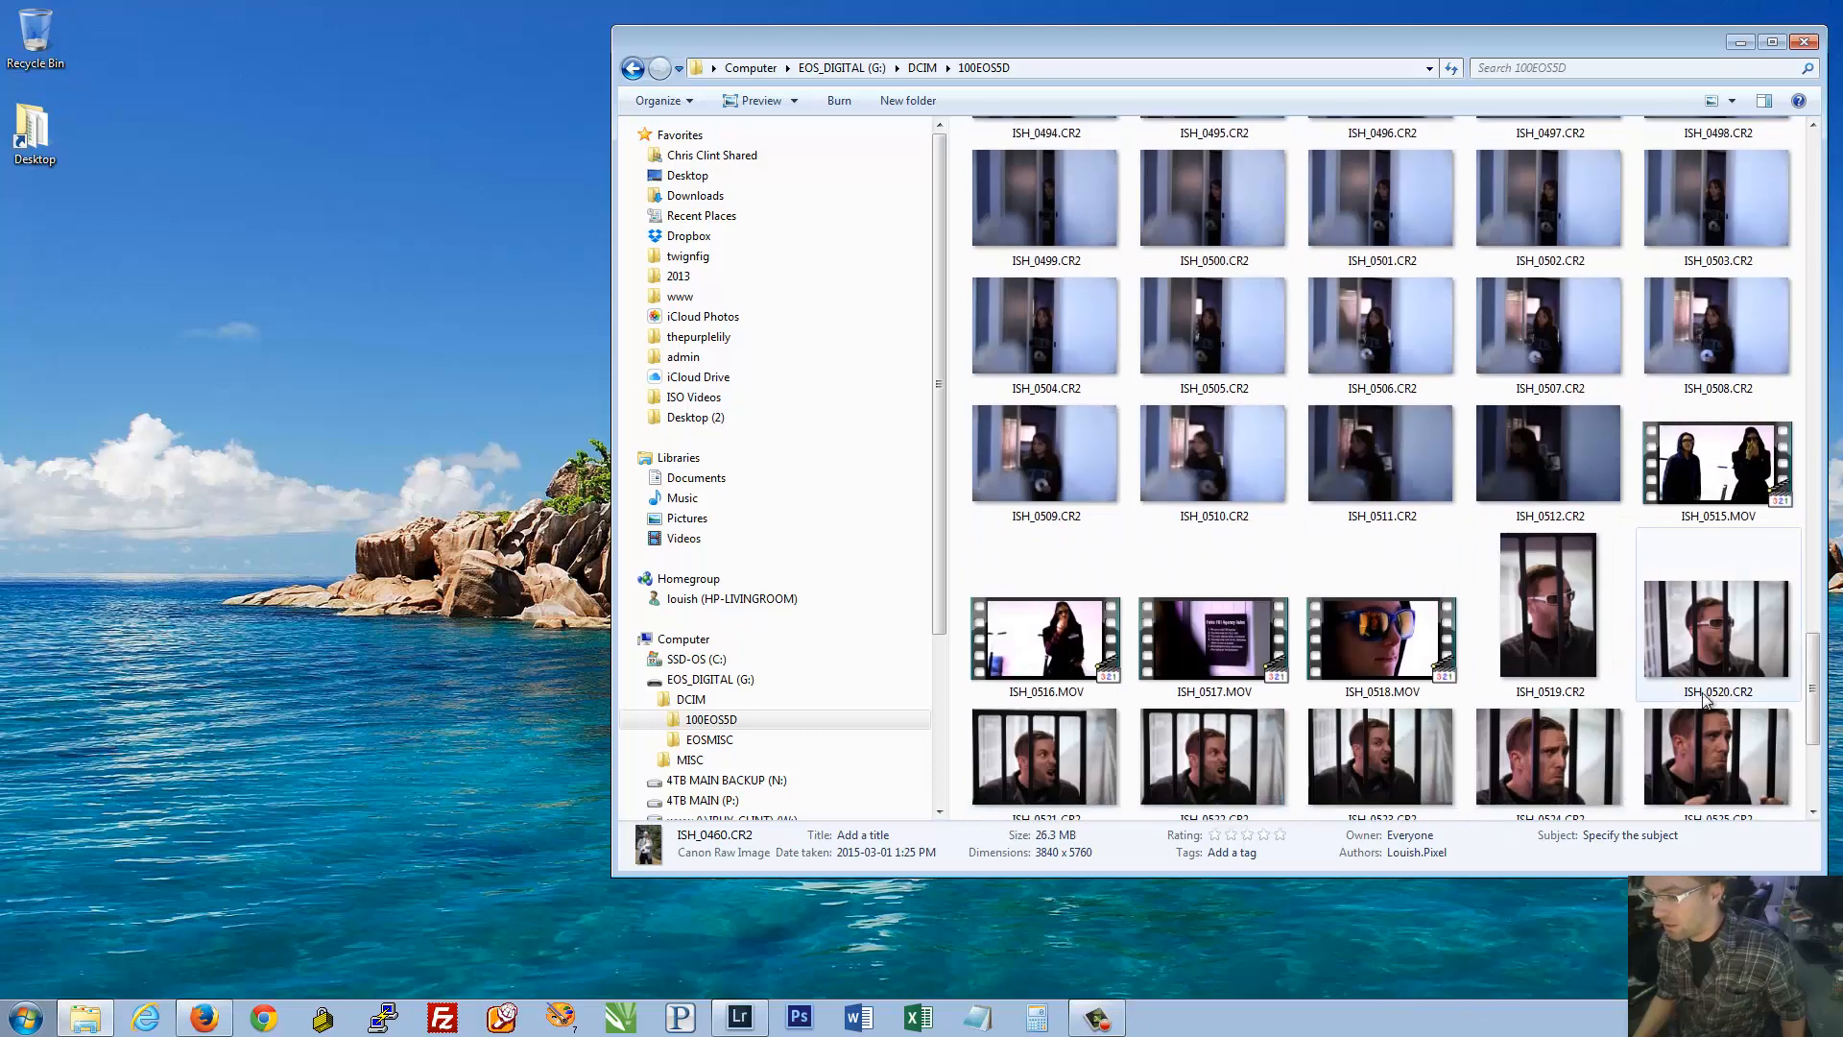
{"action": "left_click", "coordinate": [1558, 779]}
{"action": "left_click", "coordinate": [1766, 667]}
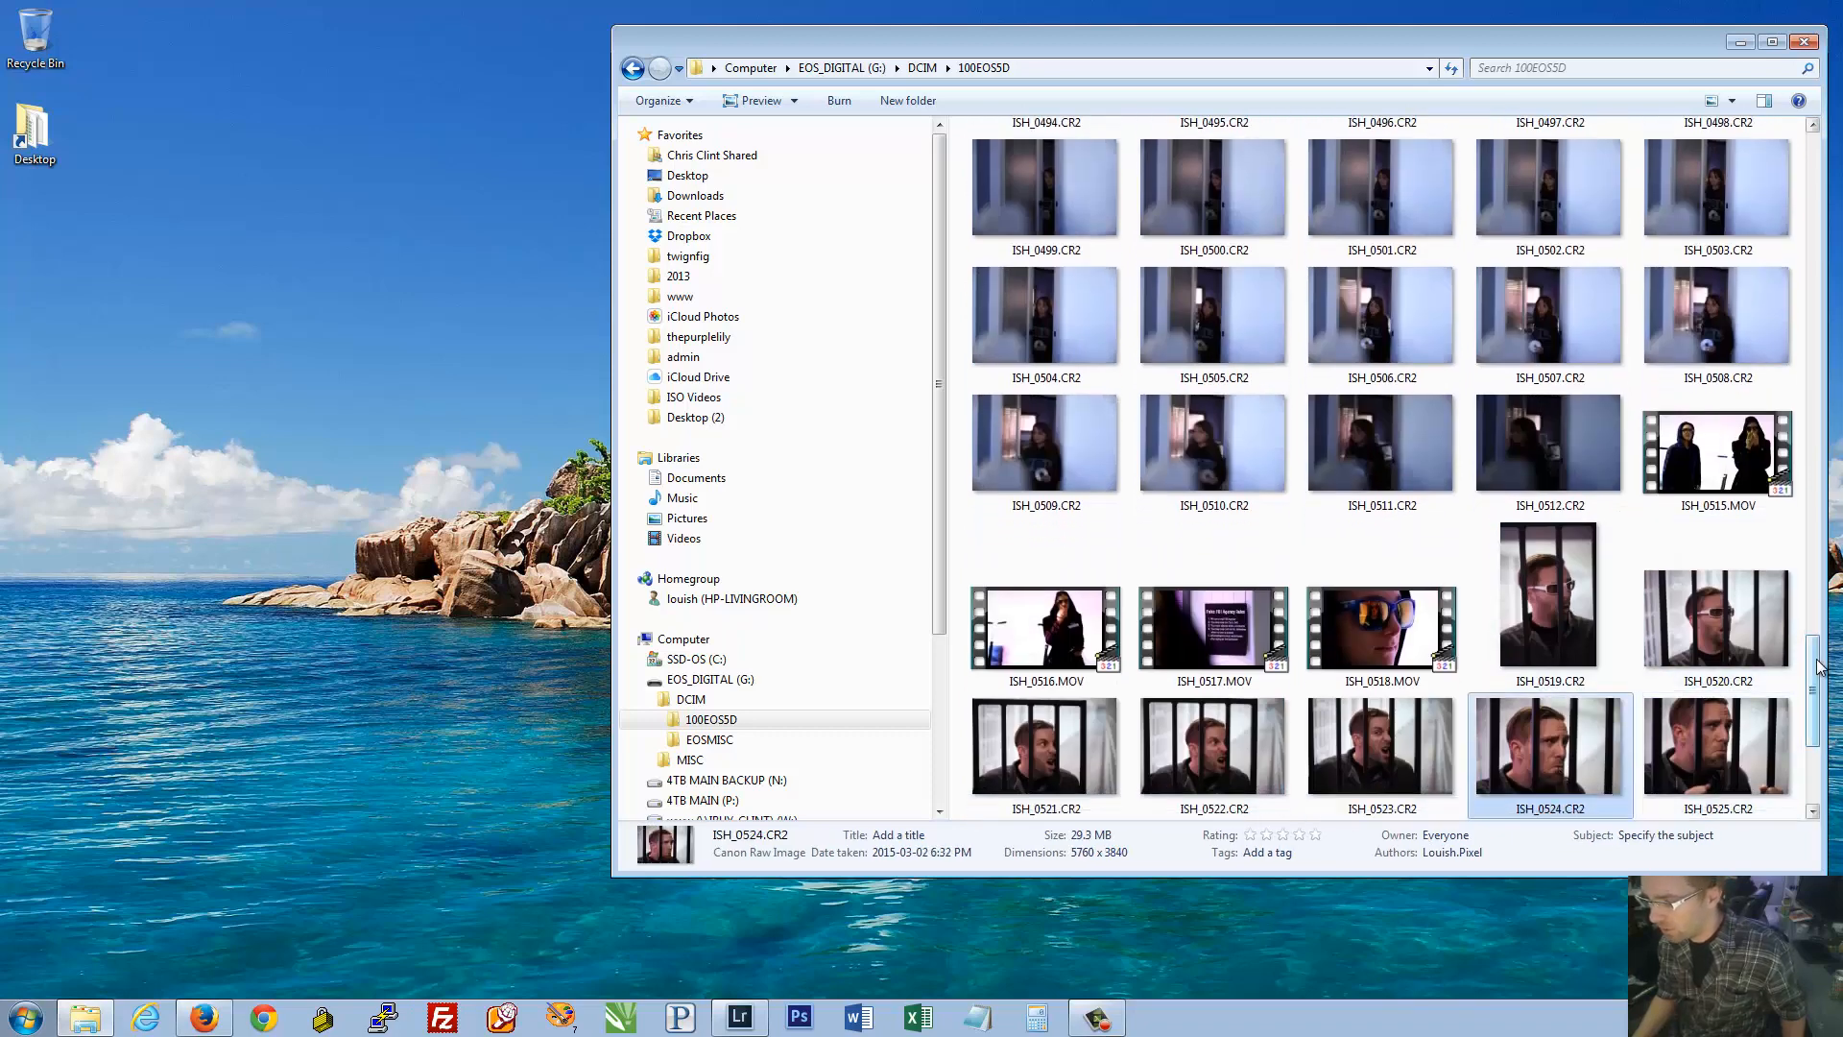
{"action": "scroll", "coordinate": [1729, 576], "scroll_direction": "down", "scroll_amount": 2}
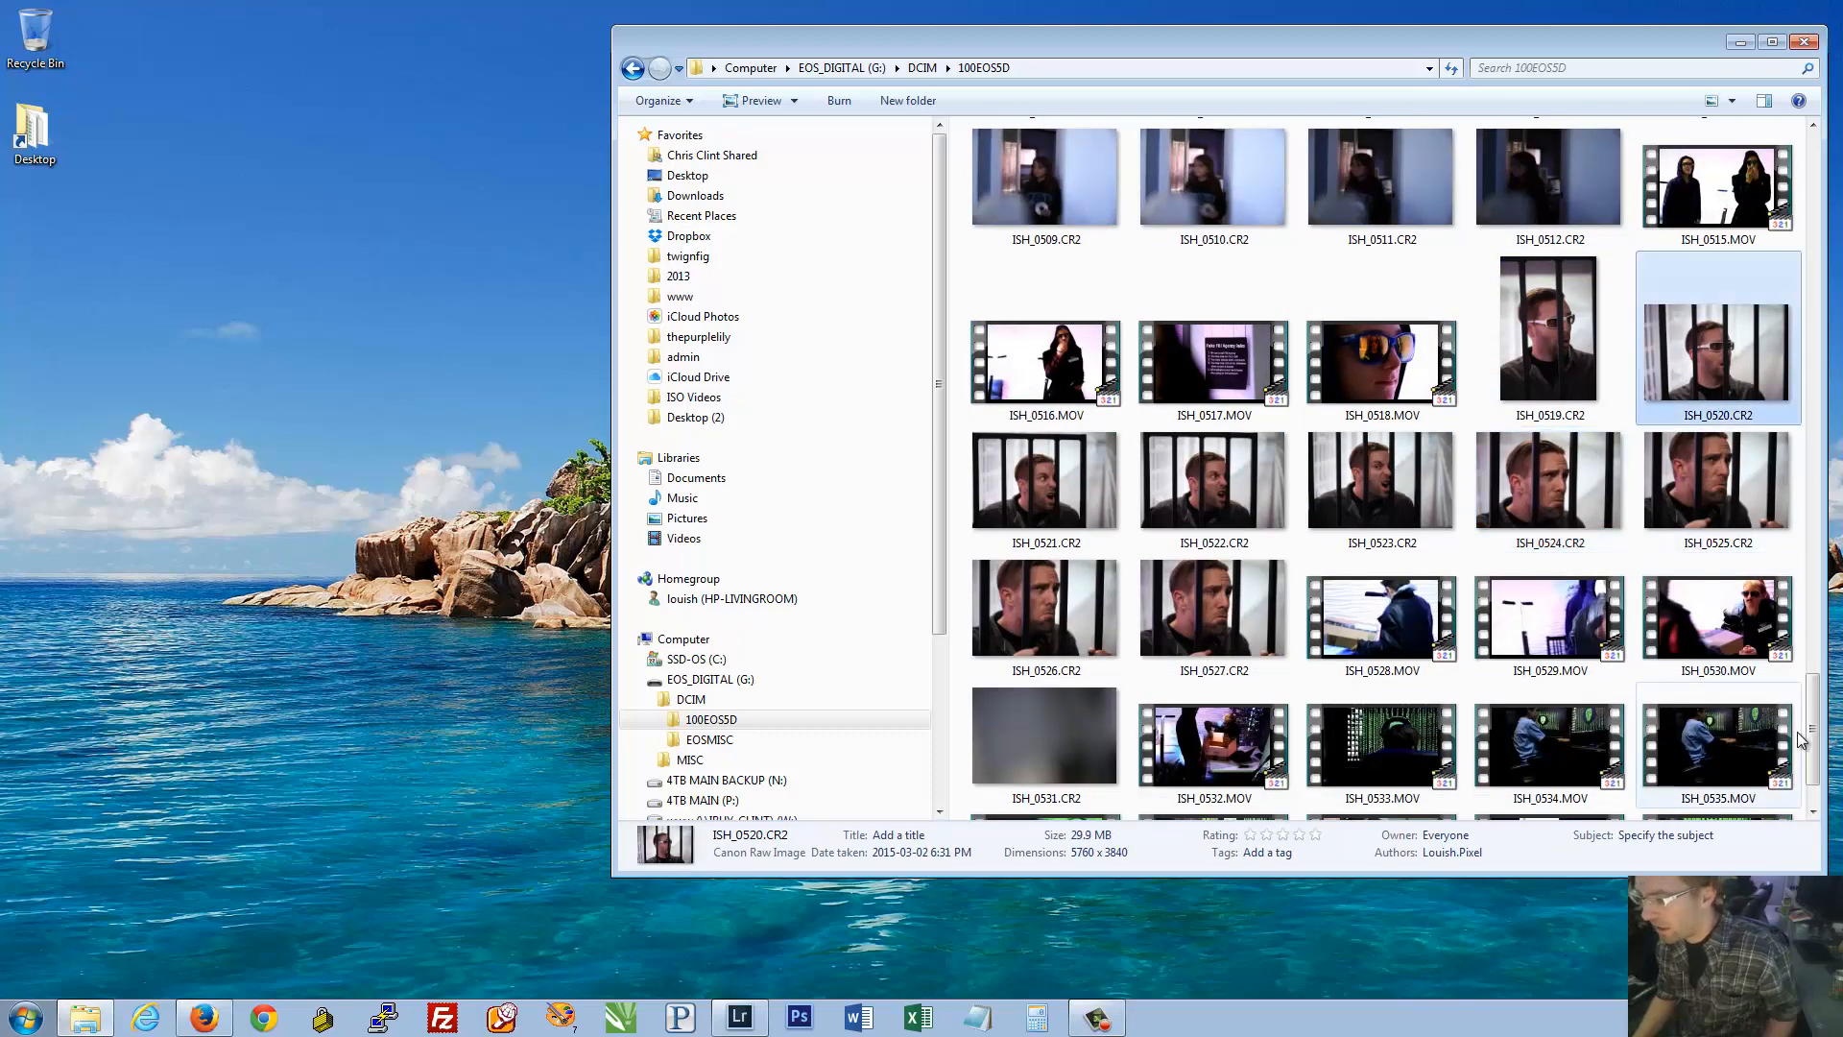
{"action": "scroll", "coordinate": [1705, 672], "scroll_direction": "down", "scroll_amount": 2}
{"action": "left_click", "coordinate": [1700, 784]}
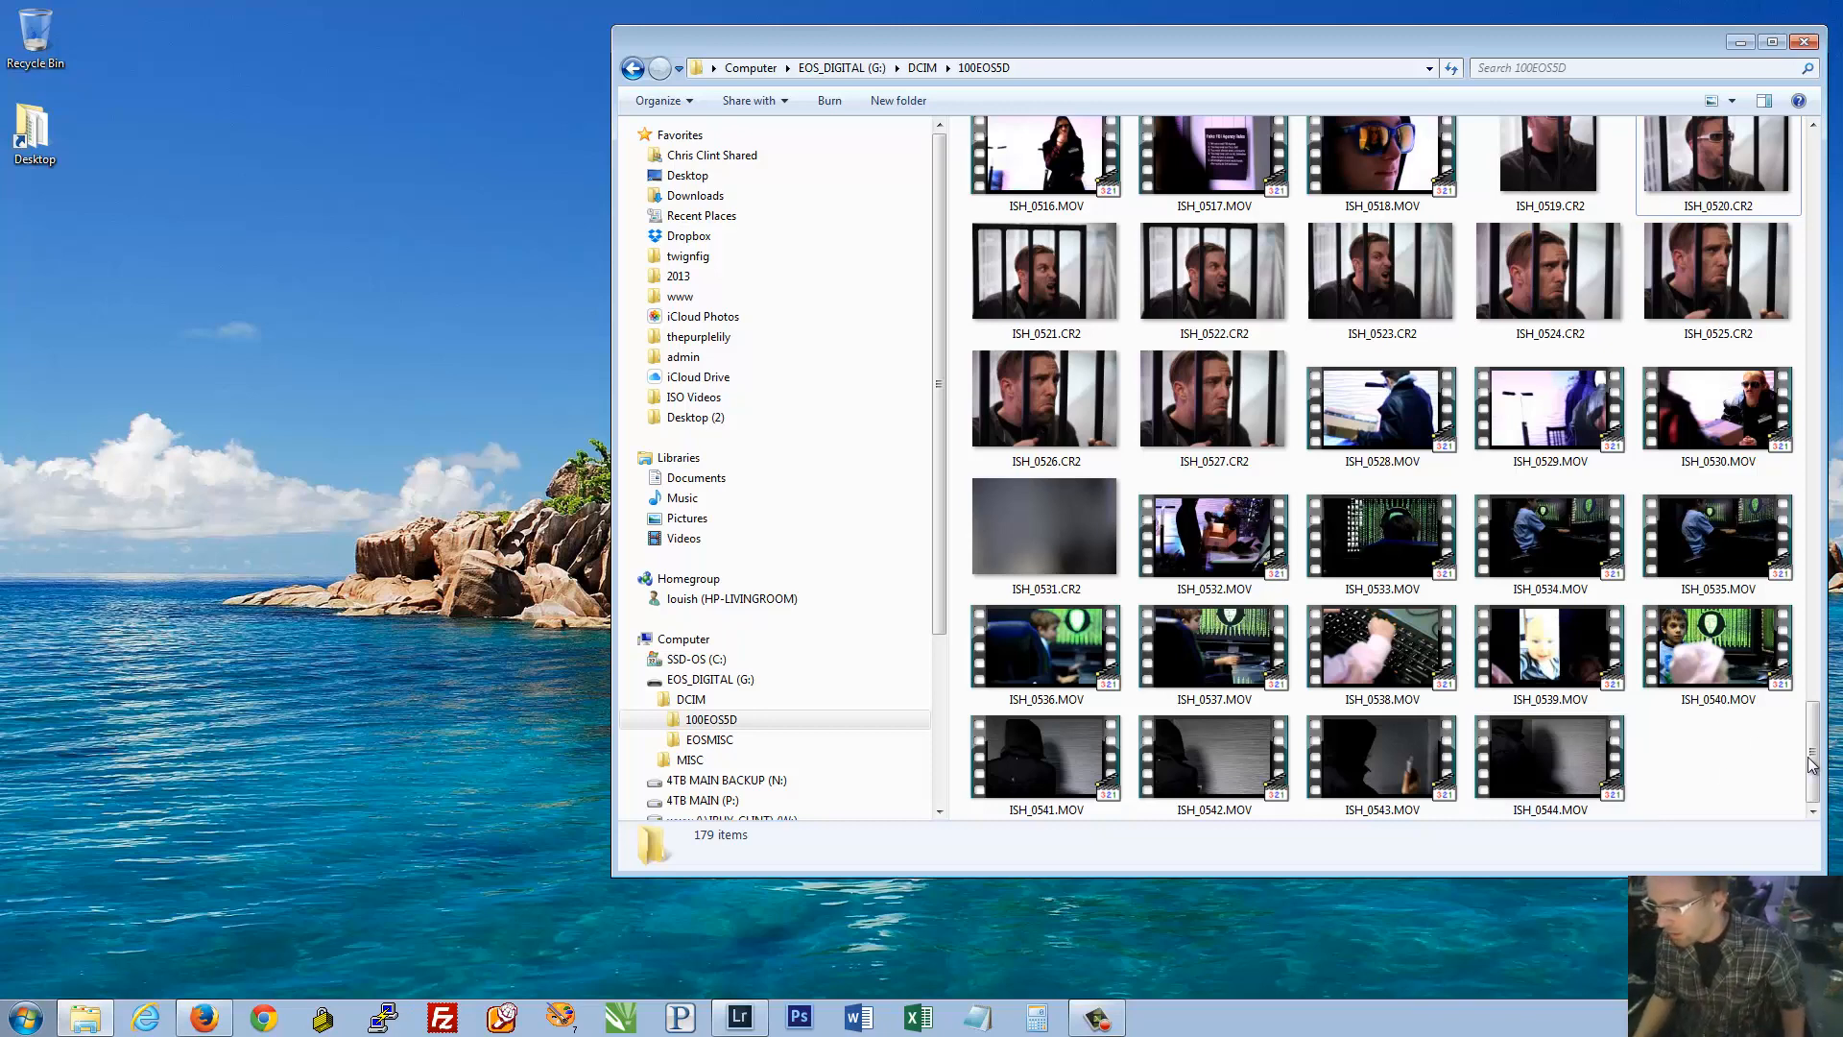
{"action": "right_click", "coordinate": [305, 335]}
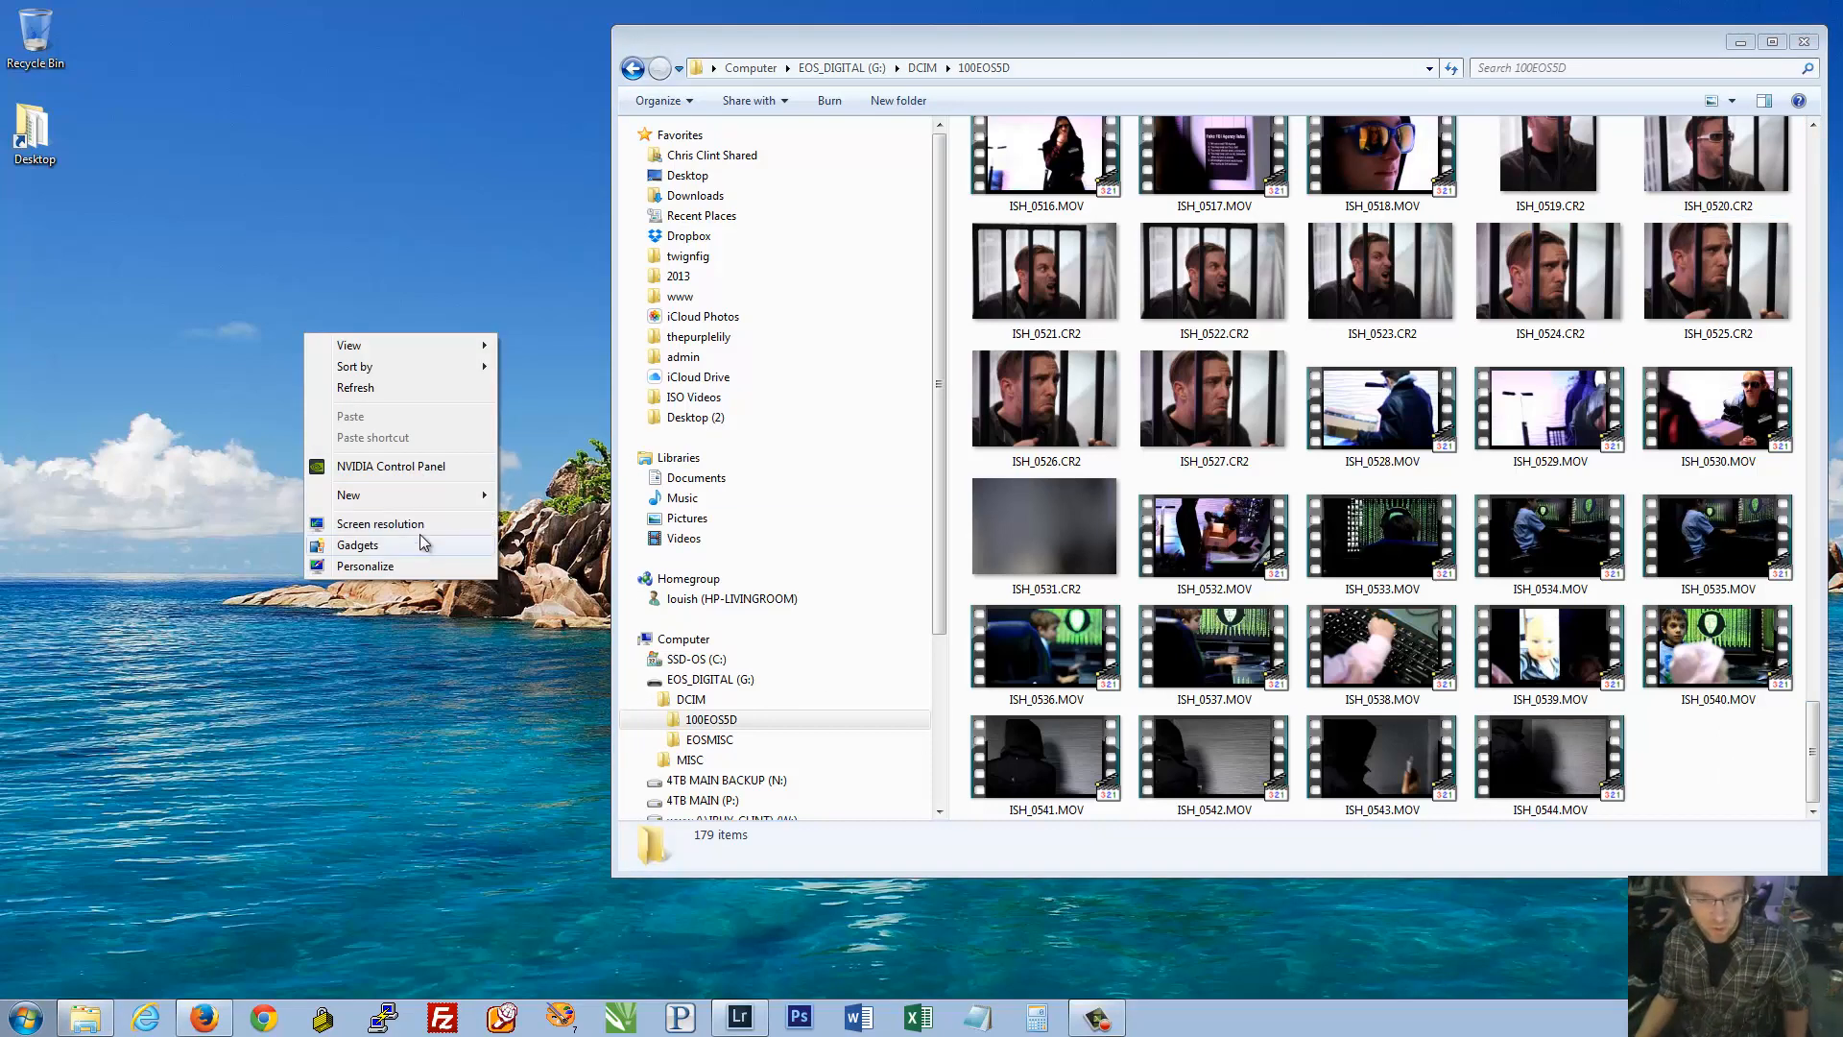
{"action": "left_click", "coordinate": [526, 495]}
{"action": "type", "text": "20"}
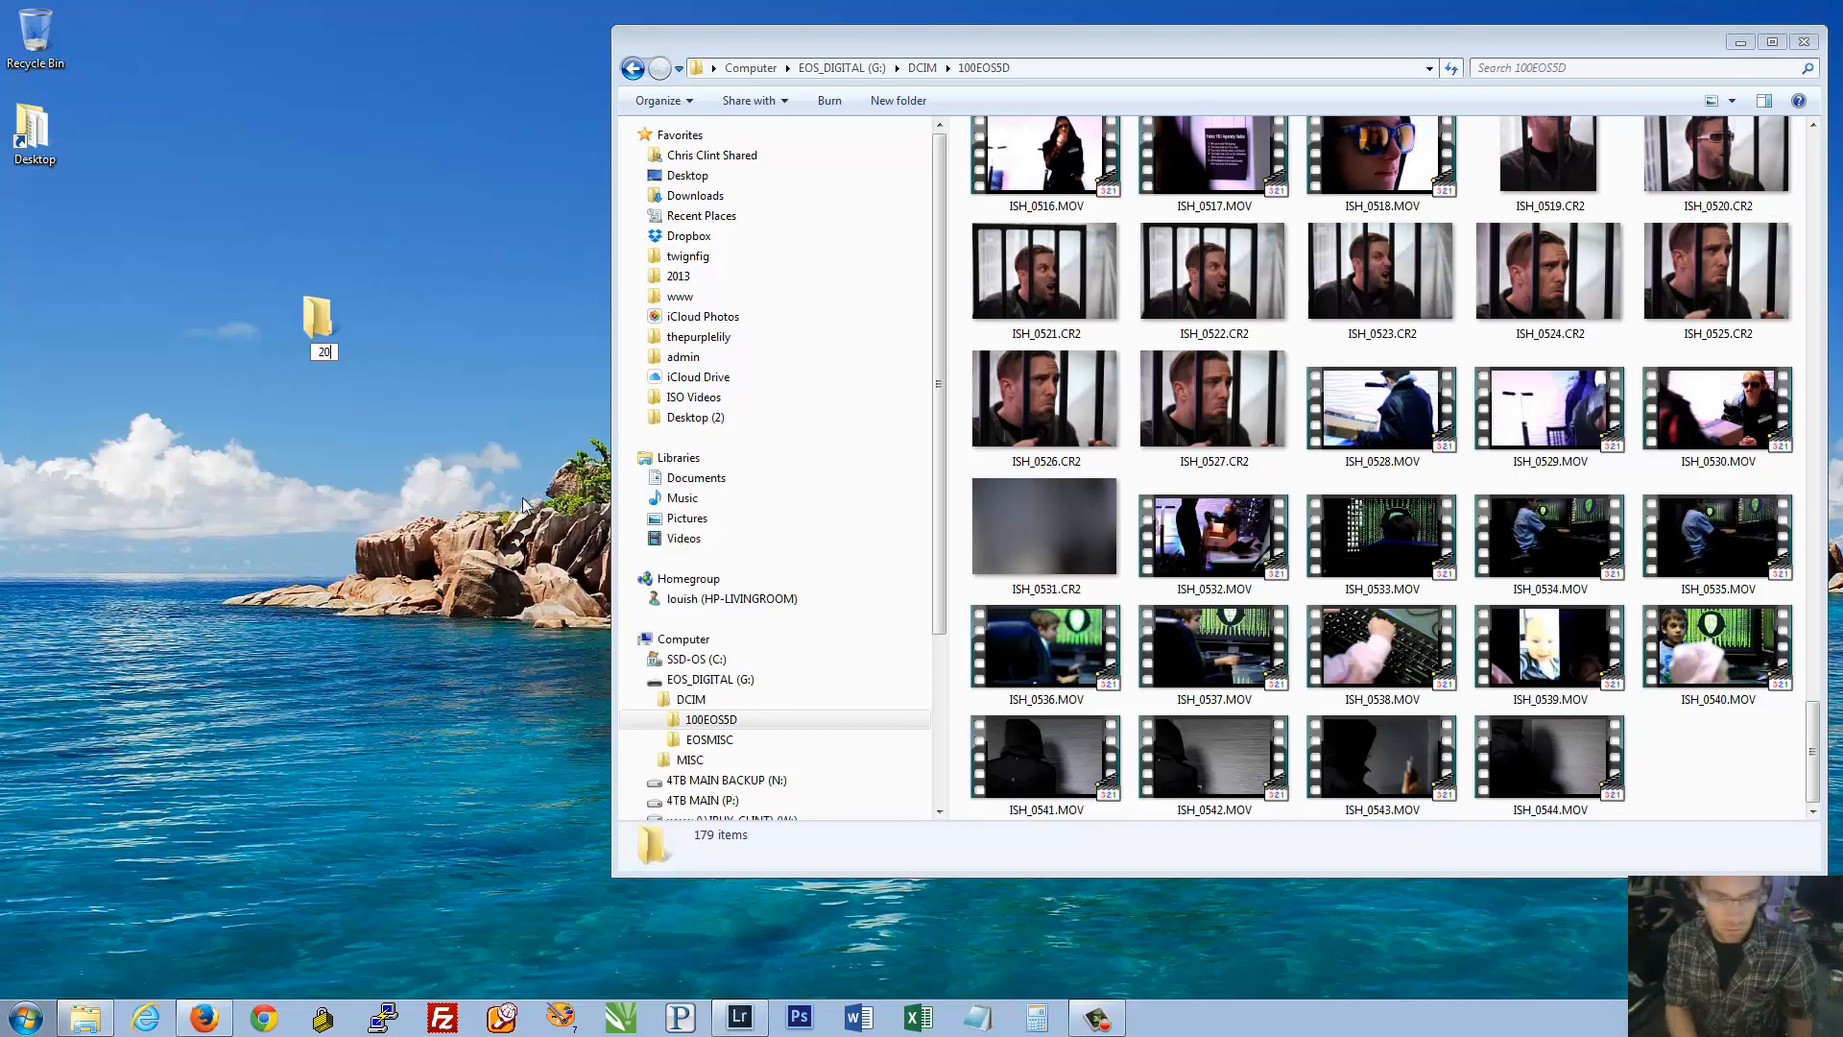
{"action": "type", "text": "15-"}
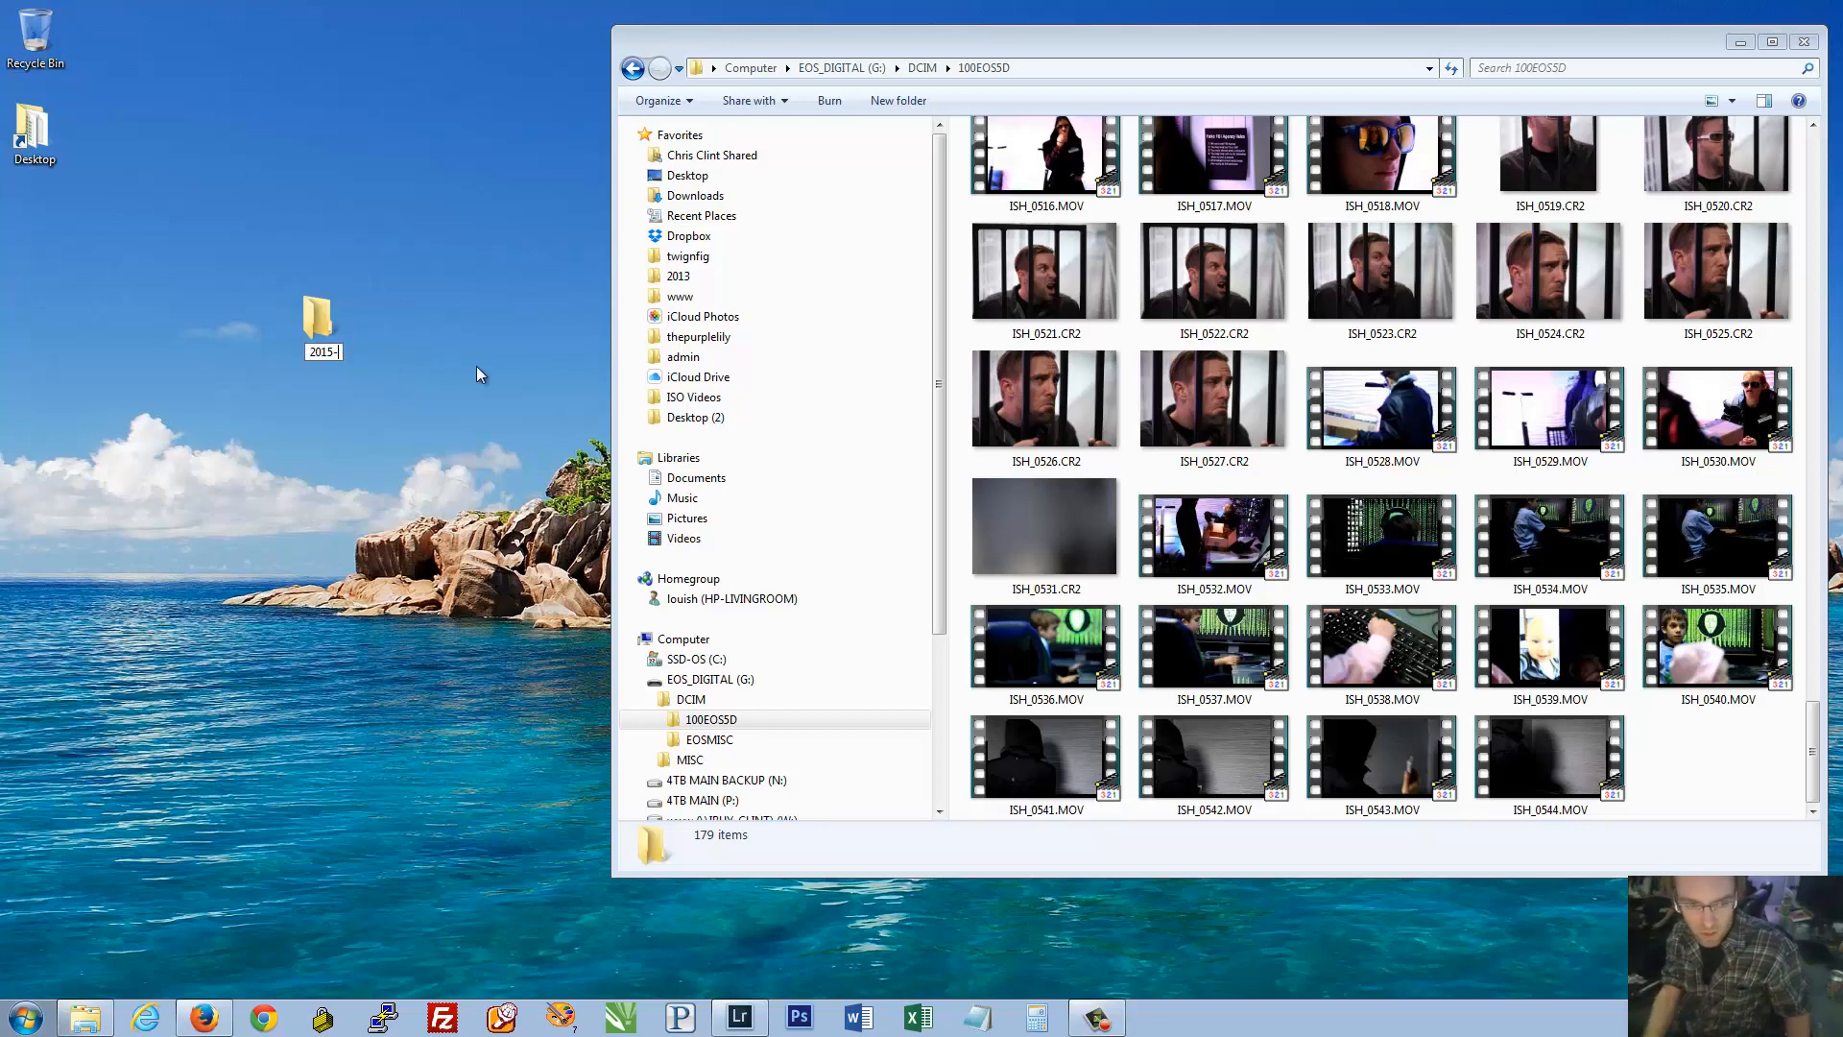
{"action": "left_click", "coordinate": [313, 313]}
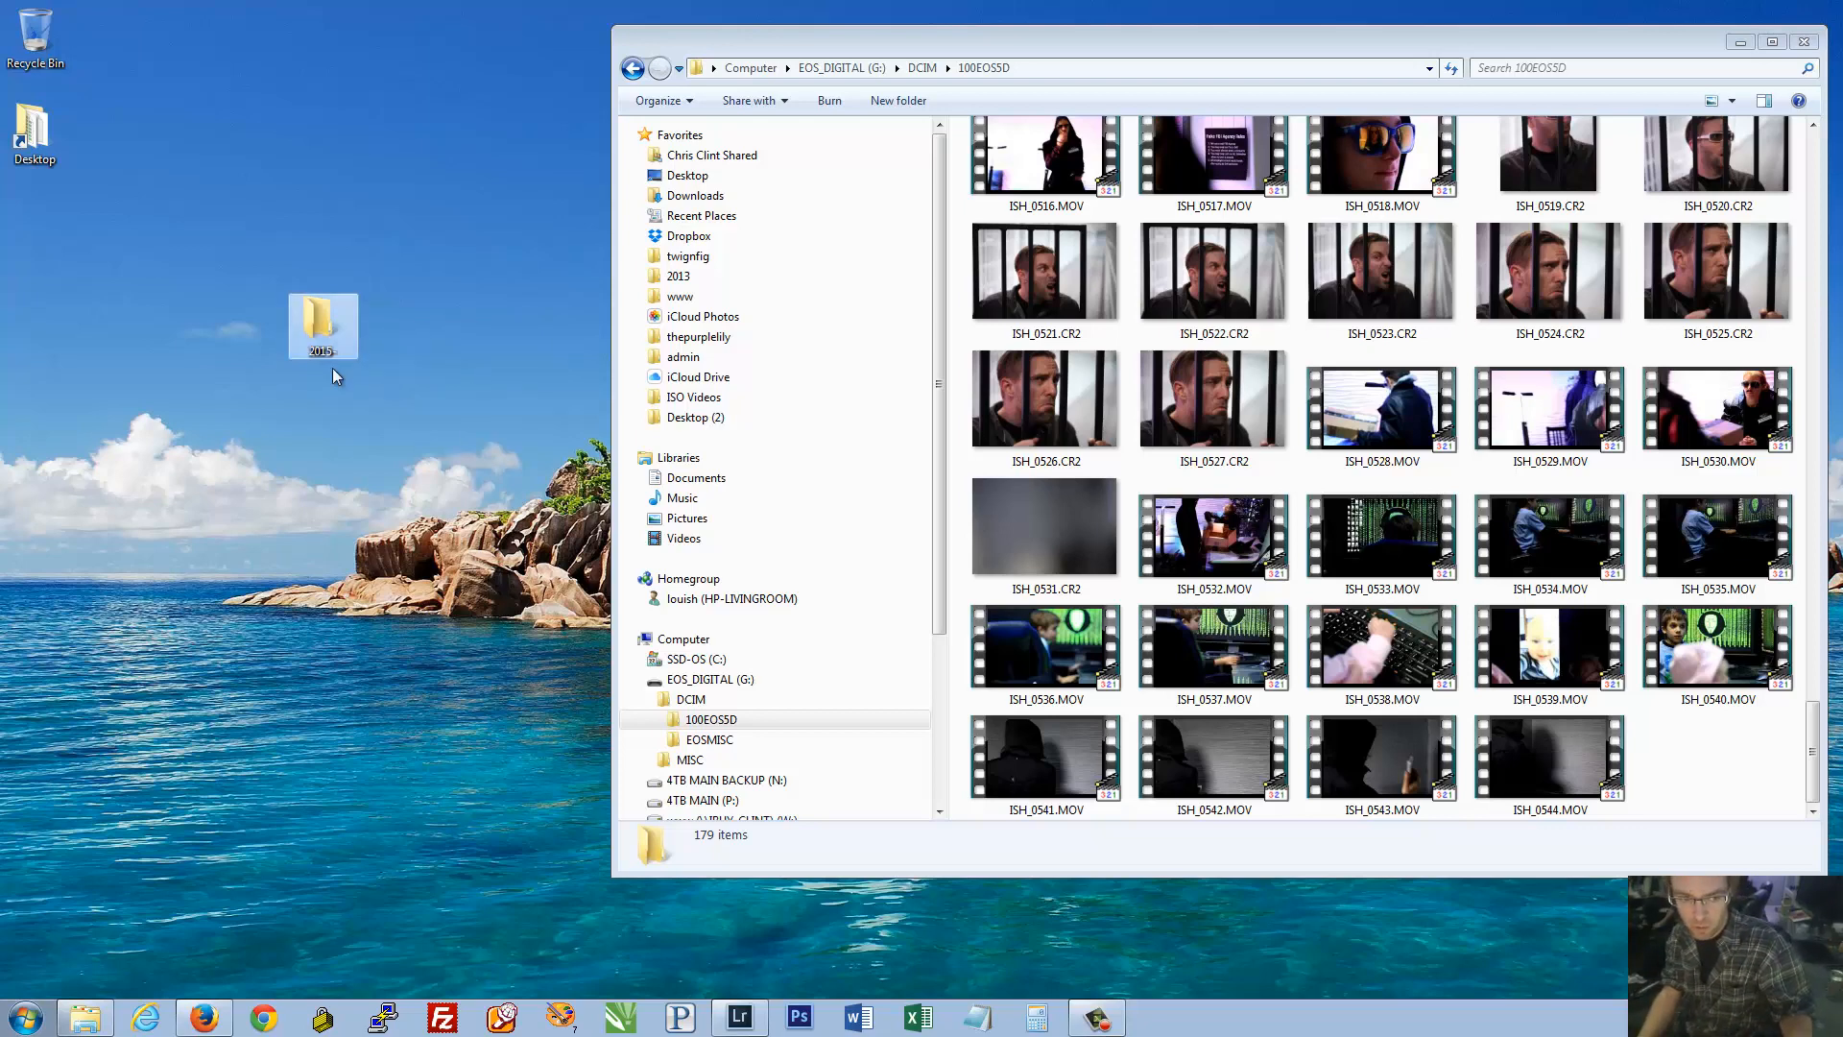
{"action": "left_click", "coordinate": [333, 349]}
{"action": "left_click_drag", "start_coordinate": [414, 272], "coordinate": [229, 457]}
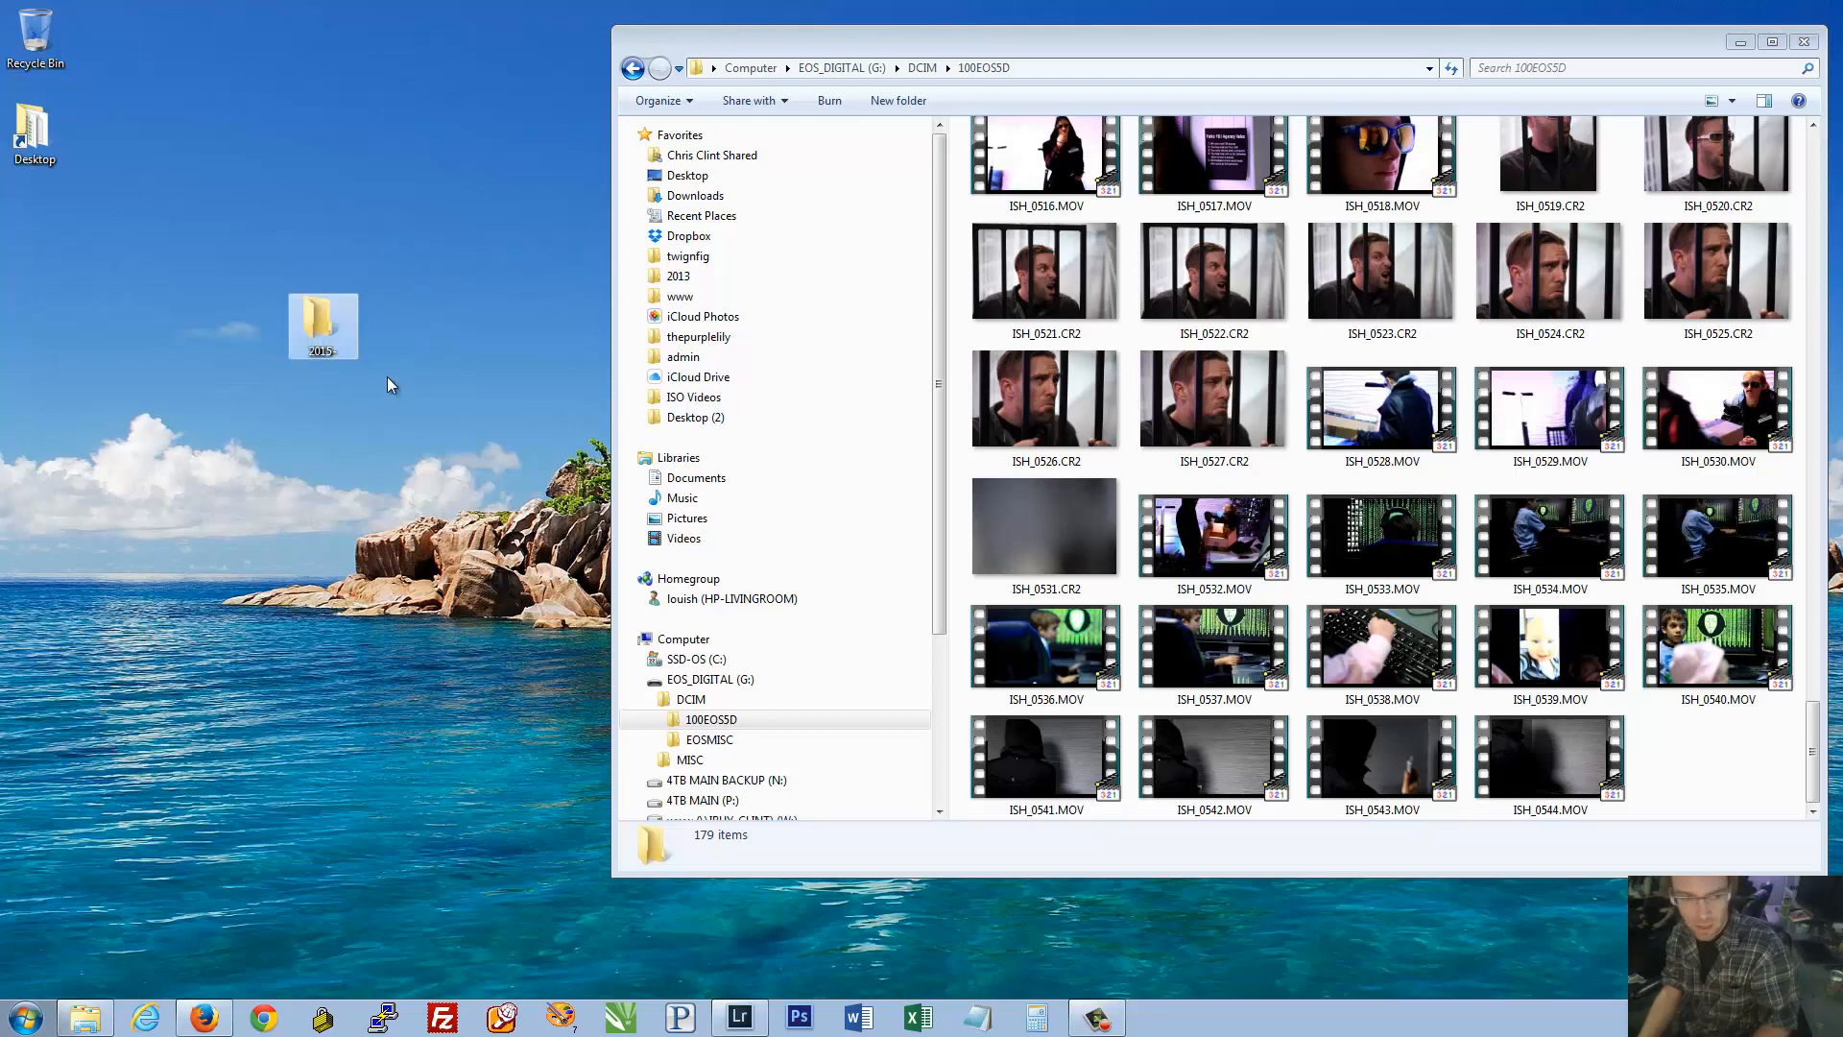
{"action": "key", "text": "Delete"}
Open a second Windows Explorer window and go to My Pictures\My Pictures on the 4TB MAIN (P:) drive
{"action": "right_click", "coordinate": [93, 1018]}
{"action": "left_click", "coordinate": [92, 941]}
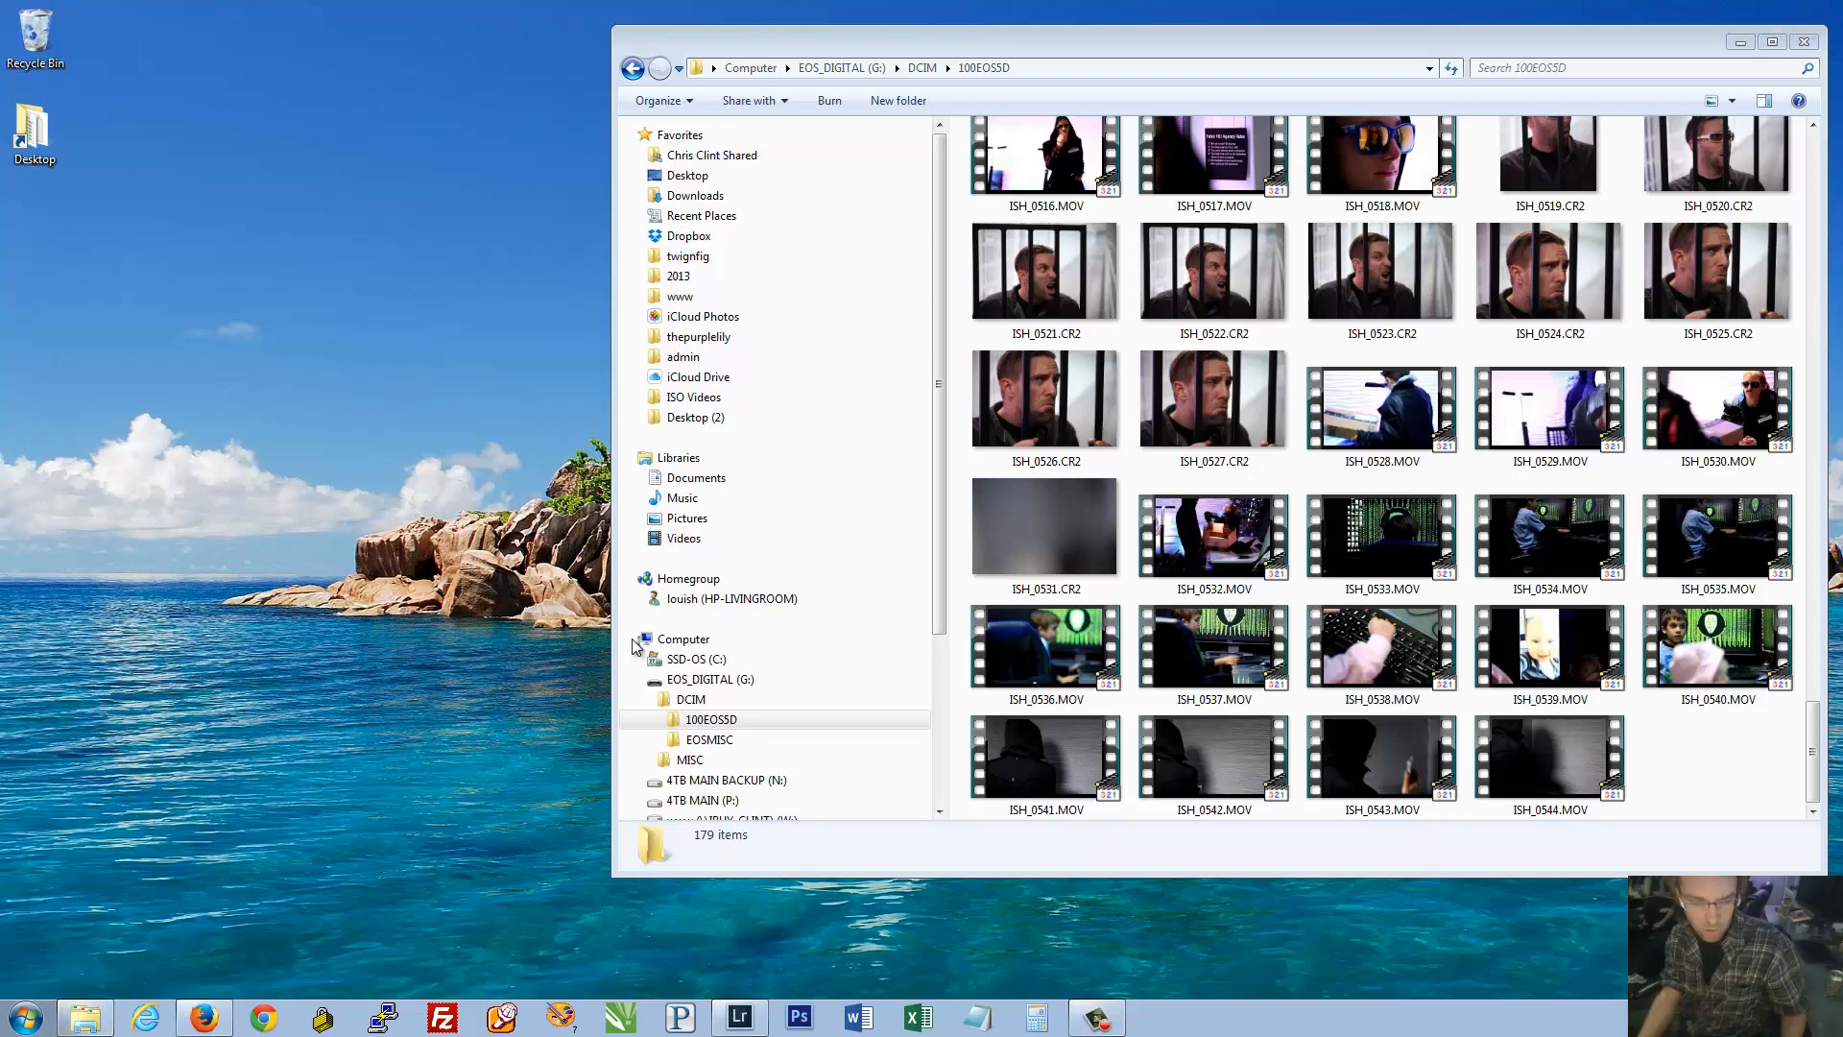
{"action": "left_click", "coordinate": [113, 697]}
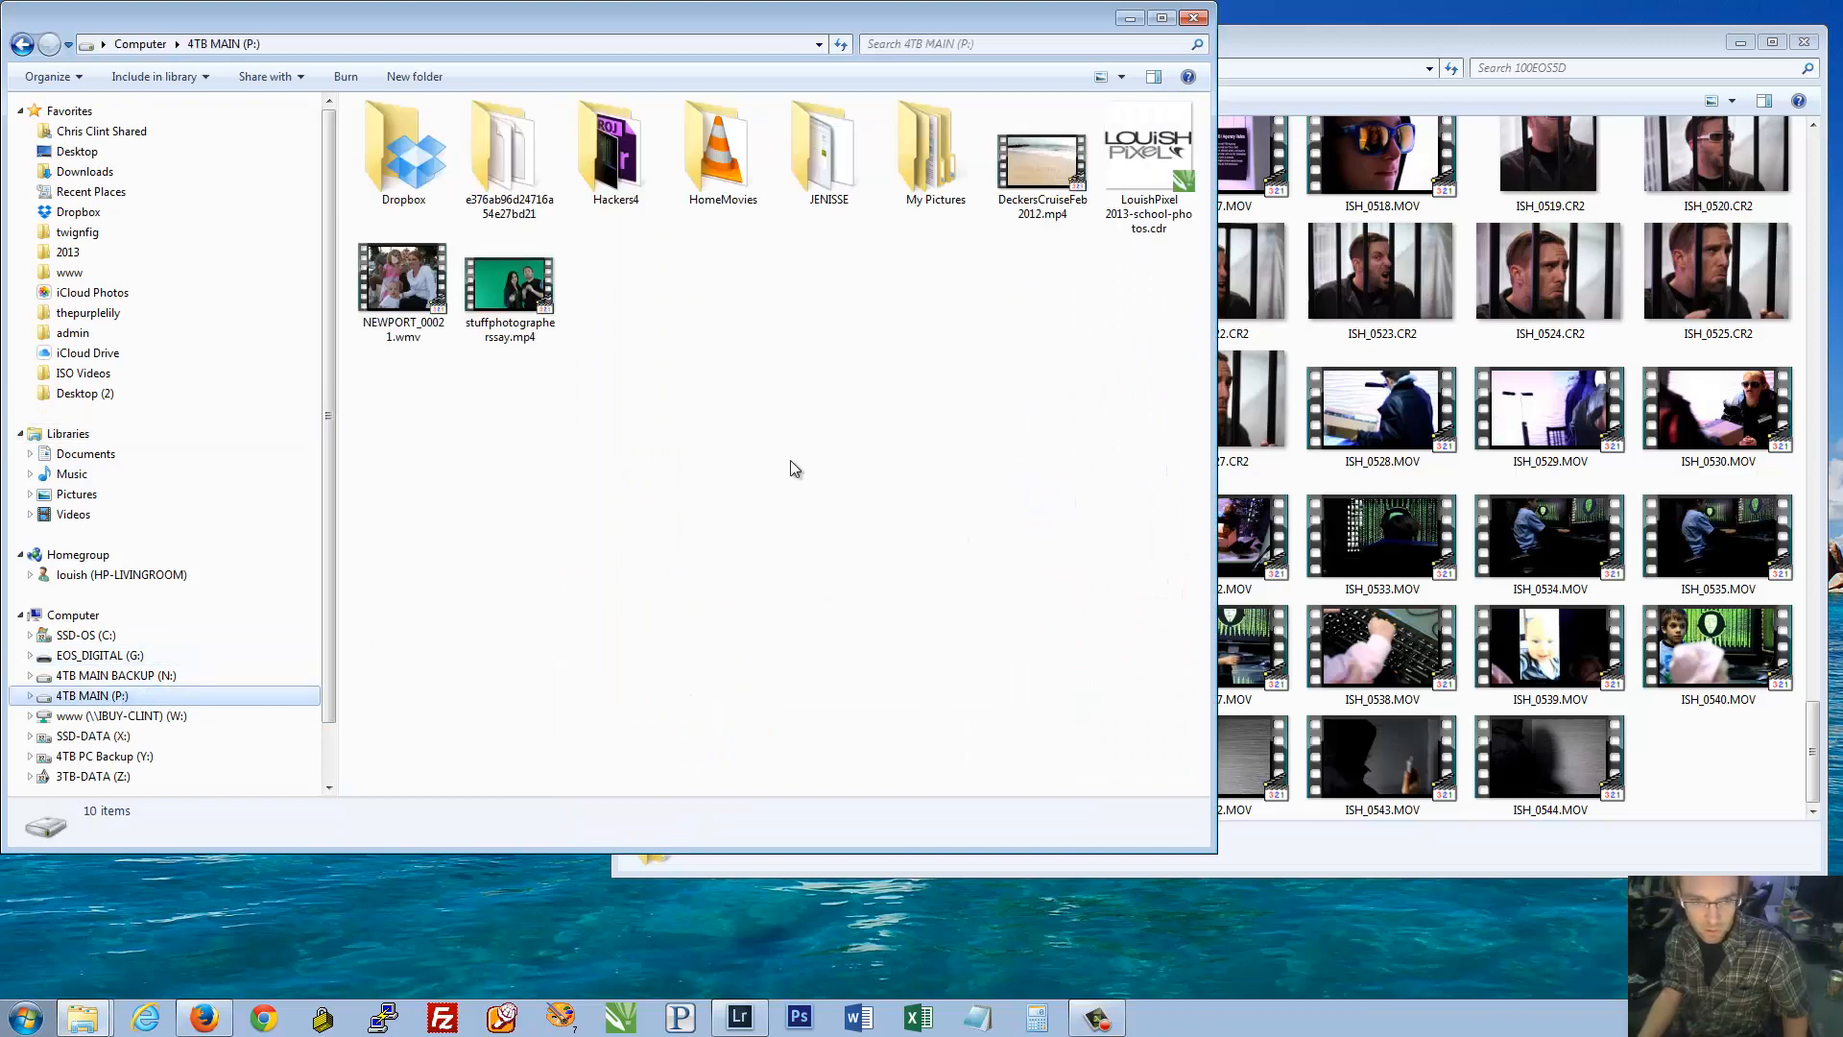
{"action": "double_click", "coordinate": [941, 155]}
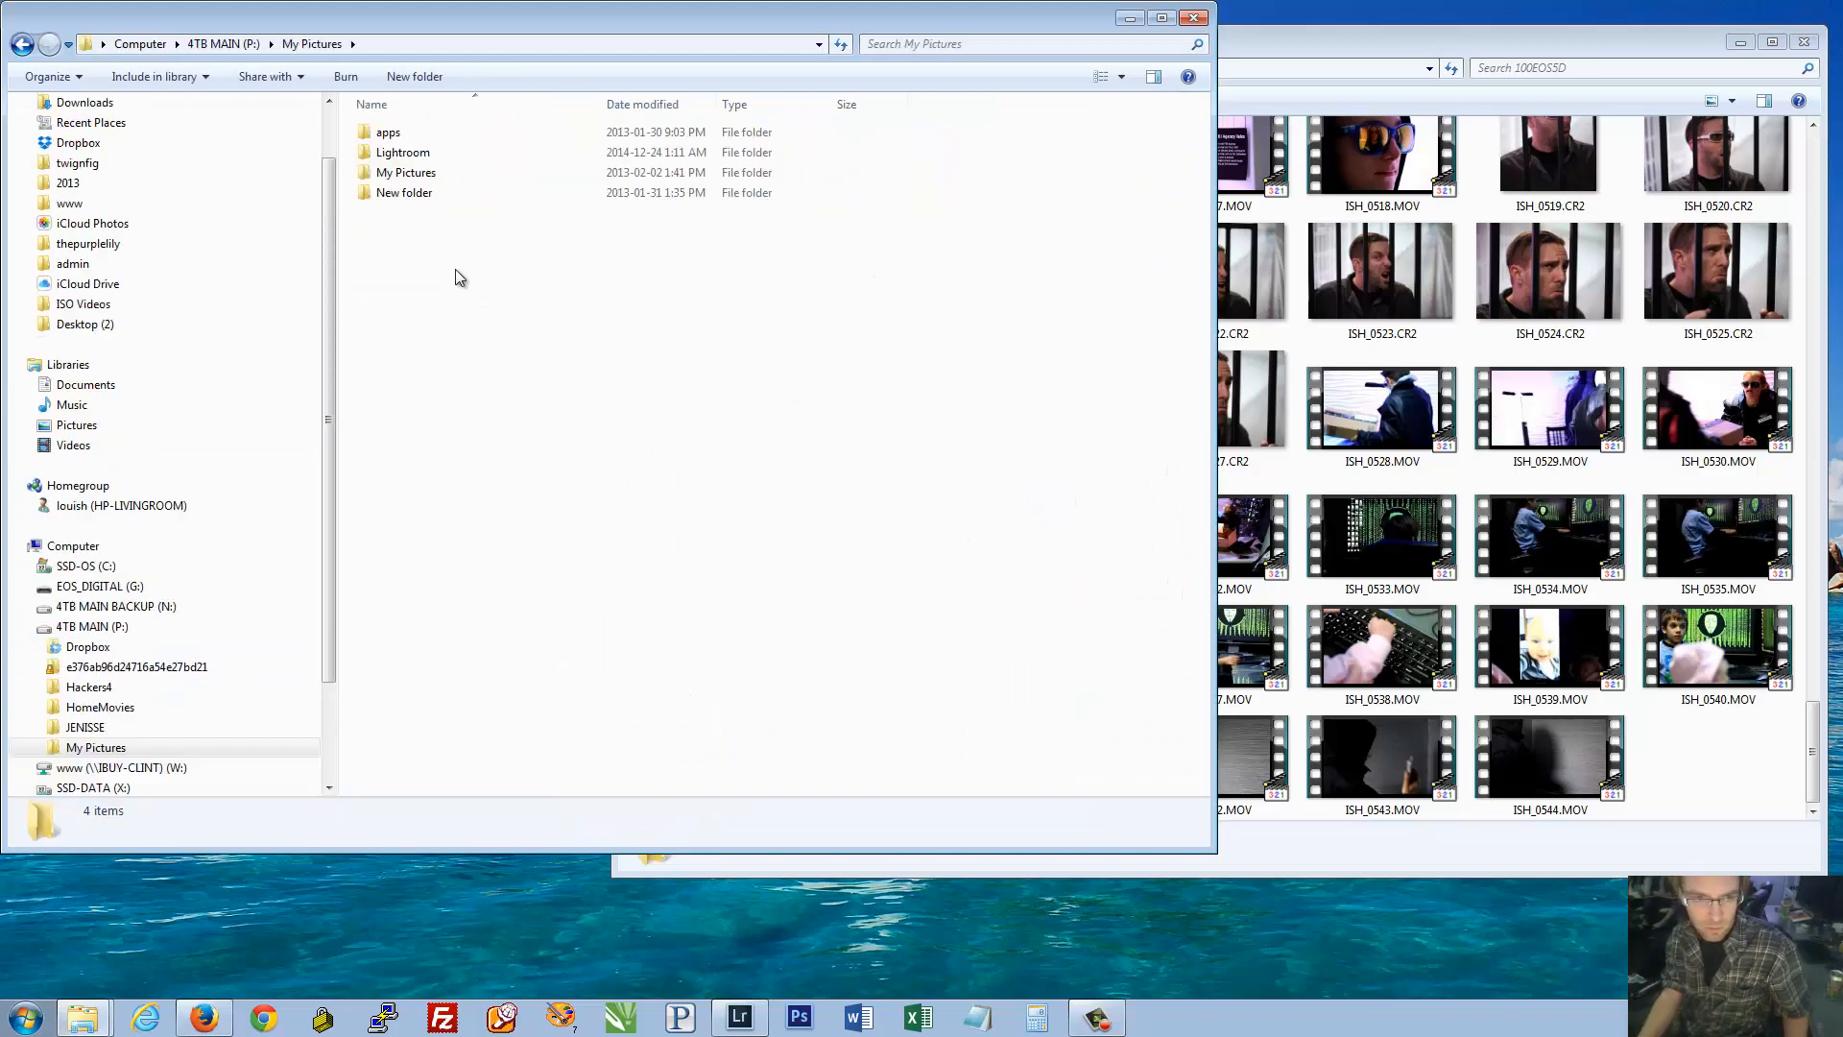
{"action": "right_click", "coordinate": [456, 270]}
{"action": "double_click", "coordinate": [412, 173]}
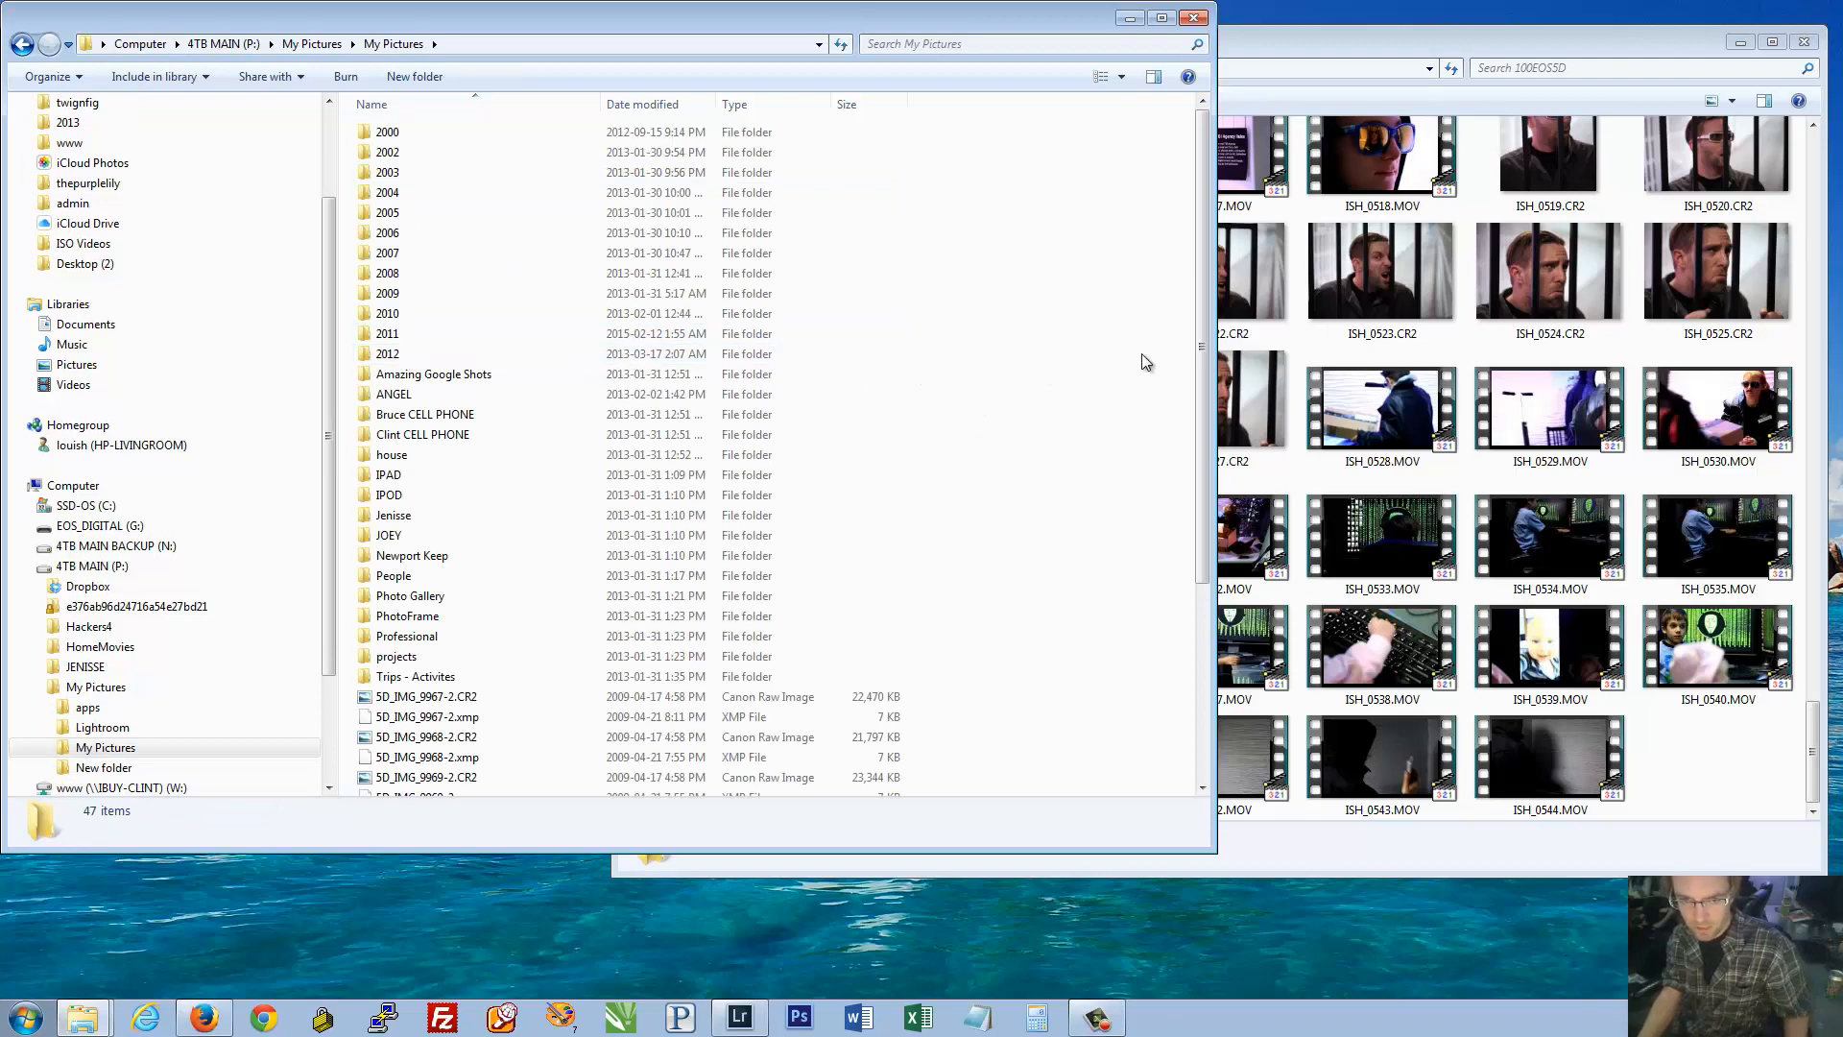
Open the 2012 and 2011 year folders and examine how the 2011 shoot folders are named by date and subject
{"action": "double_click", "coordinate": [413, 354]}
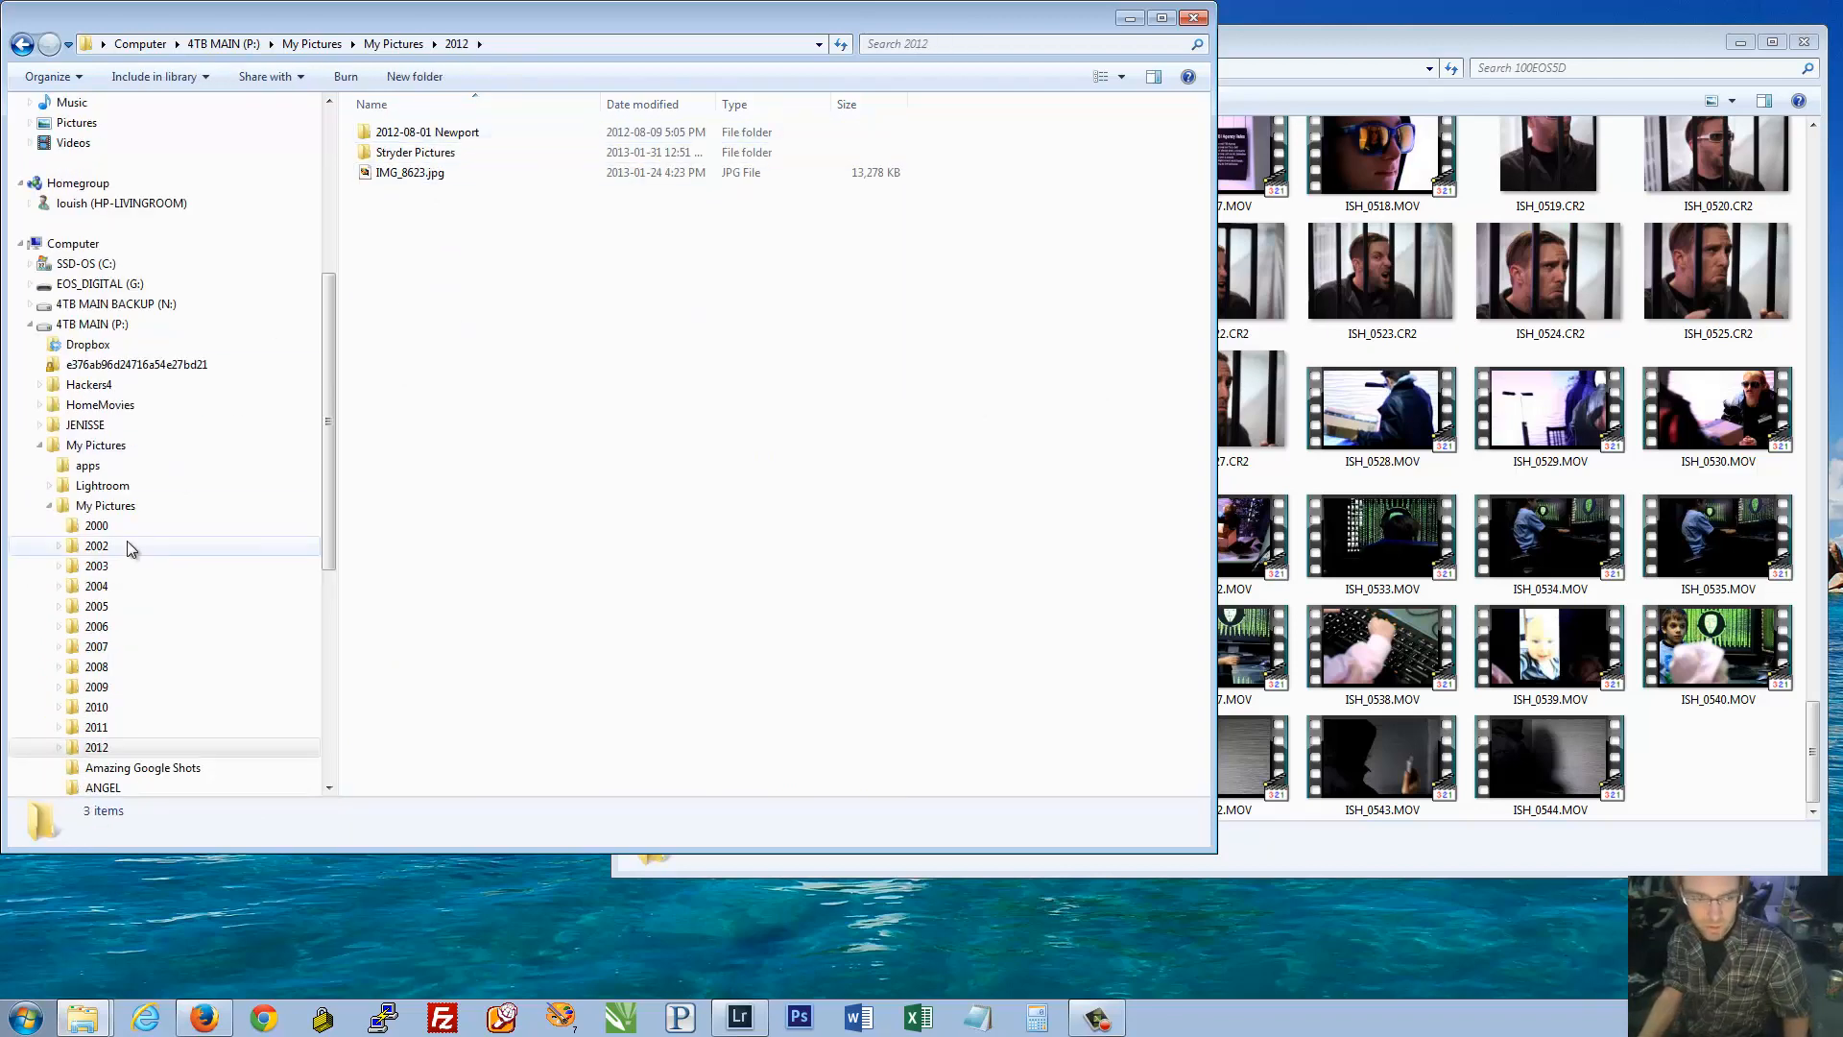
{"action": "left_click", "coordinate": [115, 727]}
{"action": "left_click", "coordinate": [513, 377]}
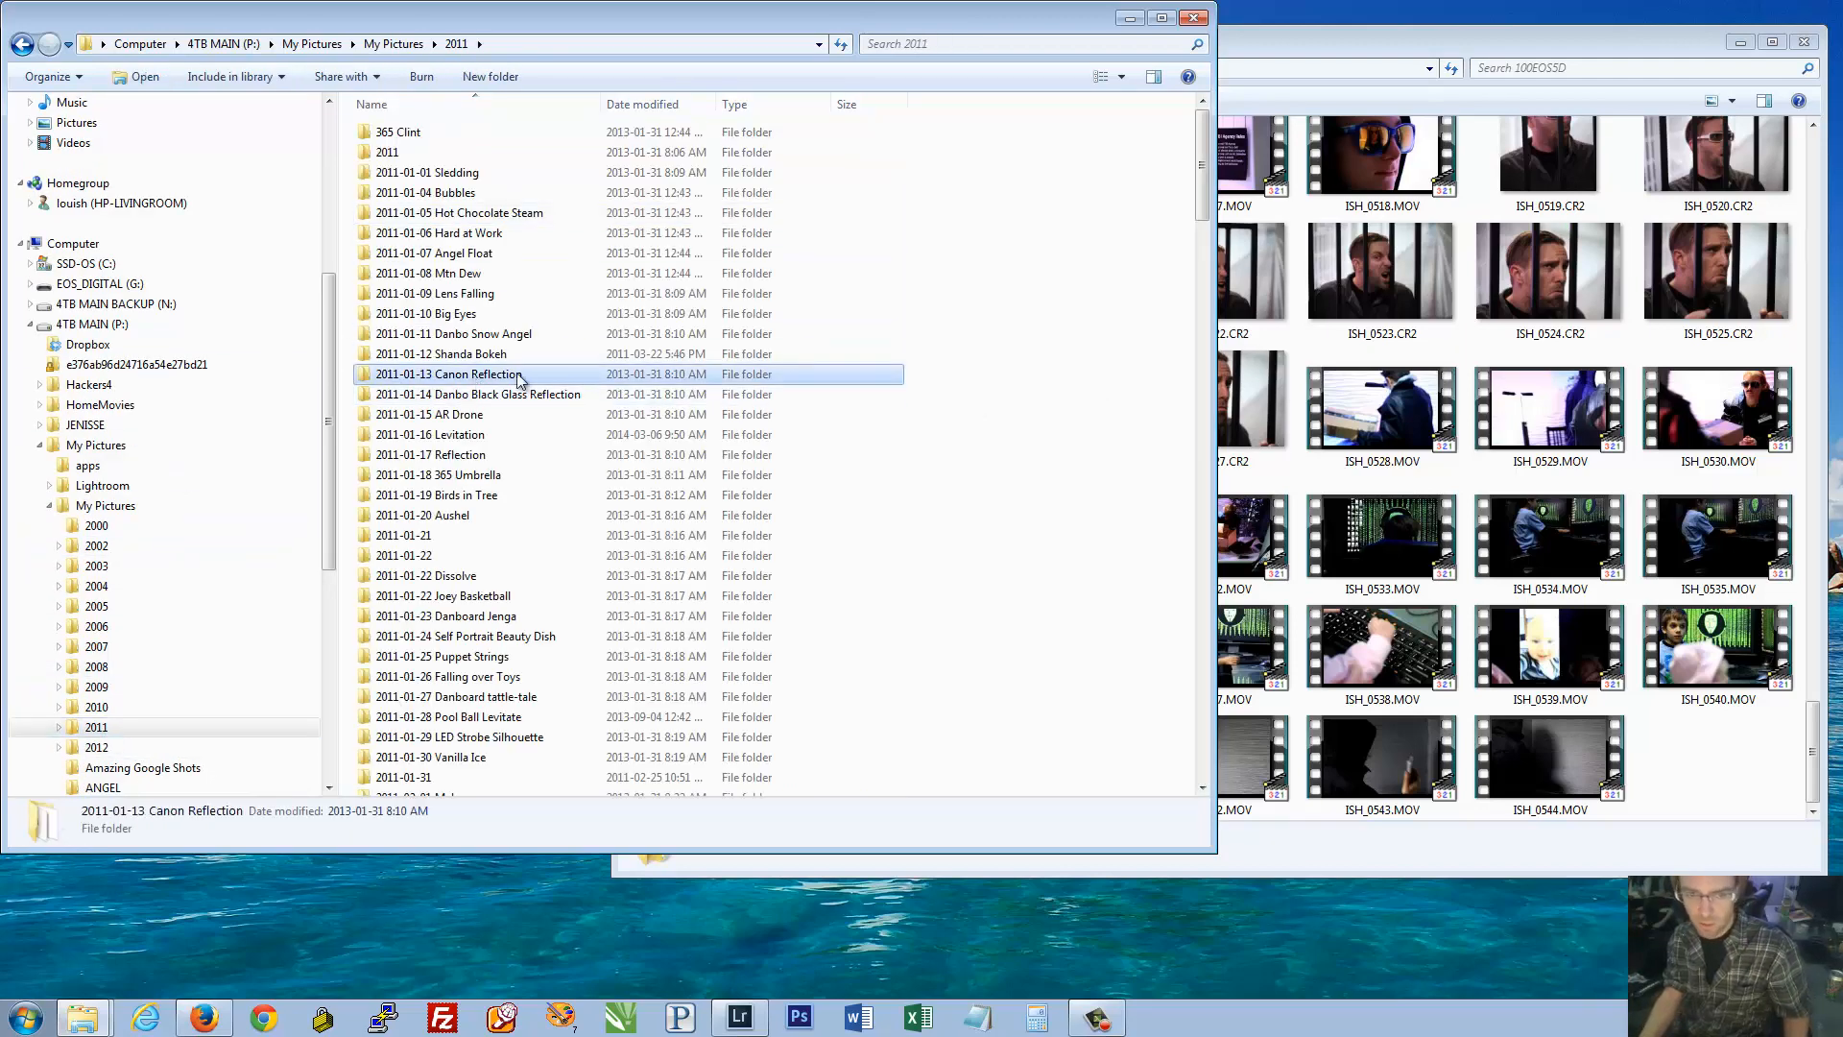
{"action": "mouse_move", "coordinate": [606, 401]}
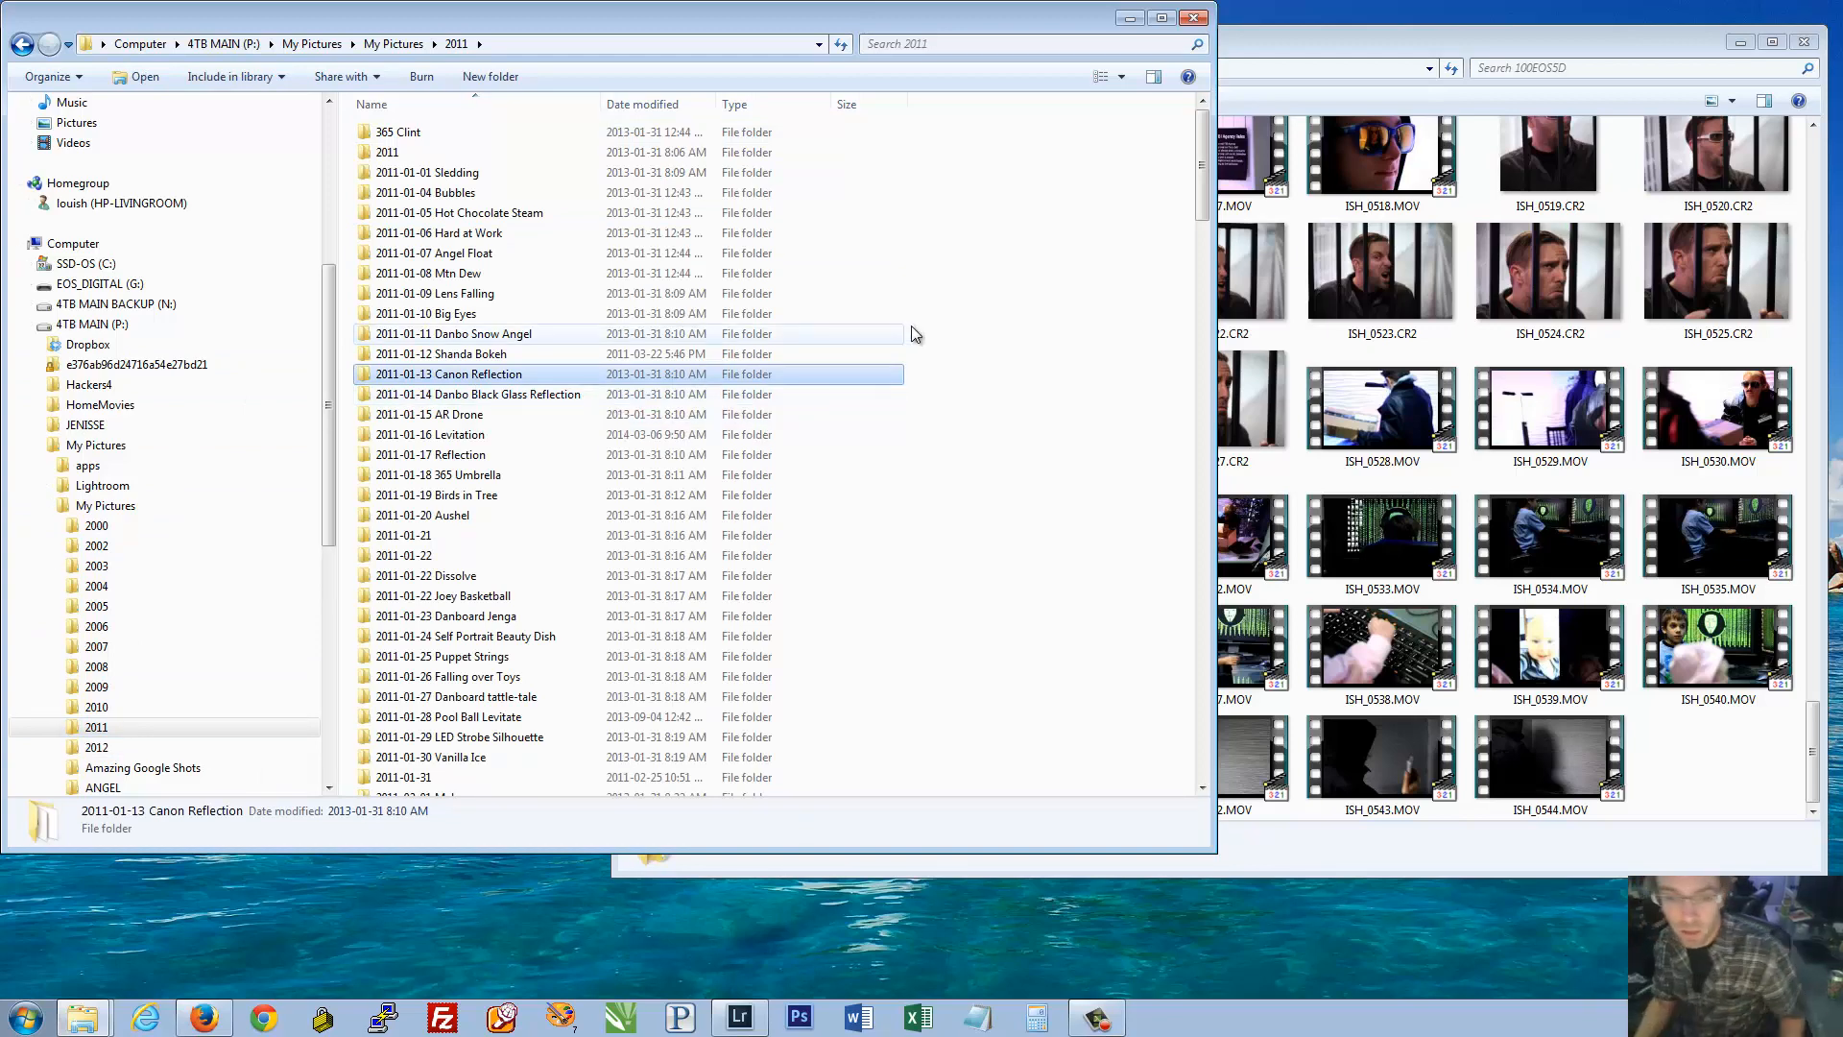
{"action": "left_click", "coordinate": [984, 334]}
Select all files in the memory card's 100EOS5D folder, and switch that window to the Computer drive overview
{"action": "left_click", "coordinate": [1422, 379]}
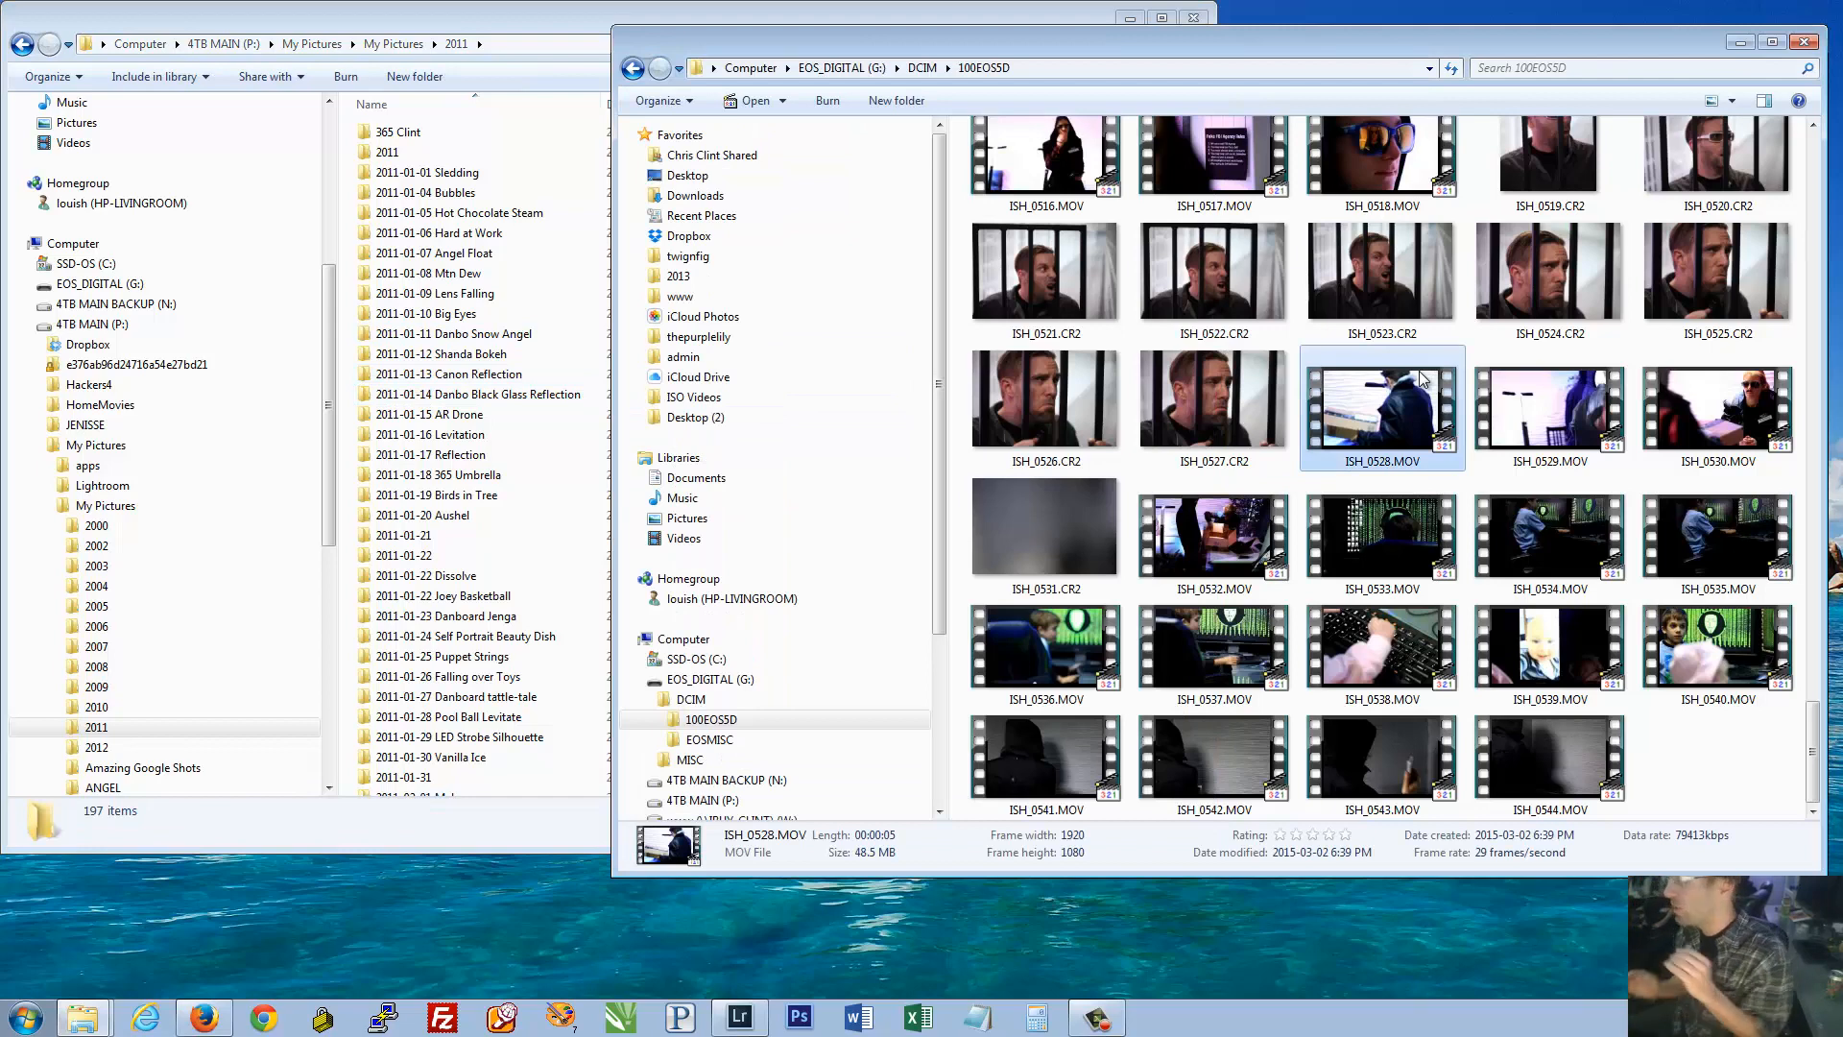
{"action": "key", "text": "ctrl+a"}
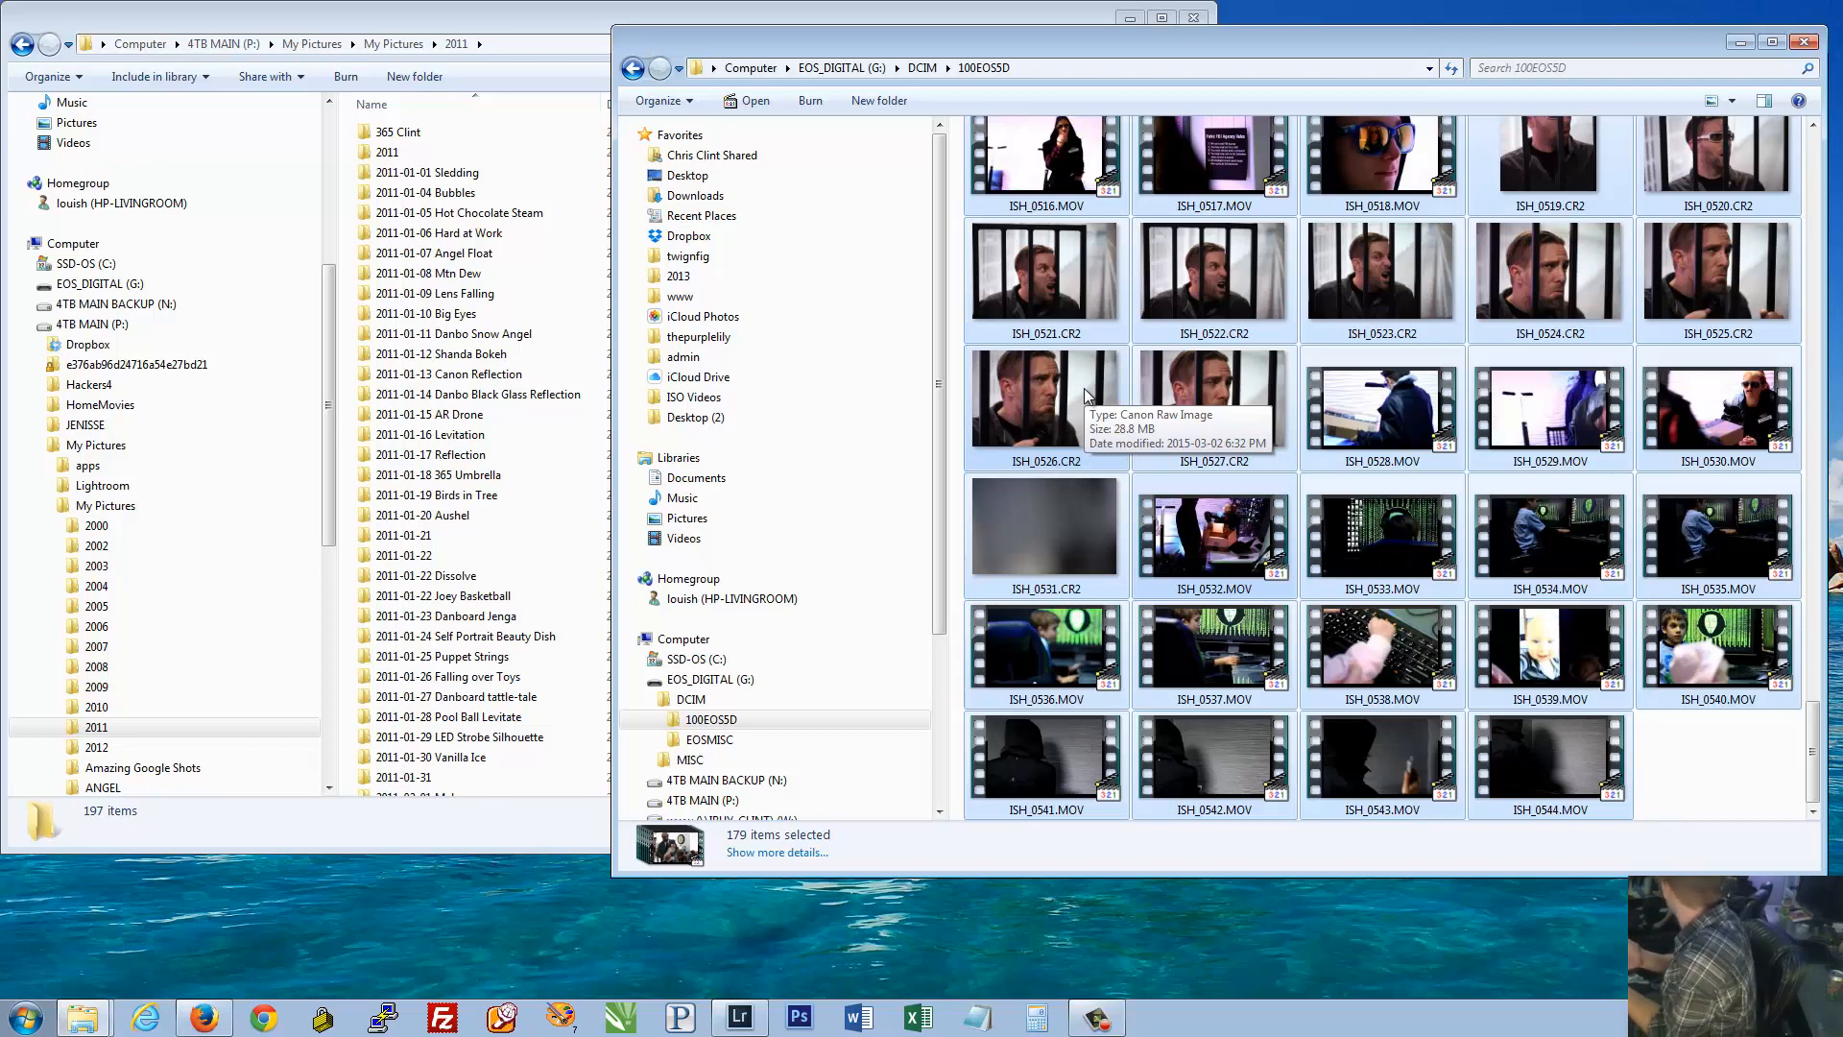
{"action": "left_click_drag", "start_coordinate": [902, 38], "coordinate": [914, 56]}
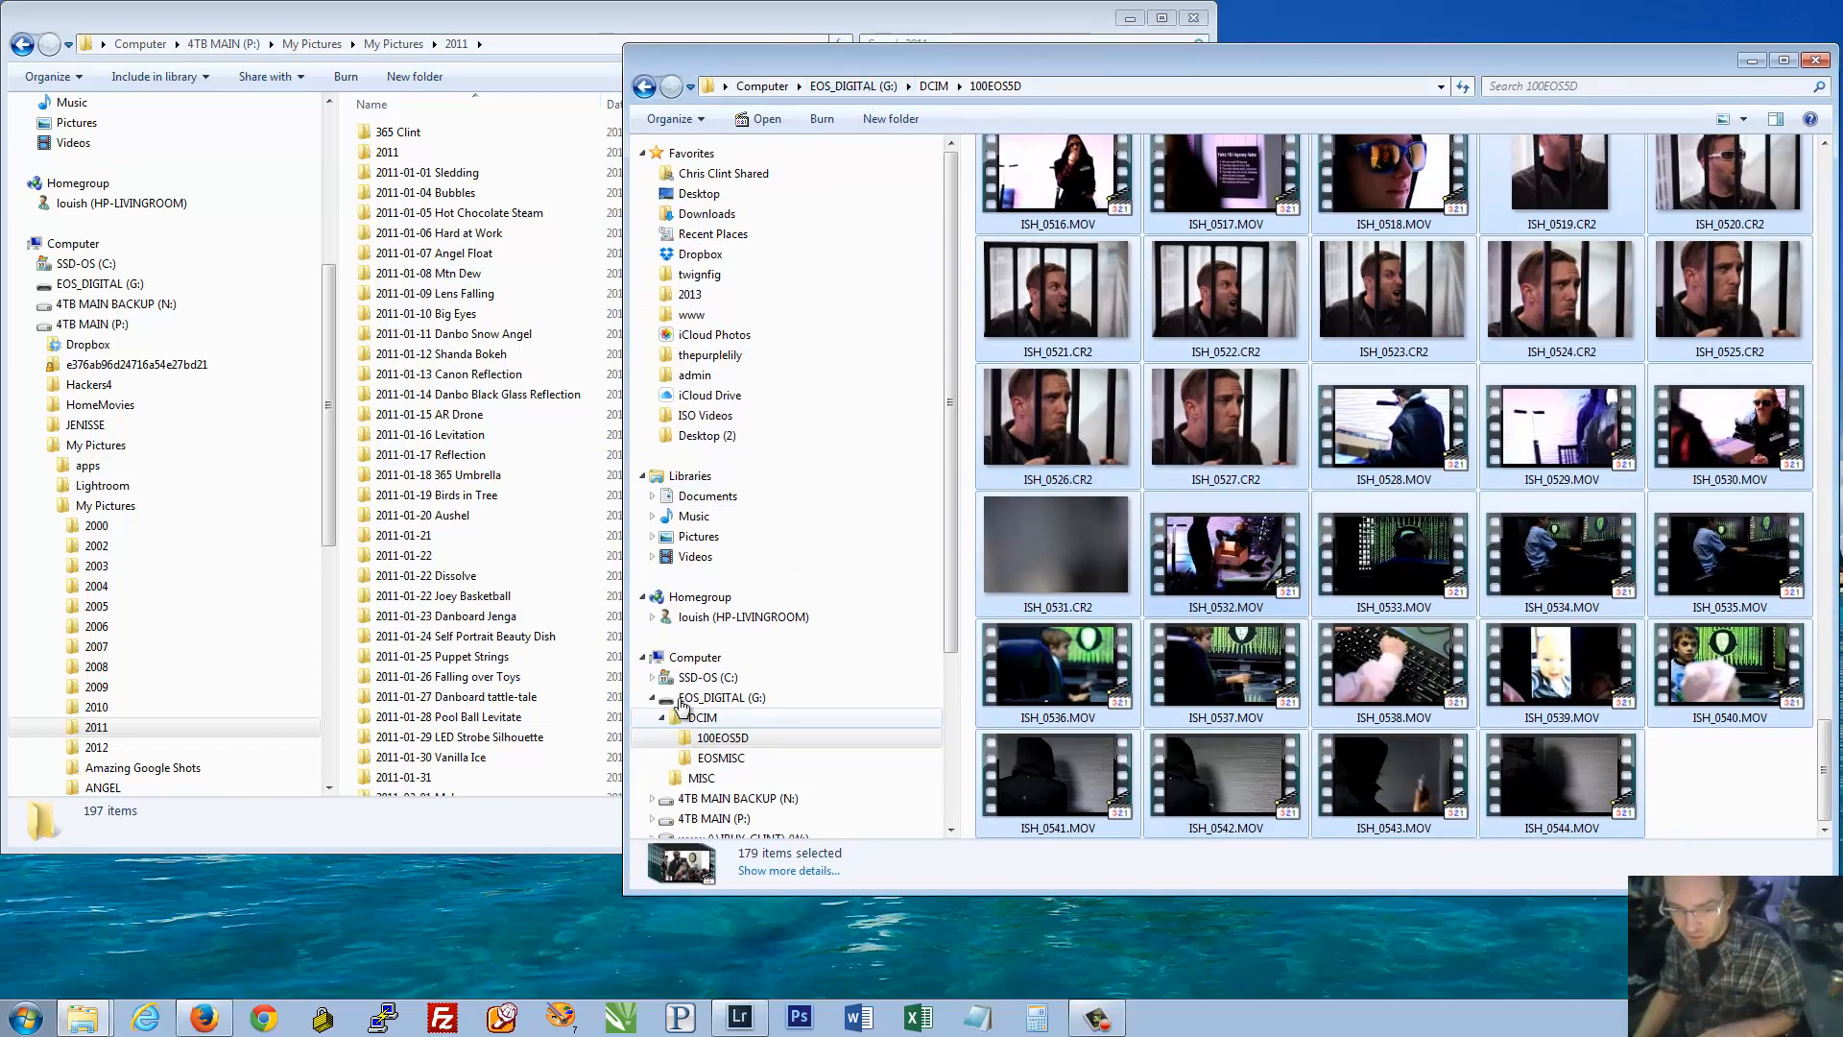
{"action": "left_click", "coordinate": [685, 657]}
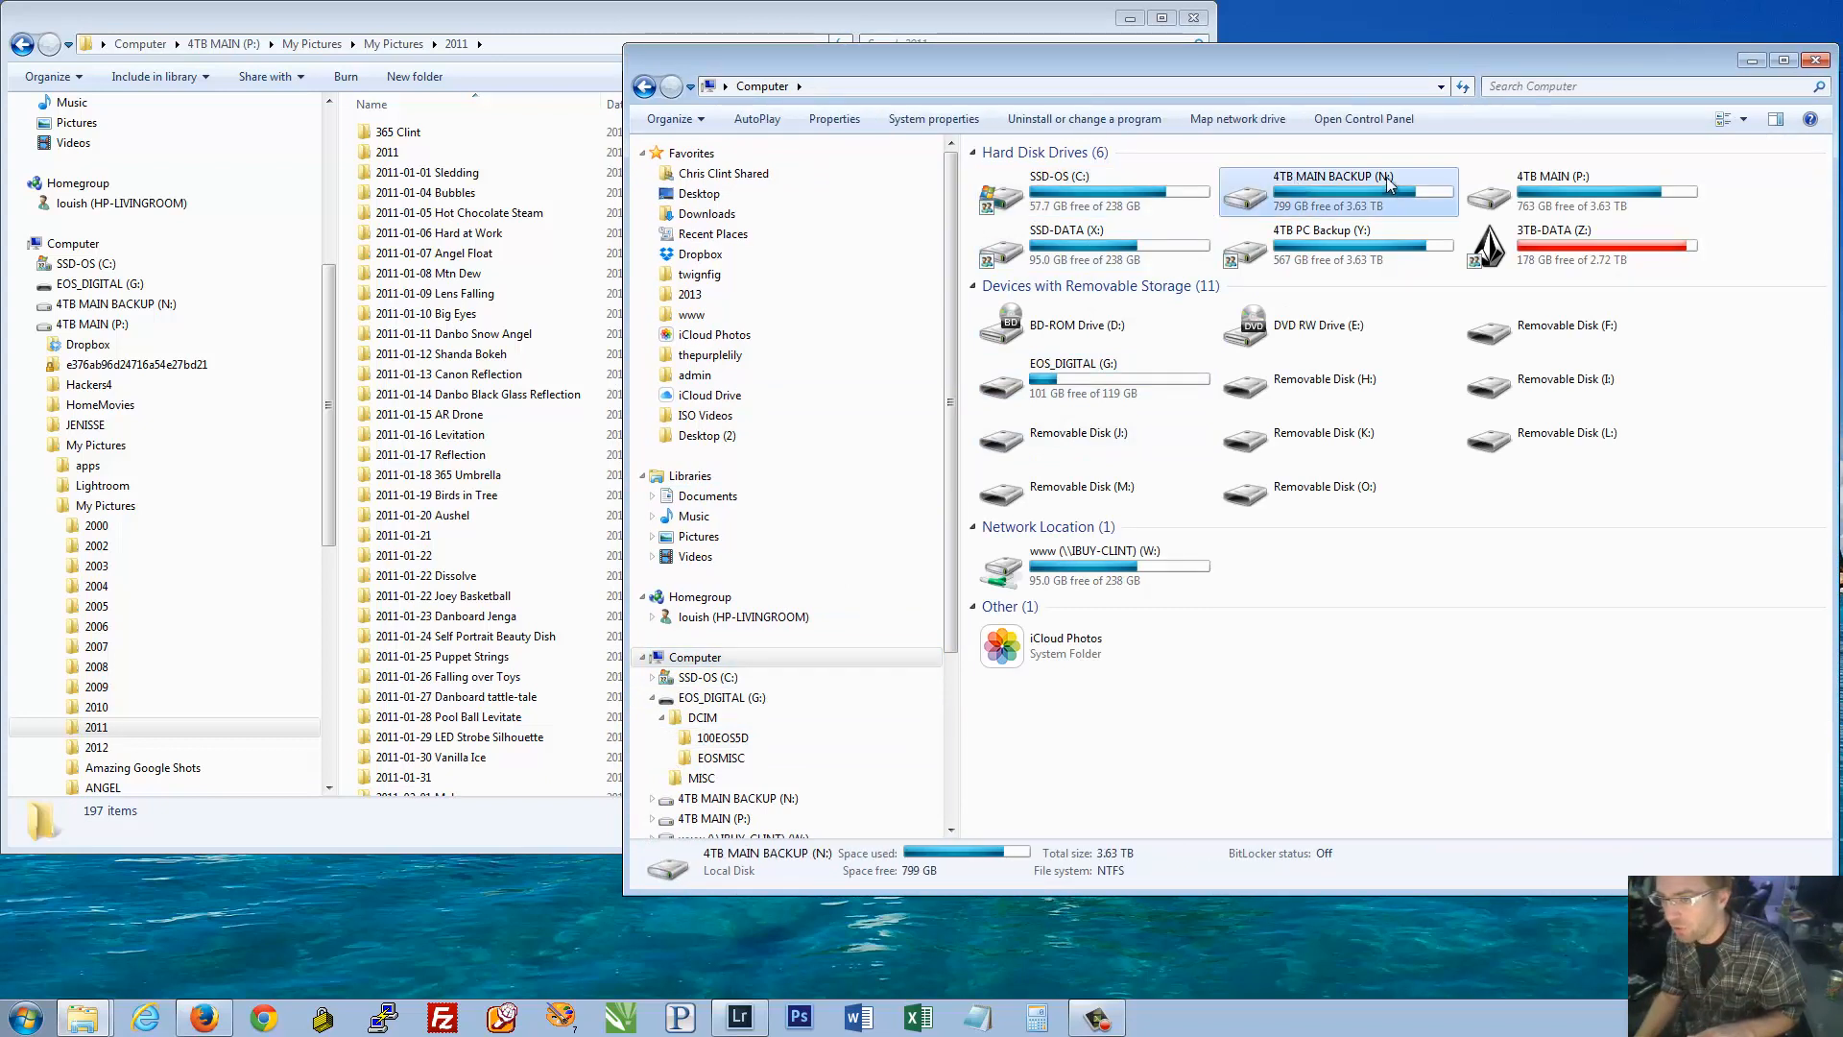
Check the free space and total size of the 4TB MAIN (P:), 4TB MAIN BACKUP (N:) and SSD-OS (C:) drives
{"action": "left_click", "coordinate": [1555, 192]}
{"action": "left_click", "coordinate": [1364, 207]}
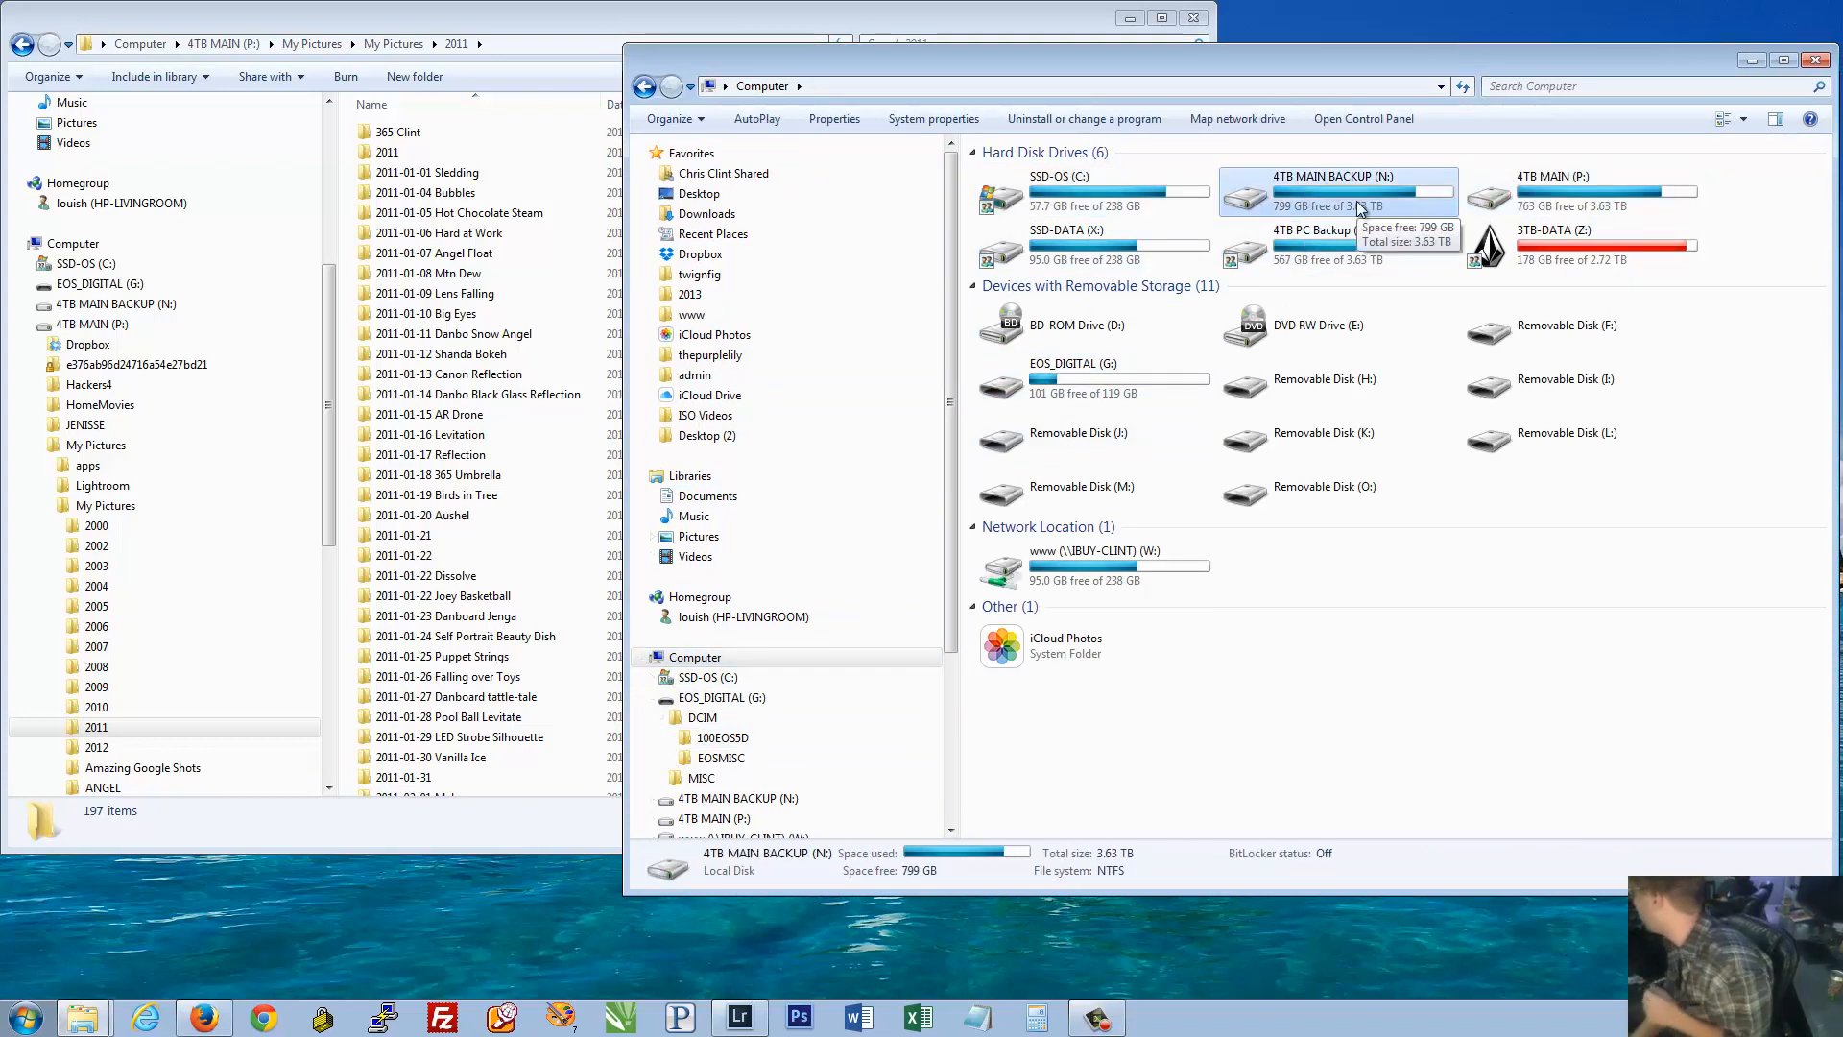
{"action": "left_click", "coordinate": [1143, 208]}
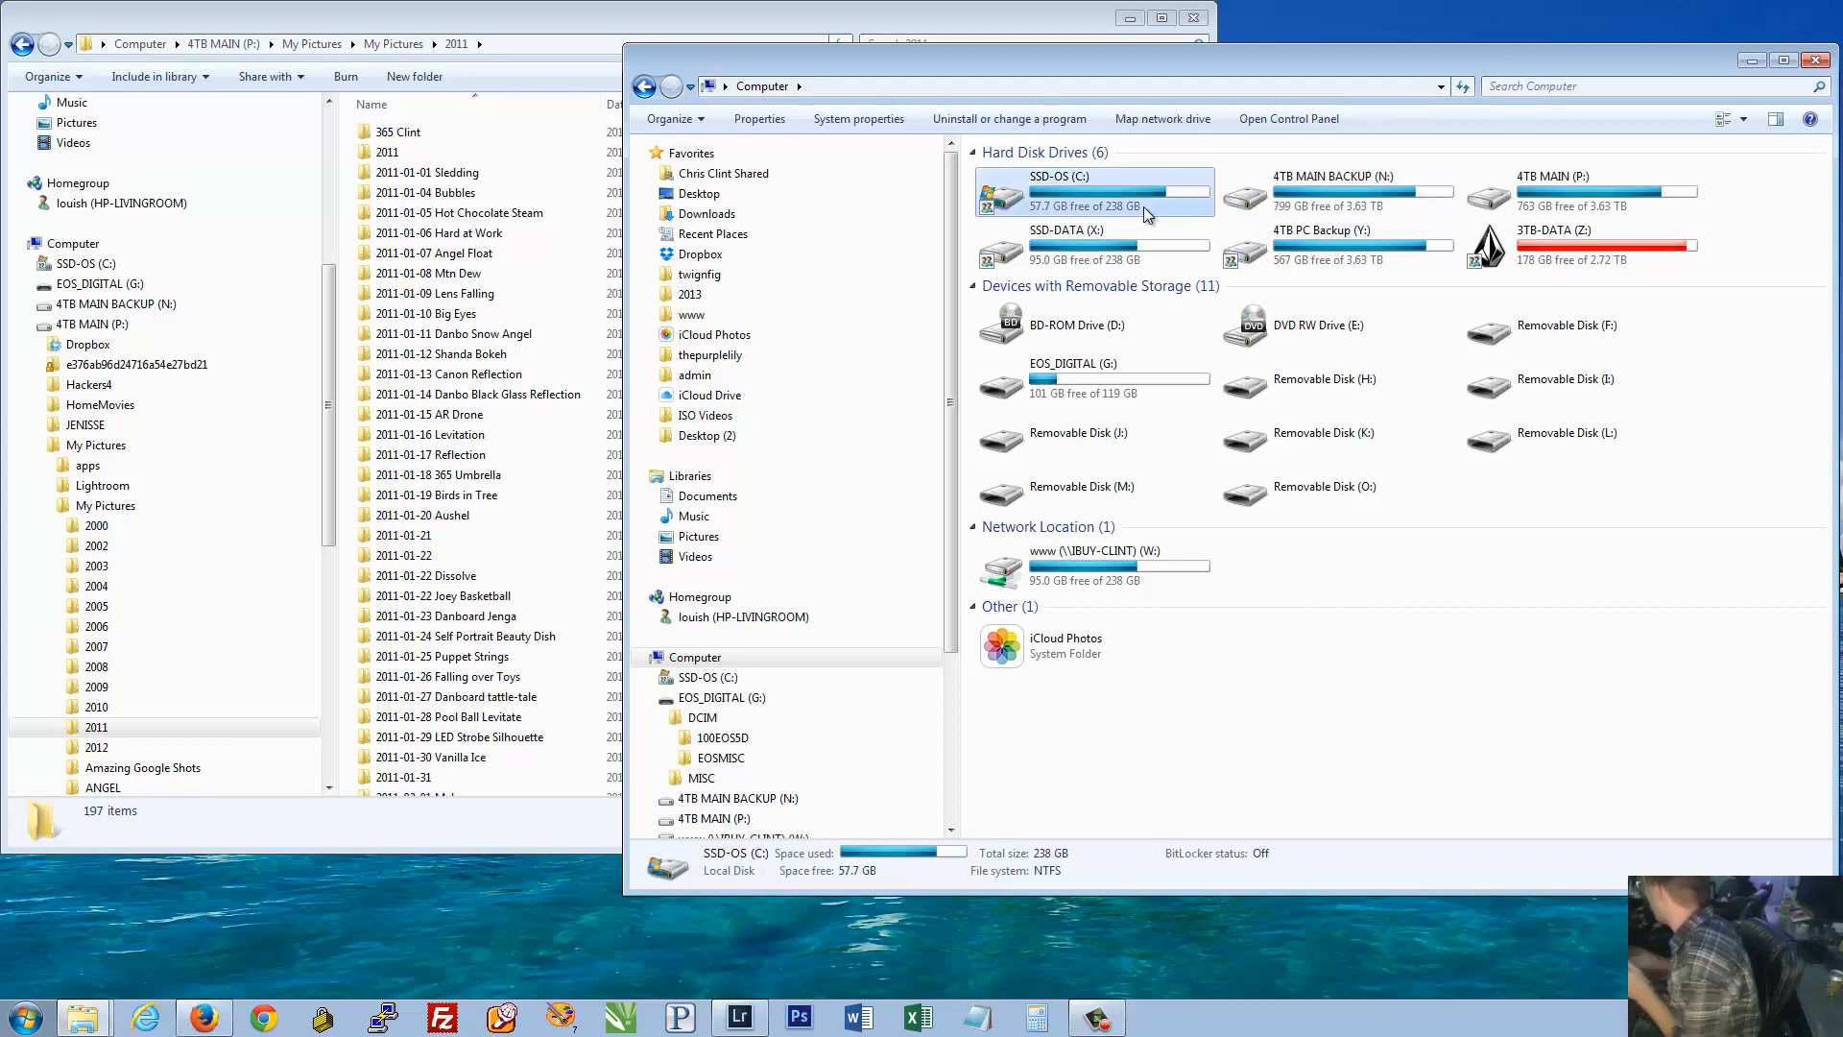
Open the 100EOS5D folder inside DCIM on EOS_DIGITAL (G:) and select the clips from ISH_0361.MOV through ISH_0378.MOV
{"action": "double_click", "coordinate": [1114, 384]}
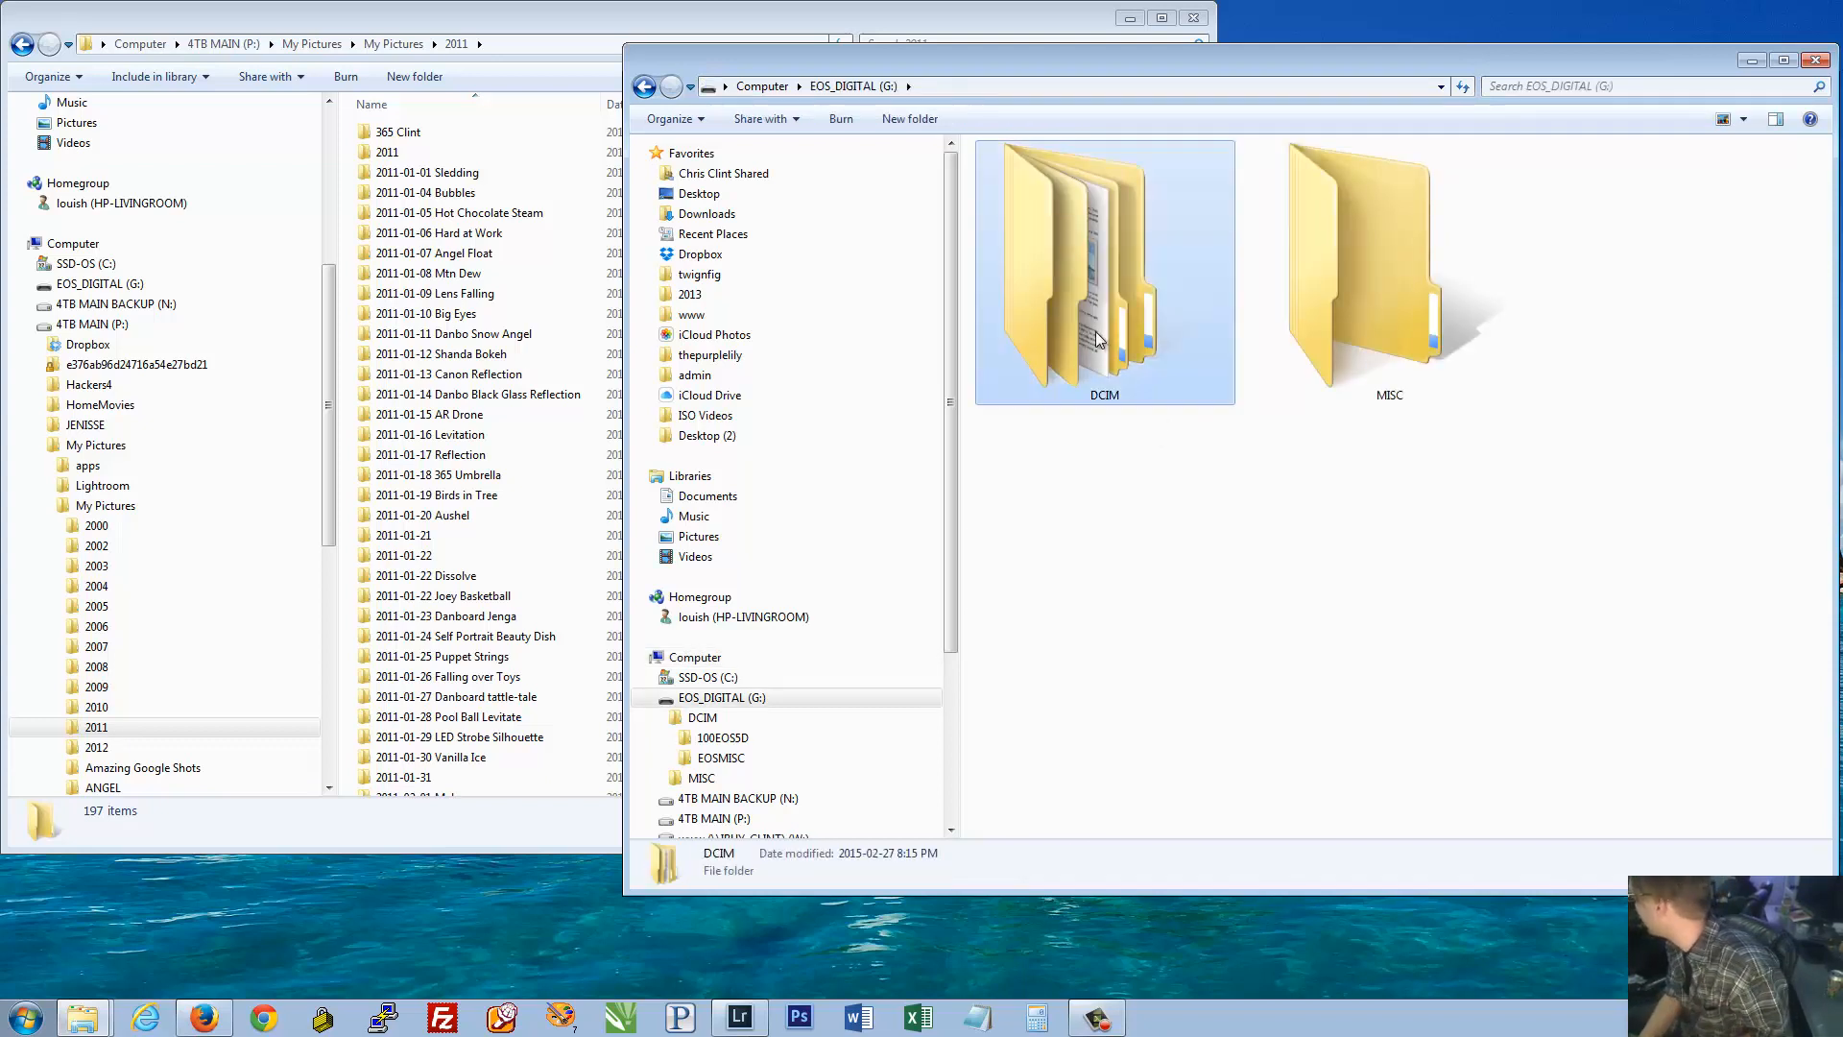
{"action": "double_click", "coordinate": [1099, 338]}
{"action": "double_click", "coordinate": [1073, 215]}
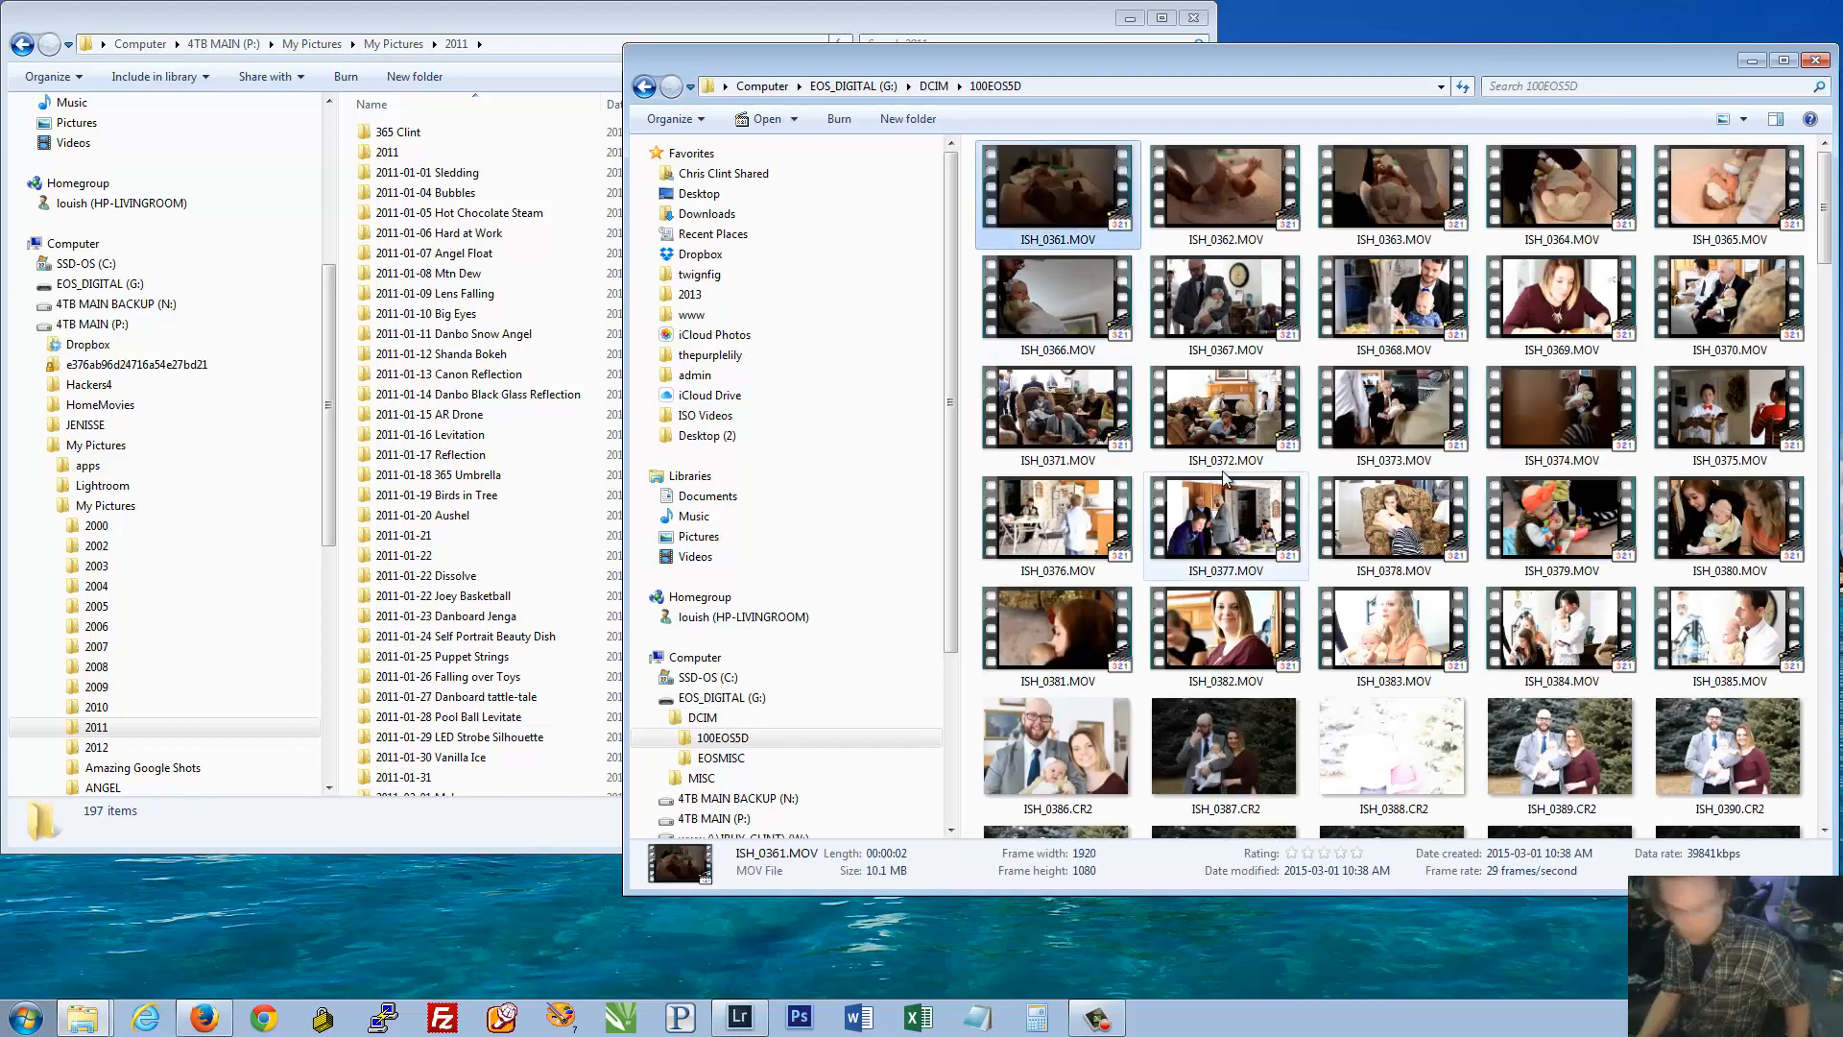
{"action": "left_click", "coordinate": [1358, 518], "text": "shift"}
Bring up the copy-or-move choices for dropping the selected clips on the desktop, and dismiss them without transferring anything
{"action": "mouse_move", "coordinate": [1208, 434]}
{"action": "left_mouse_down"}
{"action": "mouse_move", "coordinate": [722, 439]}
{"action": "mouse_move", "coordinate": [1211, 403]}
{"action": "left_mouse_up"}
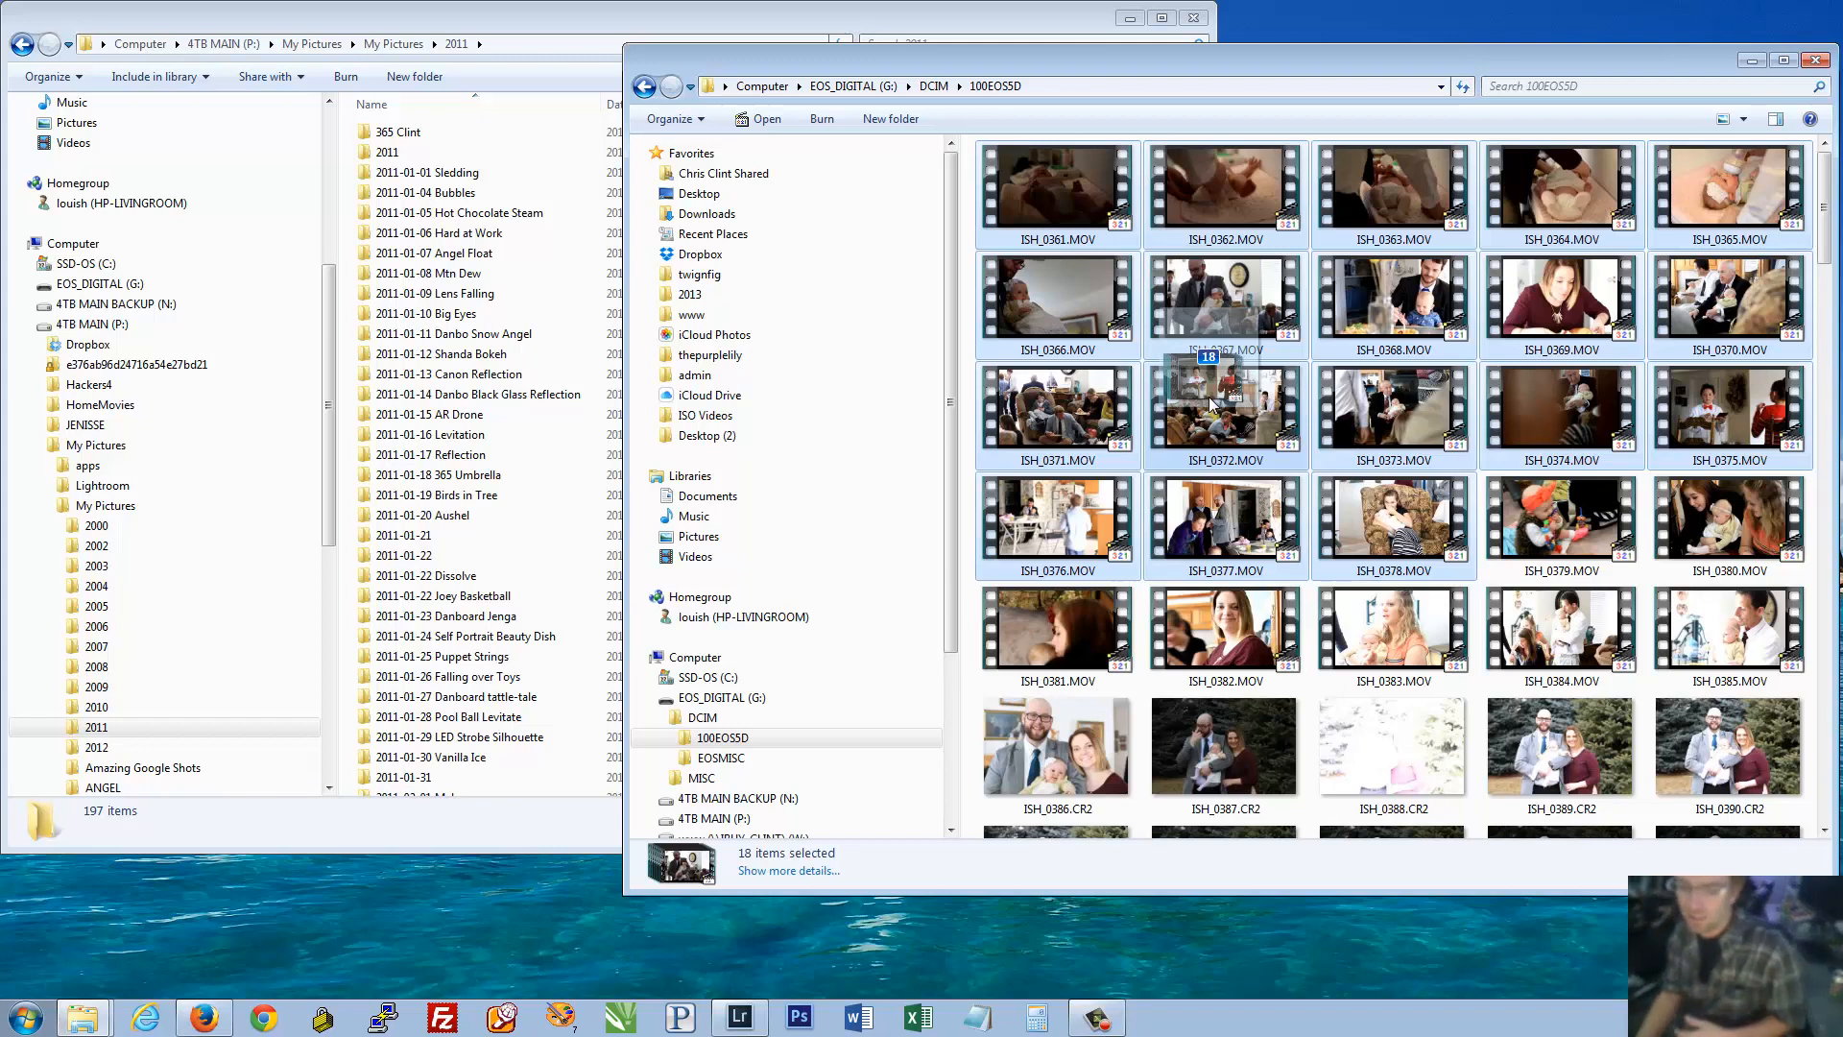
{"action": "left_click_drag", "start_coordinate": [1212, 403], "coordinate": [1221, 394]}
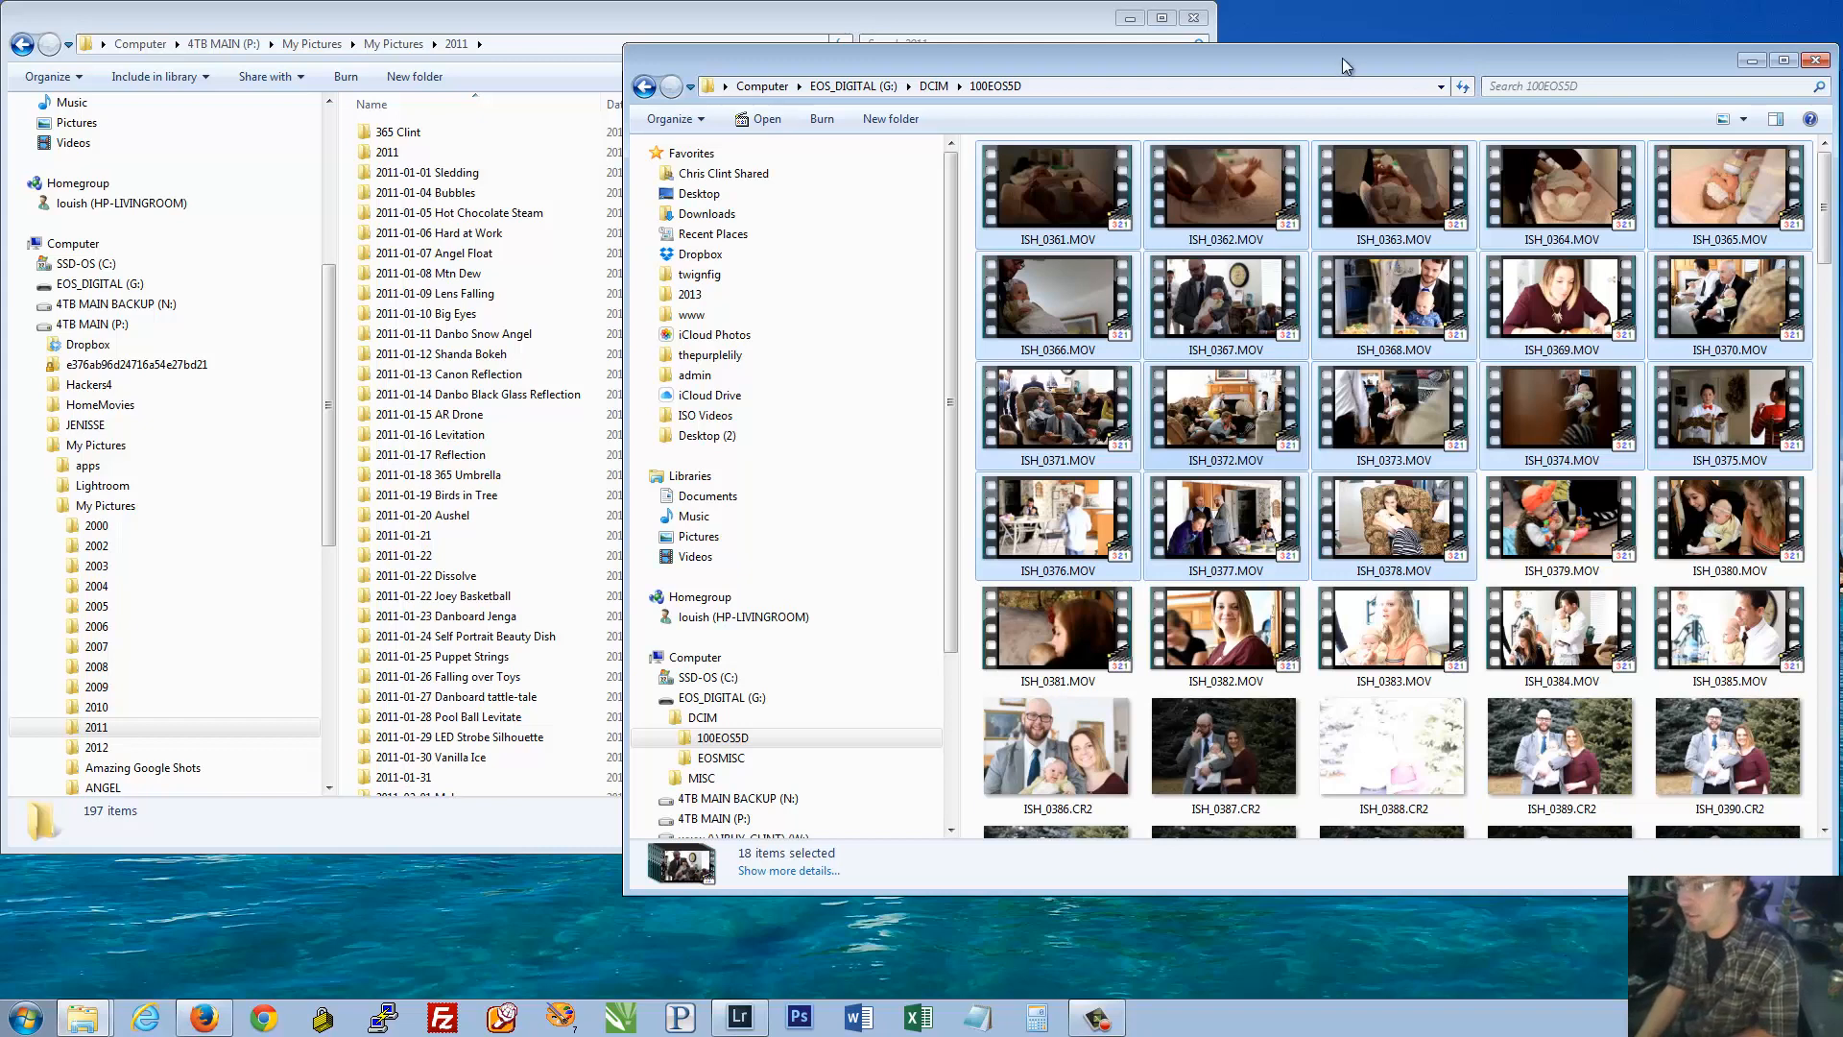
{"action": "left_click_drag", "start_coordinate": [1345, 62], "coordinate": [1307, 145]}
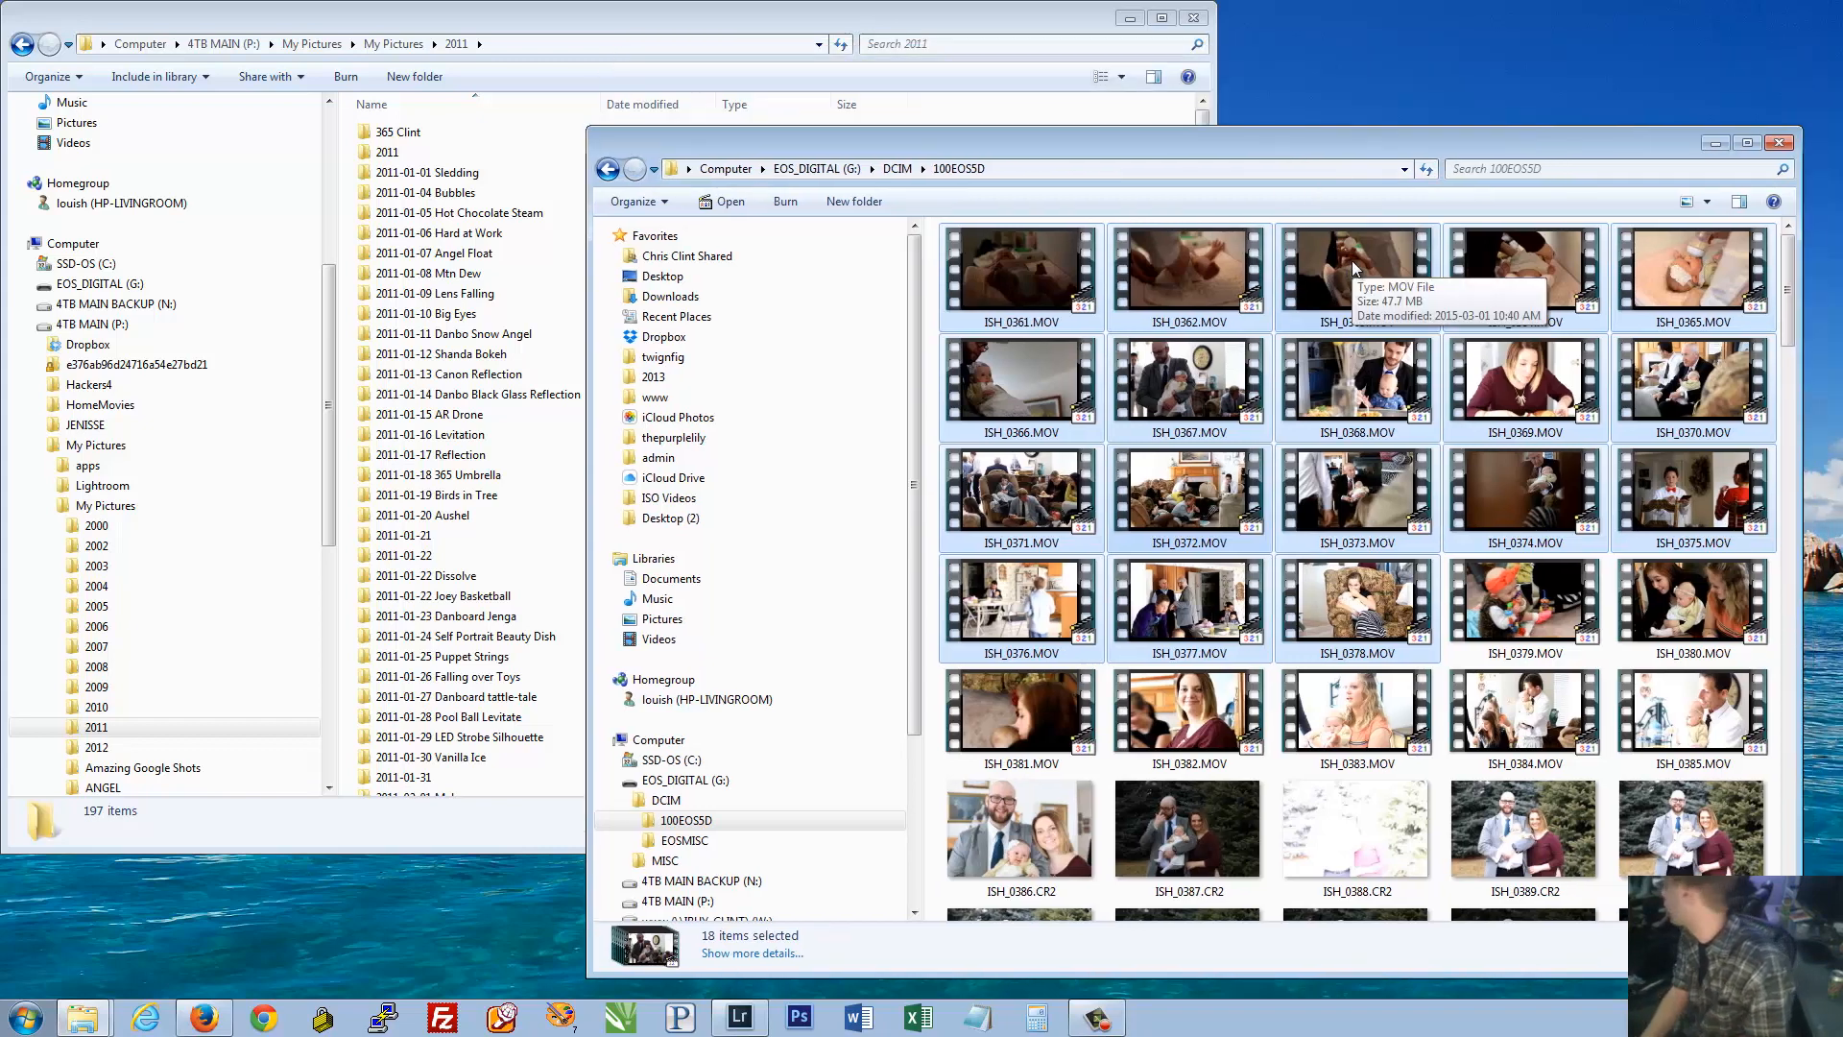
{"action": "left_click_drag", "start_coordinate": [1356, 266], "coordinate": [1453, 85]}
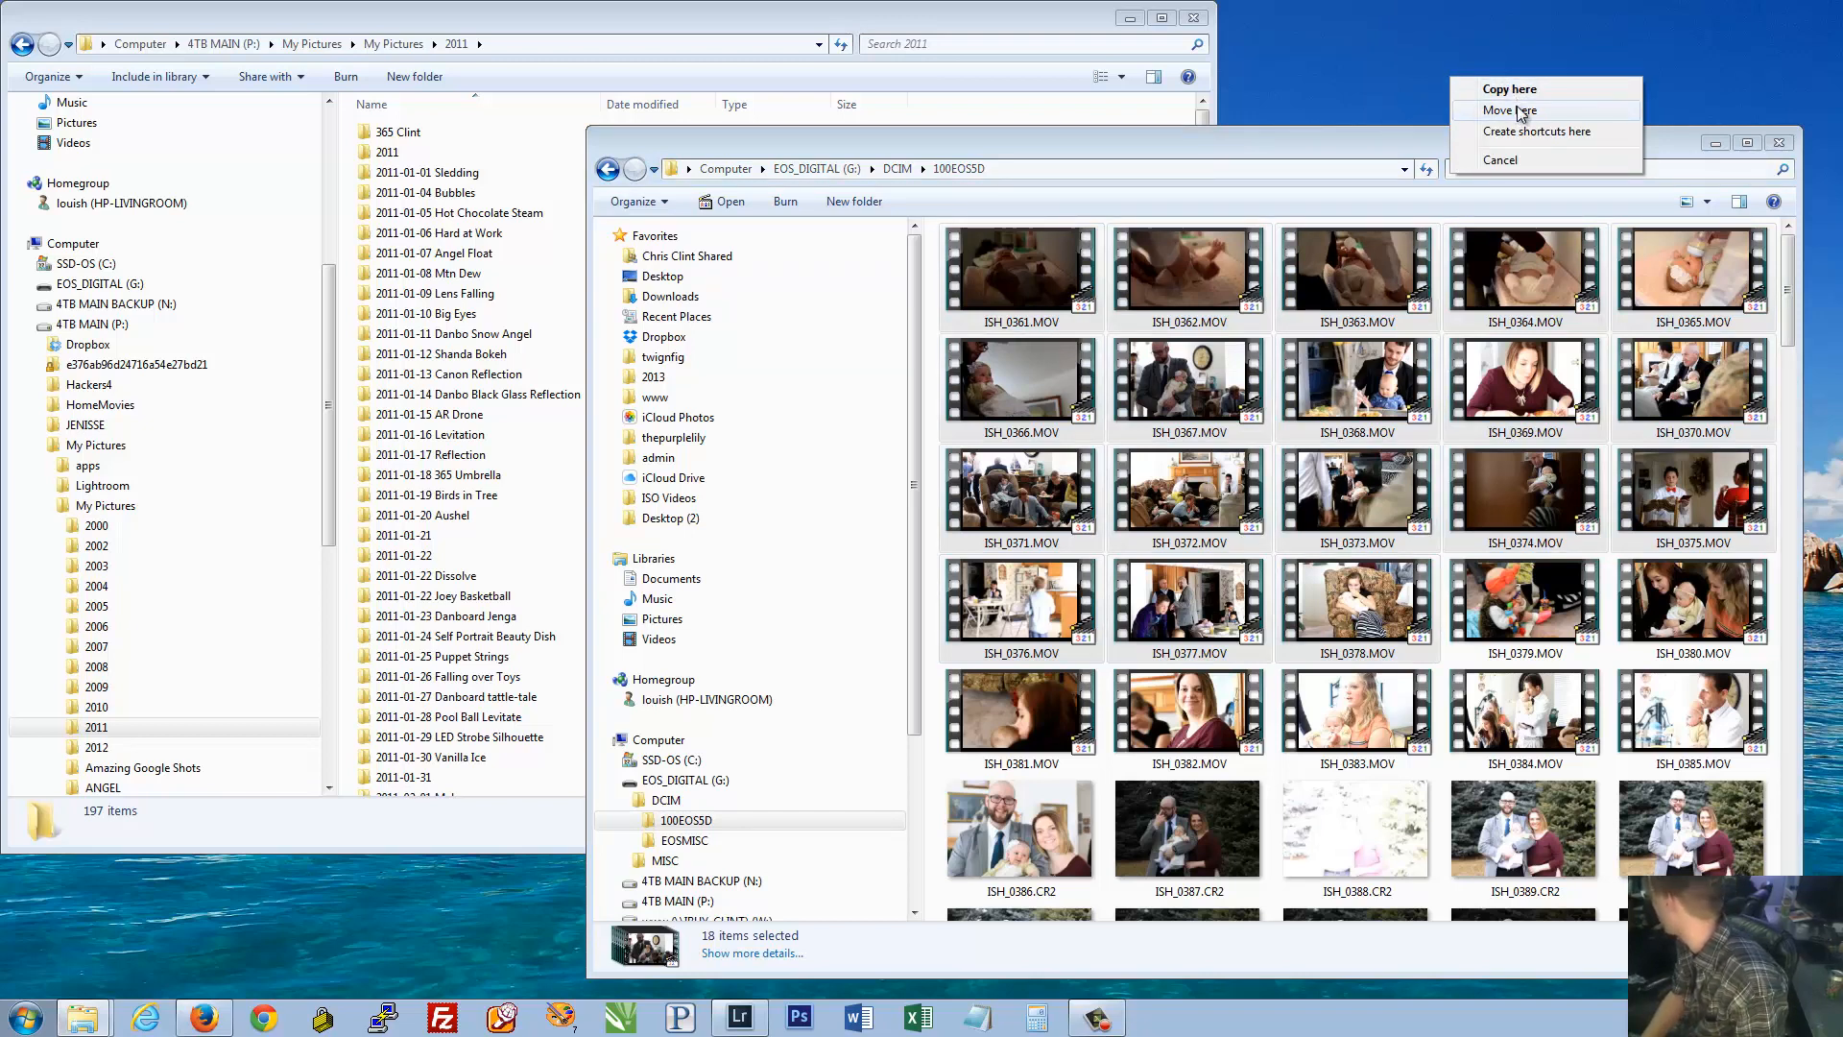
{"action": "left_click", "coordinate": [1519, 160]}
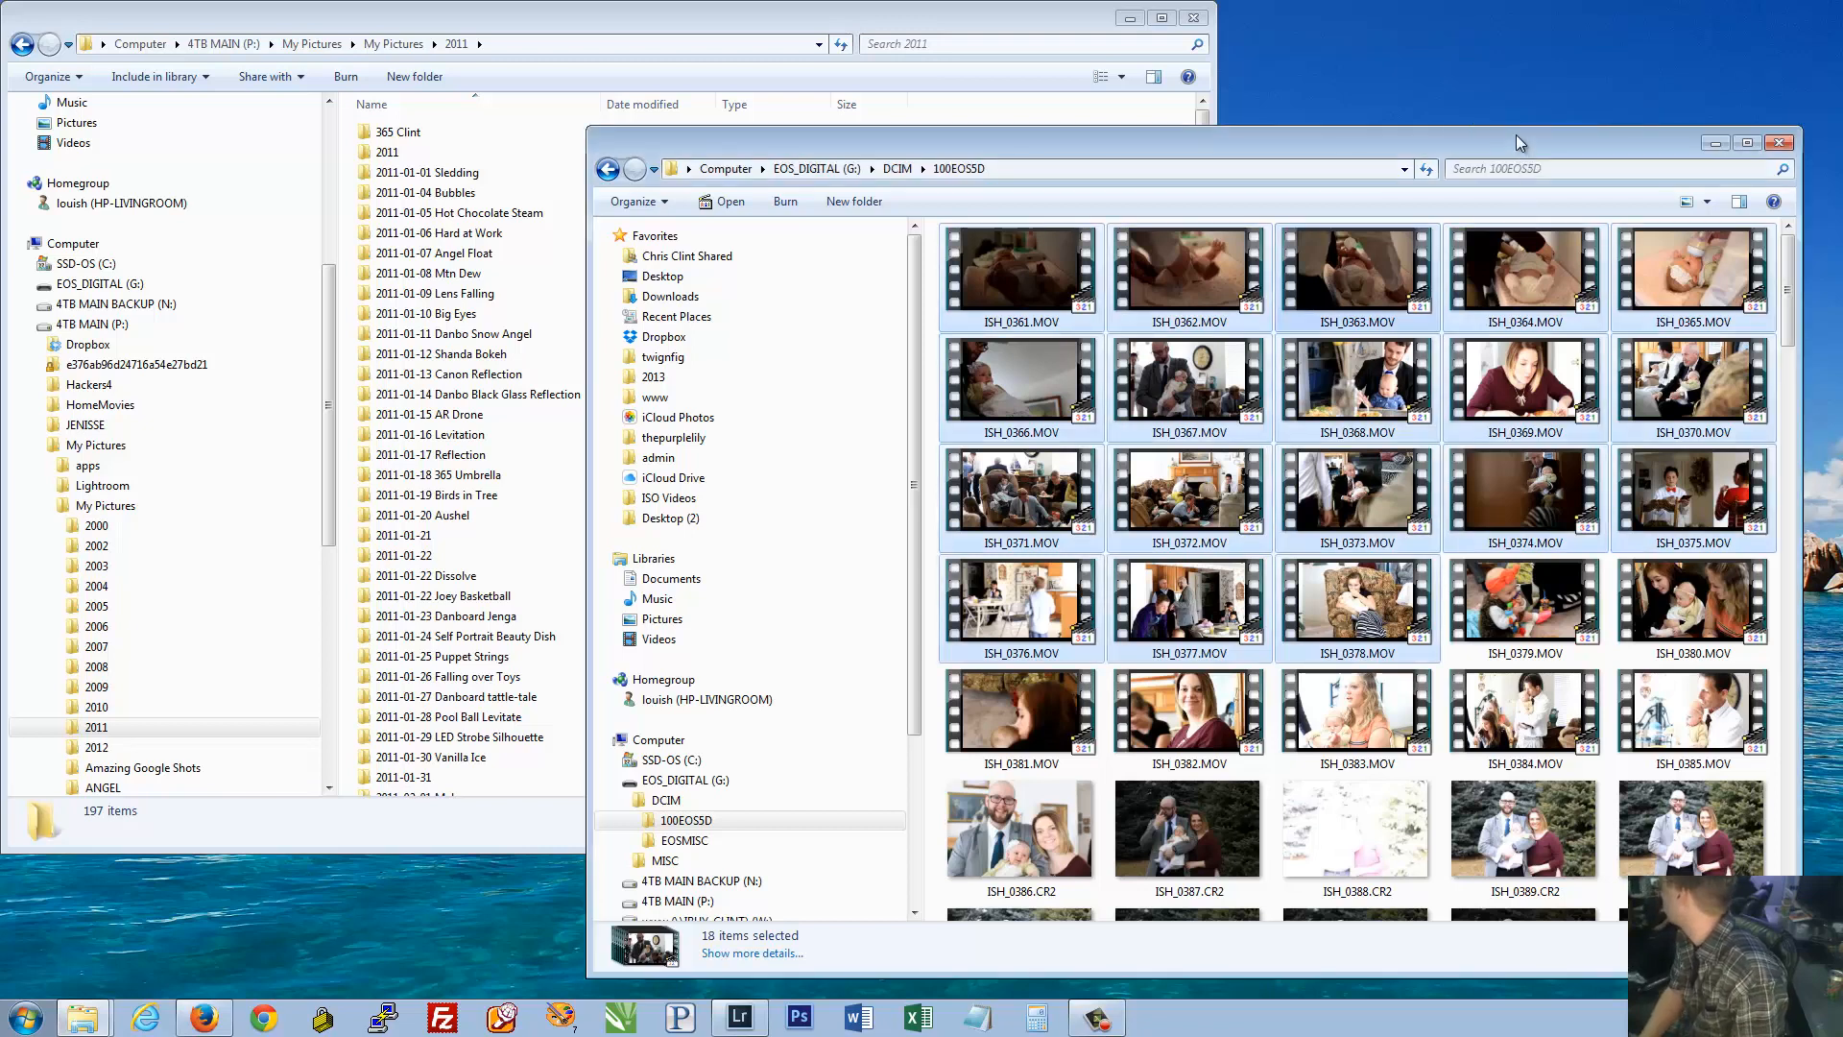
{"action": "left_click_drag", "start_coordinate": [1517, 135], "coordinate": [1523, 100]}
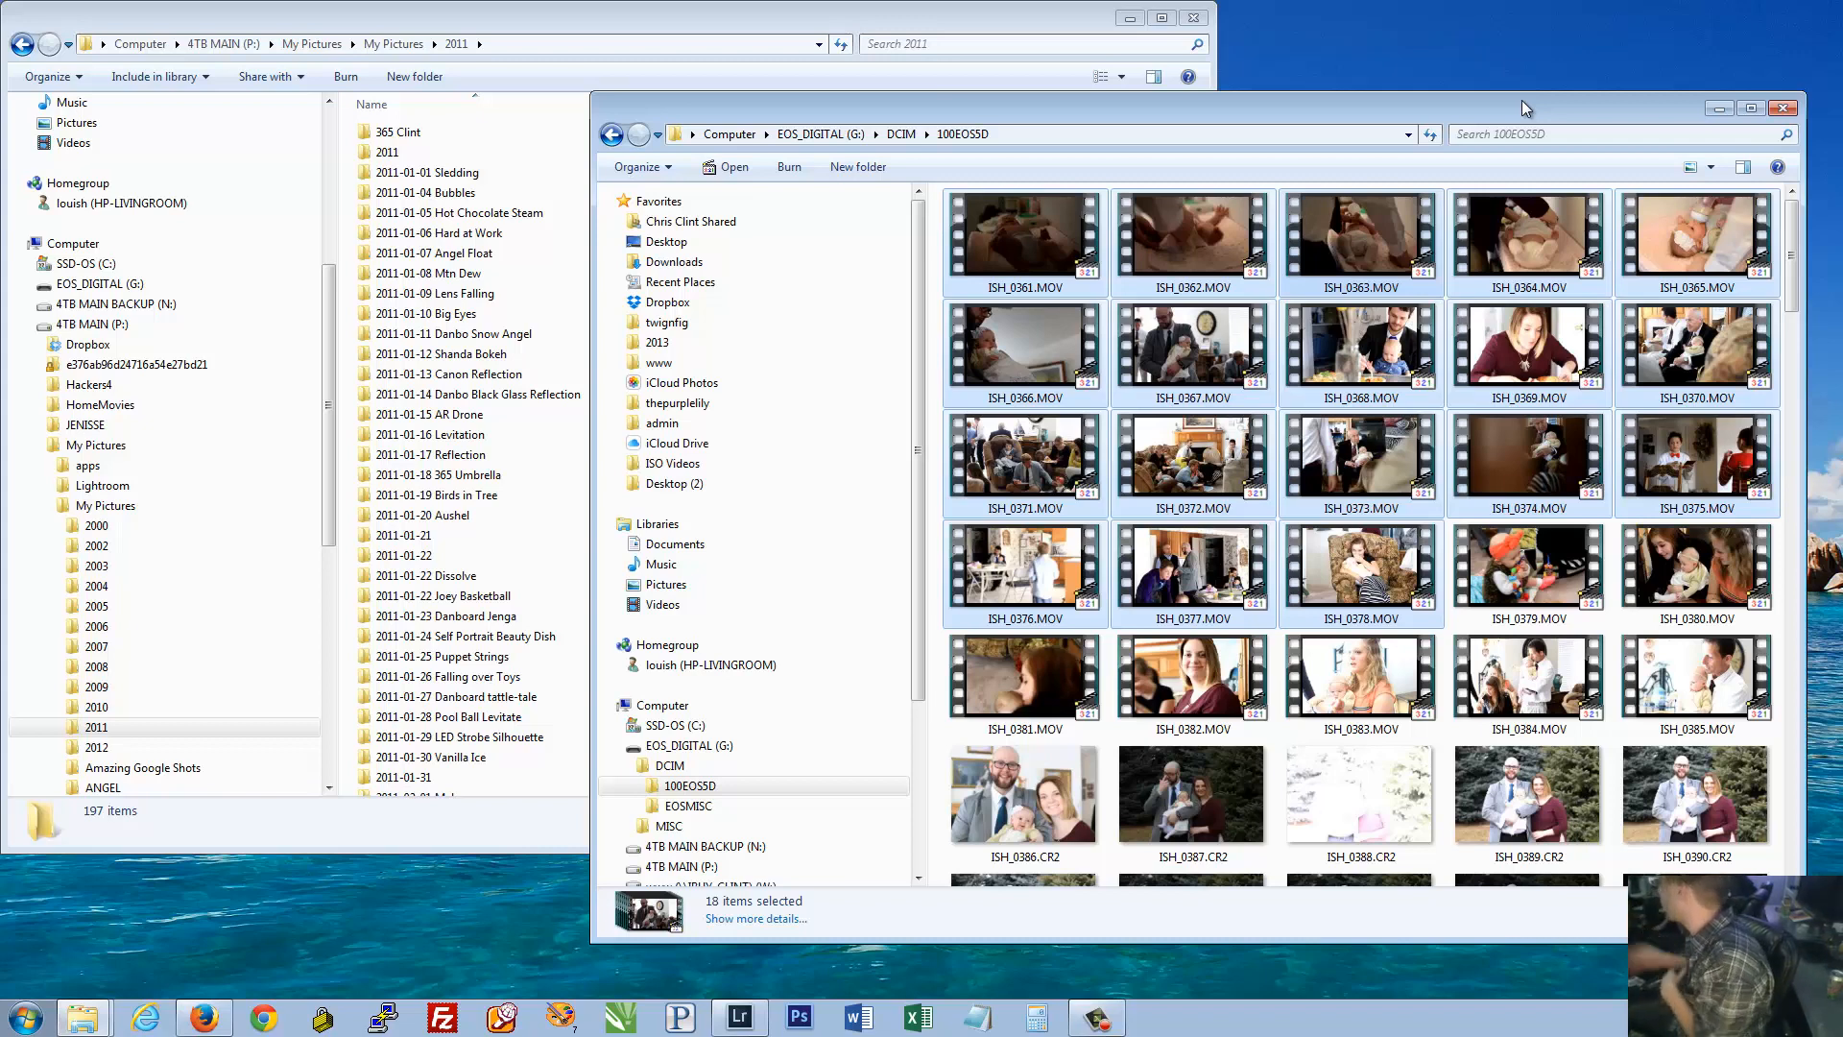
{"action": "mouse_move", "coordinate": [1523, 100]}
{"action": "left_mouse_down"}
{"action": "mouse_move", "coordinate": [1488, 119]}
{"action": "mouse_move", "coordinate": [1477, 102]}
{"action": "mouse_move", "coordinate": [1530, 91]}
{"action": "left_mouse_up"}
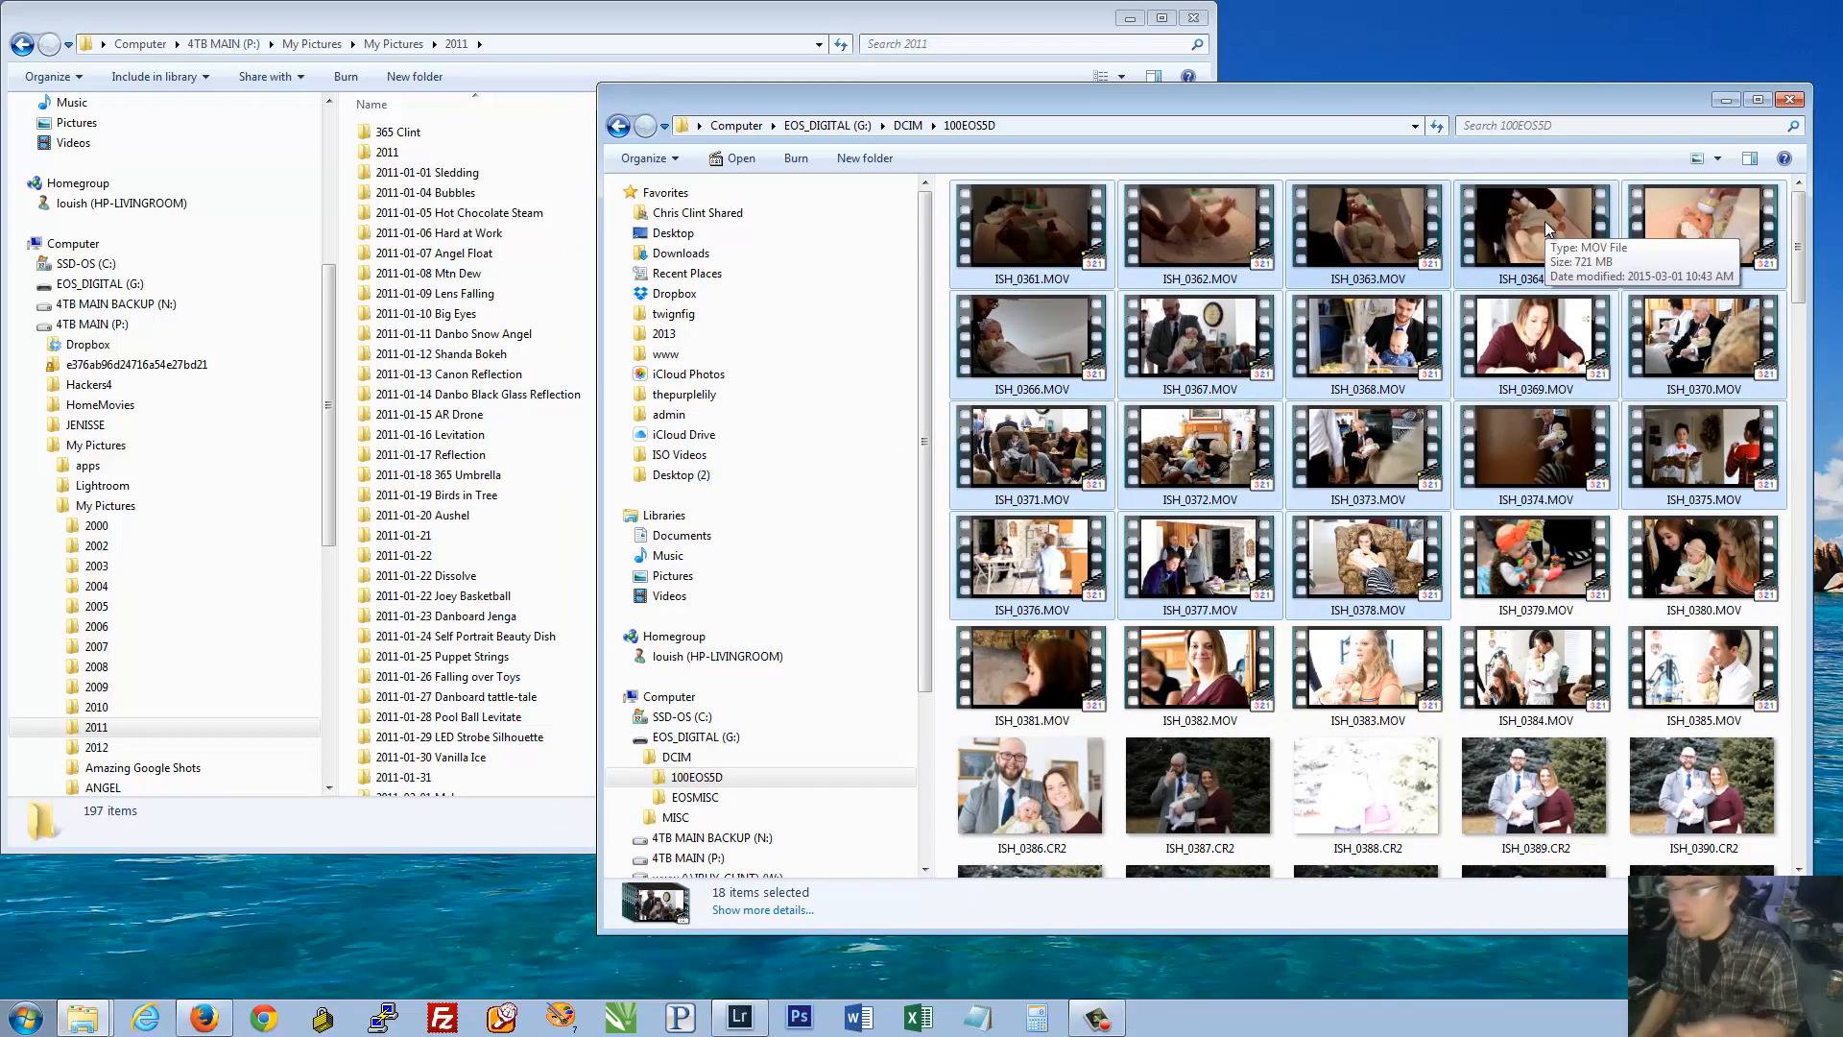
{"action": "mouse_move", "coordinate": [1513, 101]}
{"action": "left_mouse_down"}
{"action": "mouse_move", "coordinate": [1472, 138]}
{"action": "mouse_move", "coordinate": [1482, 111]}
{"action": "left_mouse_up"}
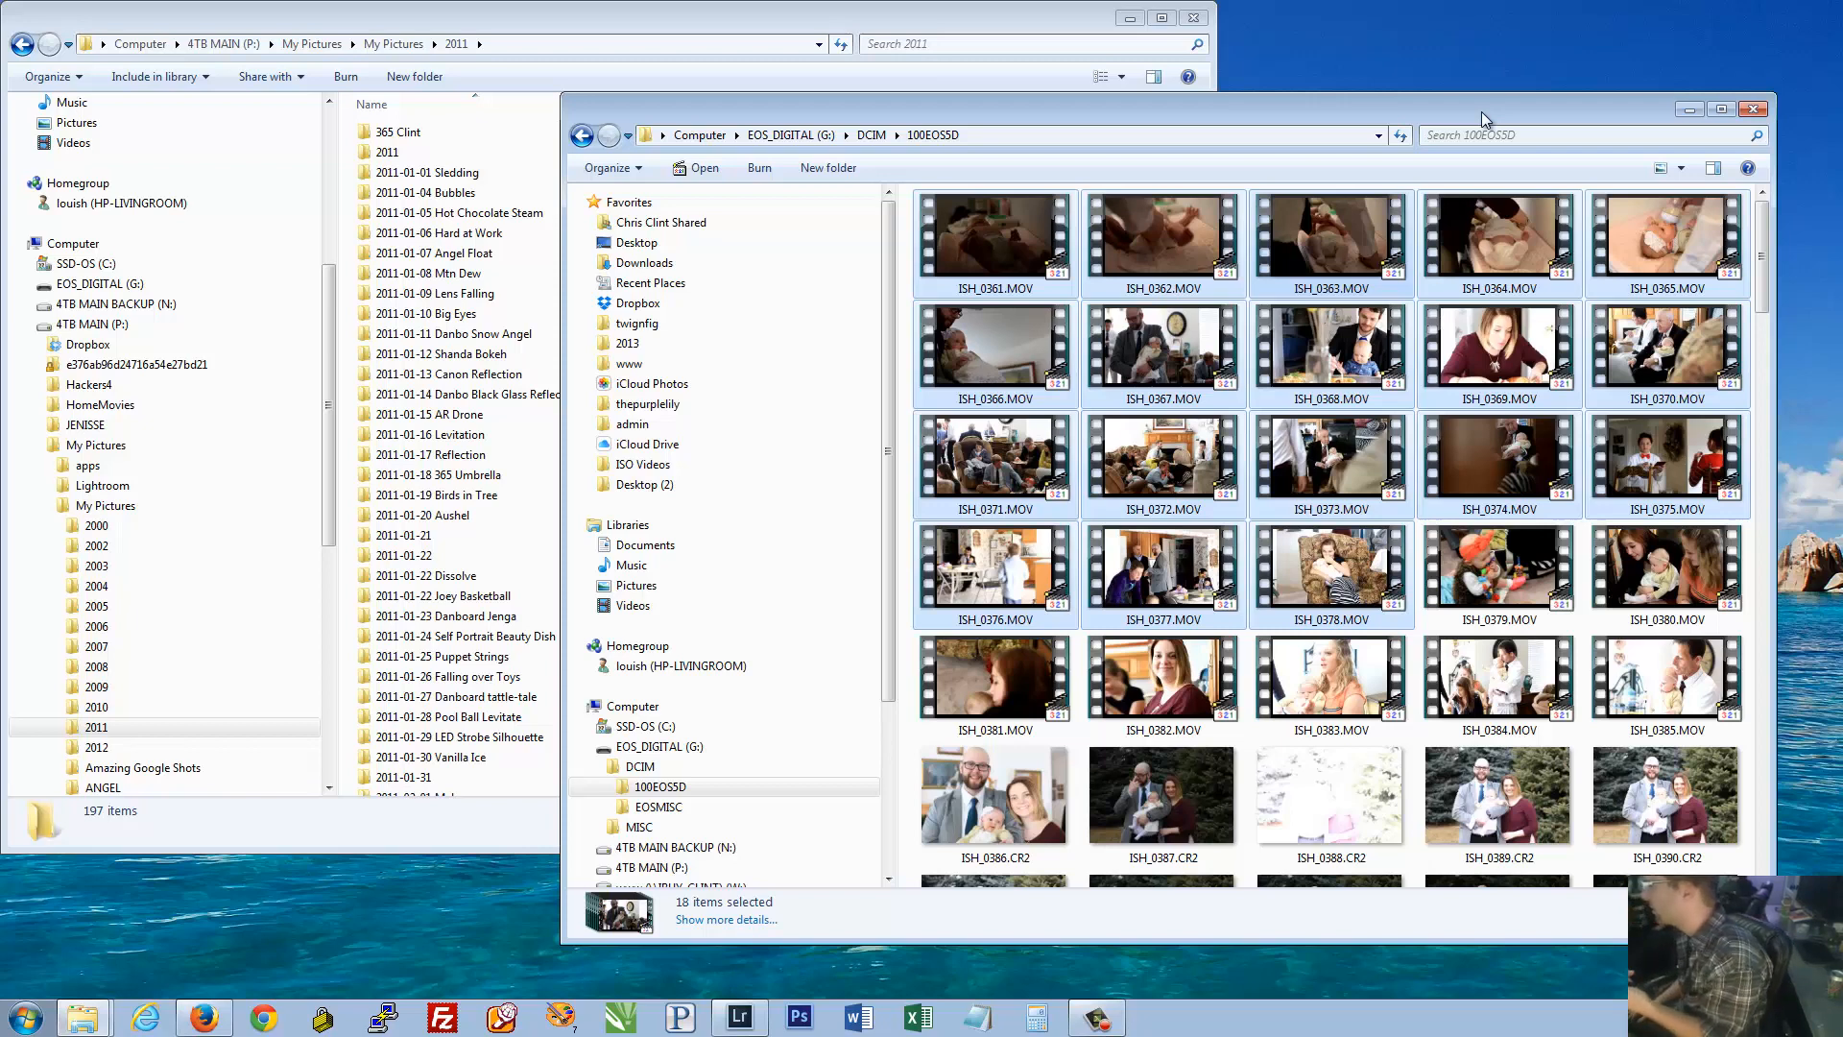
Switch to Adobe Photoshop Lightroom, start importing photos and video from the EOS_DIGITAL card, and enlarge the window to show more import settings
{"action": "left_click", "coordinate": [742, 1020]}
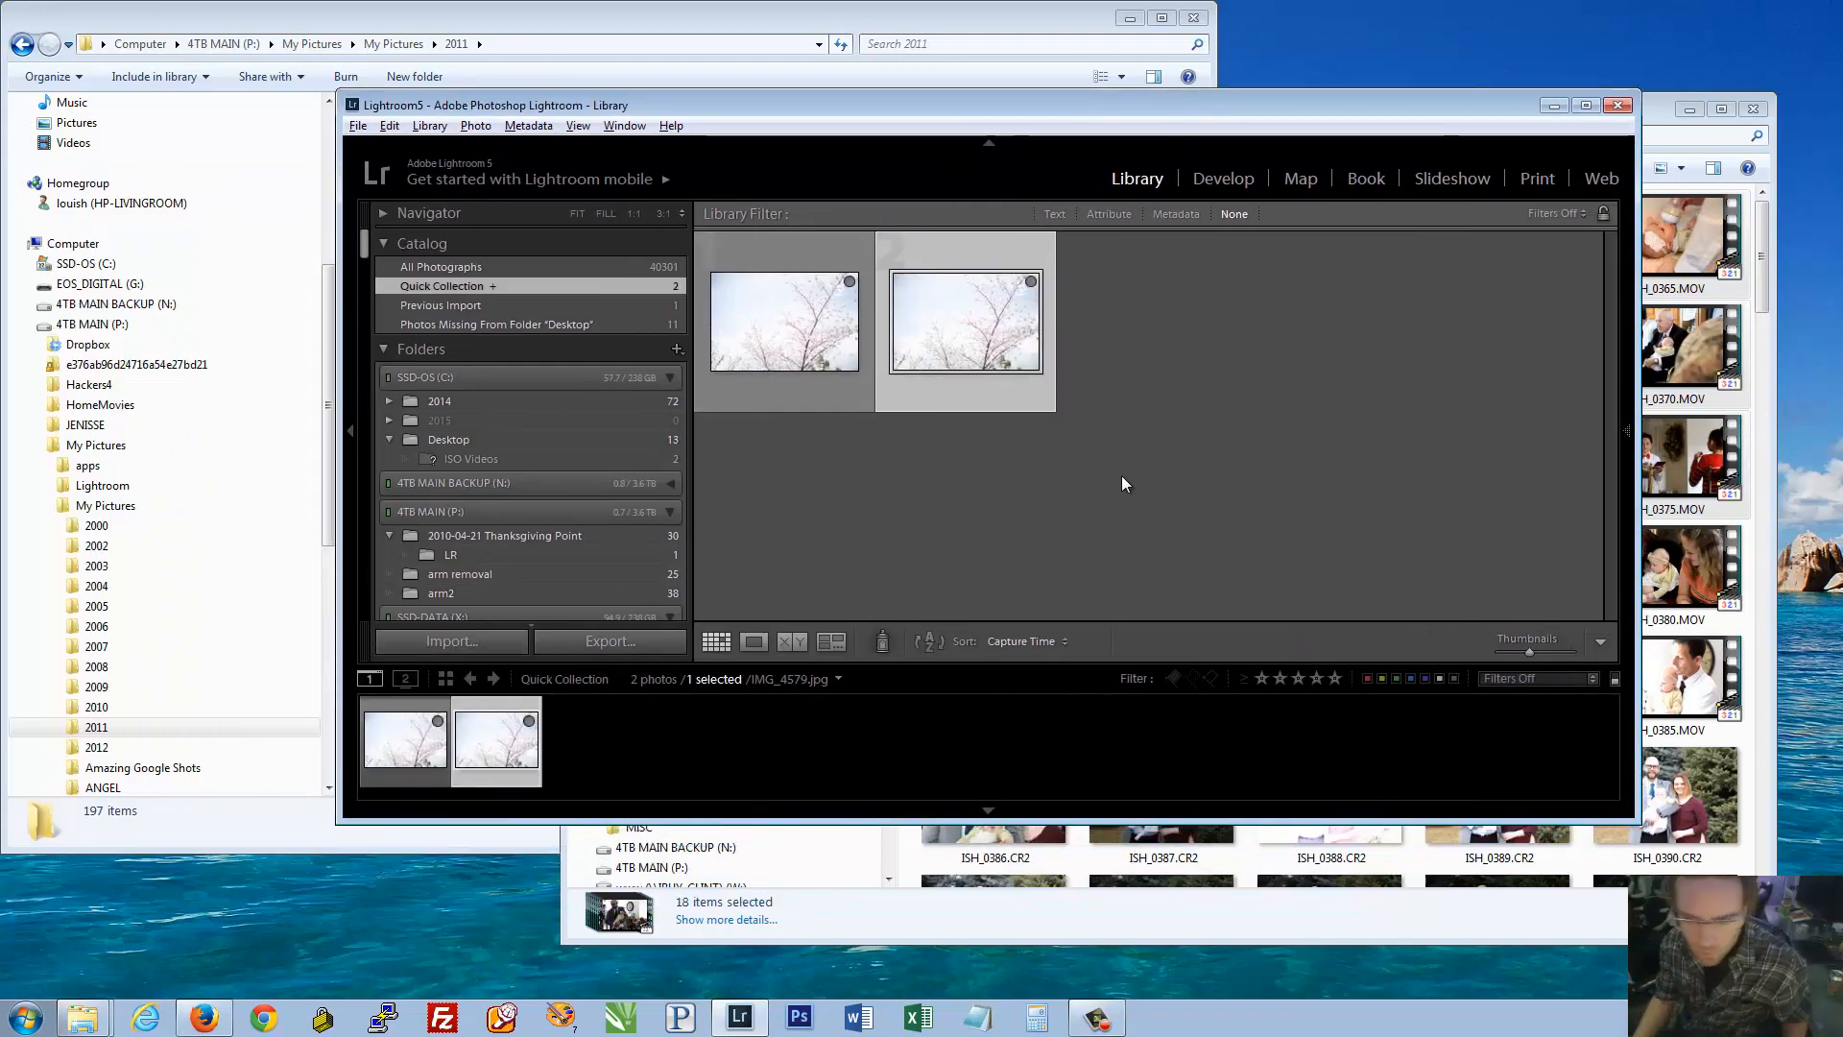
{"action": "key", "text": "ctrl+shift+i"}
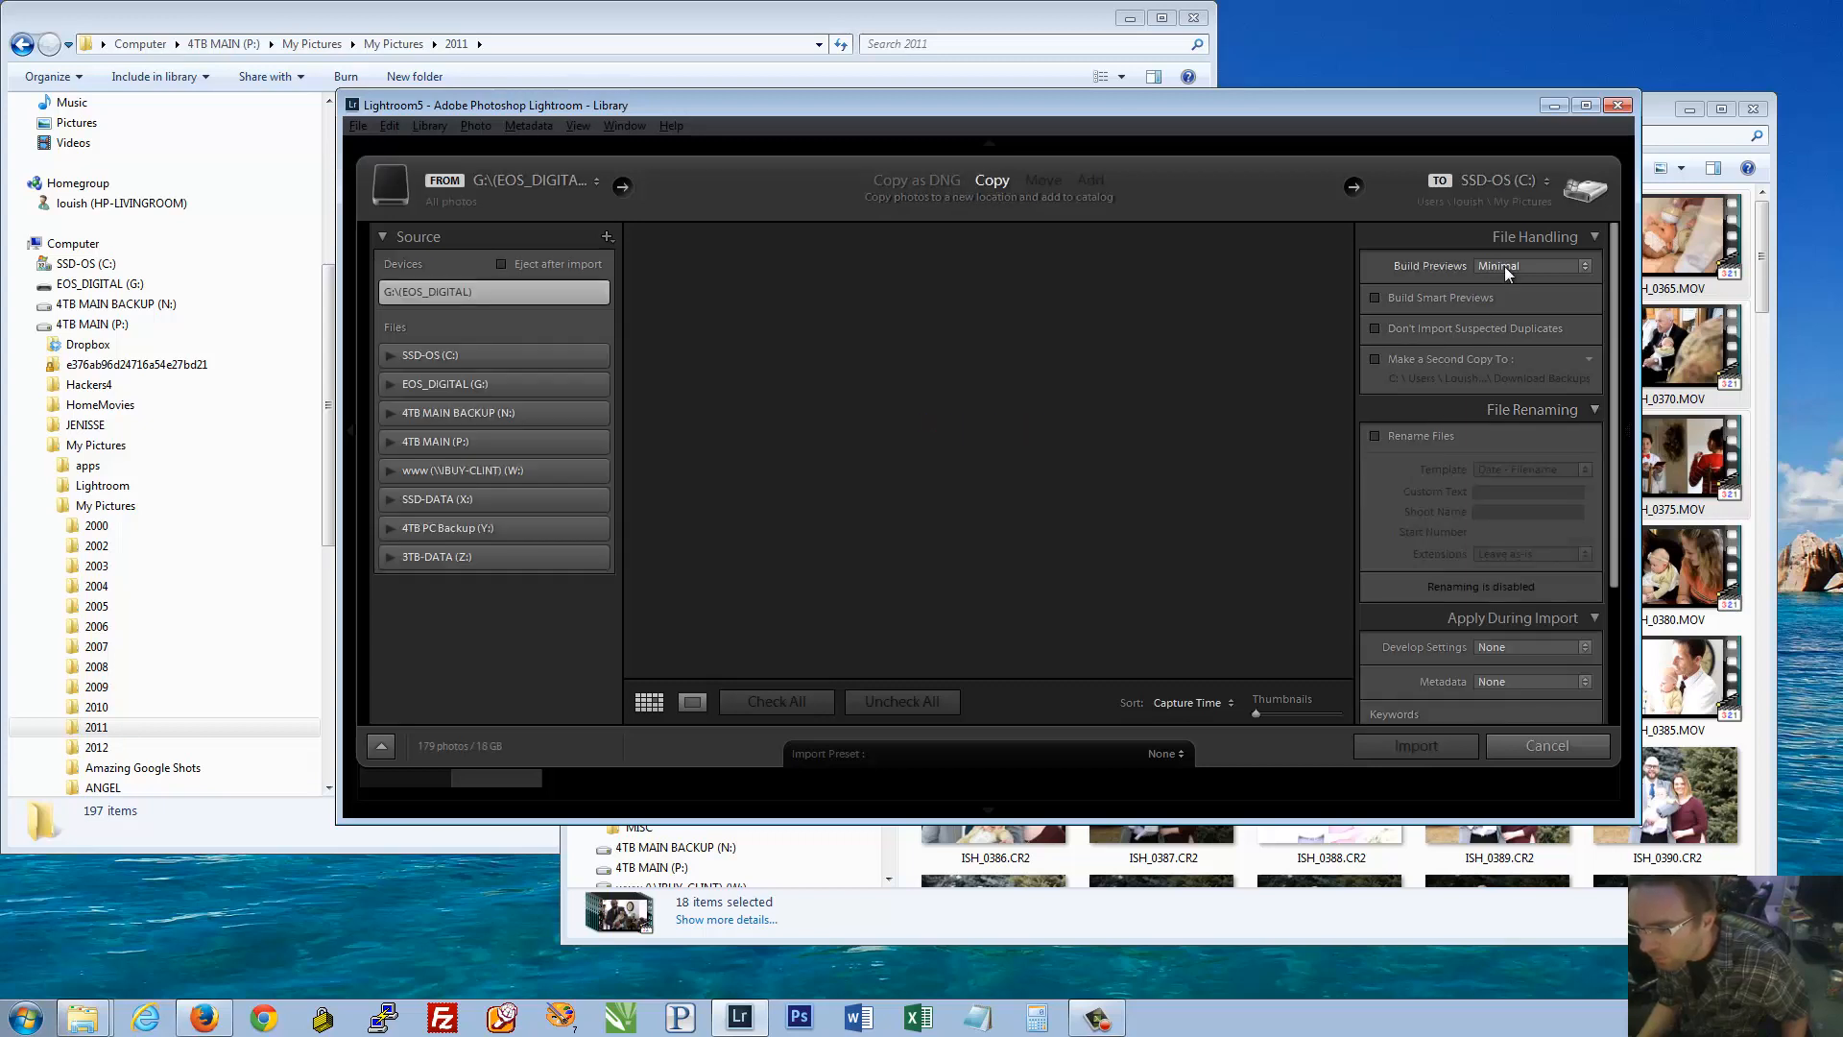
{"action": "left_click_drag", "start_coordinate": [1461, 100], "coordinate": [1410, 12]}
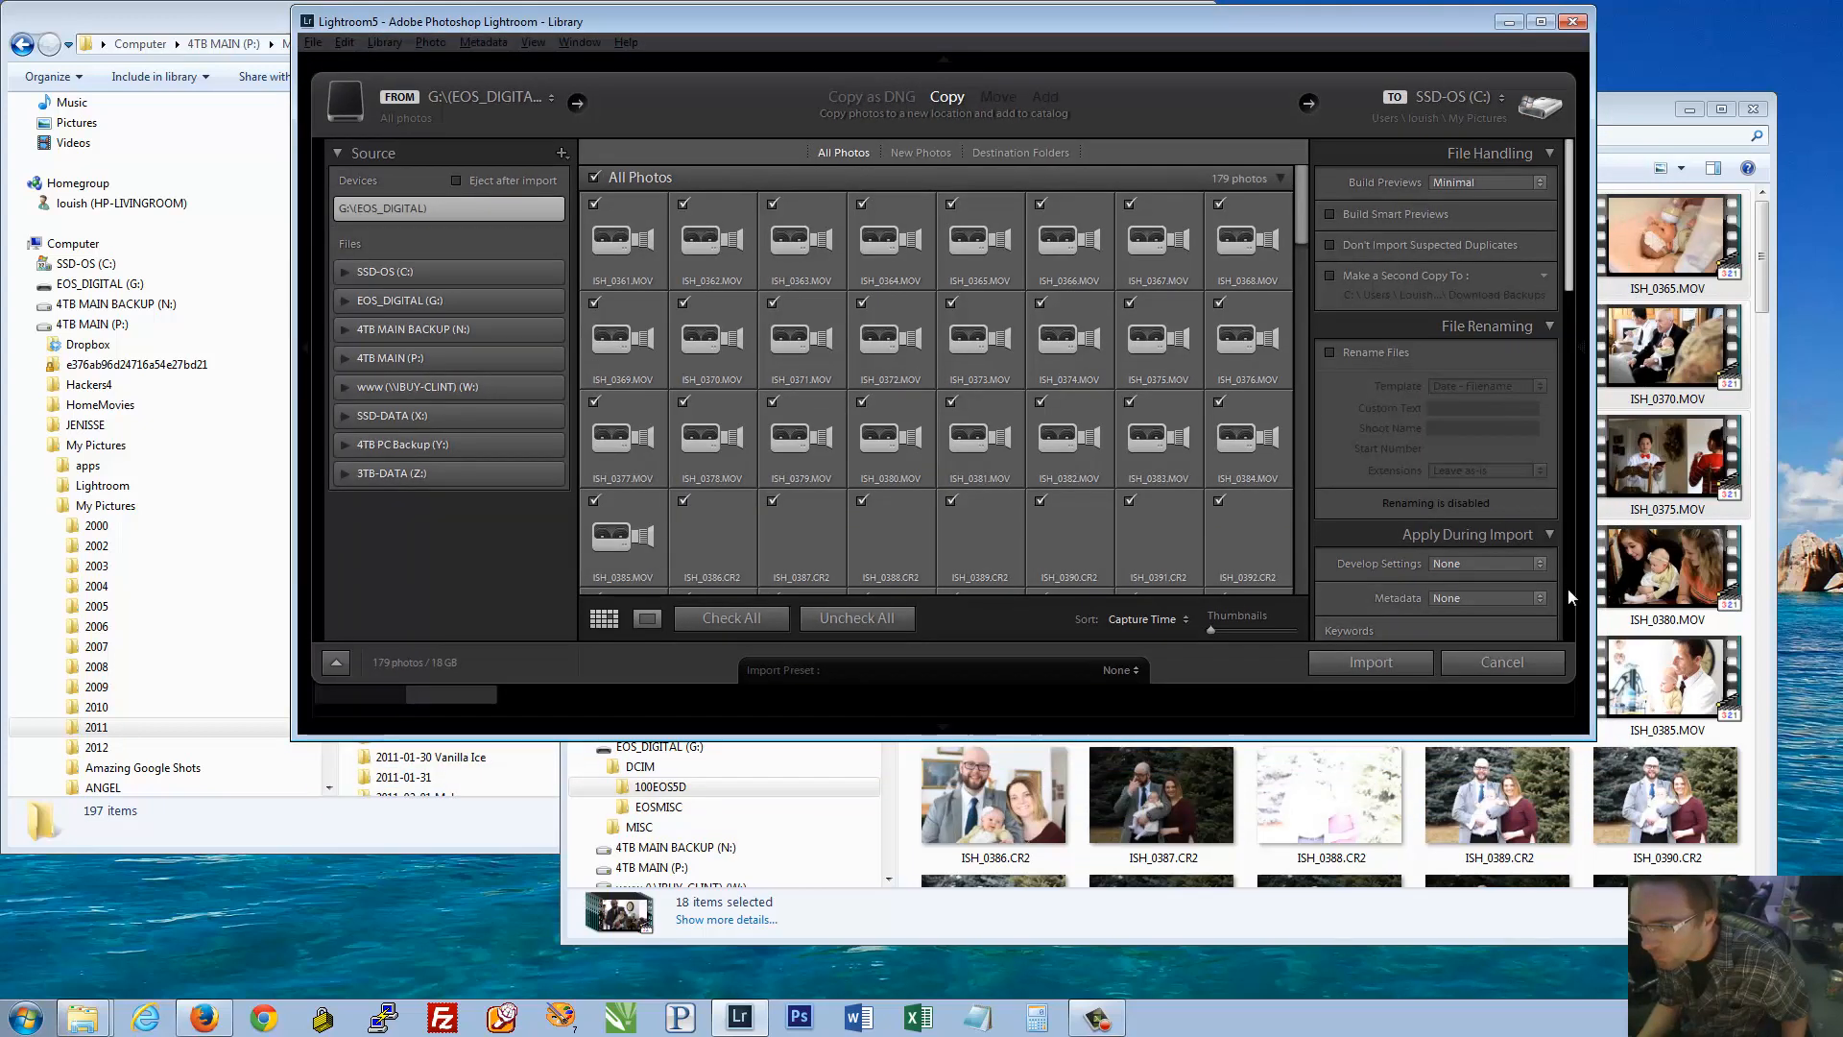
{"action": "left_click_drag", "start_coordinate": [1519, 1029], "coordinate": [1515, 978]}
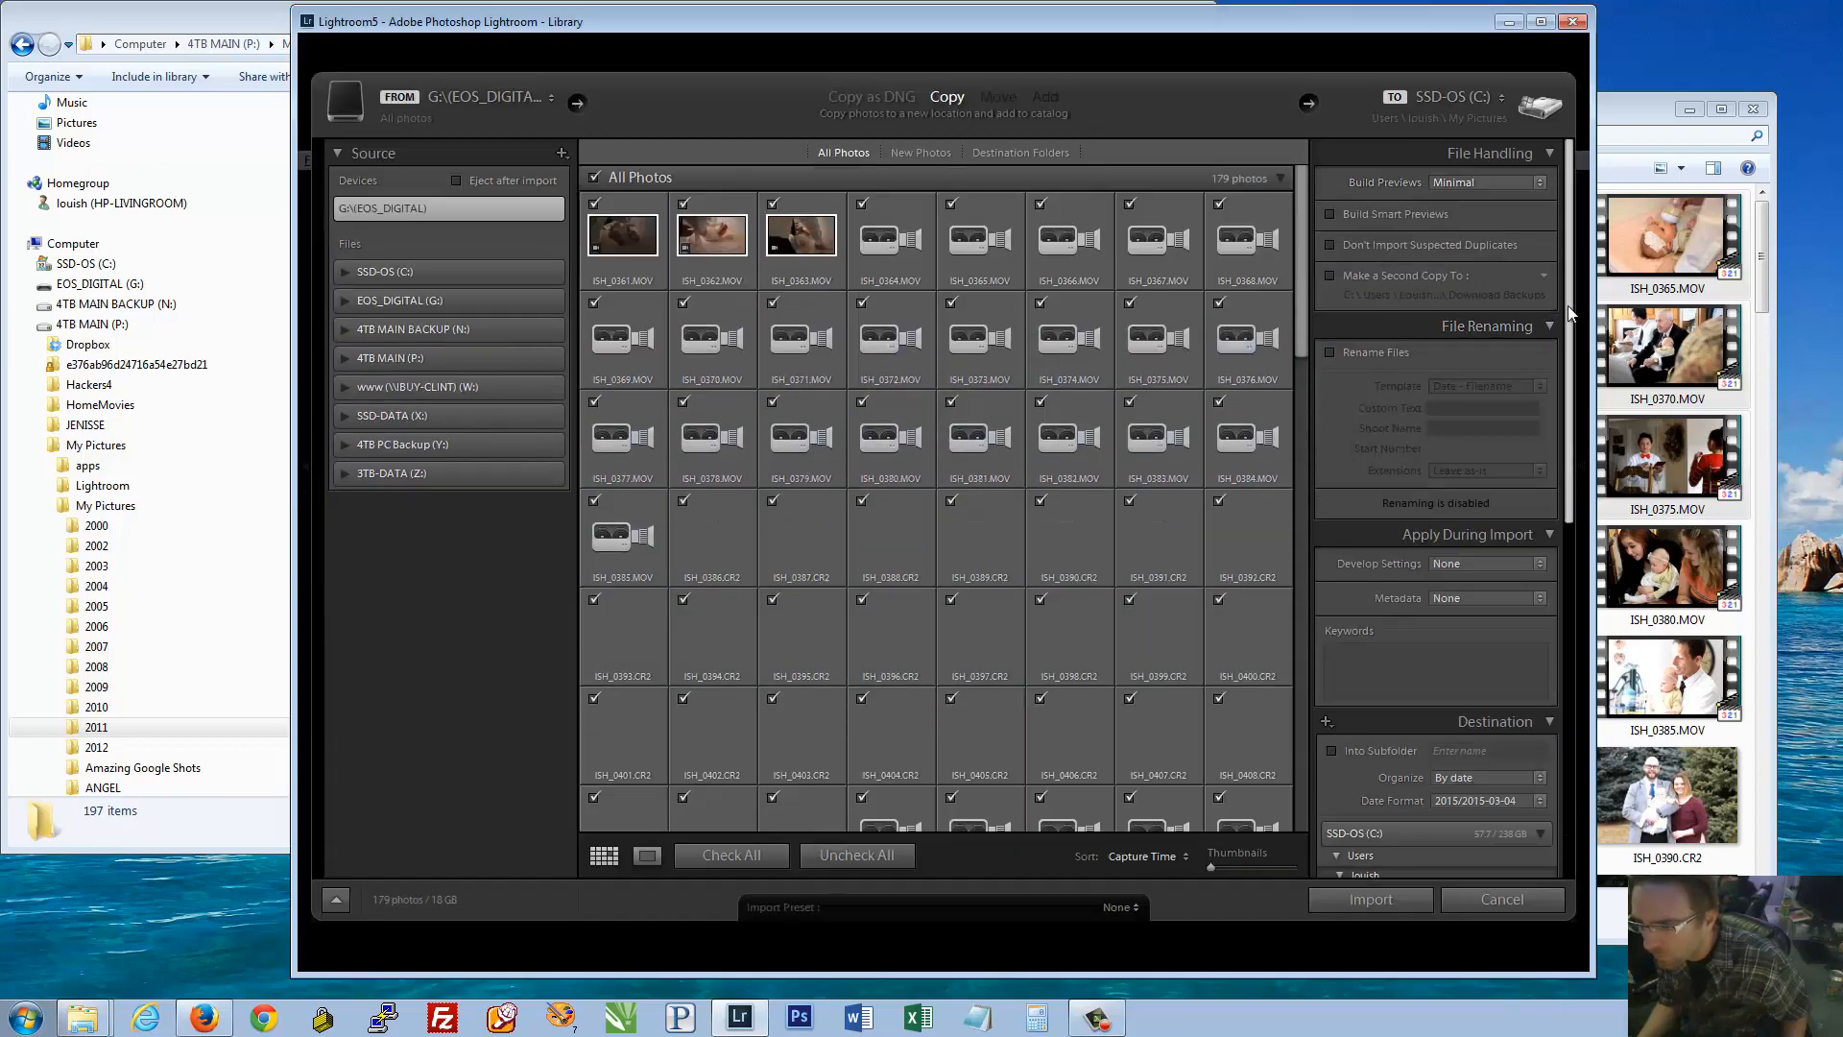
Review the import settings from File Handling down to the date-organized Destination folders and drives, and cancel the import
{"action": "left_click_drag", "start_coordinate": [1566, 319], "coordinate": [1565, 360]}
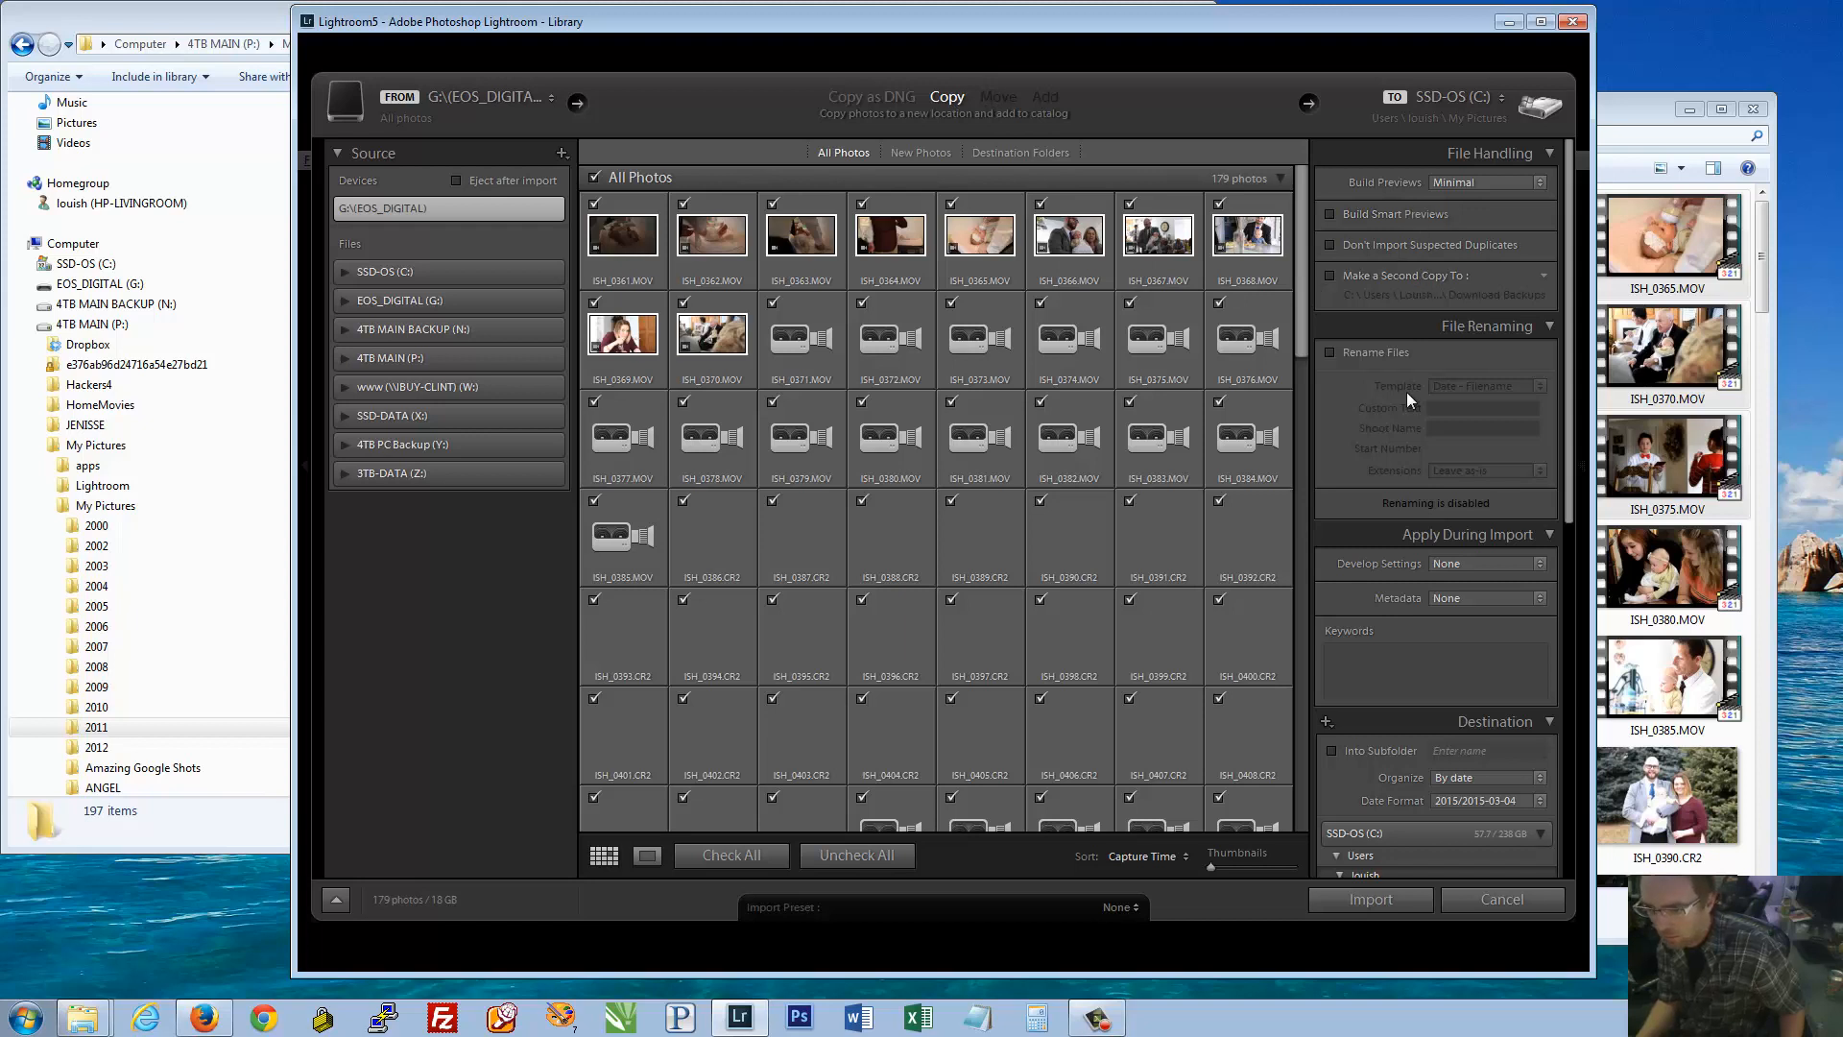
{"action": "left_click_drag", "start_coordinate": [1569, 504], "coordinate": [1536, 876]}
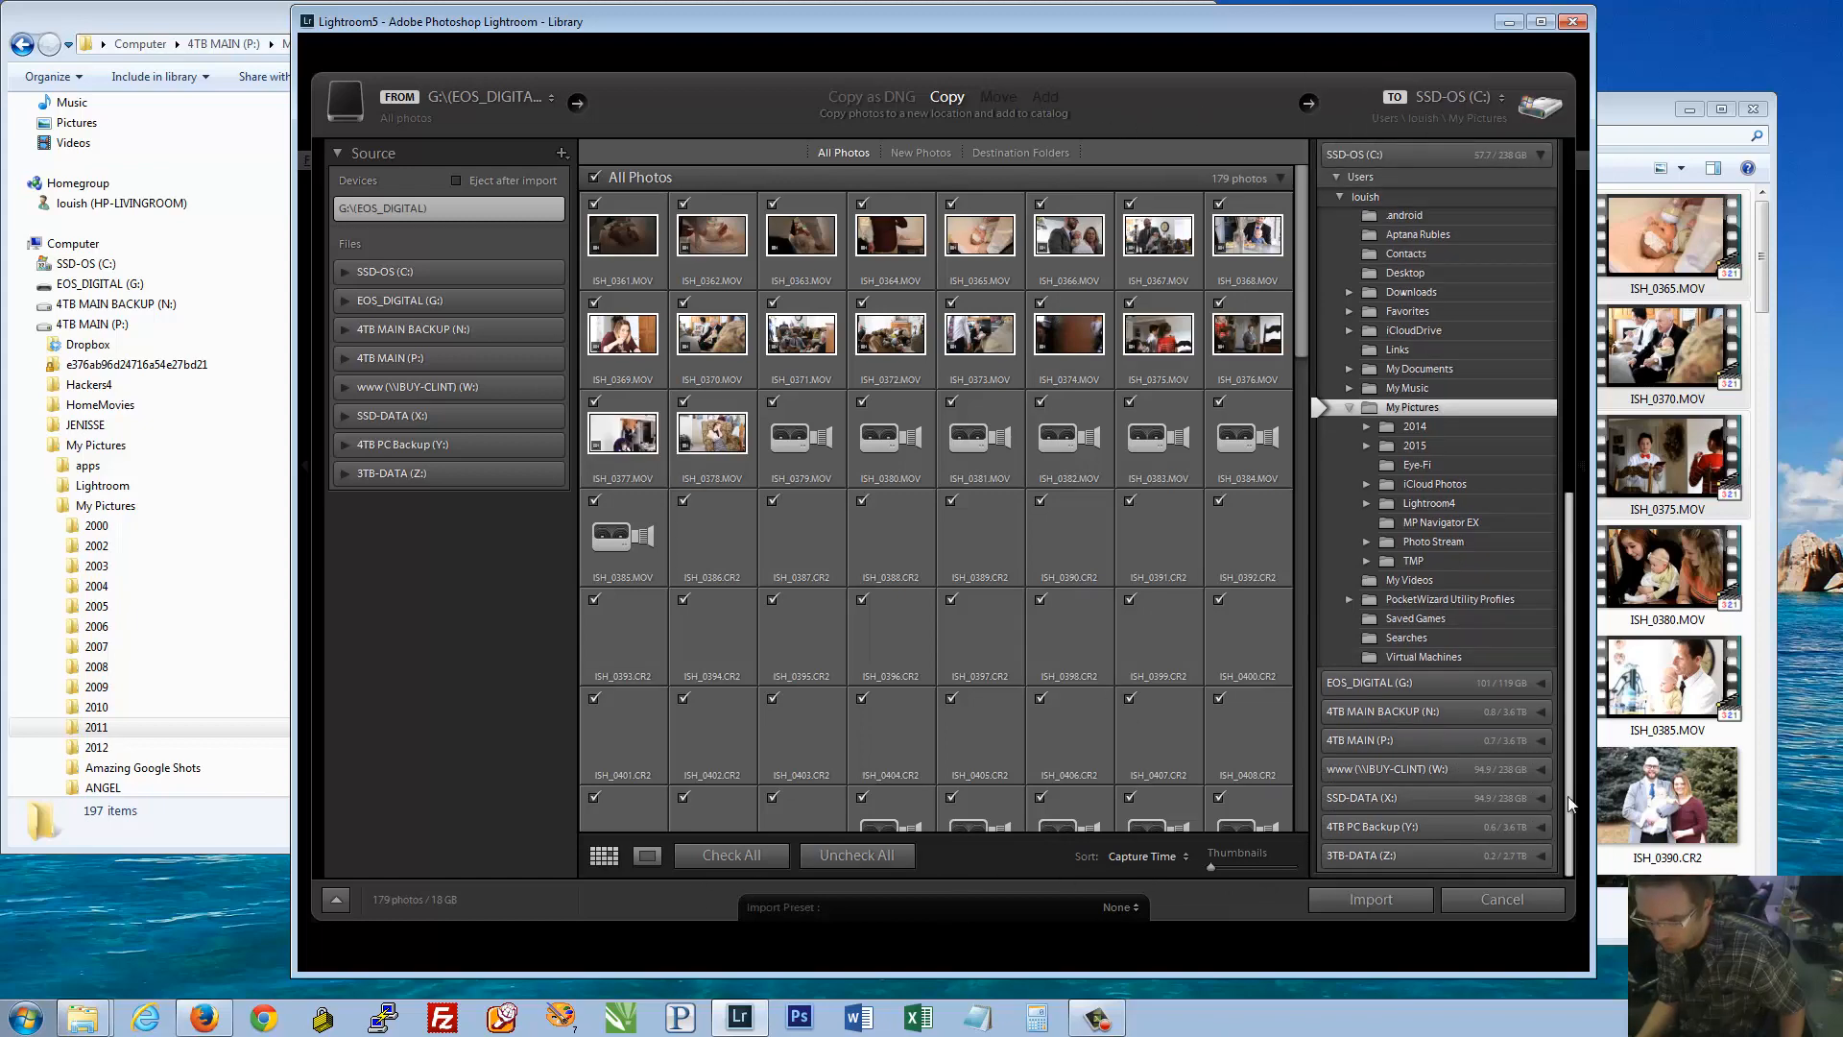
{"action": "left_click_drag", "start_coordinate": [1568, 797], "coordinate": [1581, 392]}
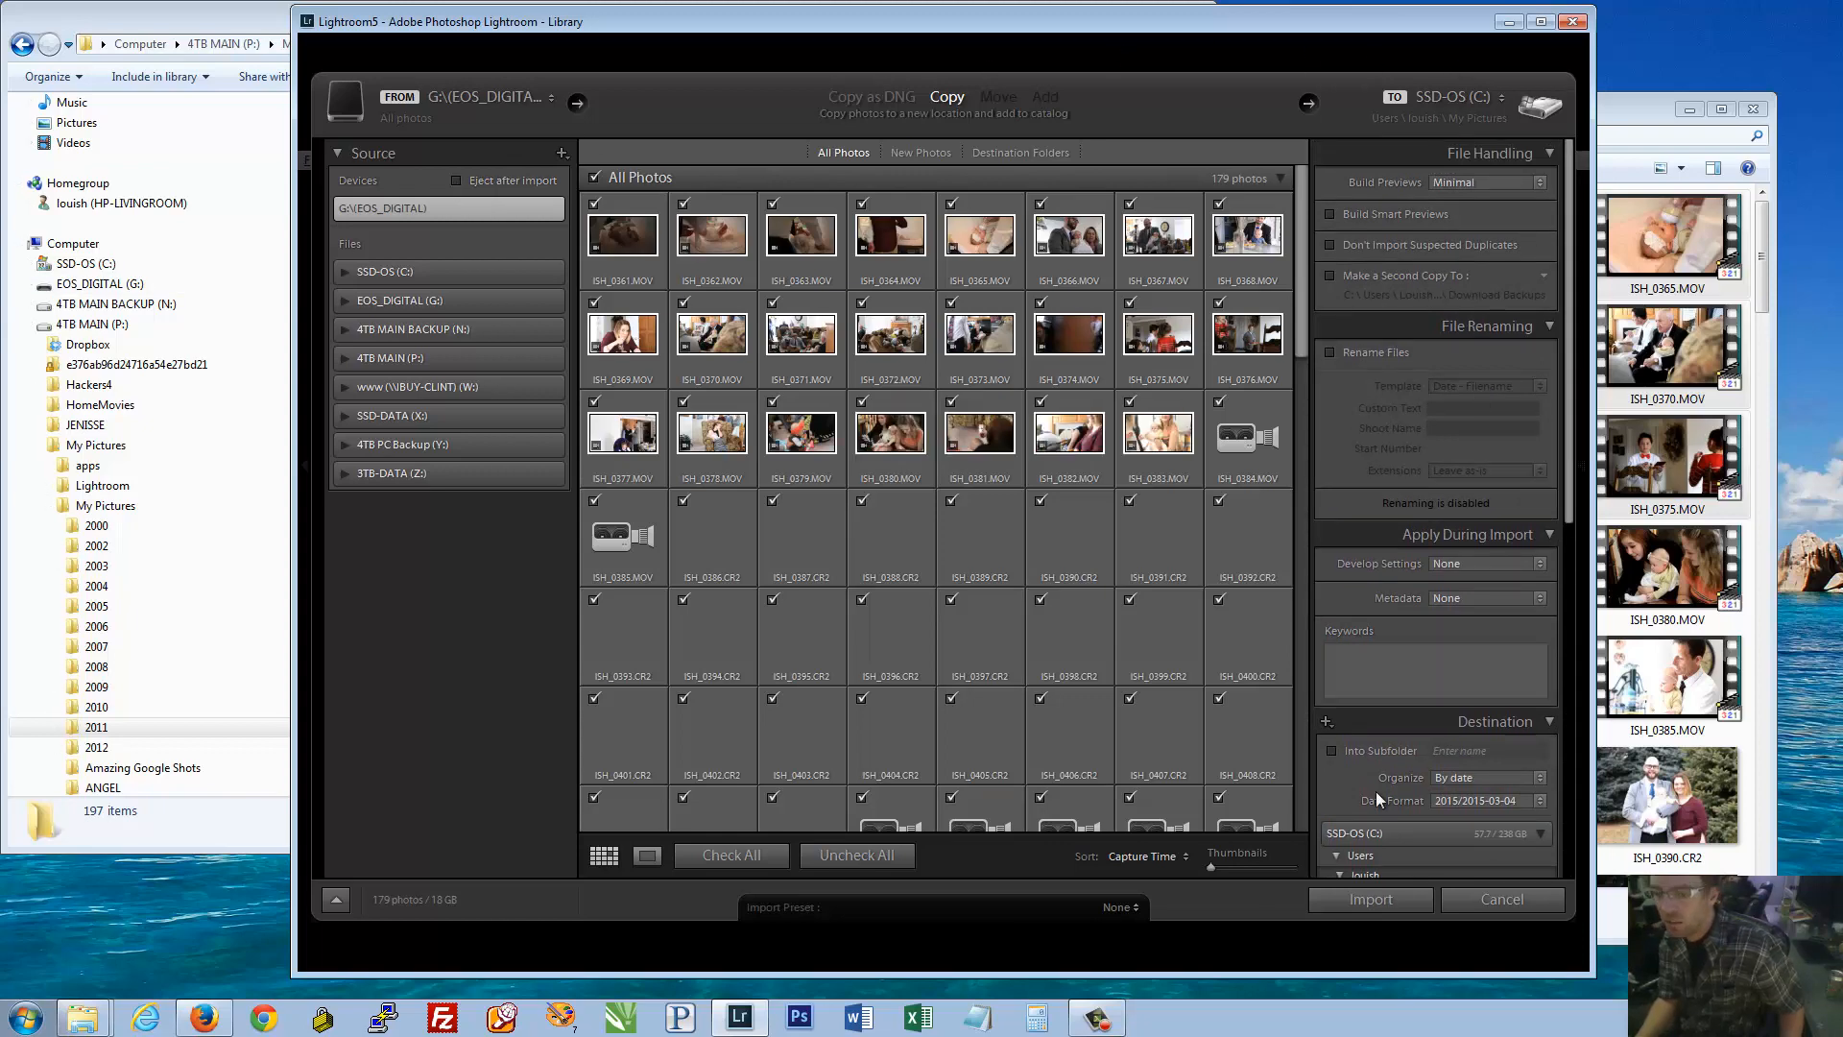
{"action": "left_click", "coordinate": [1487, 904]}
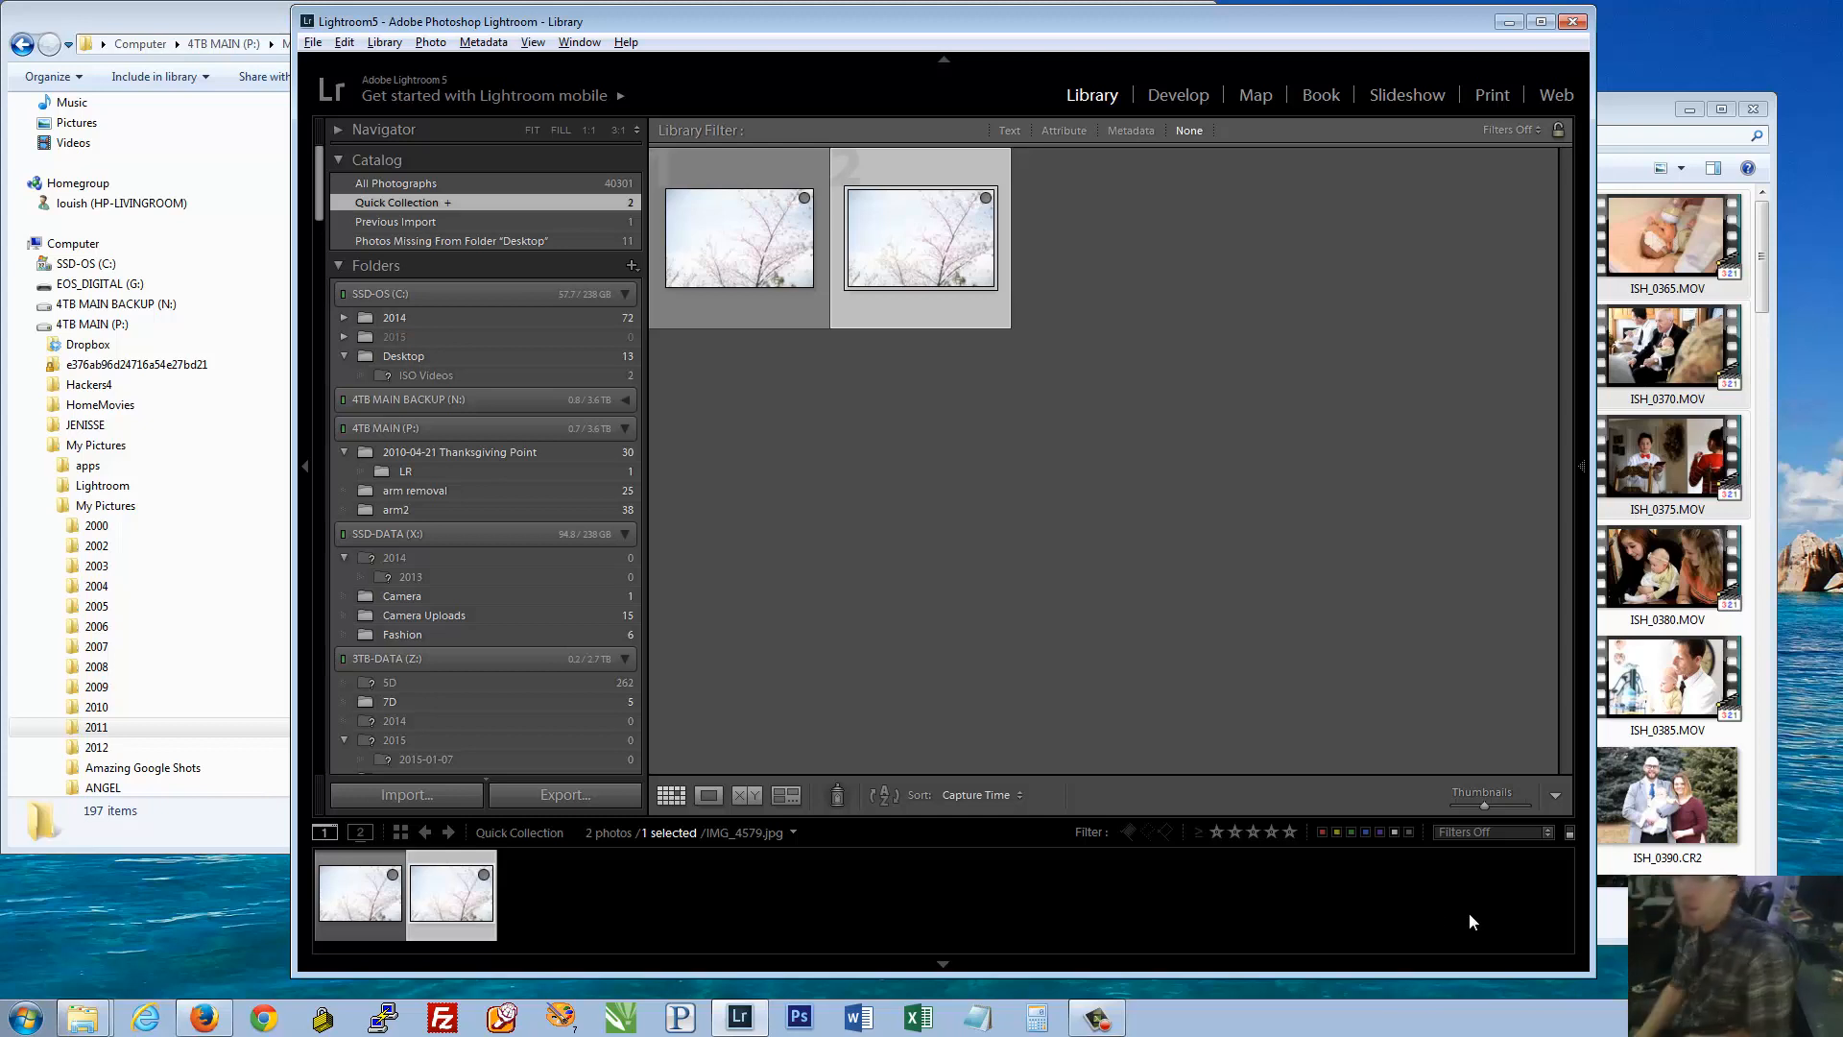
Maximize the Library workspace with the Catalog section collapsed, no photo selected, and the Quick Develop and Keywording panels shown
{"action": "left_click_drag", "start_coordinate": [1365, 21], "coordinate": [1390, 21]}
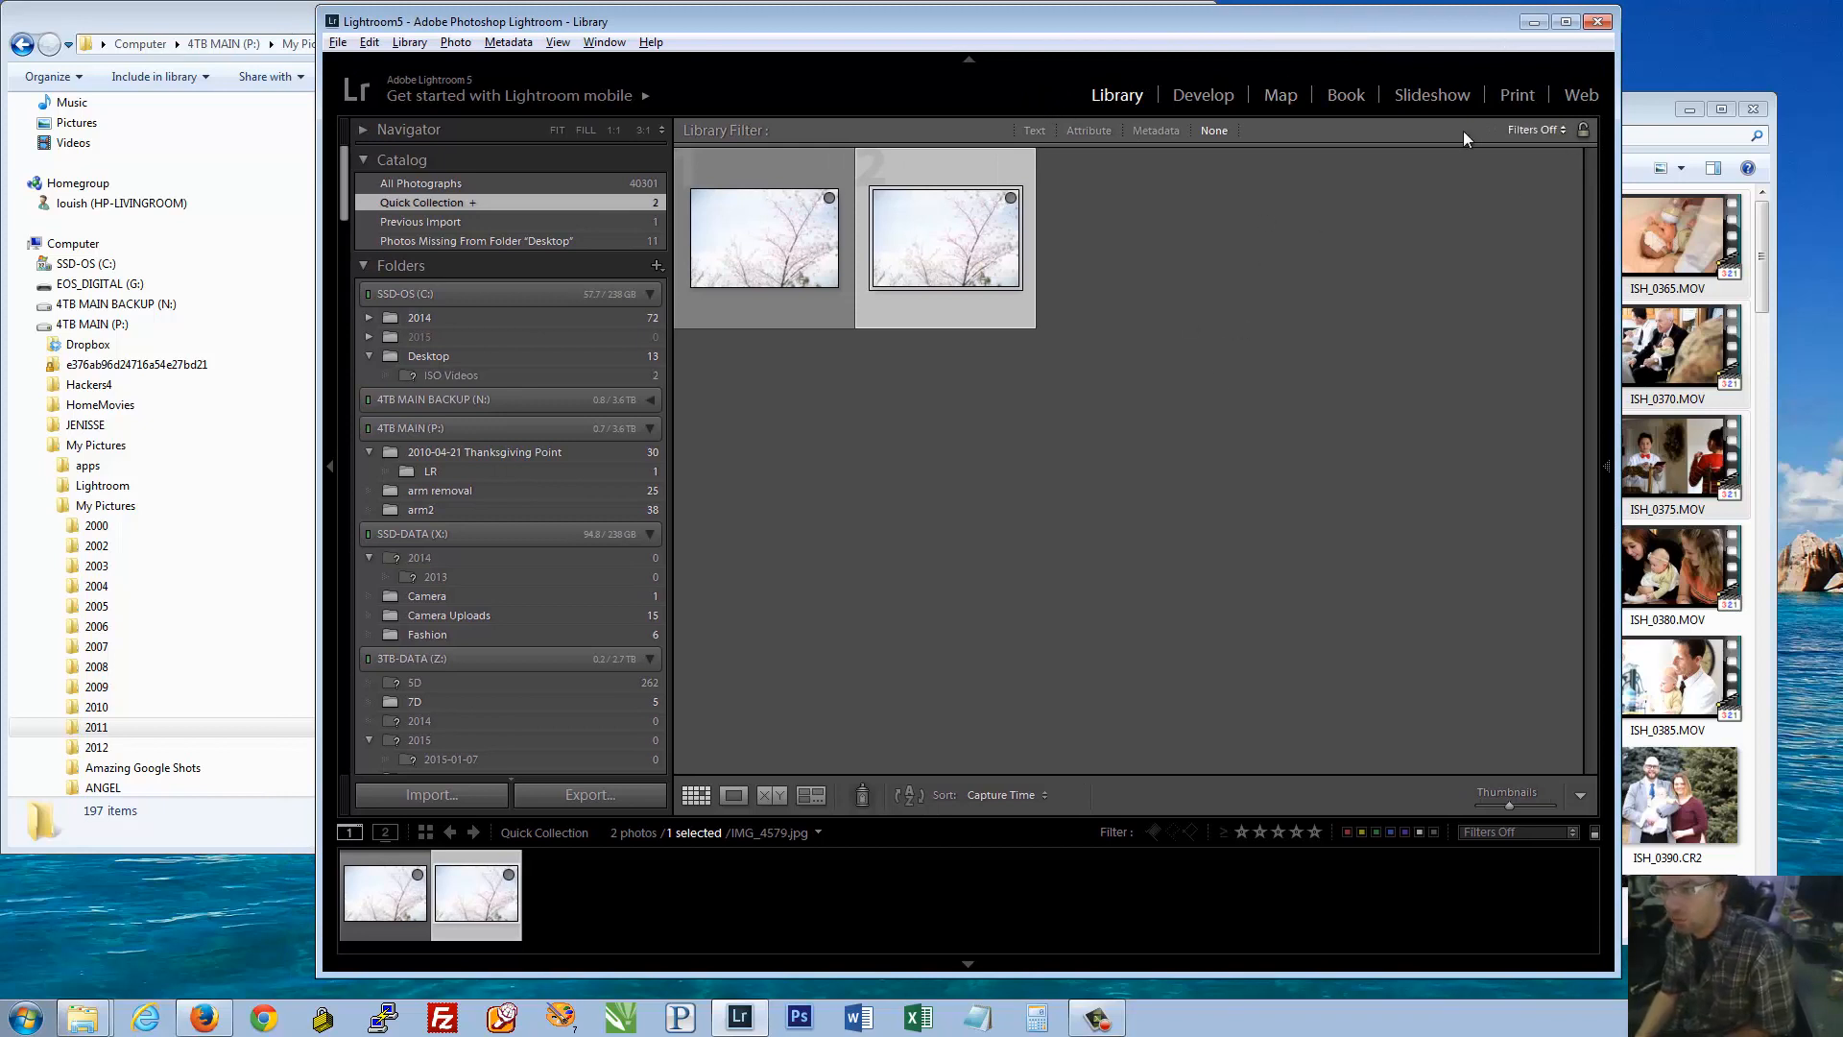
{"action": "left_click", "coordinate": [362, 162]}
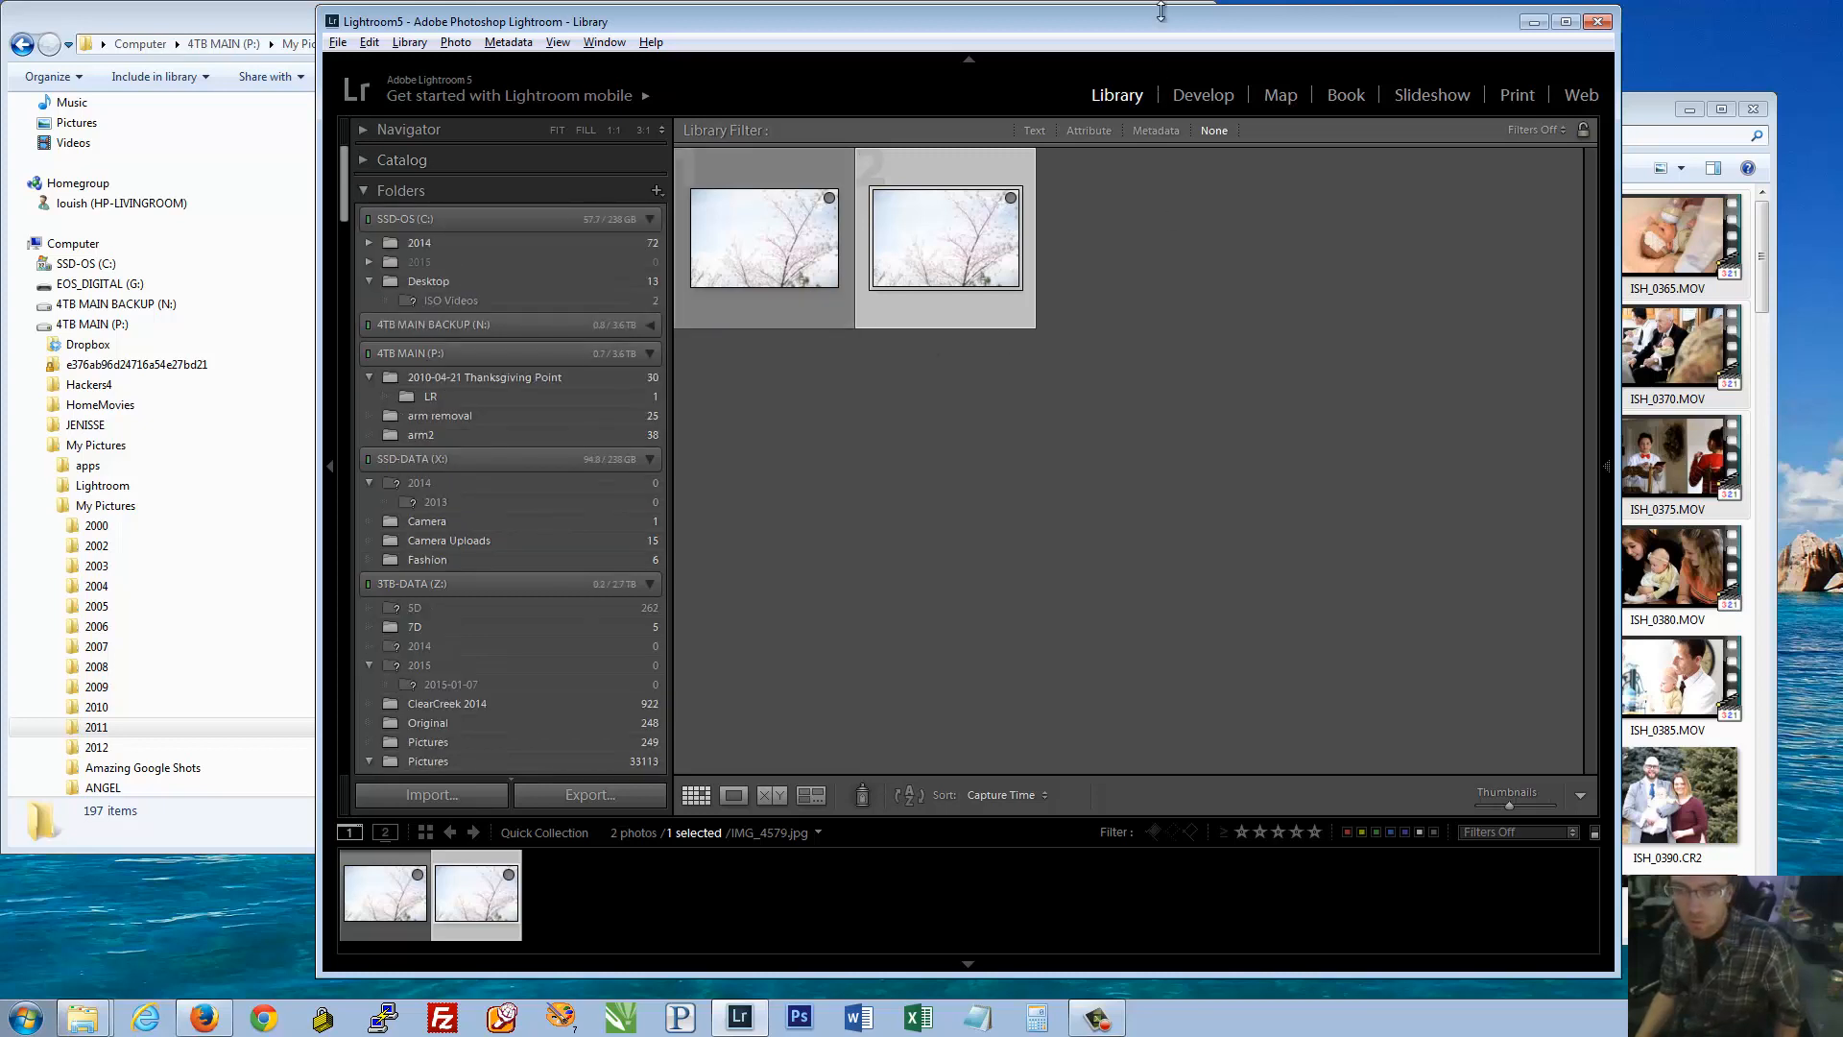
{"action": "left_click_drag", "start_coordinate": [1157, 21], "coordinate": [1131, 17]}
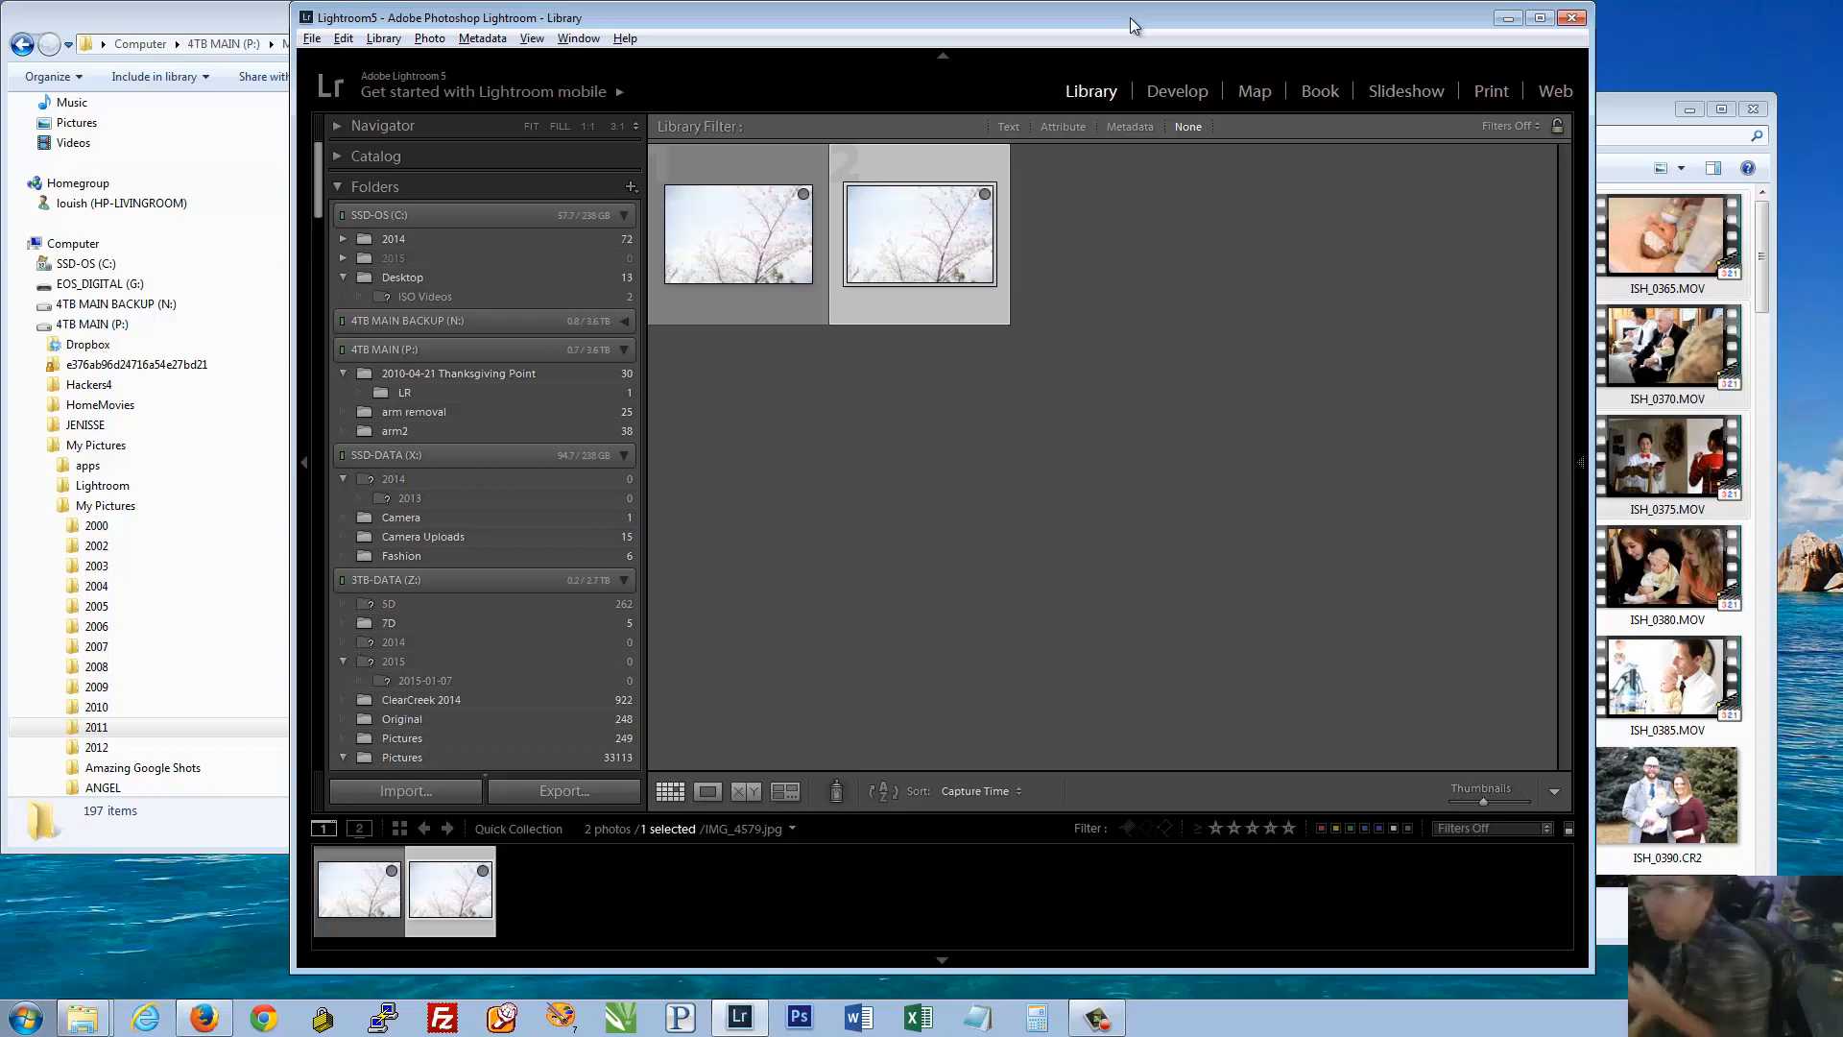
{"action": "left_click_drag", "start_coordinate": [1001, 21], "coordinate": [1028, 1]}
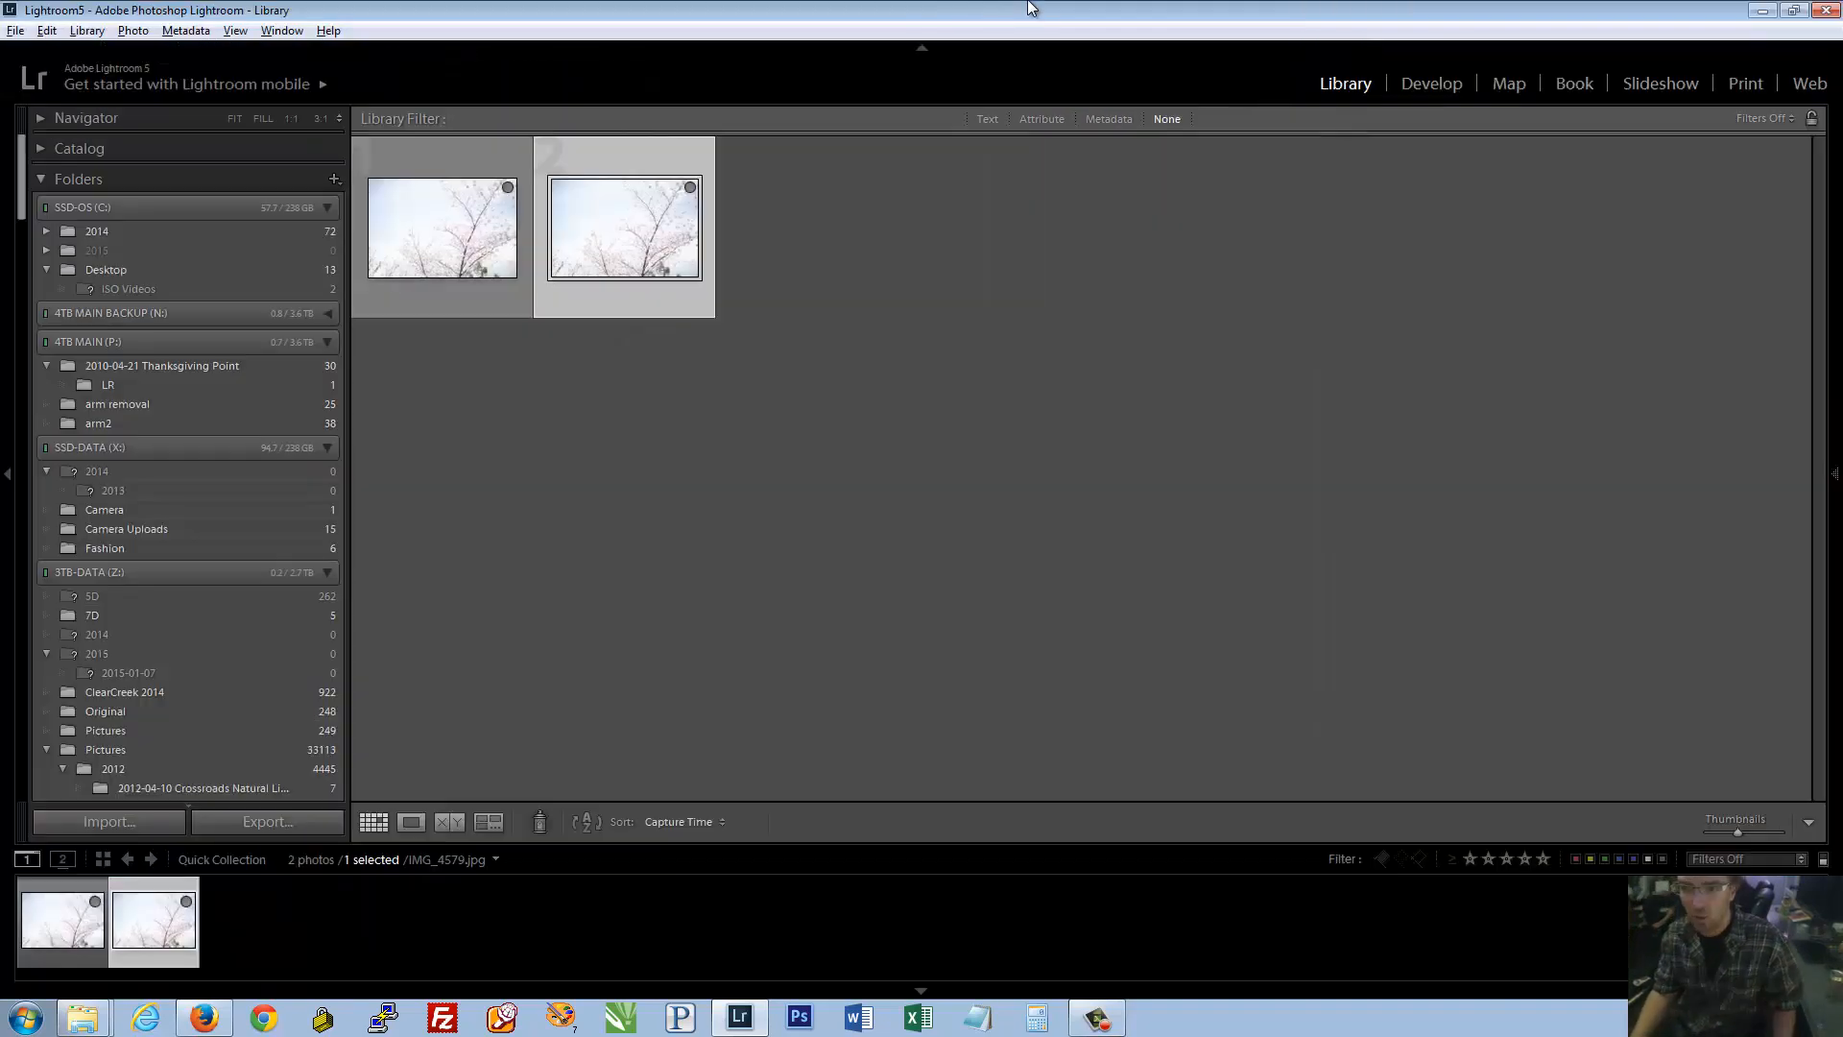
{"action": "left_click", "coordinate": [1385, 297]}
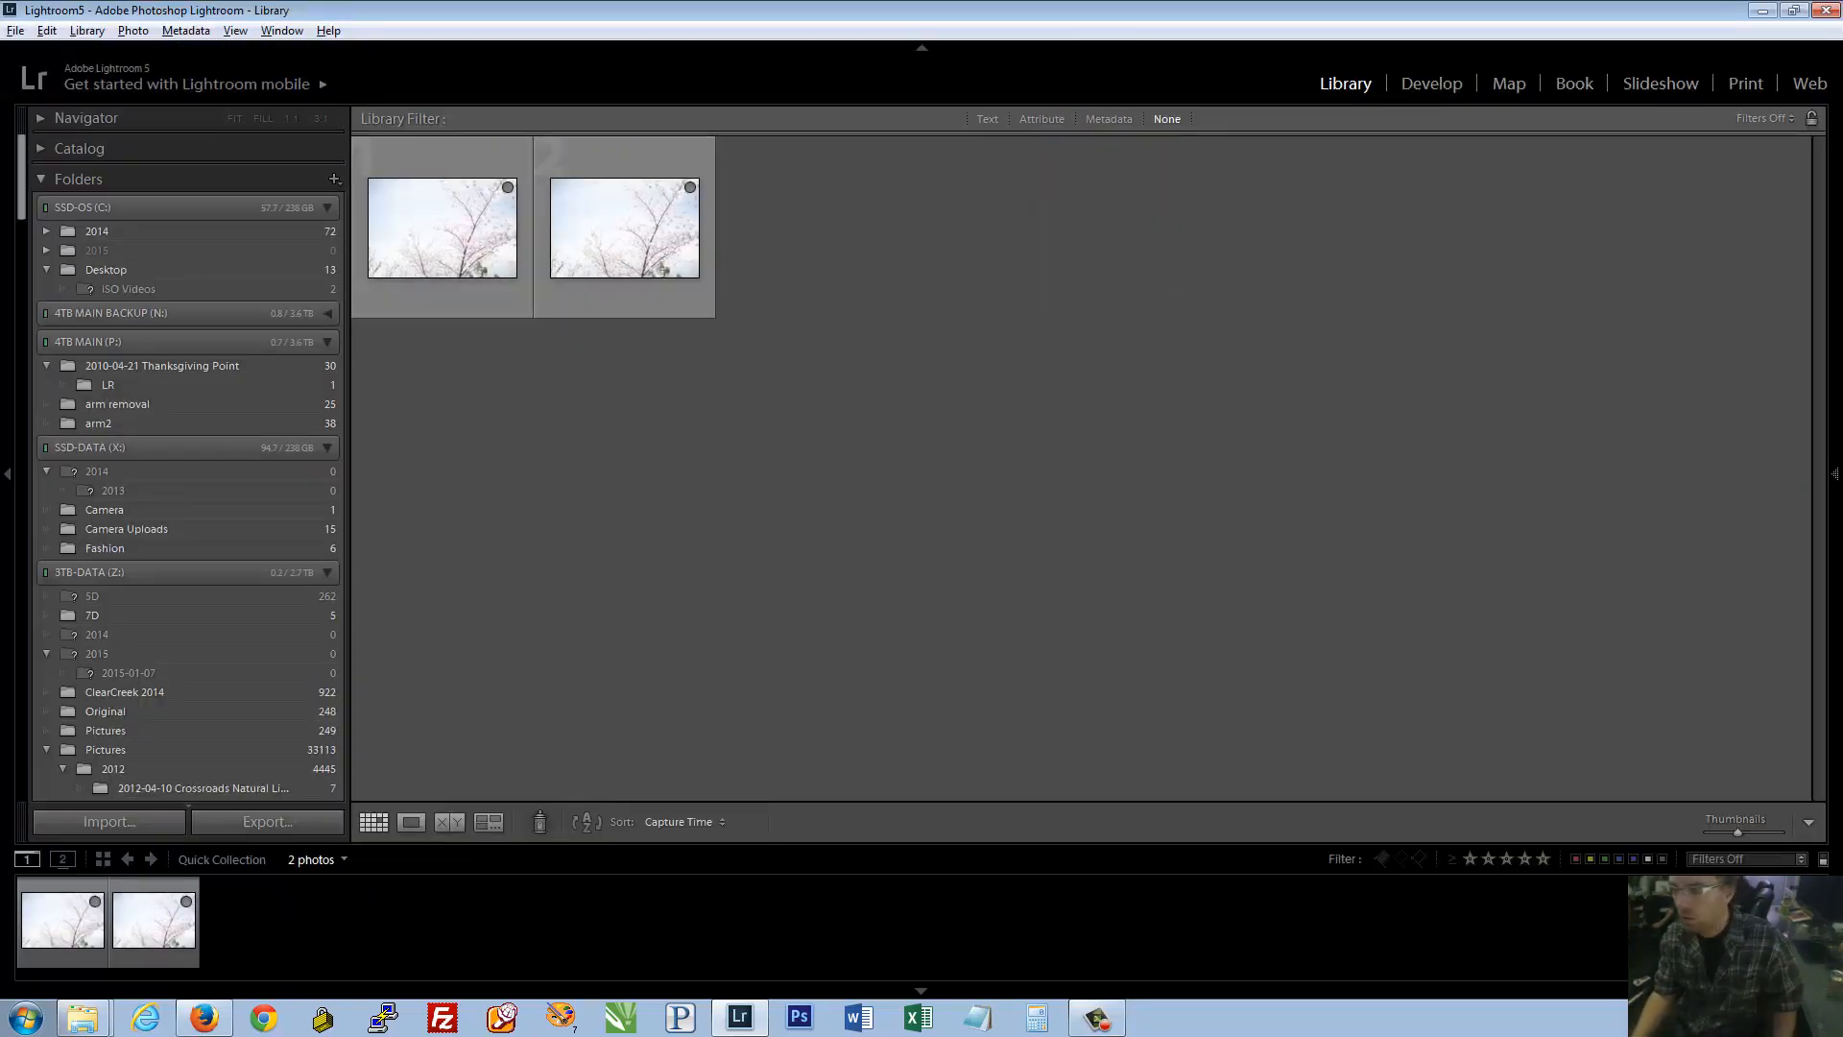
{"action": "key", "text": "F8"}
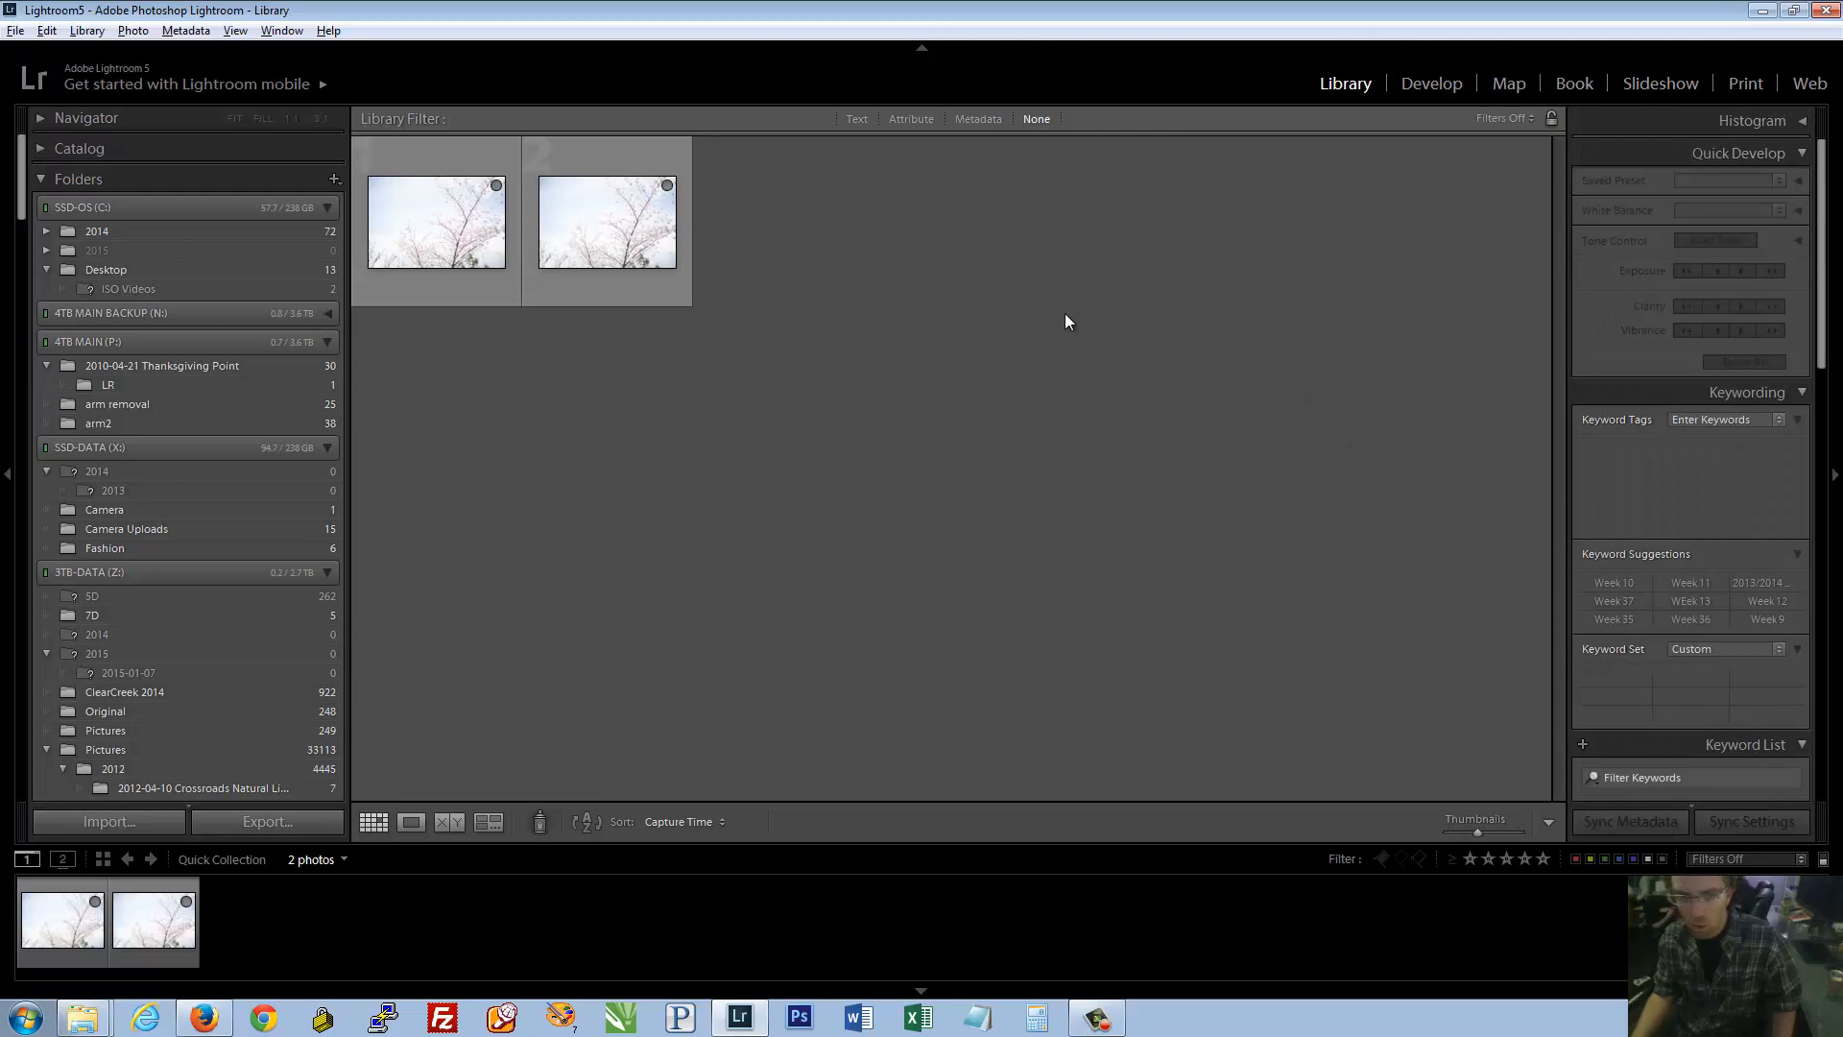
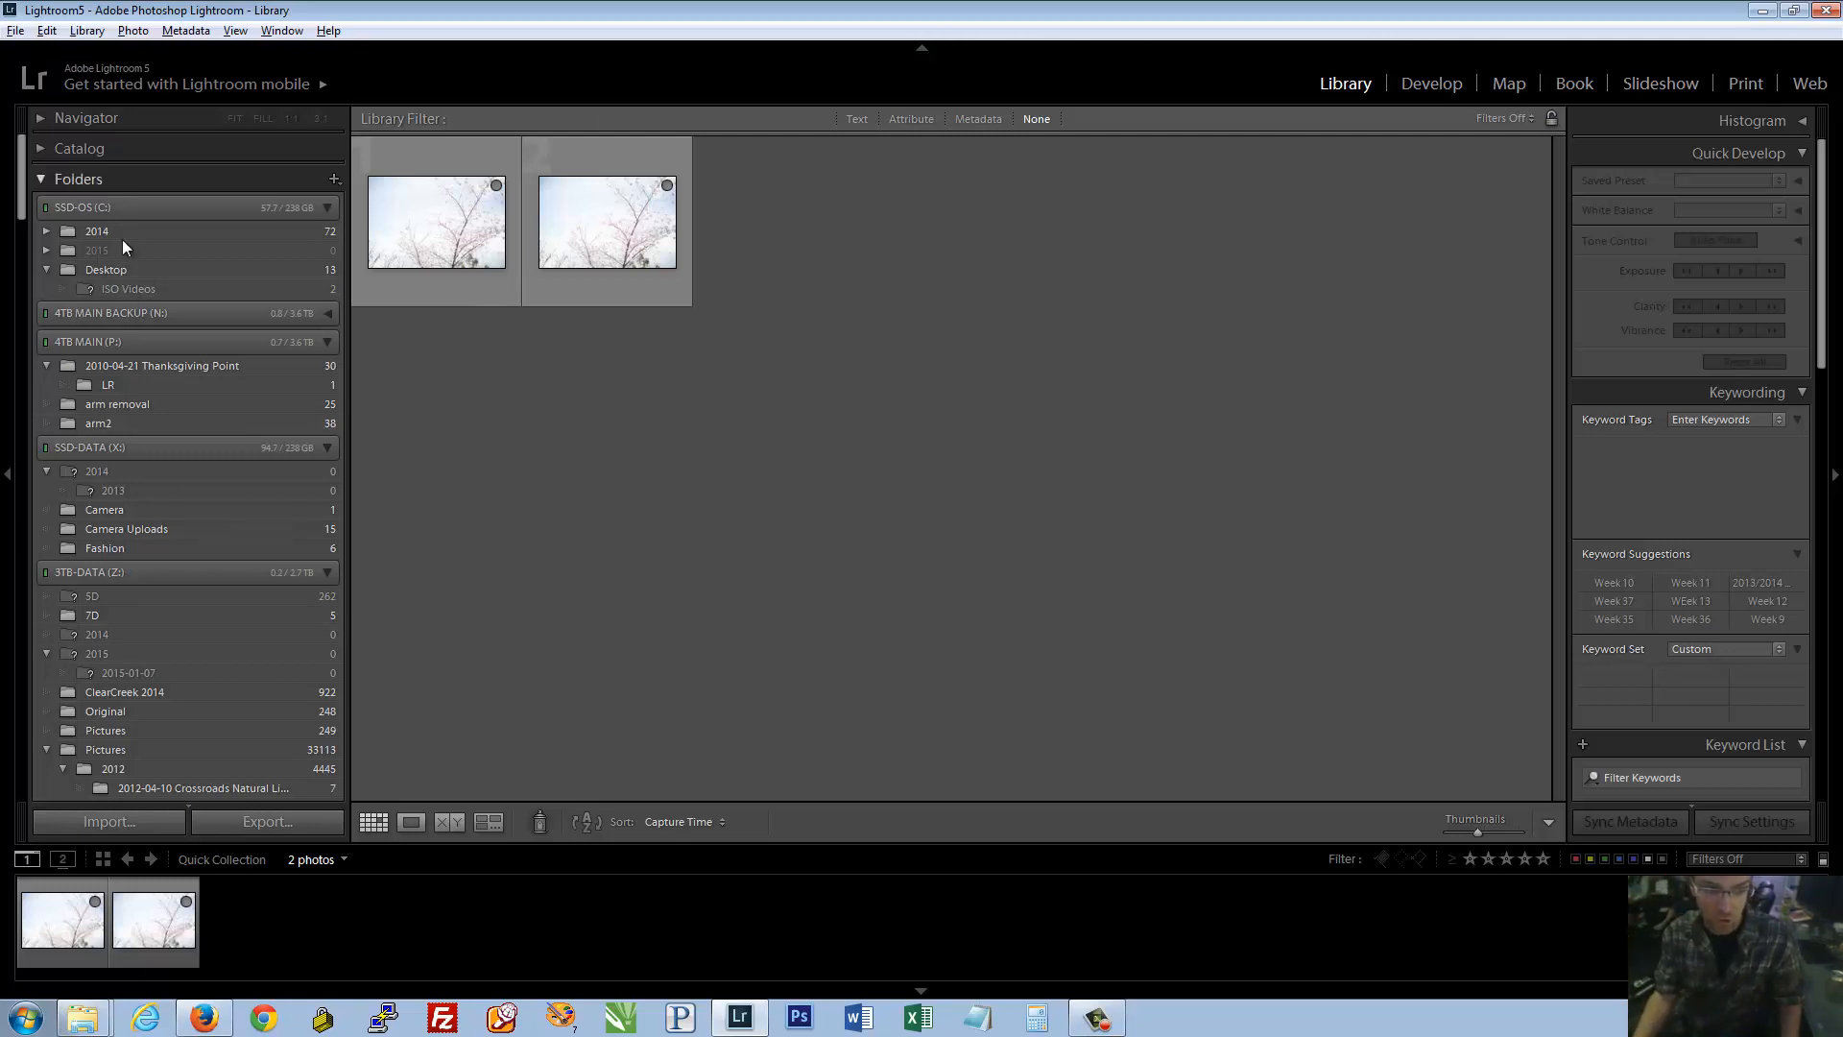
Open the 2013-05-02 Meko Hat and 2013-05-04 Morp Senior Photos folders, and look through the Morp shoot's photos
{"action": "left_click_drag", "start_coordinate": [21, 187], "coordinate": [182, 340]}
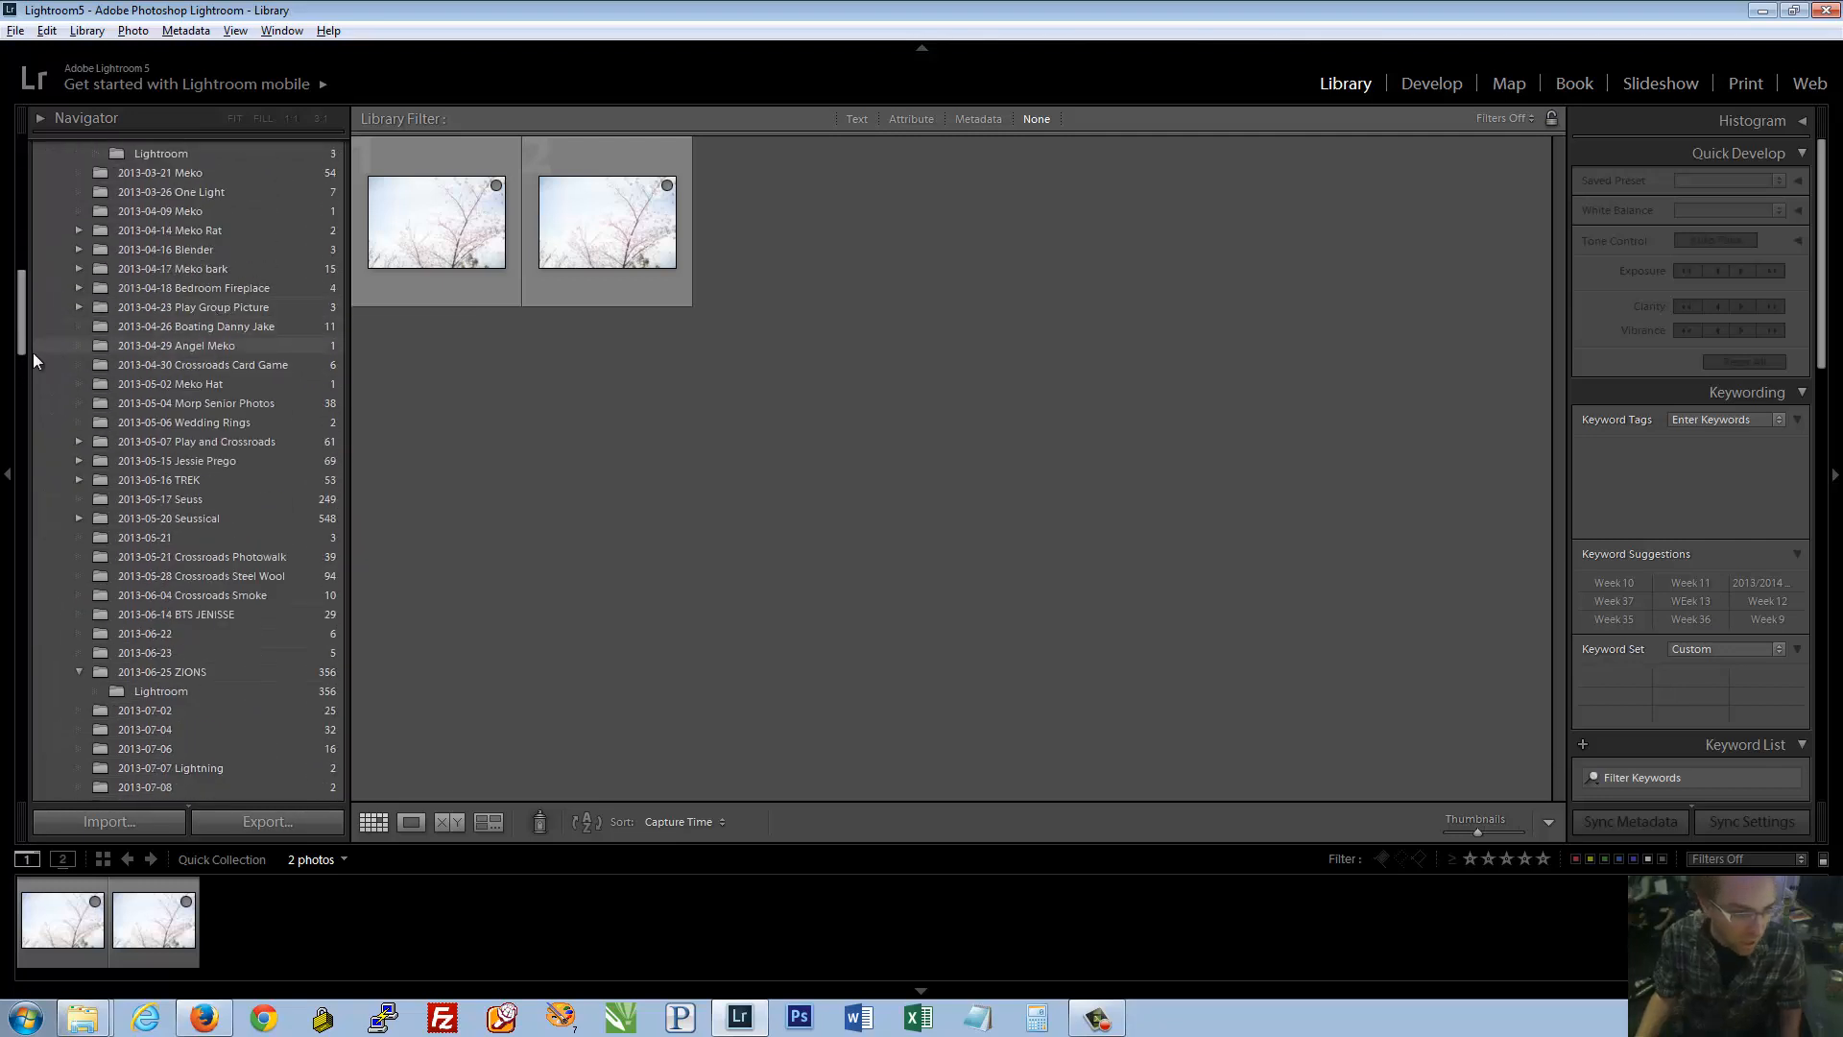
{"action": "left_click", "coordinate": [164, 384]}
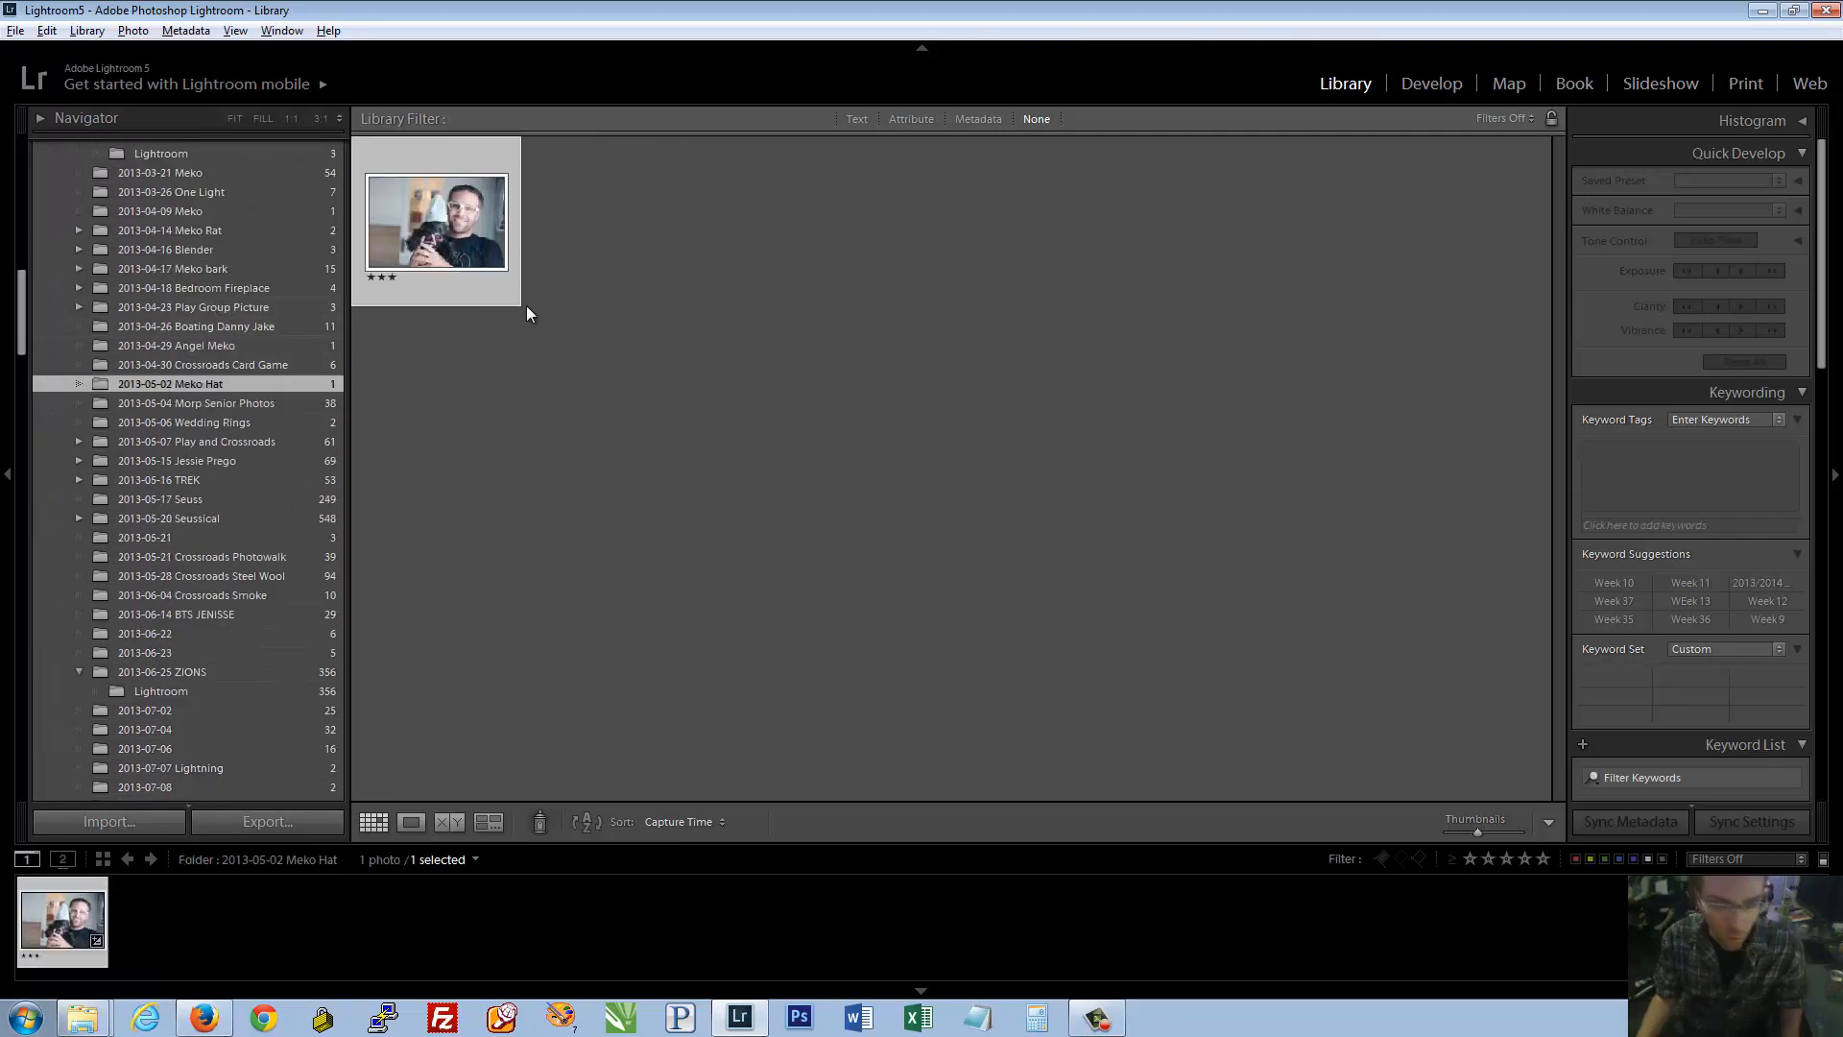
{"action": "left_click", "coordinate": [199, 403]}
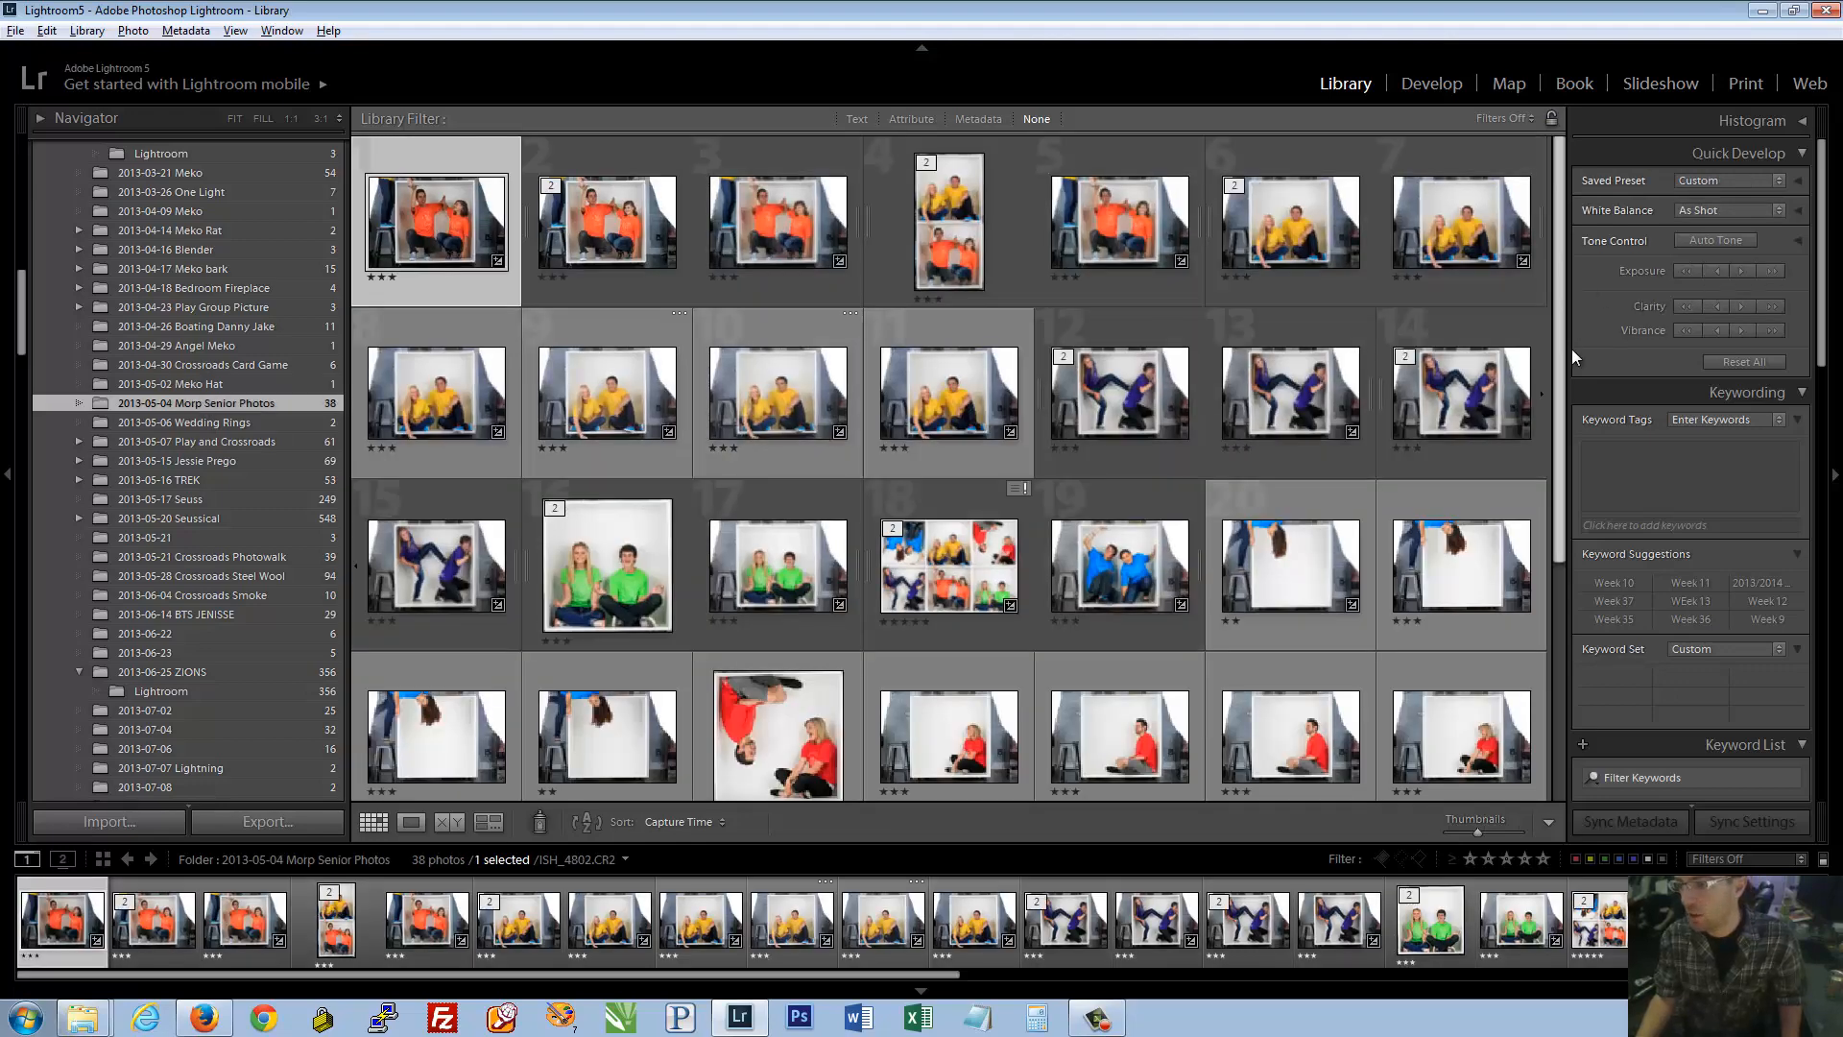
{"action": "left_click_drag", "start_coordinate": [1567, 348], "coordinate": [1565, 223]}
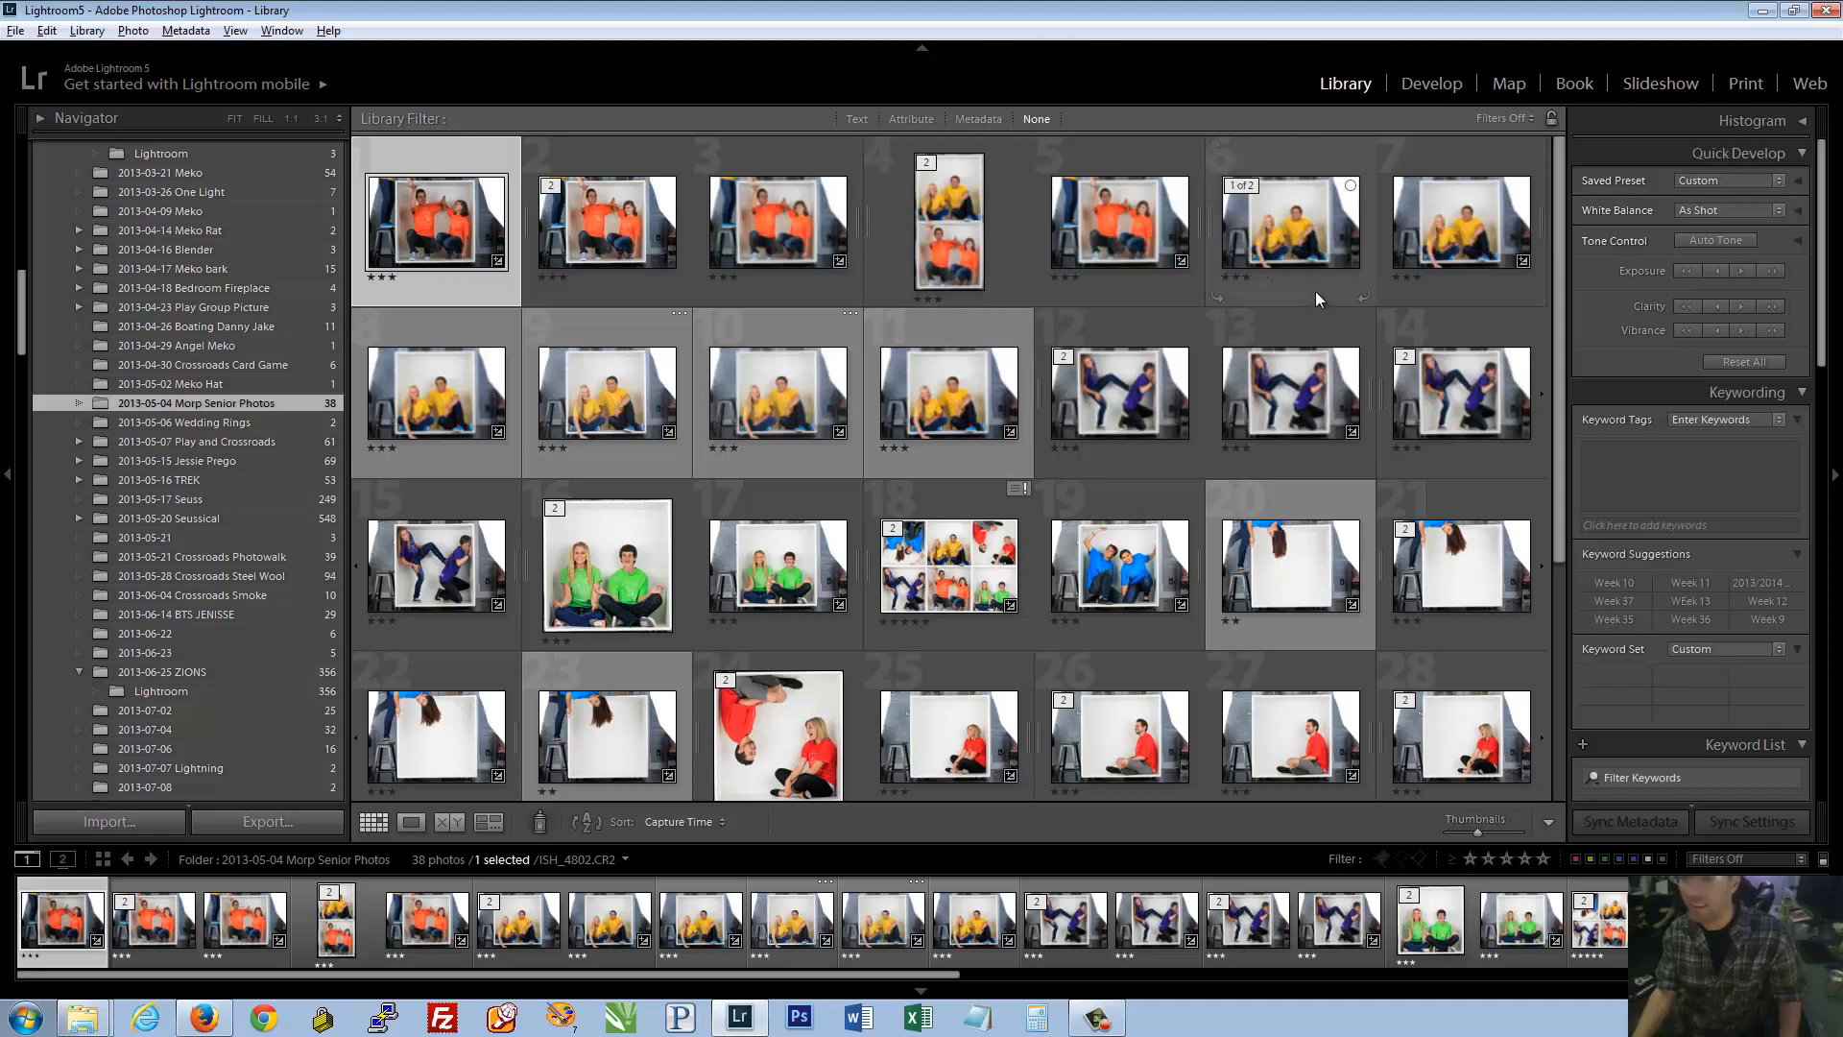
{"action": "left_click_drag", "start_coordinate": [1560, 321], "coordinate": [1575, 496]}
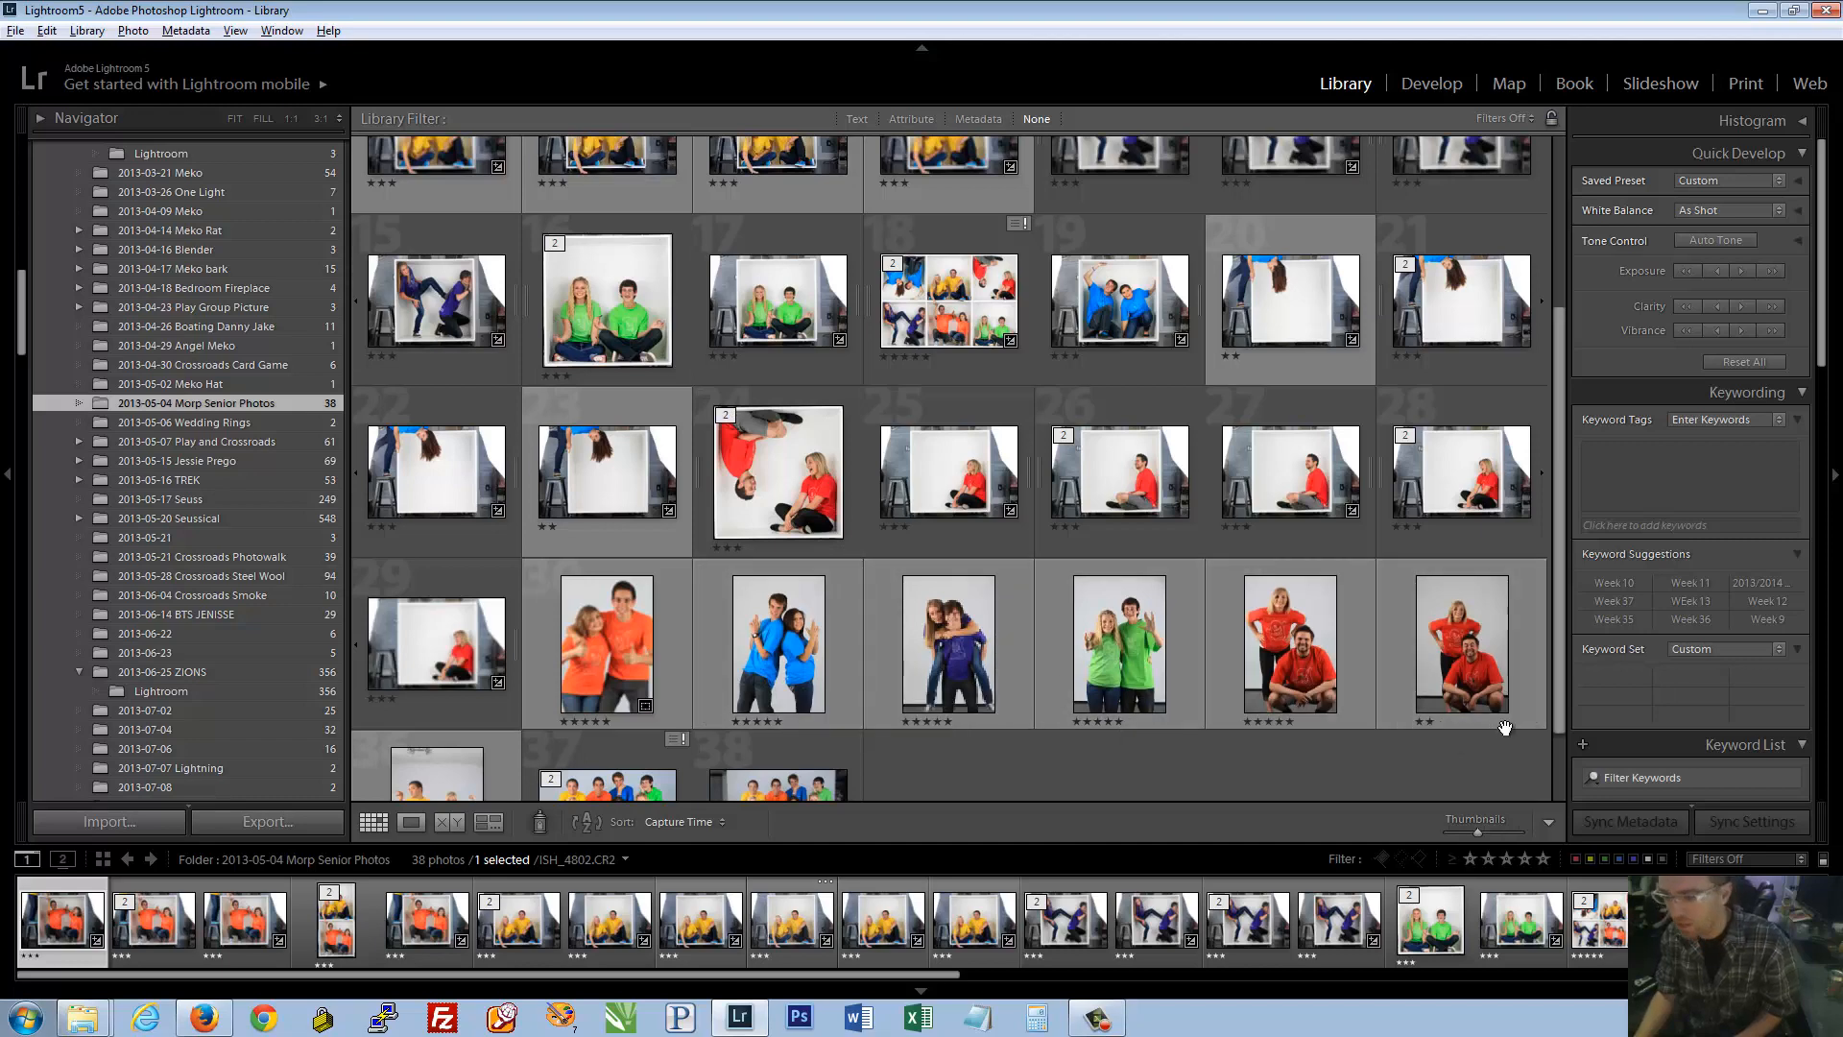
{"action": "left_click_drag", "start_coordinate": [1561, 660], "coordinate": [1567, 373]}
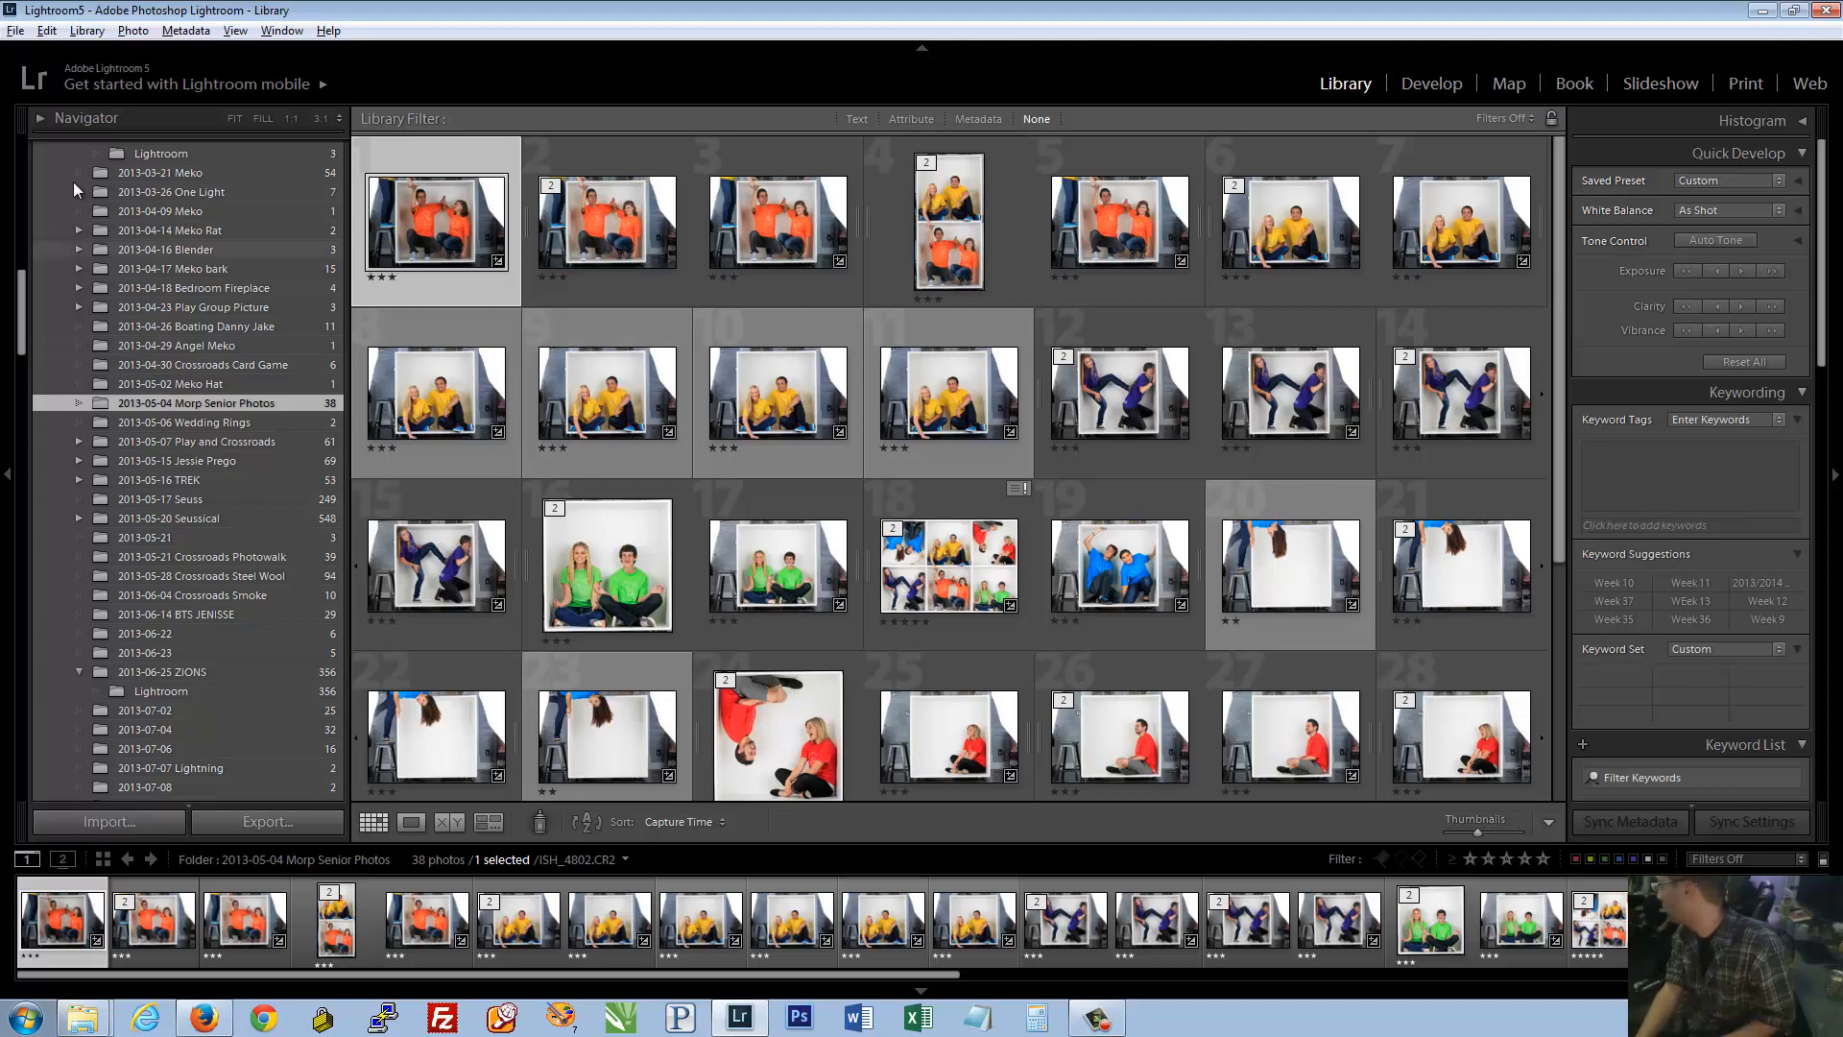
{"action": "left_click", "coordinate": [16, 32]}
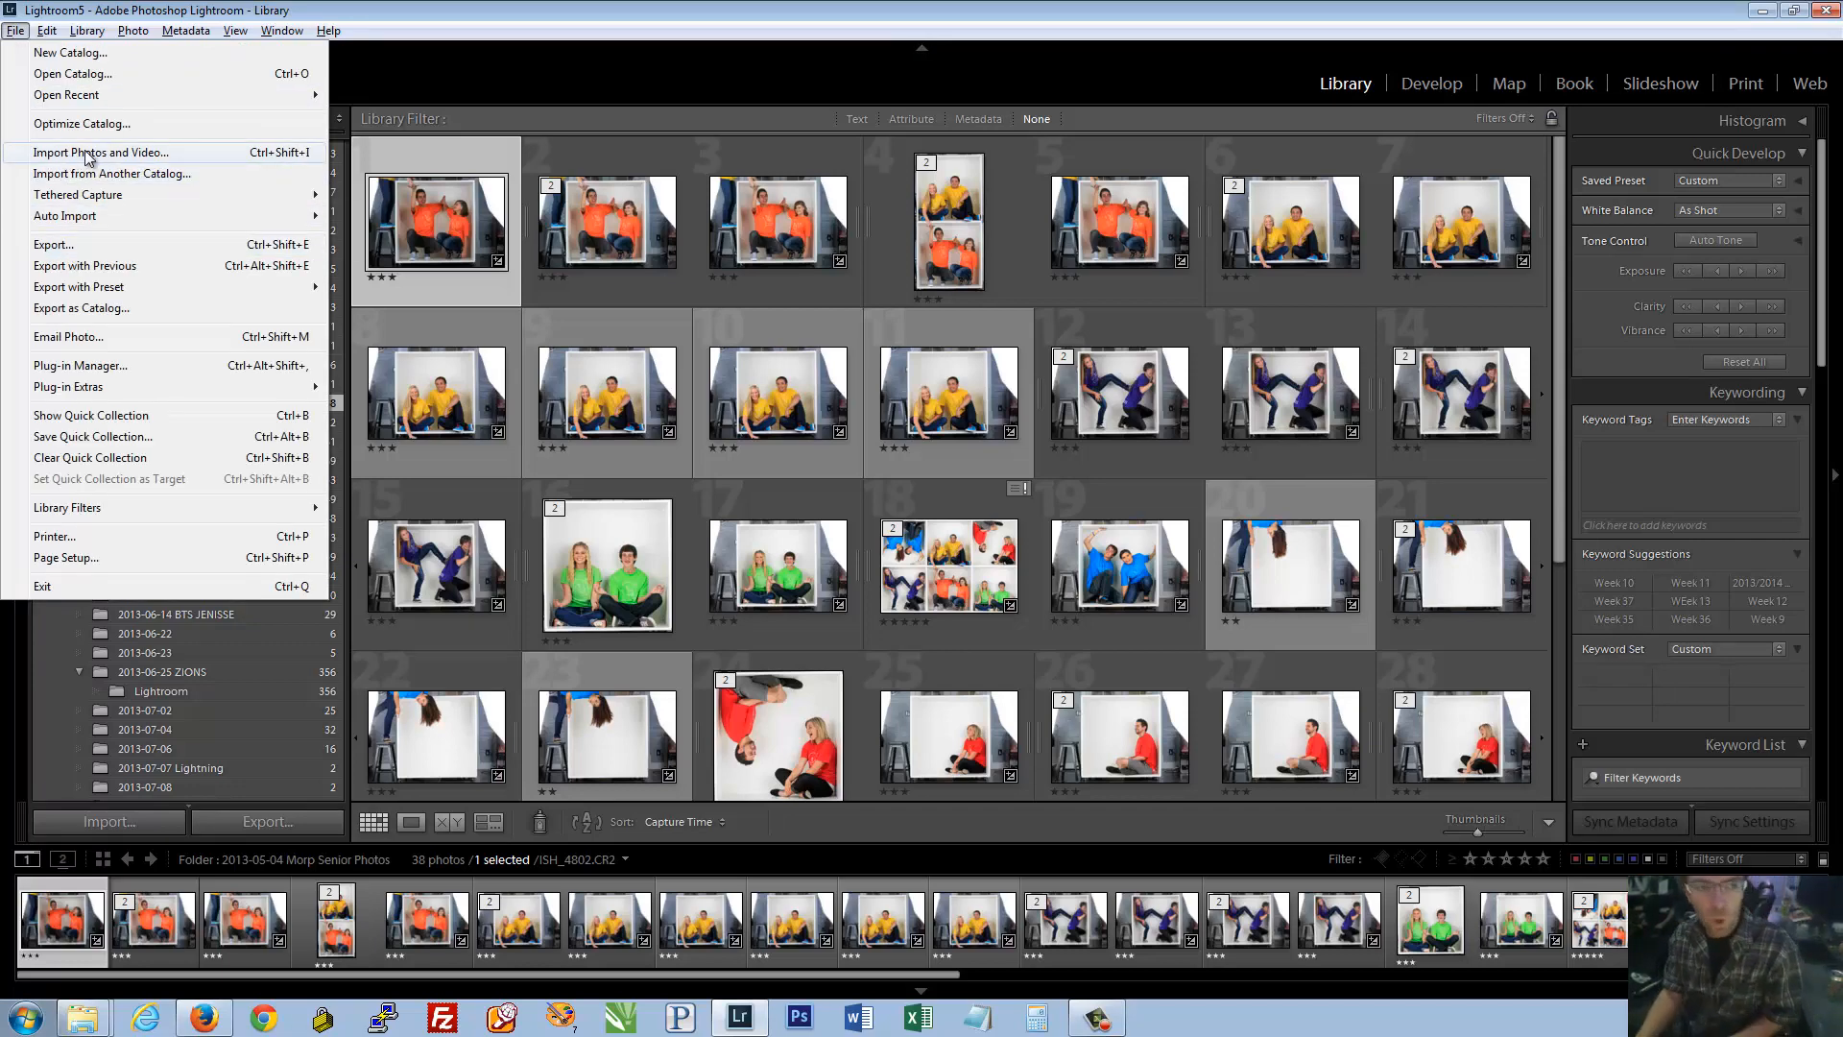
{"action": "left_click", "coordinate": [358, 8]}
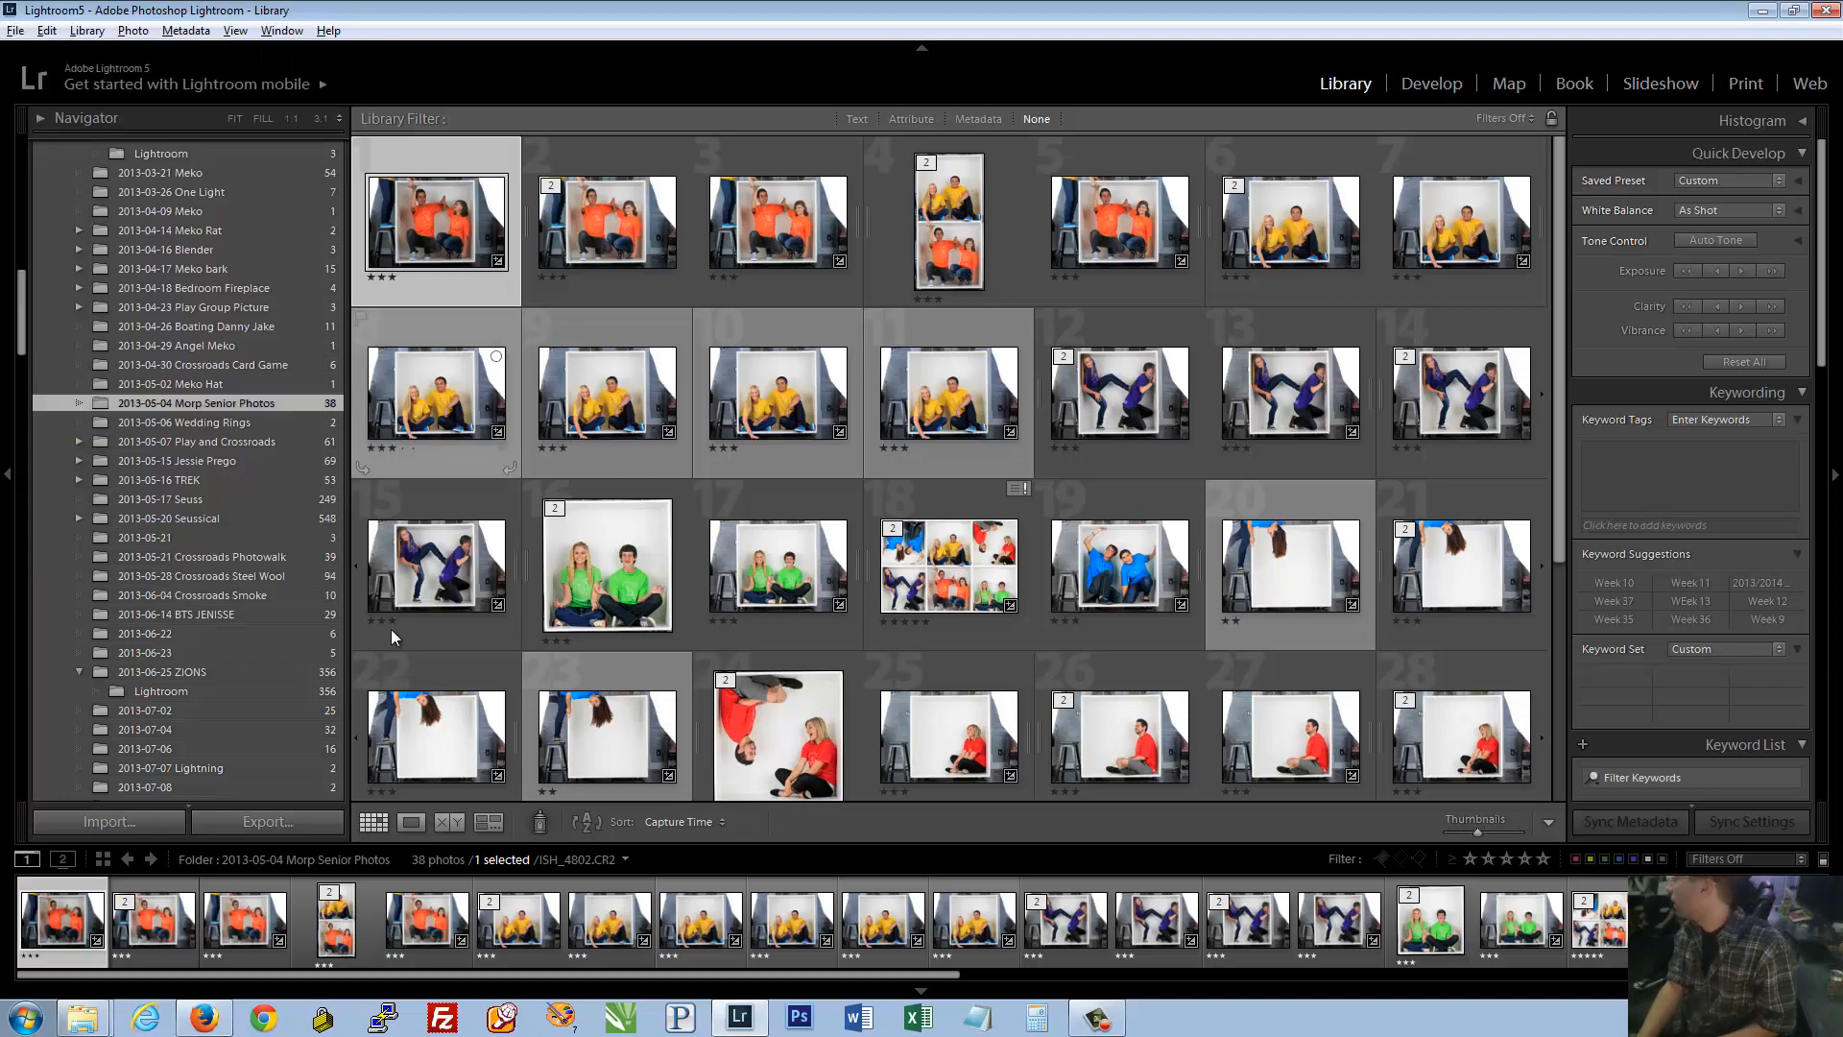
Start an import from the EOS_DIGITAL card, choose the Pictures folder on 3TB-DATA (Z:) as the destination, and cancel the import
{"action": "mouse_move", "coordinate": [79, 1025]}
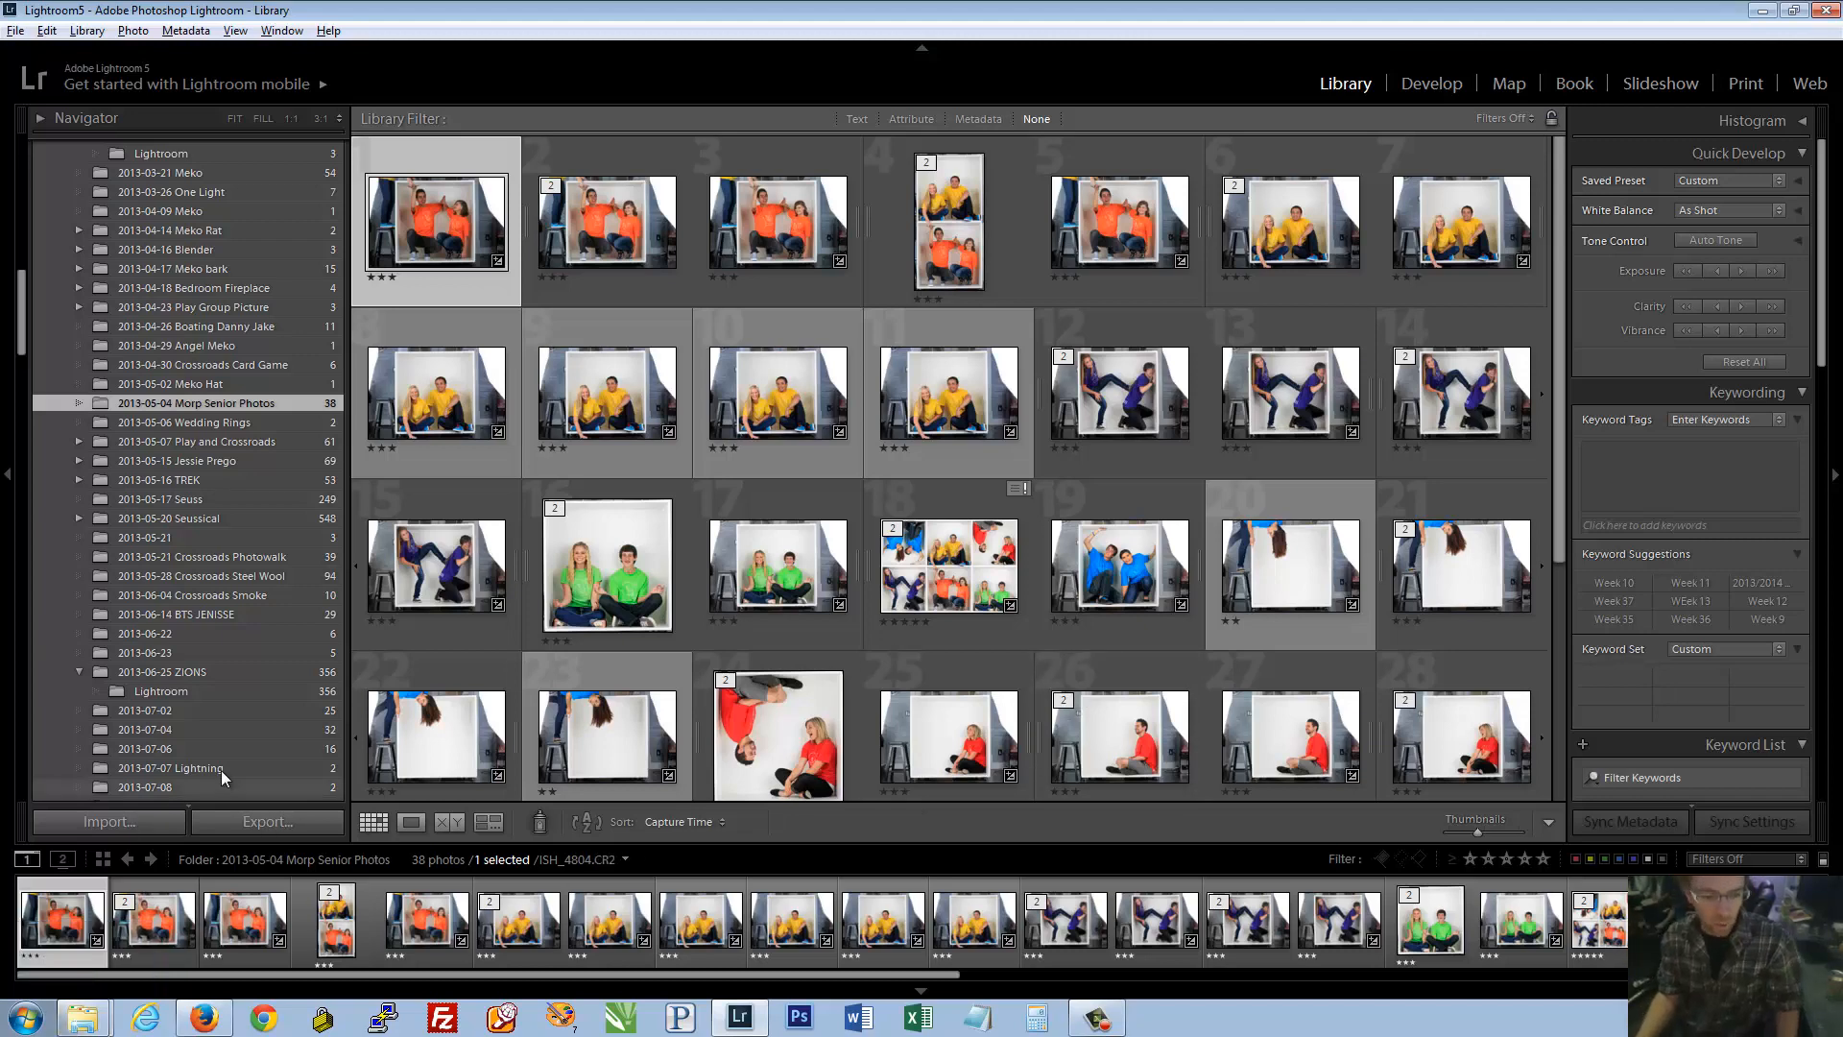
{"action": "left_click", "coordinate": [111, 822]}
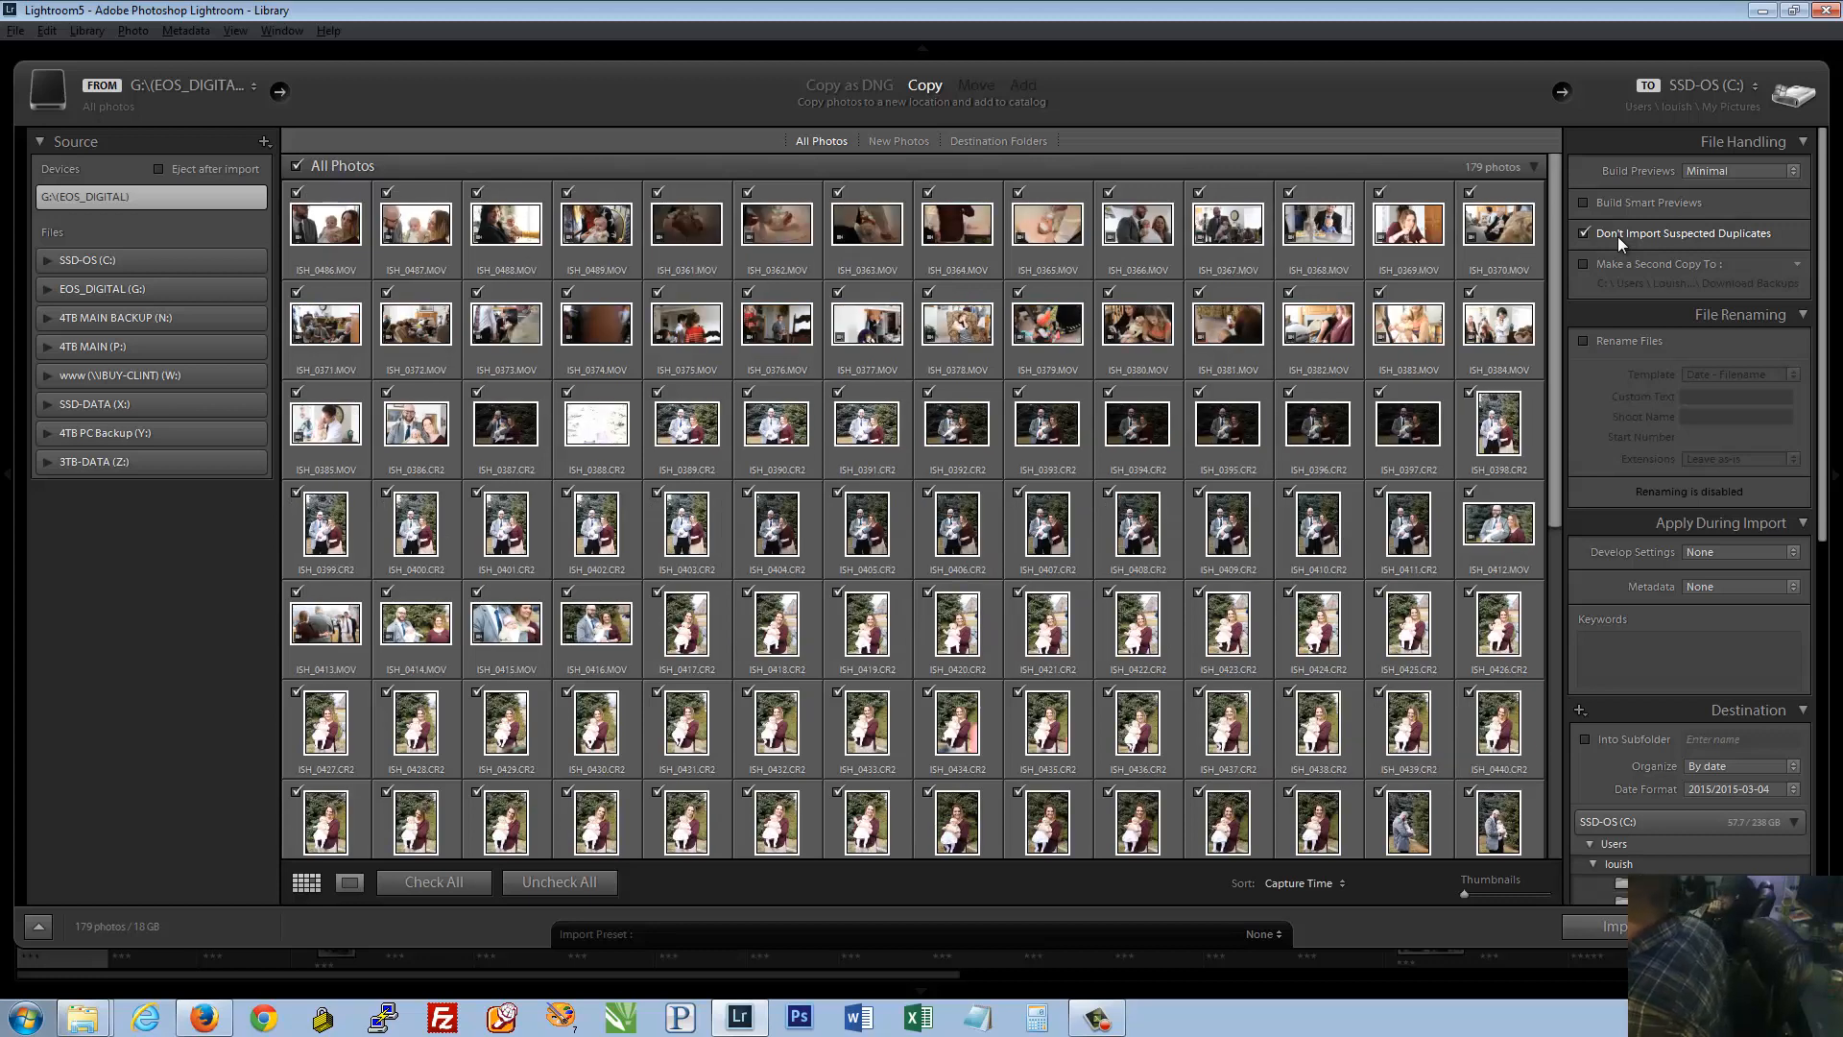
{"action": "scroll", "coordinate": [1719, 432], "scroll_direction": "down", "scroll_amount": 5}
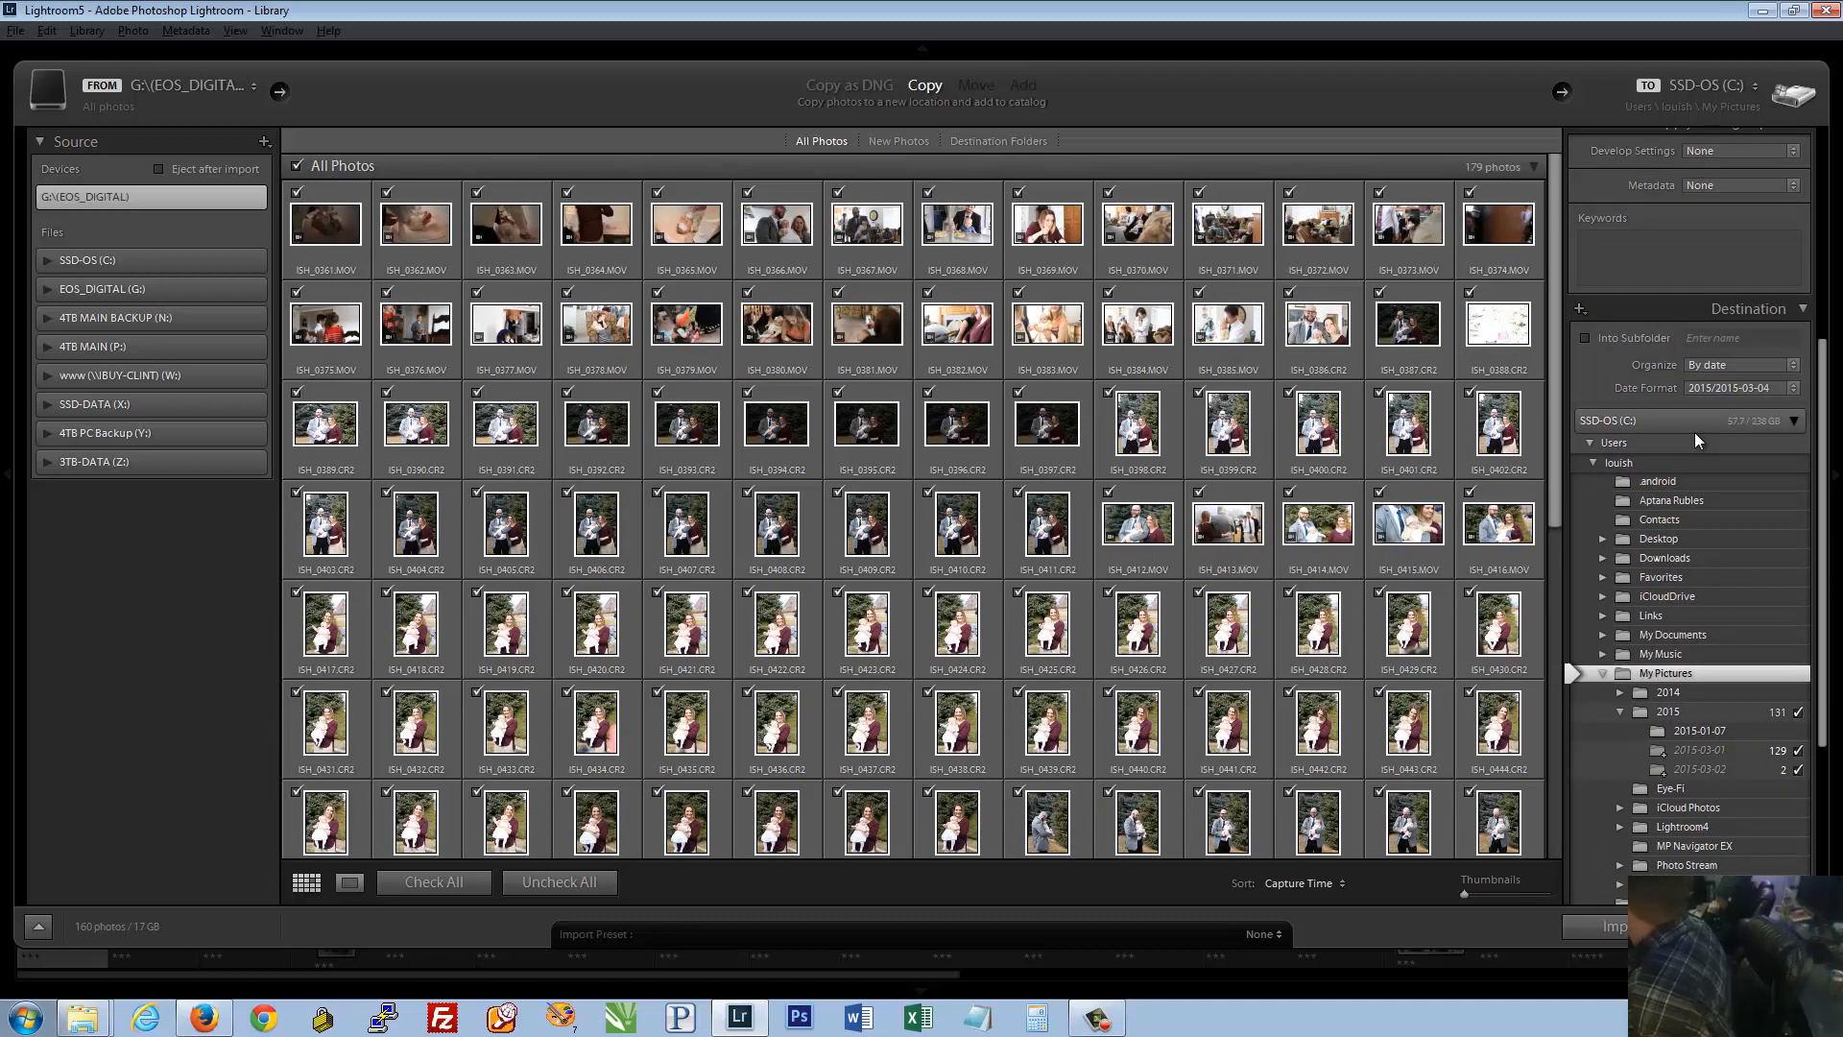
{"action": "scroll", "coordinate": [1774, 768], "scroll_direction": "down", "scroll_amount": 3}
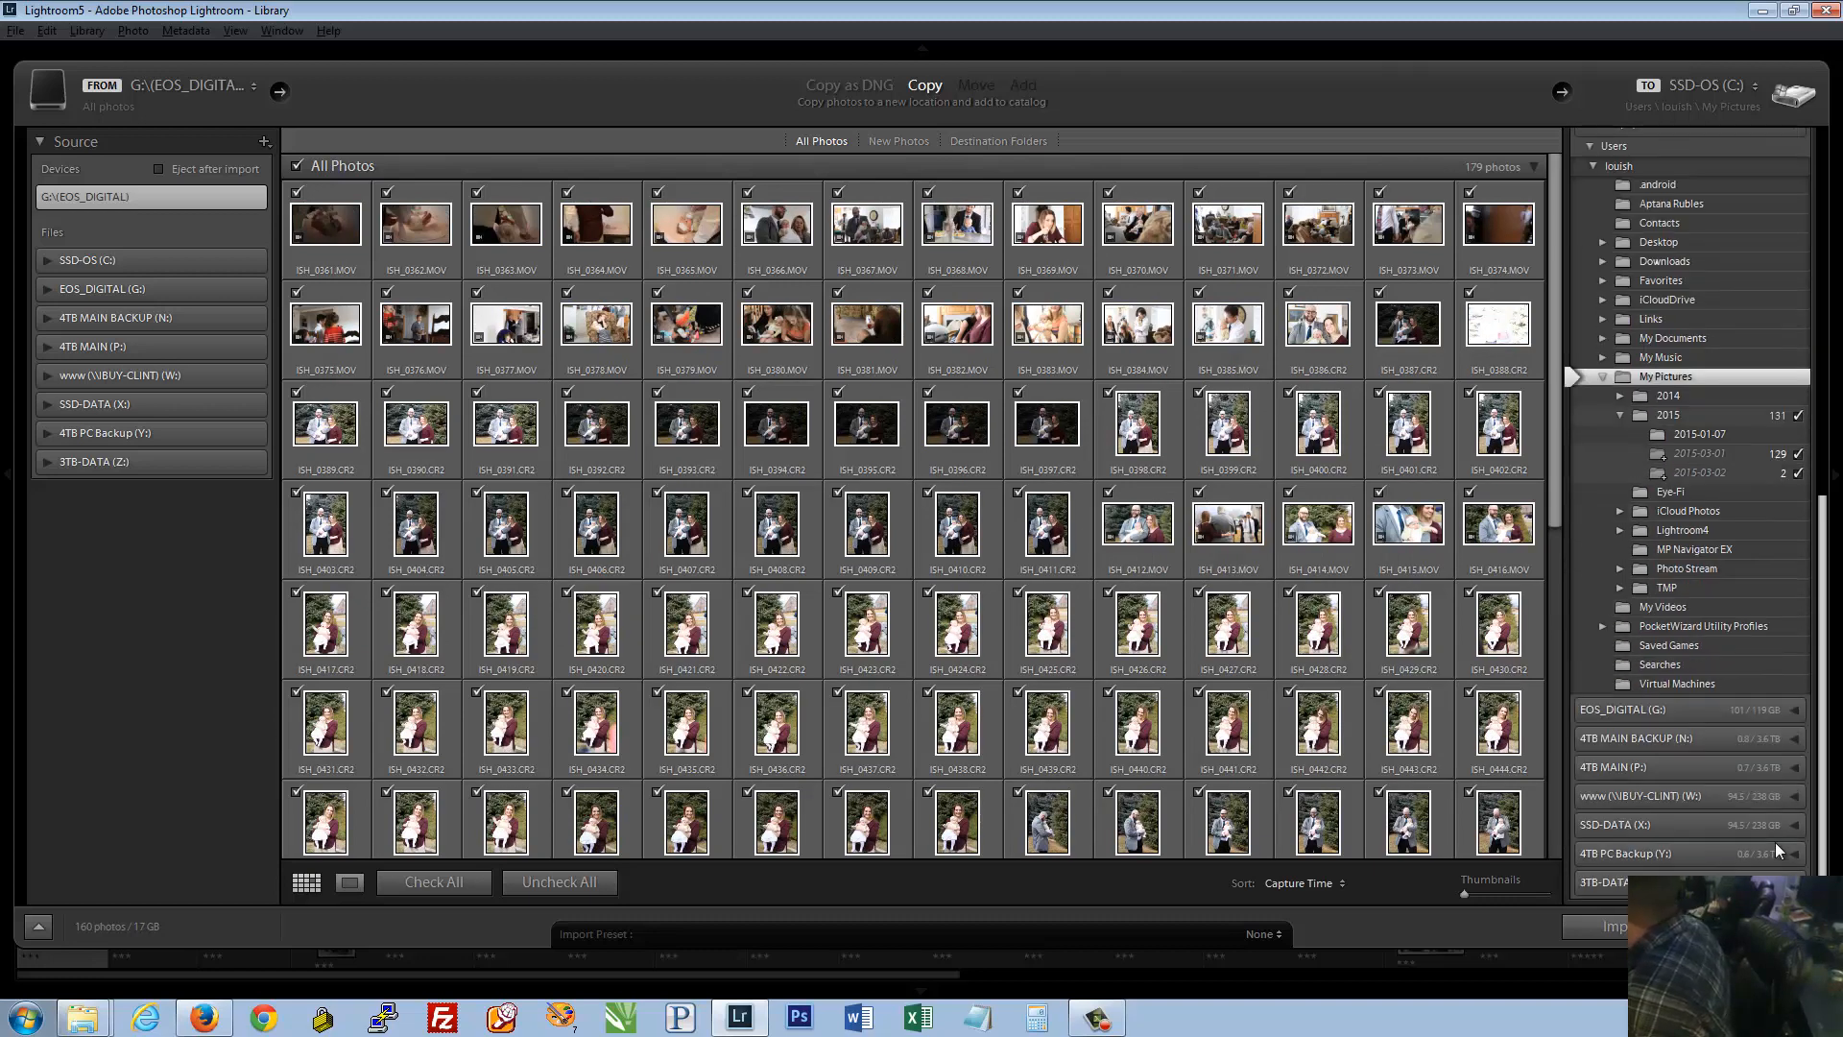
{"action": "left_click", "coordinate": [1683, 882]}
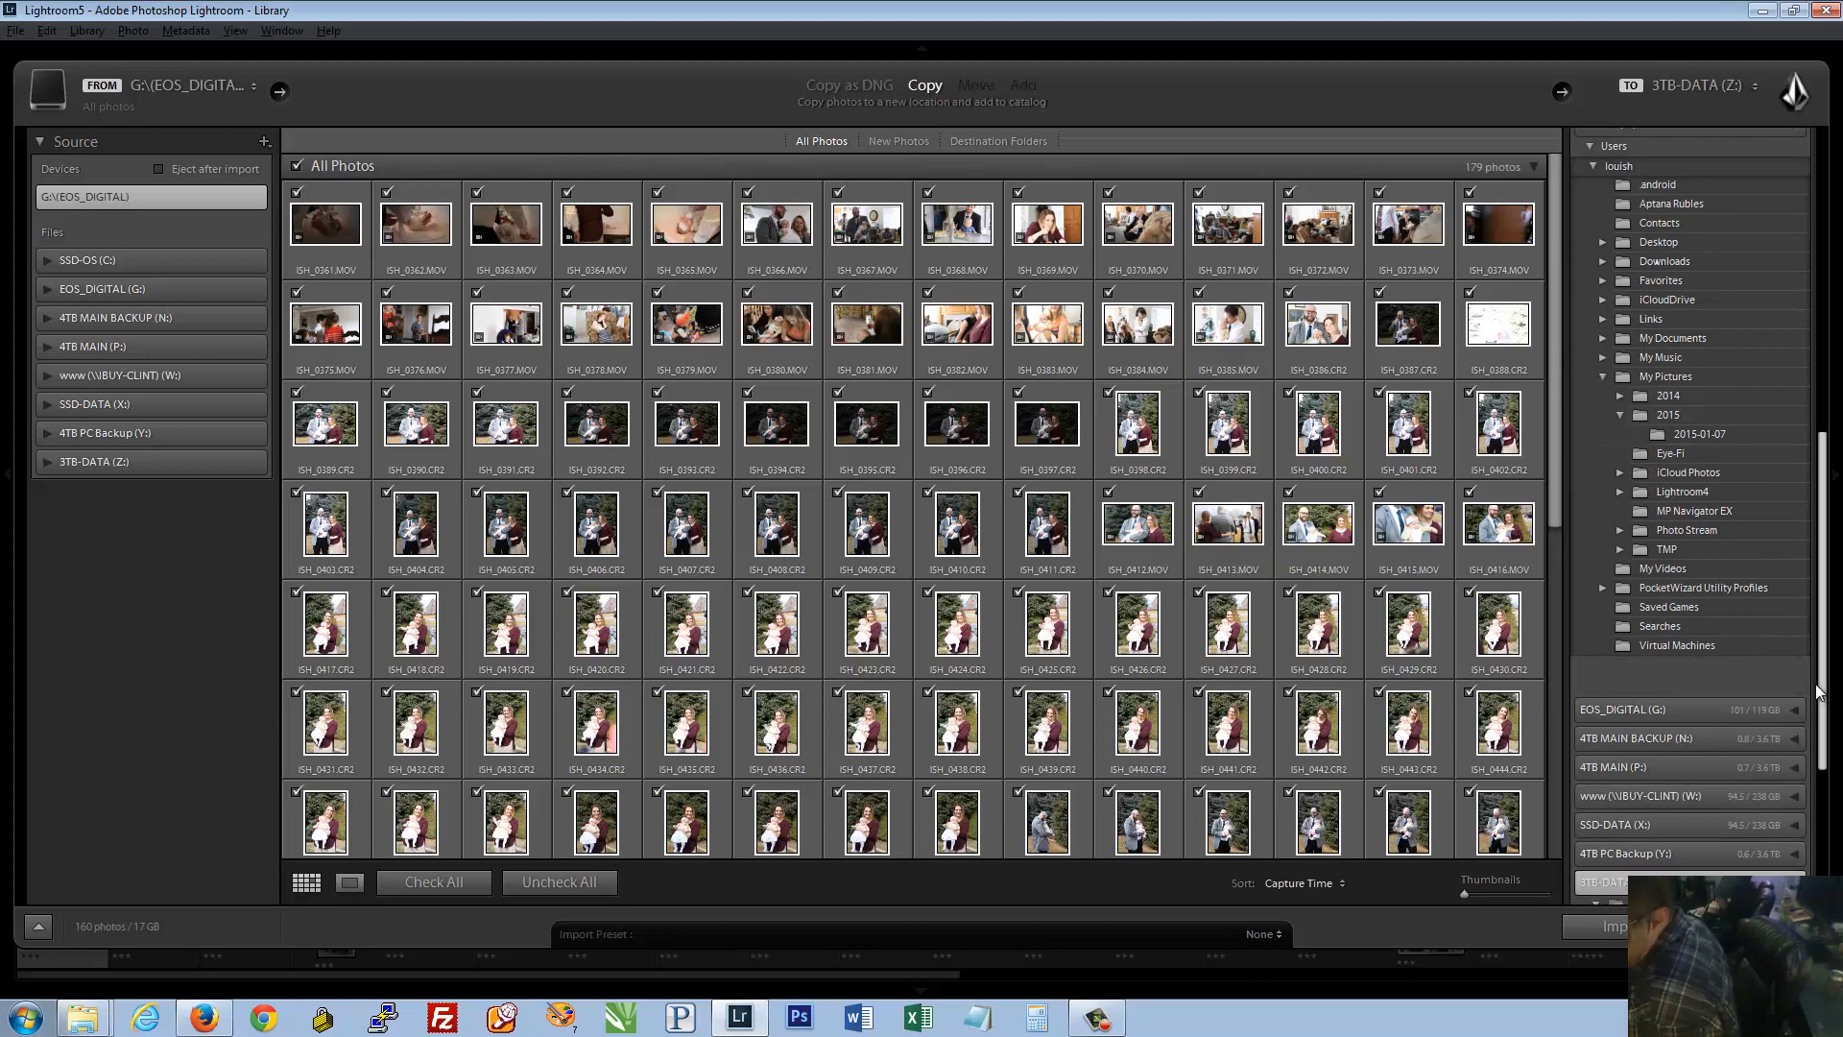
{"action": "left_click_drag", "start_coordinate": [1821, 695], "coordinate": [1791, 835]}
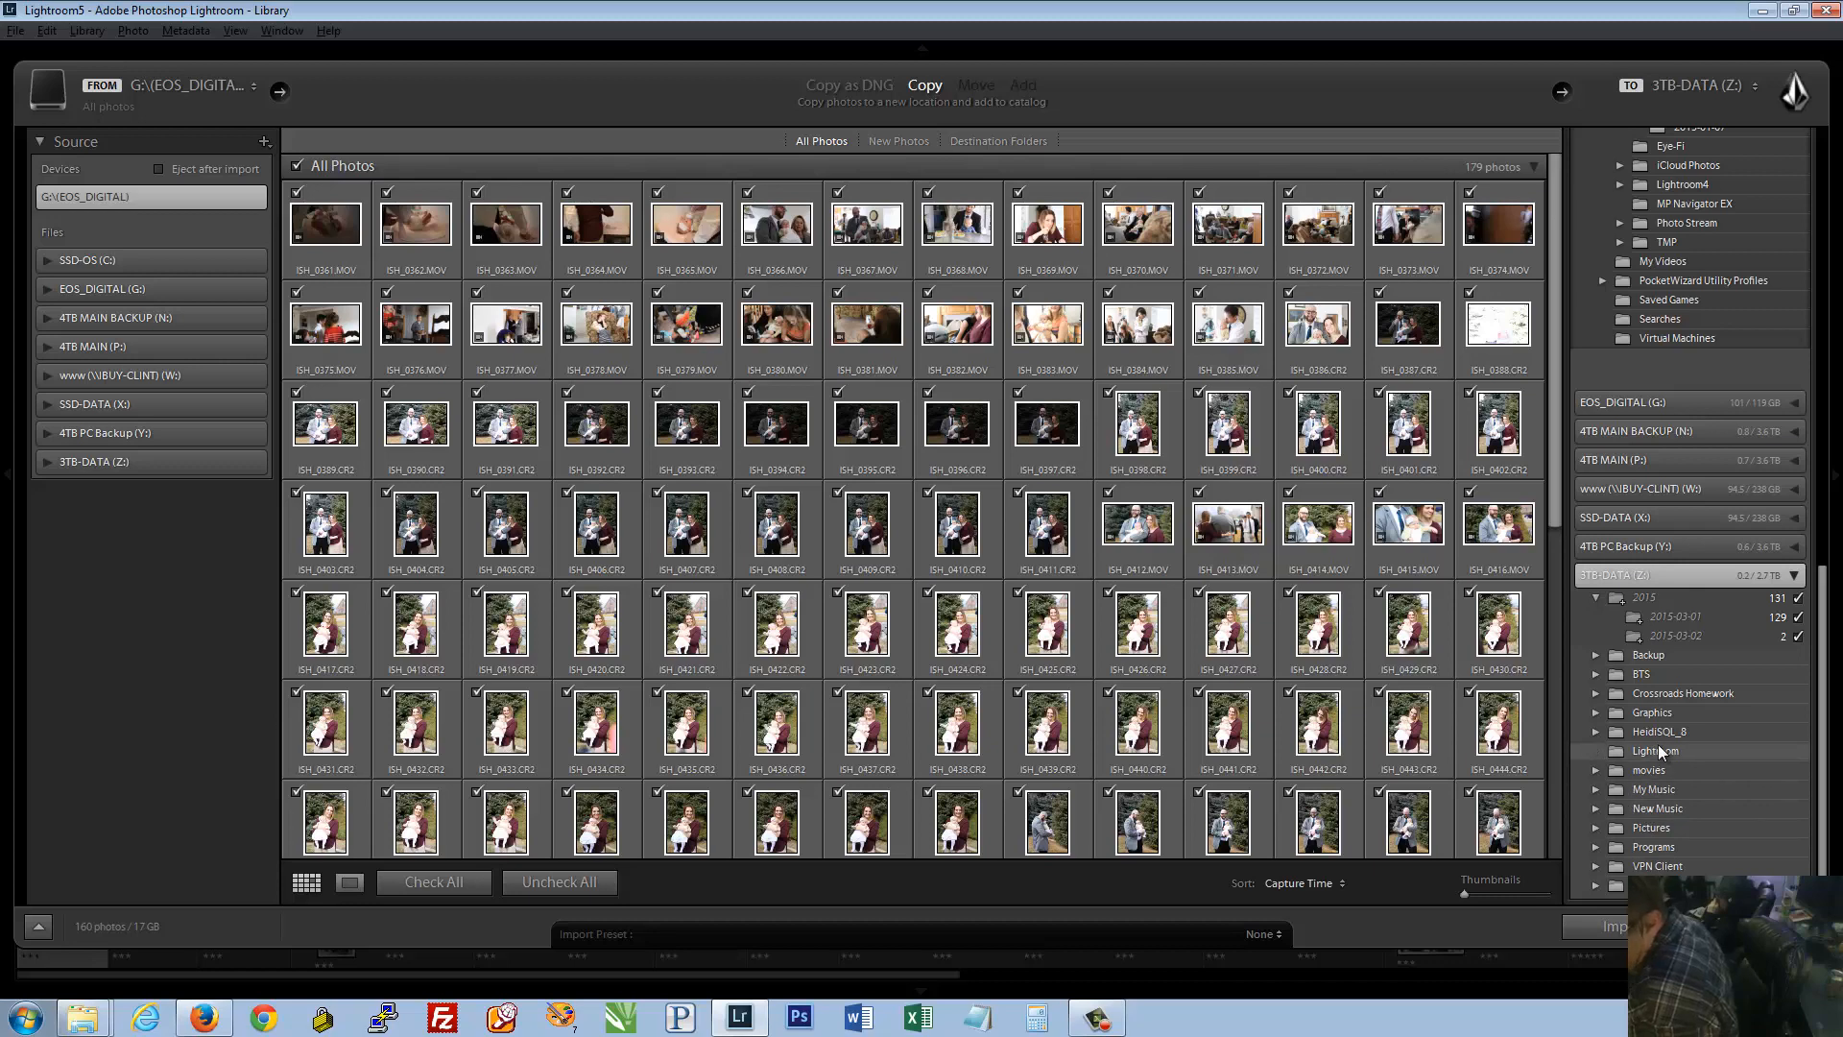
{"action": "left_click", "coordinate": [1634, 826]}
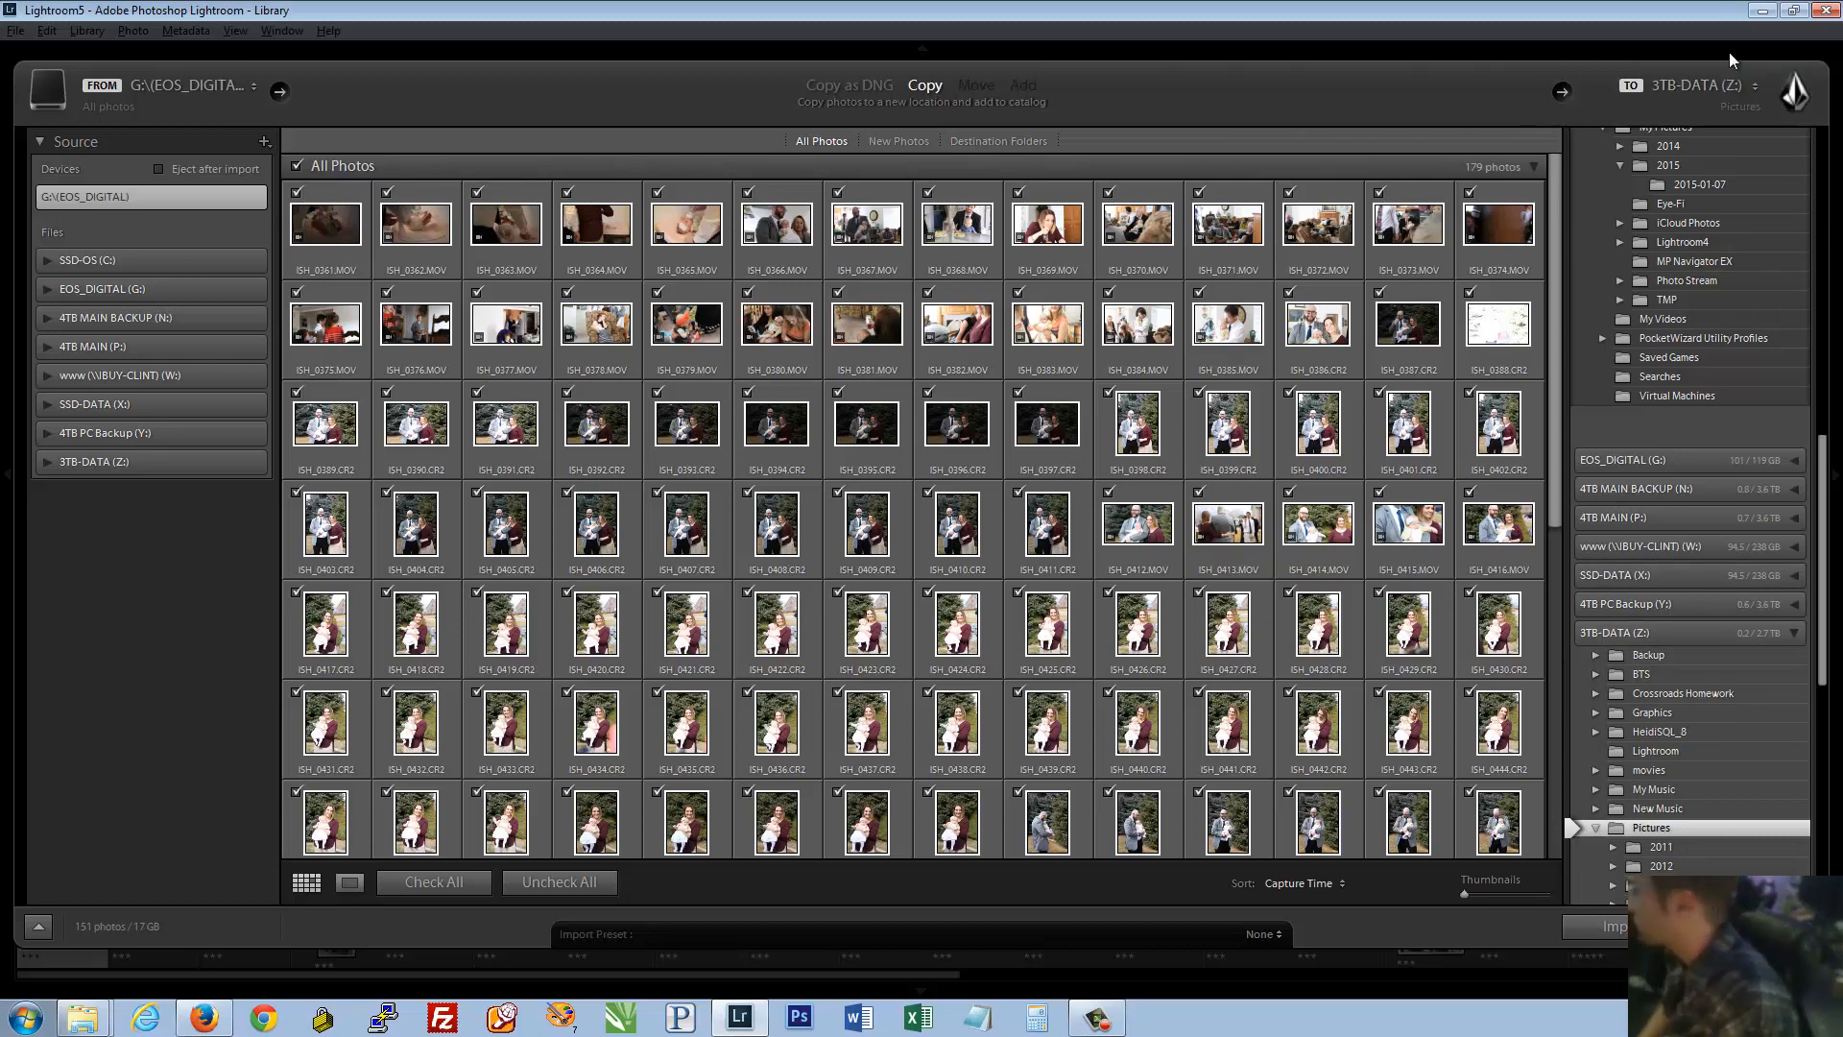
{"action": "left_click", "coordinate": [1640, 926]}
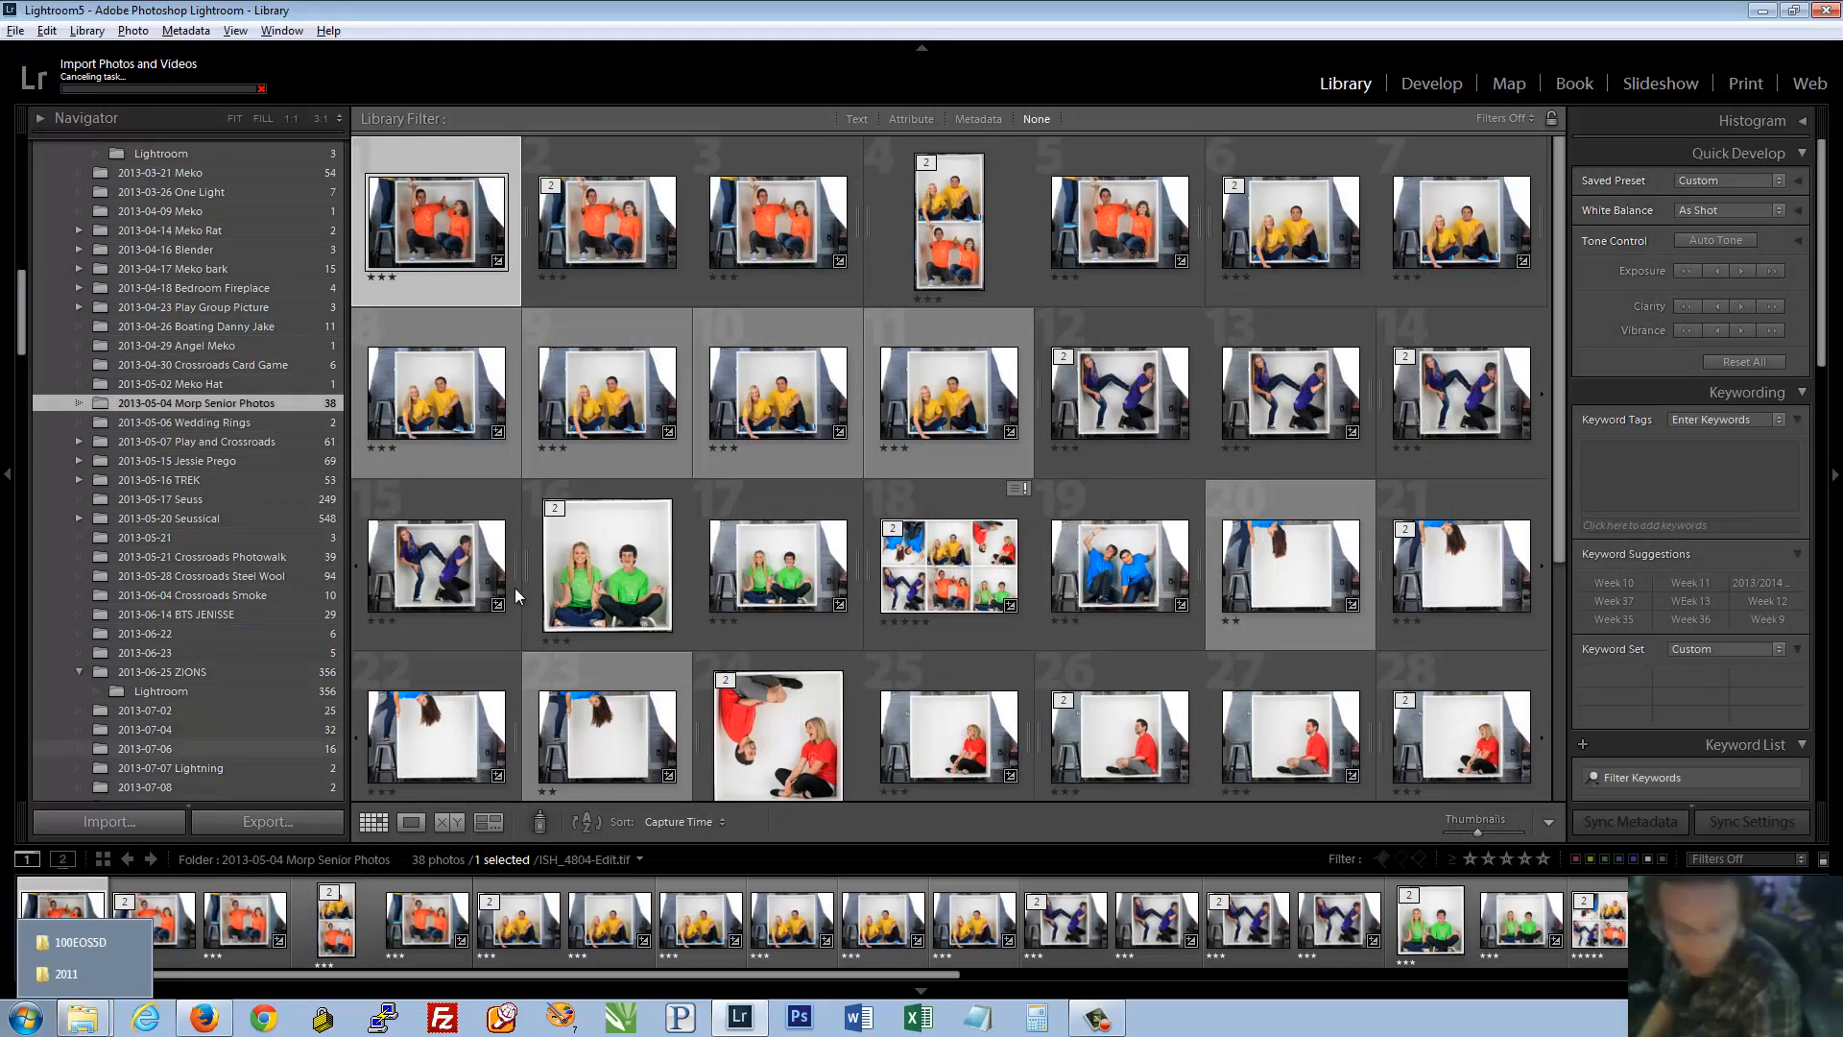
{"action": "left_click", "coordinate": [262, 88]}
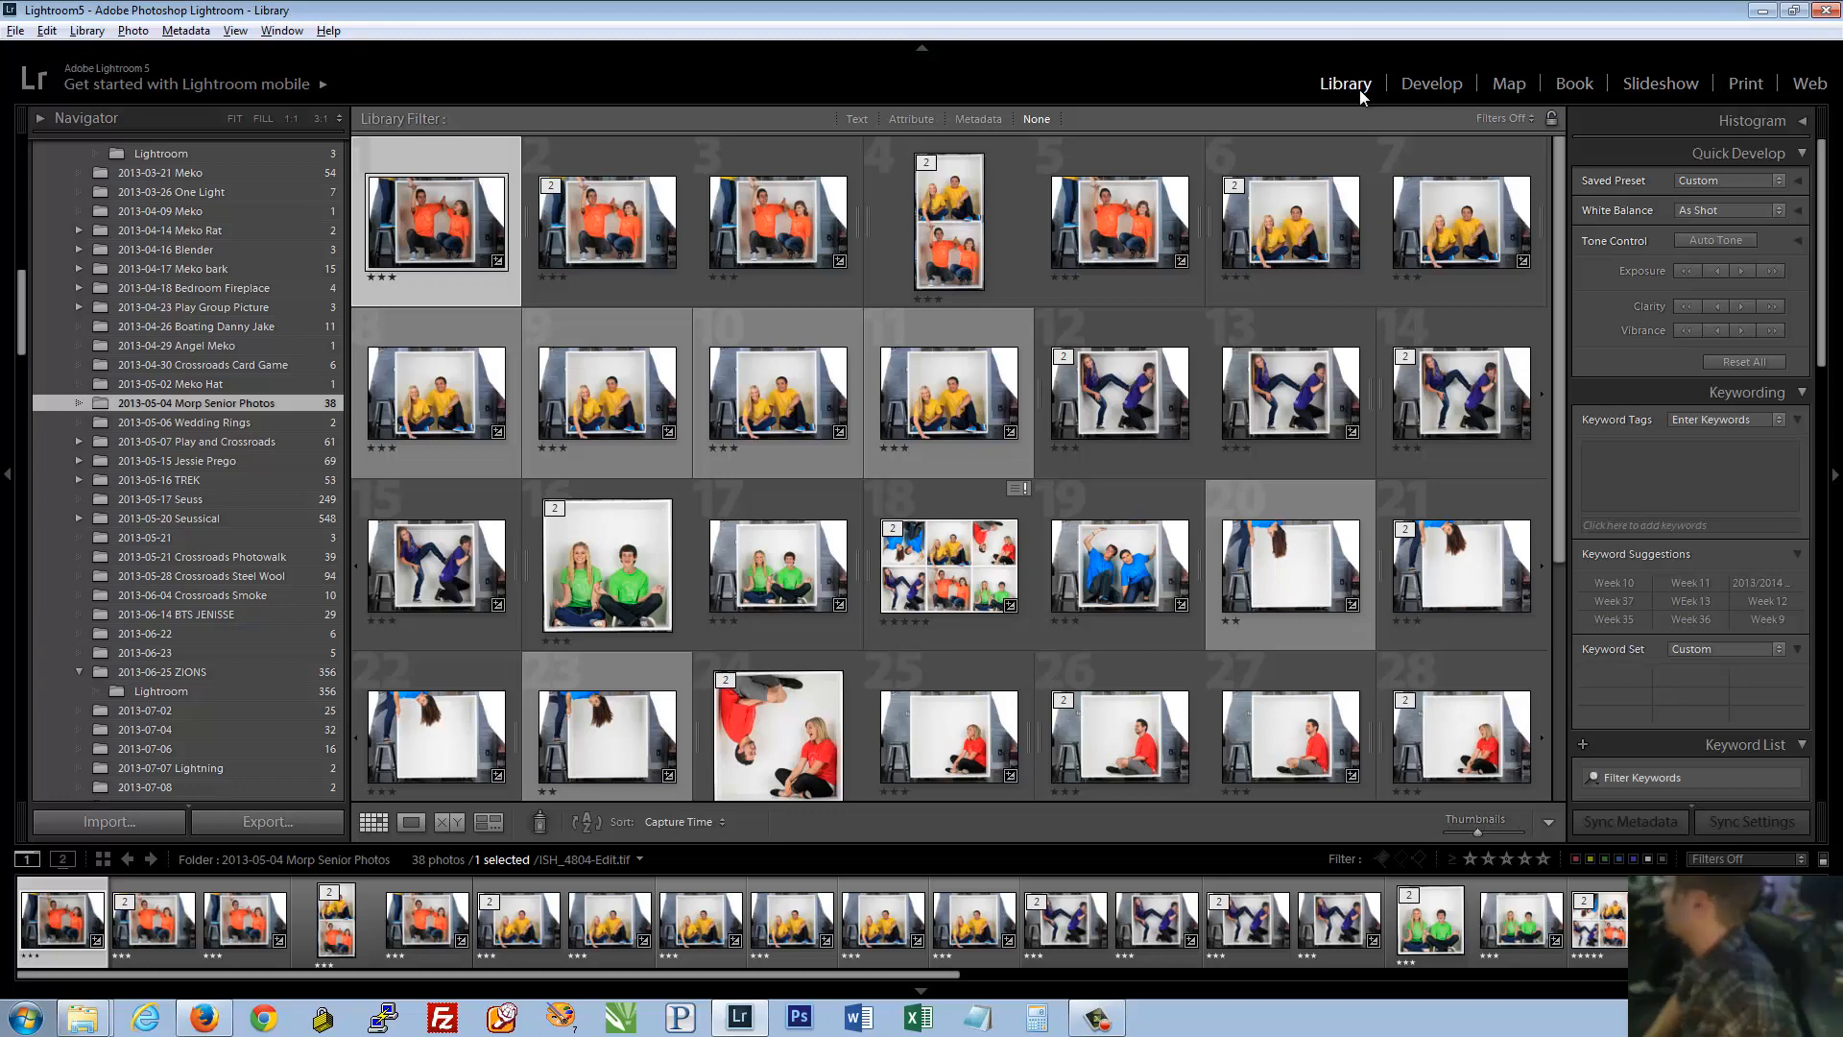
View the first Morp shoot photo in the Develop module and return to the Library grid
{"action": "left_click", "coordinate": [1444, 87]}
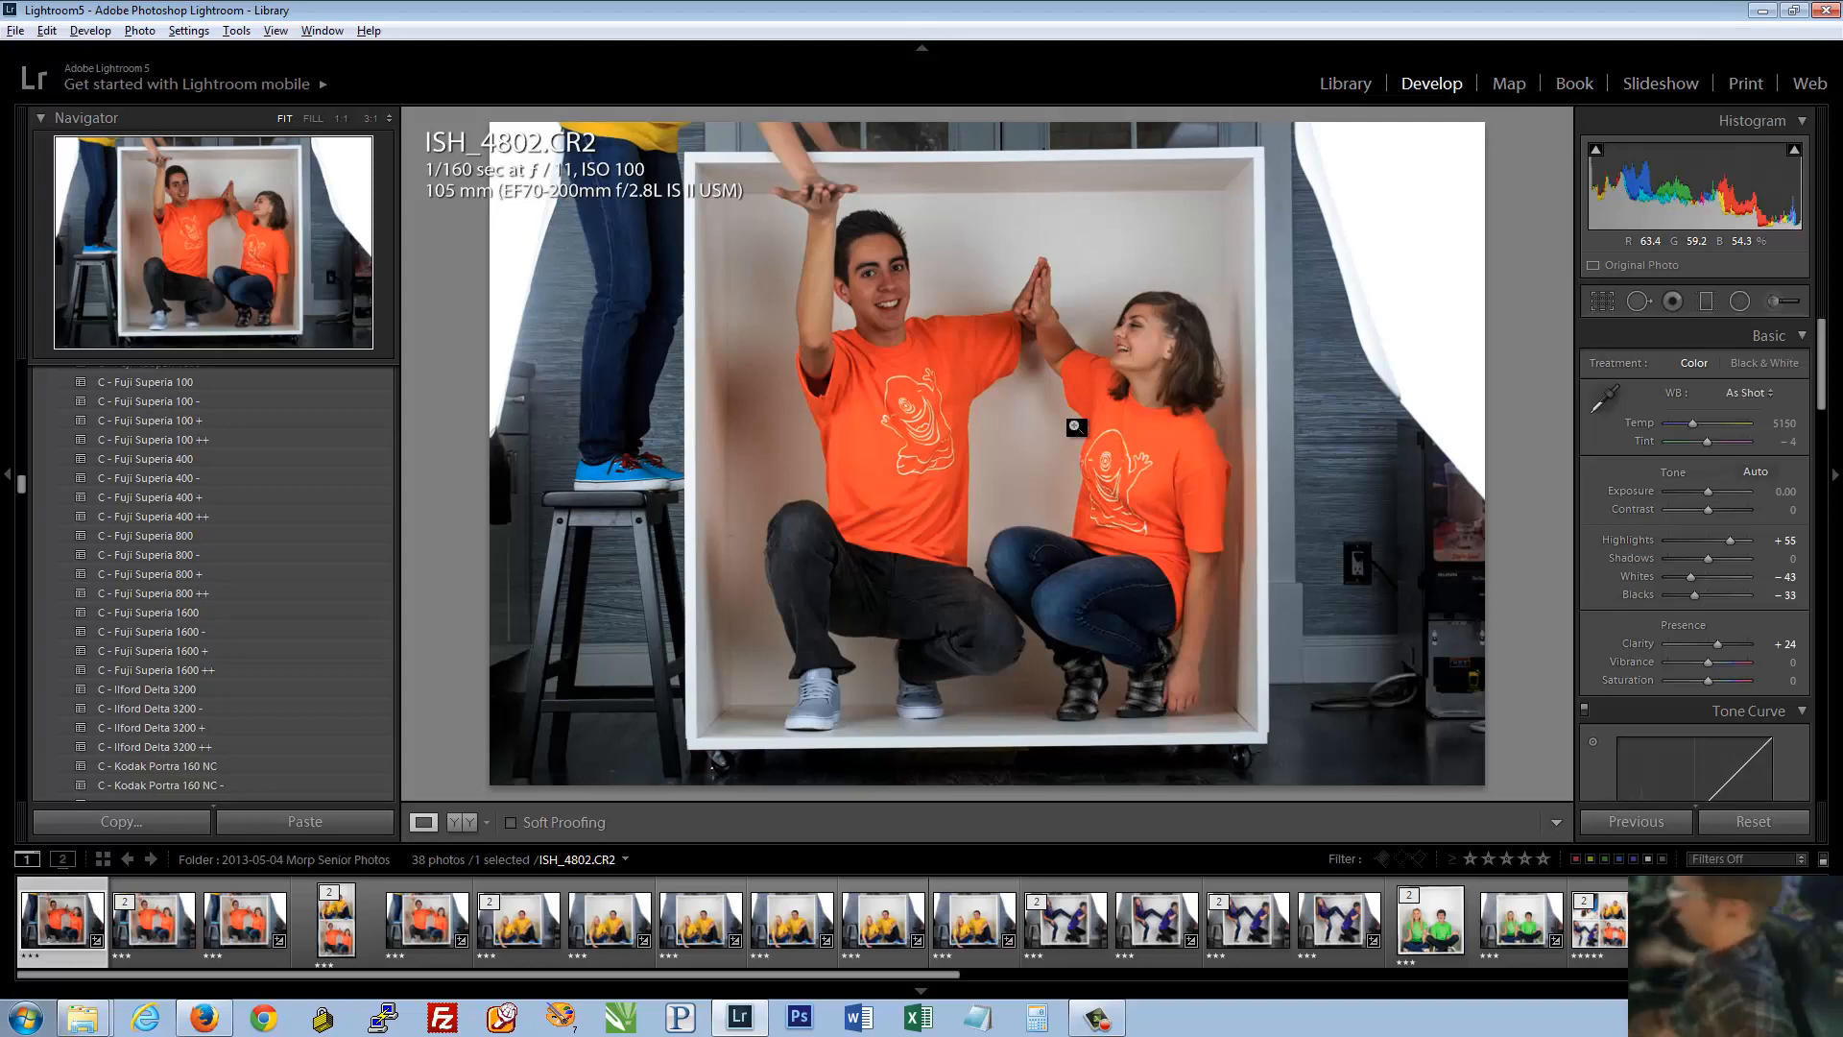
{"action": "left_click", "coordinate": [1356, 88]}
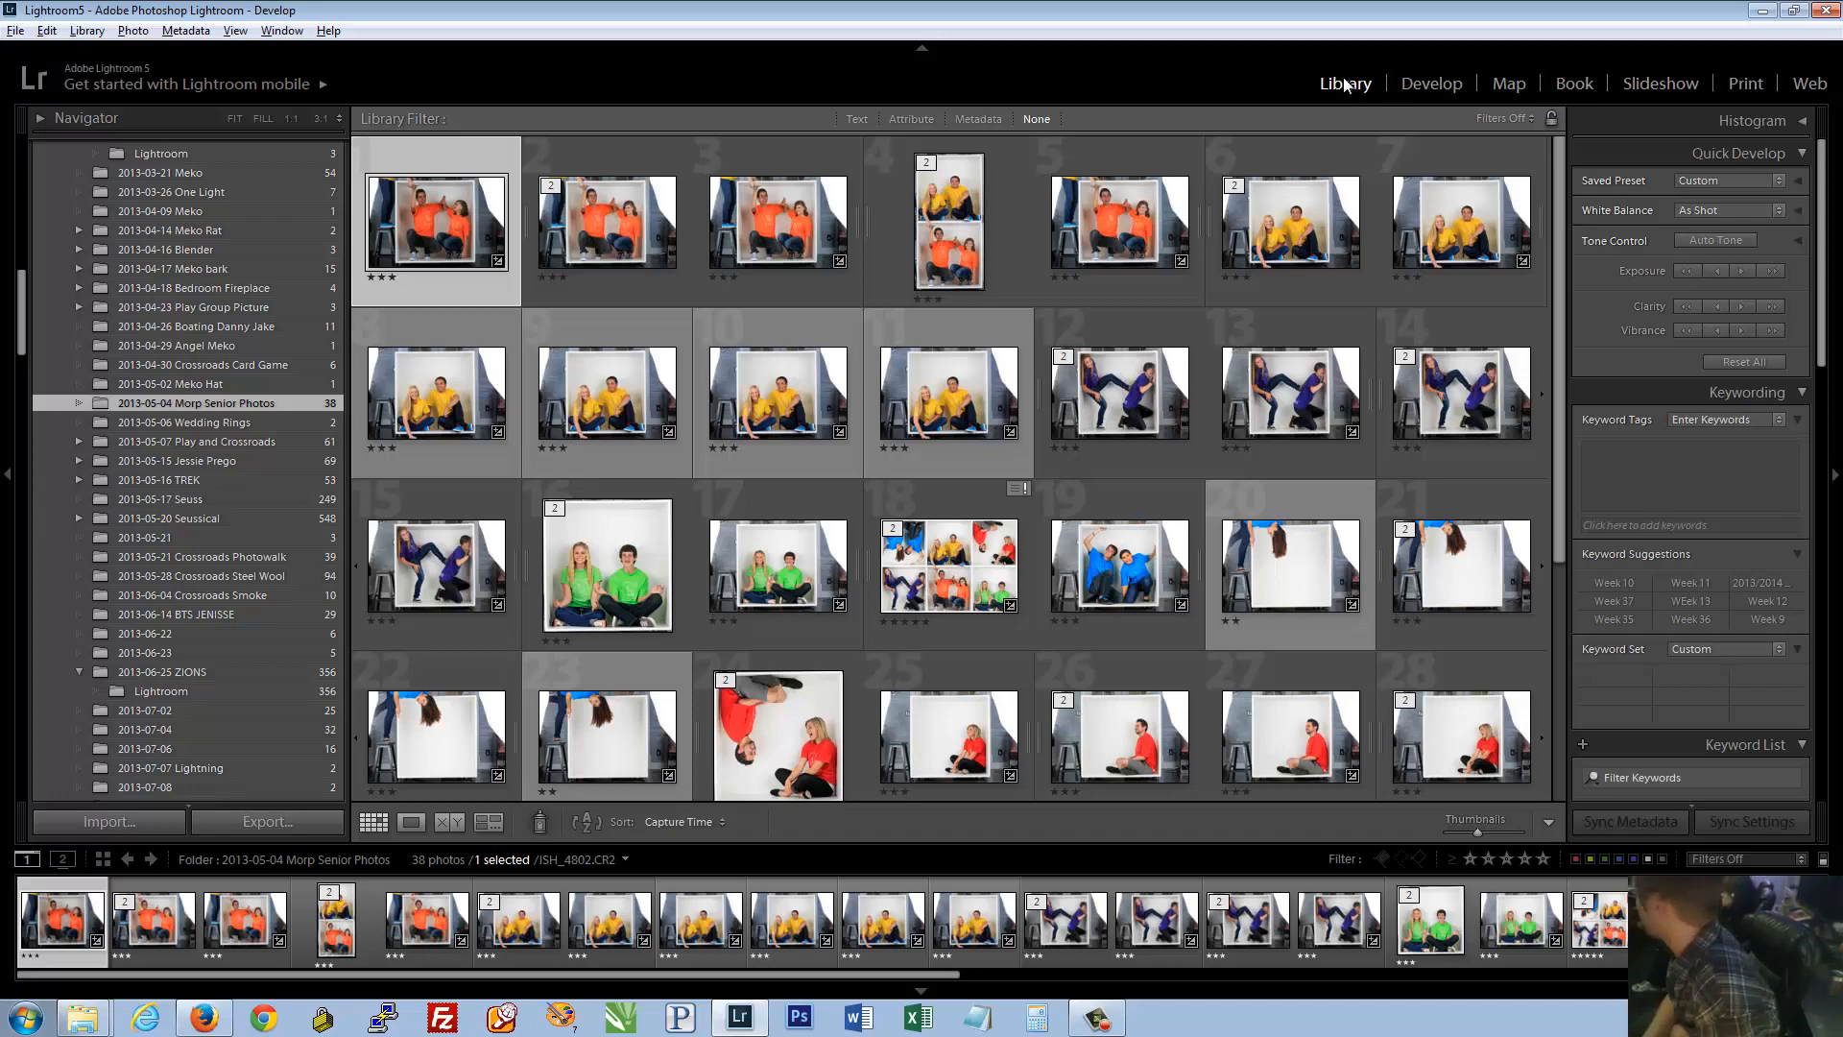
{"action": "left_click", "coordinate": [1345, 84]}
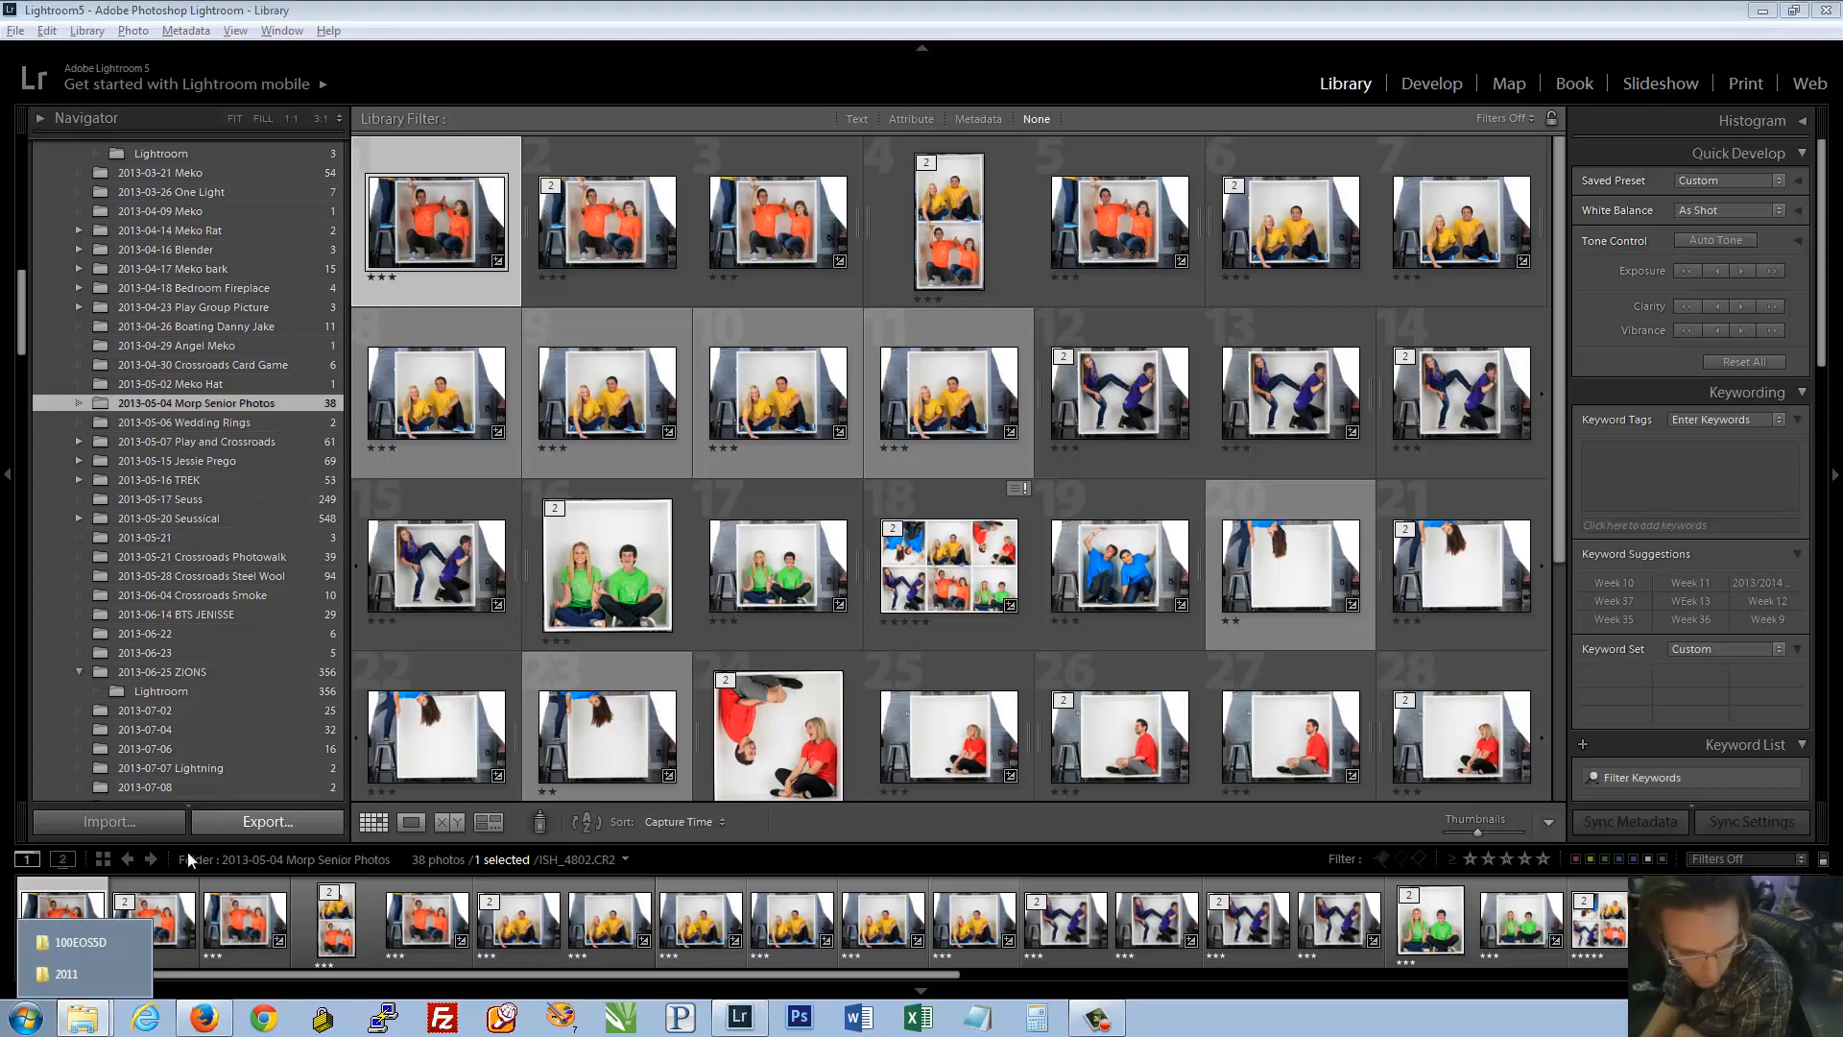
From the 2011 folder in Windows Explorer, try importing folders 2011-01-07 Angel Float through 2011-01-25 Puppet Strings into Lightroom, and cancel the import
{"action": "left_click", "coordinate": [65, 975]}
{"action": "left_click_drag", "start_coordinate": [702, 16], "coordinate": [1177, 75]}
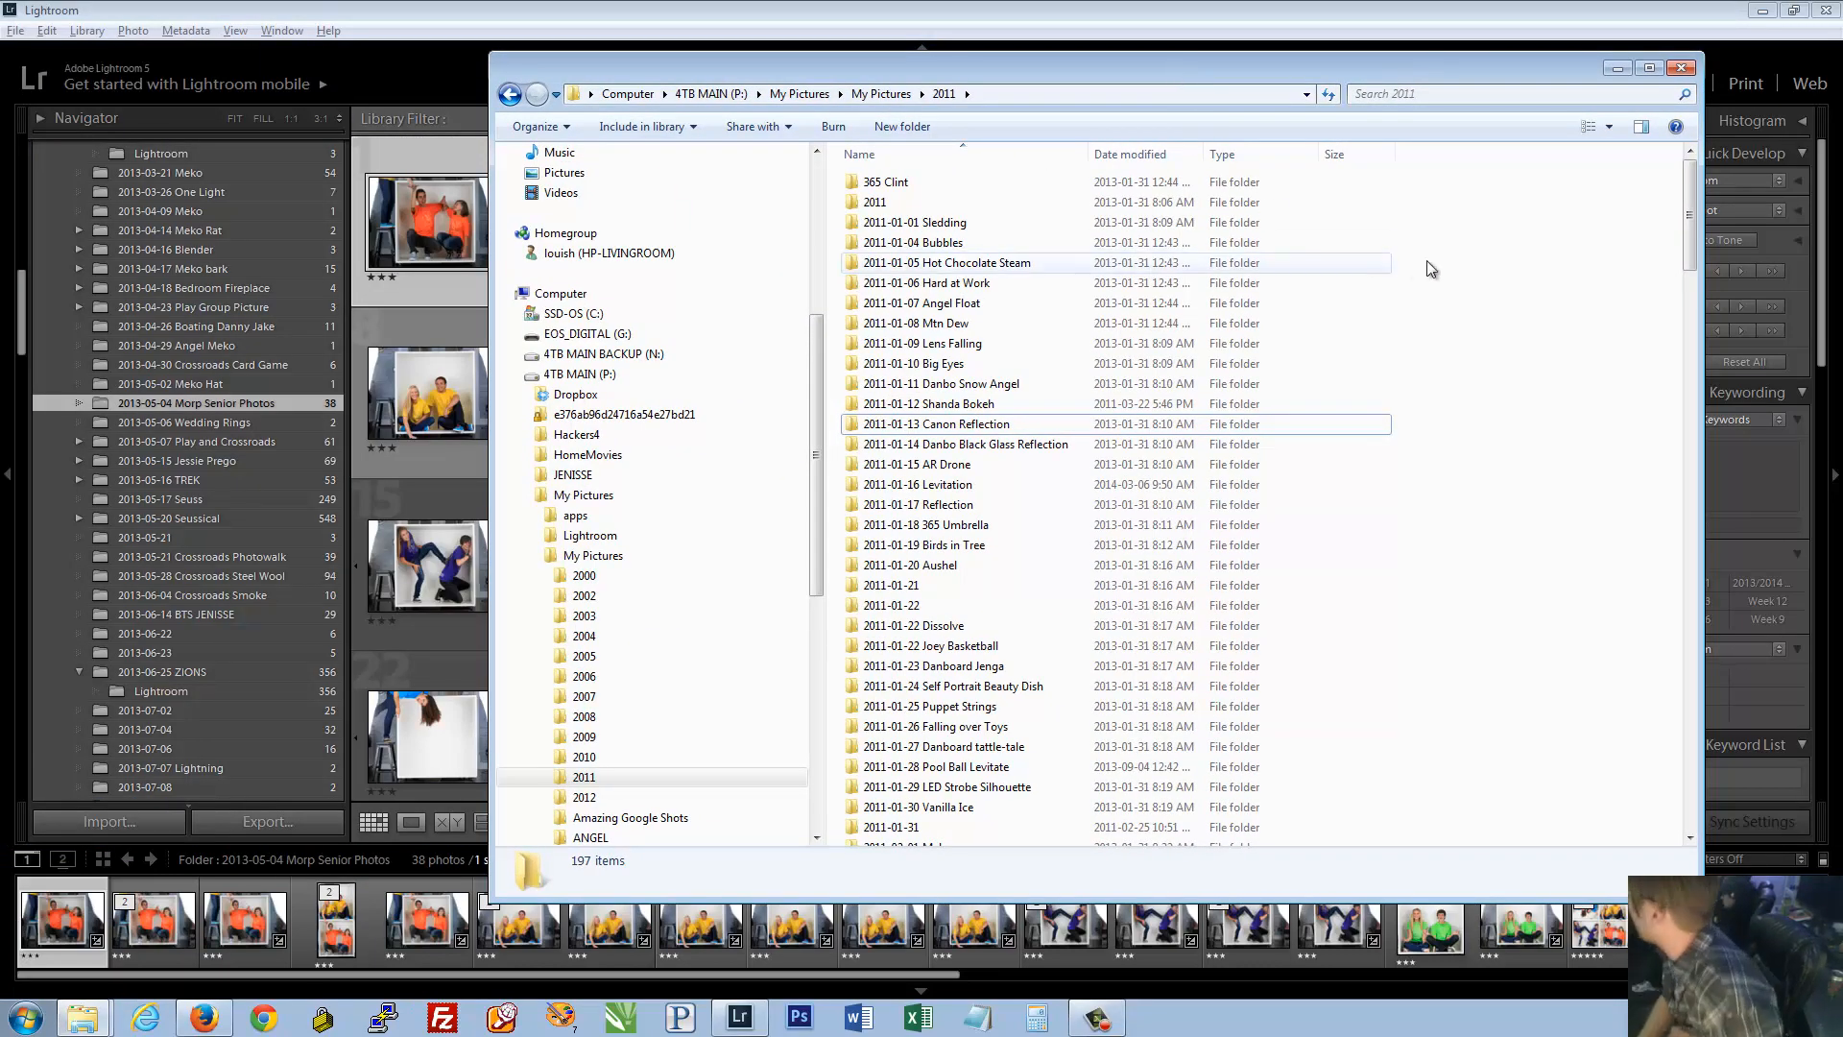
{"action": "left_click_drag", "start_coordinate": [1555, 293], "coordinate": [1125, 706]}
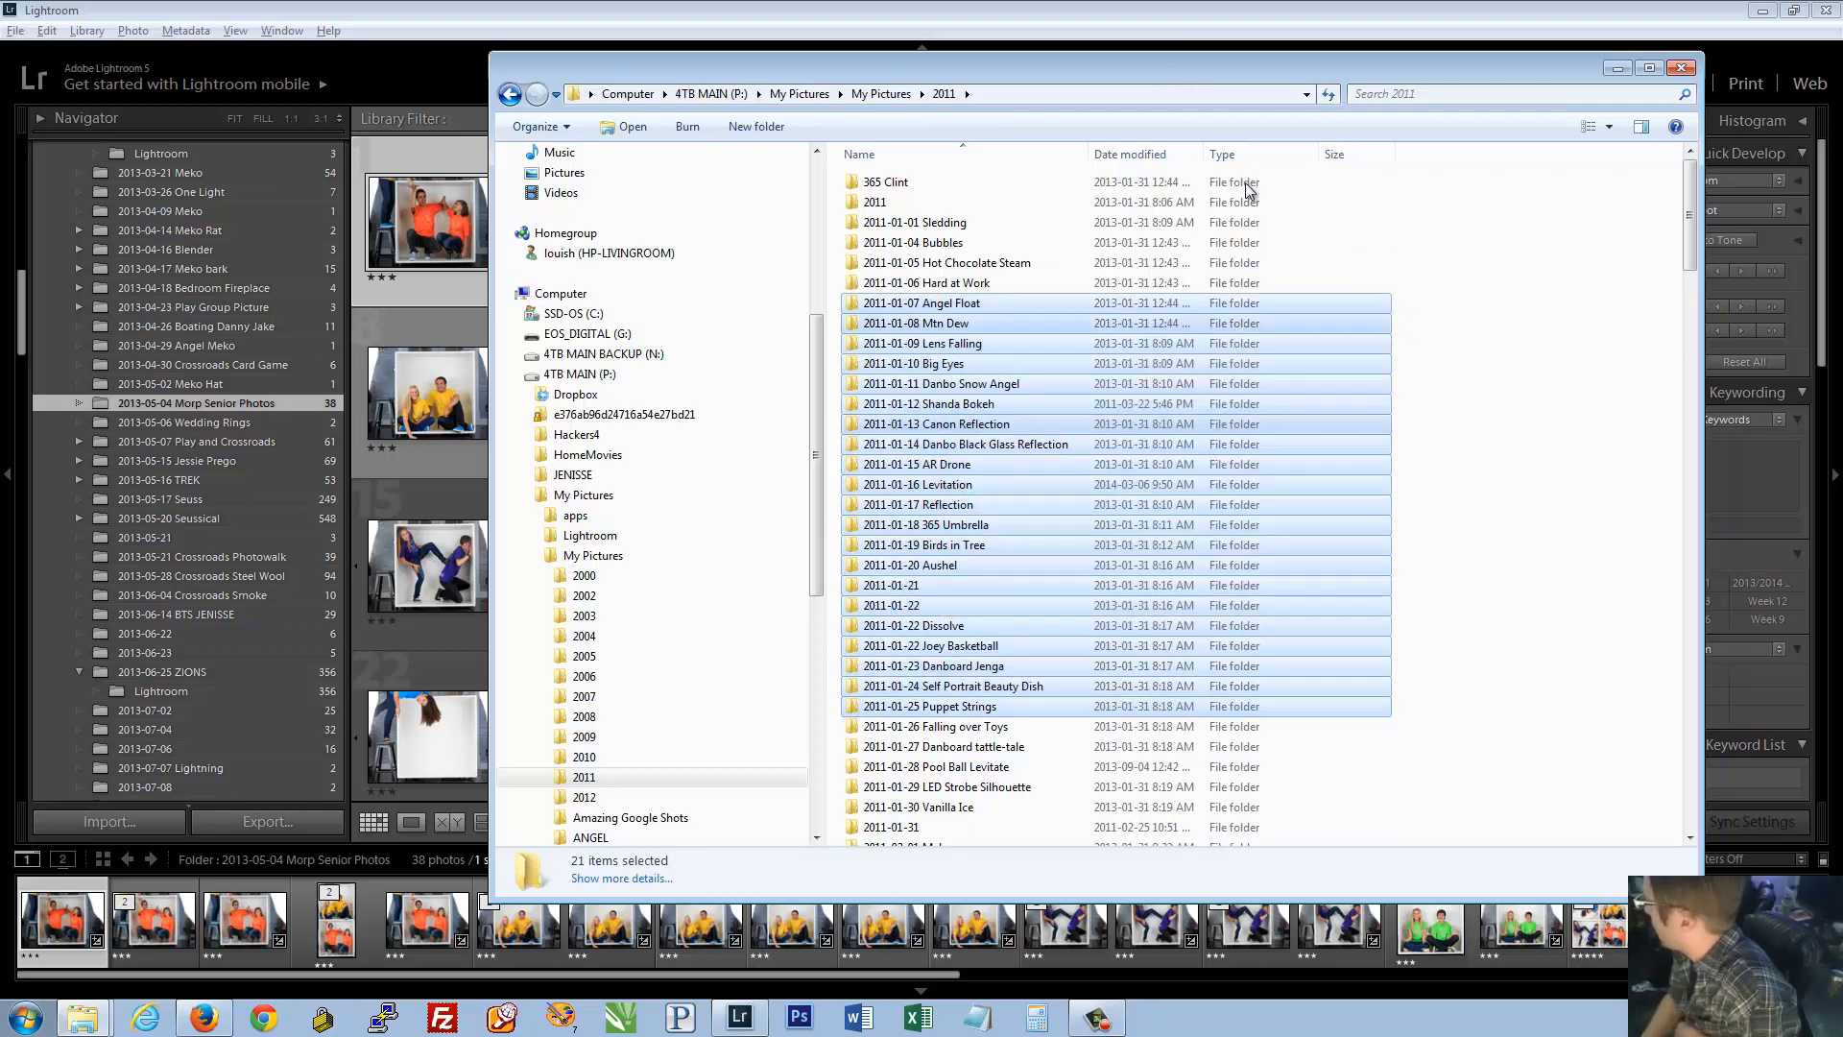
{"action": "left_click_drag", "start_coordinate": [1194, 75], "coordinate": [1338, 124]}
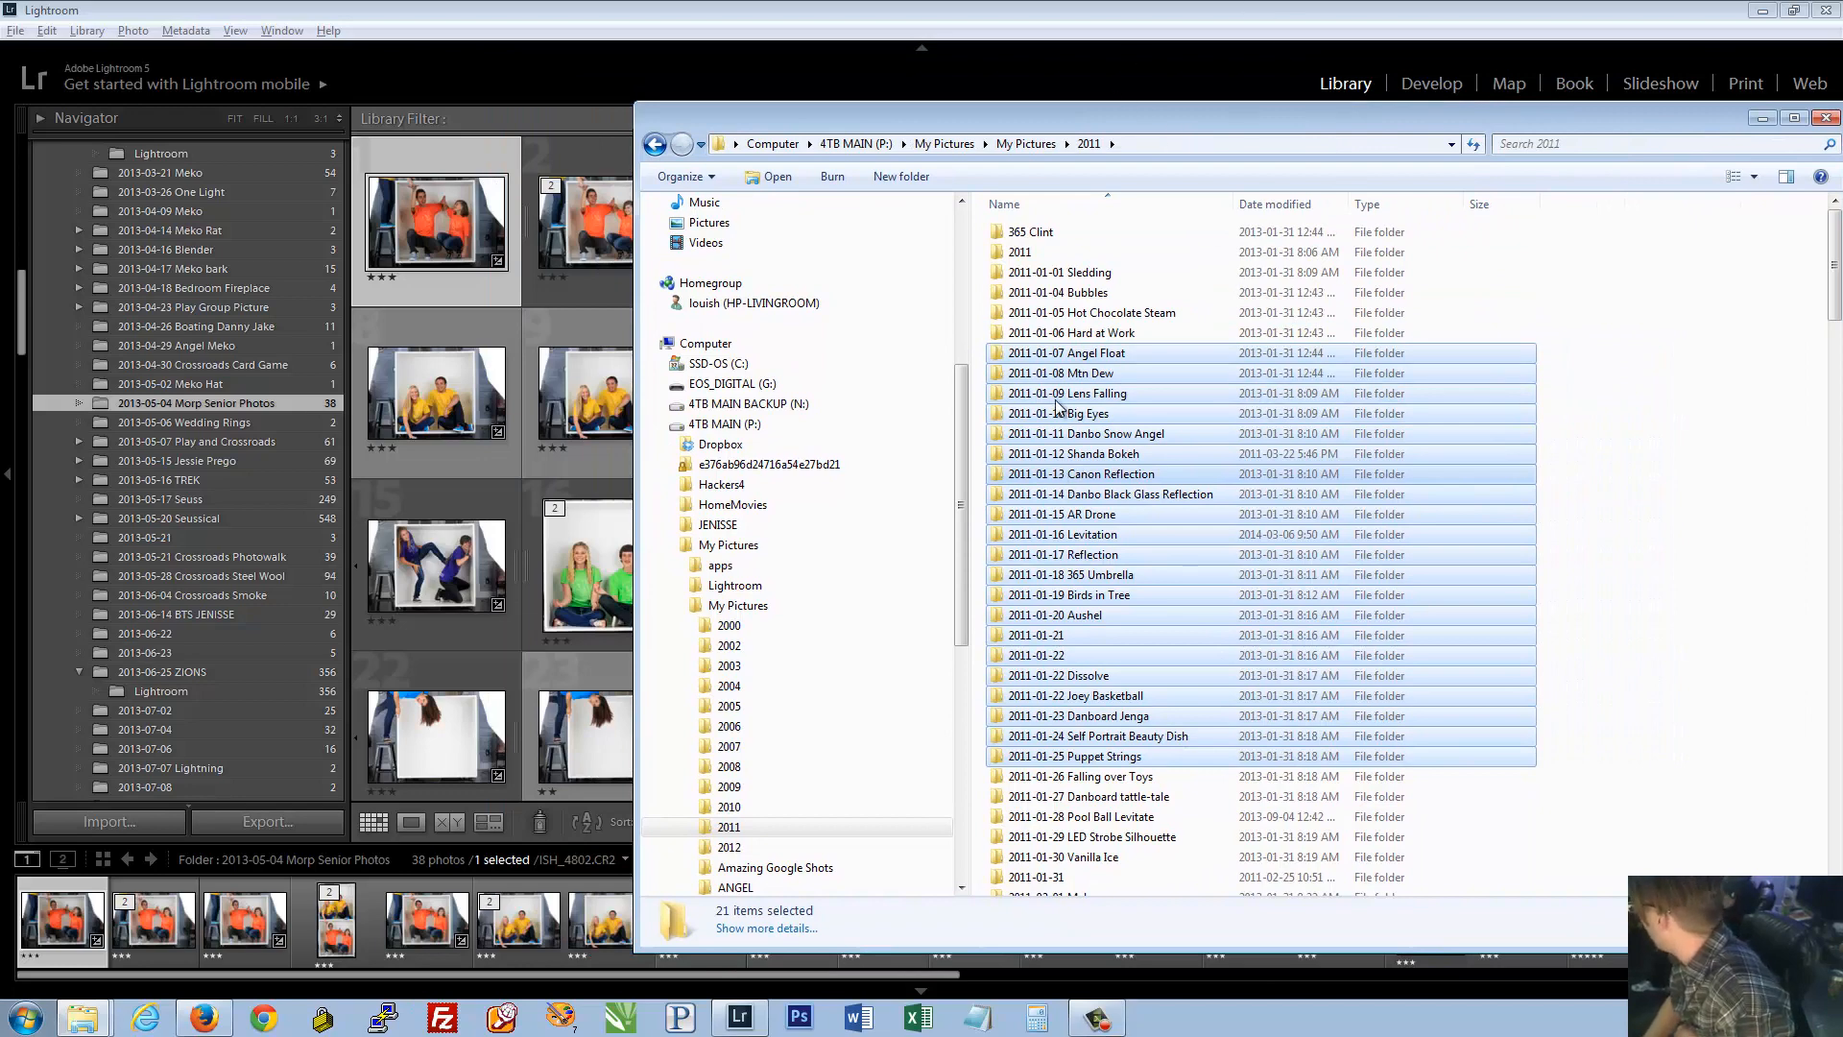
{"action": "left_click_drag", "start_coordinate": [1063, 409], "coordinate": [395, 353]}
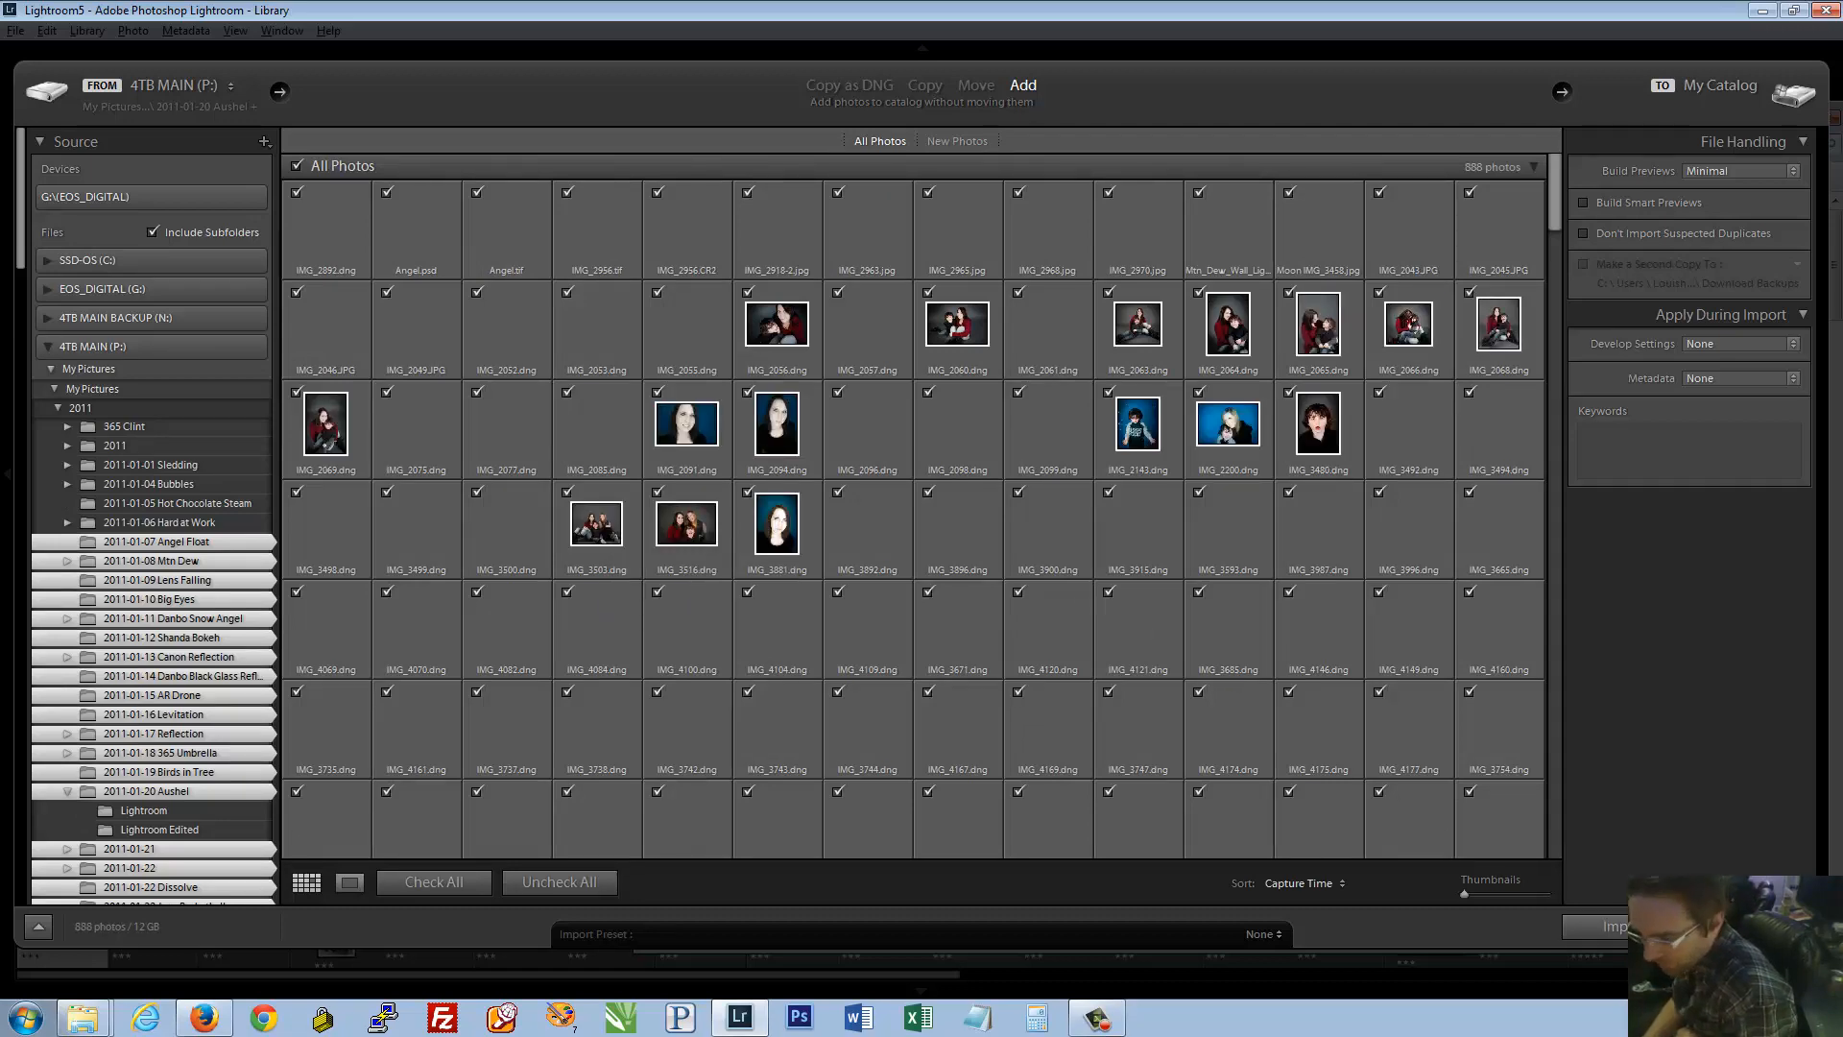
{"action": "key", "text": "Escape"}
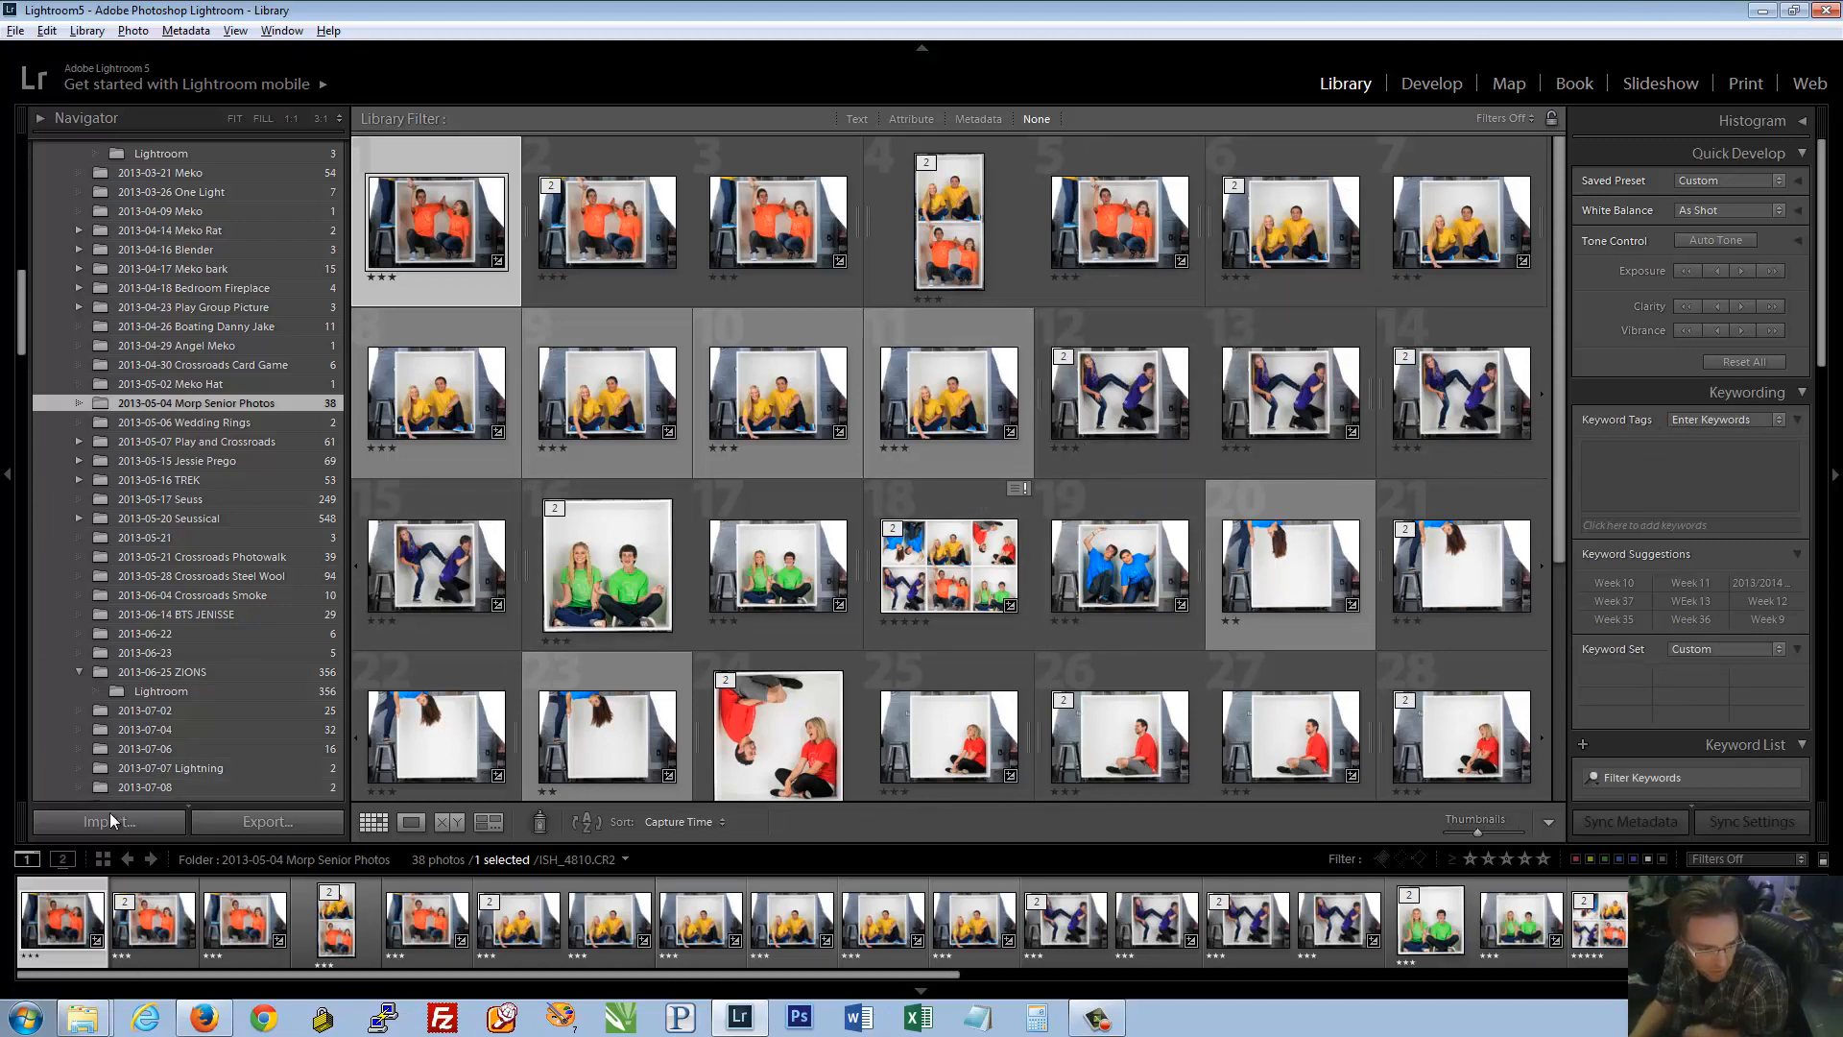
Start a new import from the EOS_DIGITAL card and collapse the Destination, Apply During Import and File Renaming settings
{"action": "key", "text": "ctrl+shift+i"}
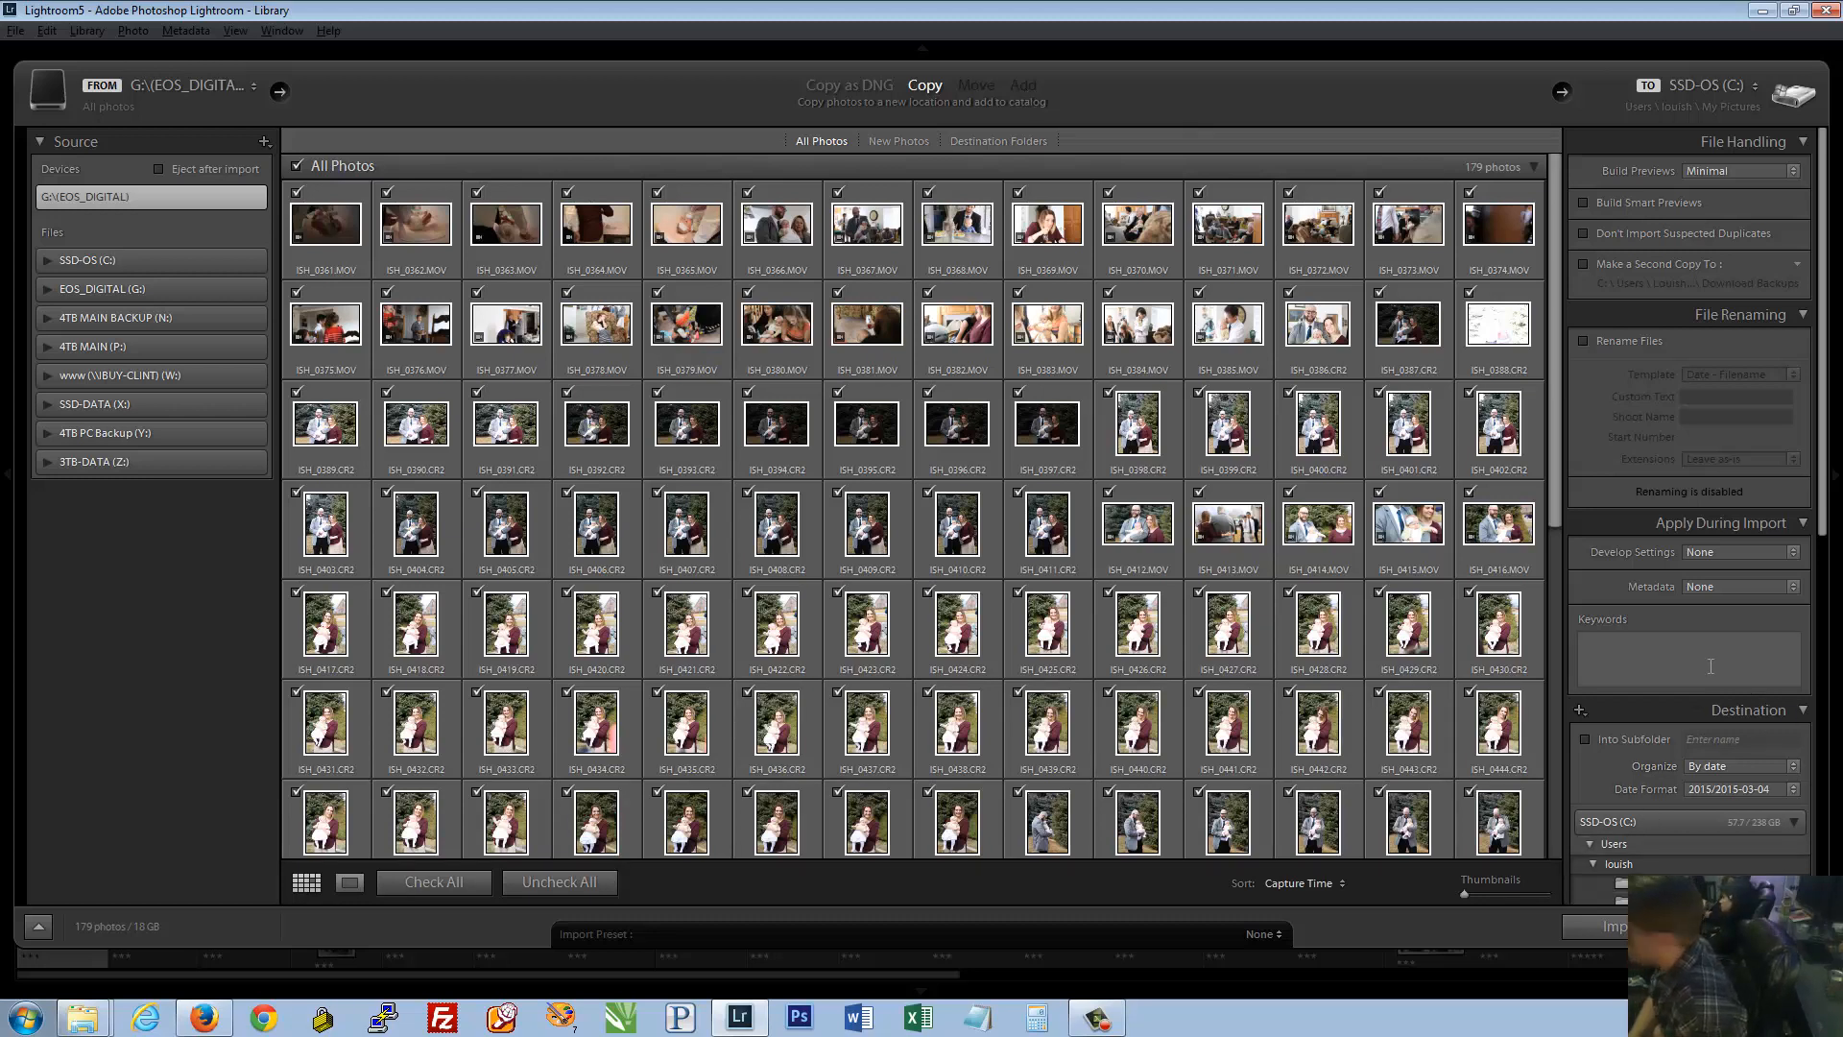
{"action": "left_click", "coordinate": [1803, 709]}
{"action": "left_click", "coordinate": [1803, 522]}
{"action": "left_click", "coordinate": [1803, 314]}
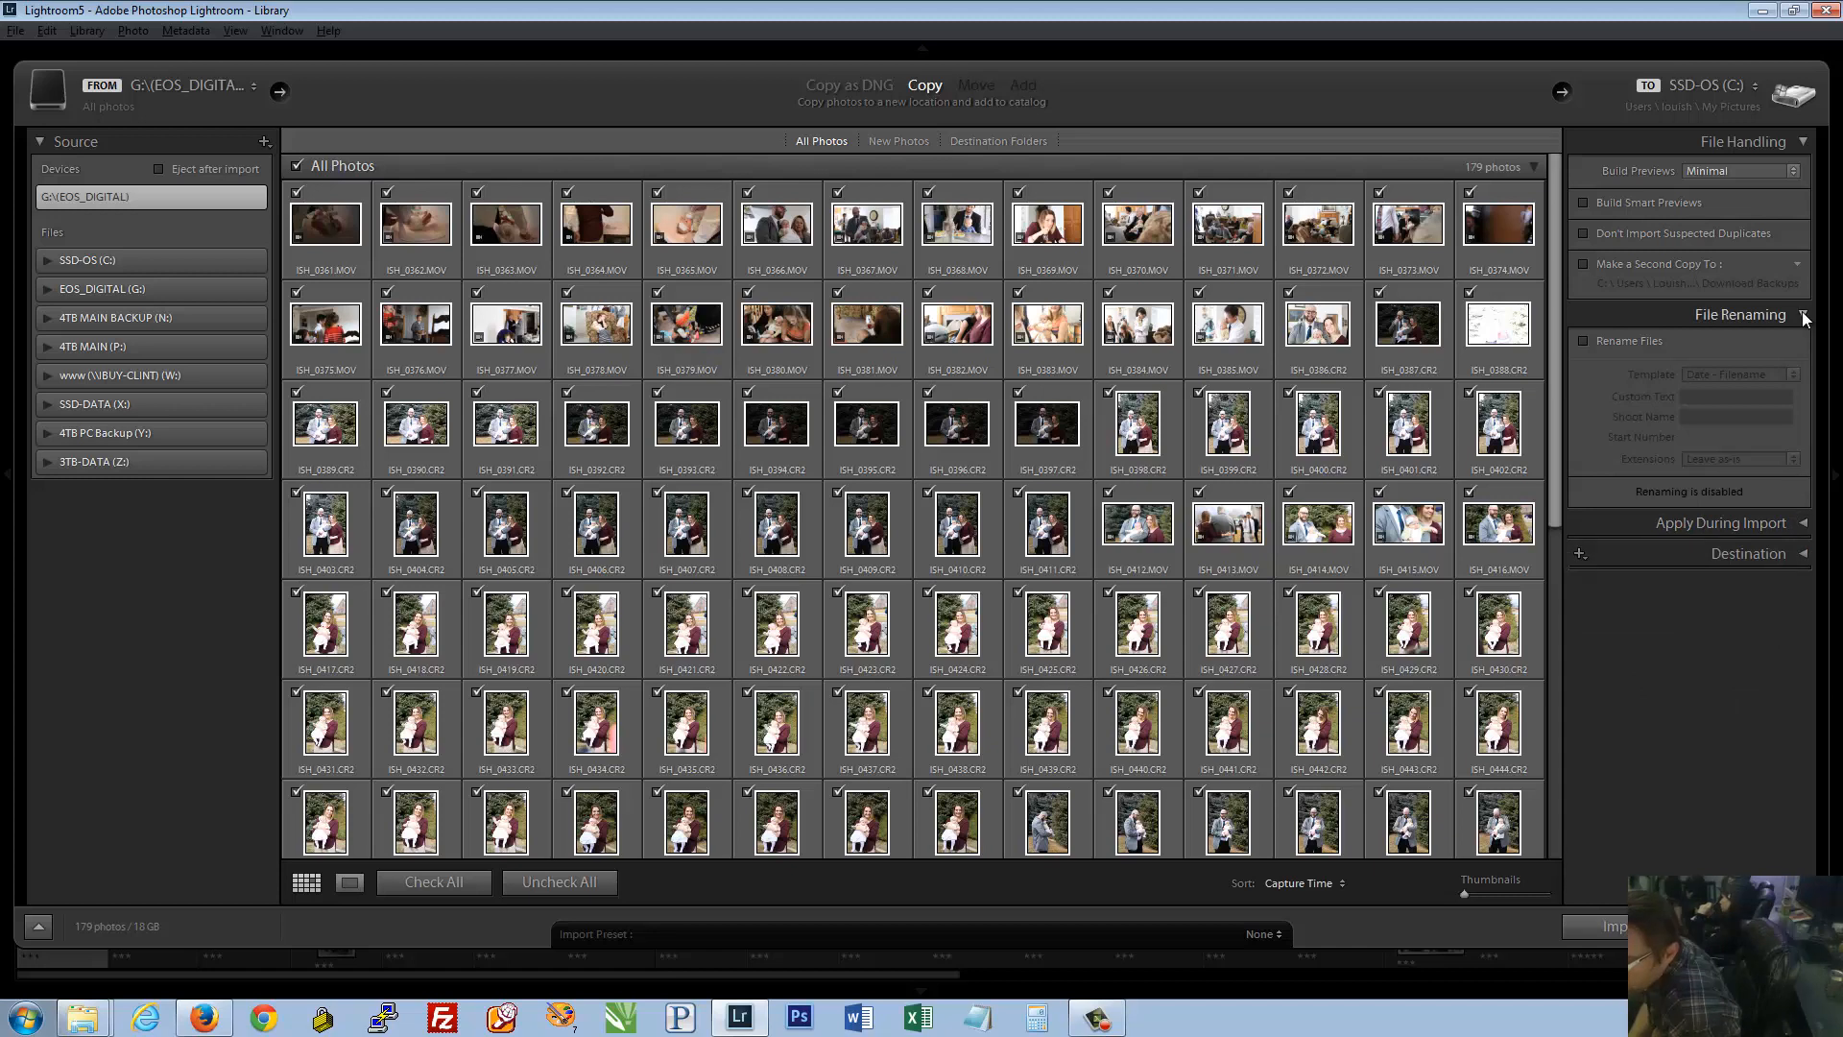
Expand the Destination settings and set the root of the SSD-OS (C:) drive as the import destination
{"action": "left_click", "coordinate": [1804, 376]}
{"action": "left_click", "coordinate": [1802, 338]}
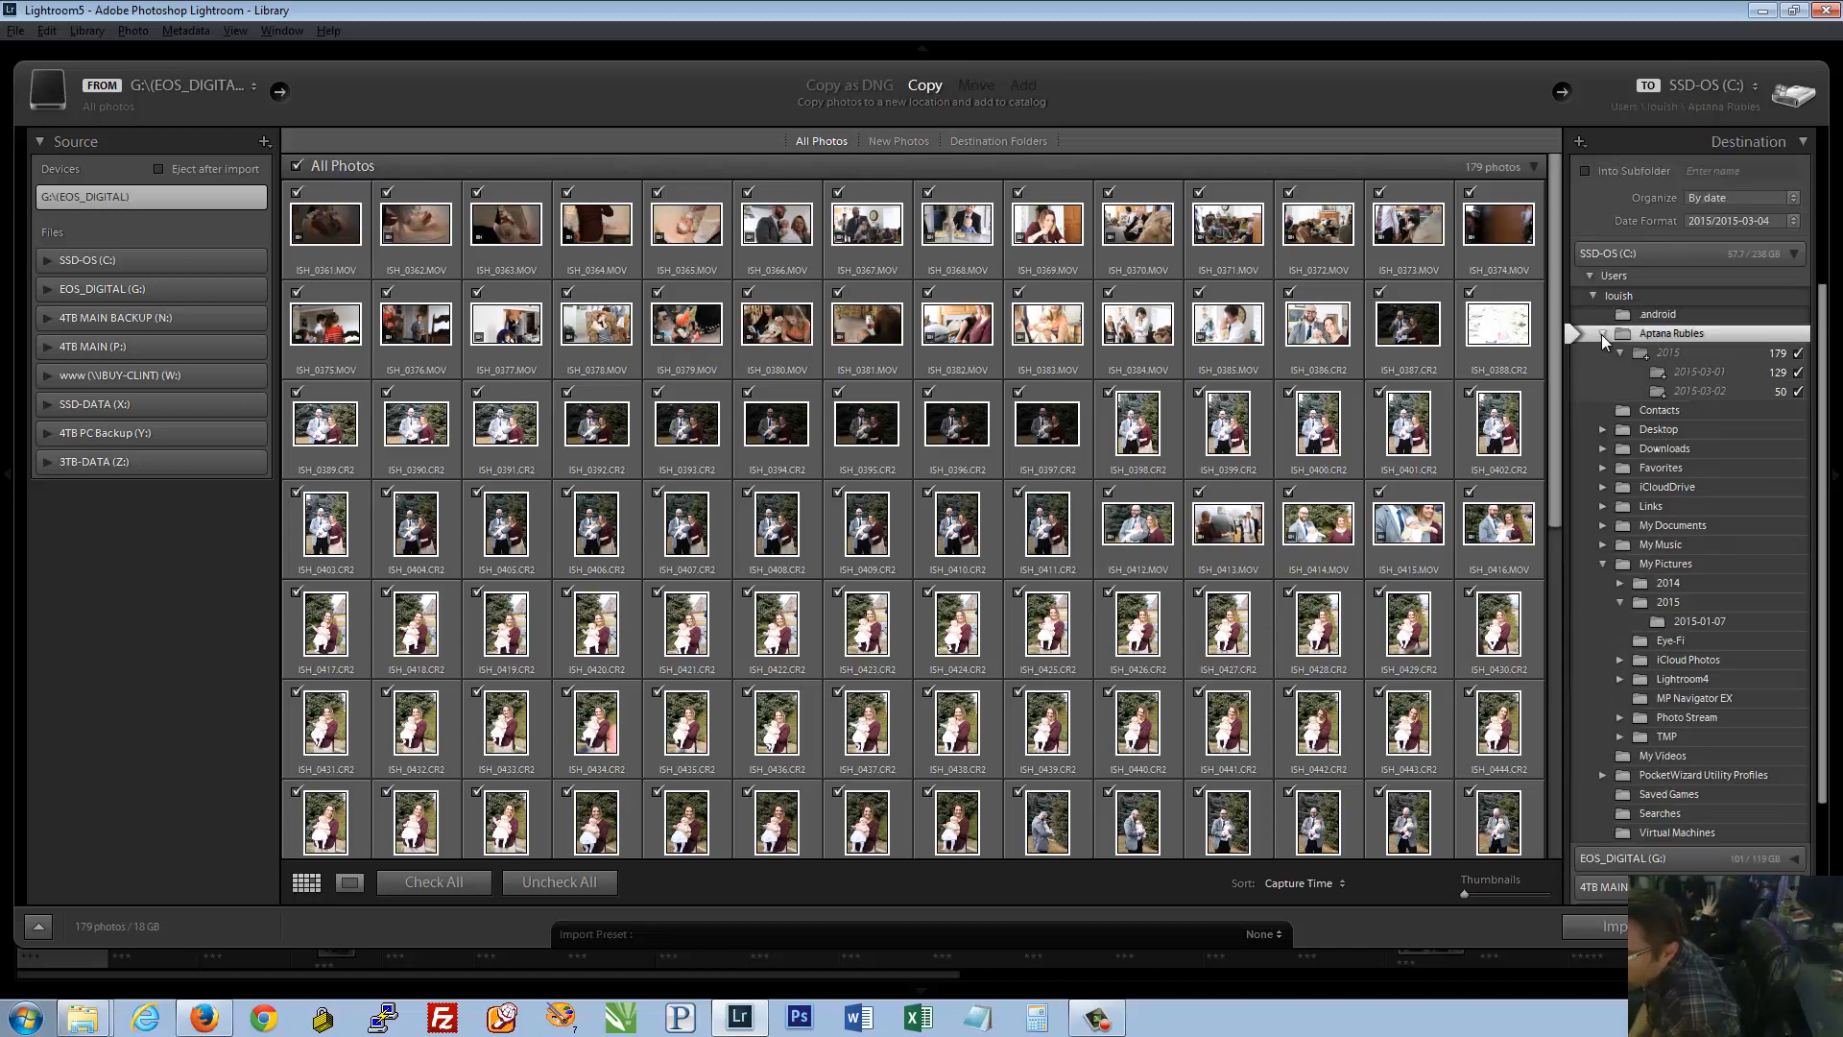
{"action": "left_click", "coordinate": [1602, 334]}
{"action": "left_click", "coordinate": [1668, 254]}
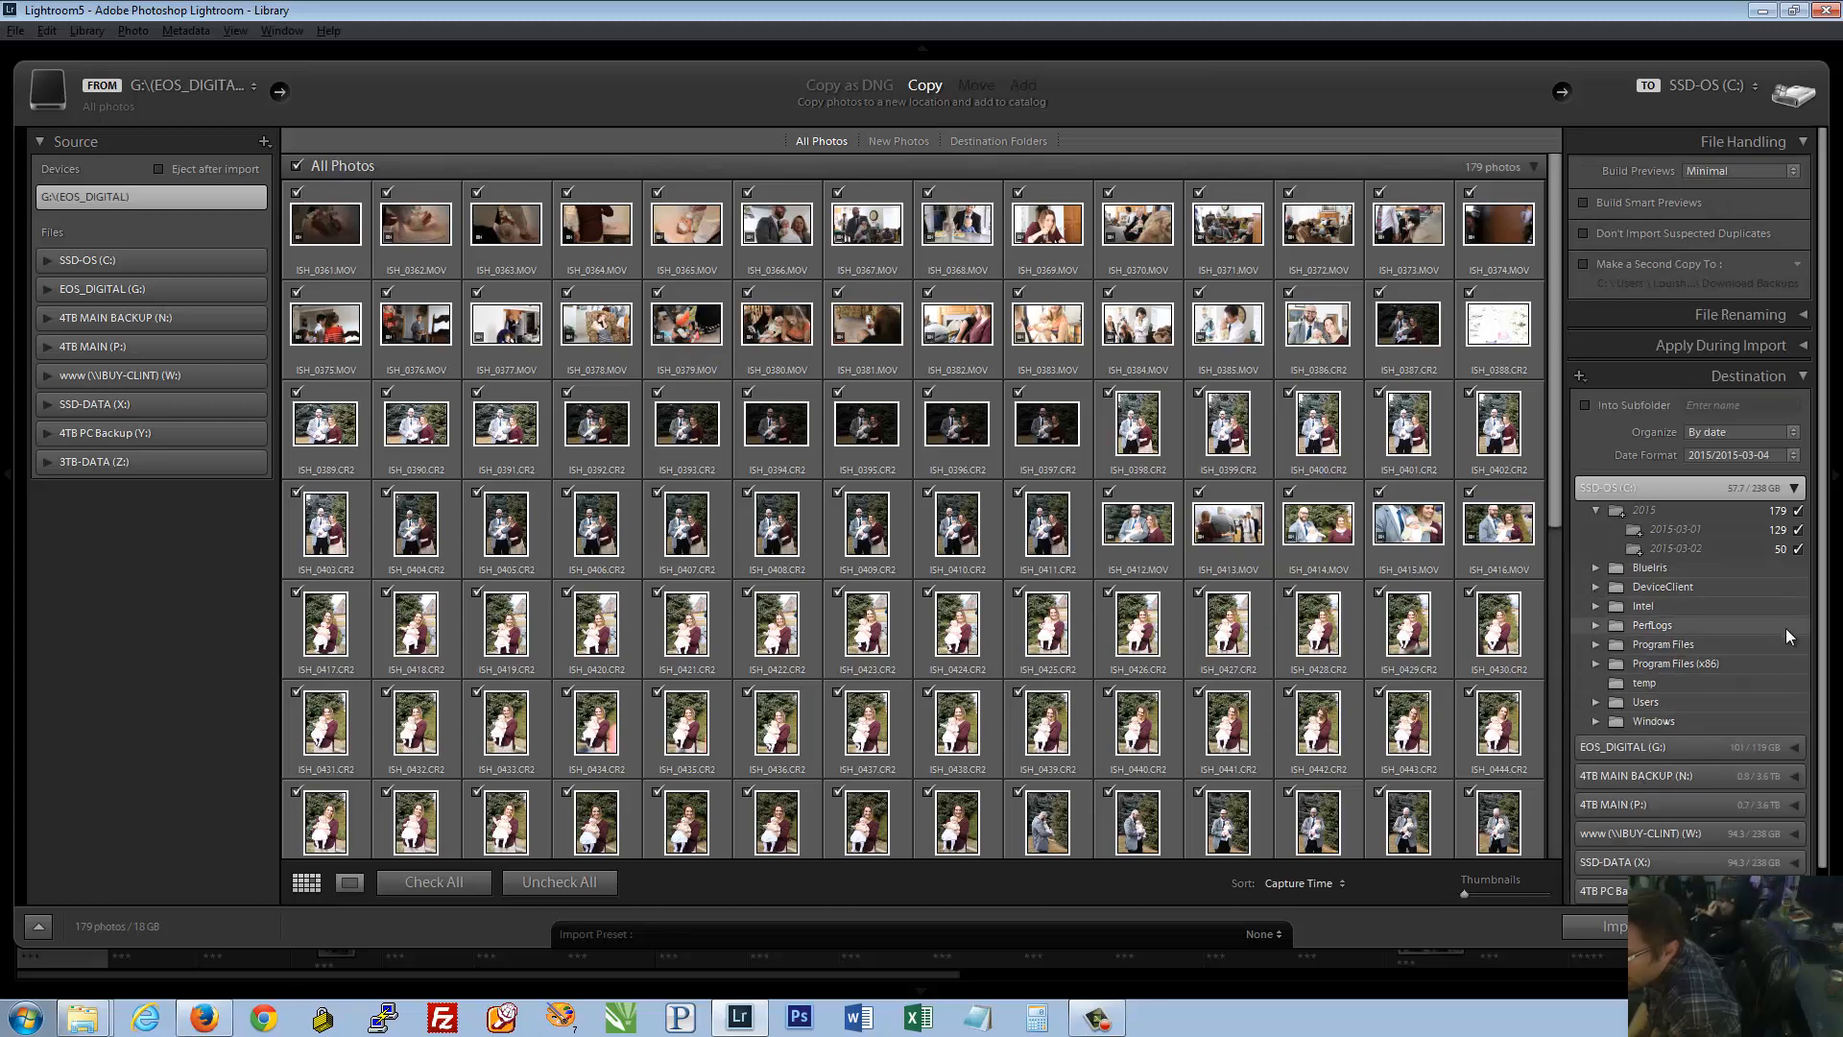
Try the Into Subfolder option, leave it off, and review the available date formats without changing 2015/2015-03-04
{"action": "scroll", "coordinate": [1795, 672], "scroll_direction": "down", "scroll_amount": 2}
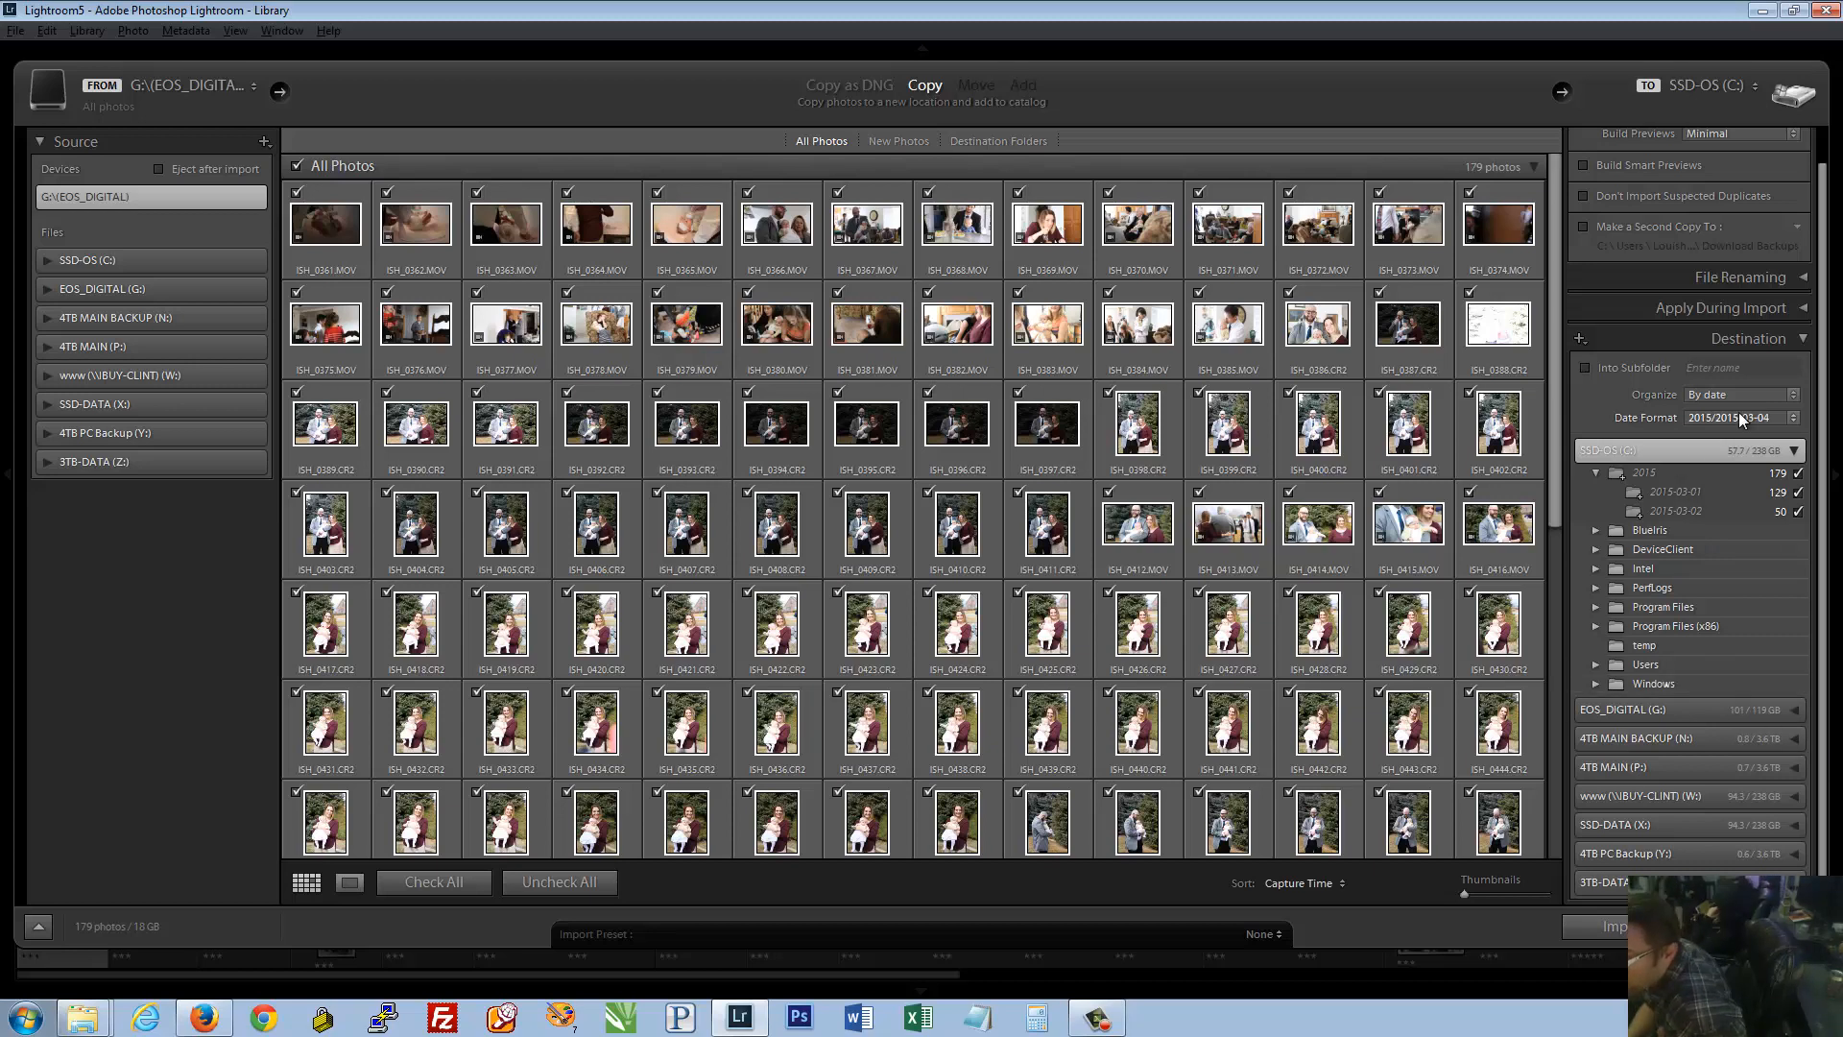
{"action": "left_click", "coordinate": [1650, 366]}
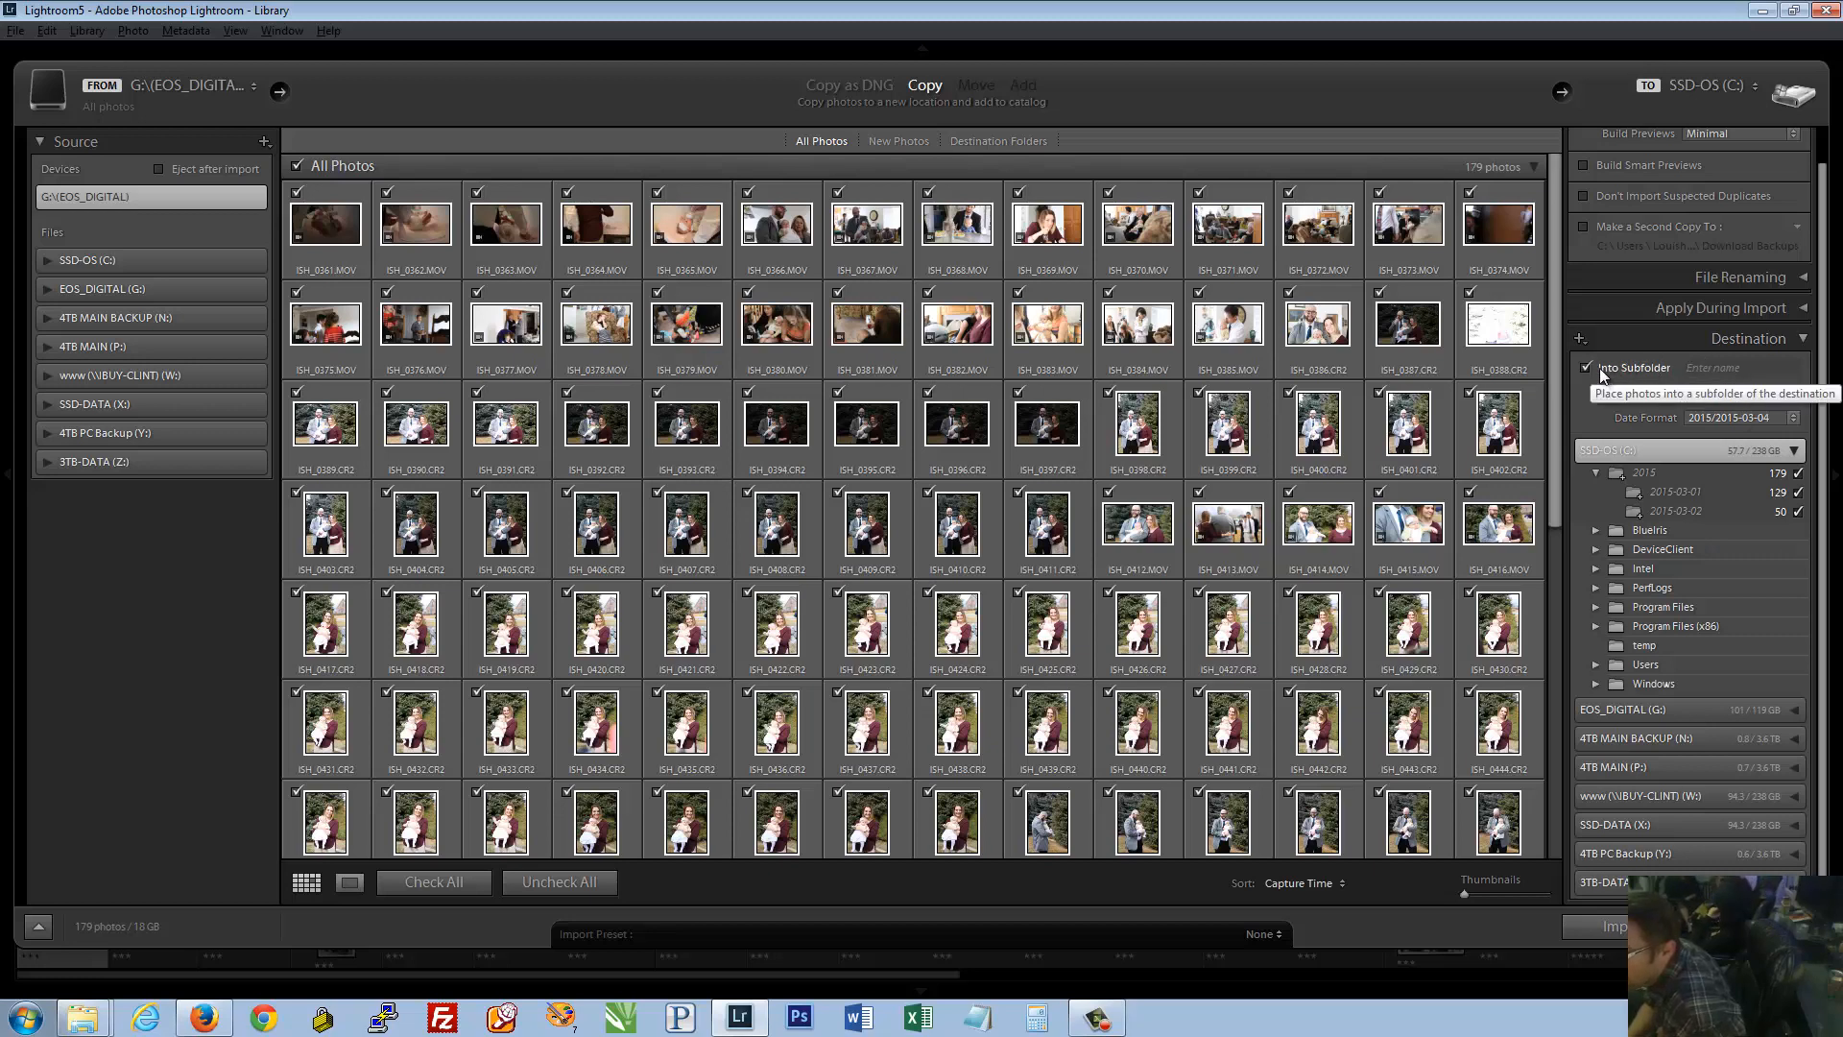
{"action": "left_click", "coordinate": [1650, 384]}
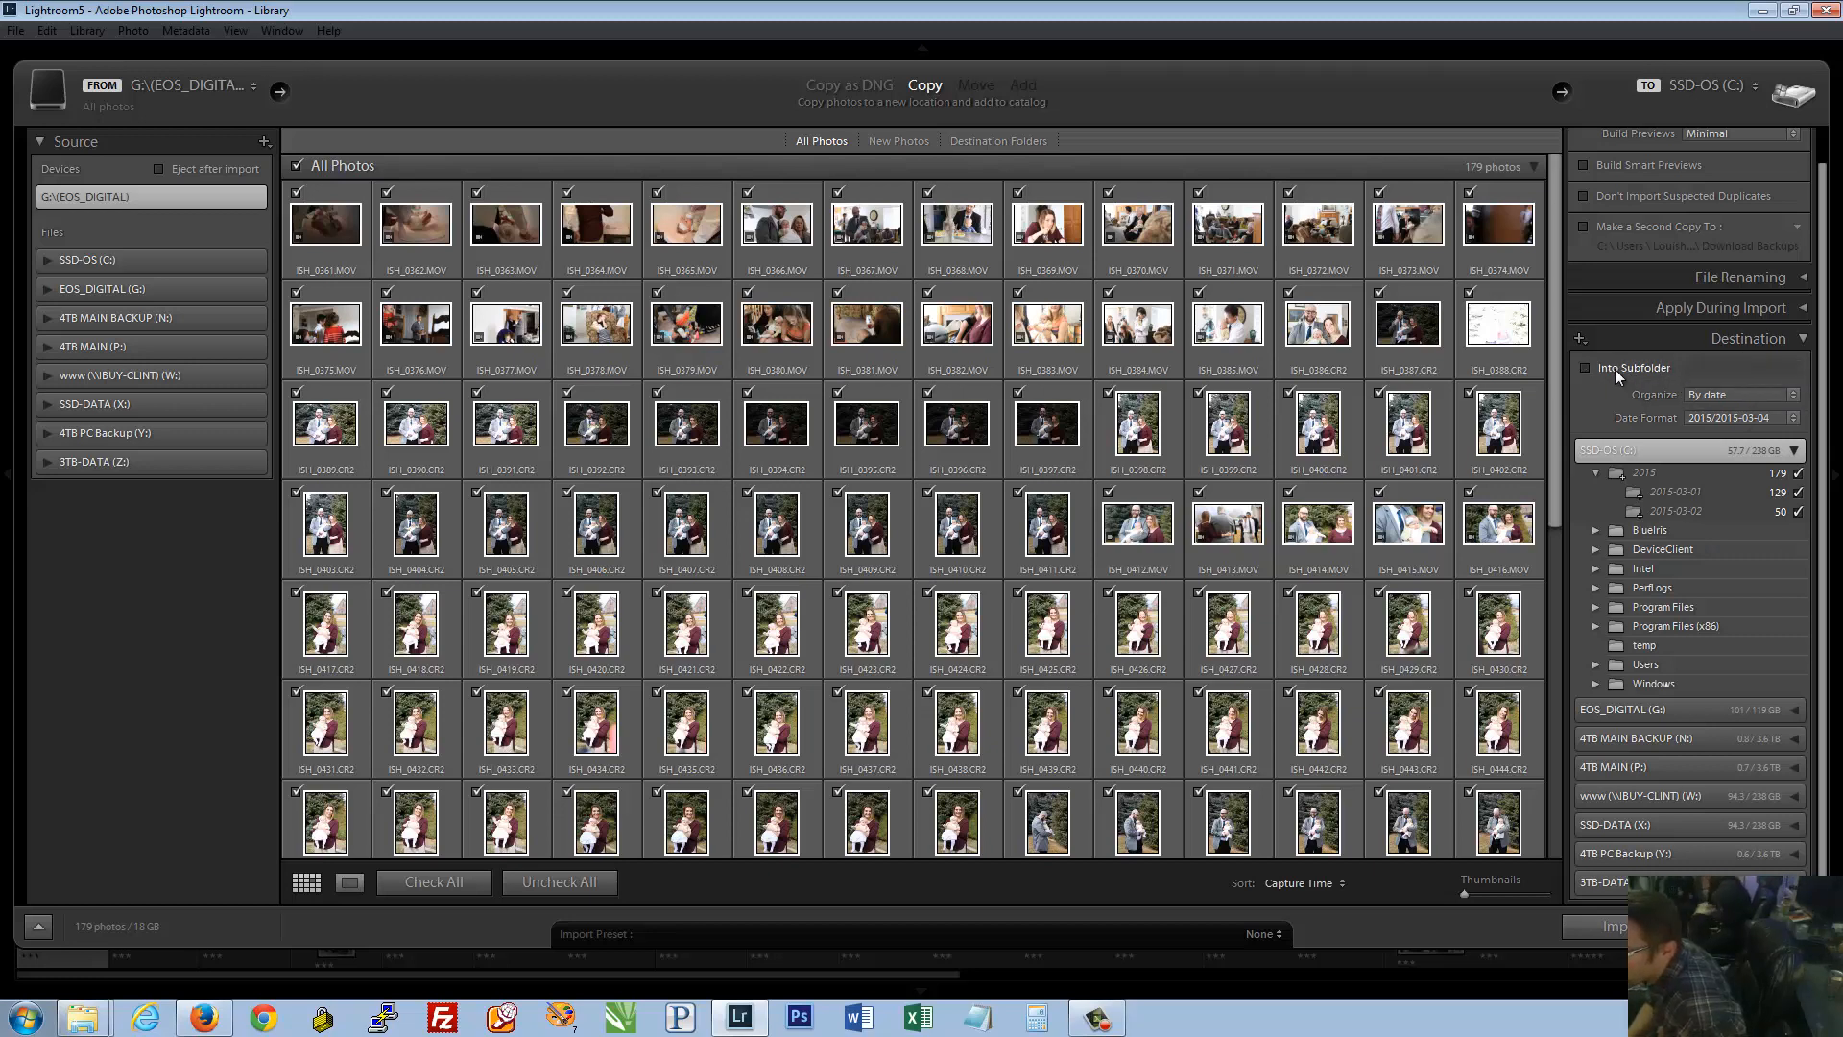
{"action": "left_click", "coordinate": [1615, 368]}
{"action": "left_click", "coordinate": [1761, 369]}
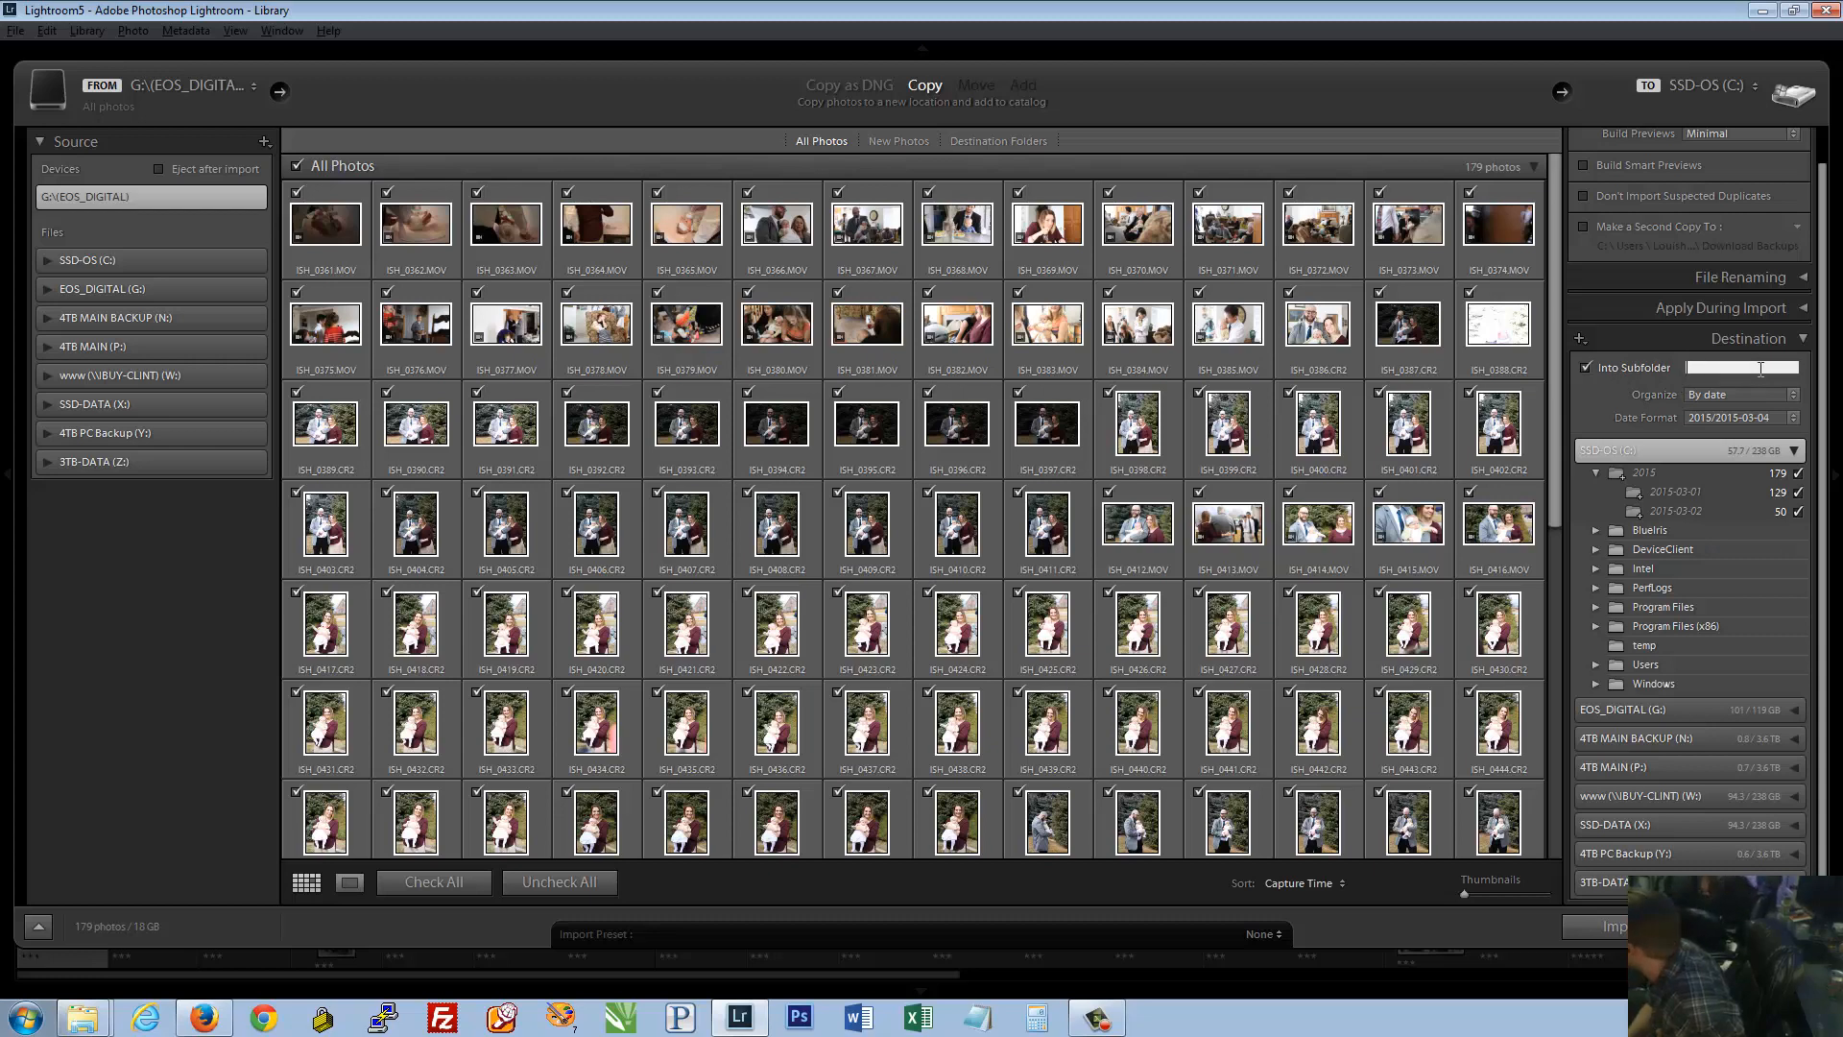
{"action": "left_click", "coordinate": [1622, 371]}
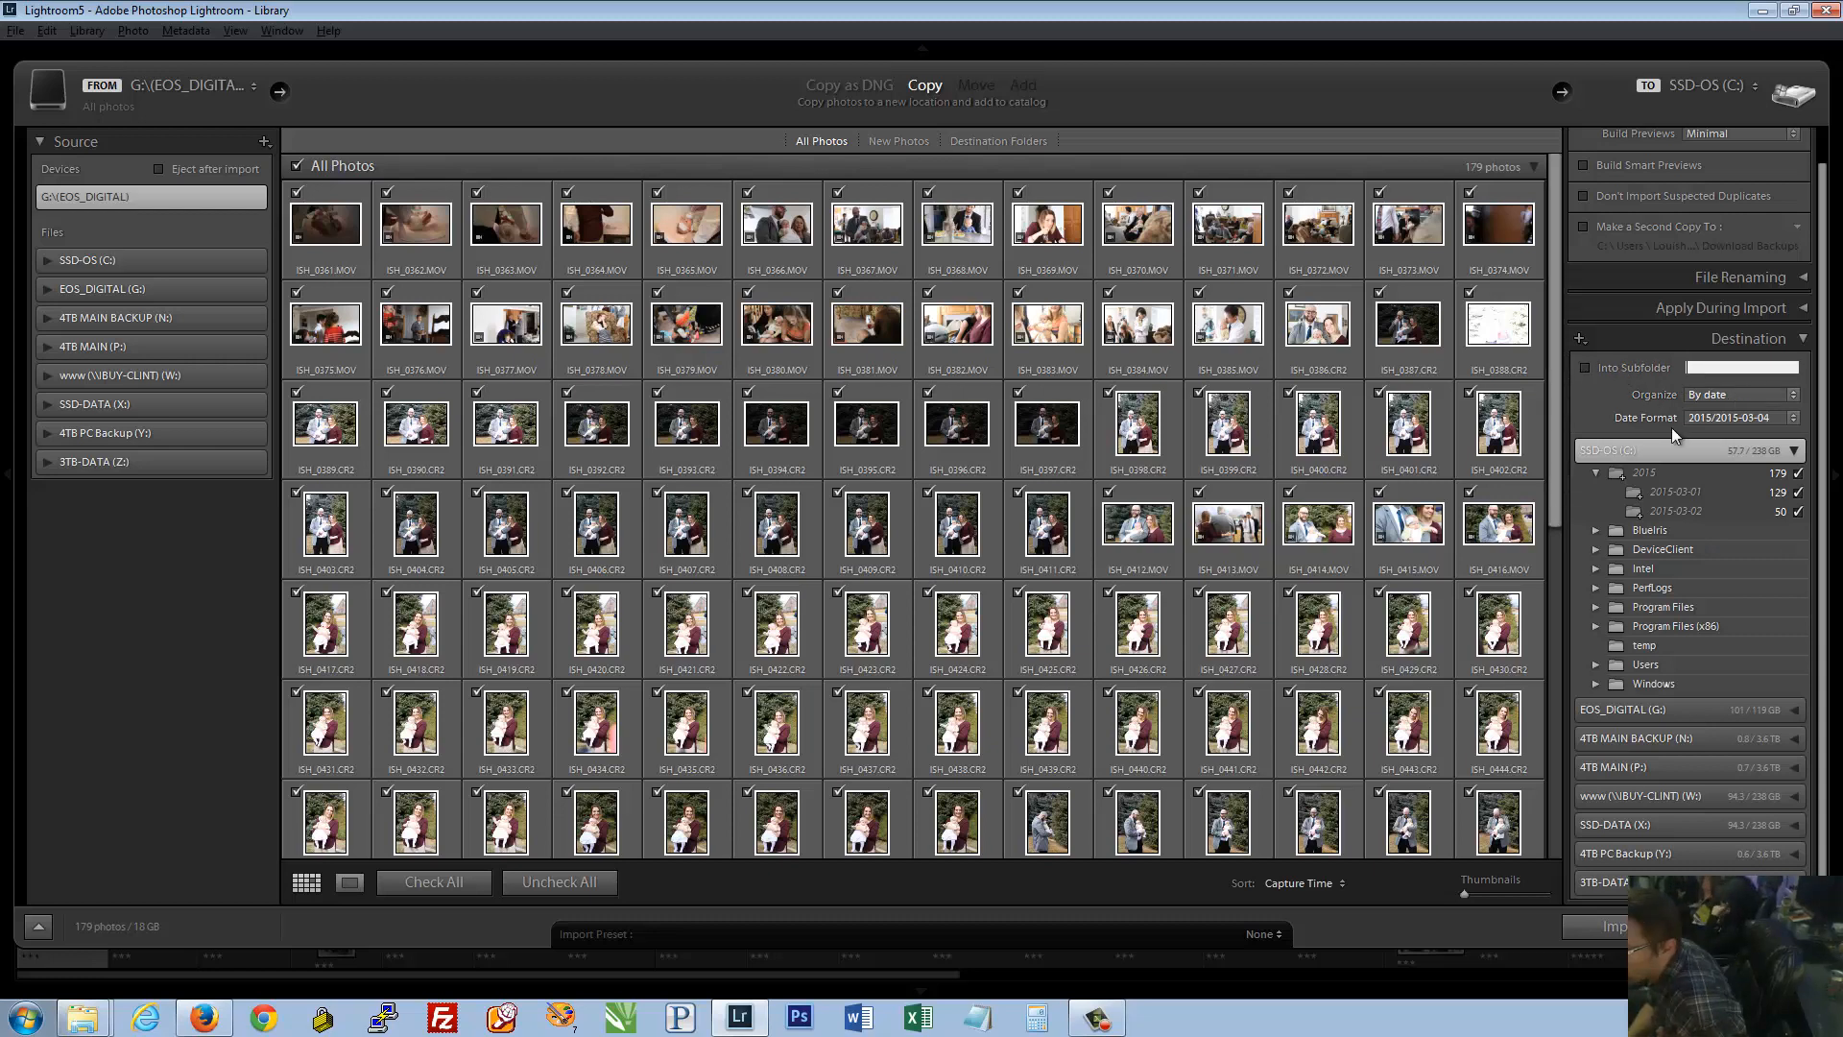
{"action": "left_click", "coordinate": [1747, 418]}
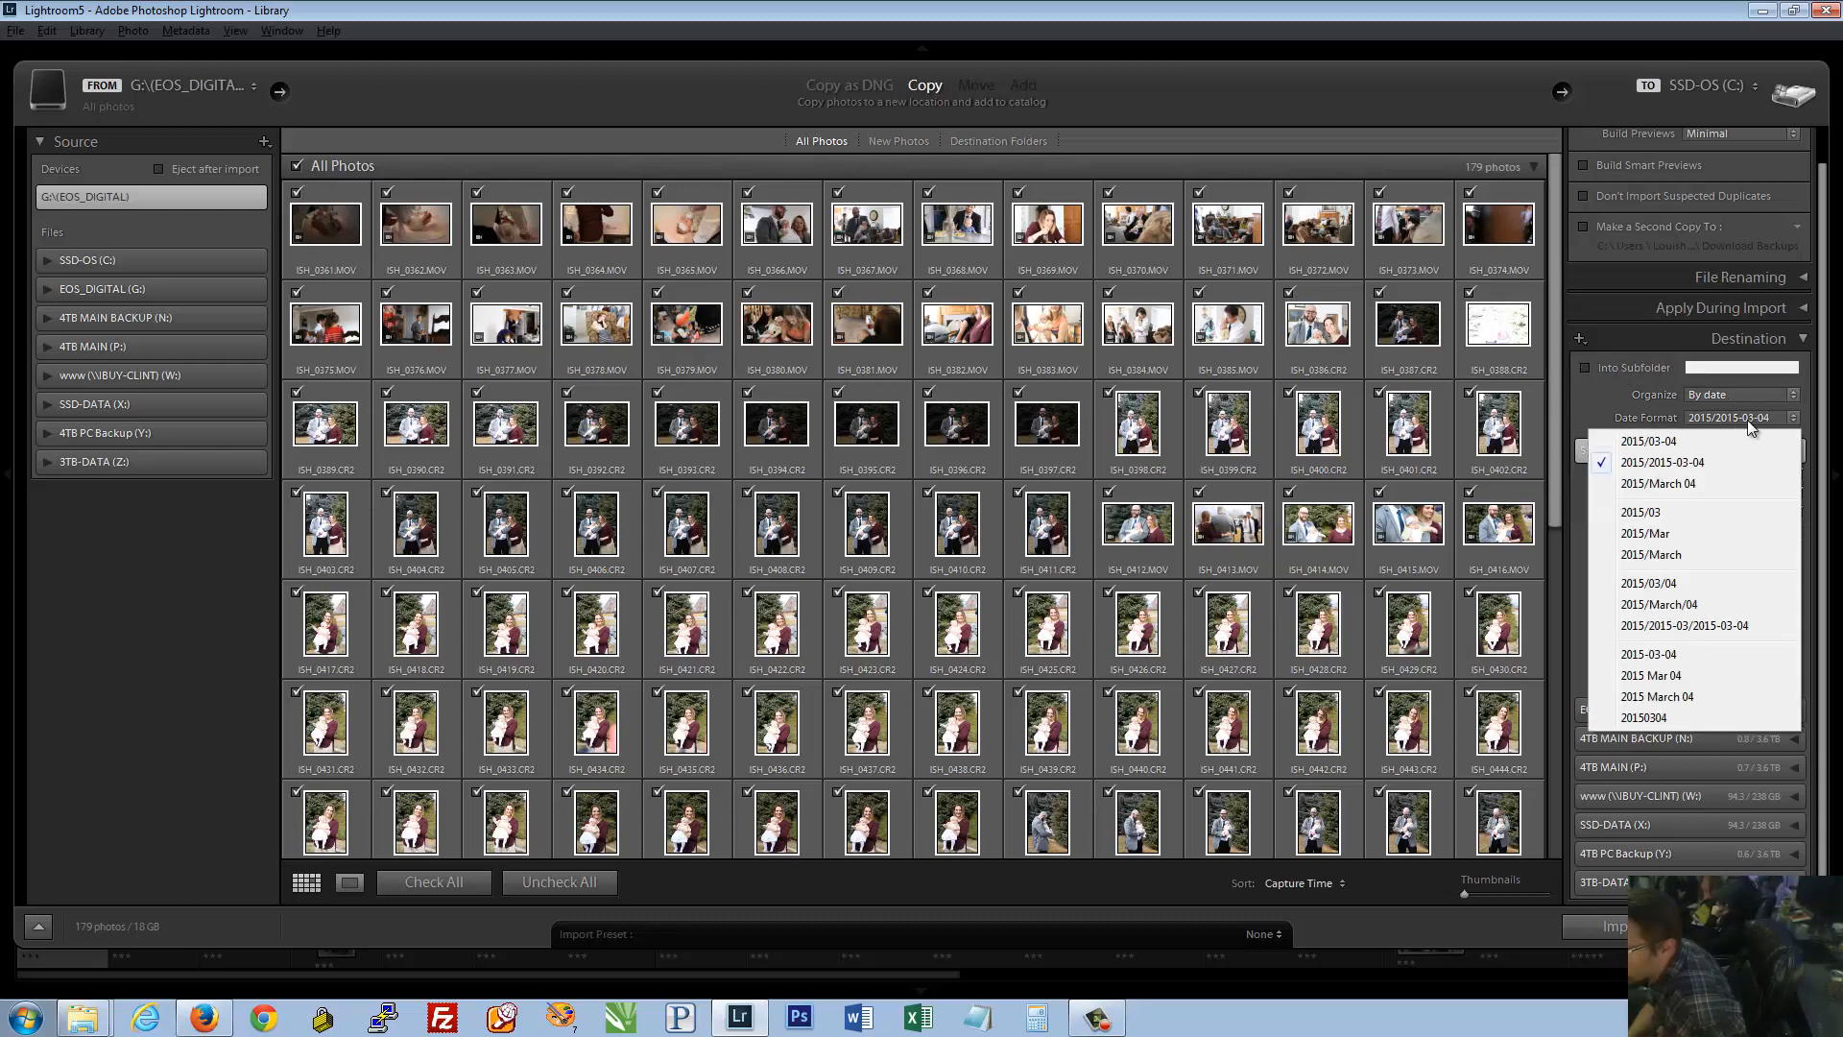
{"action": "left_click", "coordinate": [1640, 417]}
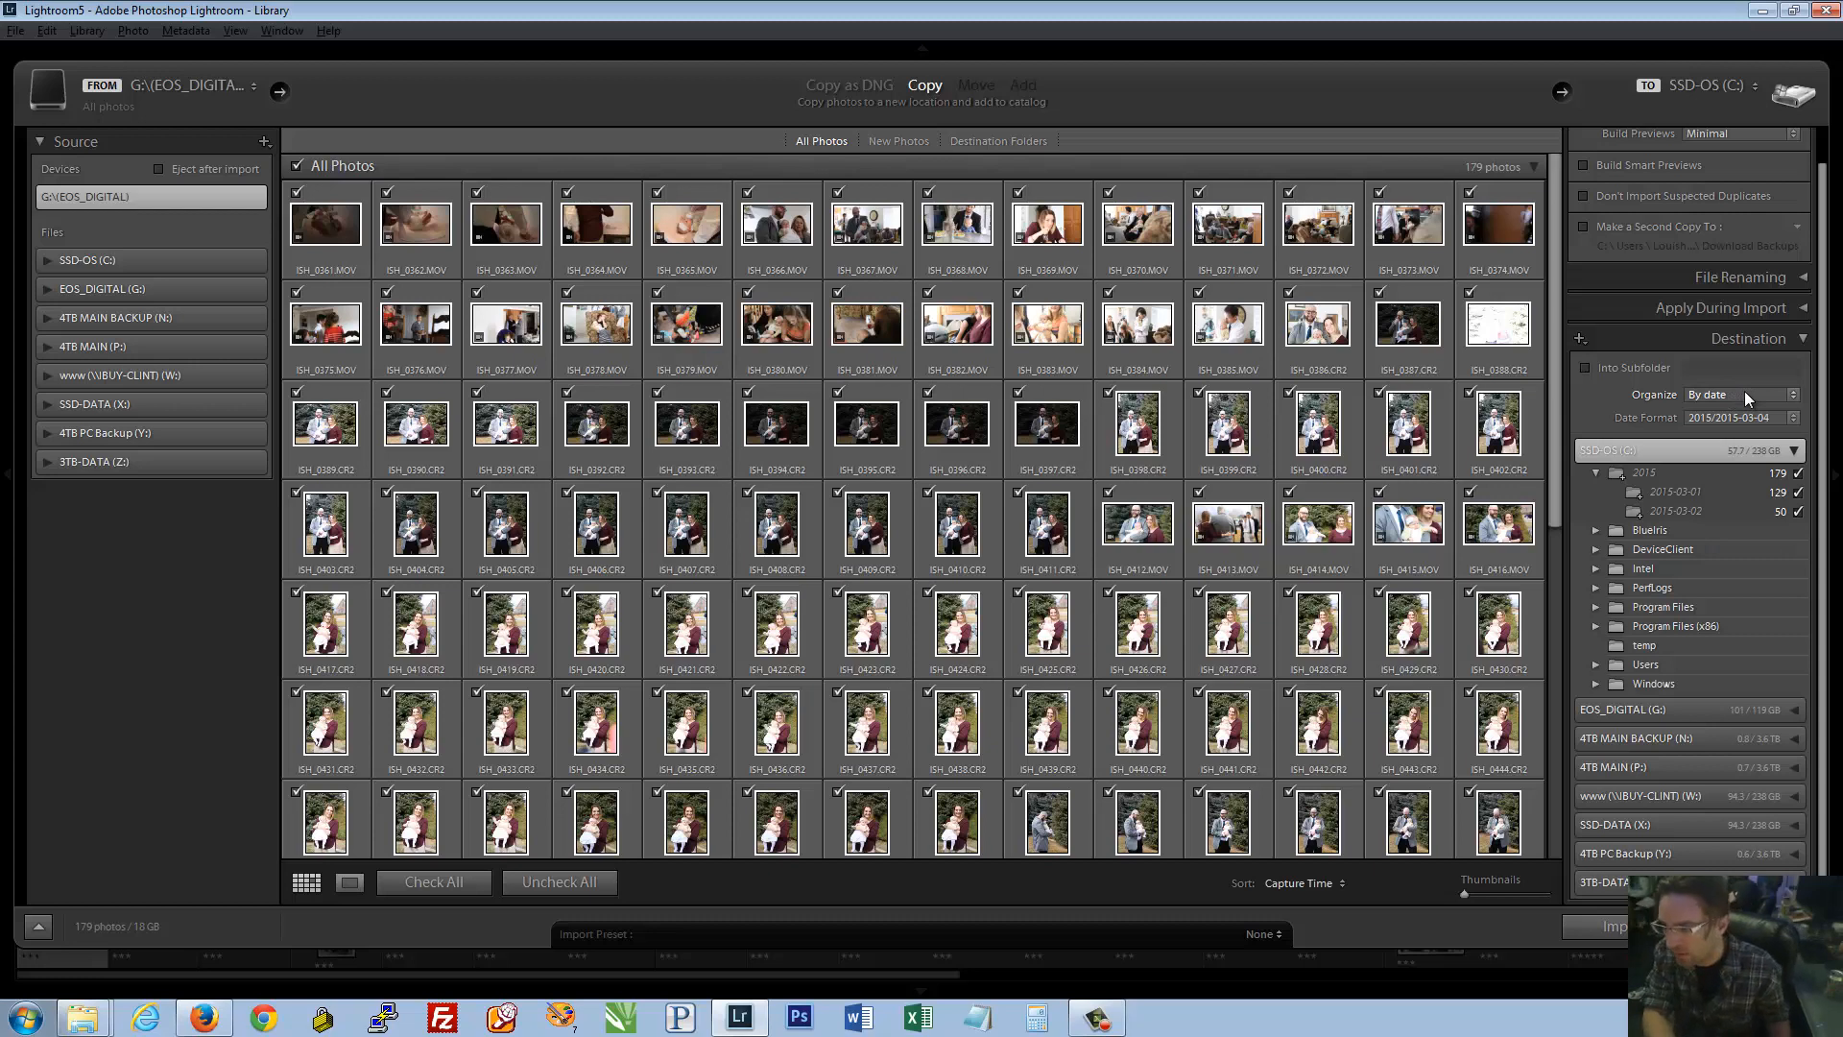
Try magnifying the screen to 200% with Windows Magnifier, return it to 100%, and cancel its options
{"action": "key", "text": "super+plus"}
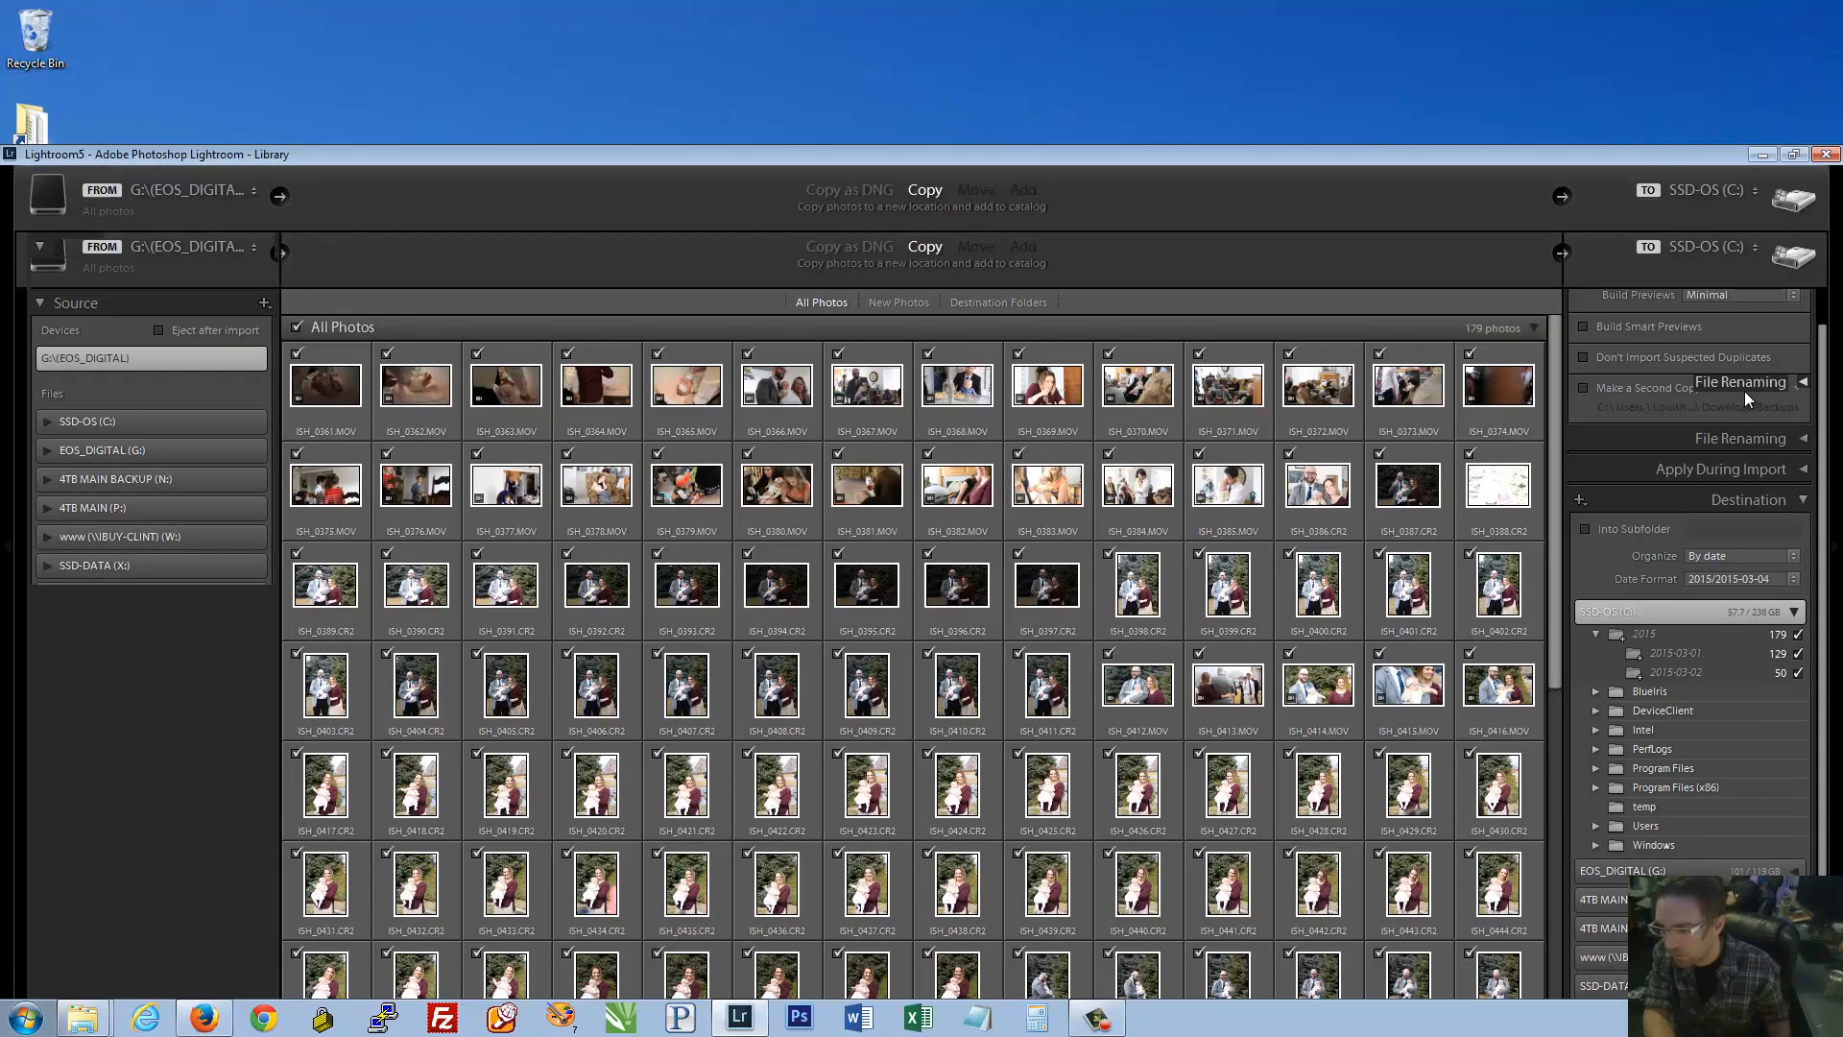
{"action": "scroll", "coordinate": [1744, 390], "scroll_direction": "down", "scroll_amount": 2}
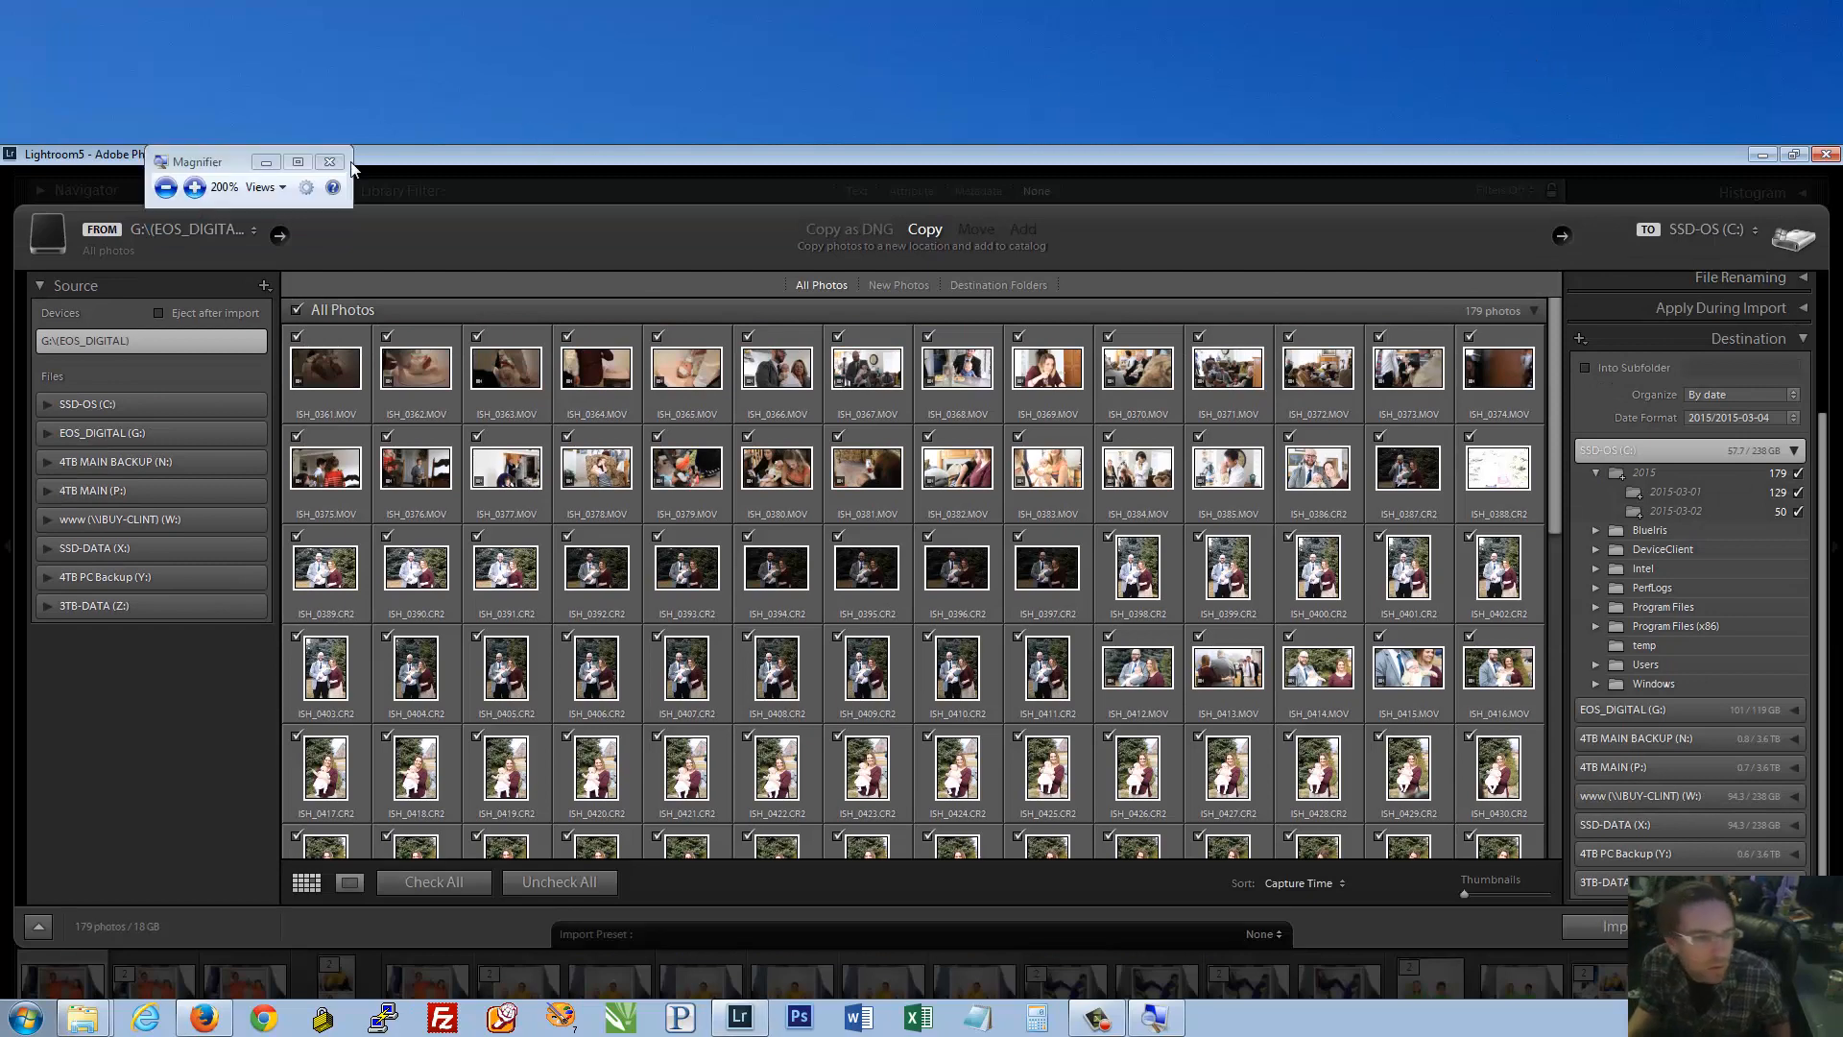
{"action": "left_click", "coordinate": [308, 189]}
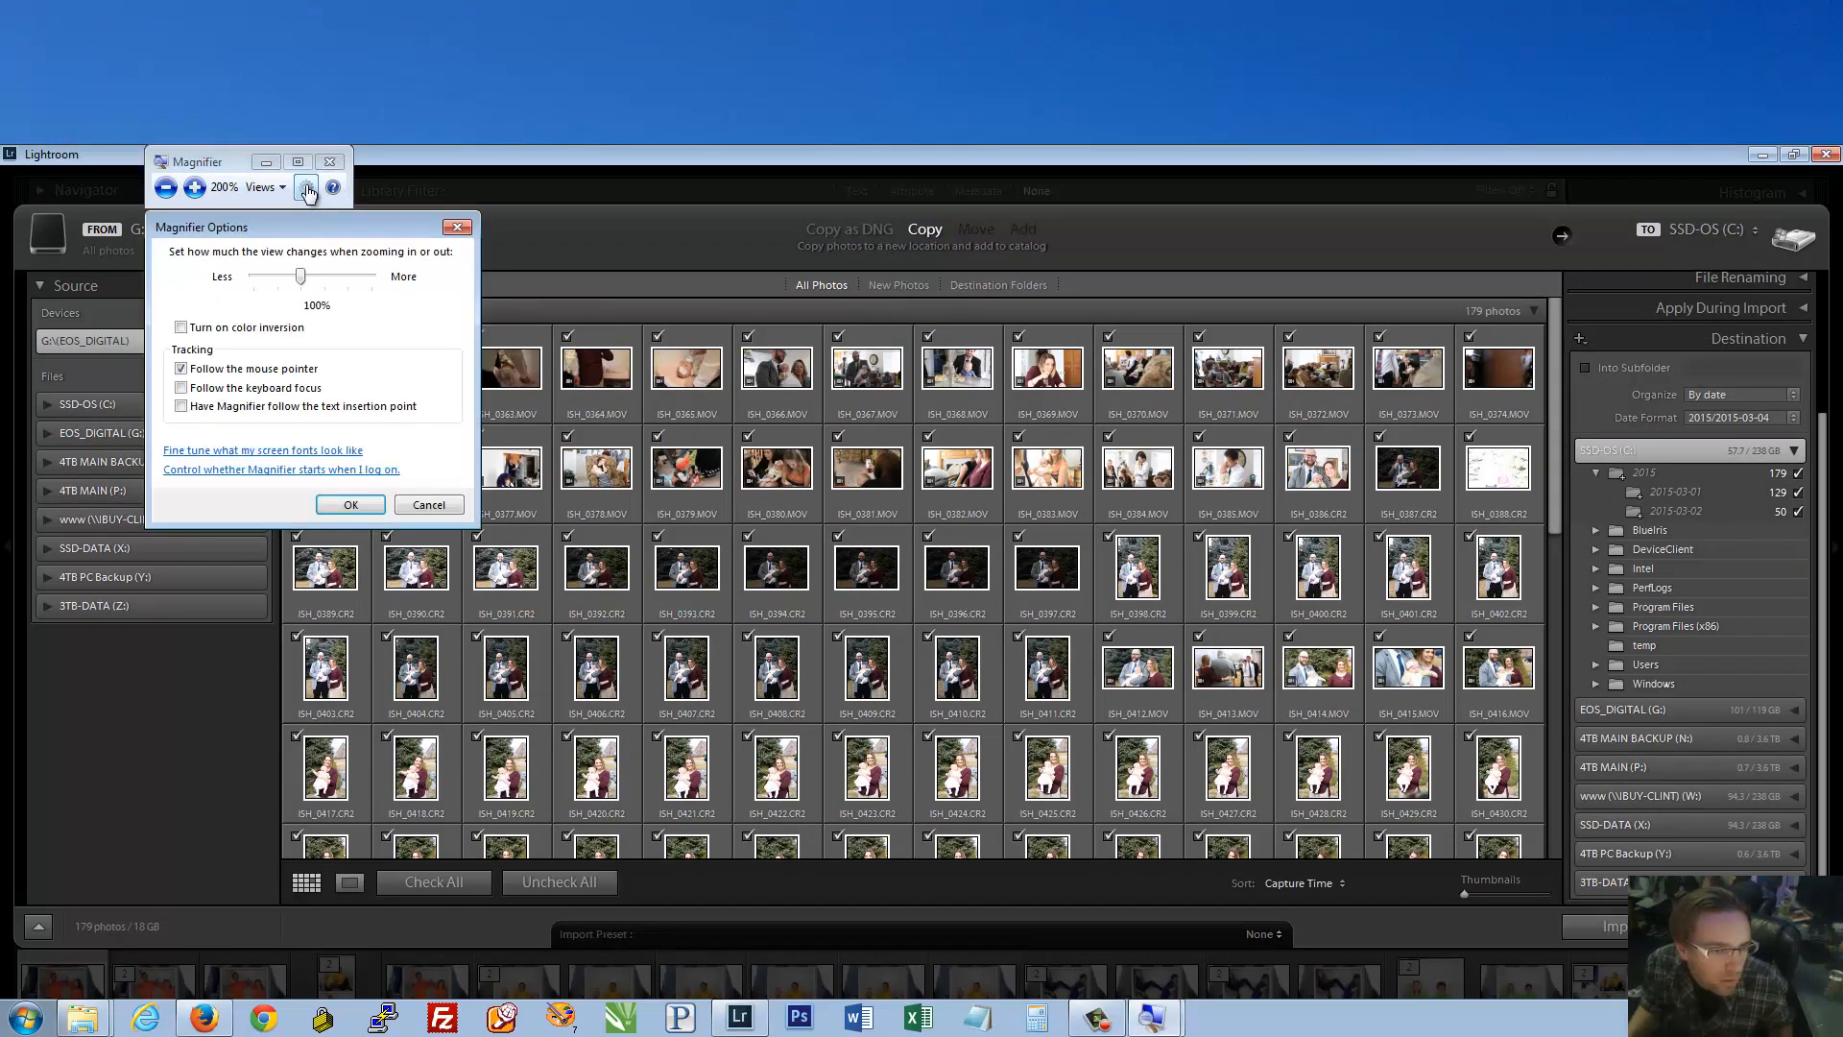
{"action": "left_click", "coordinate": [263, 187]}
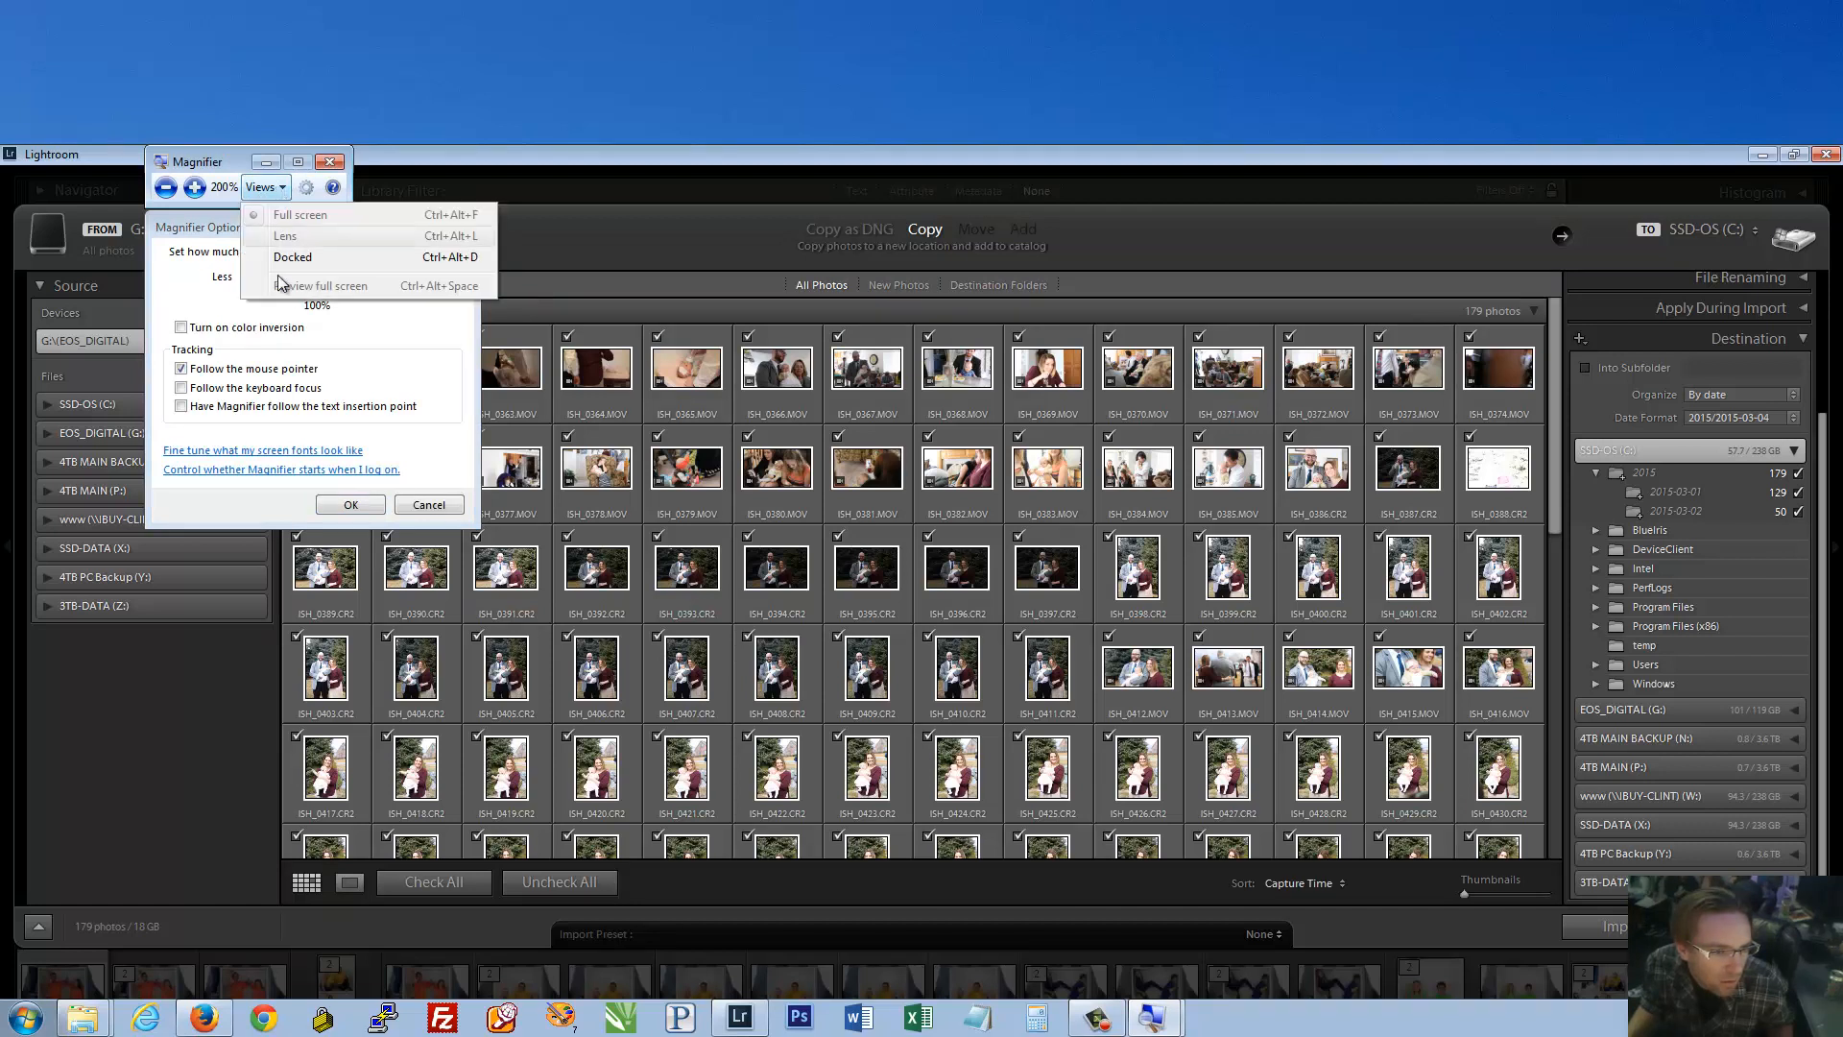
{"action": "left_click", "coordinate": [187, 292]}
{"action": "left_click_drag", "start_coordinate": [280, 222], "coordinate": [275, 237]}
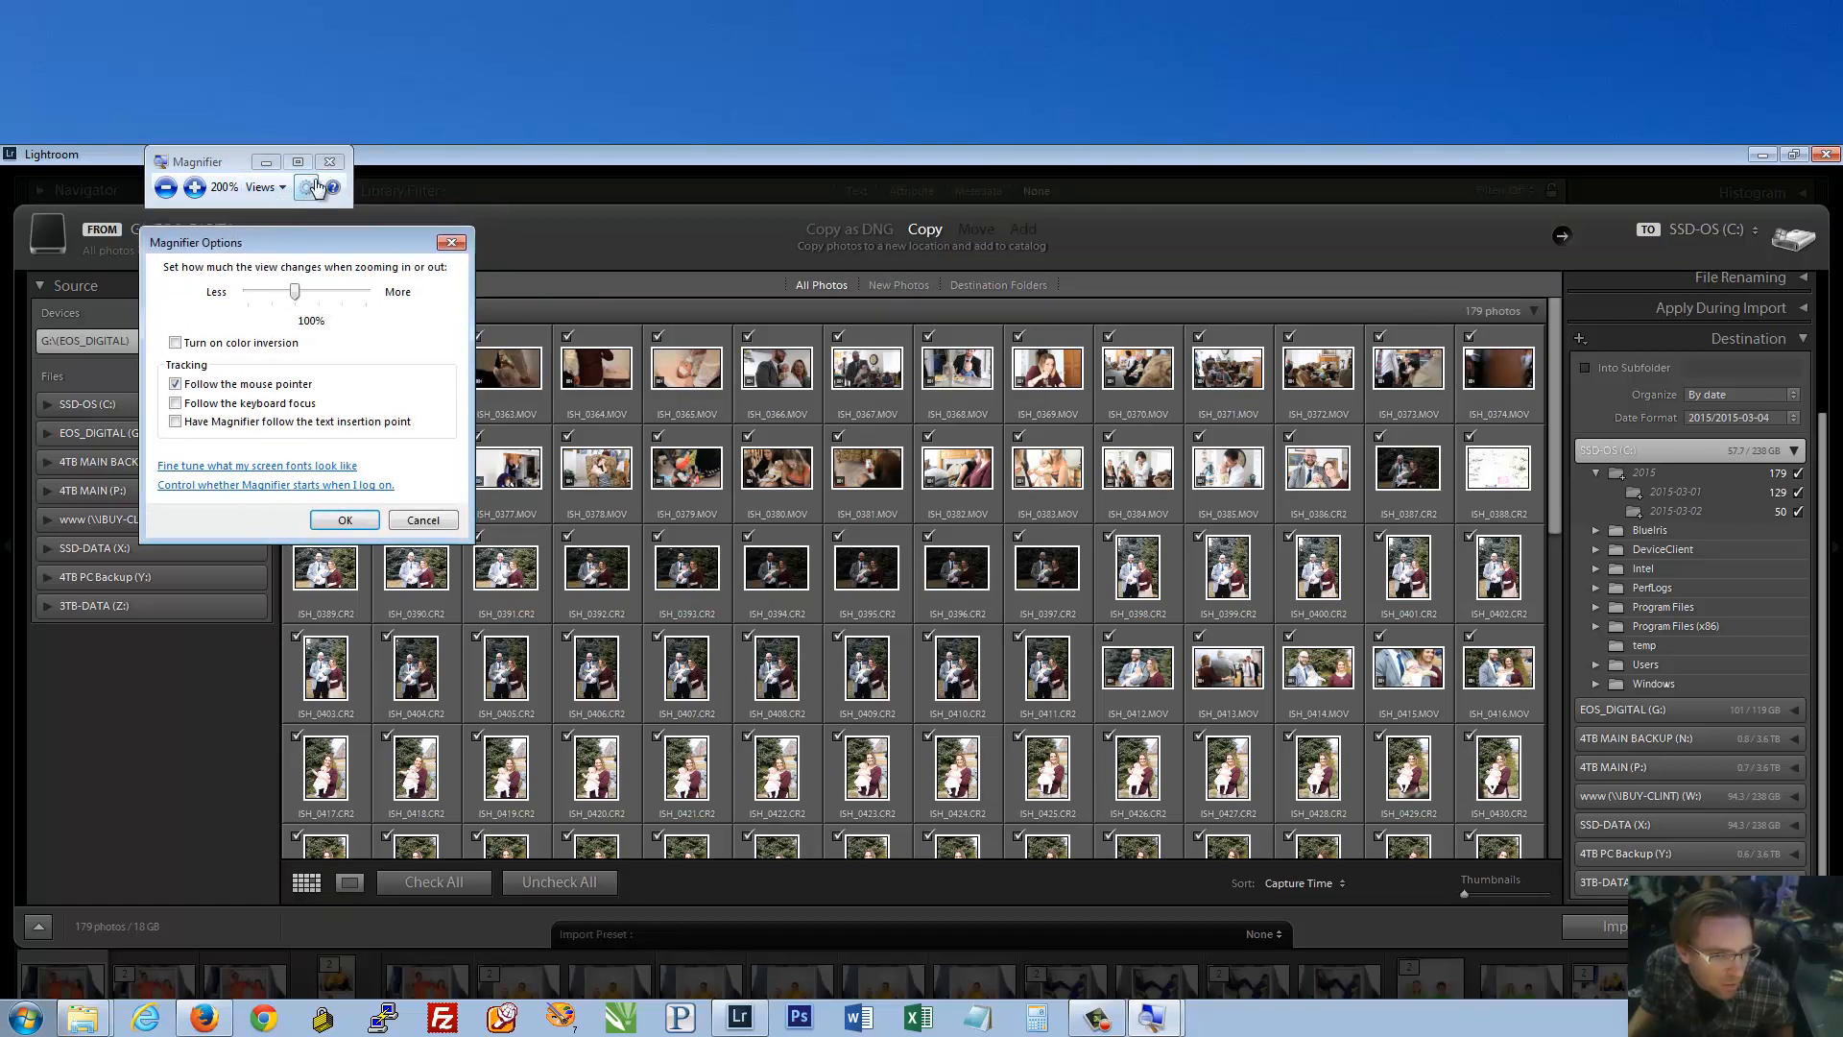
{"action": "left_click", "coordinate": [306, 189]}
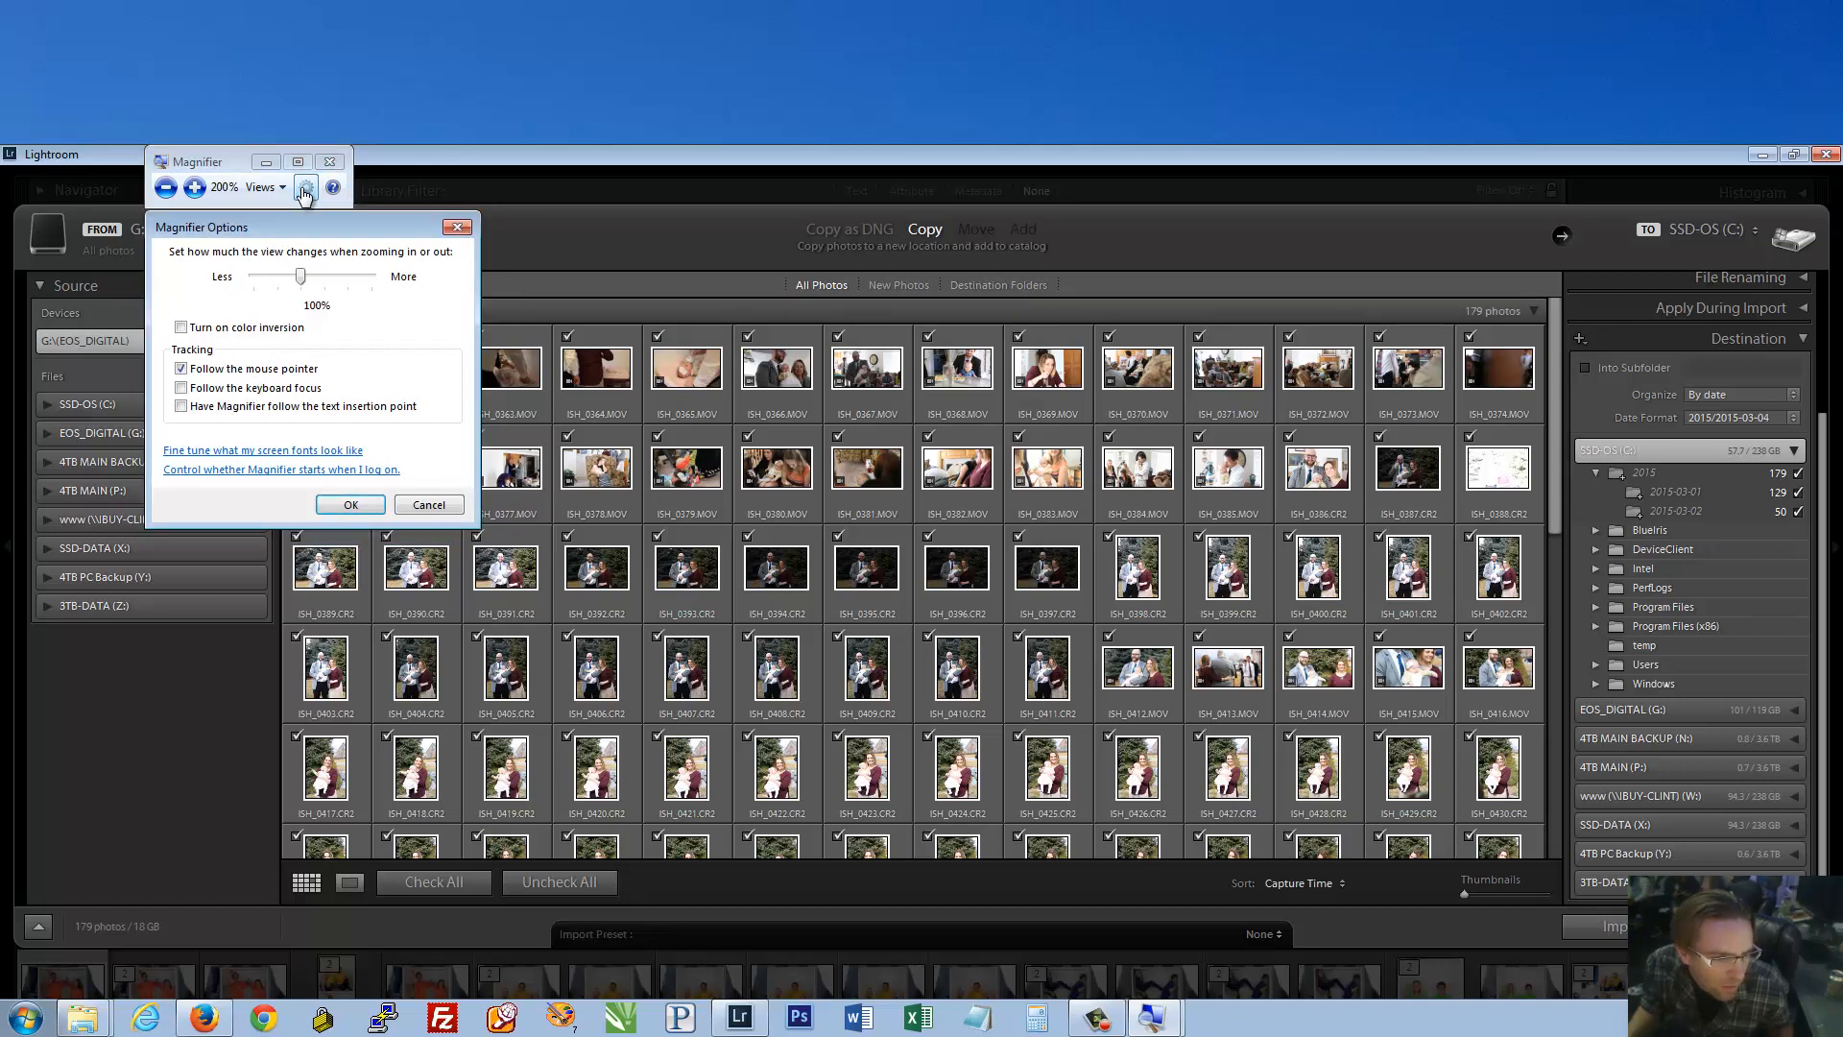
{"action": "left_click", "coordinate": [165, 186]}
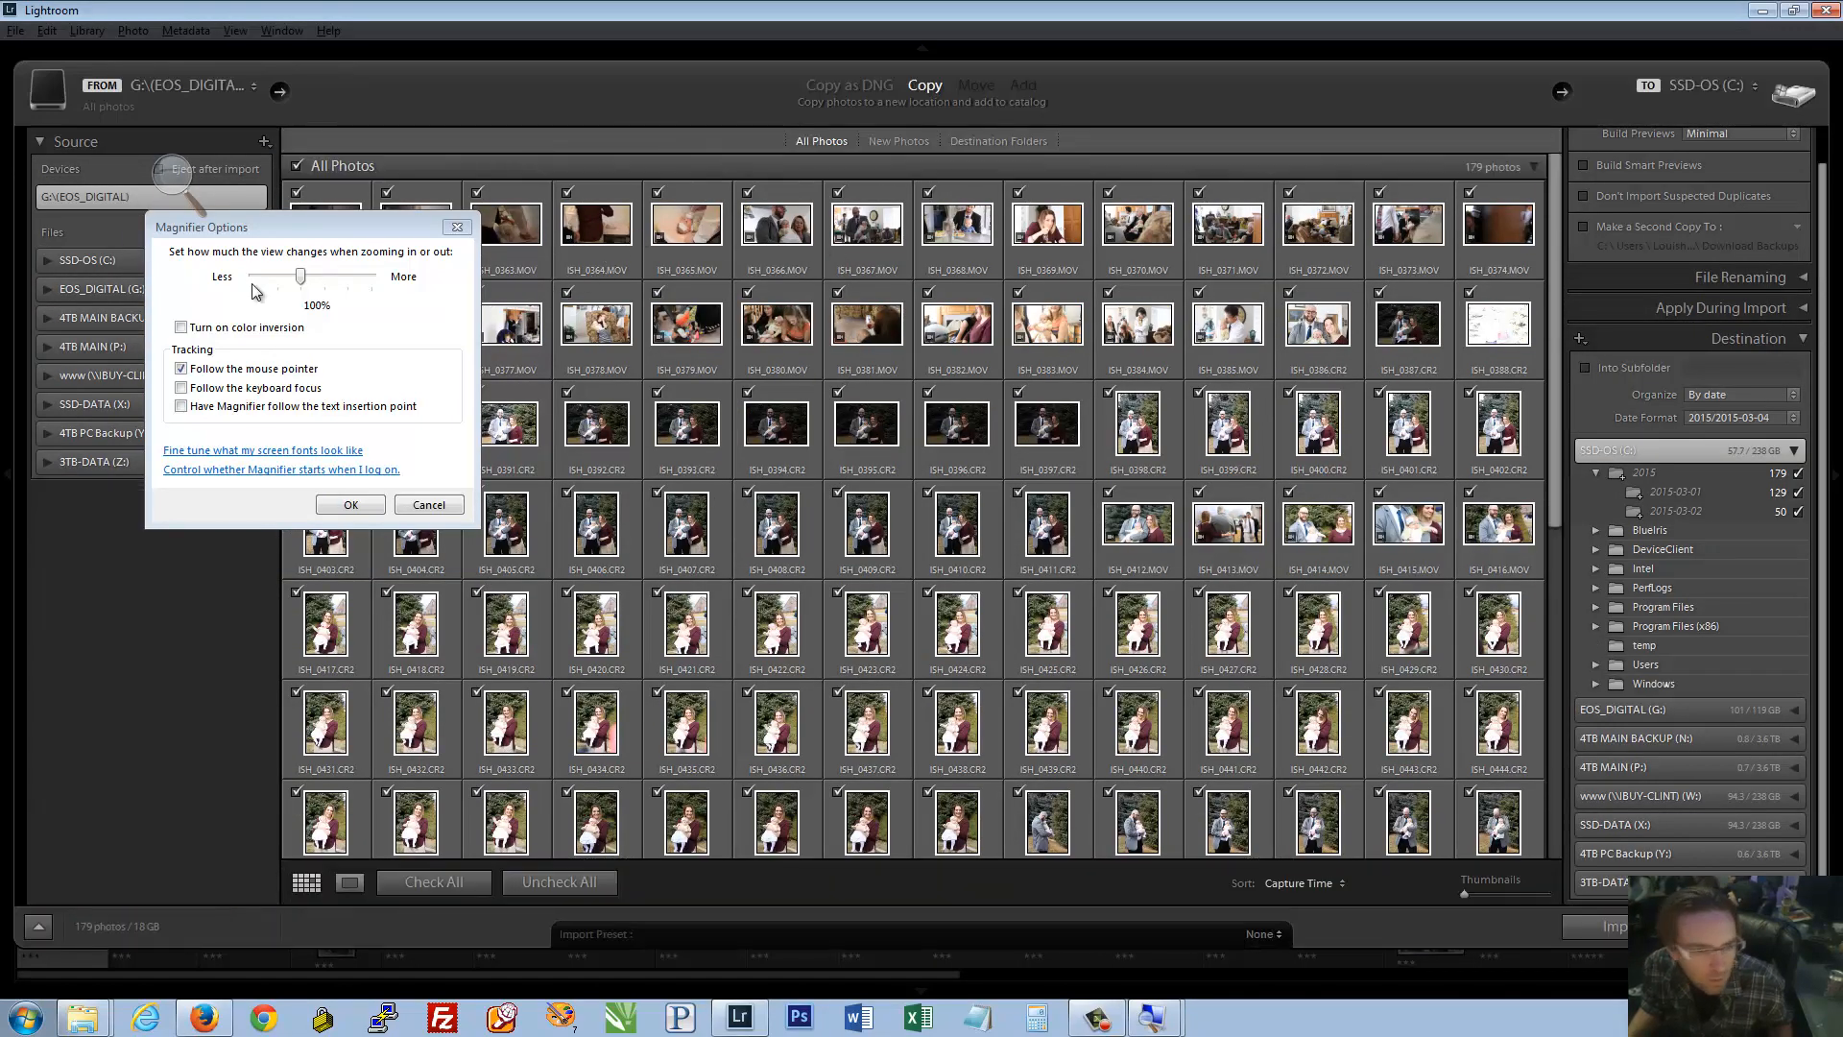
{"action": "left_click_drag", "start_coordinate": [234, 229], "coordinate": [202, 243]}
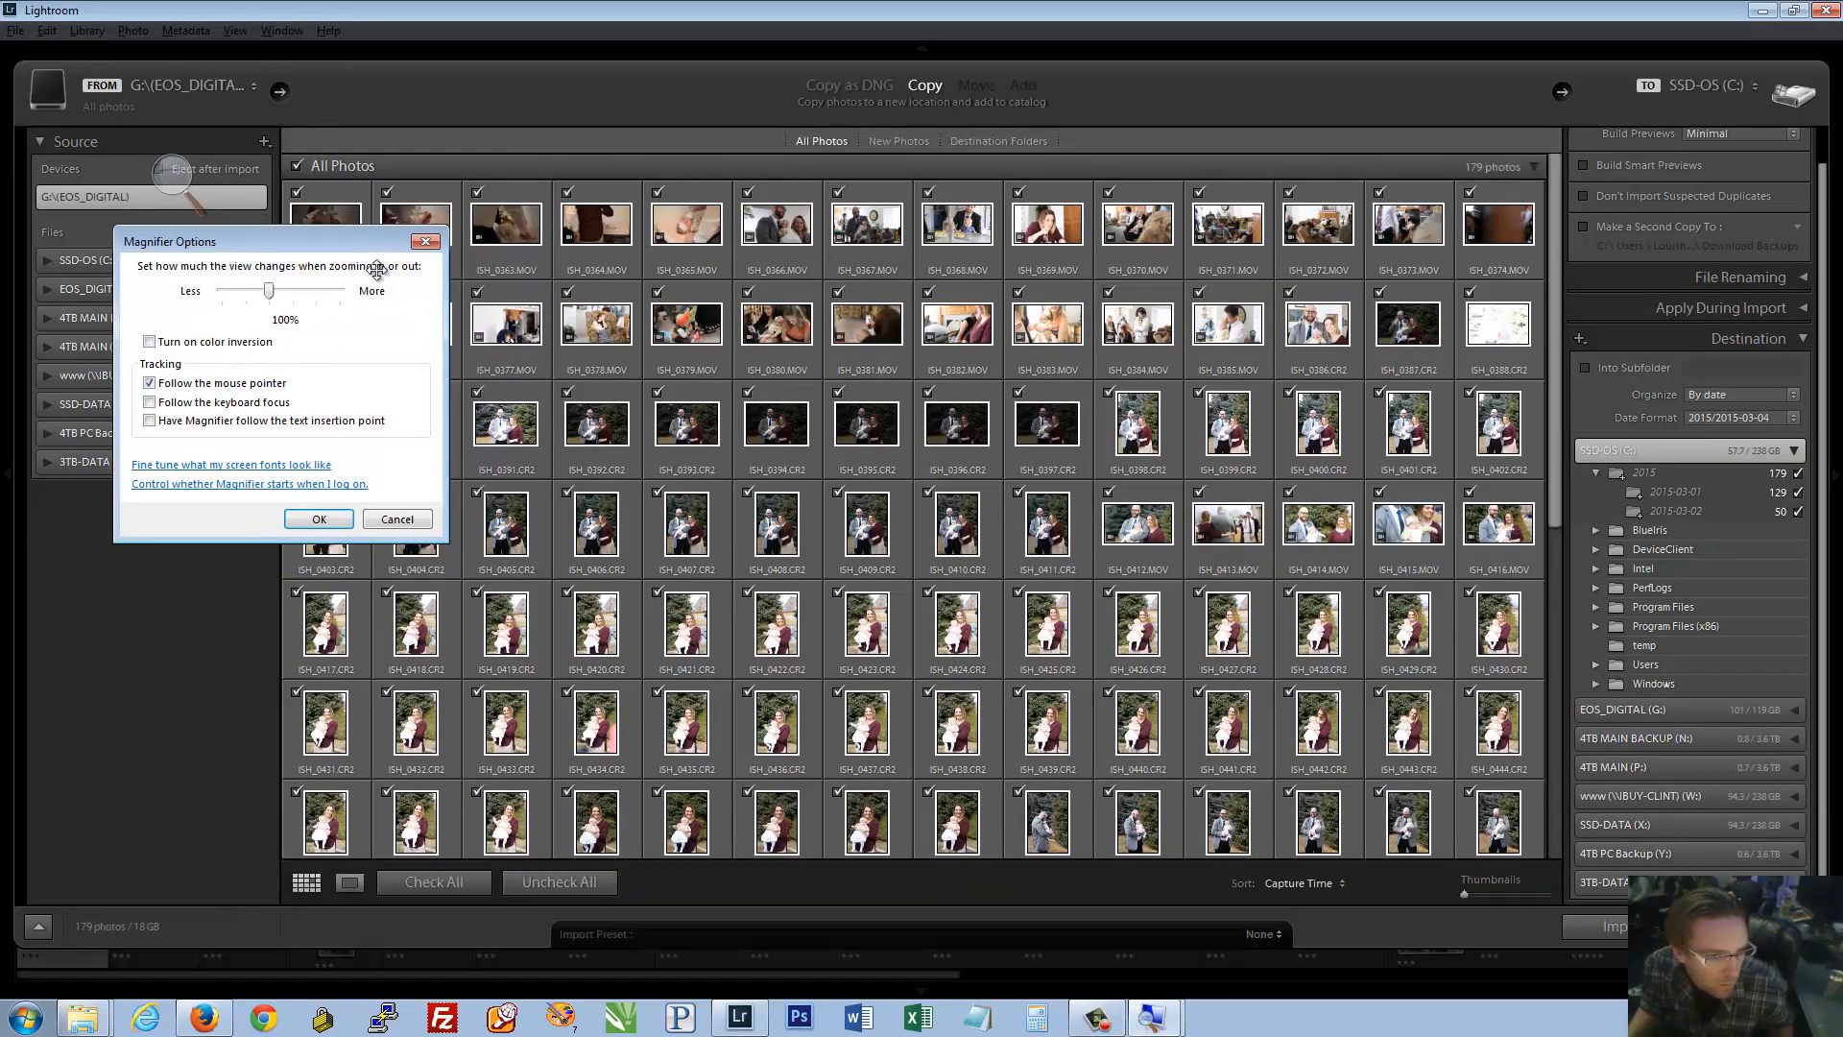
{"action": "left_click", "coordinate": [480, 257]}
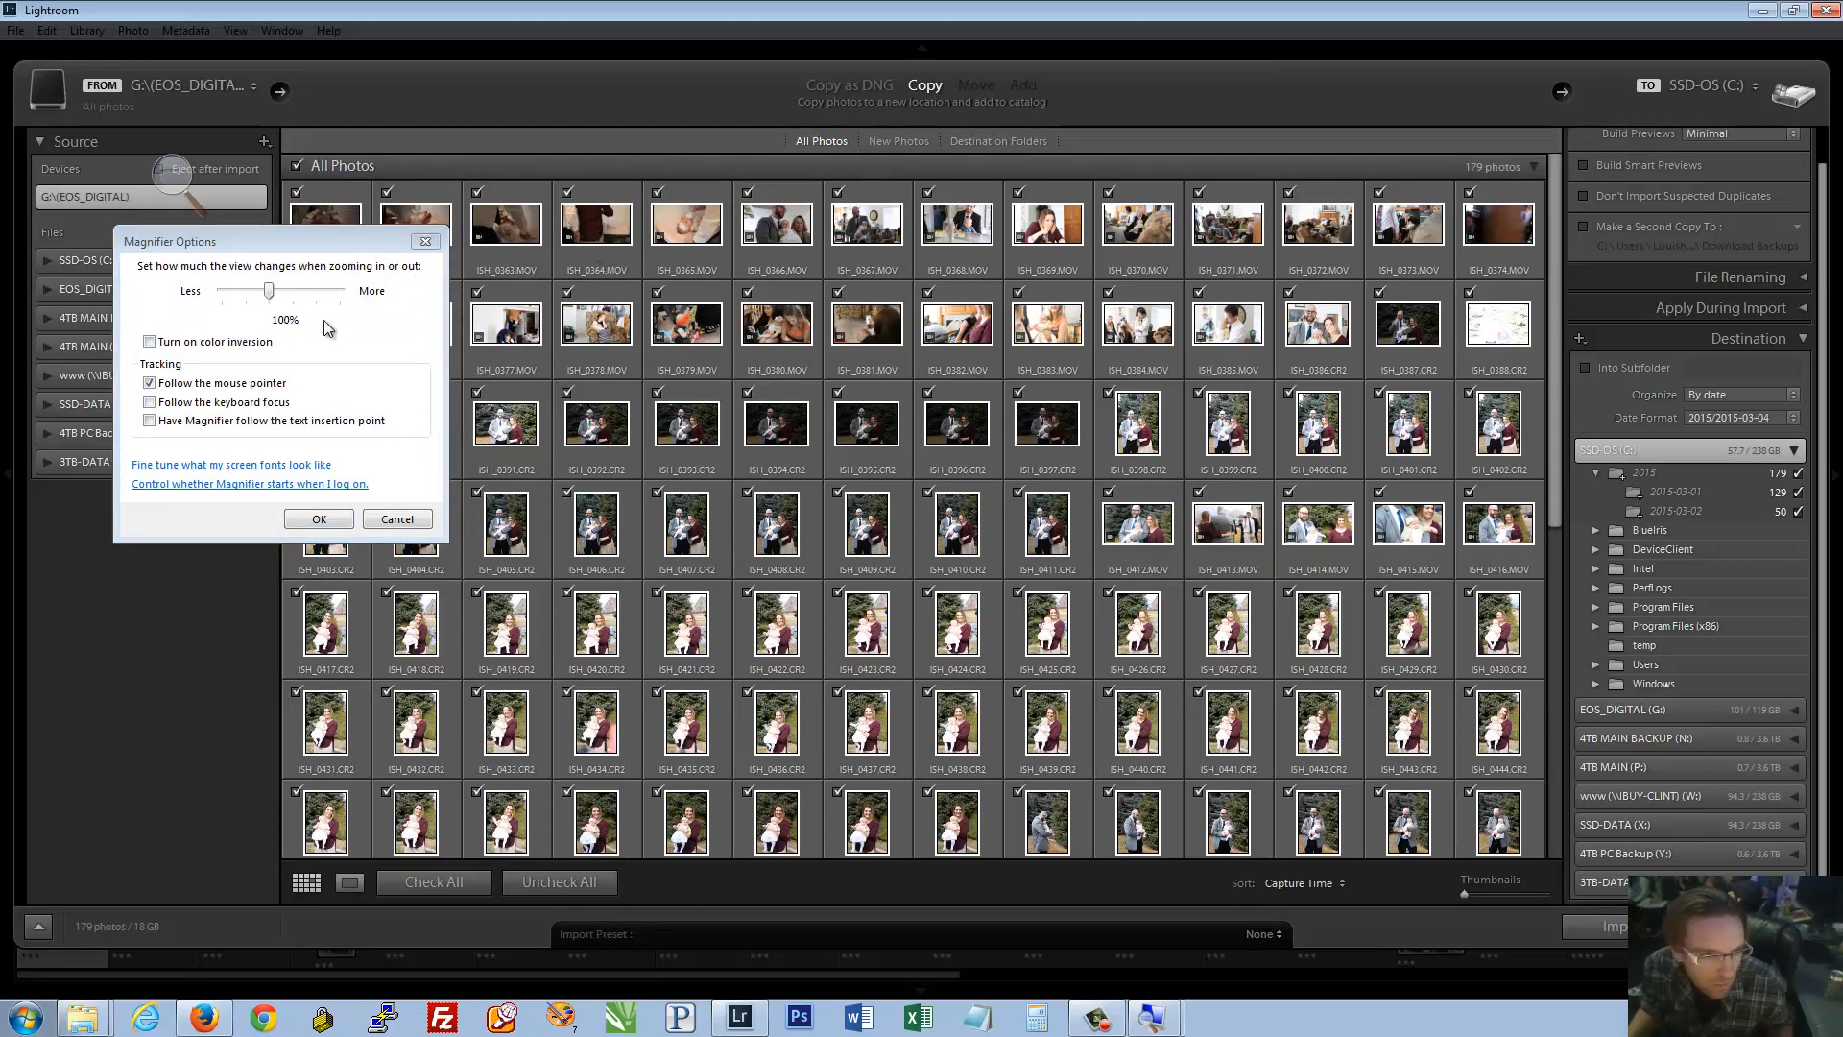
{"action": "left_click", "coordinate": [411, 520]}
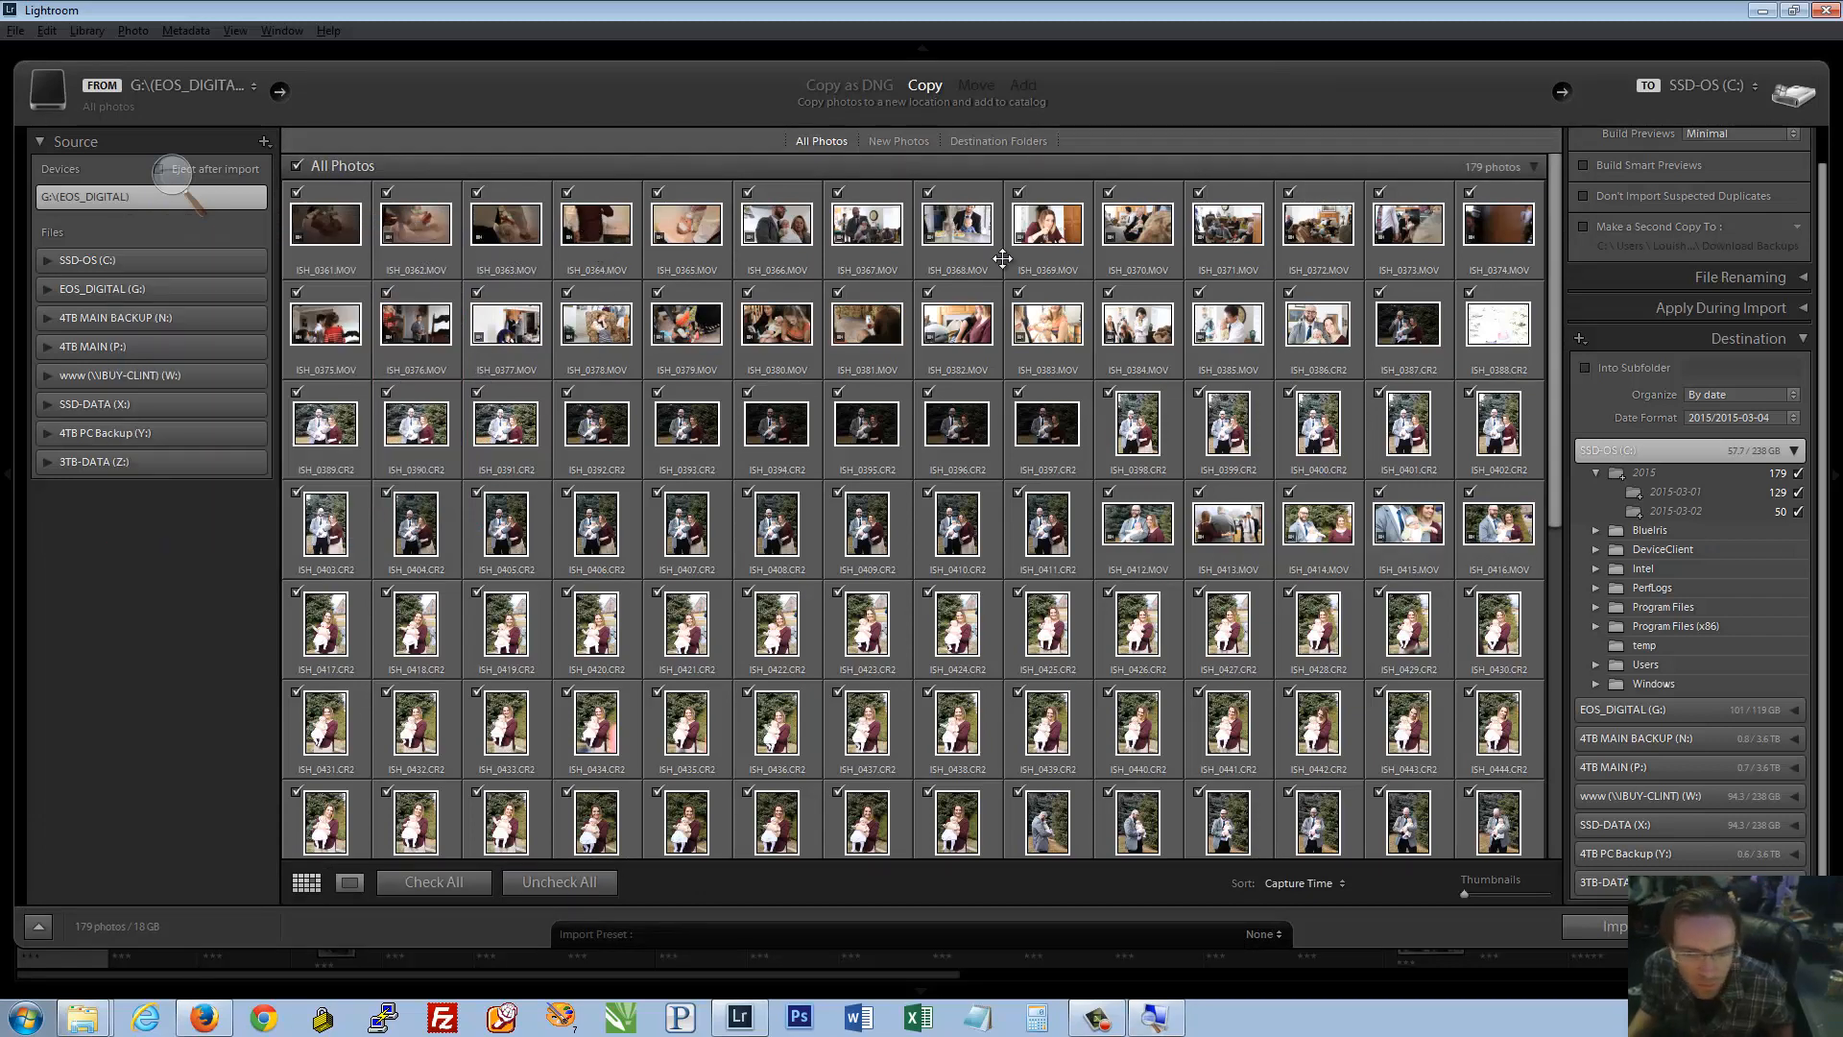
Review the Magnifier's view modes without changing them and close Magnifier
{"action": "left_click", "coordinate": [171, 176]}
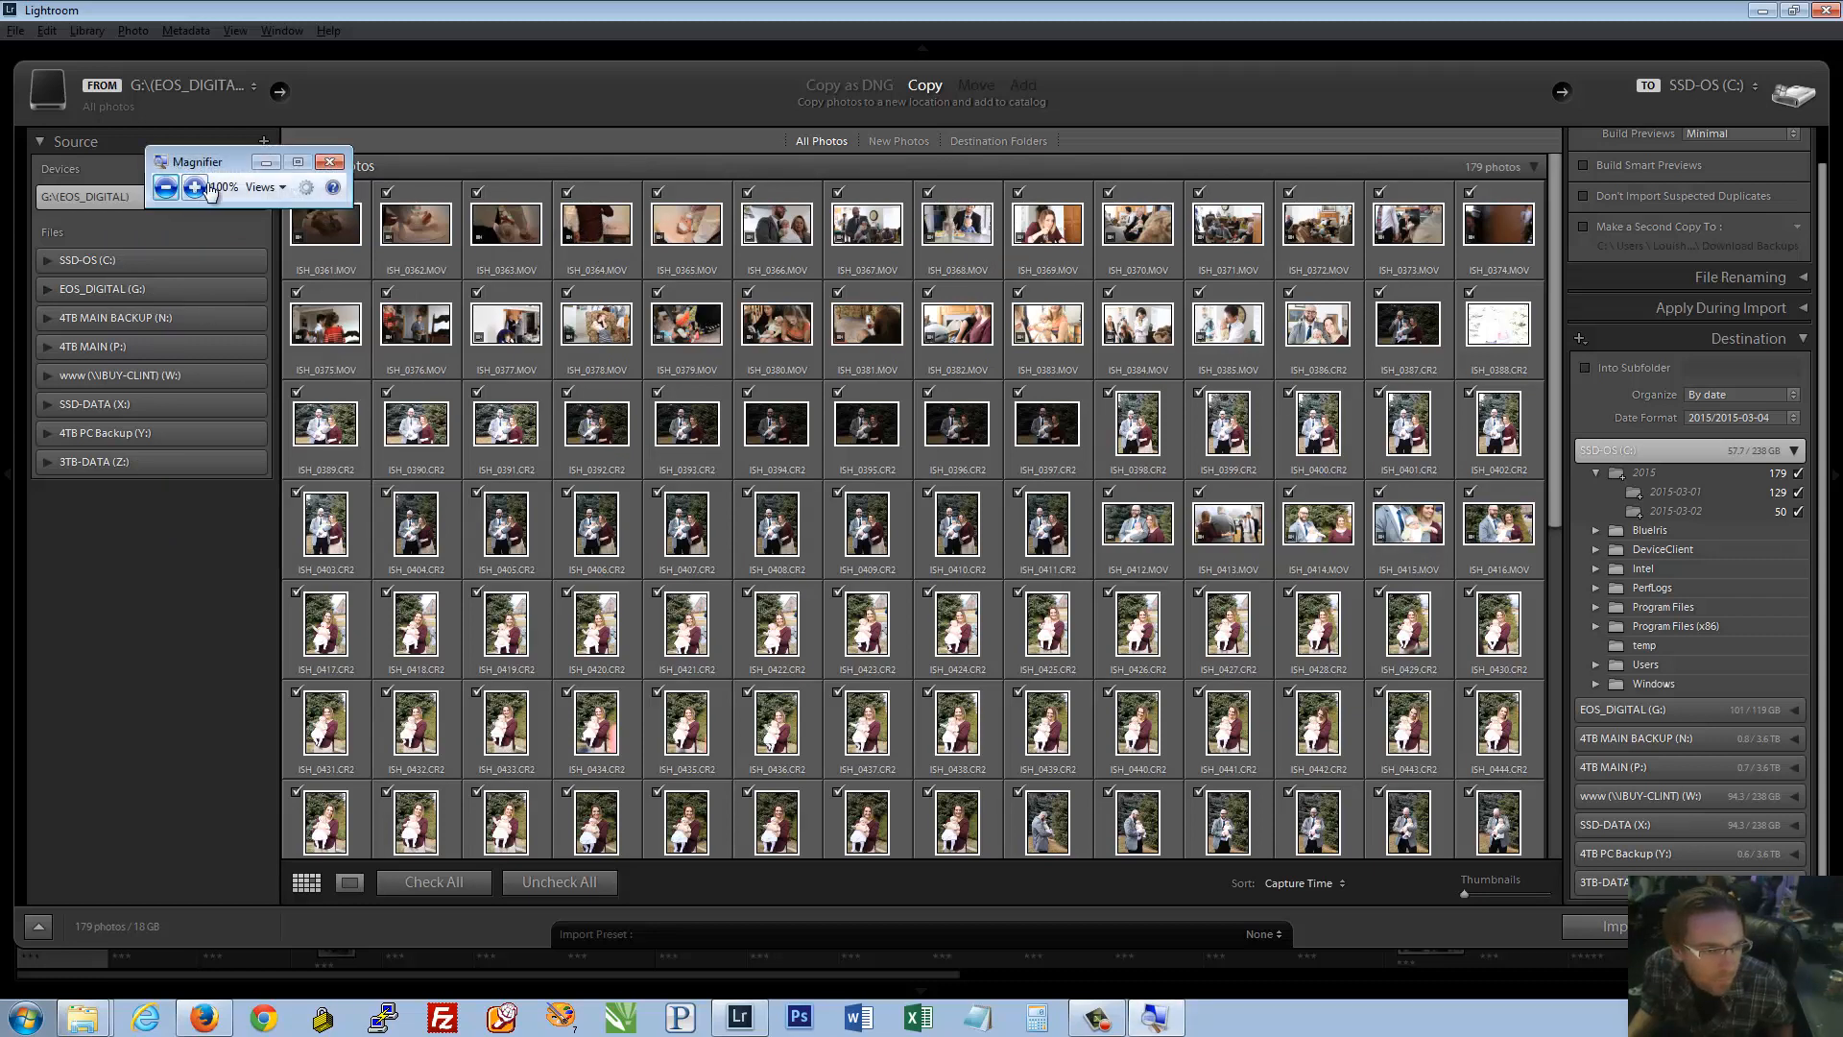
{"action": "left_click", "coordinate": [267, 187]}
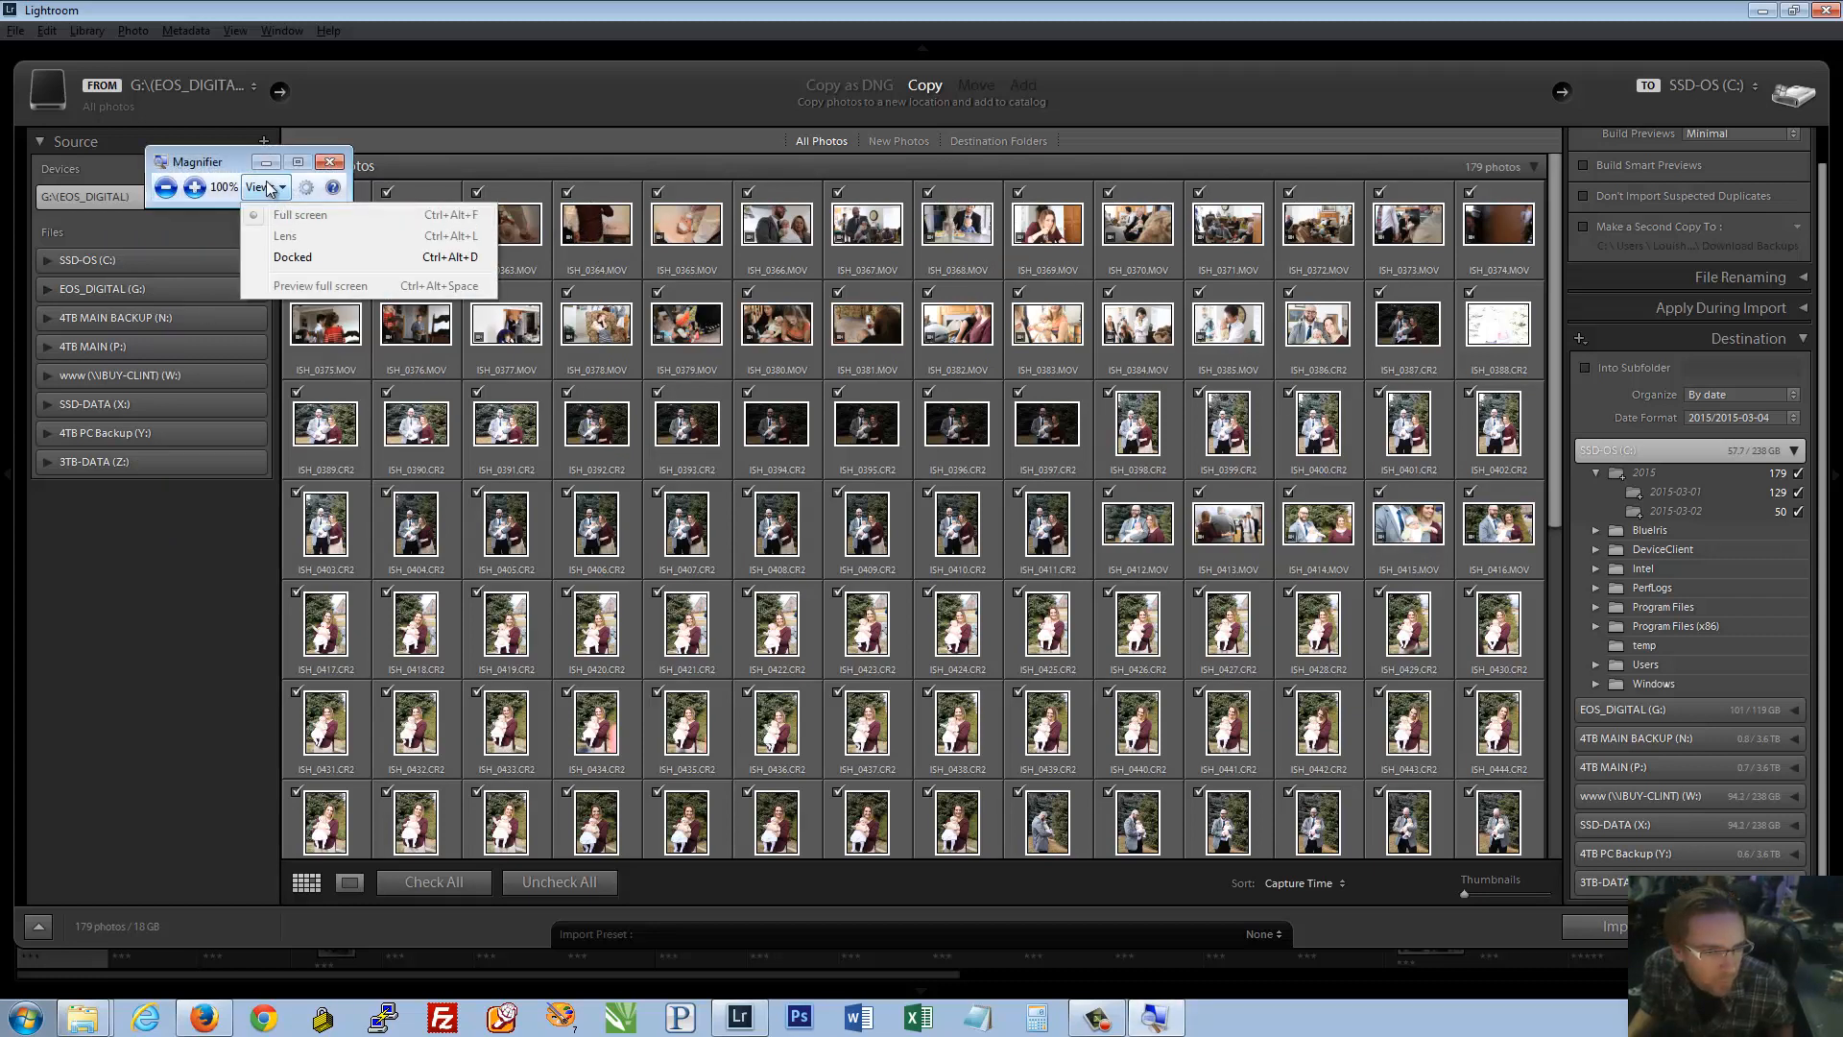
{"action": "left_click", "coordinate": [228, 156]}
{"action": "left_click", "coordinate": [1013, 237]}
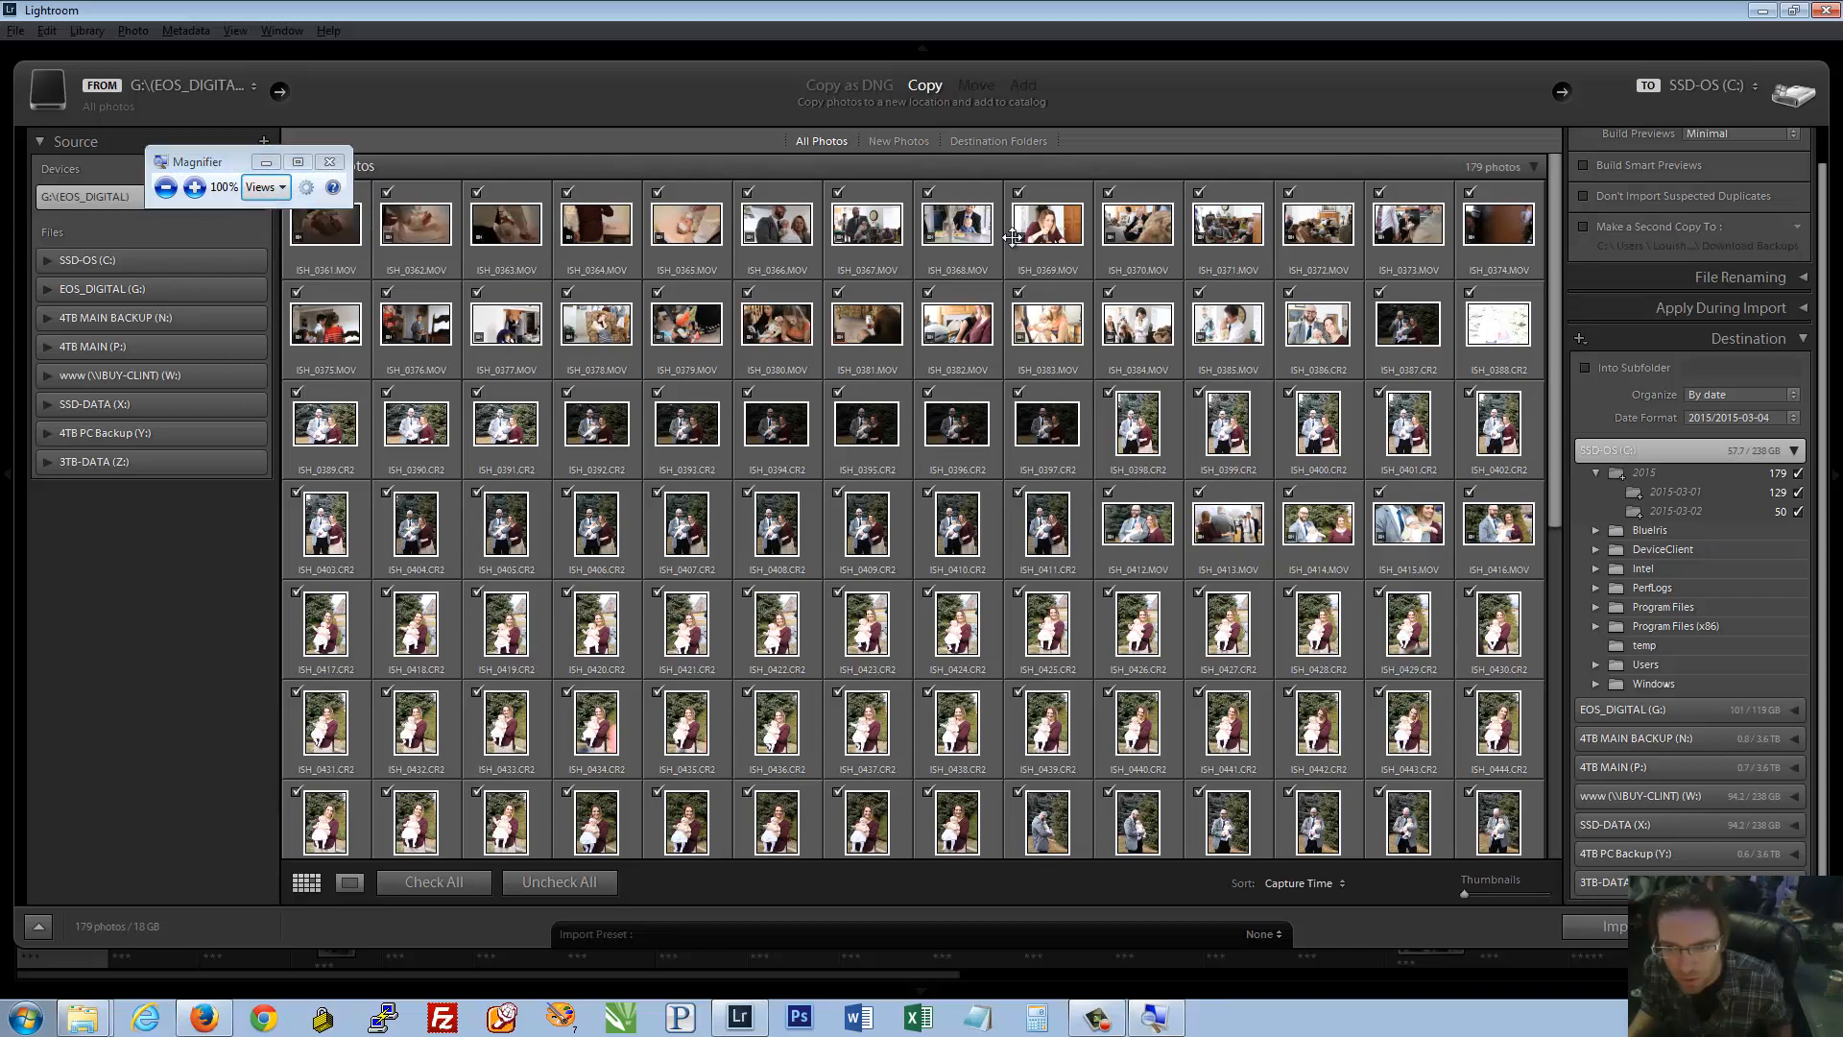
{"action": "key", "text": "super+Escape"}
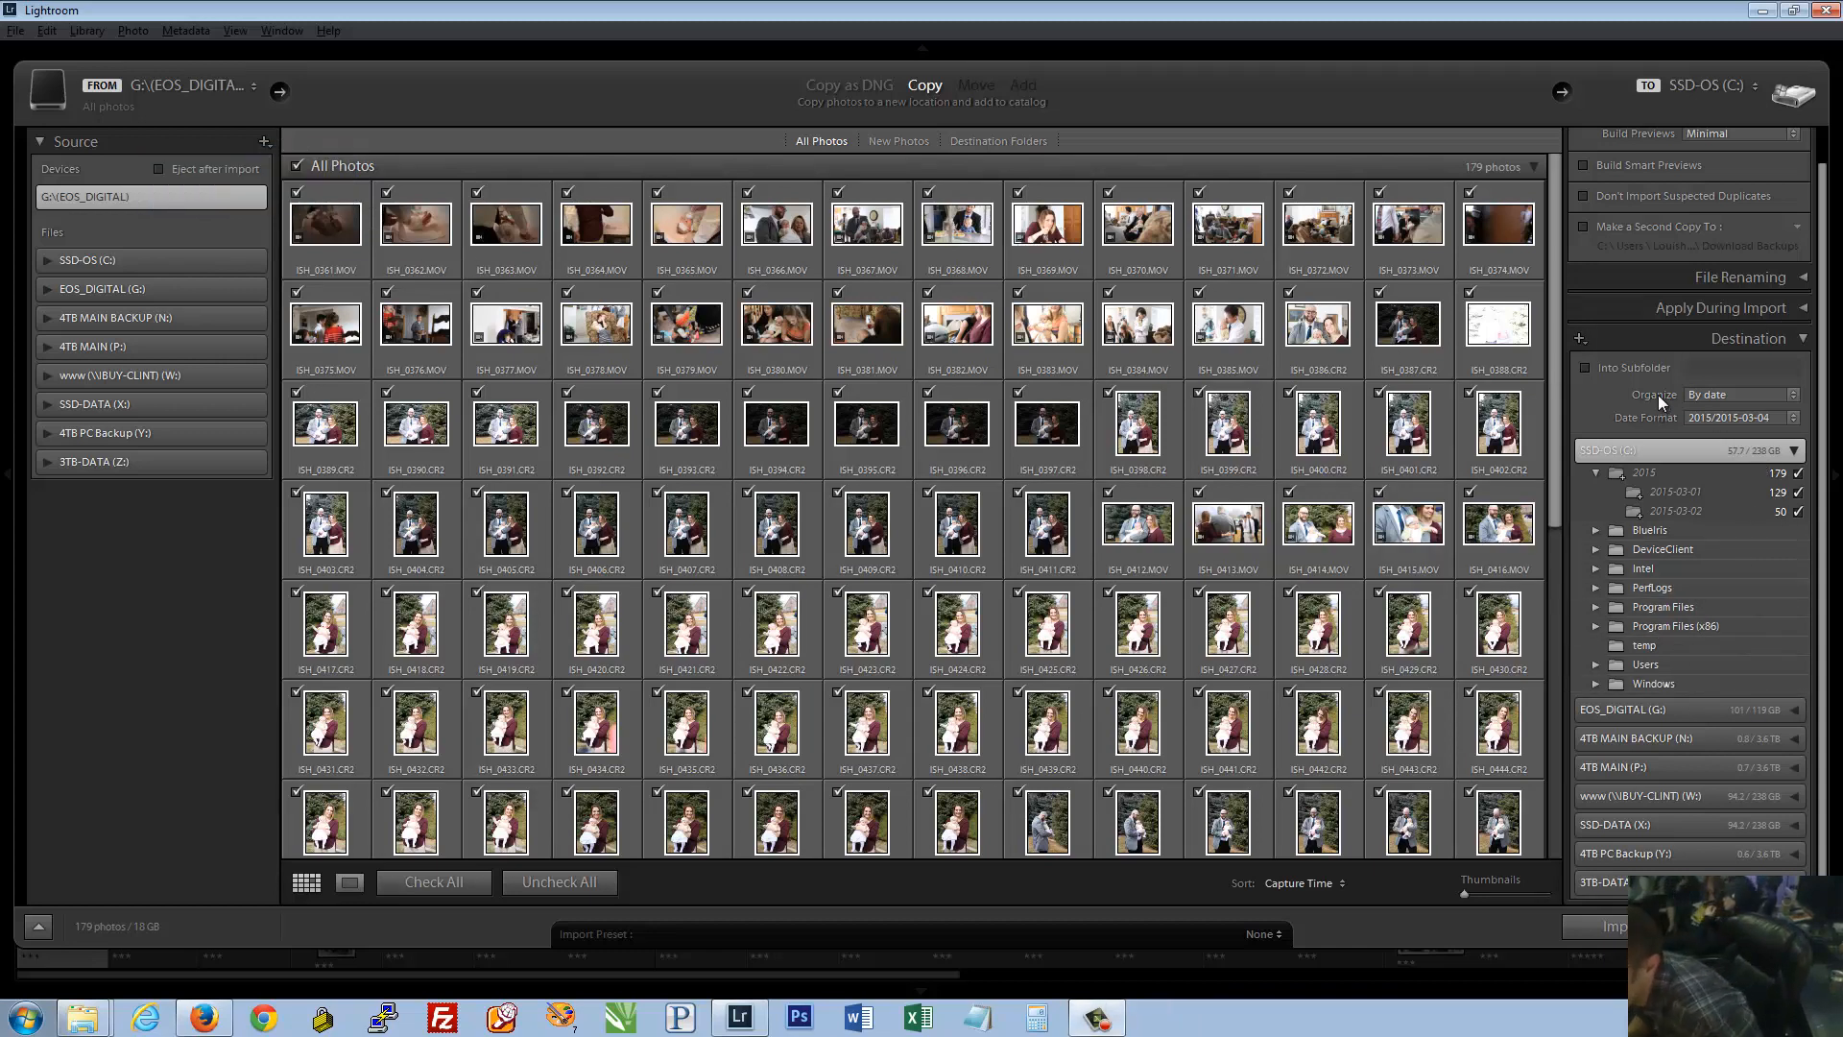
Try organizing the import into one folder, using a subfolder named Birthday Party
{"action": "left_click", "coordinate": [1745, 395]}
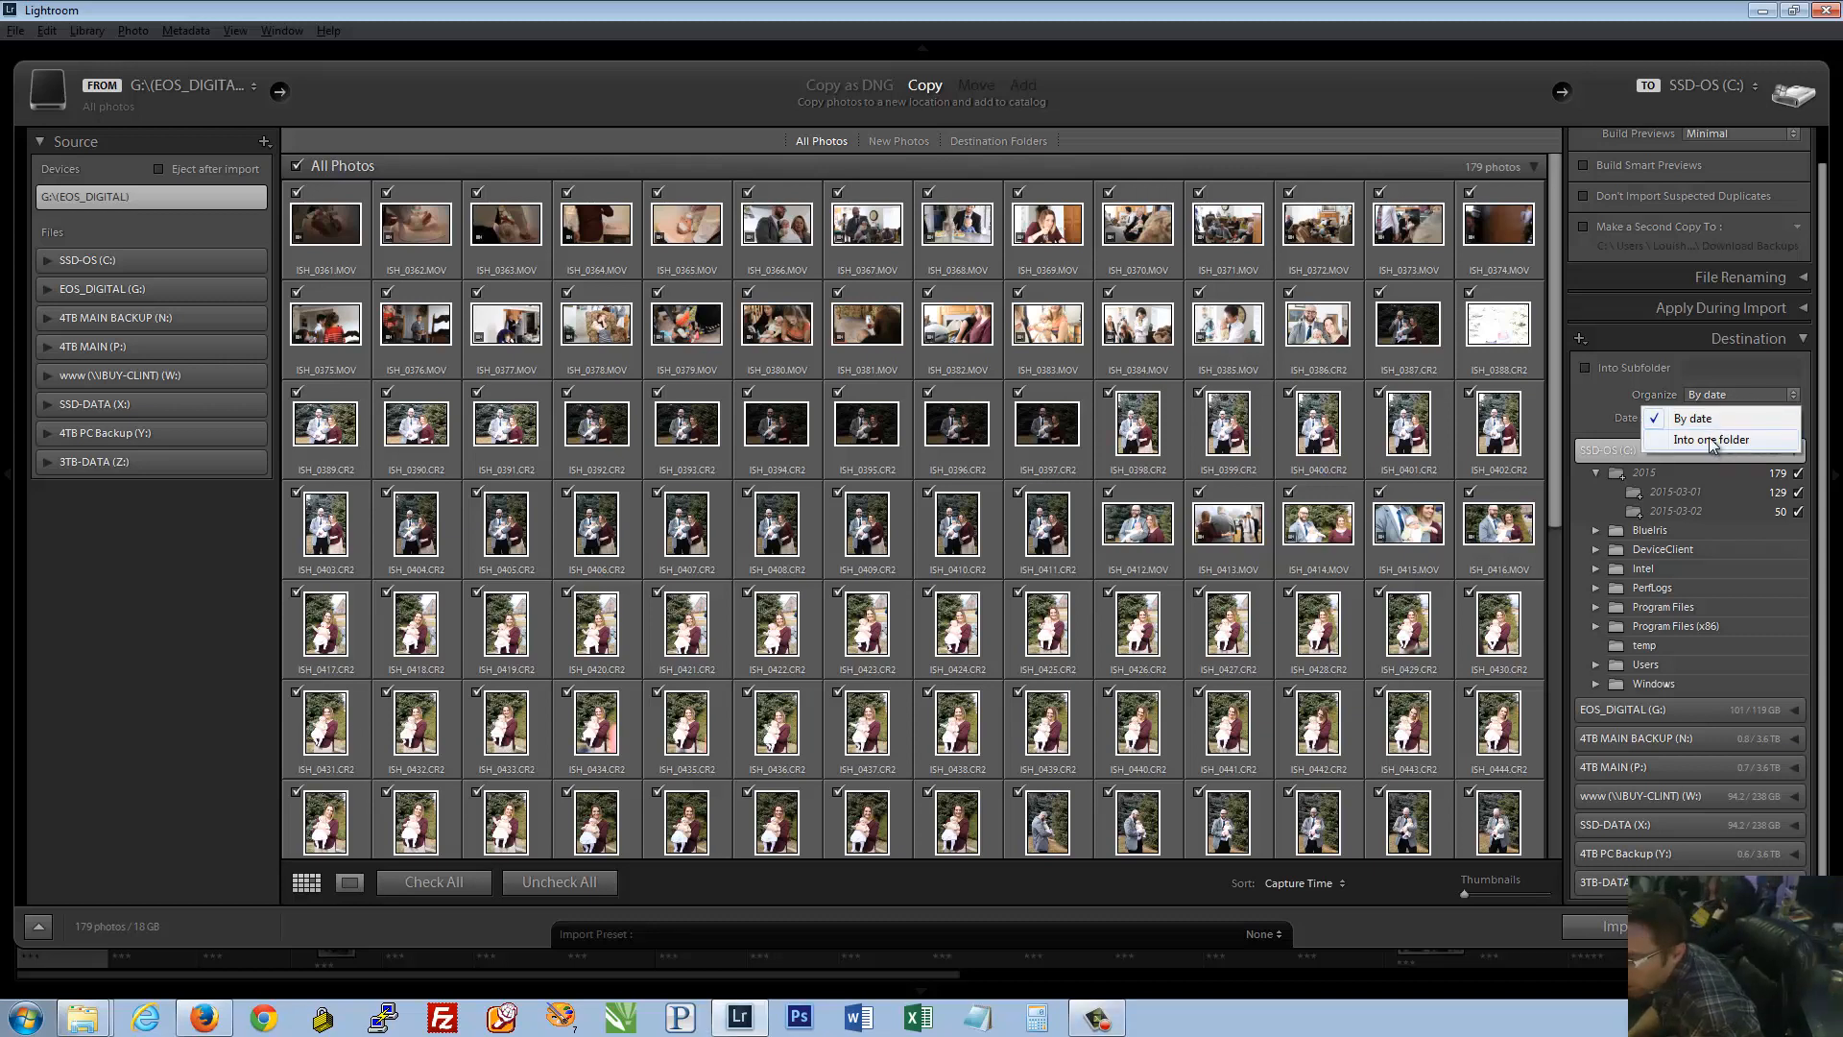
{"action": "left_click", "coordinate": [1719, 419]}
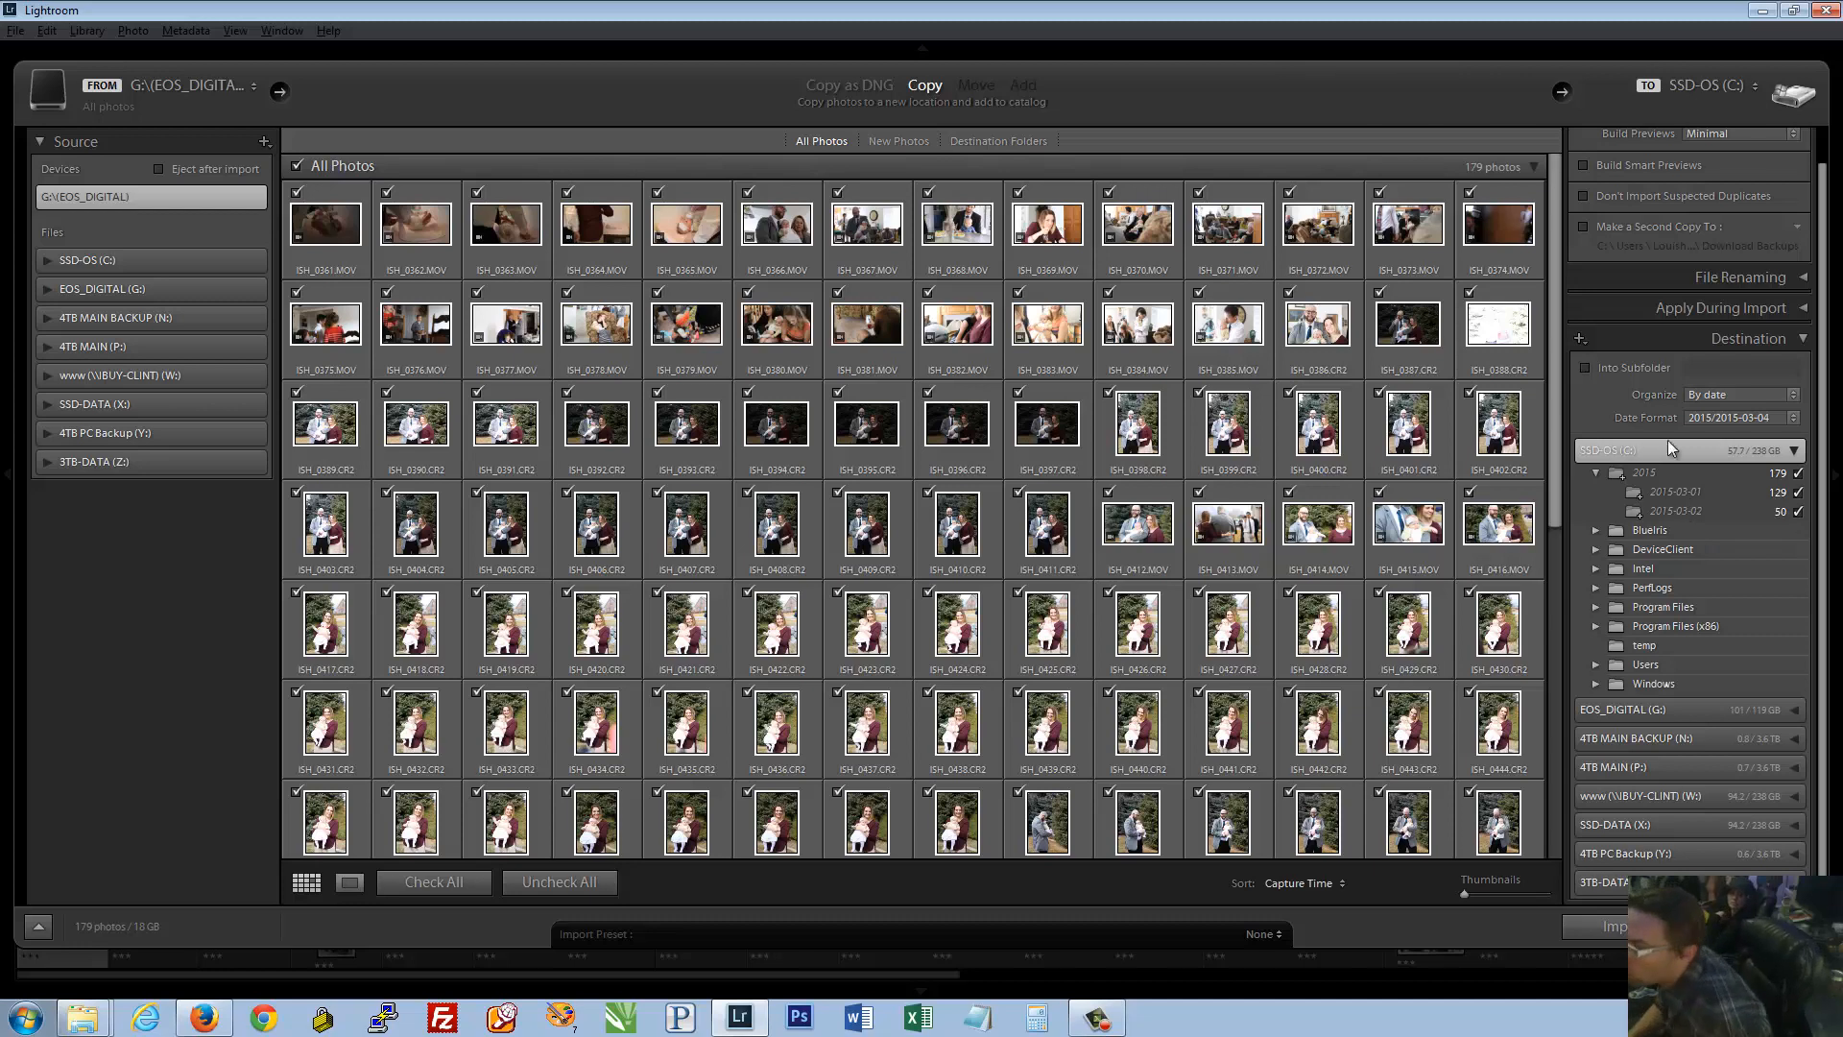
{"action": "left_click", "coordinate": [1621, 364]}
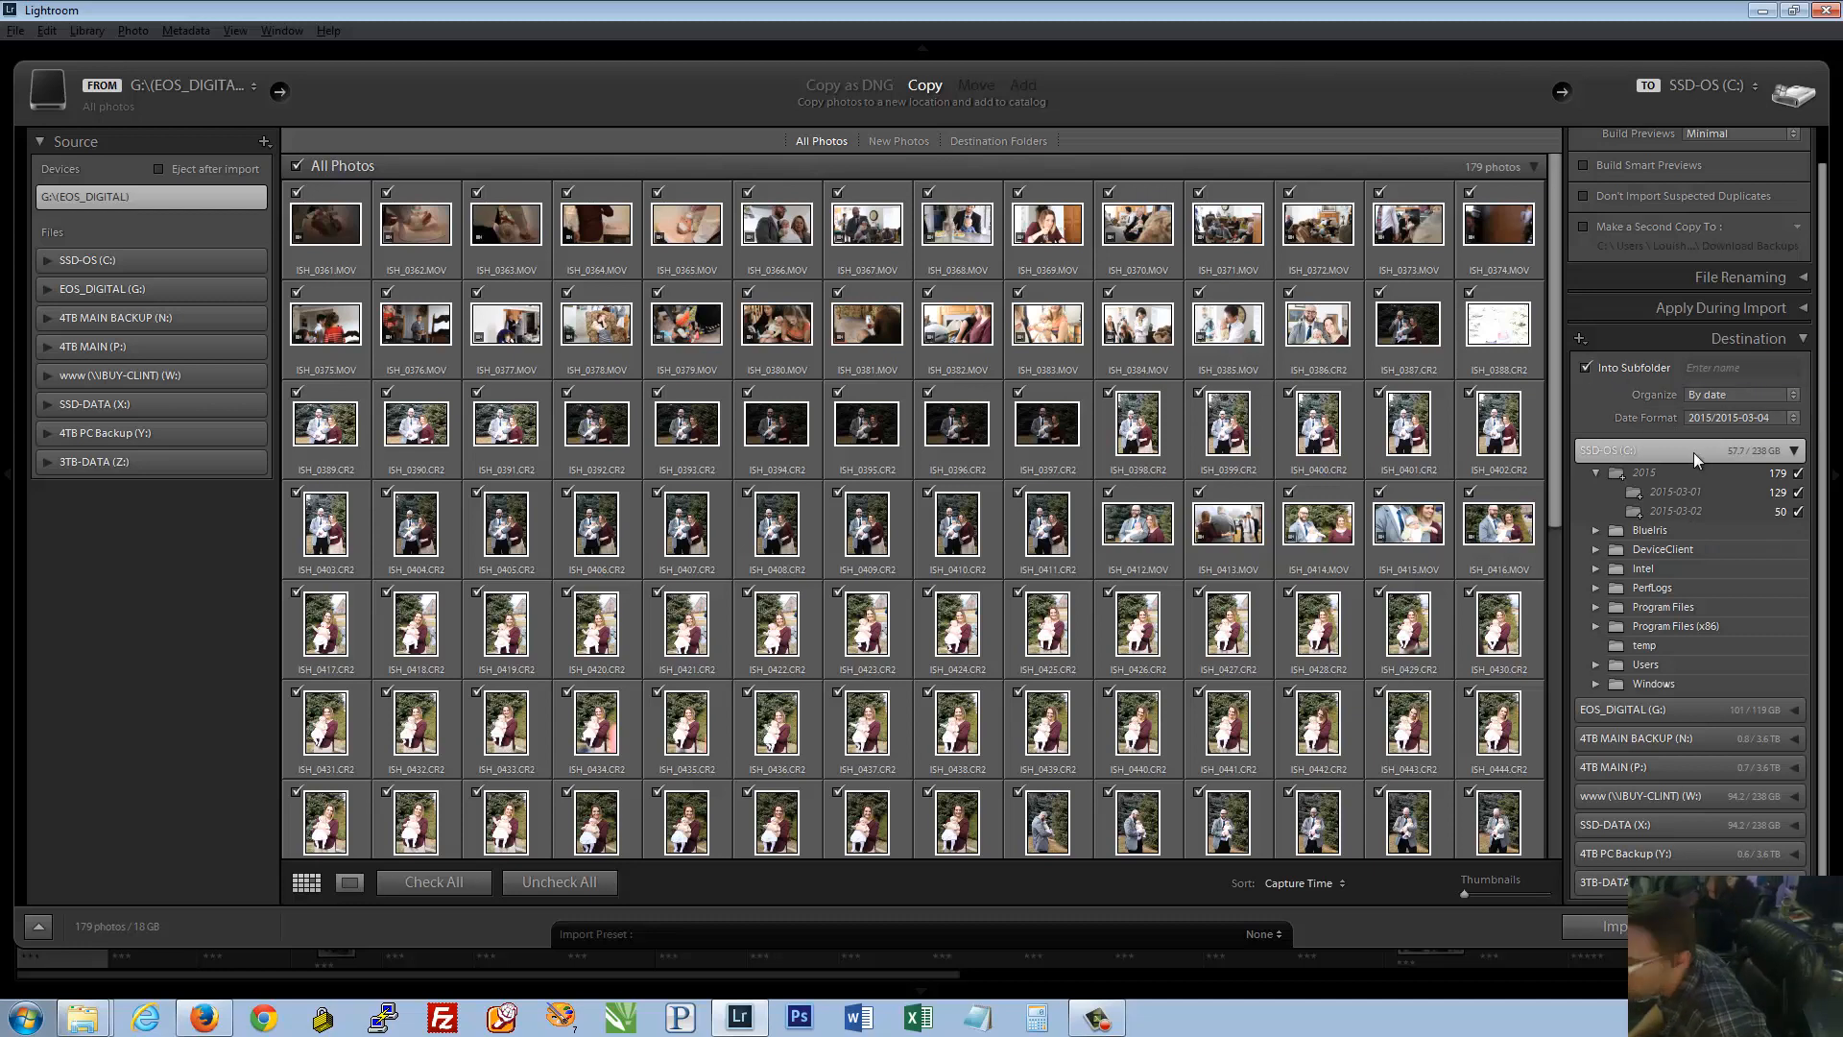
{"action": "left_click", "coordinate": [1730, 395]}
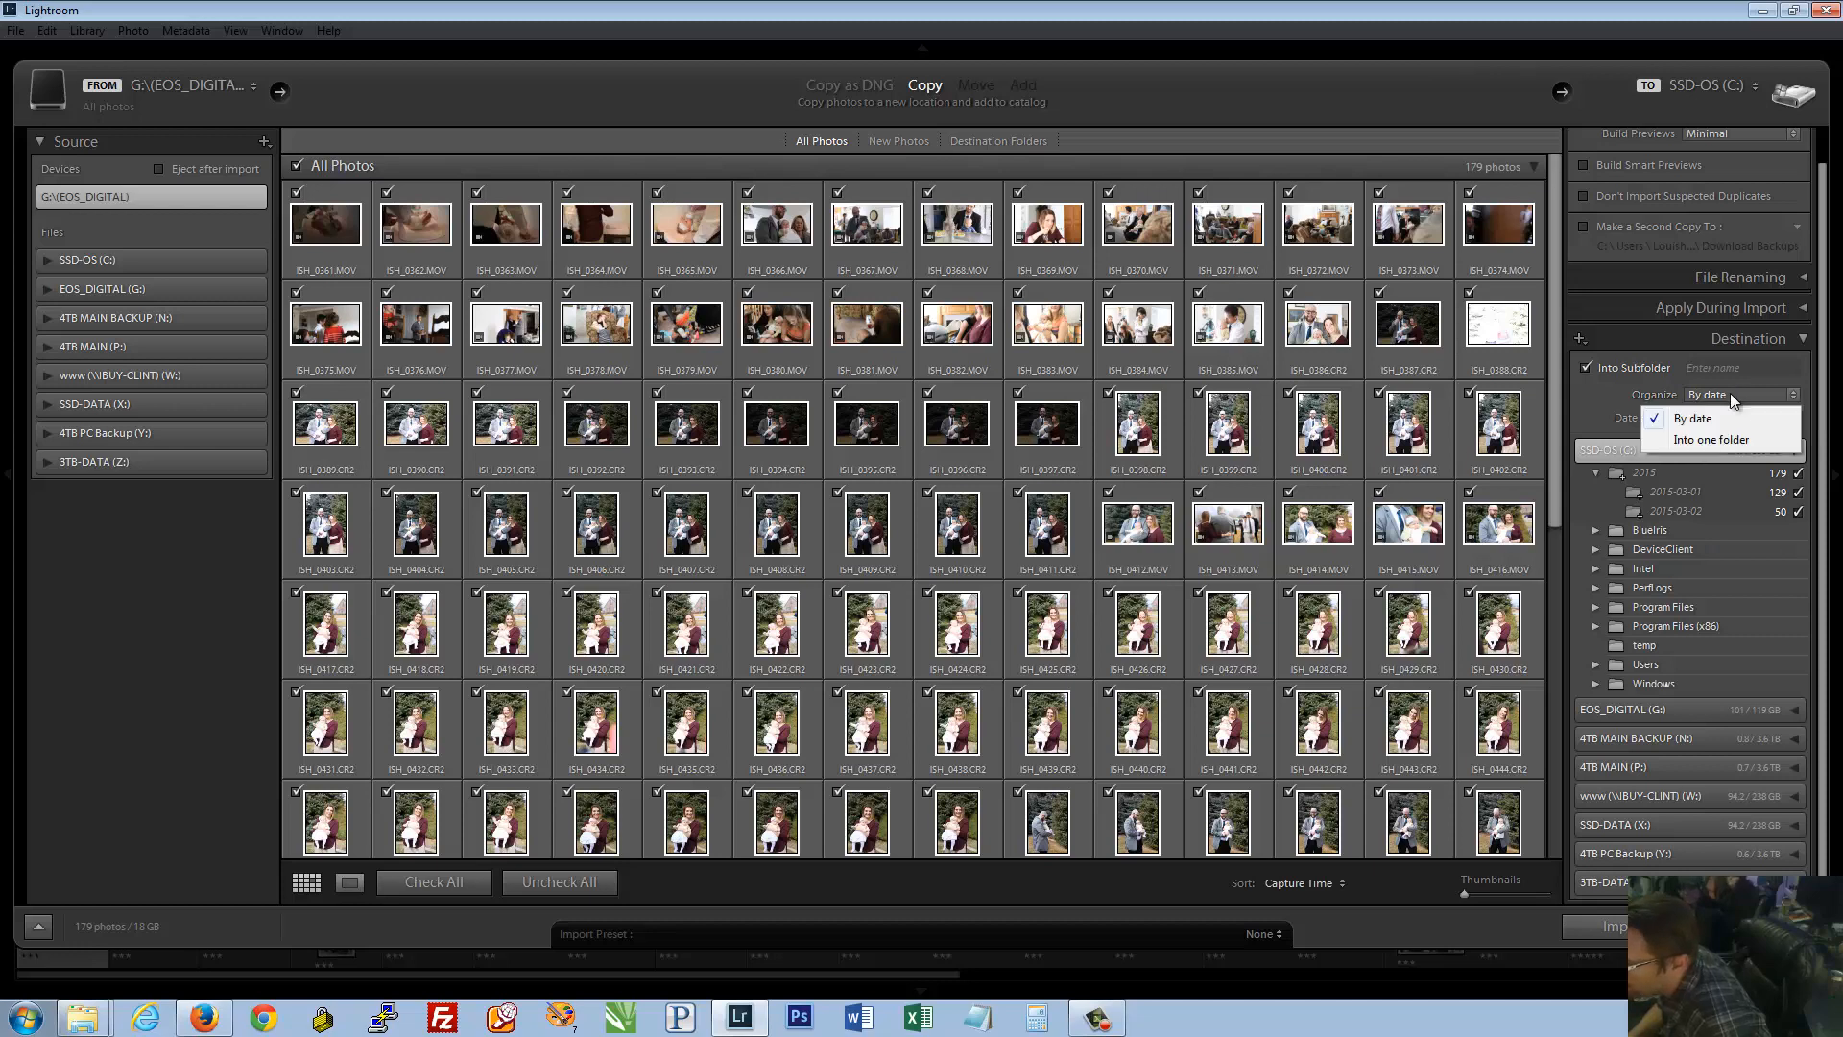
{"action": "left_click", "coordinate": [1713, 443]}
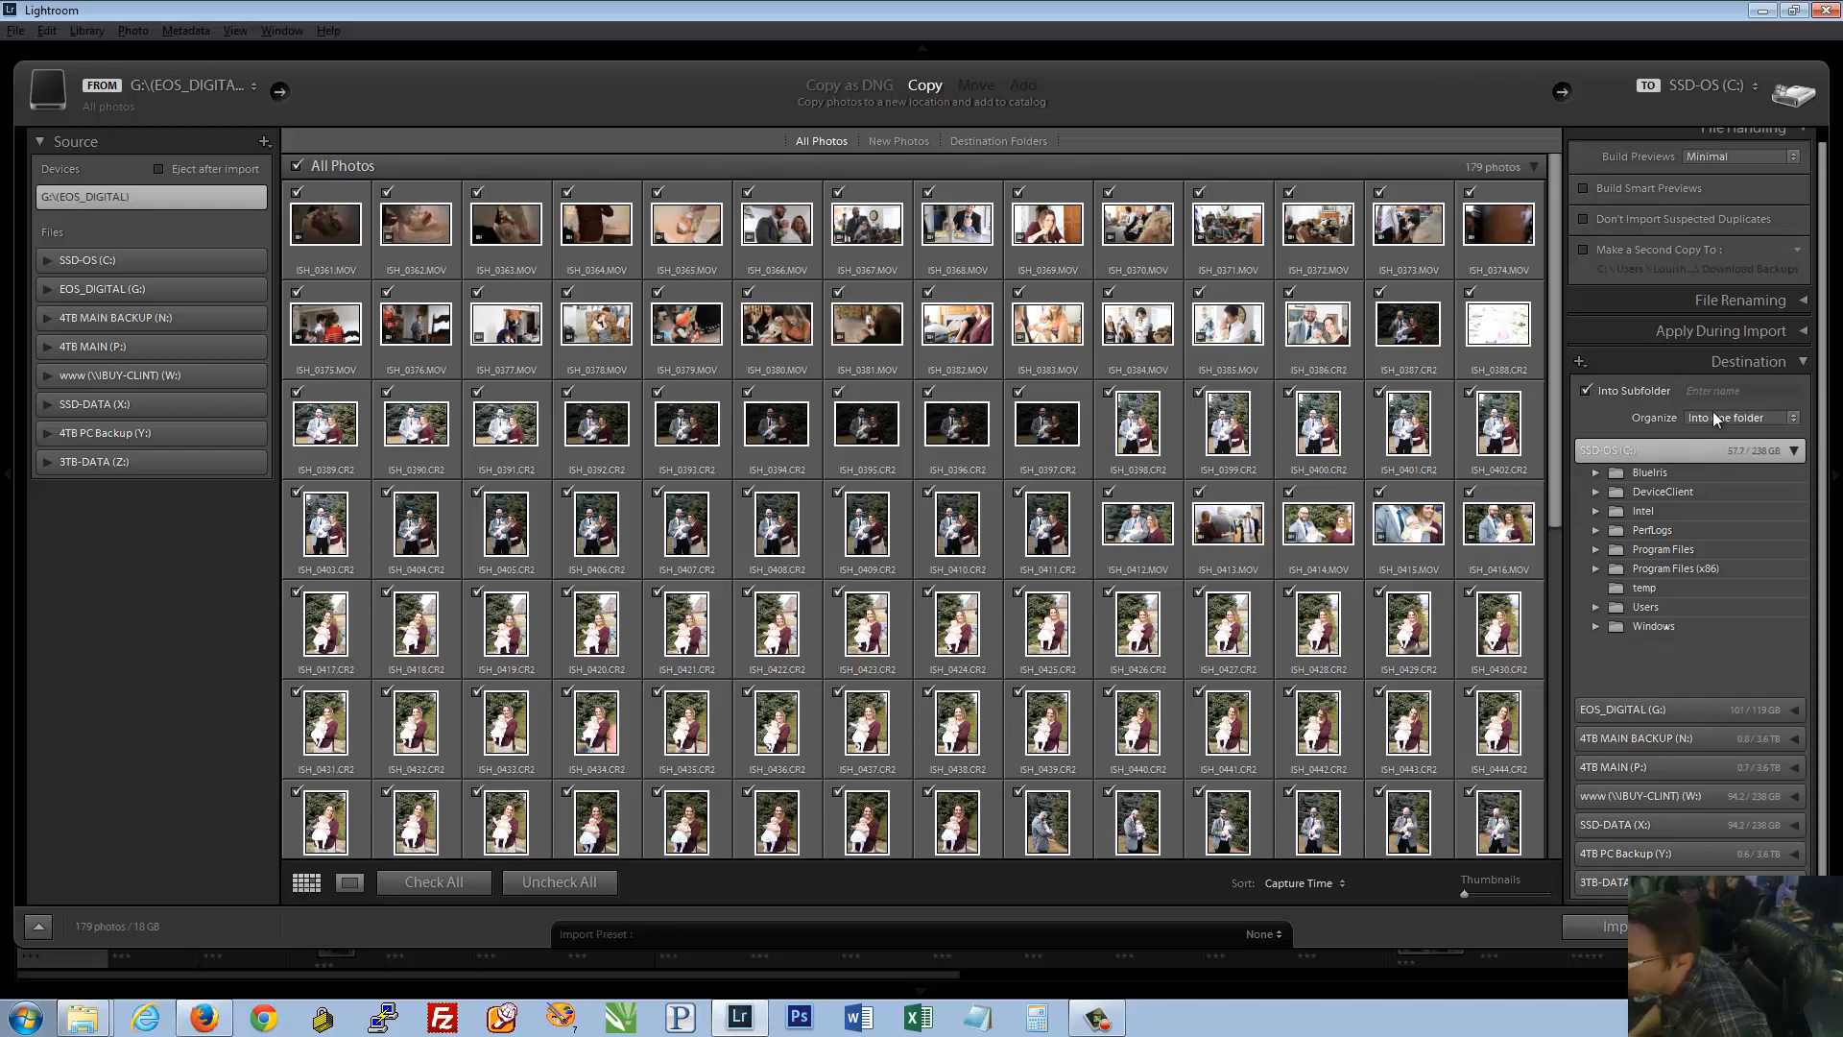
{"action": "left_click", "coordinate": [1747, 394]}
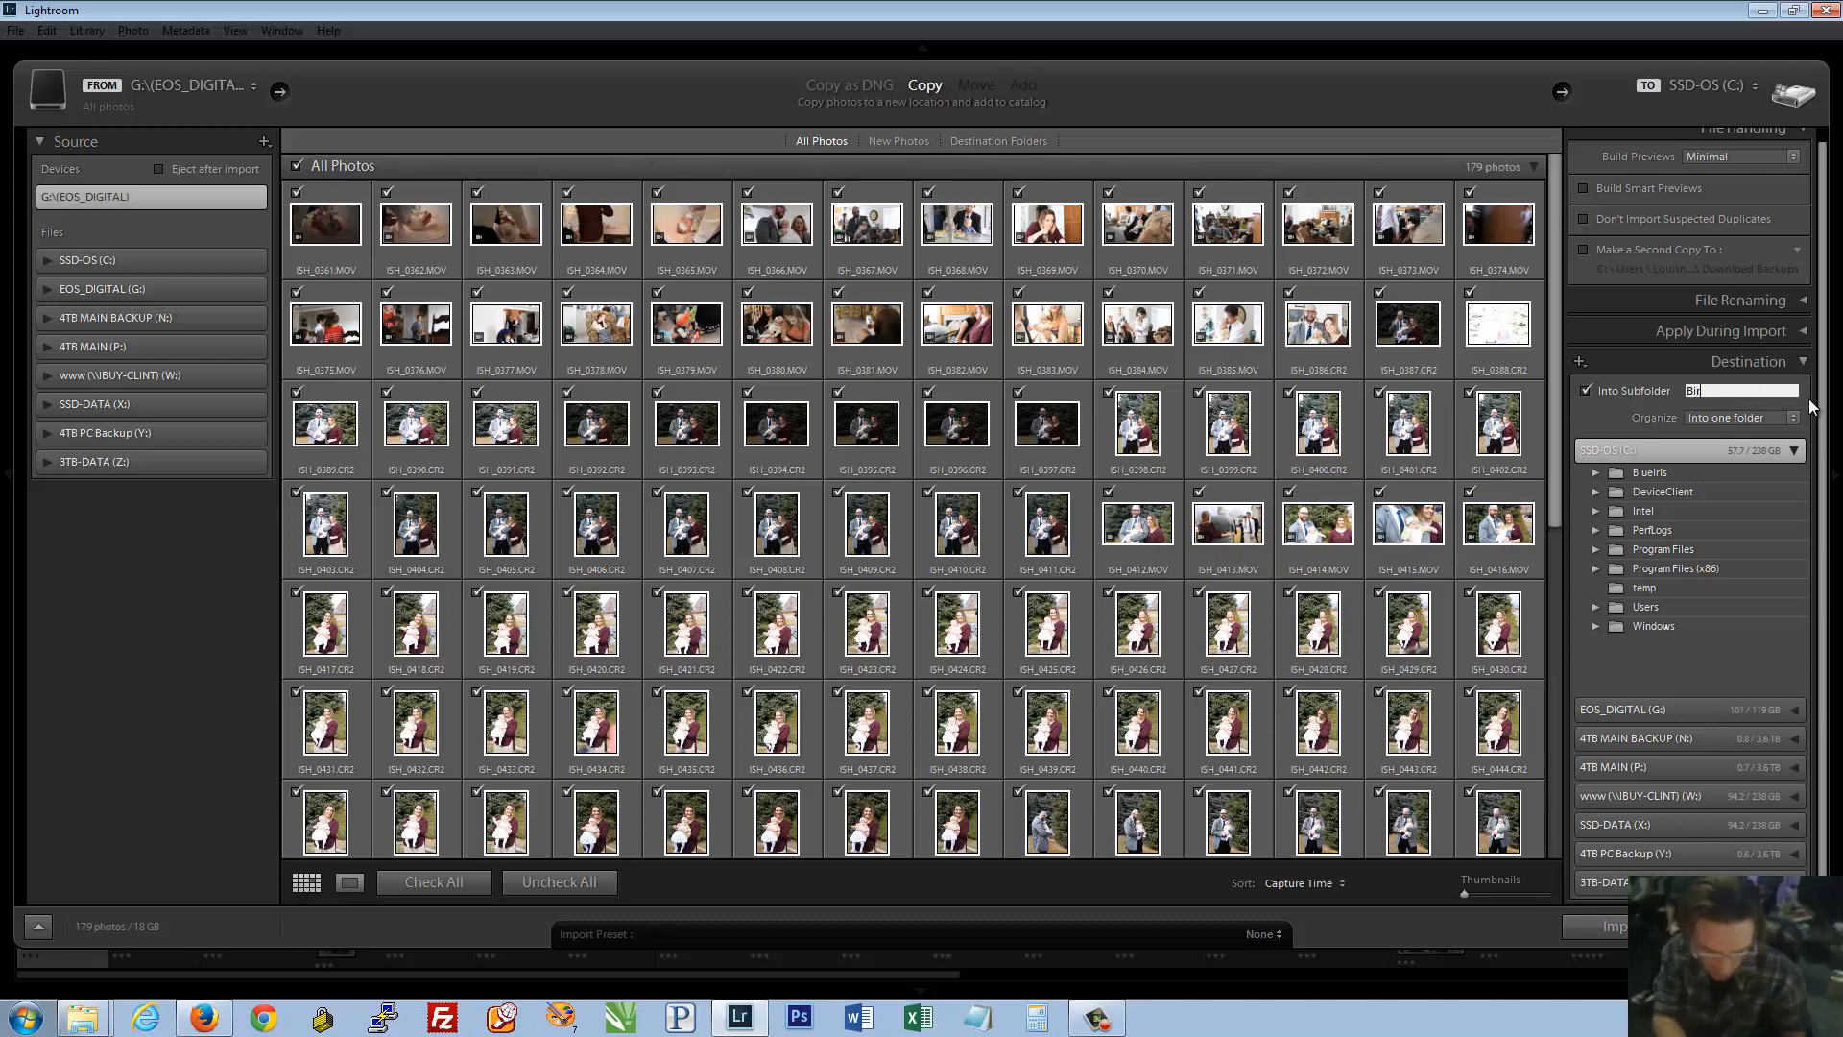
{"action": "type", "text": "Birthday Party"}
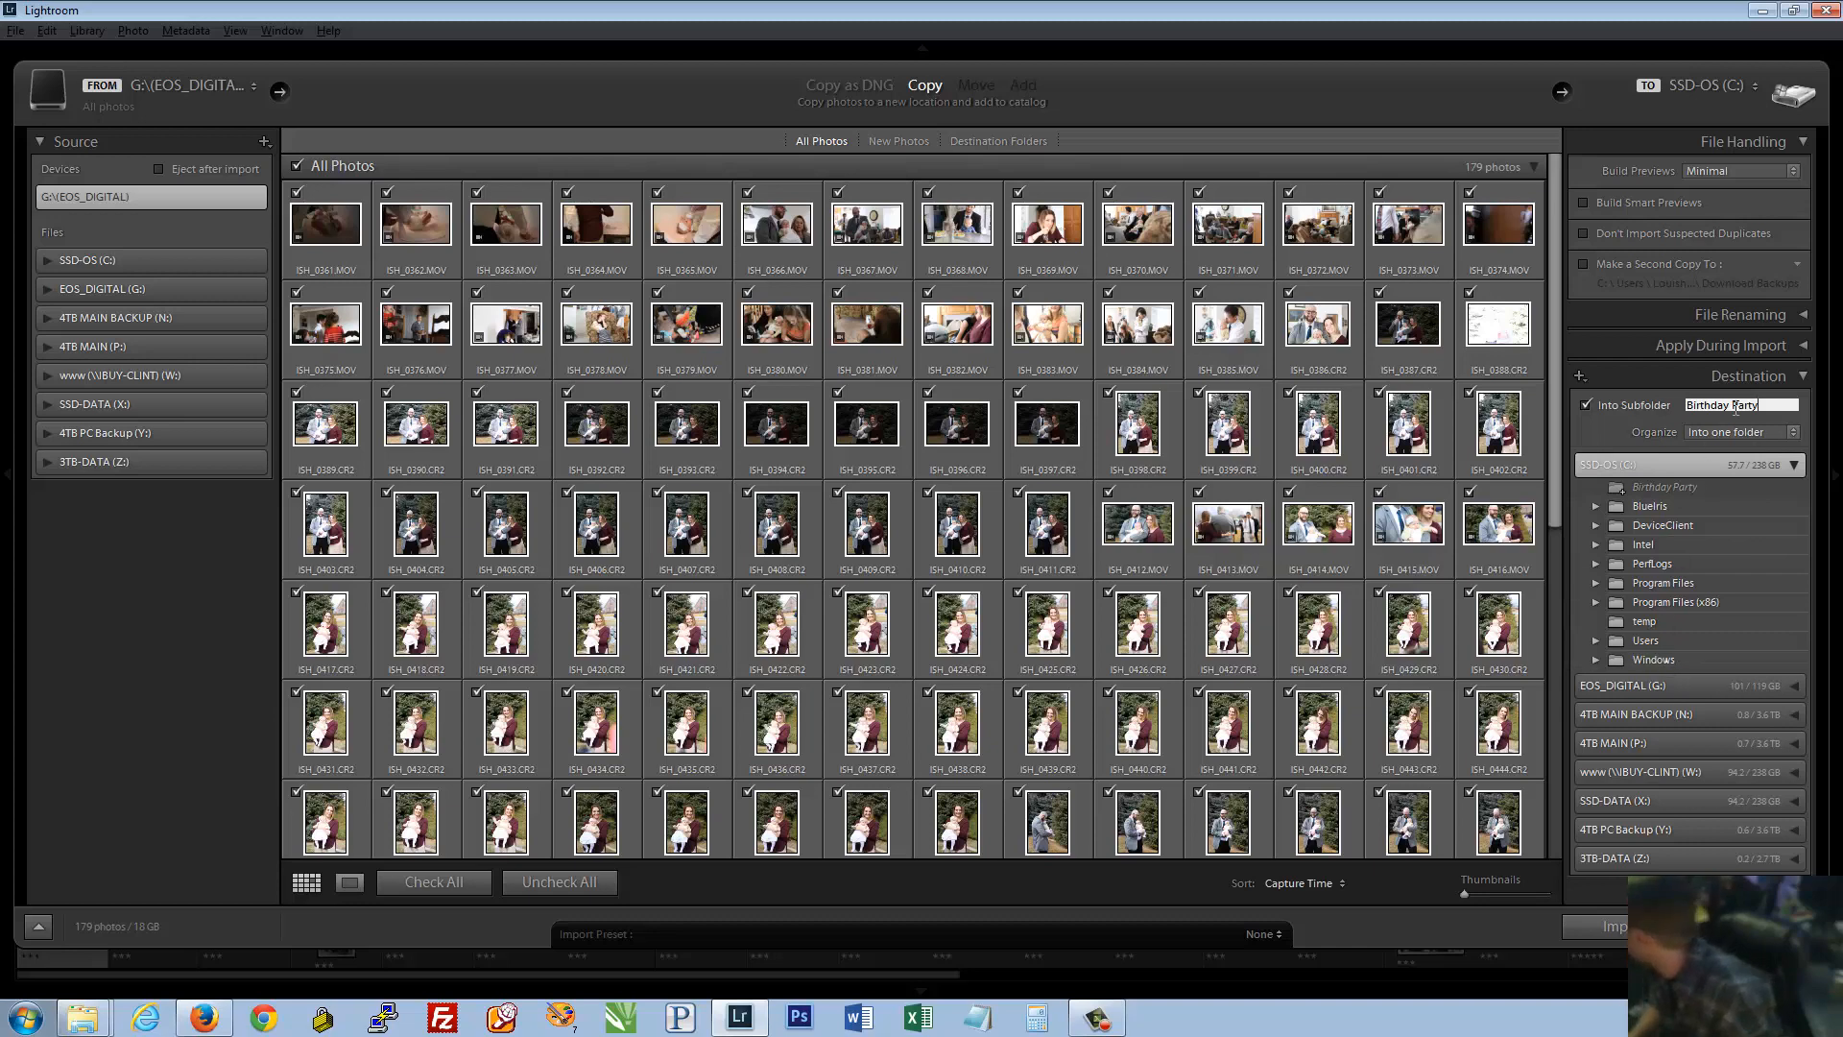
Clear the subfolder name and set the import back to By date with the 2015/2015-03-04 date format
{"action": "left_click_drag", "start_coordinate": [1784, 406], "coordinate": [1690, 407]}
{"action": "key", "text": "BackSpace"}
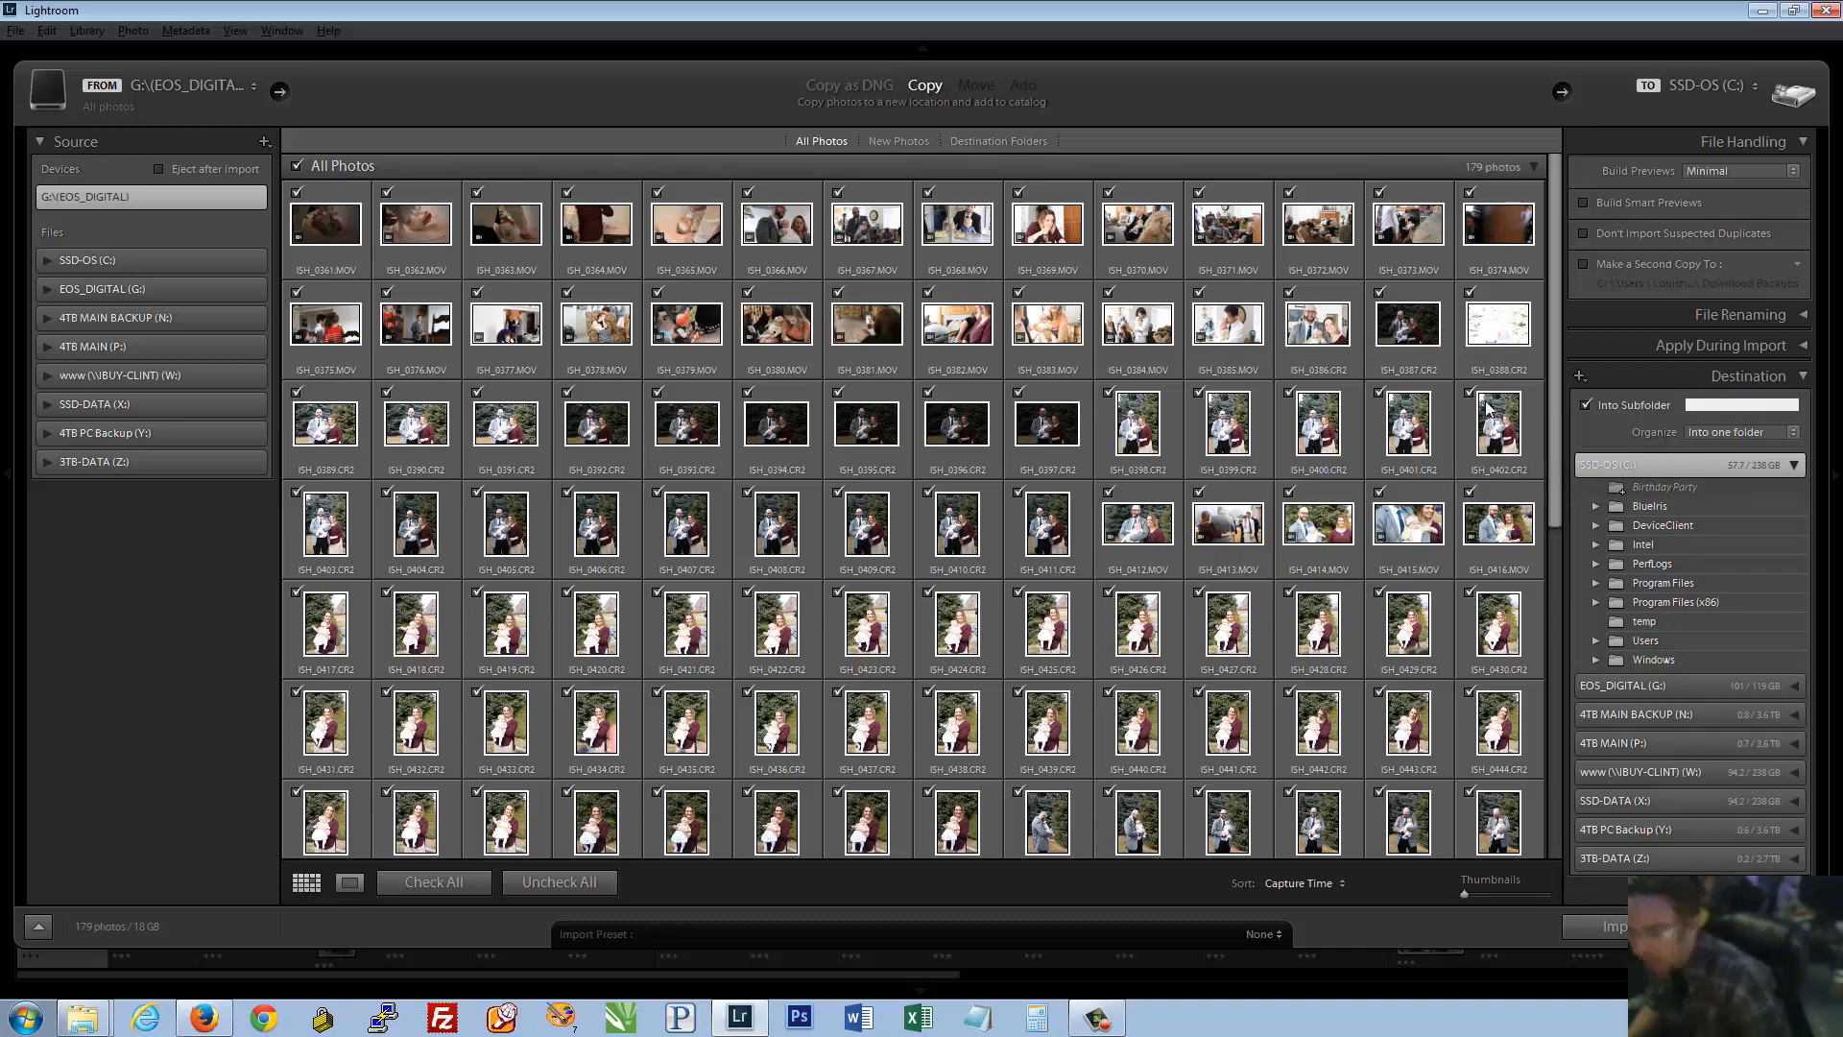
{"action": "left_click", "coordinate": [1730, 432]}
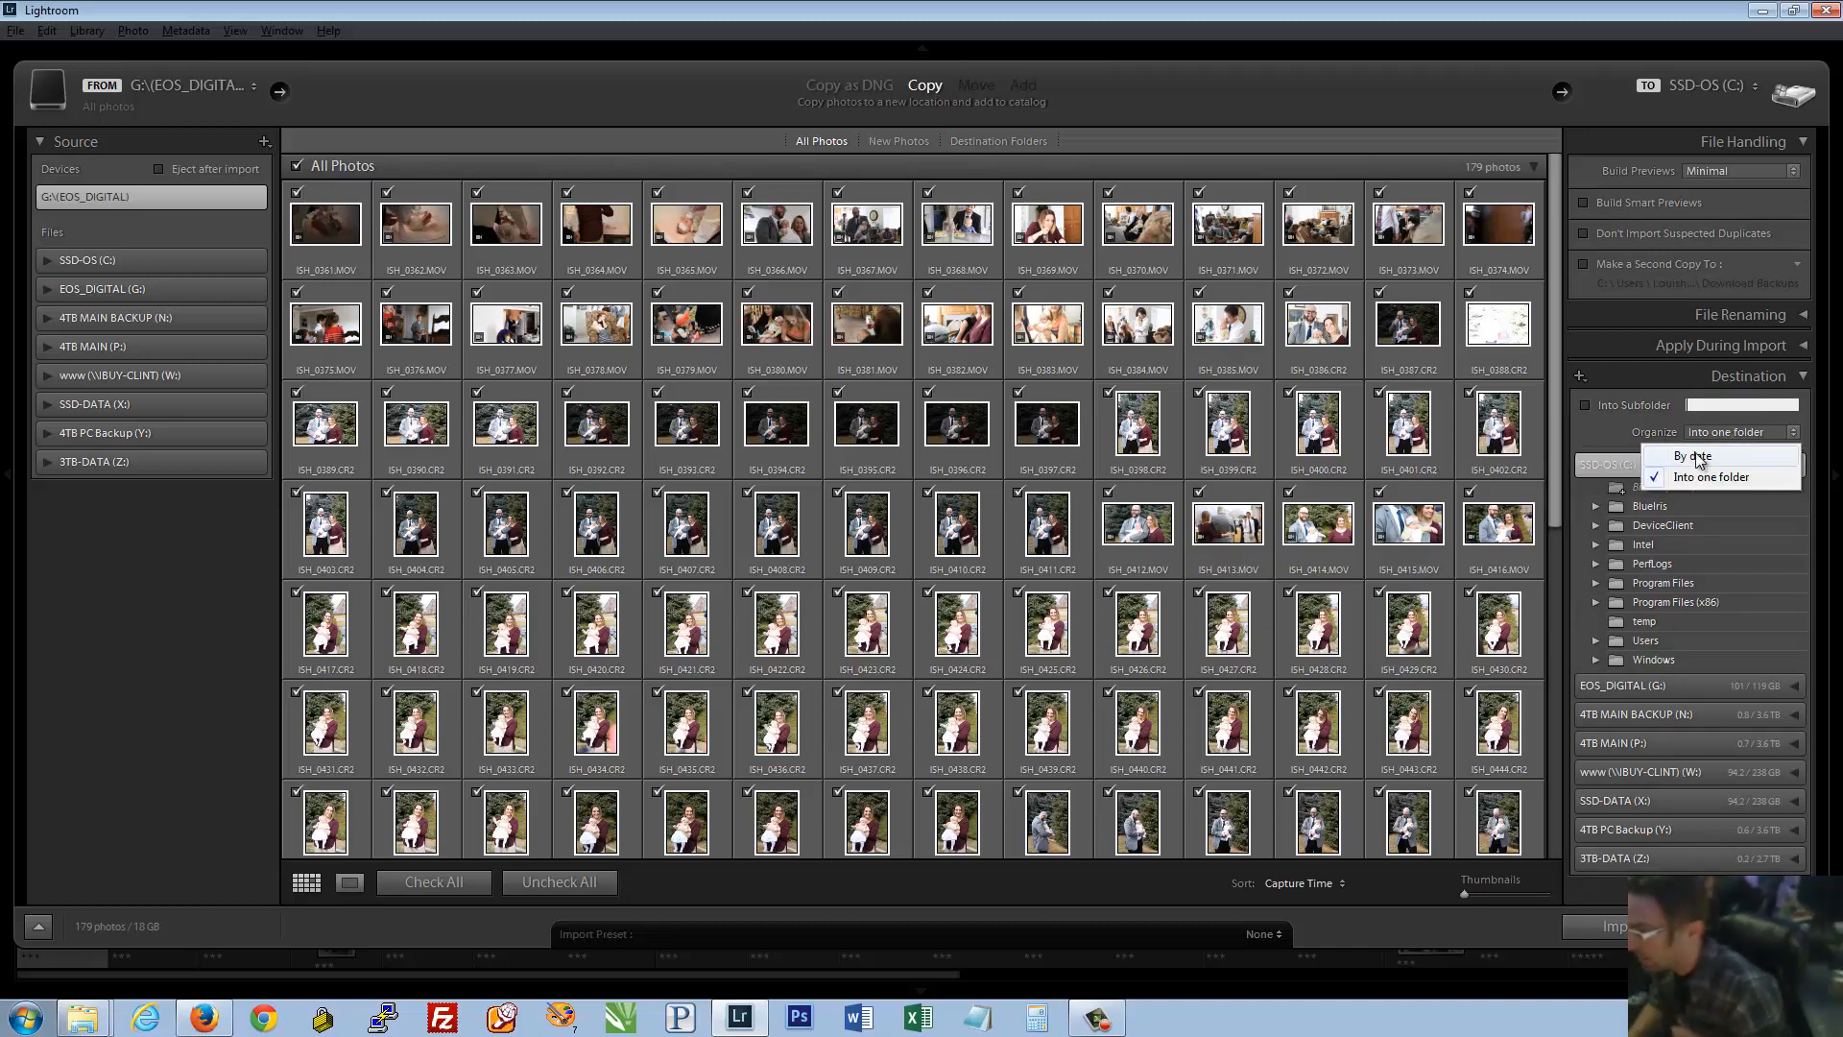
{"action": "left_click", "coordinate": [1704, 453]}
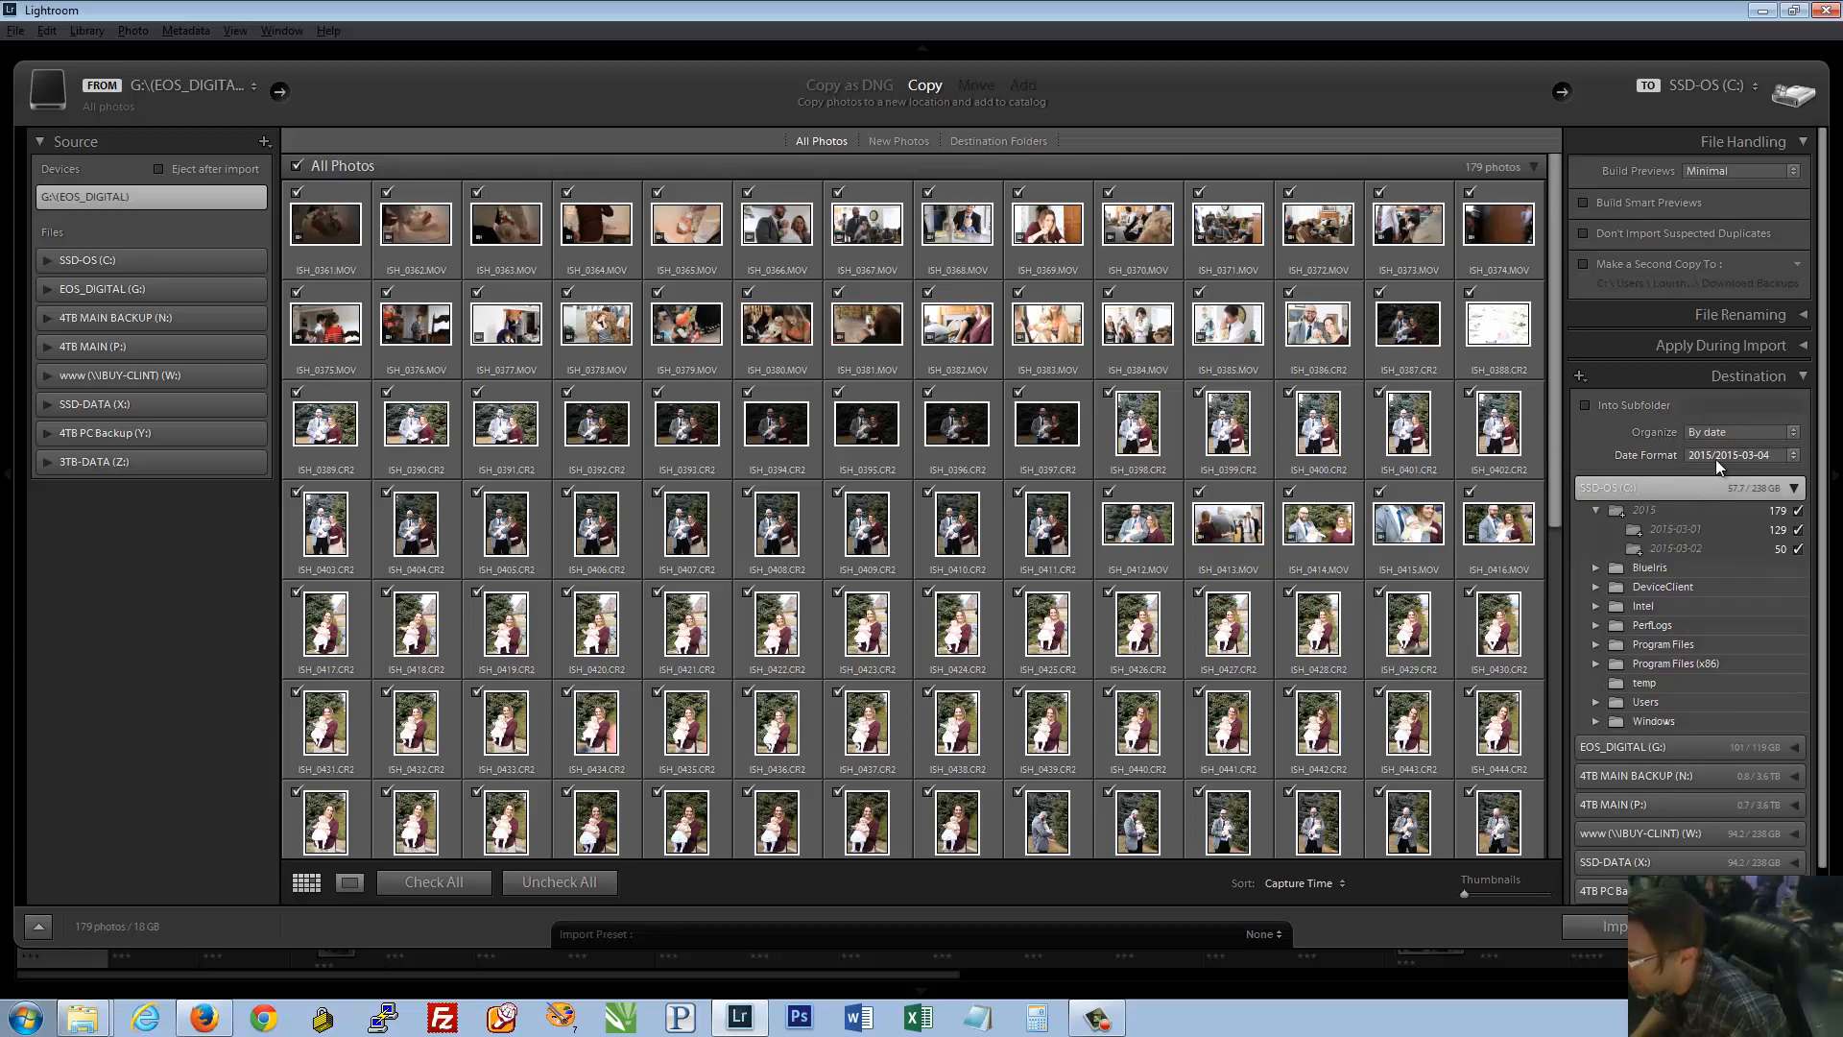
{"action": "left_click", "coordinate": [1700, 452]}
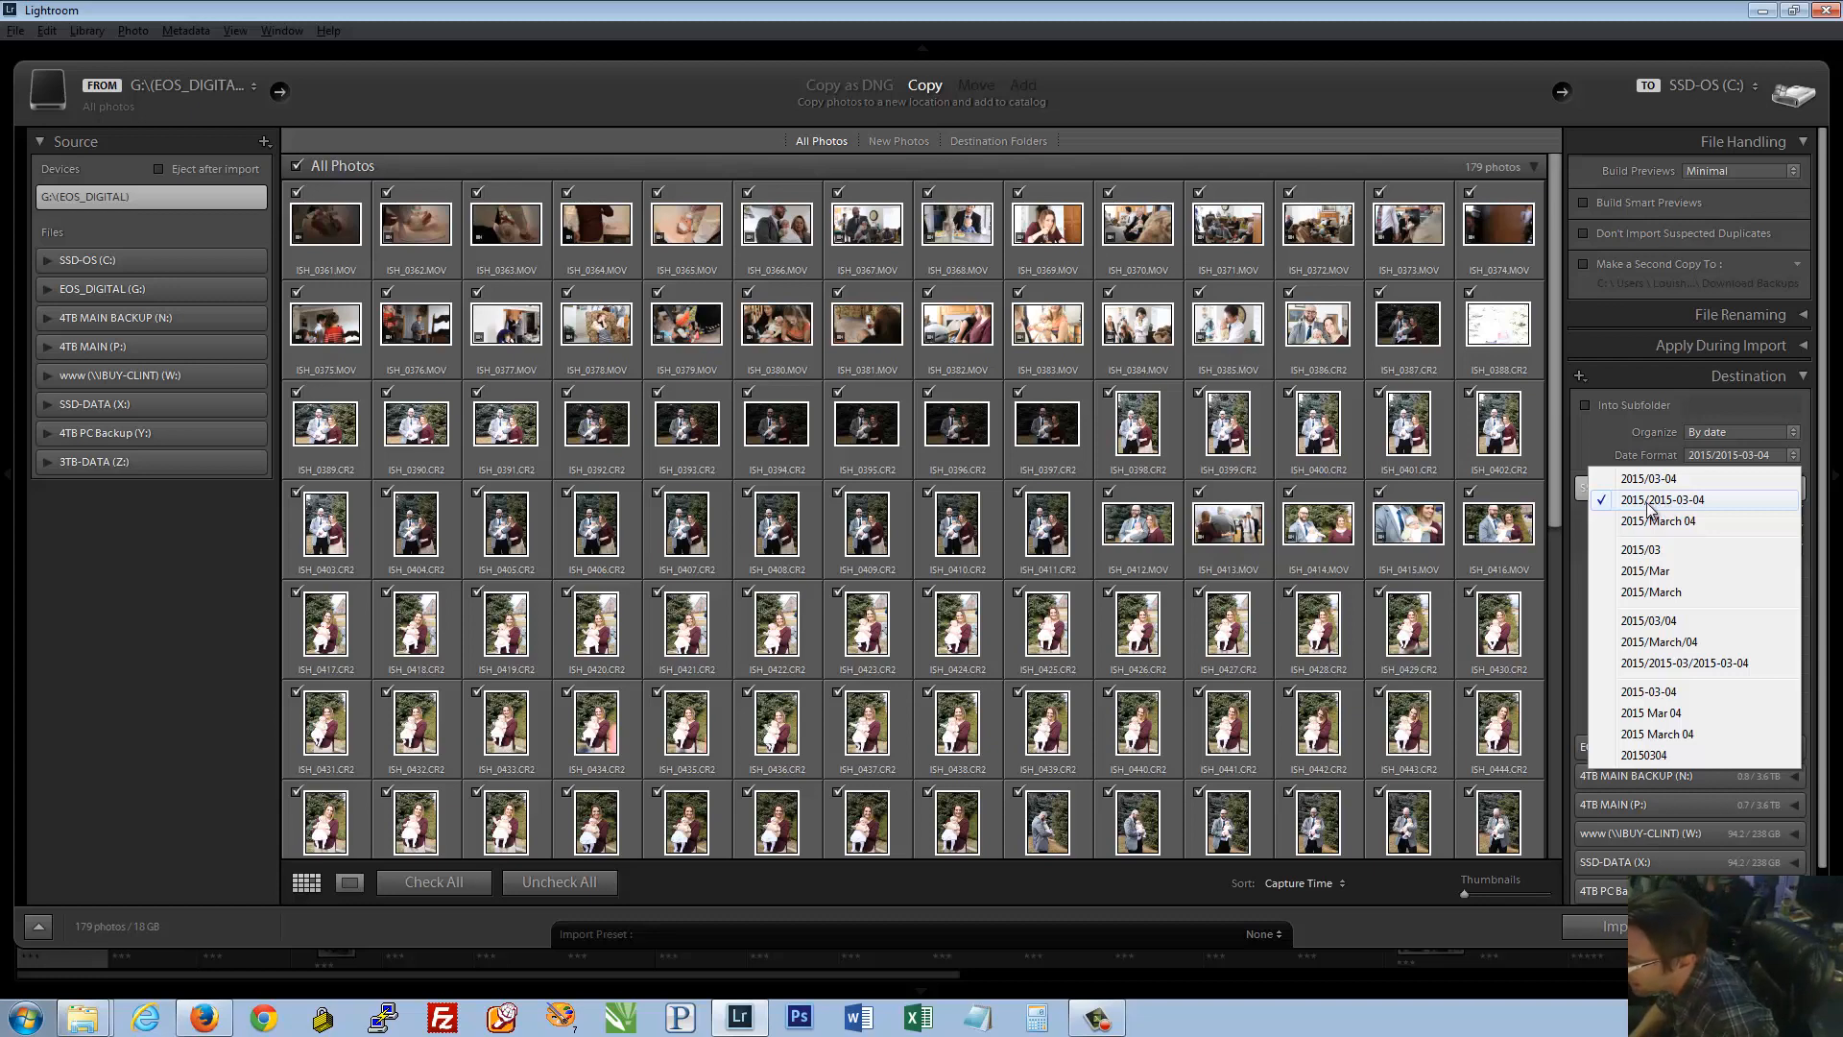
{"action": "left_click", "coordinate": [1707, 503]}
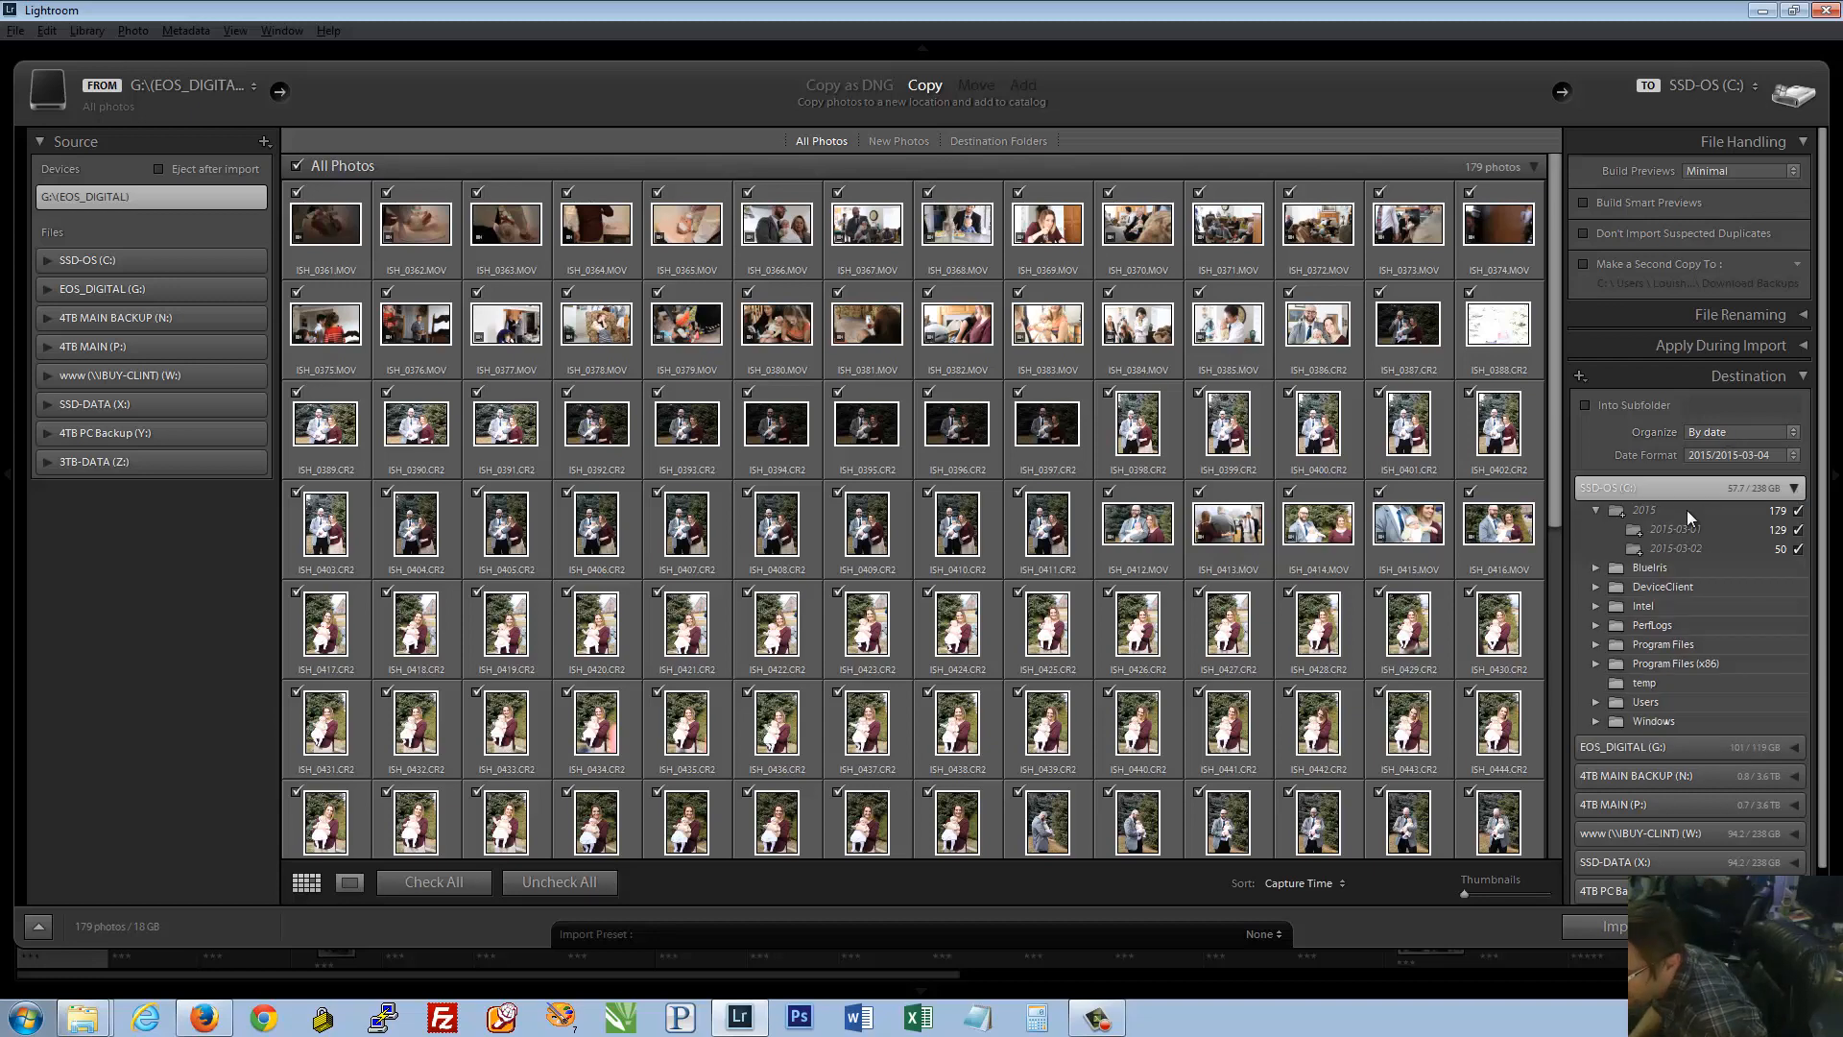
Exclude all photos from the import and enable Don't Import Suspected Duplicates
{"action": "left_click", "coordinate": [1109, 346]}
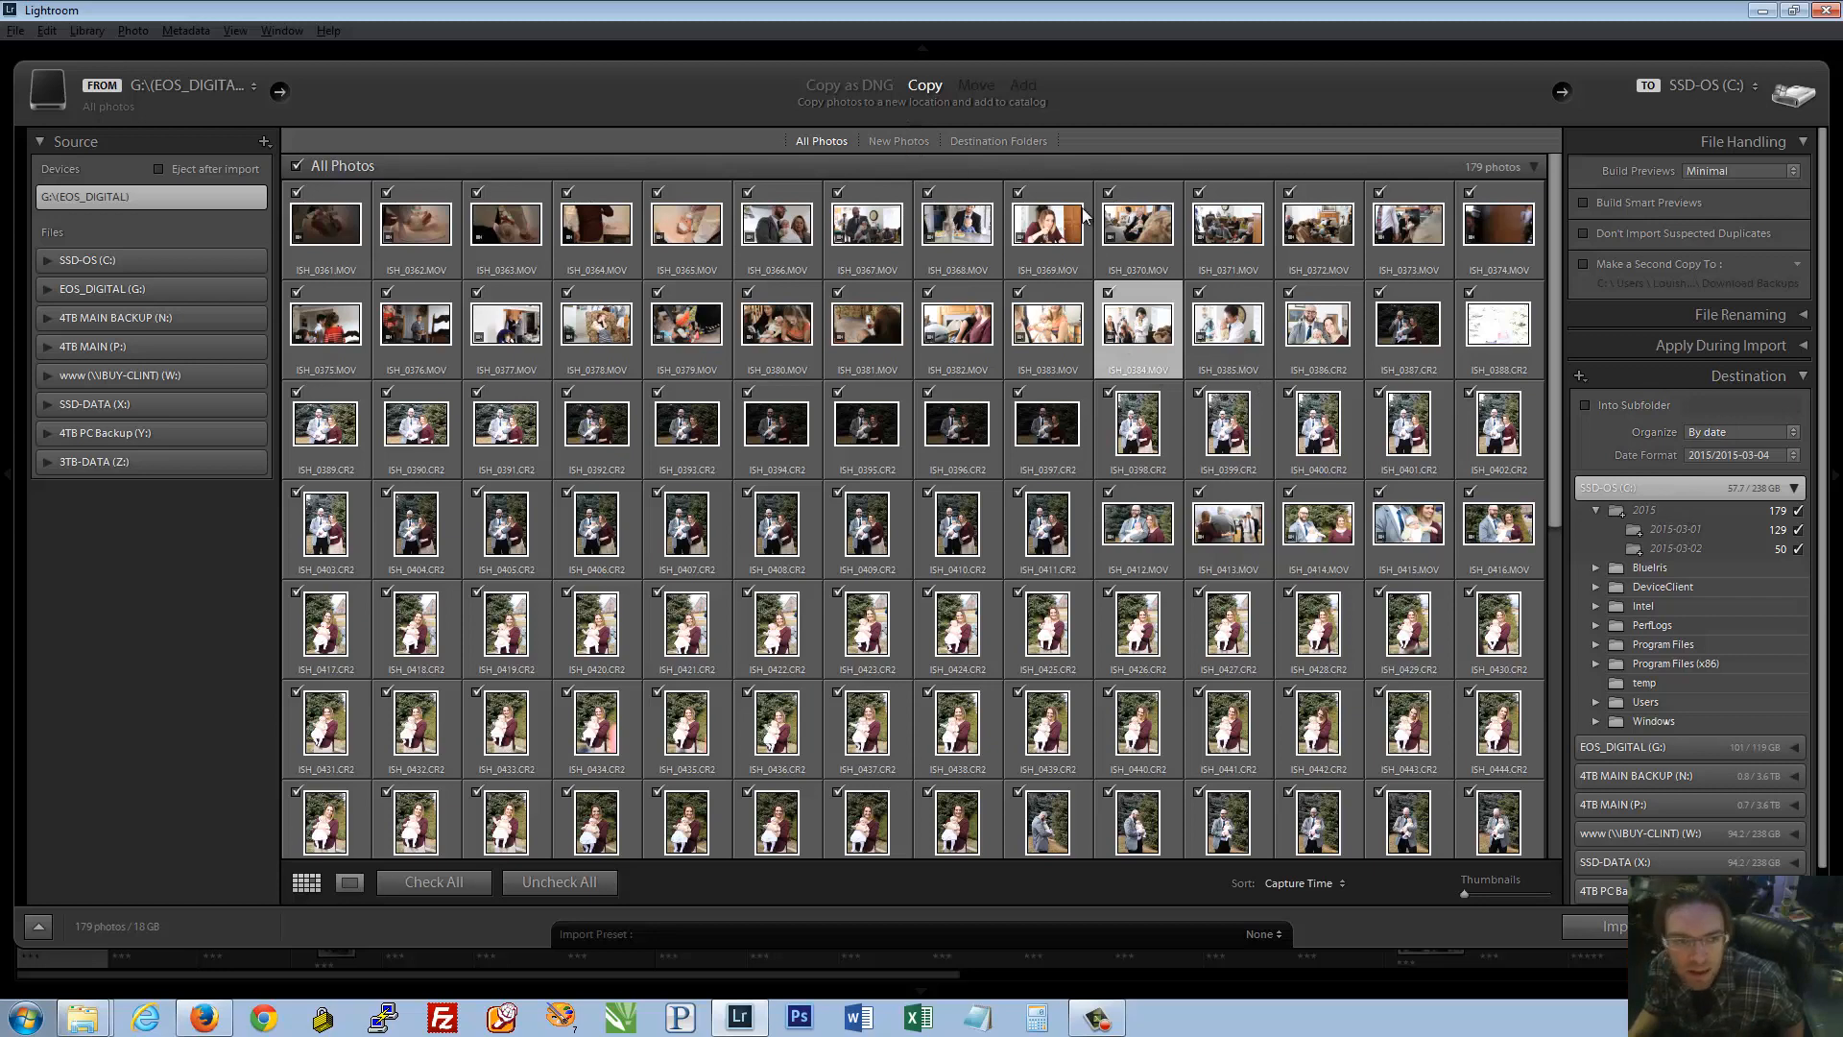
{"action": "left_click", "coordinate": [295, 168]}
{"action": "left_click_drag", "start_coordinate": [1552, 227], "coordinate": [1477, 636]}
{"action": "left_click", "coordinate": [1584, 233]}
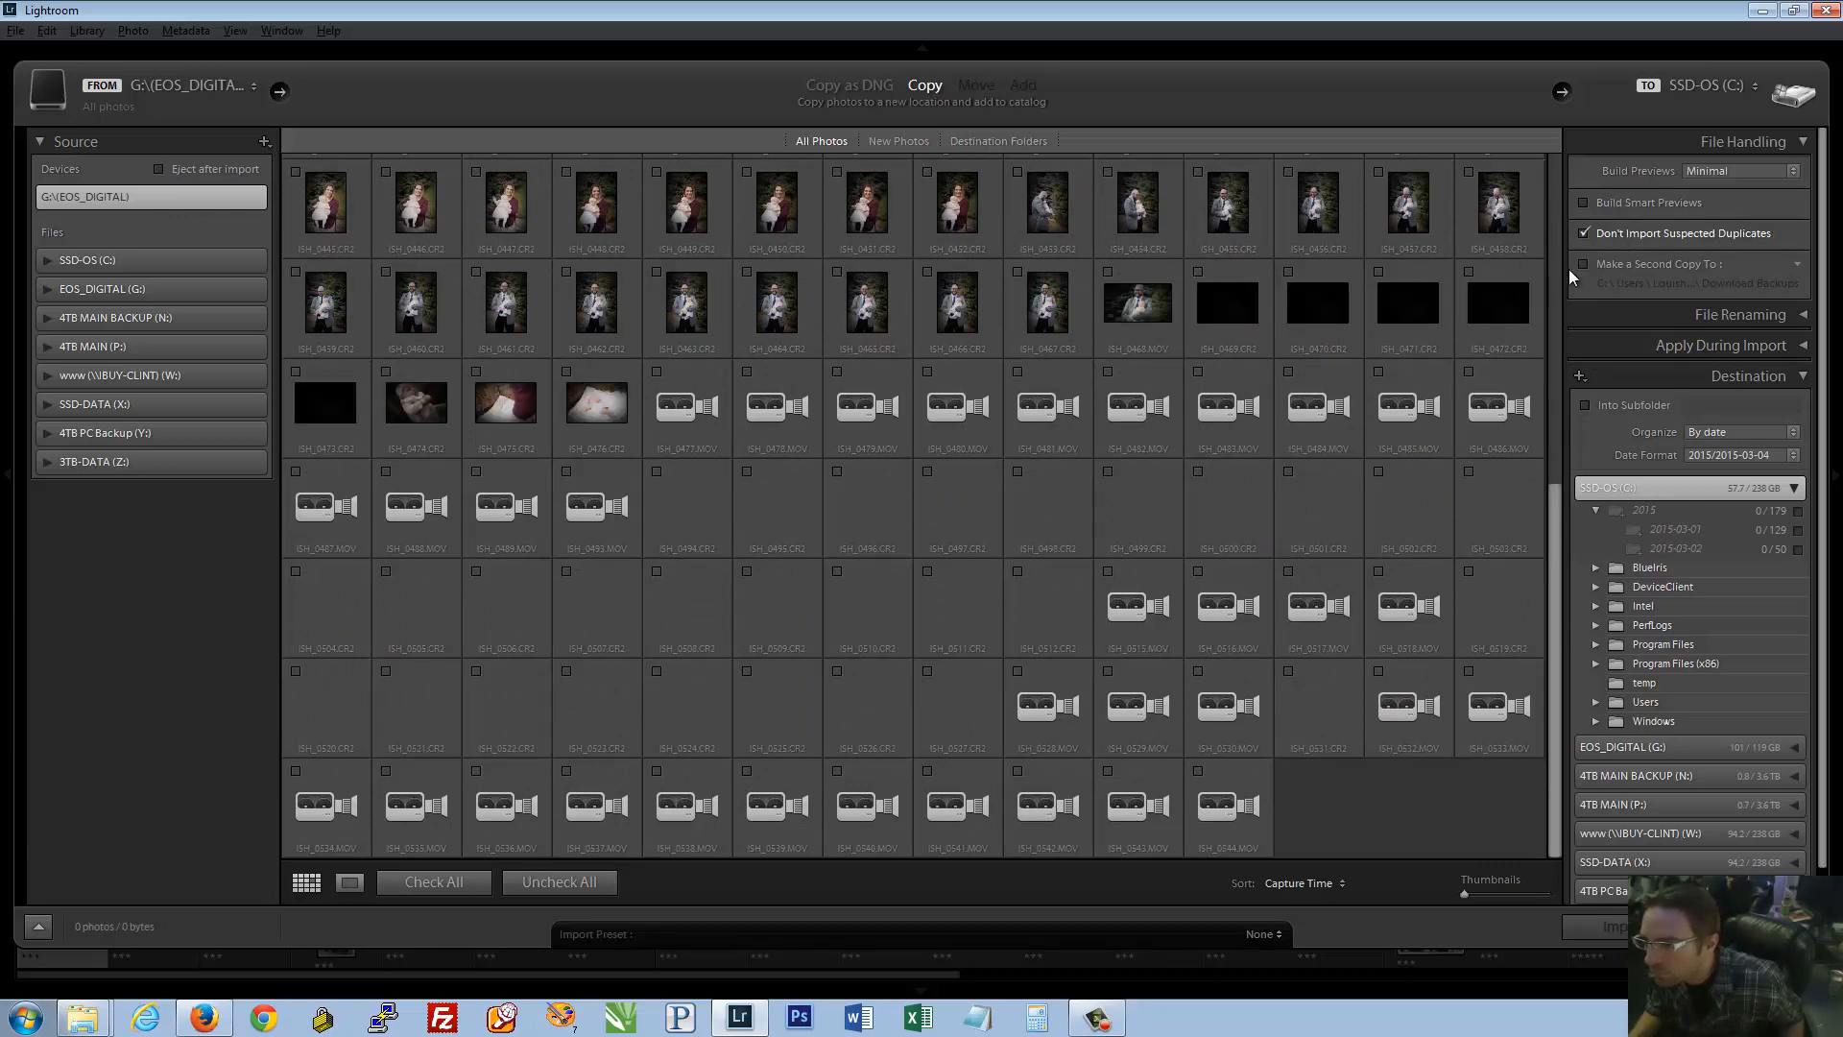
Try marking photos ISH_0449.CR2 through ISH_0463.CR2 for import, mark all photos, and unmark them all again
{"action": "left_click", "coordinate": [1553, 357]}
{"action": "left_click_drag", "start_coordinate": [1553, 361], "coordinate": [1557, 325]}
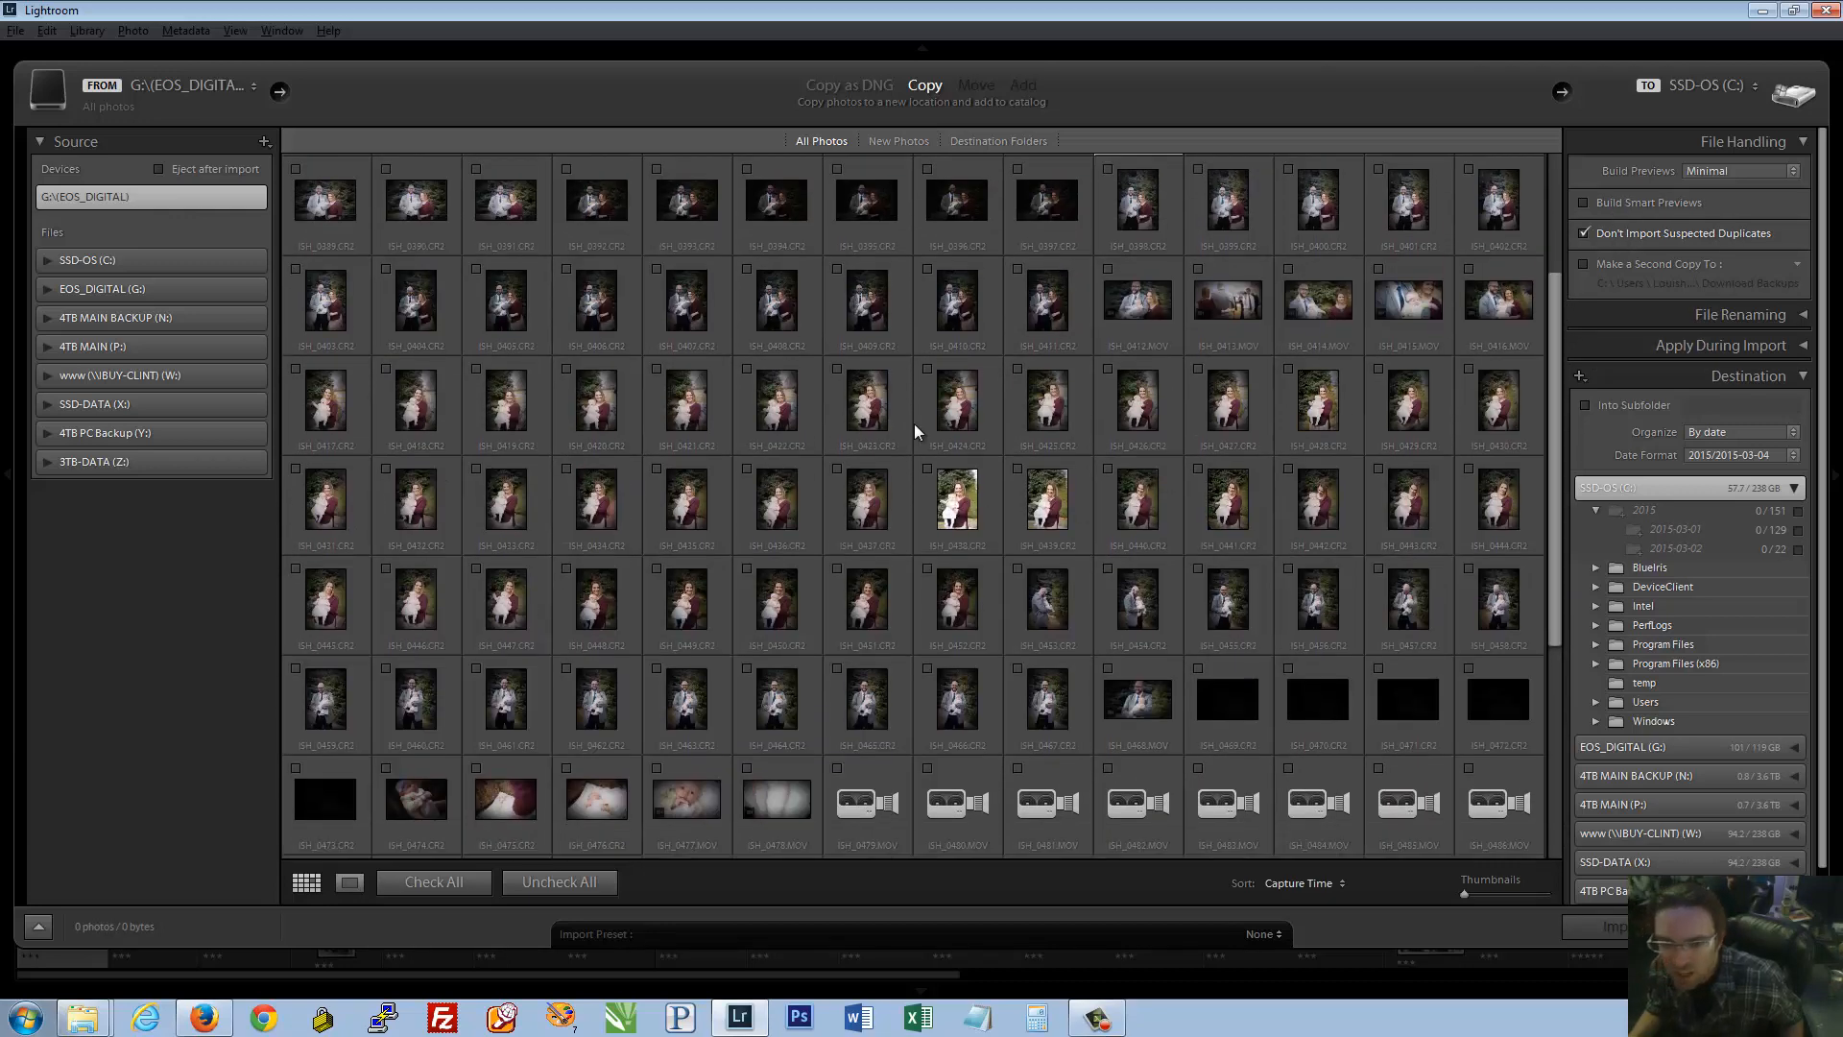
{"action": "left_click", "coordinate": [685, 690], "text": "shift"}
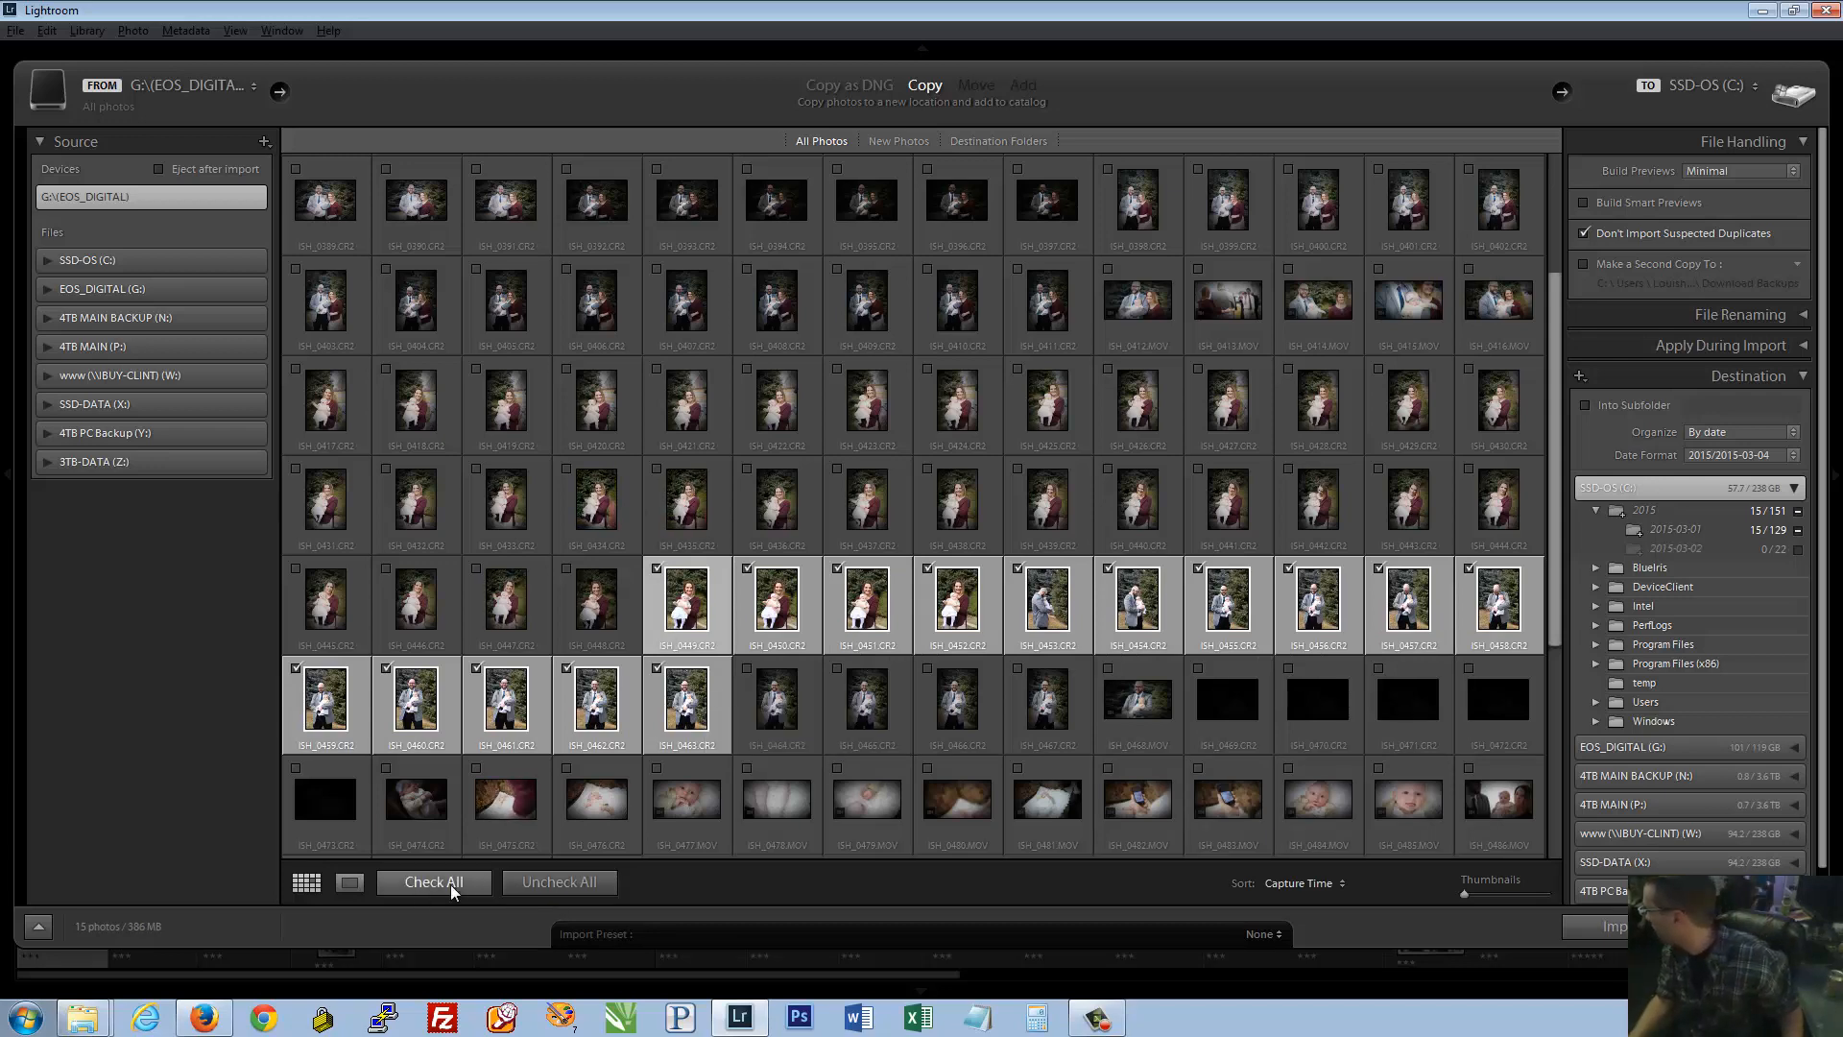
{"action": "left_click", "coordinate": [482, 881]}
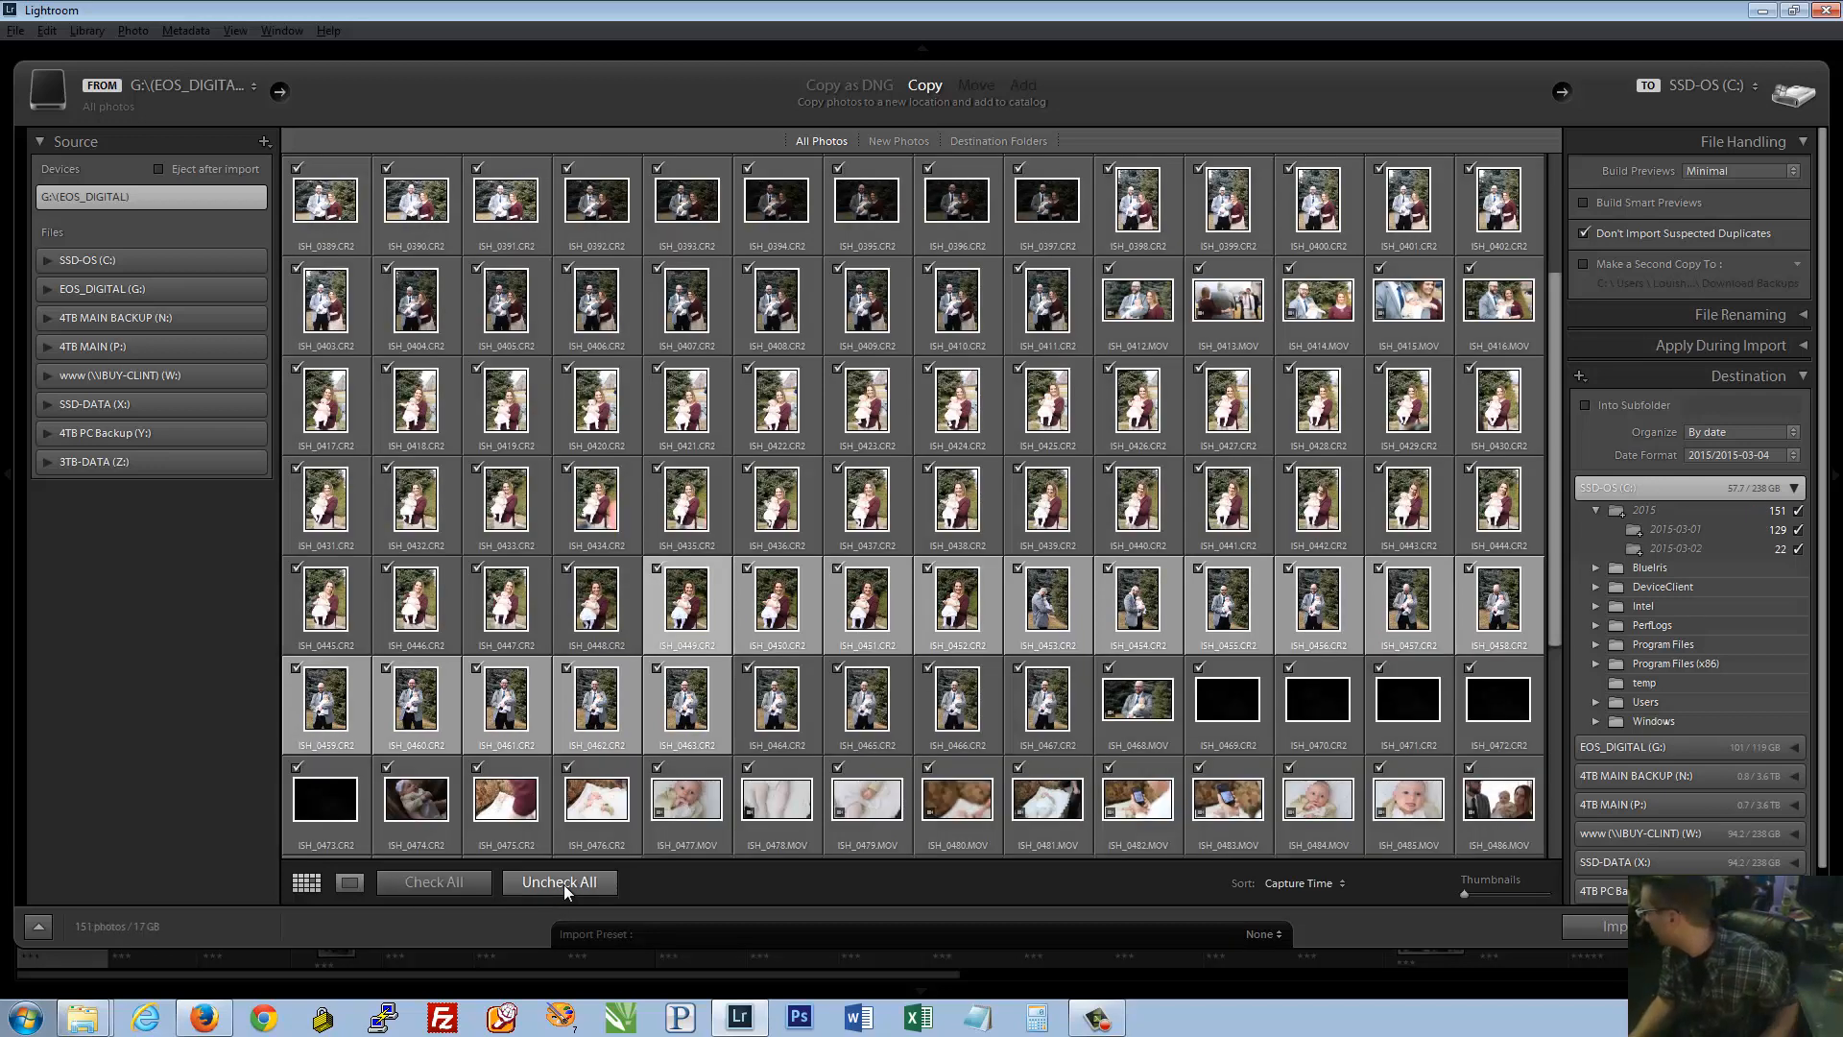
{"action": "left_click", "coordinate": [563, 885]}
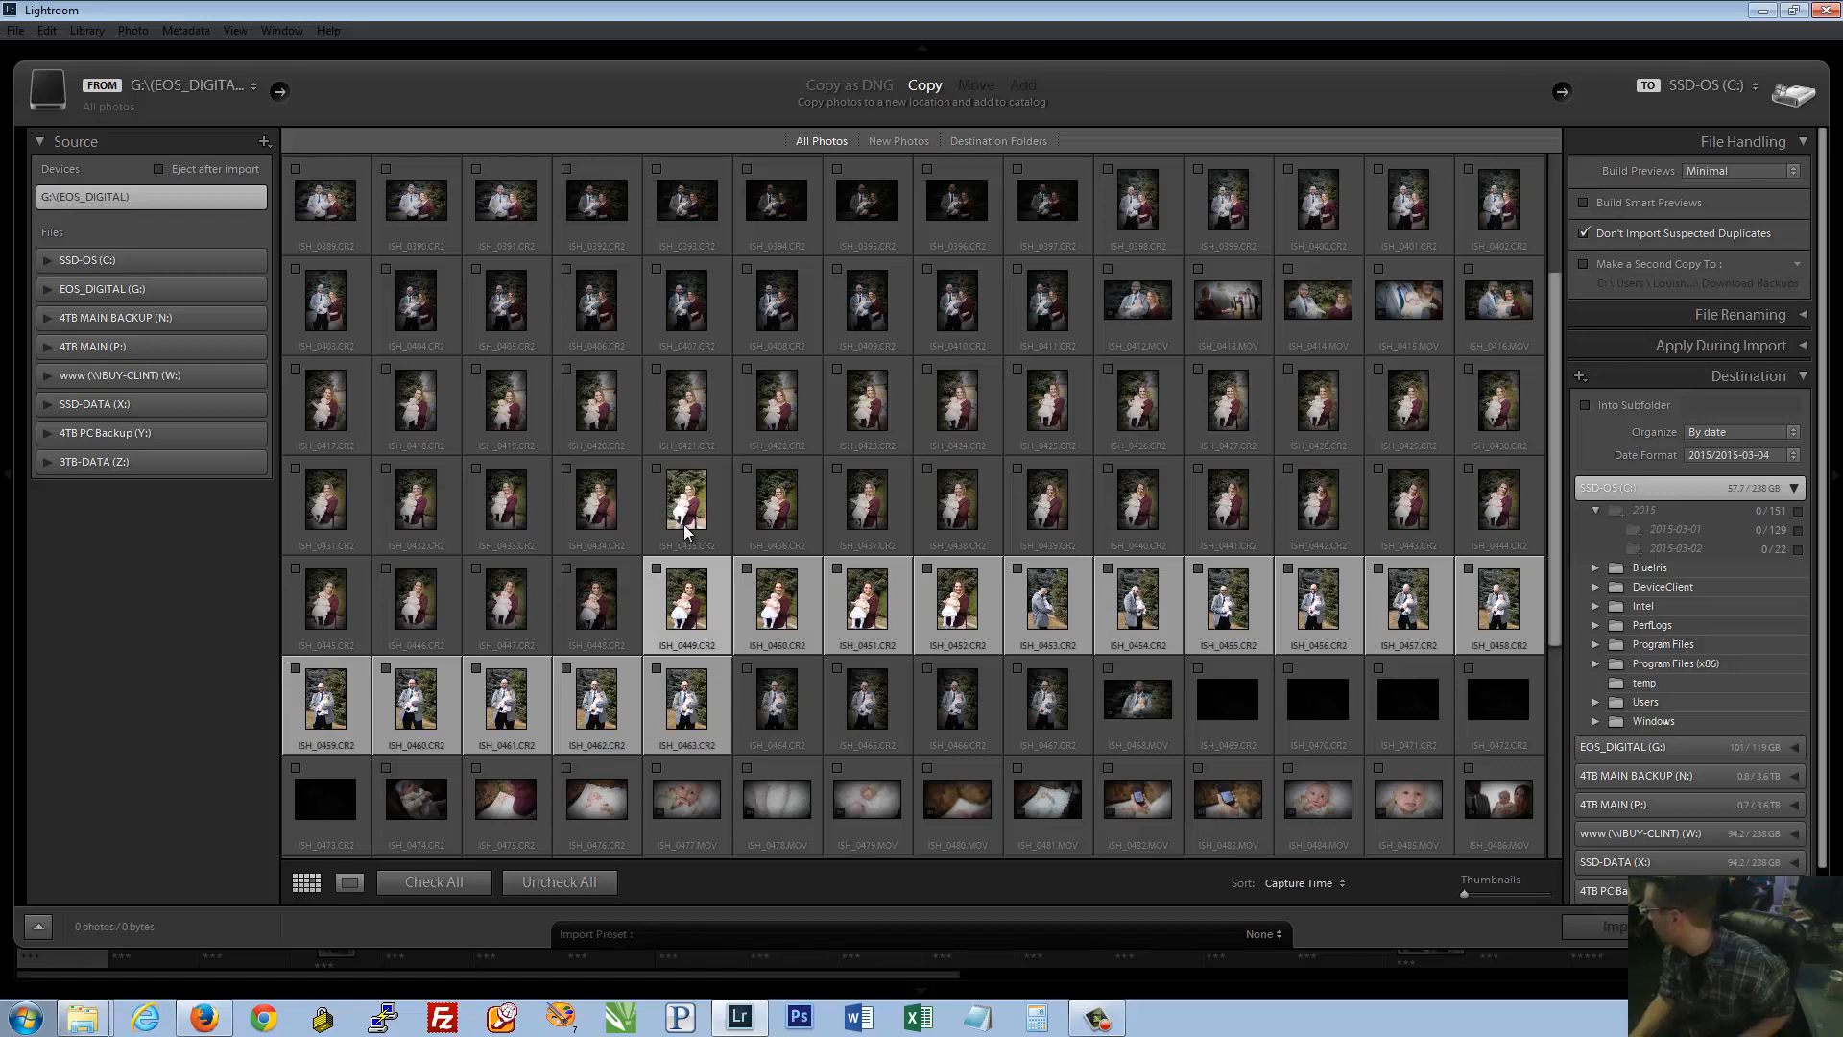
Select photos ISH_0435.CR2 through ISH_0463.CR2 and mark the whole range for import
{"action": "left_click", "coordinate": [683, 525]}
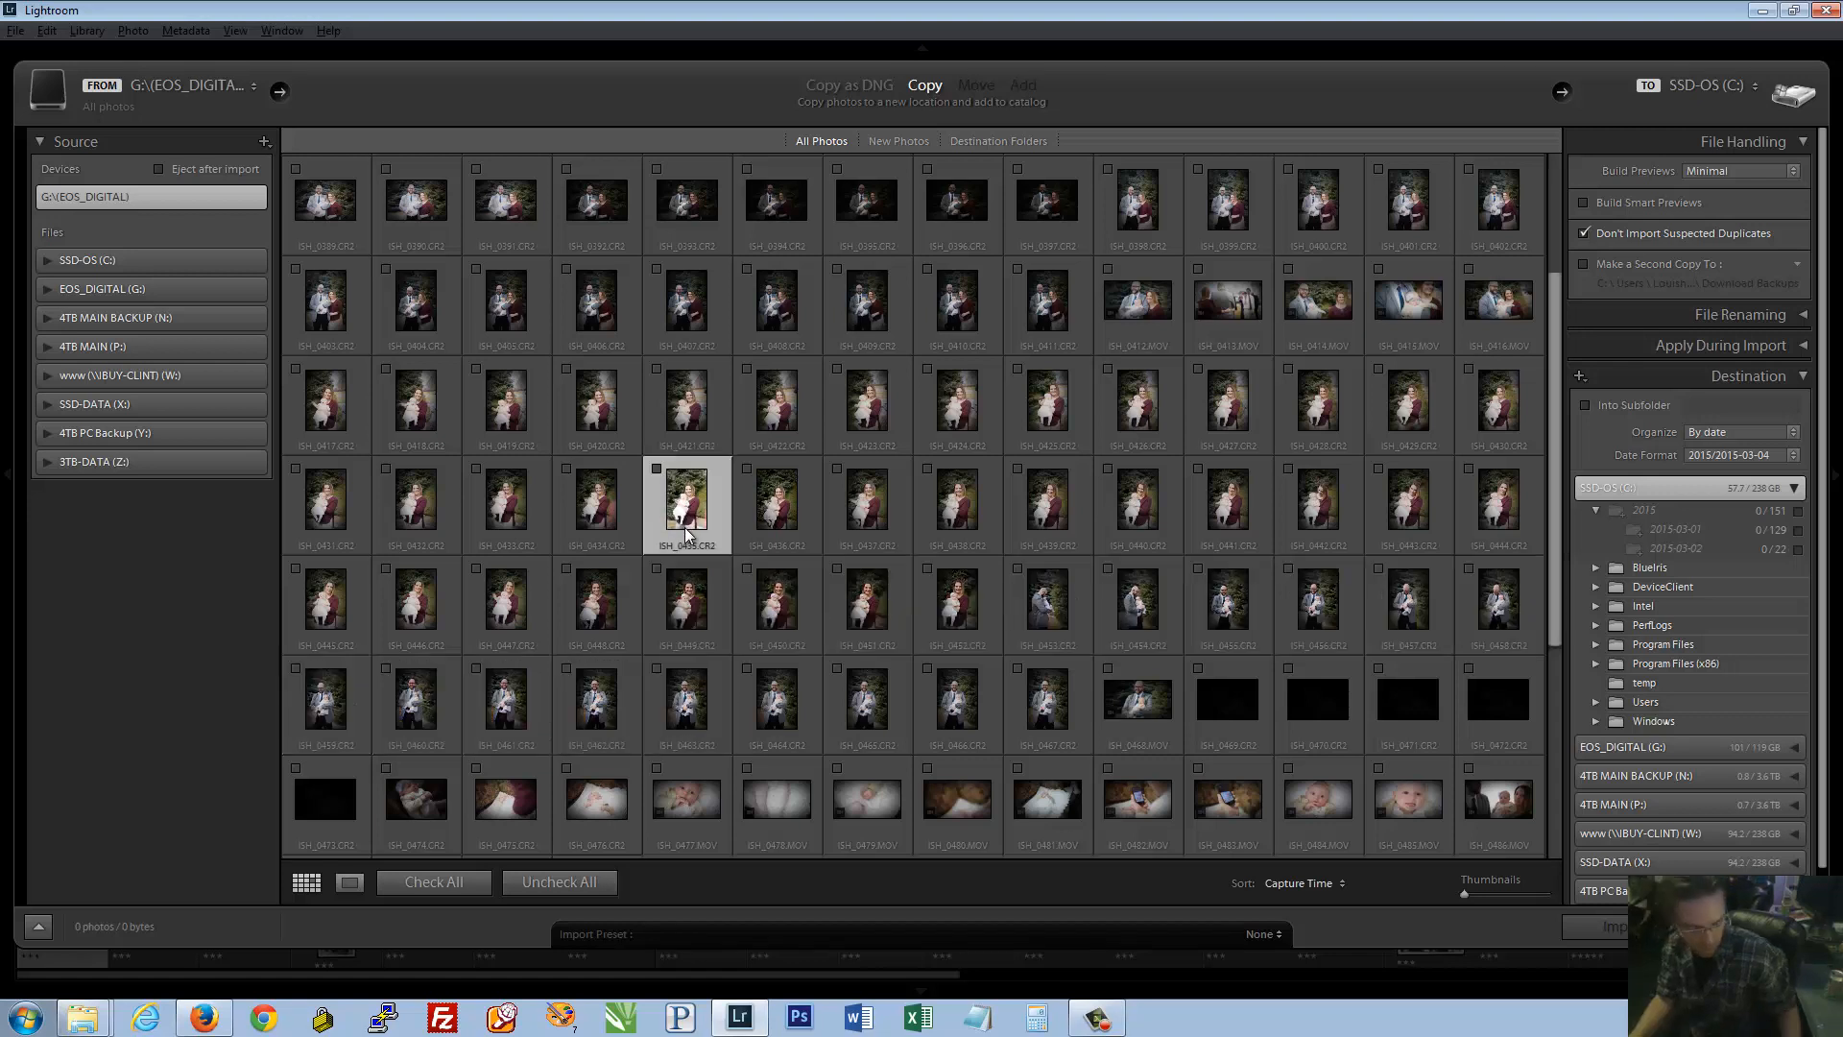
{"action": "left_click", "coordinate": [712, 705], "text": "shift"}
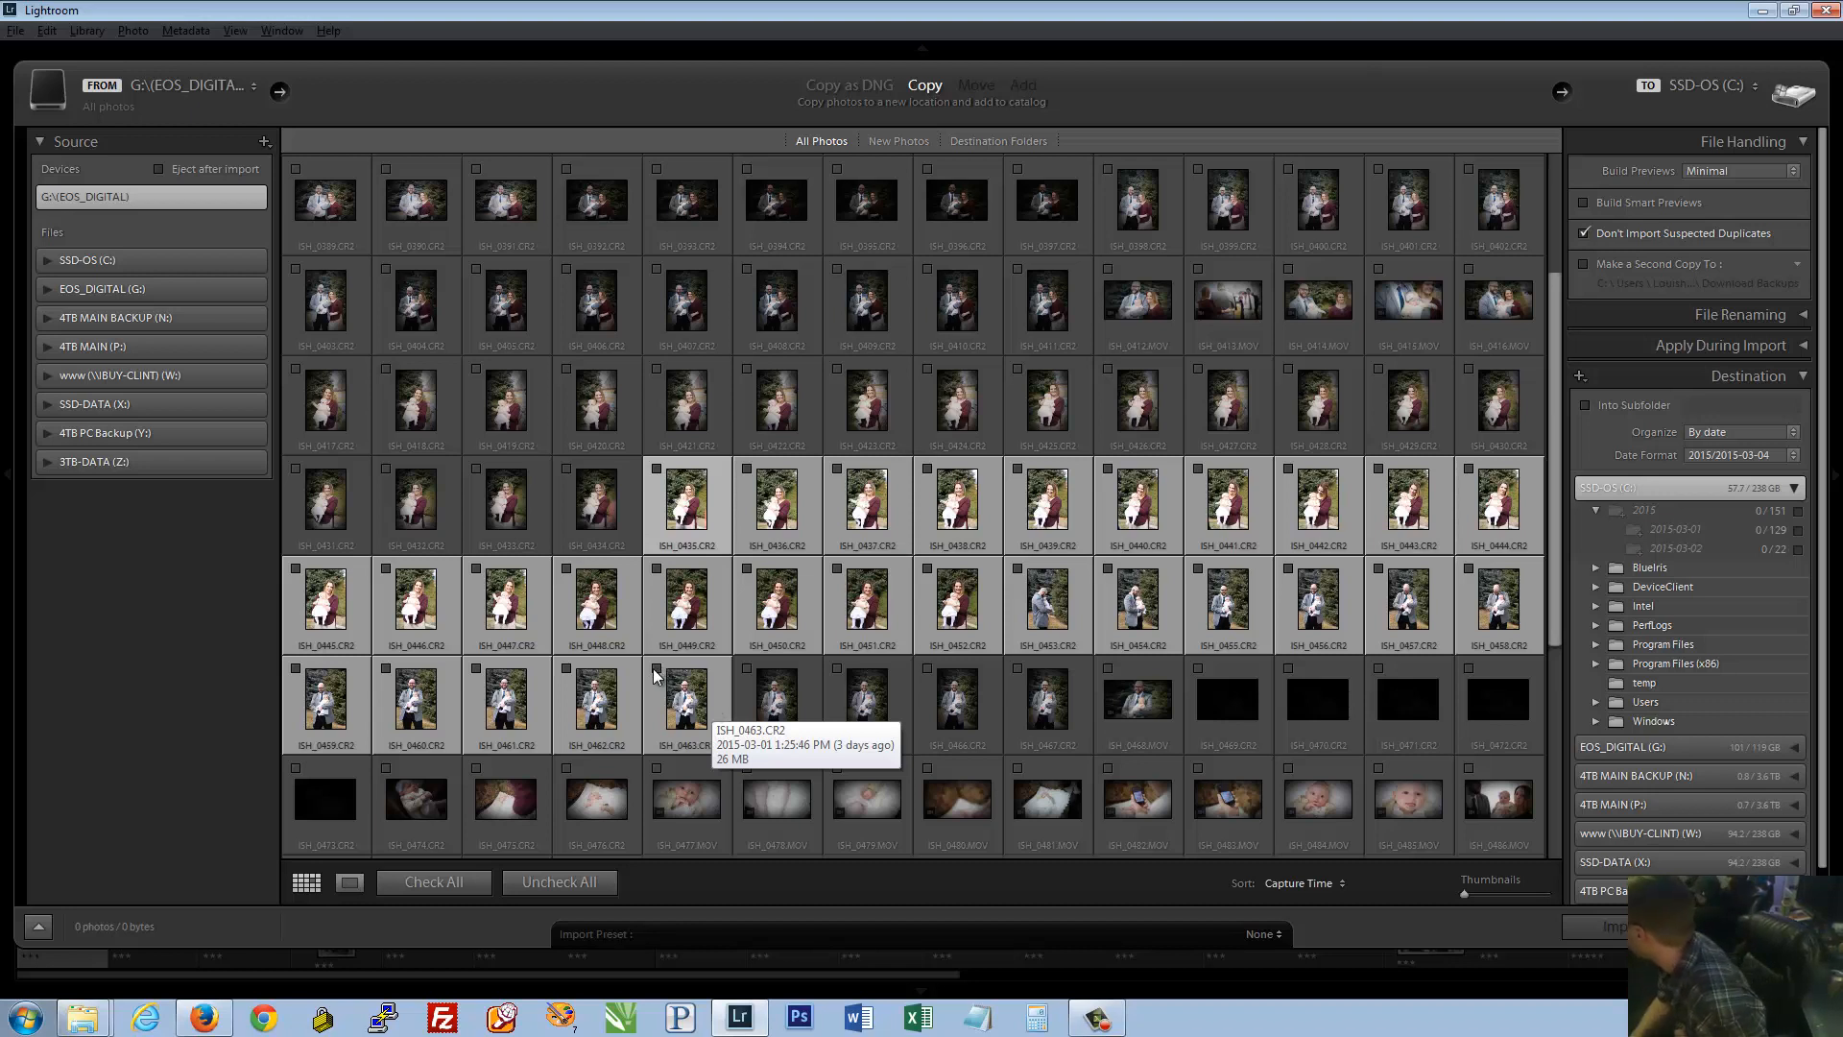
{"action": "left_click", "coordinate": [657, 471]}
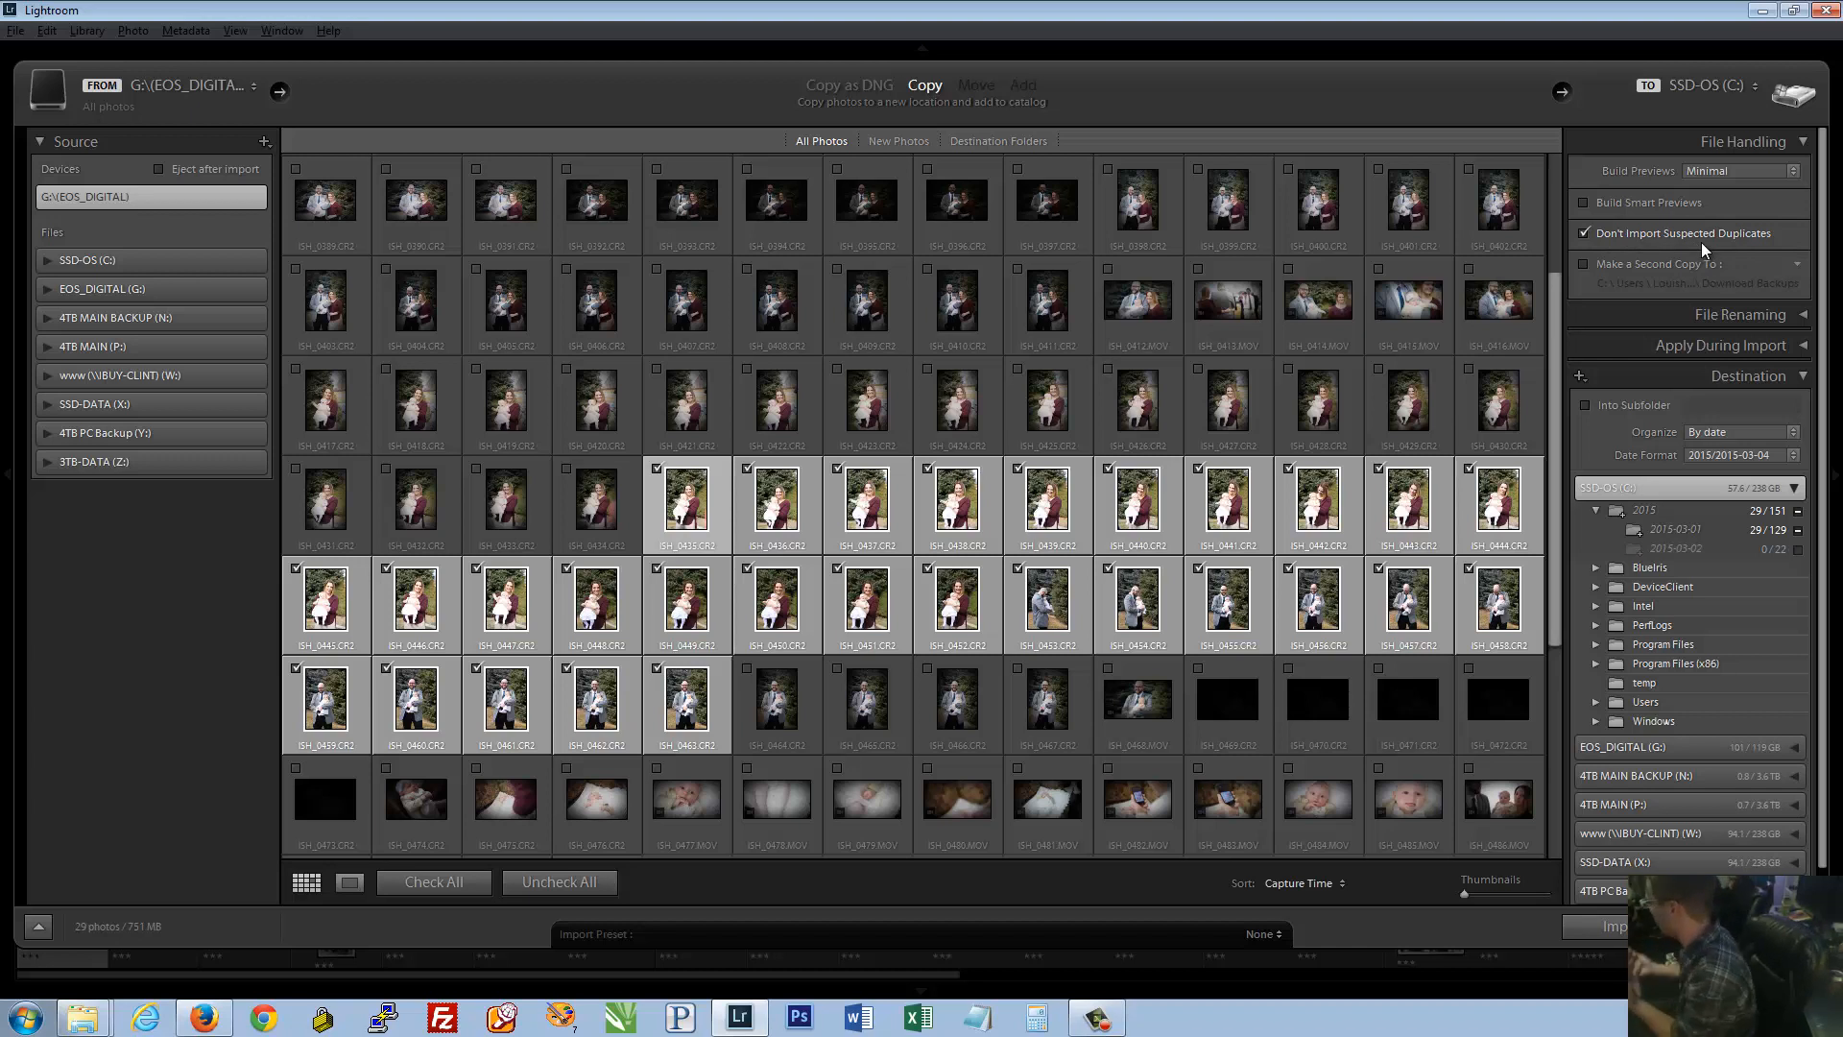
Try renaming the files during import with the Date - Filename template, and turn renaming off again
{"action": "left_click", "coordinate": [1769, 315]}
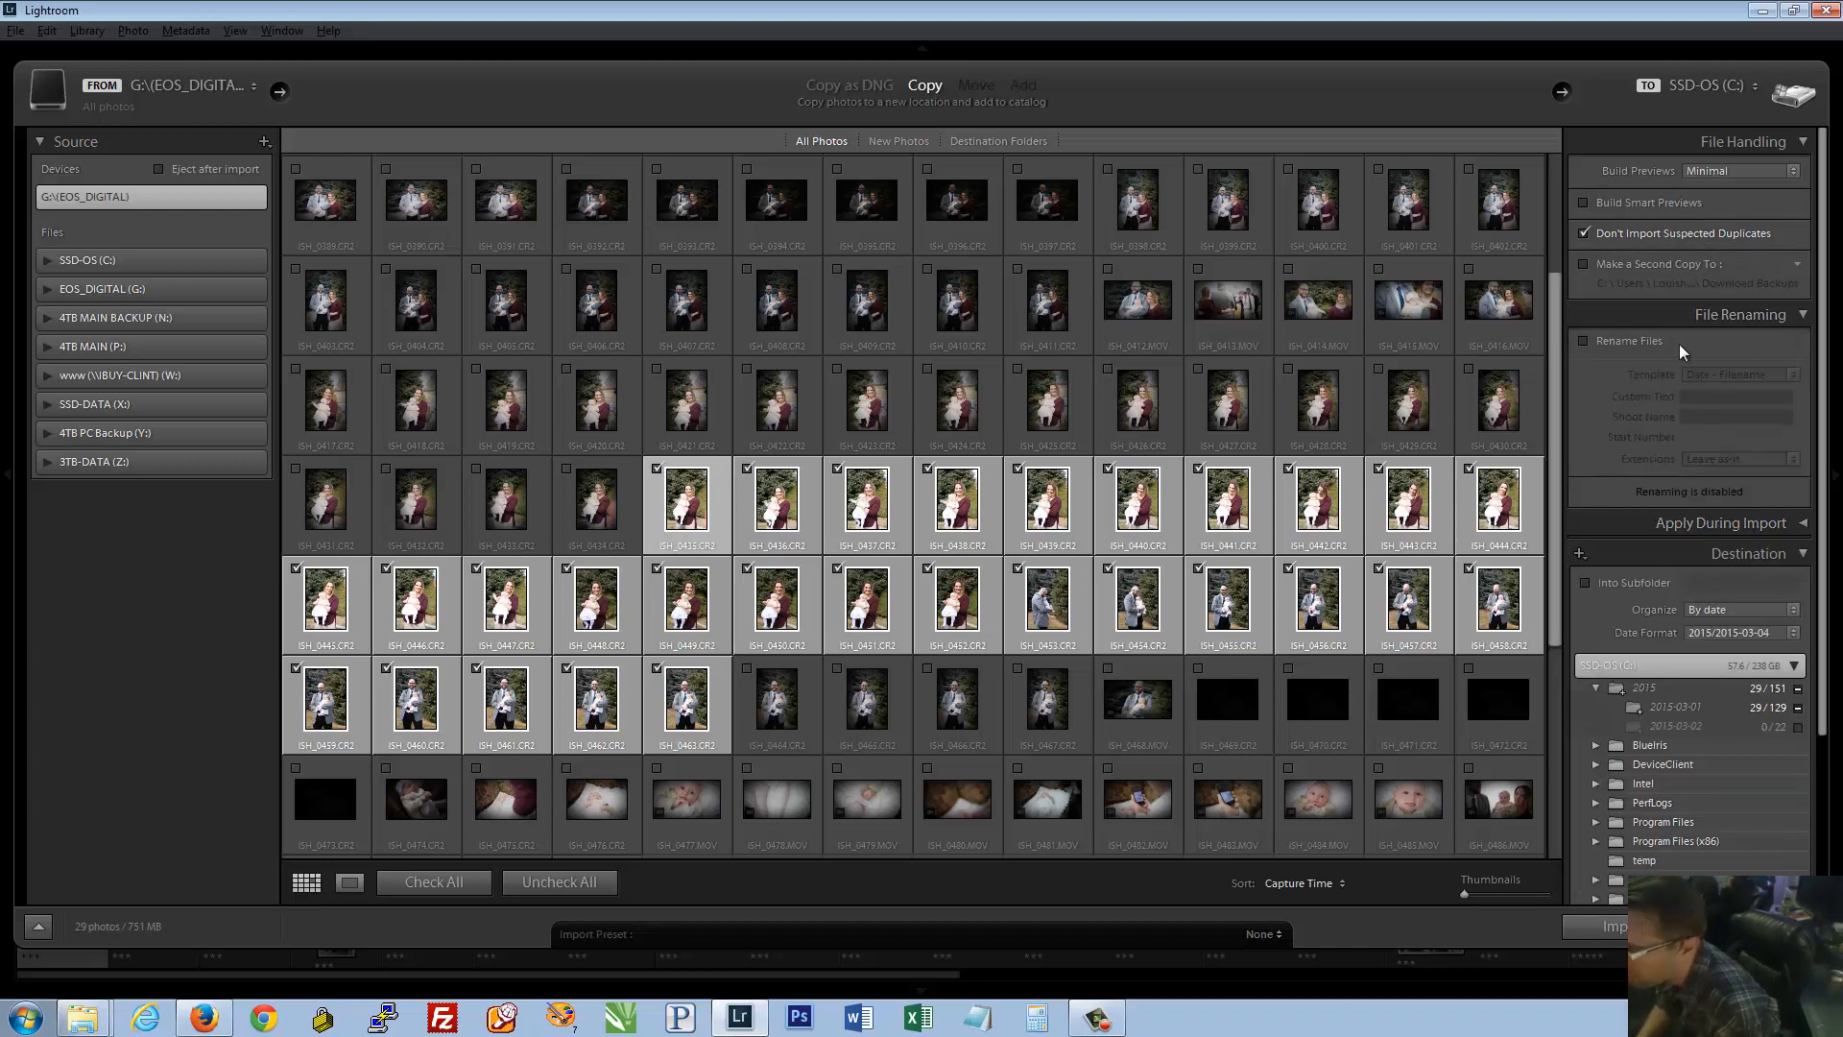
{"action": "left_click", "coordinate": [1619, 338]}
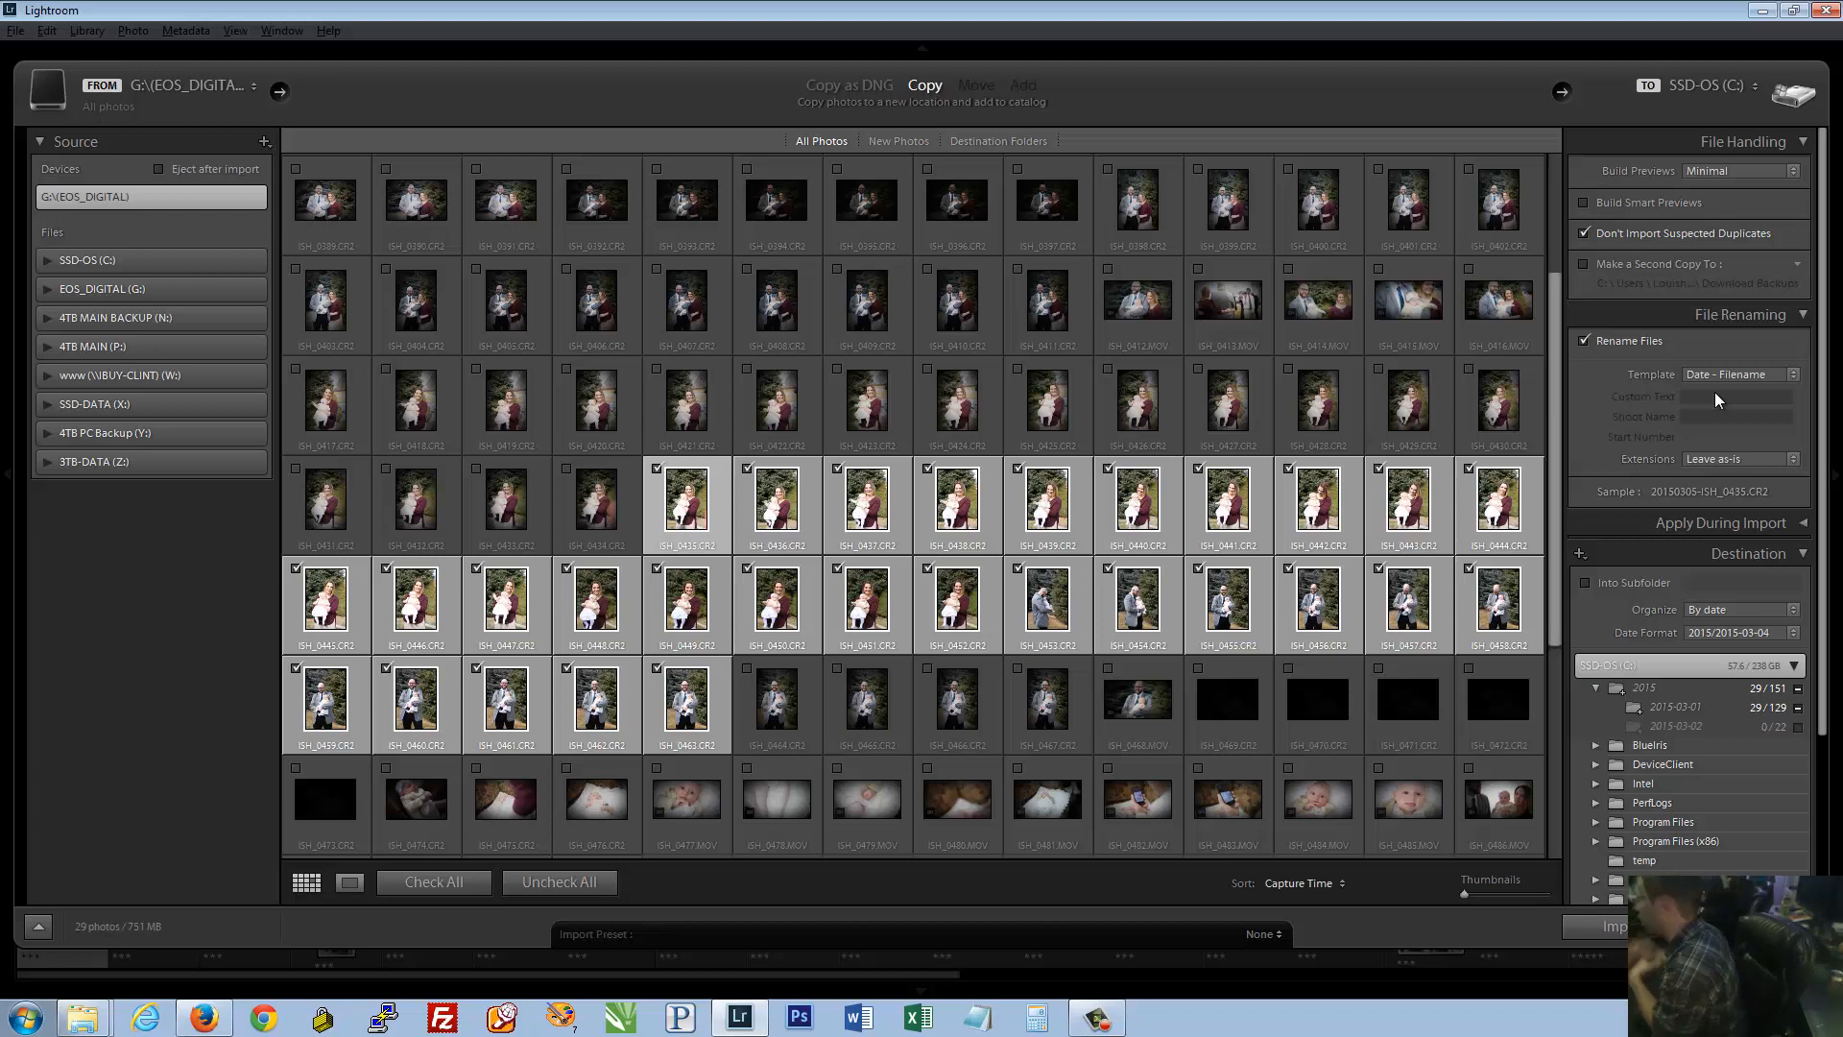
{"action": "left_click", "coordinate": [1623, 338]}
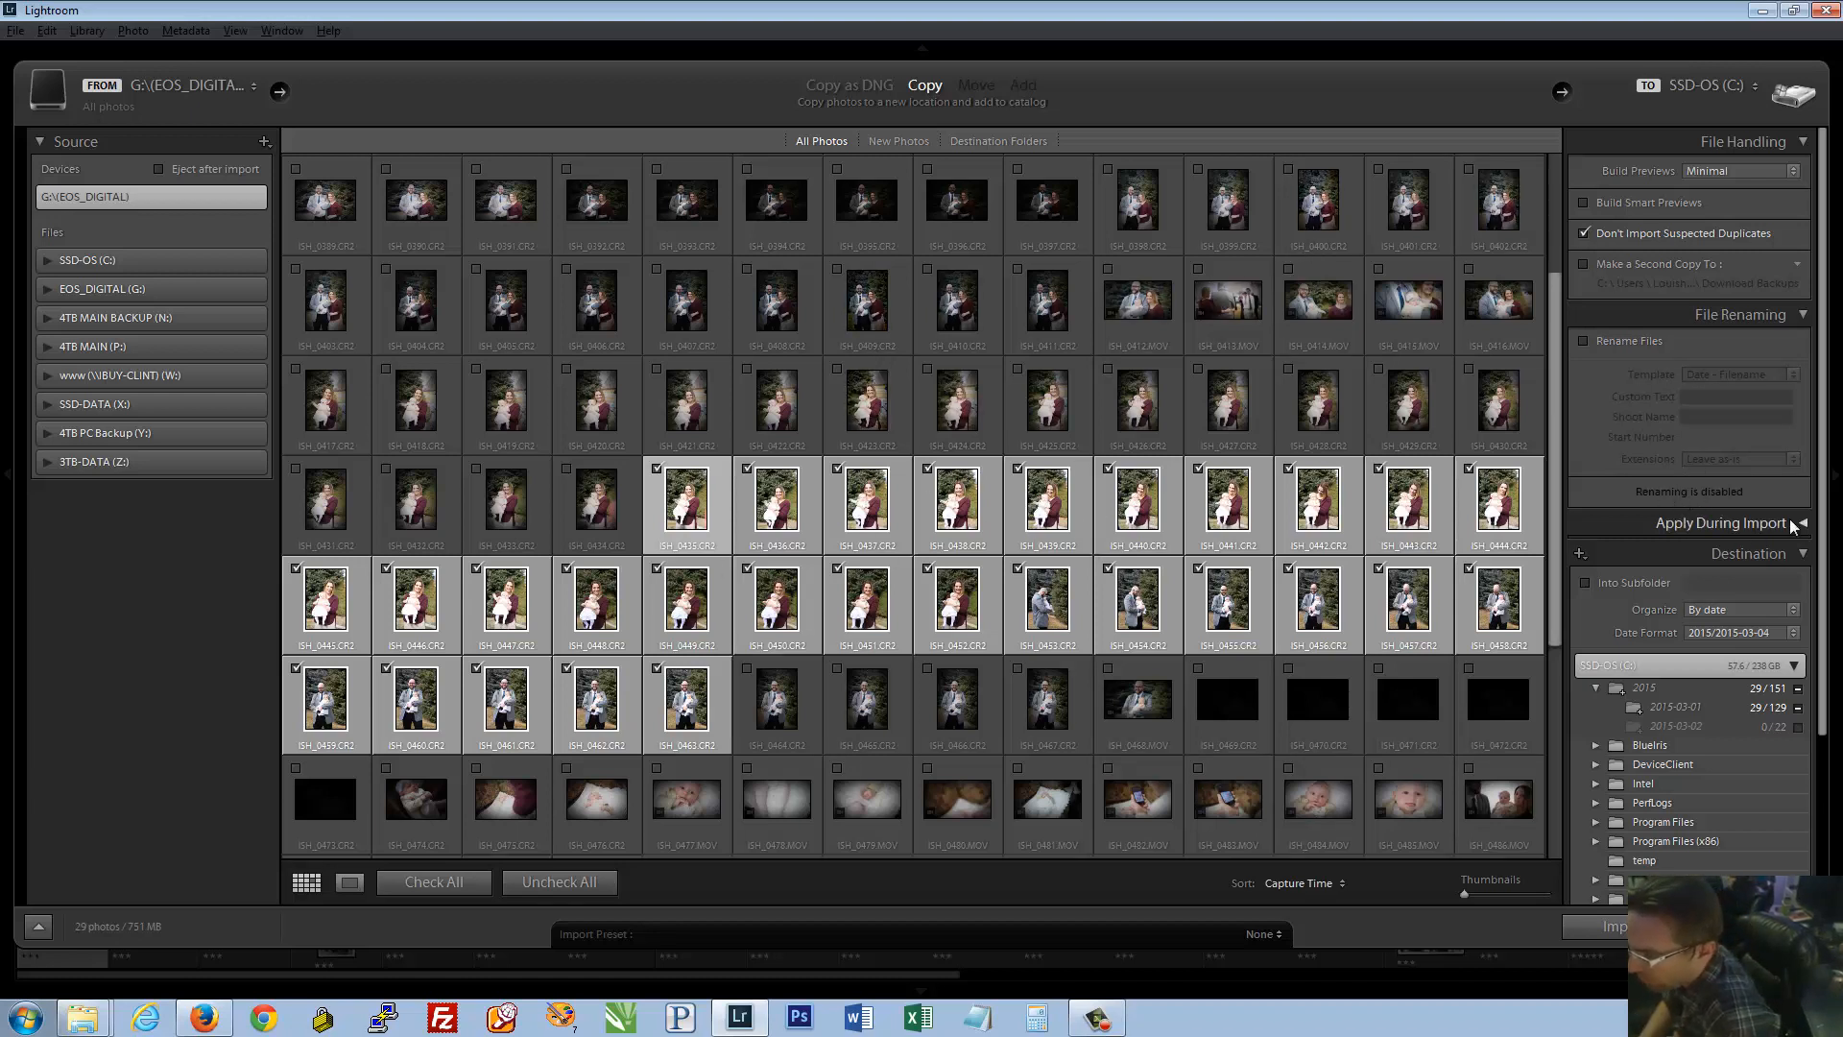
Examine the Develop Settings presets that can be applied during import, including the VSCO Film LR4 Pro - Canon and Shutter Pulse - Matte groups
{"action": "left_click", "coordinate": [1663, 523]}
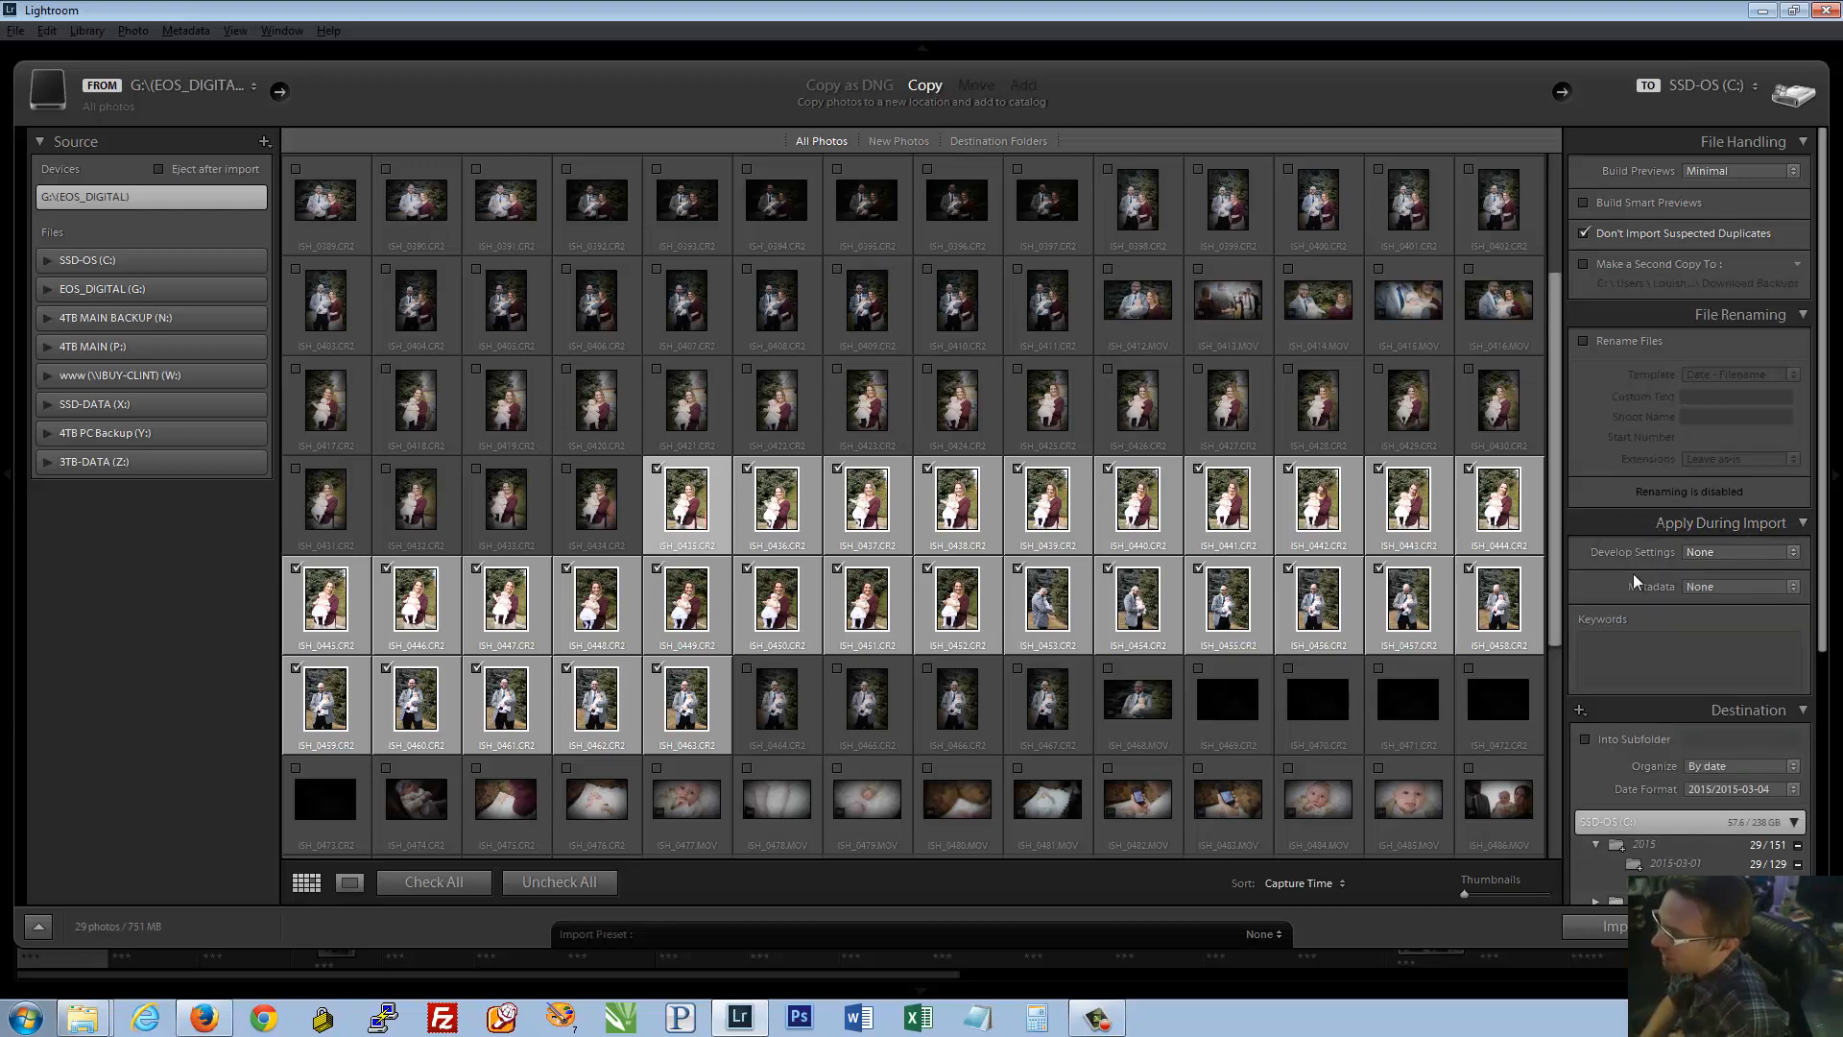
{"action": "left_click", "coordinate": [1728, 552]}
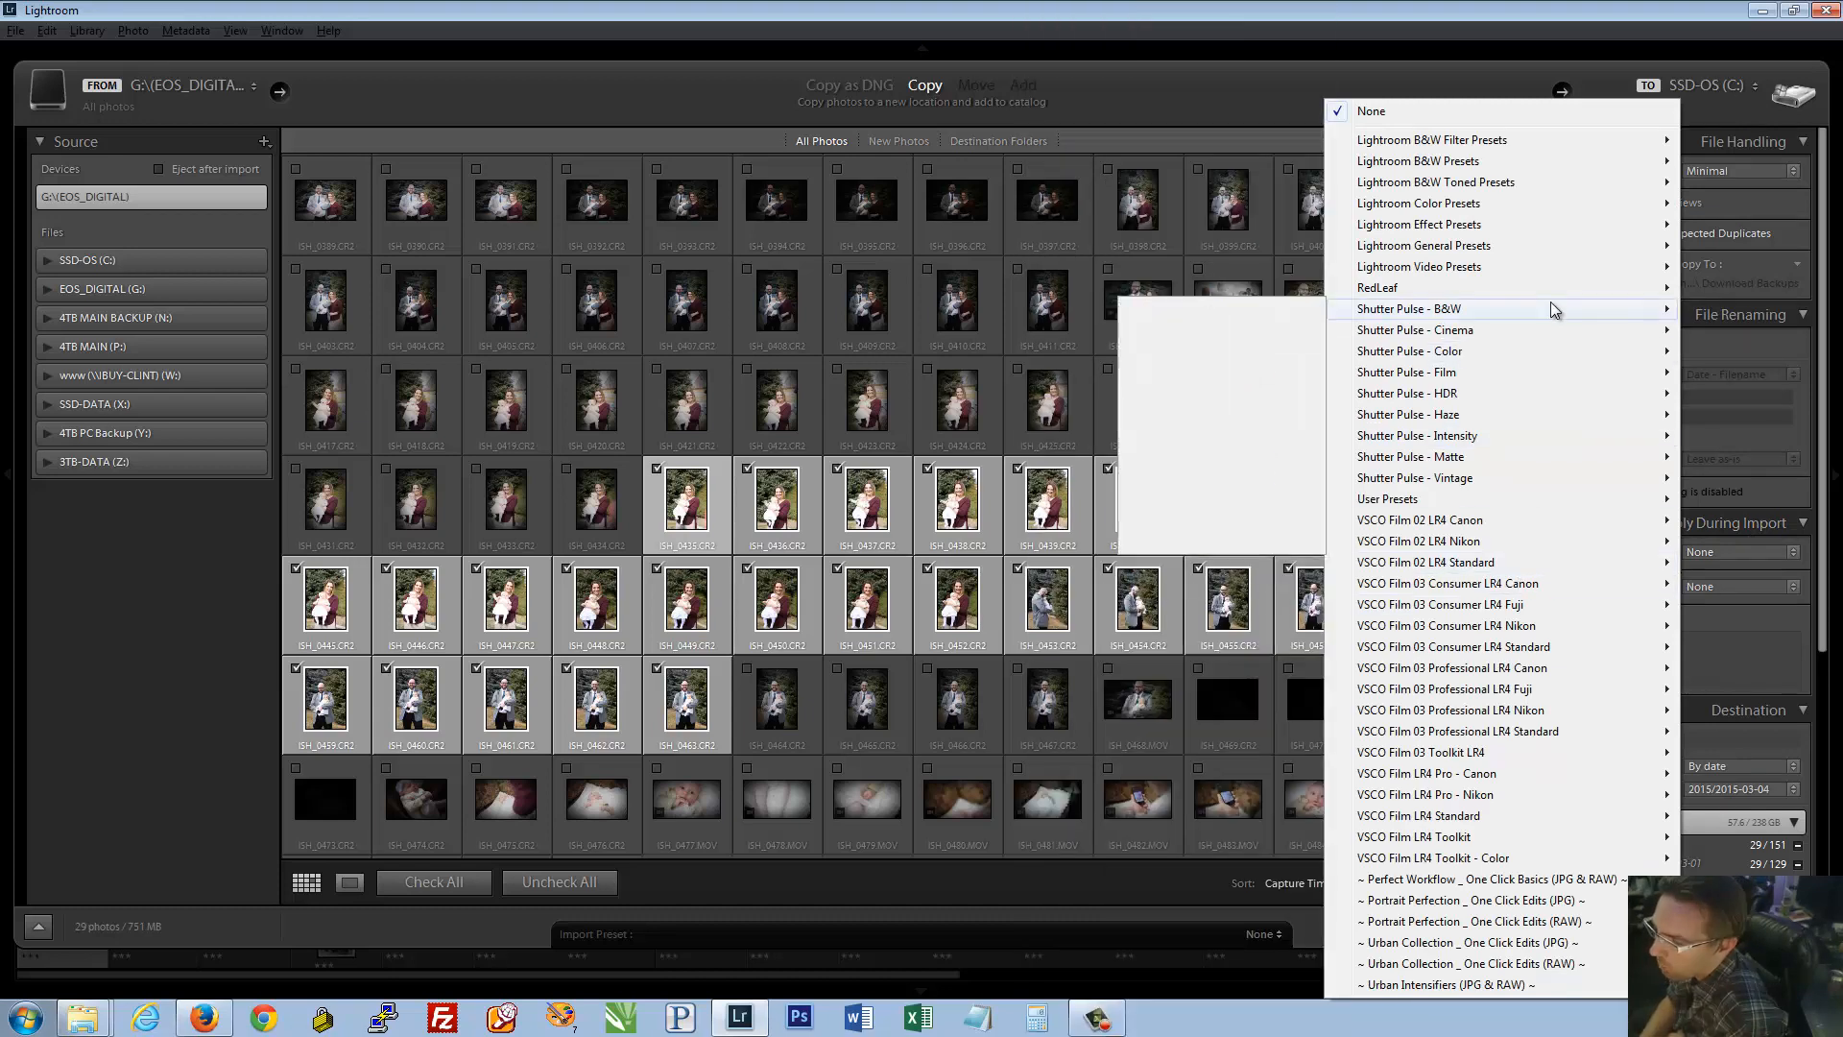
{"action": "mouse_move", "coordinate": [1485, 778]}
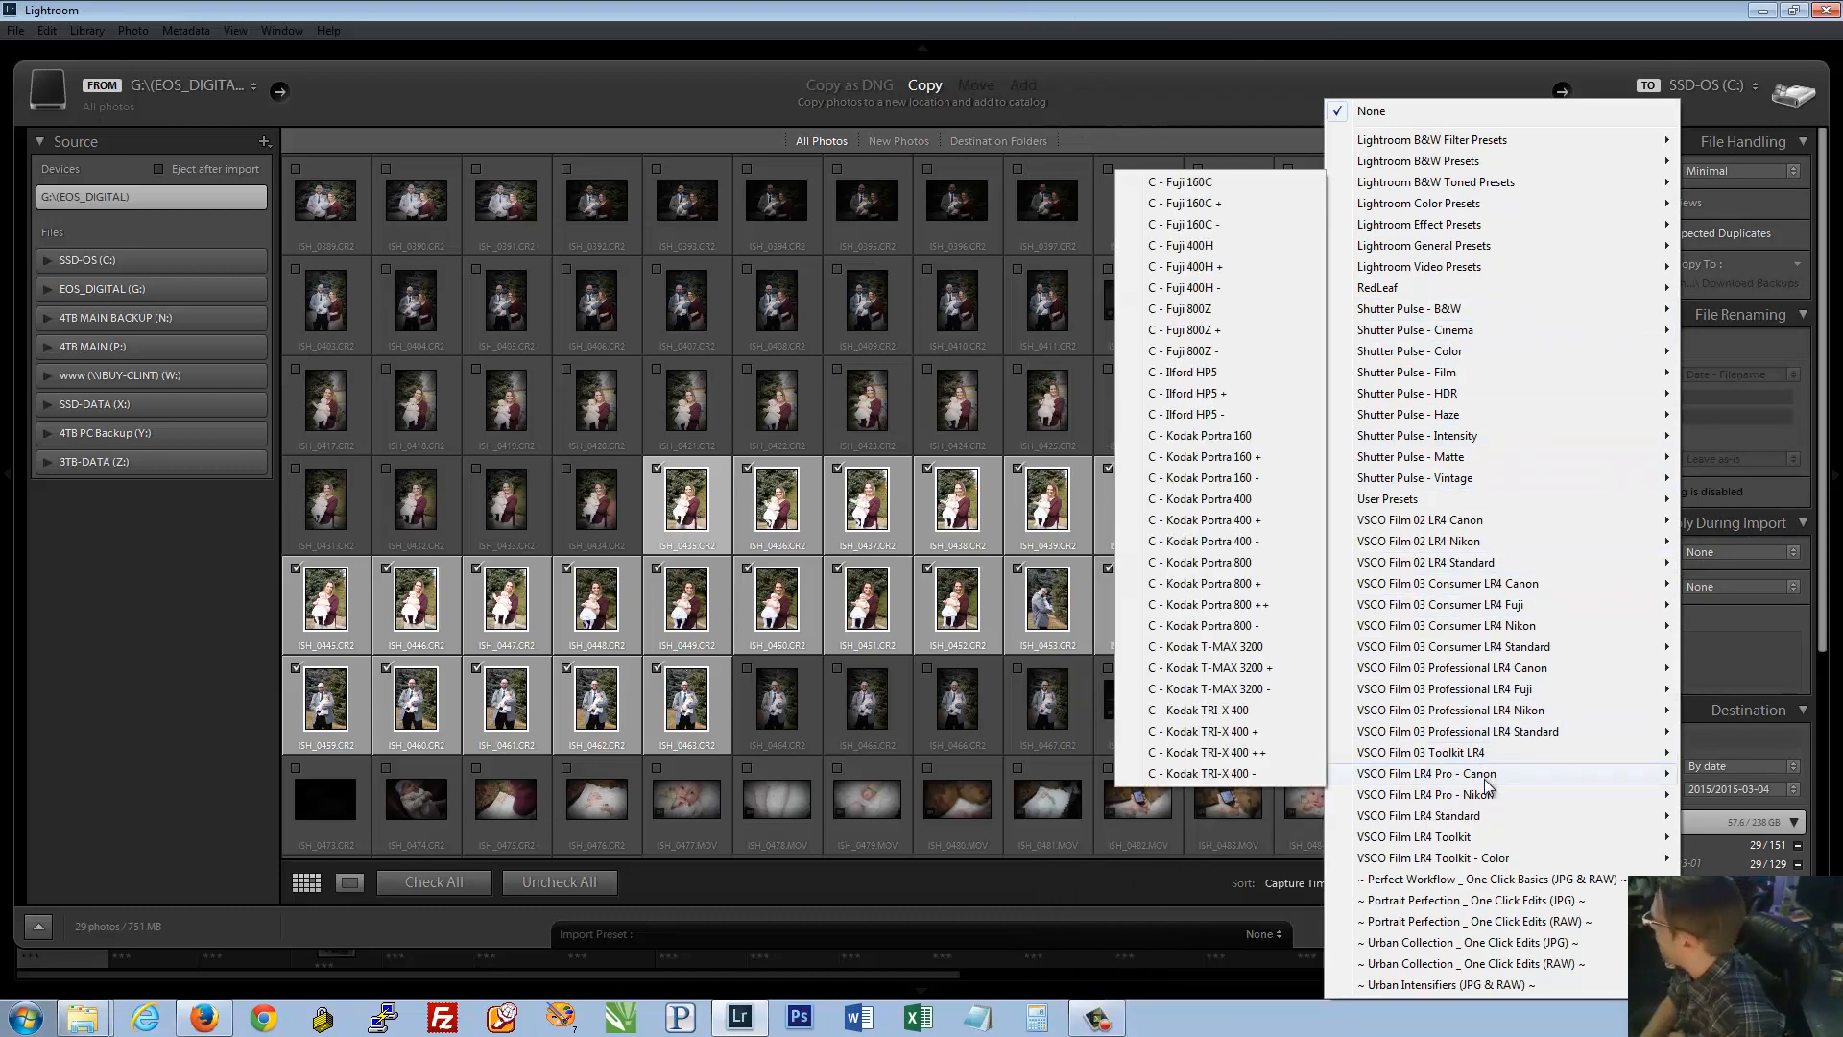
{"action": "mouse_move", "coordinate": [1551, 459]}
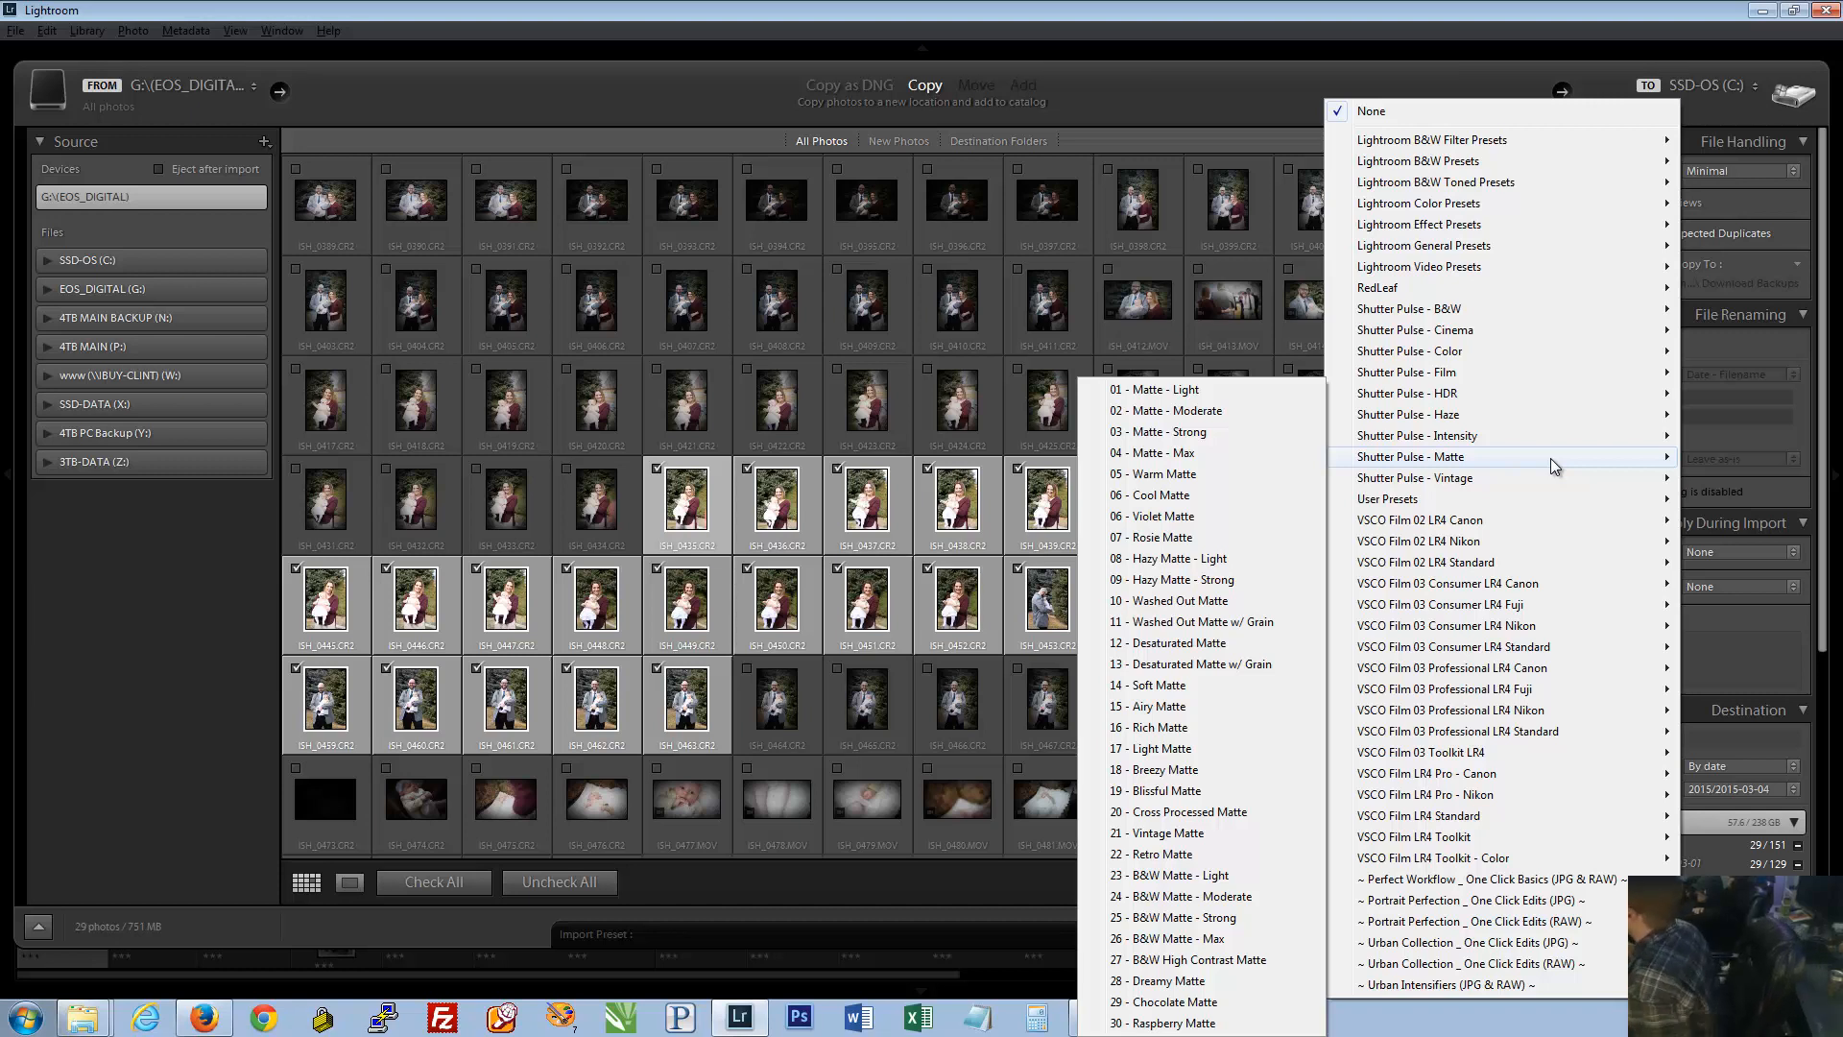
{"action": "left_click", "coordinate": [1731, 555]}
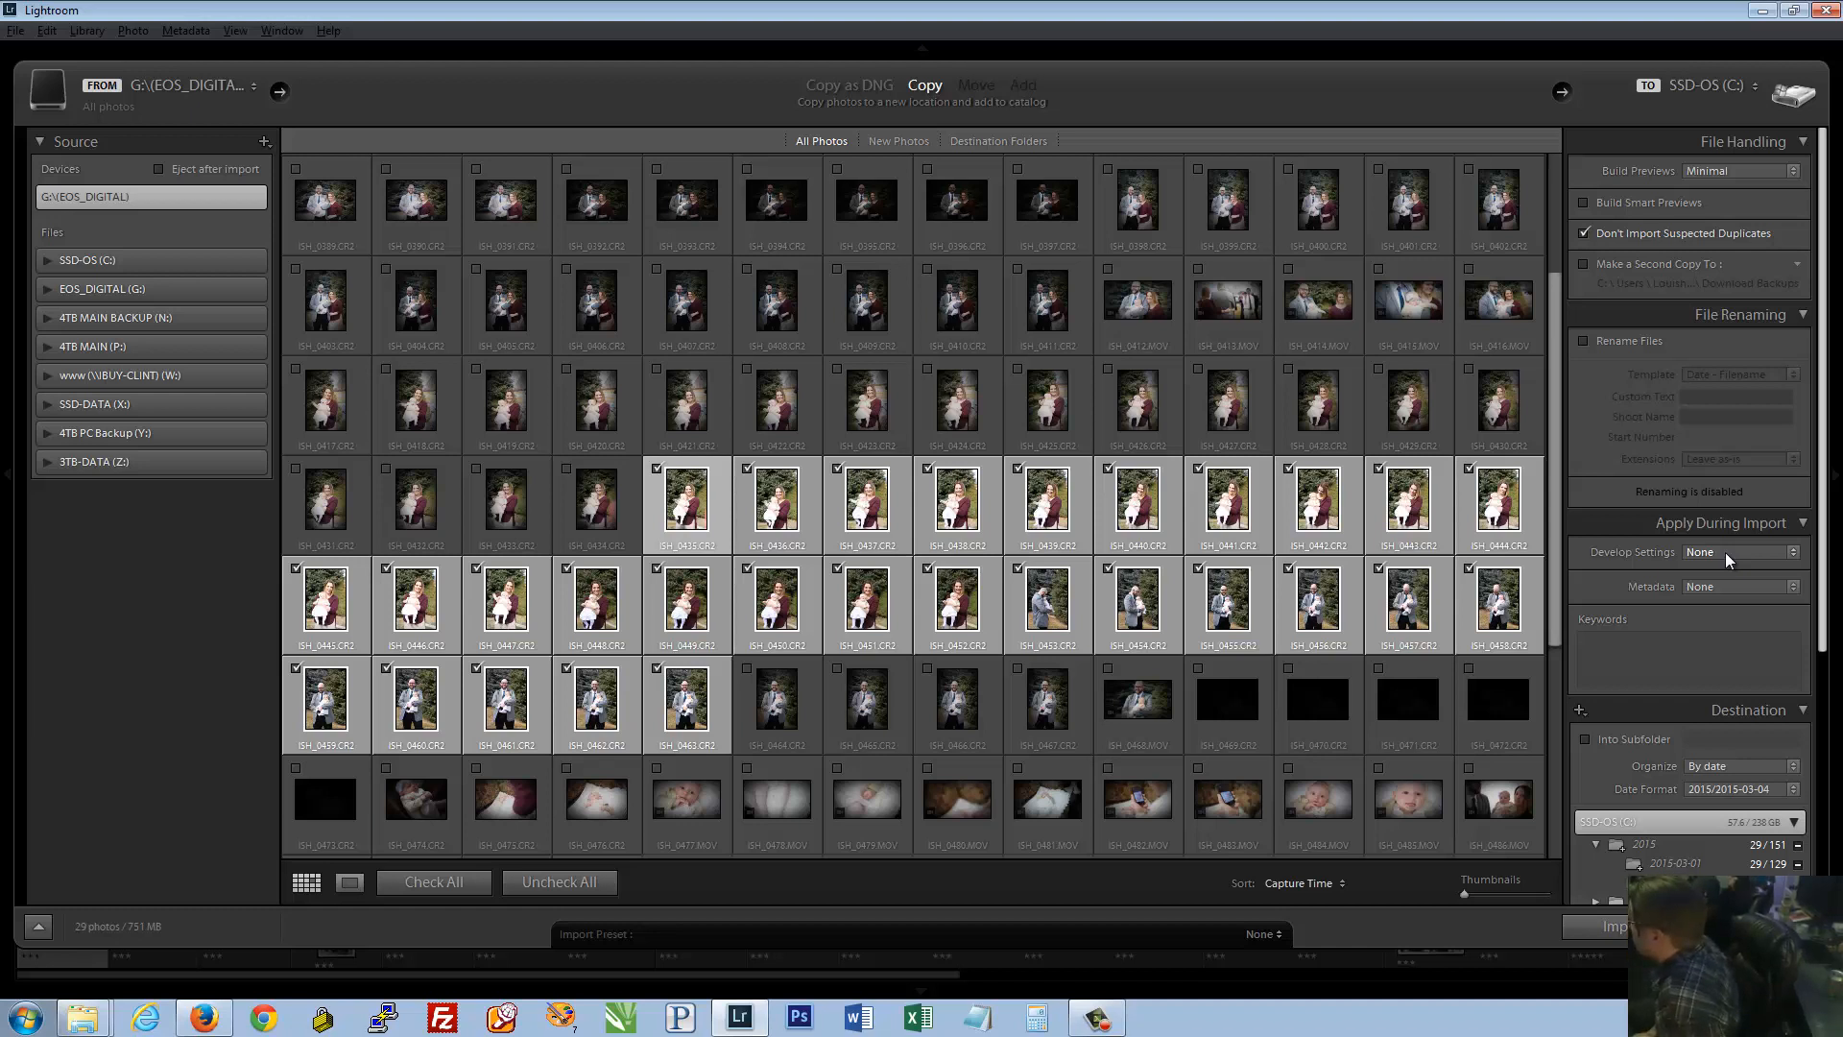
{"action": "left_click", "coordinate": [1725, 551]}
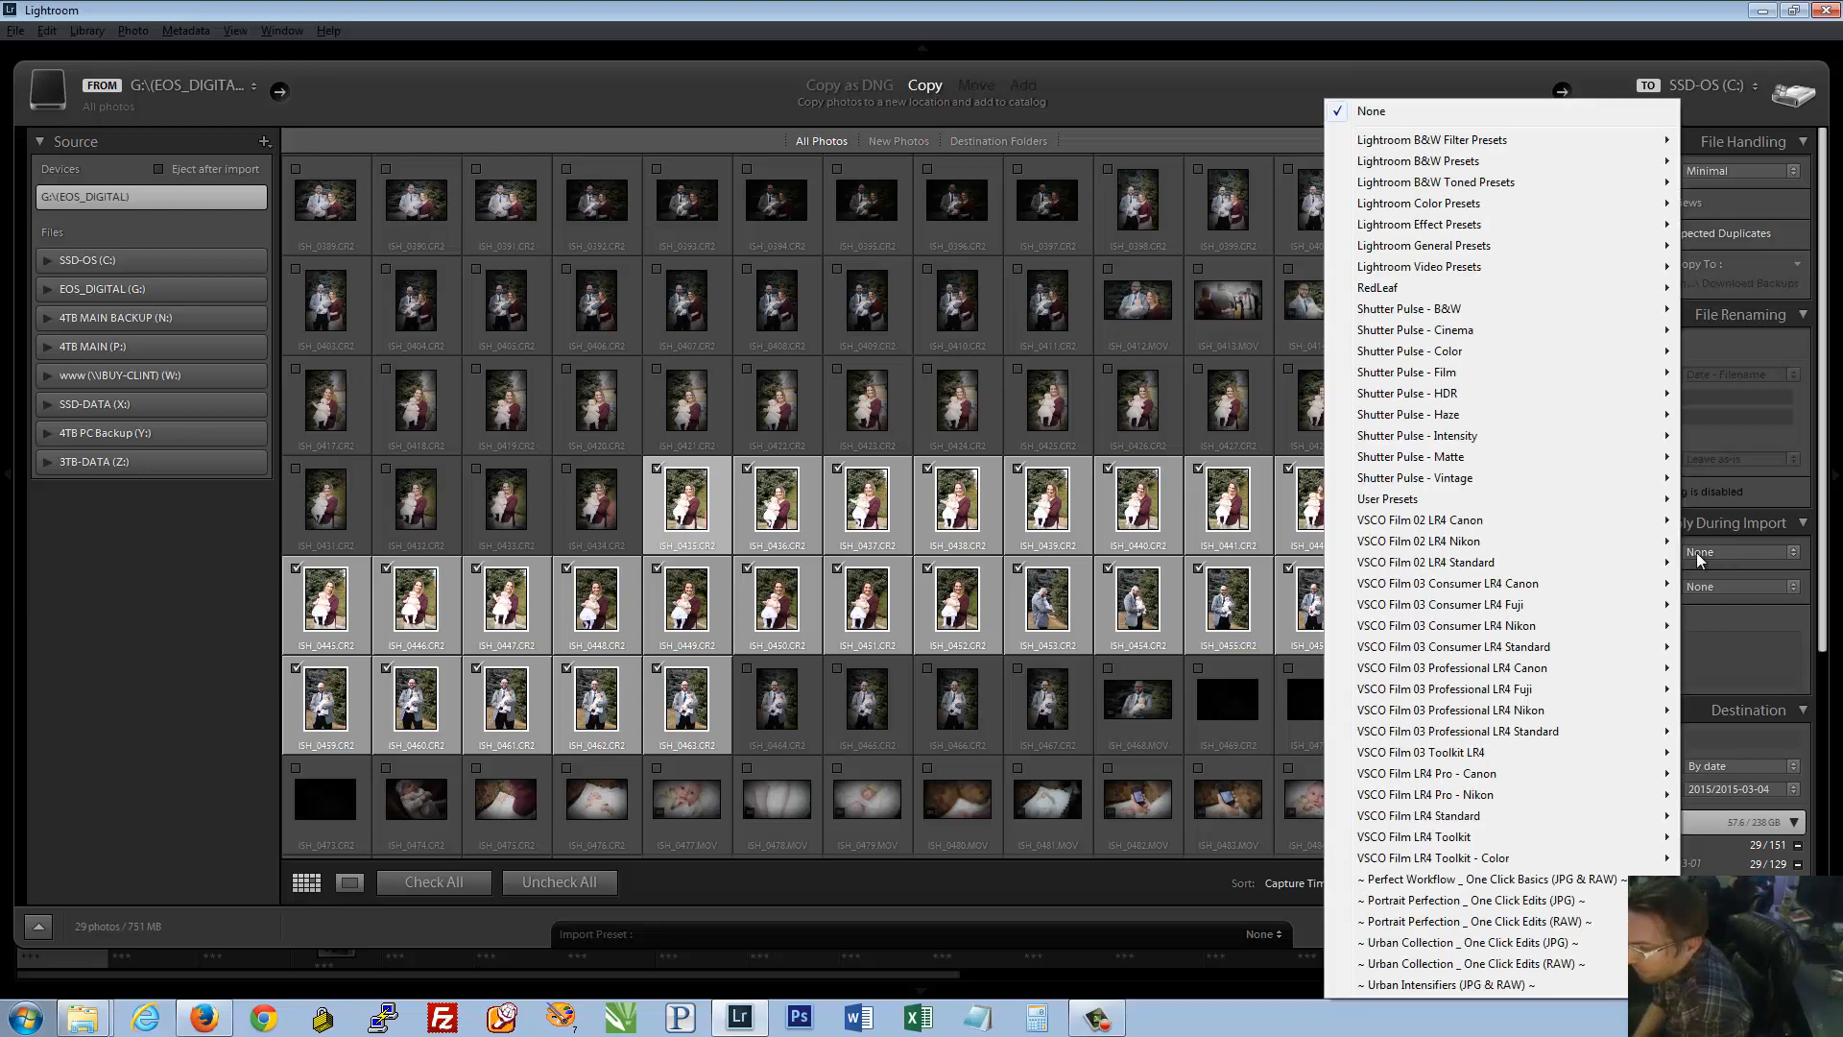
{"action": "mouse_move", "coordinate": [1602, 549]}
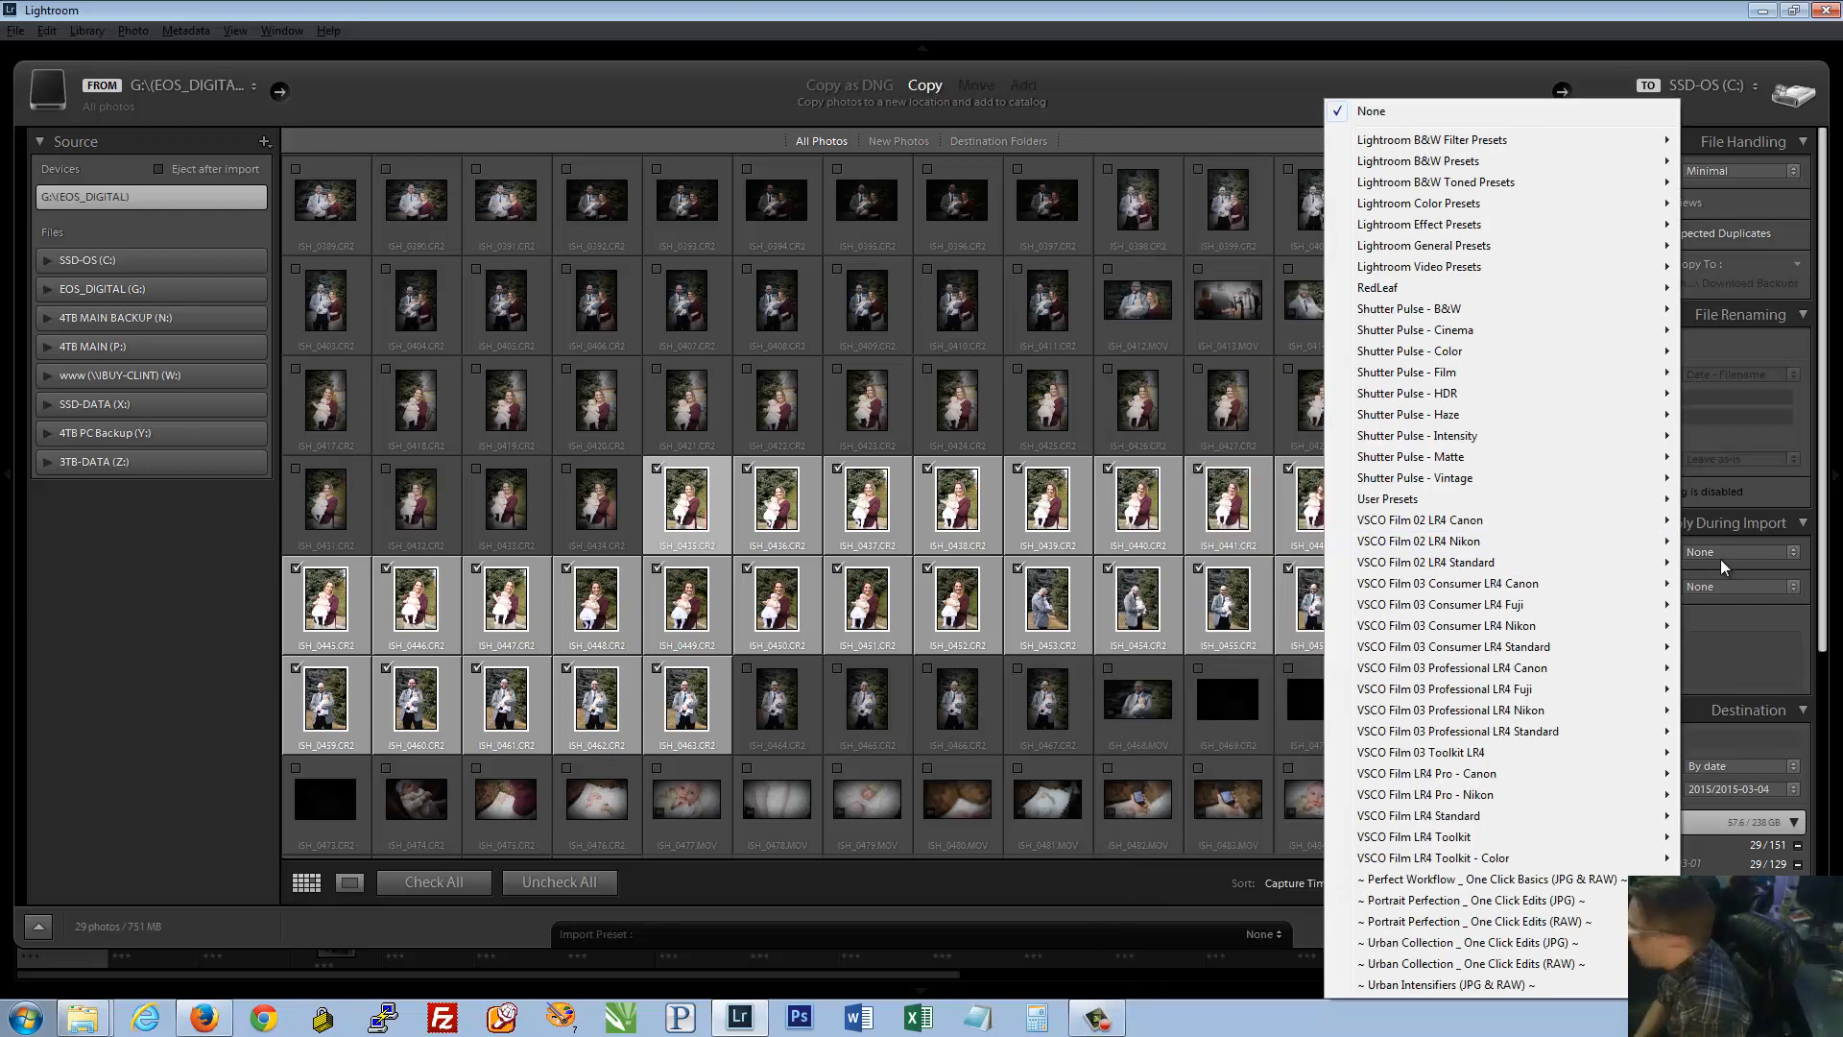
{"action": "left_click", "coordinate": [1720, 559]}
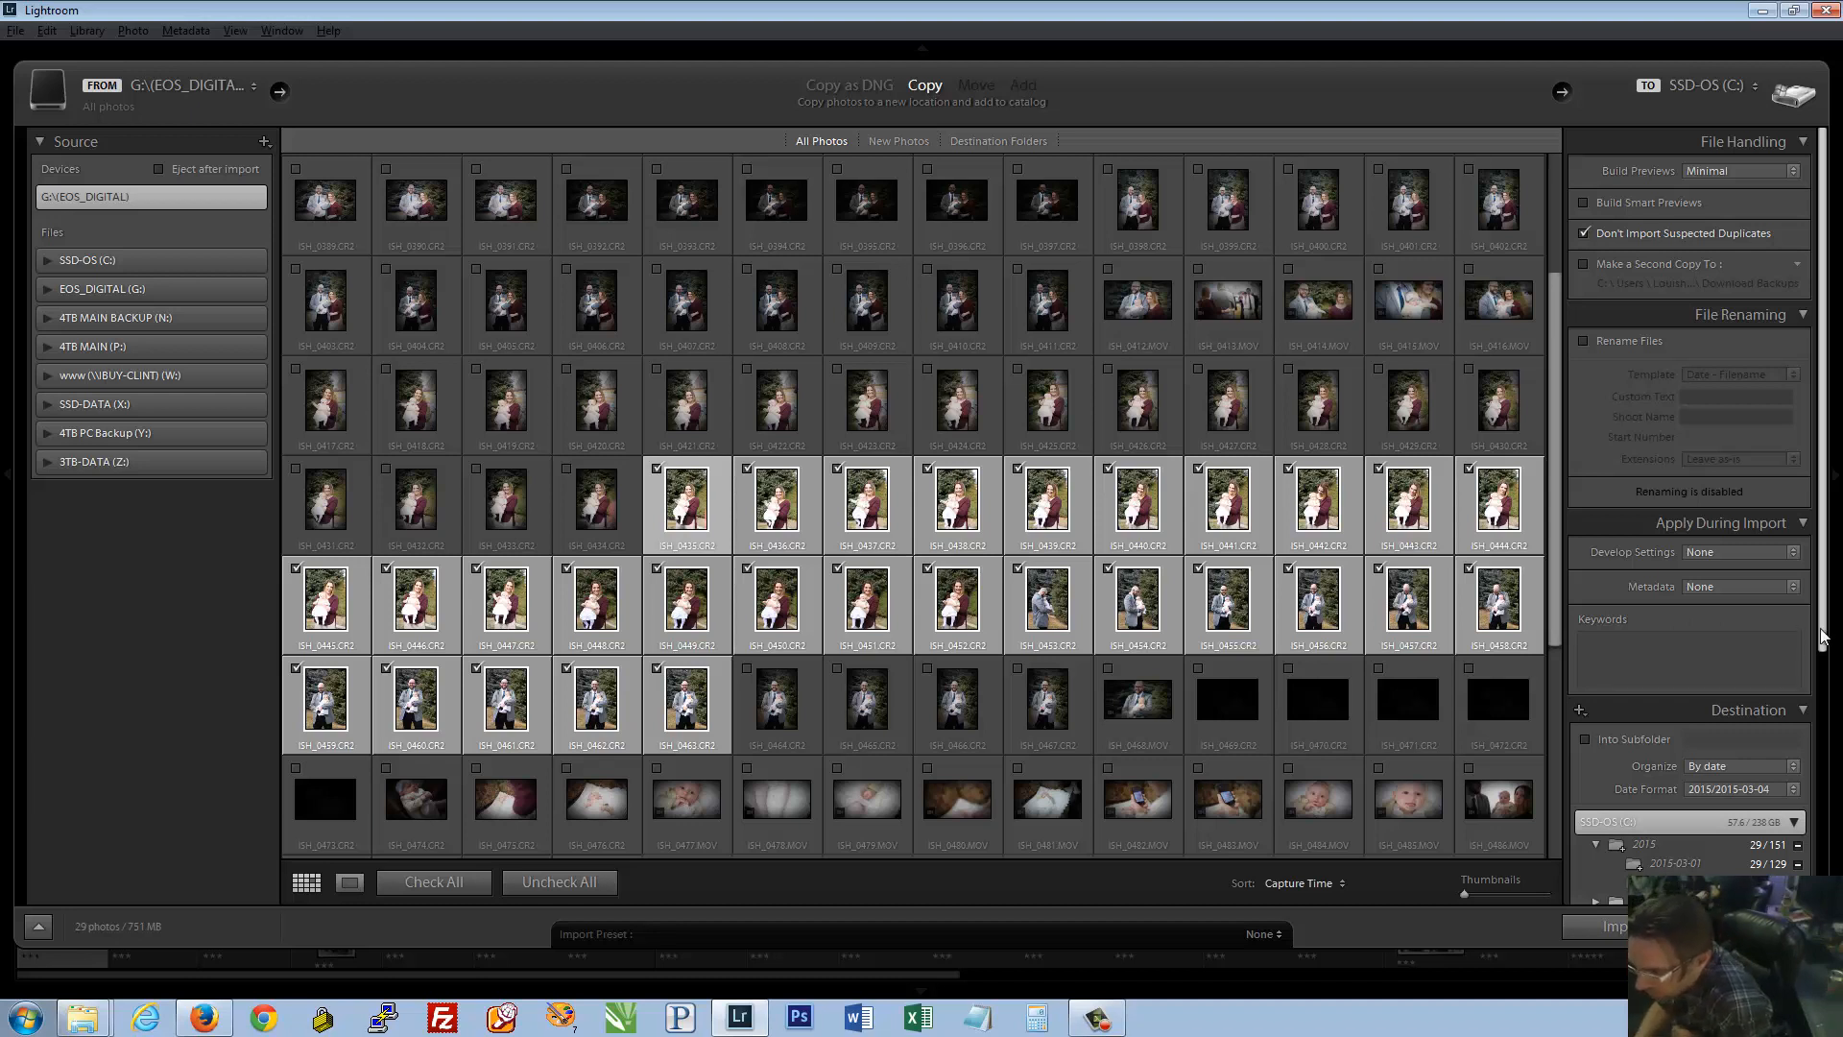
Collapse the File Renaming and Apply During Import settings, and import the marked photos to SSD-OS (C:)
{"action": "scroll", "coordinate": [1689, 655], "scroll_direction": "down", "scroll_amount": 3}
{"action": "scroll", "coordinate": [1757, 570], "scroll_direction": "down", "scroll_amount": 4}
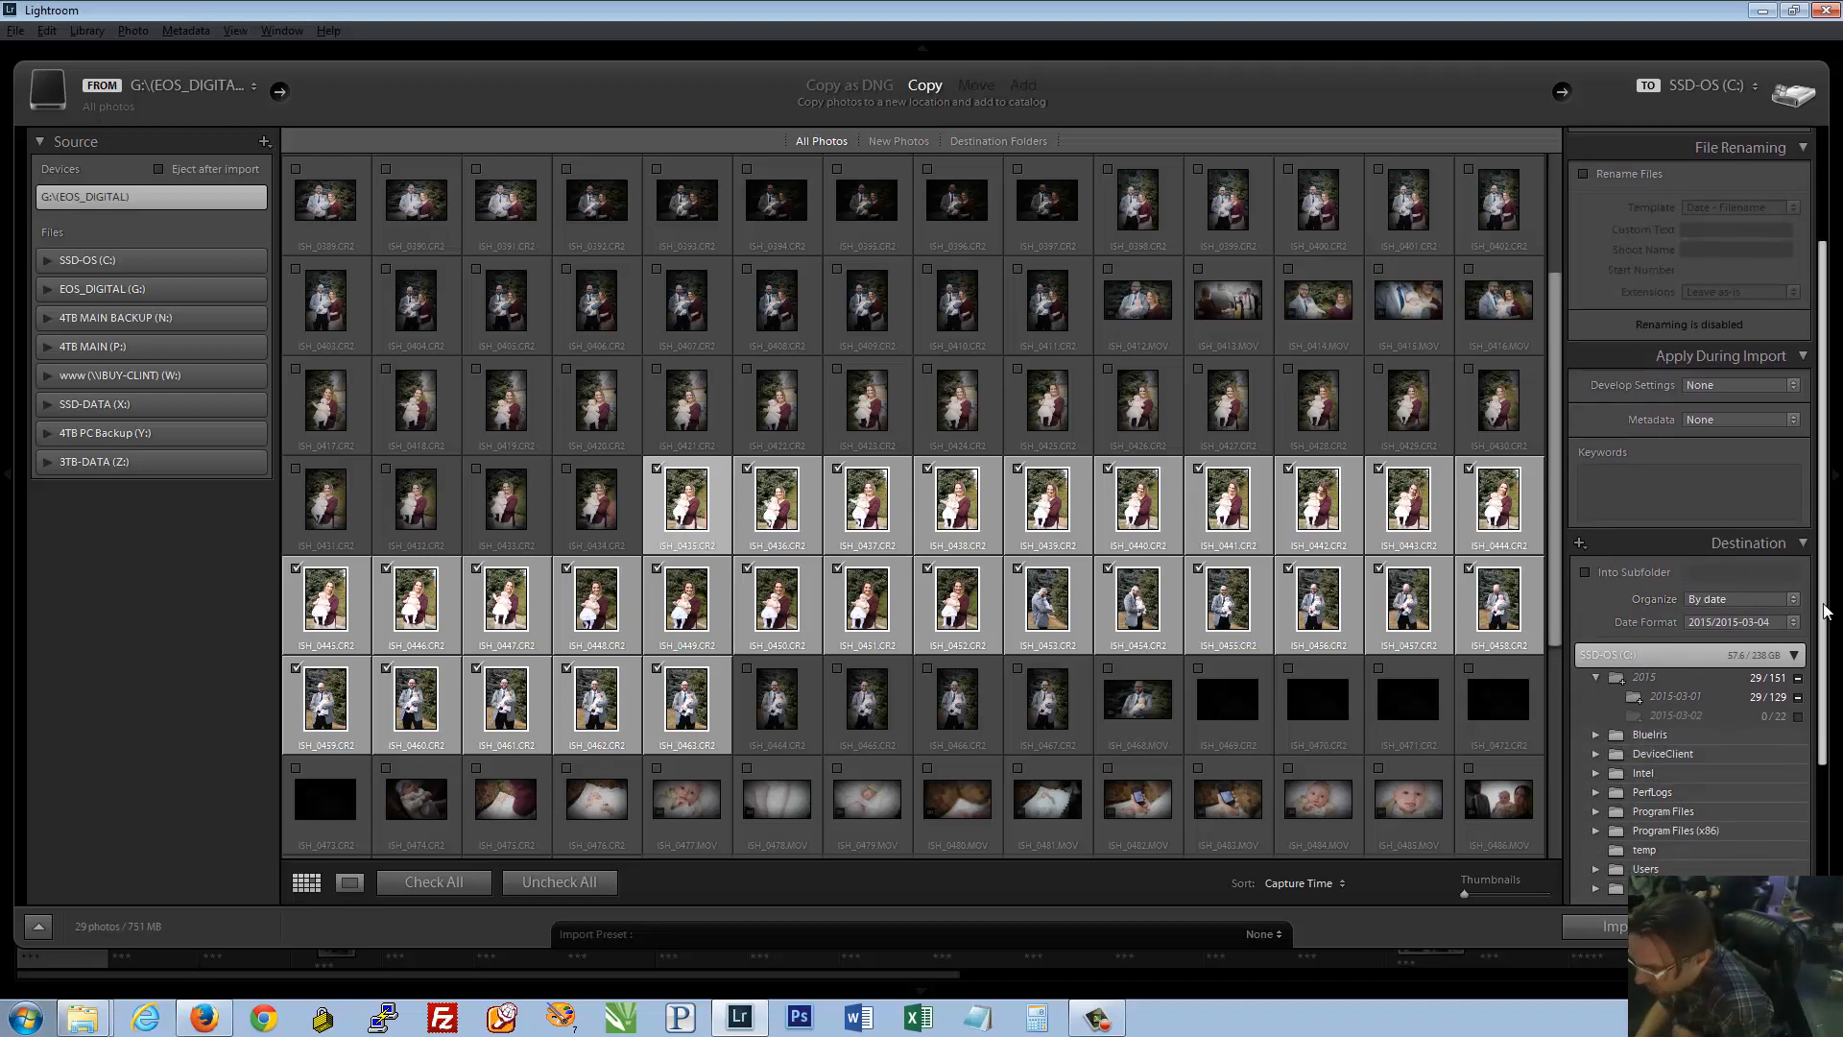
{"action": "scroll", "coordinate": [1835, 715], "scroll_direction": "up", "scroll_amount": 3}
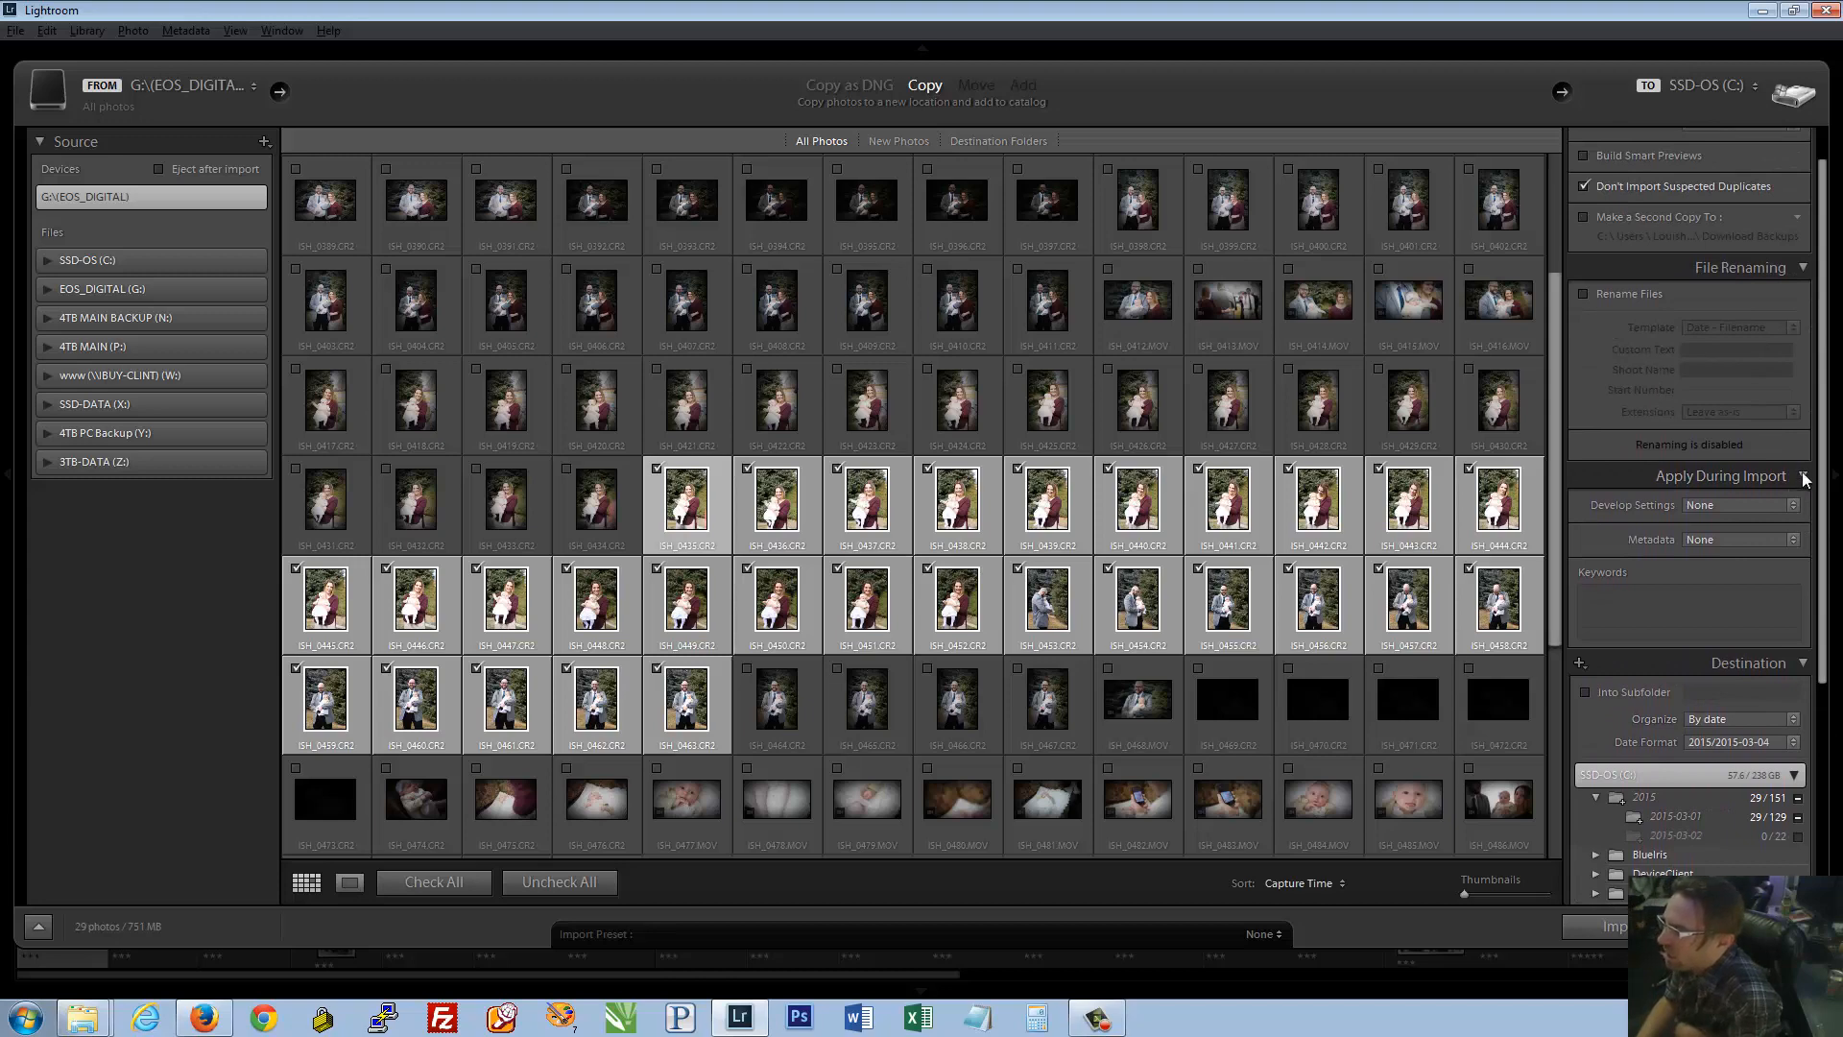
{"action": "left_click", "coordinate": [1805, 268]}
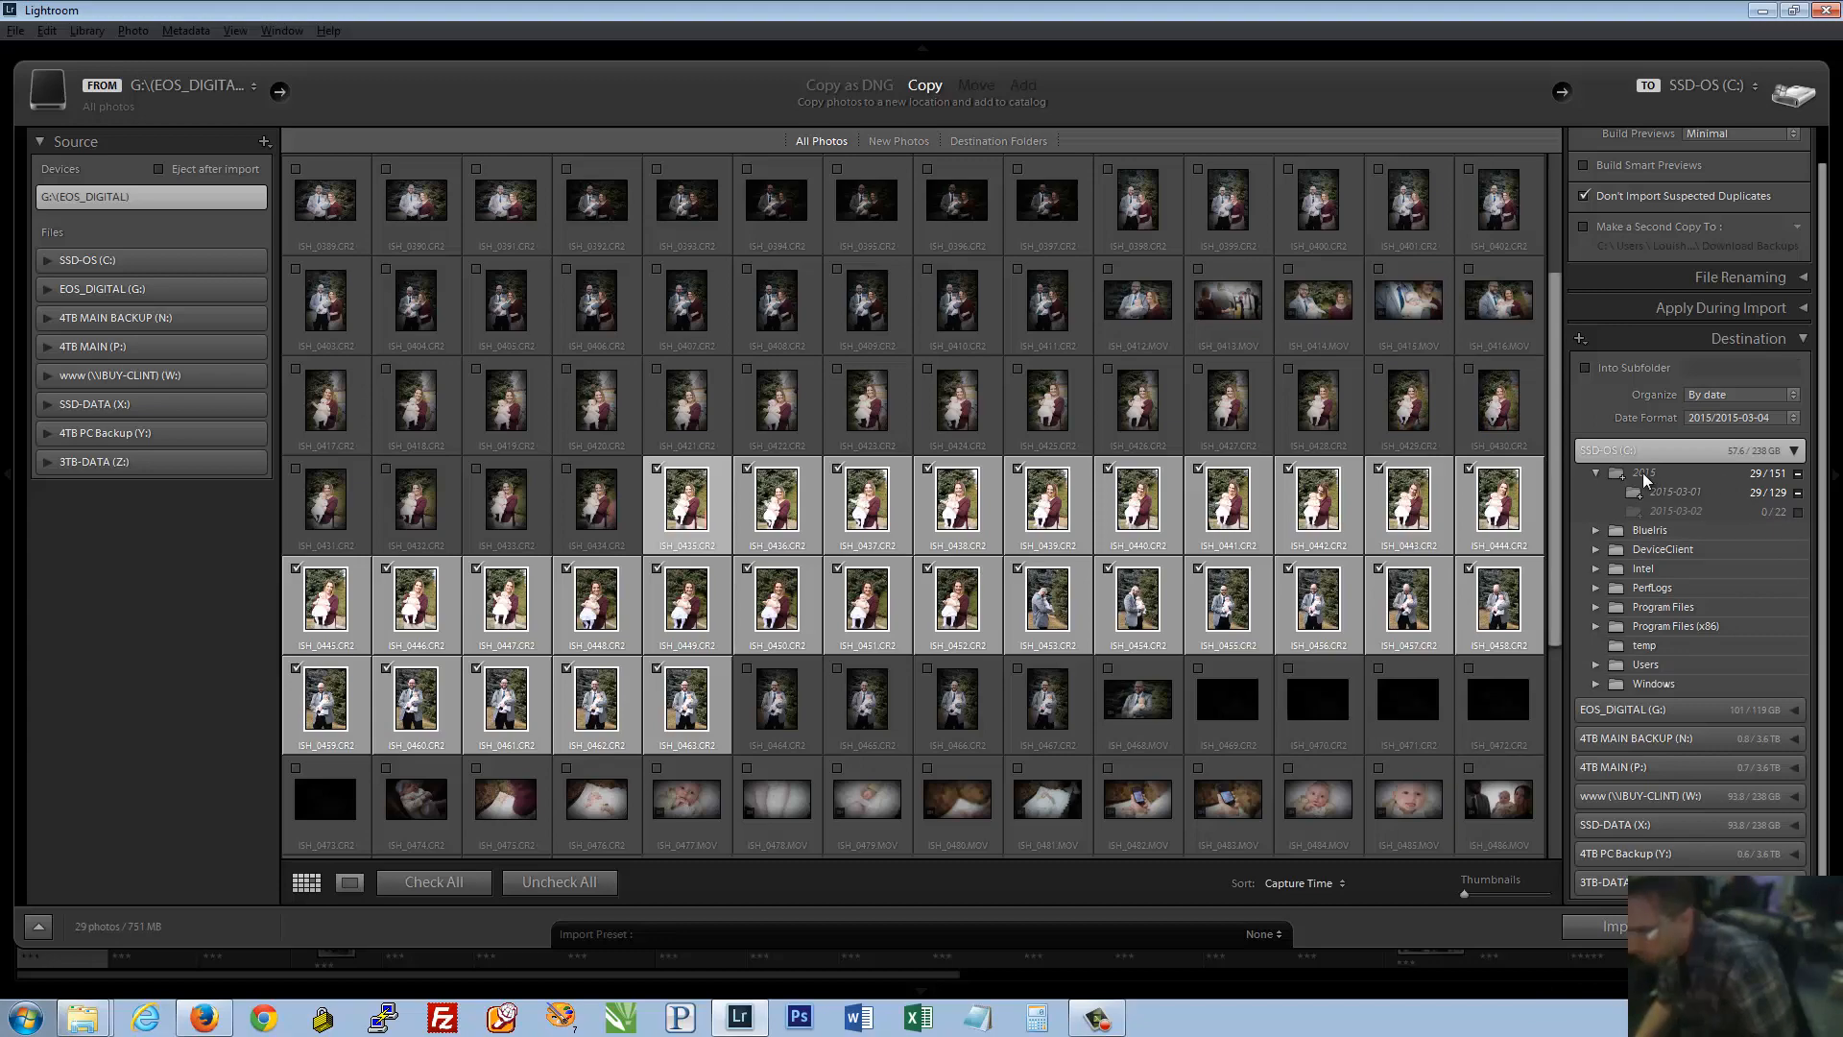
{"action": "left_click", "coordinate": [1620, 934]}
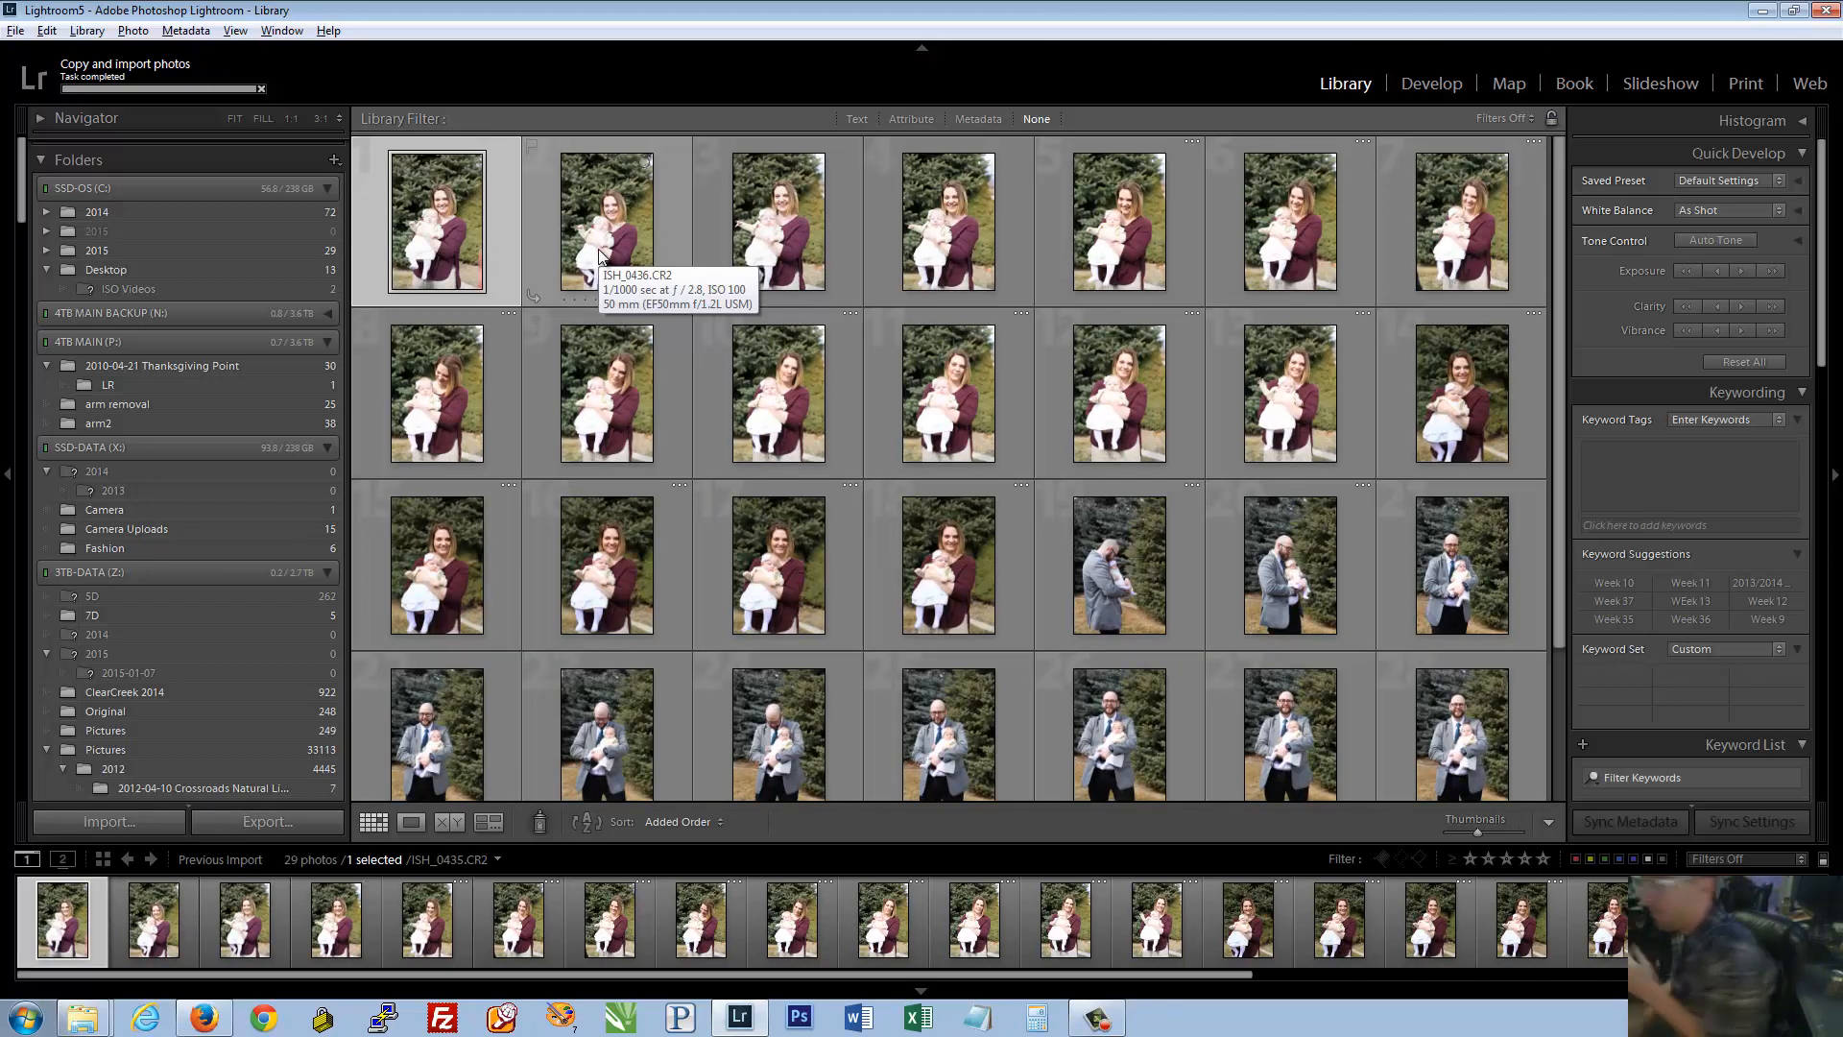
Open ISH_0435.CR2 in the enlarged single-photo view and go through the imported photos up to ISH_0463.CR2
{"action": "double_click", "coordinate": [436, 222]}
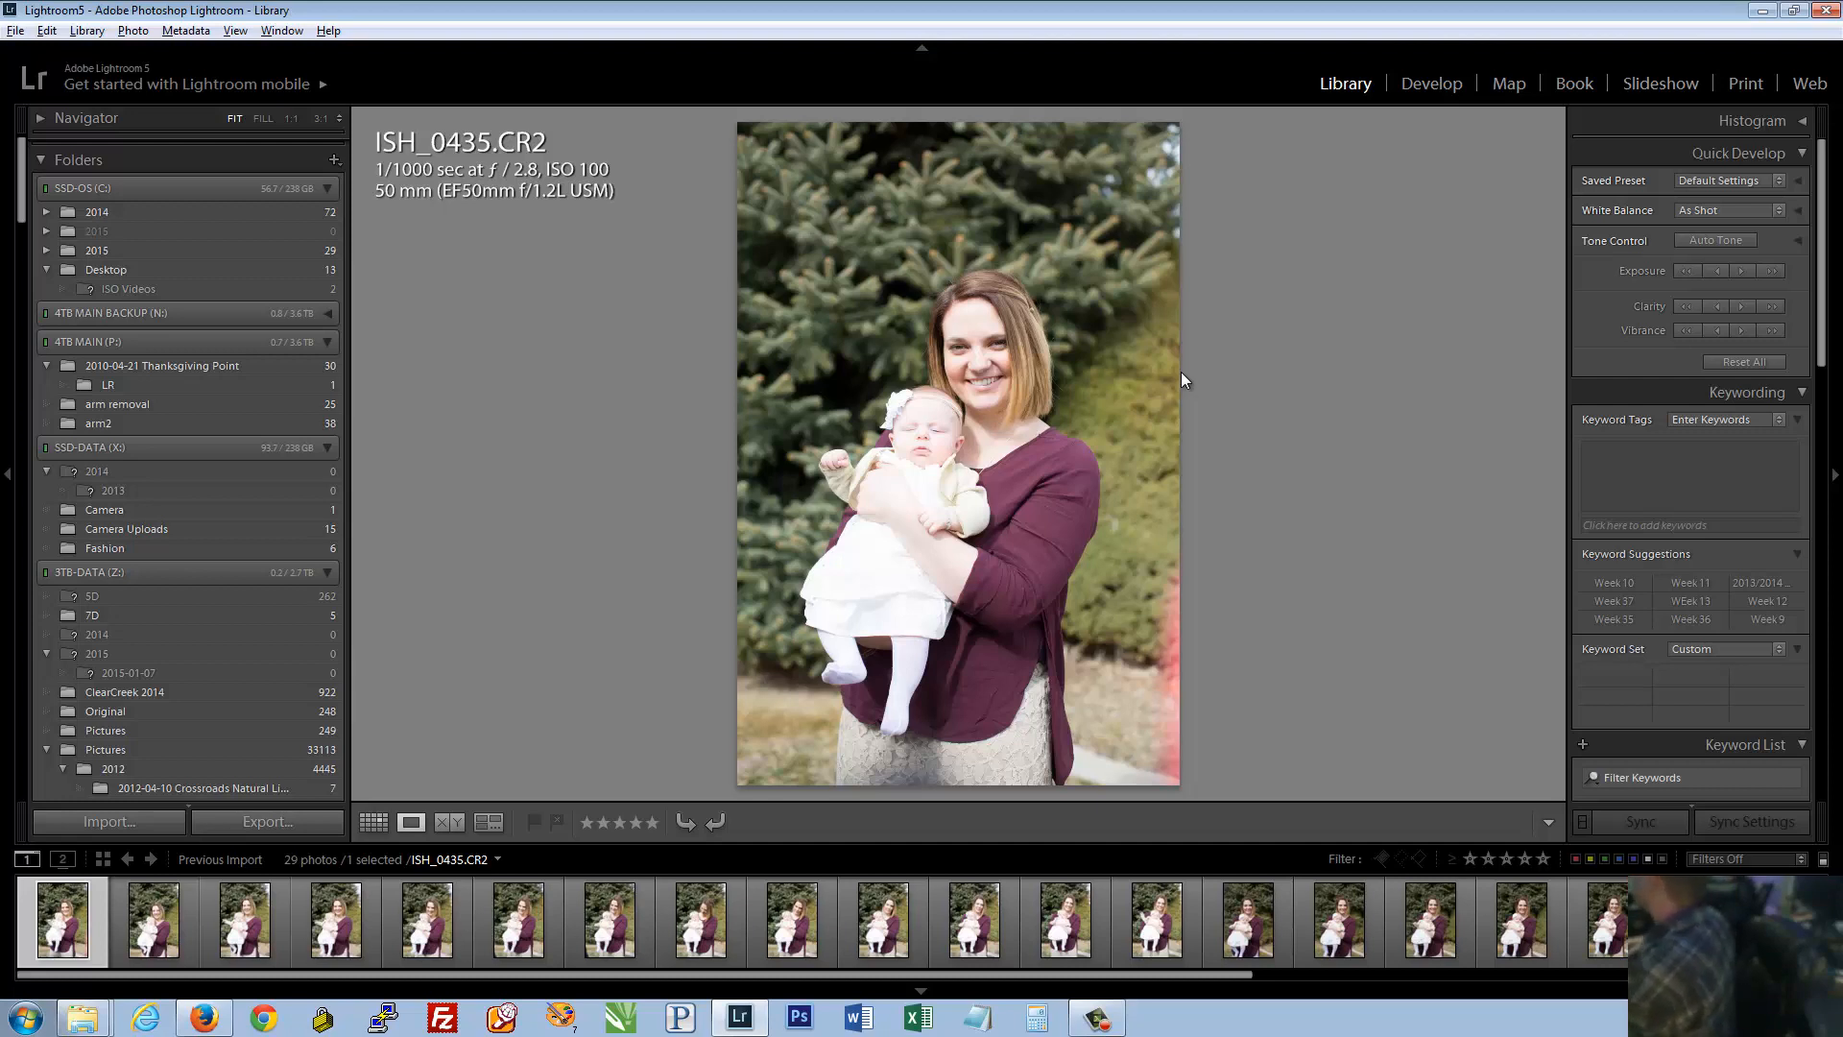
{"action": "key", "text": "Right"}
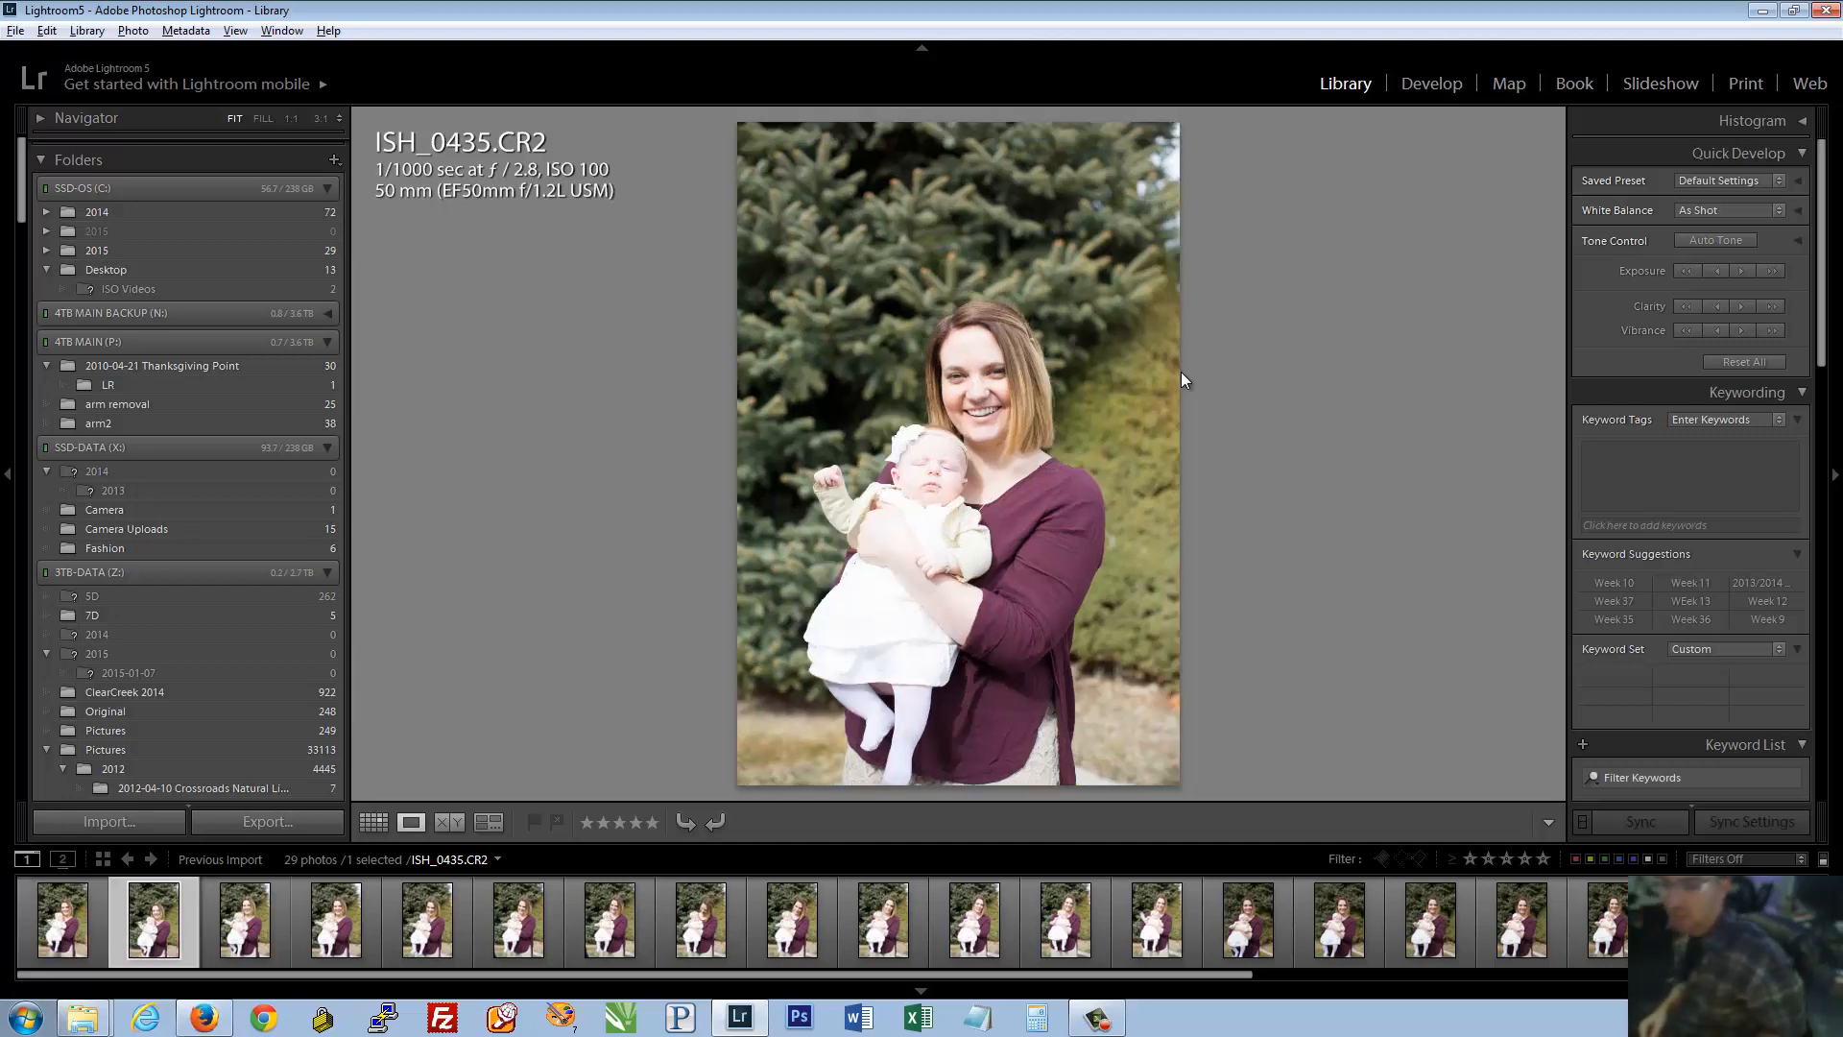
{"action": "key", "text": "Right"}
{"action": "key", "text": "Right"}
{"action": "key", "text": "Right"}
{"action": "key", "text": "Right"}
{"action": "key", "text": "Right"}
{"action": "key", "text": "Right"}
{"action": "key", "text": "Right"}
{"action": "key", "text": "Right"}
{"action": "key", "text": "Right"}
{"action": "key", "text": "Right"}
{"action": "key", "text": "Right"}
{"action": "key", "text": "Right"}
{"action": "key", "text": "Right"}
{"action": "key", "text": "Right"}
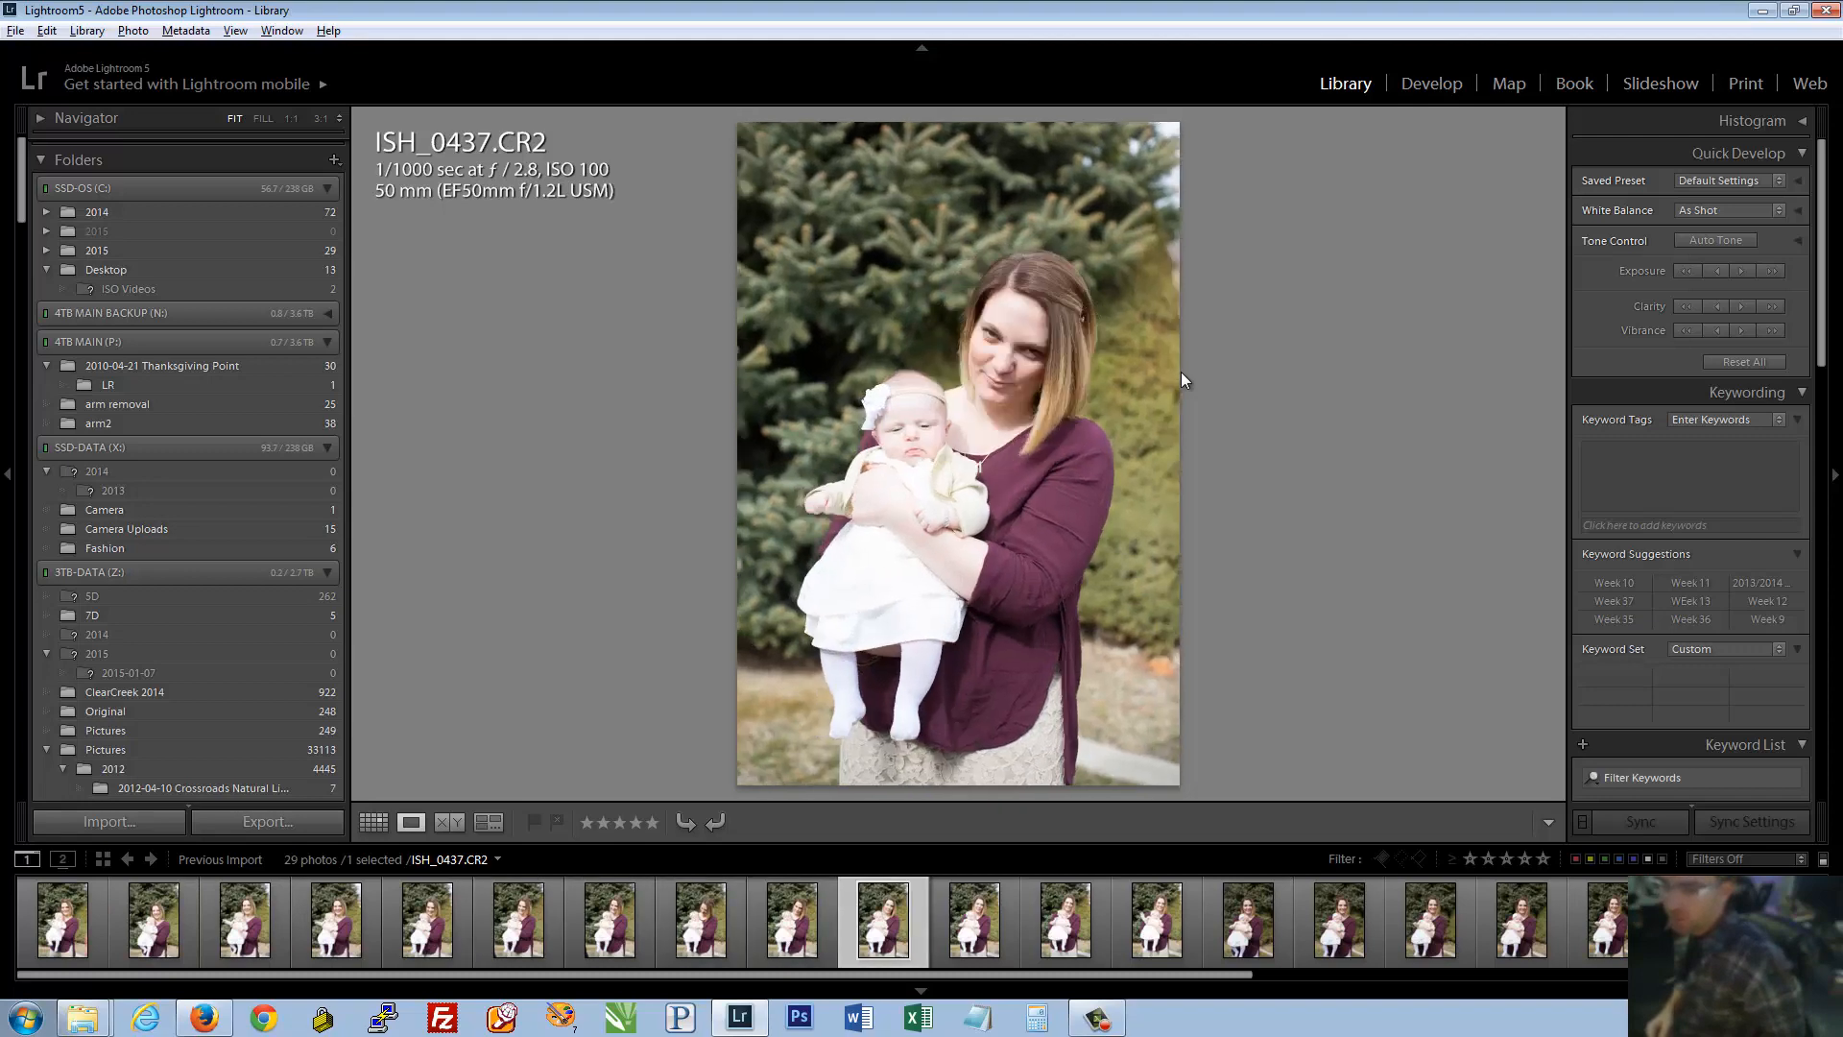
{"action": "key", "text": "Right"}
{"action": "key", "text": "Right"}
{"action": "key", "text": "Right"}
{"action": "key", "text": "Right"}
{"action": "key", "text": "Right"}
{"action": "key", "text": "Right"}
{"action": "key", "text": "Right"}
{"action": "key", "text": "Right"}
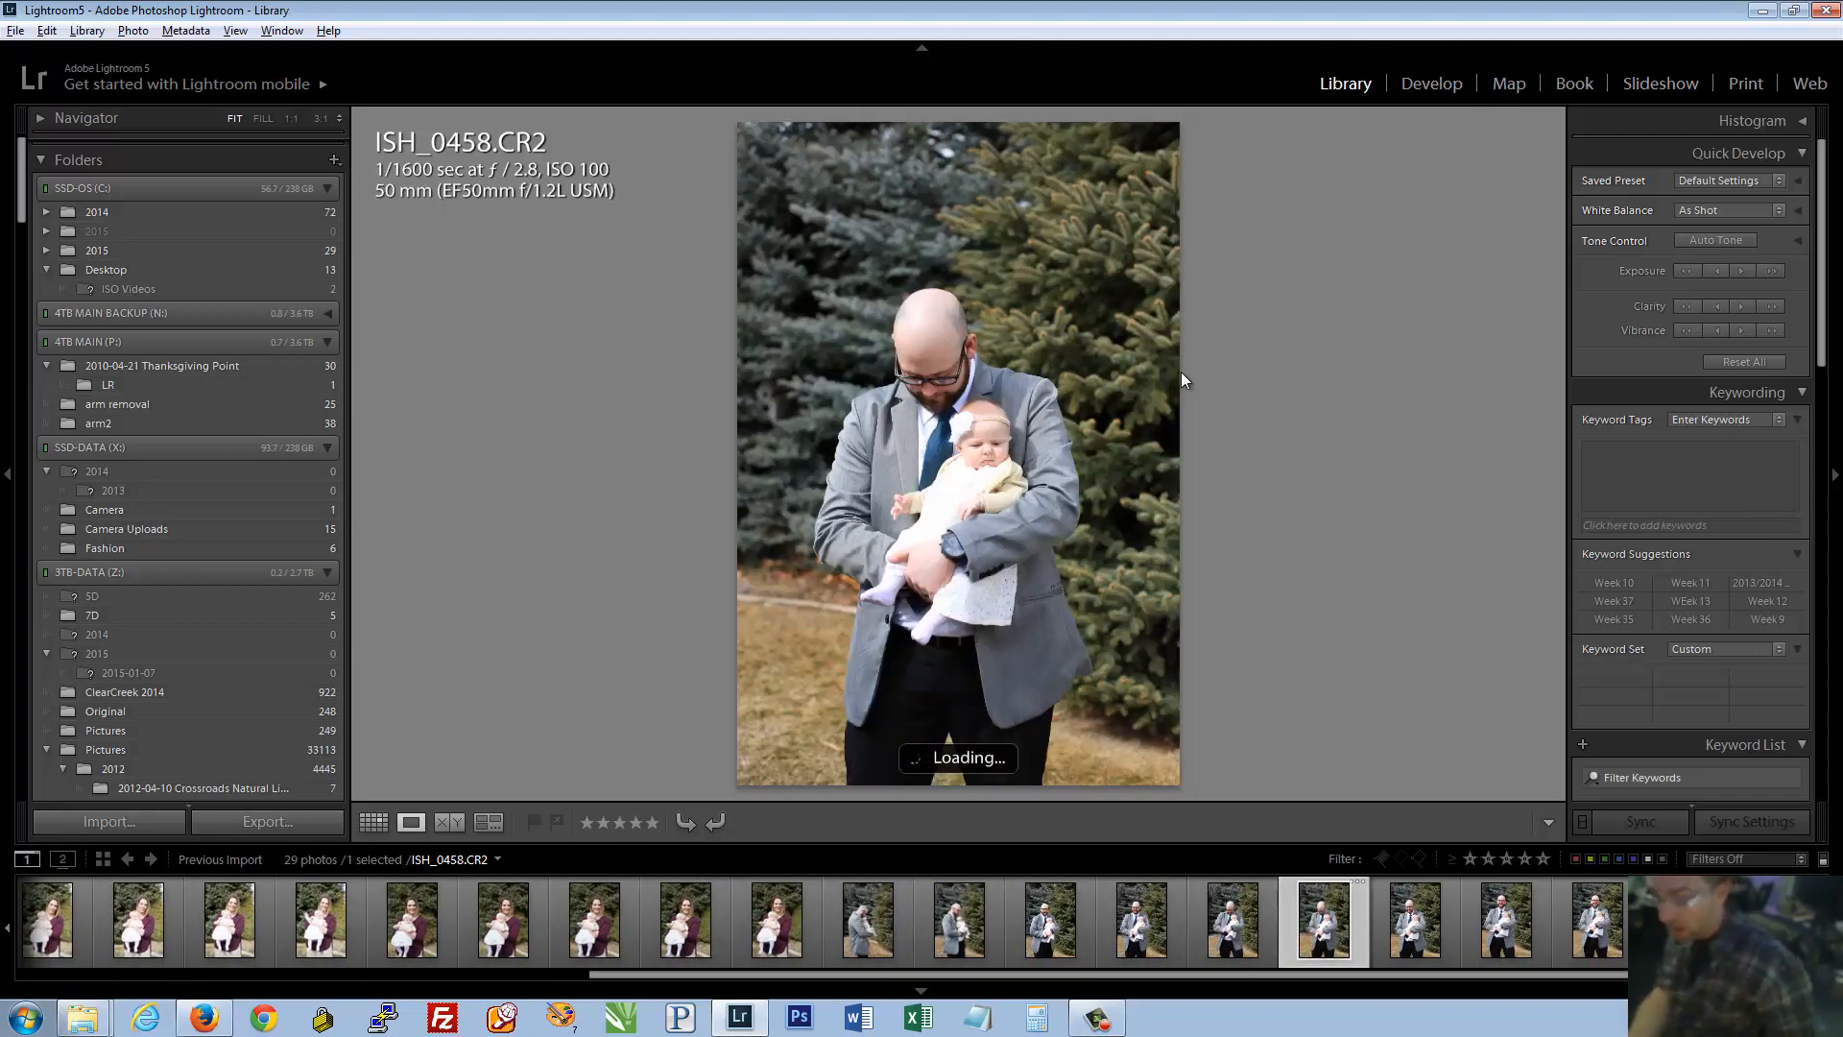
{"action": "key", "text": "Left"}
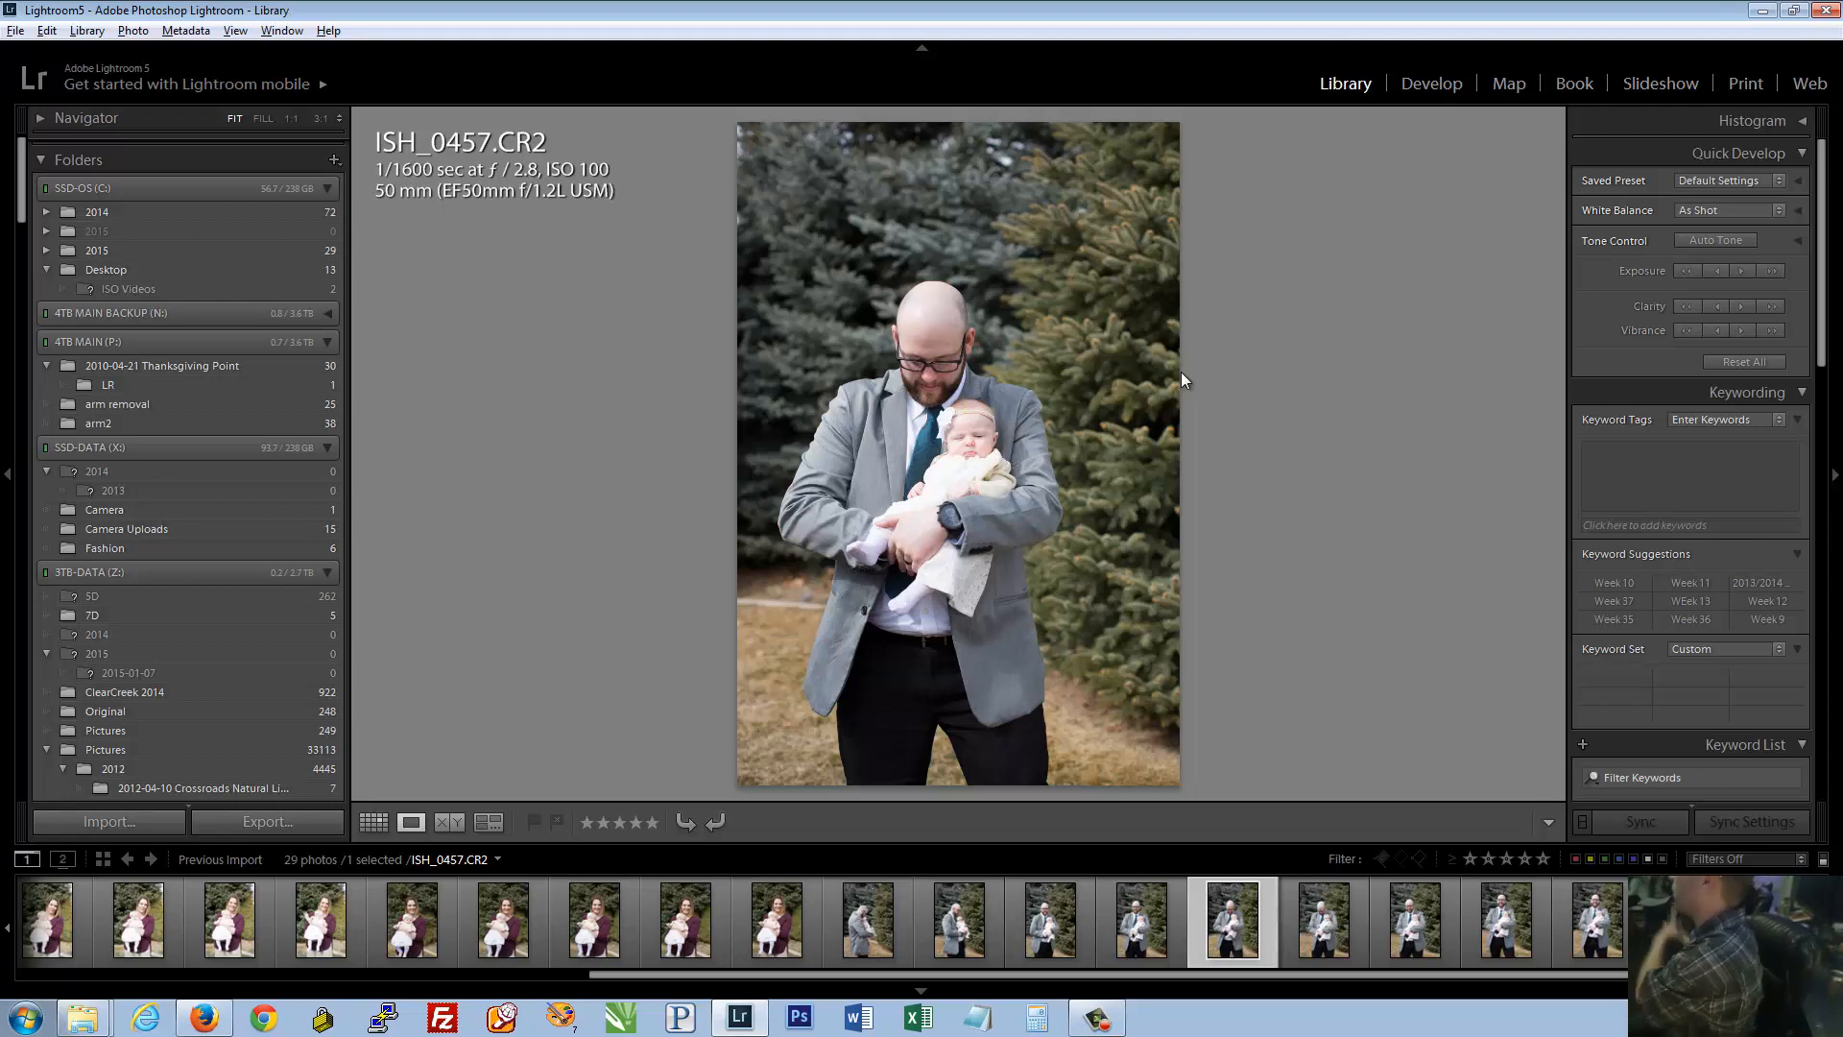
{"action": "key", "text": "Right"}
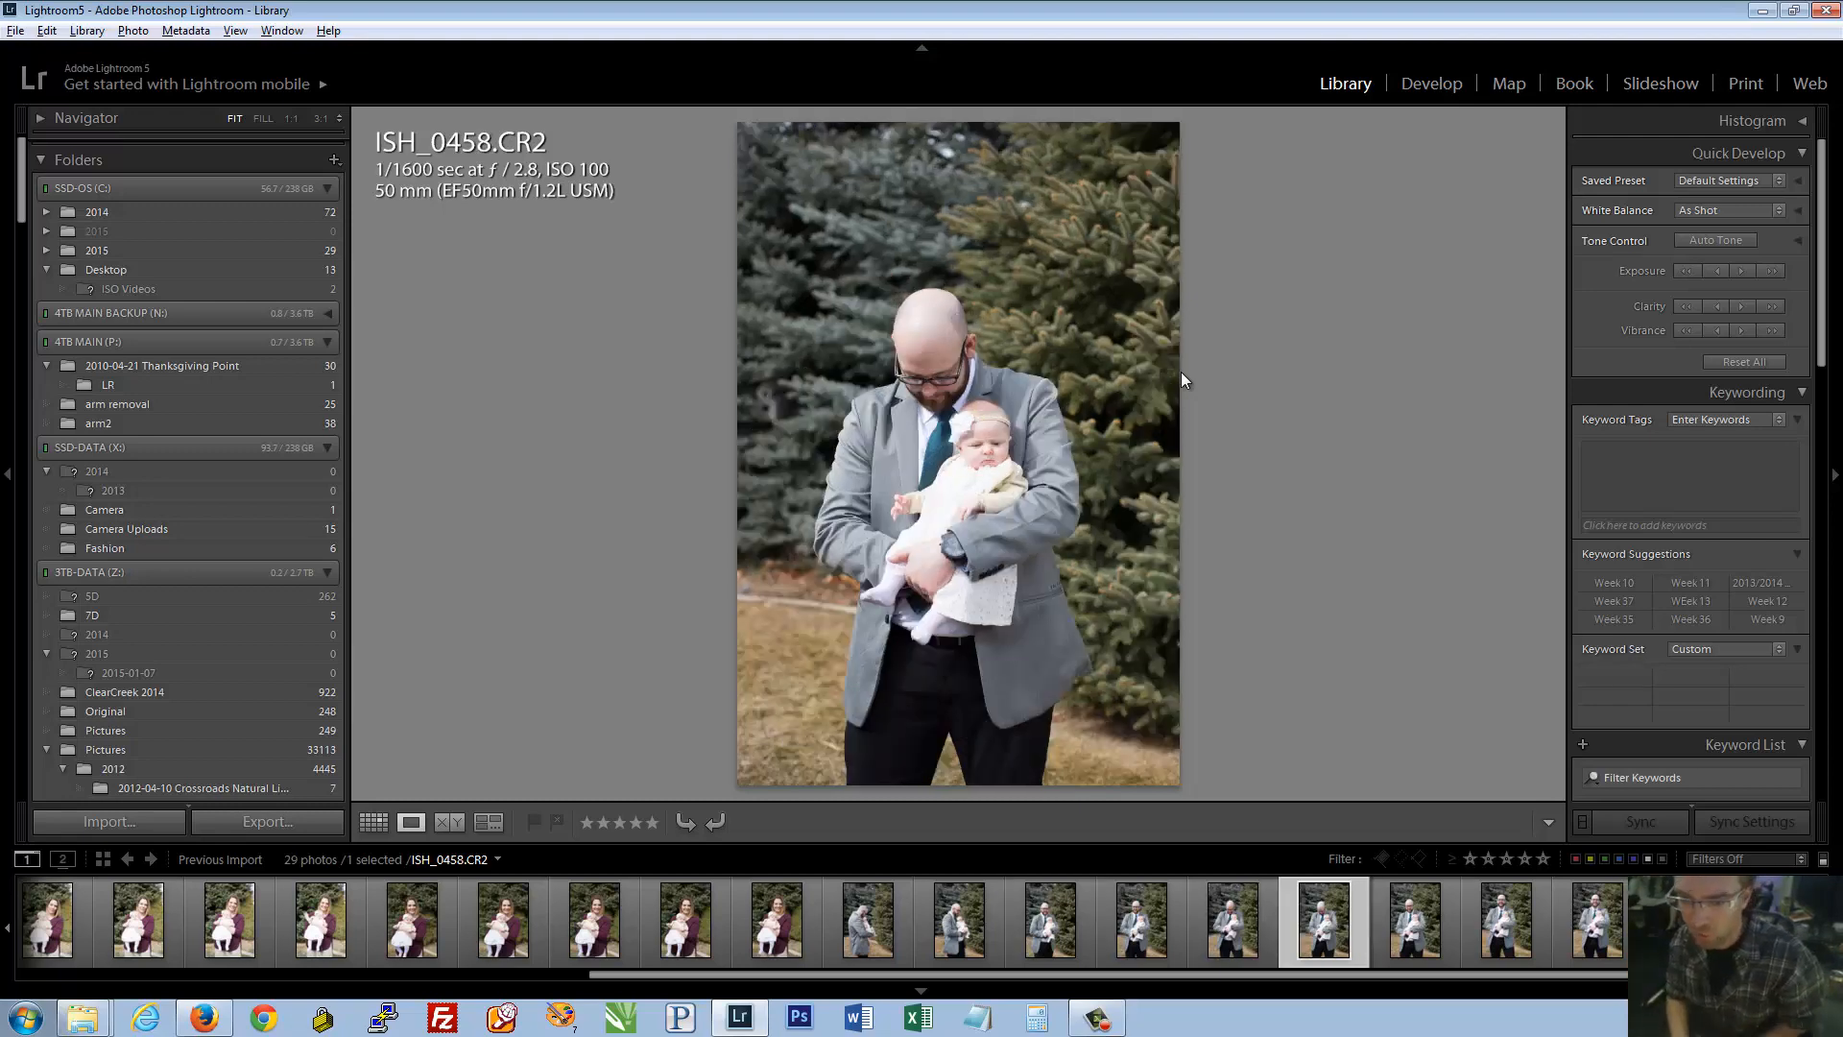
{"action": "key", "text": "Right"}
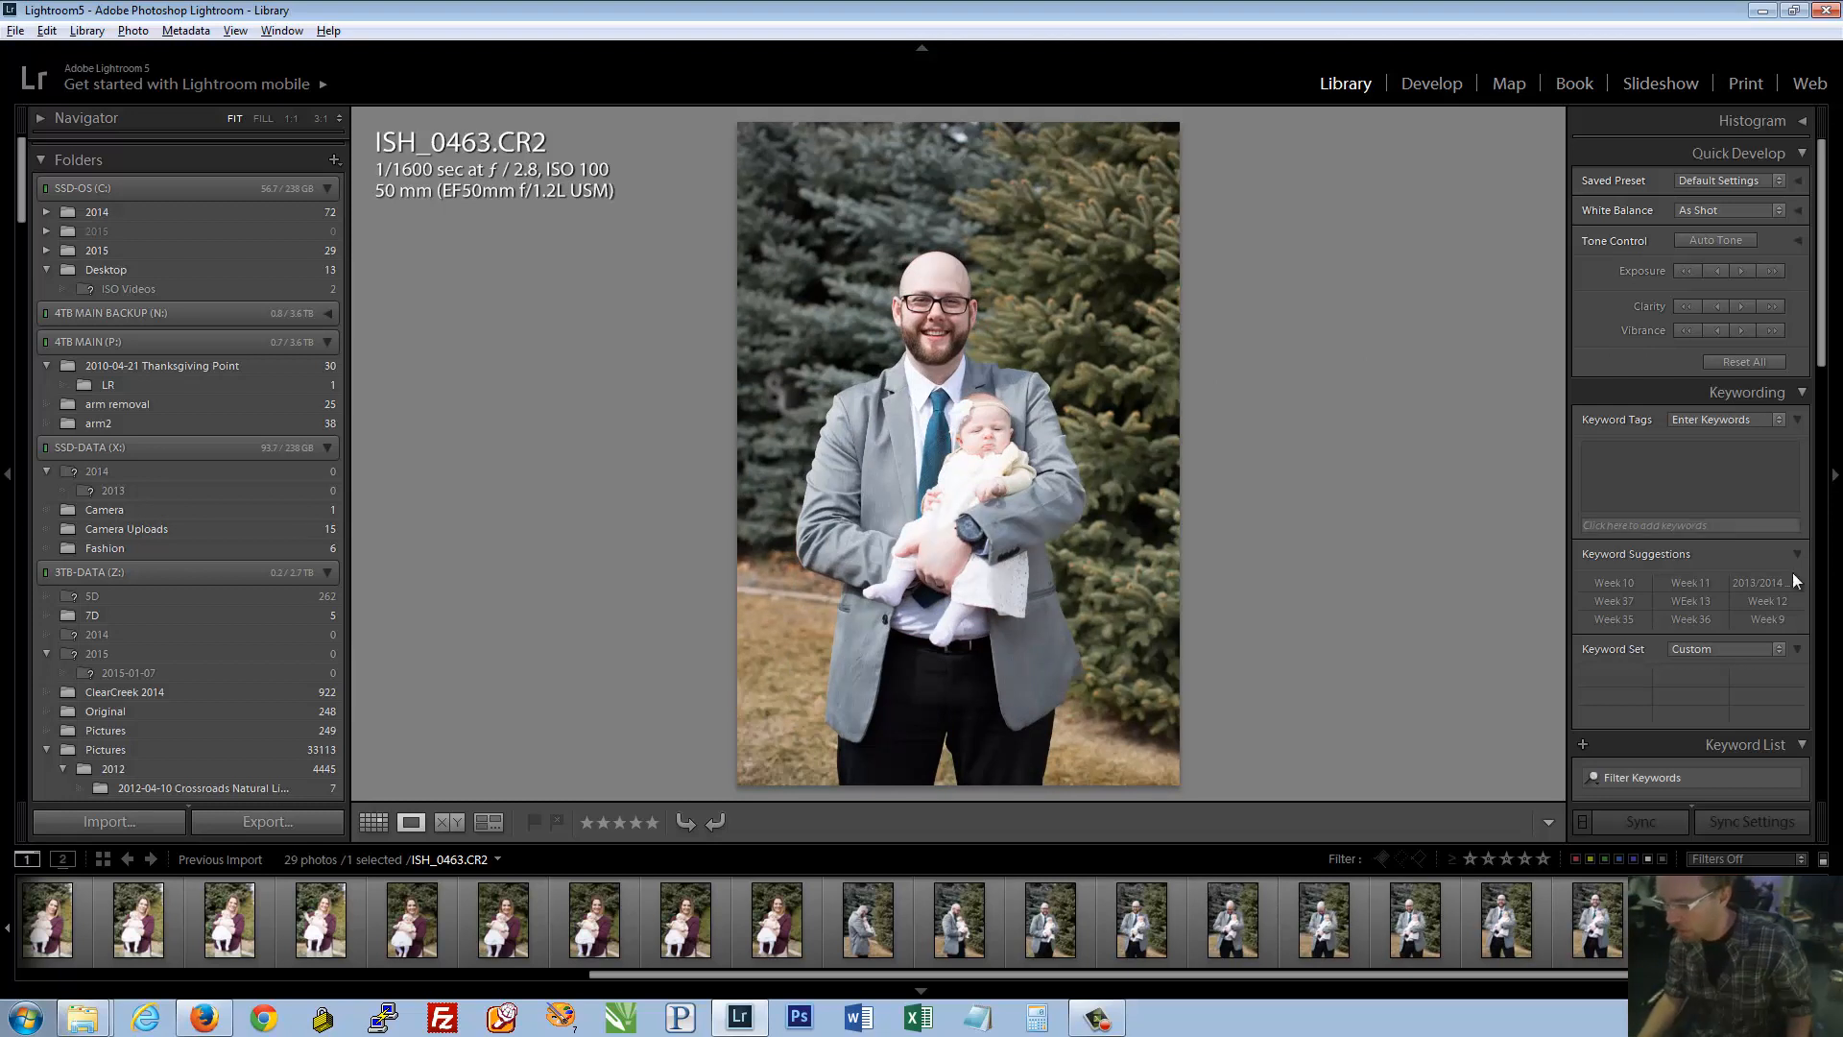
Expand the Catalog section to reveal Previous Import and show the imported photos as a grid
{"action": "left_click_drag", "start_coordinate": [1715, 975], "coordinate": [749, 972]}
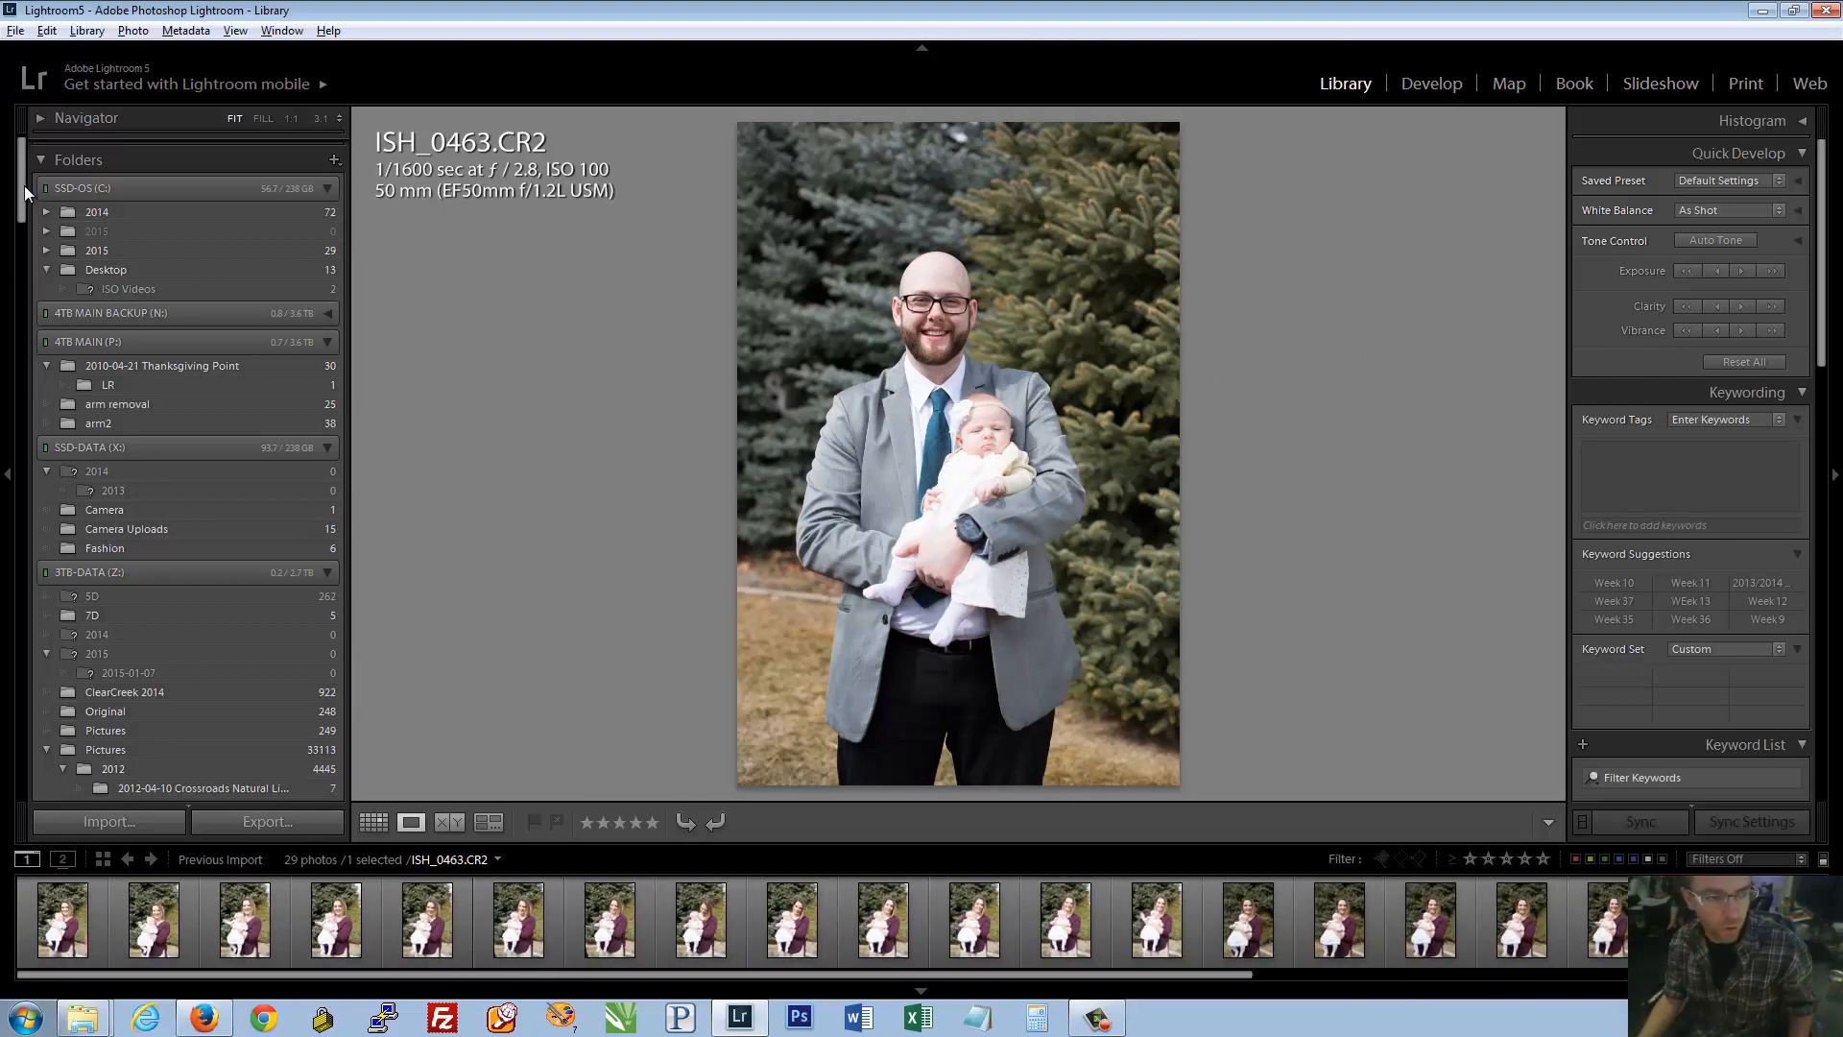
{"action": "left_click_drag", "start_coordinate": [25, 186], "coordinate": [23, 154]}
{"action": "left_click", "coordinate": [41, 151]}
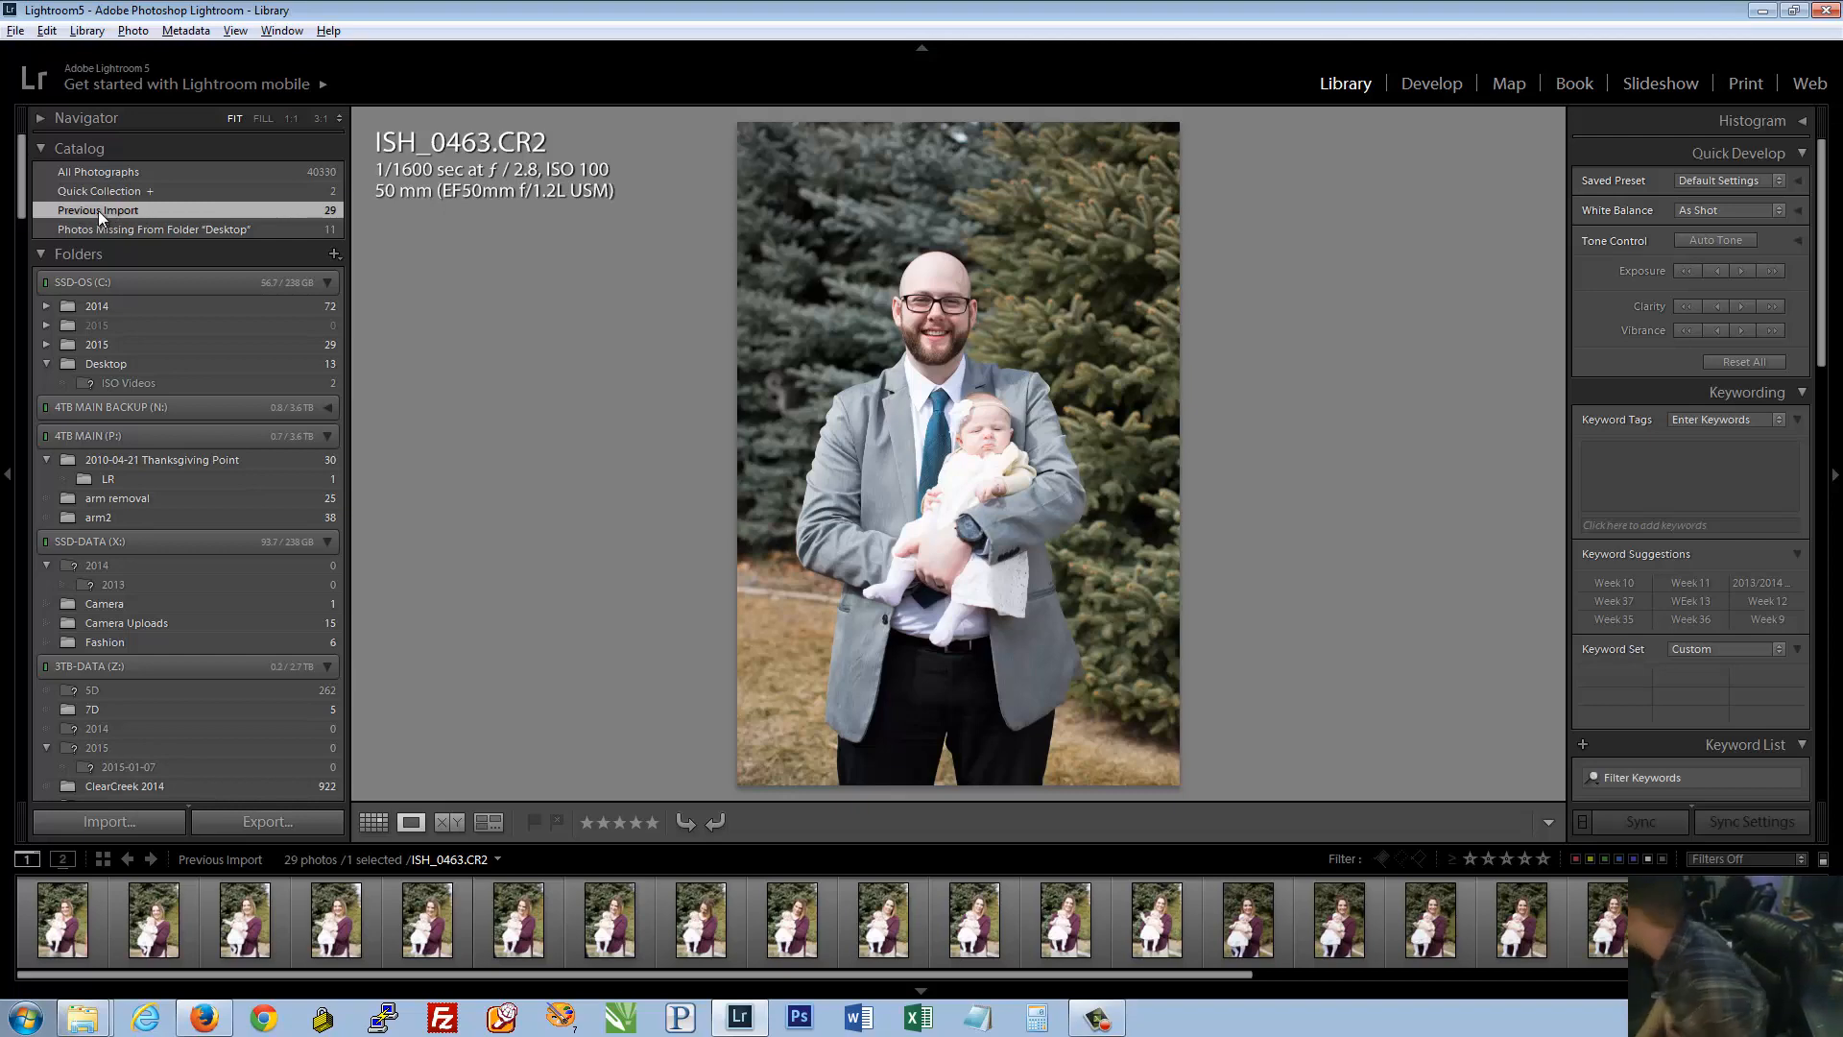
{"action": "key", "text": "g"}
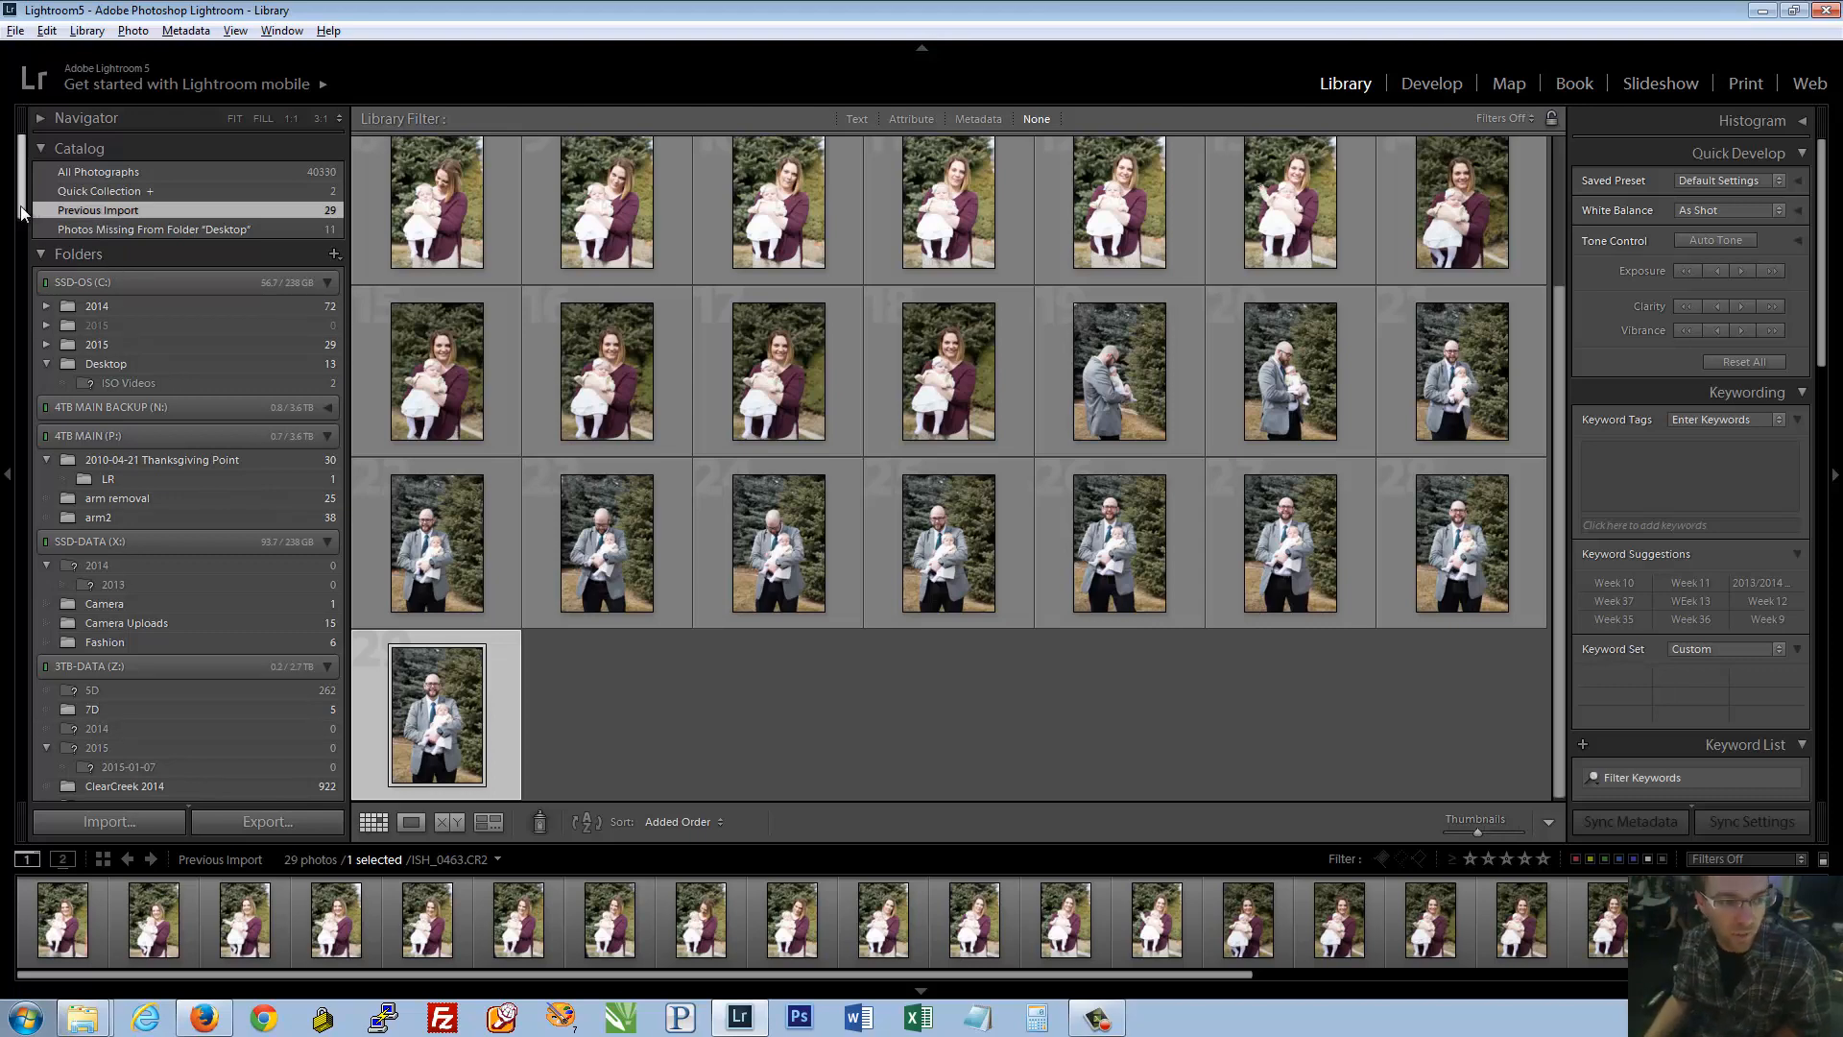
Collapse the large Pictures folder on 3TB-DATA (Z:) and the SSD-DATA (X:), 4TB MAIN (P:) and SSD-OS (C:) drives in the folder list
{"action": "left_click_drag", "start_coordinate": [21, 208], "coordinate": [13, 255]}
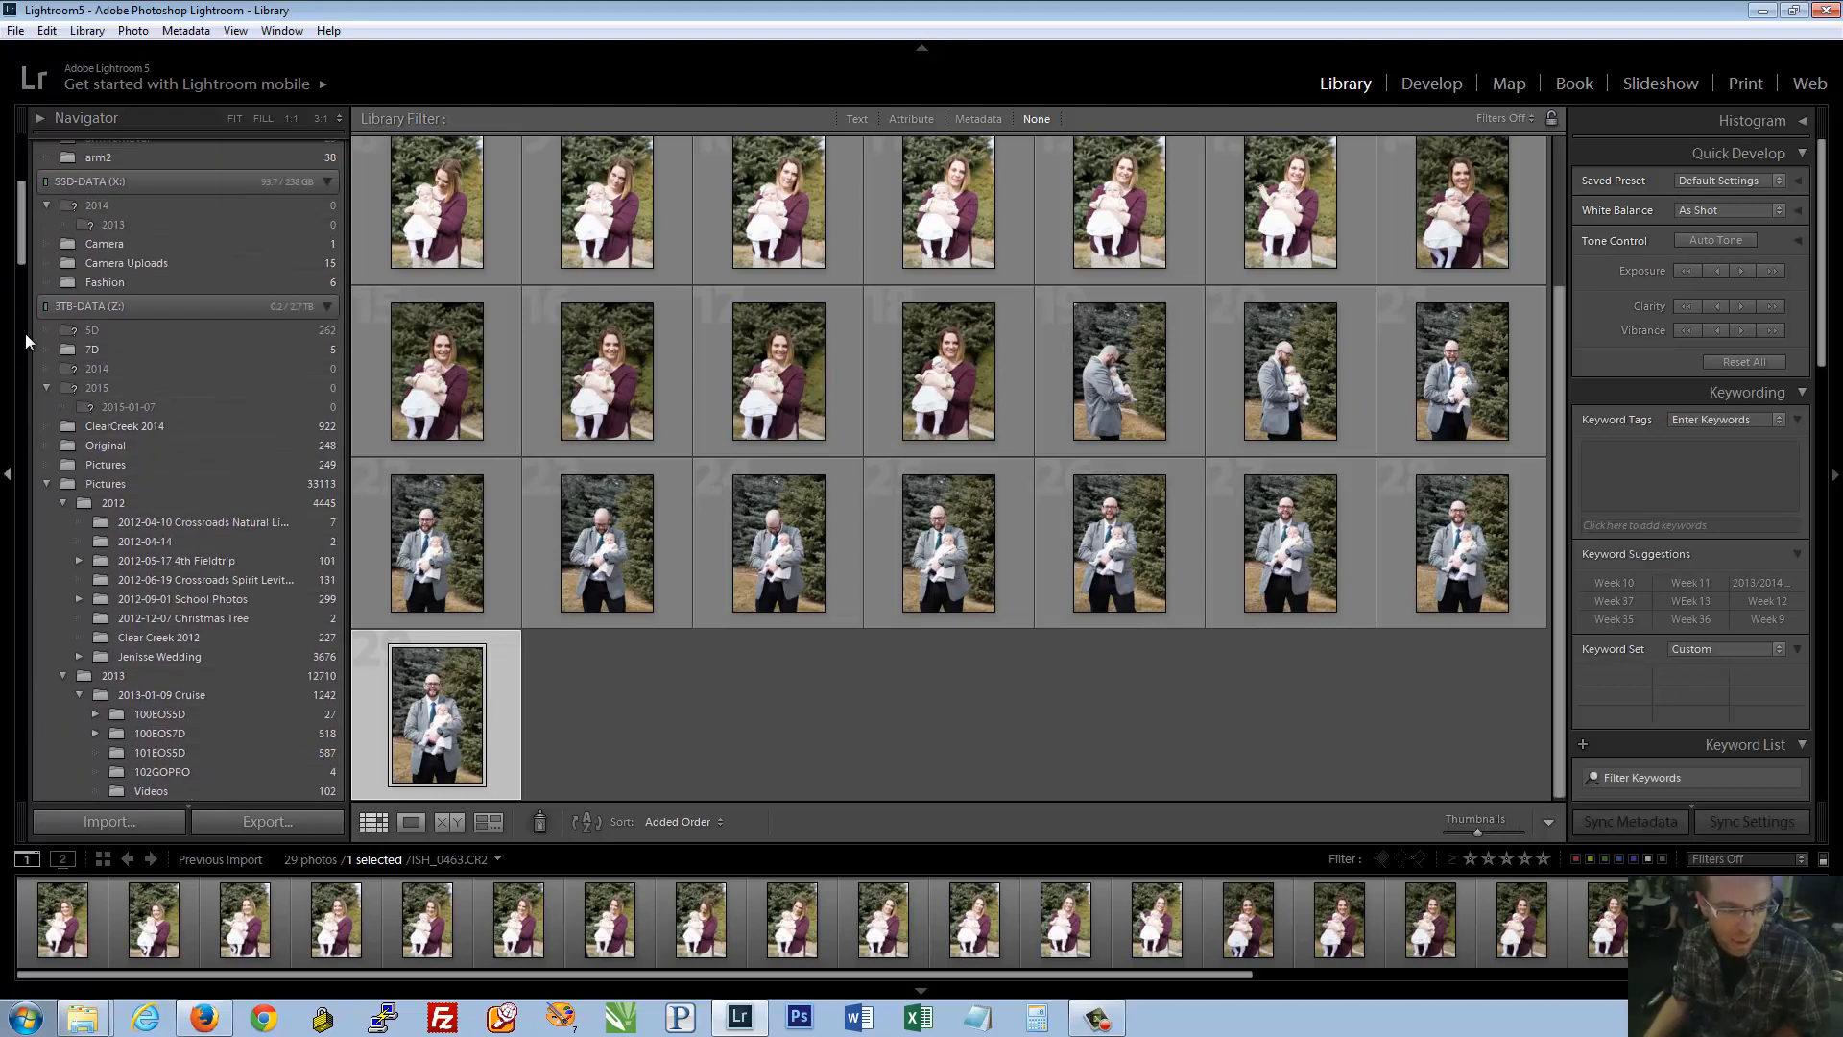
{"action": "left_click", "coordinate": [45, 487]}
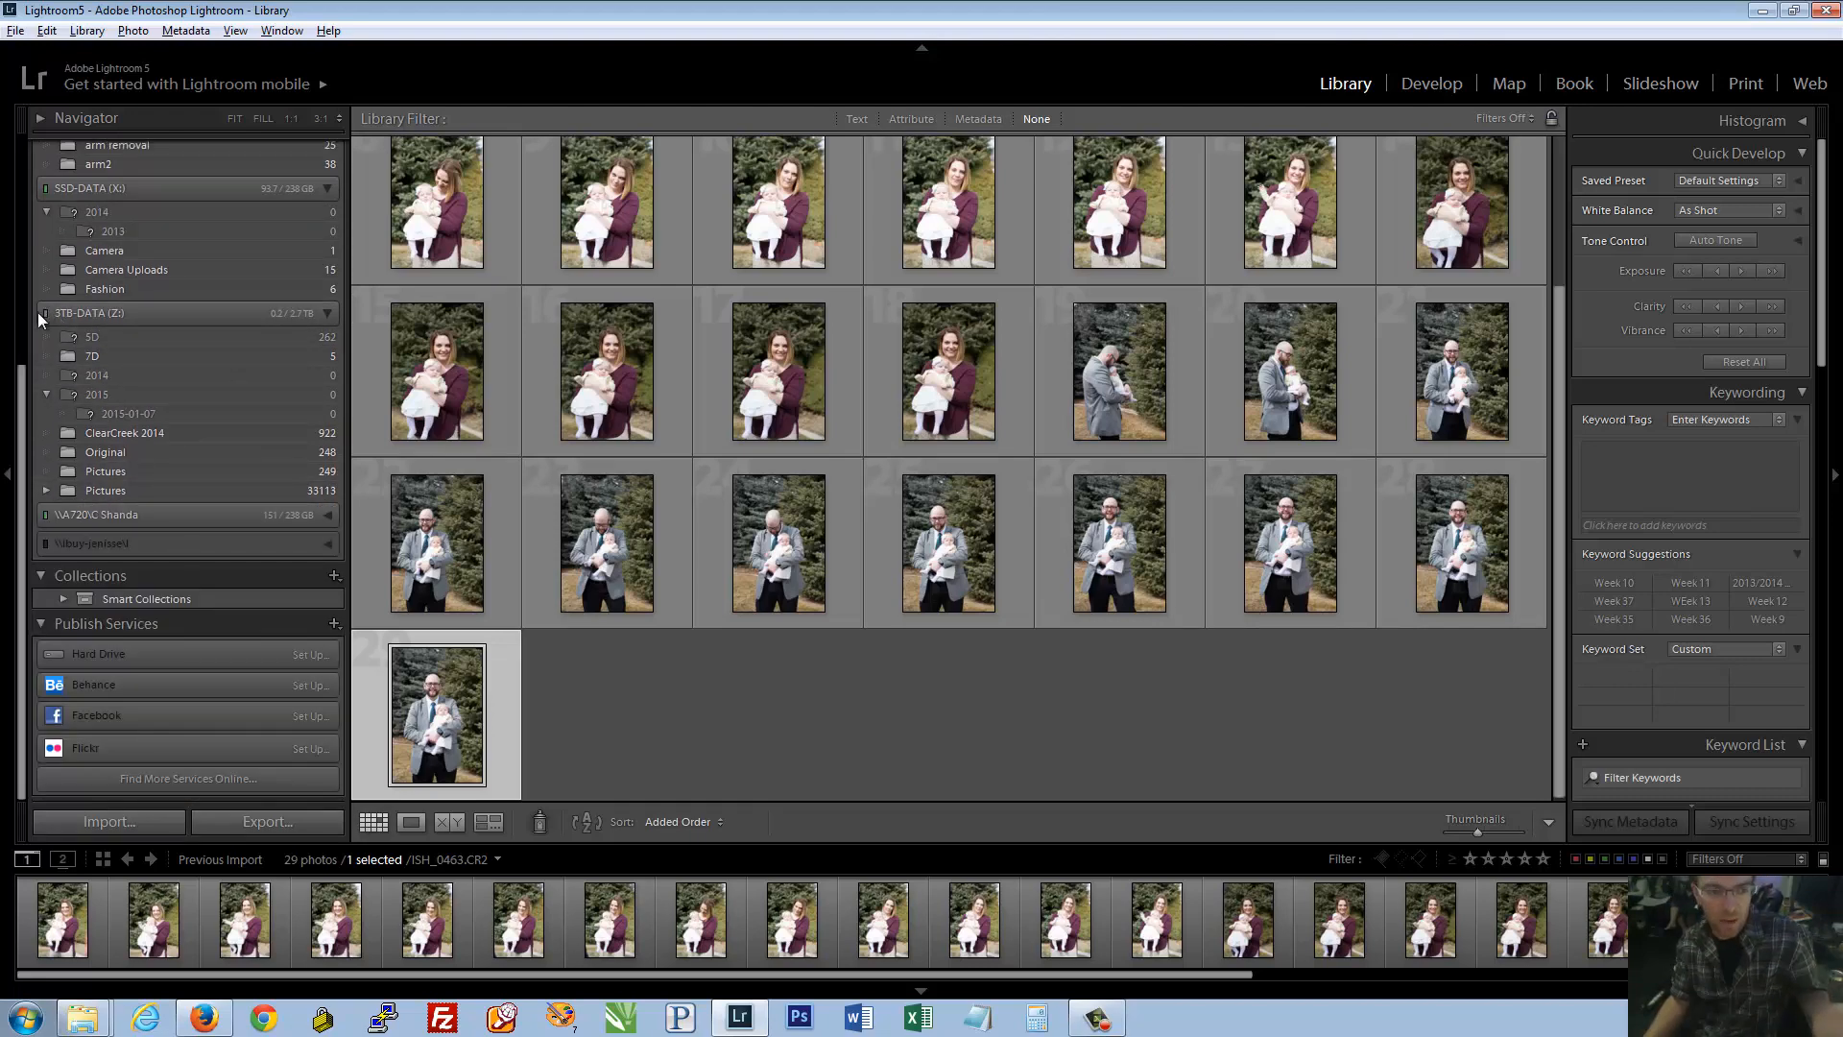
{"action": "left_click", "coordinate": [43, 189]}
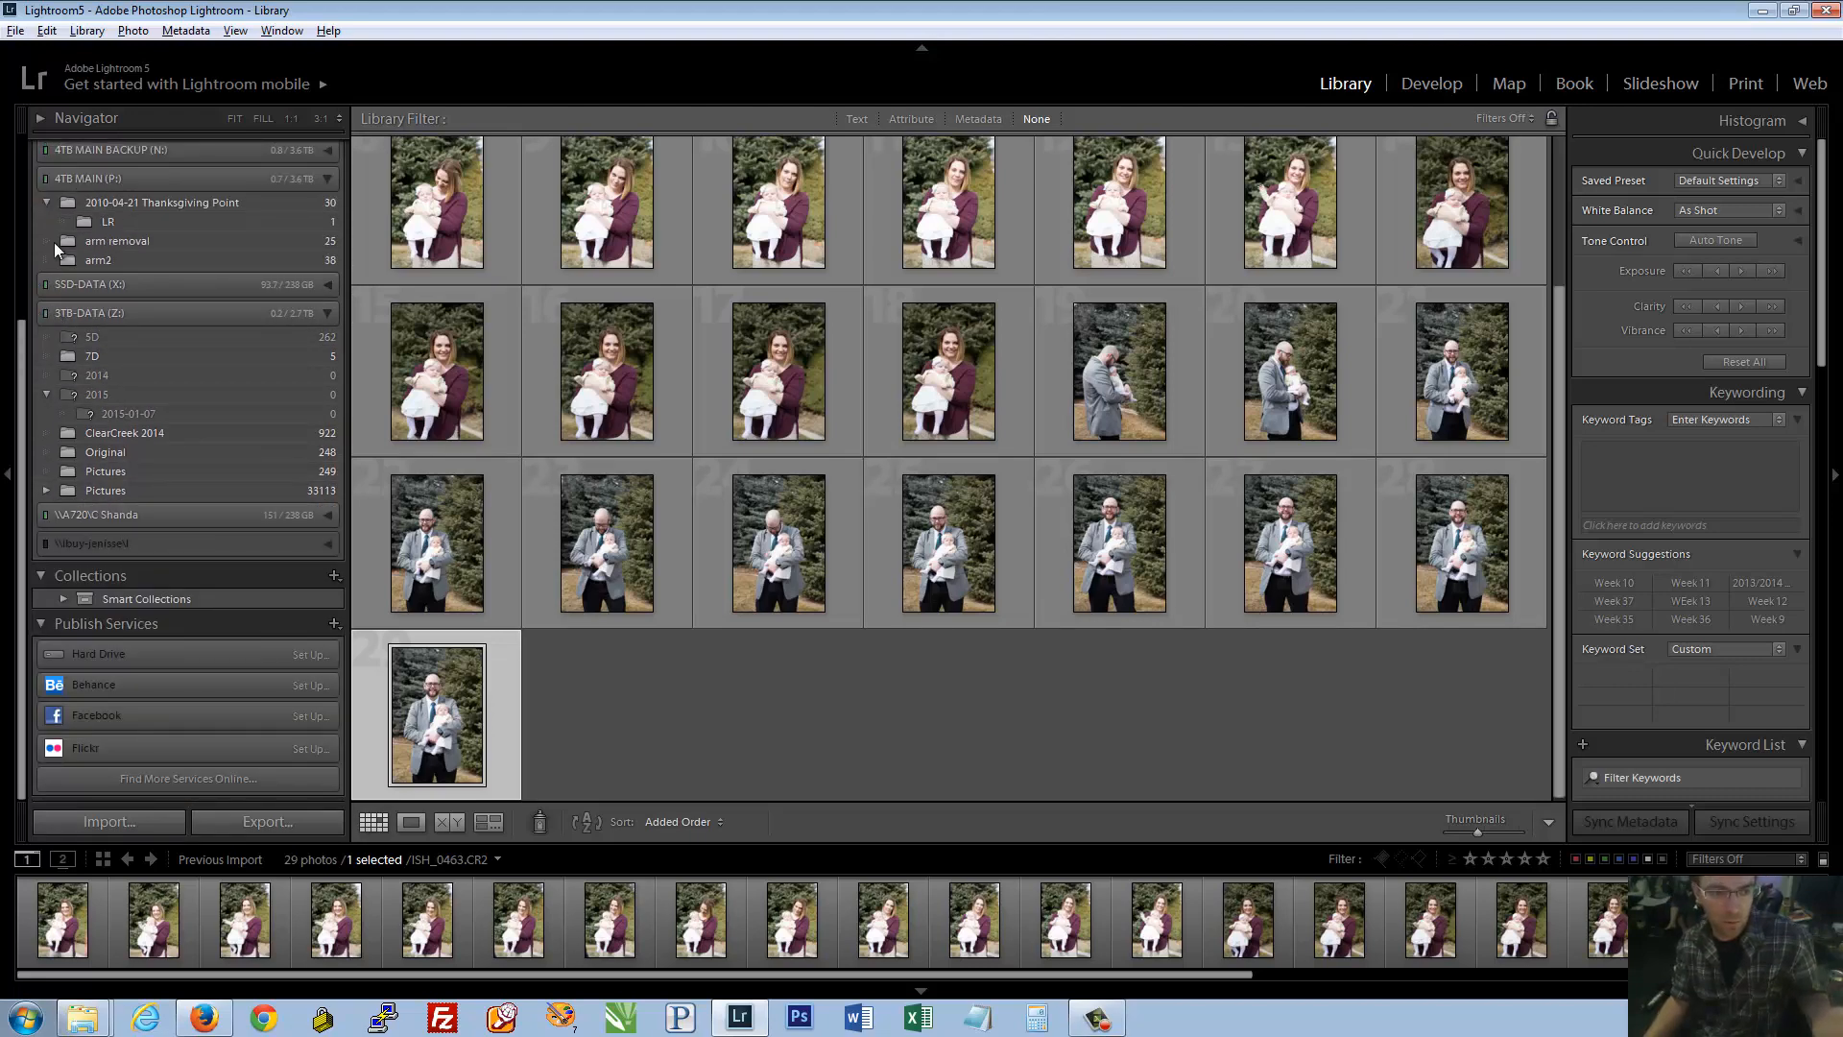
{"action": "left_click", "coordinate": [44, 179]}
{"action": "scroll", "coordinate": [31, 313], "scroll_direction": "up", "scroll_amount": 4}
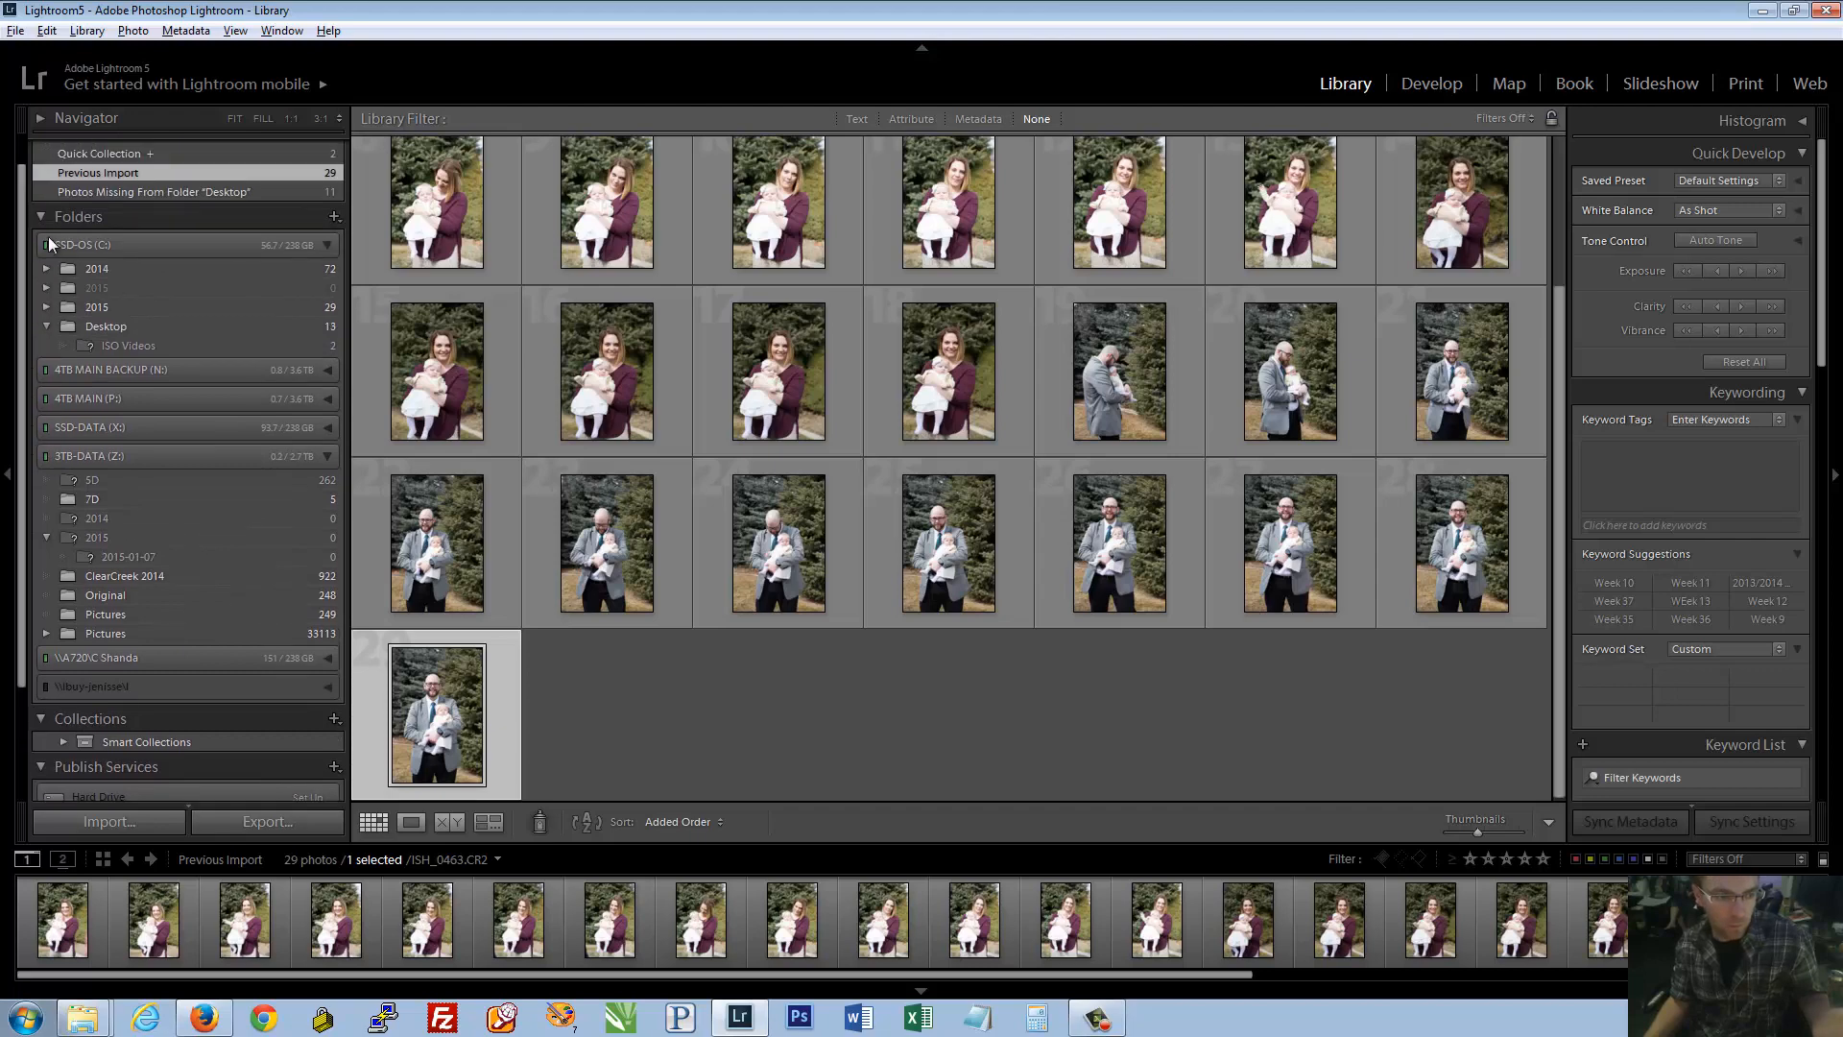
{"action": "left_click", "coordinate": [48, 243]}
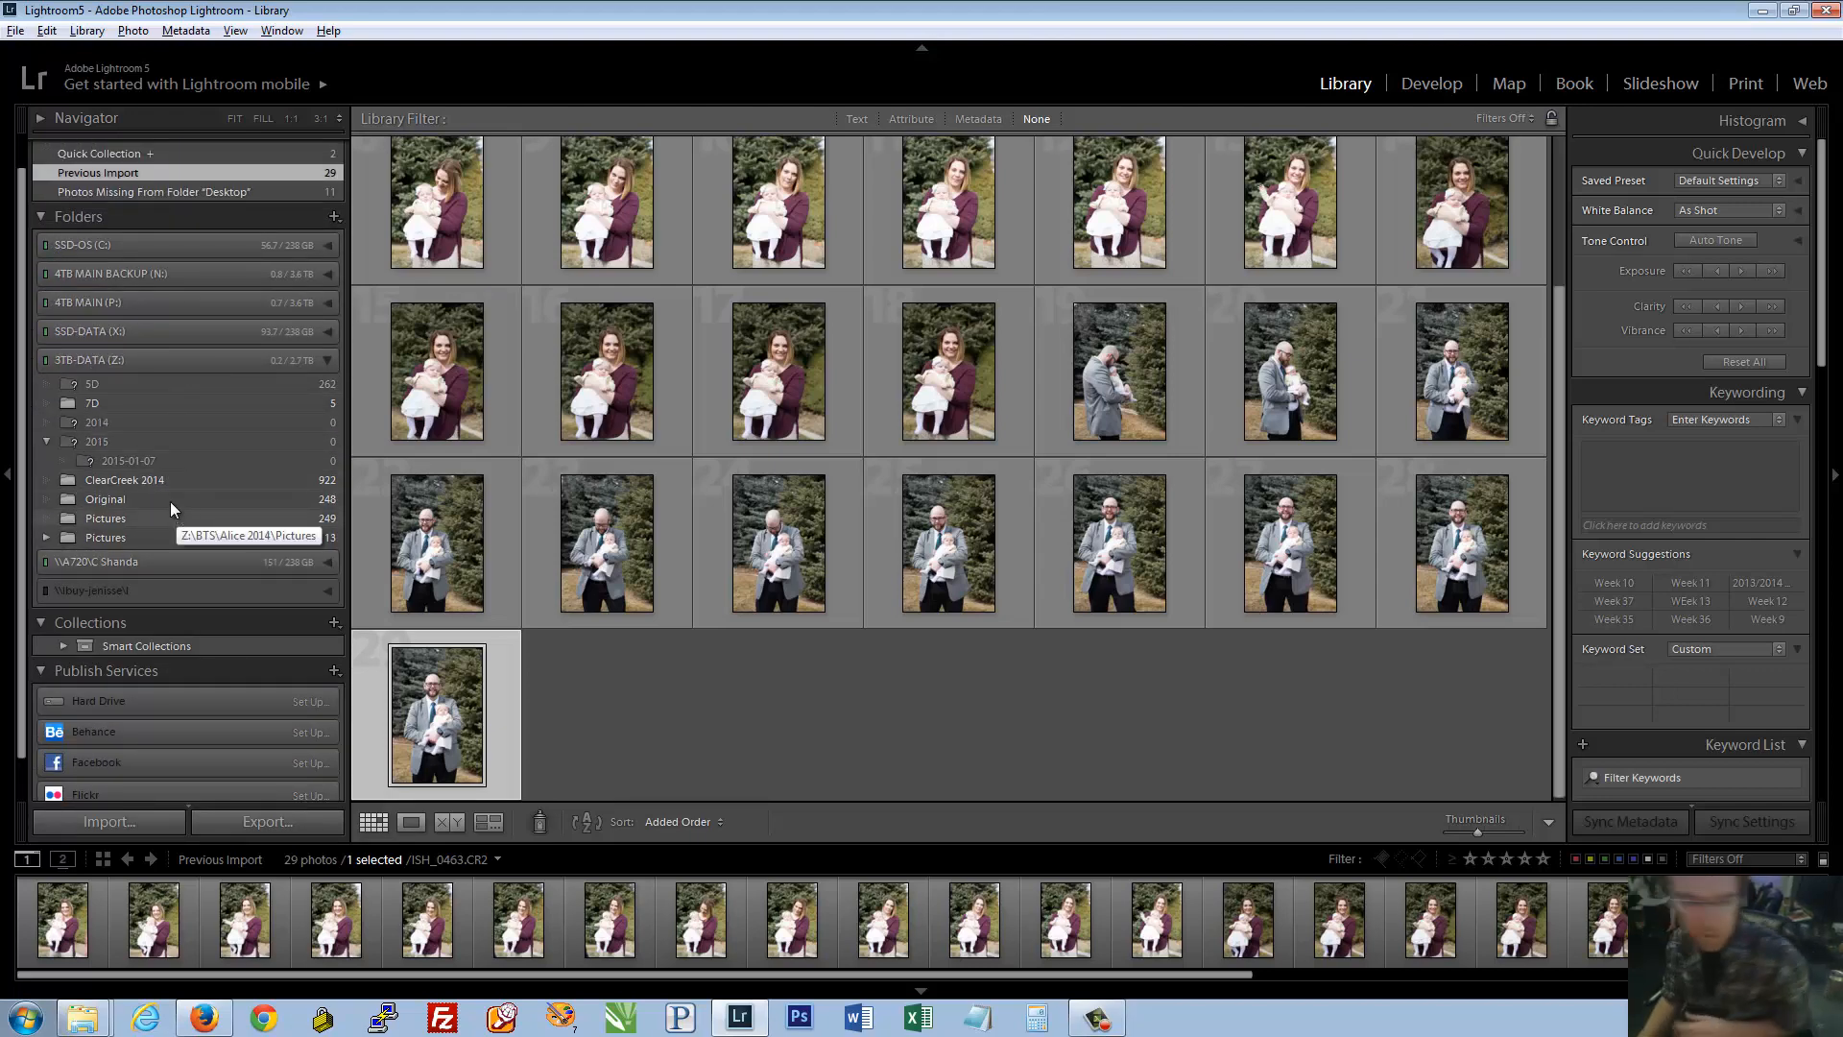
Expand the Pictures folder on 3TB-DATA (Z:), collapse its 2012 and 2013 folders, and look through the shoot folders in 2014
{"action": "left_click", "coordinate": [46, 538]}
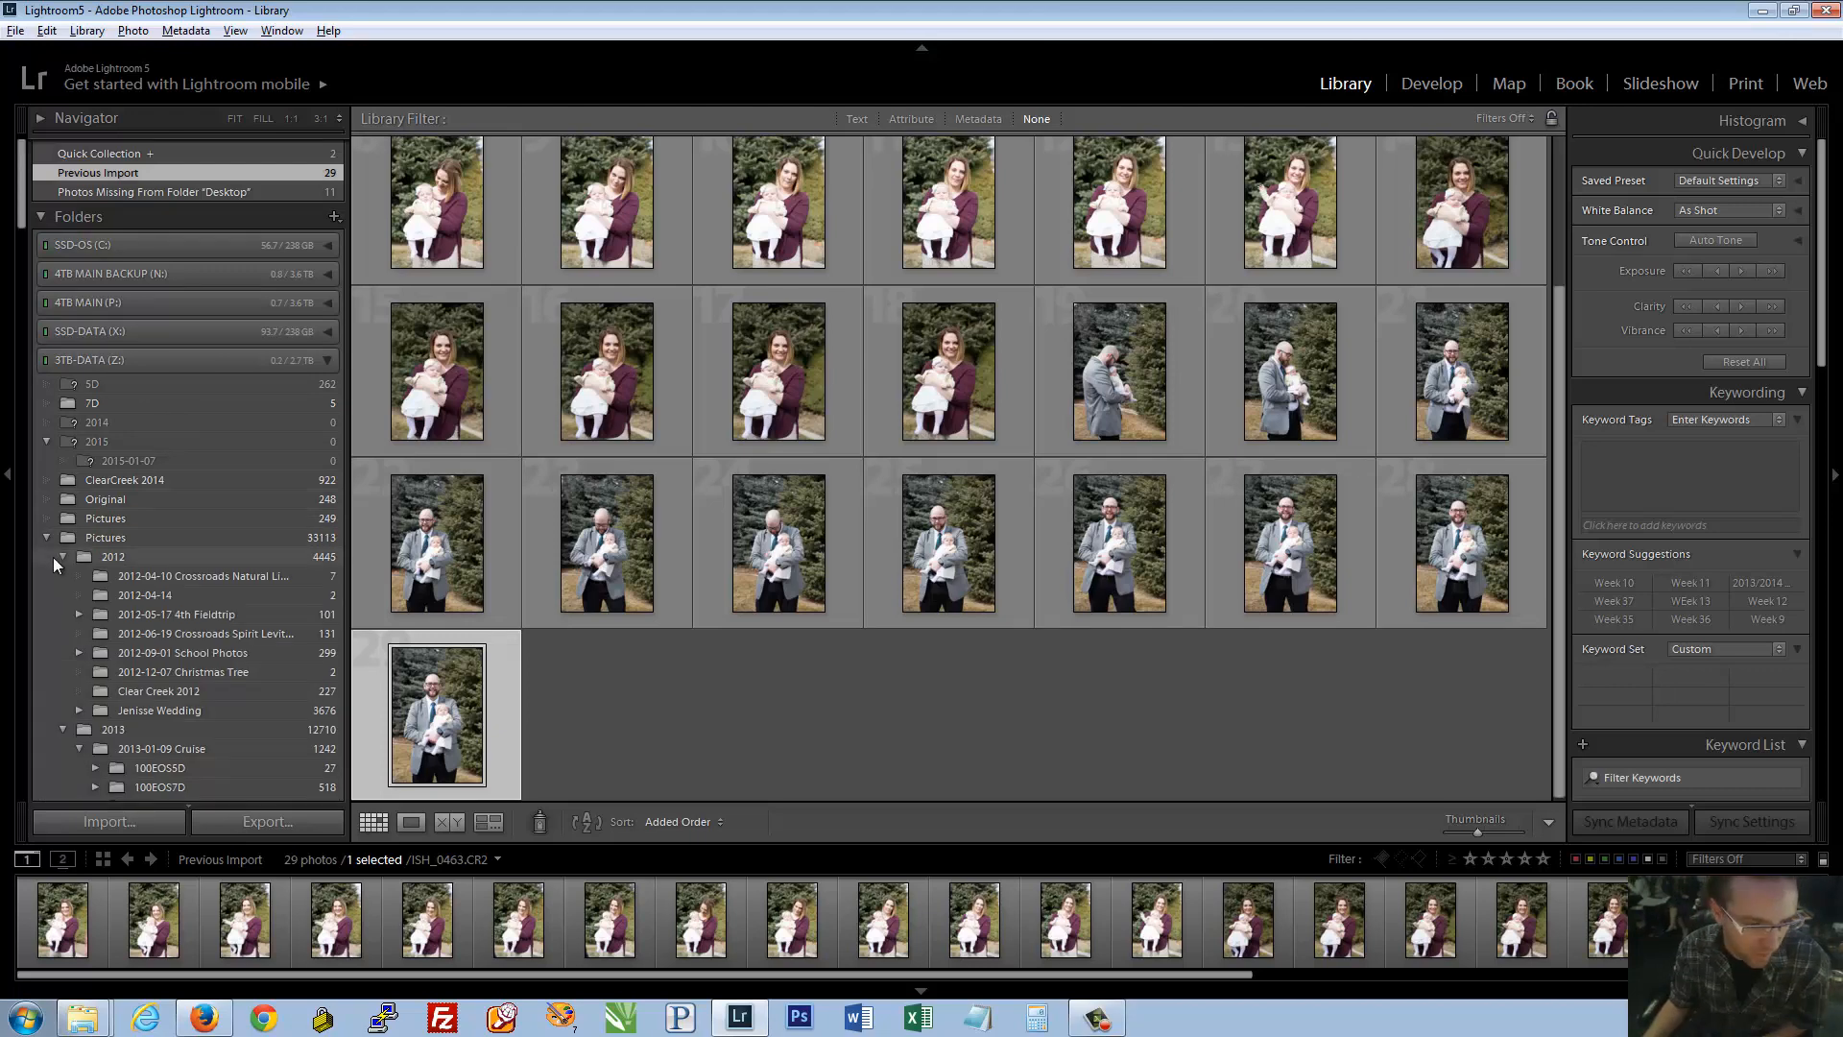
{"action": "left_click", "coordinate": [54, 556]}
{"action": "left_click", "coordinate": [62, 576]}
{"action": "left_click", "coordinate": [63, 595]}
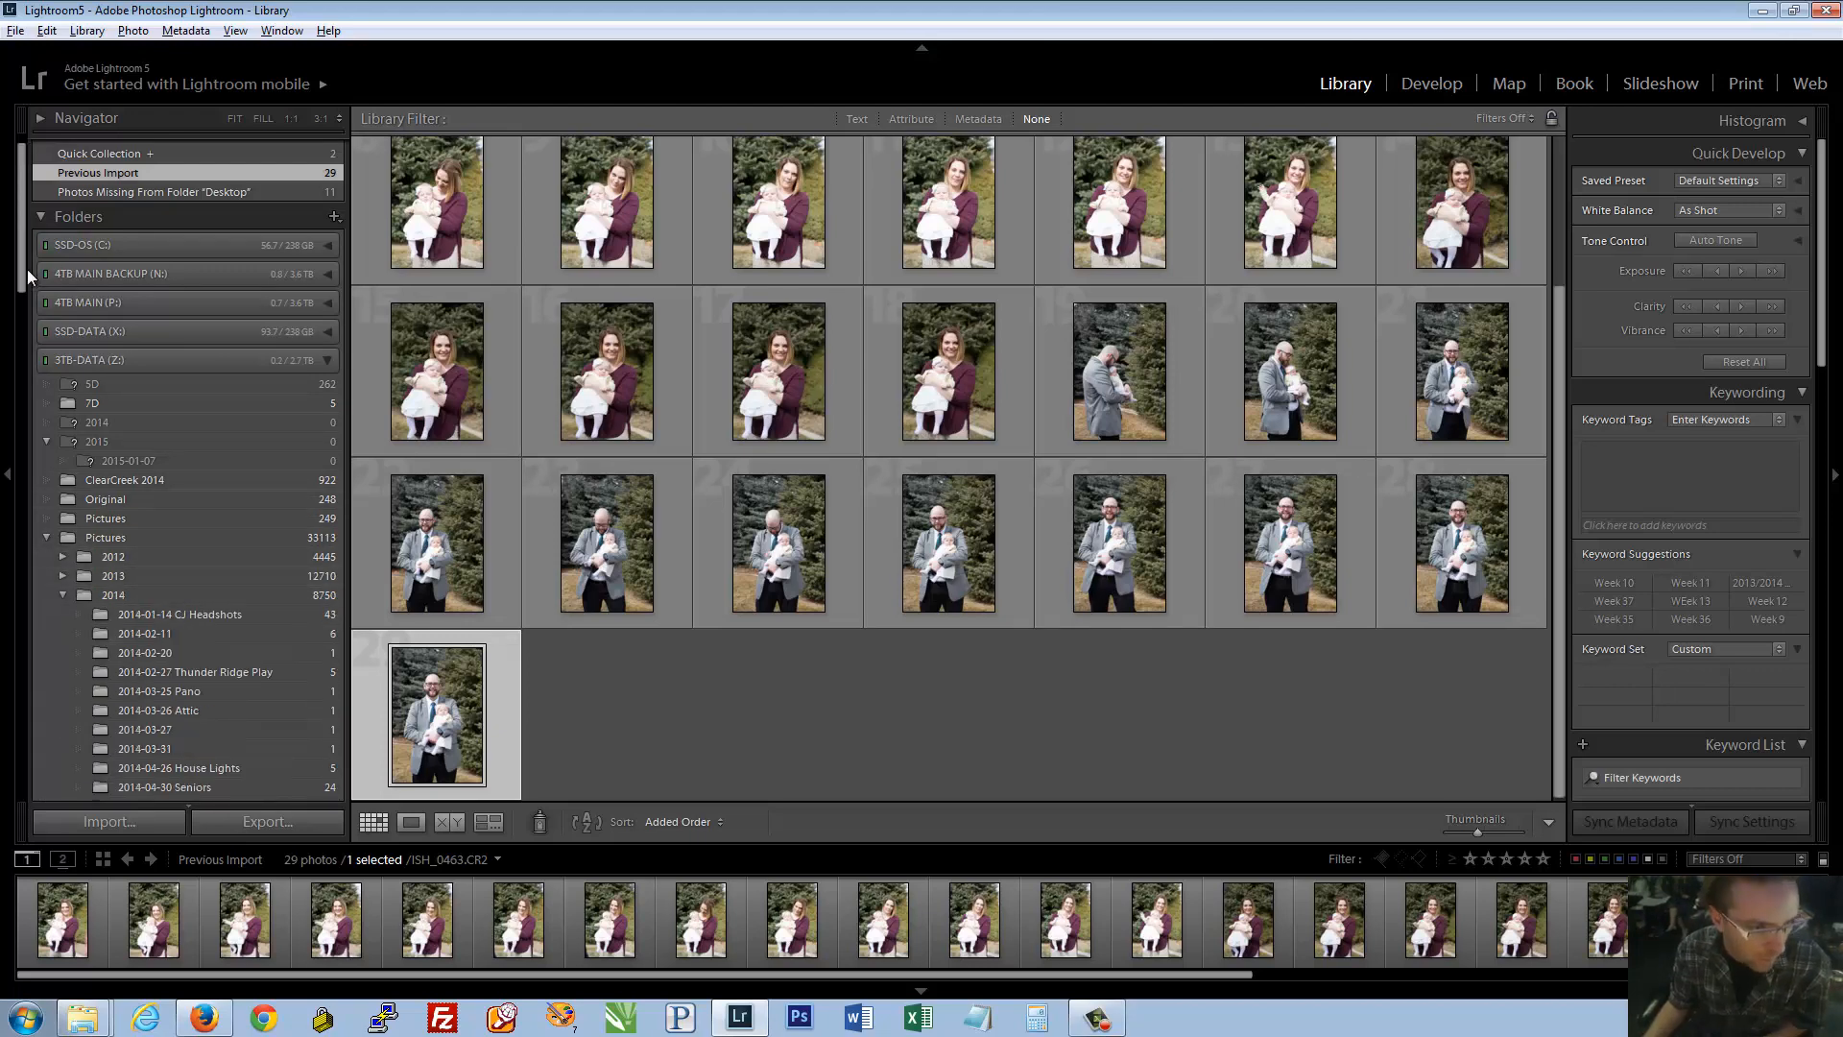
{"action": "left_click_drag", "start_coordinate": [27, 269], "coordinate": [19, 371]}
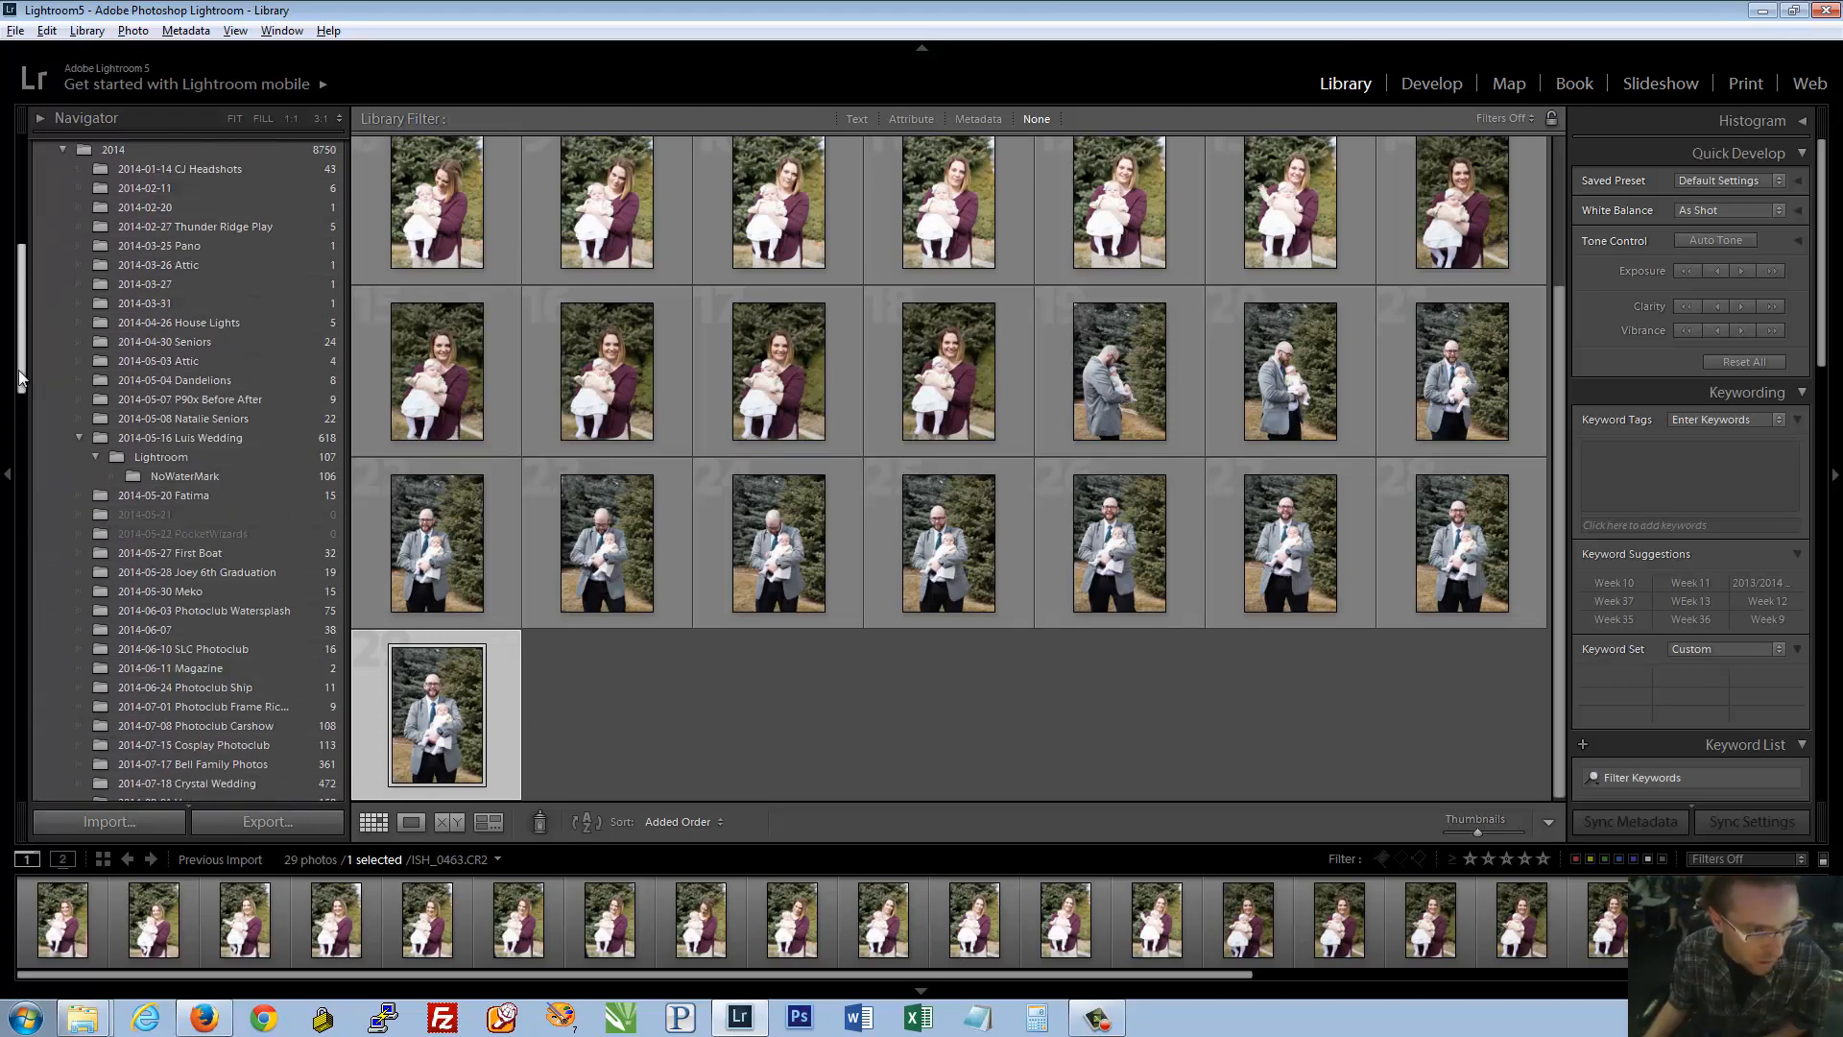
Expand the 2015 folder on SSD-OS (C:) and display the photos in its 2015-03-01 subfolder
{"action": "scroll", "coordinate": [27, 355], "scroll_direction": "up", "scroll_amount": 10}
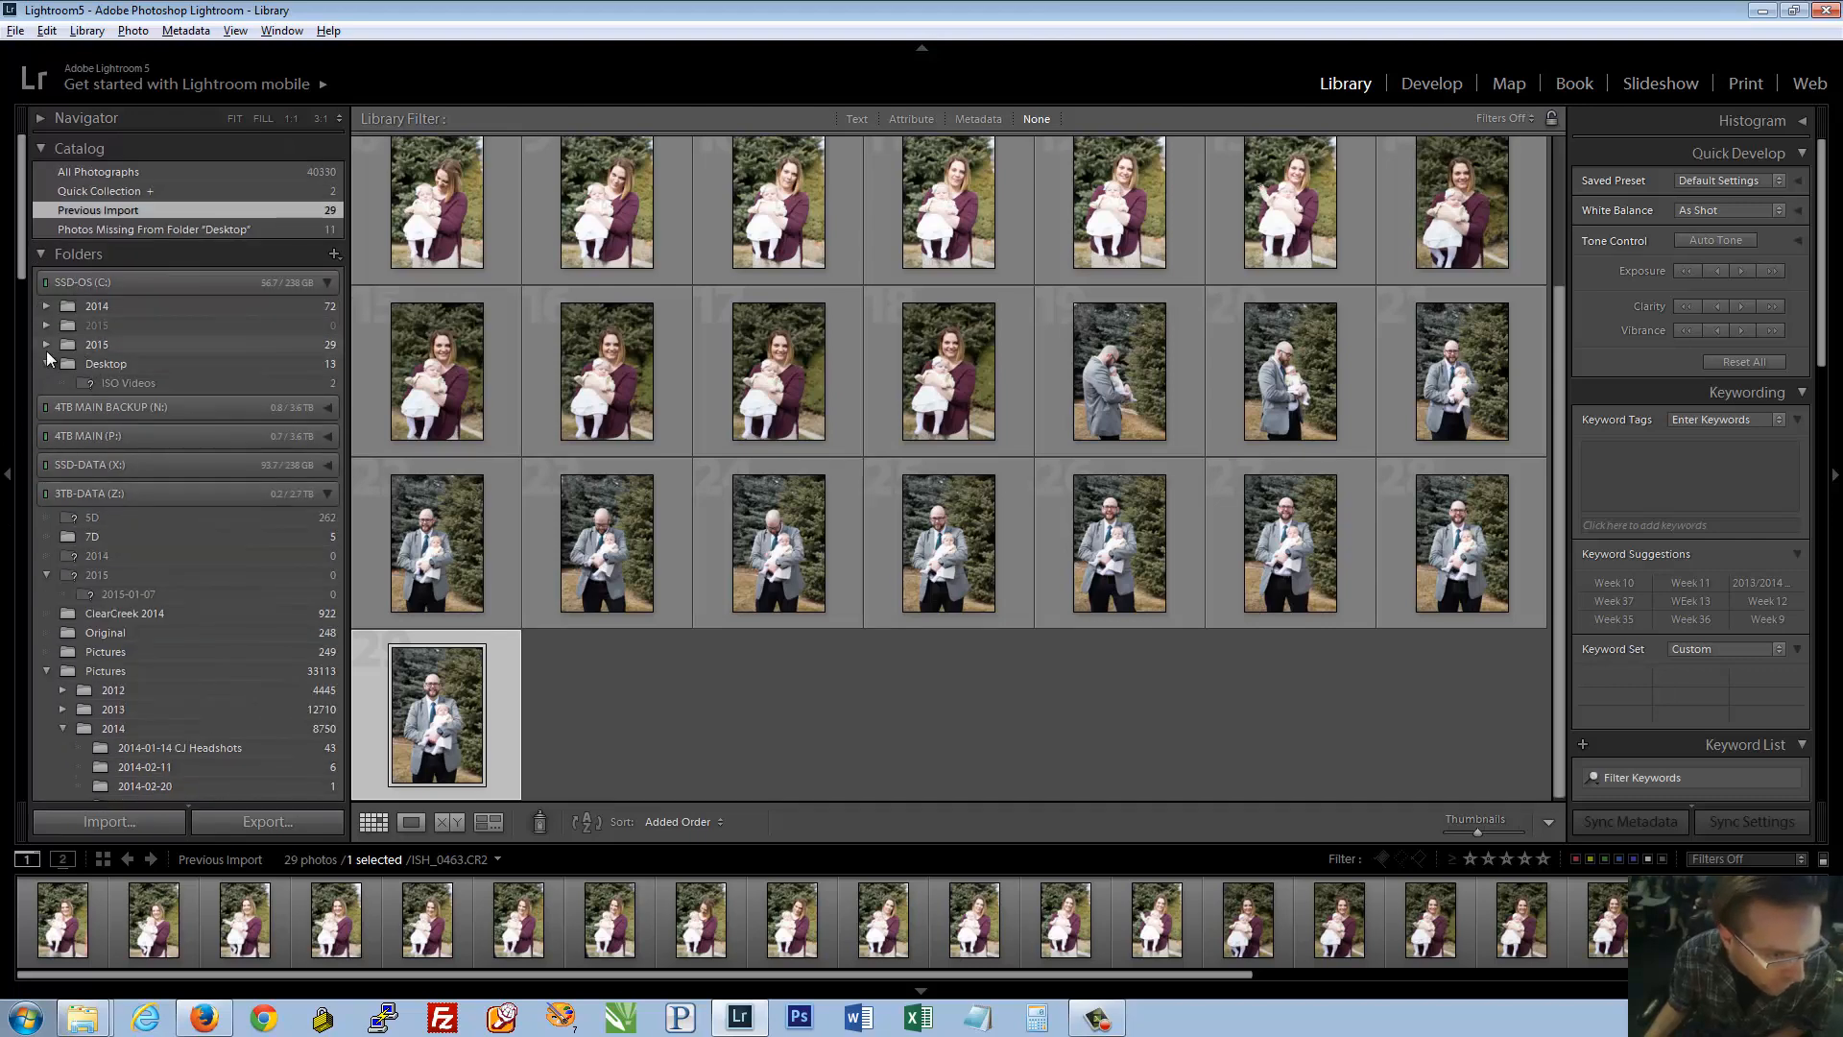
{"action": "left_click", "coordinate": [46, 344]}
{"action": "left_click", "coordinate": [108, 363]}
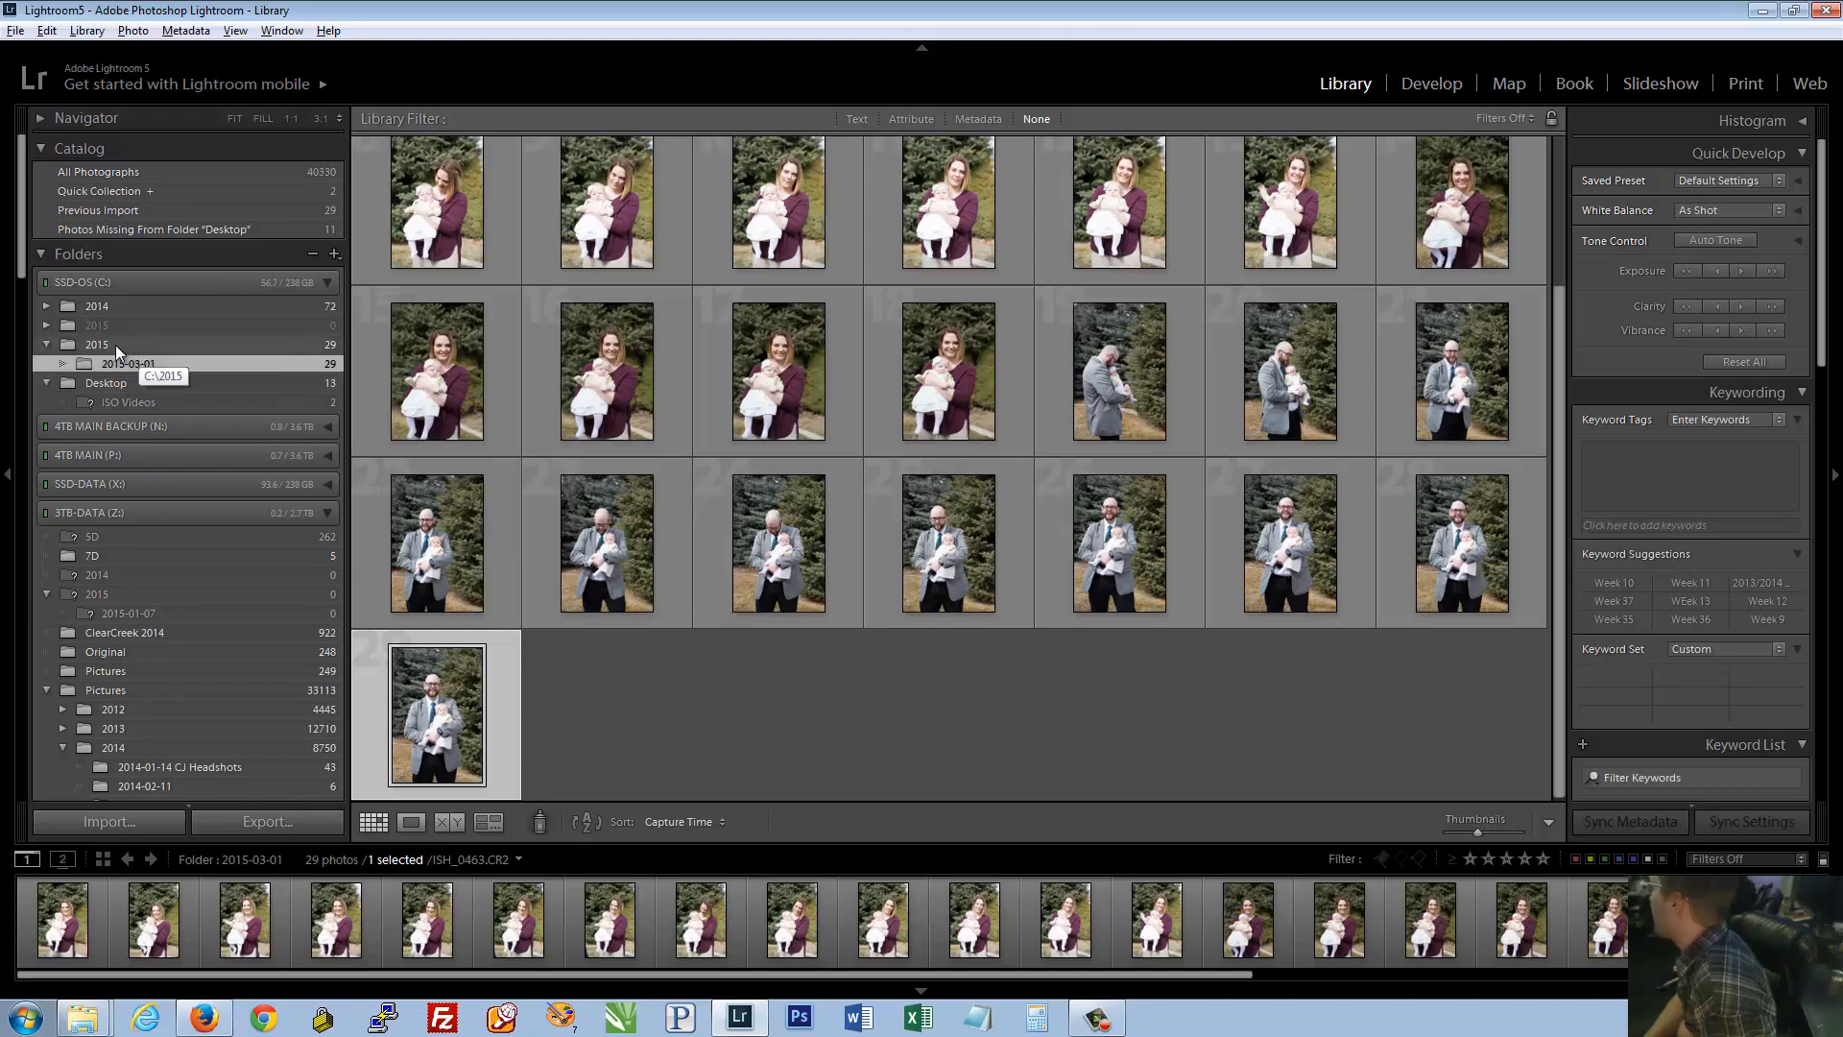
Display the photos of the whole 2015 folder on SSD-OS (C:) and return to its 2015-03-01 subfolder
{"action": "left_click", "coordinate": [90, 348]}
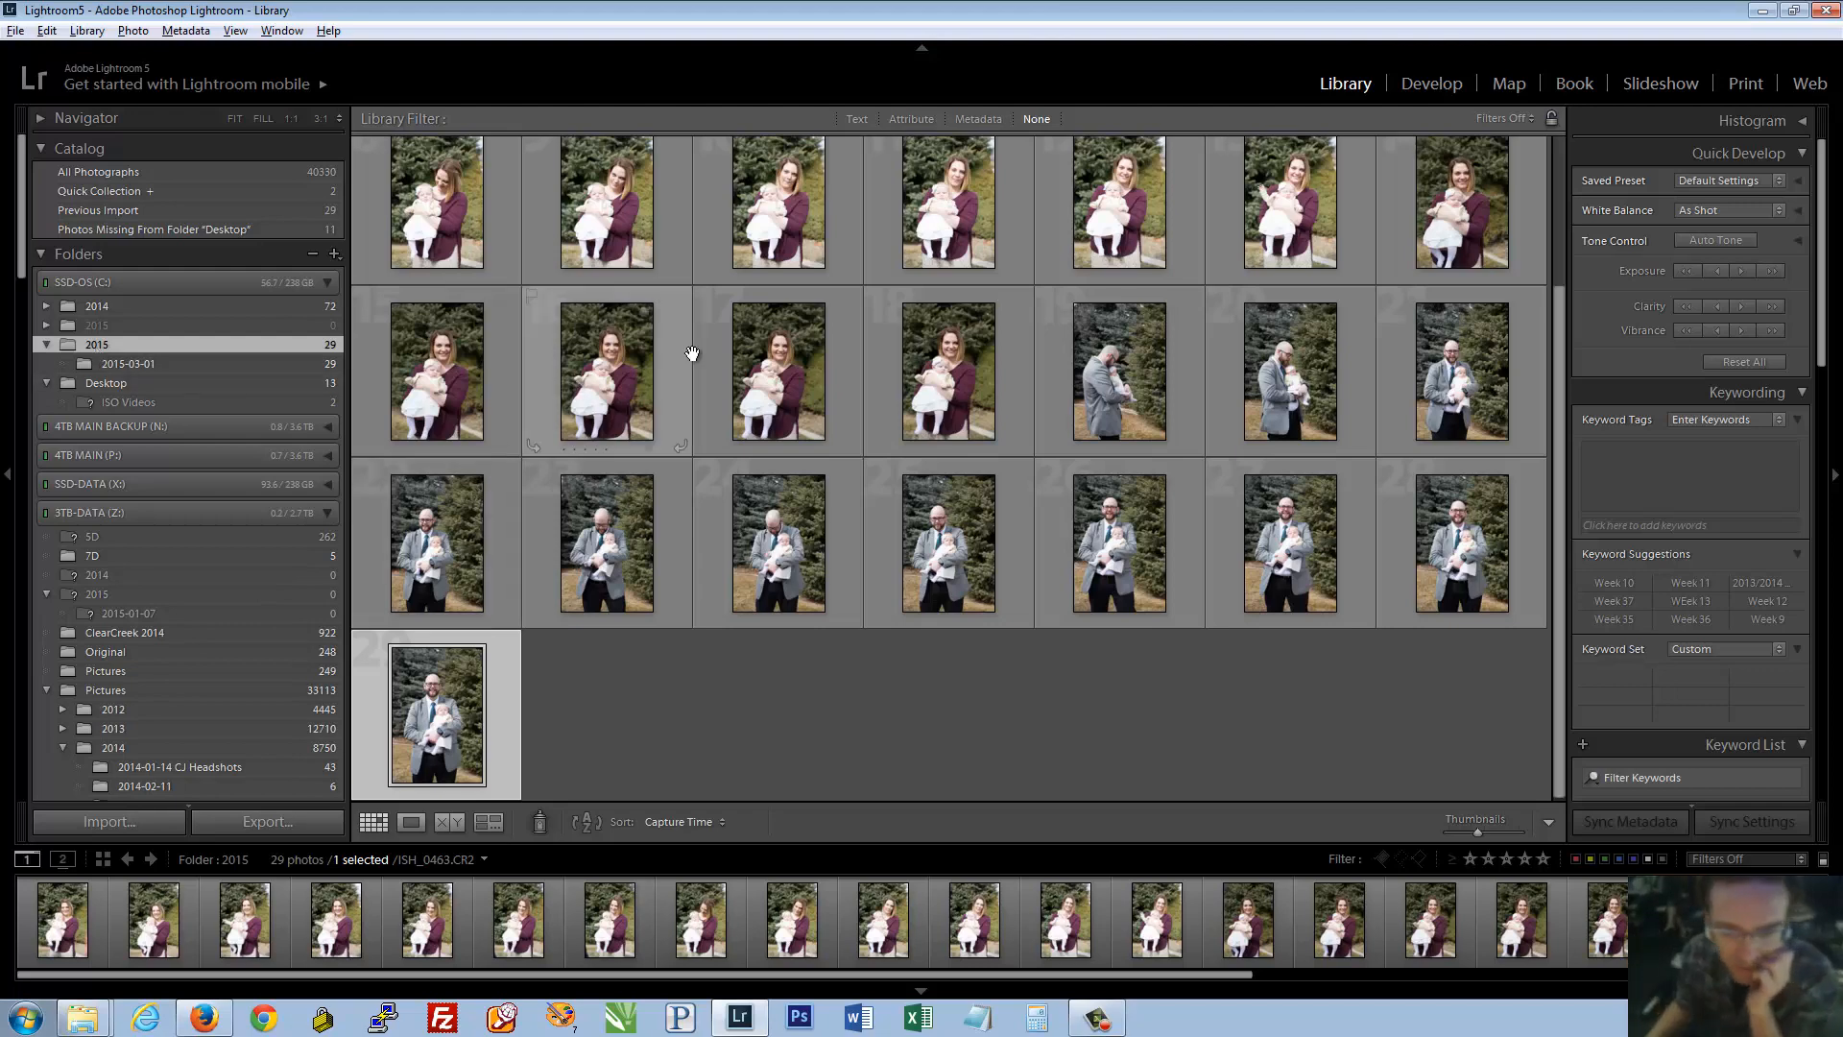
{"action": "left_click", "coordinate": [436, 210]}
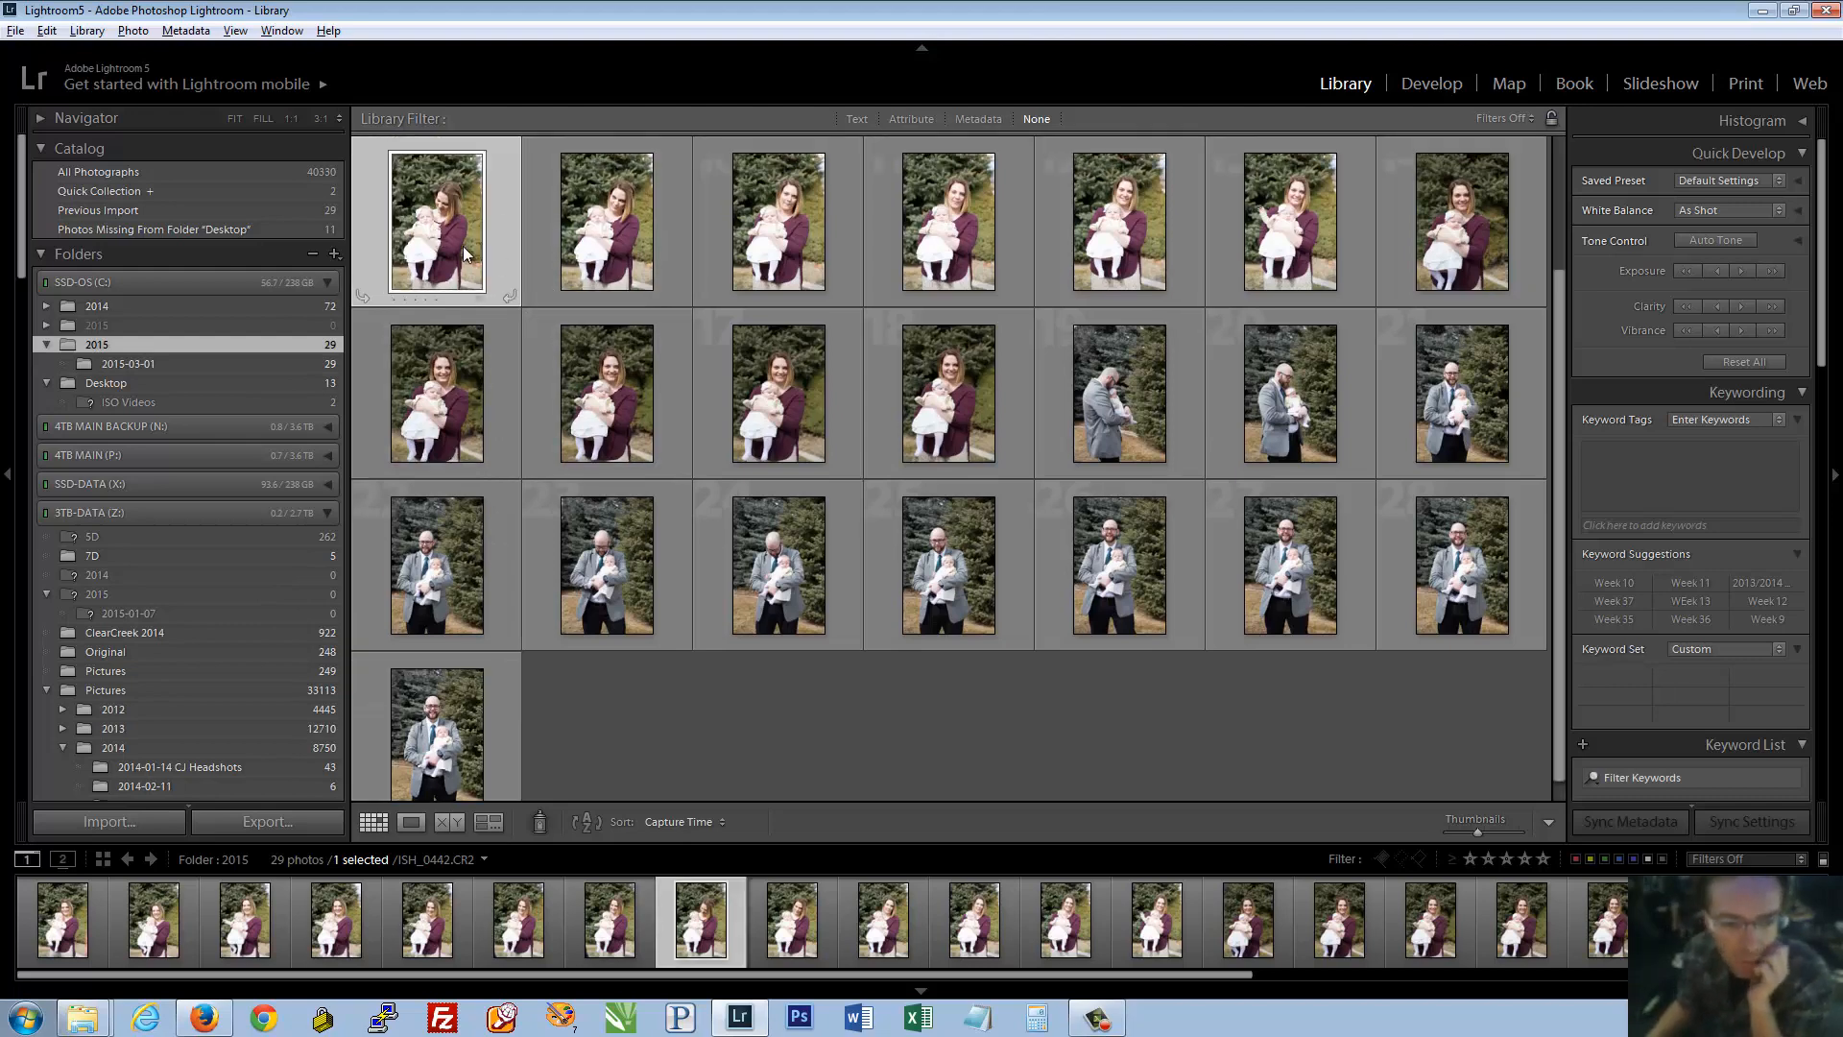
{"action": "left_click", "coordinate": [119, 362]}
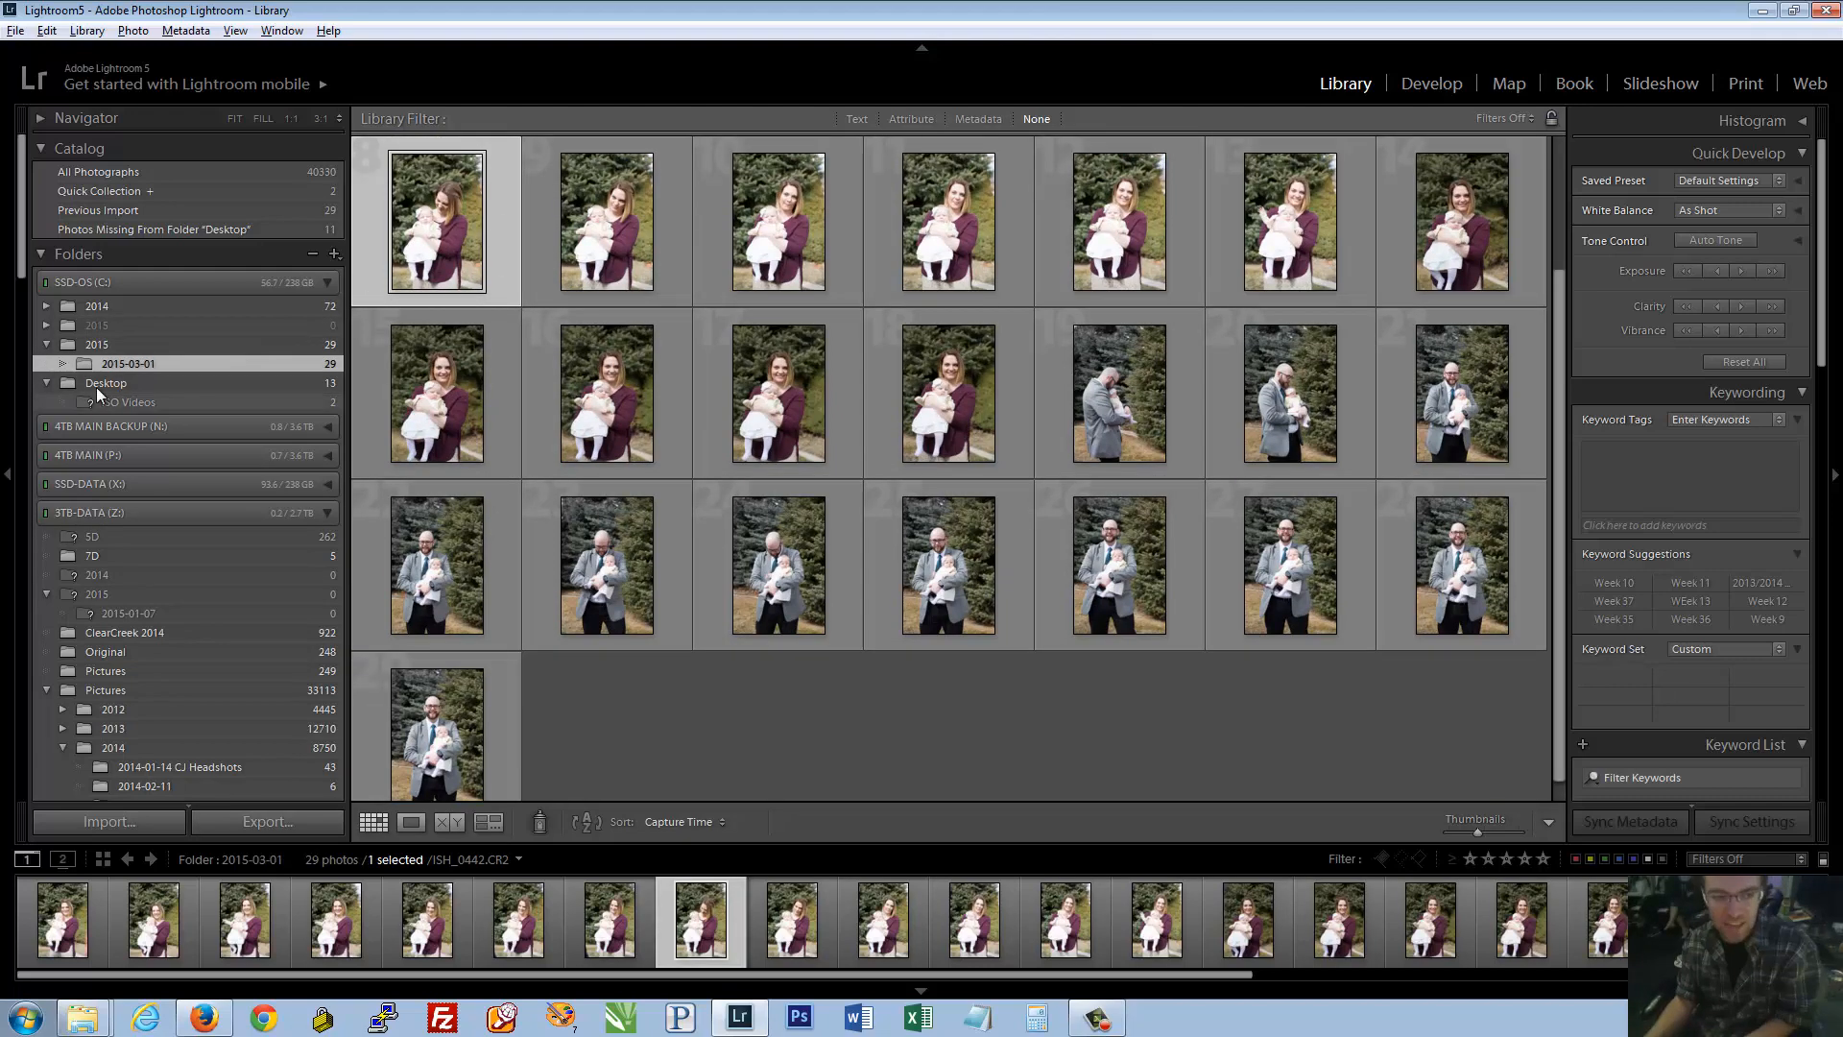
Rename the 2015-03-01 folder by appending the client's first name and "Baby Blessing" after the date
{"action": "right_click", "coordinate": [175, 367]}
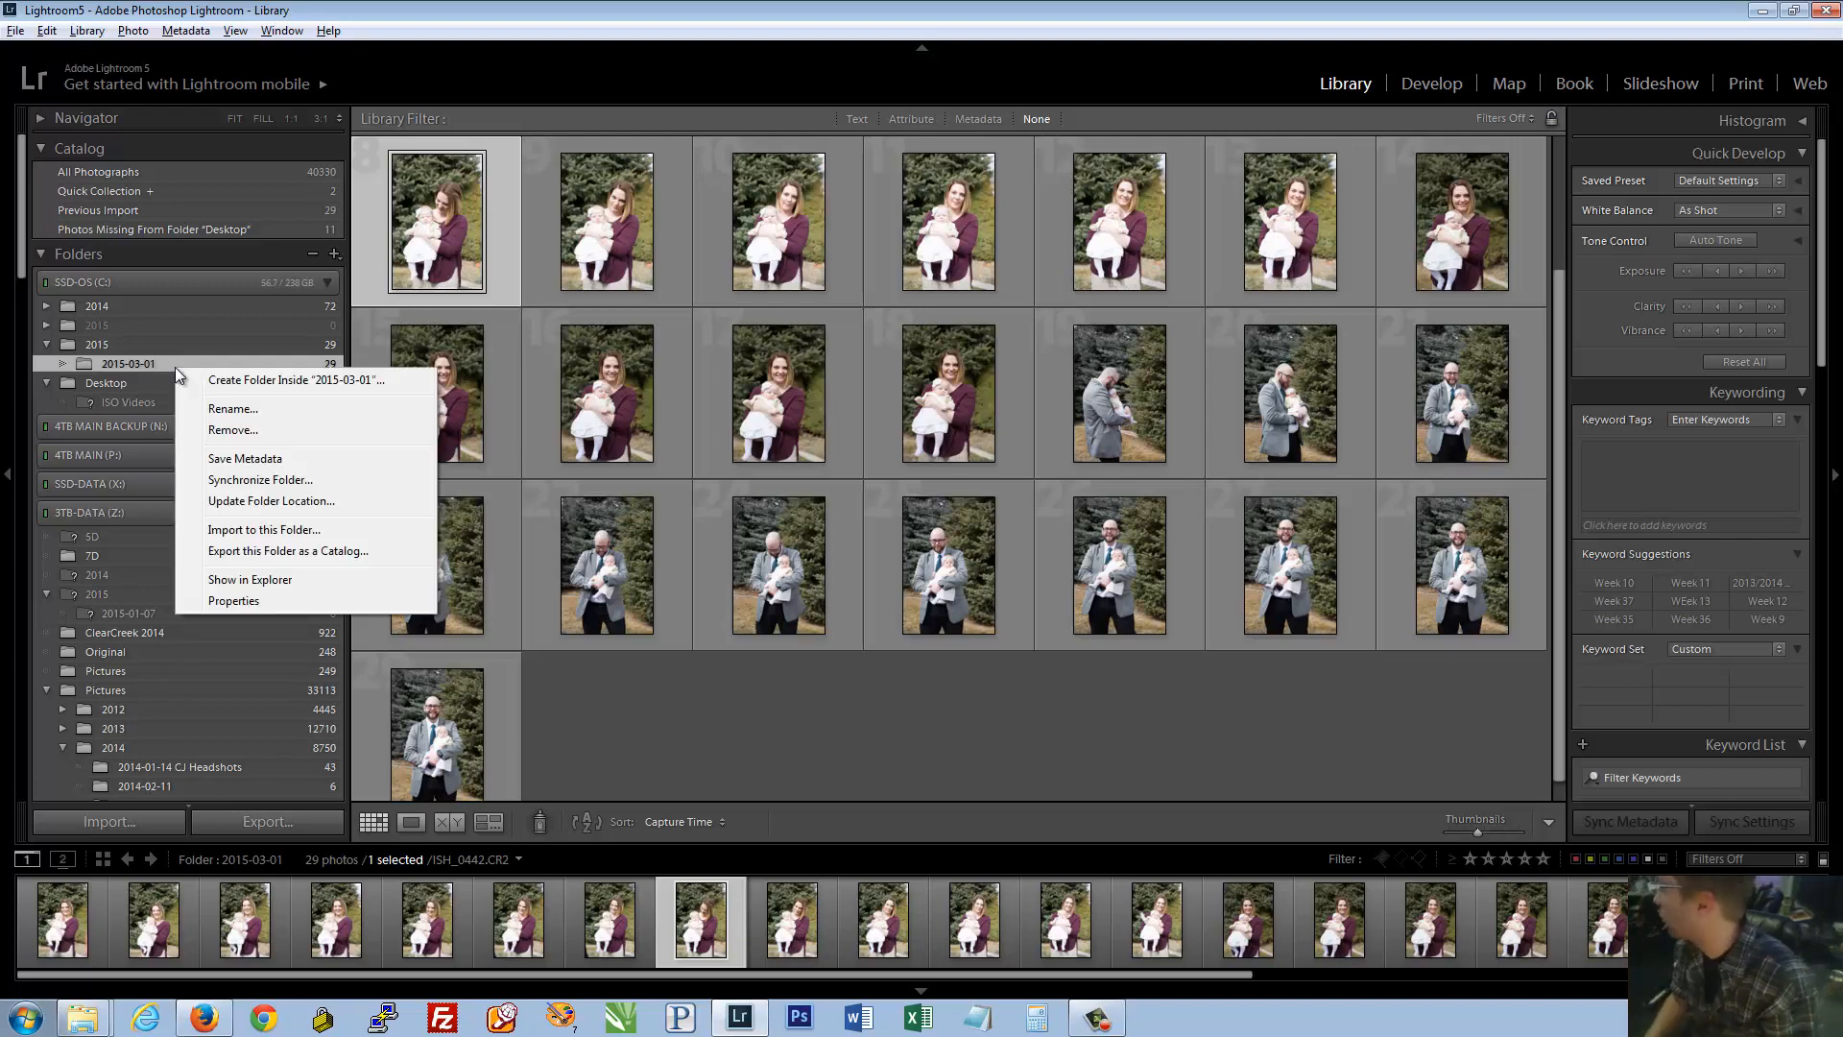
{"action": "left_click", "coordinate": [246, 404]}
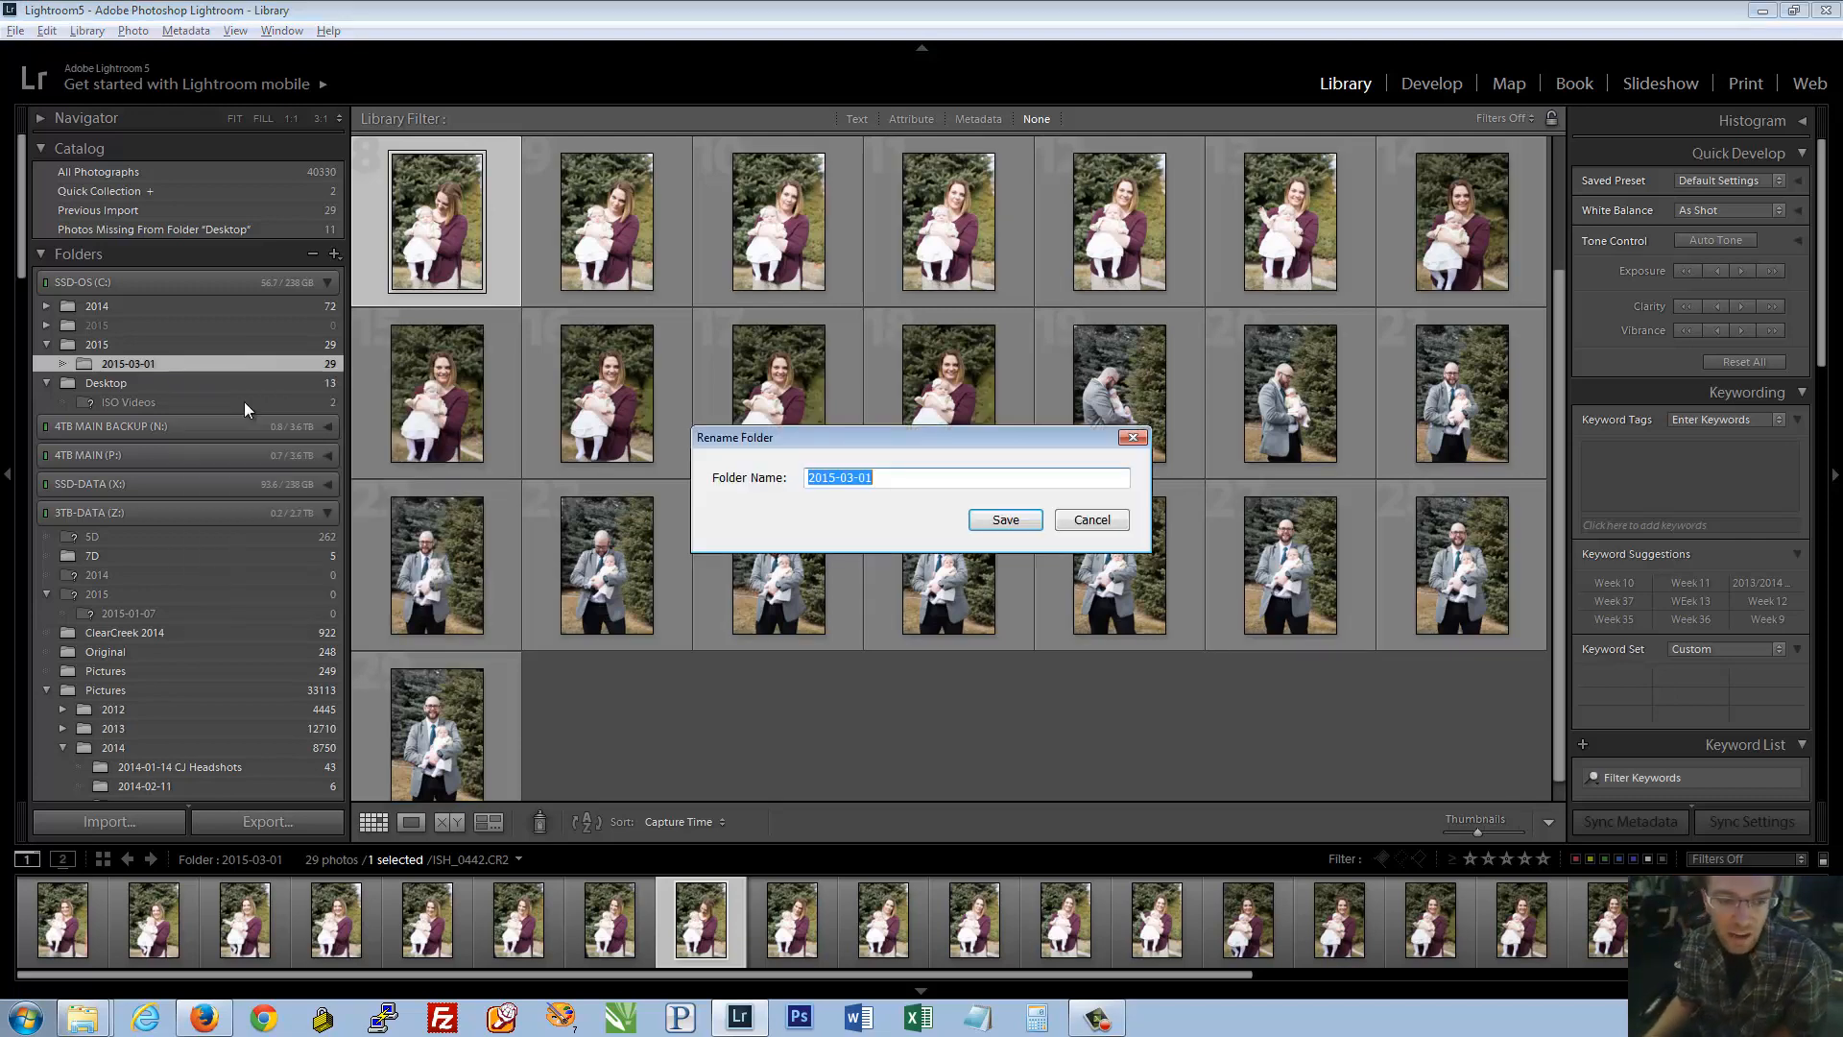
{"action": "left_click", "coordinate": [905, 482]}
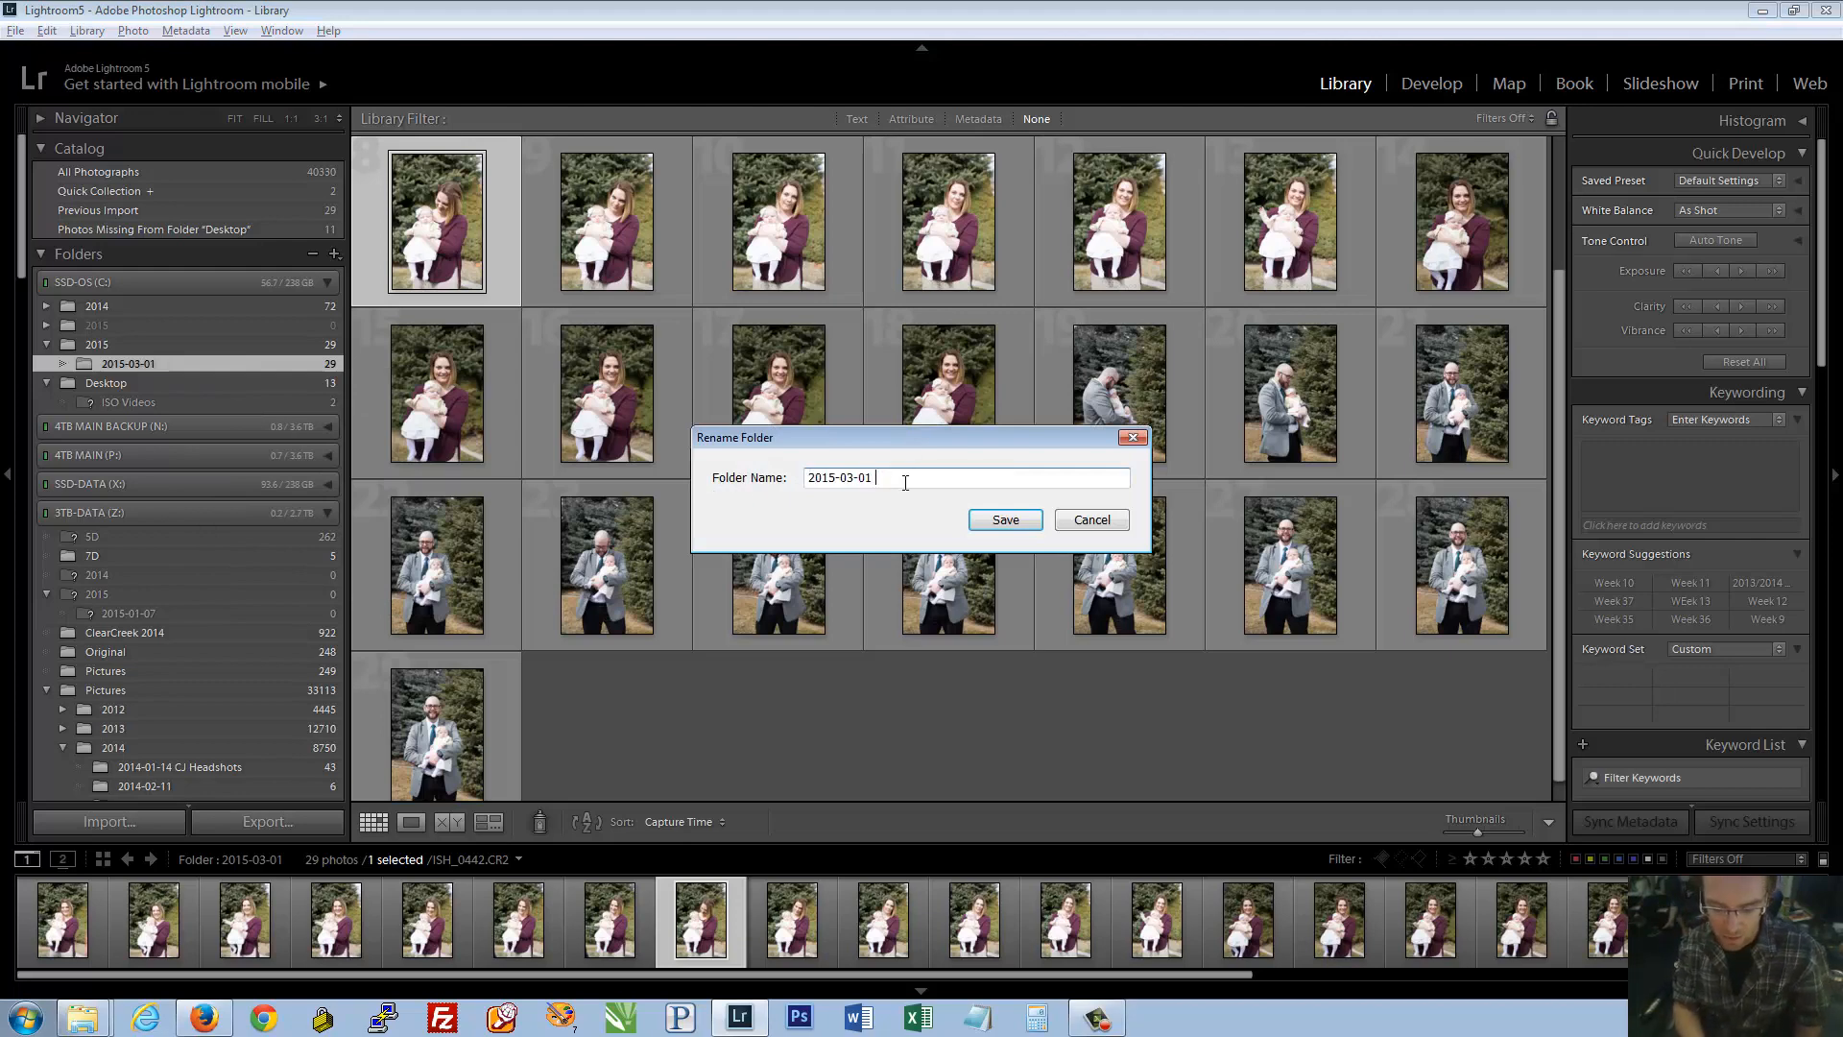
{"action": "type", "text": "Jenisye"}
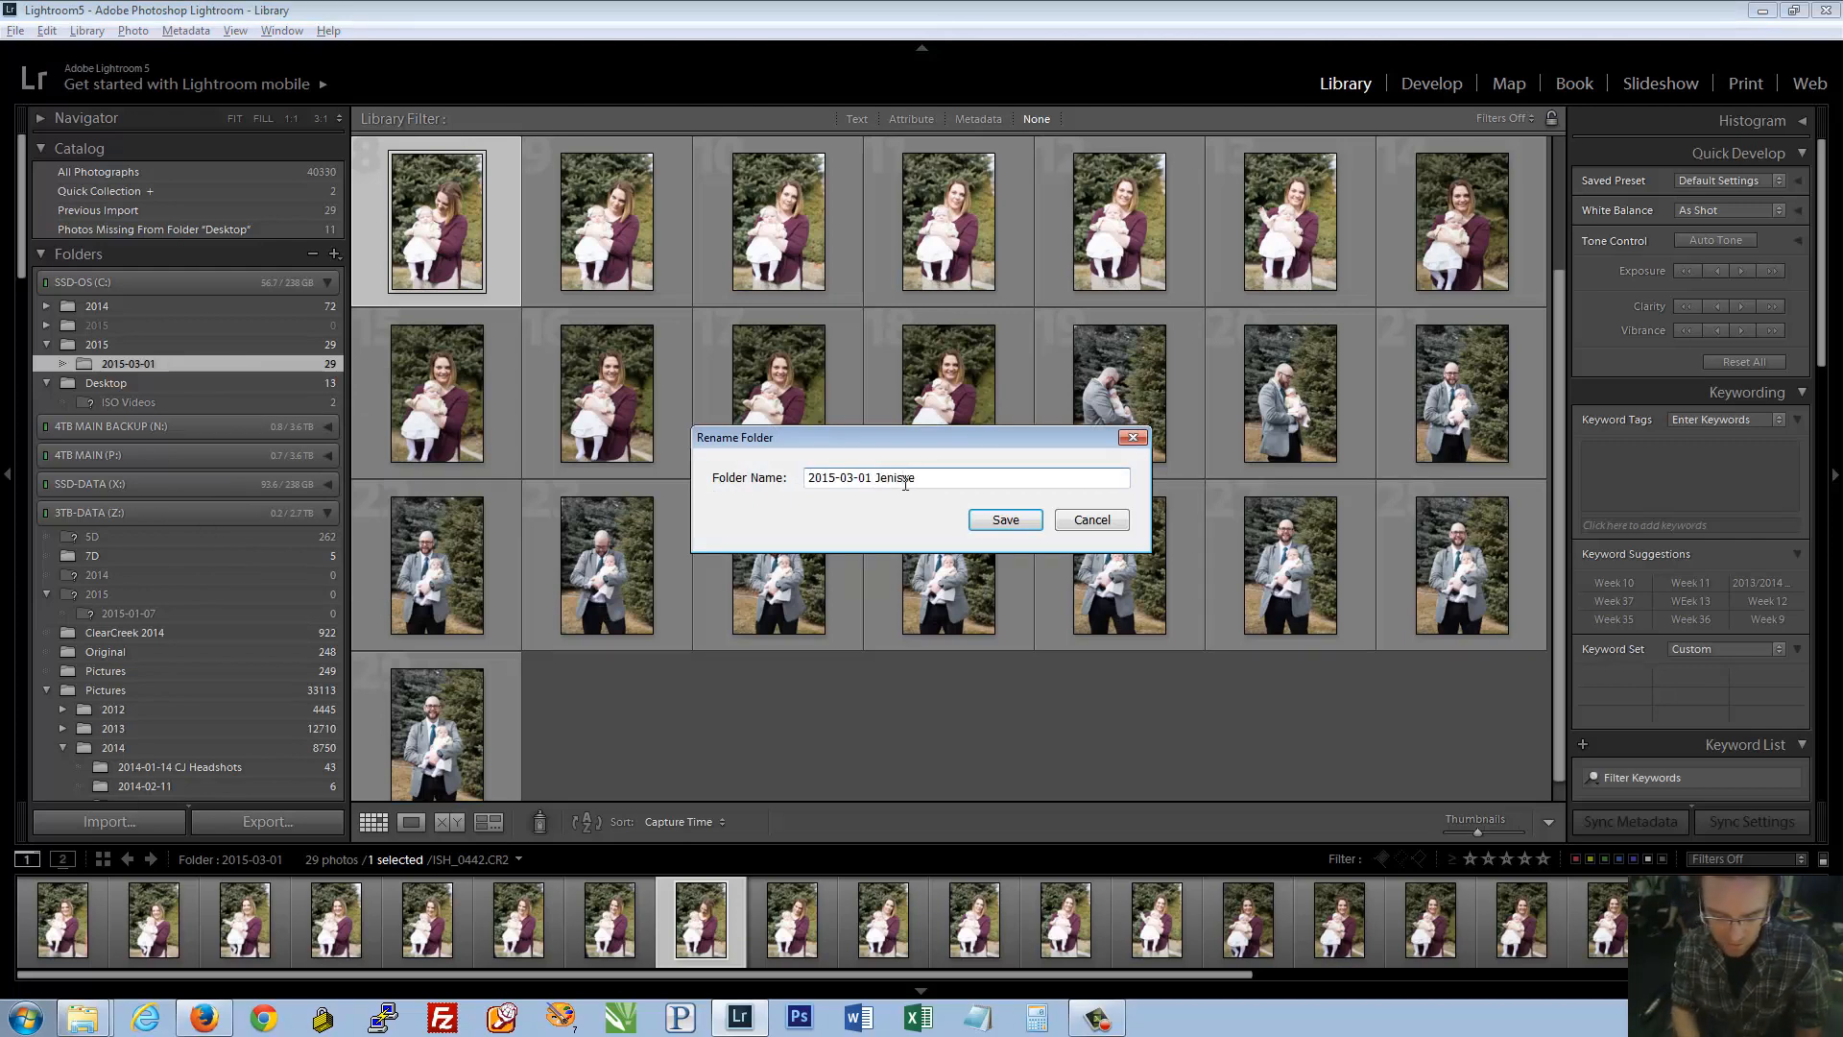
{"action": "type", "text": " Baby Shower"}
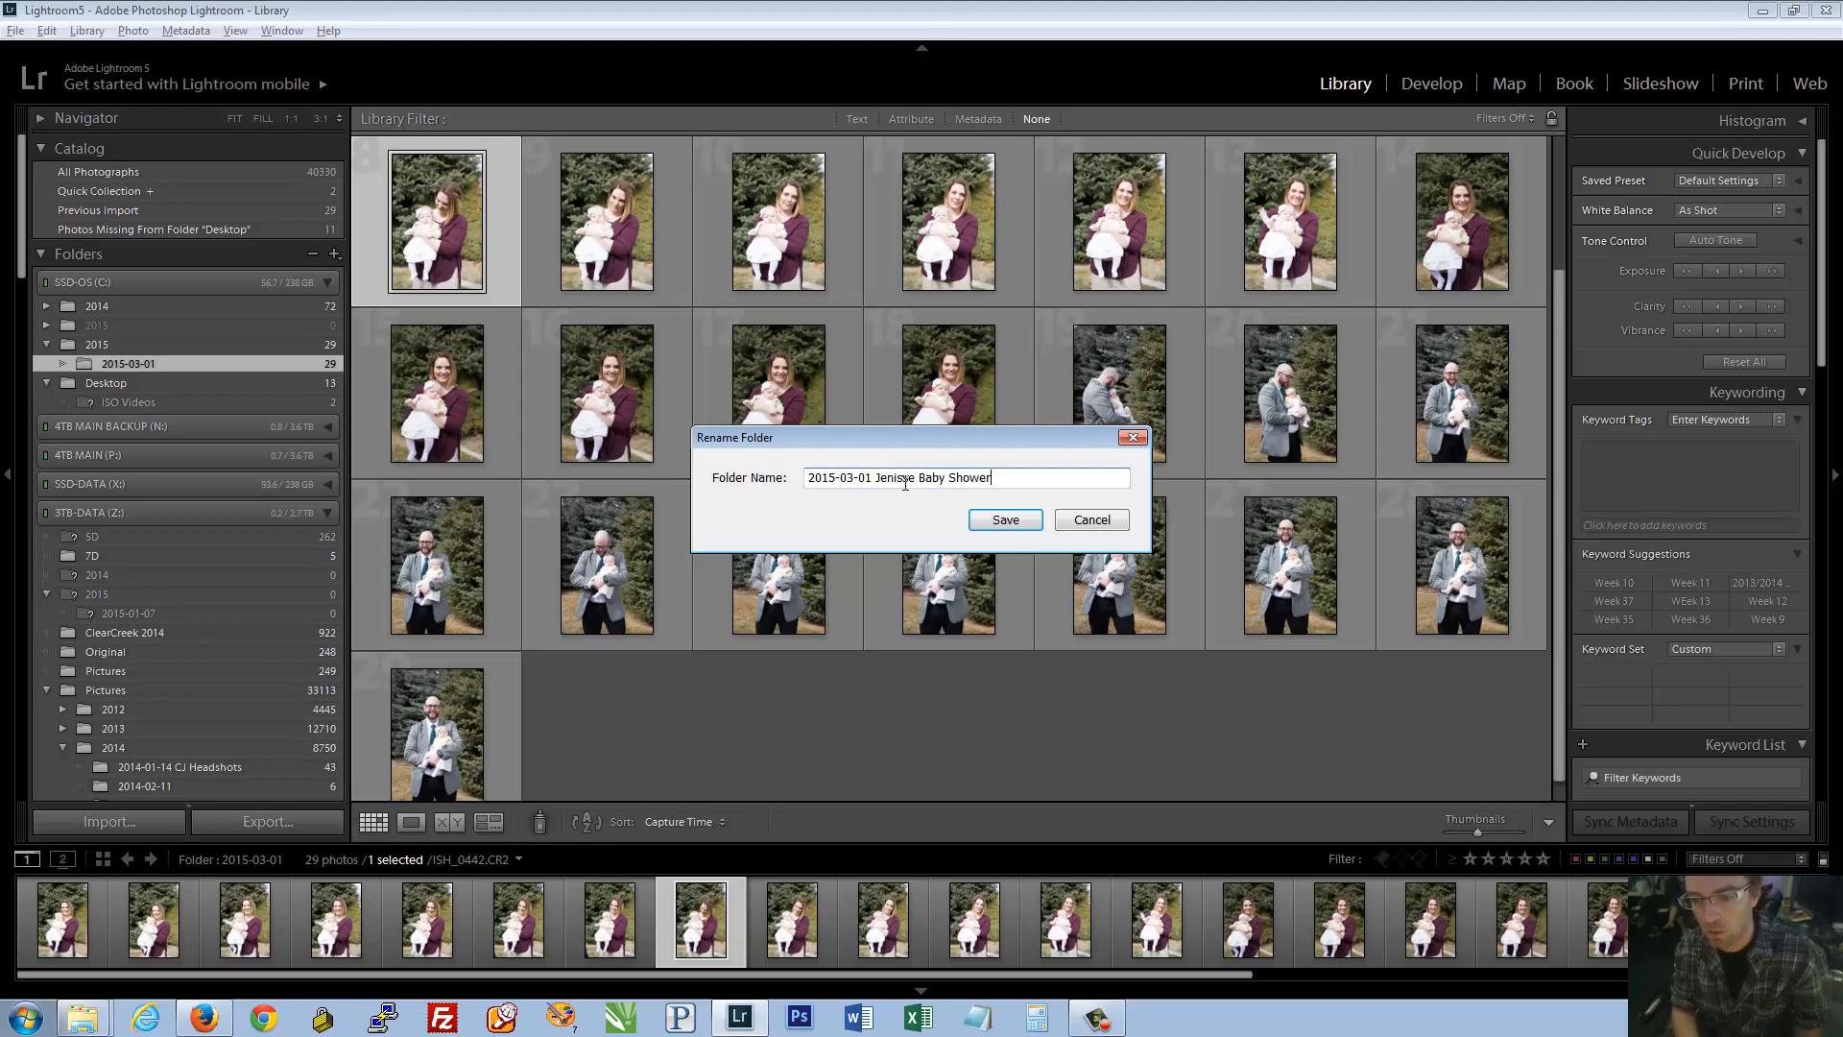
{"action": "key", "text": "BackSpace"}
{"action": "key", "text": "BackSpace"}
{"action": "key", "text": "BackSpace"}
{"action": "key", "text": "BackSpace"}
{"action": "key", "text": "BackSpace"}
{"action": "type", "text": "Shower"}
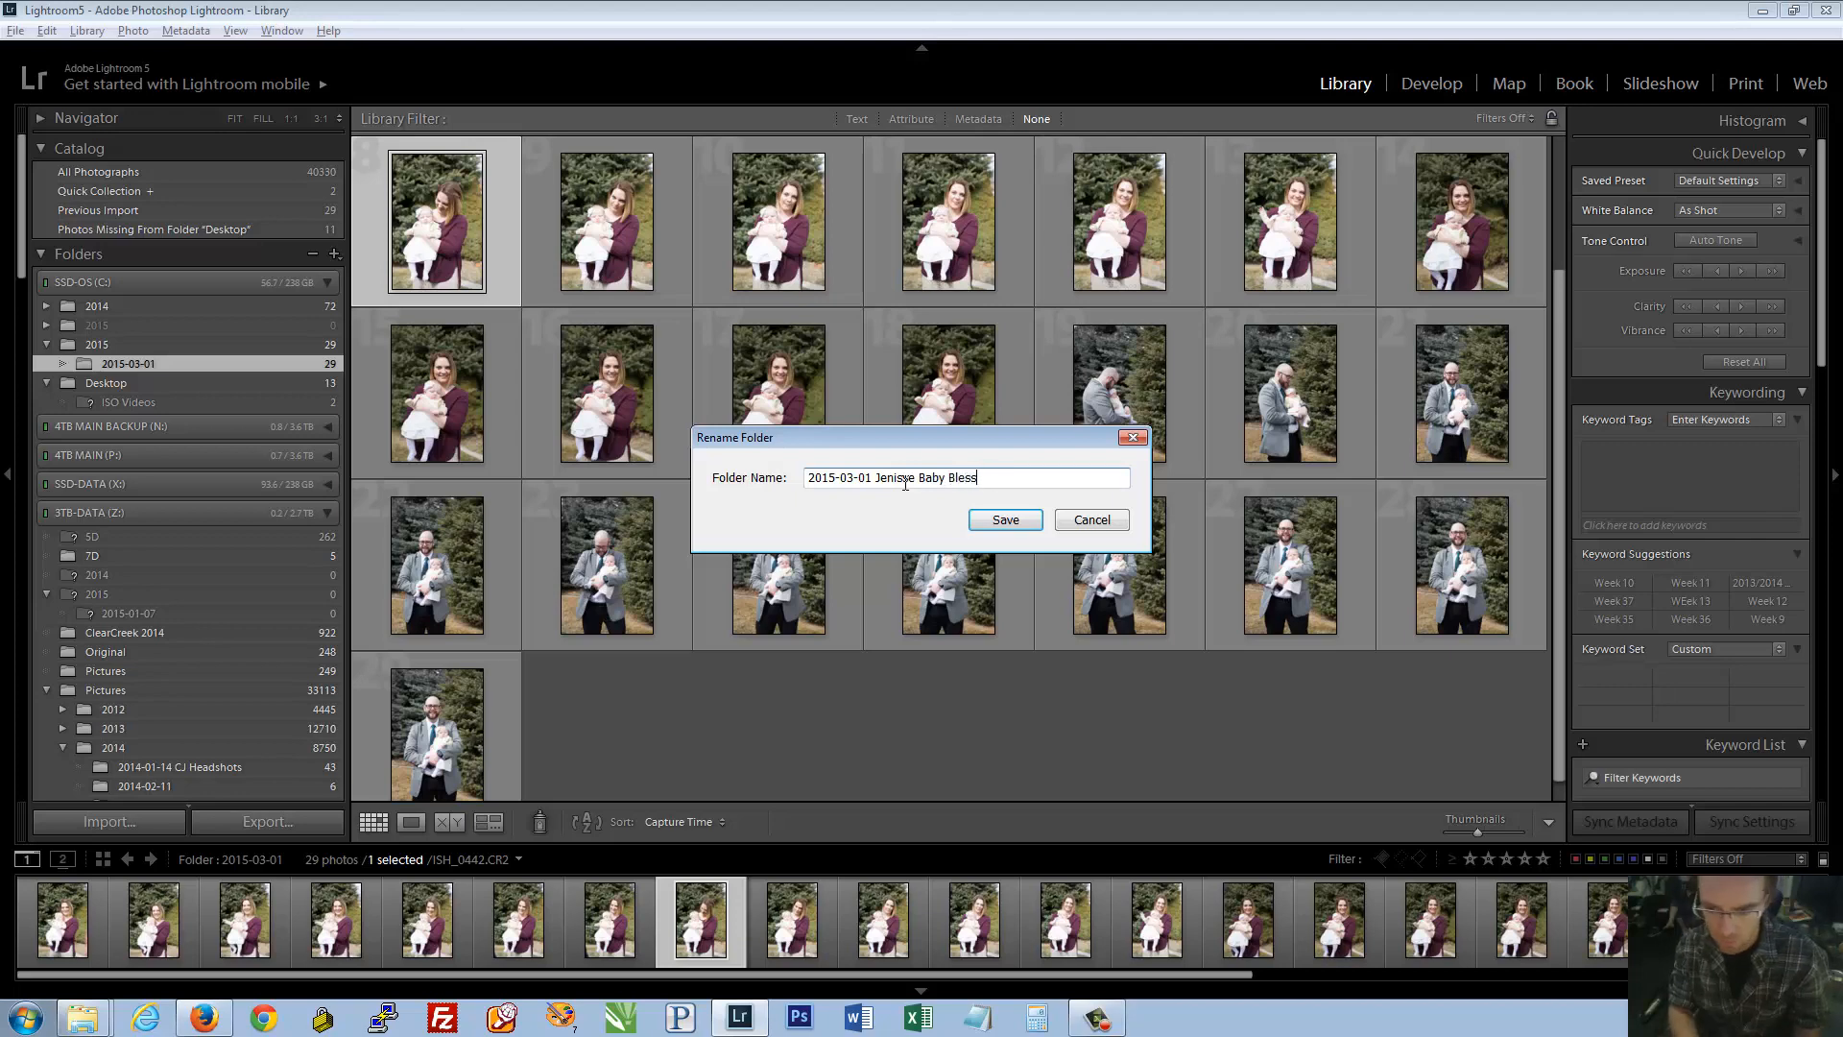
{"action": "key", "text": "Return"}
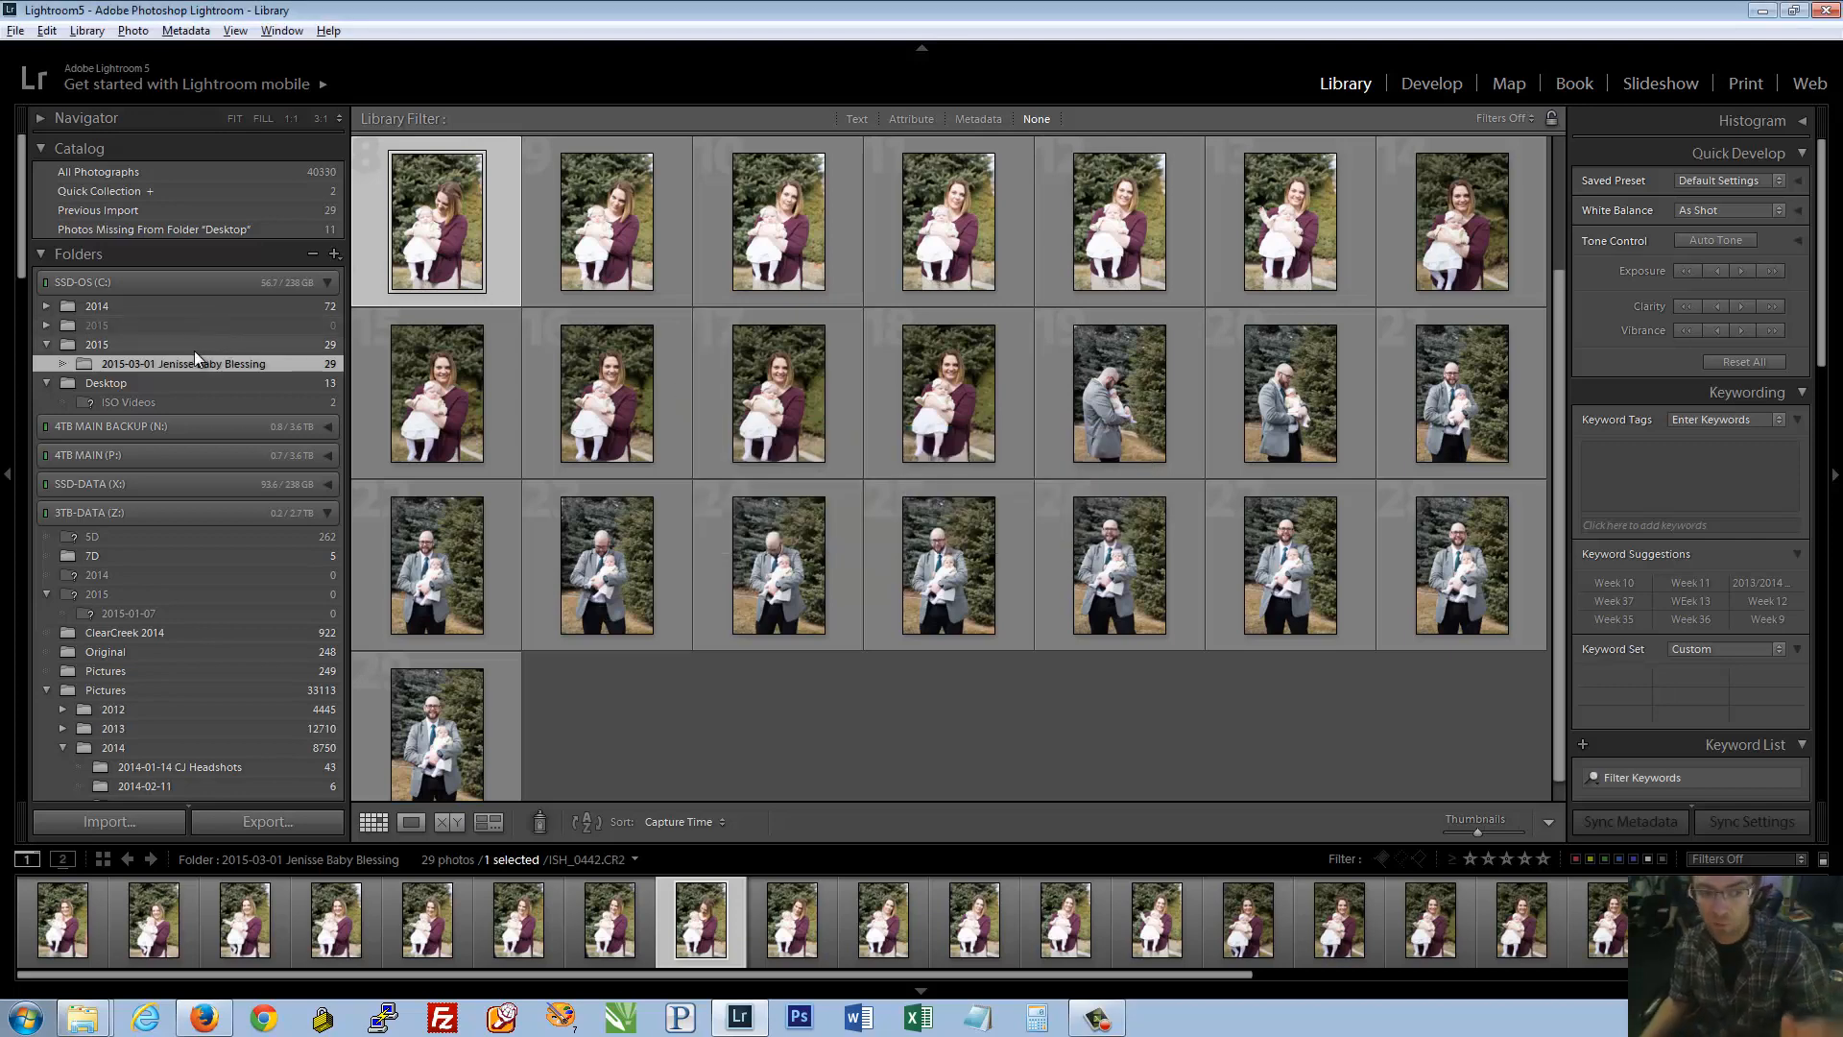
Open a new Windows Explorer window and look through the 2015 folder and its 2015-01-07 subfolder in the Pictures library
{"action": "right_click", "coordinate": [82, 1001]}
{"action": "left_click", "coordinate": [75, 939]}
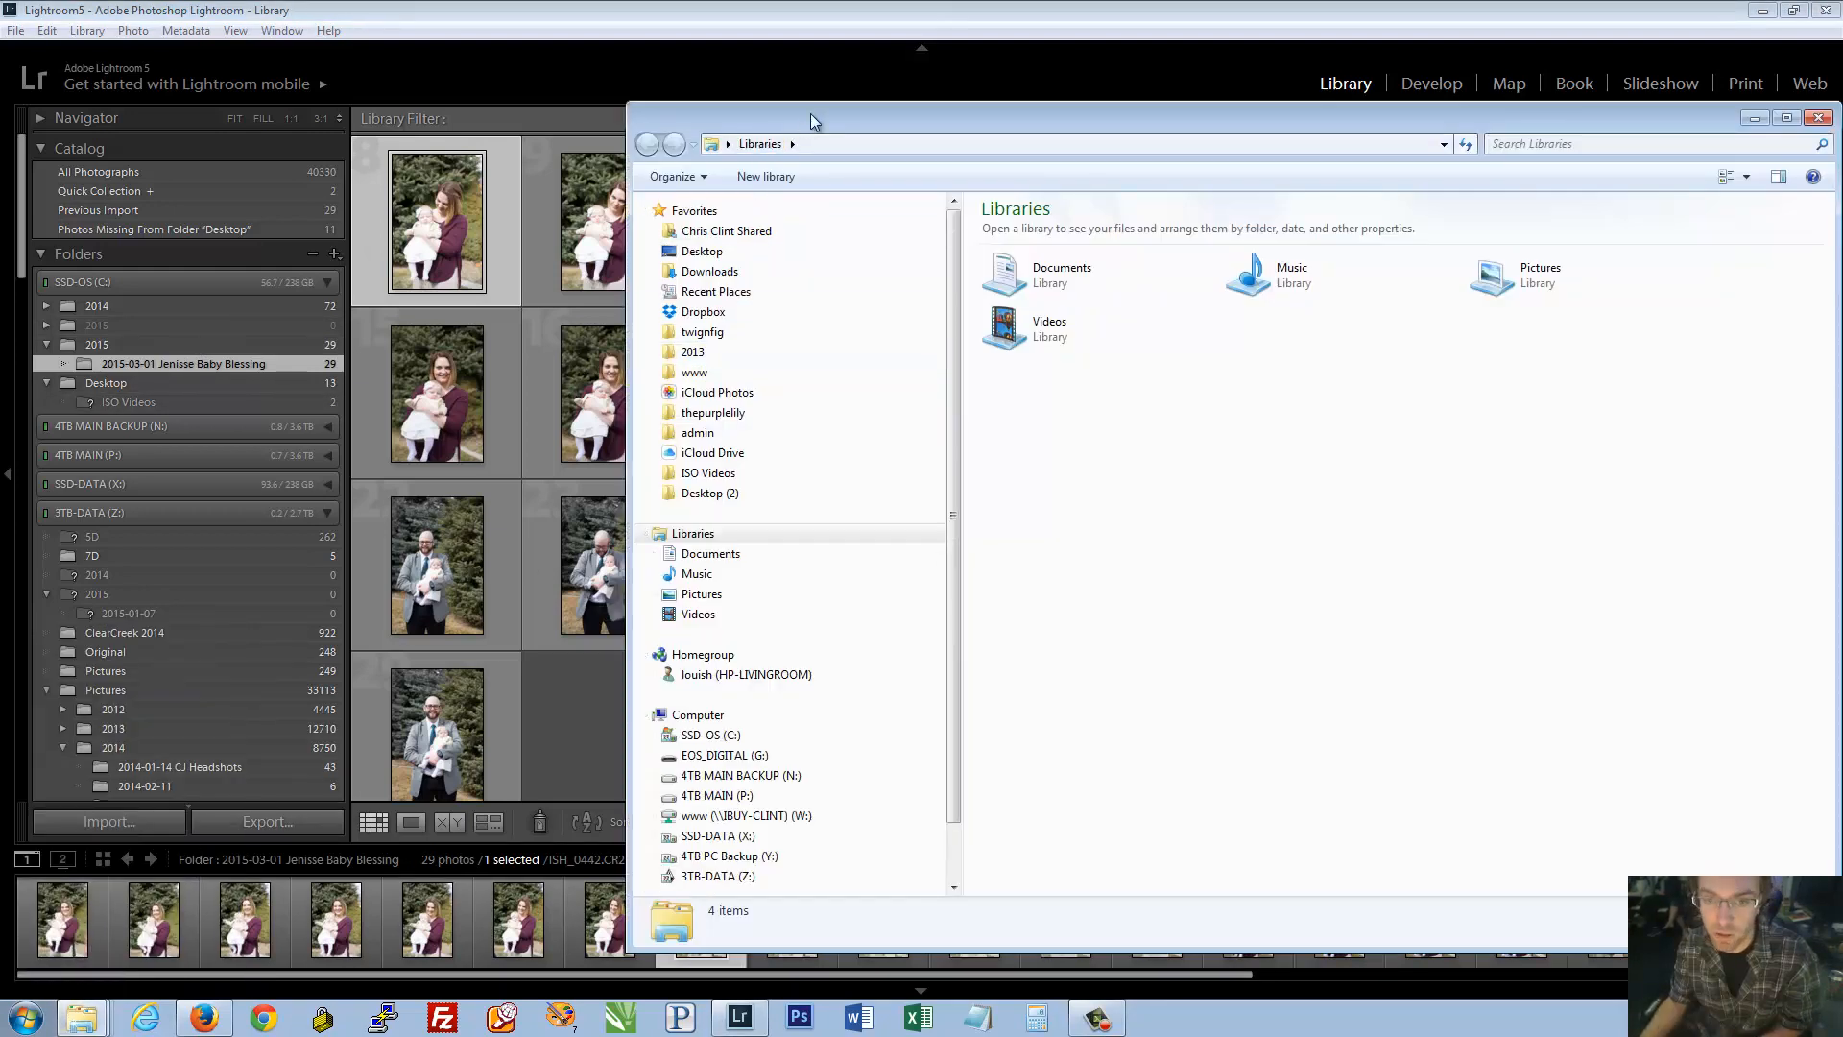
{"action": "left_click_drag", "start_coordinate": [811, 113], "coordinate": [835, 96]}
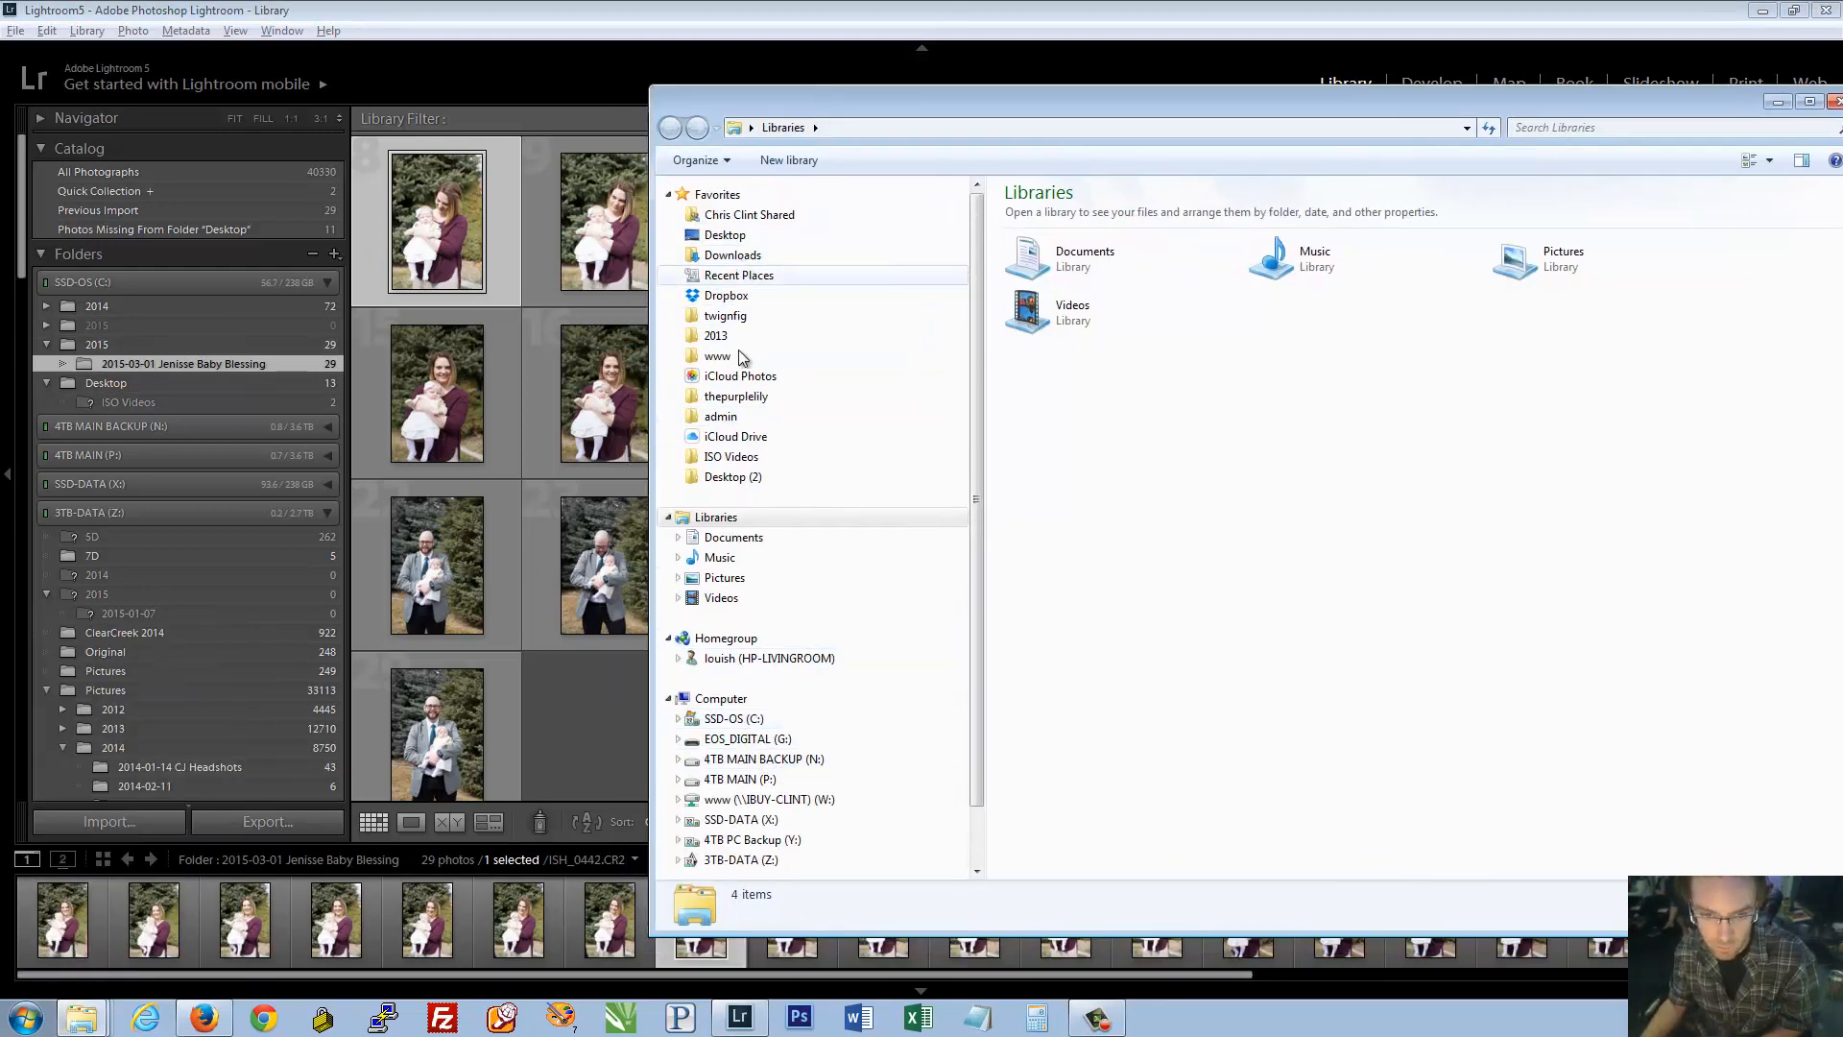
{"action": "left_click", "coordinate": [724, 577]}
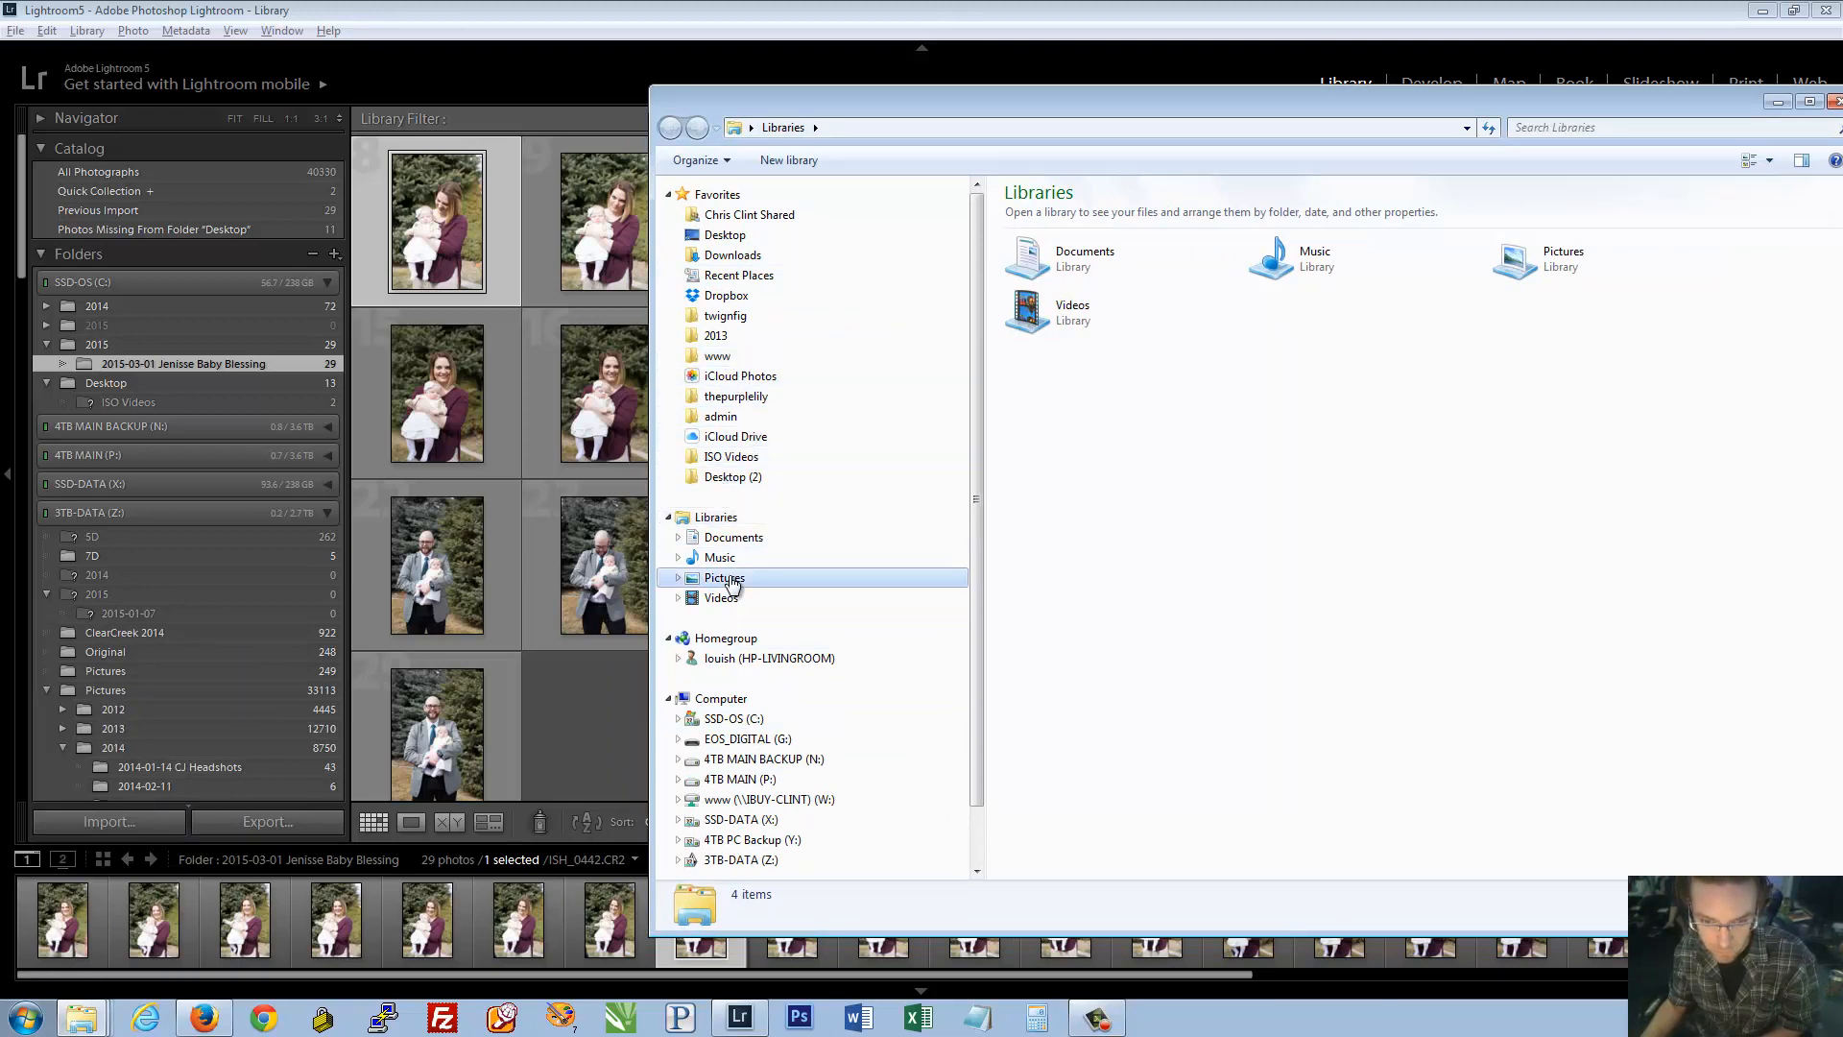
{"action": "double_click", "coordinate": [1321, 359]}
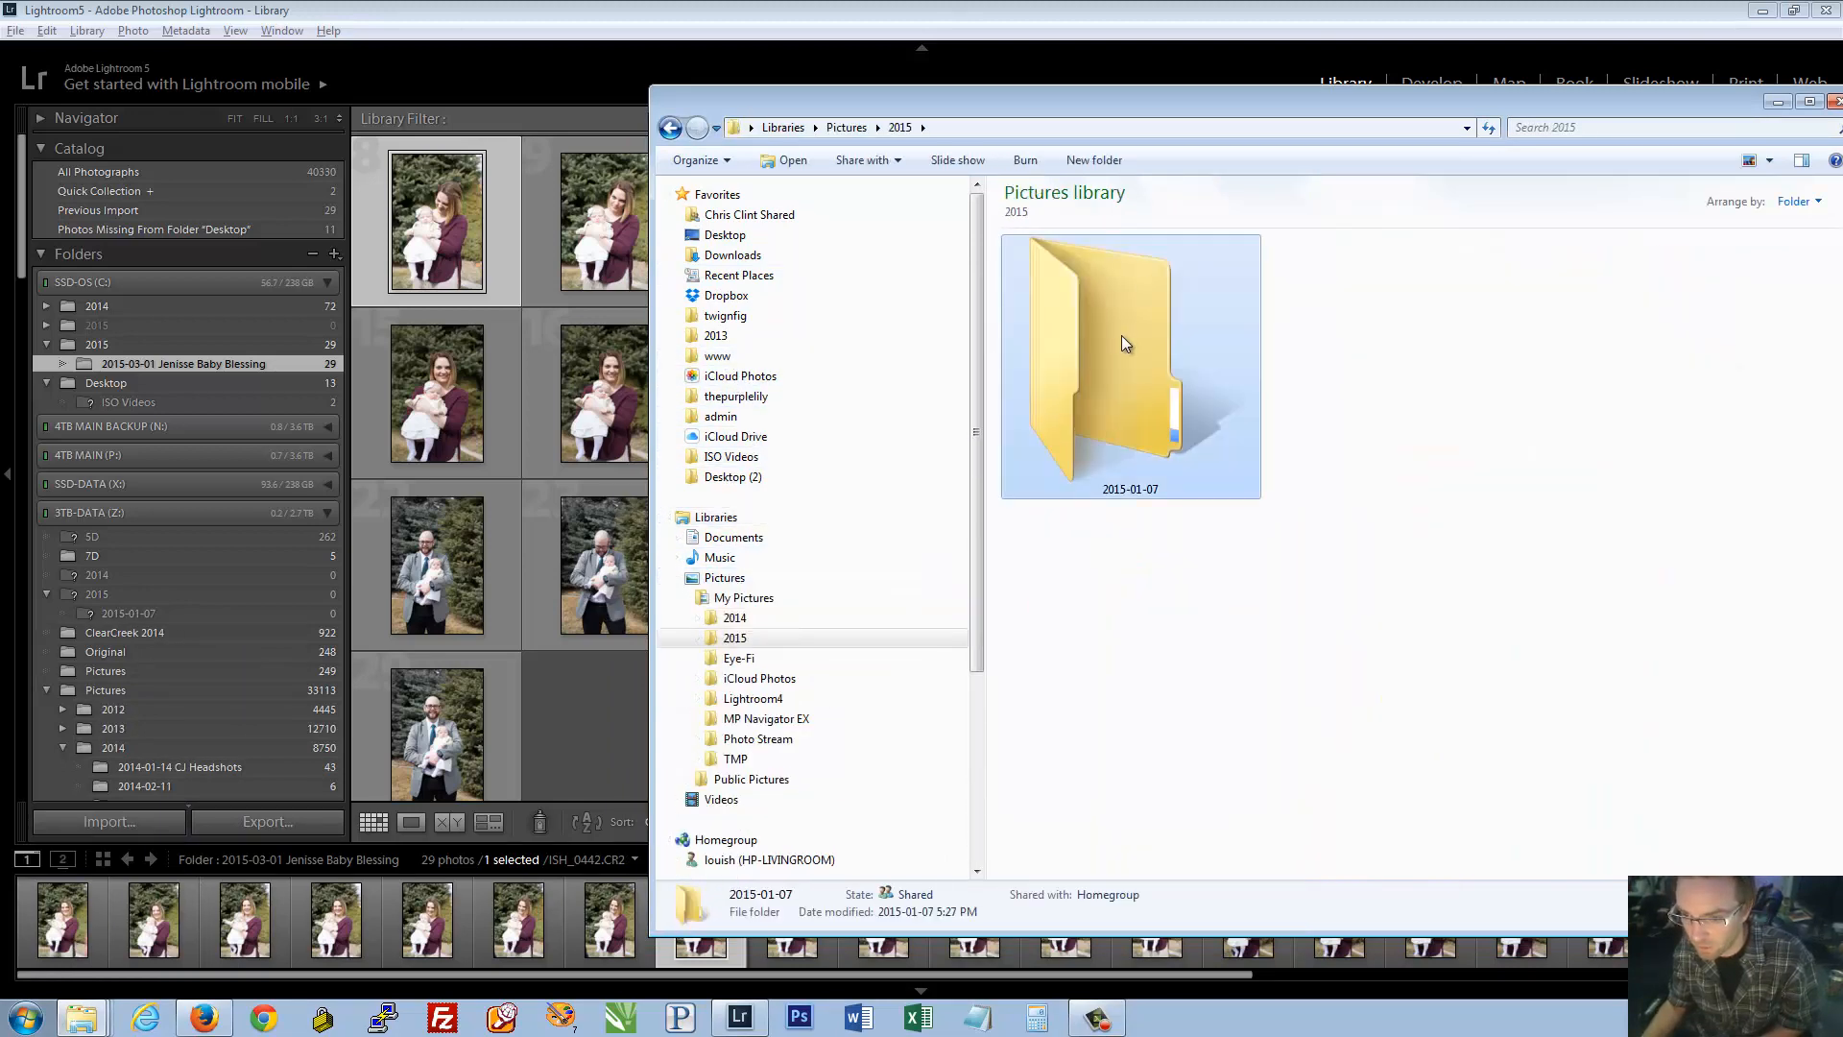
{"action": "double_click", "coordinate": [1121, 336]}
{"action": "left_click", "coordinate": [672, 130]}
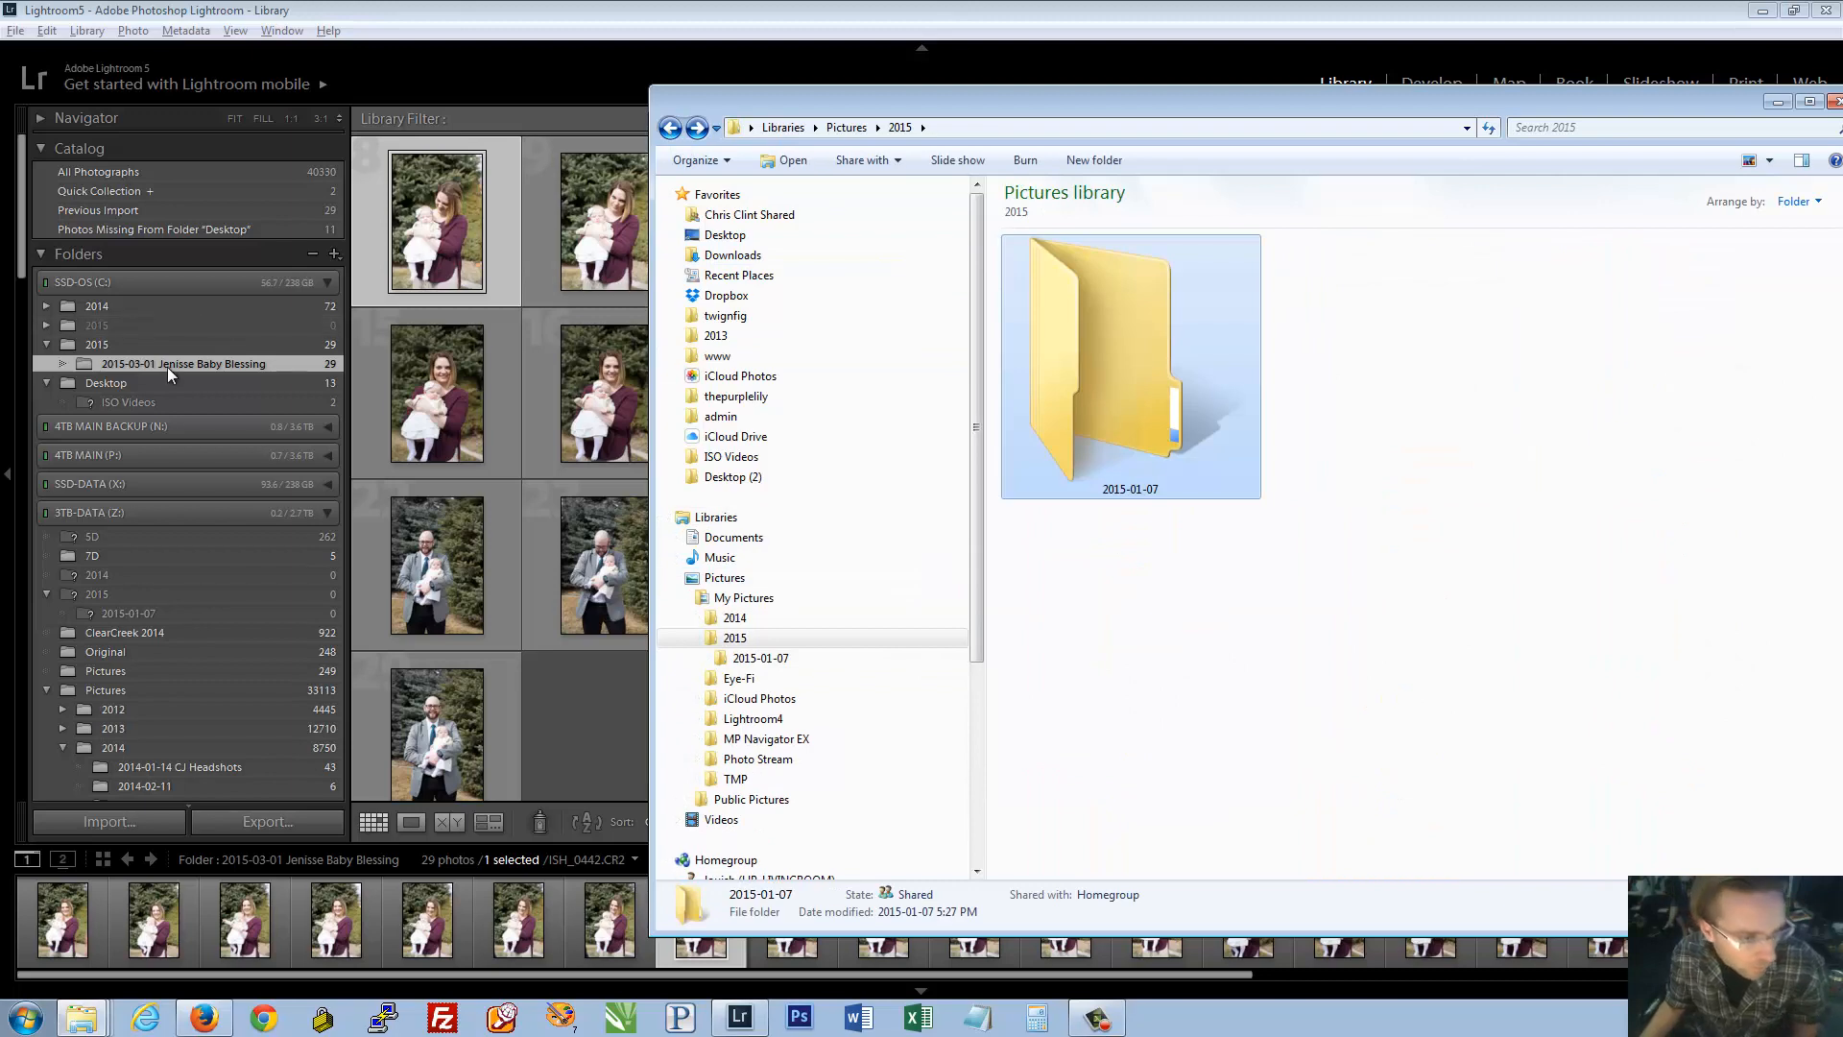
Show the baby blessing folder from Lightroom in Explorer, inspect its CR2 files and return to the parent 2015 folder
{"action": "right_click", "coordinate": [167, 365]}
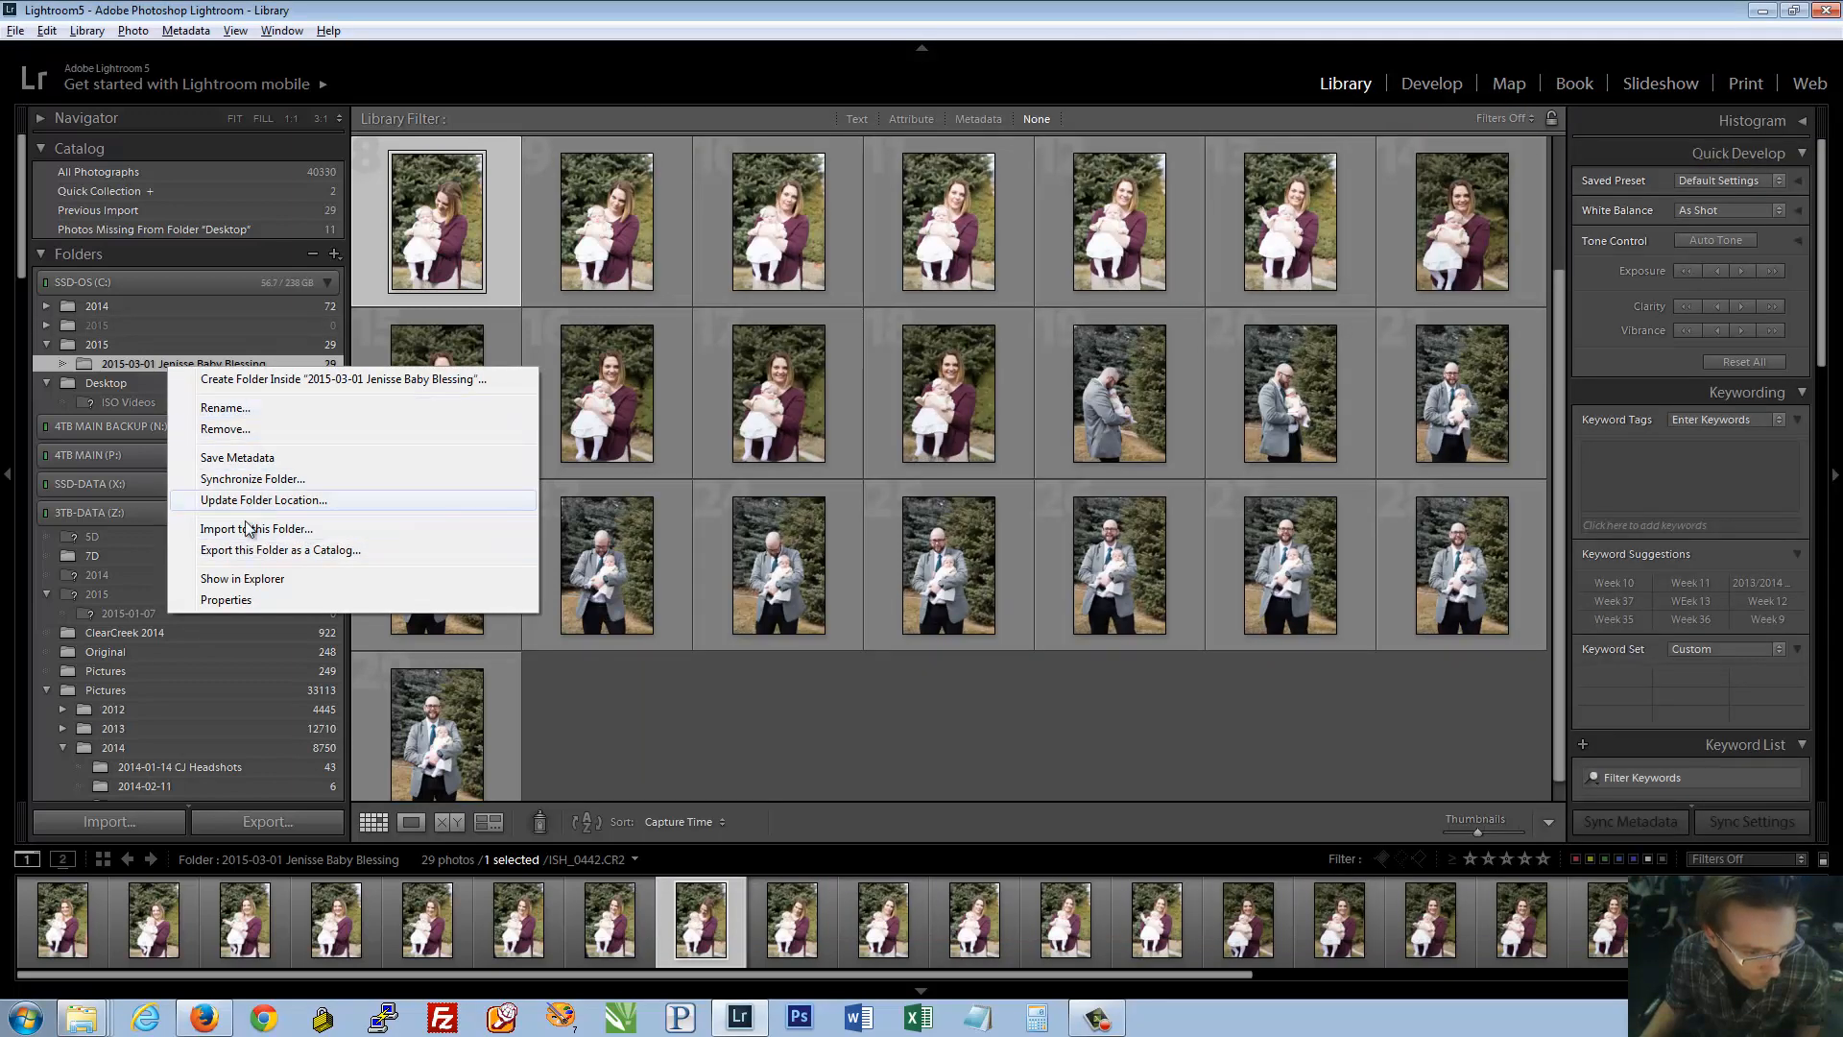
{"action": "left_click", "coordinate": [242, 578]}
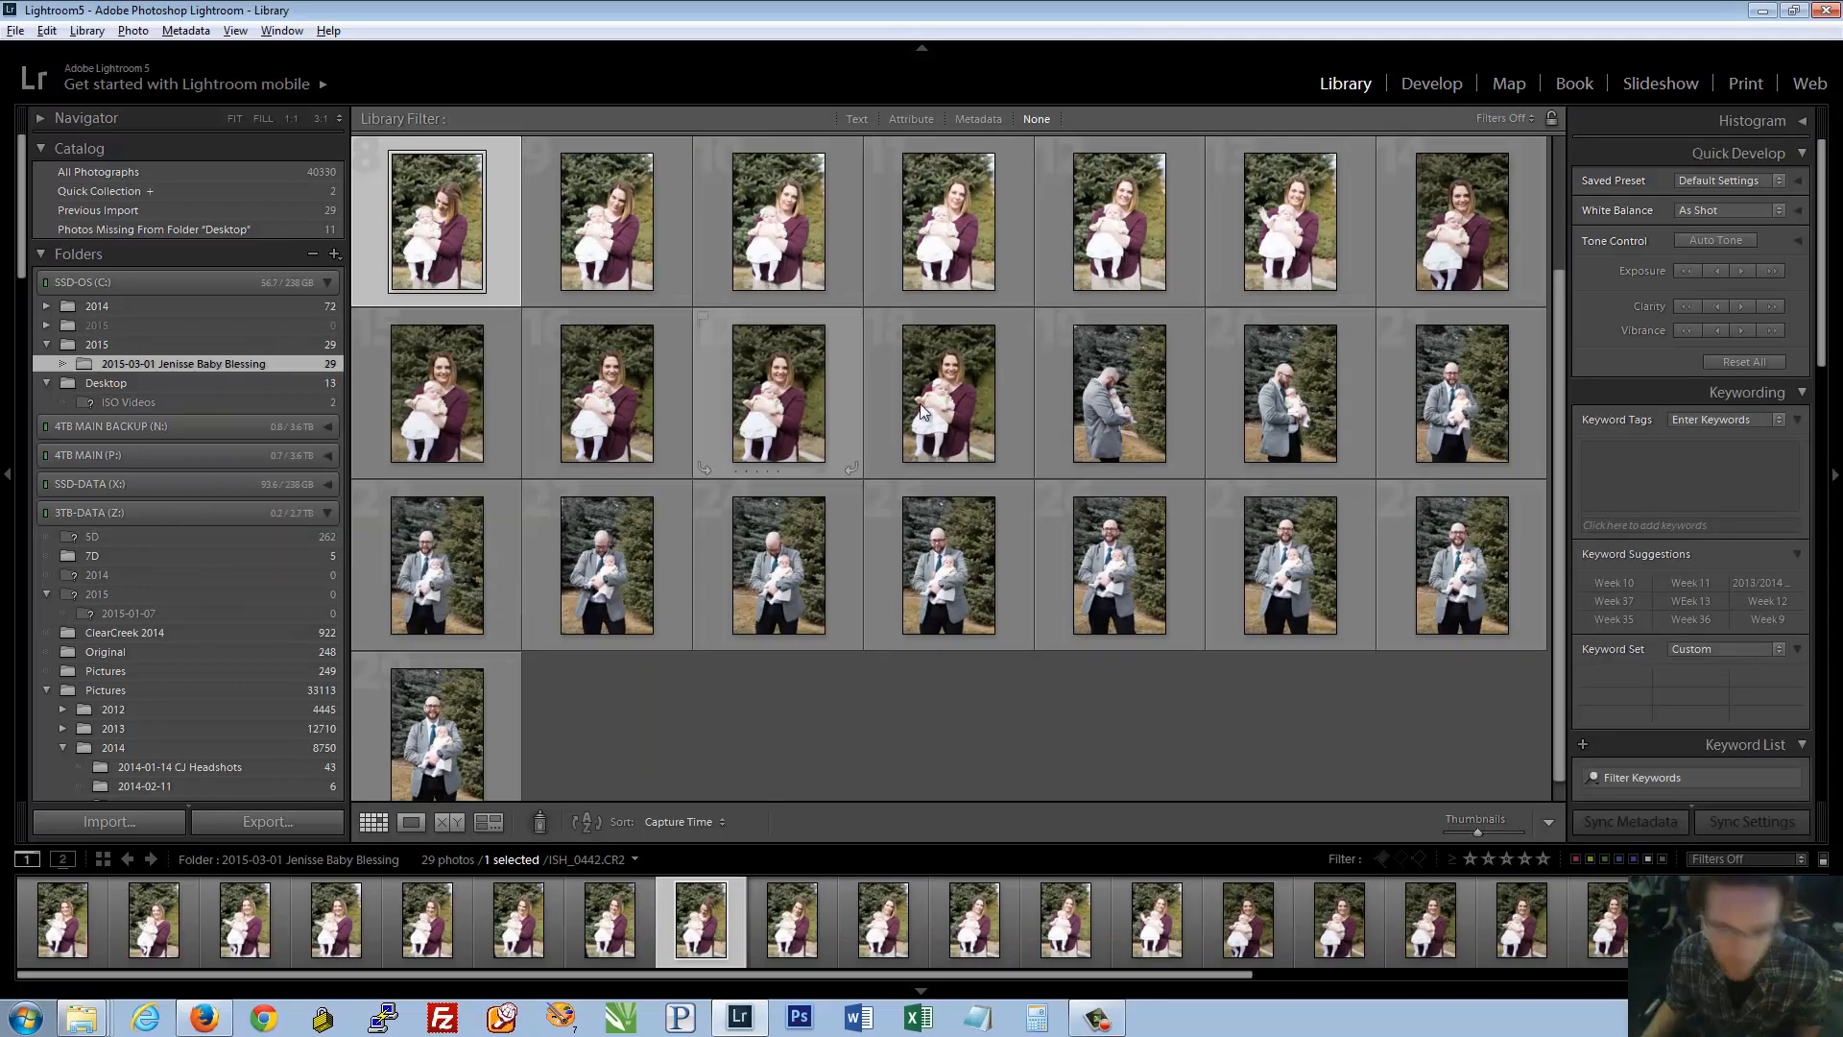
{"action": "left_click_drag", "start_coordinate": [509, 19], "coordinate": [828, 36]}
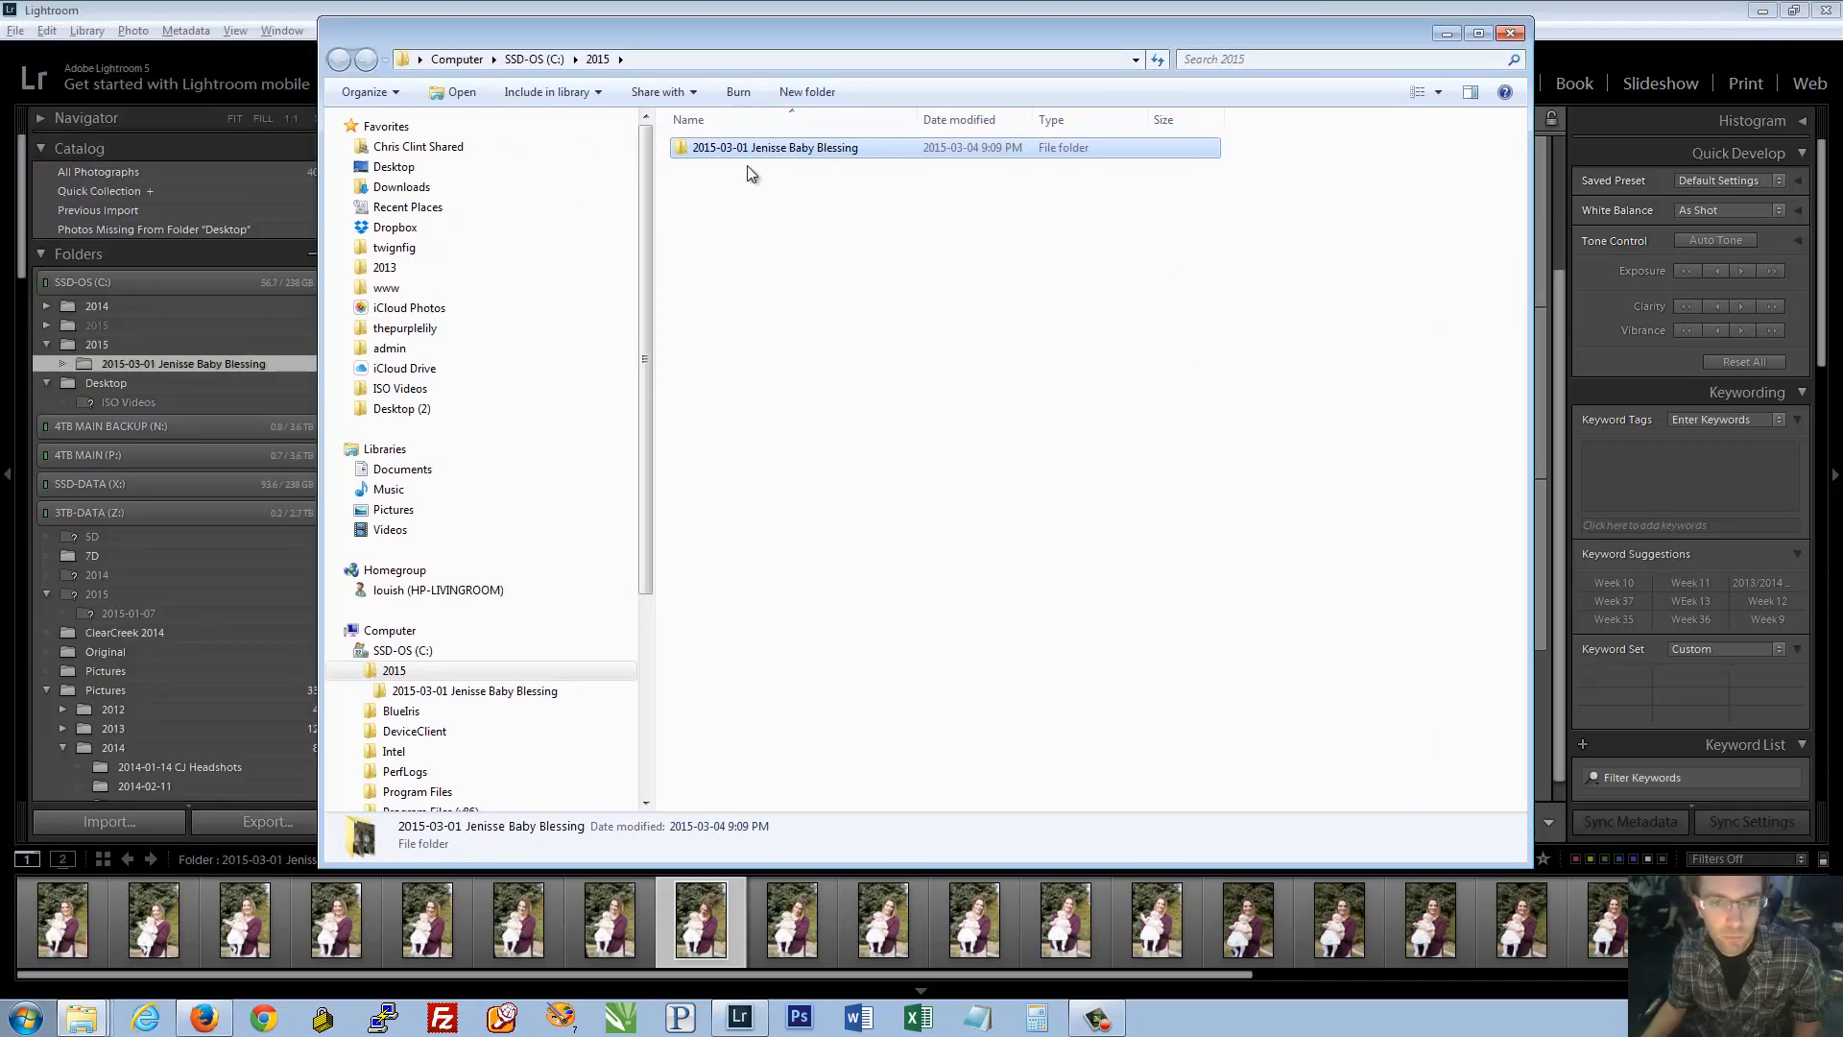
{"action": "double_click", "coordinate": [750, 146]}
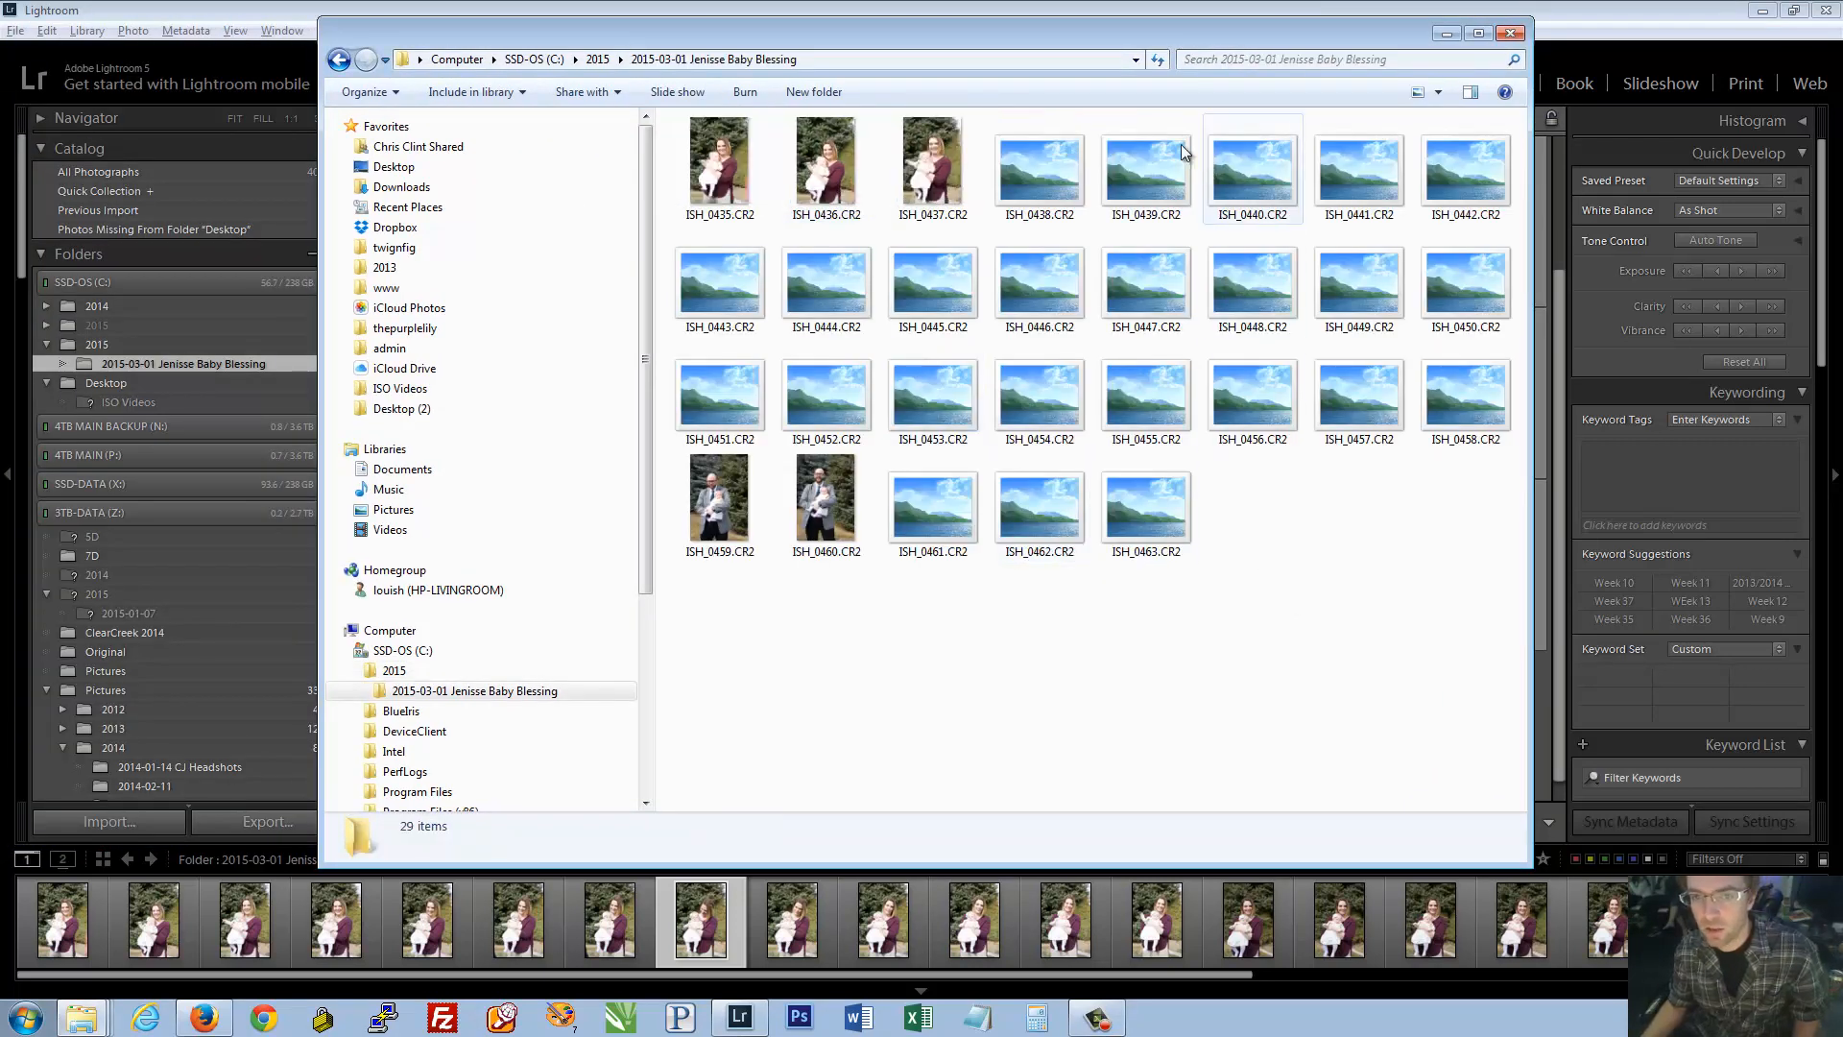
{"action": "left_click_drag", "start_coordinate": [987, 31], "coordinate": [1049, 42]}
{"action": "left_click", "coordinate": [456, 680]}
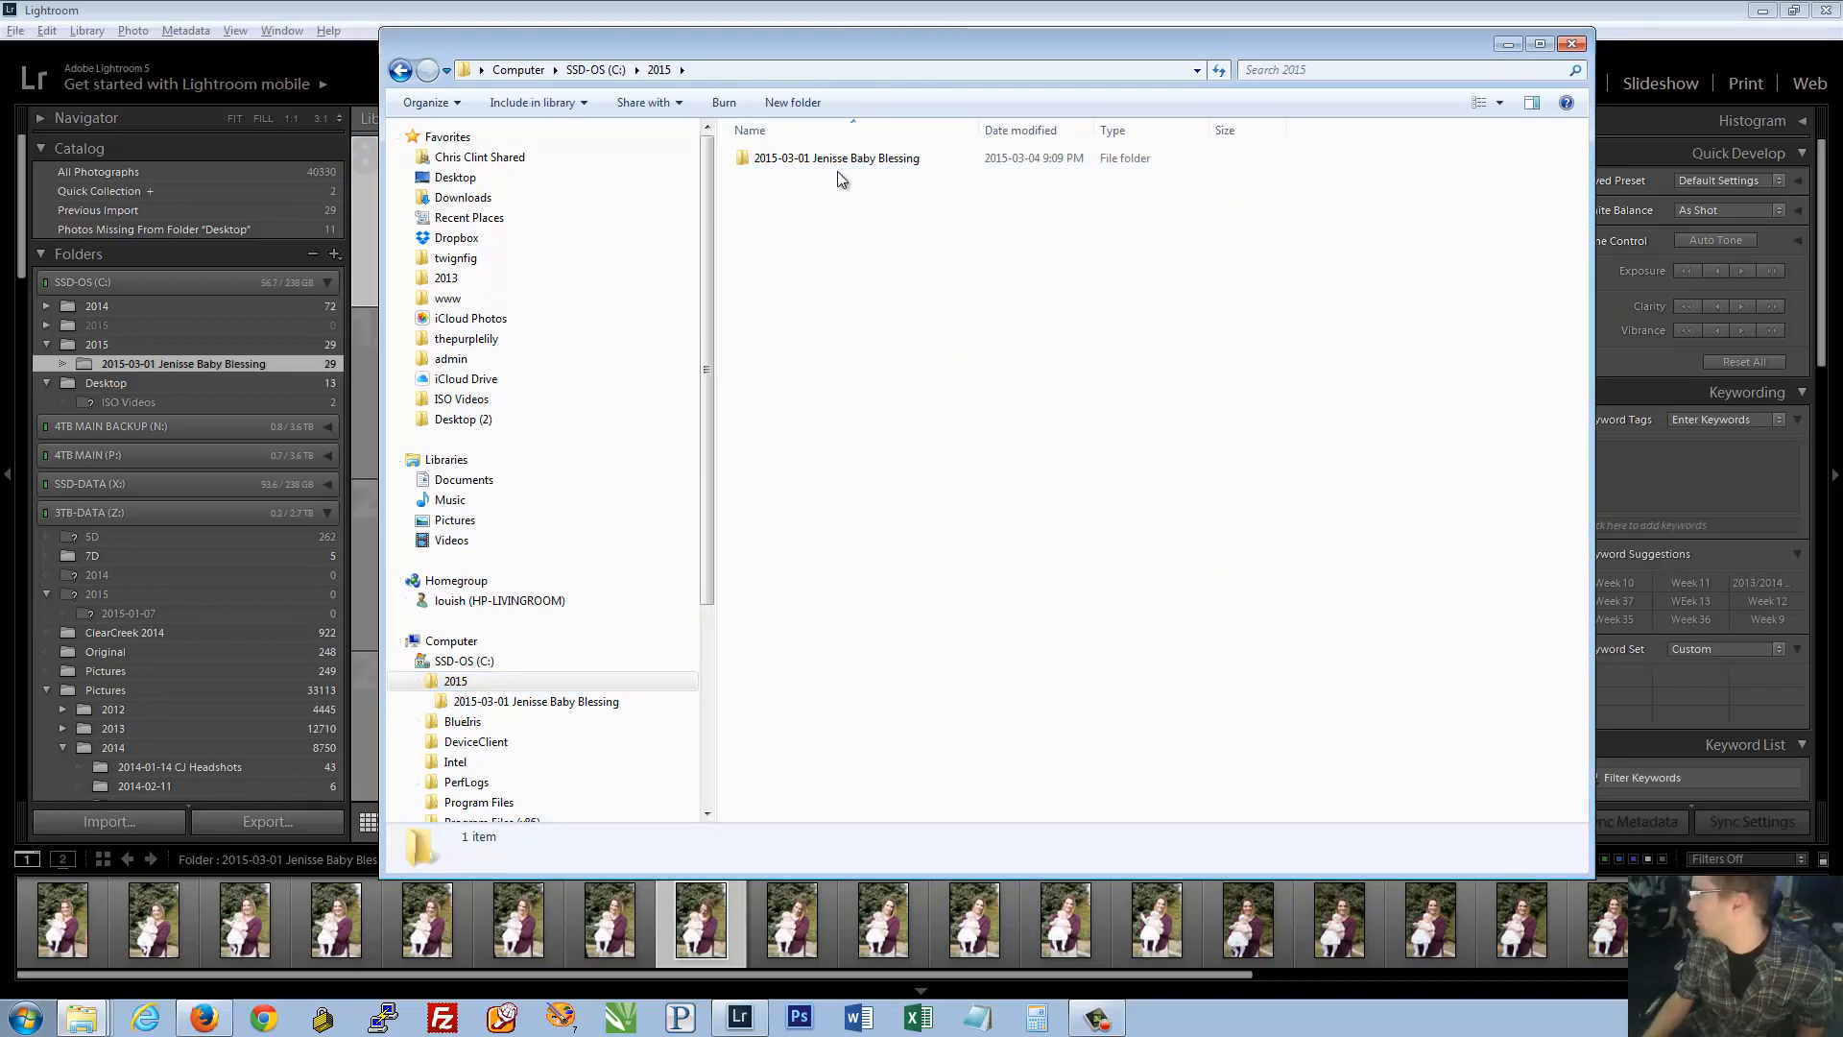
Quit Lightroom, skipping the catalog backup this time
{"action": "left_click", "coordinate": [1572, 44]}
{"action": "left_click", "coordinate": [1827, 12]}
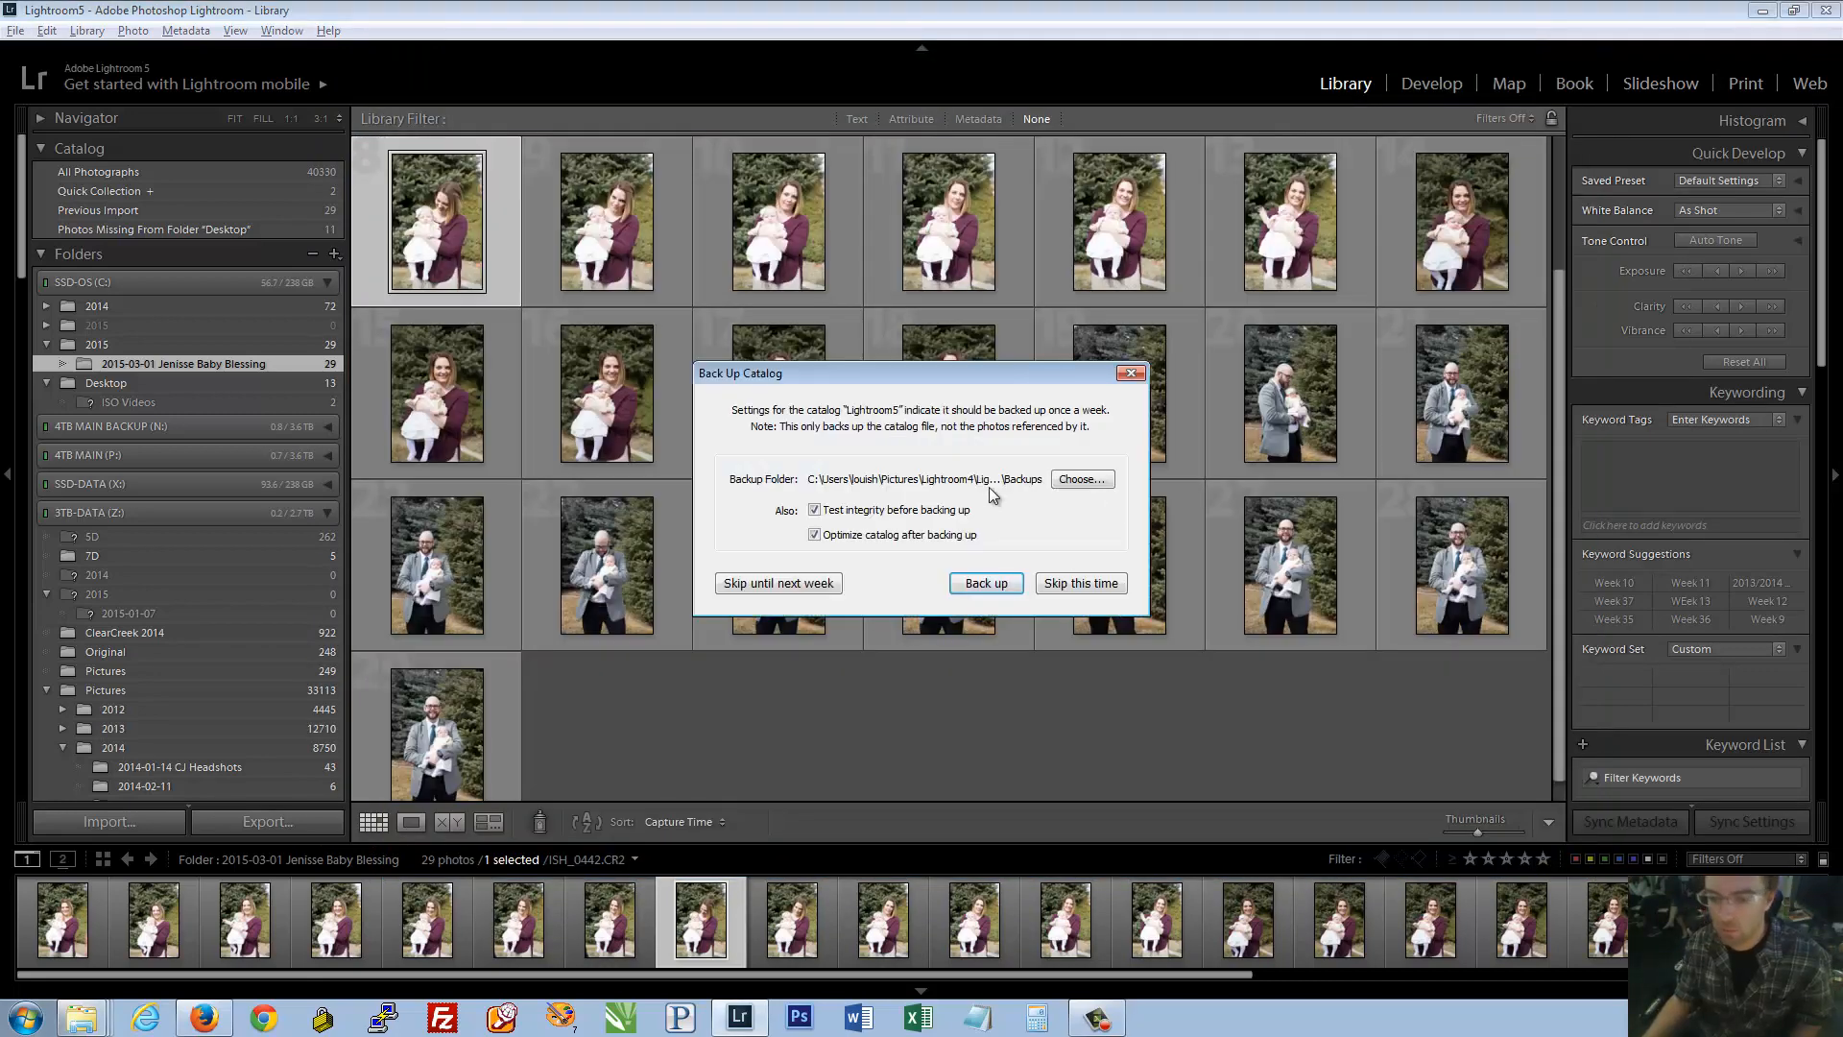
{"action": "left_click", "coordinate": [1093, 579]}
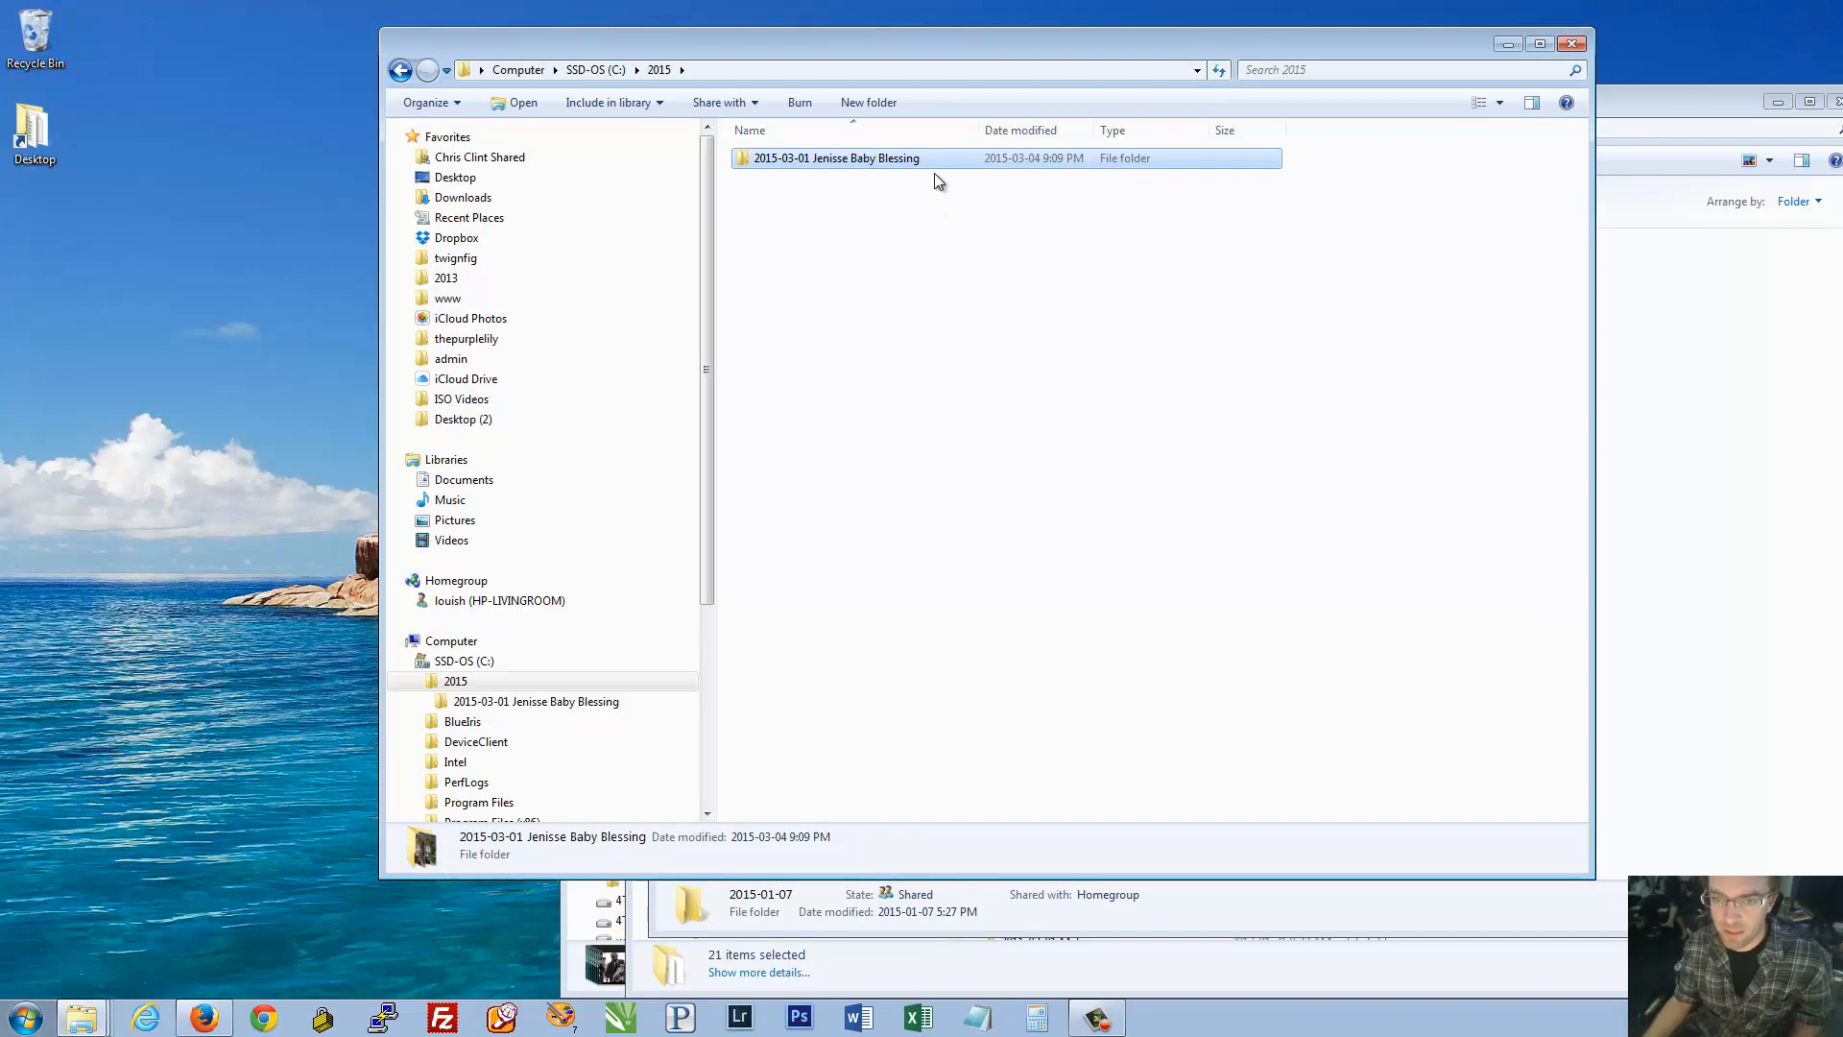
Append "Yippy" to the name of the baby blessing folder in Explorer
{"action": "key", "text": "F2"}
{"action": "key", "text": "End"}
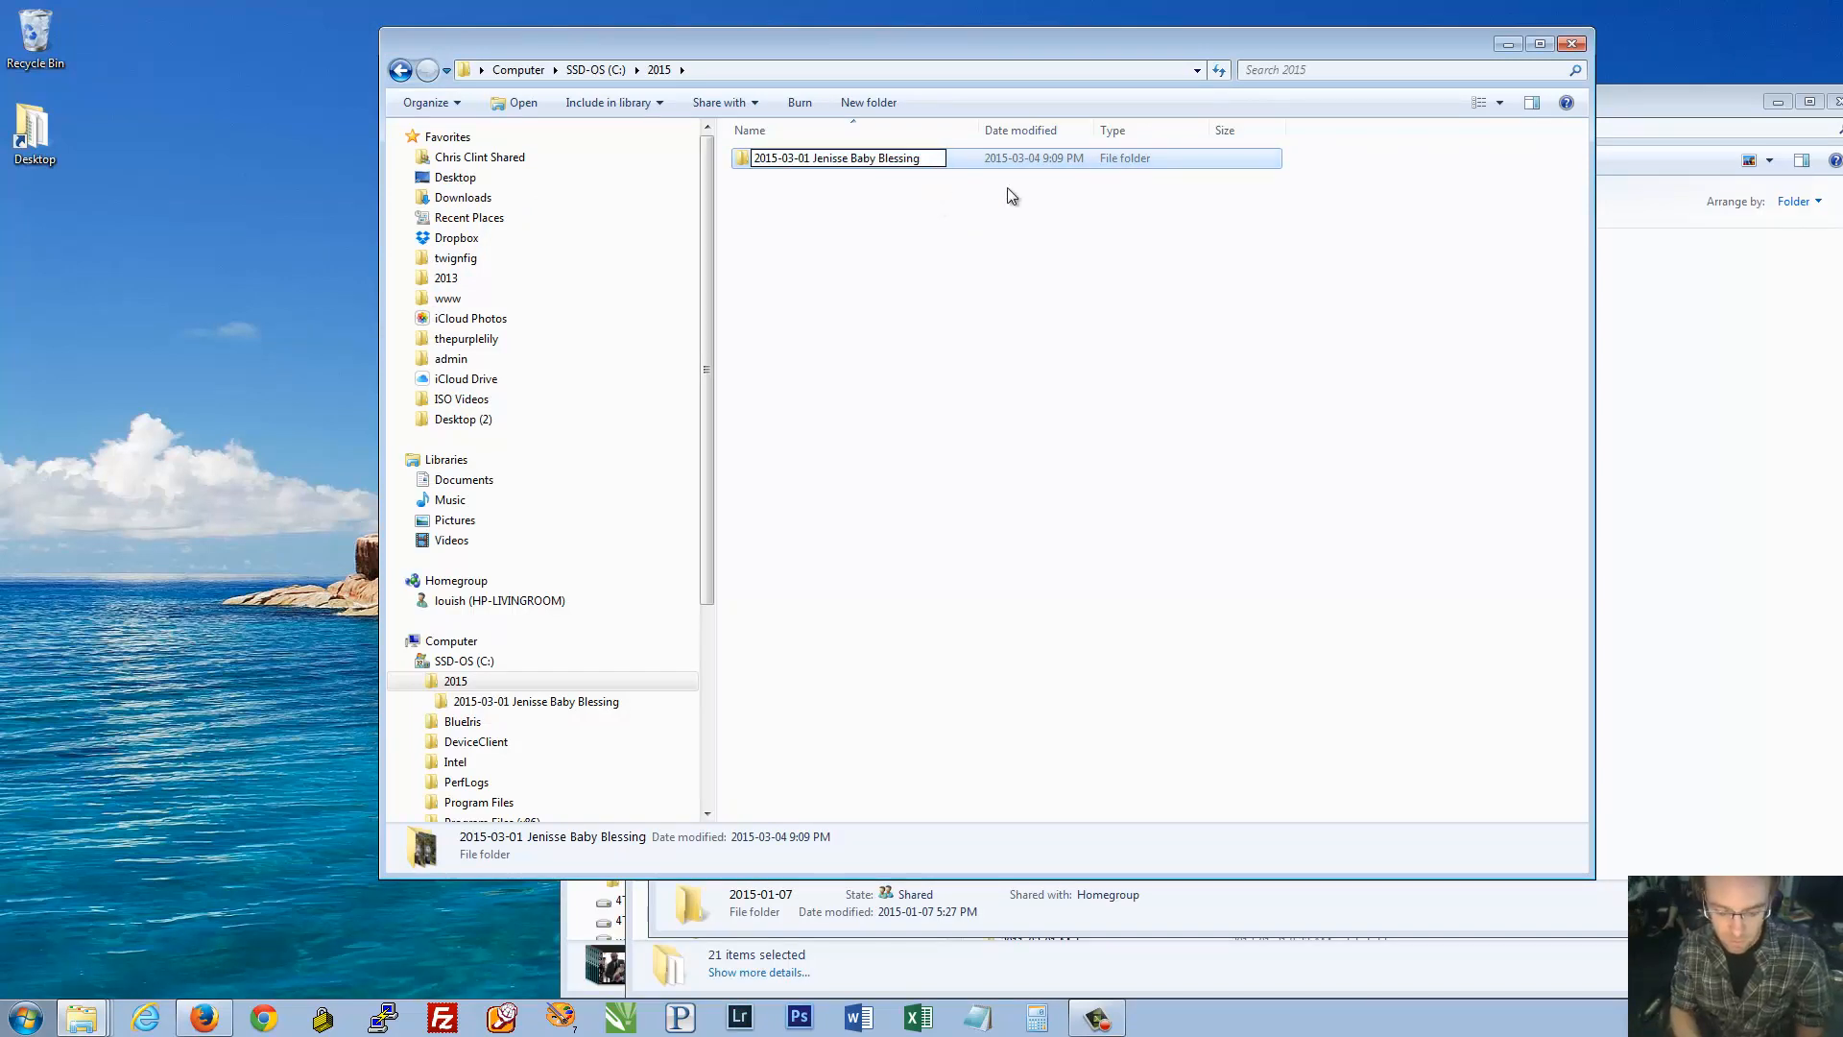
{"action": "type", "text": "Yippy"}
{"action": "key", "text": "Return"}
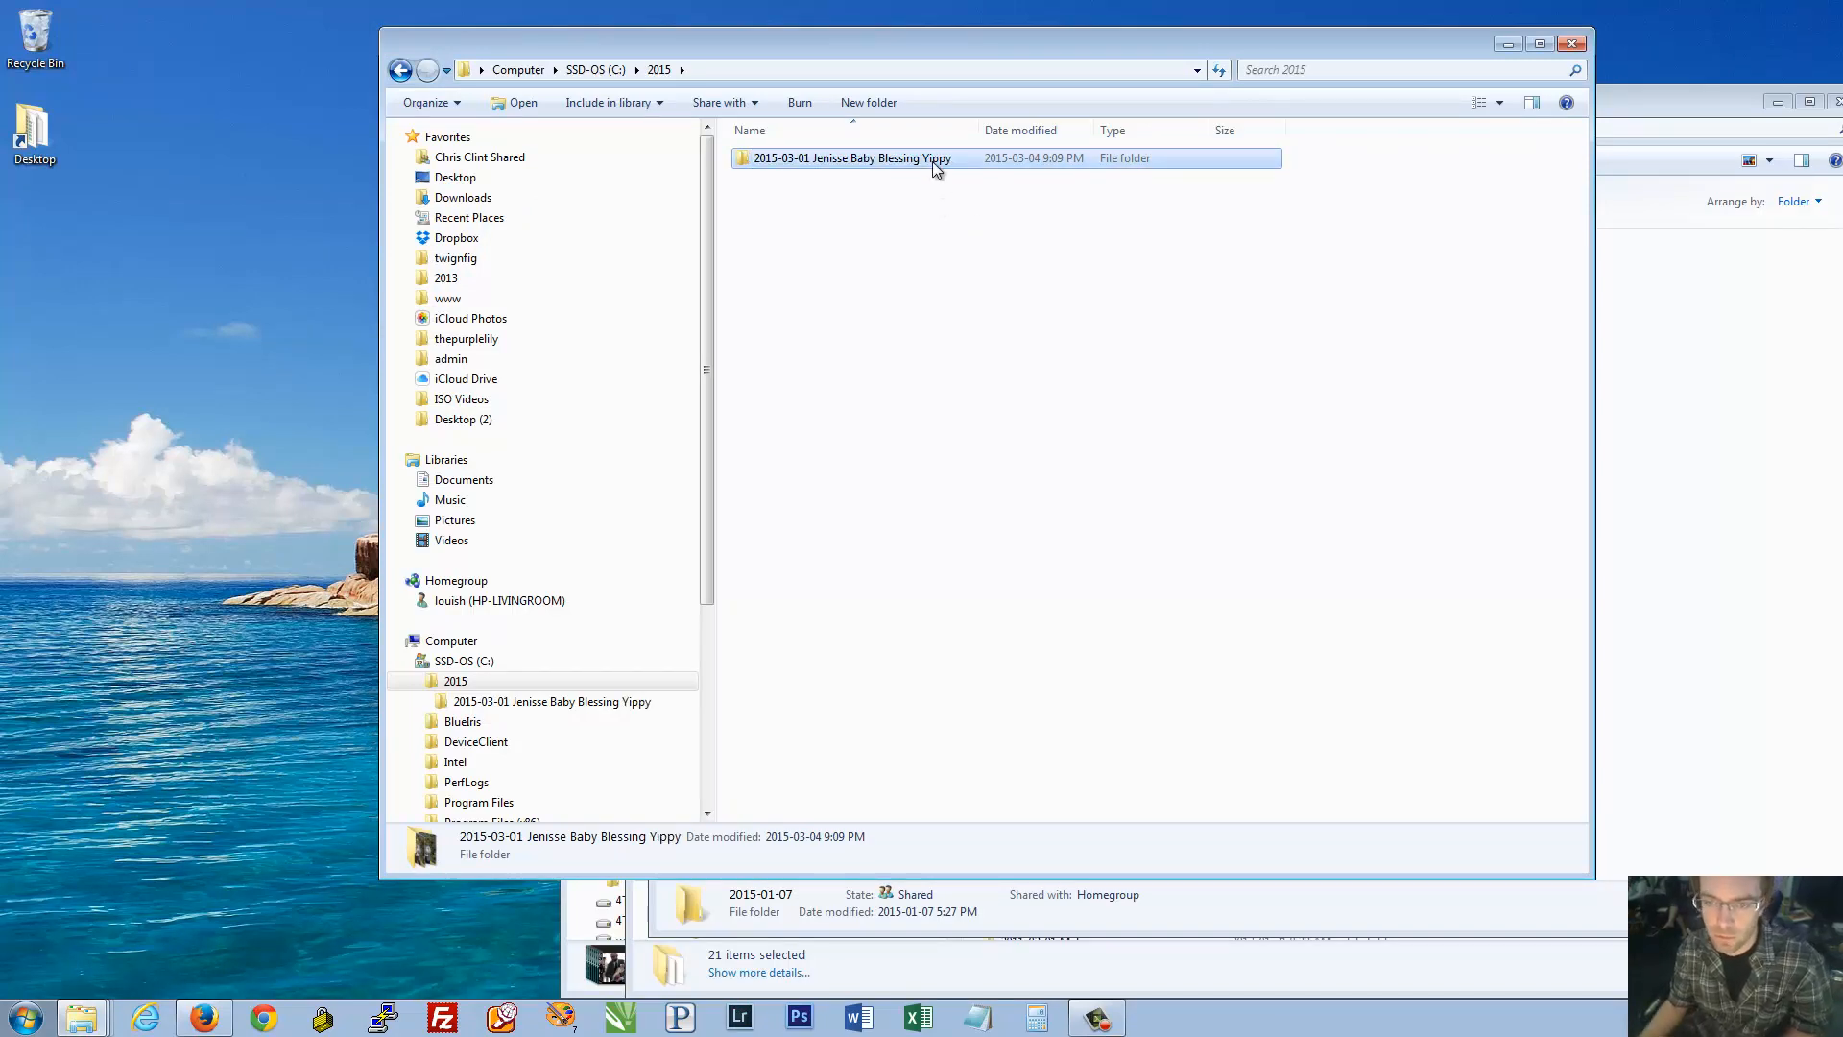
Reopen Lightroom and check the missing-original notice of ISH_0441.CR2 at a larger thumbnail size, without locating the file
{"action": "left_click", "coordinate": [740, 1017]}
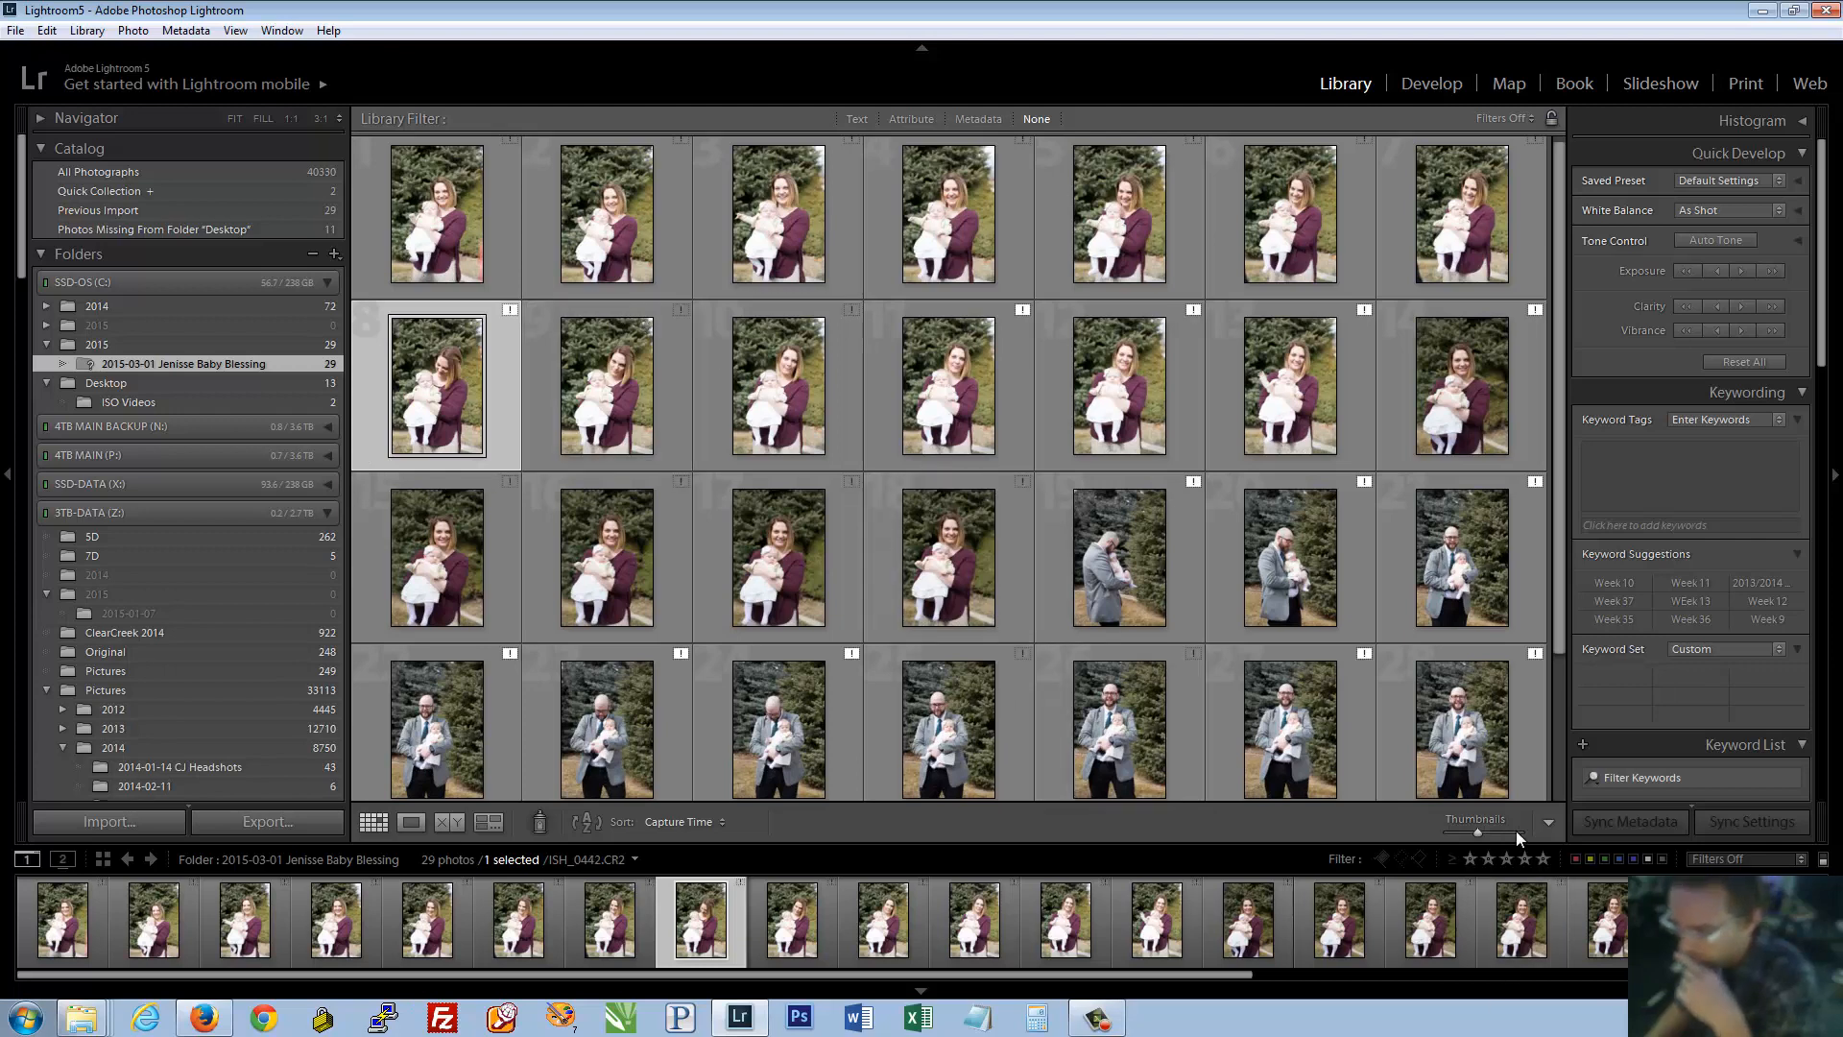
{"action": "left_click_drag", "start_coordinate": [1517, 831], "coordinate": [1495, 832]}
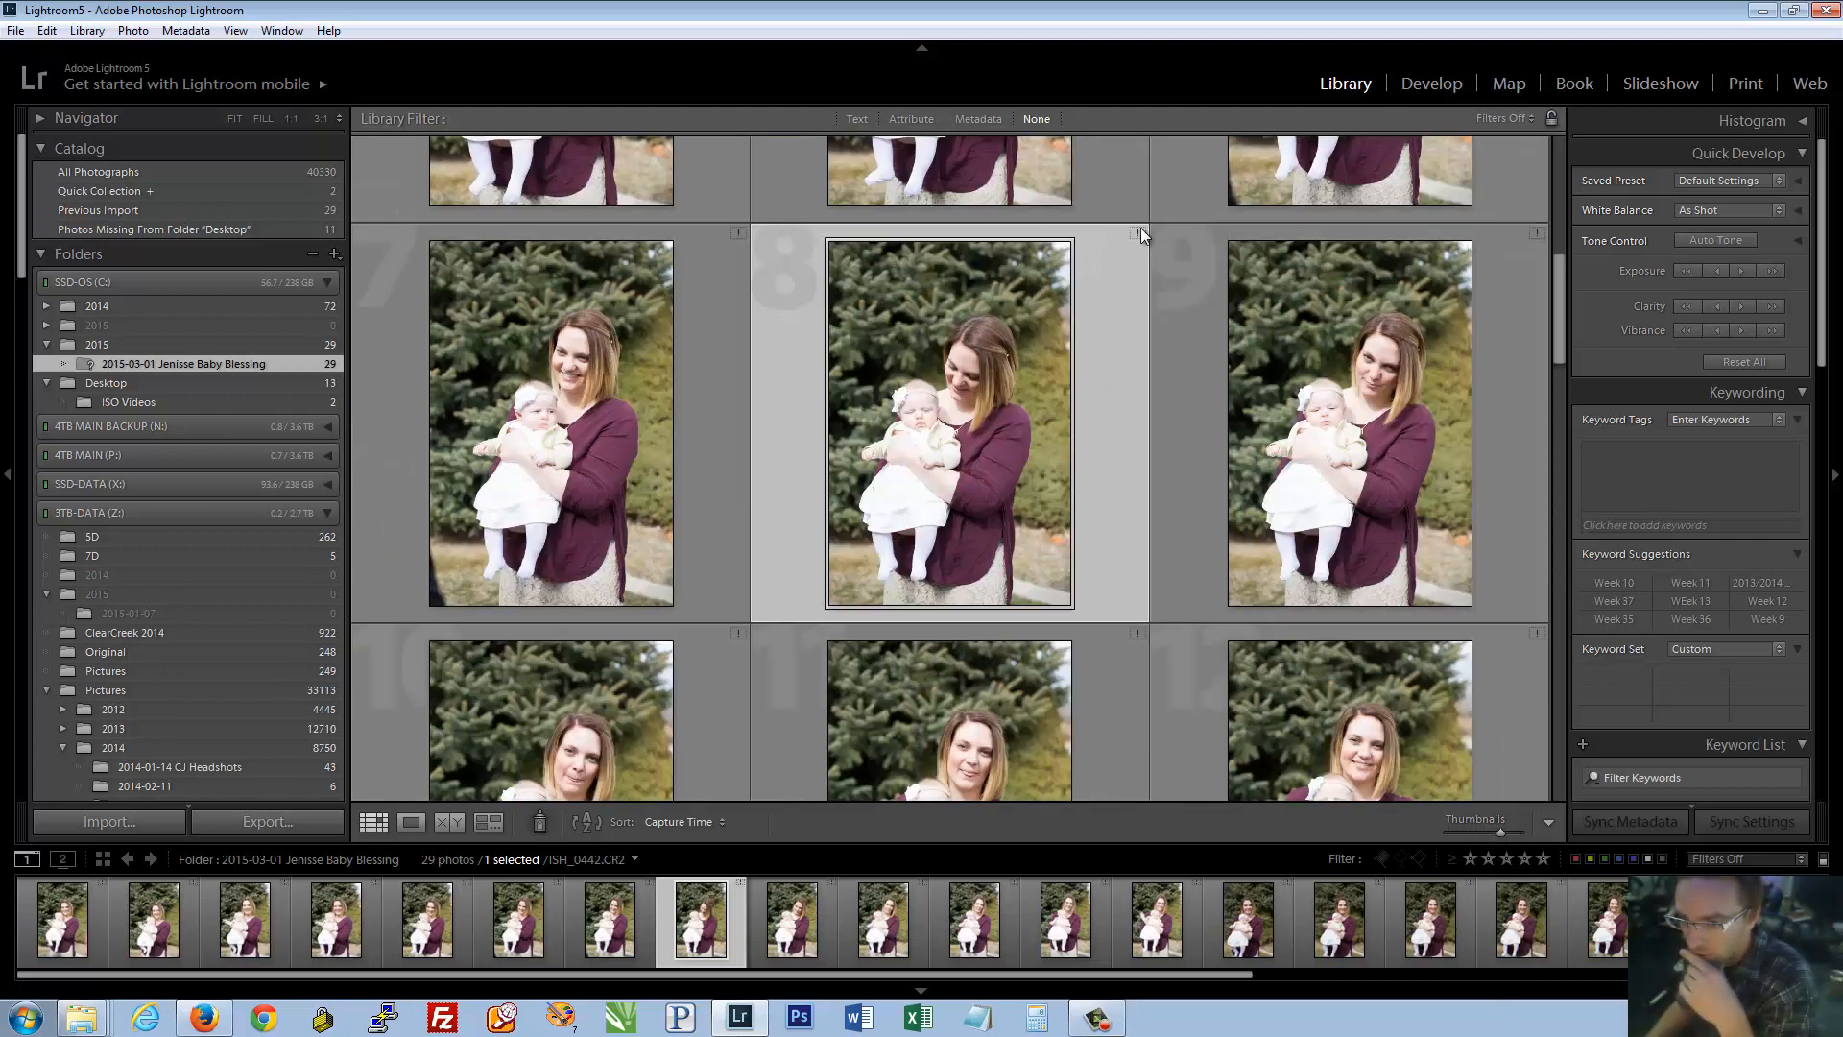
{"action": "left_click", "coordinate": [738, 232]}
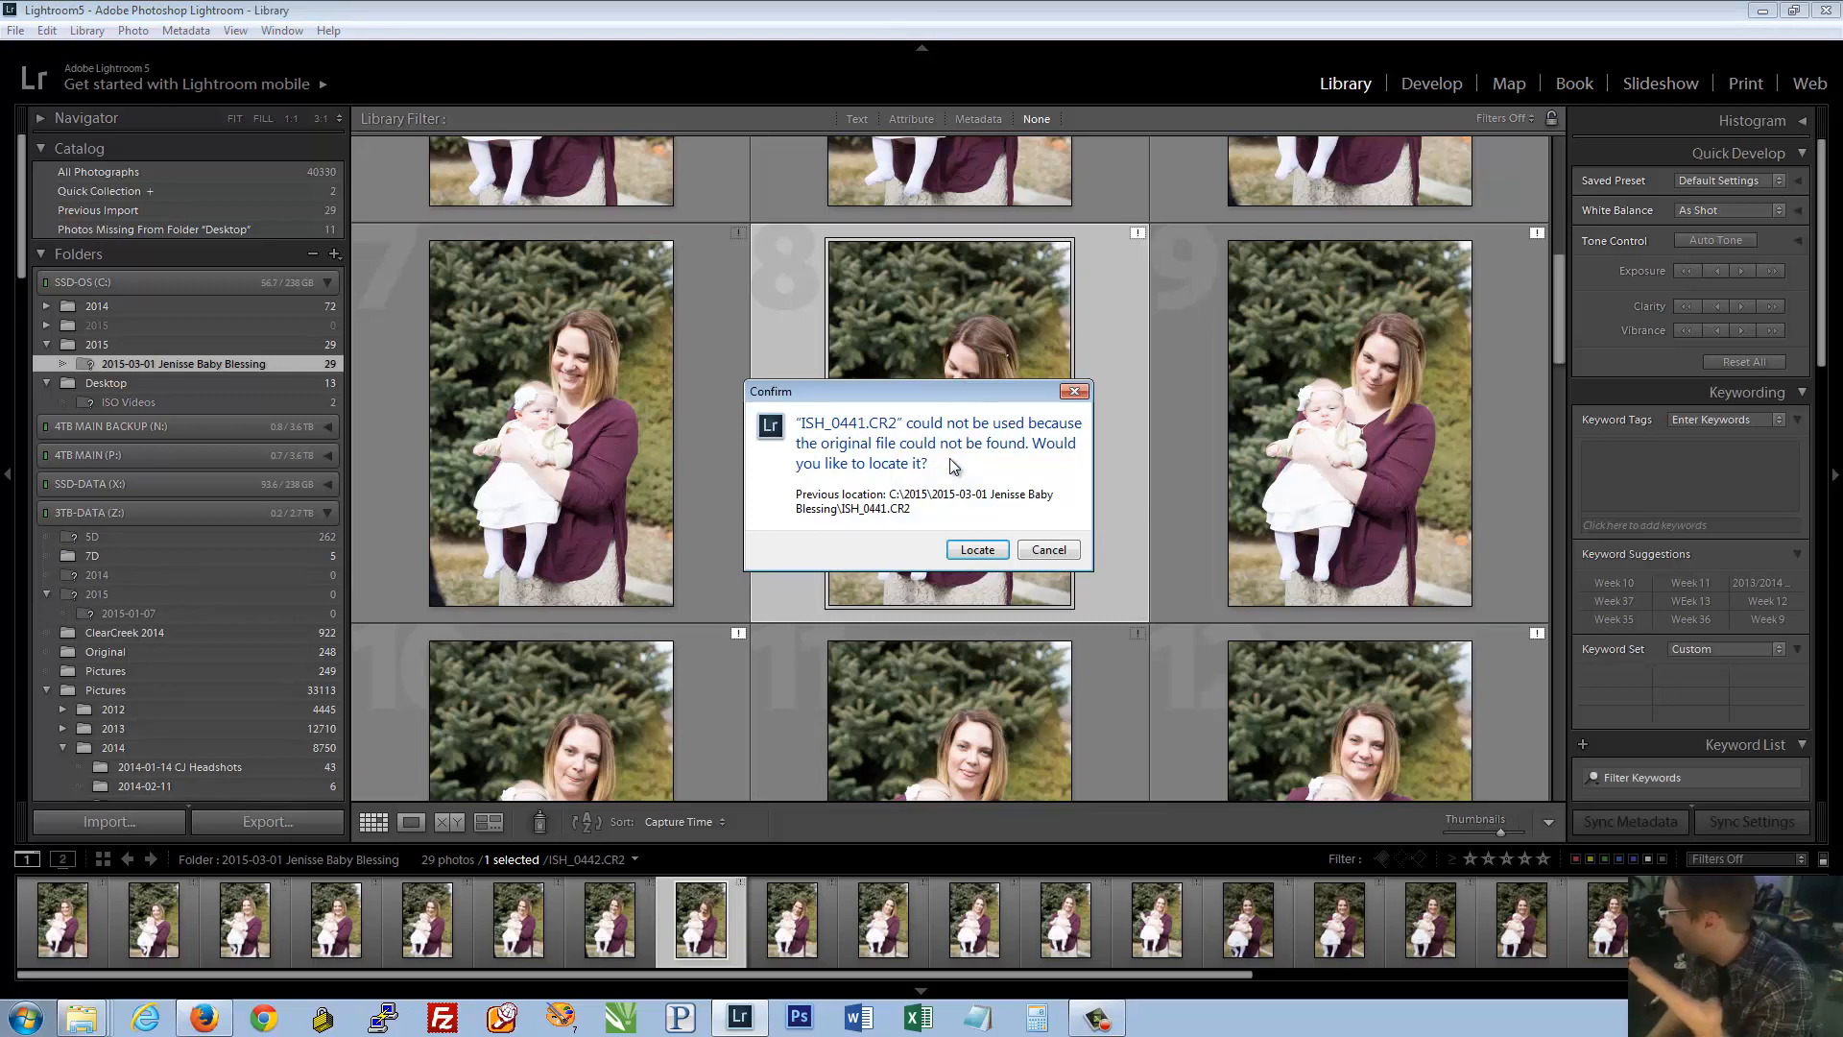
{"action": "left_click", "coordinate": [1049, 550]}
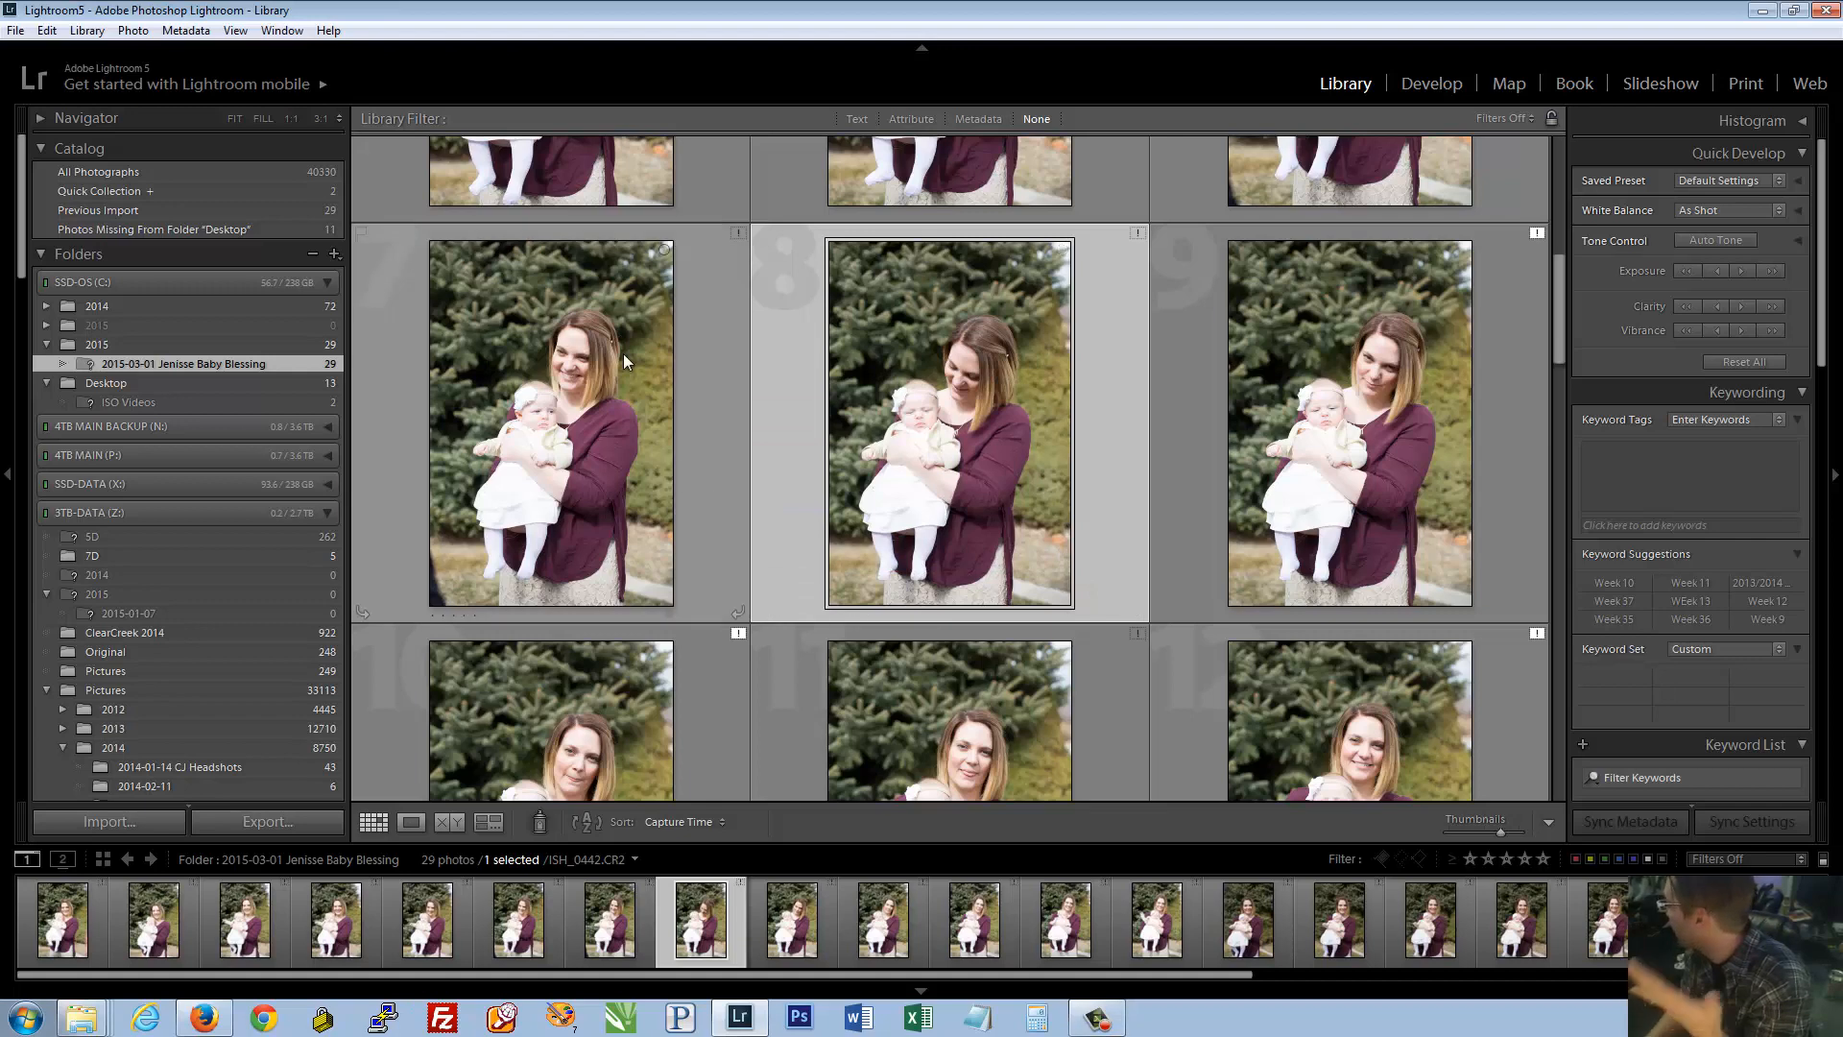
View ISH_0441.CR2 enlarged, inspect the faces at 1:1 magnification, and return to the thumbnail grid
{"action": "left_click", "coordinate": [732, 379]}
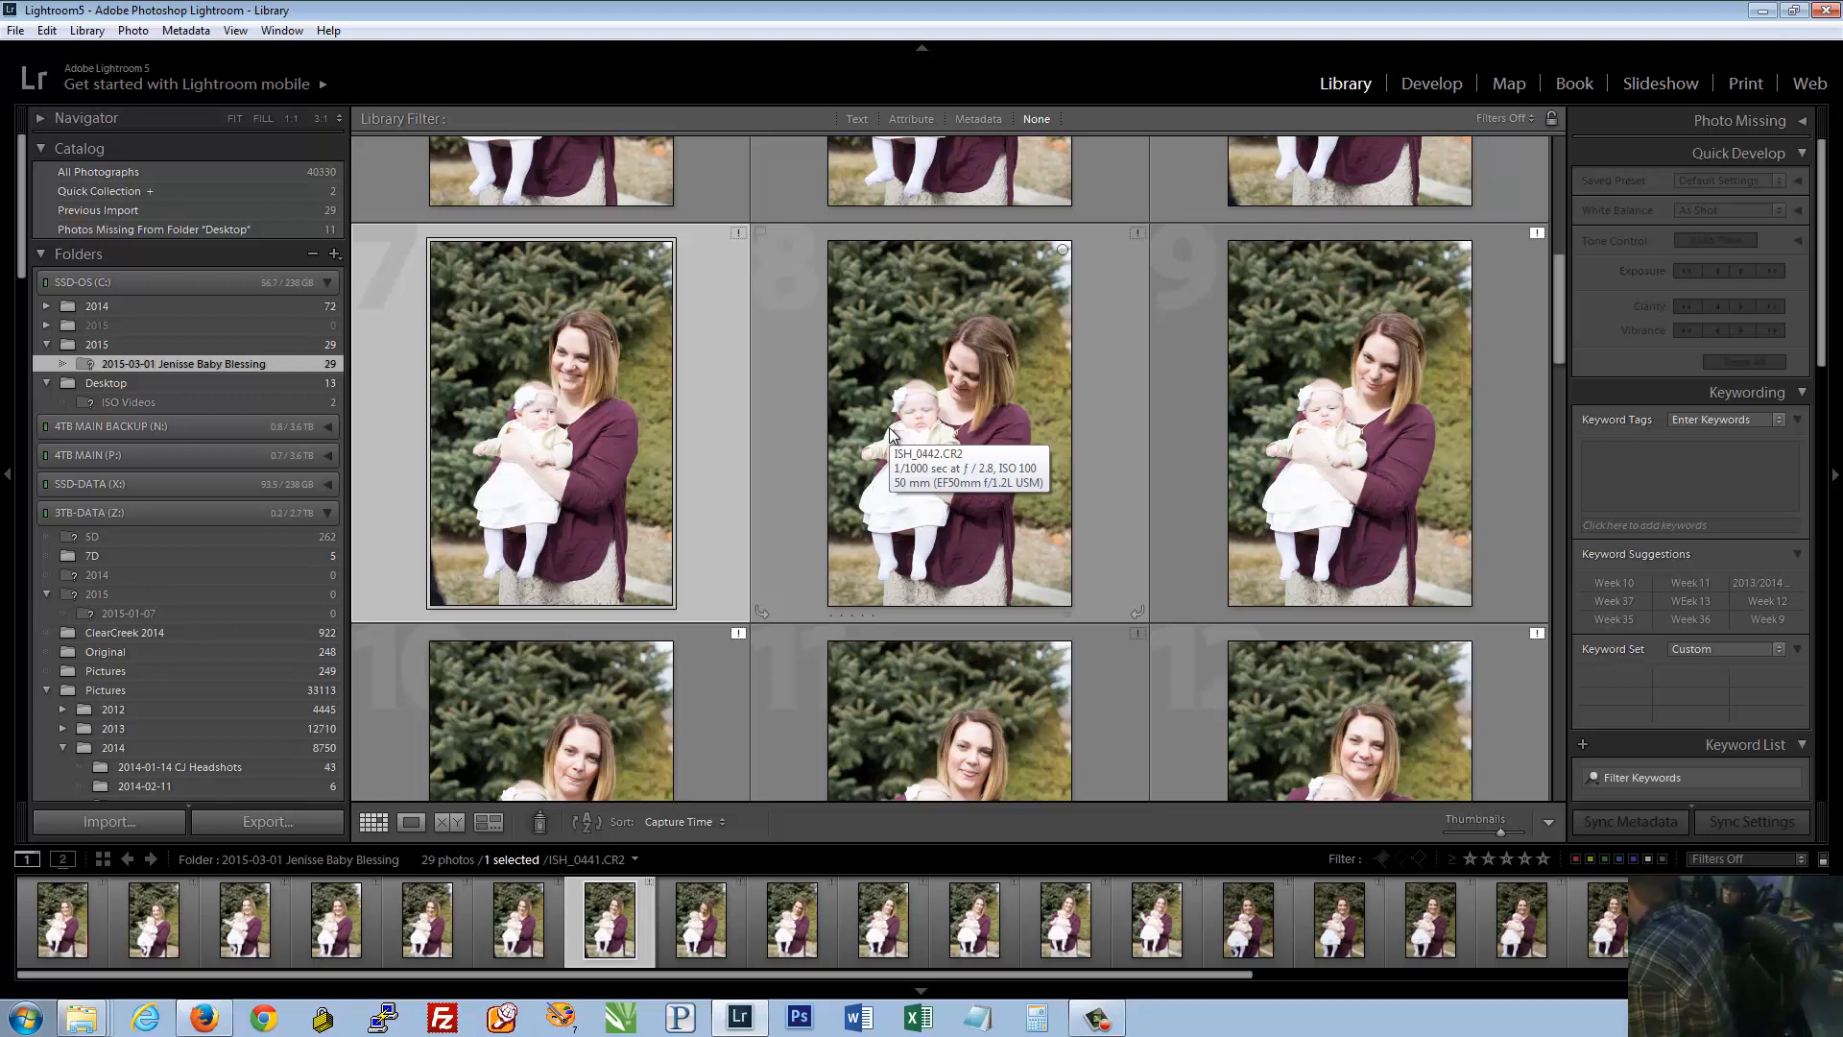
{"action": "double_click", "coordinate": [622, 420]}
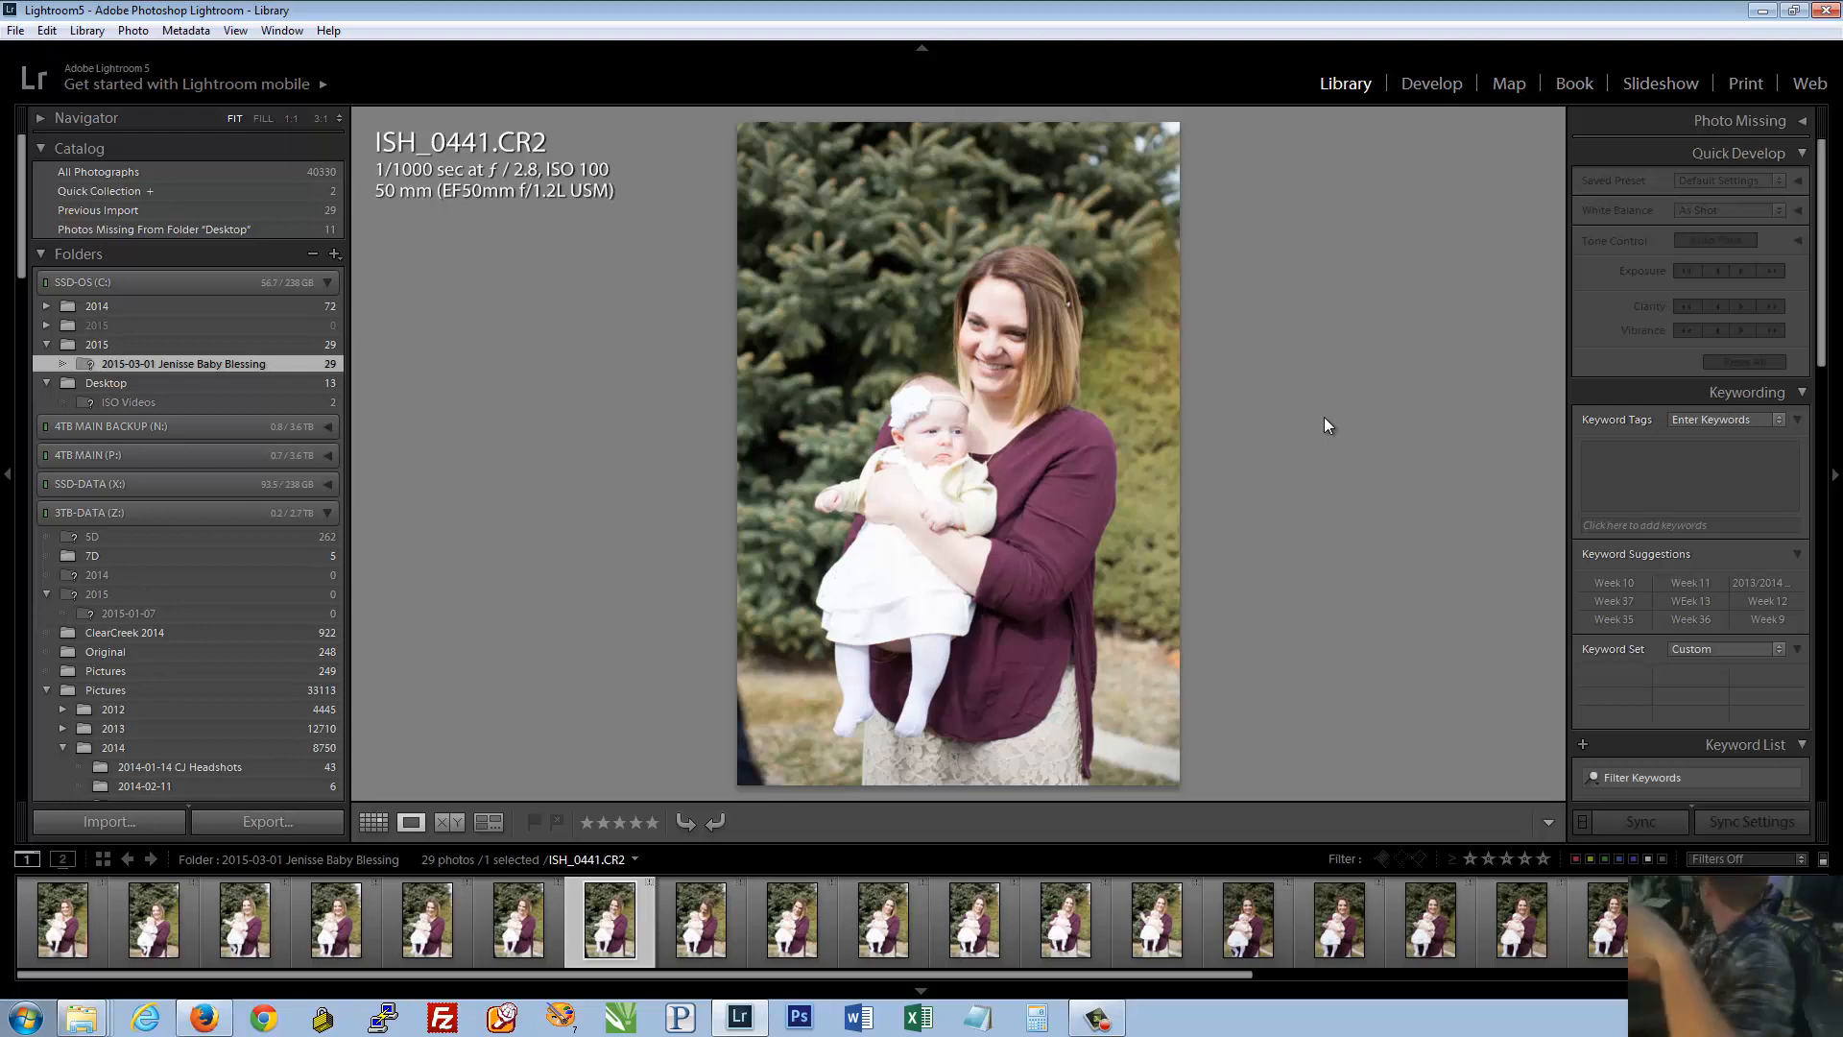
{"action": "left_click", "coordinate": [290, 119]}
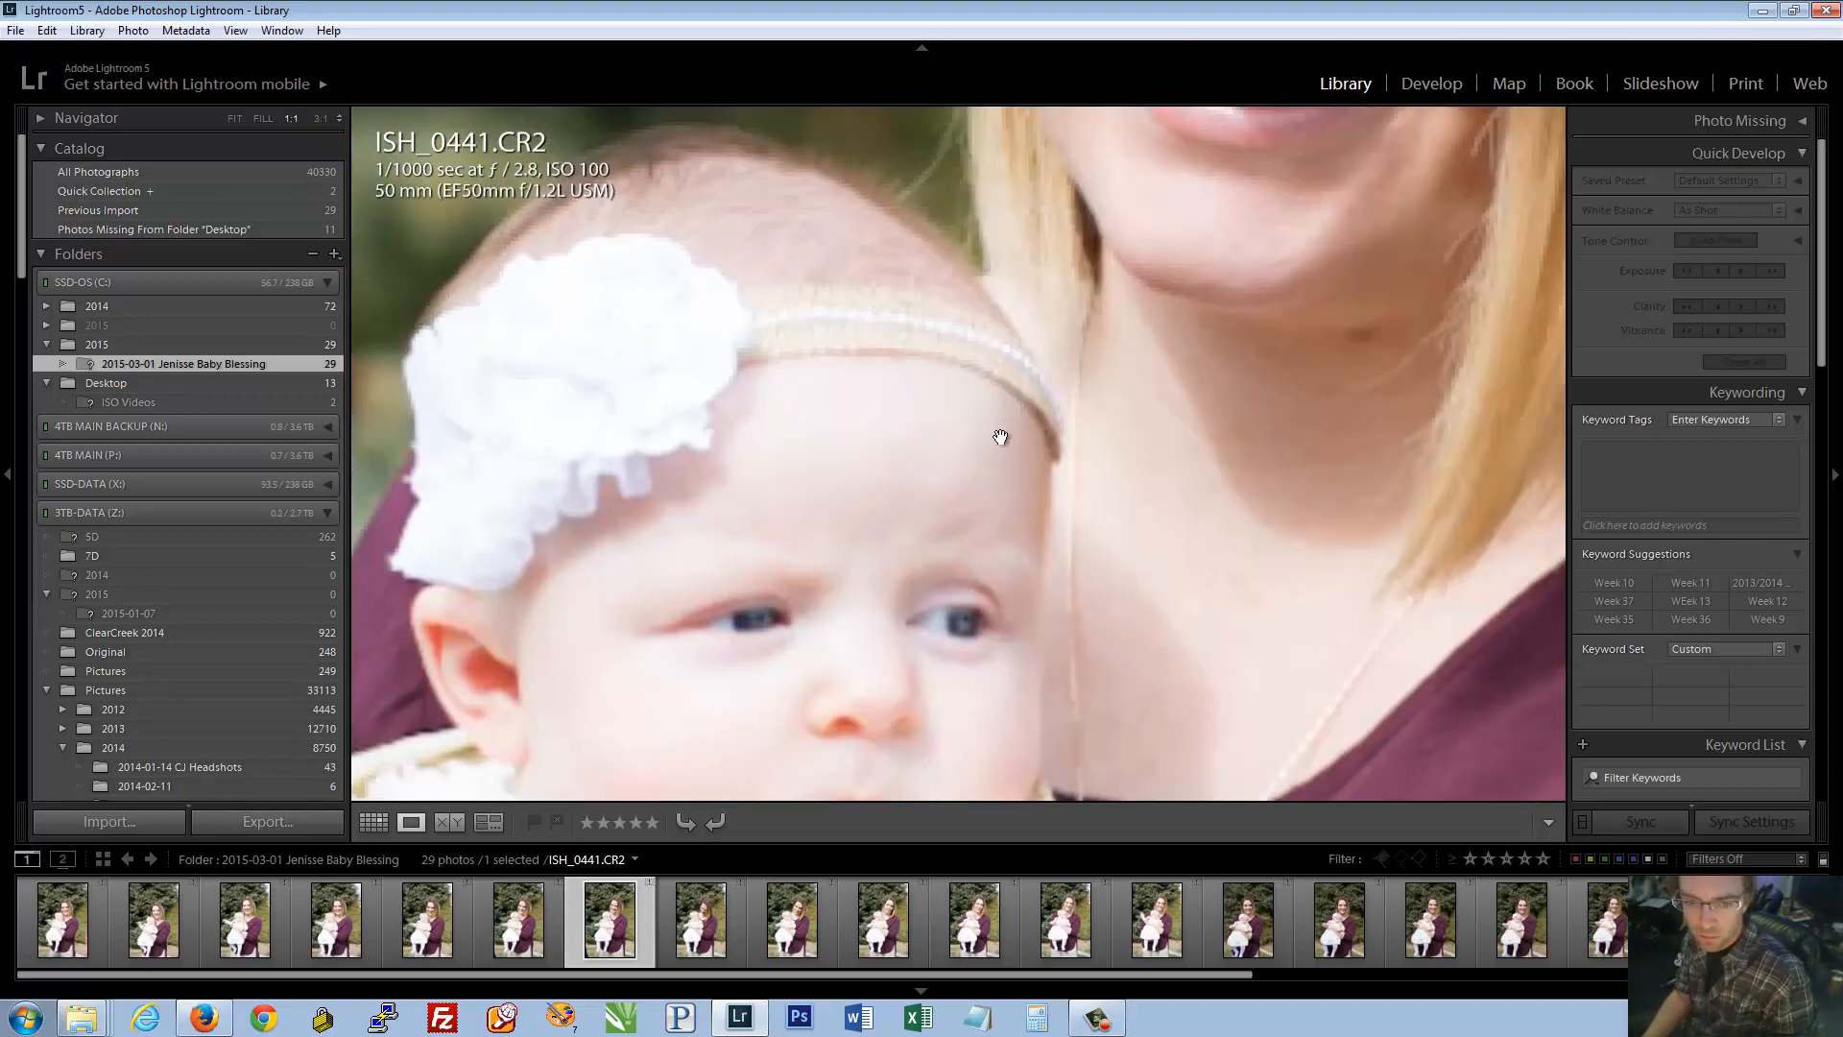
{"action": "left_click_drag", "start_coordinate": [1000, 437], "coordinate": [1060, 573]}
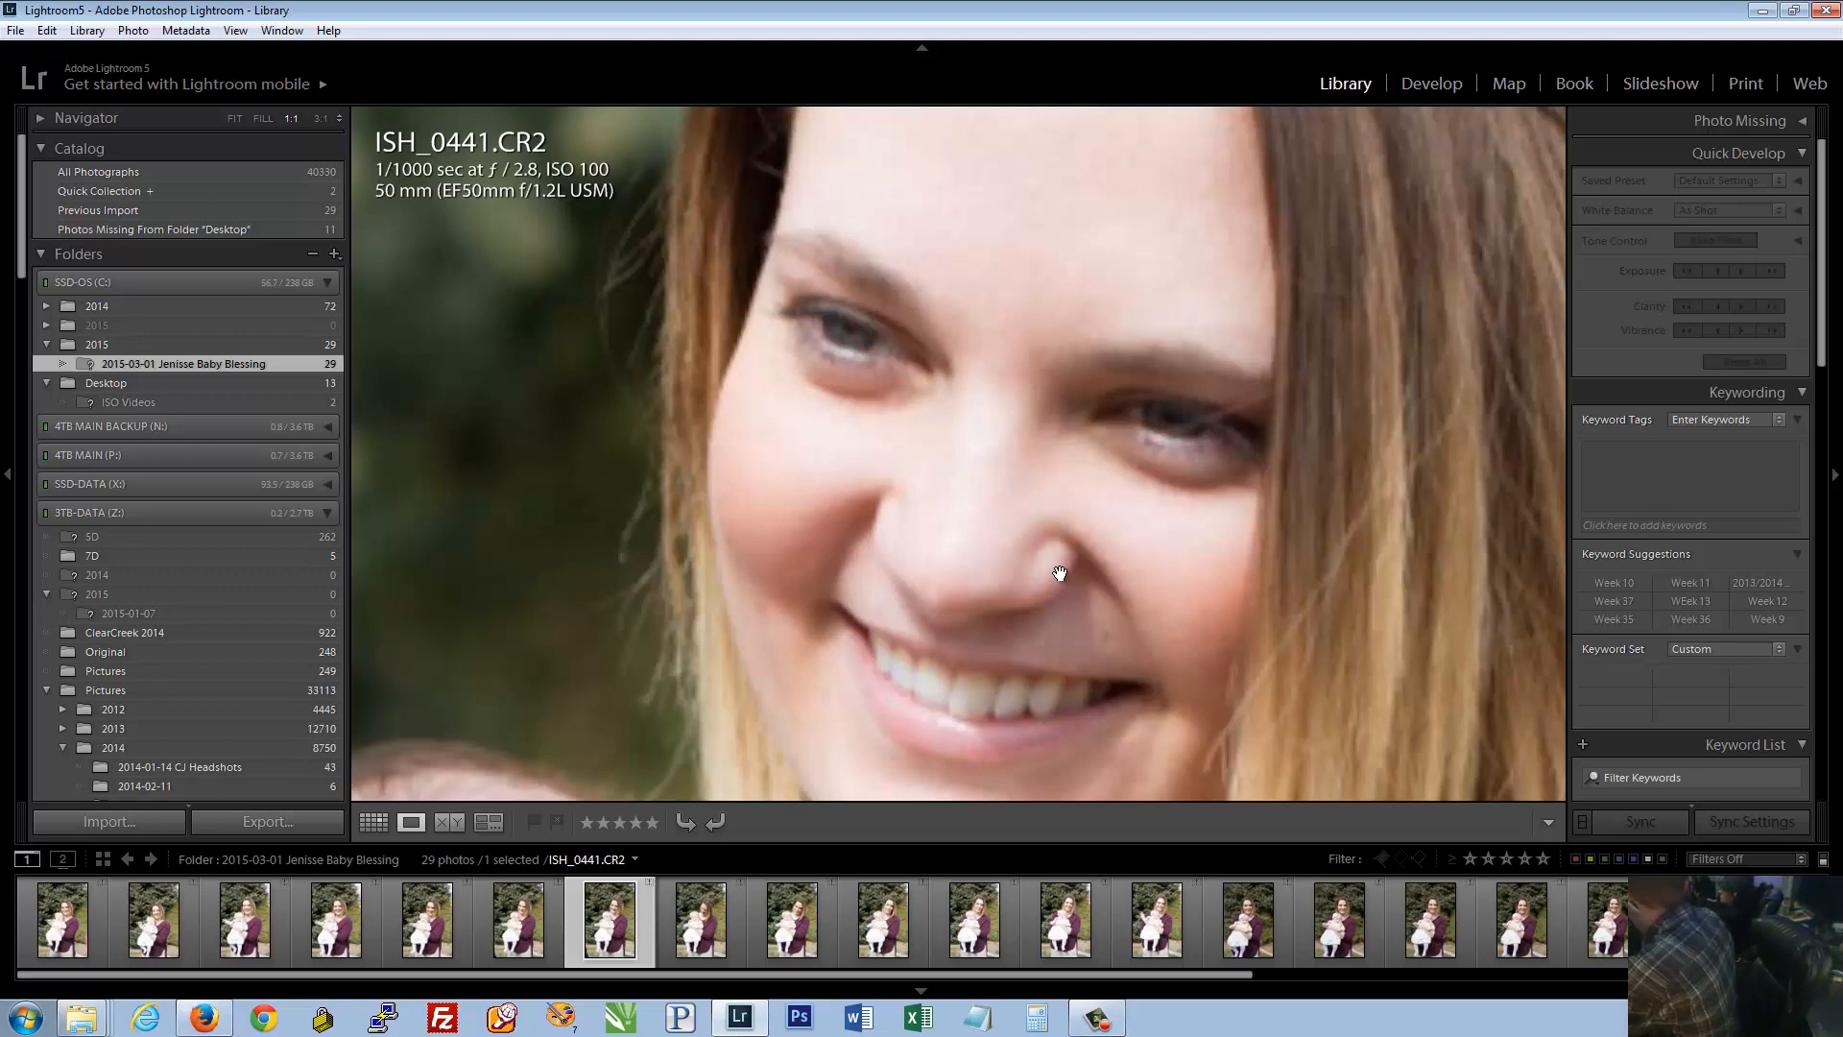
{"action": "left_click", "coordinate": [975, 469]}
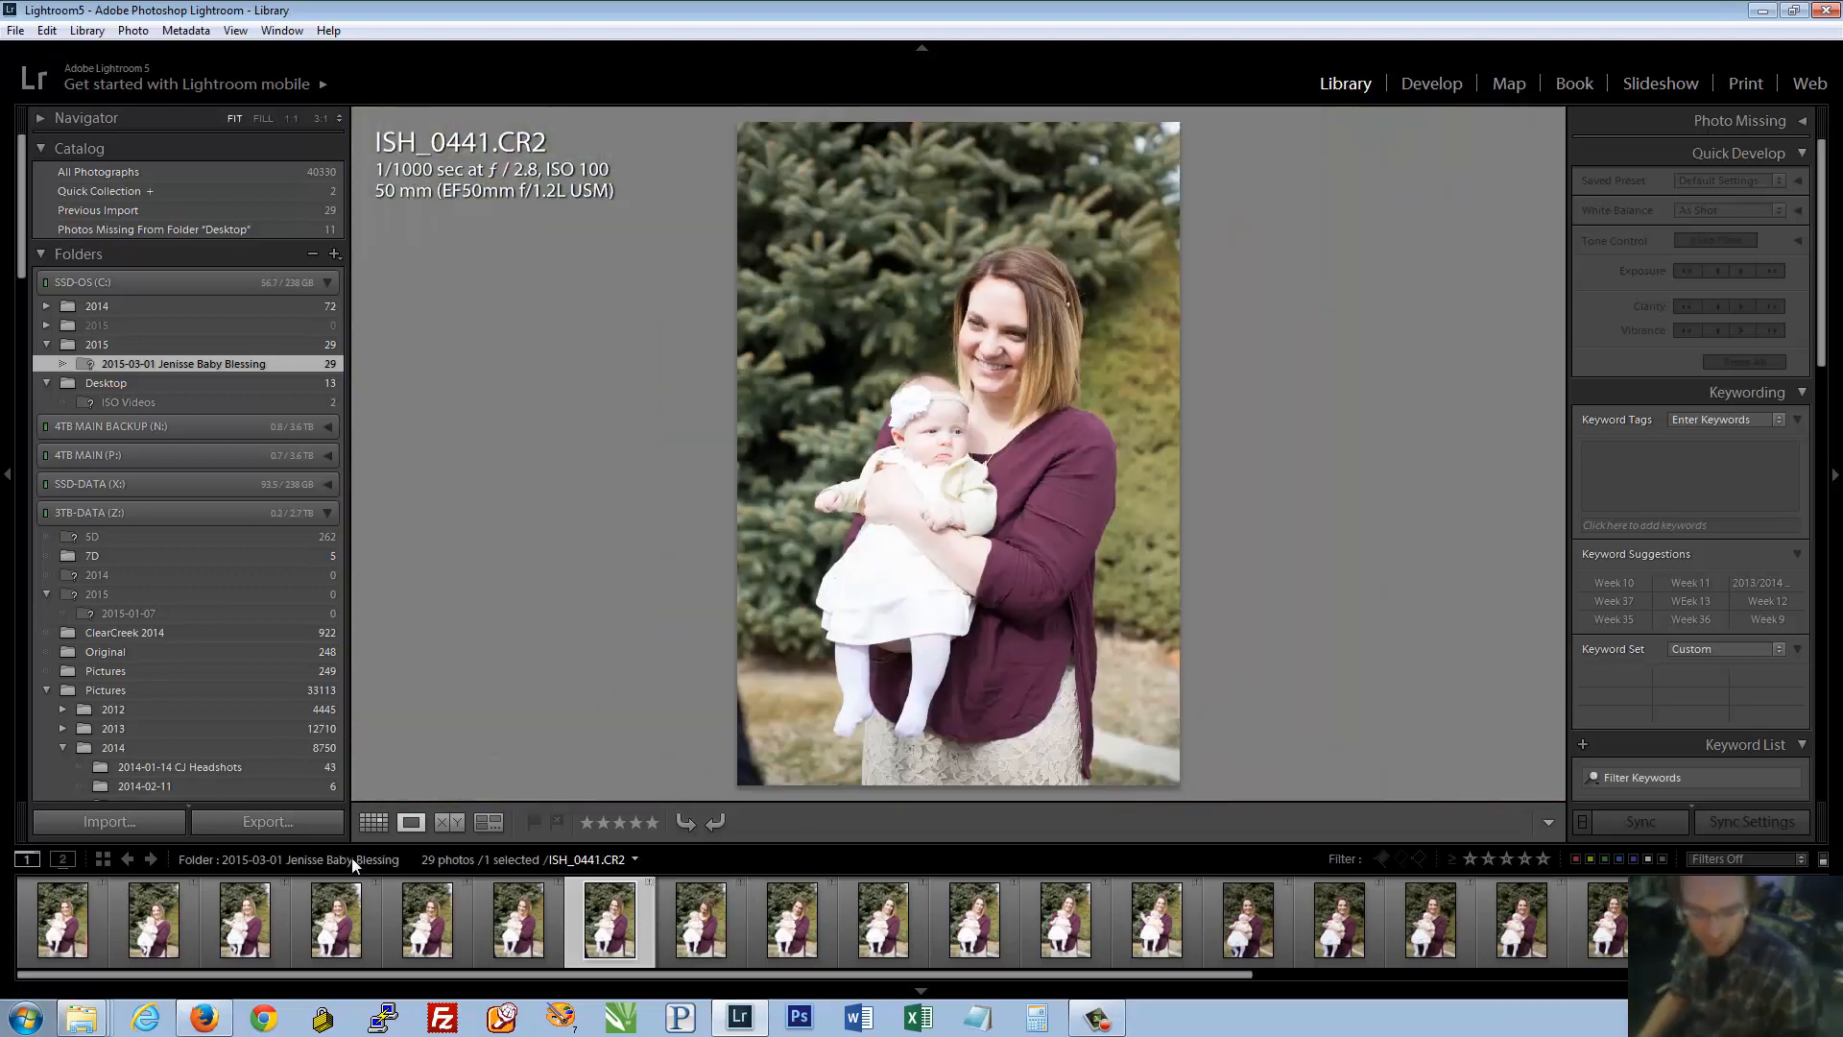
{"action": "left_click", "coordinate": [374, 821]}
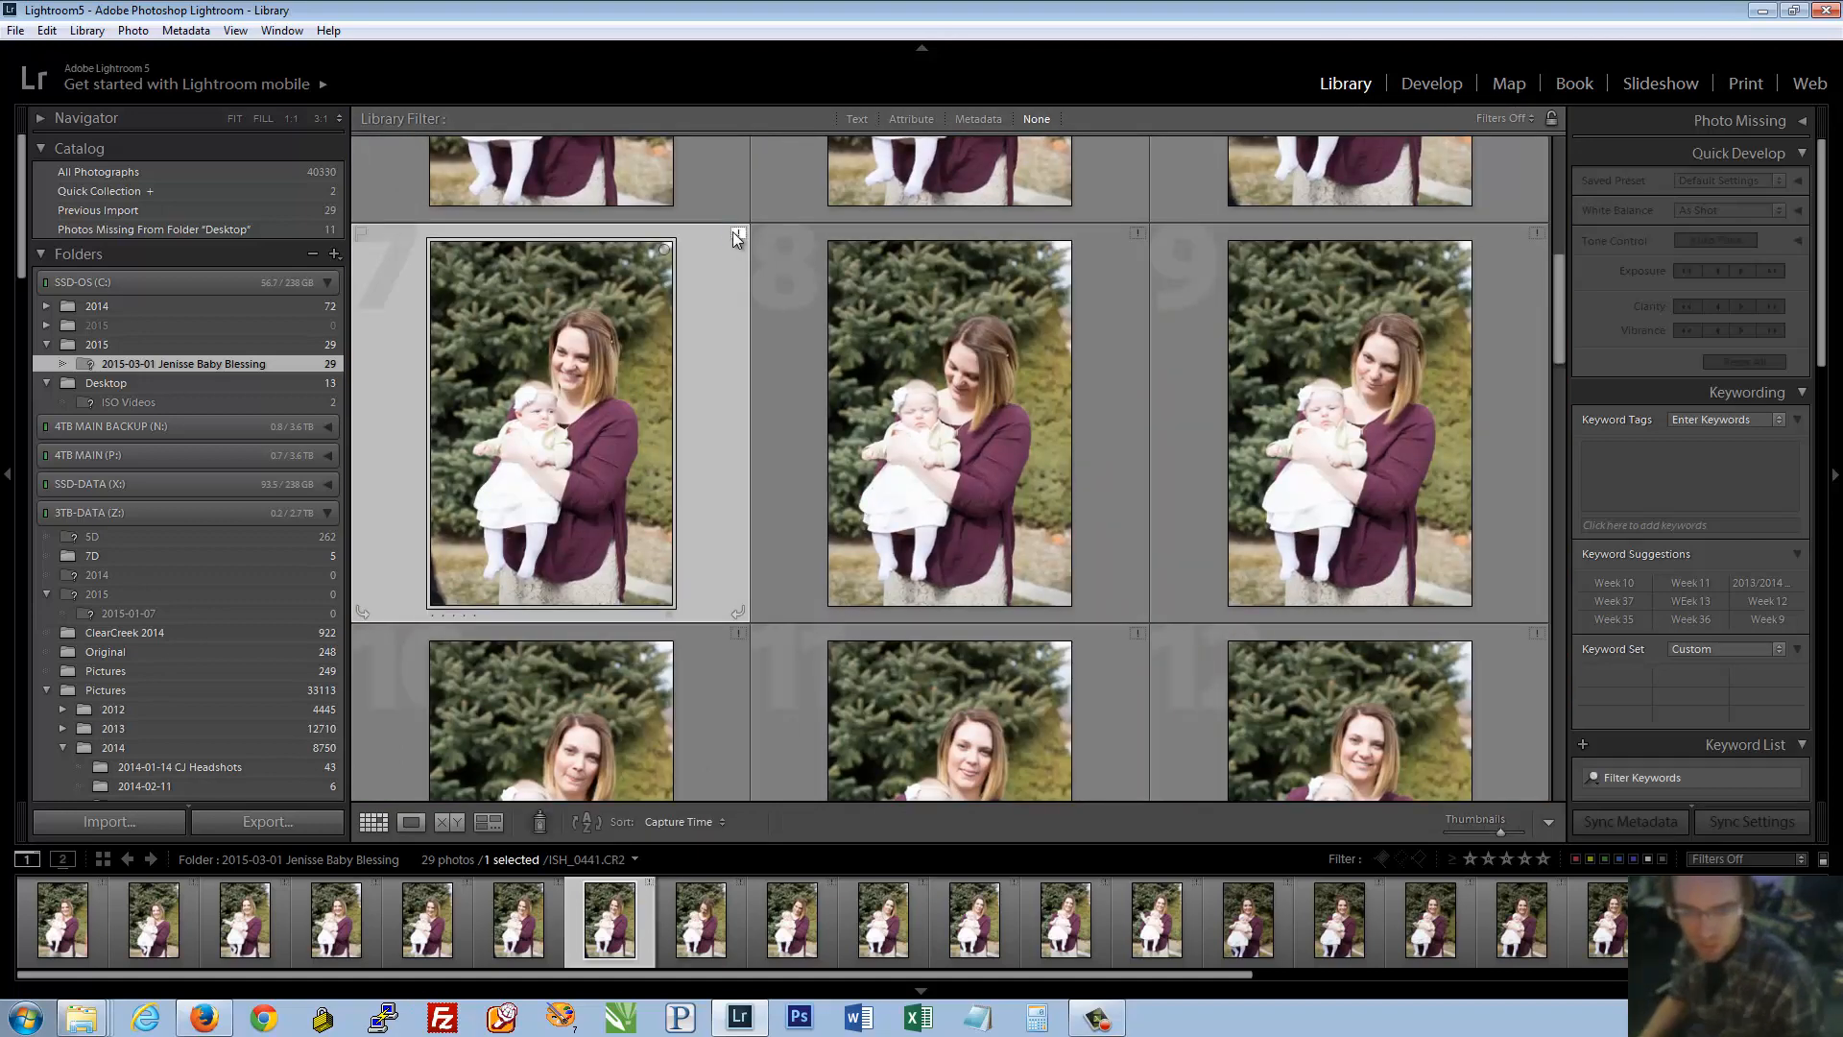
Check the missing-original notice of ISH_0441.CR2 and the options for the missing baby blessing folder, without locating anything
{"action": "left_click", "coordinate": [735, 232]}
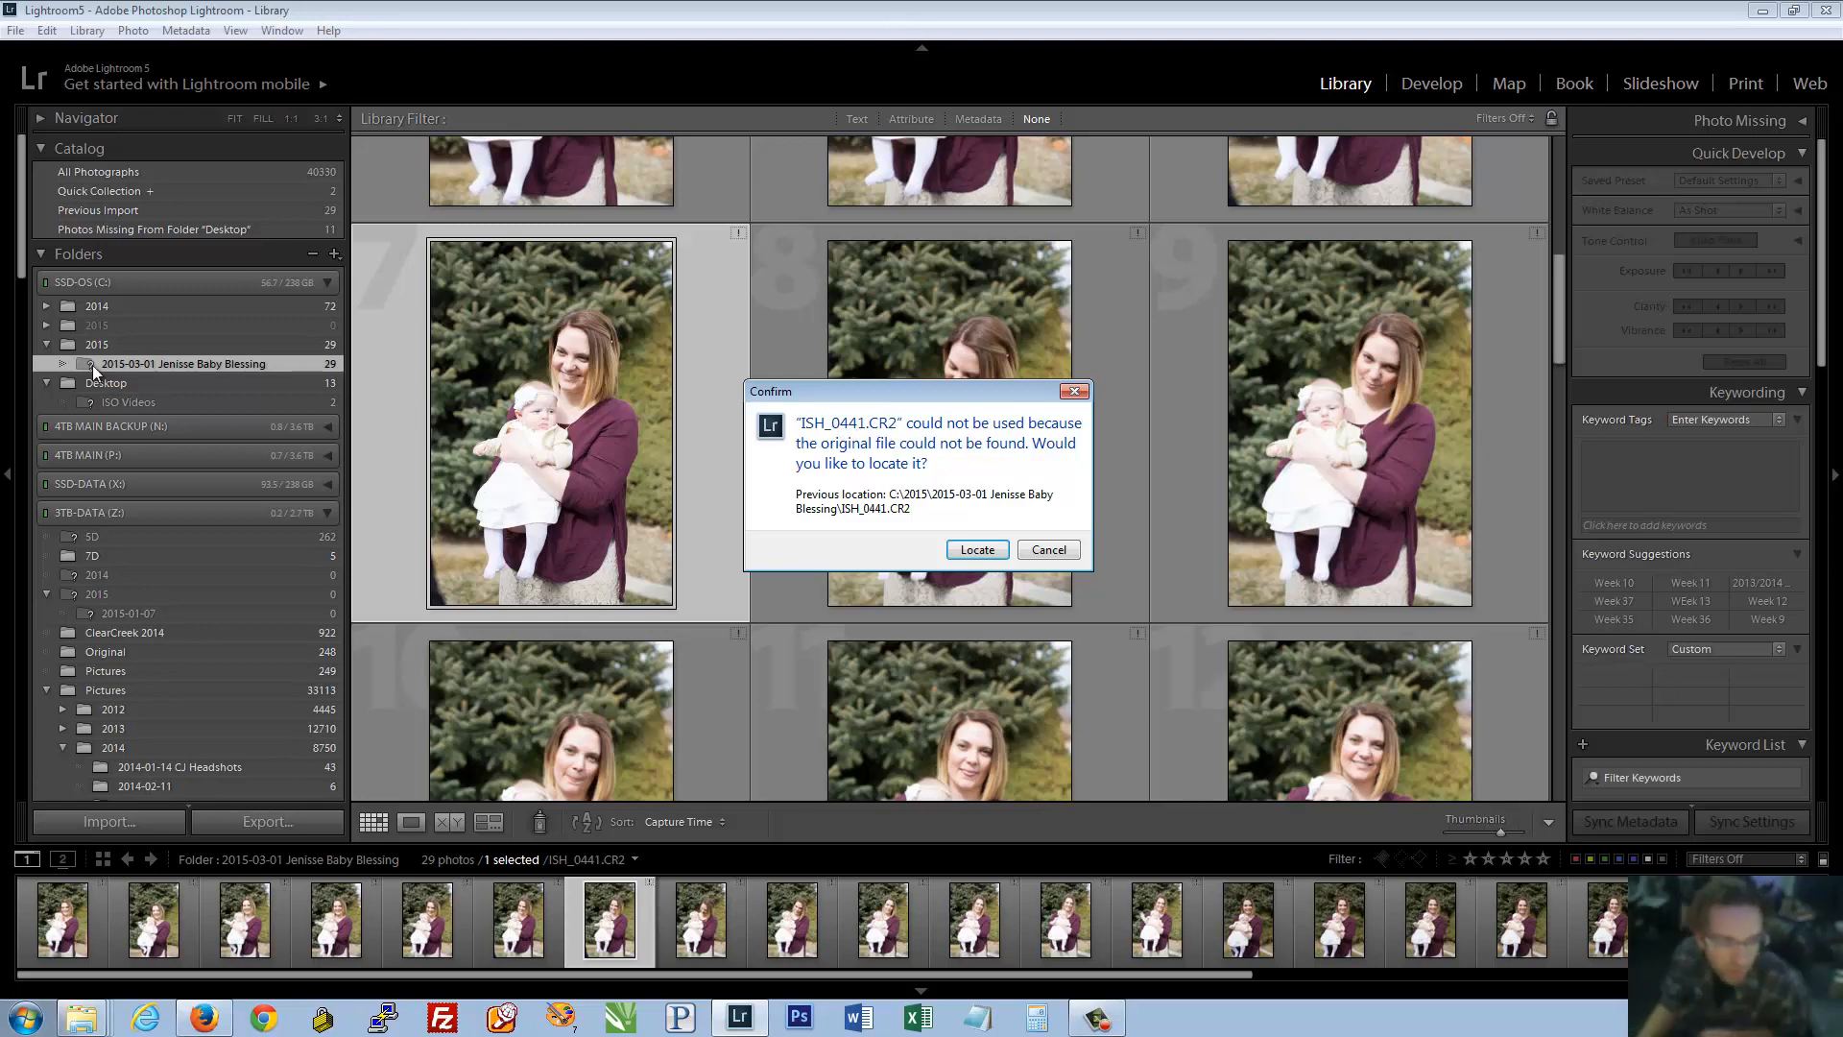
{"action": "left_click", "coordinate": [1049, 550]}
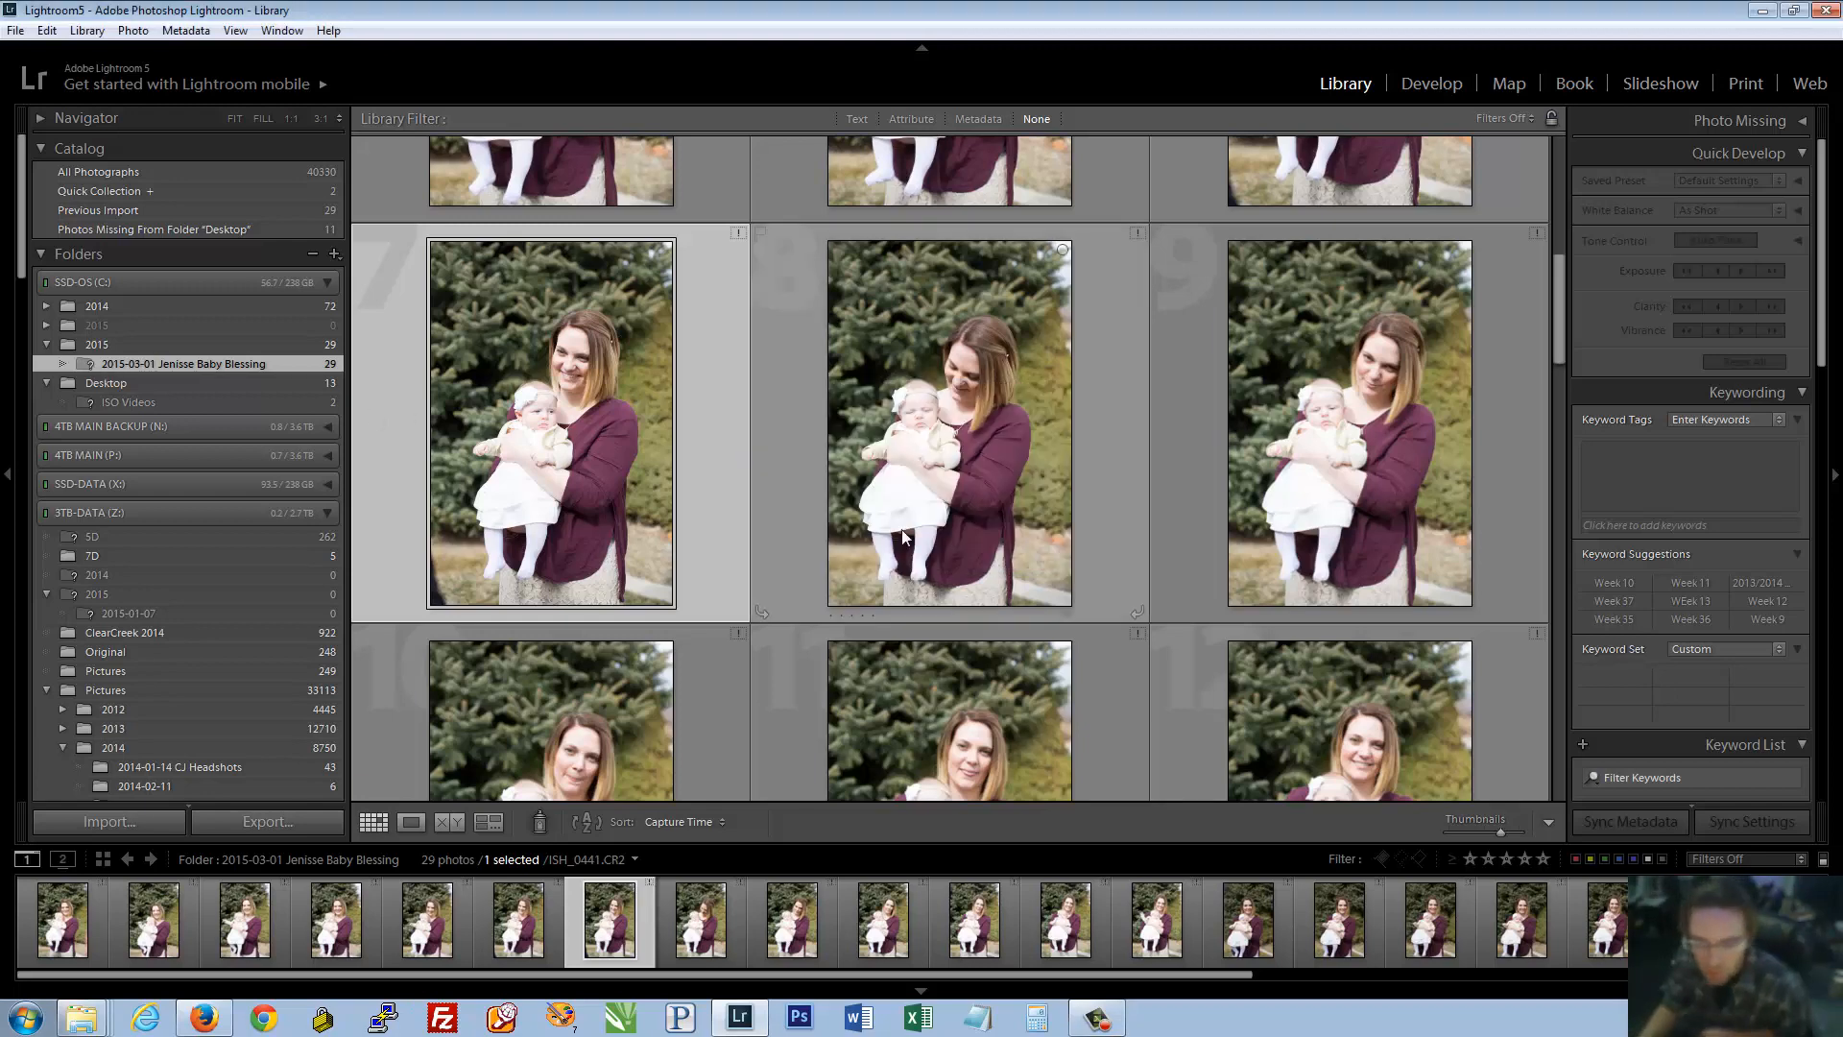
{"action": "right_click", "coordinate": [90, 366]}
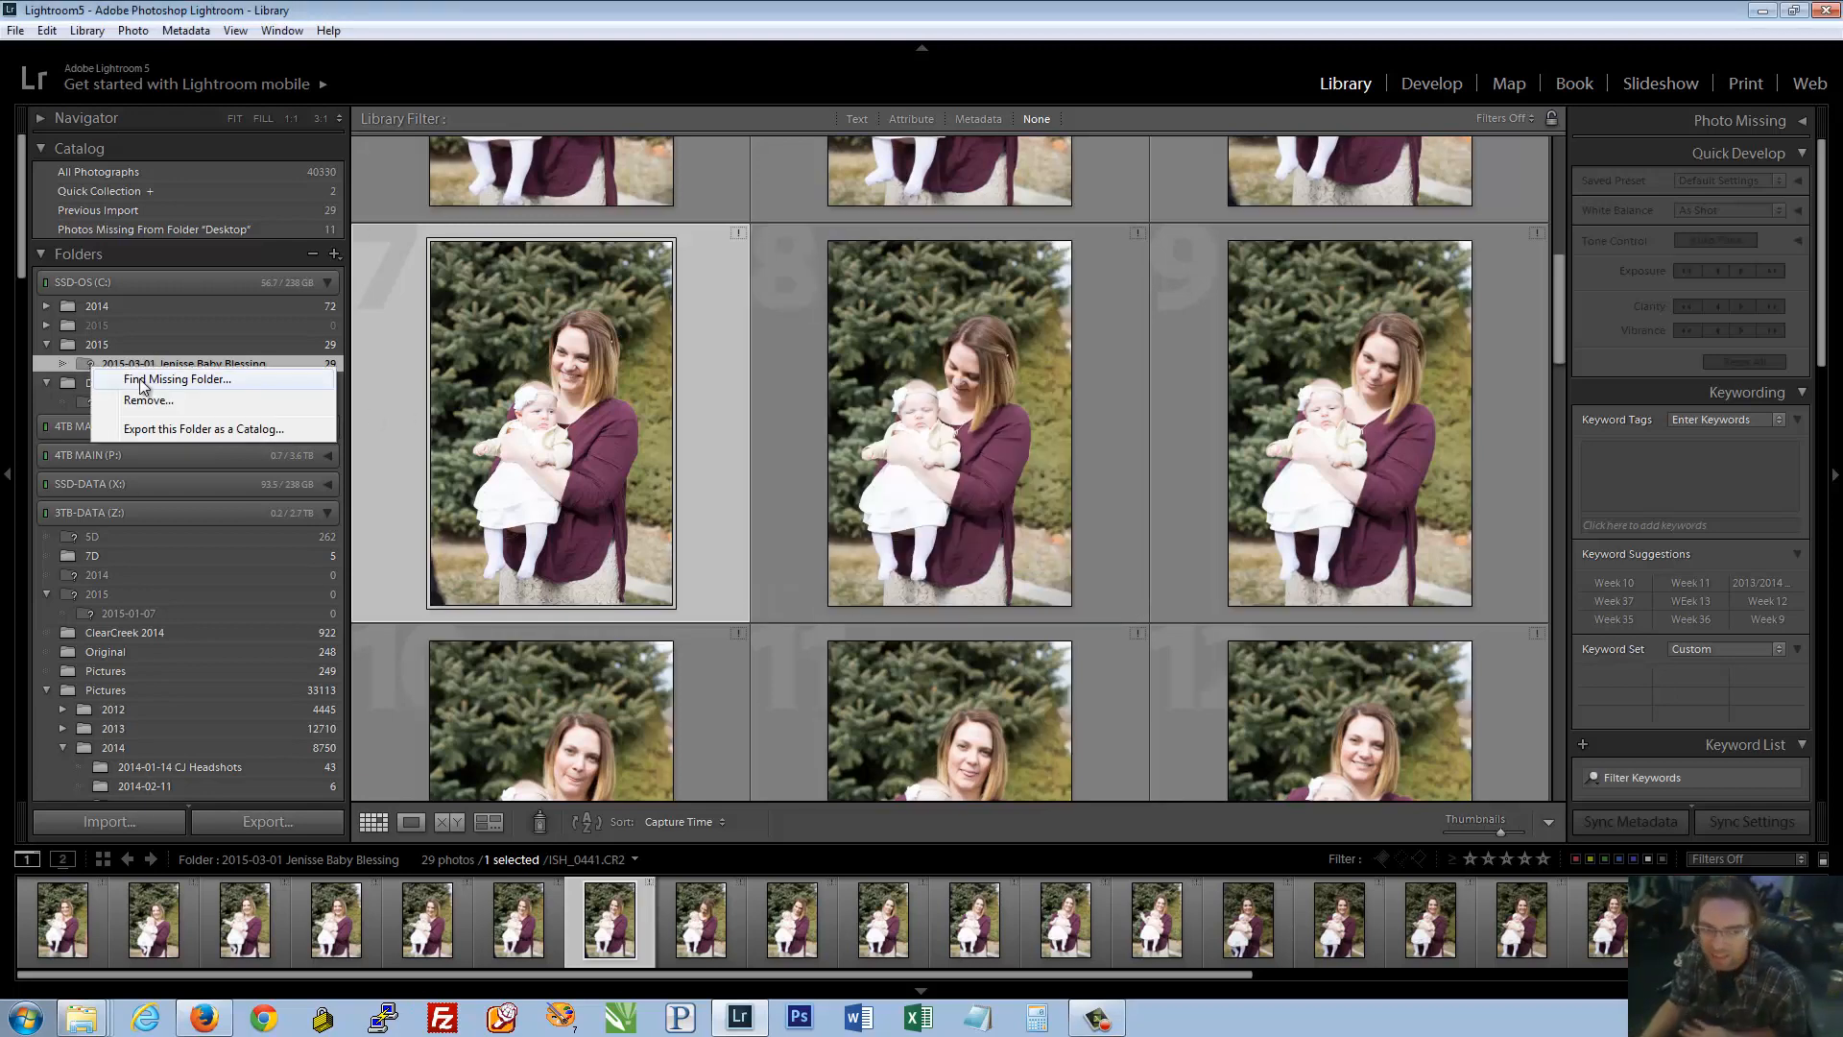
{"action": "left_click", "coordinate": [637, 357]}
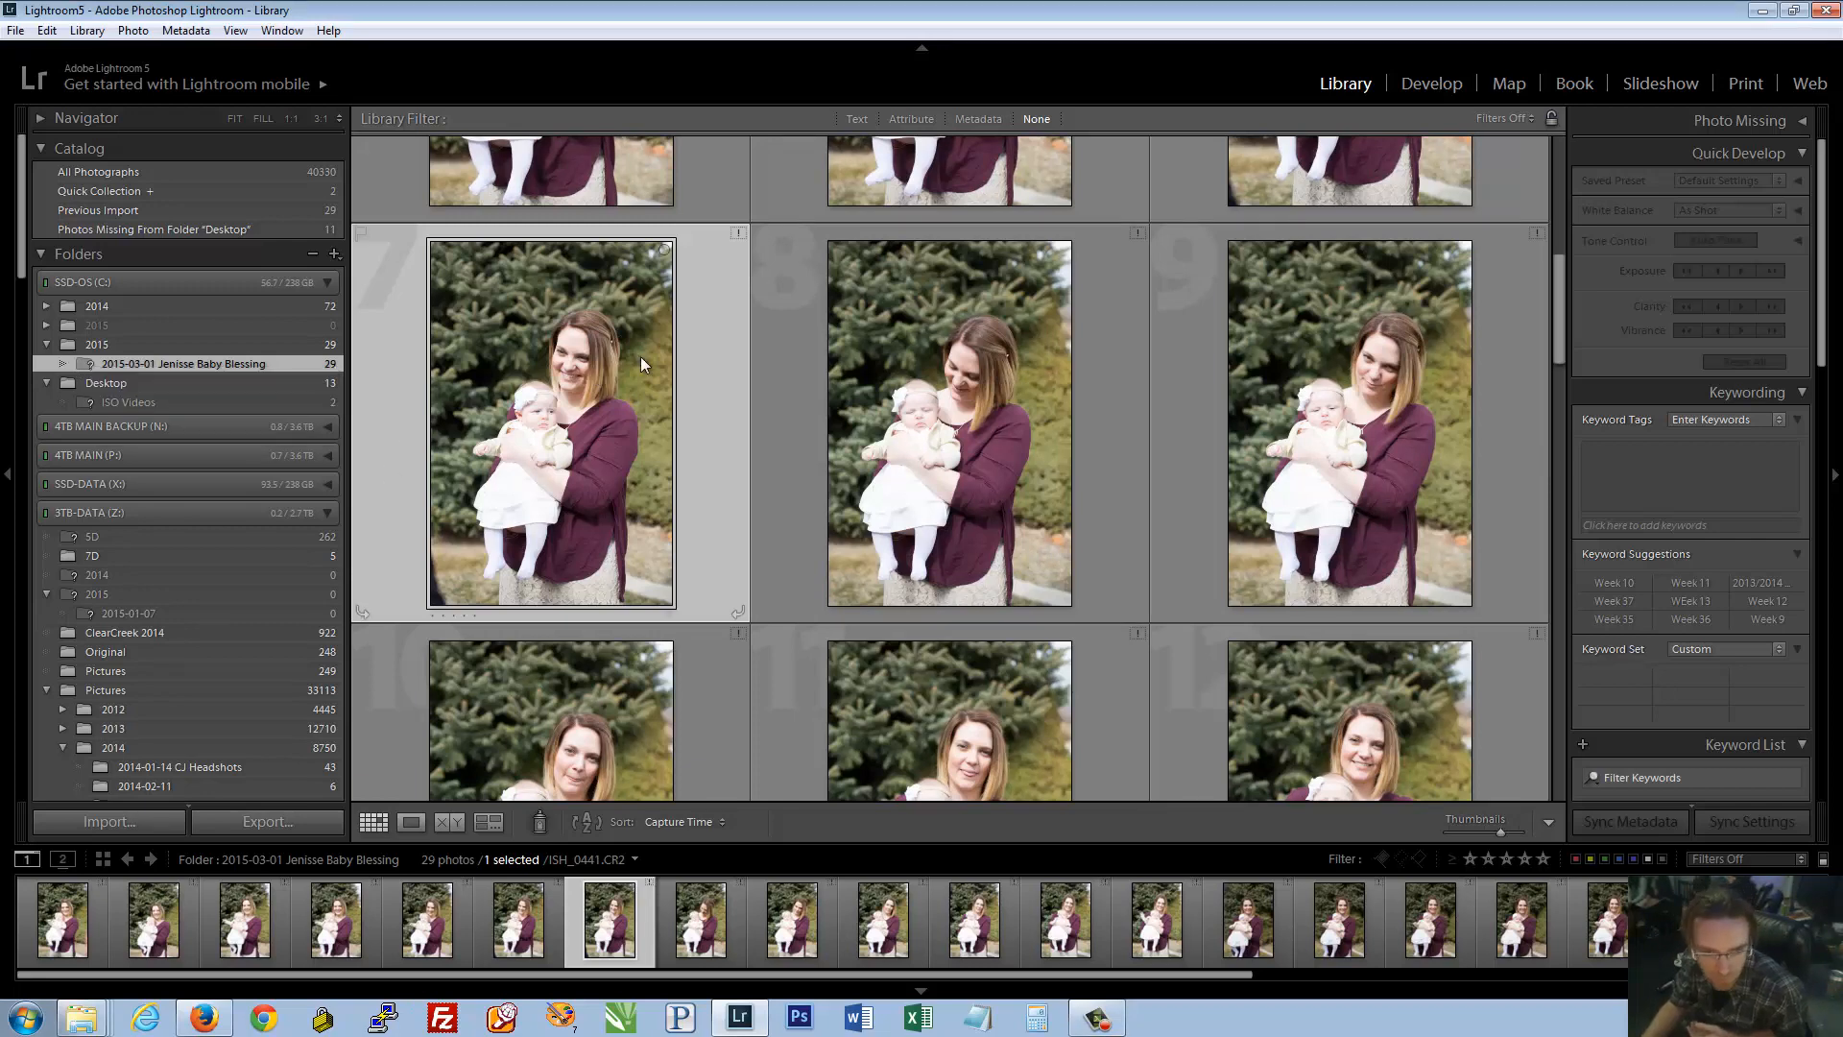
Locate the missing original ISH_0441.CR2 in the renamed baby blessing folder ending in "Yippy", including nearby missing photos
{"action": "left_click", "coordinate": [738, 233]}
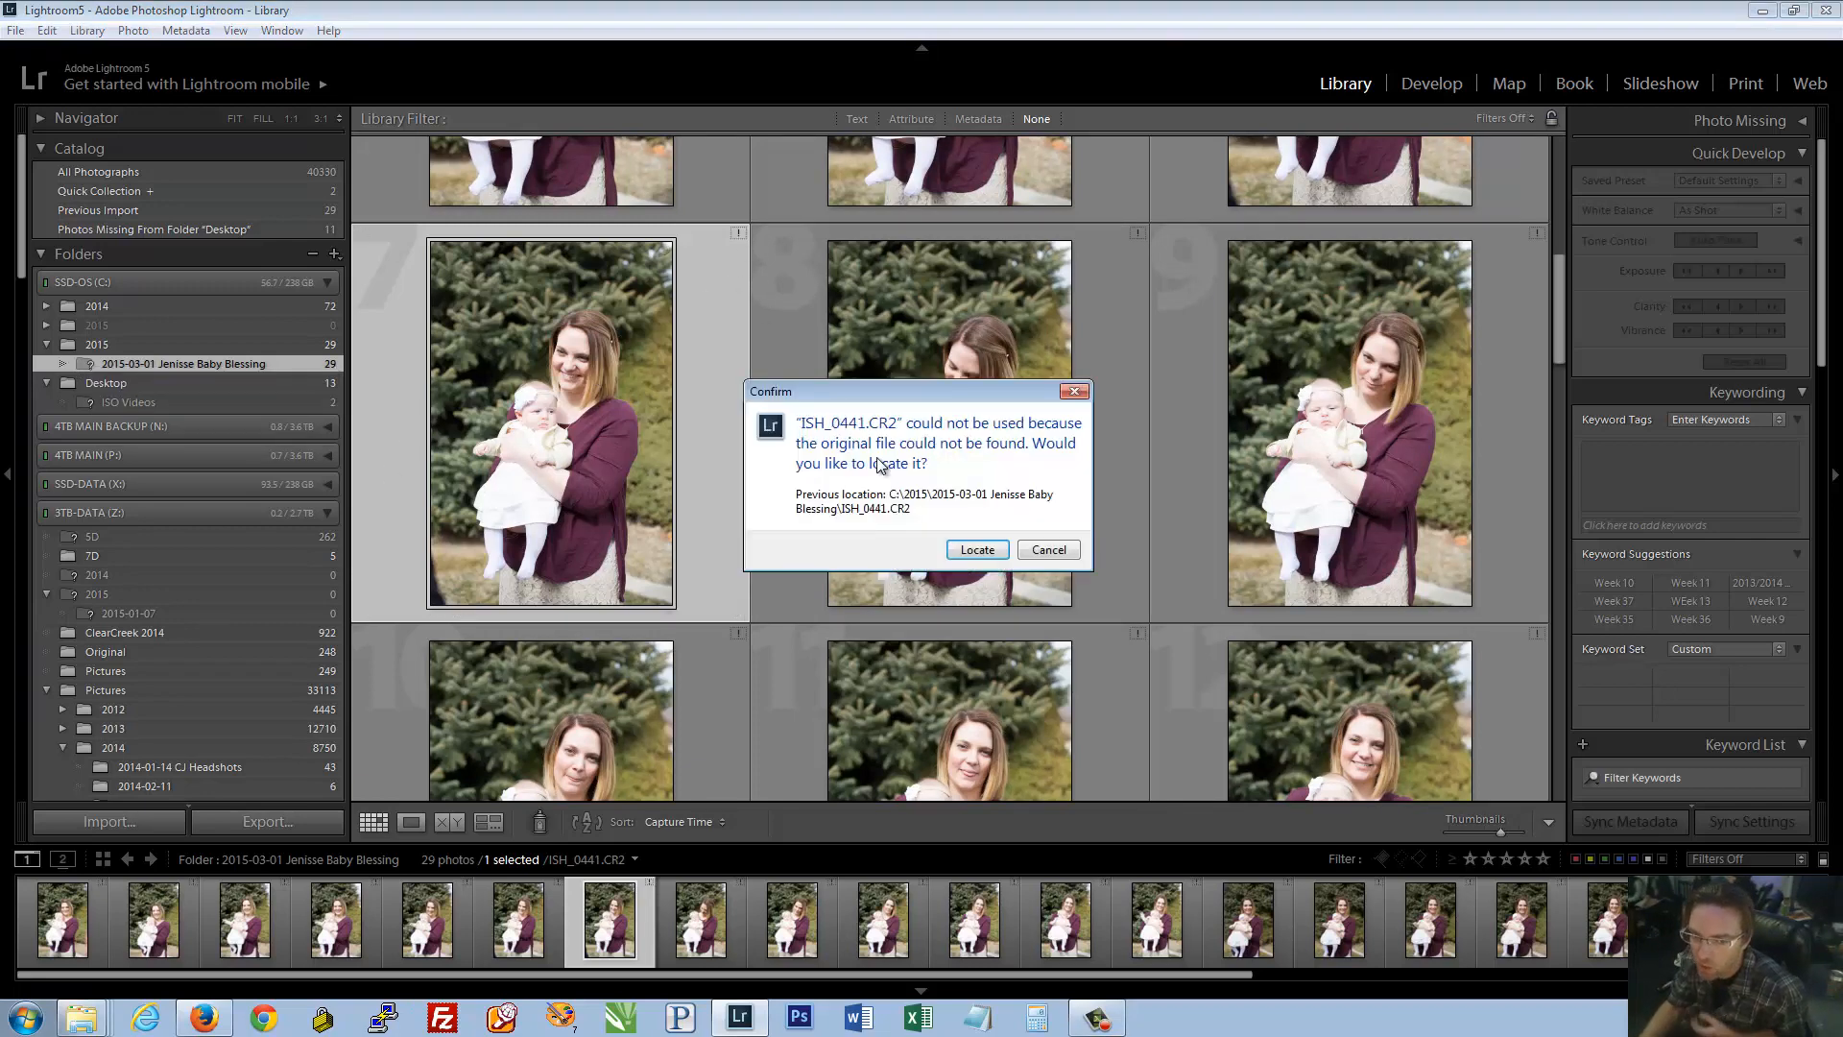
{"action": "left_click", "coordinate": [985, 555]}
{"action": "double_click", "coordinate": [936, 351]}
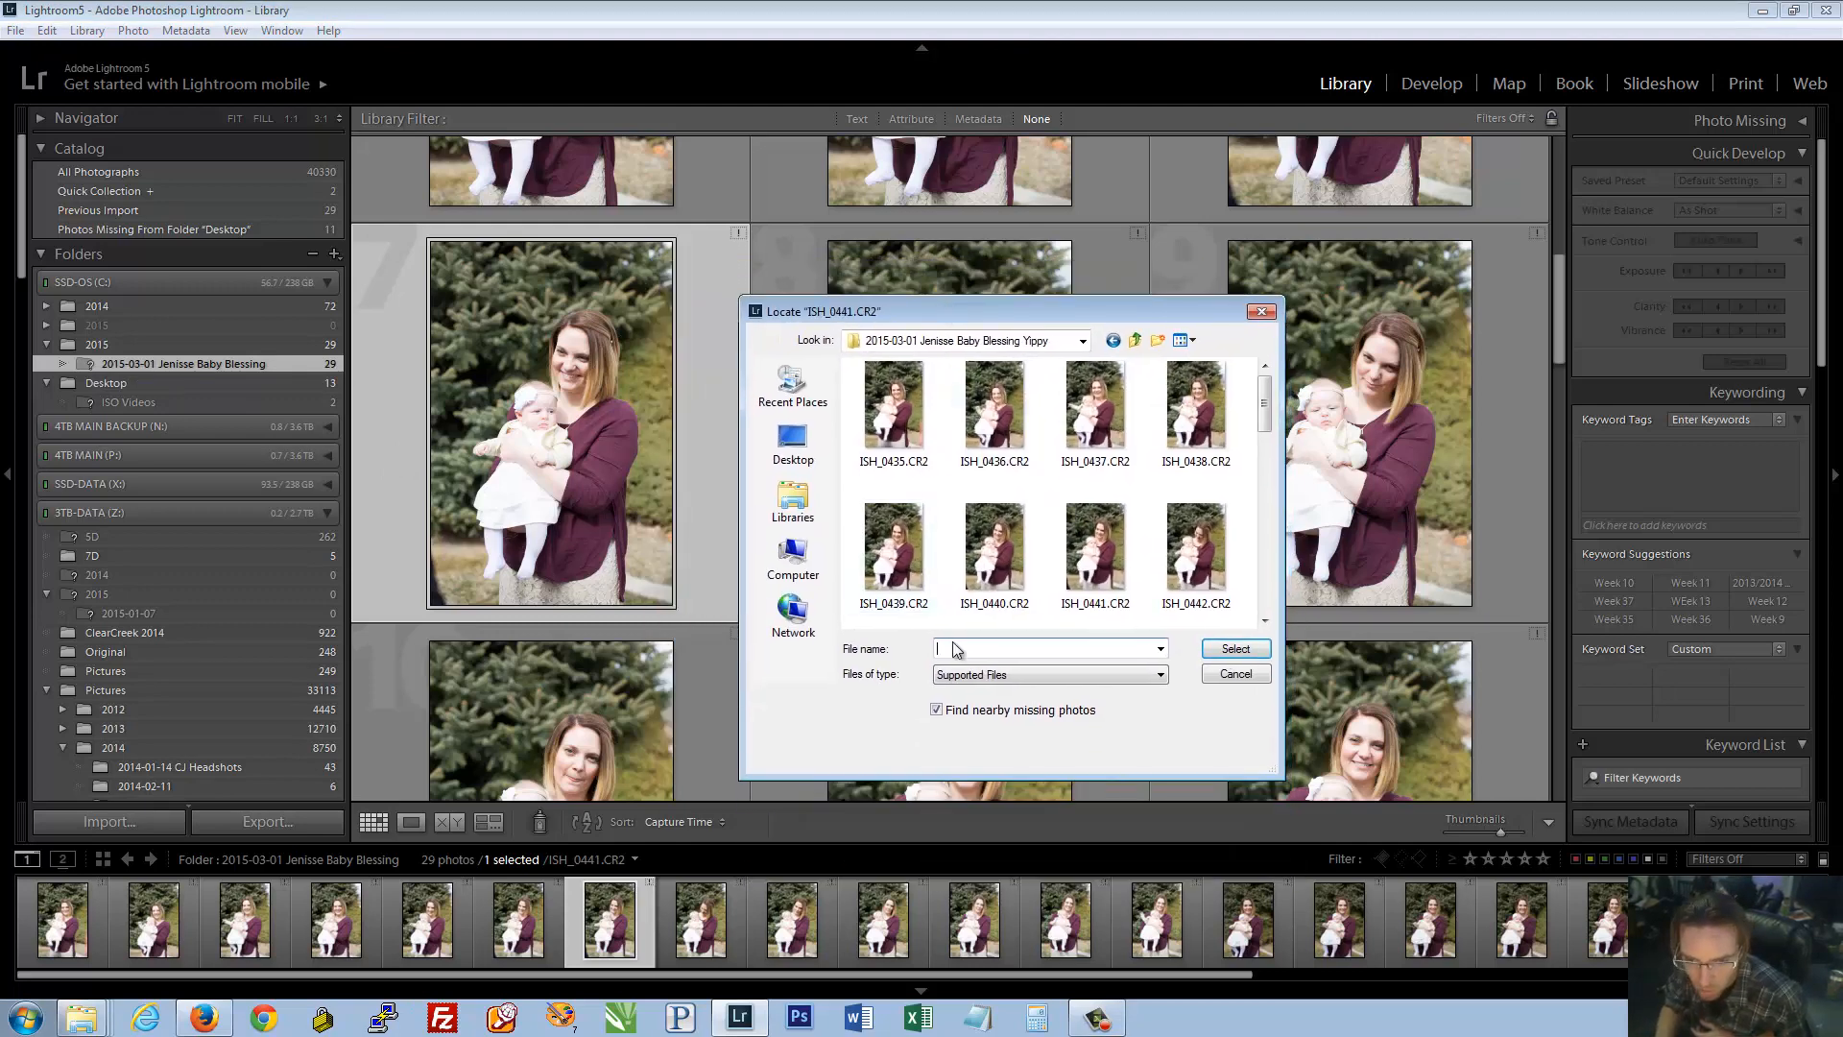
{"action": "type", "text": "11"}
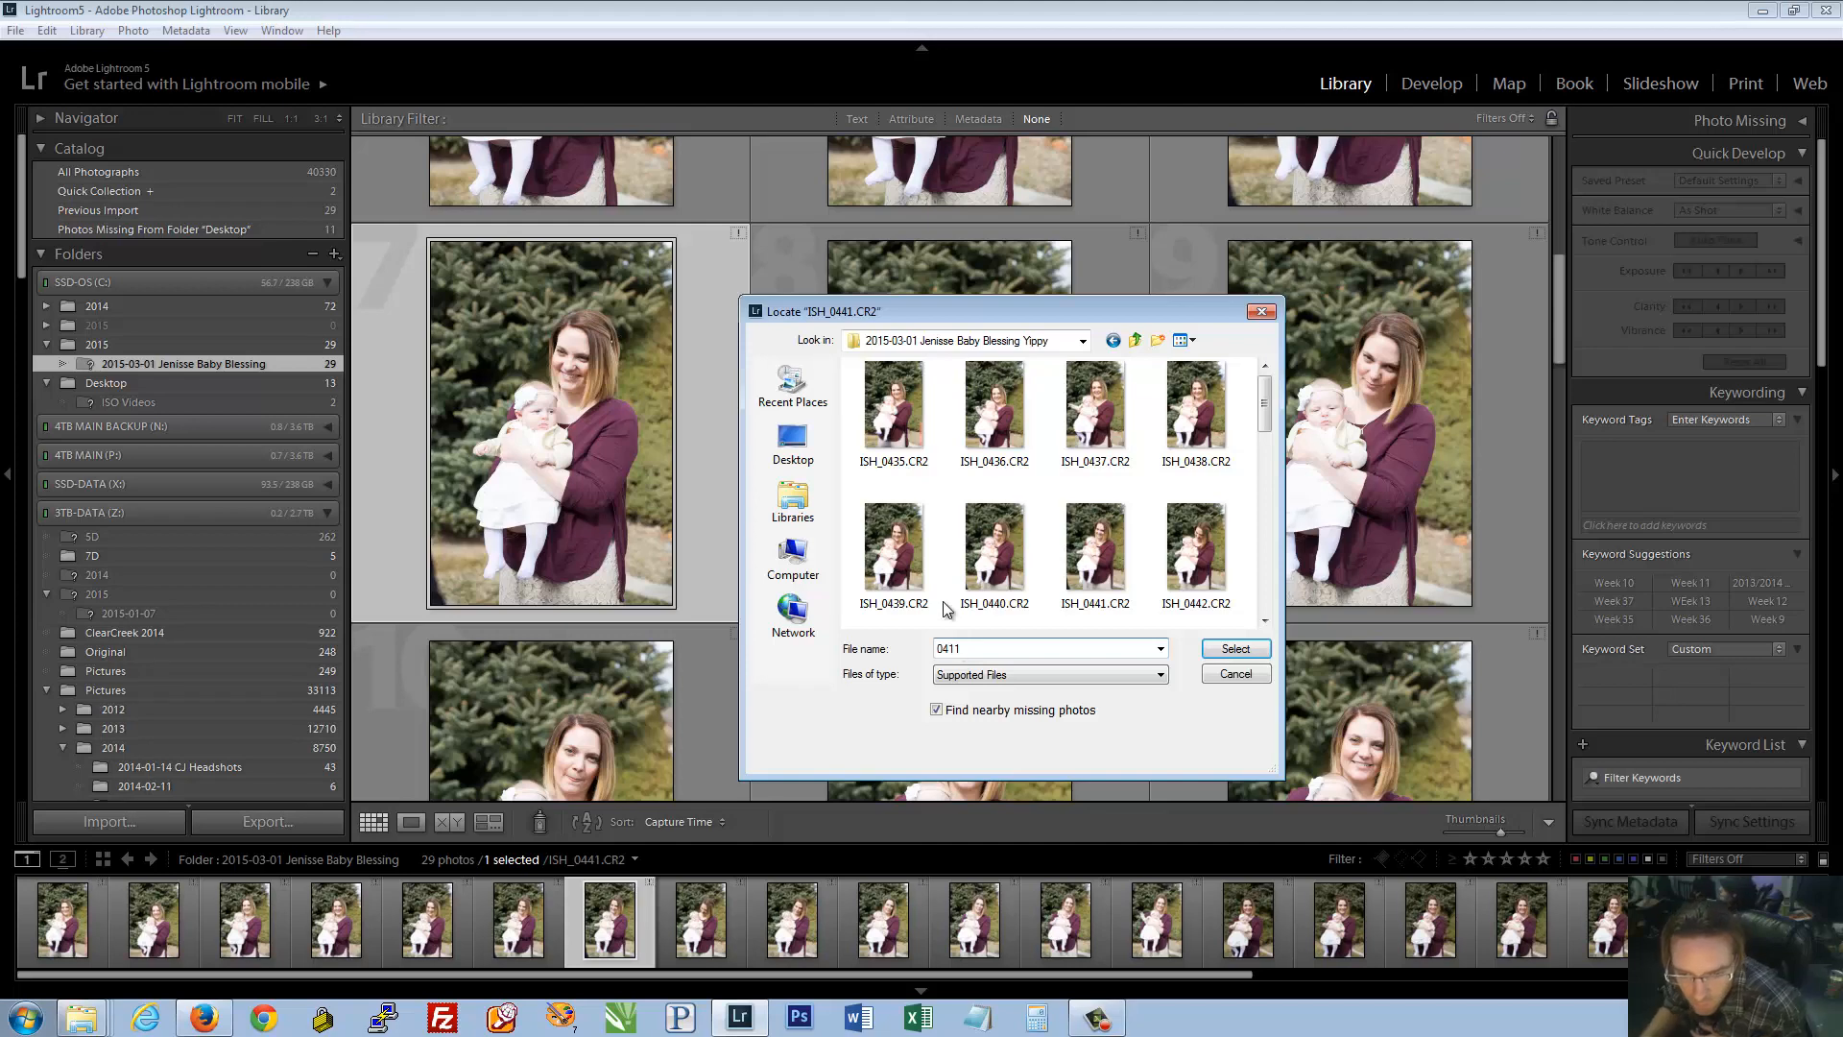
{"action": "double_click", "coordinate": [988, 651]}
{"action": "key", "text": "BackSpace"}
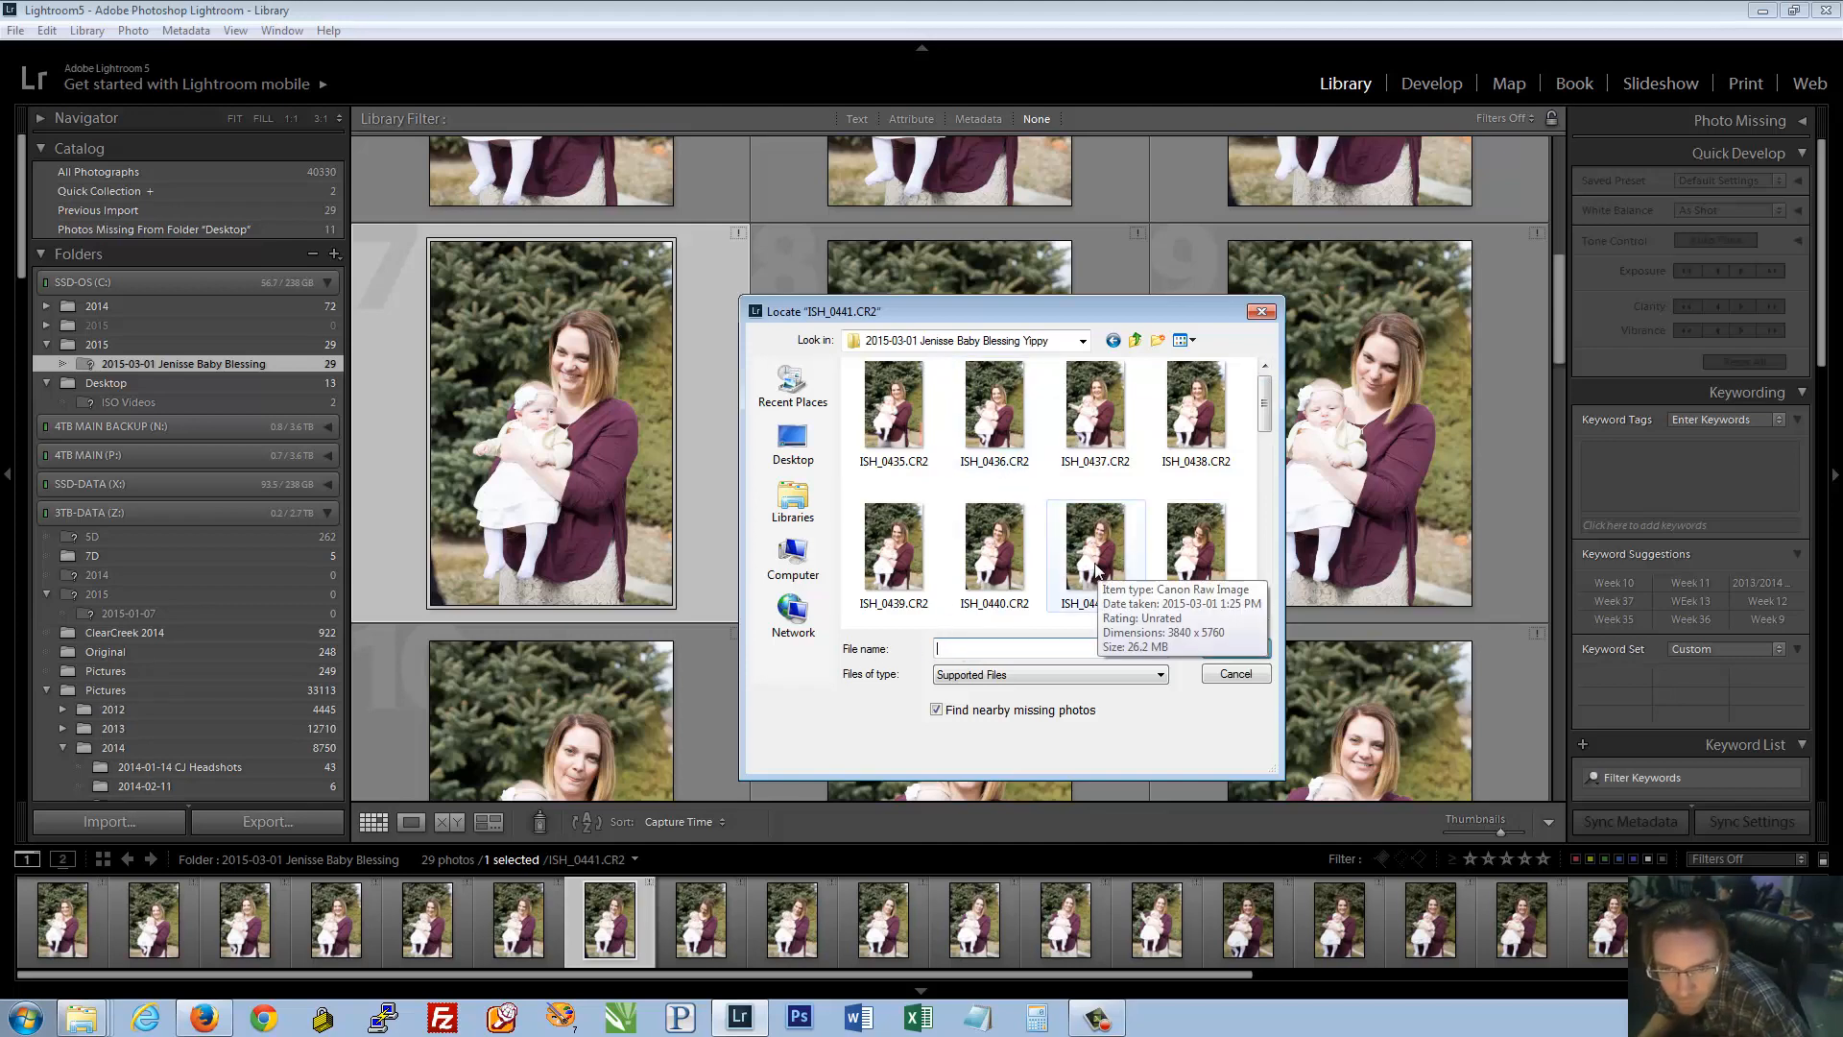
{"action": "left_click_drag", "start_coordinate": [851, 311], "coordinate": [866, 301]}
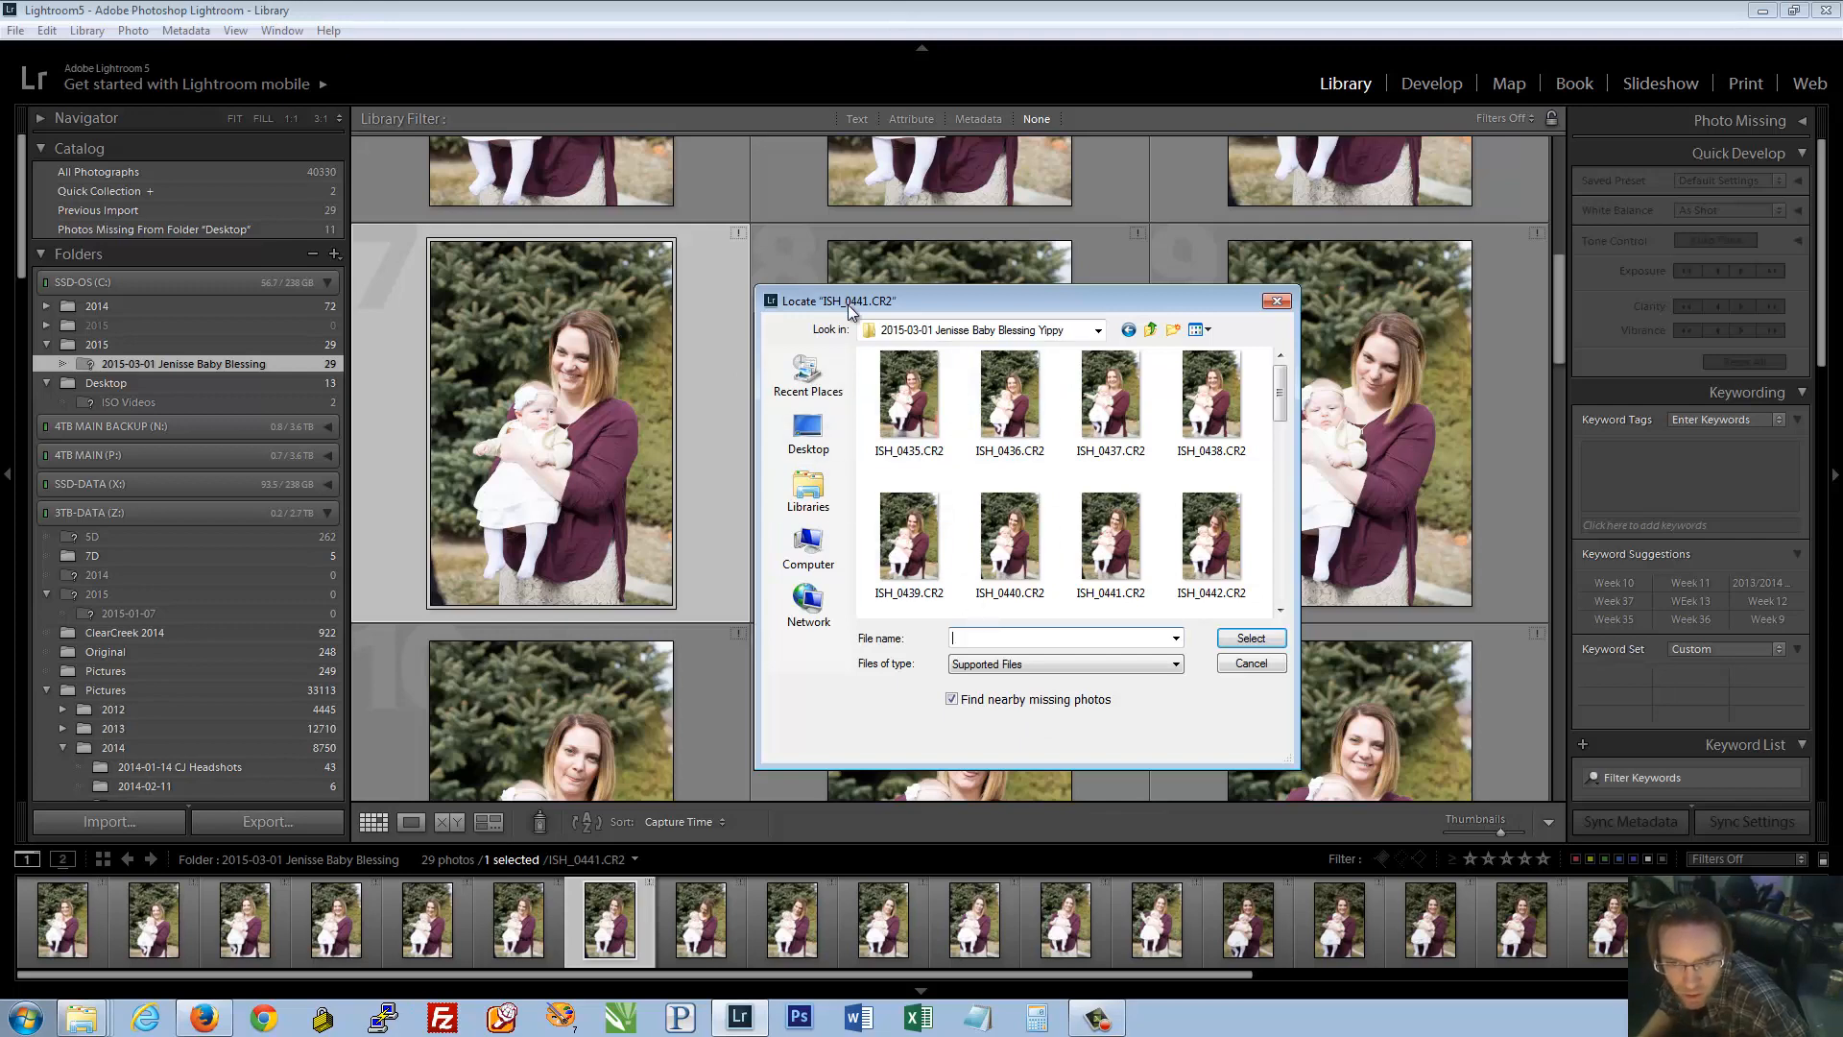
{"action": "left_click", "coordinate": [1112, 538]}
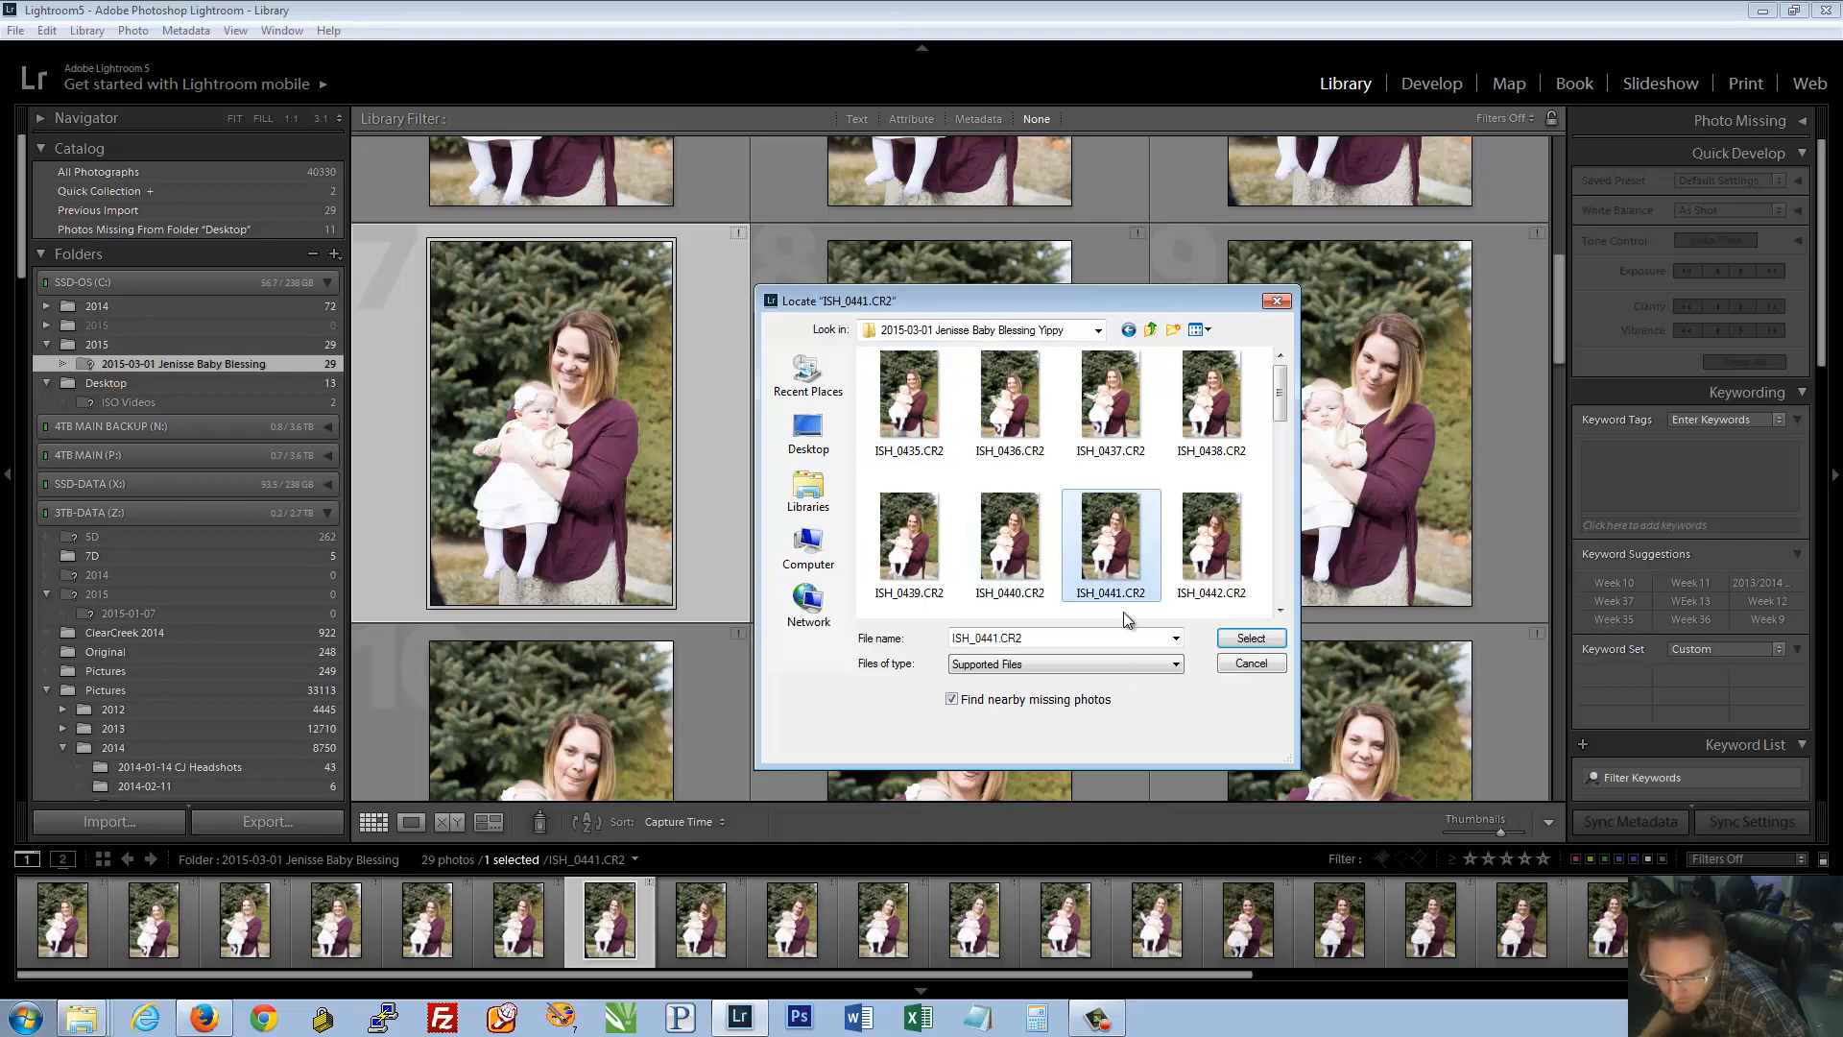
{"action": "double_click", "coordinate": [1112, 538]}
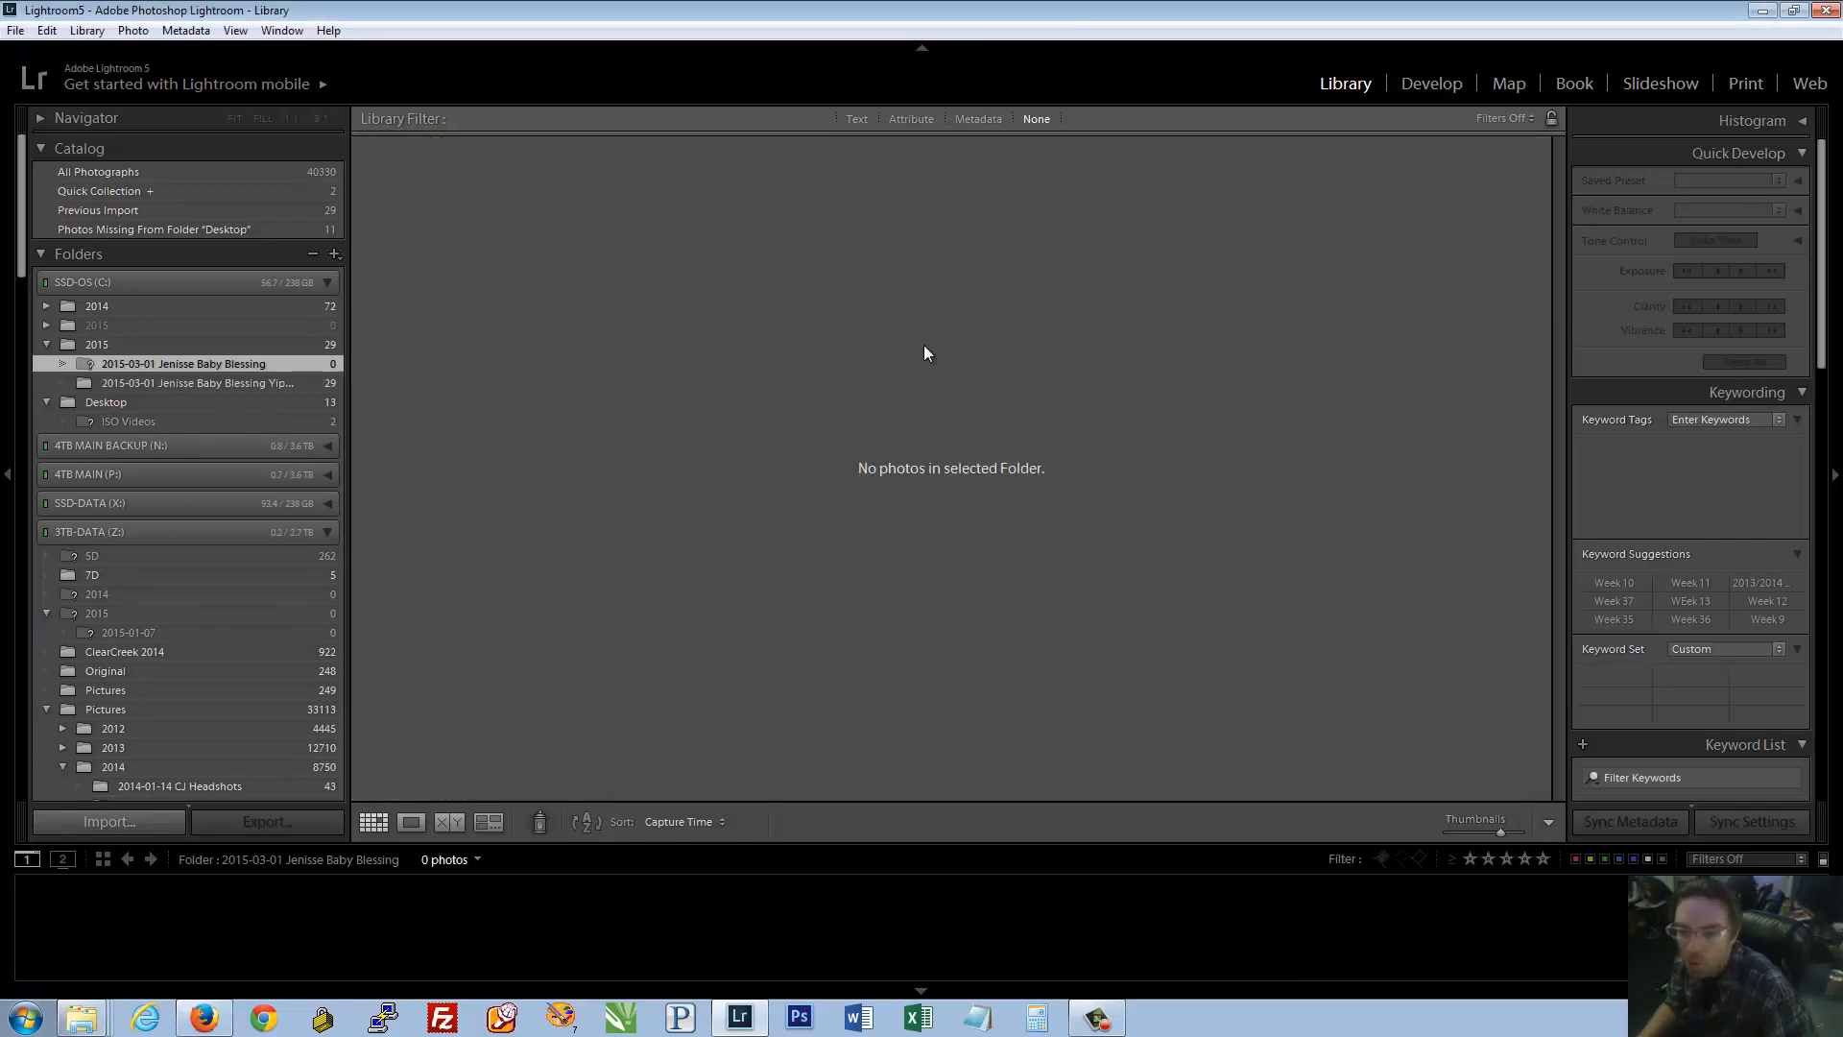
View the photos in the "Yippy" folder and compare it with the old baby blessing folder entry
{"action": "left_click", "coordinate": [244, 382]}
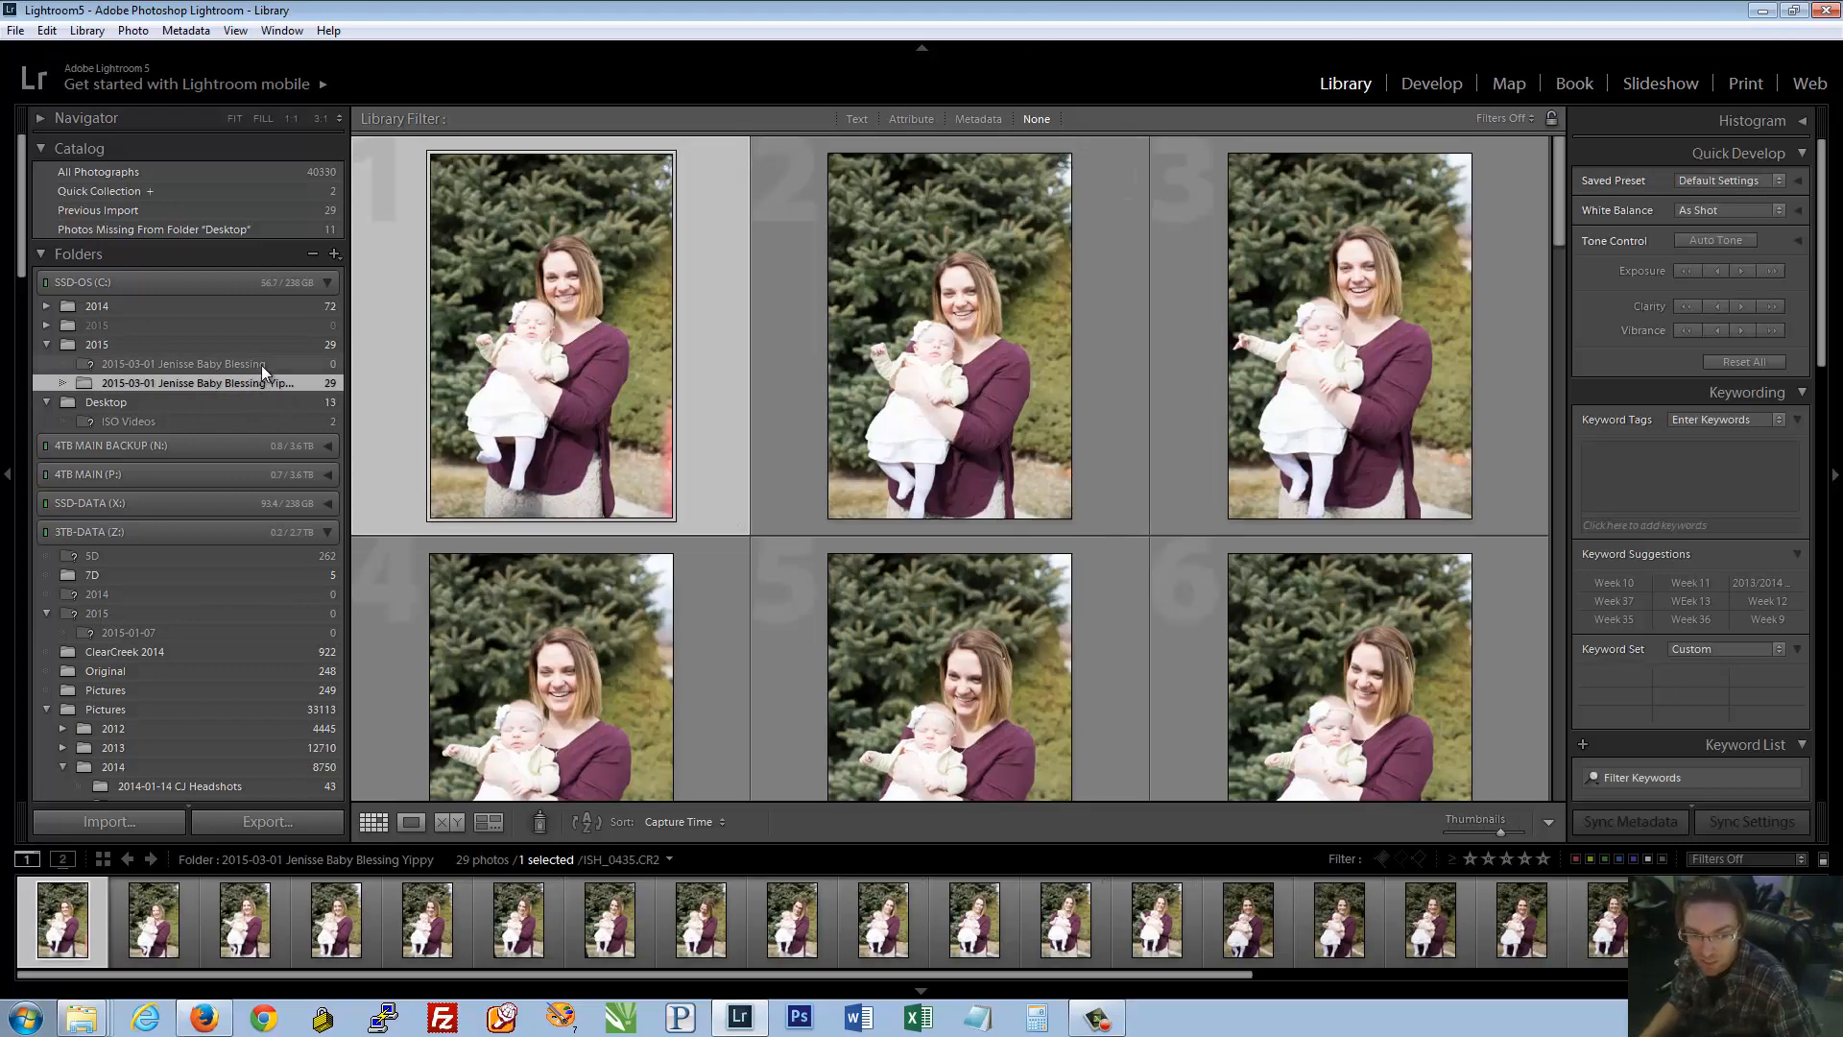
{"action": "left_click", "coordinate": [108, 358]}
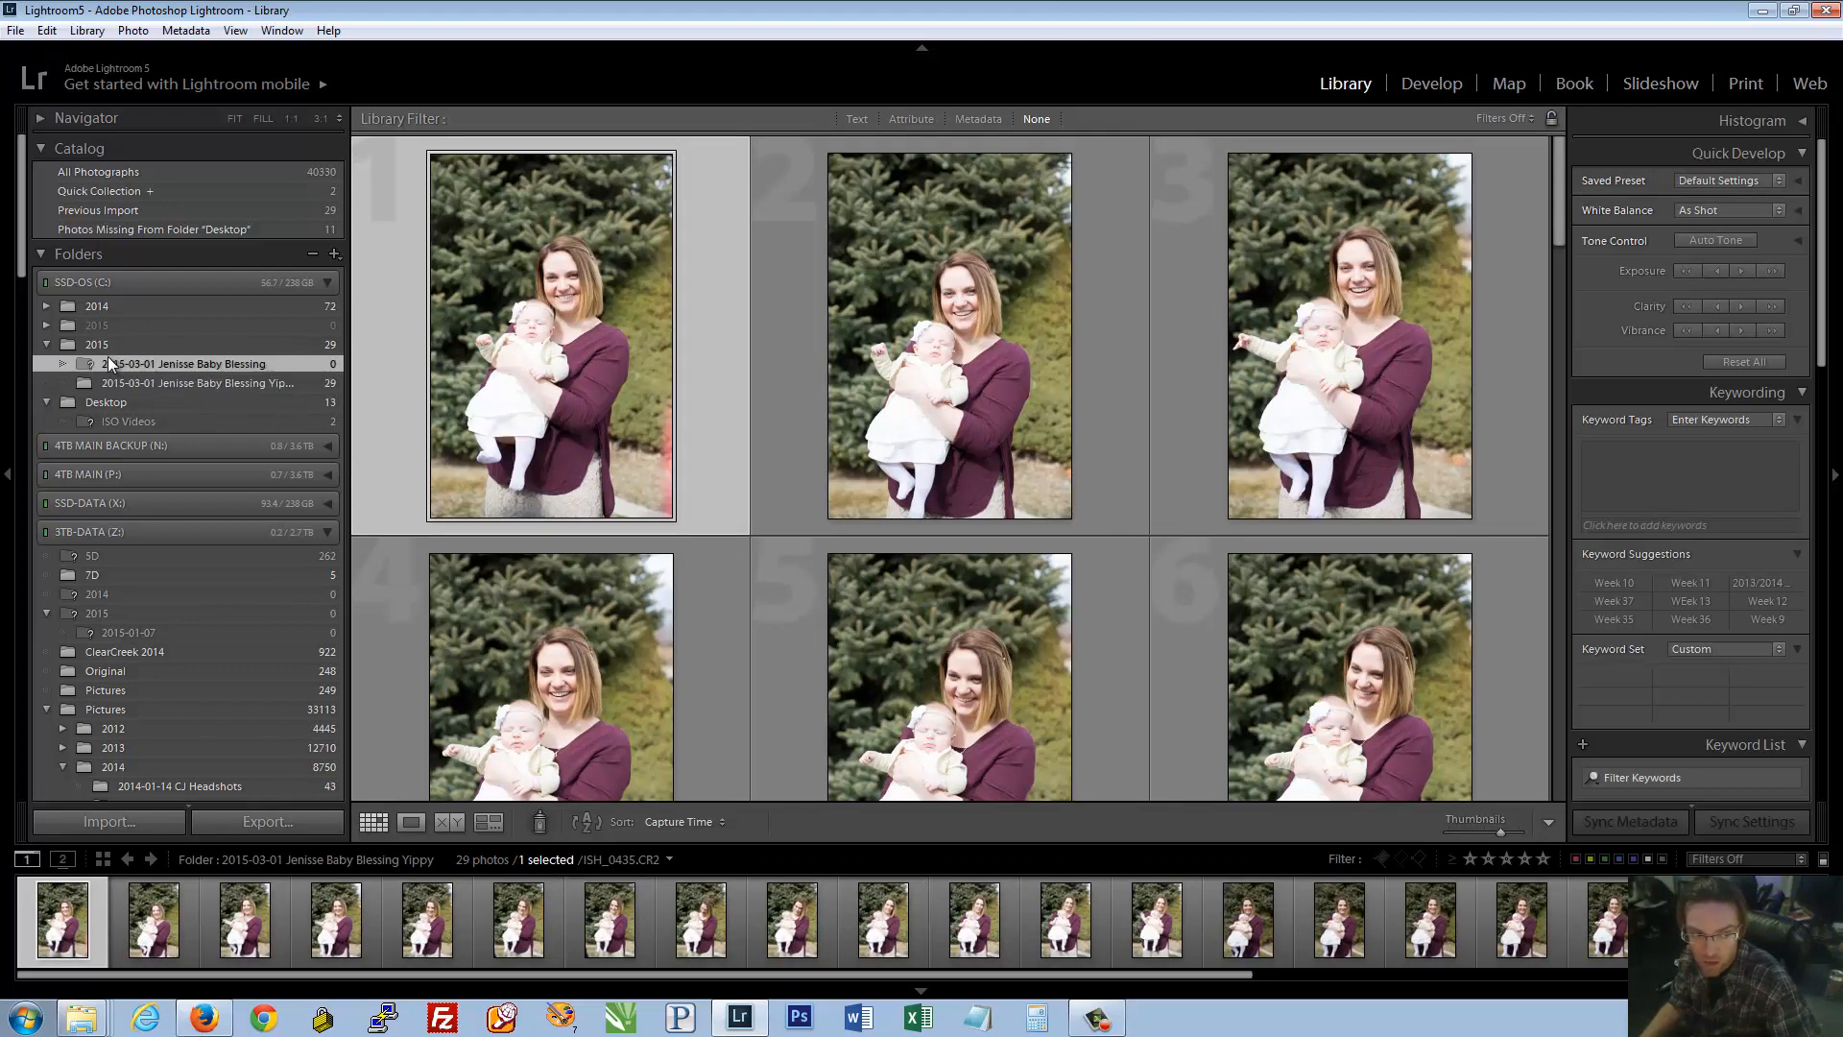
Move the "Yippy" baby blessing folder from the C: drive into Pictures > 2015 on the 3TB-DATA (Z:) drive
{"action": "left_click", "coordinate": [275, 384]}
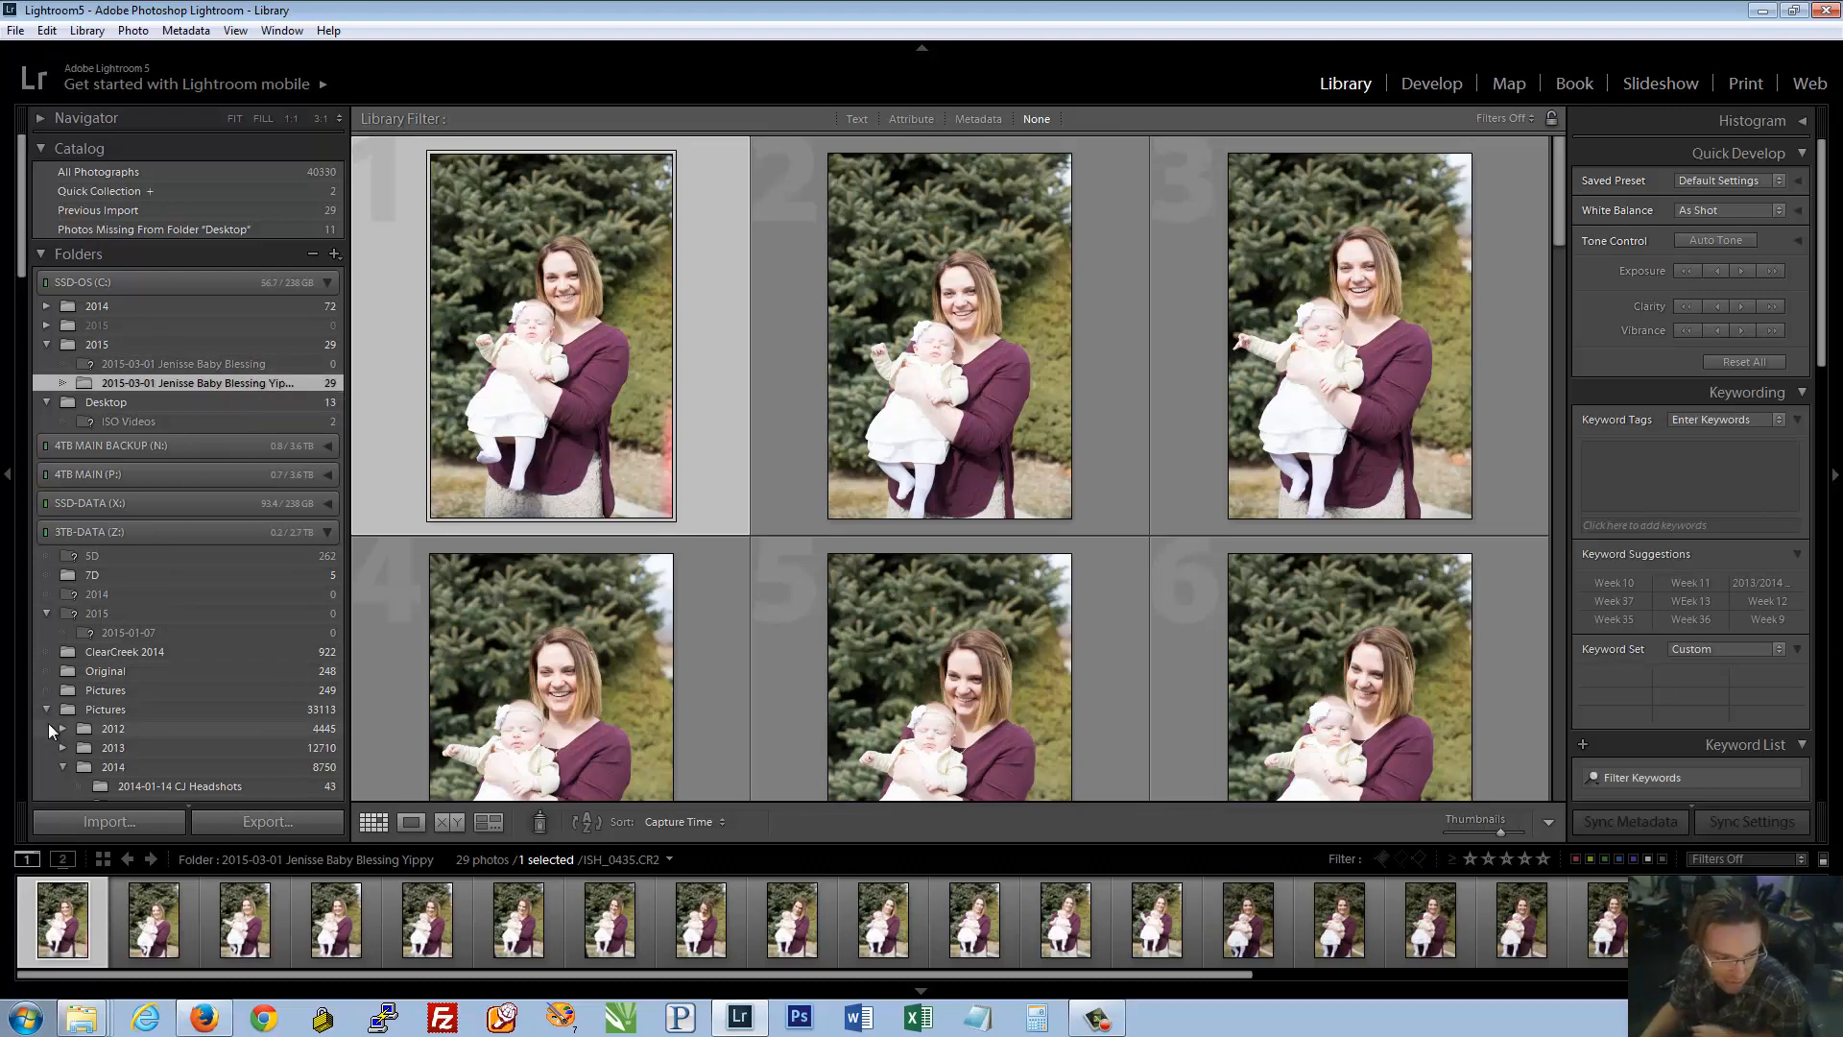
{"action": "left_click", "coordinate": [63, 765]}
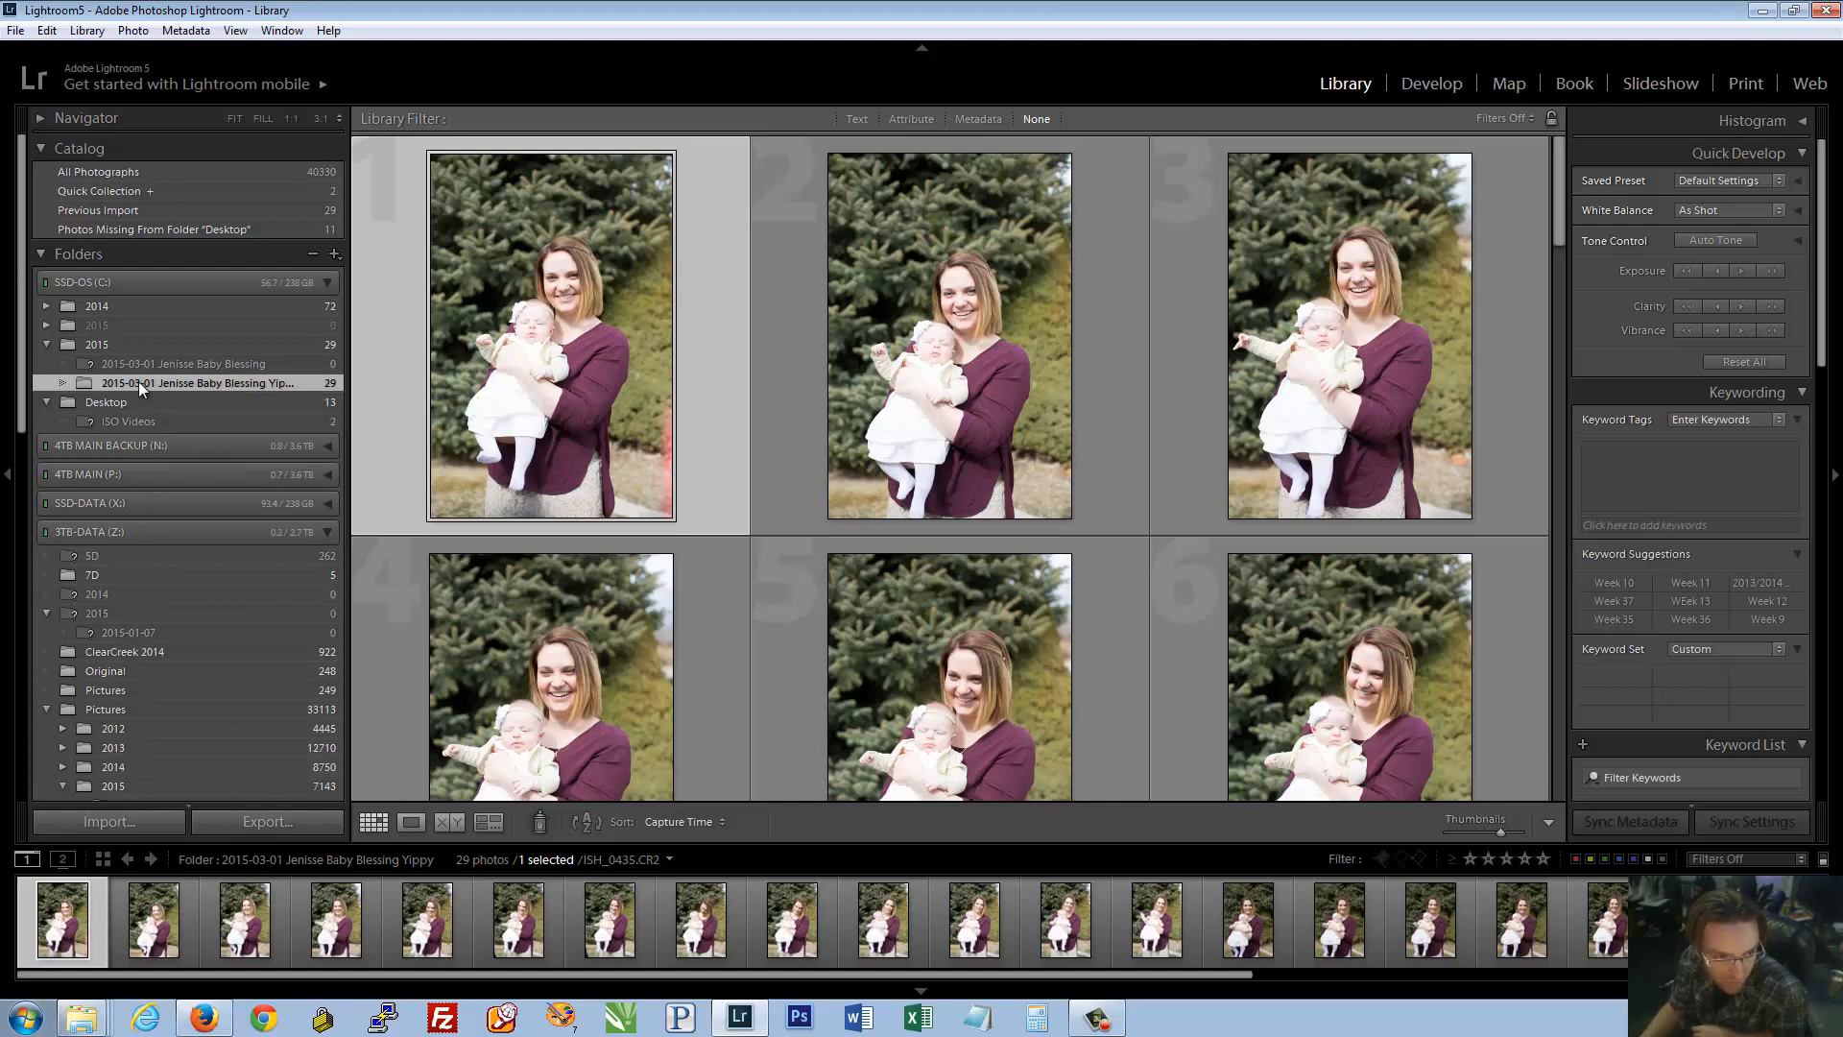
{"action": "left_click_drag", "start_coordinate": [129, 379], "coordinate": [119, 701]}
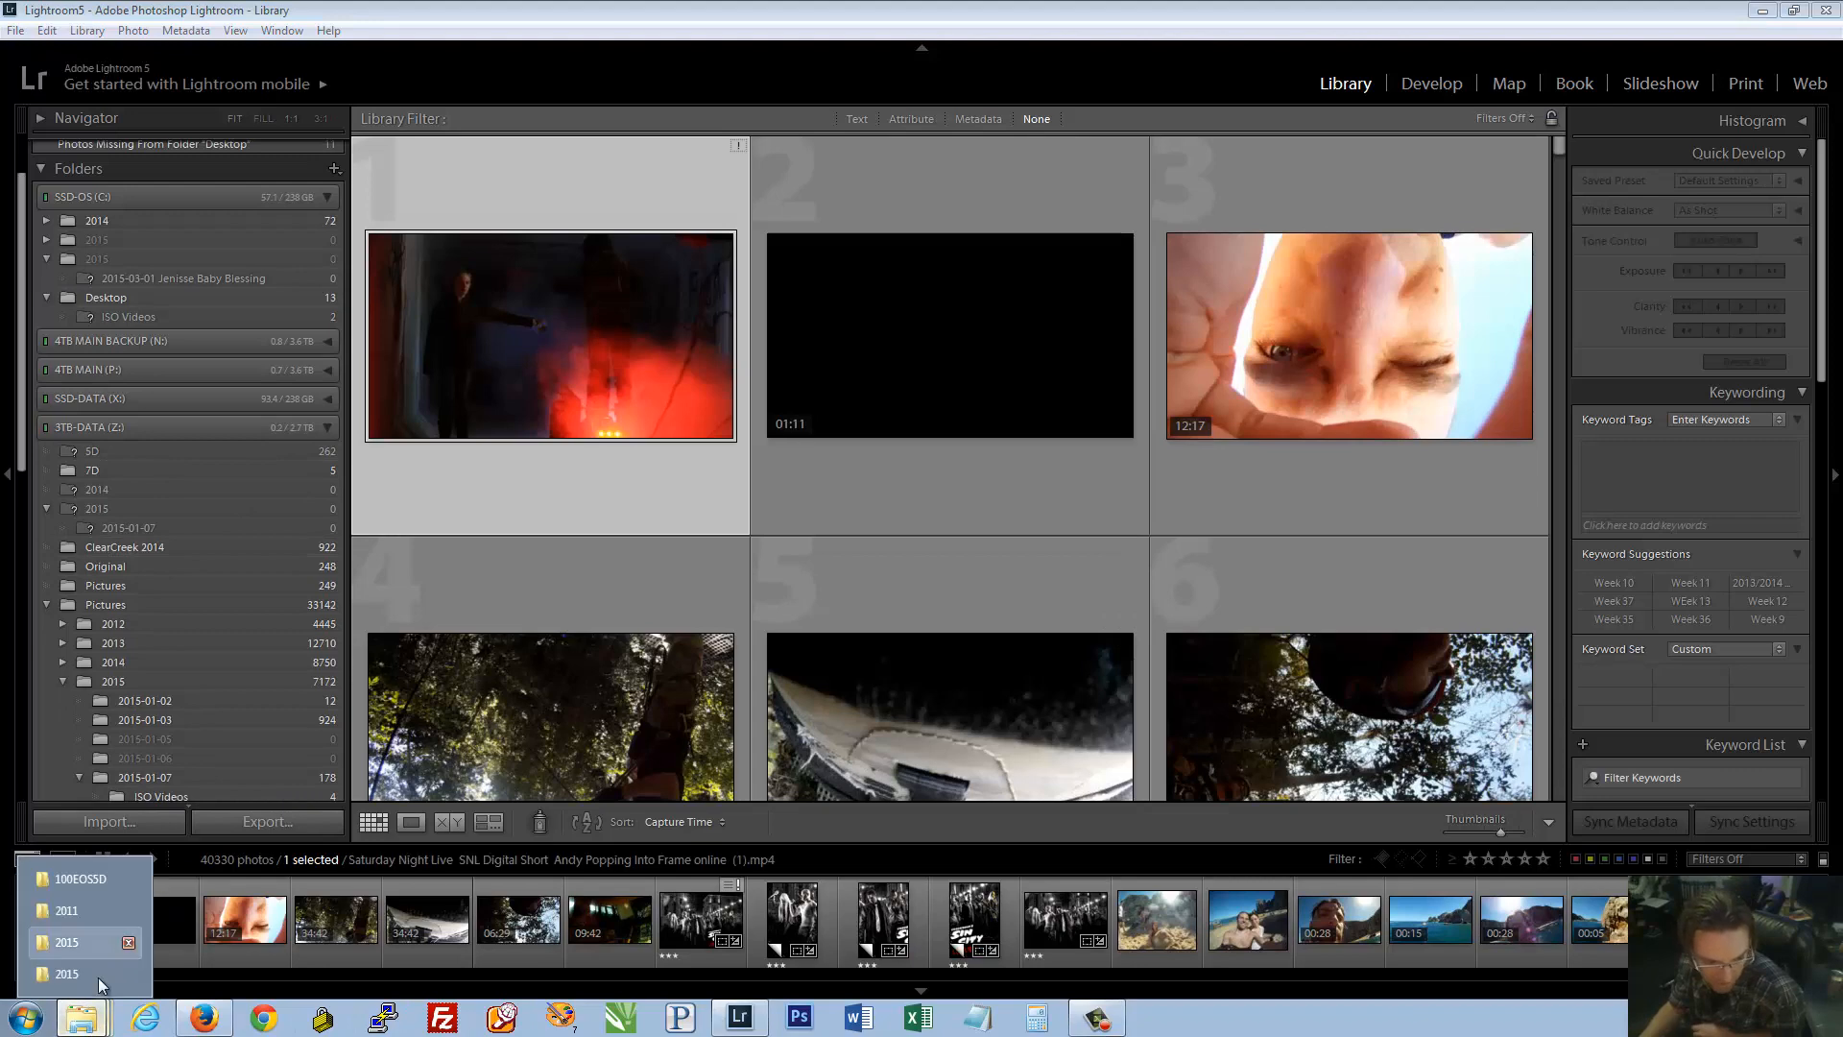
Check in Explorer that Z:\Pictures\2015 contains the "Yippy" baby blessing folder, and close that window
{"action": "right_click", "coordinate": [82, 1017]}
{"action": "left_click", "coordinate": [76, 937]}
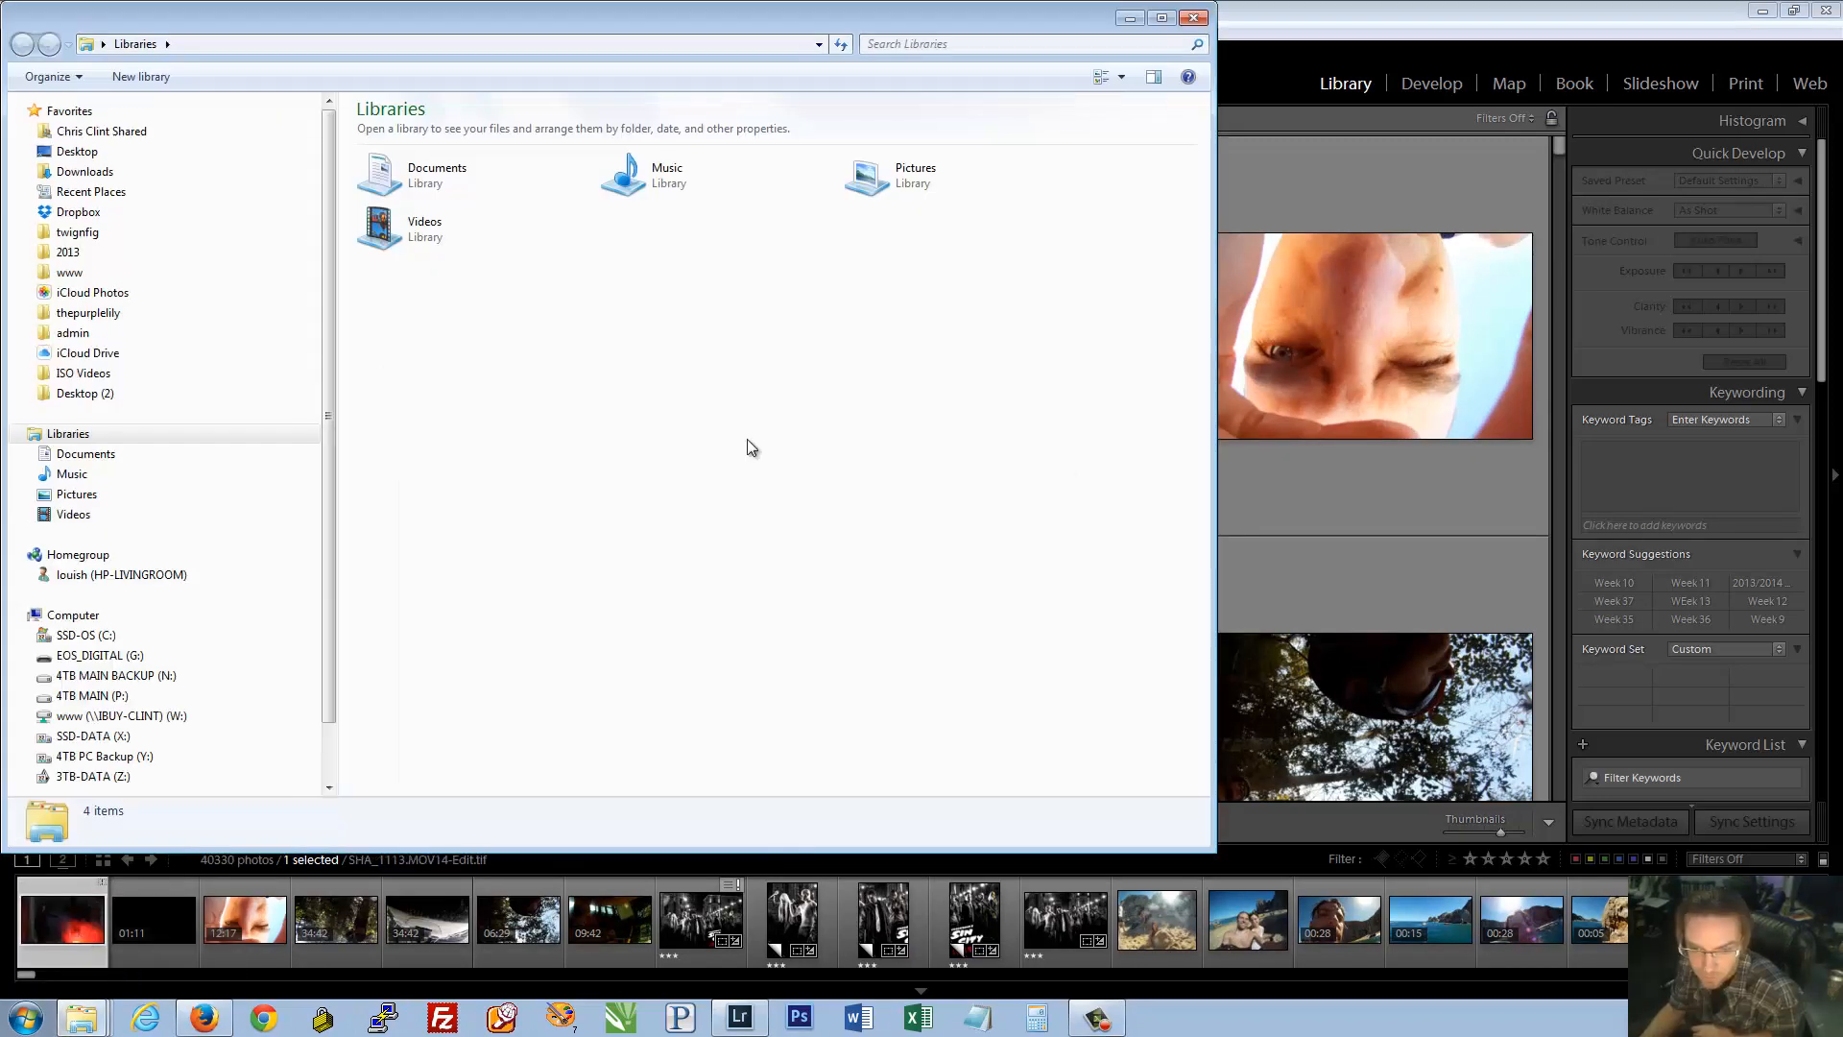
{"action": "left_click", "coordinate": [100, 756]}
{"action": "left_click", "coordinate": [122, 774]}
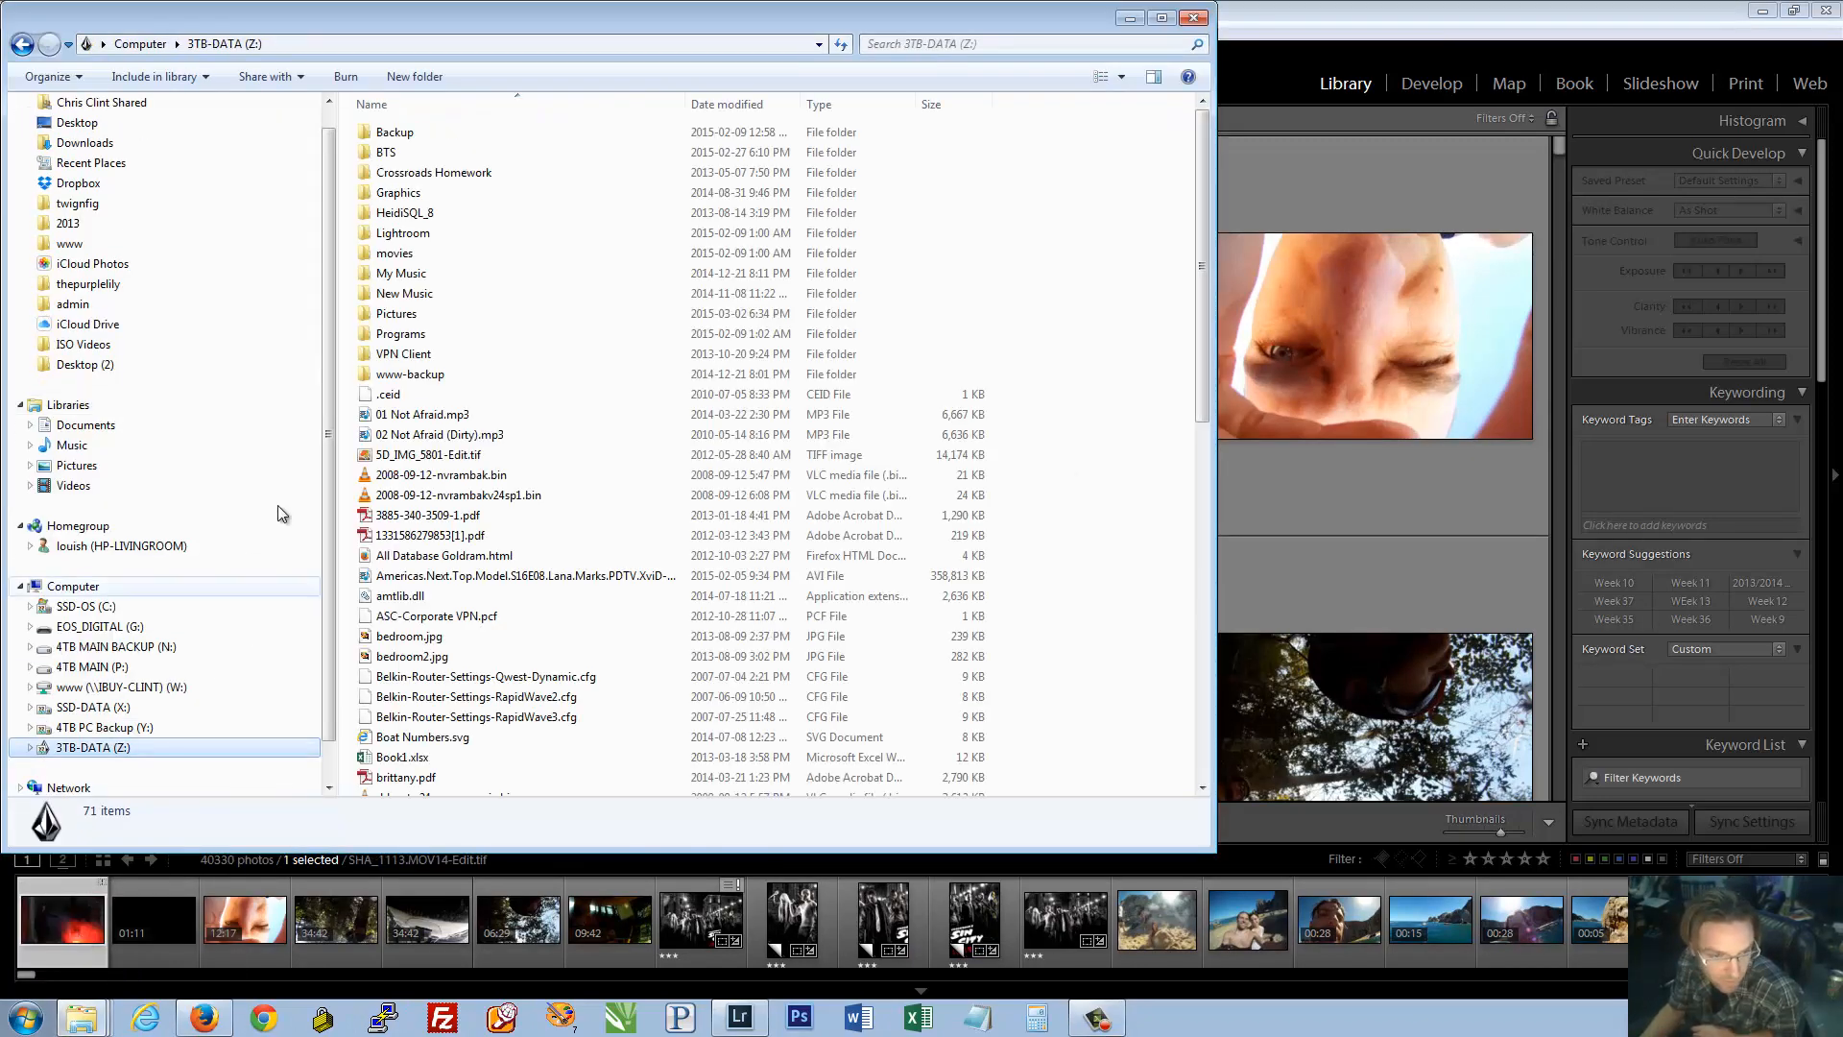
{"action": "double_click", "coordinate": [393, 313]}
{"action": "double_click", "coordinate": [793, 152]}
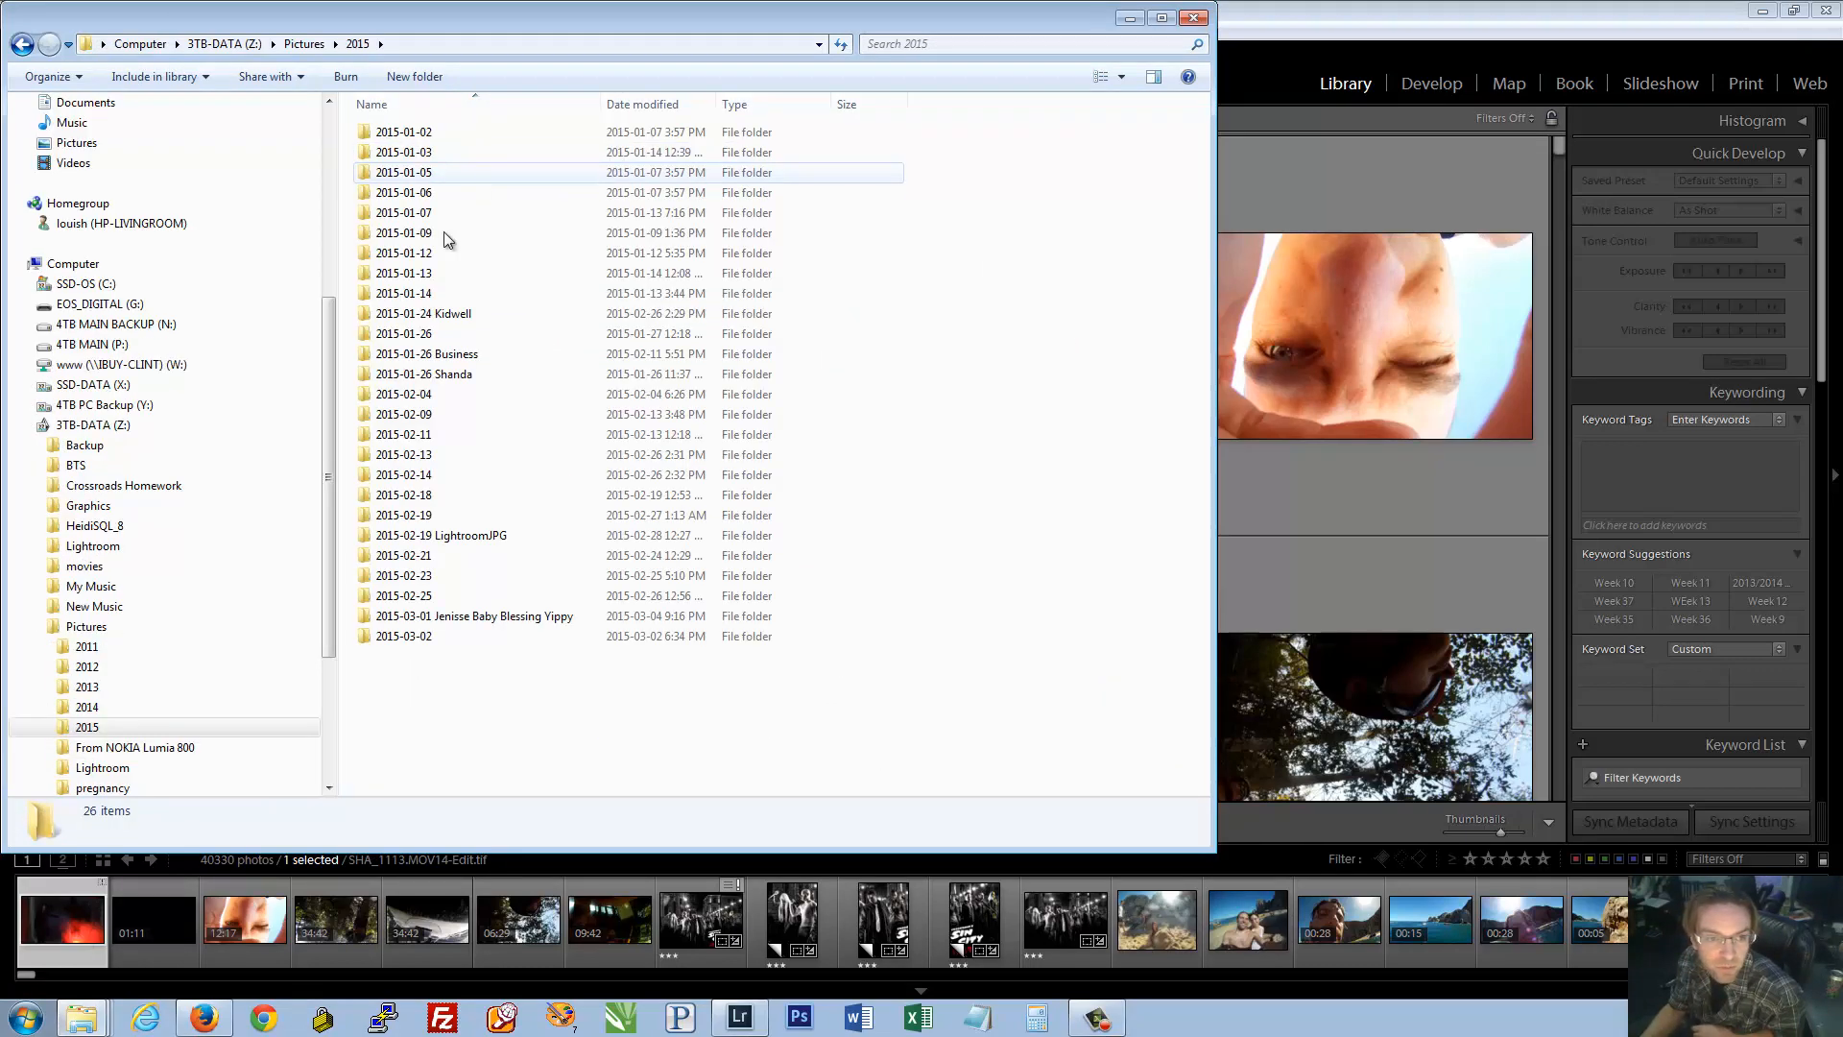
{"action": "left_click", "coordinate": [566, 617]}
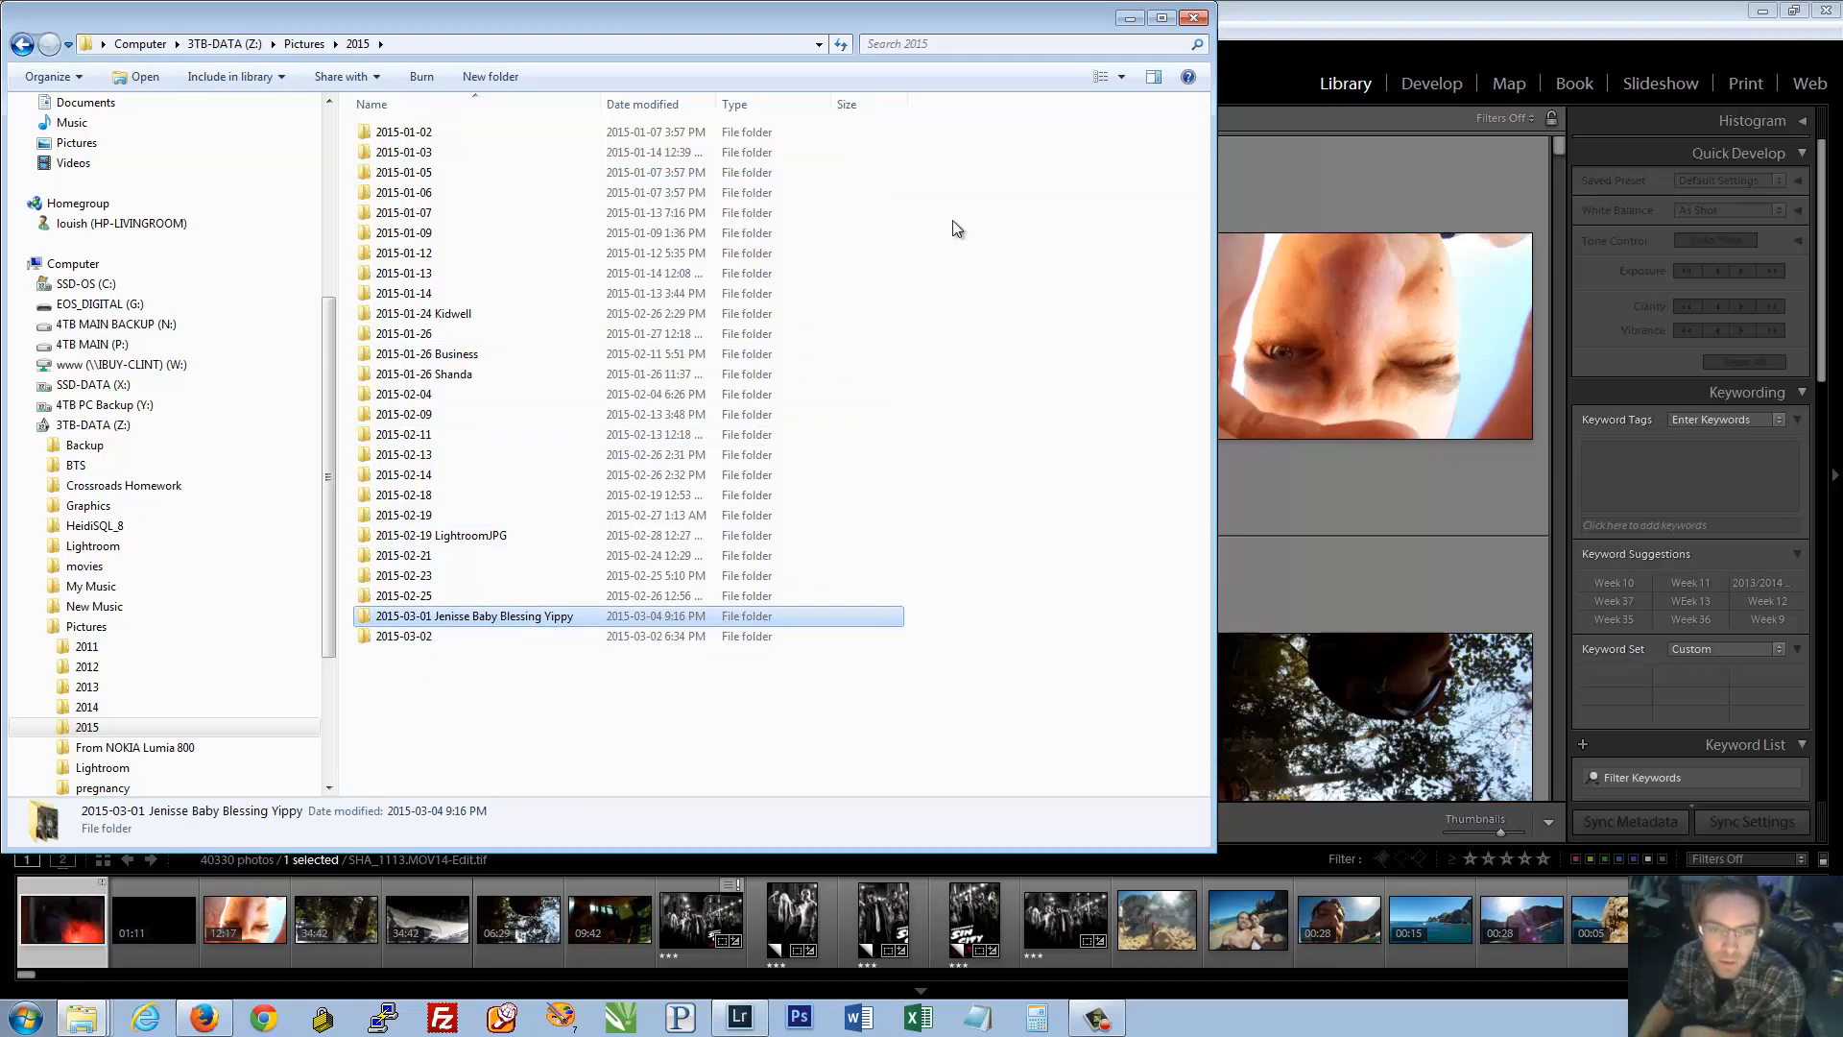
{"action": "left_click", "coordinate": [1194, 18]}
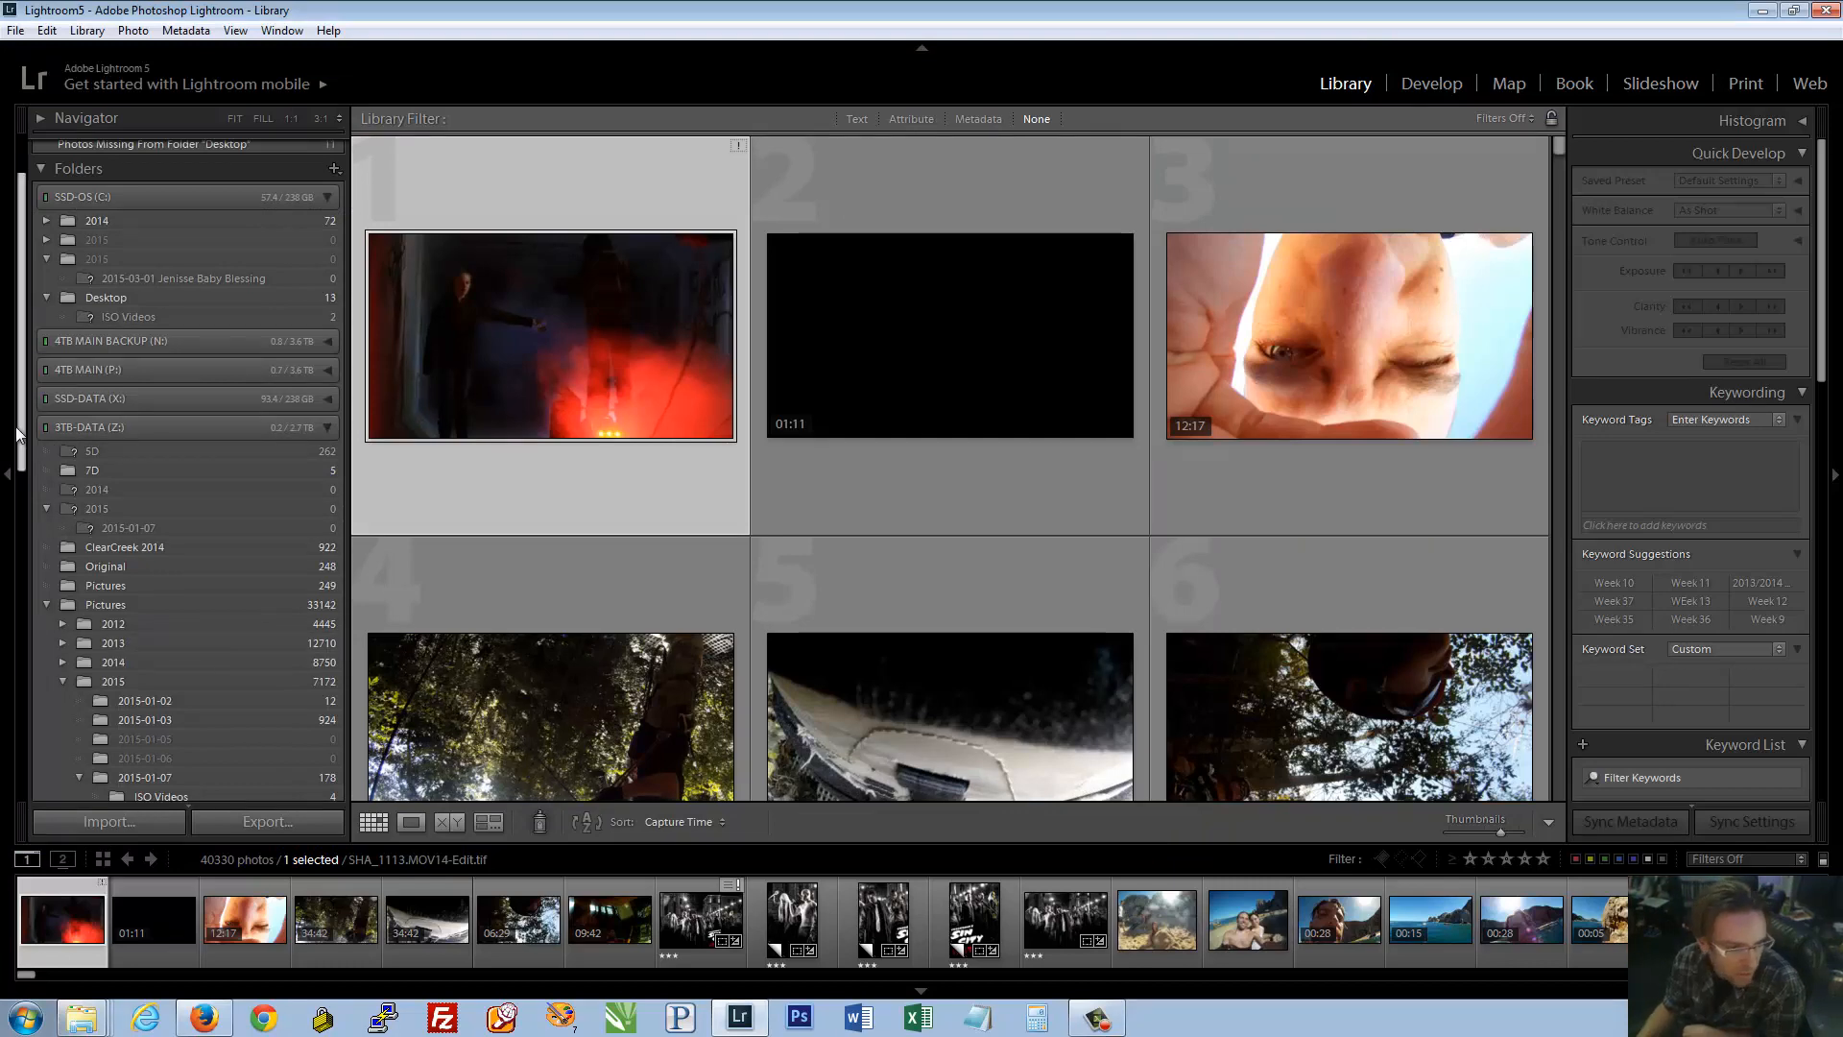
Move the "Yippy" baby blessing folder from Z:\Pictures\2015 back into the 2015 folder on the C: drive
{"action": "scroll", "coordinate": [28, 655], "scroll_direction": "up", "scroll_amount": 5}
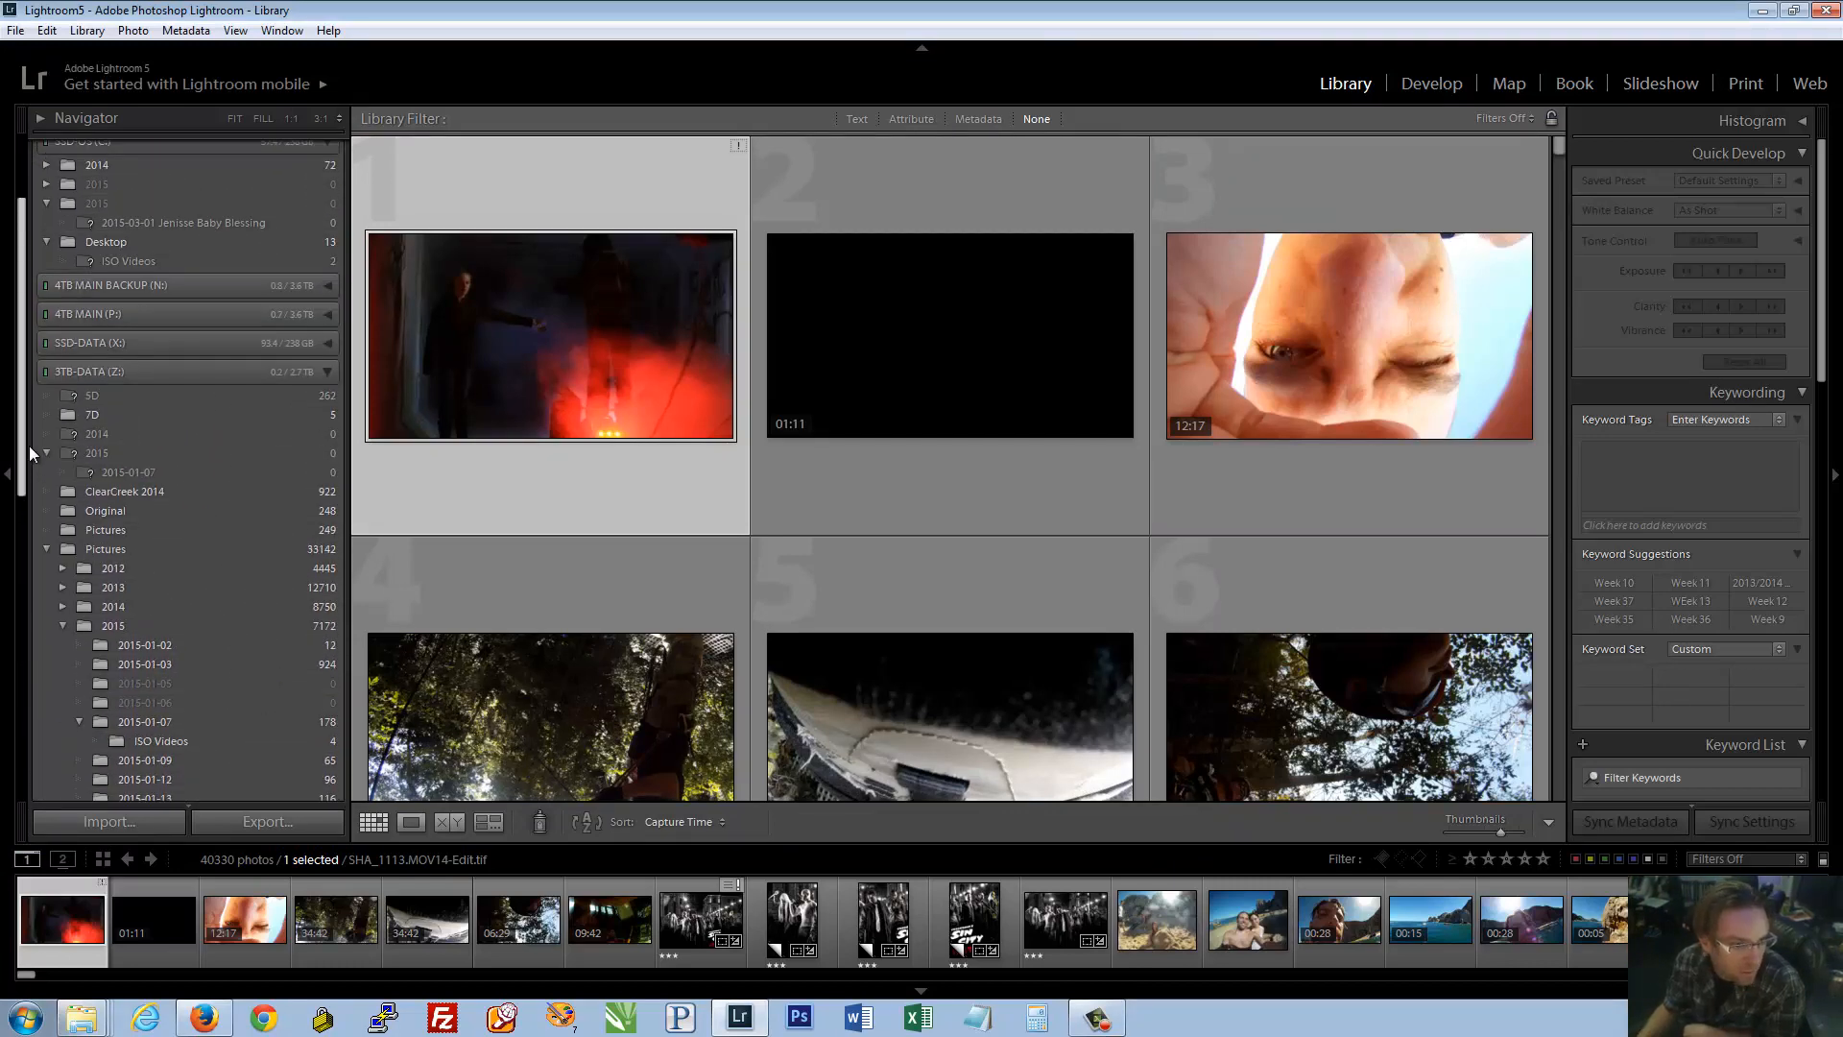
{"action": "scroll", "coordinate": [31, 493], "scroll_direction": "down", "scroll_amount": 5}
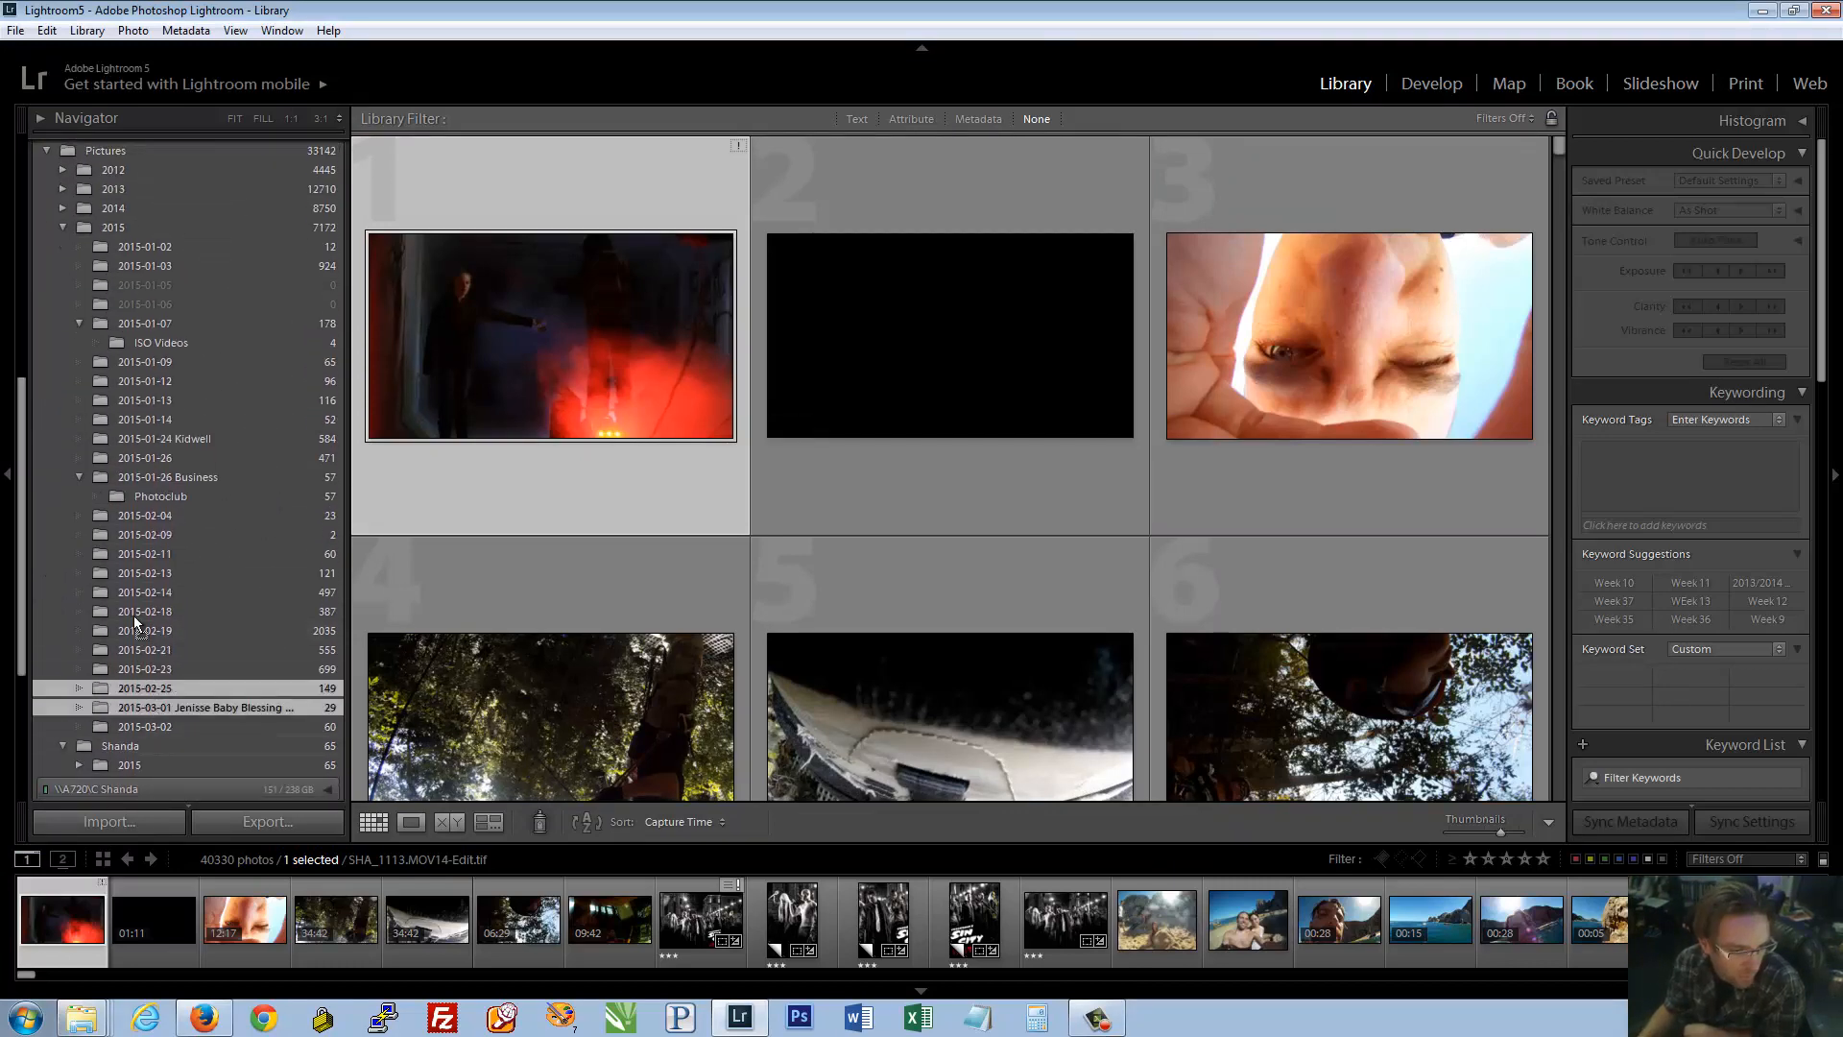
{"action": "scroll", "coordinate": [86, 190], "scroll_direction": "up", "scroll_amount": 12}
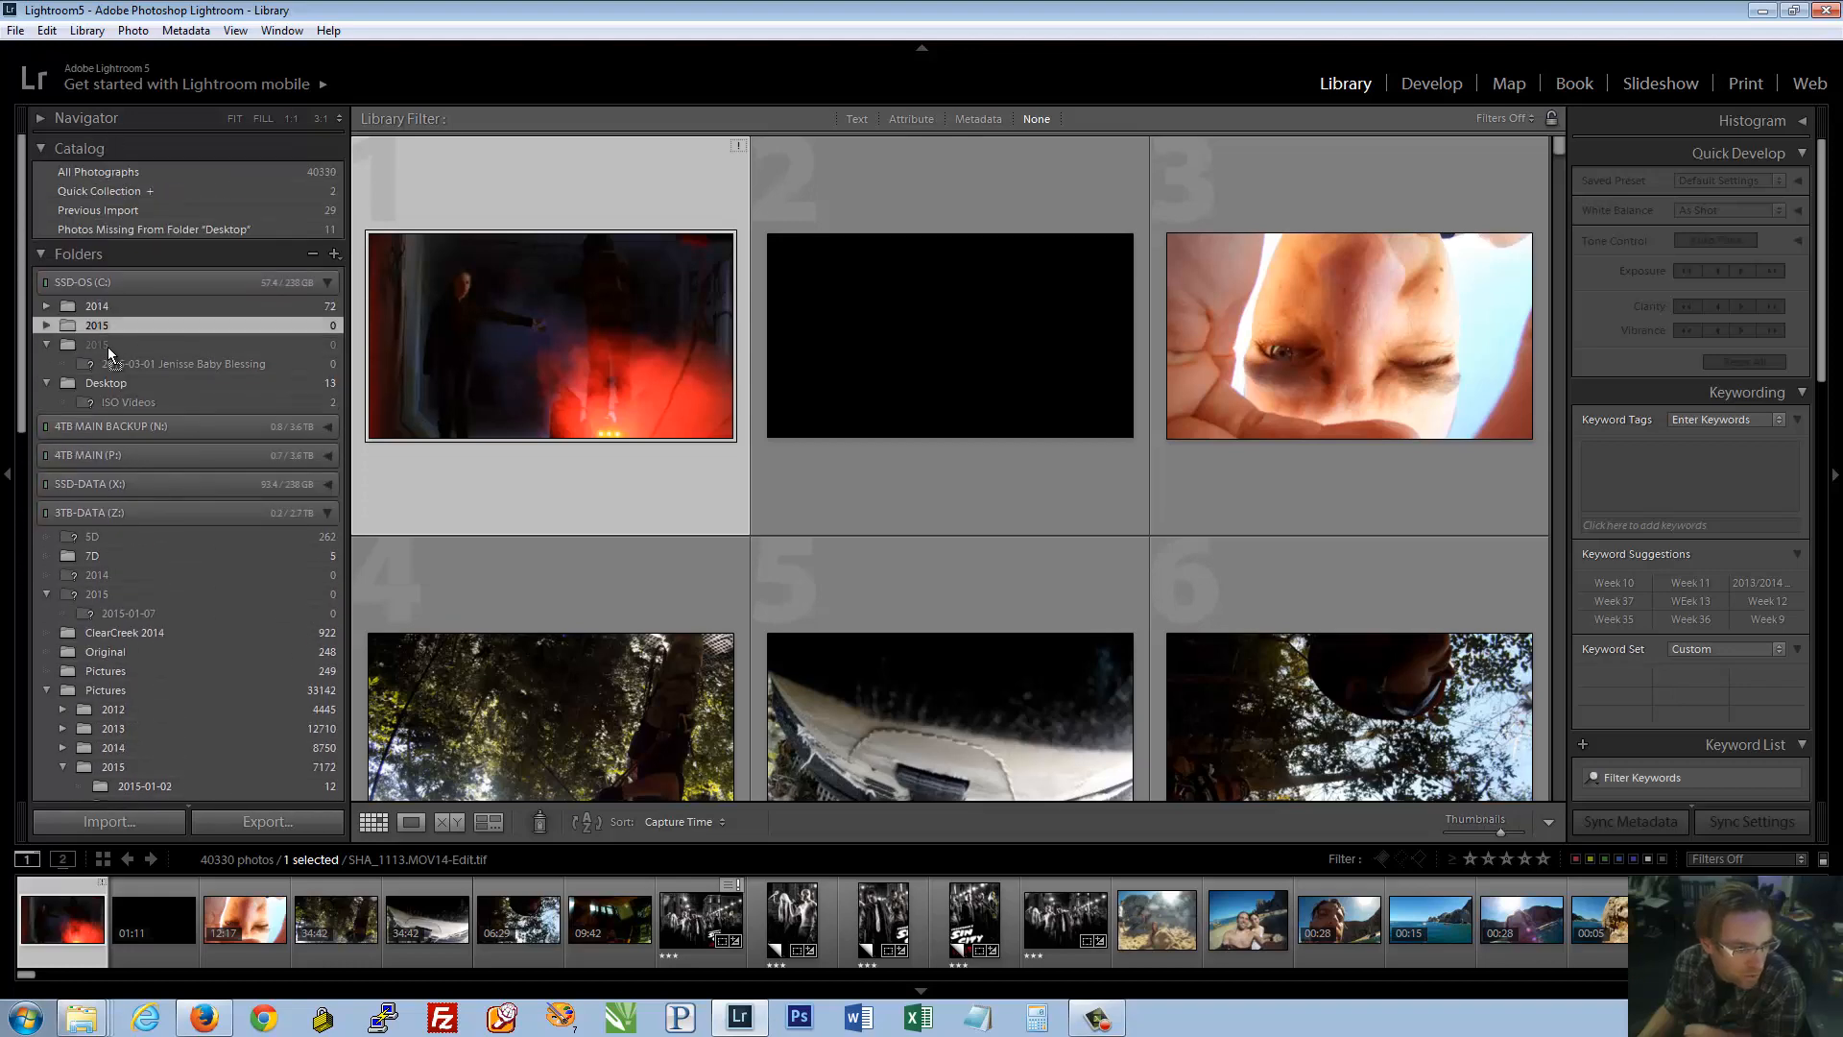
{"action": "left_click_drag", "start_coordinate": [129, 383], "coordinate": [113, 343]}
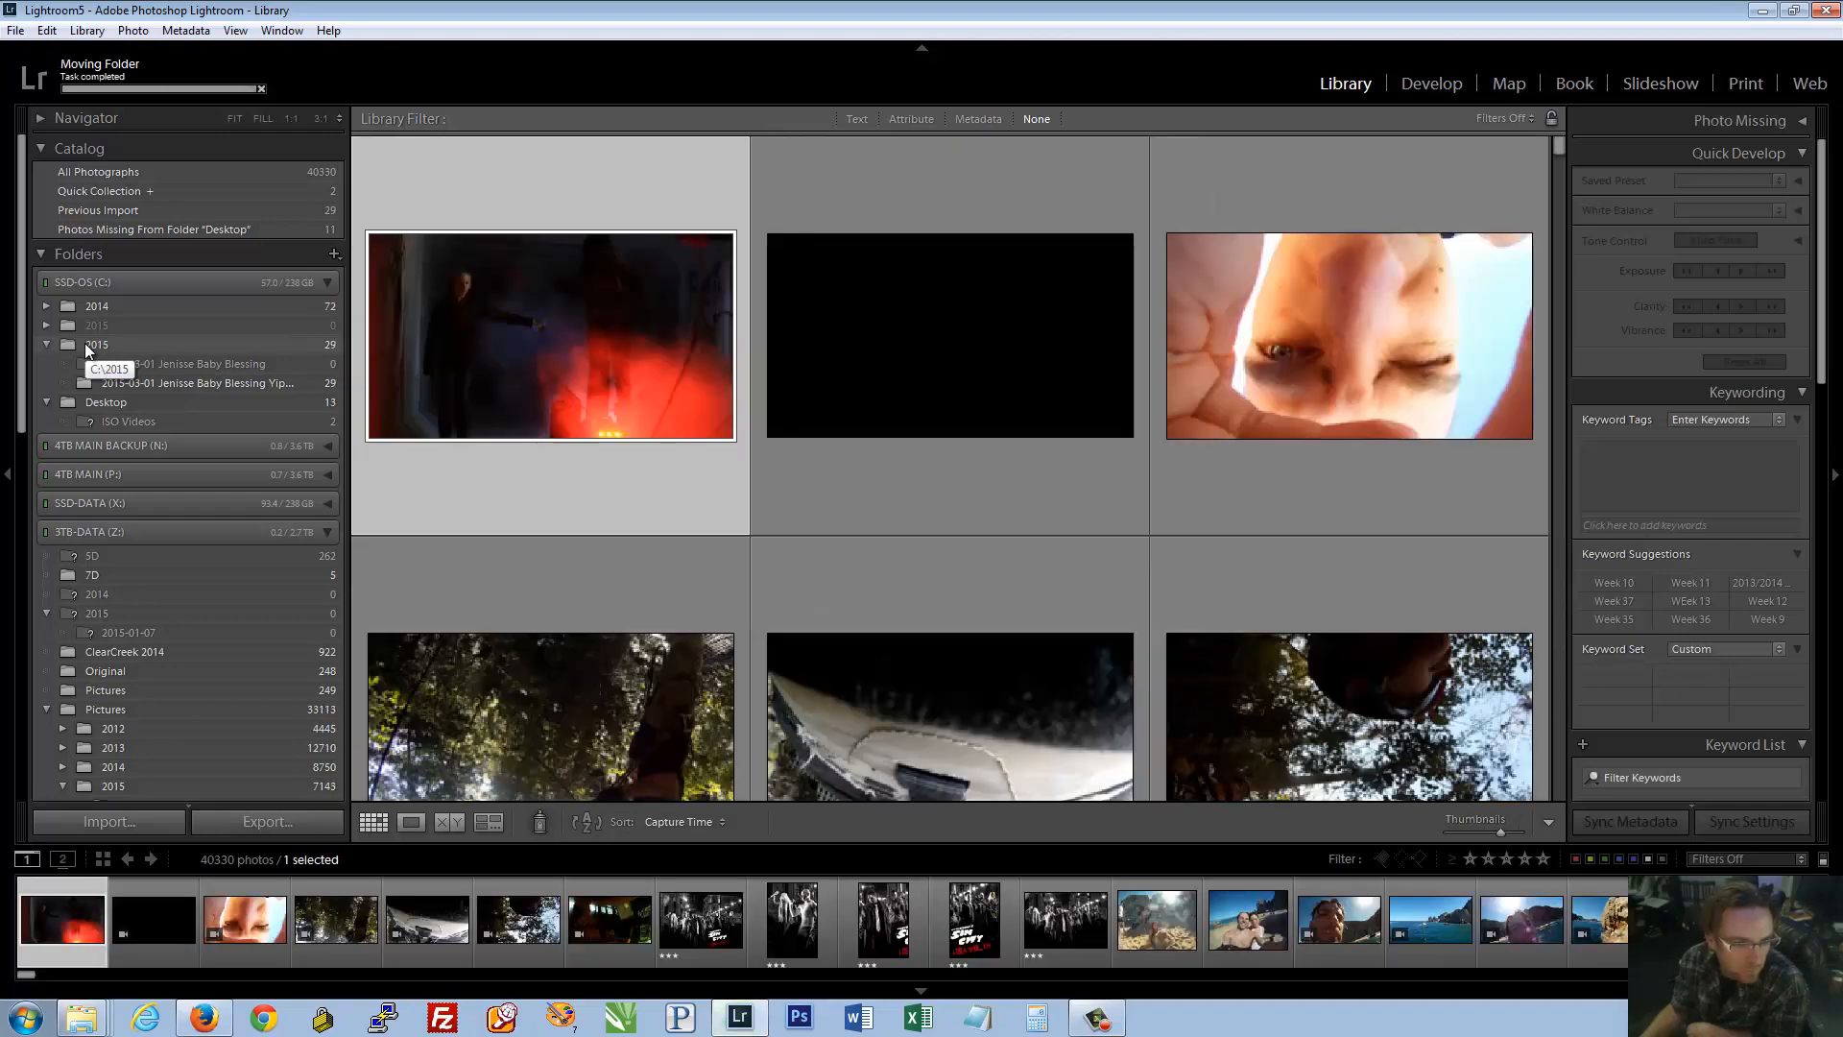
Remove the old, empty baby blessing folder entry under C:\2015 from the catalog
{"action": "left_click", "coordinate": [84, 343]}
{"action": "right_click", "coordinate": [136, 362]}
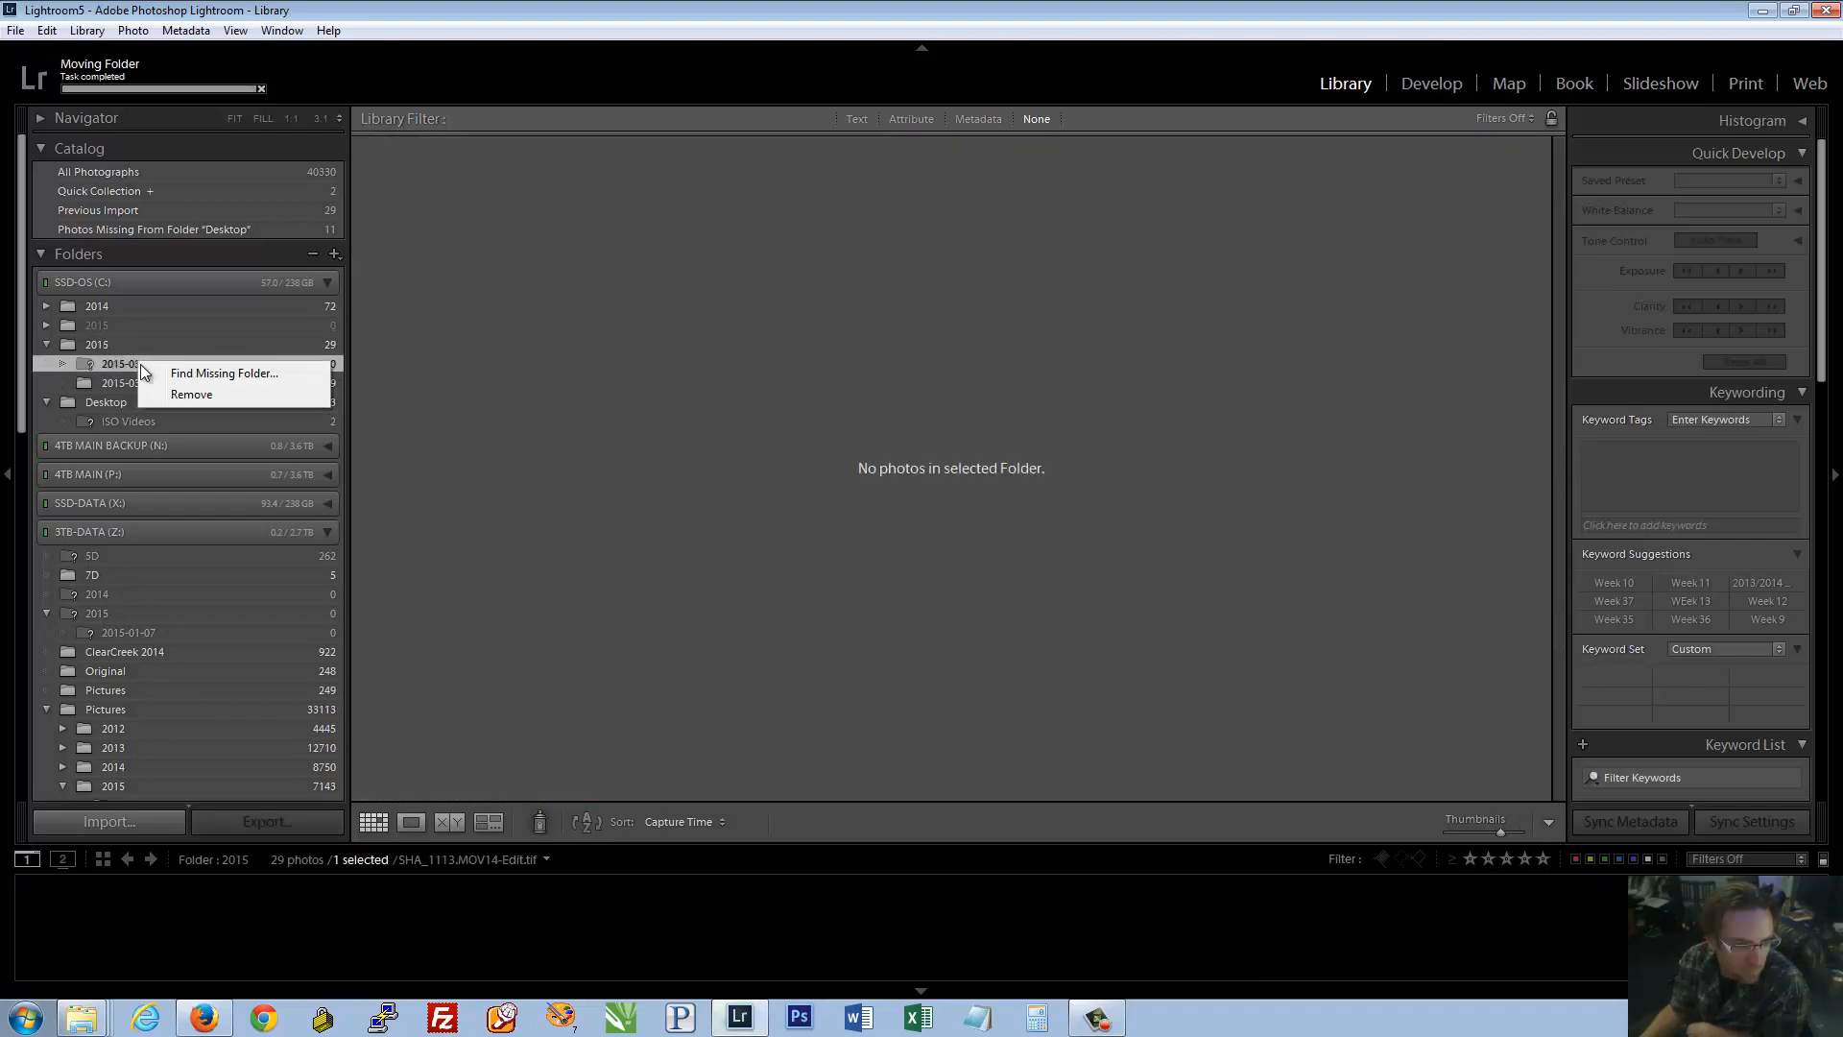
{"action": "left_click", "coordinate": [182, 394]}
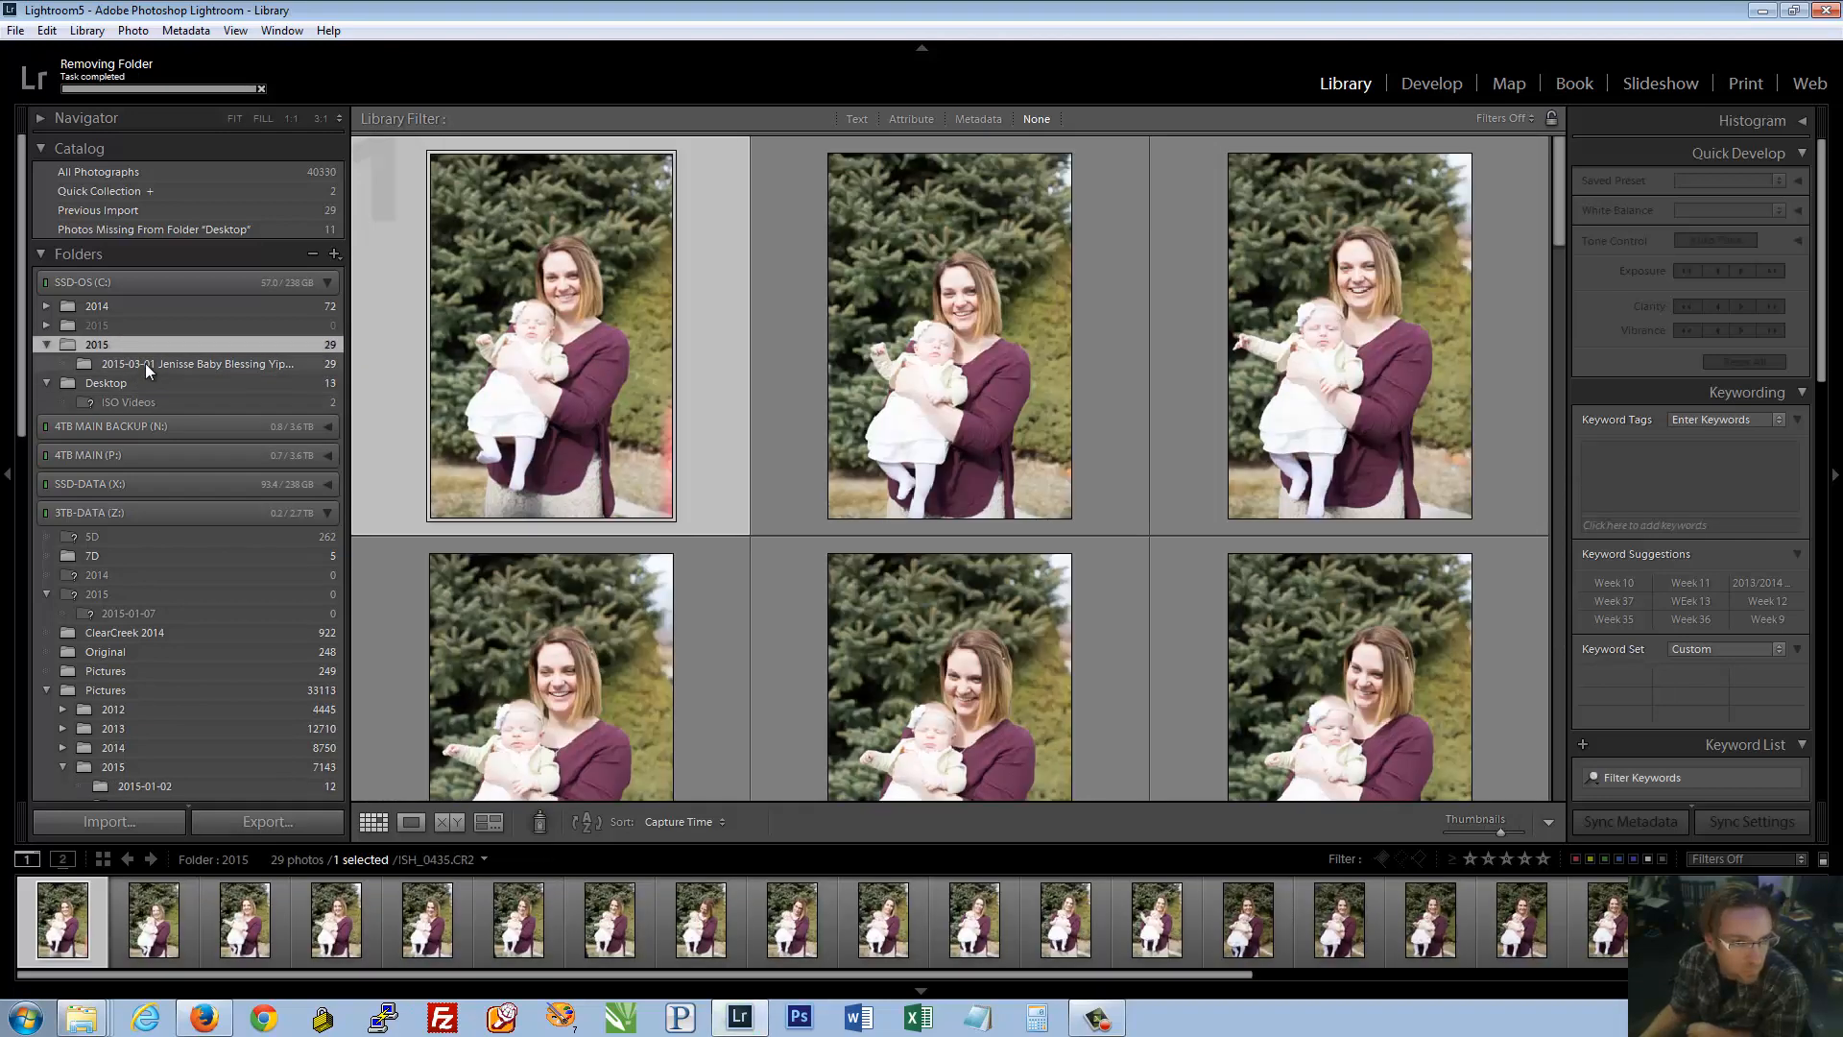
Close the Explorer windows and rename the baby blessing folder in Lightroom, removing "Yippy" from its name
{"action": "right_click", "coordinate": [83, 1016]}
{"action": "left_click", "coordinate": [88, 979]}
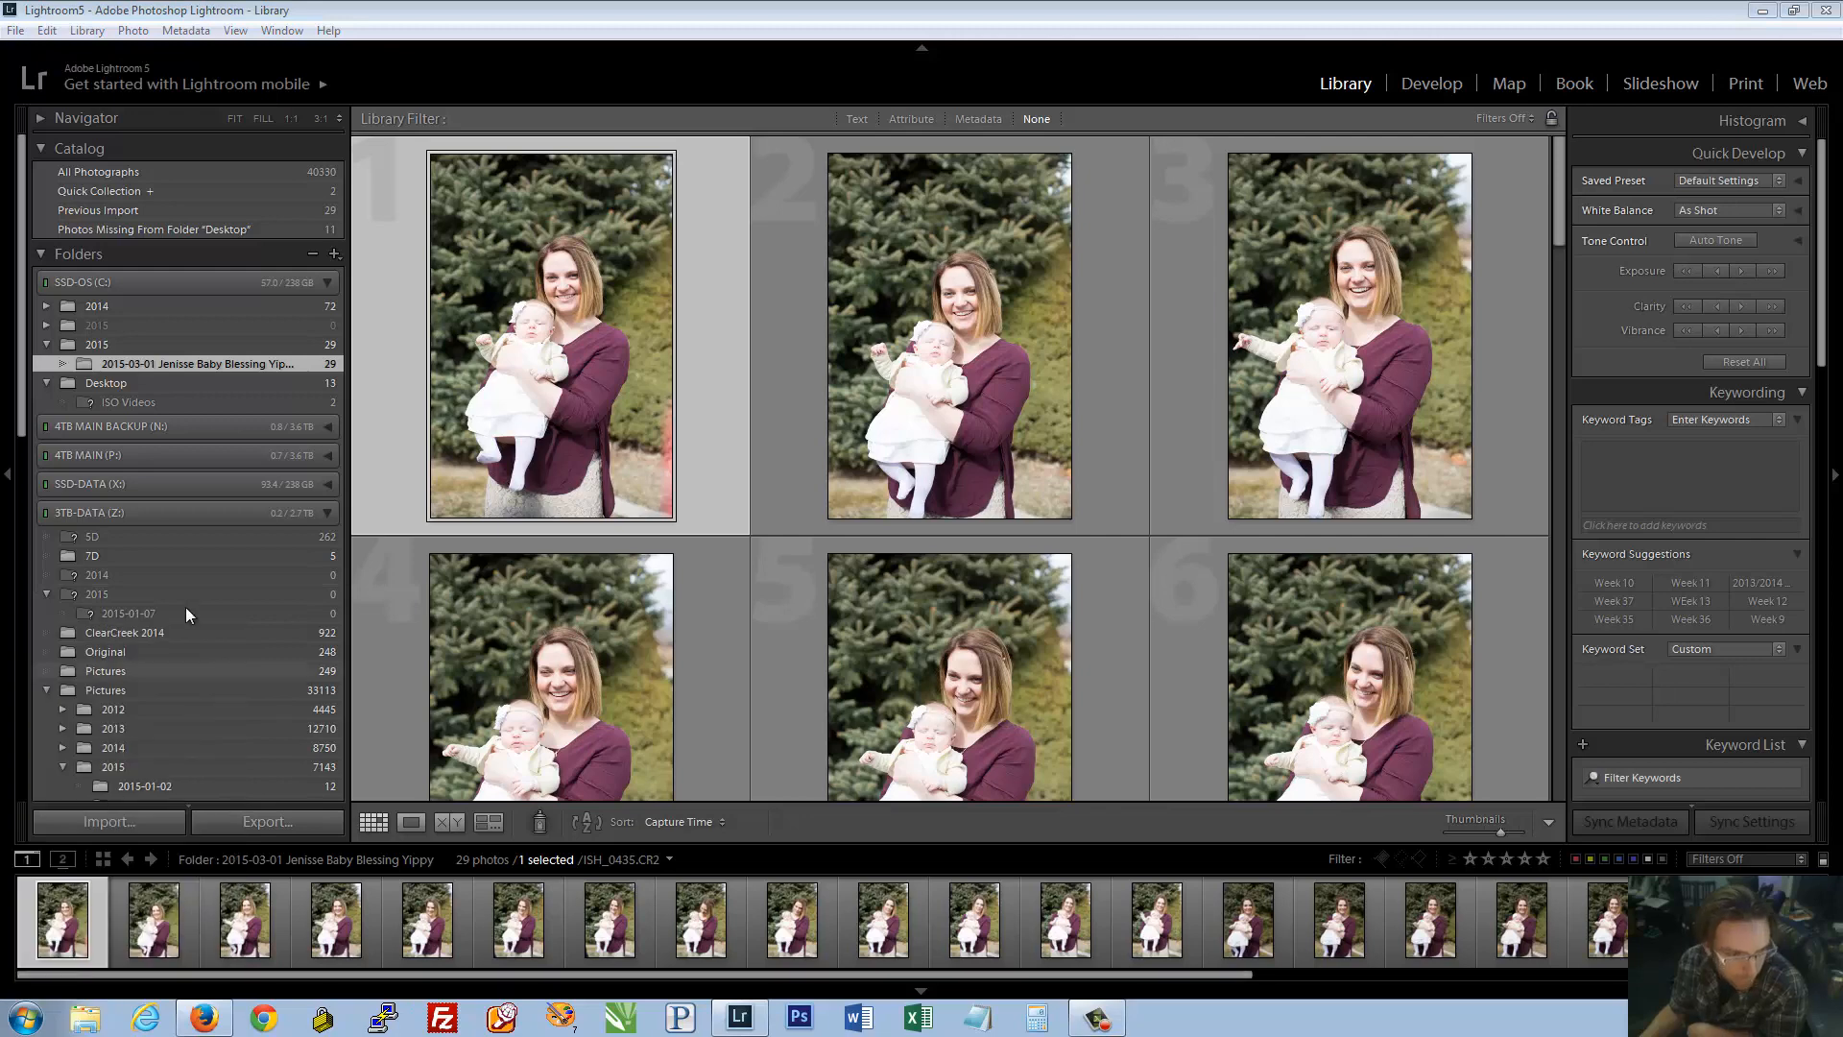
{"action": "right_click", "coordinate": [255, 363]}
{"action": "left_click", "coordinate": [317, 401]}
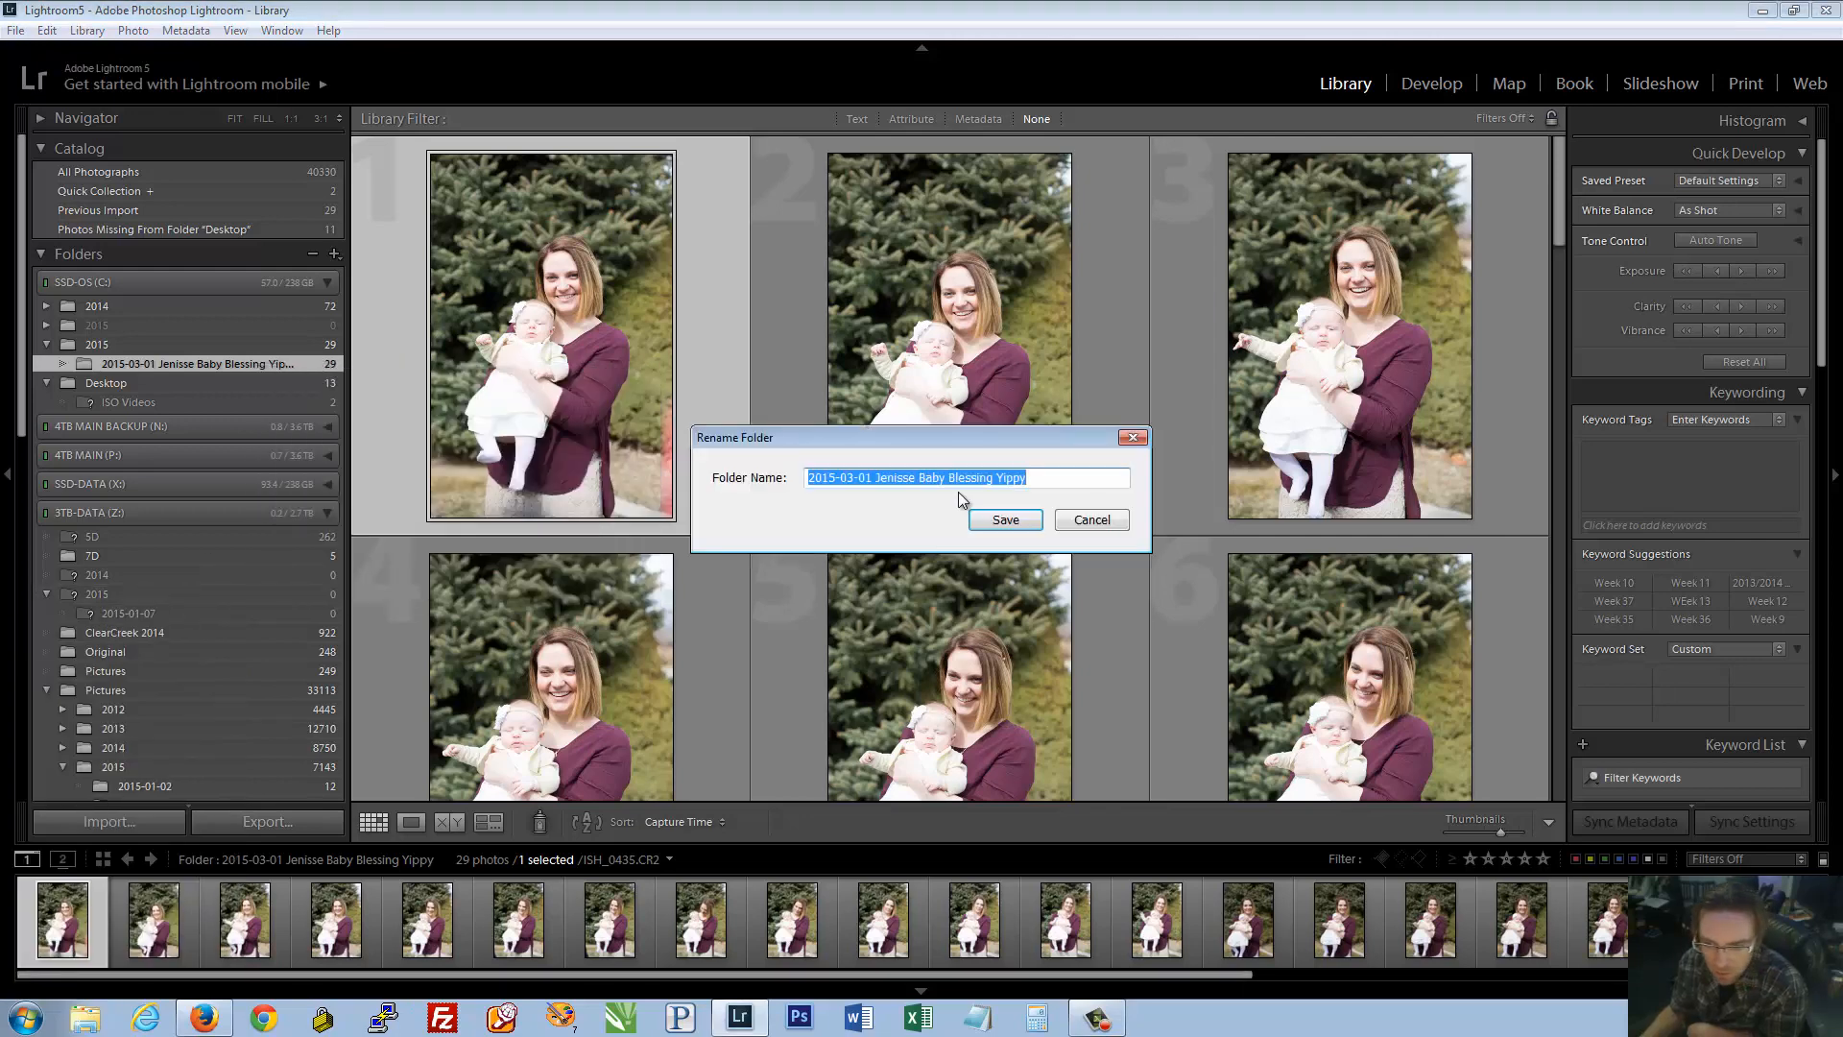
{"action": "double_click", "coordinate": [1015, 477]}
{"action": "key", "text": "BackSpace"}
{"action": "key", "text": "BackSpace"}
{"action": "key", "text": "Return"}
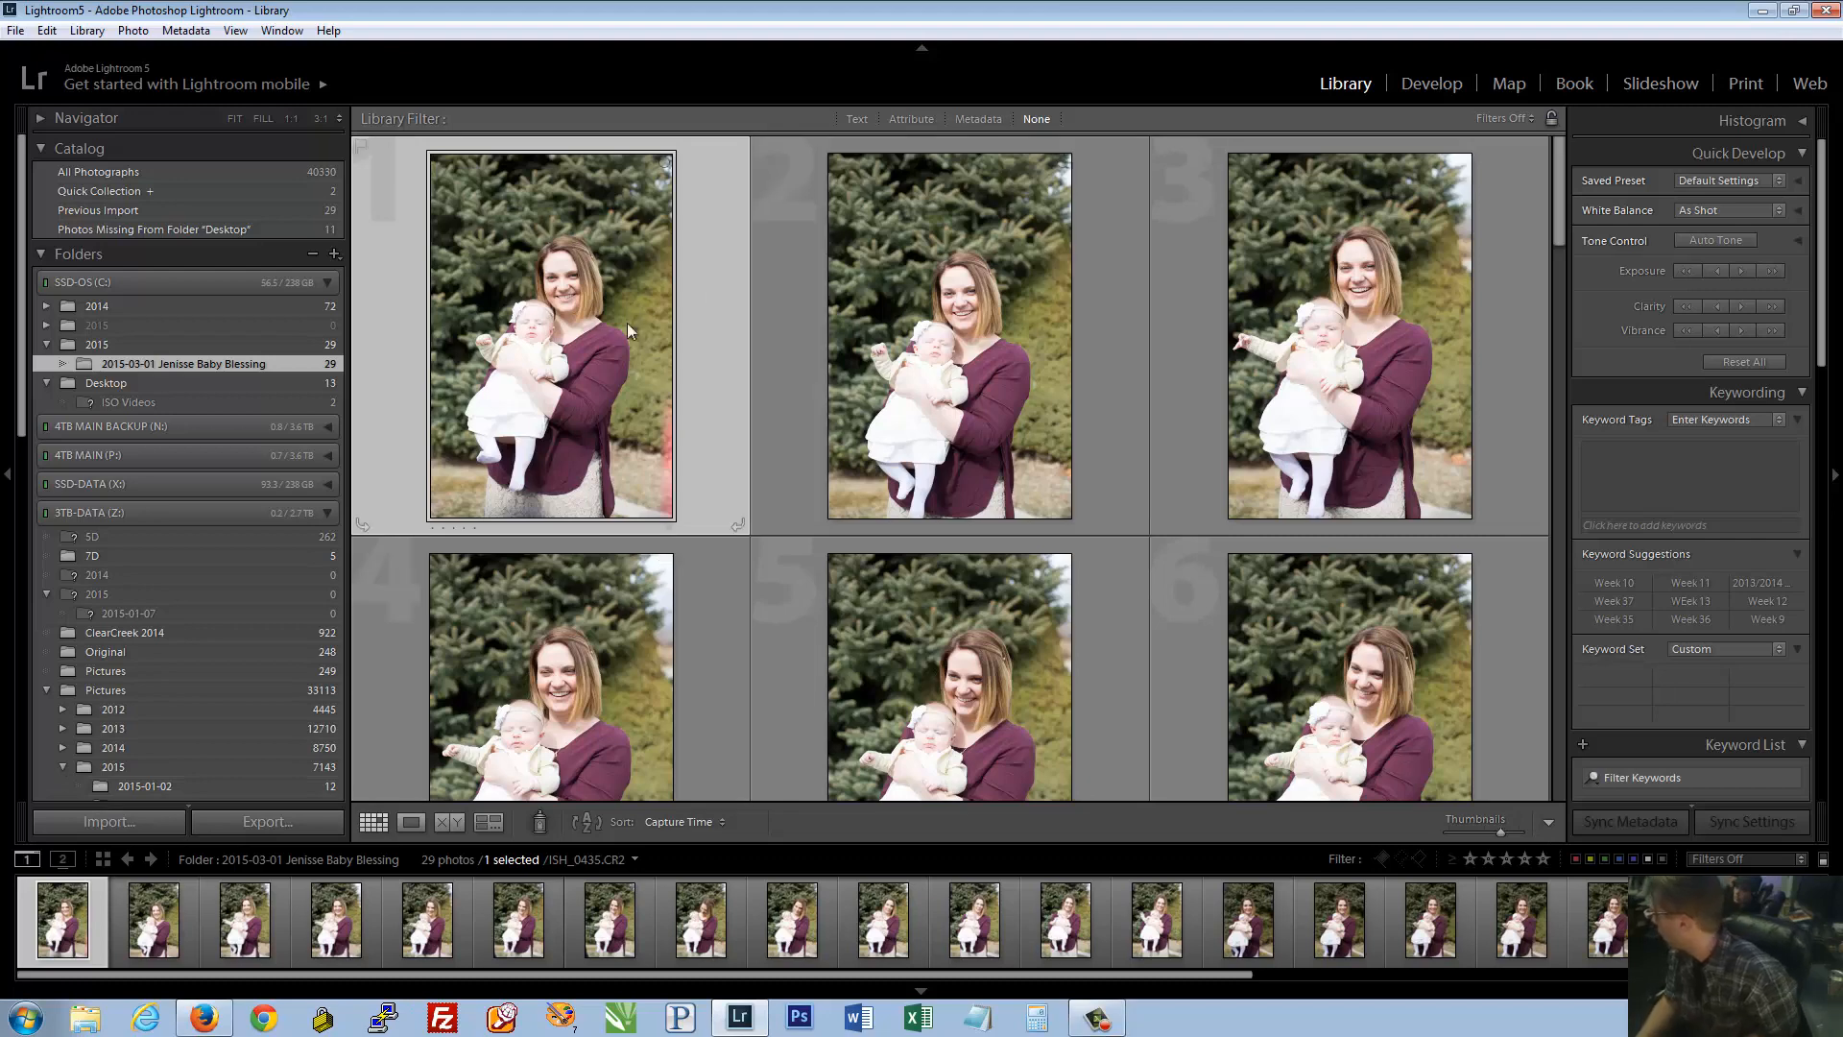
View ISH_0435.CR2 enlarged and return to the thumbnail grid
{"action": "double_click", "coordinate": [588, 311]}
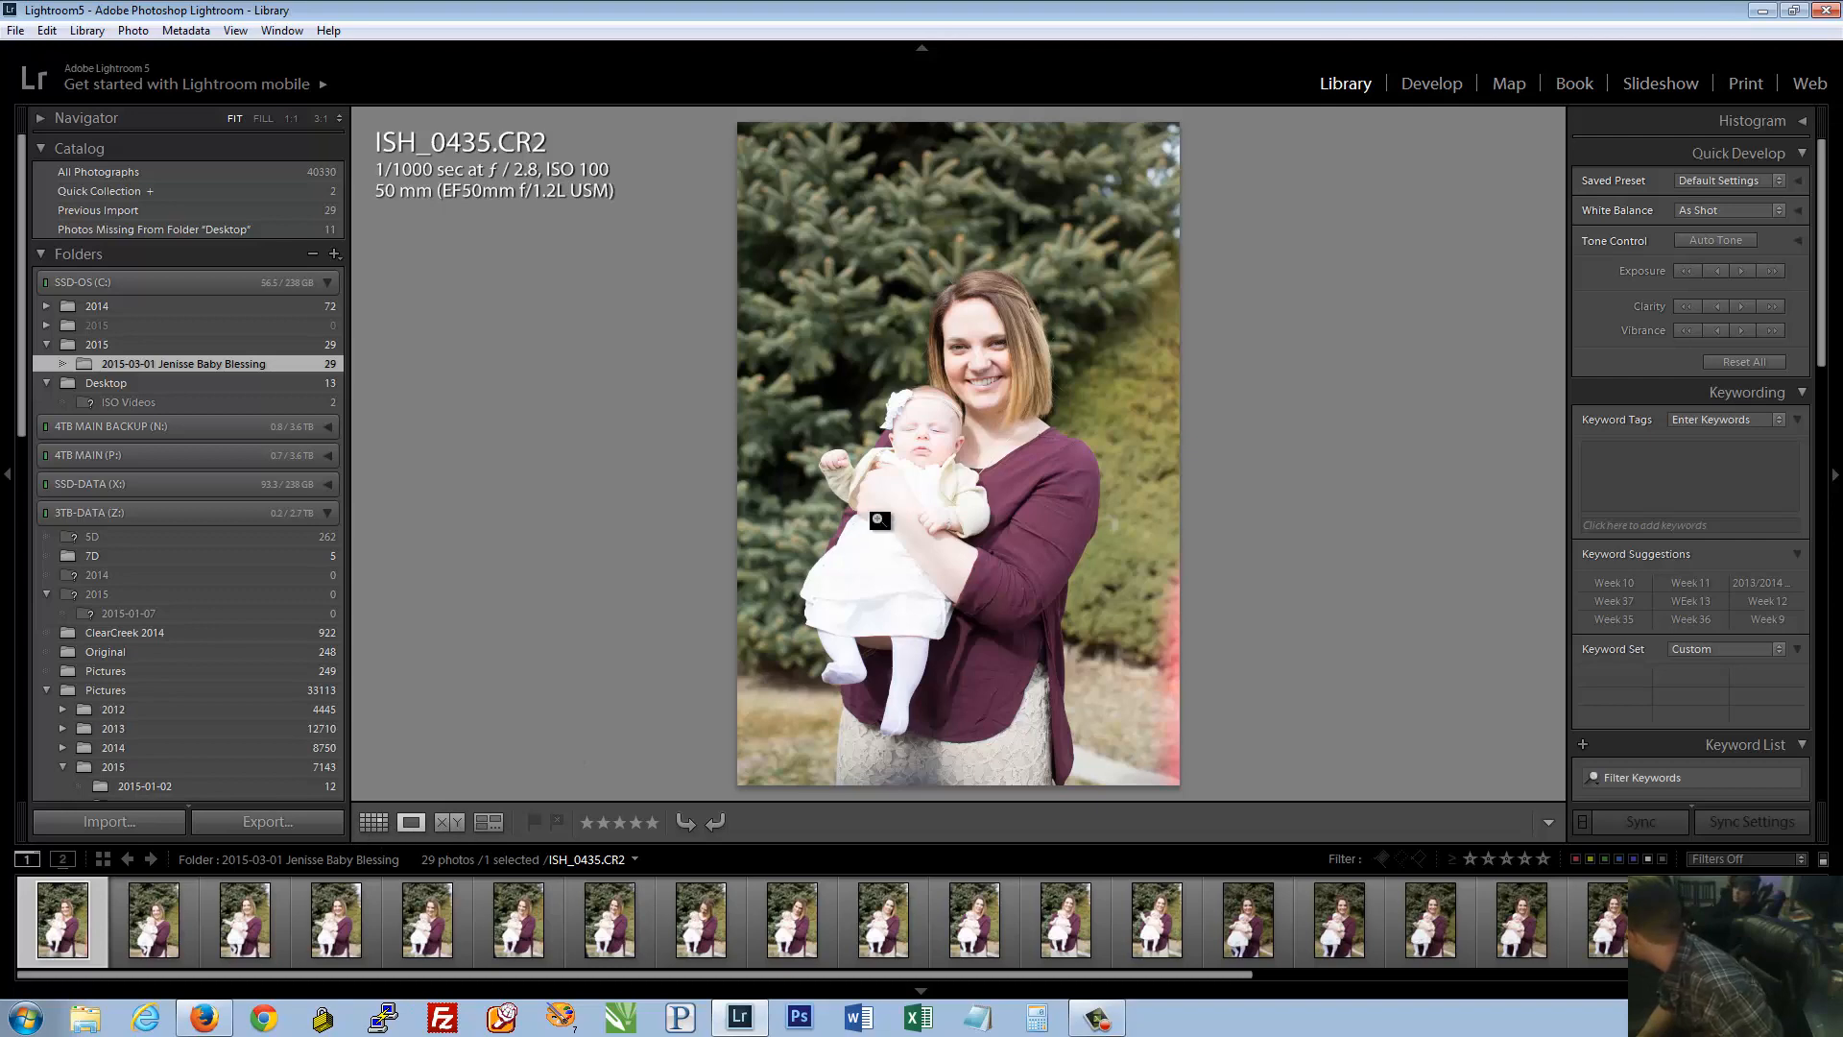
{"action": "left_click", "coordinate": [373, 823]}
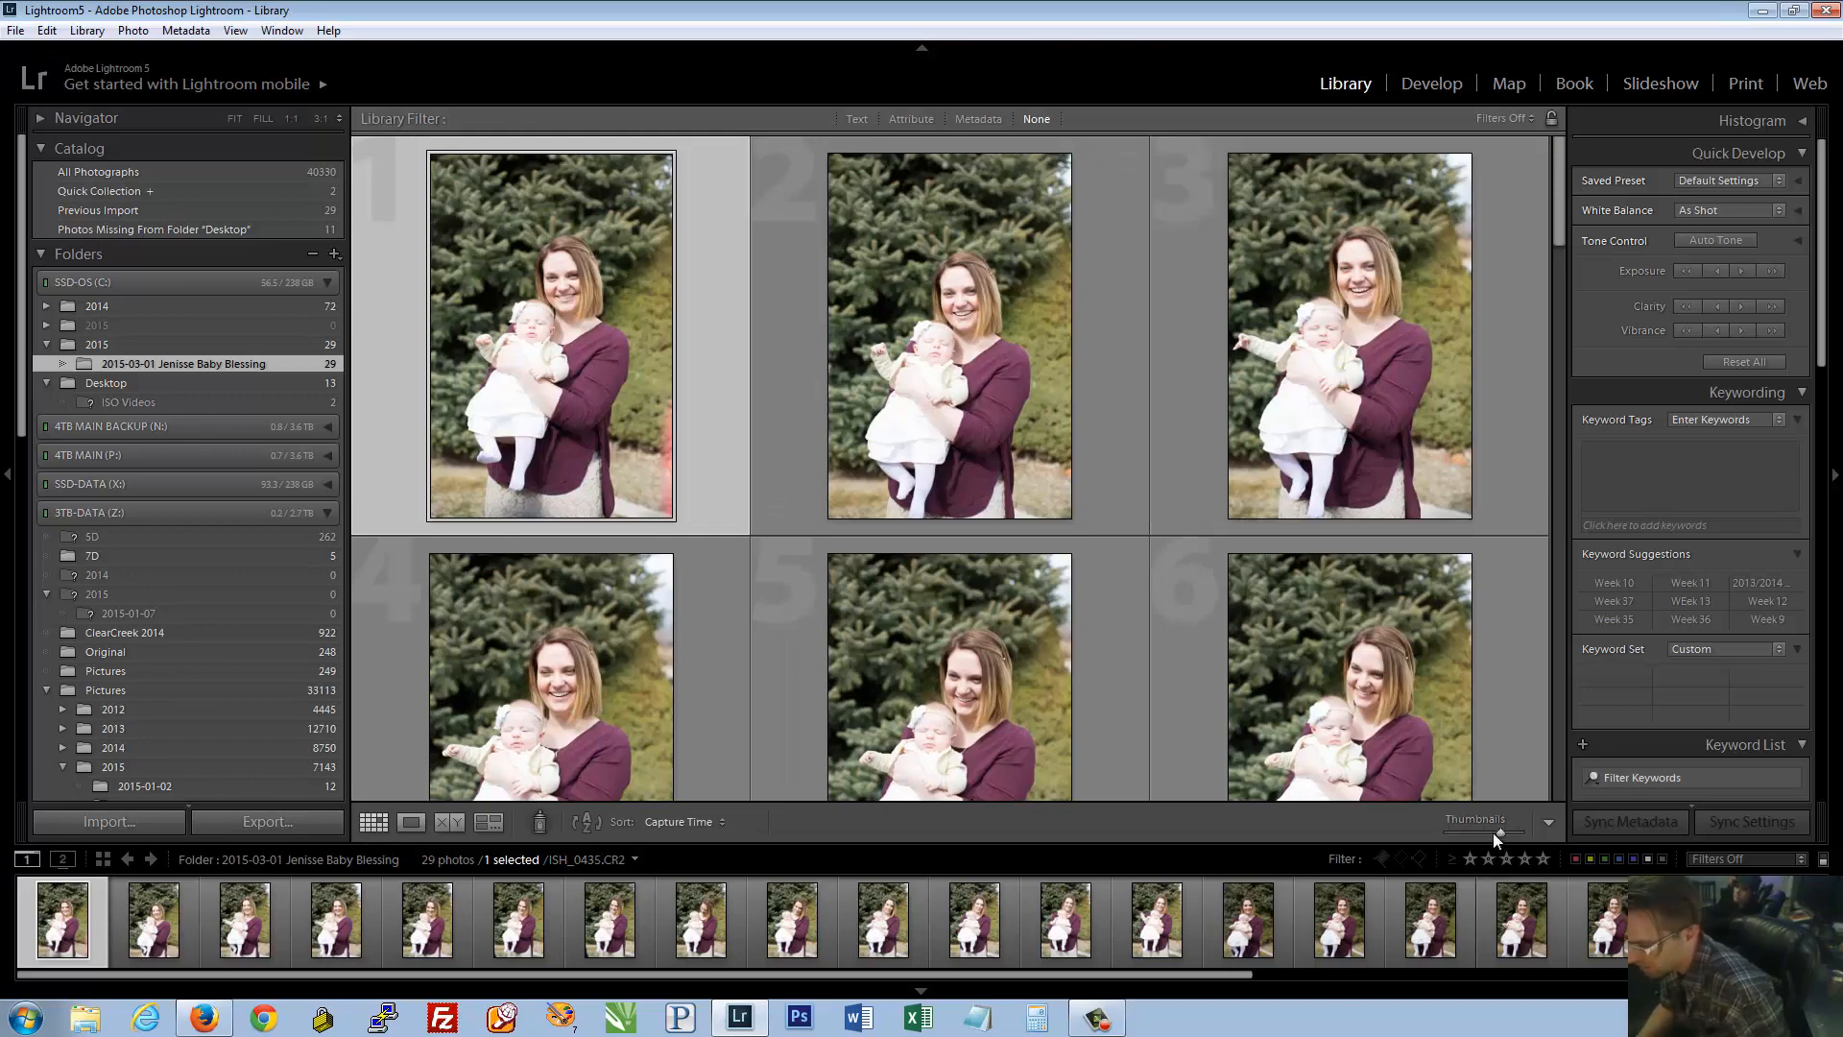
Reduce the thumbnail size and compare the first four photos of the folder side by side in Survey view
{"action": "mouse_move", "coordinate": [1489, 831]}
{"action": "left_mouse_down"}
{"action": "mouse_move", "coordinate": [1505, 830]}
{"action": "mouse_move", "coordinate": [1443, 834]}
{"action": "mouse_move", "coordinate": [1477, 837]}
{"action": "left_mouse_up"}
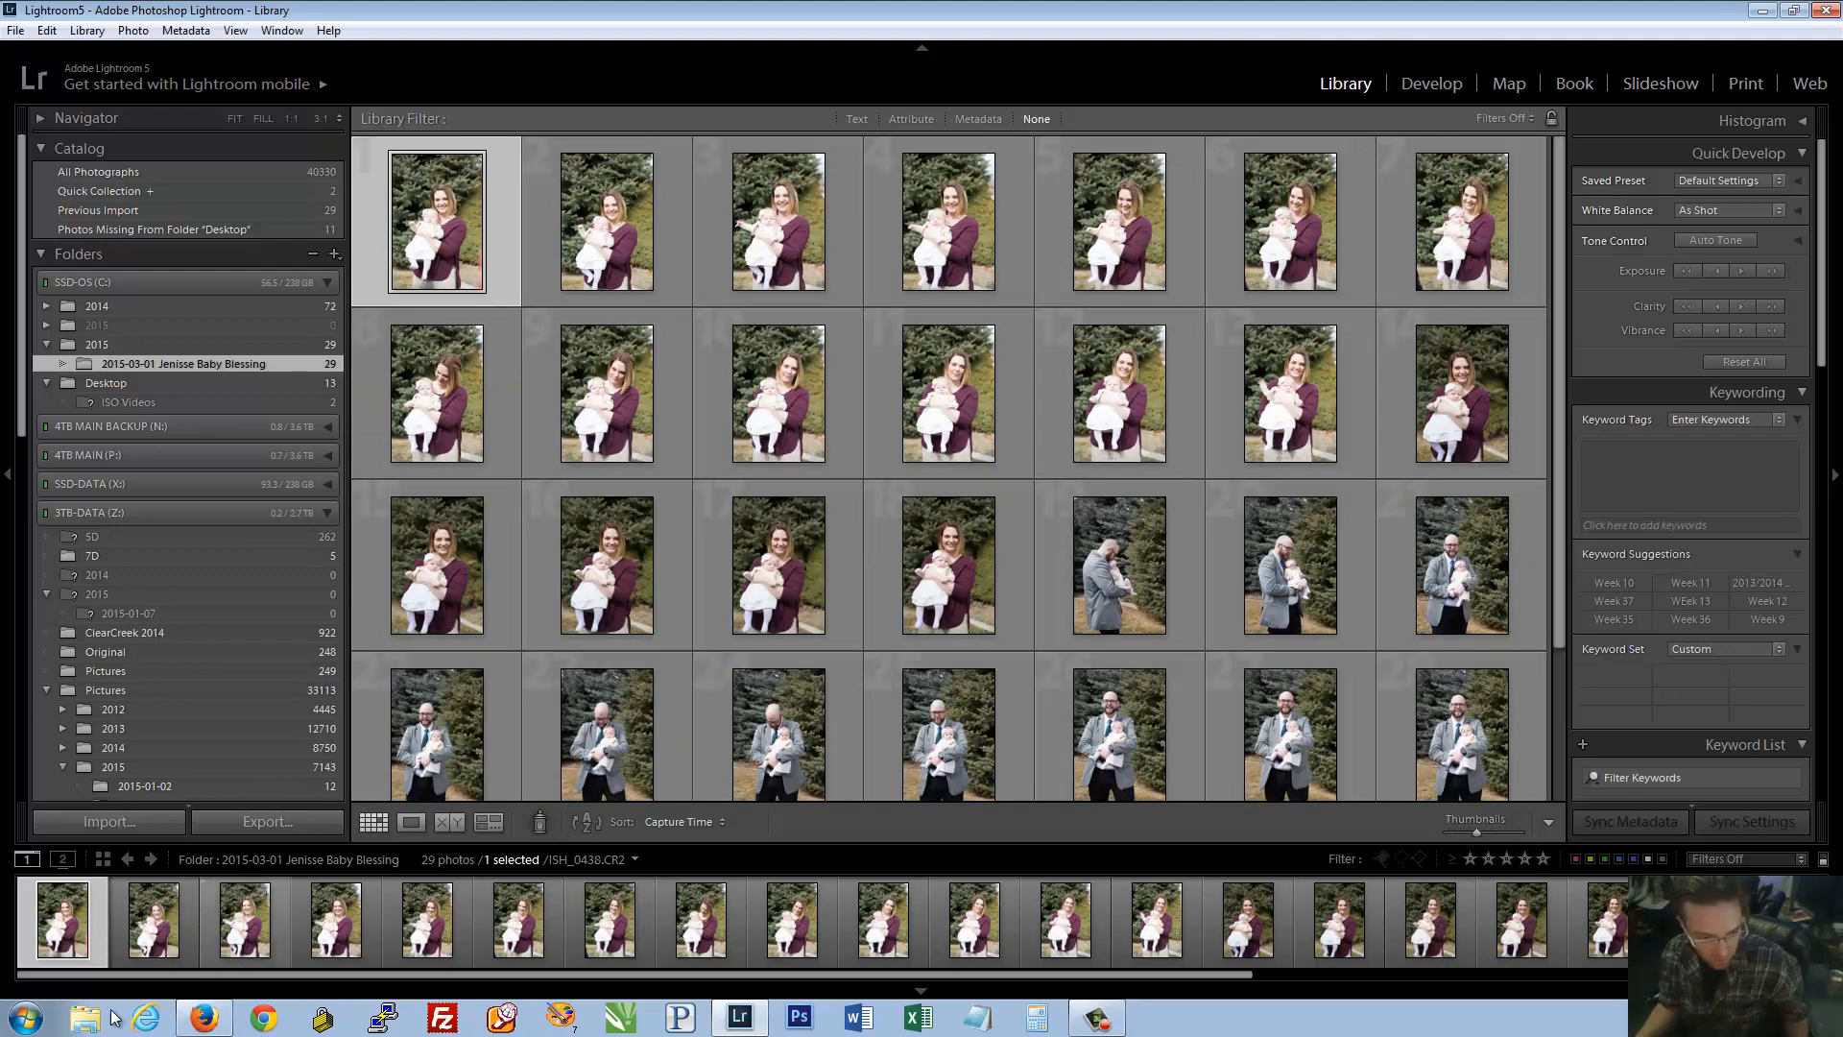
{"action": "left_click", "coordinate": [320, 946], "text": "shift"}
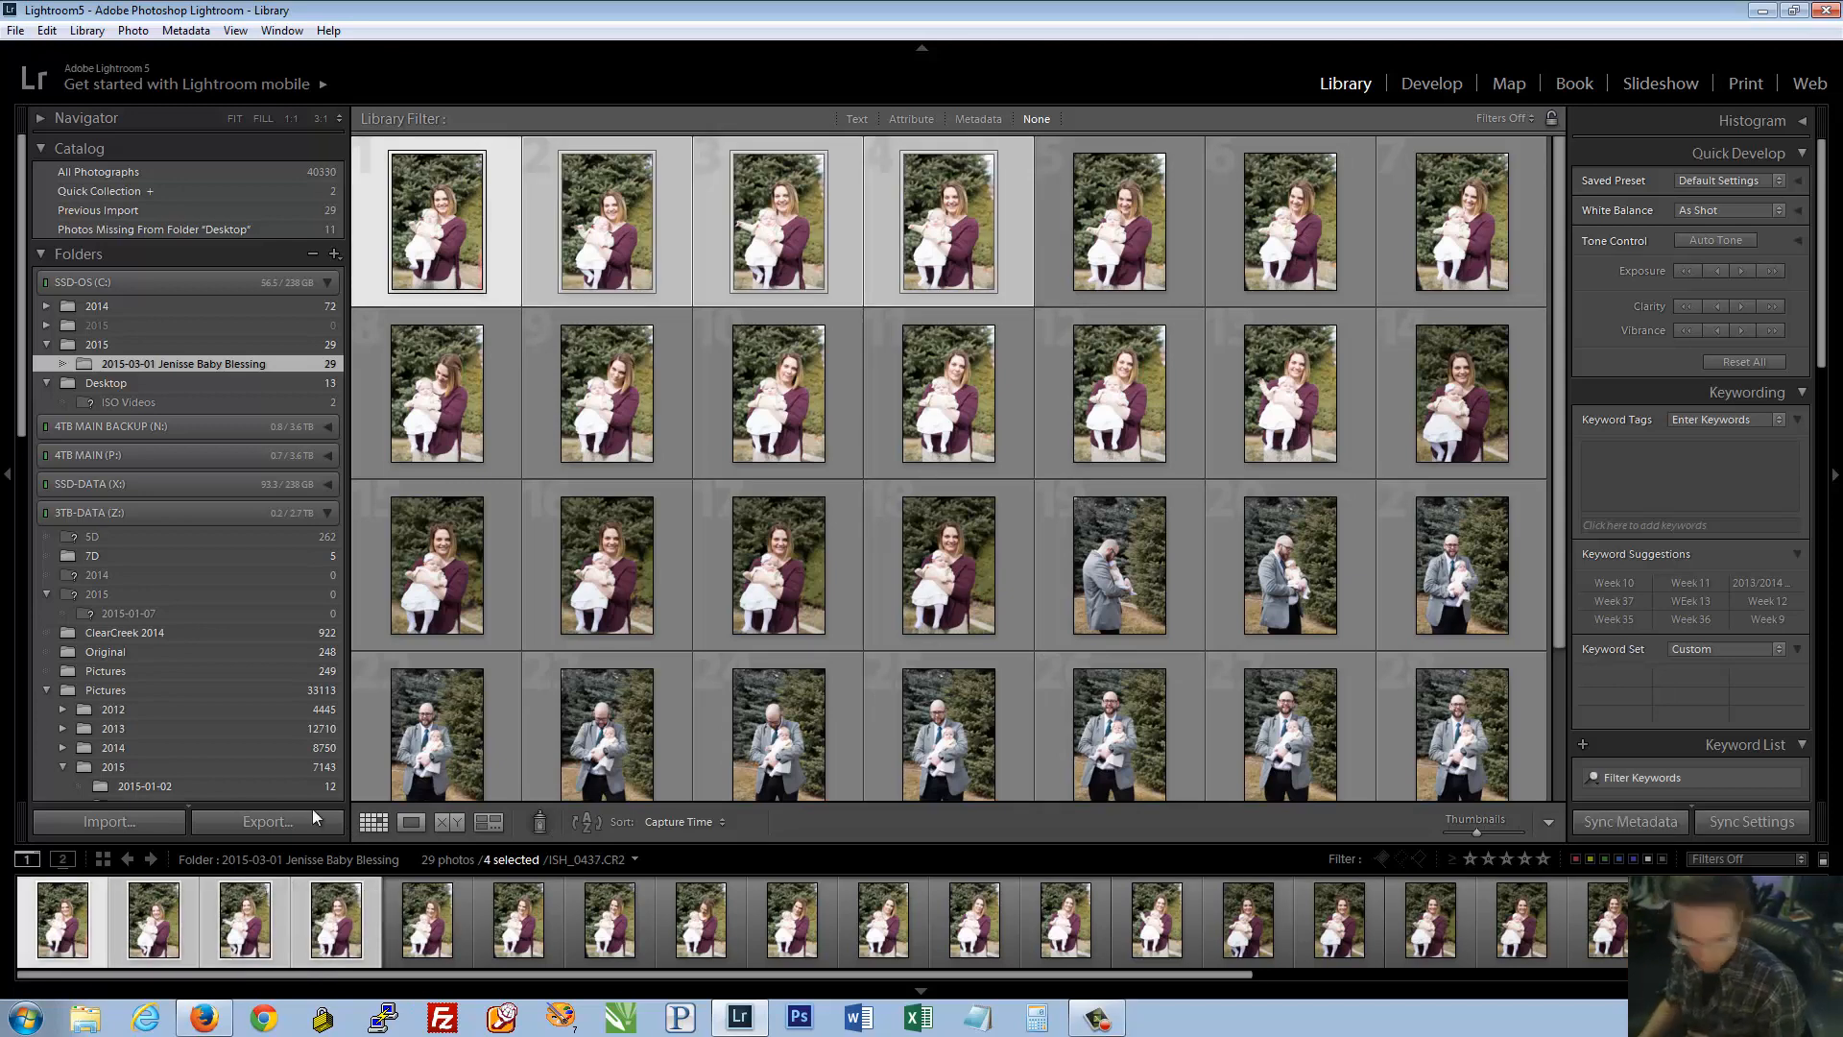
{"action": "left_click", "coordinate": [488, 822]}
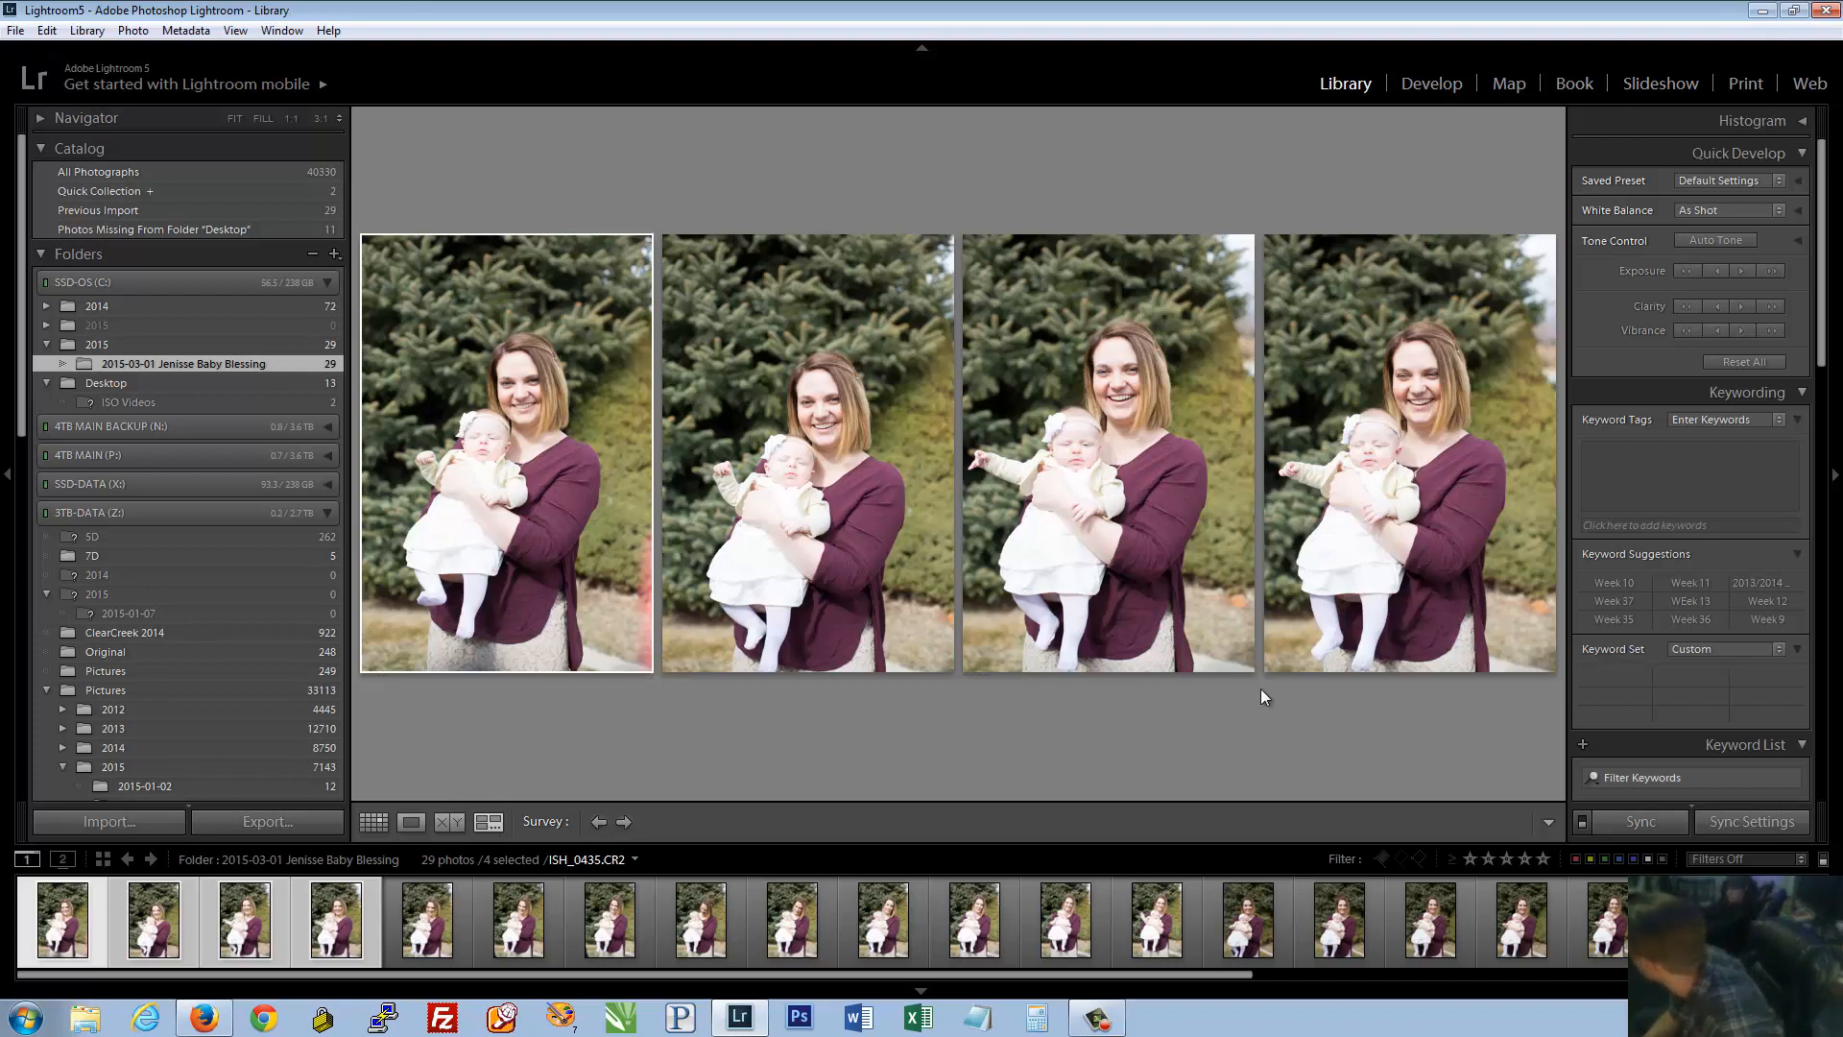
Narrow the Survey comparison by dropping ISH_0437.CR2 and ISH_0435.CR2, and return to the thumbnail grid
{"action": "left_click", "coordinate": [1245, 662]}
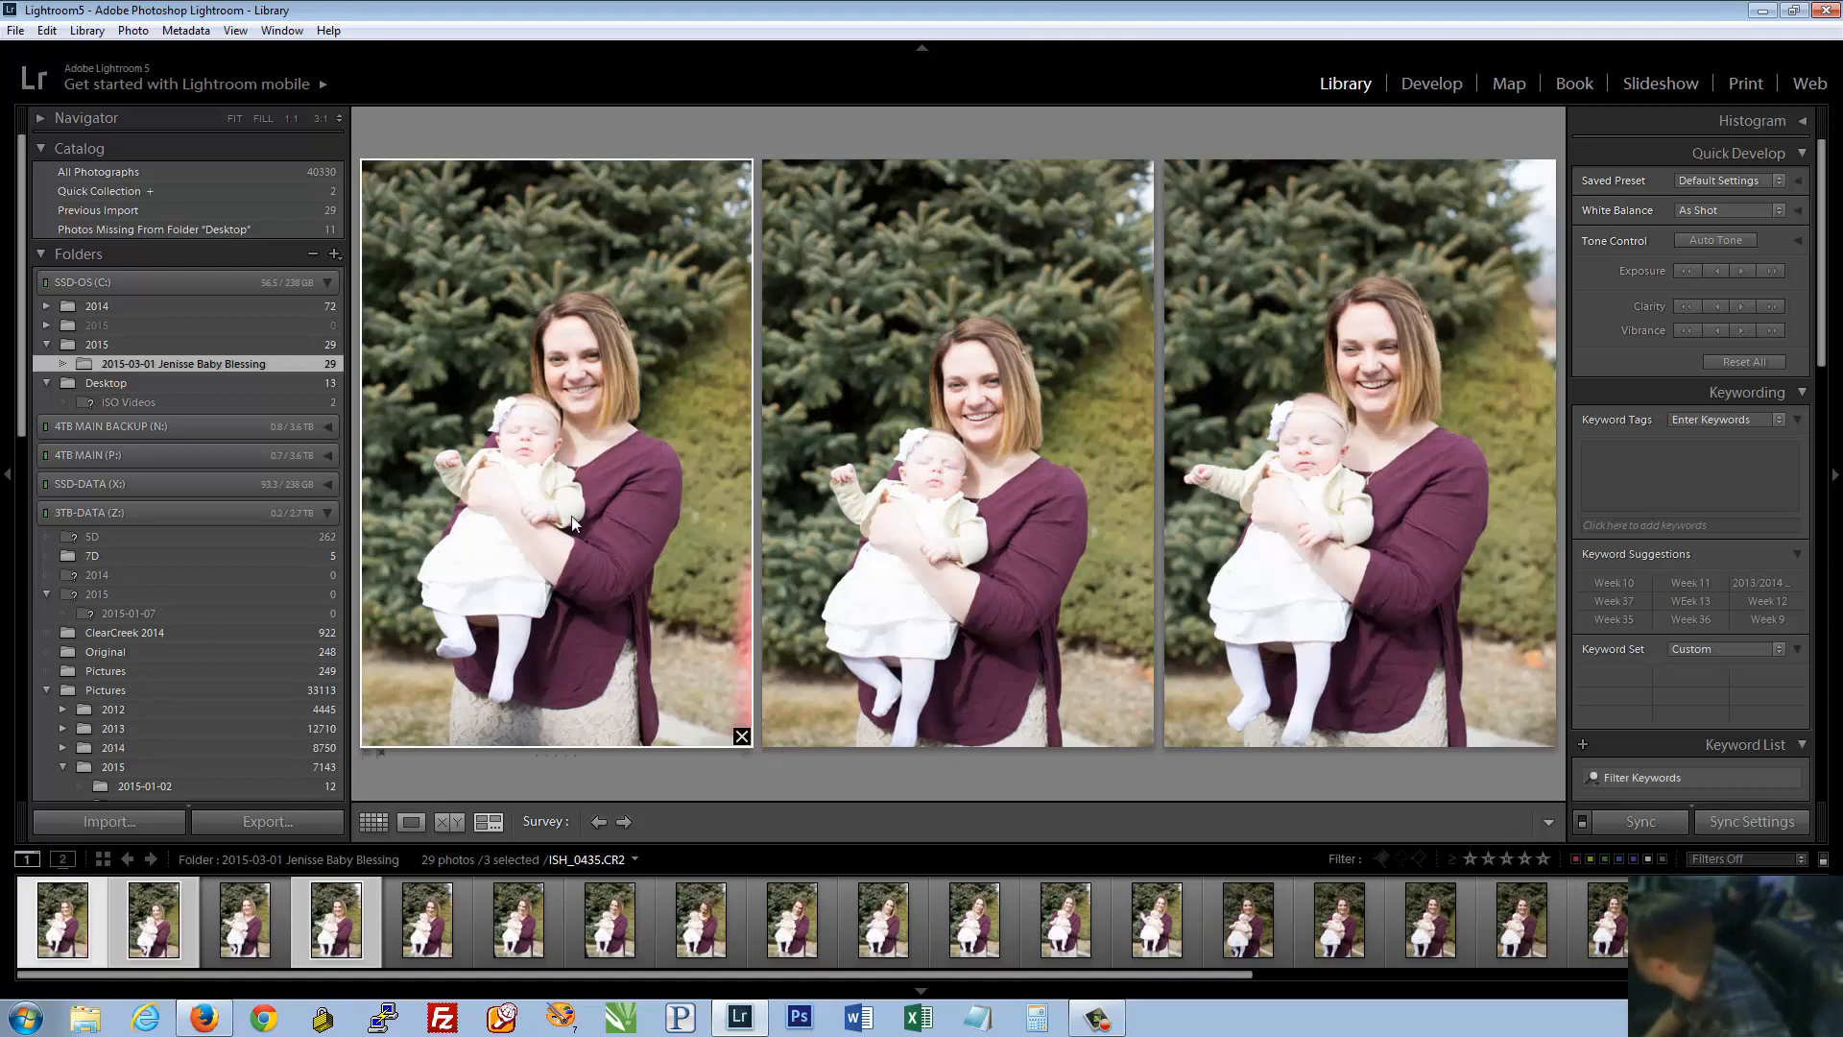
{"action": "left_click", "coordinate": [740, 736]}
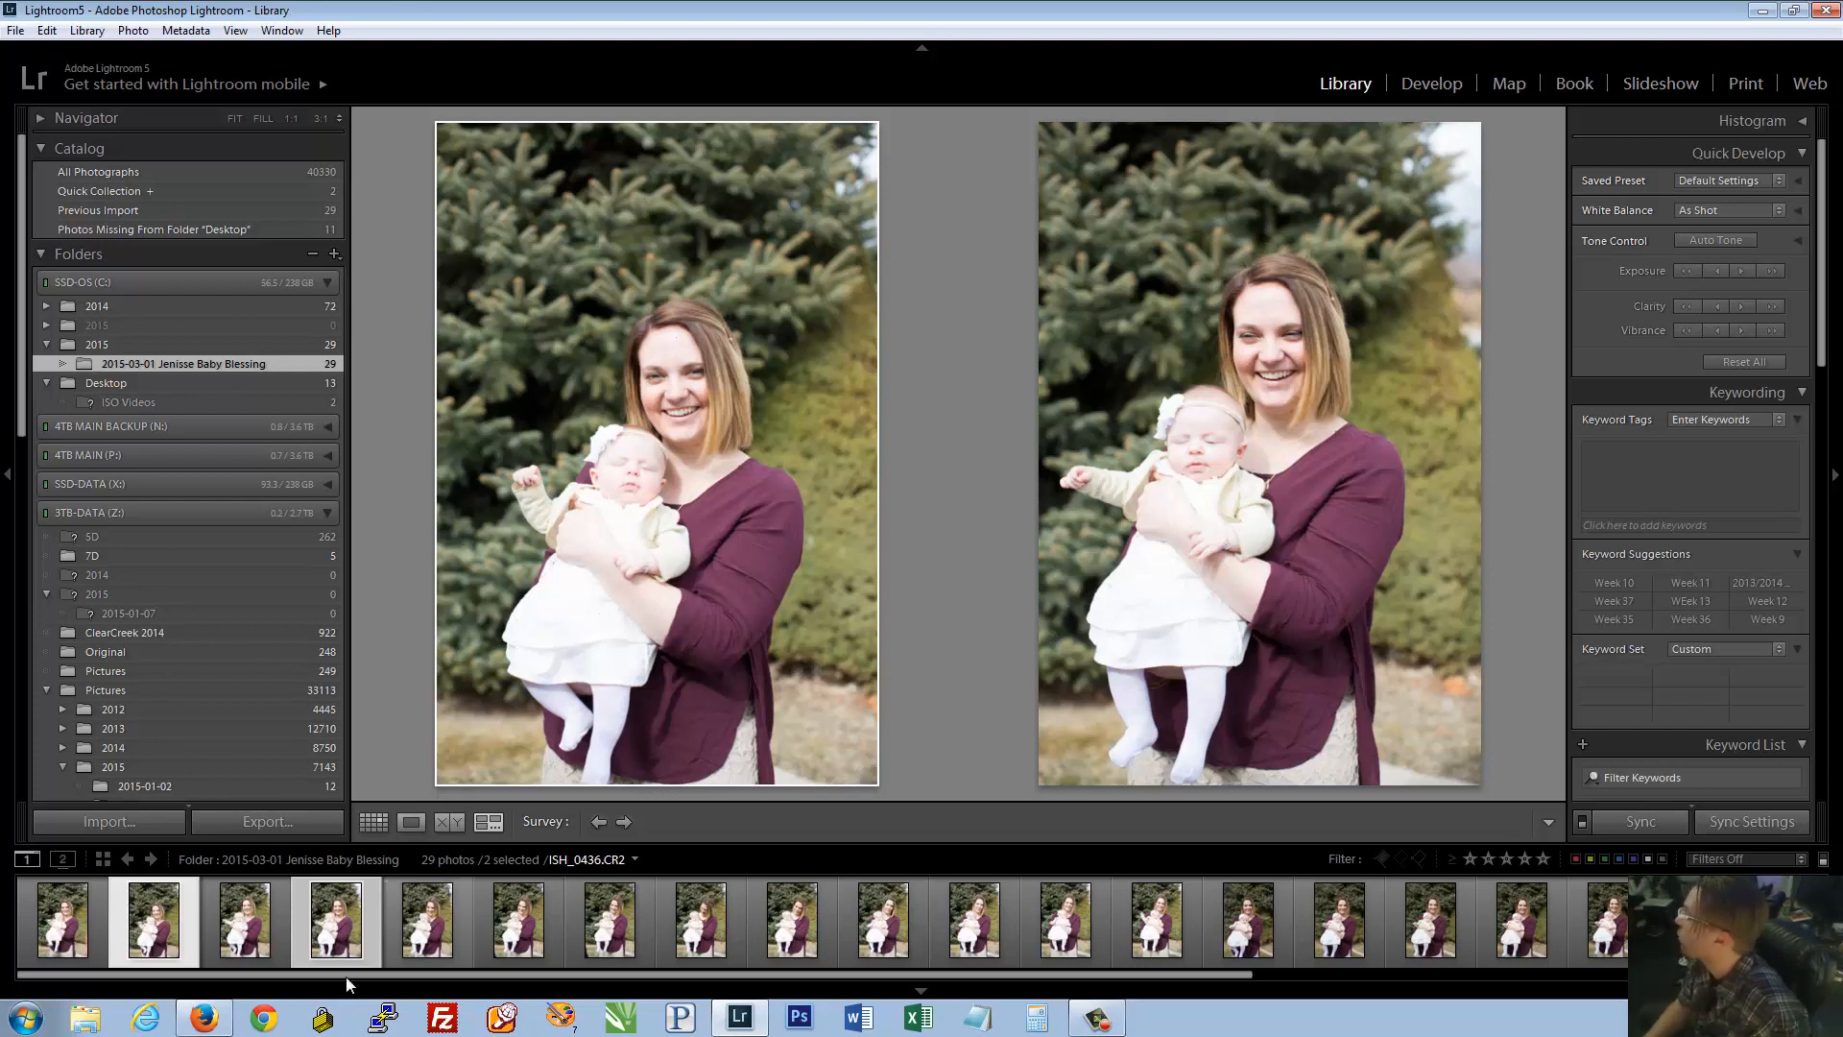
{"action": "left_click", "coordinate": [372, 822]}
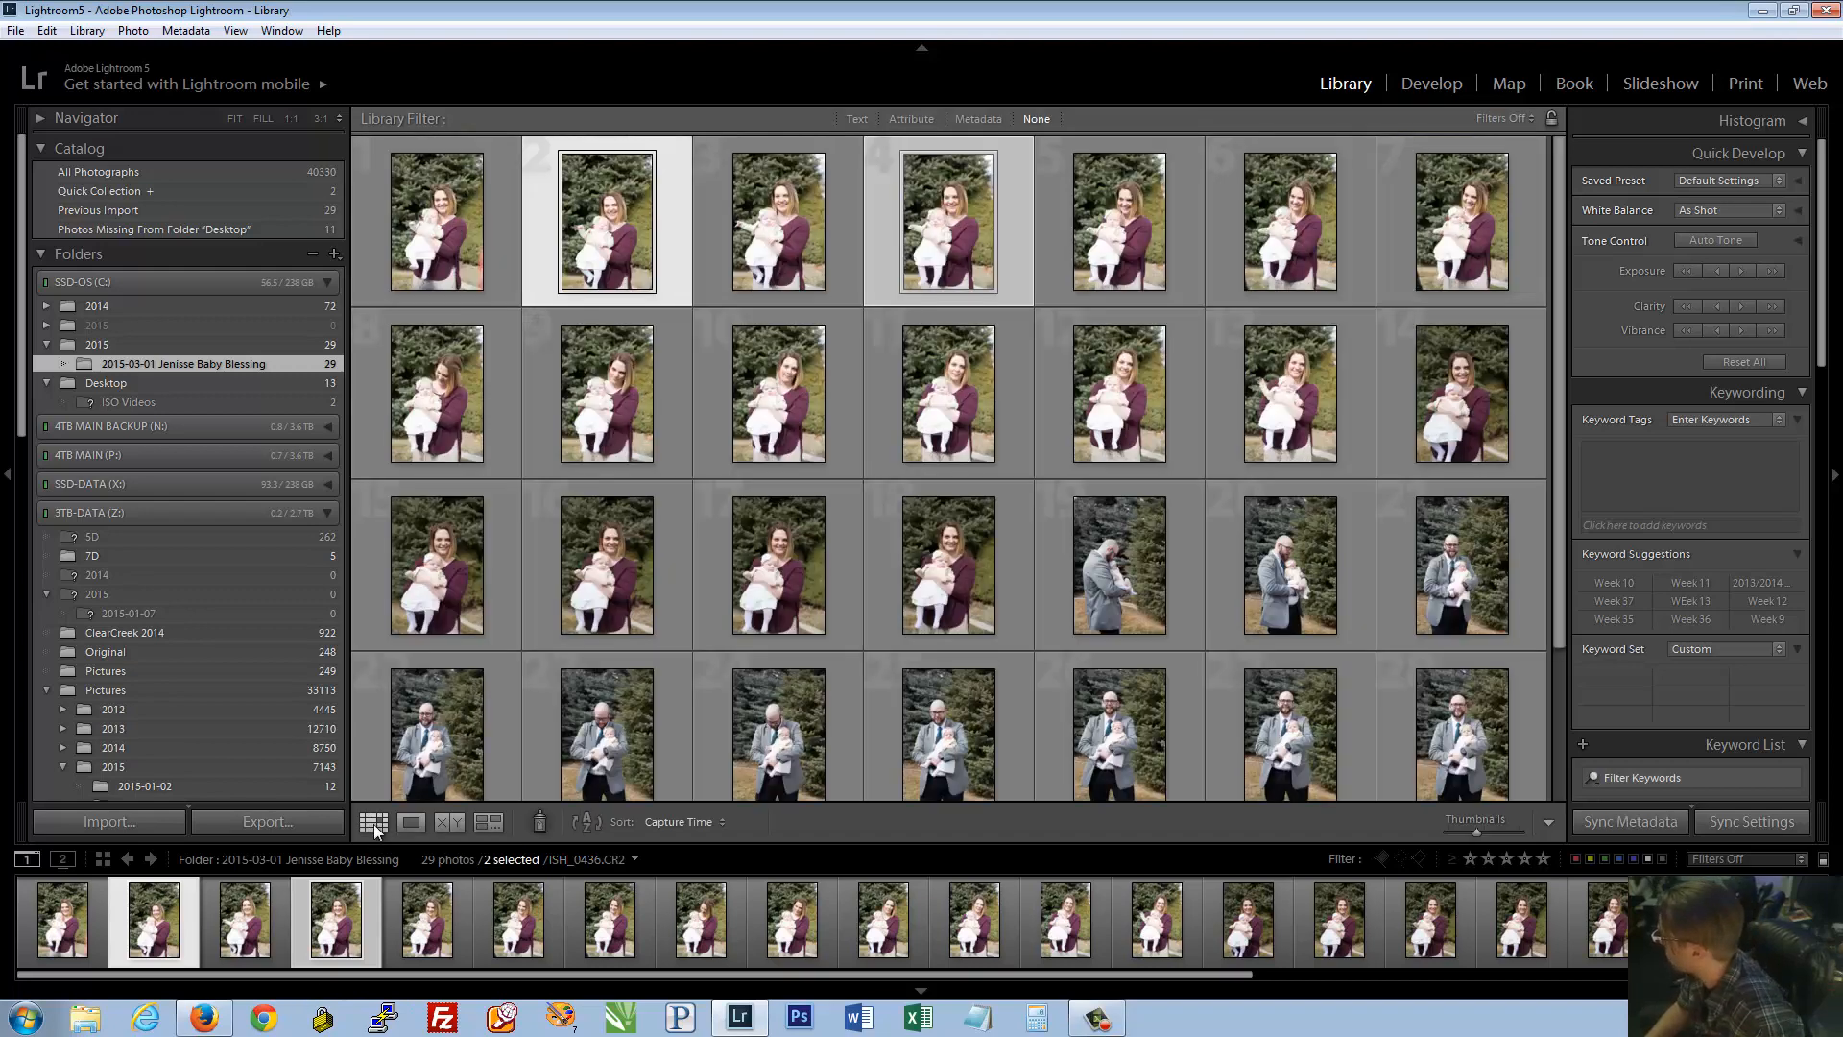
Select the whole series of the woman holding the baby, from ISH_0435.CR2 to the last photo before the man appears
{"action": "left_click", "coordinate": [932, 216]}
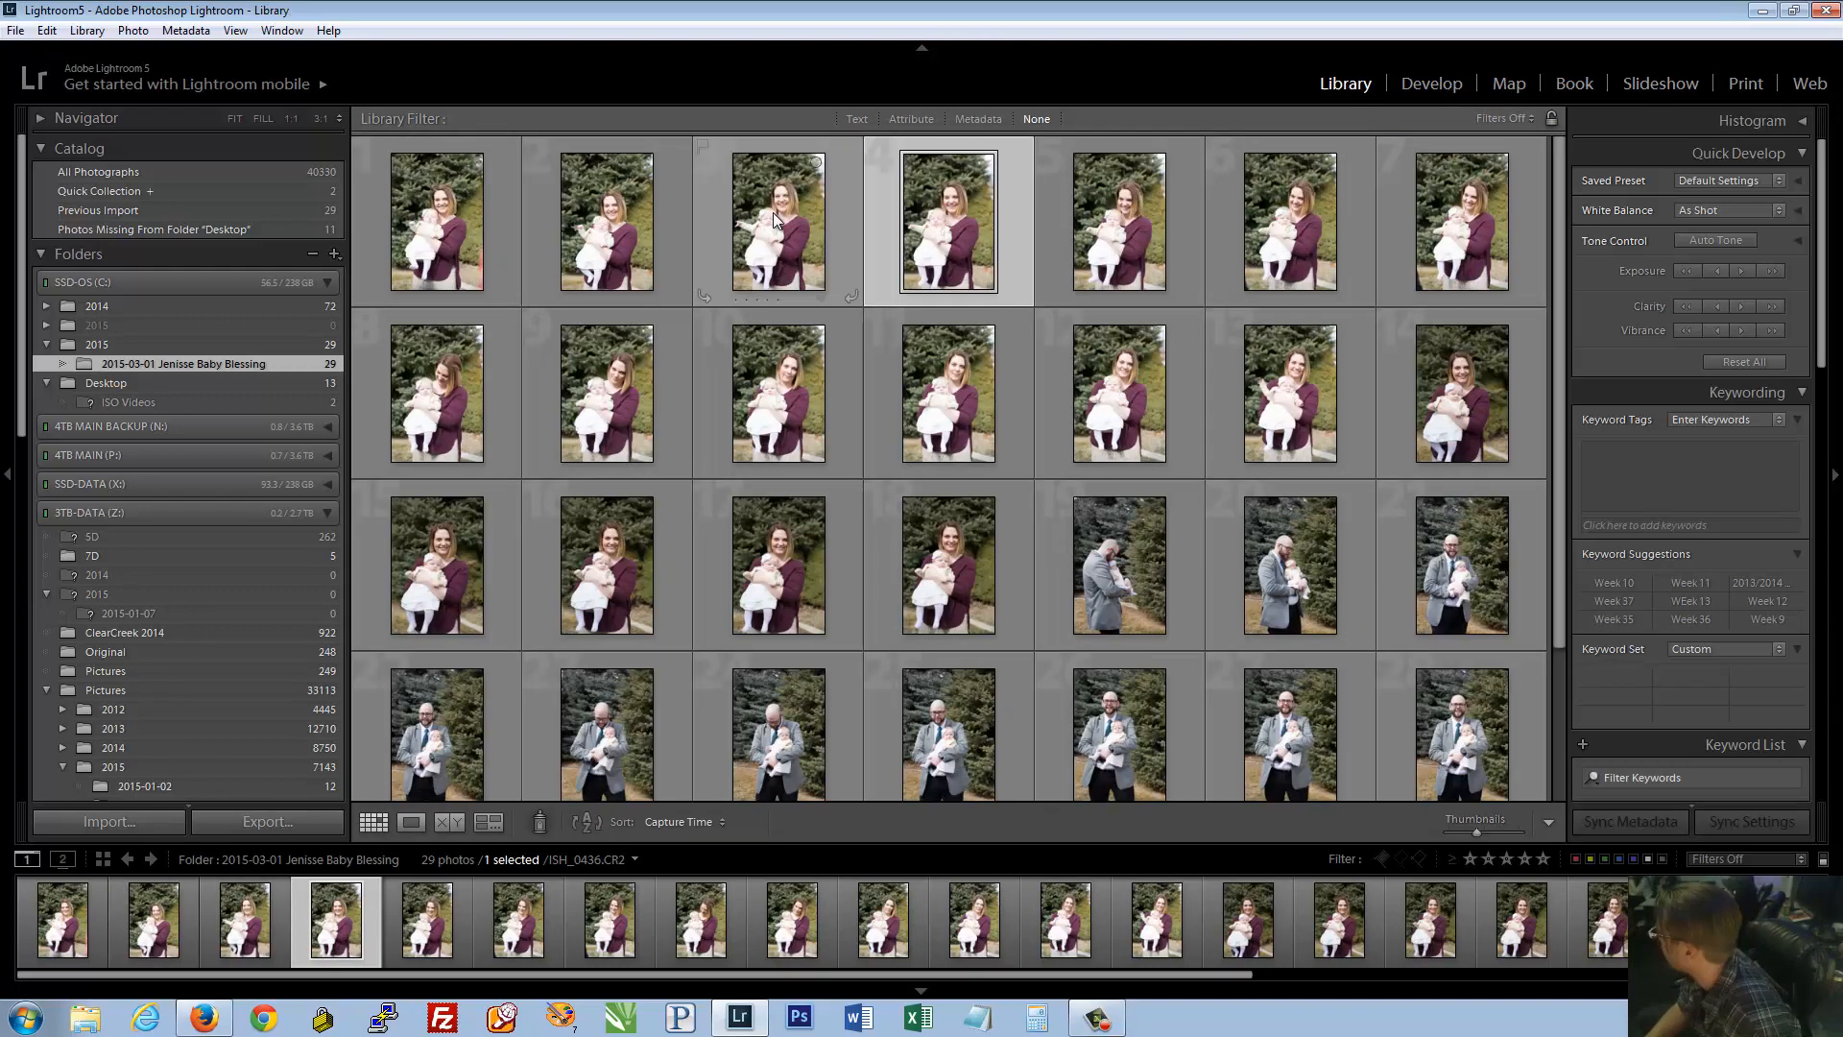
{"action": "left_click", "coordinate": [423, 237]}
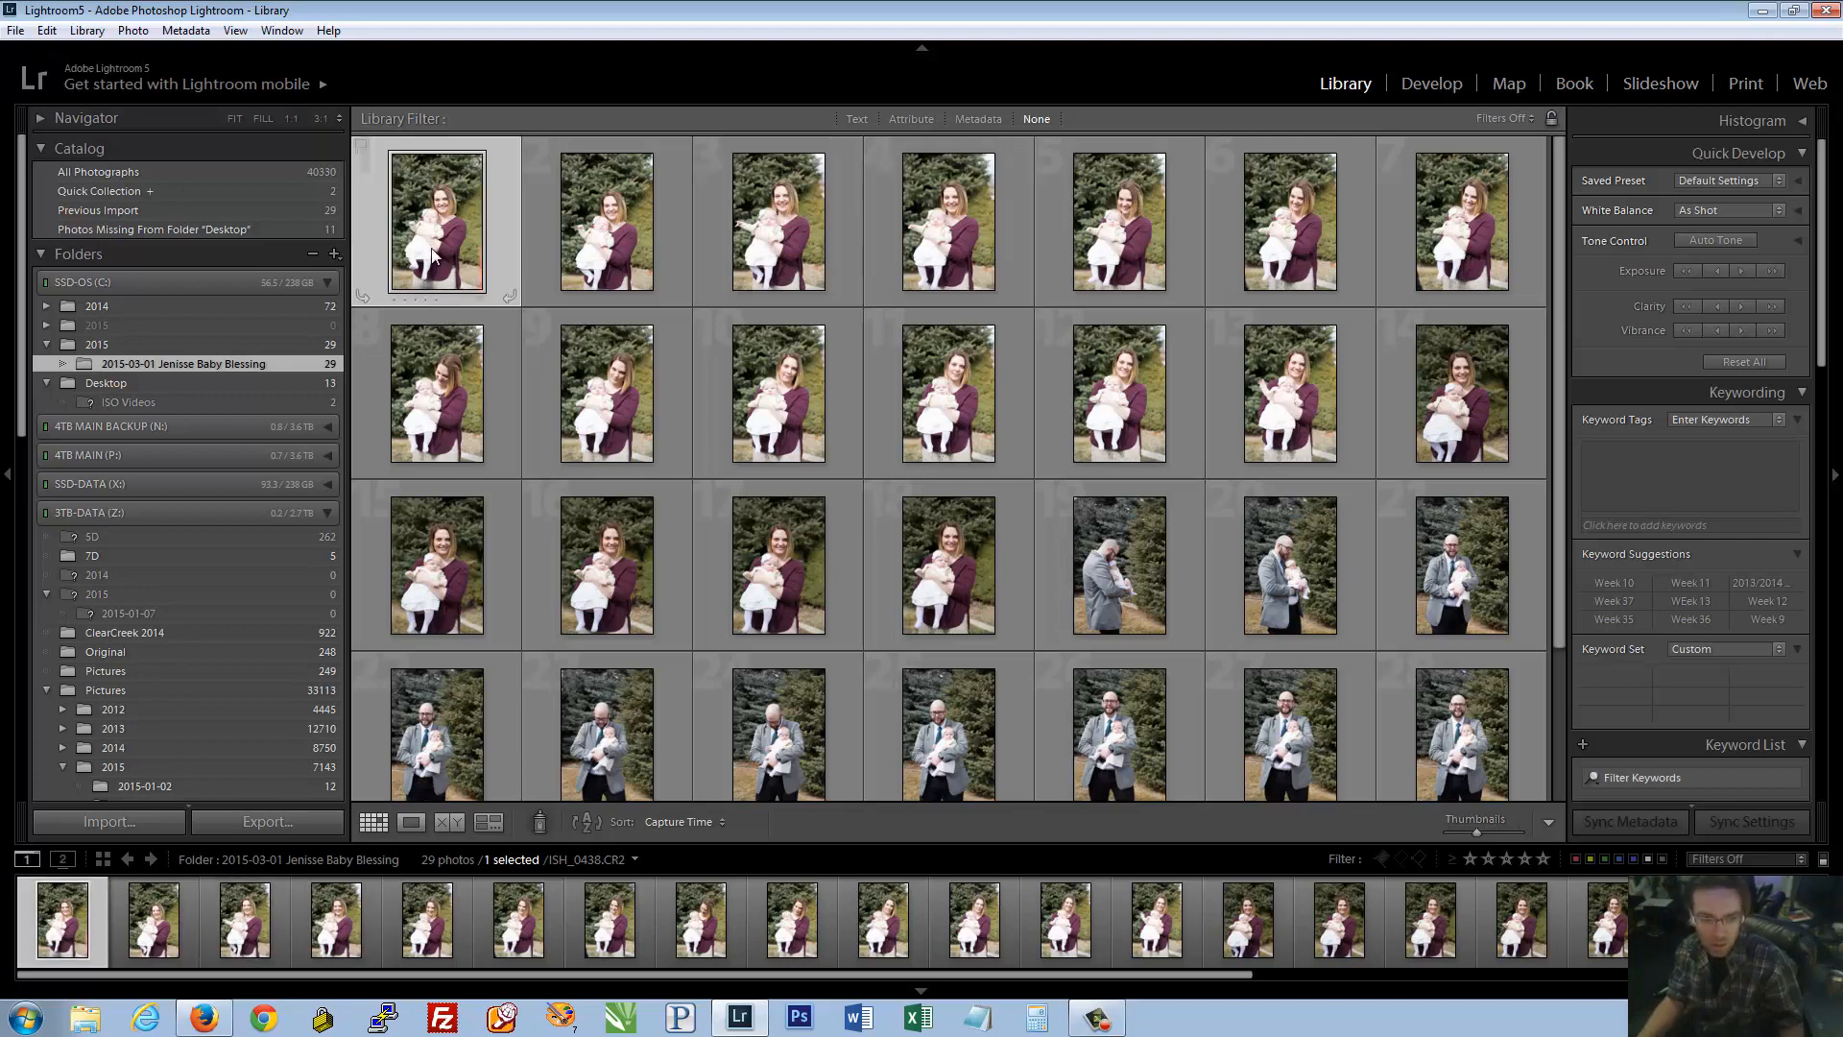
{"action": "left_click", "coordinate": [965, 576], "text": "shift"}
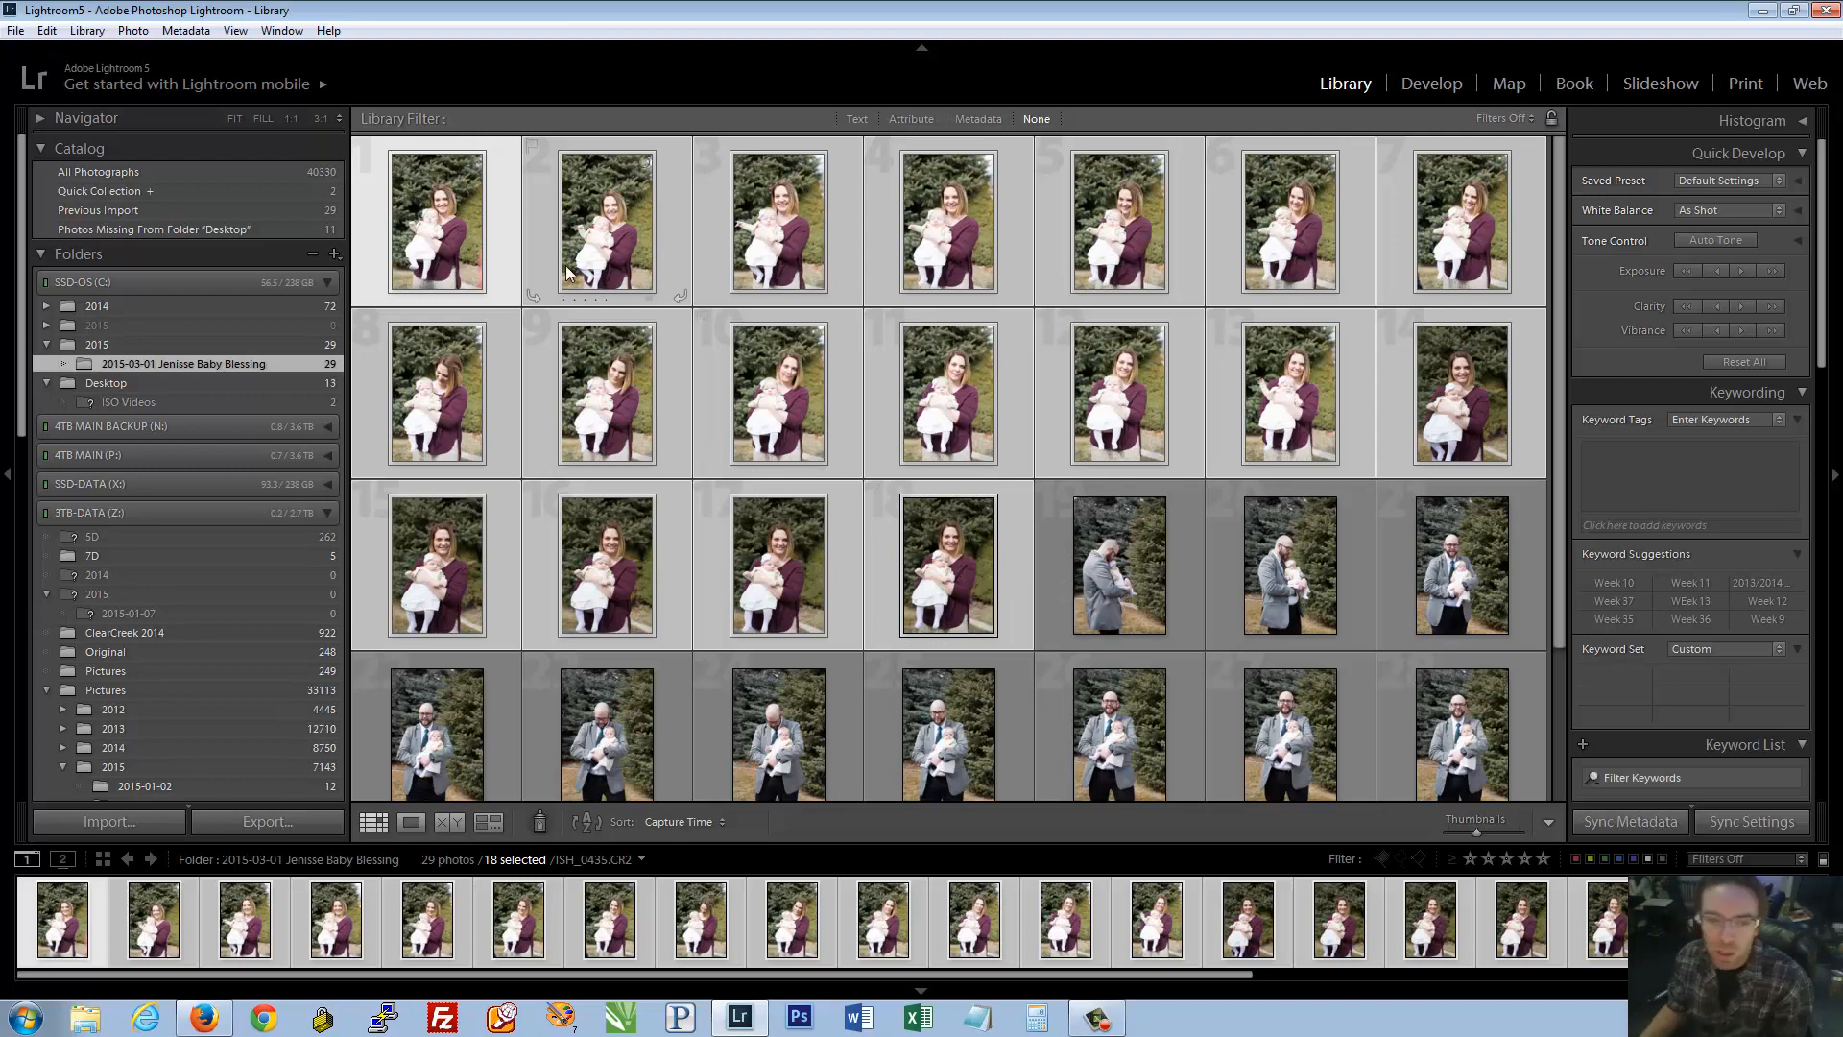
{"action": "left_click", "coordinate": [500, 221]}
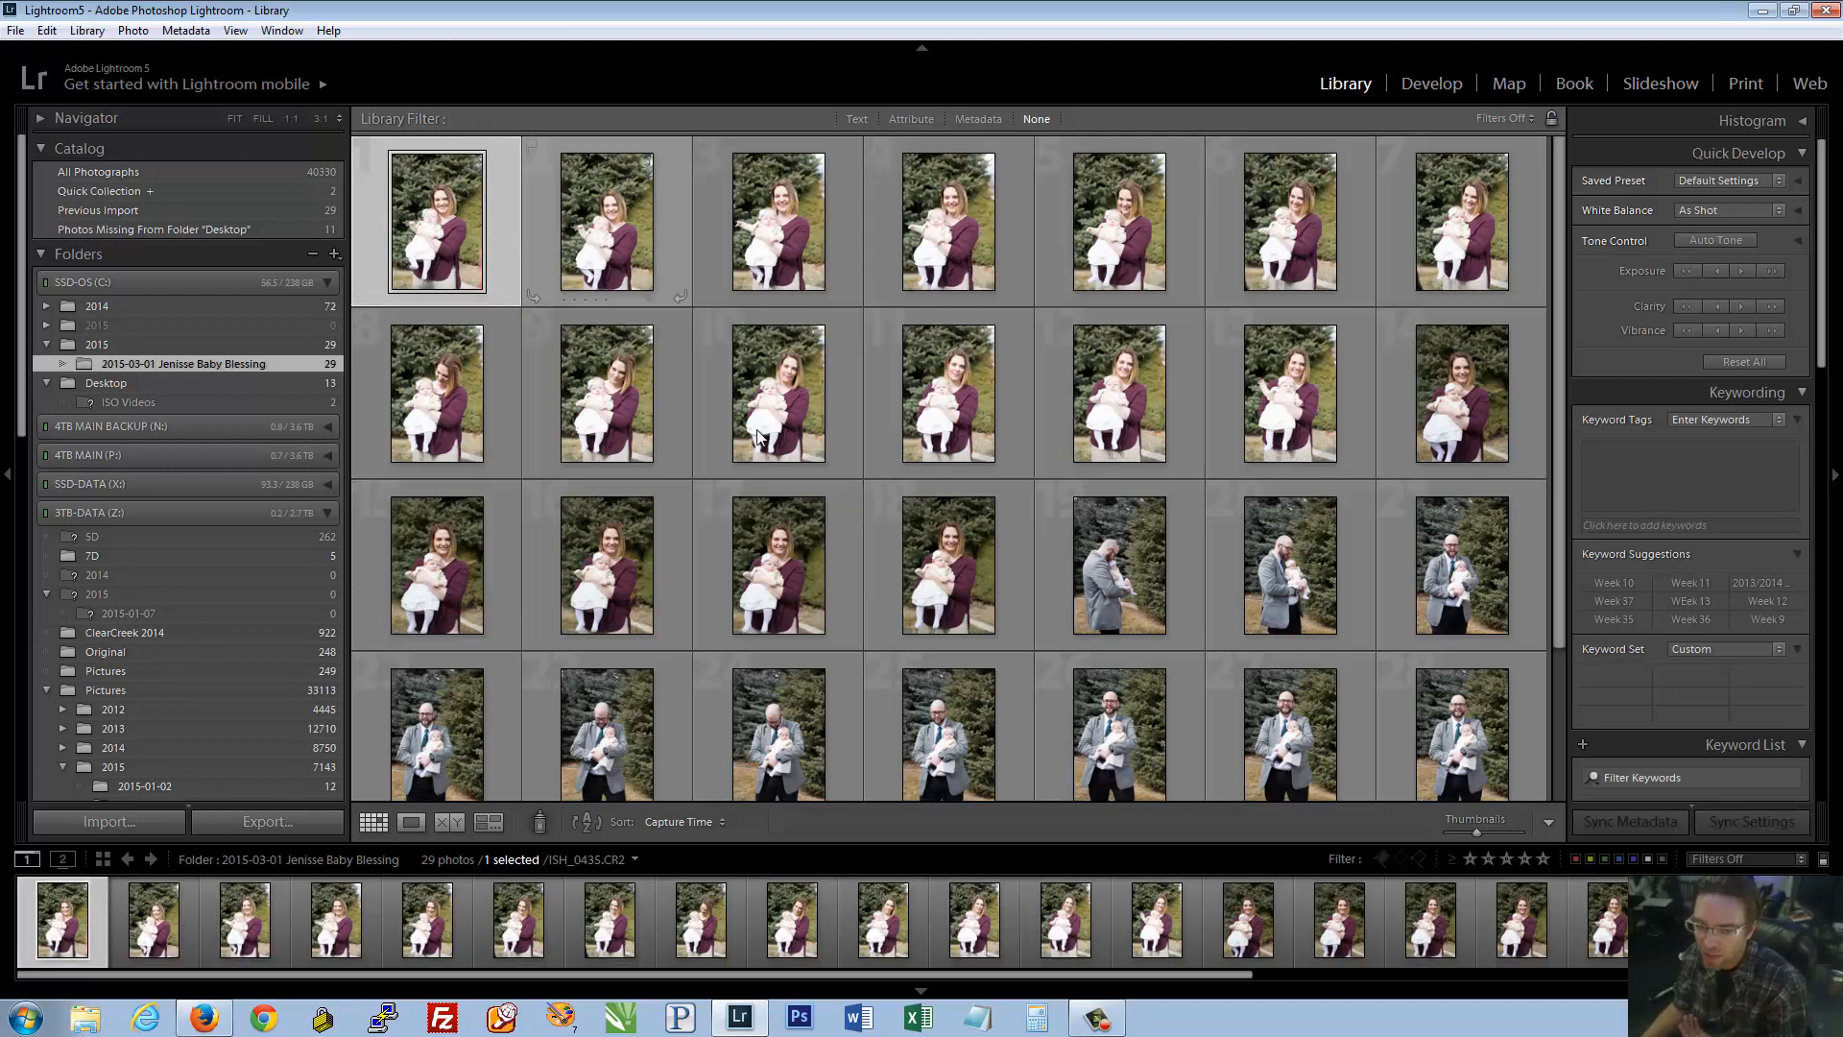
{"action": "left_click", "coordinate": [964, 553], "text": "shift"}
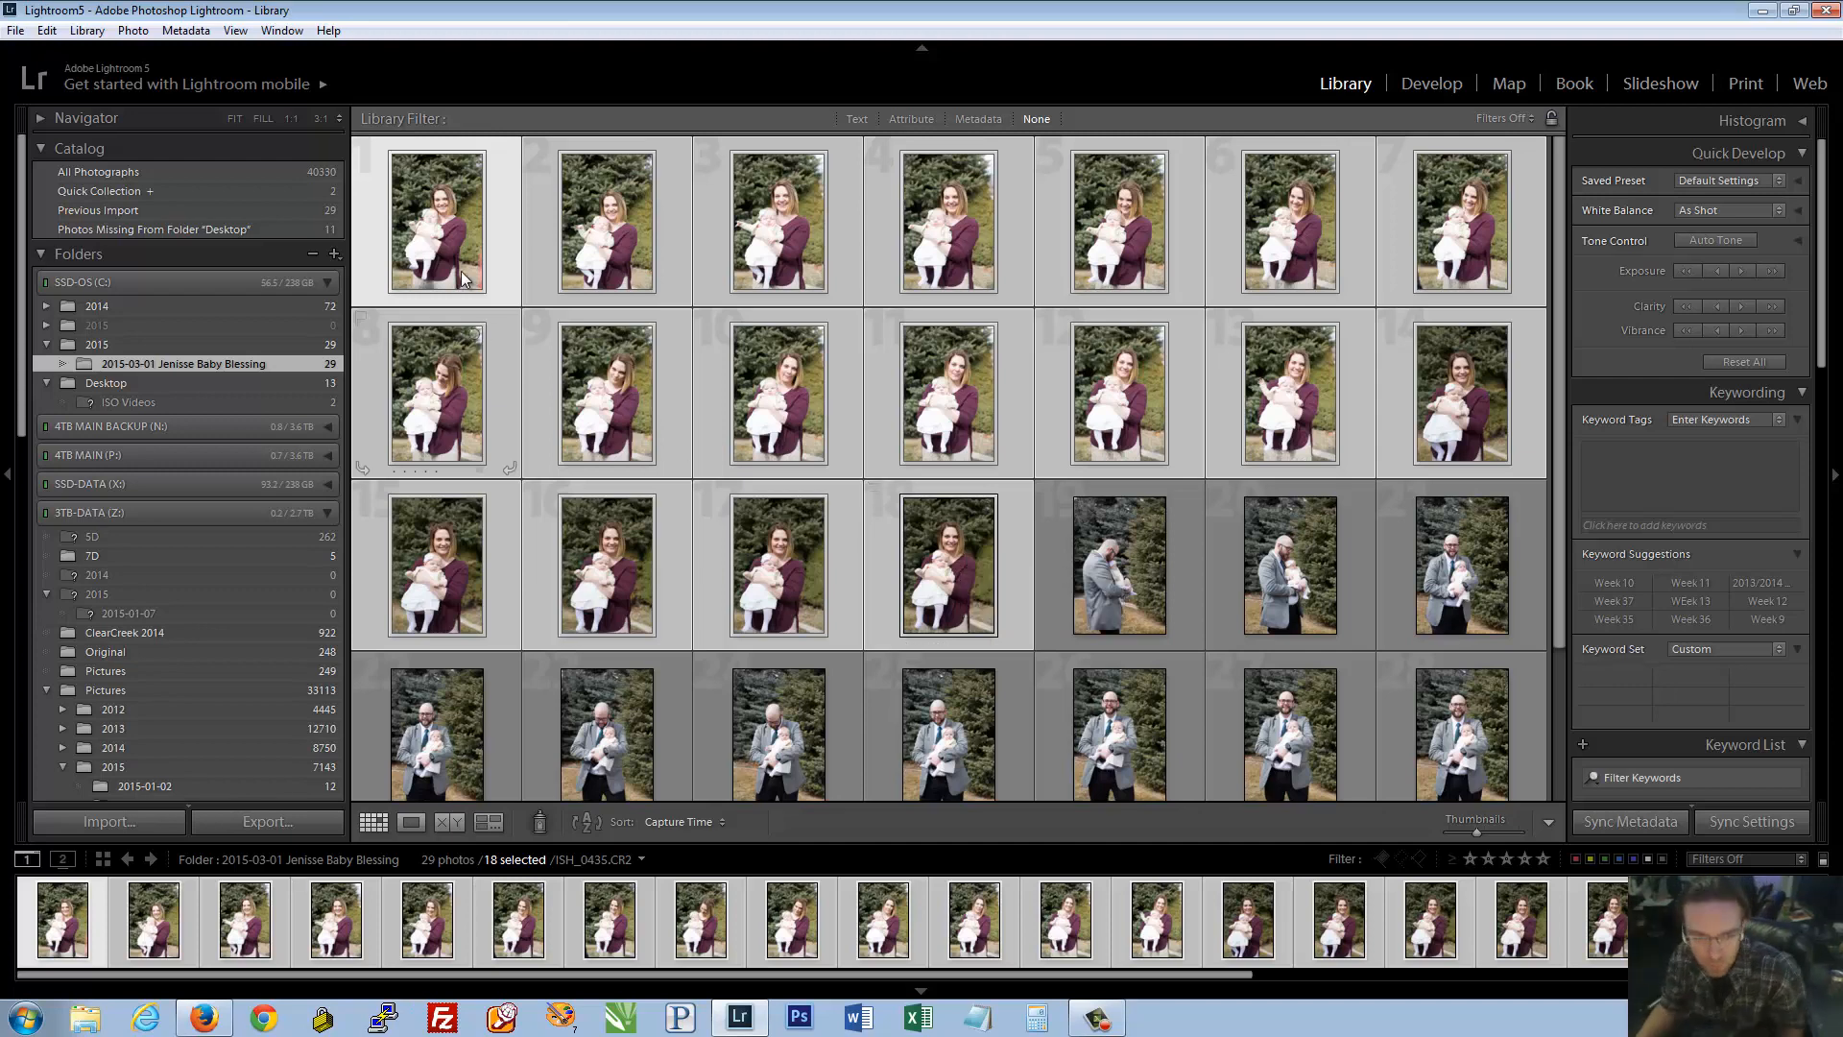
Reselect the same series while ISH_0435.CR2 is enlarged, and return to the grid with only that photo selected
{"action": "double_click", "coordinate": [500, 216]}
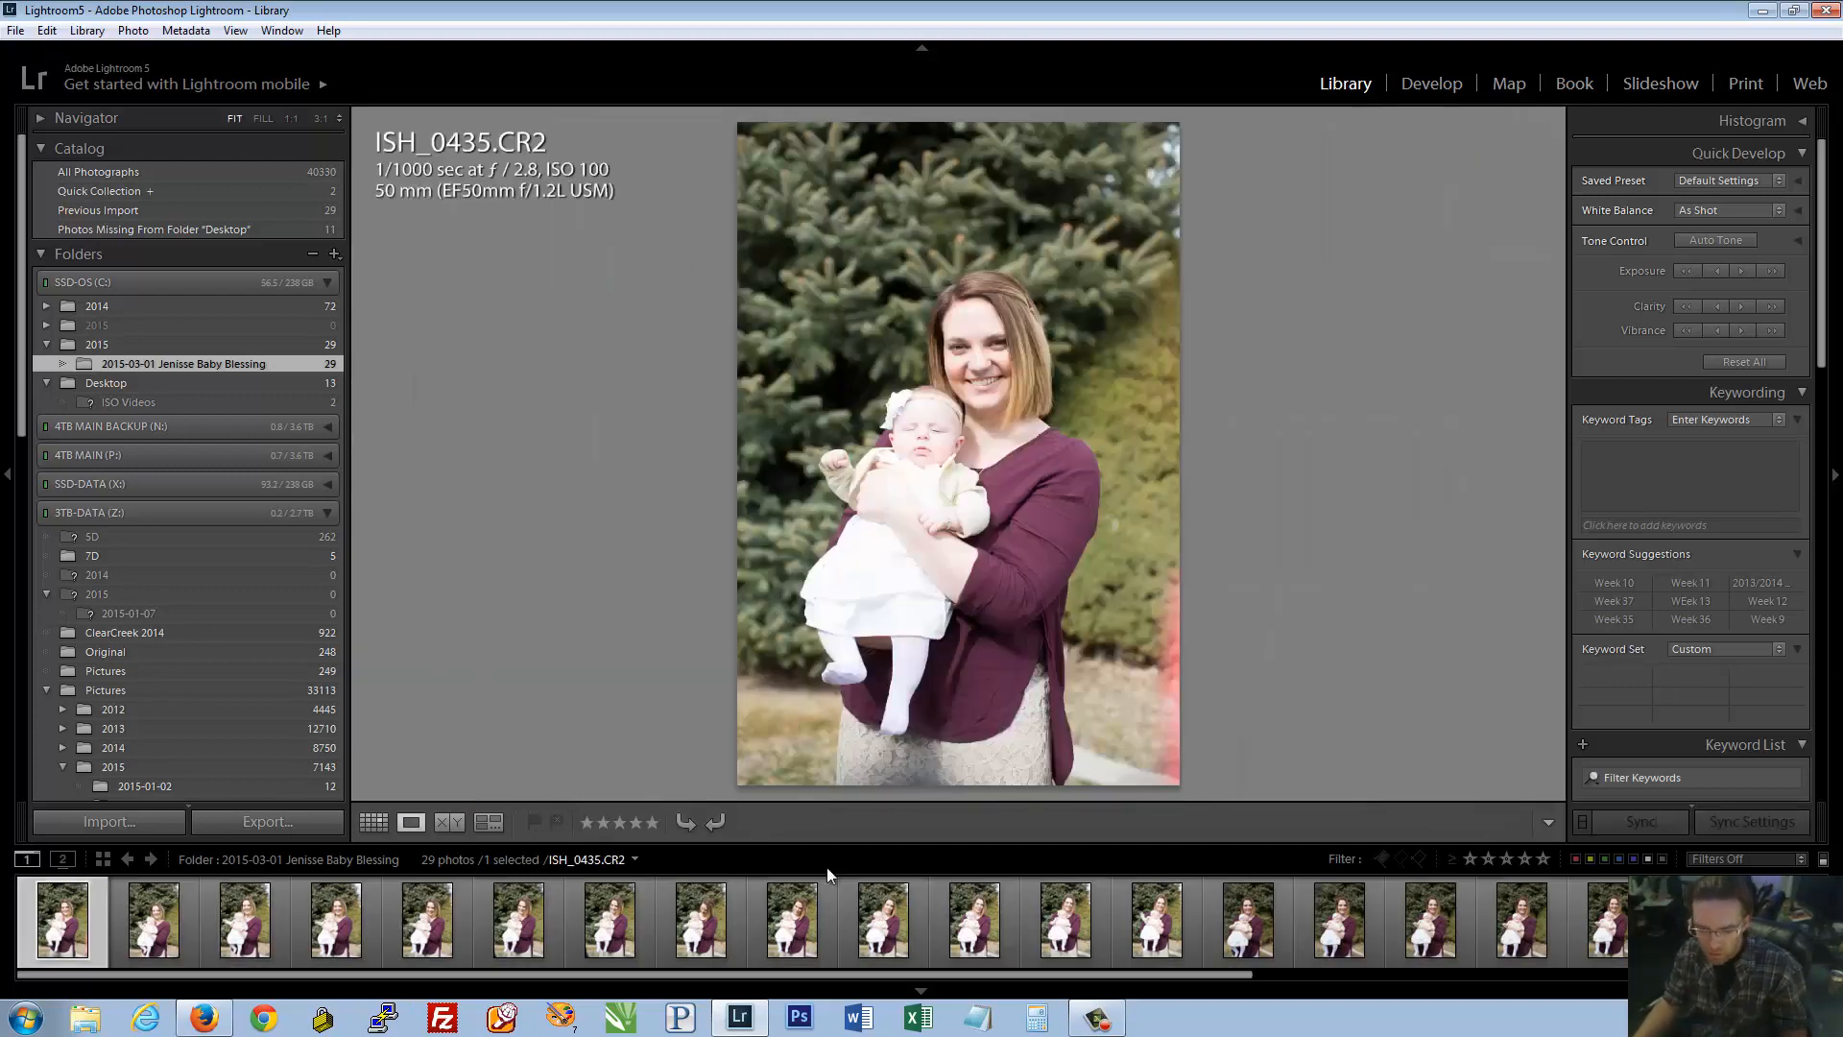
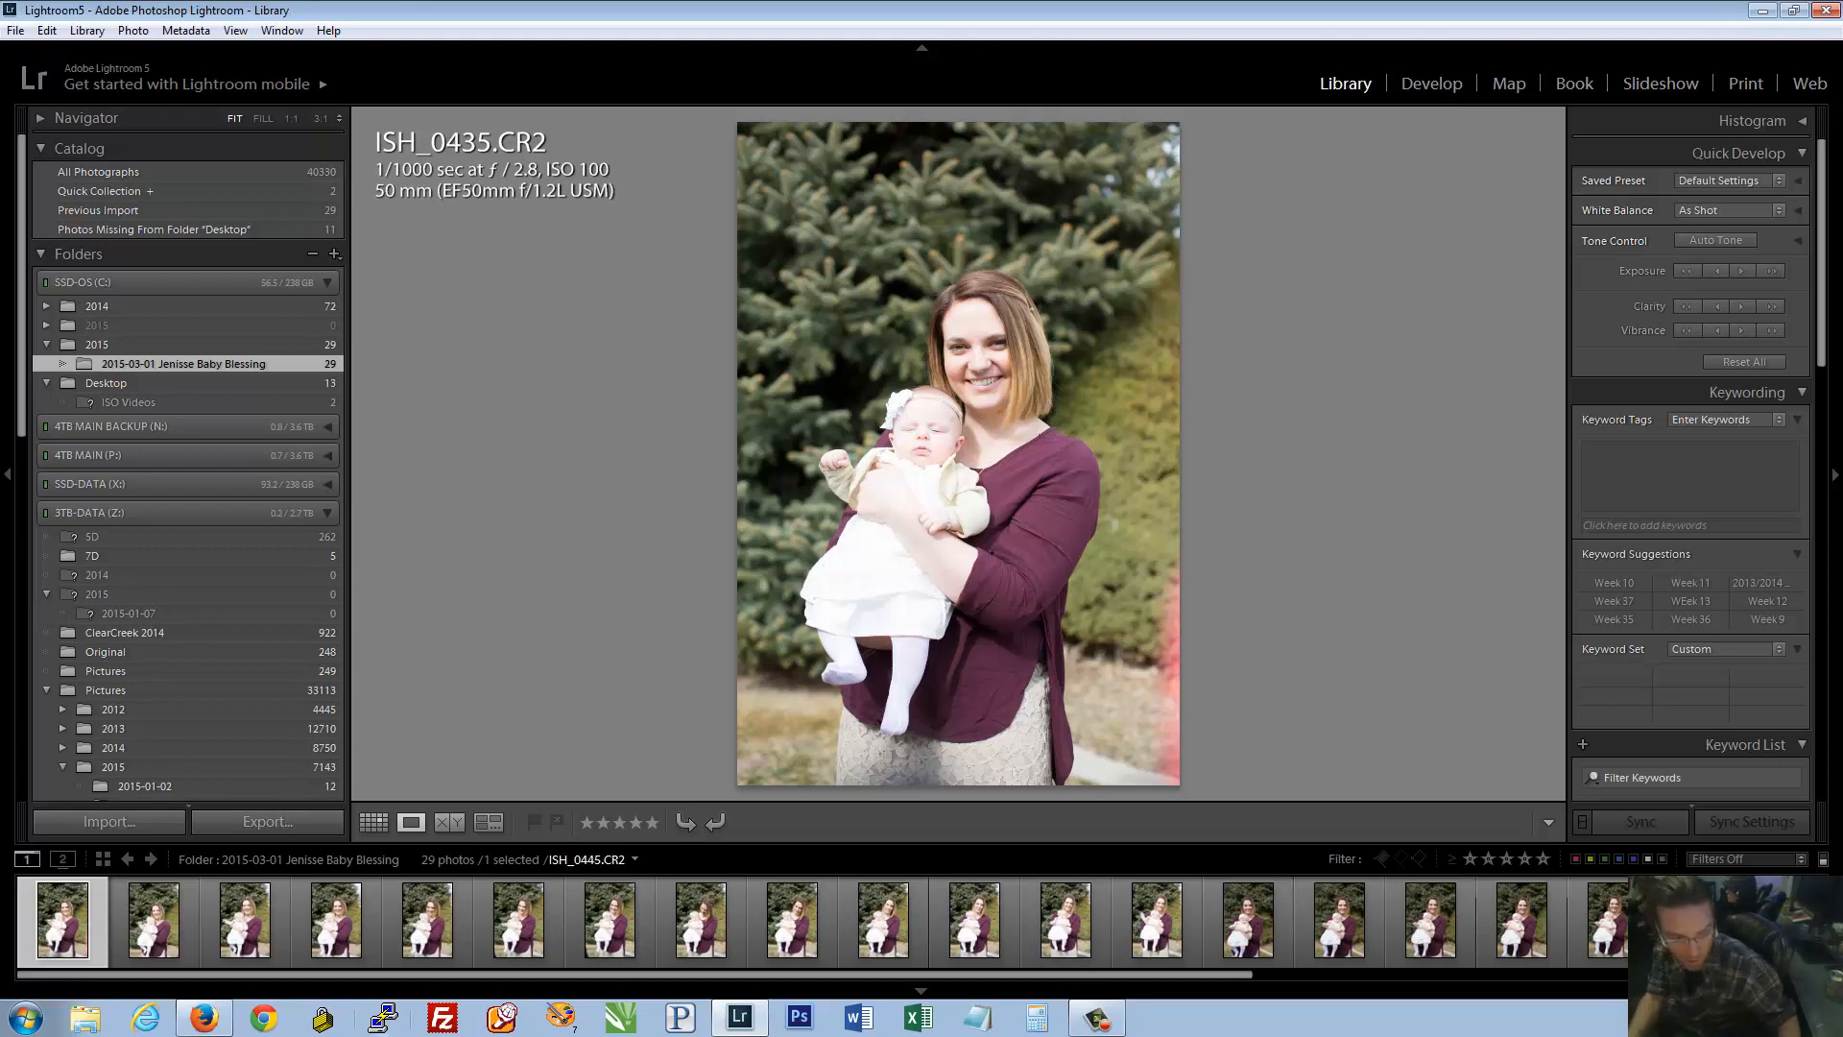
{"action": "left_click", "coordinate": [1613, 914], "text": "shift"}
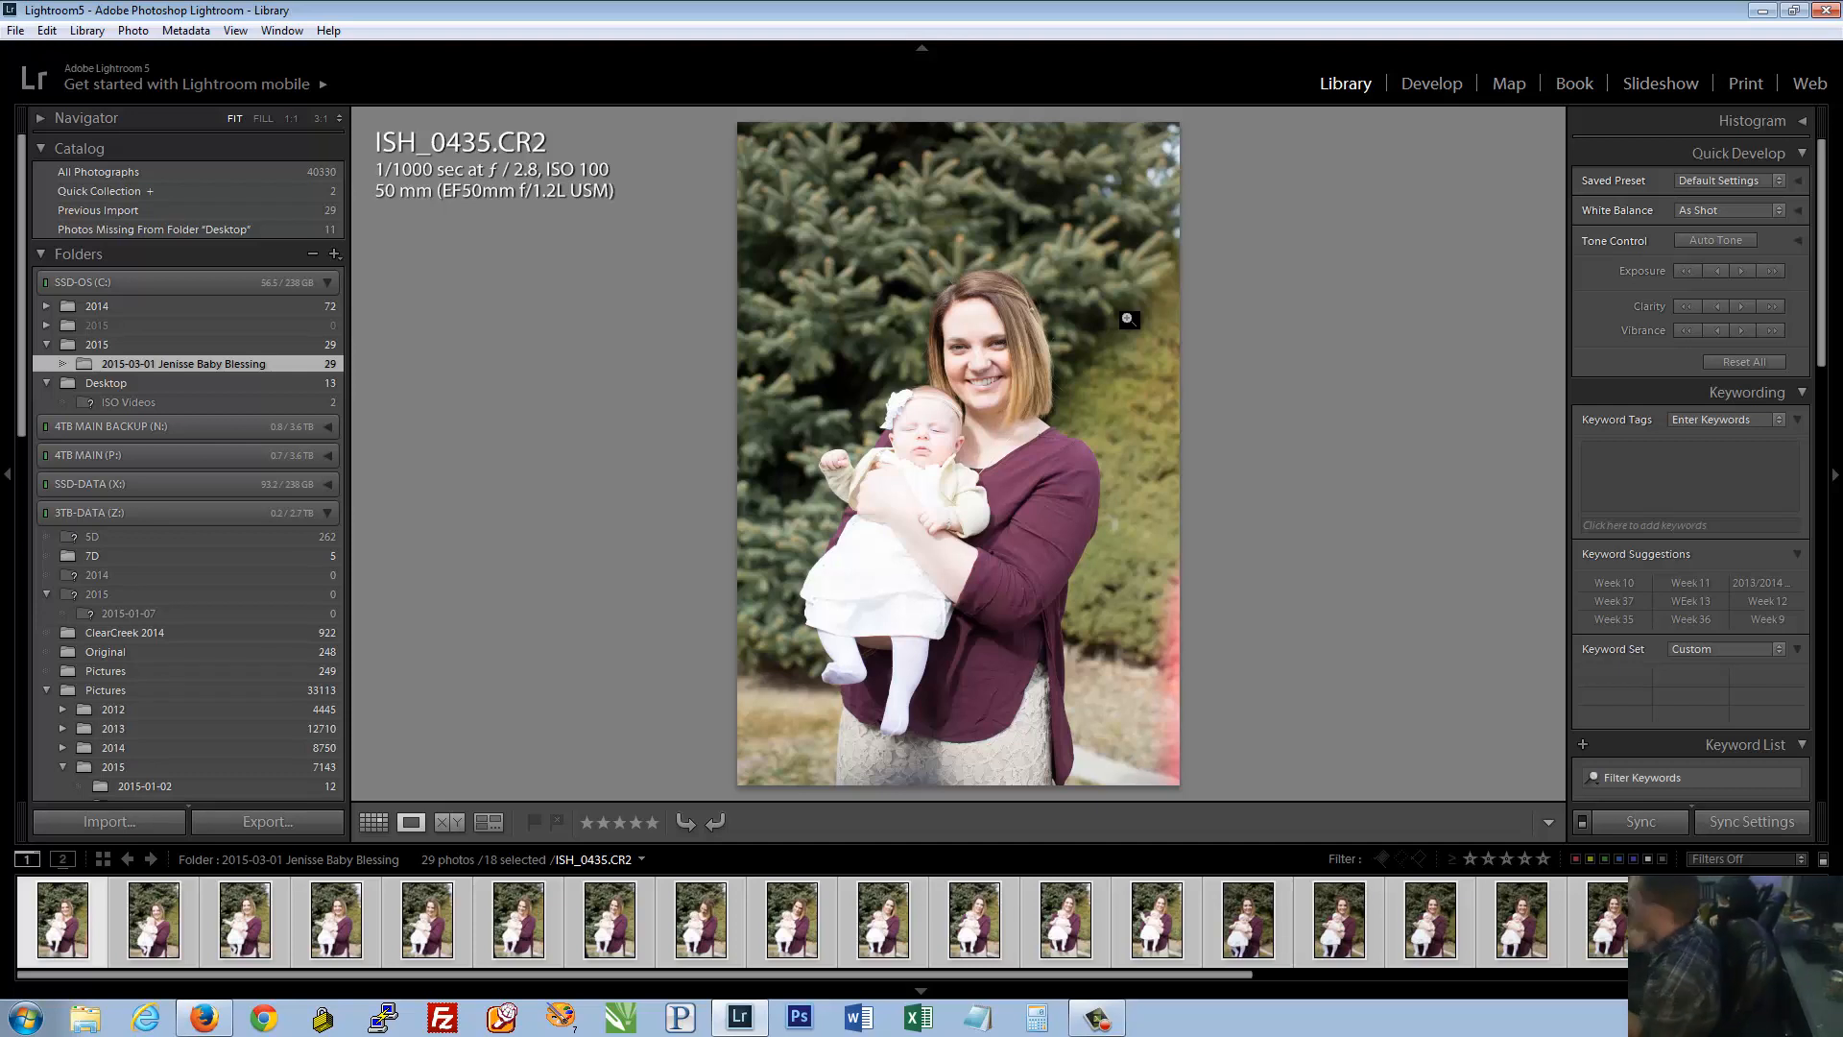
{"action": "left_click", "coordinate": [77, 919]}
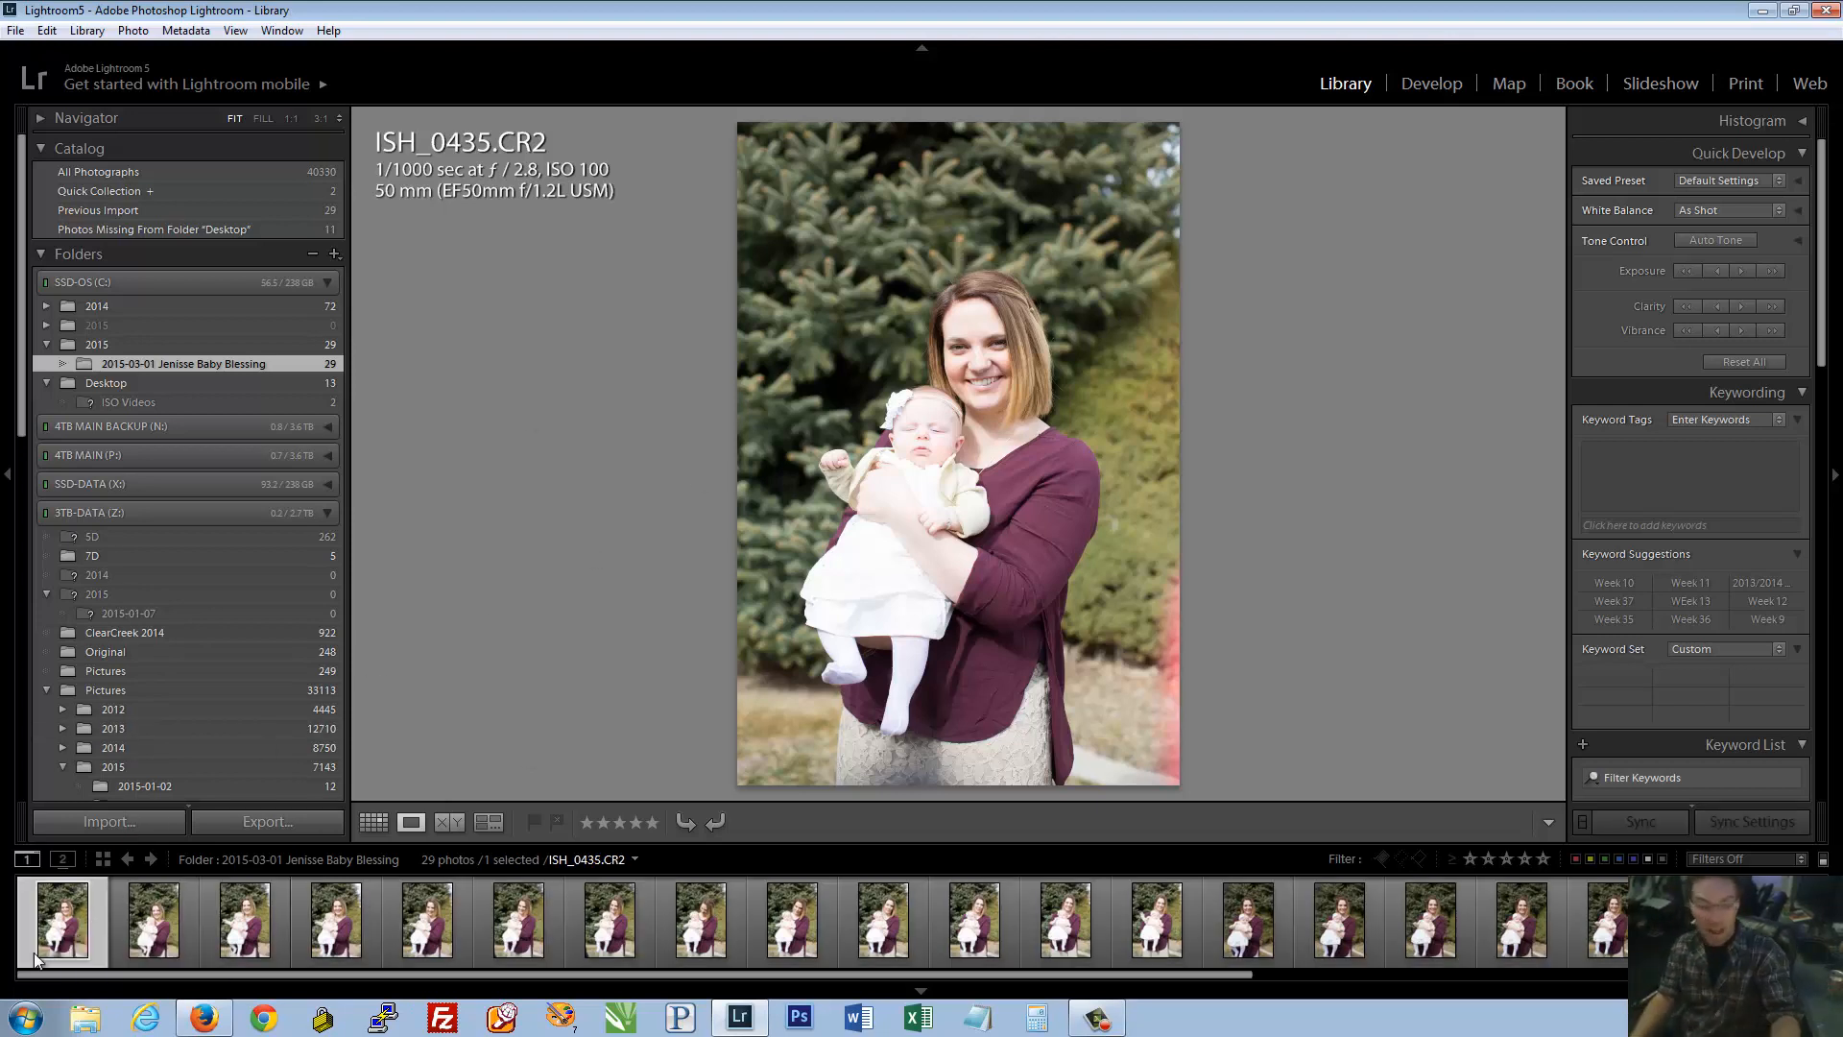
{"action": "left_click", "coordinate": [383, 822]}
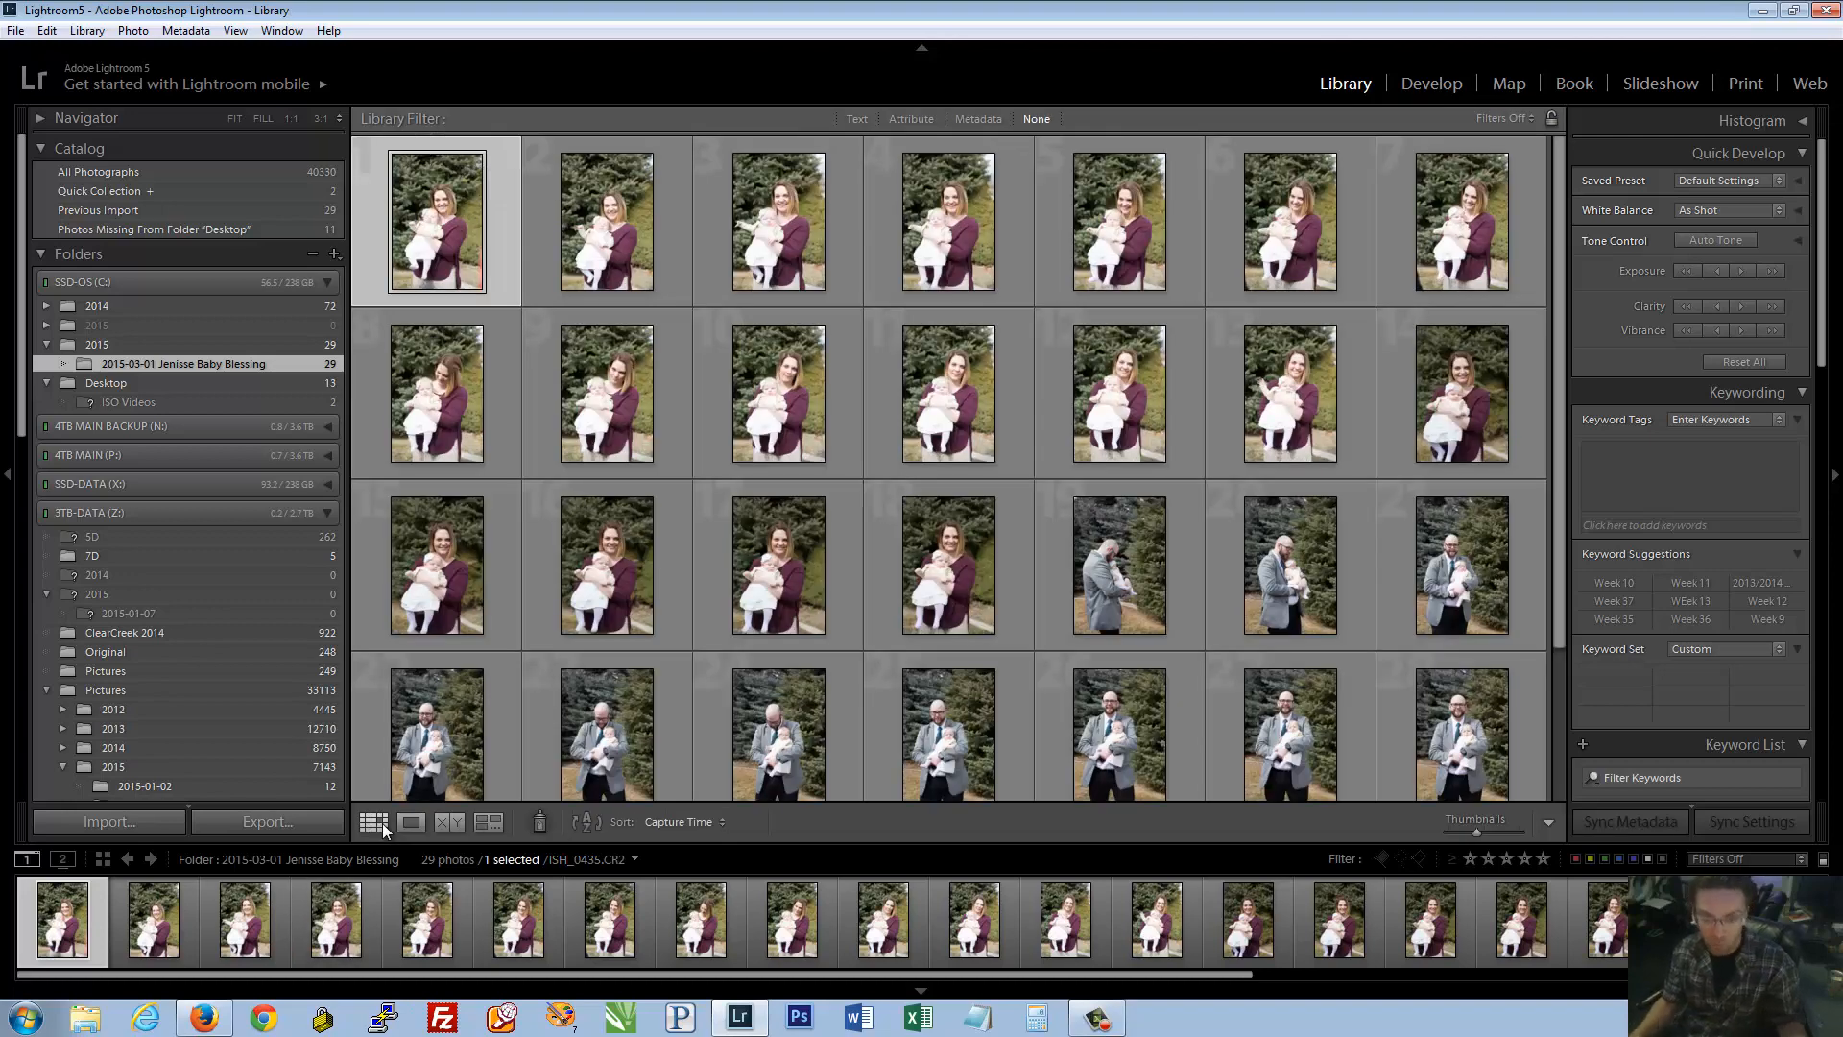
Enlarge ISH_0435.CR2 in Loupe view and hide the module picker and the filmstrip
{"action": "double_click", "coordinate": [413, 235]}
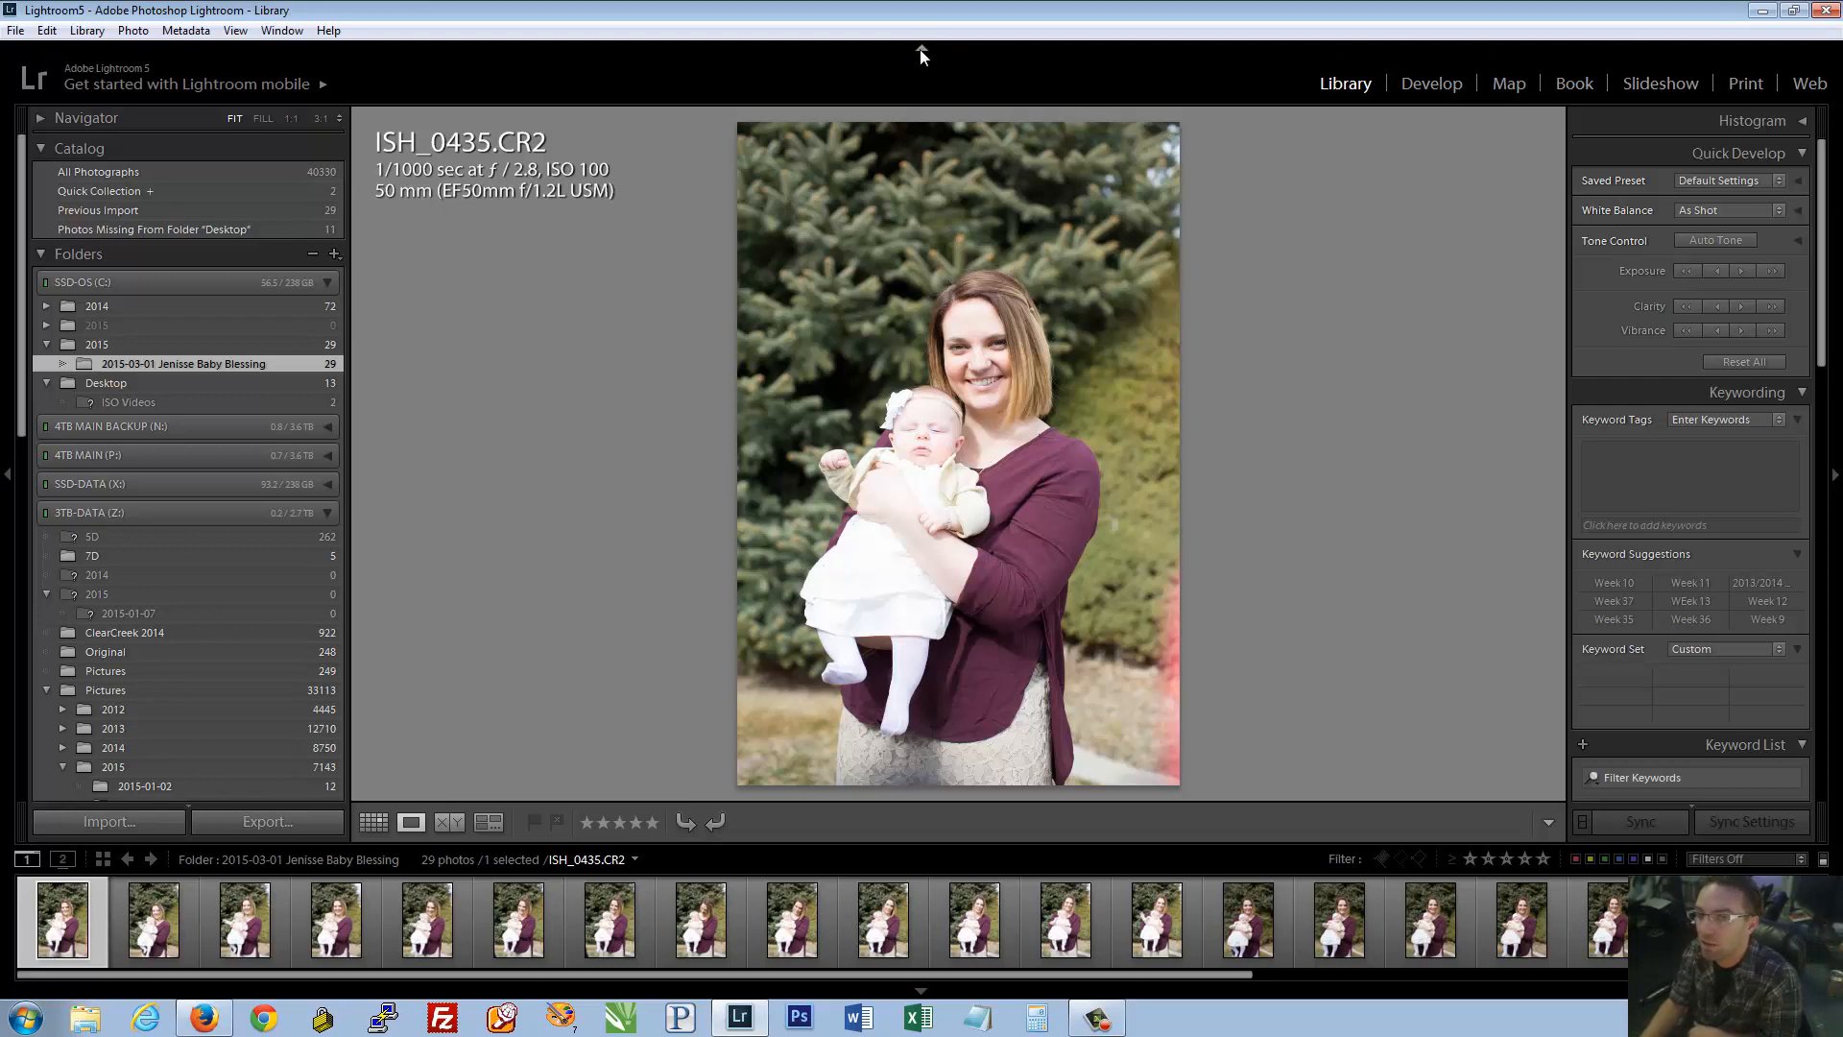
{"action": "left_click", "coordinate": [920, 49]}
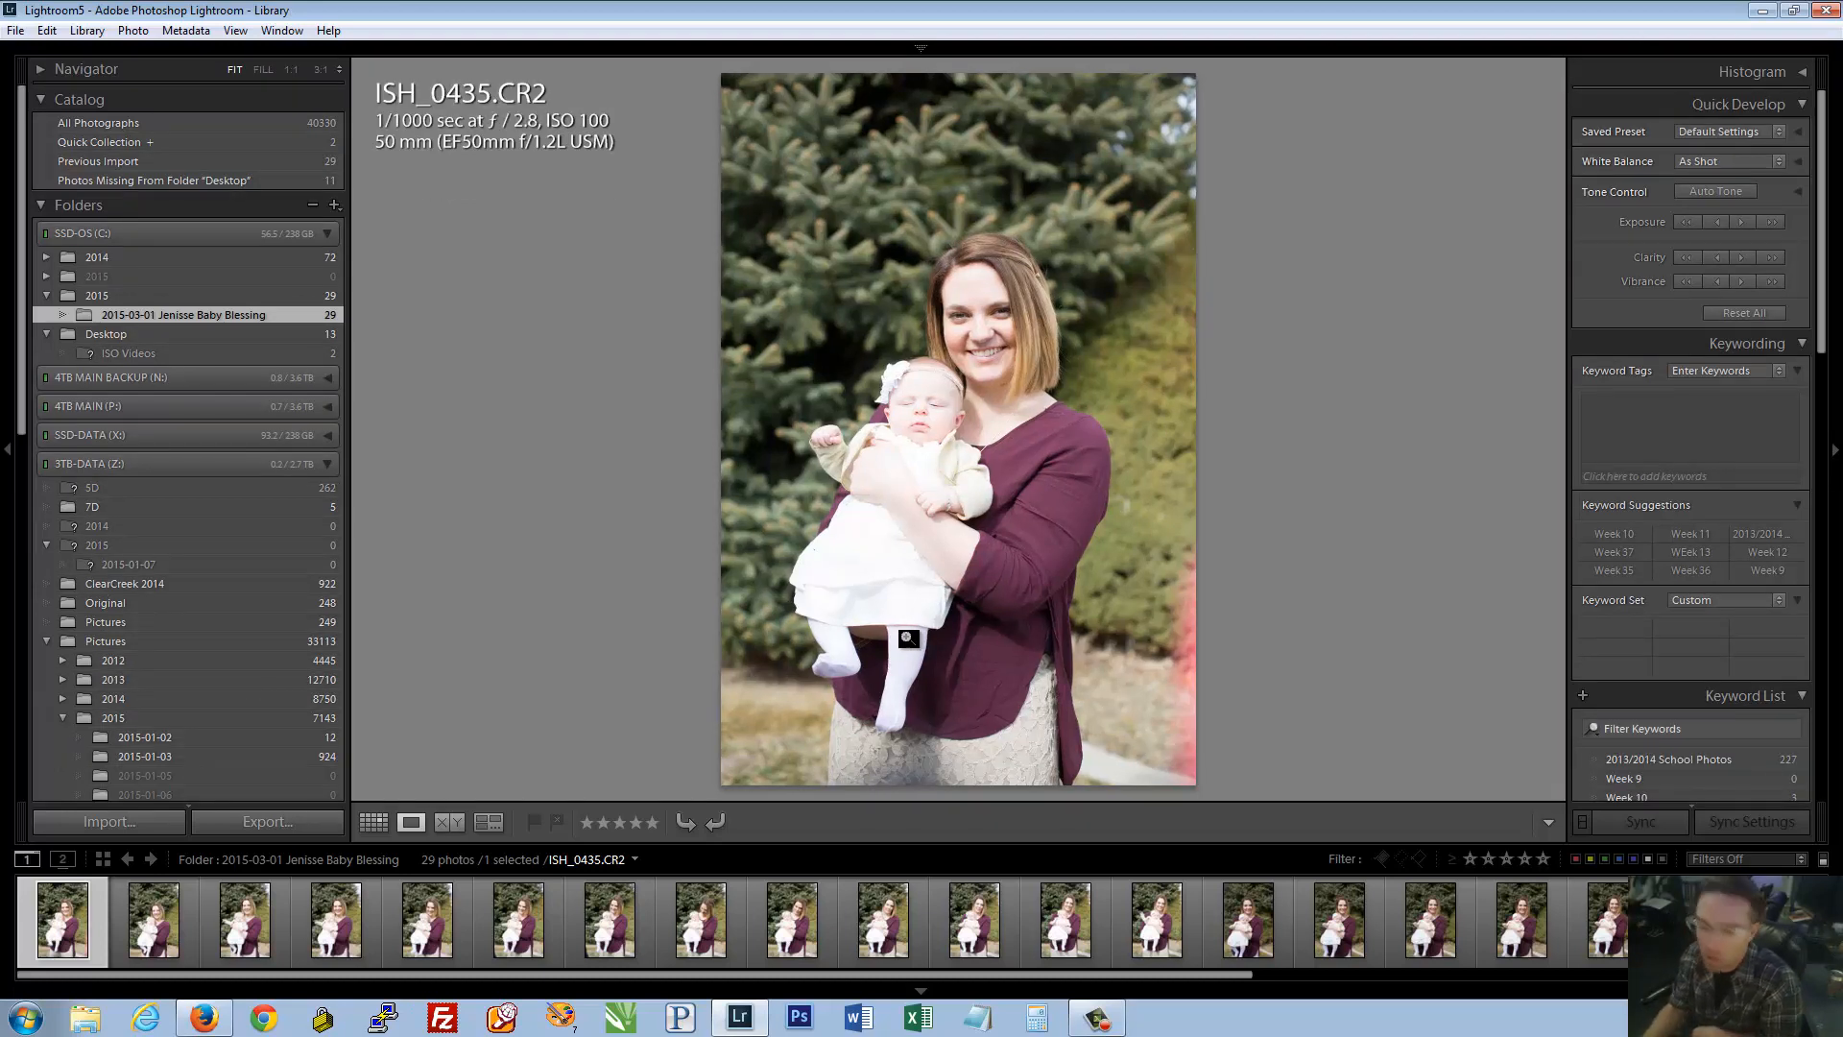
{"action": "left_click", "coordinate": [922, 992]}
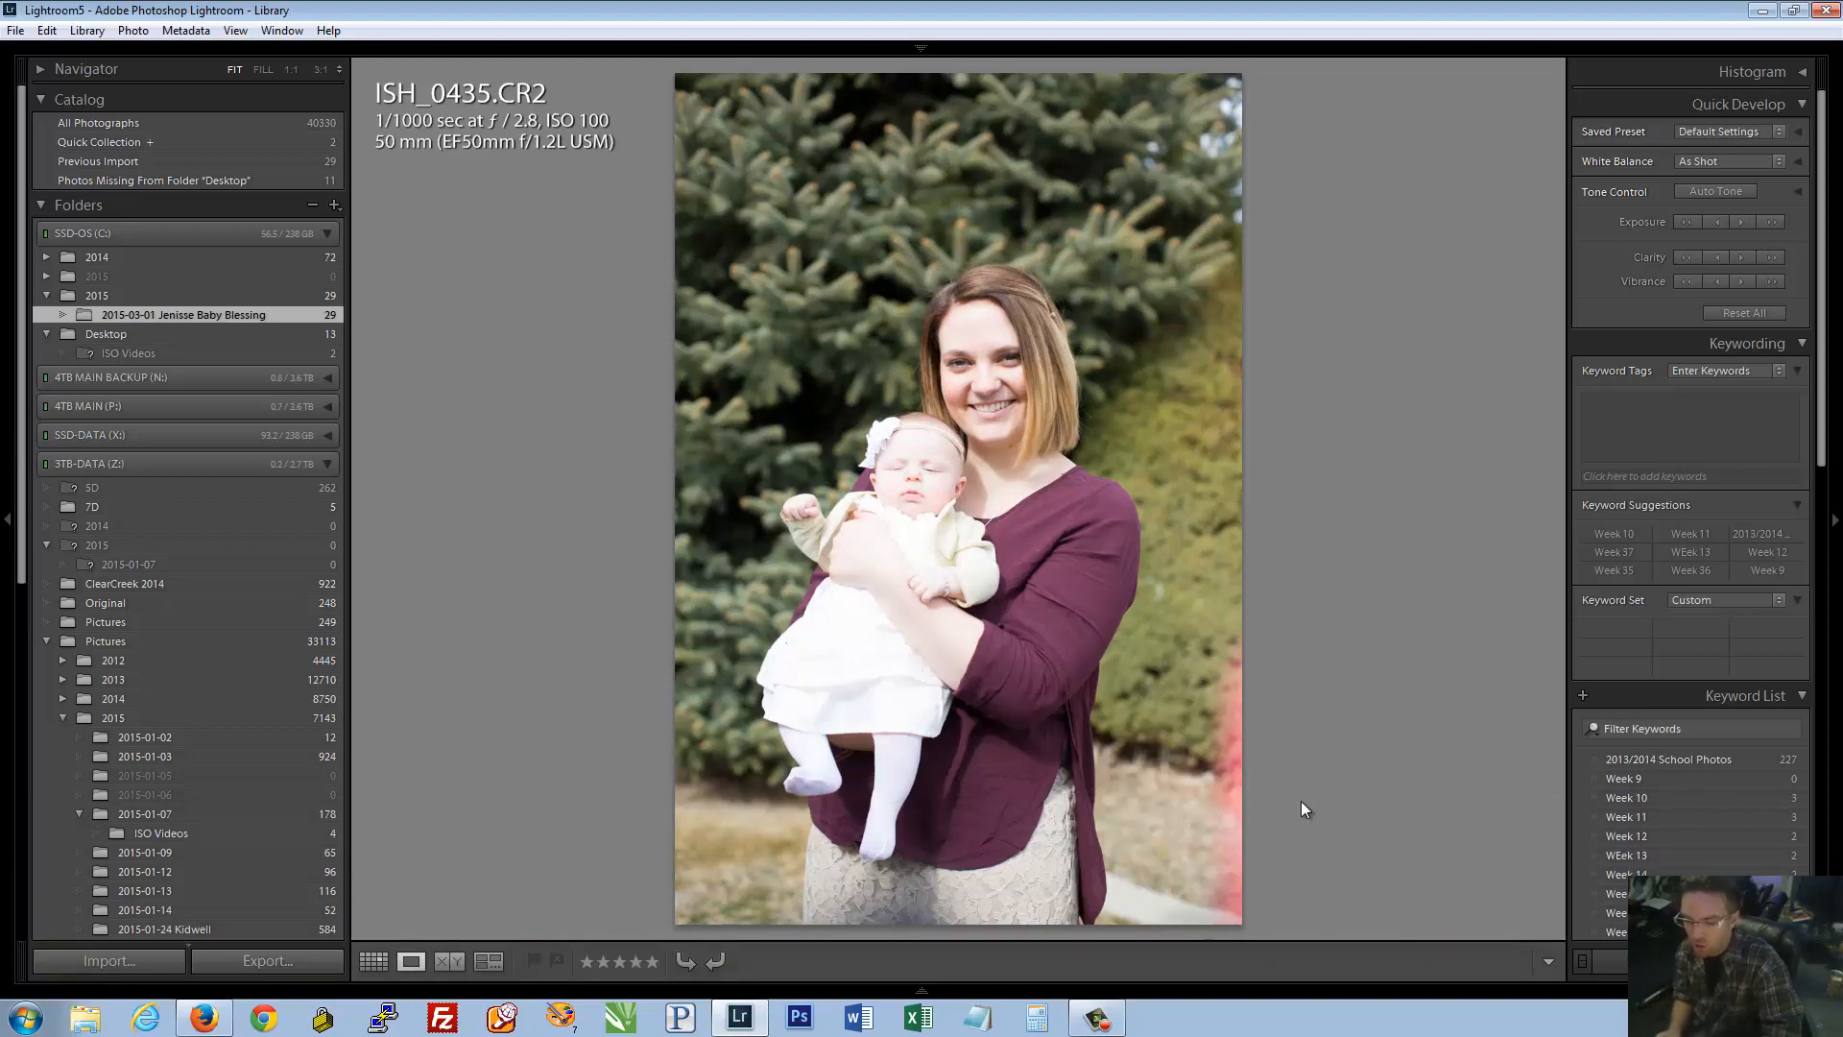
Flip back and forth between ISH_0435.CR2 and ISH_0436.CR2 to compare them enlarged
{"action": "key", "text": "Right"}
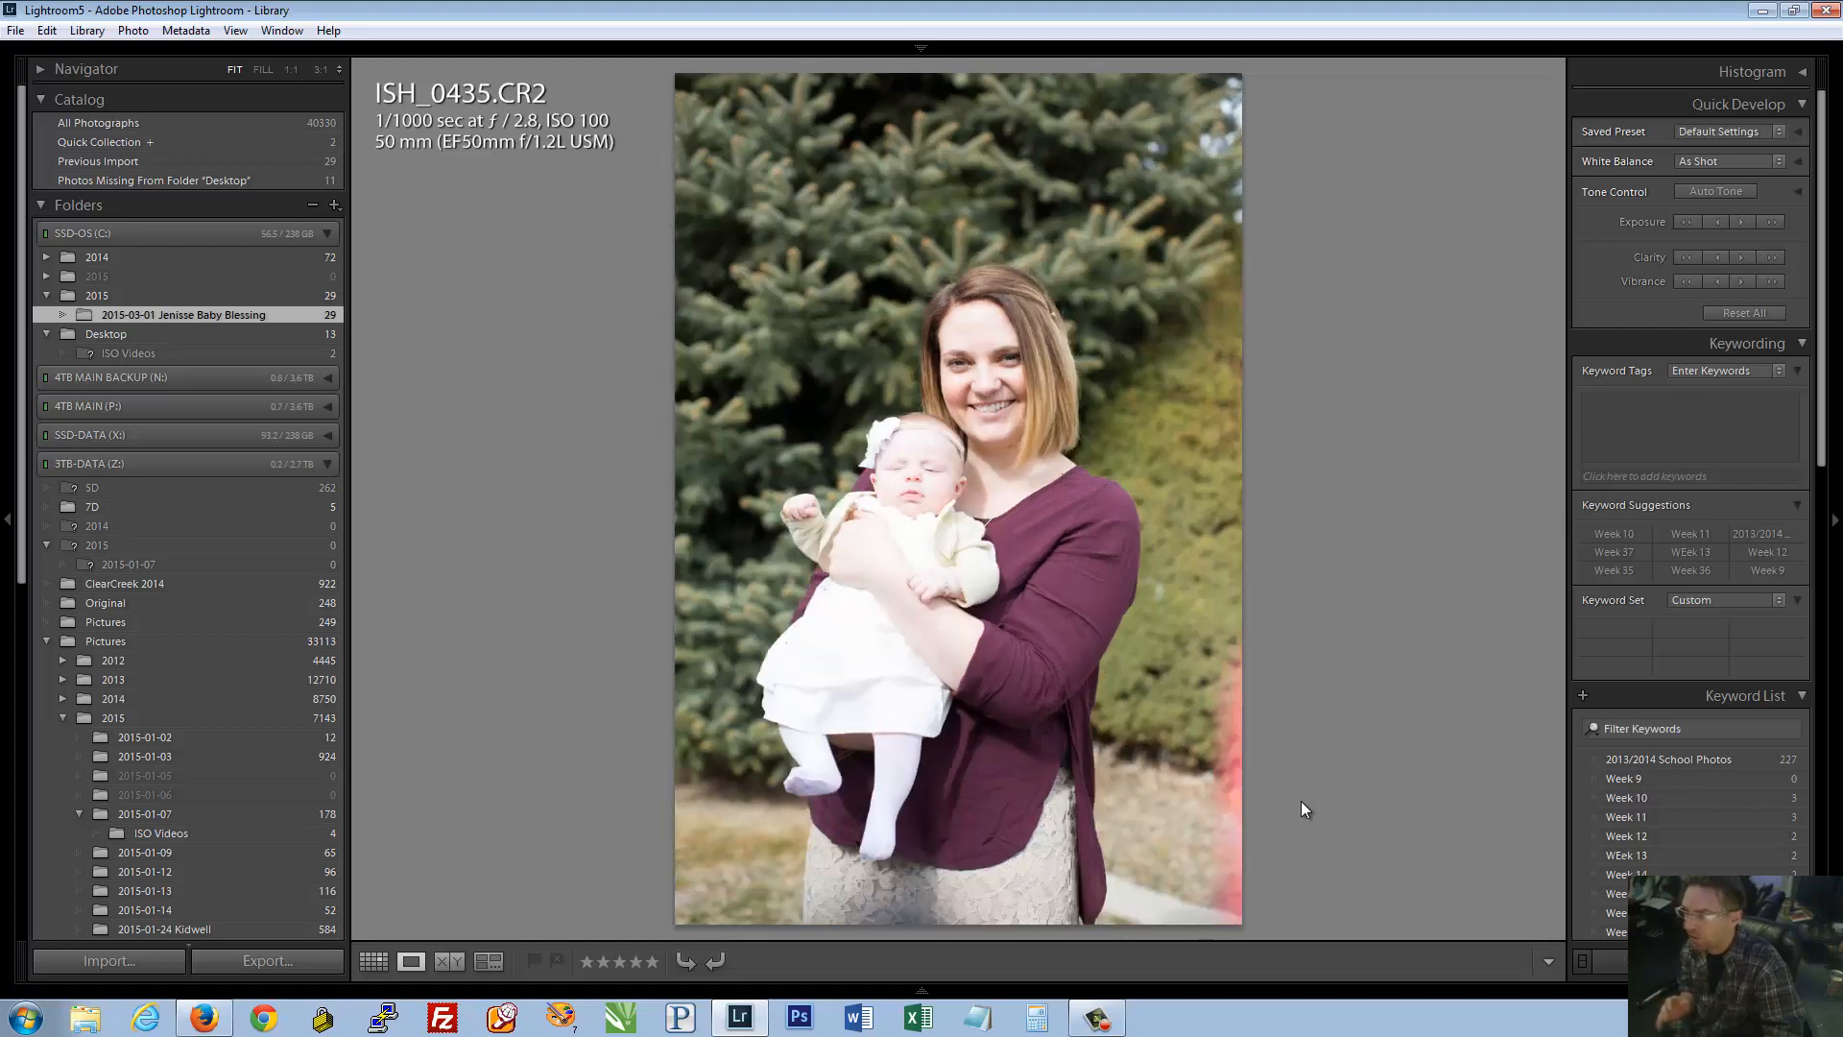
{"action": "key", "text": "Left"}
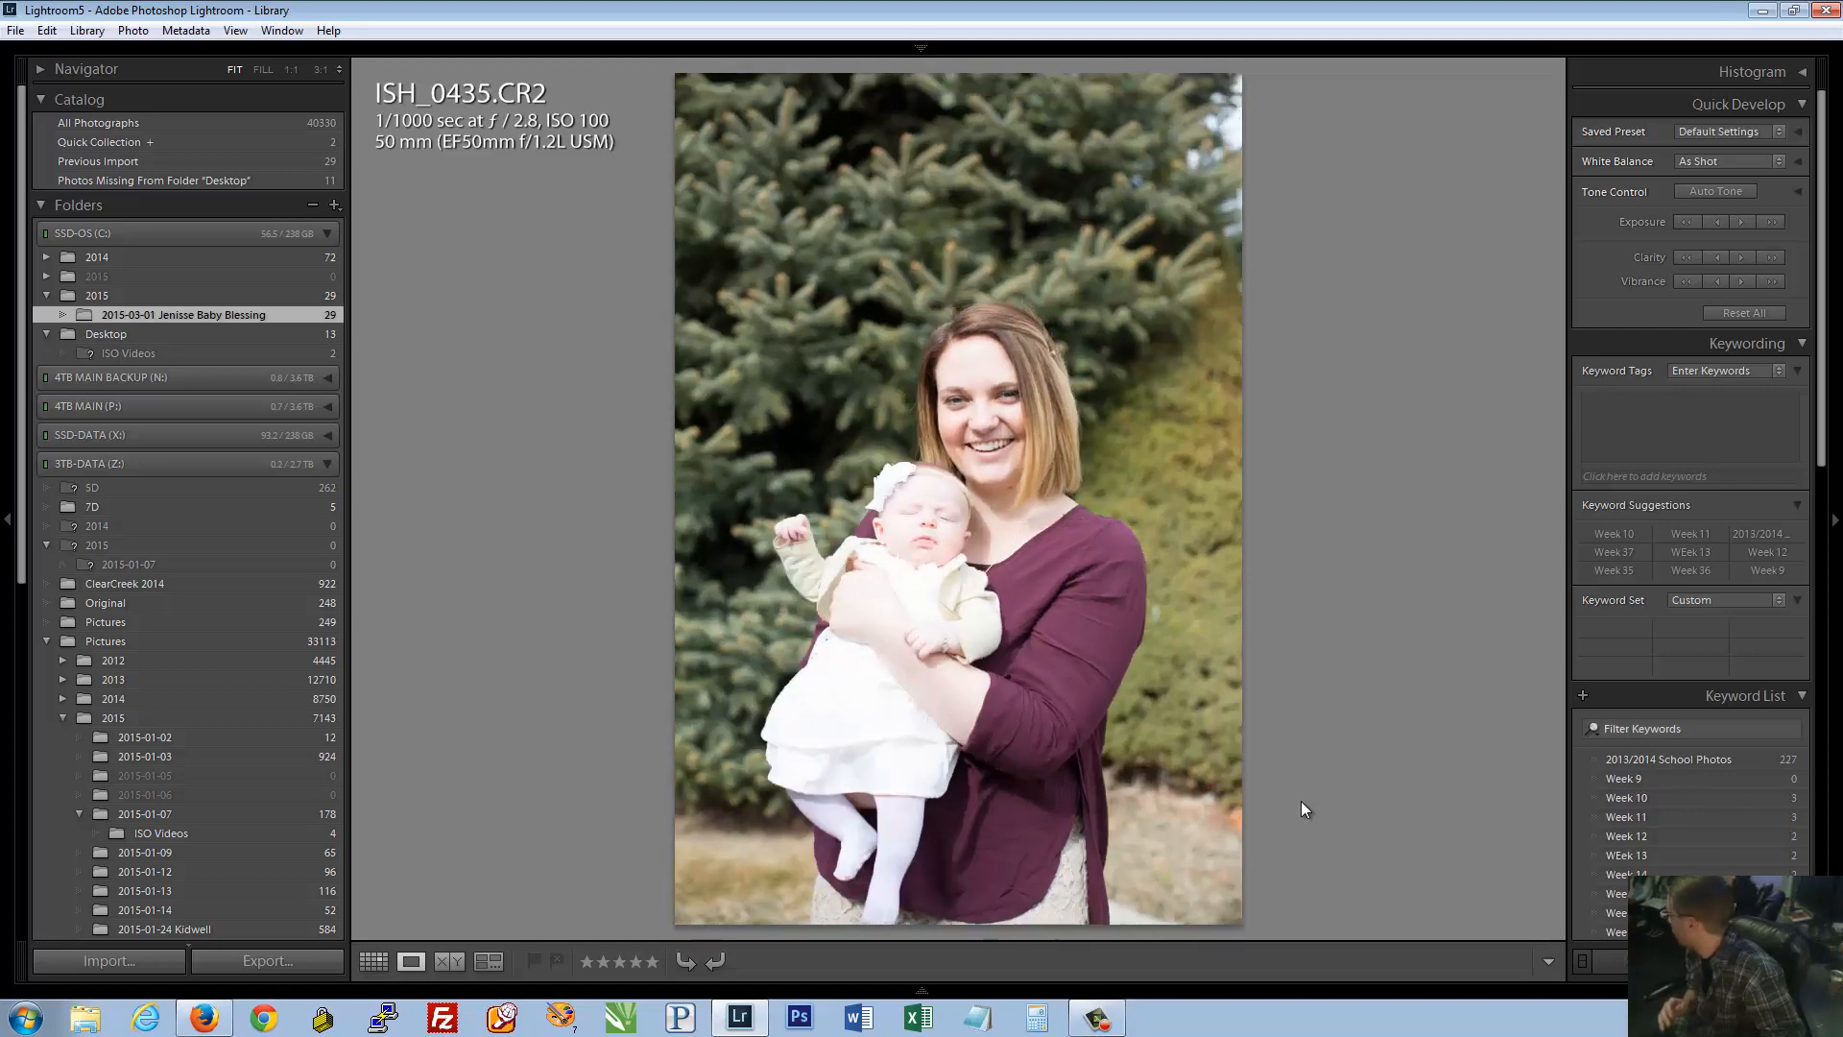
{"action": "key", "text": "Right"}
{"action": "key", "text": "Left"}
{"action": "key", "text": "Right"}
{"action": "key", "text": "Left"}
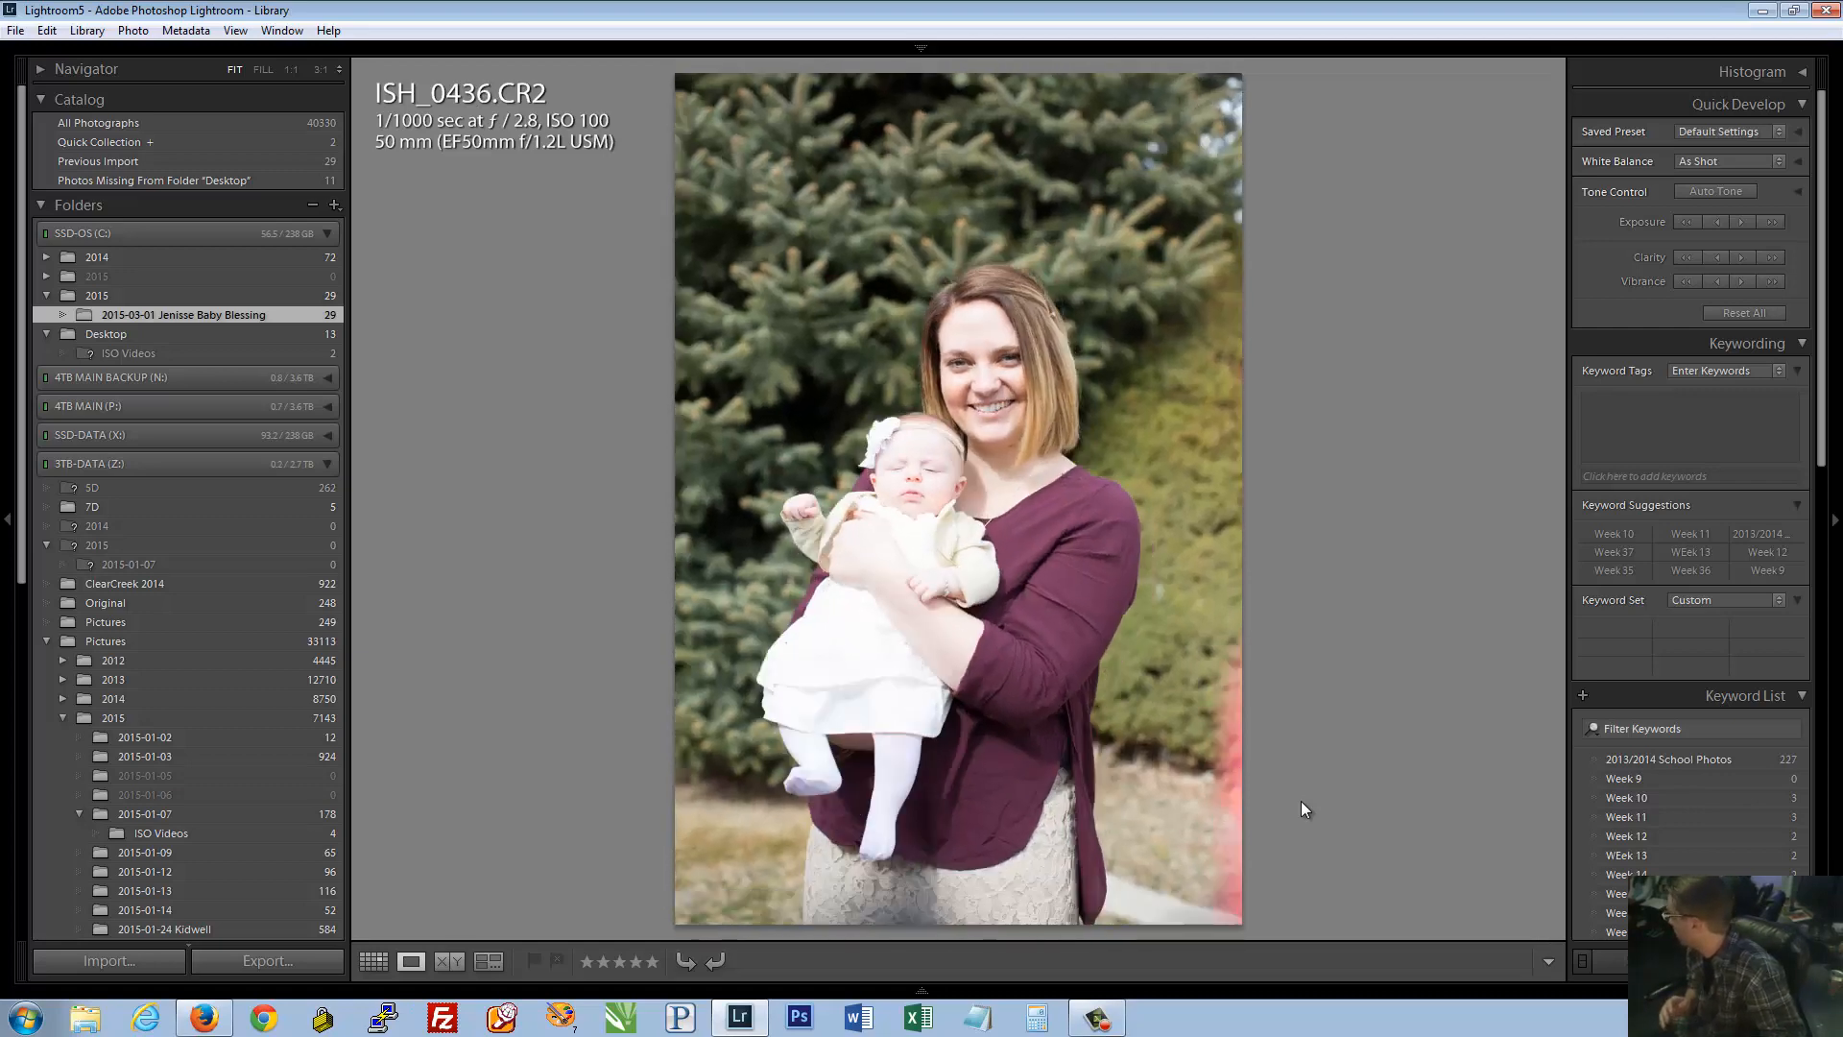
{"action": "key", "text": "Right"}
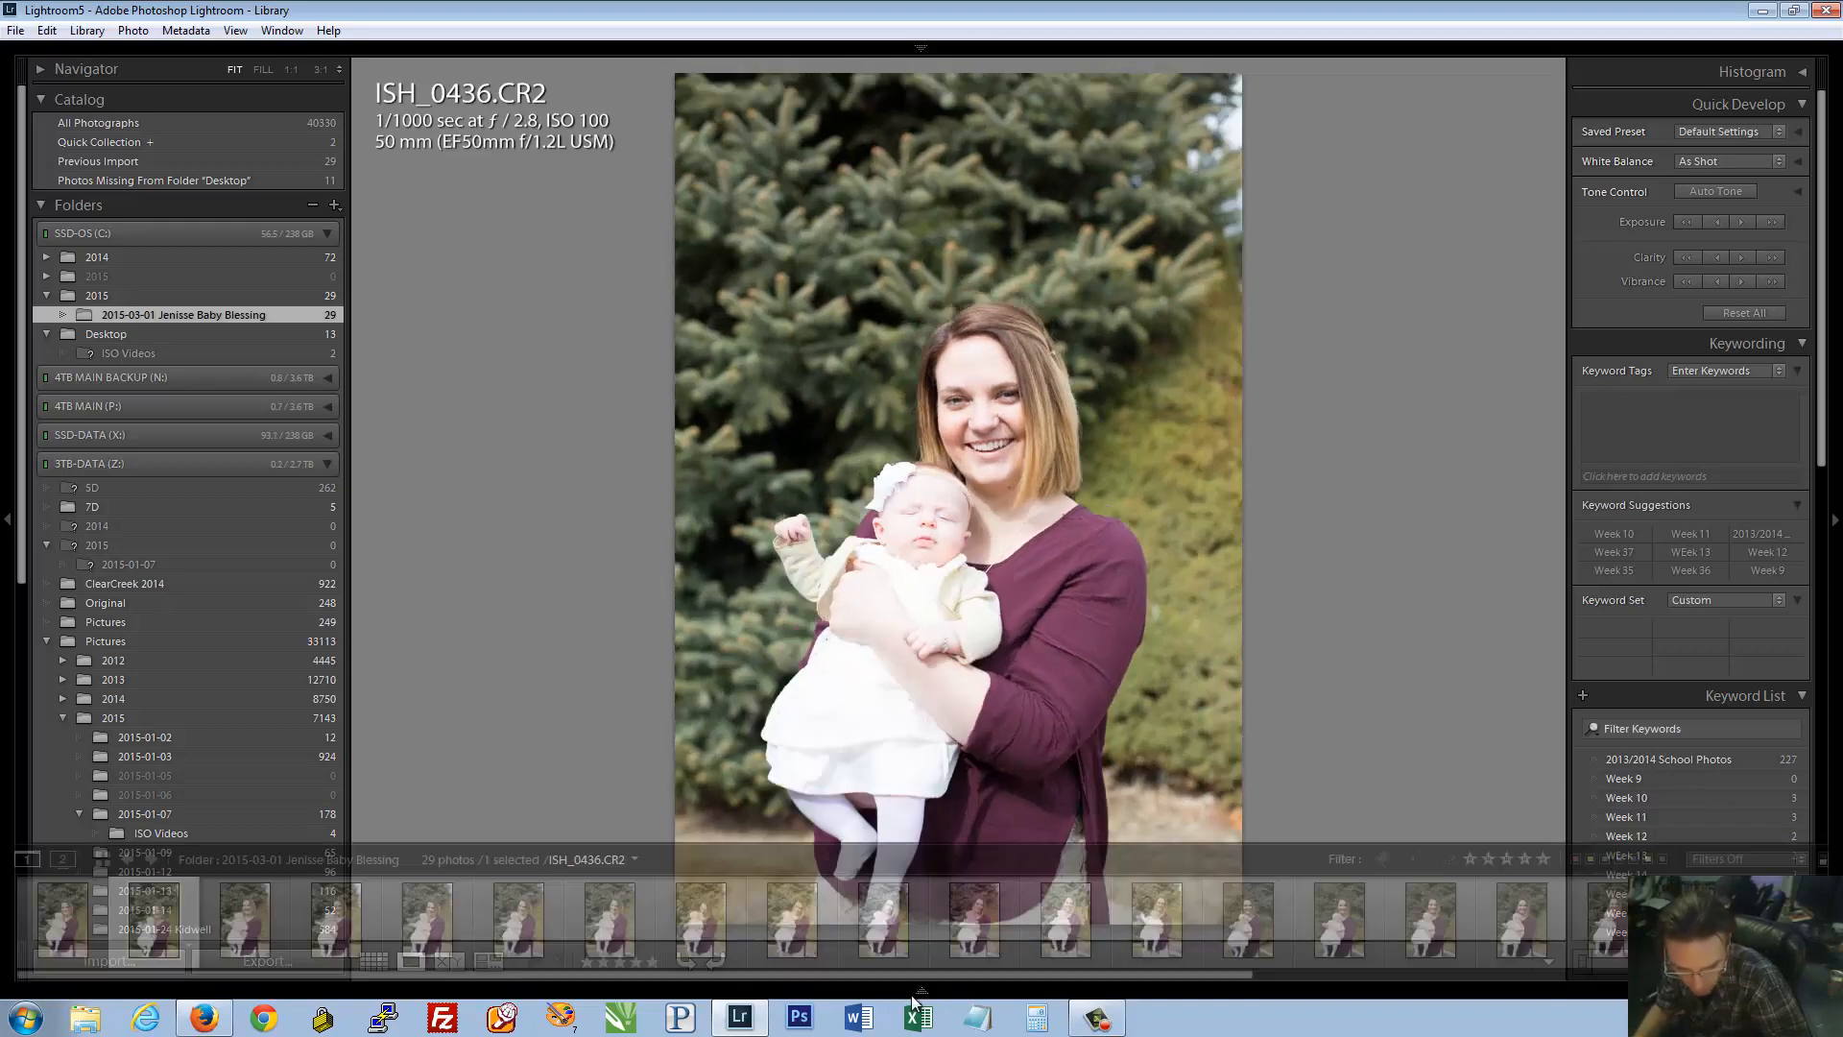
Show the filmstrip again and view the first six photos one by one, going back to ISH_0437.CR2
{"action": "left_click", "coordinate": [920, 990]}
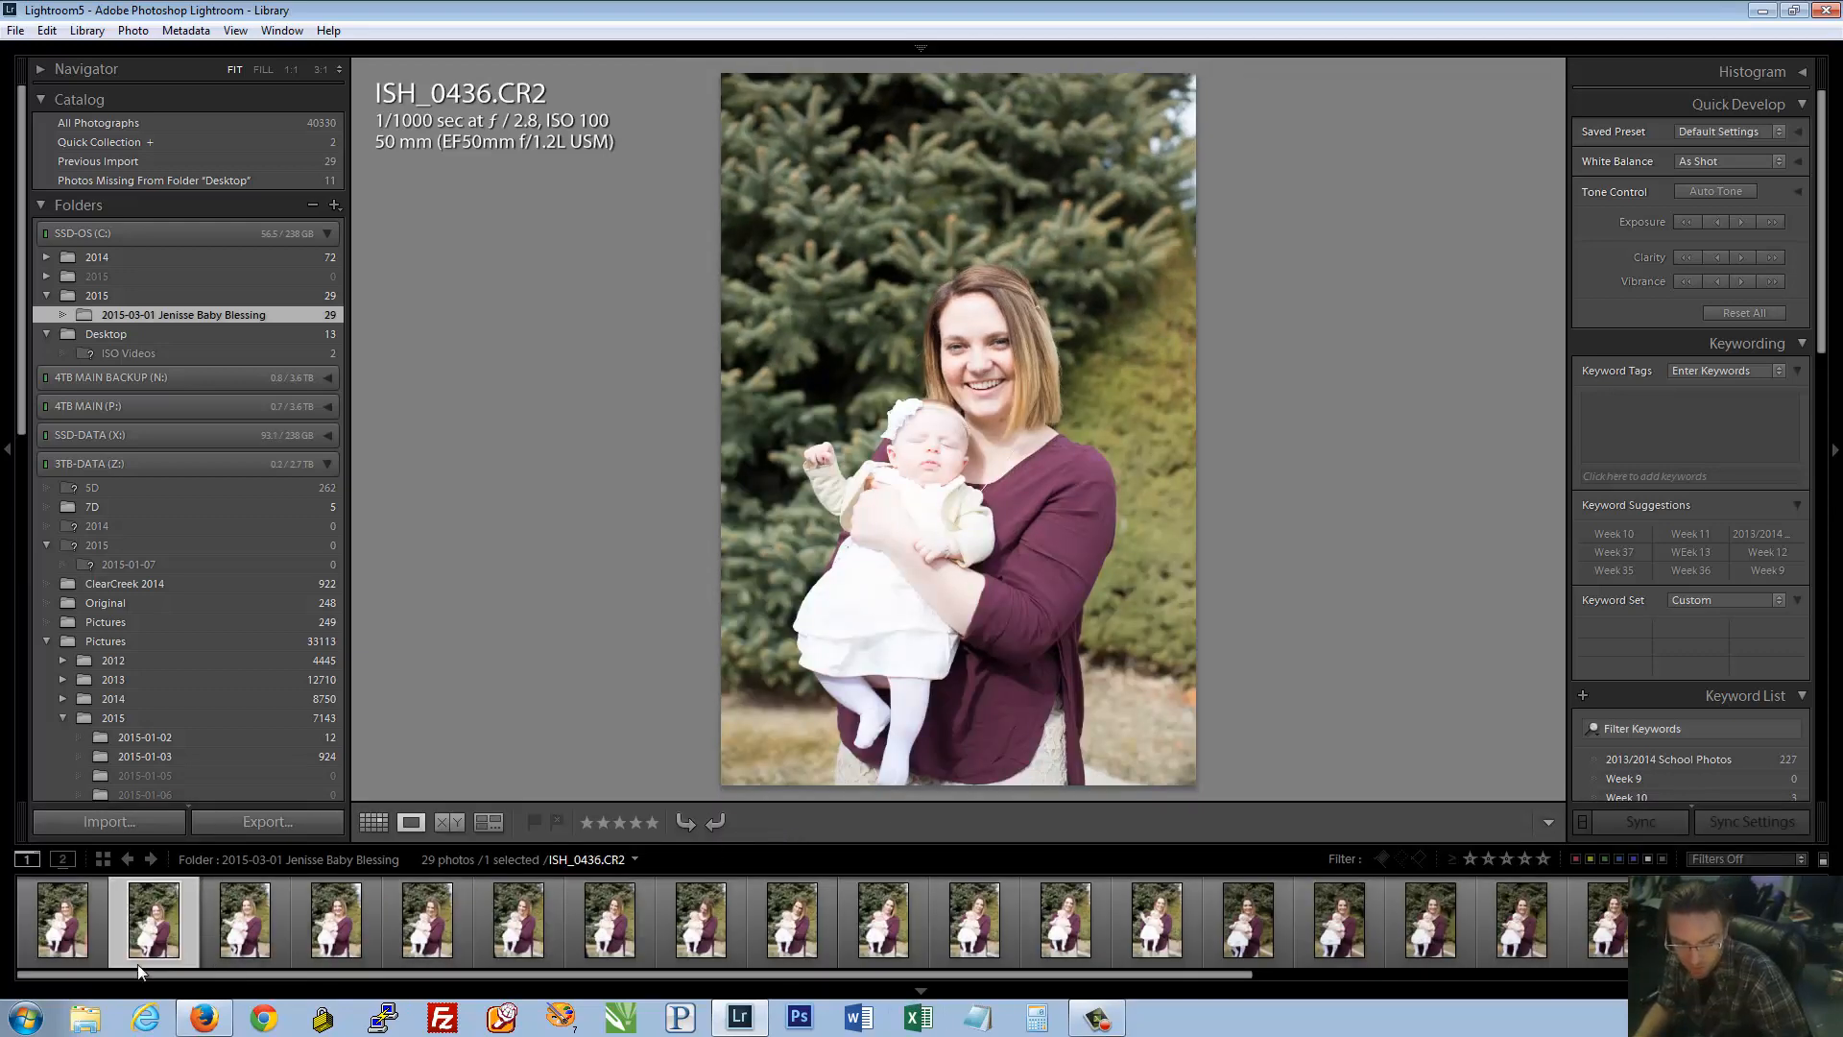
{"action": "left_click", "coordinate": [83, 948]}
{"action": "left_click", "coordinate": [171, 943]}
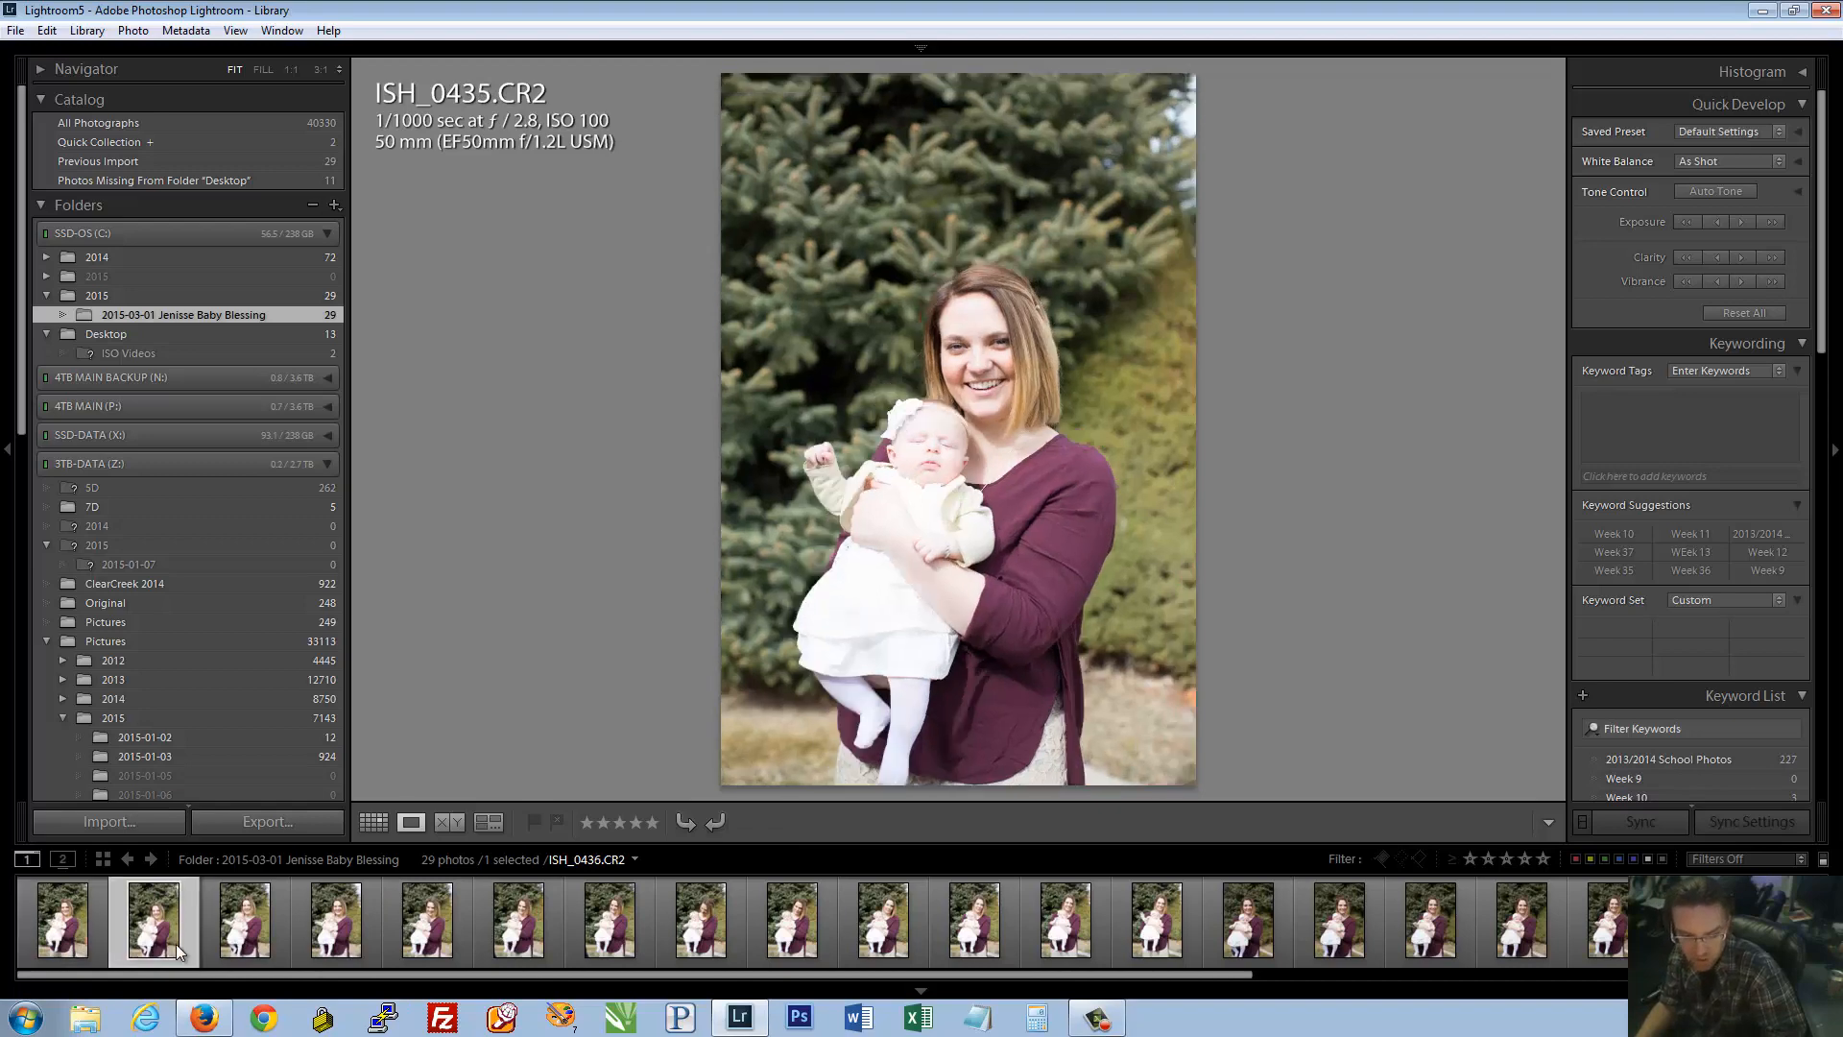
{"action": "left_click", "coordinate": [248, 936]}
{"action": "left_click", "coordinate": [339, 931]}
{"action": "left_click", "coordinate": [452, 930]}
{"action": "left_click", "coordinate": [523, 932]}
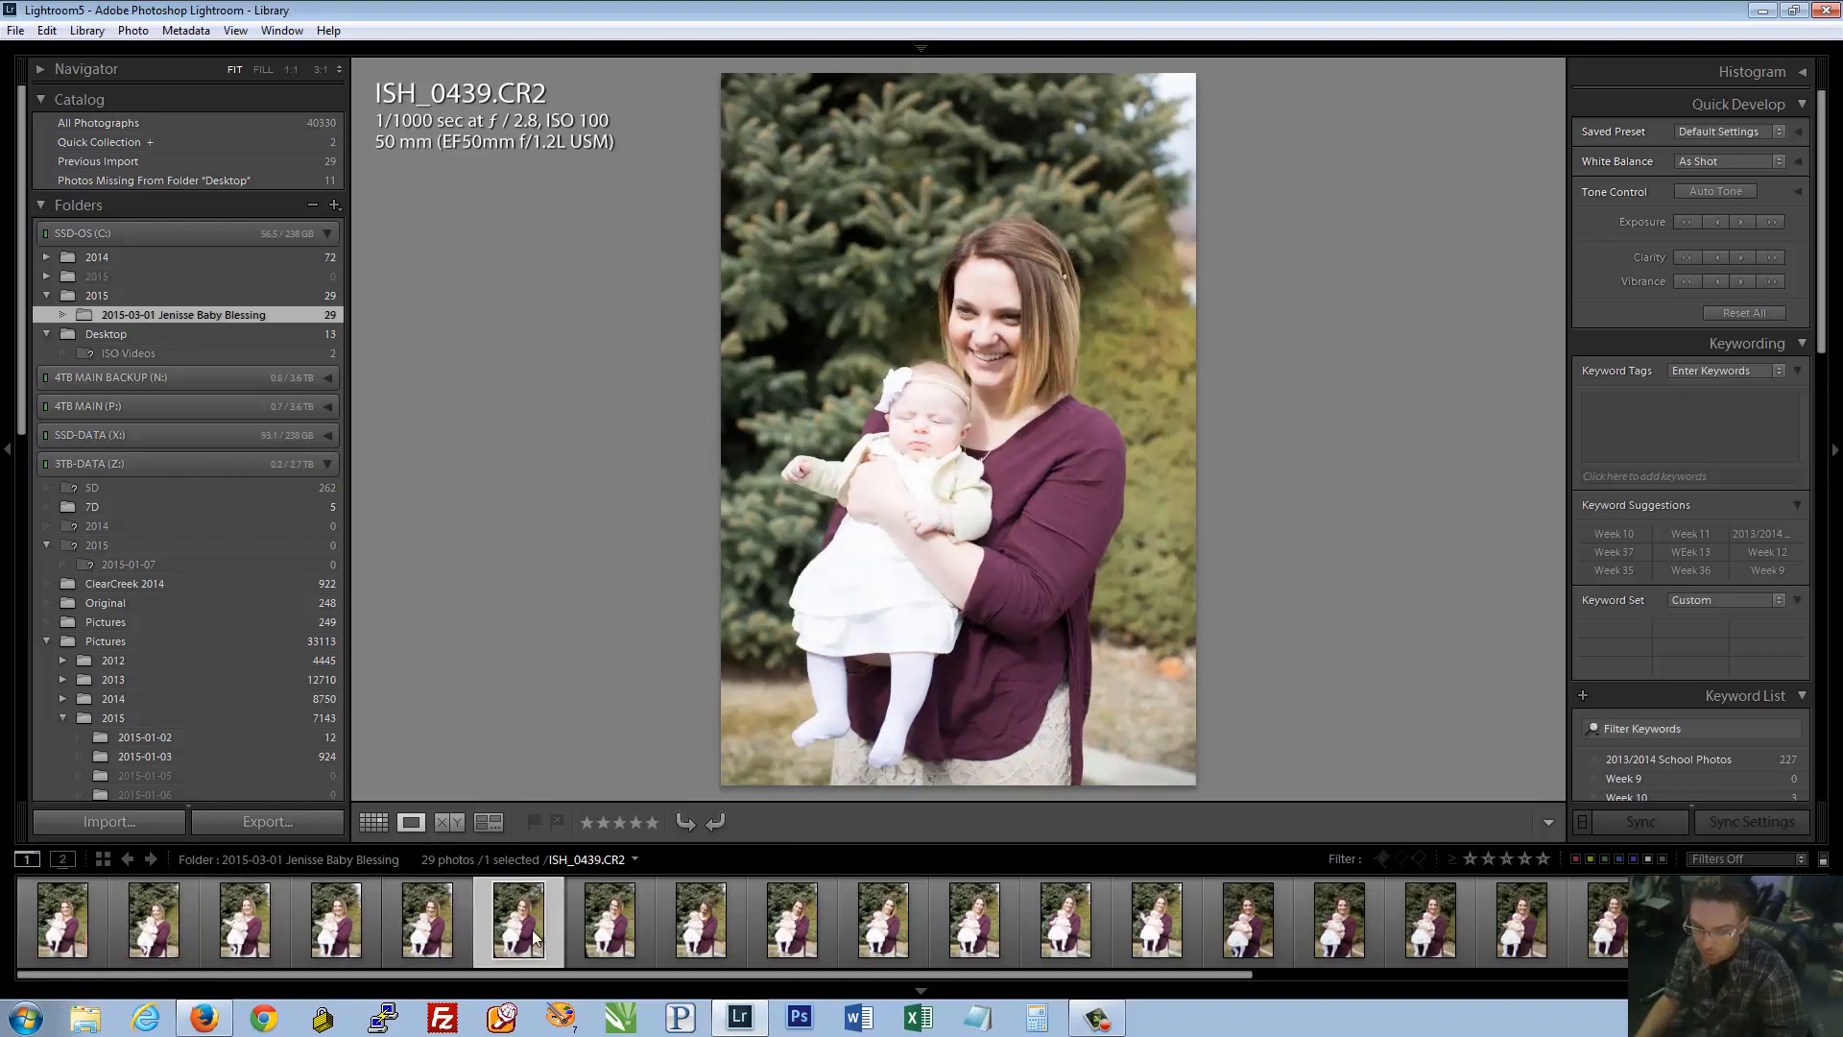
{"action": "left_click", "coordinate": [430, 934]}
{"action": "left_click", "coordinate": [341, 936]}
{"action": "left_click", "coordinate": [246, 939]}
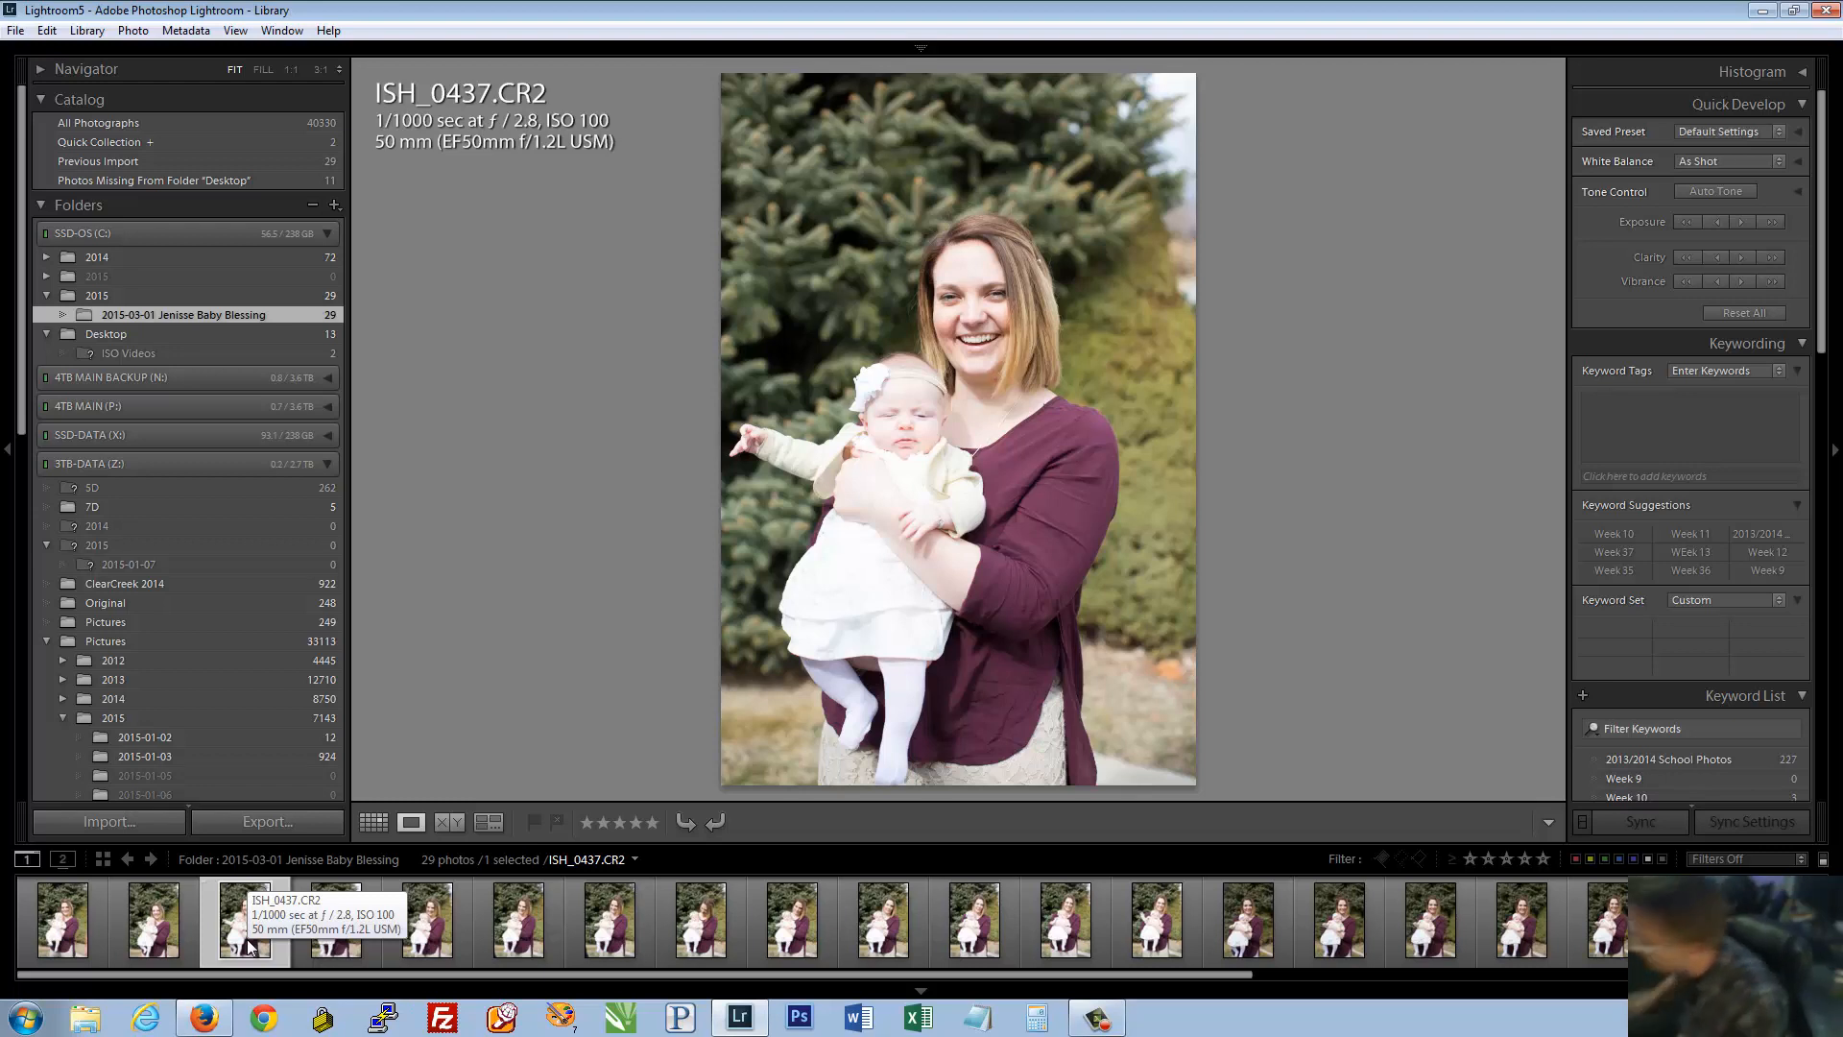
Rate ISH_0437.CR2 with one, two and finally three stars
{"action": "key", "text": "1"}
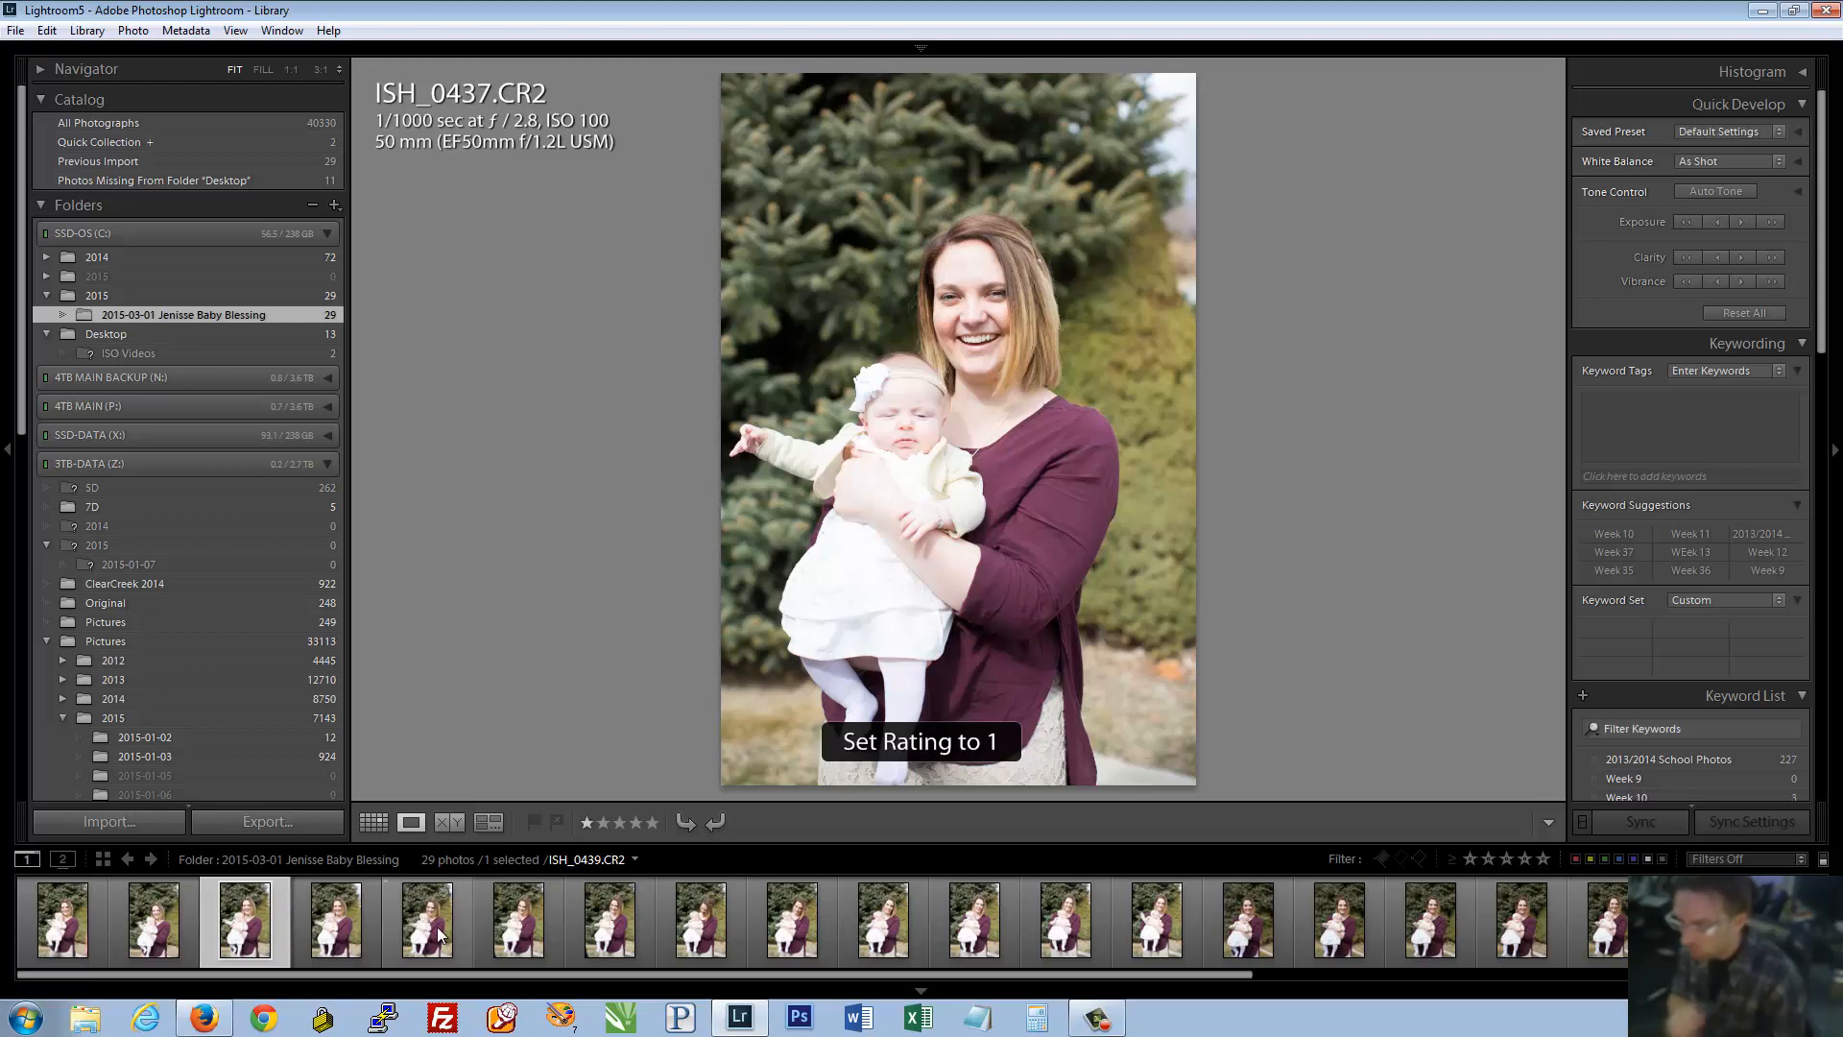
{"action": "key", "text": "2"}
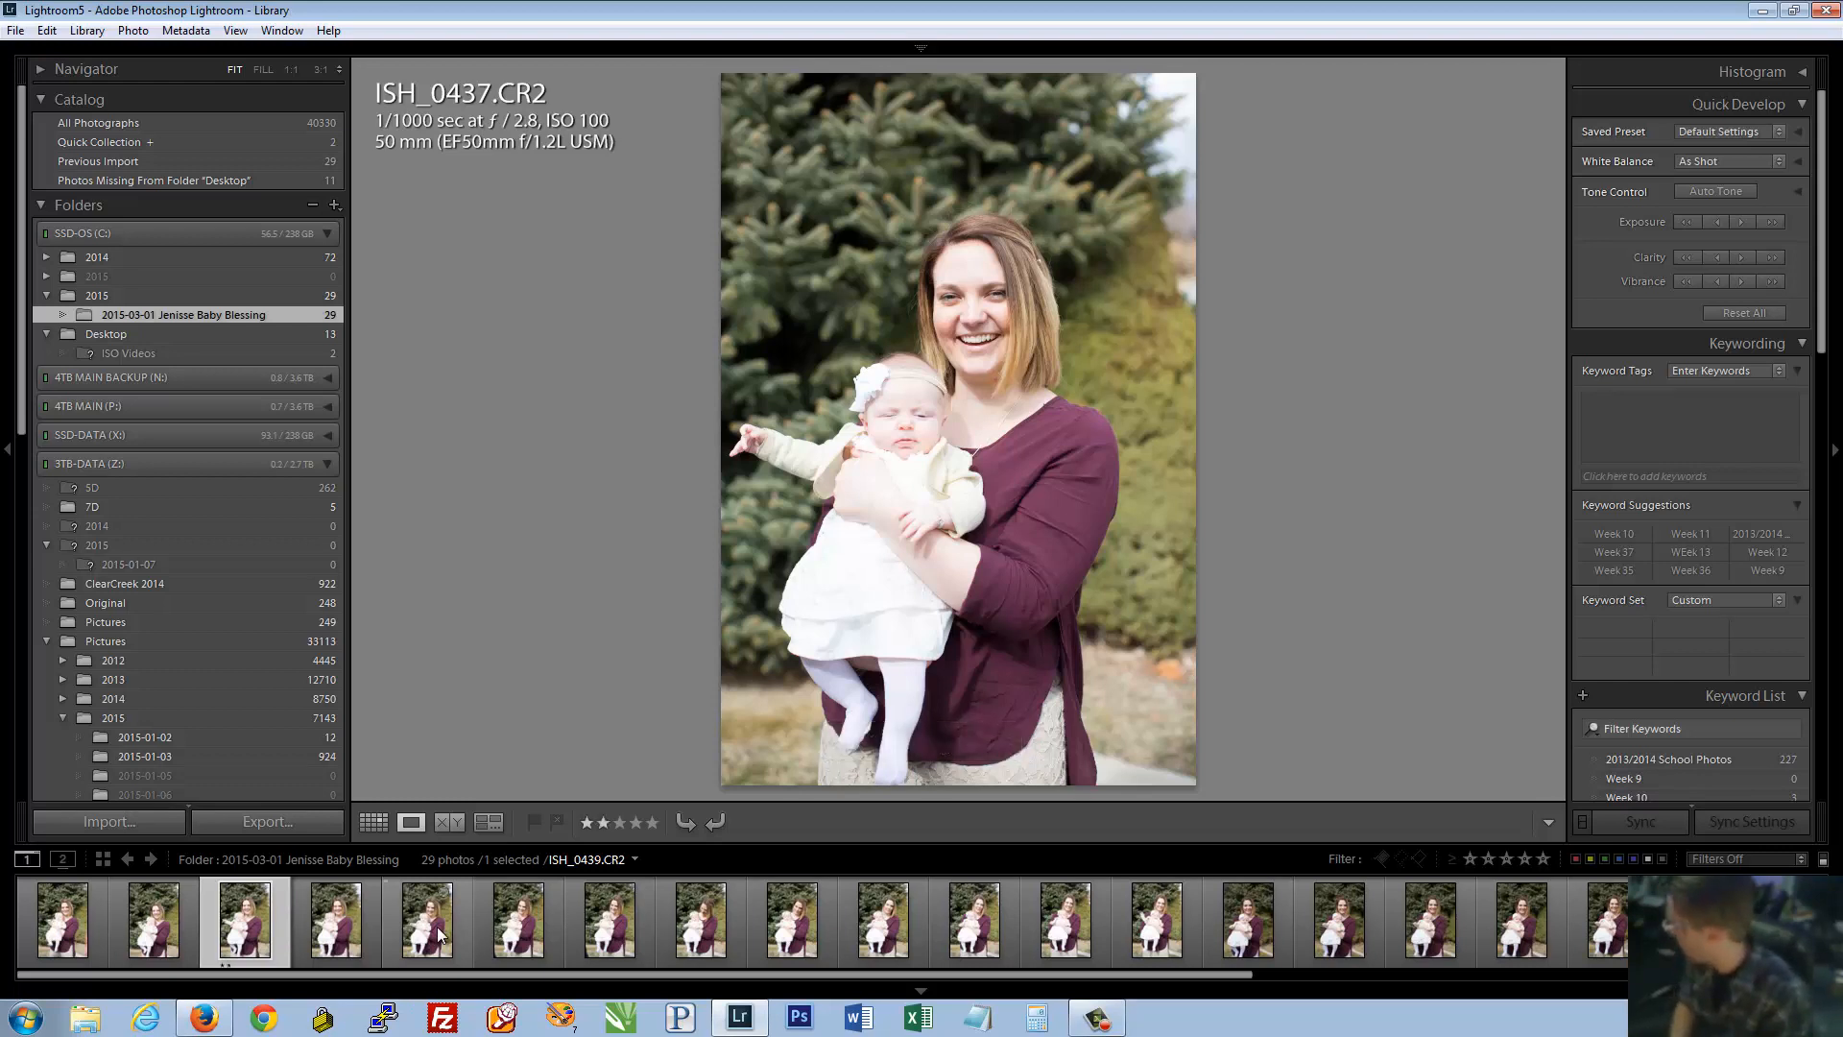
{"action": "key", "text": "3"}
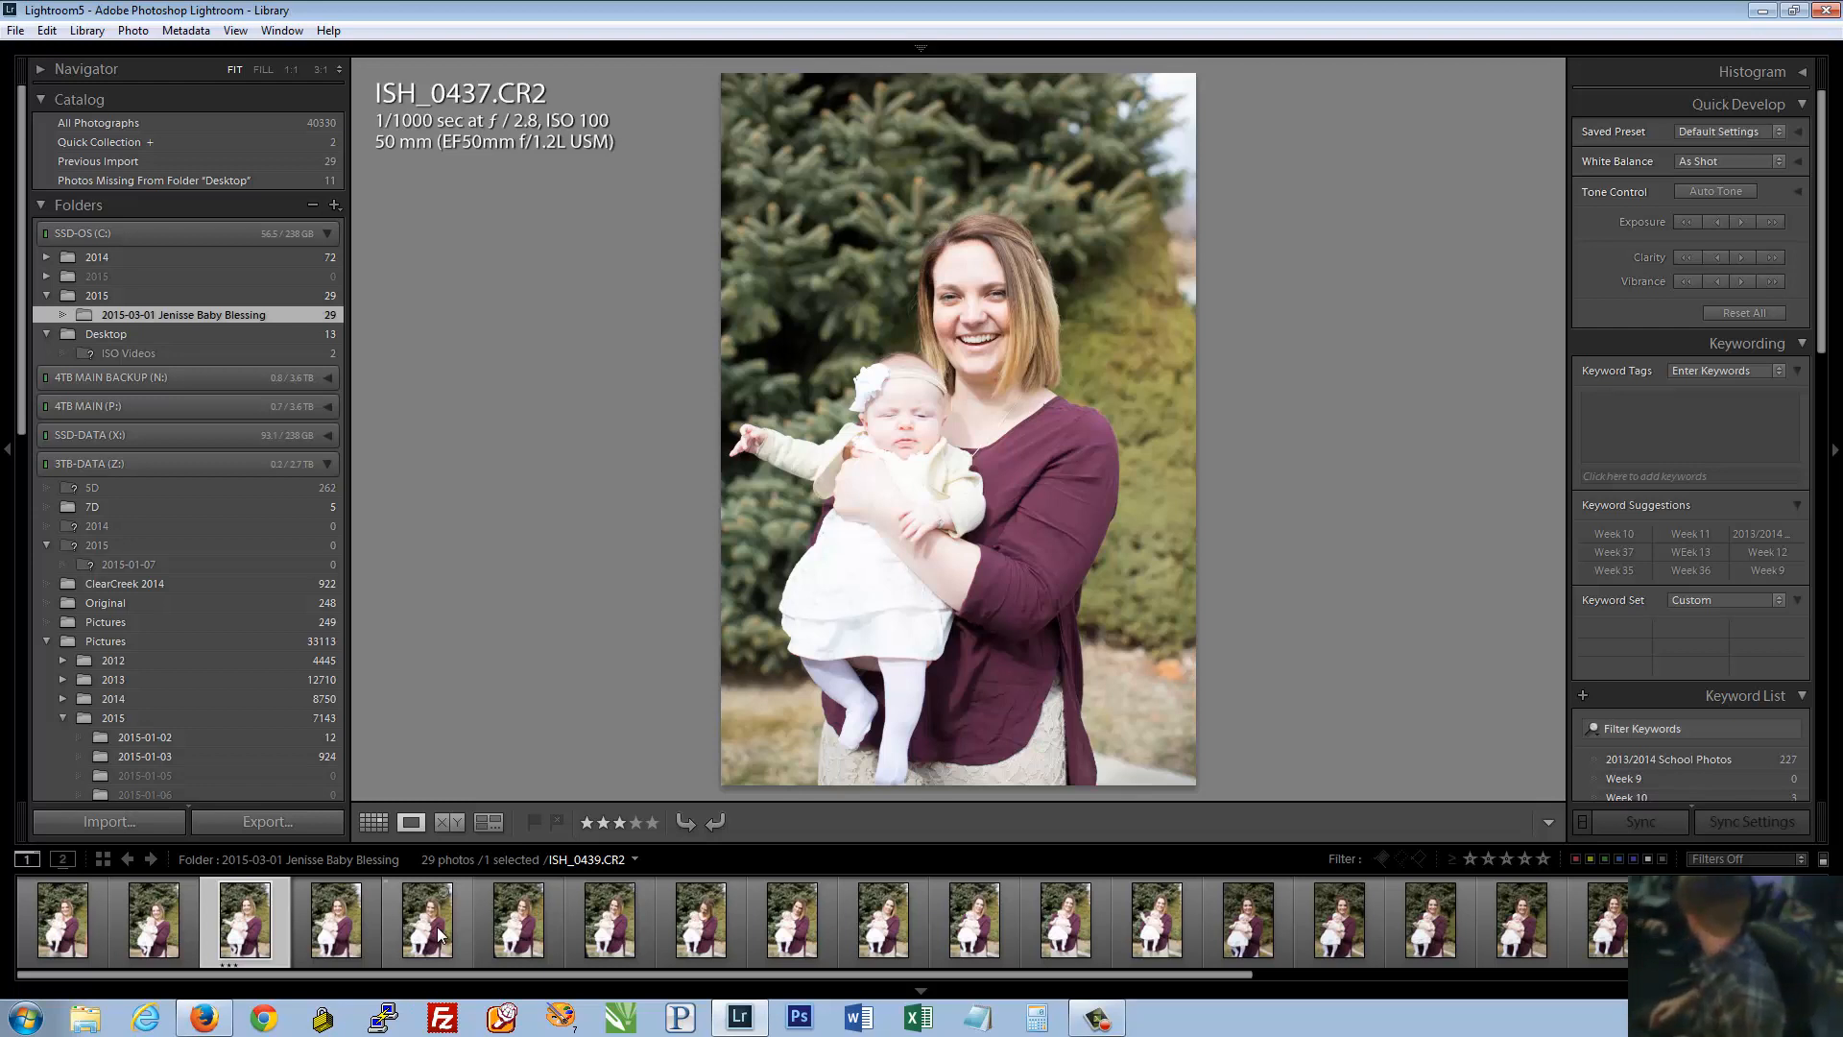
Page forward through the shoot and give one star each to ISH_0443.CR2, ISH_0448.CR2 and ISH_0454.CR2
{"action": "key", "text": "Right"}
{"action": "key", "text": "Right"}
{"action": "key", "text": "Right"}
{"action": "key", "text": "Right"}
{"action": "key", "text": "Right"}
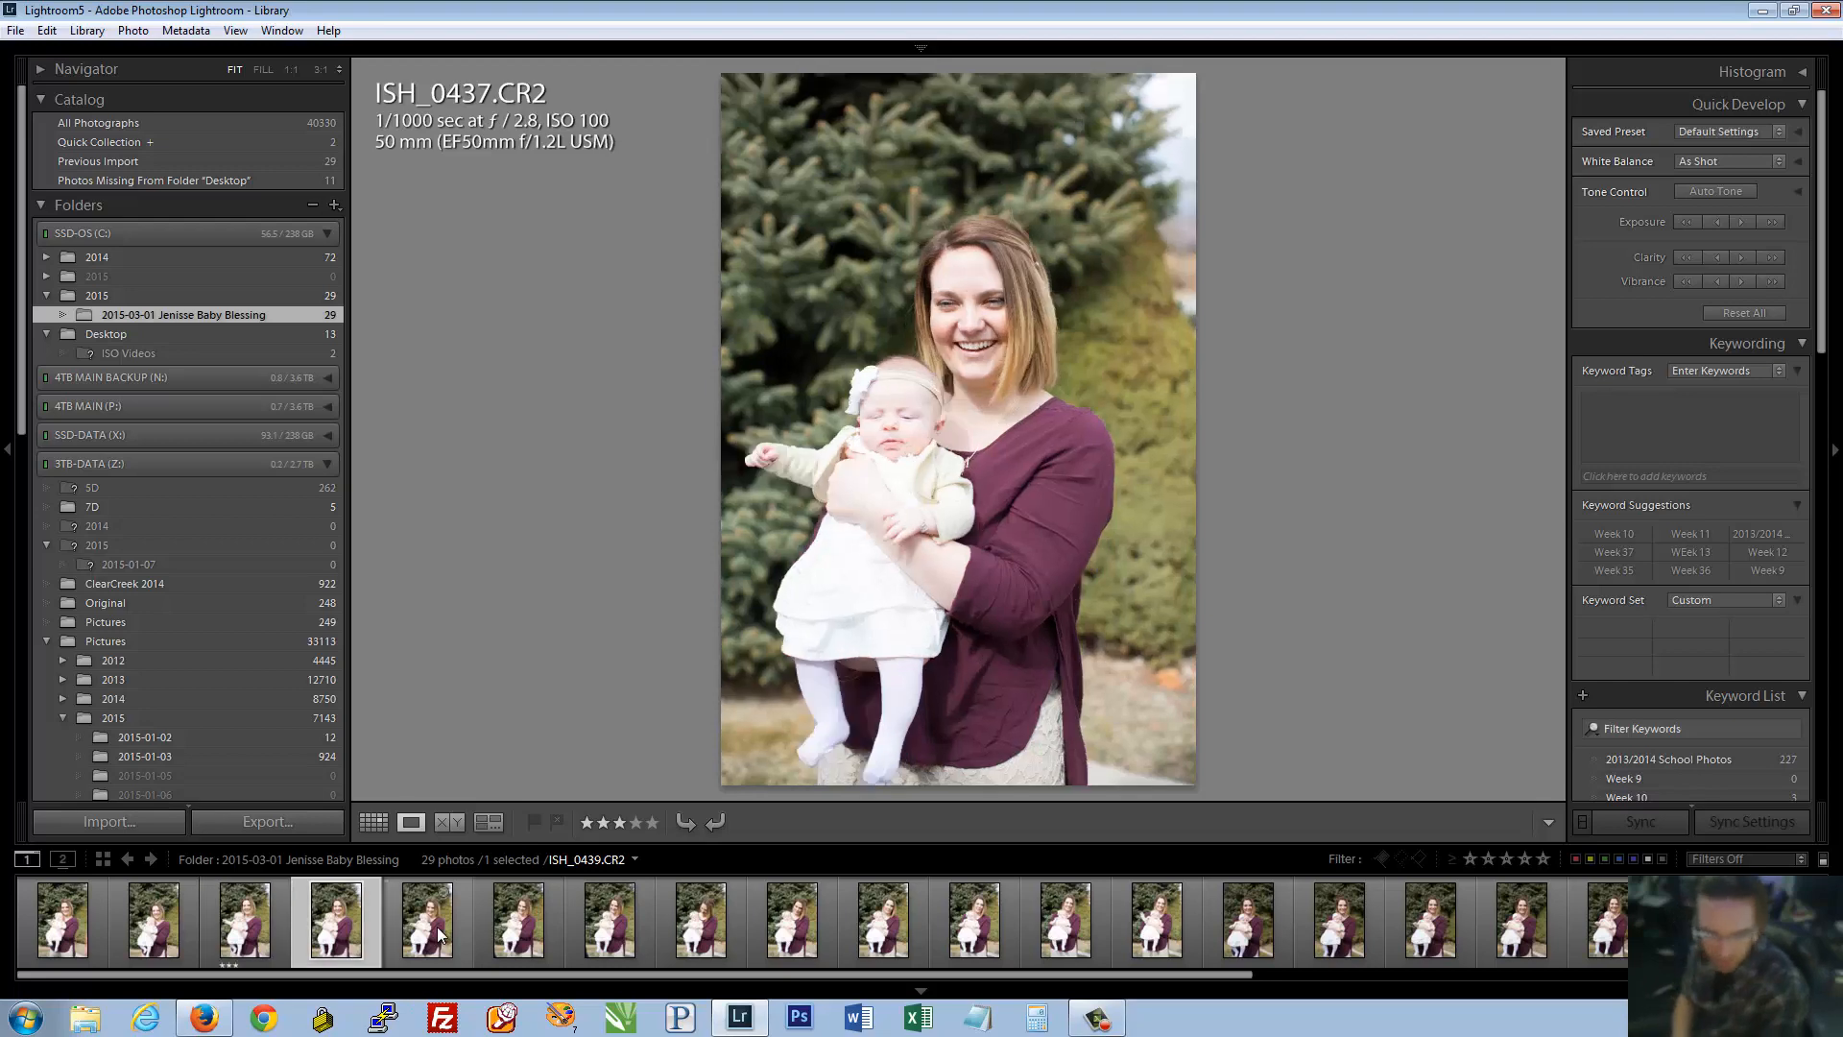
{"action": "key", "text": "Right"}
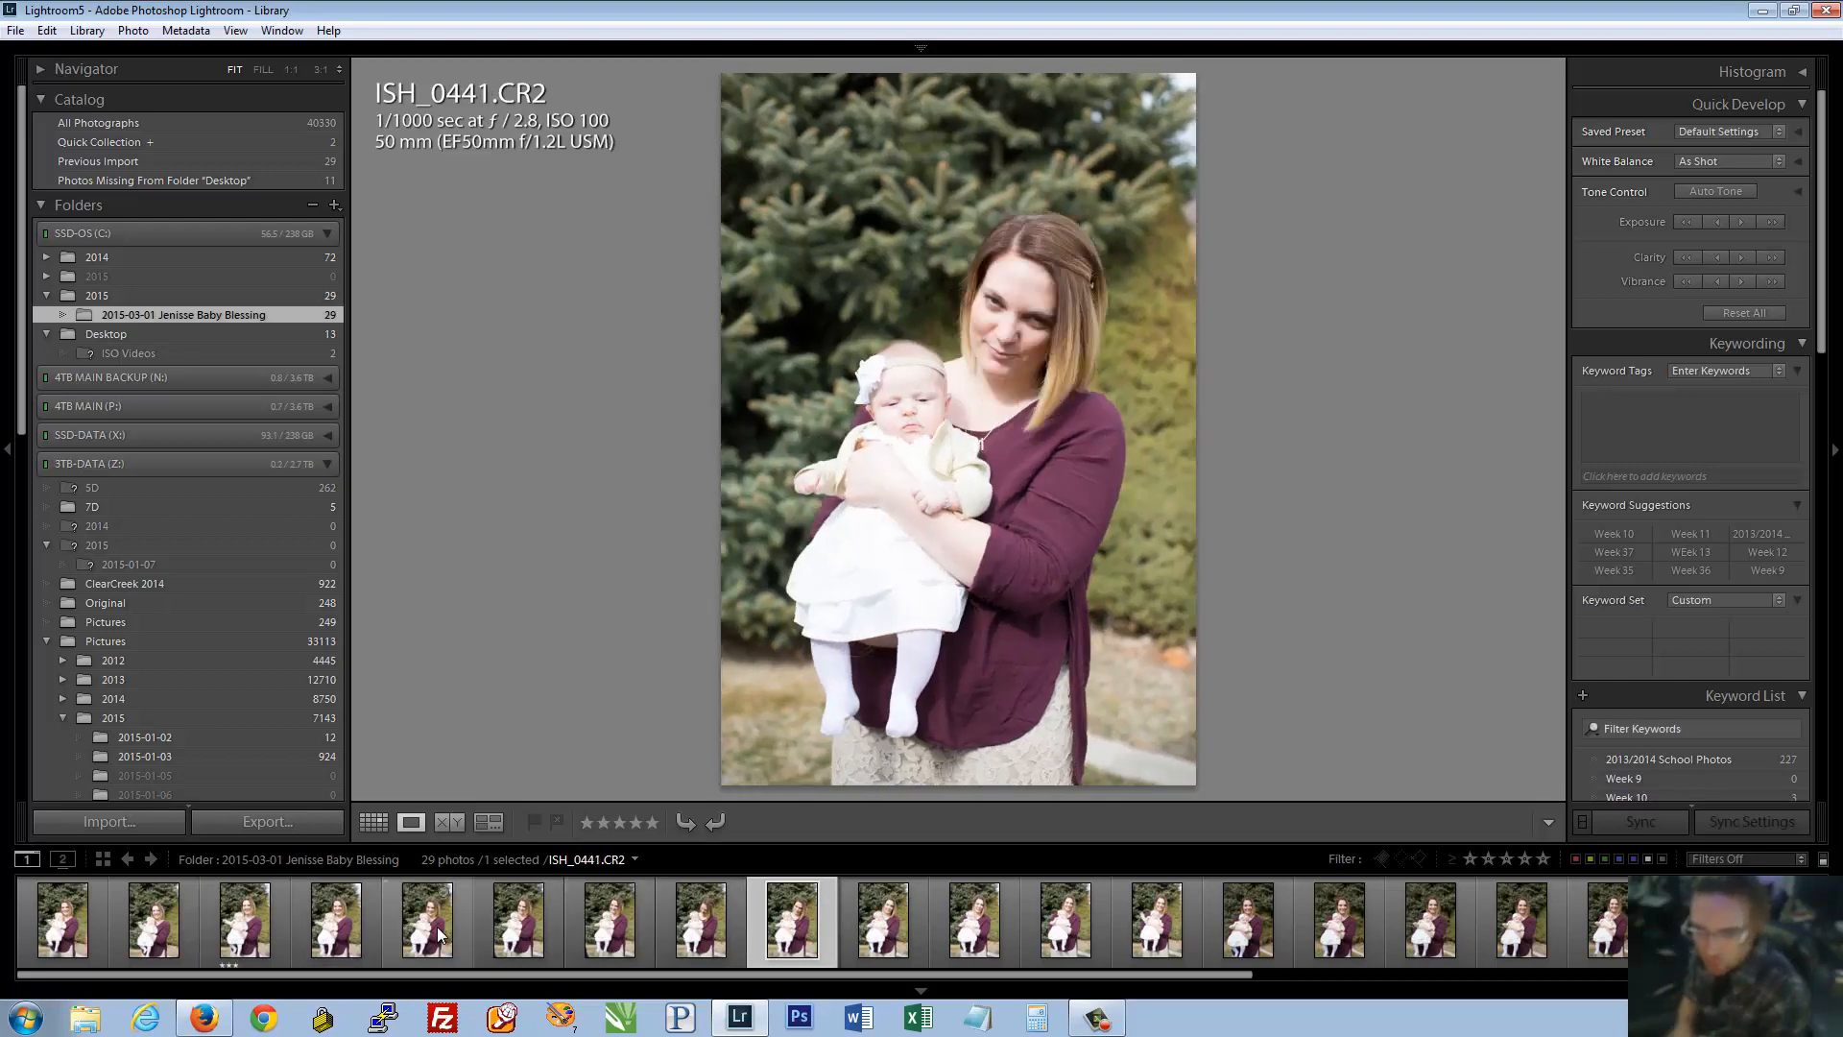
{"action": "key", "text": "1"}
{"action": "key", "text": "Right"}
{"action": "key", "text": "Right"}
{"action": "key", "text": "Right"}
{"action": "key", "text": "Right"}
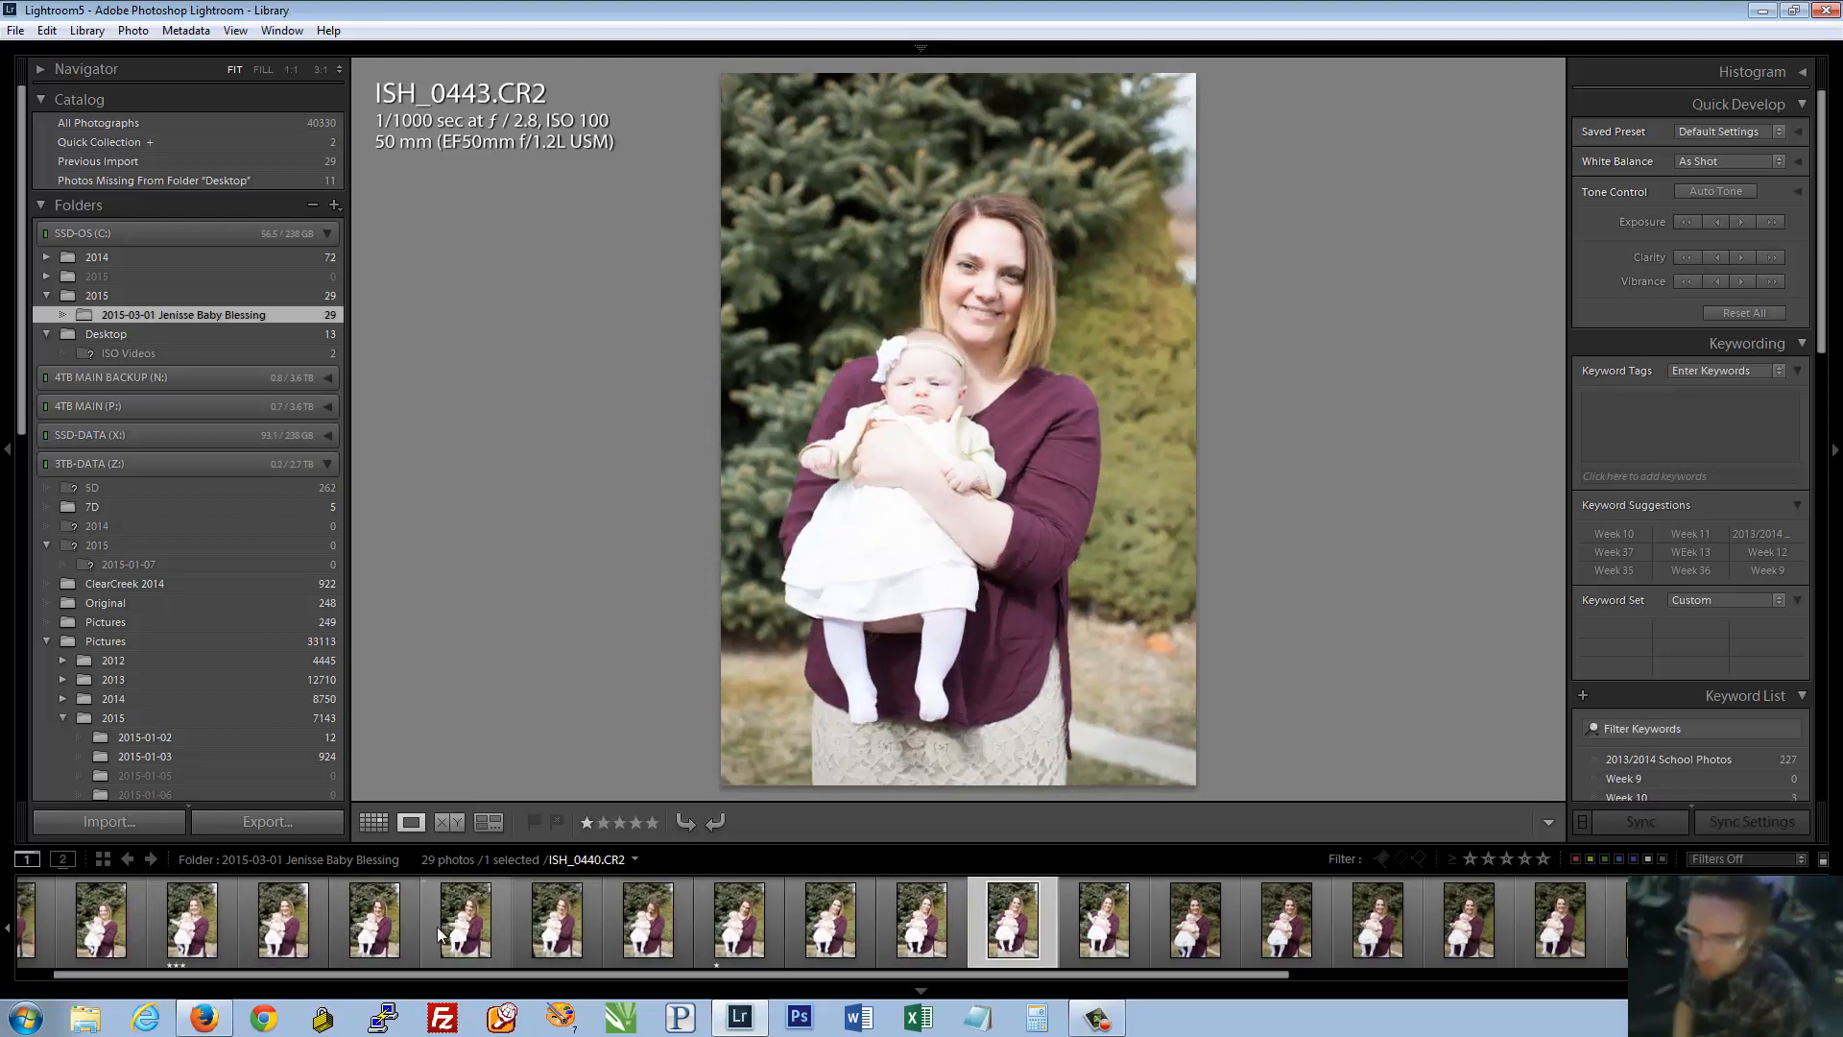
{"action": "key", "text": "1"}
{"action": "key", "text": "Right"}
{"action": "key", "text": "Right"}
{"action": "key", "text": "Right"}
{"action": "key", "text": "Right"}
{"action": "key", "text": "Right"}
{"action": "key", "text": "Right"}
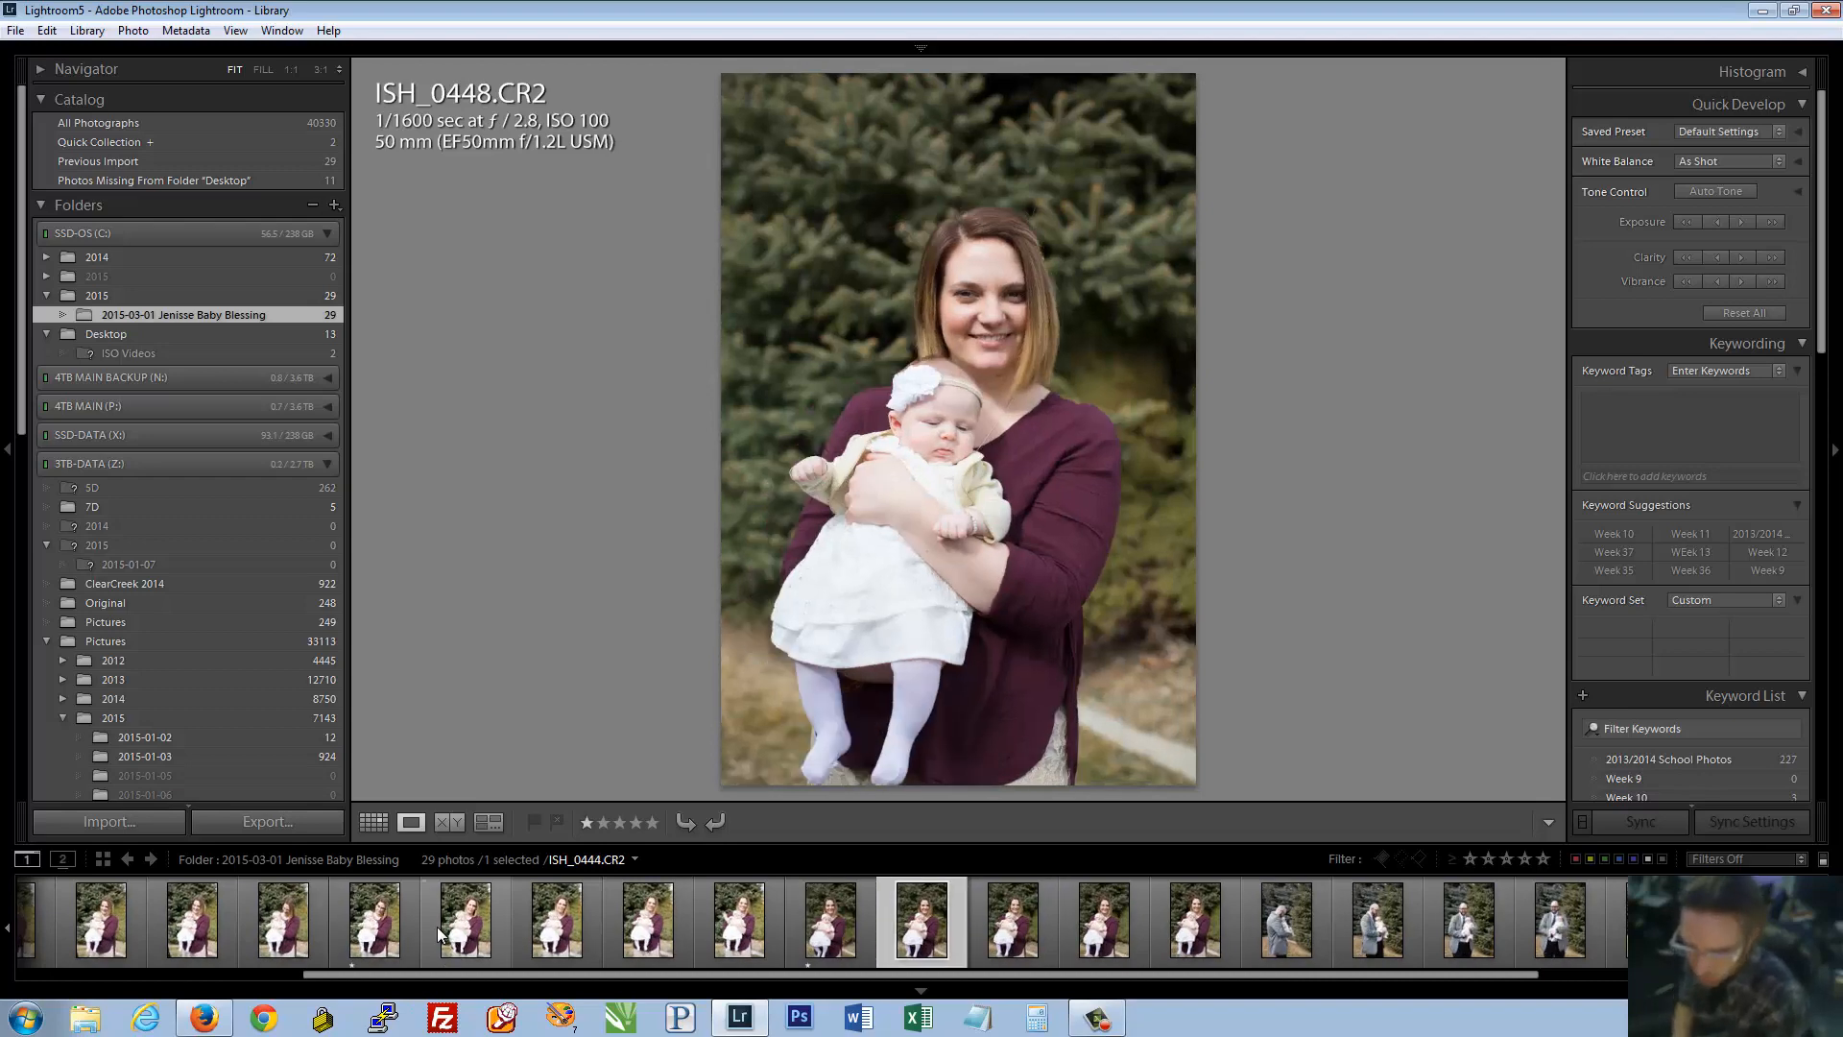
{"action": "key", "text": "1"}
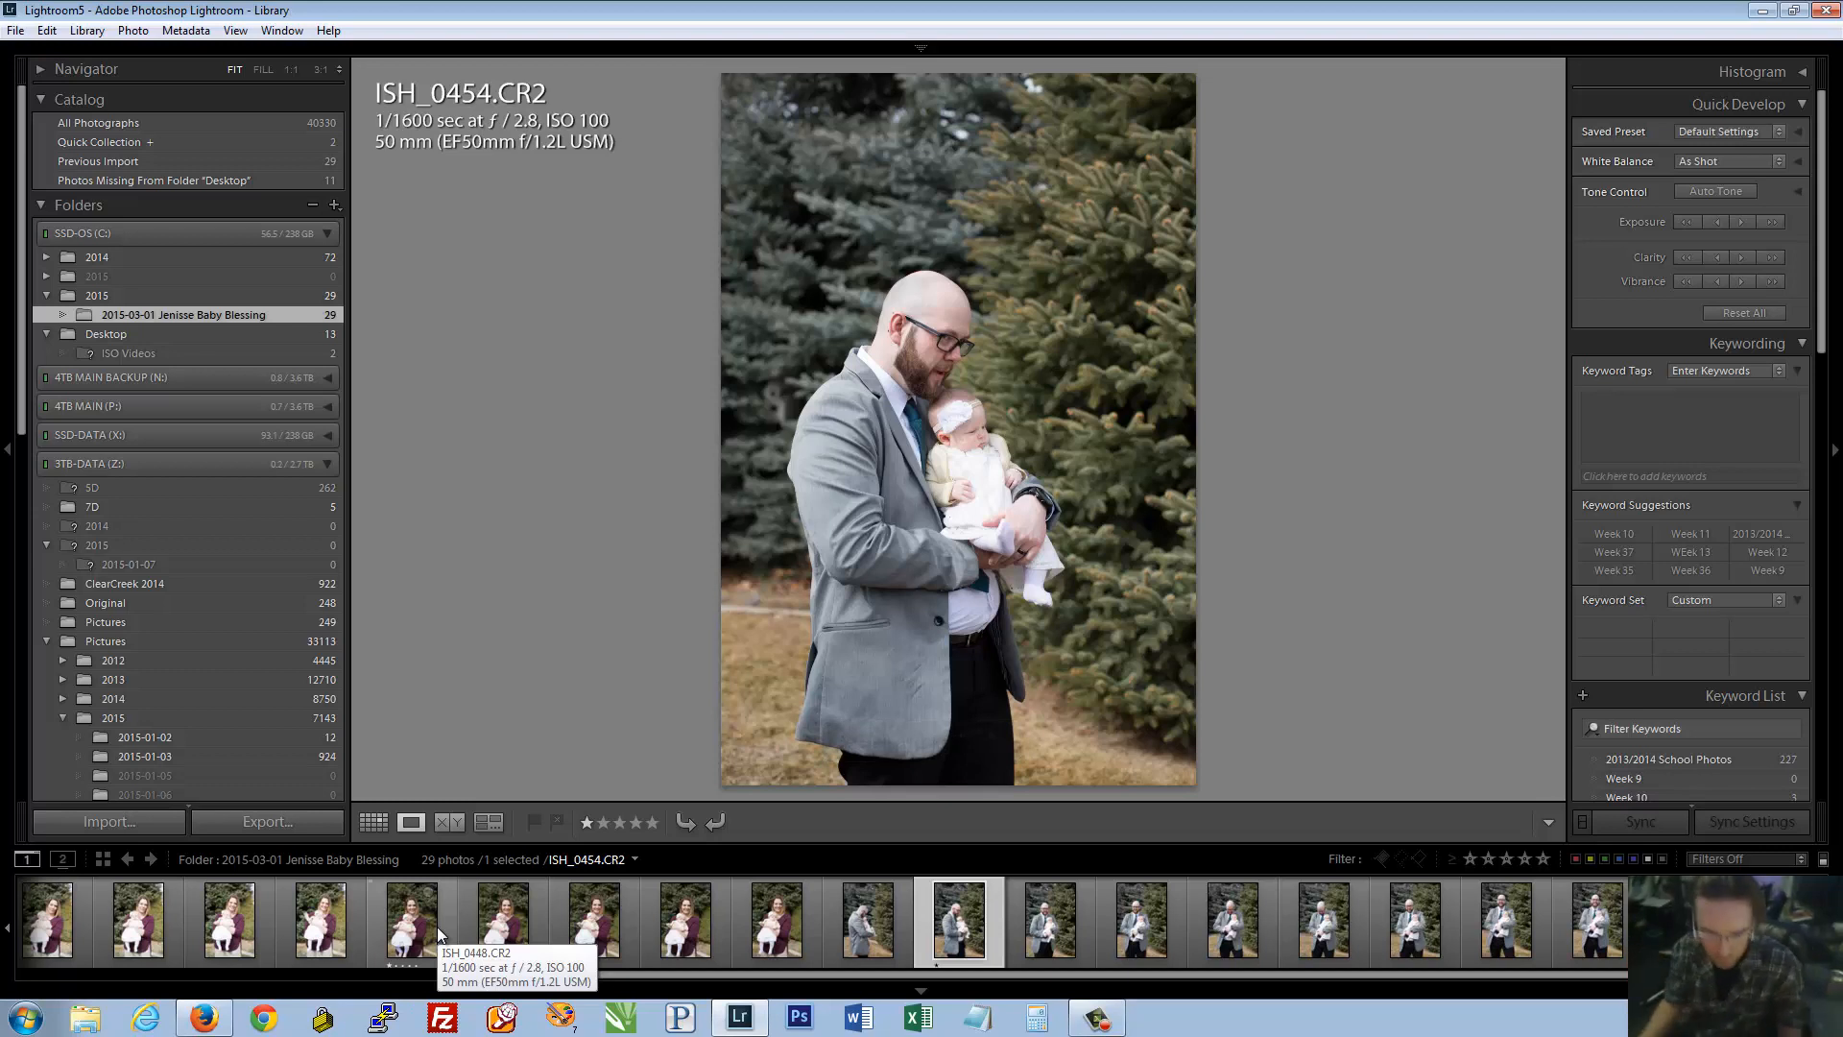
Clear the star ratings of ISH_0454.CR2, ISH_0448.CR2 and ISH_0443.CR2, paging backward through the shoot
{"action": "key", "text": "0"}
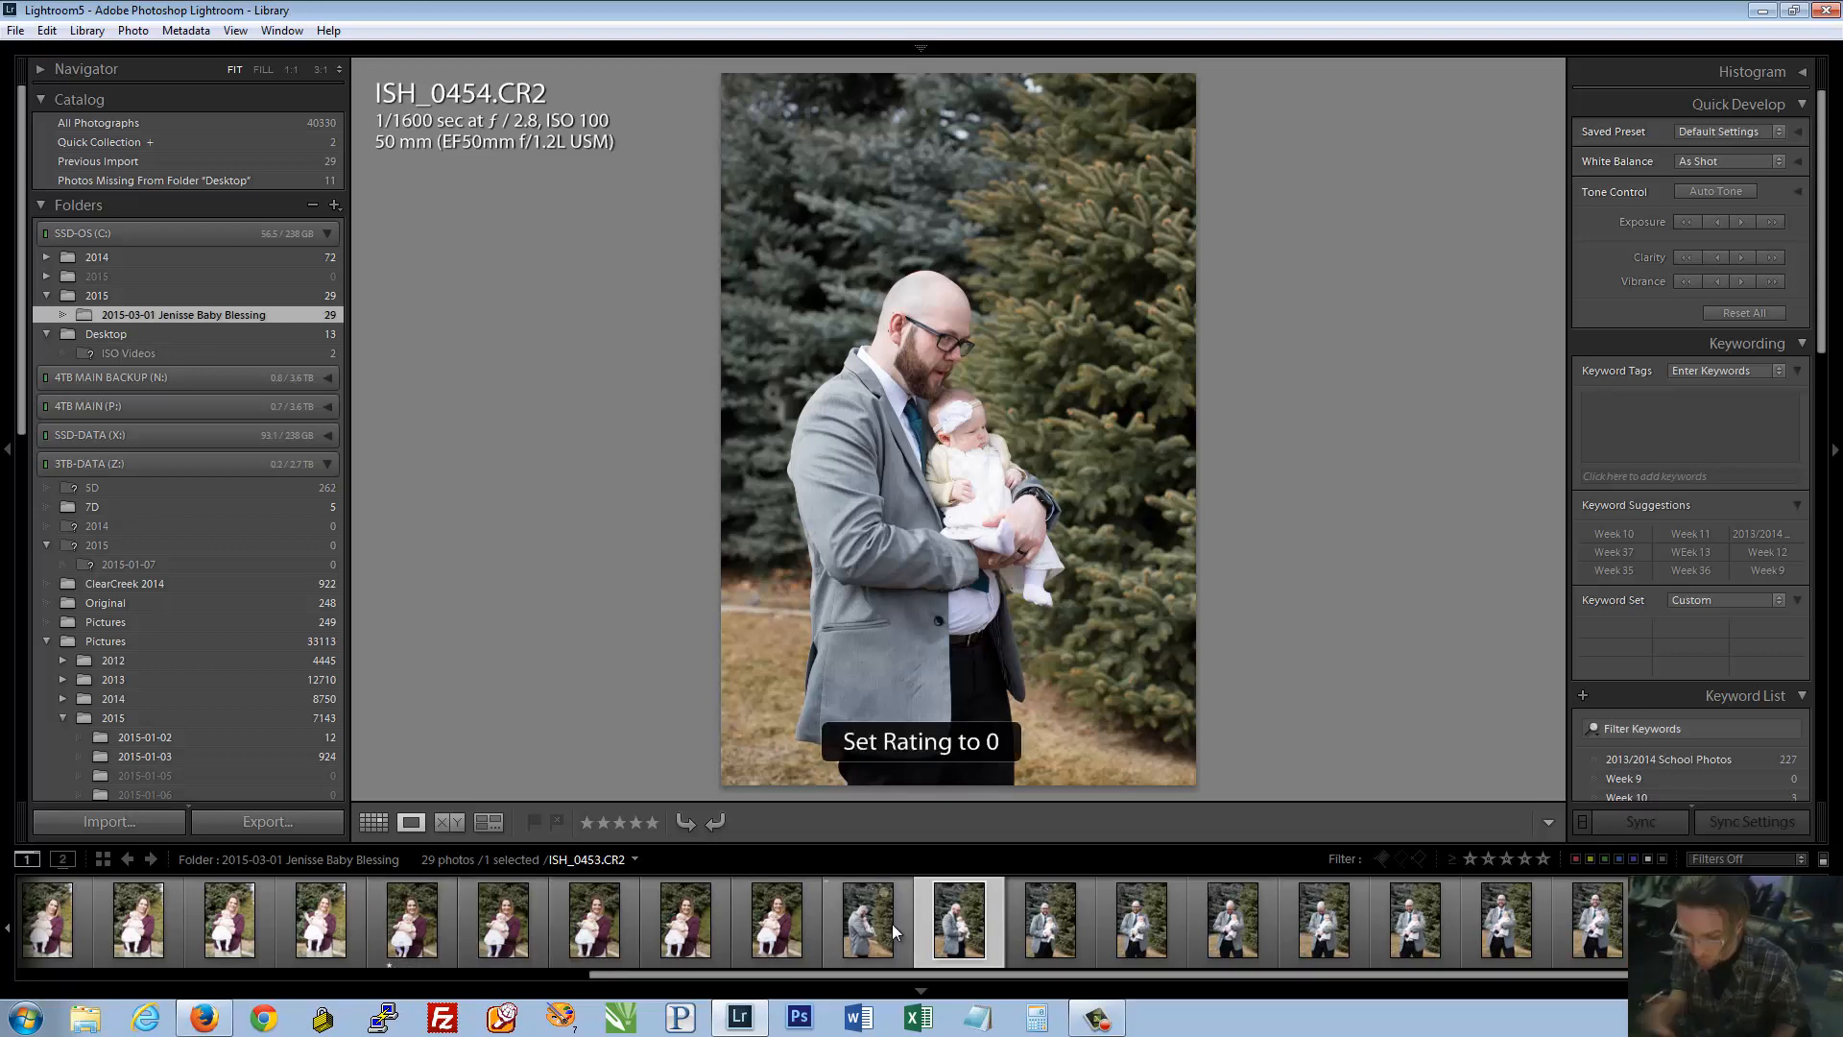
{"action": "key", "text": "Left"}
{"action": "key", "text": "Left"}
{"action": "key", "text": "Left"}
{"action": "key", "text": "Left"}
{"action": "key", "text": "Left"}
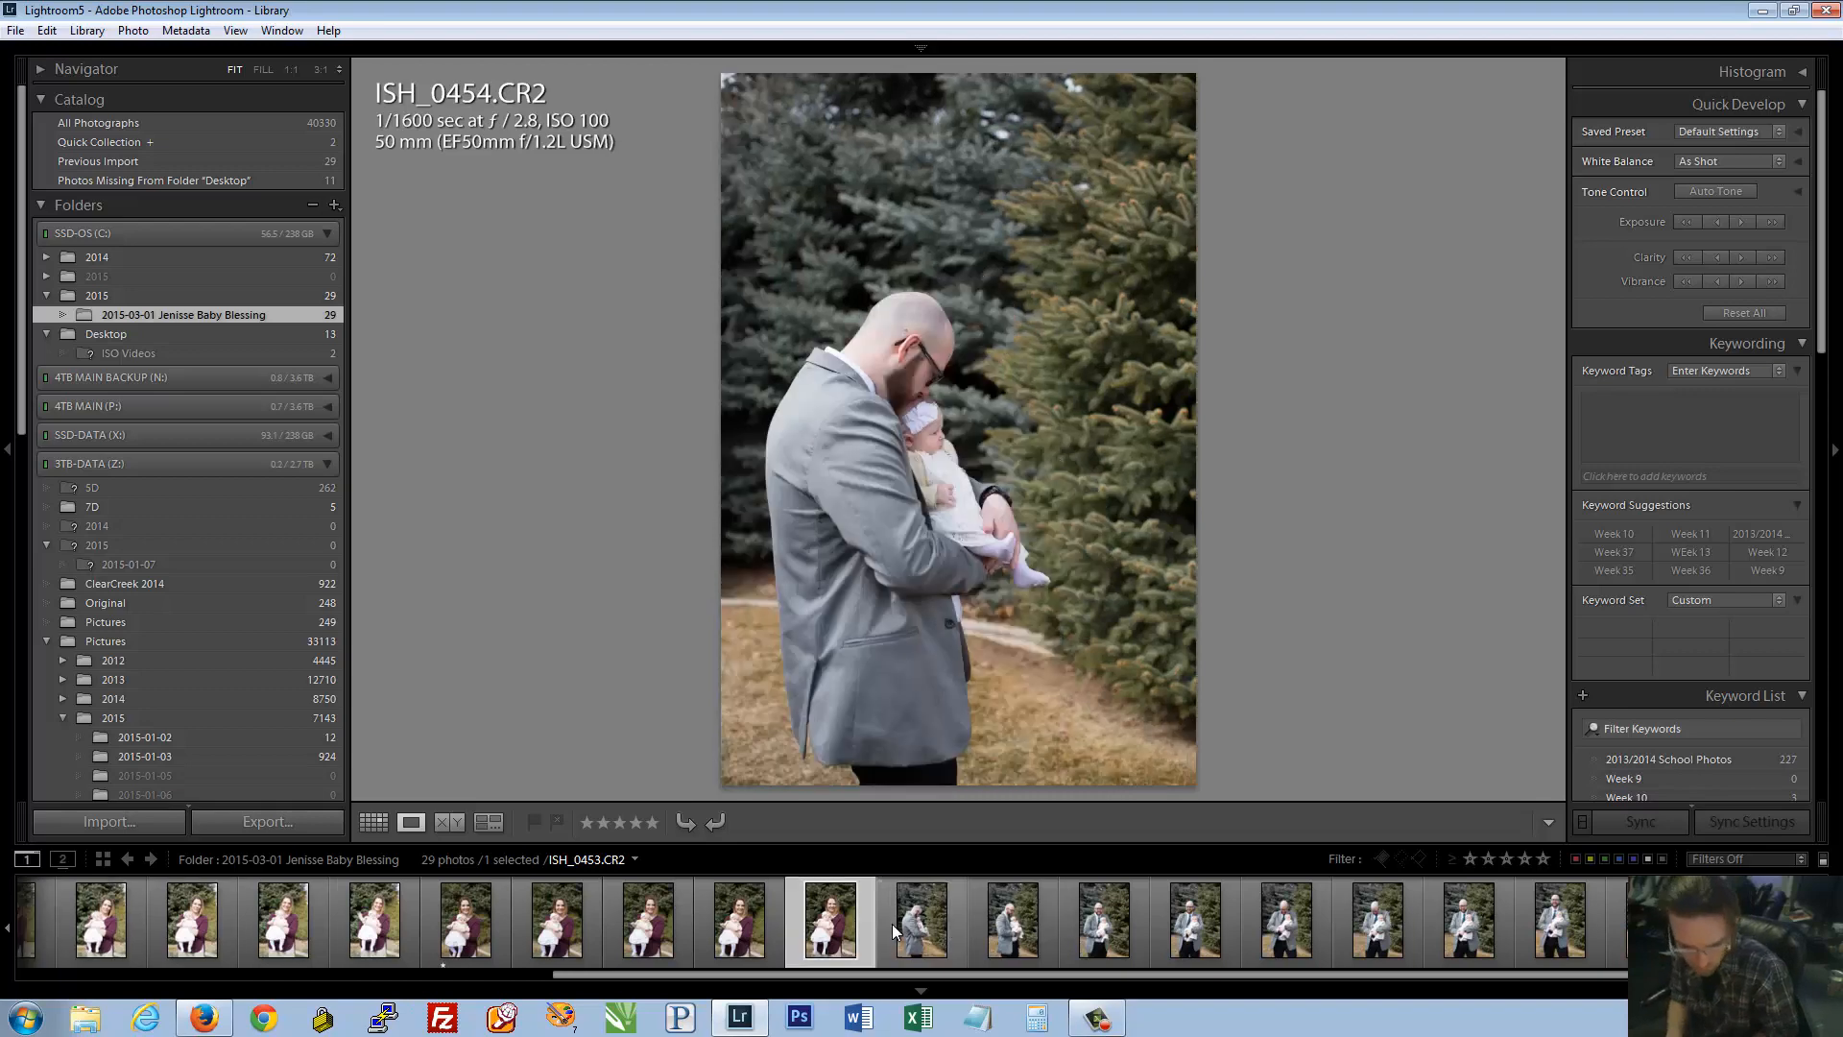
{"action": "key", "text": "Left"}
{"action": "key", "text": "0"}
{"action": "key", "text": "Left"}
{"action": "key", "text": "Left"}
{"action": "key", "text": "Left"}
{"action": "key", "text": "Left"}
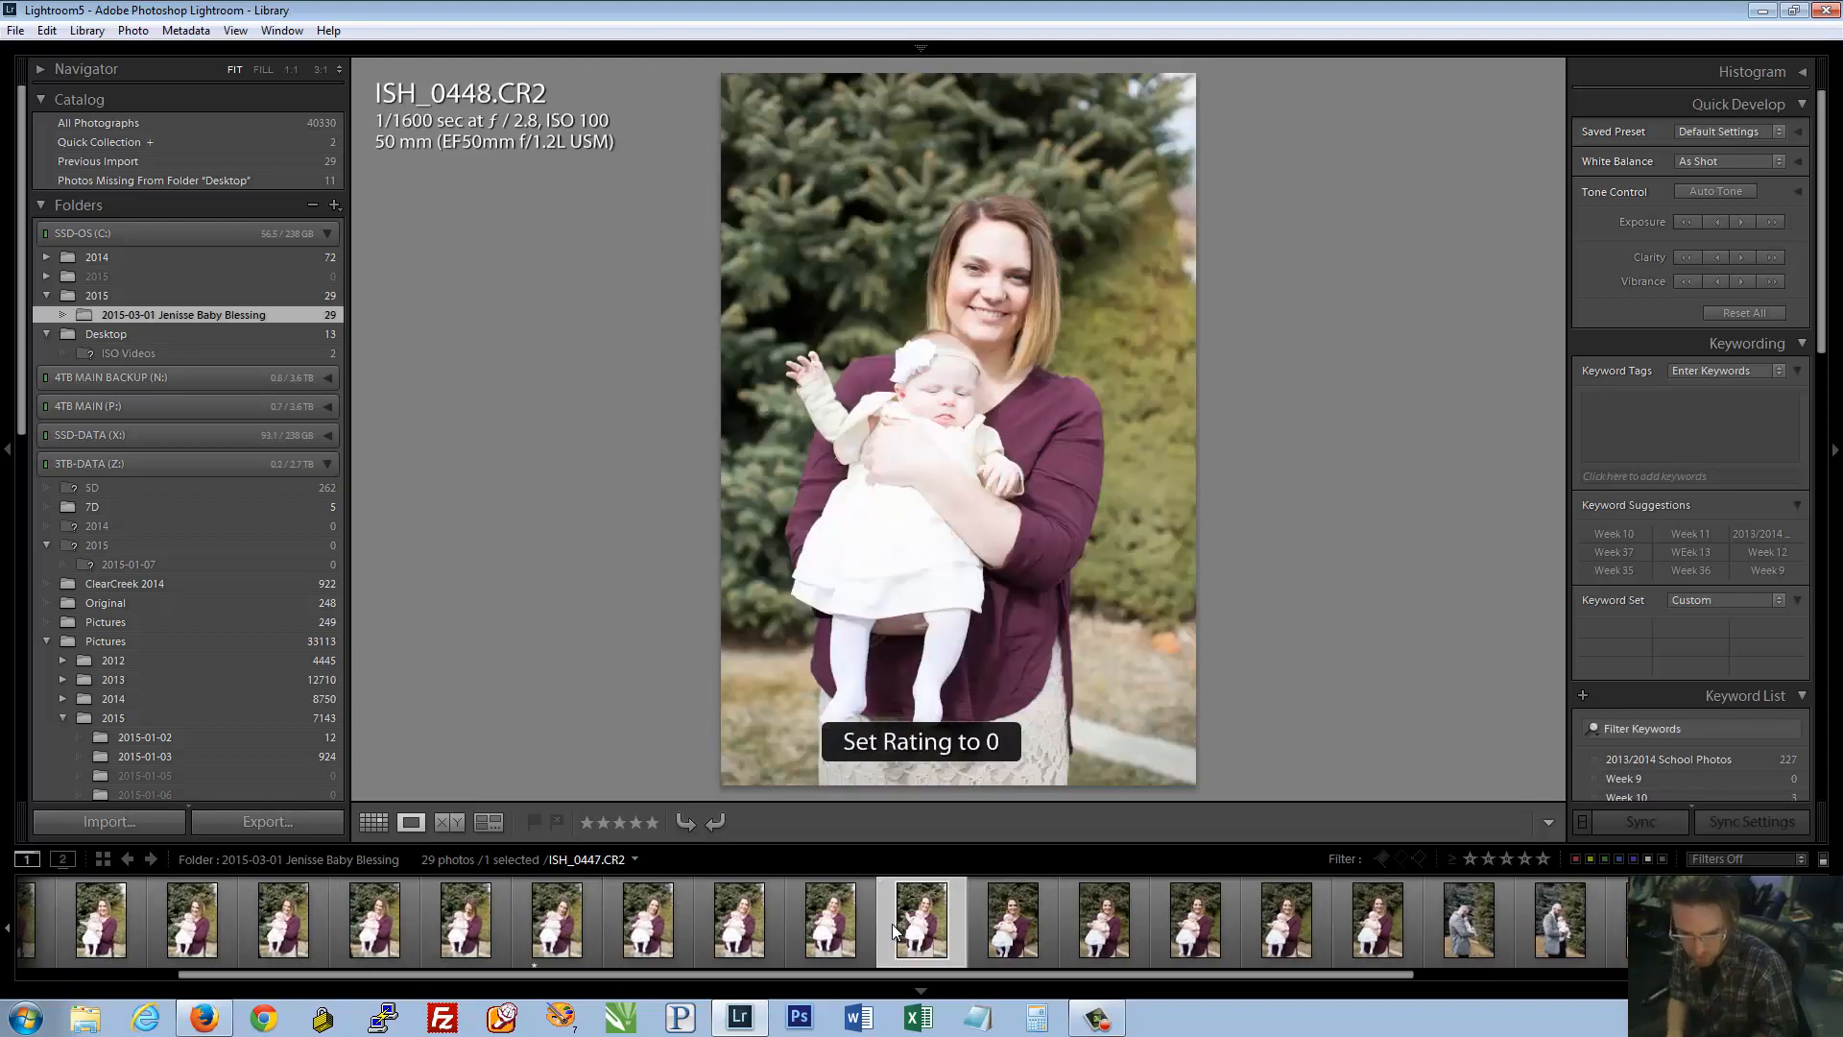
{"action": "key", "text": "Left"}
{"action": "key", "text": "Left"}
{"action": "key", "text": "0"}
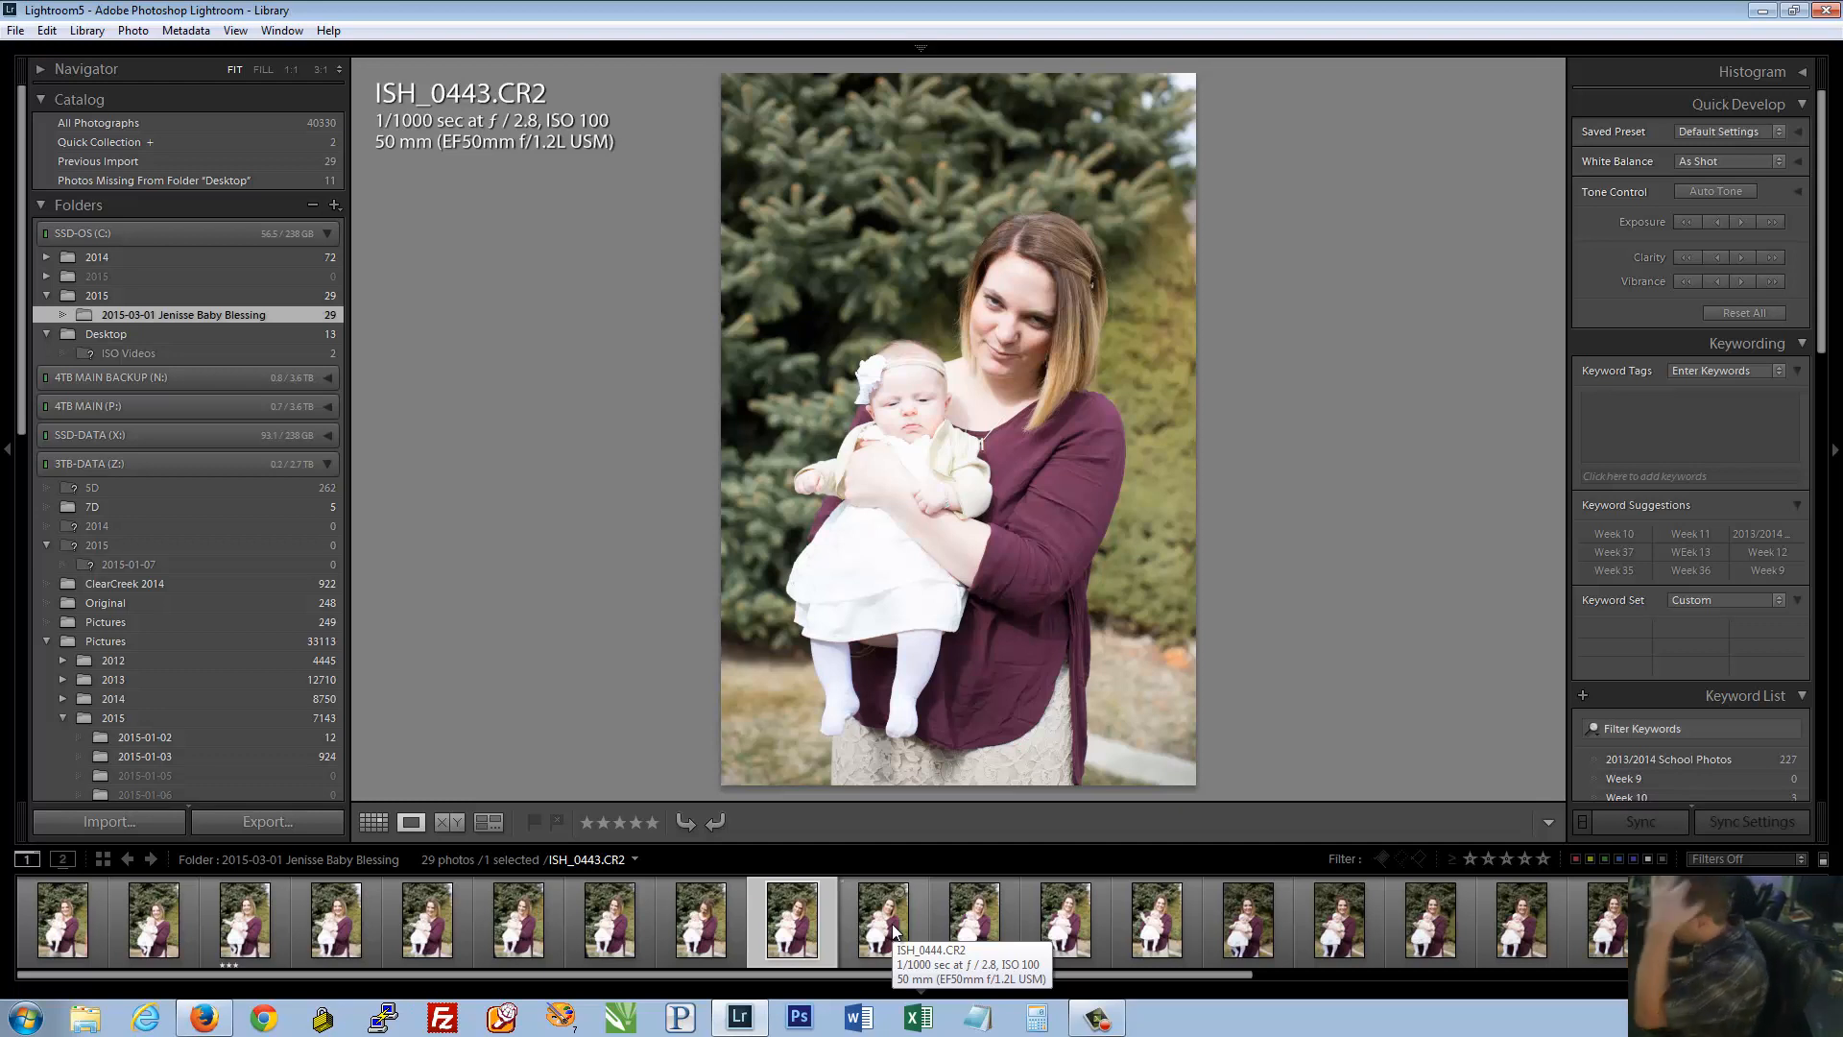
Remove the photo ISH_0443.CR2 and delete its file from disk
{"action": "right_click", "coordinate": [784, 918]}
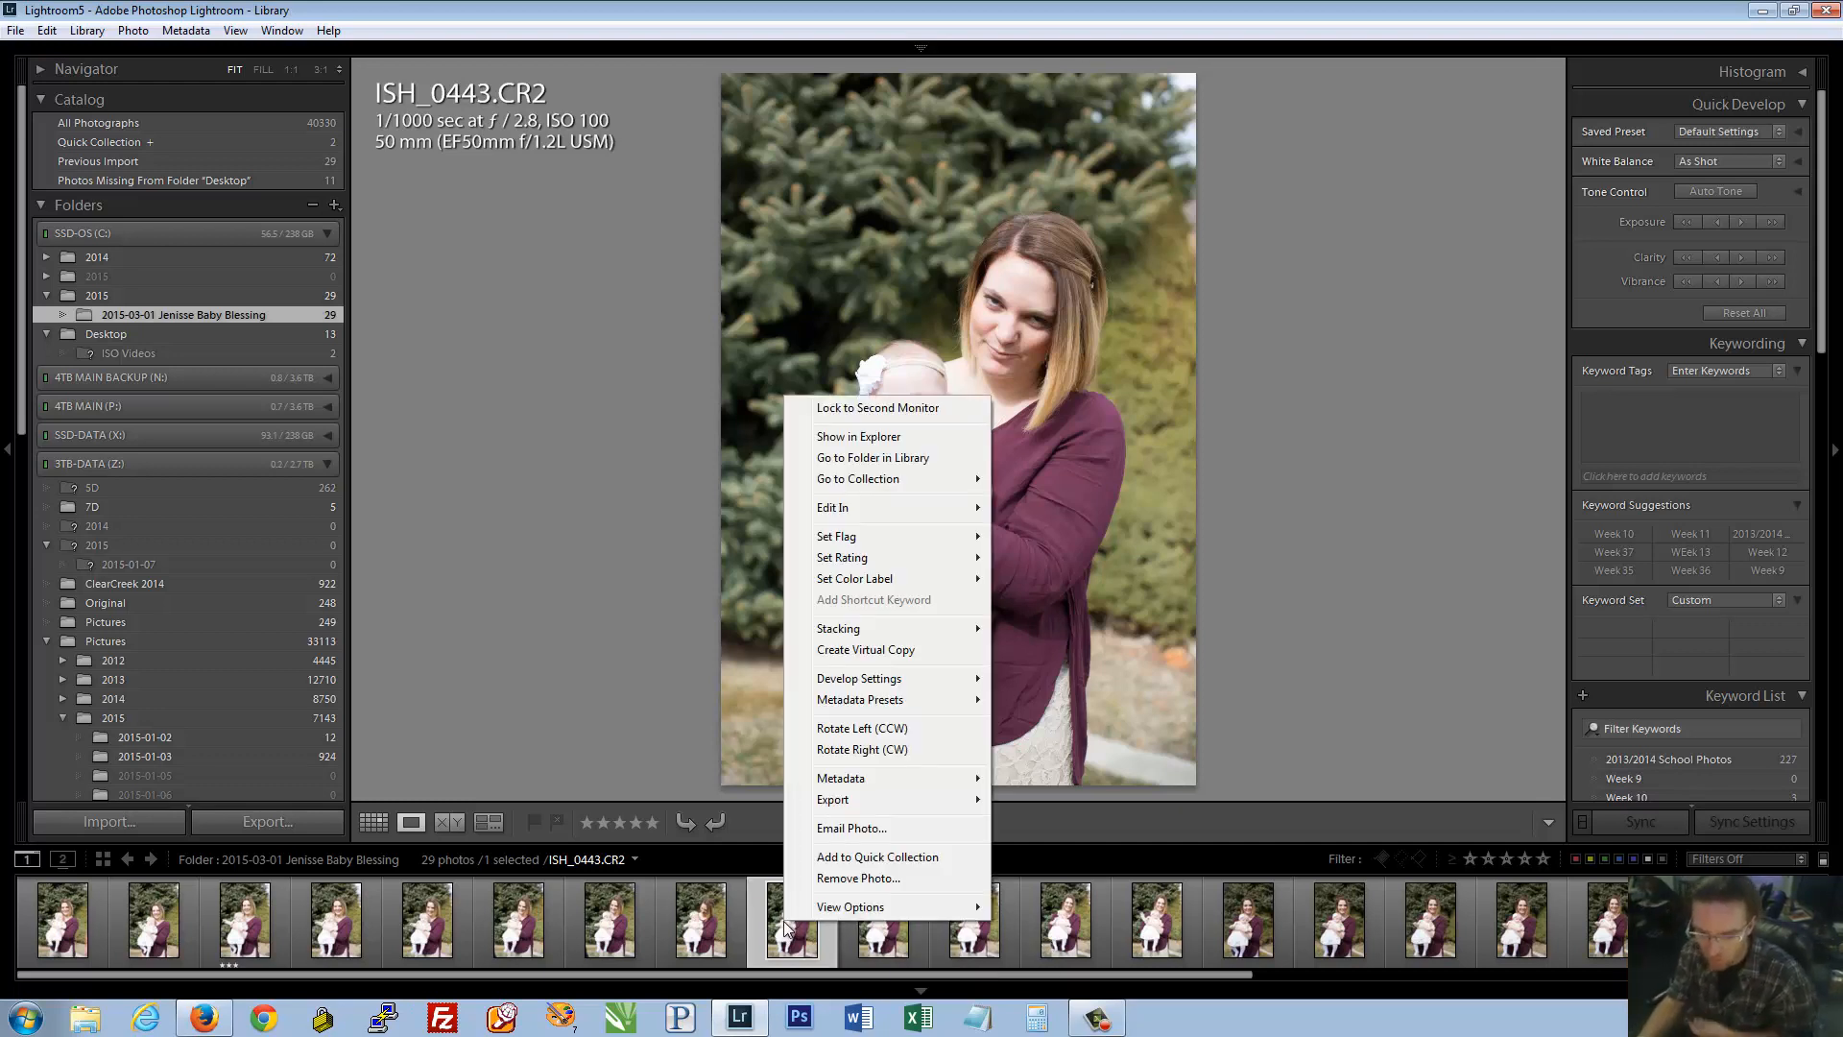
{"action": "left_click", "coordinate": [840, 879]}
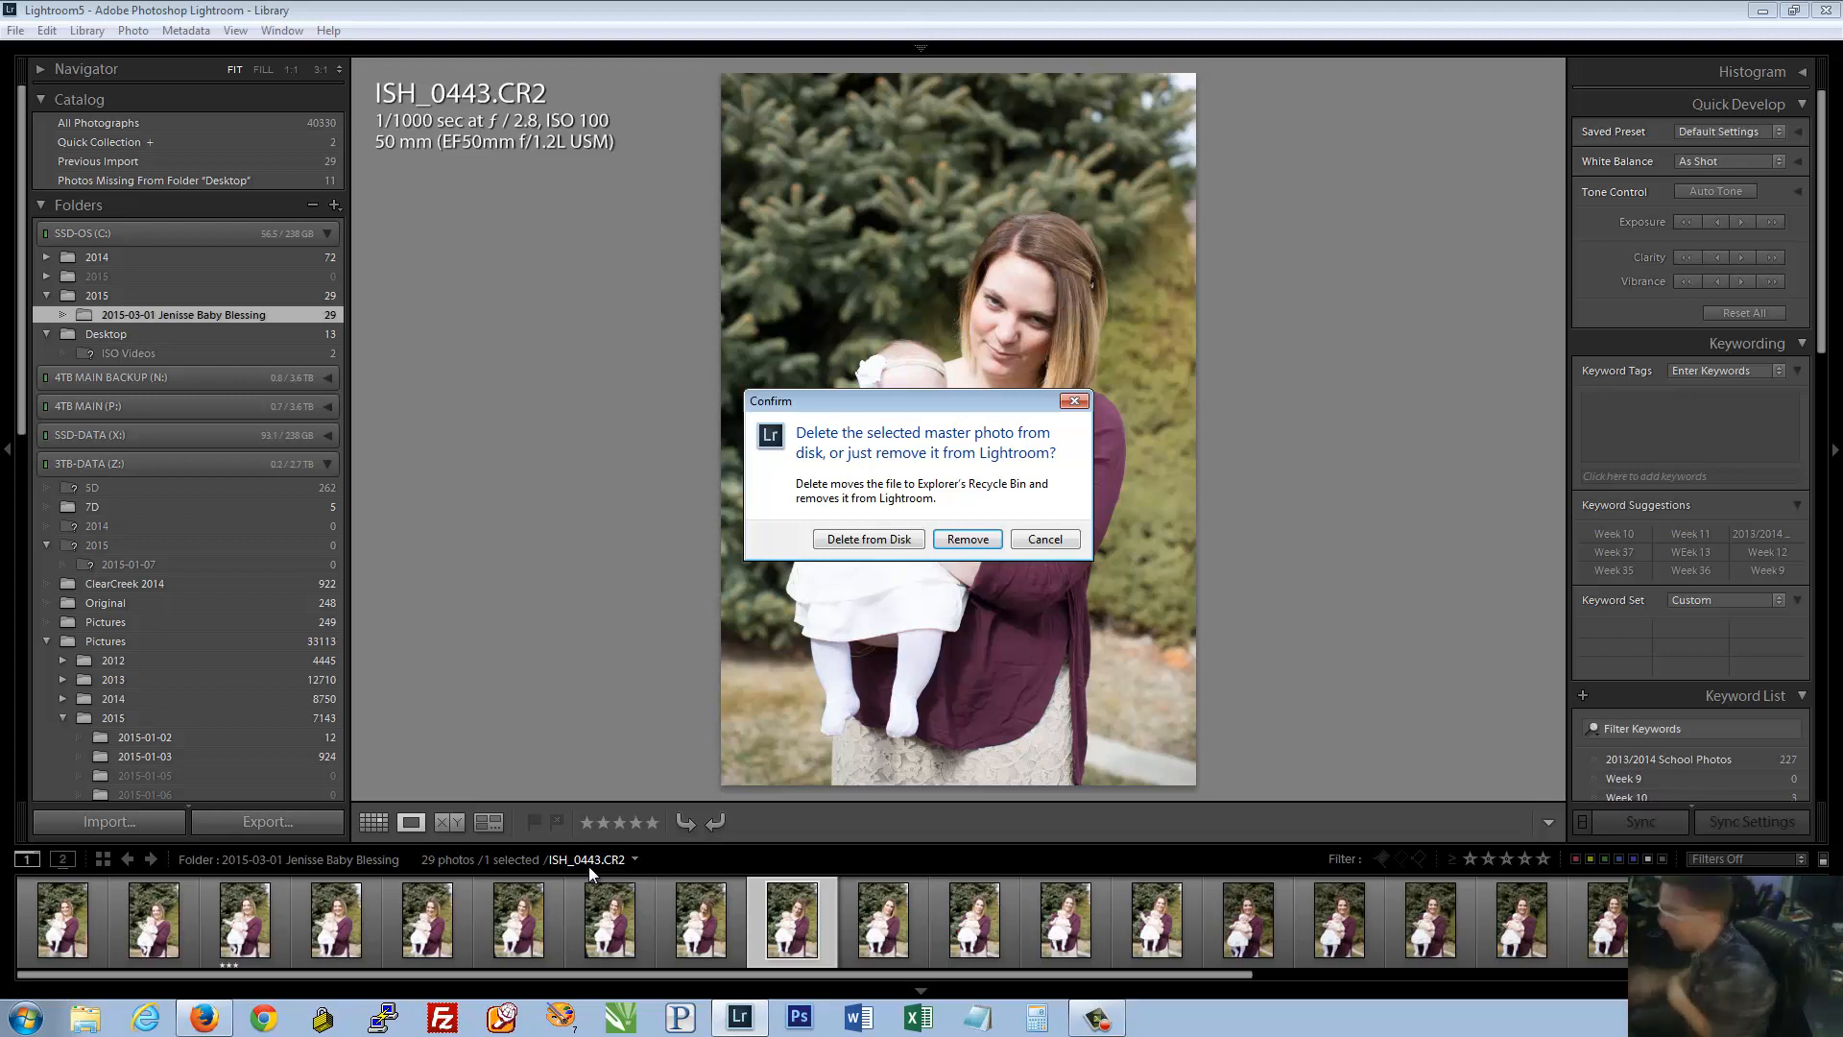
{"action": "left_click", "coordinate": [875, 538]}
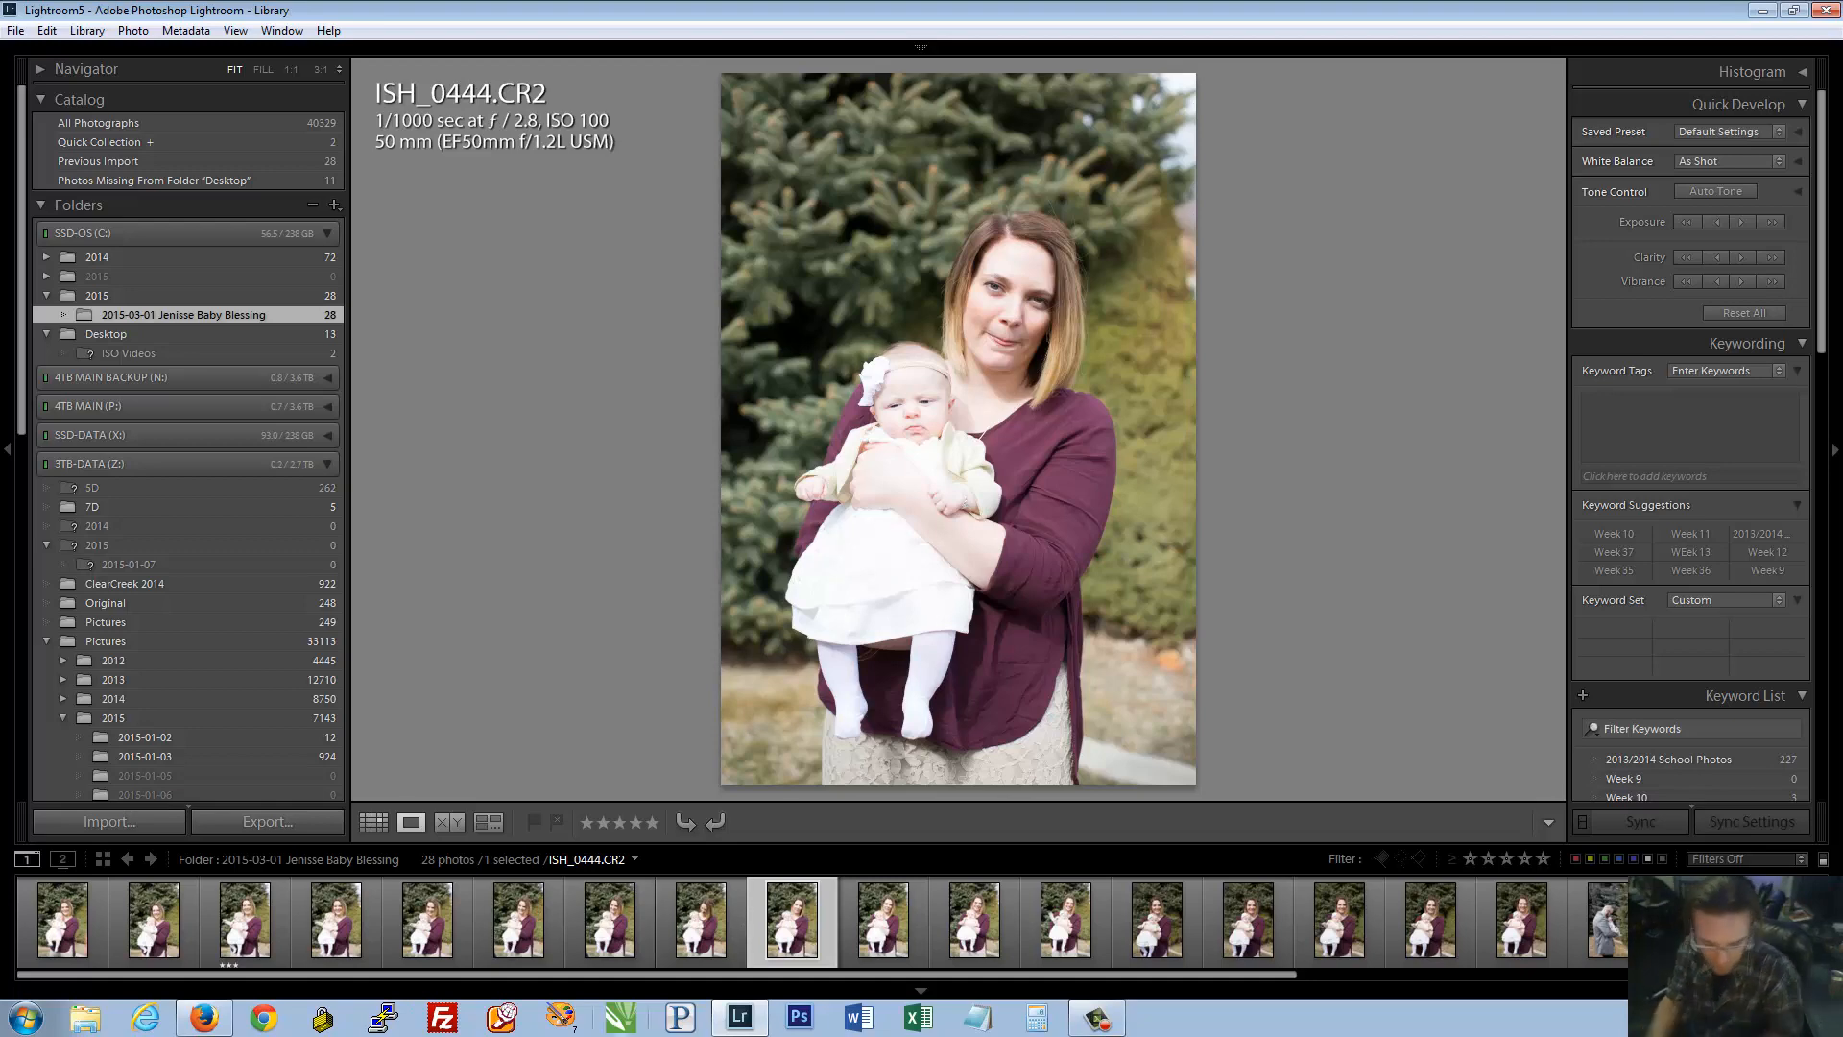
Page back to the first photo, ISH_0435.CR2, view the photos up to ISH_0440.CR2 and return to ISH_0437.CR2
{"action": "key", "text": "Left"}
{"action": "key", "text": "Left"}
{"action": "key", "text": "Left"}
{"action": "key", "text": "Left"}
{"action": "key", "text": "Left"}
{"action": "key", "text": "Left"}
{"action": "key", "text": "Left"}
{"action": "key", "text": "Left"}
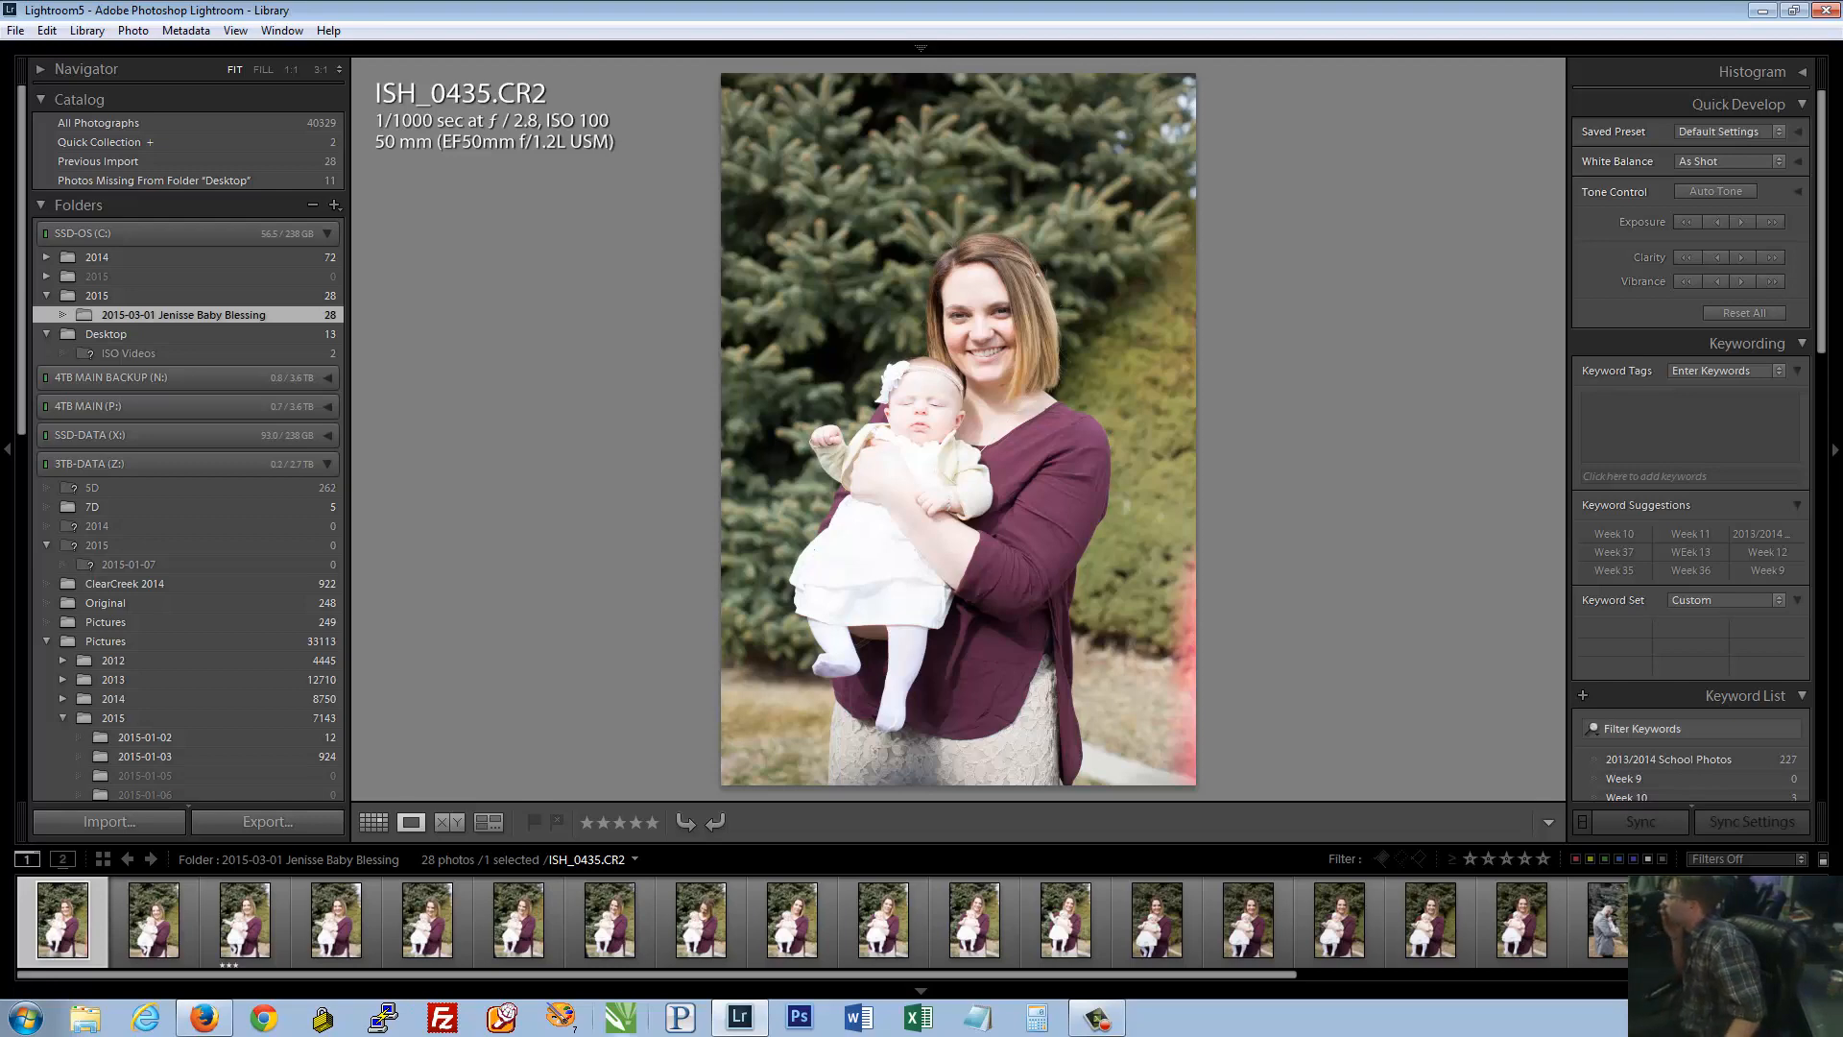
{"action": "key", "text": "Right"}
{"action": "key", "text": "Right"}
{"action": "key", "text": "Right"}
{"action": "key", "text": "Right"}
{"action": "key", "text": "Right"}
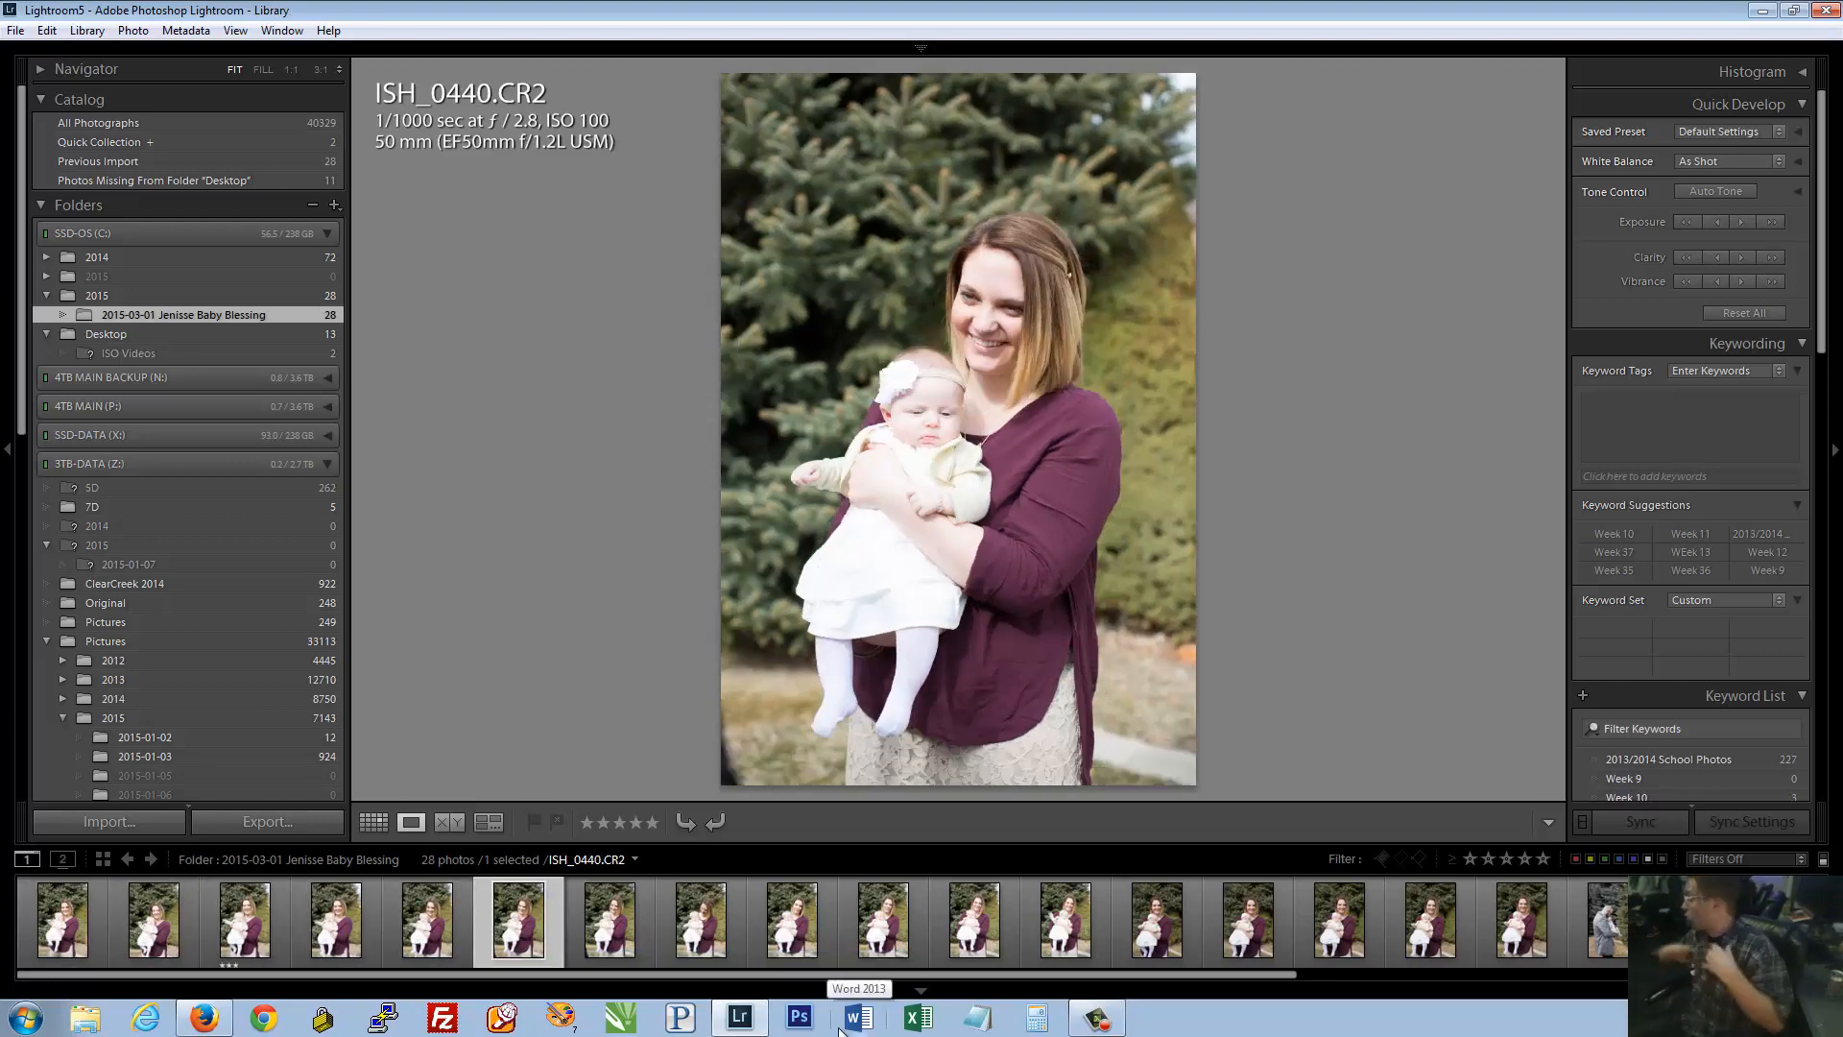
{"action": "key", "text": "Left"}
{"action": "key", "text": "Left"}
{"action": "key", "text": "Left"}
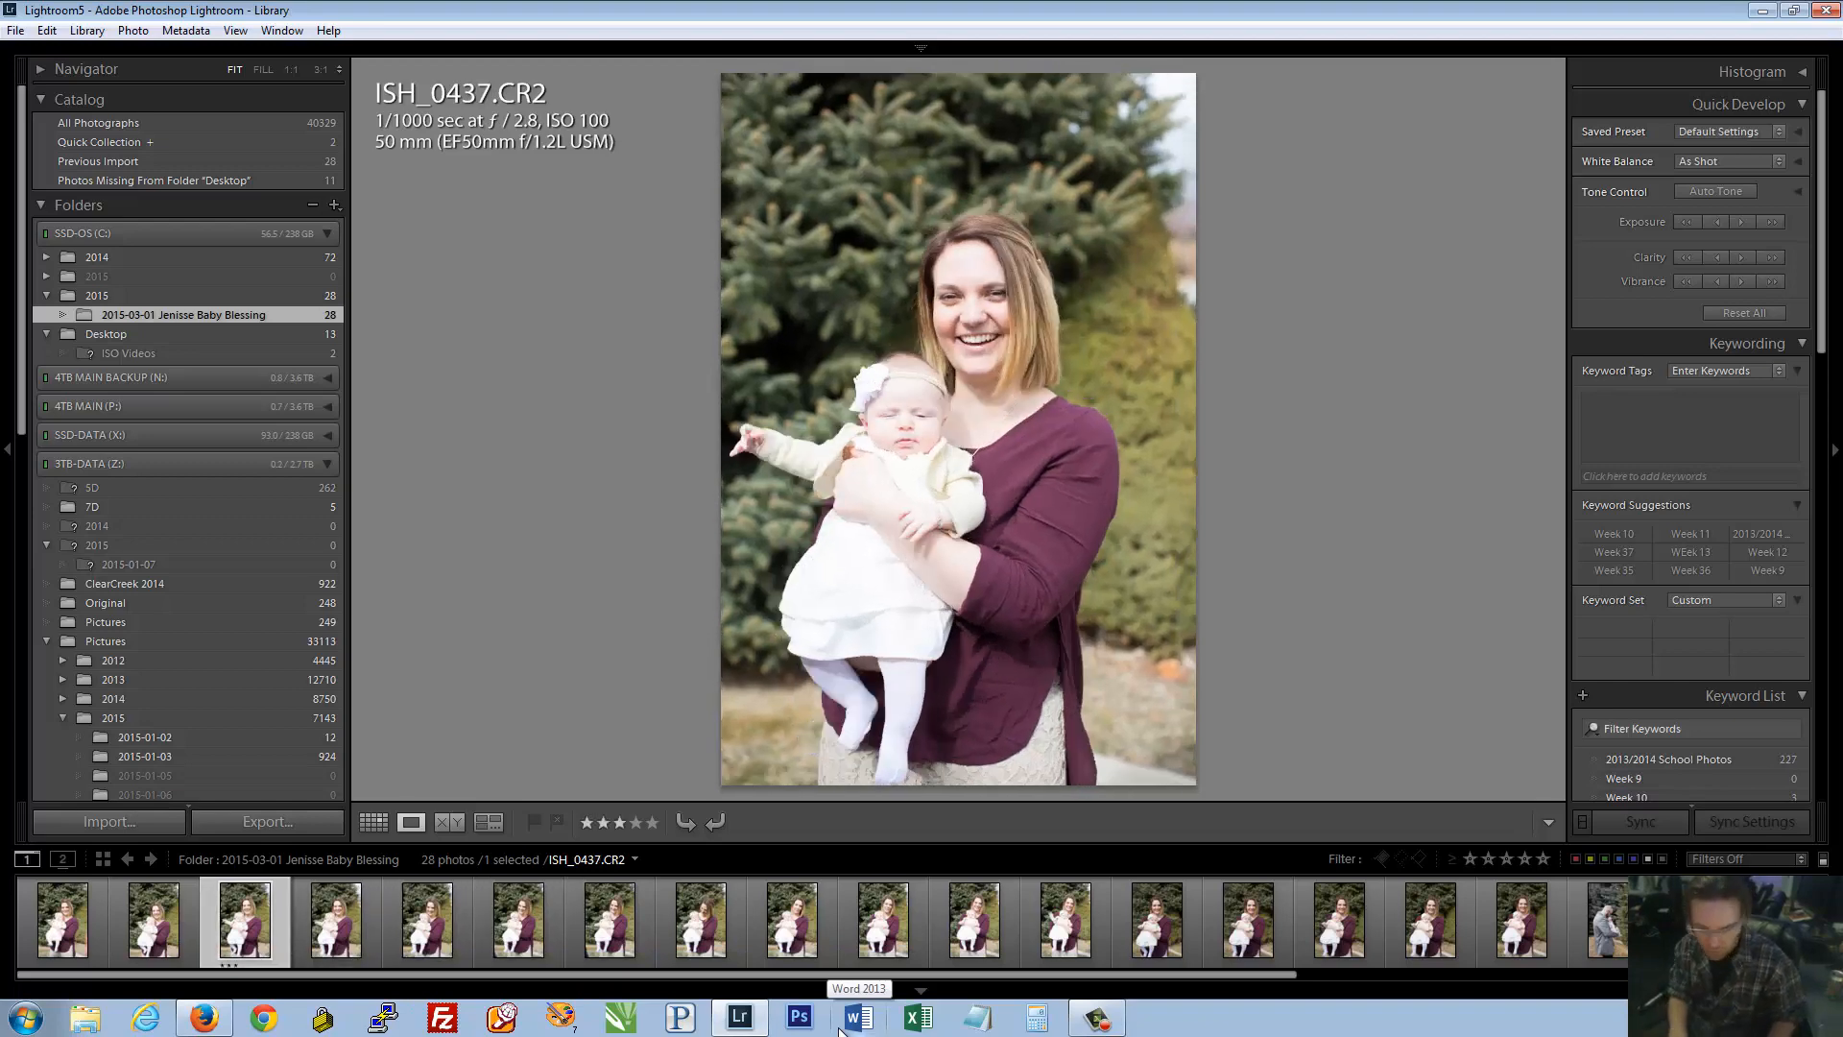
Look ahead through the photos to ISH_0446.CR2, return to ISH_0437.CR2 and clear its star rating
{"action": "key", "text": "Right"}
{"action": "key", "text": "Right"}
{"action": "key", "text": "Right"}
{"action": "key", "text": "Right"}
{"action": "key", "text": "Right"}
{"action": "key", "text": "Right"}
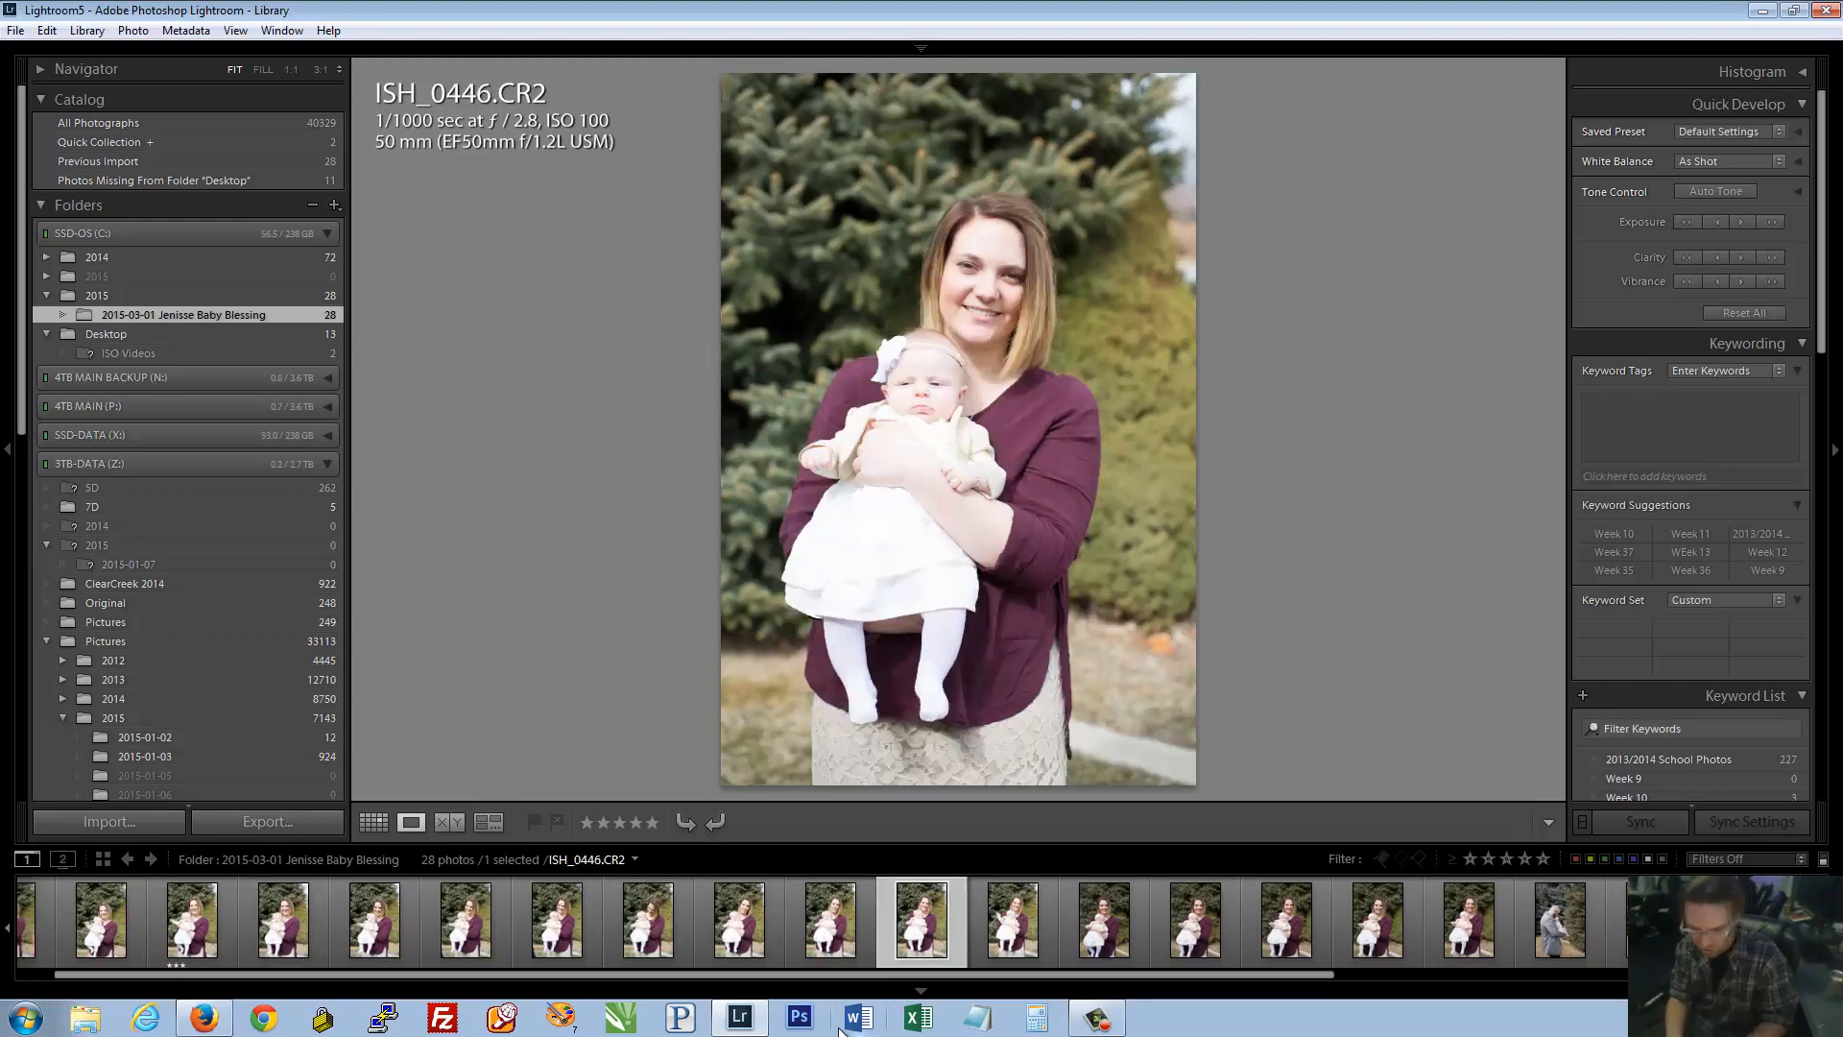
{"action": "key", "text": "Left"}
{"action": "key", "text": "Left"}
{"action": "key", "text": "Left"}
{"action": "key", "text": "Left"}
{"action": "key", "text": "Left"}
{"action": "key", "text": "Left"}
{"action": "key", "text": "0"}
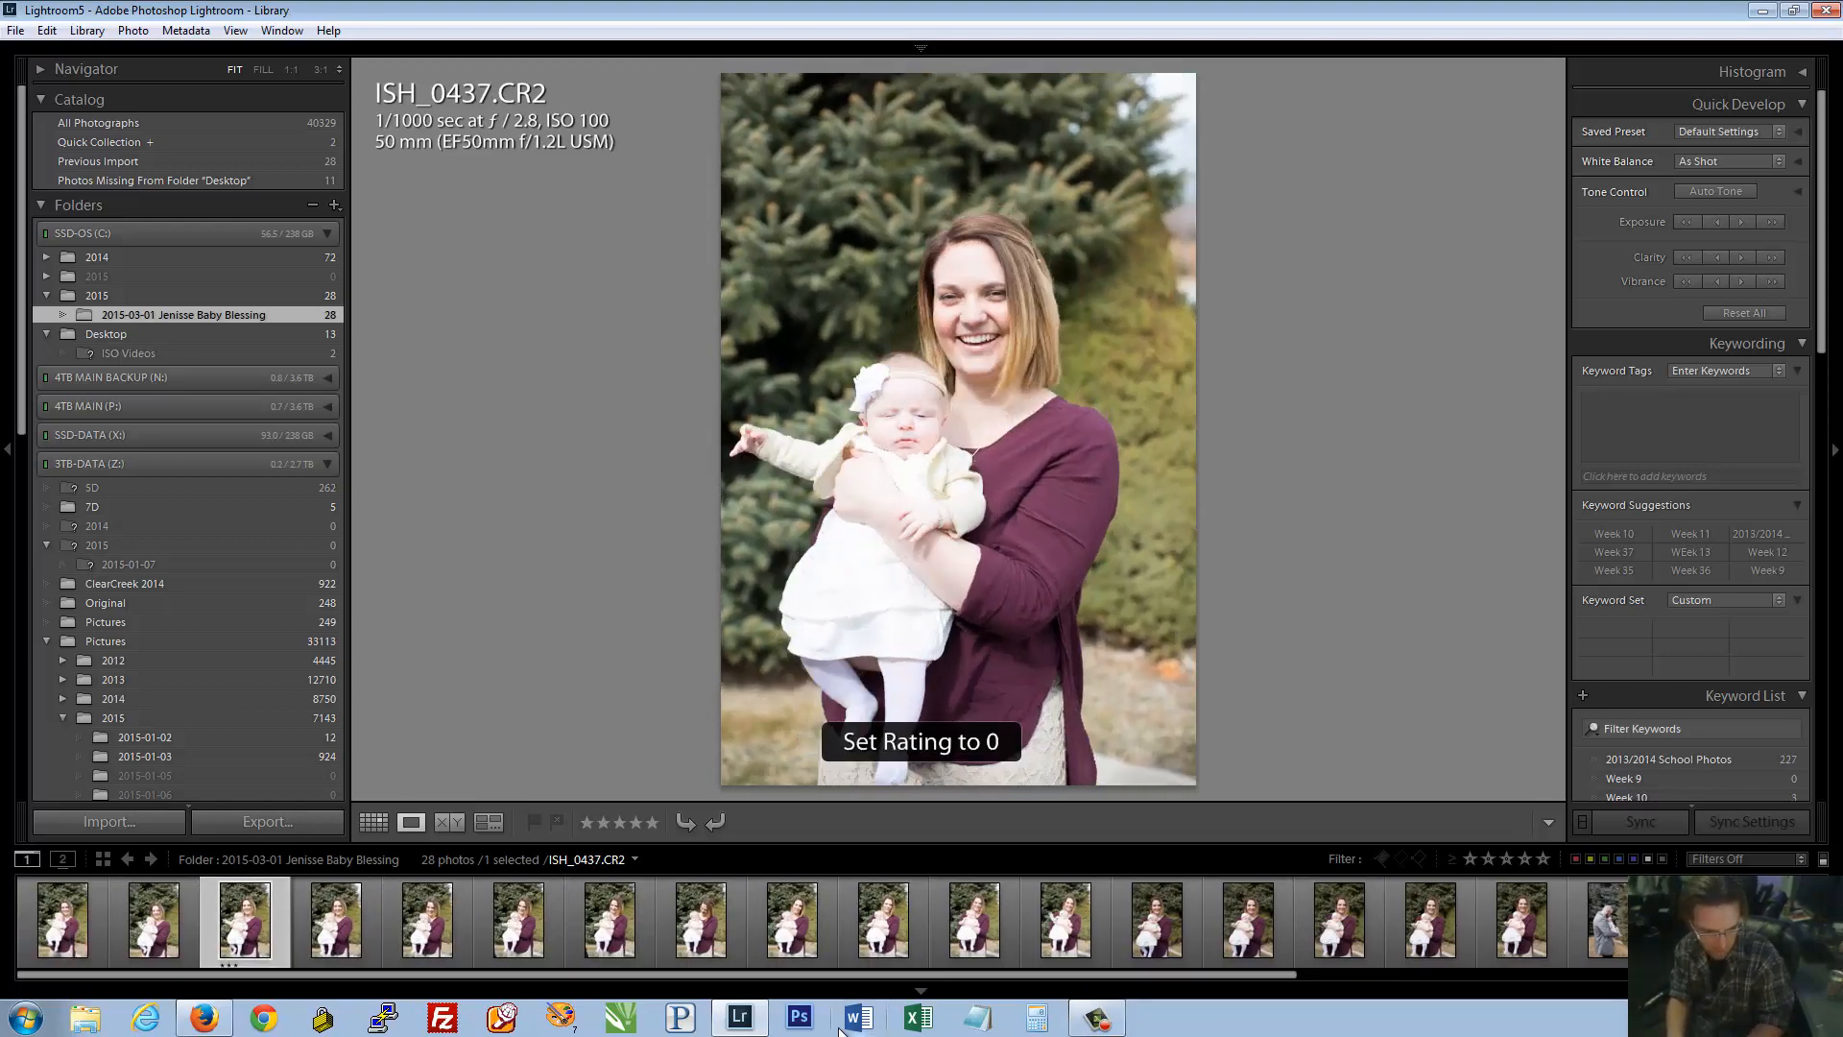
Compare ISH_0435.CR2 and ISH_0436.CR2 by flipping back and forth between them
{"action": "key", "text": "Left"}
{"action": "key", "text": "Left"}
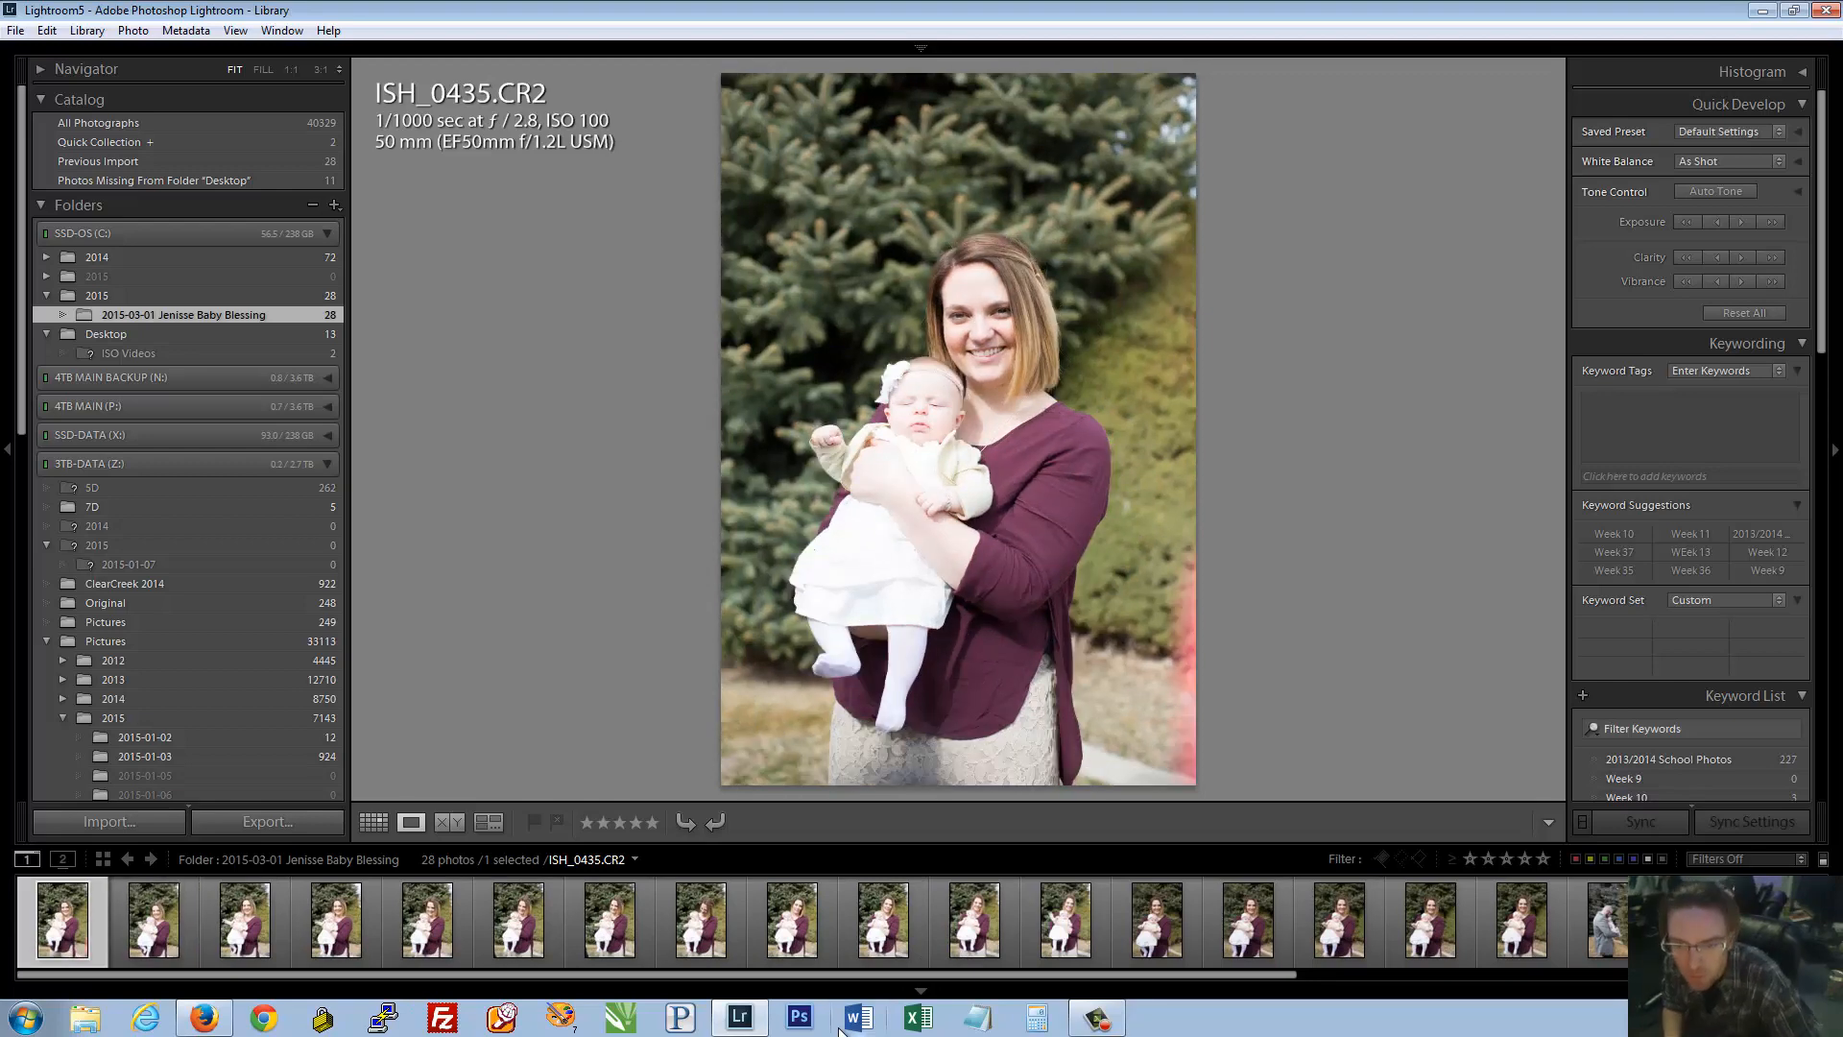
{"action": "key", "text": "Right"}
{"action": "key", "text": "Left"}
{"action": "key", "text": "Right"}
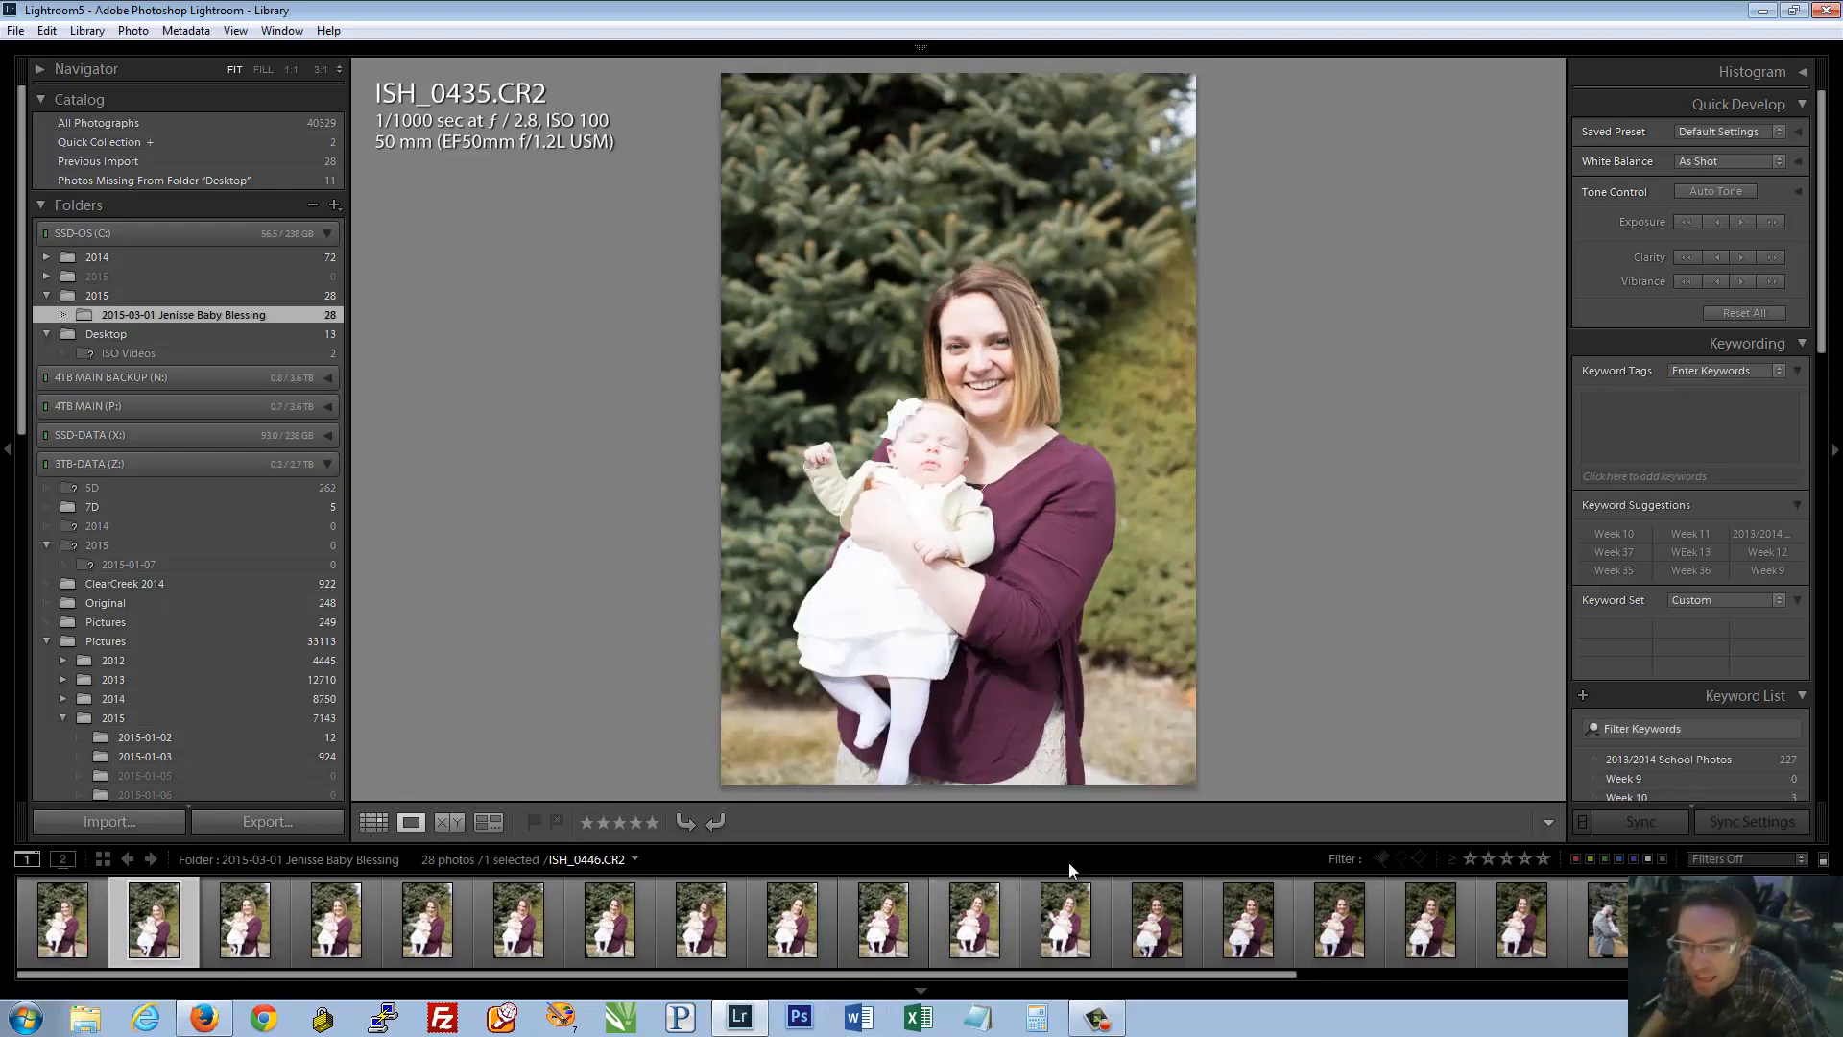
{"action": "key", "text": "Left"}
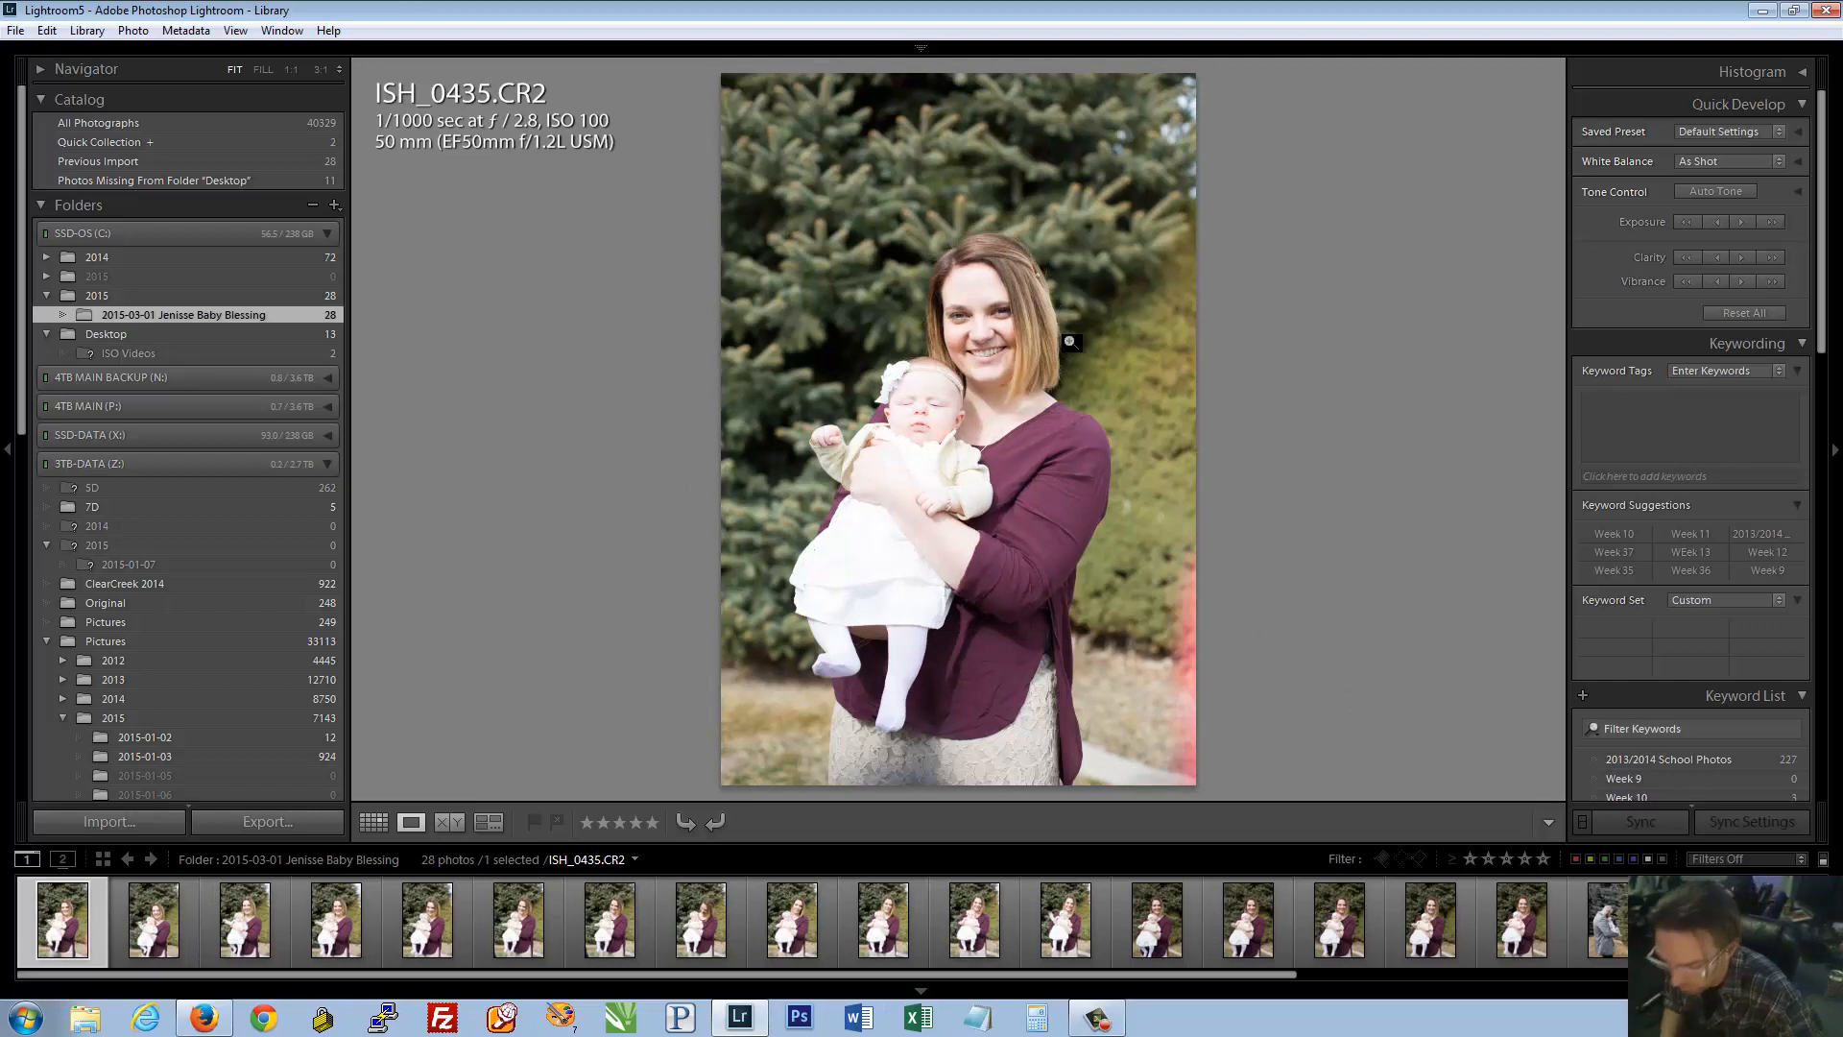
{"action": "key", "text": "Right"}
{"action": "key", "text": "Left"}
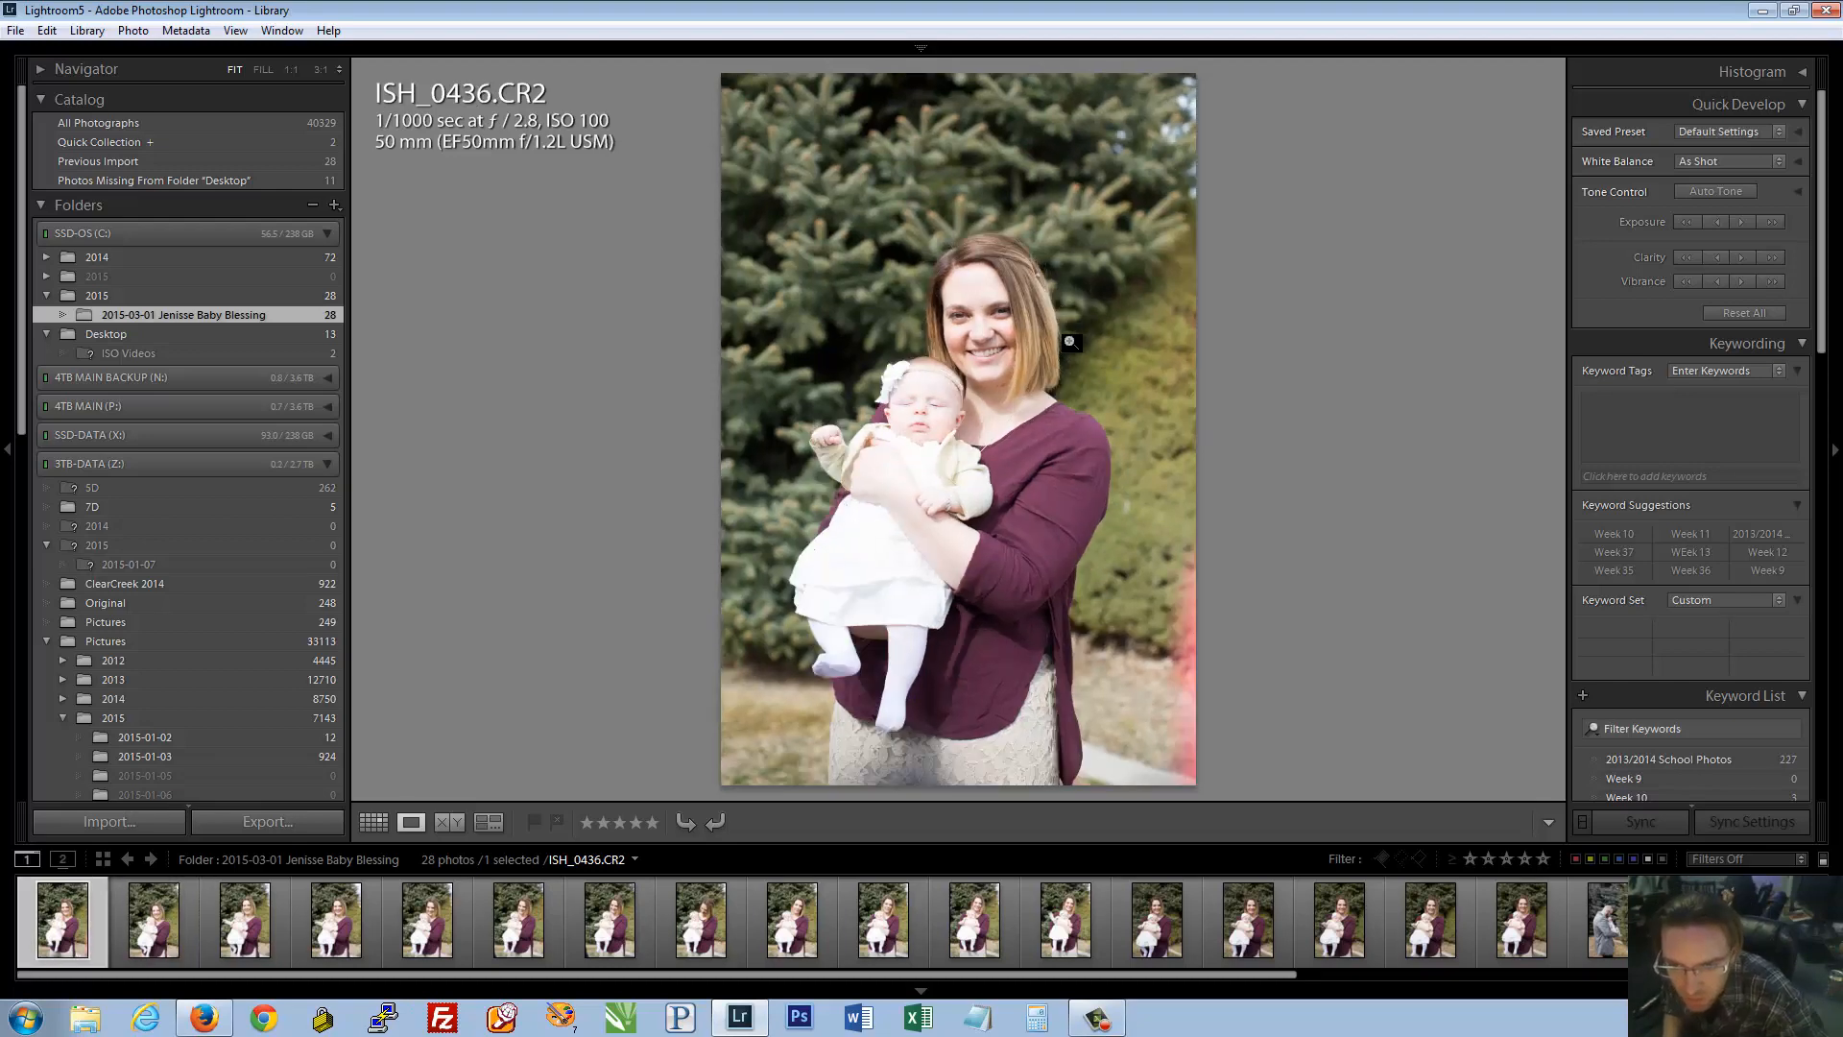
Rate the first three photos, ISH_0435.CR2, ISH_0436.CR2 and ISH_0437.CR2, with two stars each
{"action": "key", "text": "1"}
{"action": "key", "text": "2"}
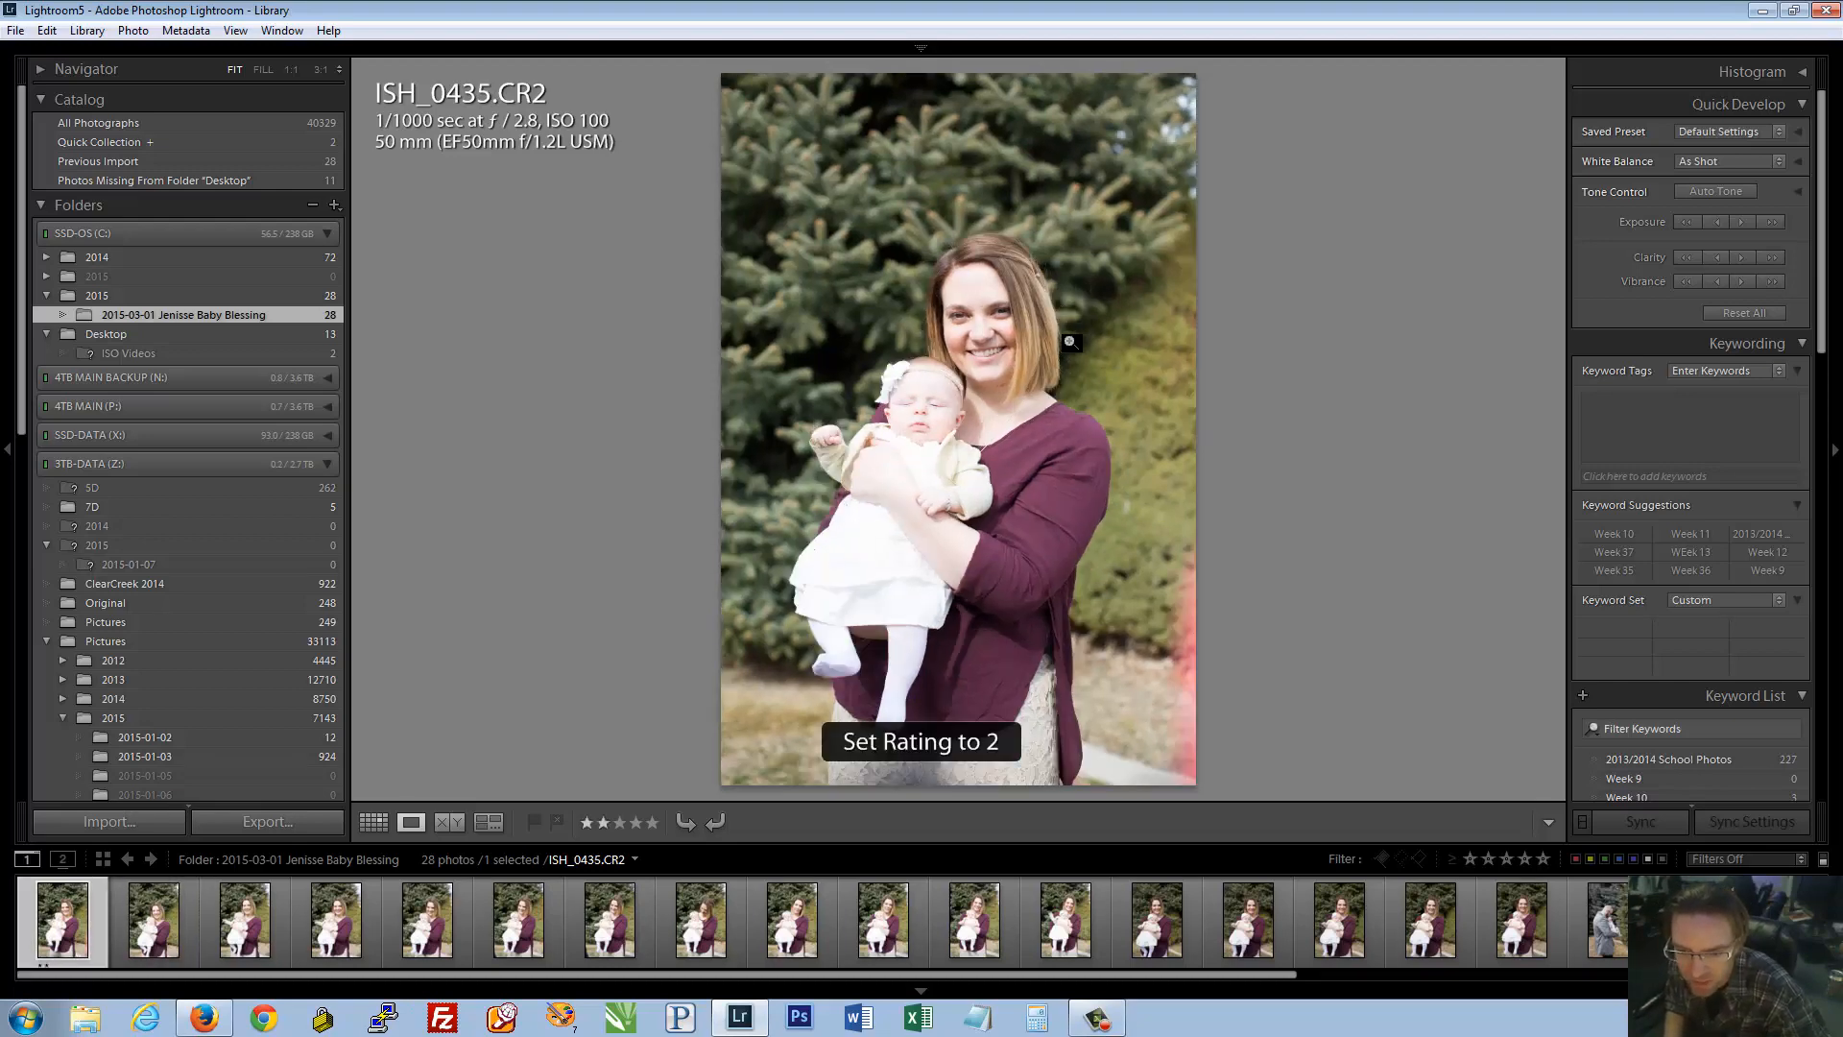
{"action": "key", "text": "Right"}
{"action": "key", "text": "2"}
{"action": "key", "text": "Right"}
{"action": "key", "text": "2"}
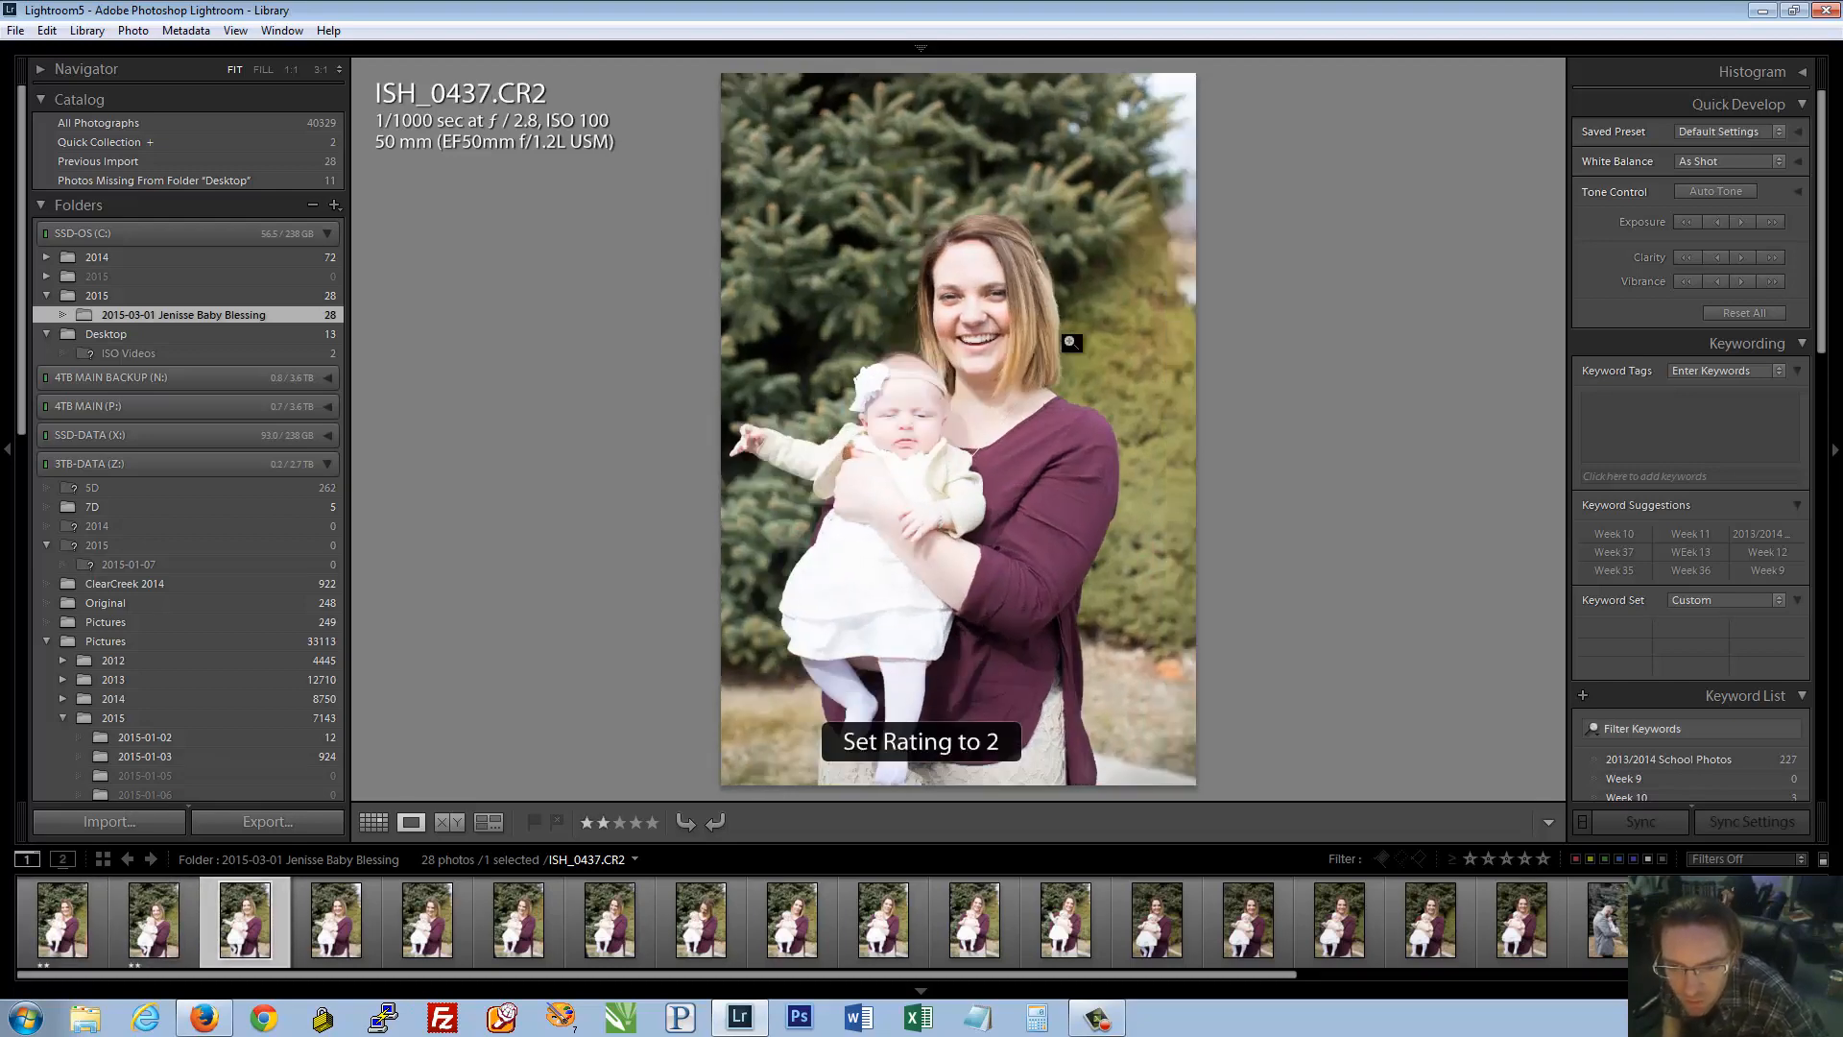
Give one star each to ISH_0438.CR2 and ISH_0439.CR2
{"action": "key", "text": "Right"}
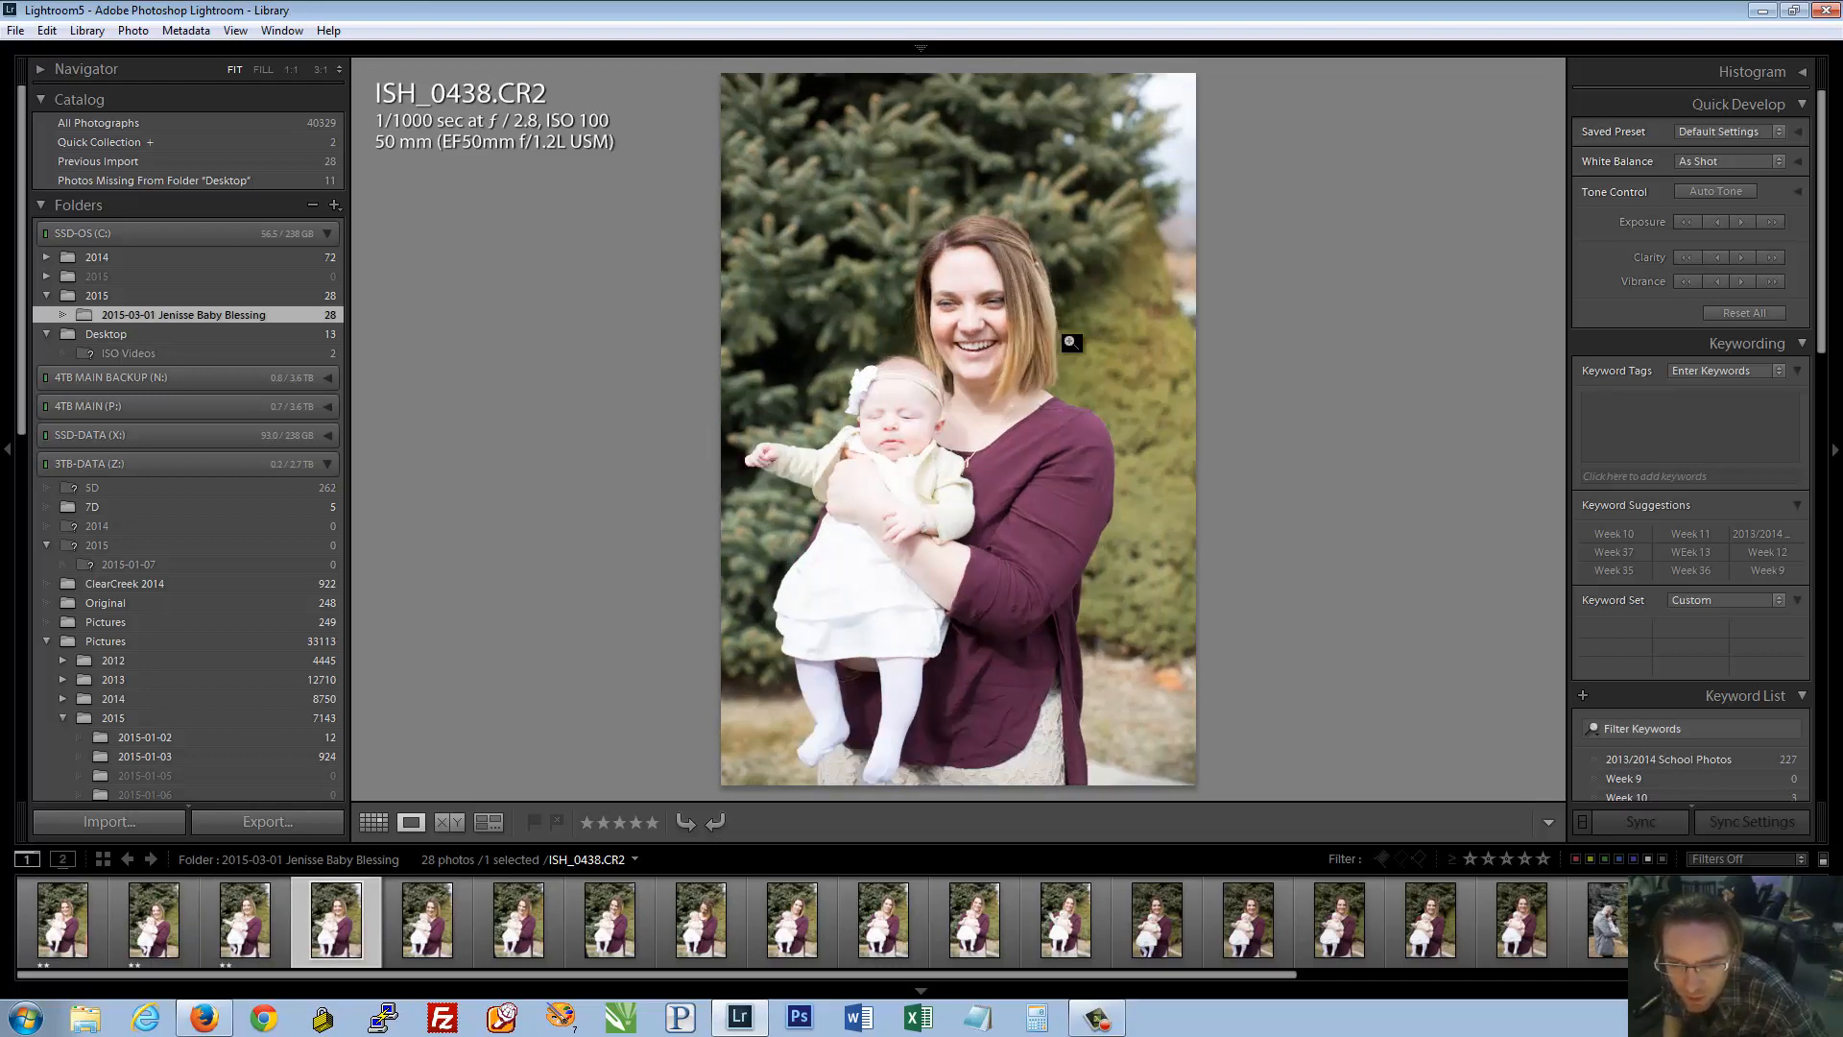
{"action": "key", "text": "1"}
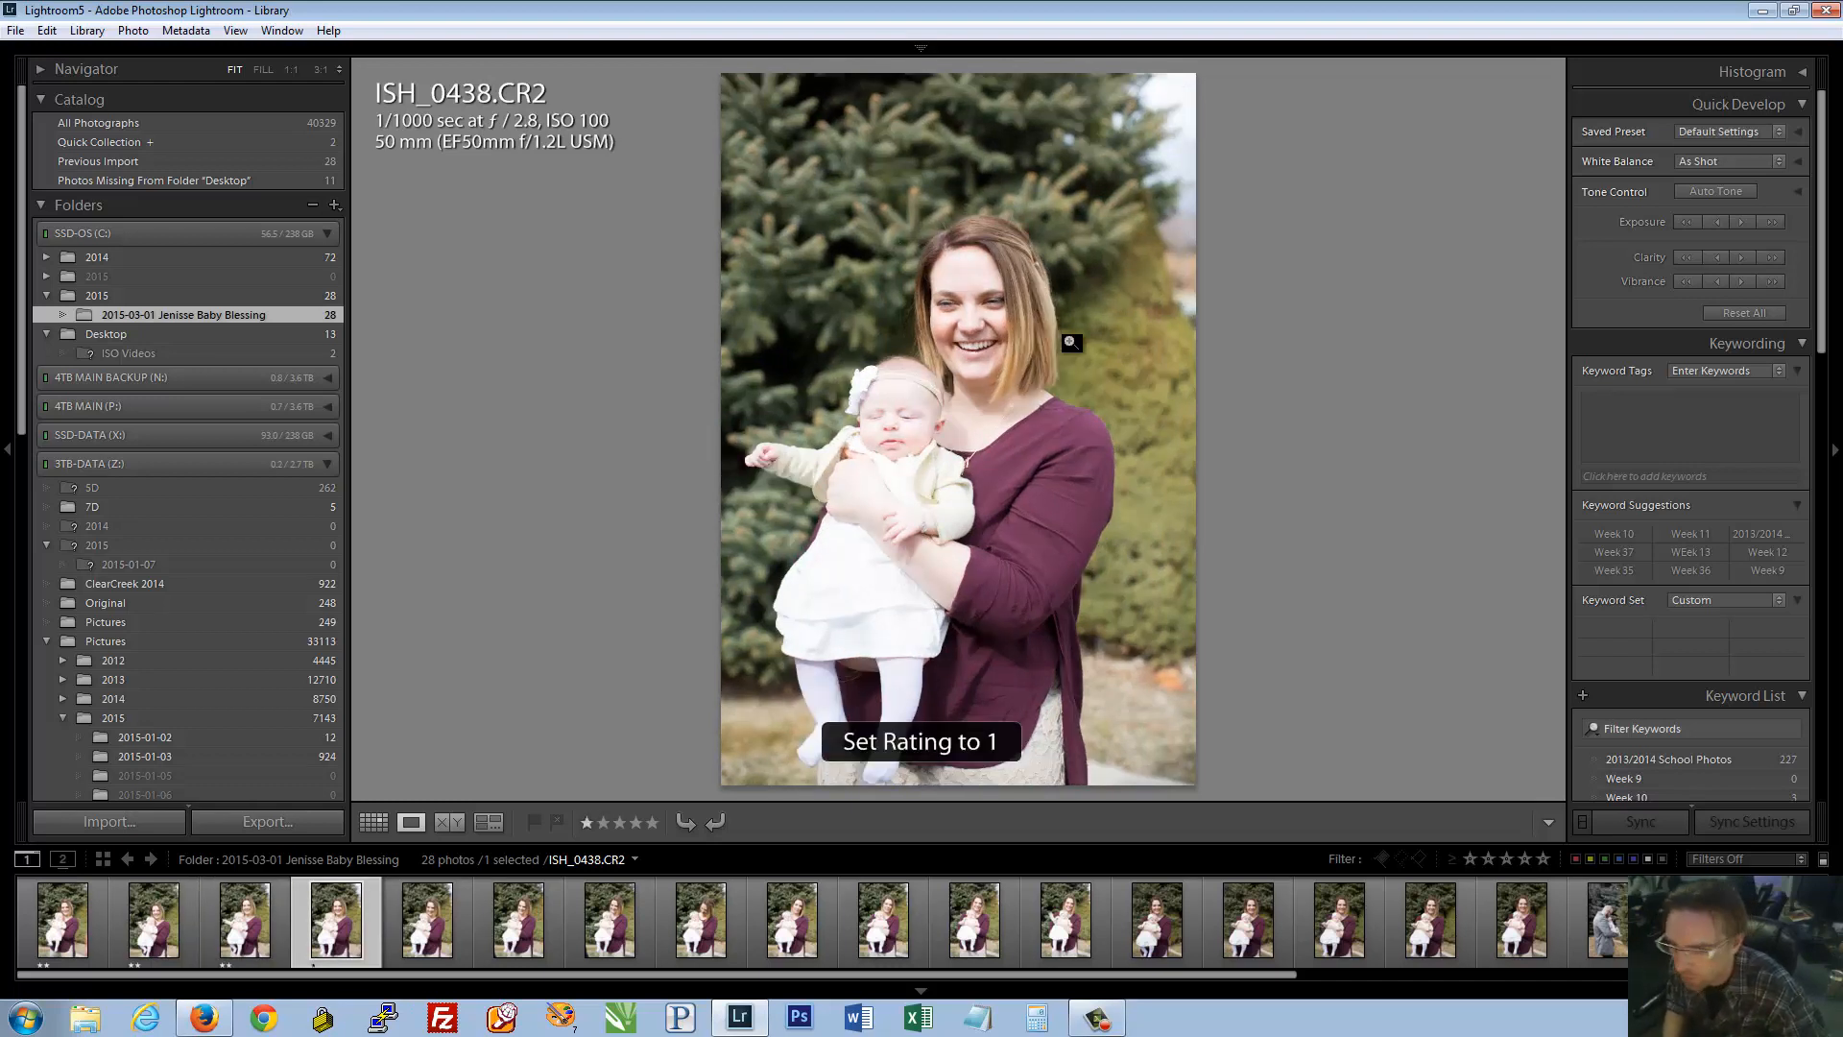
{"action": "key", "text": "Right"}
{"action": "key", "text": "1"}
Rate ISH_0440.CR2, ISH_0441.CR2 and ISH_0442.CR2 with two stars each, checking the last against the following photo
{"action": "key", "text": "Right"}
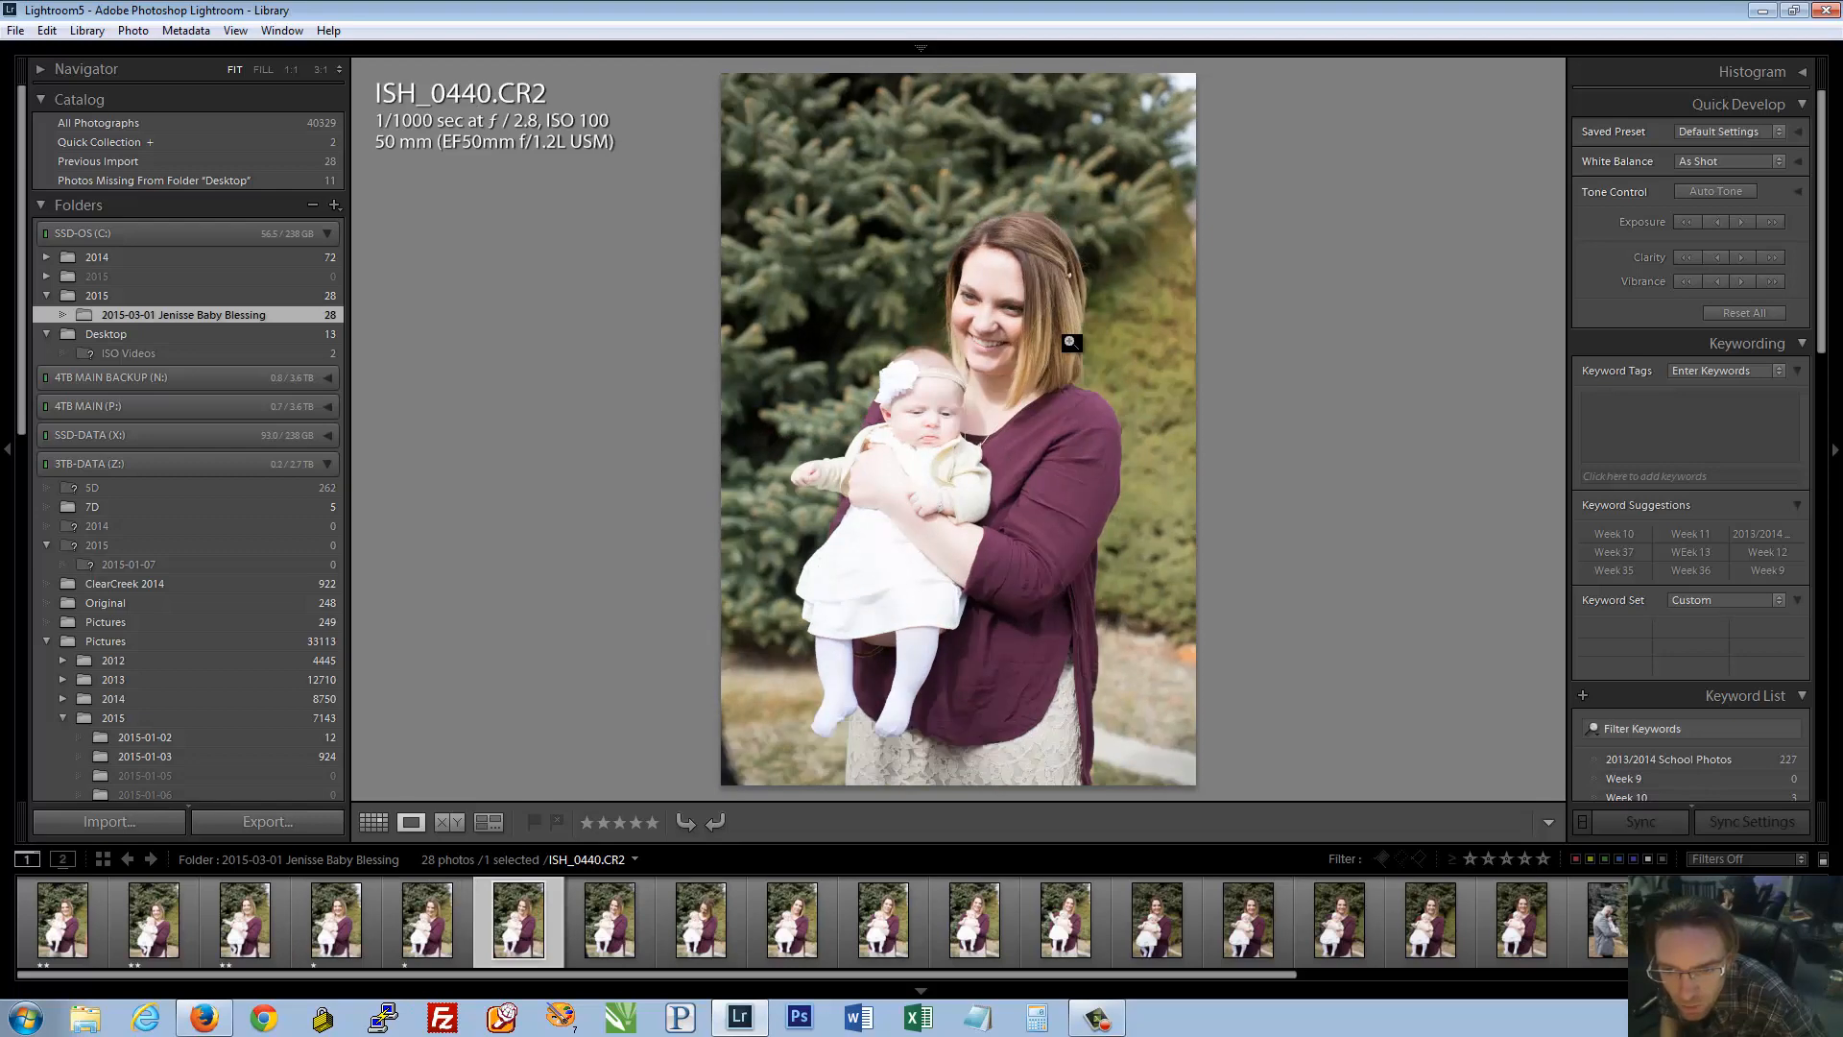
{"action": "key", "text": "2"}
{"action": "key", "text": "Right"}
{"action": "key", "text": "2"}
{"action": "key", "text": "Right"}
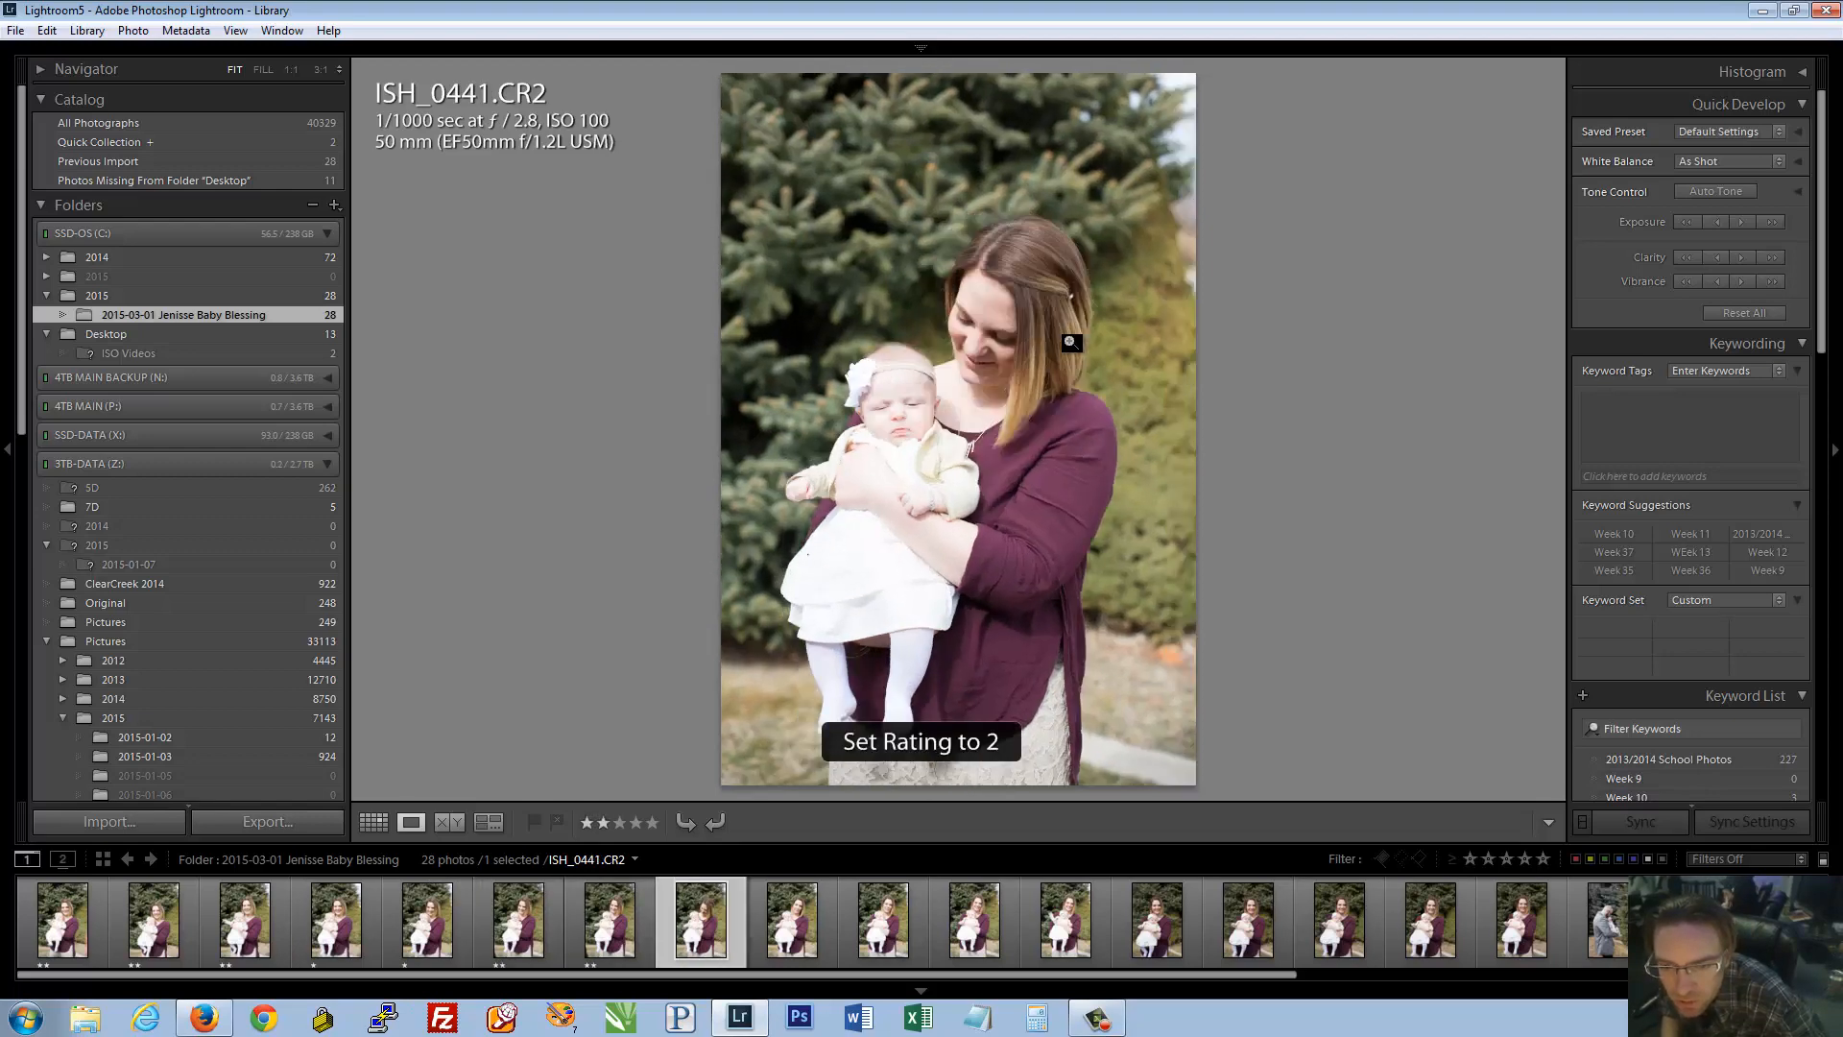
{"action": "key", "text": "Right"}
{"action": "key", "text": "2"}
{"action": "key", "text": "Right"}
{"action": "key", "text": "Left"}
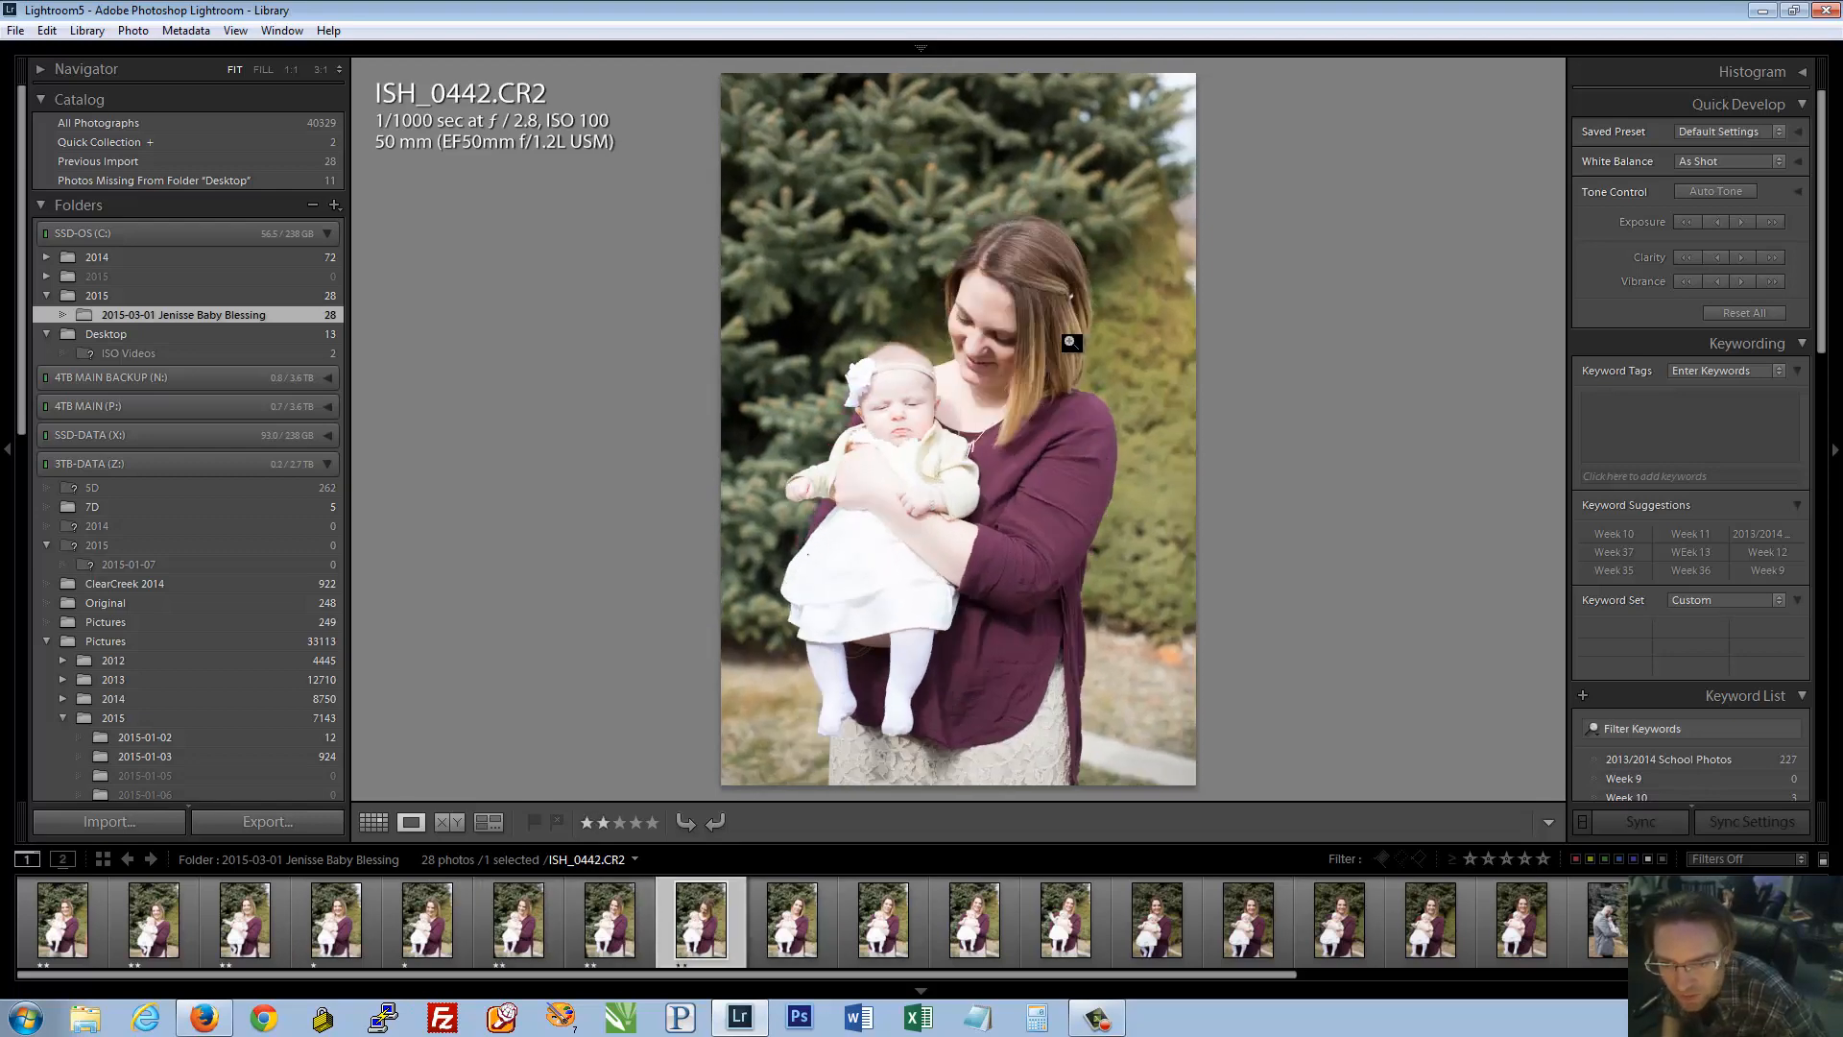
Give one star each to ISH_0444.CR2 and ISH_0445.CR2
{"action": "key", "text": "Right"}
{"action": "key", "text": "1"}
{"action": "key", "text": "Right"}
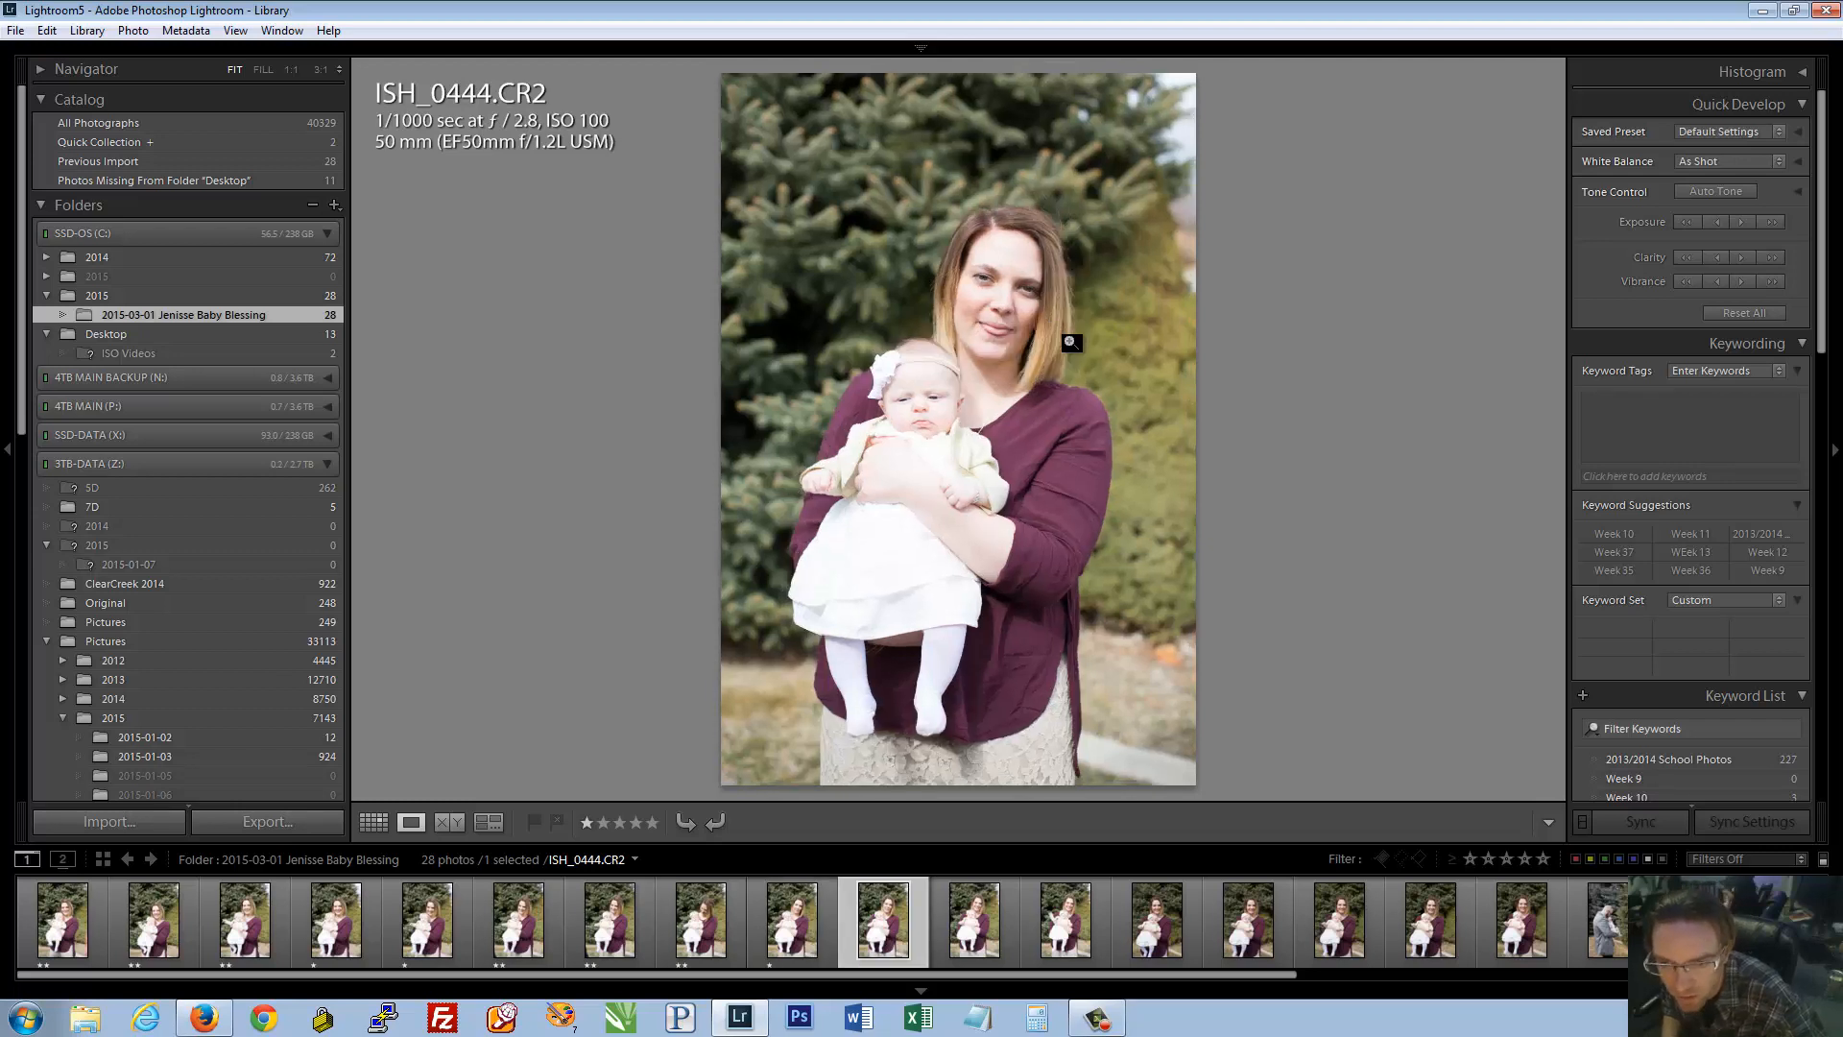
{"action": "key", "text": "Right"}
{"action": "key", "text": "1"}
Rate the four photos from ISH_0446.CR2 through ISH_0449.CR2 with two stars each
{"action": "key", "text": "Right"}
{"action": "key", "text": "2"}
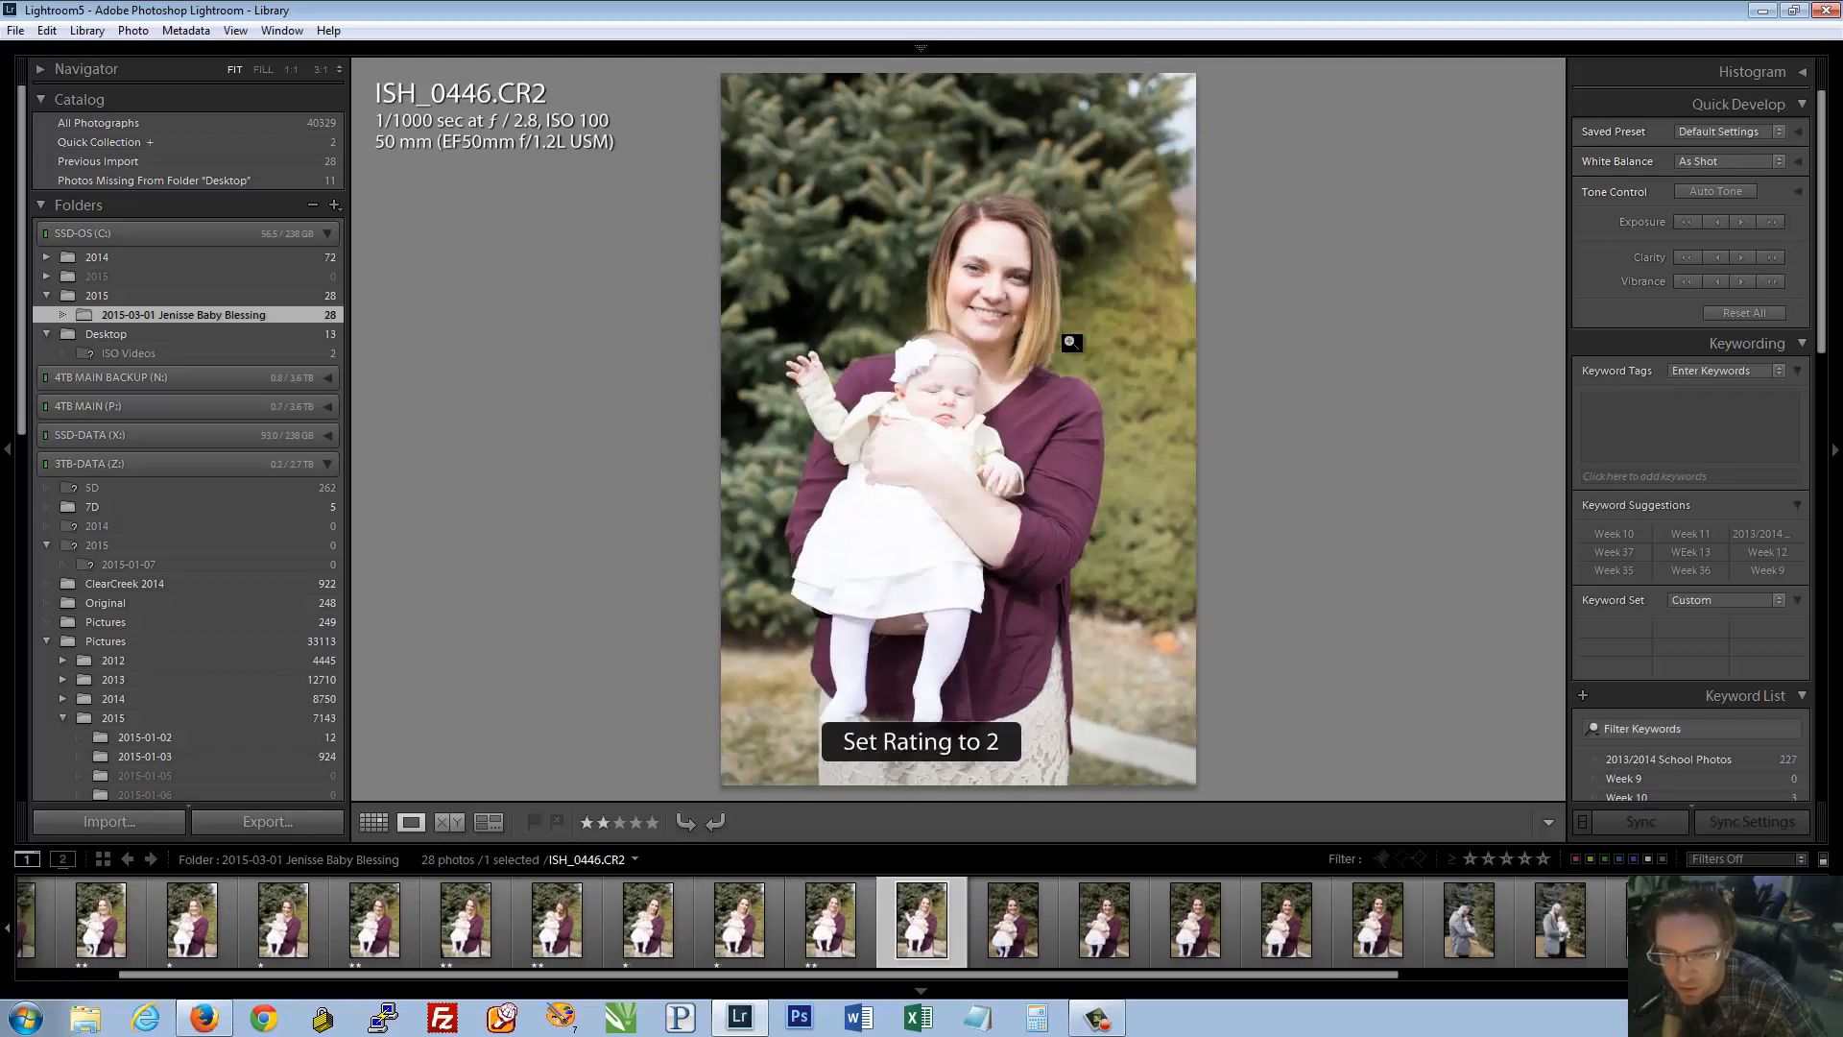
{"action": "key", "text": "Right"}
{"action": "key", "text": "2"}
{"action": "key", "text": "Right"}
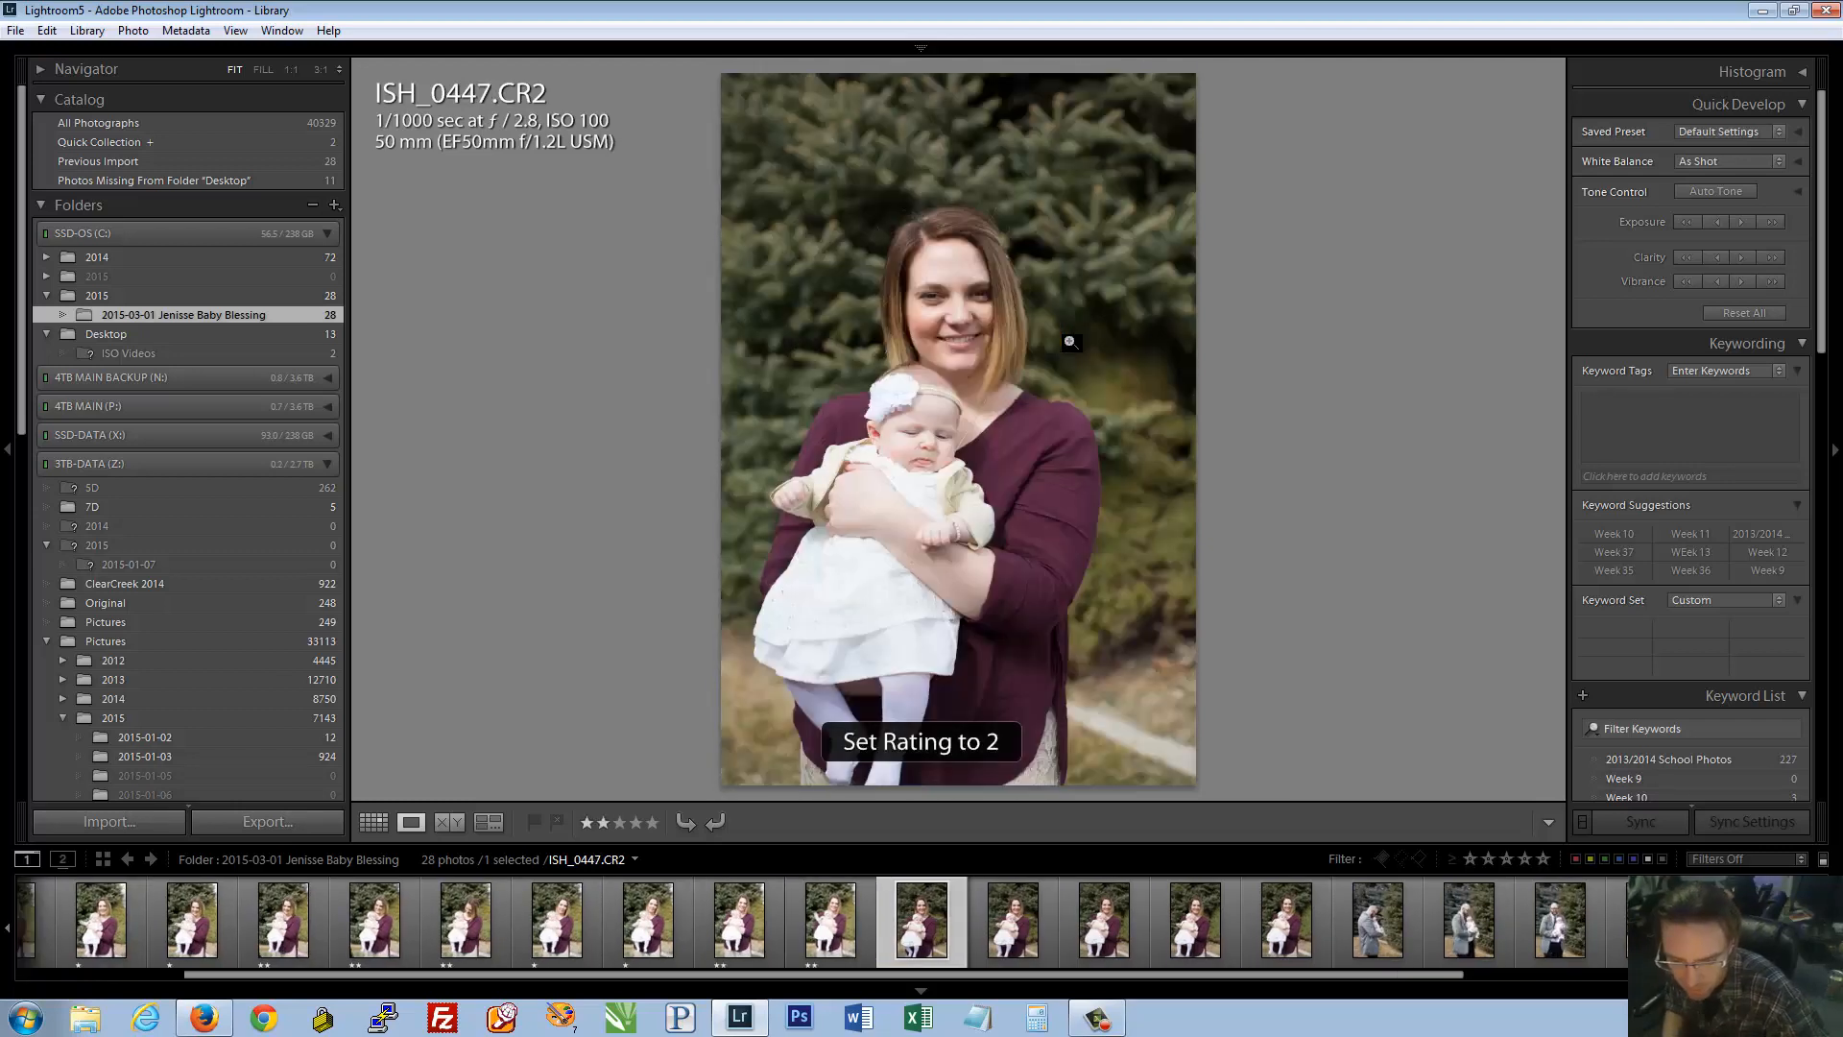
{"action": "key", "text": "2"}
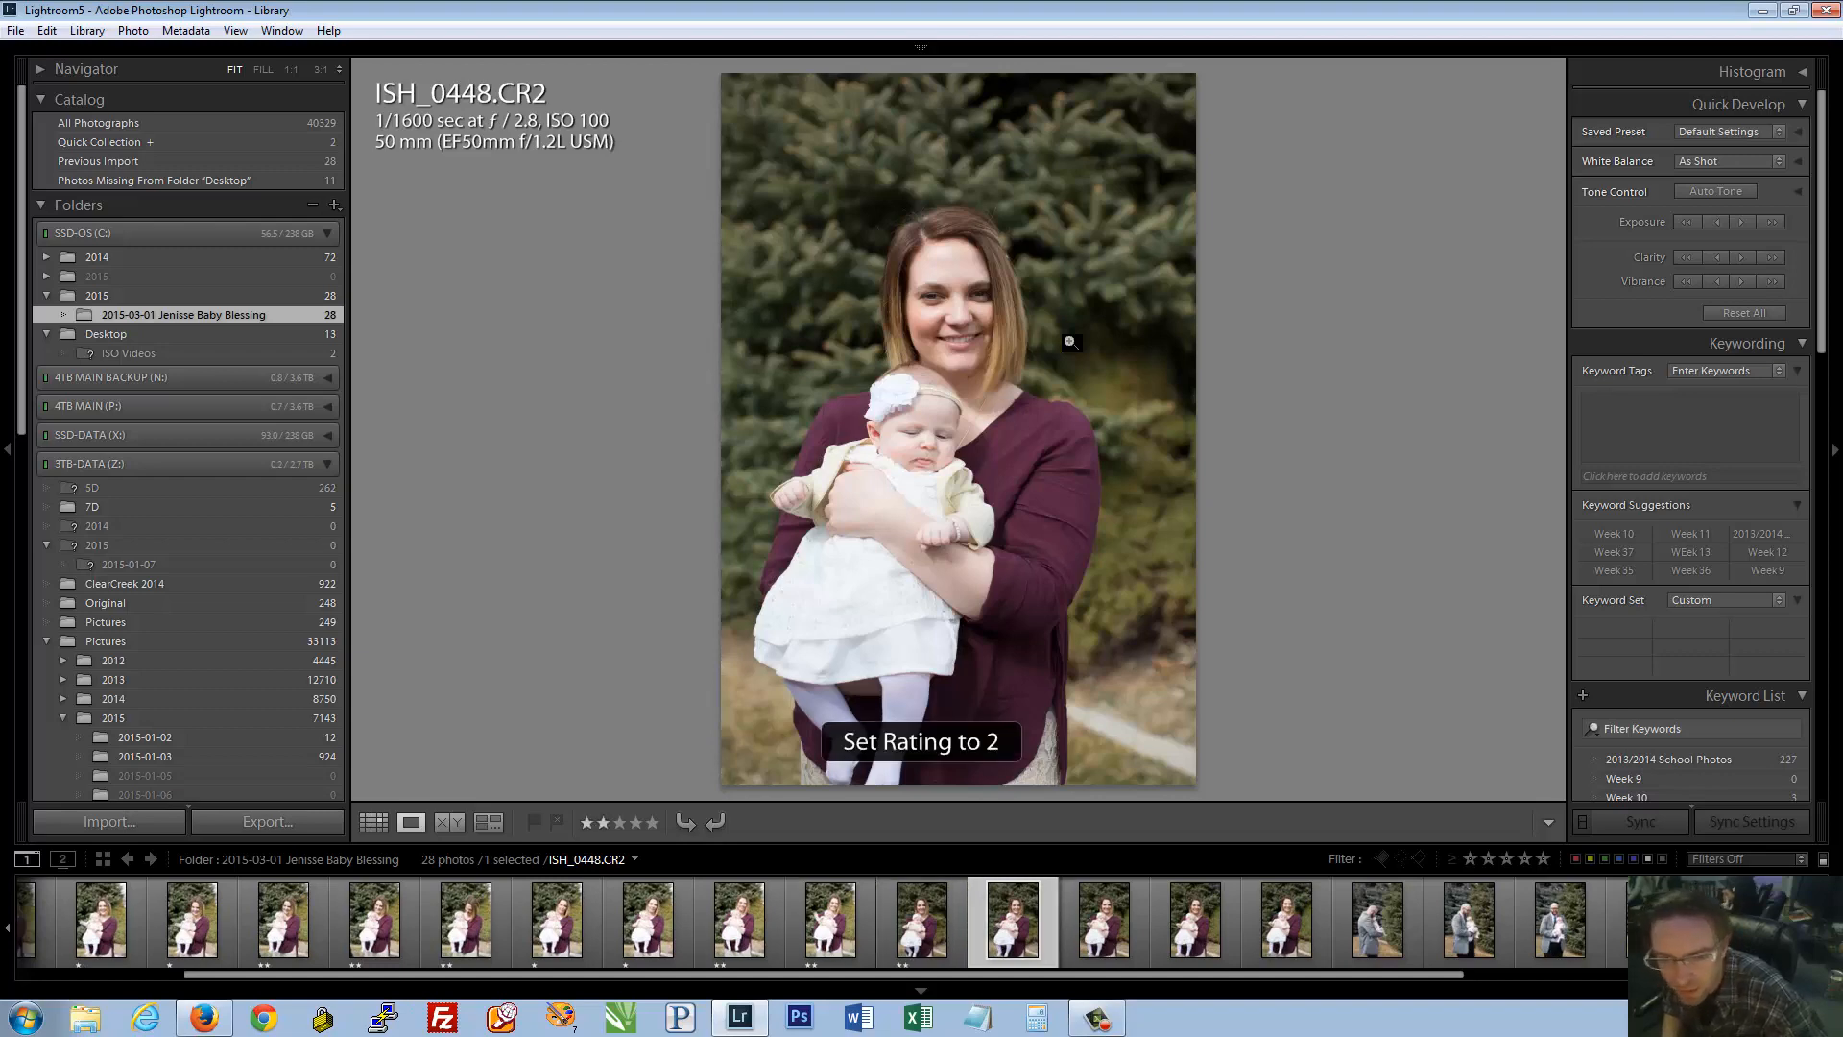
{"action": "key", "text": "Right"}
{"action": "key", "text": "2"}
Page forward through the unrated photos after ISH_0449.CR2, viewing ISH_0450.CR2 and ISH_0451.CR2
{"action": "key", "text": "Right"}
{"action": "key", "text": "Right"}
{"action": "key", "text": "Right"}
{"action": "key", "text": "Right"}
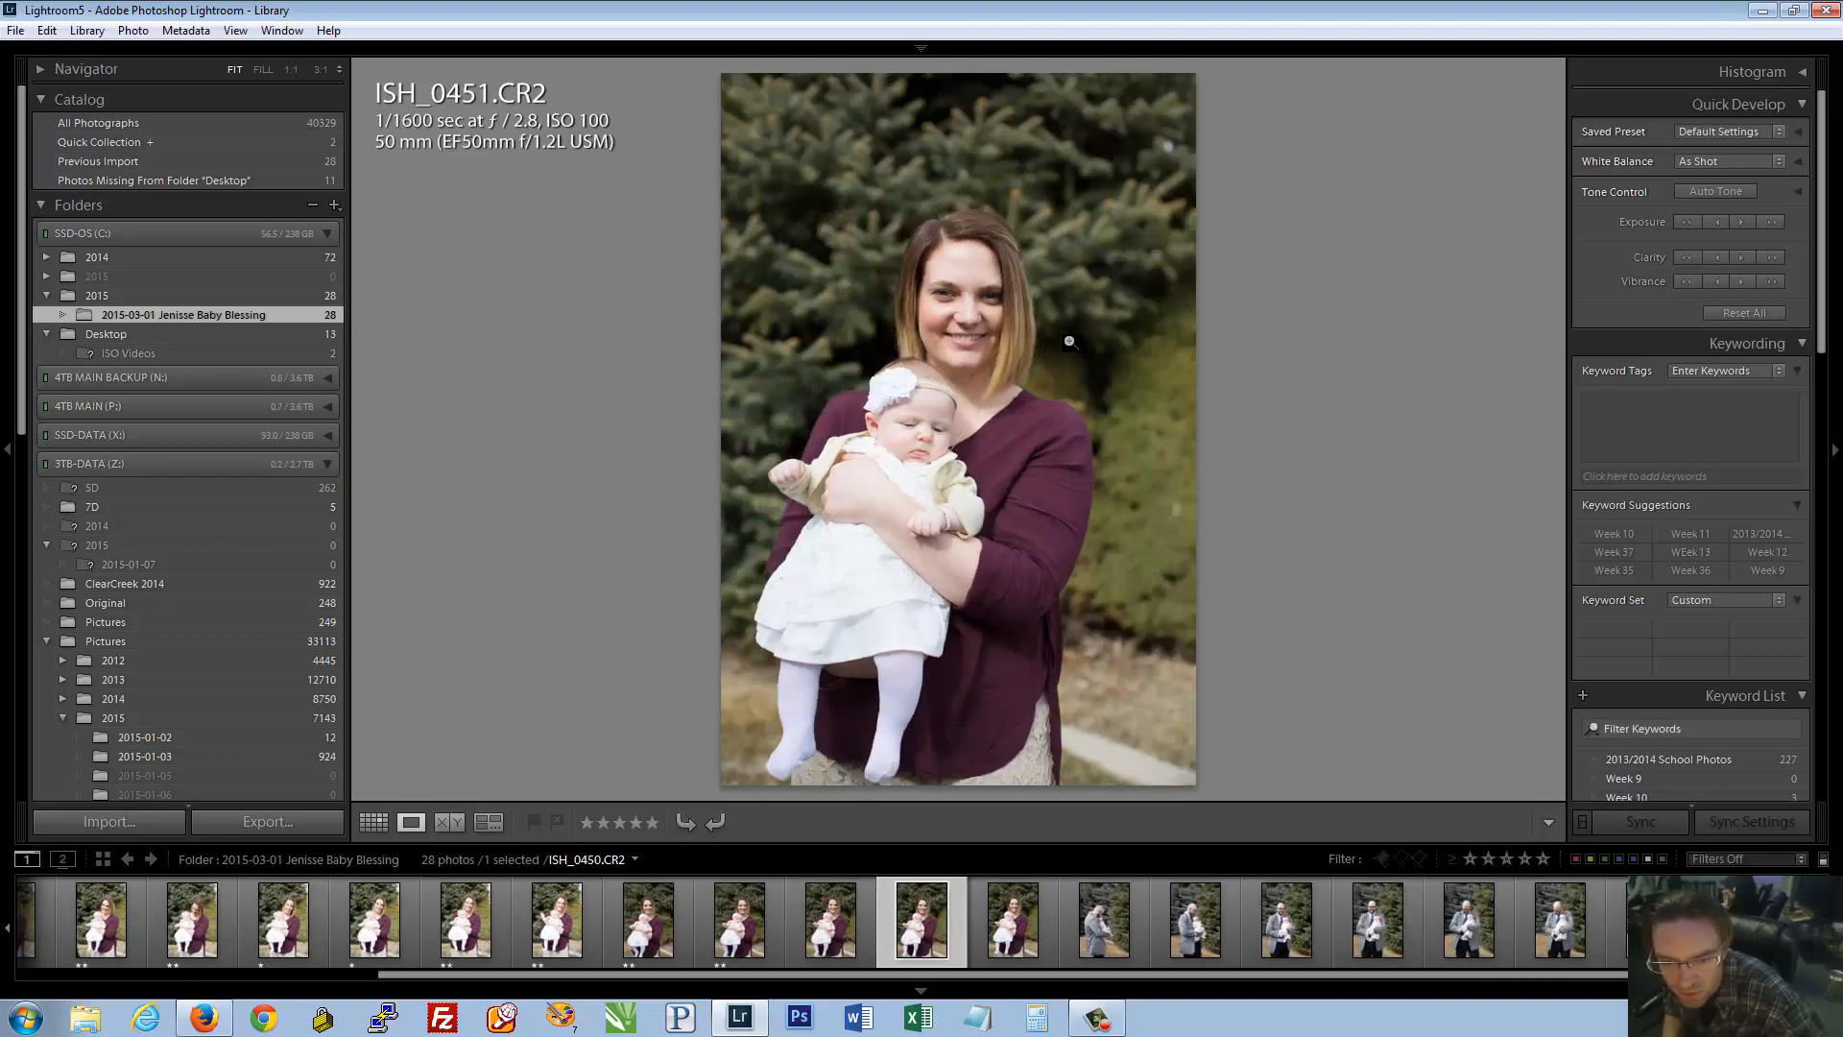
Rate ISH_0452.CR2 two stars, then return to the grid view of the Jenisse Baby Blessing folder
{"action": "key", "text": "2"}
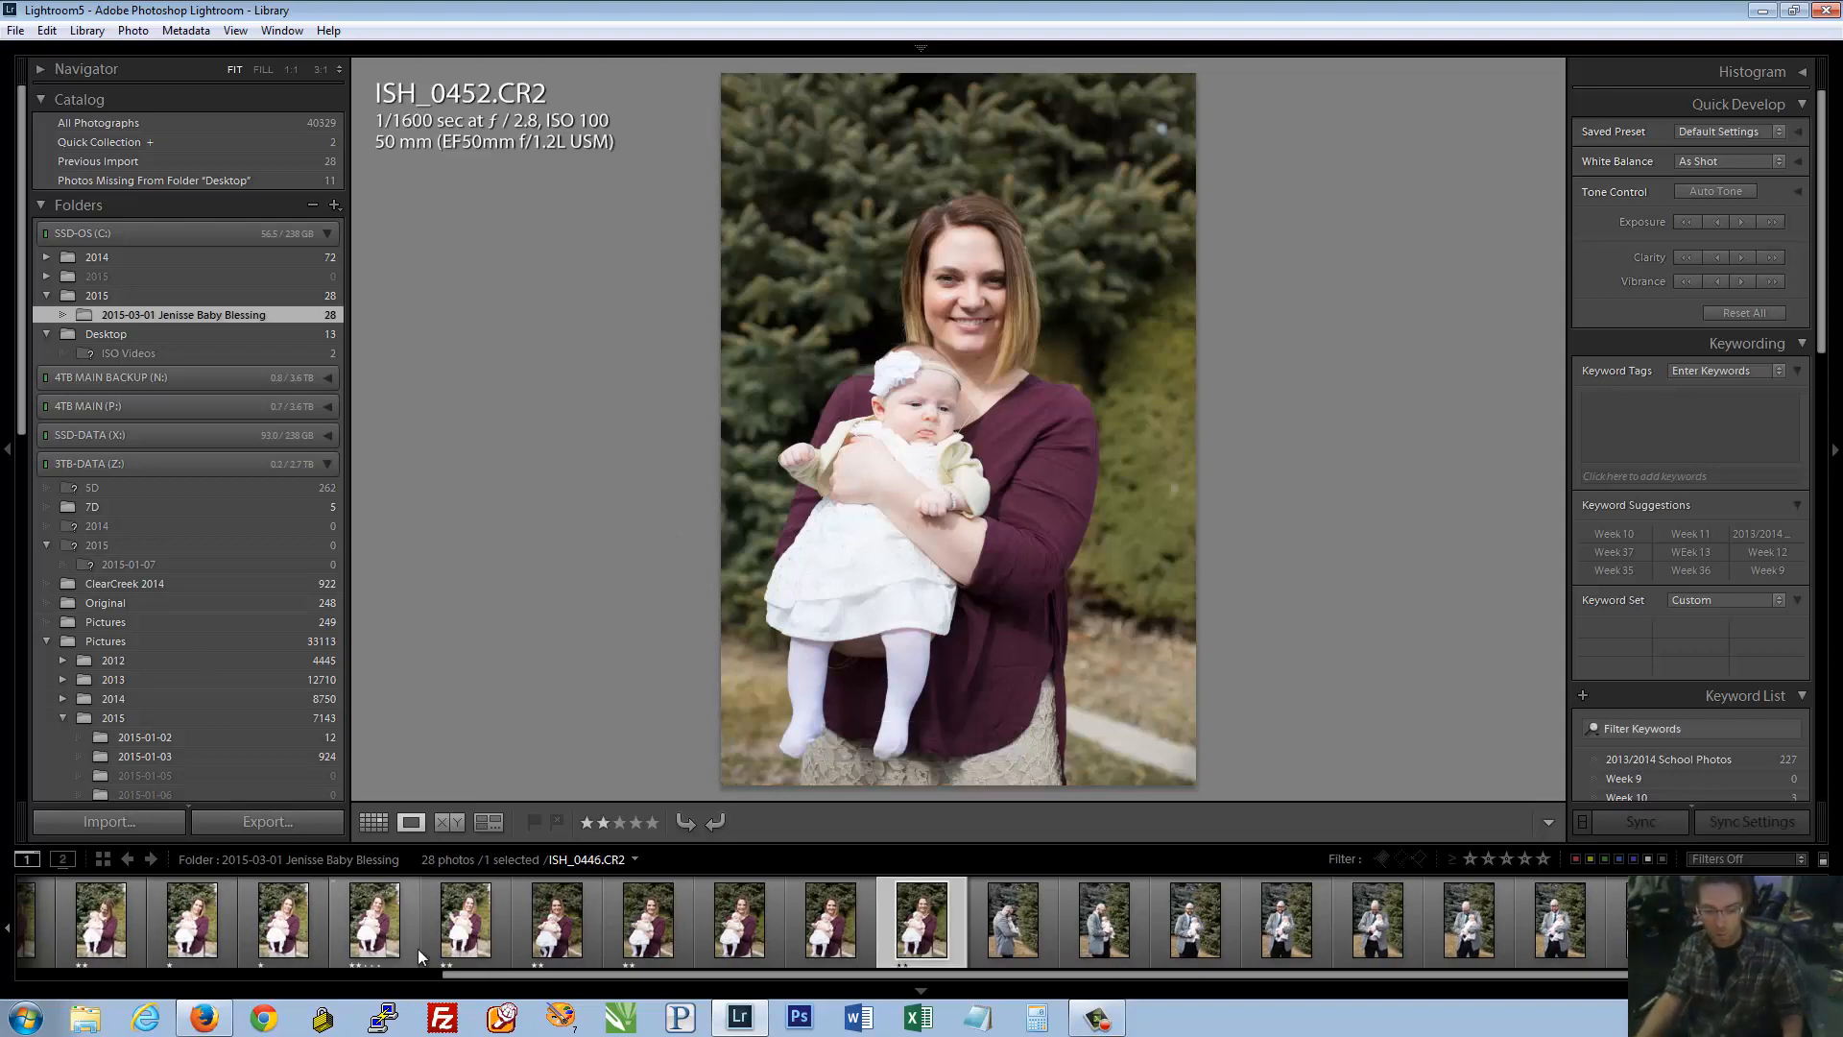
{"action": "left_click", "coordinate": [467, 983]}
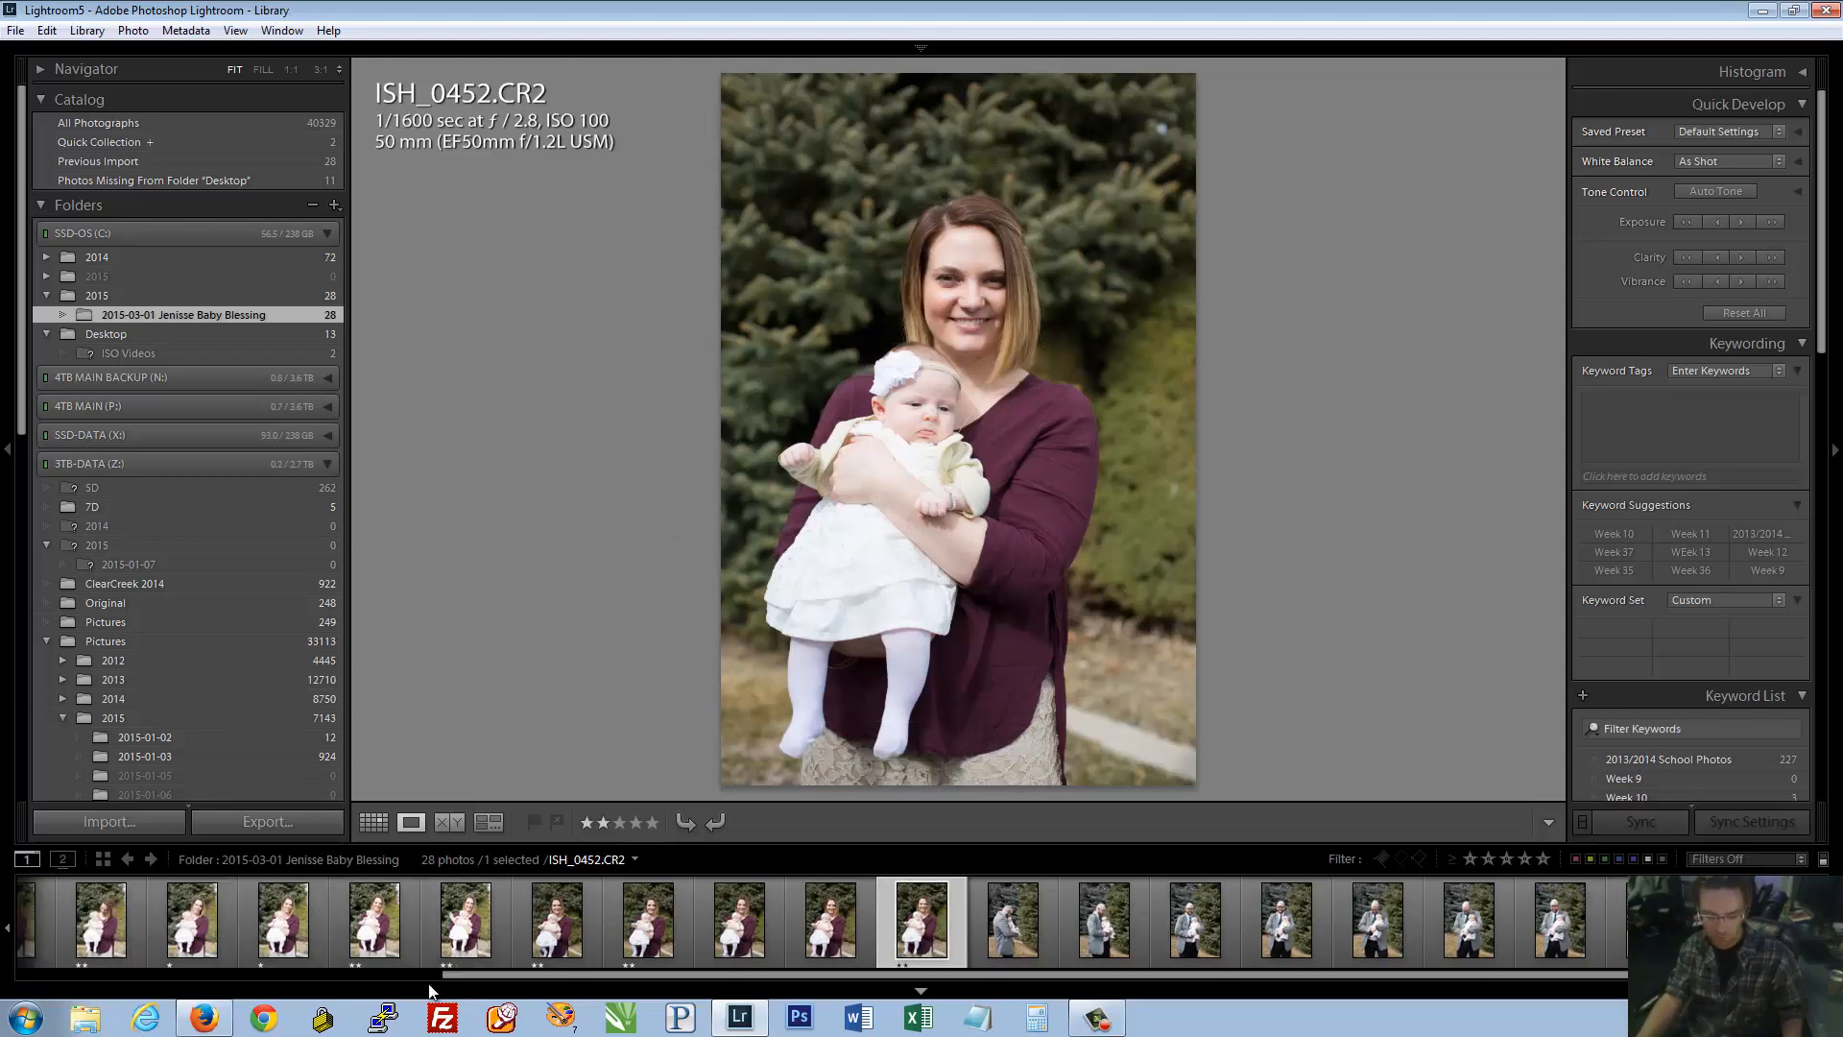
{"action": "left_click", "coordinate": [494, 984]}
{"action": "left_click", "coordinate": [488, 965]}
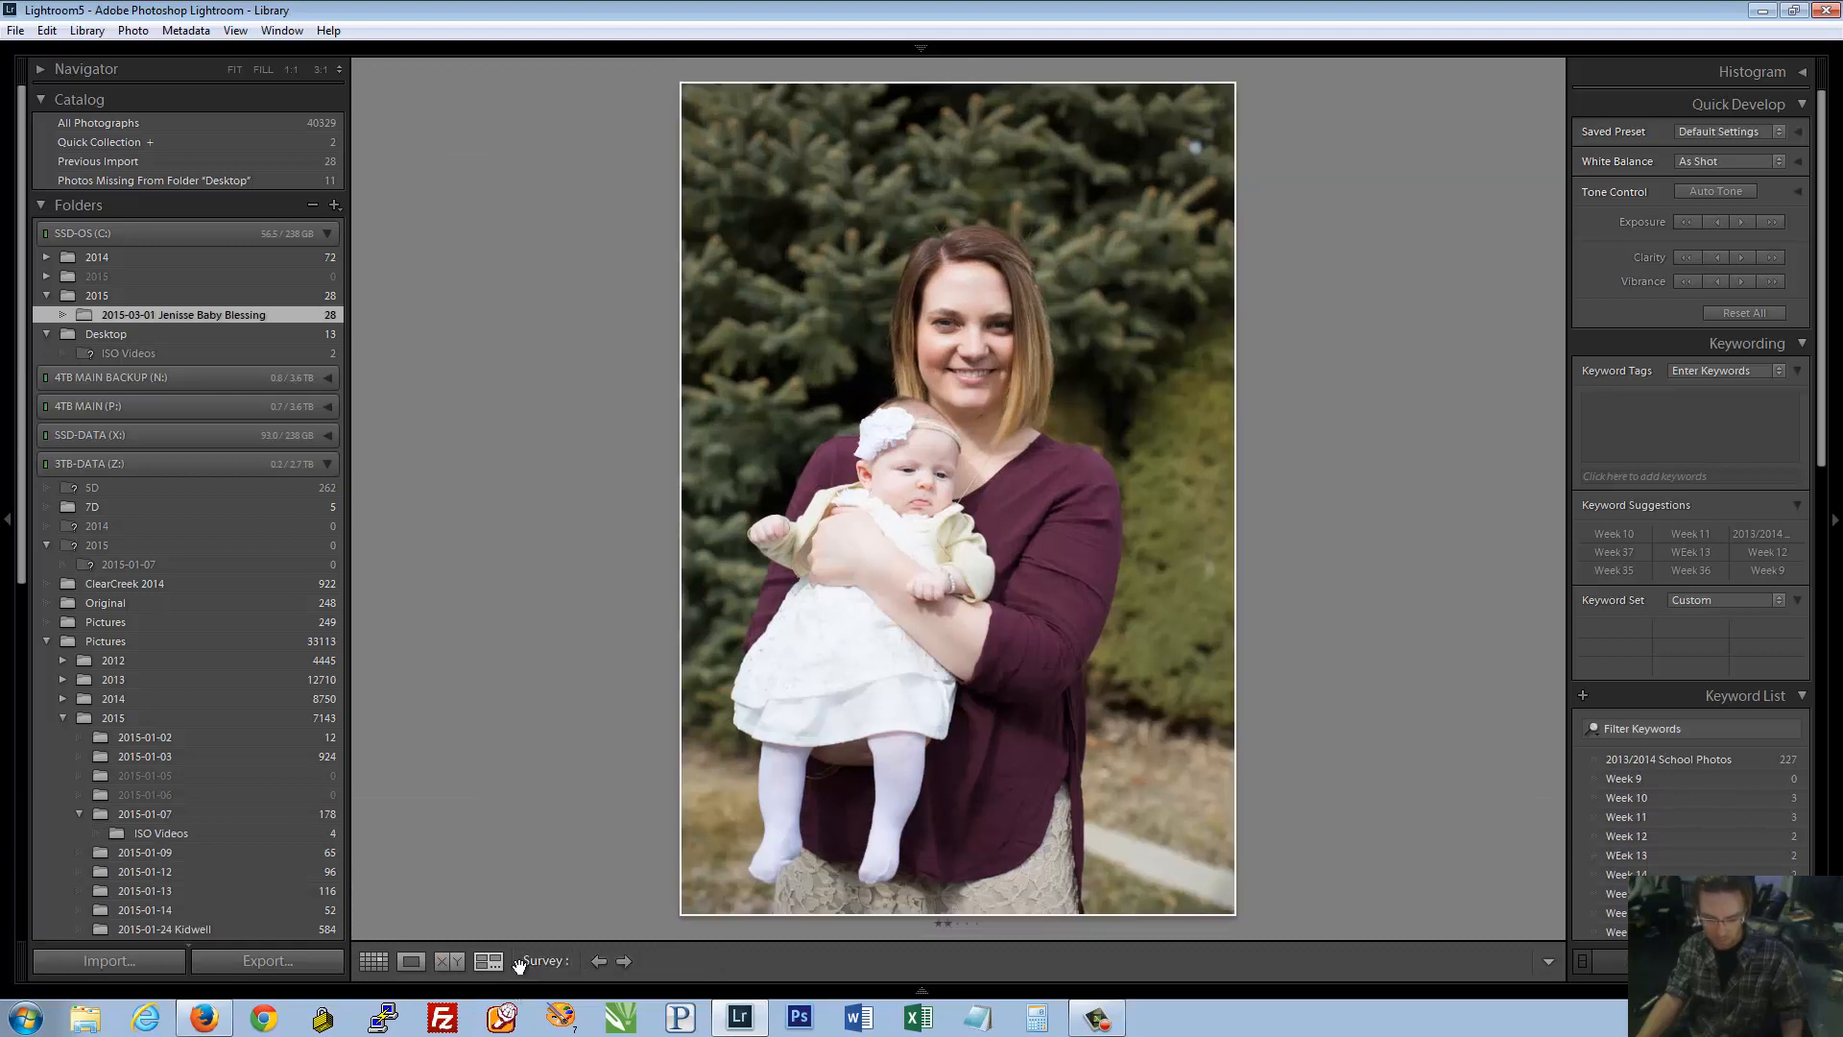
{"action": "left_click", "coordinate": [518, 986]}
{"action": "left_click_drag", "start_coordinate": [485, 976], "coordinate": [60, 976]}
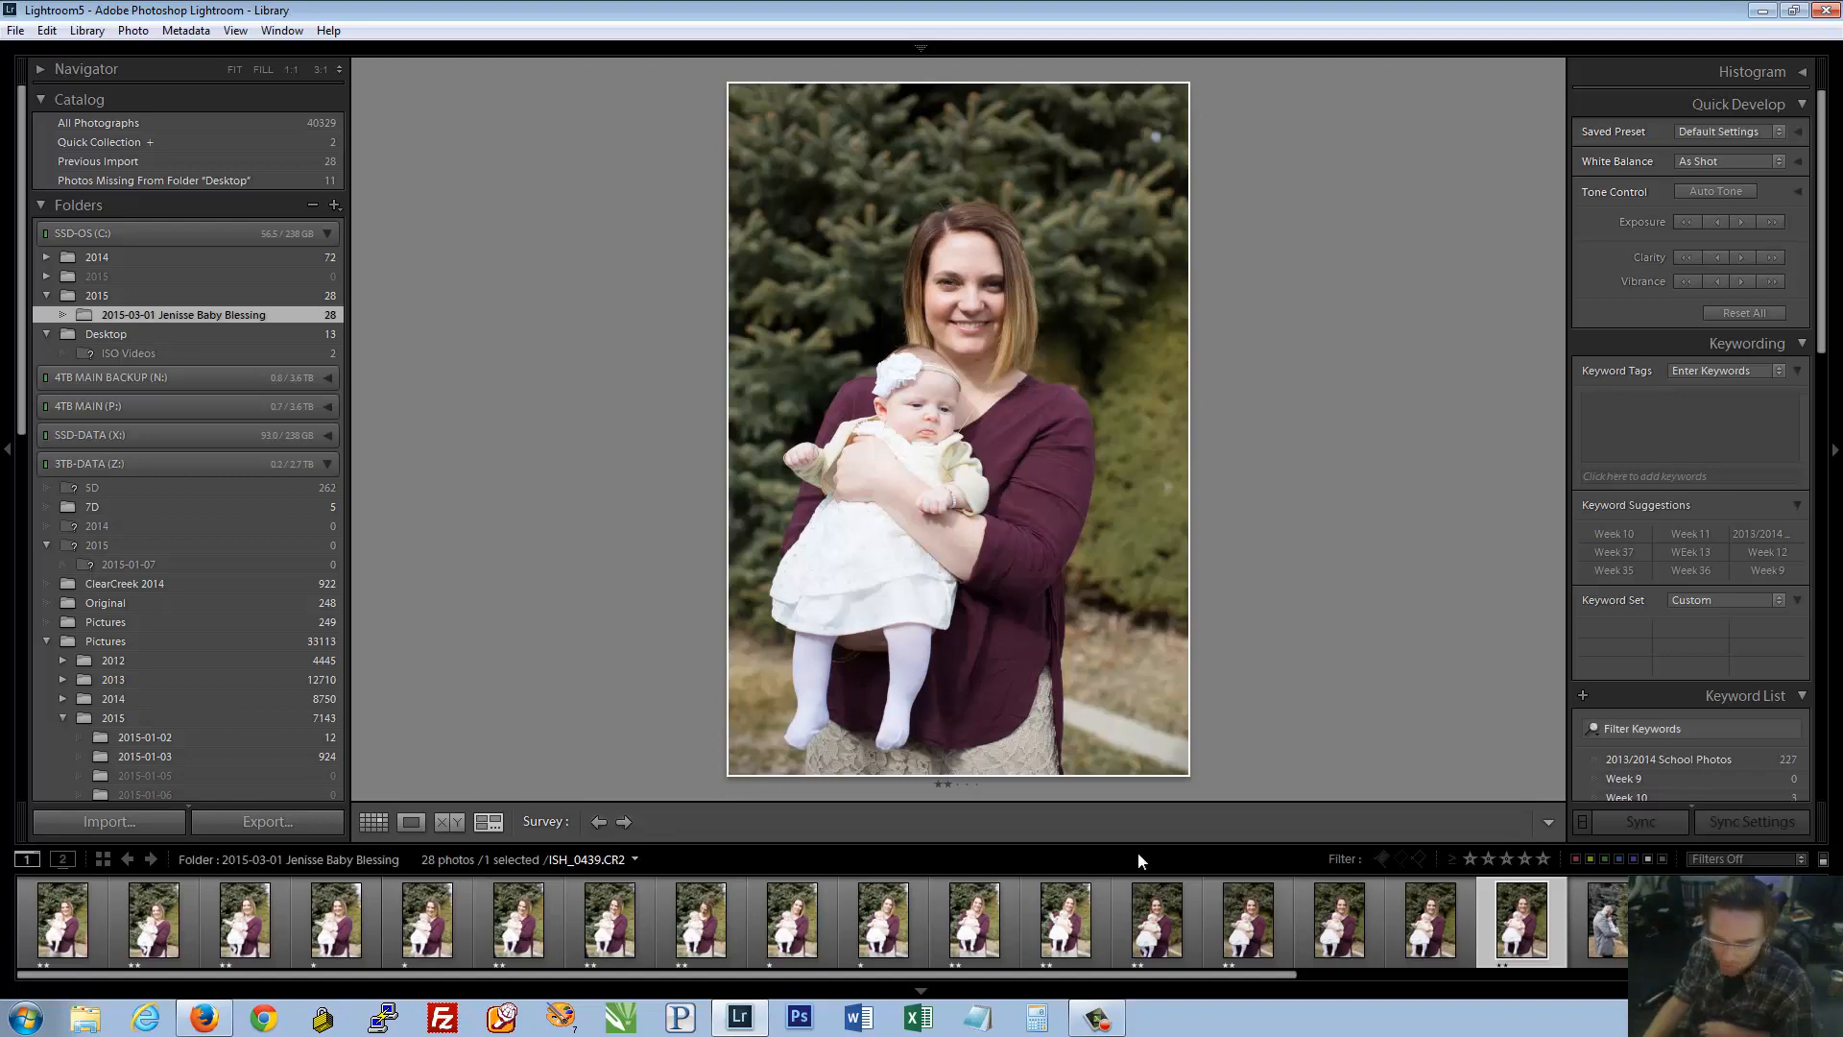
{"action": "left_click", "coordinate": [374, 821]}
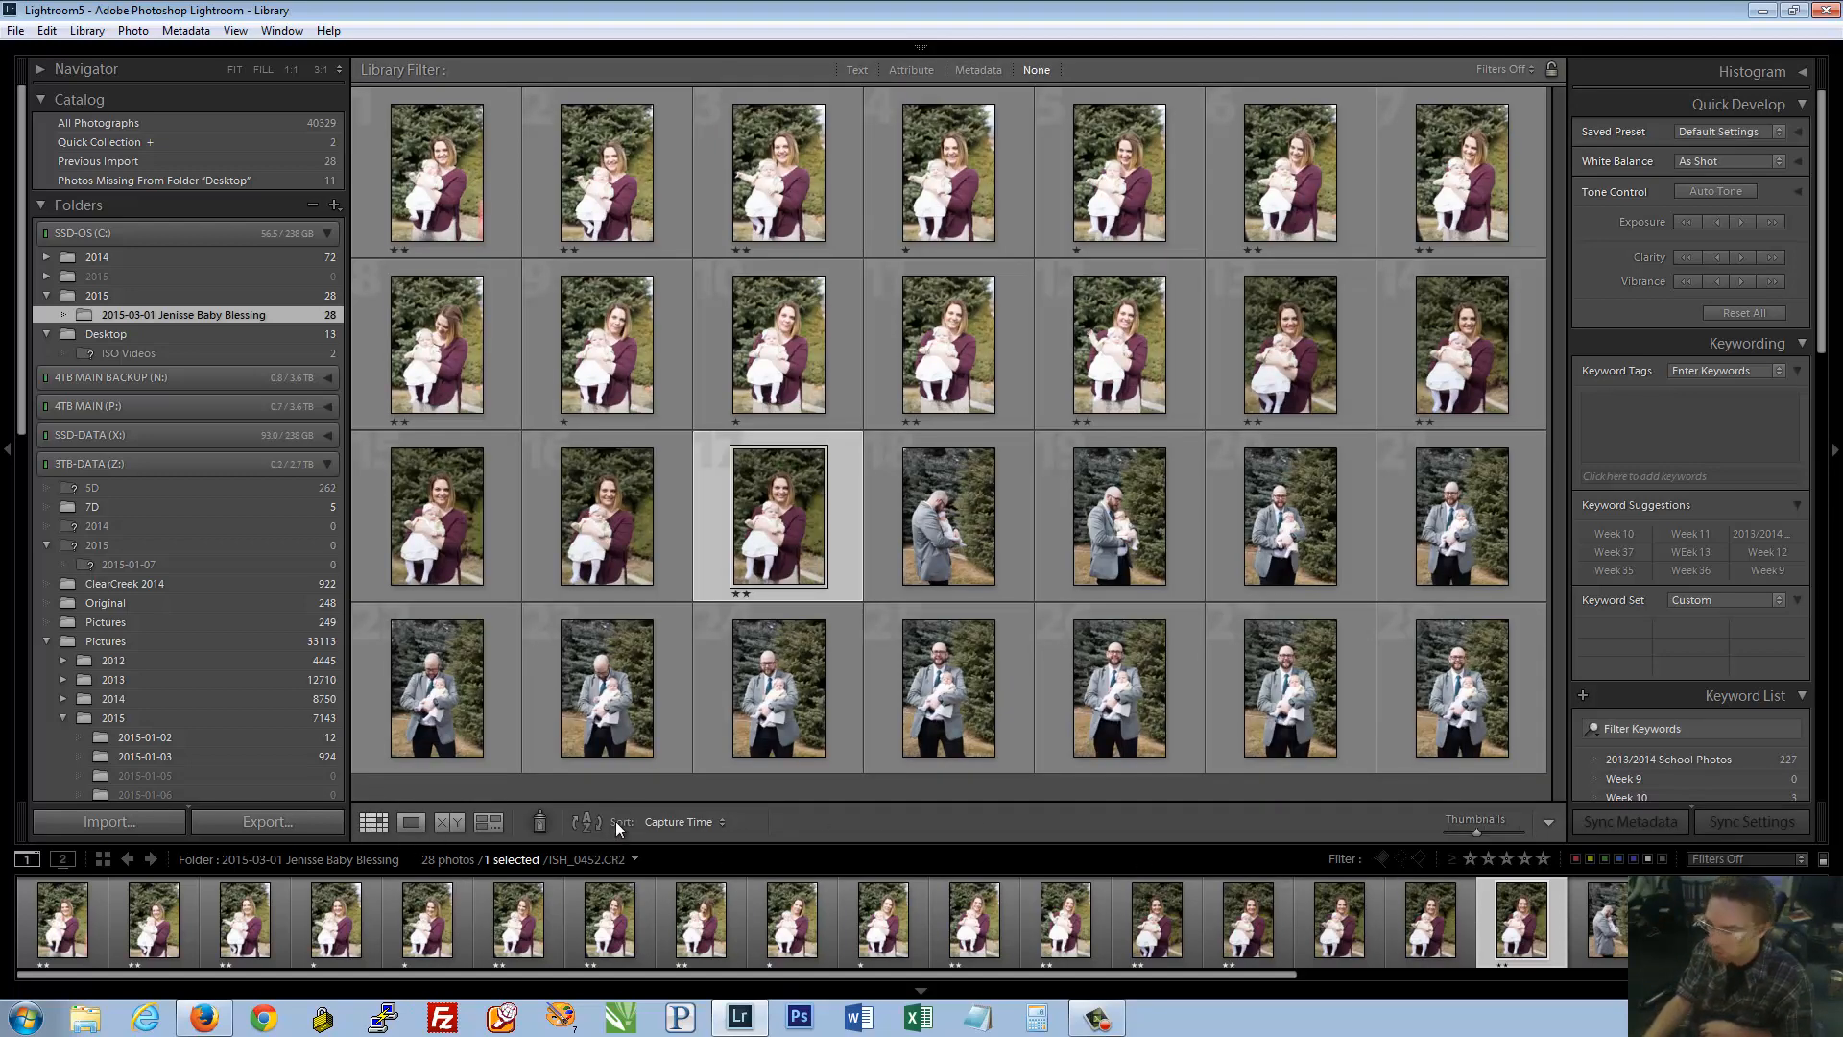
Sort the photos by Custom Order and rearrange thumbnails manually, ending with the first two photos of the man swapped
{"action": "left_click", "coordinate": [697, 822]}
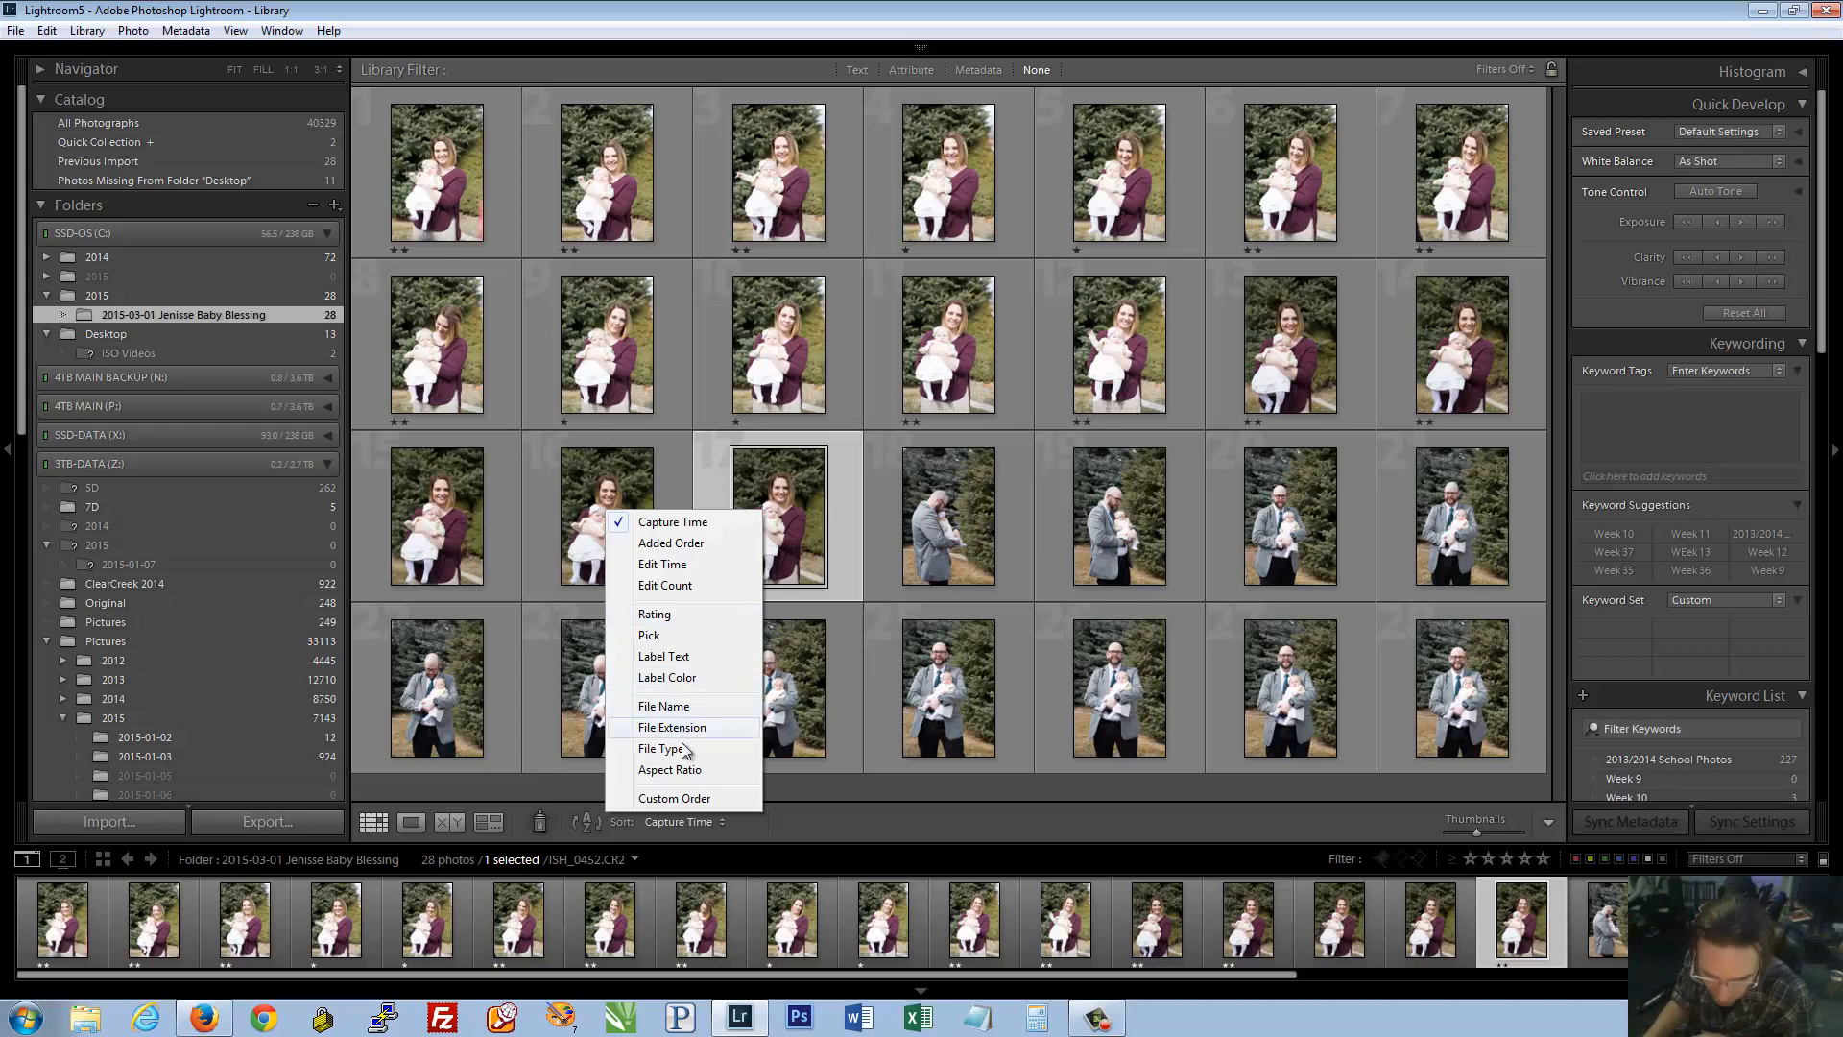
{"action": "left_click", "coordinate": [683, 799]}
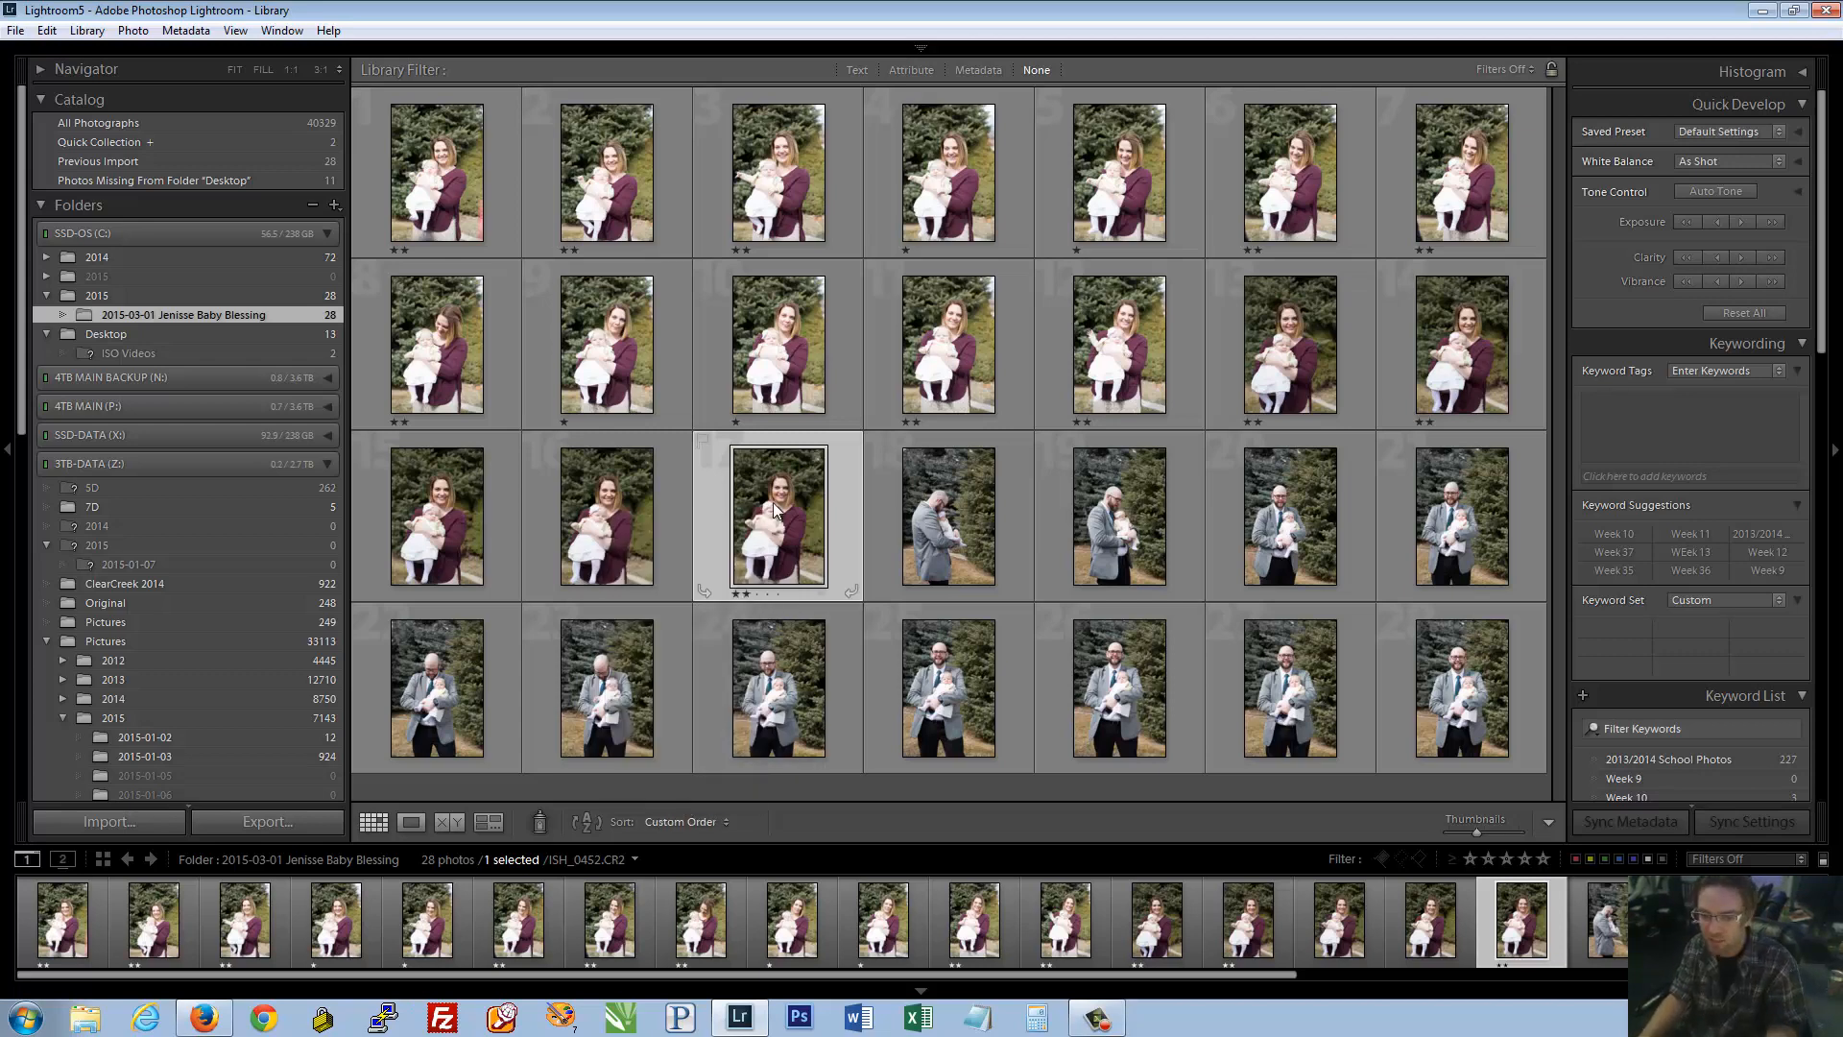
{"action": "left_click_drag", "start_coordinate": [774, 503], "coordinate": [672, 346]}
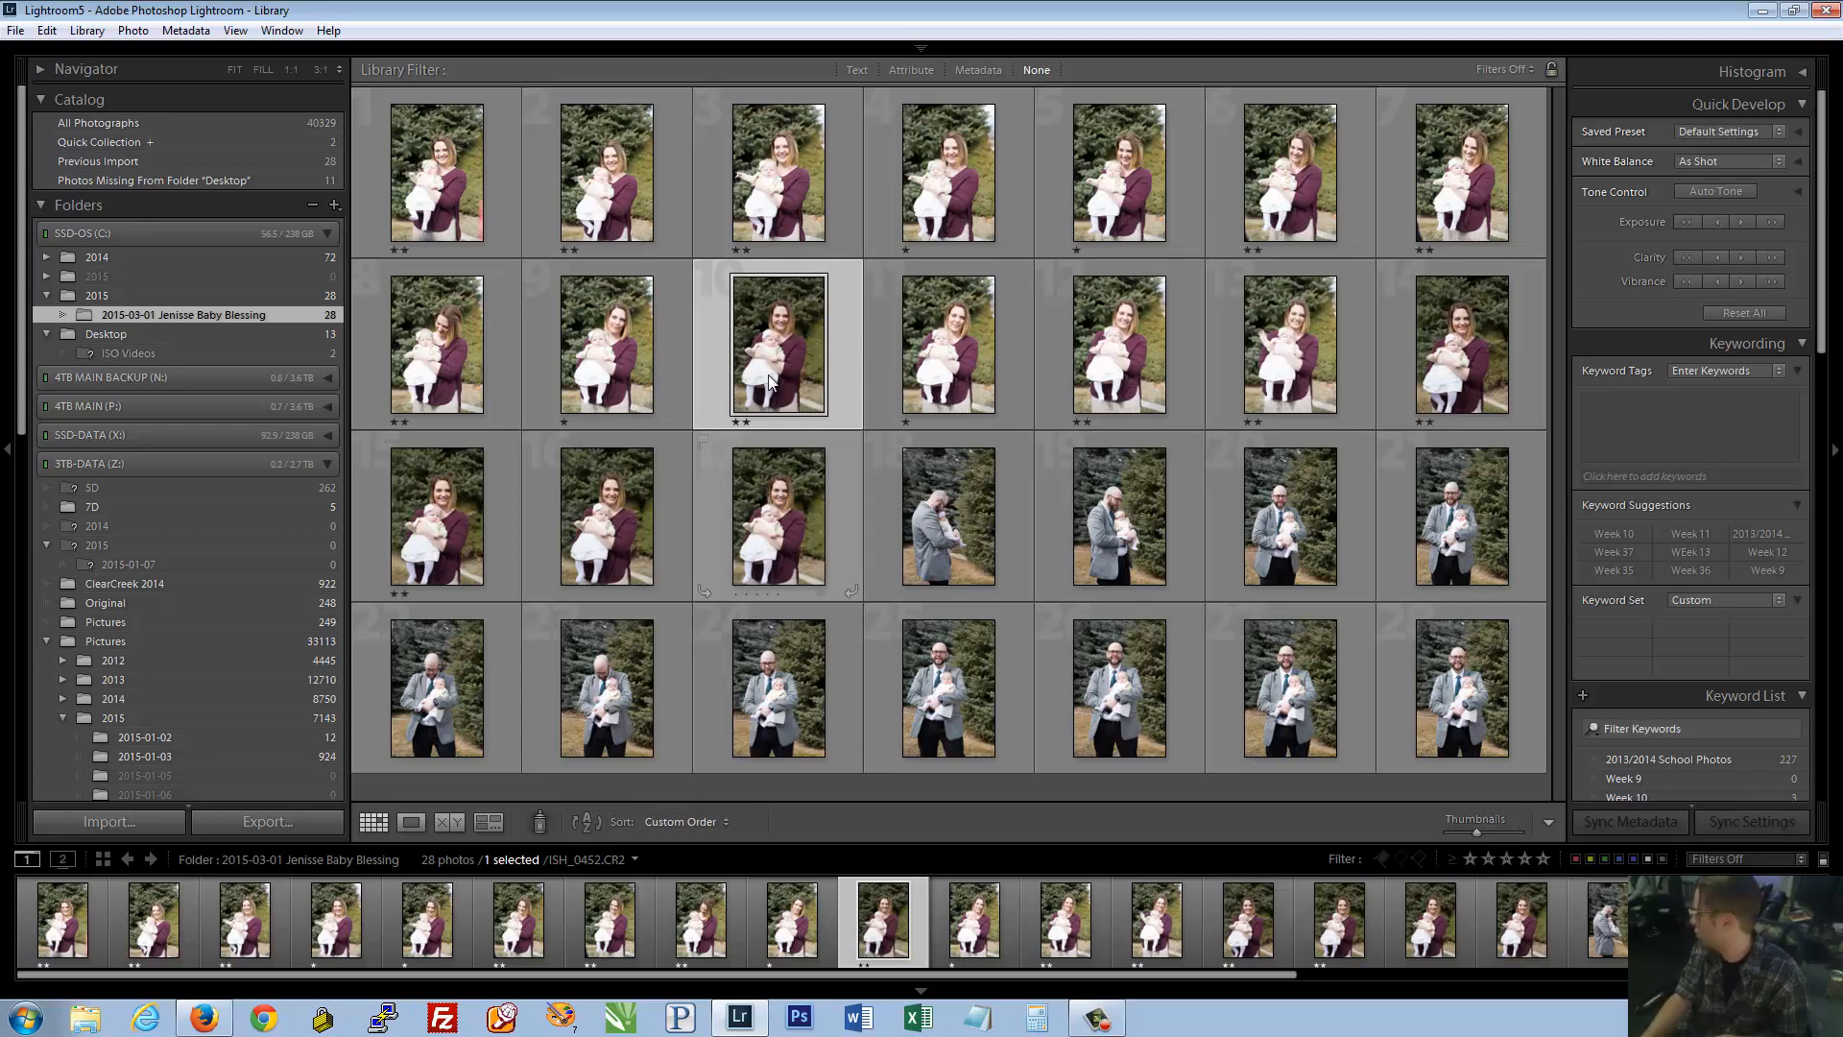
{"action": "left_click_drag", "start_coordinate": [786, 322], "coordinate": [897, 547]}
{"action": "left_click_drag", "start_coordinate": [1104, 518], "coordinate": [1039, 492]}
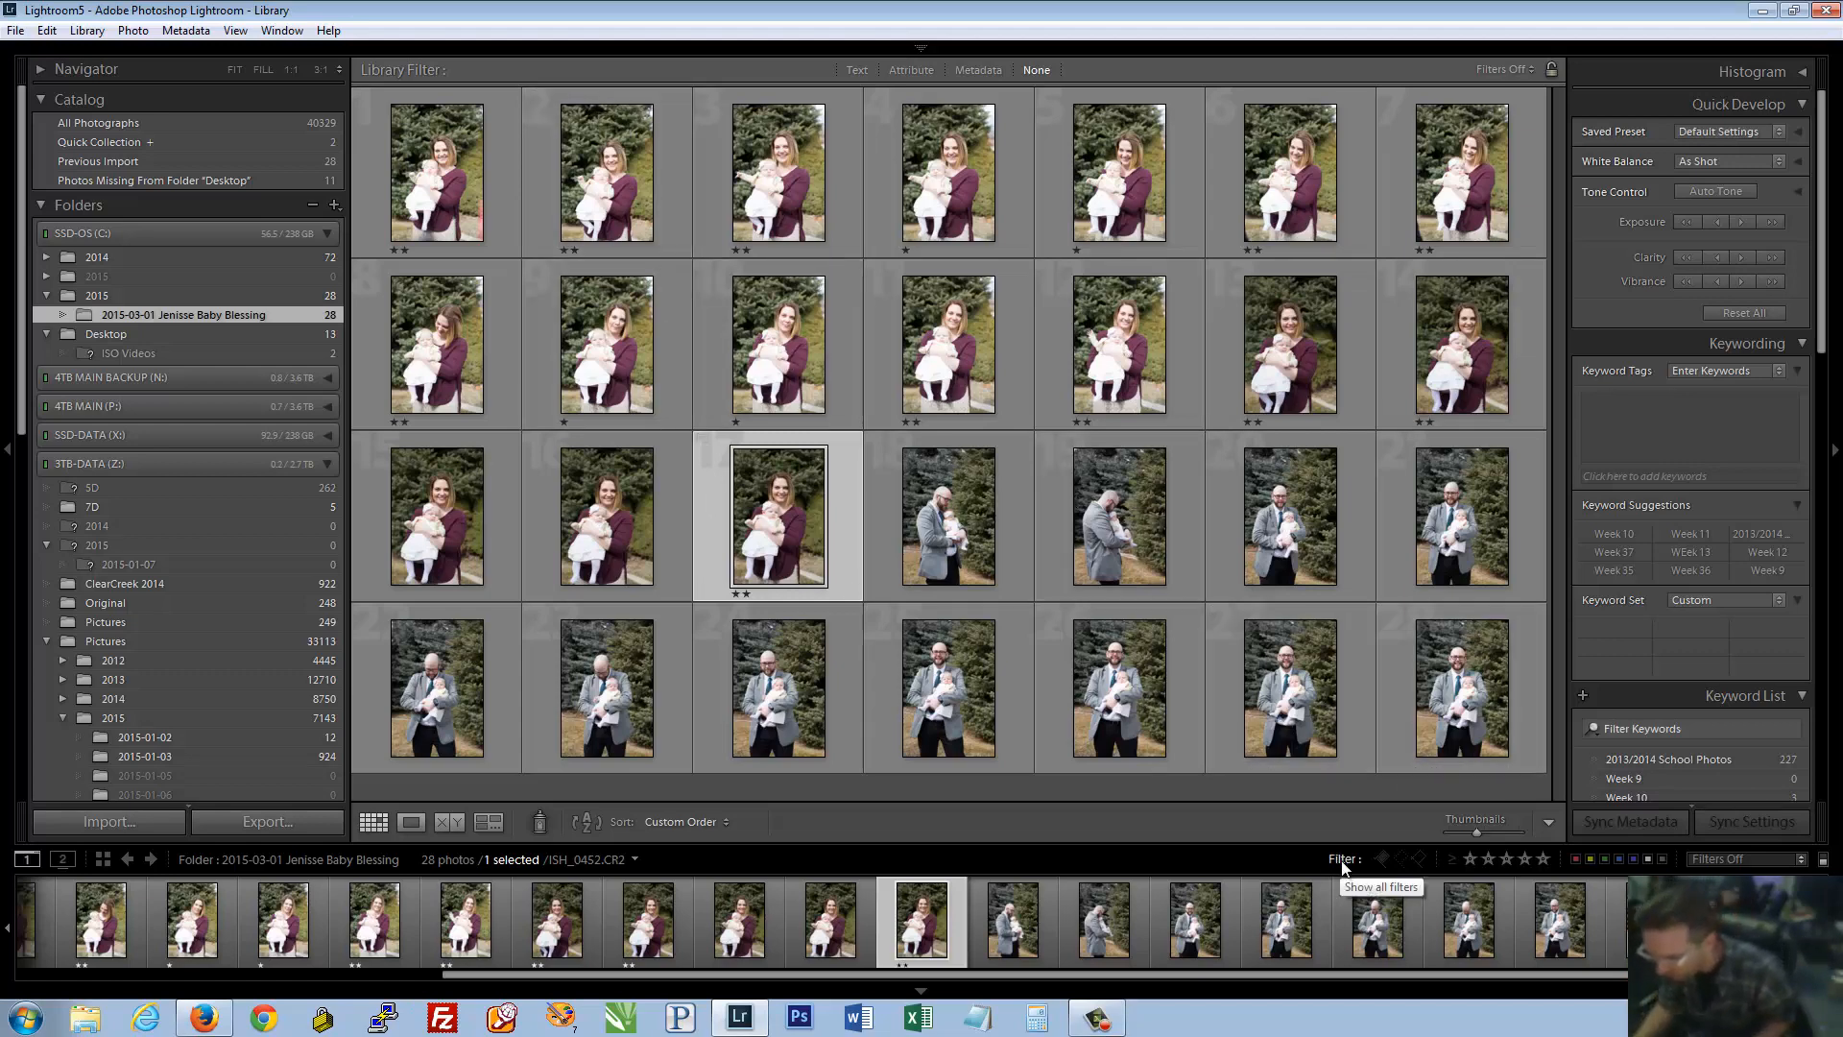
Filter the folder to photos whose rating is equal to one star
{"action": "left_click", "coordinate": [1472, 859]}
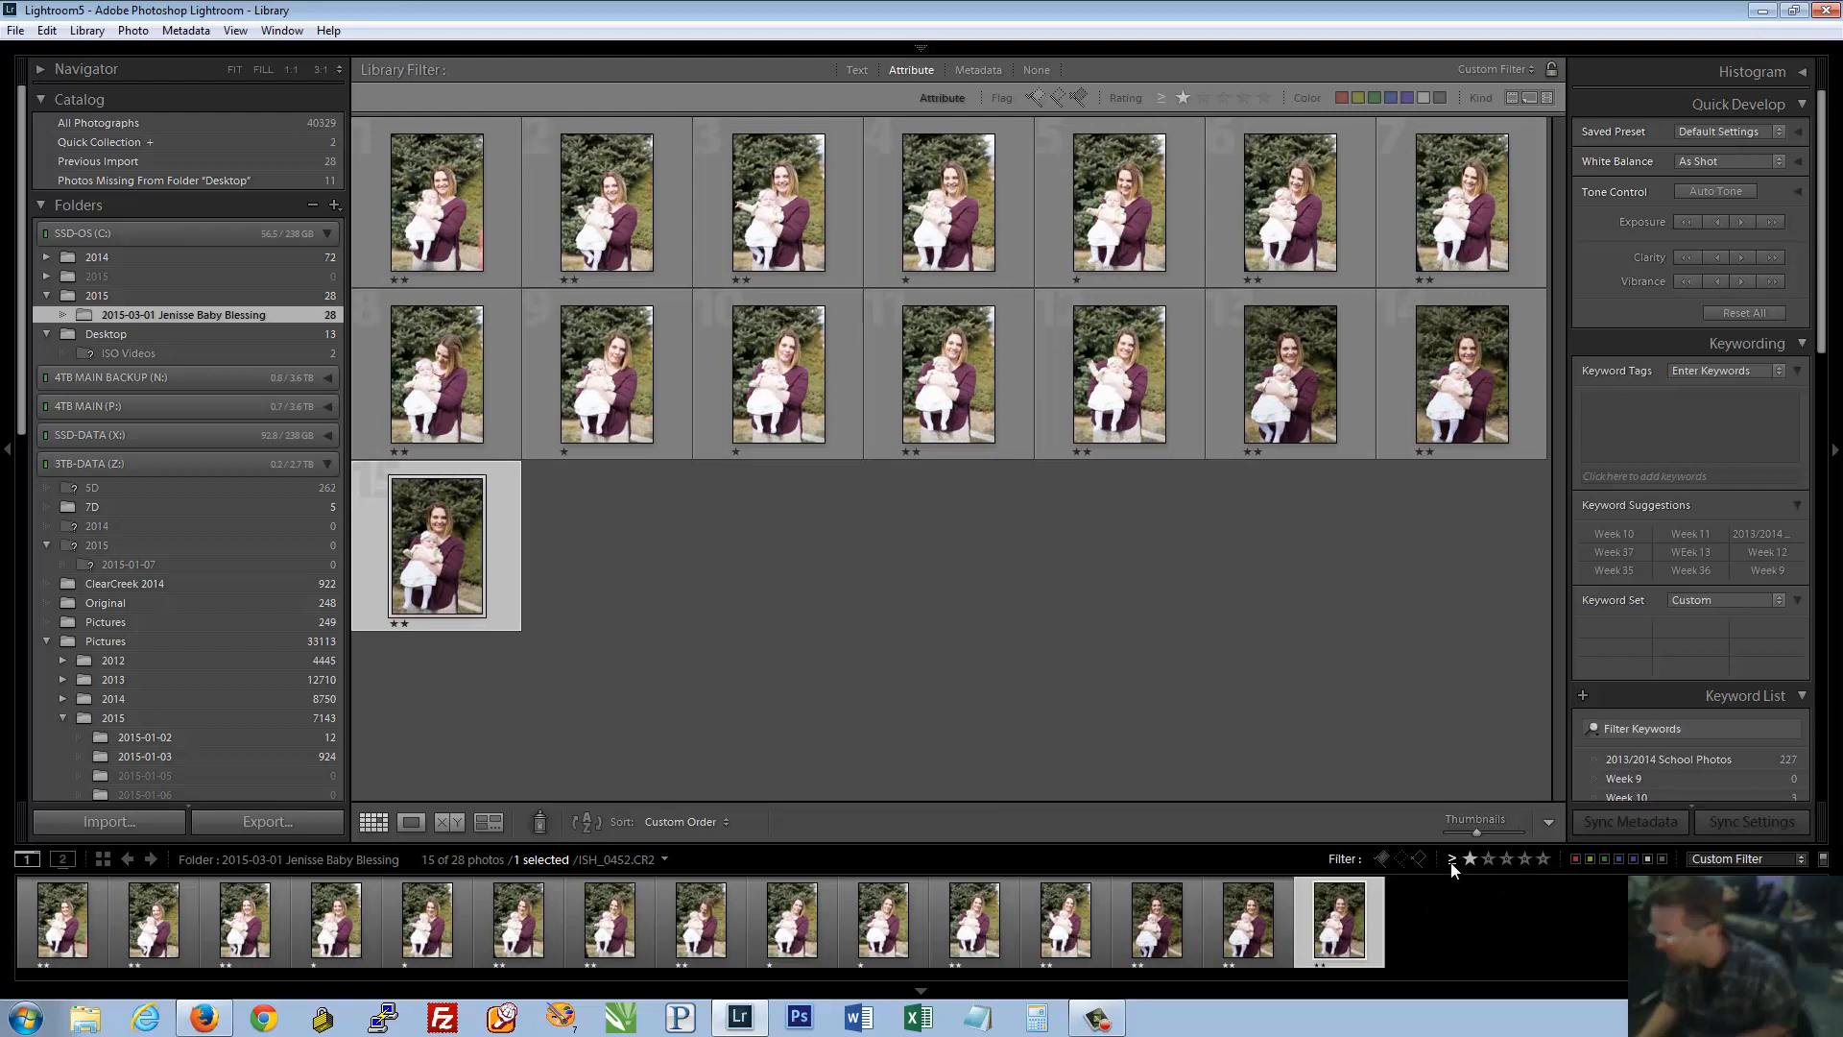
{"action": "left_click", "coordinate": [1453, 858]}
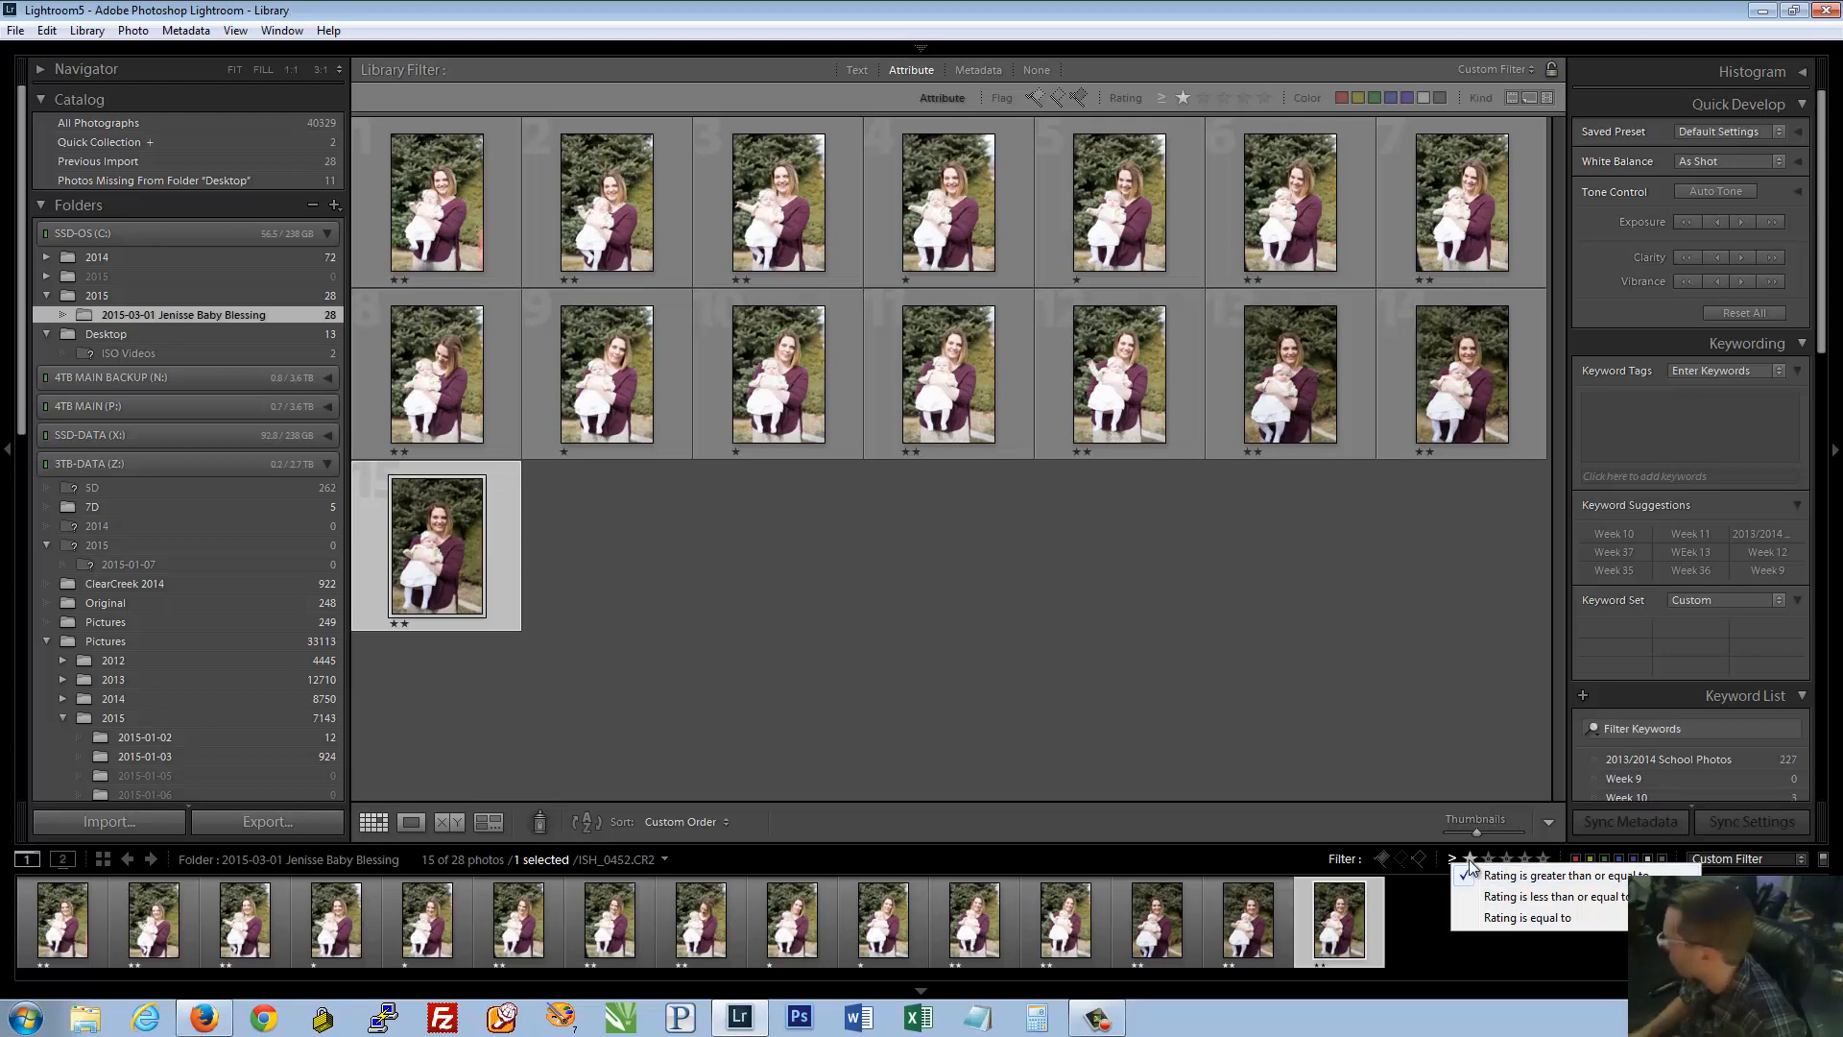
{"action": "left_click", "coordinate": [1523, 920]}
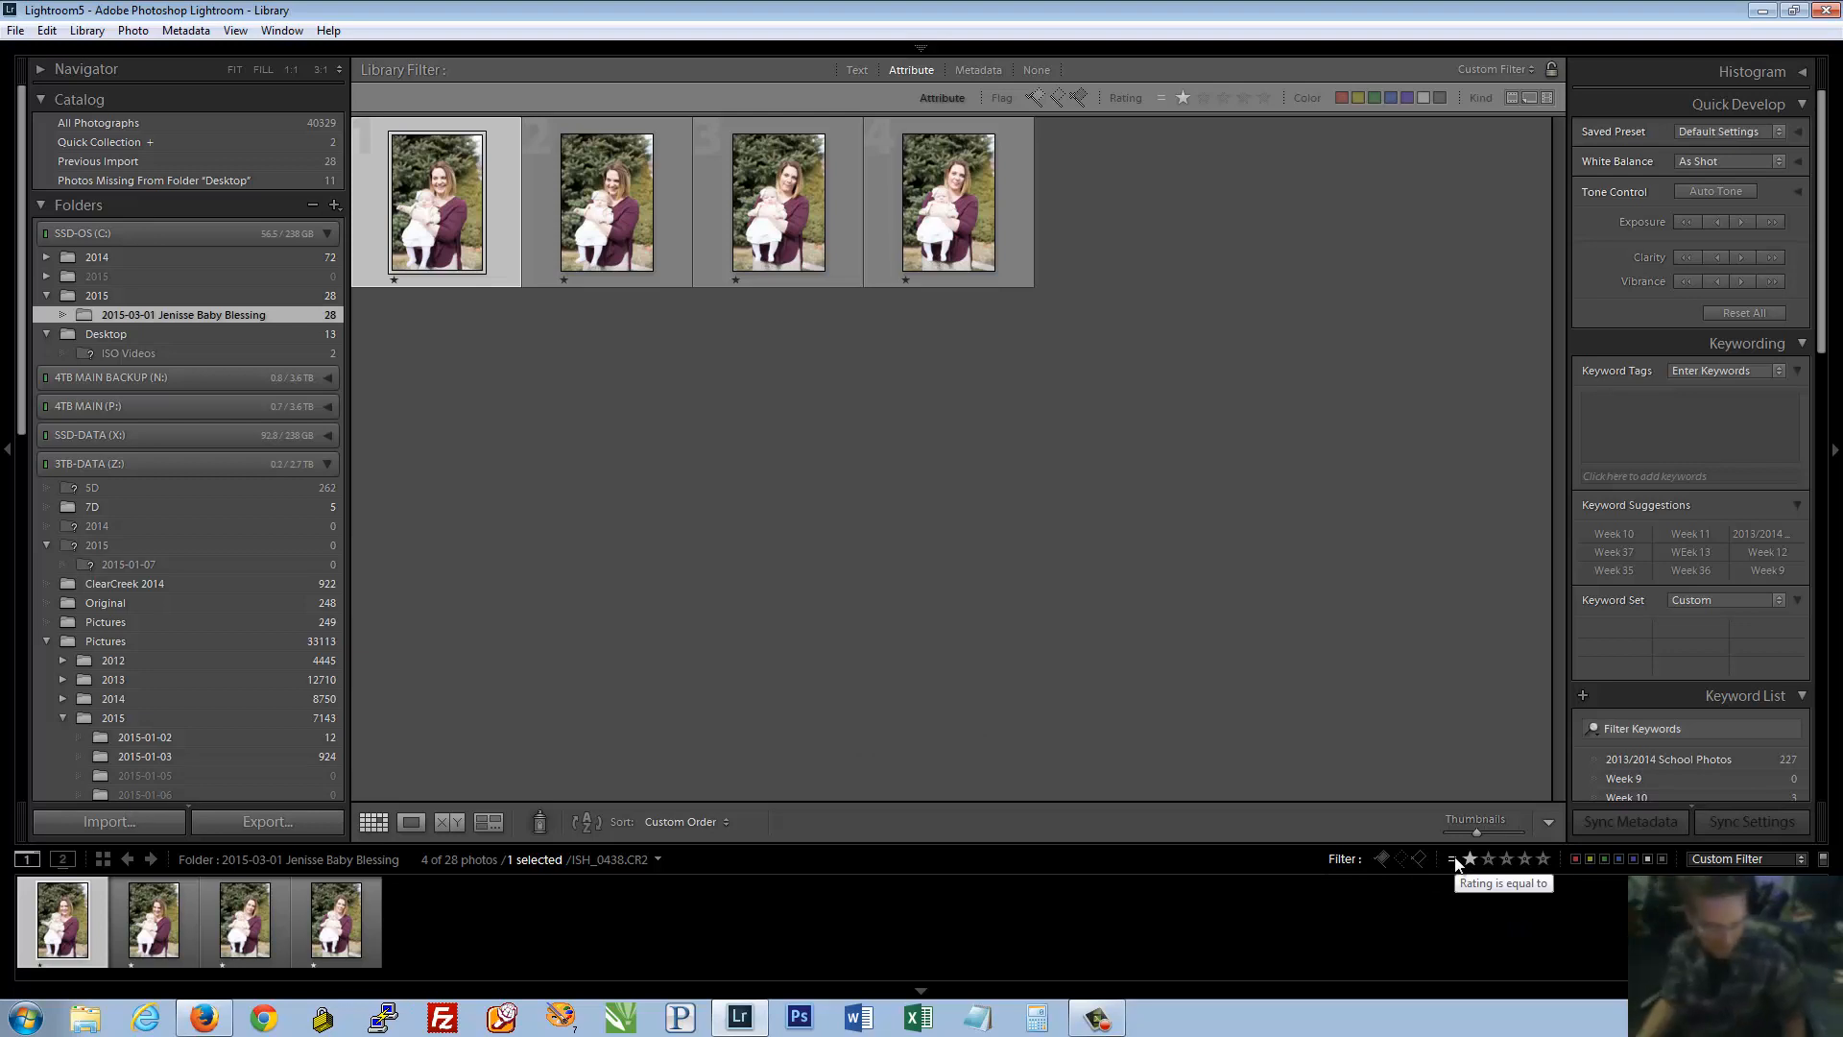
Remove all the filtered one-star photos
{"action": "key", "text": "ctrl+a"}
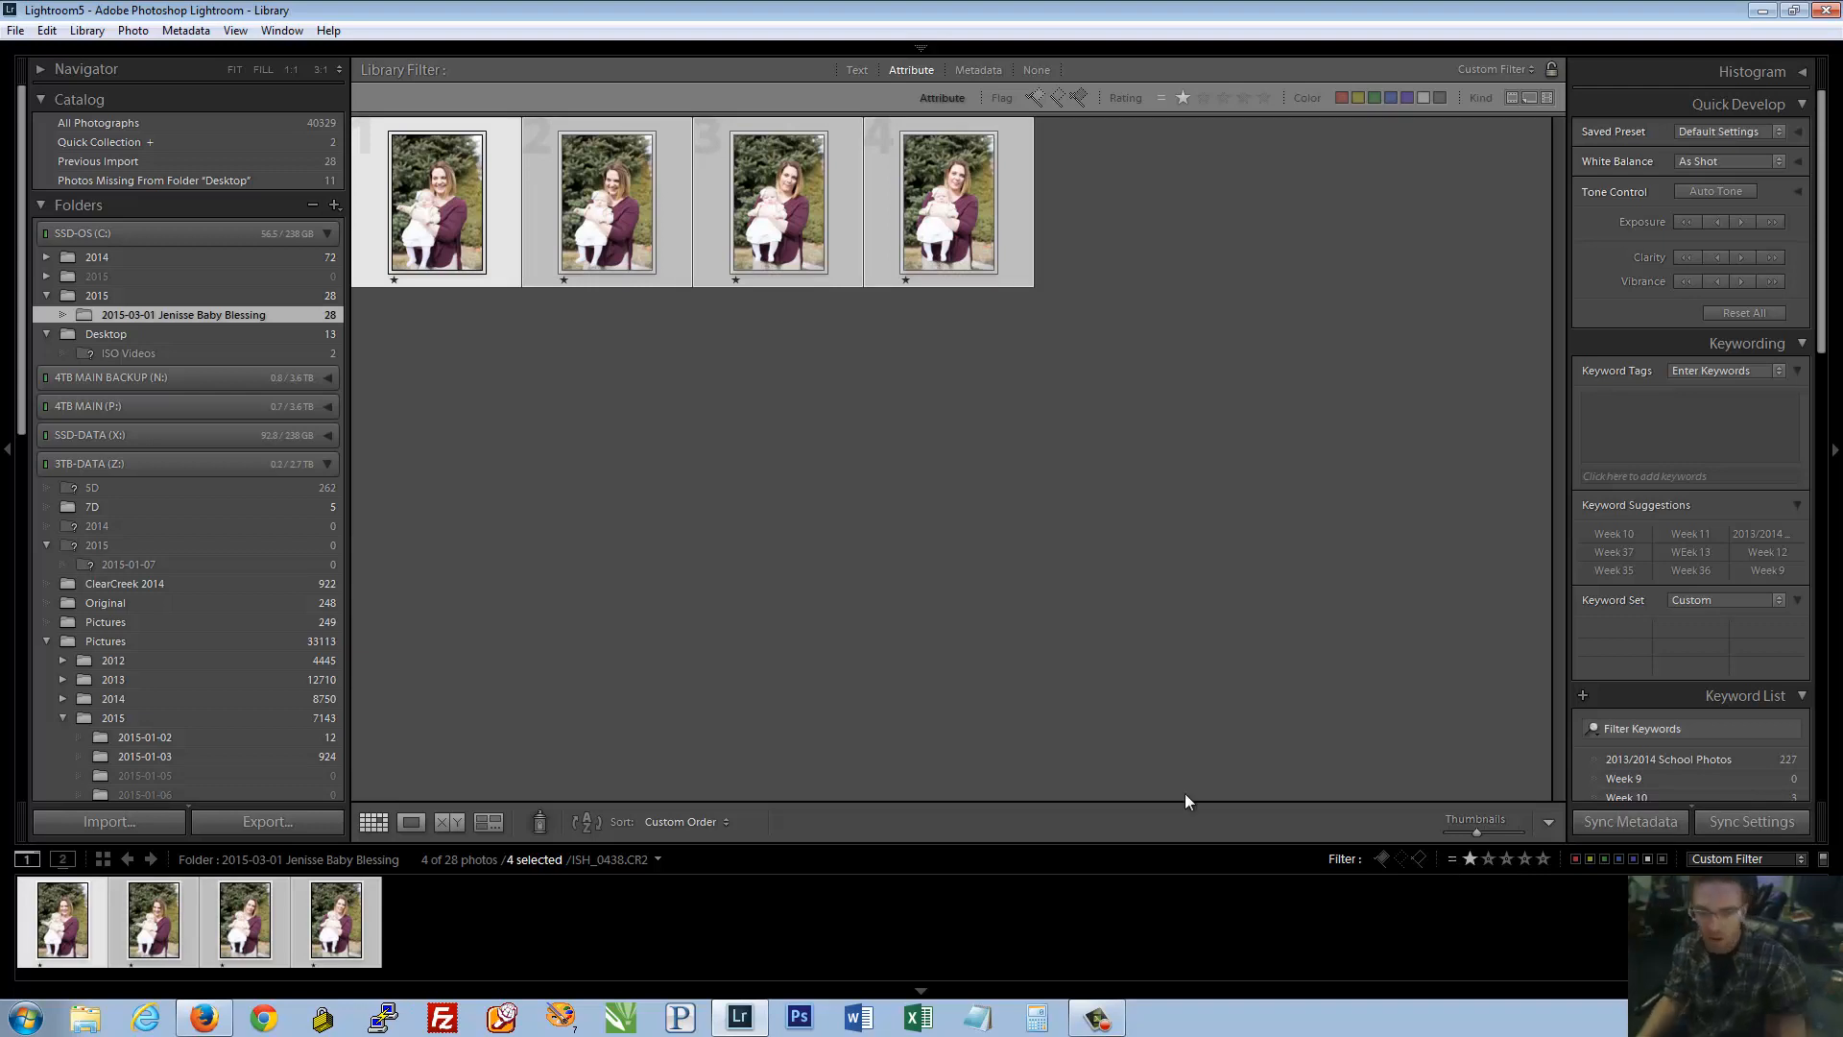
{"action": "right_click", "coordinate": [1017, 249]}
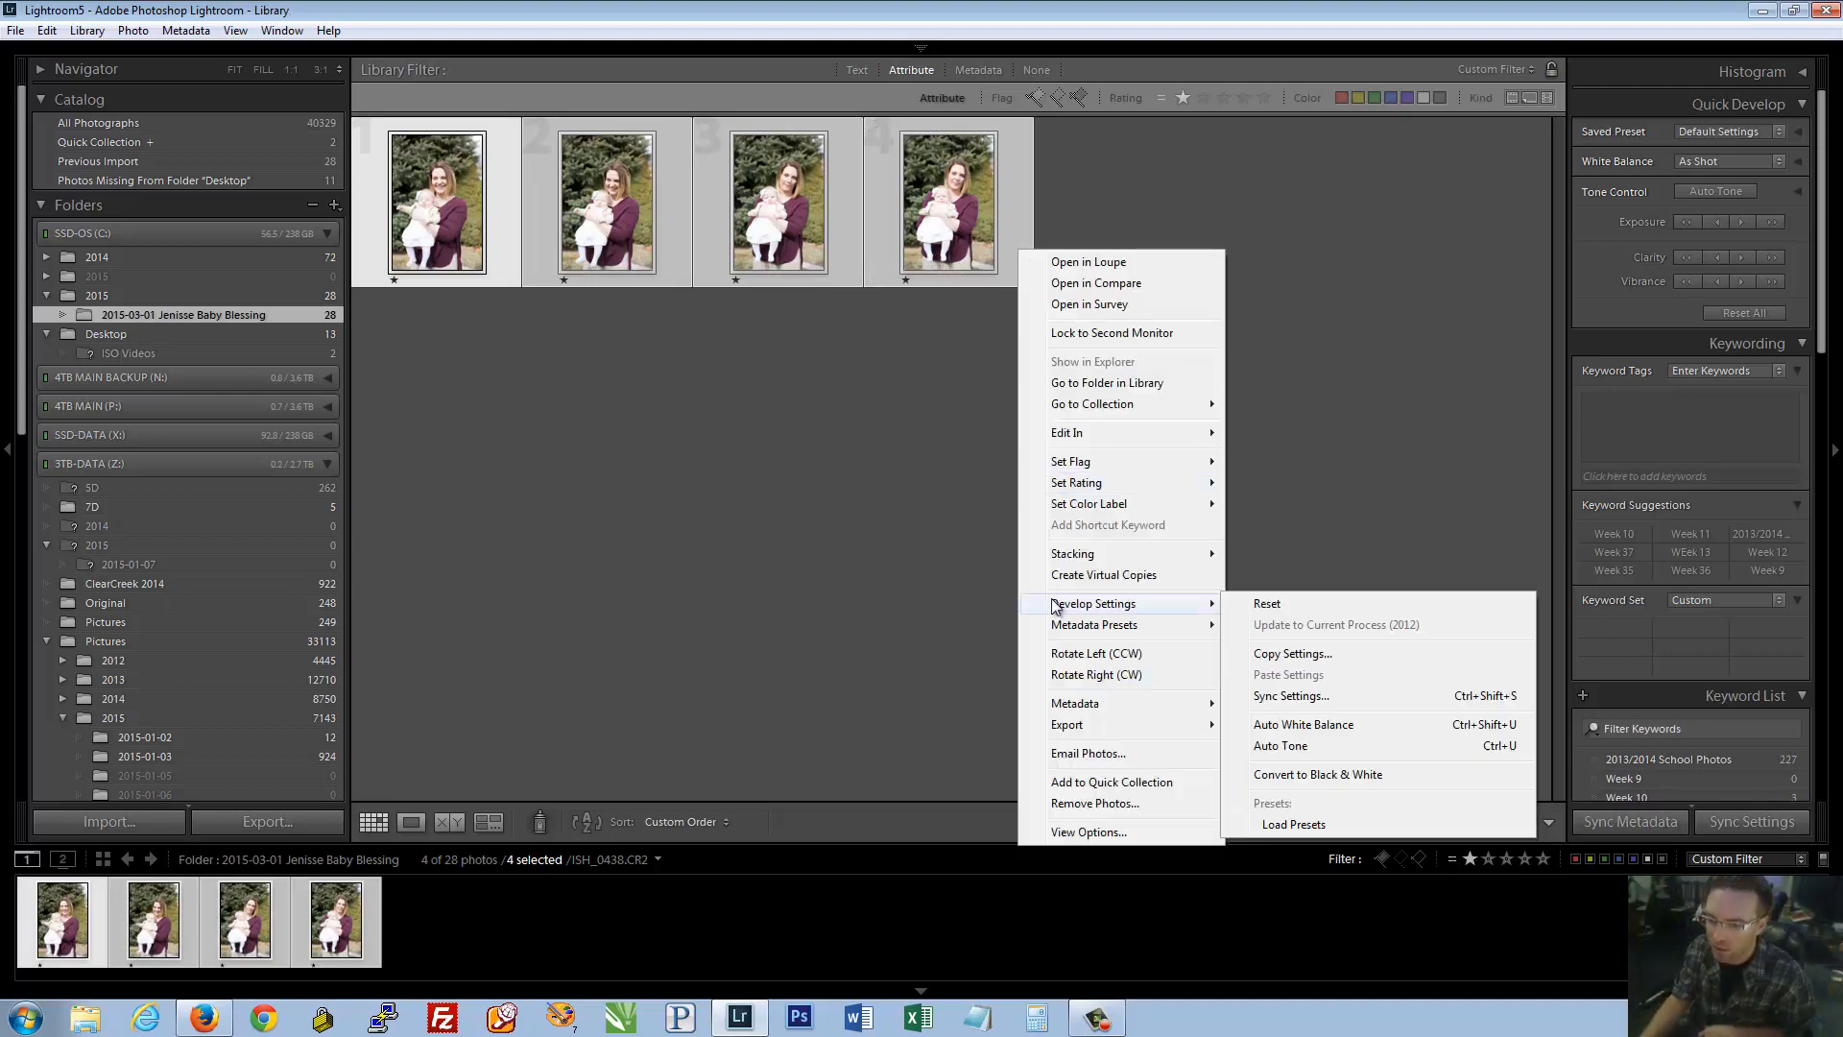
{"action": "left_click", "coordinate": [1079, 808]}
{"action": "left_click", "coordinate": [897, 537]}
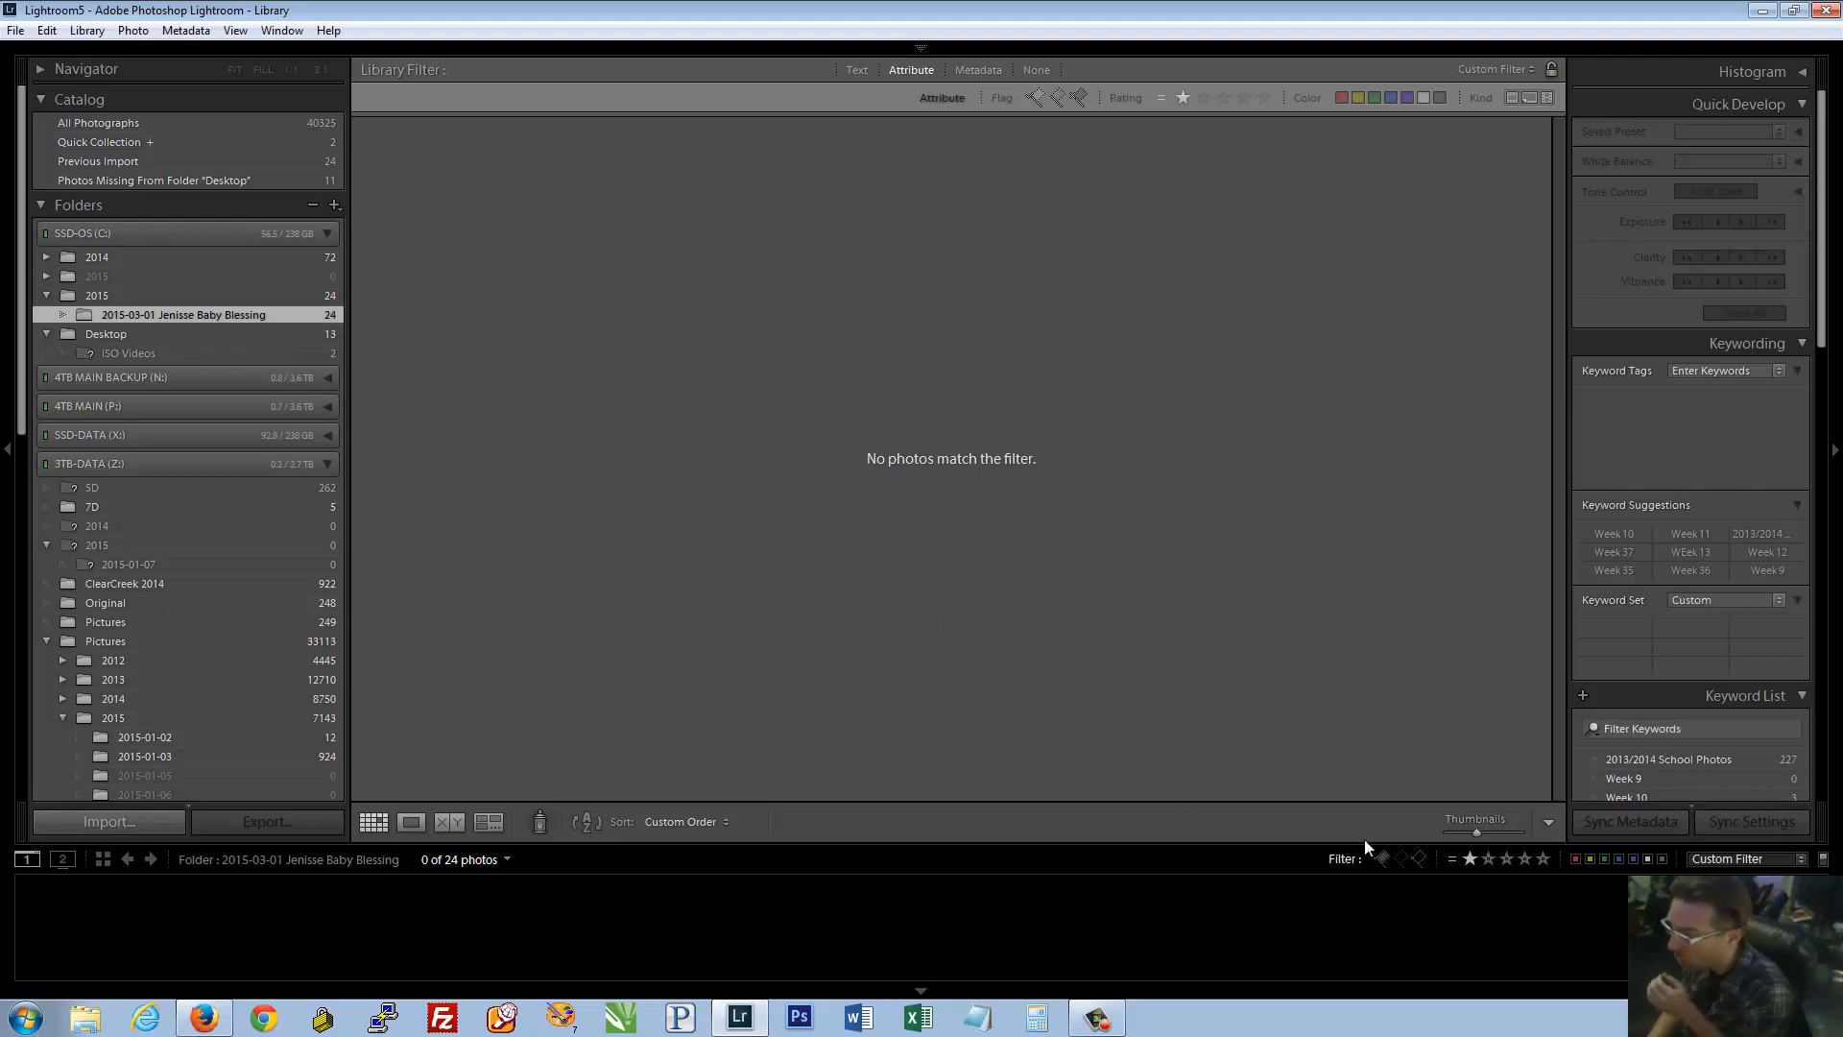
Change the rating filter to greater than or equal to one star, switching it off and on again
{"action": "left_click", "coordinate": [1453, 862]}
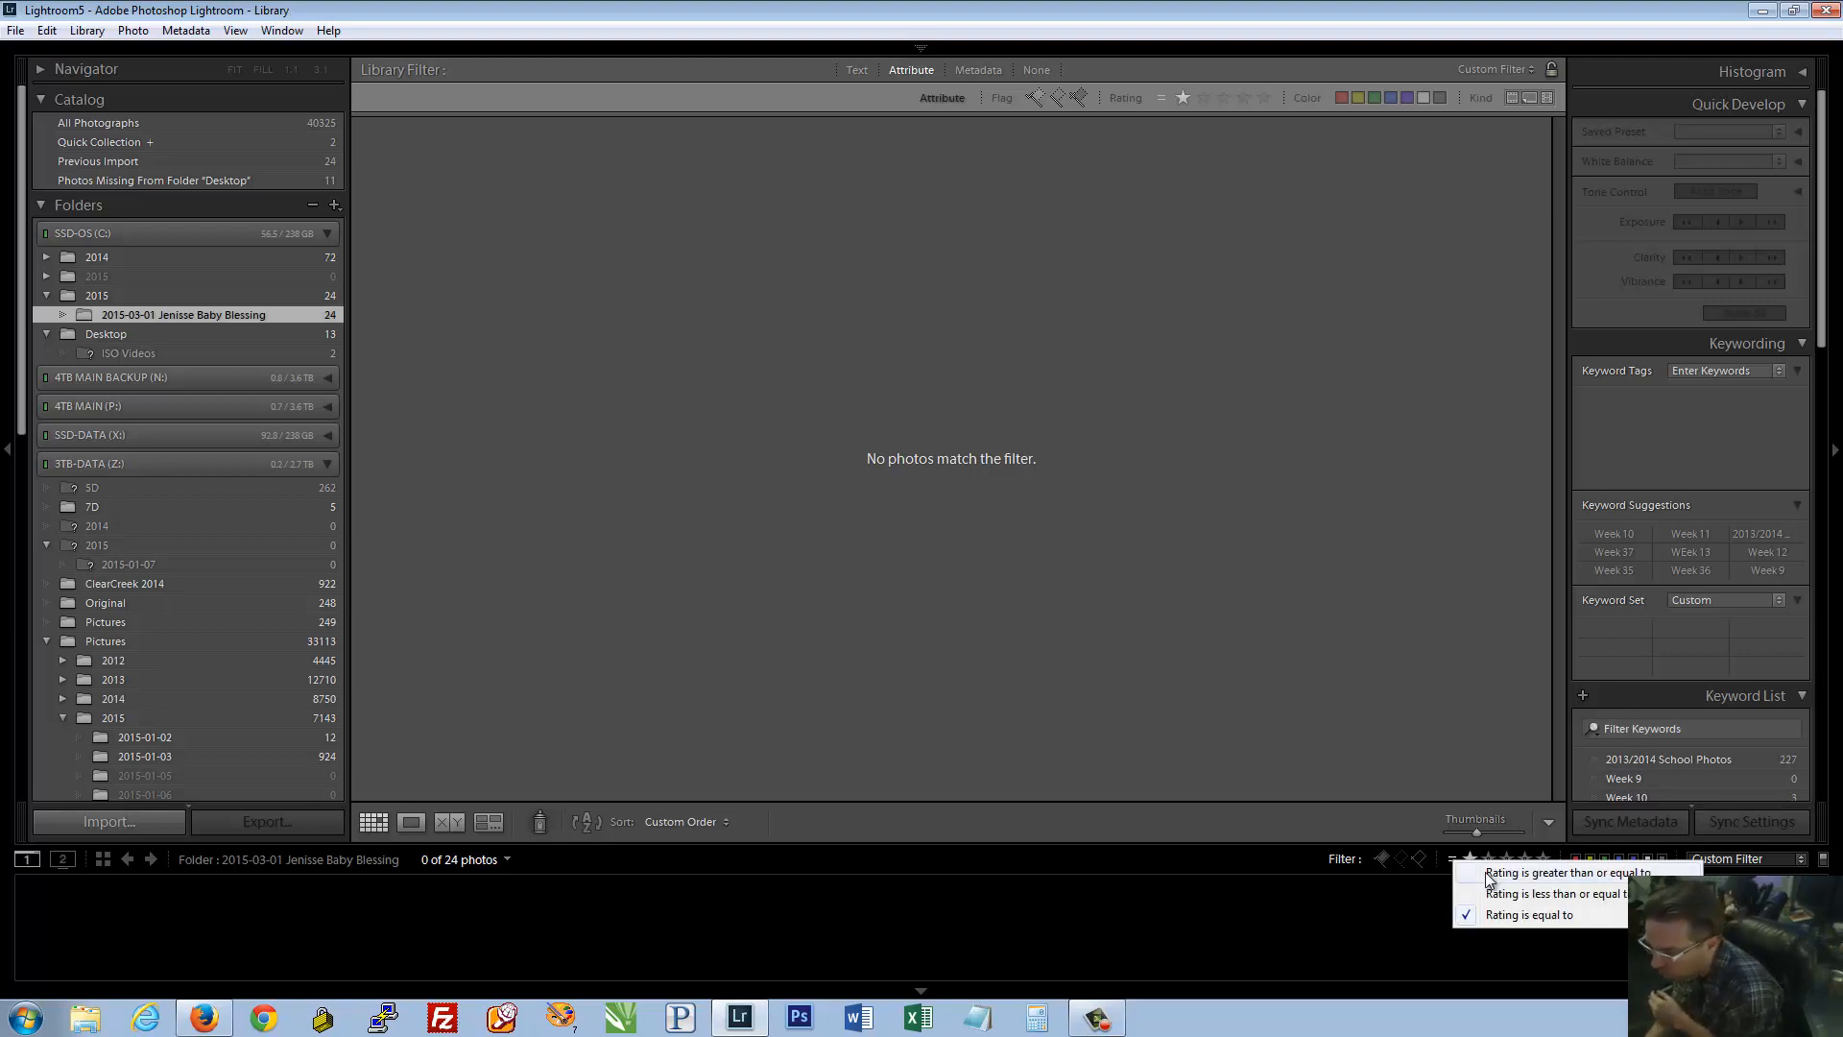
{"action": "left_click", "coordinate": [1489, 874]}
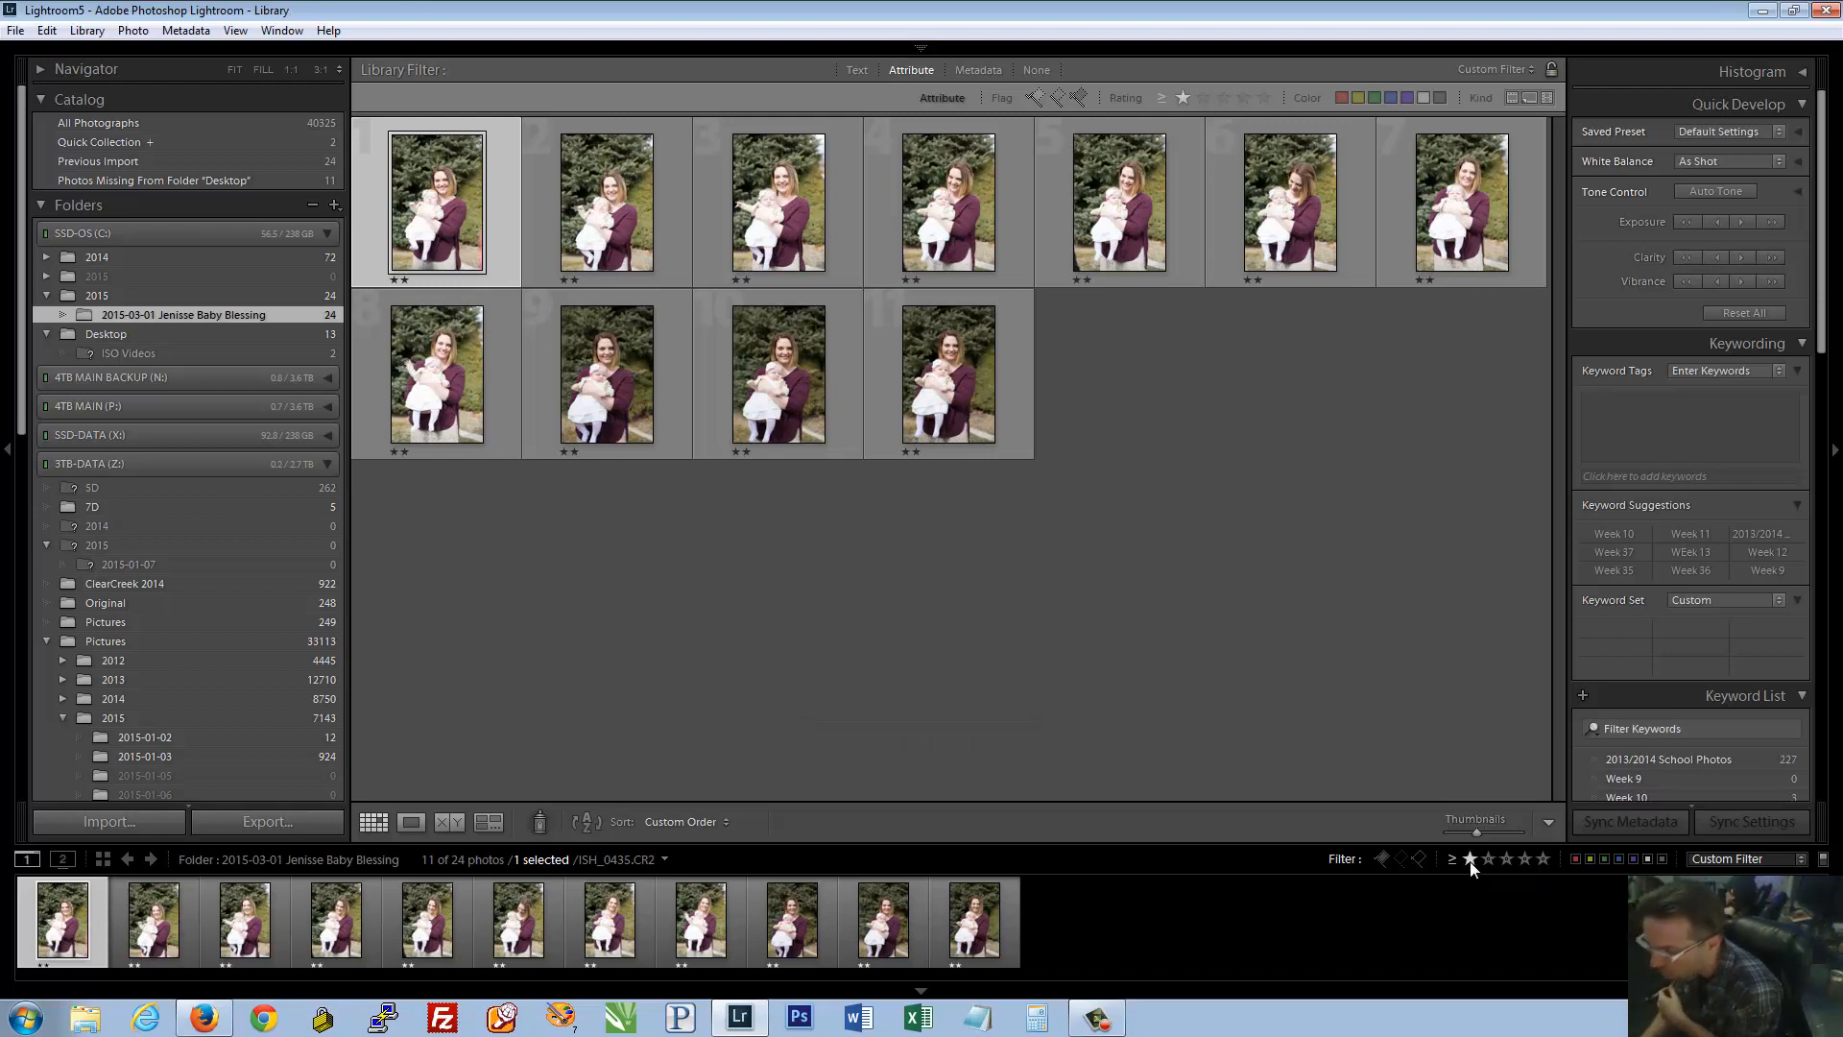
{"action": "left_click", "coordinate": [1470, 861]}
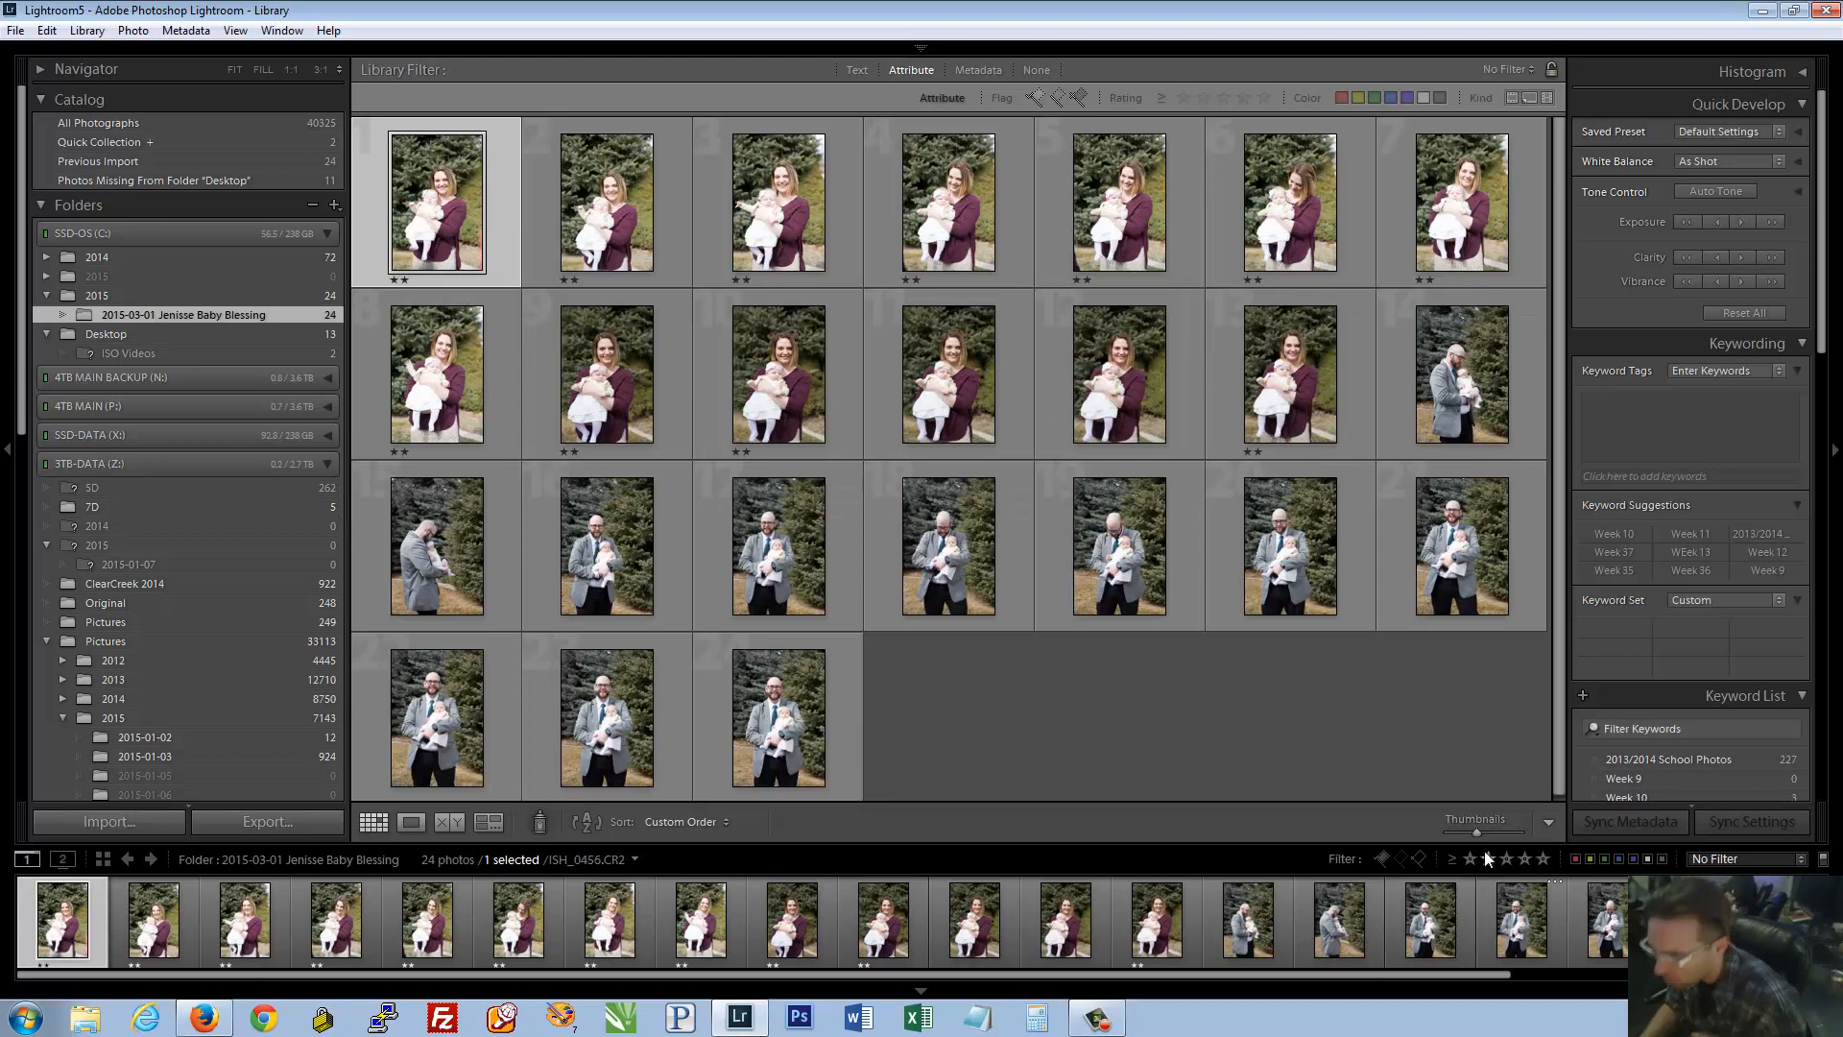
{"action": "left_click", "coordinate": [1477, 857]}
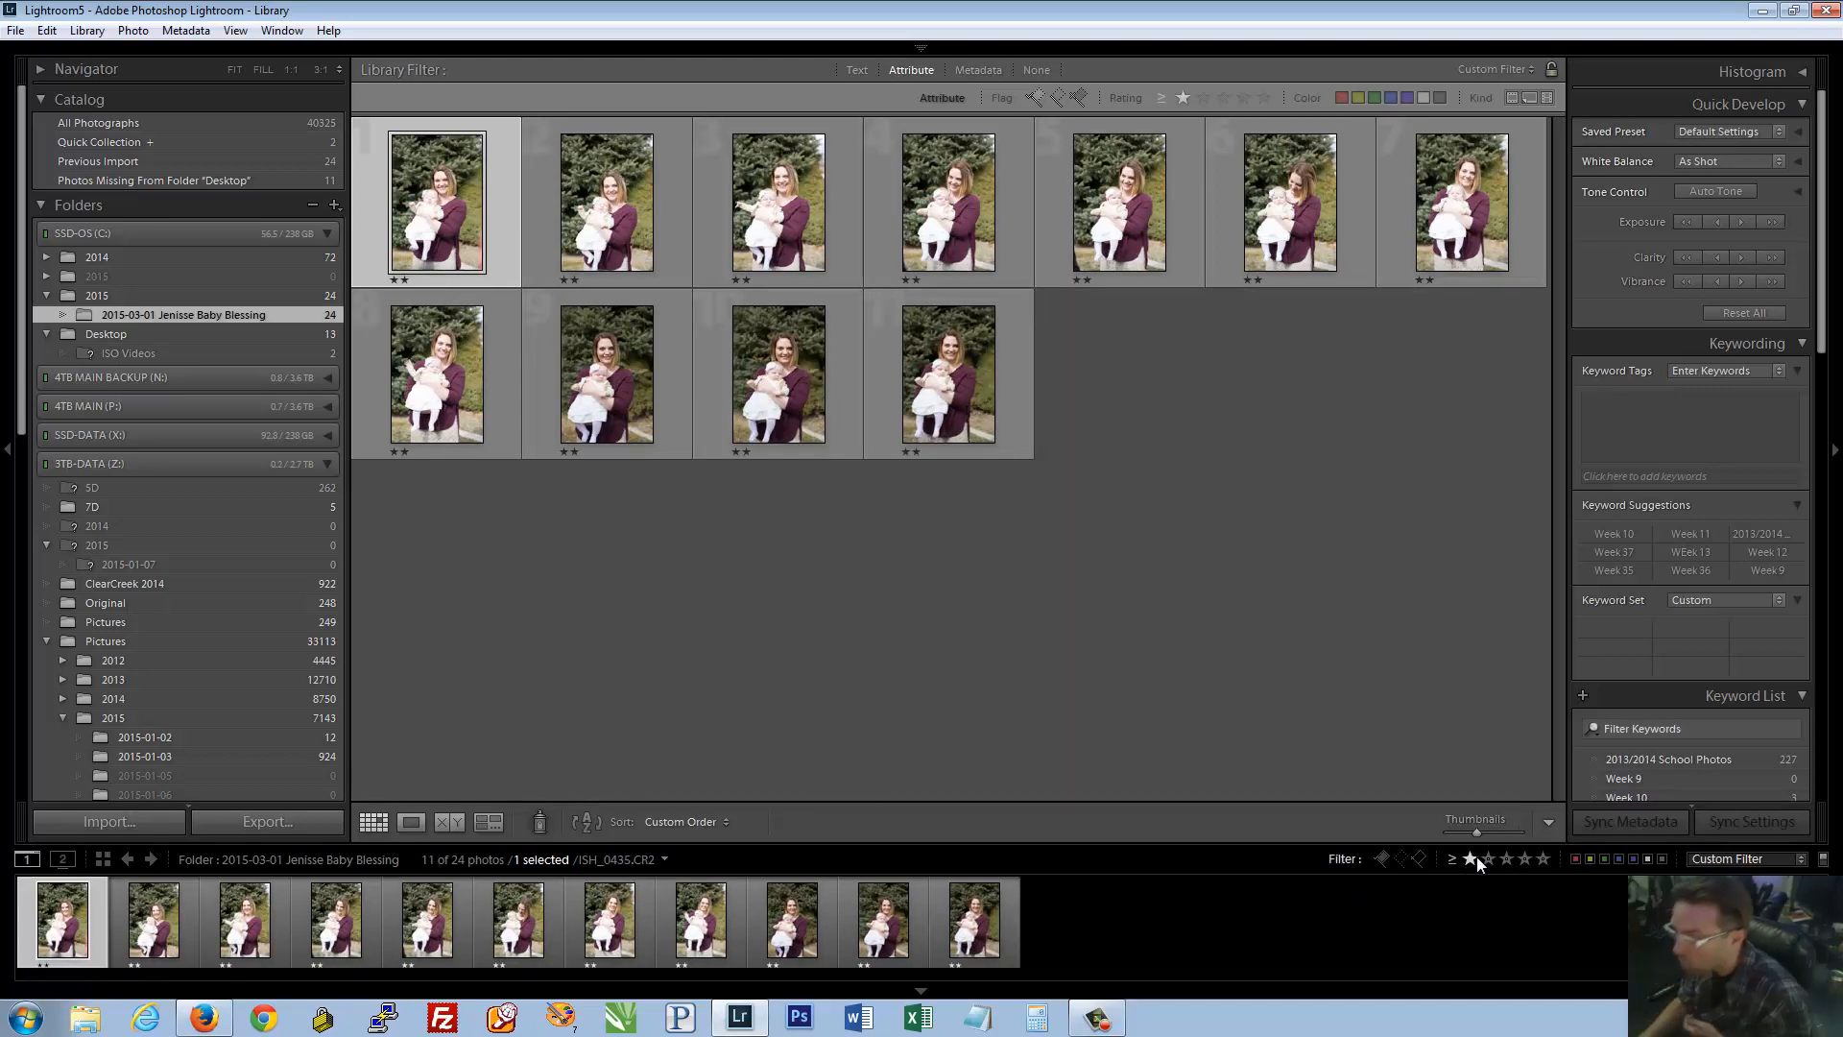
Give the first, second and tenth filtered photos a red color label
{"action": "left_click", "coordinate": [750, 374]}
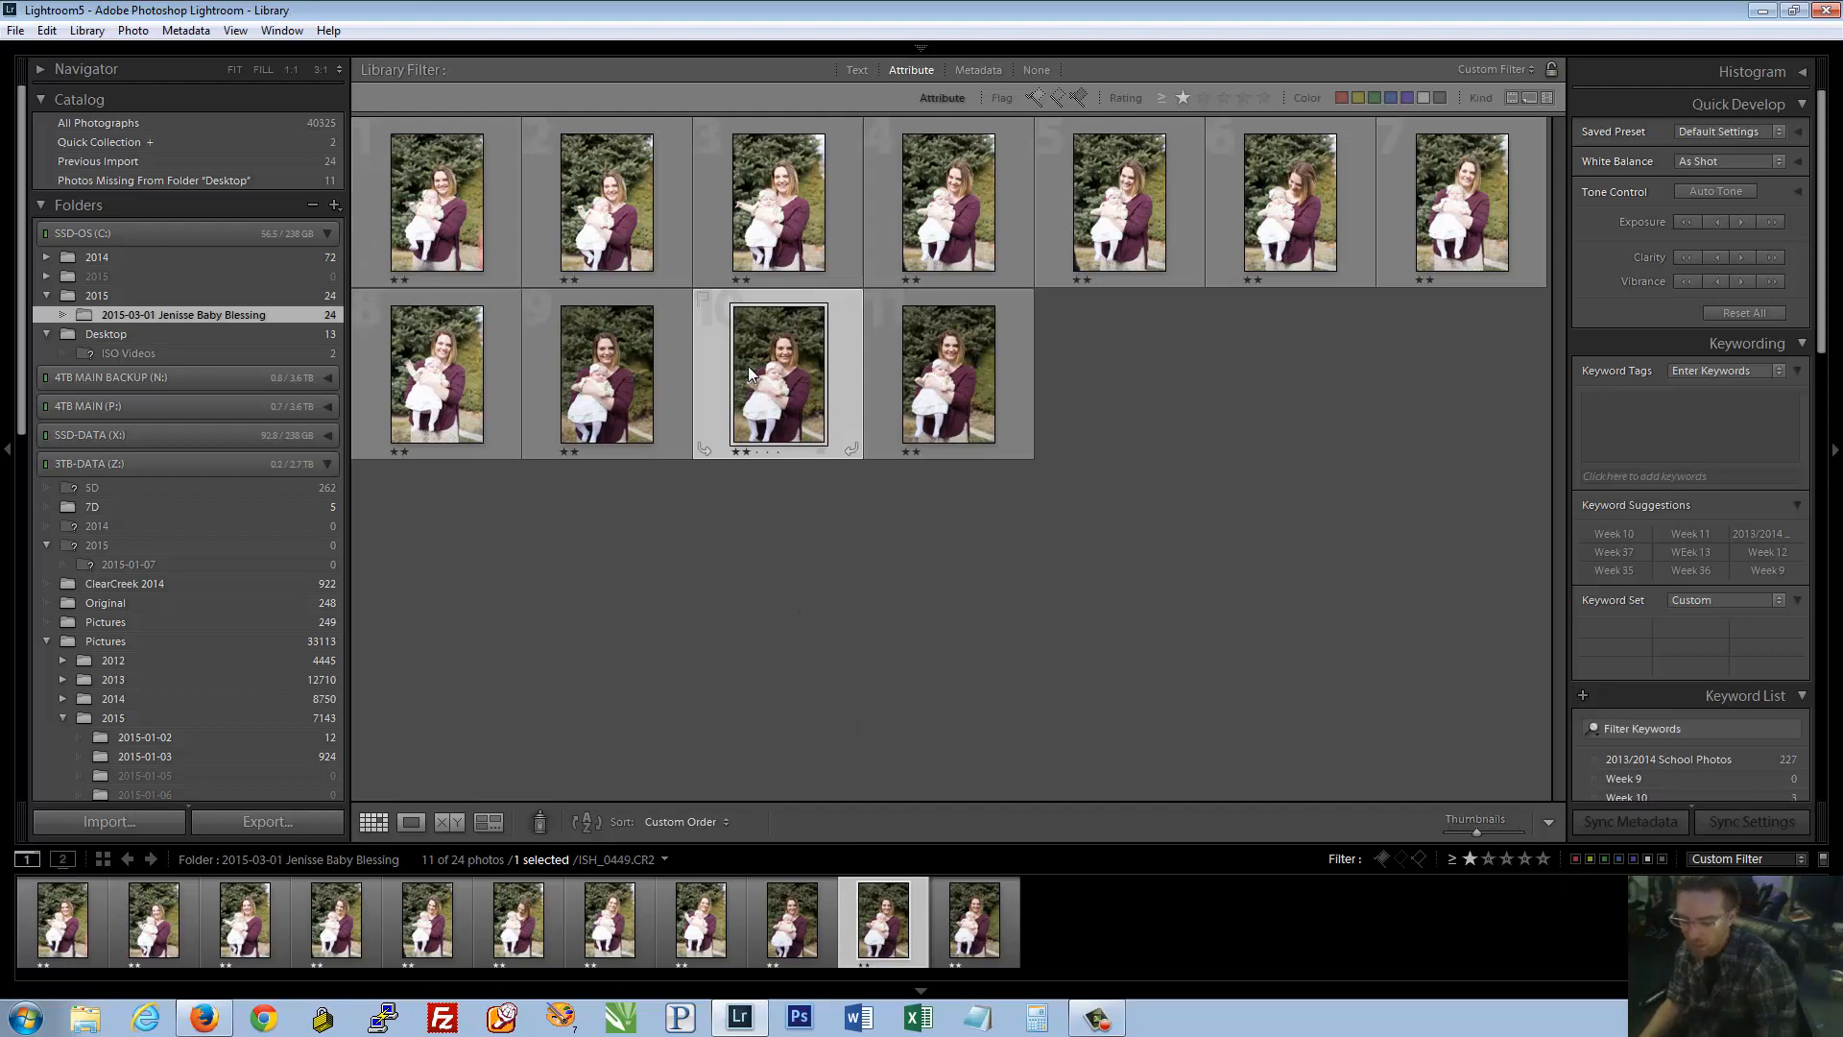
{"action": "key", "text": "6"}
{"action": "left_click", "coordinate": [591, 226]}
{"action": "key", "text": "6"}
{"action": "left_click", "coordinate": [452, 198]}
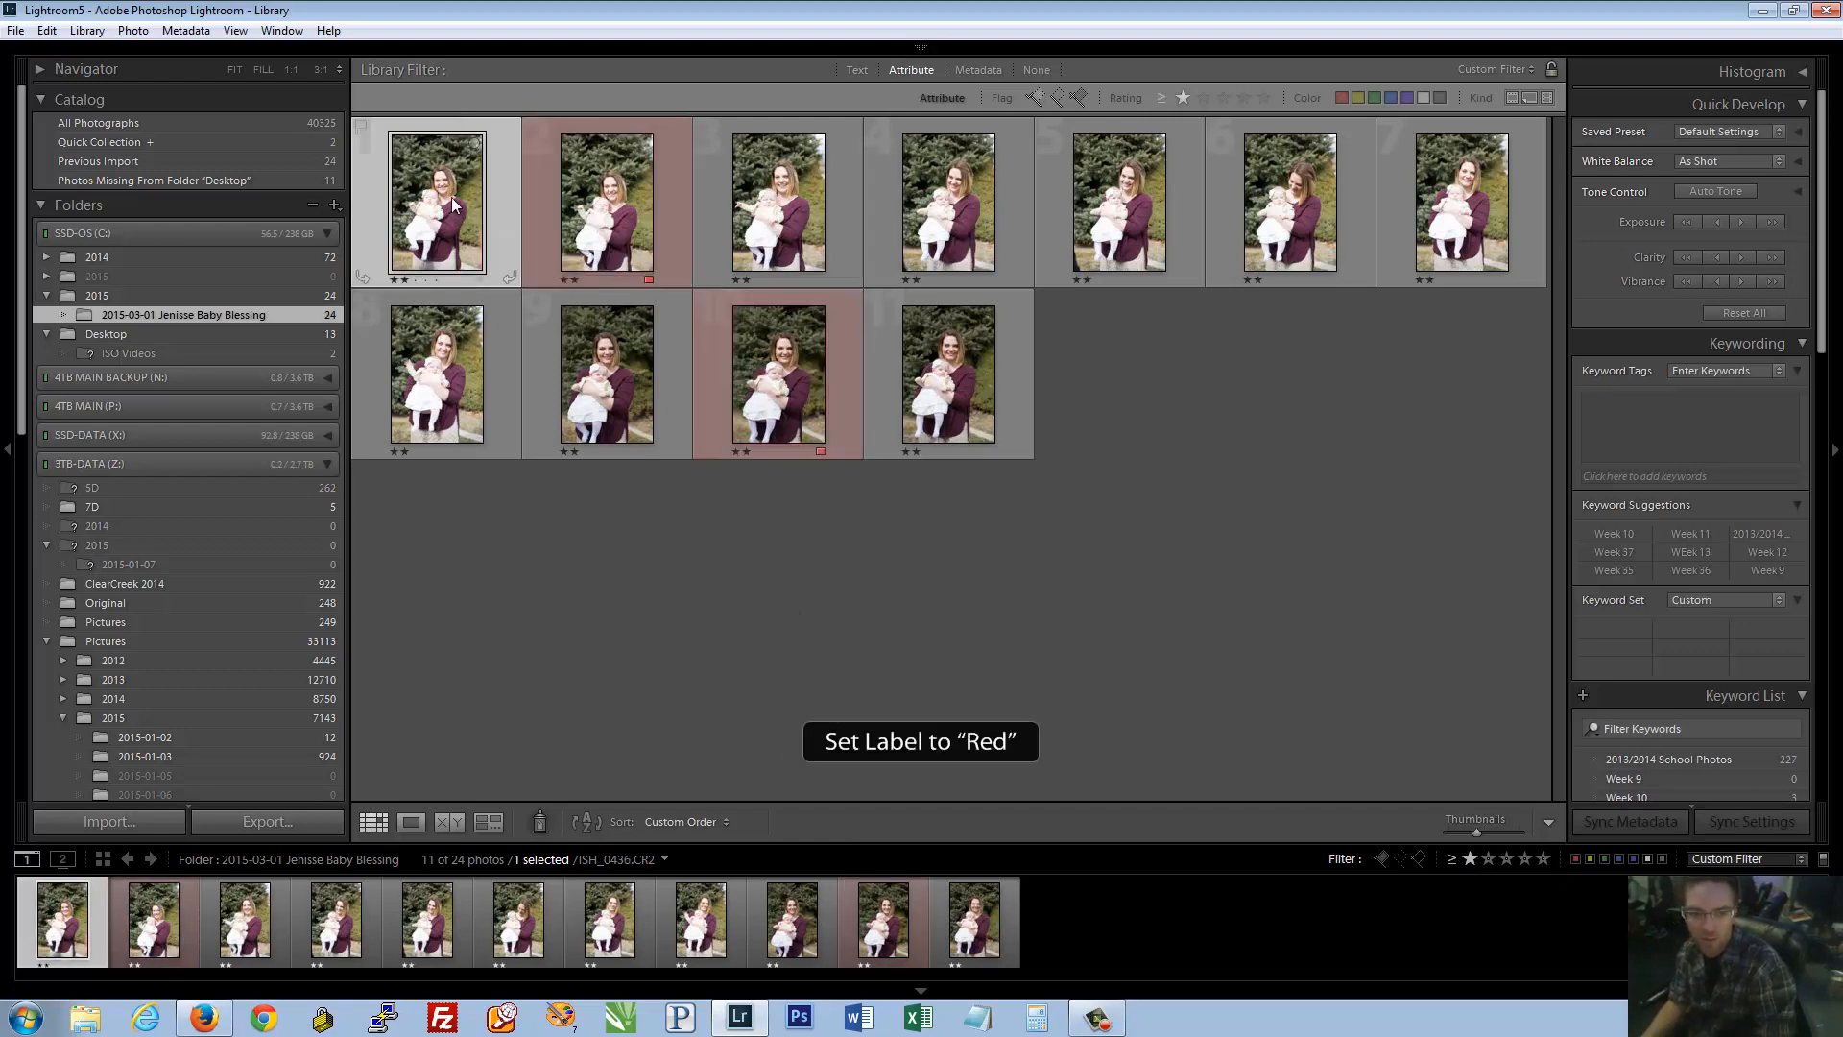
{"action": "key", "text": "6"}
Label the fourth and sixth photos yellow and the seventh photo green
{"action": "left_click", "coordinate": [925, 222]}
{"action": "key", "text": "7"}
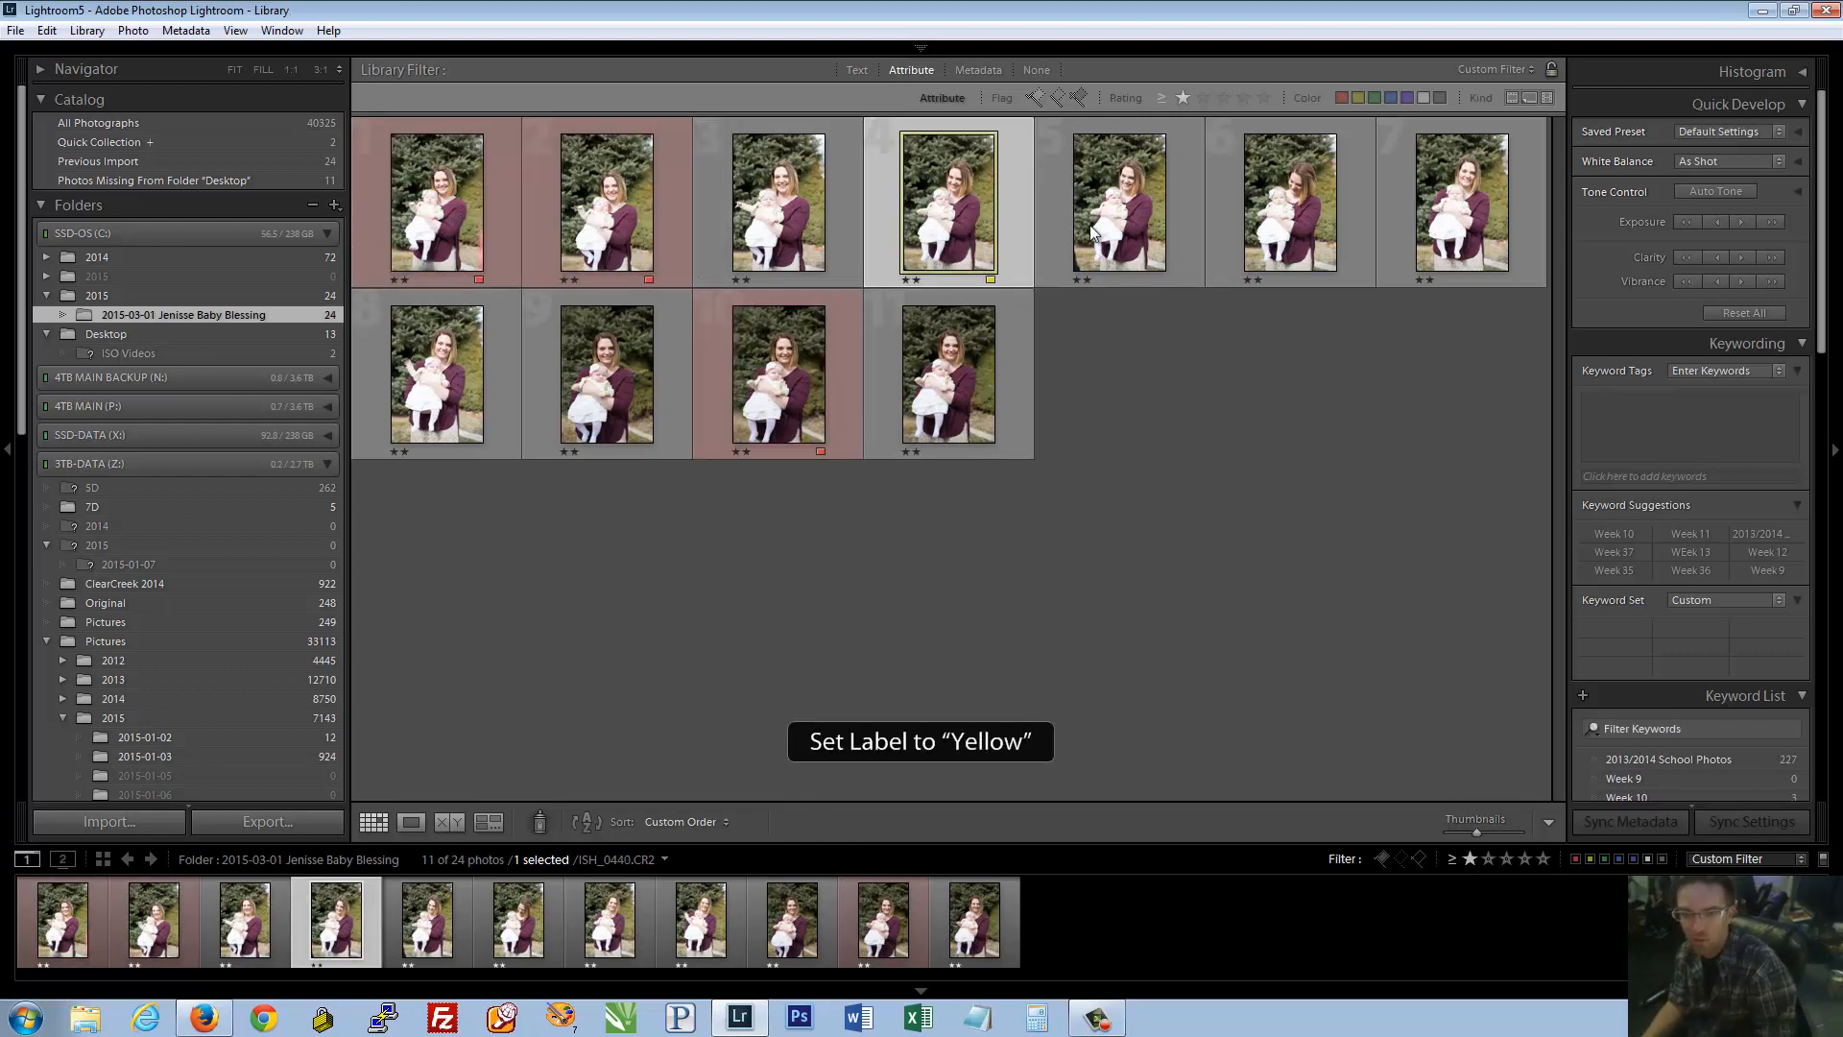
{"action": "left_click", "coordinate": [1225, 194]}
{"action": "key", "text": "7"}
{"action": "left_click", "coordinate": [1455, 204]}
{"action": "key", "text": "8"}
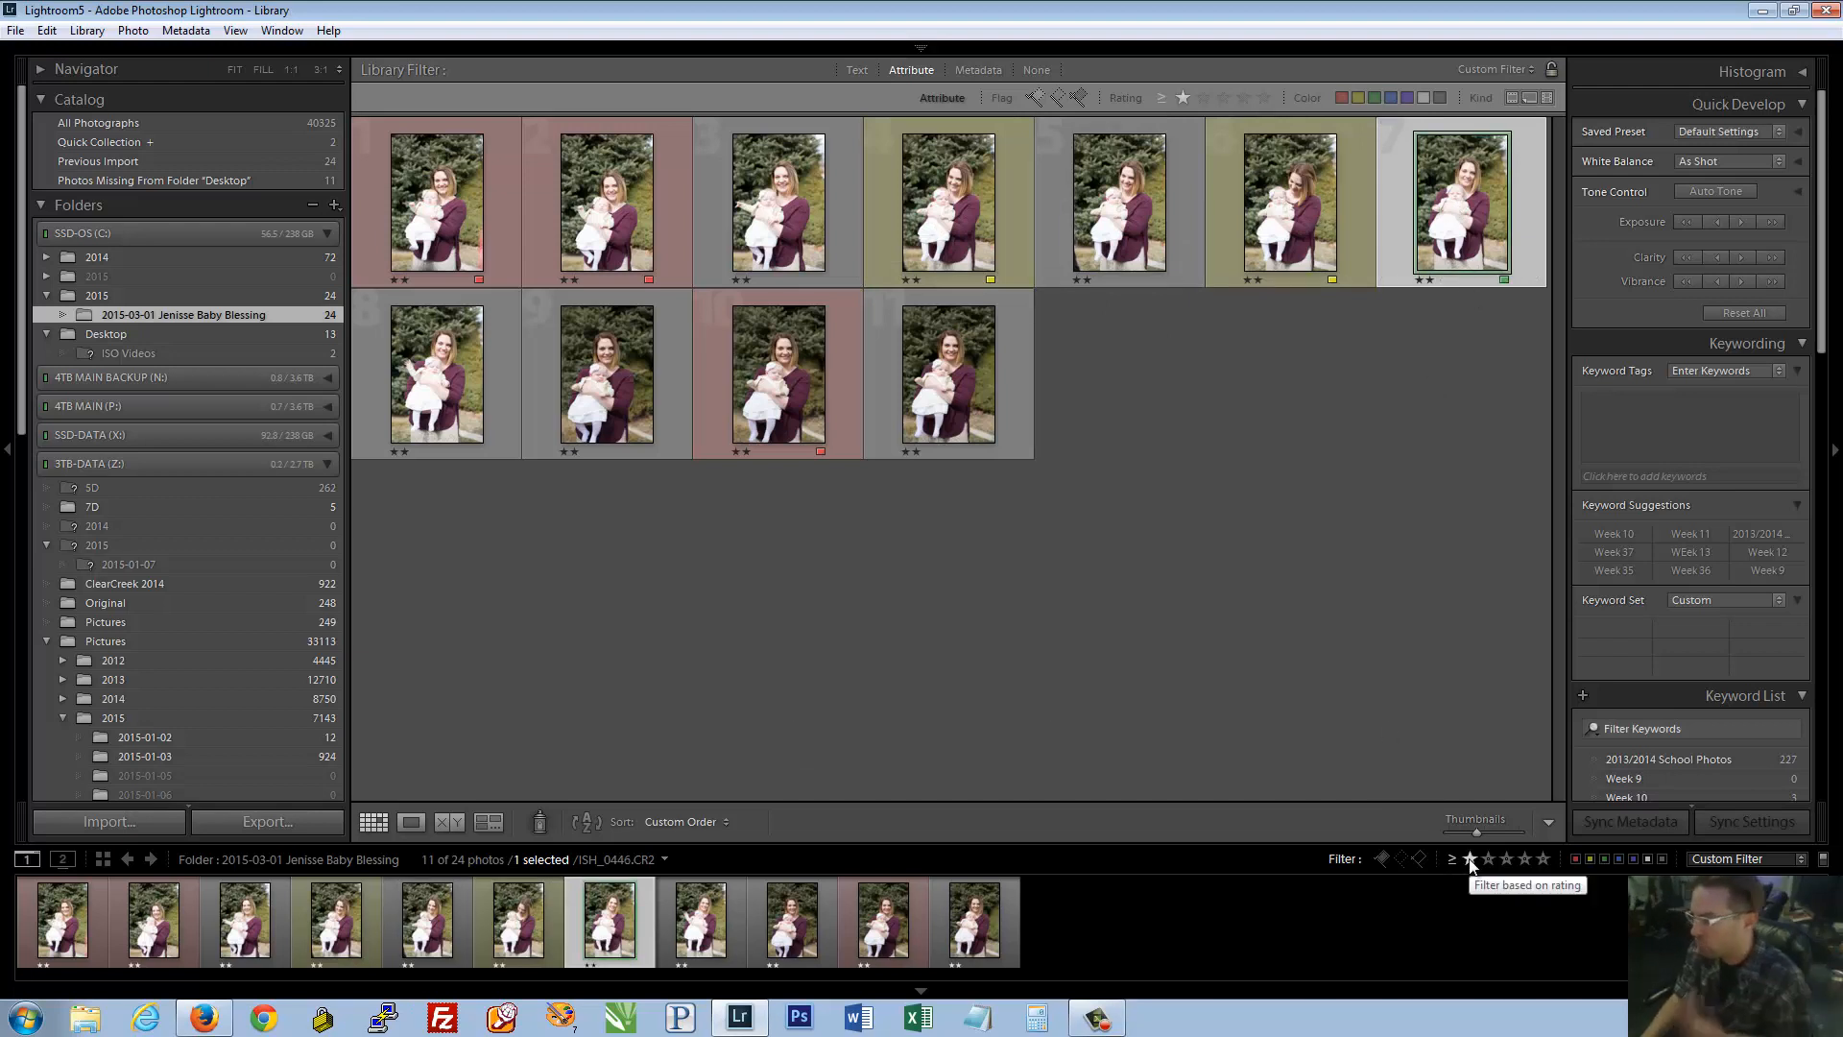
Show only the red-labelled photos, then clear the color filter
{"action": "left_click", "coordinate": [1576, 859]}
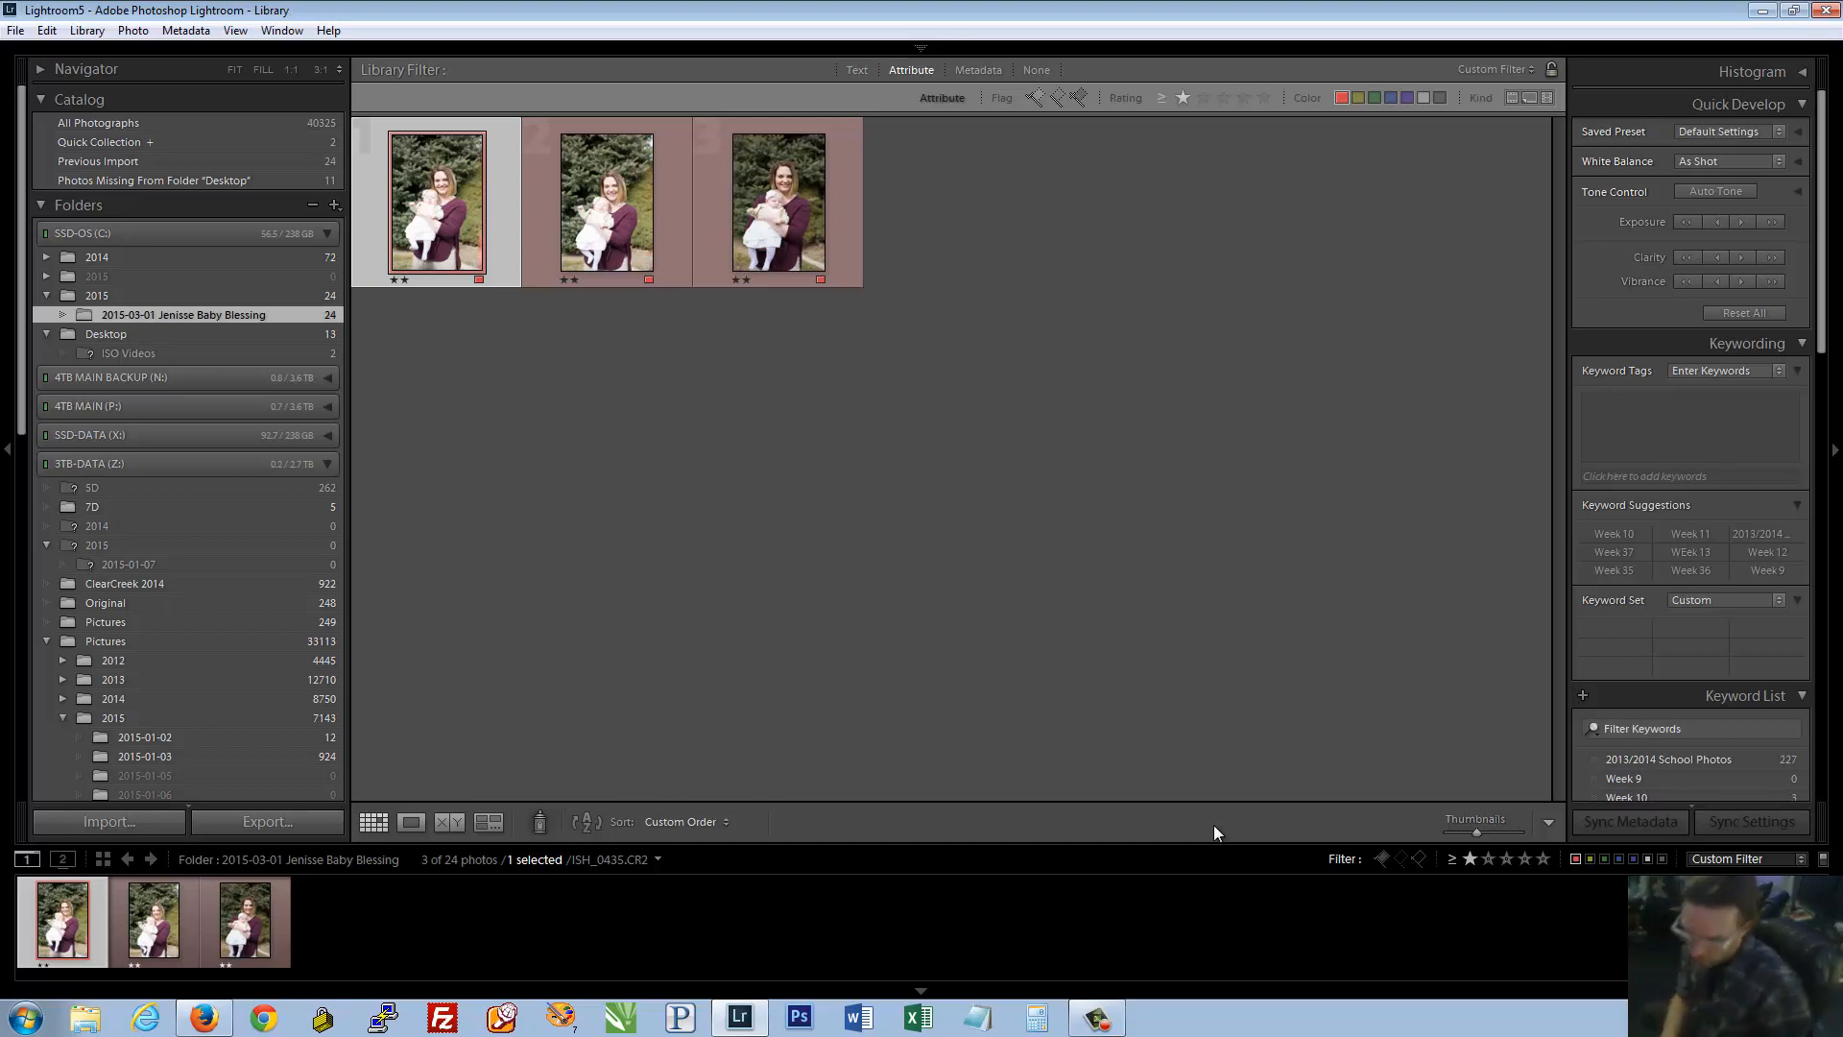
{"action": "left_click", "coordinate": [1577, 859]}
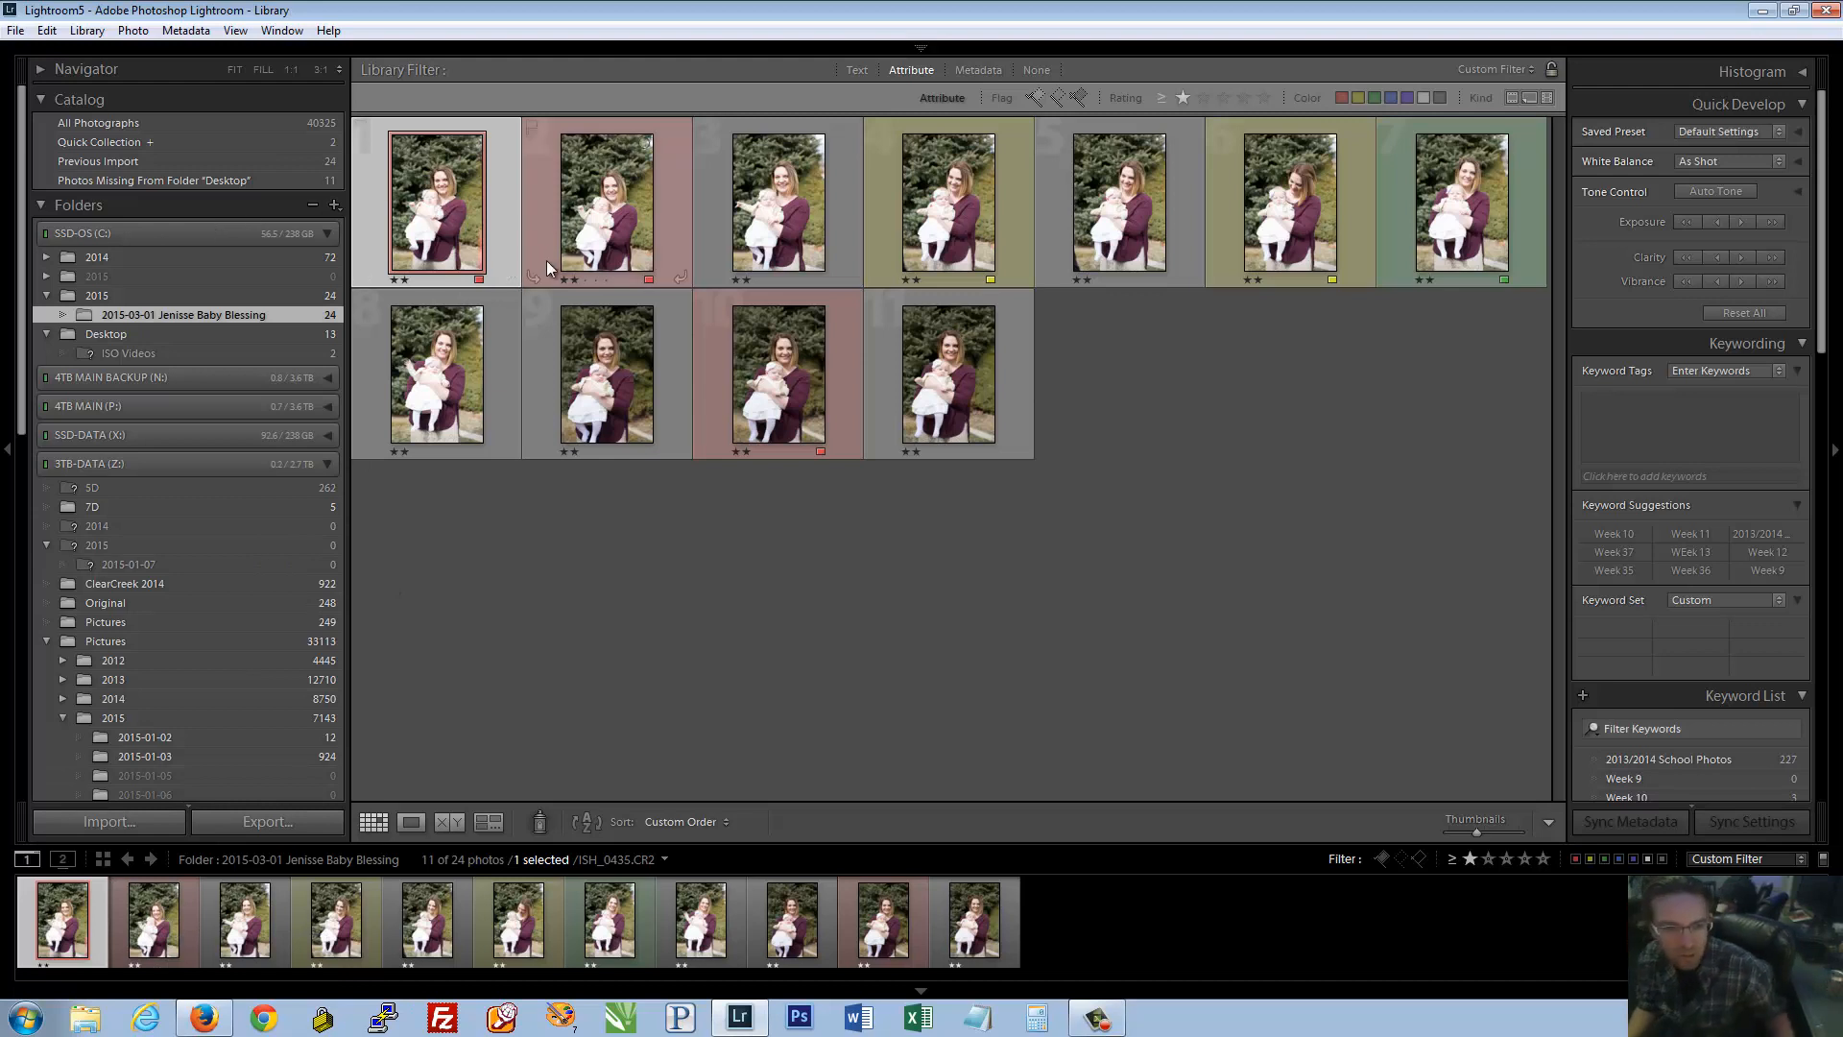
Open the first photo in Loupe view and step forward and back through the filtered photos to judge them individually
{"action": "double_click", "coordinate": [432, 226]}
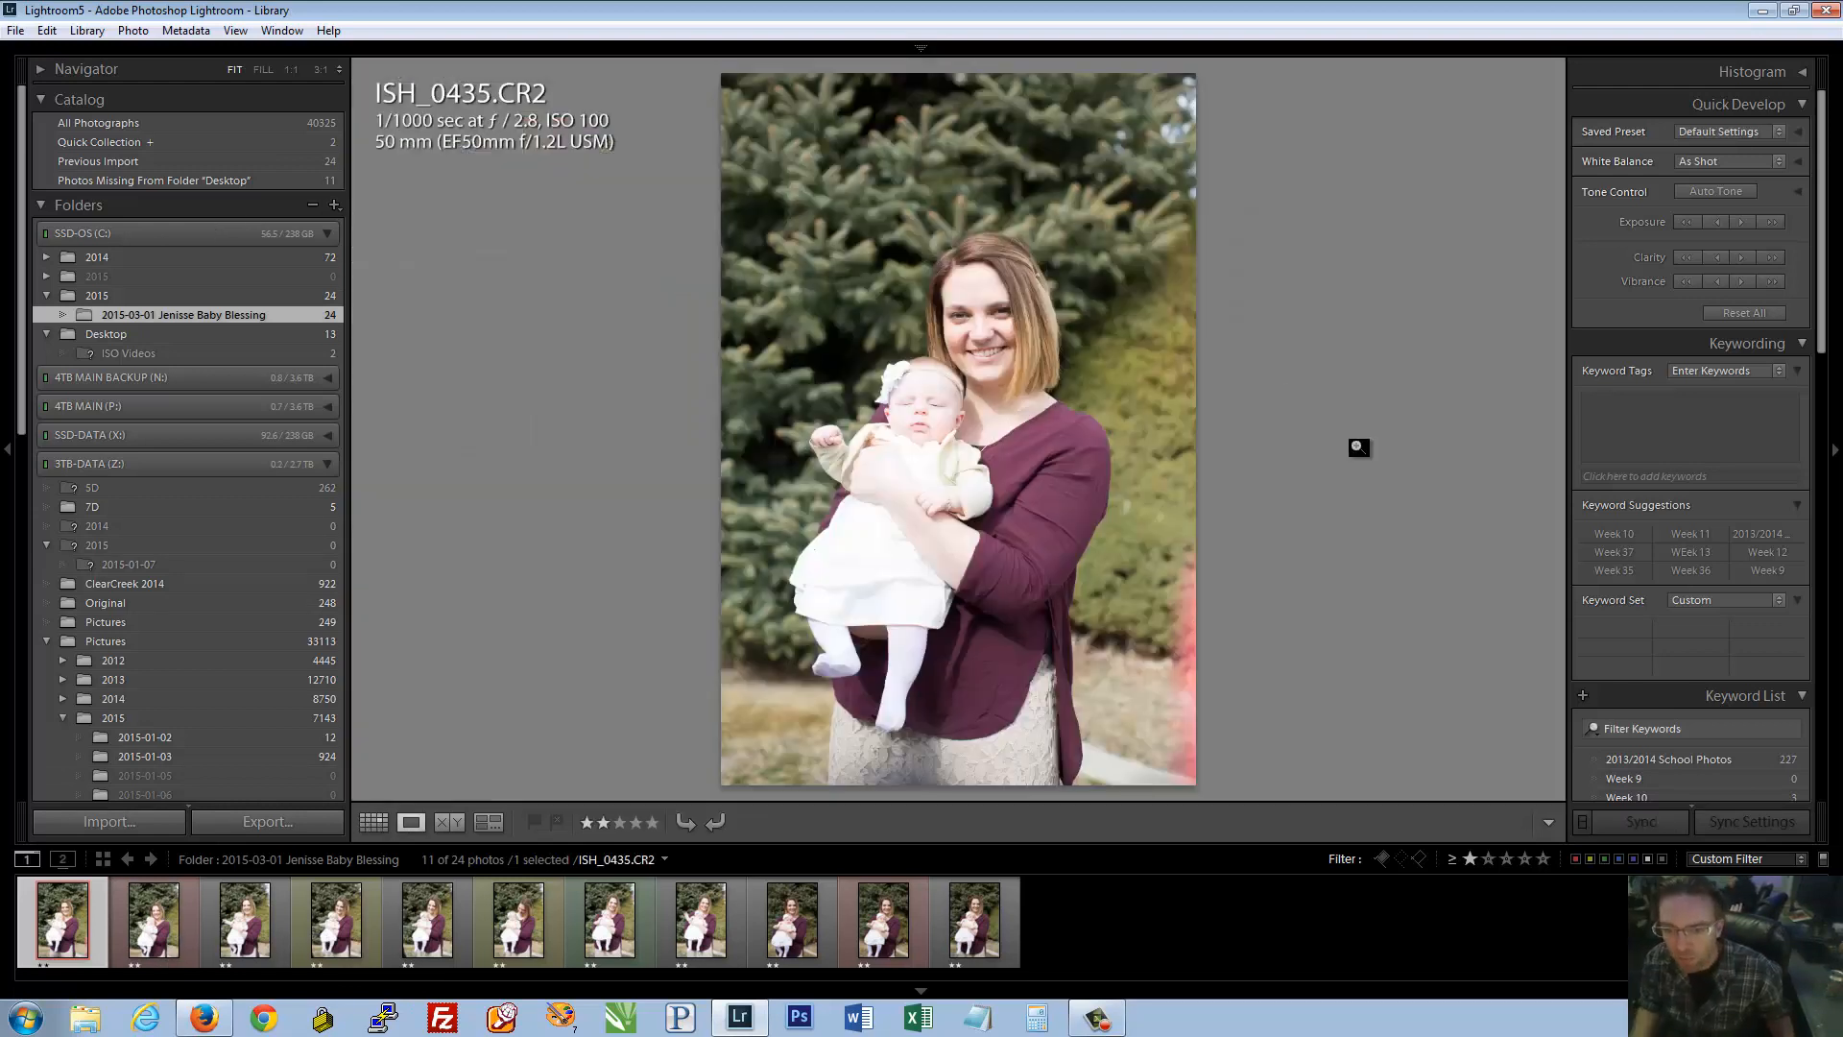
{"action": "key", "text": "Right"}
{"action": "key", "text": "Right"}
{"action": "key", "text": "Right"}
{"action": "key", "text": "Right"}
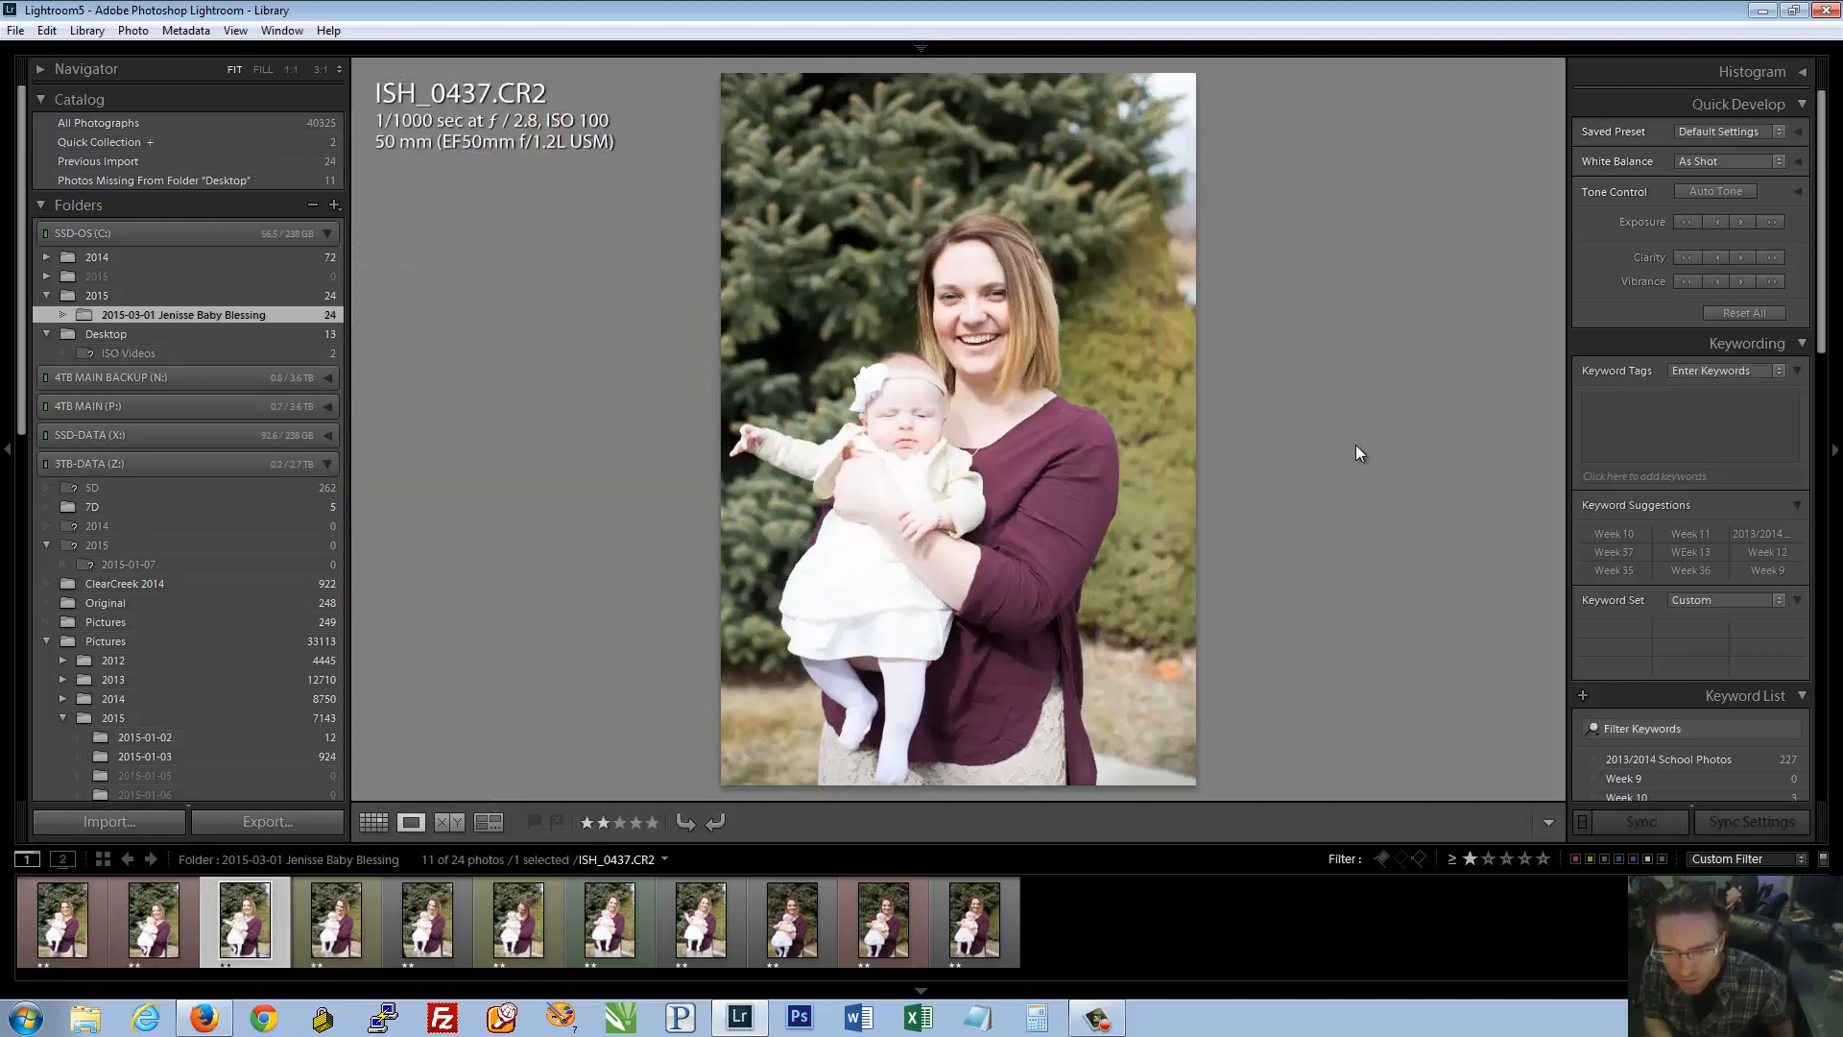
{"action": "key", "text": "Right"}
{"action": "key", "text": "Right"}
{"action": "key", "text": "Right"}
{"action": "key", "text": "Right"}
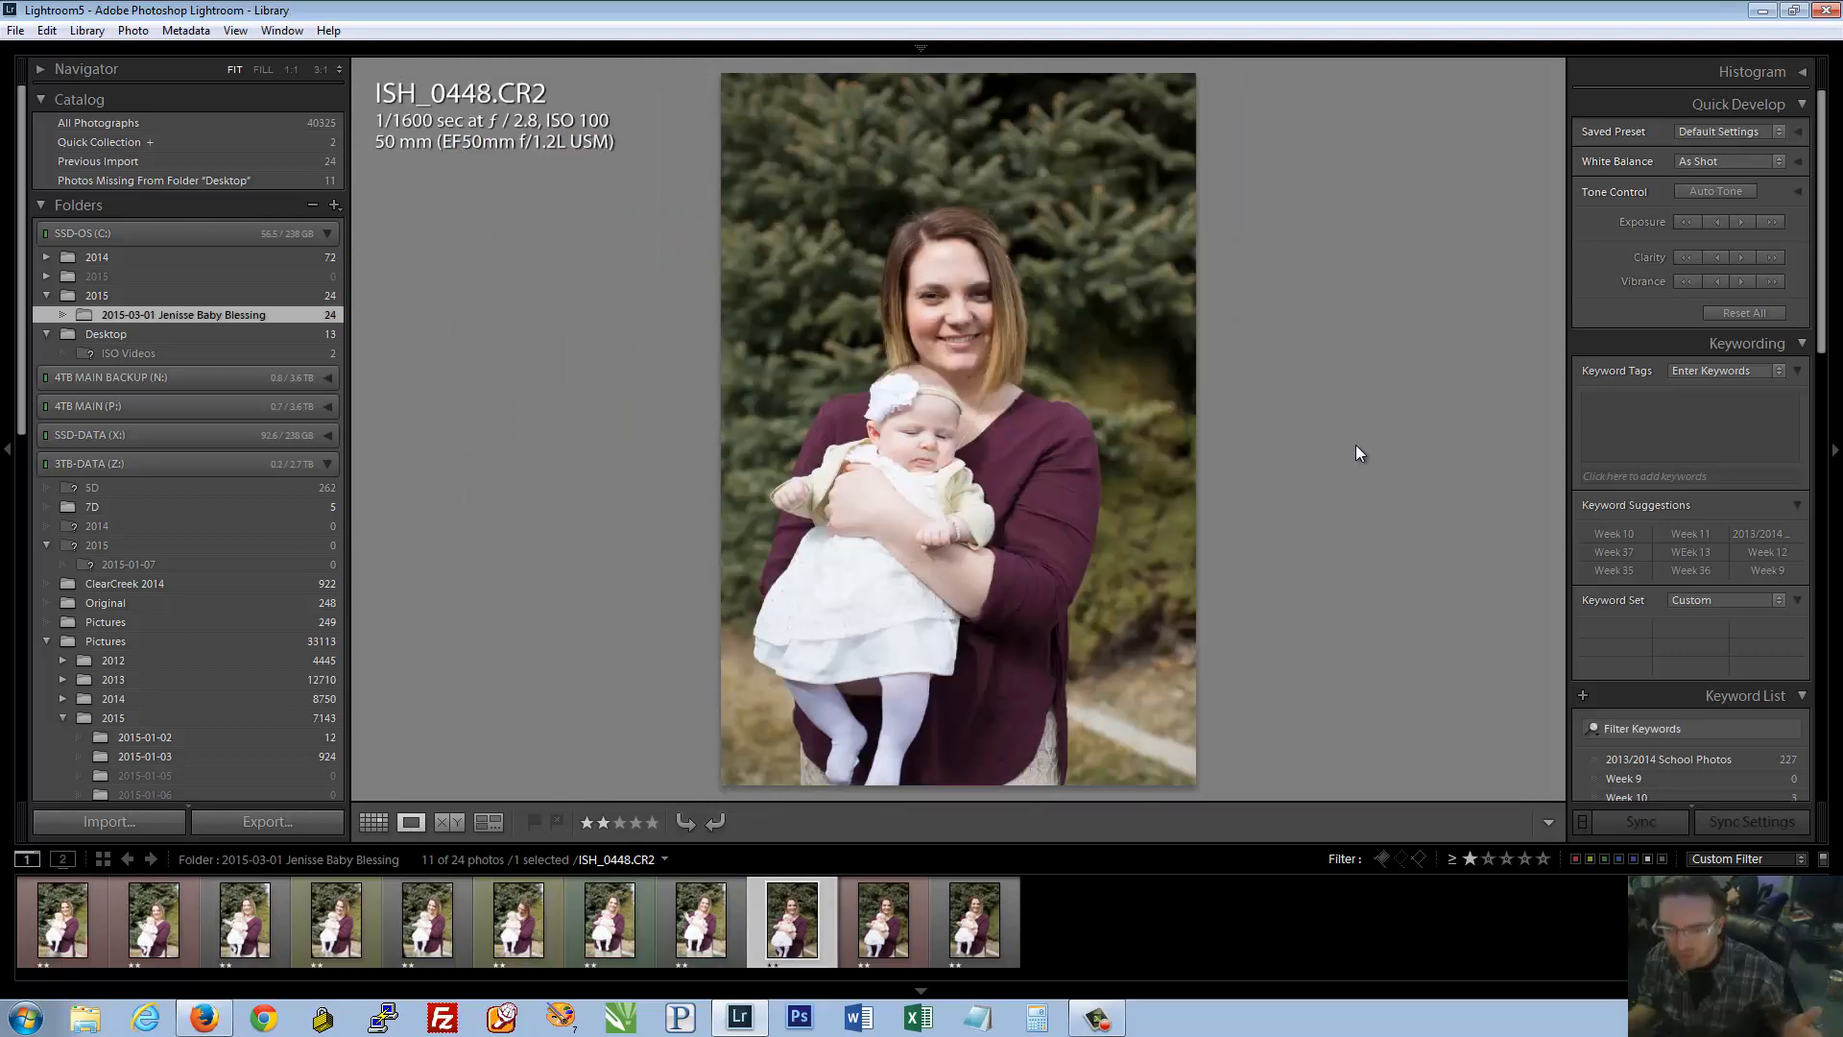
{"action": "key", "text": "Right"}
{"action": "key", "text": "Right"}
{"action": "key", "text": "Left"}
{"action": "key", "text": "Left"}
{"action": "key", "text": "Left"}
{"action": "key", "text": "Left"}
{"action": "key", "text": "Left"}
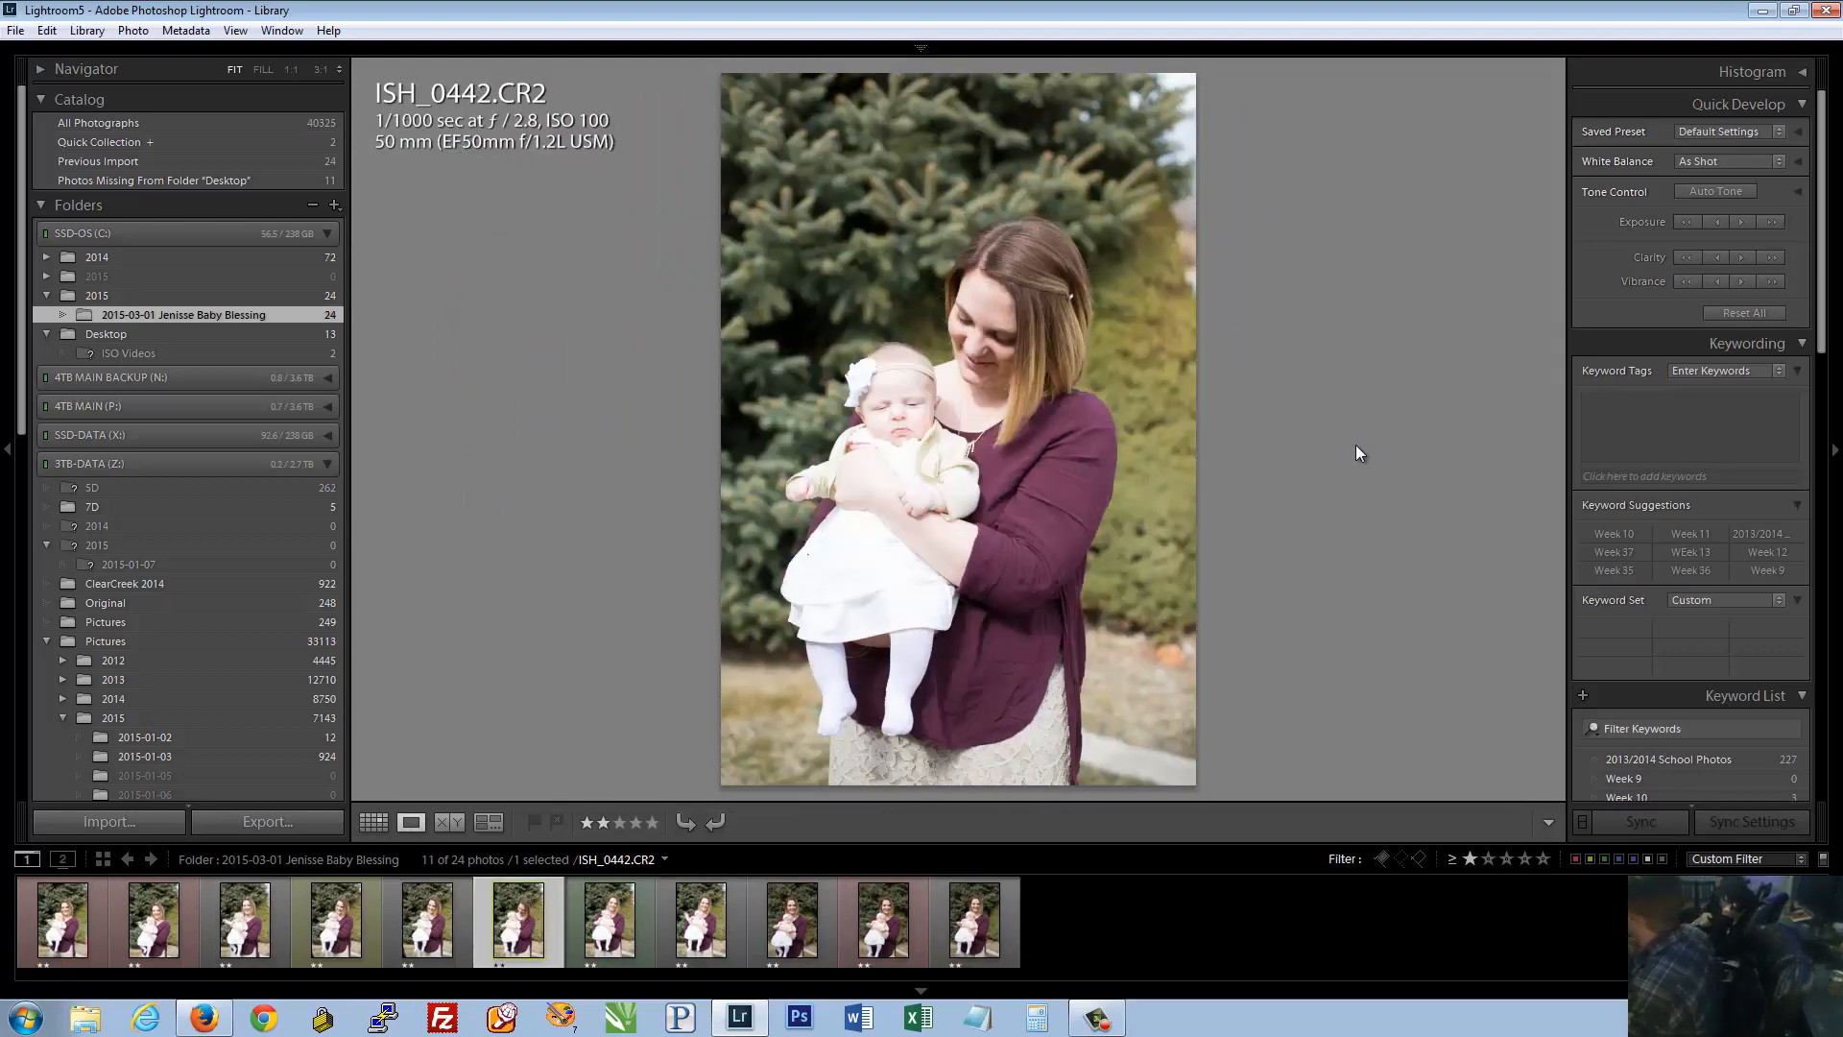
{"action": "key", "text": "Left"}
{"action": "key", "text": "Left"}
{"action": "key", "text": "Left"}
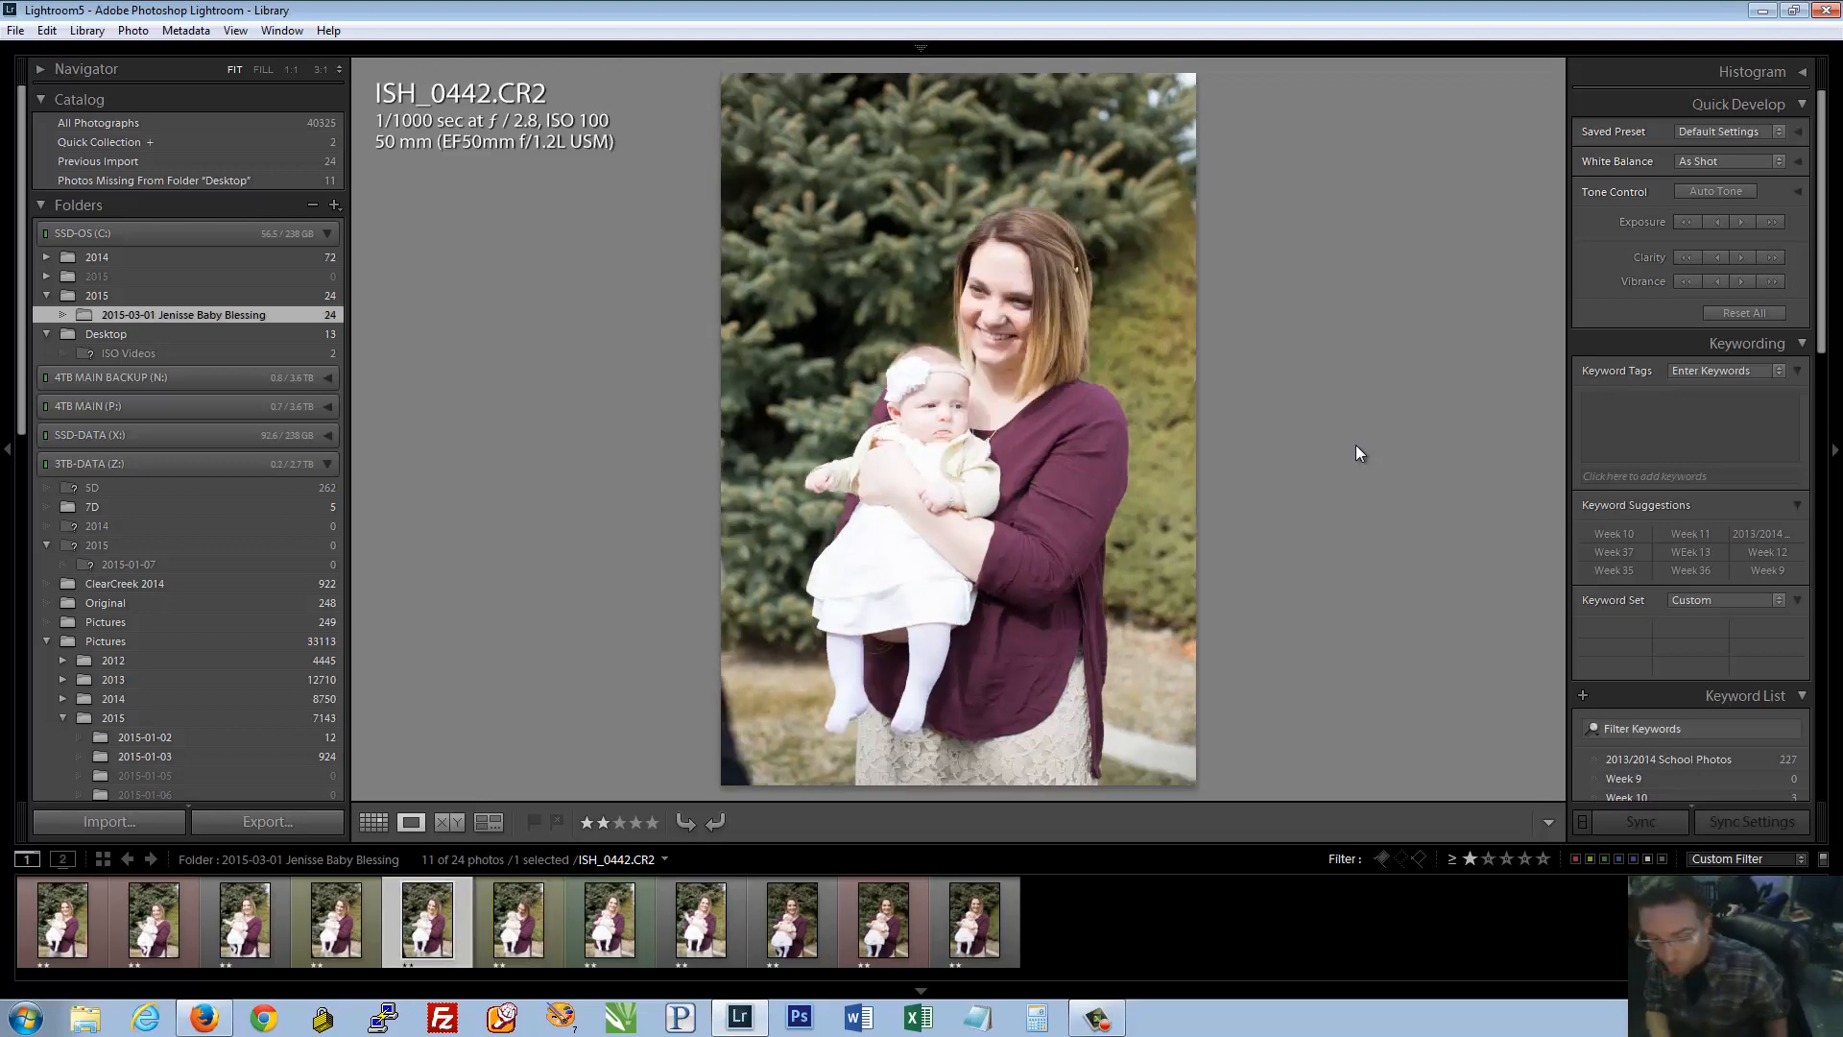
Select all the filtered photos and compare them side by side in Survey view
{"action": "key", "text": "ctrl+a"}
{"action": "left_click", "coordinate": [485, 829]}
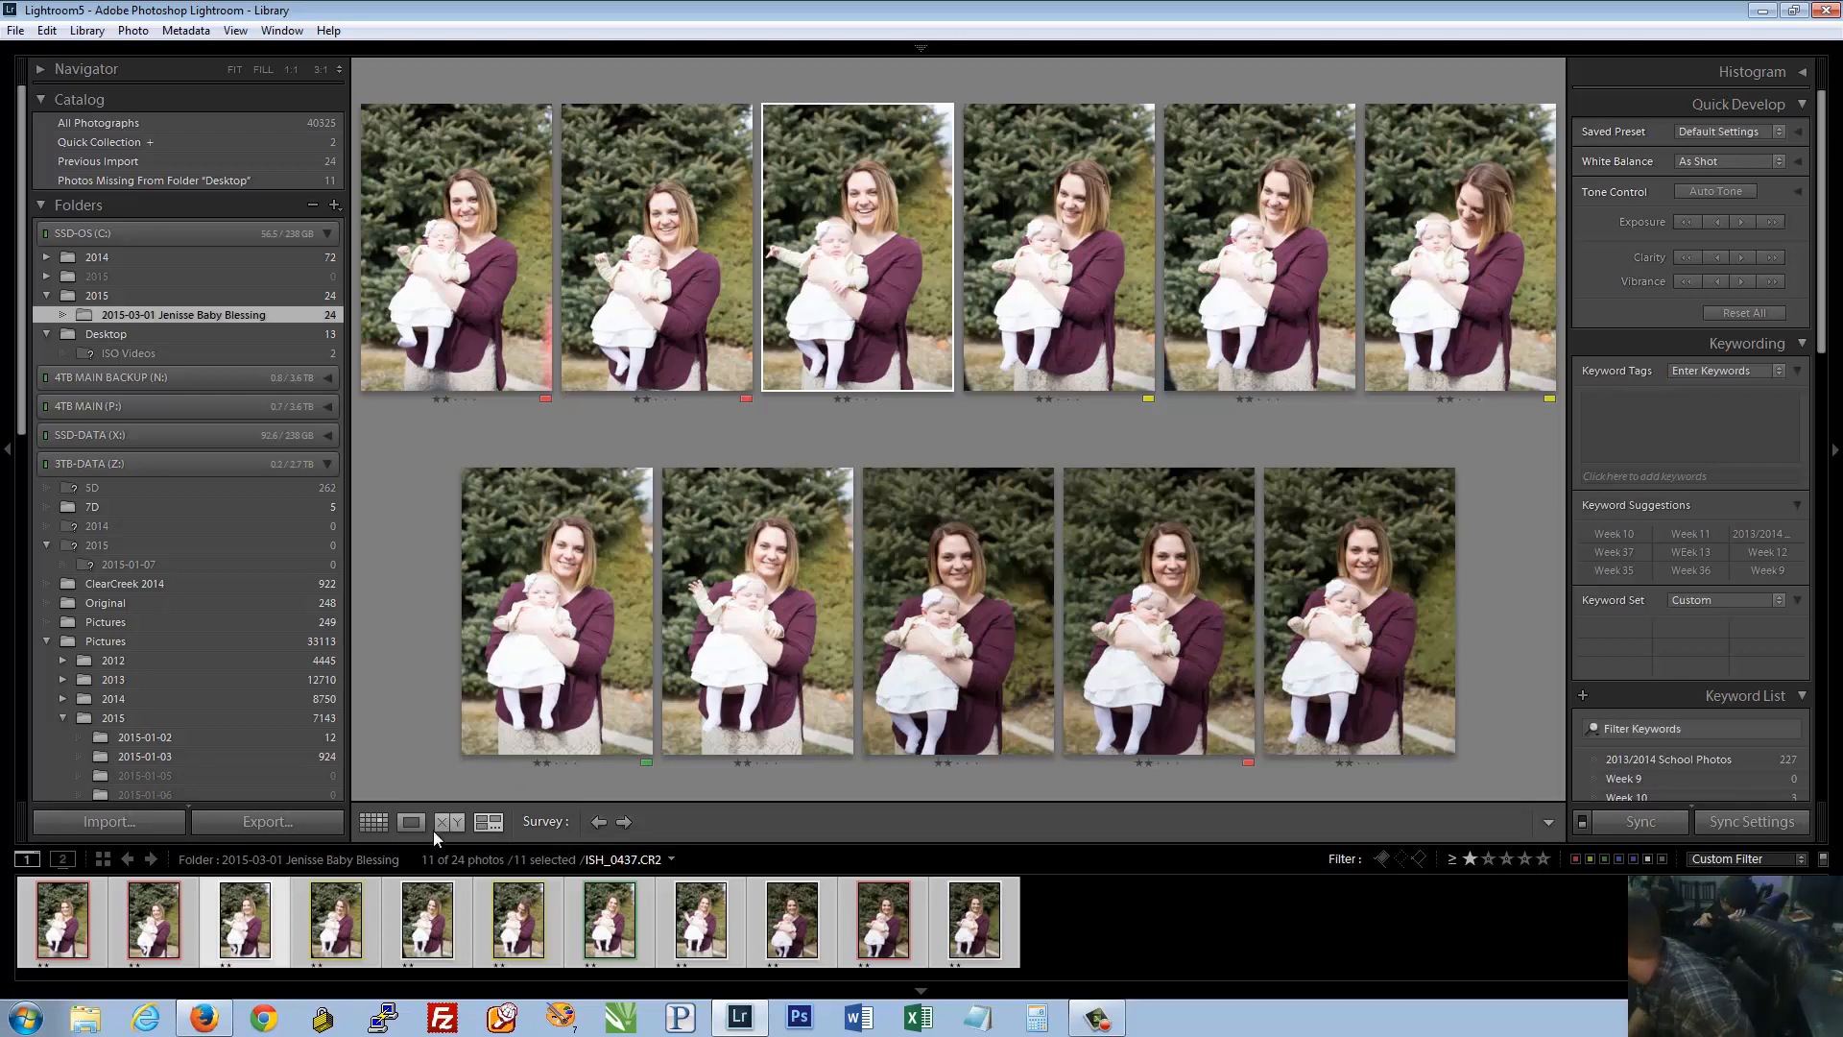
{"action": "left_click", "coordinate": [373, 824]}
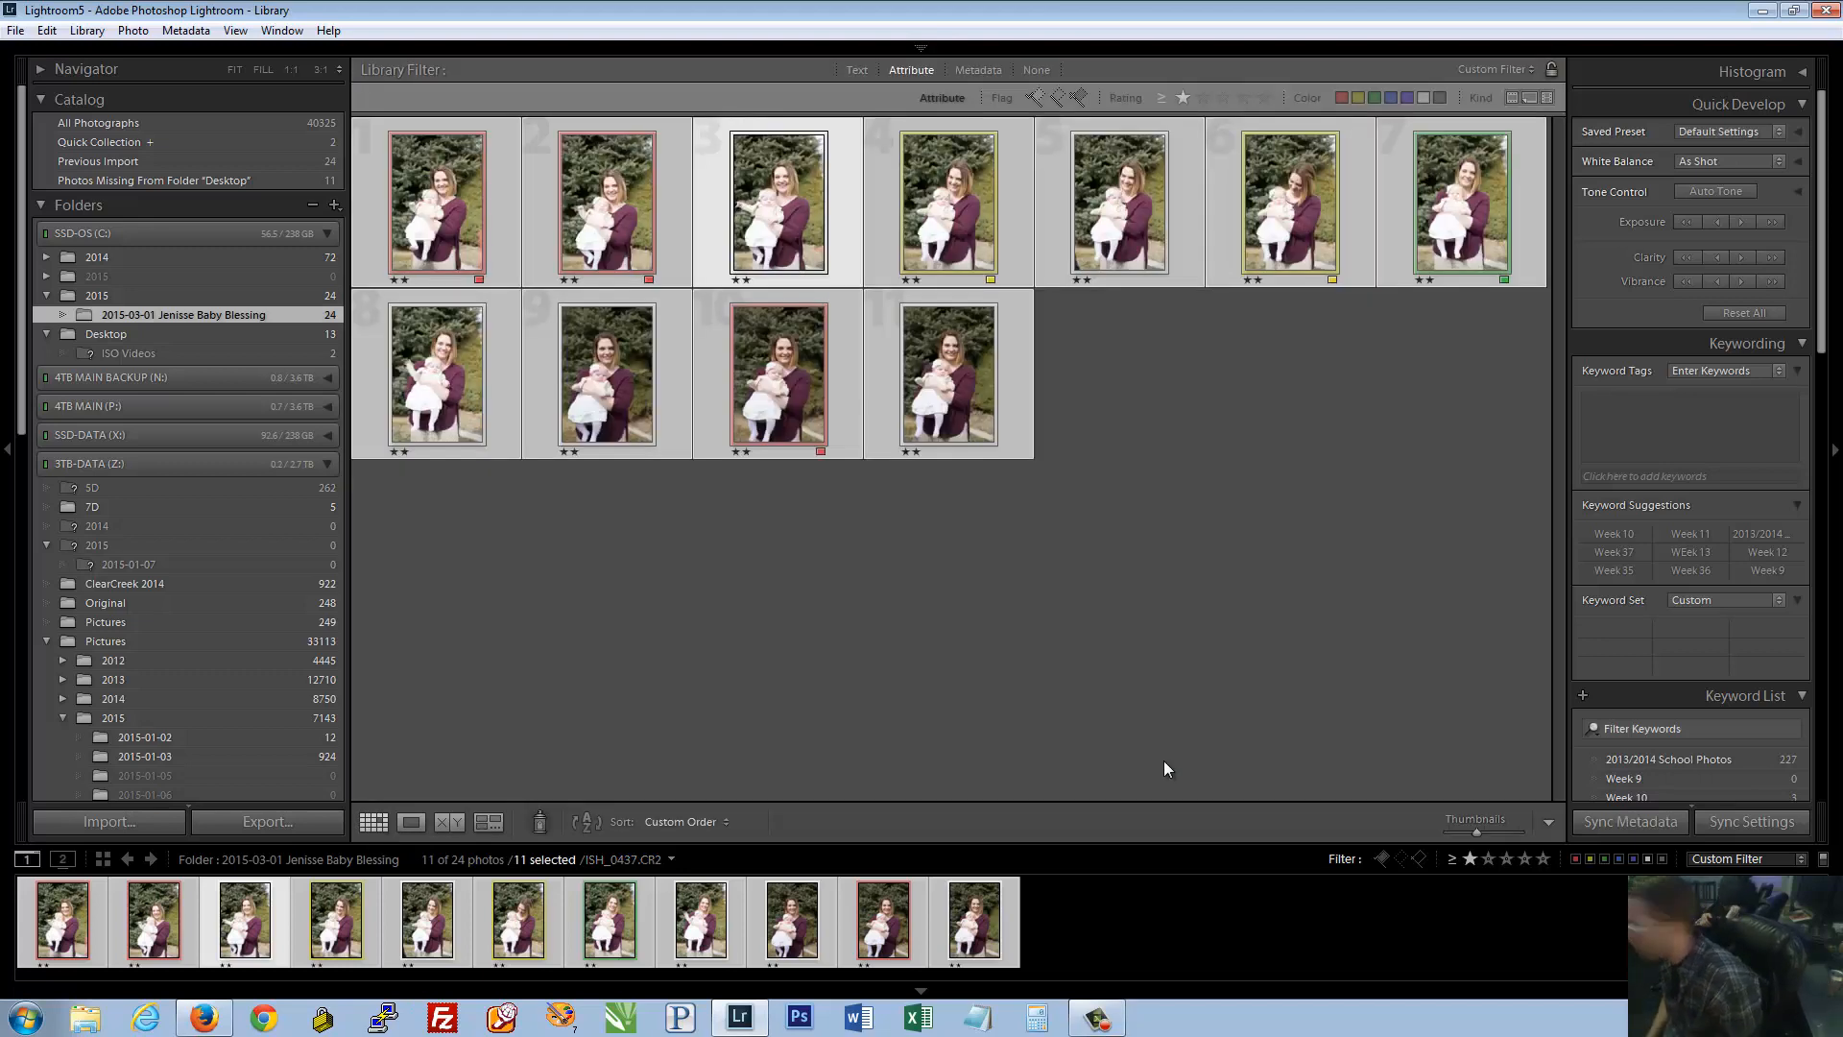
{"action": "key", "text": "n"}
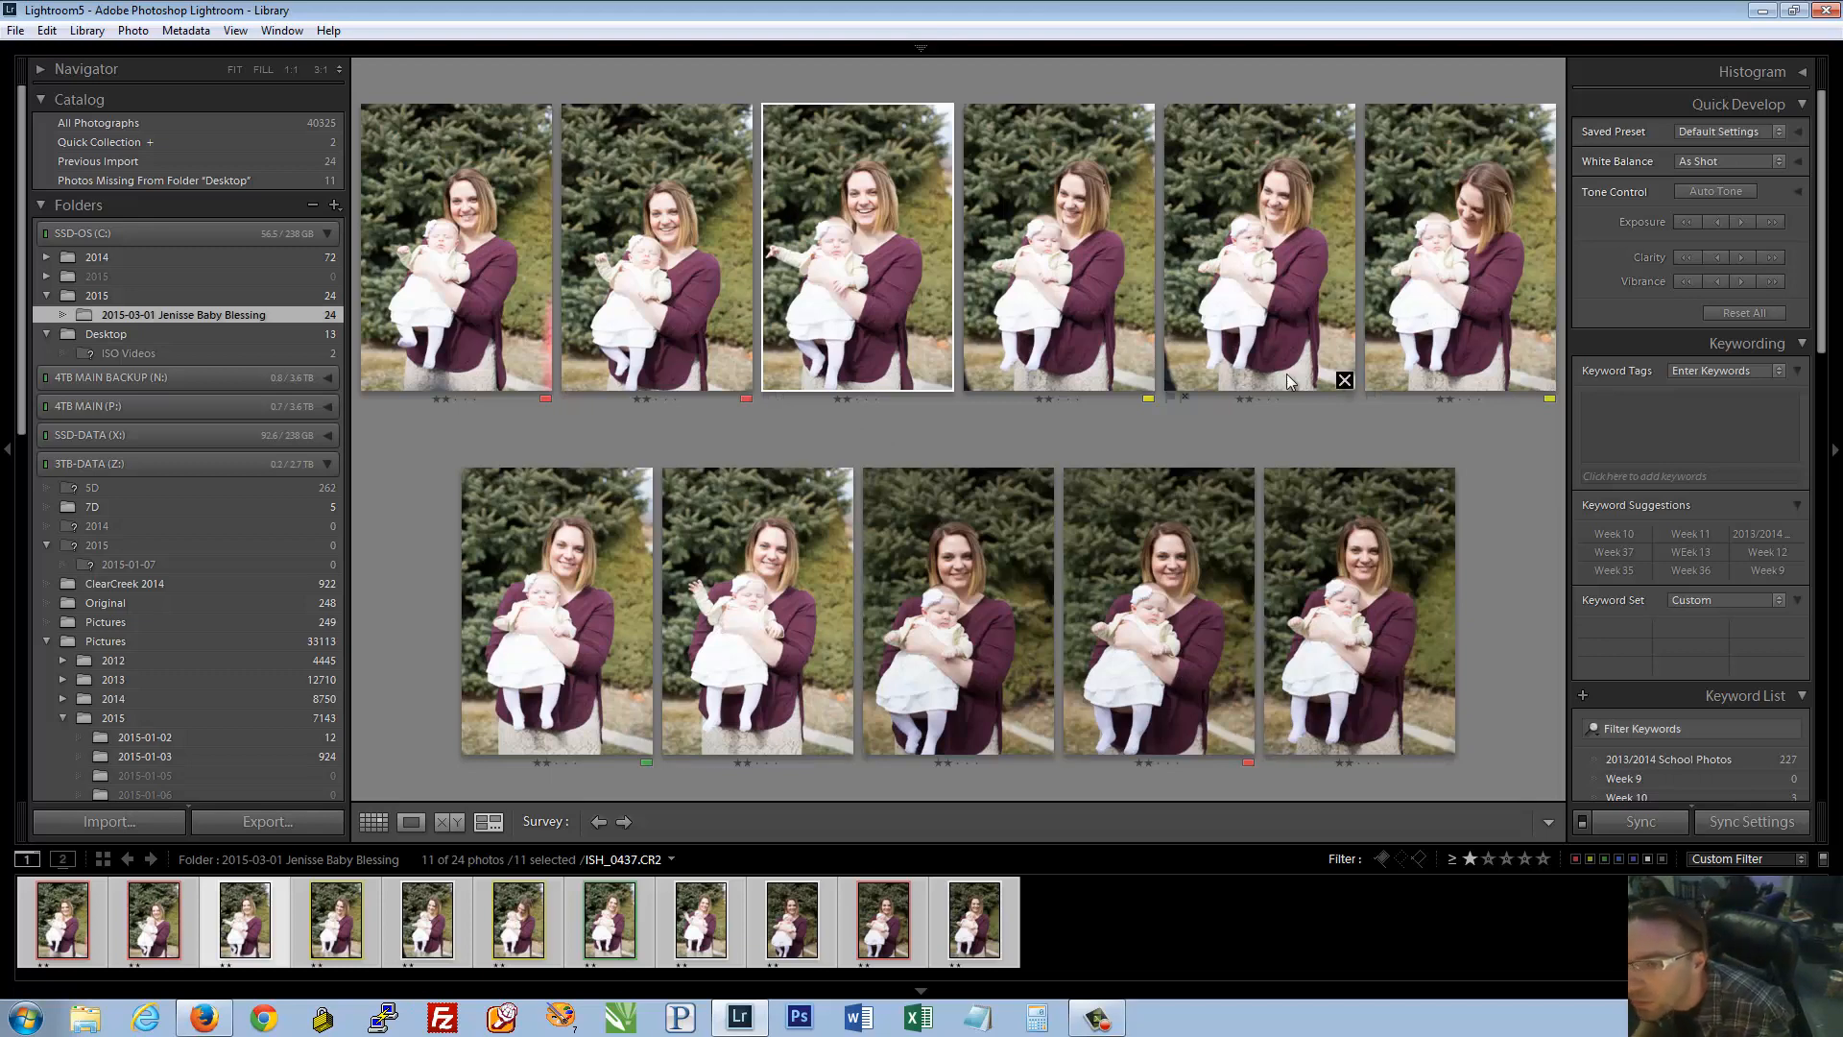
Drop the first seven filtered photos from the survey so only the last four stay in the comparison
{"action": "left_click", "coordinate": [1344, 380]}
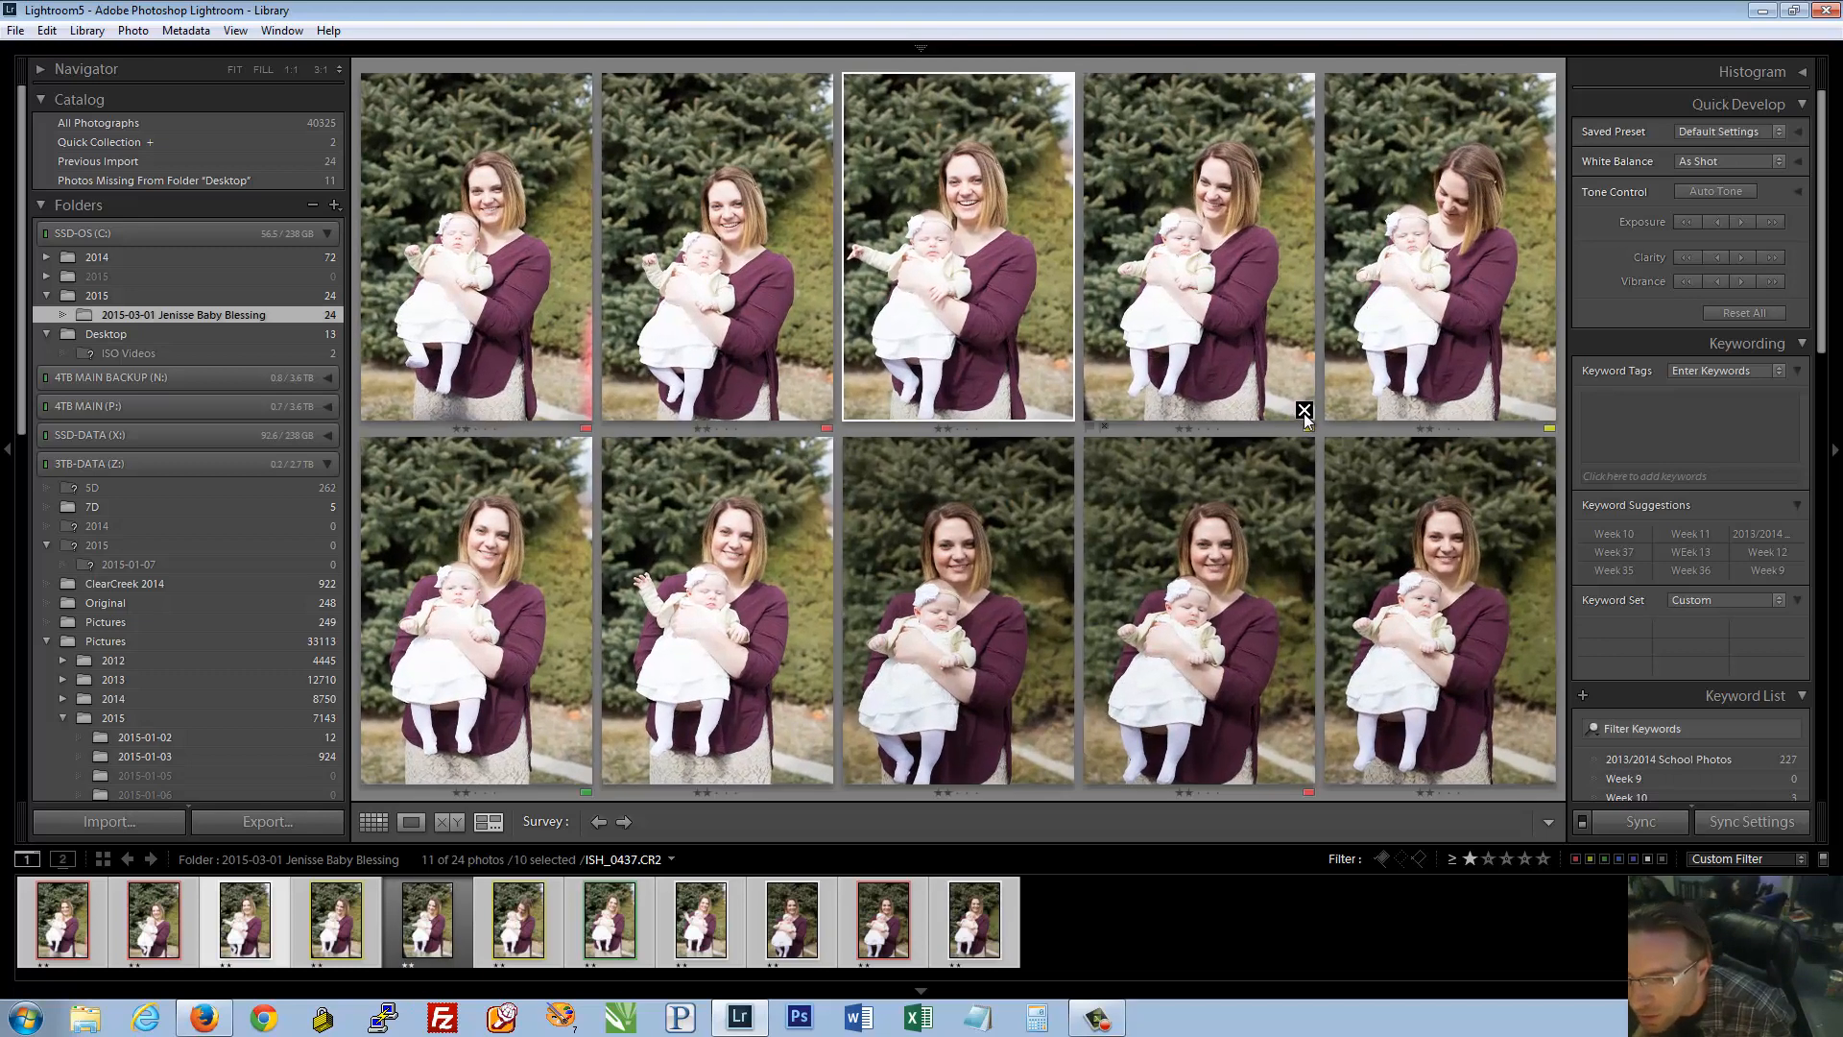
{"action": "left_click", "coordinate": [1304, 411]}
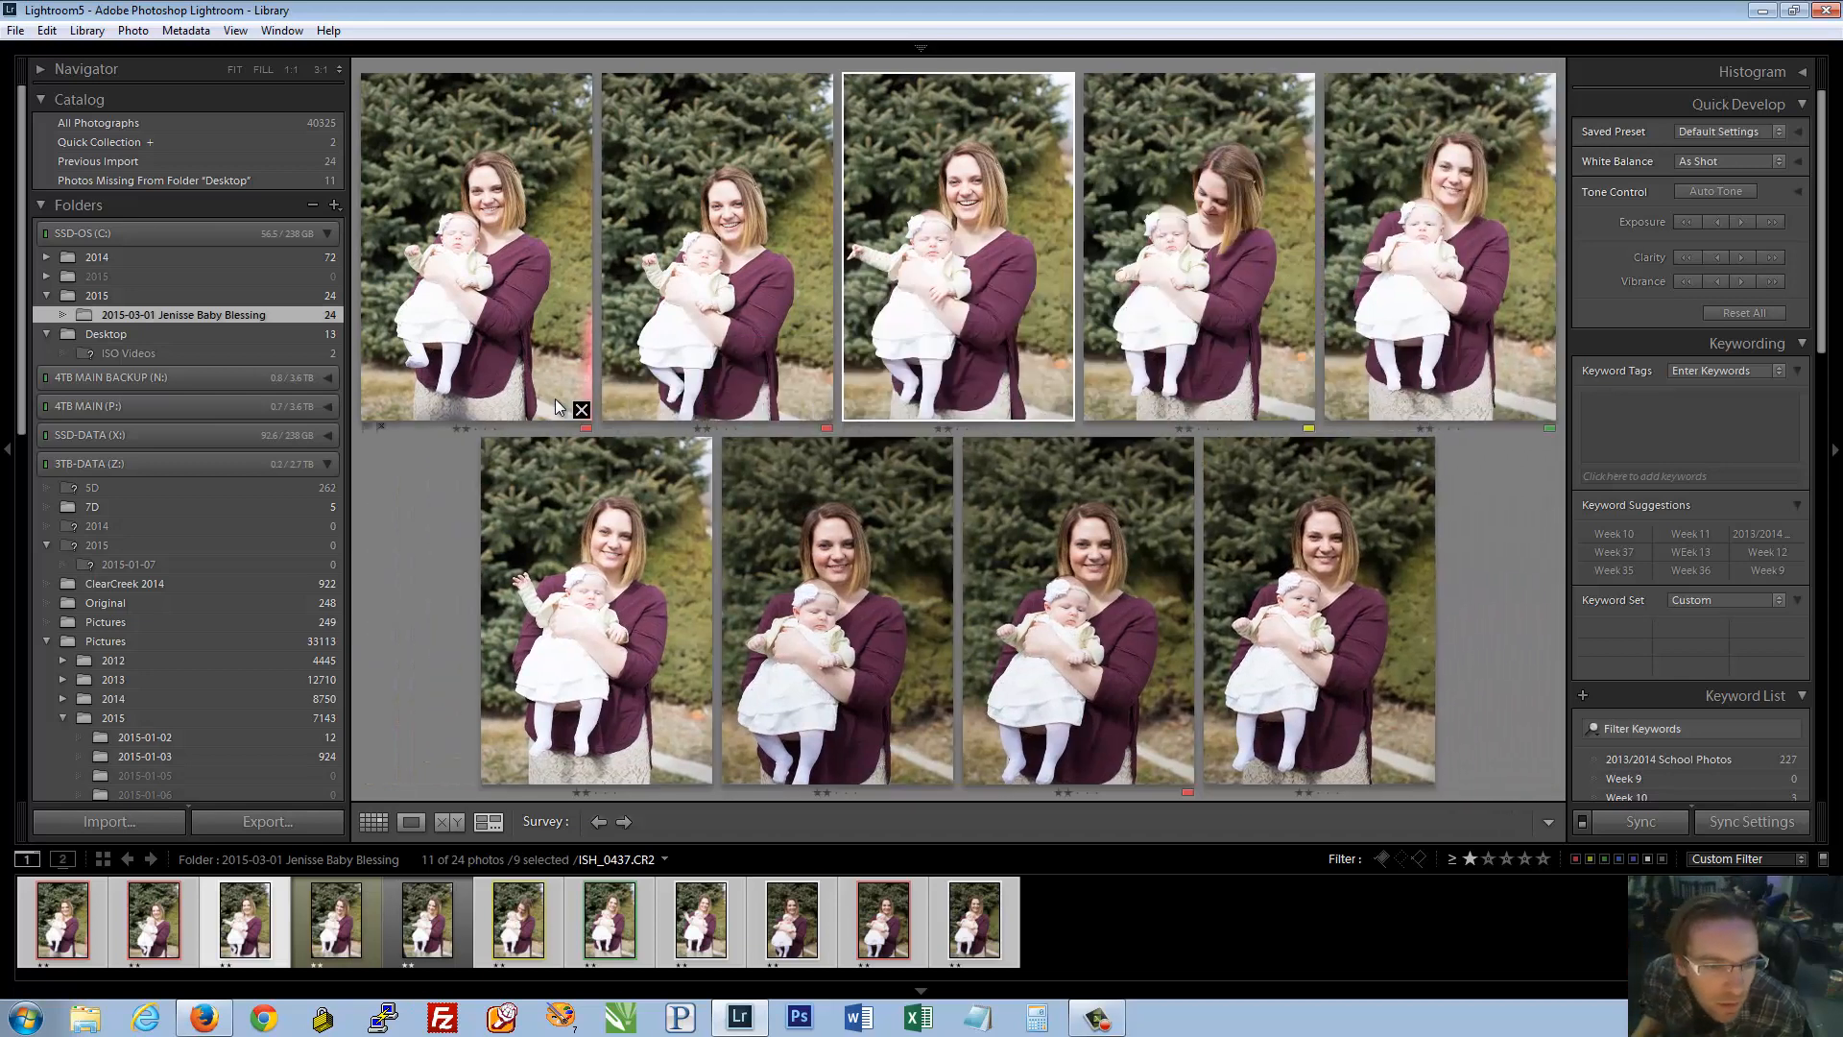
{"action": "left_click", "coordinate": [582, 410]}
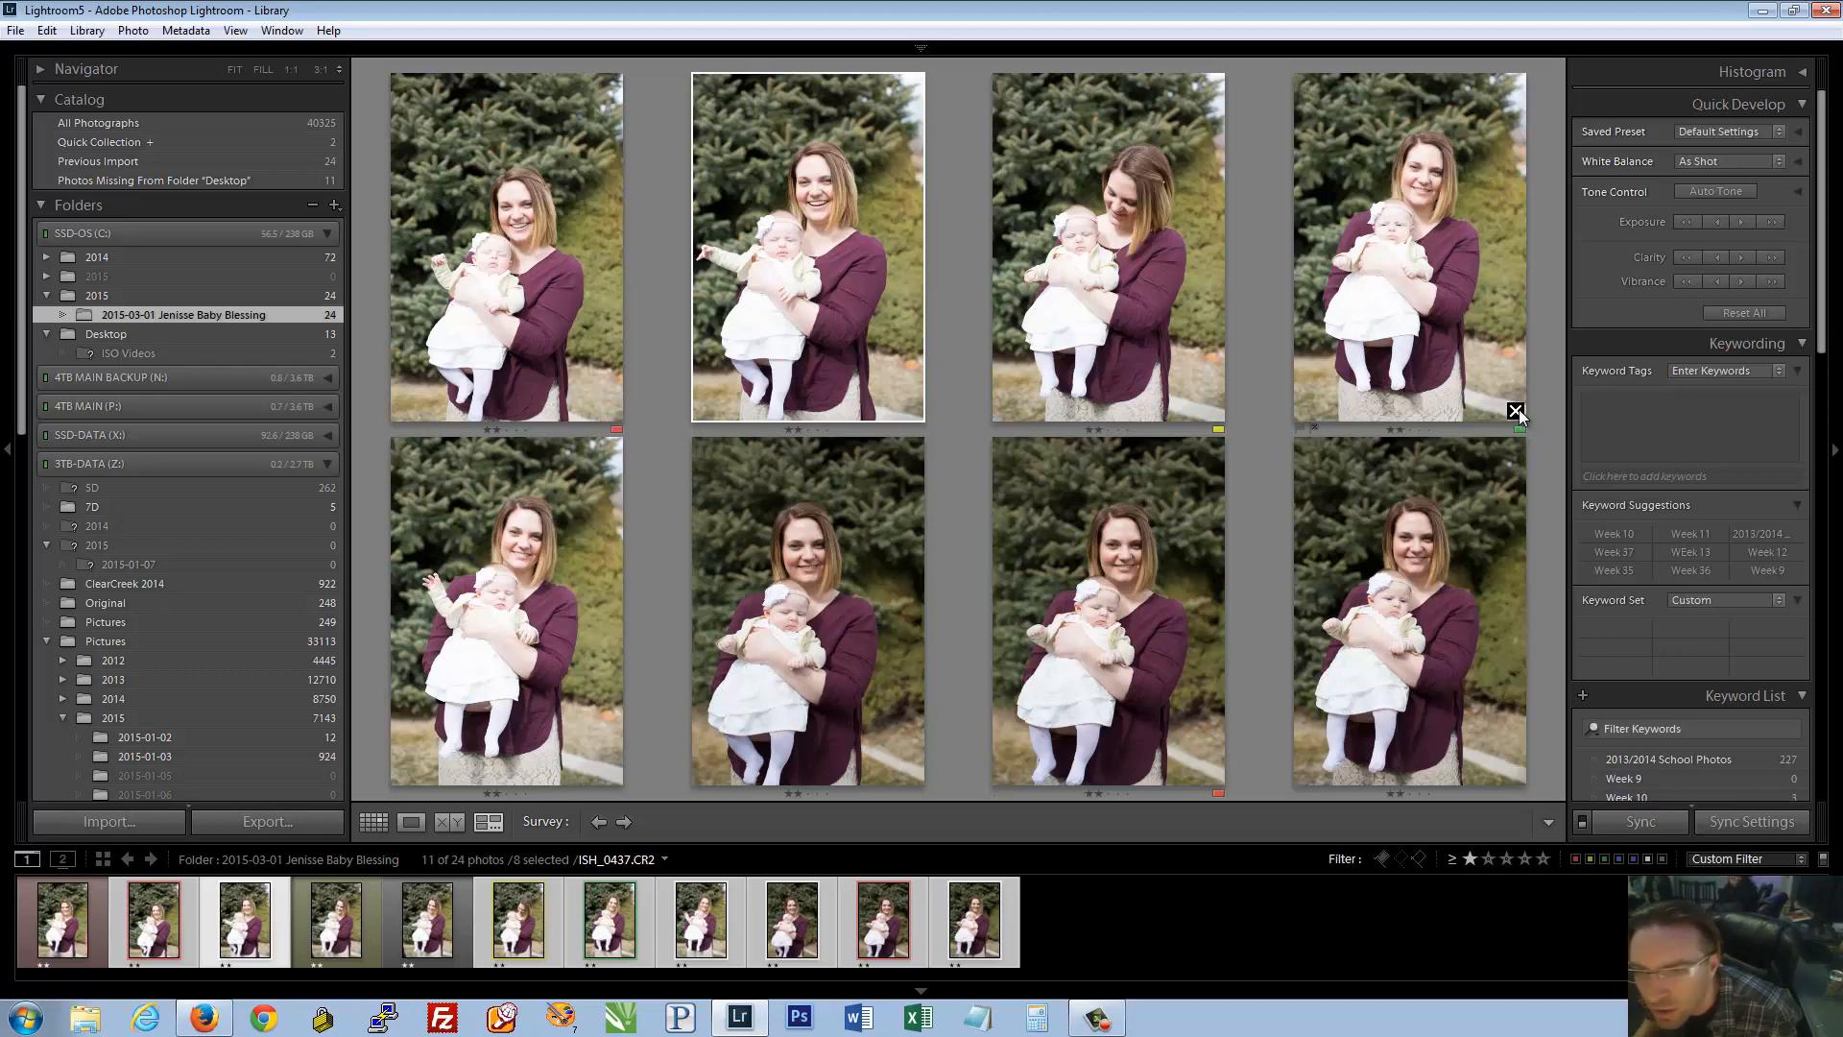
{"action": "left_click", "coordinate": [1519, 410]}
{"action": "left_click", "coordinate": [1213, 411]}
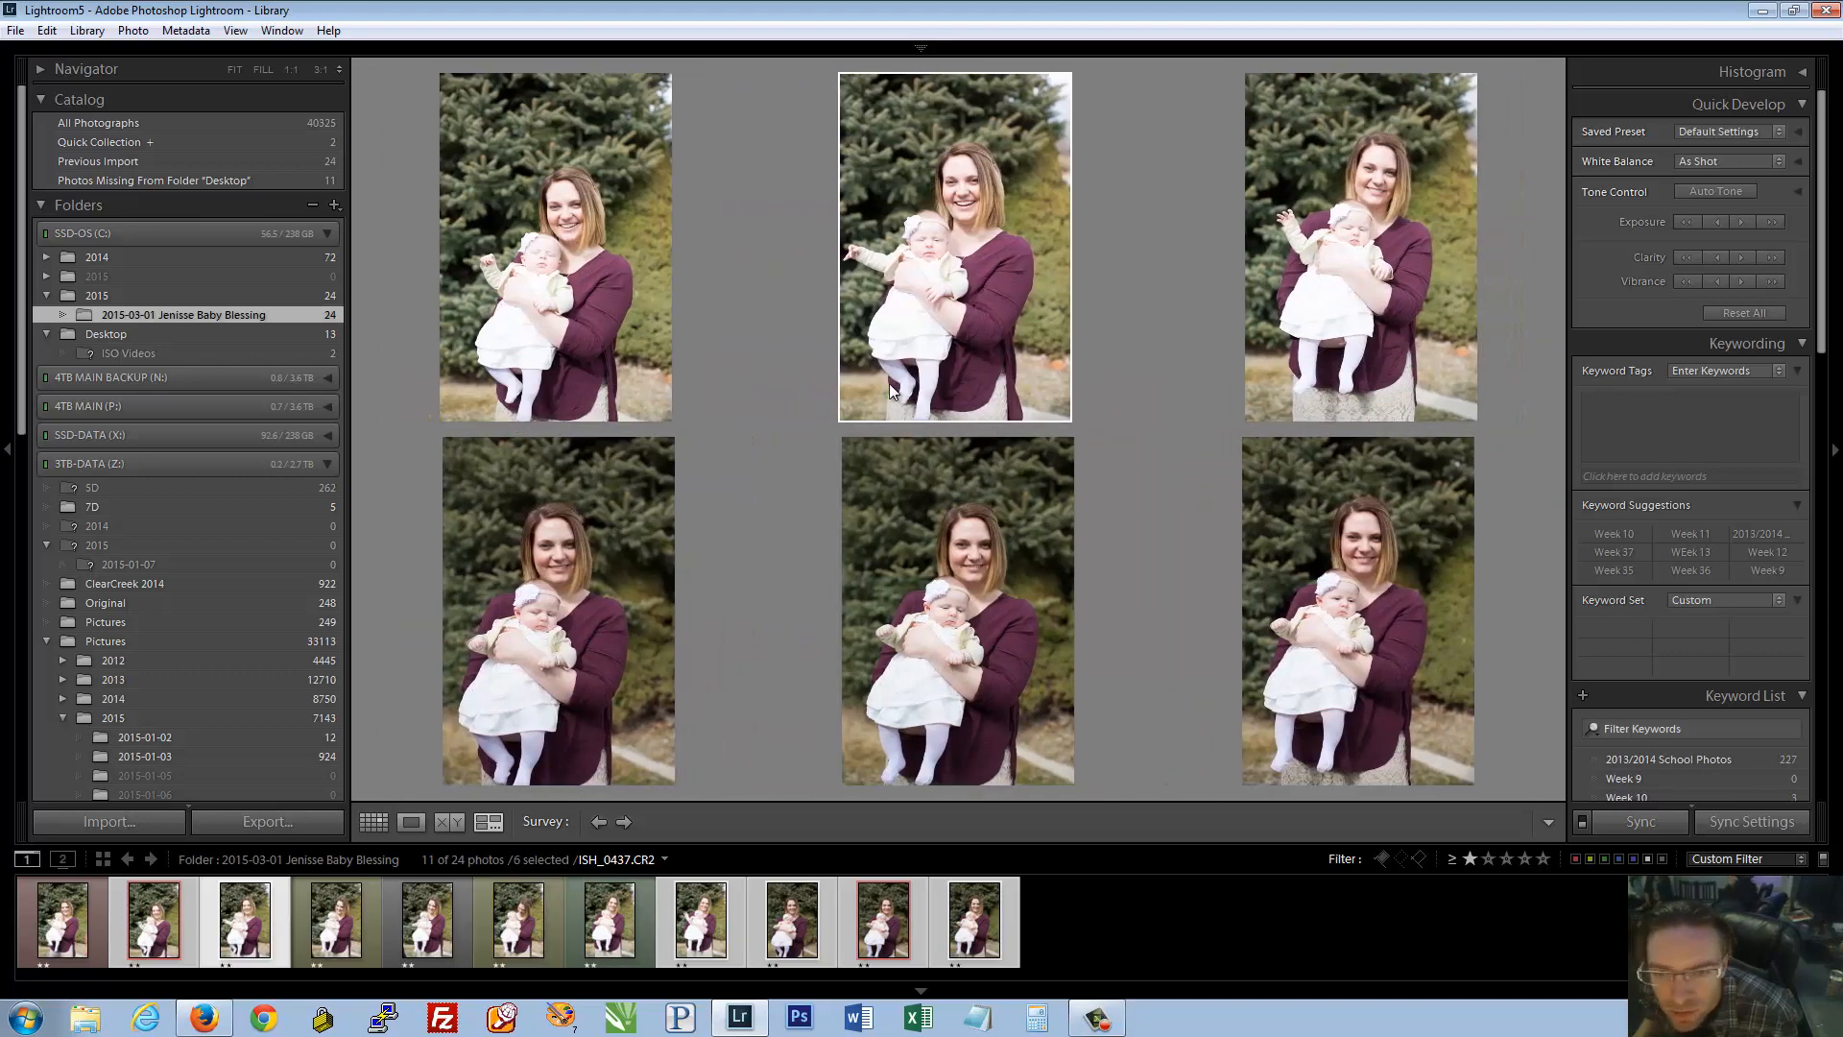
{"action": "left_click", "coordinate": [1064, 415]}
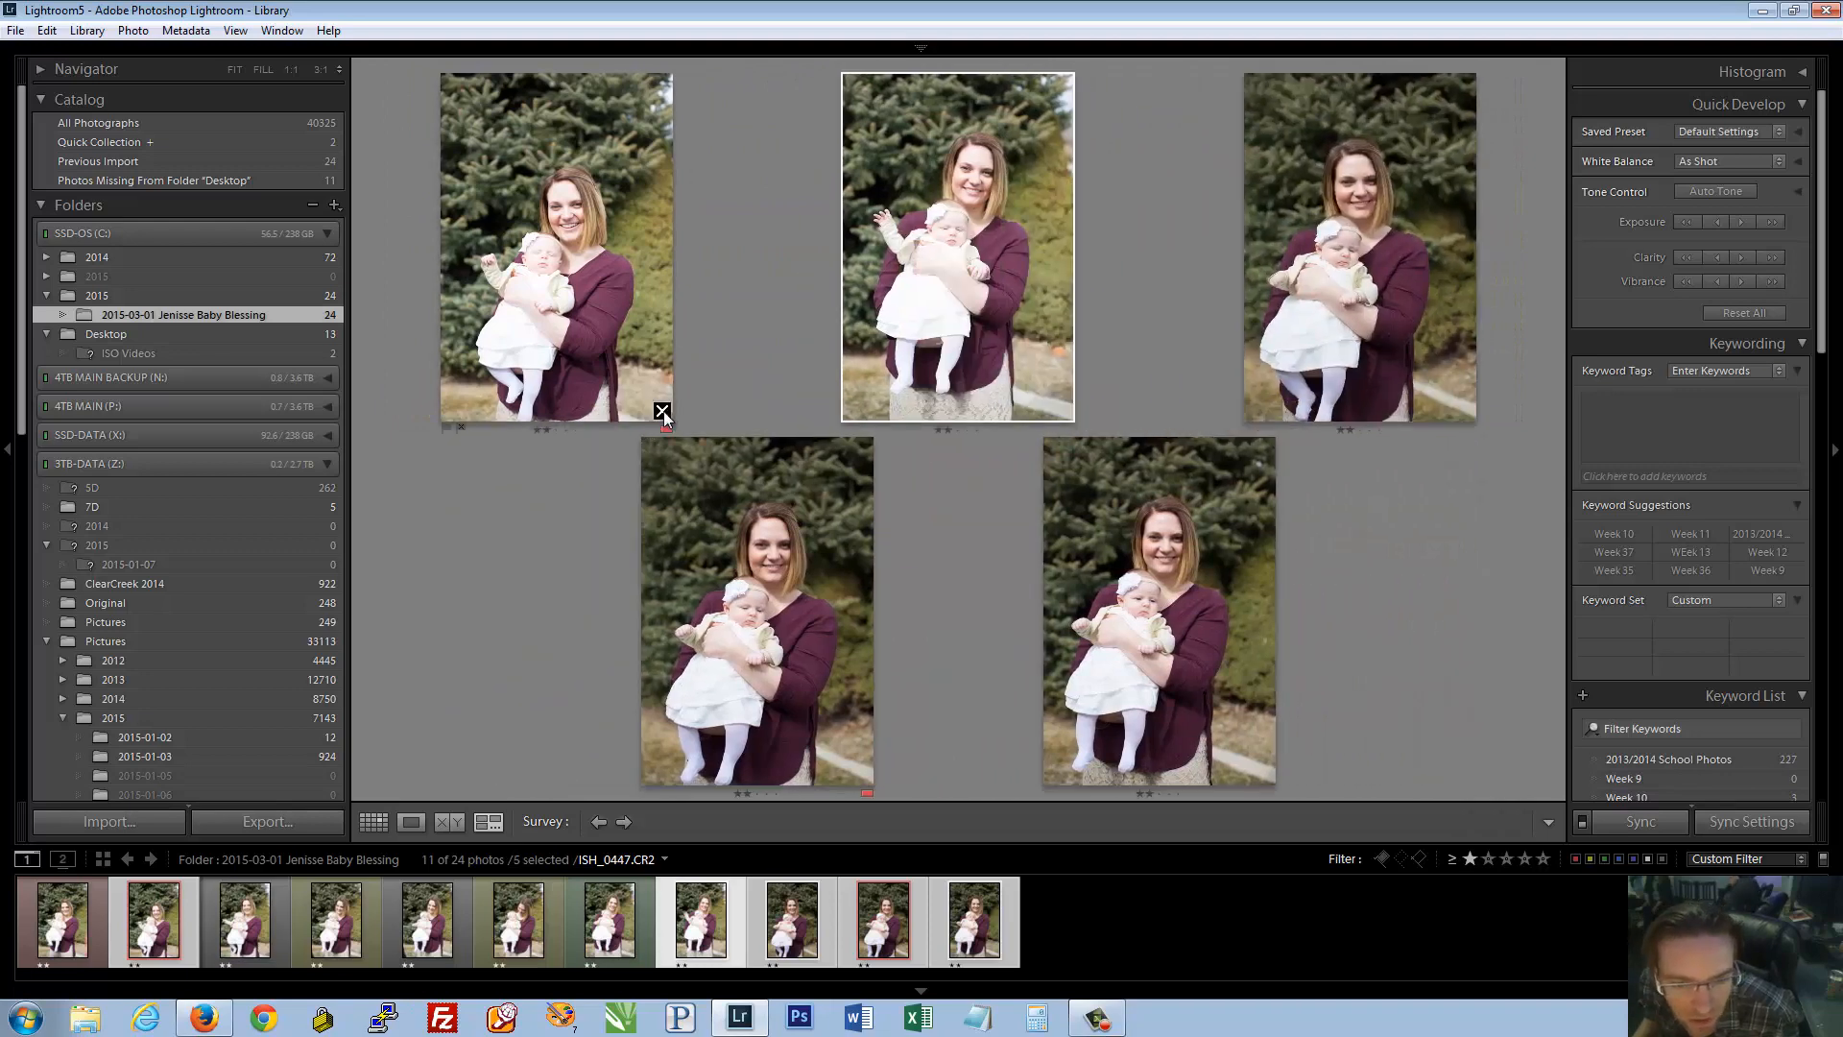
{"action": "left_click", "coordinate": [665, 411]}
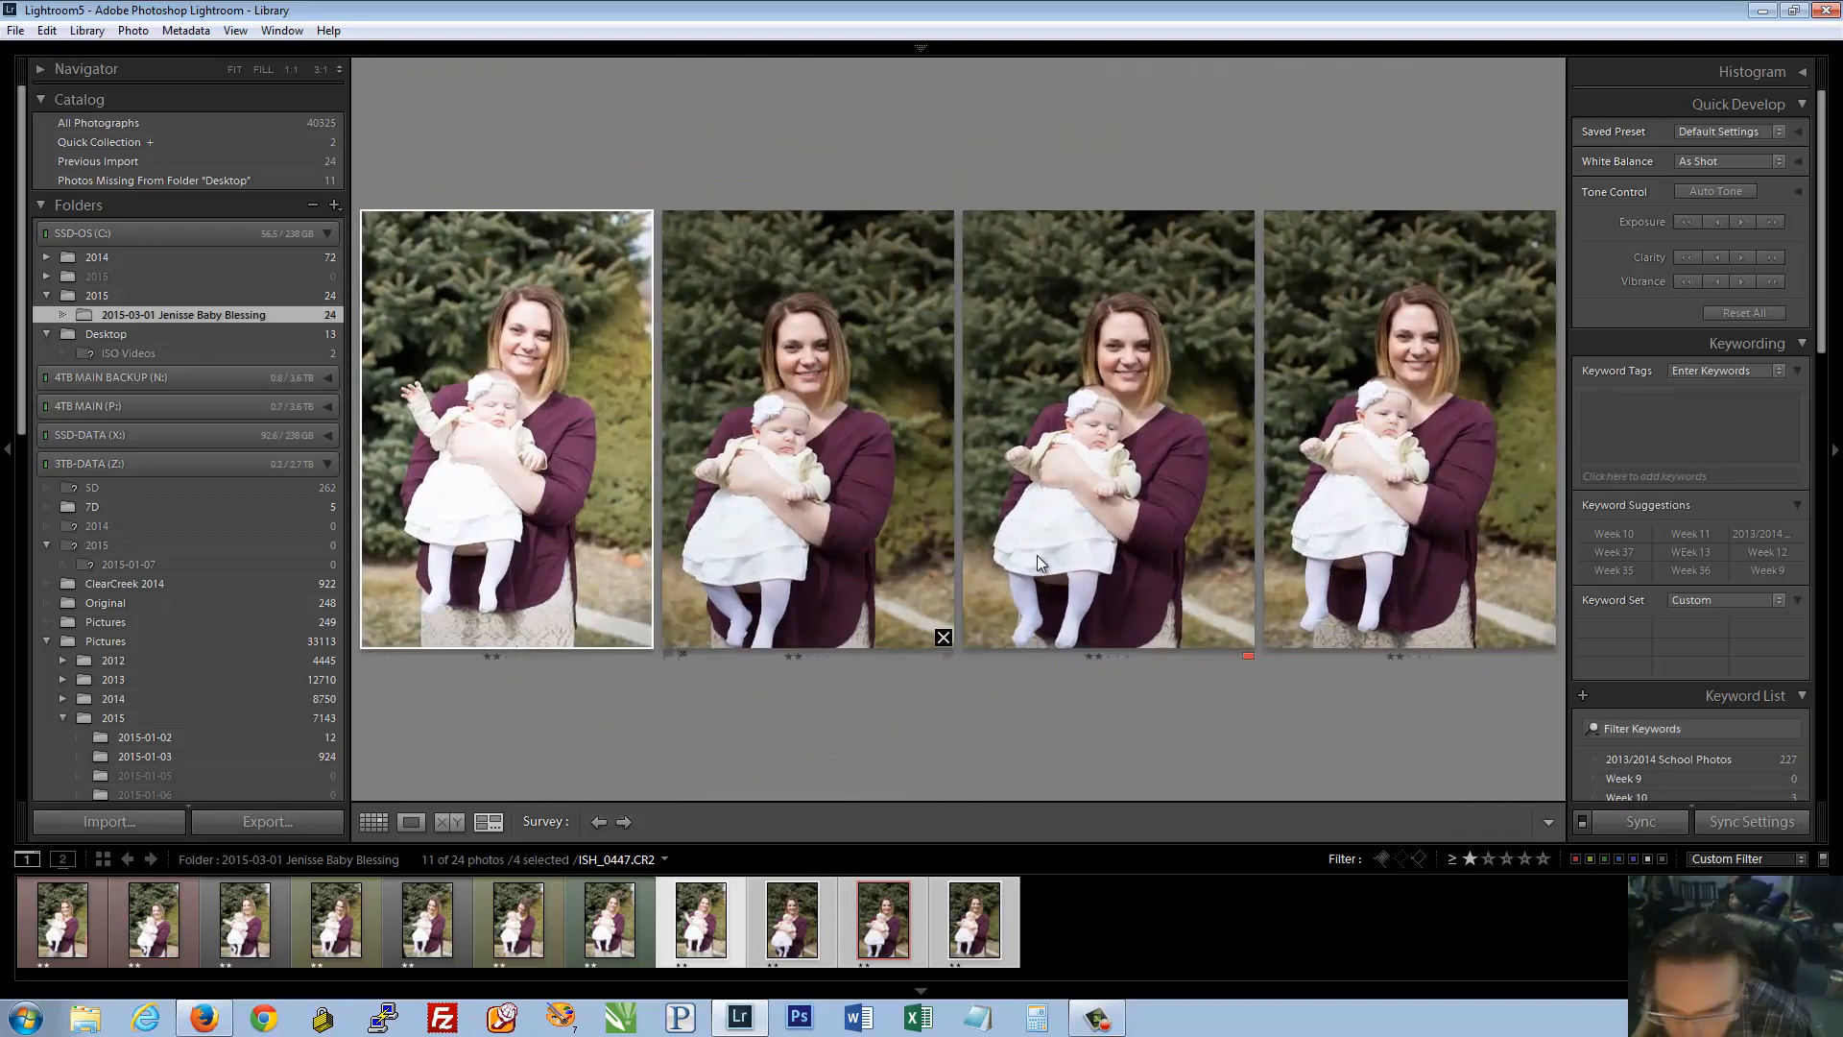
Rate the third, sixth, eighth and eleventh filtered photos four stars
{"action": "left_click", "coordinate": [1390, 422]}
{"action": "key", "text": "4"}
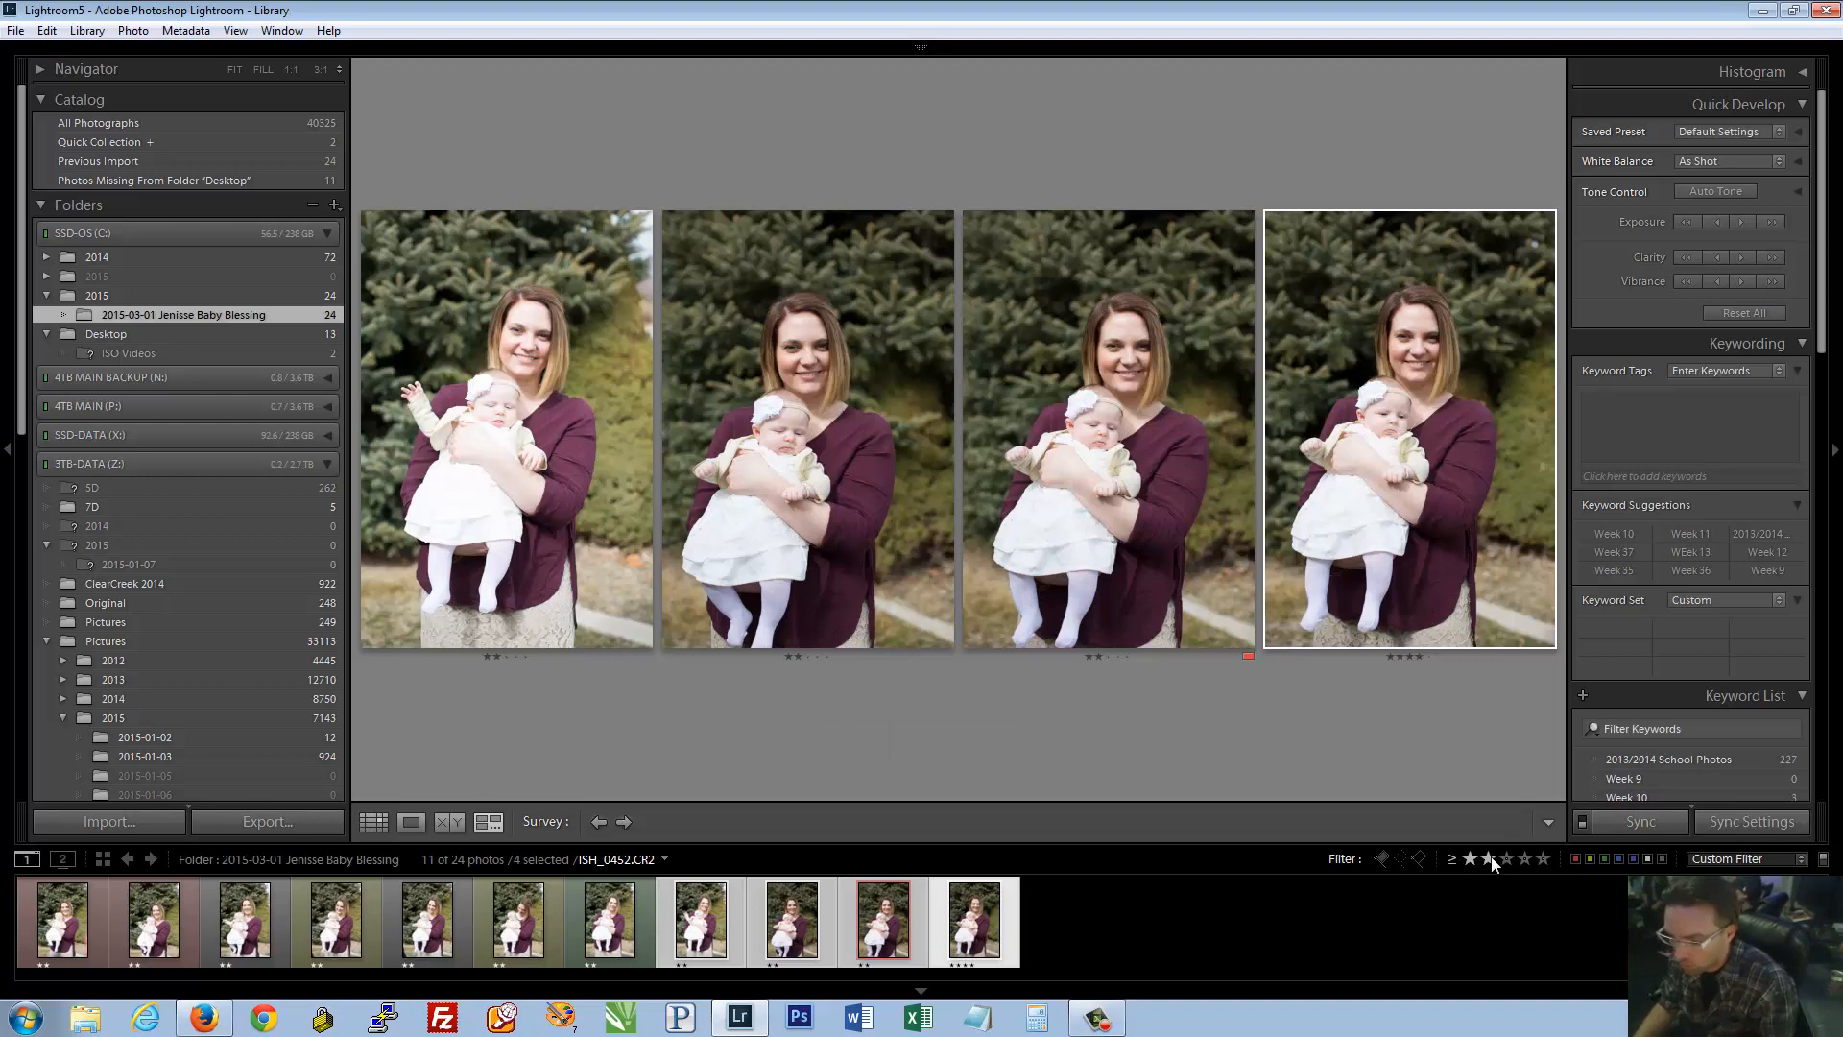
{"action": "left_click", "coordinate": [705, 960]}
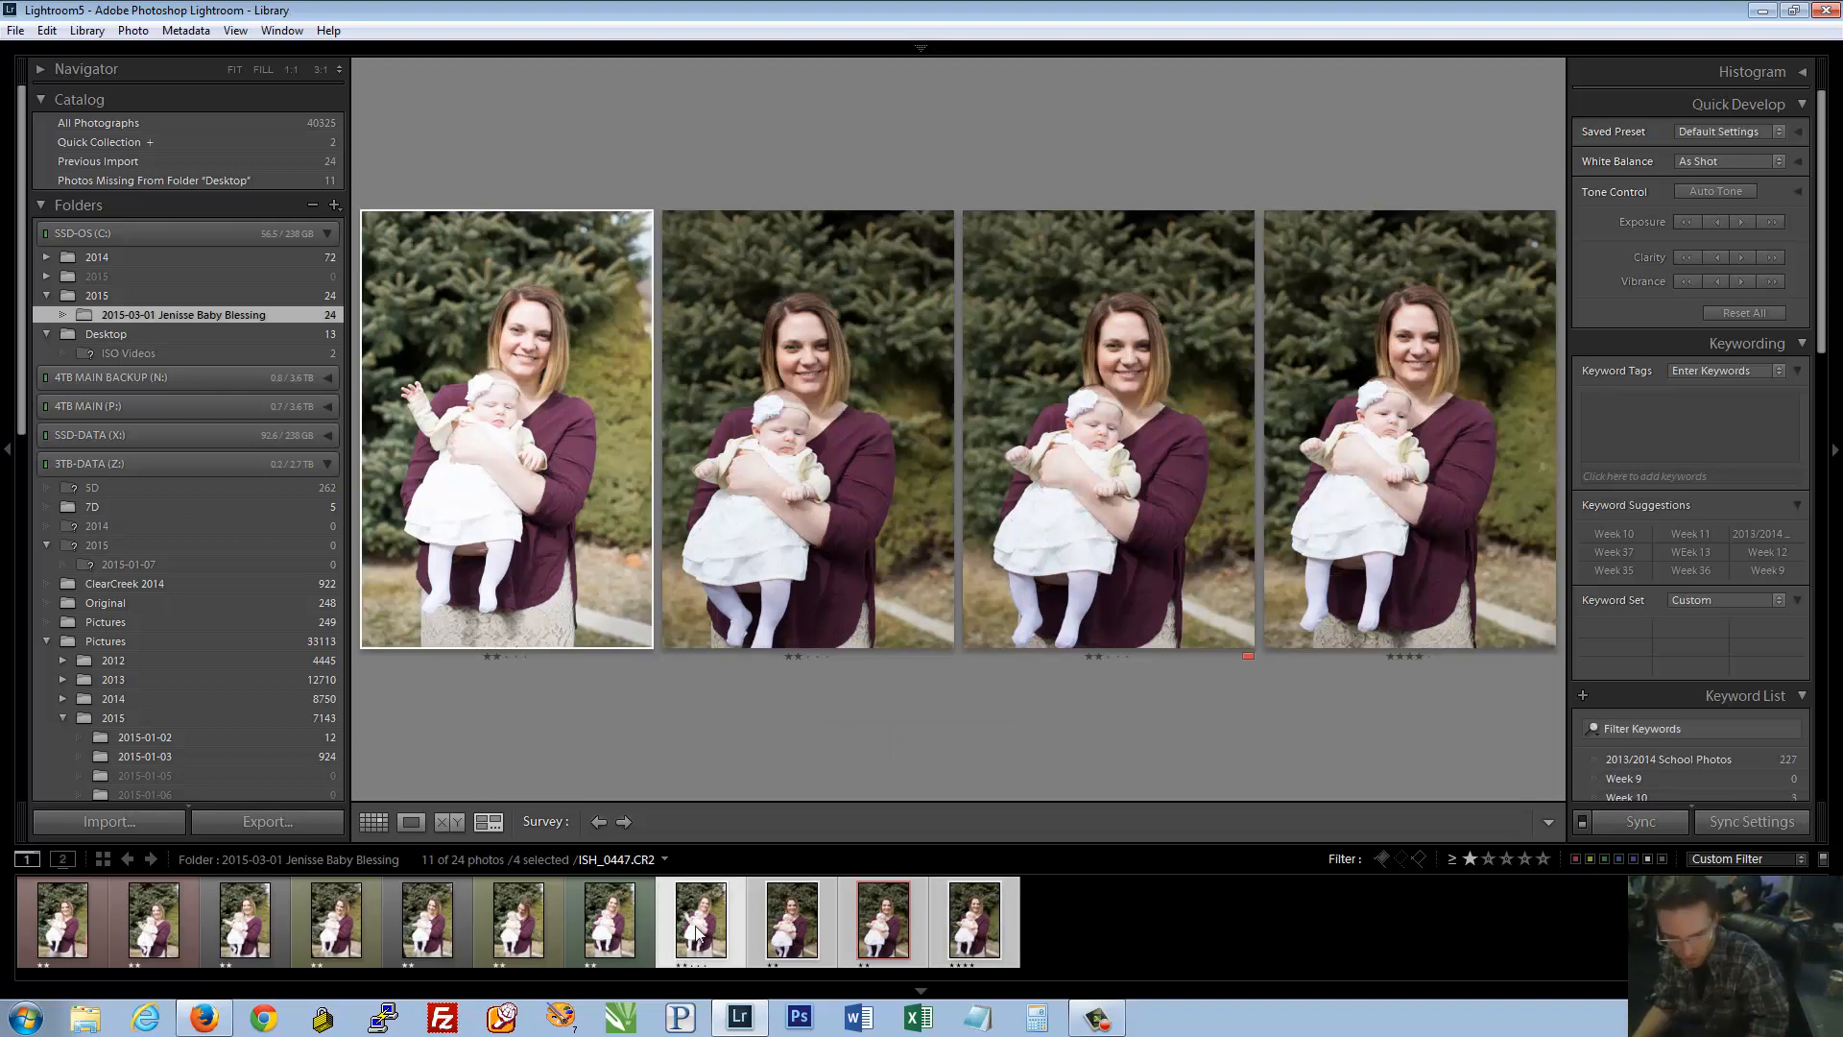
{"action": "key", "text": "4"}
{"action": "left_click", "coordinate": [514, 946]}
{"action": "key", "text": "4"}
{"action": "left_click", "coordinate": [253, 933]}
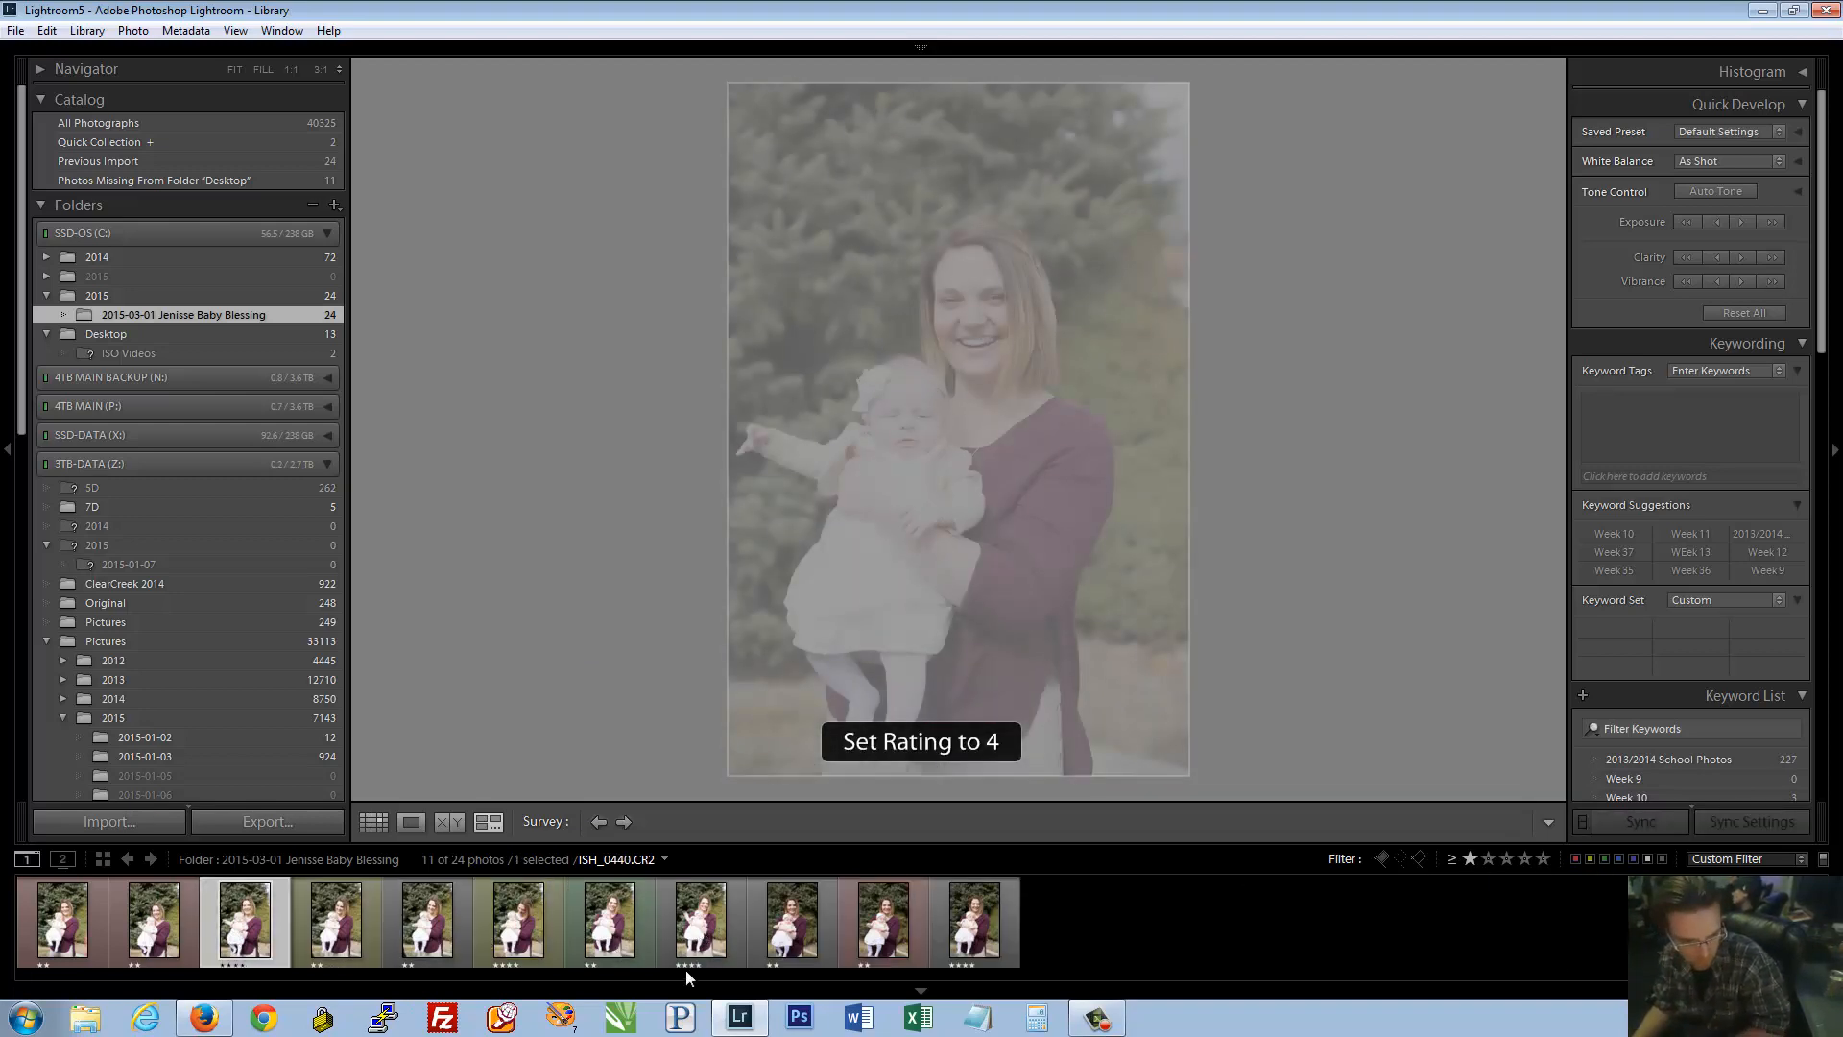
{"action": "key", "text": "4"}
Filter the photos to four stars and higher and compare all the matches in Survey view
{"action": "left_click", "coordinate": [384, 820]}
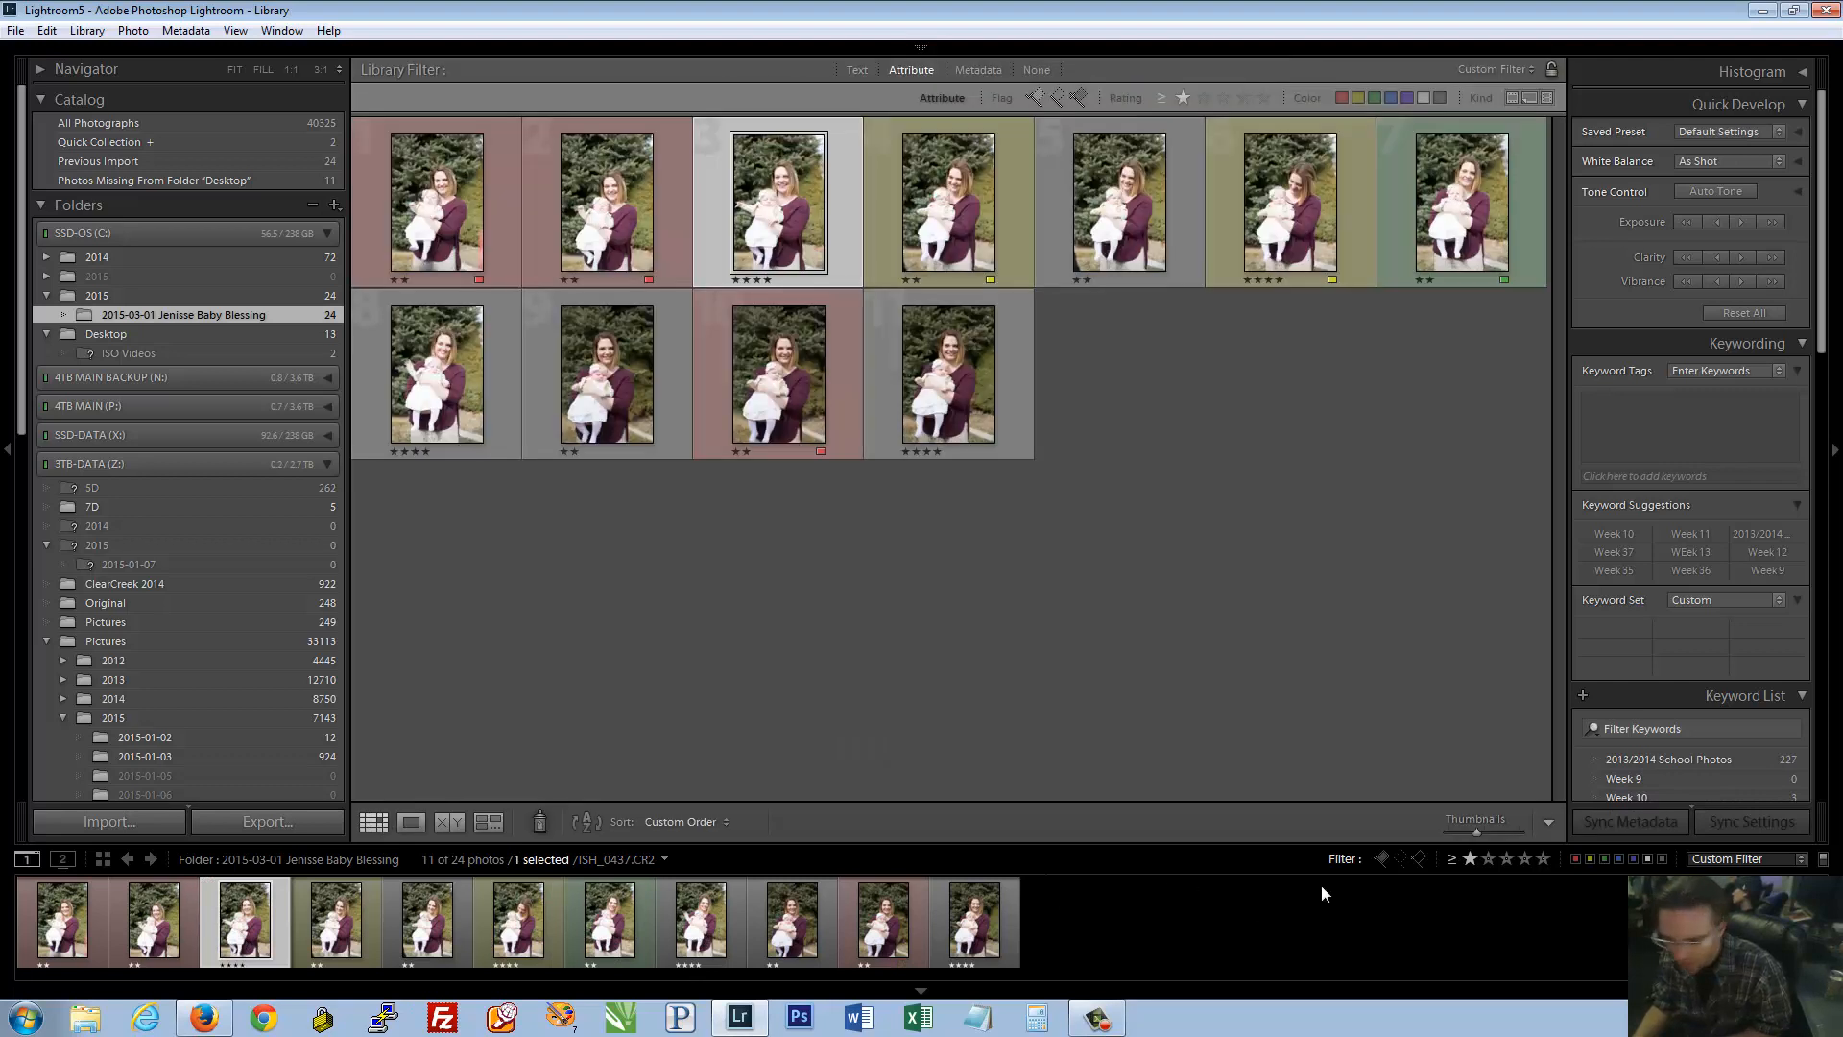
{"action": "left_click", "coordinate": [1523, 860]}
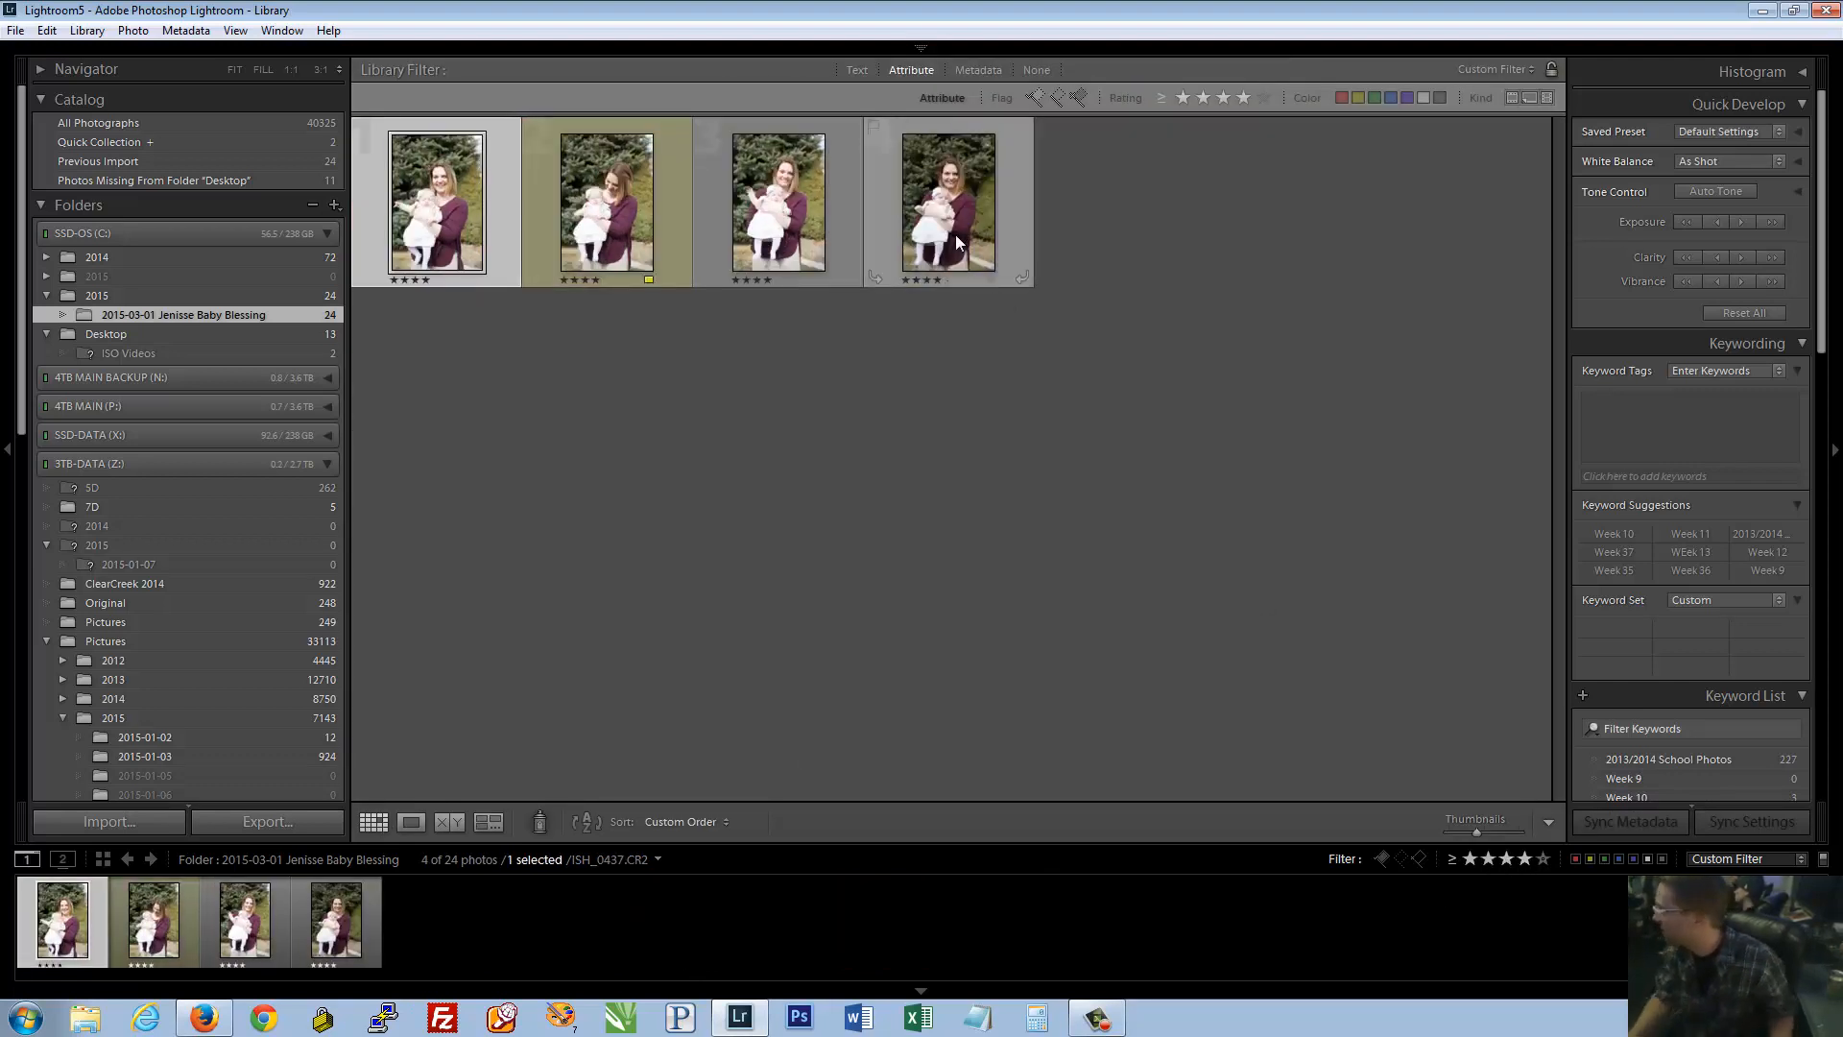
{"action": "key", "text": "ctrl+a"}
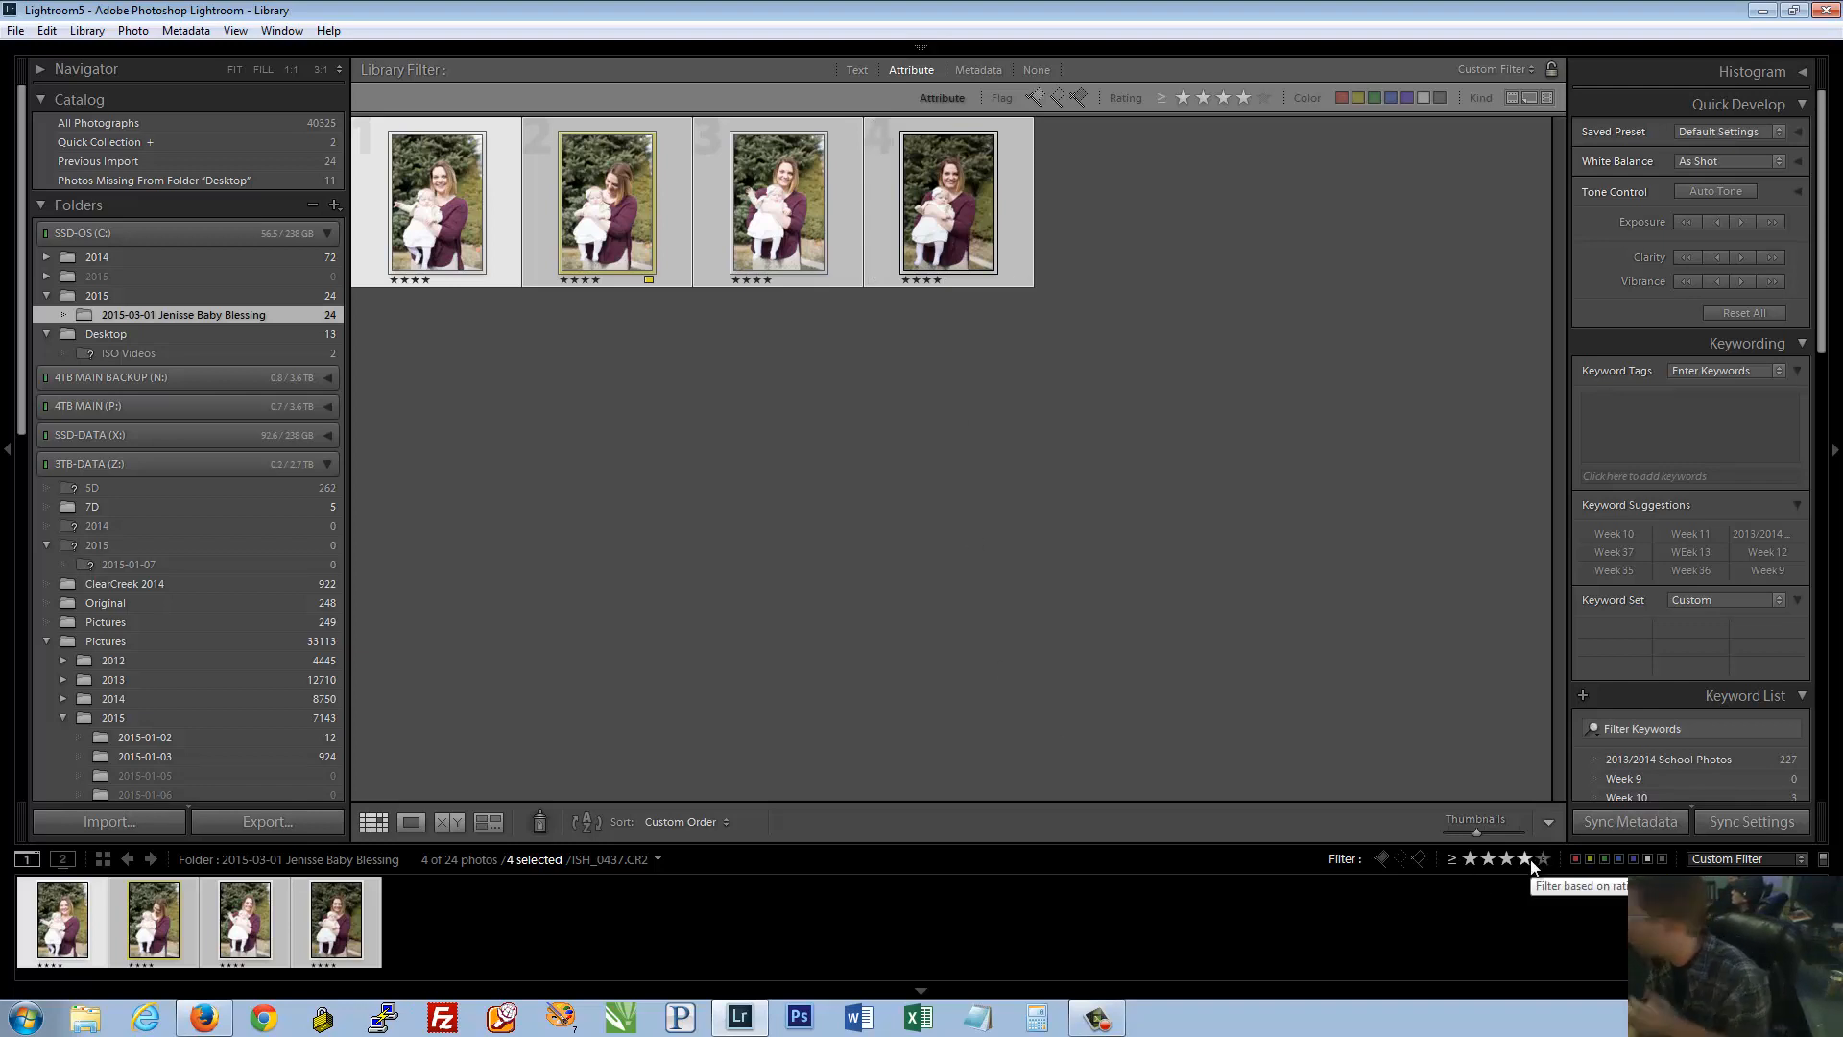
{"action": "key", "text": "n"}
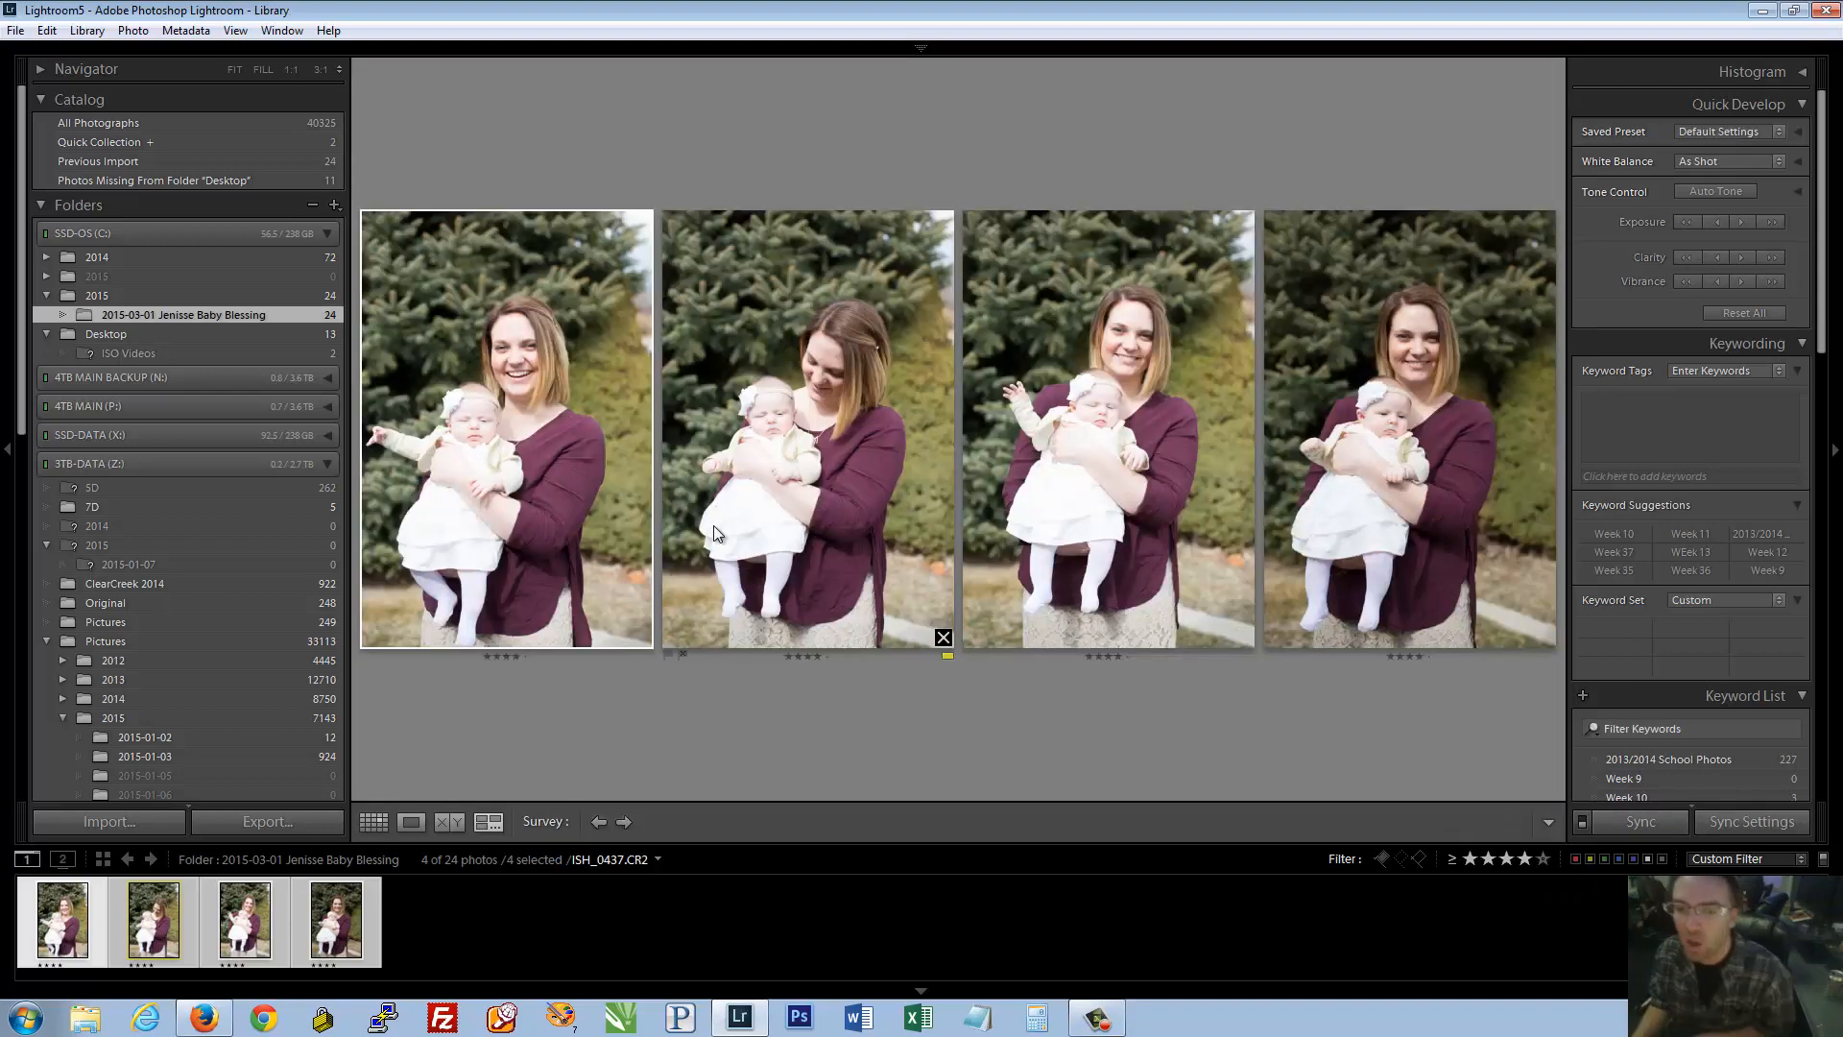
Rate ISH_0442.CR2 three stars and ISH_0452.CR2 five stars, then show only the five-star photos
{"action": "left_click", "coordinate": [870, 305]}
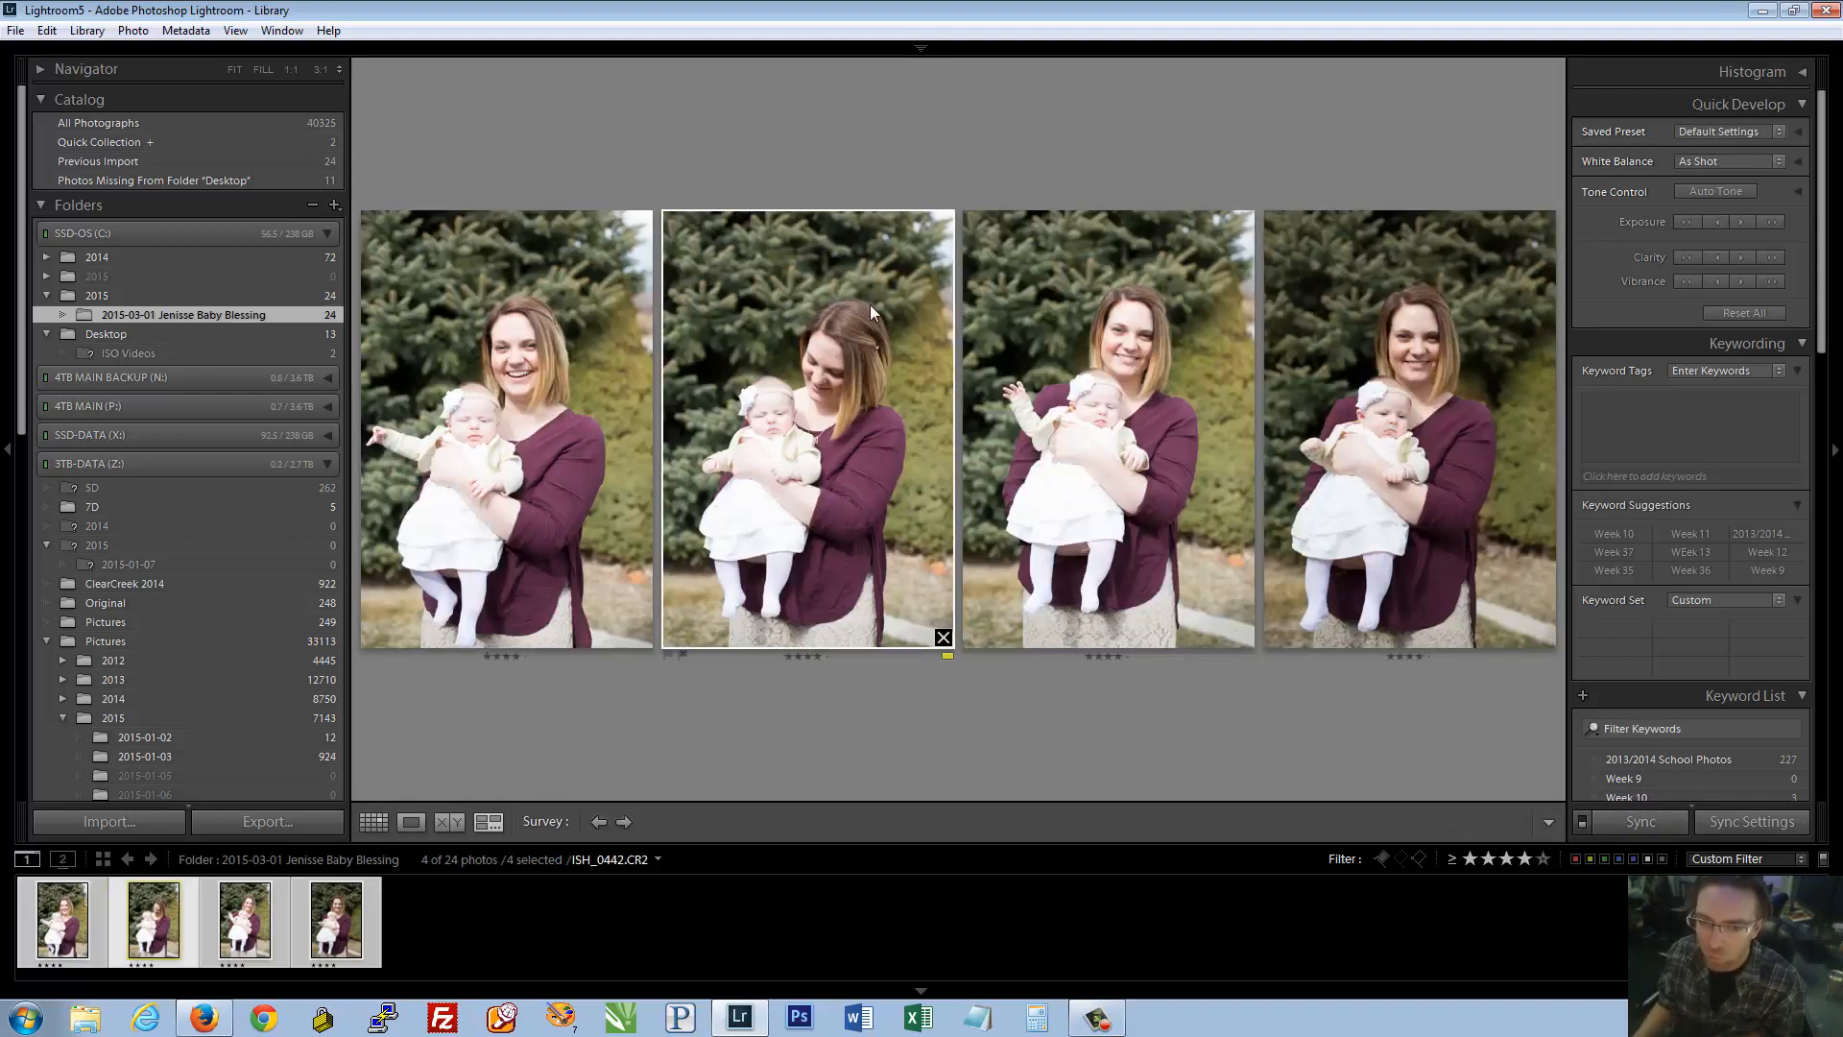
{"action": "key", "text": "3"}
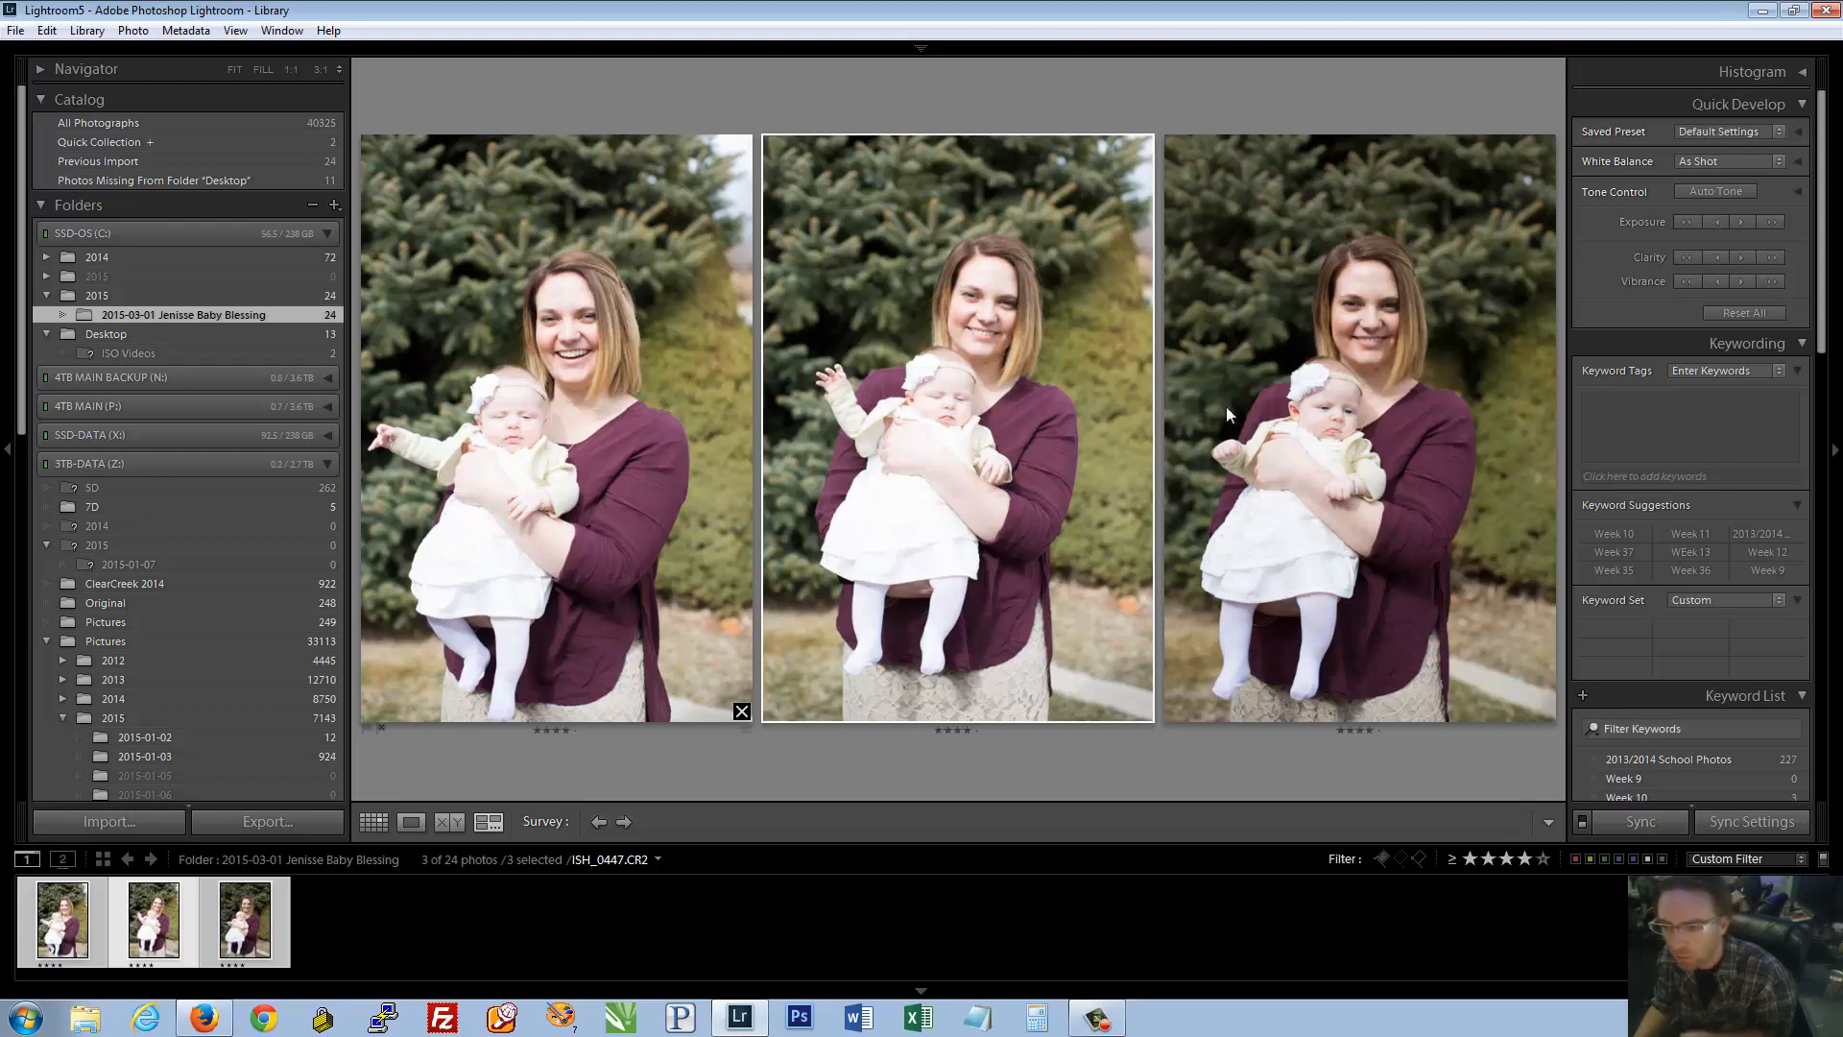
{"action": "left_click", "coordinate": [1335, 440]}
{"action": "key", "text": "5"}
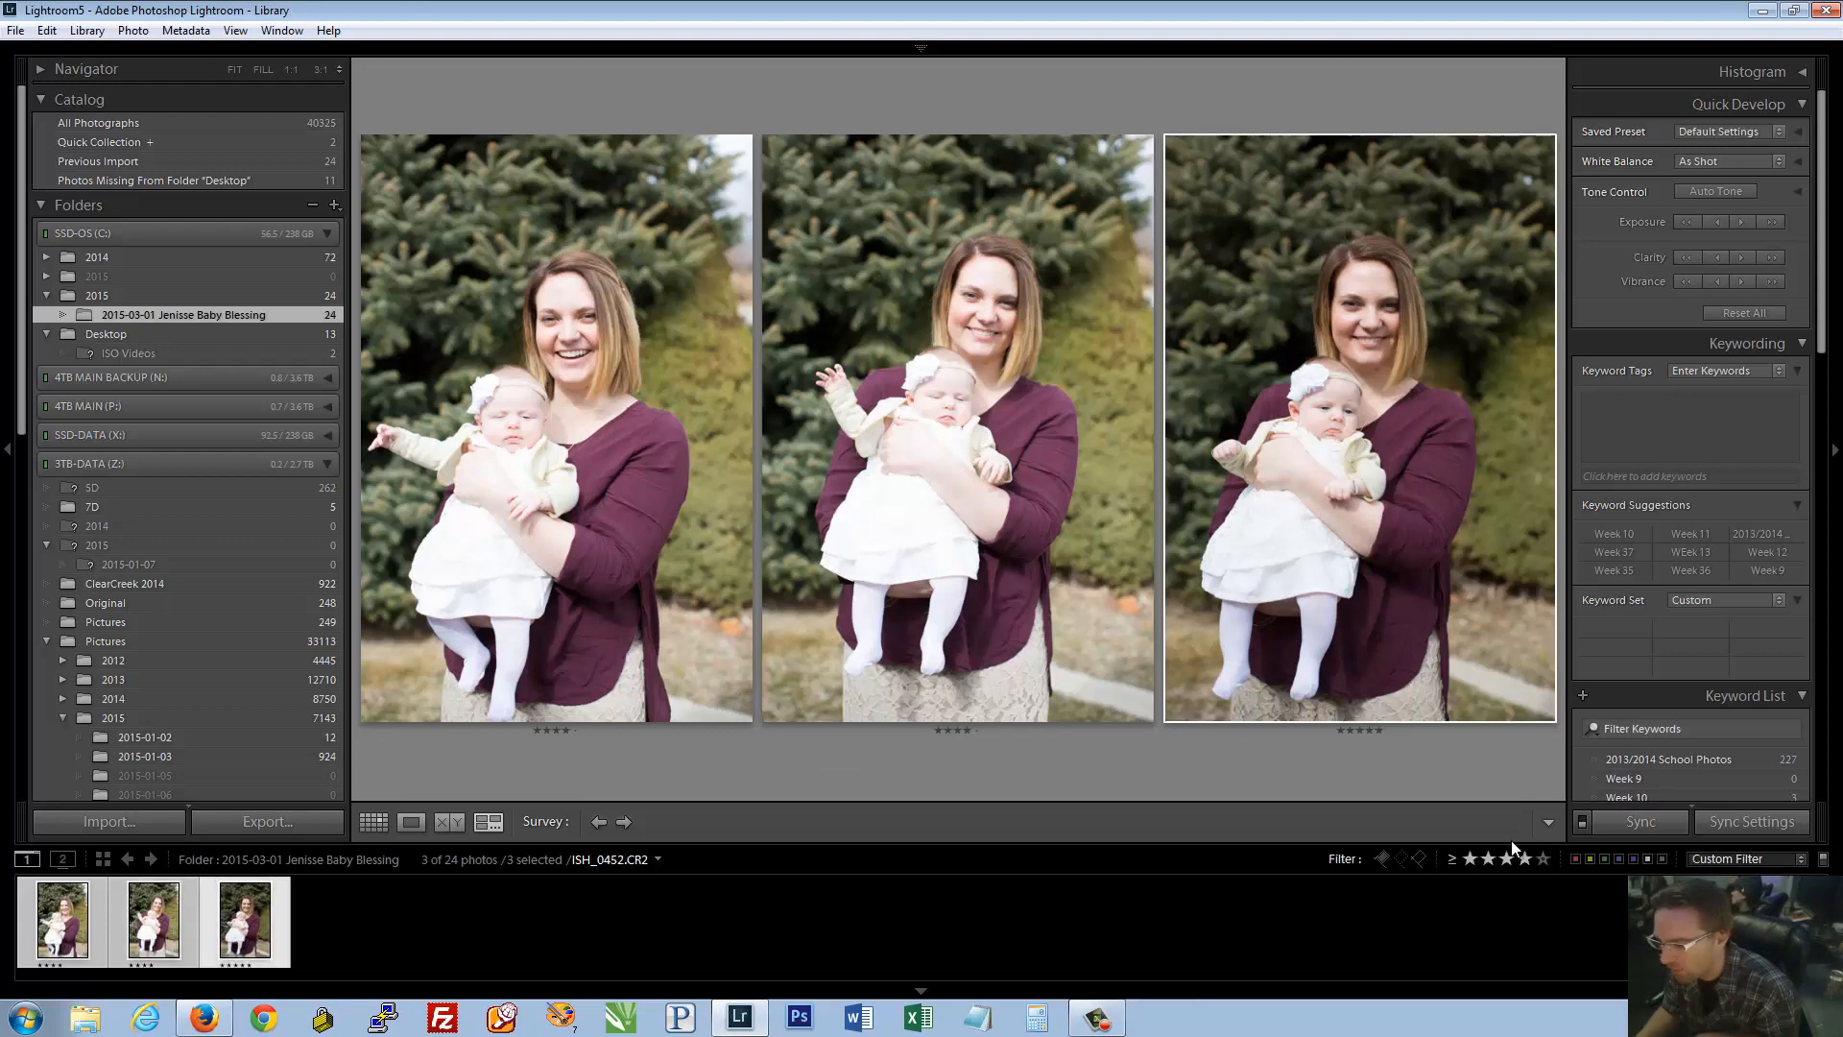
{"action": "left_click", "coordinate": [1544, 859]}
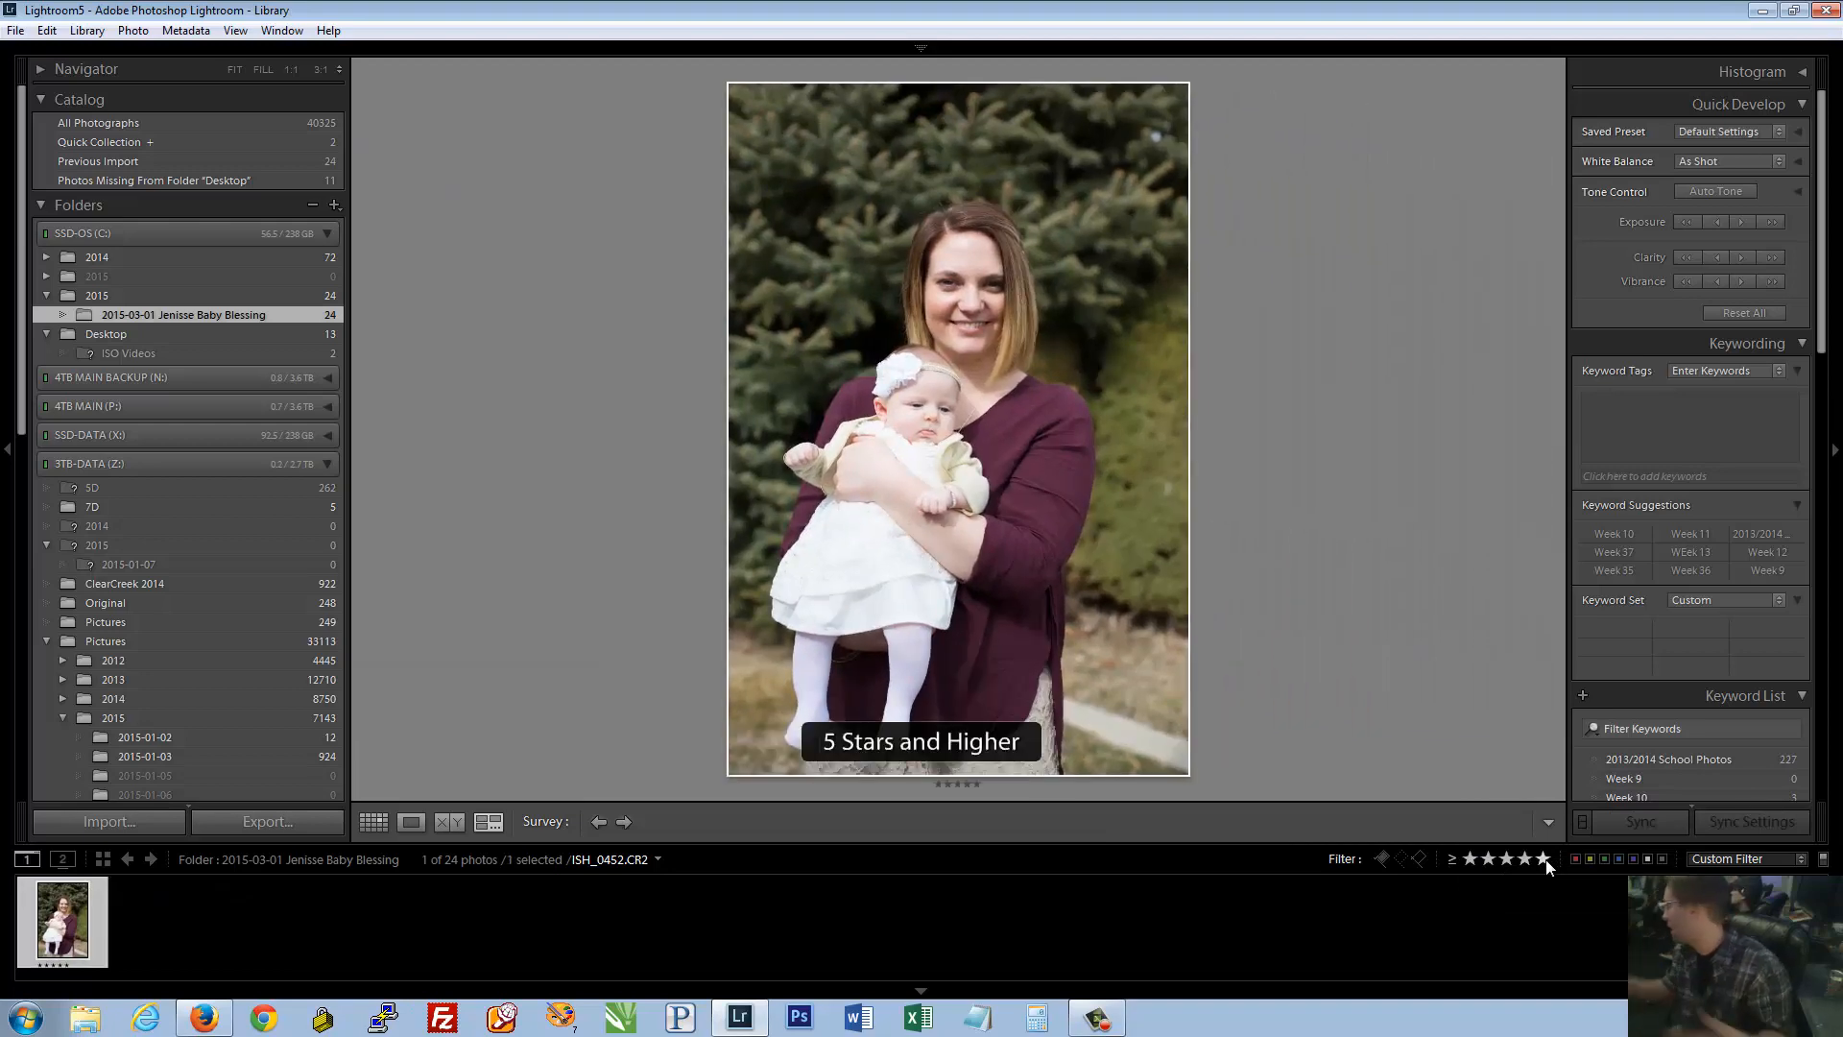
Clear the rating filter and rate the ninth photo of the man holding the baby, ISH_0463, five stars
{"action": "left_click", "coordinate": [1457, 861]}
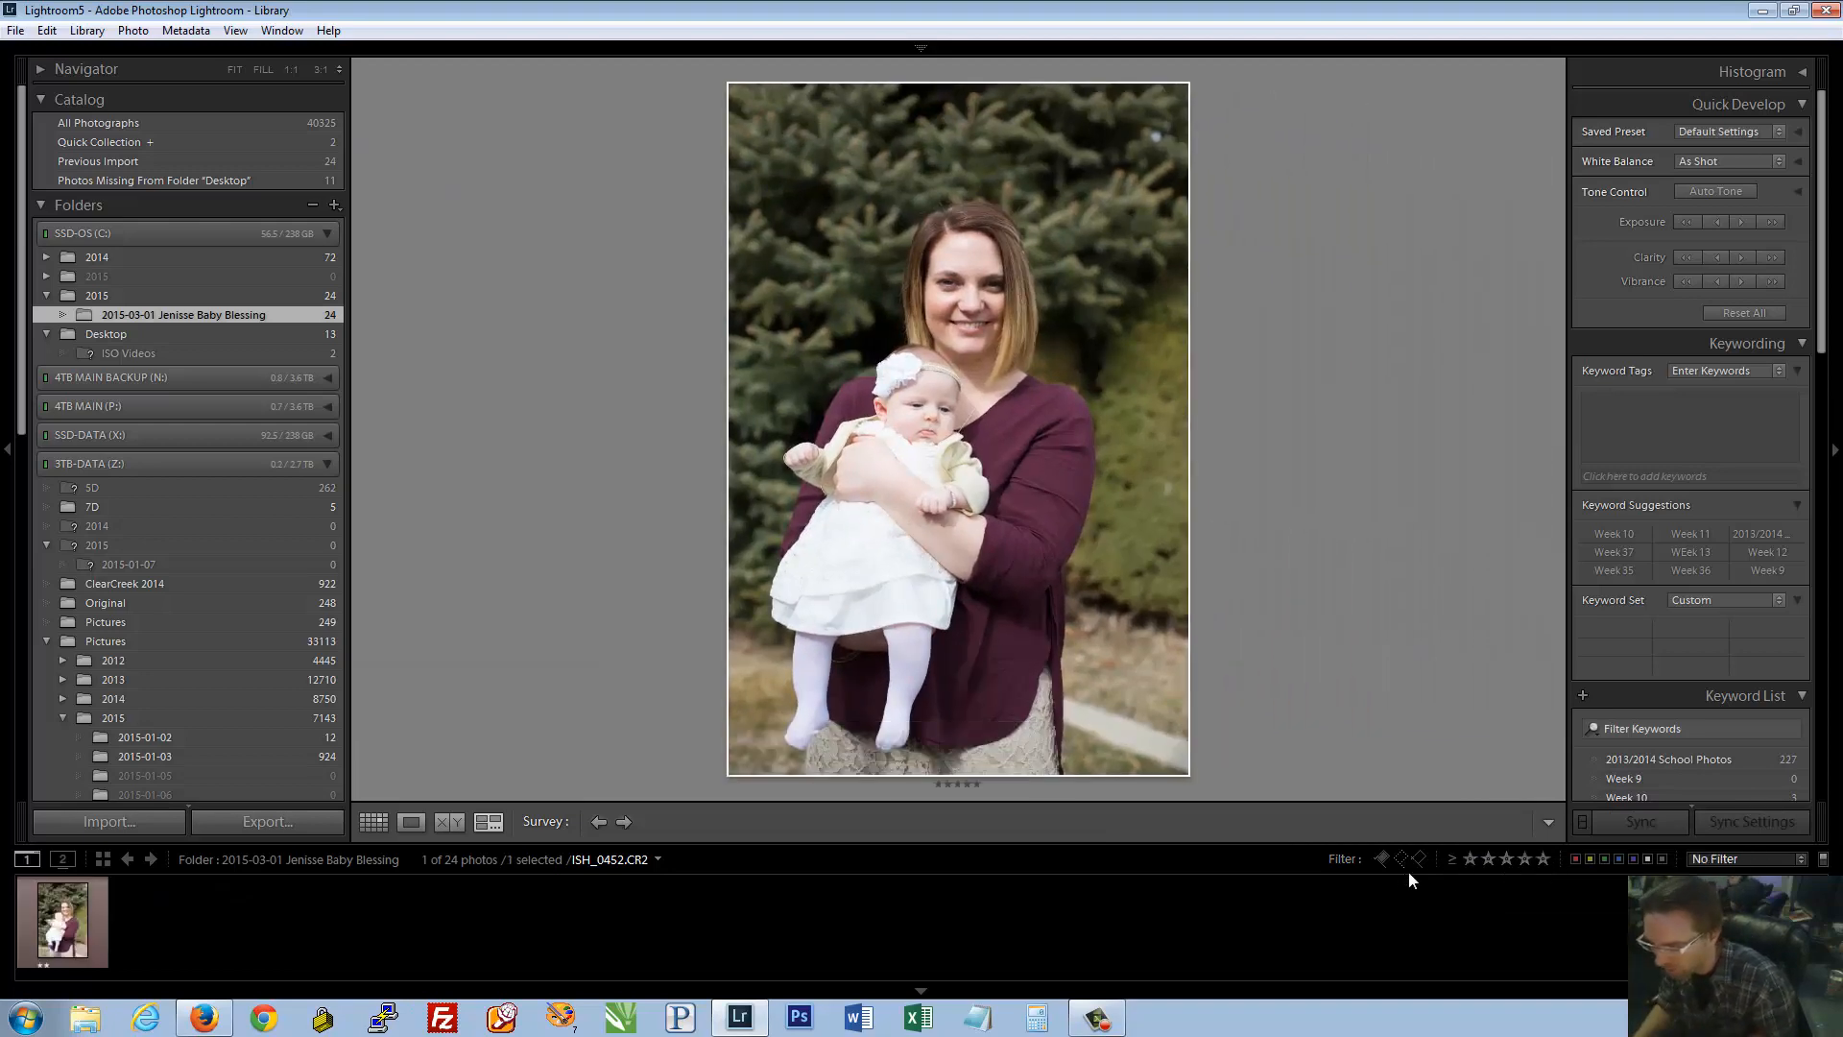
{"action": "left_click", "coordinate": [878, 929]}
{"action": "left_click", "coordinate": [1056, 926]}
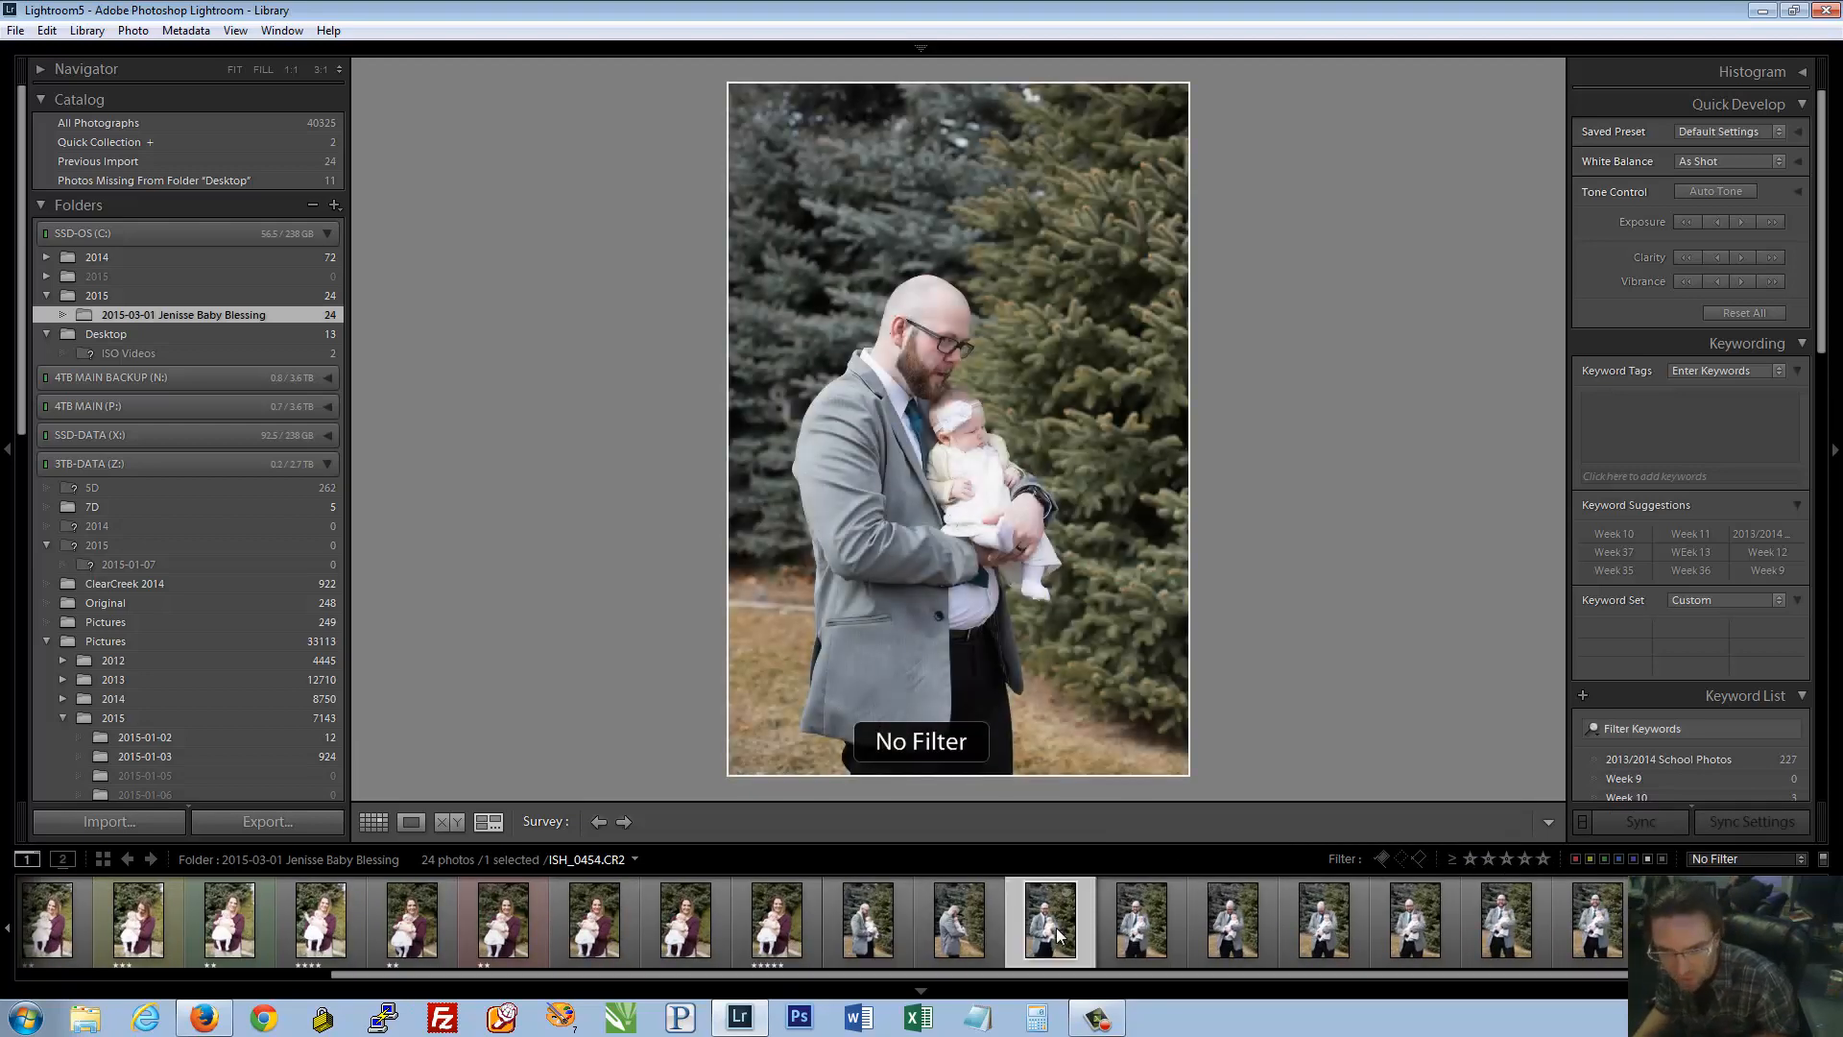
{"action": "left_click", "coordinate": [1237, 944]}
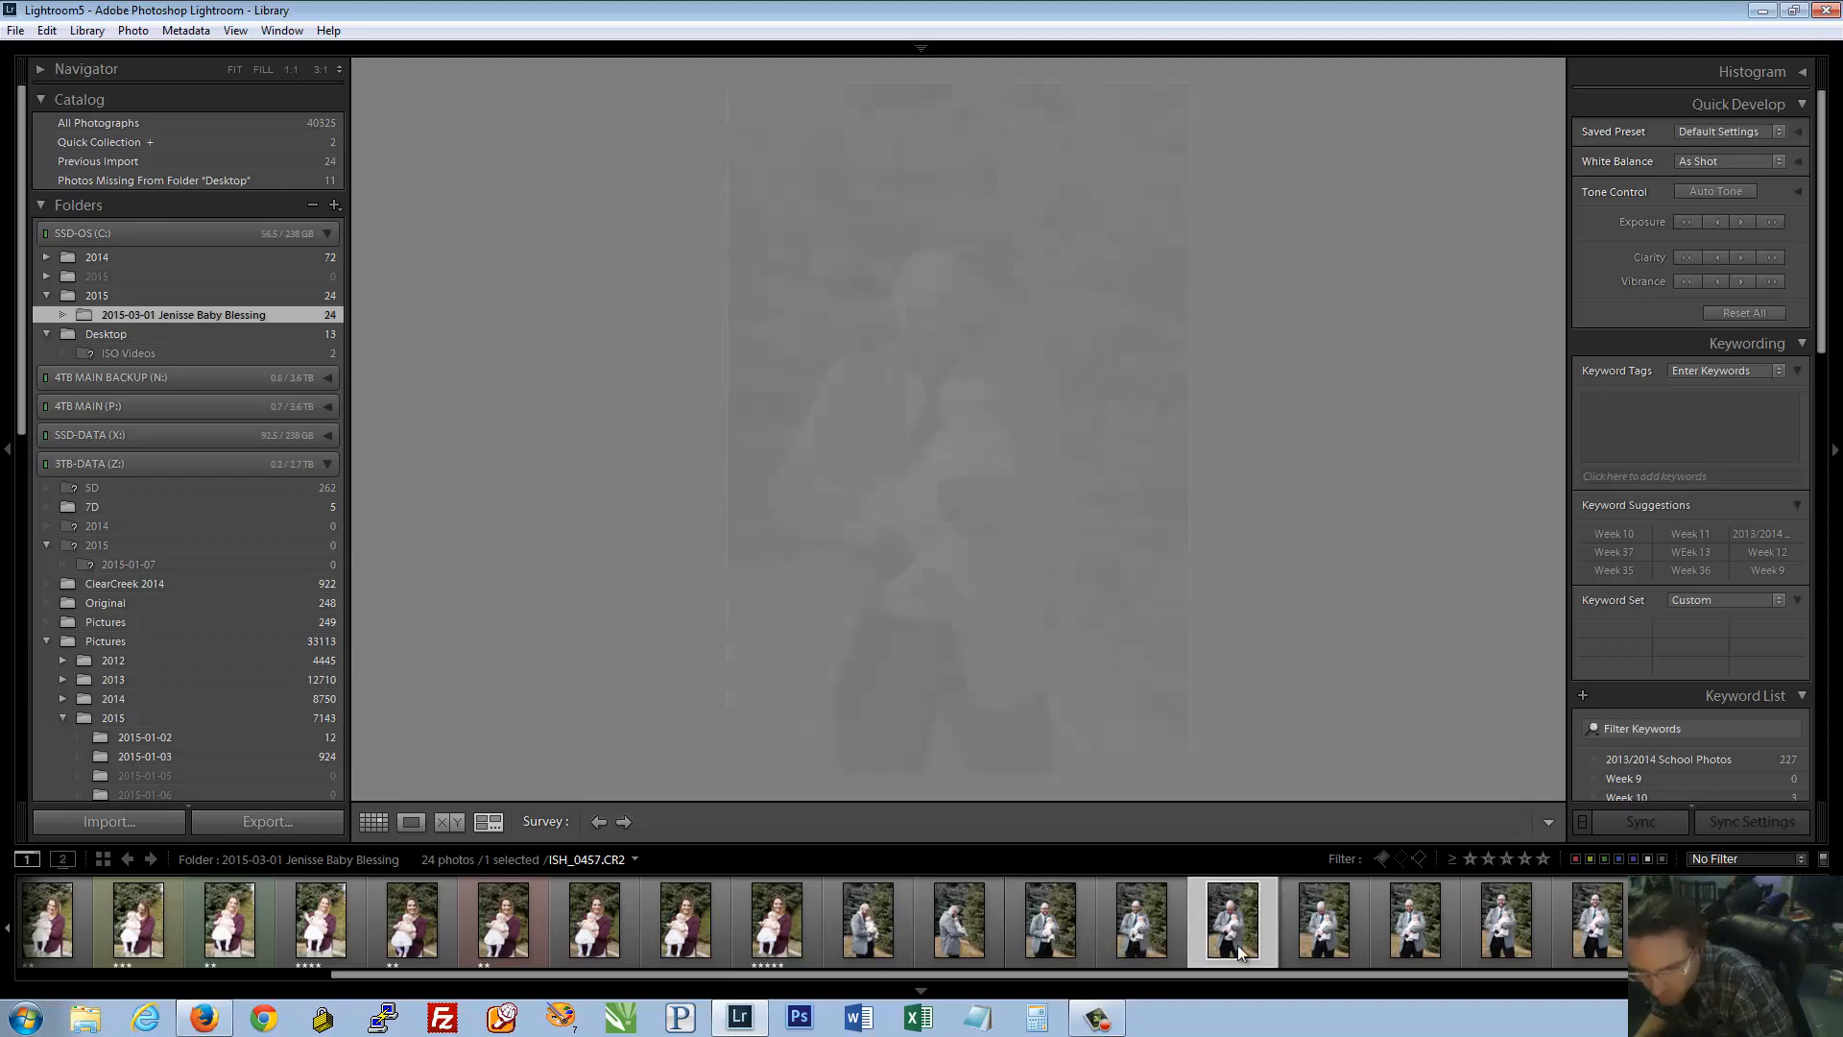
{"action": "left_click", "coordinate": [1416, 941]}
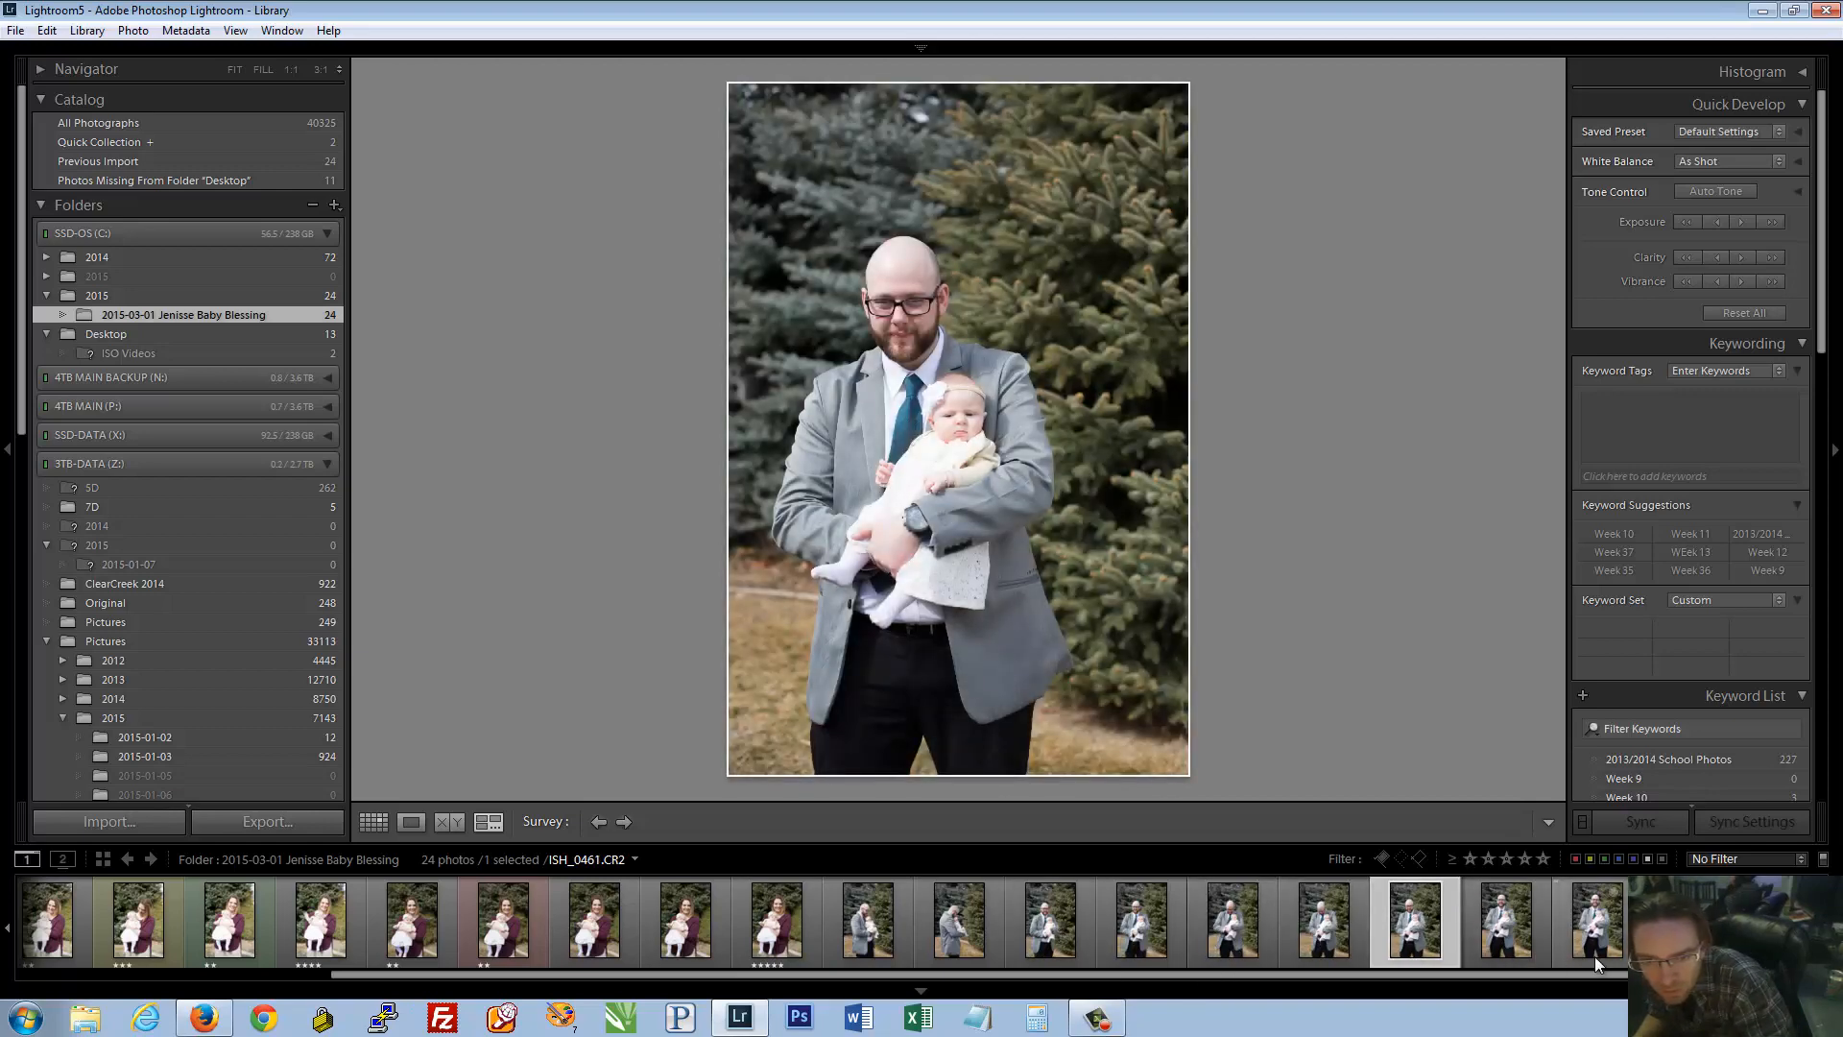
{"action": "left_click", "coordinate": [1596, 956]}
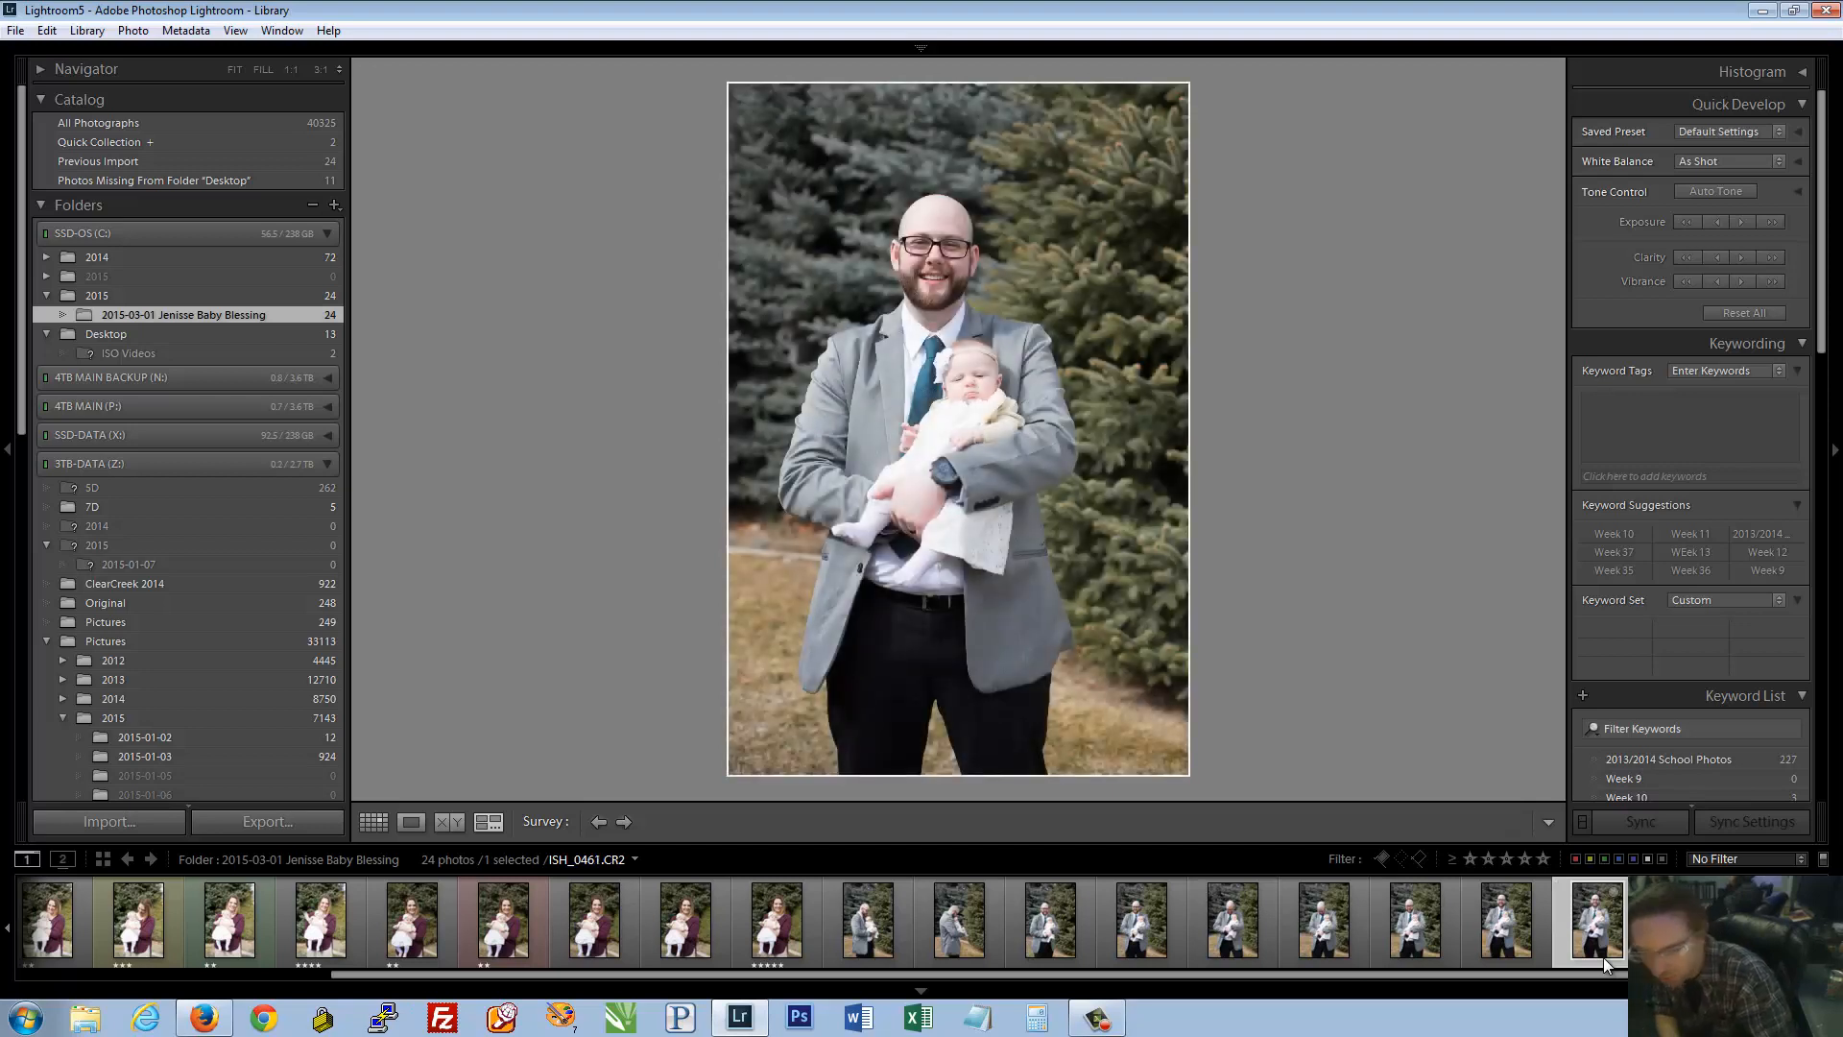
{"action": "key", "text": "5"}
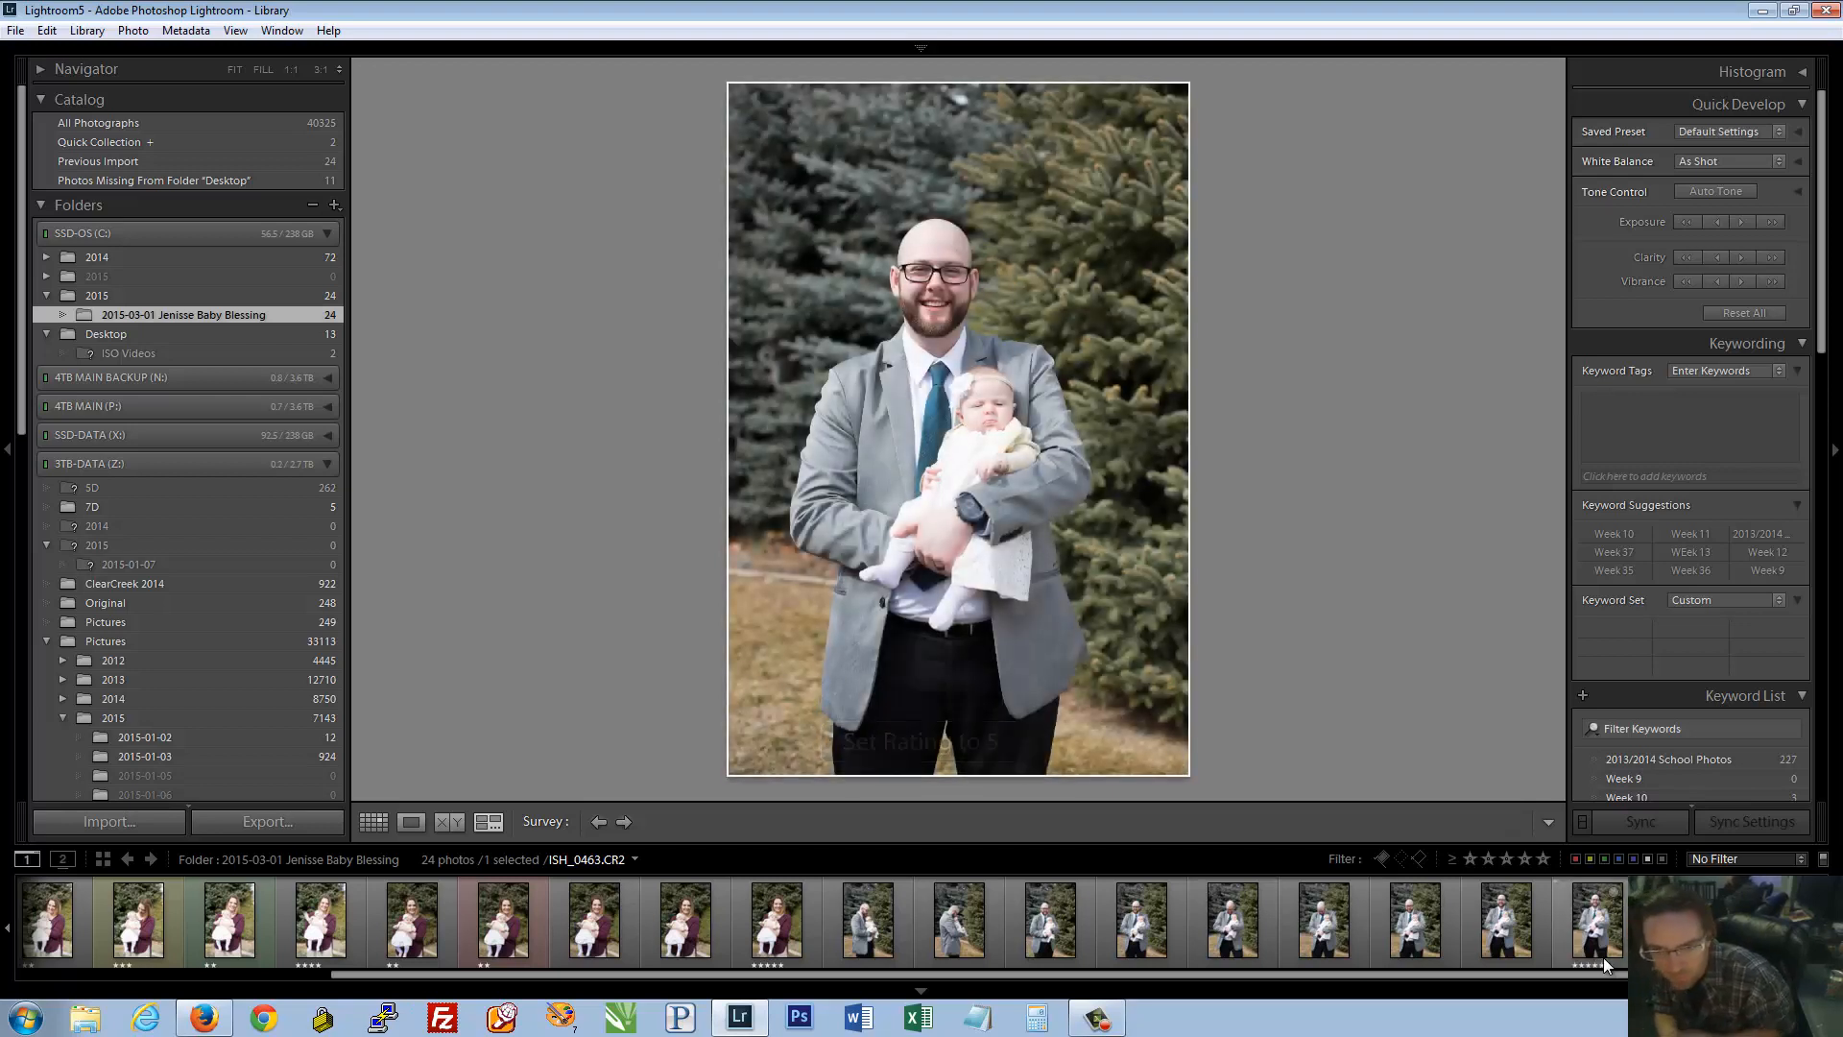
Show only the five-star photos in Grid view
{"action": "left_click", "coordinate": [1494, 885]}
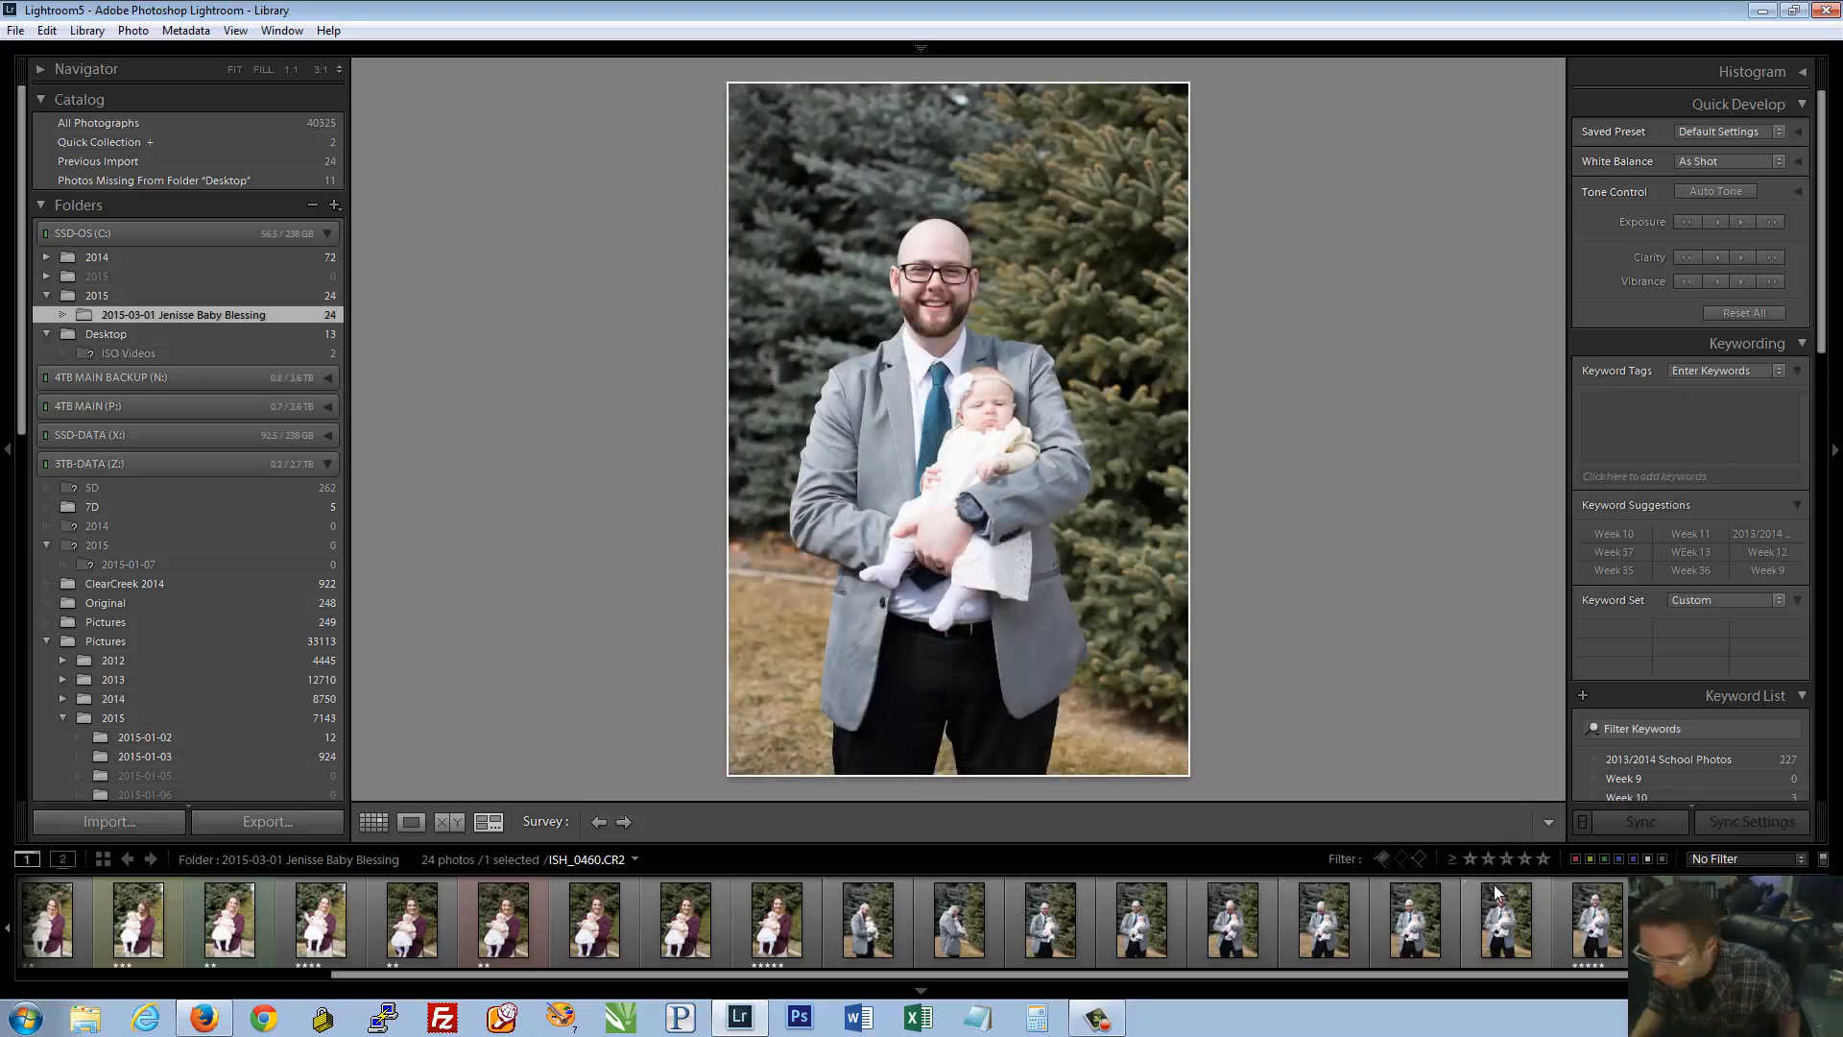
{"action": "left_click", "coordinate": [1545, 860]}
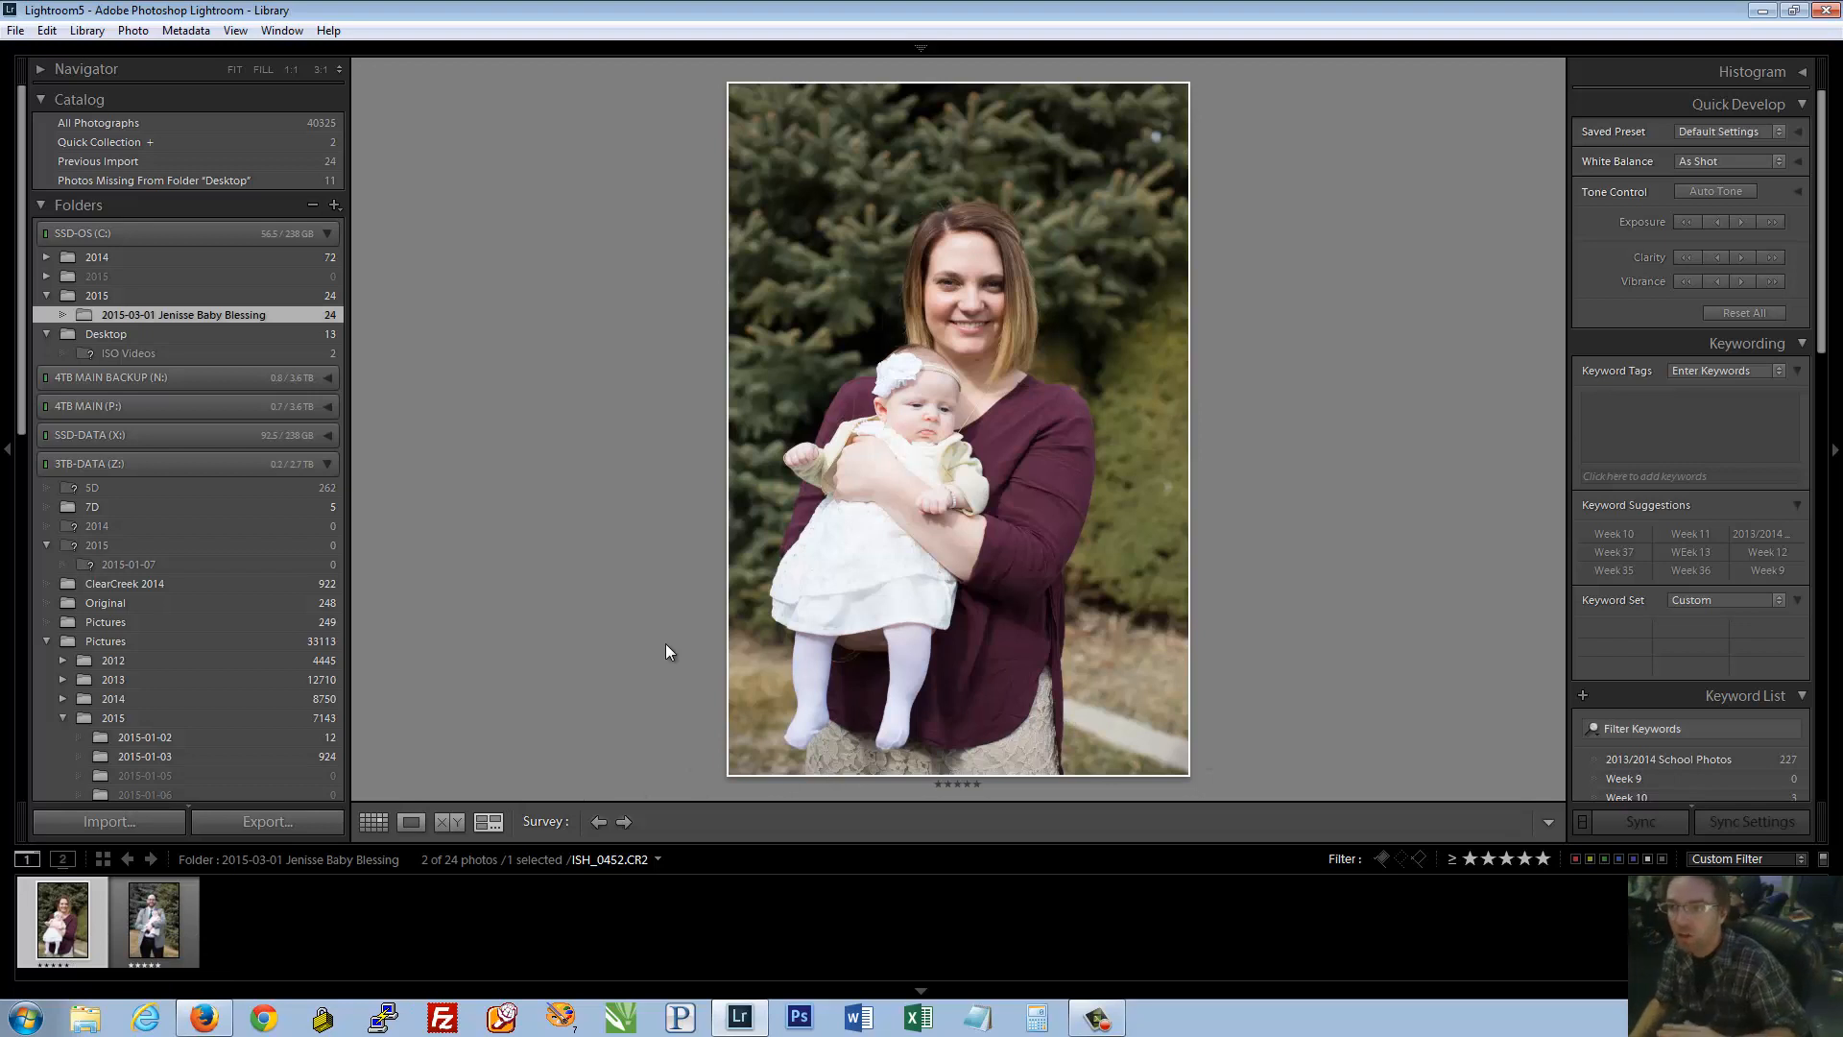
{"action": "left_click", "coordinate": [373, 822]}
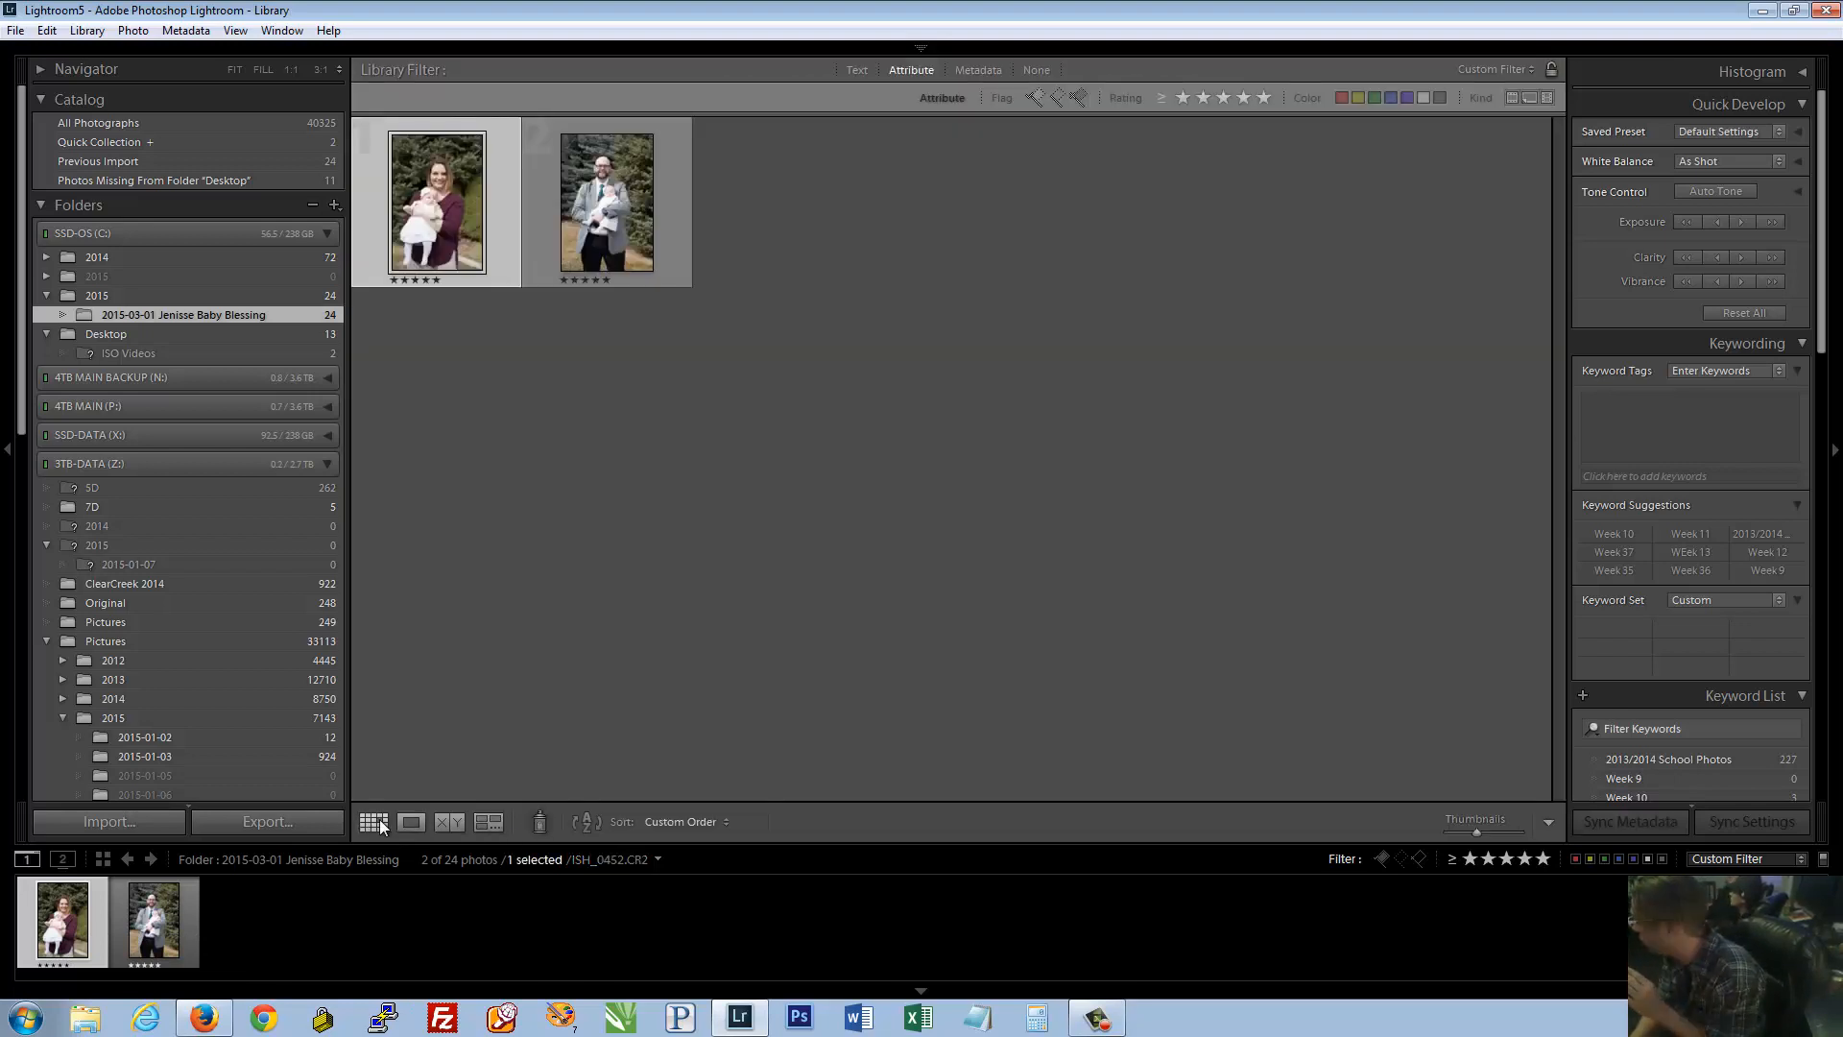
Clear the five-star filter and toggle the one-star-and-higher filter to compare rated photos with the full set, leaving it on
{"action": "left_click", "coordinate": [1483, 861]}
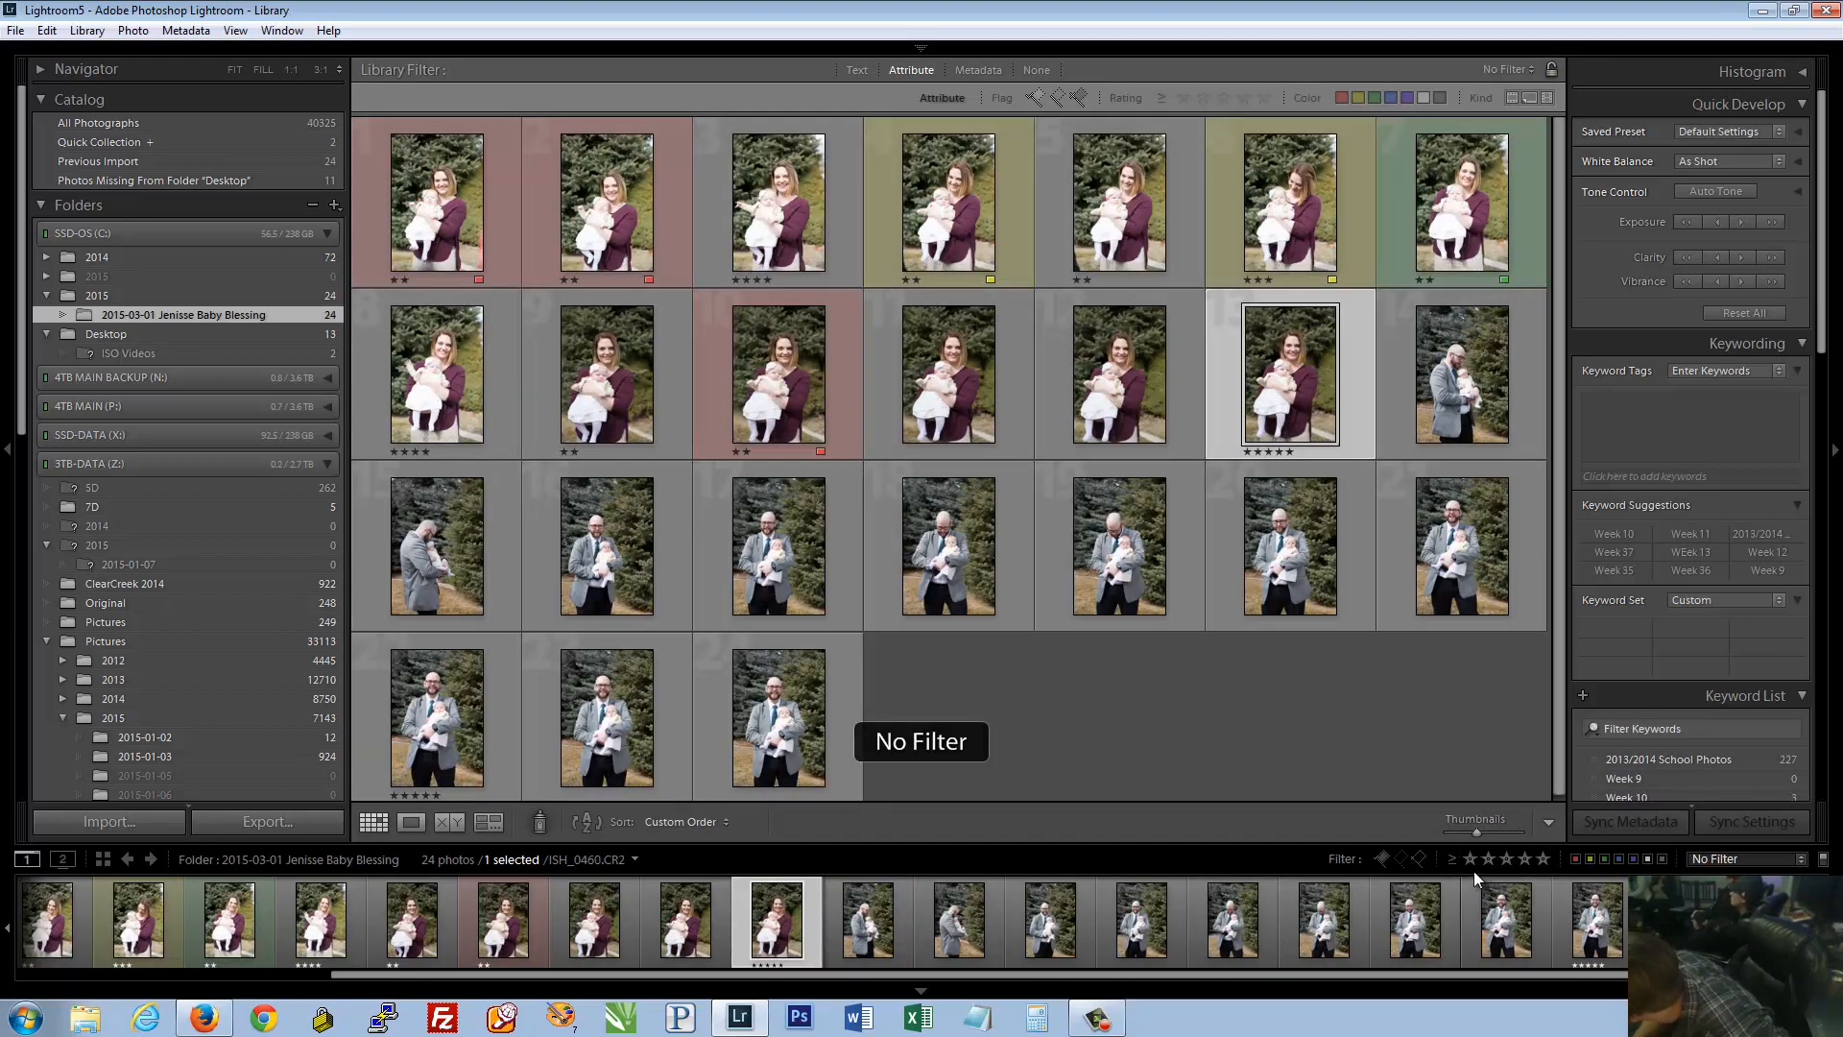
{"action": "left_click", "coordinate": [1470, 859]}
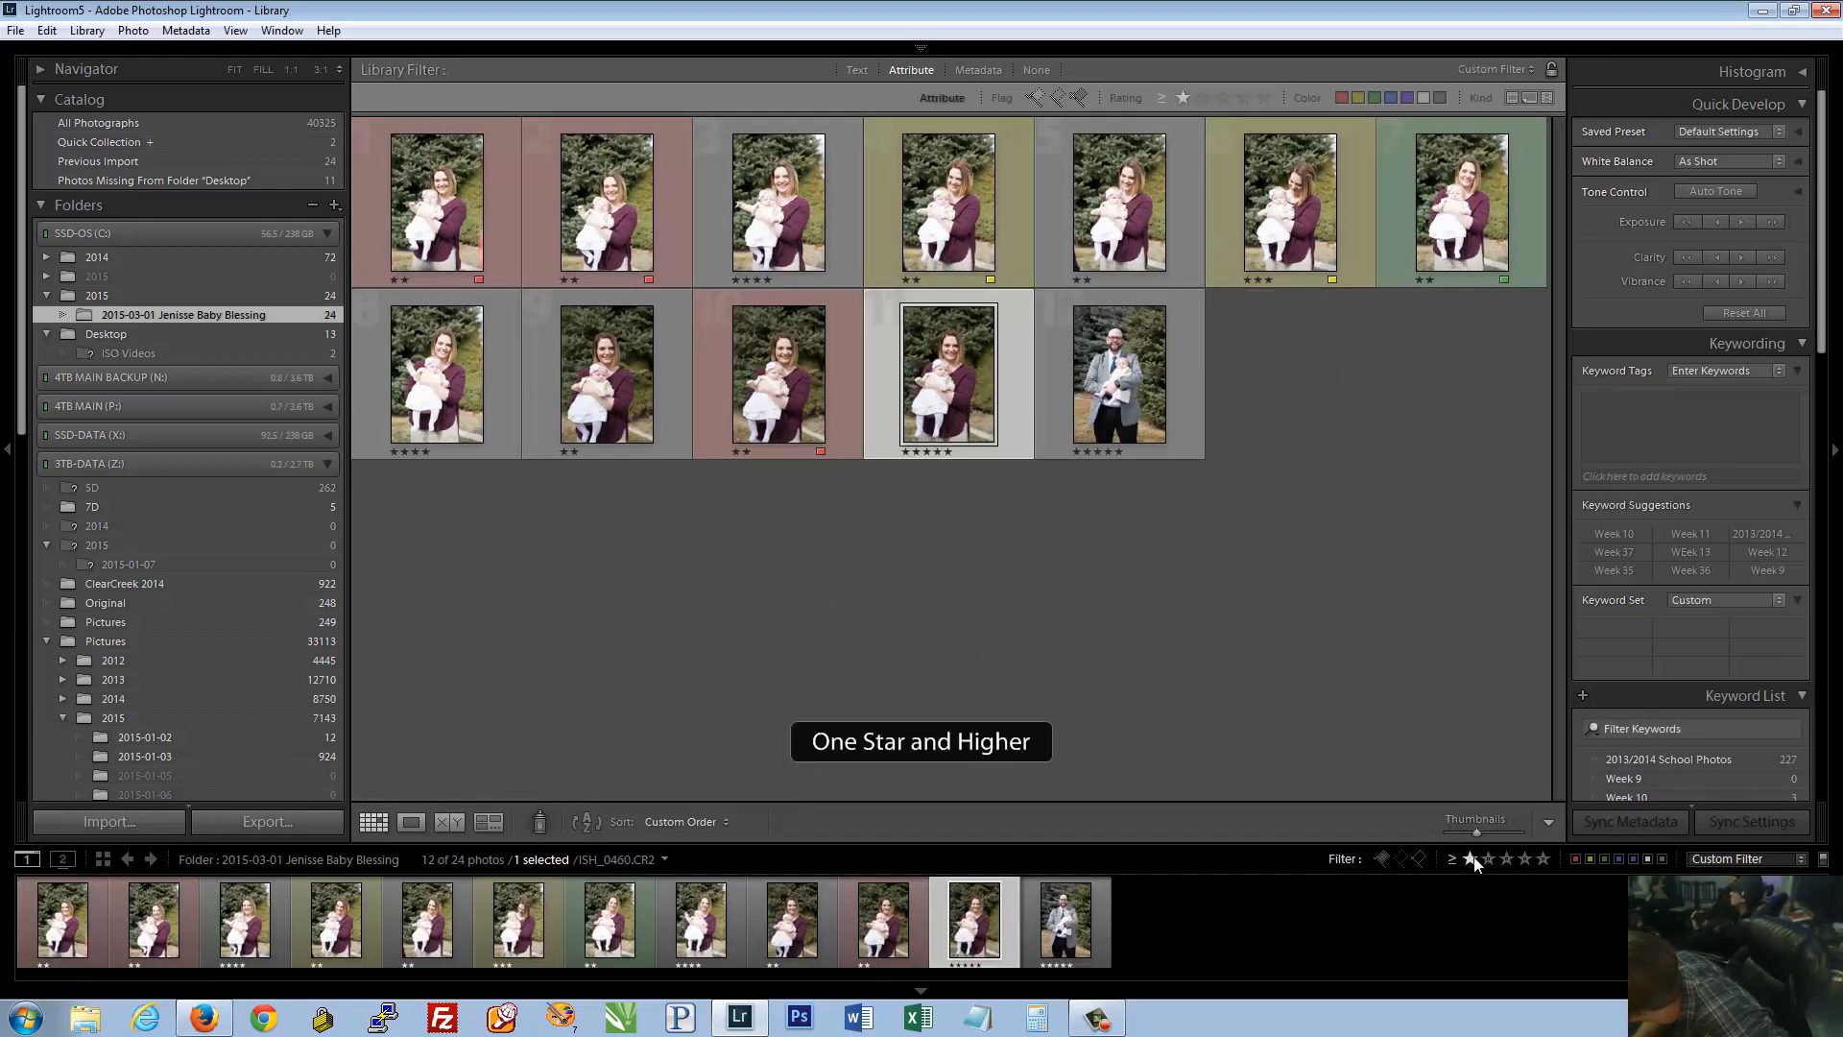
{"action": "left_click", "coordinate": [1472, 860]}
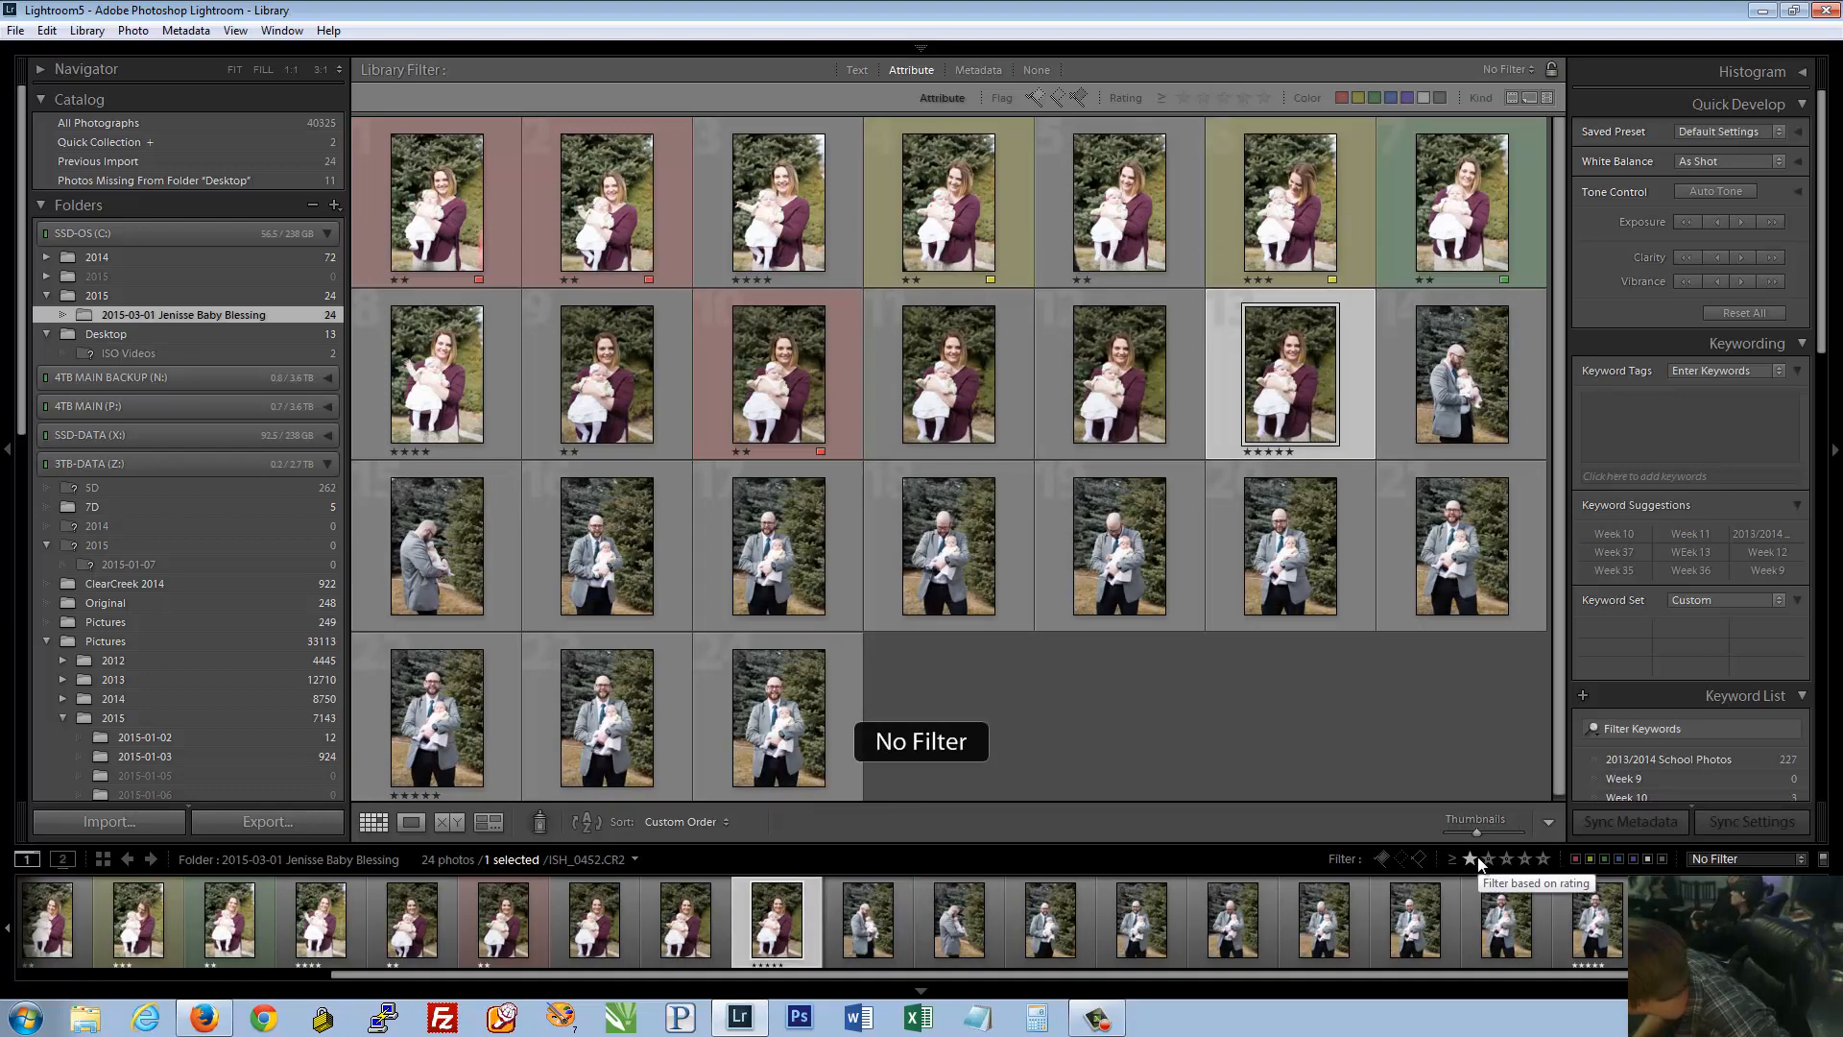
{"action": "left_click", "coordinate": [1477, 859]}
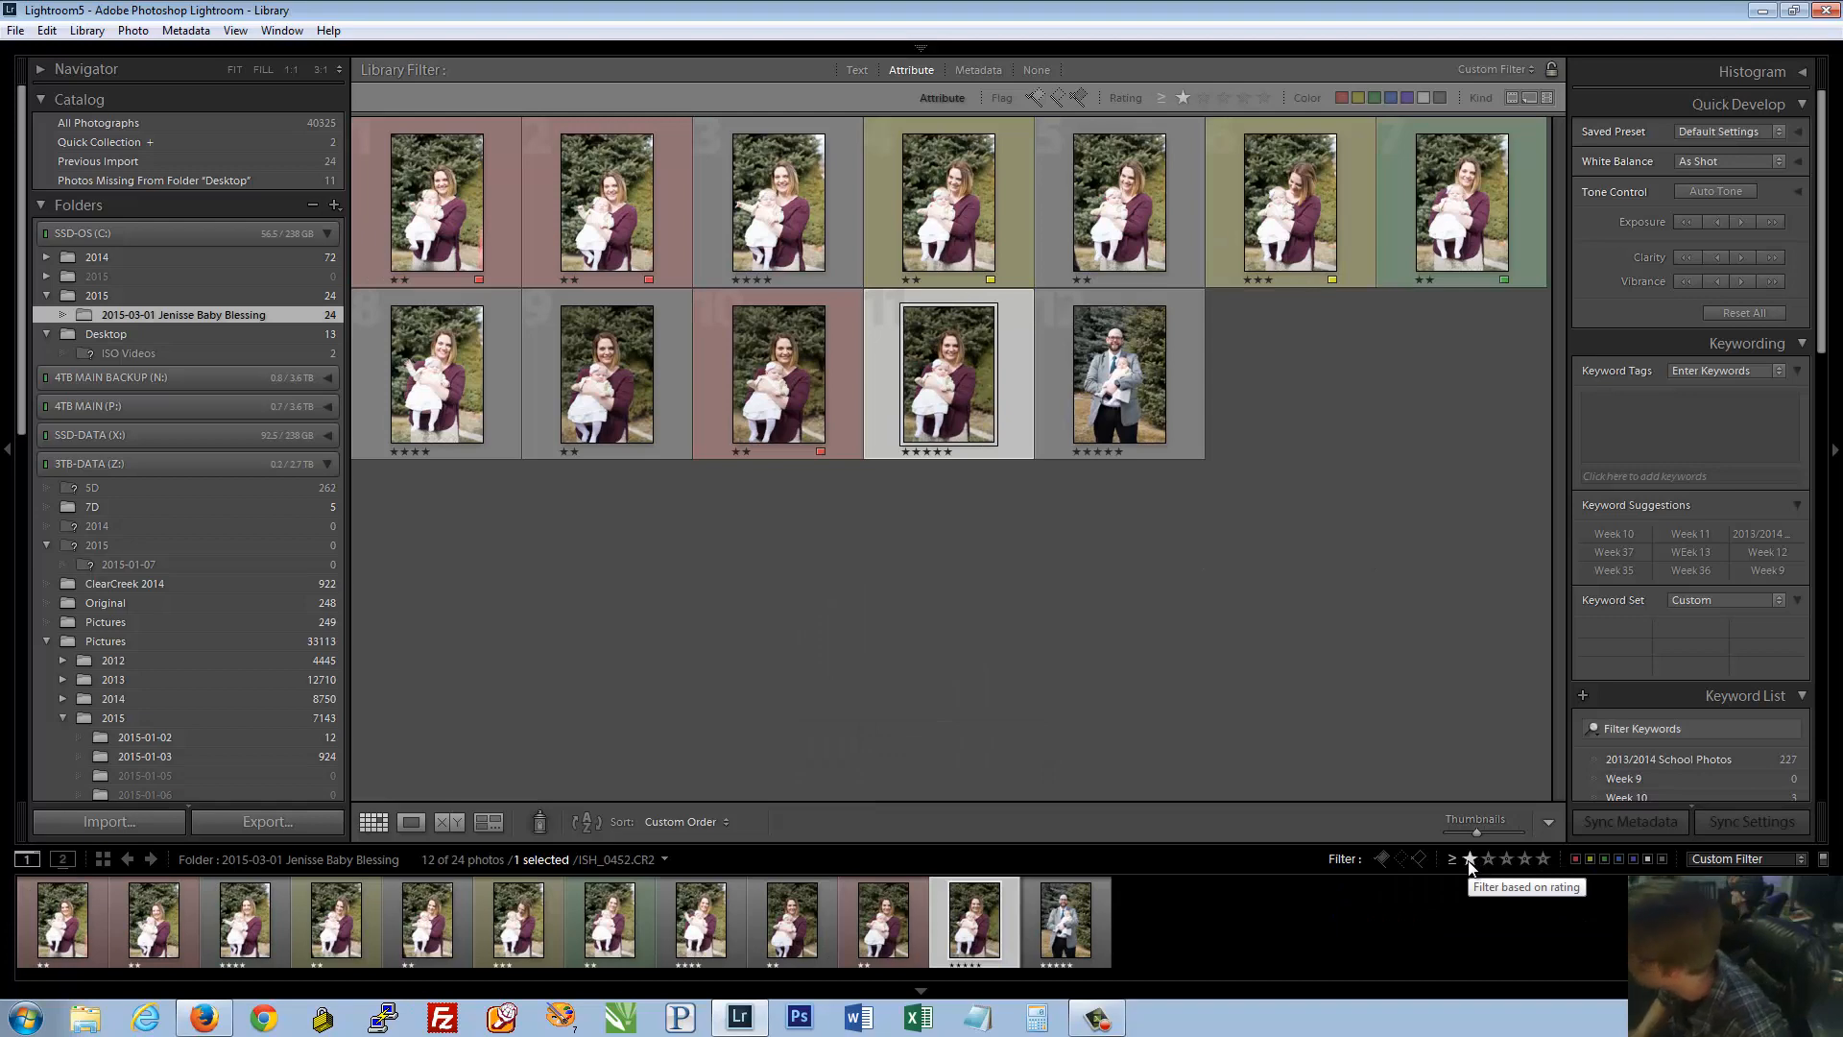
{"action": "left_click", "coordinate": [1470, 859]}
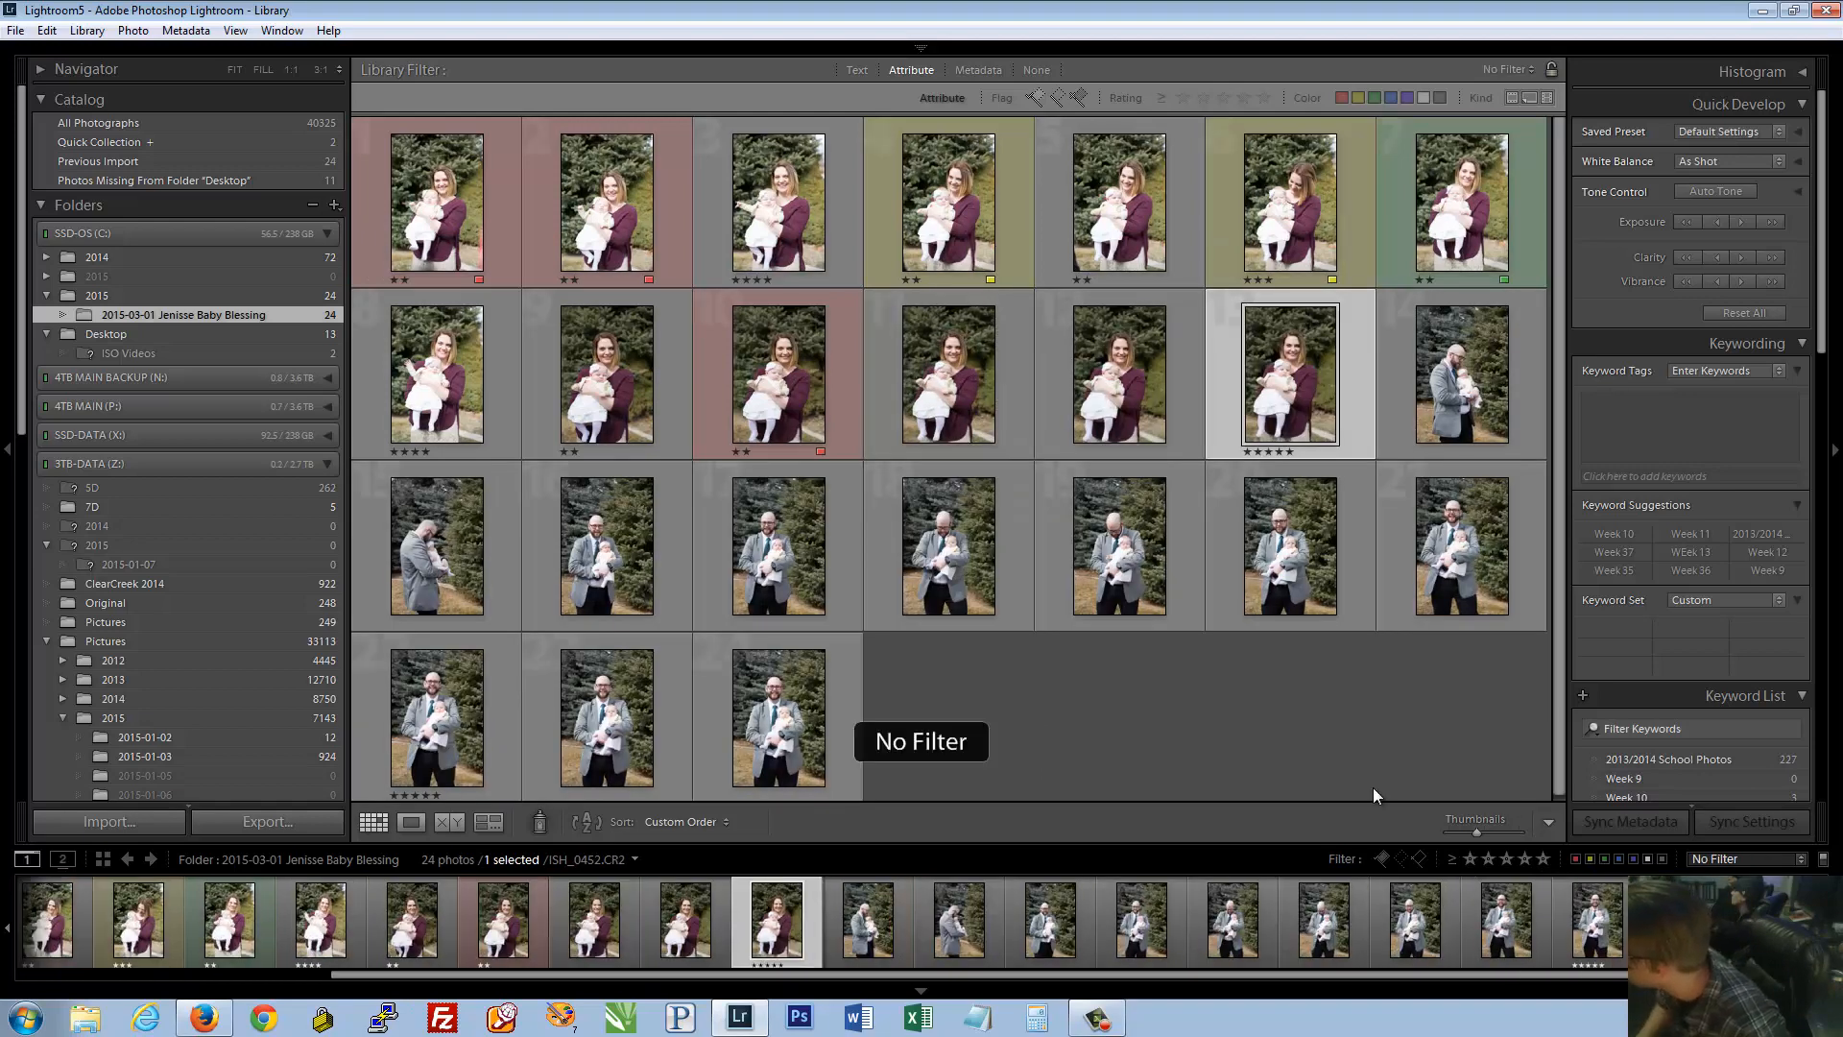
{"action": "left_click", "coordinate": [1473, 860]}
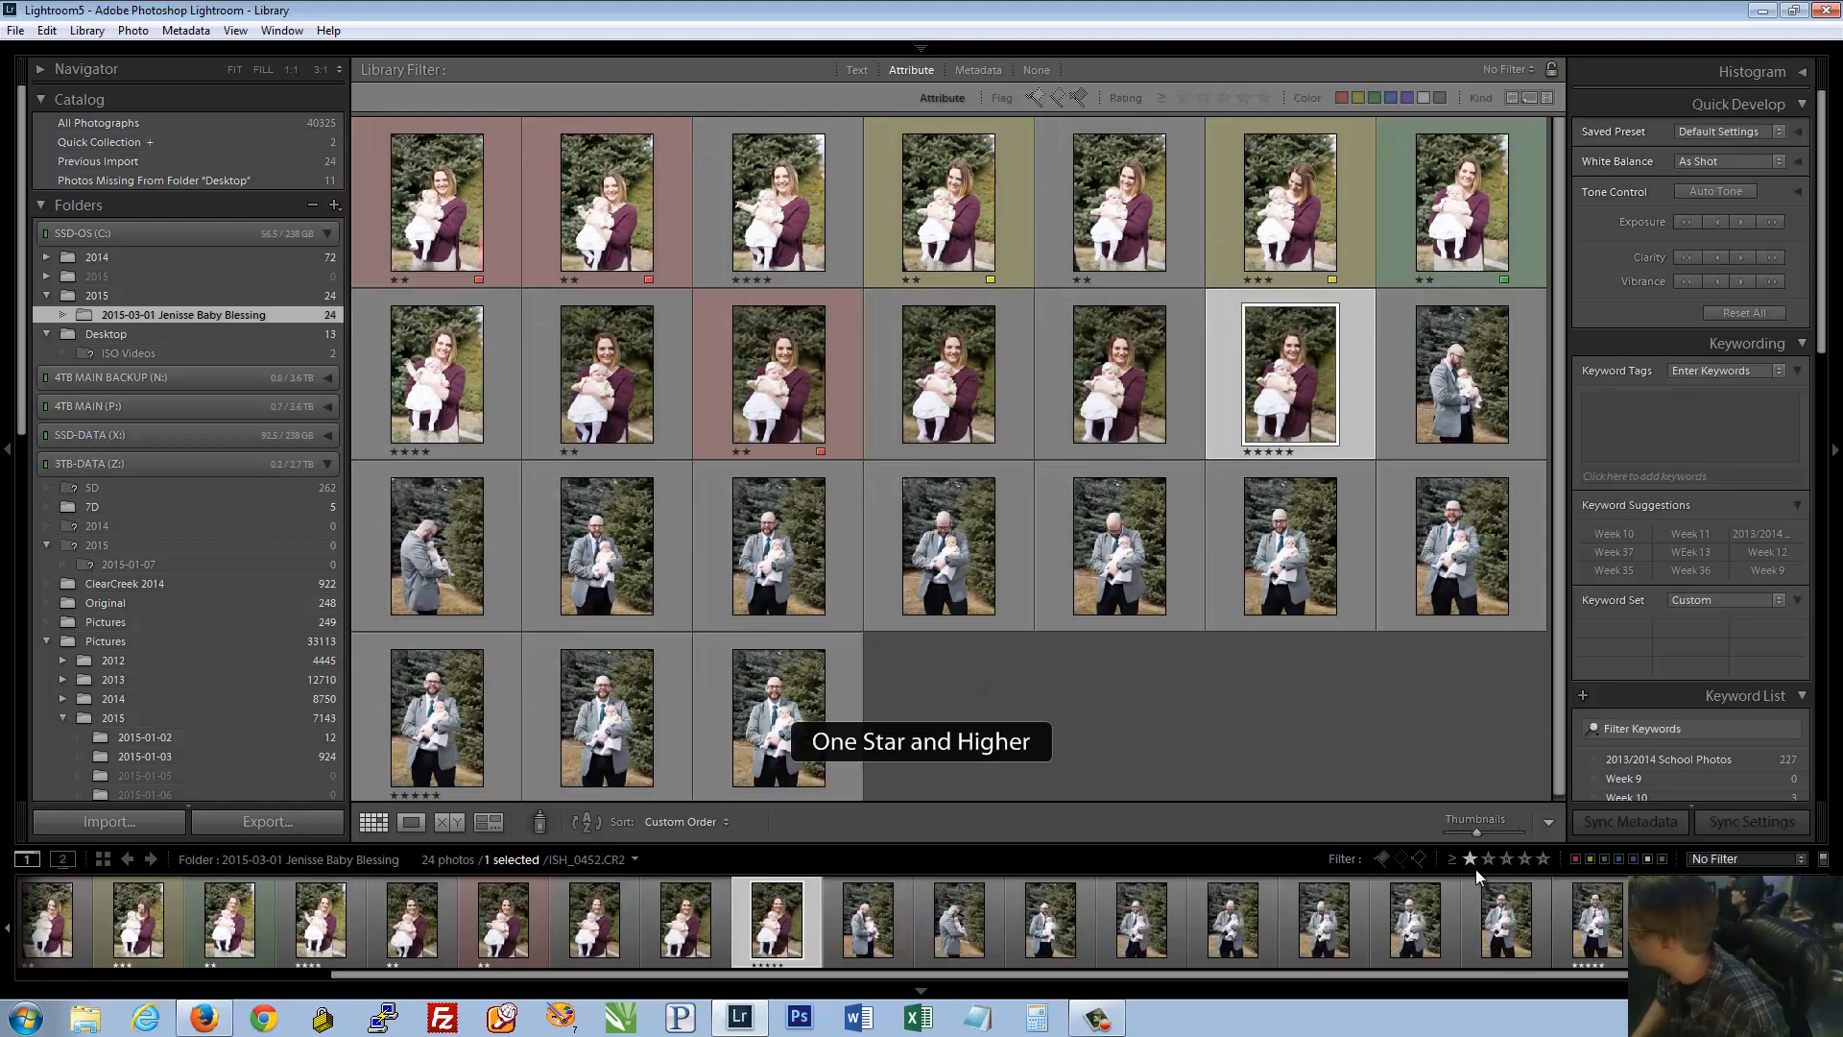
Clear the one-star-and-higher filter and go through the Library Filter's Attribute and Metadata options, ending on the Text filter
{"action": "left_click", "coordinate": [1477, 868]}
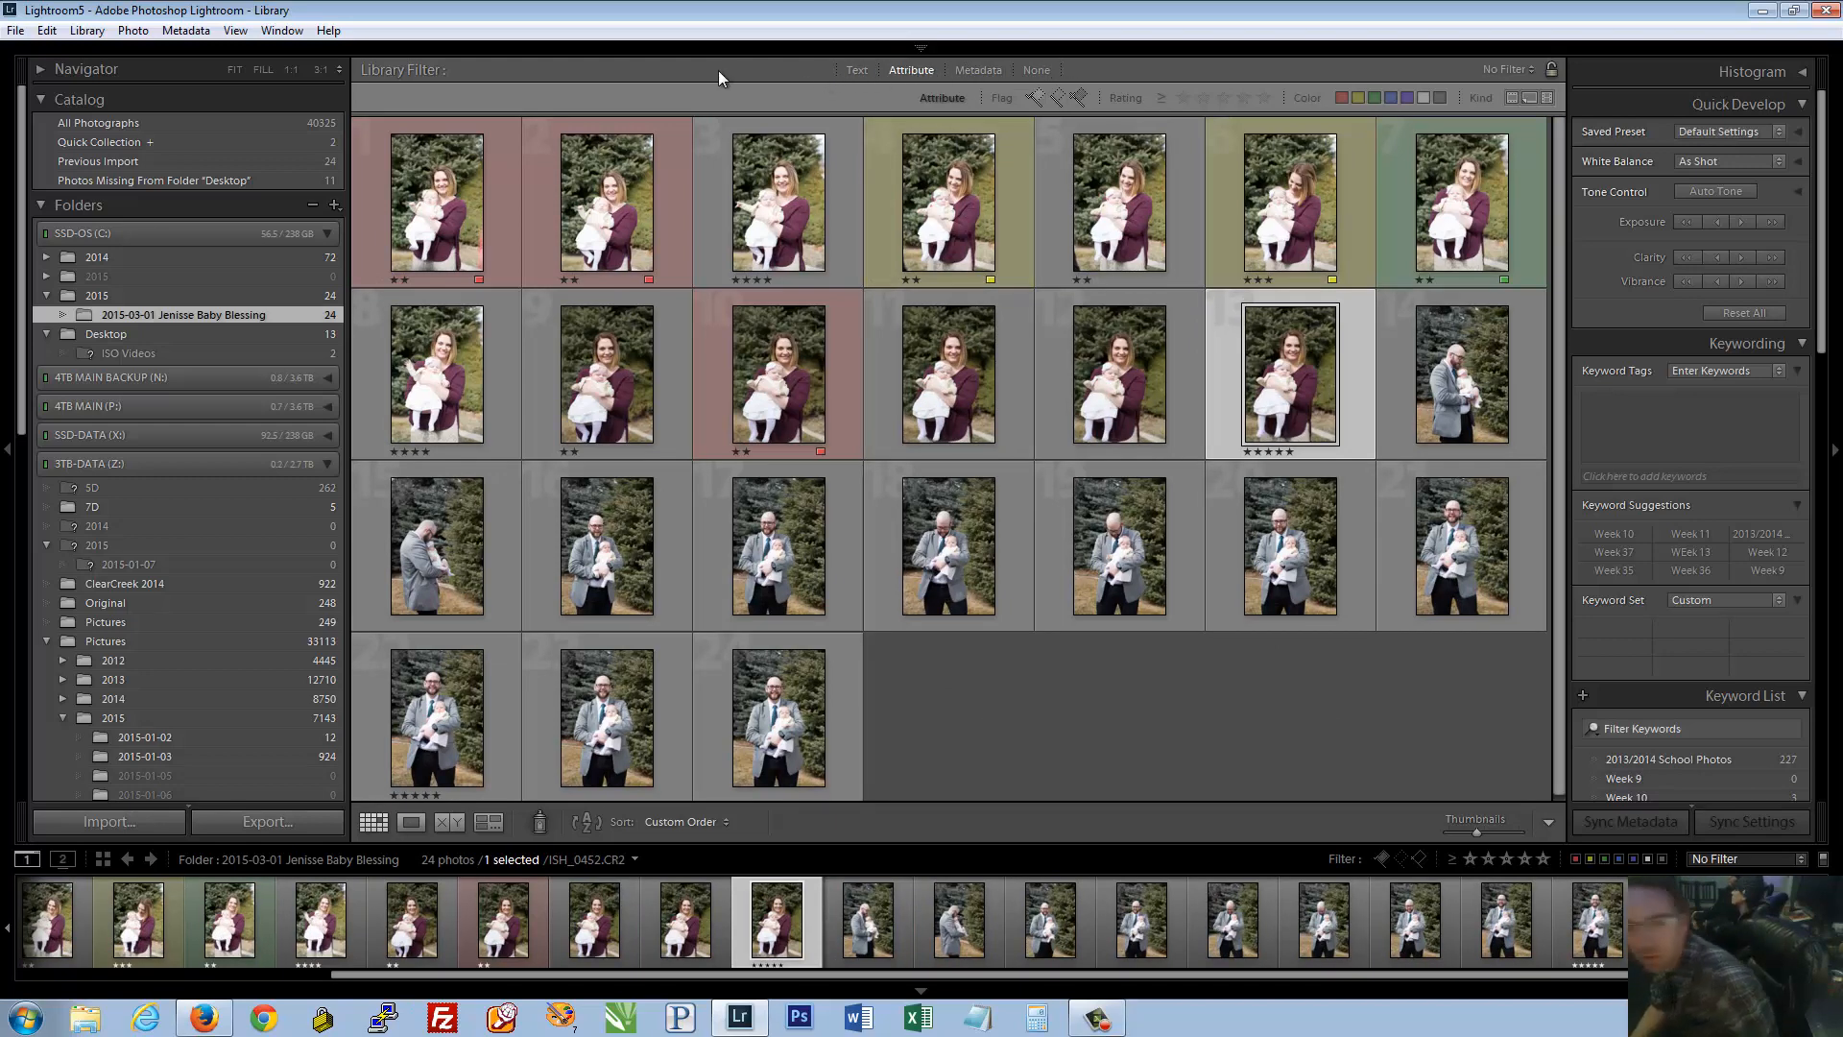
{"action": "left_click", "coordinate": [1050, 68]}
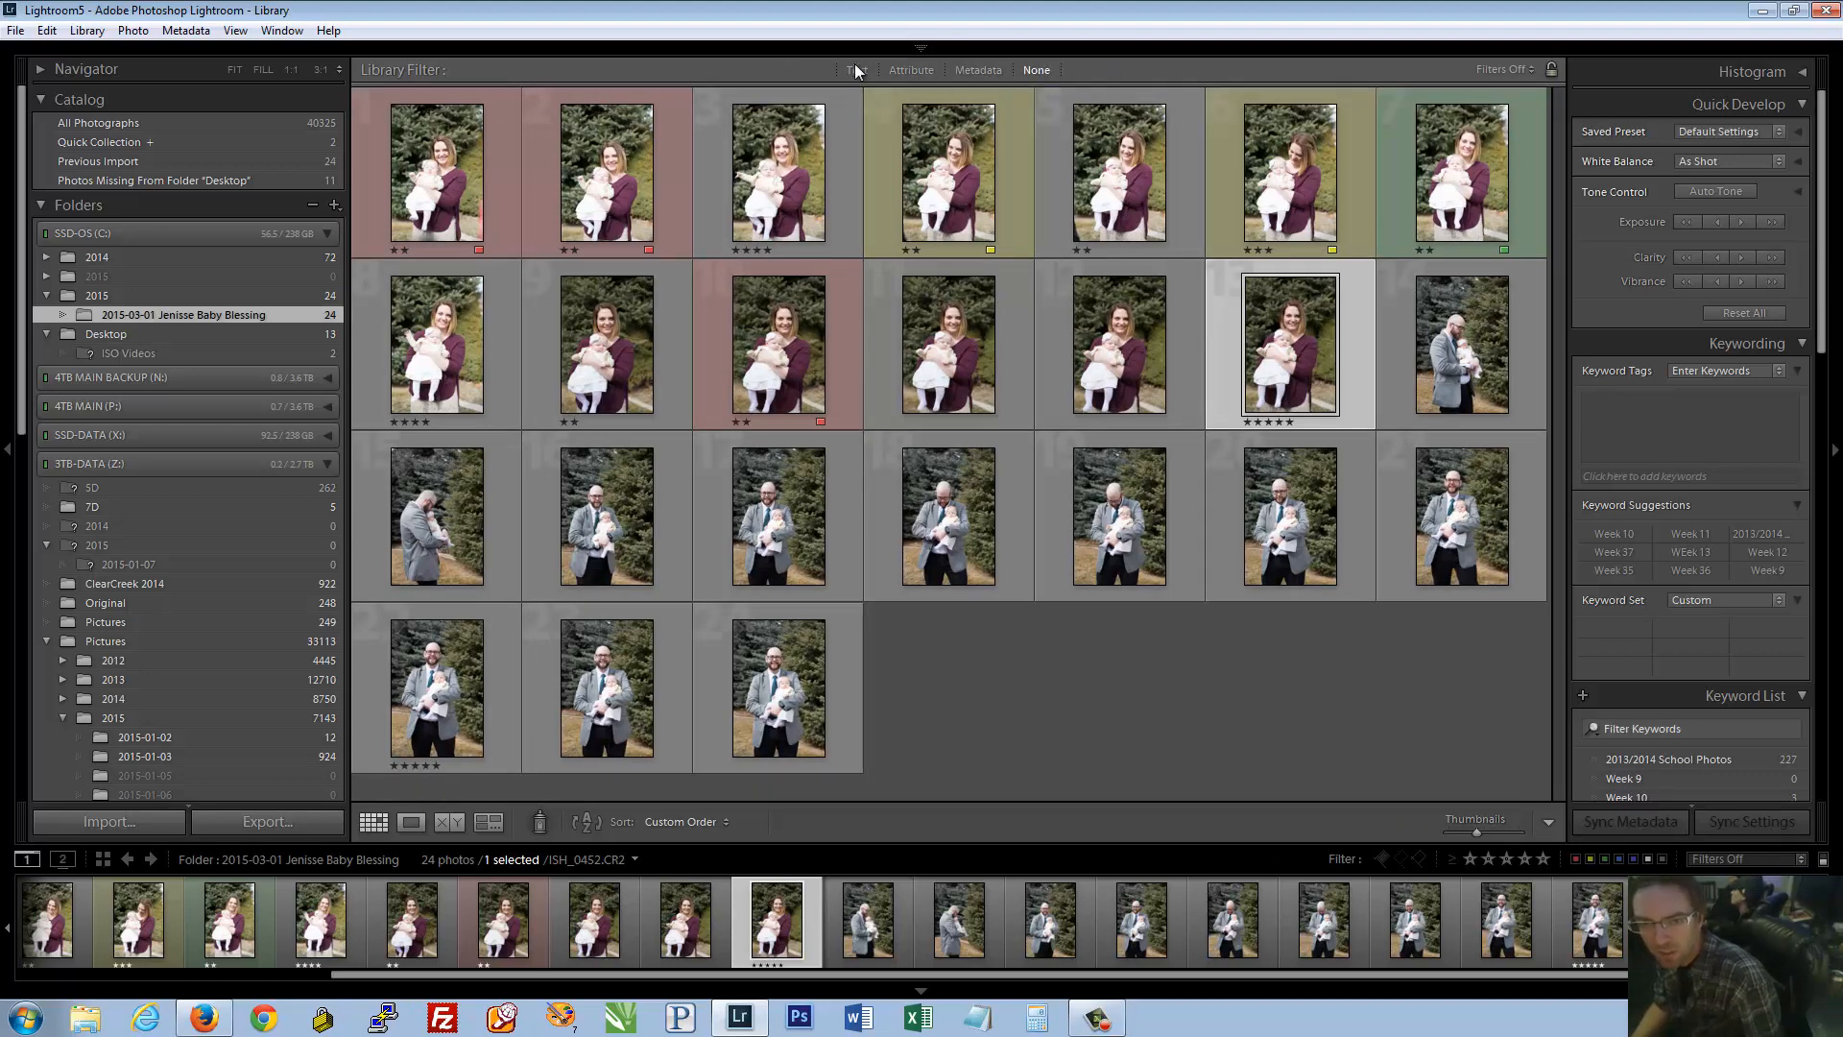
{"action": "left_click", "coordinate": [856, 70]}
{"action": "left_click", "coordinate": [905, 70]}
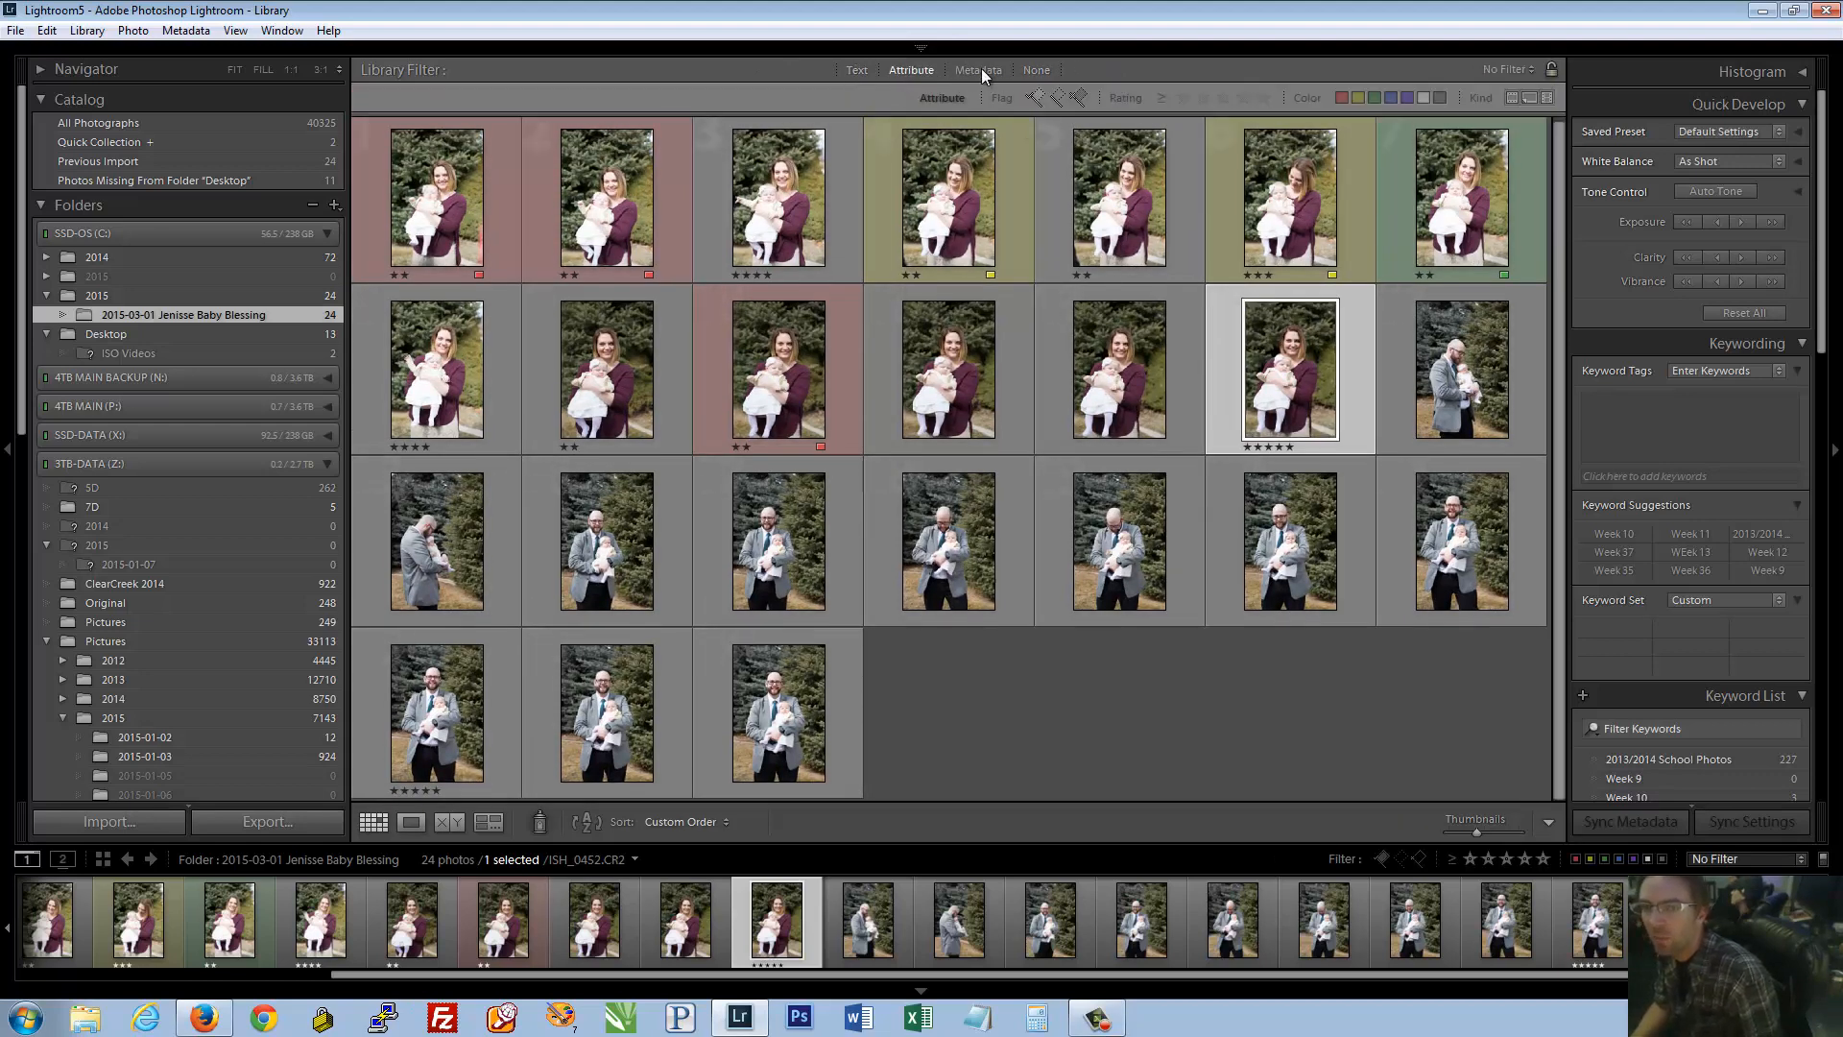
{"action": "left_click", "coordinate": [980, 70]}
{"action": "left_click", "coordinate": [1039, 70]}
{"action": "left_click", "coordinate": [861, 69]}
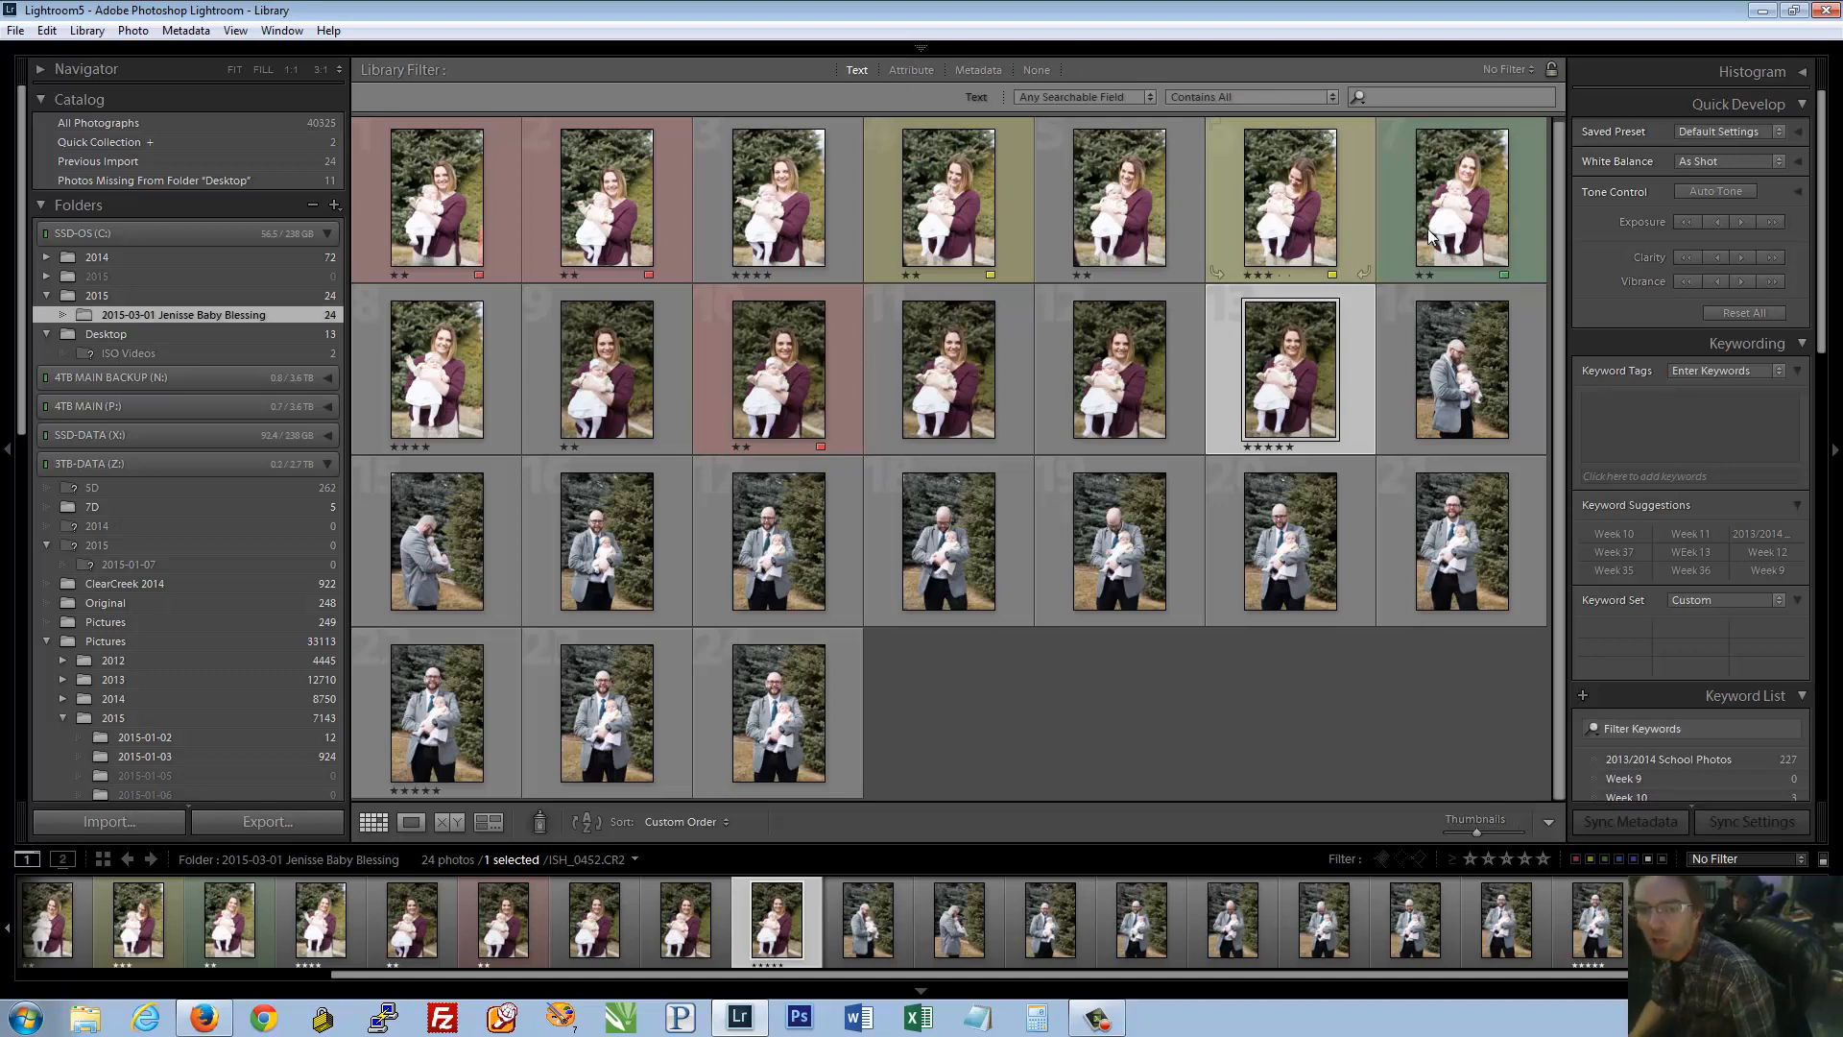
Search the folder's photos for the text 4052, and clear the search text
{"action": "left_click", "coordinate": [1445, 95]}
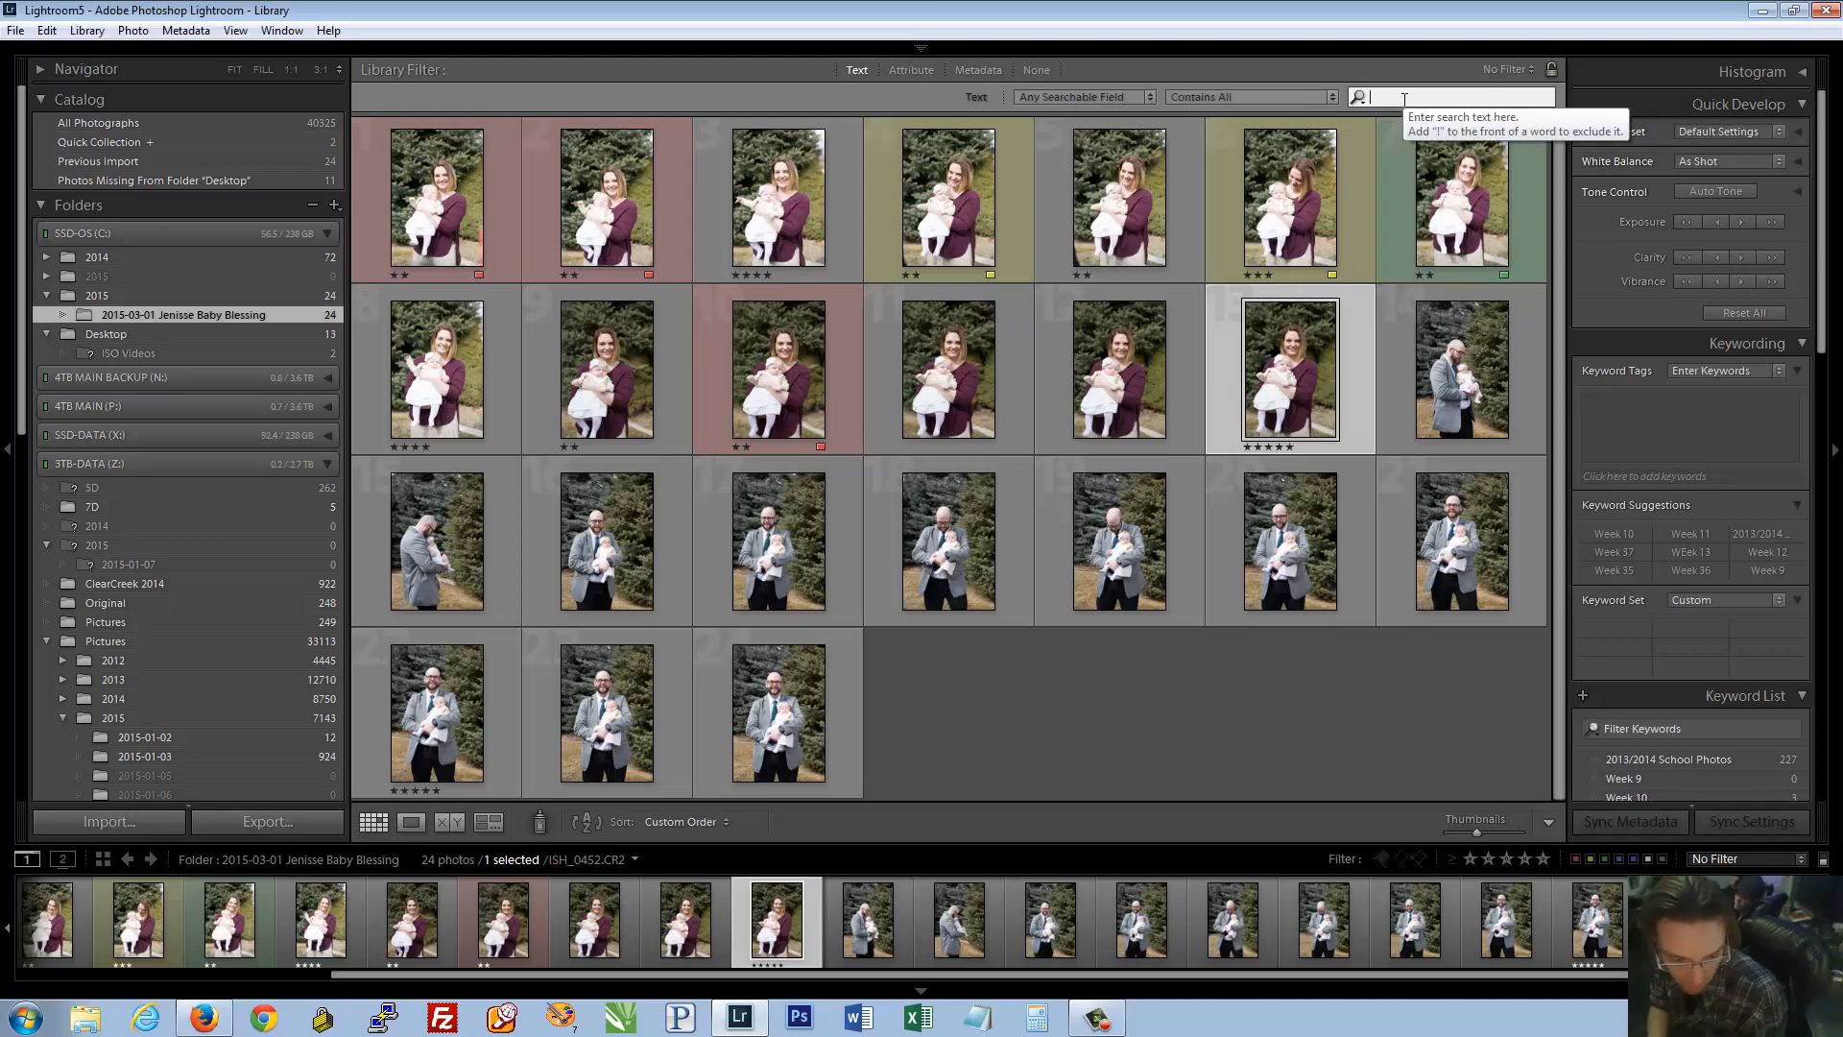
{"action": "type", "text": "4052"}
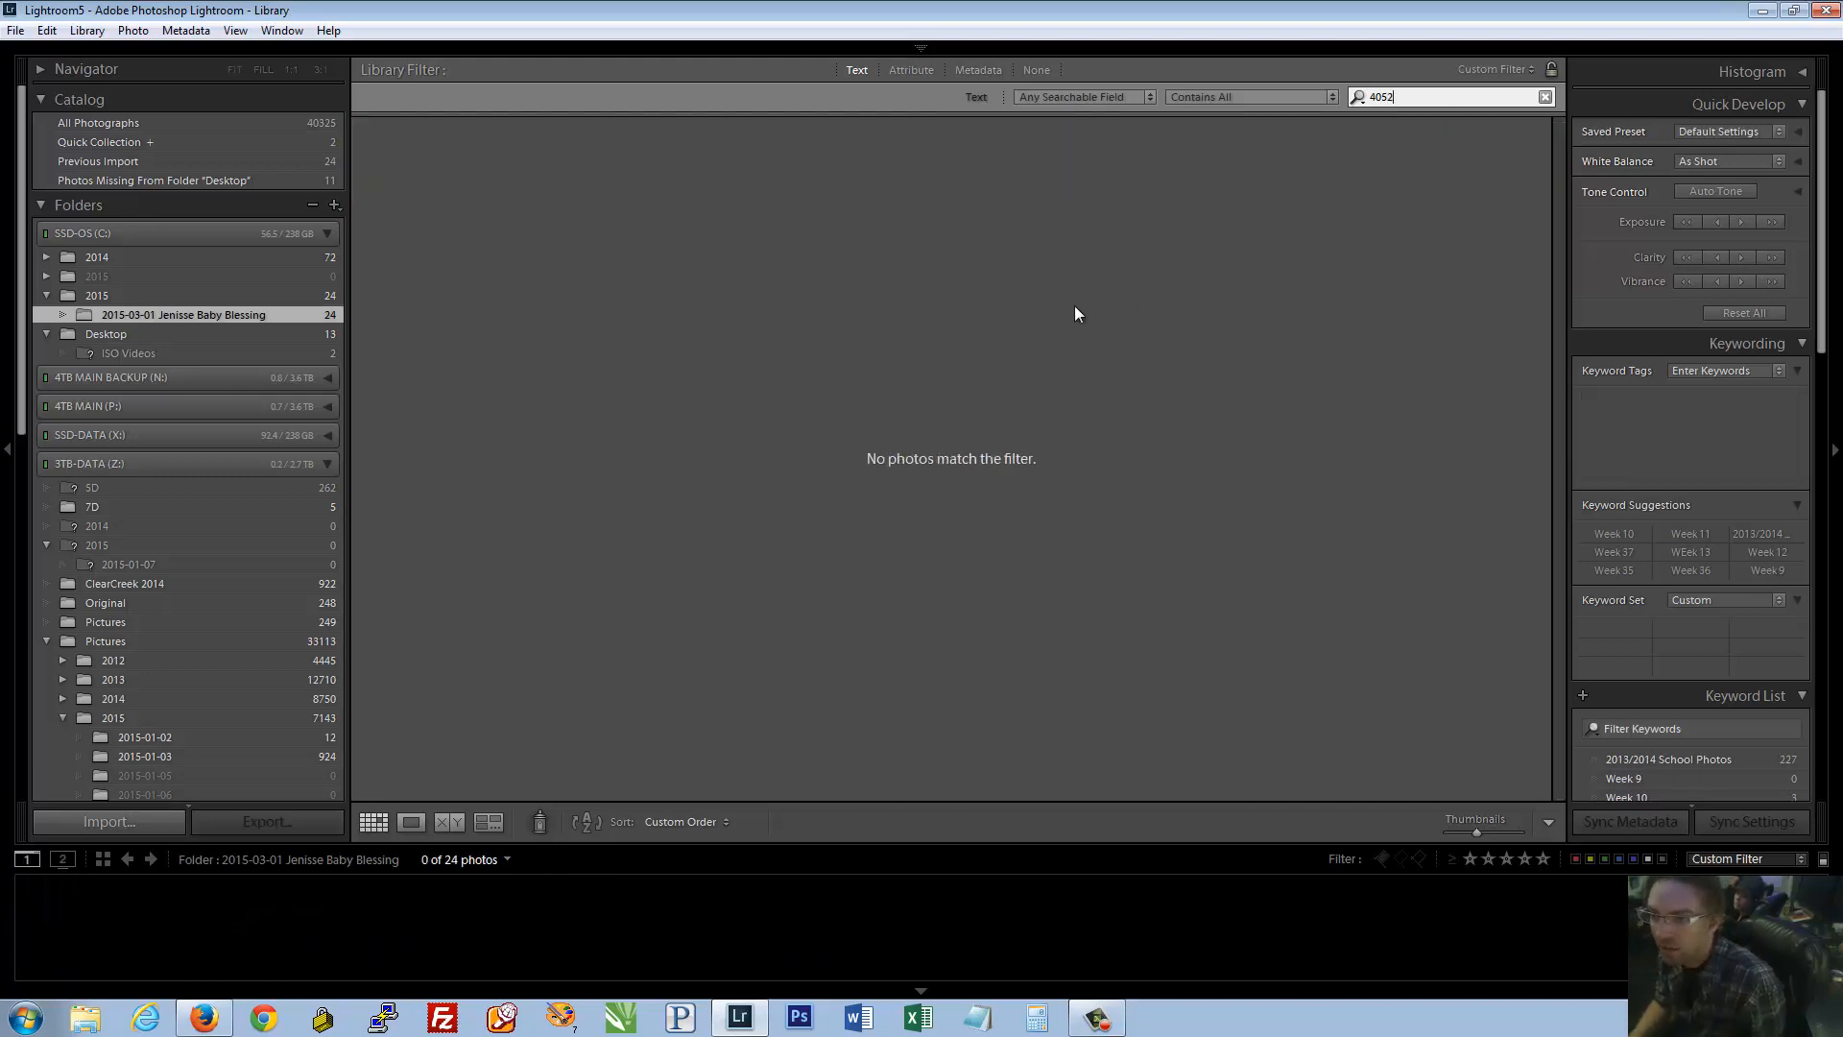
{"action": "key", "text": "BackSpace"}
{"action": "key", "text": "BackSpace"}
{"action": "key", "text": "BackSpace"}
{"action": "key", "text": "BackSpace"}
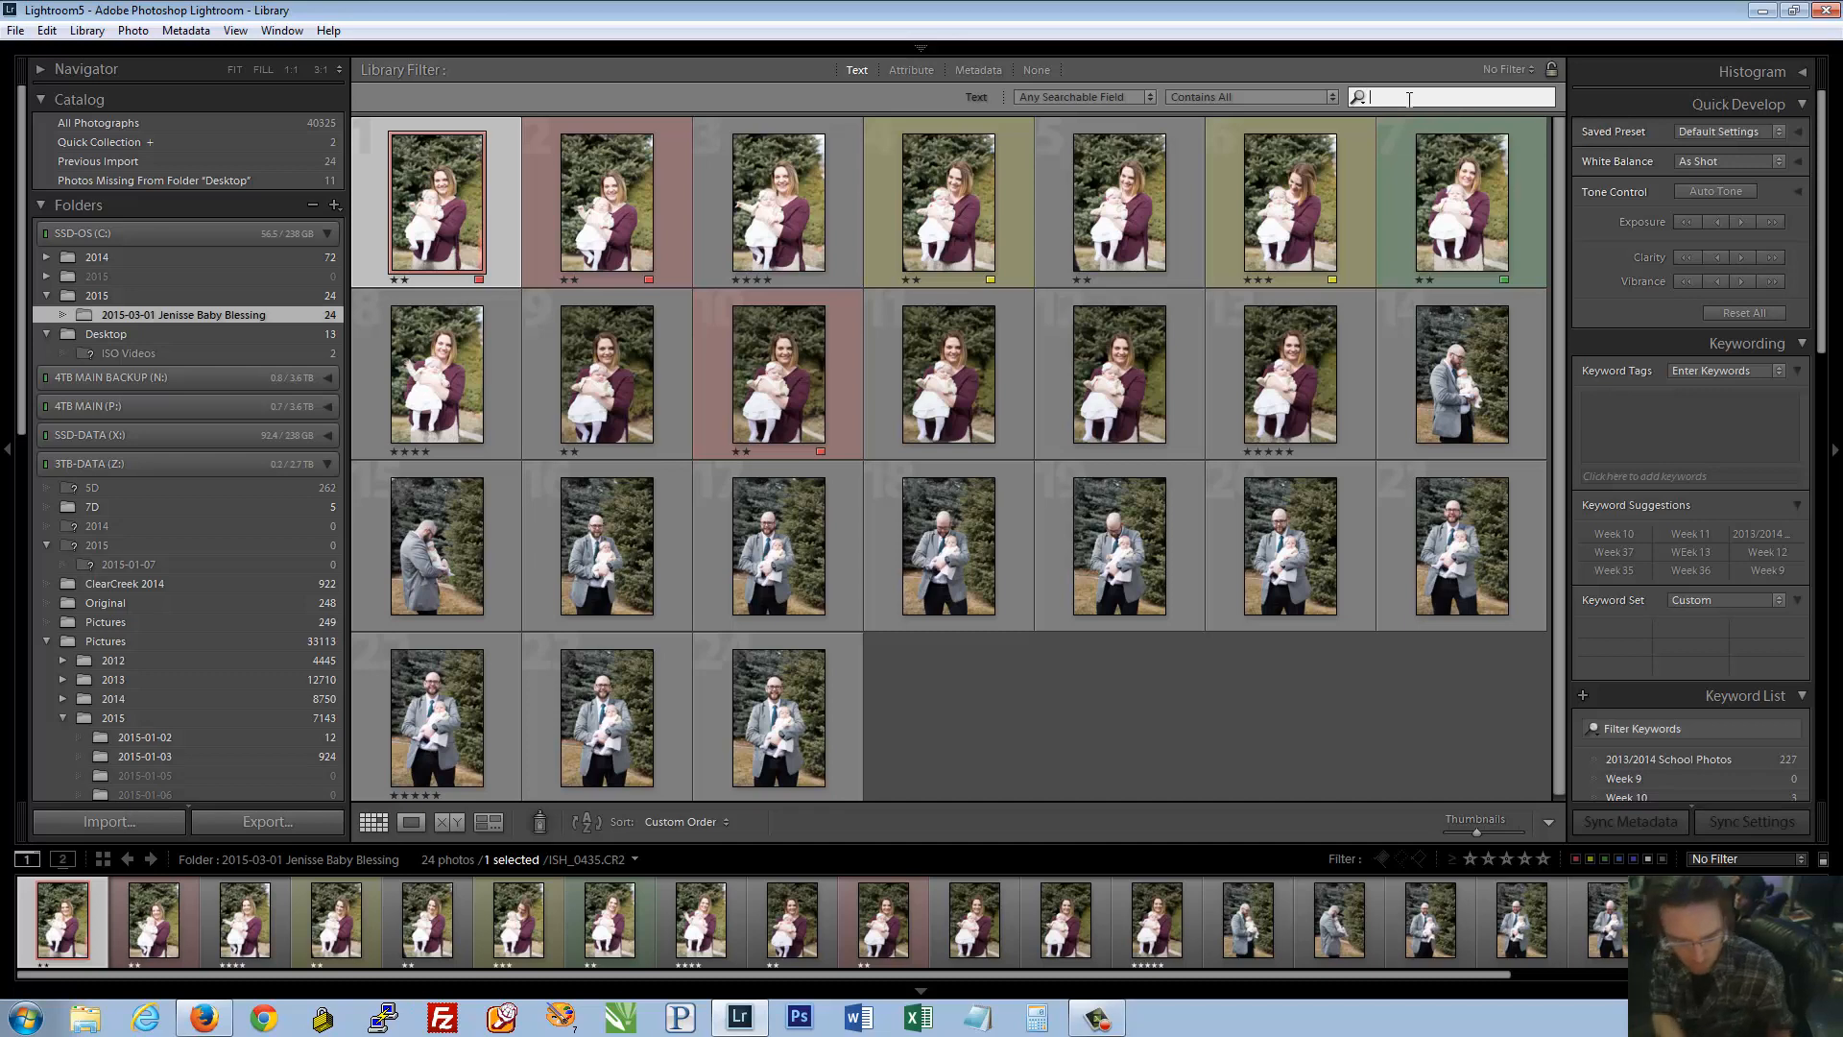
Search the folder's photos for ISH_4 and for ISH_04, and clear the search text
{"action": "type", "text": "ISH_4"}
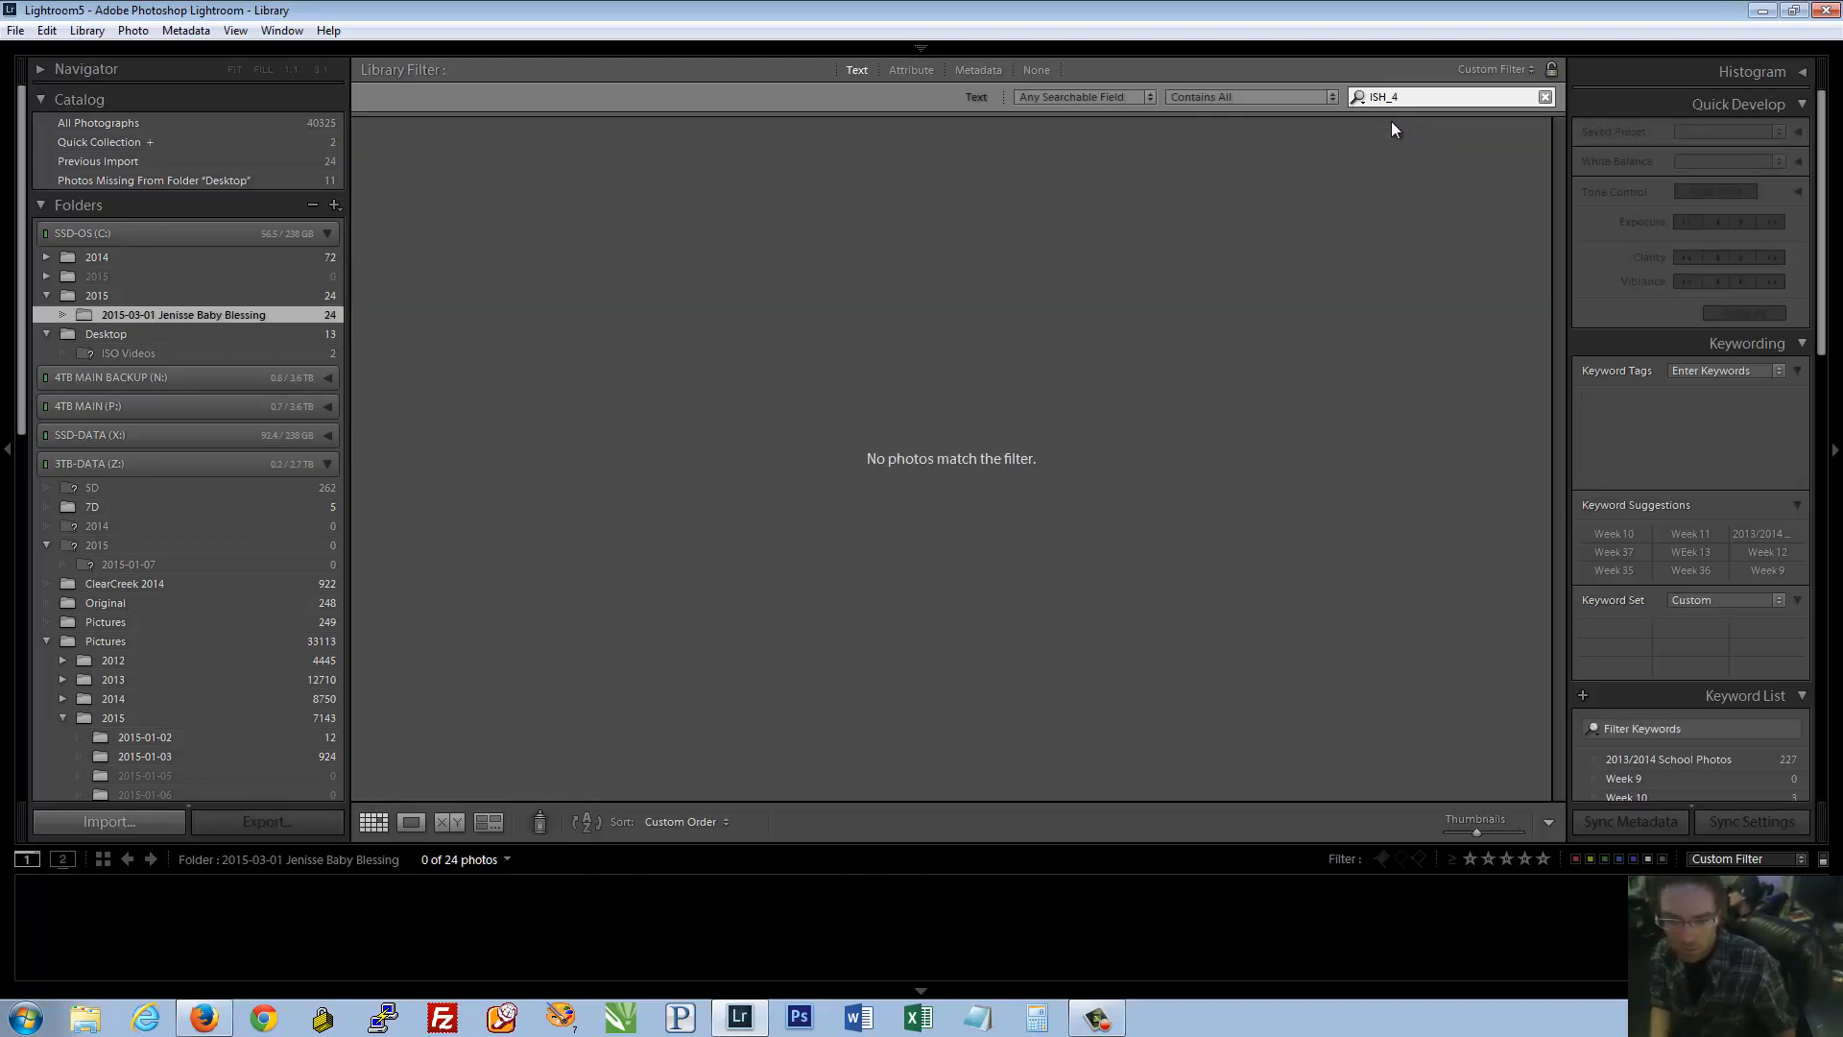
{"action": "key", "text": "BackSpace"}
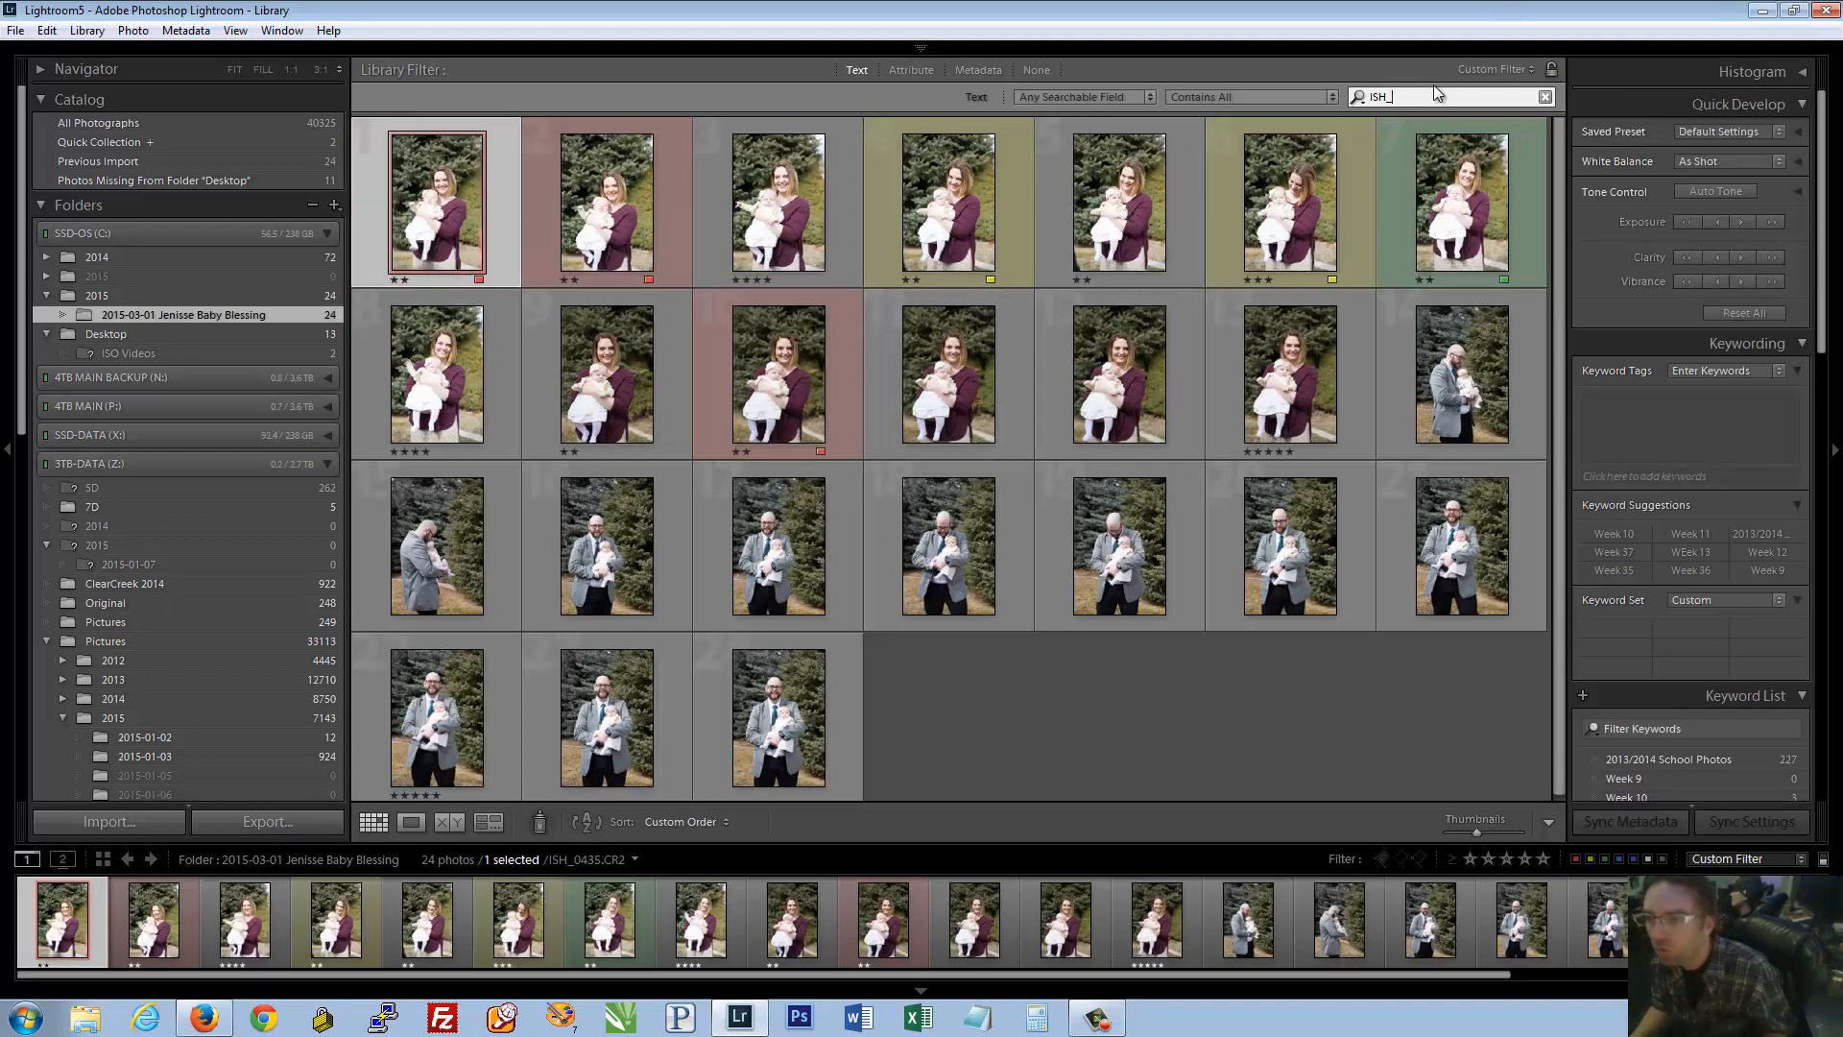
{"action": "type", "text": "04"}
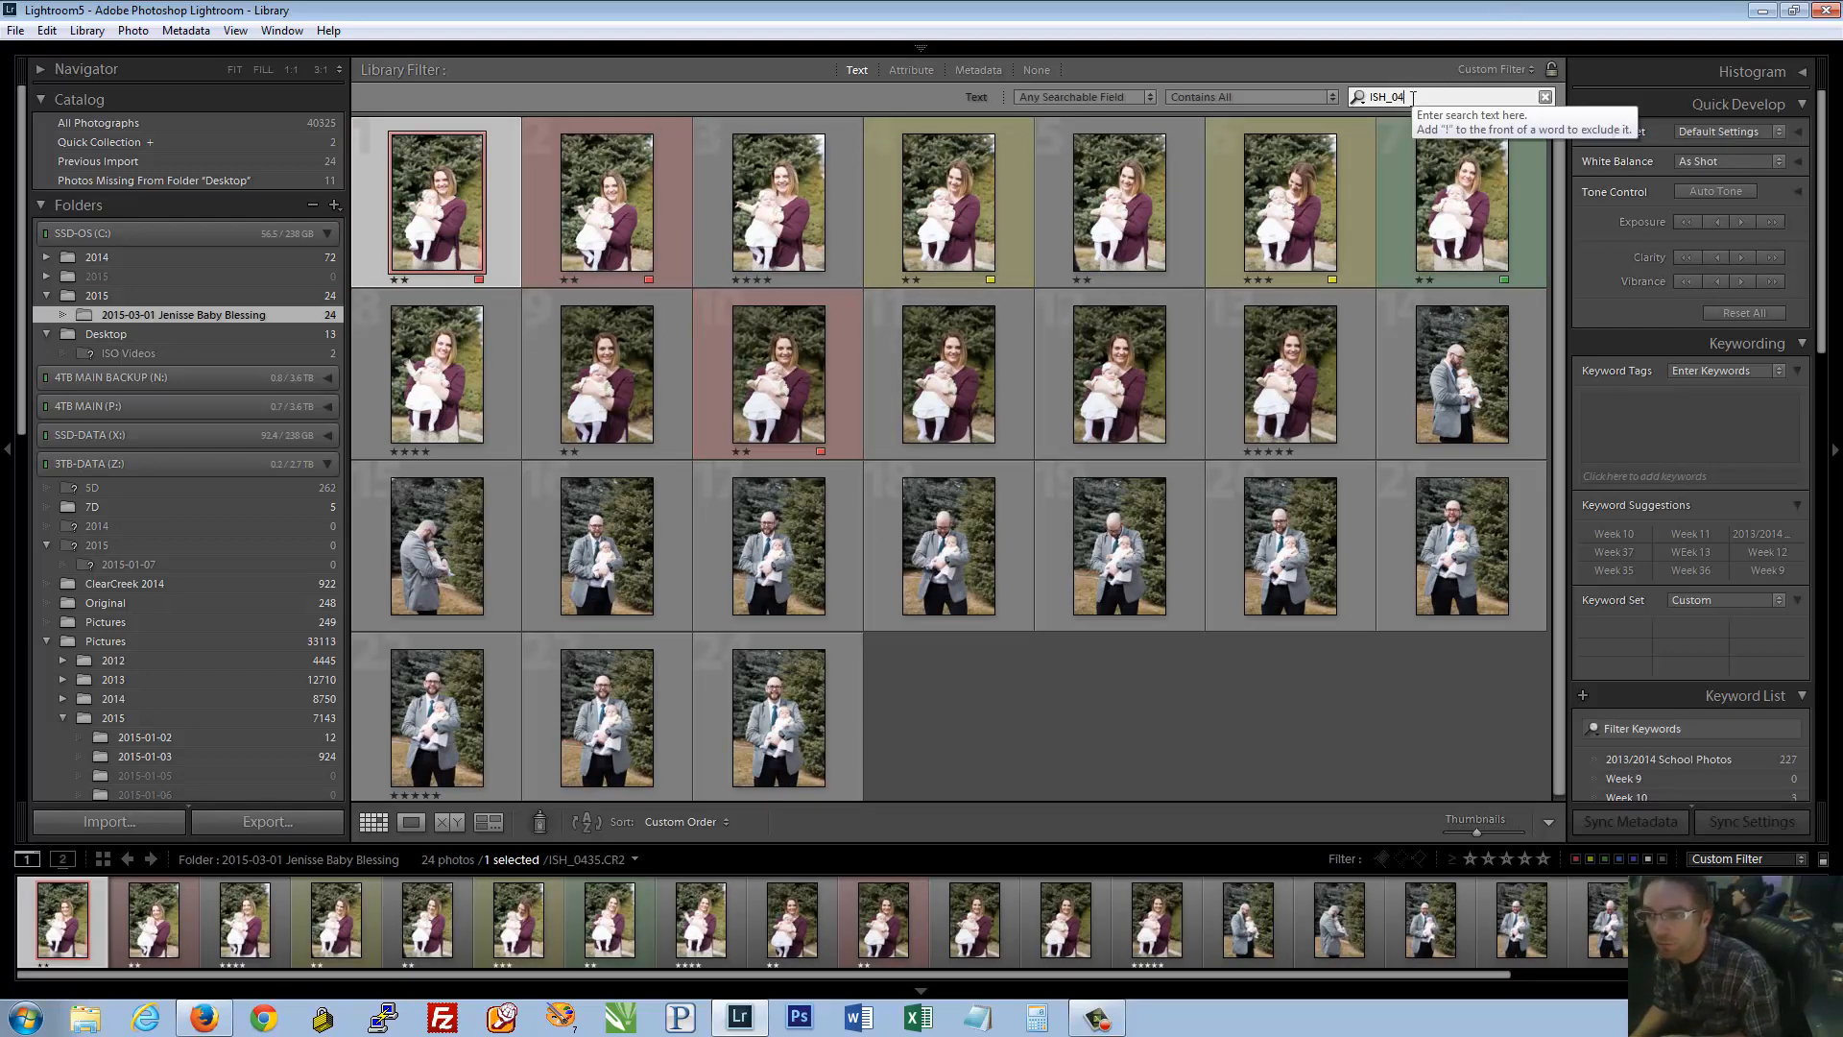
{"action": "key", "text": "BackSpace"}
{"action": "key", "text": "BackSpace"}
{"action": "key", "text": "BackSpace"}
{"action": "key", "text": "BackSpace"}
{"action": "key", "text": "BackSpace"}
{"action": "key", "text": "BackSpace"}
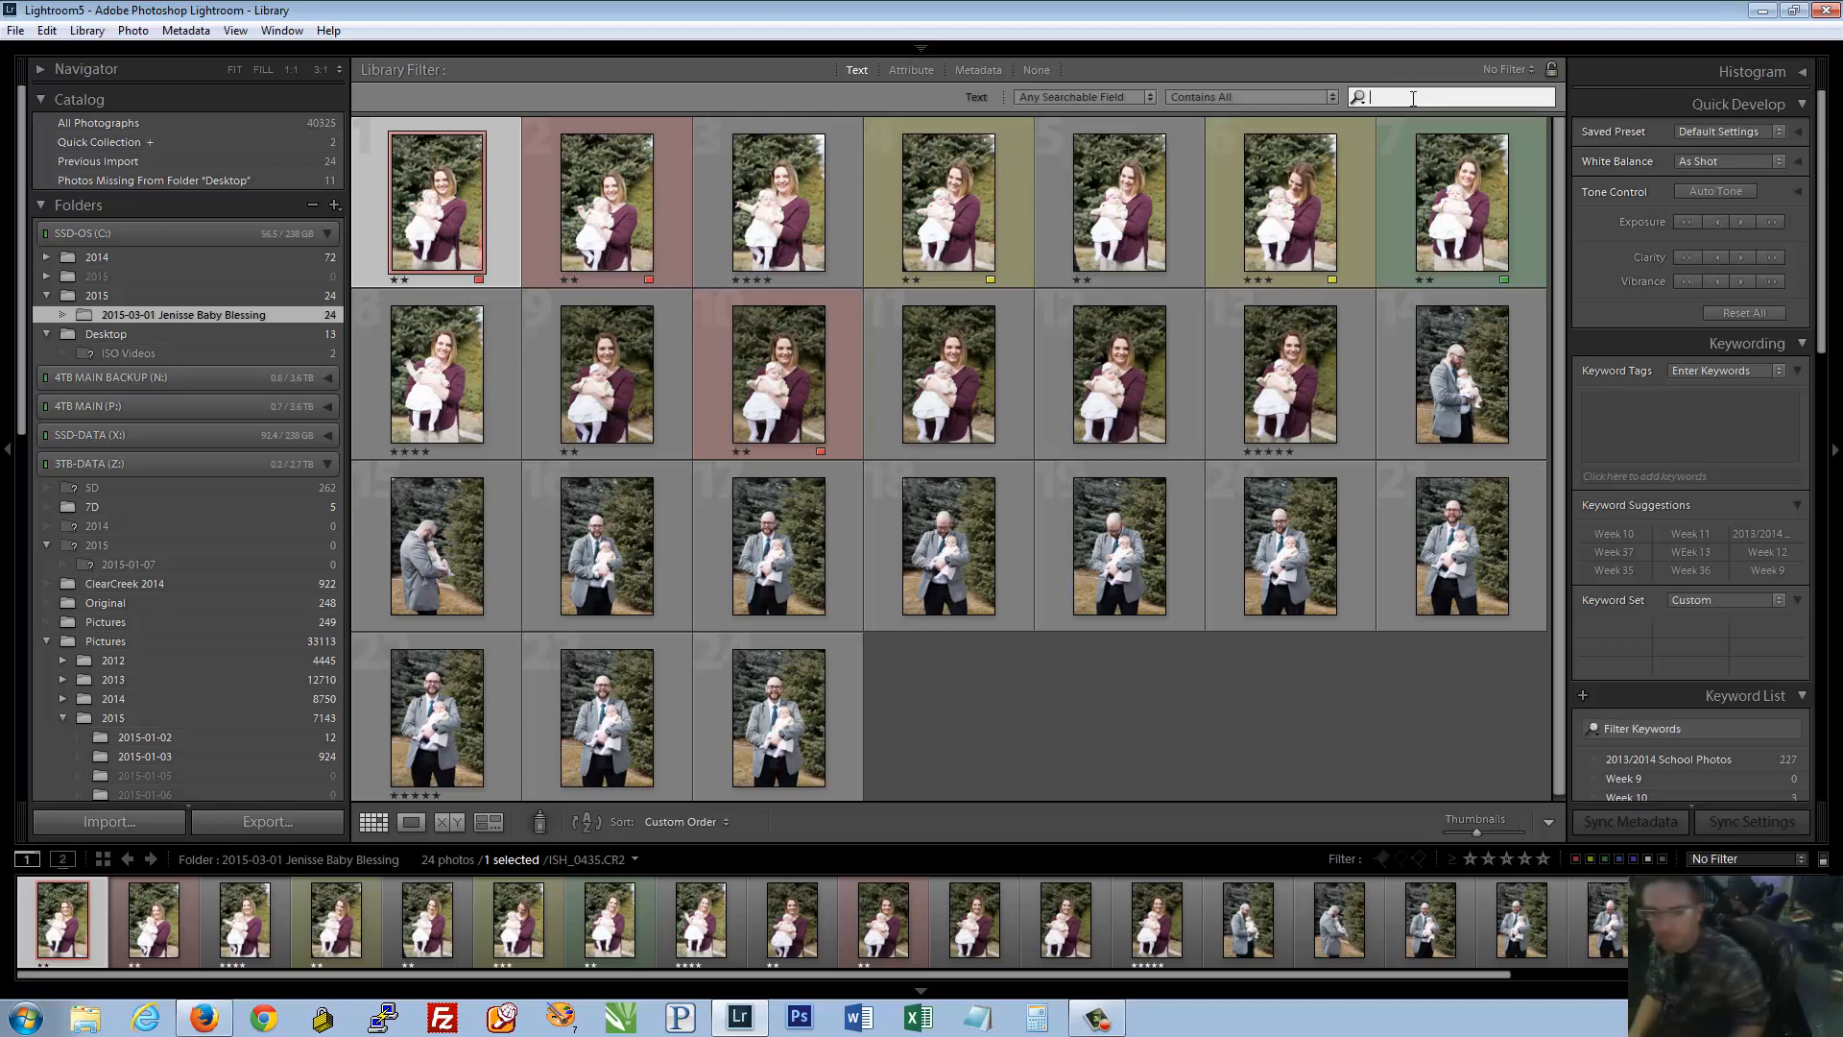
{"action": "right_click", "coordinate": [203, 1020]}
{"action": "left_click", "coordinate": [205, 938]}
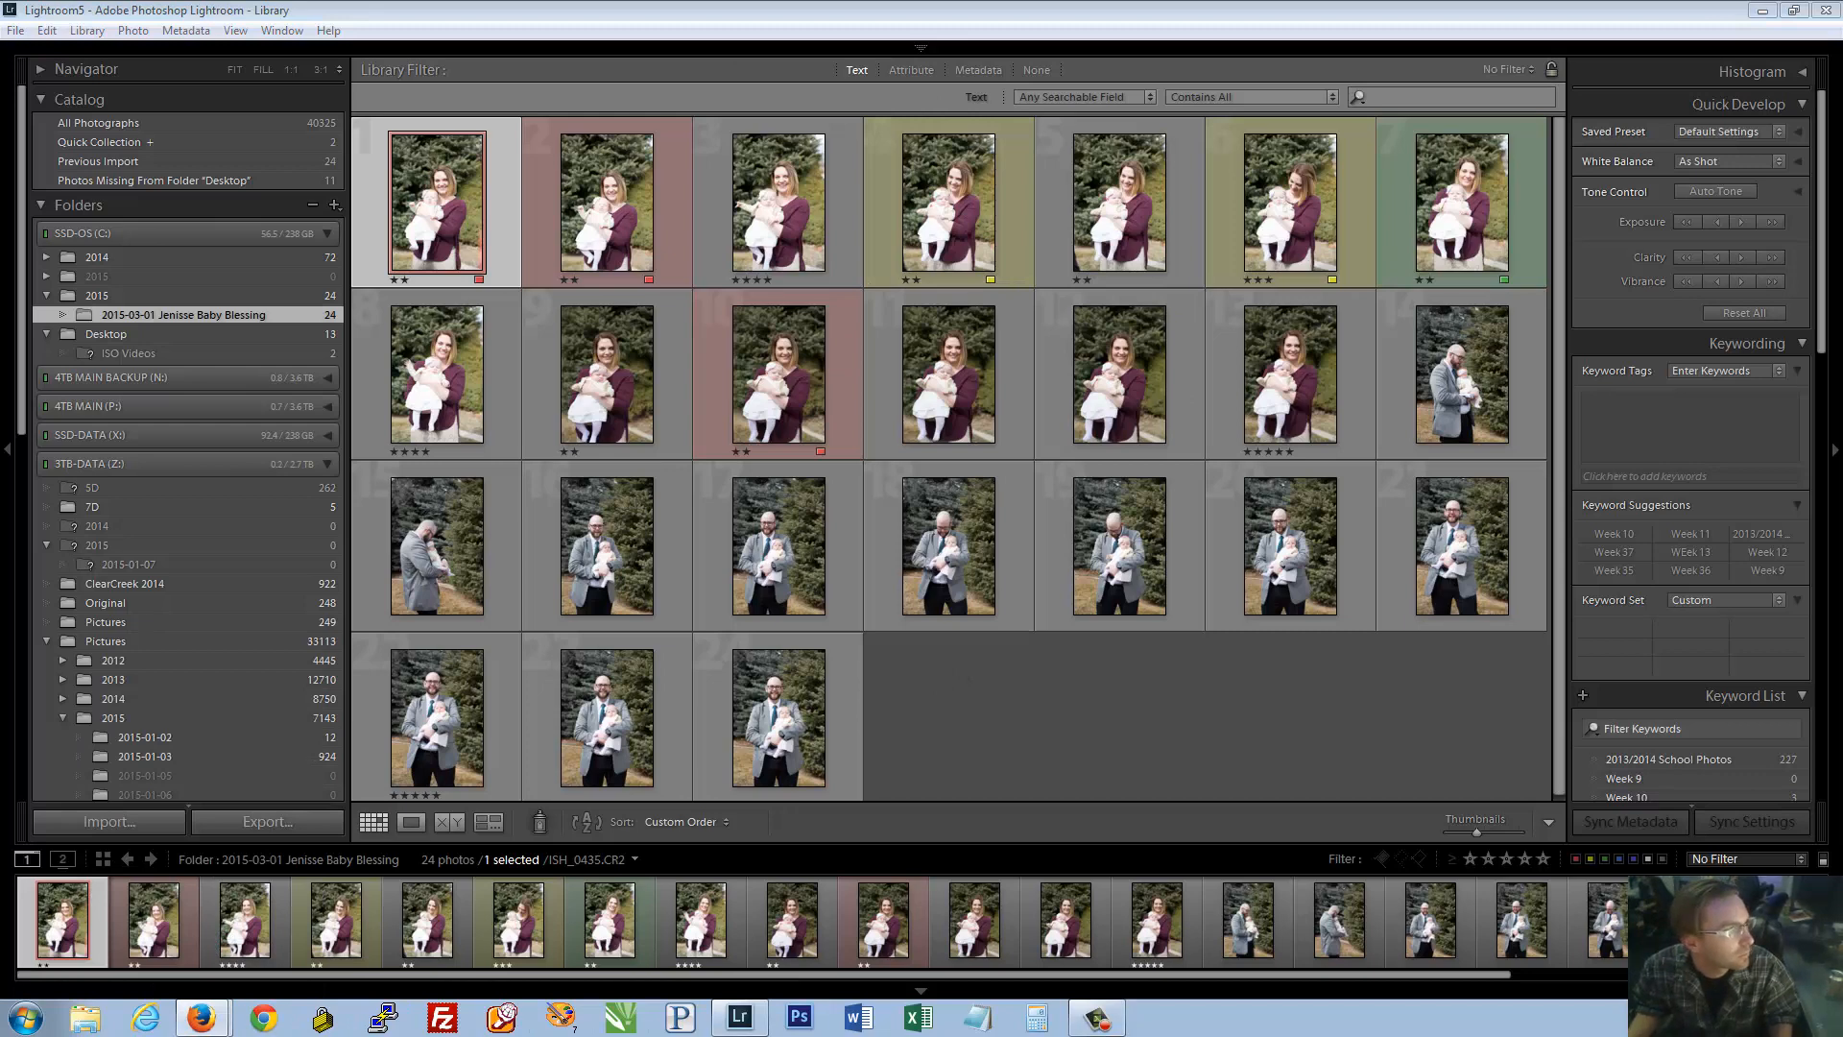
{"action": "left_click_drag", "start_coordinate": [0, 203], "coordinate": [0, 226]}
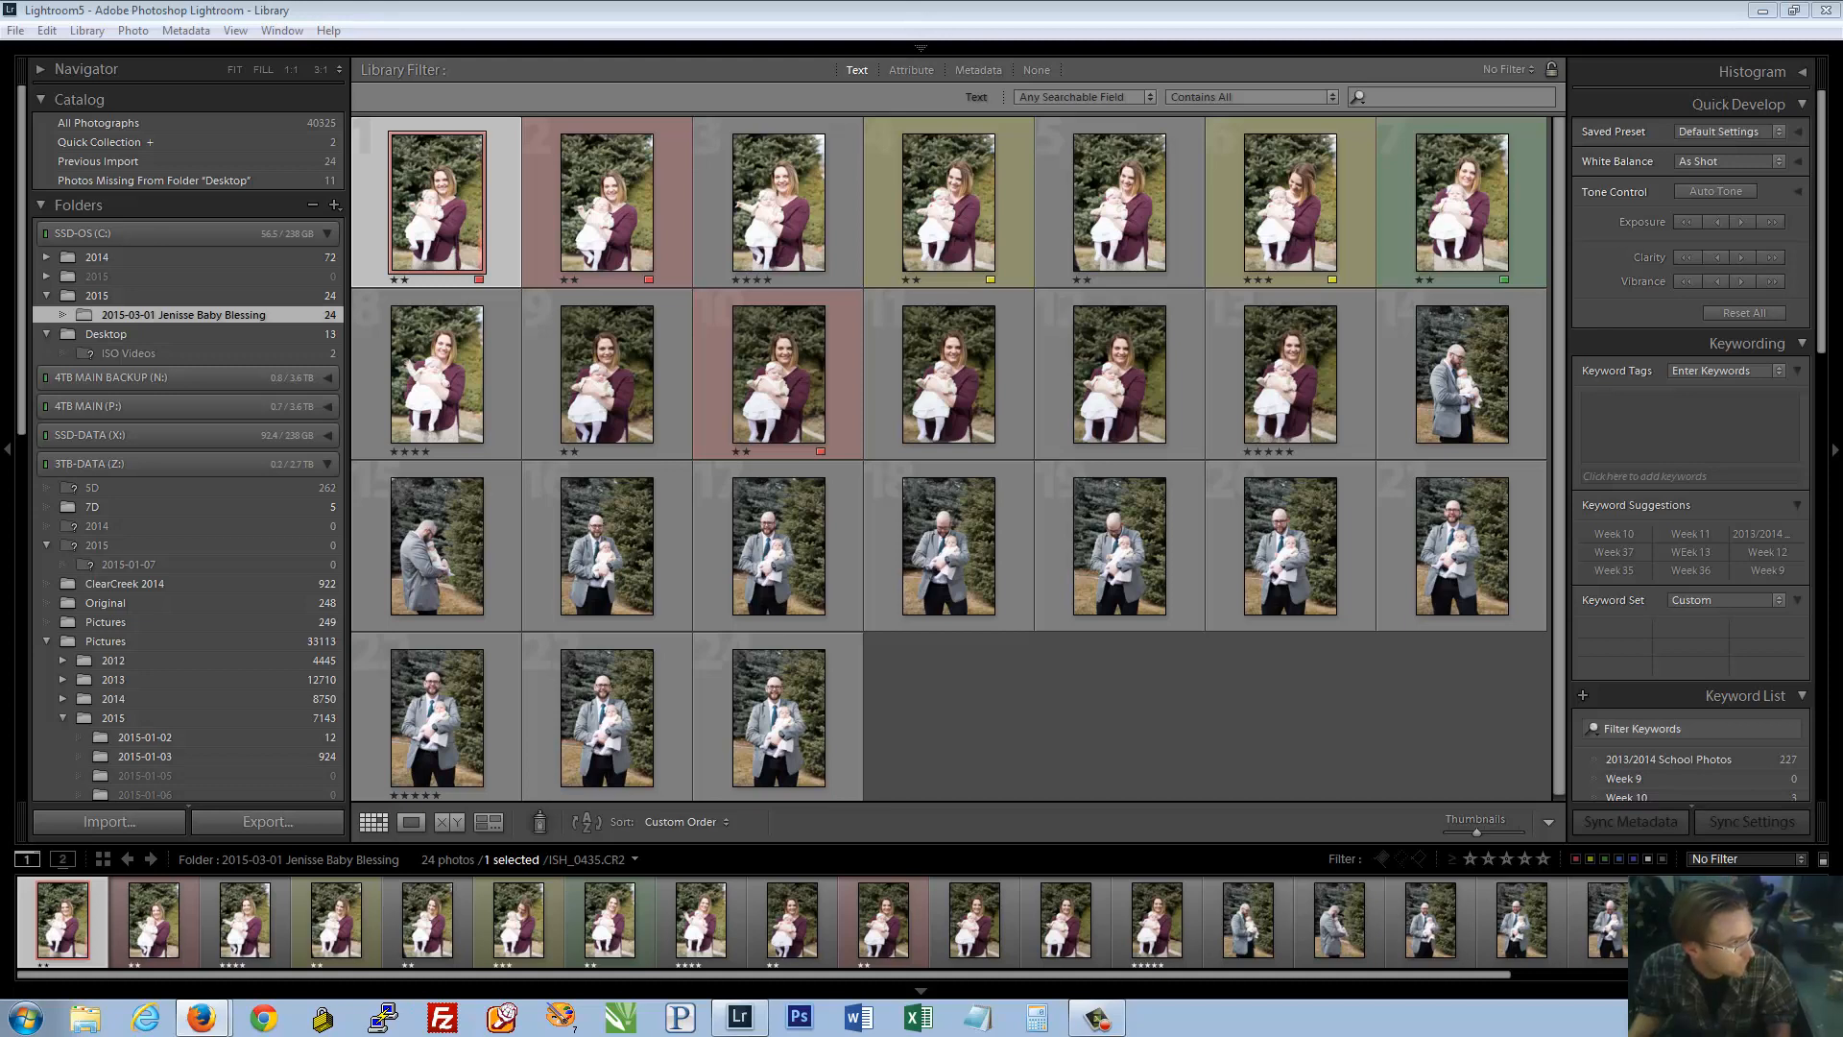
Look through the Attribute, Metadata and Text filter options, and turn the Library Filter off
{"action": "left_click", "coordinate": [1450, 97]}
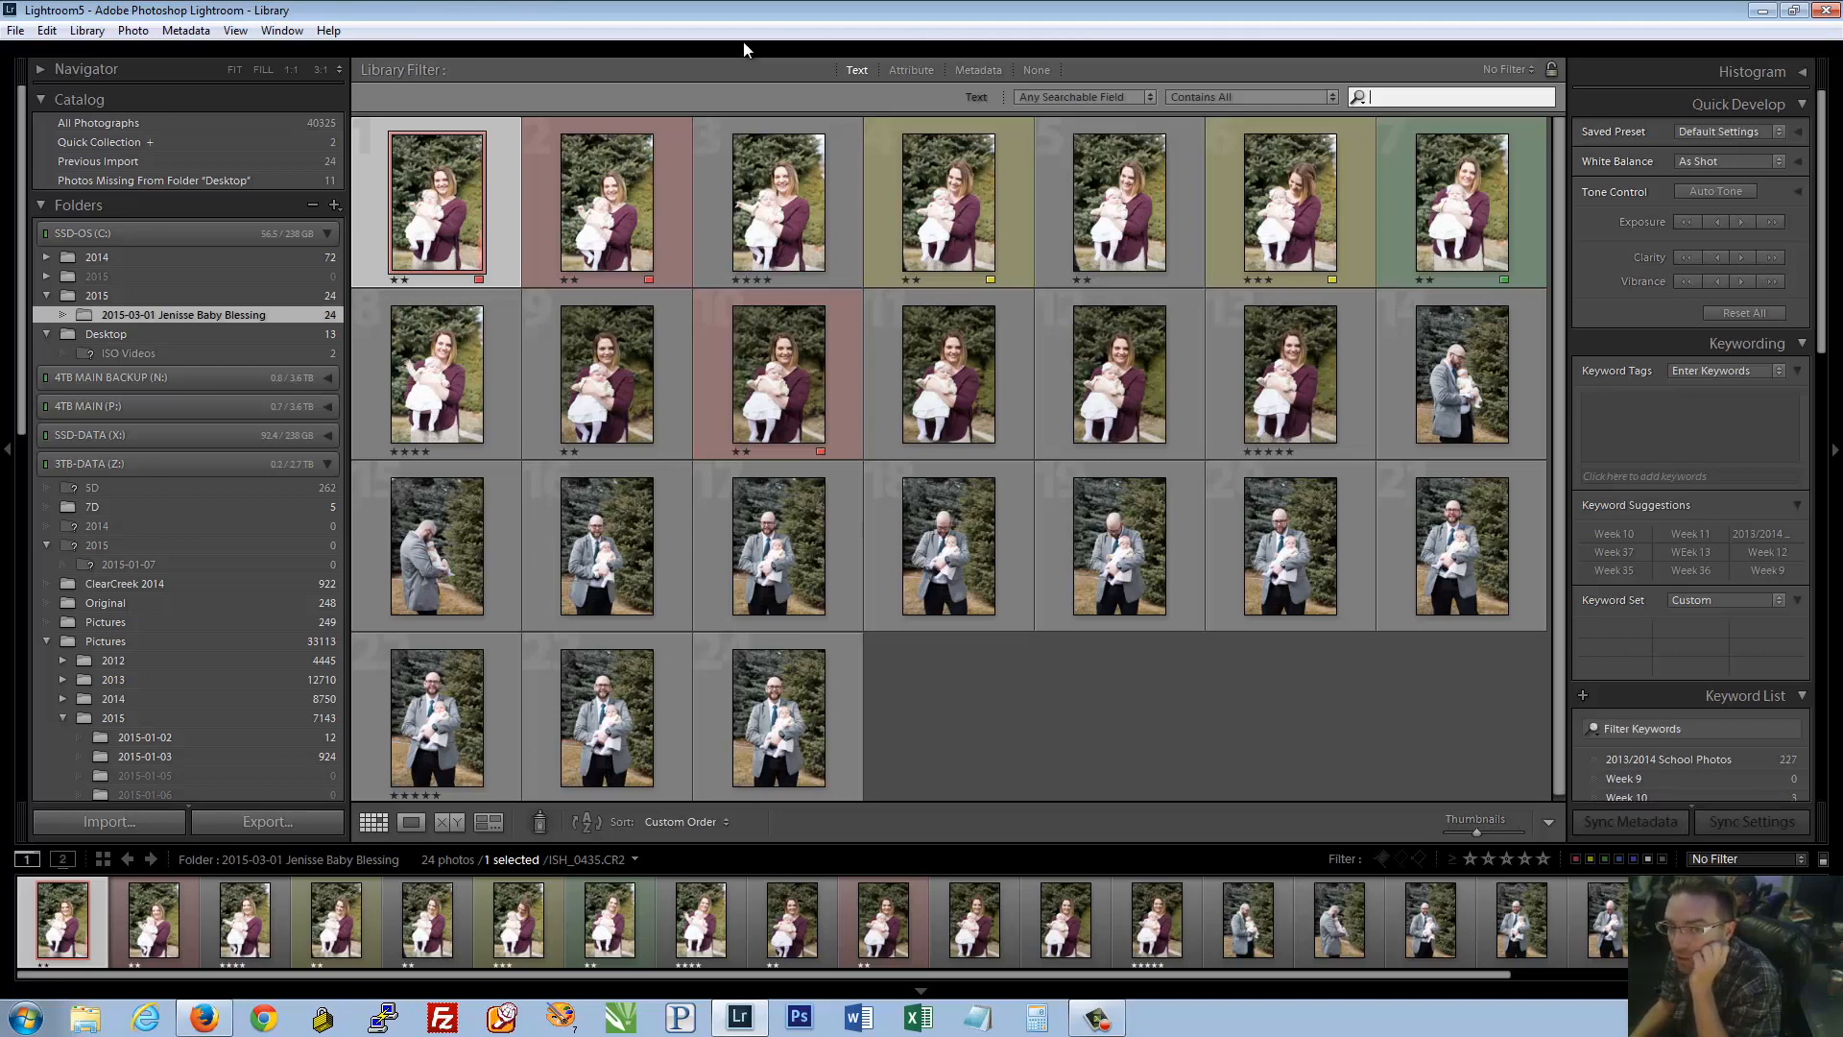
{"action": "left_click", "coordinate": [920, 70]}
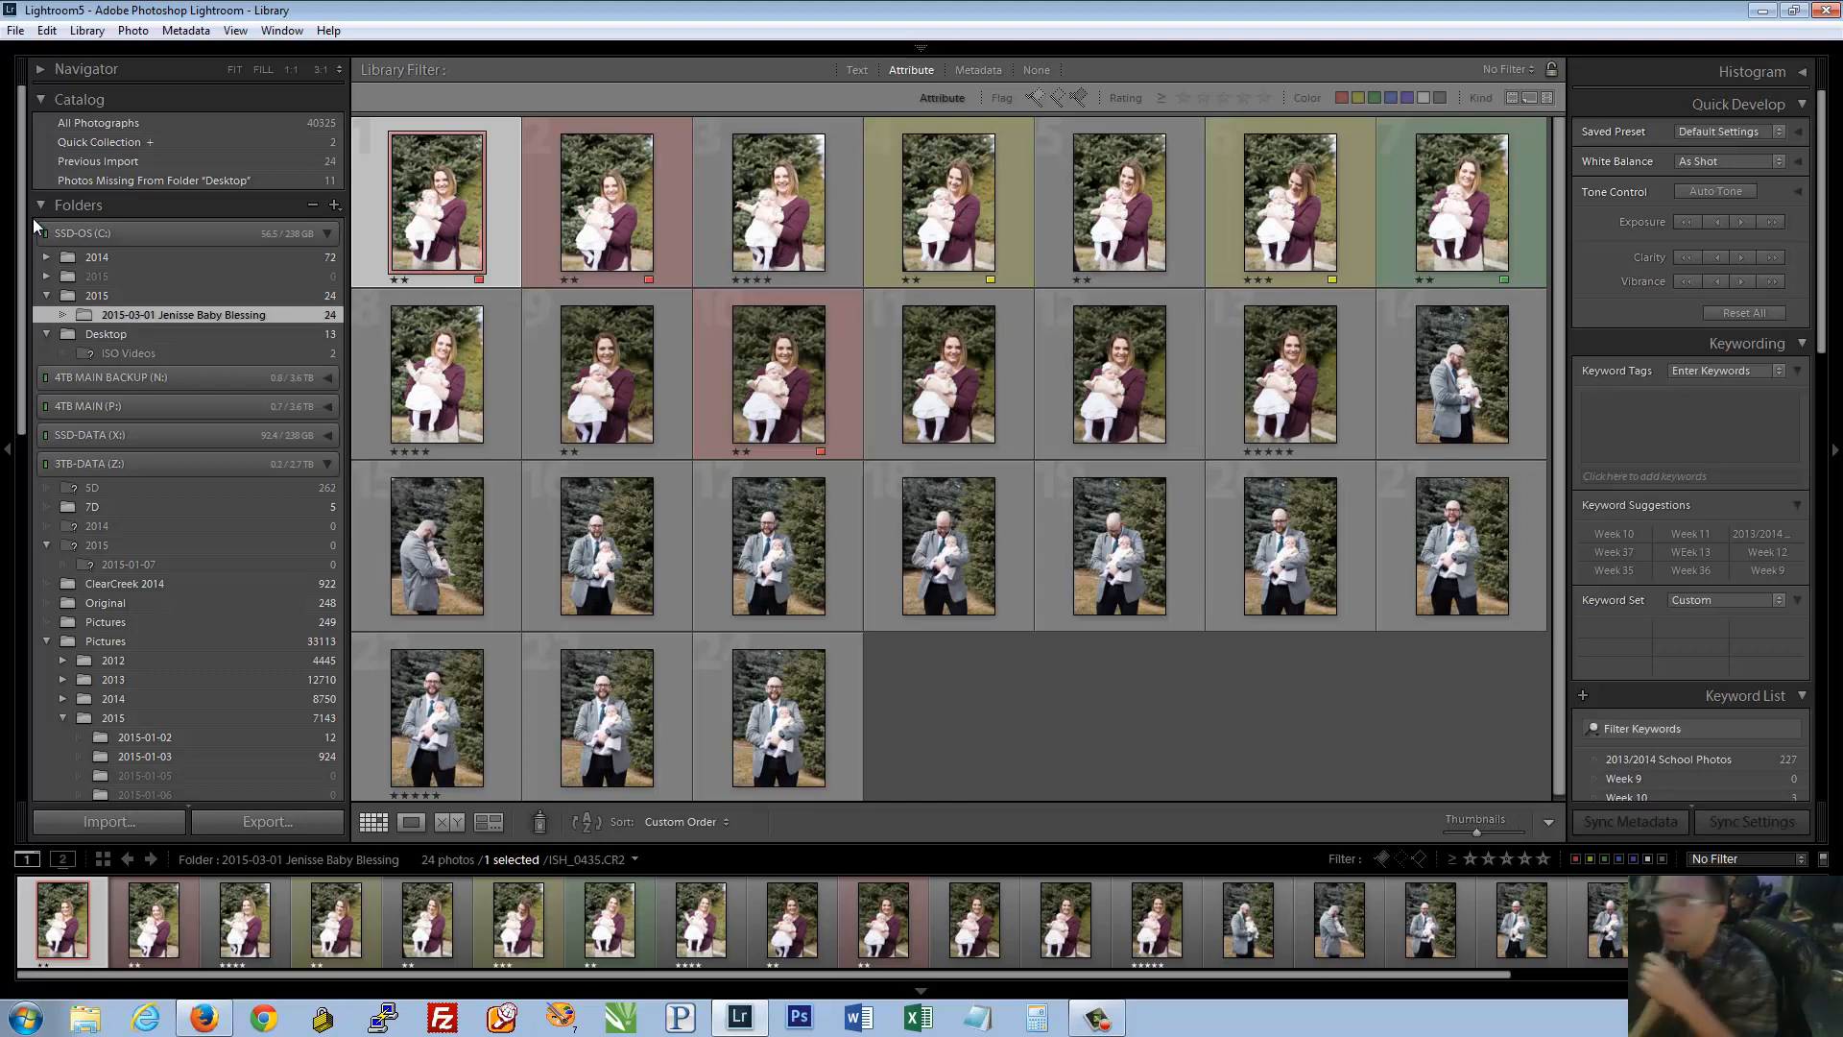
{"action": "left_click", "coordinate": [979, 70]}
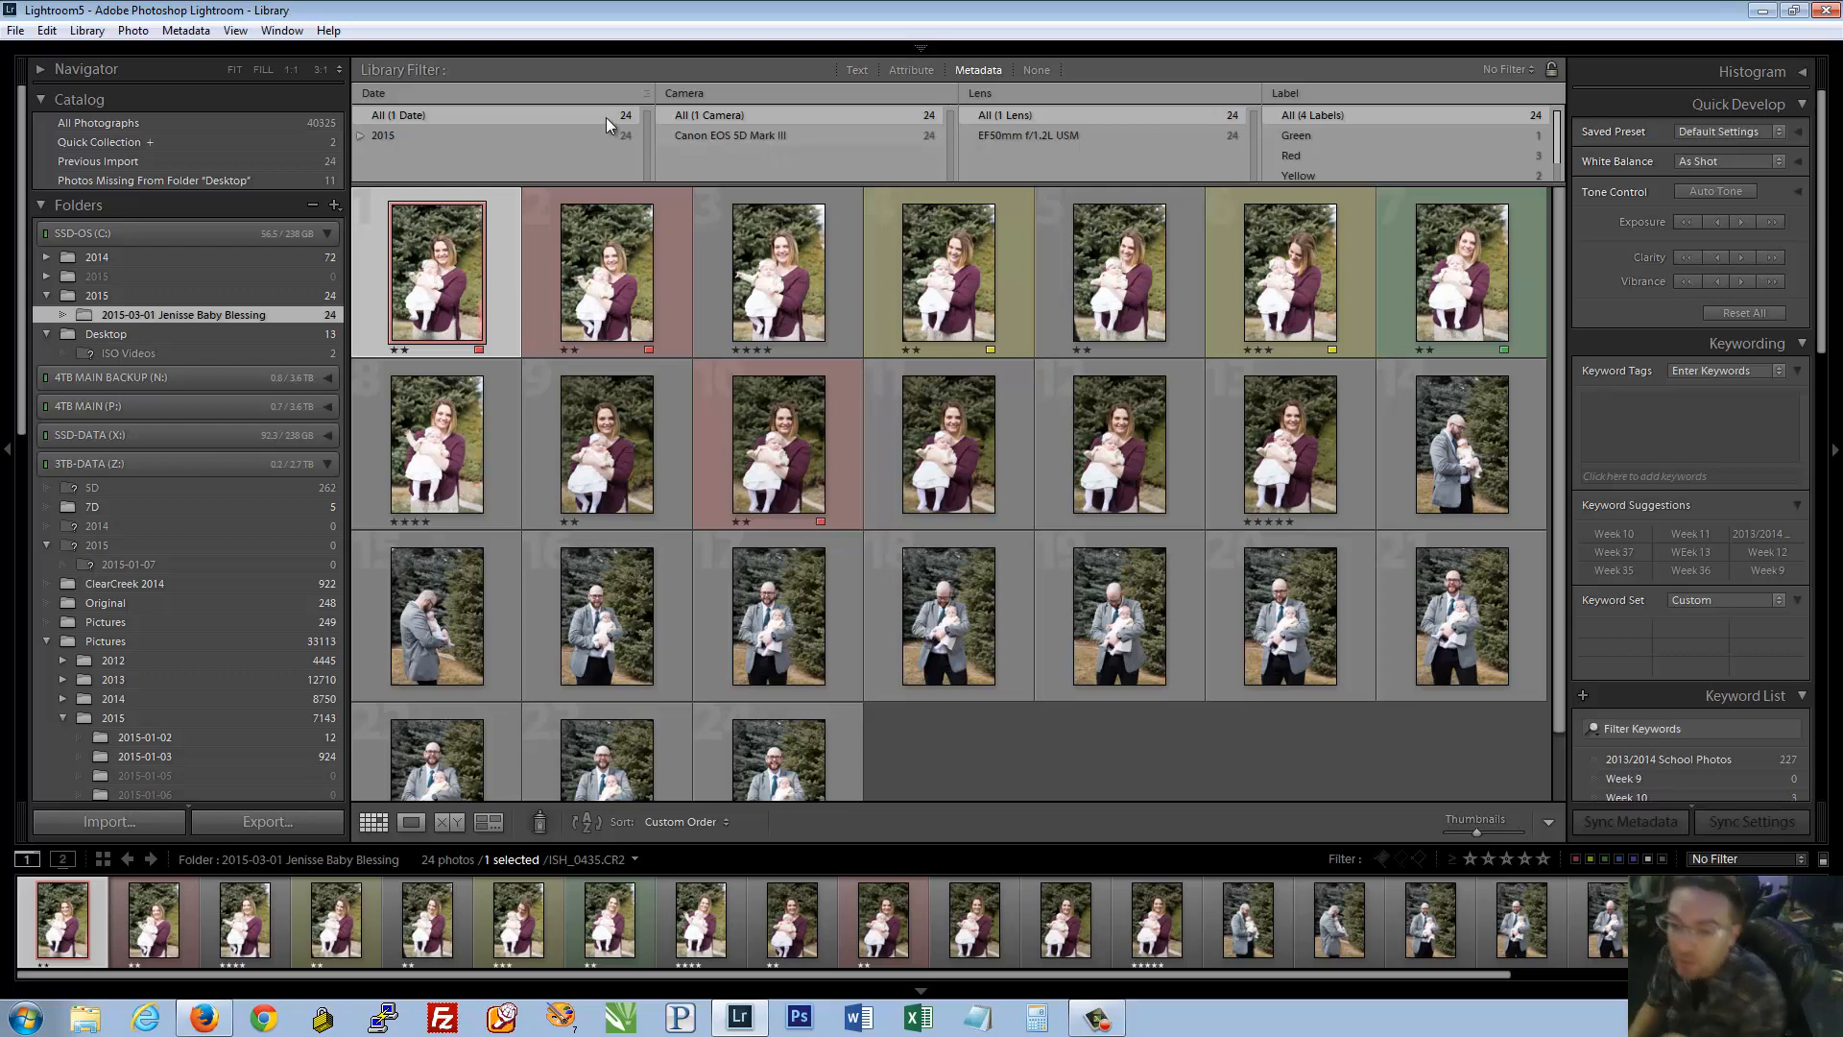
{"action": "left_click", "coordinate": [1225, 276]}
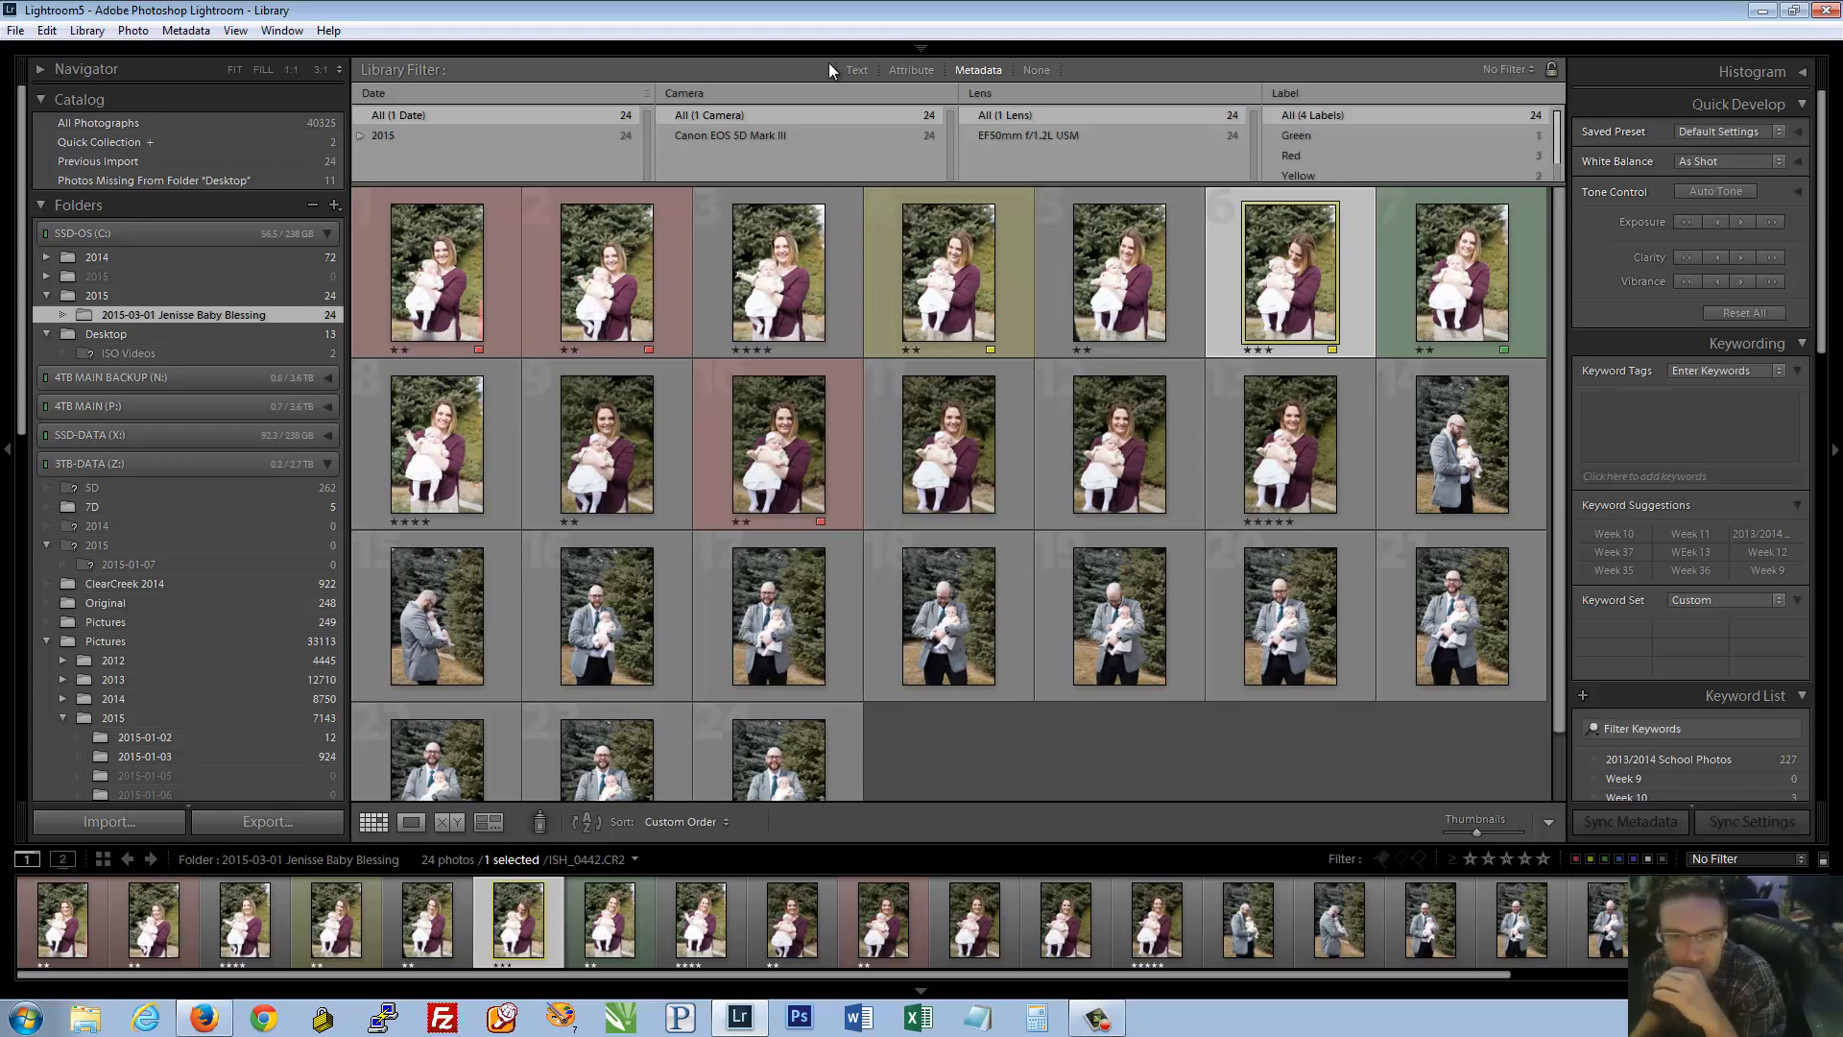
{"action": "left_click", "coordinate": [893, 69]}
{"action": "left_click", "coordinate": [860, 69]}
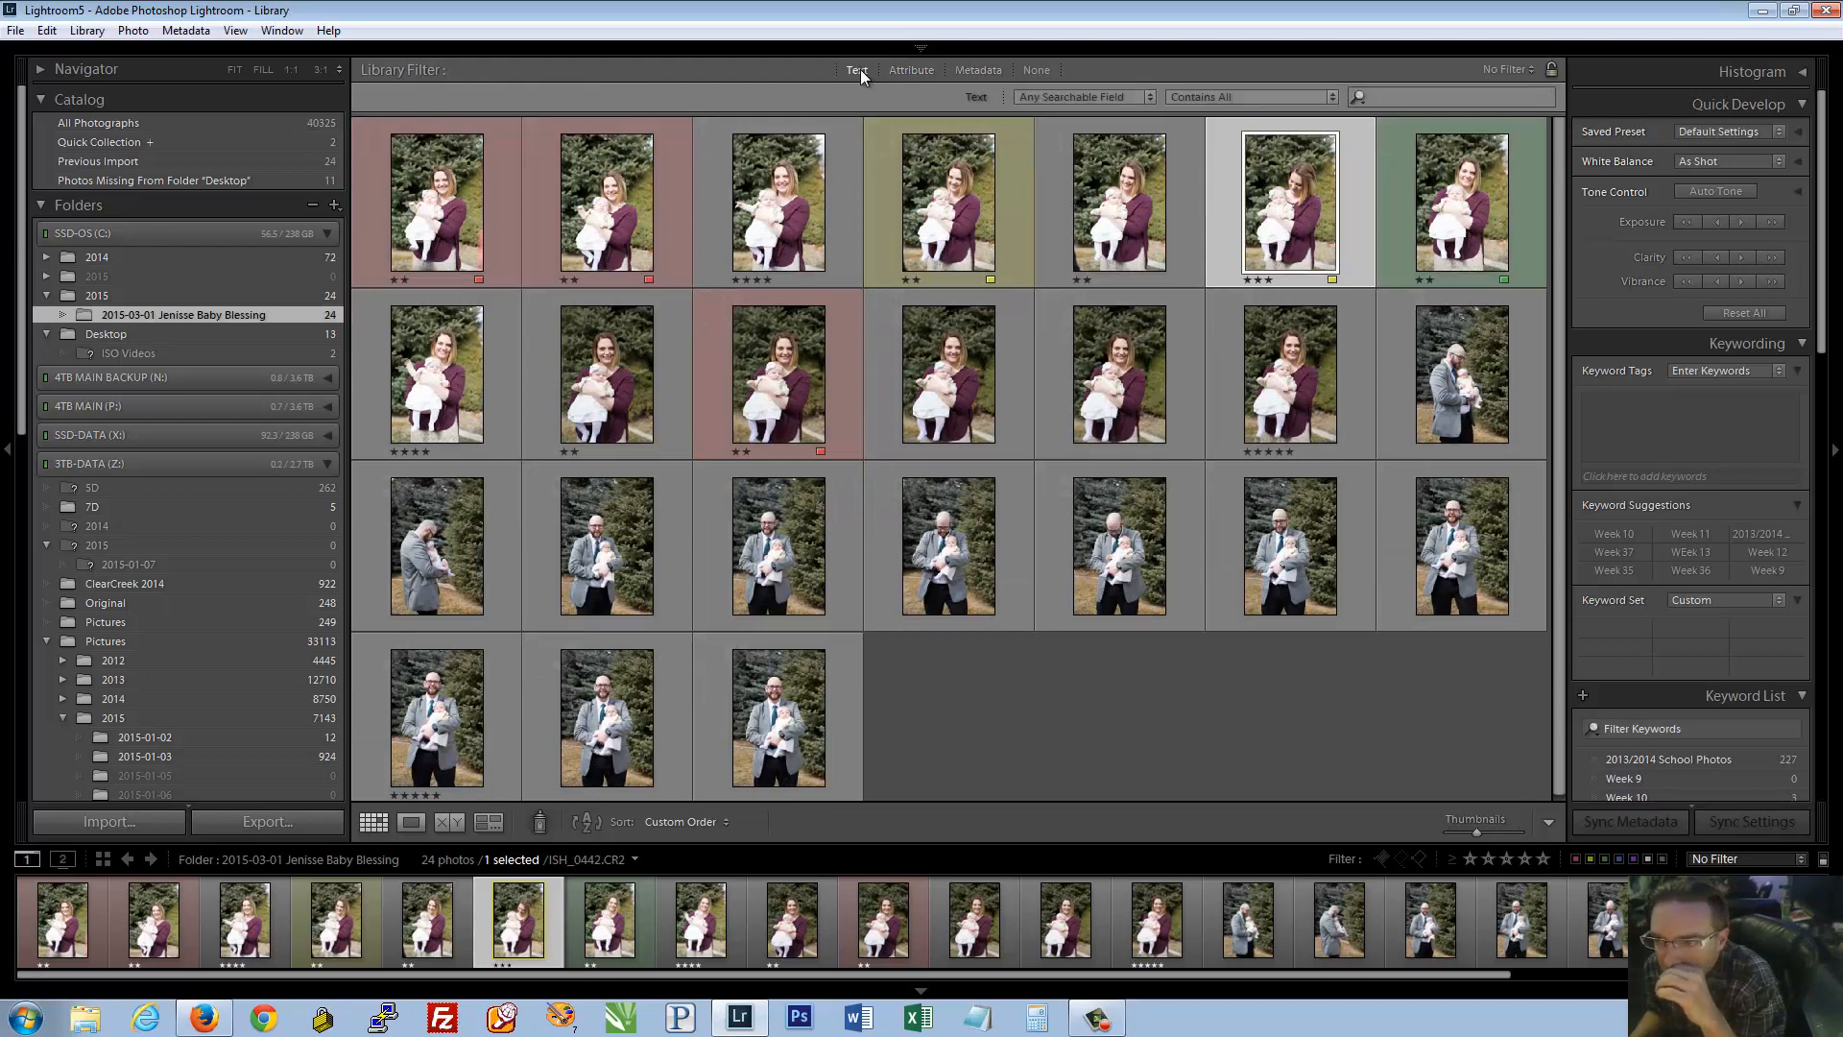
{"action": "left_click", "coordinate": [1037, 69]}
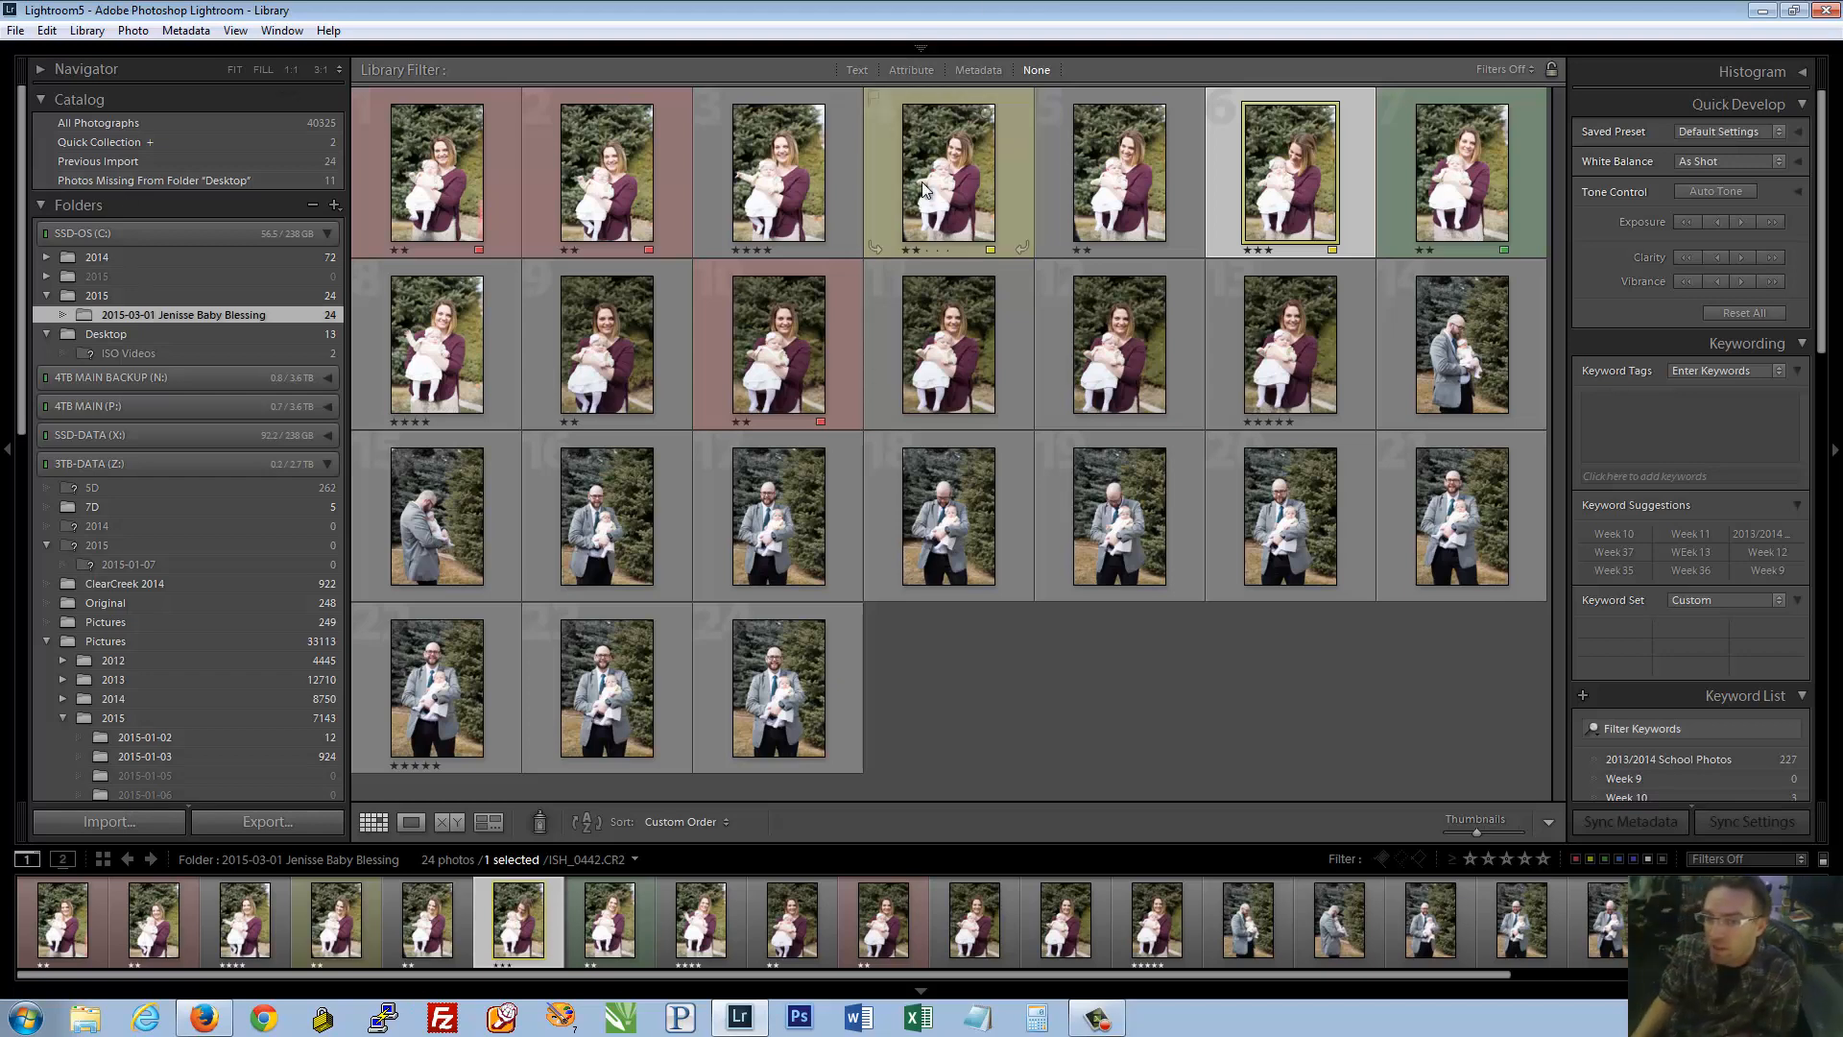
Create a virtual copy of ISH_0440.CR2, the fourth photo, and open the copy in the Develop module
{"action": "right_click", "coordinate": [949, 184]}
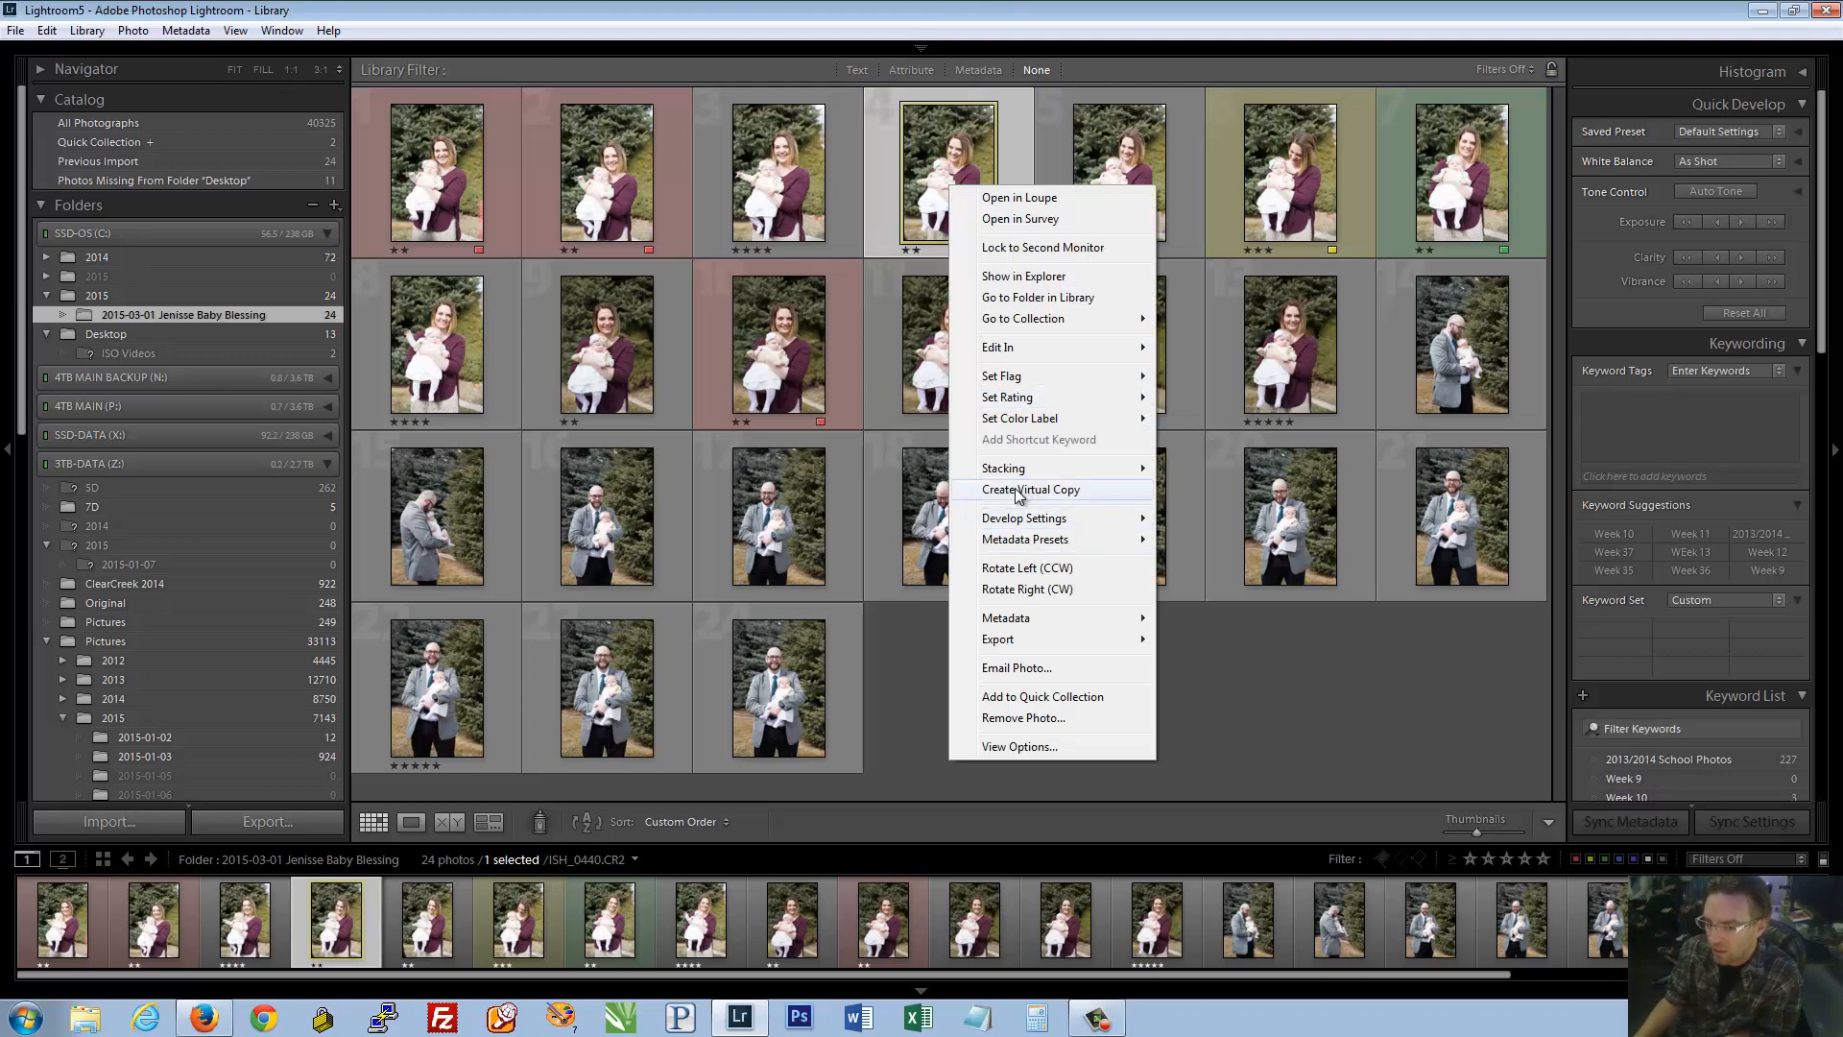
{"action": "left_click", "coordinate": [1019, 491]}
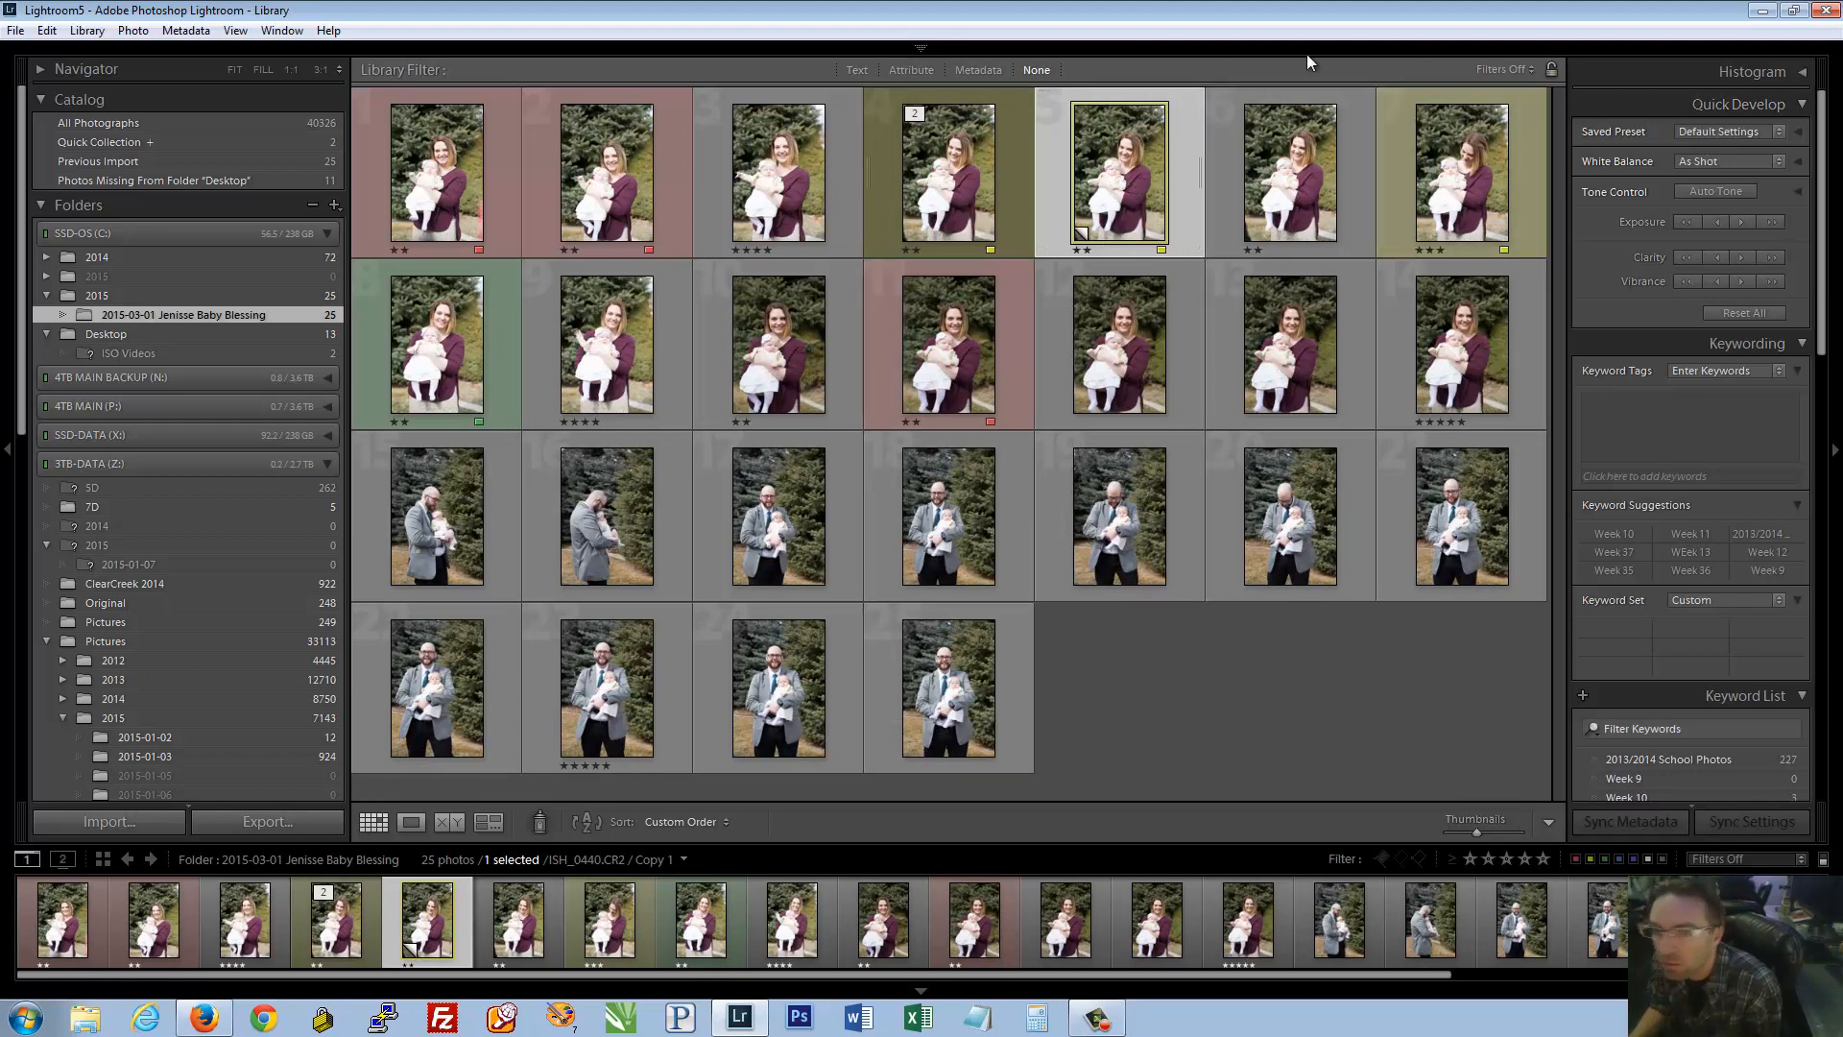
{"action": "mouse_move", "coordinate": [1536, 48]}
{"action": "left_click", "coordinate": [1431, 83]}
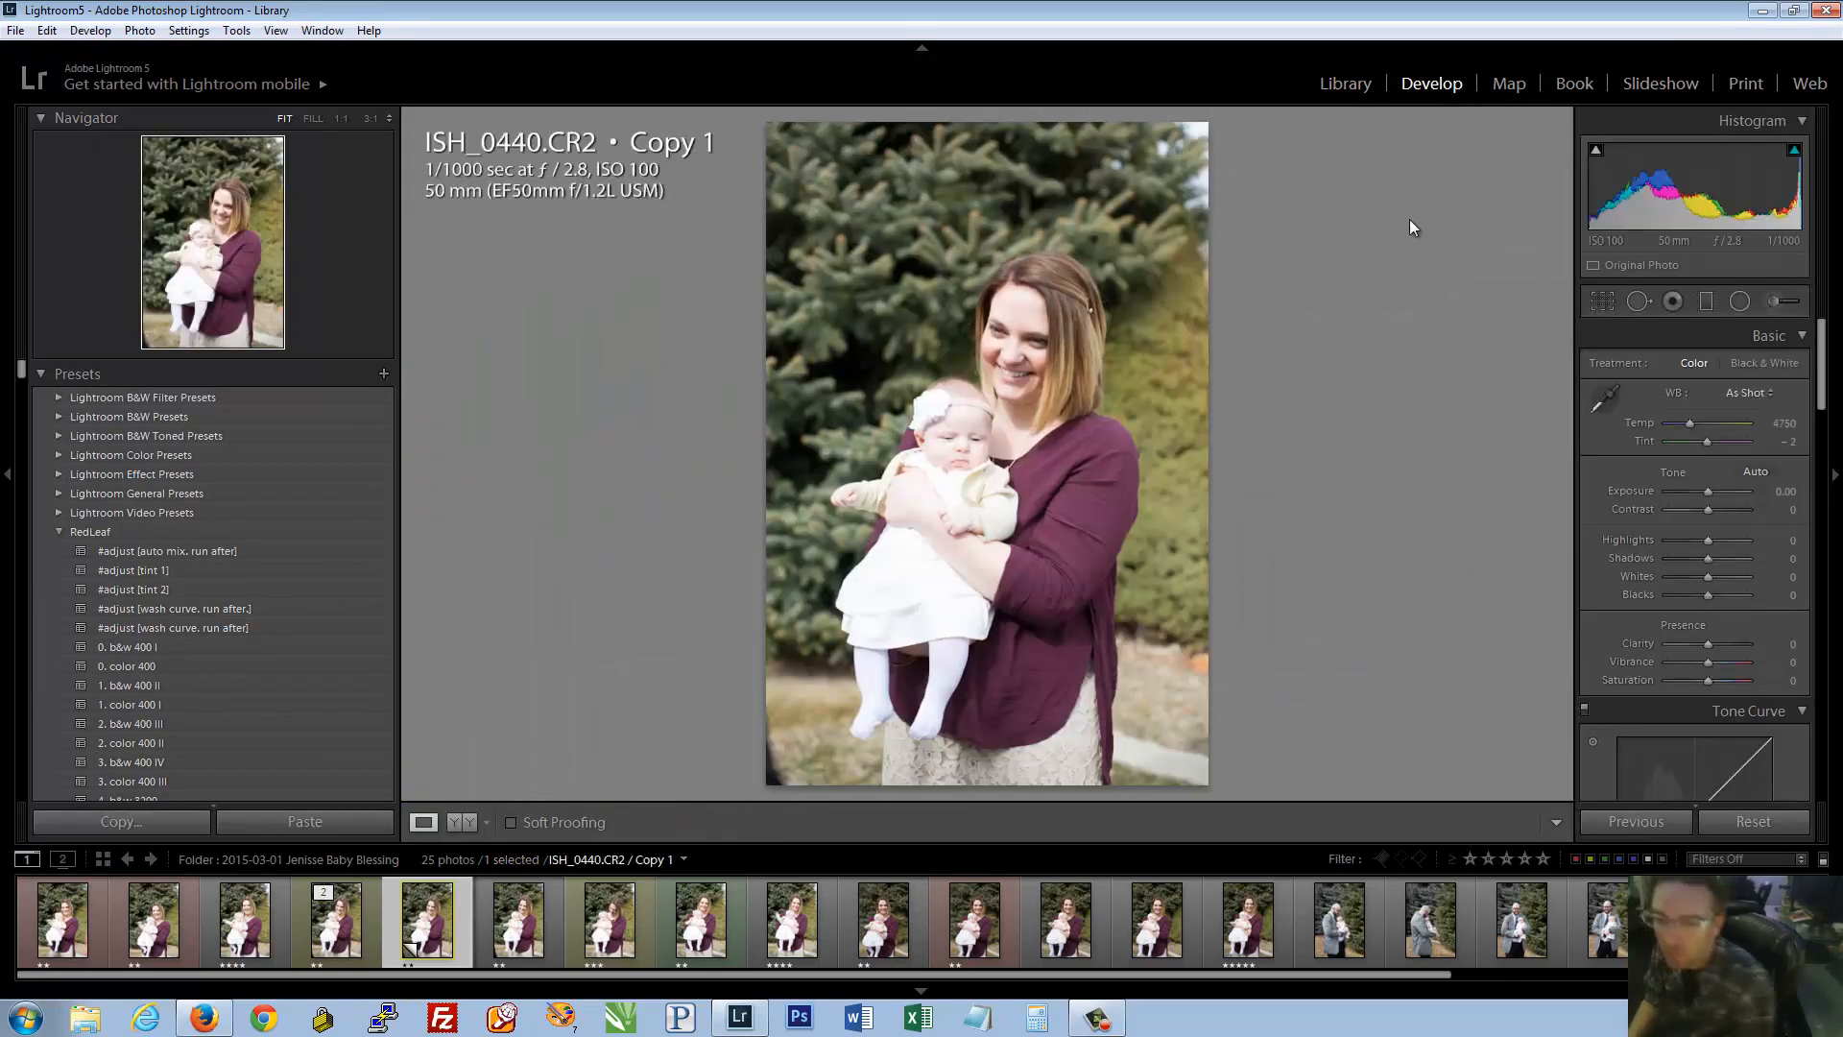
Set the copy's Exposure to +2.14, Highlights −69, Whites −95, Blacks −86, Clarity −83, and Vibrance and Saturation to +100
{"action": "left_click_drag", "start_coordinate": [1709, 490], "coordinate": [1680, 544]}
{"action": "left_click", "coordinate": [1670, 578]}
{"action": "left_click", "coordinate": [1673, 596]}
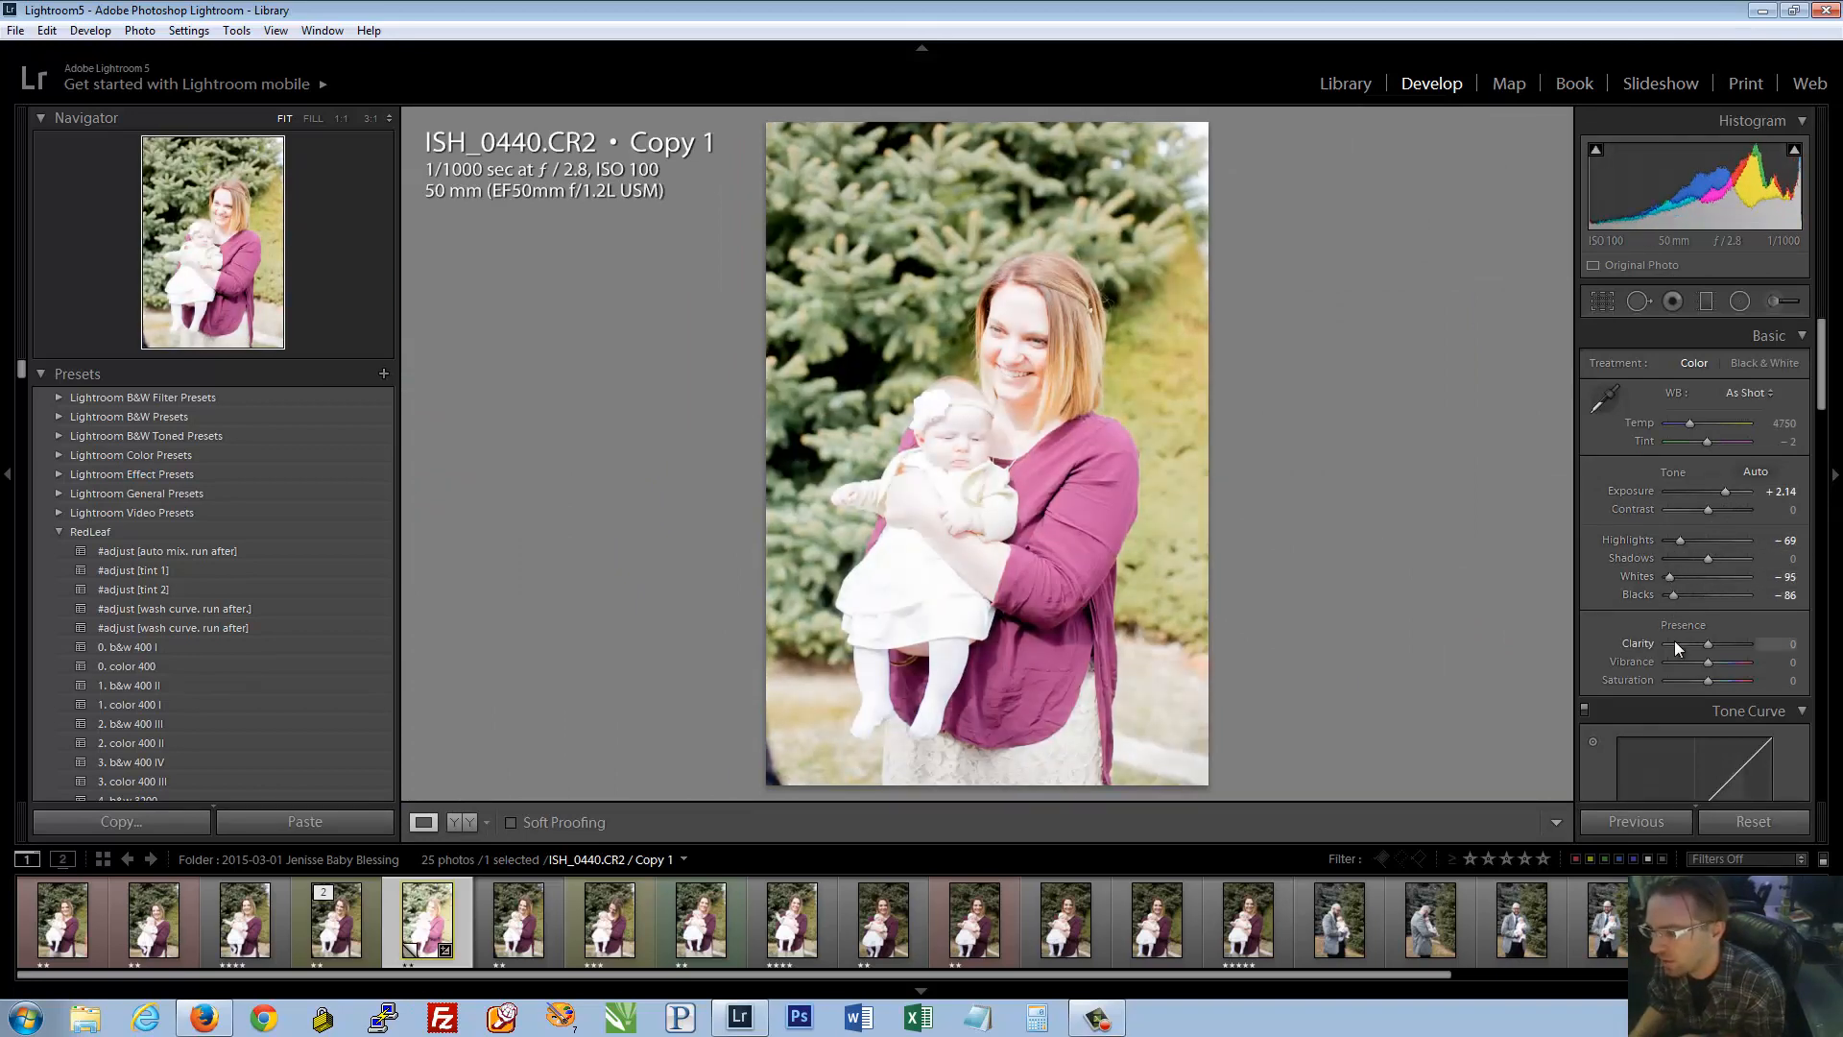
{"action": "left_click", "coordinate": [1677, 644]}
{"action": "left_click", "coordinate": [1748, 662]}
{"action": "left_click_drag", "start_coordinate": [1707, 680], "coordinate": [1749, 678]}
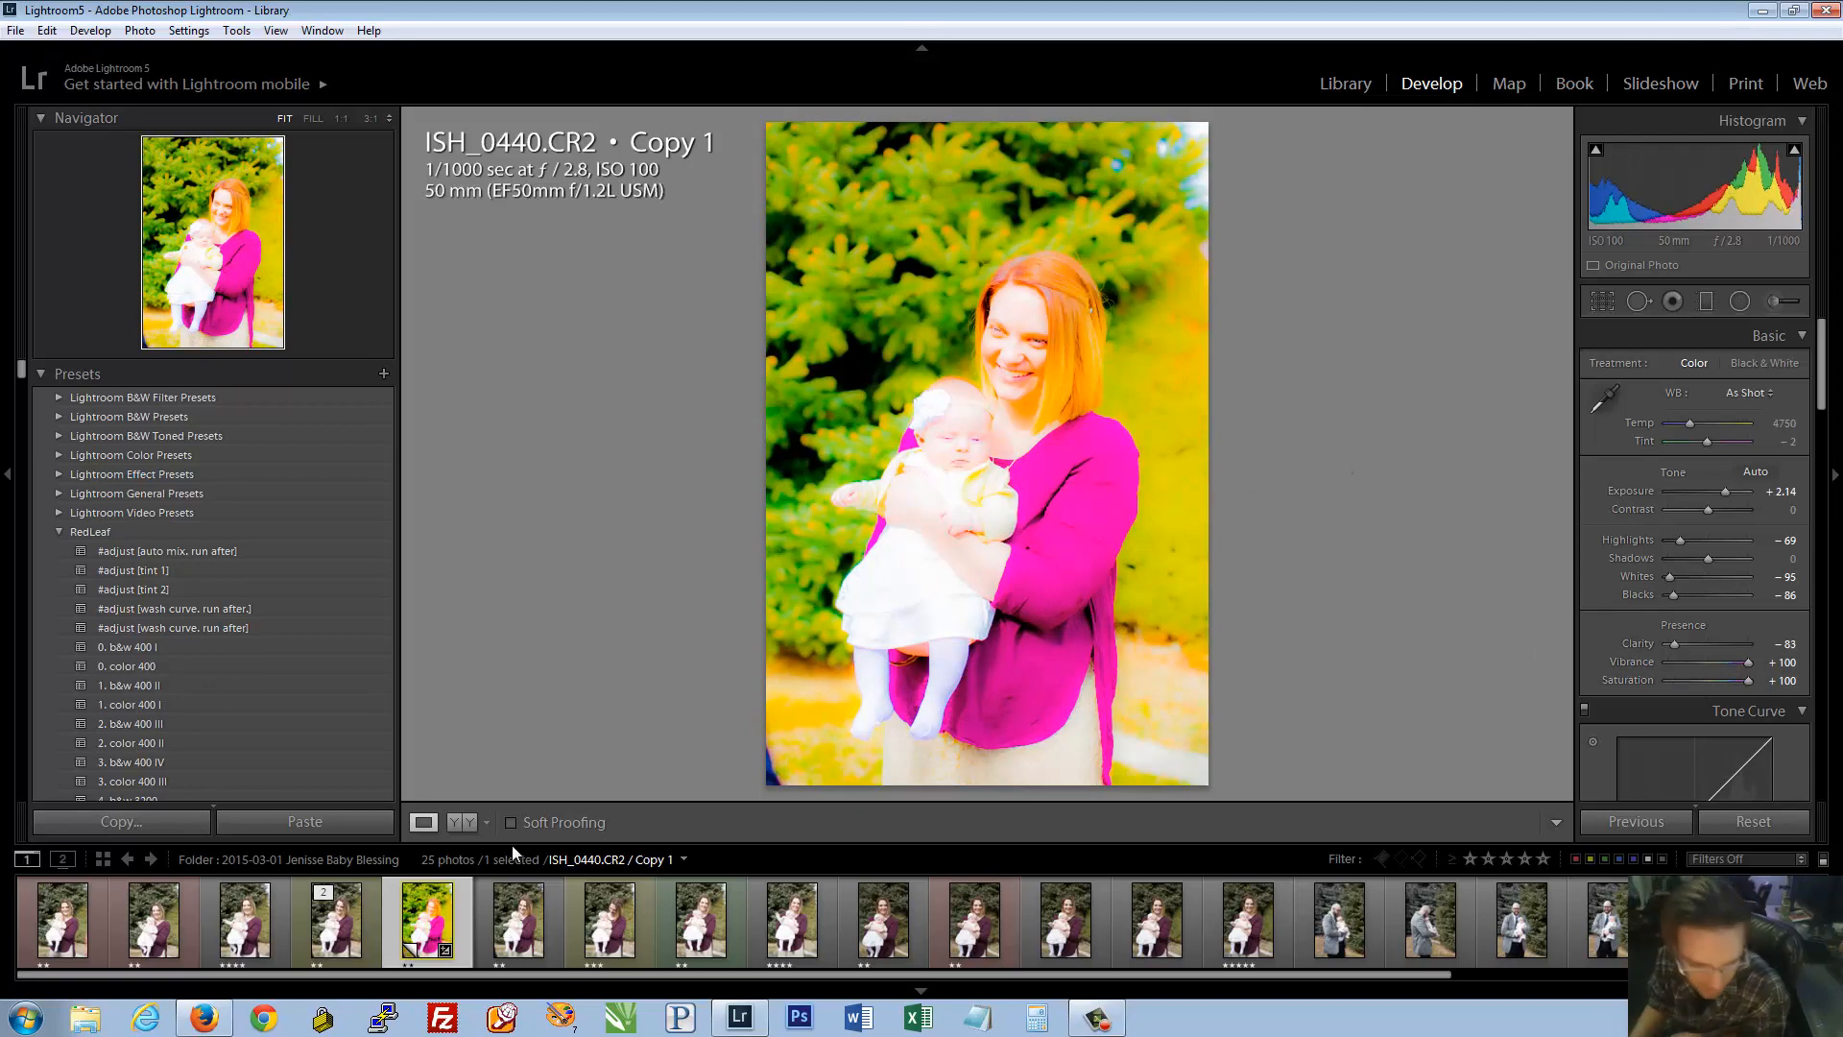
Compare the original ISH_0440.CR2 with the edited copy, and reset all of the copy's settings and undo that reset
{"action": "left_click", "coordinate": [345, 924]}
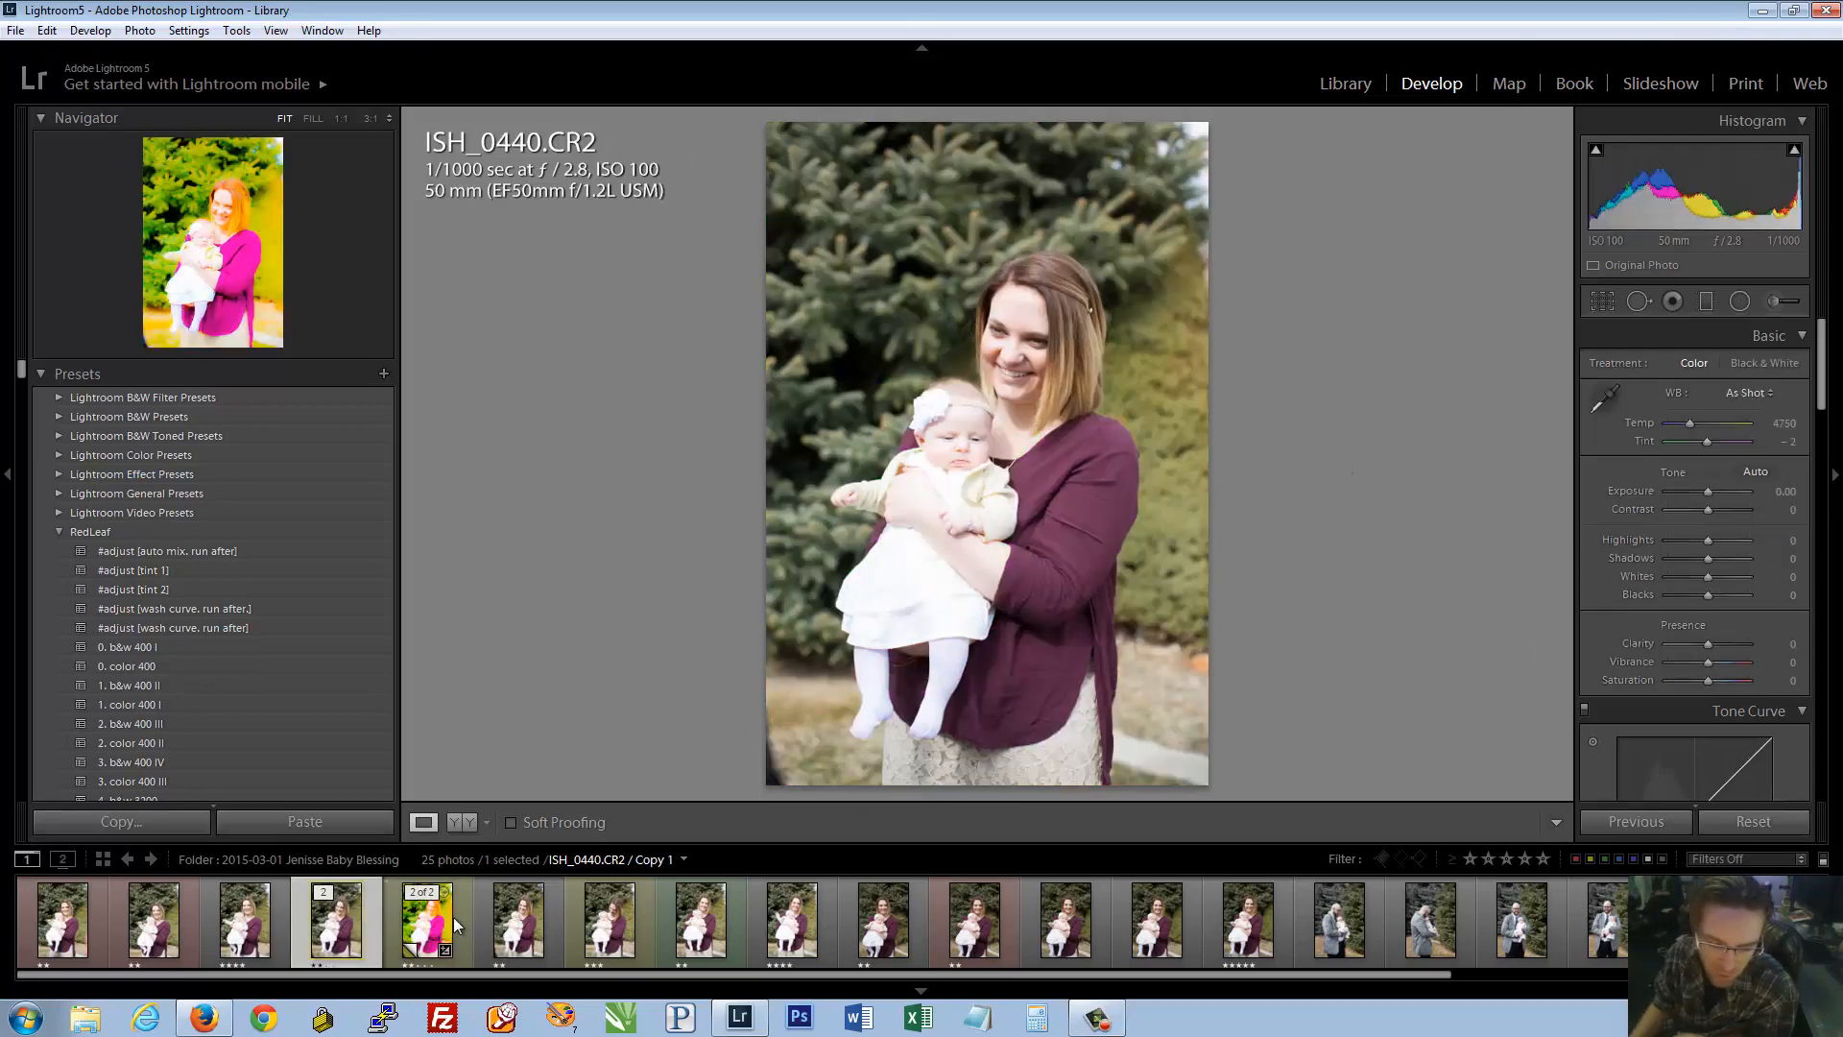
{"action": "left_click", "coordinate": [453, 918]}
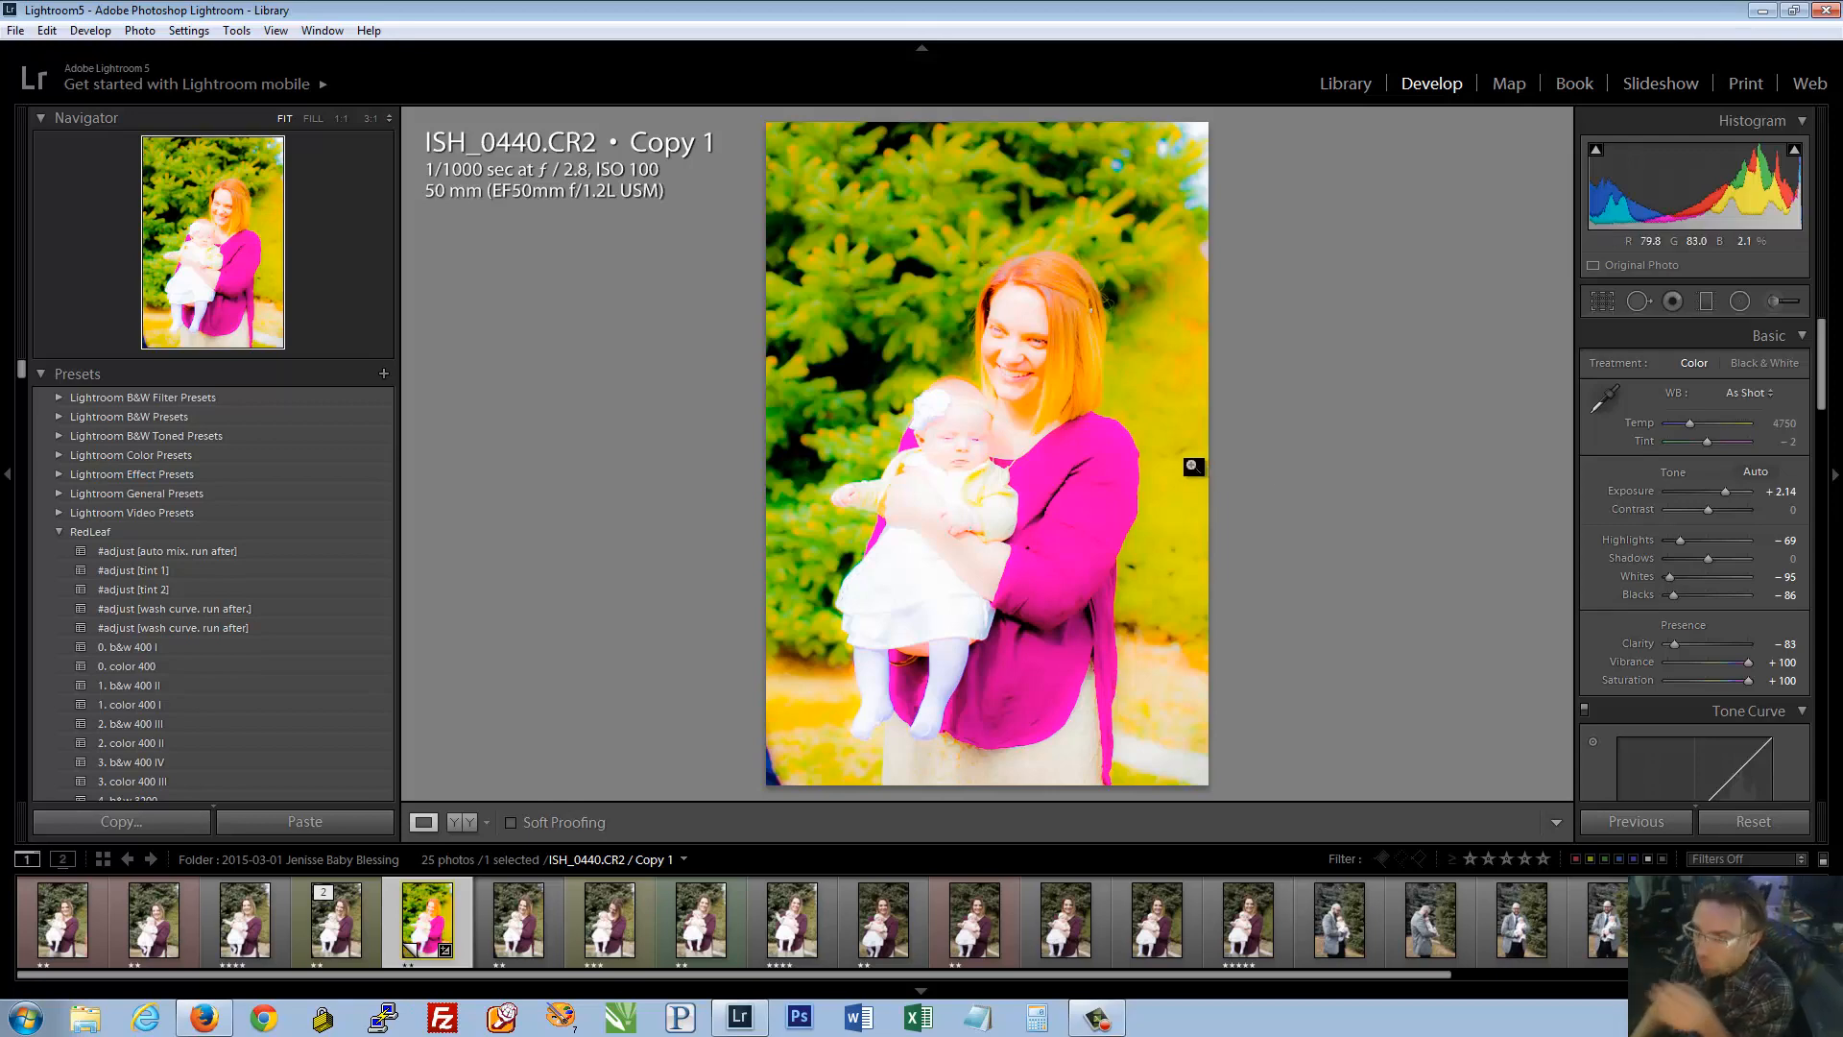
{"action": "left_click", "coordinate": [1754, 821]}
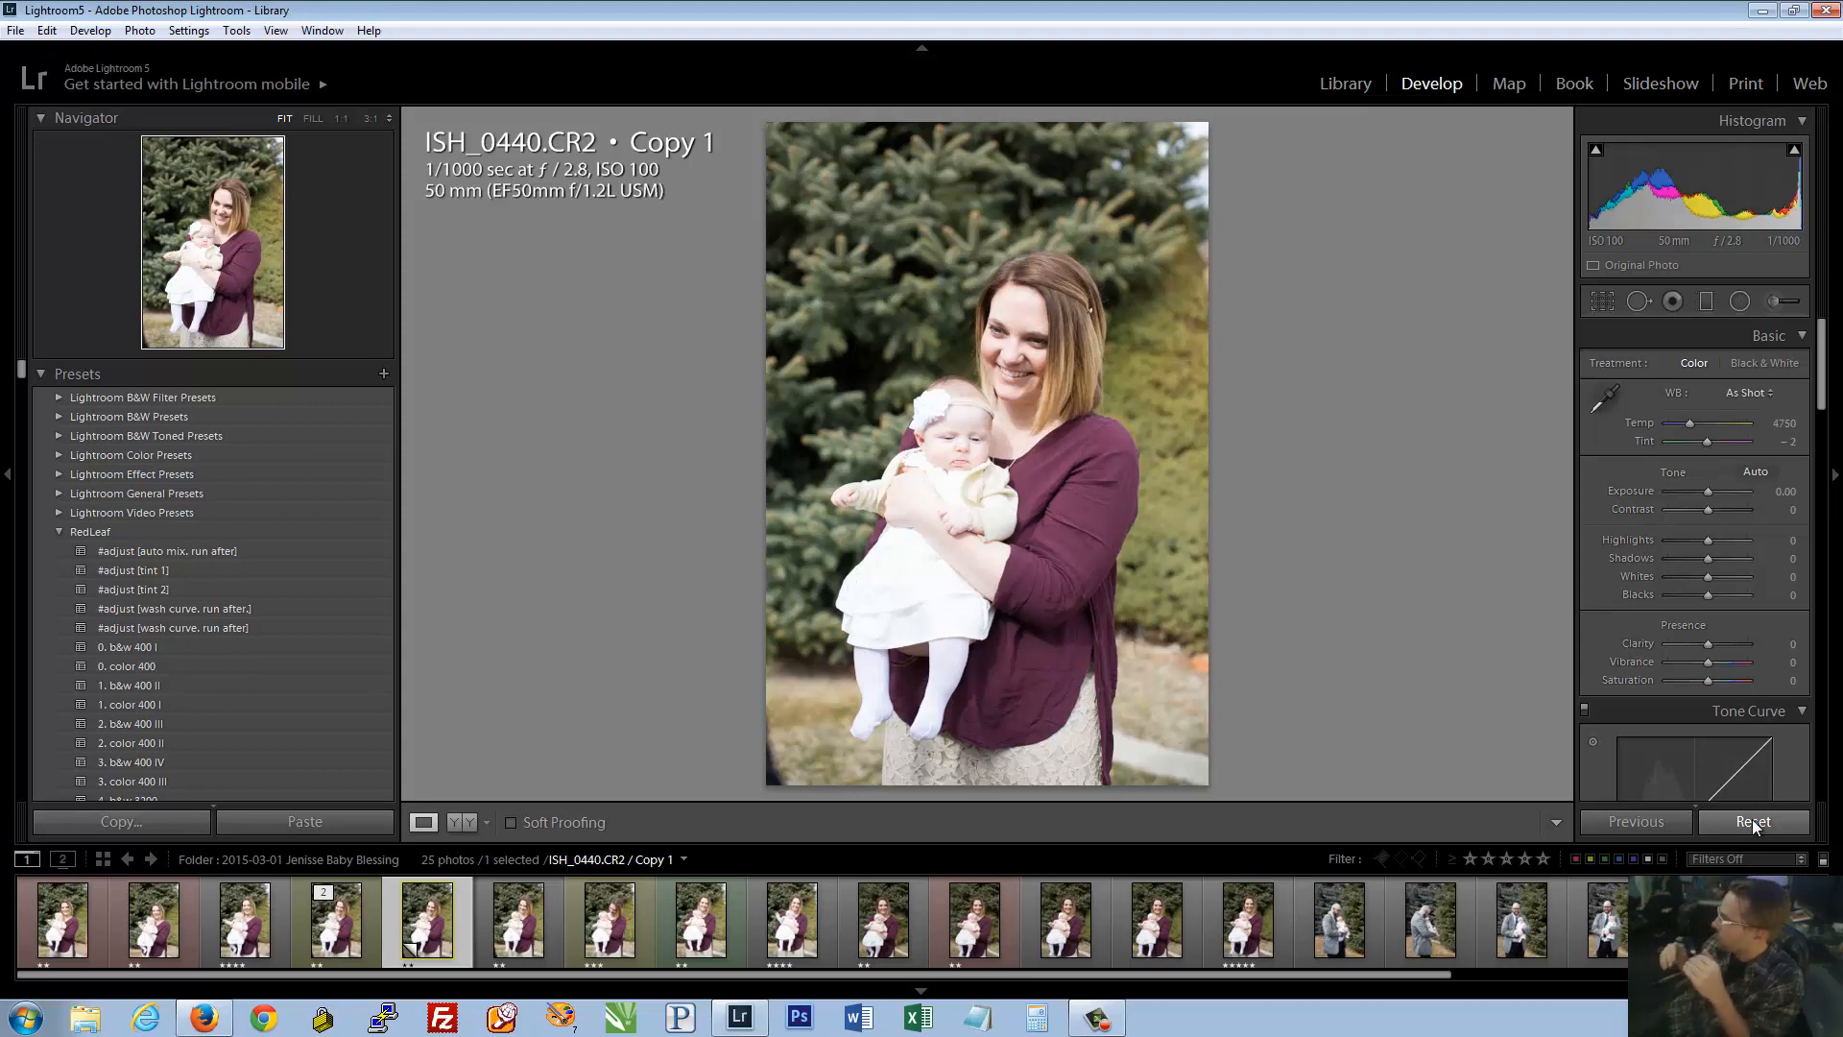
{"action": "key", "text": "ctrl+z"}
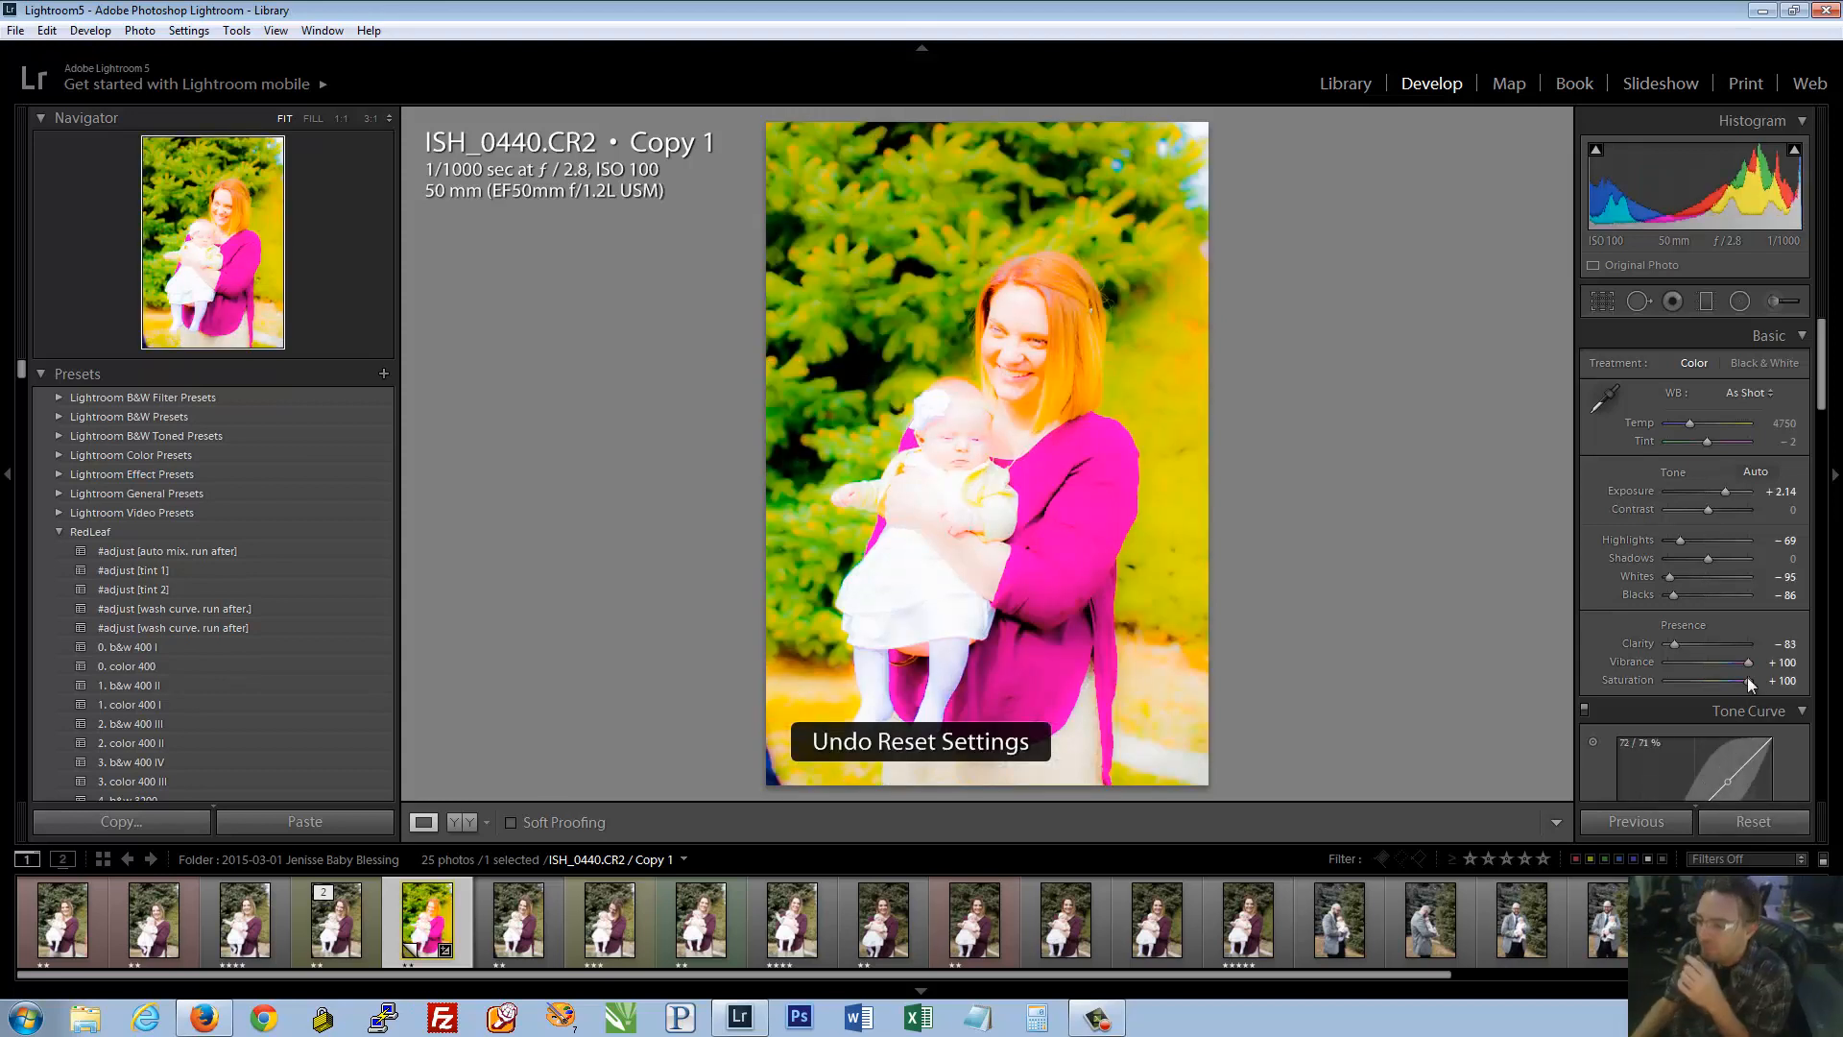
Reset the copy's Vibrance, Saturation and Clarity individually to their default of 0
{"action": "double_click", "coordinate": [1640, 661]}
{"action": "double_click", "coordinate": [1634, 683]}
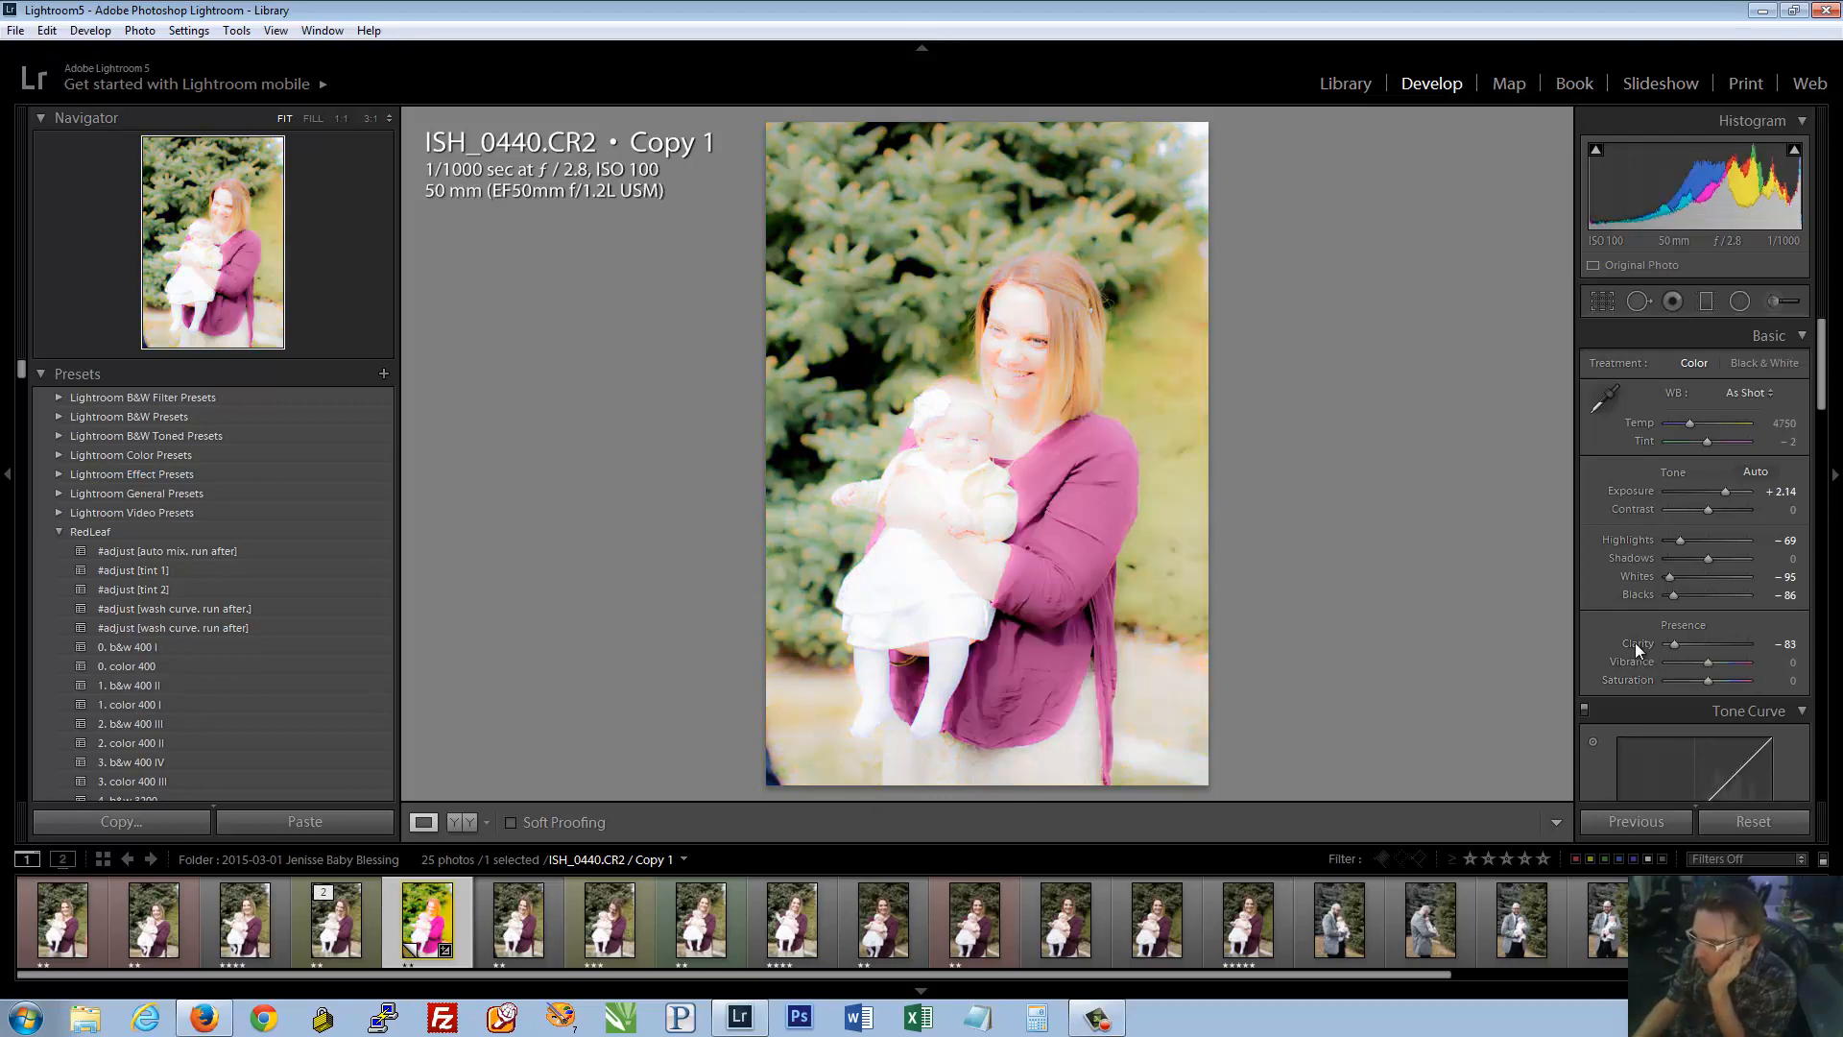
{"action": "double_click", "coordinate": [1636, 646]}
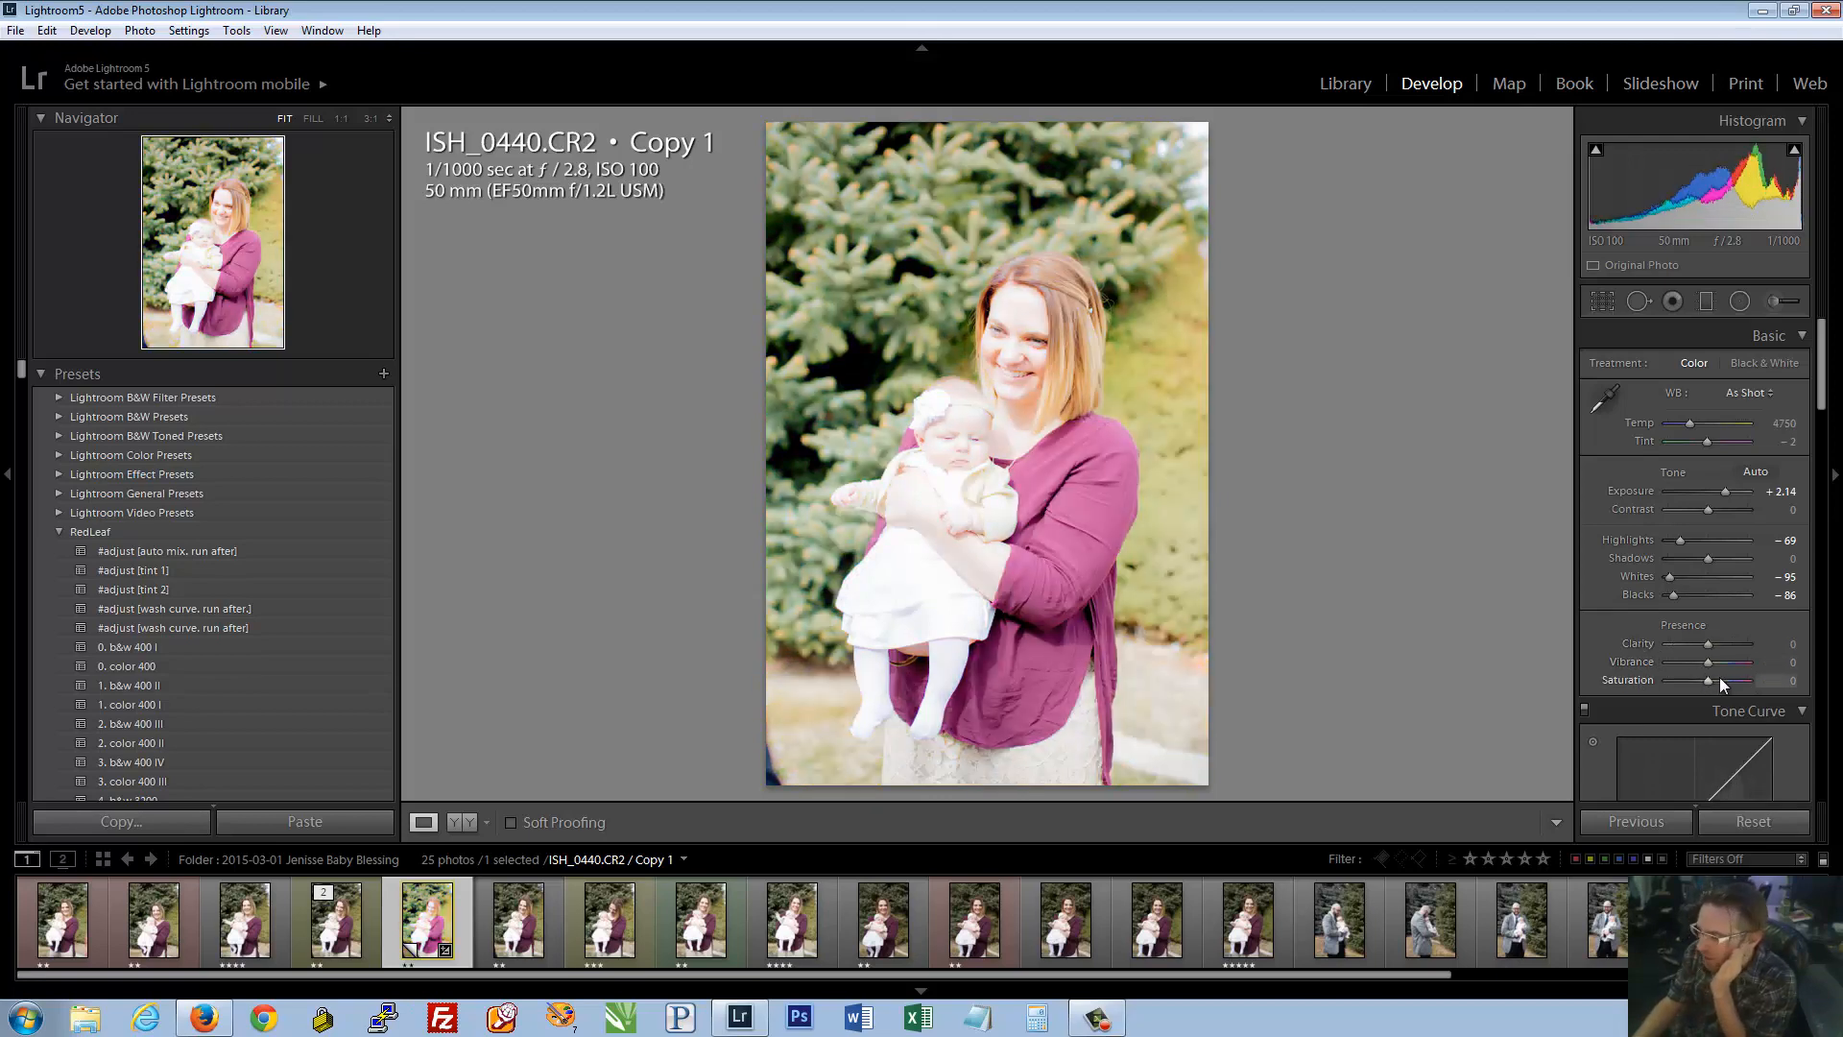
Try the copy's Saturation and Vibrance at +100, and return both to 0
{"action": "left_click_drag", "start_coordinate": [1732, 687], "coordinate": [1821, 688]}
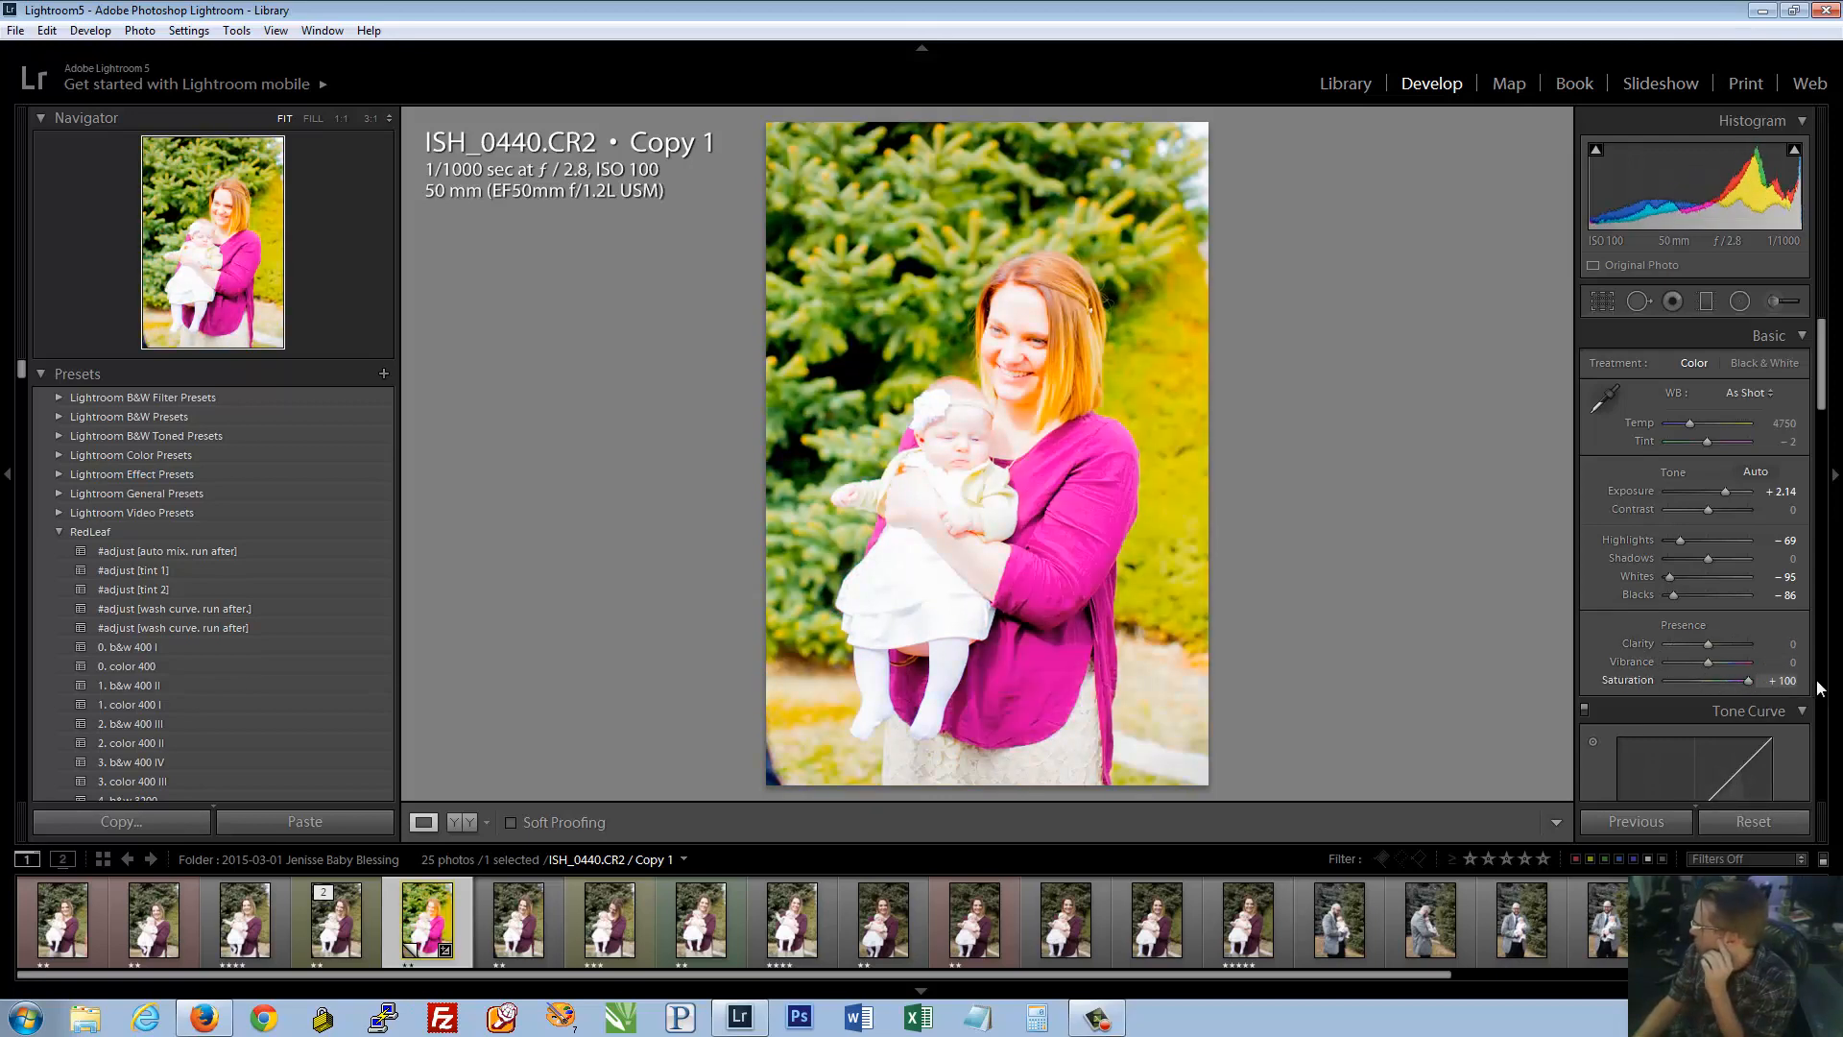
{"action": "left_click_drag", "start_coordinate": [1709, 663], "coordinate": [1751, 664]}
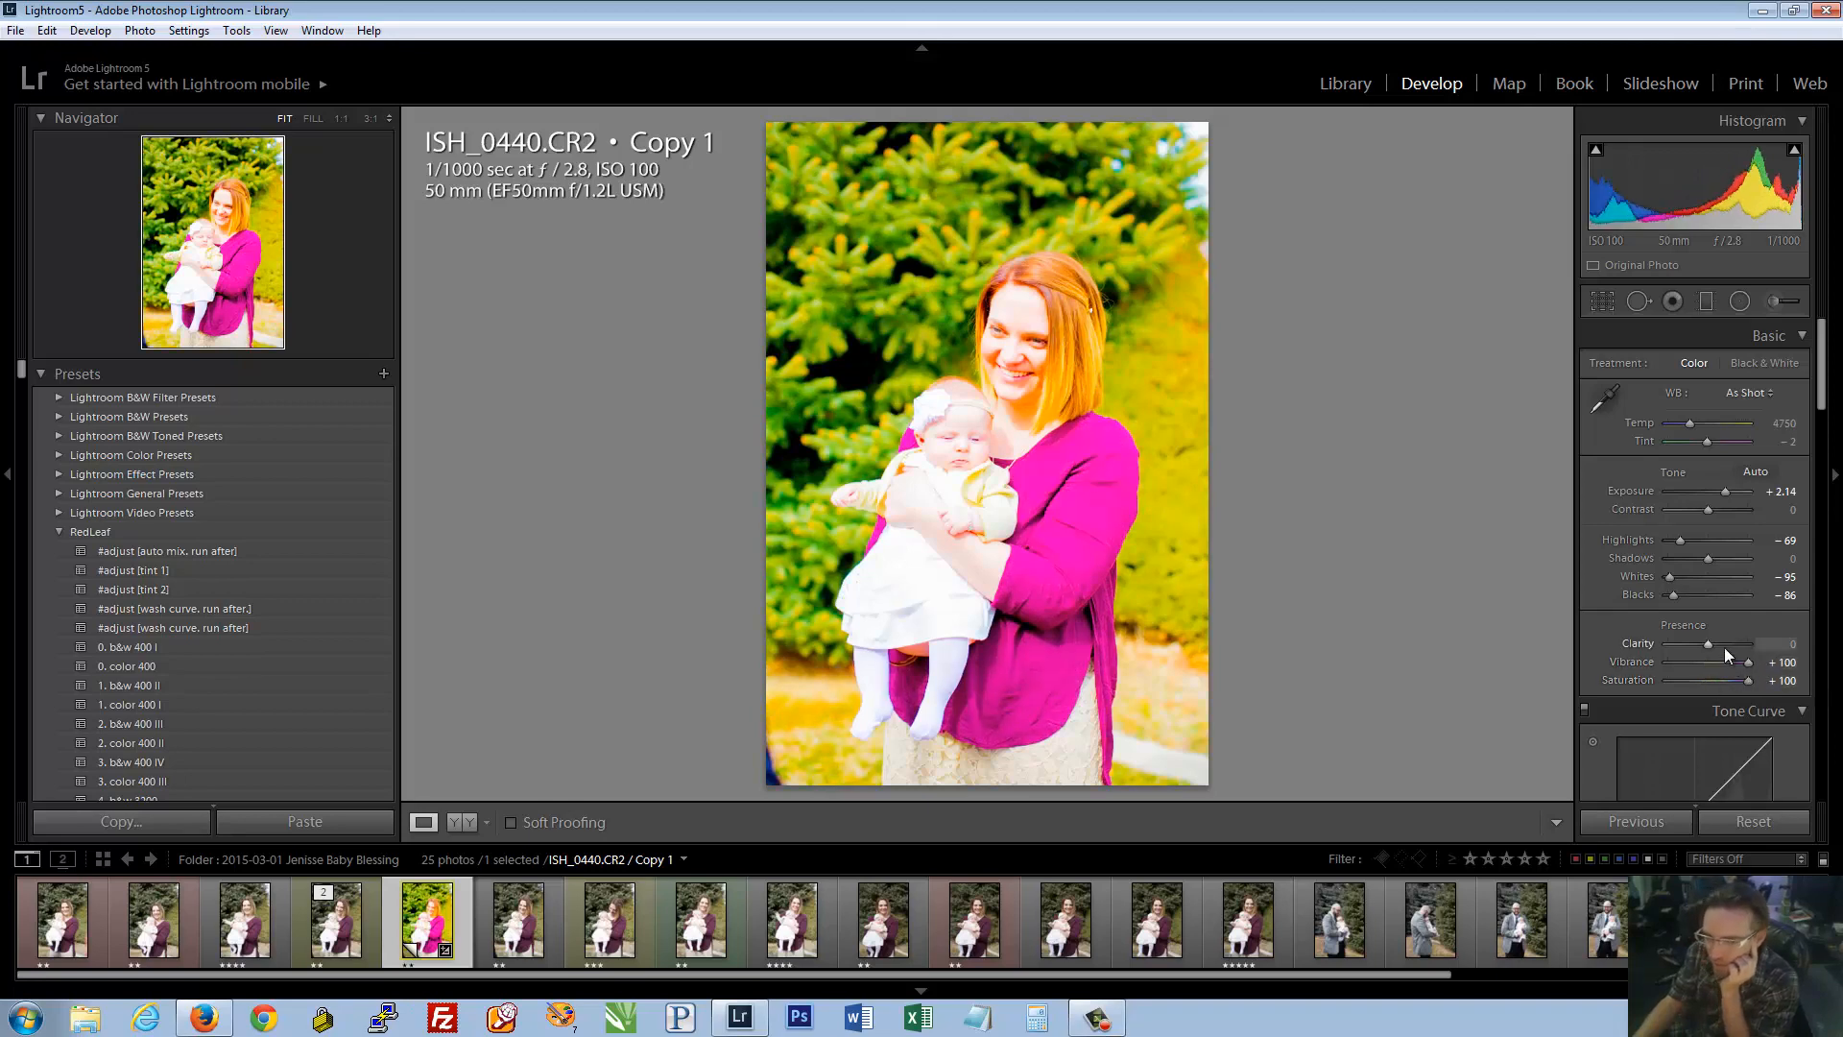
{"action": "double_click", "coordinate": [1645, 685]}
{"action": "double_click", "coordinate": [1643, 665]}
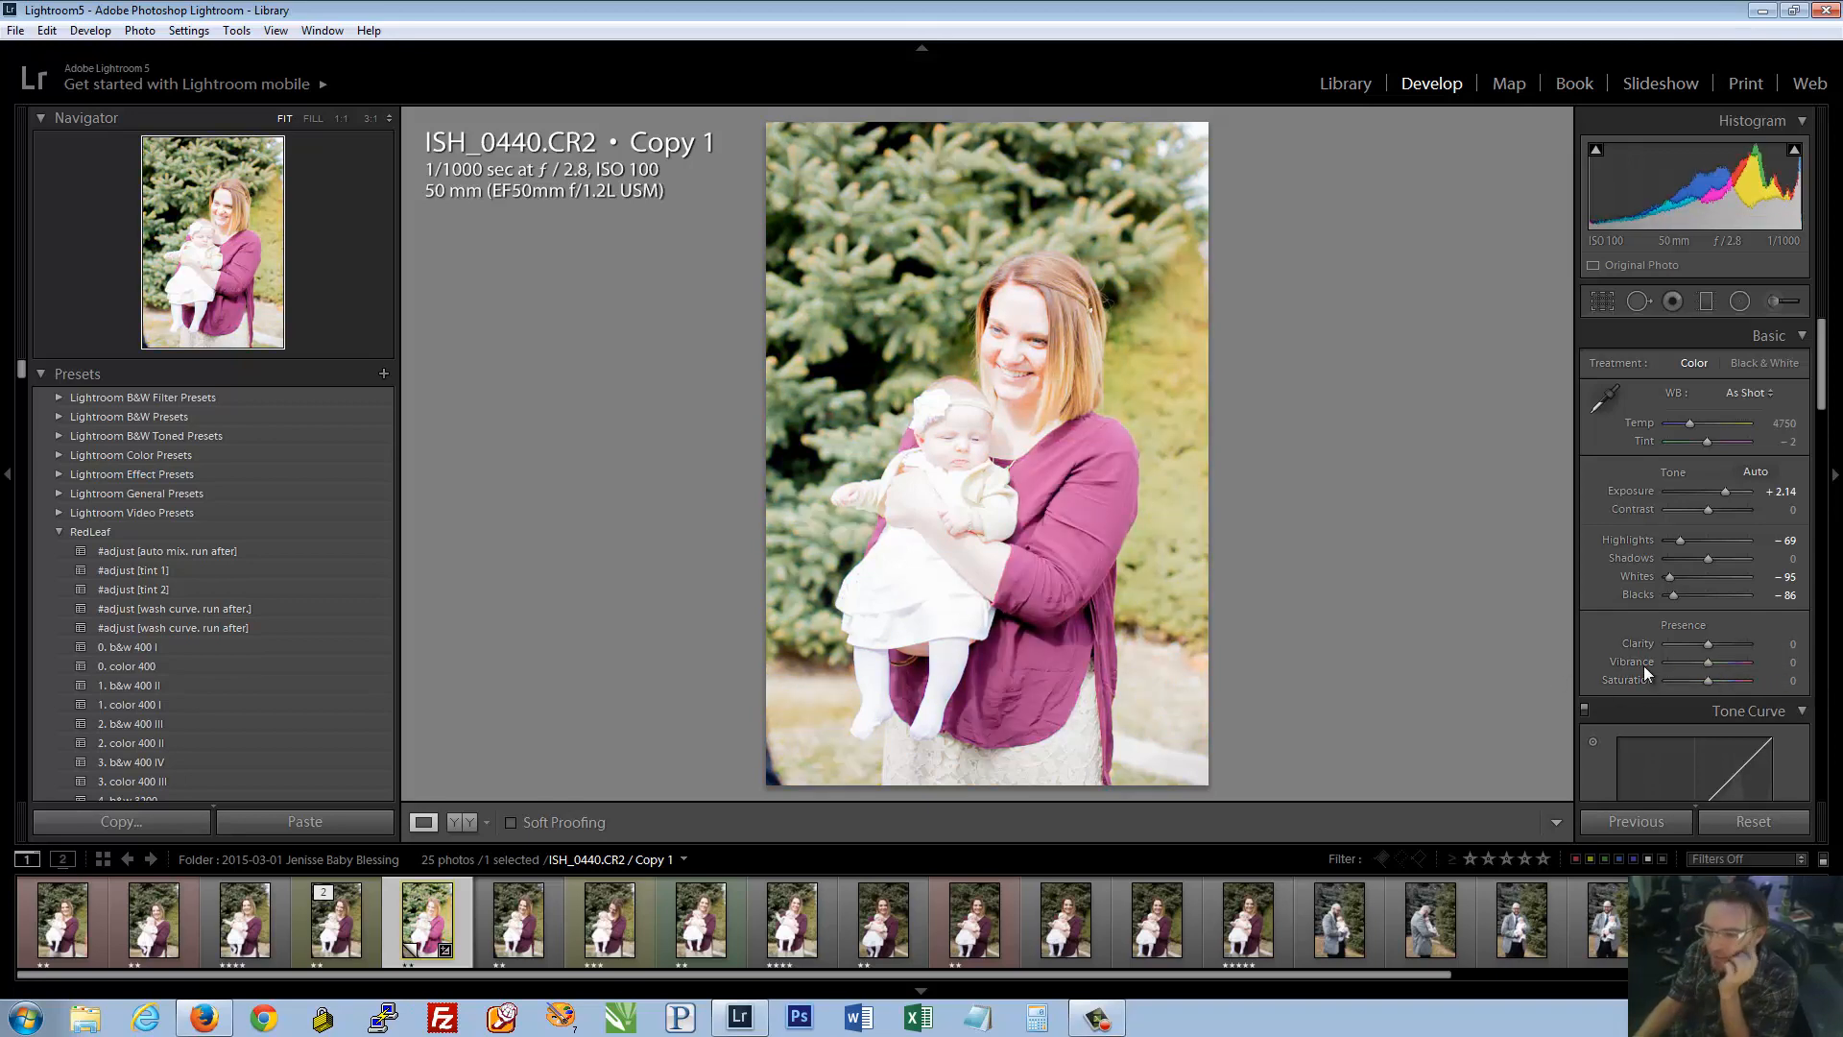
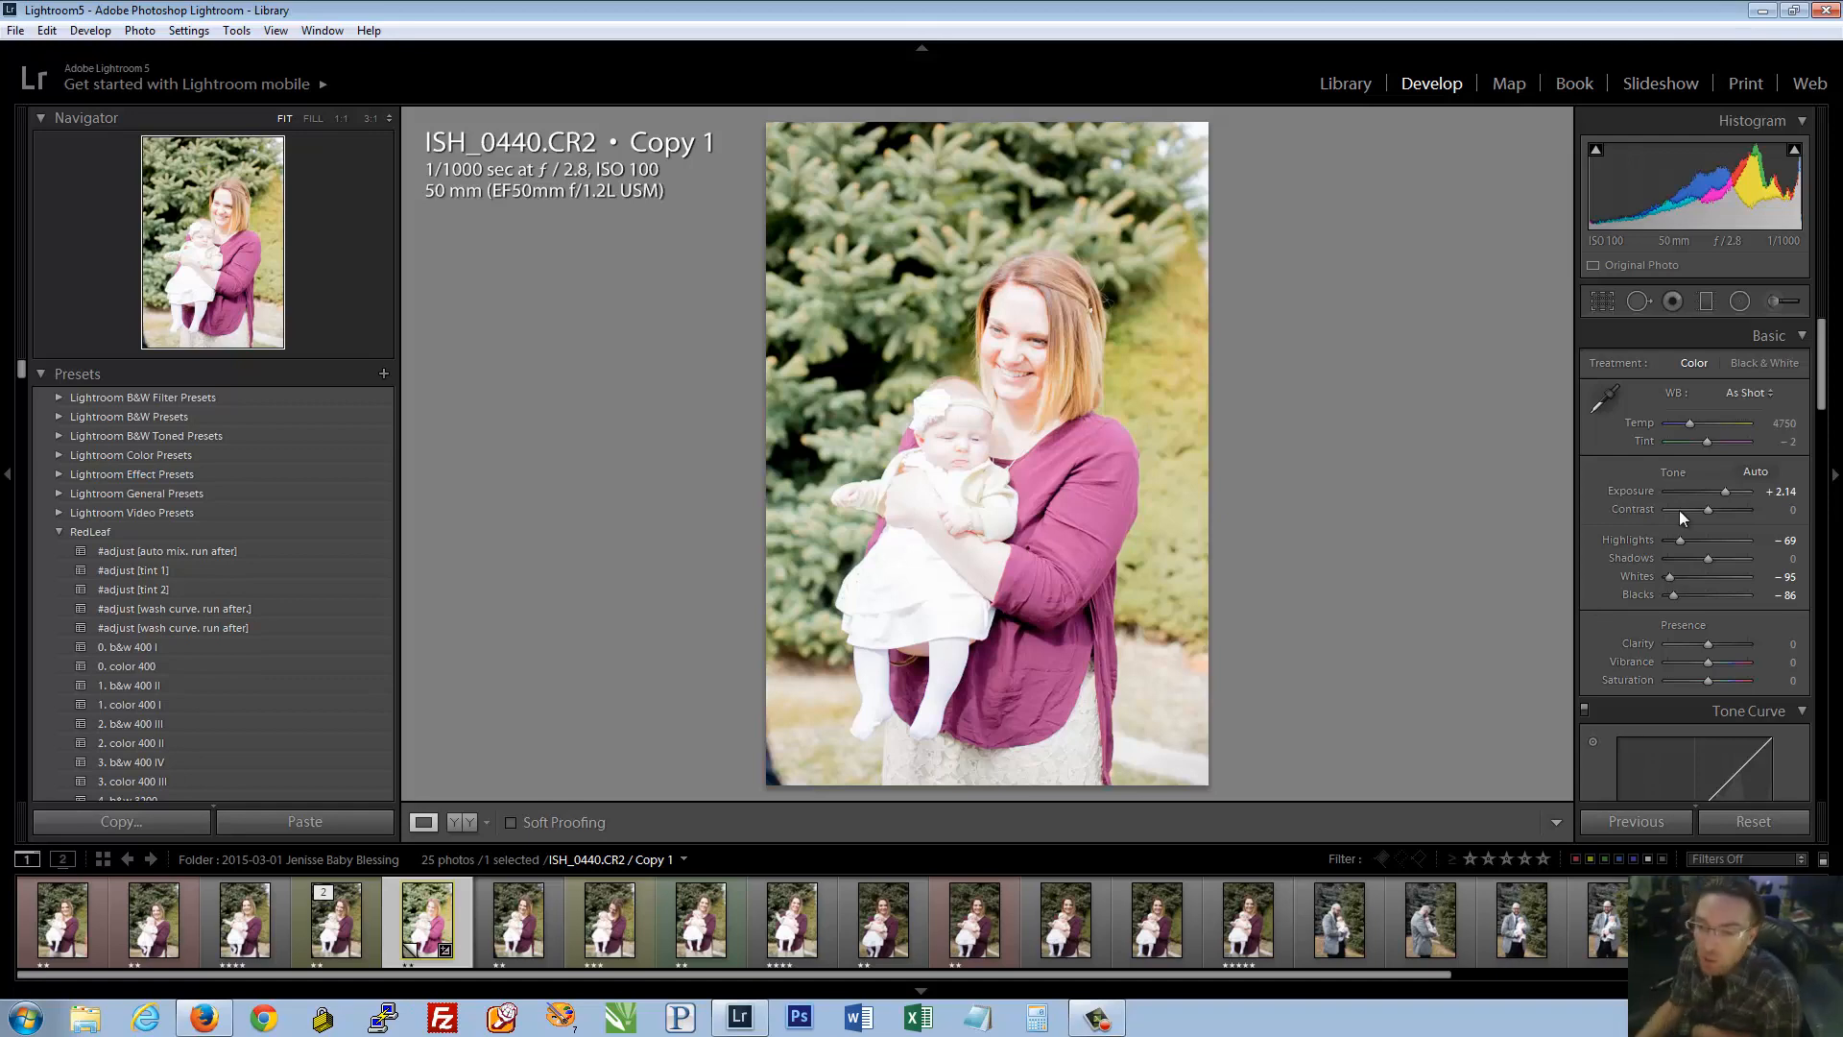
Reset the copy's Highlights, Whites, Blacks and Exposure individually to their default of 0
{"action": "double_click", "coordinate": [1644, 544]}
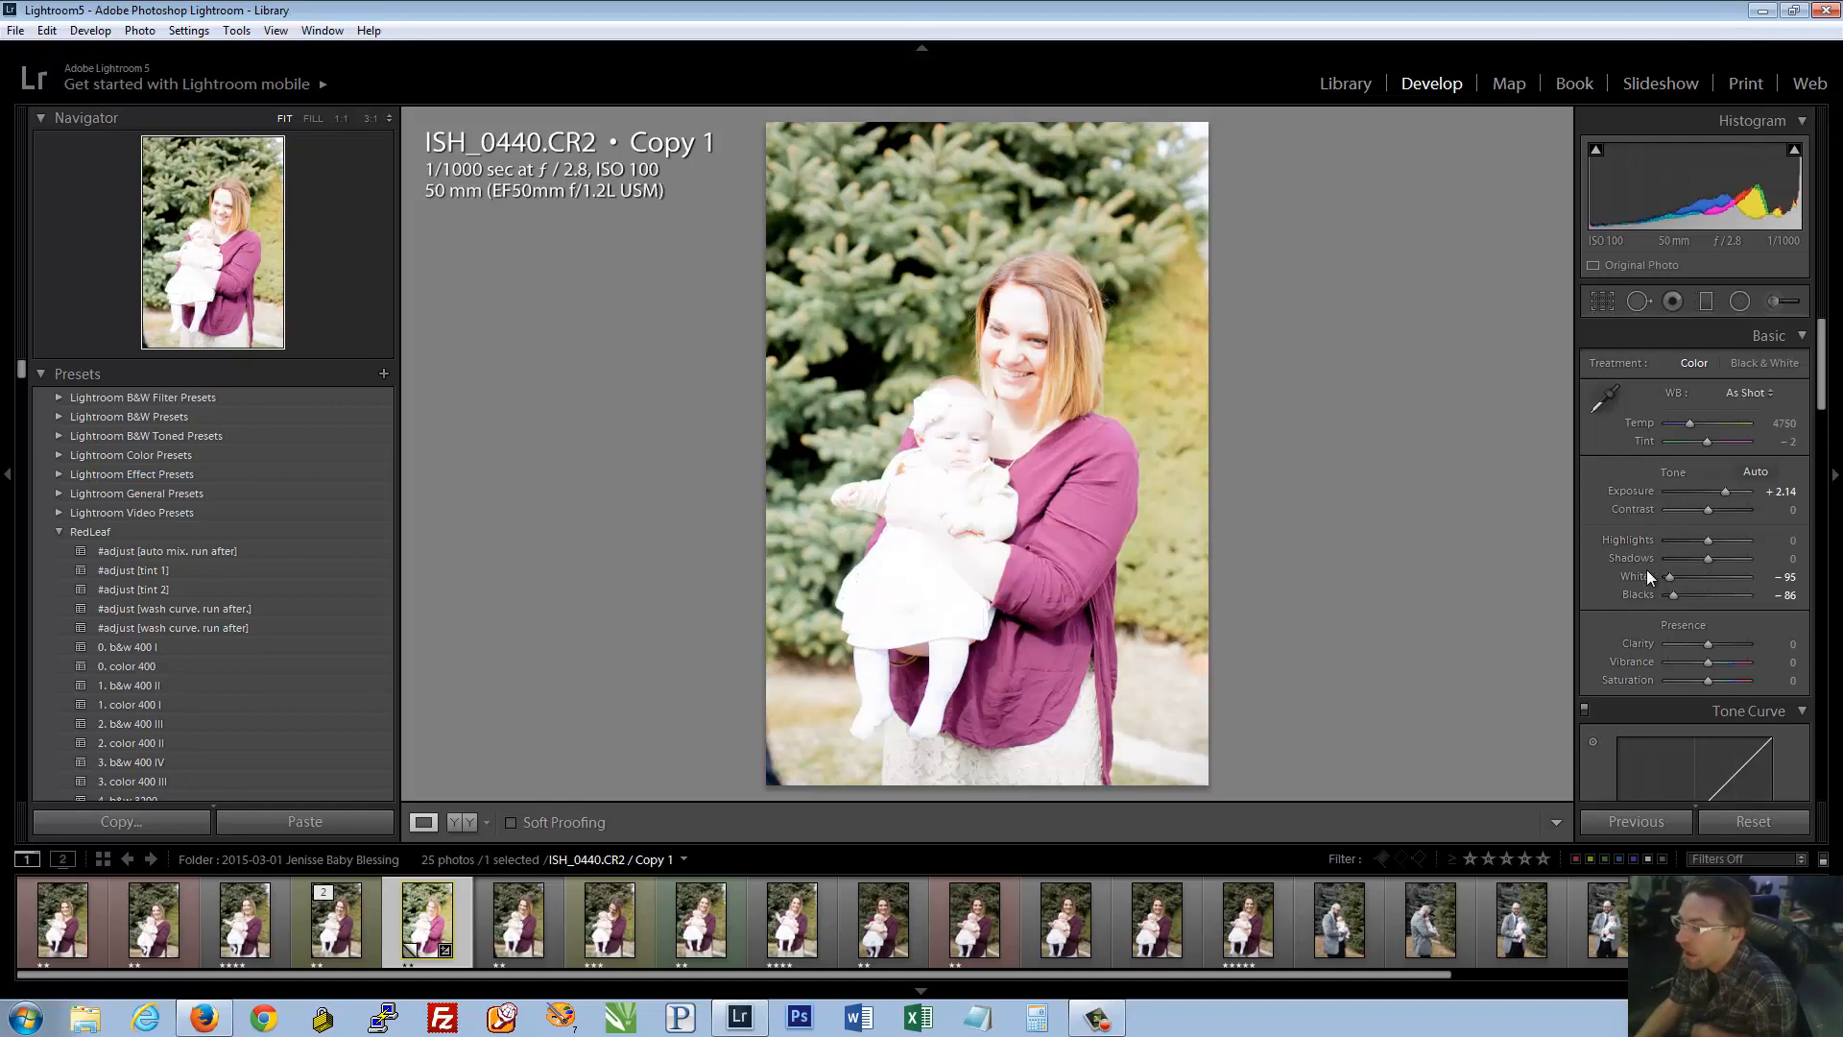
{"action": "double_click", "coordinate": [1648, 576]}
{"action": "double_click", "coordinate": [1639, 594]}
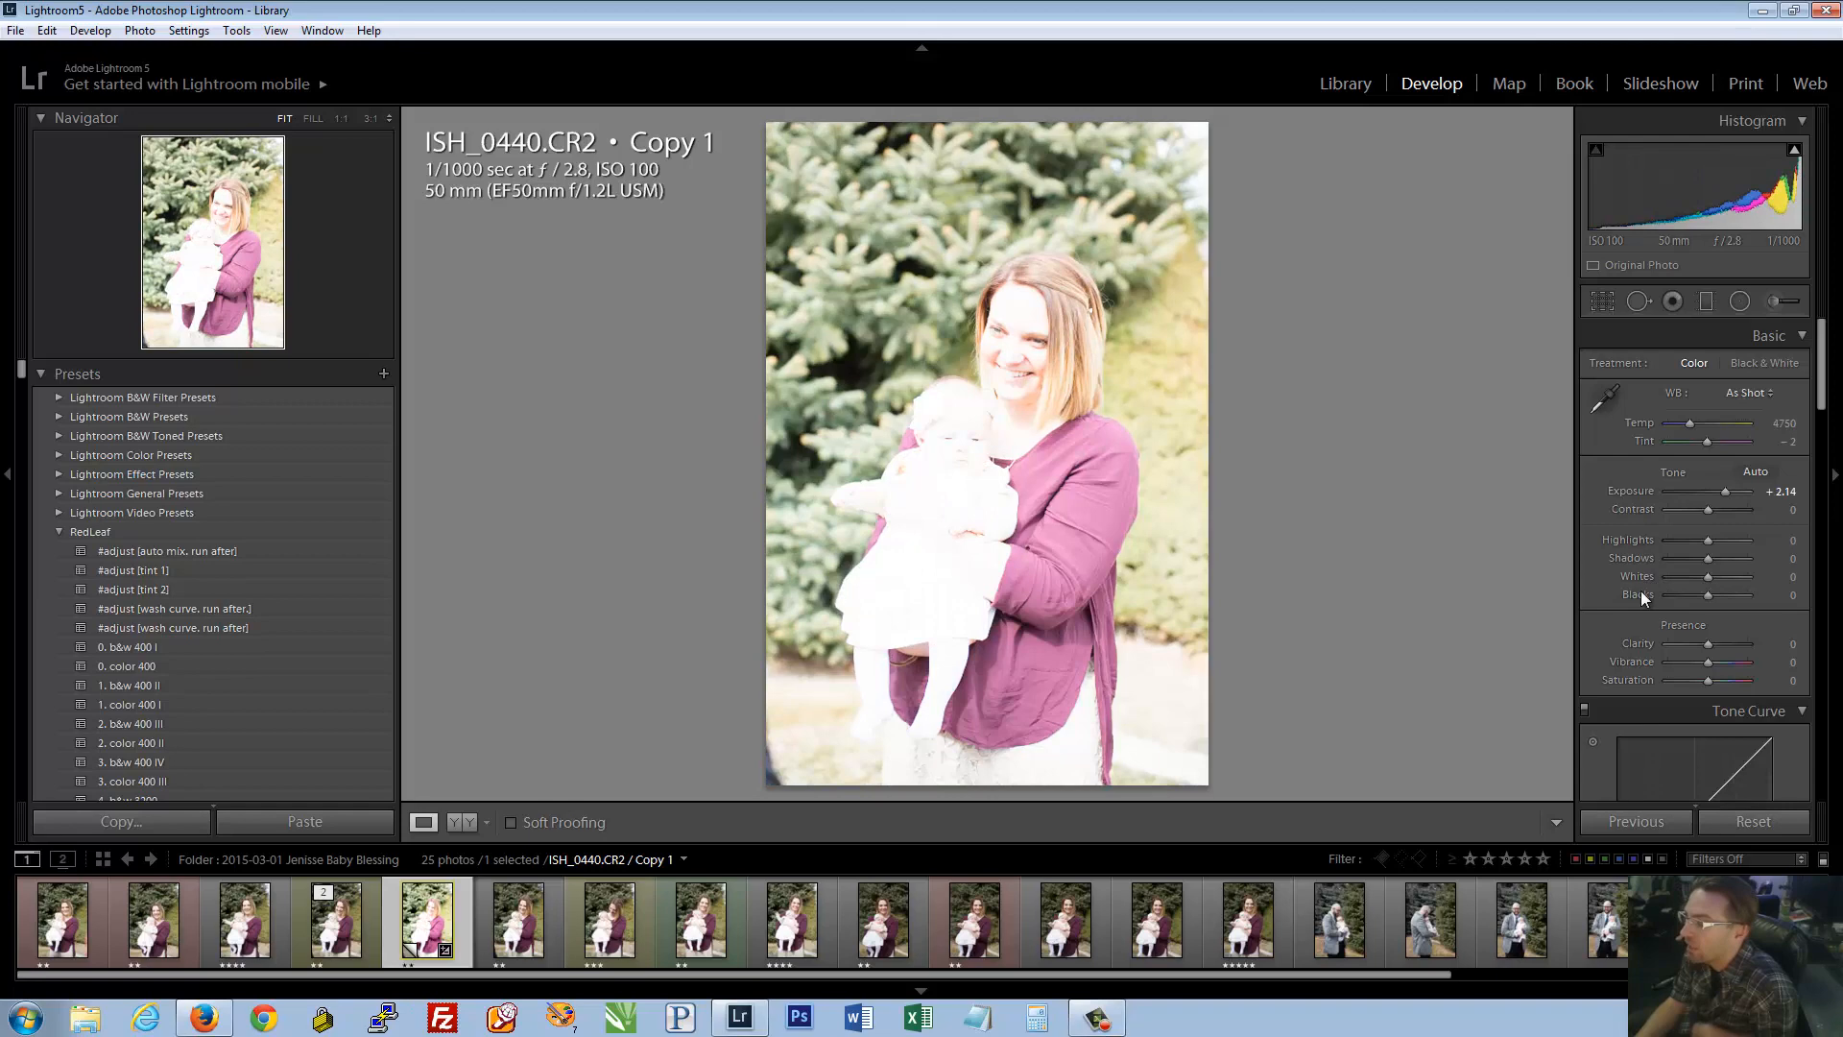
{"action": "double_click", "coordinate": [1624, 489]}
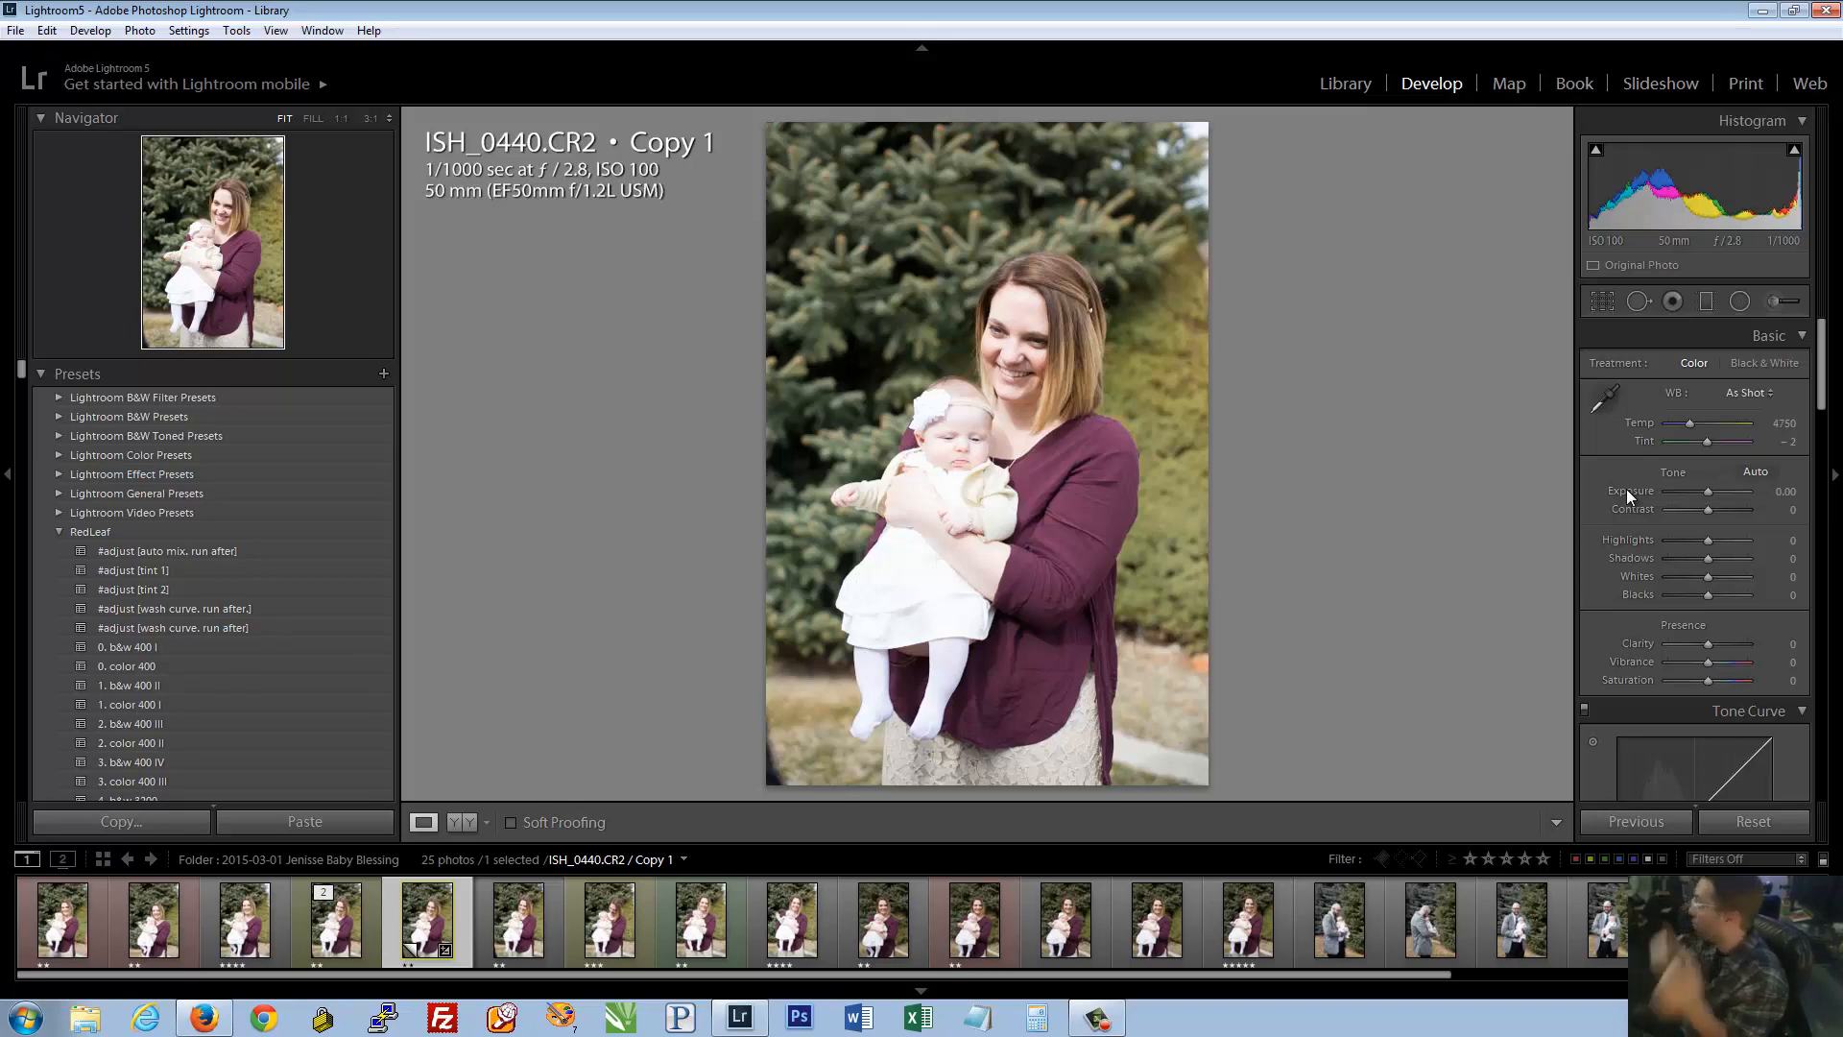
Try the copy's Highlights at −100 twice, checking the baby's white dress up close, and reset Highlights to 0 each time
{"action": "left_click", "coordinate": [910, 582]}
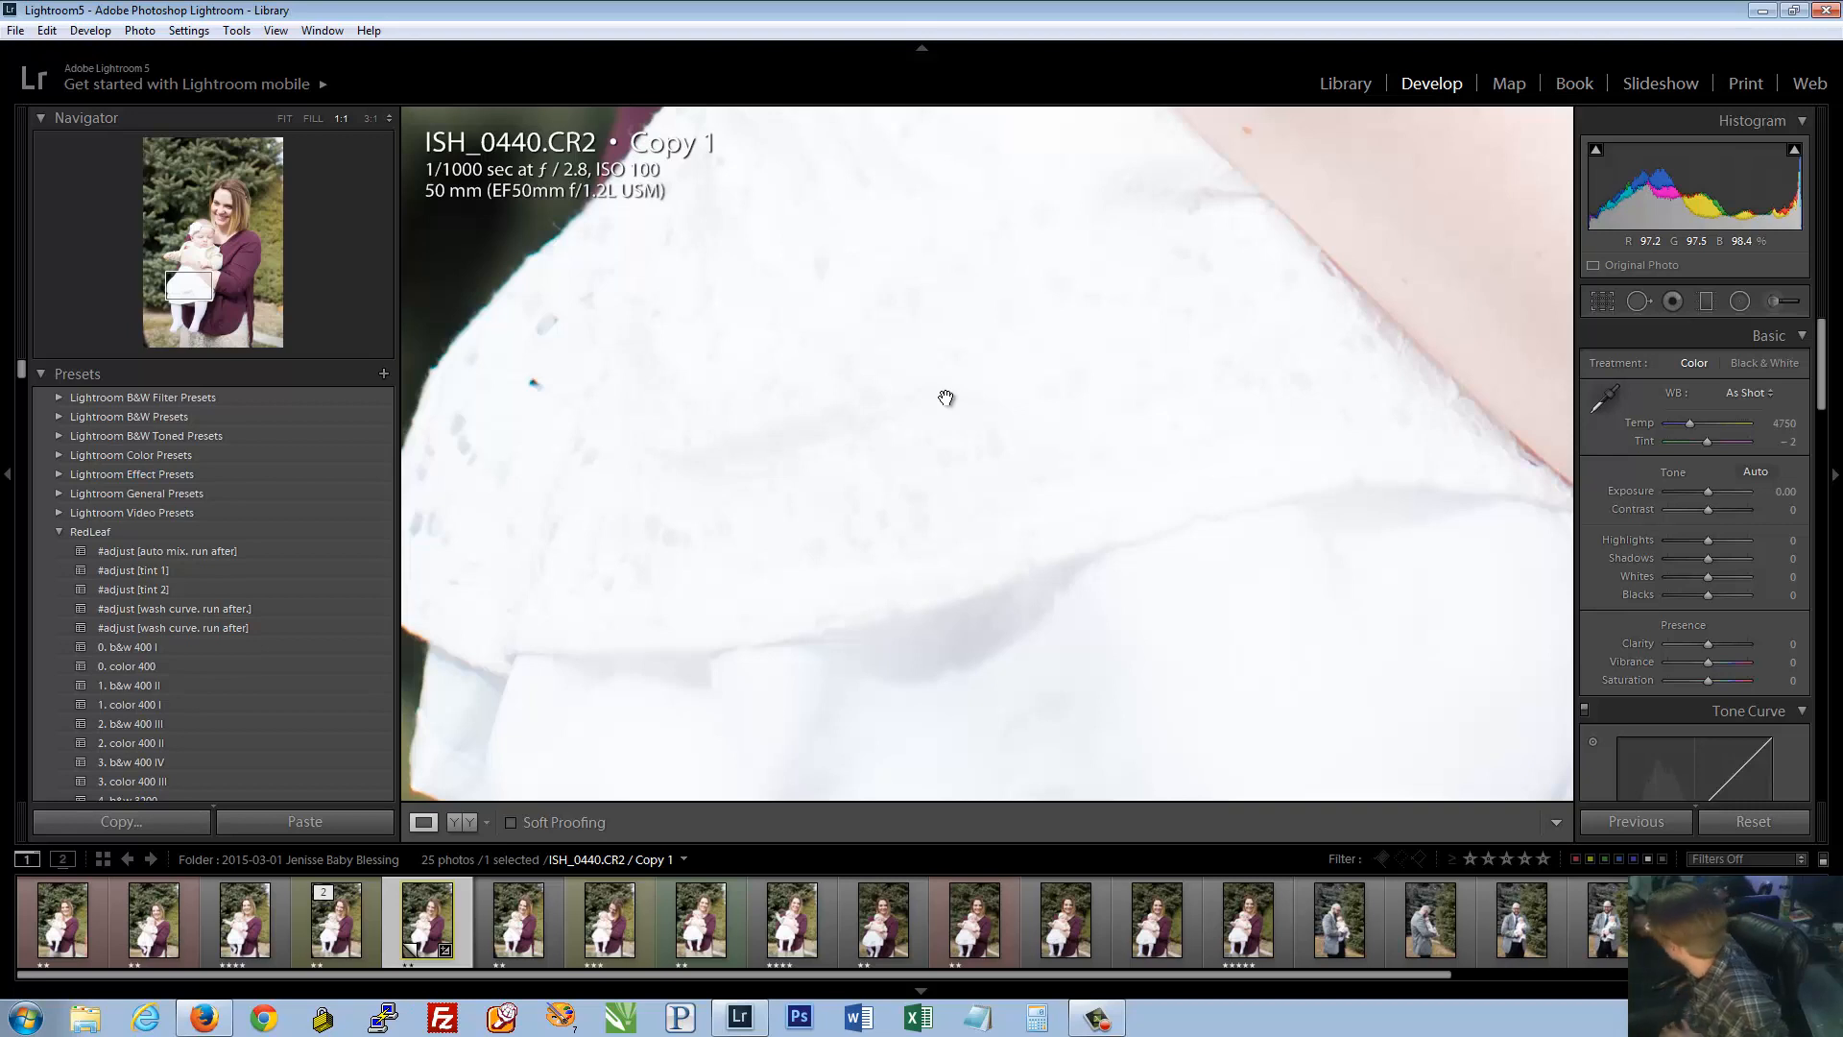
{"action": "left_click_drag", "start_coordinate": [1673, 533], "coordinate": [1651, 539]}
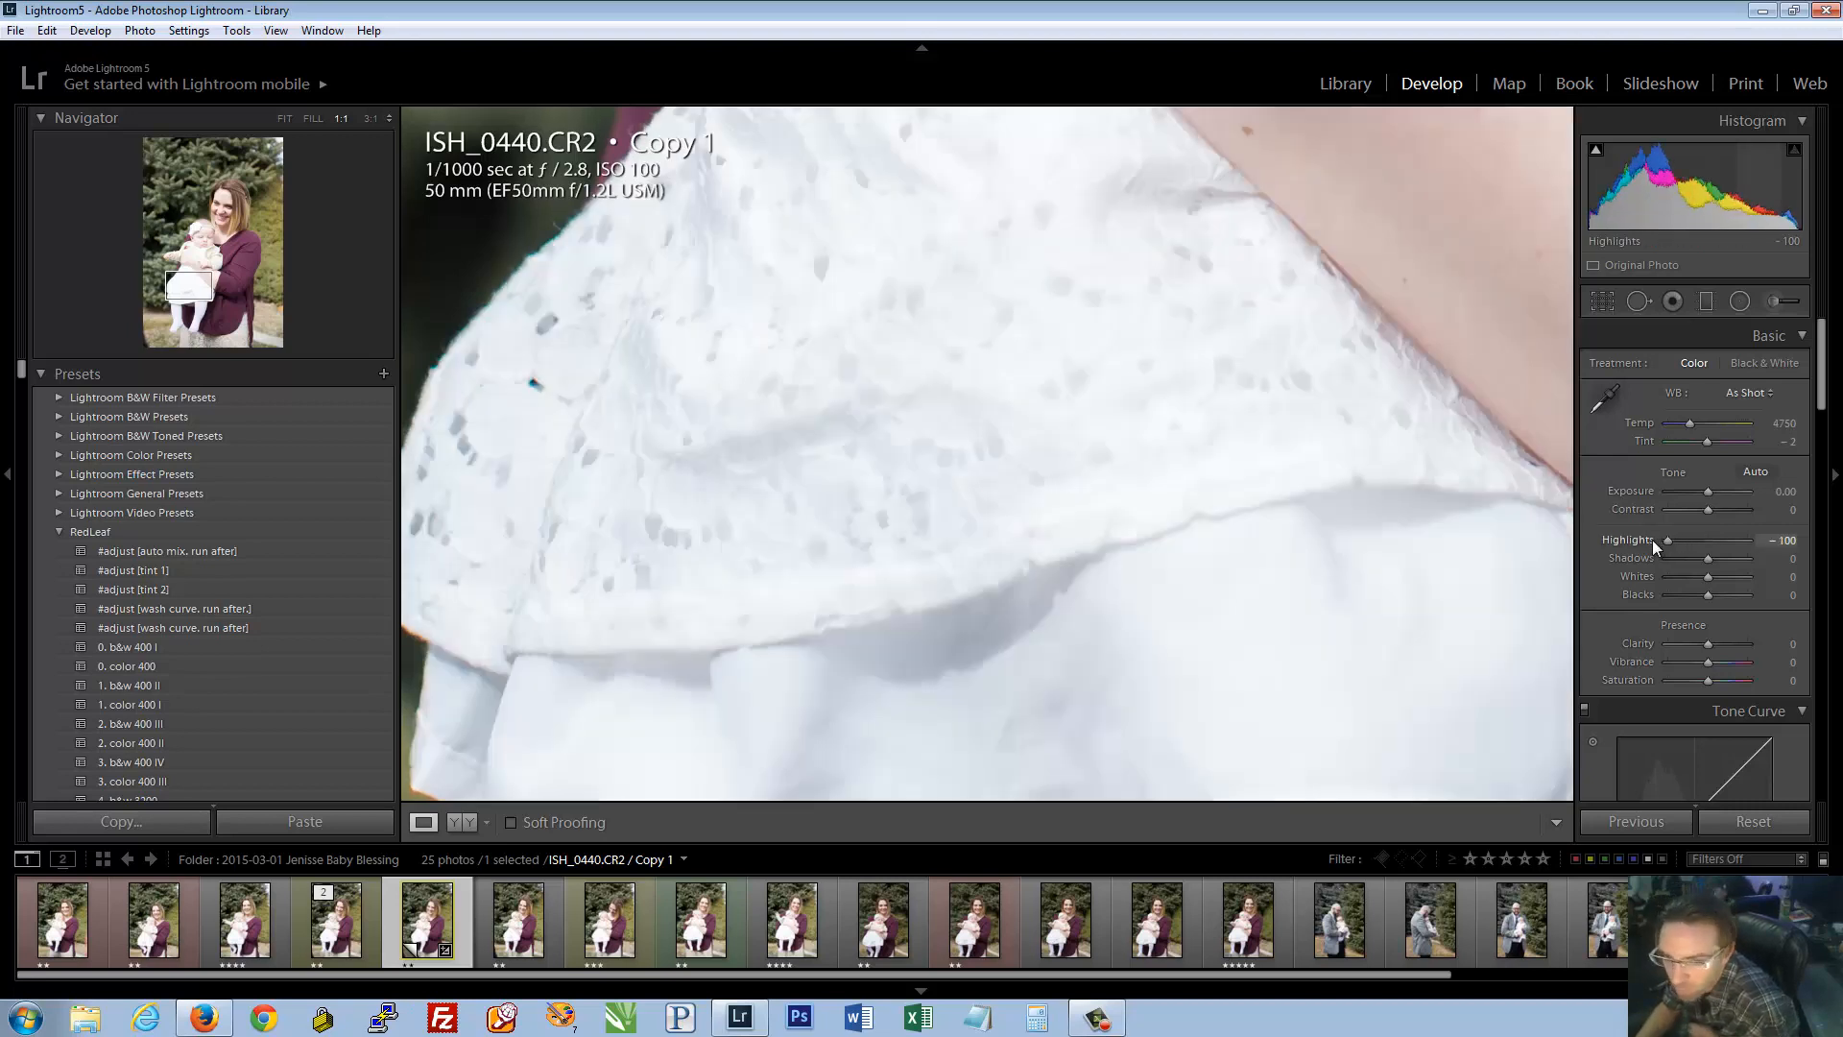
{"action": "left_click", "coordinate": [952, 349]}
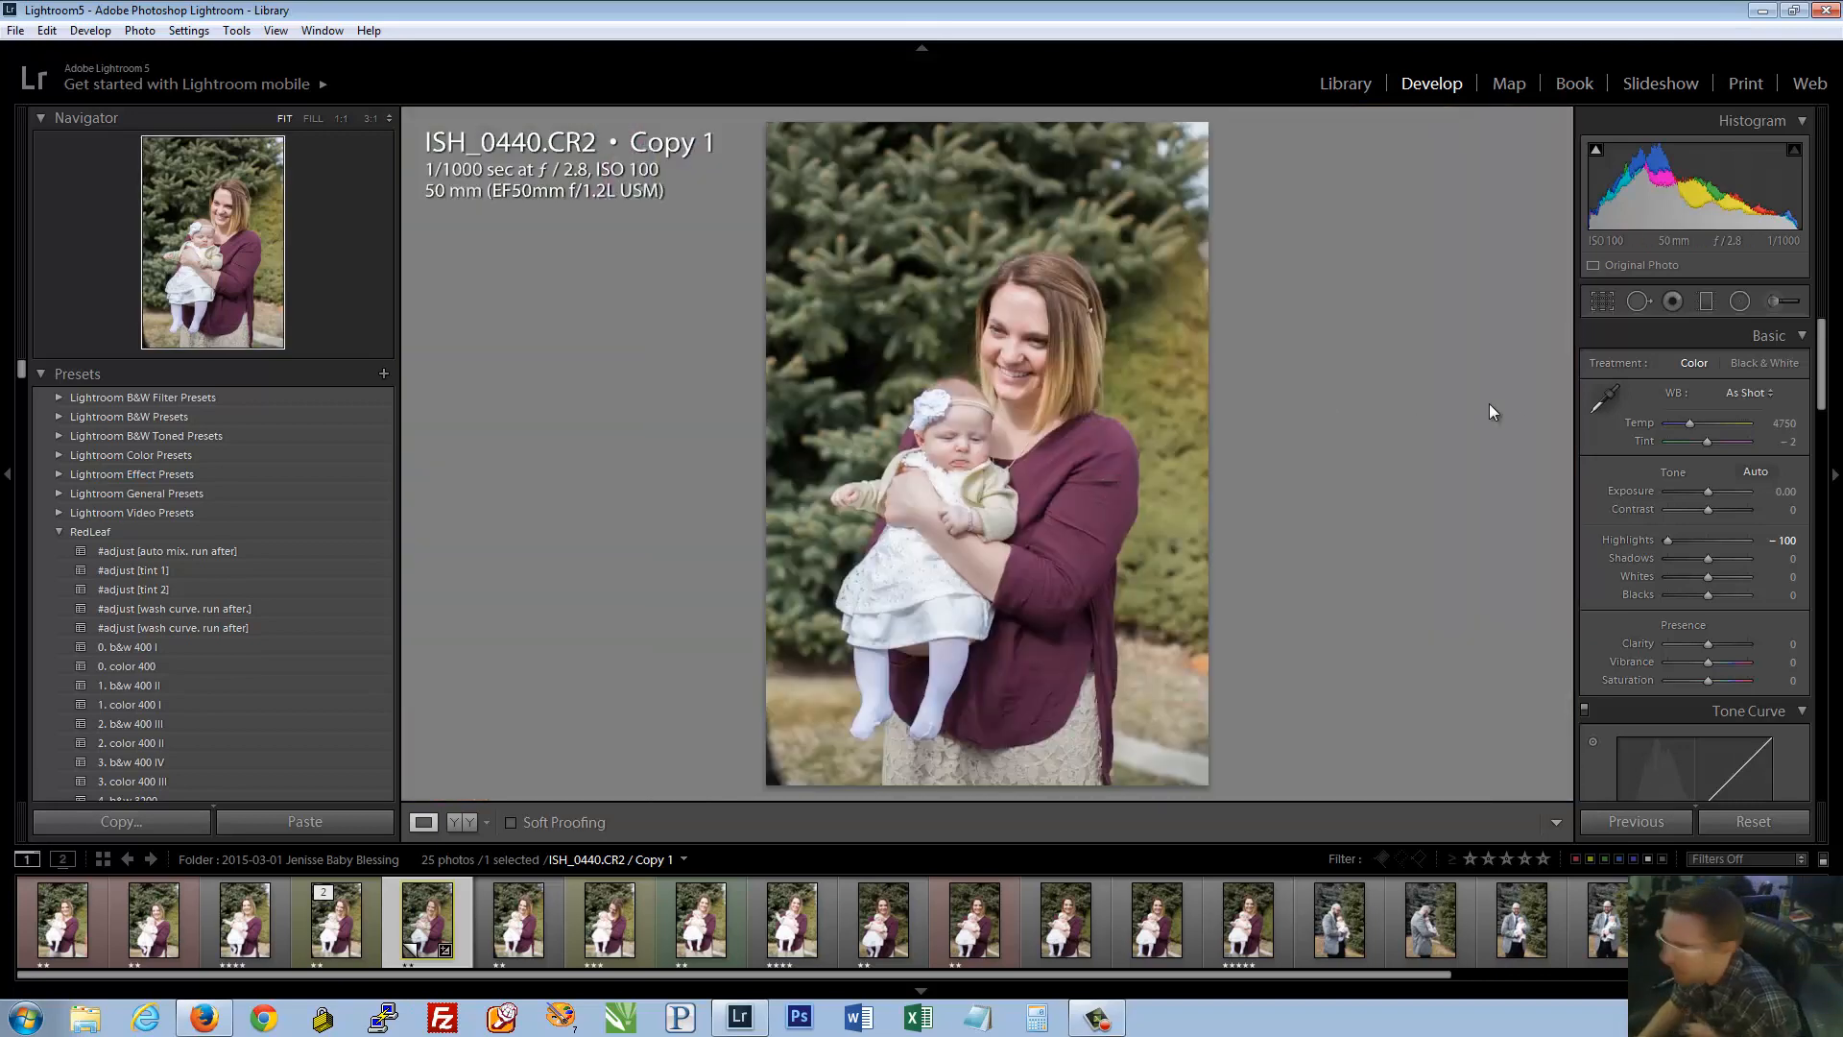
{"action": "double_click", "coordinate": [1636, 542]}
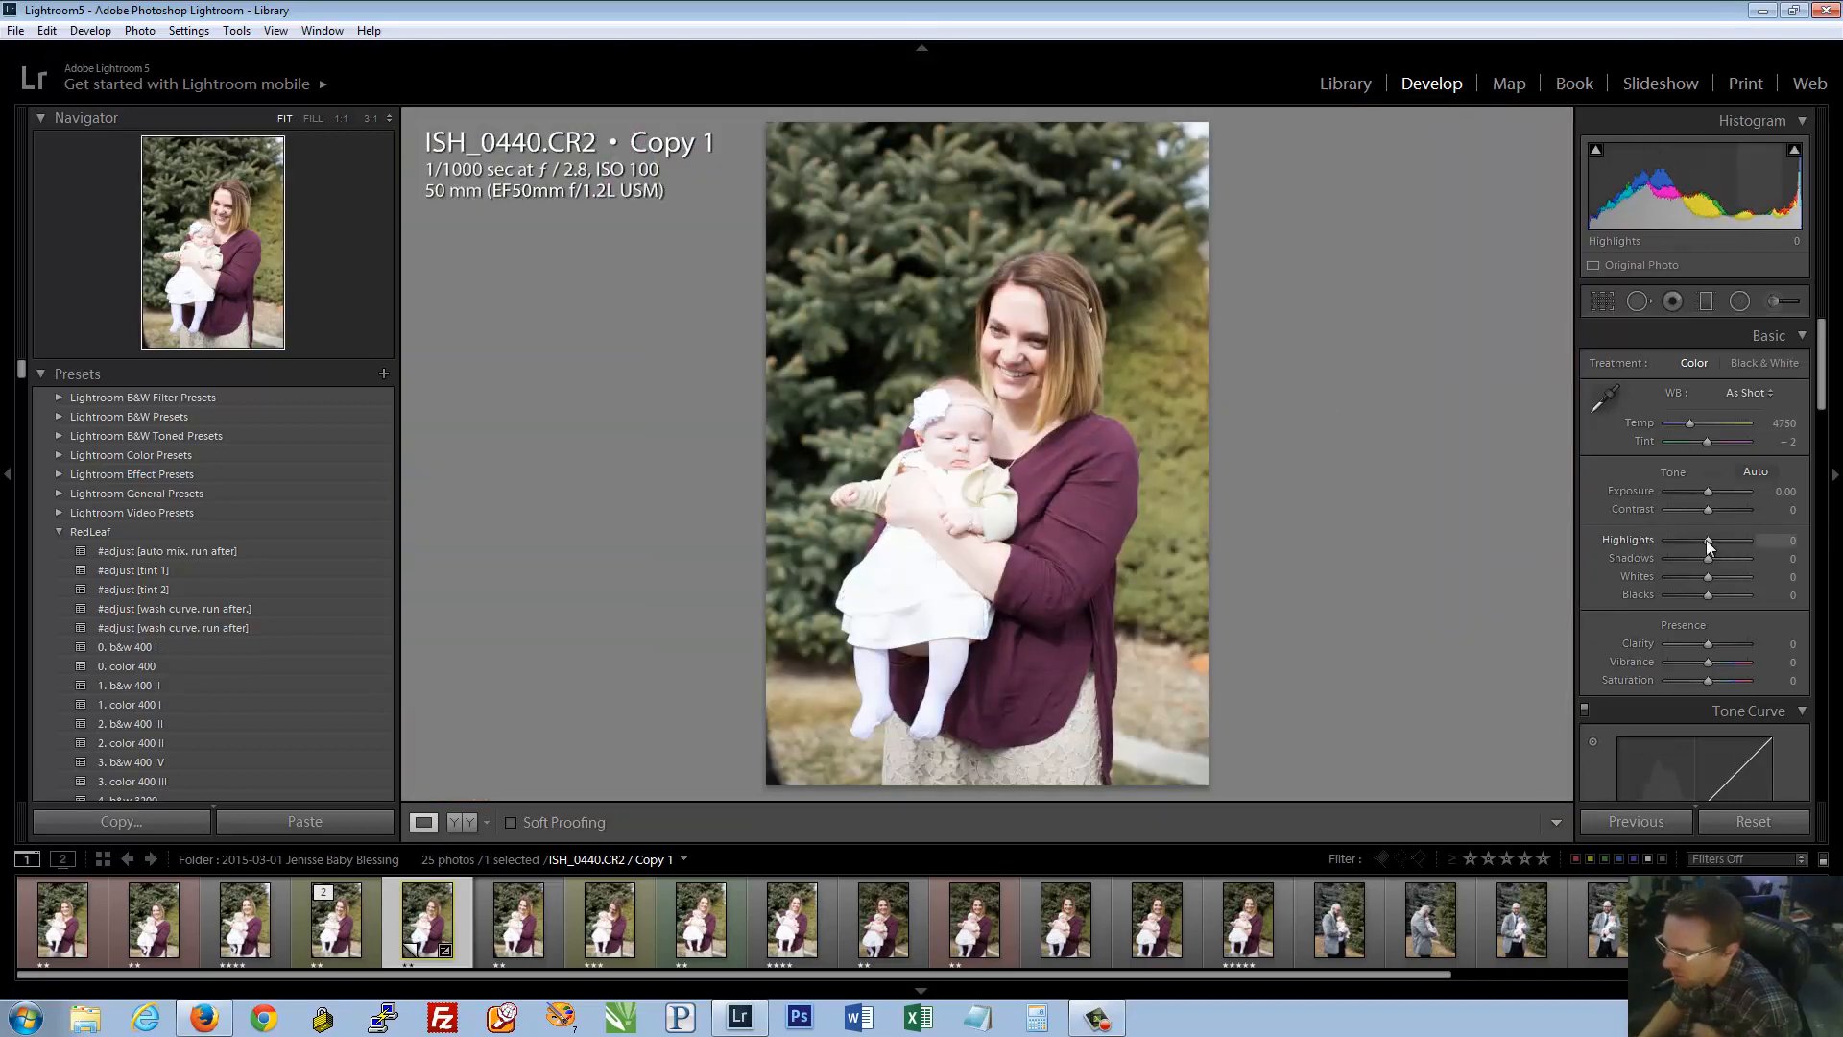
{"action": "left_click_drag", "start_coordinate": [1708, 541], "coordinate": [1599, 545]}
{"action": "double_click", "coordinate": [1639, 540]}
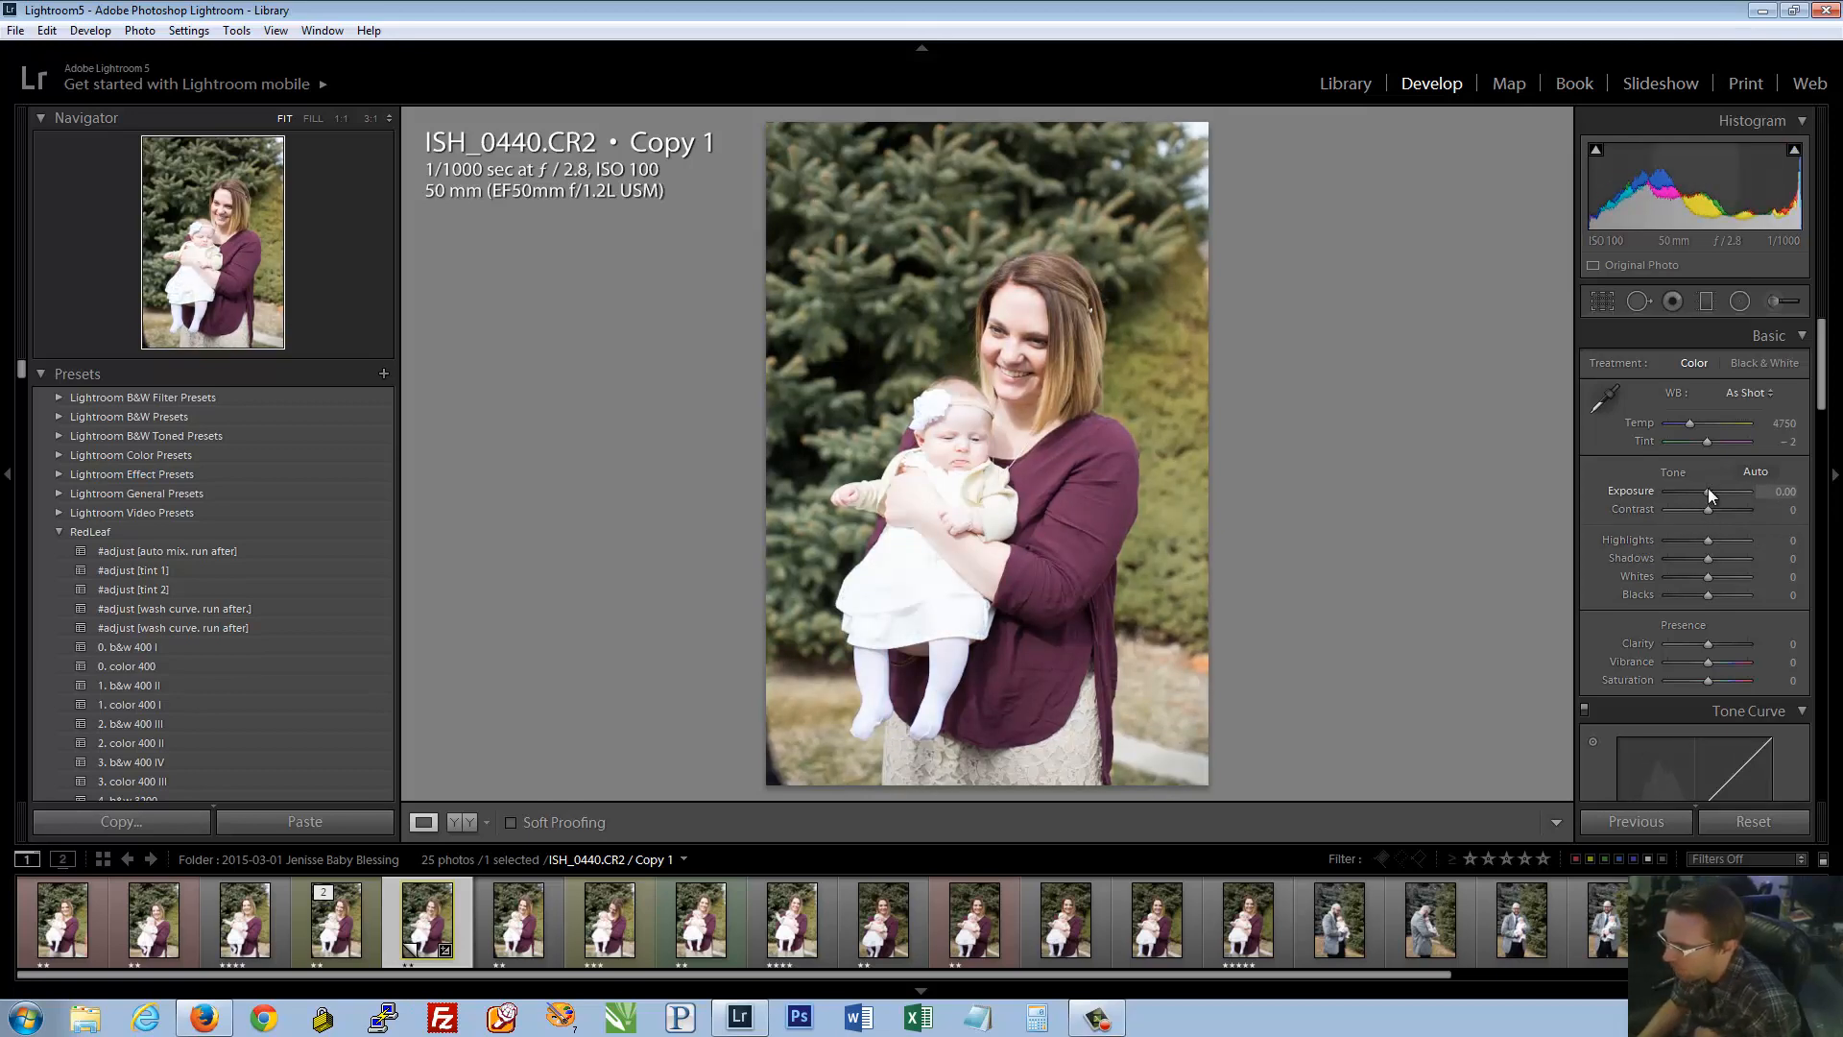
Try the copy's Exposure at −2.98 and reset it, and try Highlights at −100 and return it to 0
{"action": "left_click_drag", "start_coordinate": [1708, 490], "coordinate": [1684, 503]}
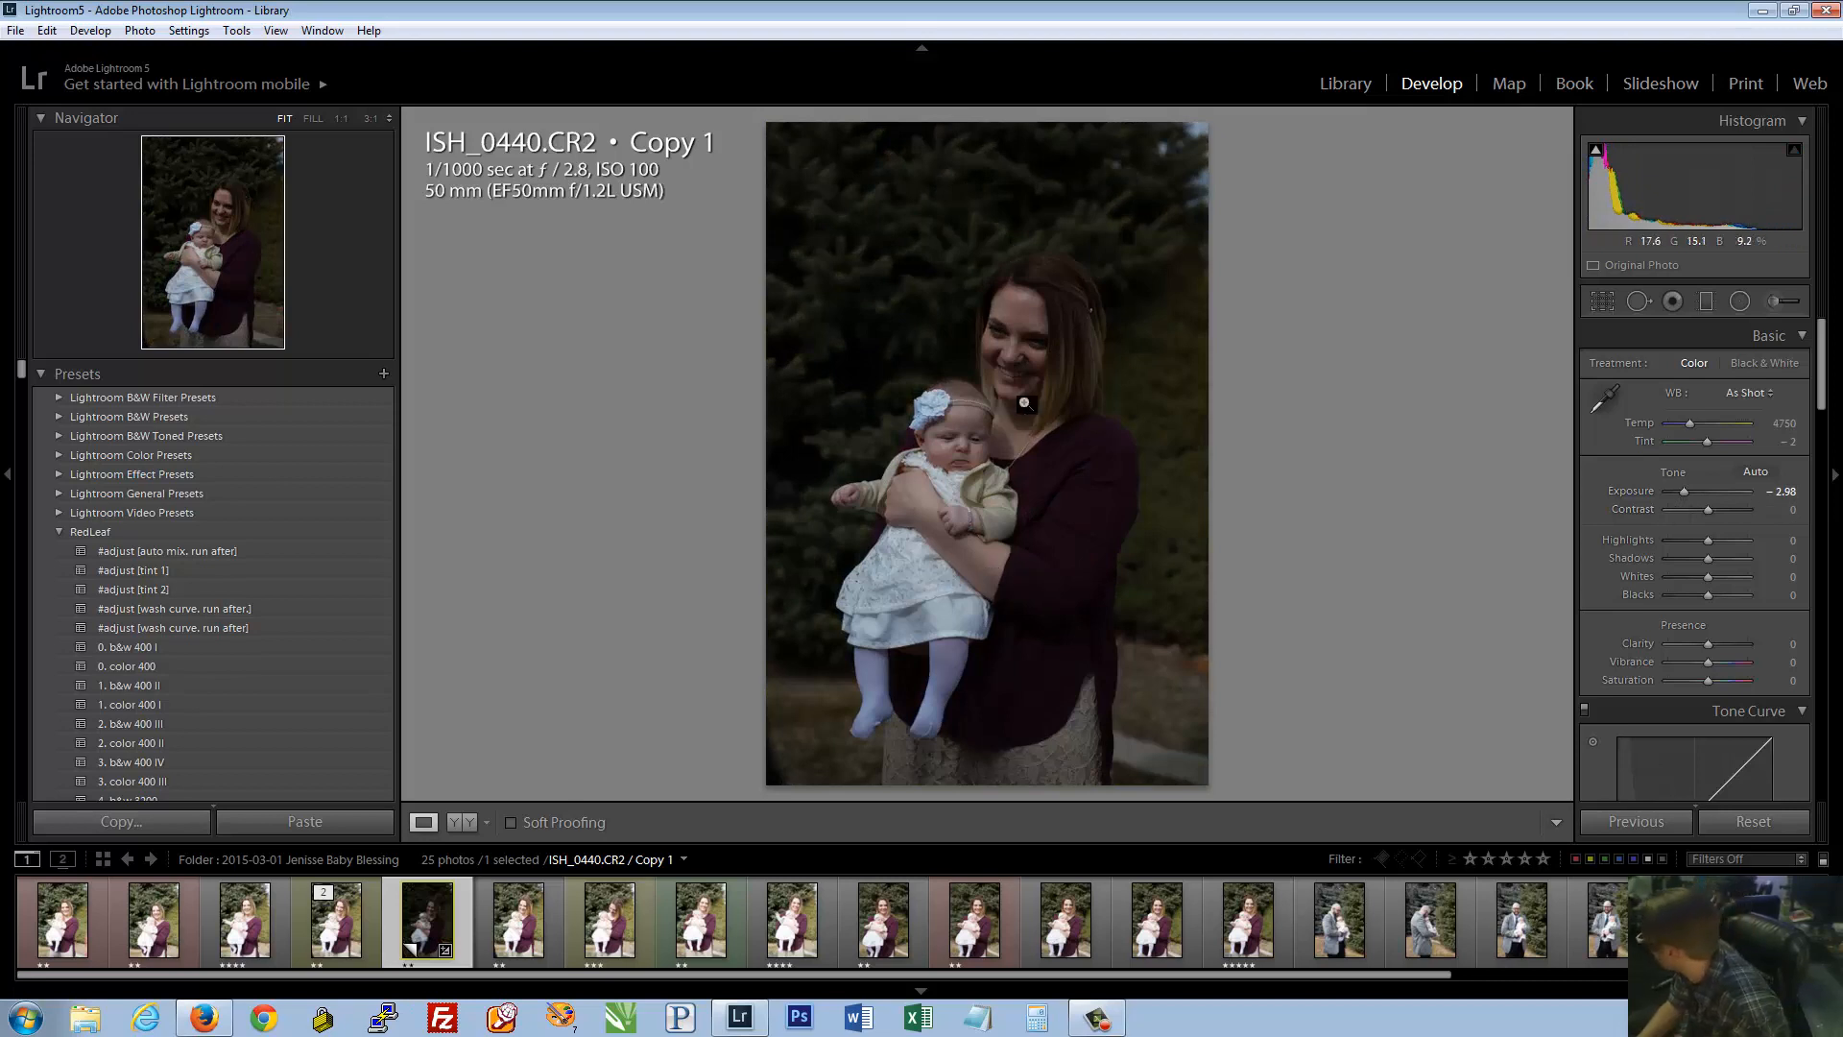
{"action": "double_click", "coordinate": [1640, 494]}
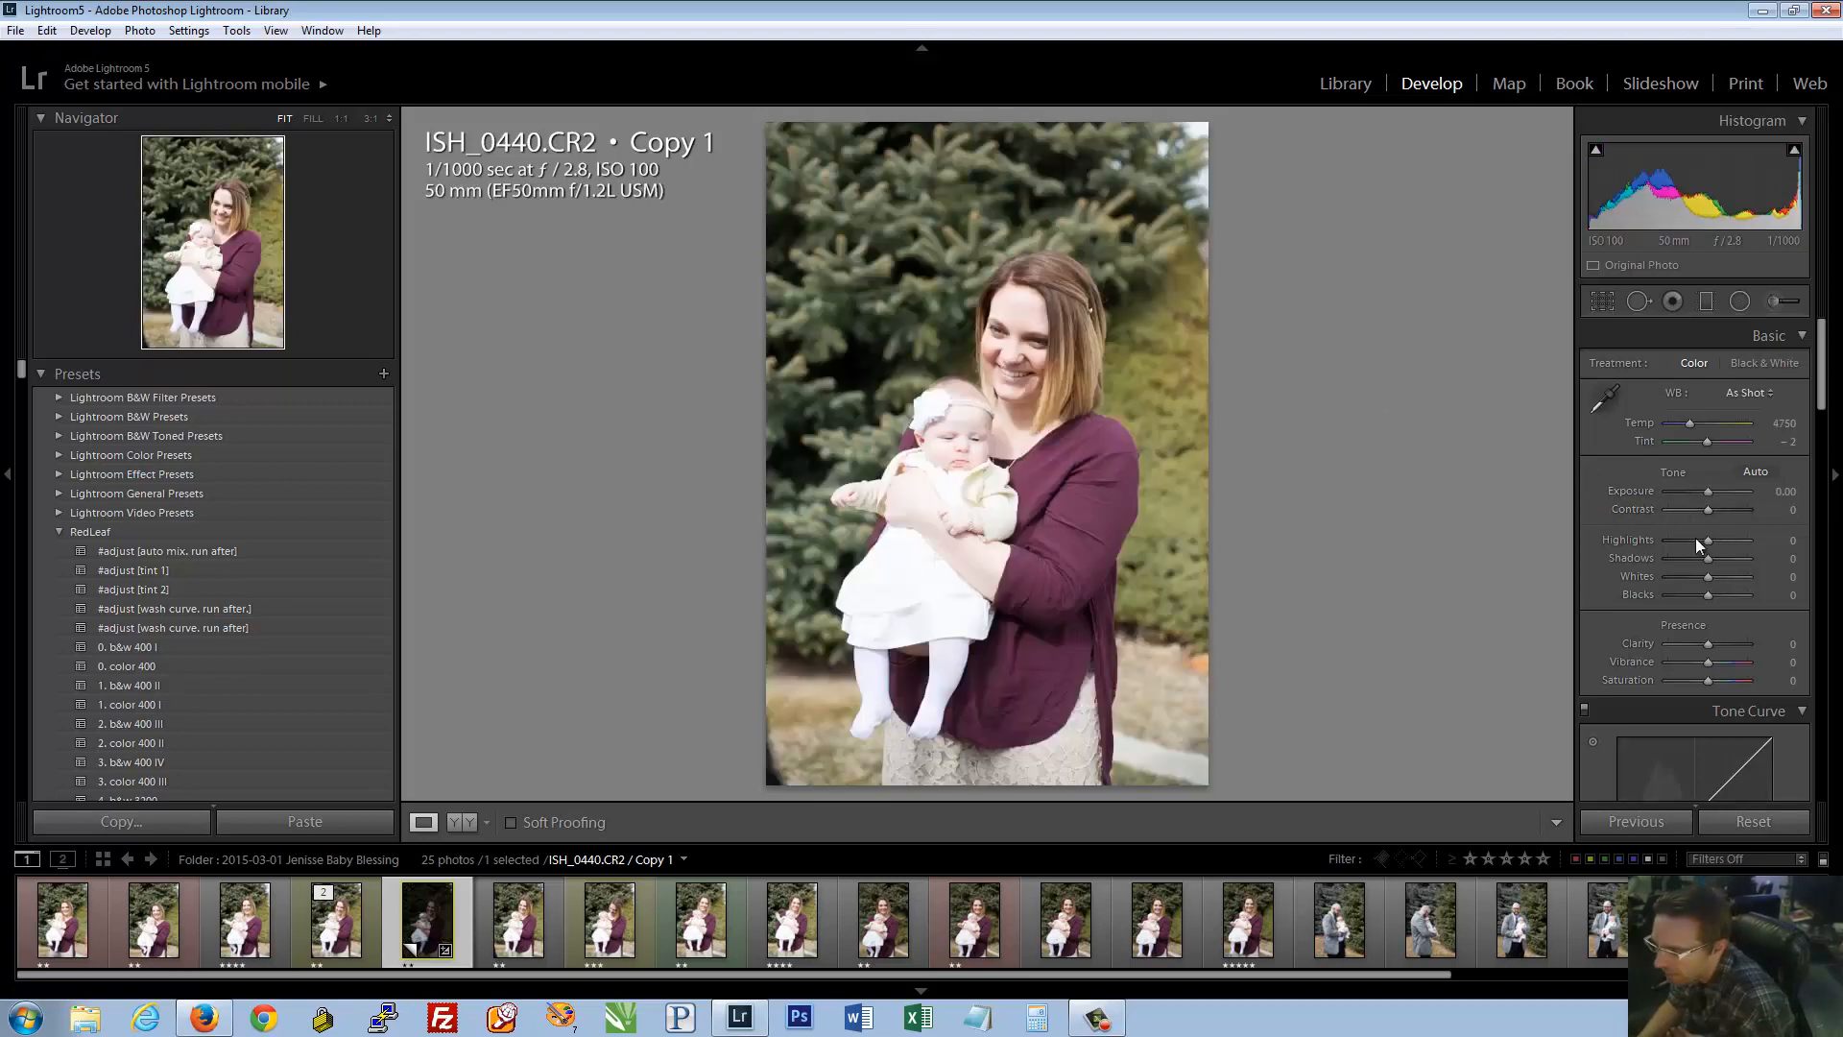
{"action": "left_click_drag", "start_coordinate": [1708, 539], "coordinate": [1640, 540]}
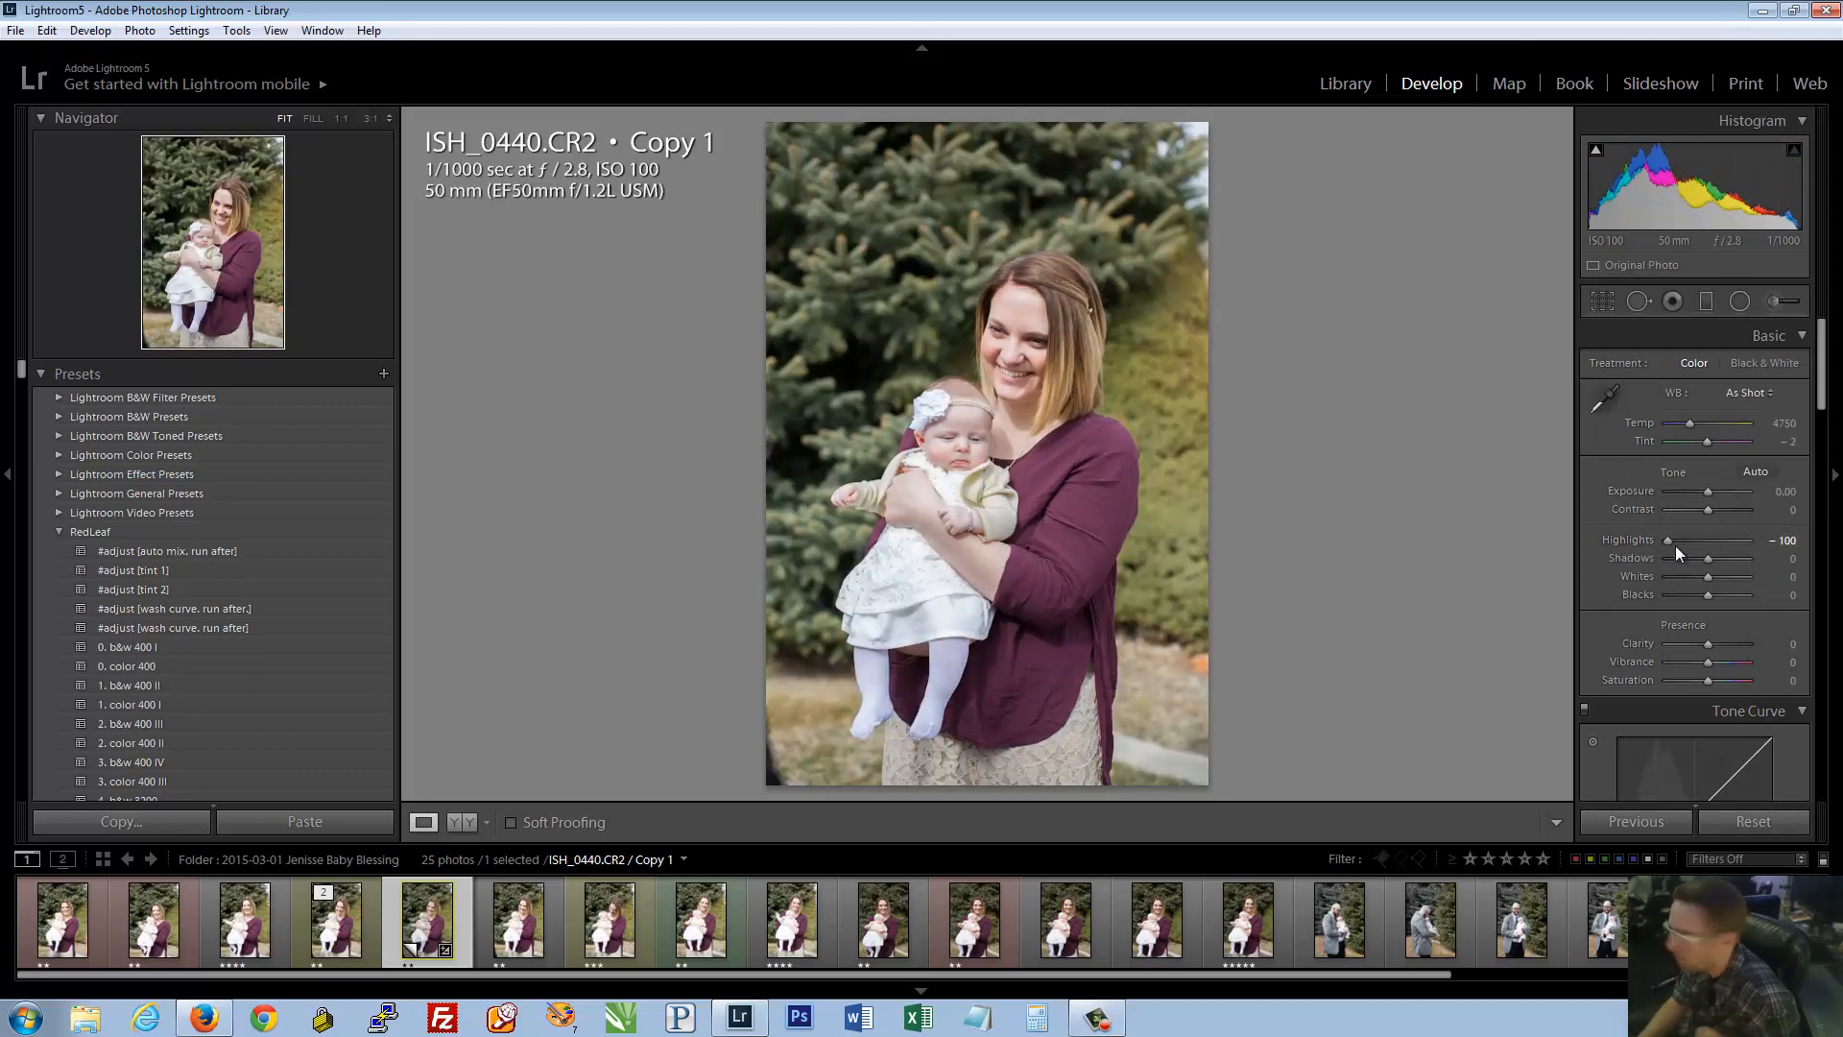
{"action": "double_click", "coordinate": [1638, 539]}
Inspect the dark tree area beside the baby up close, try Blacks at +100, and return Blacks to 0
{"action": "left_click", "coordinate": [860, 370]}
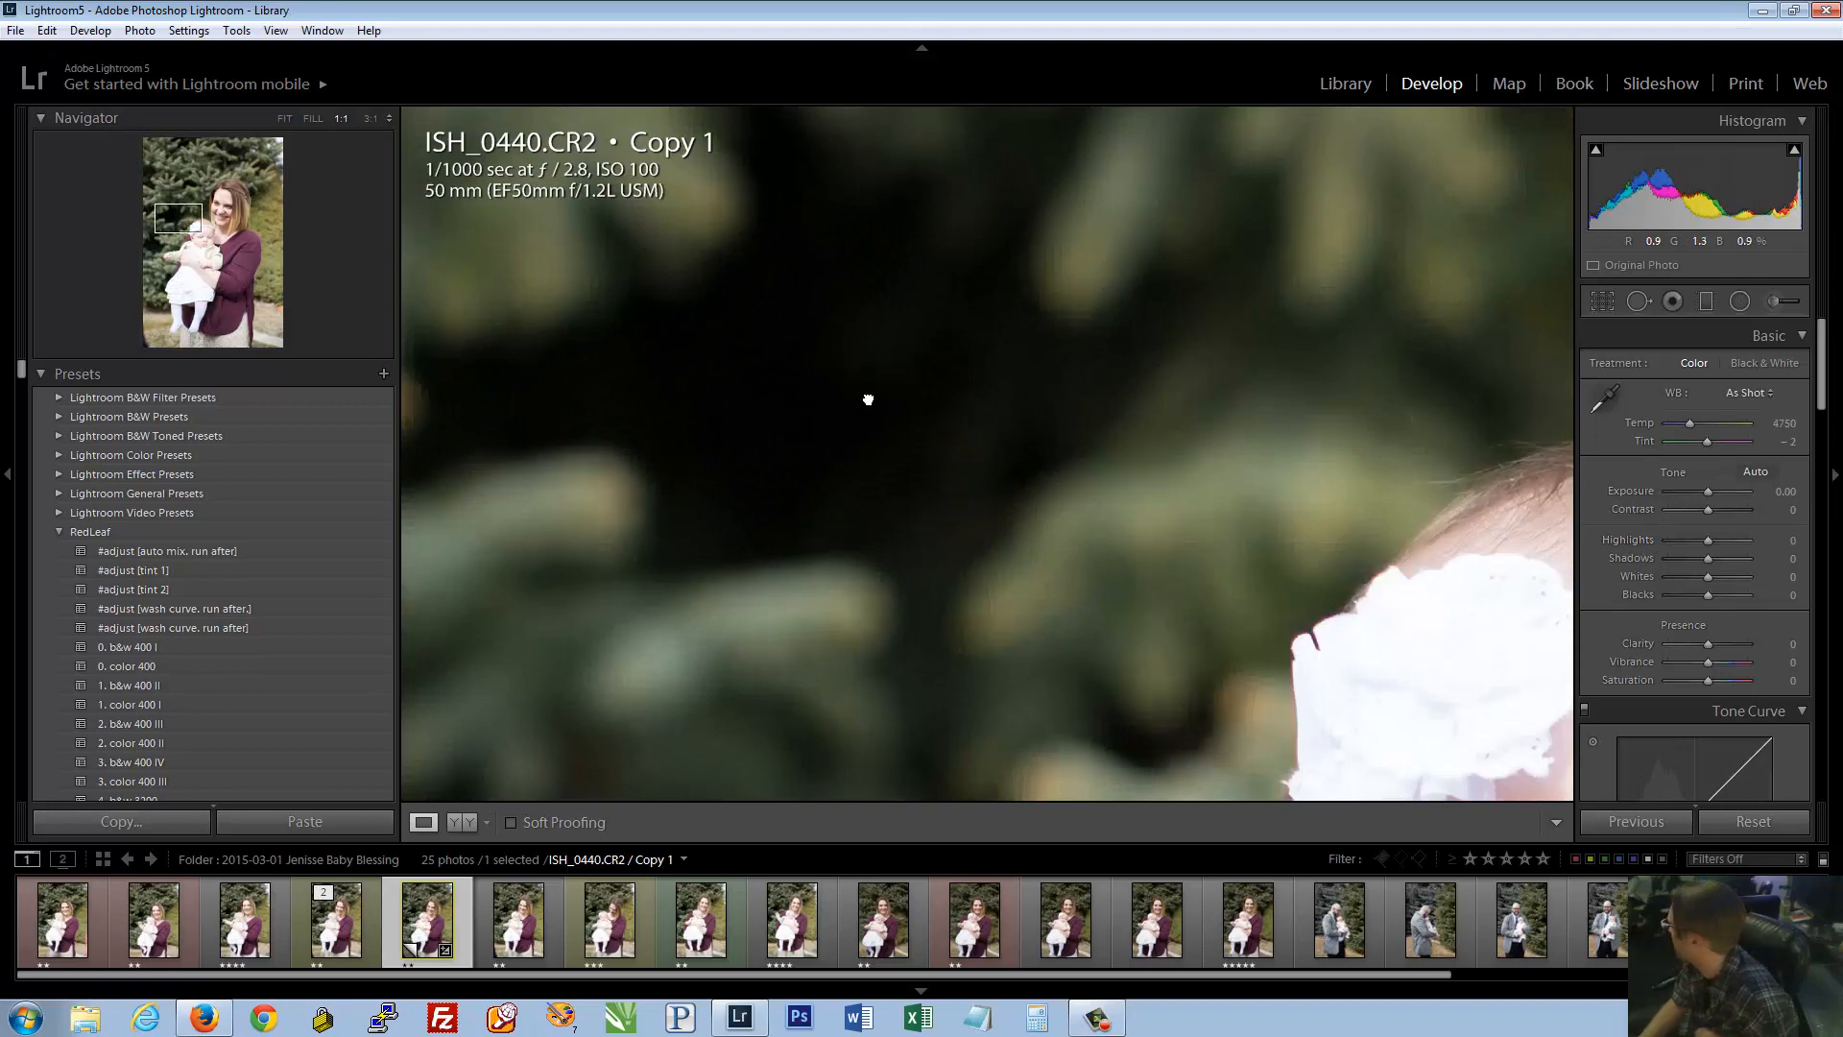
{"action": "left_click", "coordinate": [868, 400]}
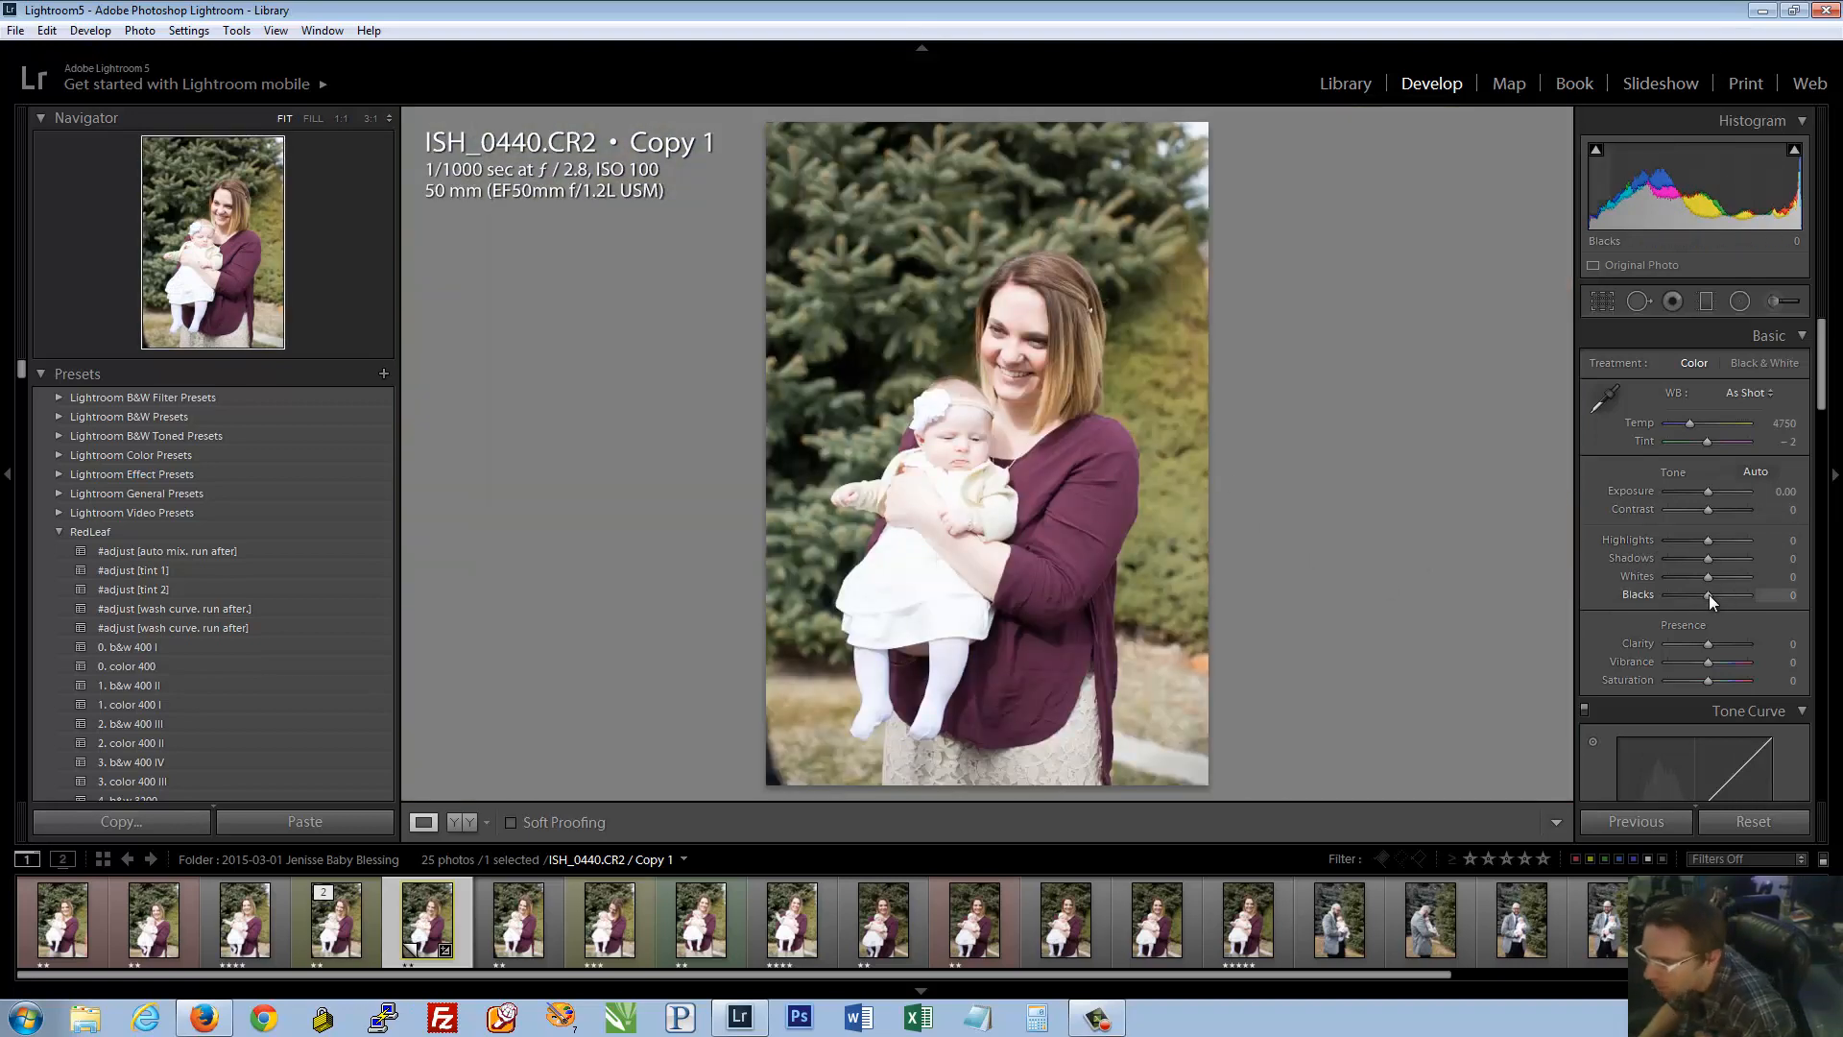
{"action": "left_click_drag", "start_coordinate": [1709, 595], "coordinate": [1767, 596]}
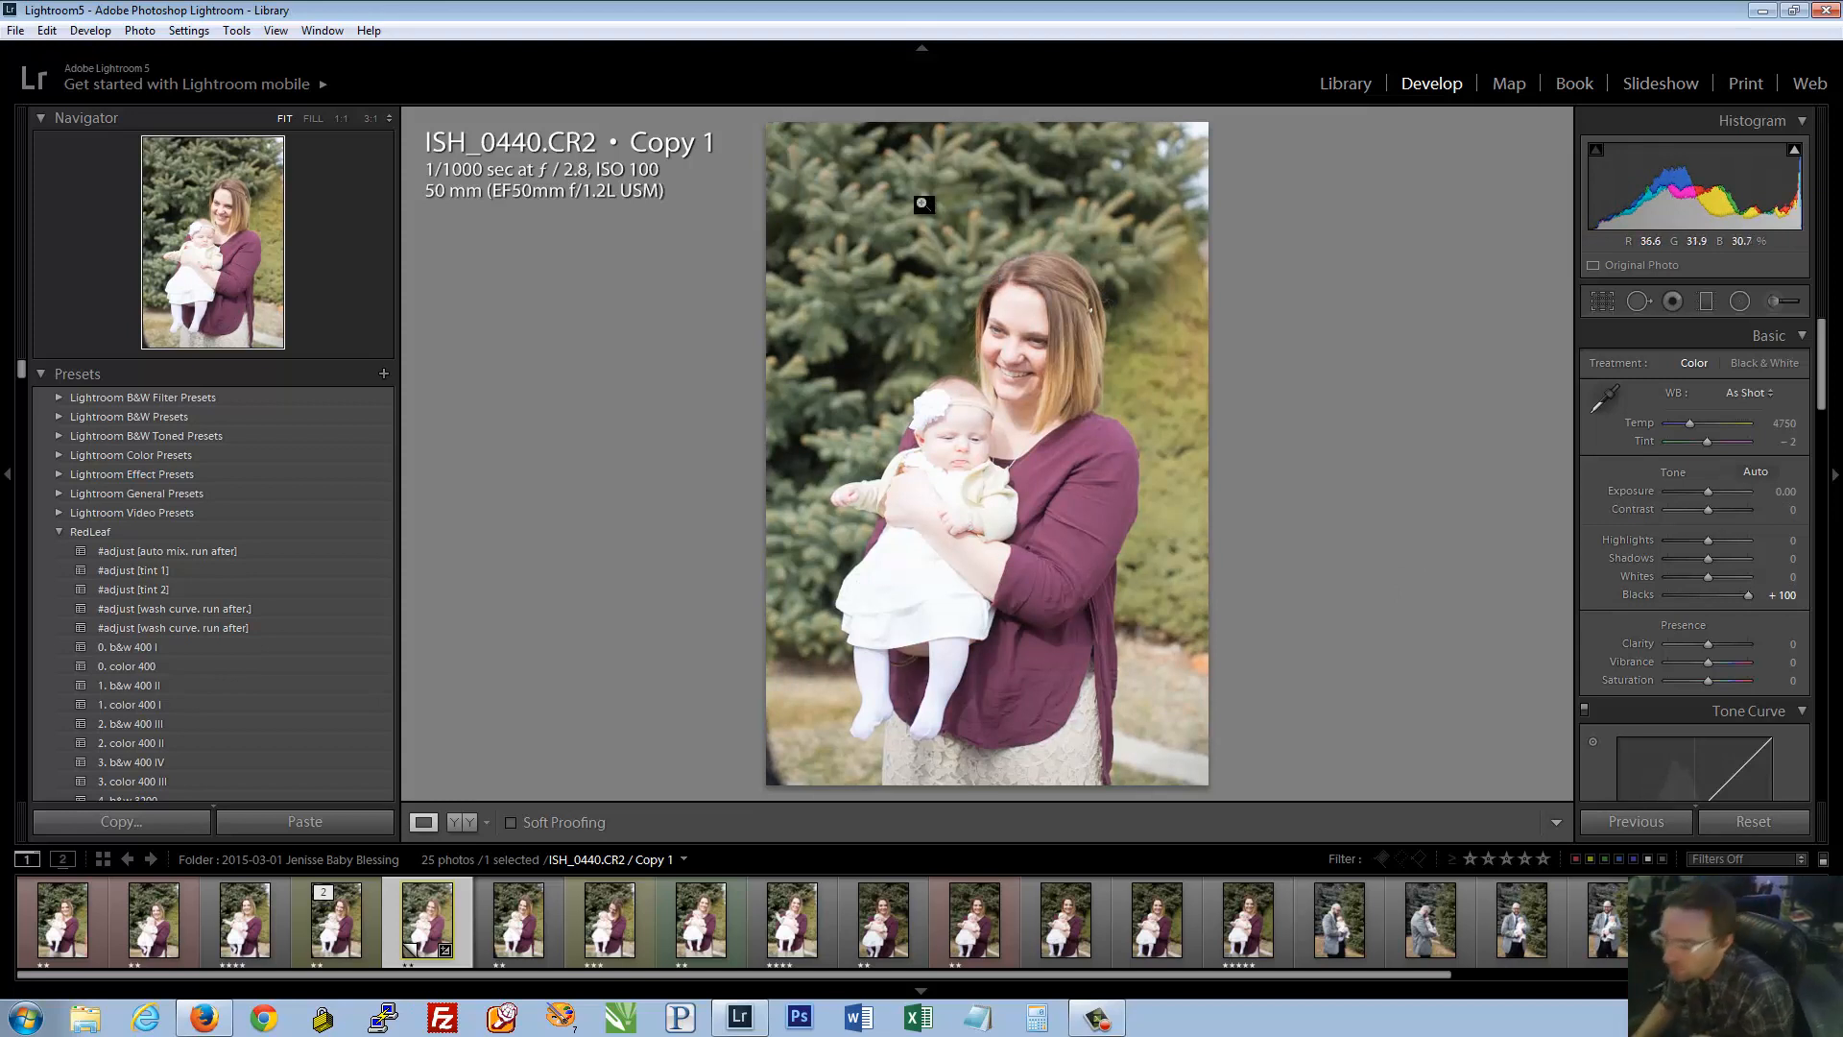
{"action": "double_click", "coordinate": [1639, 596]}
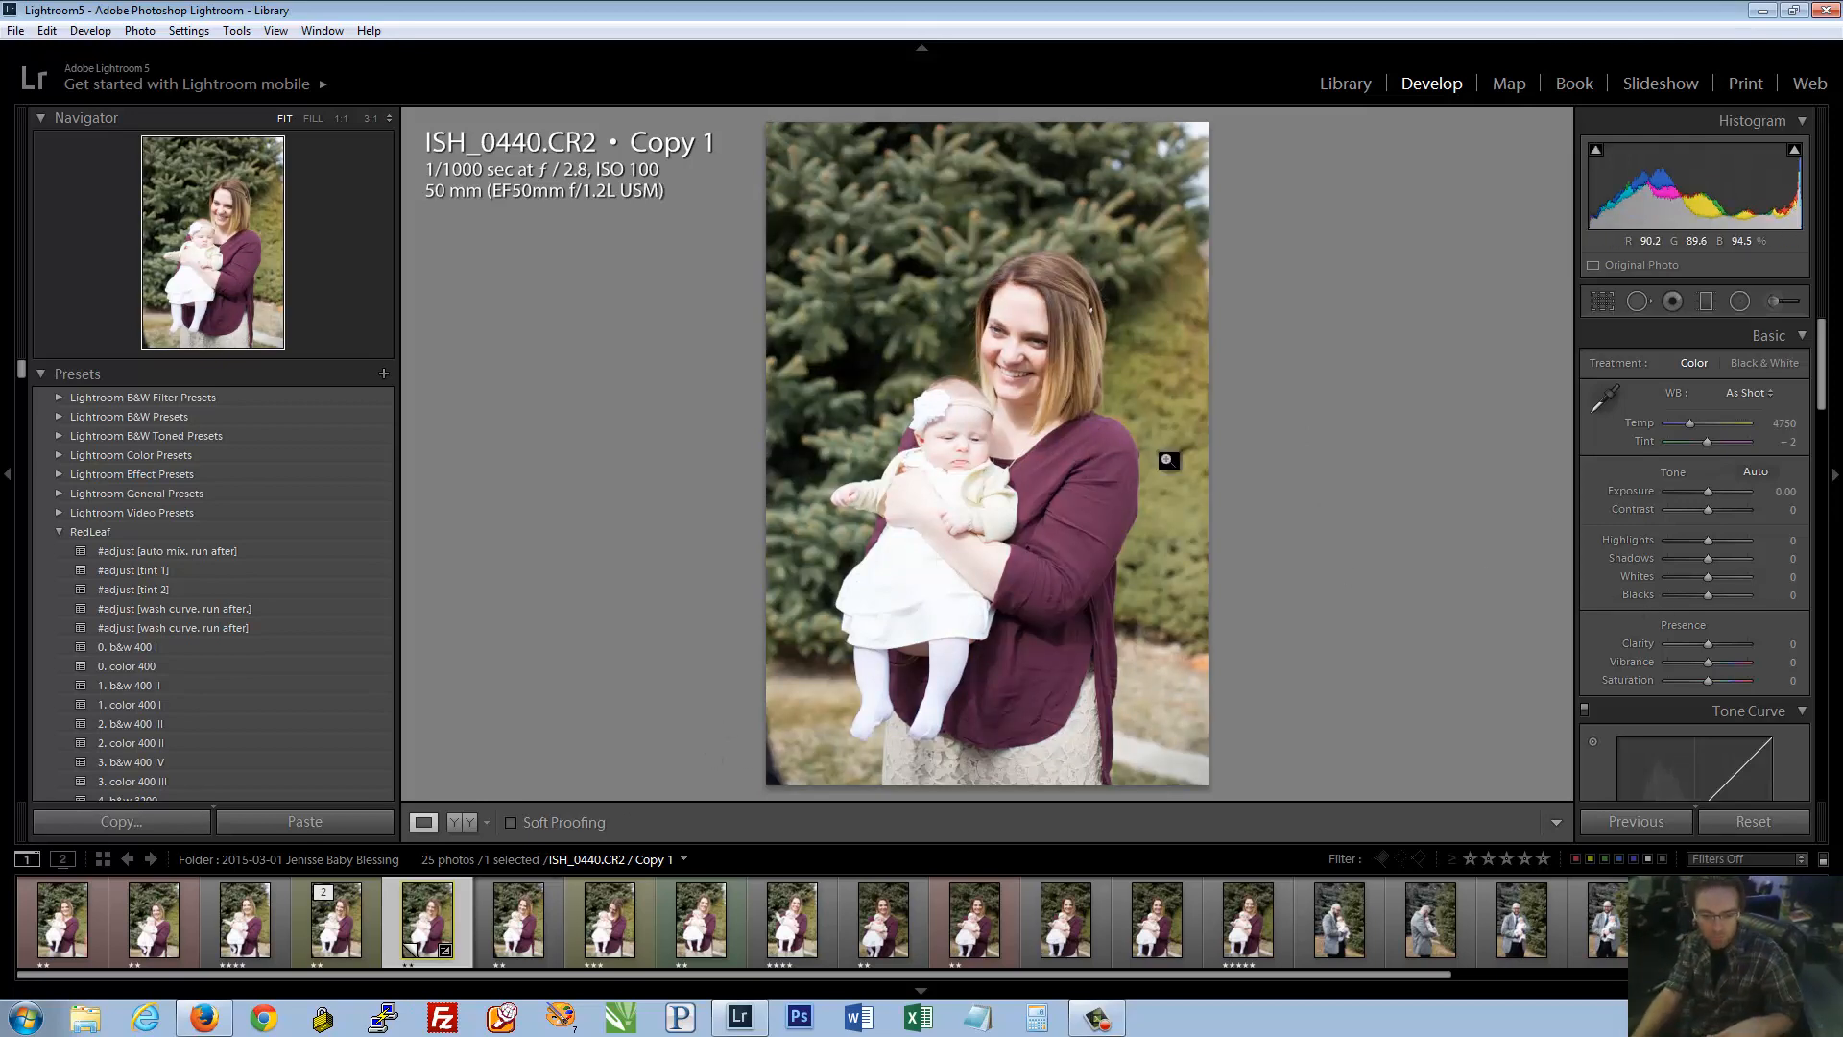
Return to the Library, view ISH_0435.CR2 on its own, and examine its metadata down to the camera and lens details
{"action": "left_click", "coordinate": [1346, 85]}
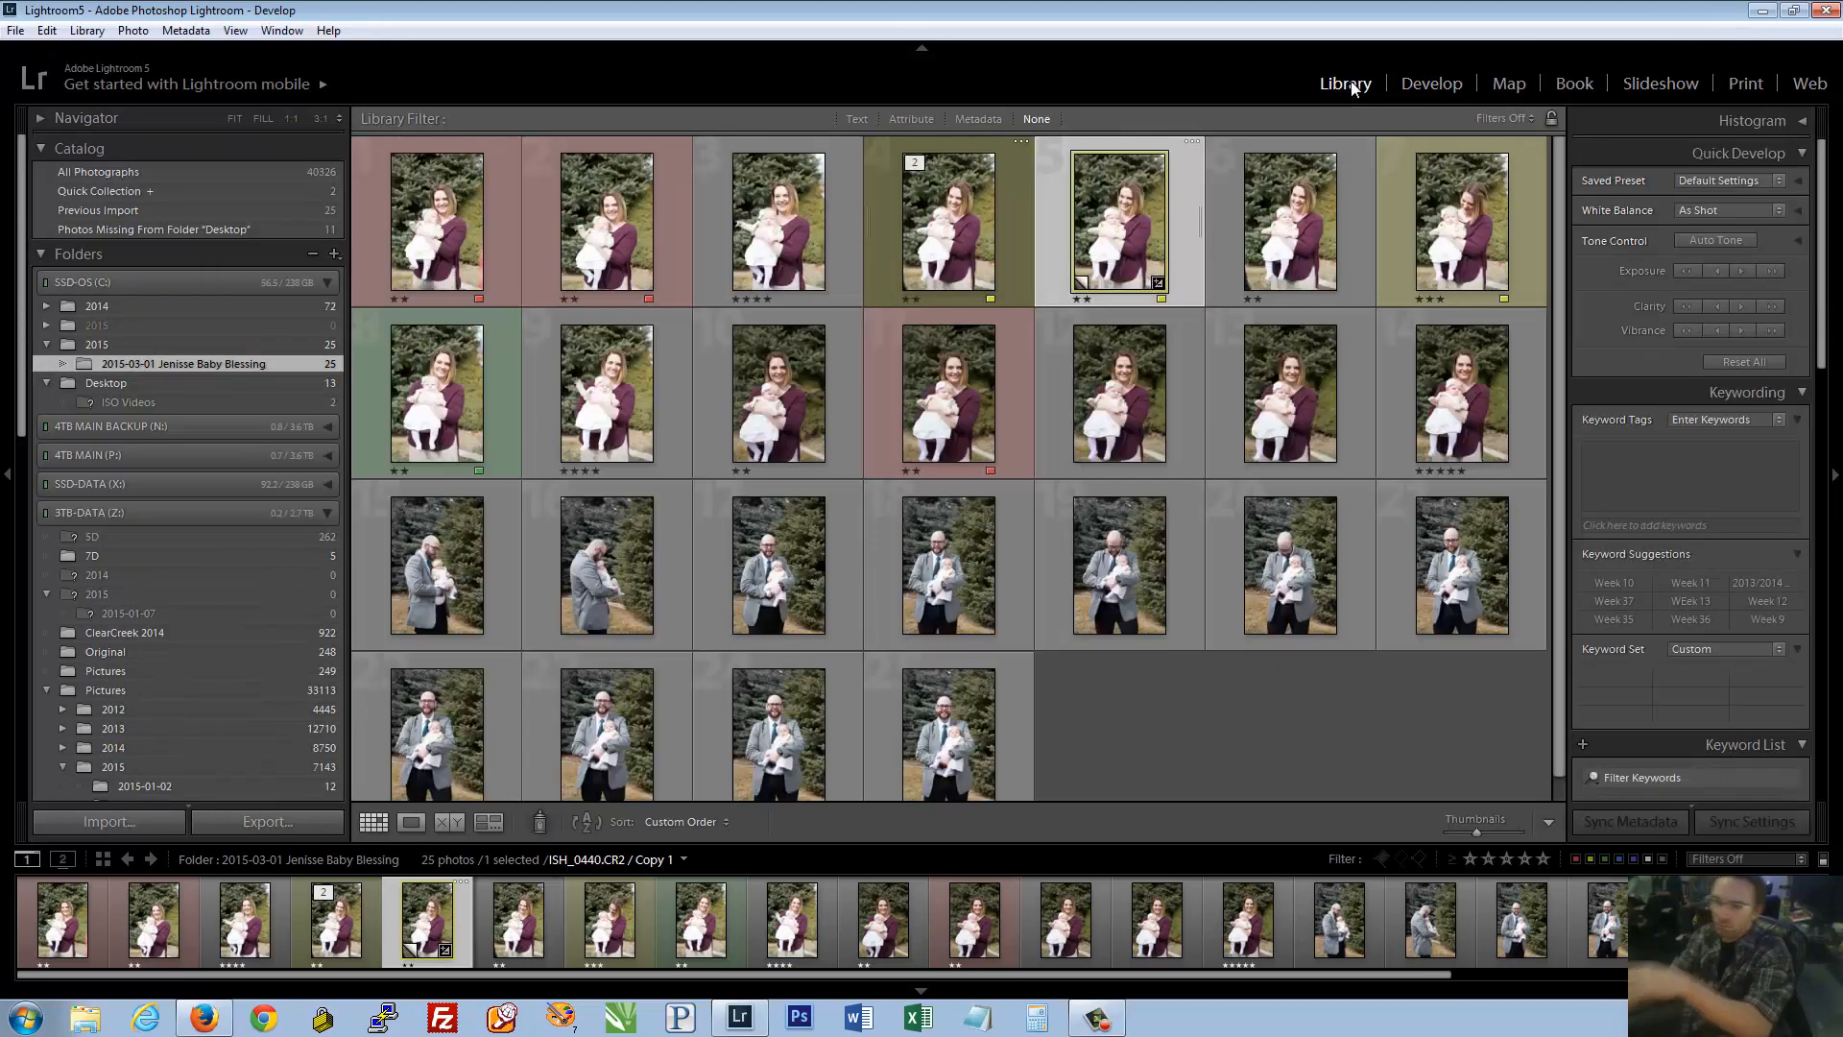
{"action": "double_click", "coordinate": [445, 208]}
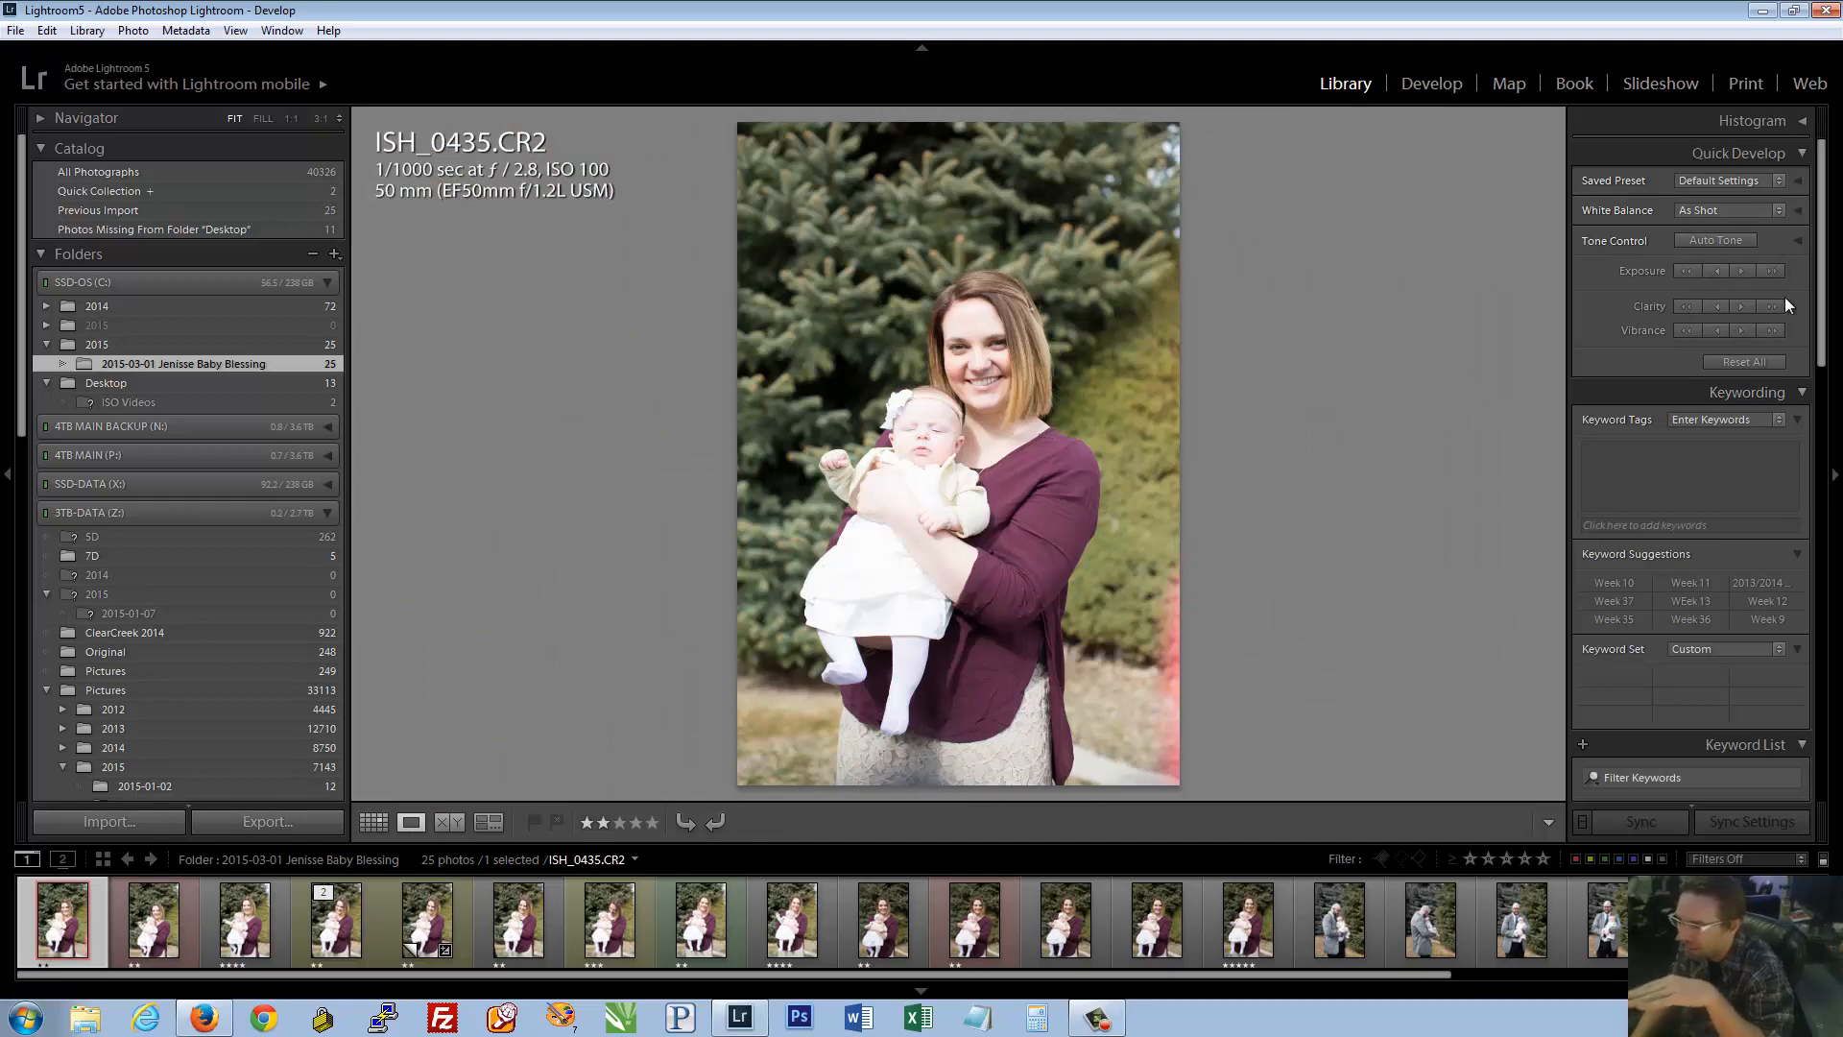
{"action": "scroll", "coordinate": [1765, 576], "scroll_direction": "down", "scroll_amount": 10}
{"action": "scroll", "coordinate": [1757, 624], "scroll_direction": "down", "scroll_amount": 3}
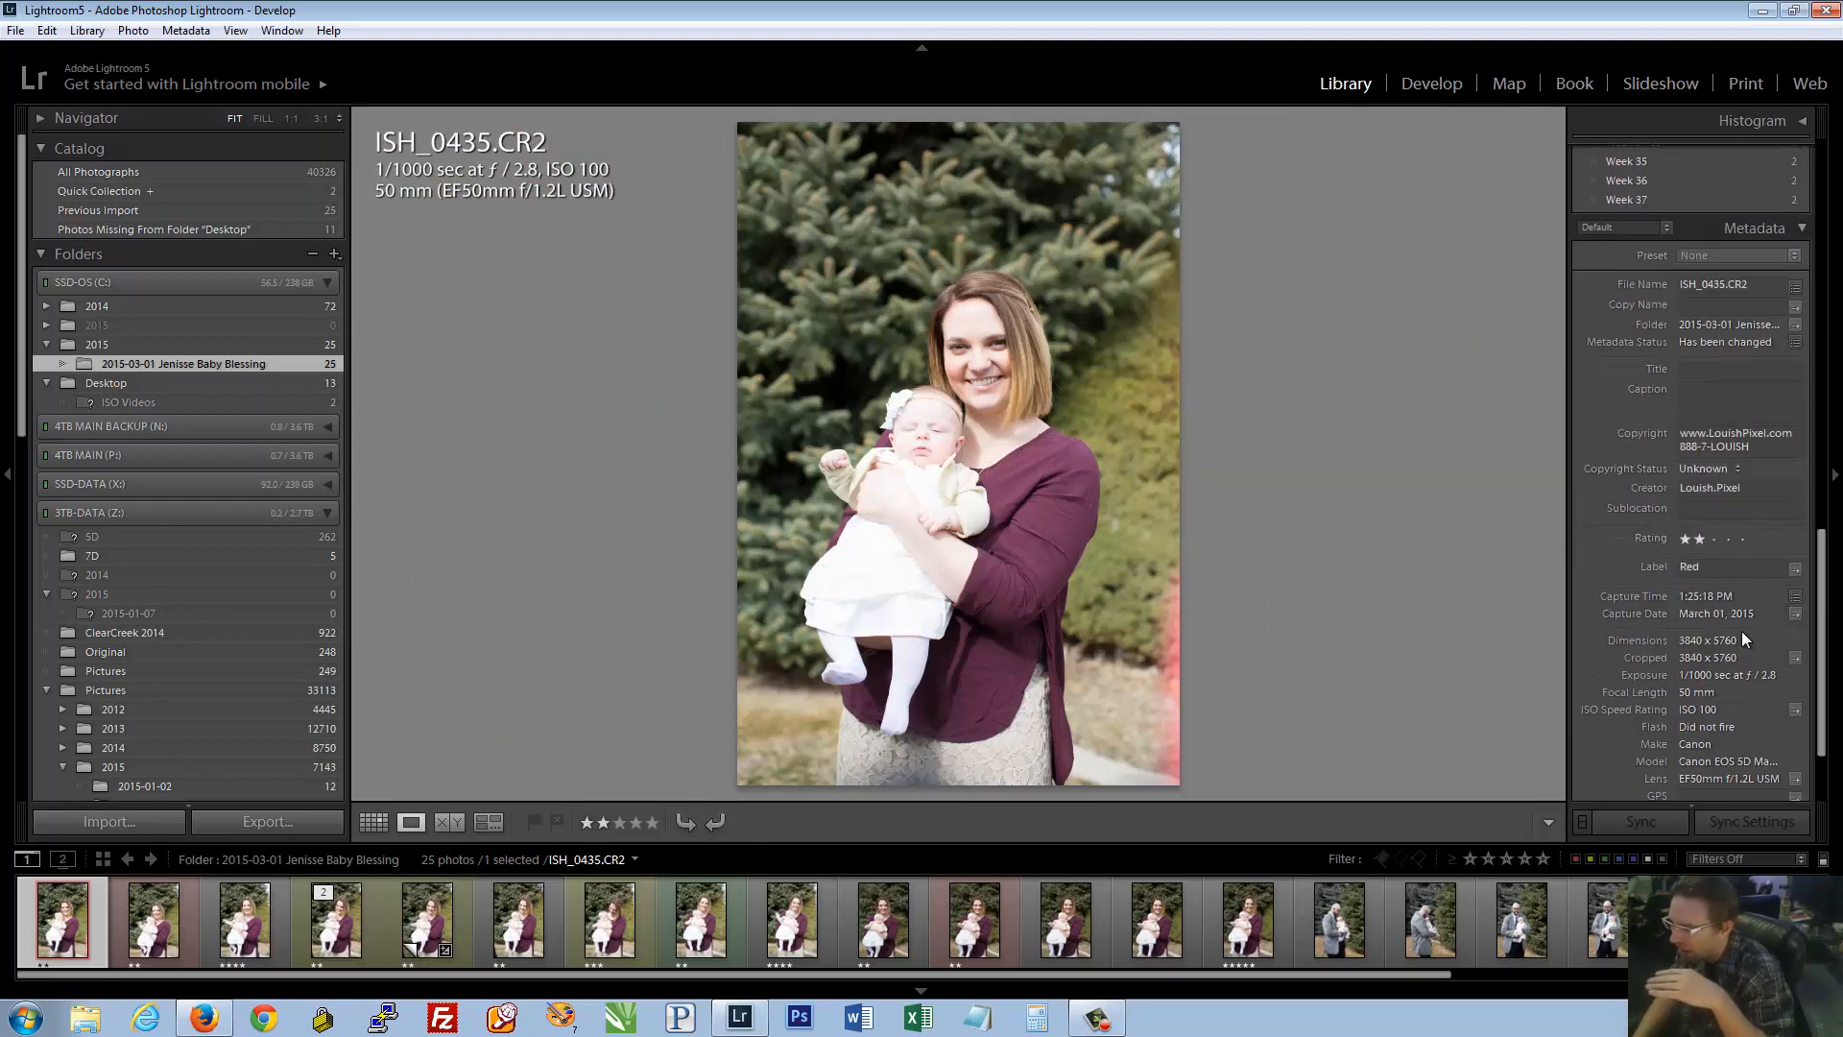
{"action": "scroll", "coordinate": [1793, 626], "scroll_direction": "down", "scroll_amount": 2}
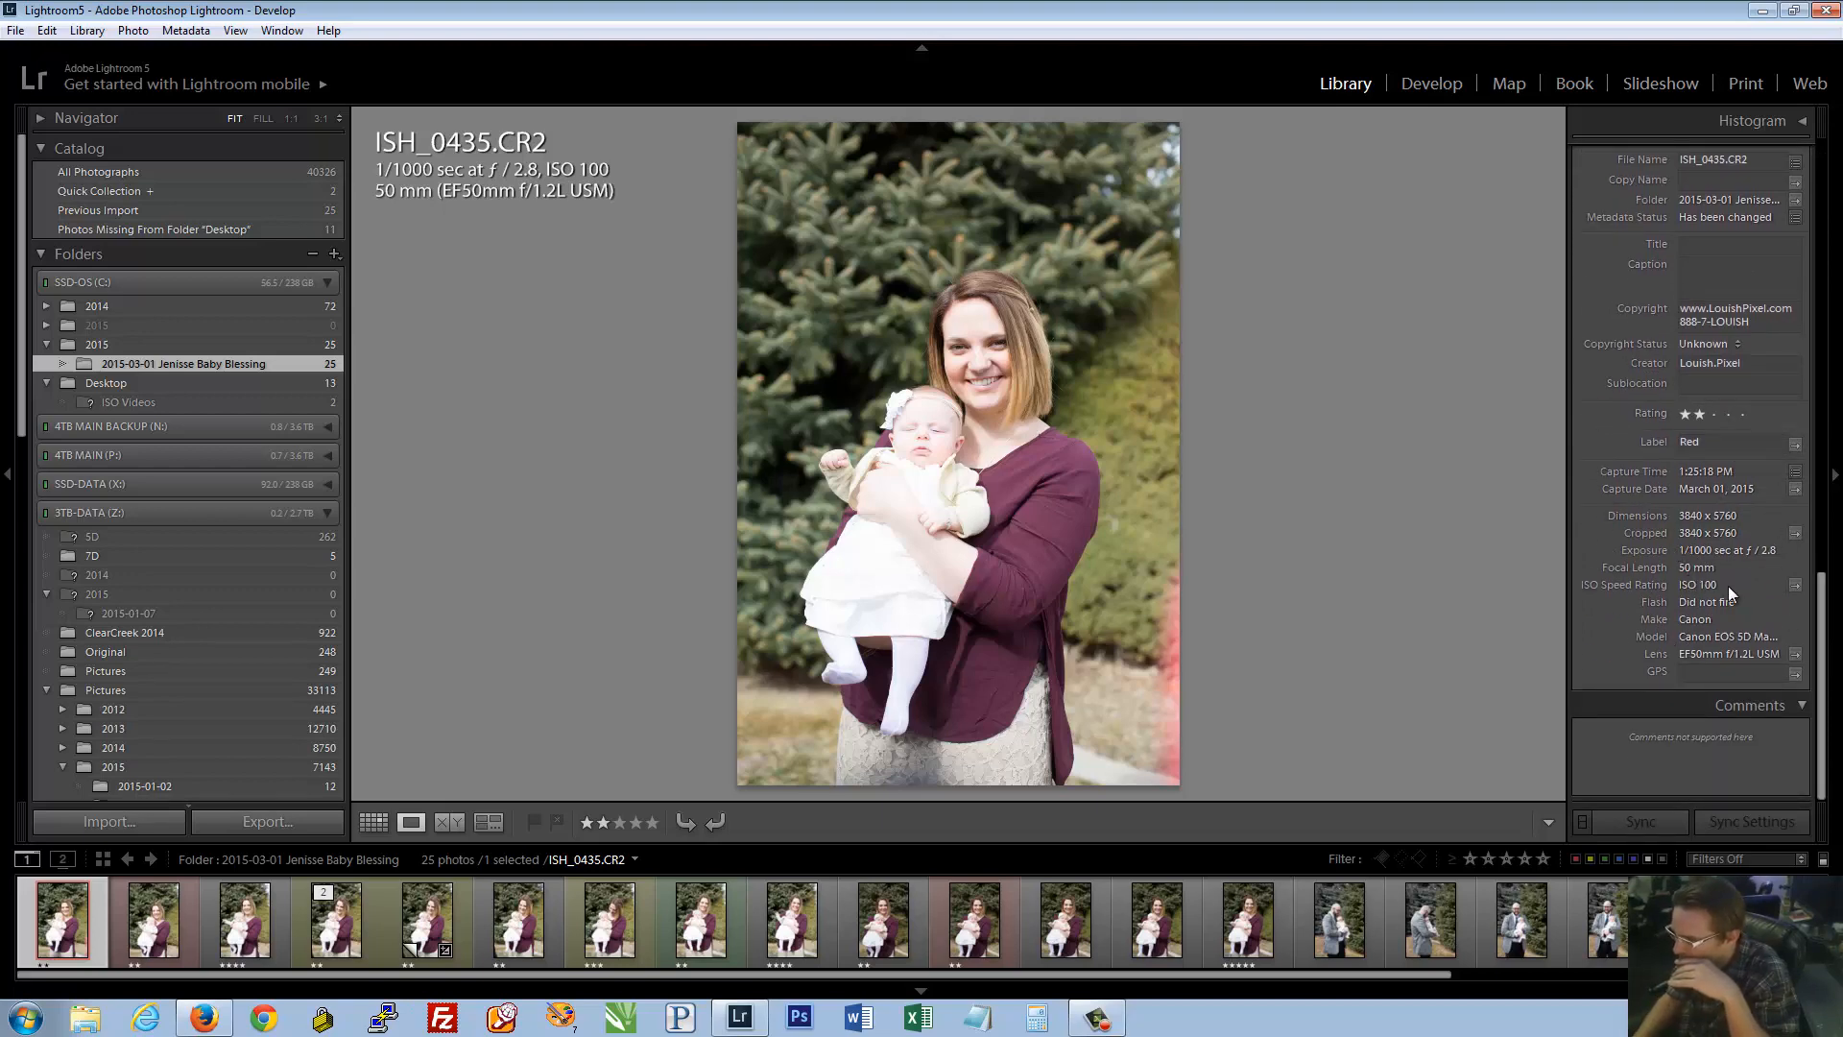
Show all catalog photos sharing ISH_0435.CR2's ISO 100 rating, display them as a grid, and browse the ISO Speed filter values
{"action": "left_click", "coordinate": [1795, 586]}
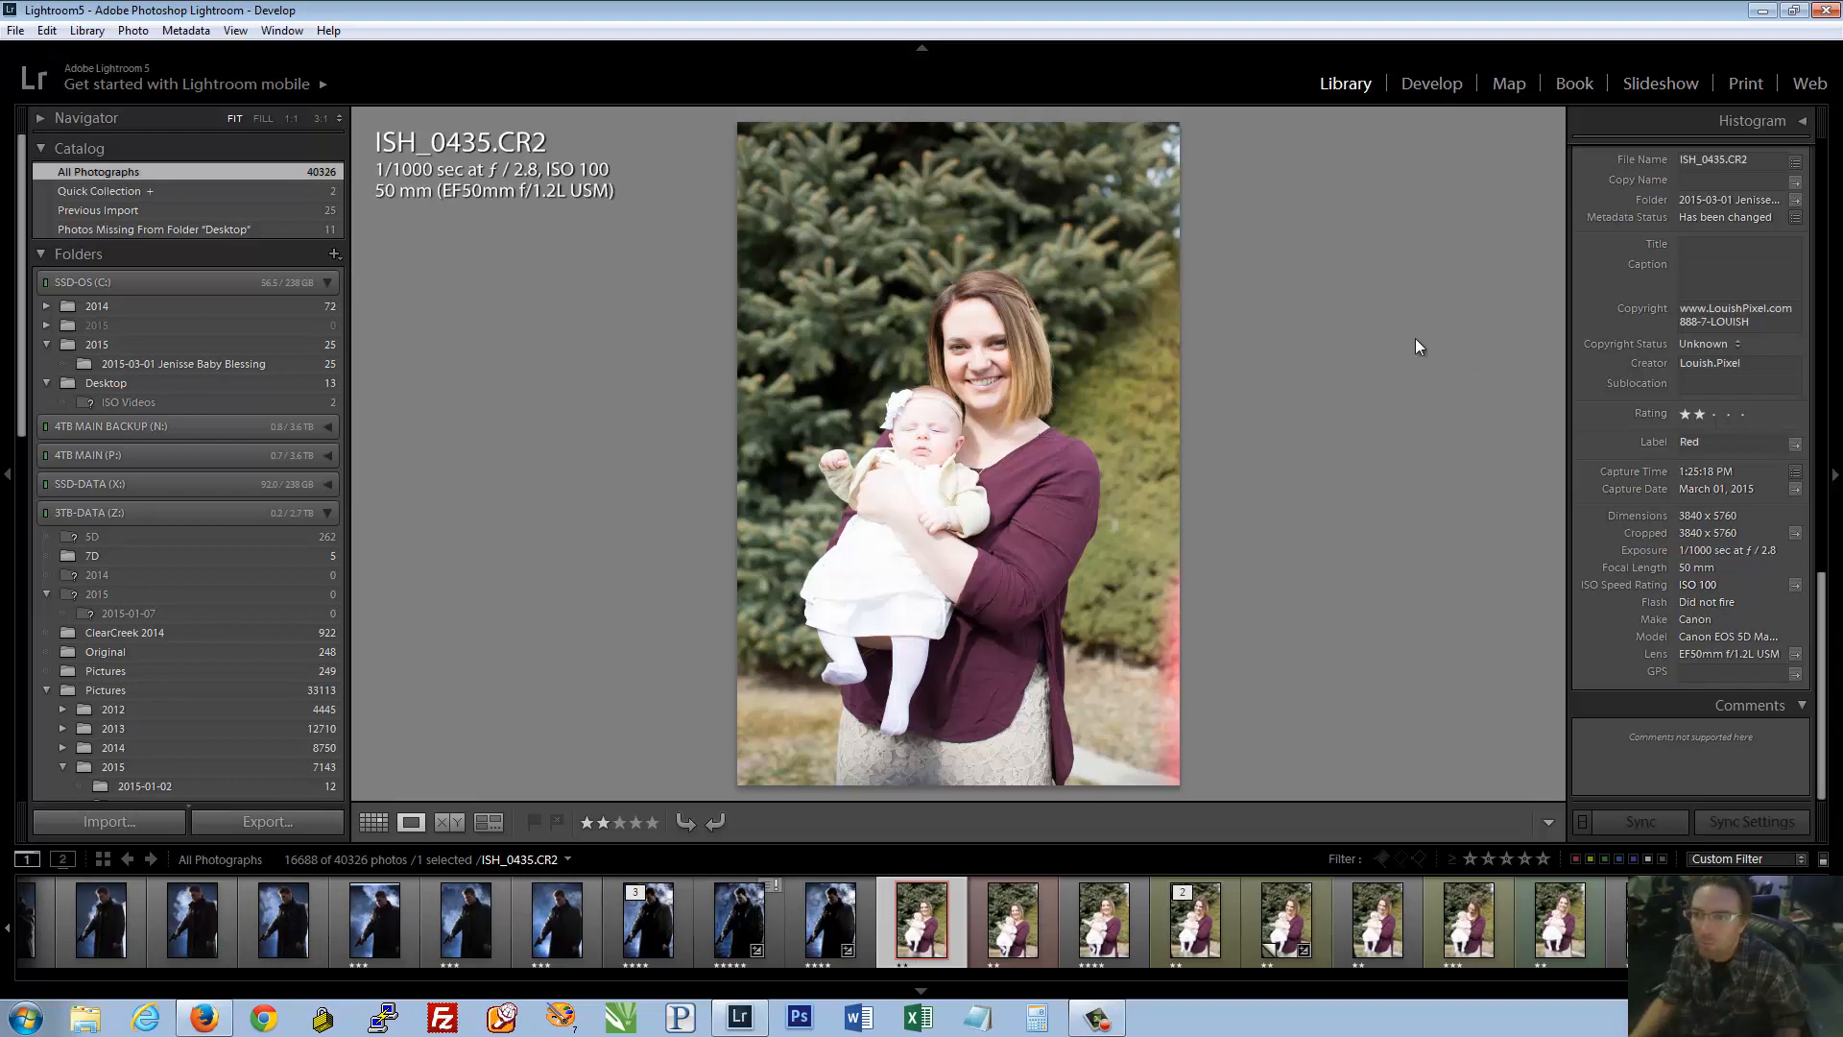
{"action": "left_click", "coordinate": [373, 823]}
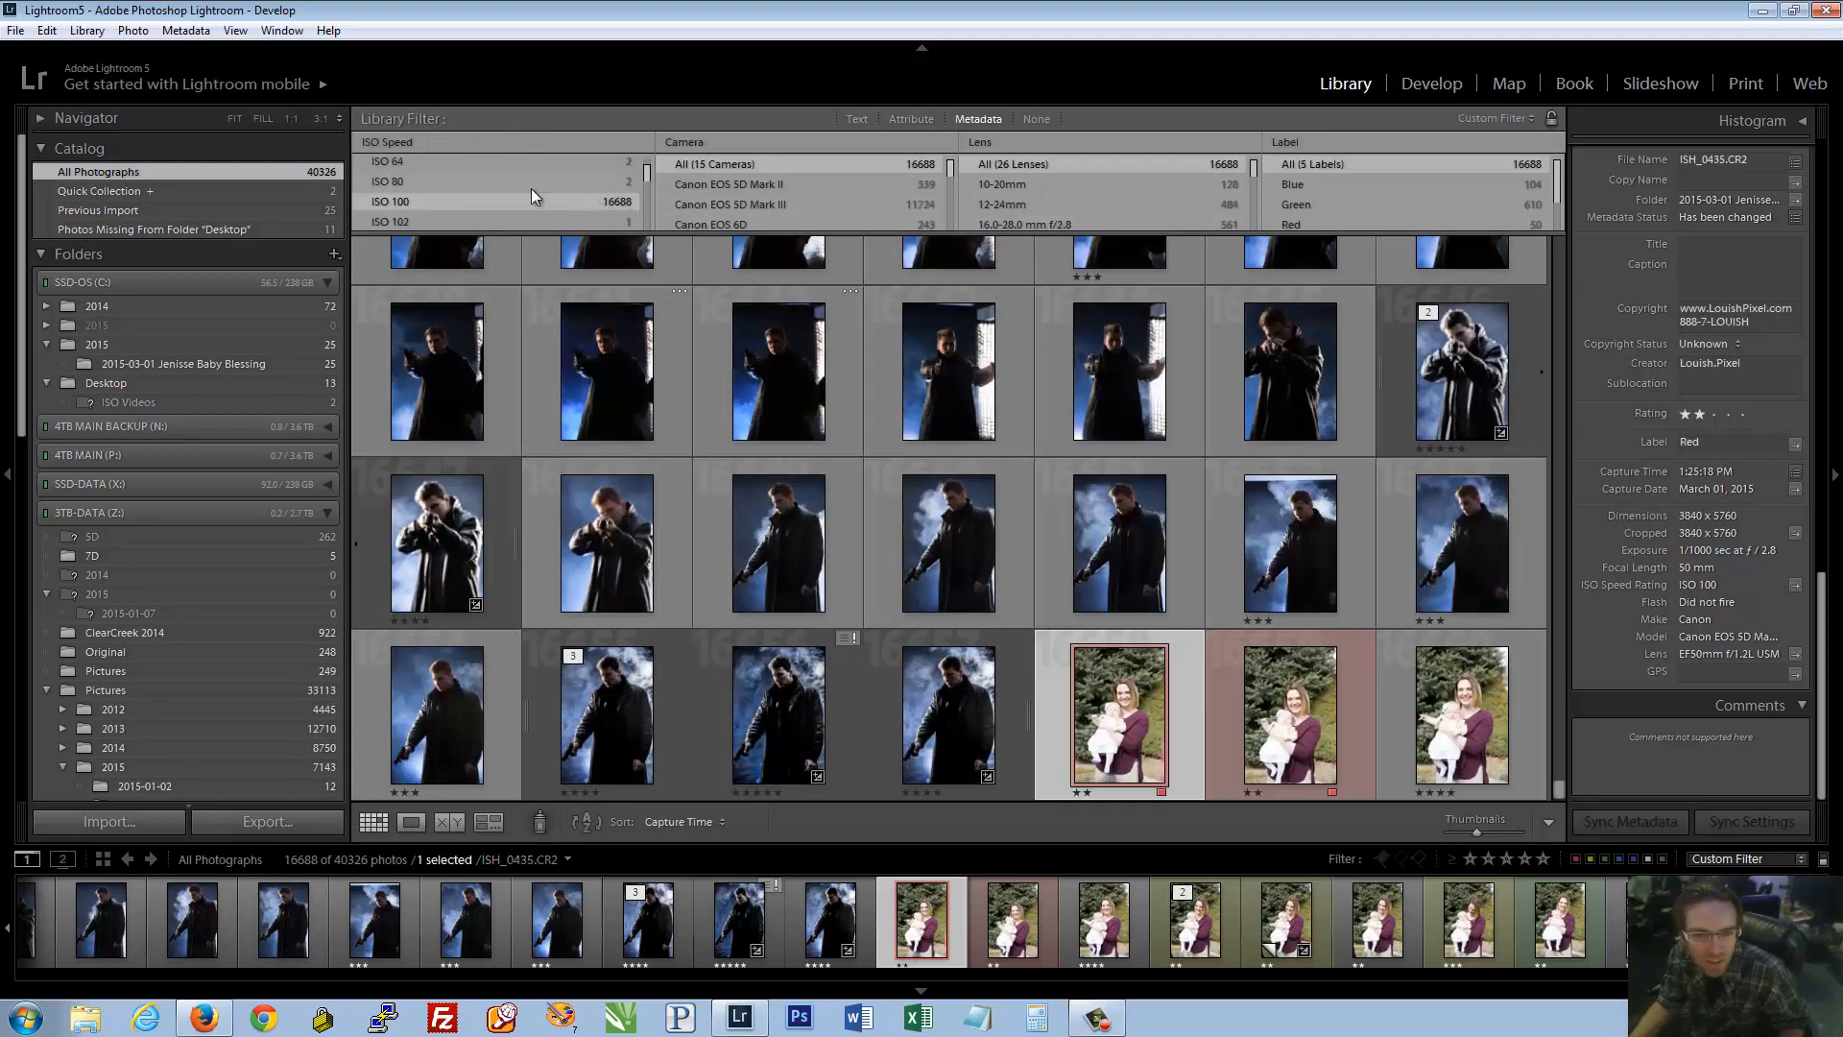
{"action": "left_click_drag", "start_coordinate": [647, 178], "coordinate": [643, 164]}
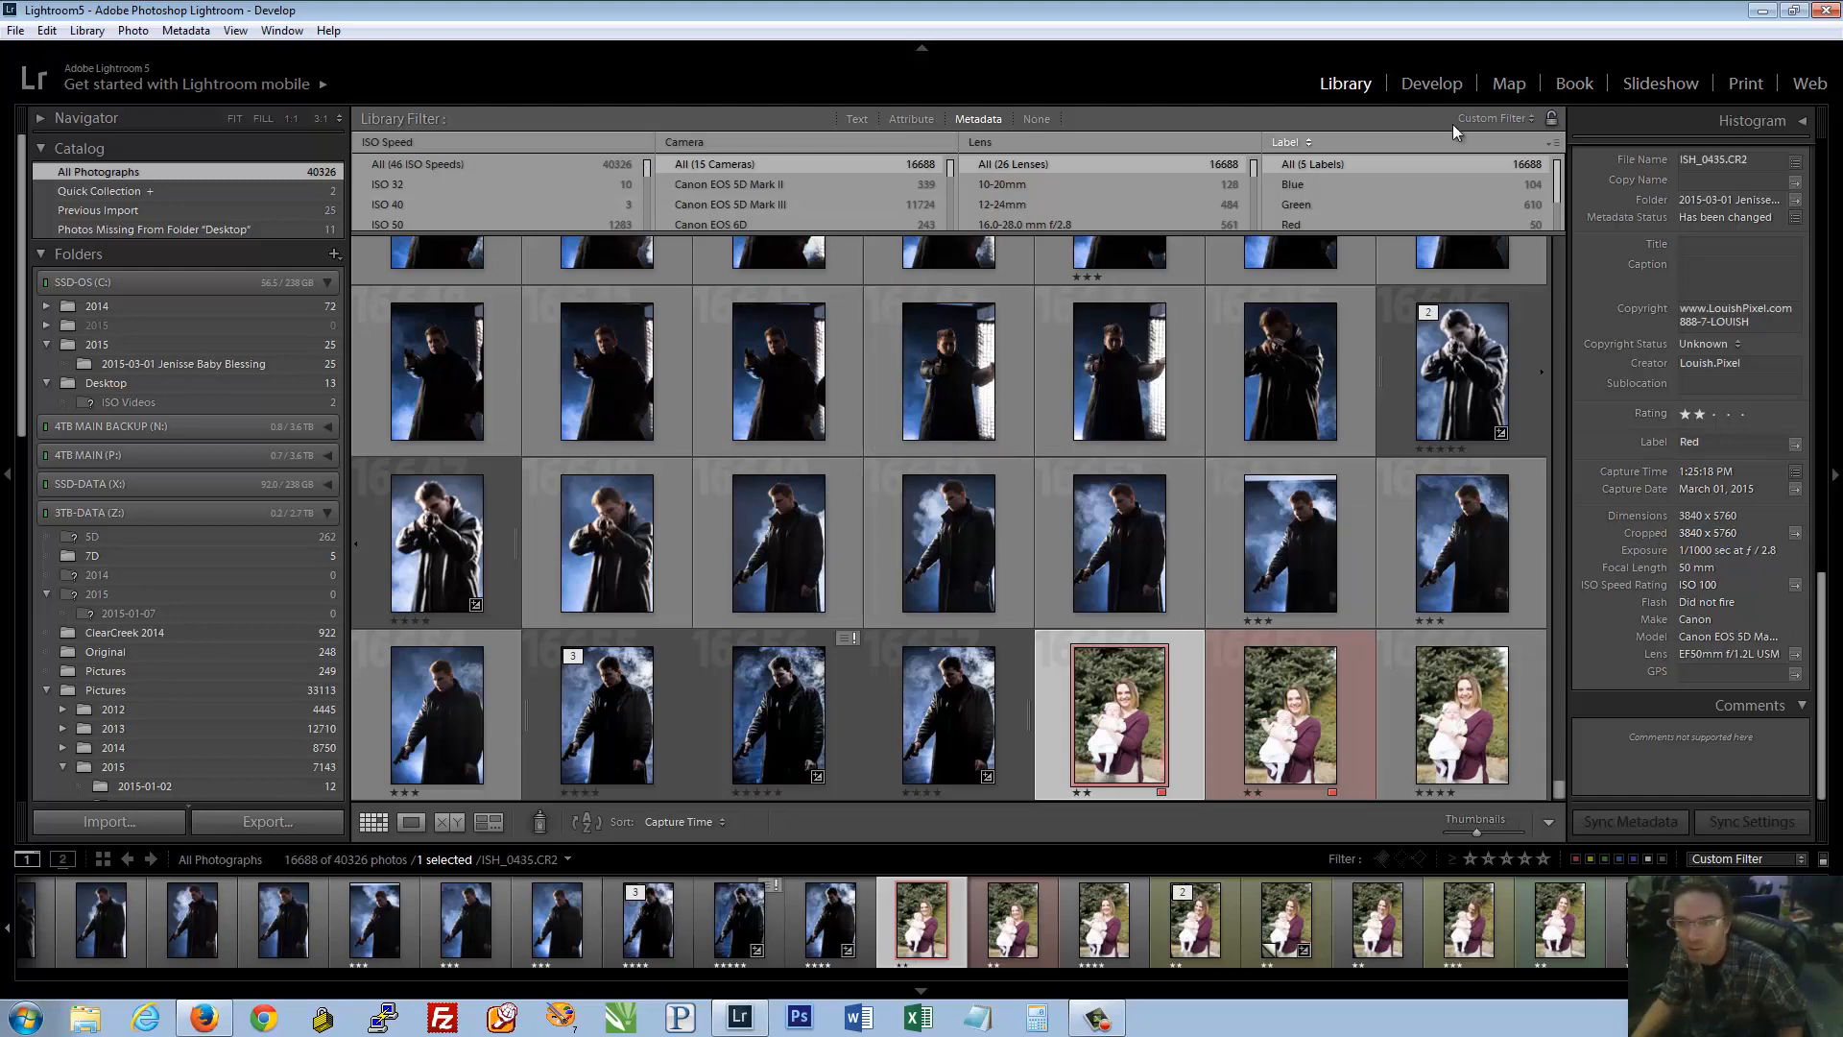
Look at ISH_0435.CR2 in the Crop & Straighten tool and at the Map module, and return to the Library grid
{"action": "key", "text": "r"}
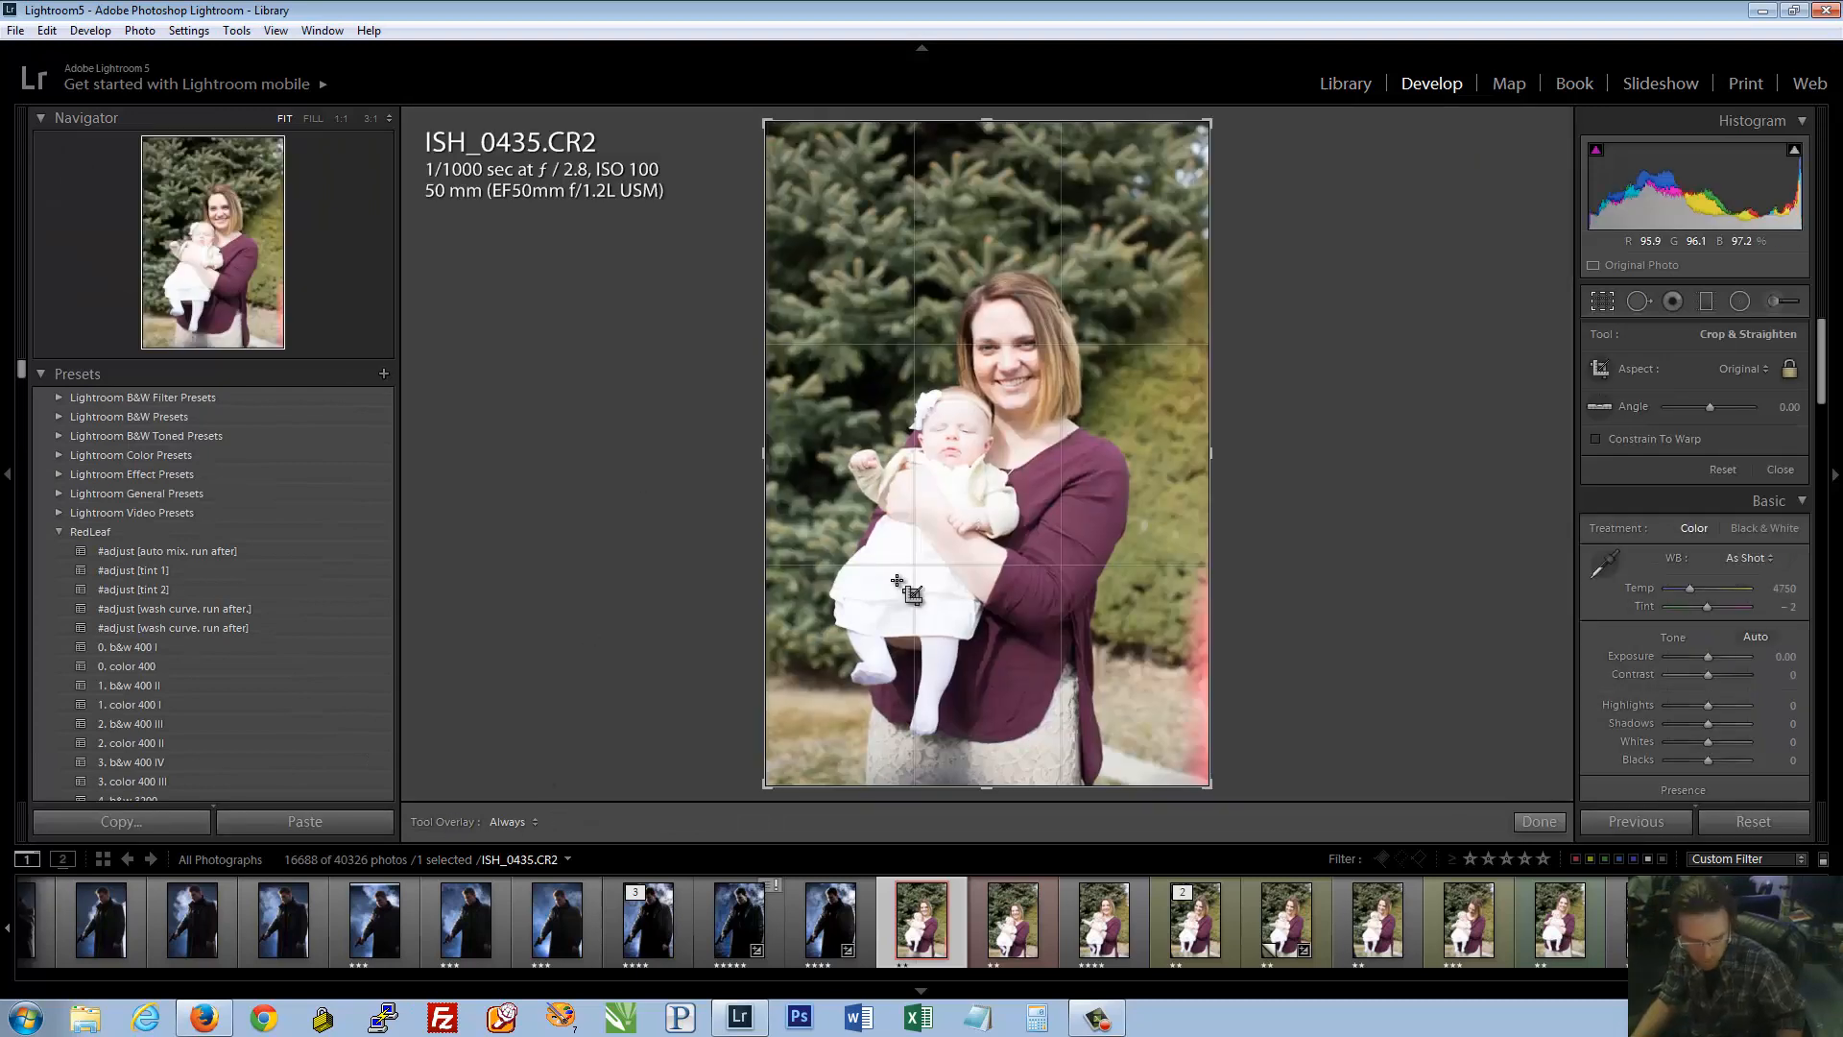
{"action": "key", "text": "g"}
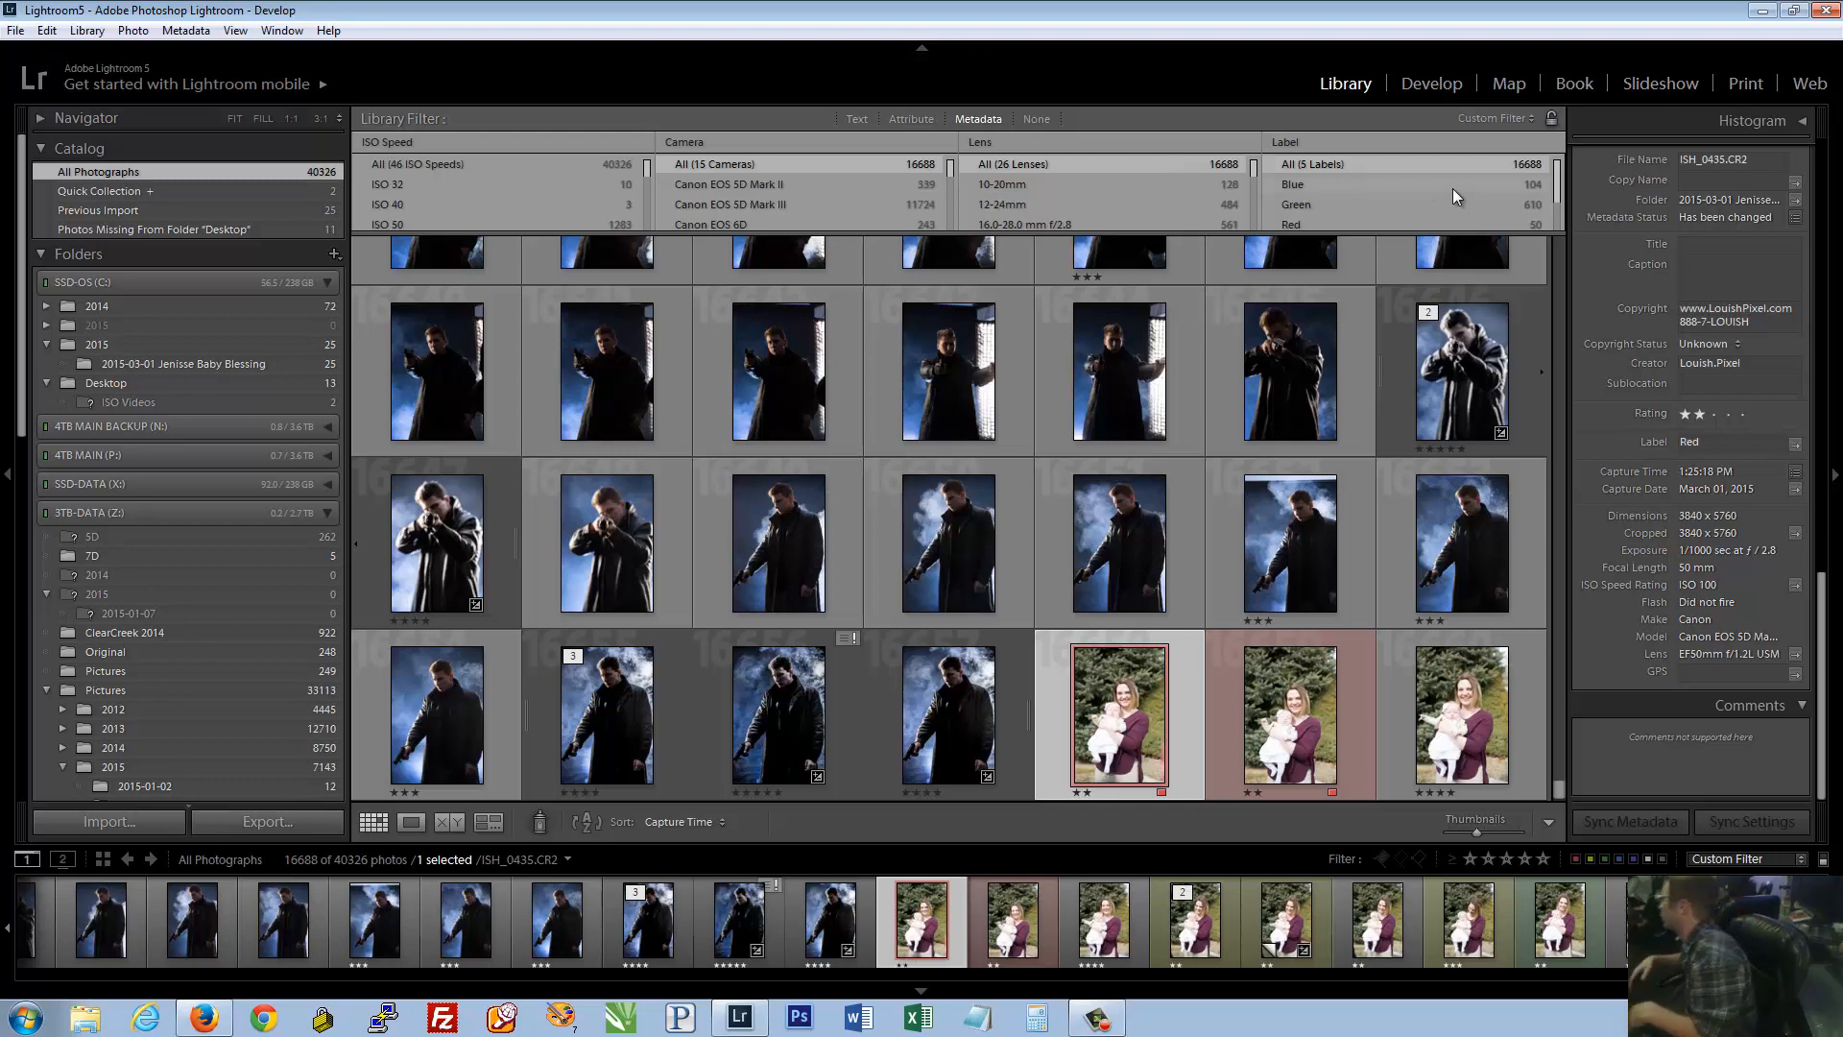
{"action": "left_click", "coordinate": [1512, 85]}
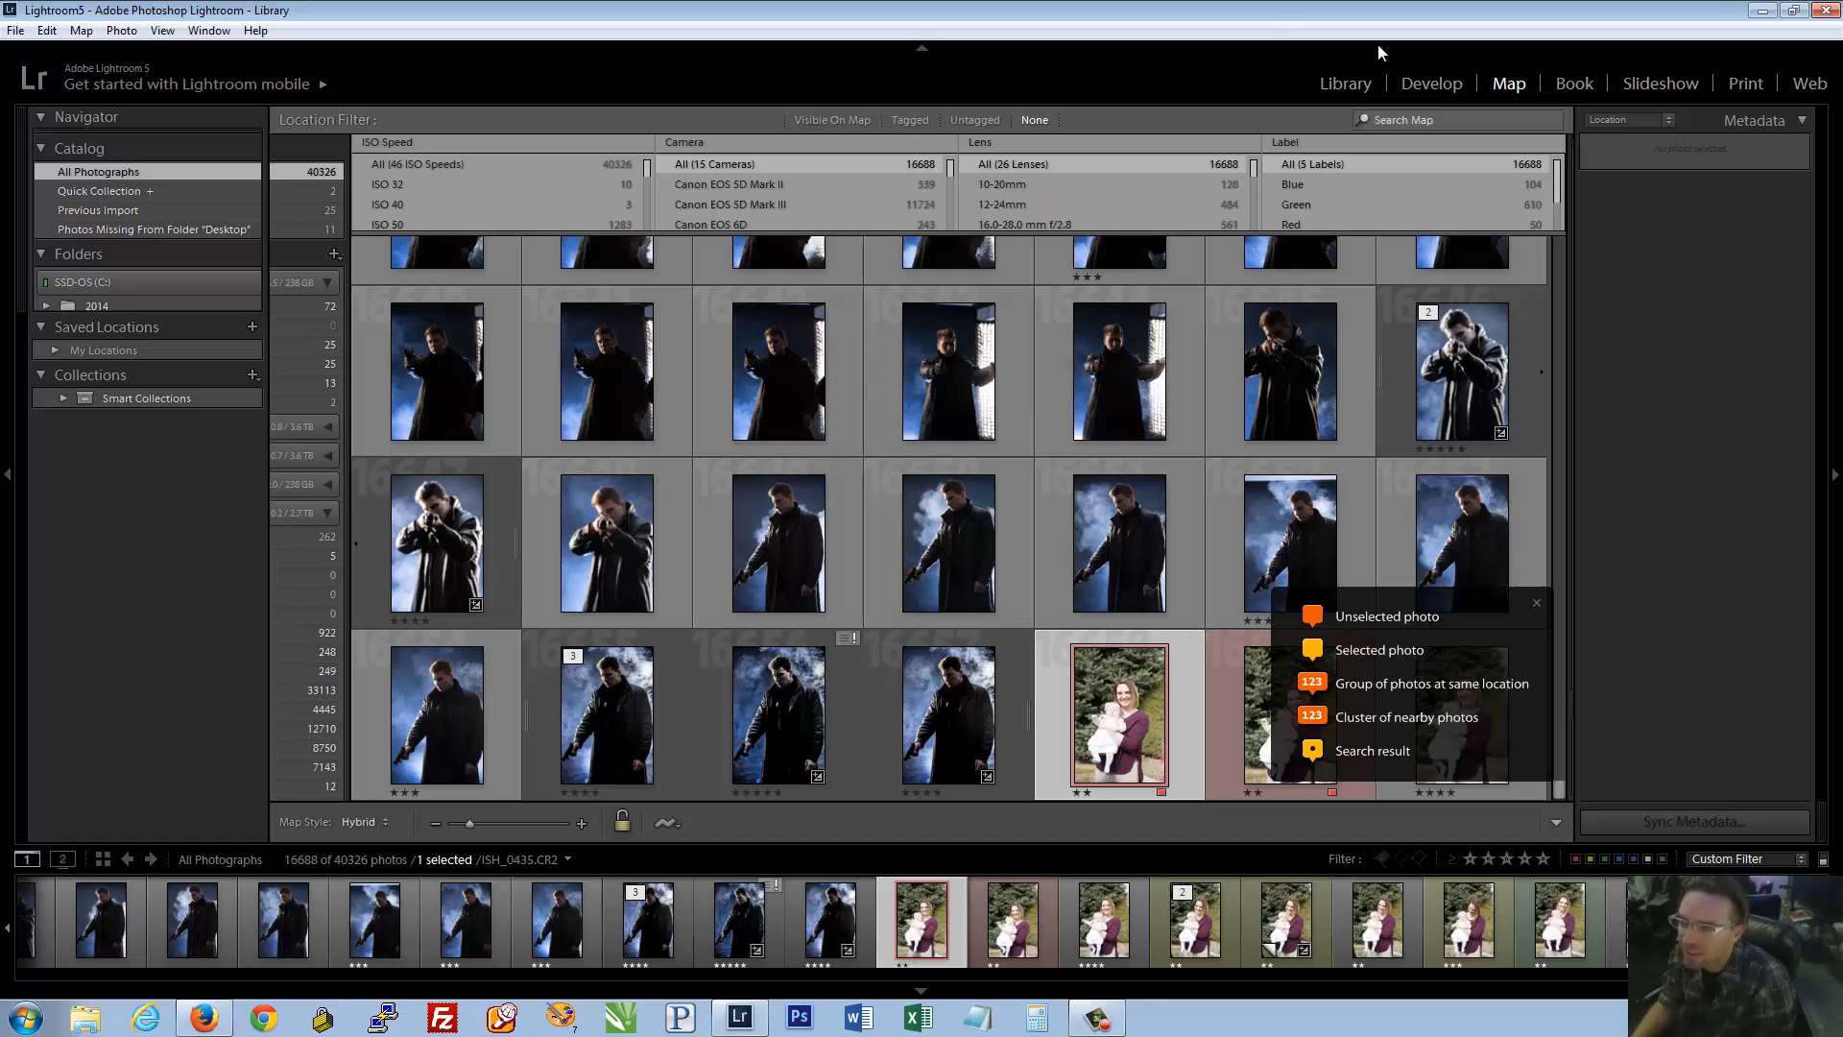
{"action": "left_click", "coordinate": [1348, 84]}
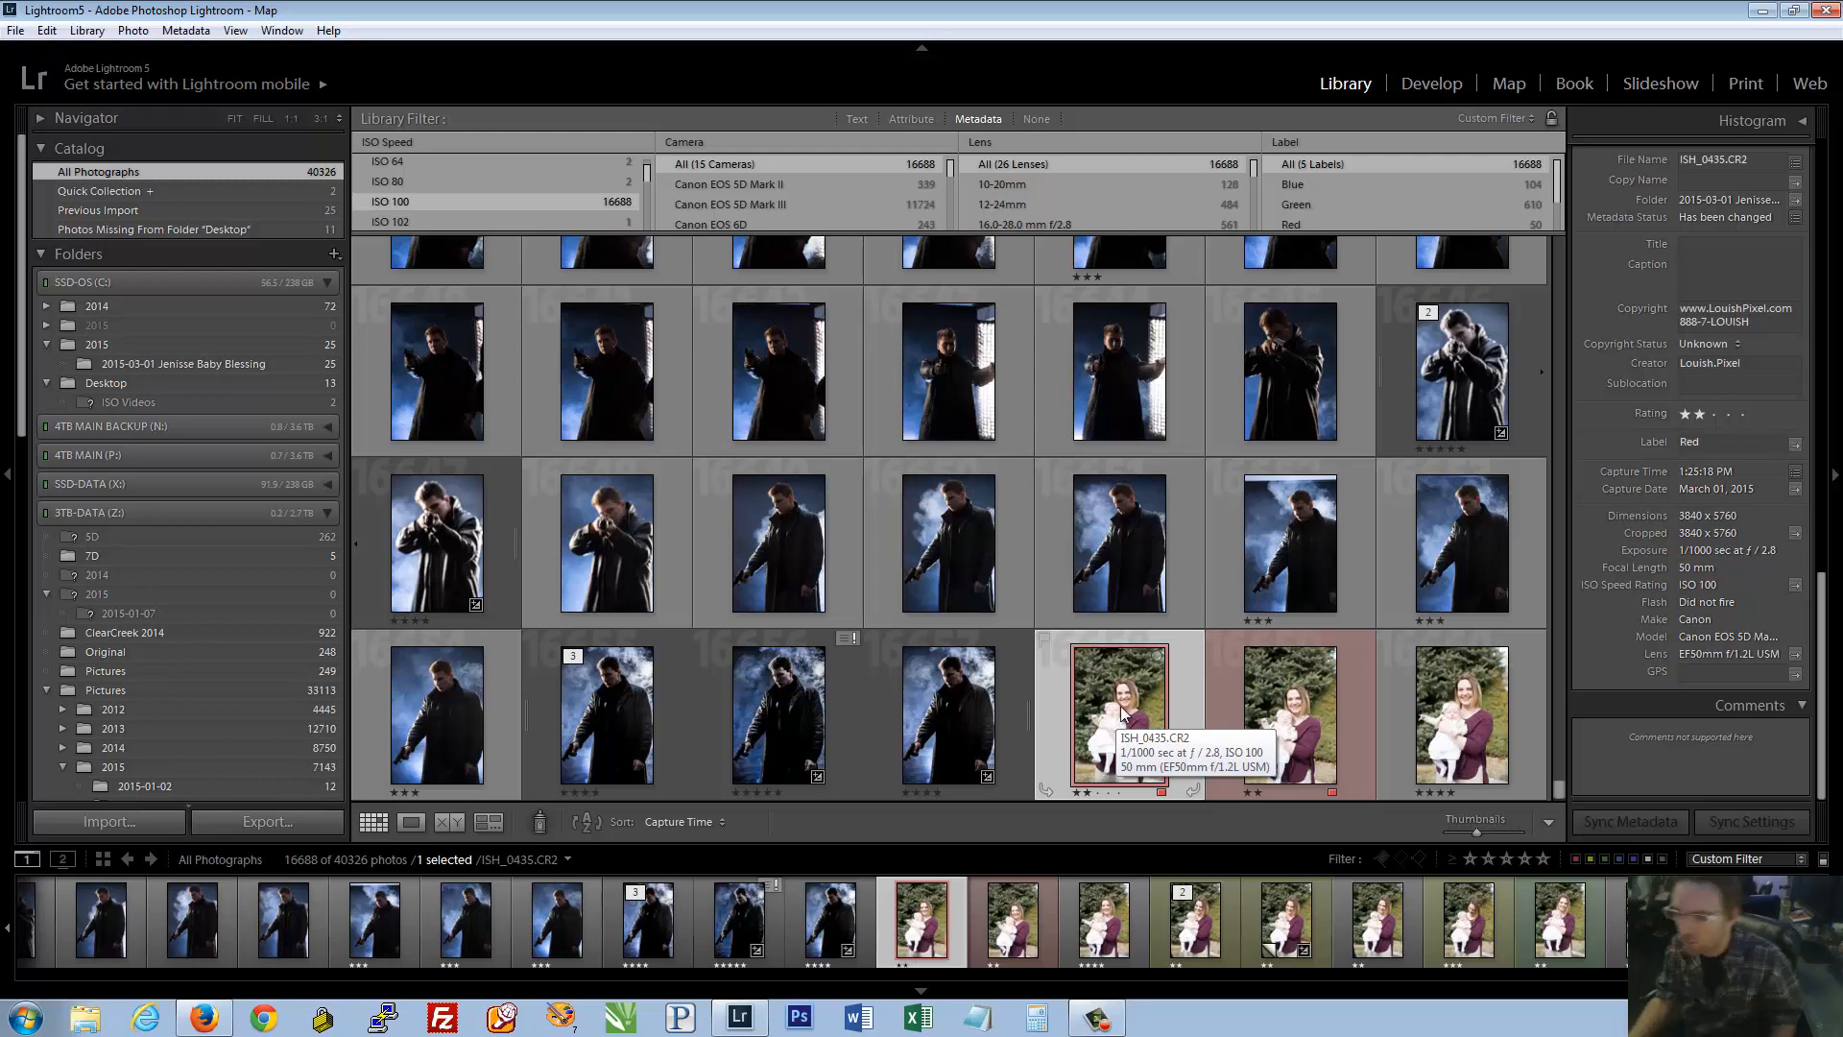
Switch to a Firefox window, place it over the photo library, and load flickr.com/louish
{"action": "right_click", "coordinate": [198, 1023]}
{"action": "left_click", "coordinate": [210, 939]}
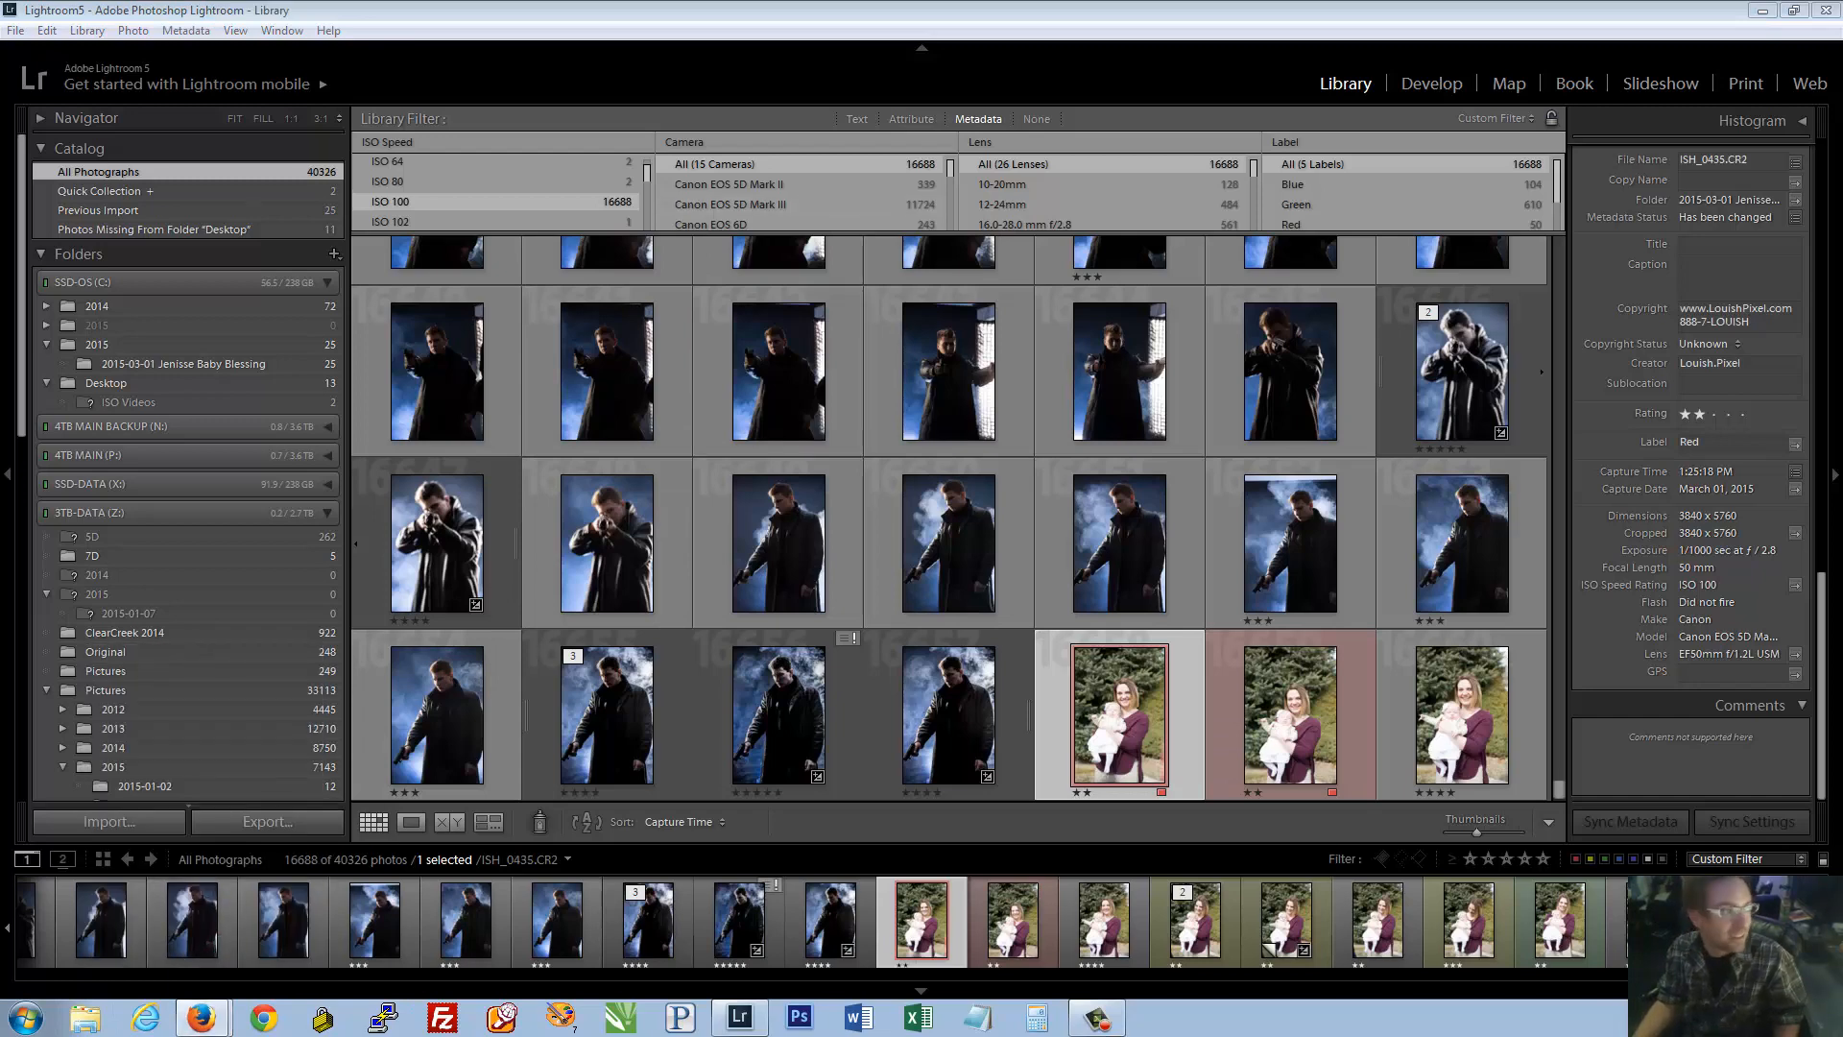
{"action": "left_click_drag", "start_coordinate": [1318, 55], "coordinate": [1479, 42]}
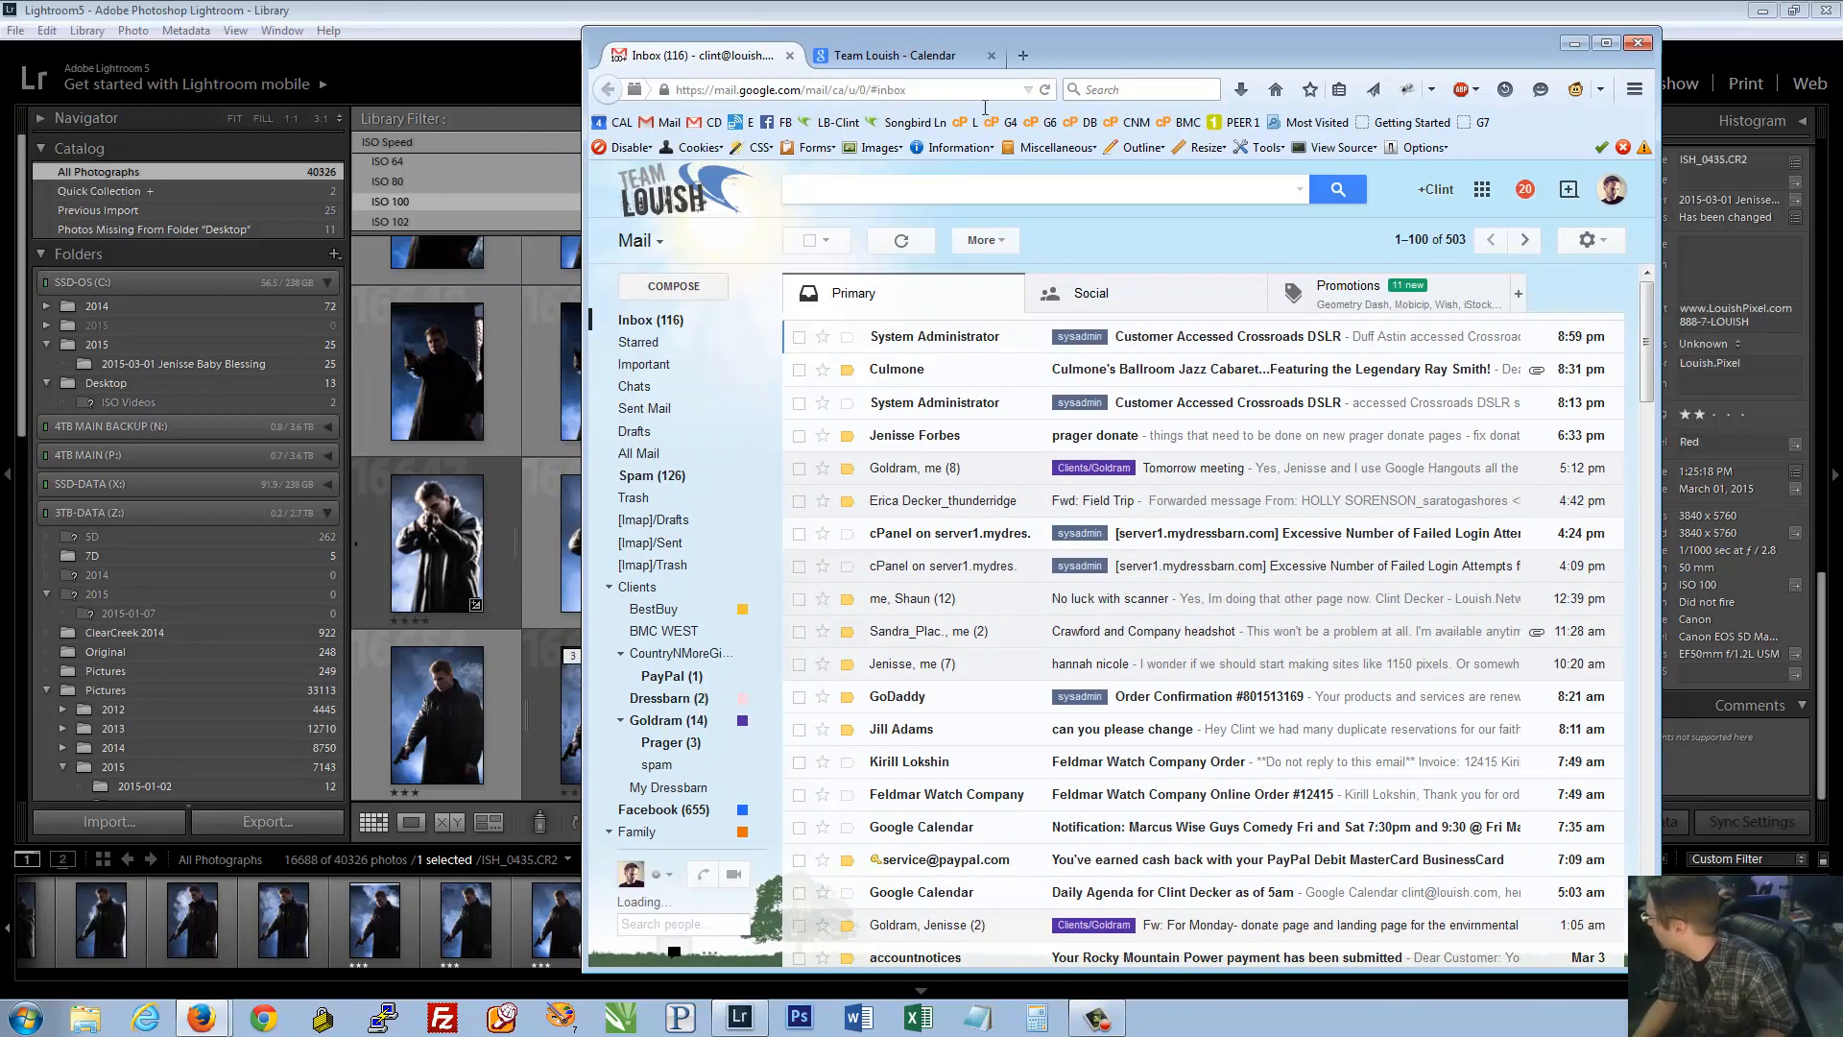
{"action": "left_click", "coordinate": [929, 90]}
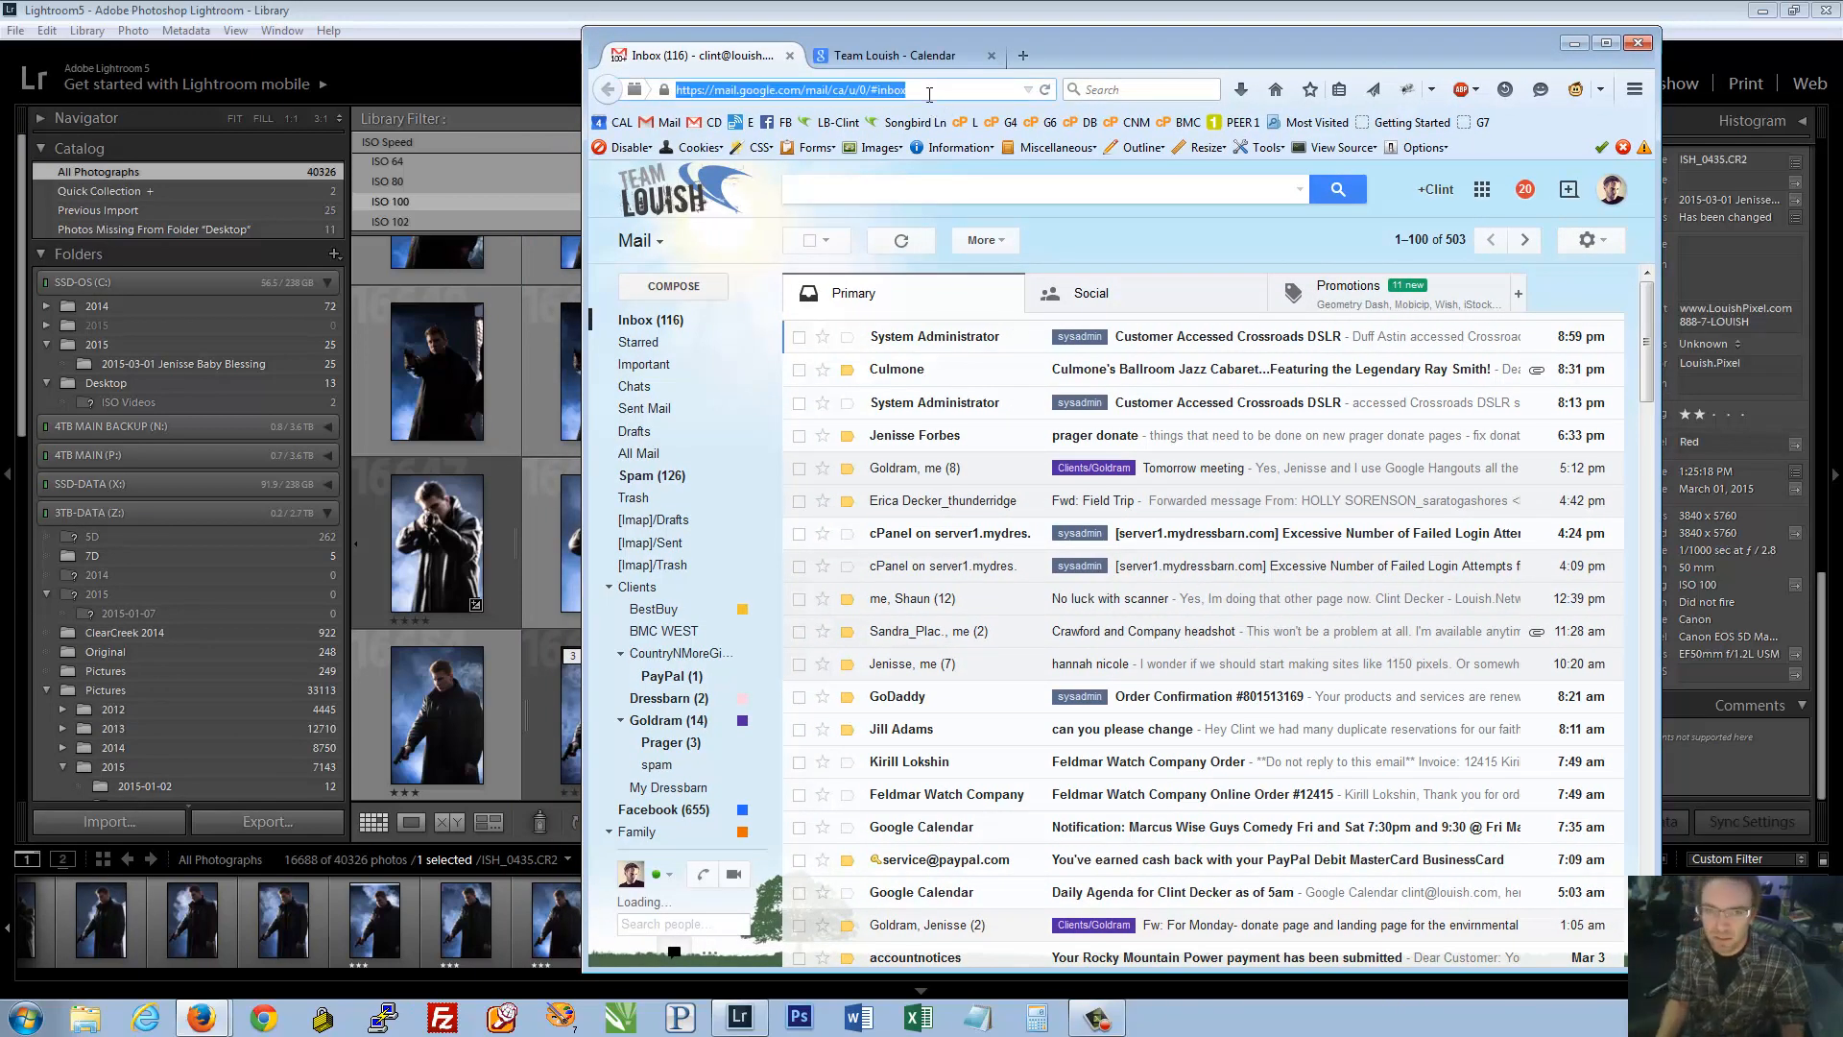
{"action": "type", "text": "flickr.com/louish"}
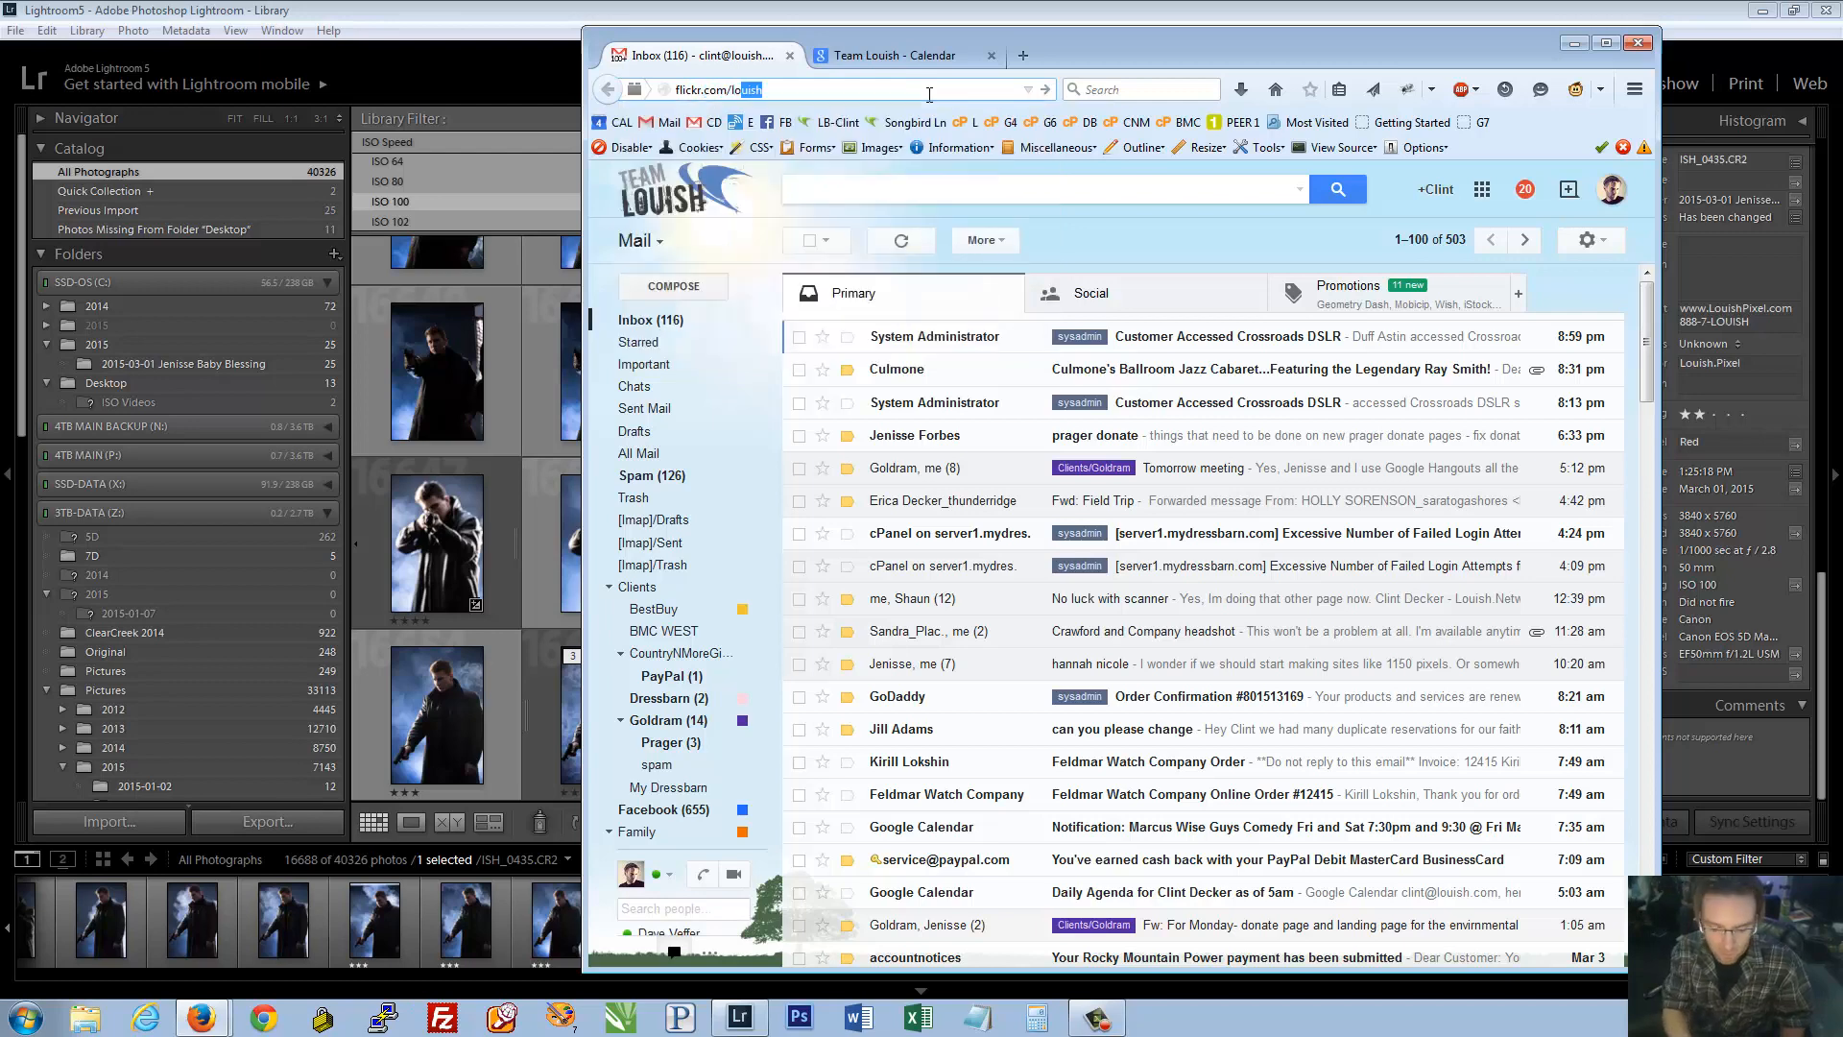
{"action": "key", "text": "Return"}
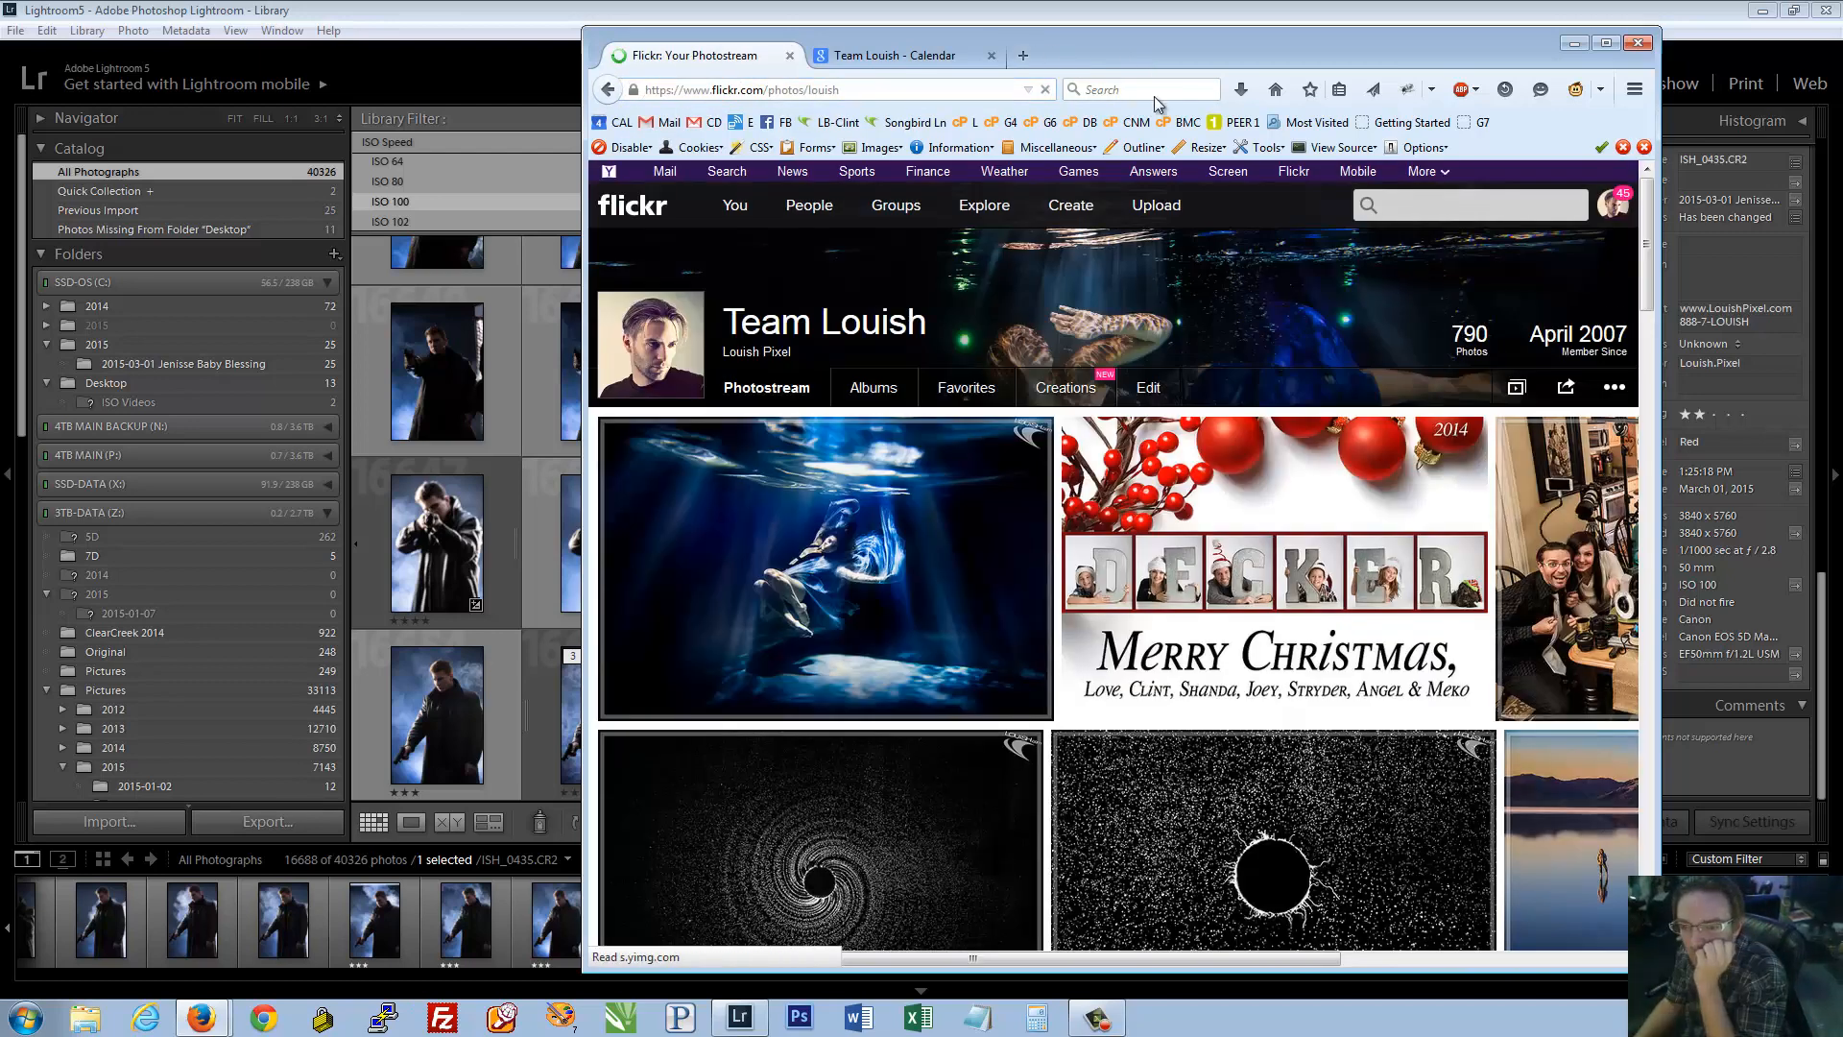
Open the Women Underwater photo from the Flickr photostream and show its full EXIF data
{"action": "left_click", "coordinate": [918, 561]}
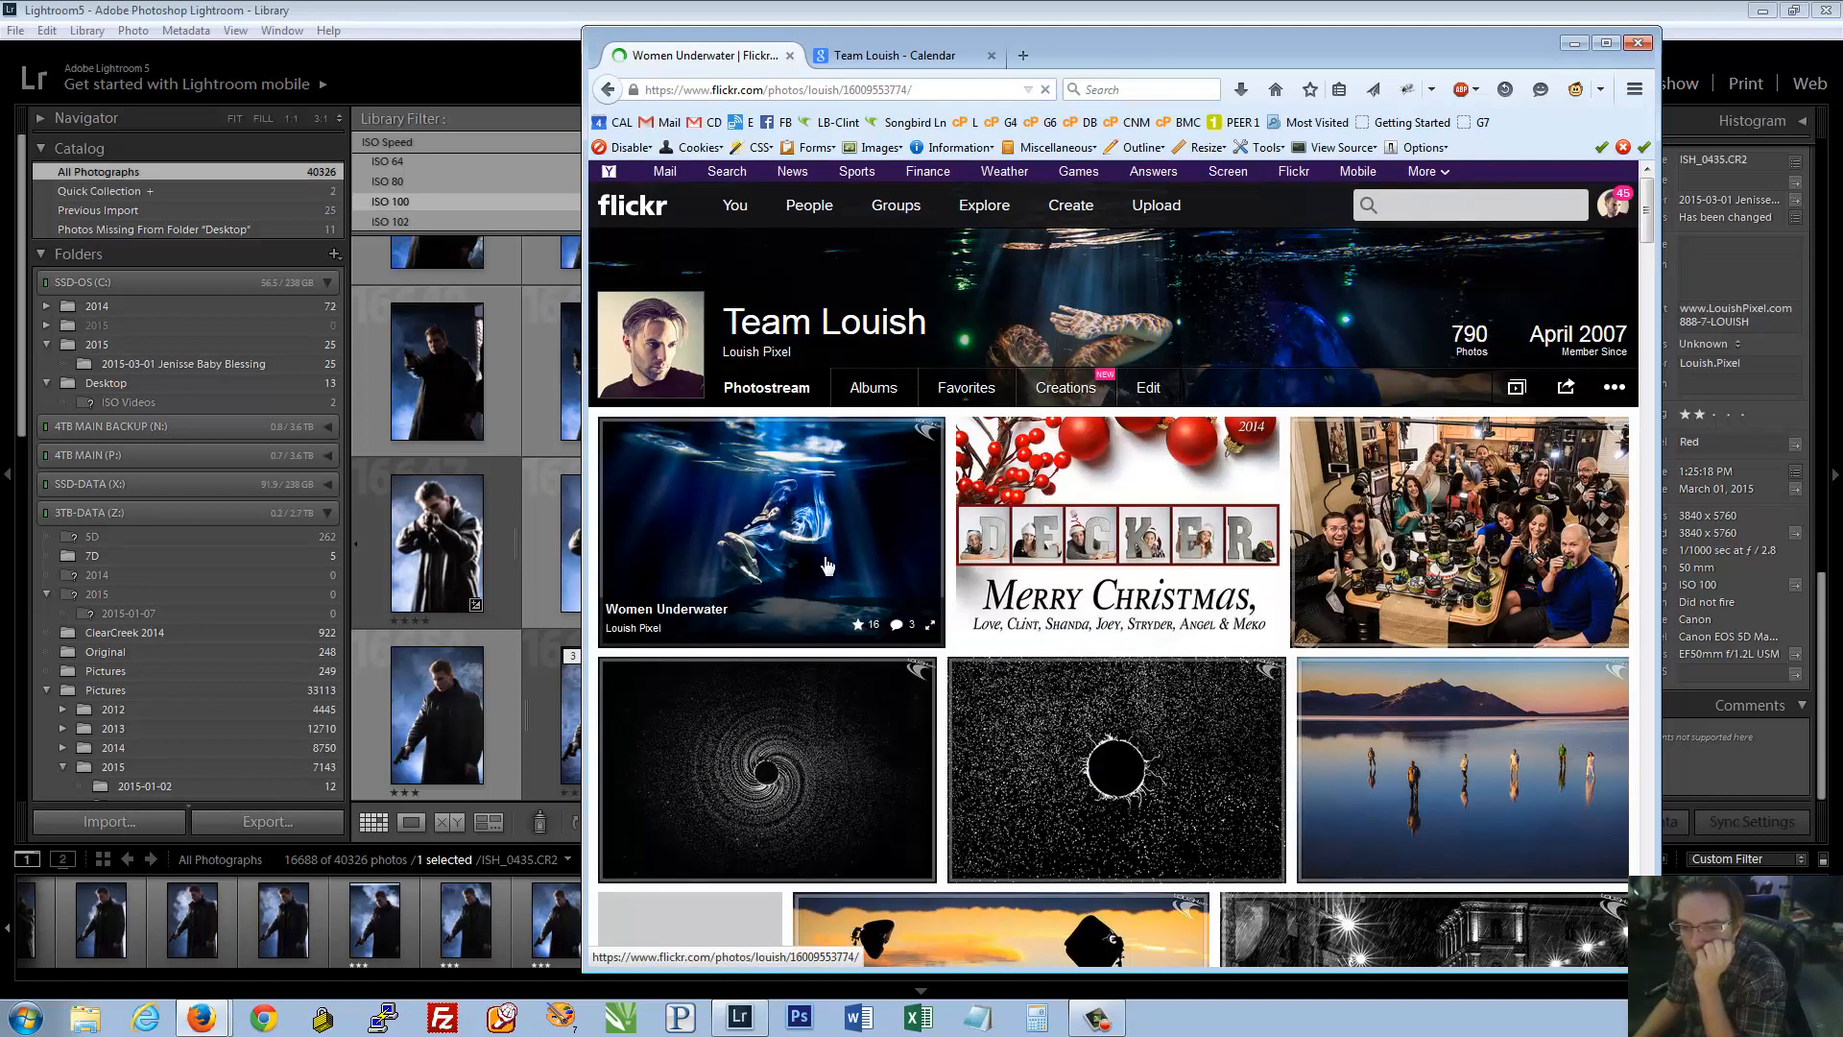
{"action": "right_click", "coordinate": [825, 558]}
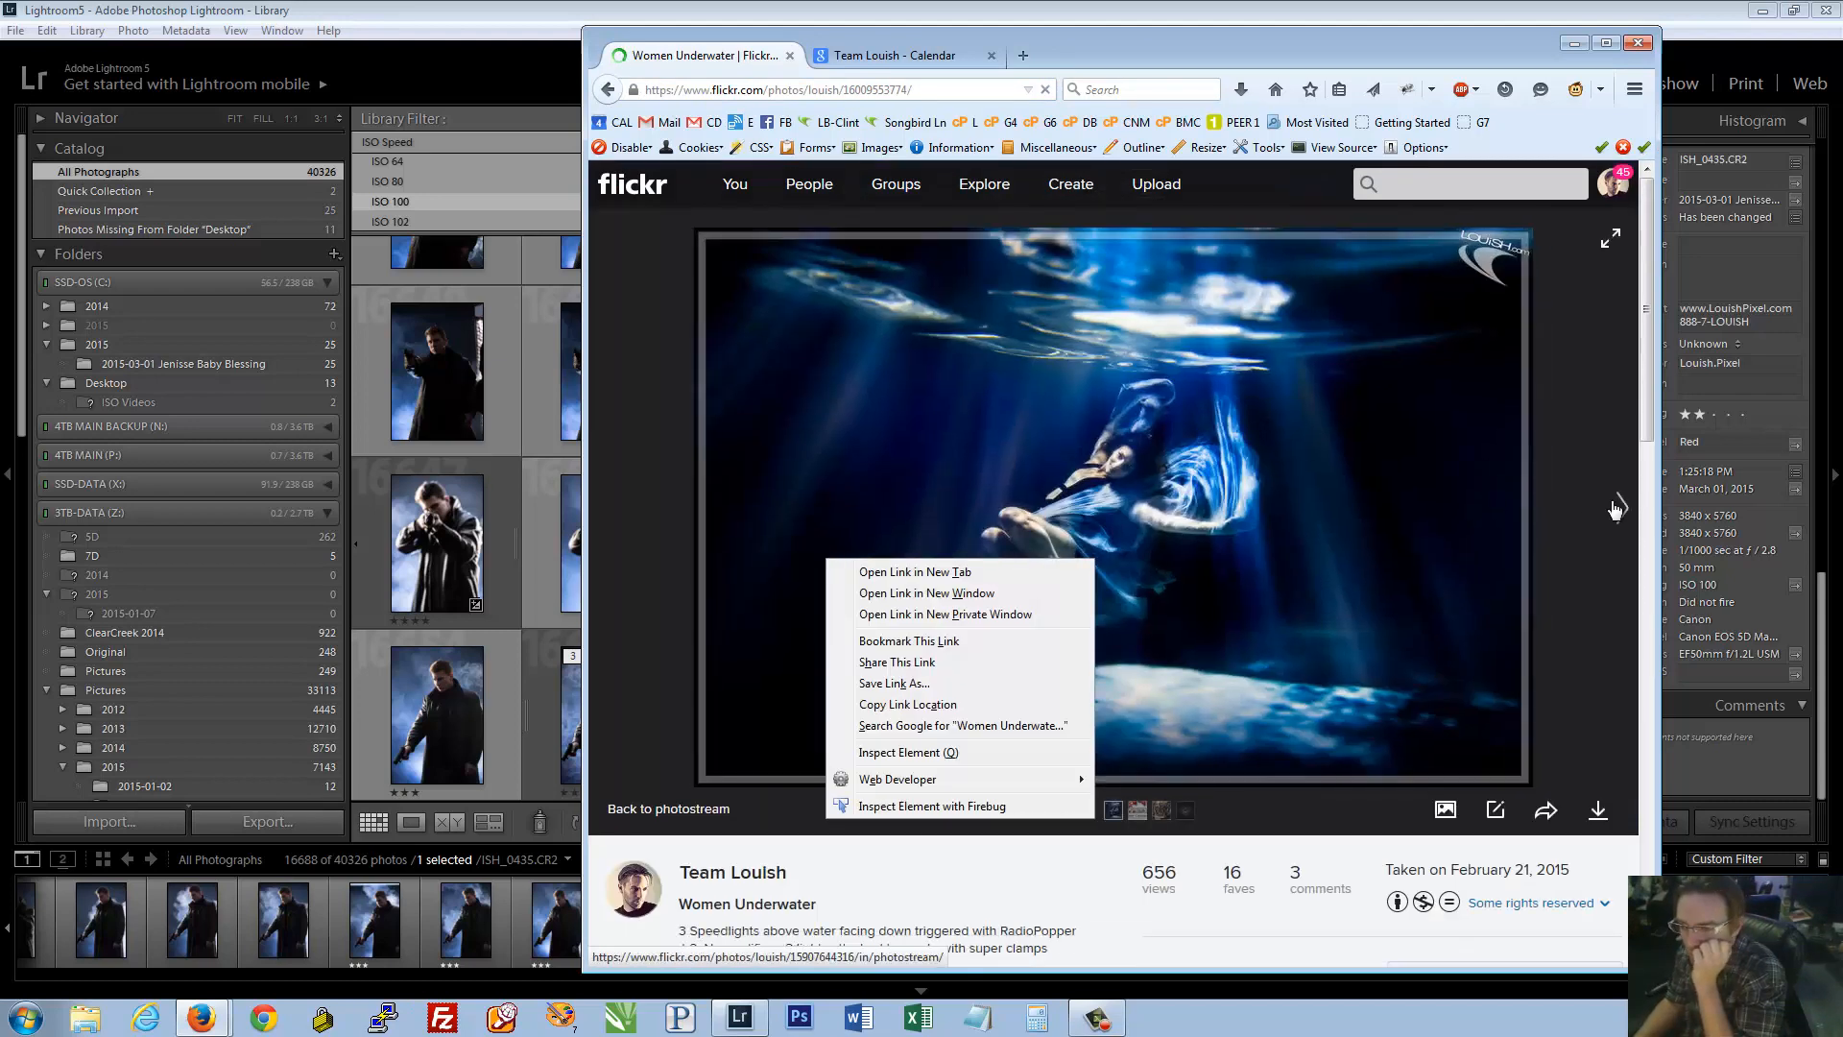
{"action": "scroll", "coordinate": [1643, 416], "scroll_direction": "down", "scroll_amount": 3}
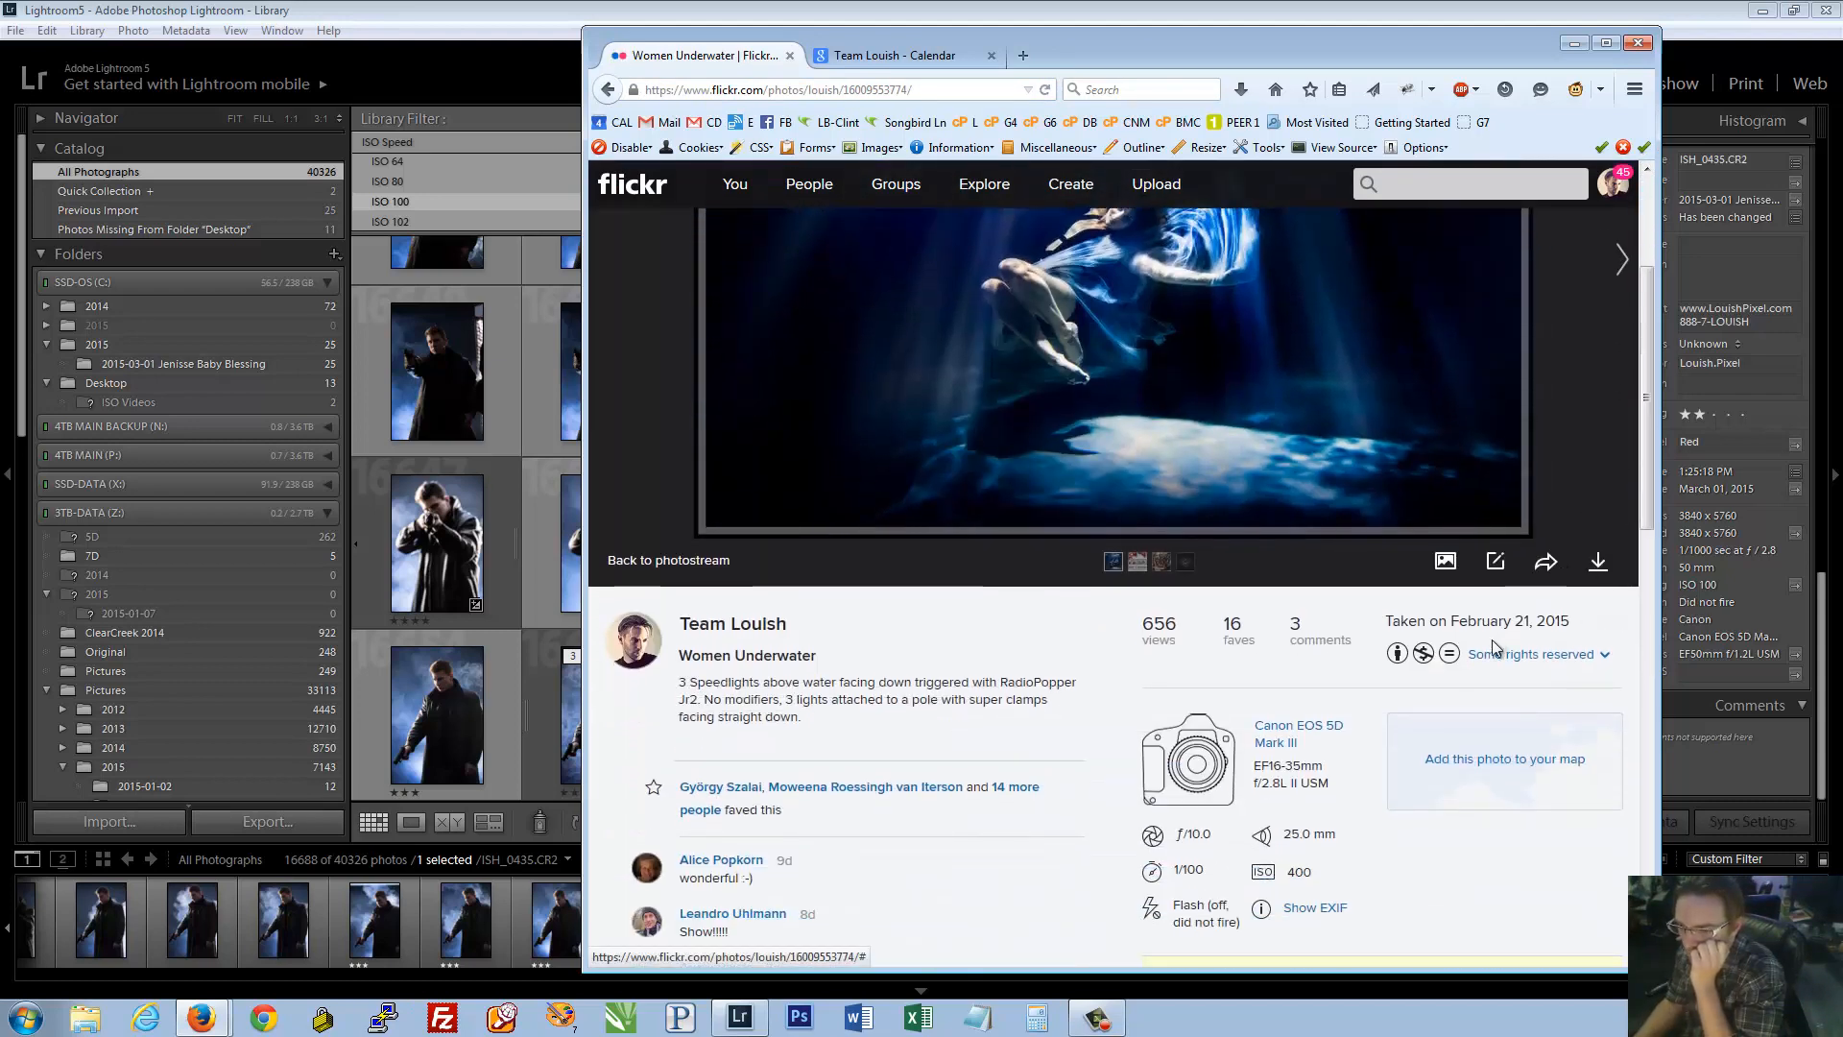
{"action": "left_click", "coordinate": [1323, 910]}
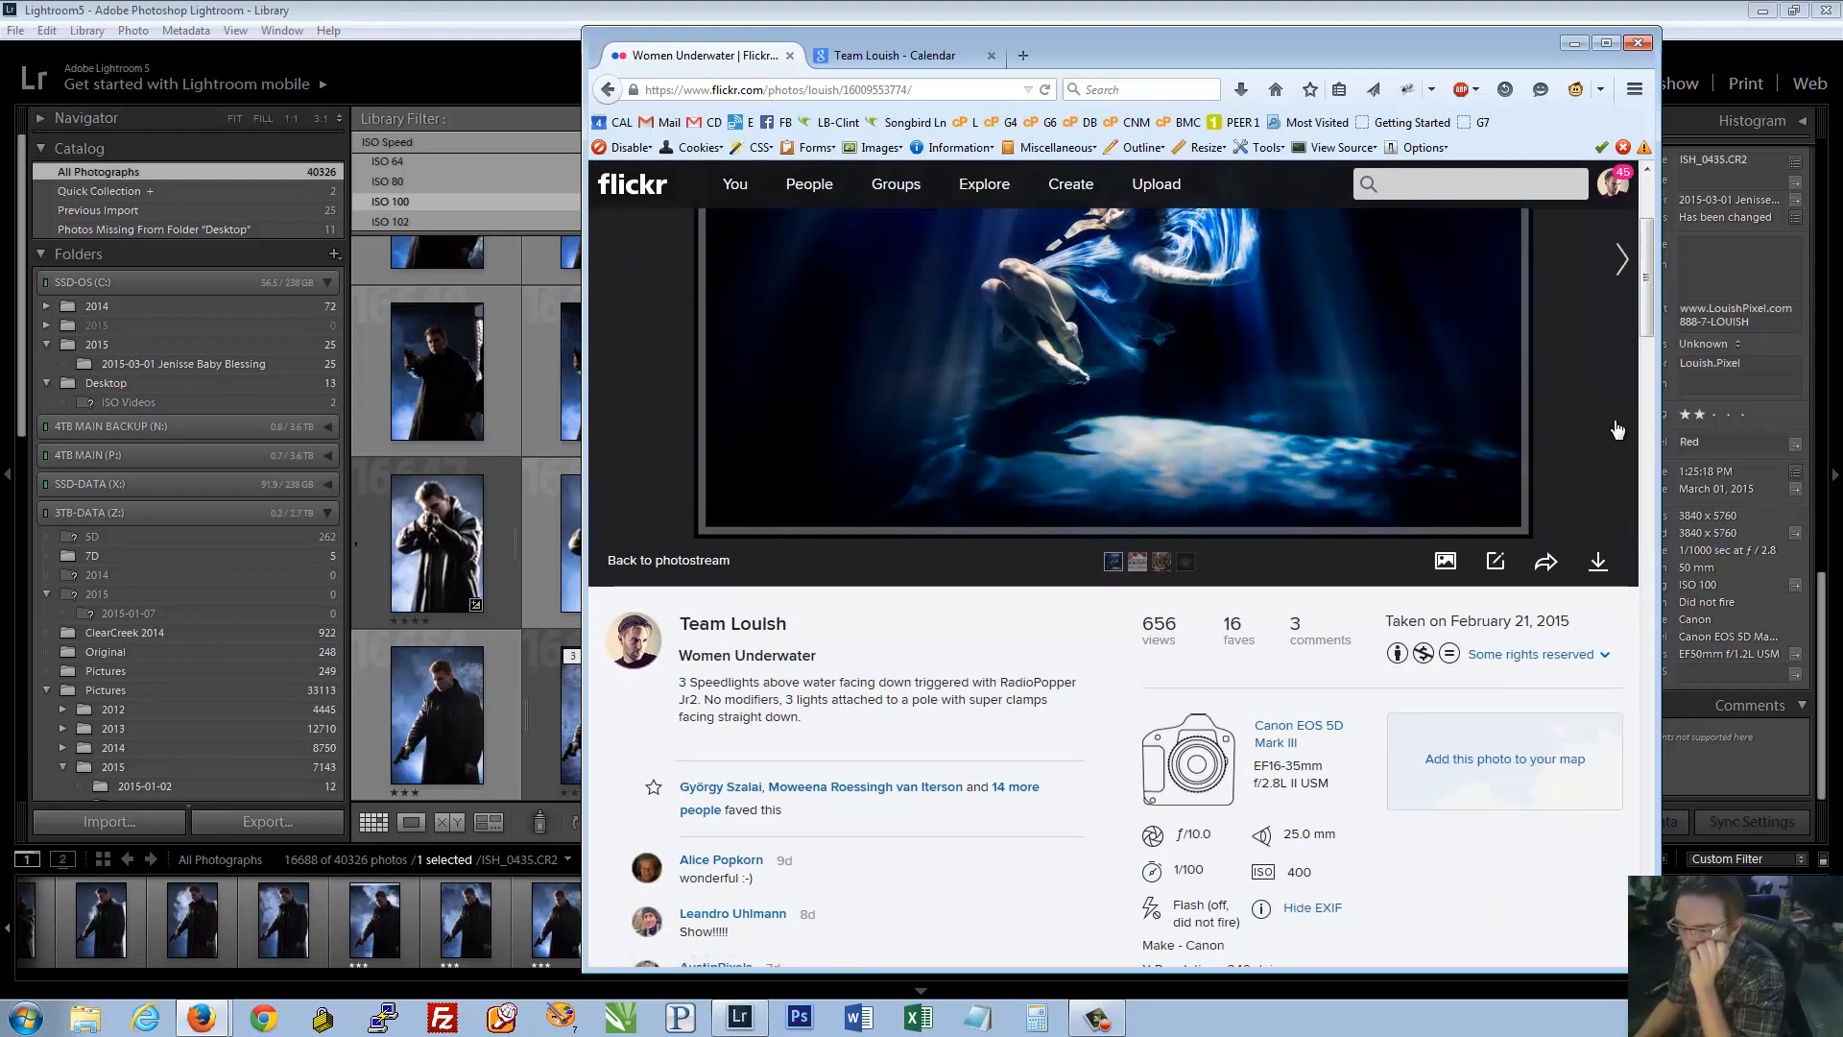
Examine the artist, copyright, ISO speed, metering mode, max aperture and exposure bias entries in the photo's EXIF data
{"action": "left_click_drag", "start_coordinate": [1644, 324], "coordinate": [1663, 422]}
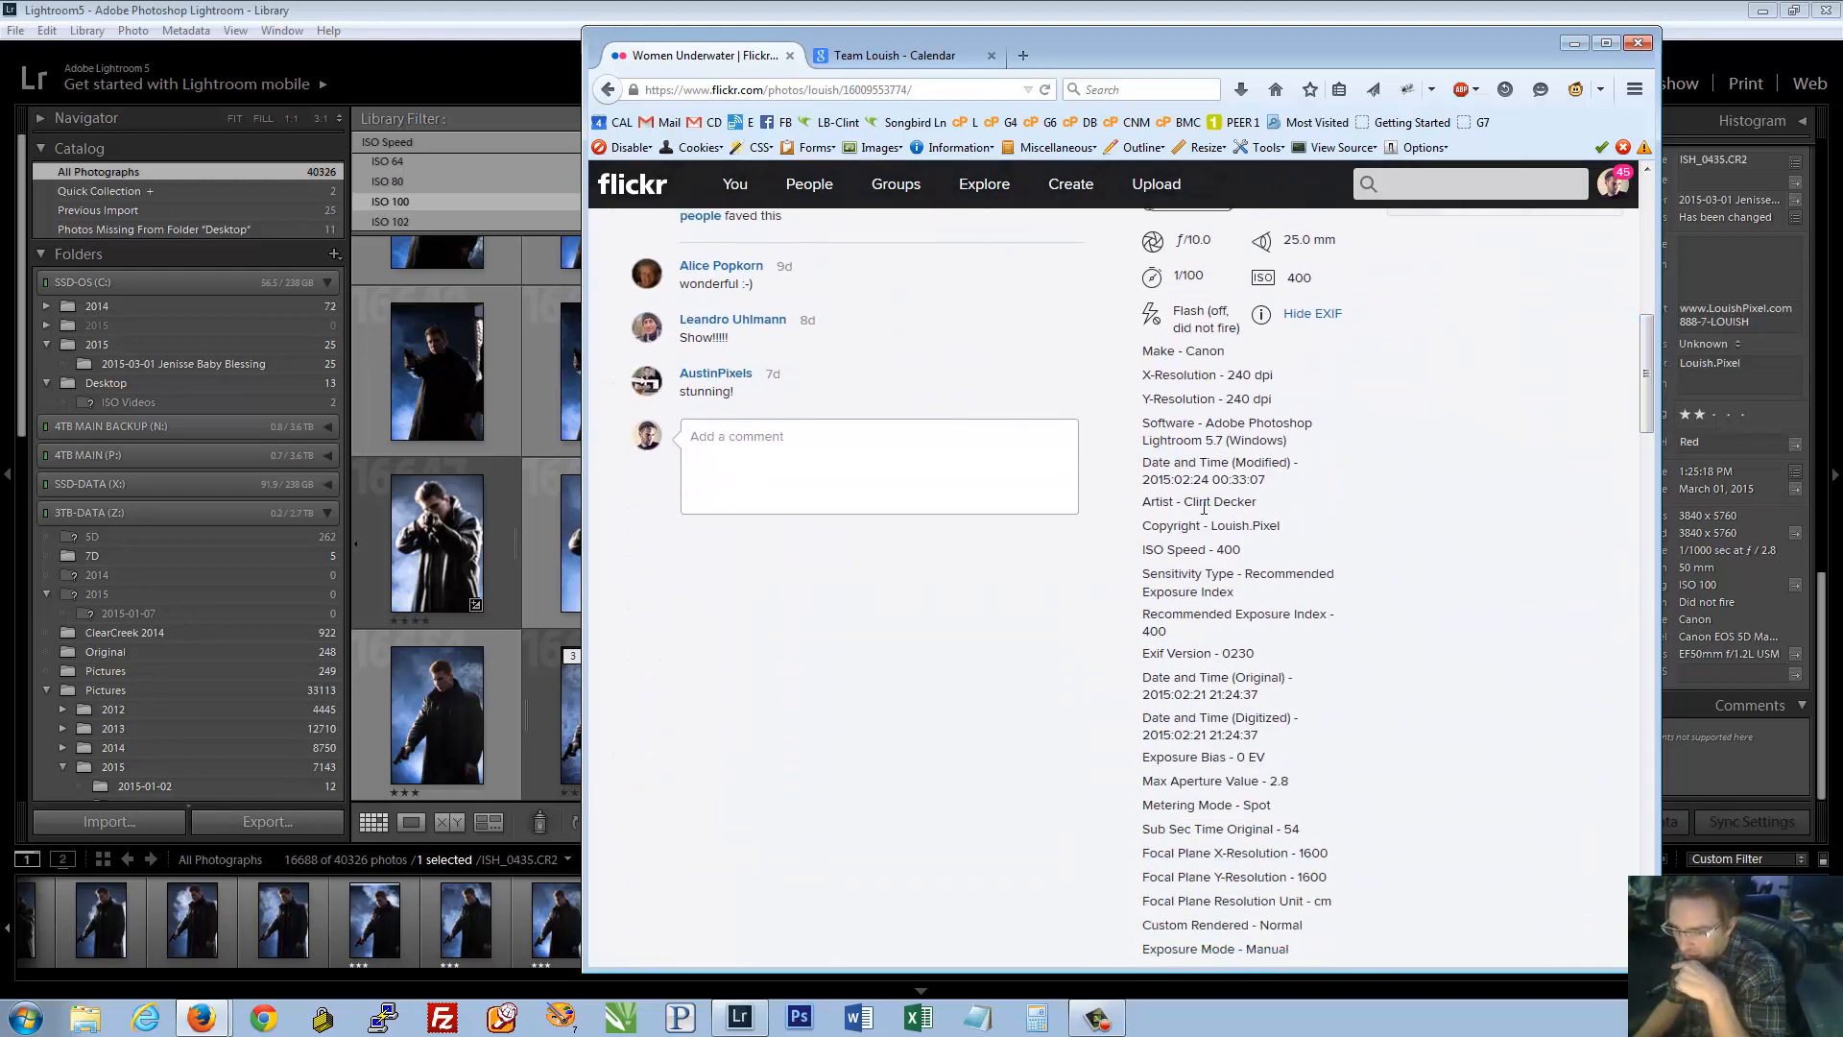
{"action": "left_click_drag", "start_coordinate": [1194, 504], "coordinate": [1280, 526]}
{"action": "left_click", "coordinate": [1155, 502]}
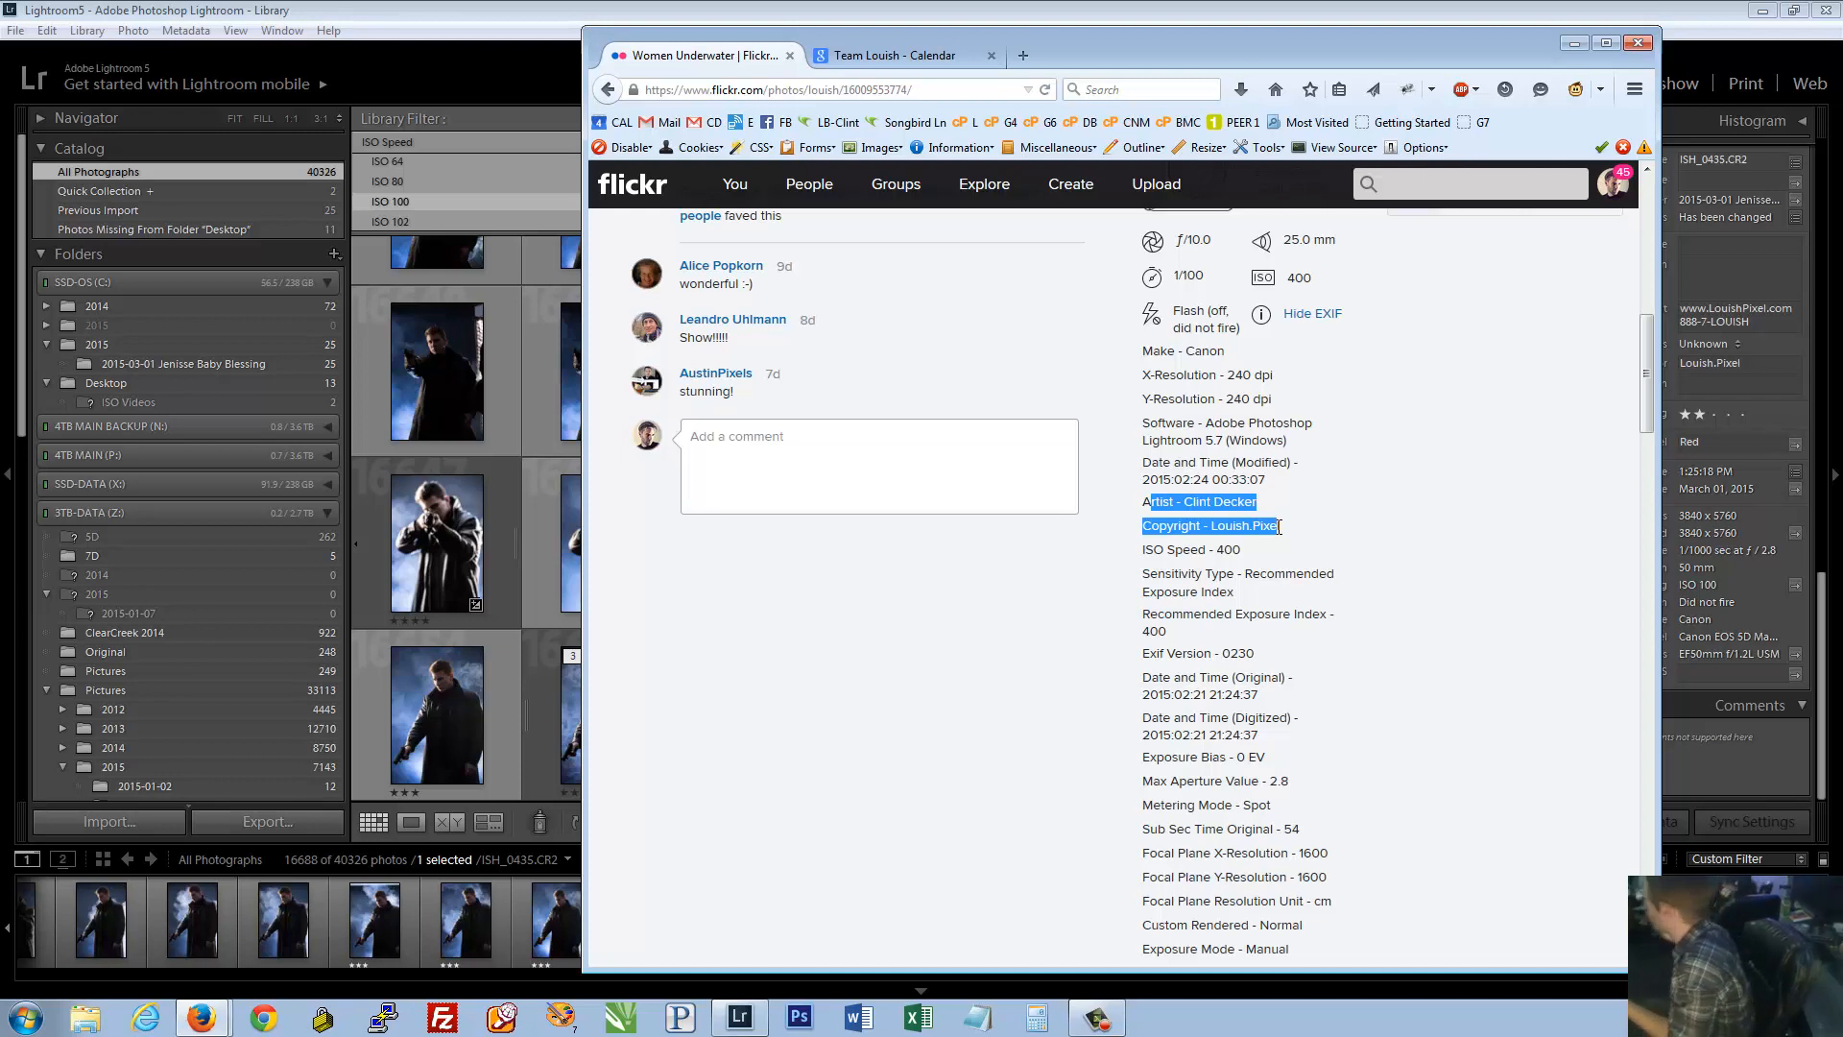
{"action": "left_click", "coordinate": [1256, 568]}
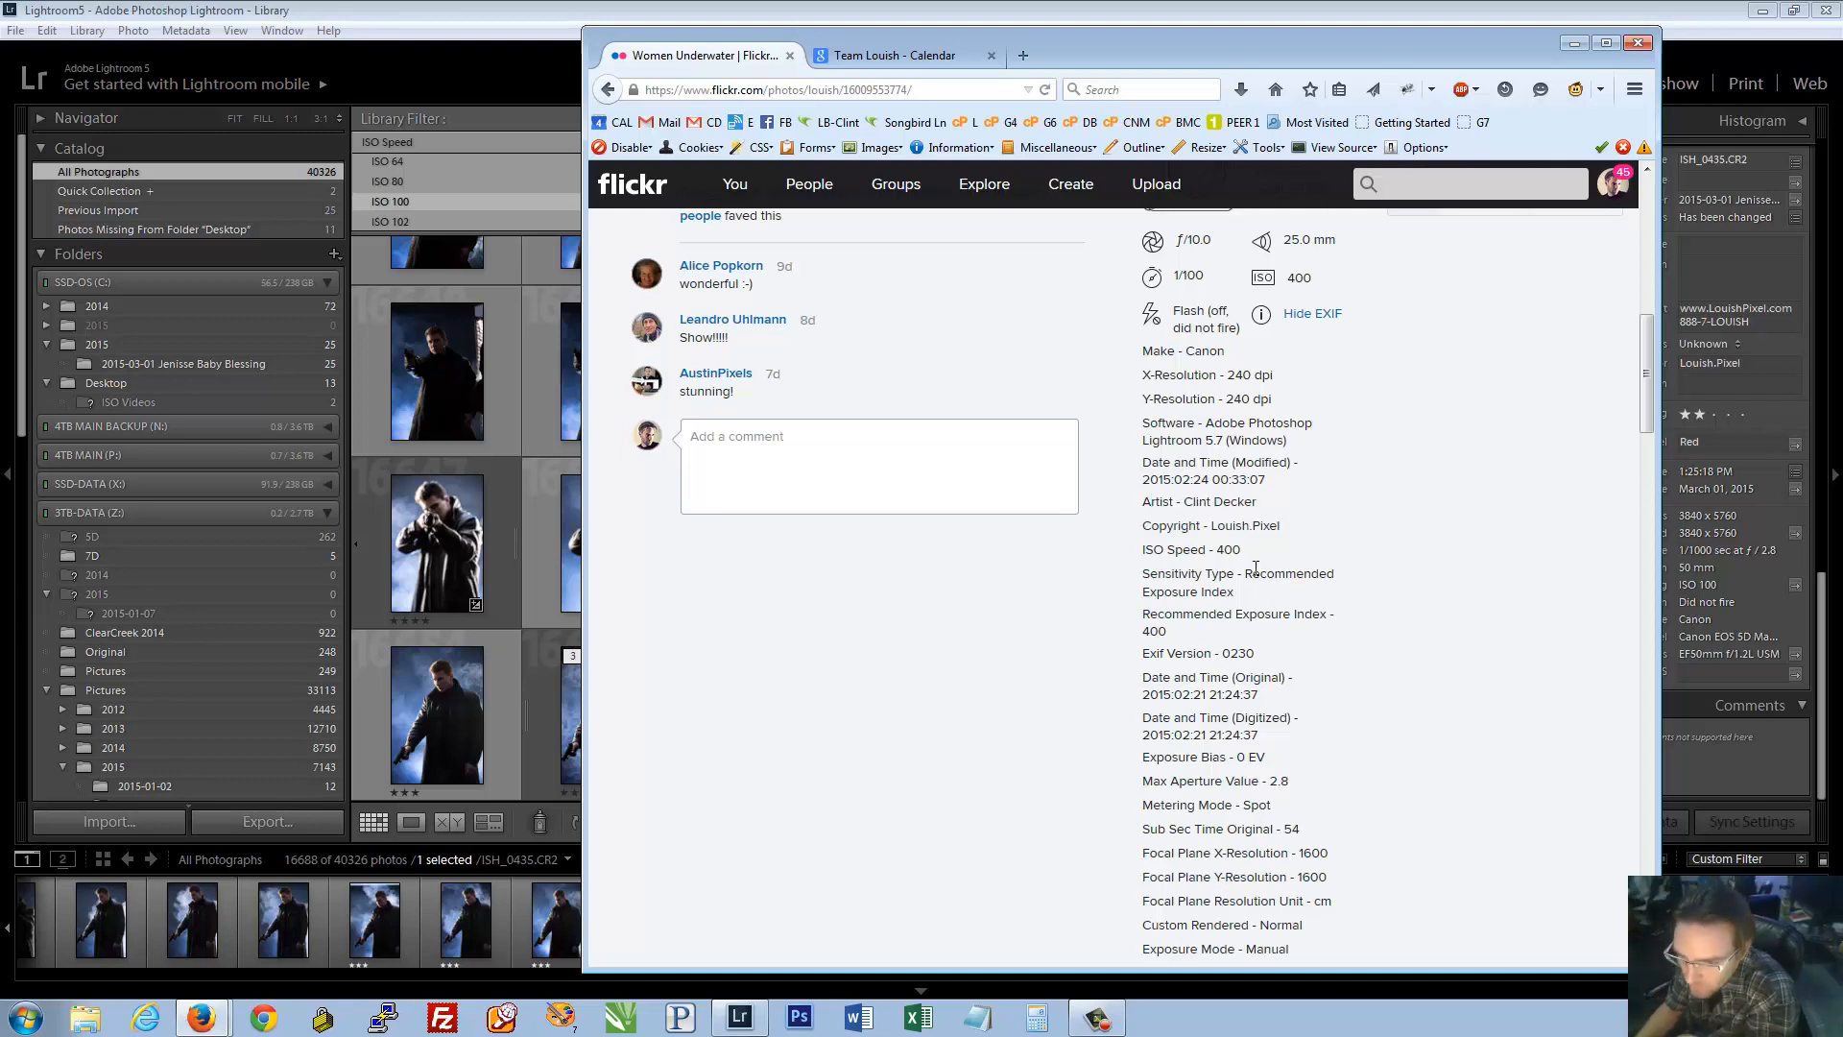
{"action": "left_click_drag", "start_coordinate": [1147, 564], "coordinate": [1259, 555]}
{"action": "left_click", "coordinate": [1169, 554]}
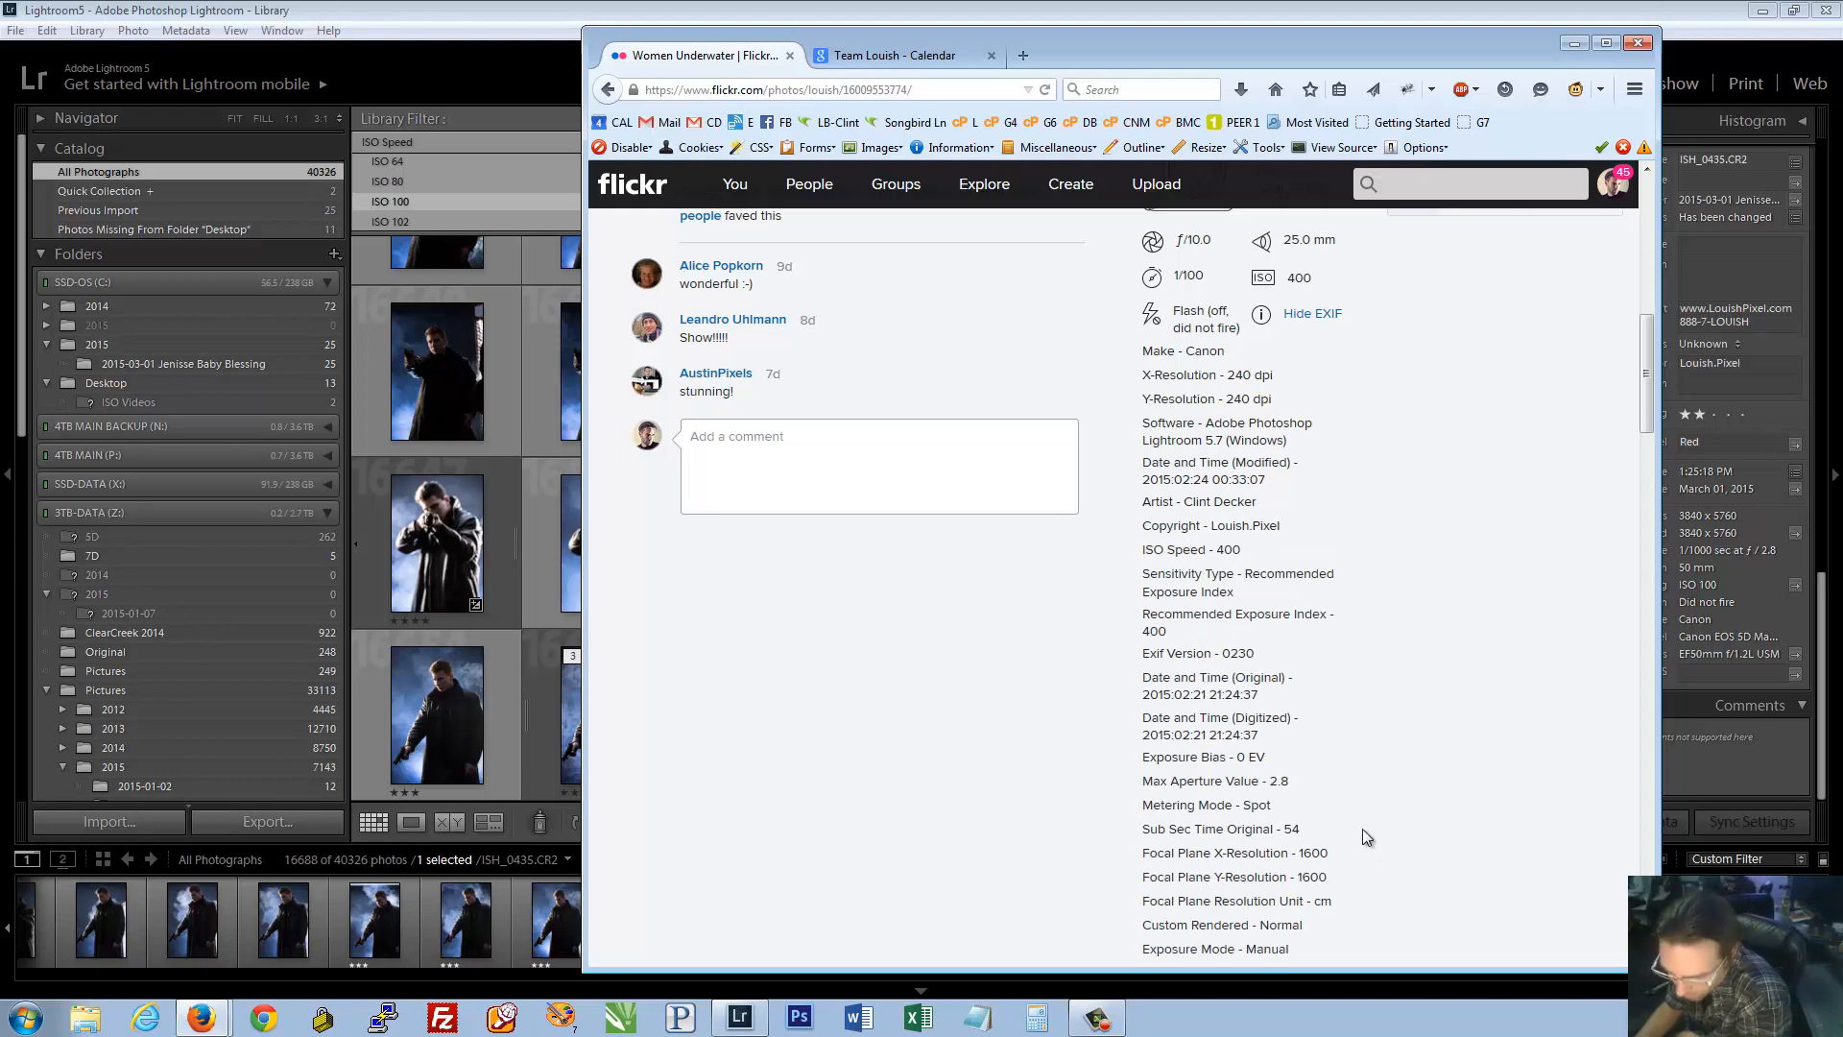
{"action": "left_click_drag", "start_coordinate": [1164, 806], "coordinate": [1283, 810]}
{"action": "left_click", "coordinate": [1164, 790]}
{"action": "left_click_drag", "start_coordinate": [1164, 783], "coordinate": [1296, 784]}
{"action": "left_click", "coordinate": [1298, 782]}
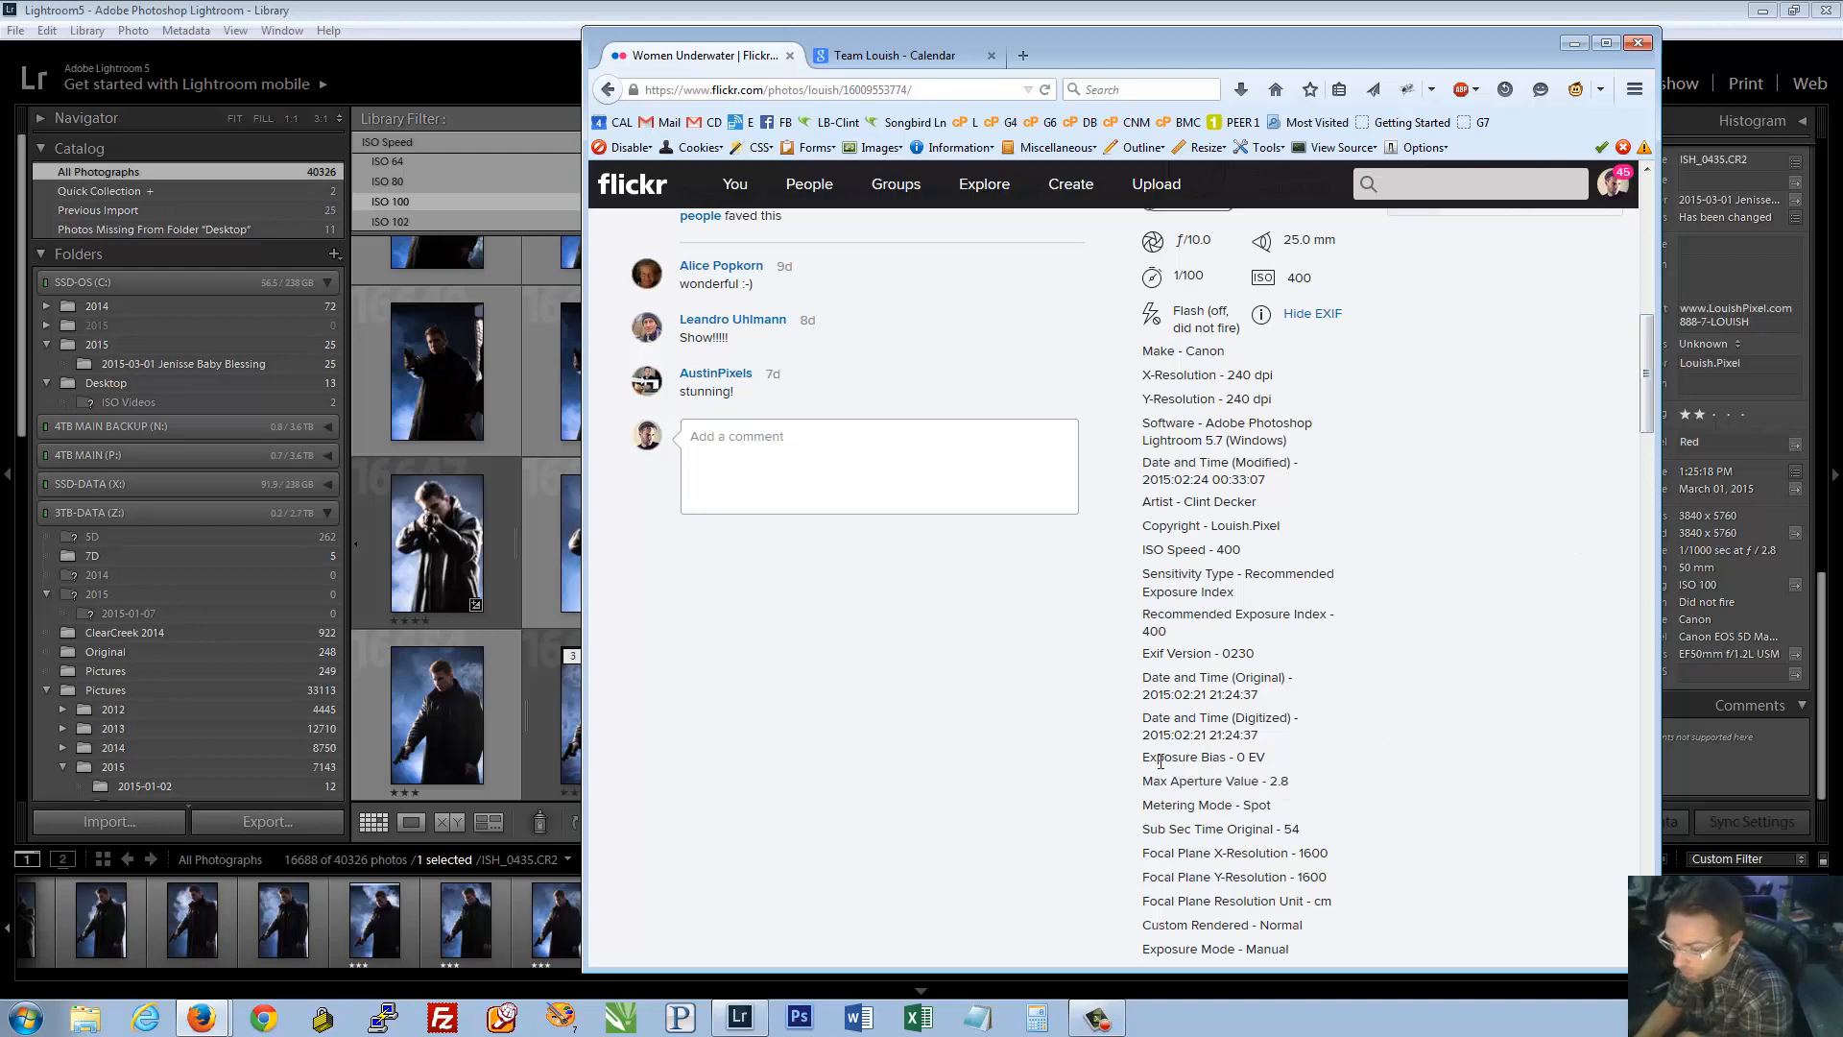
{"action": "left_click_drag", "start_coordinate": [1161, 761], "coordinate": [1256, 759]}
{"action": "left_click", "coordinate": [1257, 758]}
Examine the rating, creator tool and neighbouring entries further down the photo's EXIF data
{"action": "left_click_drag", "start_coordinate": [1648, 361], "coordinate": [1634, 521]}
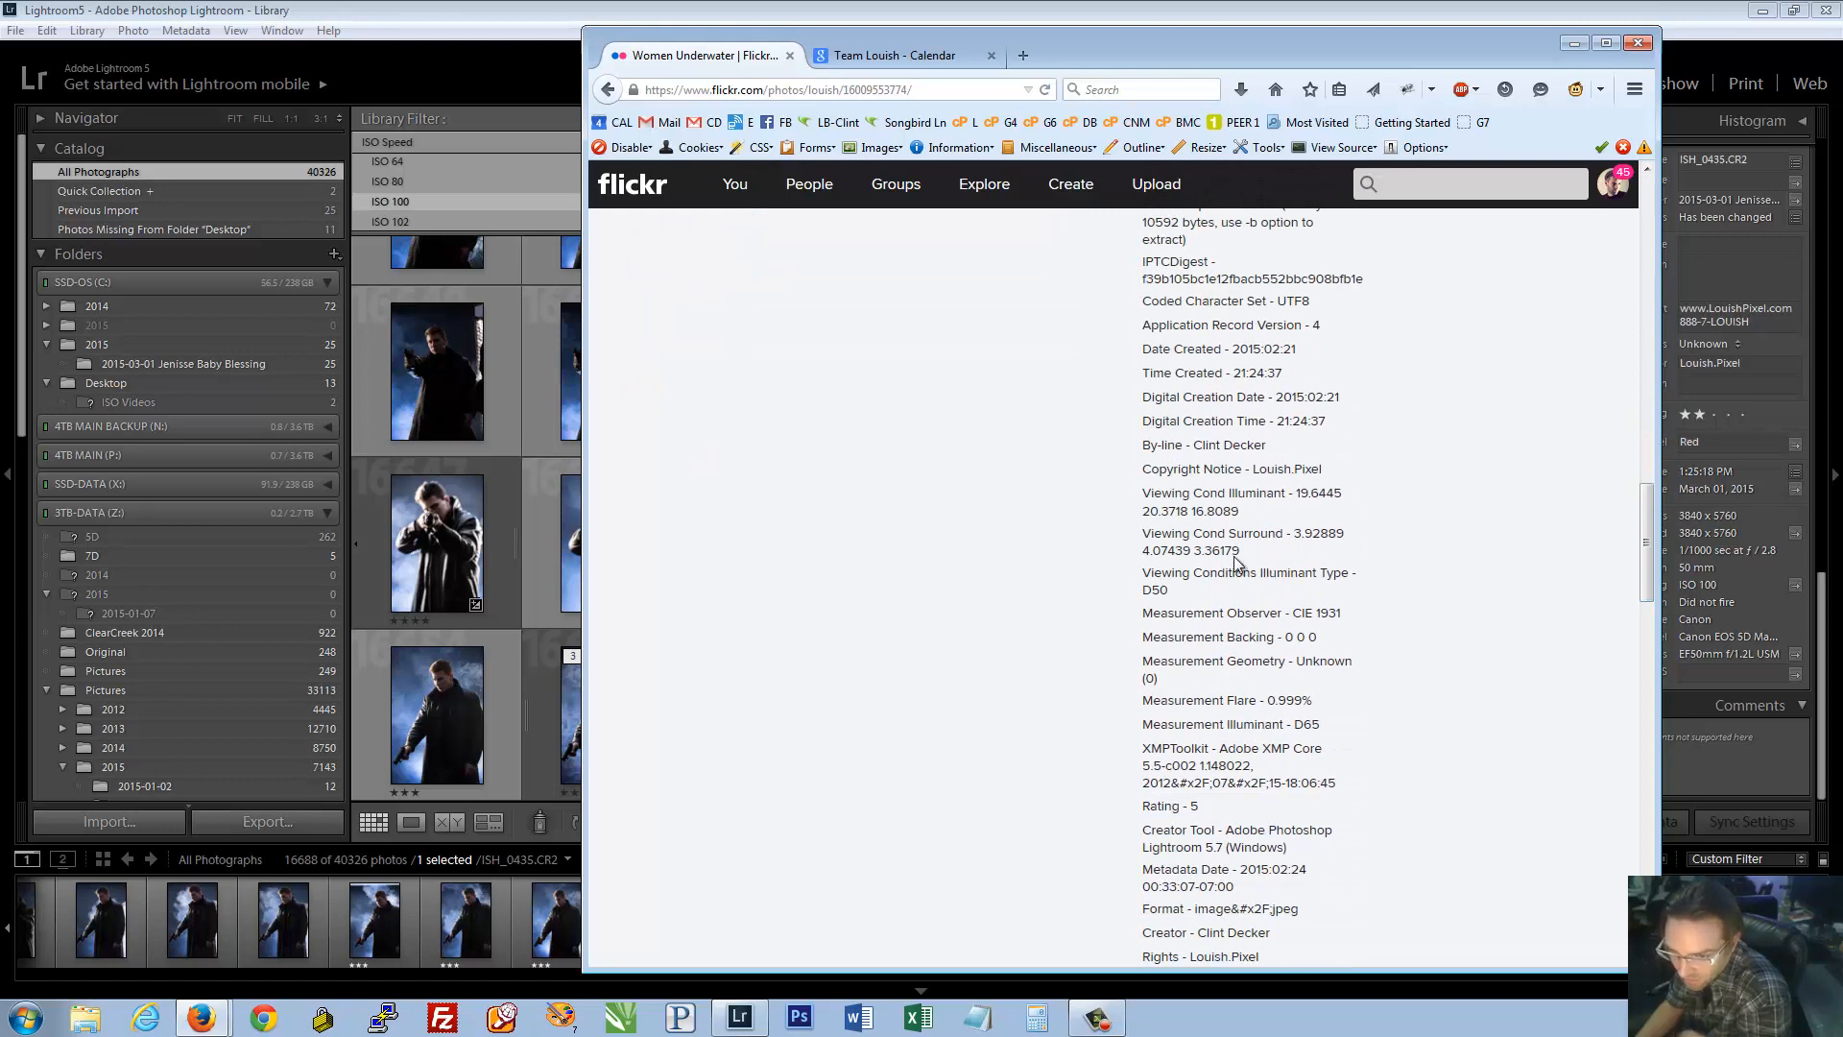
{"action": "left_click_drag", "start_coordinate": [1153, 809], "coordinate": [1200, 812]}
{"action": "left_click", "coordinate": [1137, 806]}
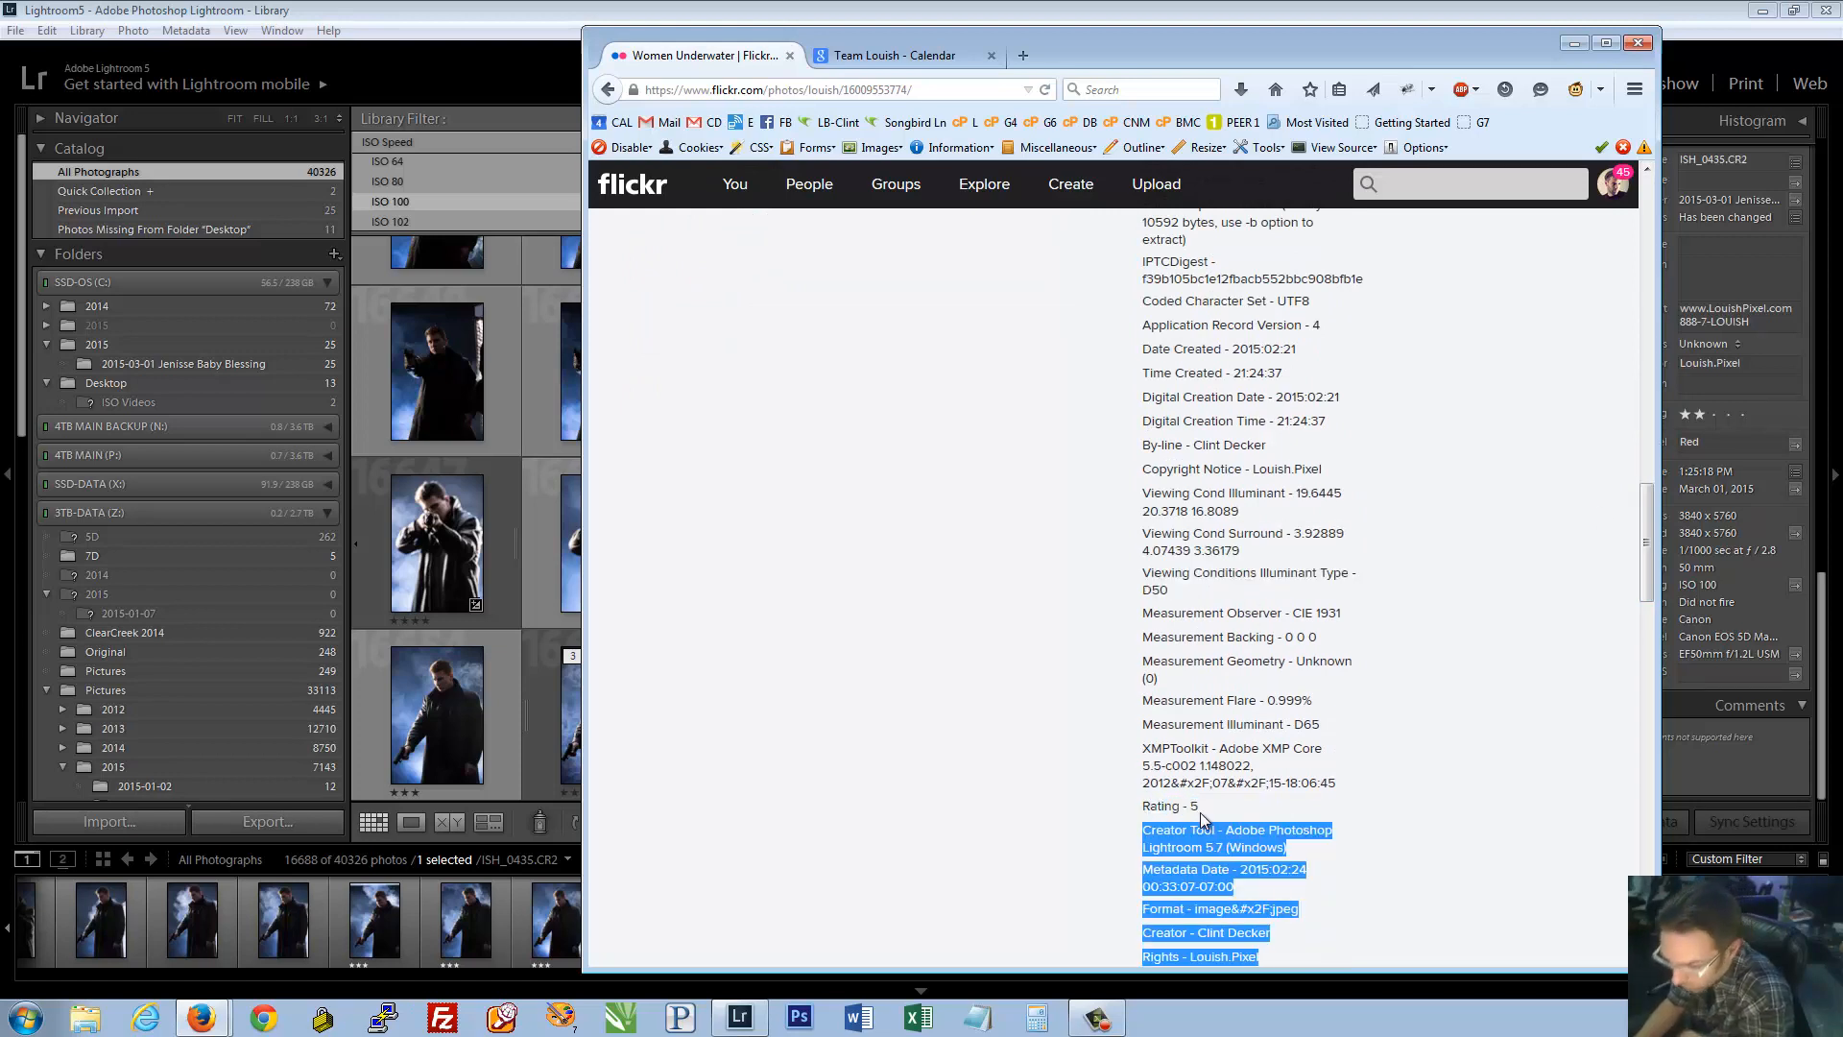
{"action": "left_click", "coordinate": [1200, 812]}
{"action": "left_click_drag", "start_coordinate": [1646, 585], "coordinate": [1638, 663]}
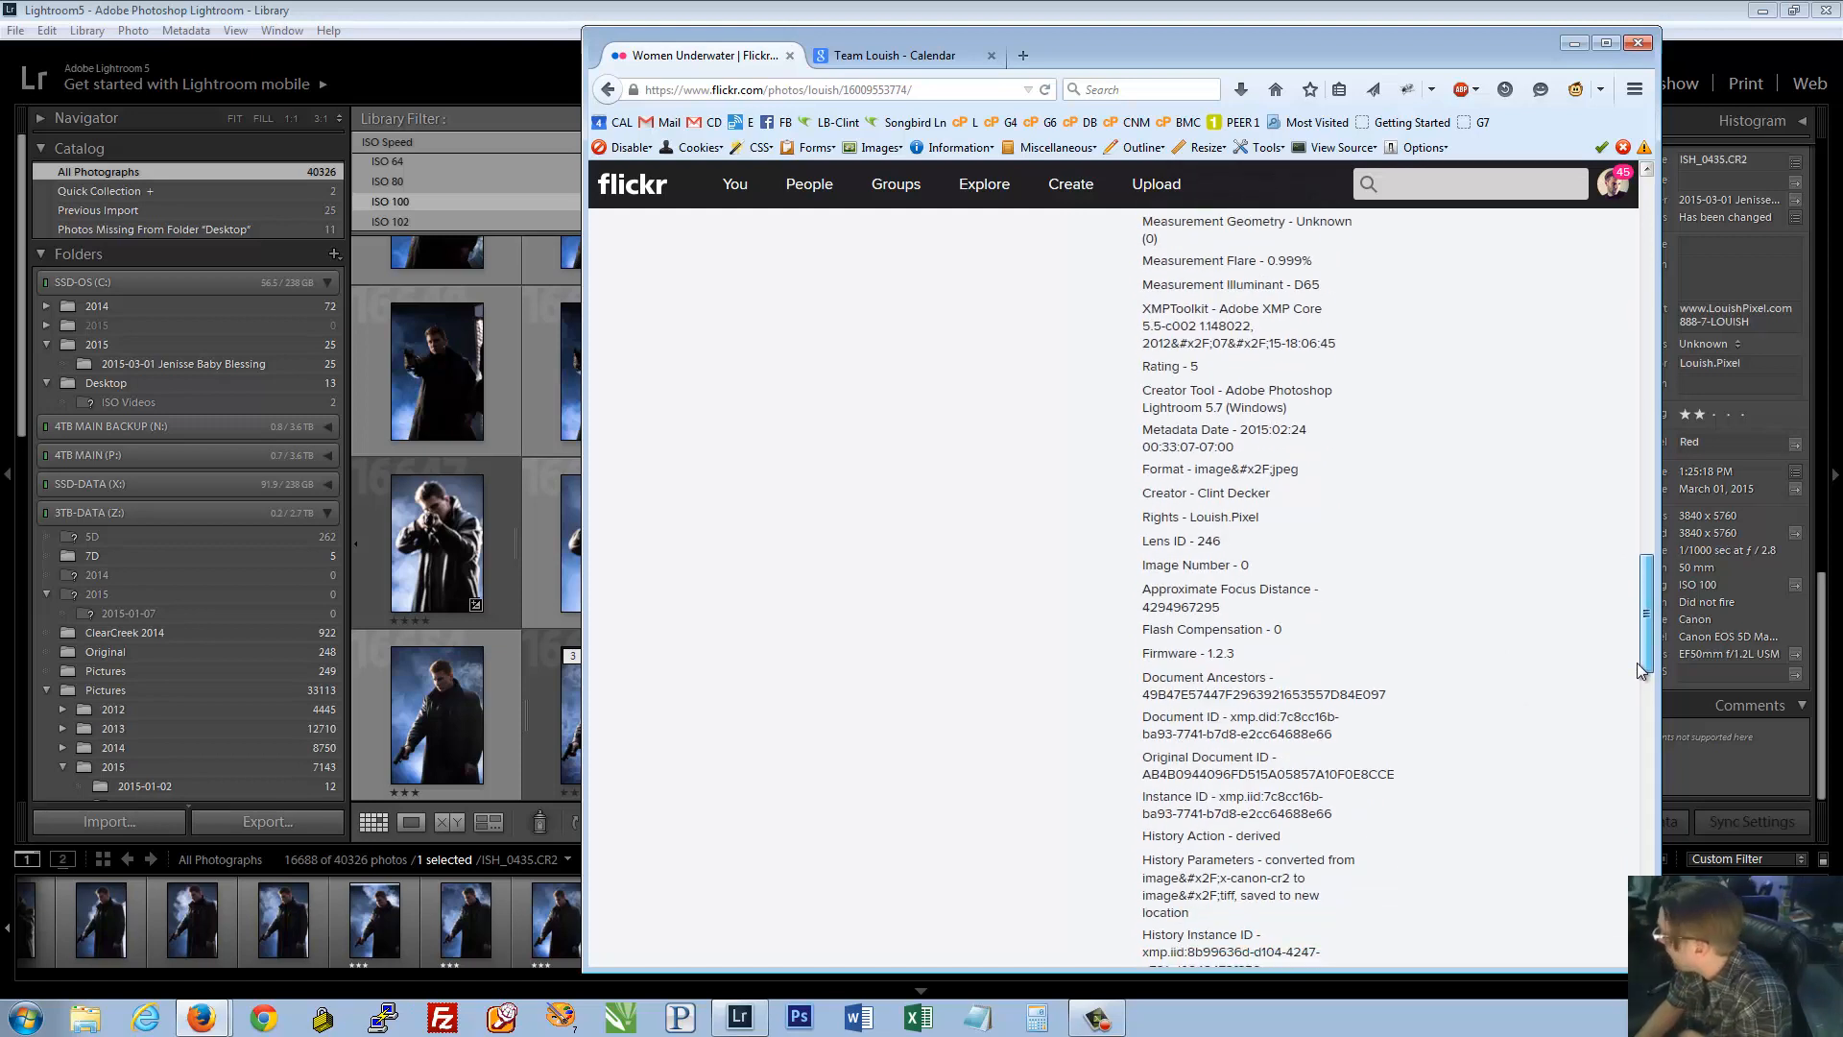
{"action": "left_click_drag", "start_coordinate": [1638, 662], "coordinate": [1640, 605]}
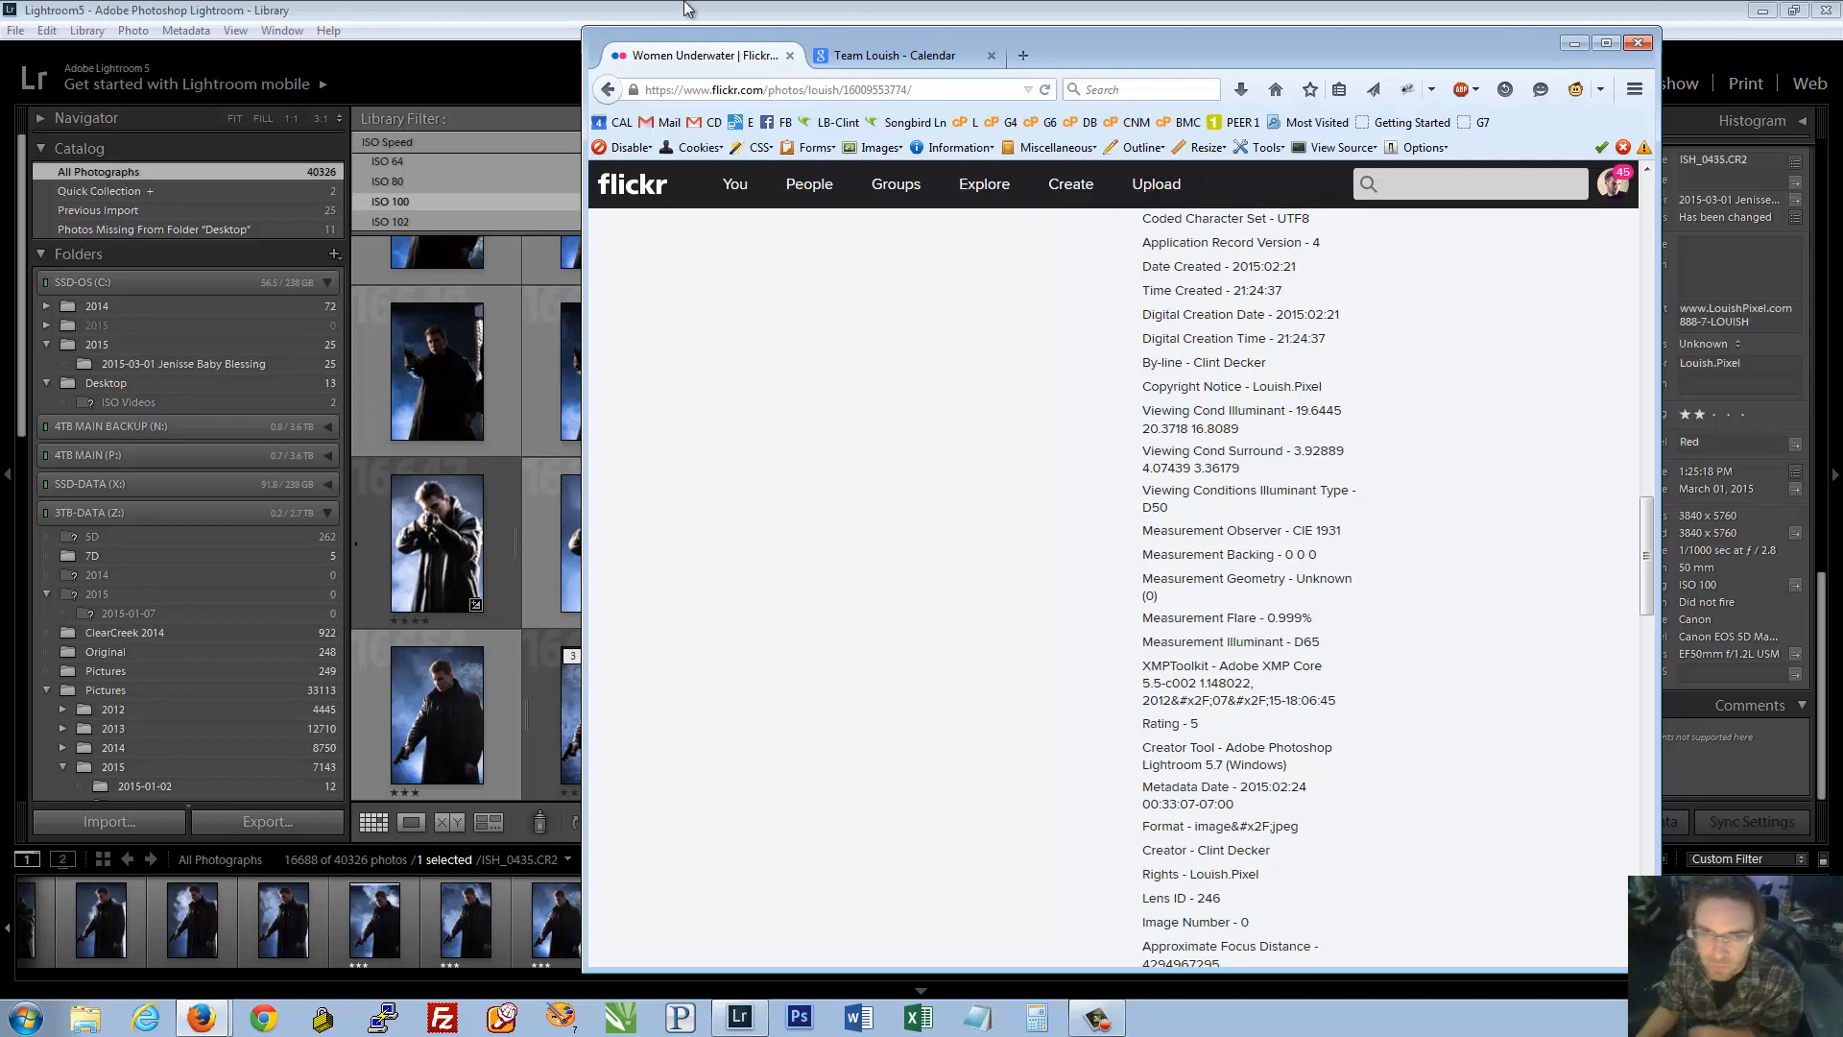
Switch to Lightroom, open ISH_0435.CR2 in Develop, and set Highlights to -100, Shadows -69, Blacks +74, Clarity +45 and Vibrance +21
{"action": "left_click", "coordinate": [617, 29]}
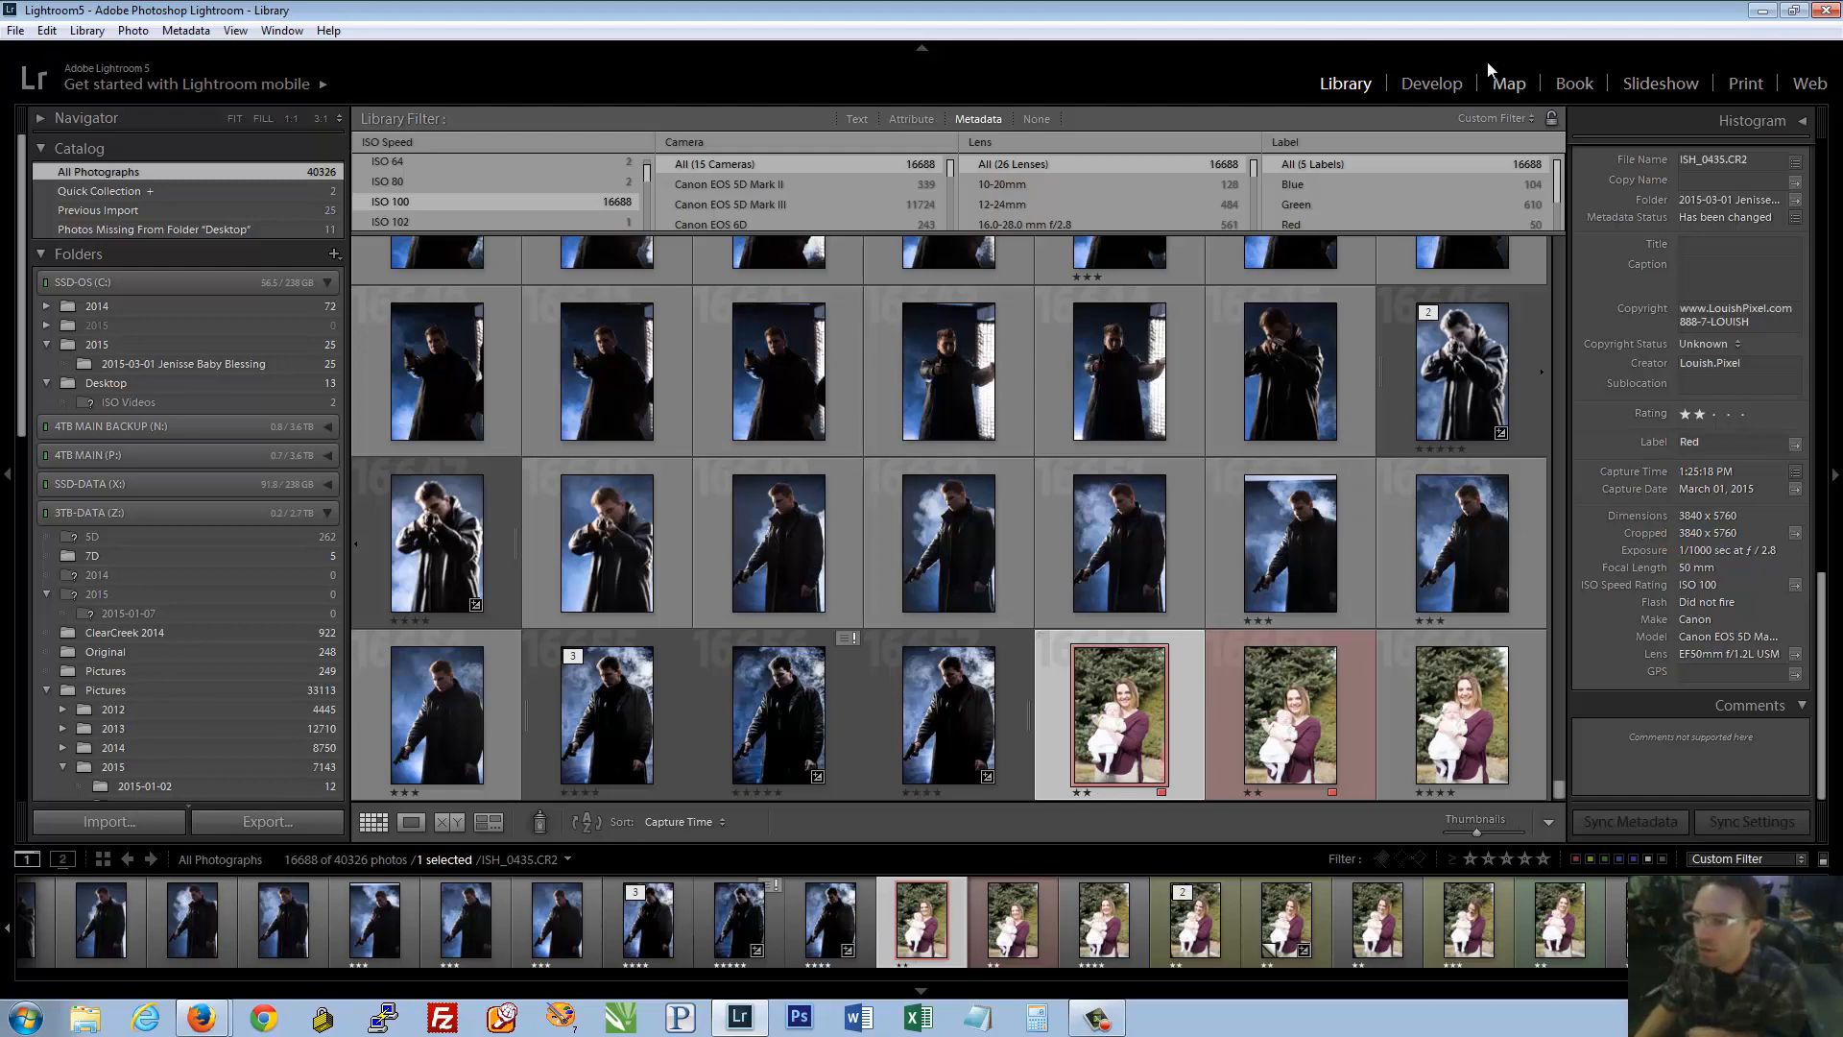
{"action": "left_click", "coordinate": [1431, 83]}
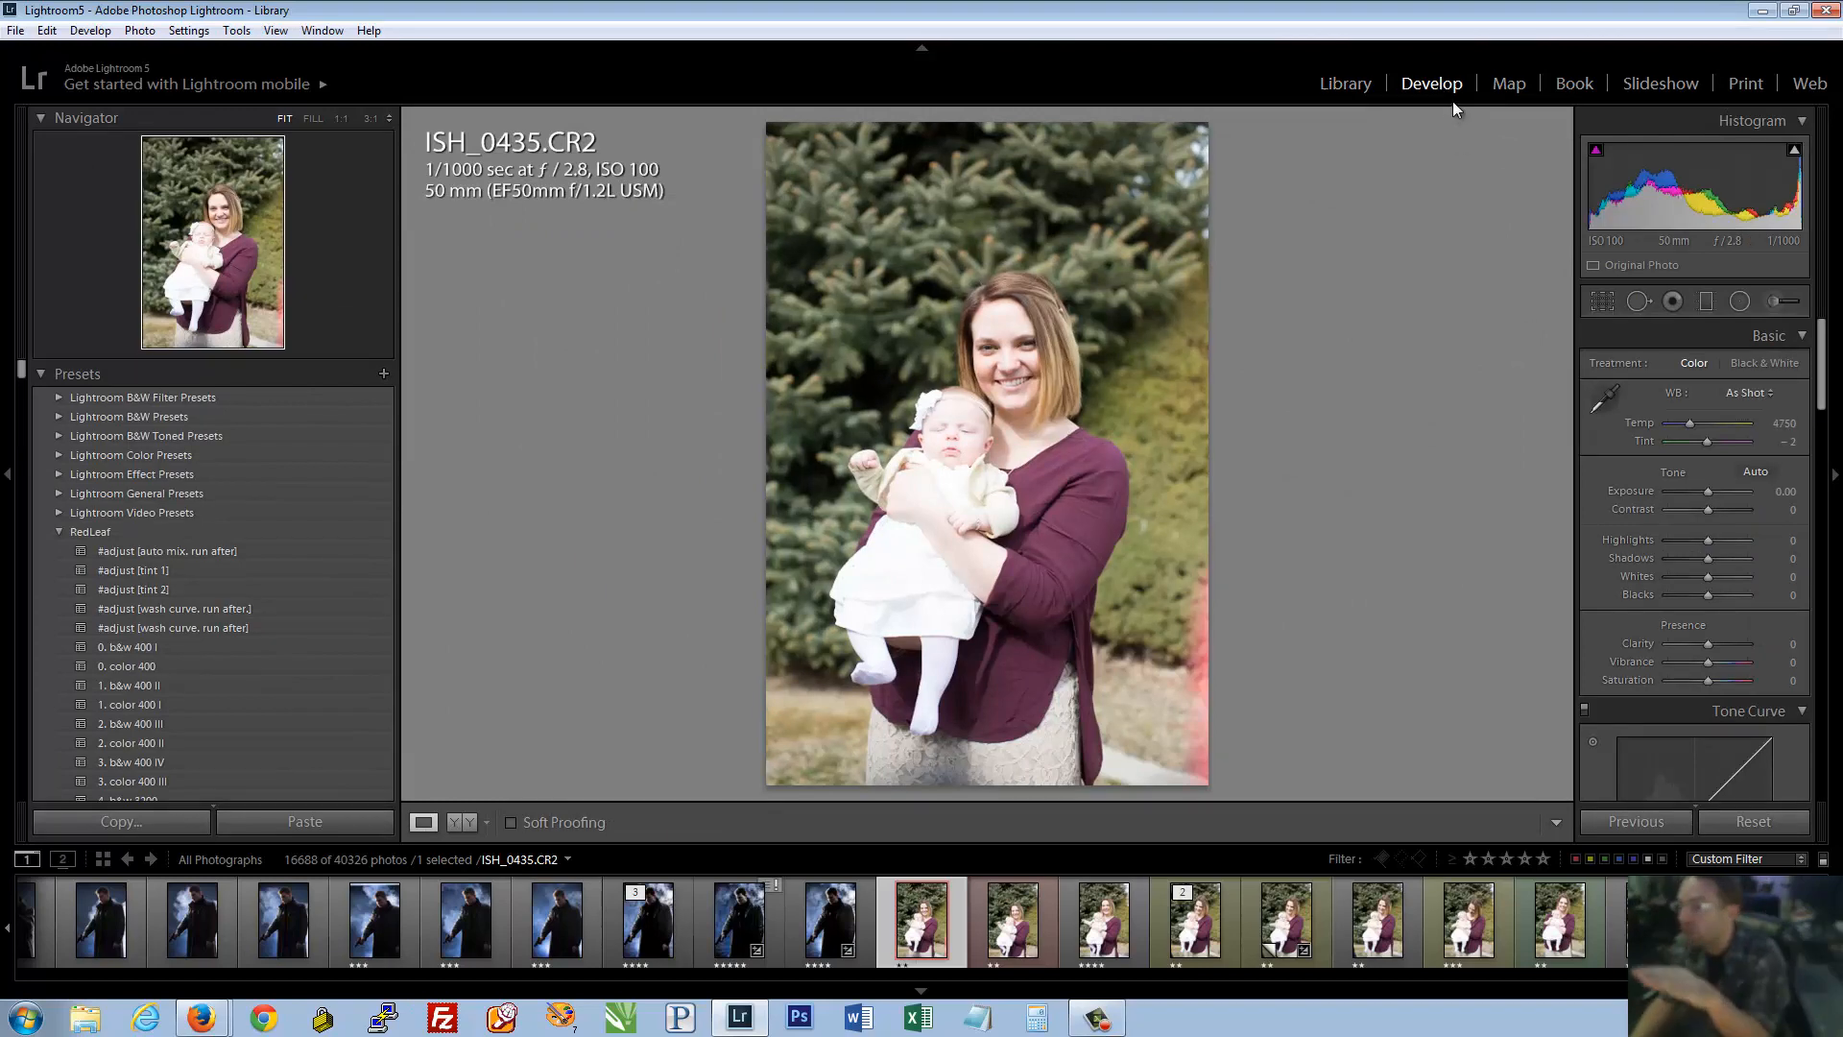
{"action": "mouse_move", "coordinate": [1824, 375]}
{"action": "left_mouse_down"}
{"action": "mouse_move", "coordinate": [1827, 659]}
{"action": "mouse_move", "coordinate": [1824, 374]}
{"action": "left_mouse_up"}
{"action": "mouse_move", "coordinate": [1708, 539]}
{"action": "left_mouse_down"}
{"action": "mouse_move", "coordinate": [1671, 539]}
{"action": "mouse_move", "coordinate": [1713, 596]}
{"action": "mouse_move", "coordinate": [1742, 596]}
{"action": "mouse_move", "coordinate": [1685, 563]}
{"action": "left_mouse_up"}
{"action": "left_click_drag", "start_coordinate": [1715, 647], "coordinate": [1724, 643]}
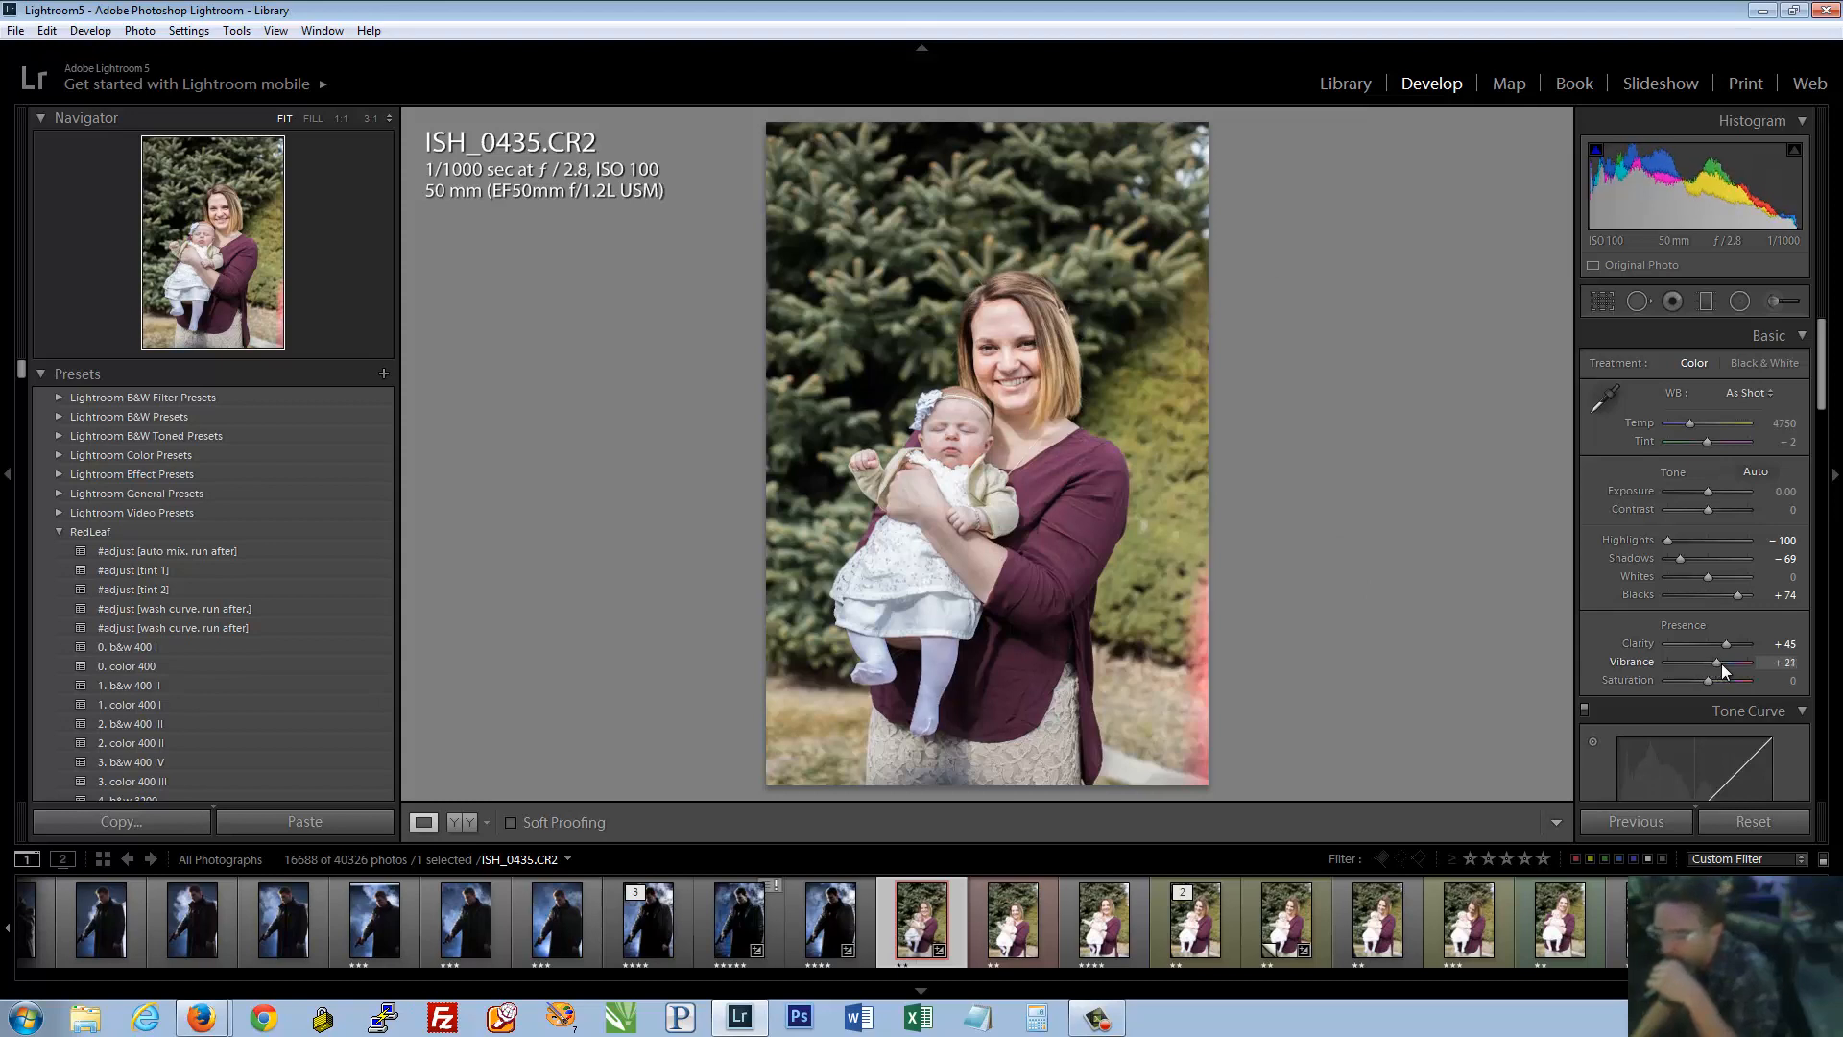
Reset Vibrance to 0 and set Clarity to +31 in the Basic adjustments
{"action": "left_click_drag", "start_coordinate": [1825, 392], "coordinate": [1823, 428]}
{"action": "left_click_drag", "start_coordinate": [1708, 475], "coordinate": [1718, 475]}
{"action": "double_click", "coordinate": [1620, 471]}
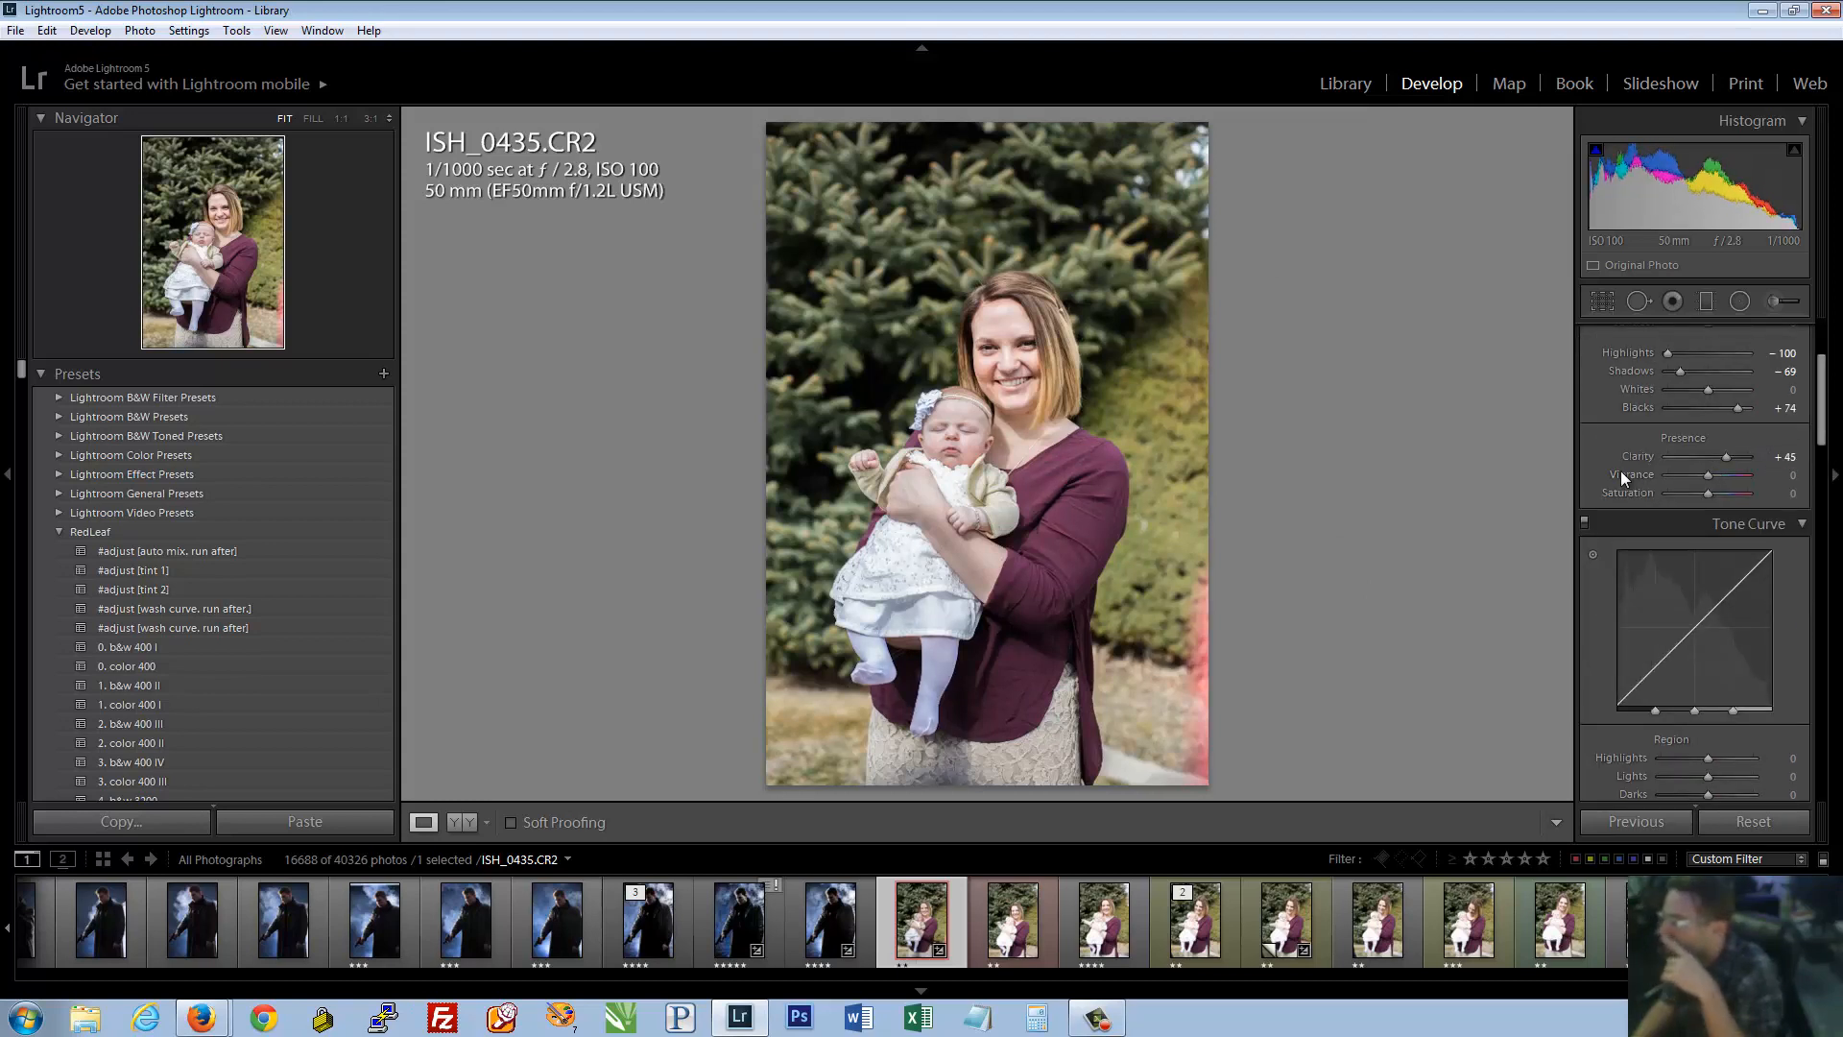
{"action": "double_click", "coordinate": [1643, 459]}
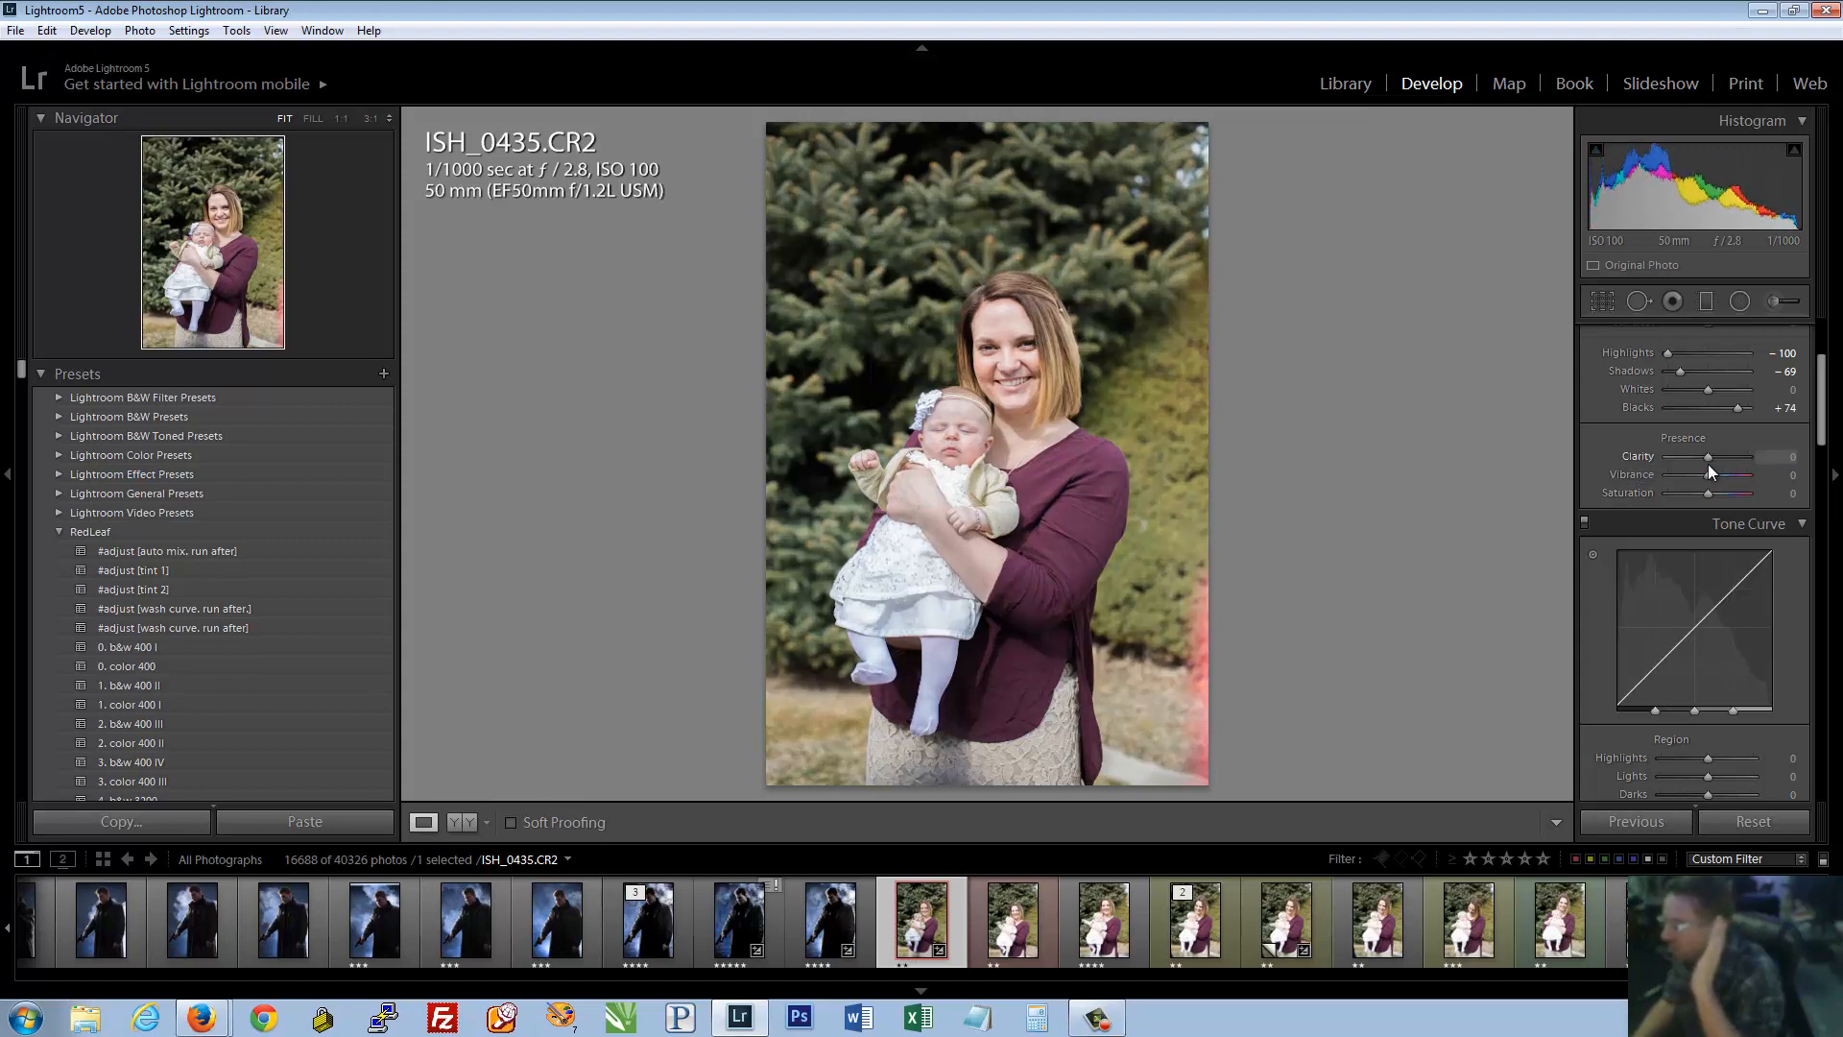
{"action": "left_click", "coordinate": [1708, 464]}
{"action": "left_click", "coordinate": [1769, 457]}
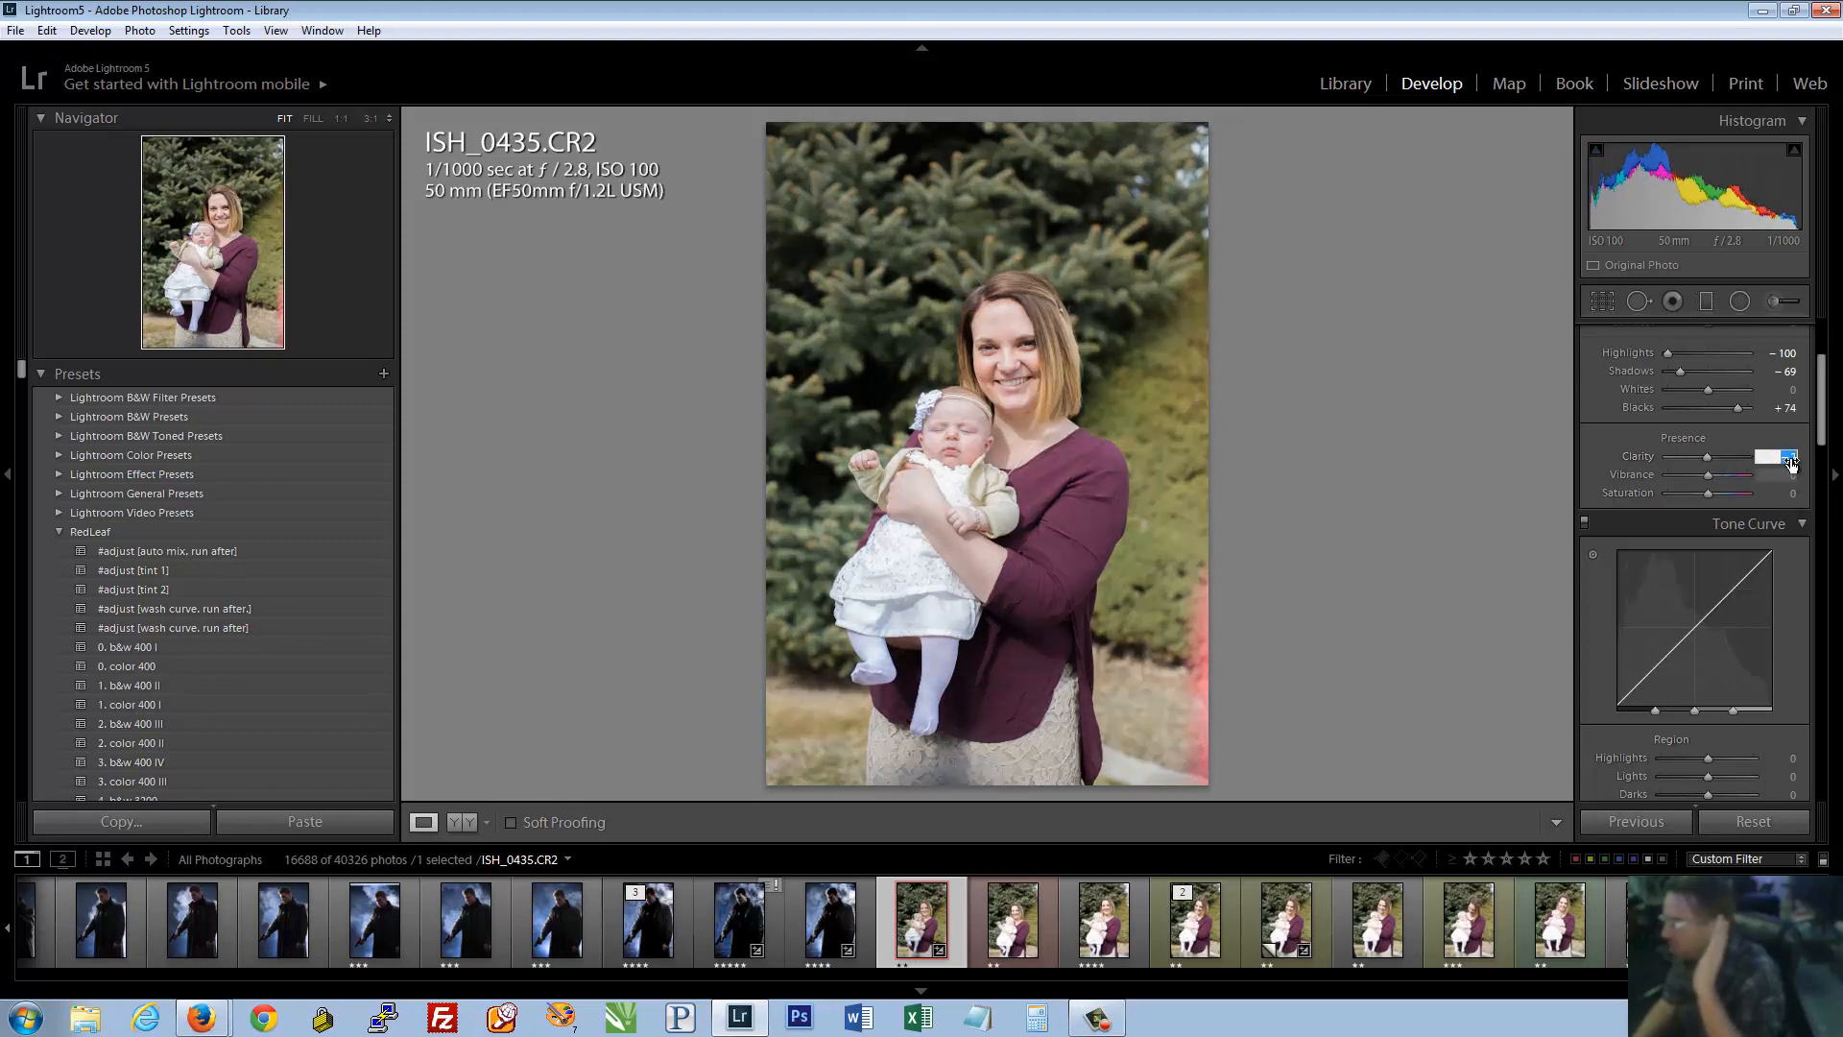
{"action": "type", "text": "0"}
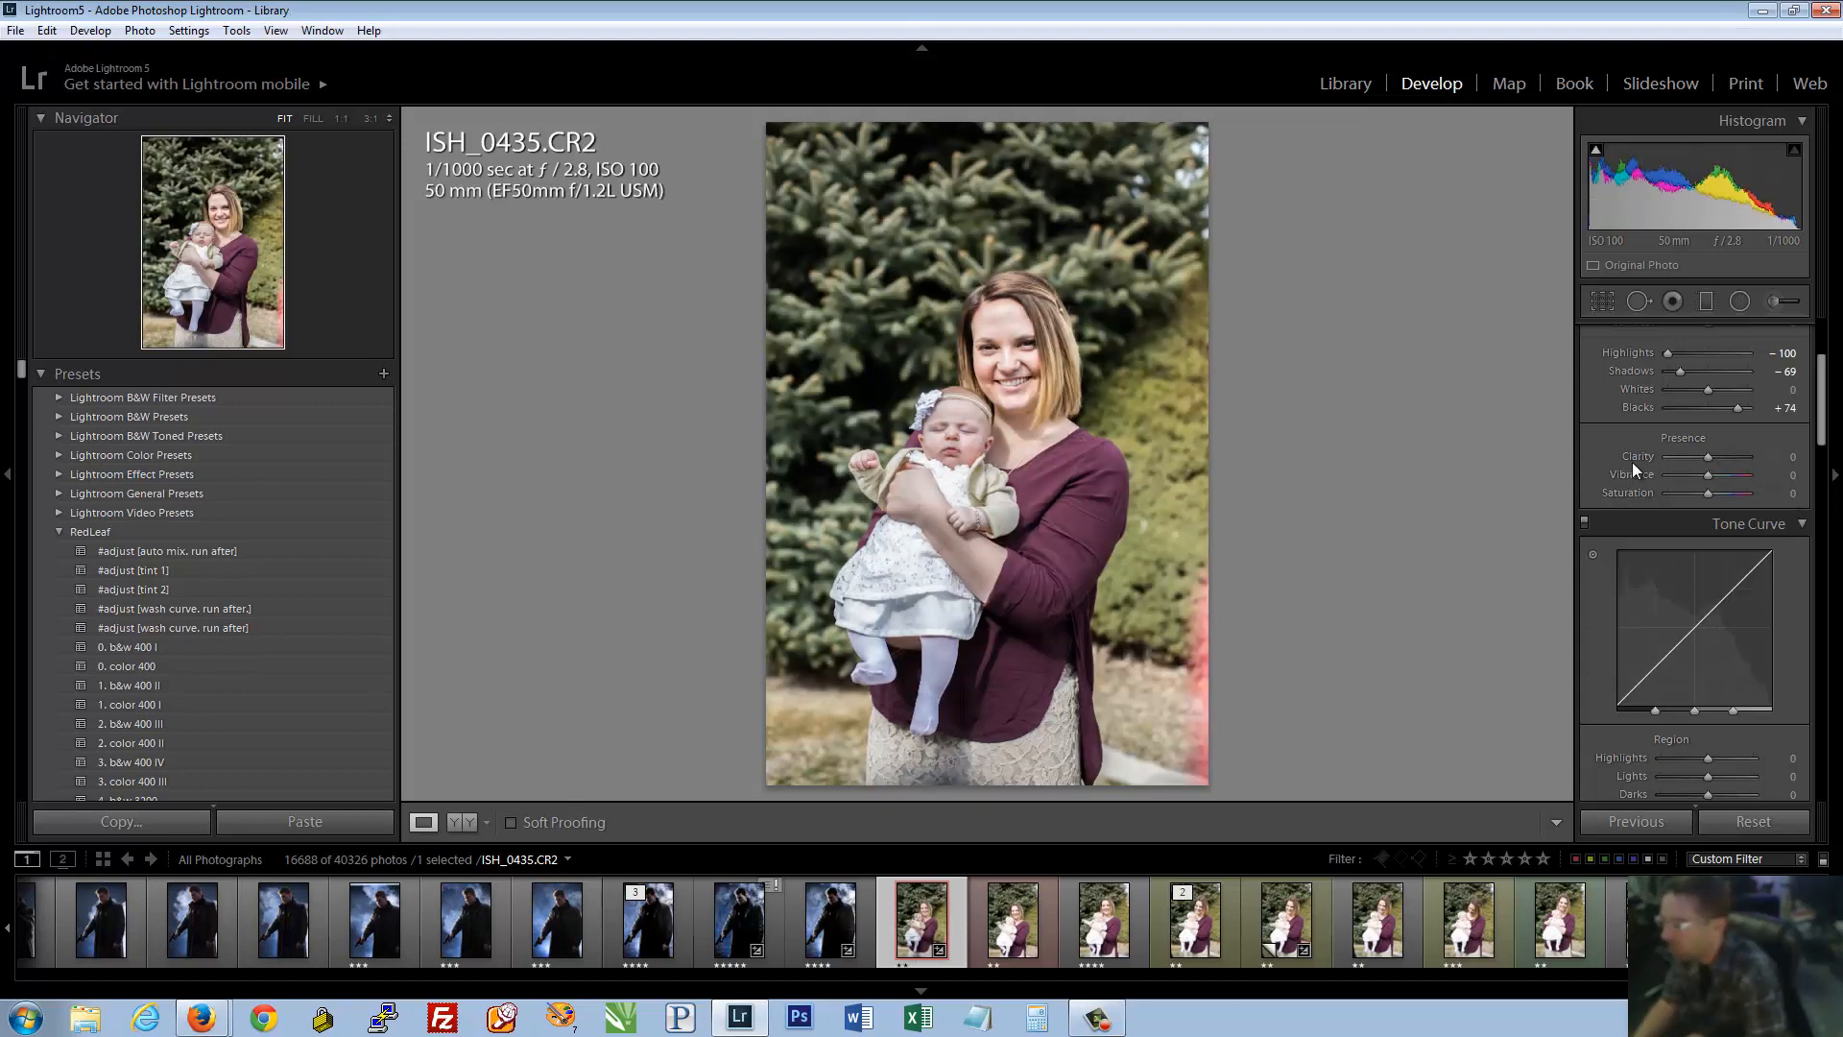
{"action": "left_click_drag", "start_coordinate": [1632, 463], "coordinate": [1725, 458]}
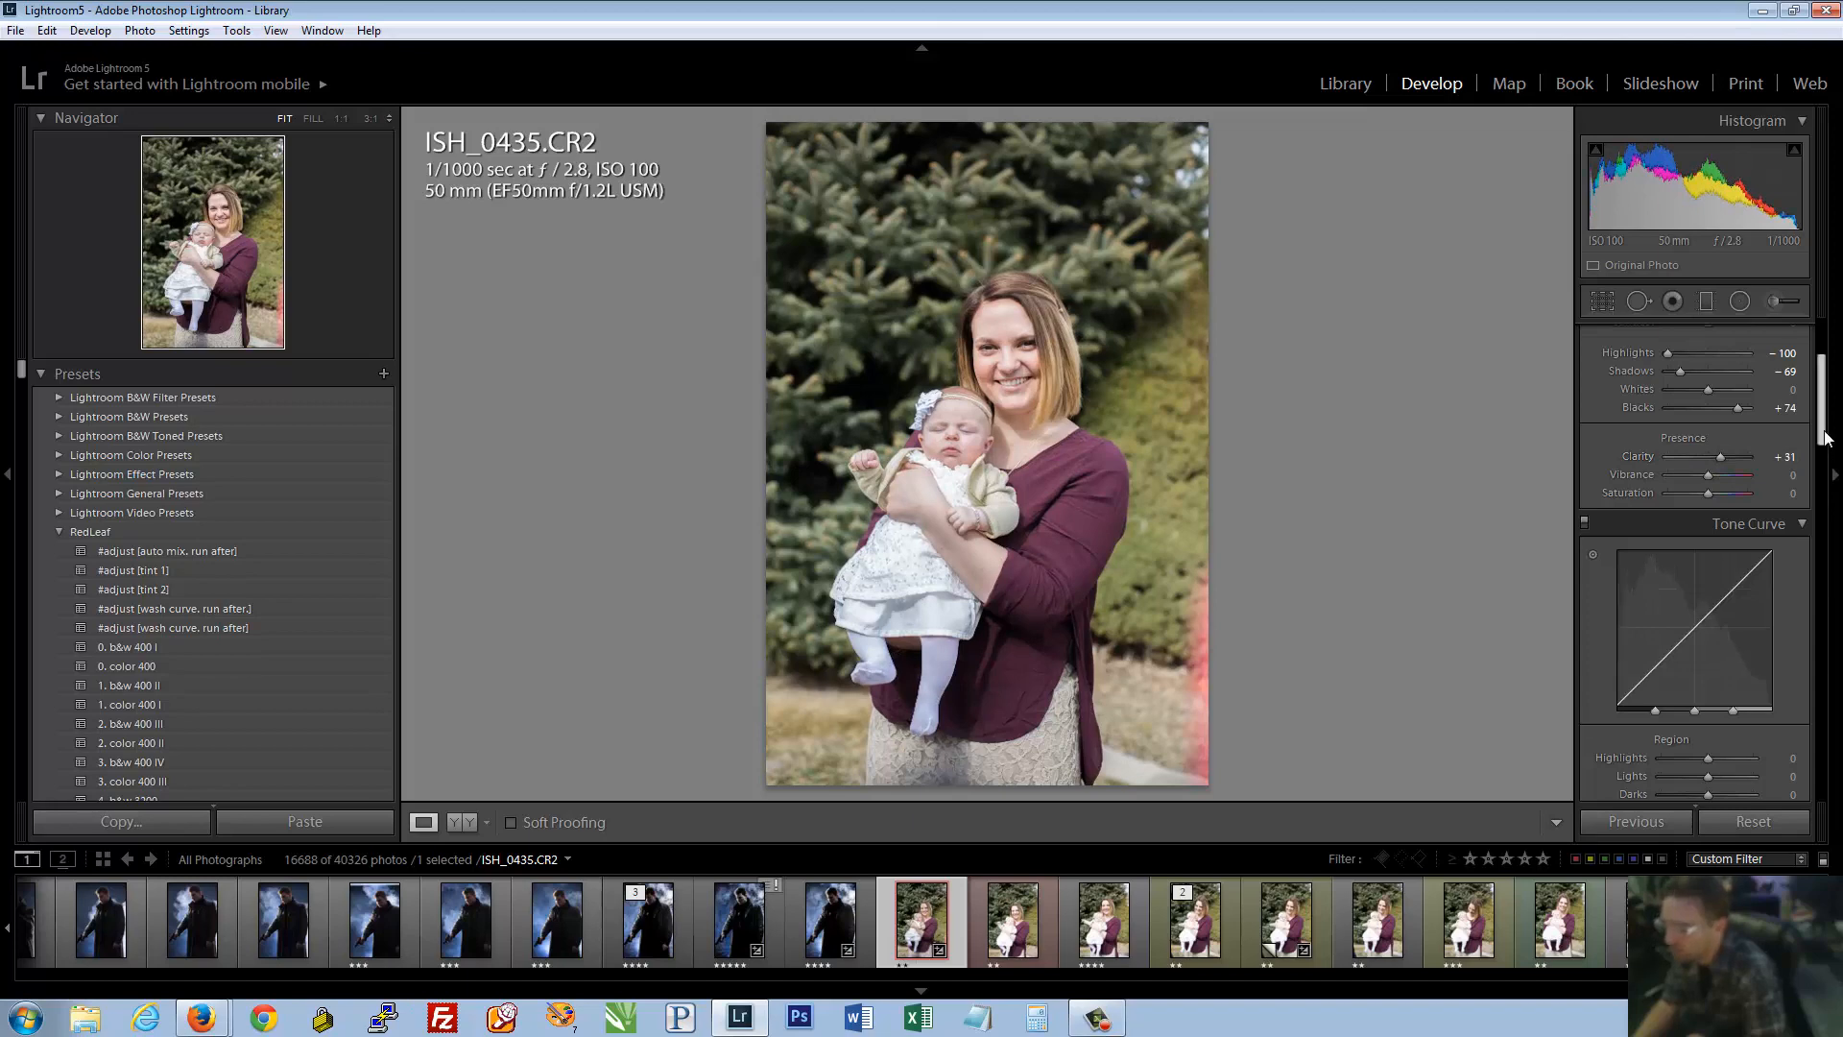
Try Yellow and Green saturation at -100 in the HSL adjustments, and reset both to 0
{"action": "scroll", "coordinate": [1827, 473], "scroll_direction": "down", "scroll_amount": 3}
{"action": "mouse_move", "coordinate": [1638, 491]}
{"action": "left_mouse_down"}
{"action": "mouse_move", "coordinate": [1642, 452]}
{"action": "mouse_move", "coordinate": [1650, 518]}
{"action": "left_mouse_up"}
{"action": "left_click_drag", "start_coordinate": [1709, 632], "coordinate": [1709, 635]}
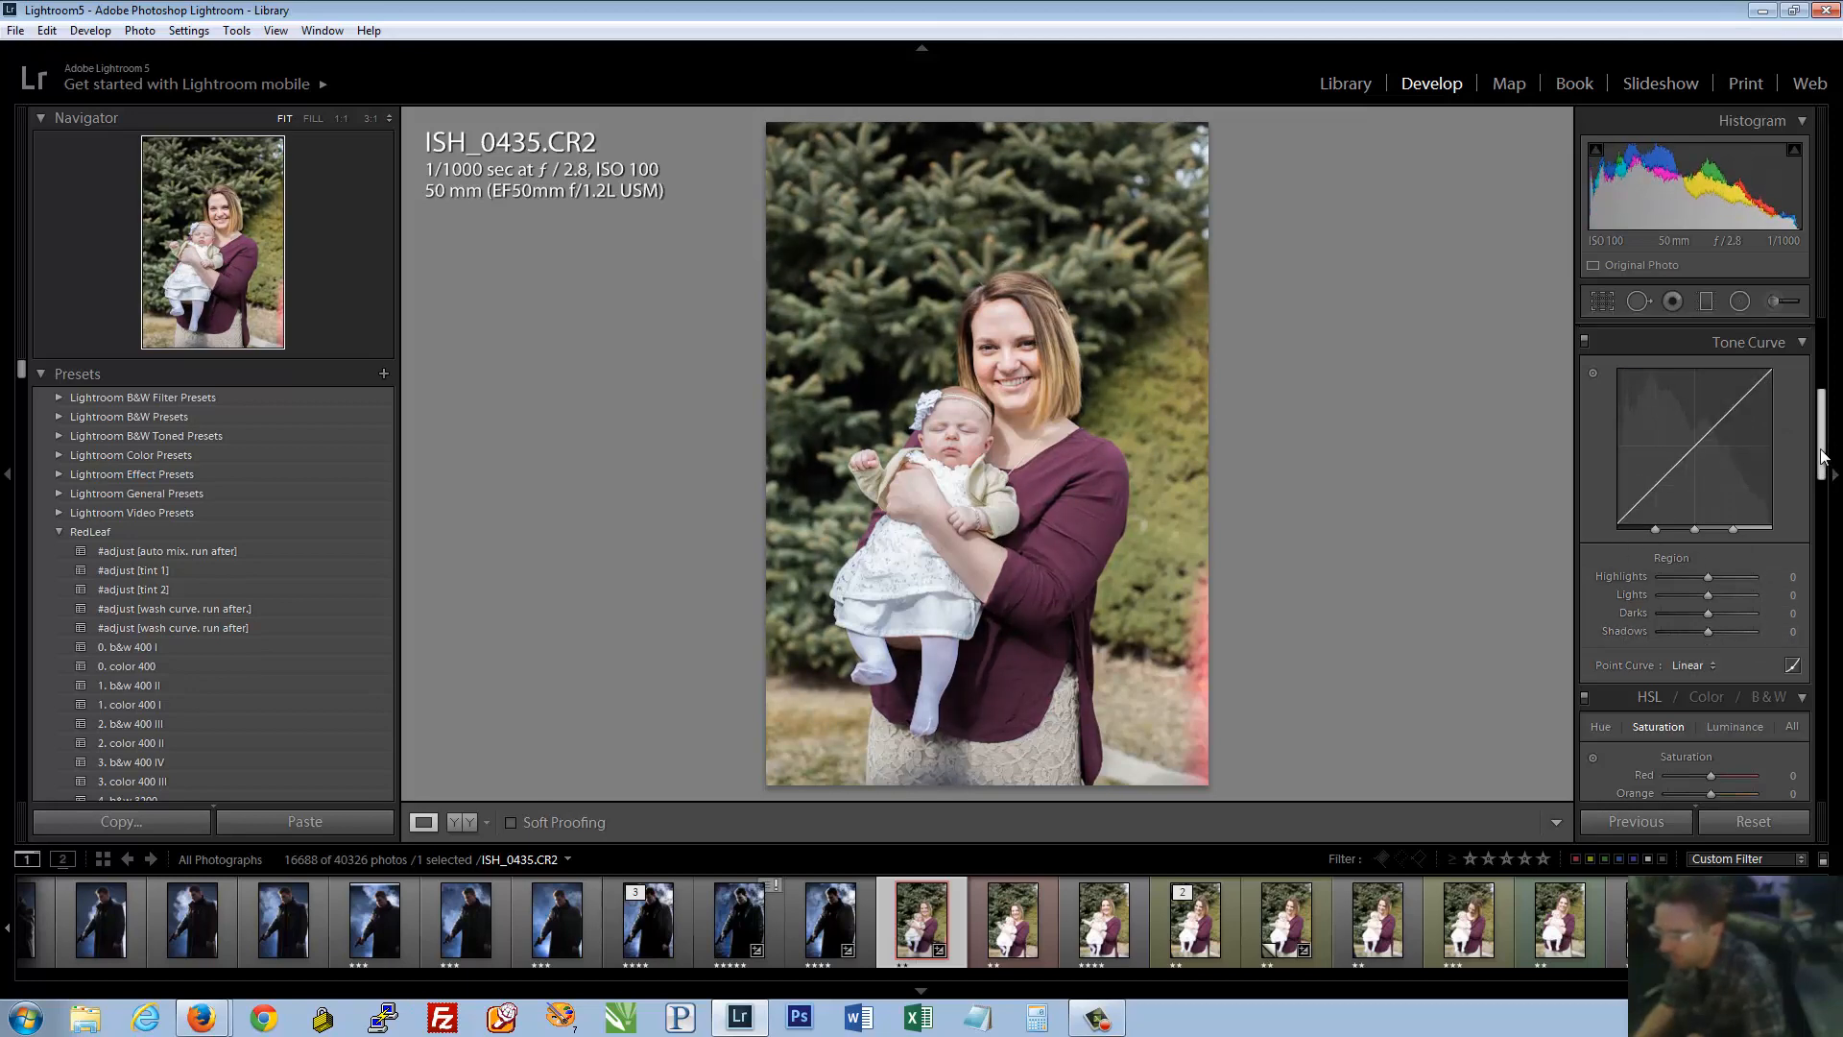
{"action": "left_click_drag", "start_coordinate": [1822, 457], "coordinate": [1823, 521]}
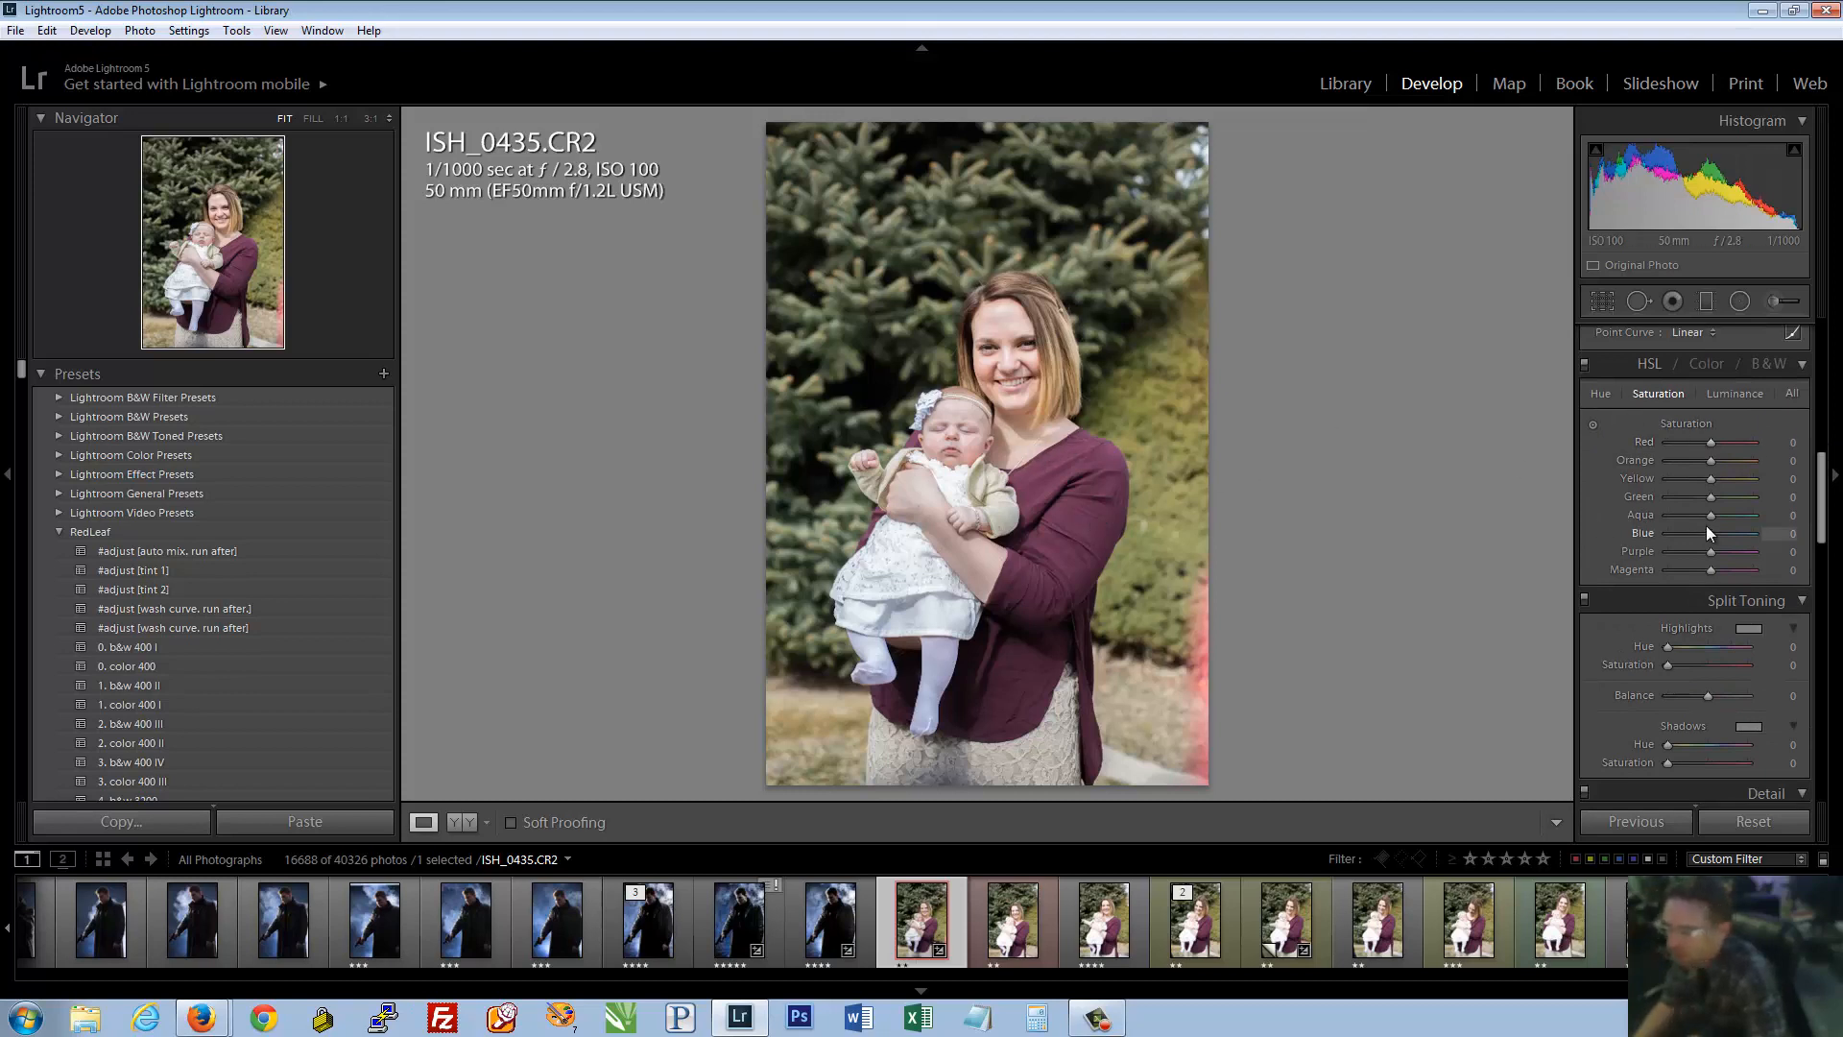
{"action": "left_click_drag", "start_coordinate": [1710, 498], "coordinate": [1607, 481]}
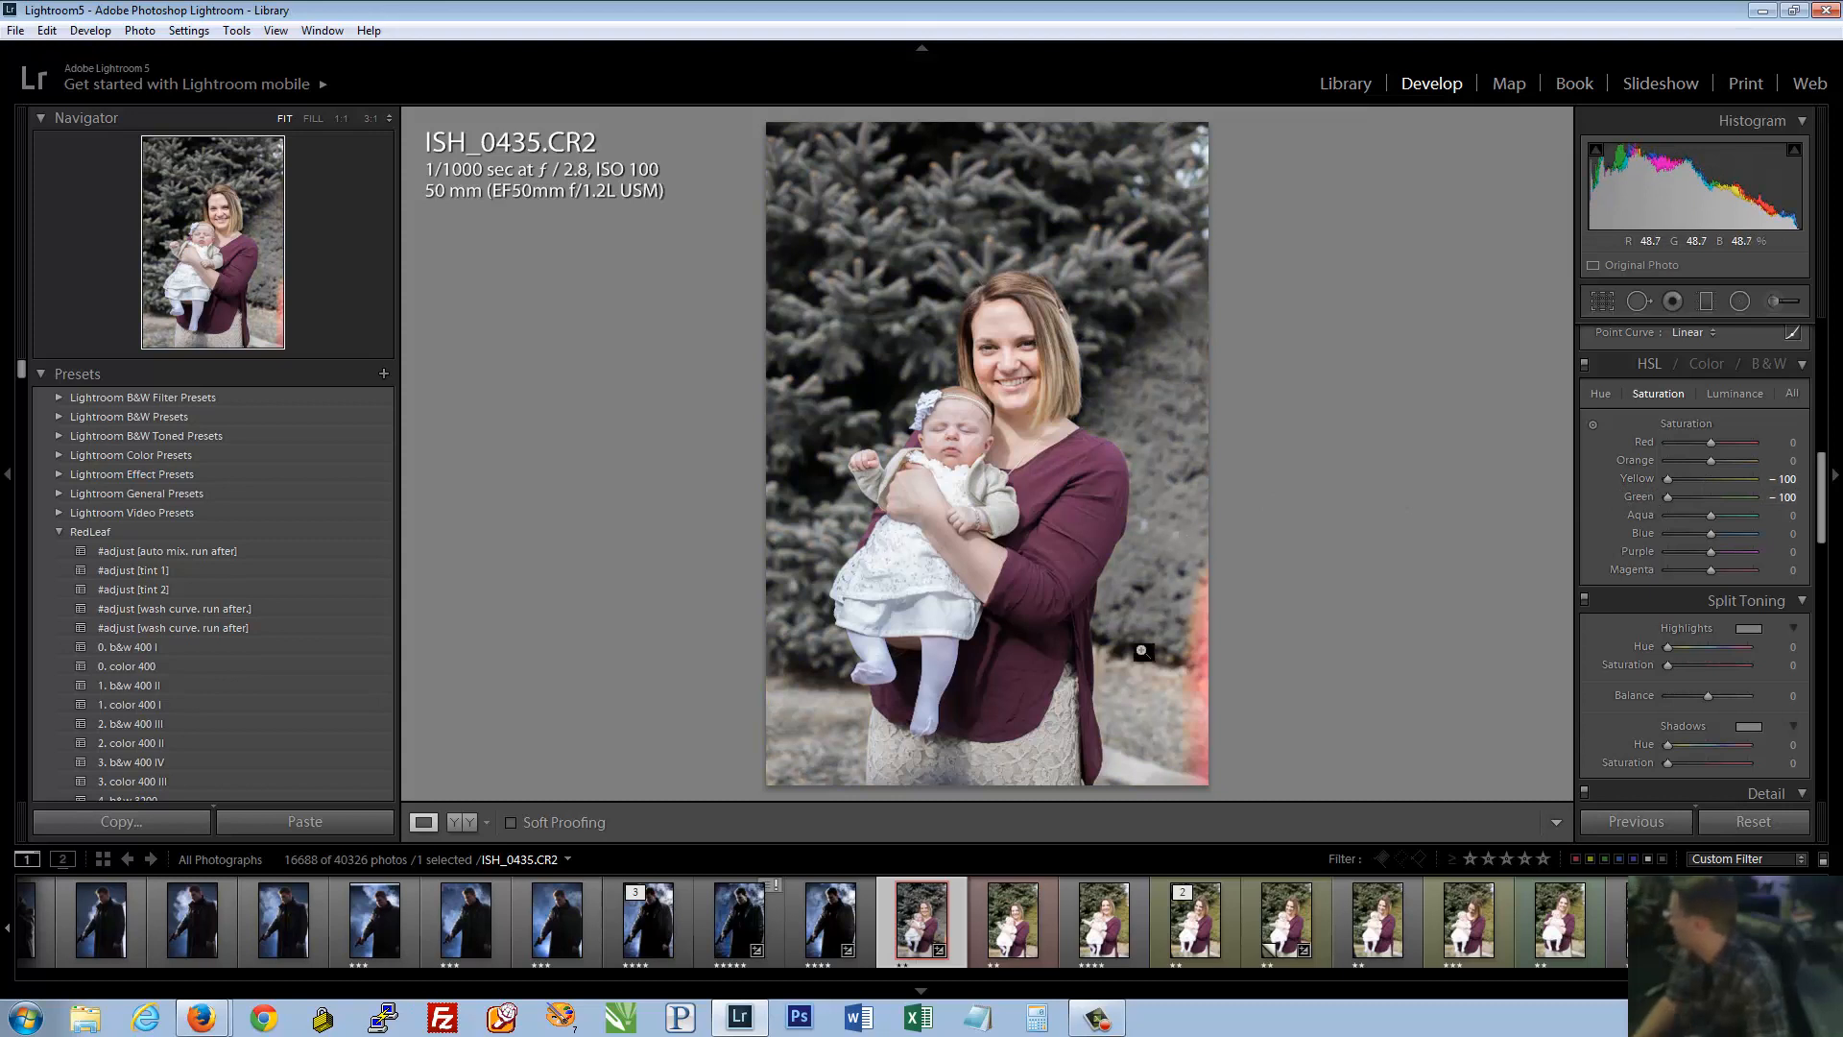
{"action": "double_click", "coordinate": [1639, 477]}
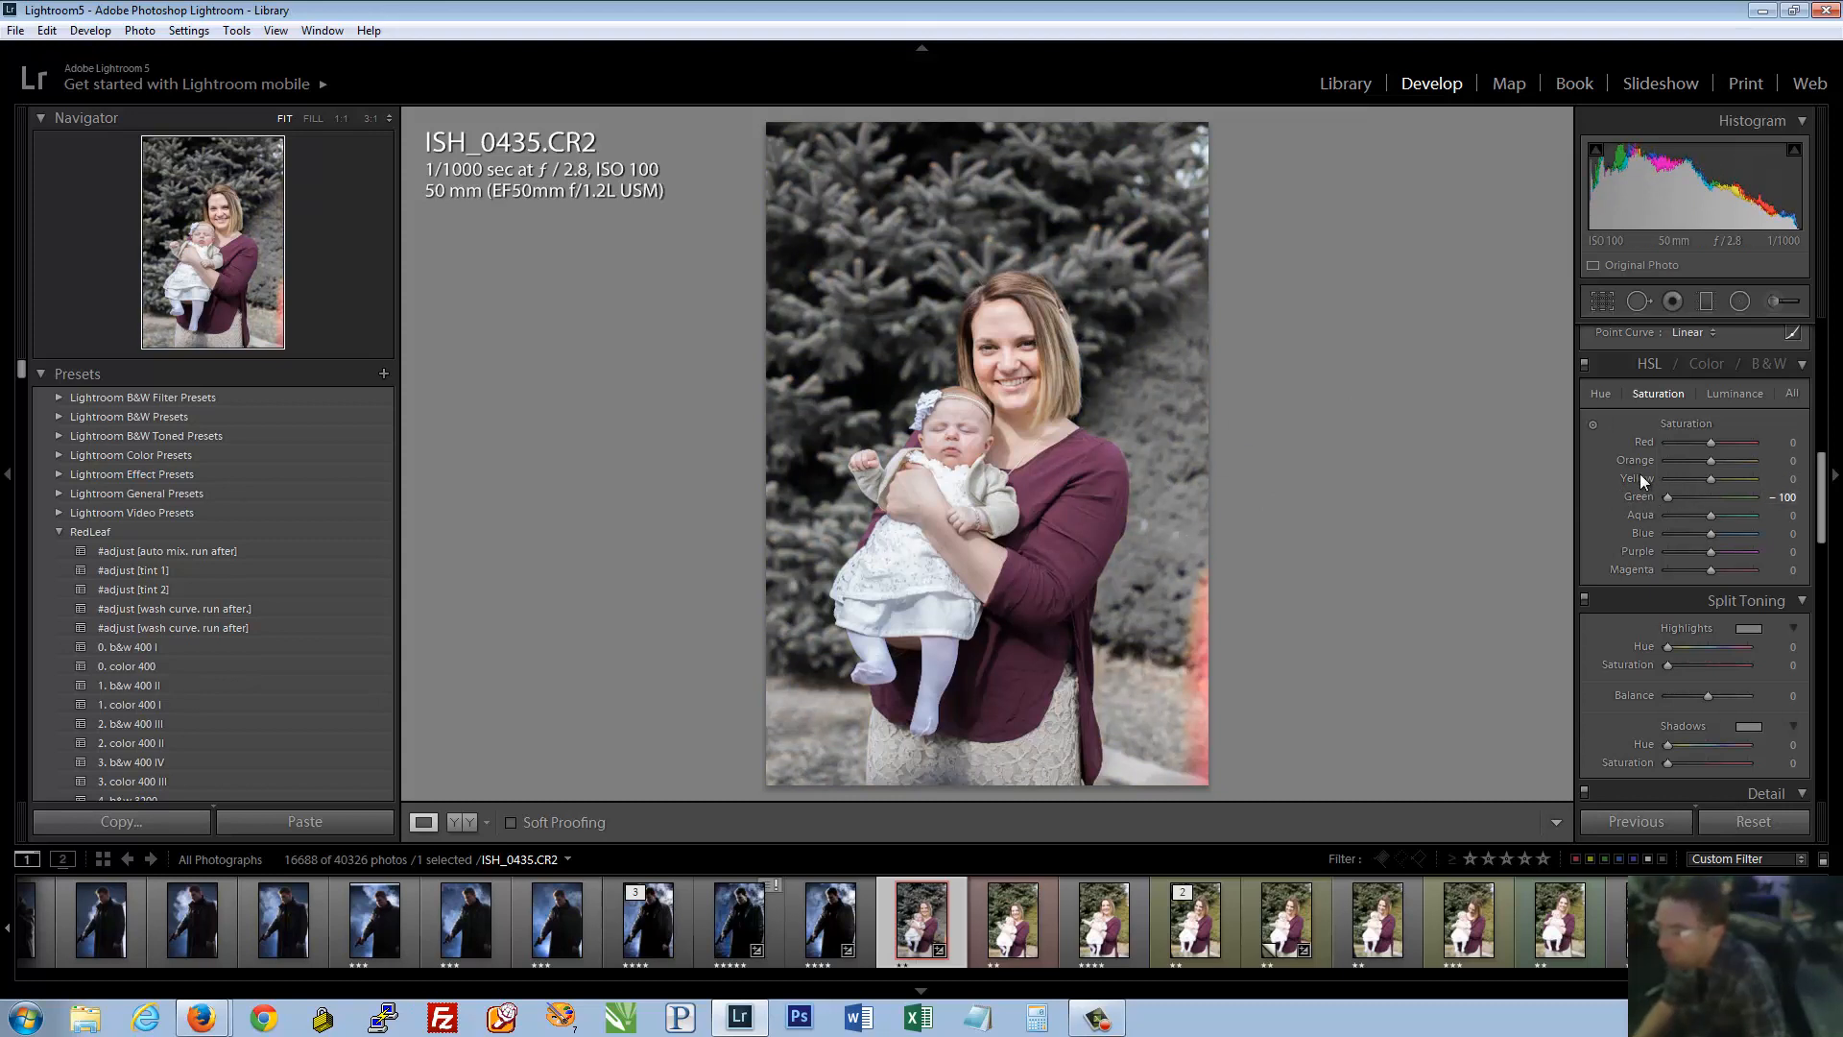
{"action": "double_click", "coordinate": [1640, 496]}
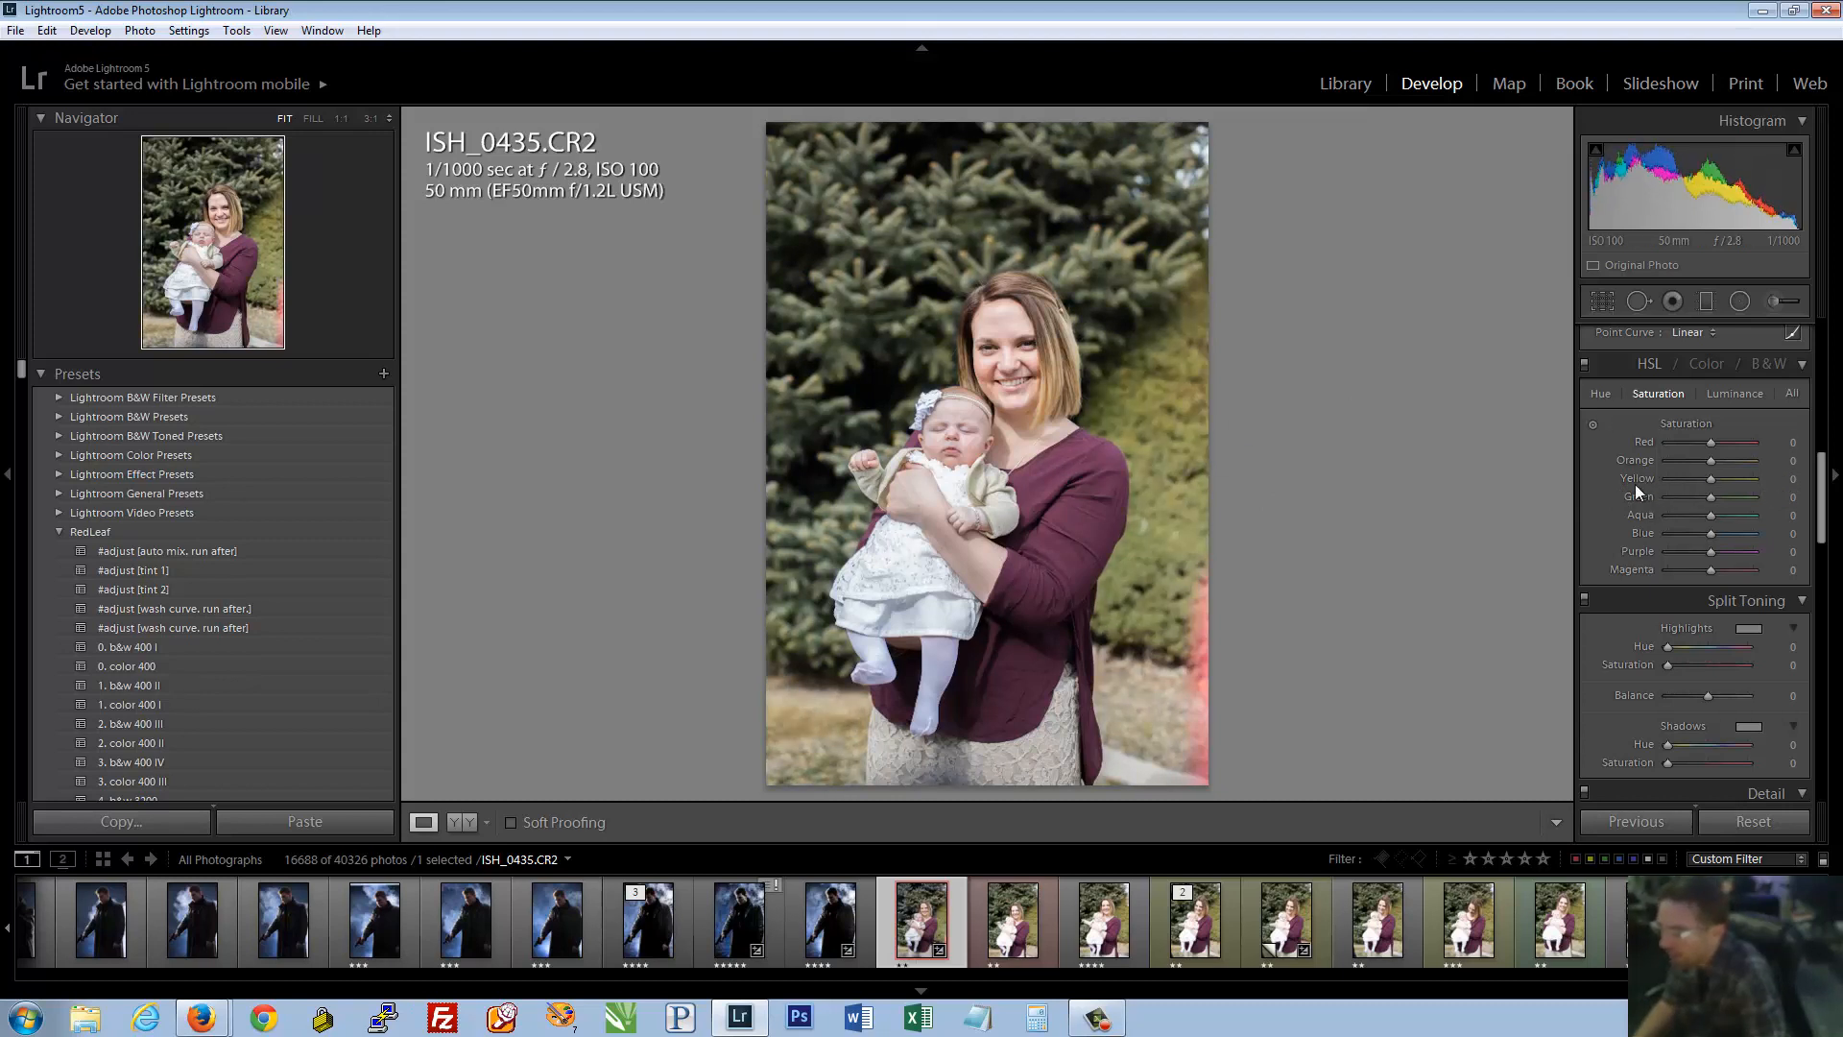
Try varying the saturation of the bush behind the woman with the targeted adjustment tool, and reset Green to 0
{"action": "left_click", "coordinate": [1592, 423]}
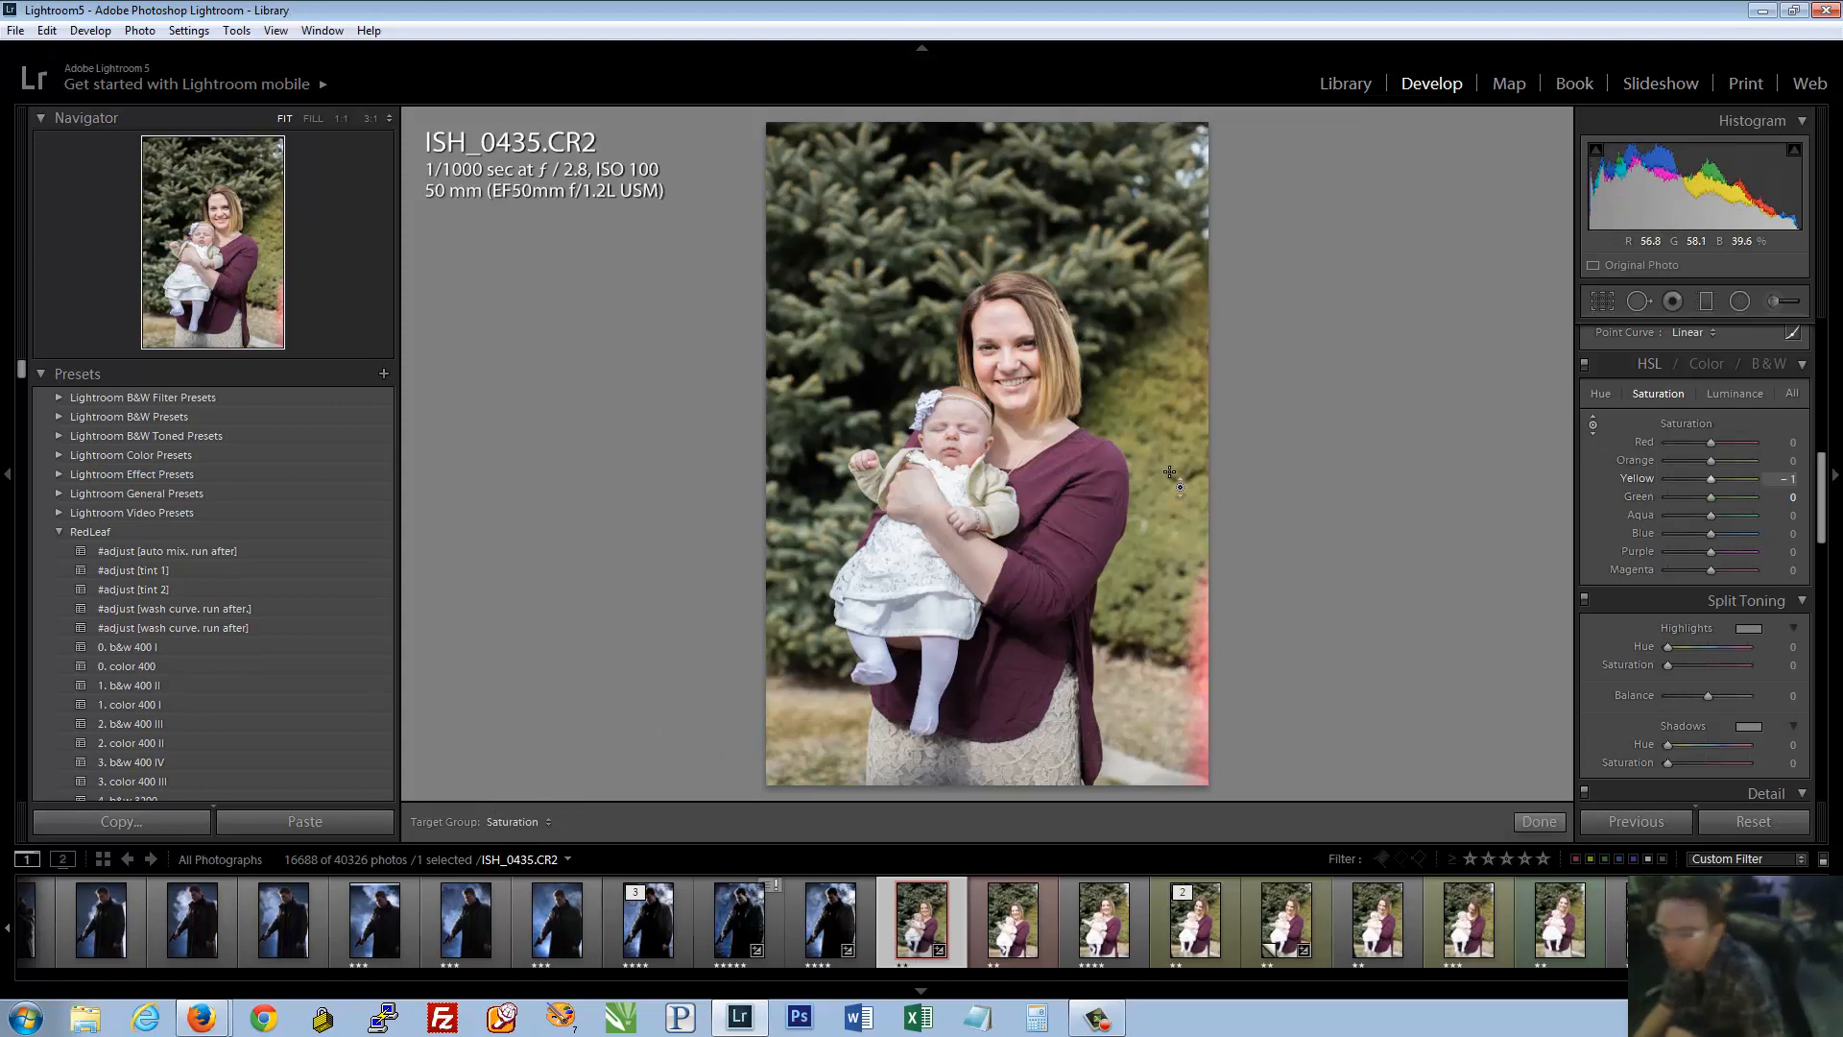
{"action": "mouse_move", "coordinate": [1169, 472]}
{"action": "left_mouse_down"}
{"action": "mouse_move", "coordinate": [1163, 343]}
{"action": "mouse_move", "coordinate": [1140, 457]}
{"action": "left_mouse_up"}
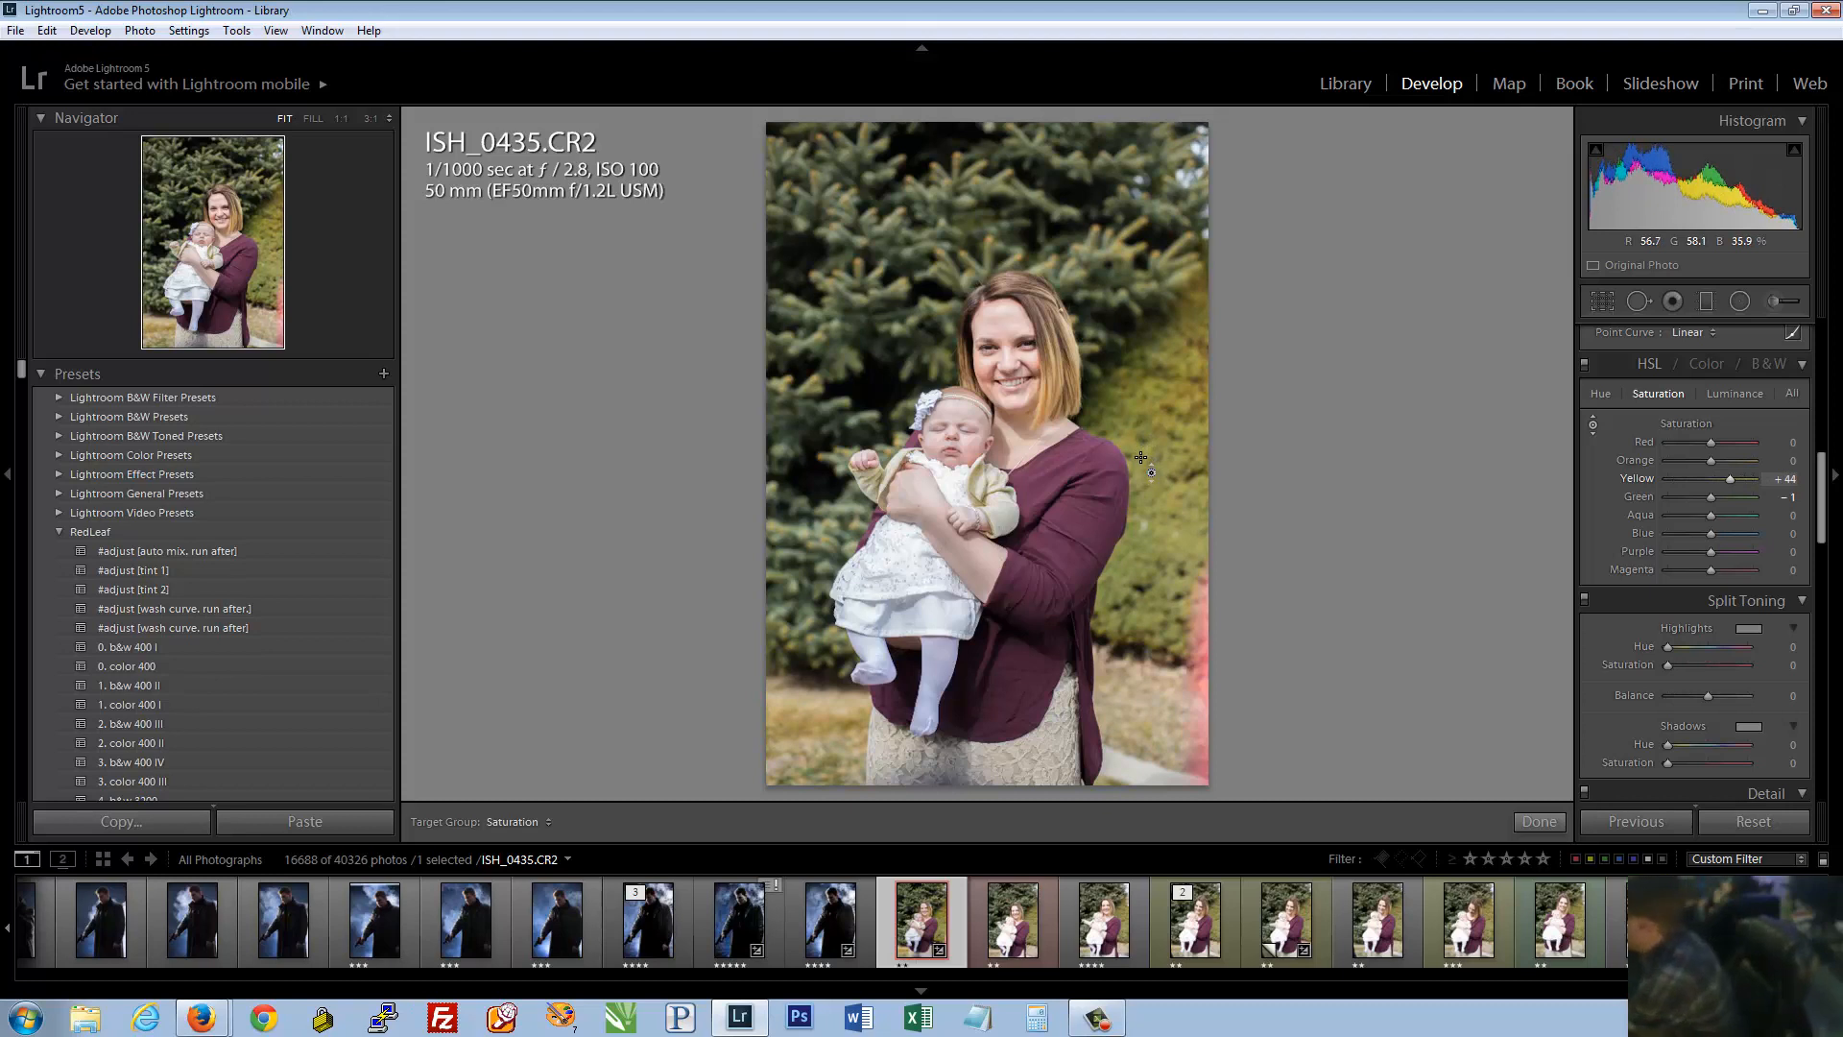
{"action": "left_click_drag", "start_coordinate": [1141, 460], "coordinate": [1134, 531]}
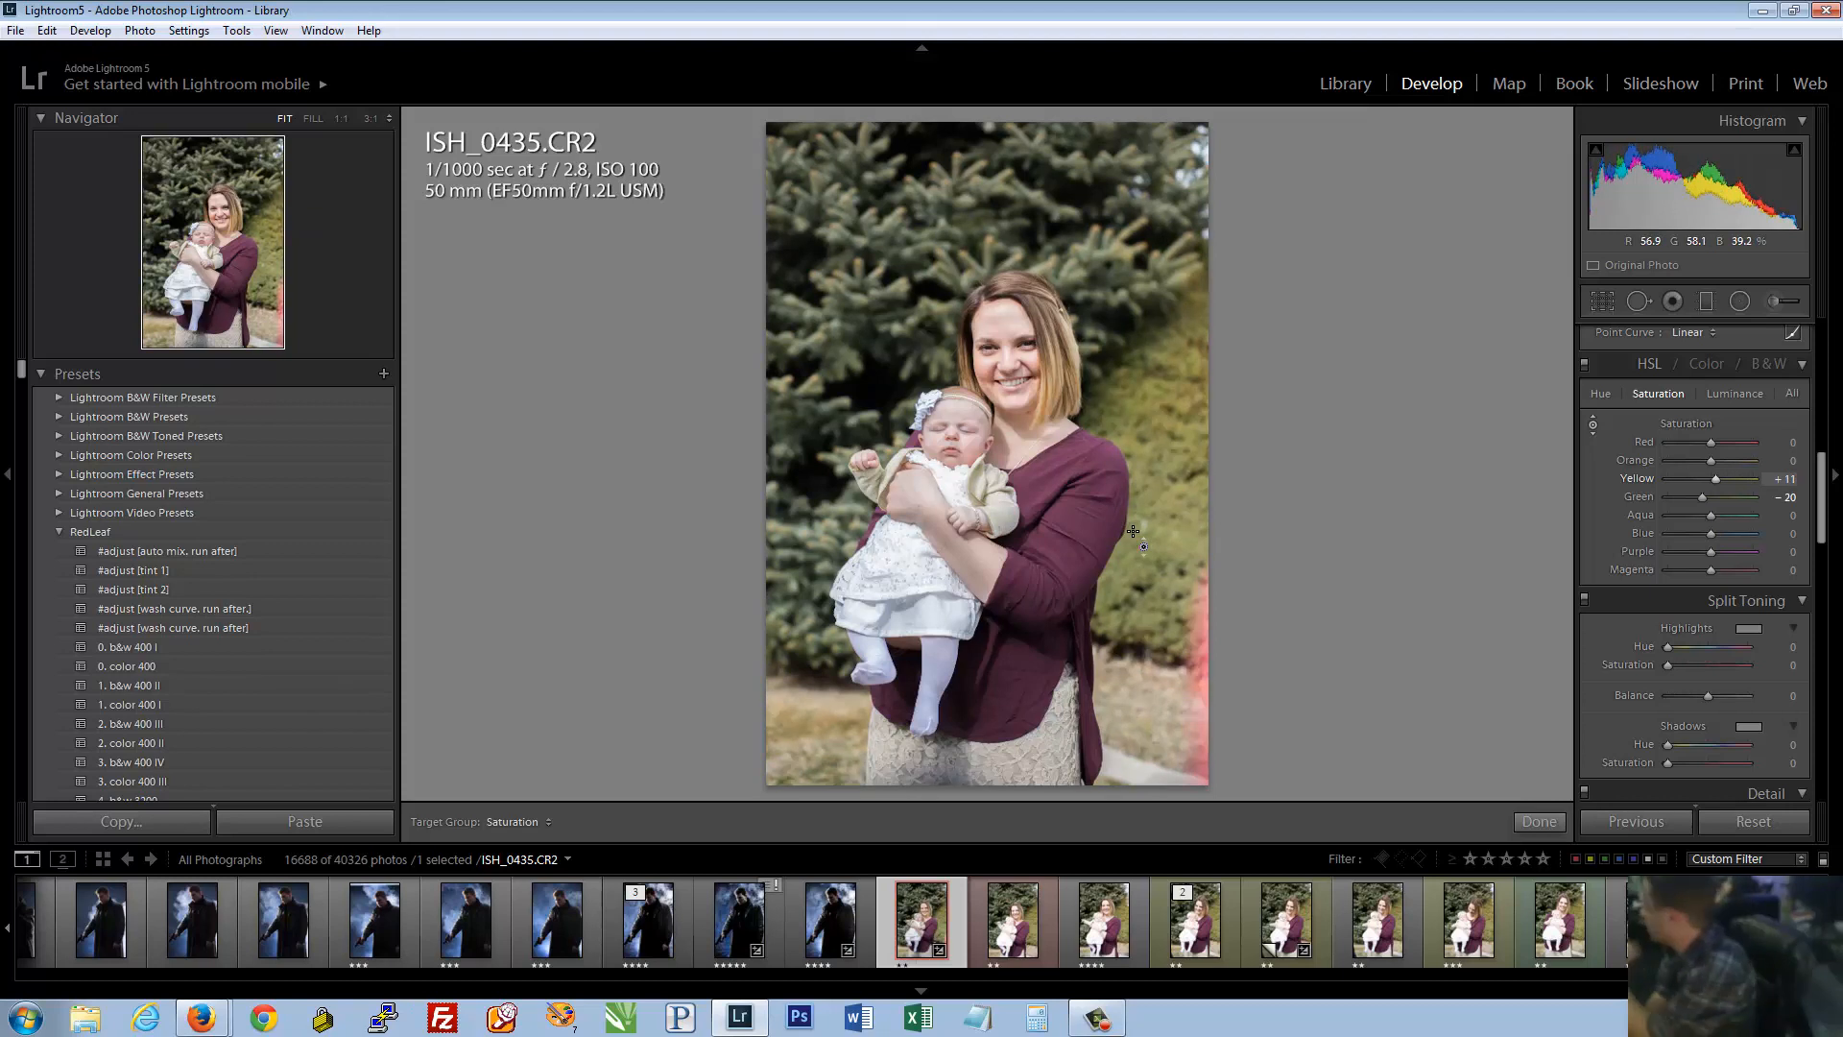
{"action": "double_click", "coordinate": [1648, 497]}
Try Yellow saturation at -100, reset it, try Green saturation at -100, and reset that too
{"action": "left_click_drag", "start_coordinate": [1719, 480], "coordinate": [1601, 482]}
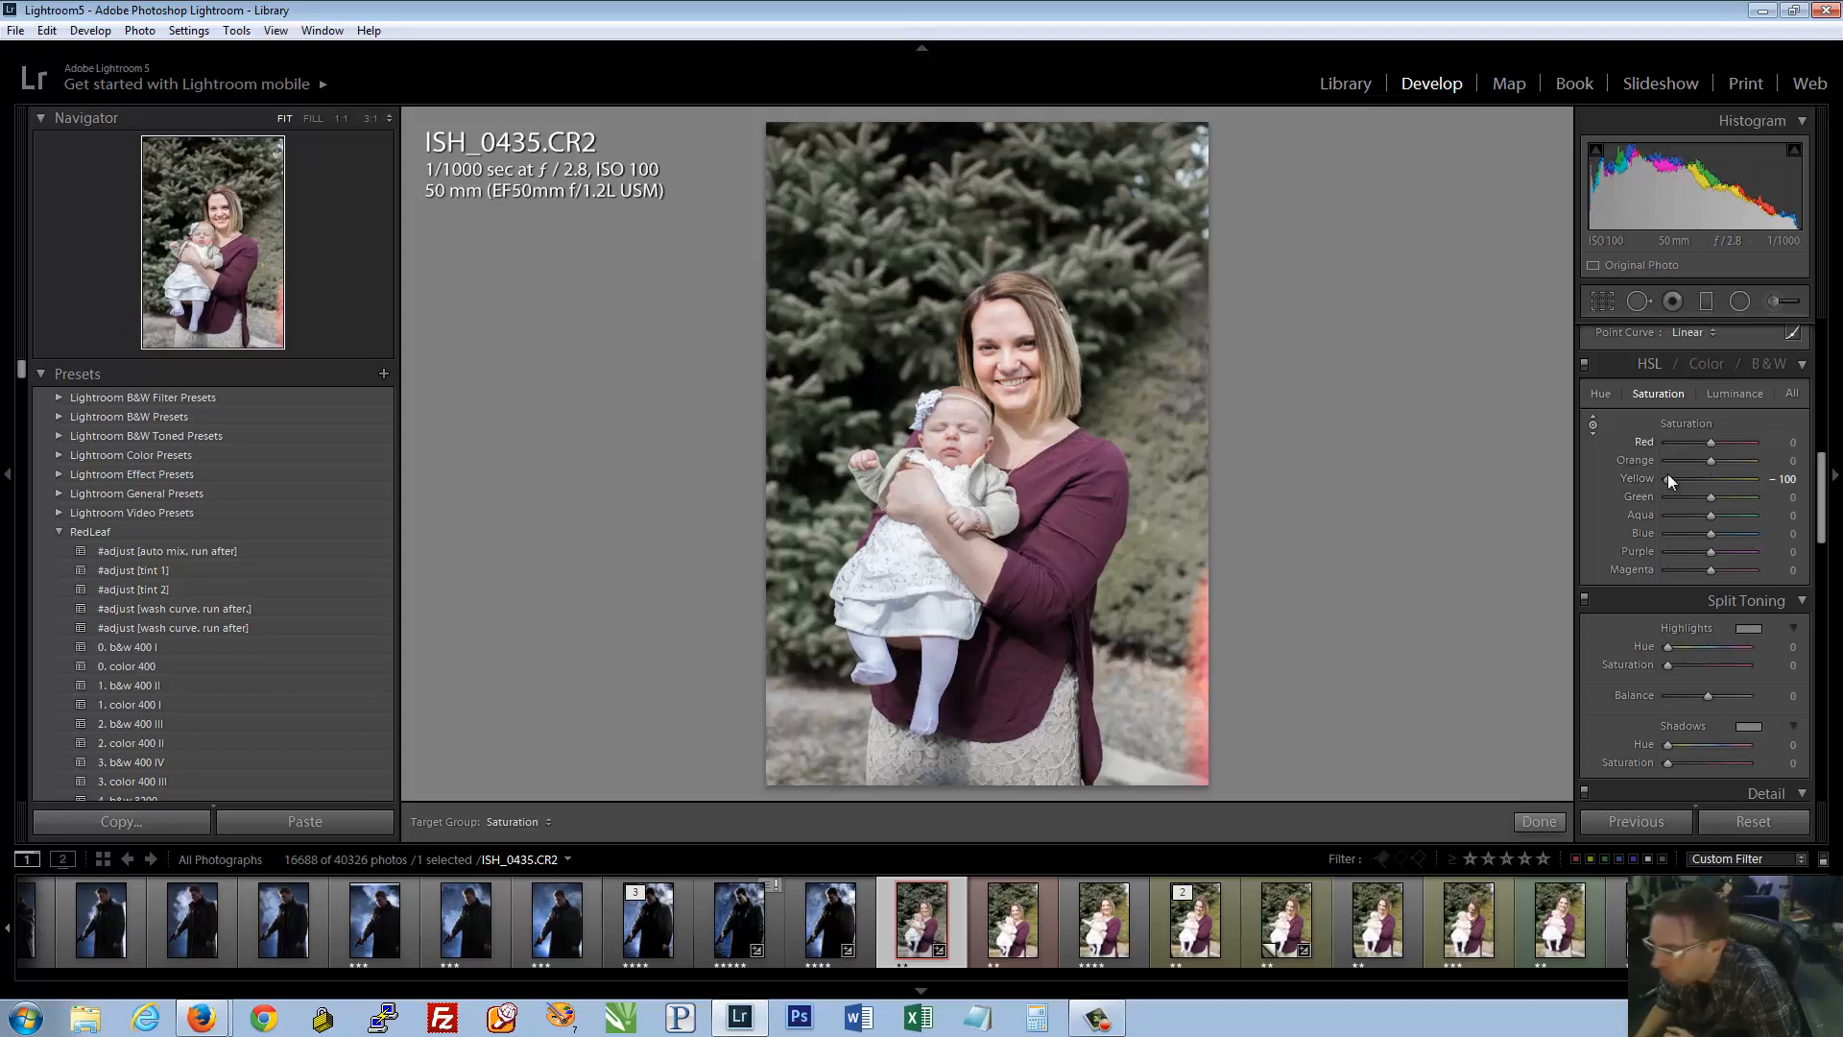
{"action": "double_click", "coordinate": [1644, 478]}
{"action": "left_click_drag", "start_coordinate": [1709, 499], "coordinate": [1599, 503]}
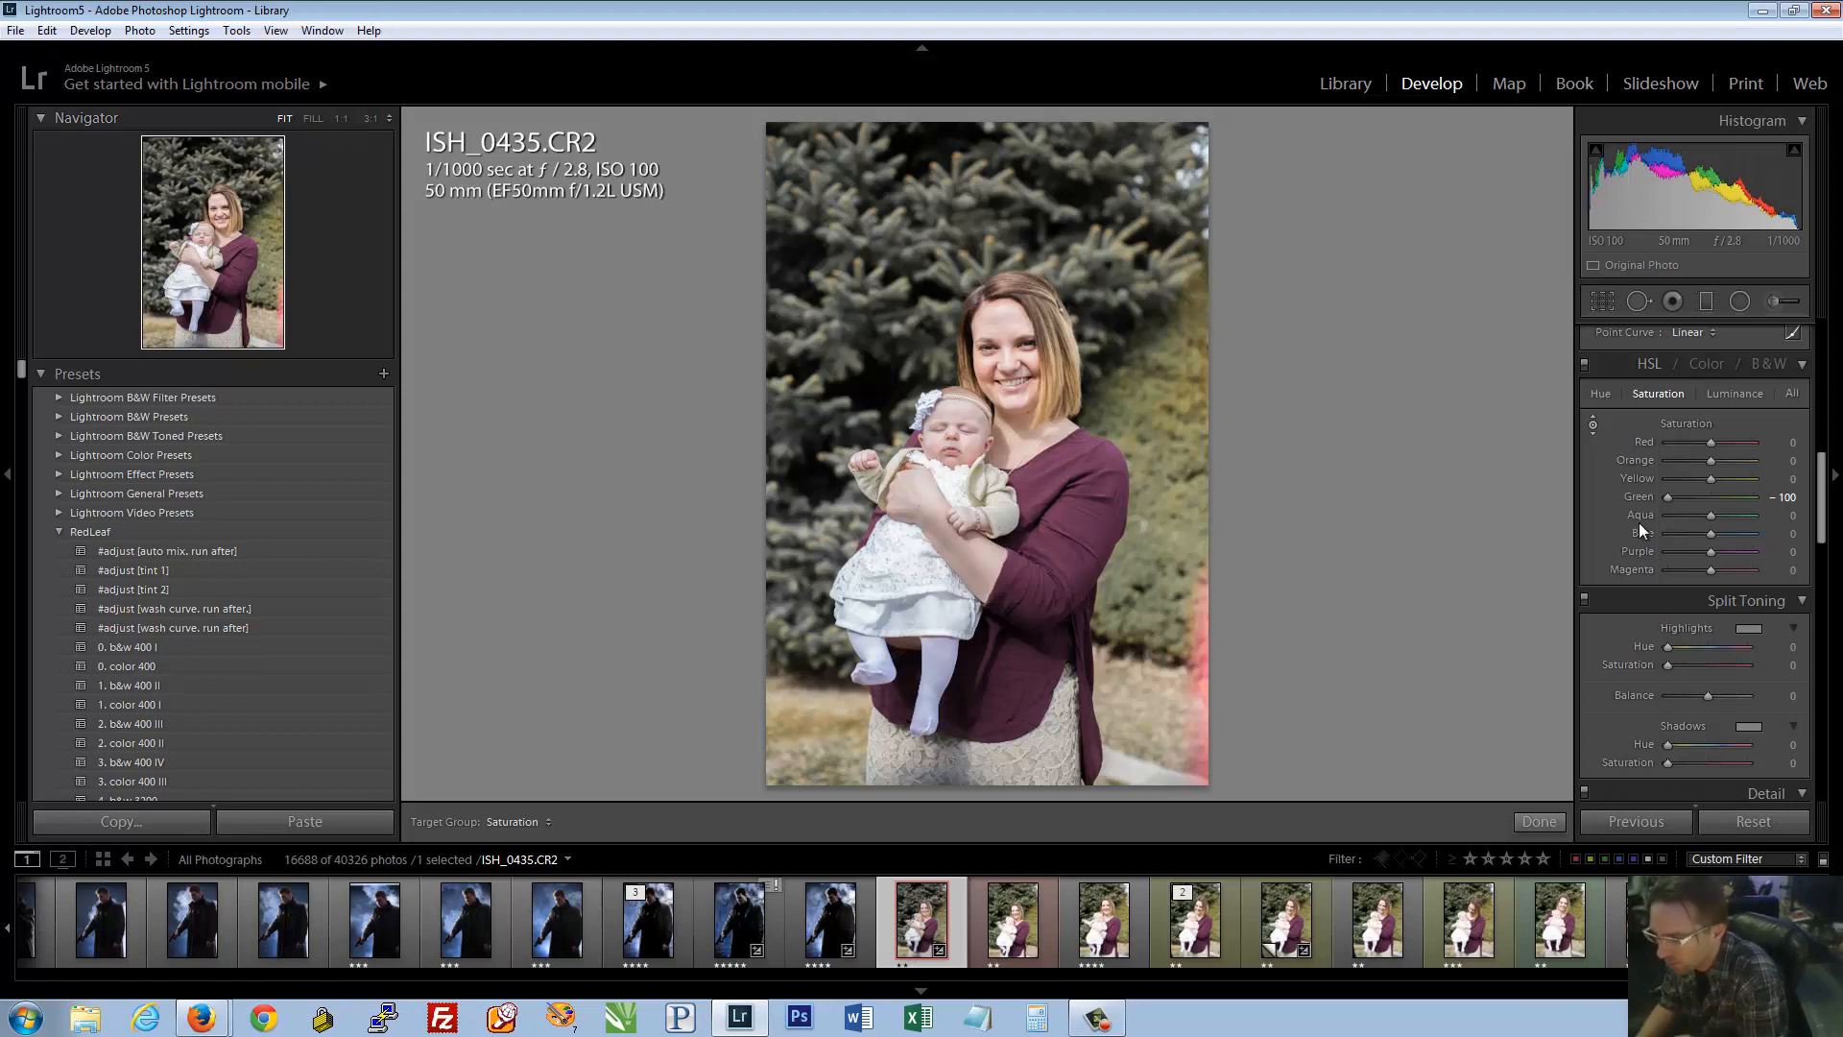
{"action": "double_click", "coordinate": [1640, 497]}
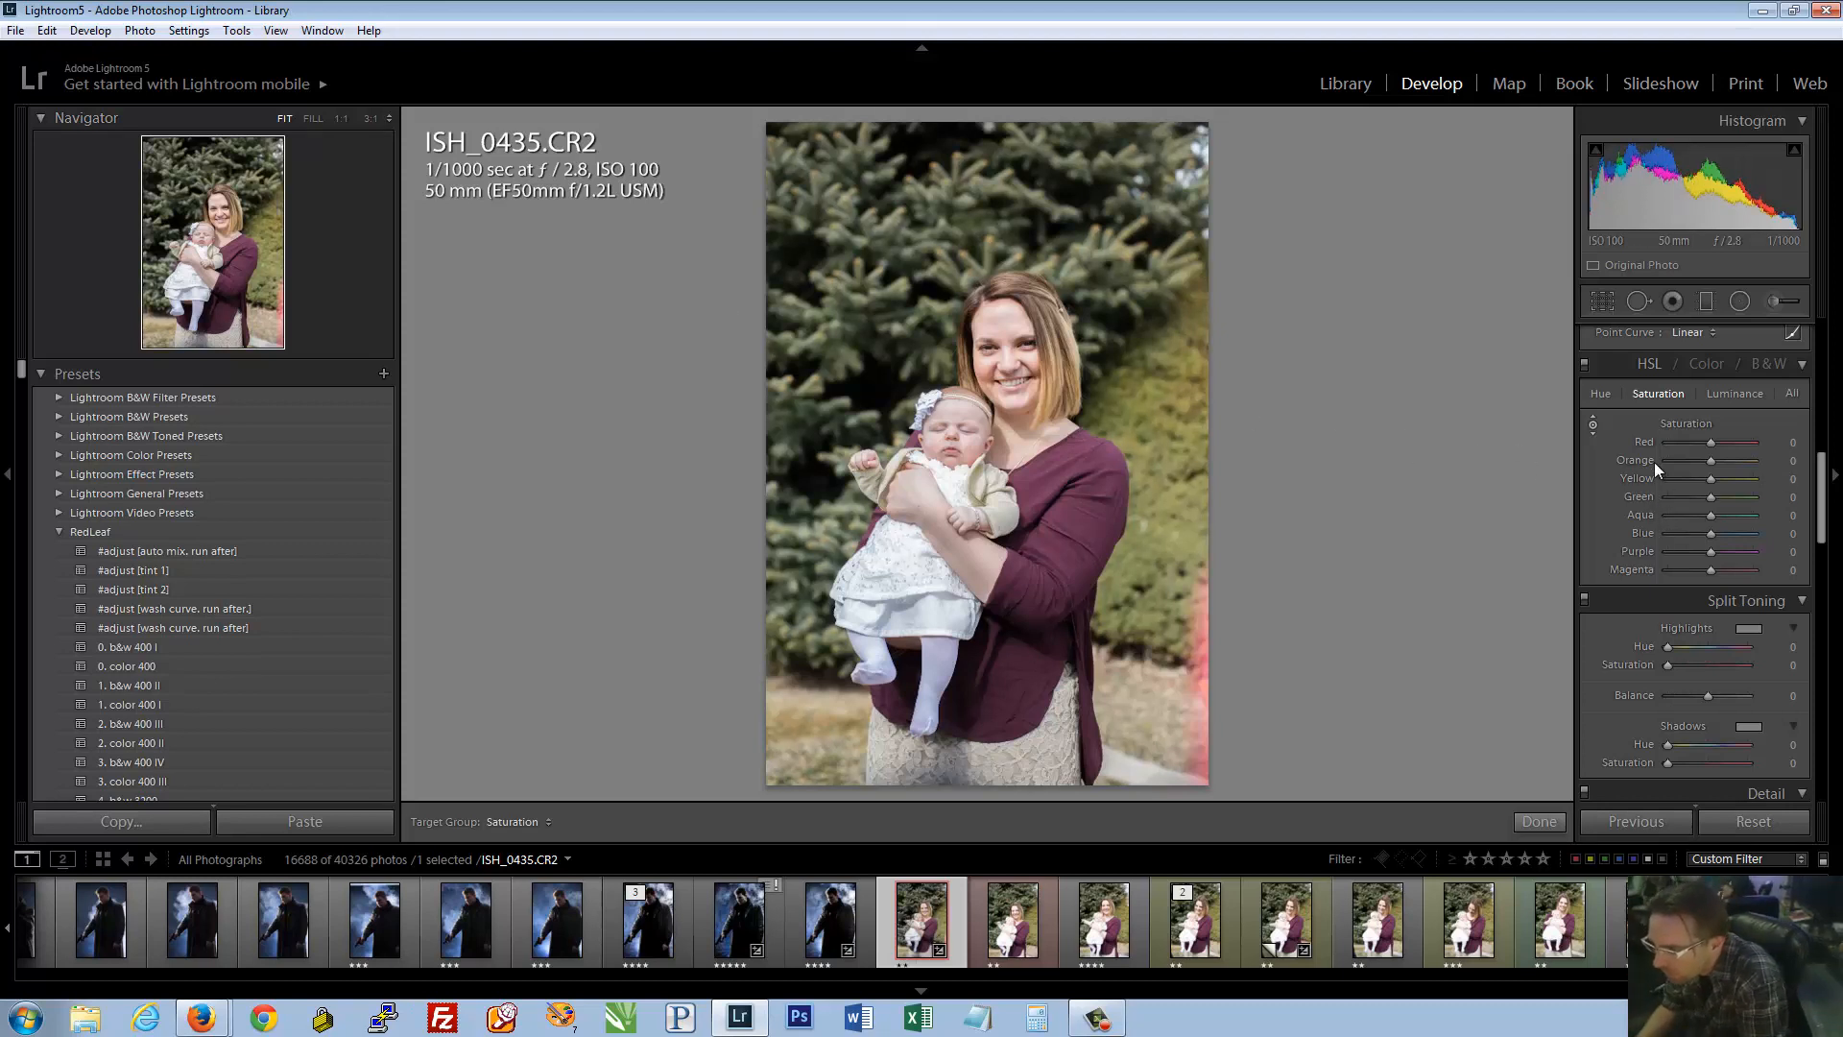
Try adjusting the bush's luminance with the targeted adjustment tool to Green +15, and reset Green luminance to 0
{"action": "left_click", "coordinate": [1728, 395]}
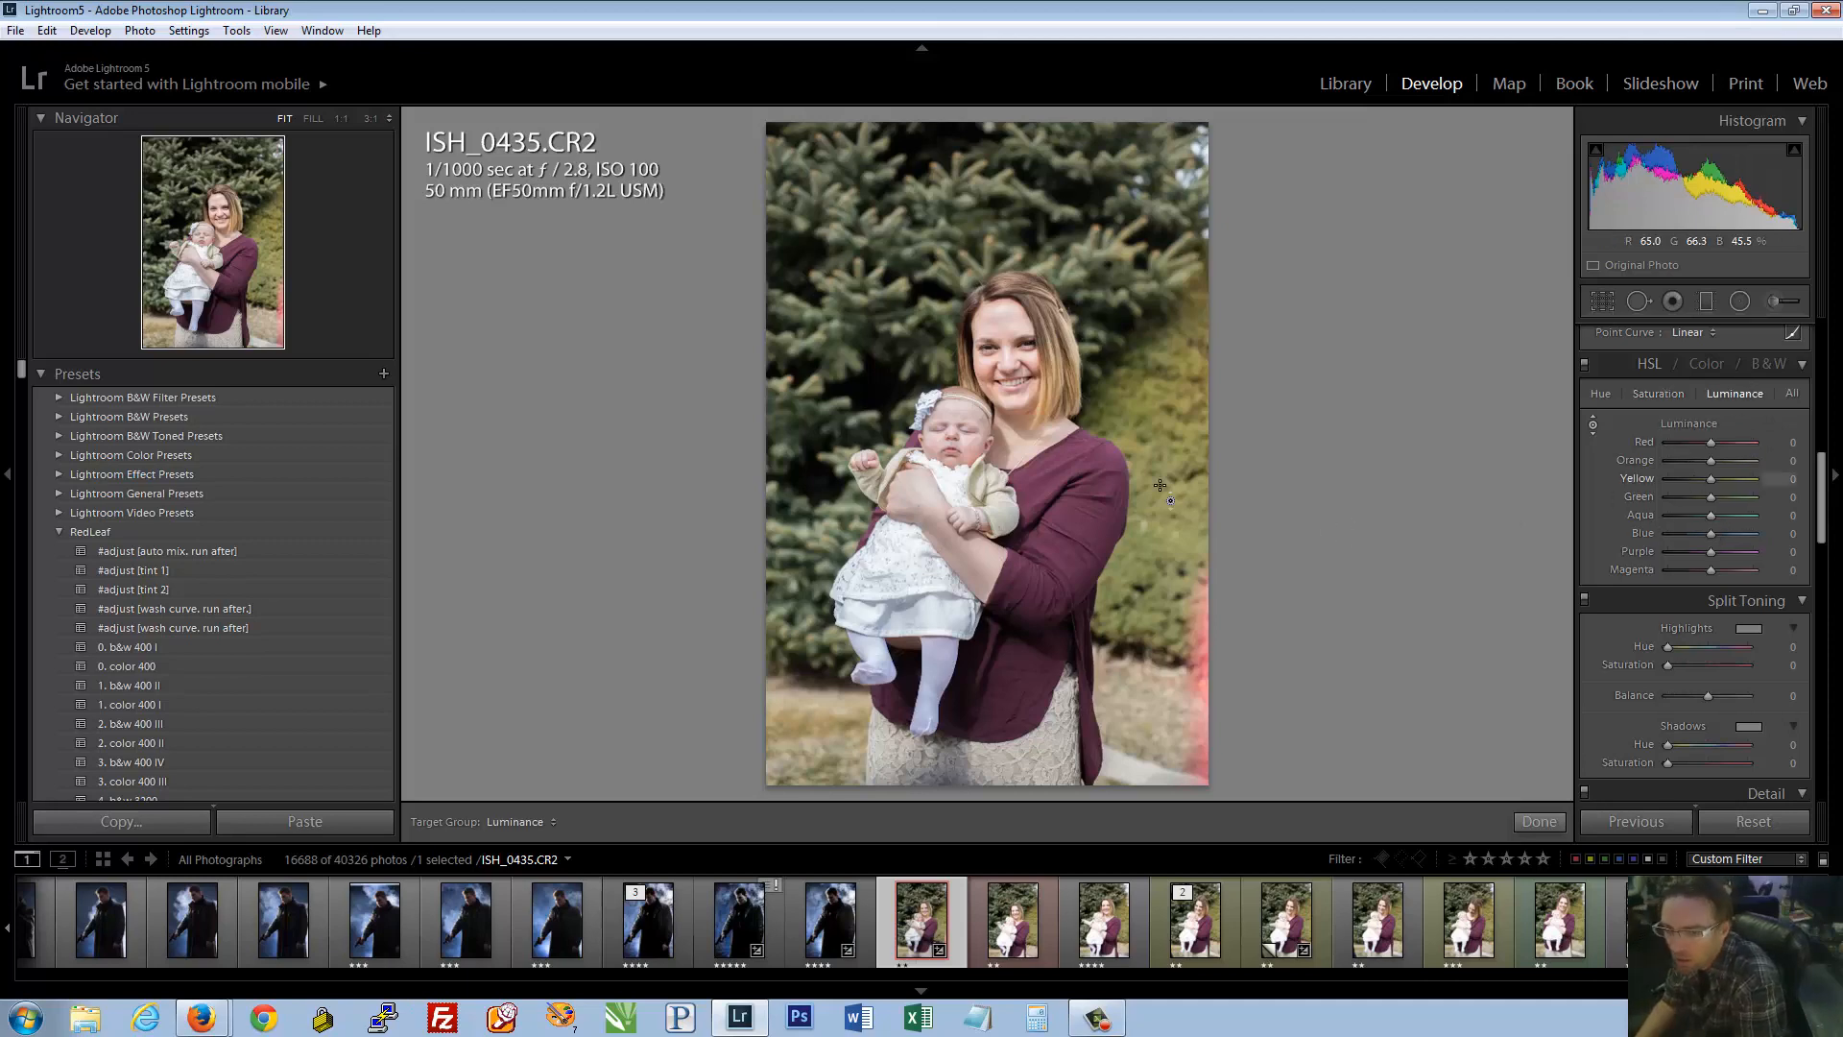
{"action": "left_click_drag", "start_coordinate": [1157, 451], "coordinate": [1155, 492]}
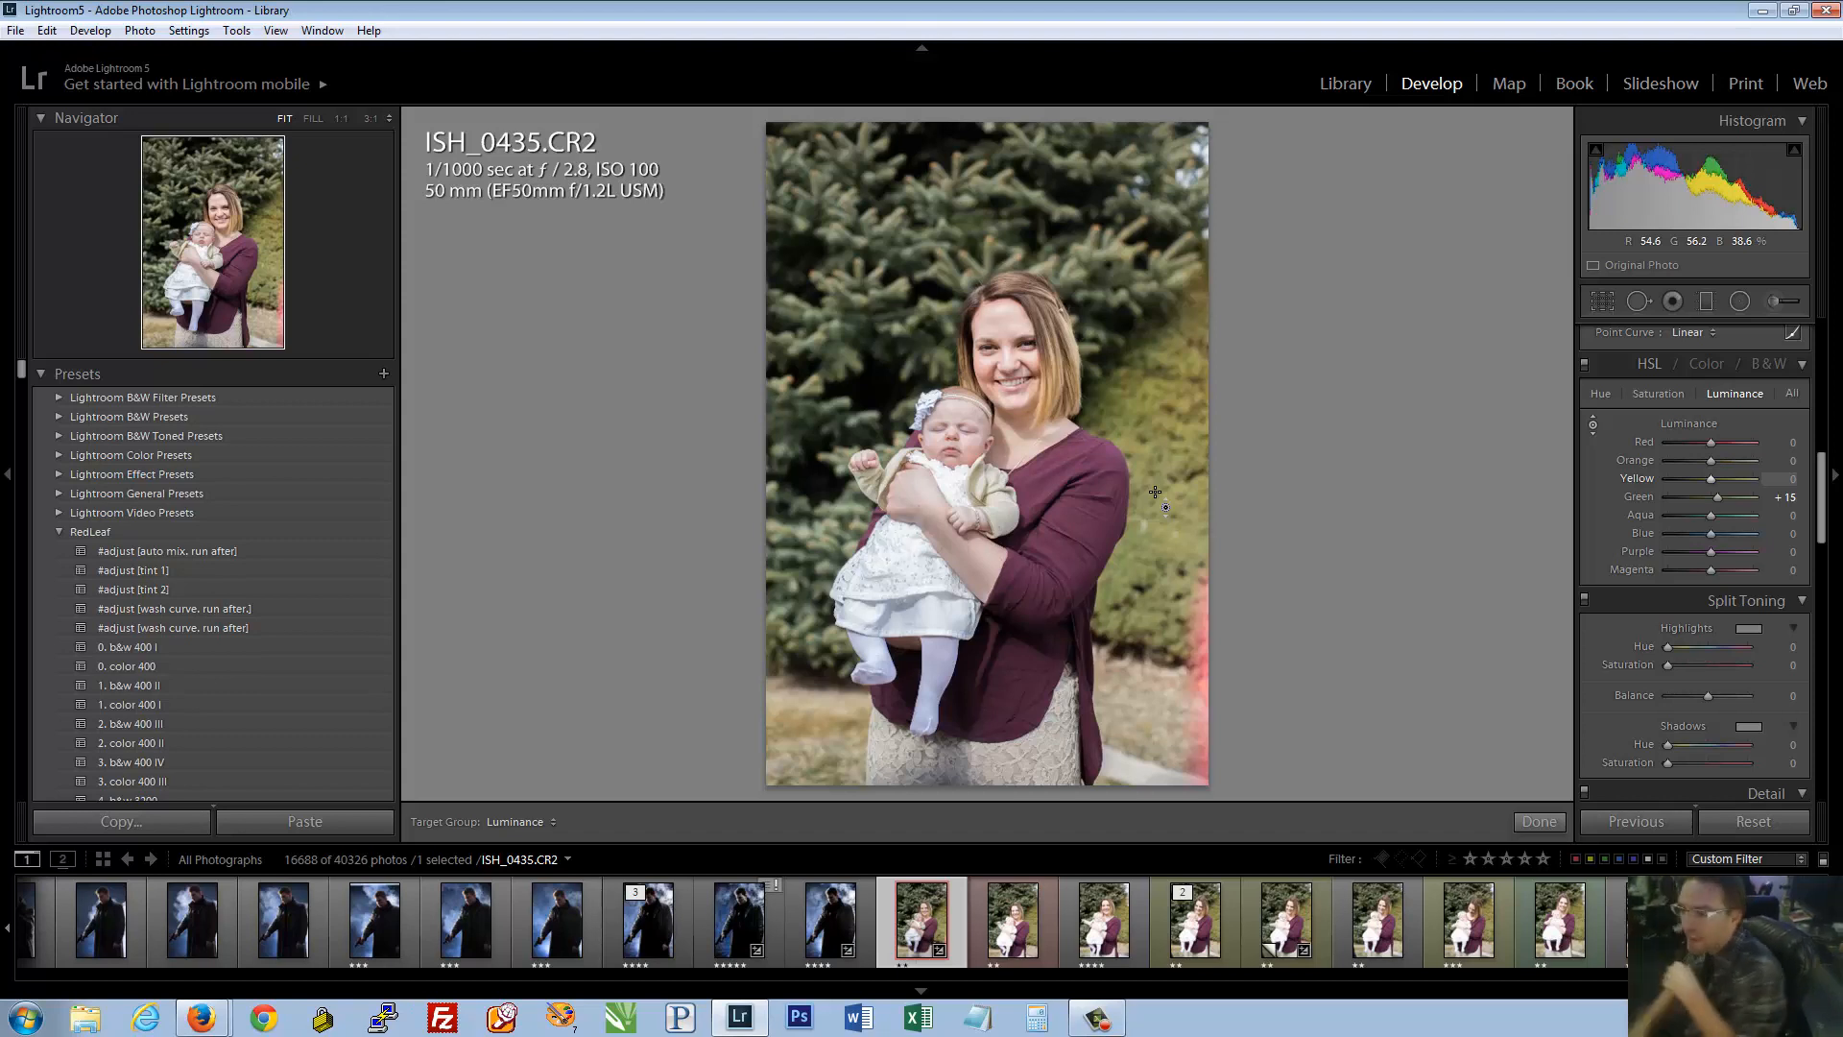
{"action": "left_click", "coordinate": [1593, 424]}
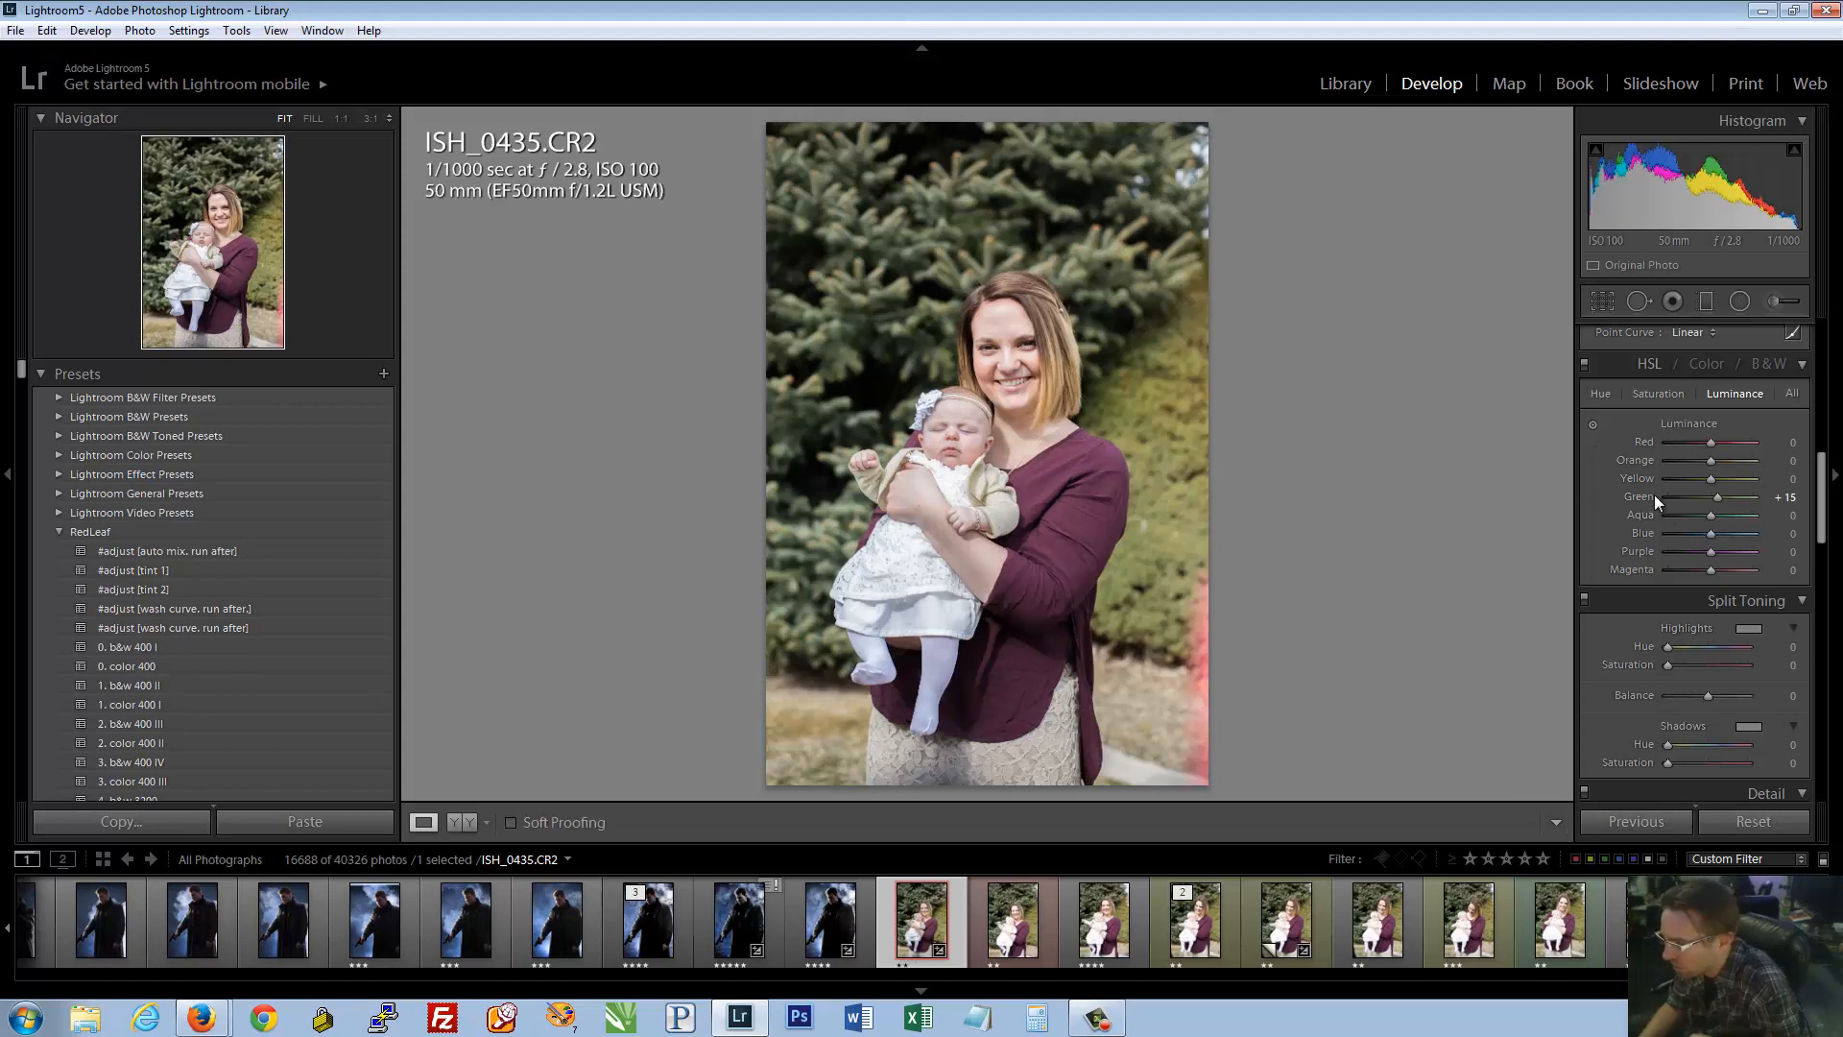
{"action": "double_click", "coordinate": [1652, 493]}
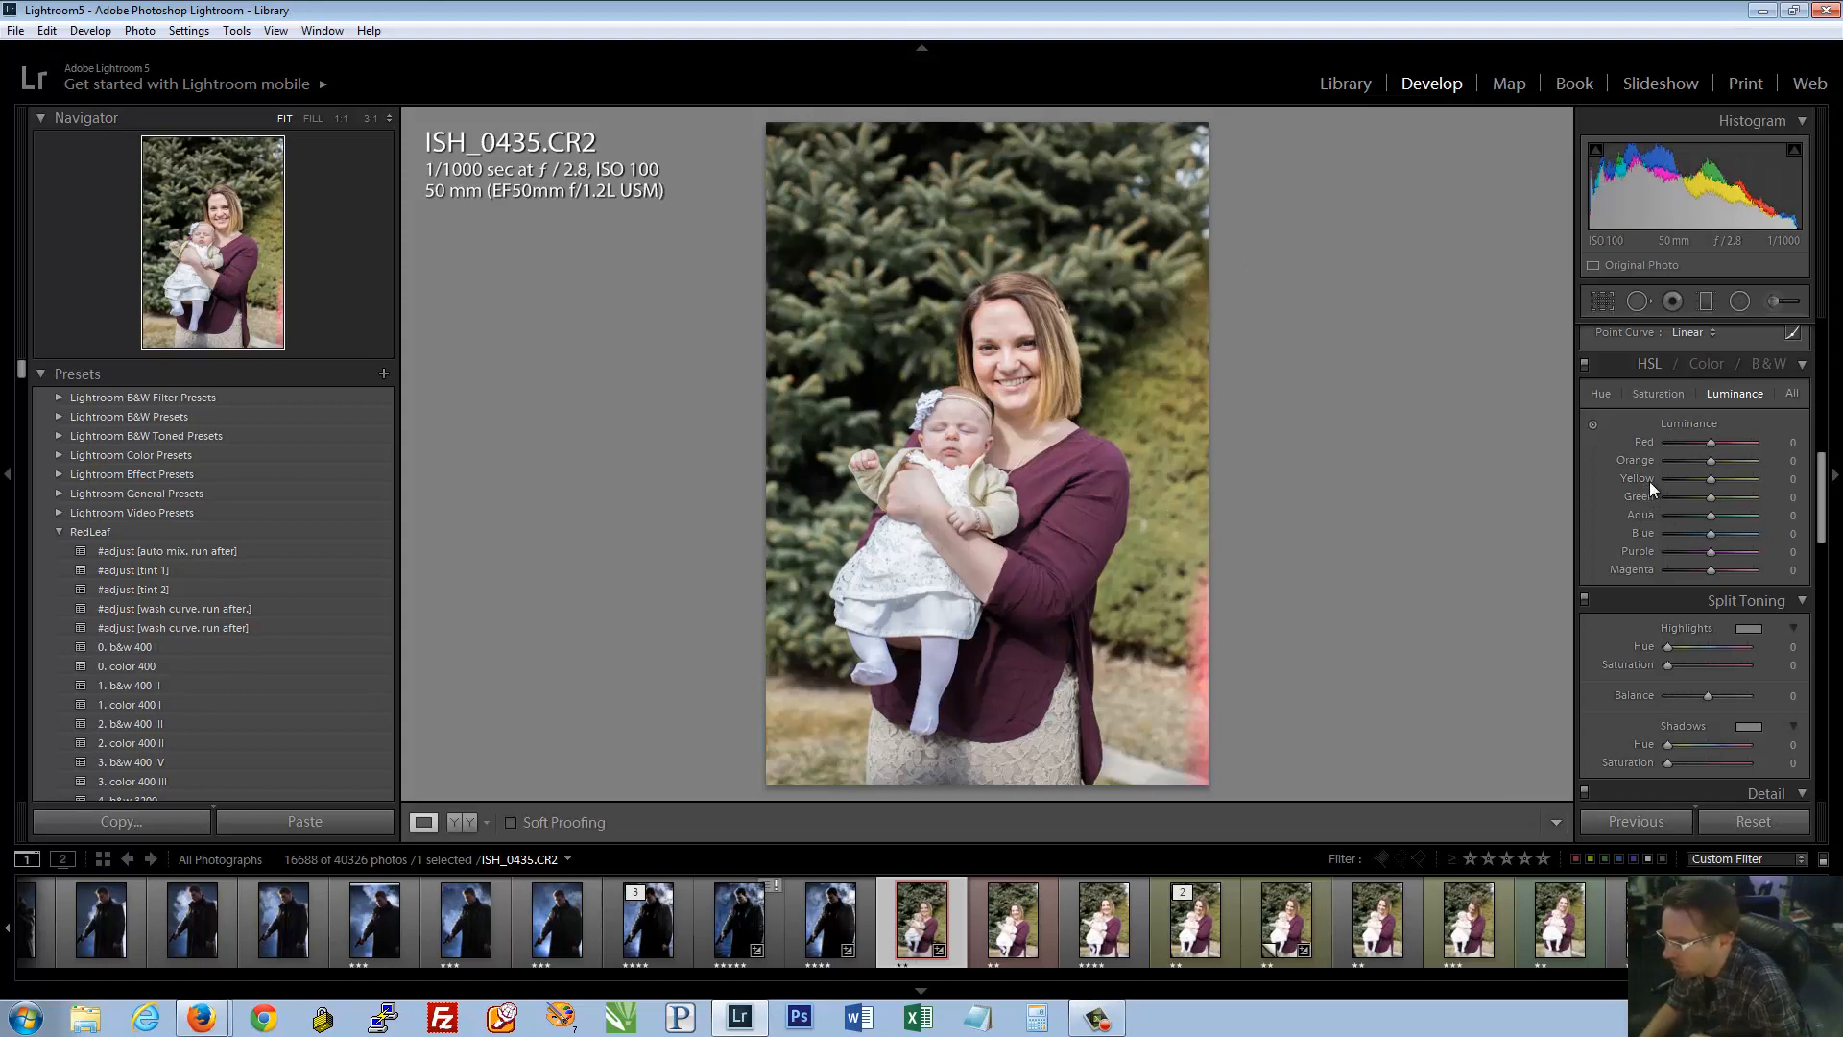
Try raising the bush's saturation with the targeted adjustment tool to Yellow +37 and Green +4, and reset both to 0
{"action": "left_click", "coordinate": [1663, 392]}
{"action": "left_click", "coordinate": [1591, 424]}
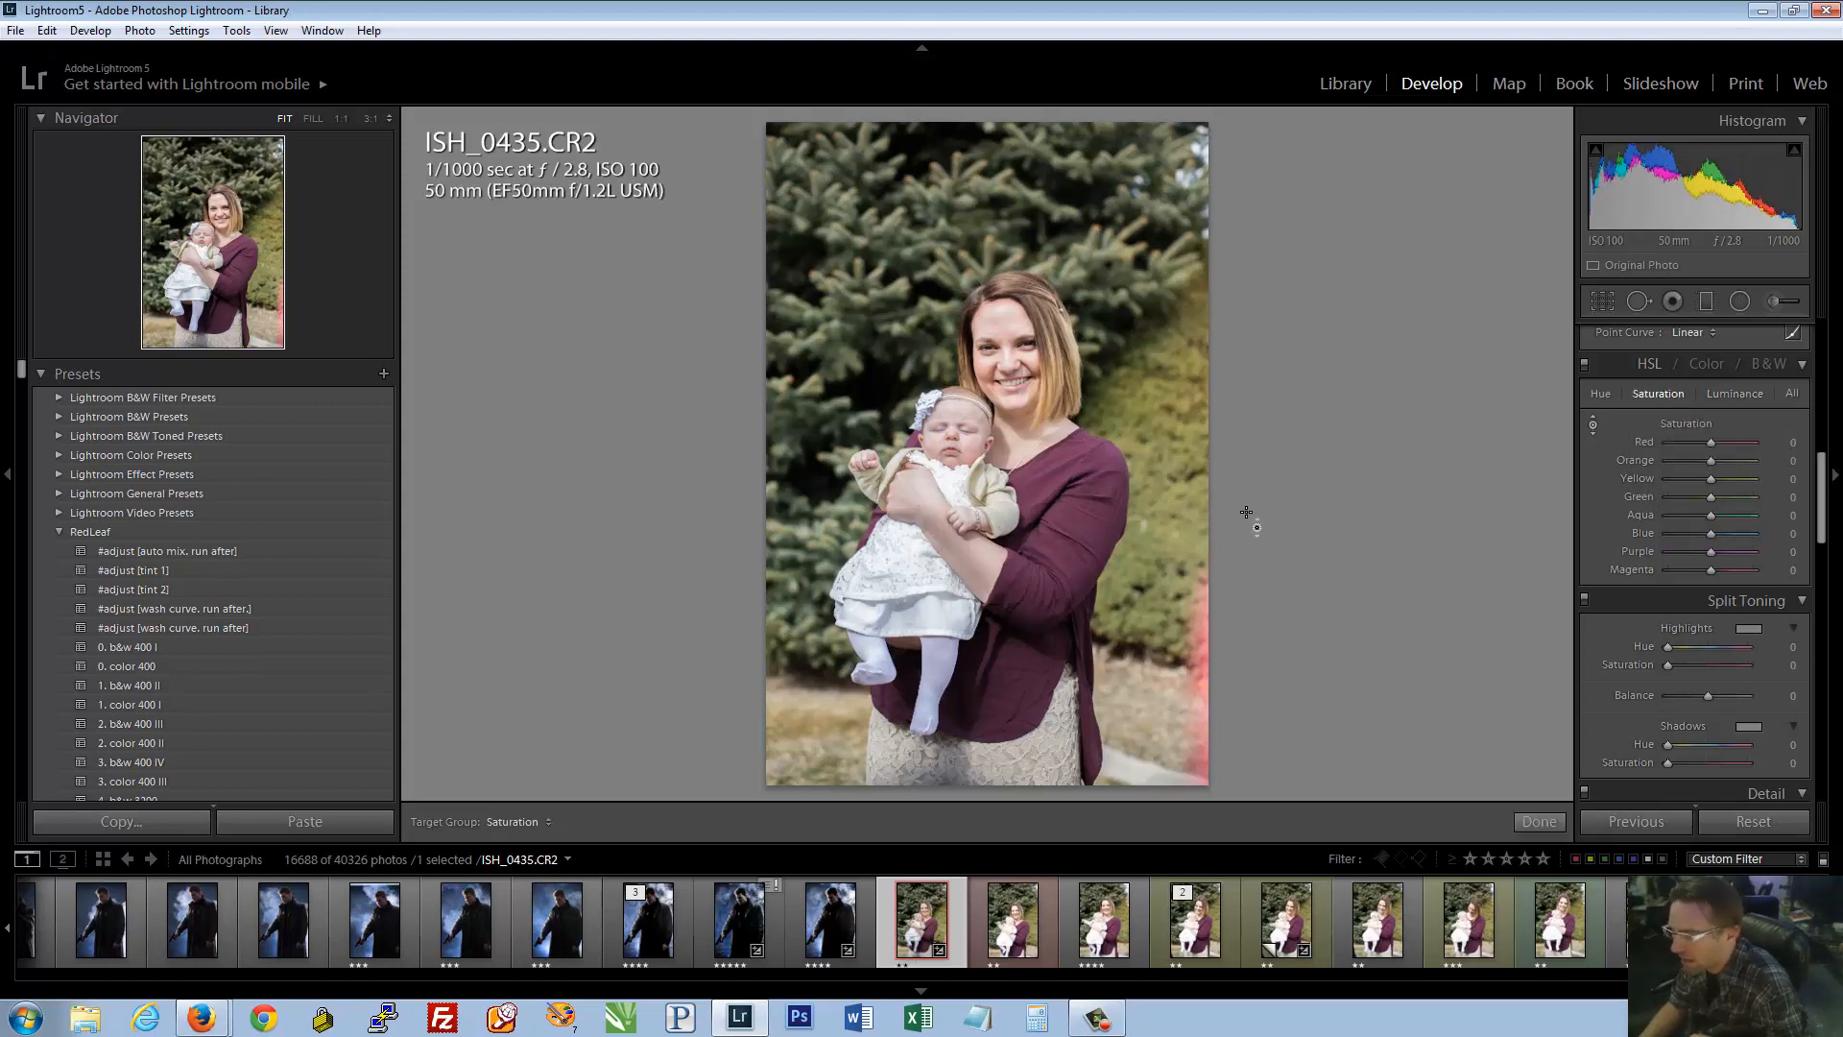
{"action": "mouse_move", "coordinate": [1165, 459]}
{"action": "left_mouse_down"}
{"action": "mouse_move", "coordinate": [1152, 670]}
{"action": "mouse_move", "coordinate": [1162, 387]}
{"action": "mouse_move", "coordinate": [1167, 476]}
{"action": "left_mouse_up"}
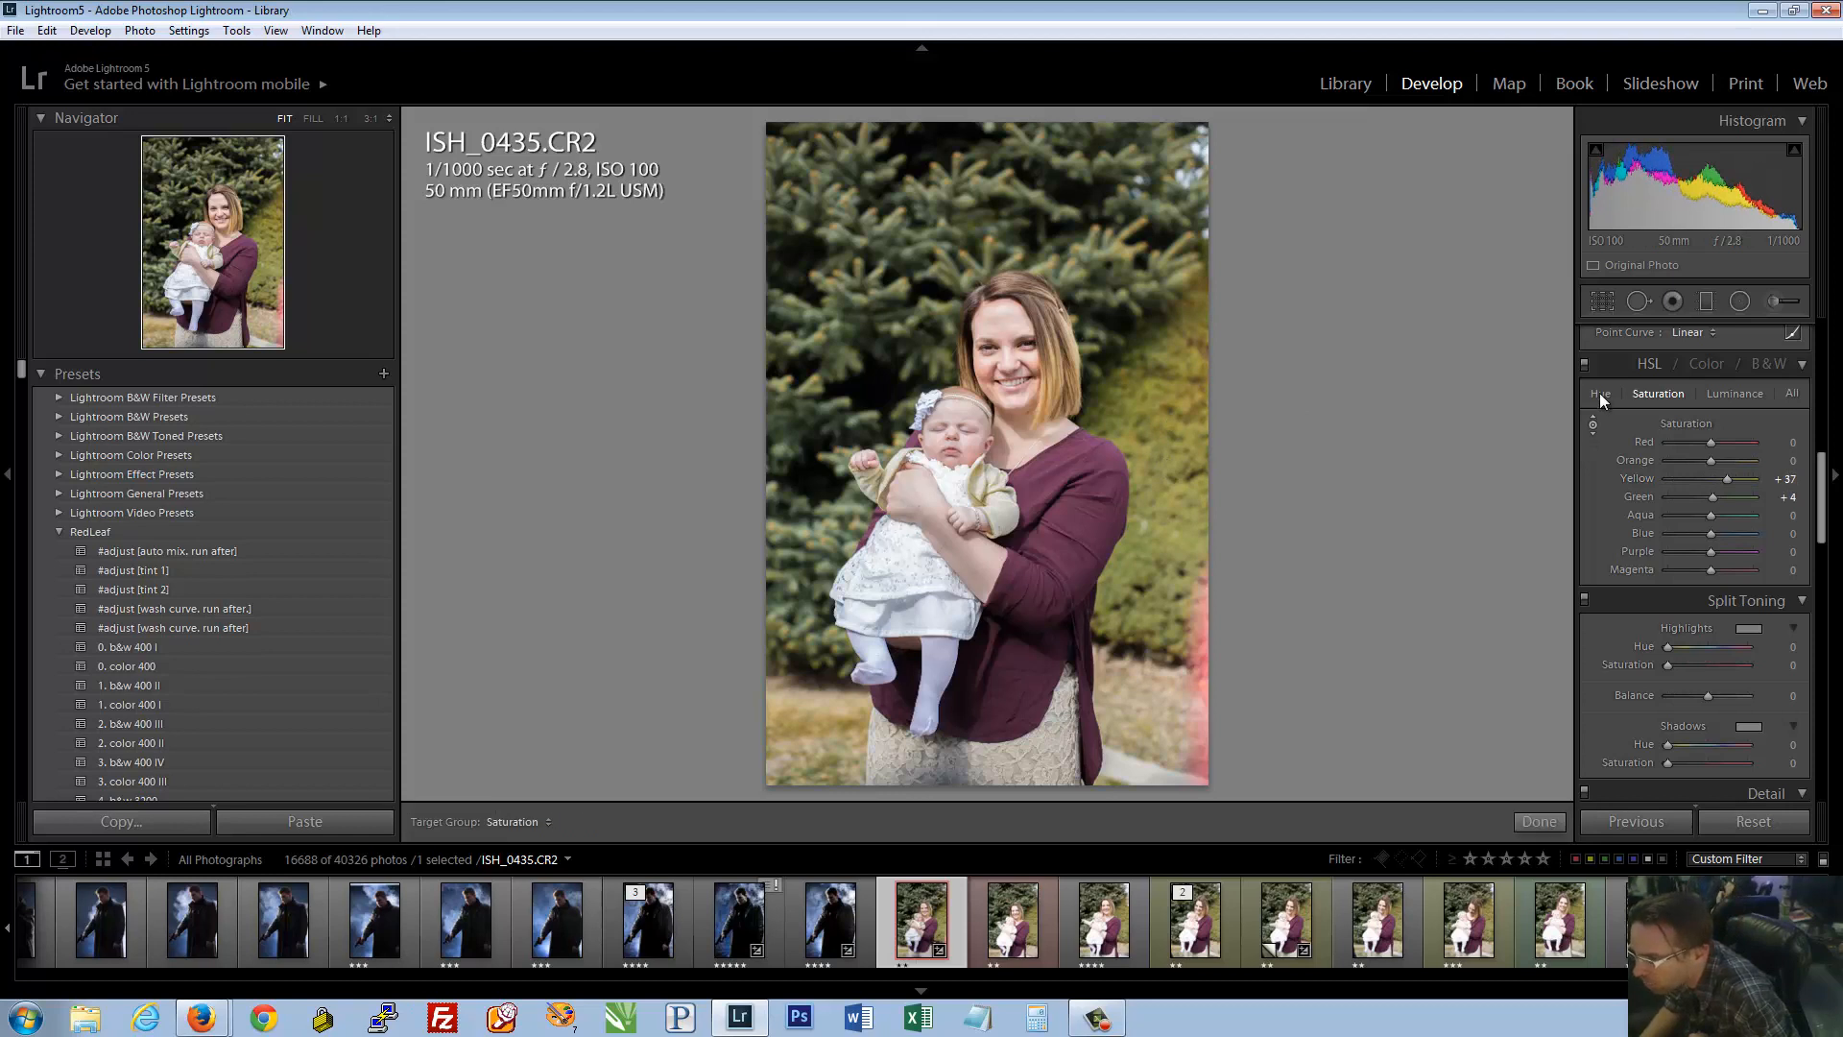
{"action": "double_click", "coordinate": [1632, 479]}
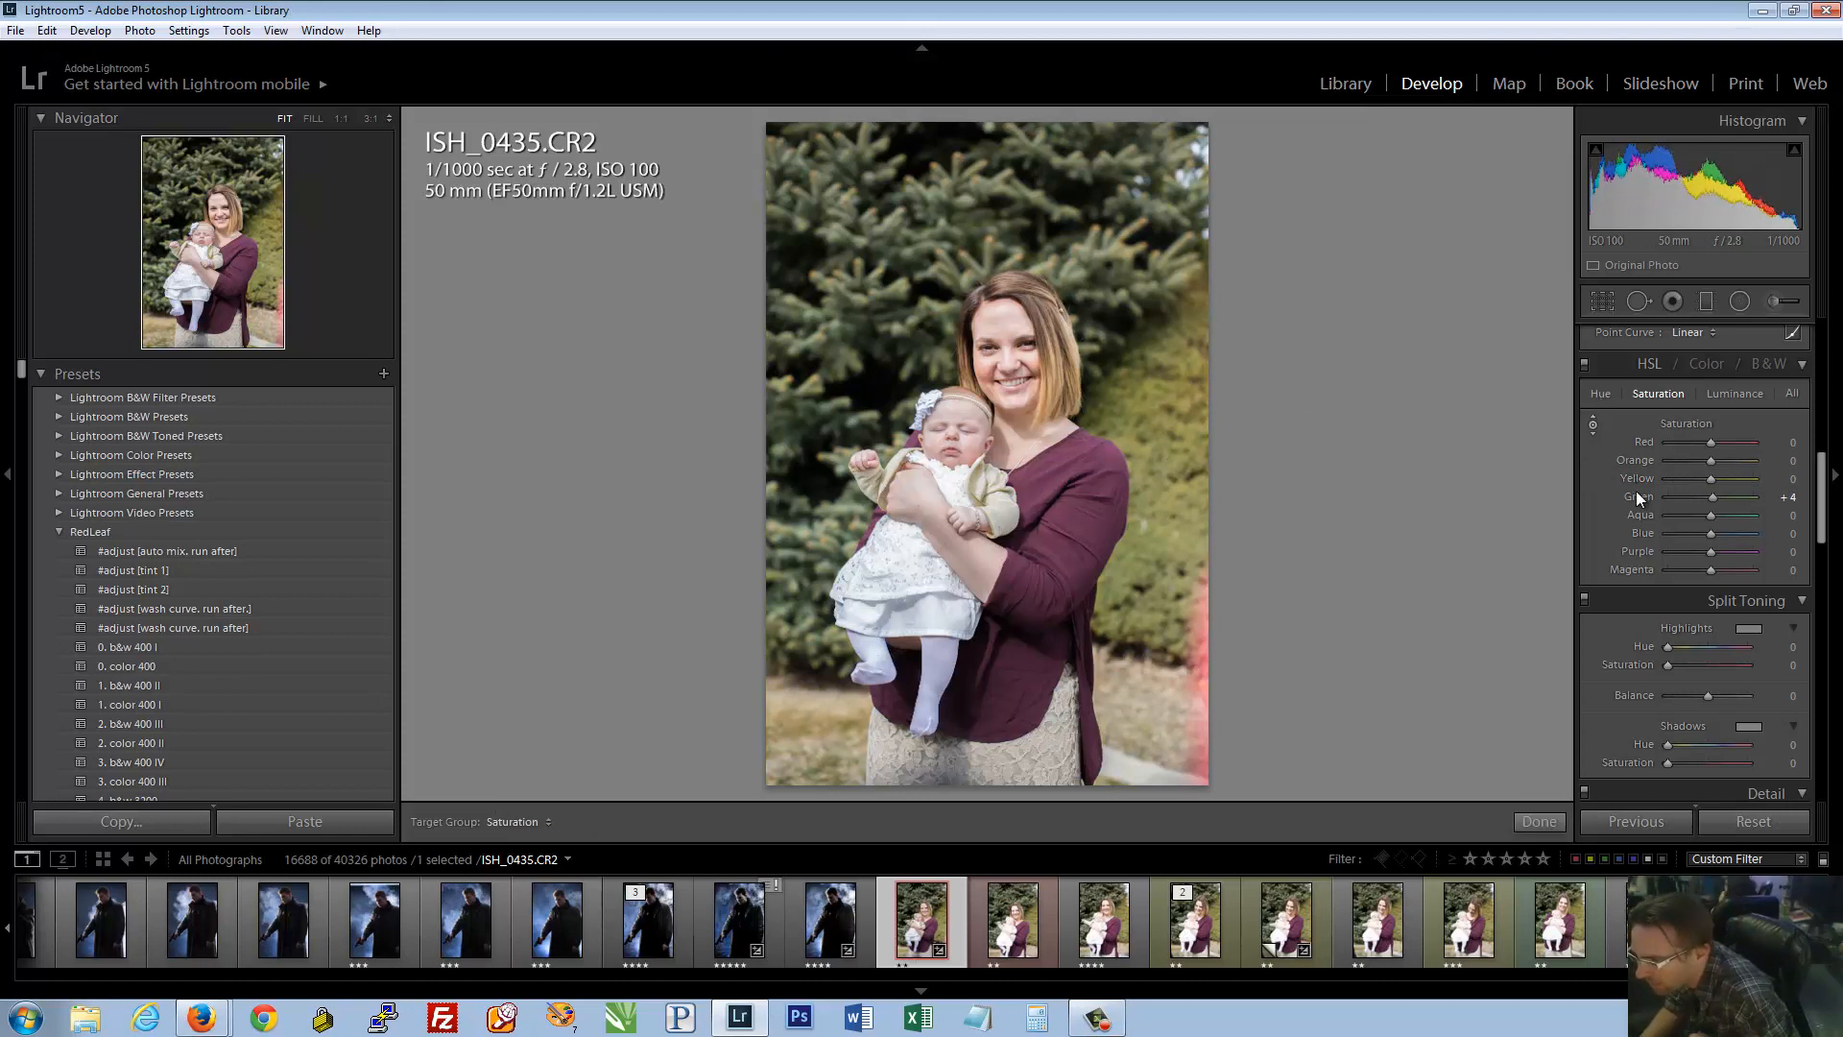
{"action": "double_click", "coordinate": [1636, 495]}
Shift the hue of the bush behind the woman with the targeted adjustment tool to Yellow +67 and Green +16
{"action": "left_click", "coordinate": [1598, 393]}
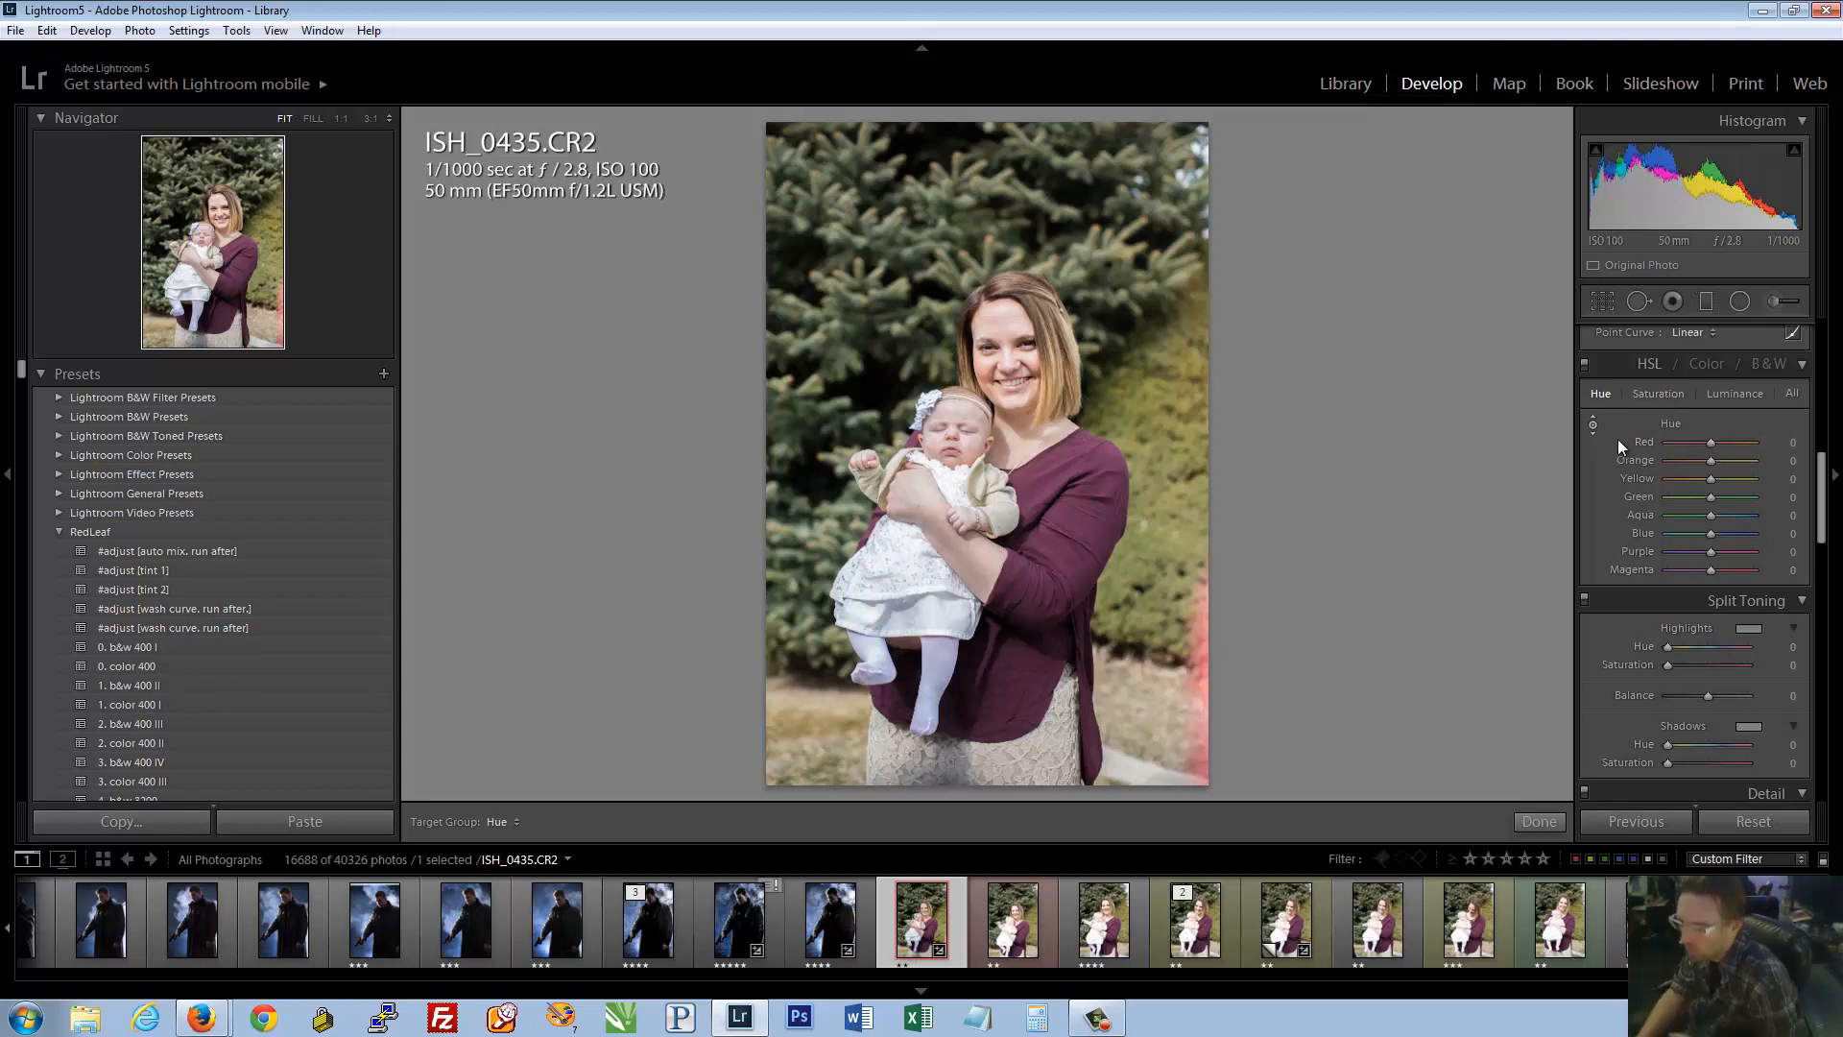
{"action": "left_click", "coordinate": [1594, 425]}
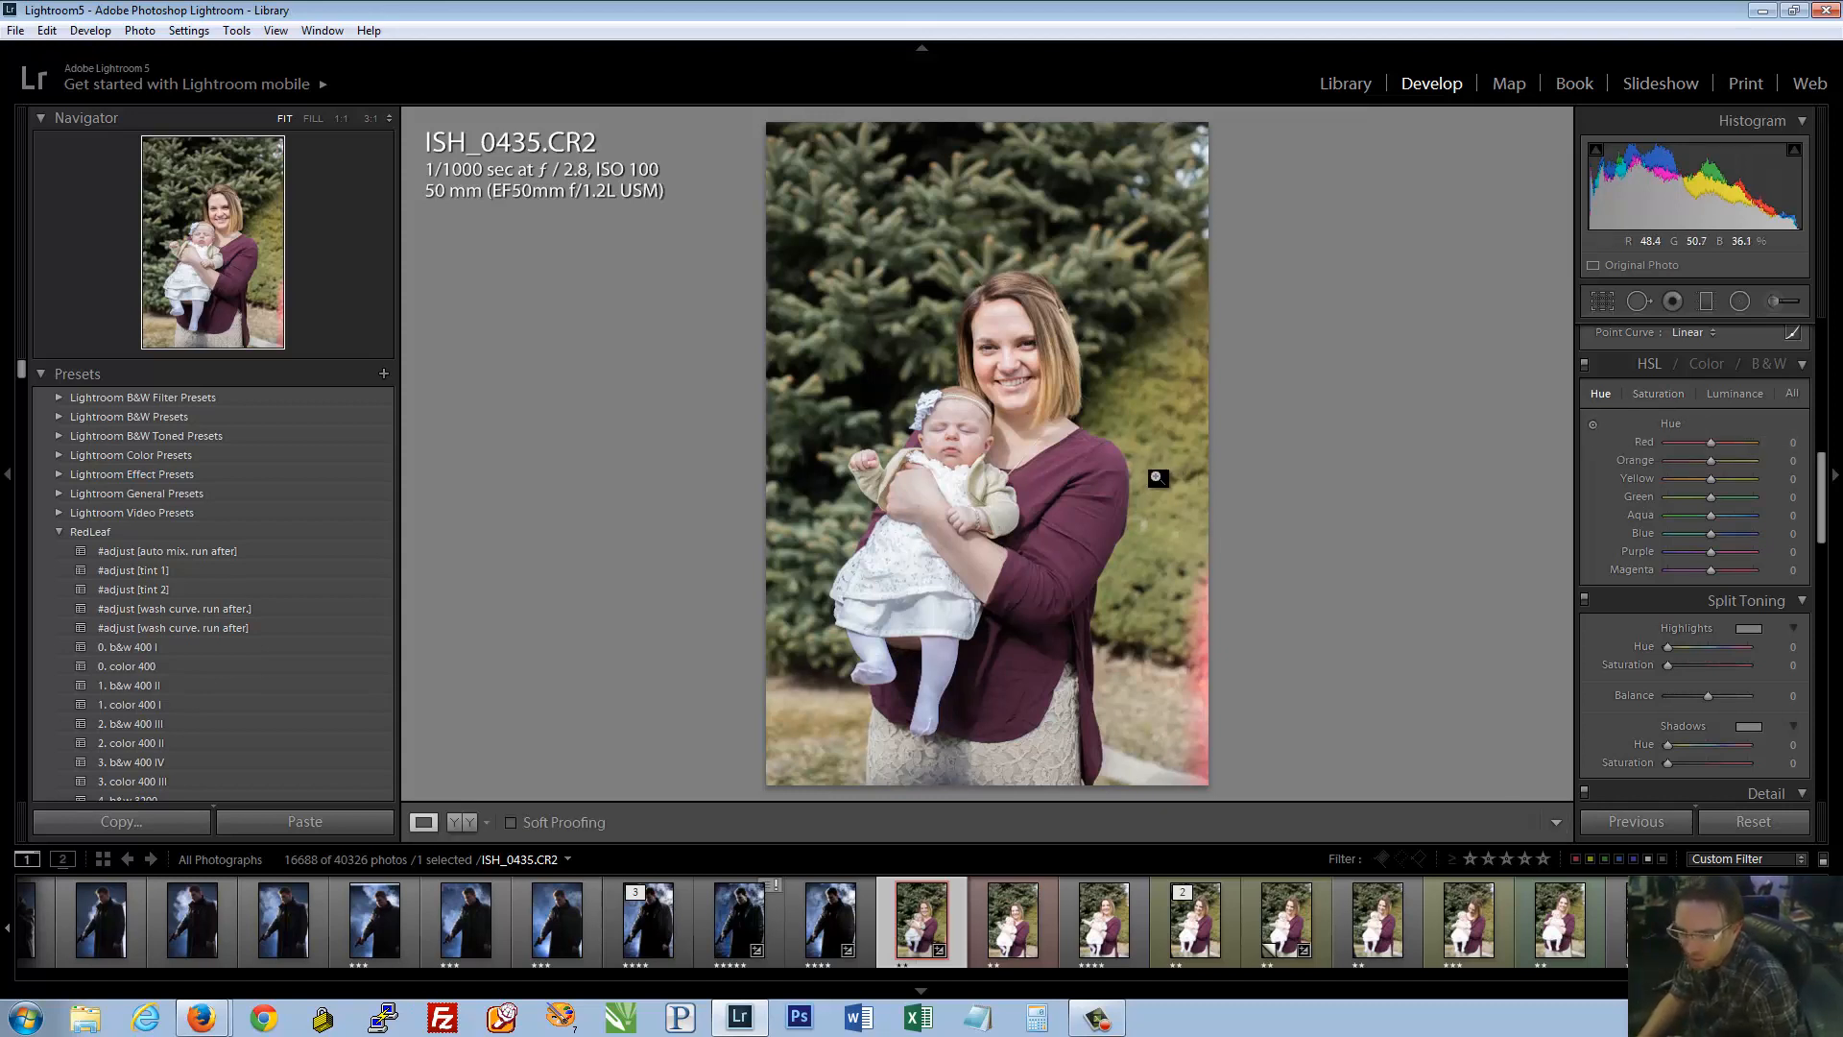
{"action": "left_click", "coordinate": [1593, 424]}
{"action": "left_click_drag", "start_coordinate": [1175, 475], "coordinate": [1154, 394]}
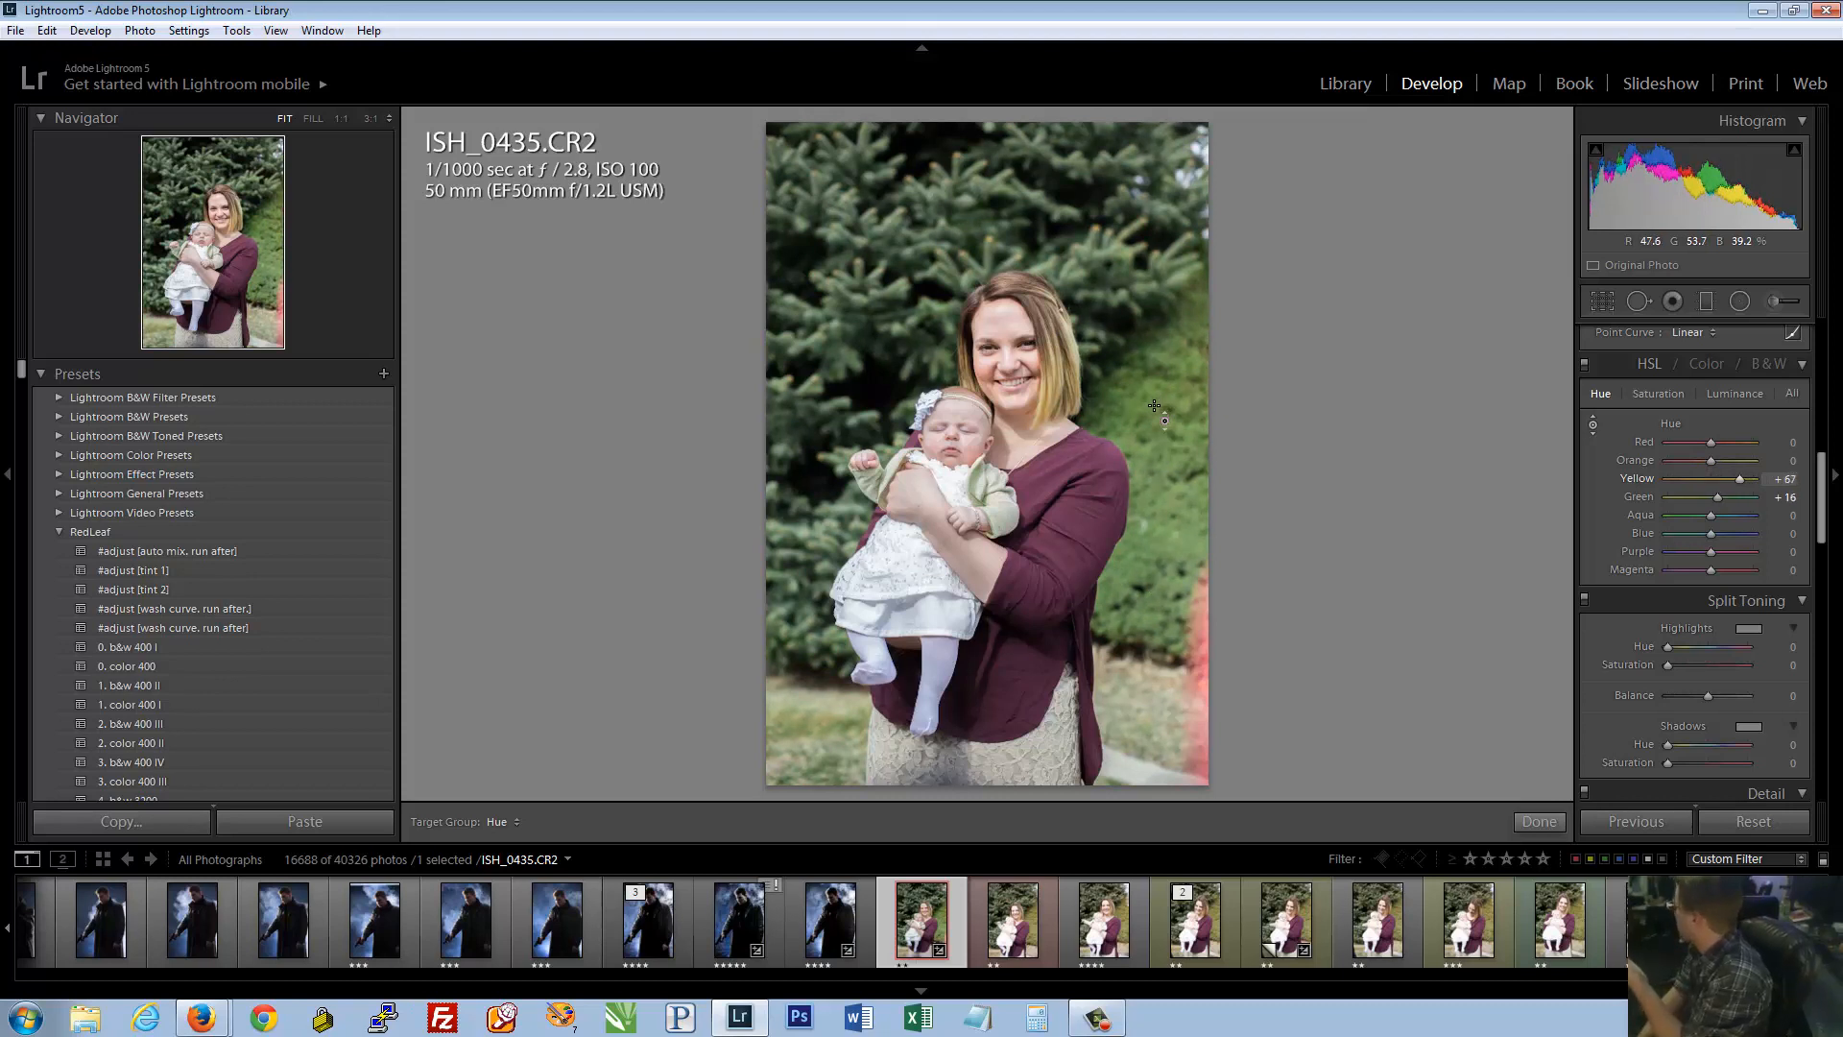
Raise the bush's saturation to Yellow +53 and Green +34, and its luminance to Yellow +82 and Green +33, using targeted adjustment
{"action": "left_click", "coordinate": [1659, 393]}
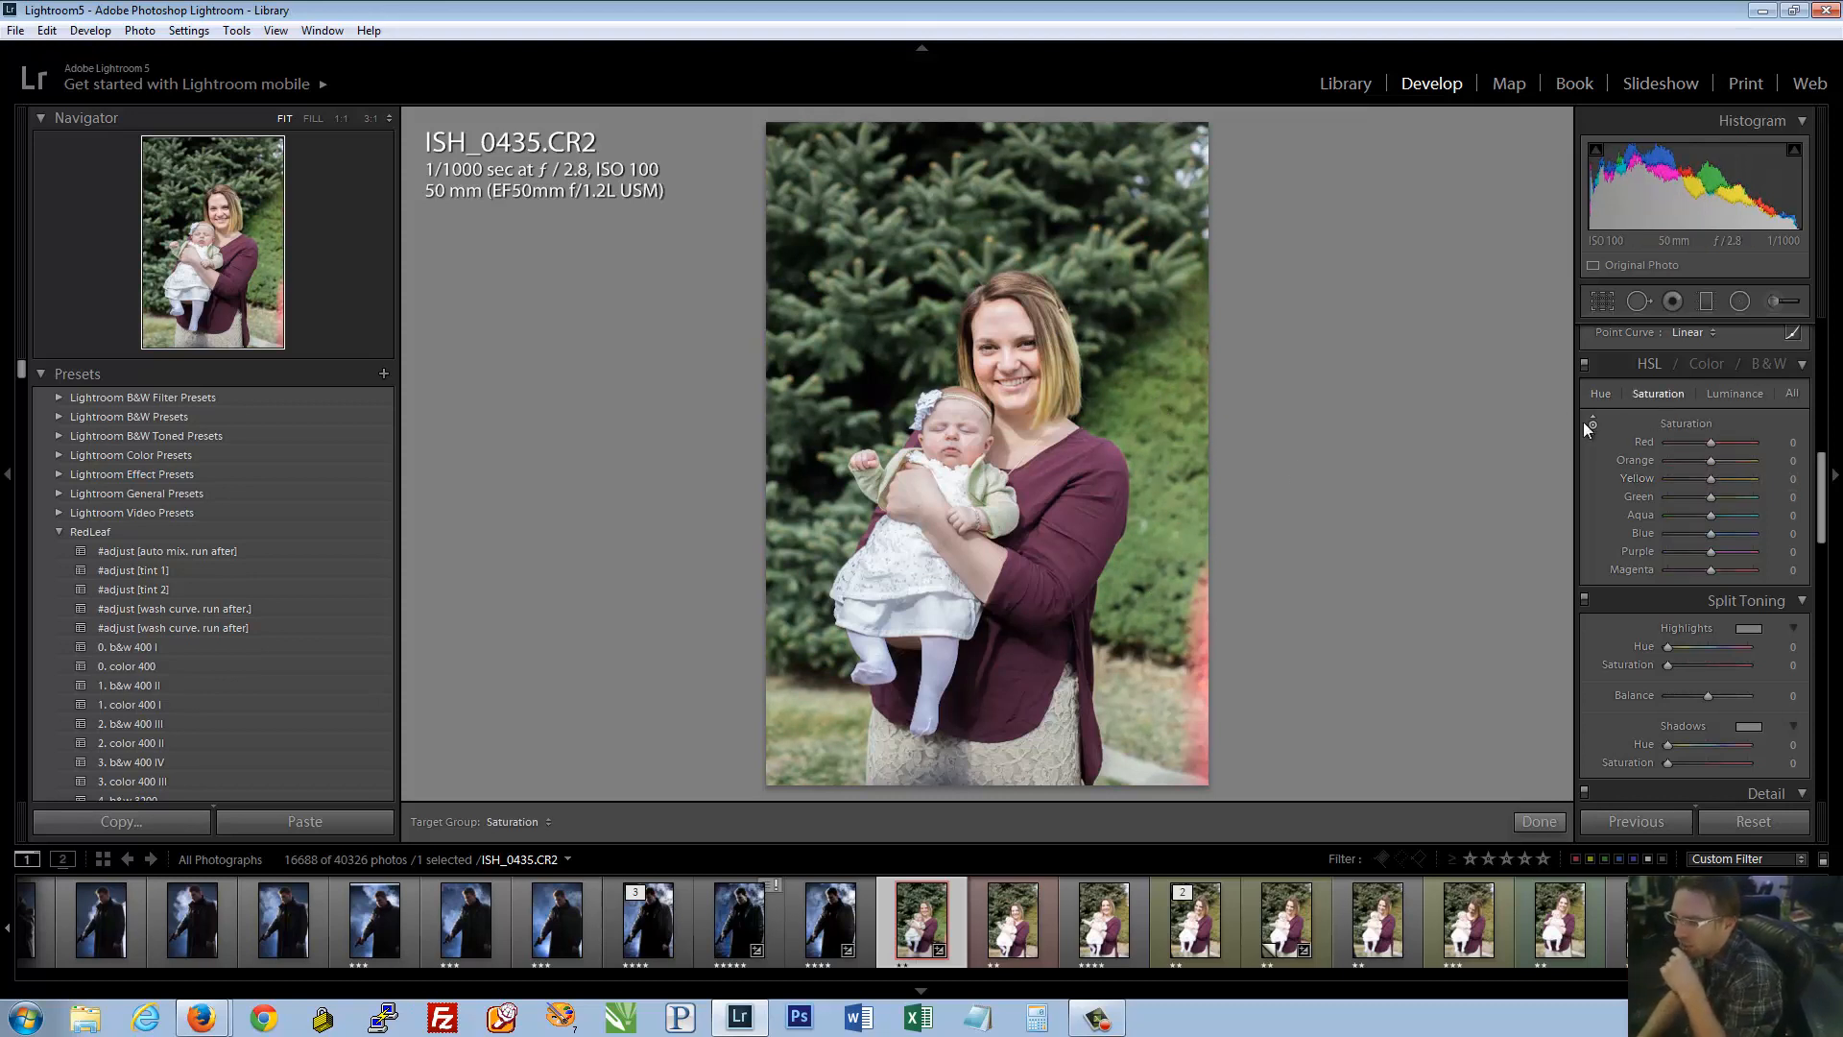
{"action": "left_click_drag", "start_coordinate": [1175, 485], "coordinate": [1163, 382]}
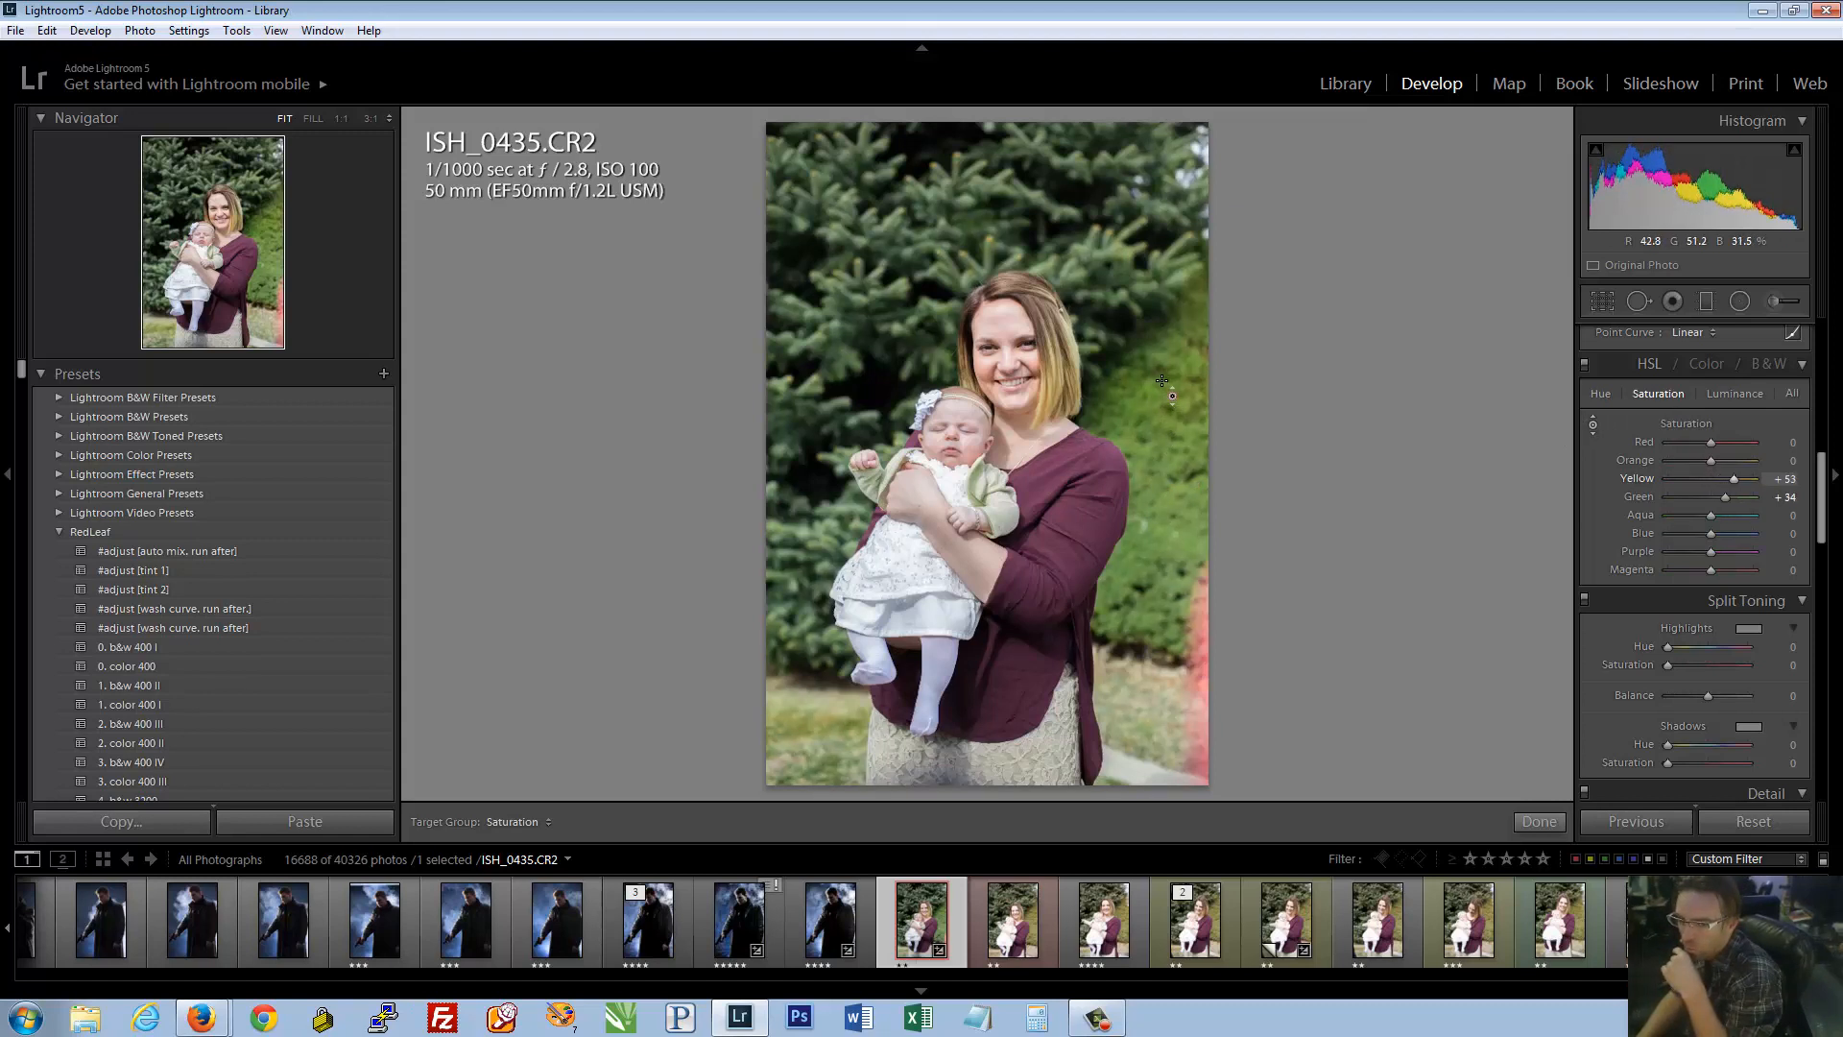
{"action": "left_click", "coordinate": [1735, 393]}
{"action": "left_click_drag", "start_coordinate": [1157, 499], "coordinate": [1142, 368]}
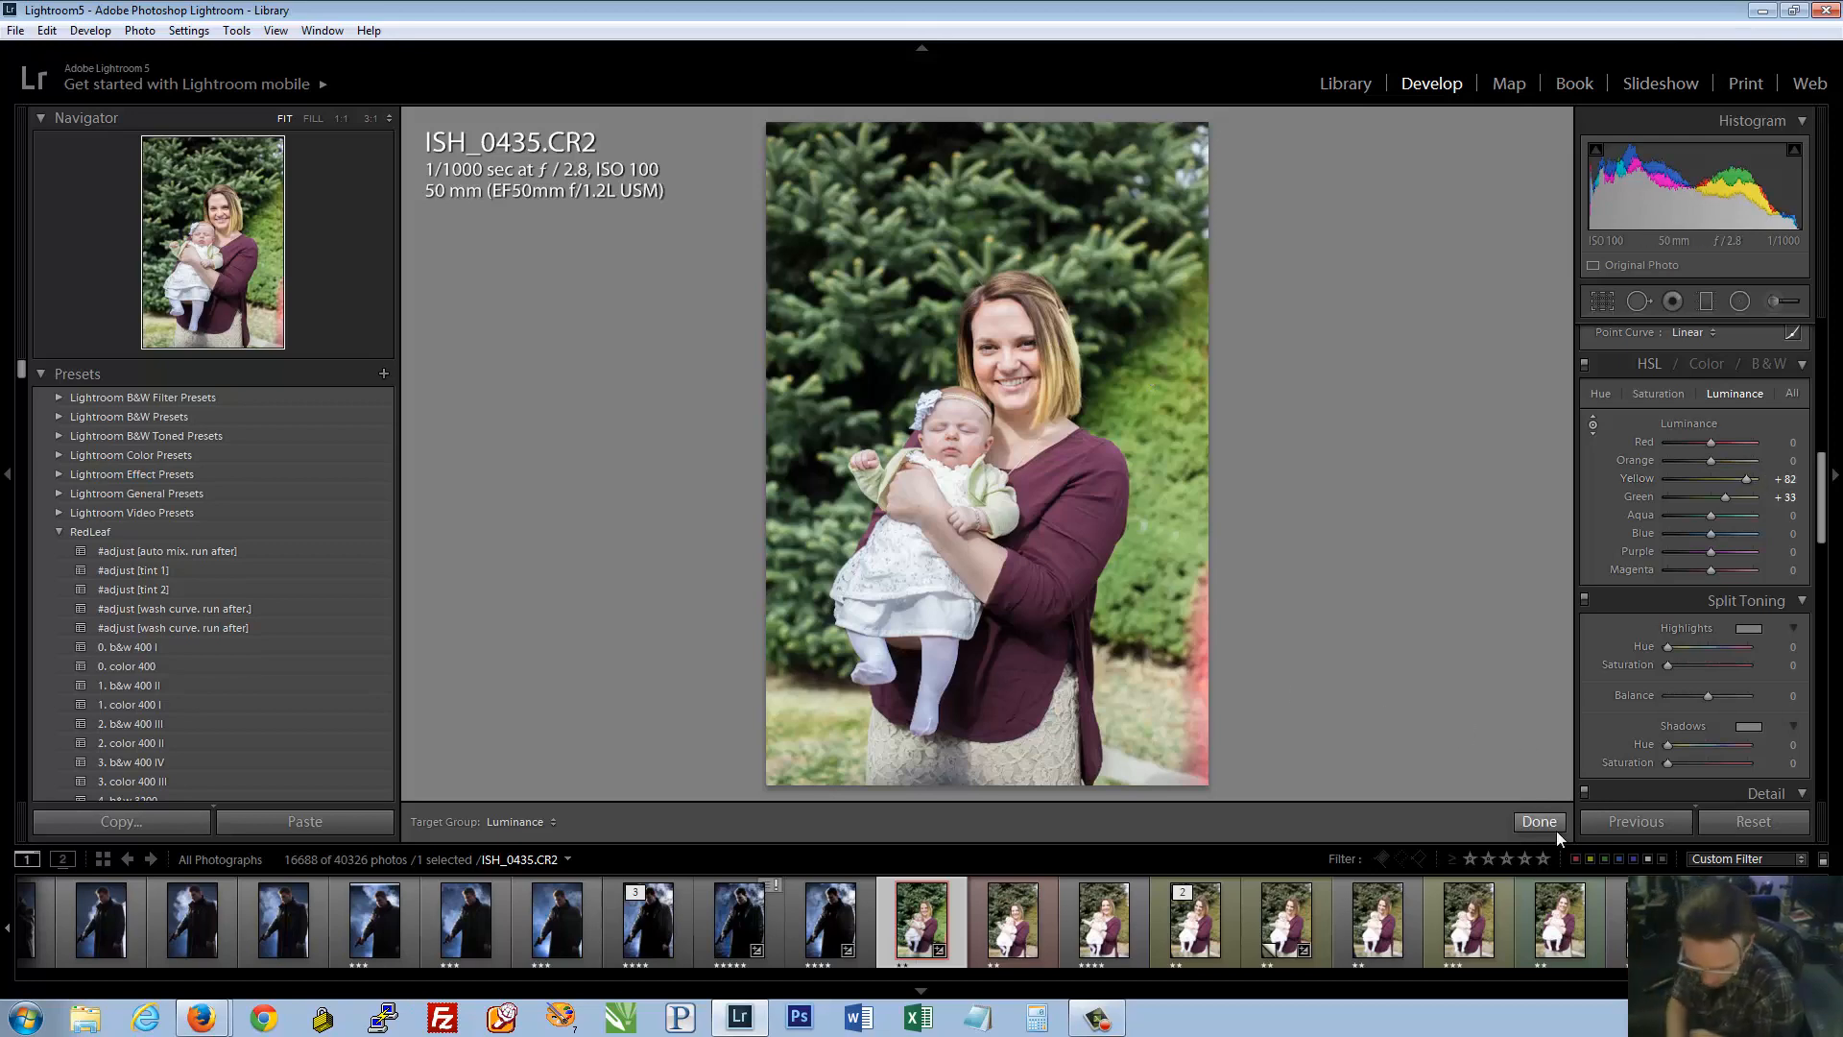
Compare the photo before and after the HSL adjustments several times
{"action": "key", "text": "backslash"}
{"action": "key", "text": "backslash"}
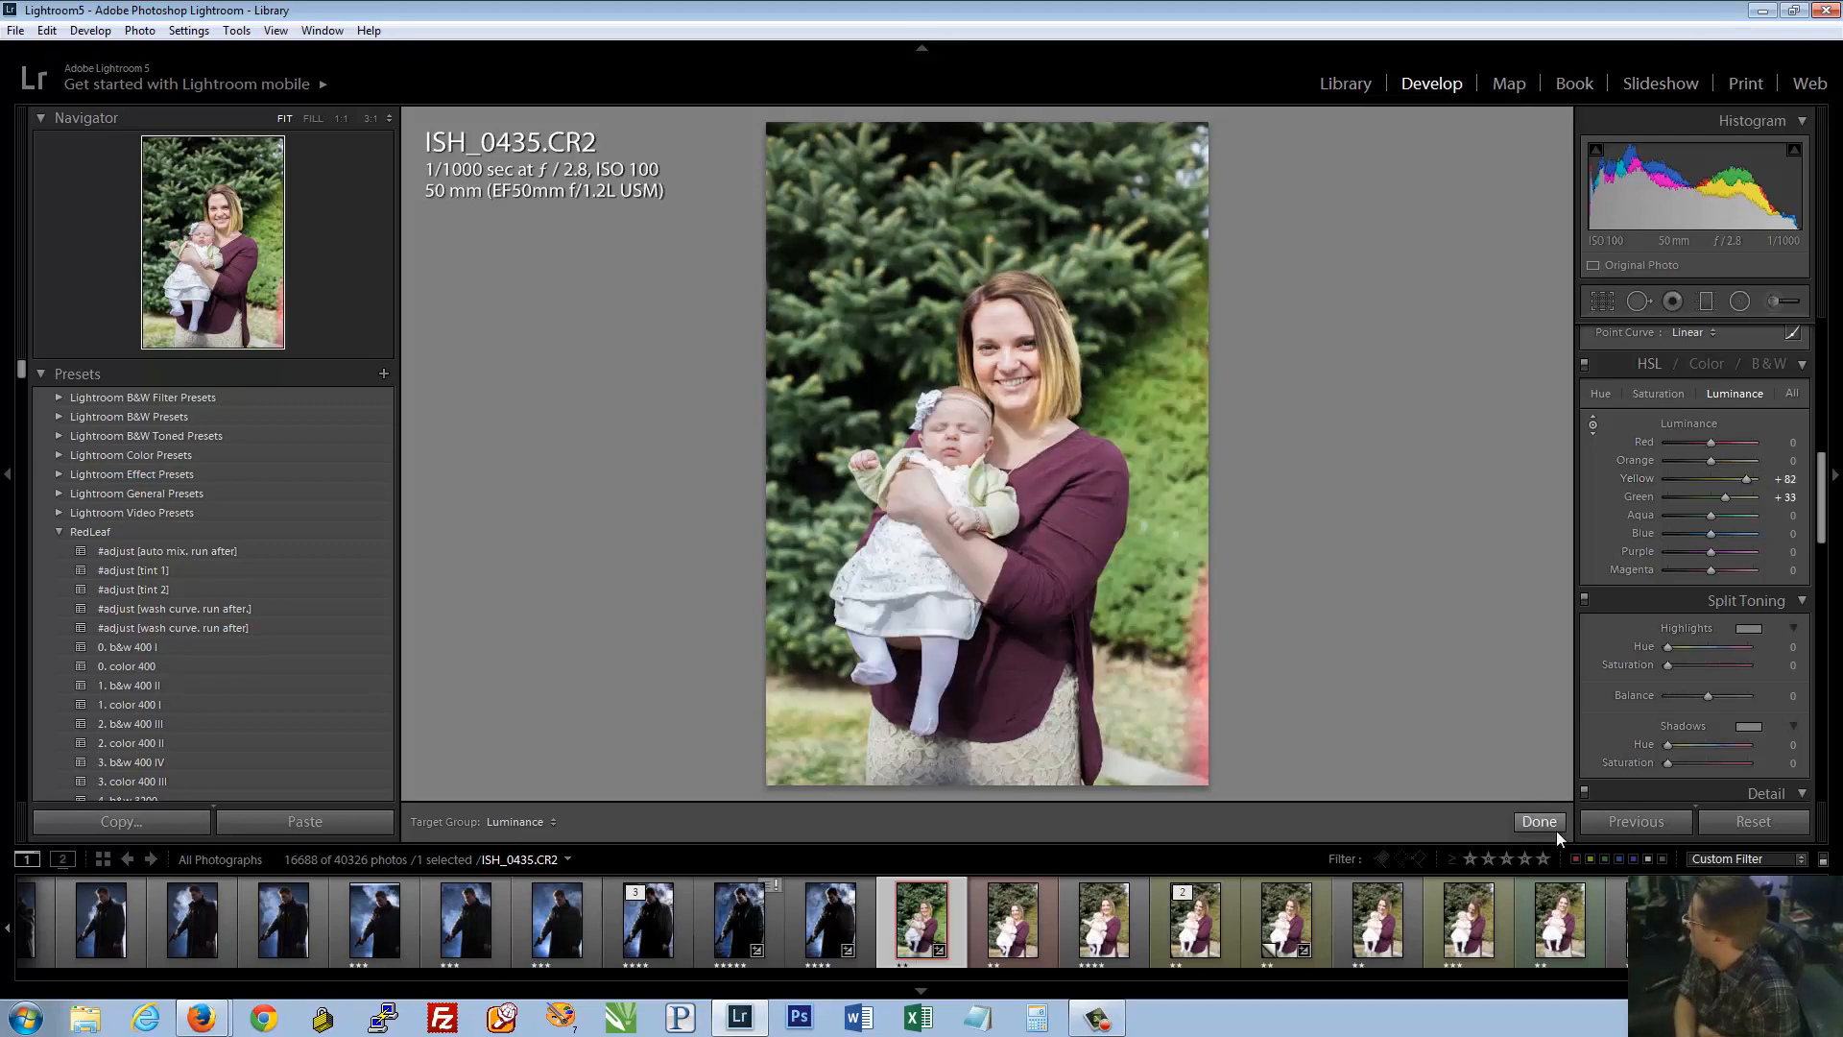
{"action": "key", "text": "backslash"}
{"action": "key", "text": "backslash"}
{"action": "key", "text": "backslash"}
{"action": "key", "text": "backslash"}
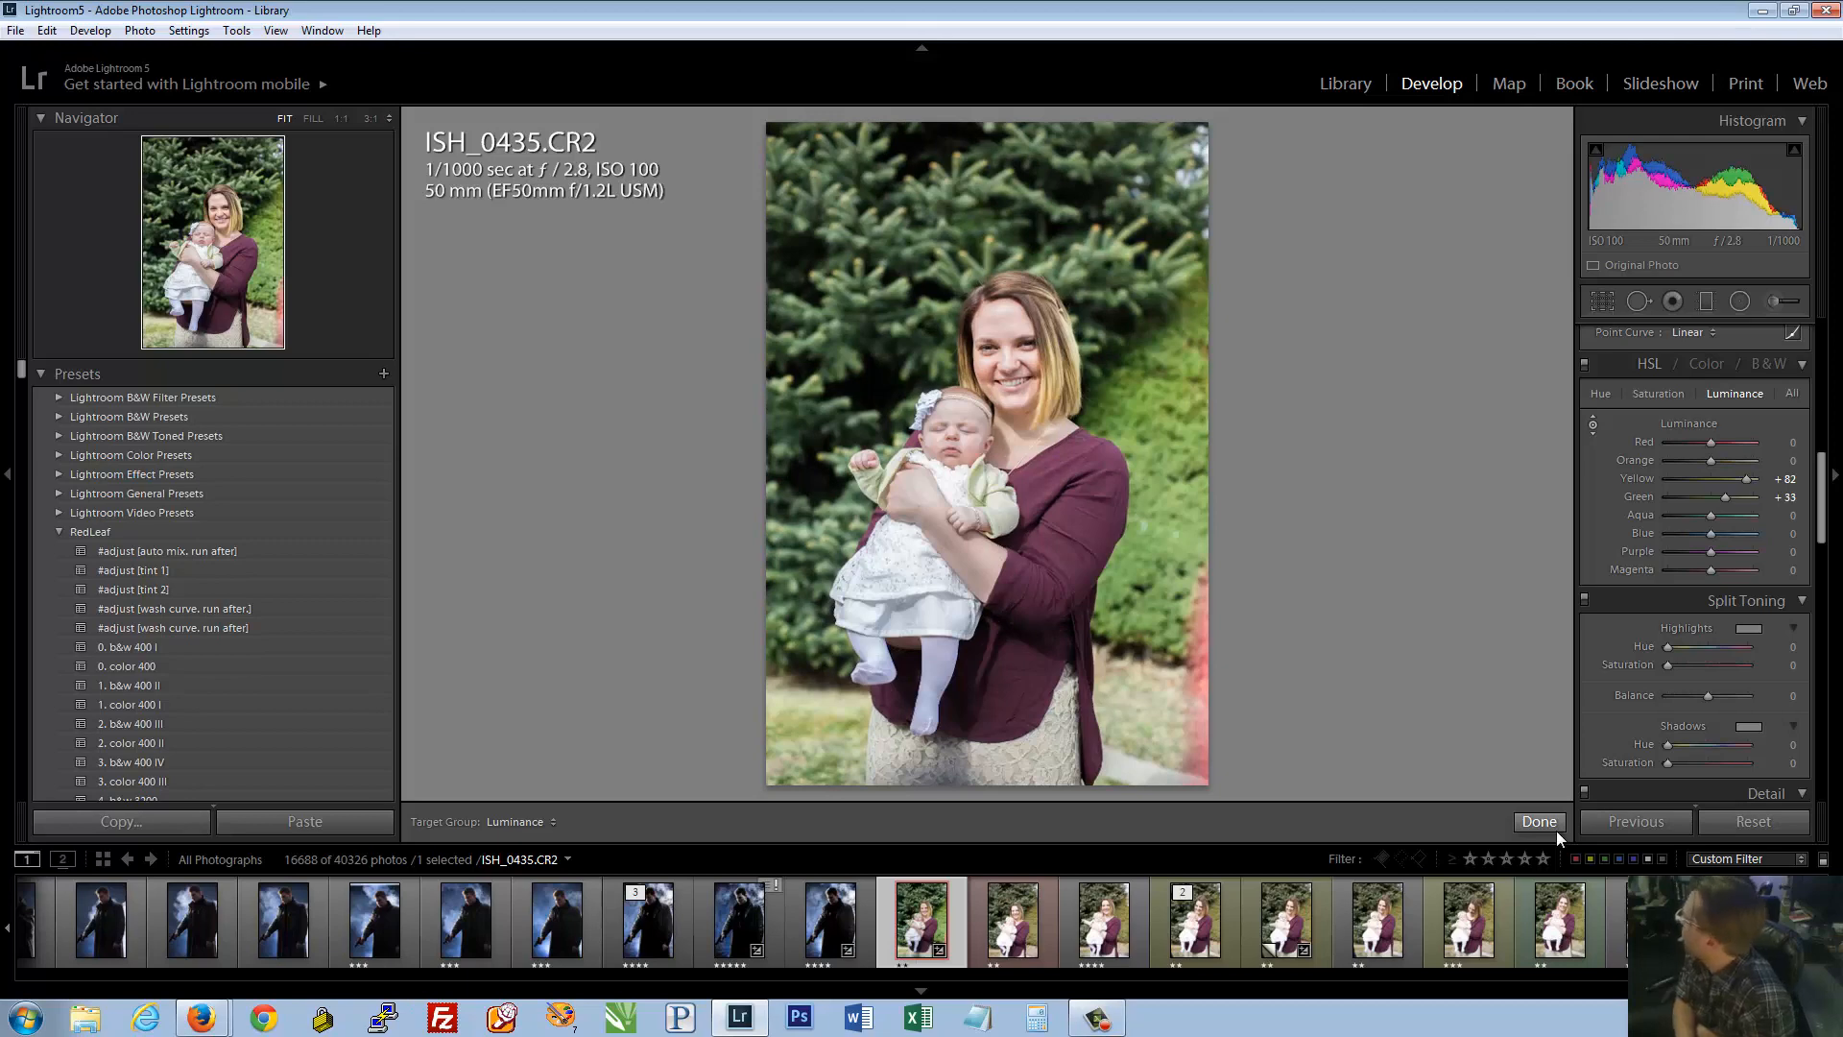
{"action": "key", "text": "backslash"}
{"action": "key", "text": "backslash"}
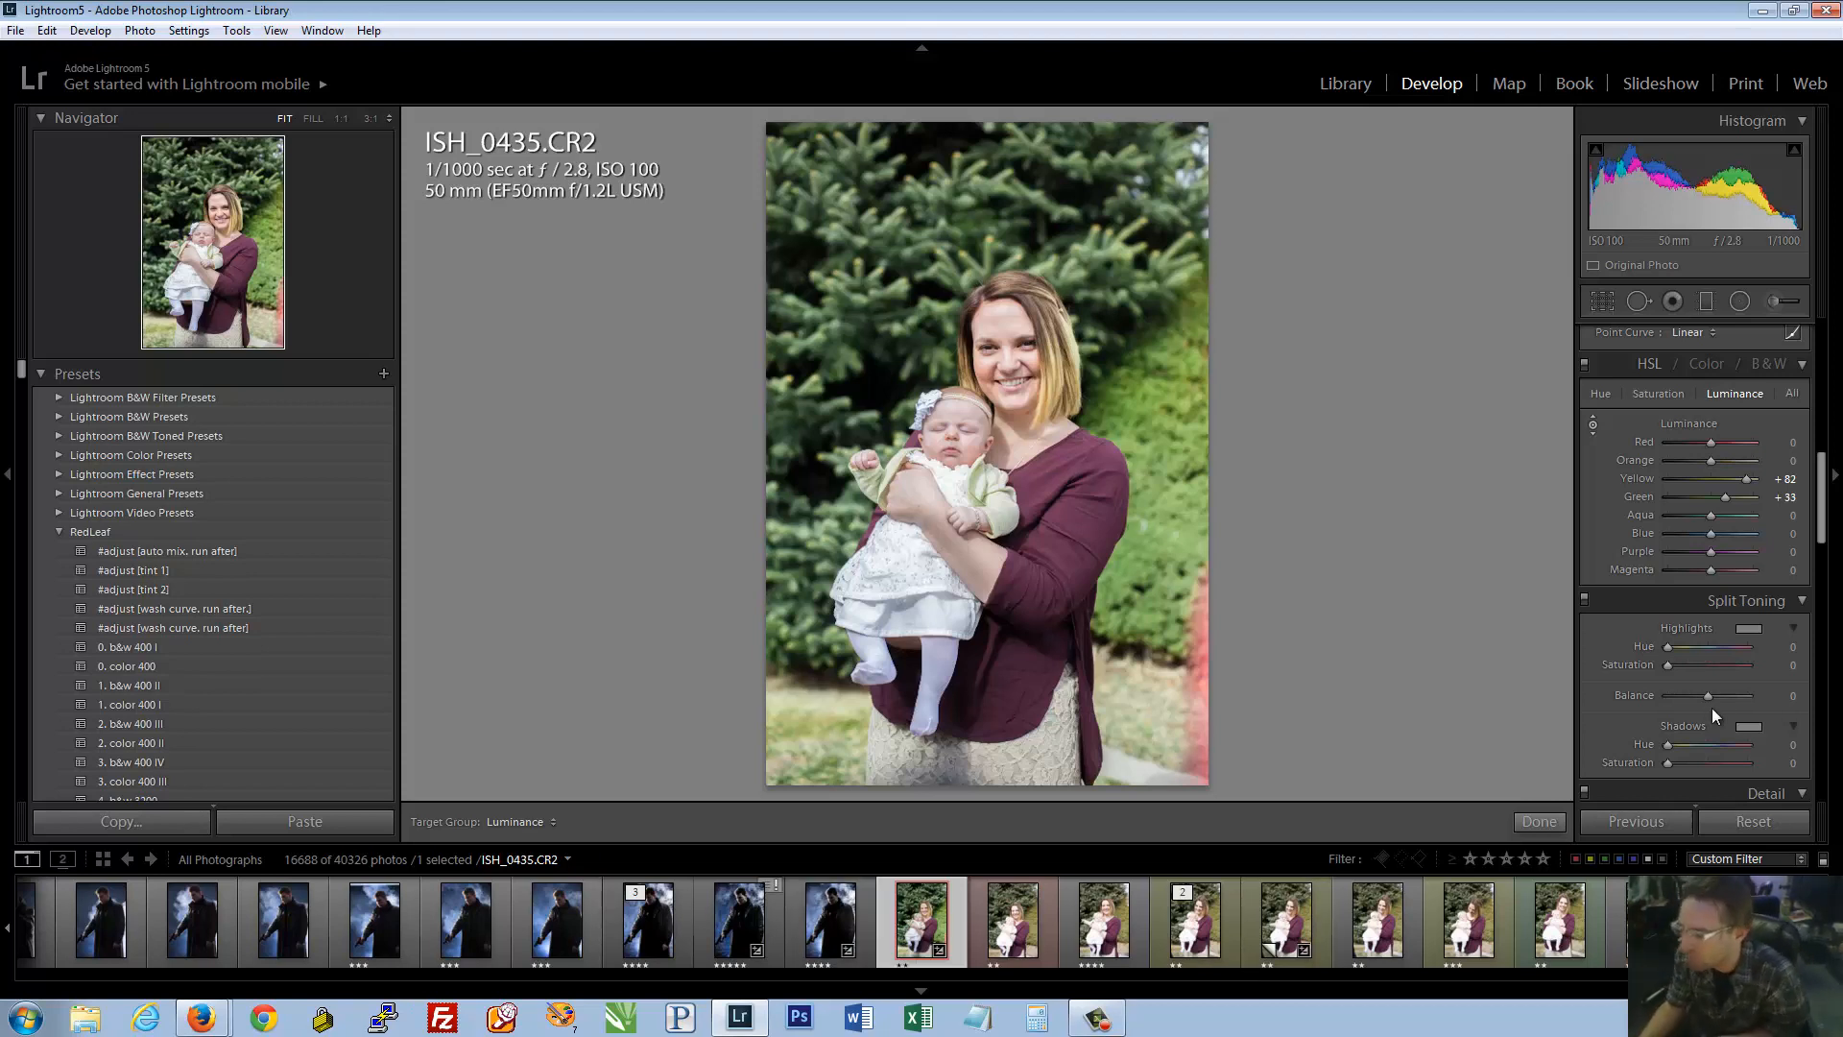
Review the sharpening and noise reduction settings, and inspect the Adjustment Brush options without painting
{"action": "left_click_drag", "start_coordinate": [1830, 529], "coordinate": [1834, 651]}
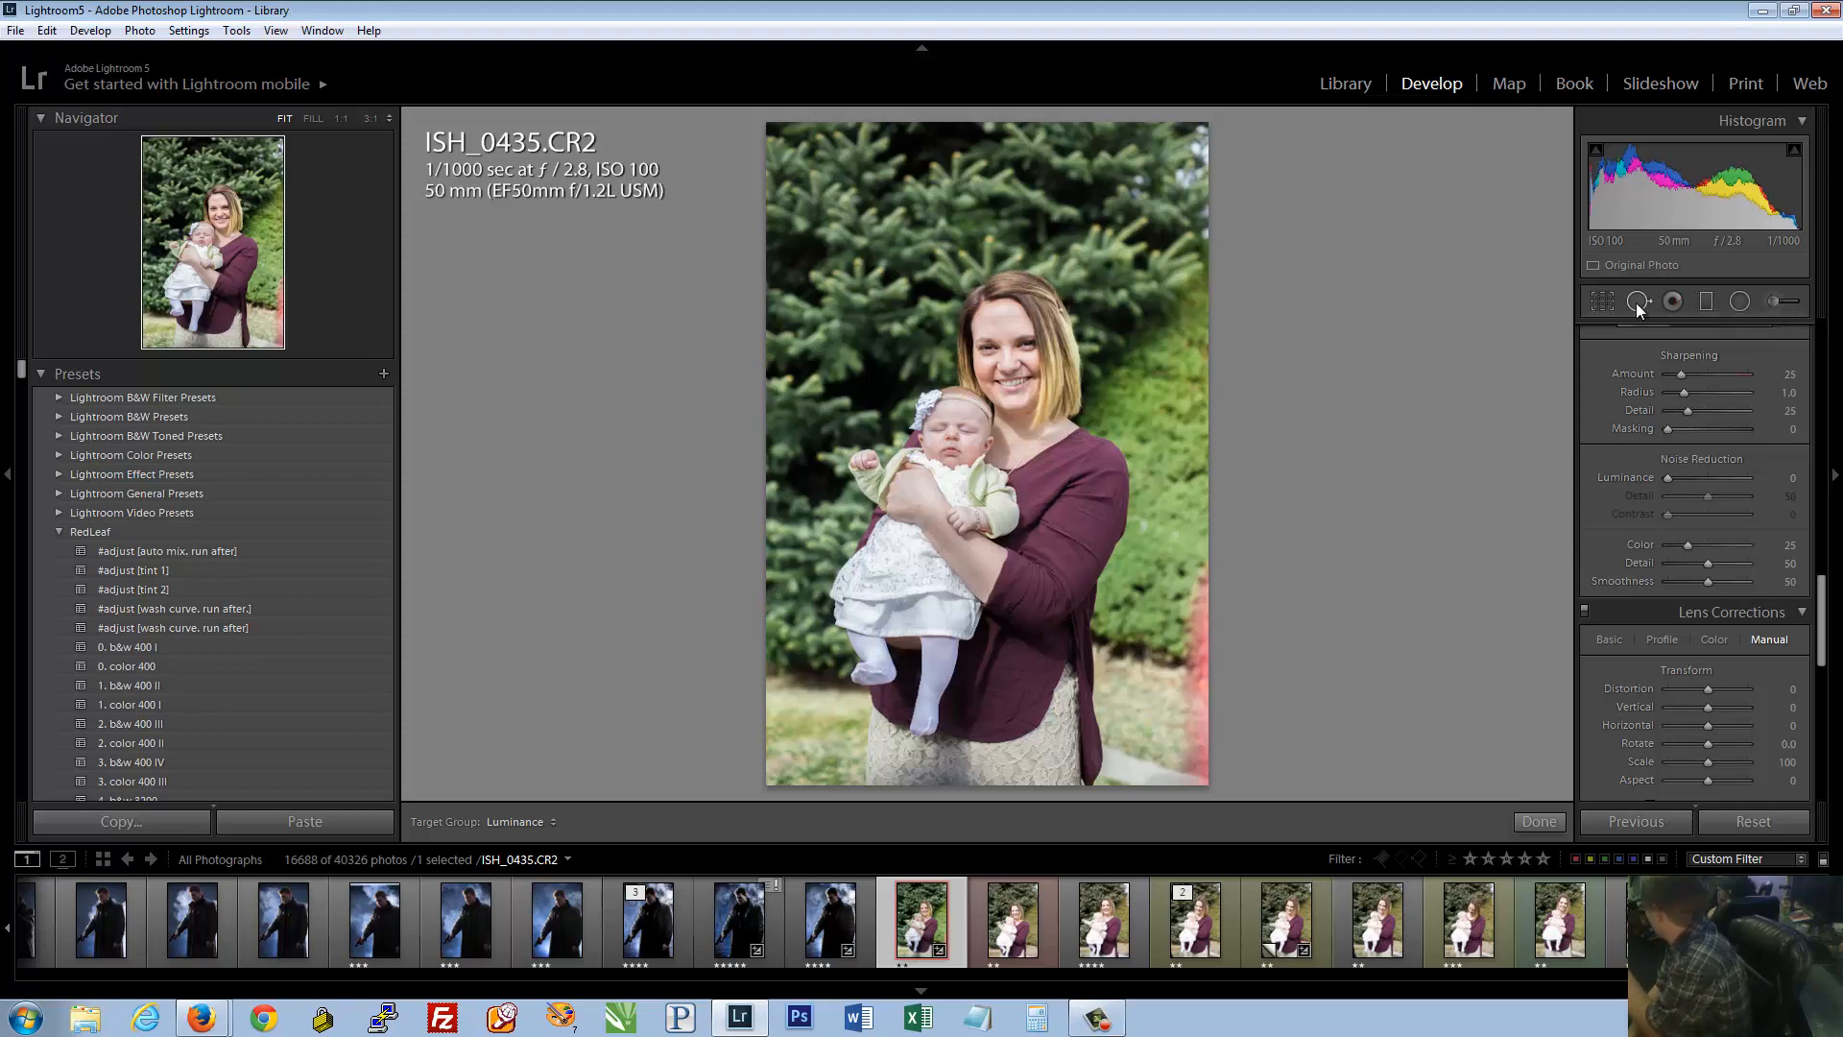
{"action": "left_click", "coordinate": [1774, 303]}
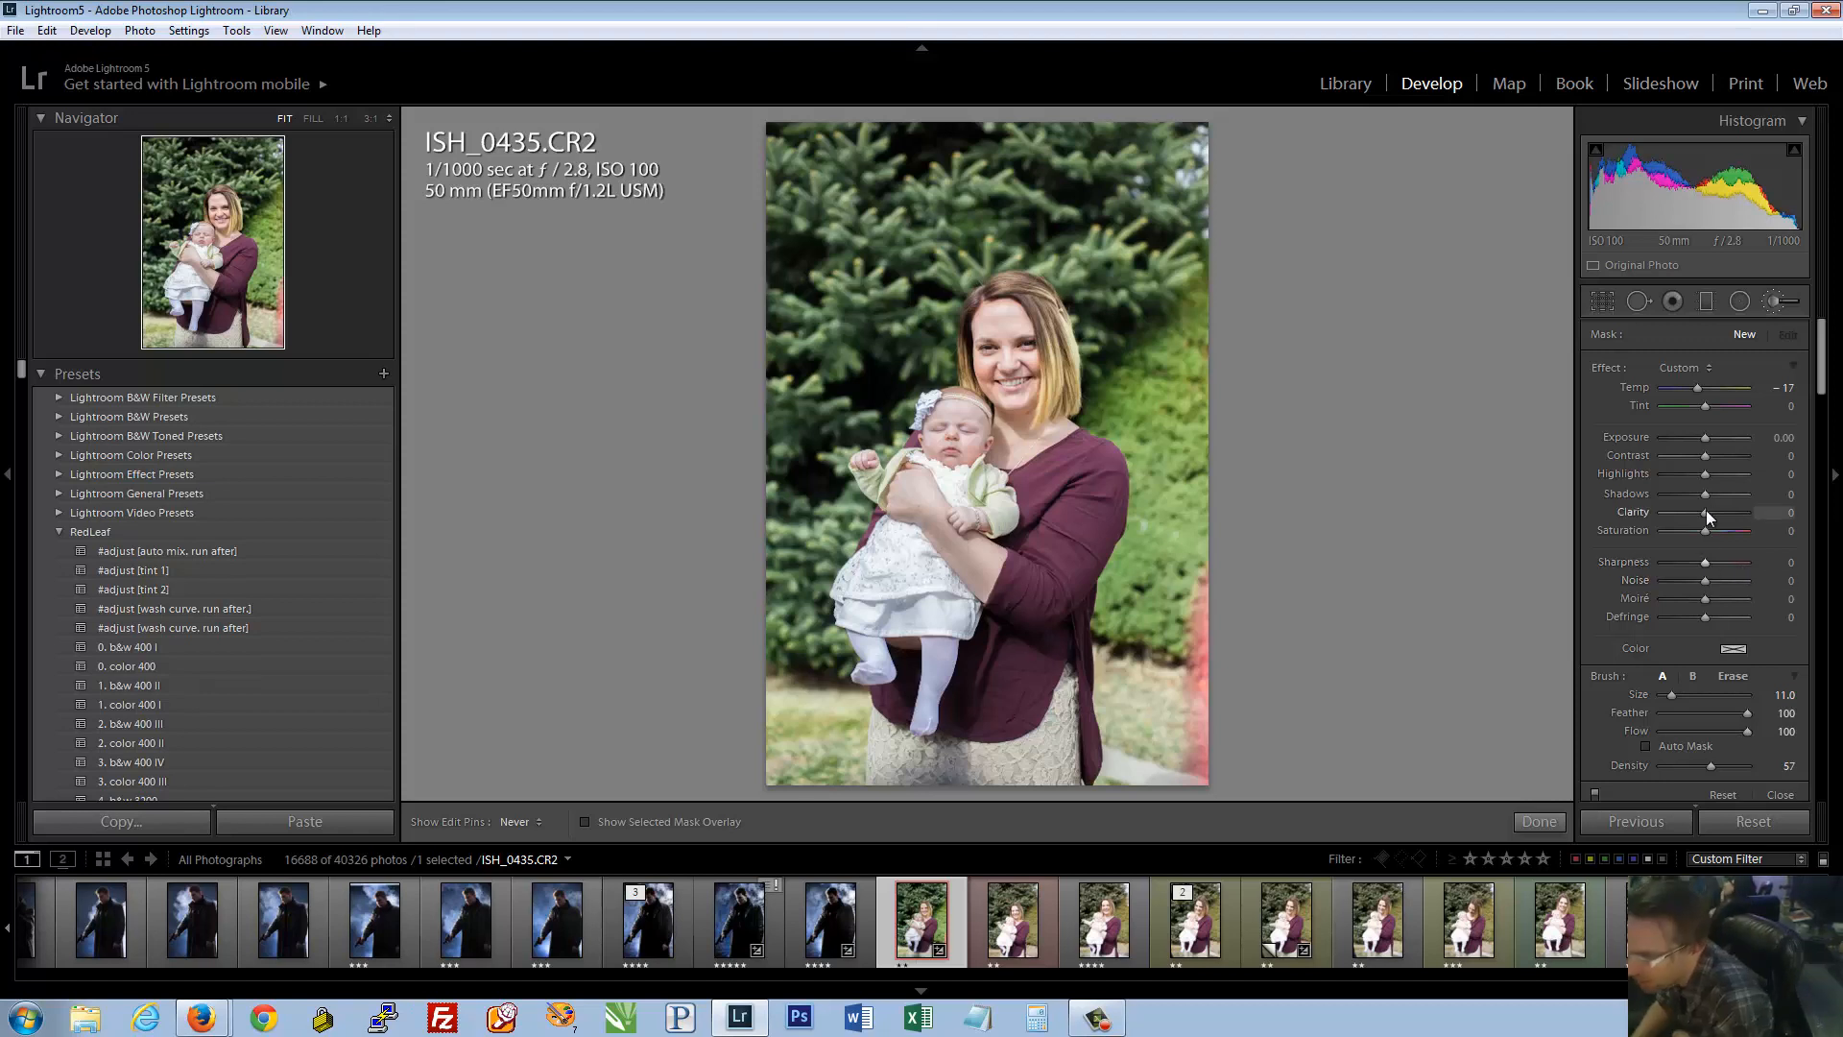
{"action": "left_click", "coordinate": [1781, 795]}
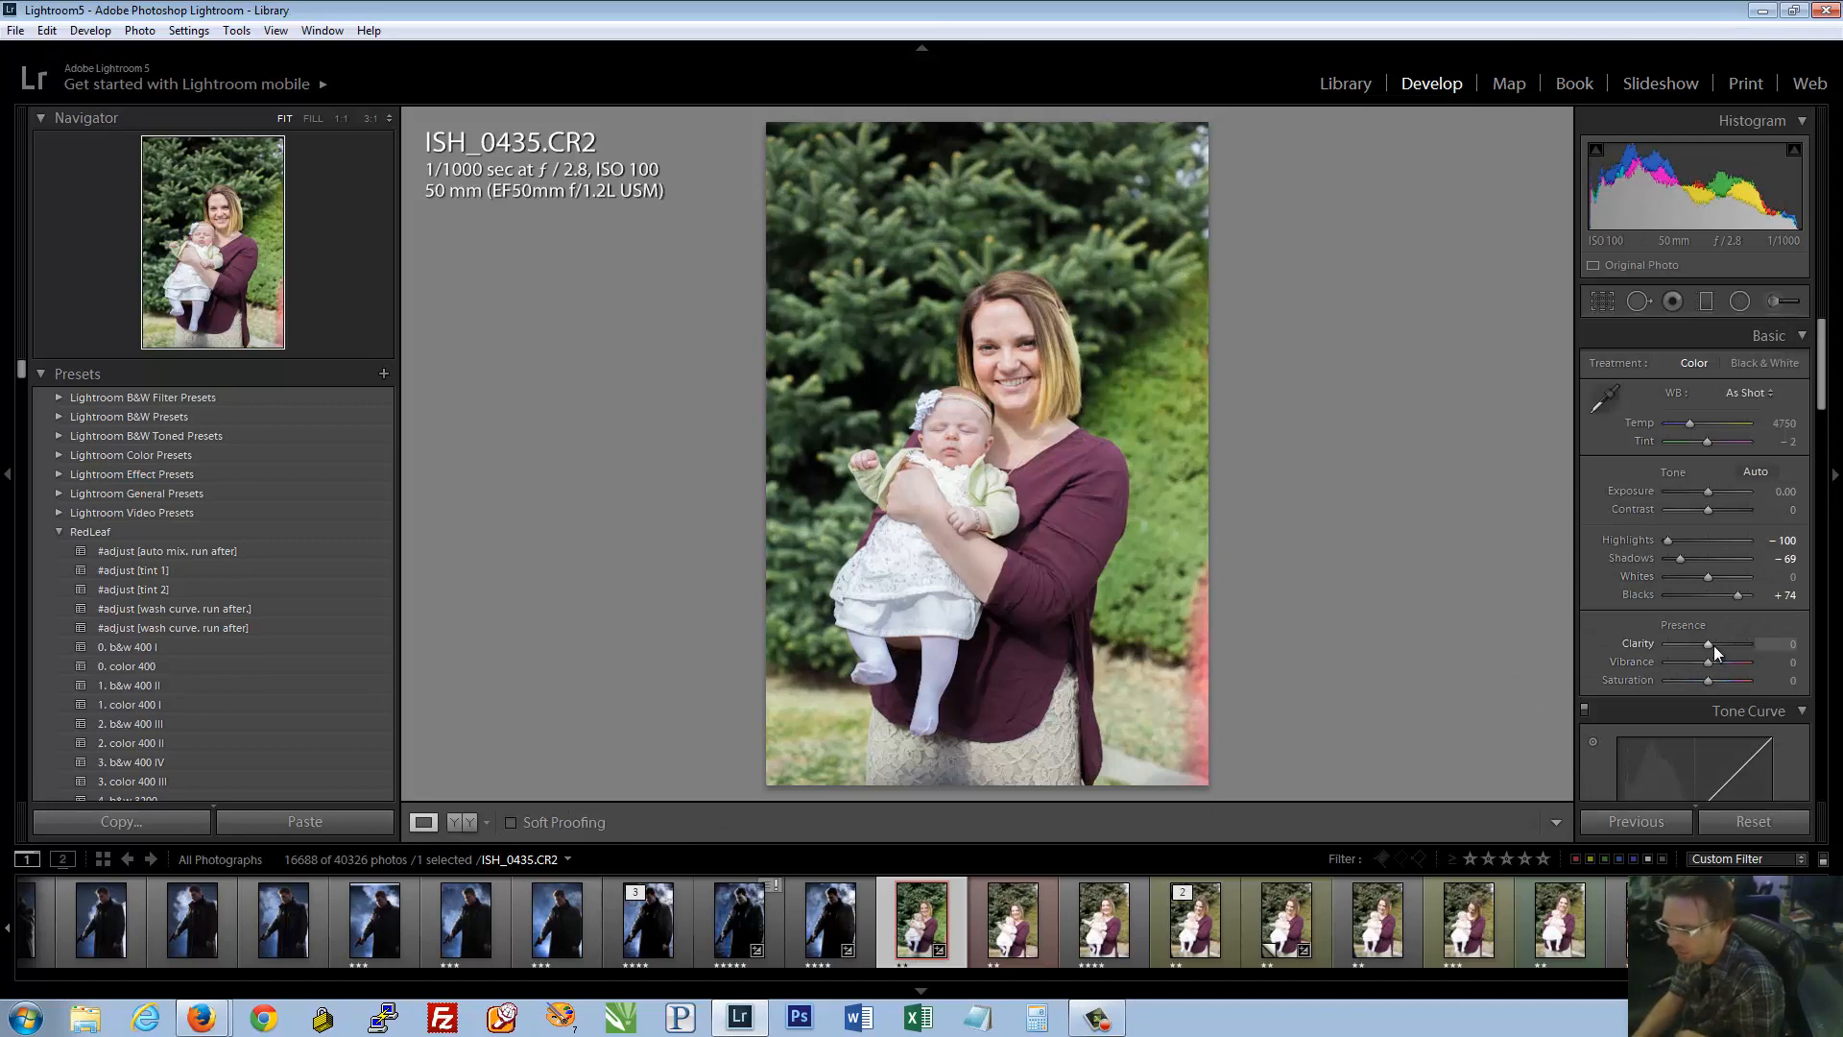
Reset all of the photo's develop settings and set its camera calibration profile to Camera Landscape
{"action": "left_click", "coordinate": [1740, 822]}
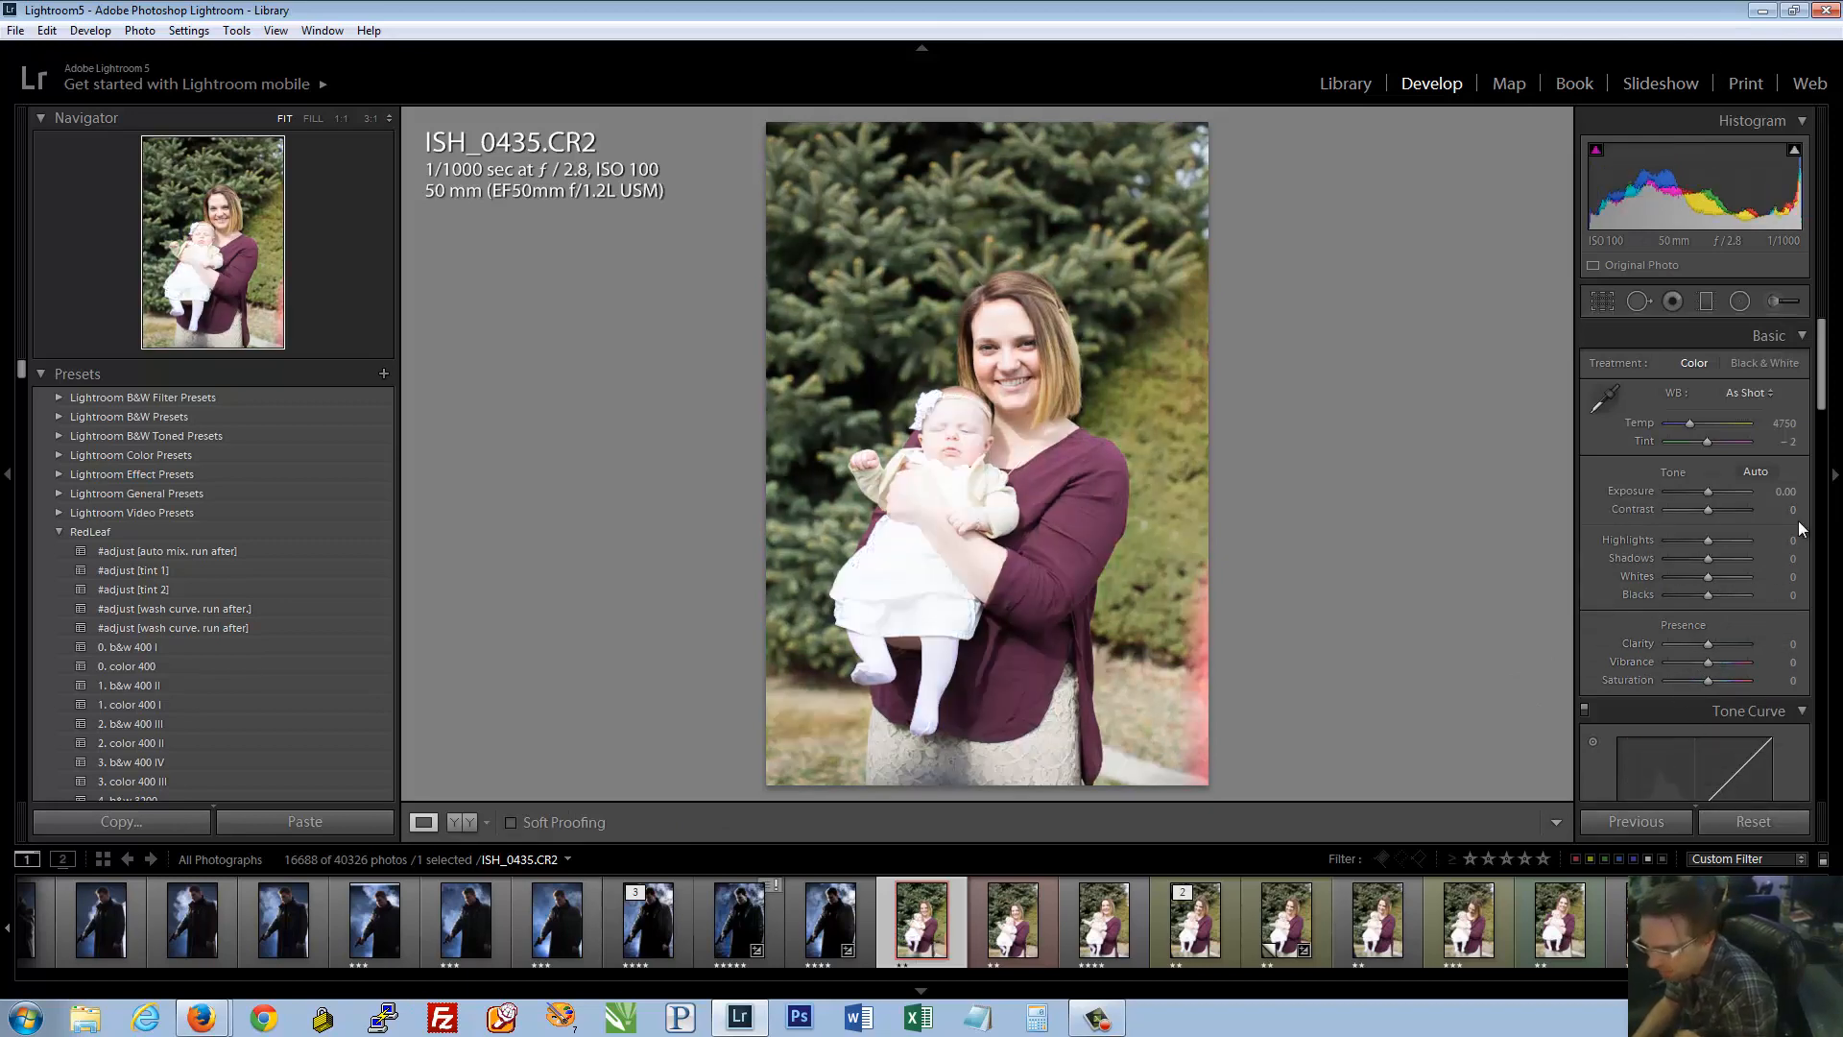
{"action": "left_click_drag", "start_coordinate": [1822, 389], "coordinate": [1820, 739]}
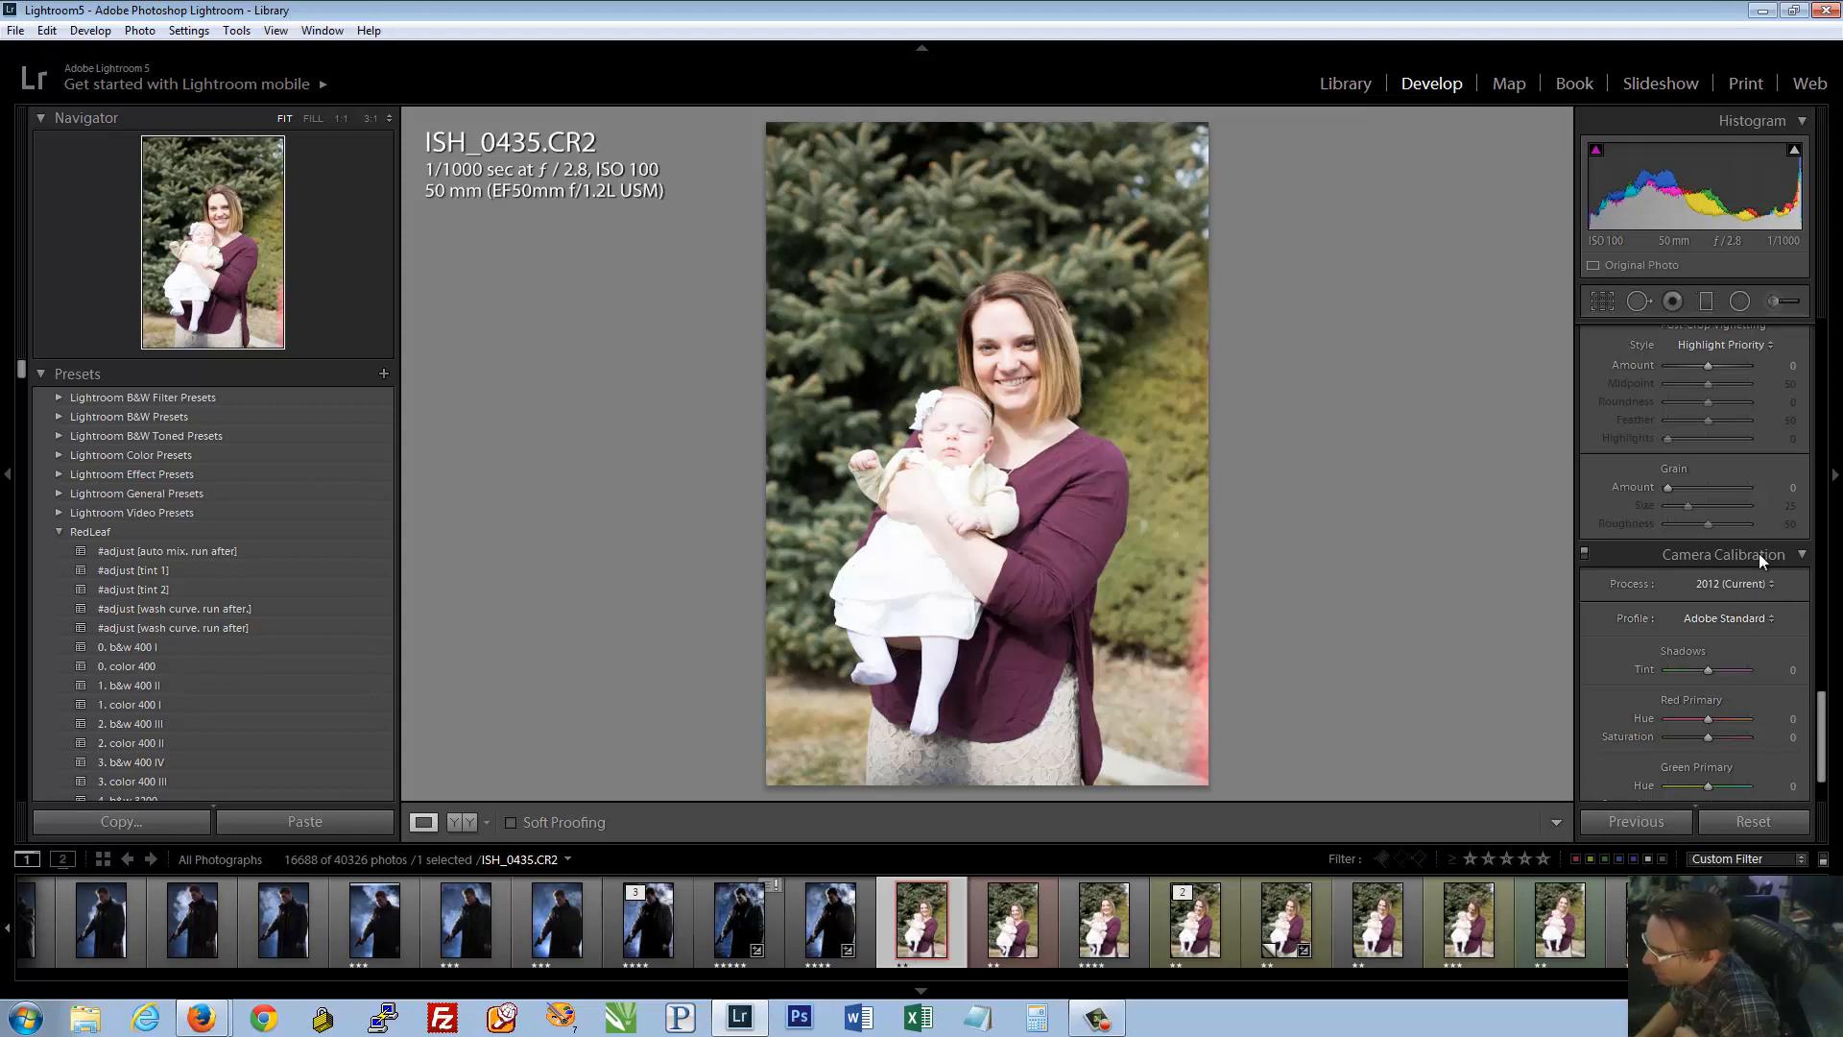
{"action": "left_click", "coordinate": [1747, 619]}
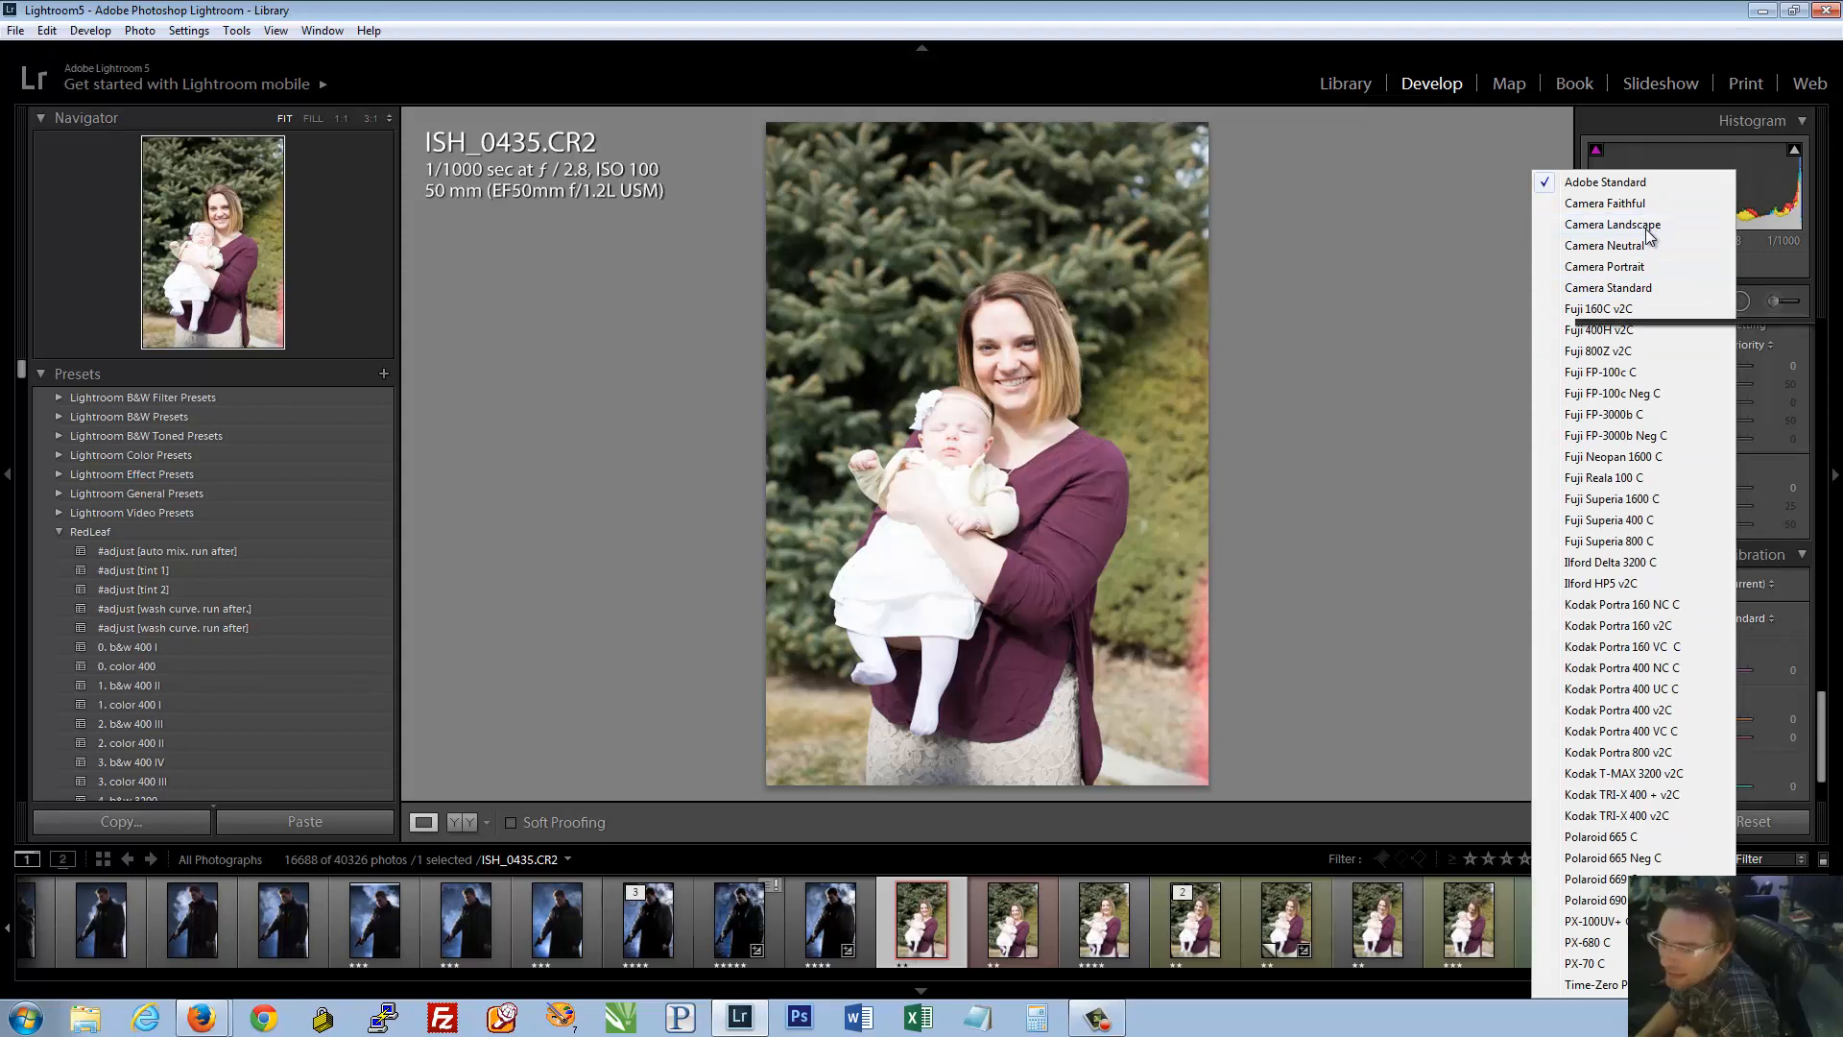
{"action": "left_click", "coordinate": [1613, 225]}
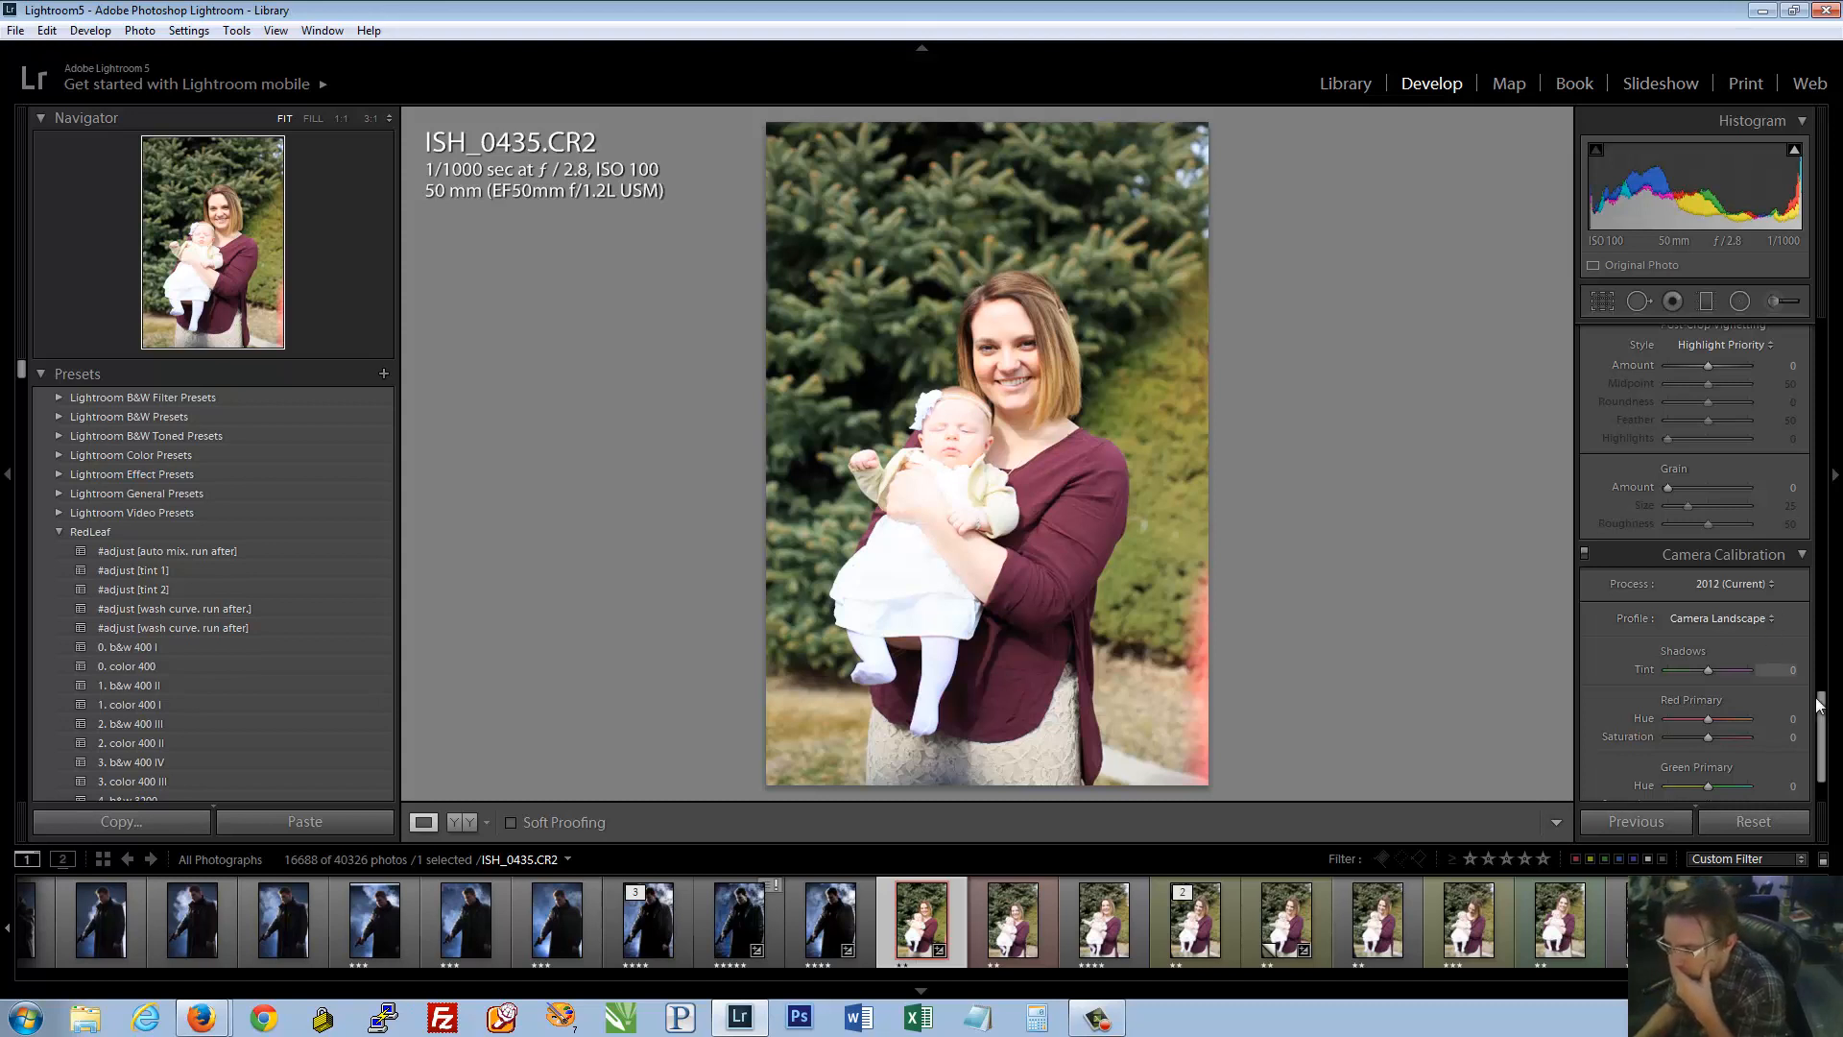
Start cropping the photo with a 5 x 7 aspect ratio
{"action": "scroll", "coordinate": [1826, 715], "scroll_direction": "up", "scroll_amount": 5}
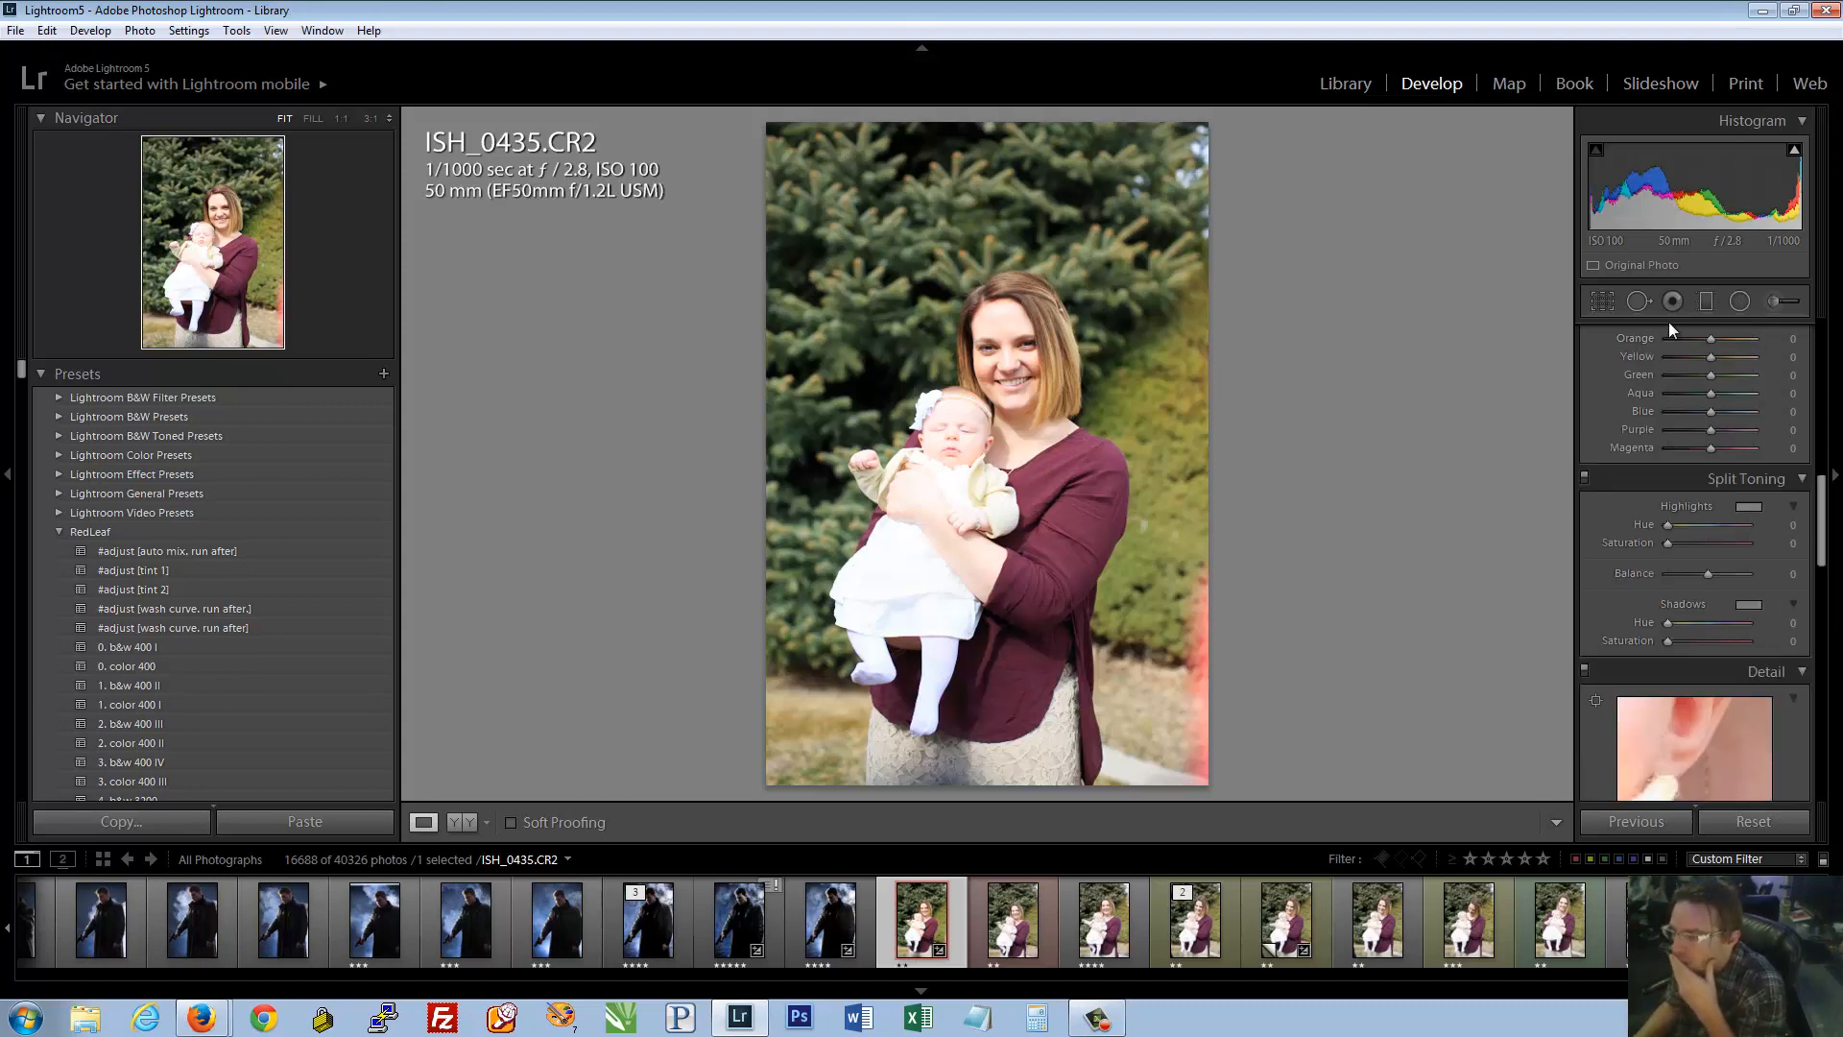
{"action": "left_click", "coordinate": [1609, 303]}
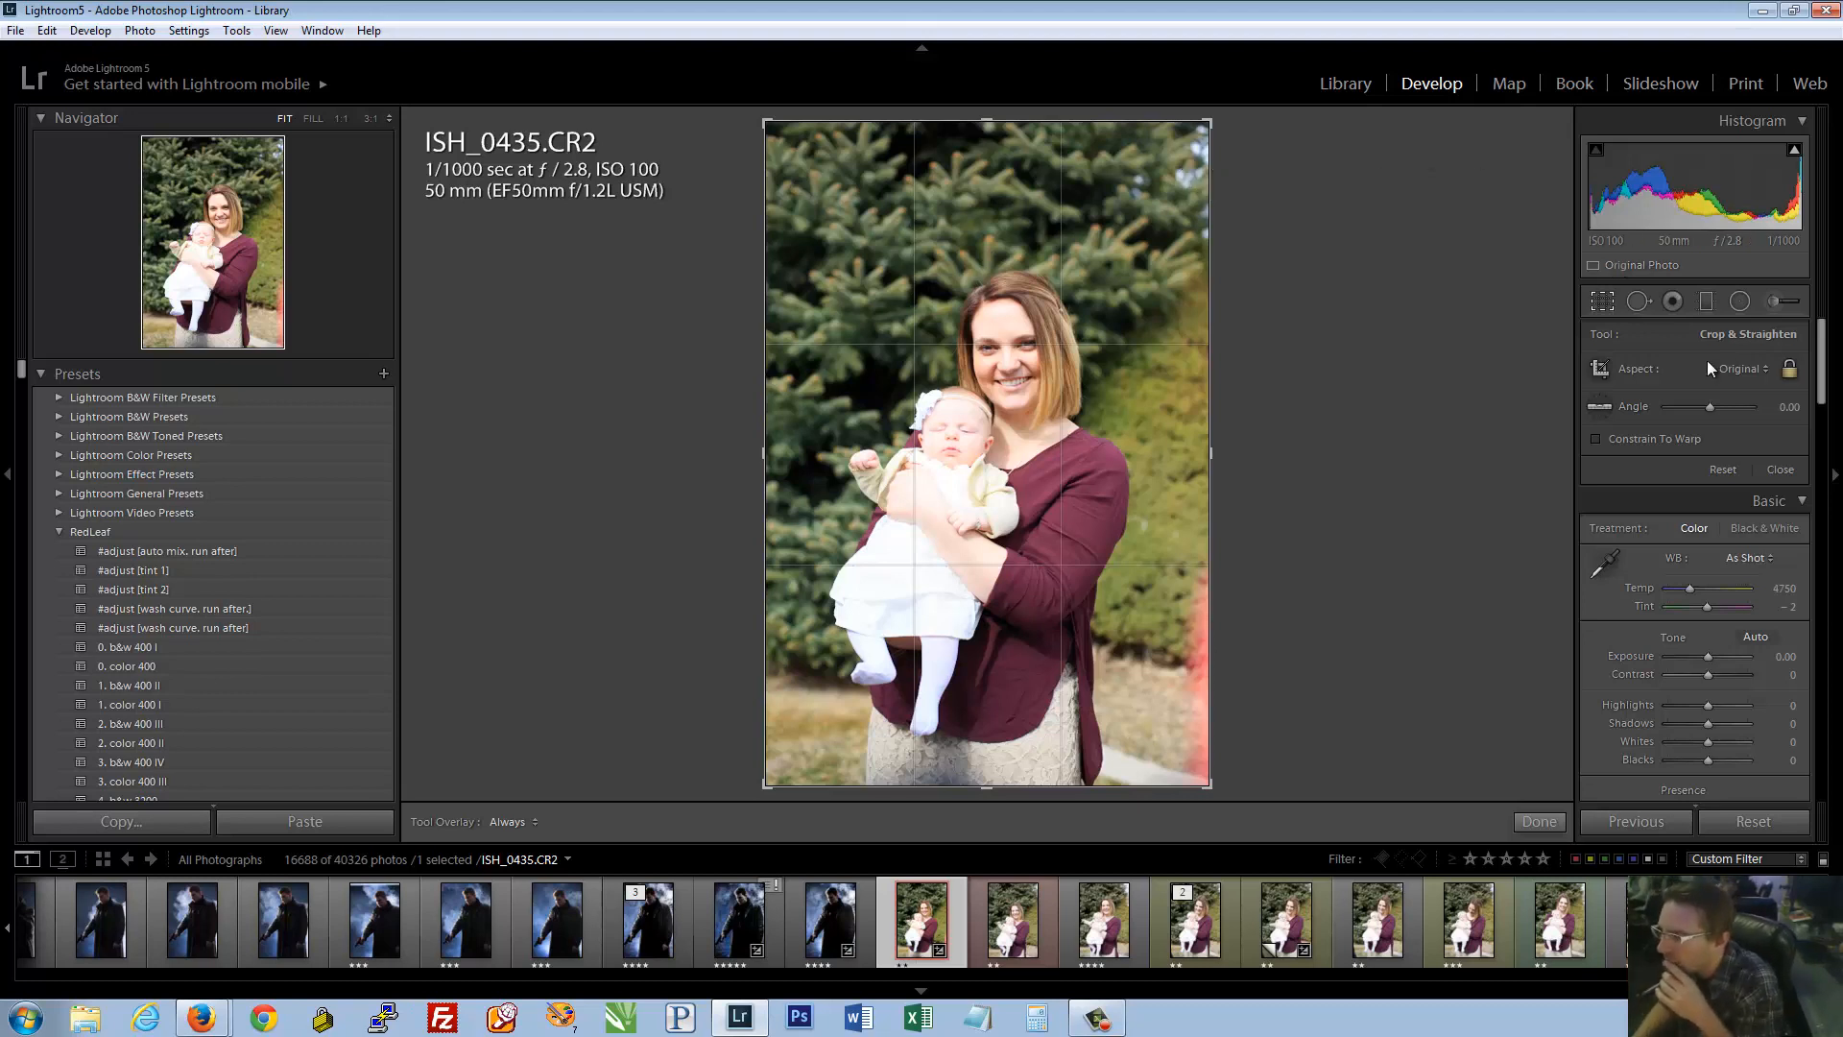
{"action": "left_click", "coordinate": [1749, 368]}
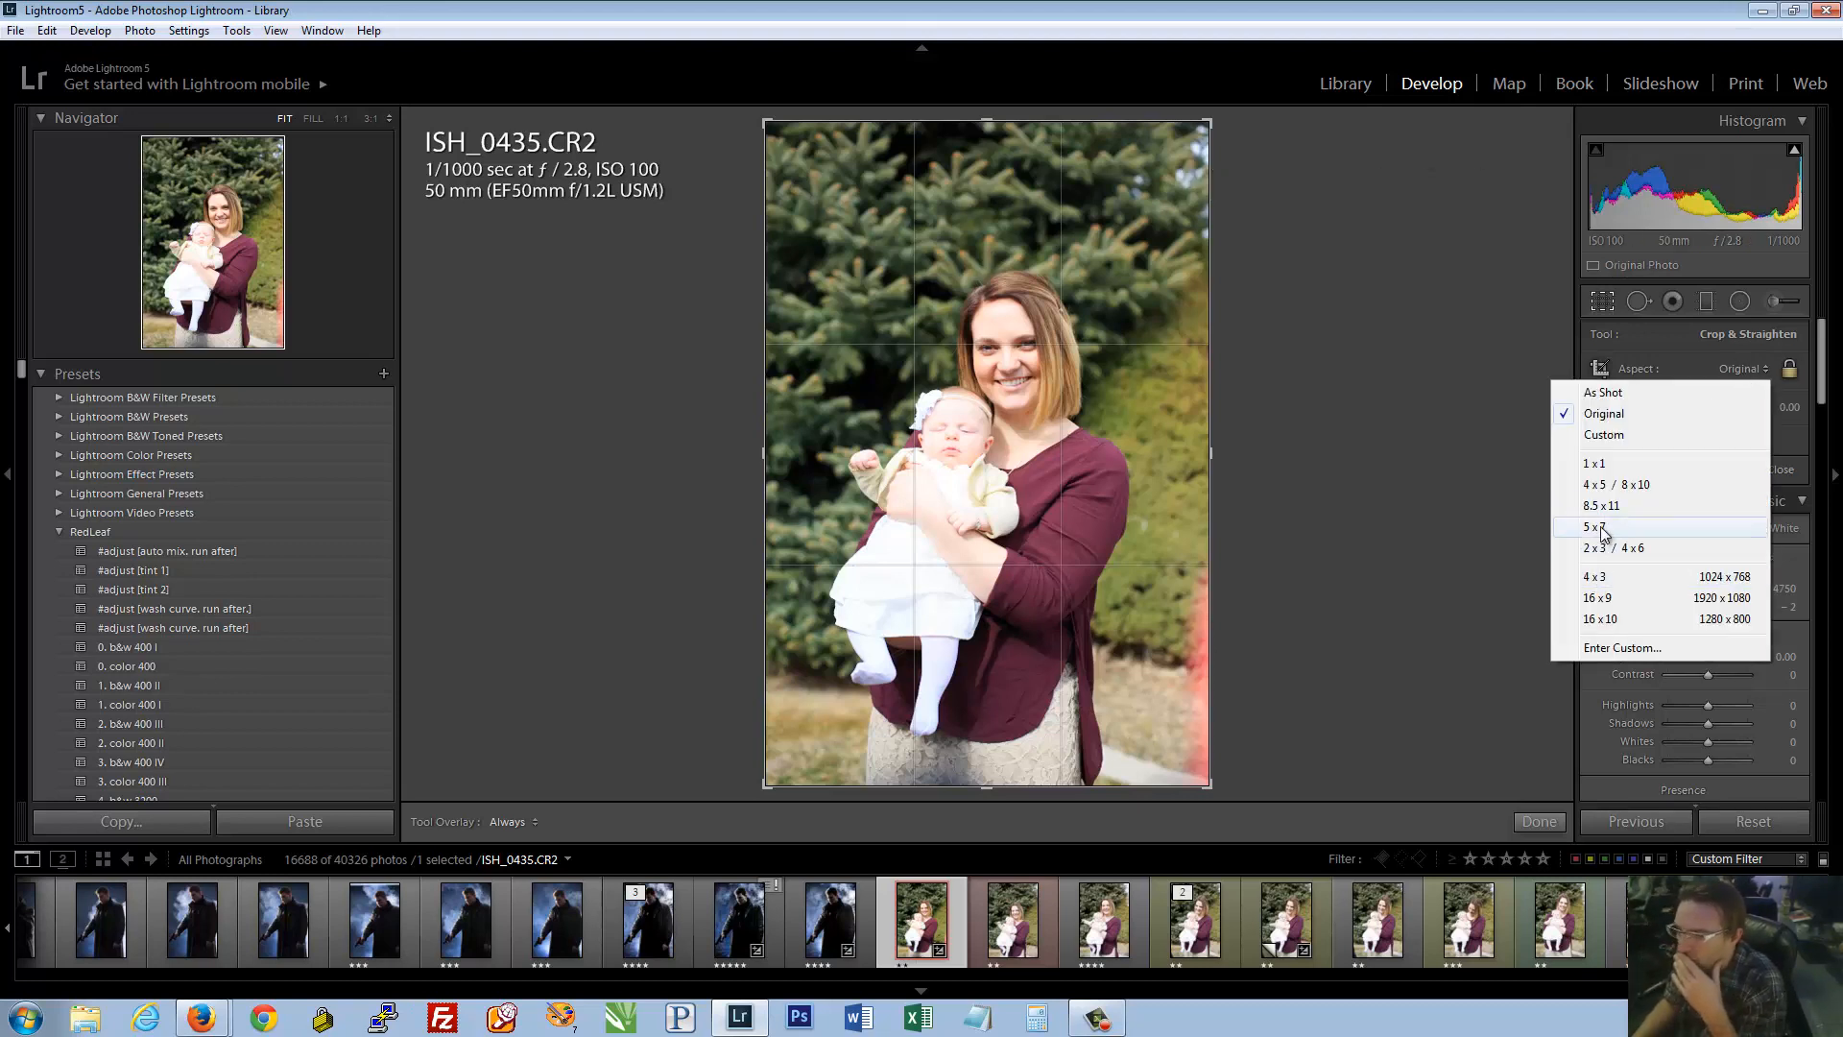
{"action": "left_click", "coordinate": [1632, 527]}
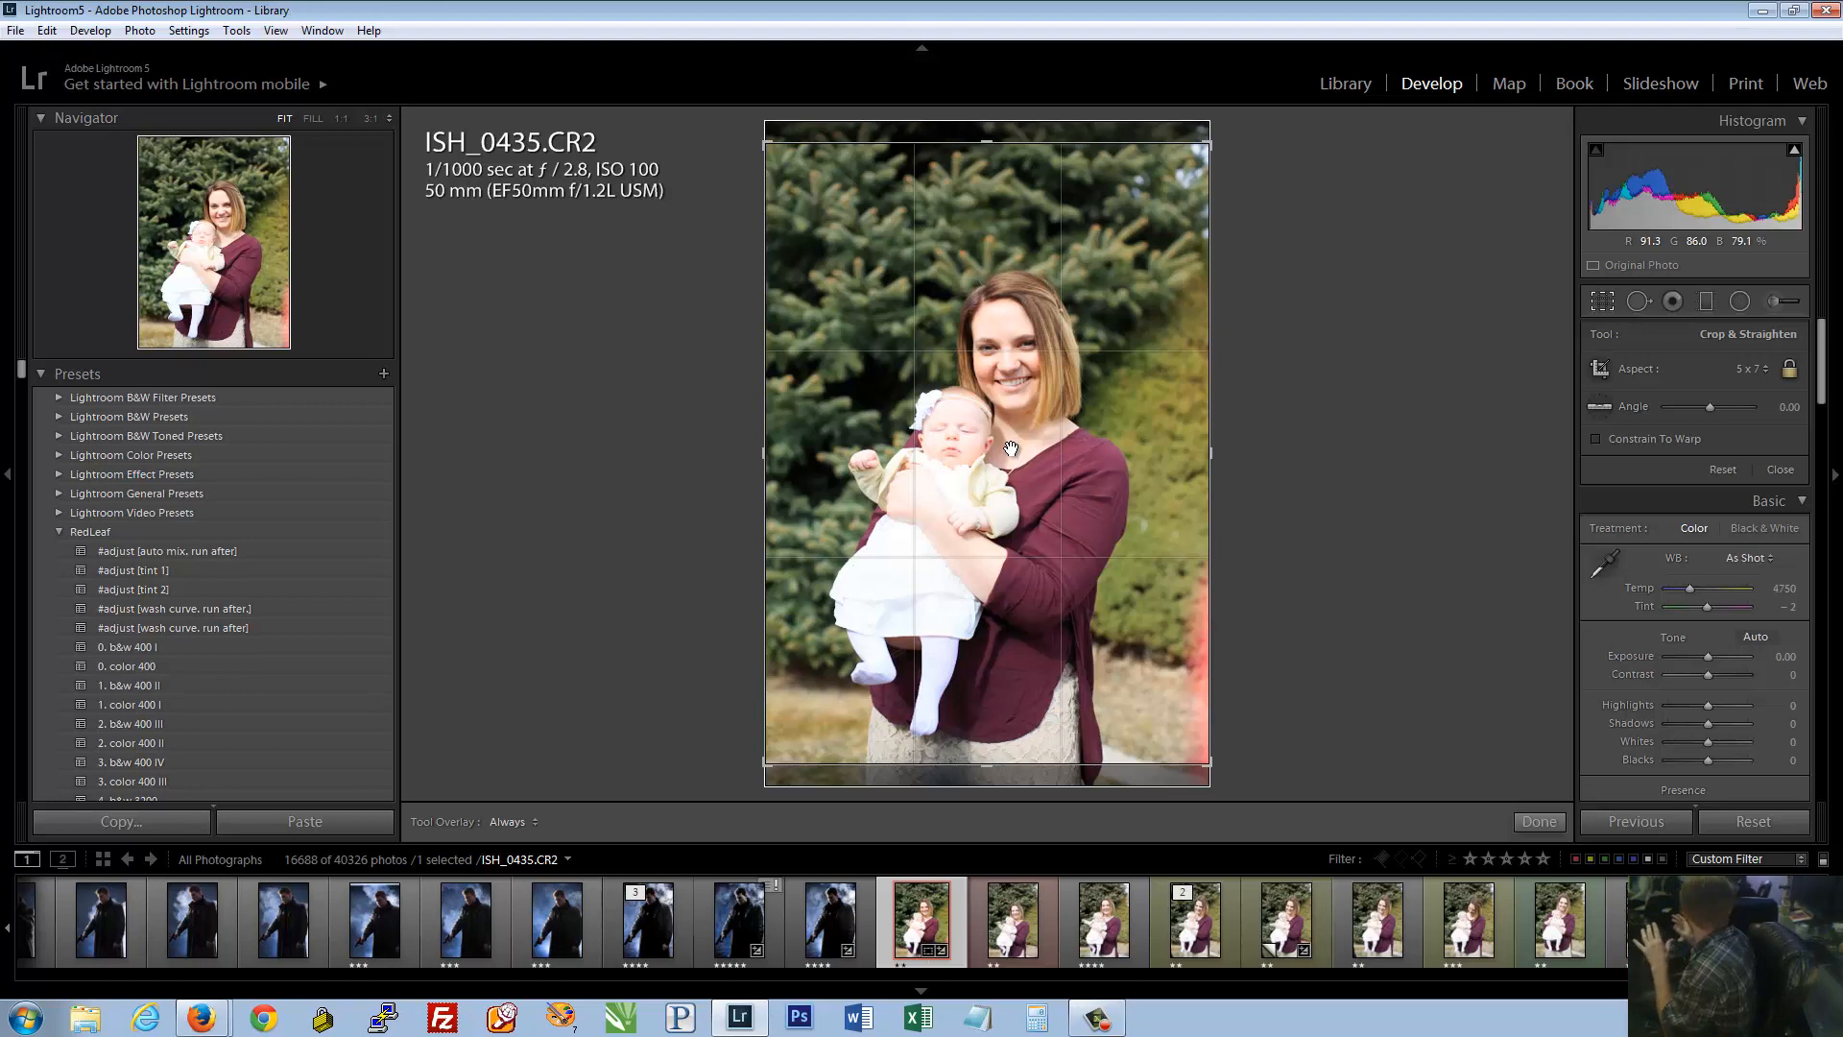
Change the crop to a custom aspect ratio of 3 x 4
{"action": "left_click", "coordinate": [1749, 368]}
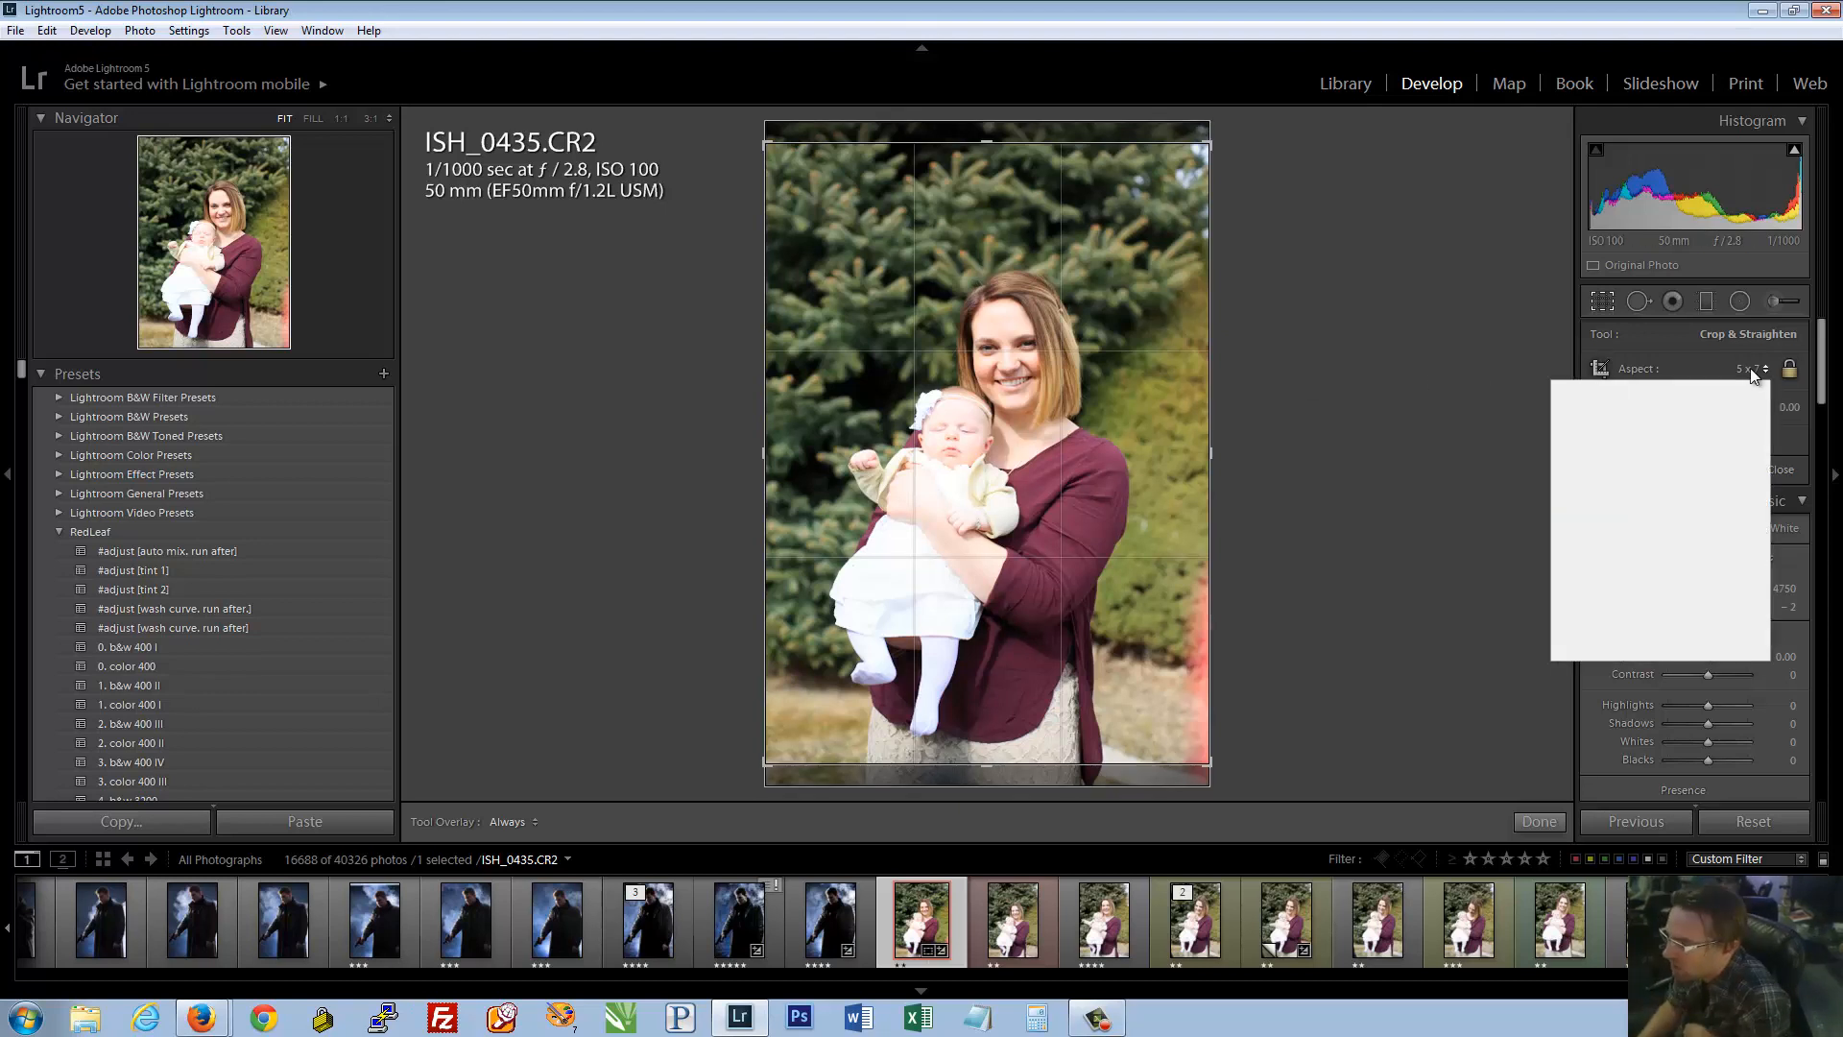
{"action": "left_click", "coordinate": [1613, 648]}
{"action": "type", "text": "3"}
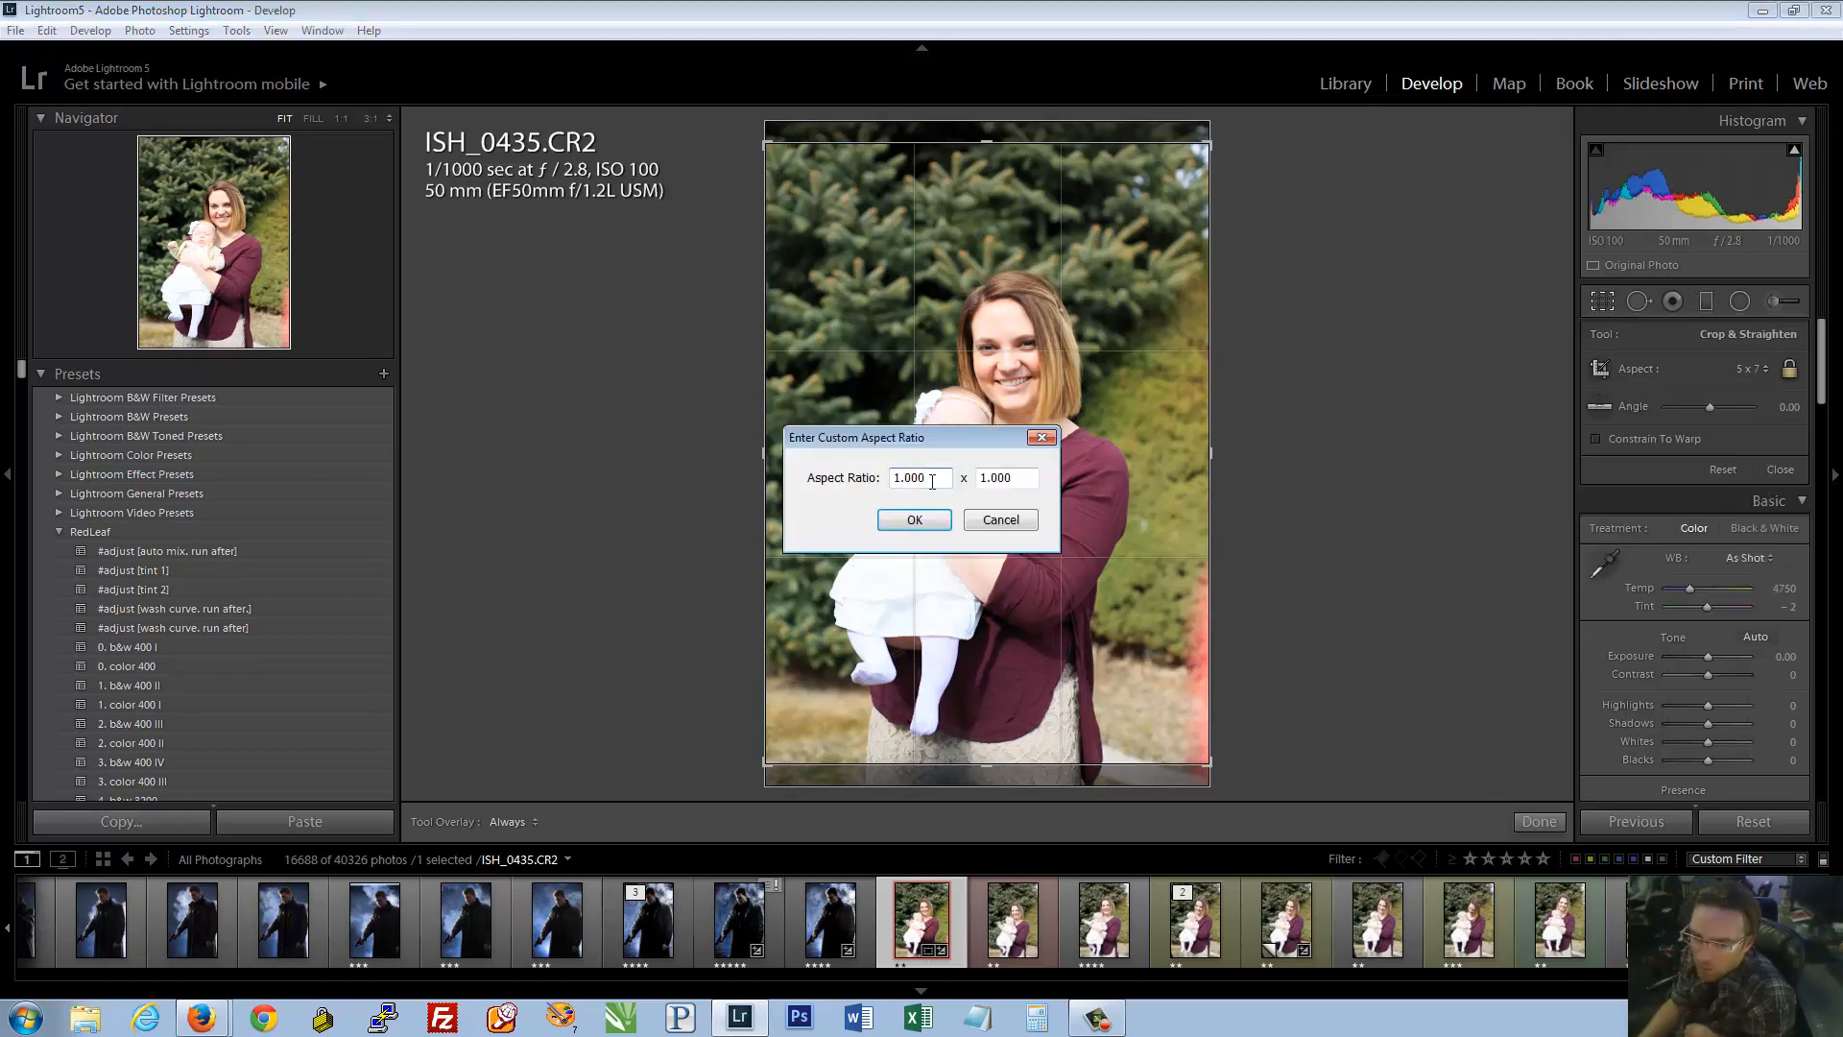
{"action": "key", "text": "Tab"}
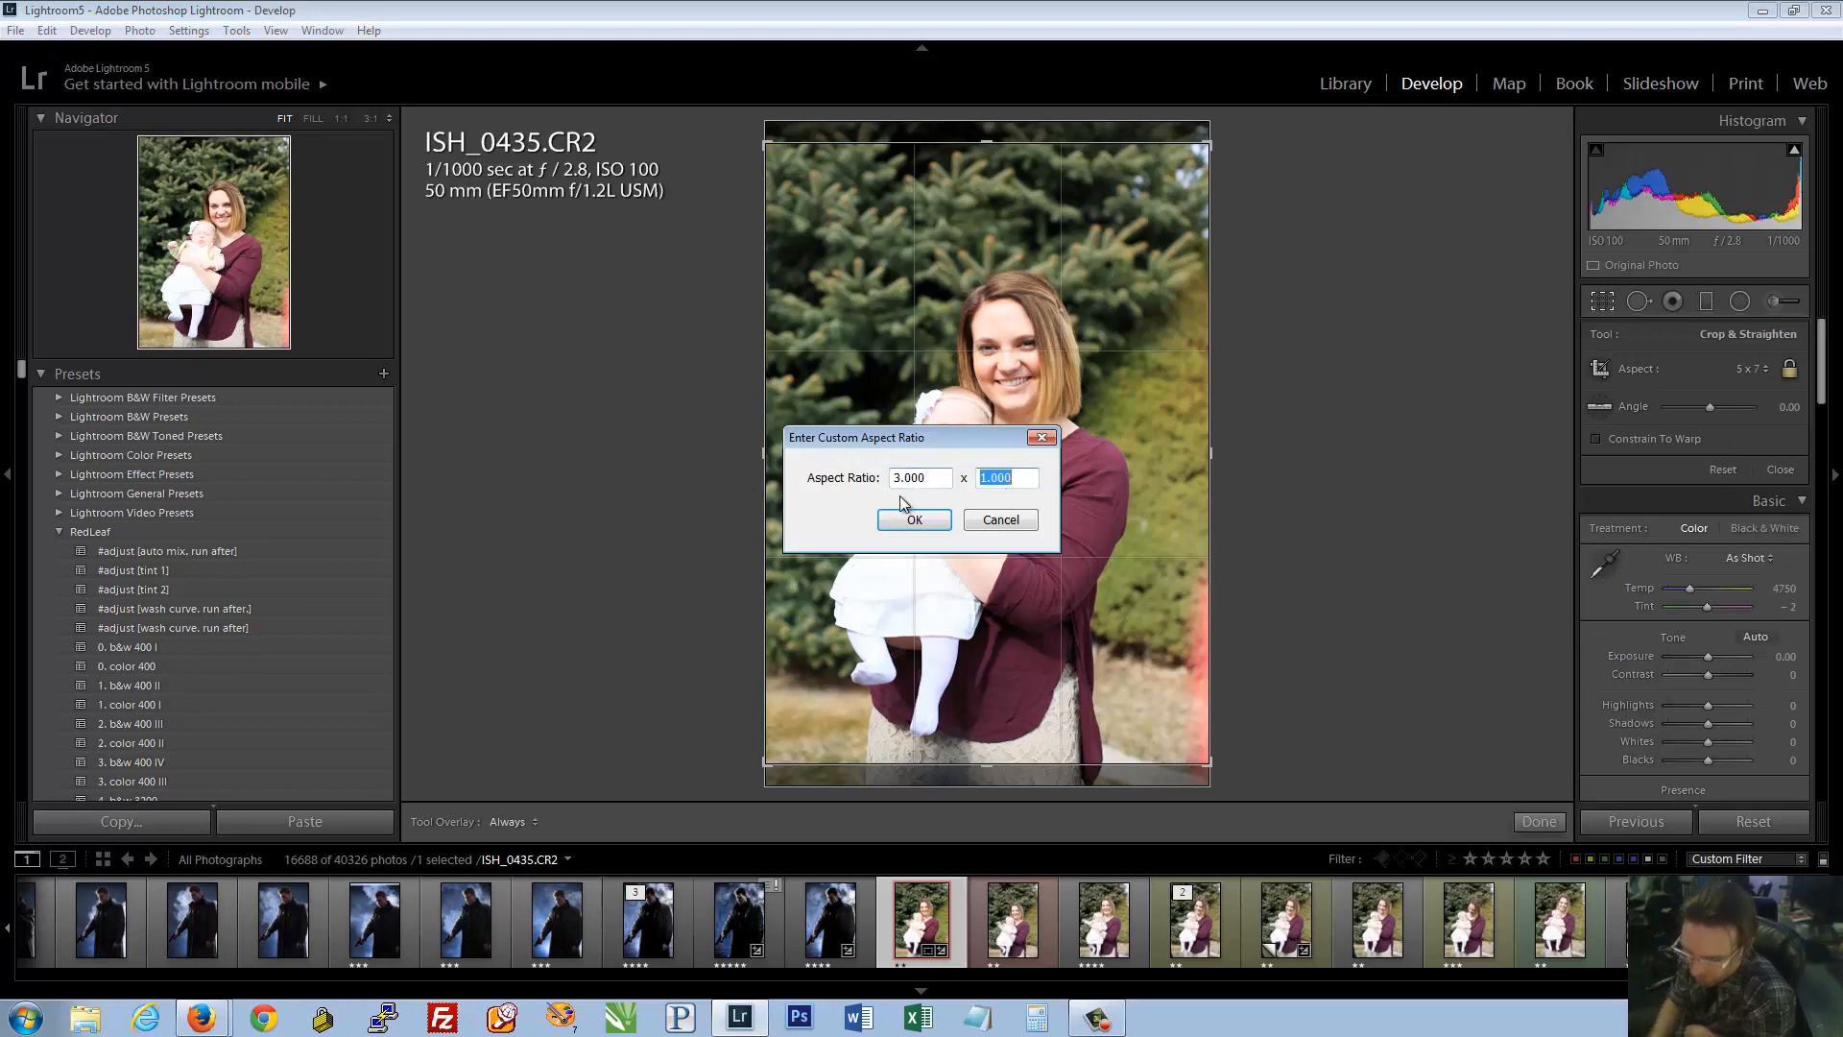
{"action": "type", "text": "4"}
{"action": "left_click", "coordinate": [914, 518]}
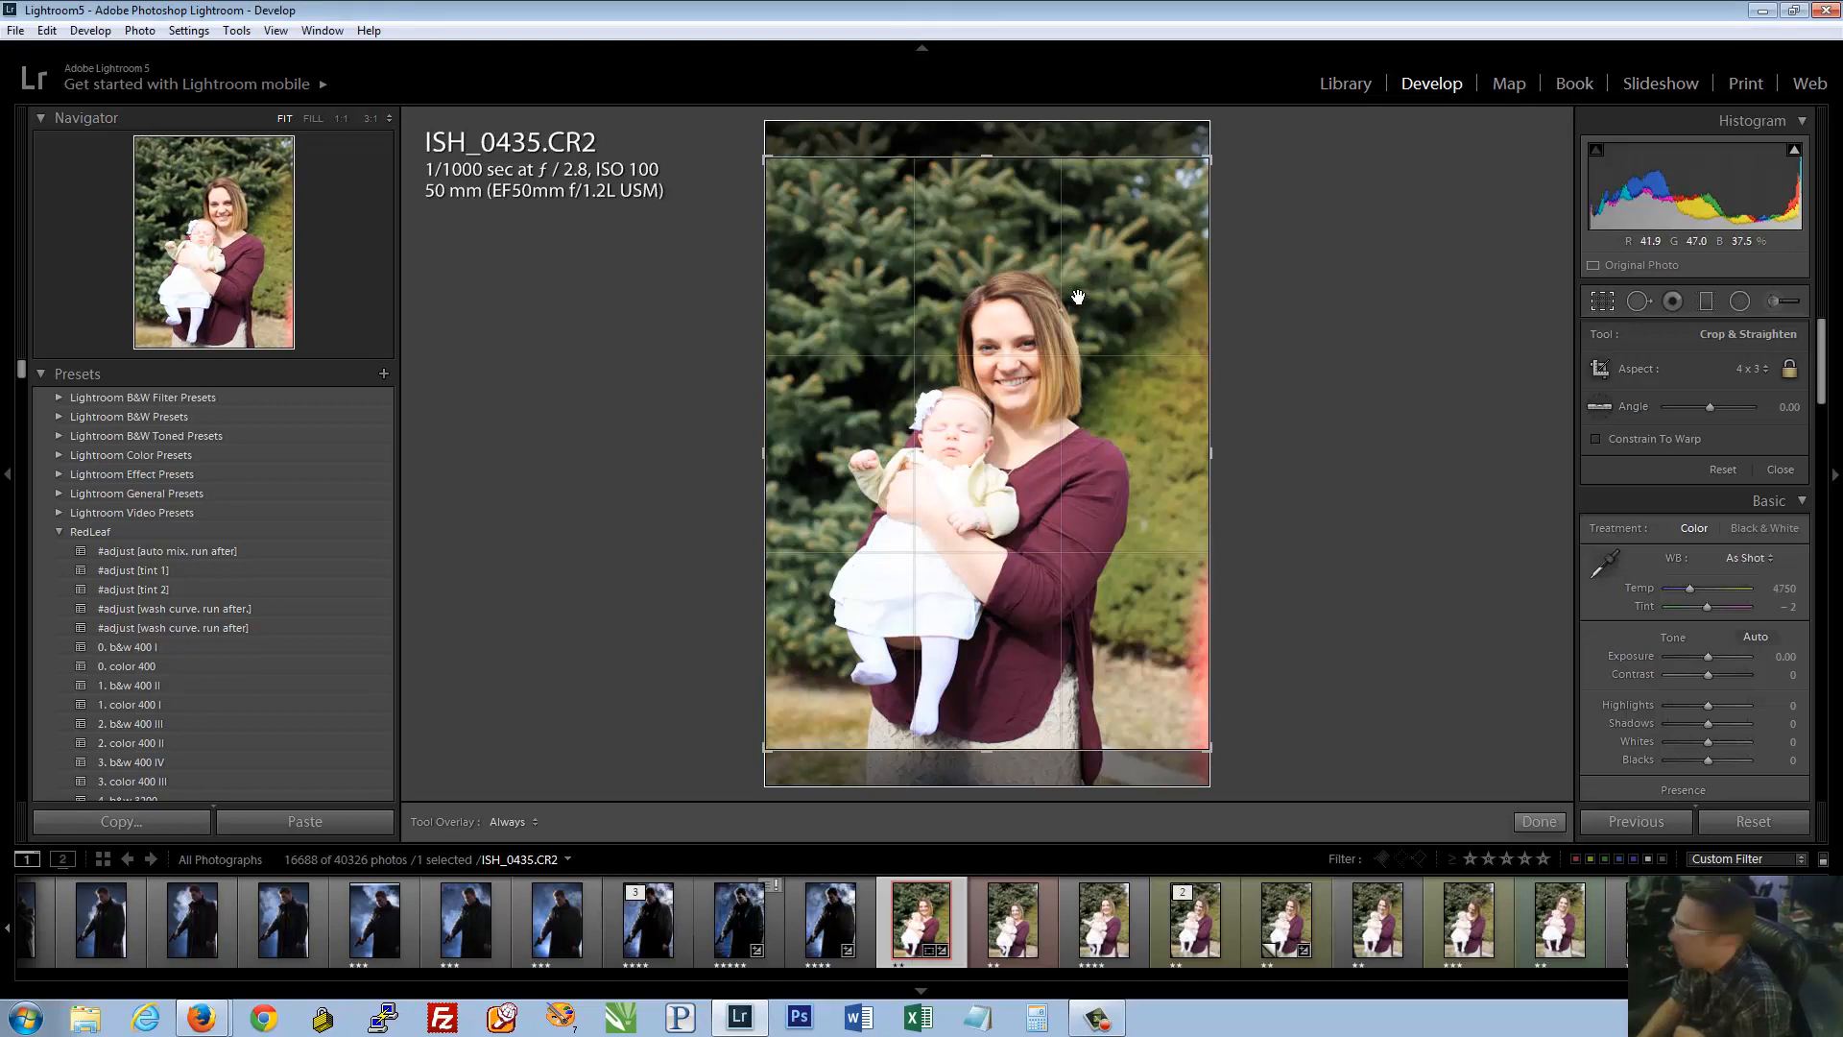
{"action": "left_click", "coordinate": [1760, 369]}
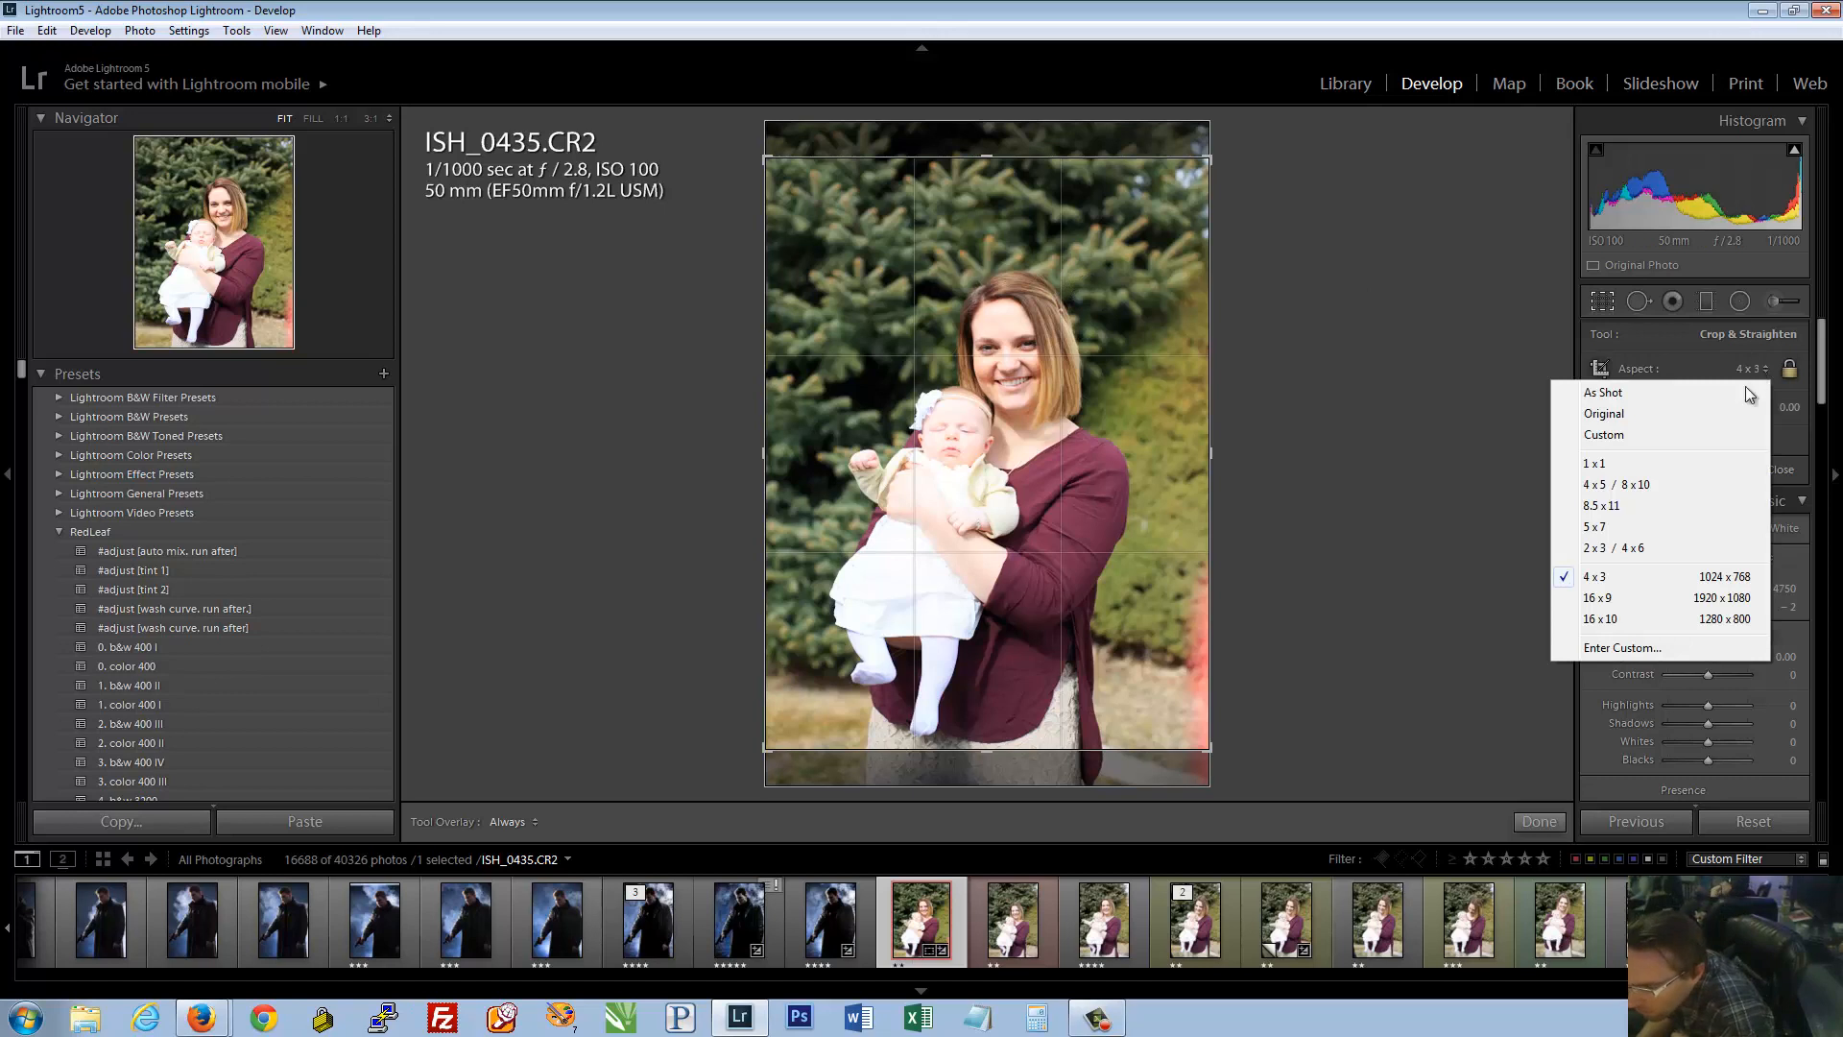
{"action": "left_click", "coordinate": [1644, 649]}
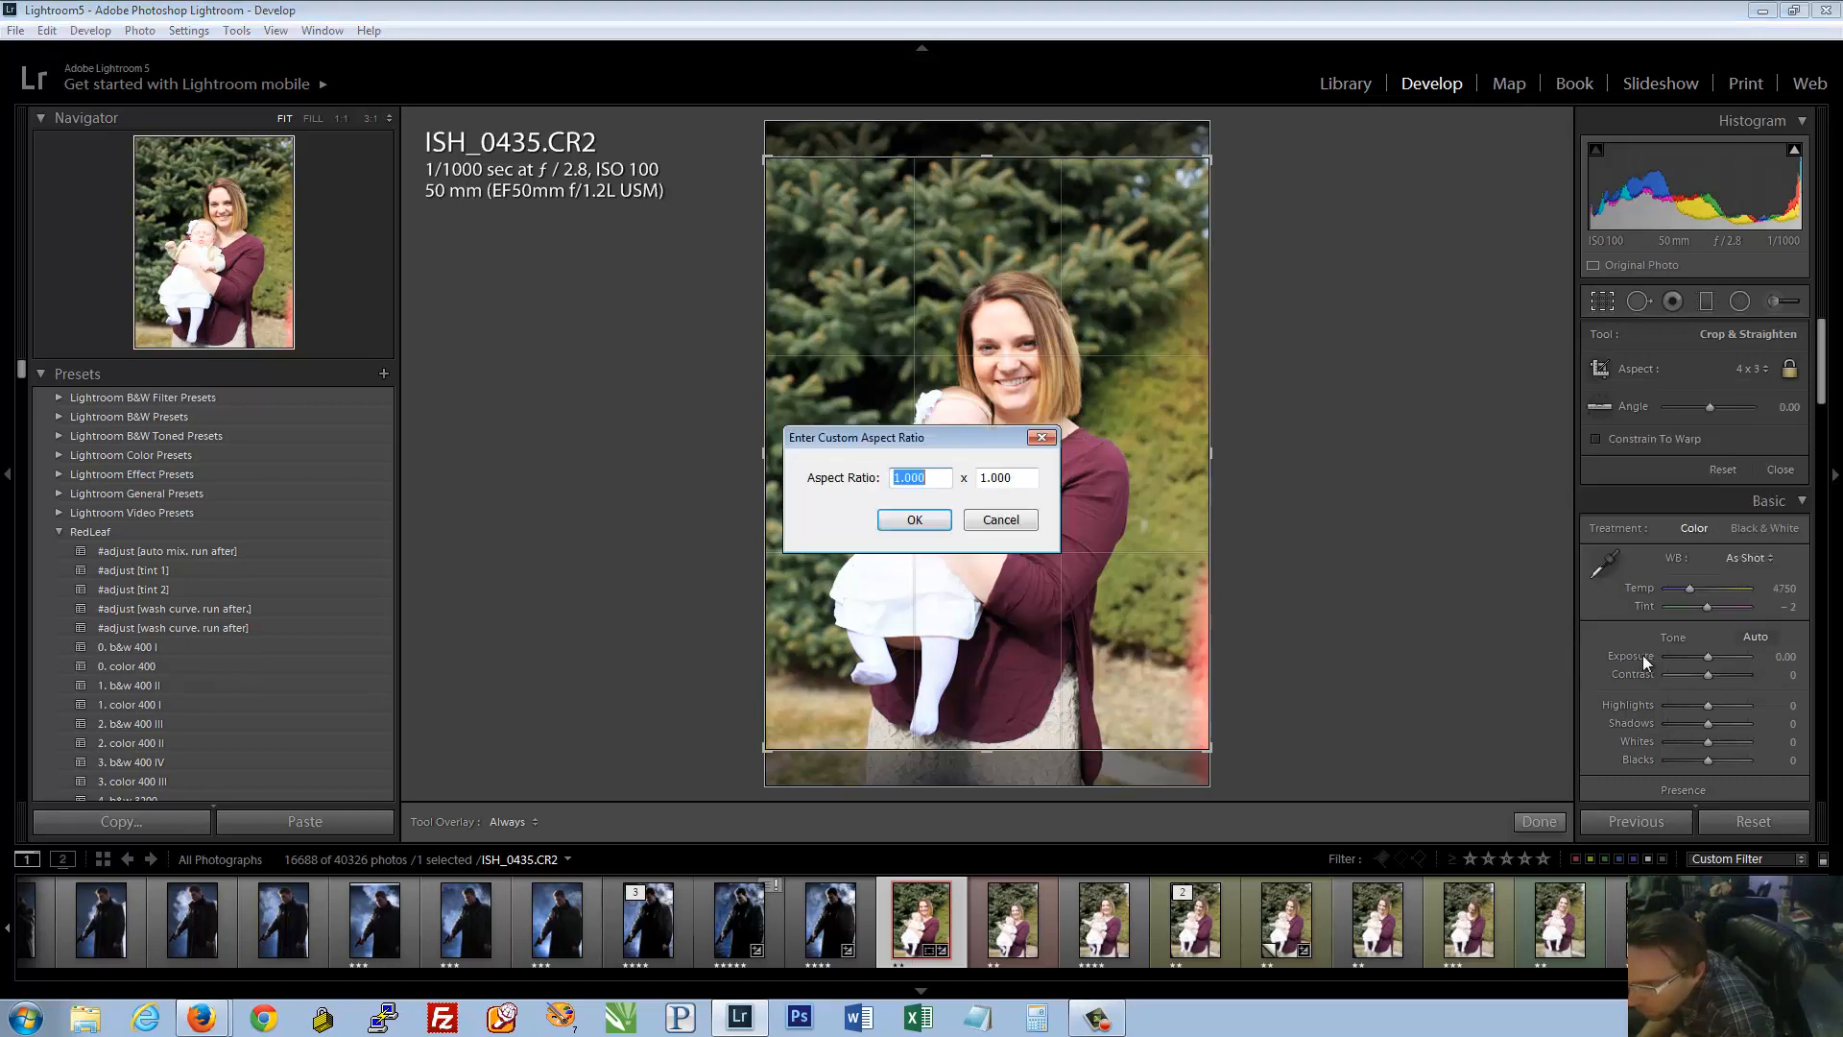
{"action": "left_click", "coordinate": [1000, 521]}
{"action": "left_click", "coordinate": [1760, 369]}
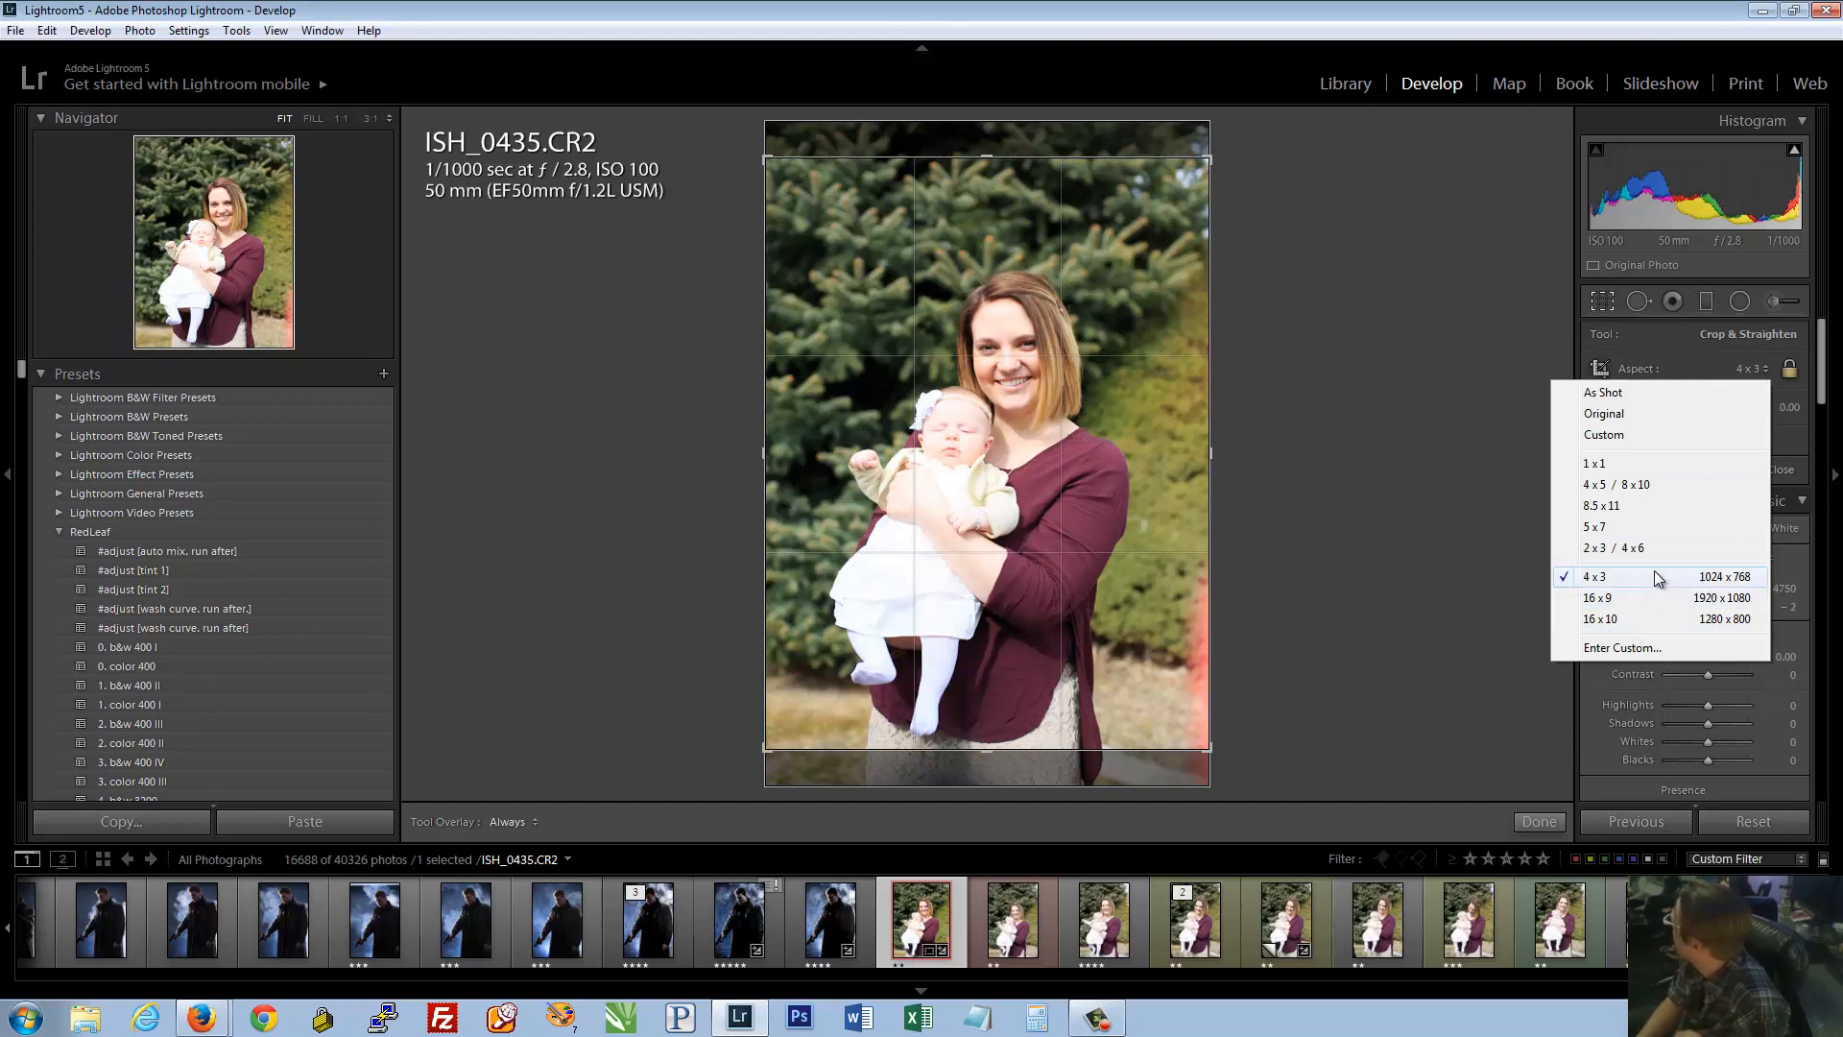
{"action": "left_click", "coordinate": [1756, 369]}
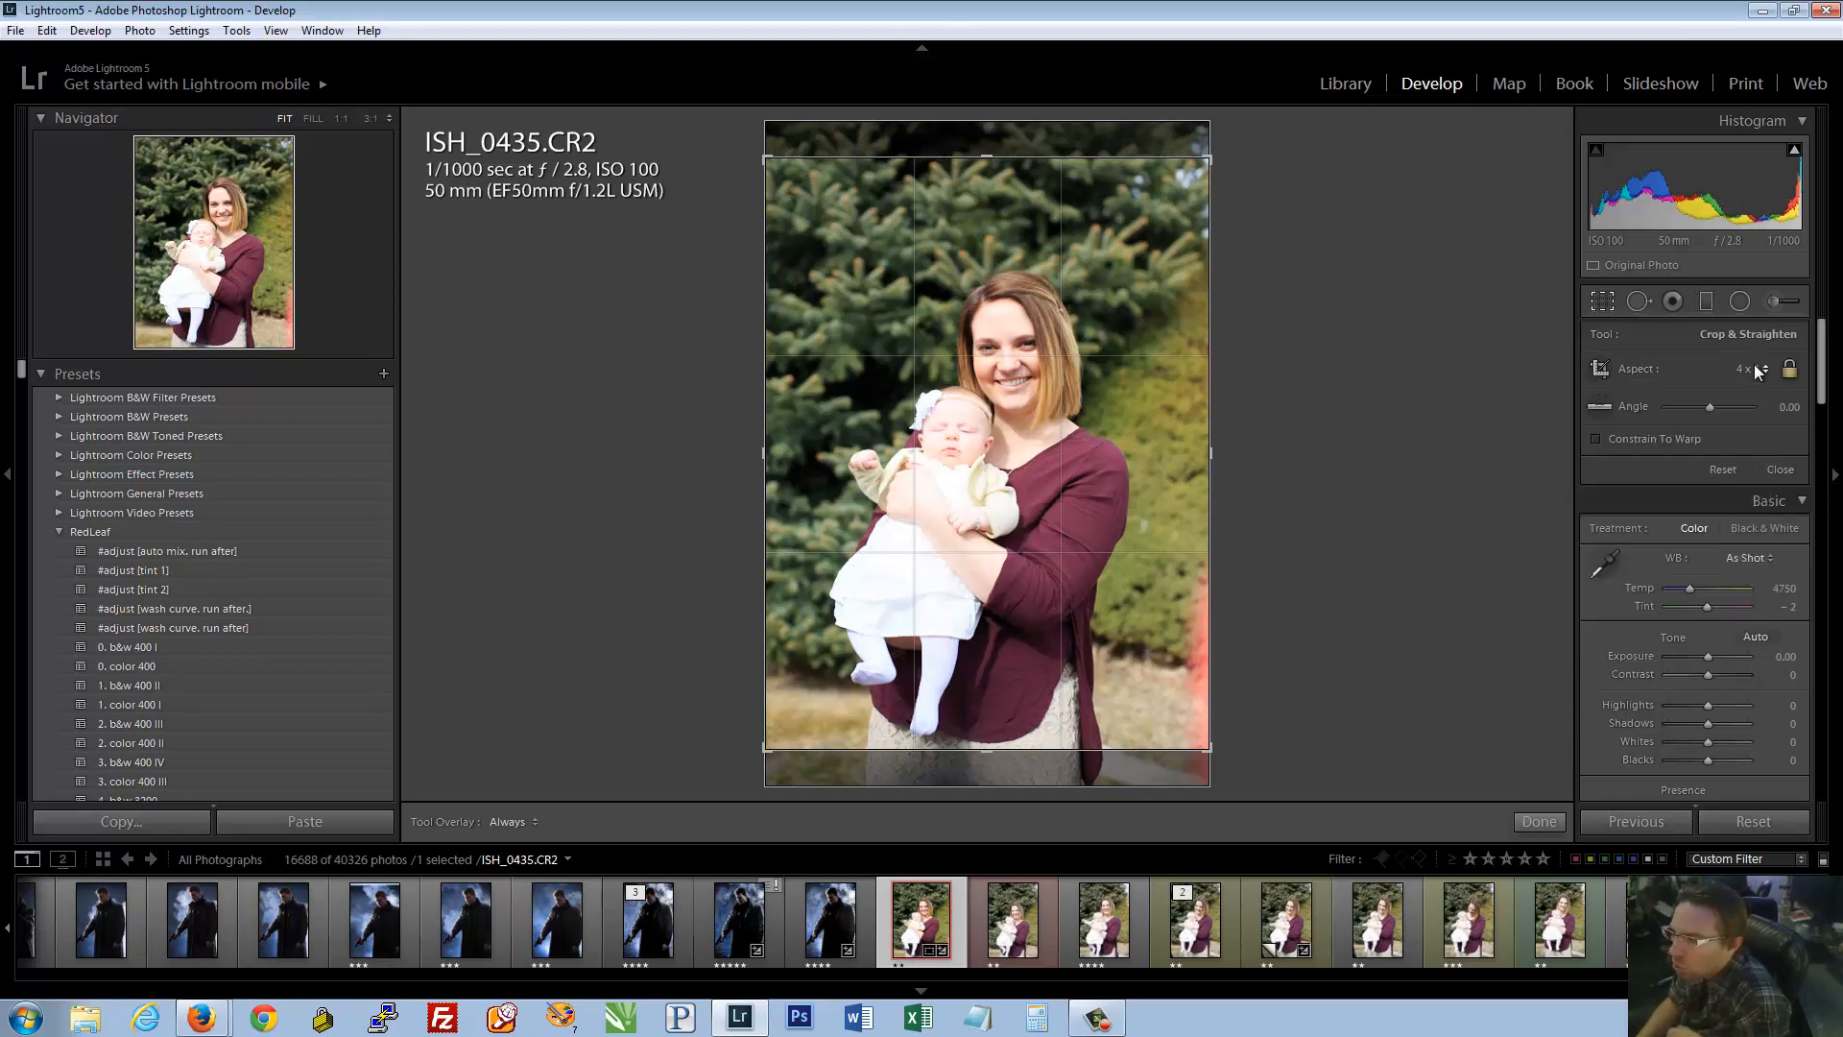
Enter the custom 3 x 4 crop ratio once more and apply the crop to the photo
{"action": "left_click", "coordinate": [1754, 374]}
{"action": "left_click", "coordinate": [1622, 648]}
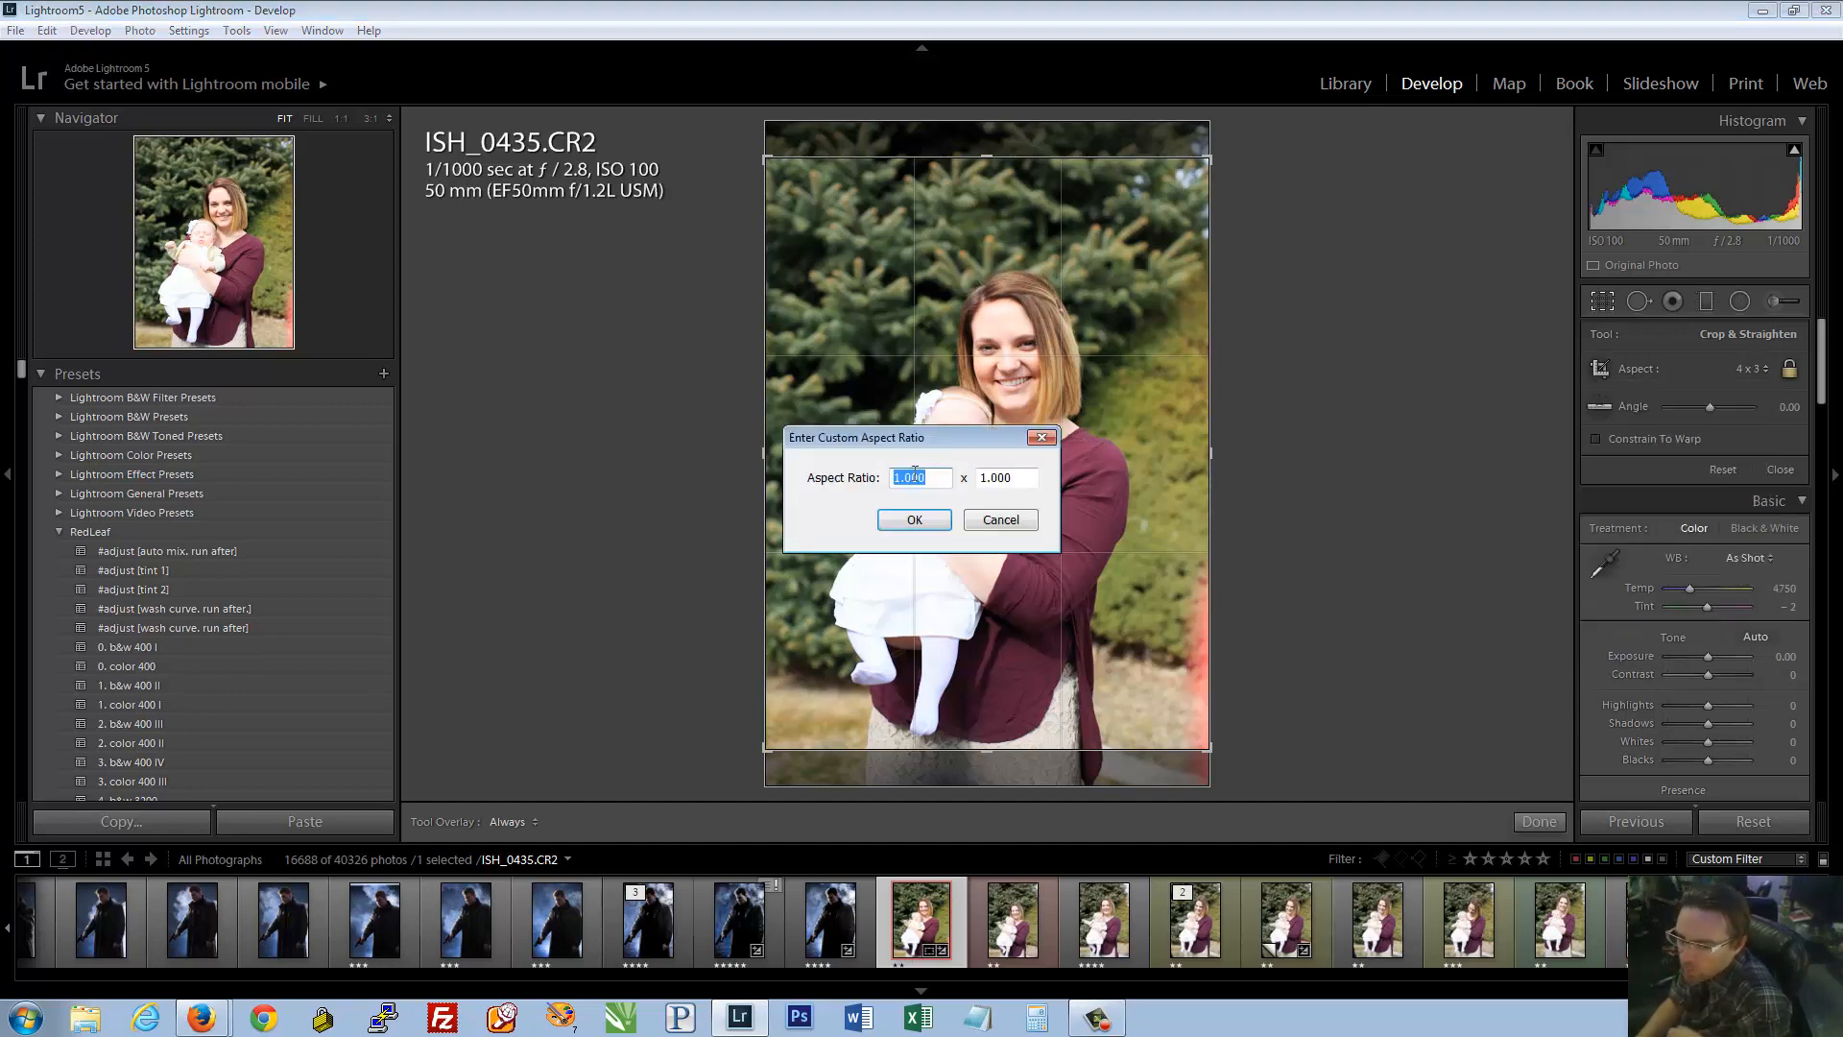
{"action": "type", "text": "3"}
{"action": "key", "text": "Tab"}
{"action": "type", "text": "4"}
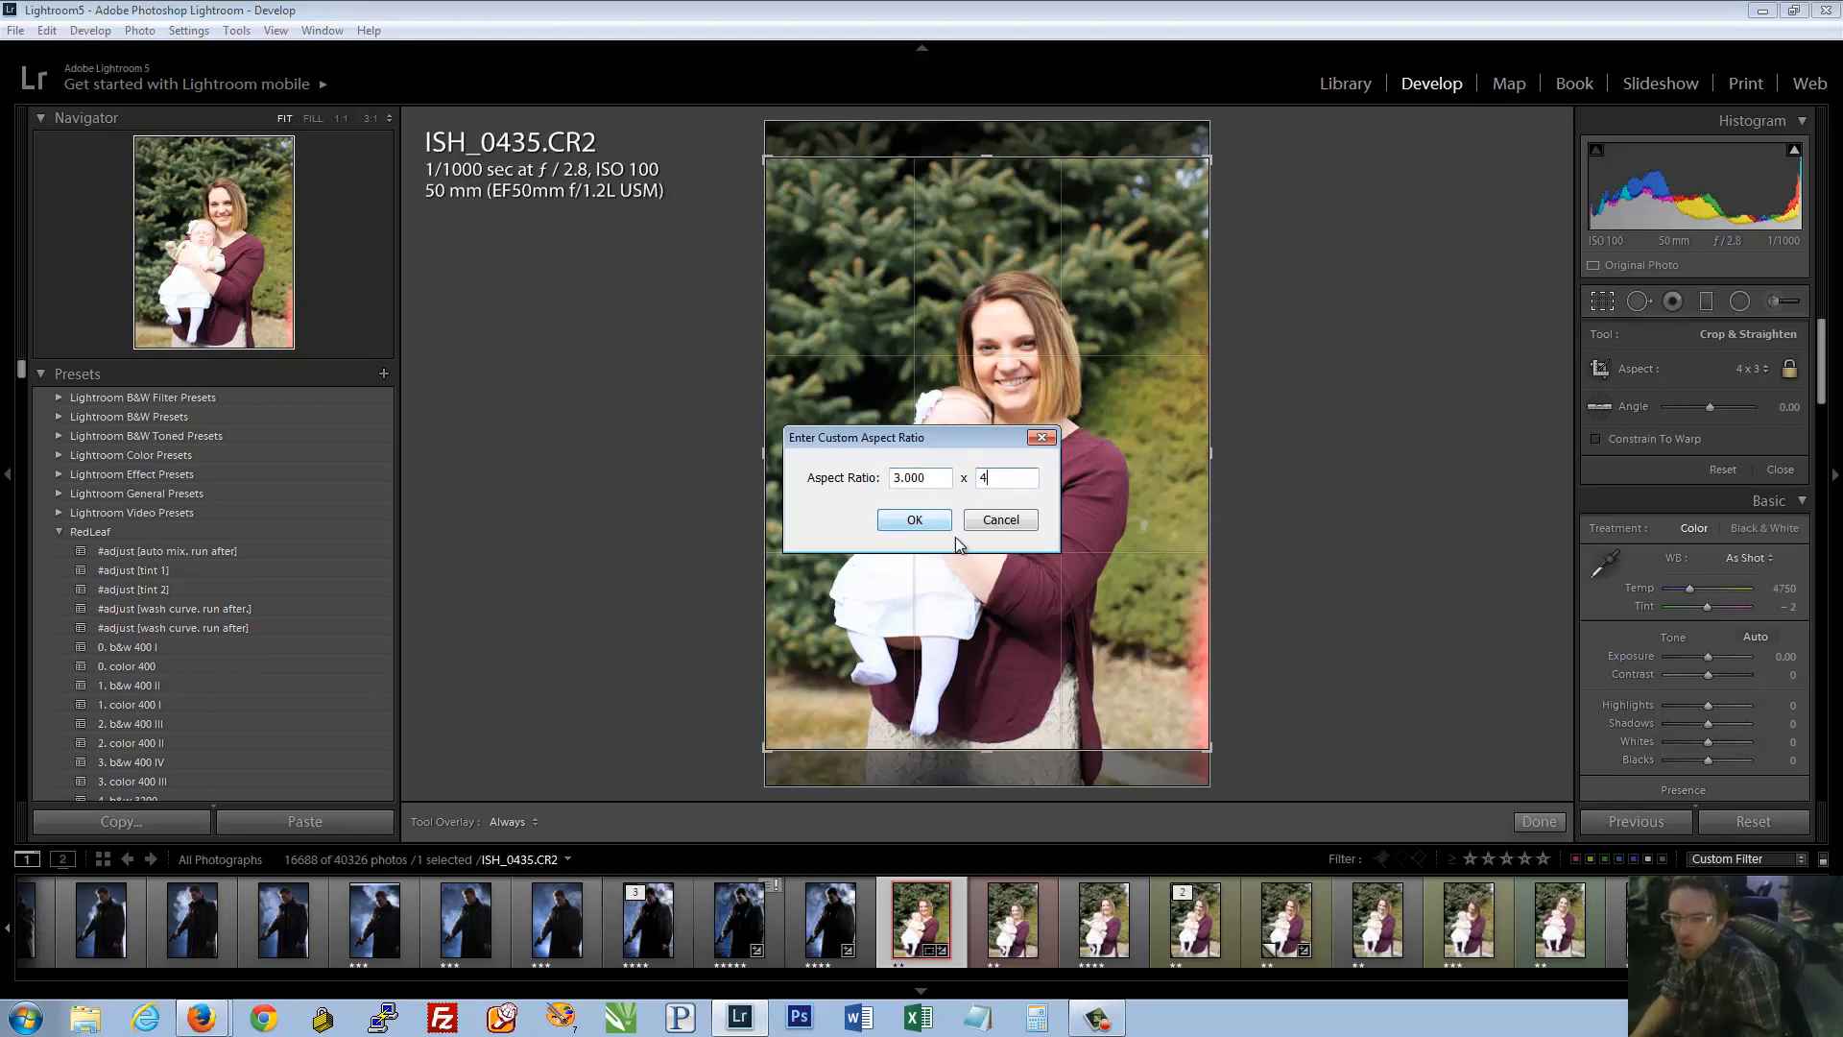
{"action": "left_click", "coordinate": [938, 527]}
{"action": "double_click", "coordinate": [998, 451]}
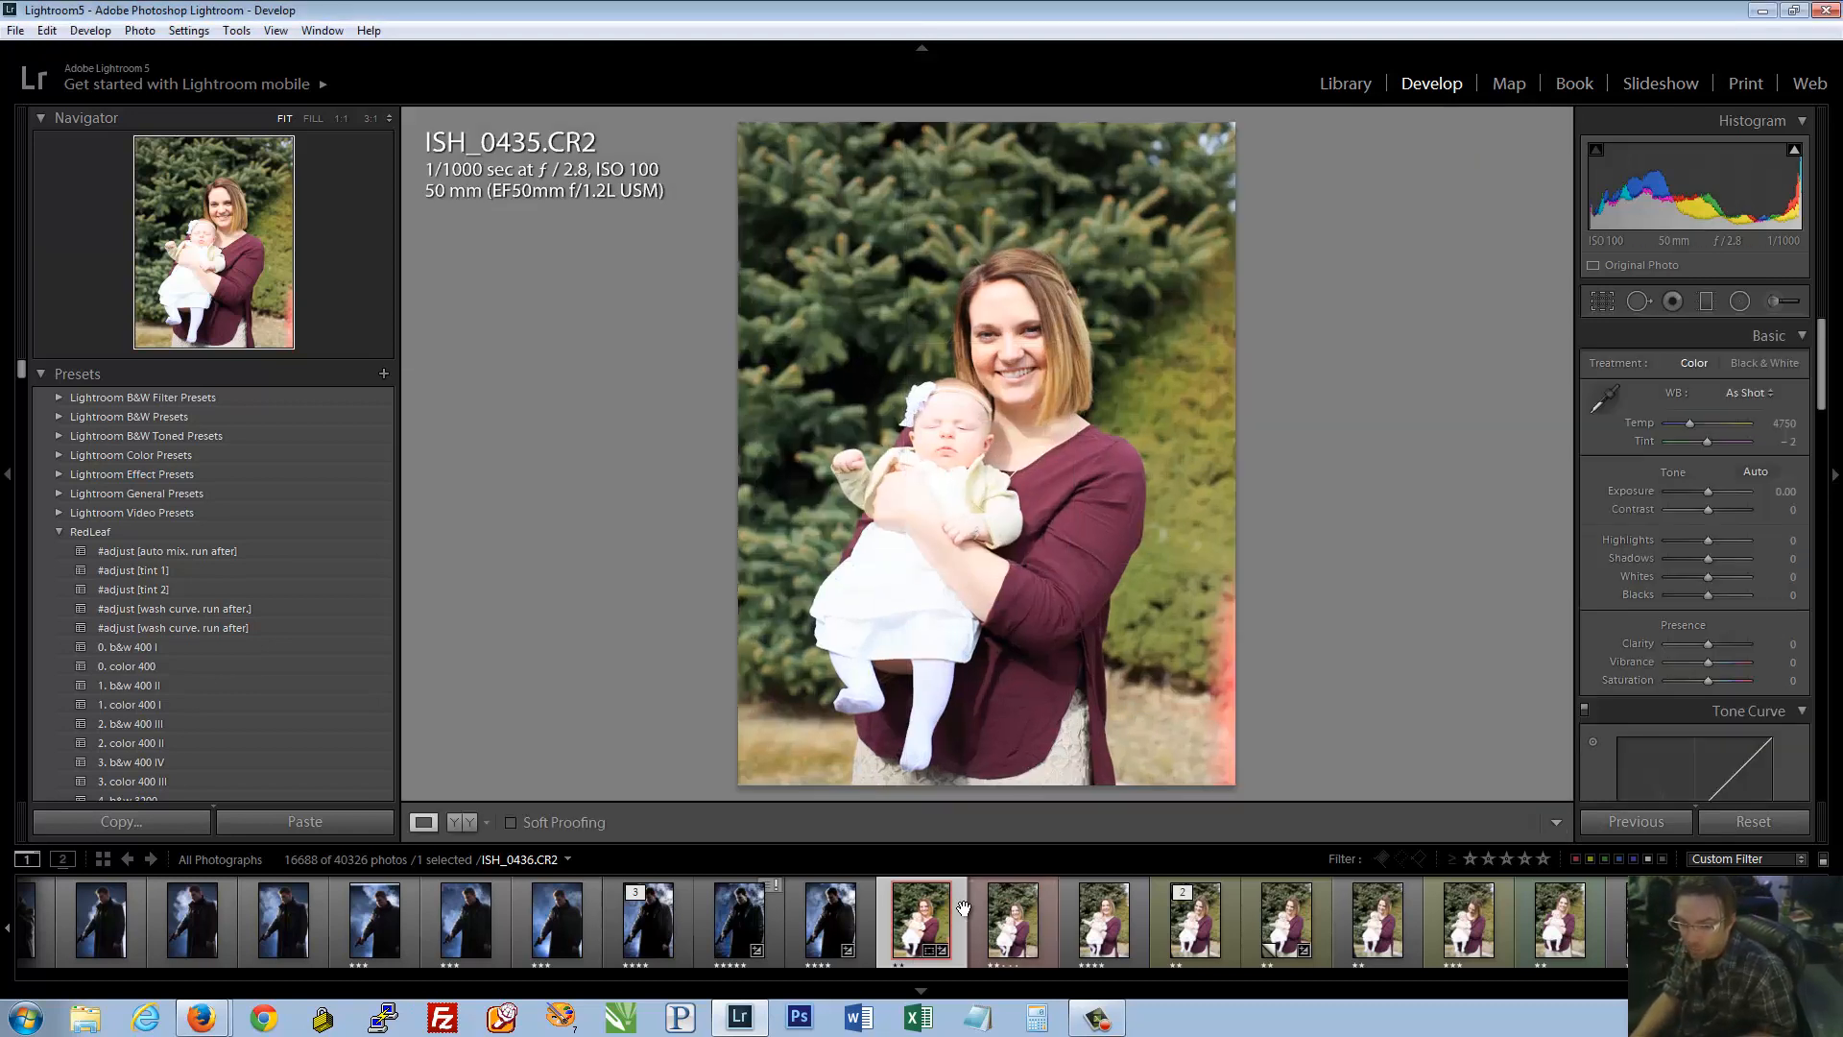
Review which develop settings of ISH_0435 can be copied, and close the copy options without copying anything
{"action": "right_click", "coordinate": [925, 917]}
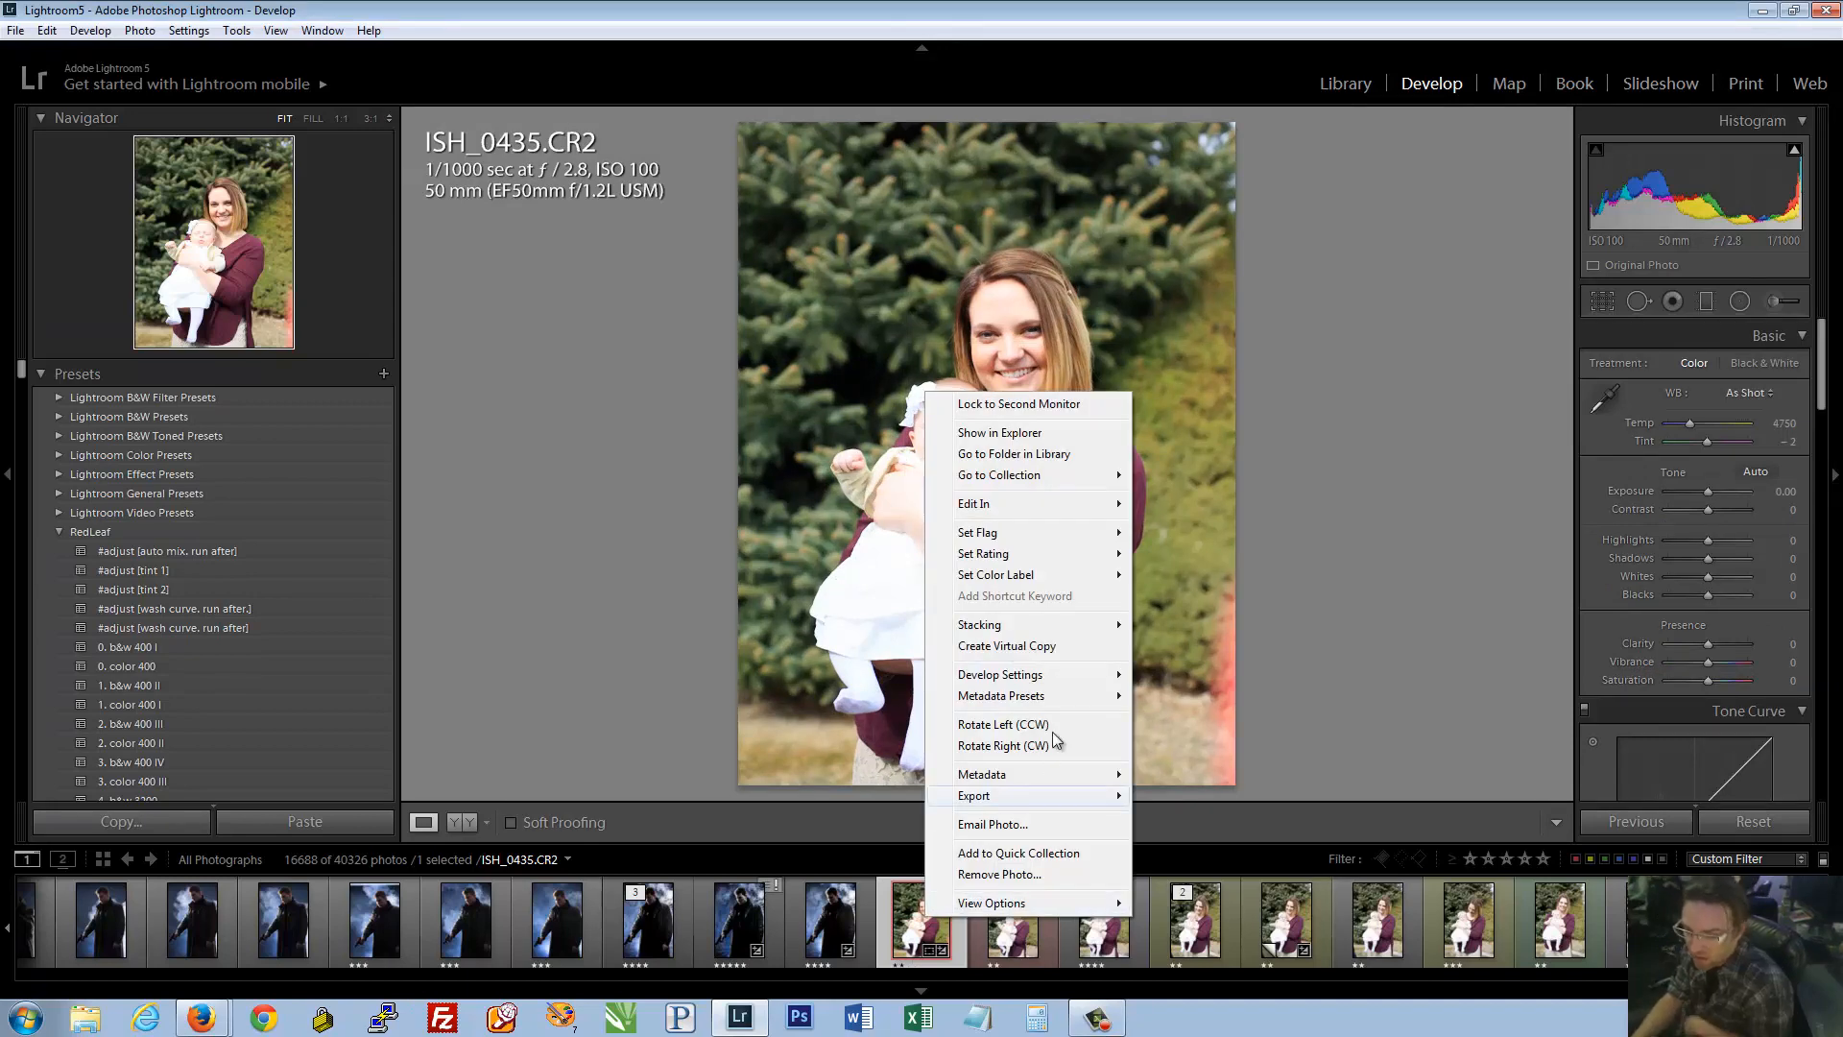
{"action": "mouse_move", "coordinate": [1027, 677]}
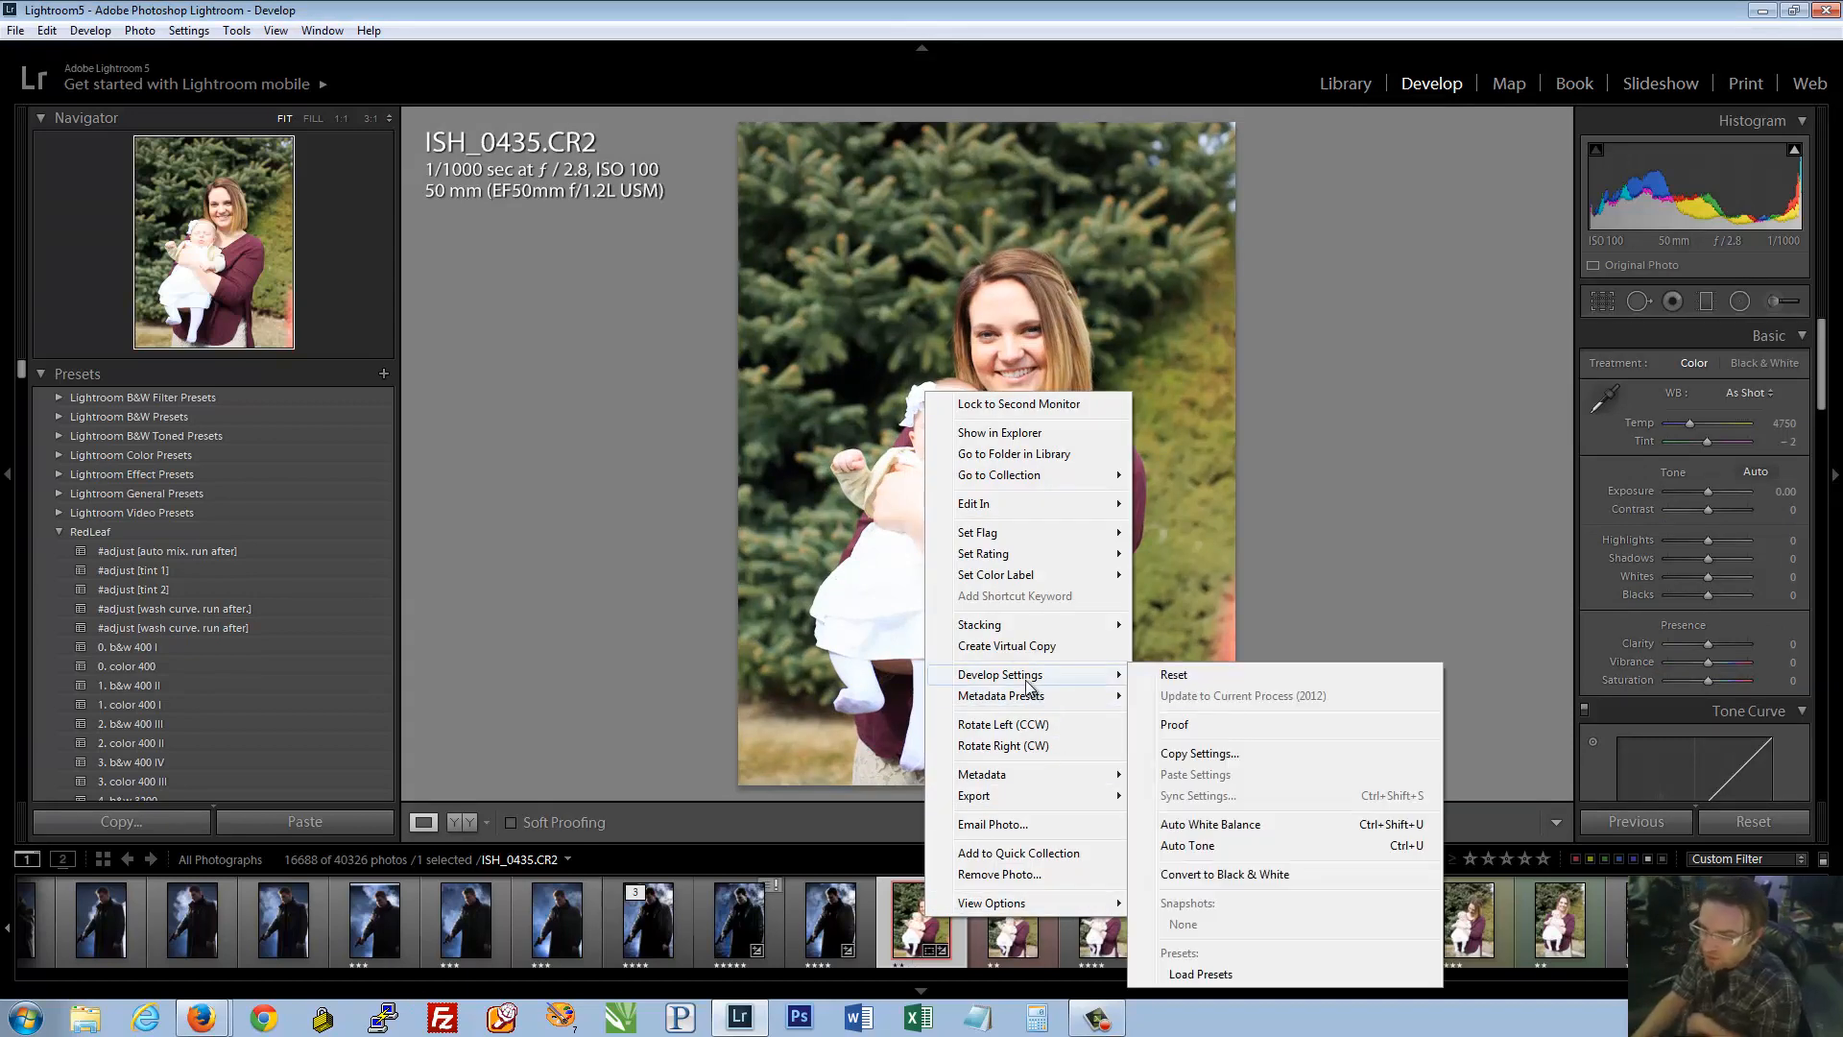
{"action": "left_click", "coordinate": [1199, 755]}
{"action": "left_click", "coordinate": [803, 286]}
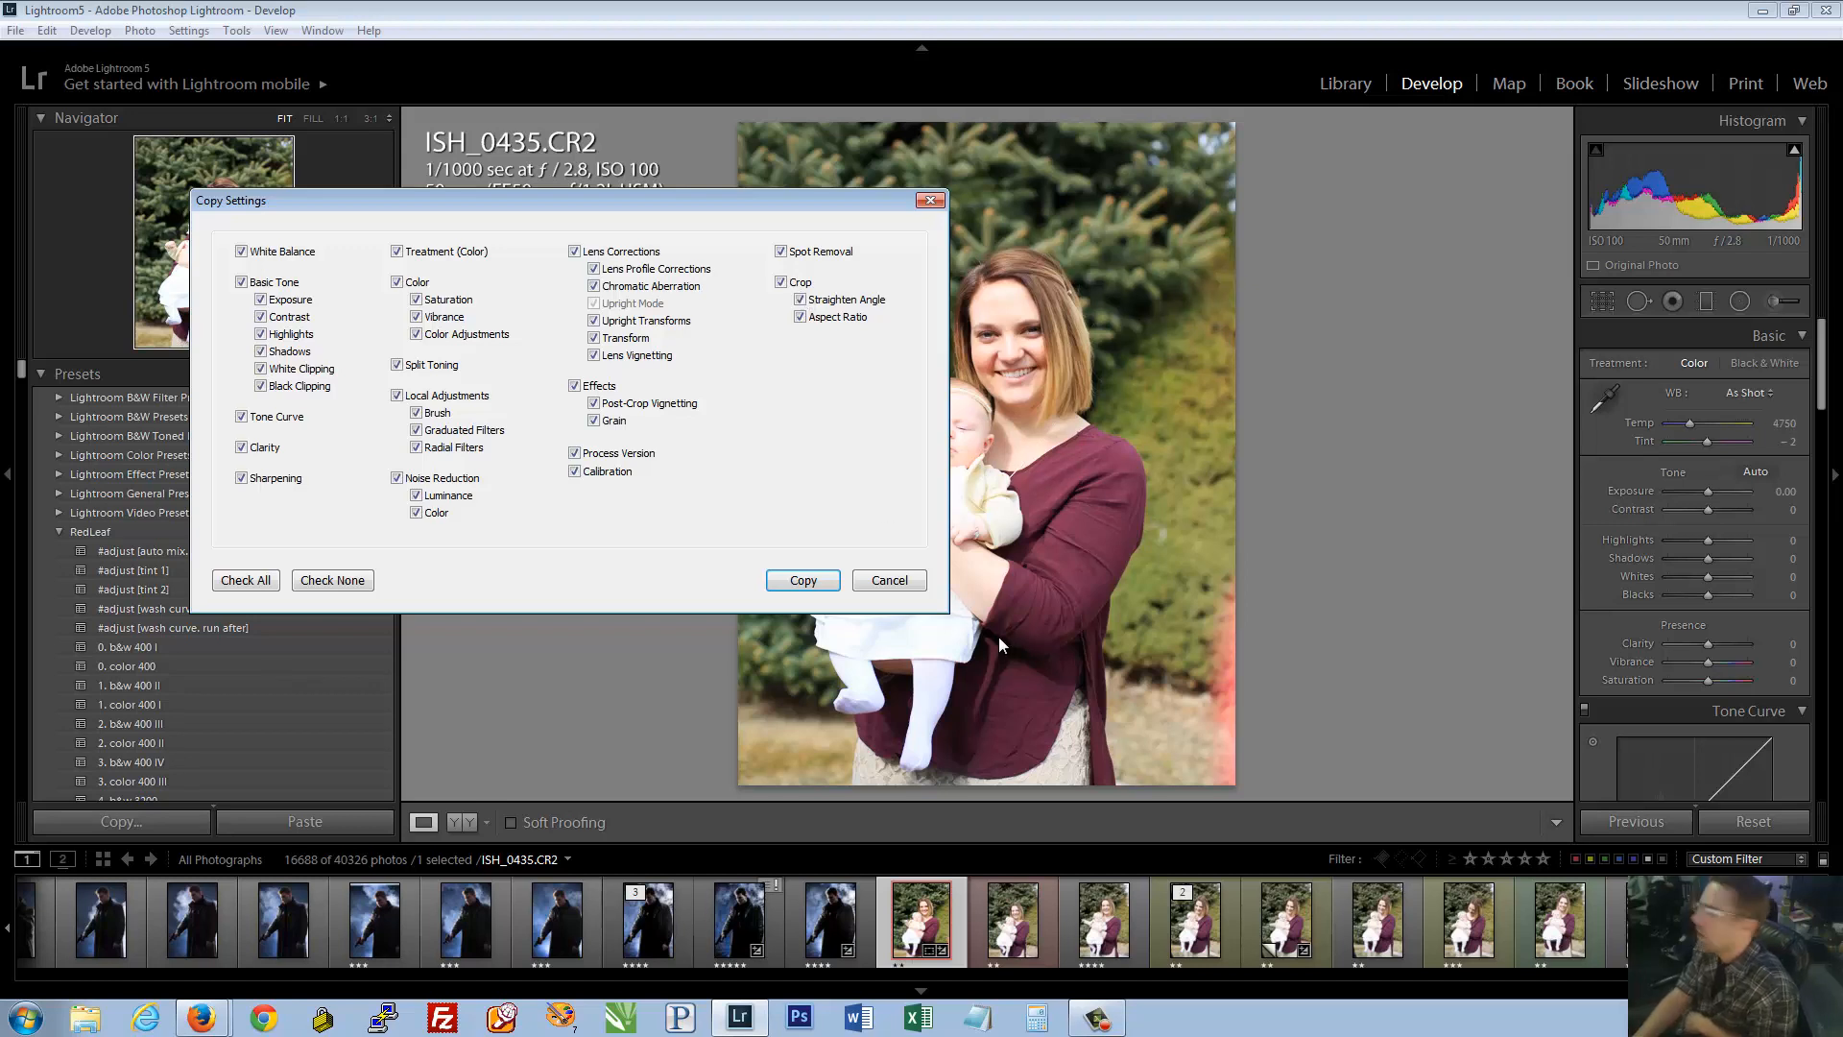
{"action": "left_click", "coordinate": [872, 583]}
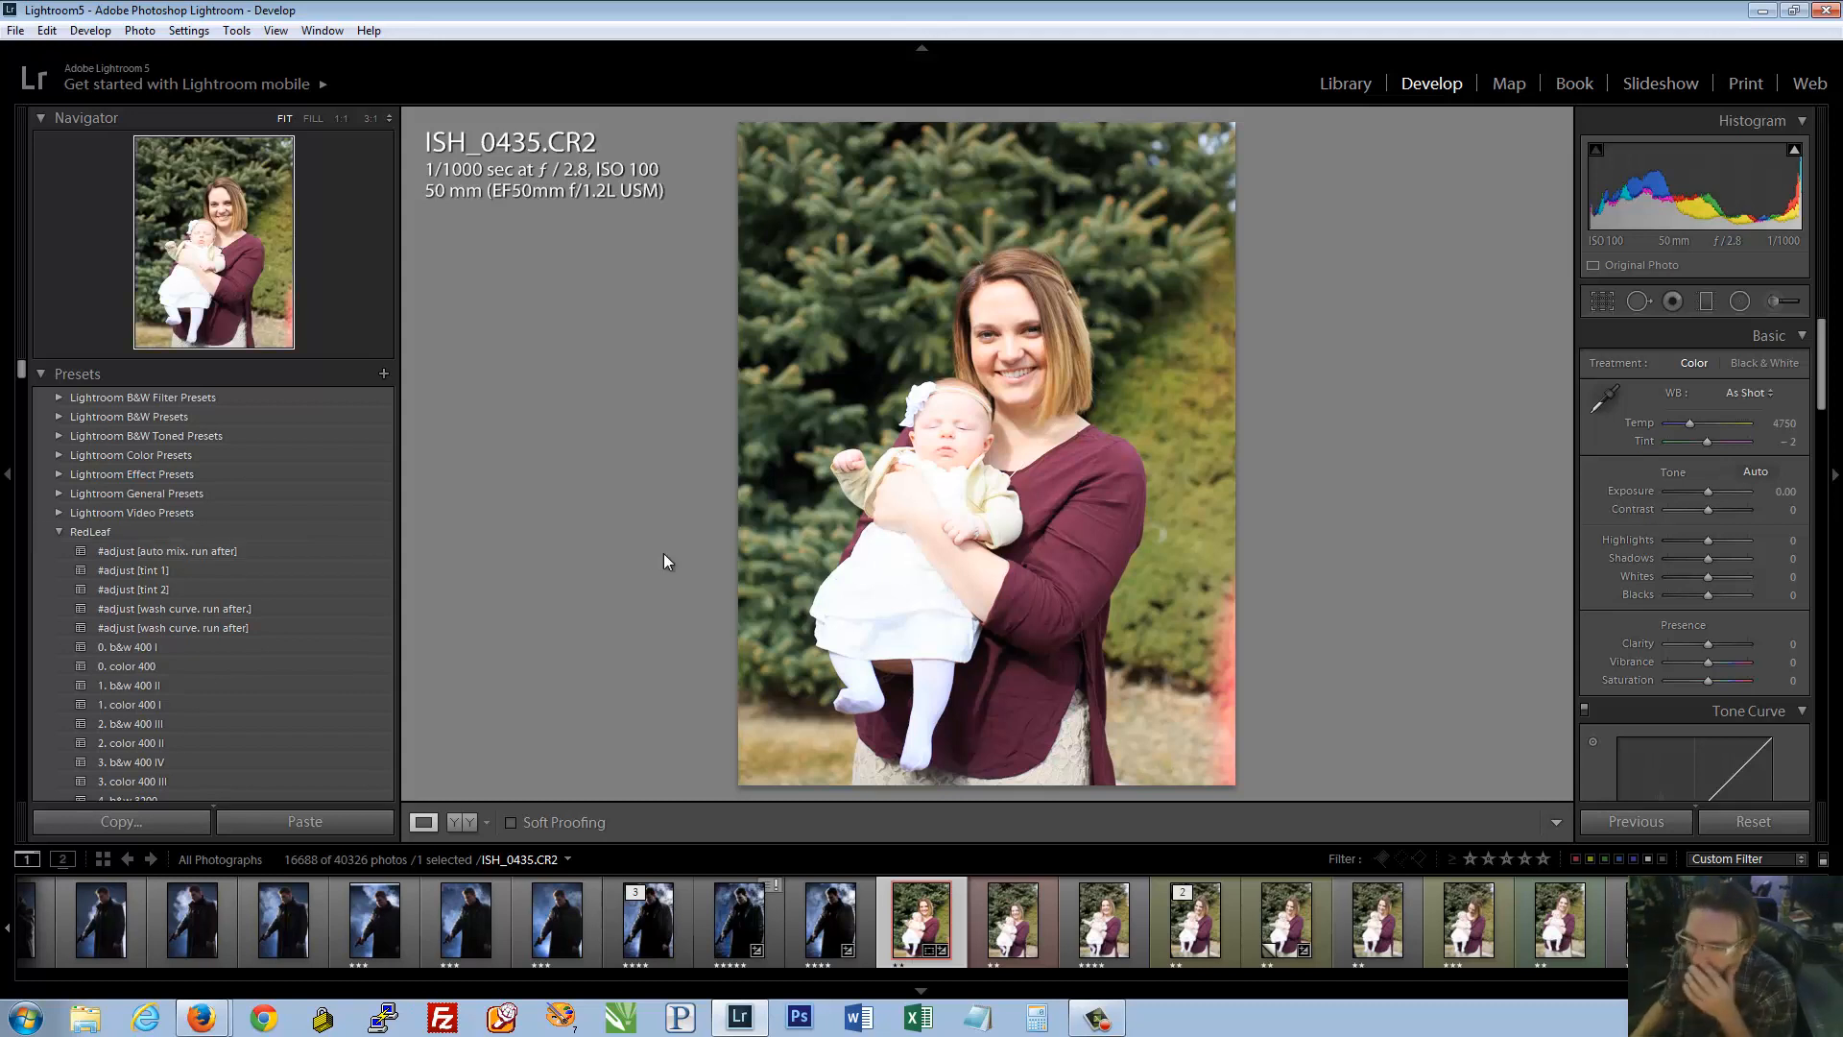
Reposition the photo inside its 4 x 3 crop frame to include the lower part of the picture, and apply the crop
{"action": "left_click", "coordinate": [1604, 300]}
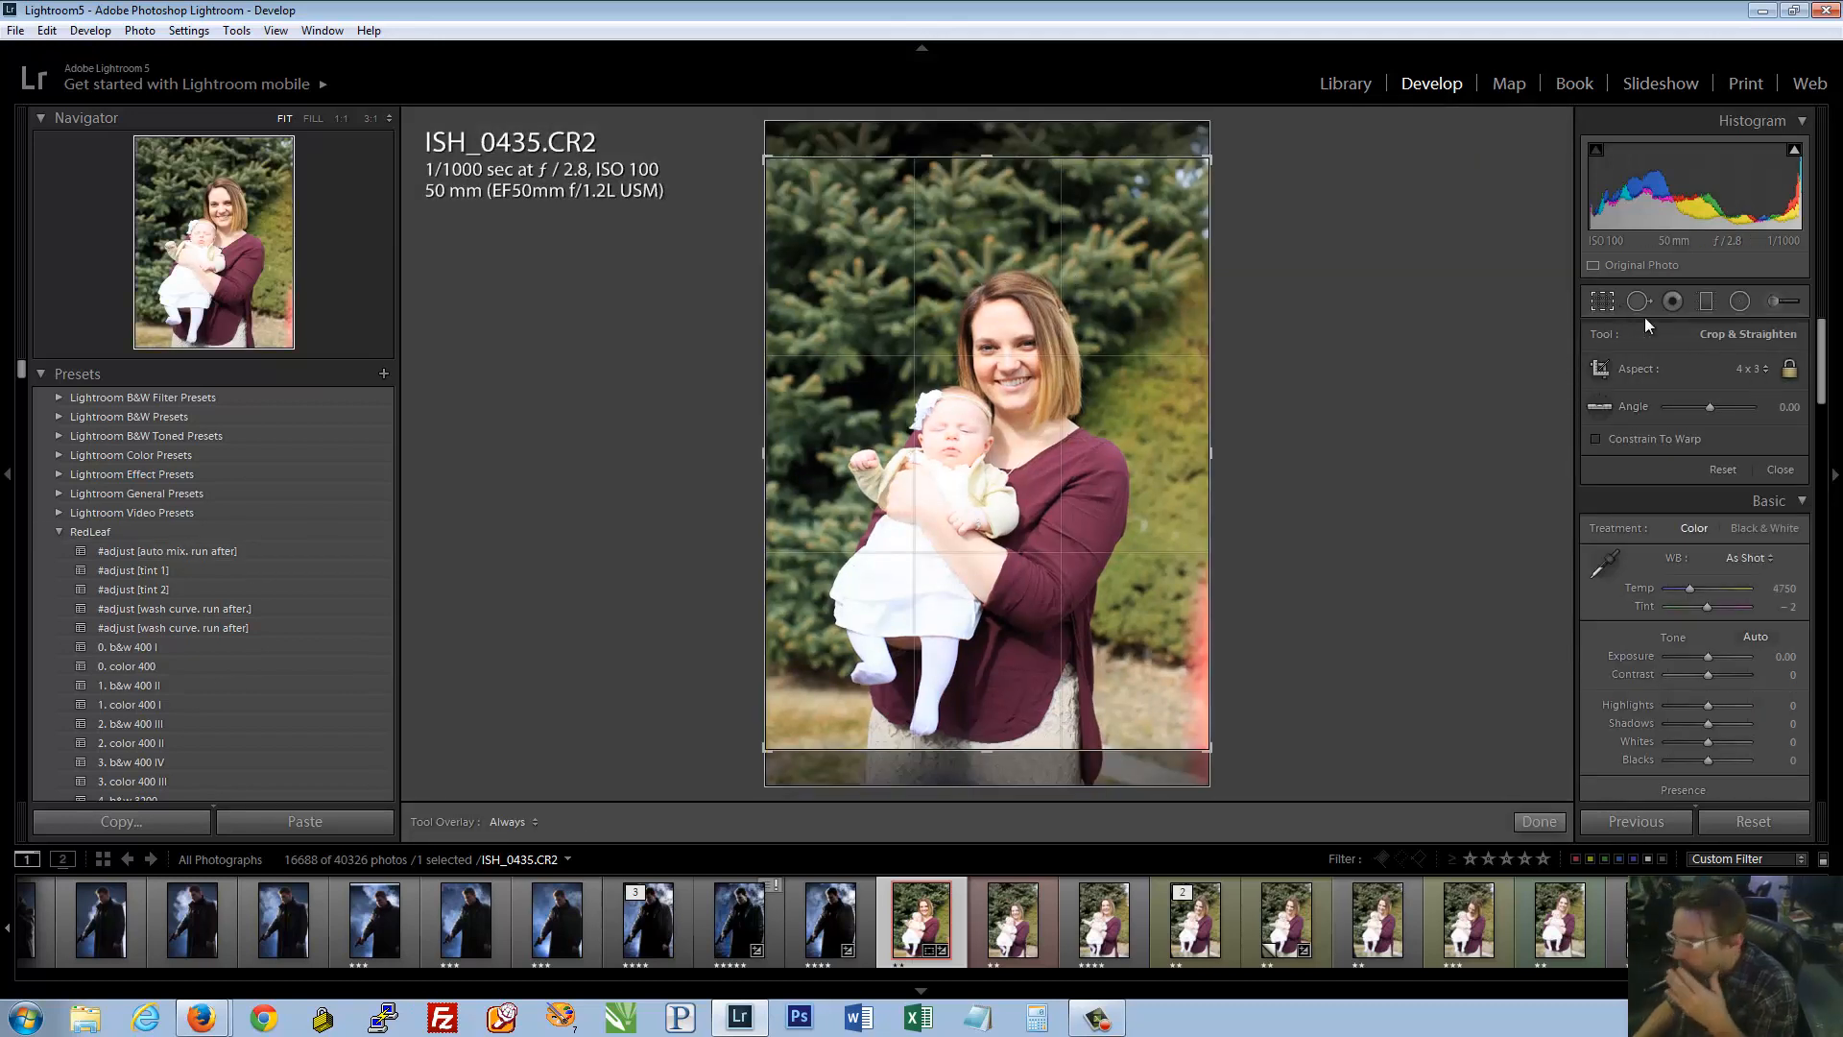
{"action": "left_click_drag", "start_coordinate": [979, 322], "coordinate": [980, 237]}
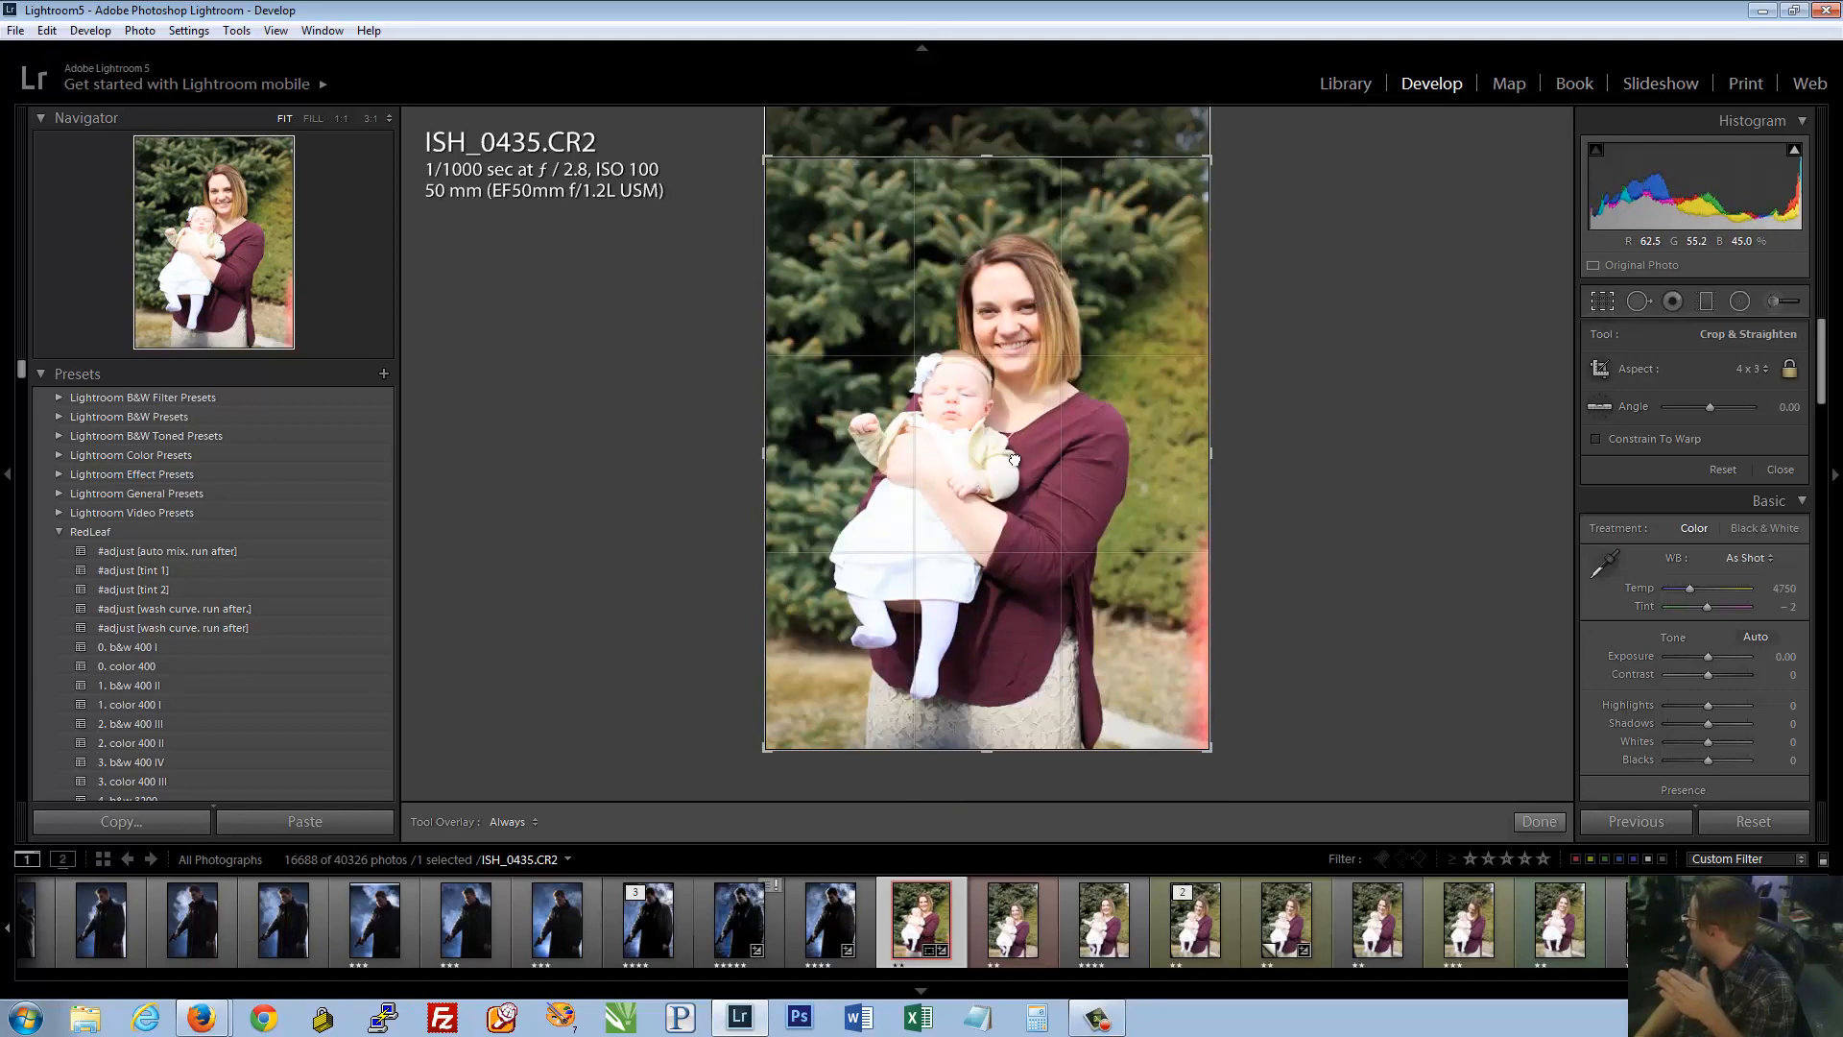
{"action": "key", "text": "Return"}
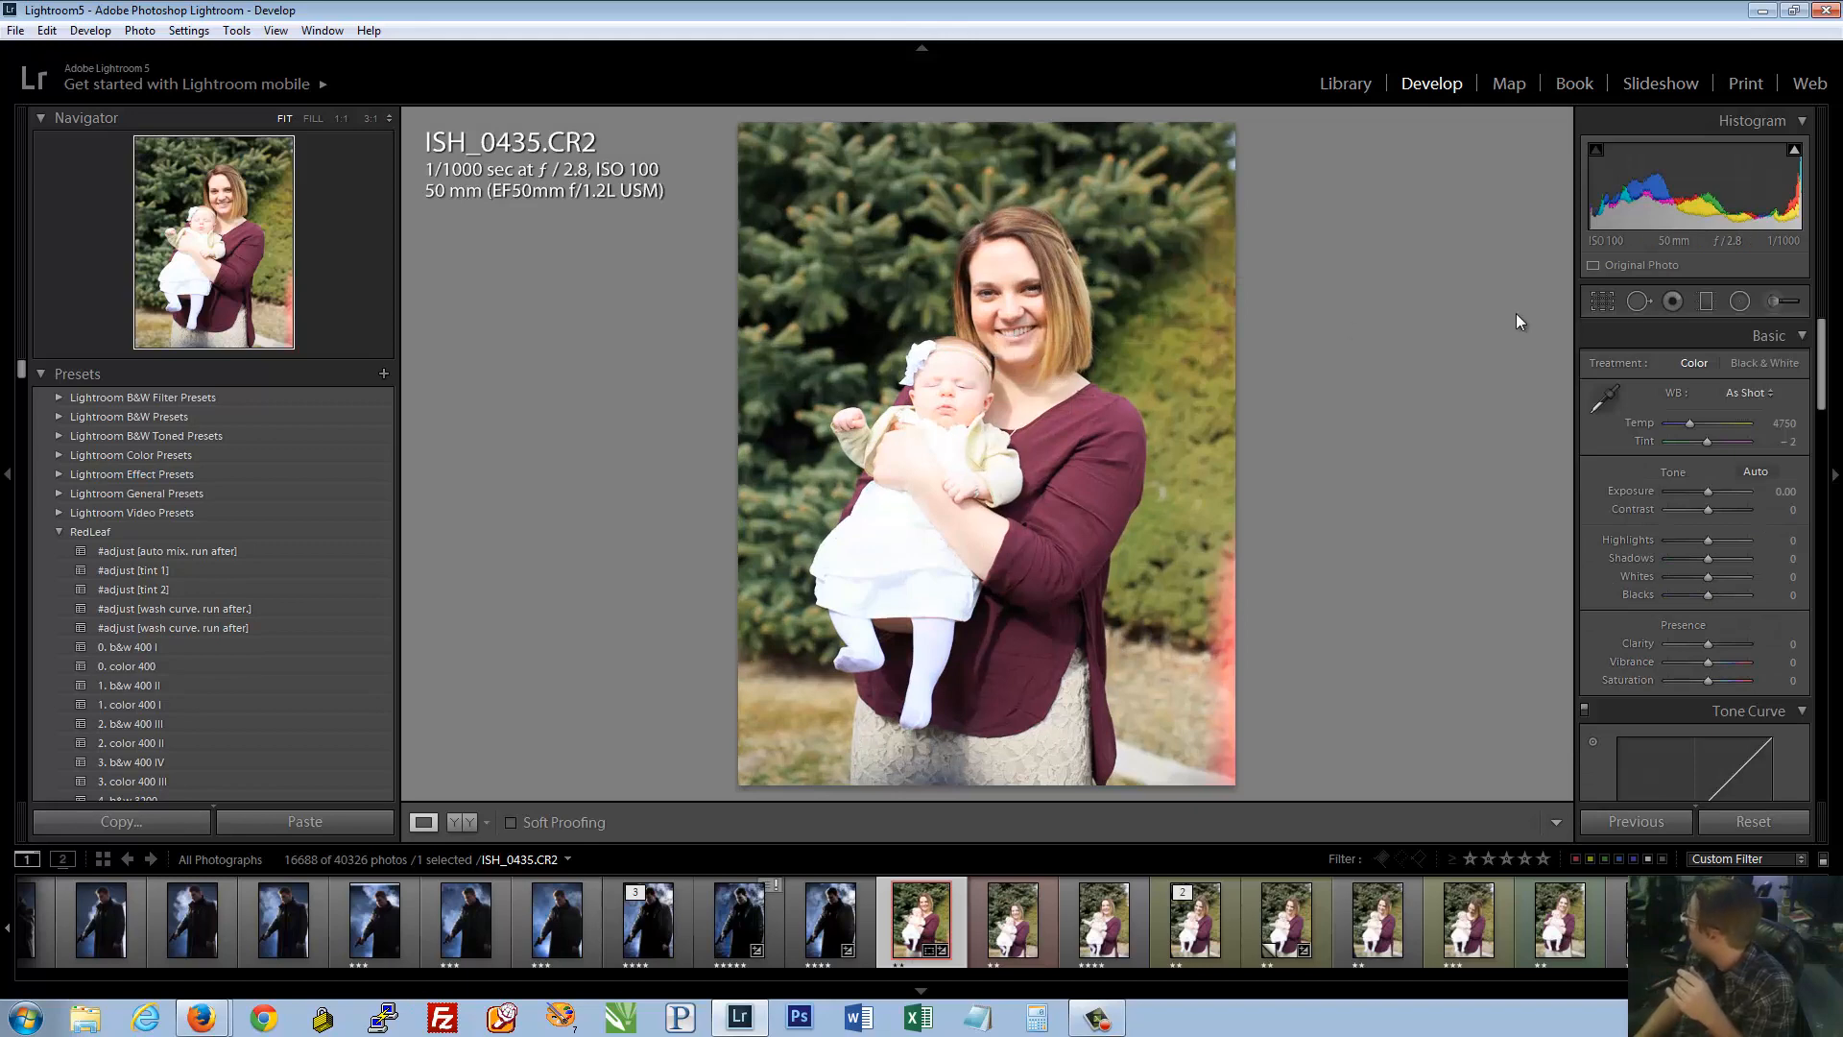
{"action": "left_click", "coordinate": [1601, 302]}
{"action": "left_click_drag", "start_coordinate": [1003, 461], "coordinate": [1029, 368]}
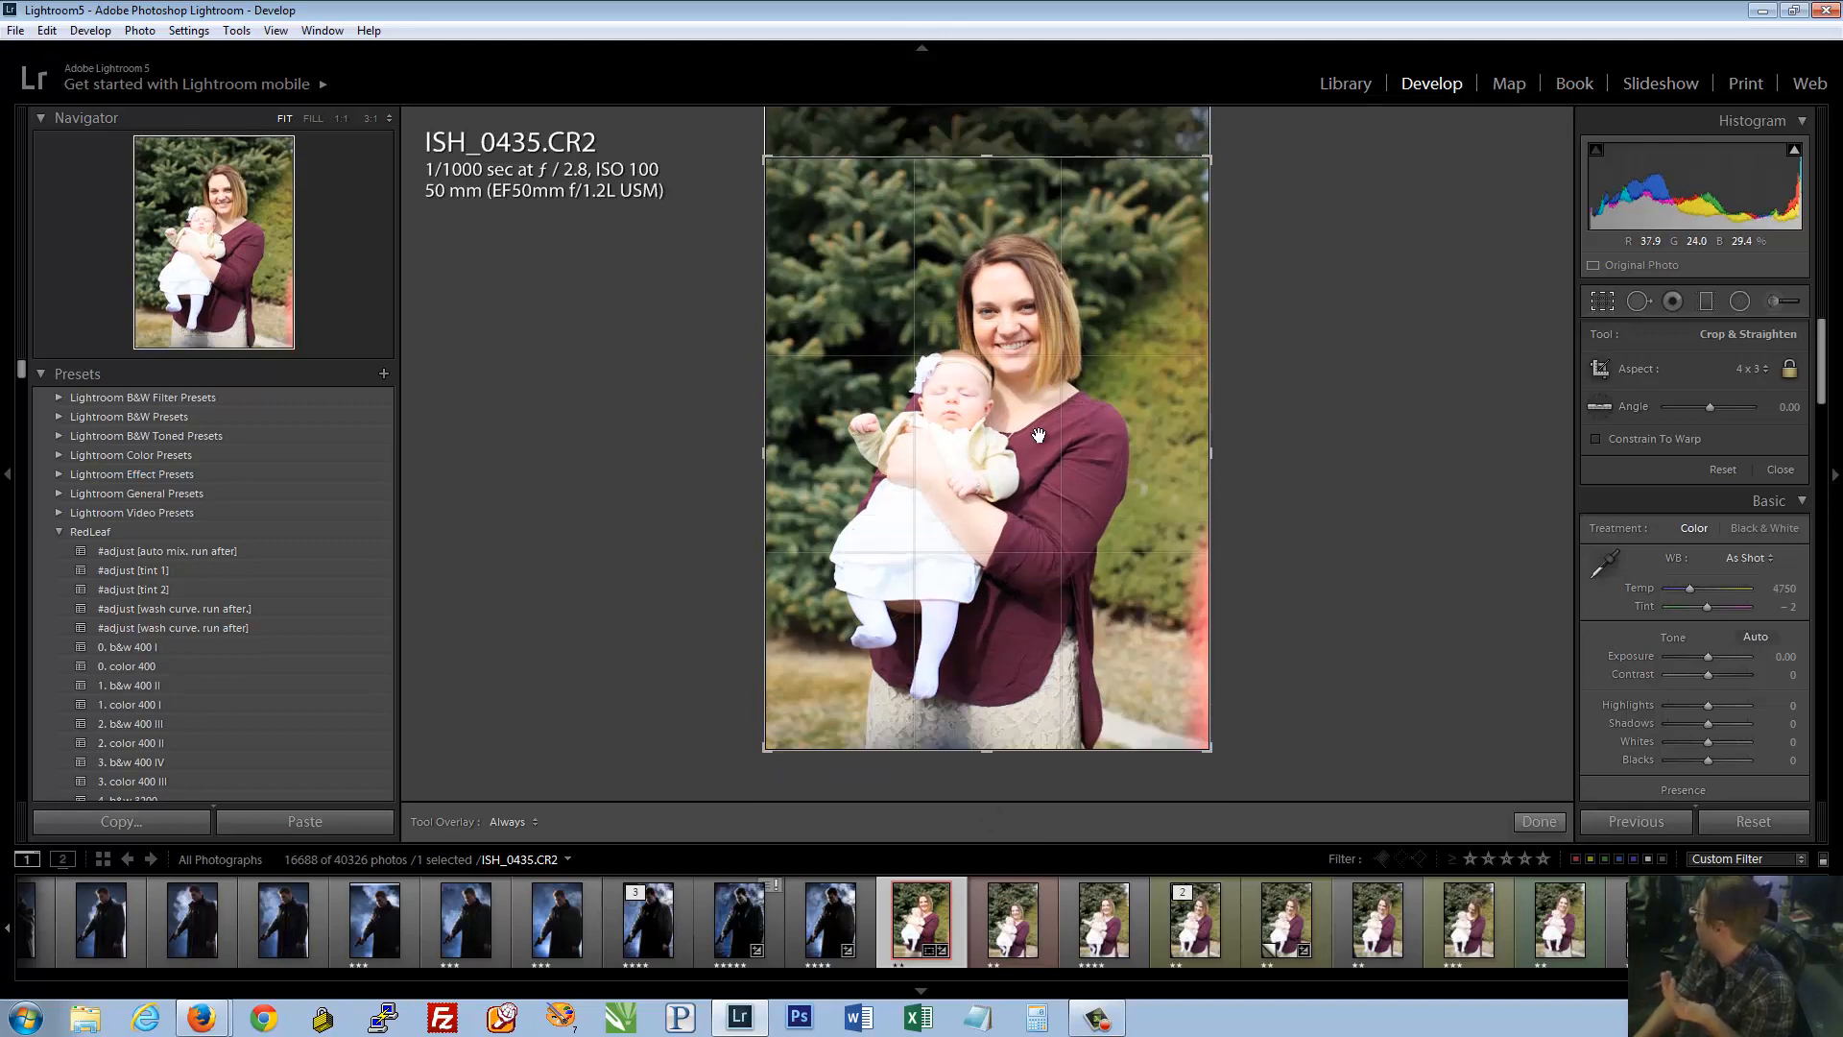
{"action": "key", "text": "Return"}
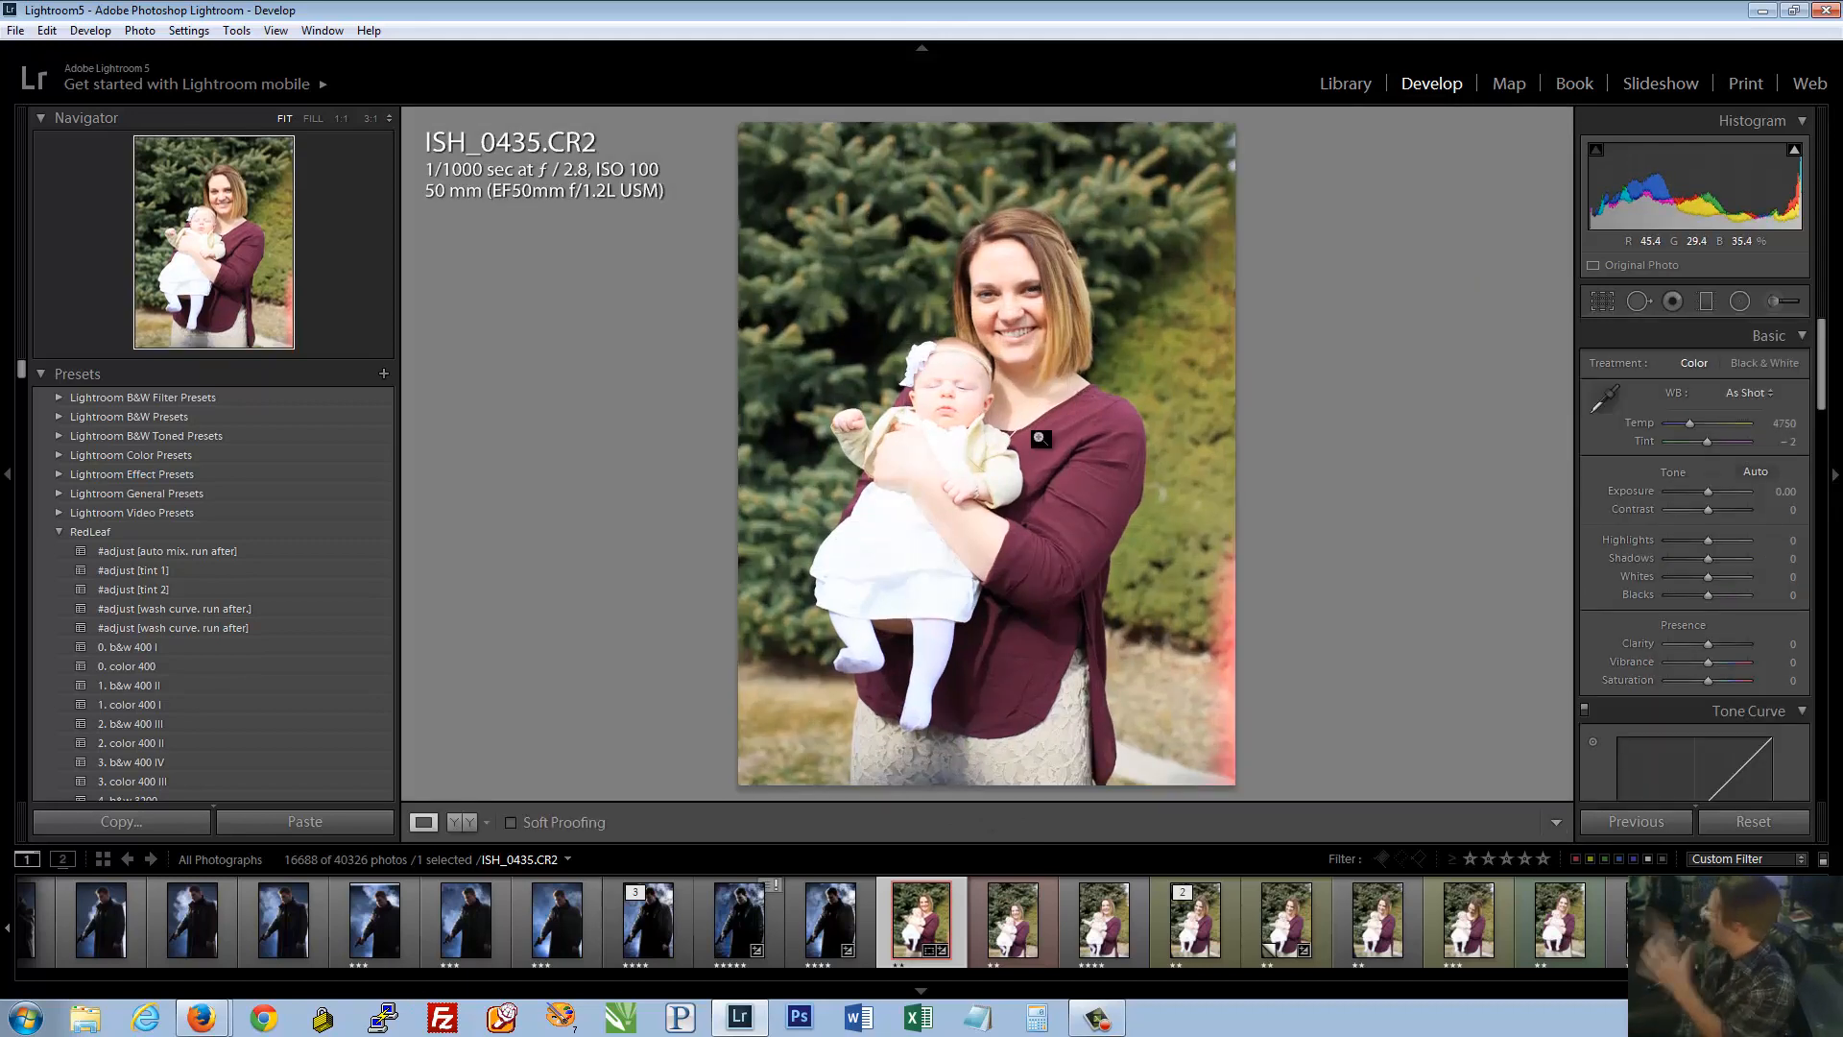
Rotate the crop of ISH_0435 to an angle of about -12.64 and apply it
{"action": "left_click", "coordinate": [1603, 303]}
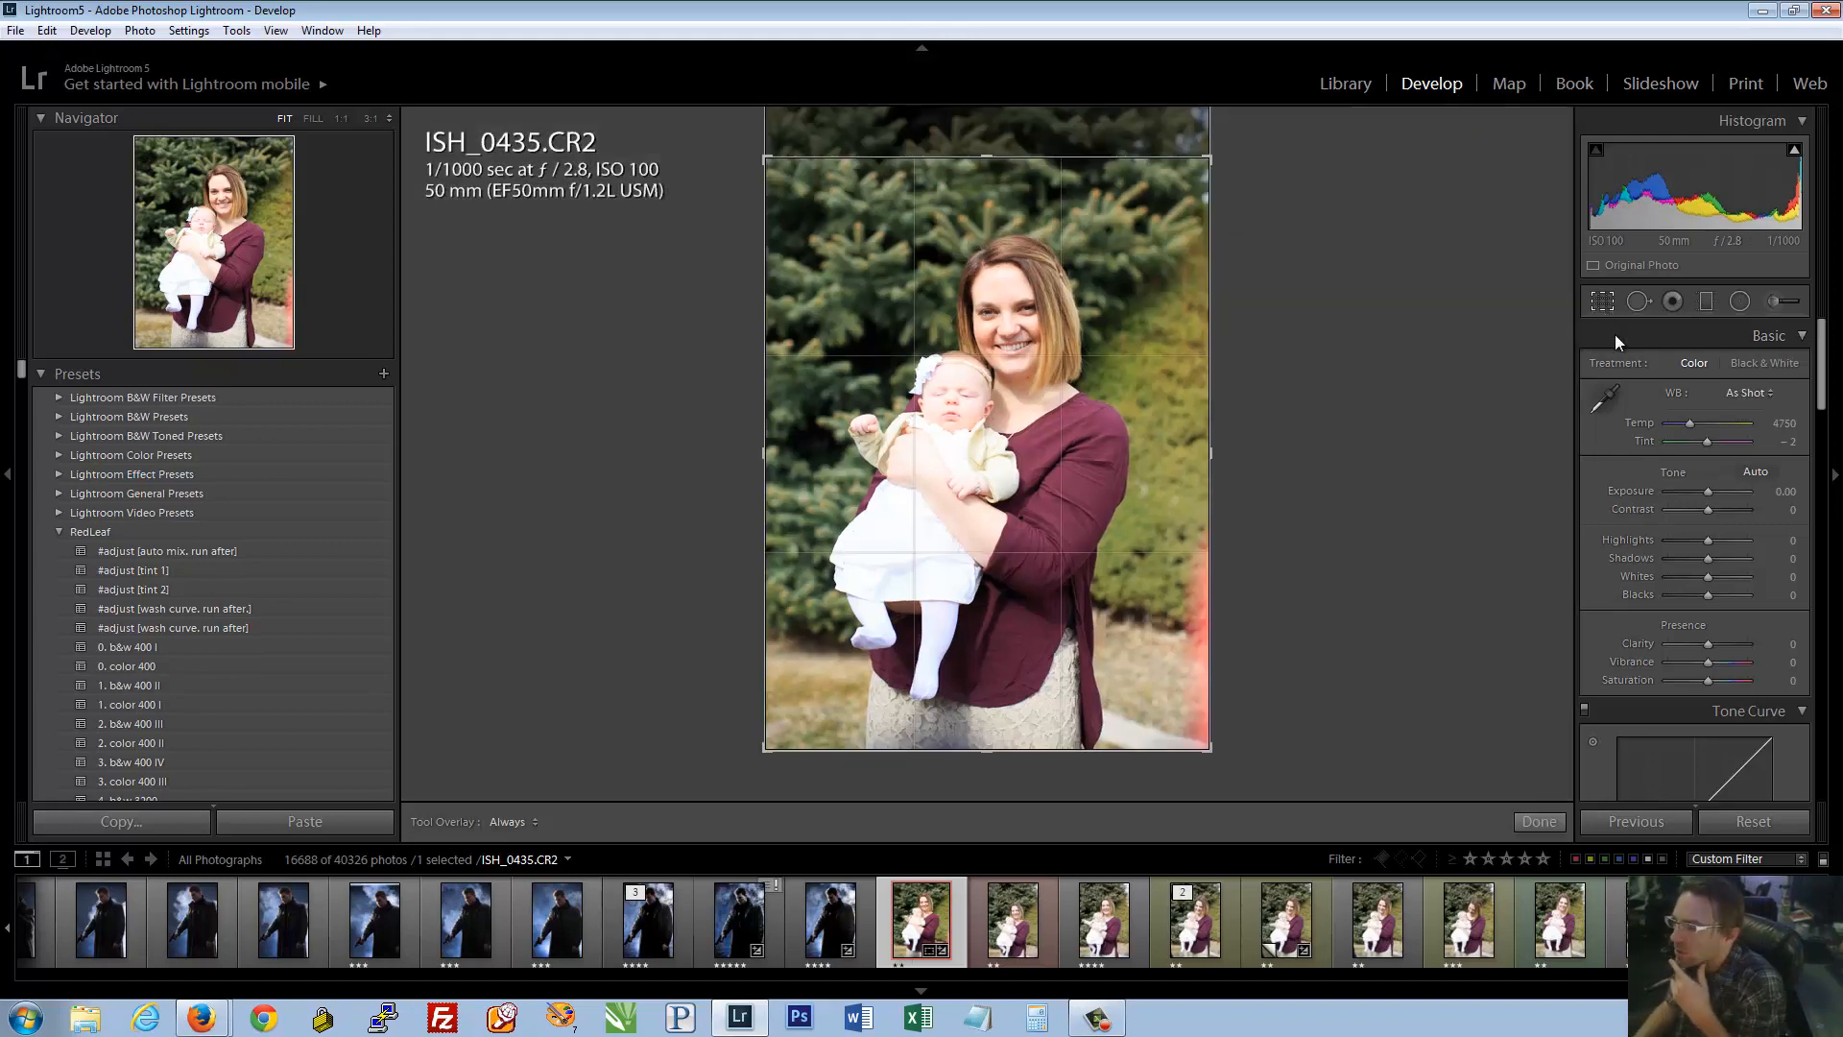
{"action": "left_click_drag", "start_coordinate": [1695, 413], "coordinate": [1702, 412]}
{"action": "key", "text": "Return"}
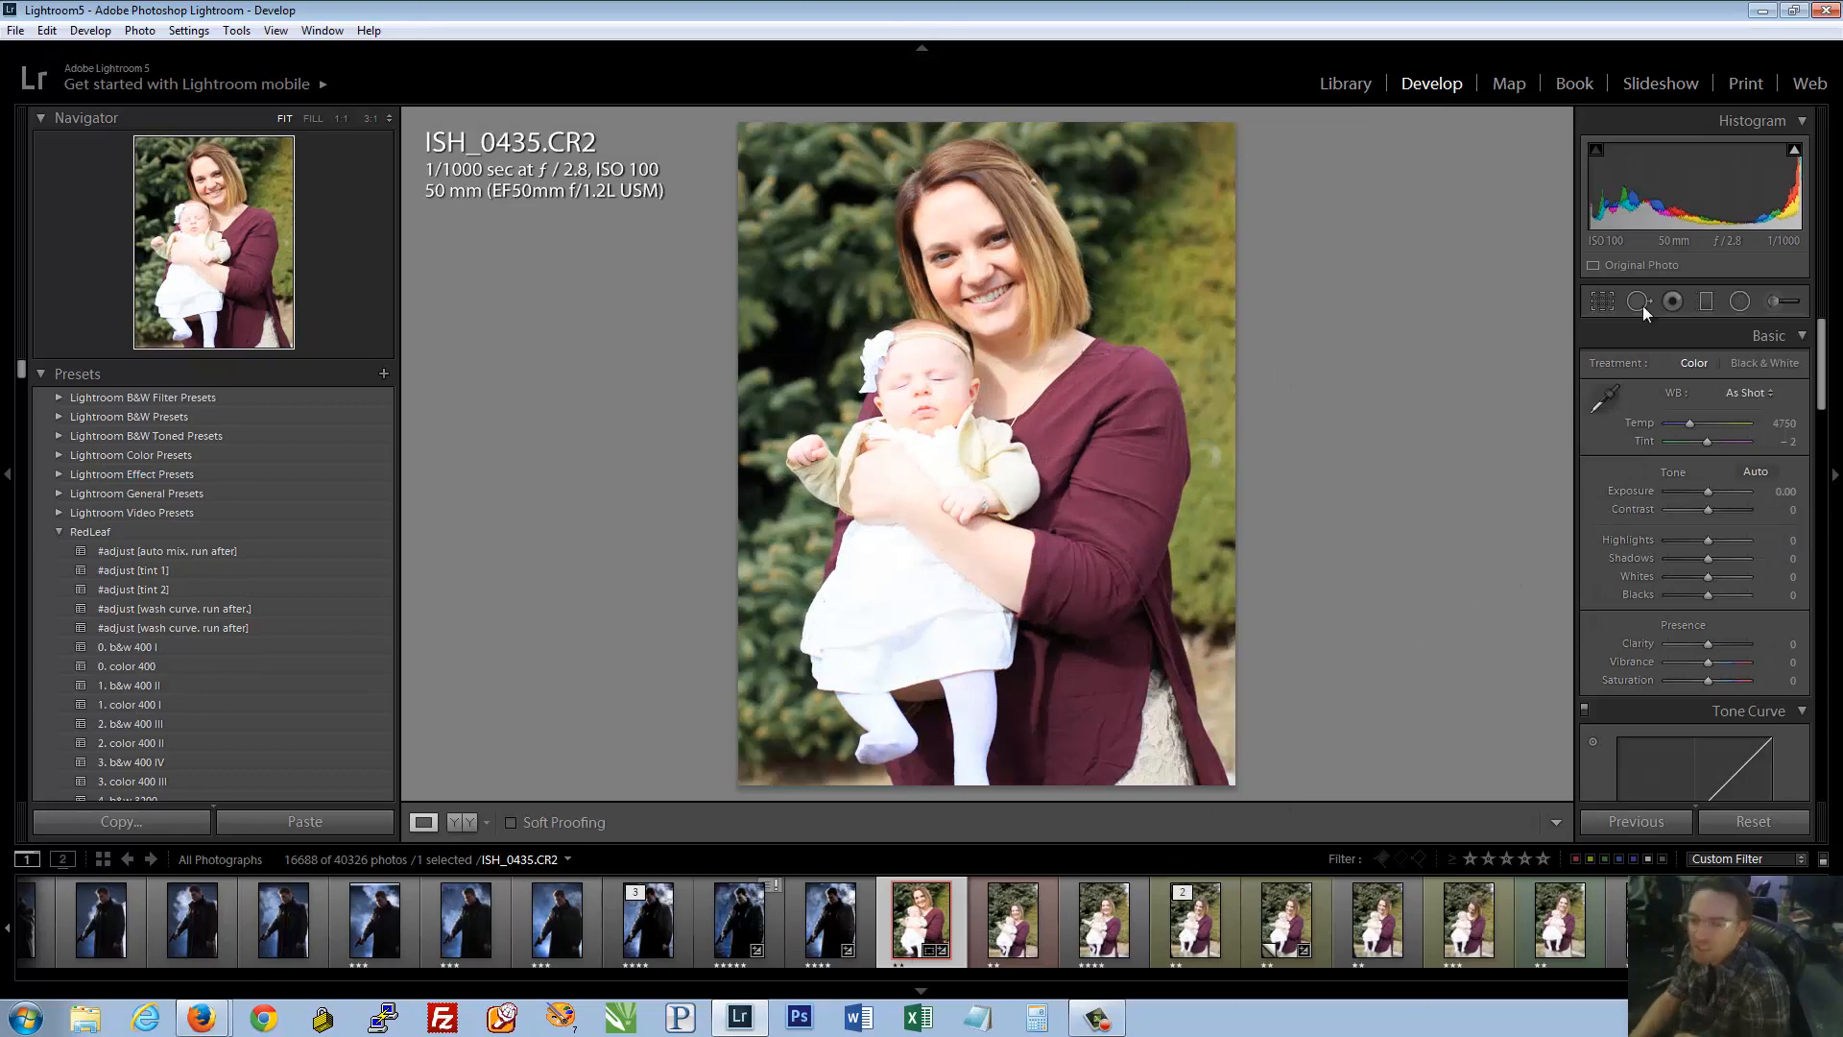
Straighten ISH_0435 along a line from the woman's shoulder across to the baby's side, and apply the crop
{"action": "left_click", "coordinate": [1609, 298]}
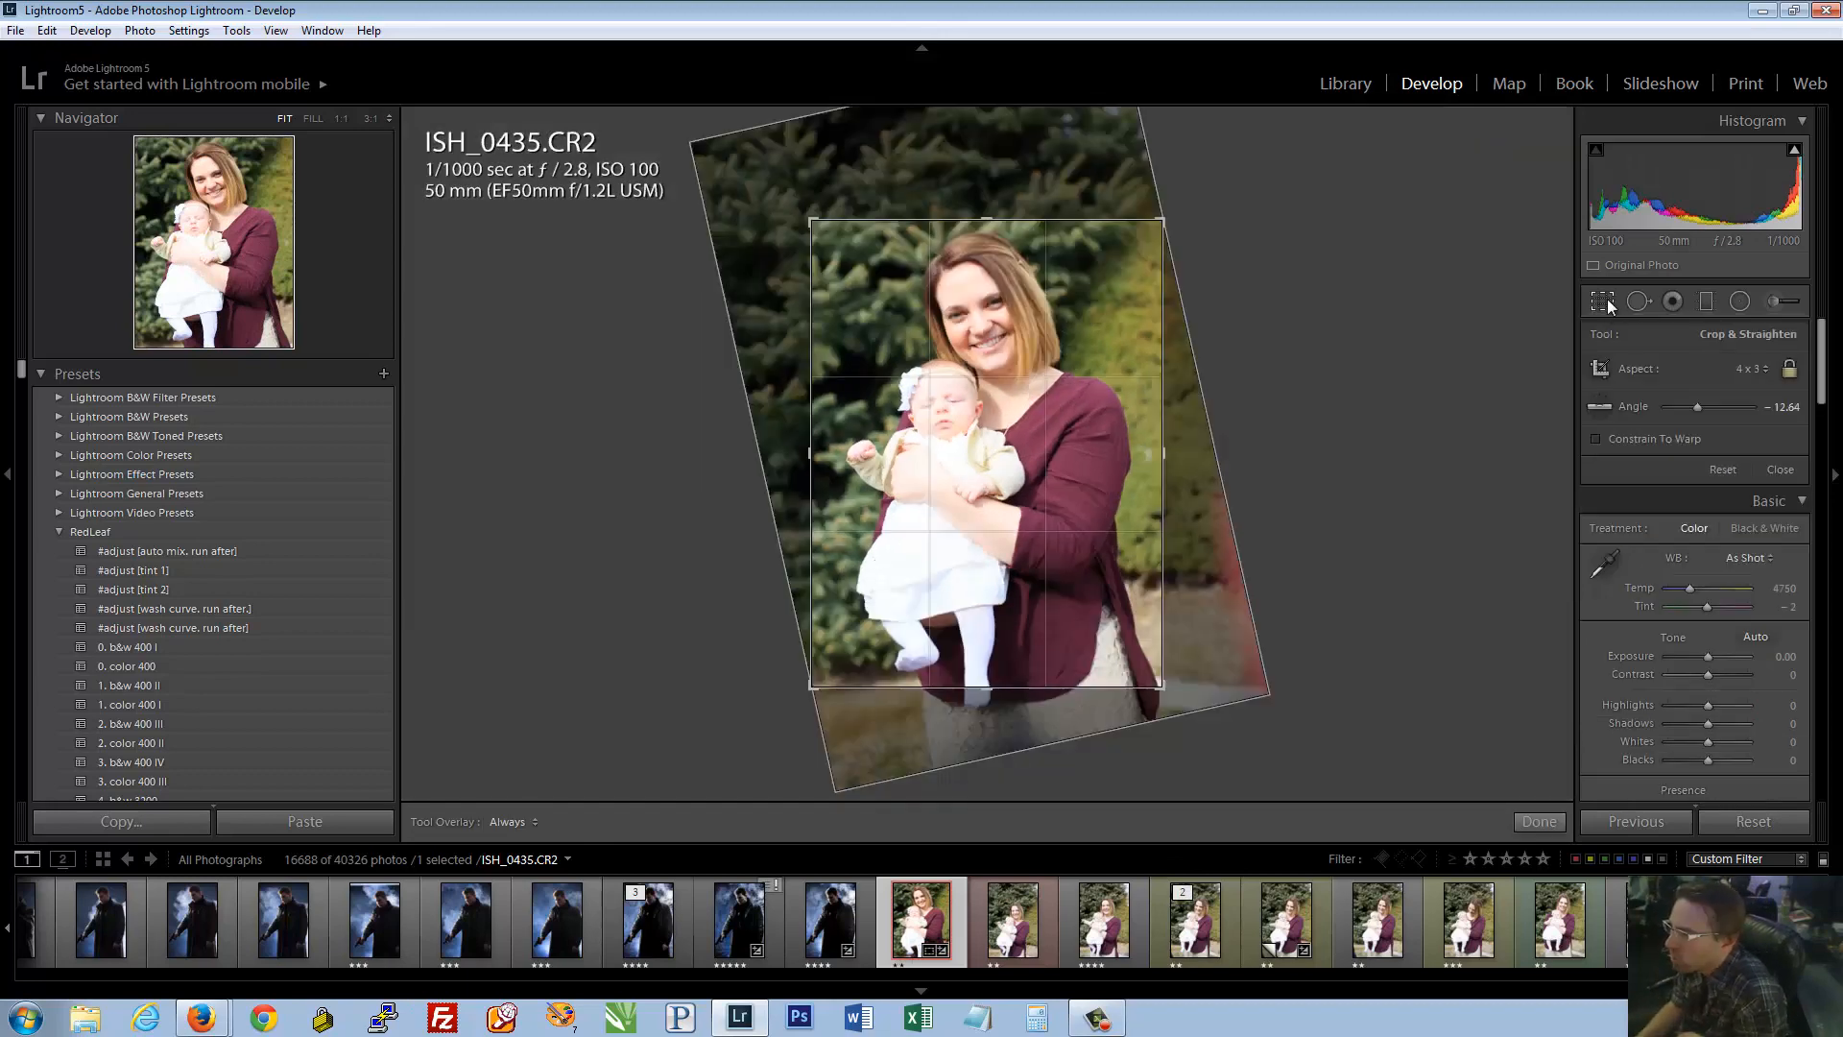
{"action": "left_click", "coordinate": [1601, 408]}
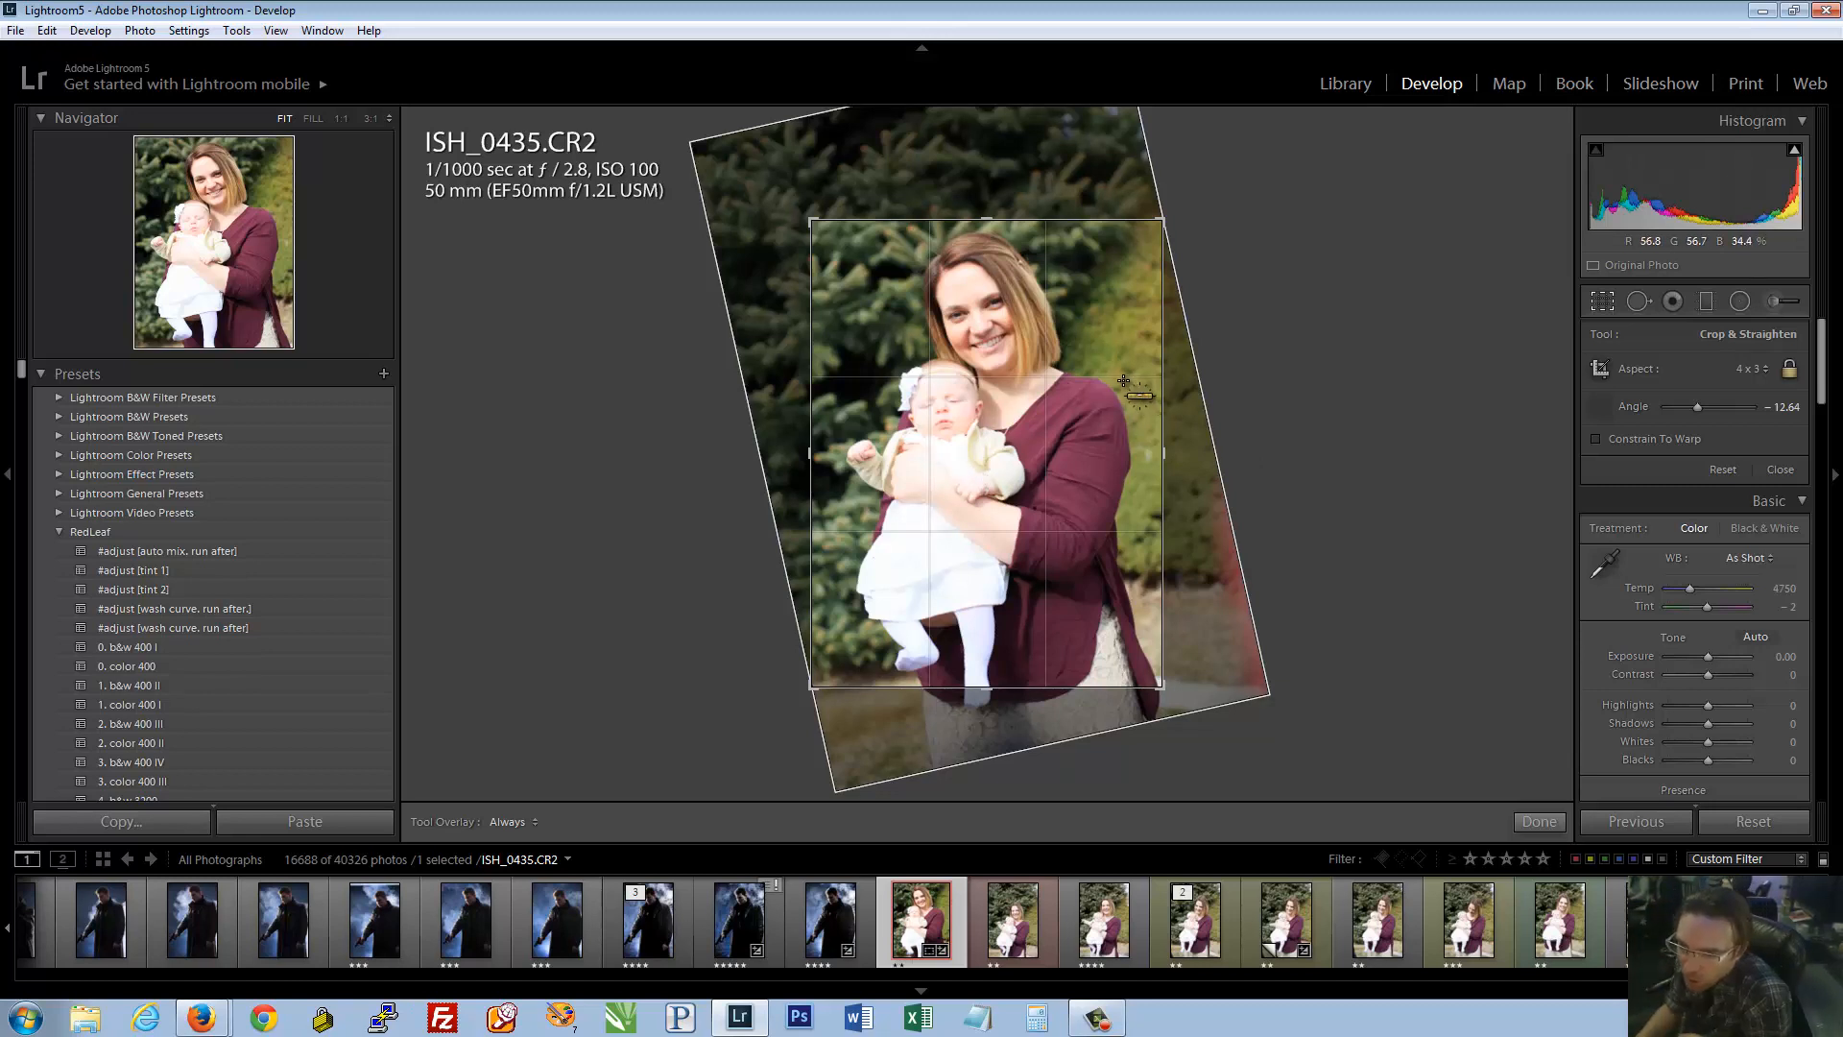
{"action": "left_click_drag", "start_coordinate": [1117, 380], "coordinate": [864, 434]}
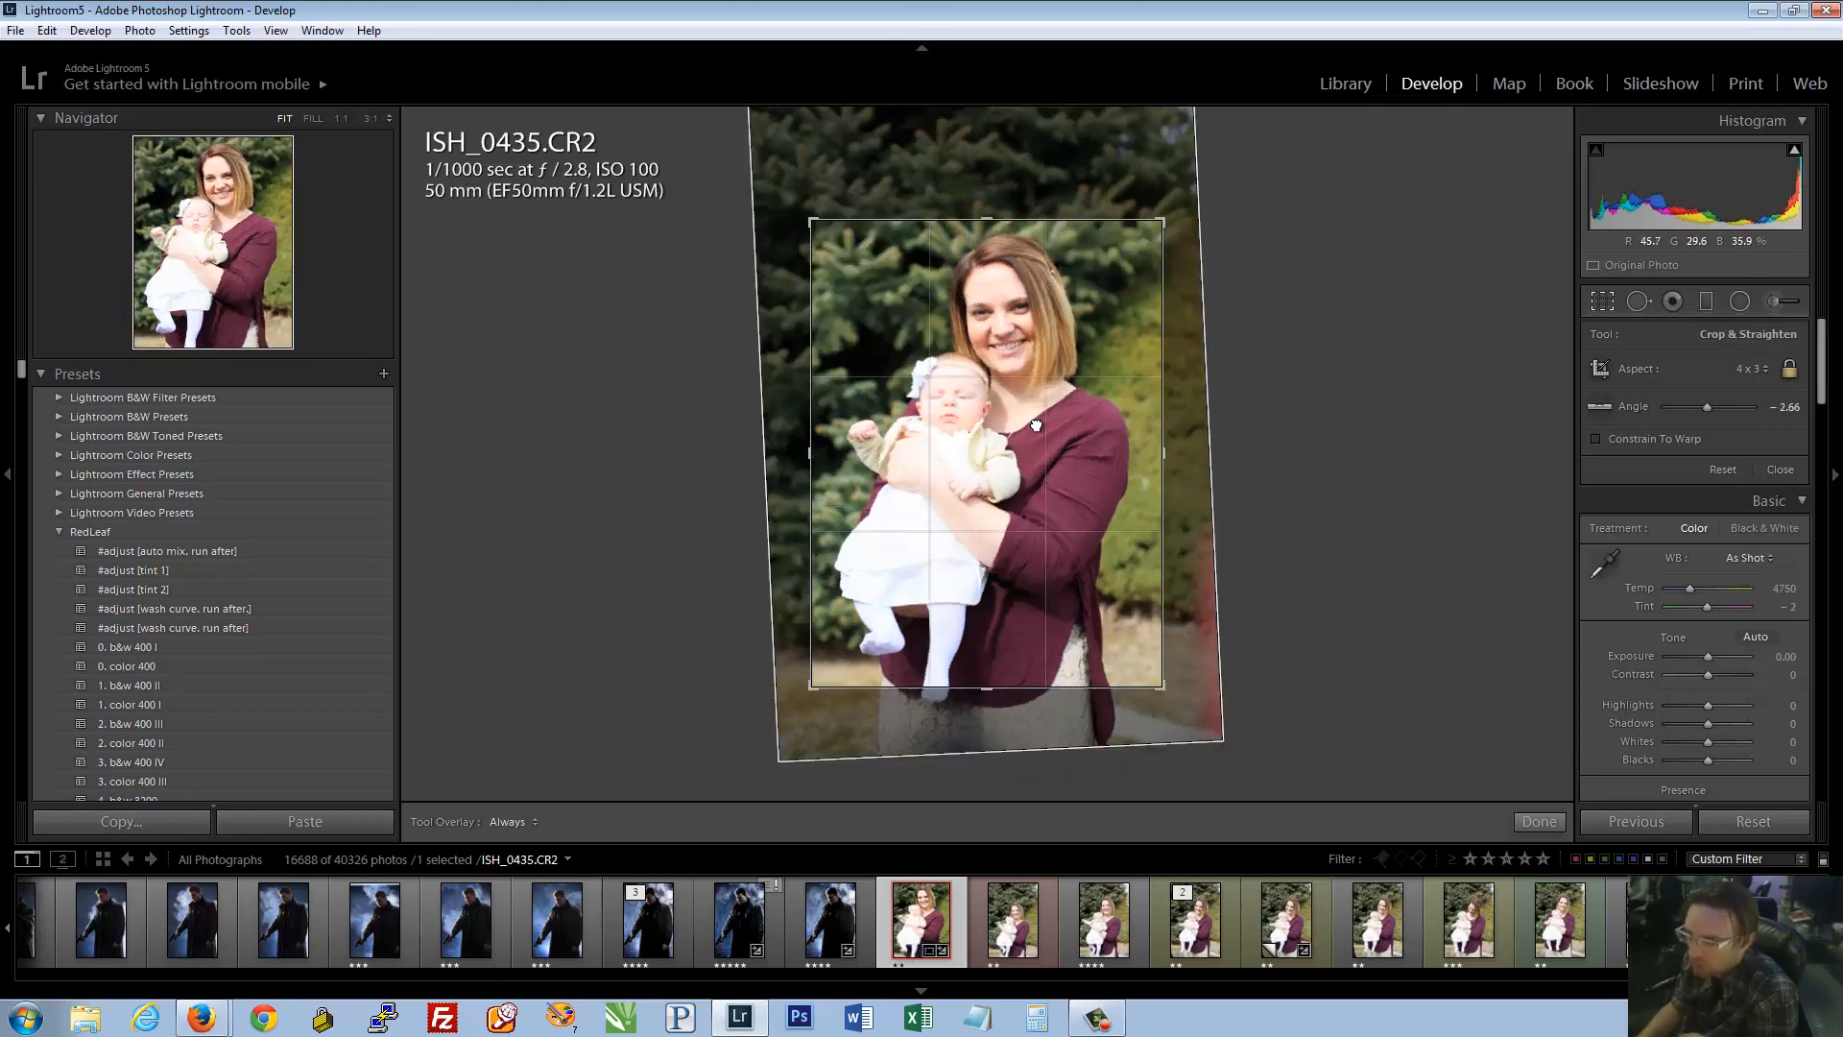
{"action": "key", "text": "Return"}
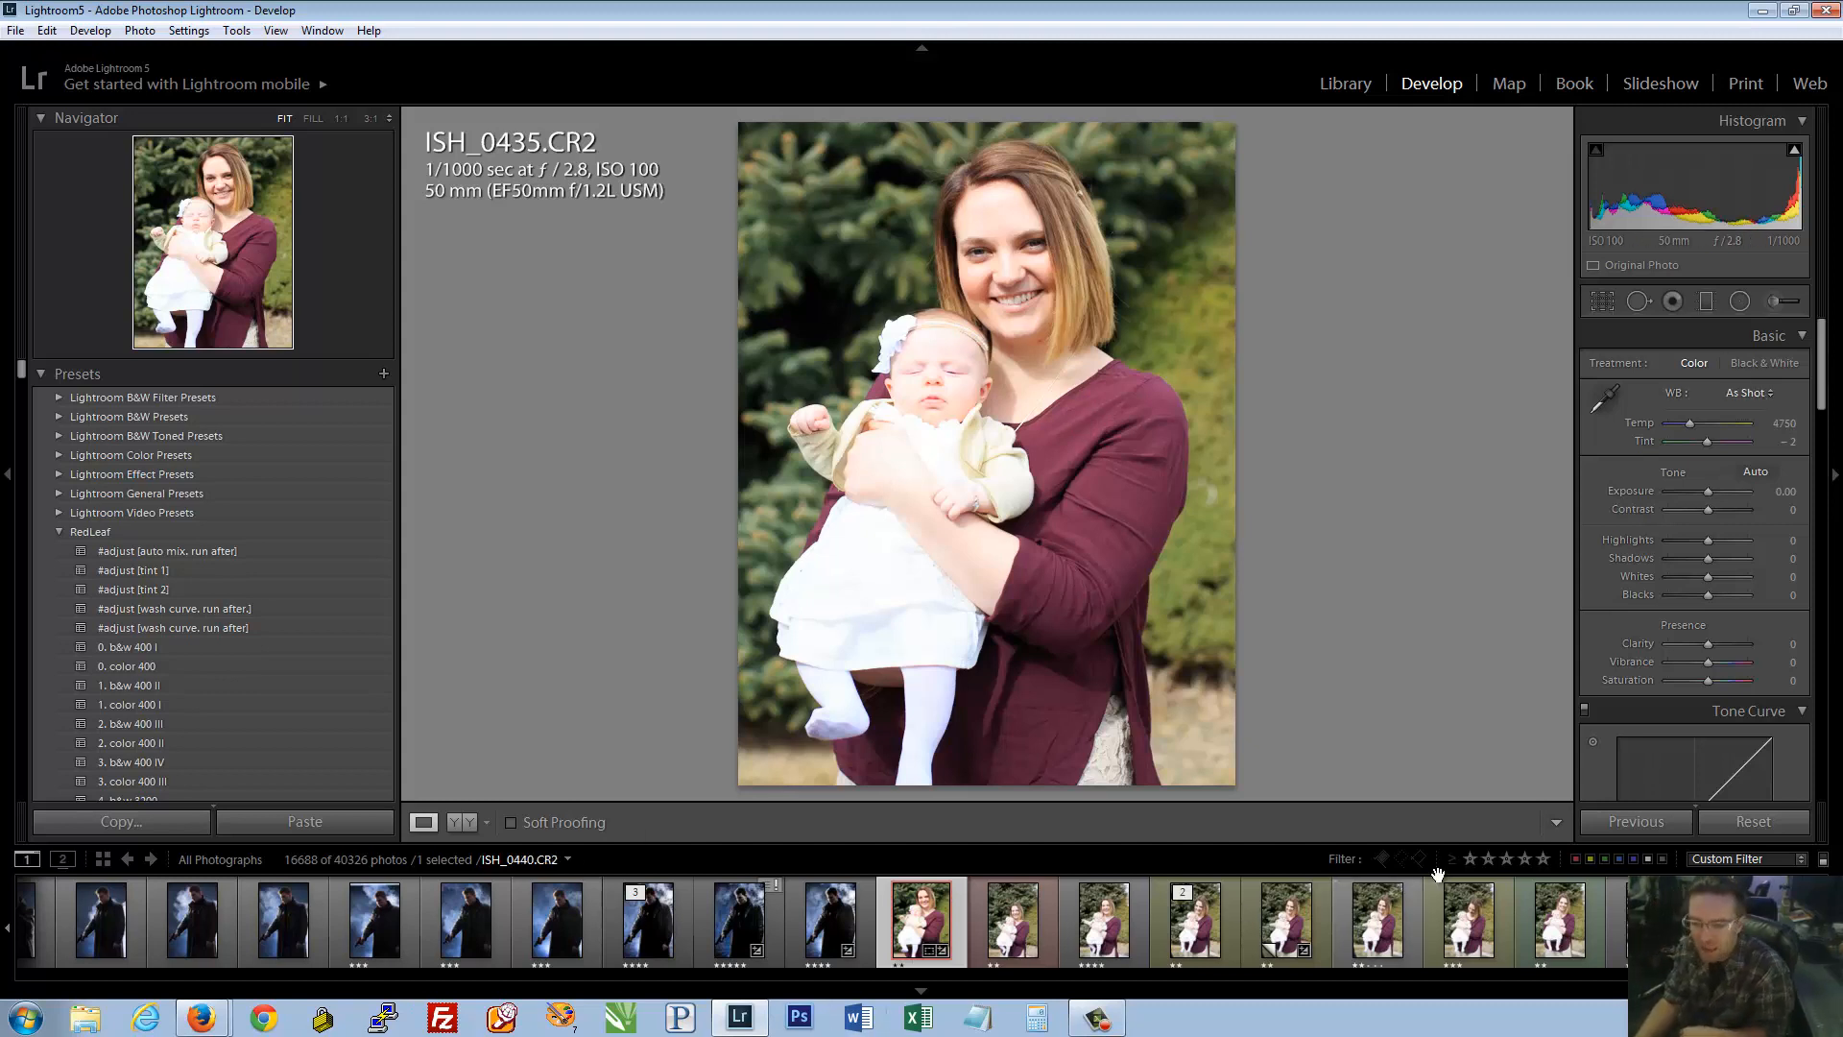
Set ISH_0435's Highlights to -100, Shadows -86, Whites +69, Blacks +45, Clarity +52 and Vibrance +12
{"action": "left_click_drag", "start_coordinate": [1708, 541], "coordinate": [1673, 561]}
{"action": "left_click_drag", "start_coordinate": [1734, 542], "coordinate": [1668, 544]}
{"action": "mouse_move", "coordinate": [1708, 578]}
{"action": "left_mouse_down"}
{"action": "mouse_move", "coordinate": [1755, 584]}
{"action": "mouse_move", "coordinate": [1736, 580]}
{"action": "left_mouse_up"}
{"action": "left_click_drag", "start_coordinate": [1708, 596], "coordinate": [1714, 662]}
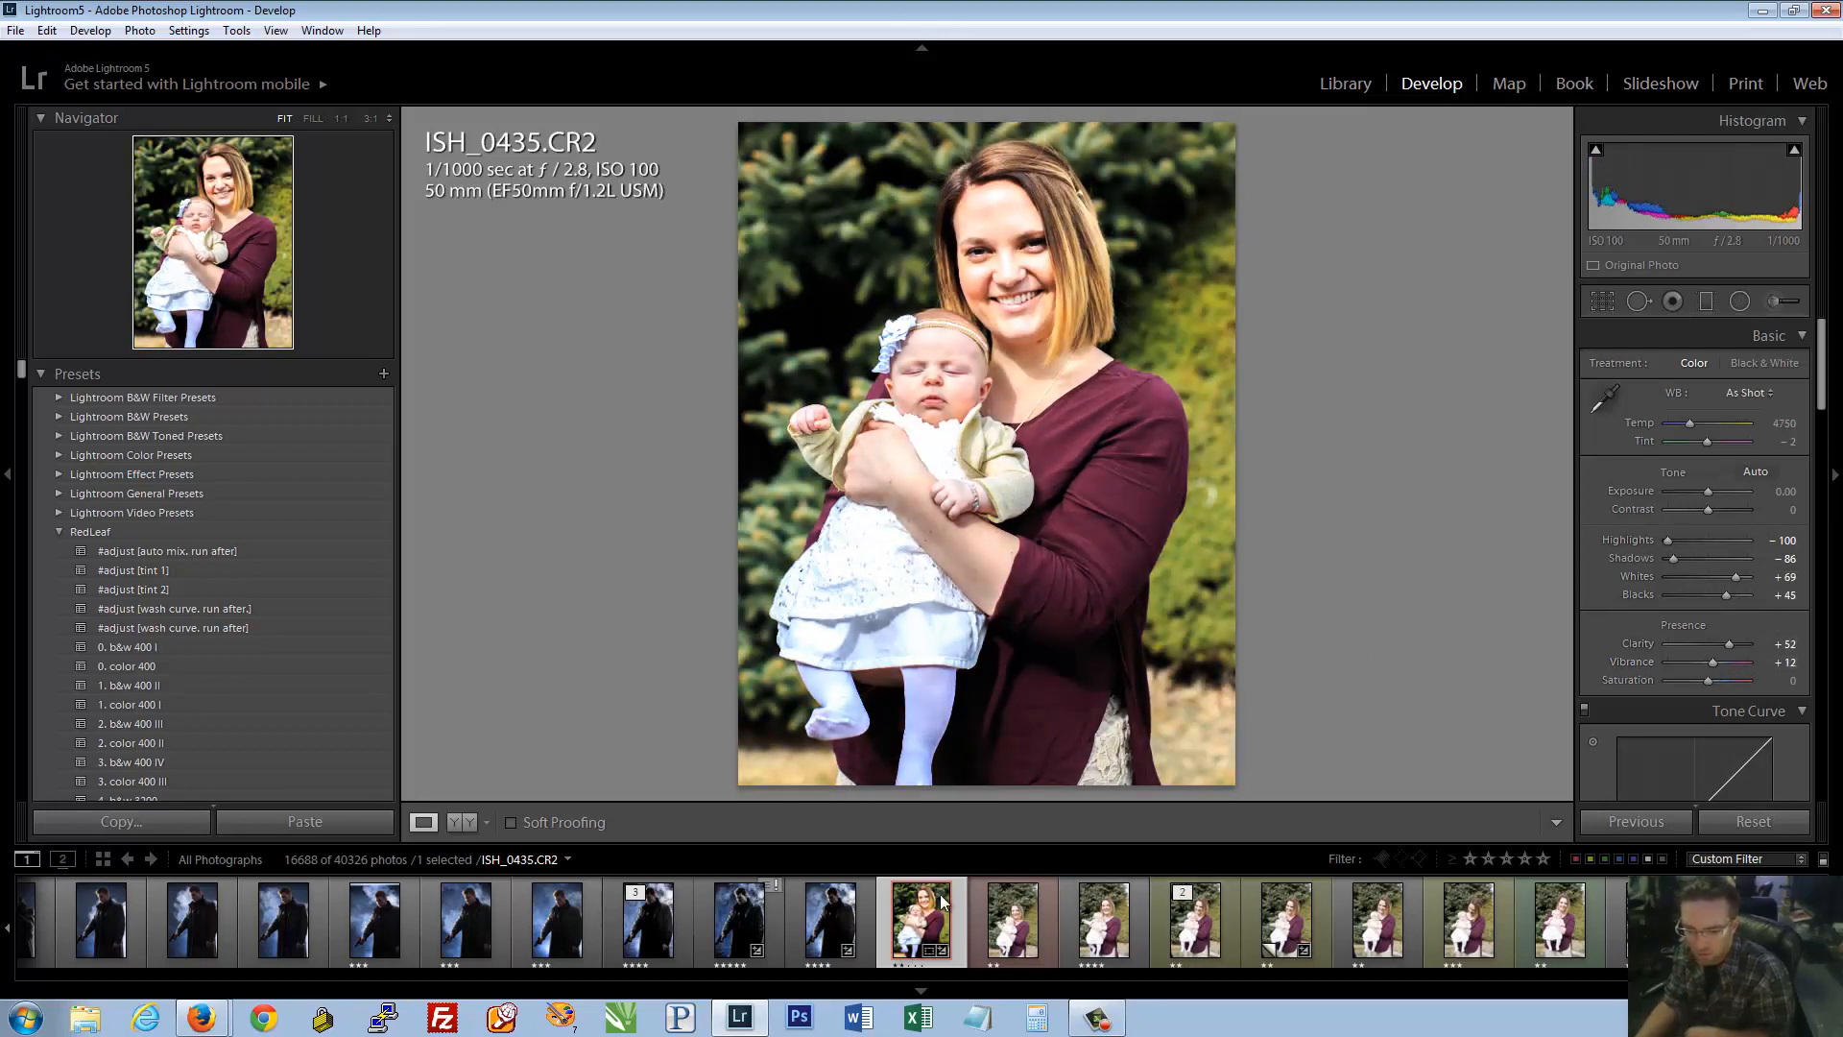
Apply the previous photo's develop settings and crop to ISH_0436
{"action": "left_click", "coordinate": [1008, 937]}
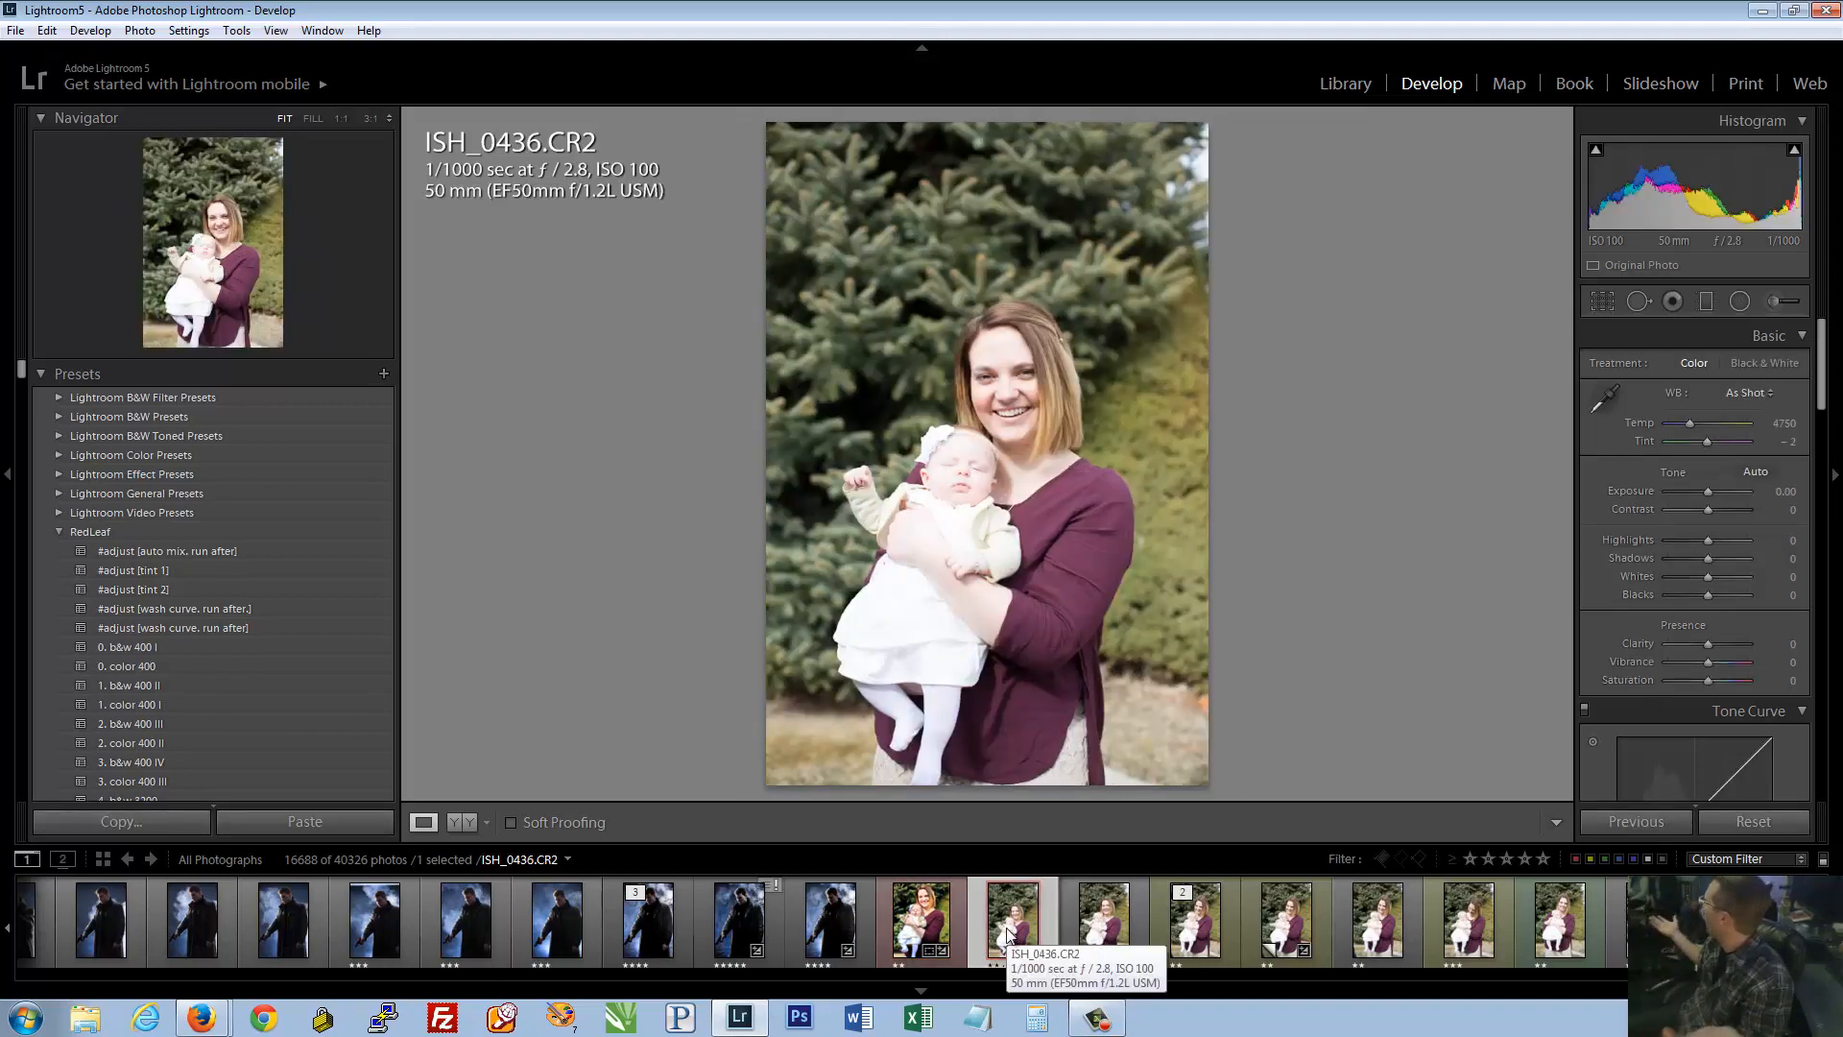
{"action": "left_click", "coordinate": [1631, 822]}
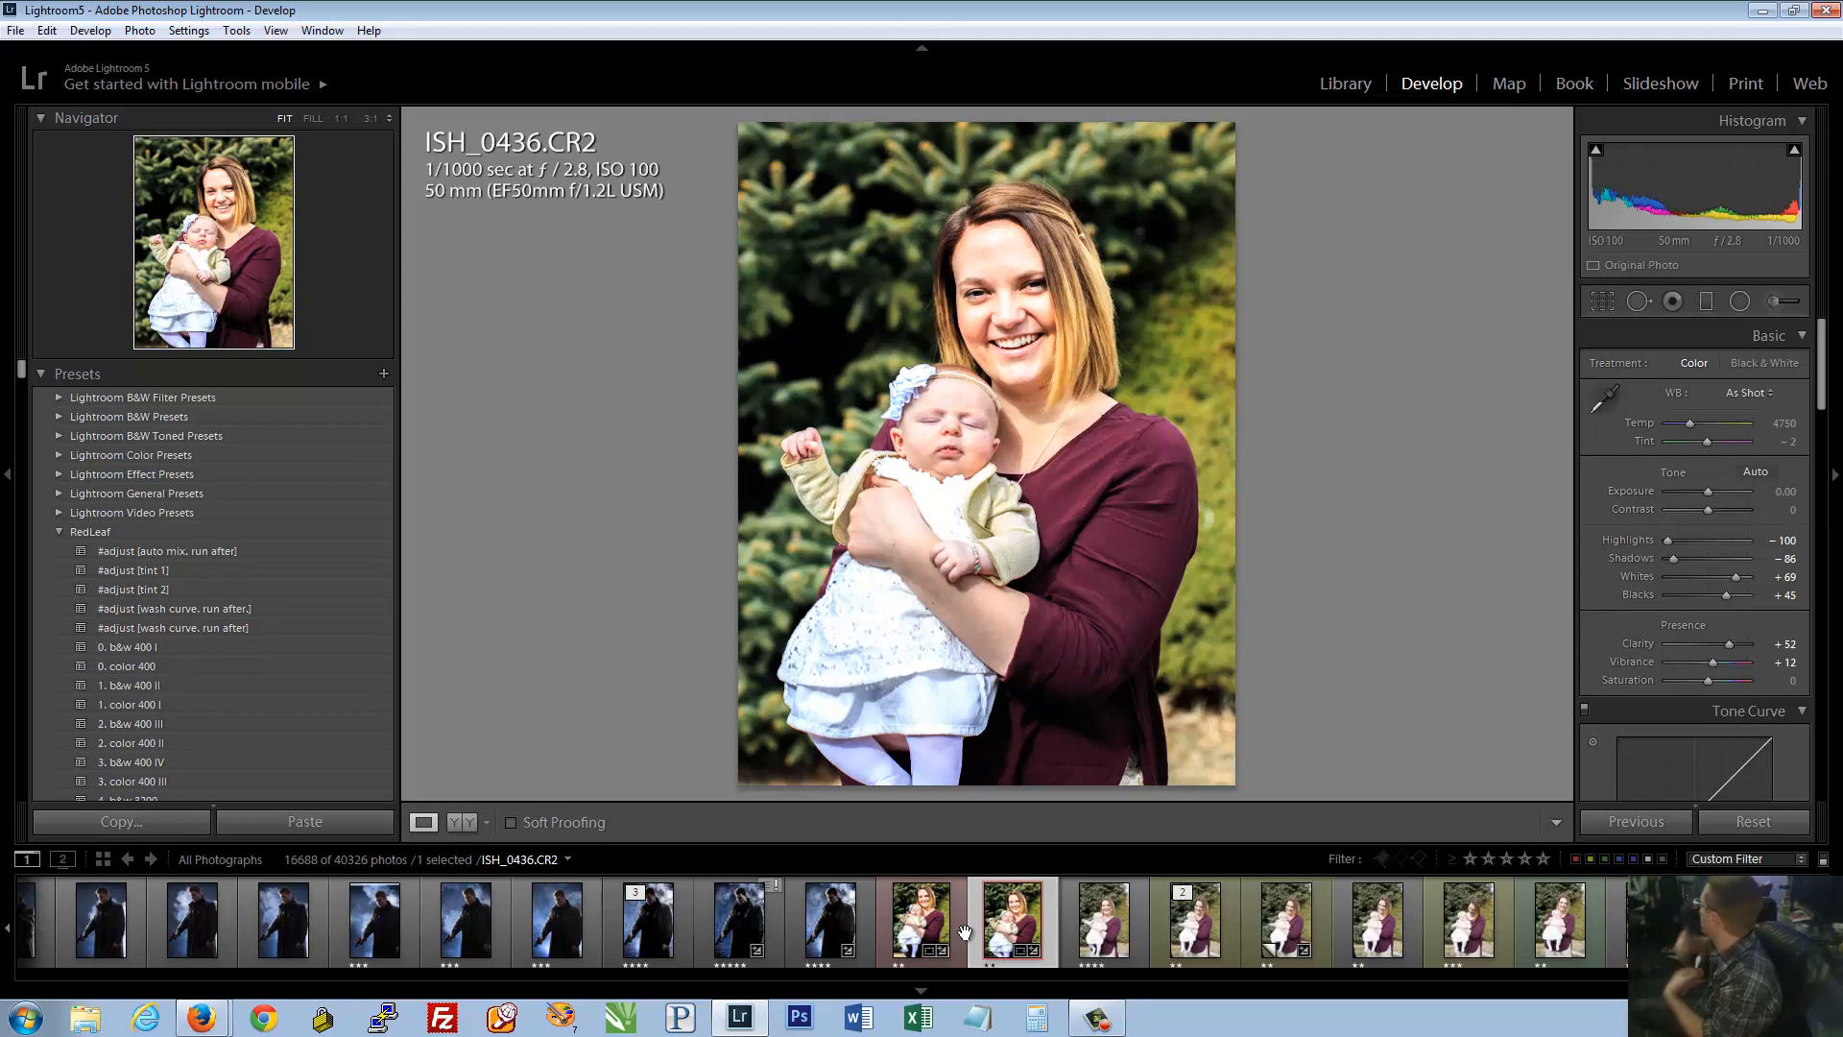
Set up copying ISH_0435's develop settings without Spot Removal and Crop, and cancel the copy
{"action": "right_click", "coordinate": [931, 922]}
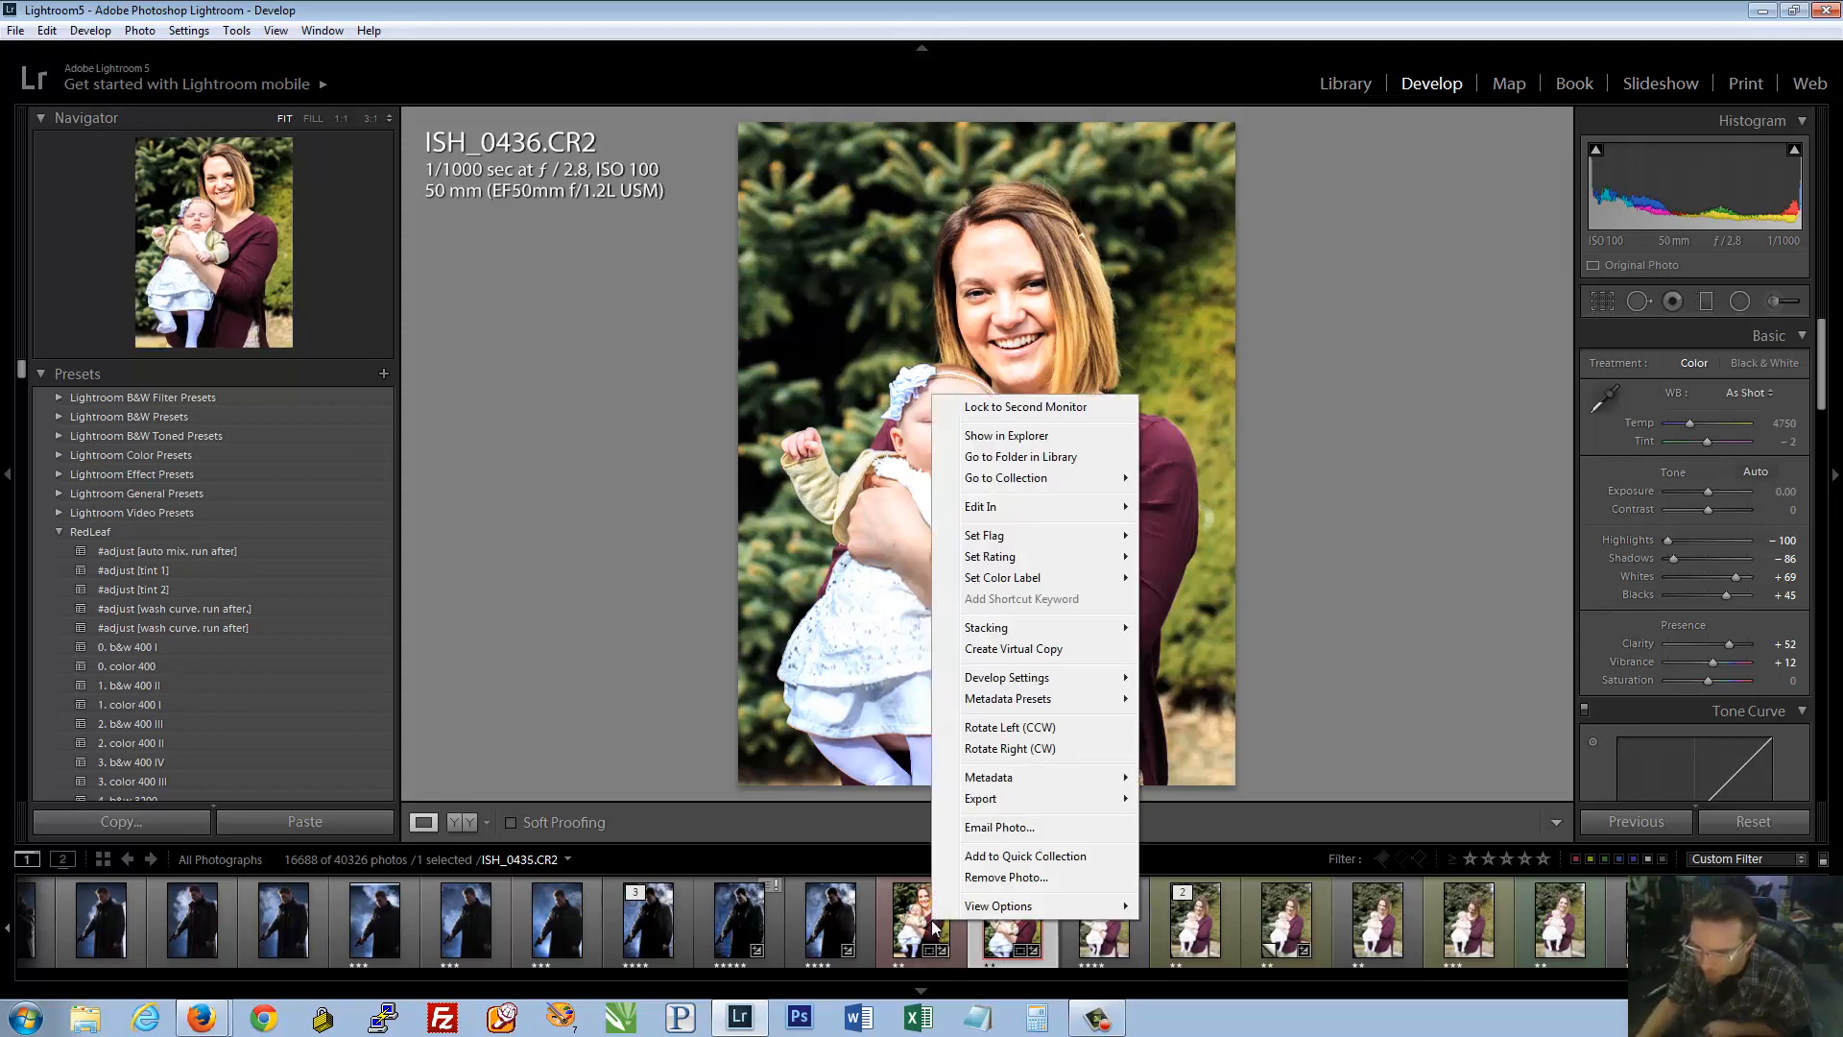
{"action": "left_click", "coordinate": [922, 926]}
{"action": "left_click", "coordinate": [920, 928]}
{"action": "right_click", "coordinate": [929, 924]}
{"action": "mouse_move", "coordinate": [1021, 685]}
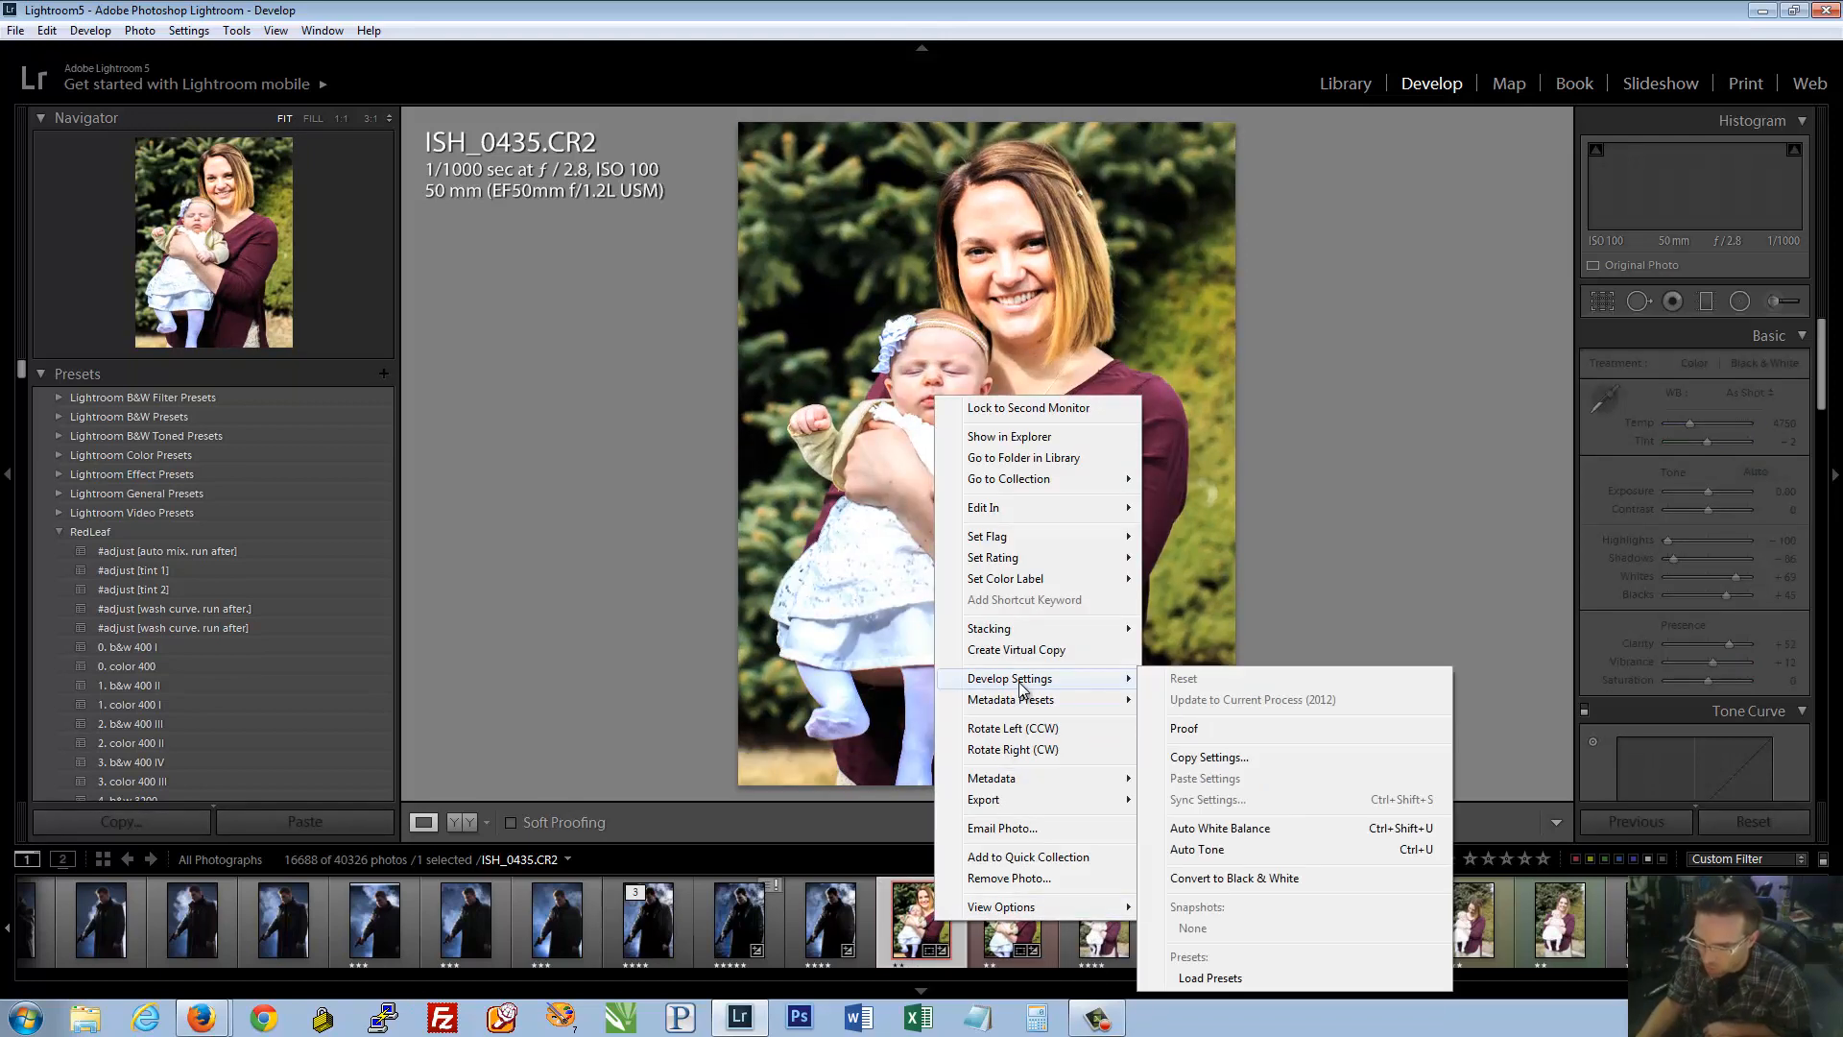
{"action": "left_click", "coordinate": [1206, 757]}
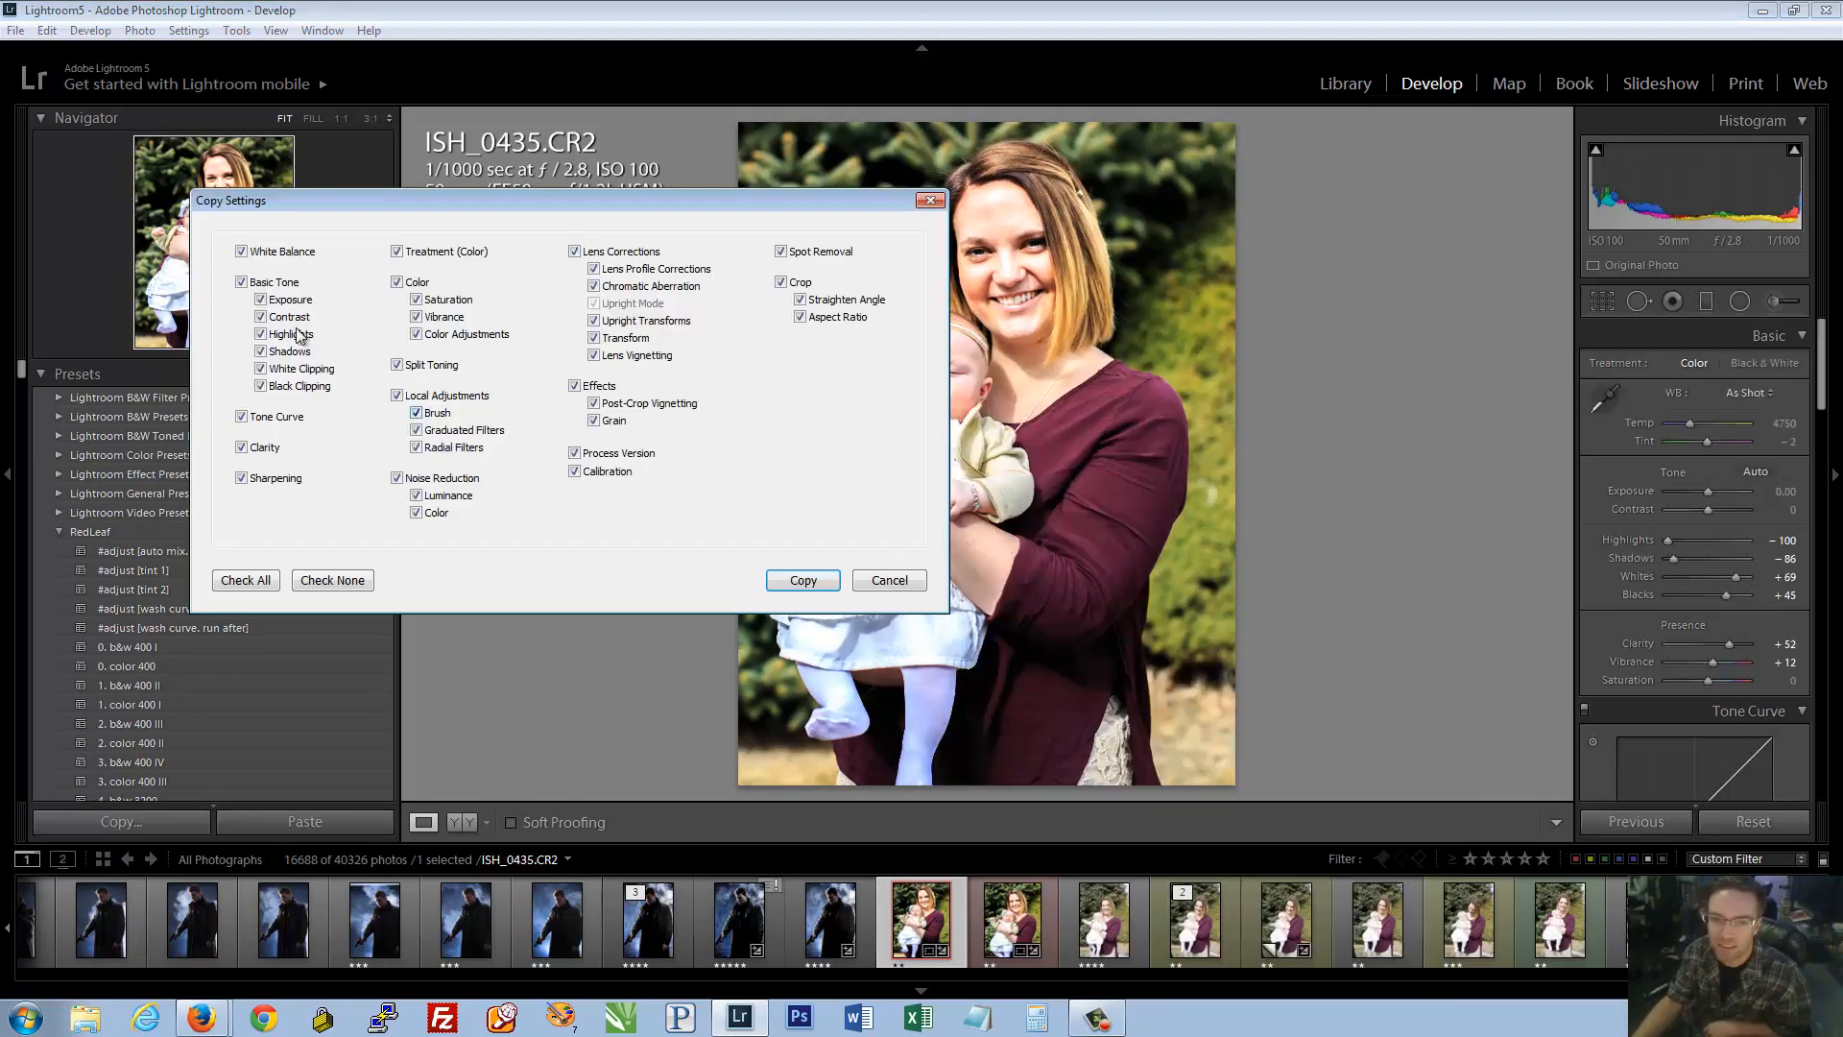
{"action": "left_click_drag", "start_coordinate": [320, 213], "coordinate": [711, 187]}
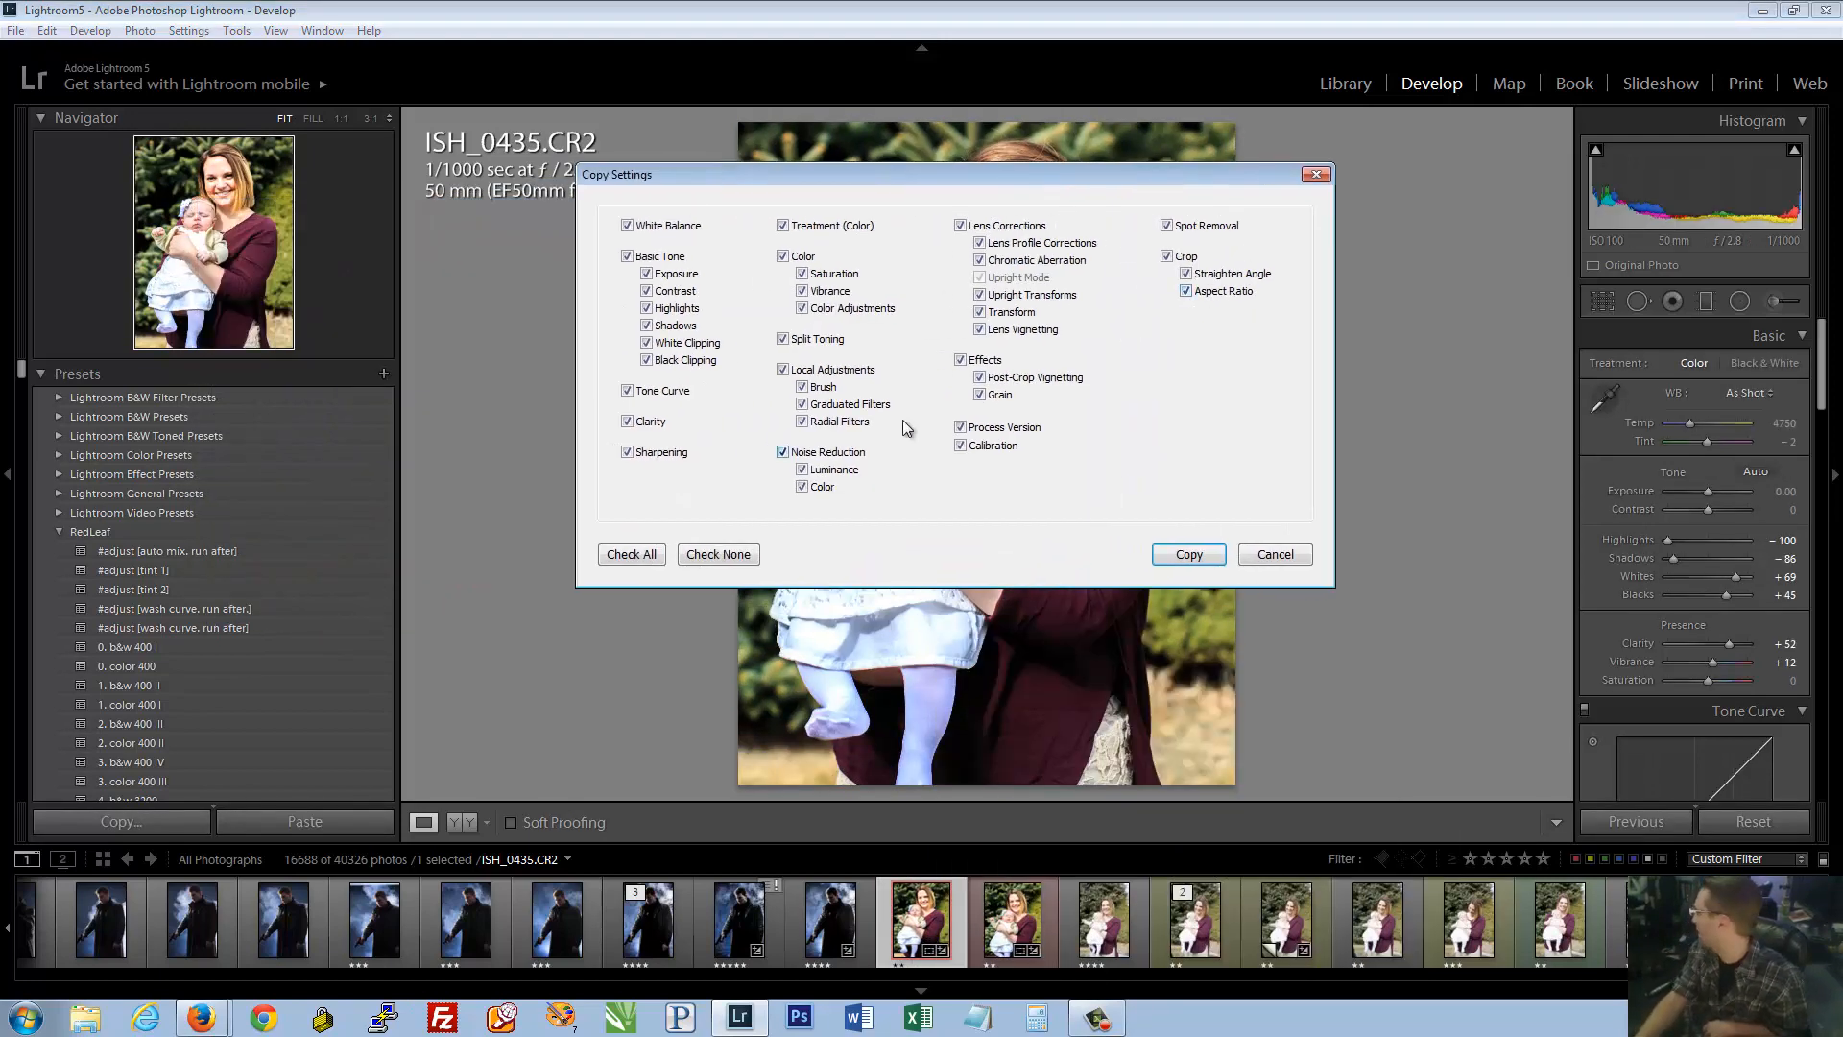
{"action": "left_click", "coordinate": [745, 555]}
{"action": "left_click", "coordinate": [973, 430]}
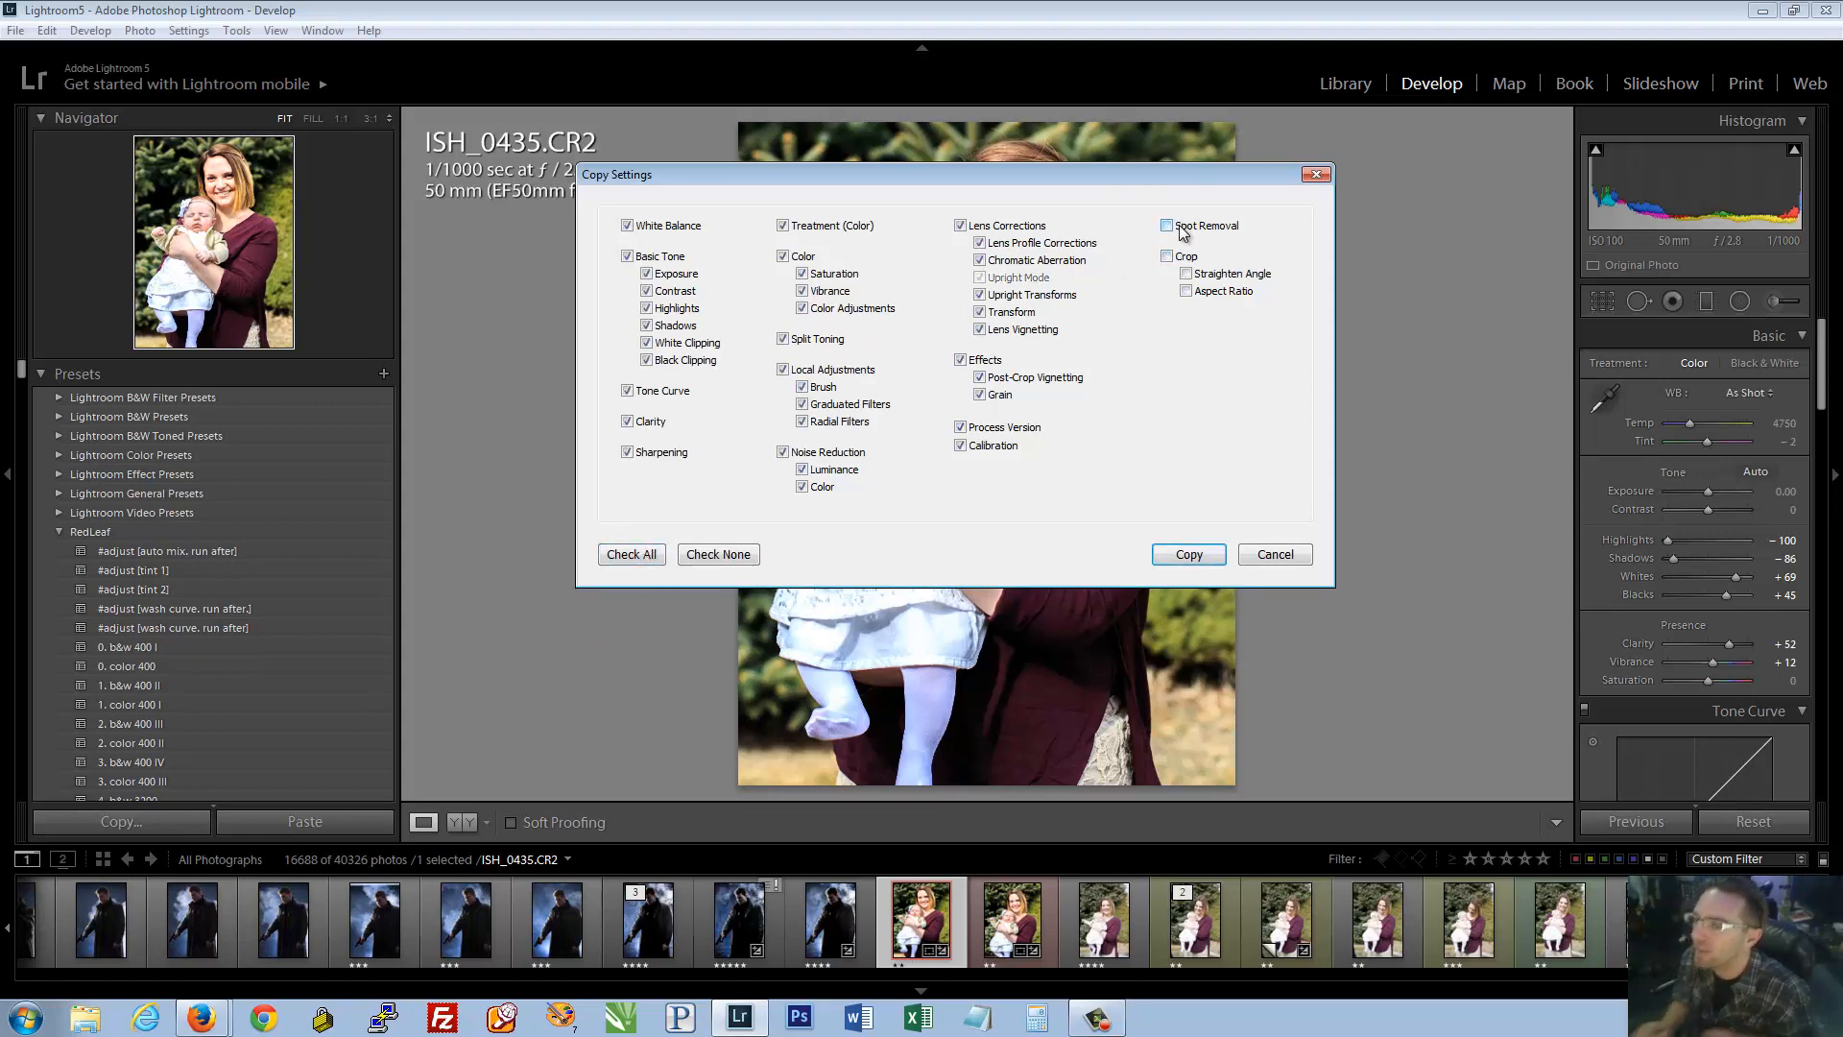
{"action": "left_click", "coordinate": [1281, 563]}
Crop ISH_0435 tightly around the woman's face in landscape 4 x 3 format and apply the crop
{"action": "left_click", "coordinate": [1604, 301]}
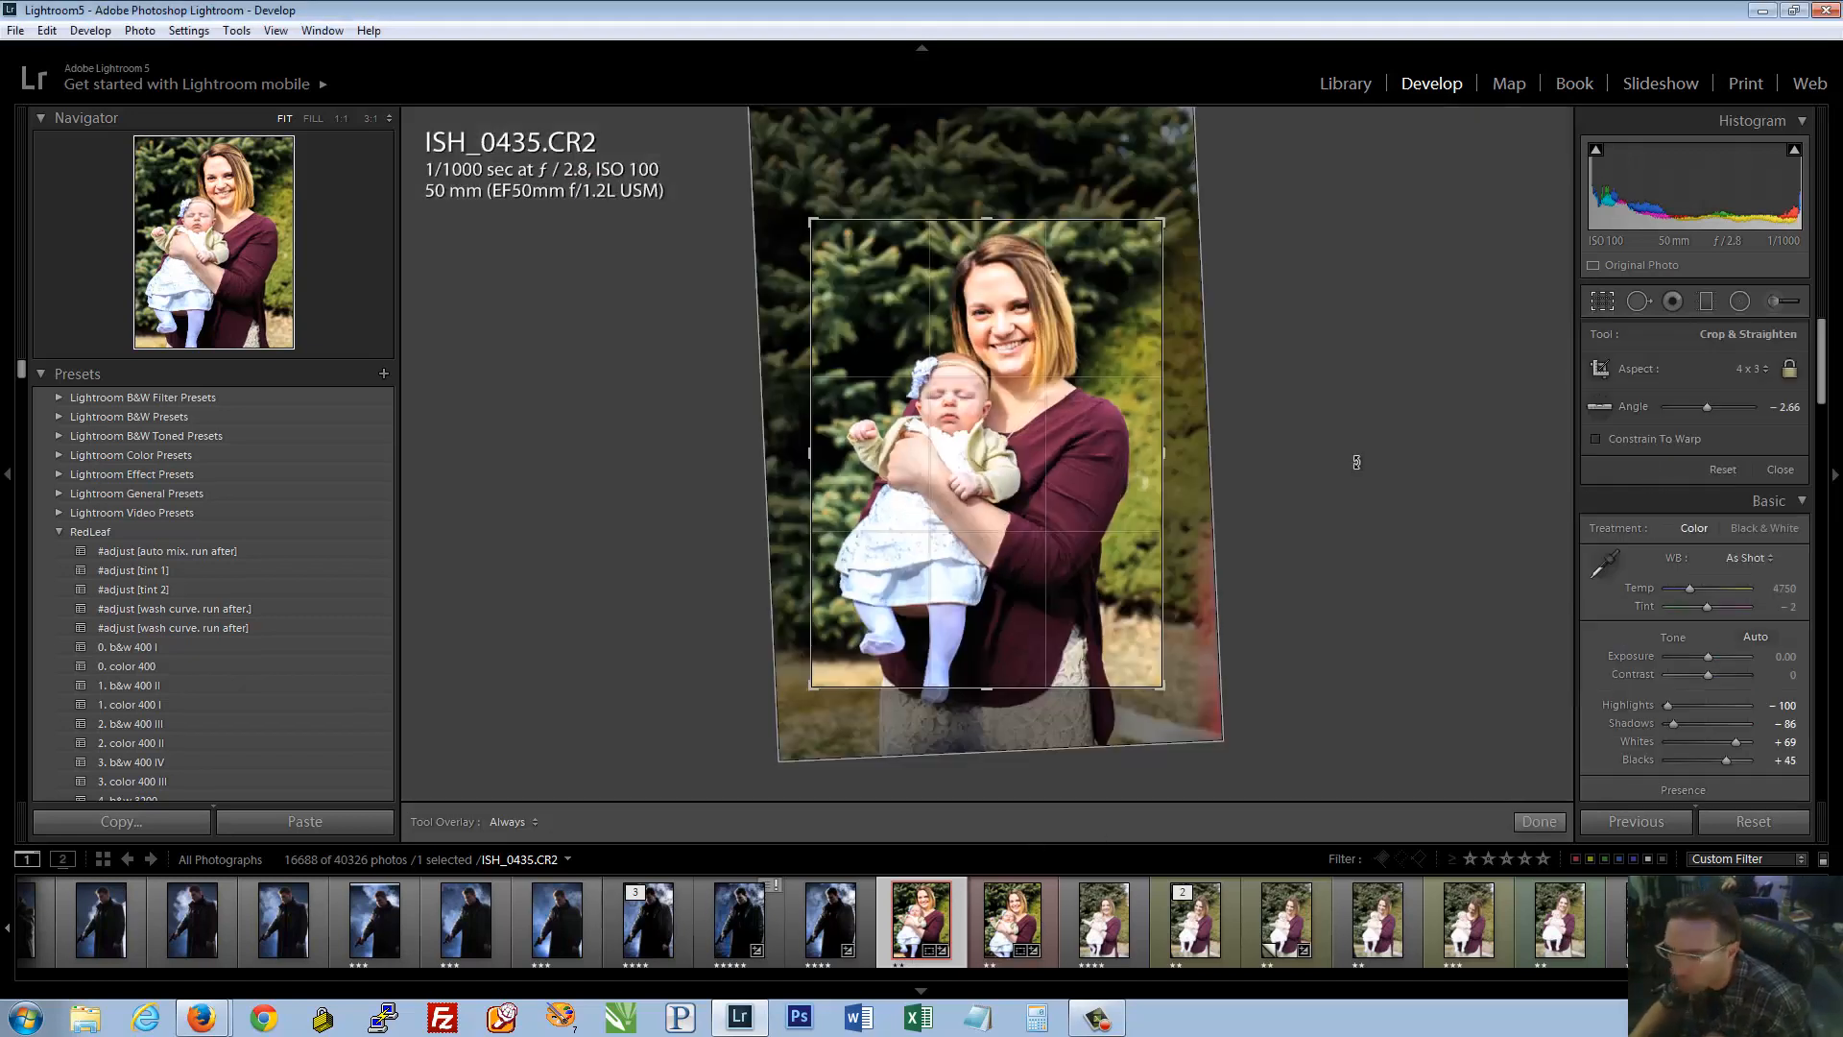
{"action": "left_click_drag", "start_coordinate": [1163, 688], "coordinate": [1065, 513]}
{"action": "left_click_drag", "start_coordinate": [947, 455], "coordinate": [878, 447]}
{"action": "double_click", "coordinate": [980, 452]}
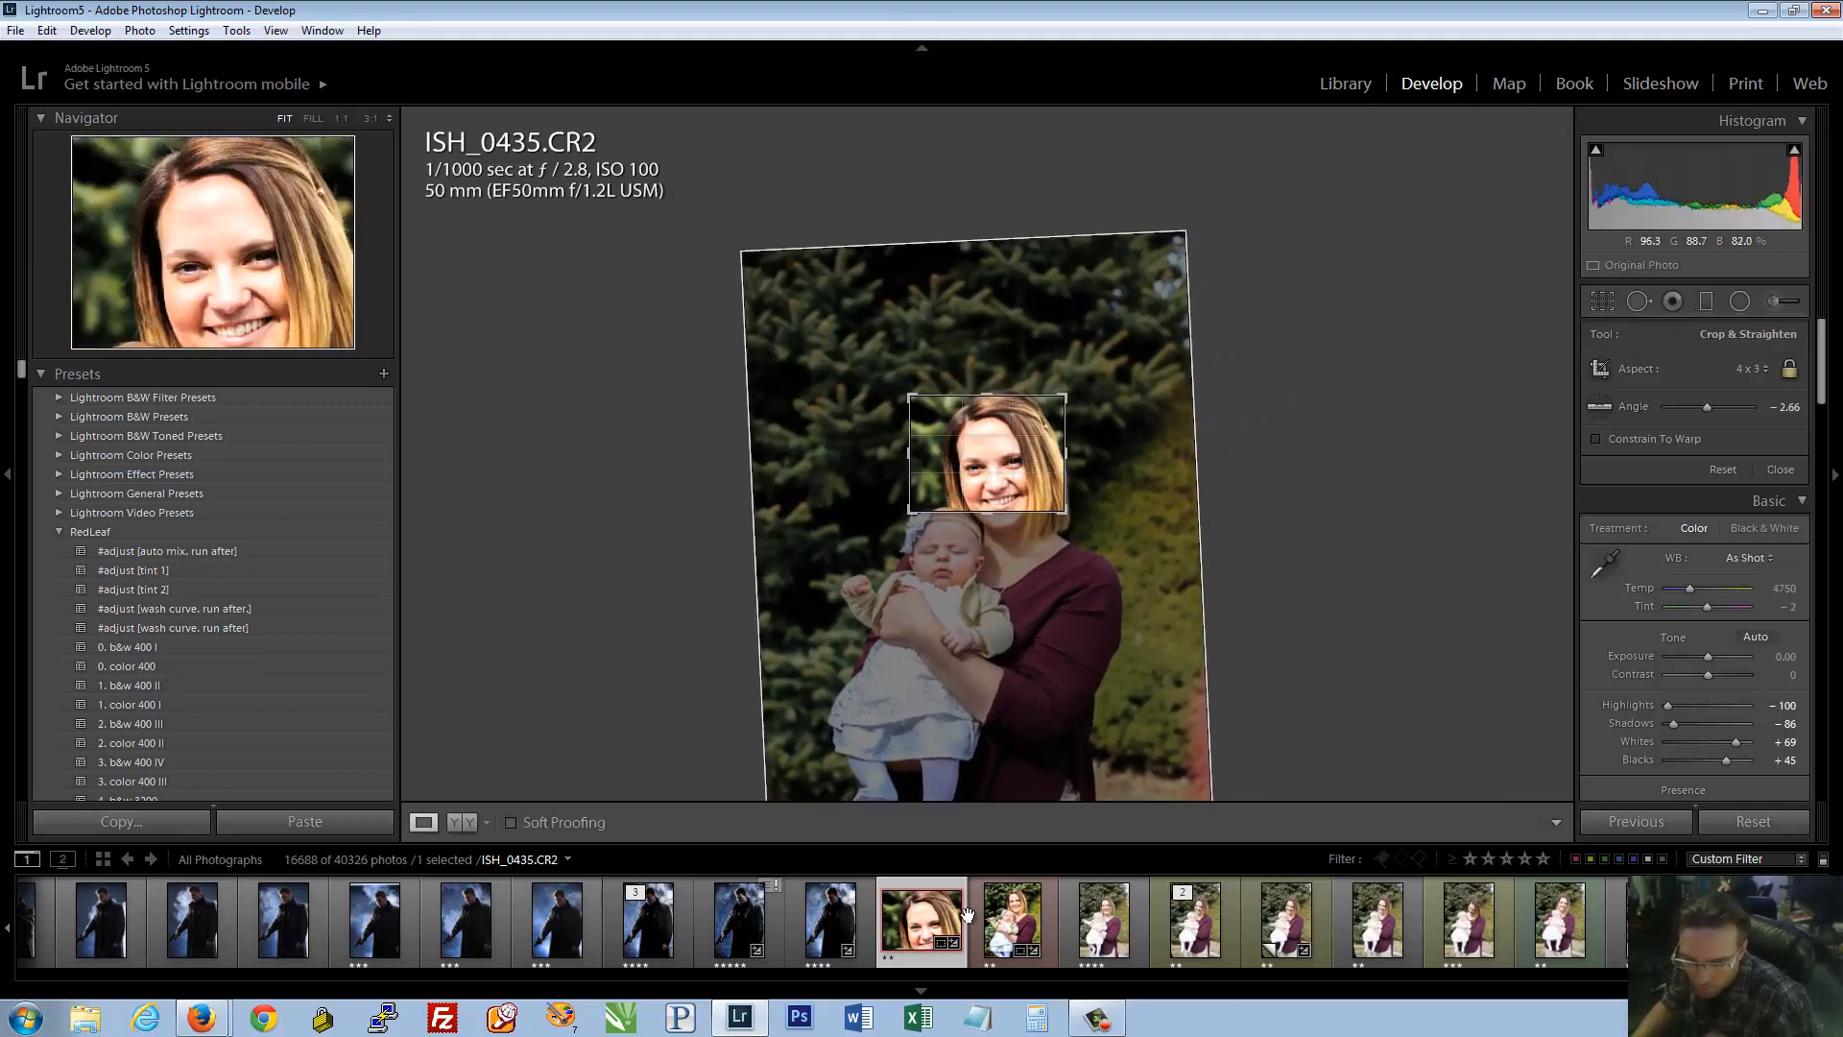
Copy all develop settings of ISH_0435, including its crop
{"action": "right_click", "coordinate": [919, 918]}
{"action": "mouse_move", "coordinate": [1068, 675]}
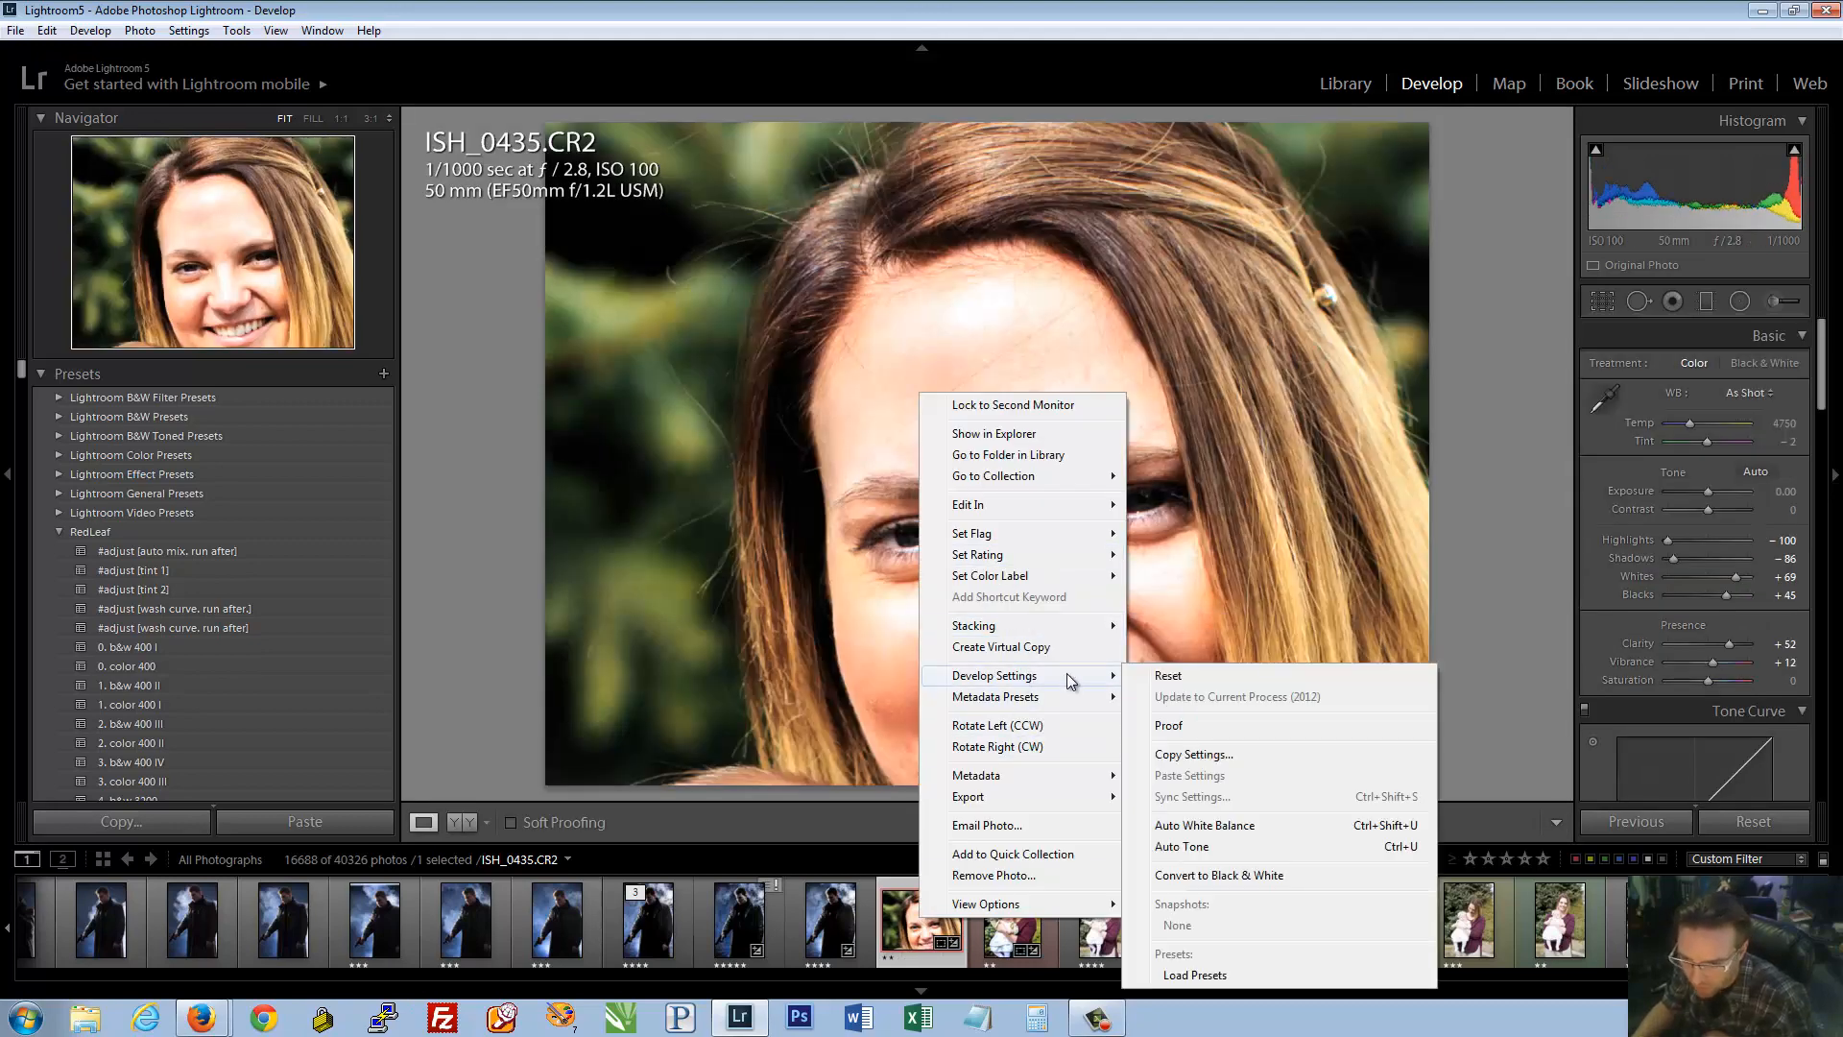
{"action": "left_click", "coordinate": [1191, 756]}
{"action": "left_click", "coordinate": [636, 555]}
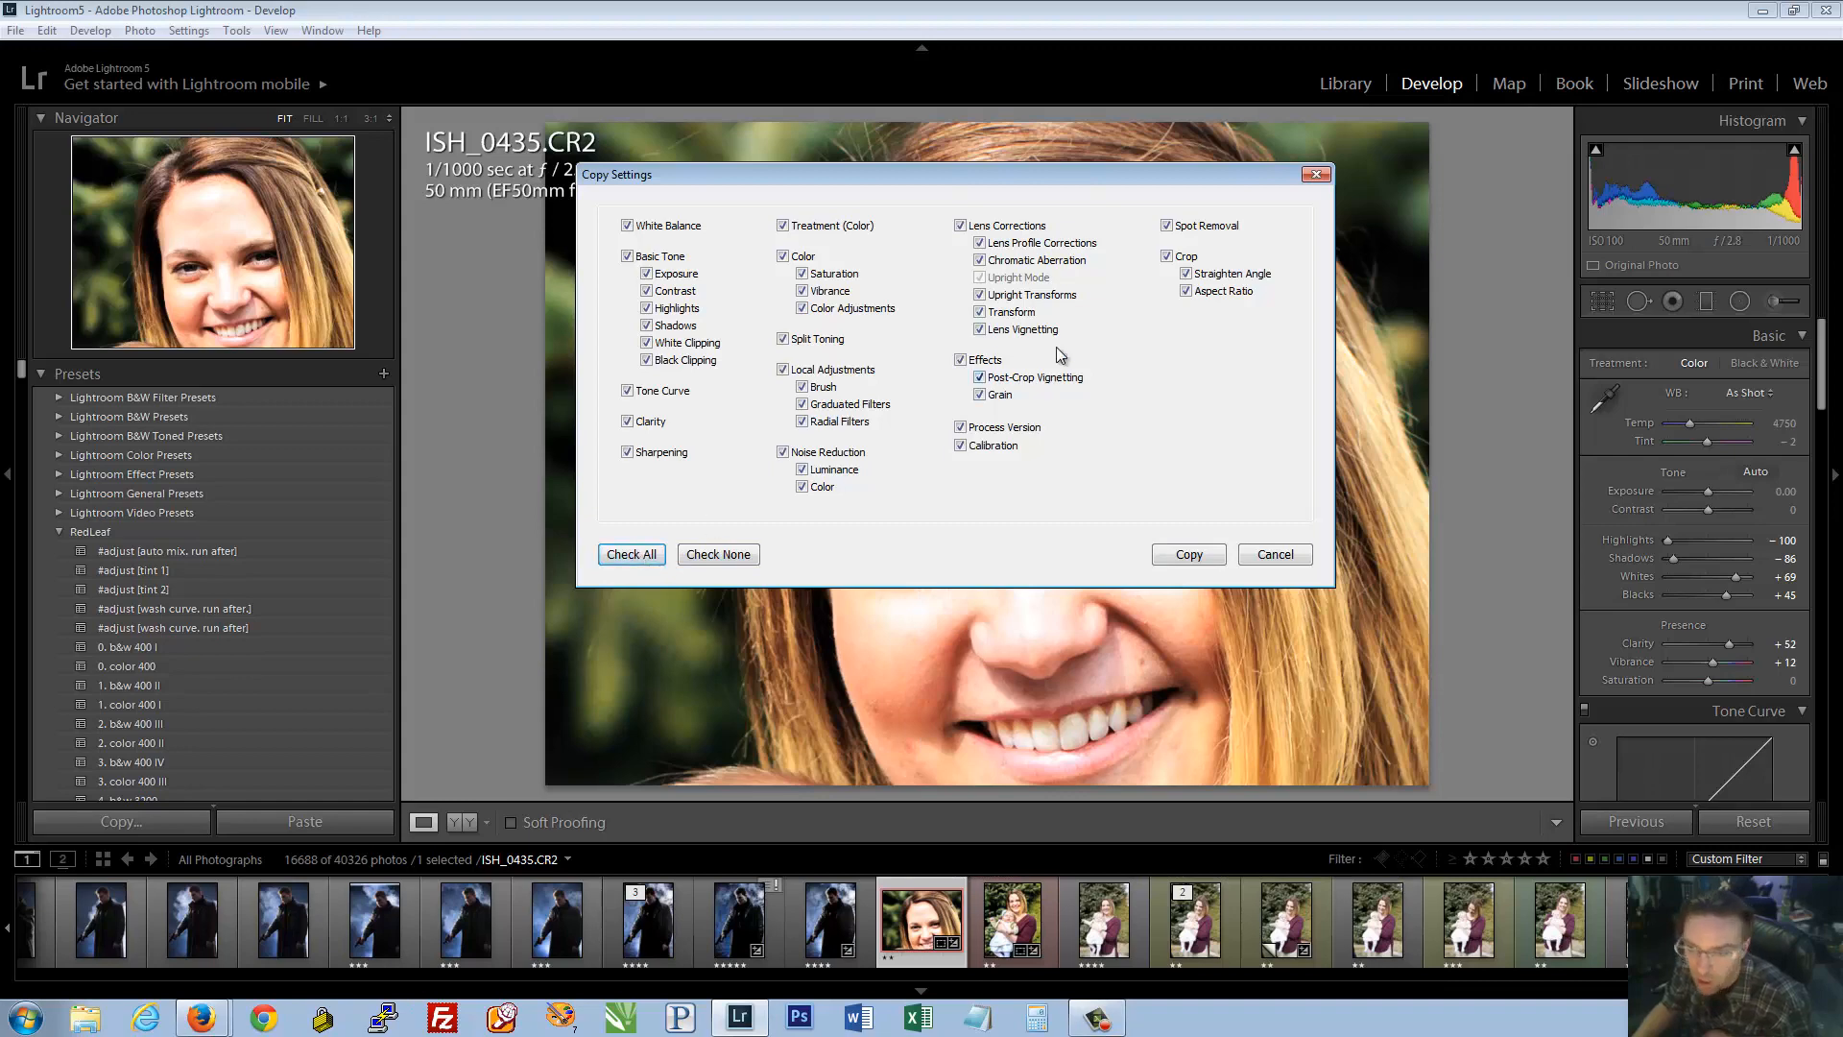
{"action": "left_click", "coordinate": [1191, 555]}
Paste the copied develop settings onto the eight photos from ISH_0436 to ISH_0447
{"action": "left_click", "coordinate": [1020, 927]}
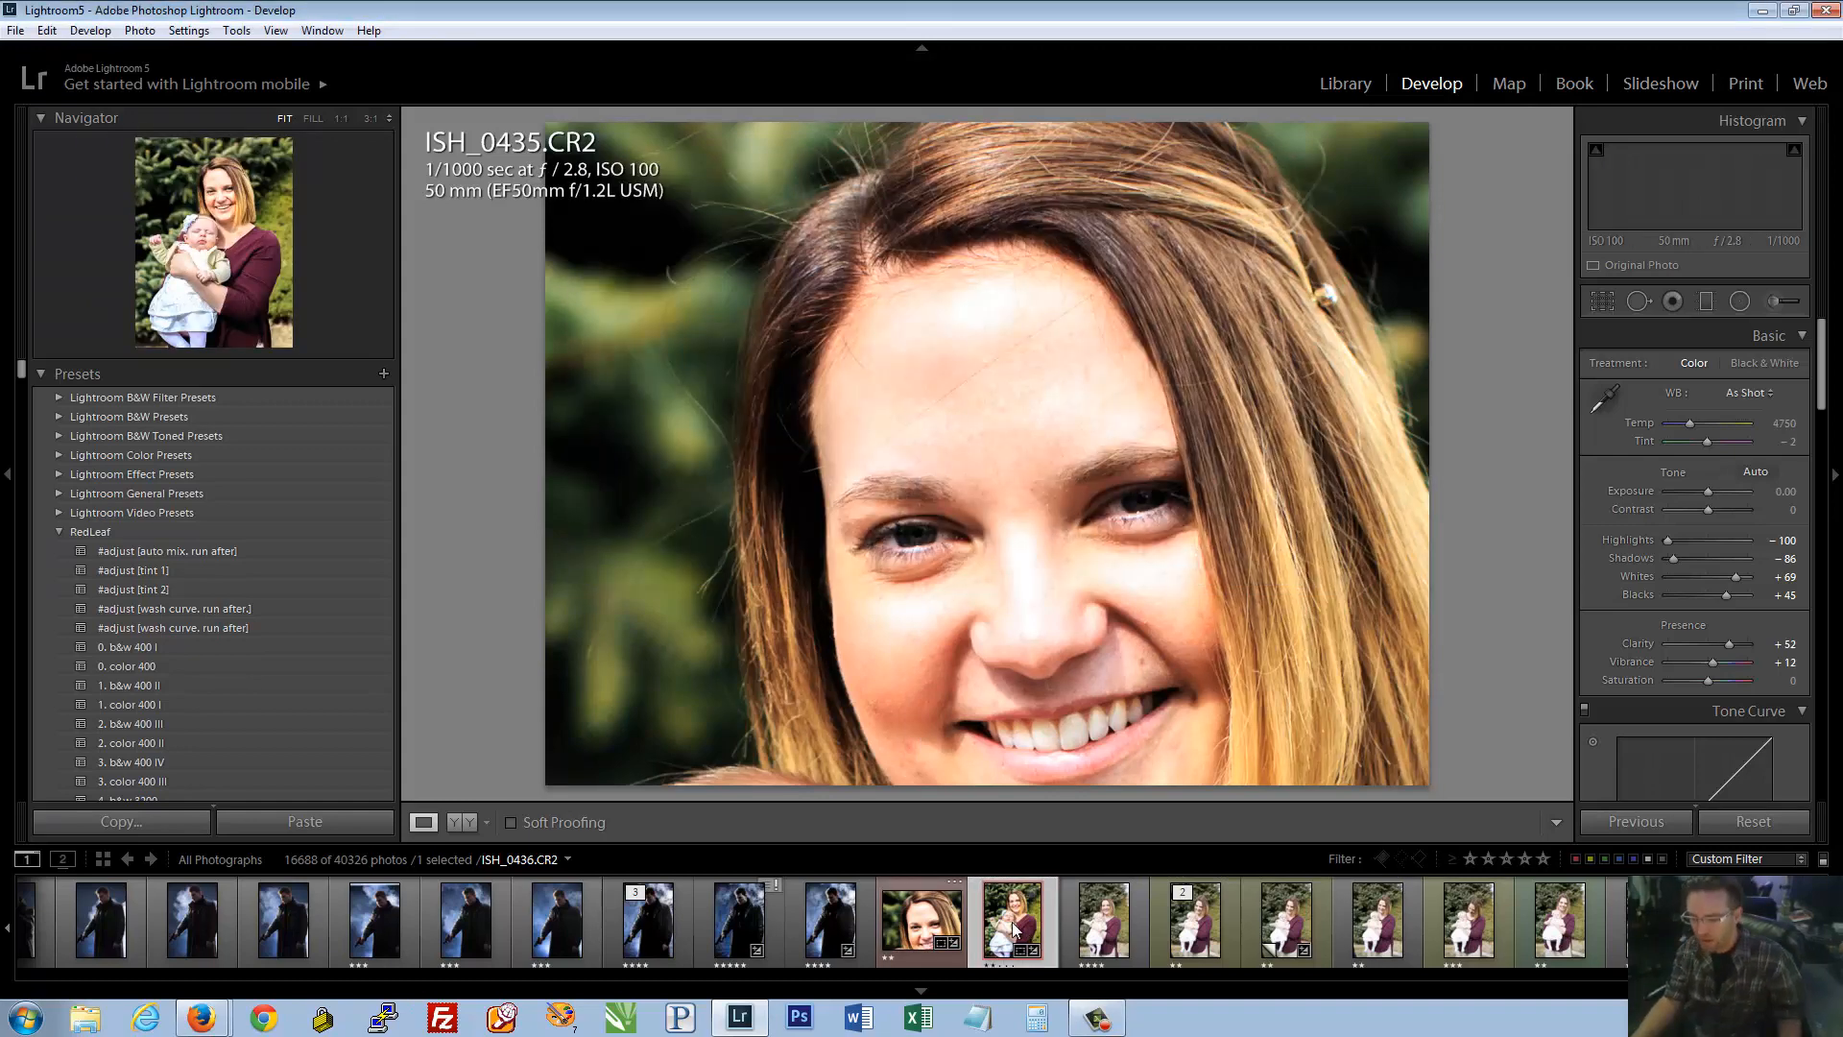
{"action": "left_click", "coordinate": [1653, 939], "text": "shift"}
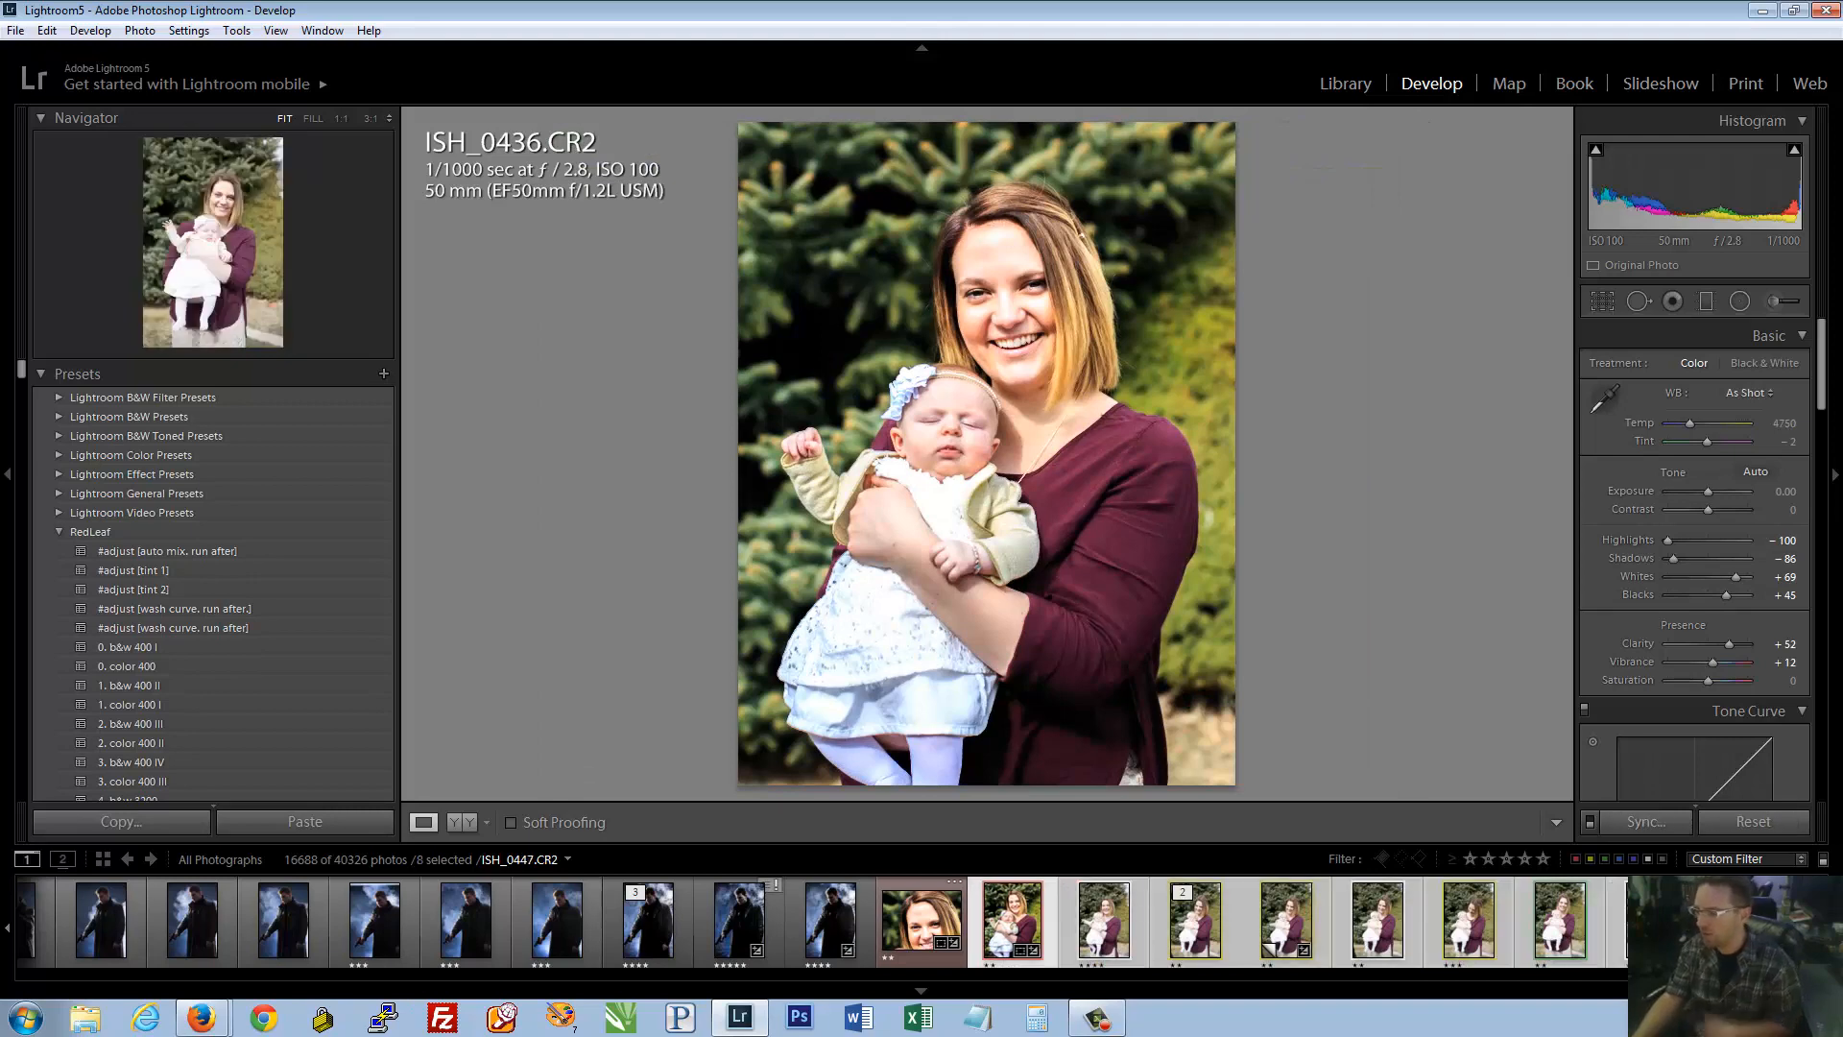
{"action": "right_click", "coordinate": [1653, 939]}
{"action": "mouse_move", "coordinate": [1709, 672]}
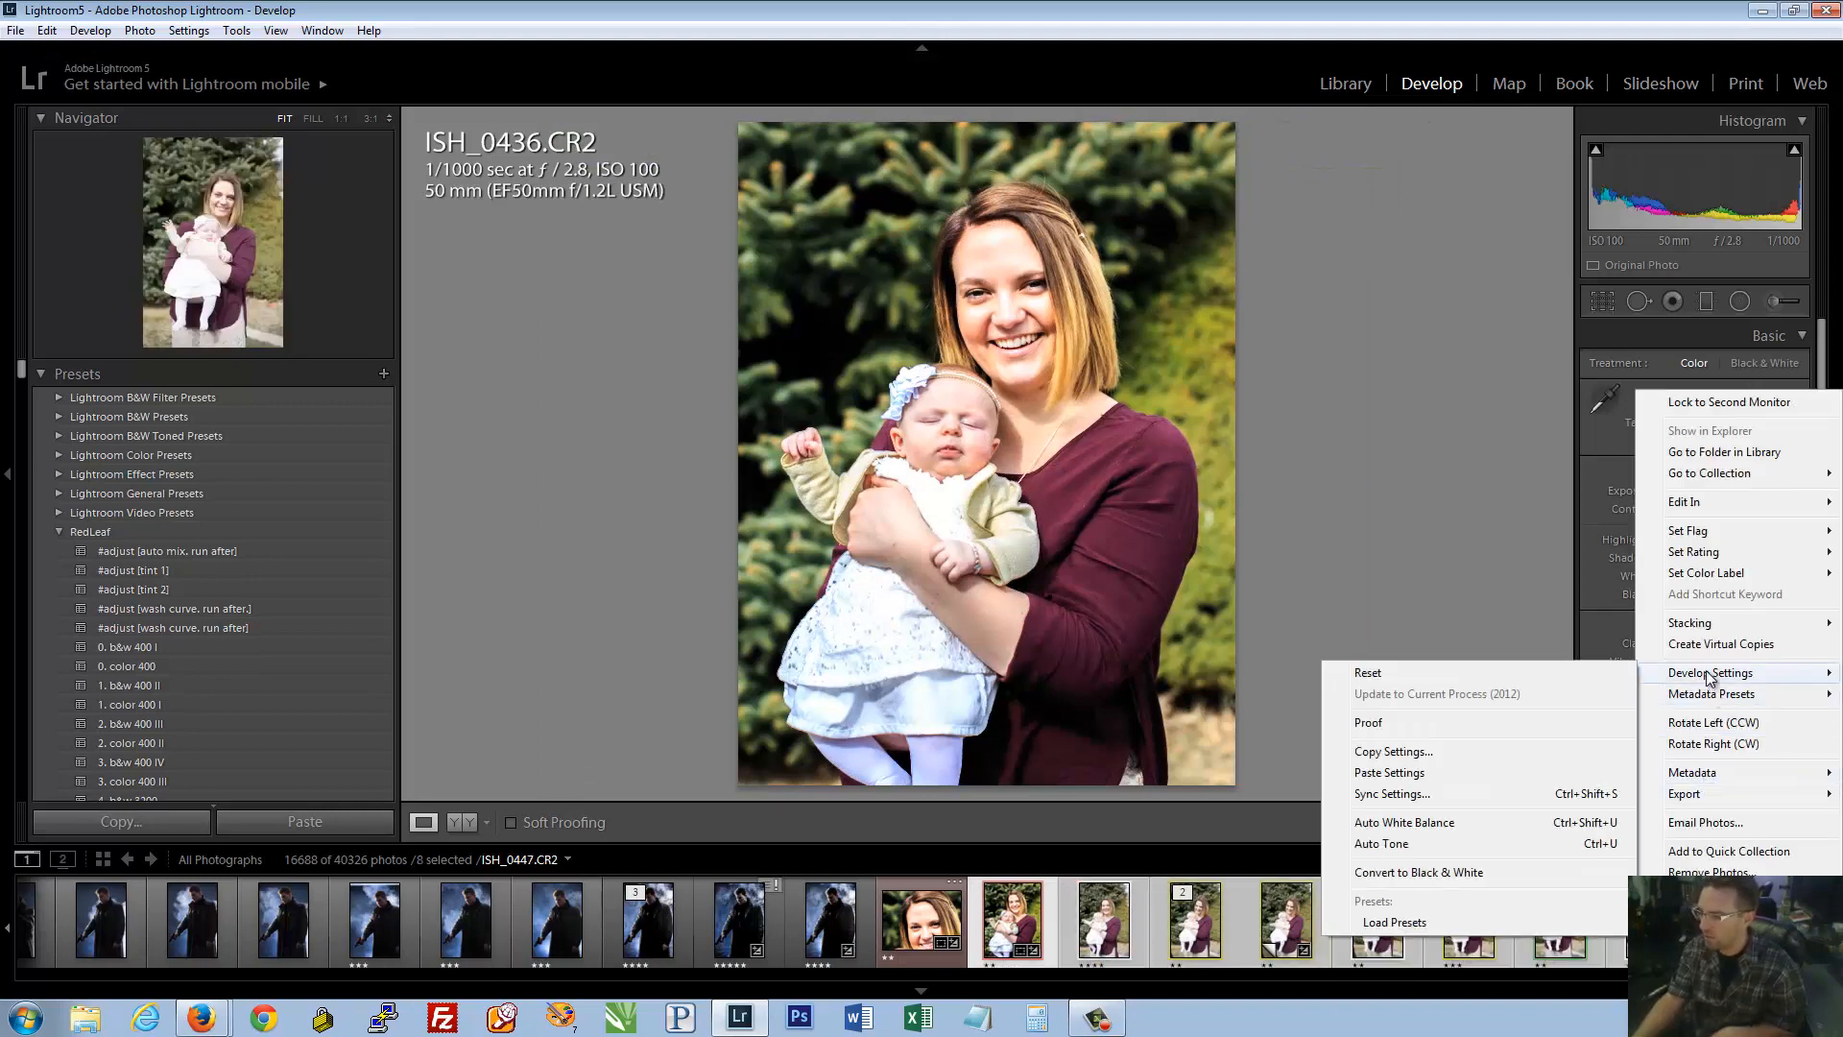
{"action": "left_click", "coordinate": [1389, 772]}
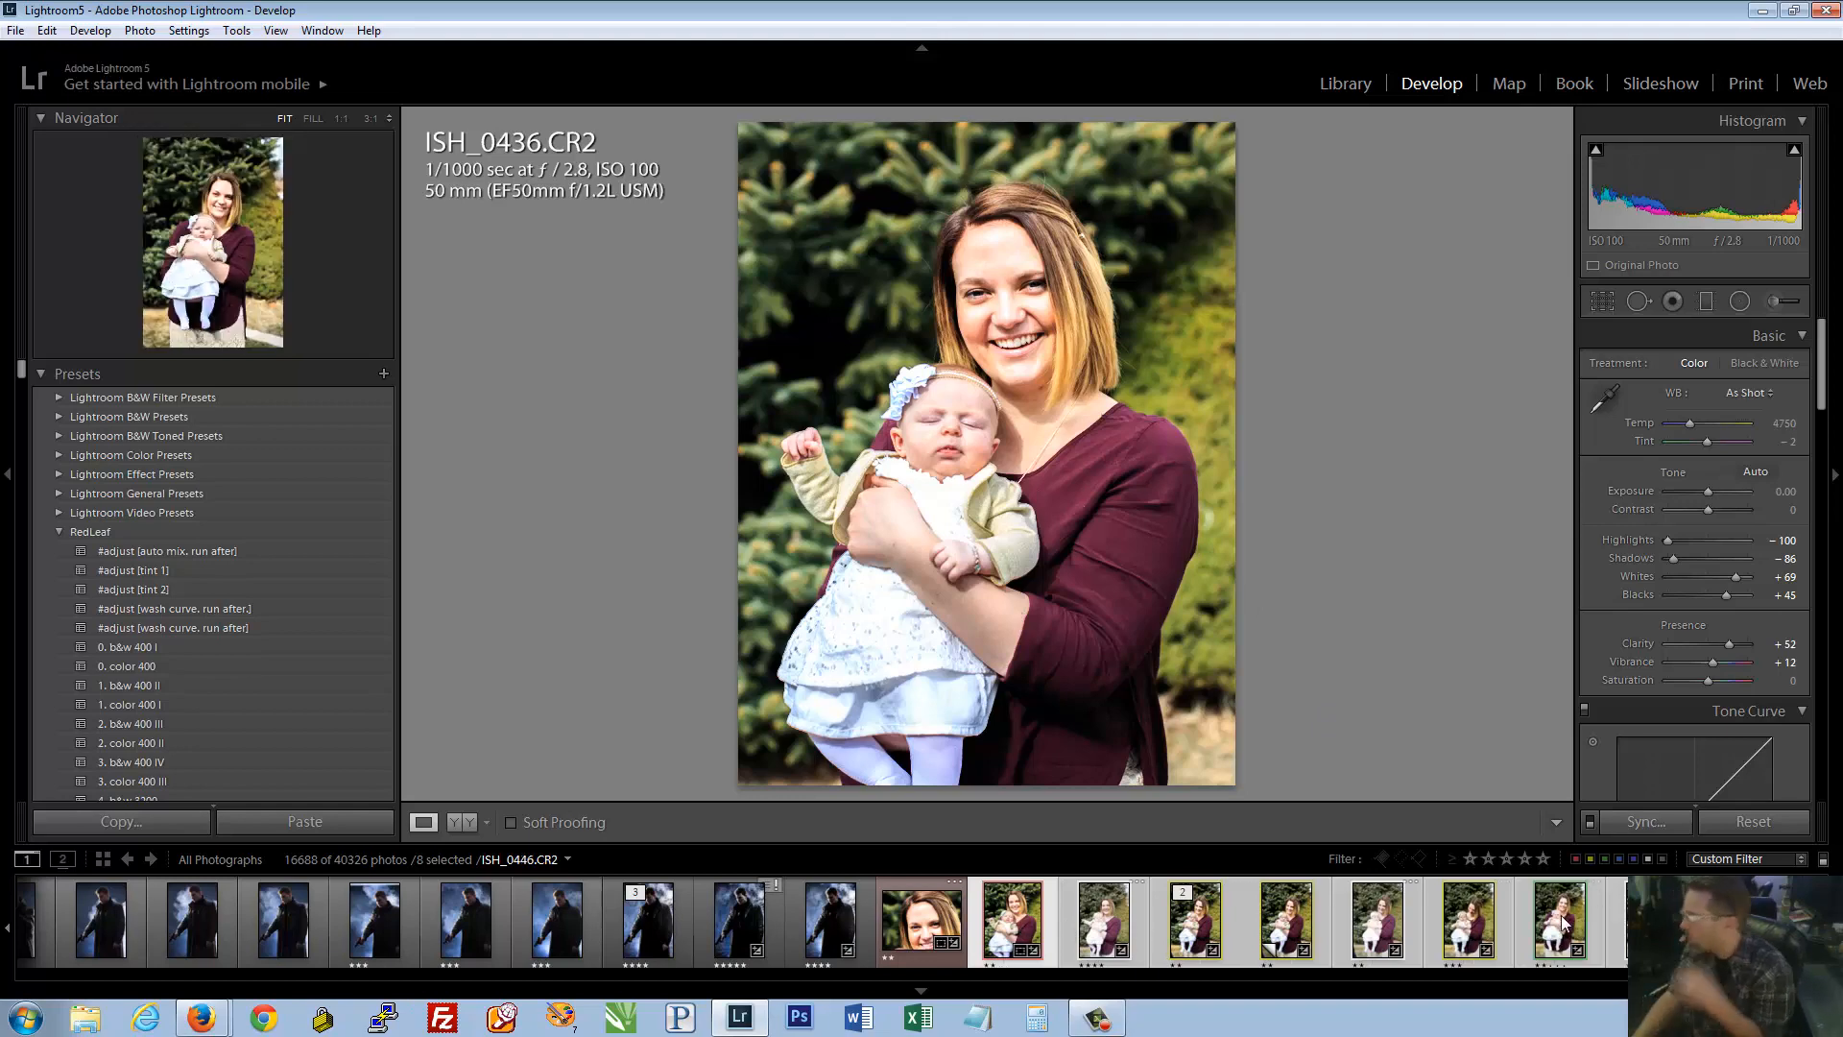
Check the pasted settings on ISH_0446 and ISH_0436, and paste the copied settings once more onto ISH_0437
{"action": "left_click", "coordinate": [1526, 920]}
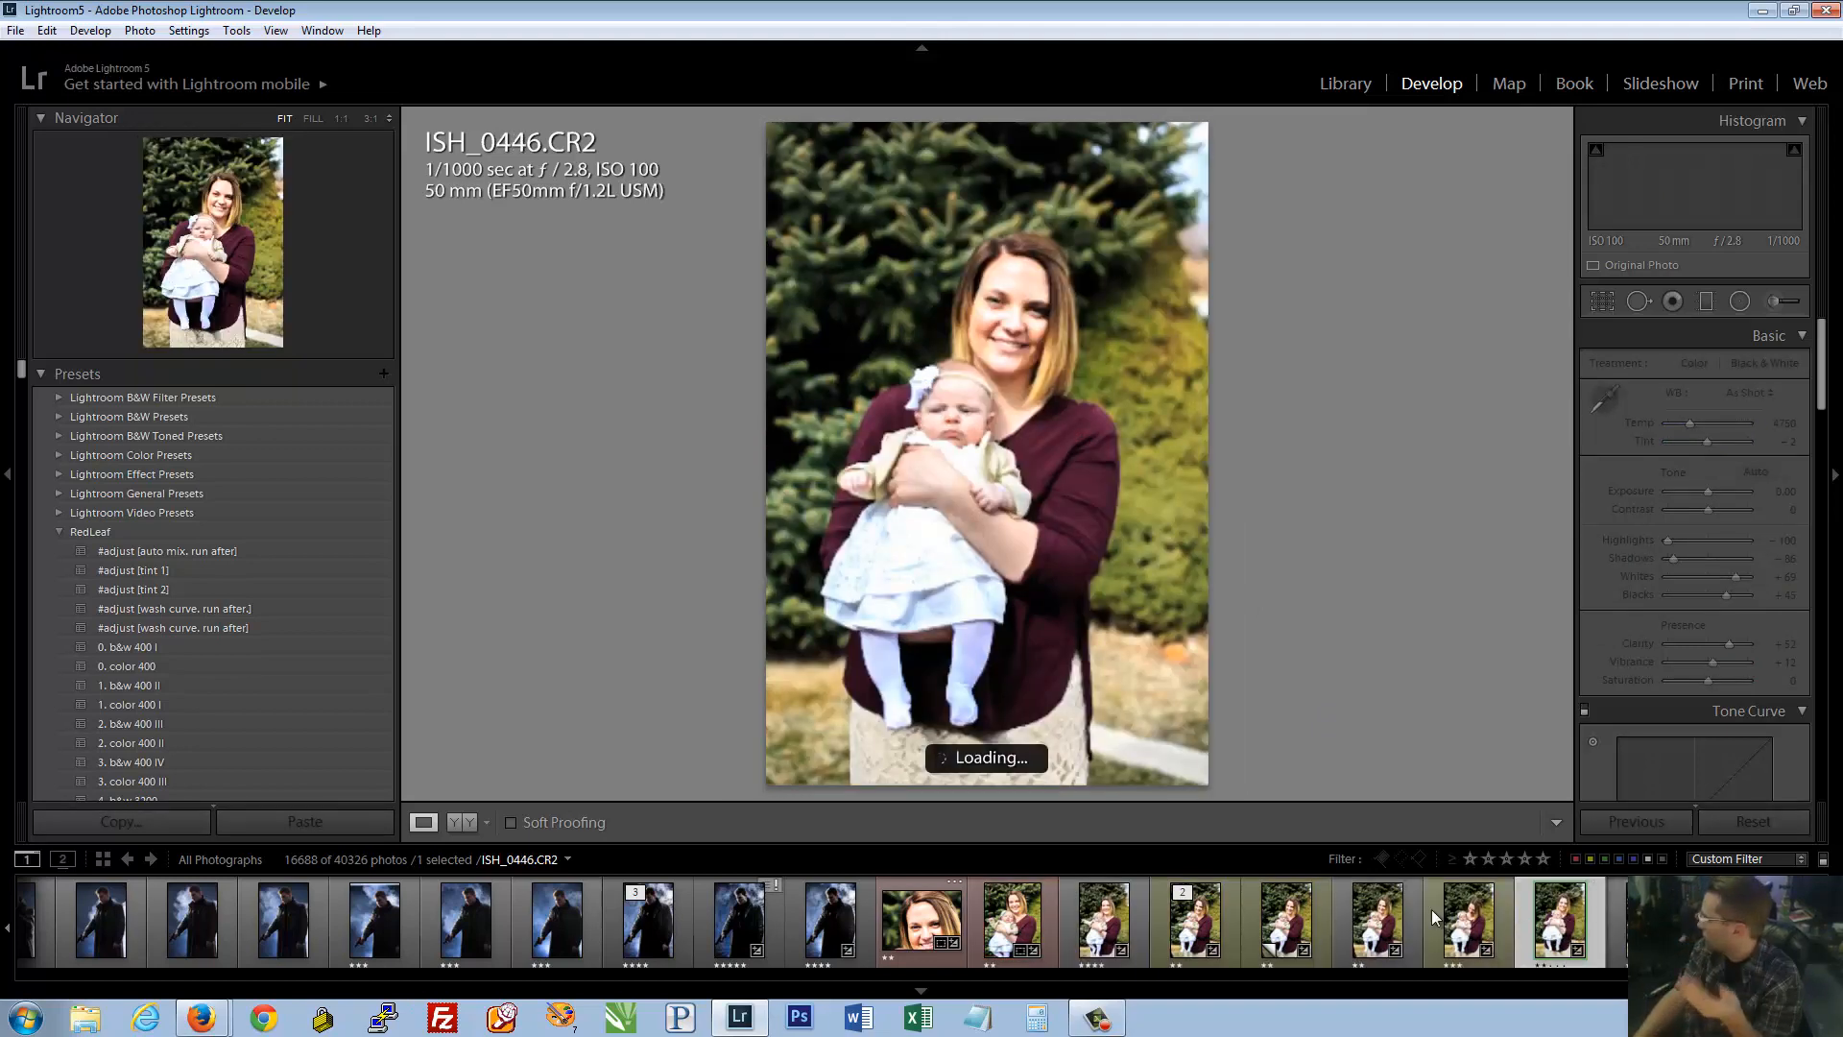
{"action": "left_click", "coordinate": [1000, 935]}
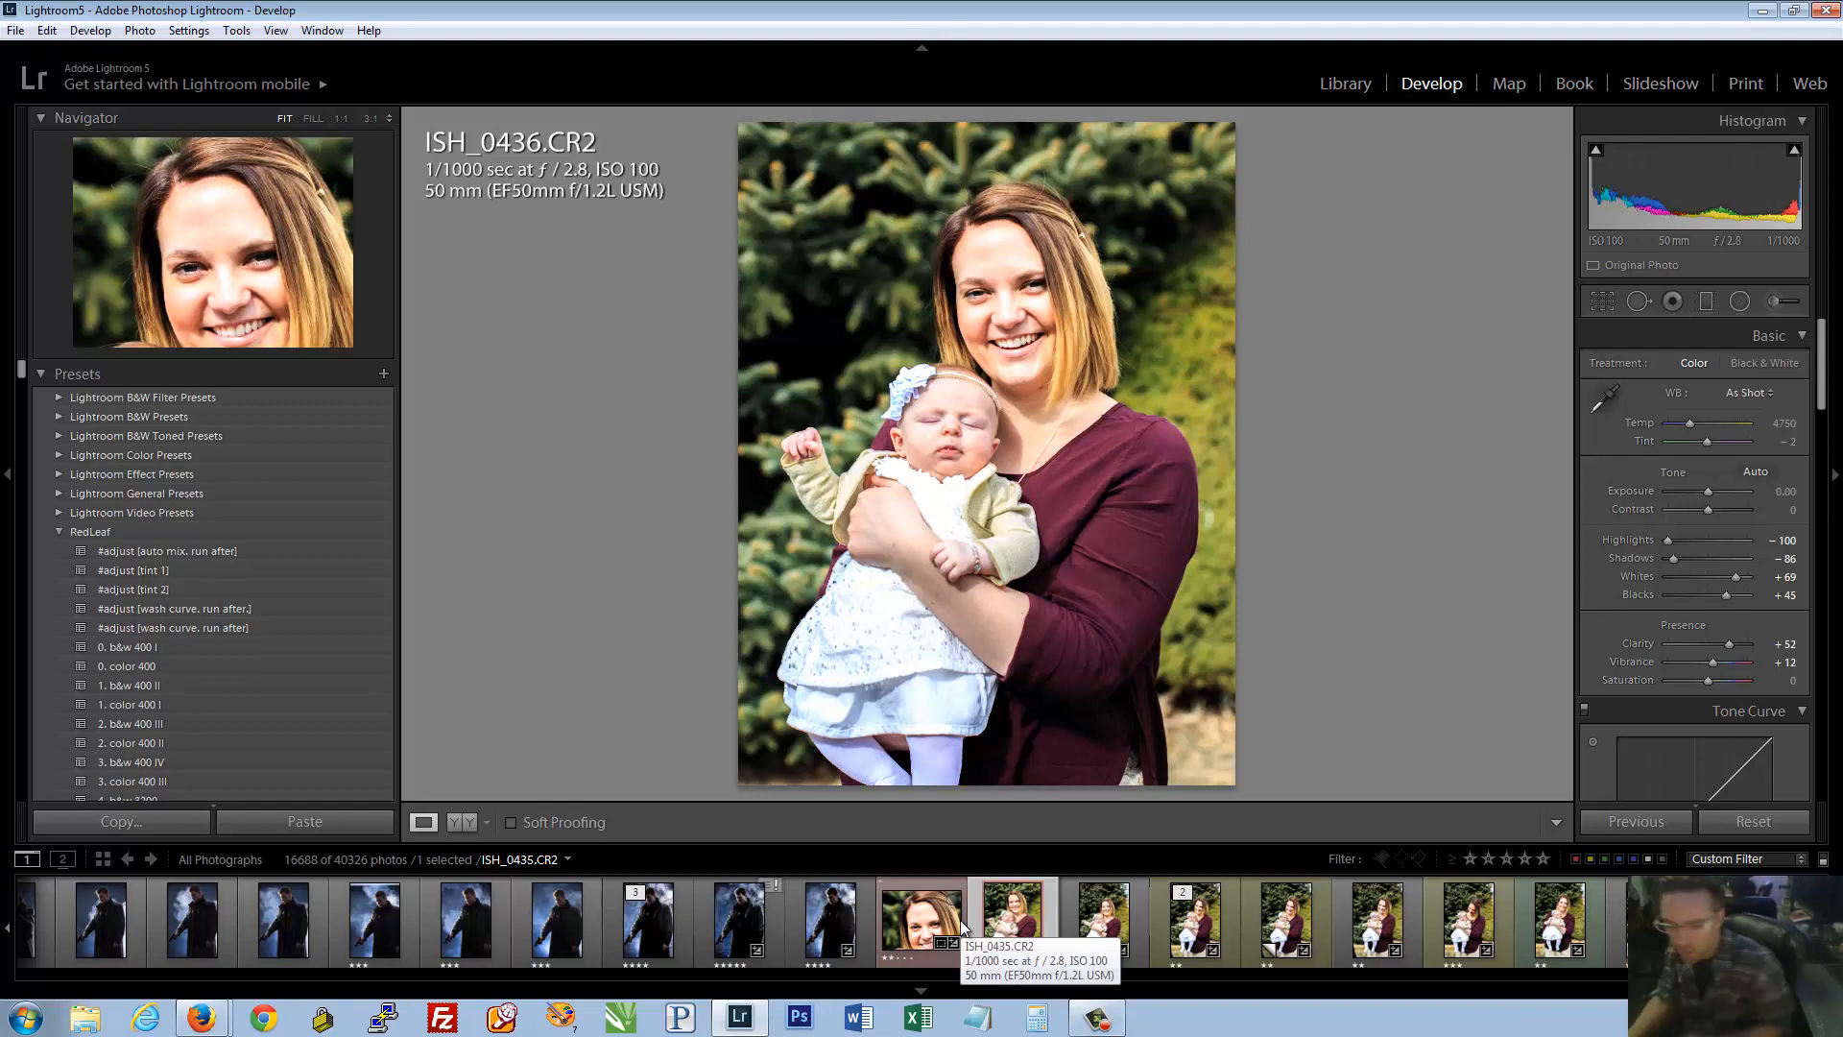
{"action": "left_click", "coordinate": [1104, 946]}
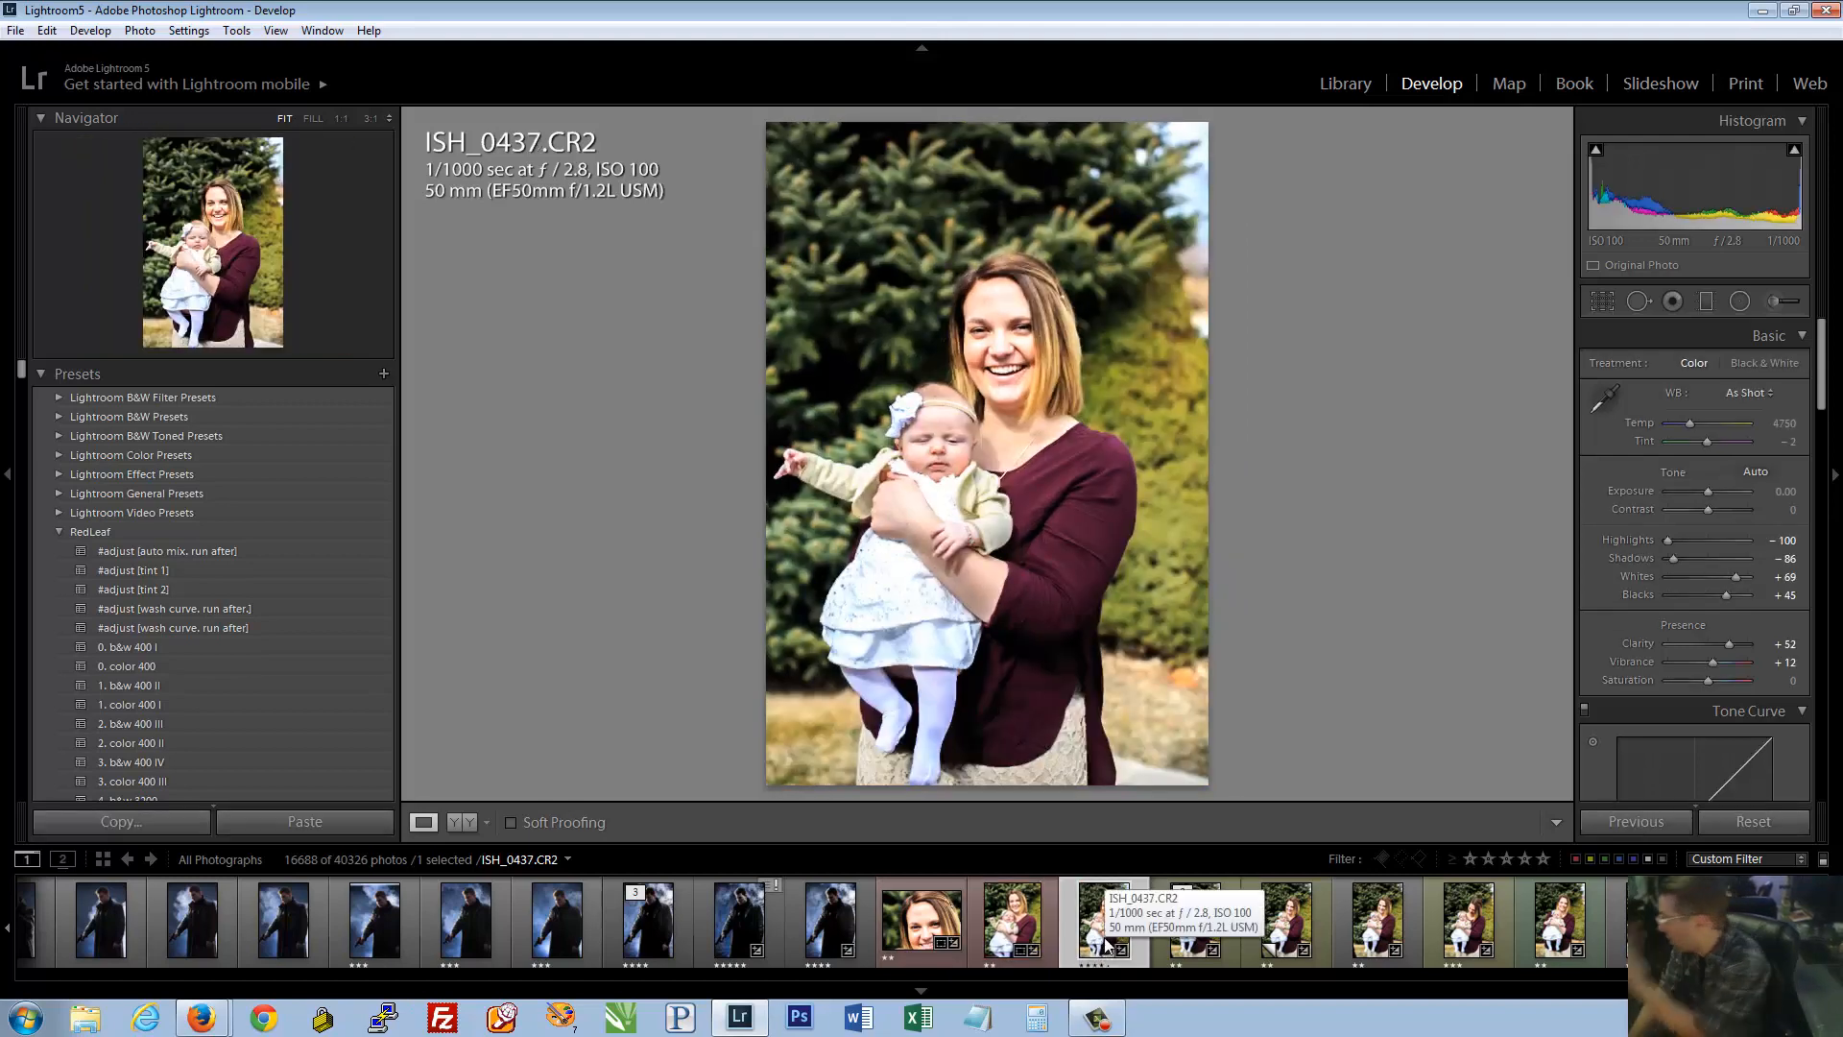
{"action": "left_click", "coordinate": [306, 824]}
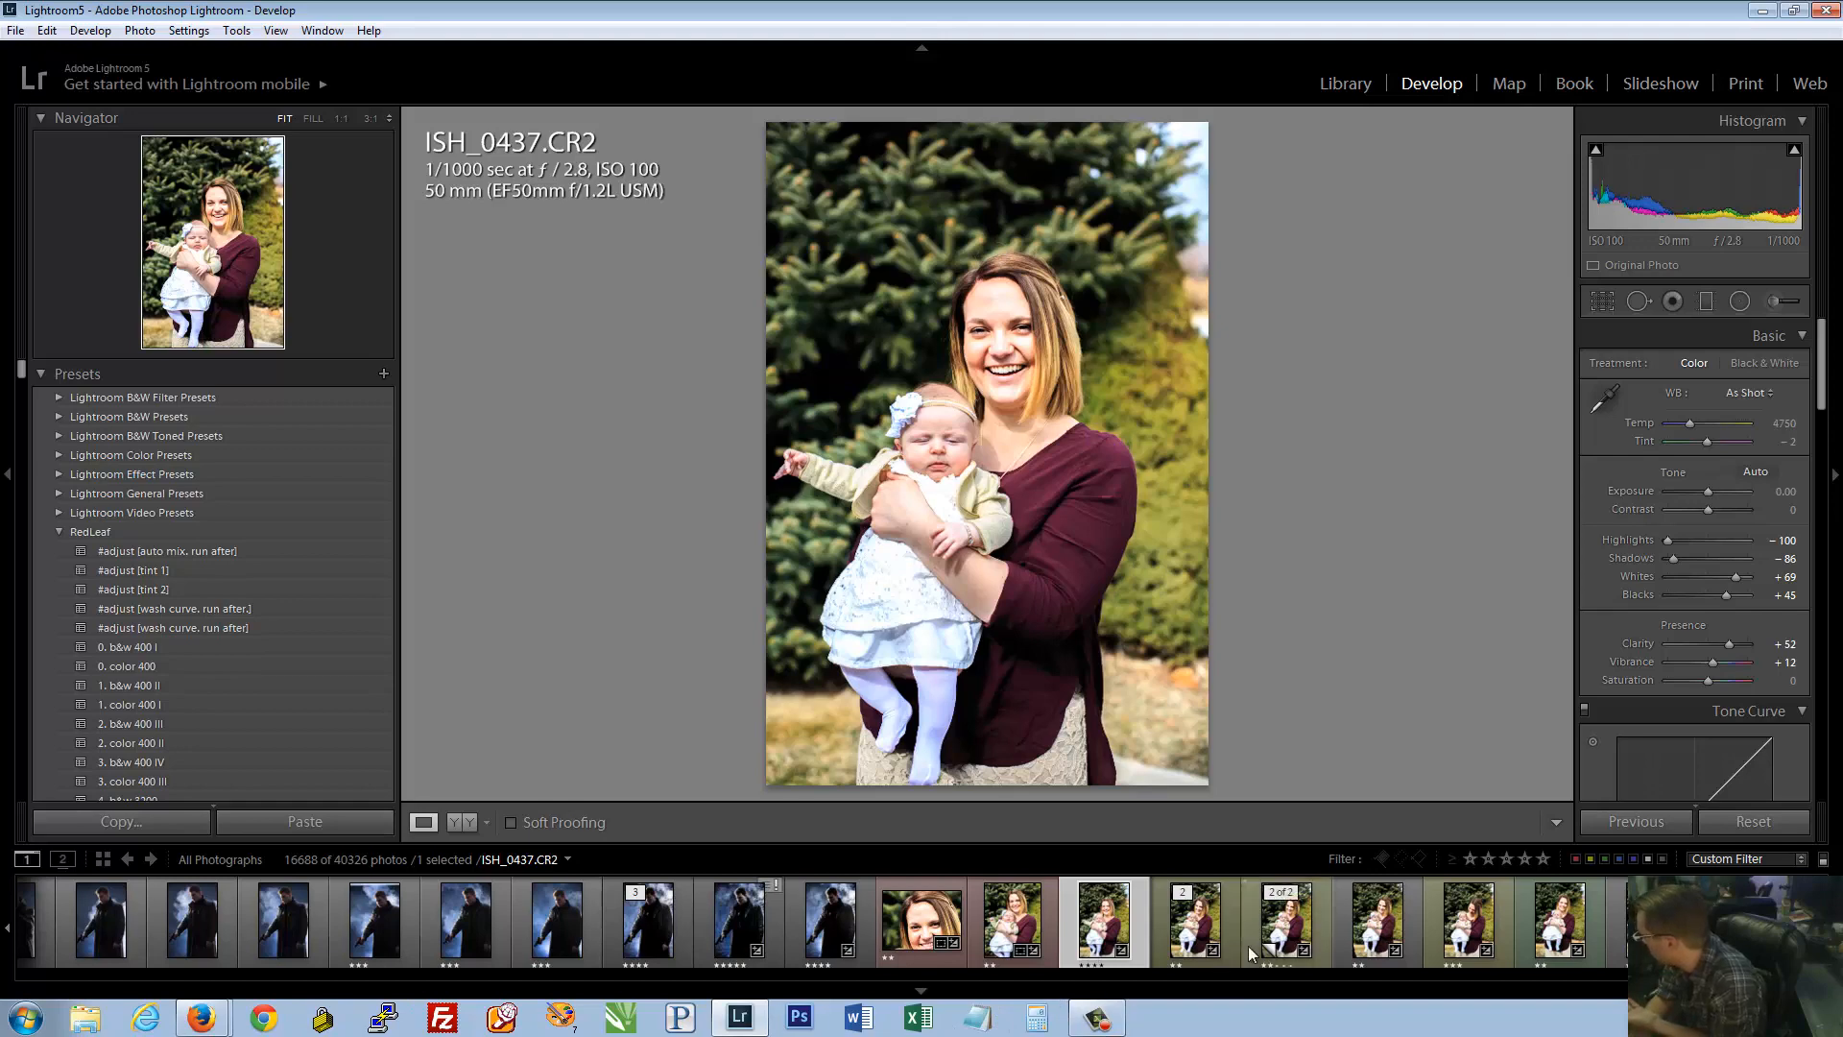
Paste the copied develop settings onto ISH_0440, and once more onto the four photos starting with it
{"action": "left_click", "coordinate": [1200, 924]}
{"action": "left_click", "coordinate": [329, 822]}
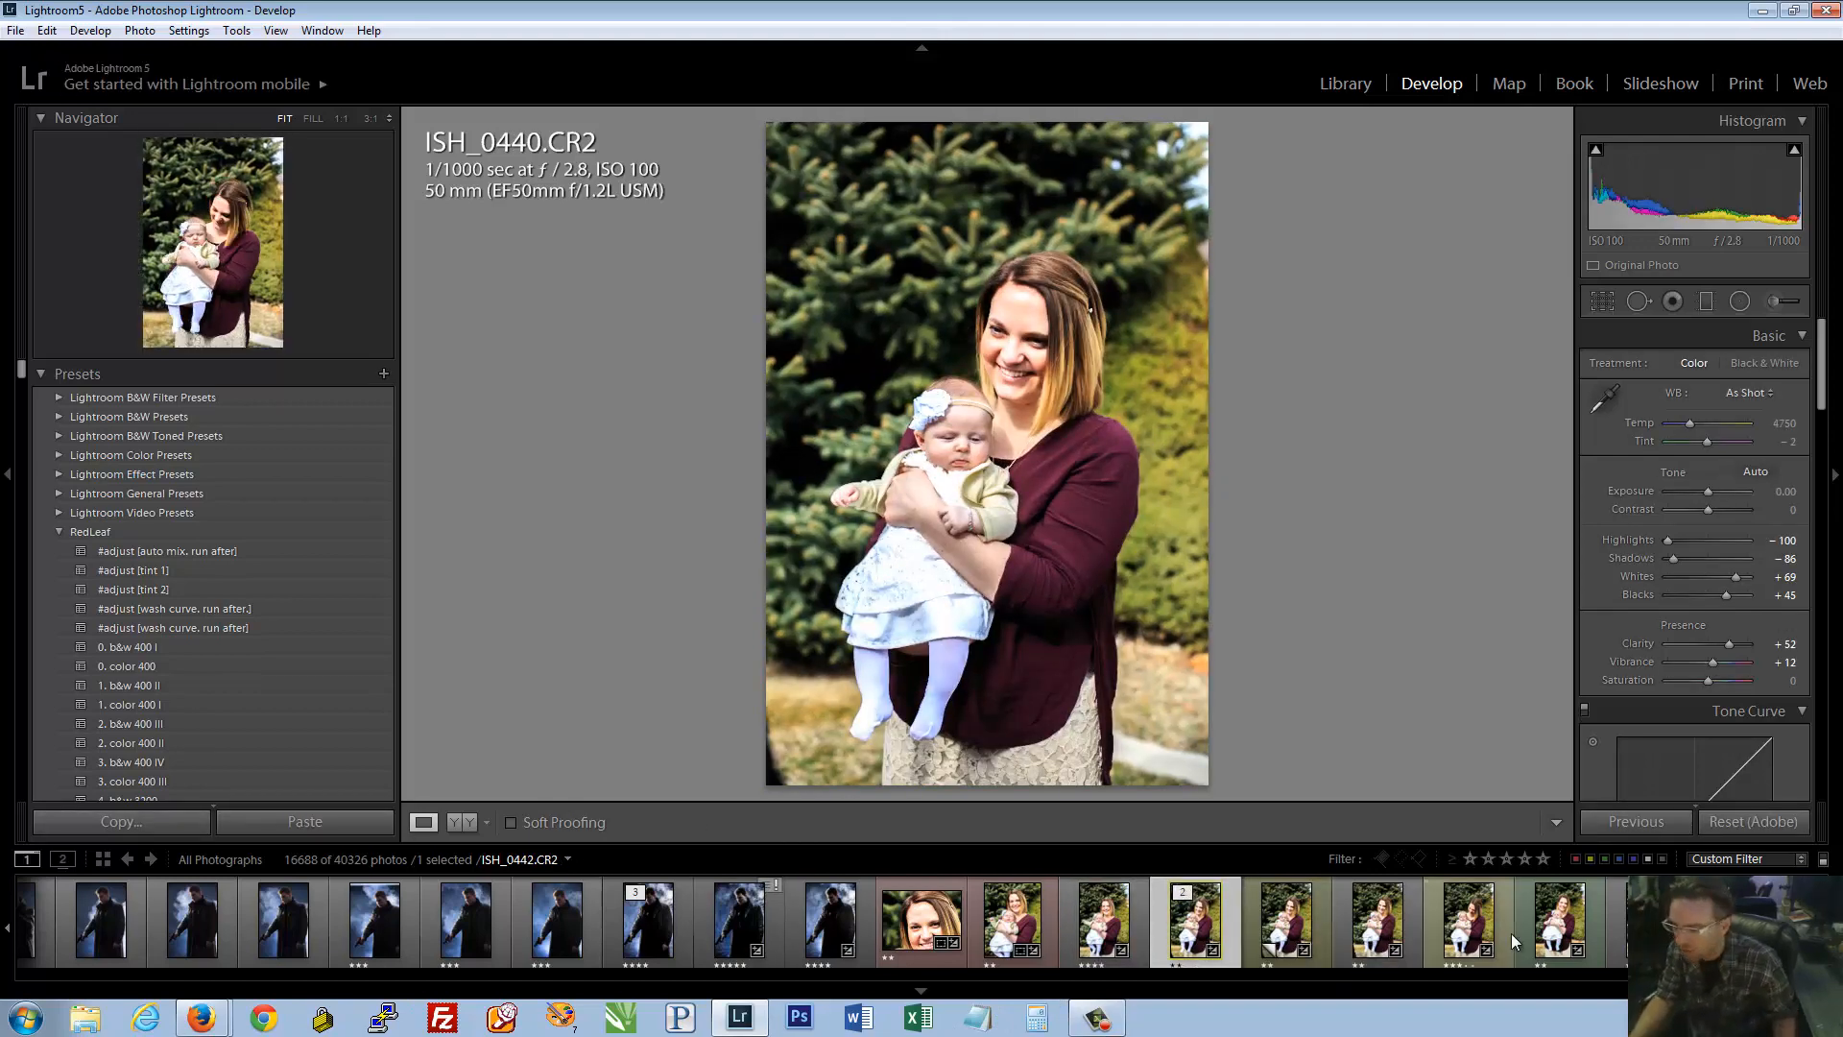
{"action": "left_click", "coordinate": [1469, 922], "text": "shift"}
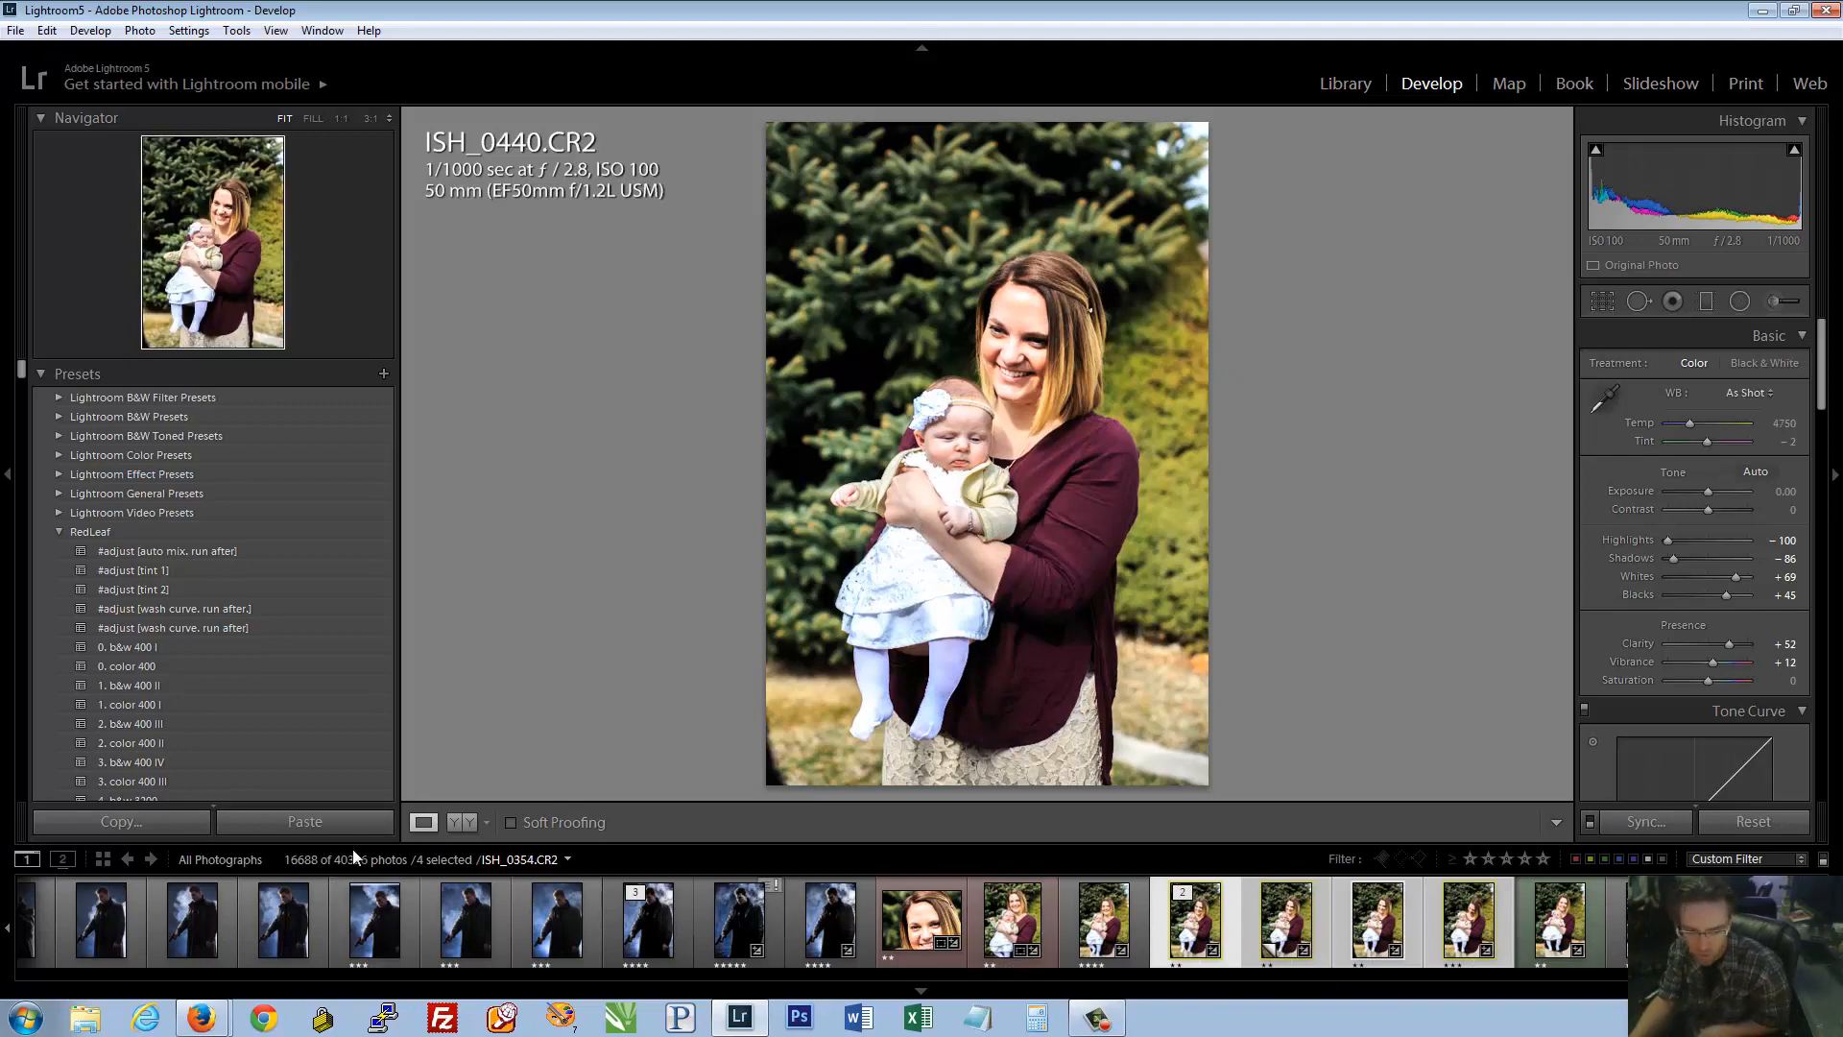
{"action": "left_click", "coordinate": [305, 822]}
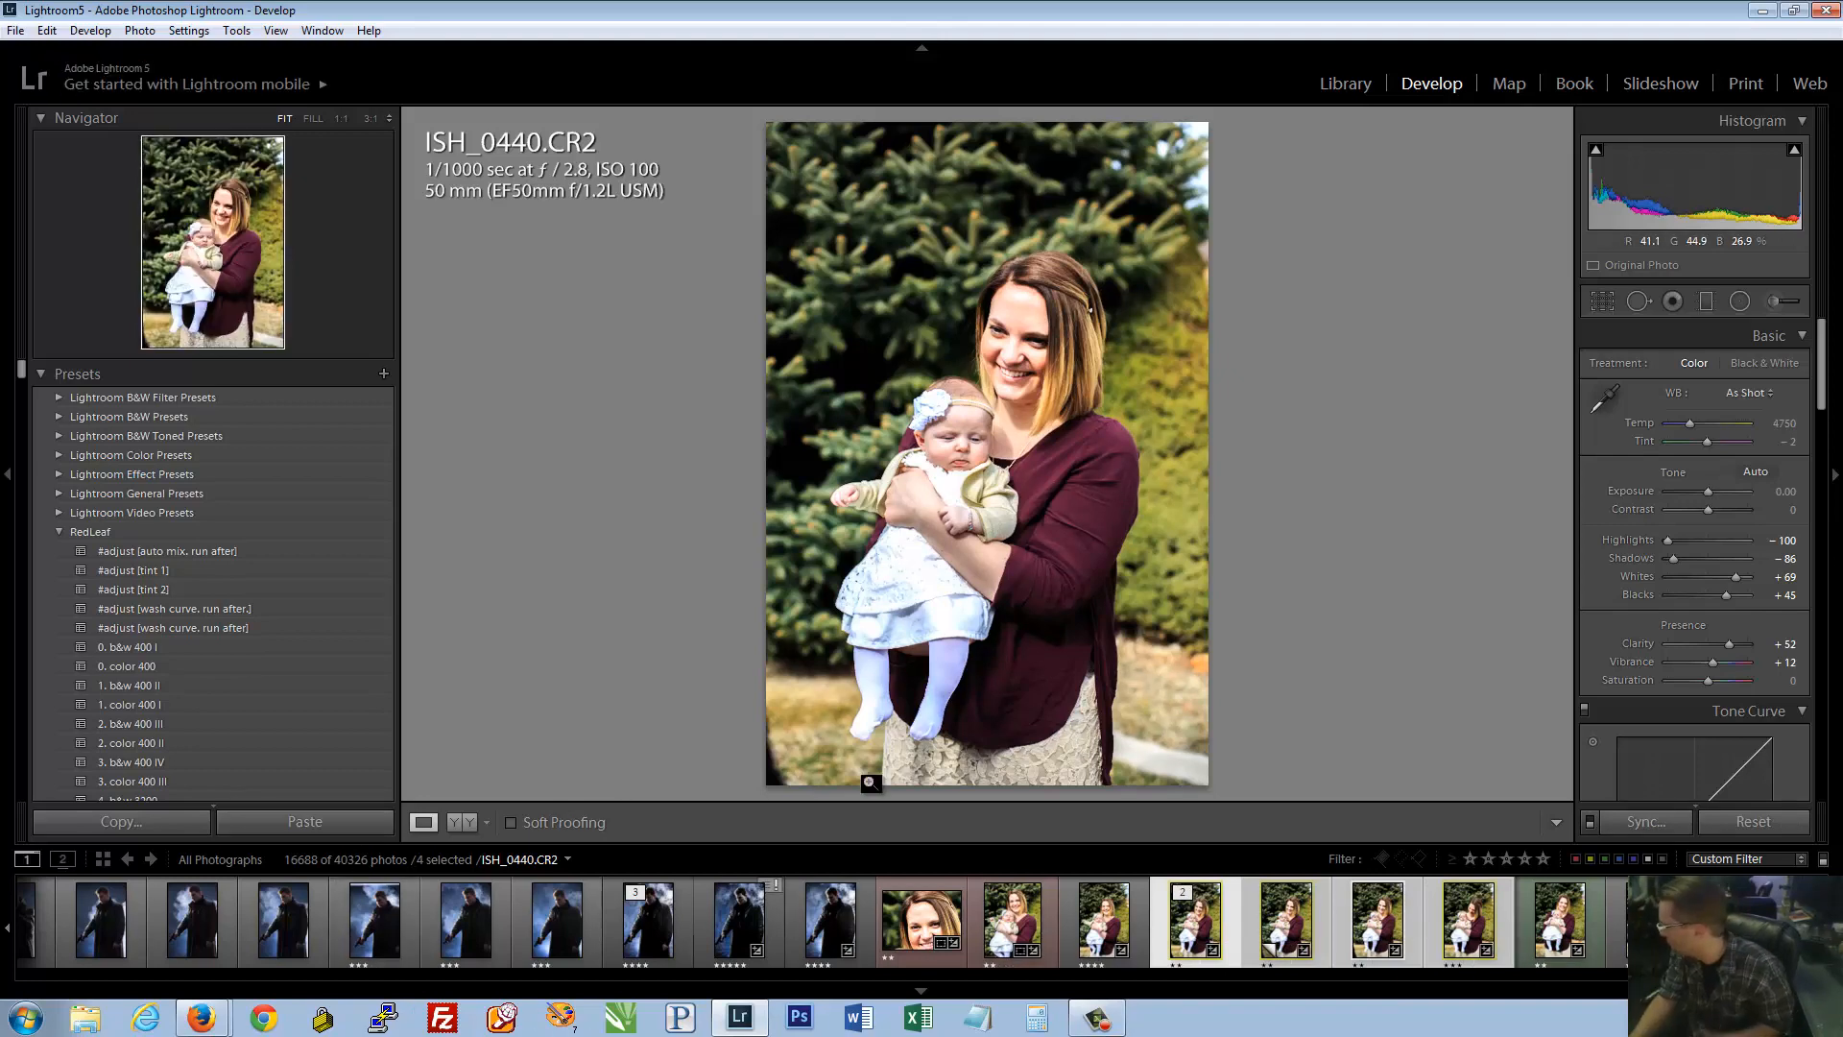
{"action": "left_click", "coordinate": [121, 822]}
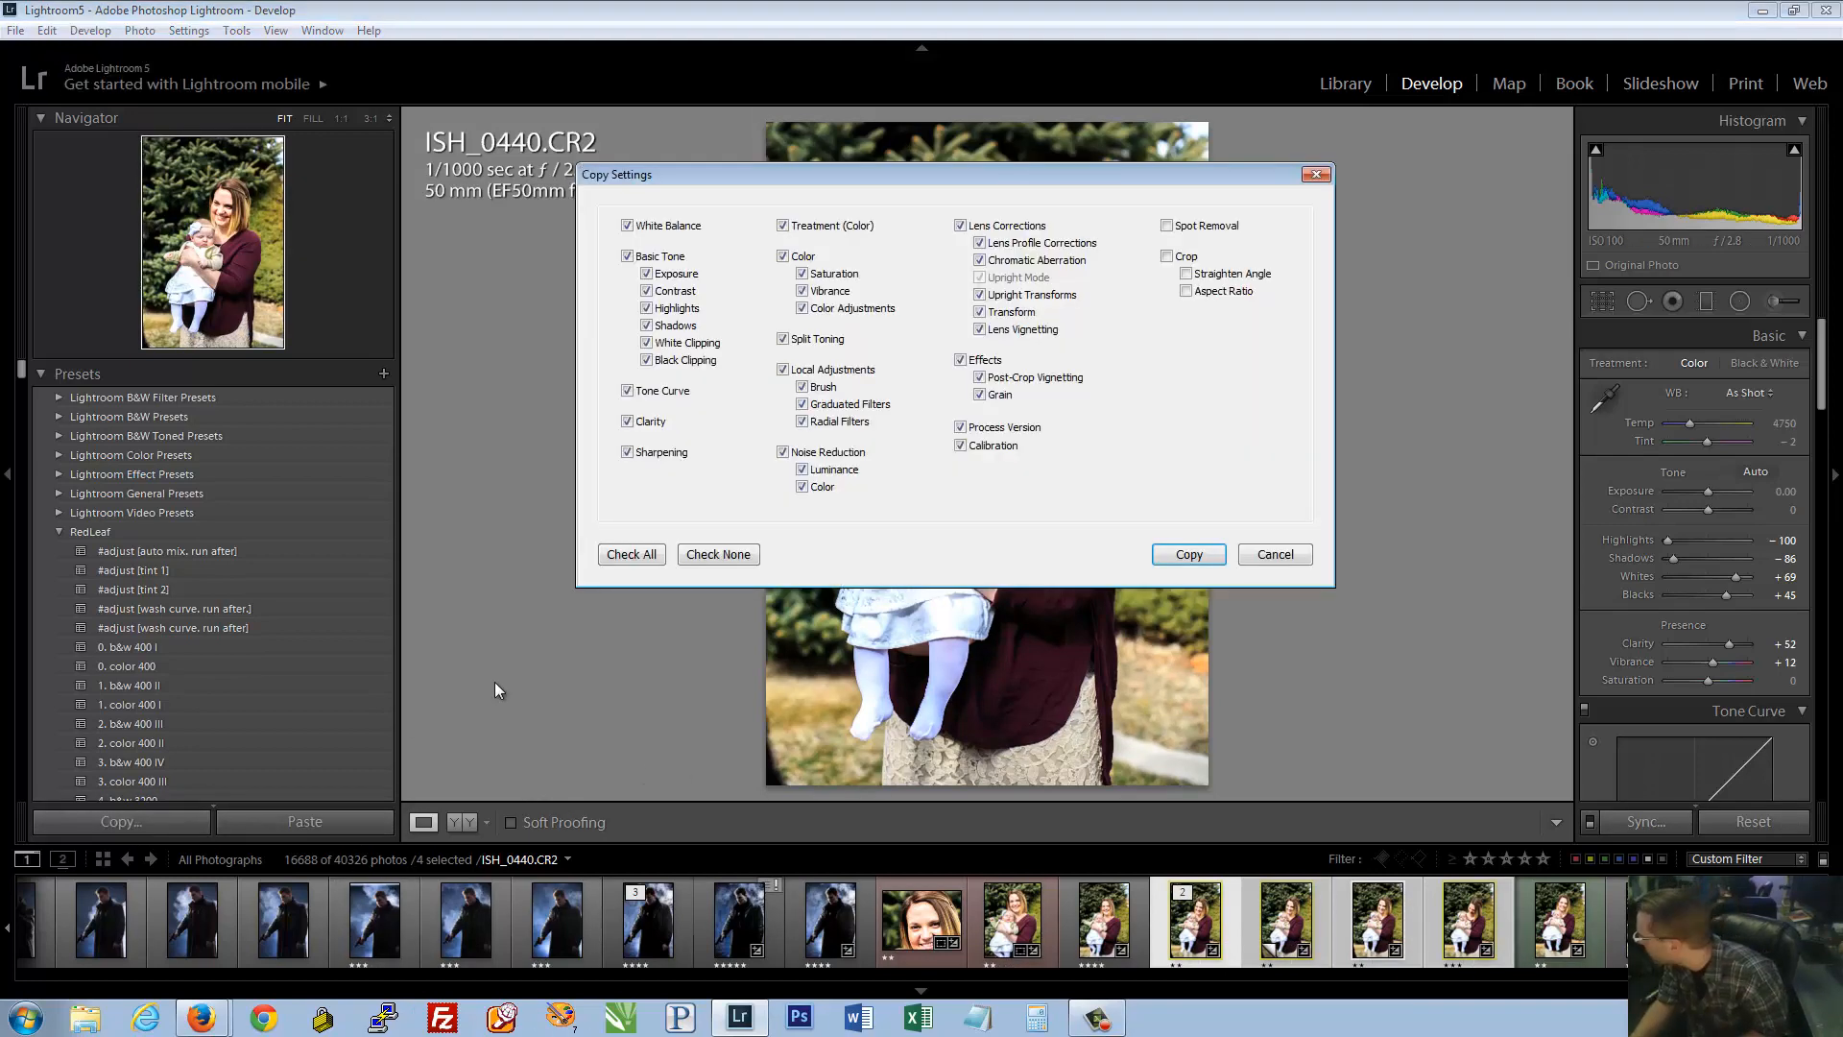
{"action": "left_click", "coordinate": [1277, 555]}
{"action": "left_click", "coordinate": [919, 919]}
{"action": "right_click", "coordinate": [917, 912]}
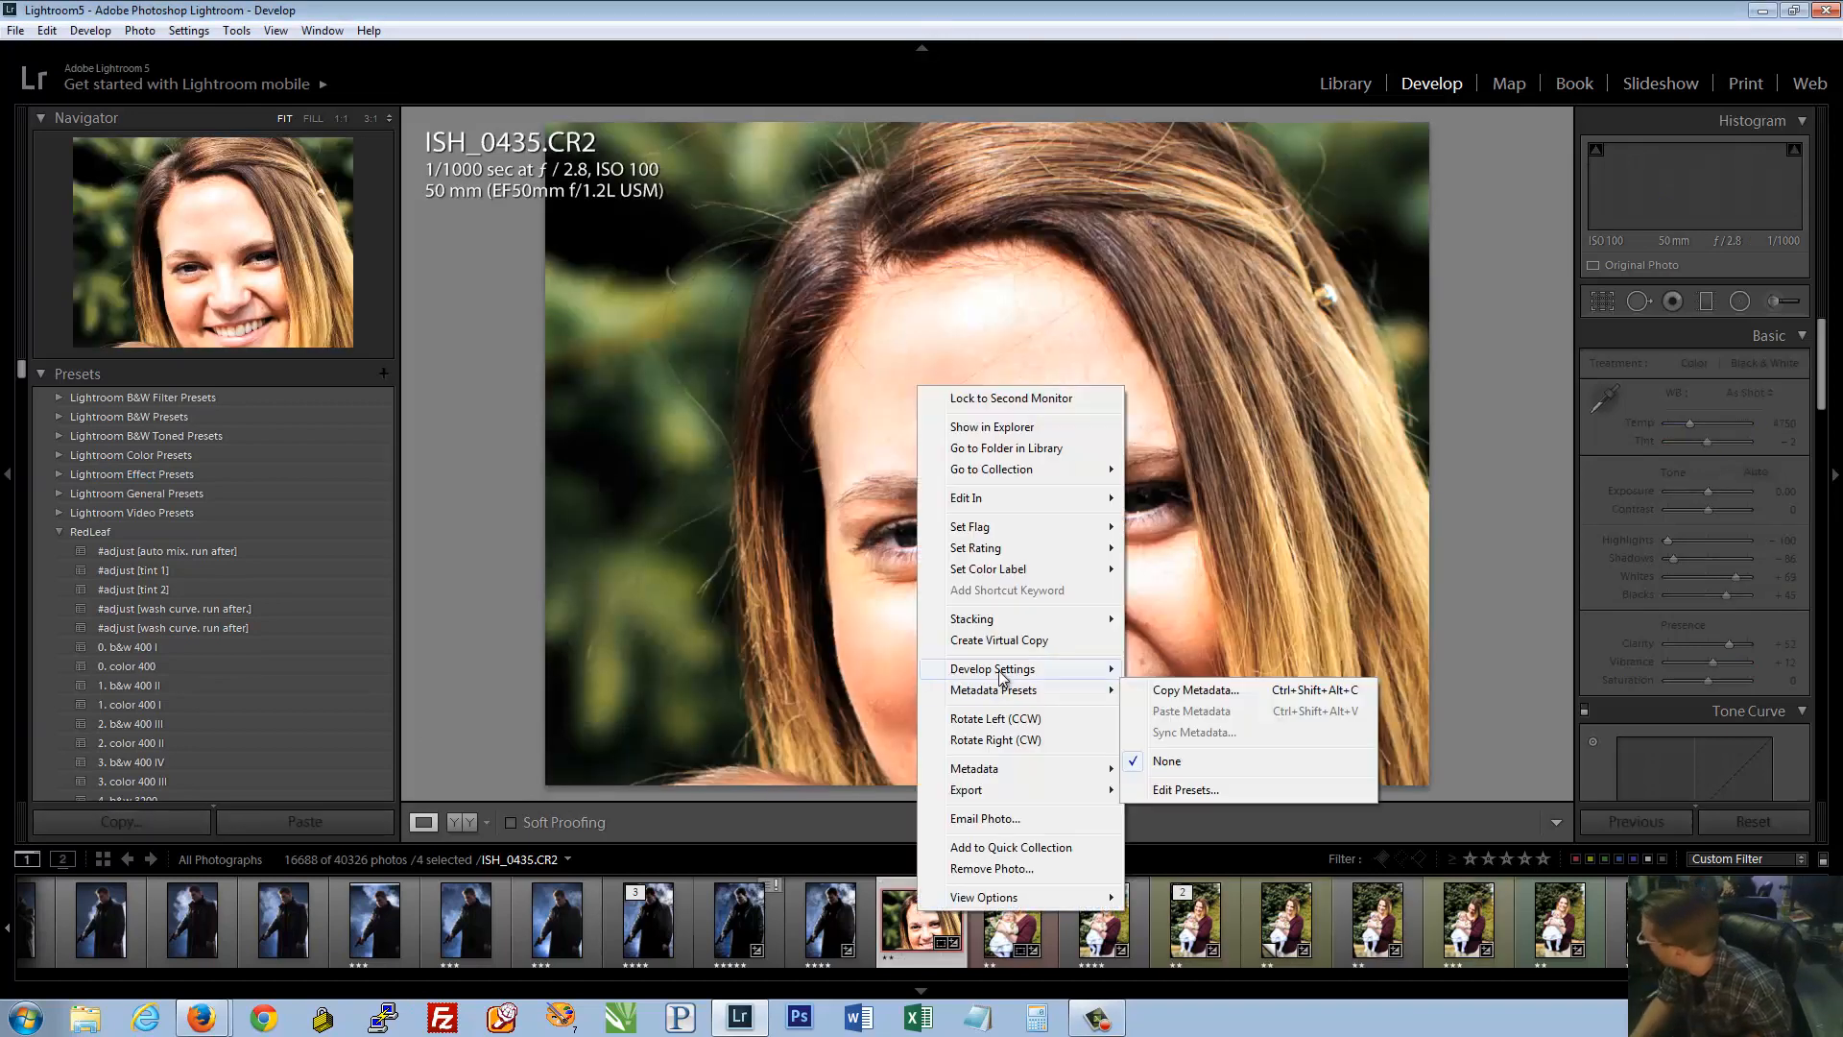
{"action": "left_click", "coordinate": [257, 862]}
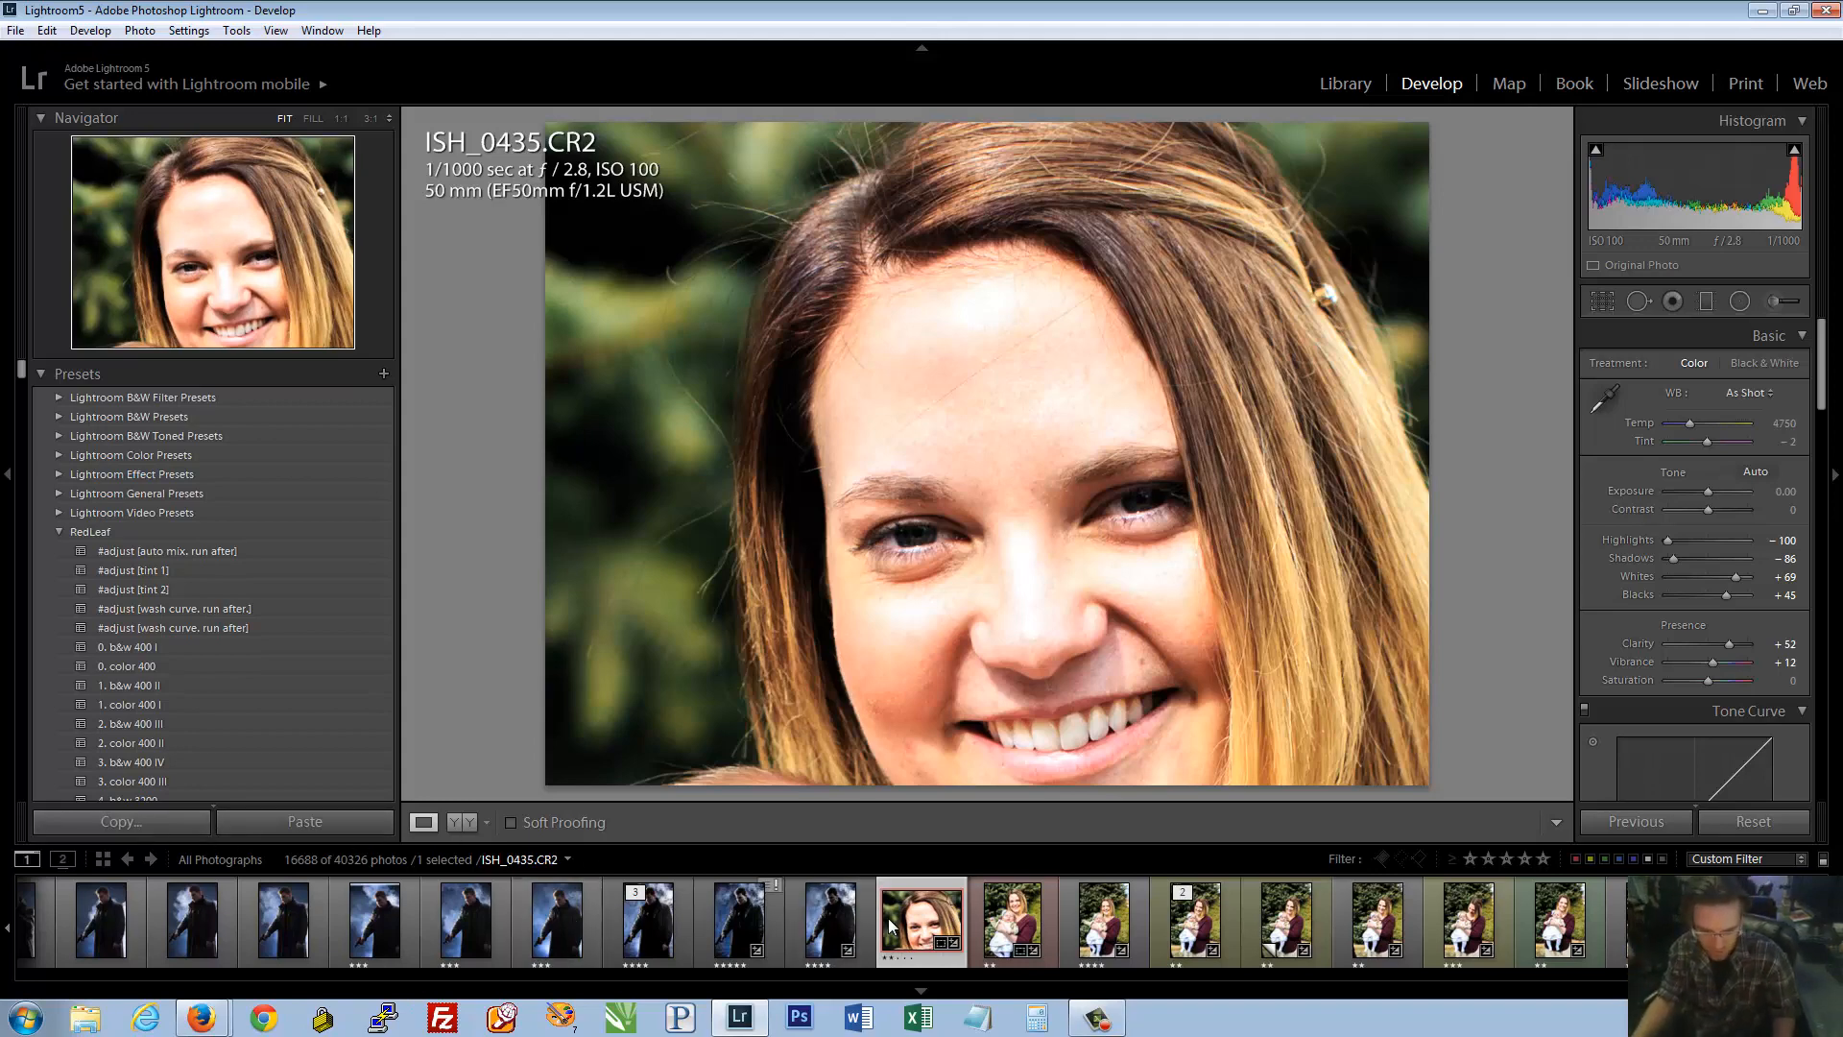
Try to synchronize the develop settings of ISH_0435 with the six photos that follow it
{"action": "left_click", "coordinate": [1342, 86]}
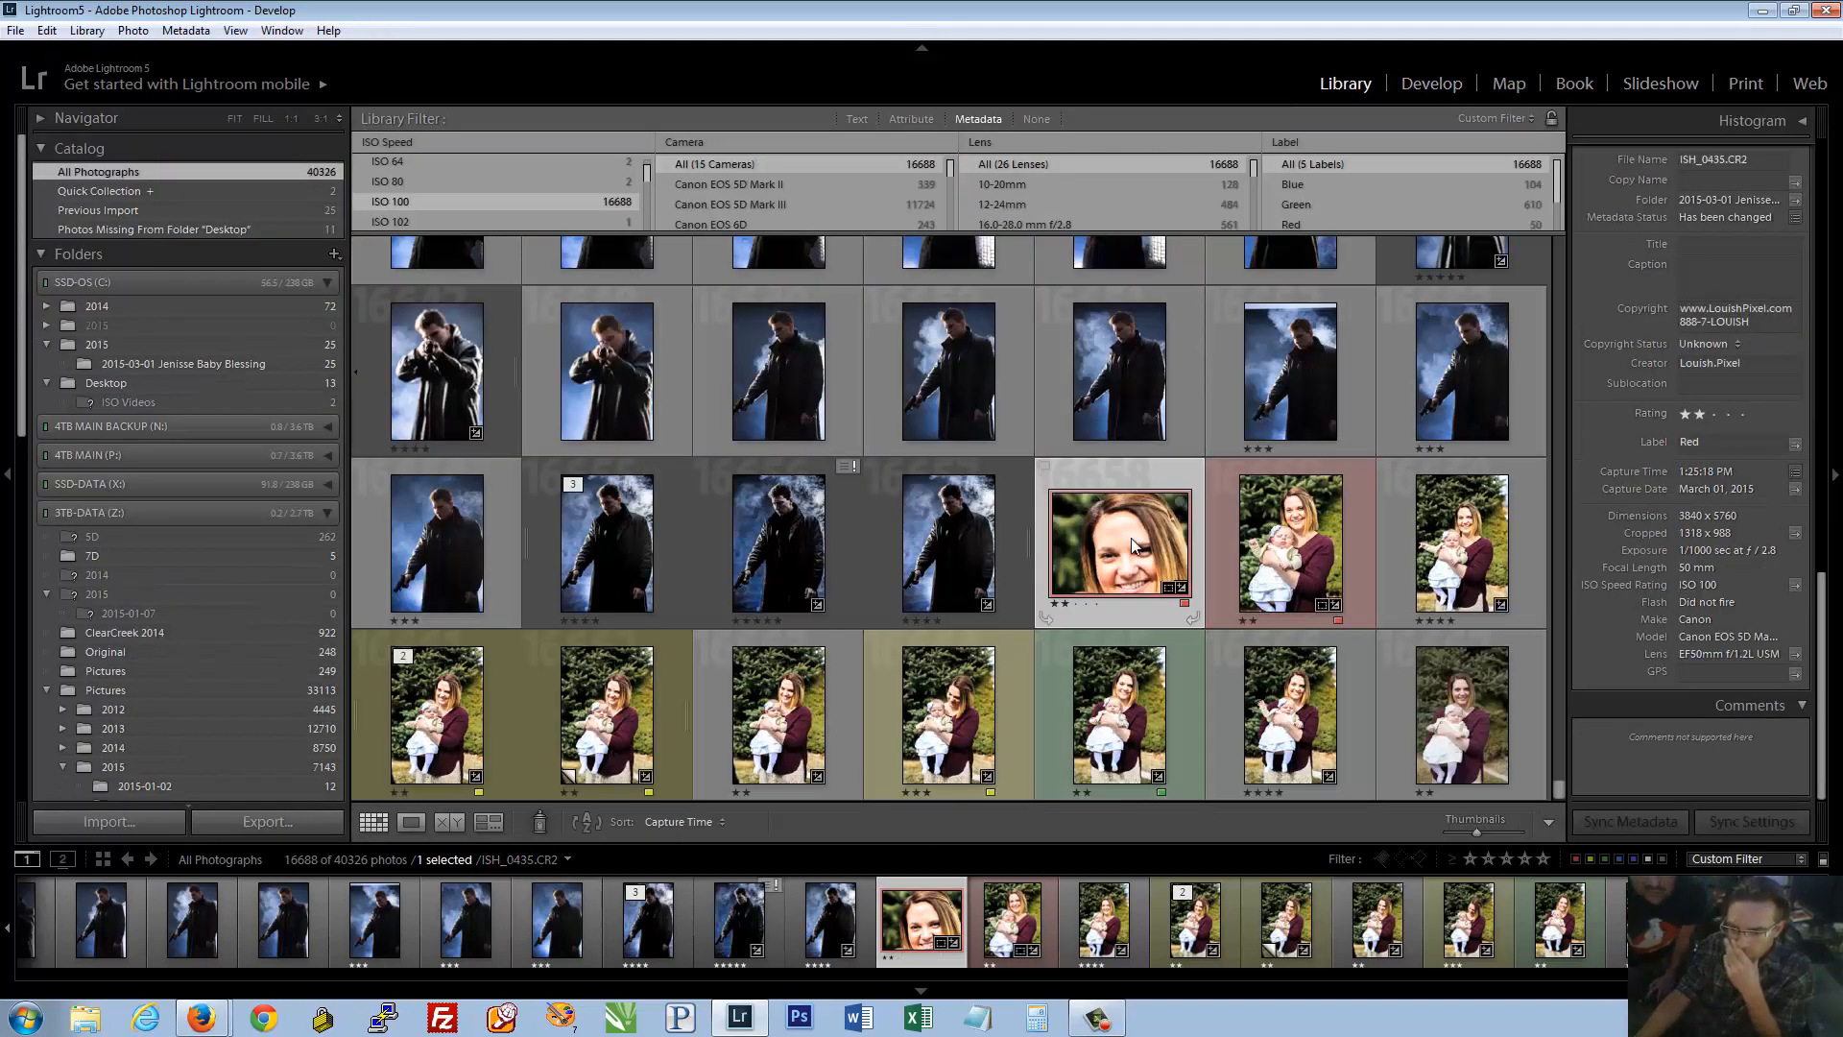
{"action": "left_click", "coordinate": [1325, 759], "text": "shift"}
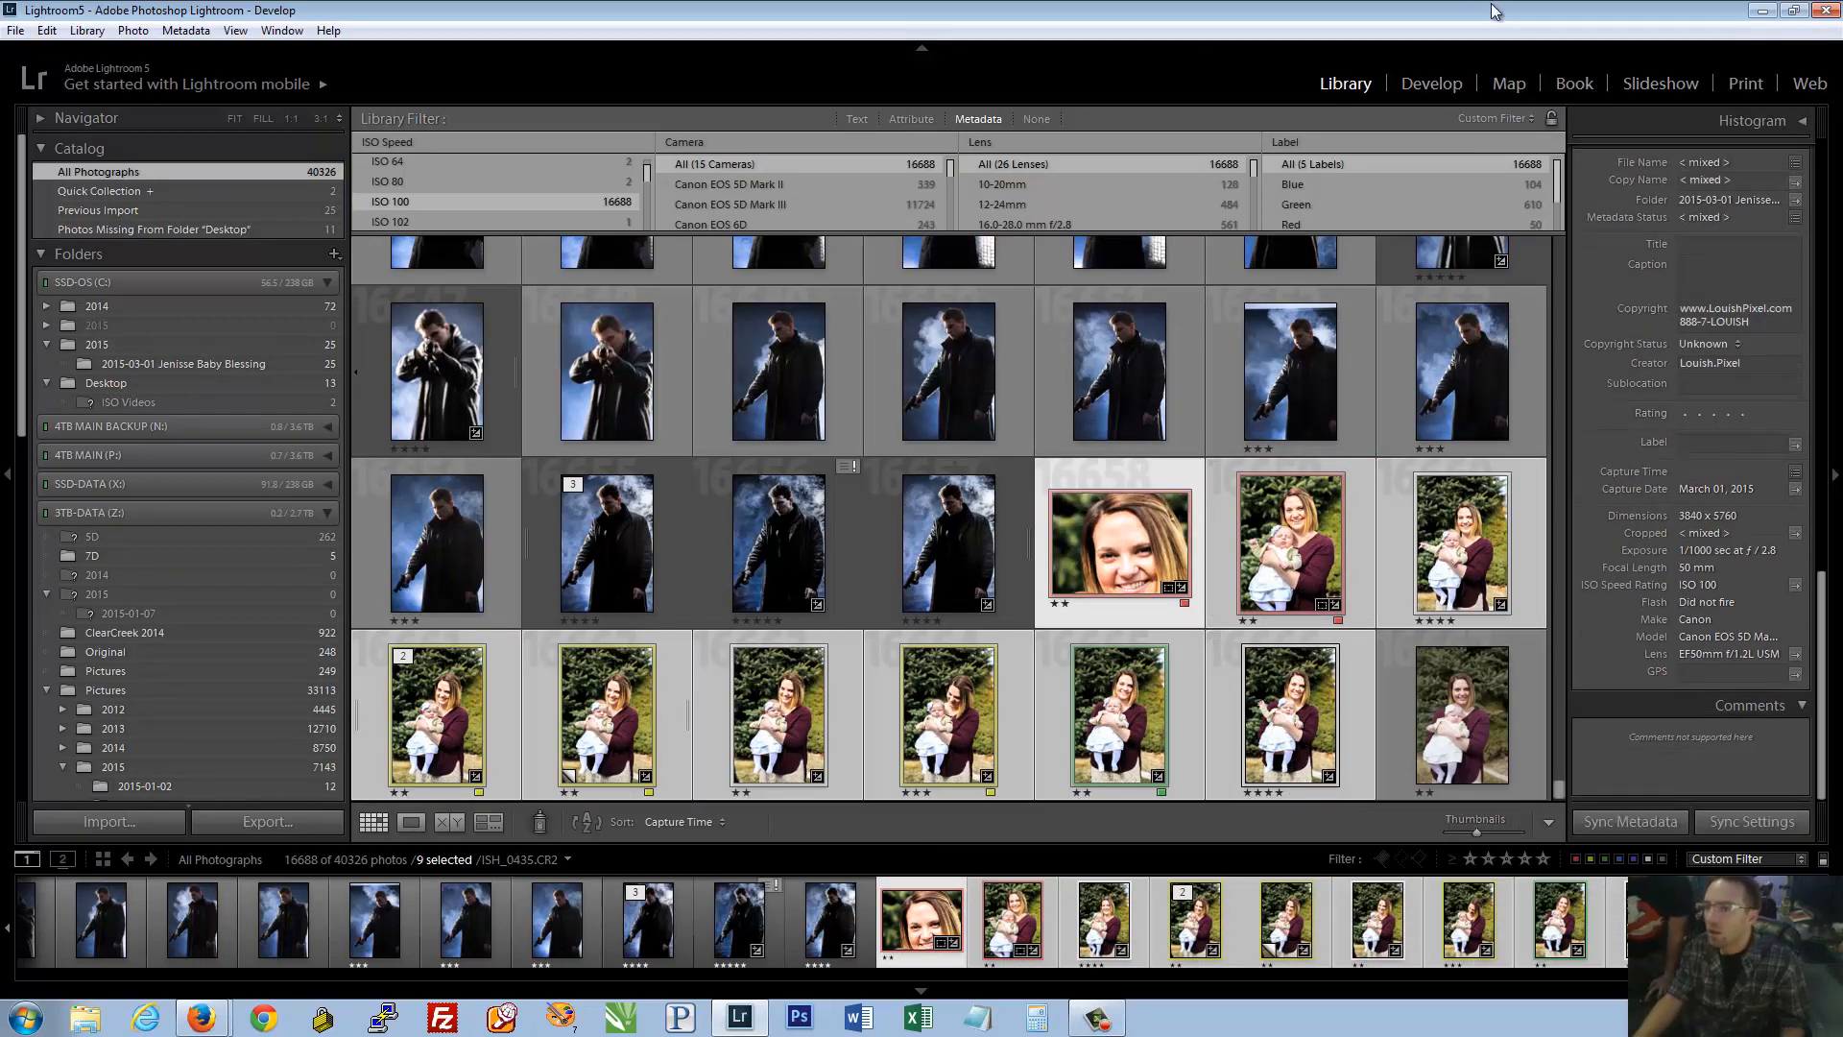
{"action": "left_click", "coordinate": [1414, 80]}
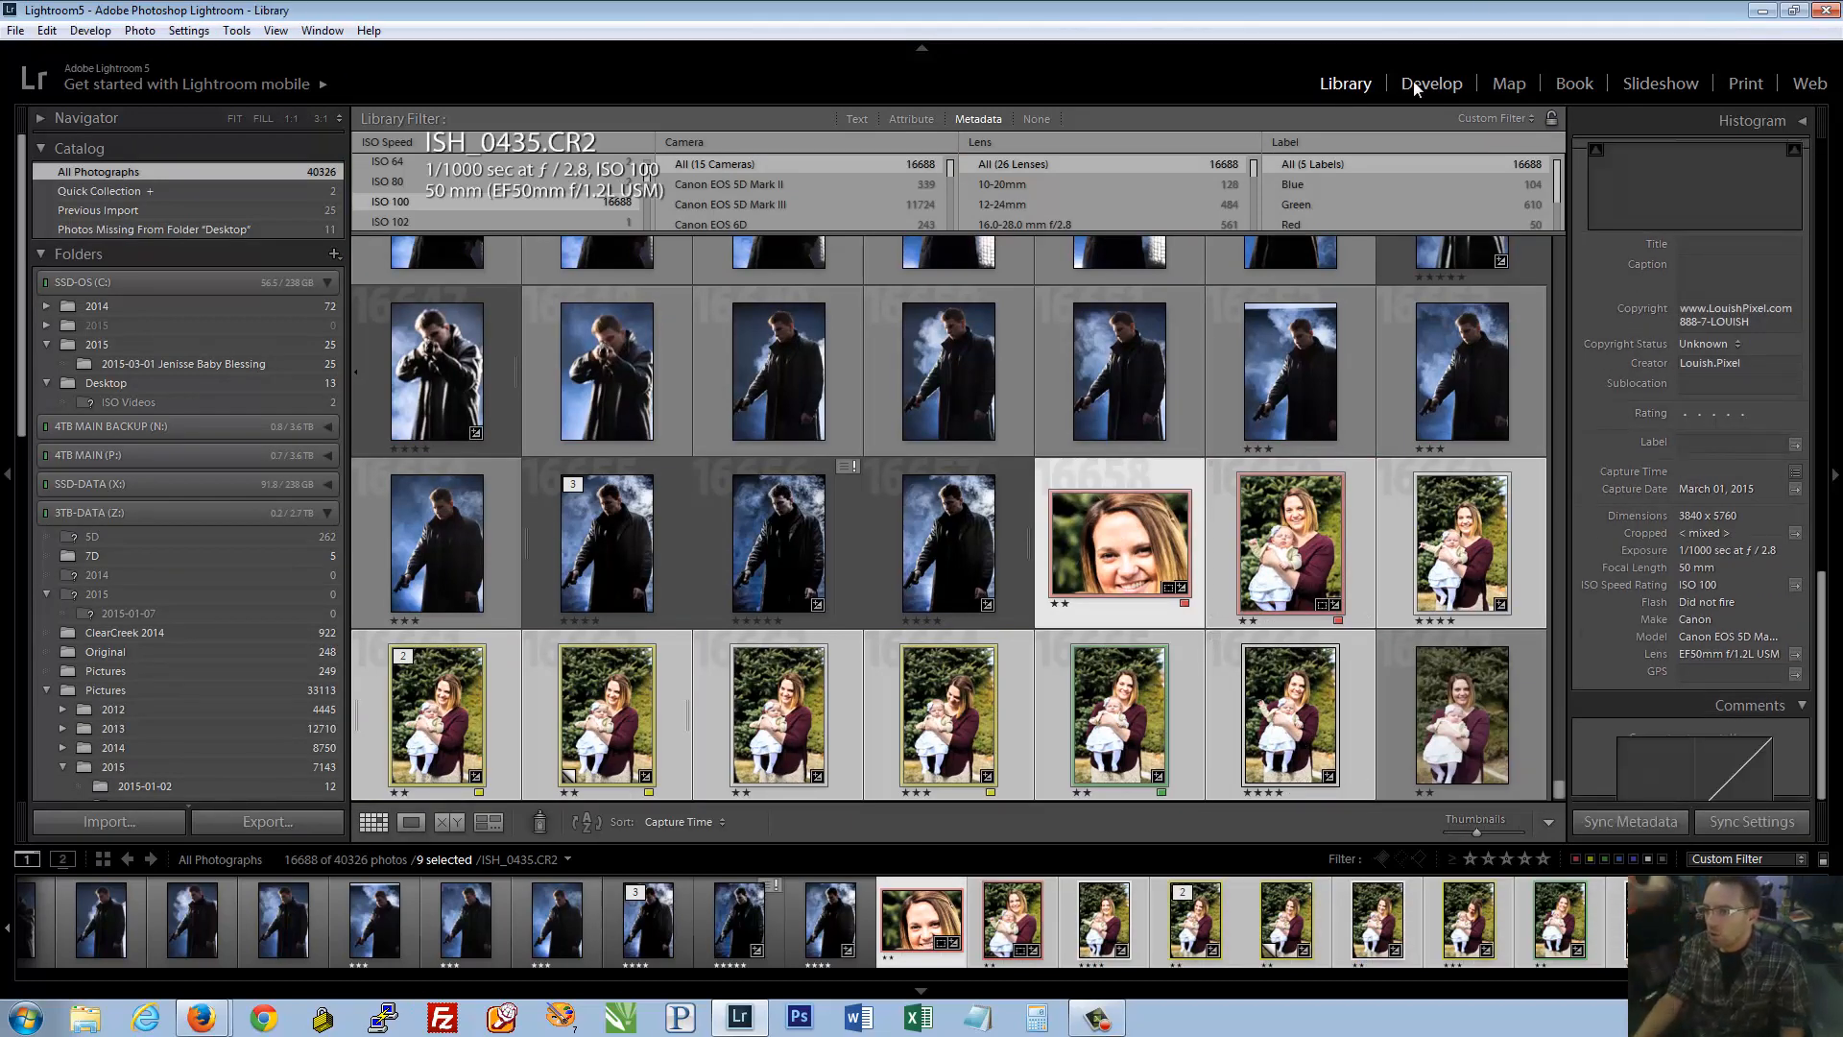
{"action": "left_click", "coordinate": [965, 913]}
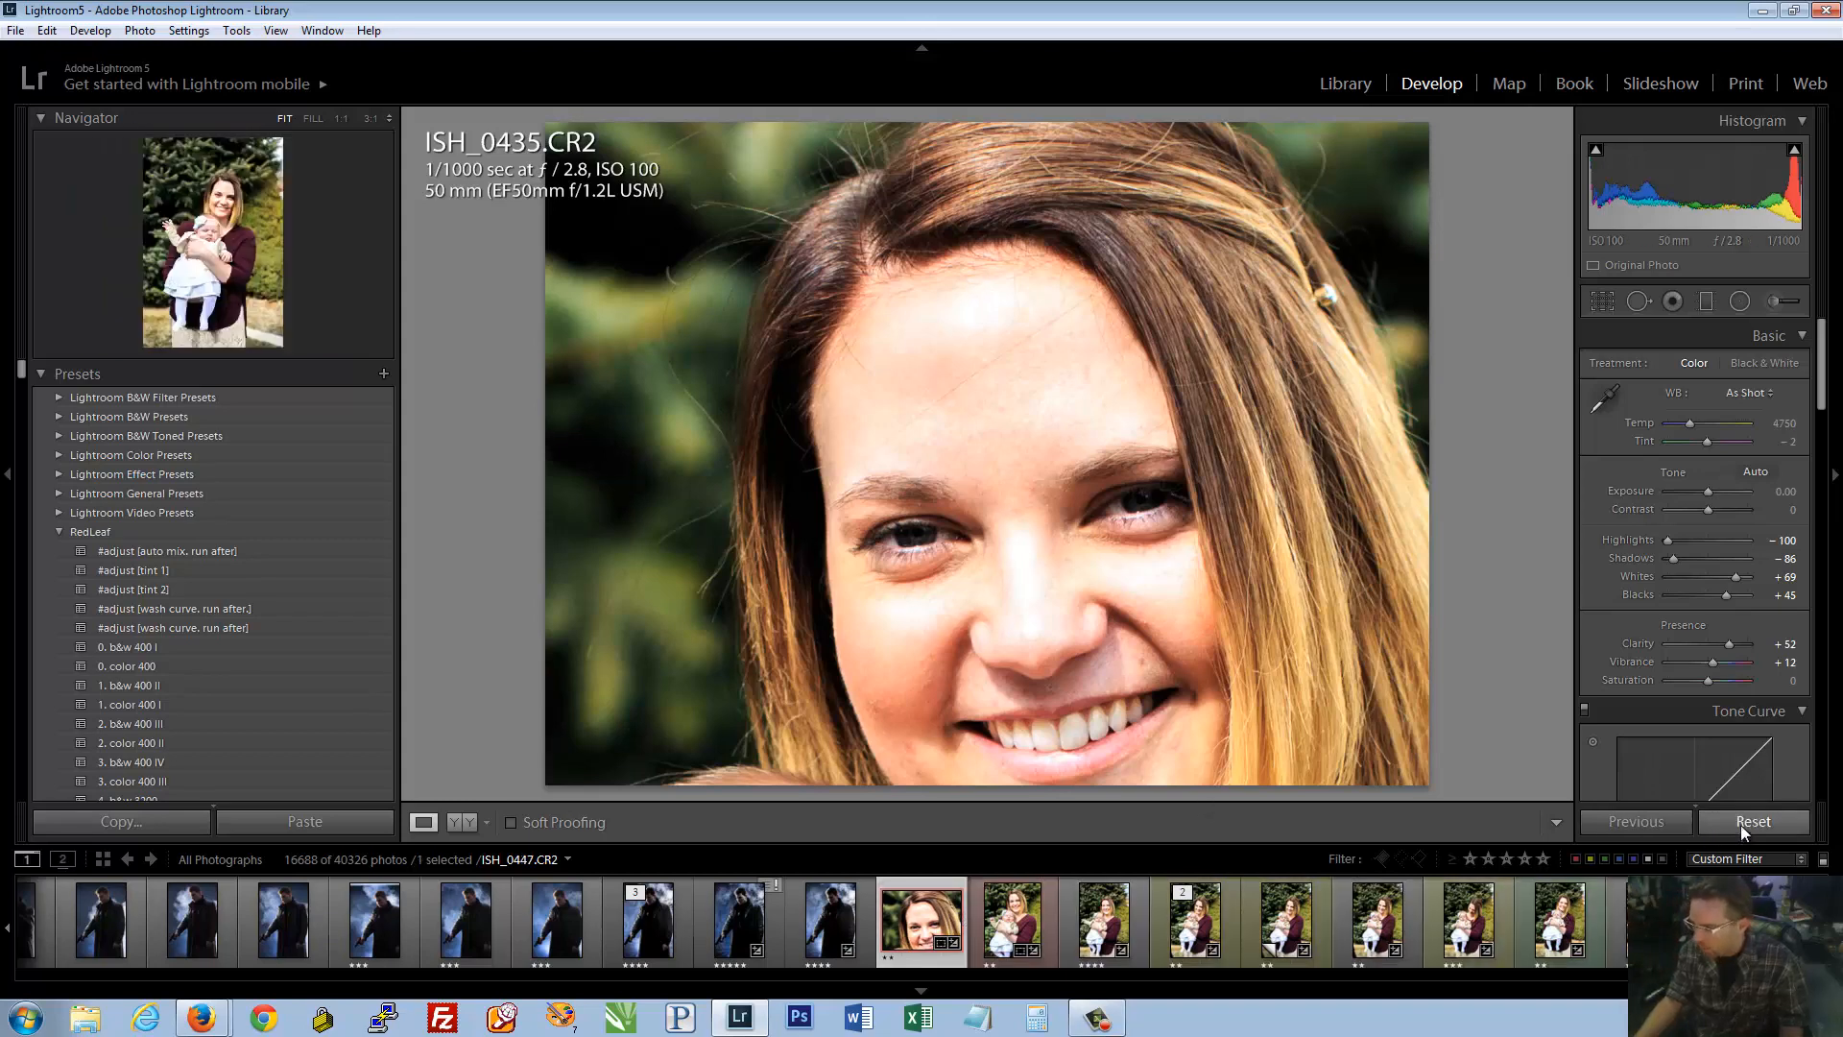
{"action": "left_click", "coordinate": [1500, 920], "text": "shift"}
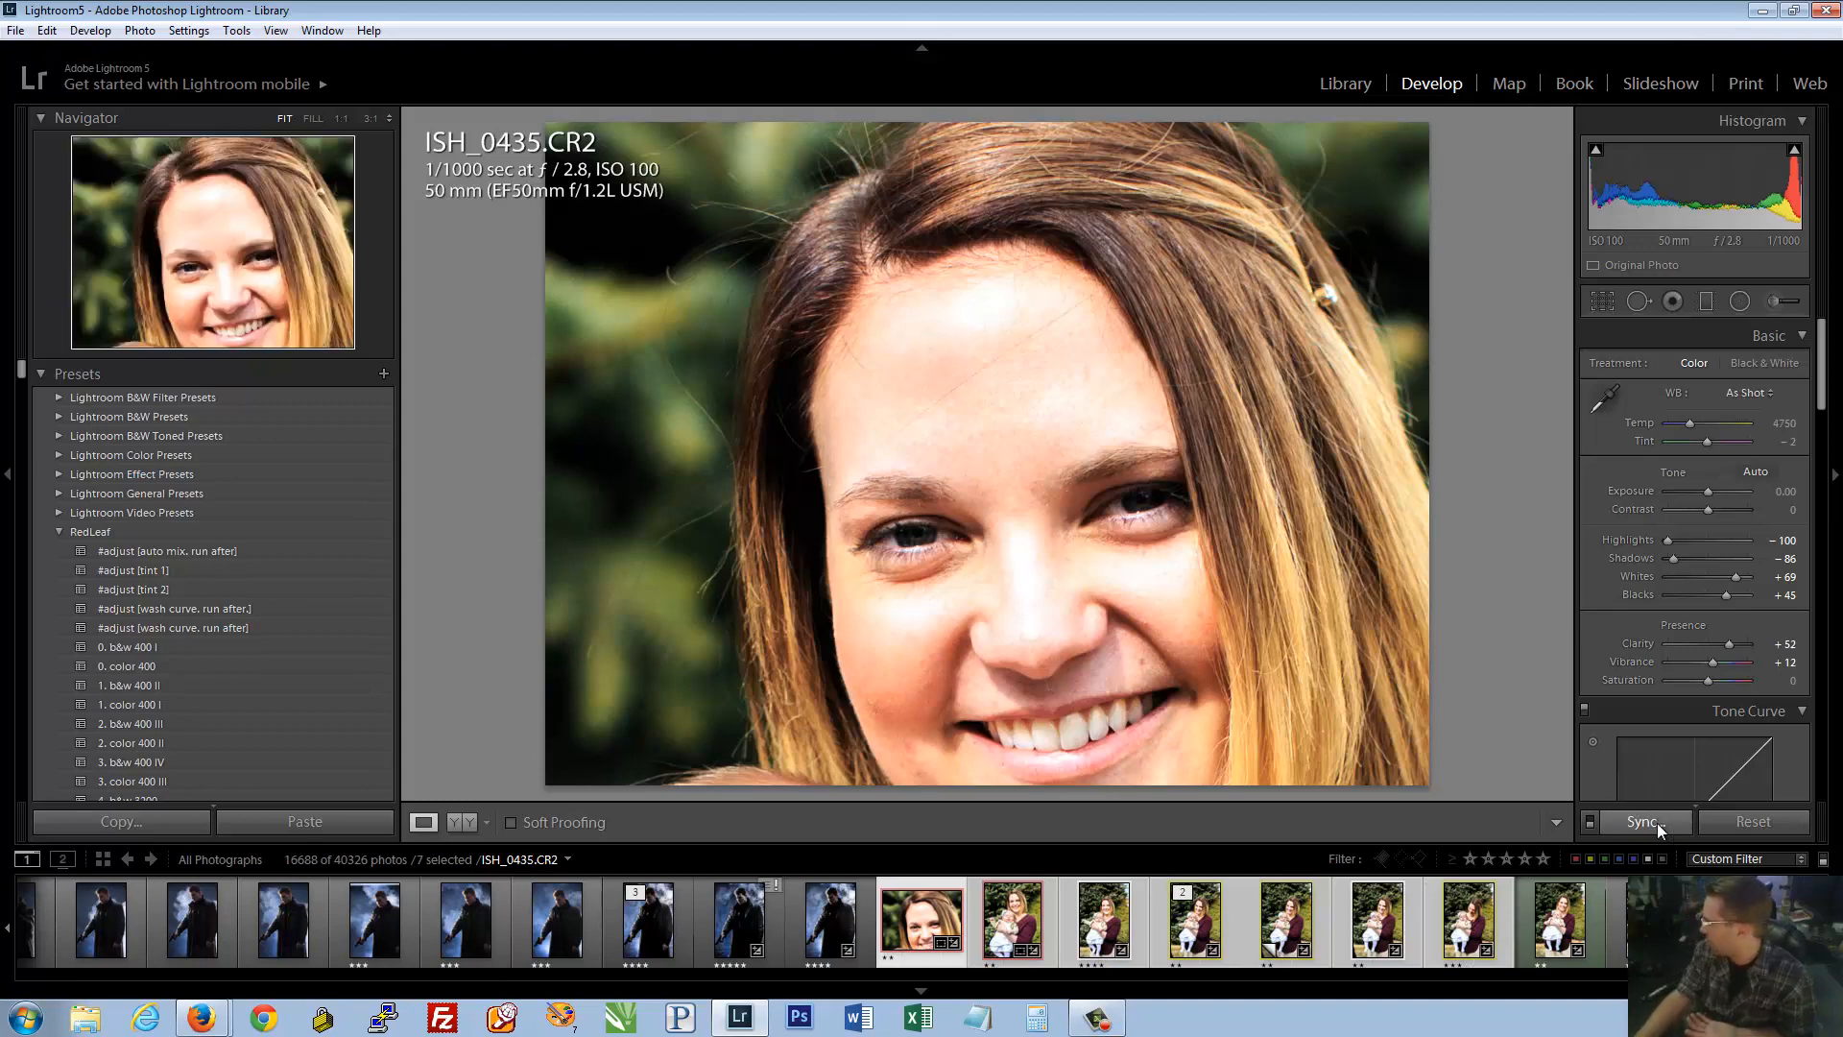
{"action": "left_click", "coordinate": [1657, 822]}
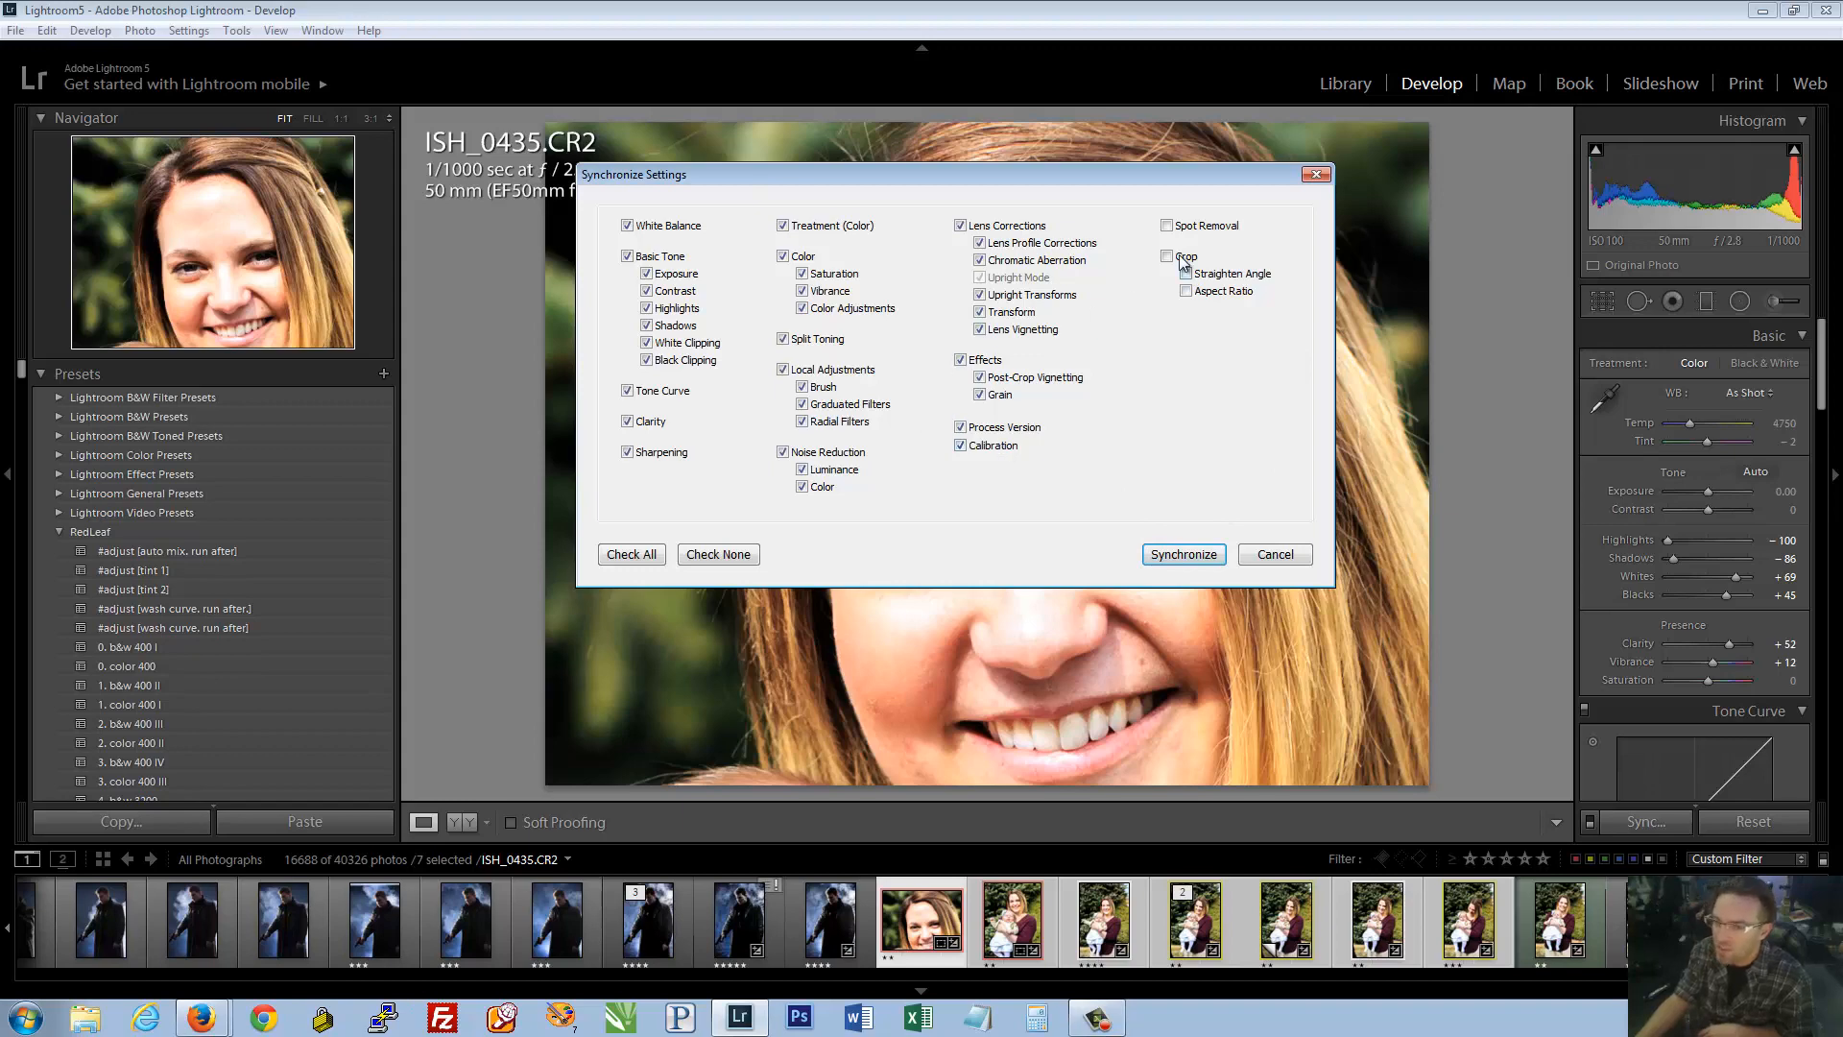
{"action": "left_click", "coordinate": [1278, 554]}
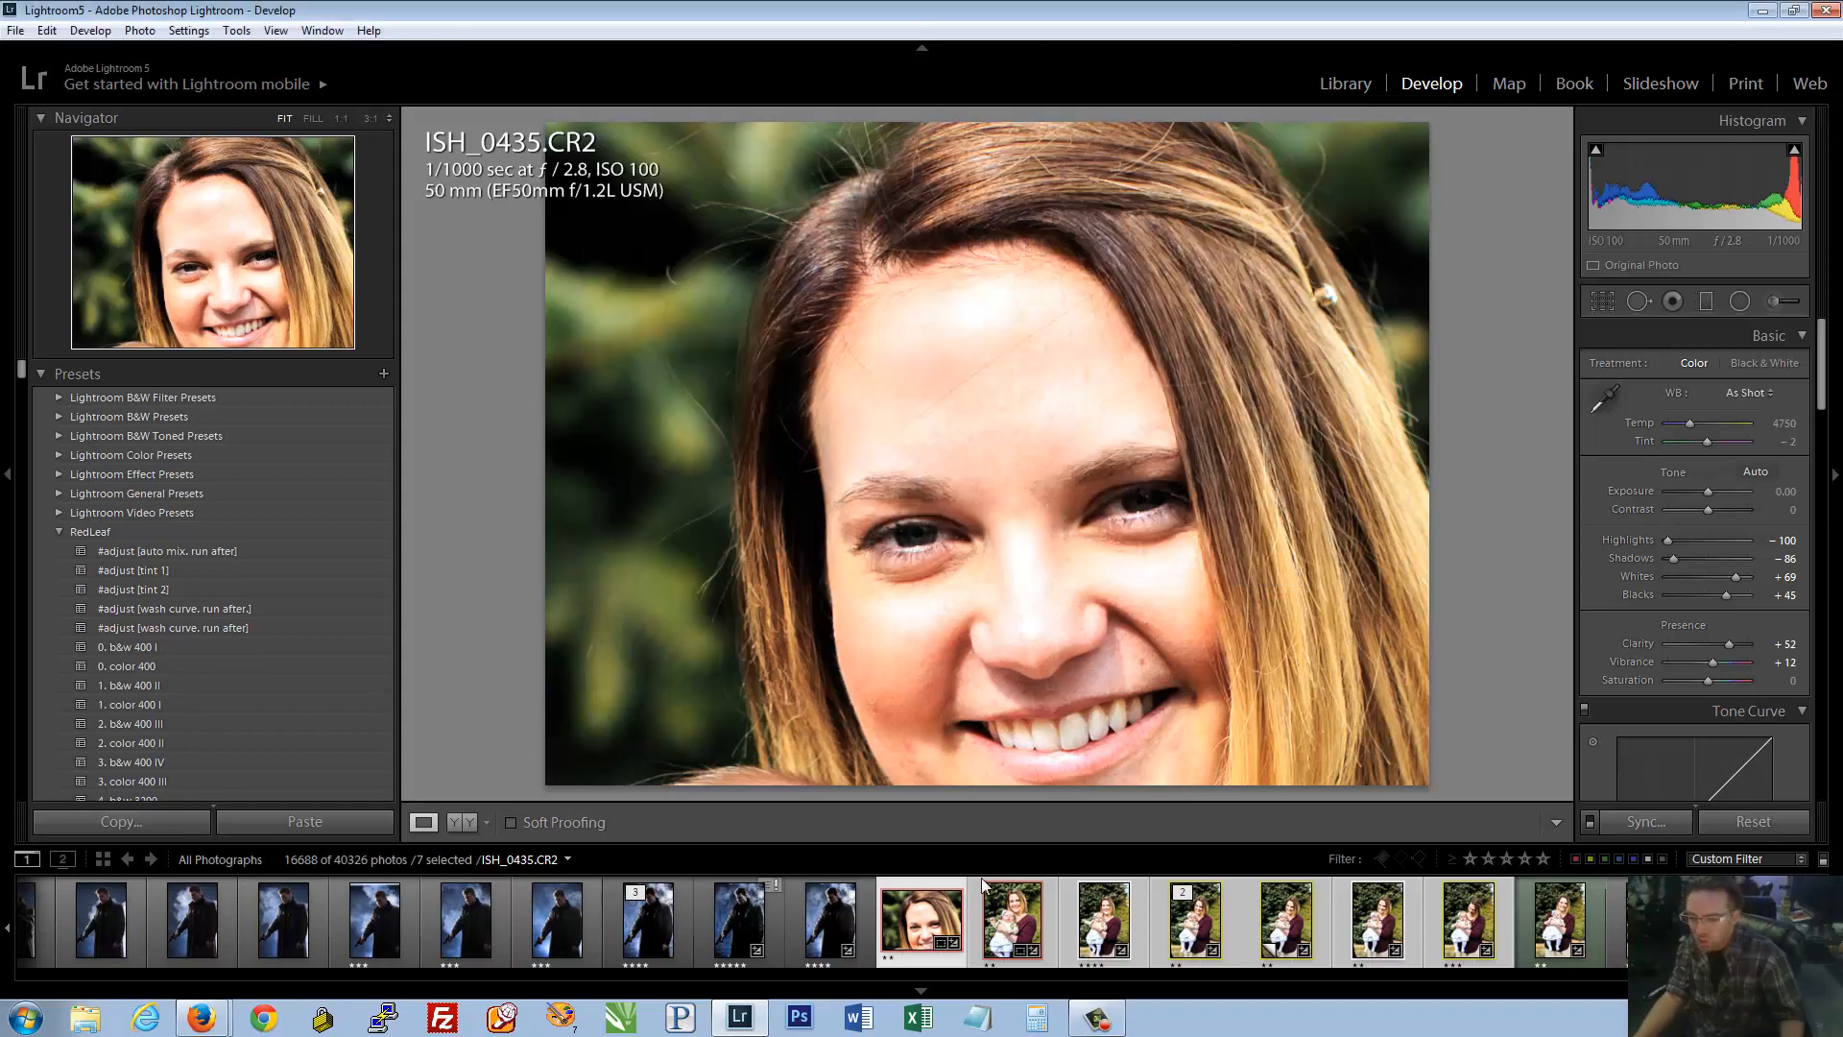
Synchronize all develop settings of ISH_0435, including spot removal and crop, to the next three photos through ISH_0440
{"action": "left_click", "coordinate": [939, 889]}
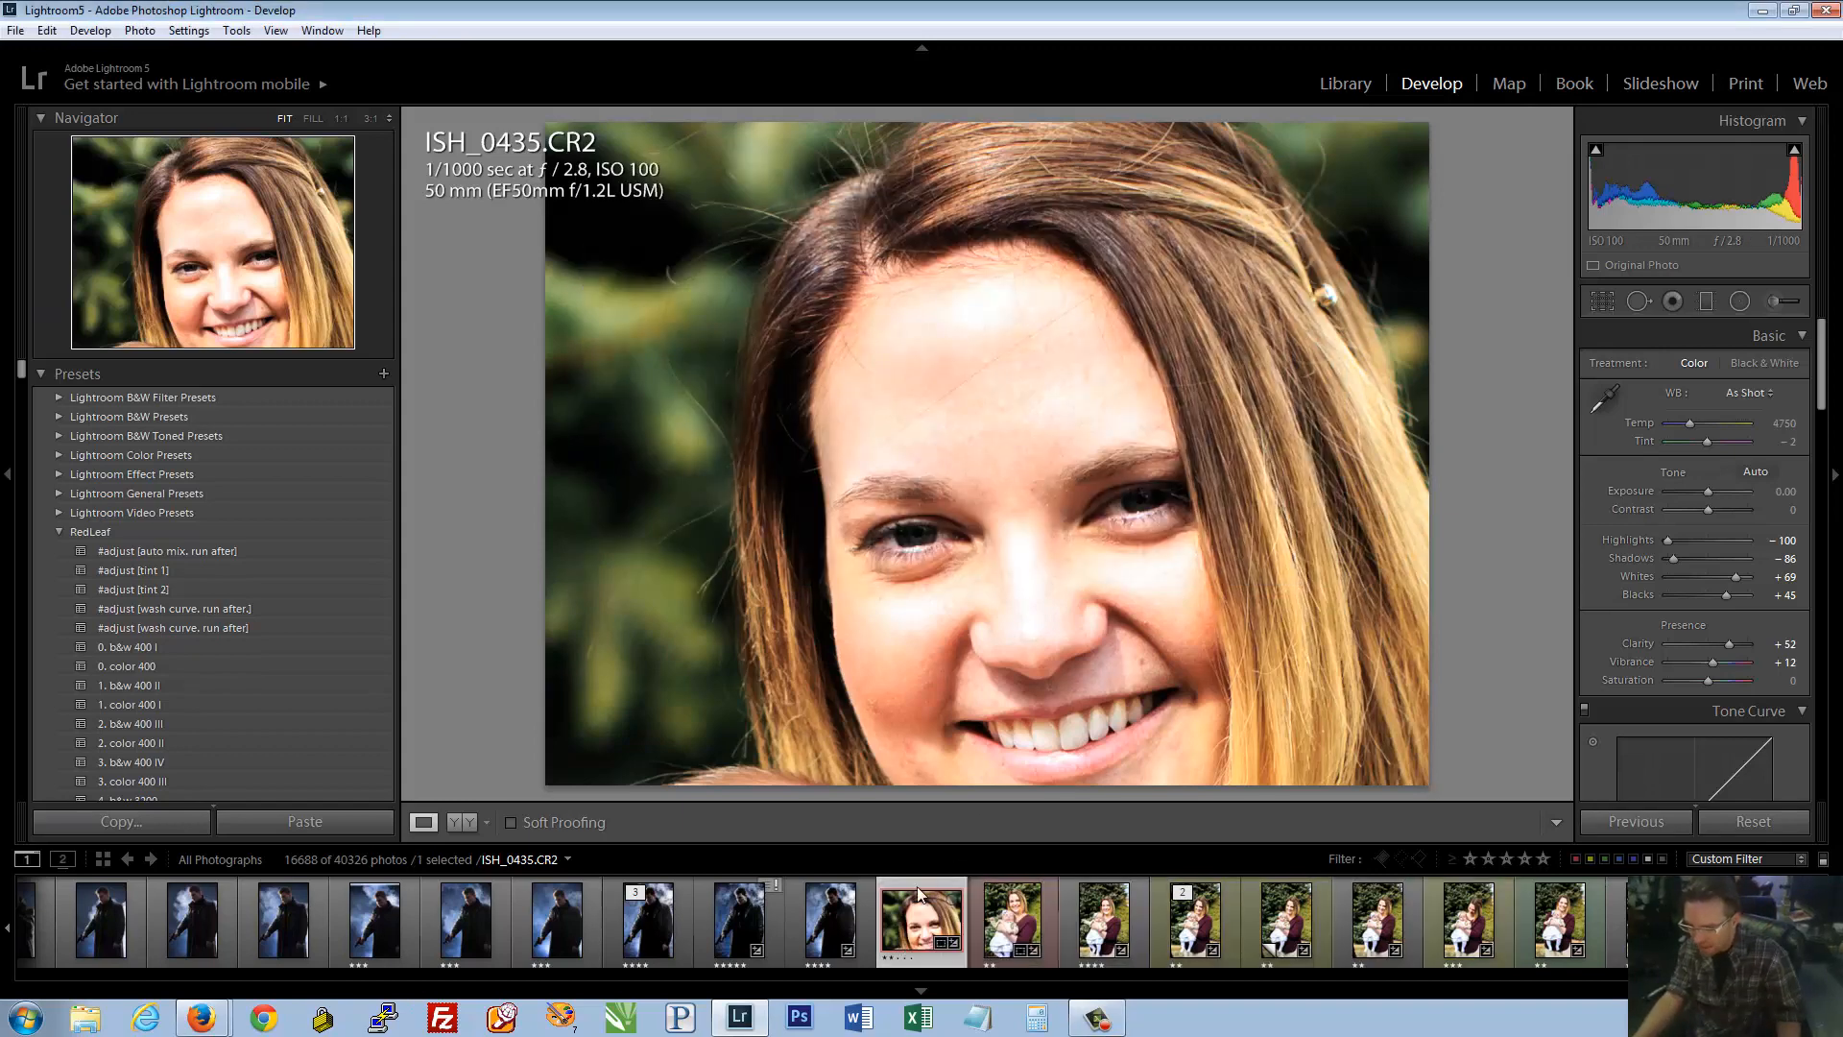
{"action": "left_click", "coordinate": [1235, 924], "text": "shift"}
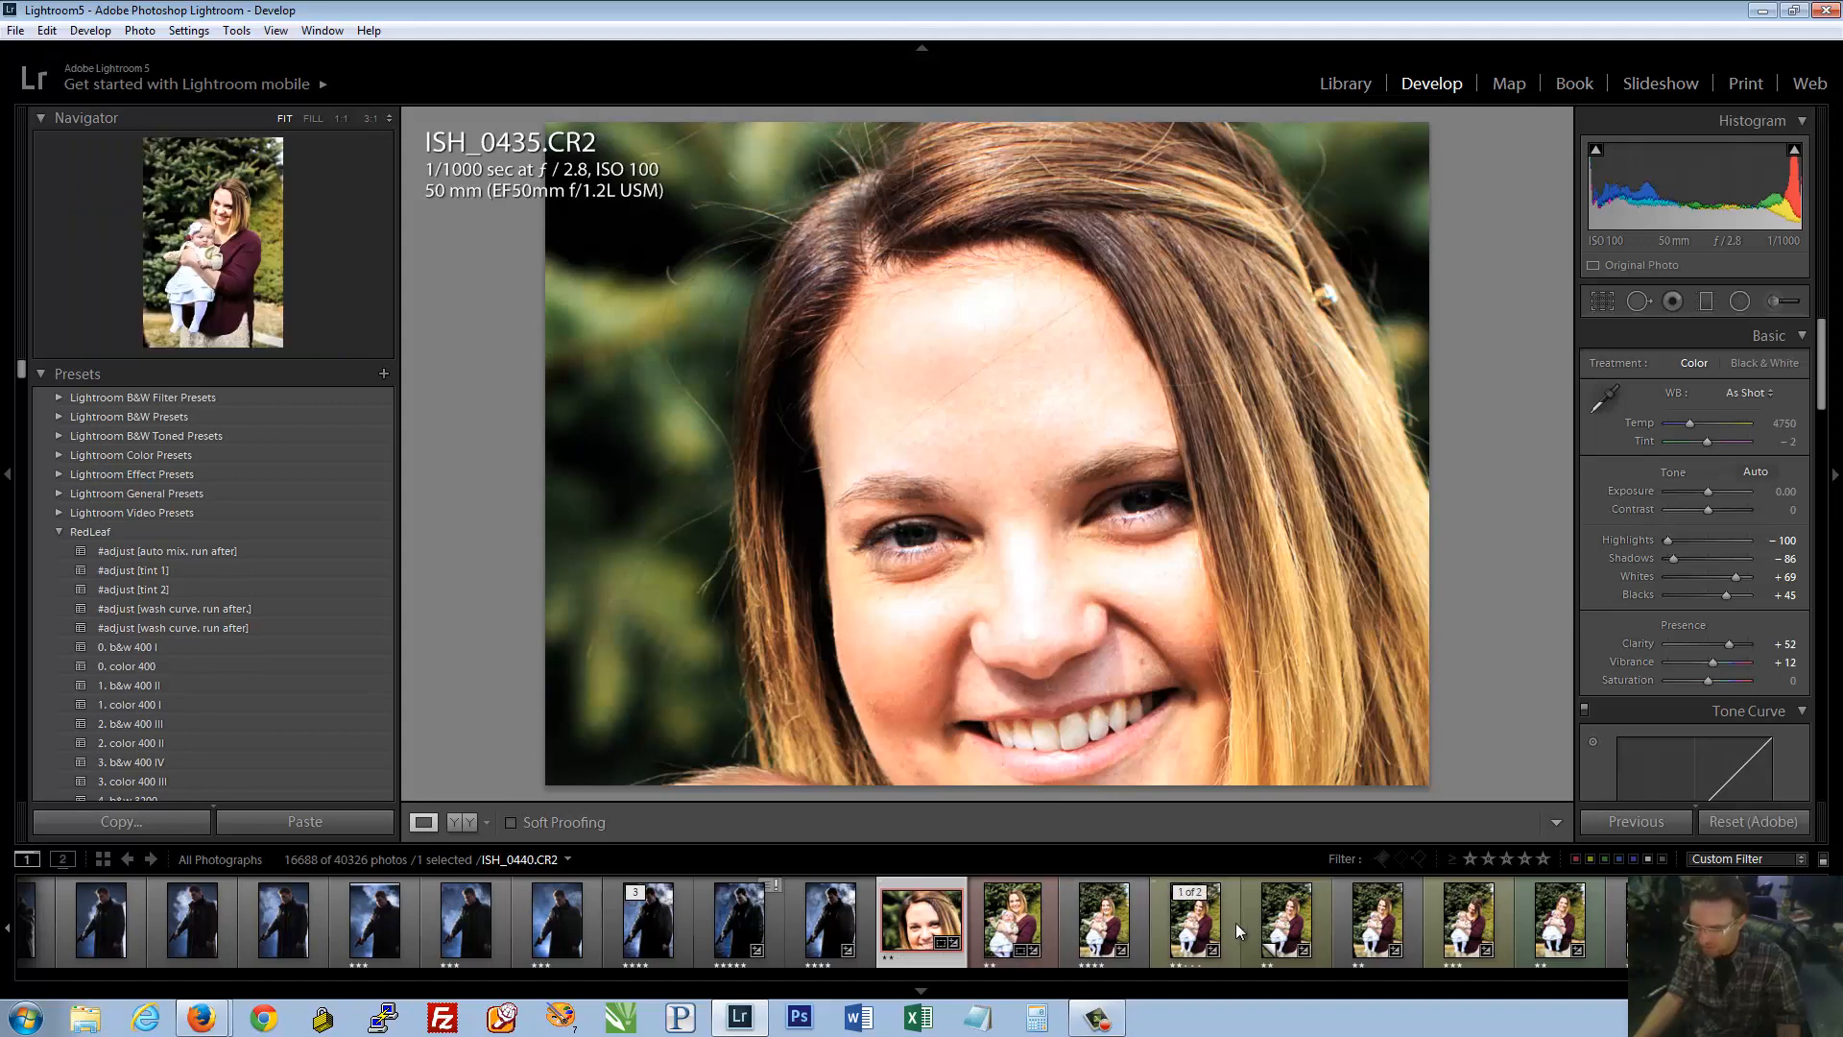
{"action": "left_click", "coordinate": [934, 893]}
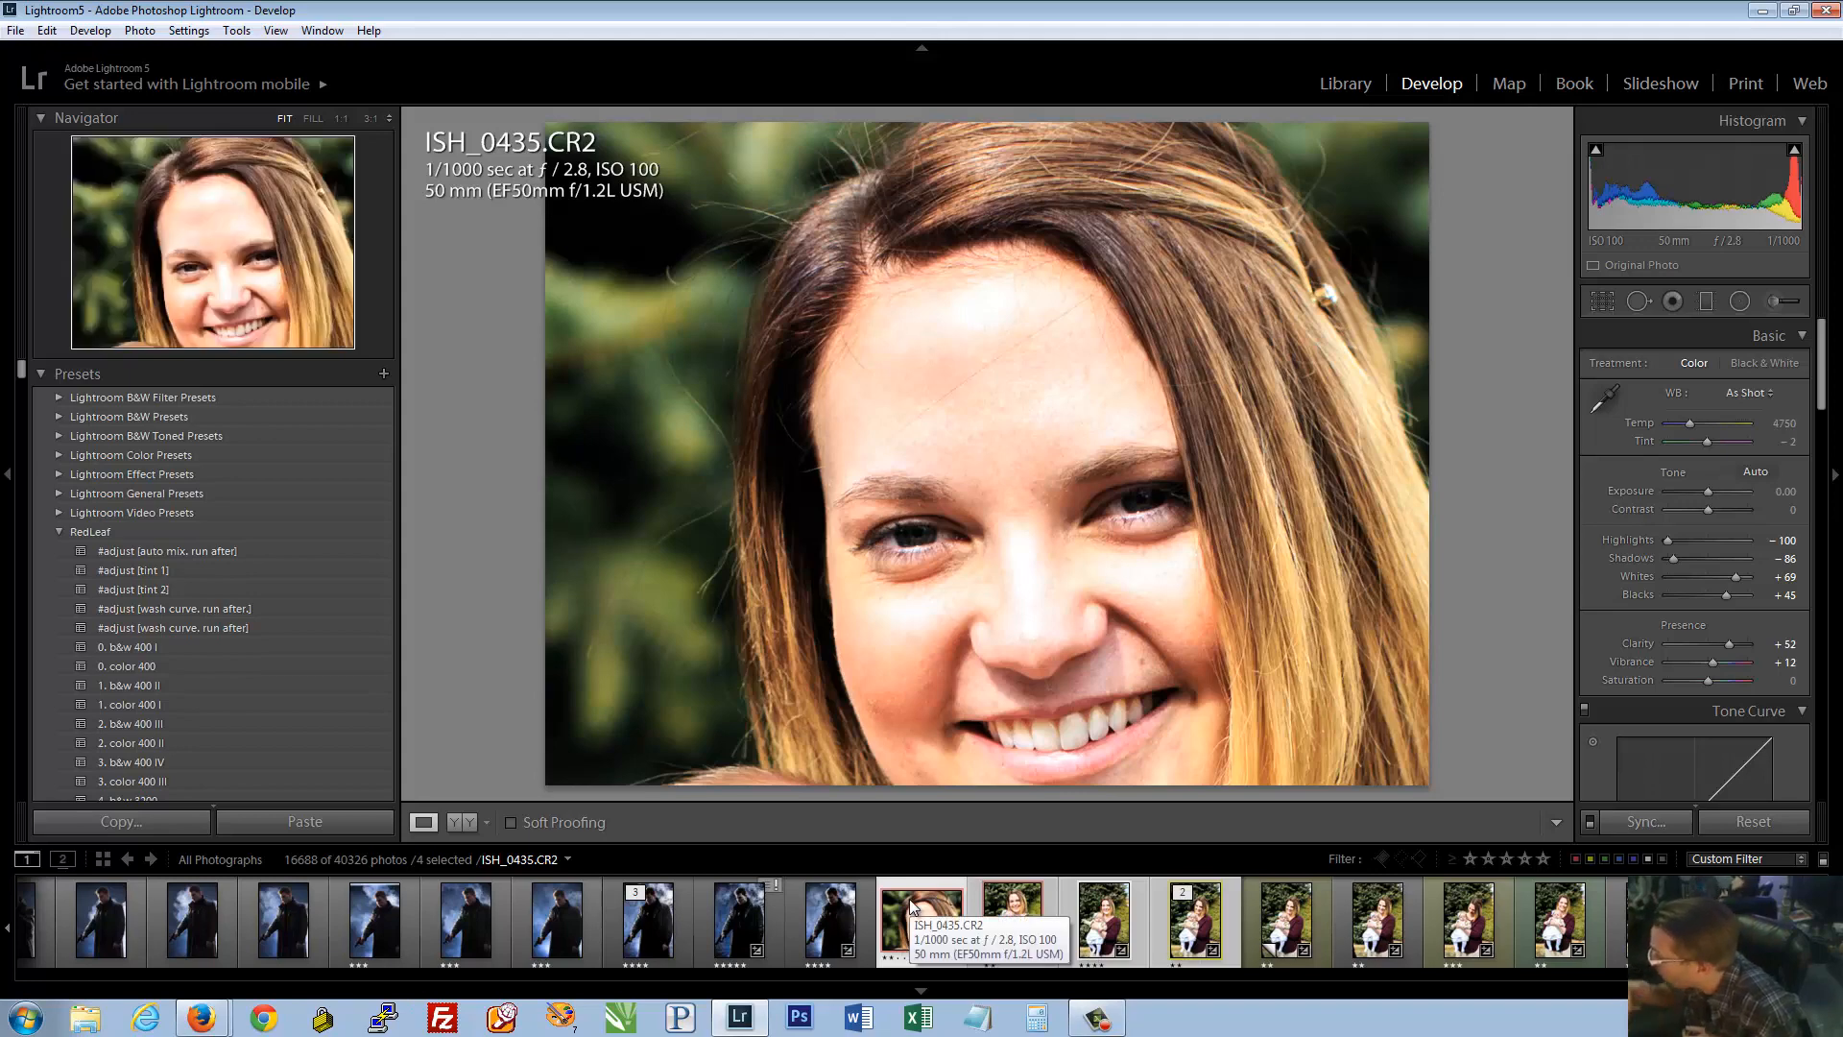
{"action": "left_click", "coordinate": [1666, 820]}
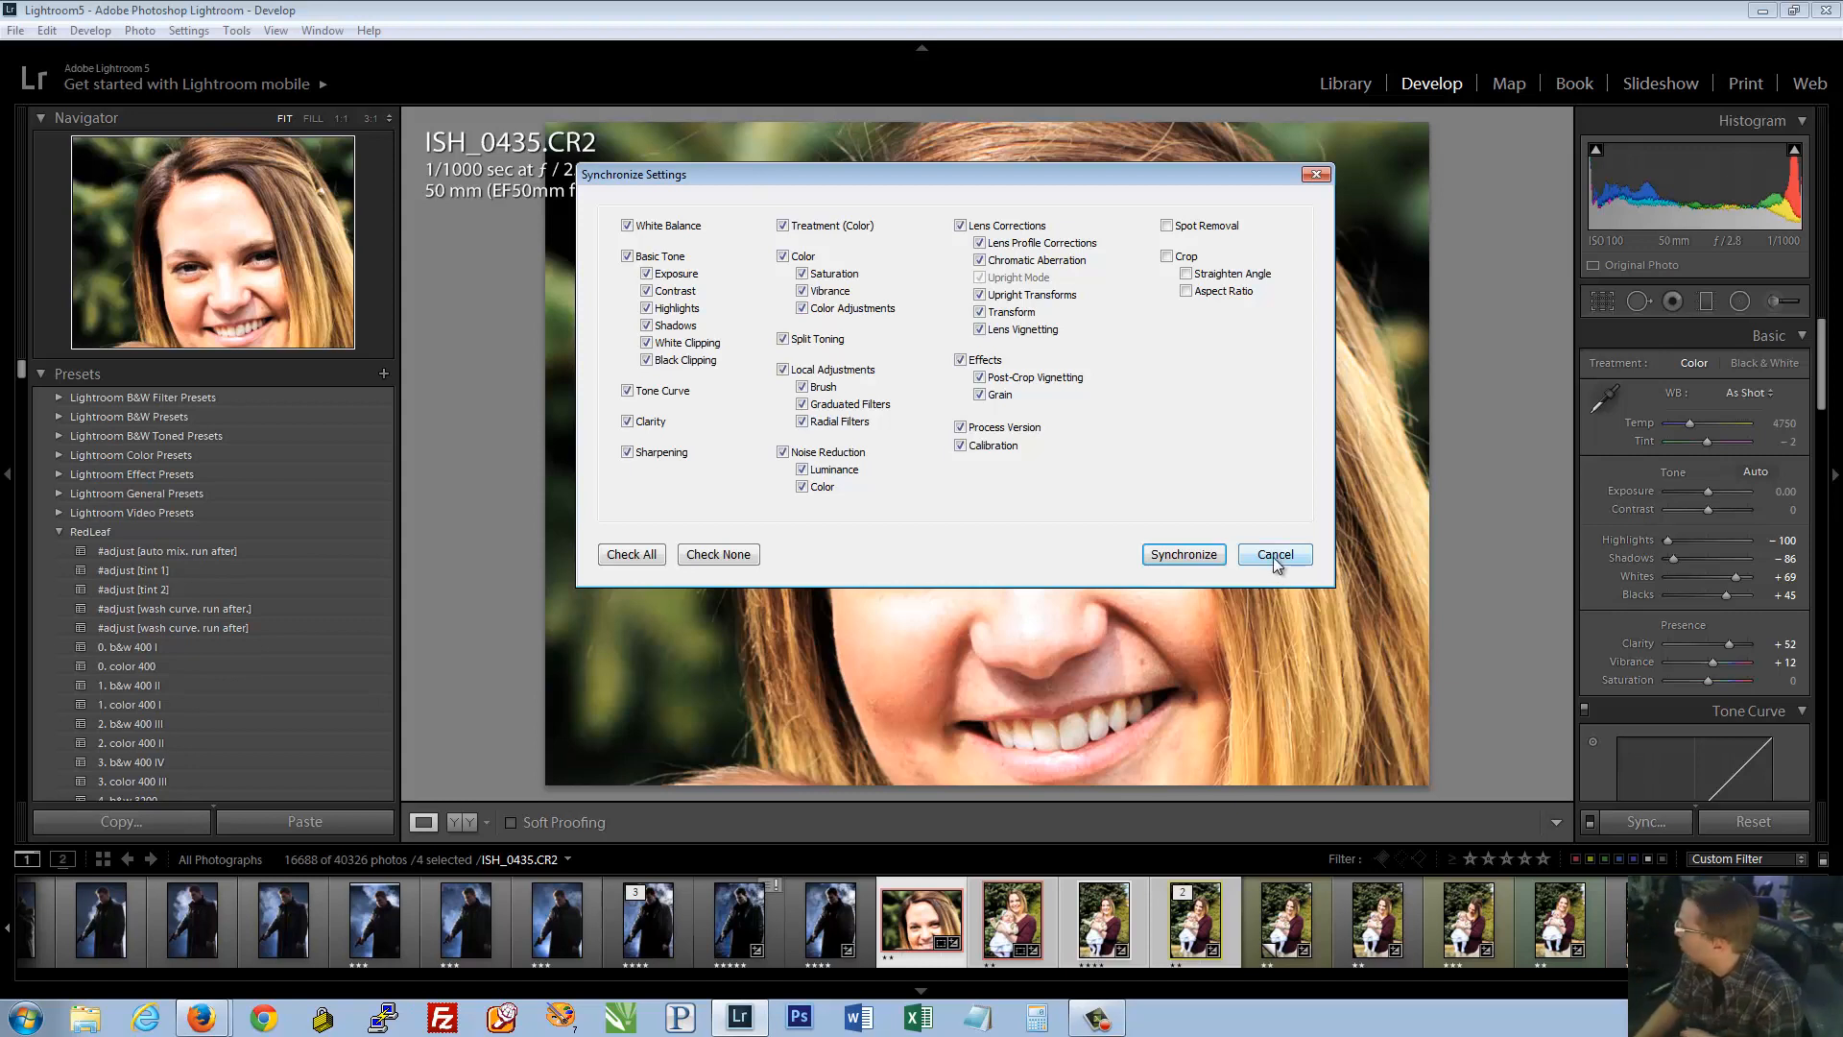
{"action": "left_click", "coordinate": [631, 554]}
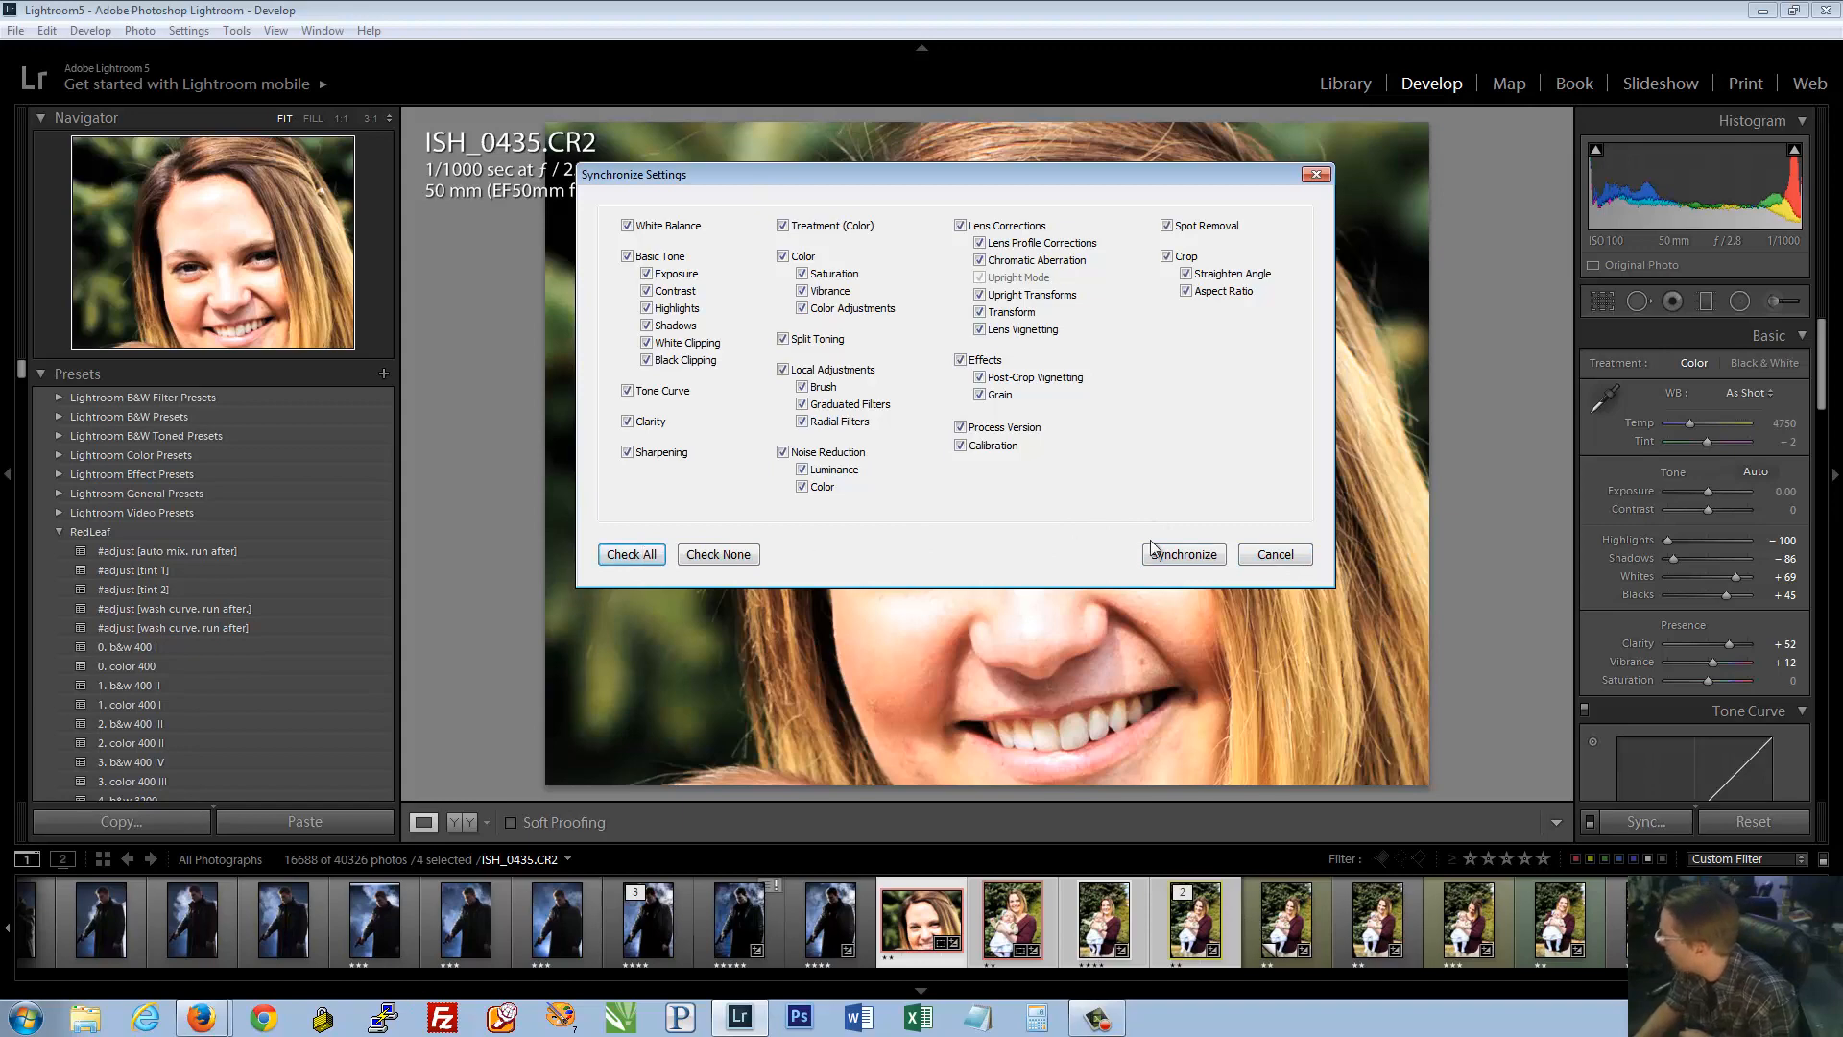
{"action": "left_click", "coordinate": [1200, 553]}
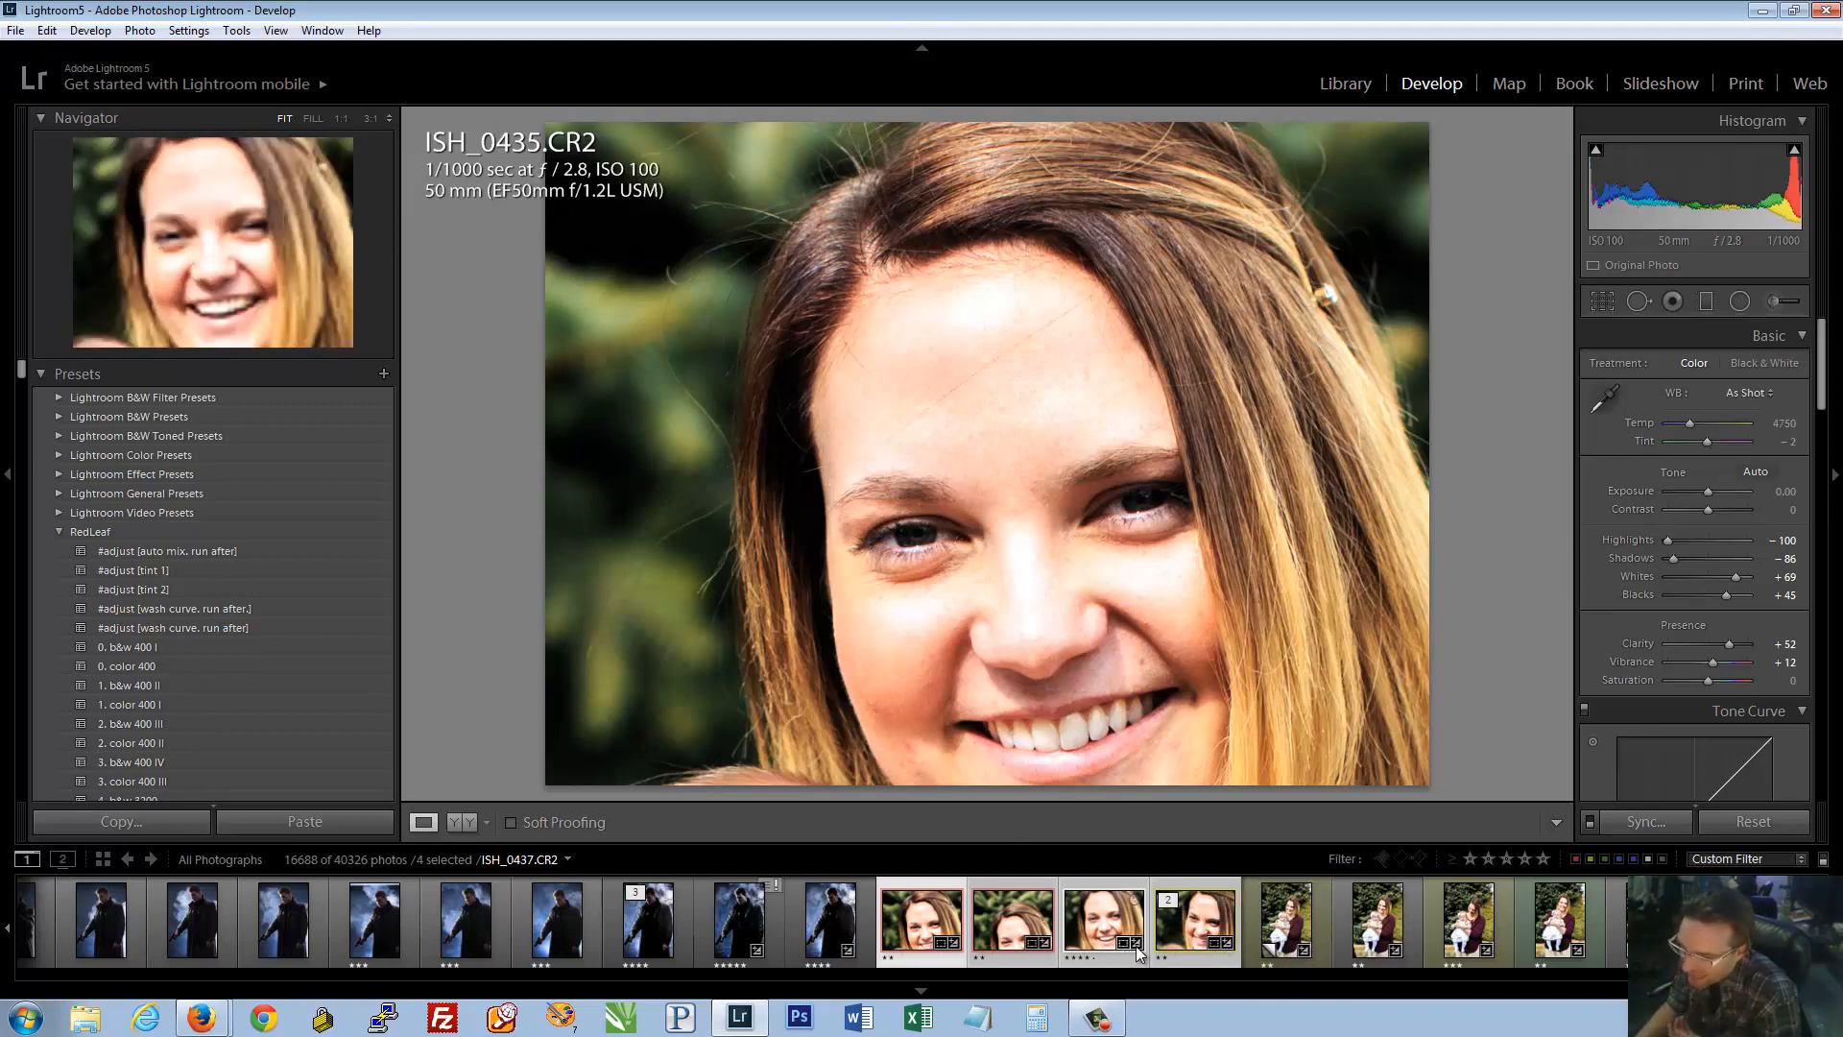
Compare the synchronized ISH_0440 with its virtual copy, Copy 1
{"action": "left_click", "coordinate": [1082, 960]}
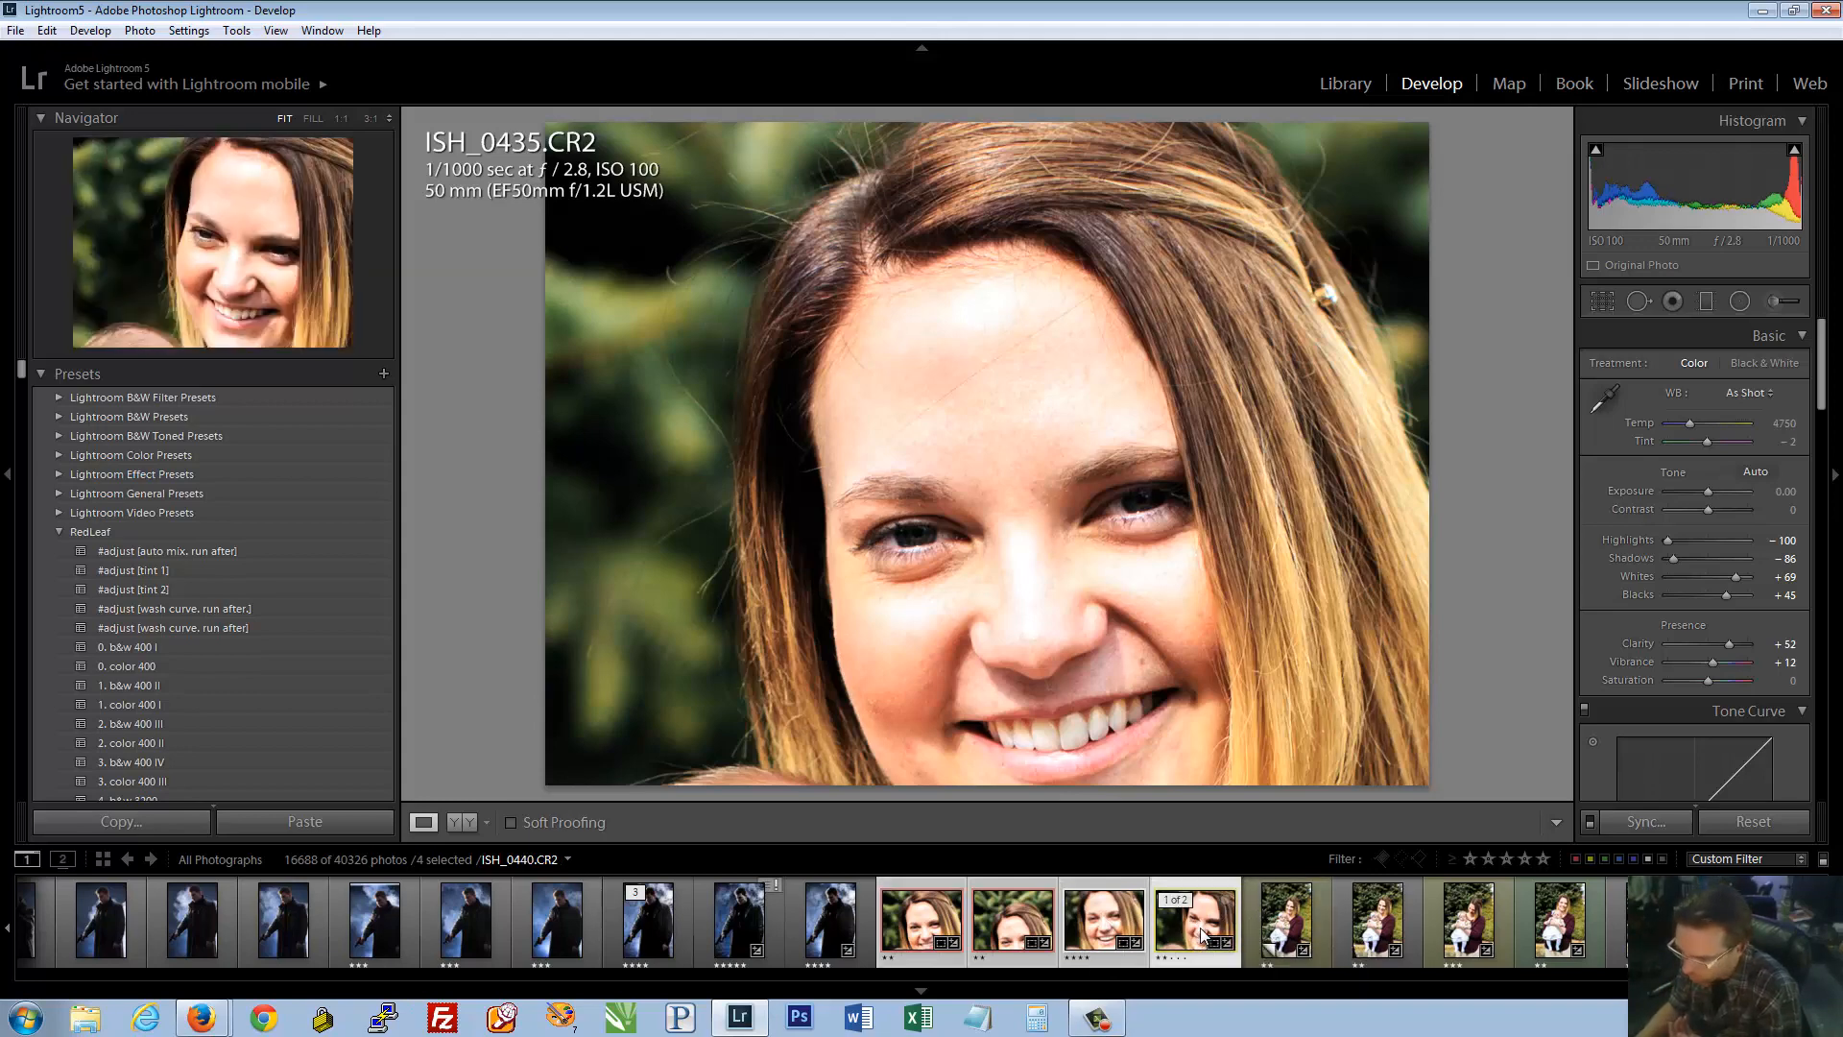
{"action": "left_click", "coordinate": [1288, 928]}
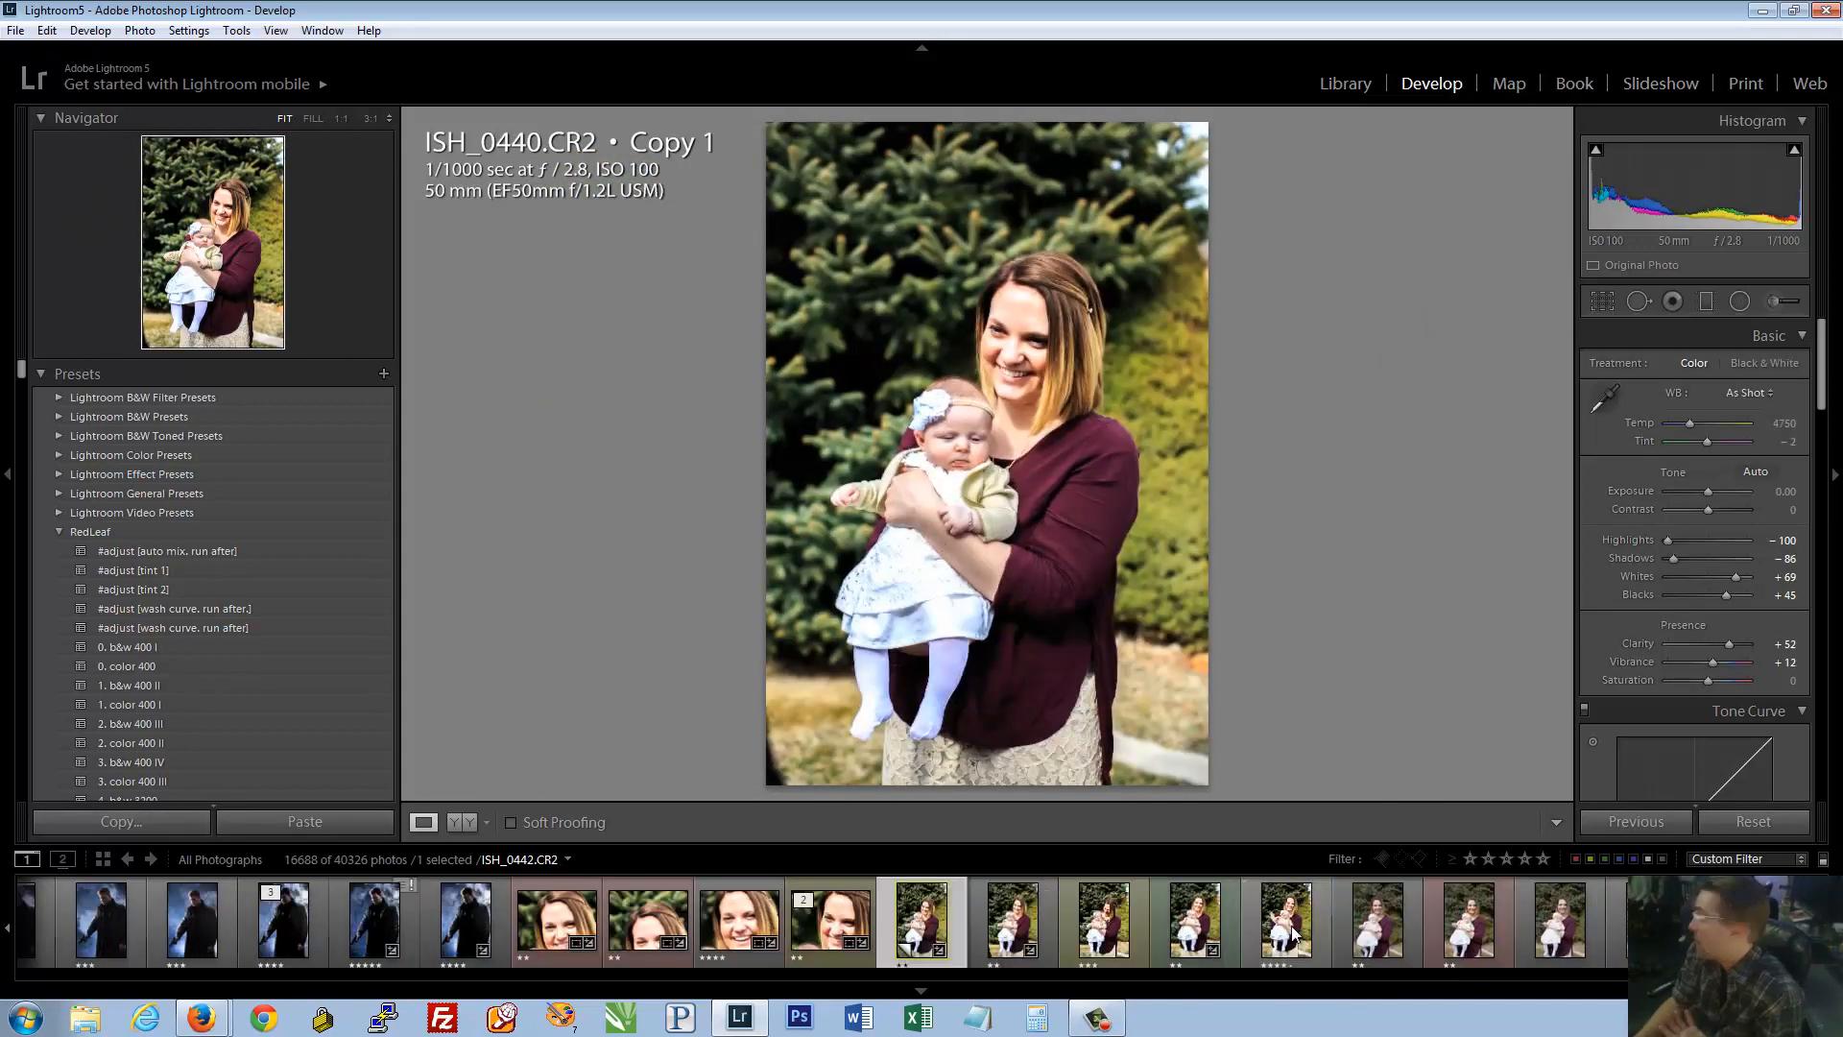
{"action": "left_click", "coordinate": [840, 928]}
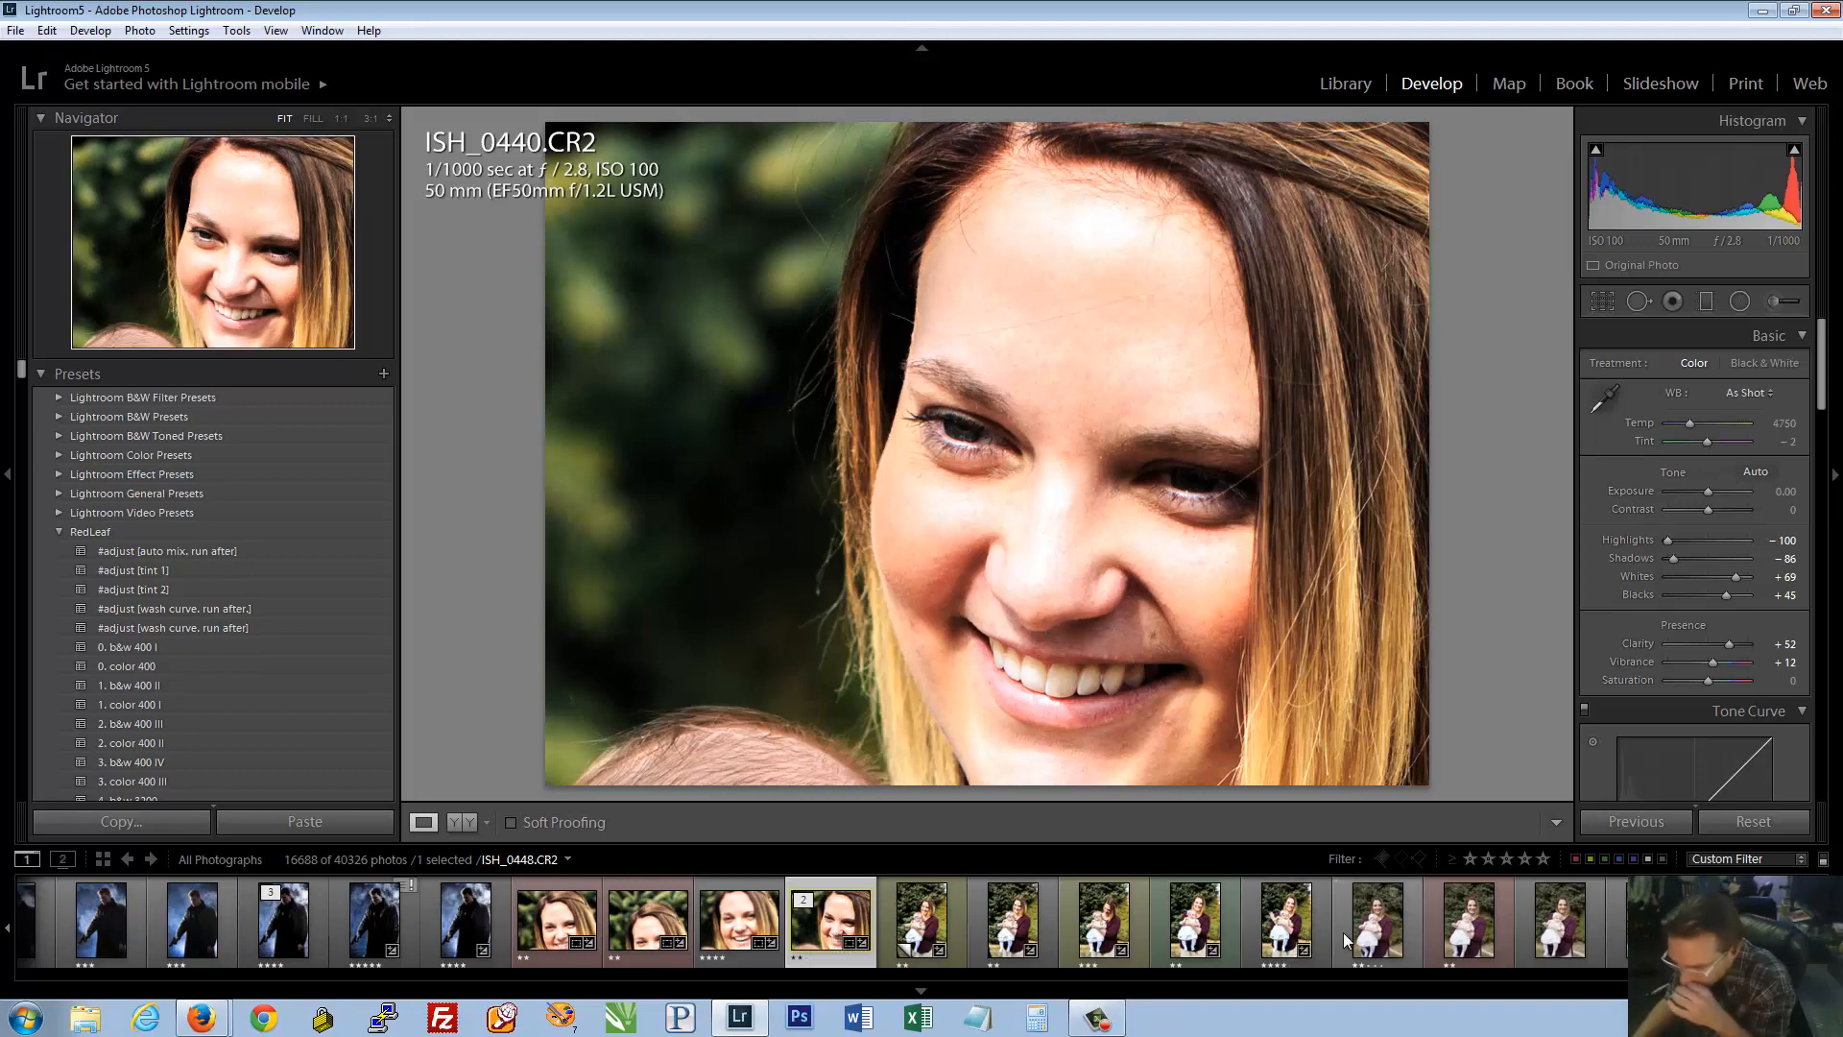
{"action": "left_click", "coordinate": [920, 924]}
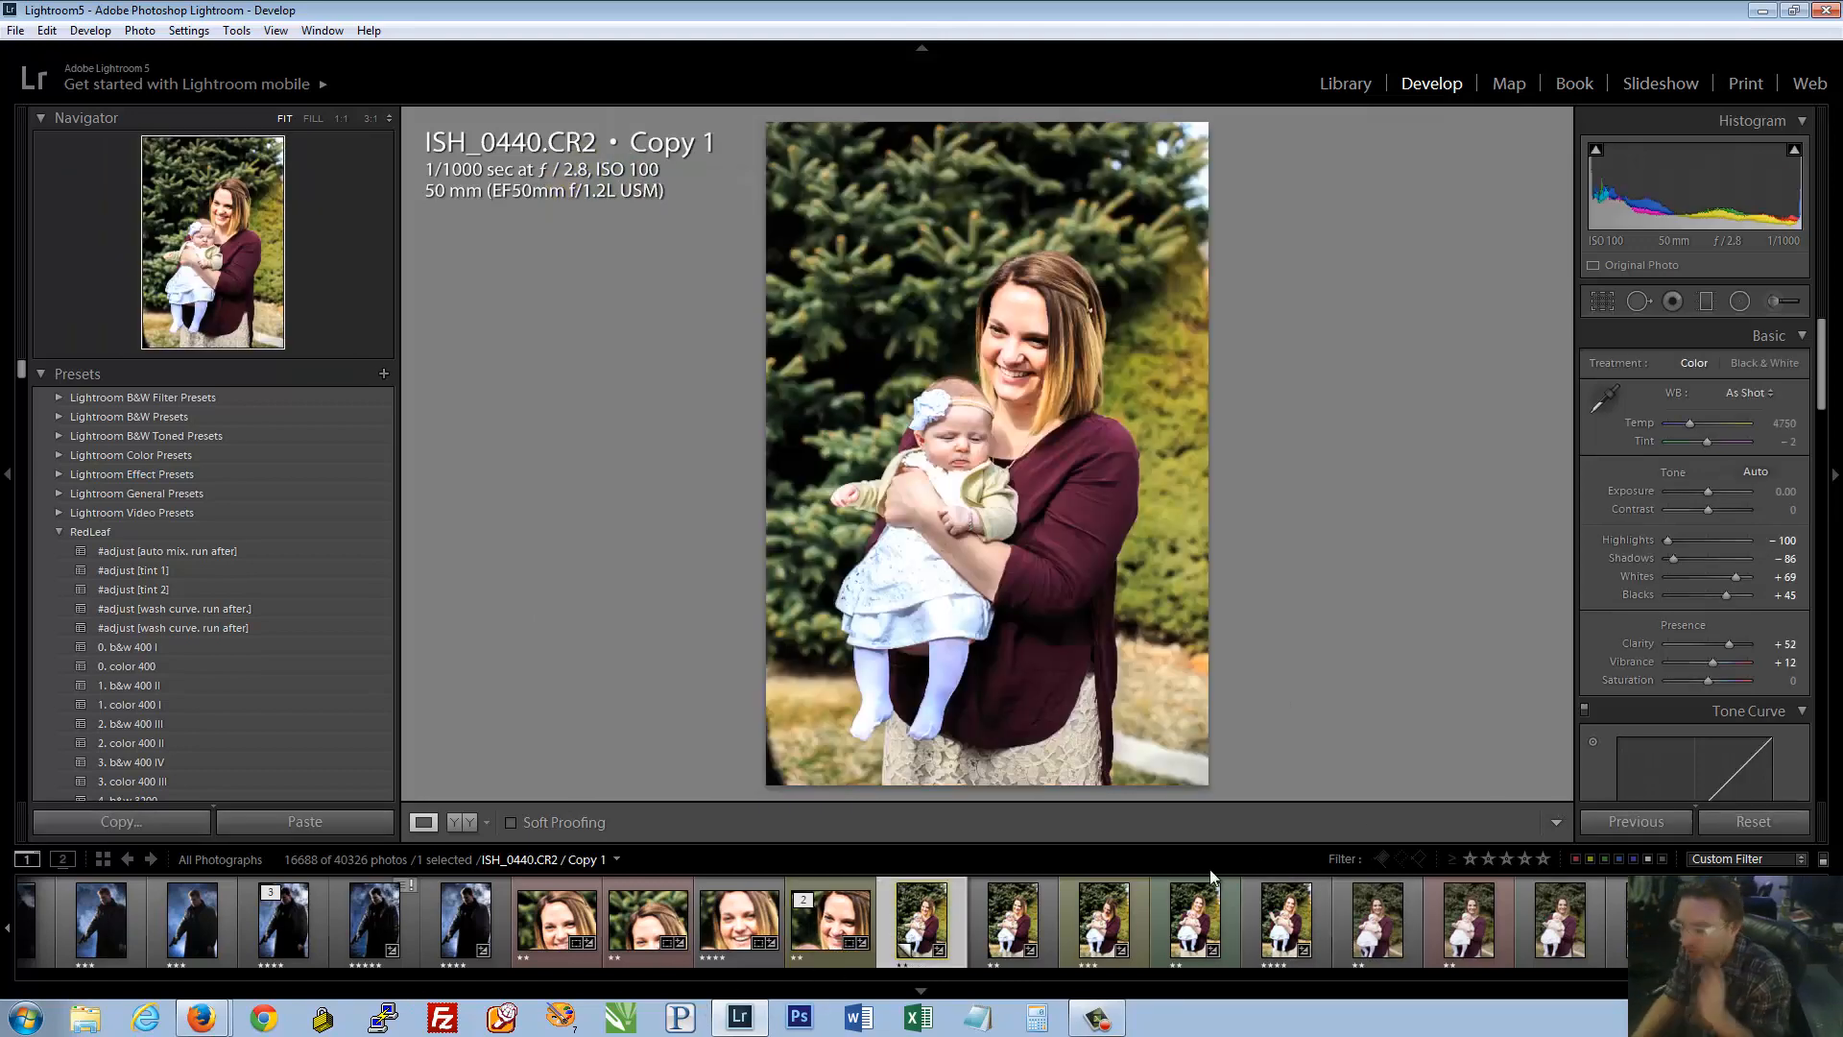
{"action": "left_click", "coordinate": [811, 937]}
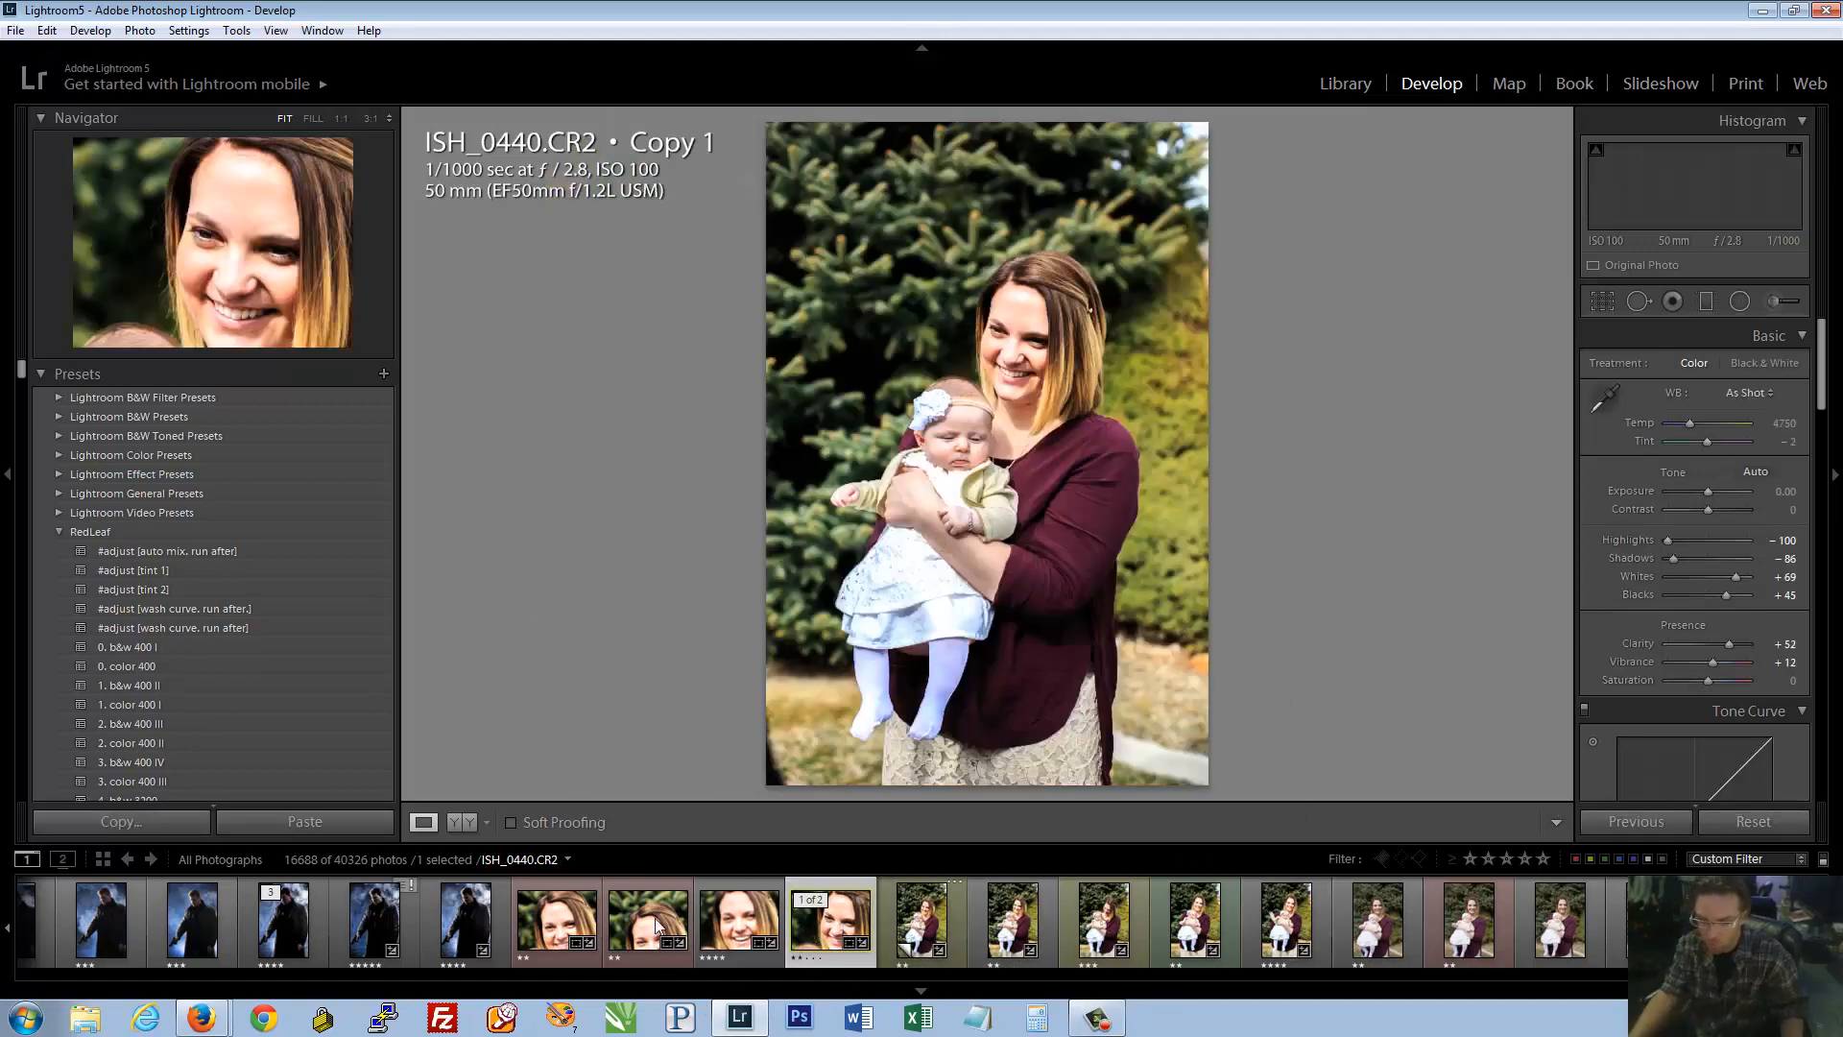
Select the seven photos starting with ISH_0435 and open the export settings for them
{"action": "left_click", "coordinate": [561, 920]}
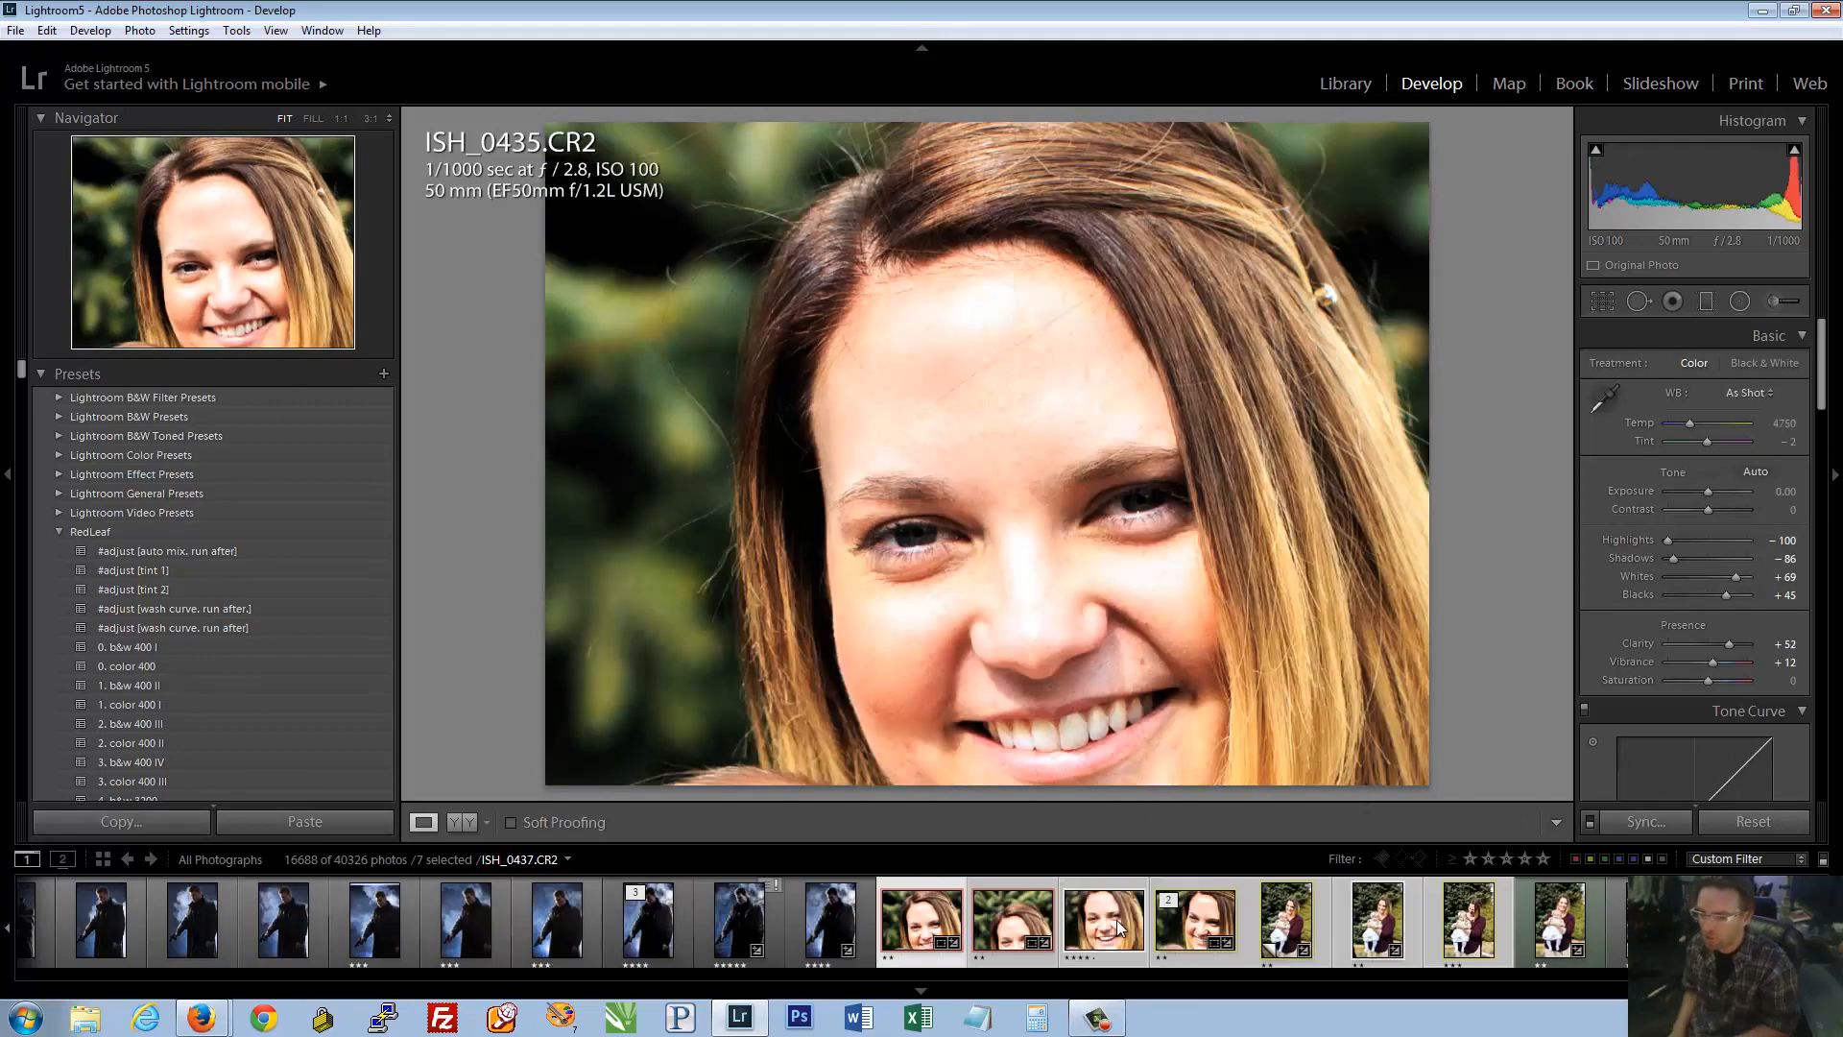
{"action": "left_click", "coordinate": [1116, 920], "text": "shift"}
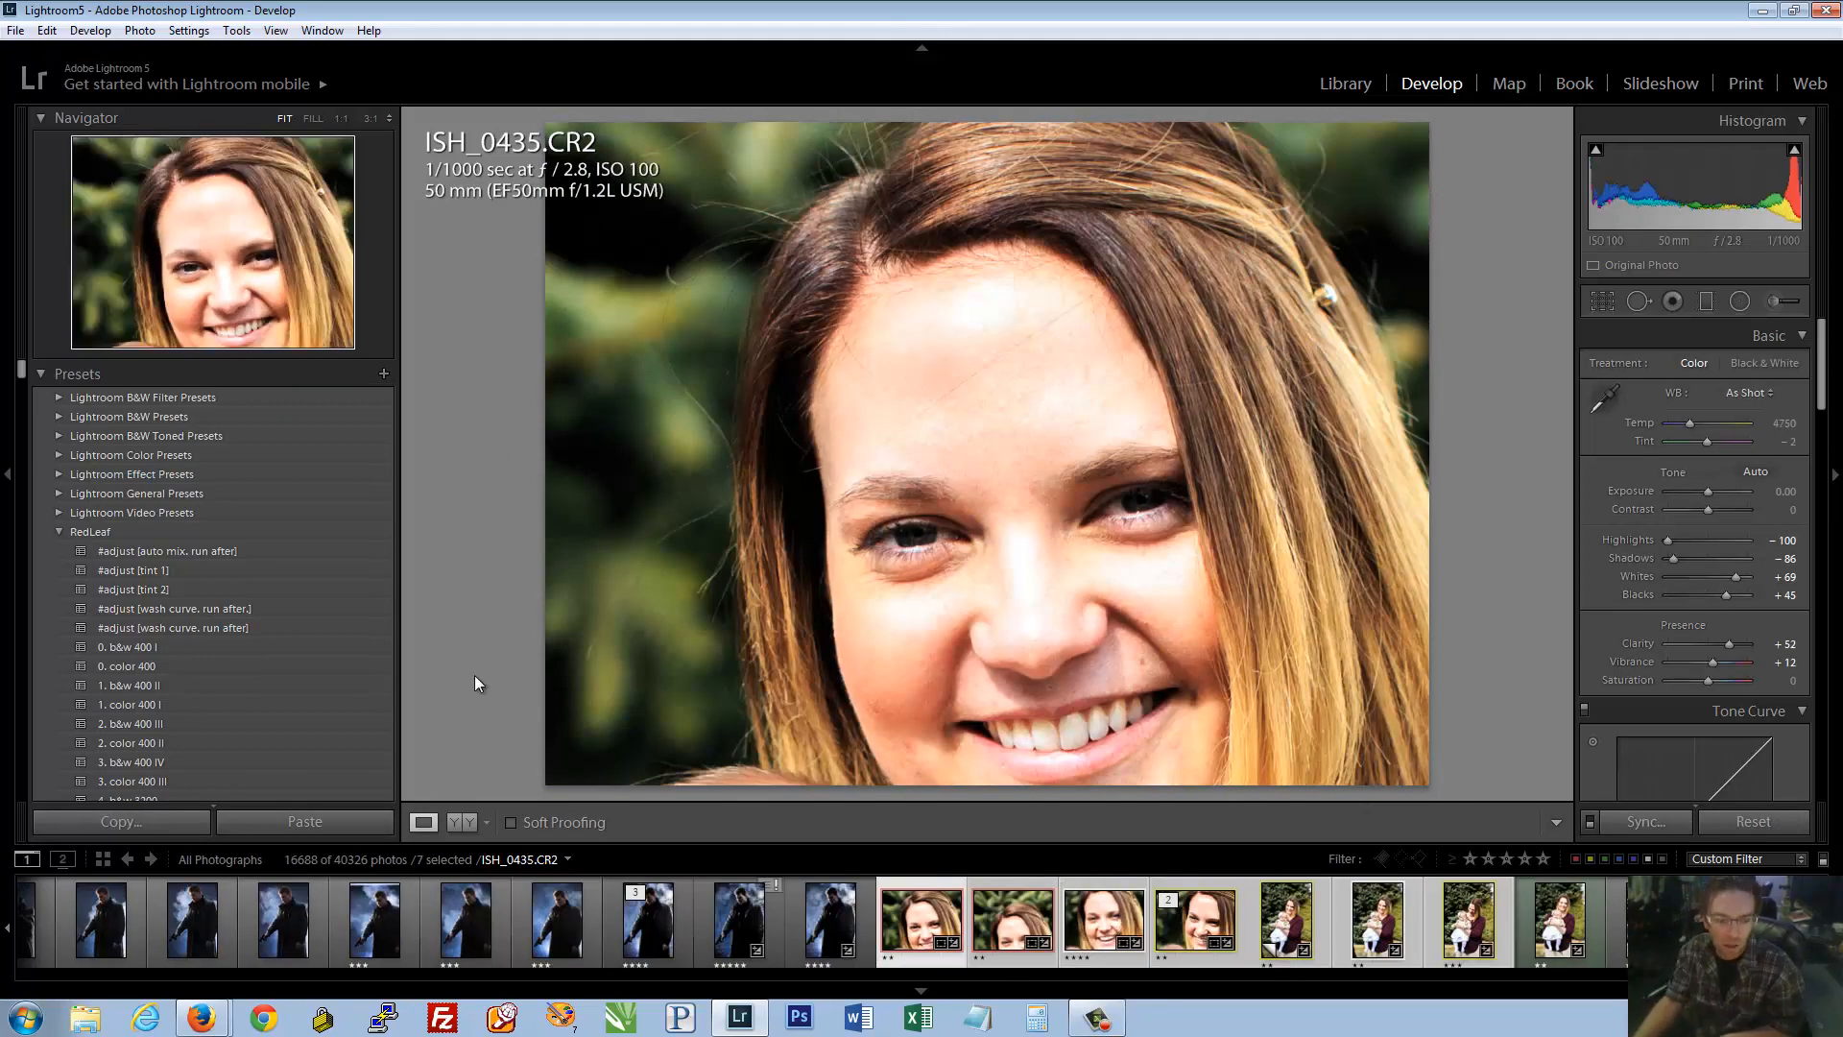
{"action": "left_click", "coordinate": [1344, 83]}
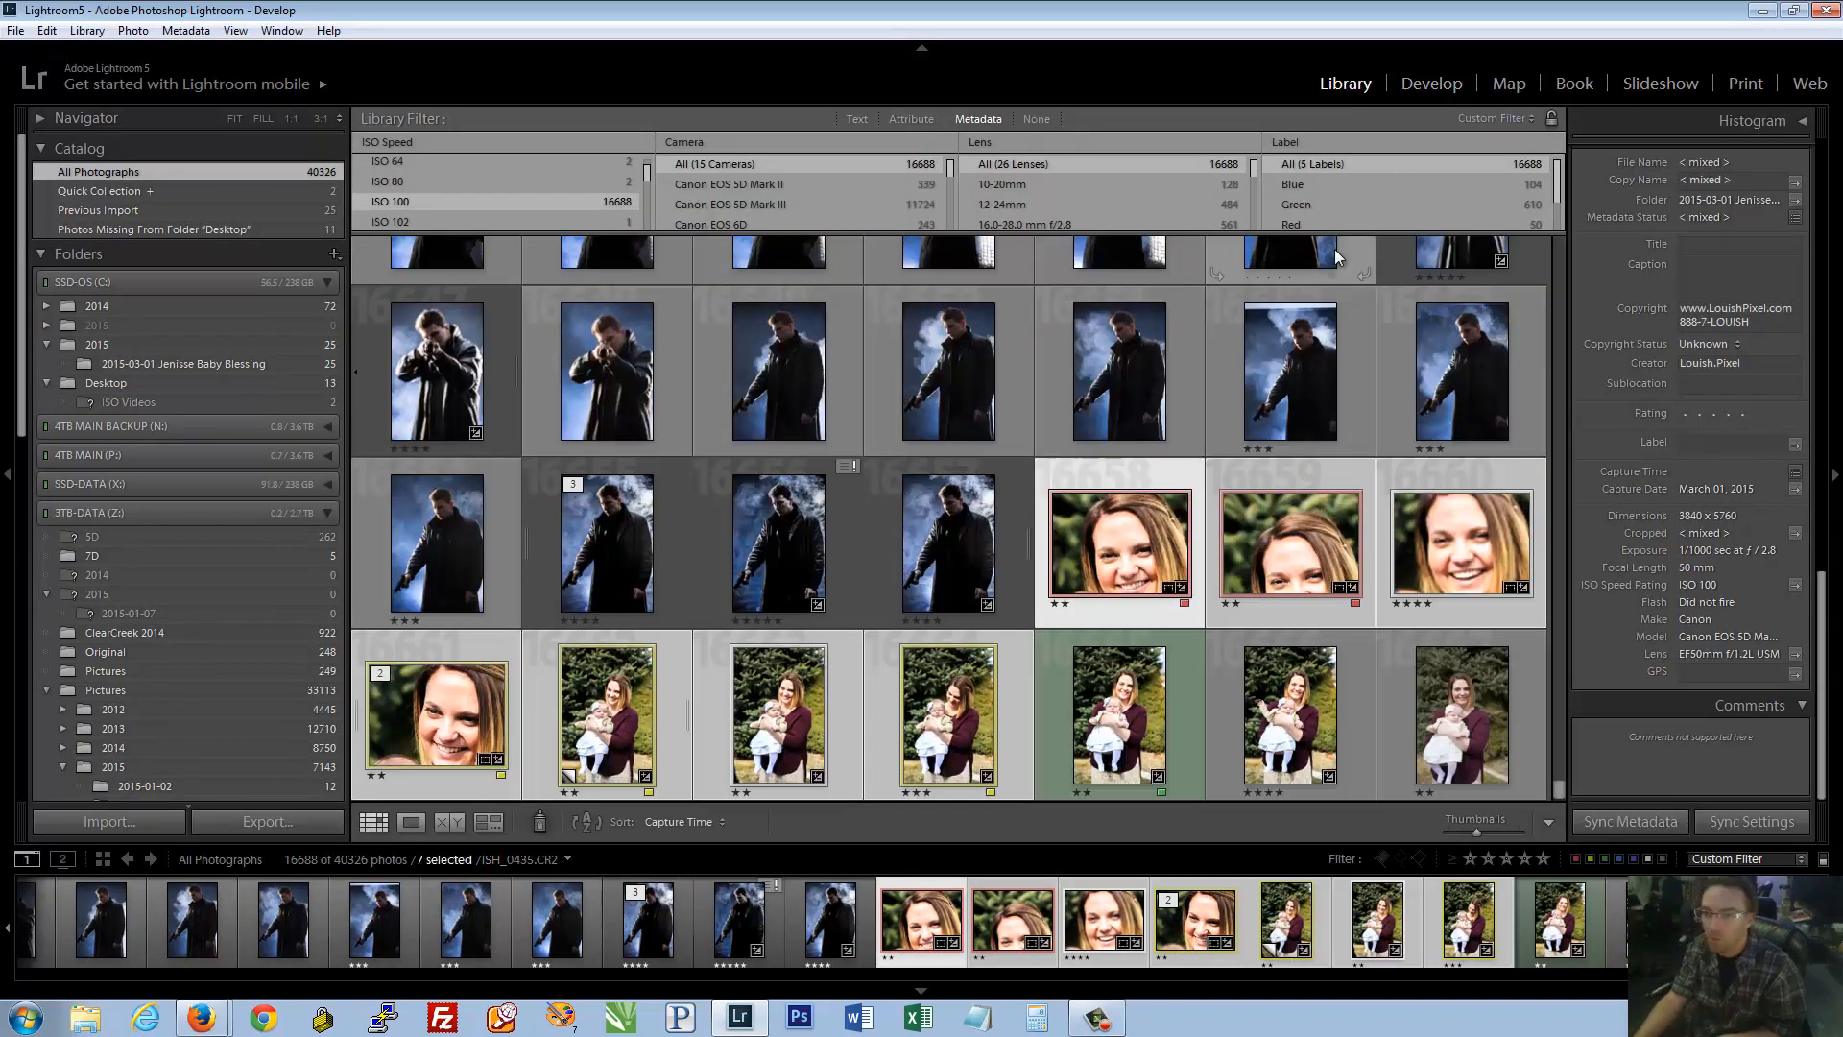
{"action": "left_click", "coordinate": [1432, 82]}
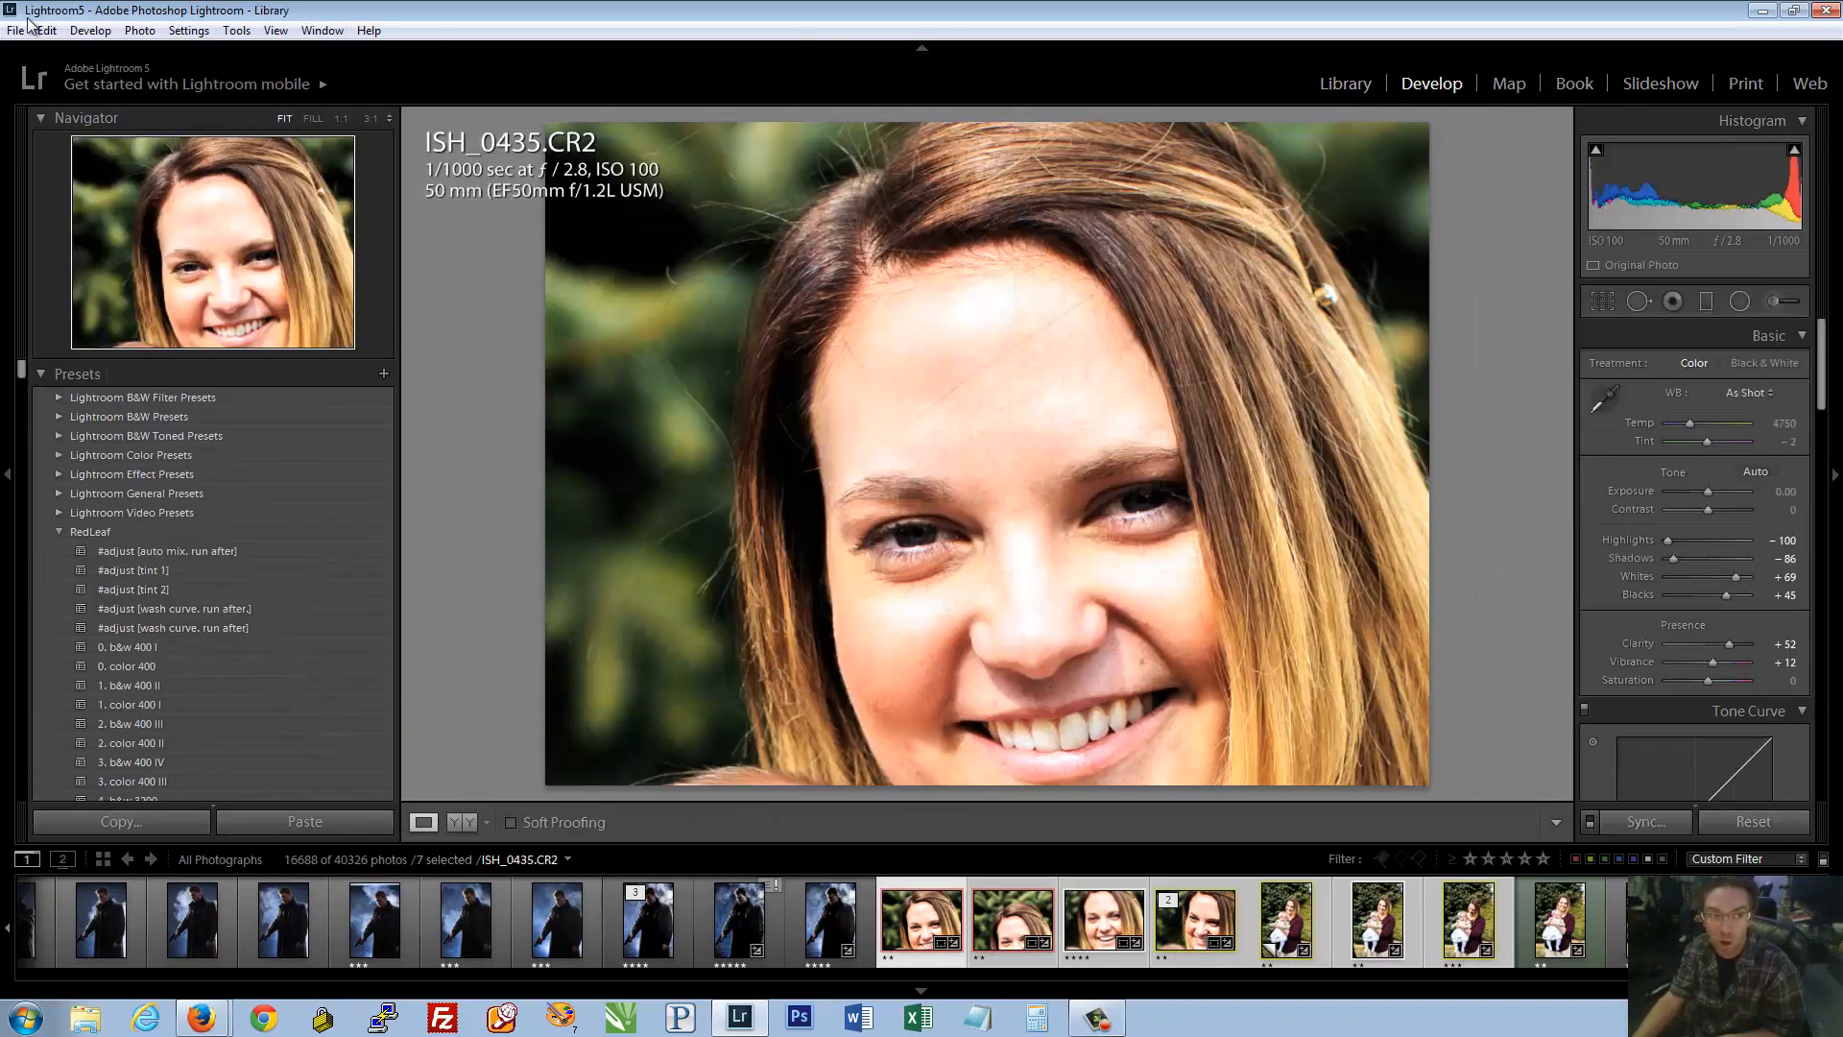
{"action": "left_click", "coordinate": [15, 29]}
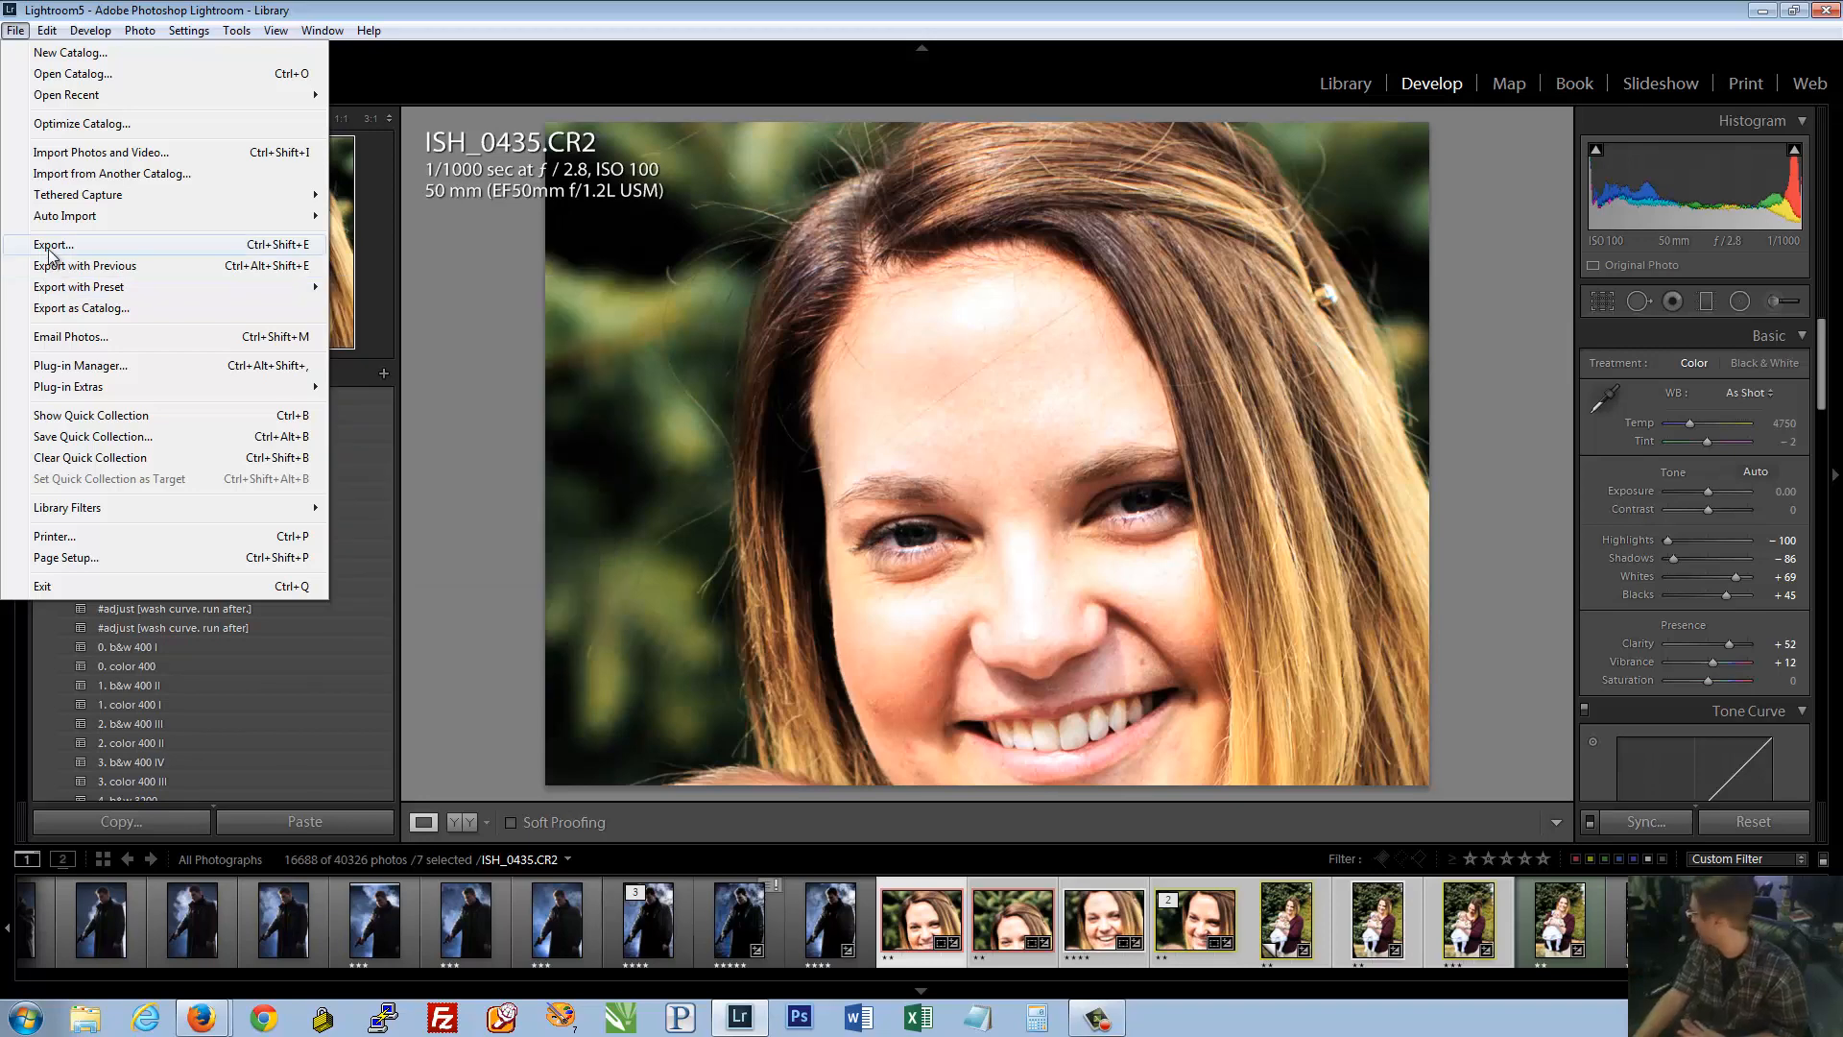
{"action": "mouse_move", "coordinate": [94, 292]}
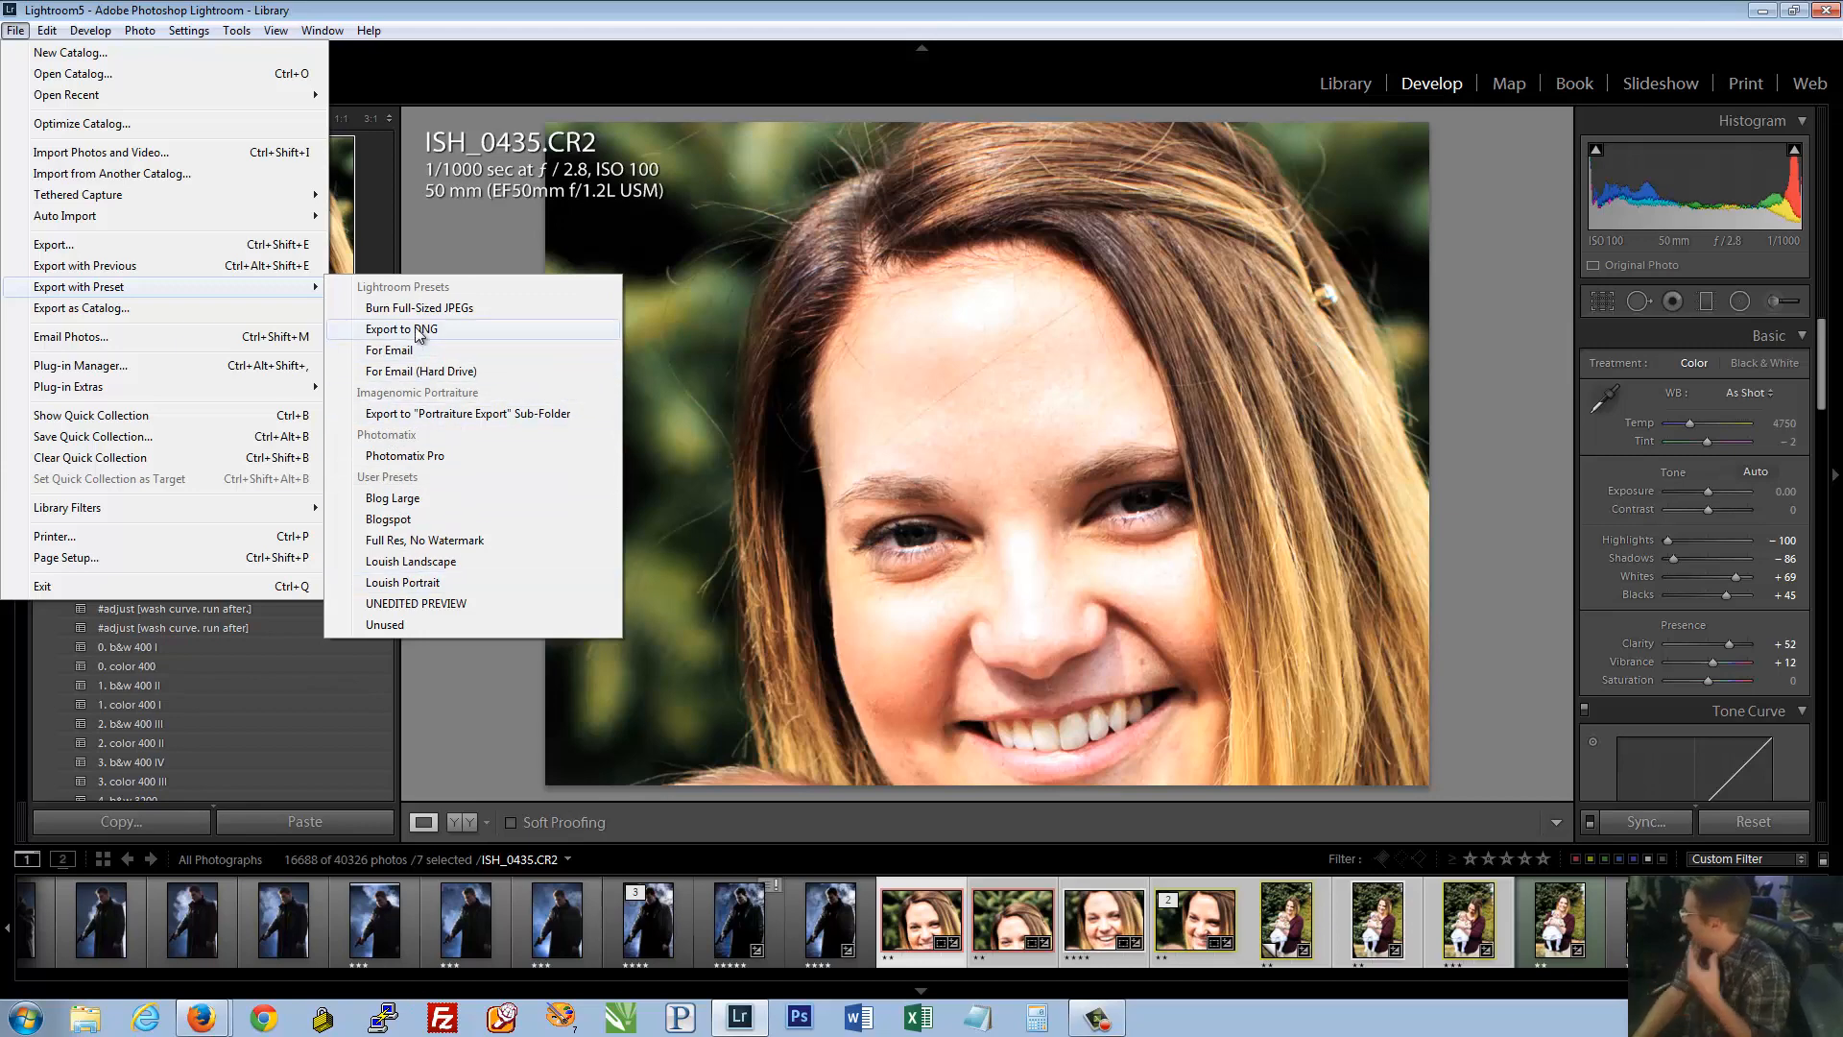
{"action": "left_click", "coordinate": [84, 246]}
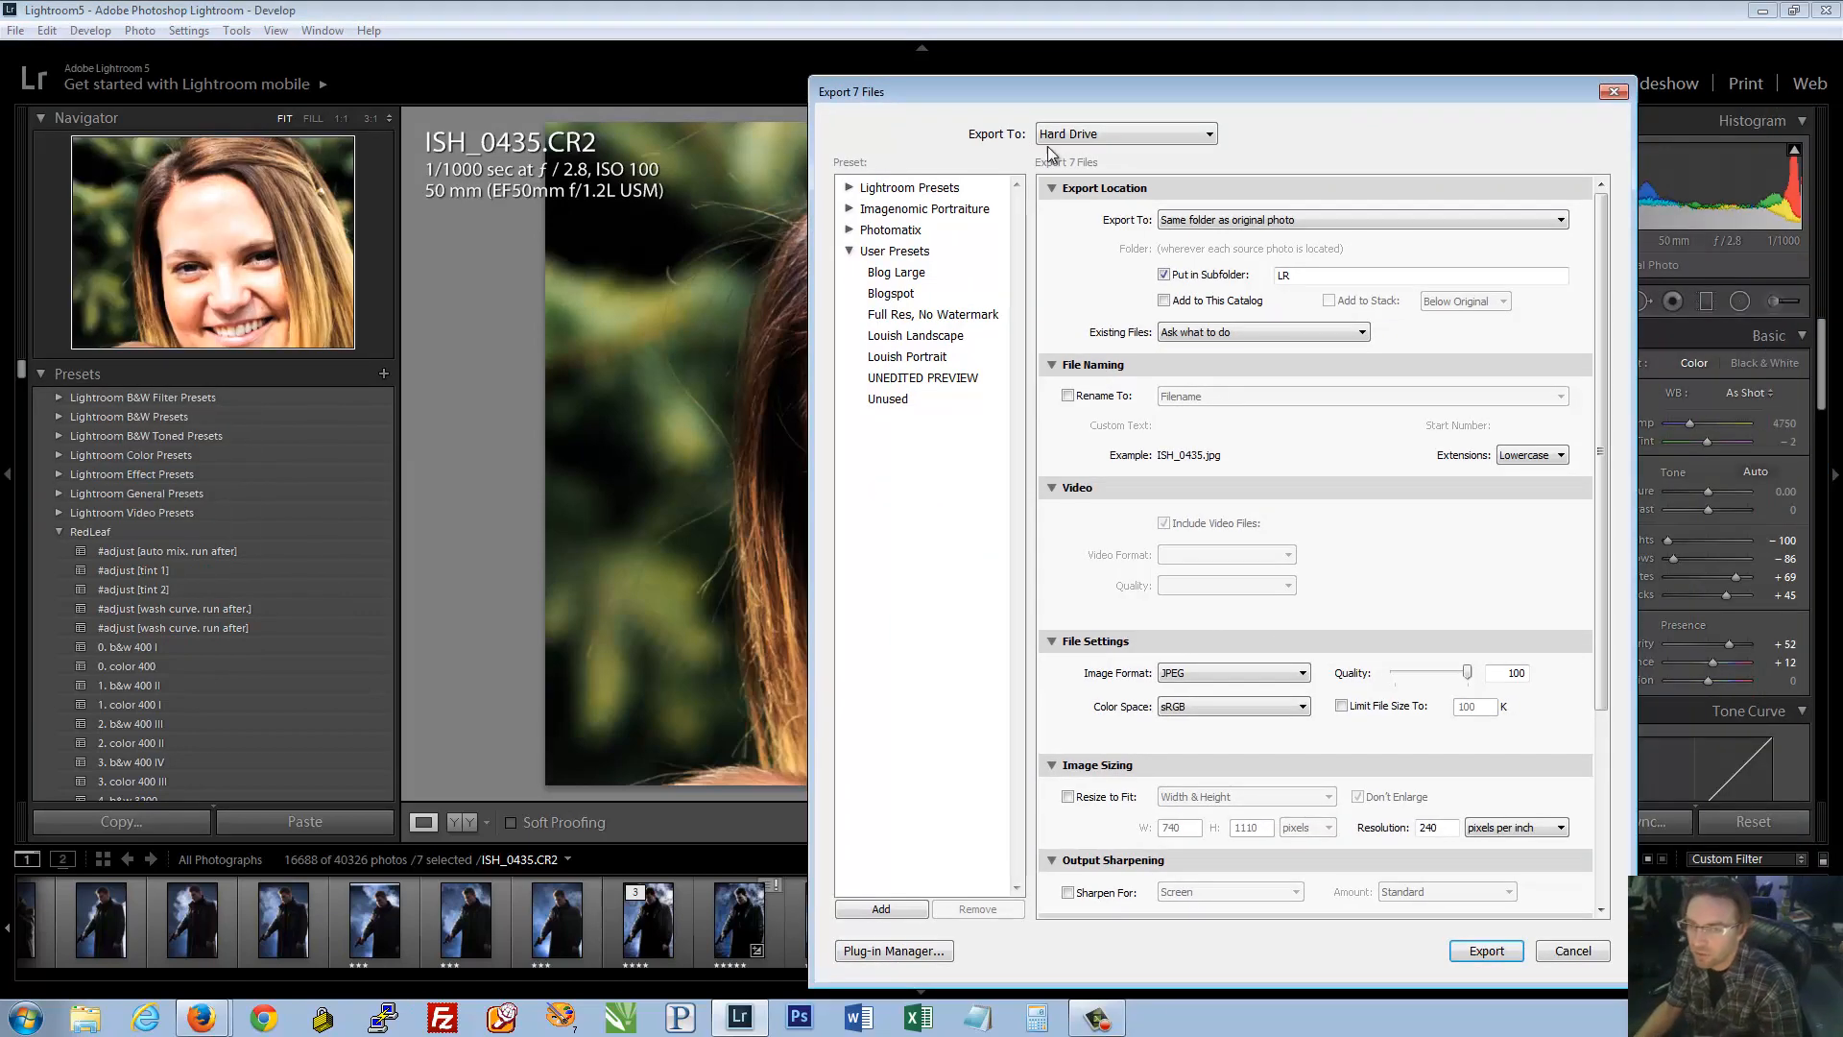
Look at the export destination choices and set the export subfolder name to Facebook
{"action": "left_click", "coordinate": [1083, 124]}
{"action": "left_click", "coordinate": [1097, 125]}
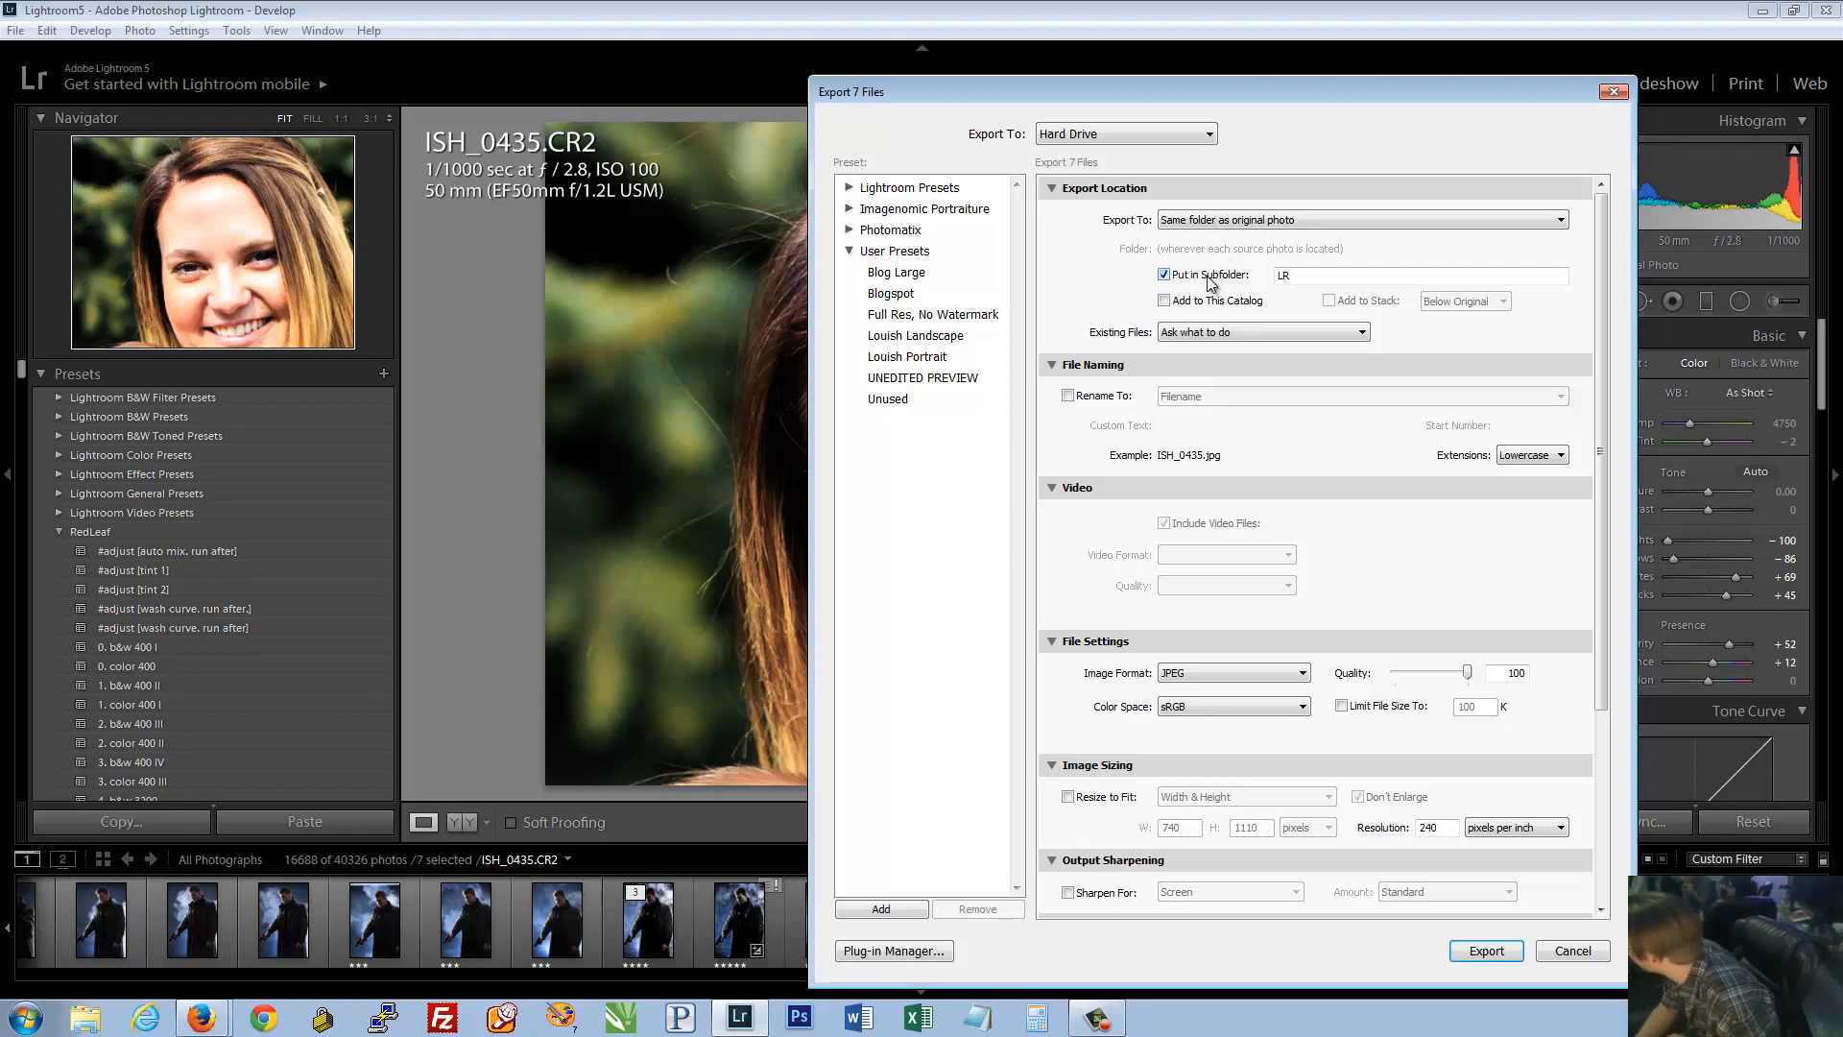
{"action": "left_click_drag", "start_coordinate": [1308, 277], "coordinate": [1169, 290]}
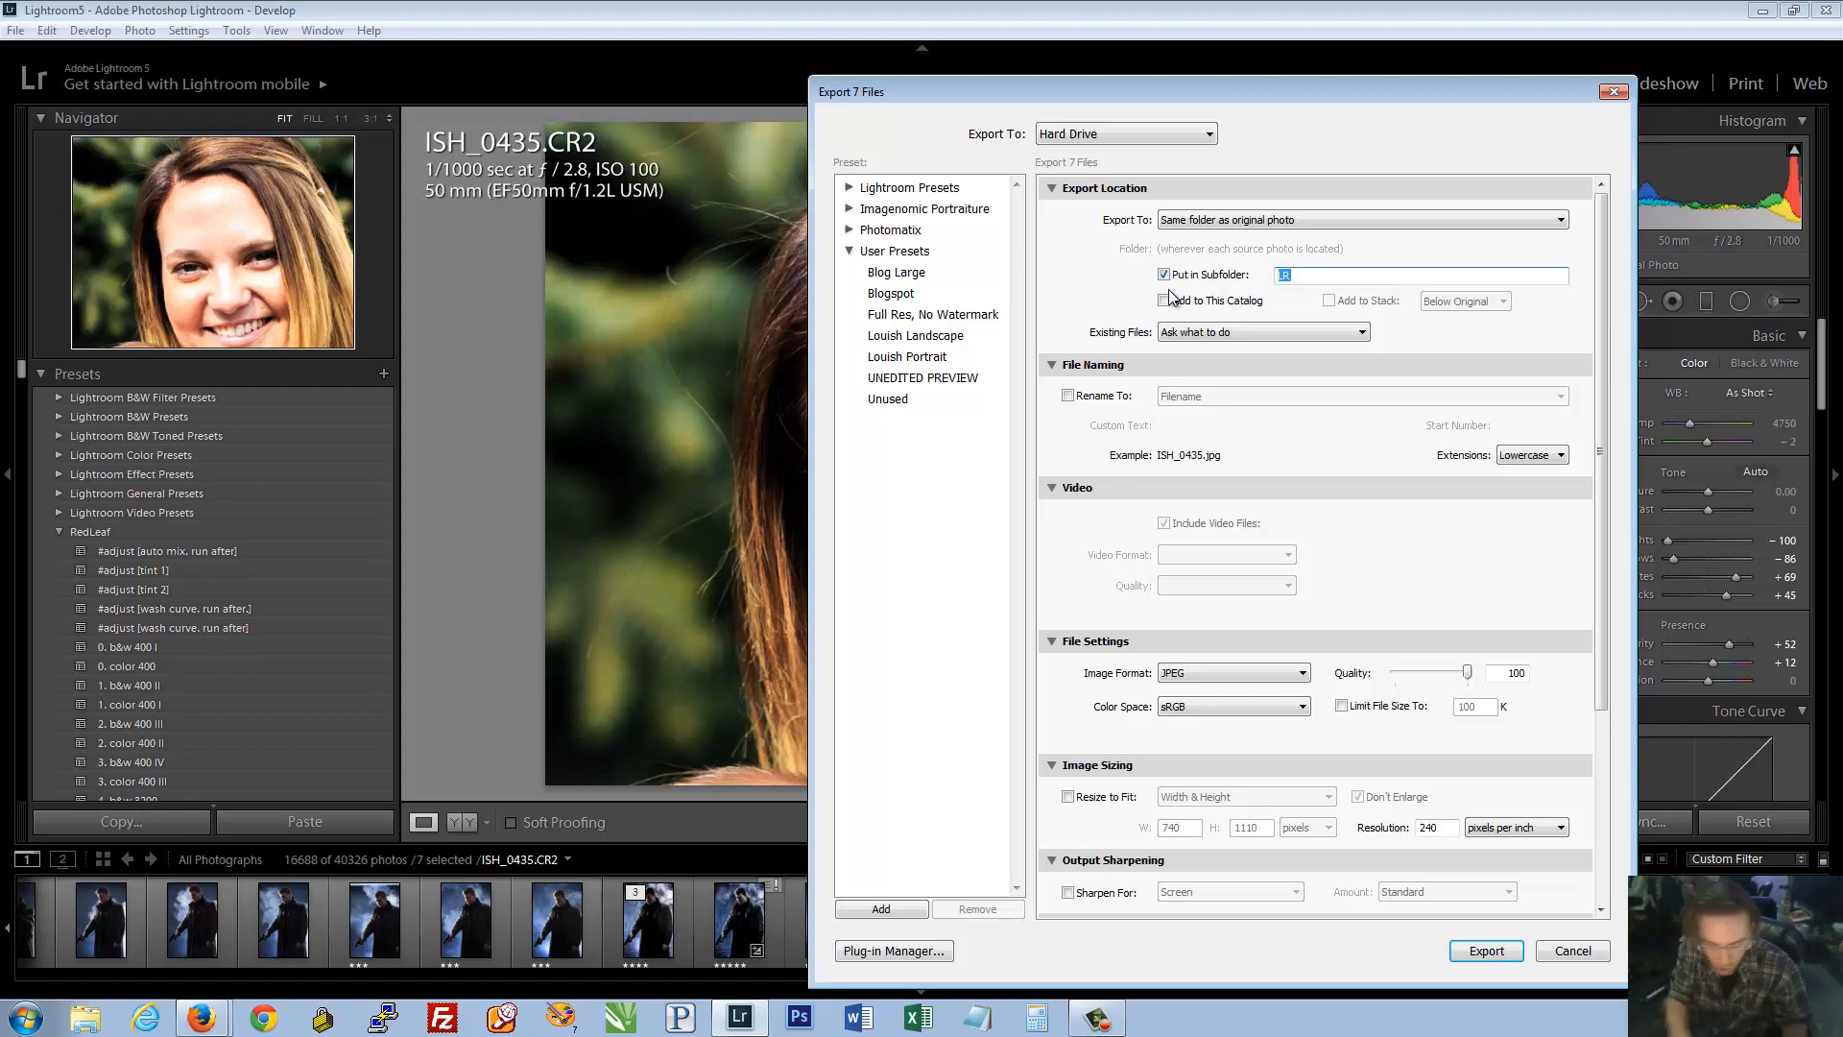
{"action": "type", "text": "Lightroom"}
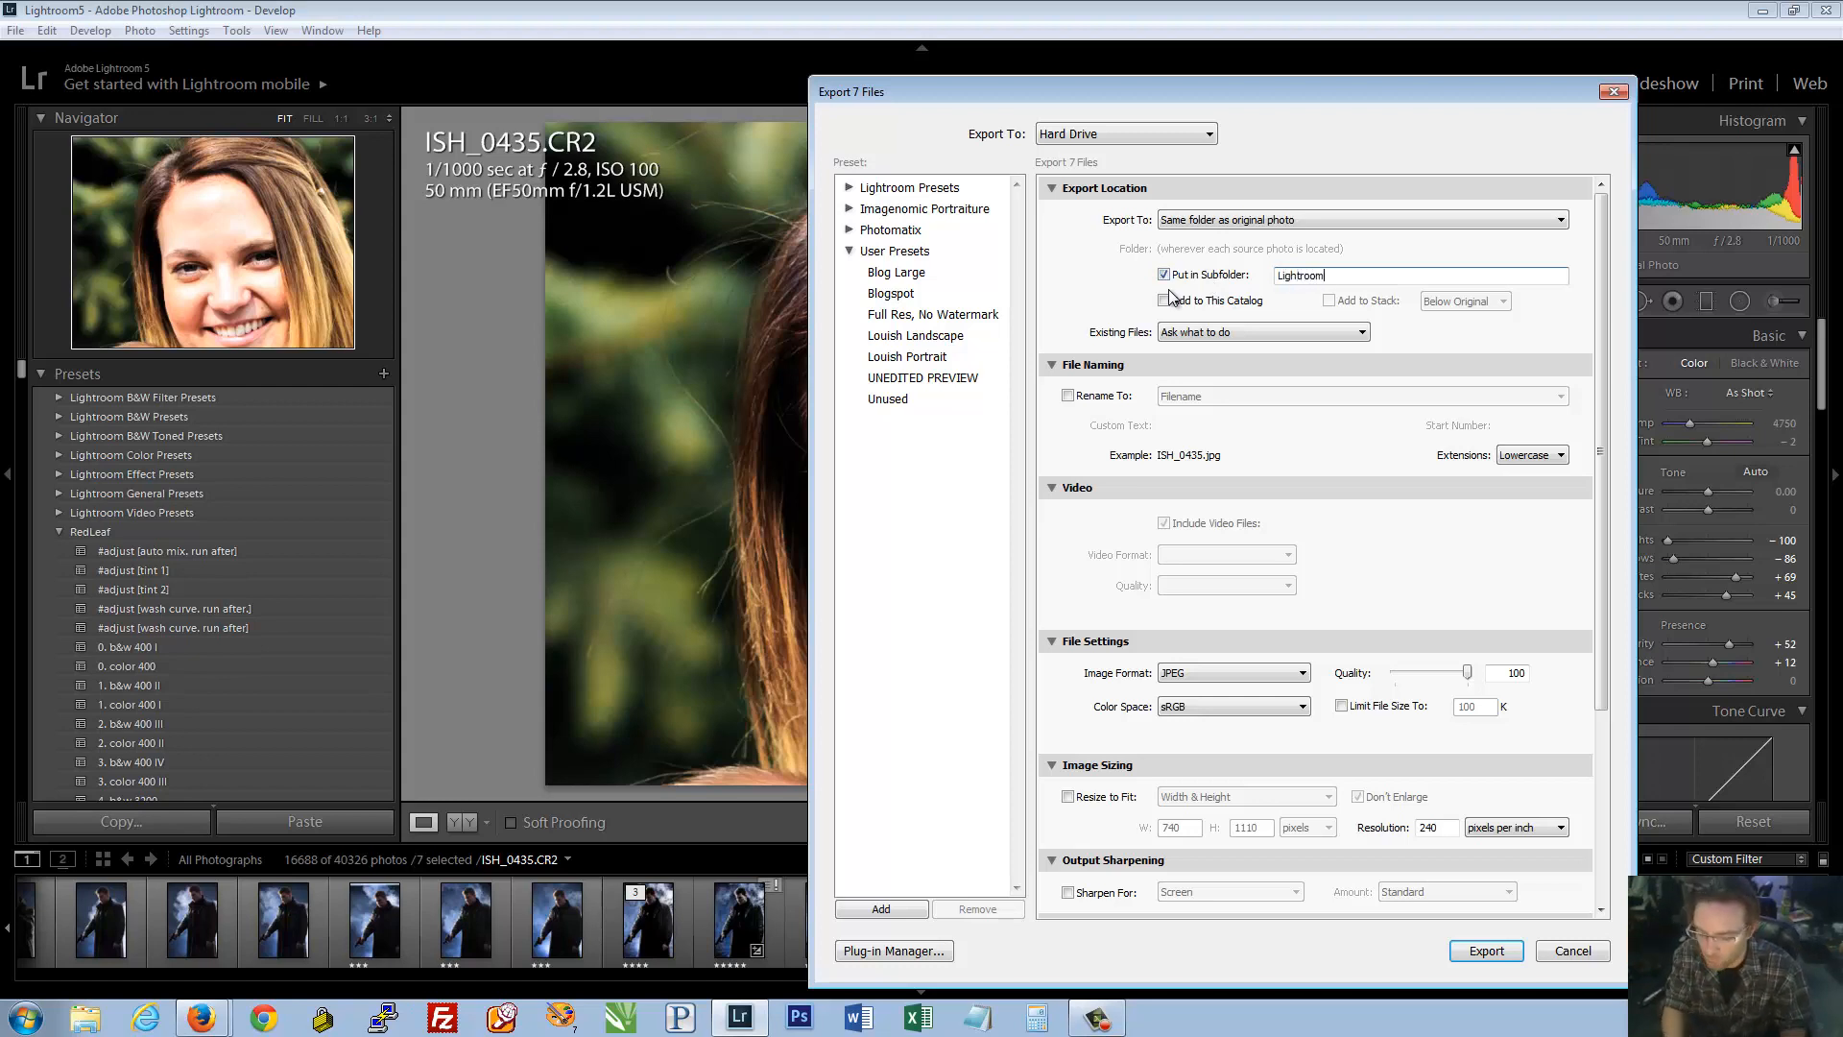
{"action": "key", "text": "ctrl+a"}
{"action": "type", "text": "Facewbo"}
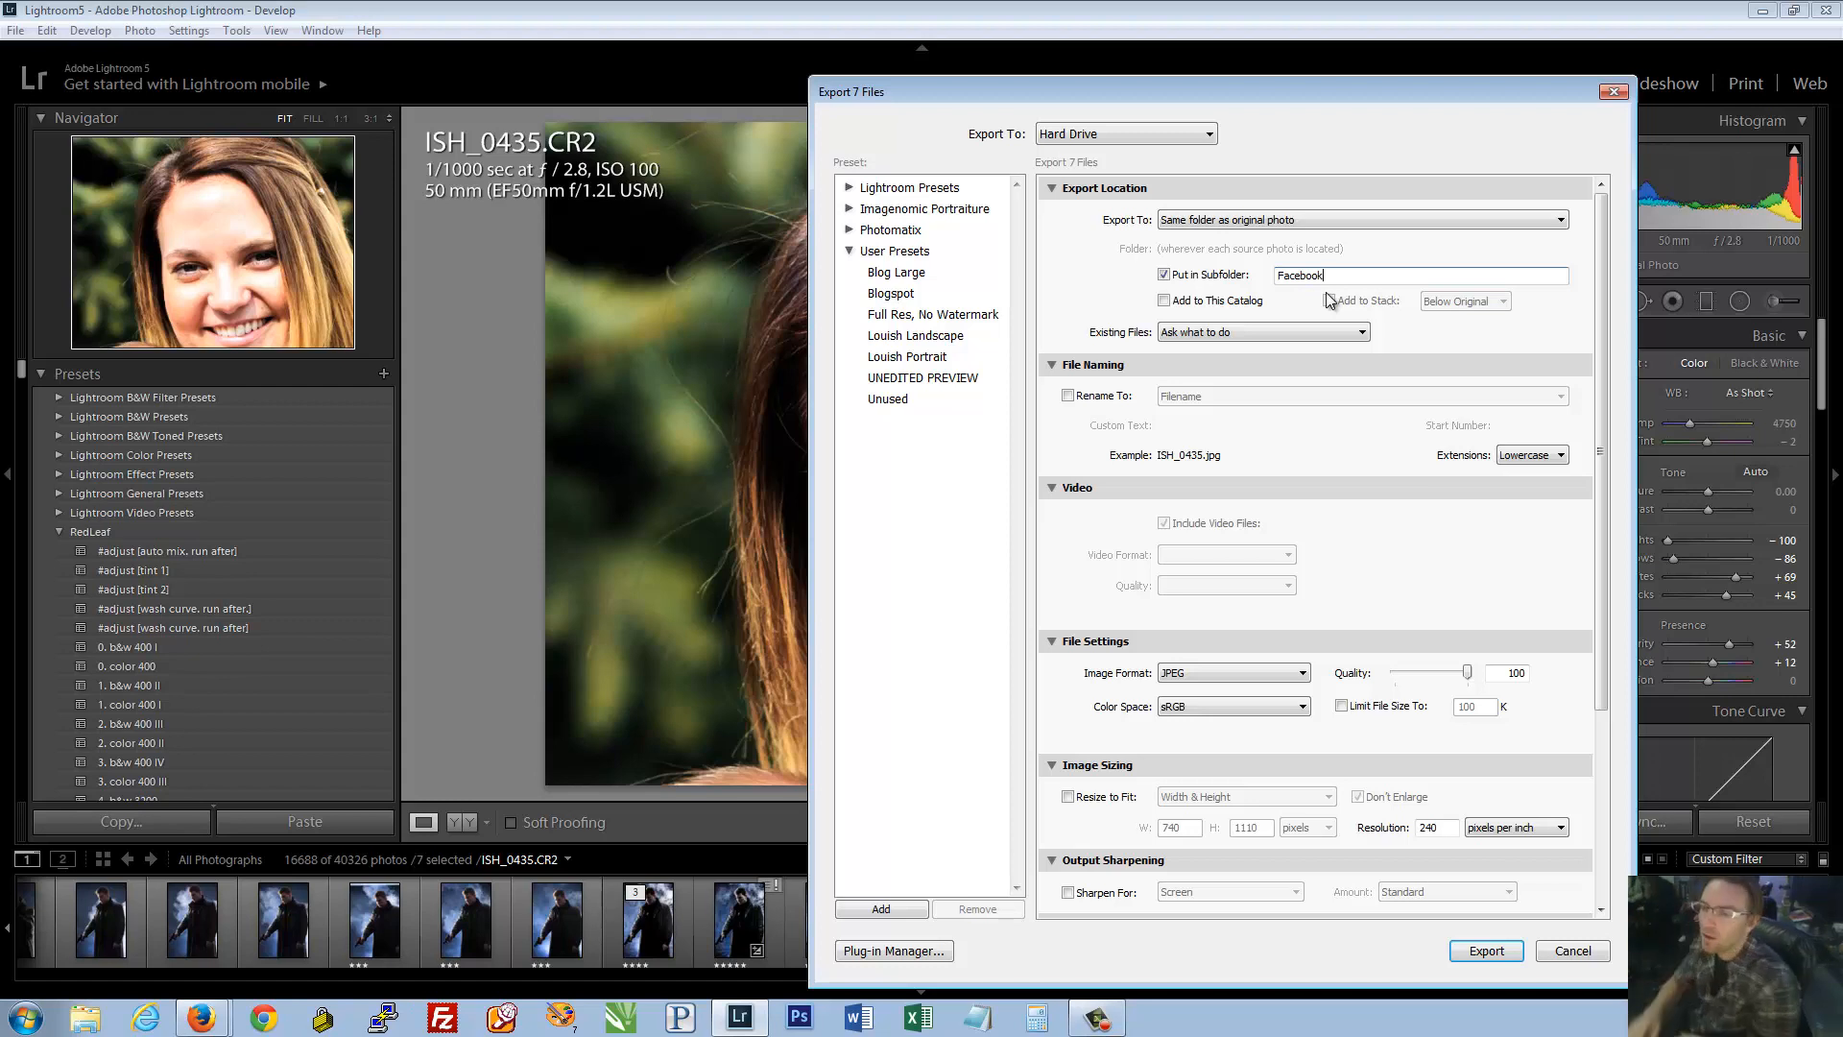
Look at the export file renaming option and the available image formats, keeping the original file names and JPEG
{"action": "left_click", "coordinate": [1073, 396]}
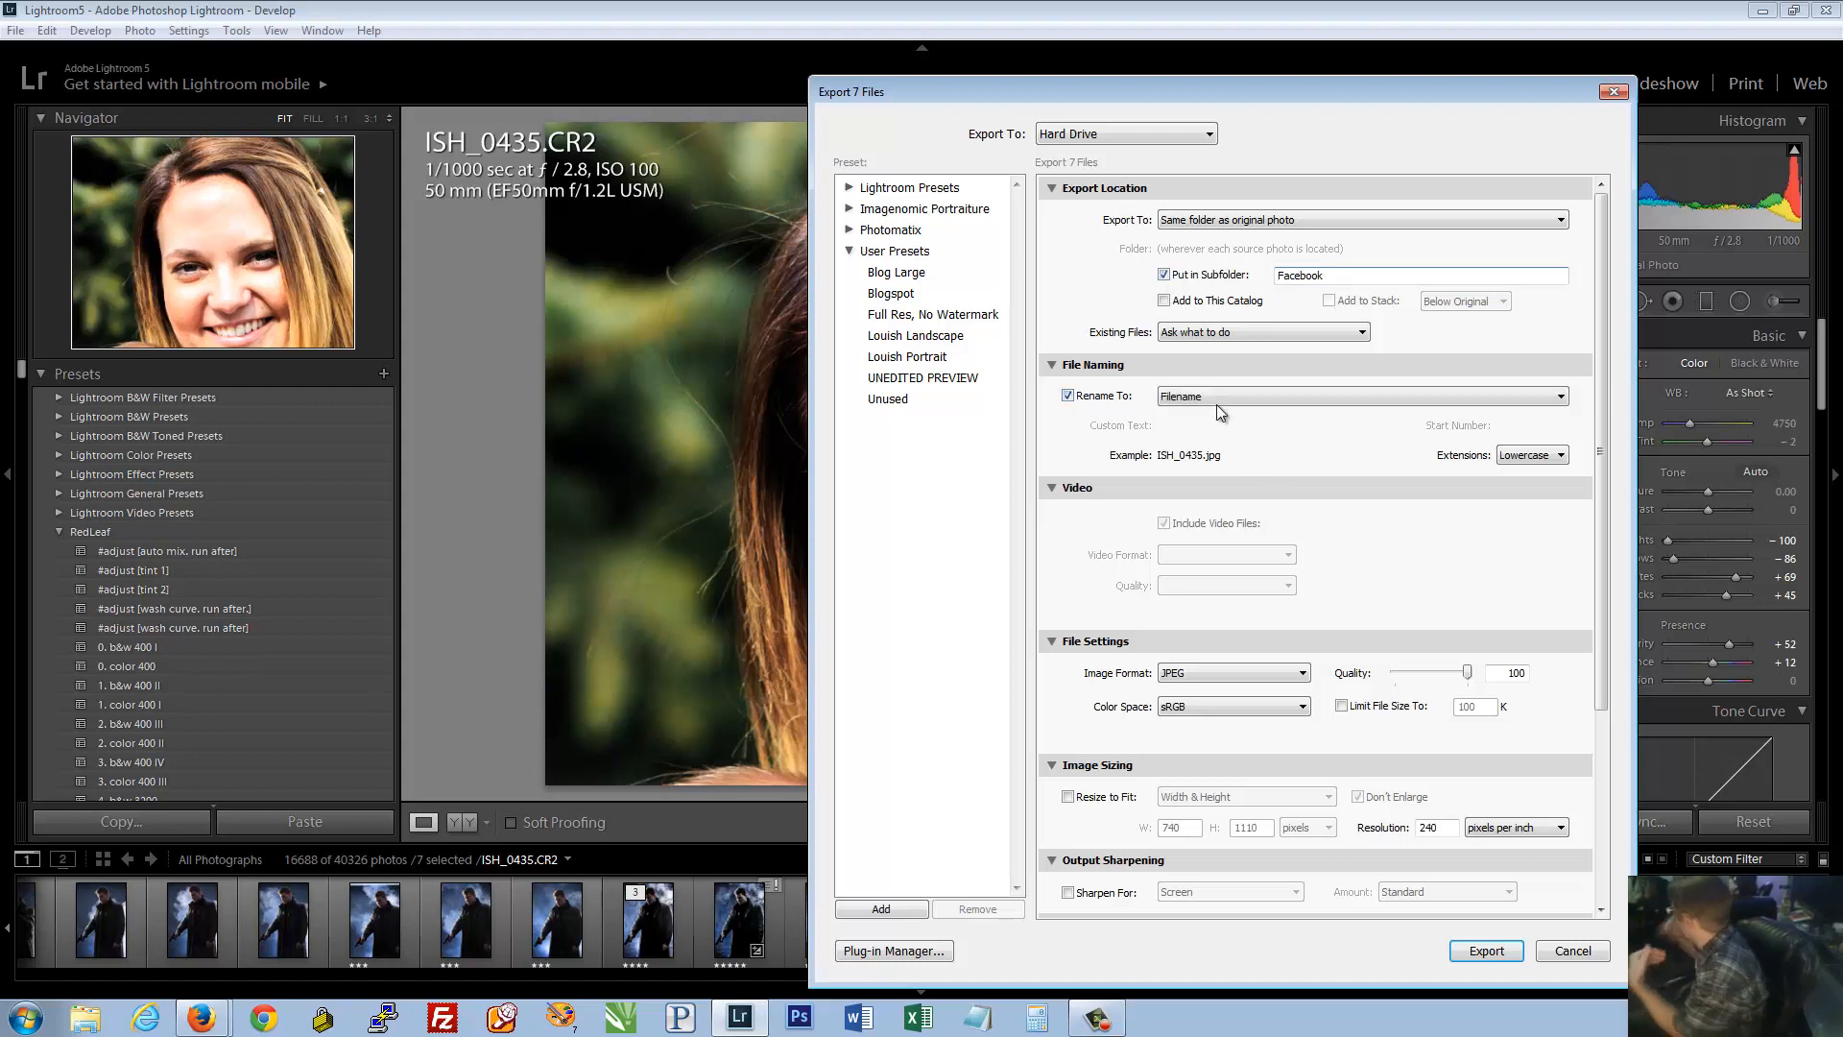
{"action": "left_click", "coordinate": [1068, 395]}
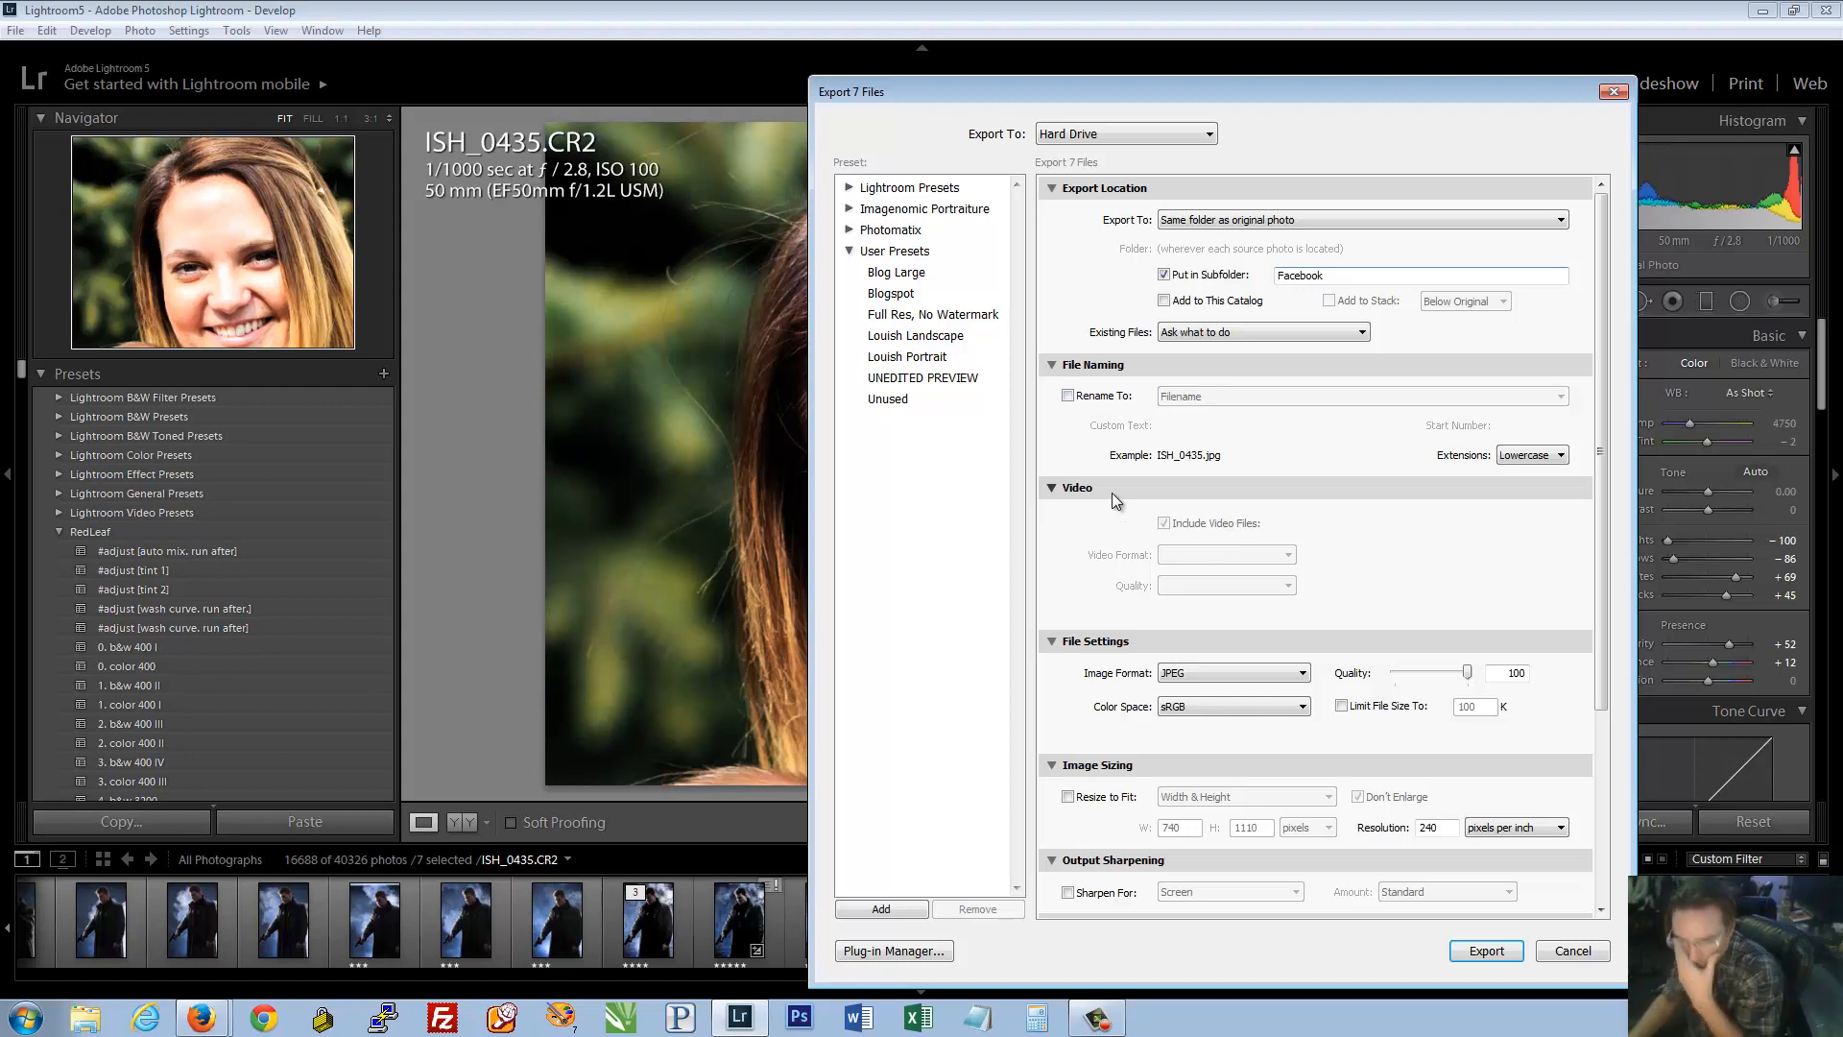
{"action": "left_click", "coordinate": [1213, 674]}
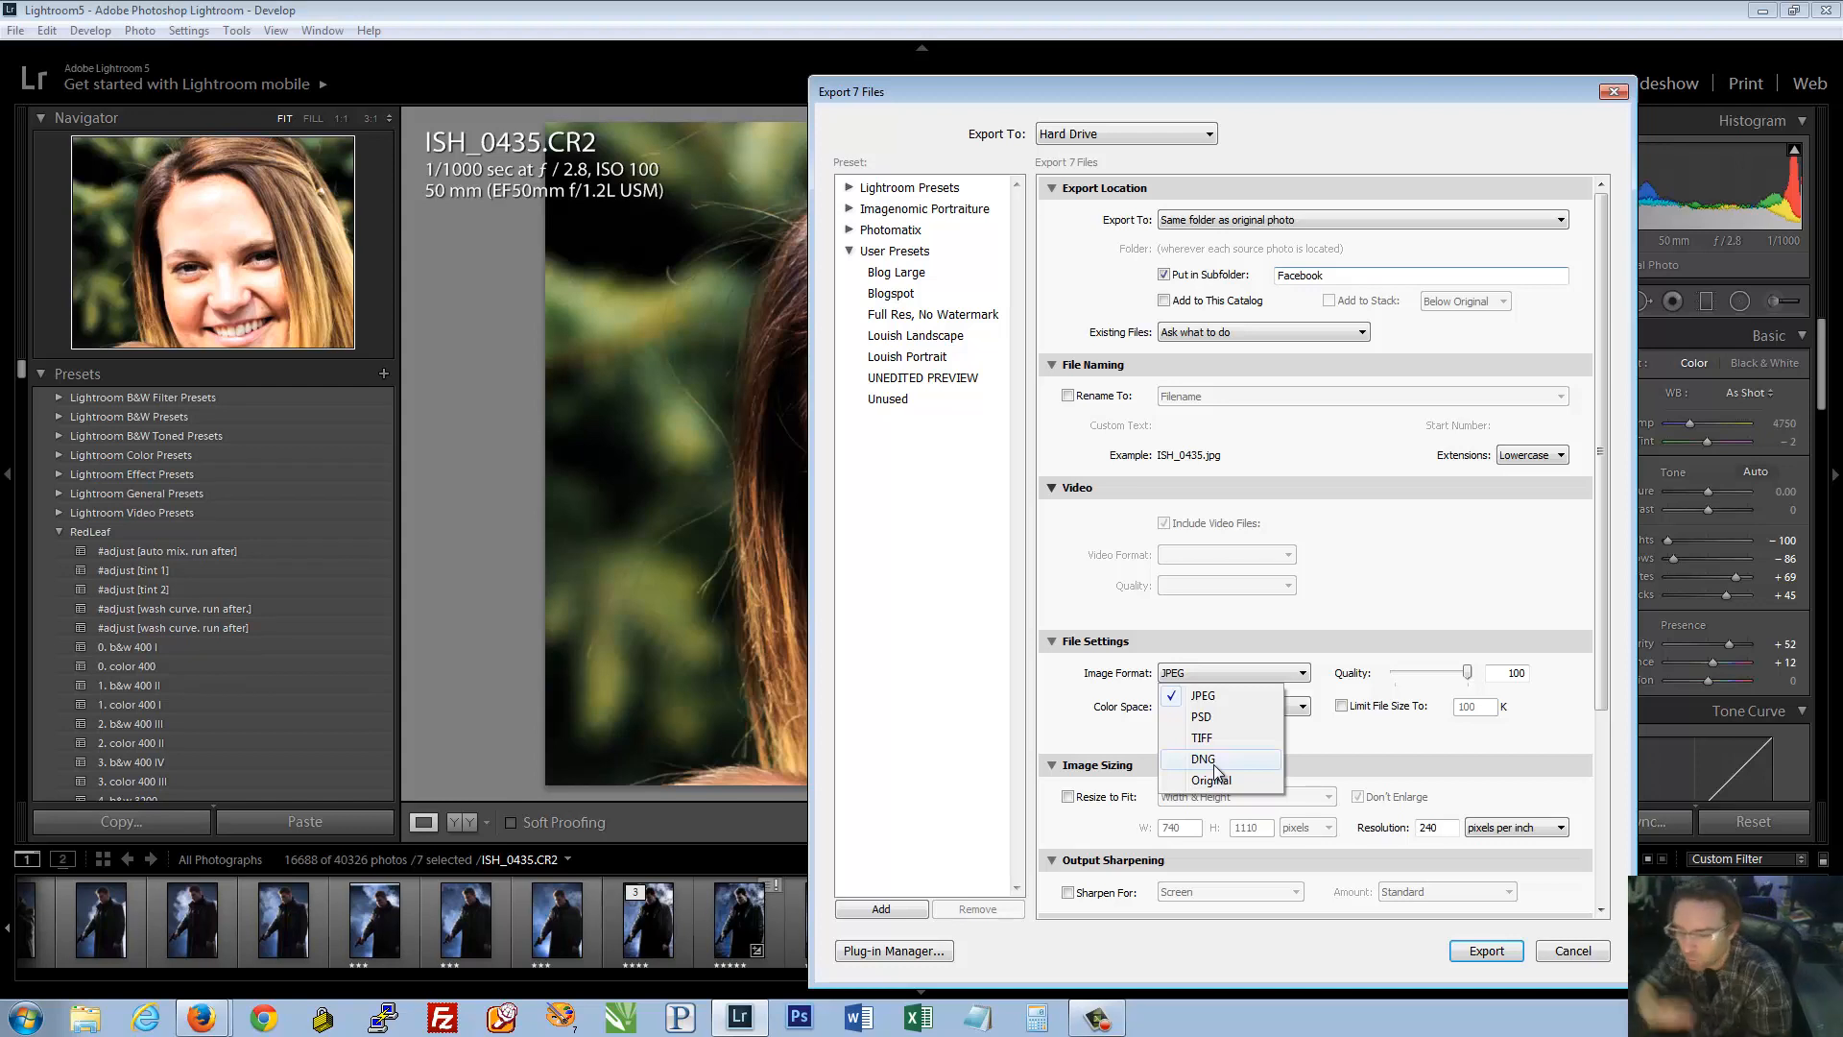
{"action": "left_click", "coordinate": [1536, 680]}
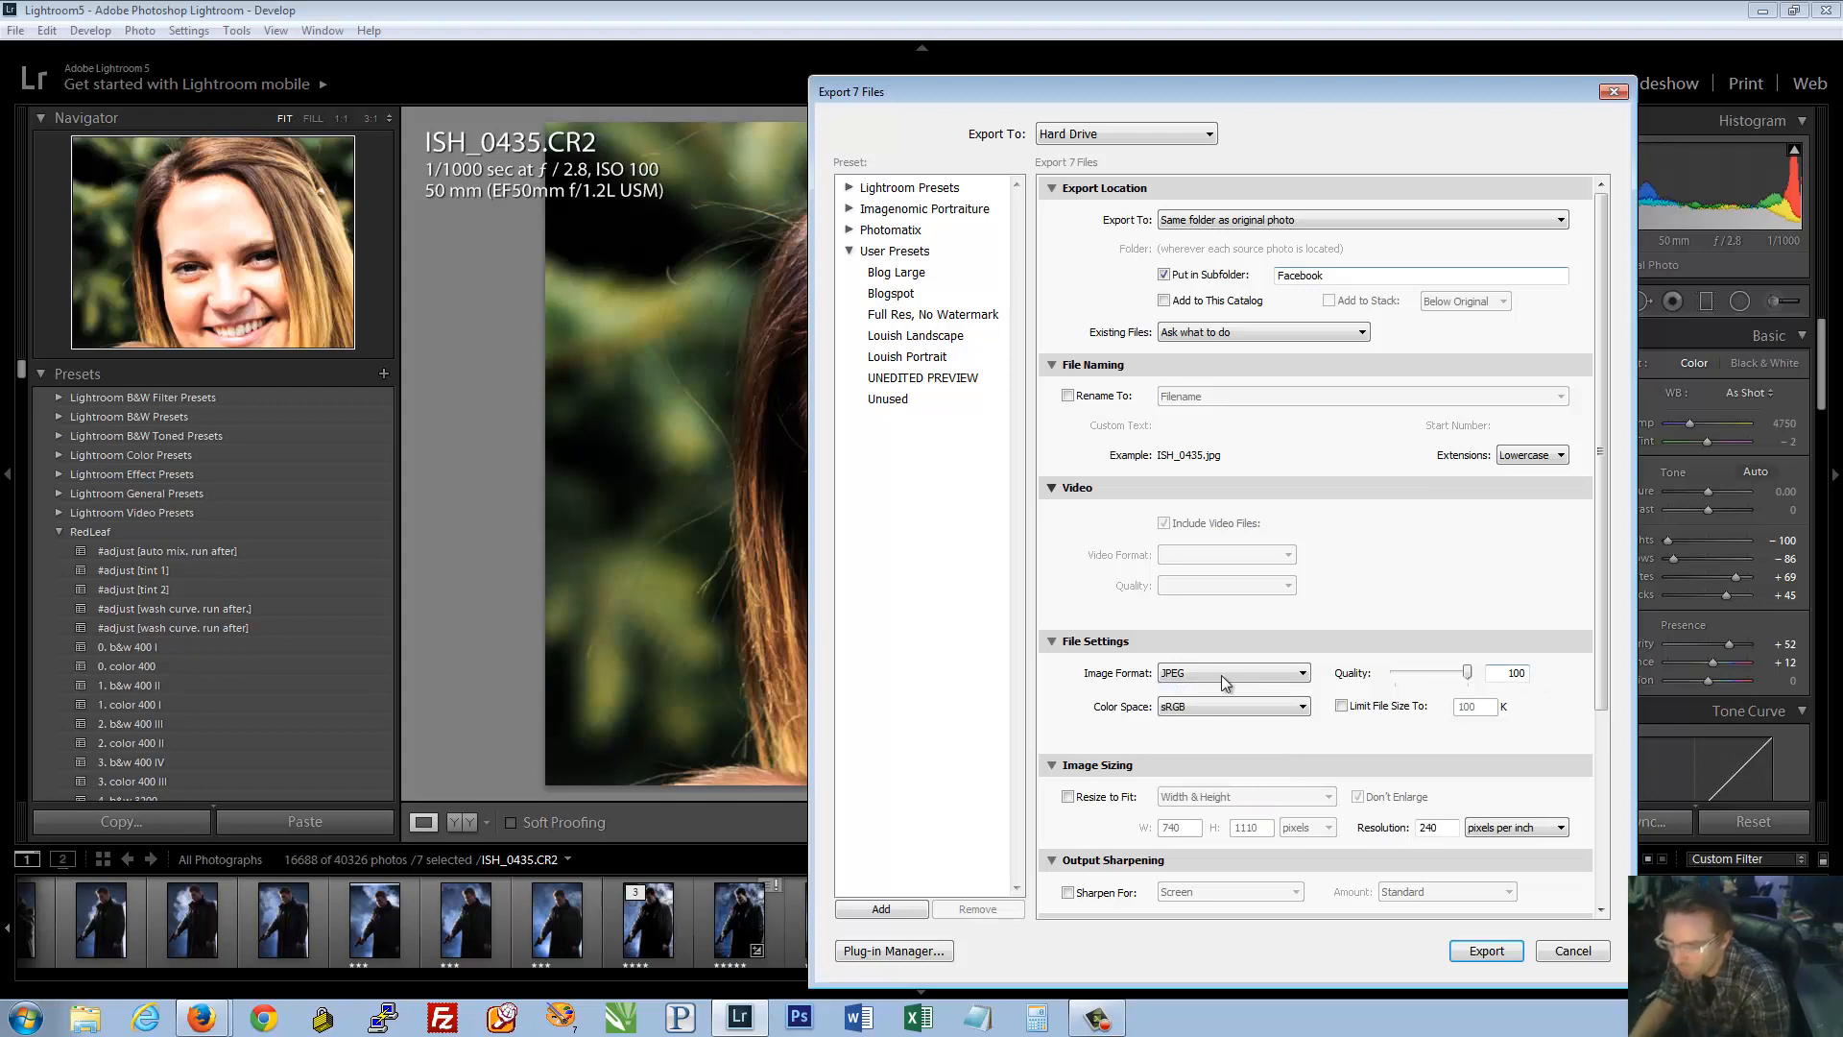
Set the JPEG quality of the exported photos to 80
{"action": "mouse_move", "coordinate": [1467, 672]}
{"action": "left_mouse_down"}
{"action": "mouse_move", "coordinate": [1420, 682]}
{"action": "mouse_move", "coordinate": [1476, 679]}
{"action": "left_mouse_up"}
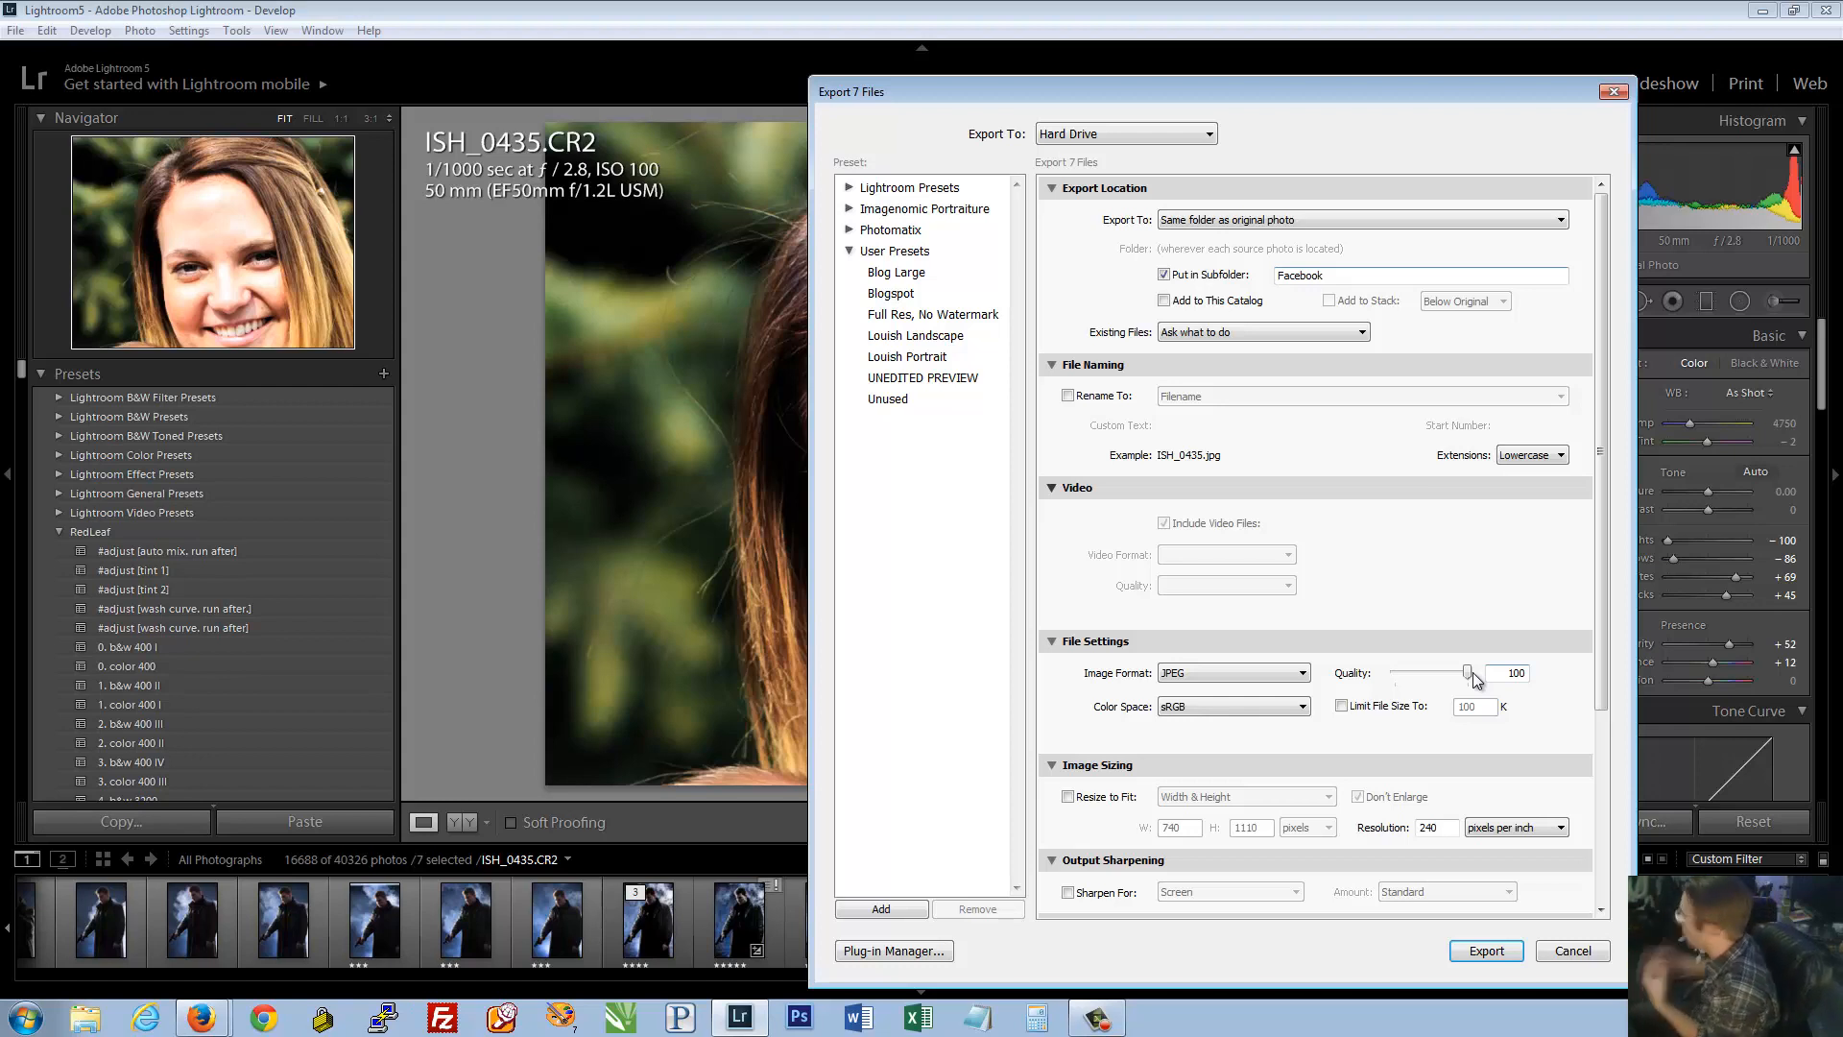
{"action": "left_click_drag", "start_coordinate": [1473, 672], "coordinate": [1458, 676]}
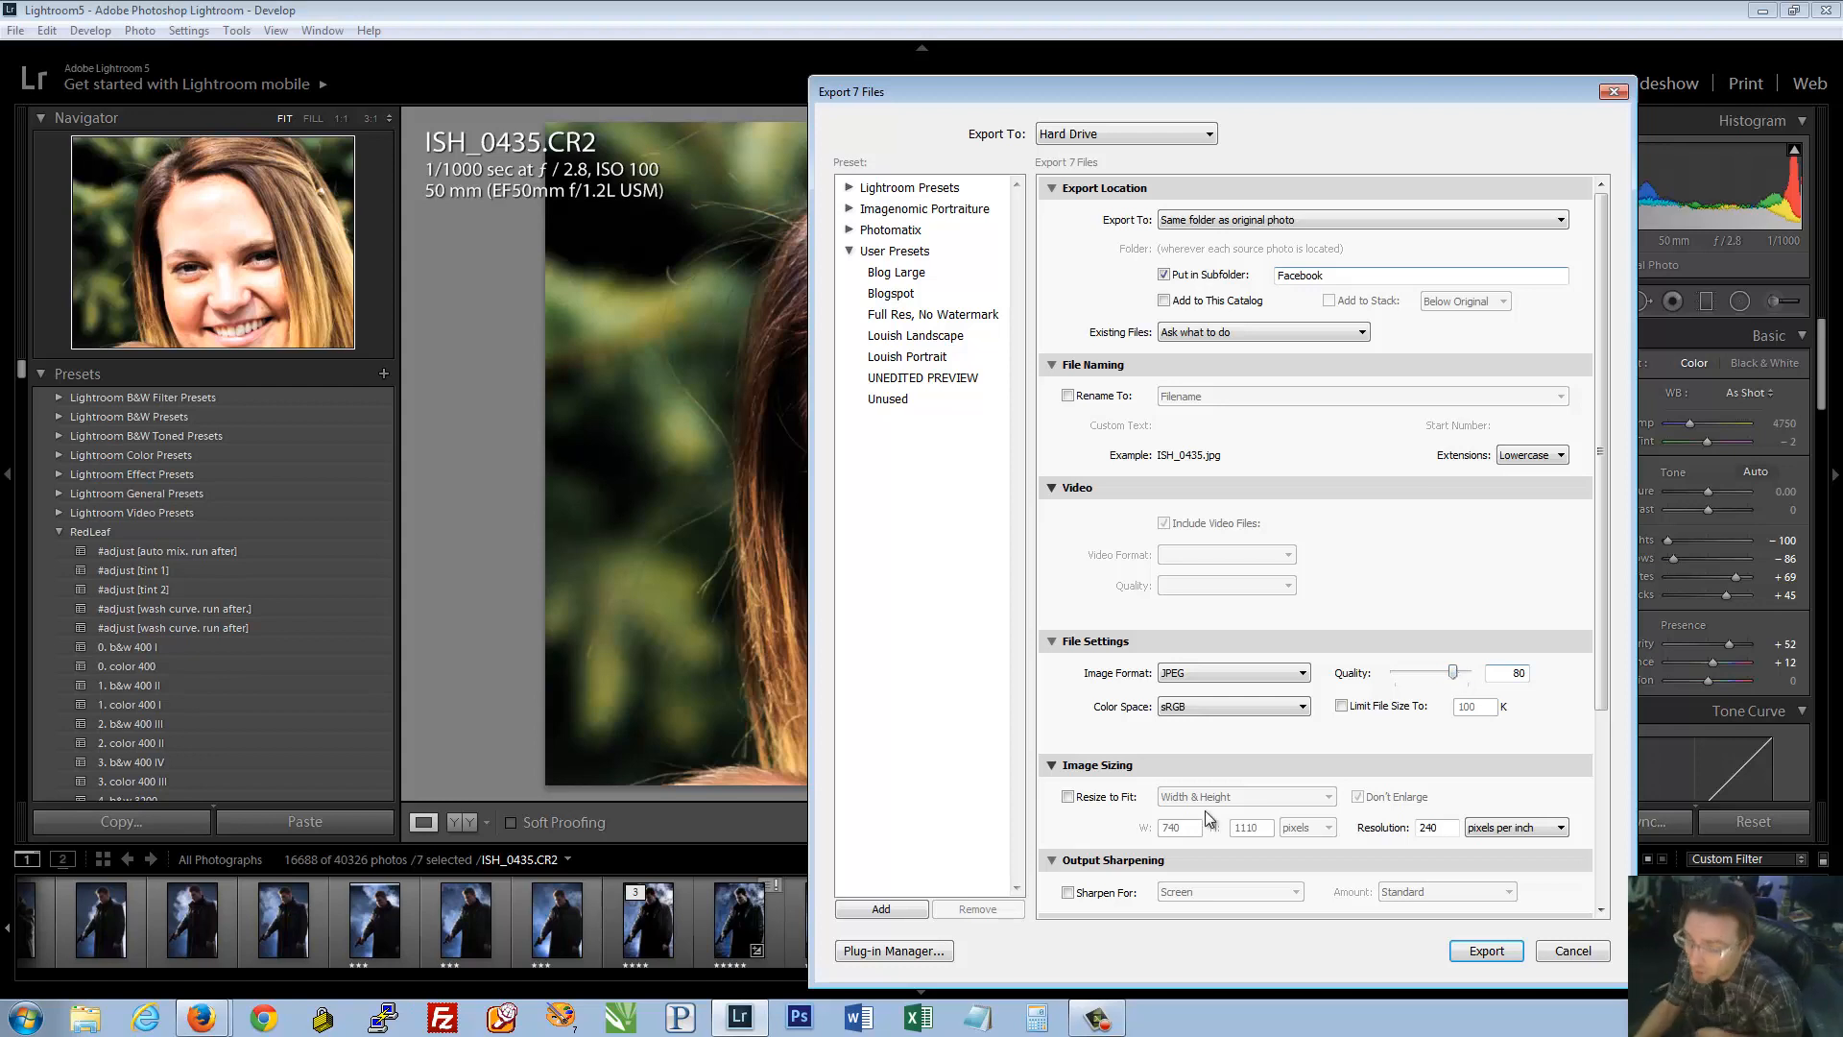
Try resizing the exported photos to fit a width and height of 2000 by 2000 pixels
{"action": "left_click", "coordinate": [1083, 800]}
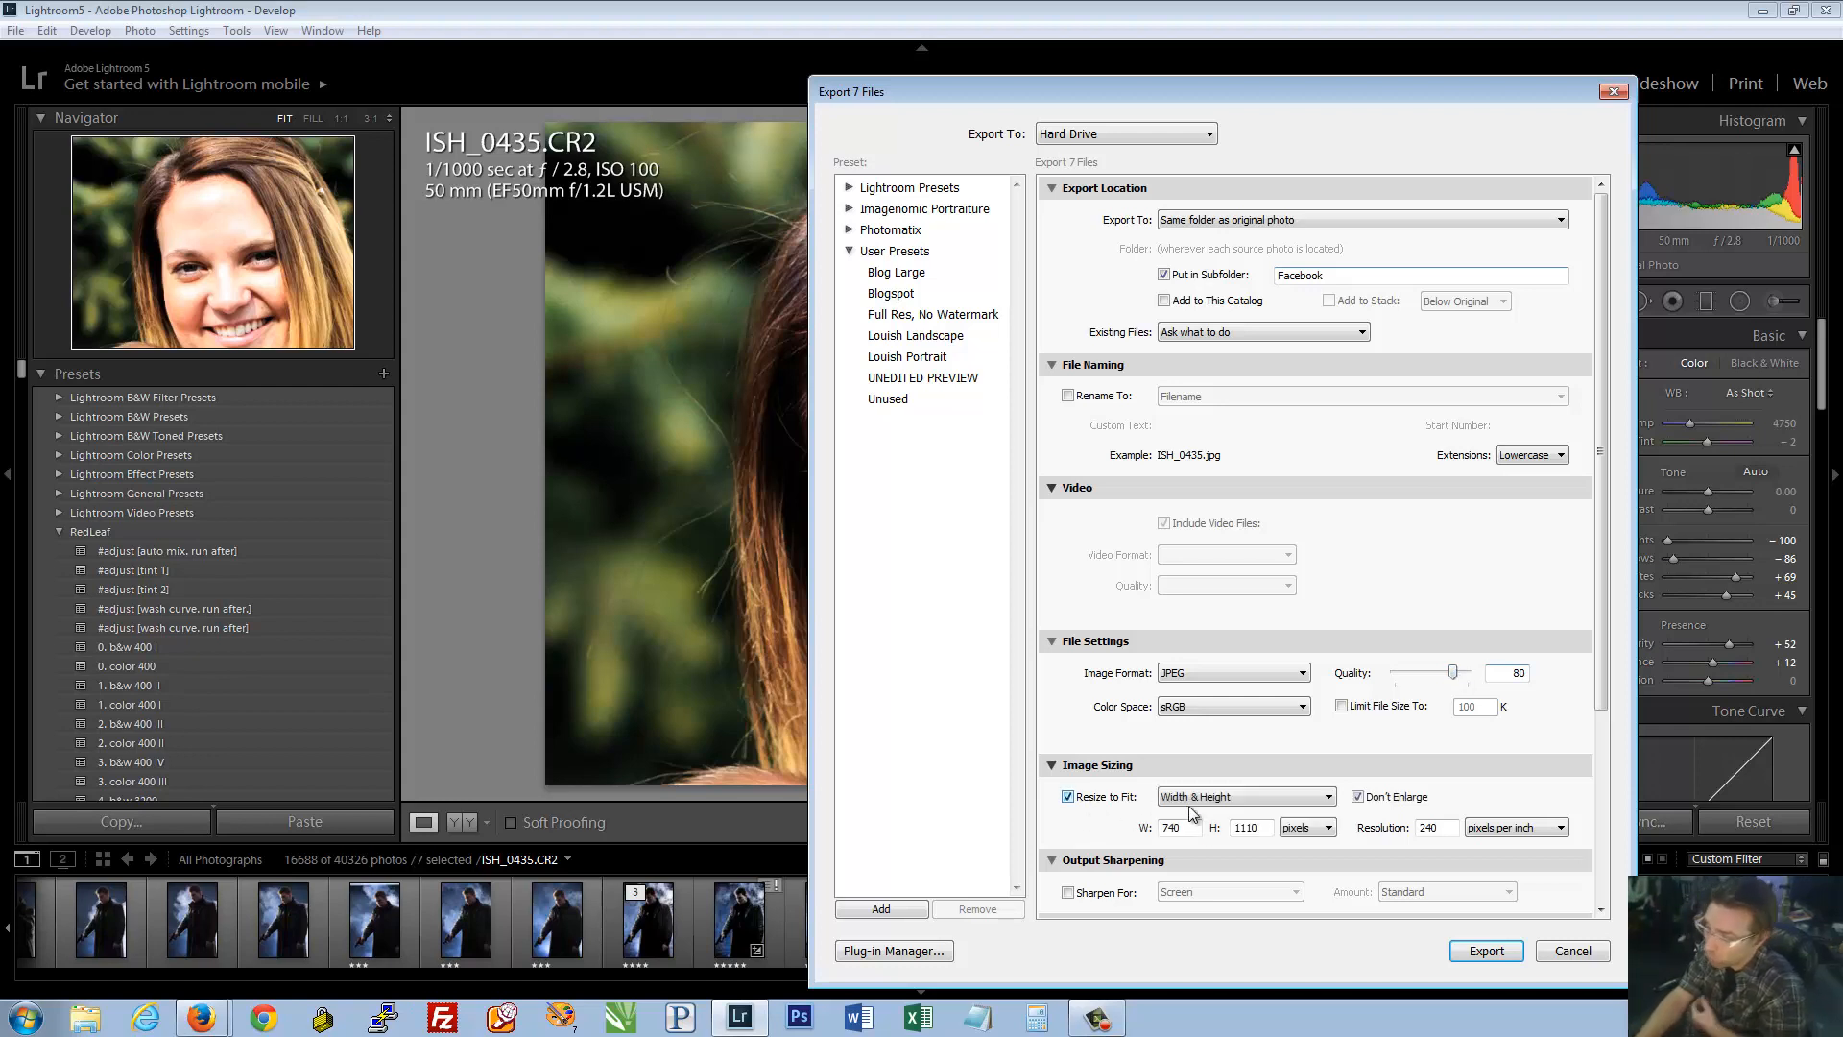
{"action": "key", "text": "Tab"}
{"action": "type", "text": "2000"}
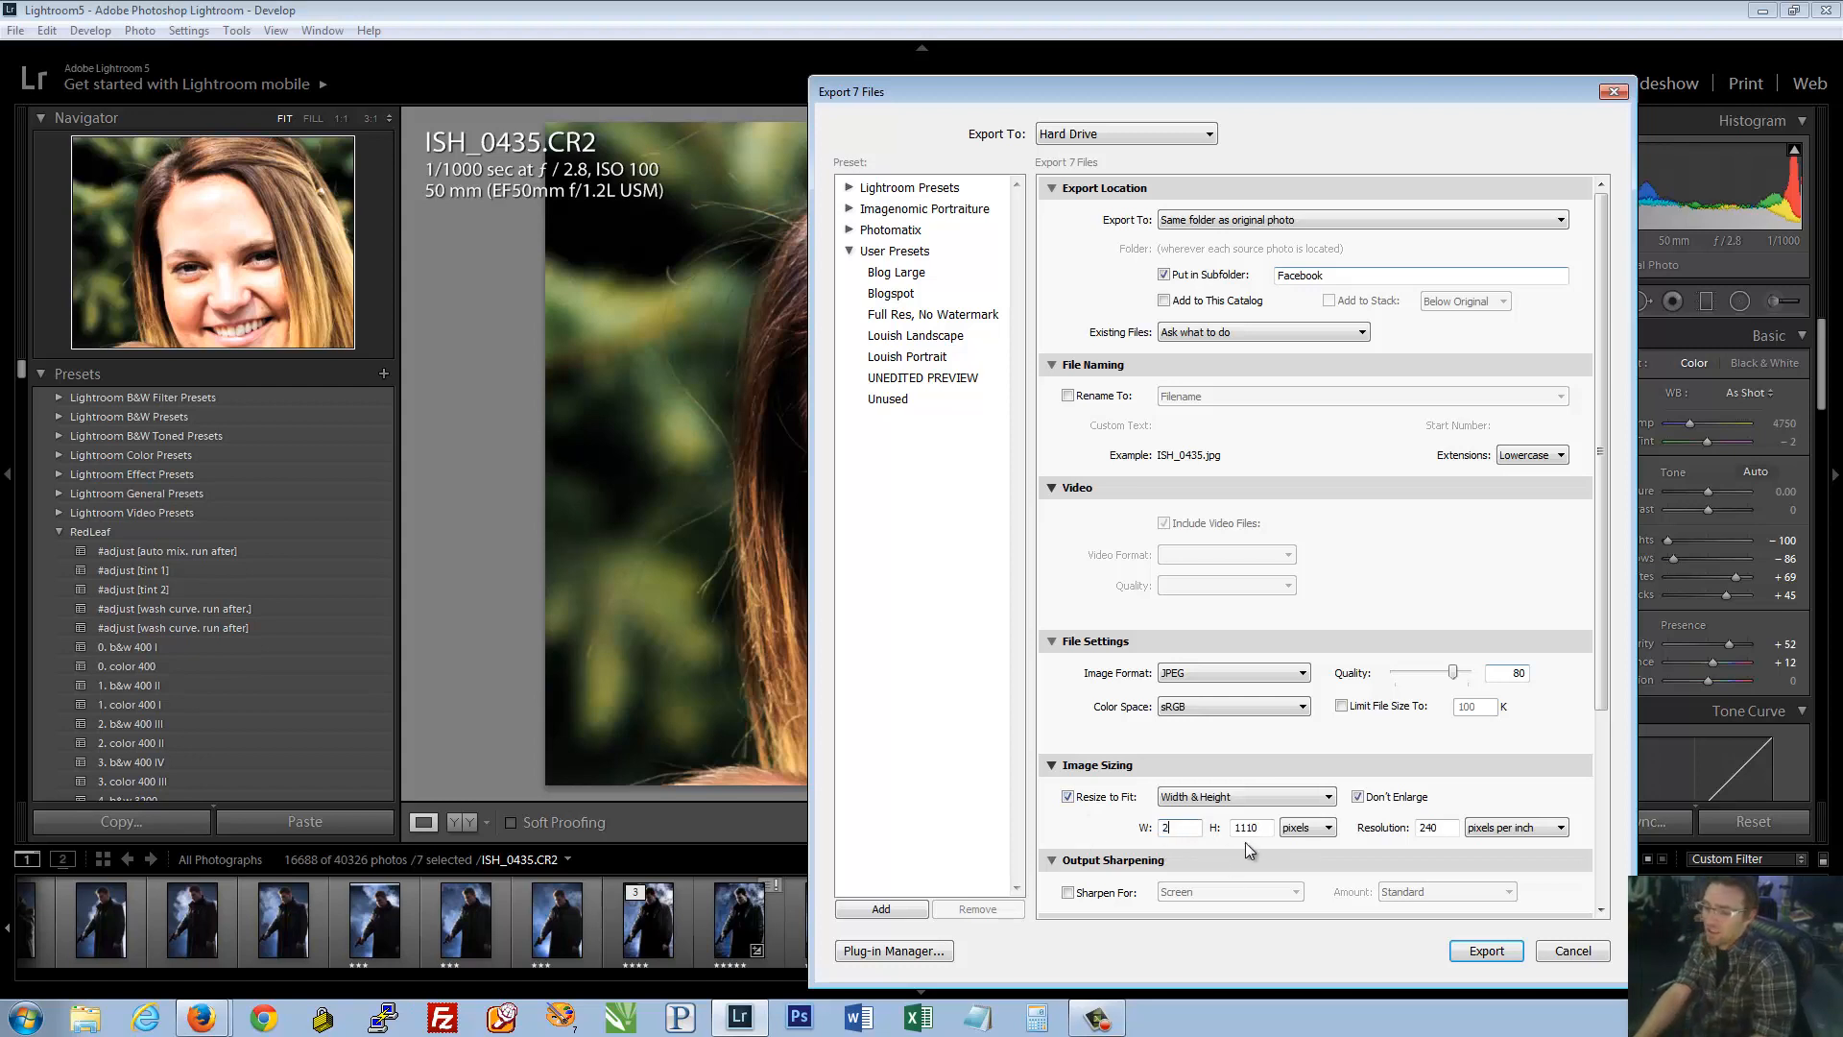
{"action": "key", "text": "Tab"}
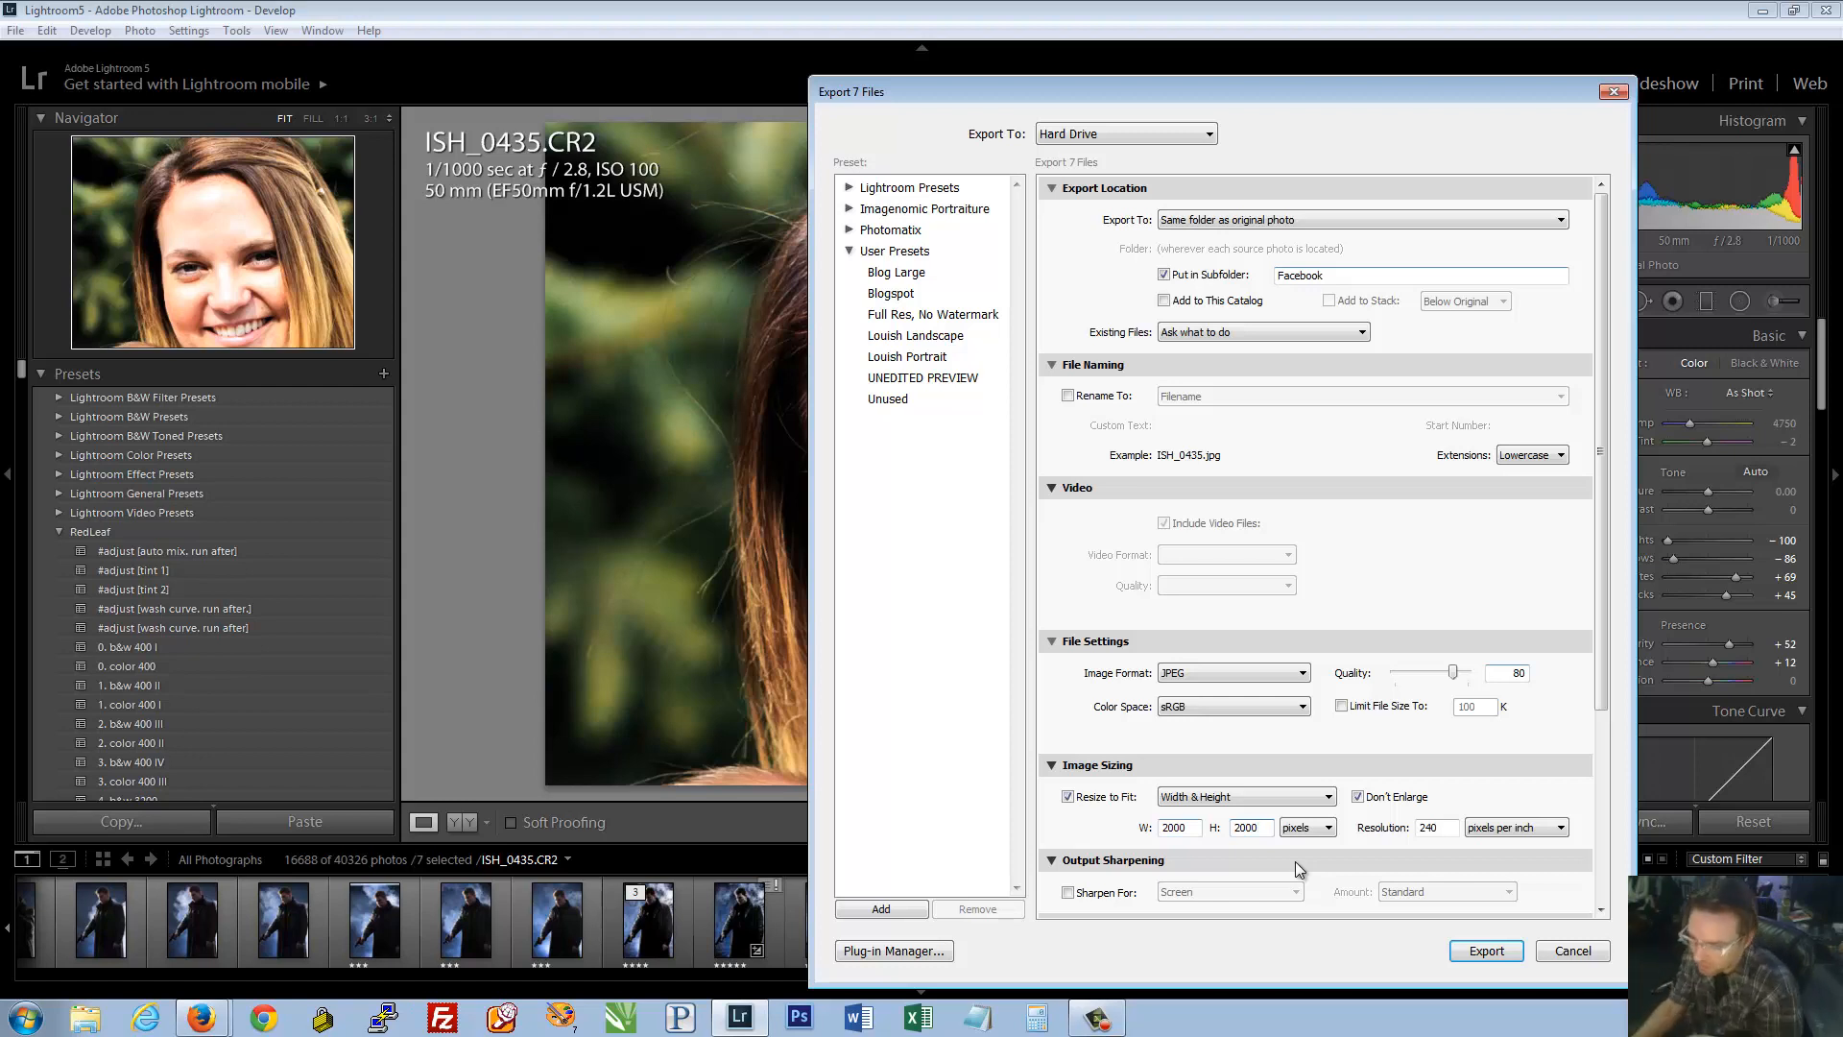
Try resizing by Long Edge, return to Width & Height, and turn resizing off
{"action": "left_click", "coordinate": [1206, 805]}
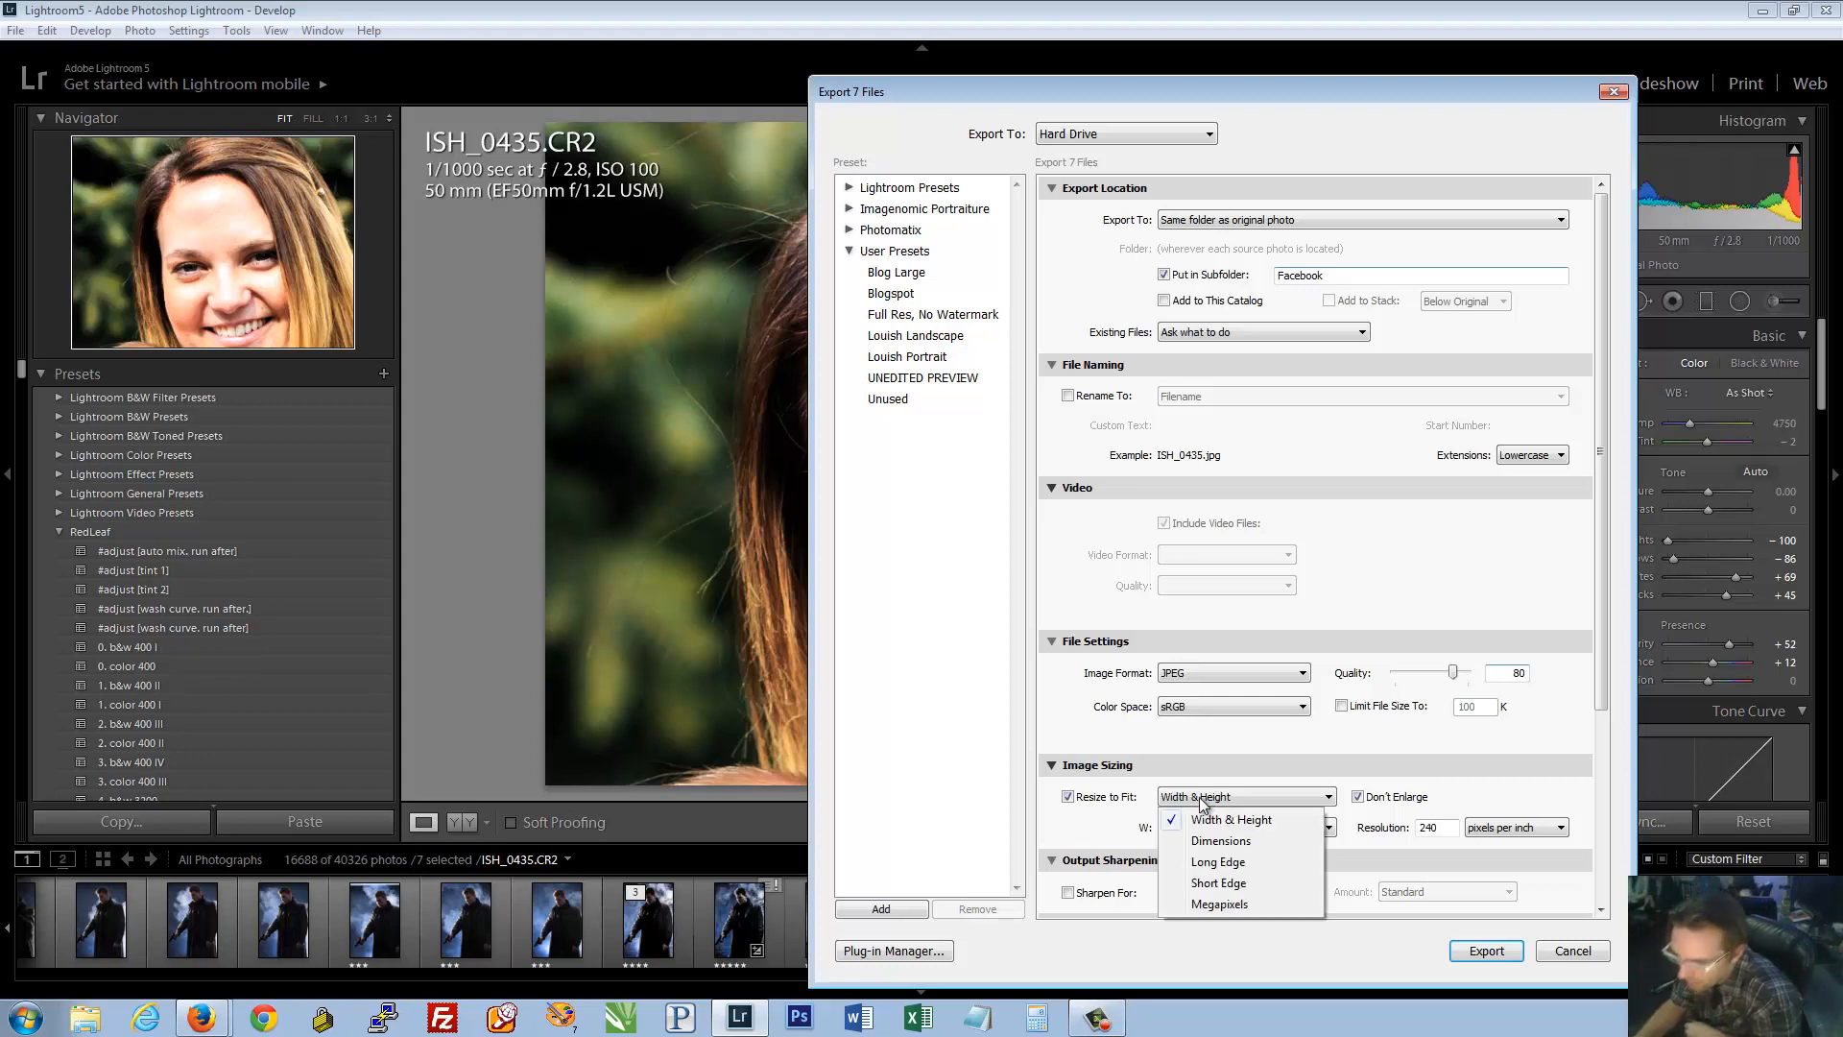
{"action": "left_click", "coordinate": [1225, 863]}
{"action": "left_click_drag", "start_coordinate": [1262, 828], "coordinate": [1113, 844]}
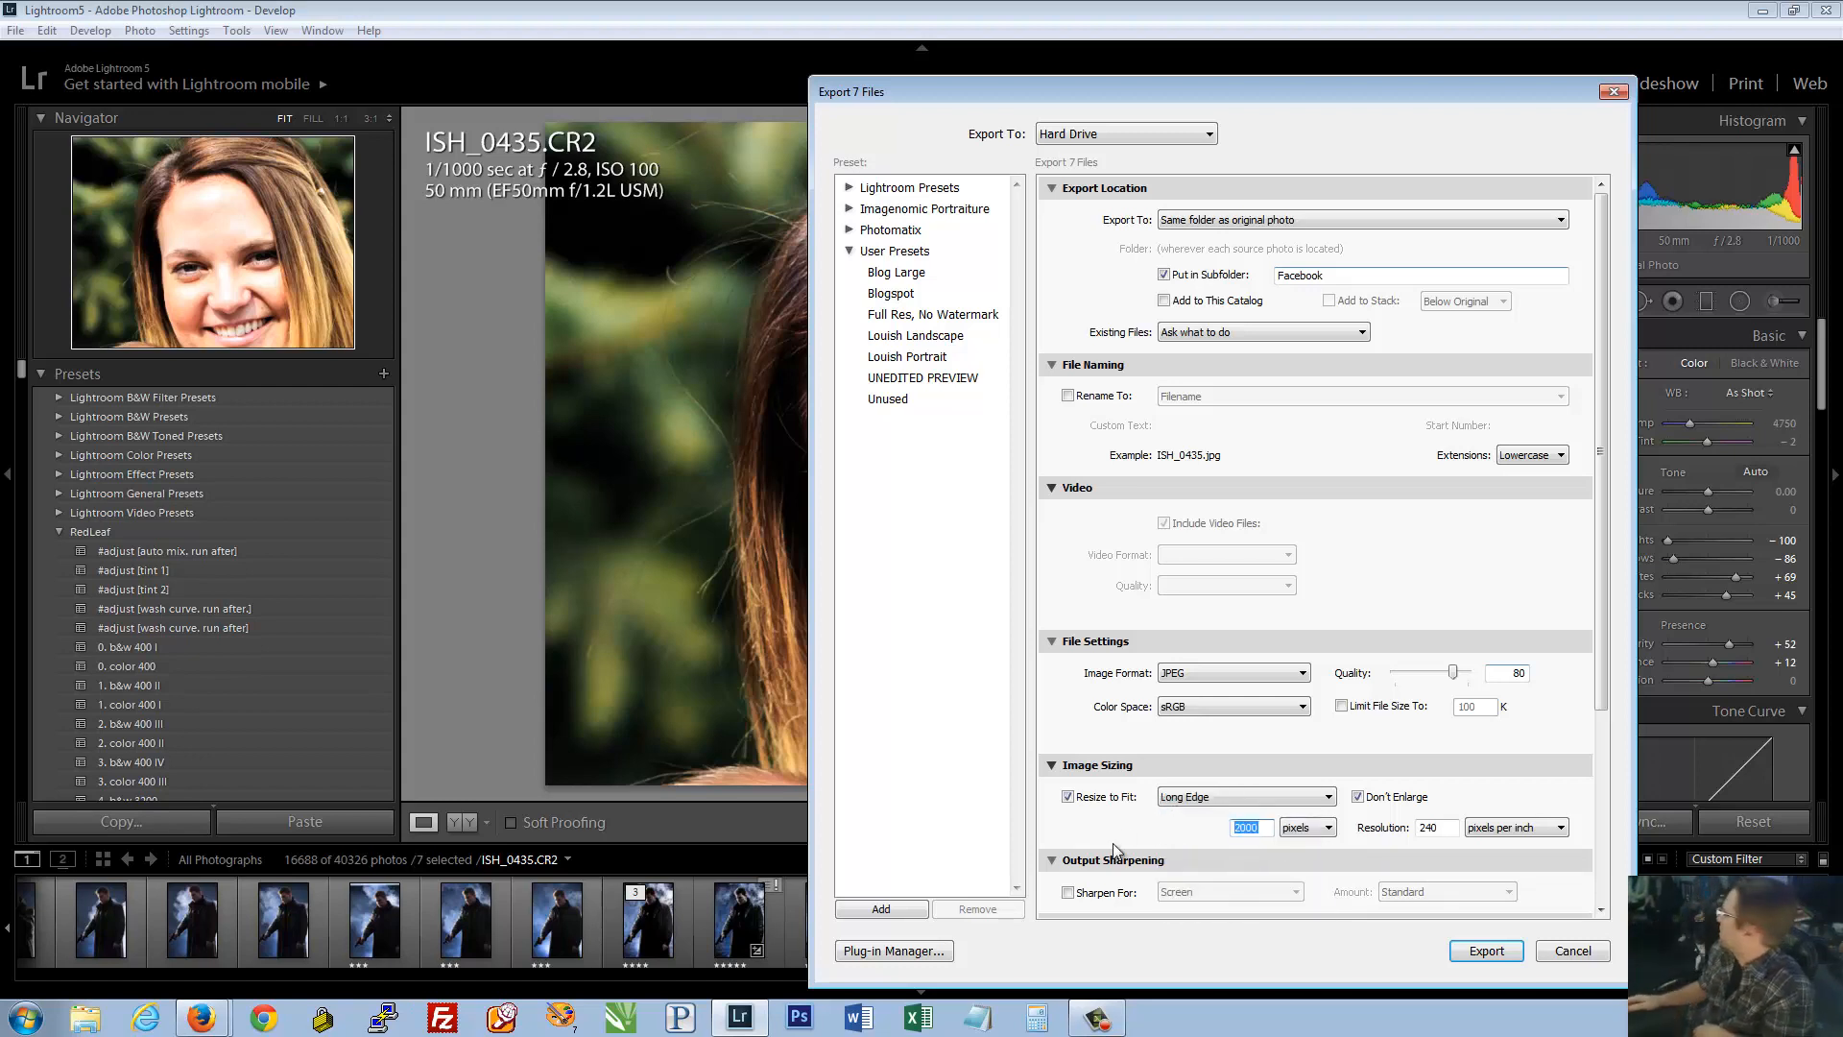
{"action": "left_click", "coordinate": [1282, 797]}
{"action": "left_click", "coordinate": [1246, 821]}
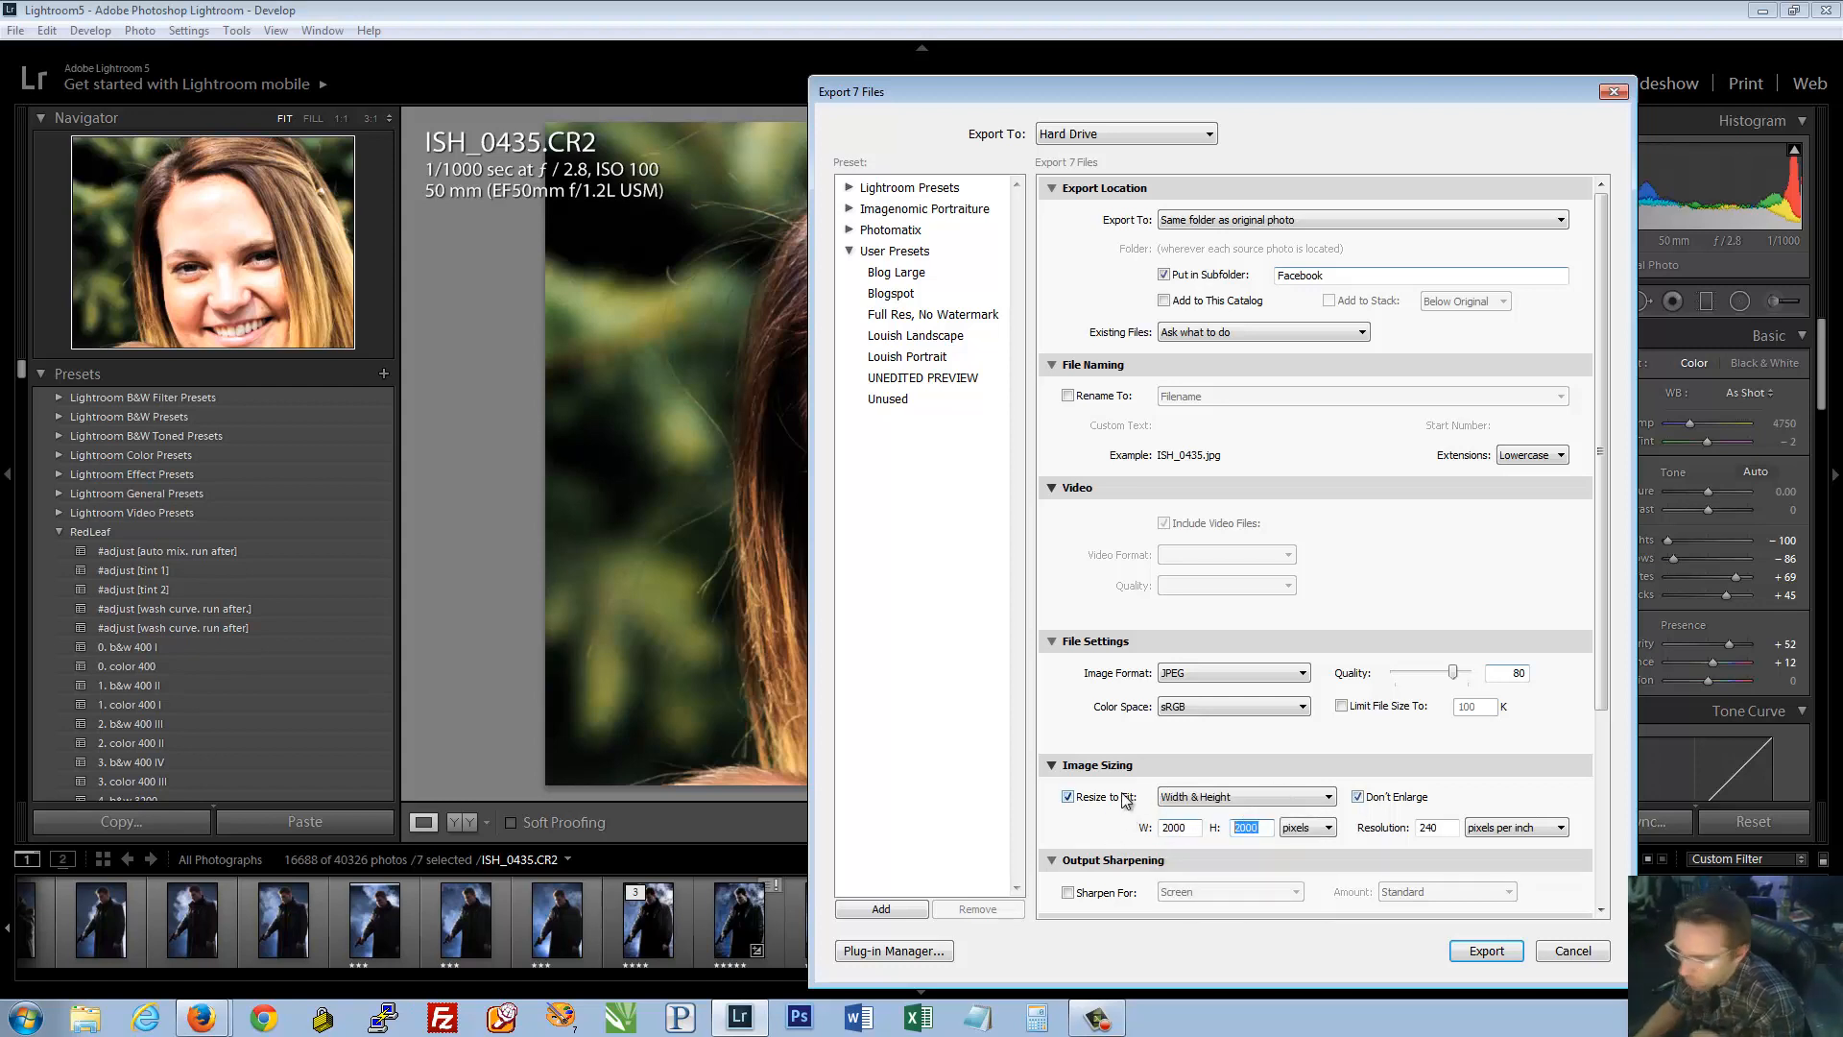
{"action": "left_click", "coordinate": [1124, 799]}
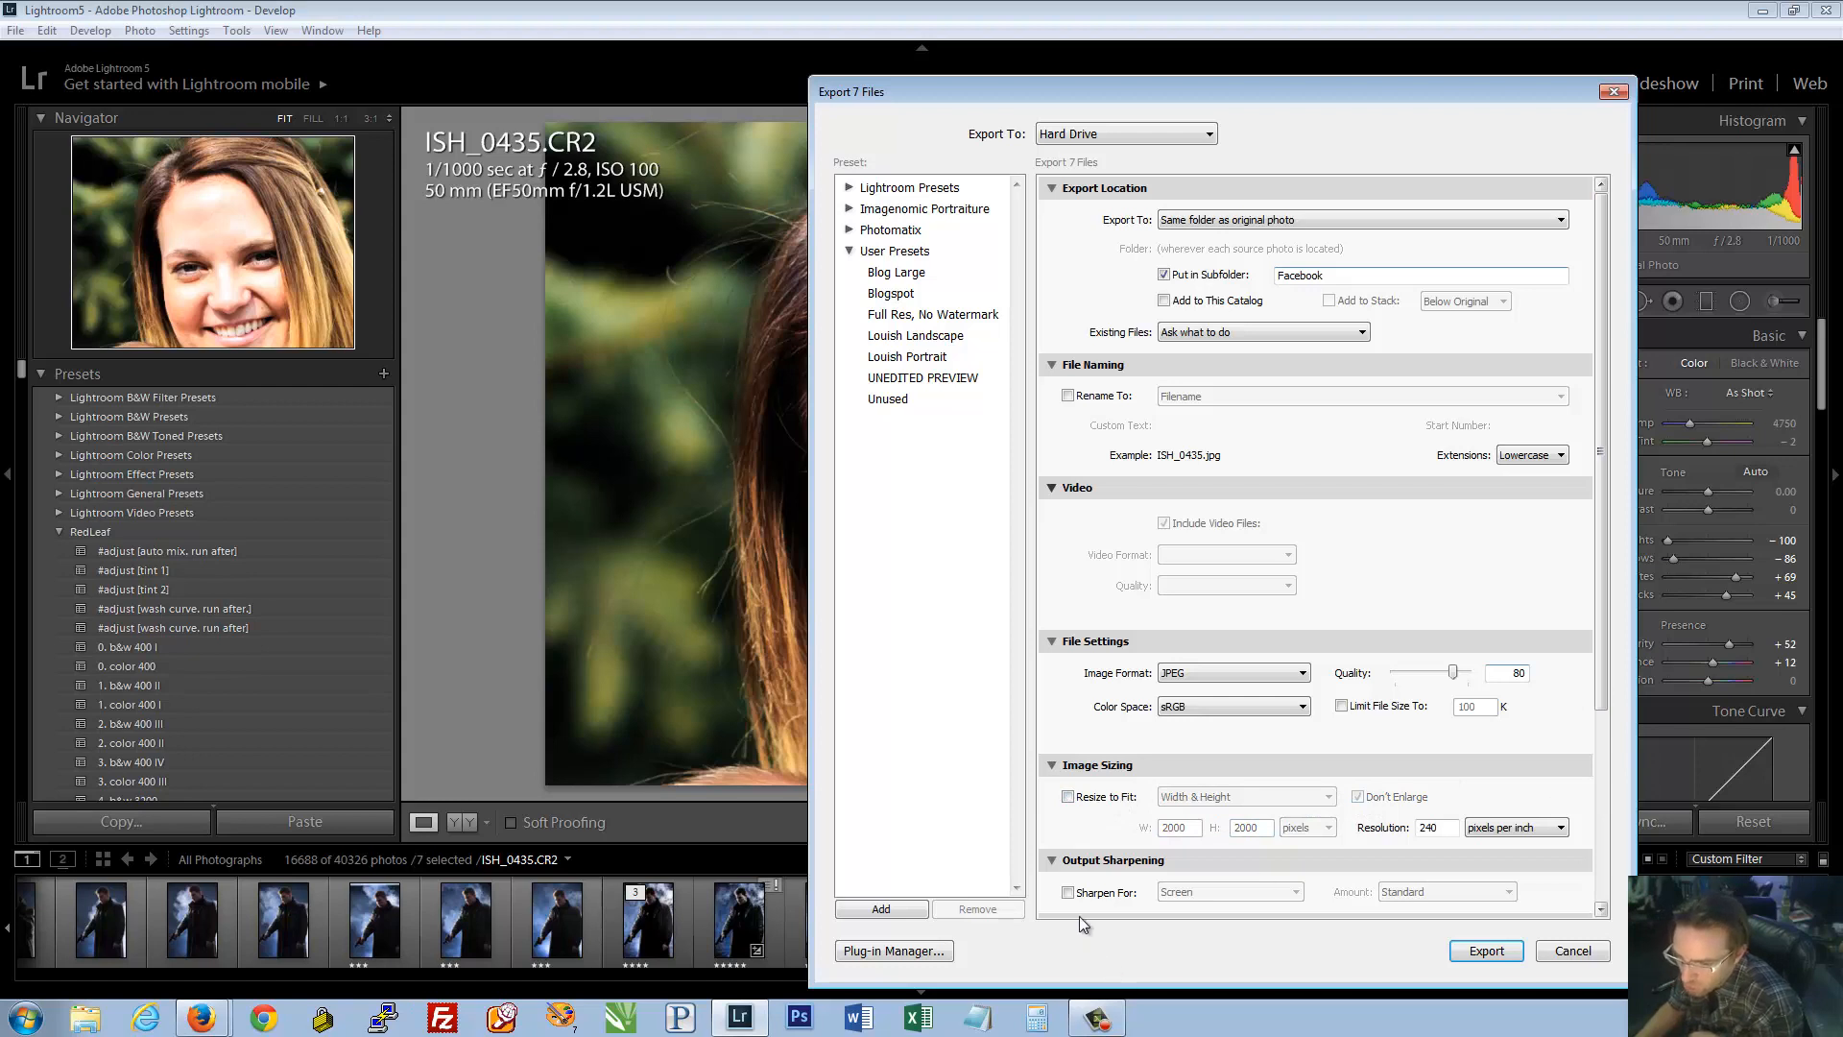
Try output sharpening for Screen and turn the sharpening off again
{"action": "left_click", "coordinate": [1069, 893]}
{"action": "scroll", "coordinate": [1240, 736], "scroll_direction": "down", "scroll_amount": 3}
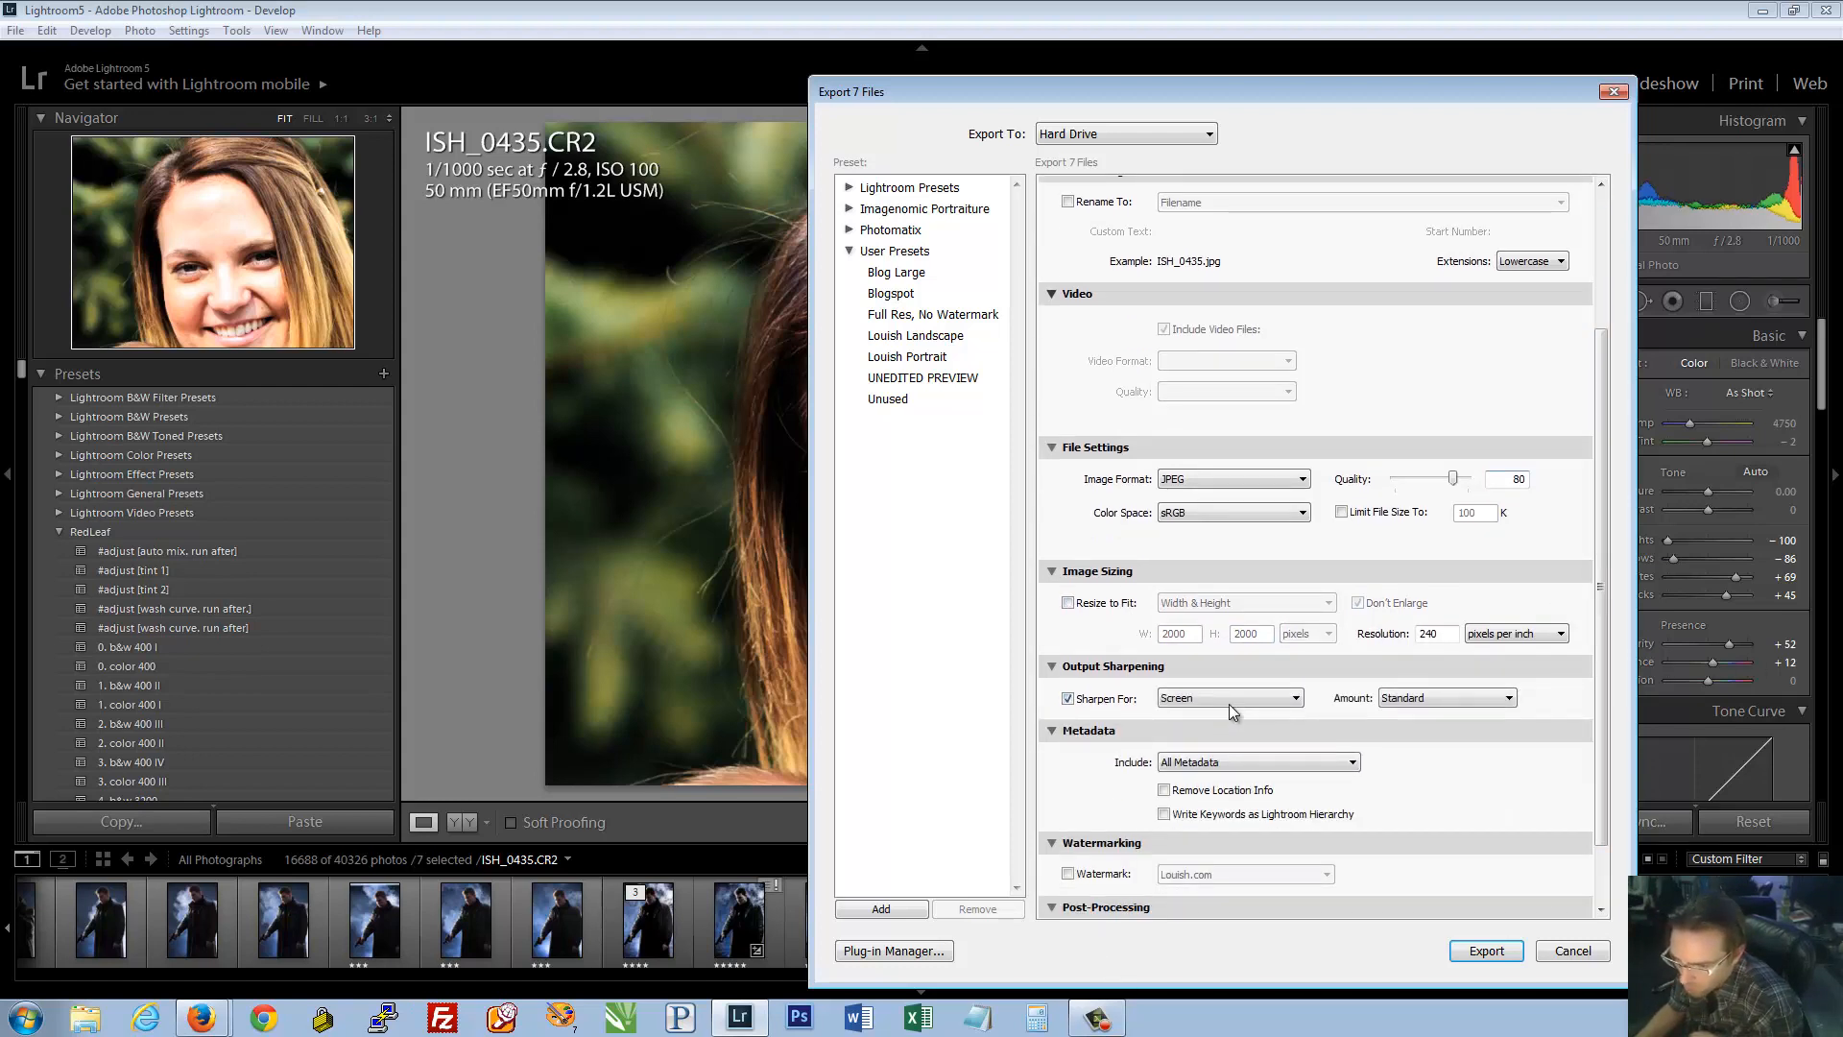
{"action": "left_click", "coordinate": [1229, 705]}
{"action": "left_click", "coordinate": [1225, 718]}
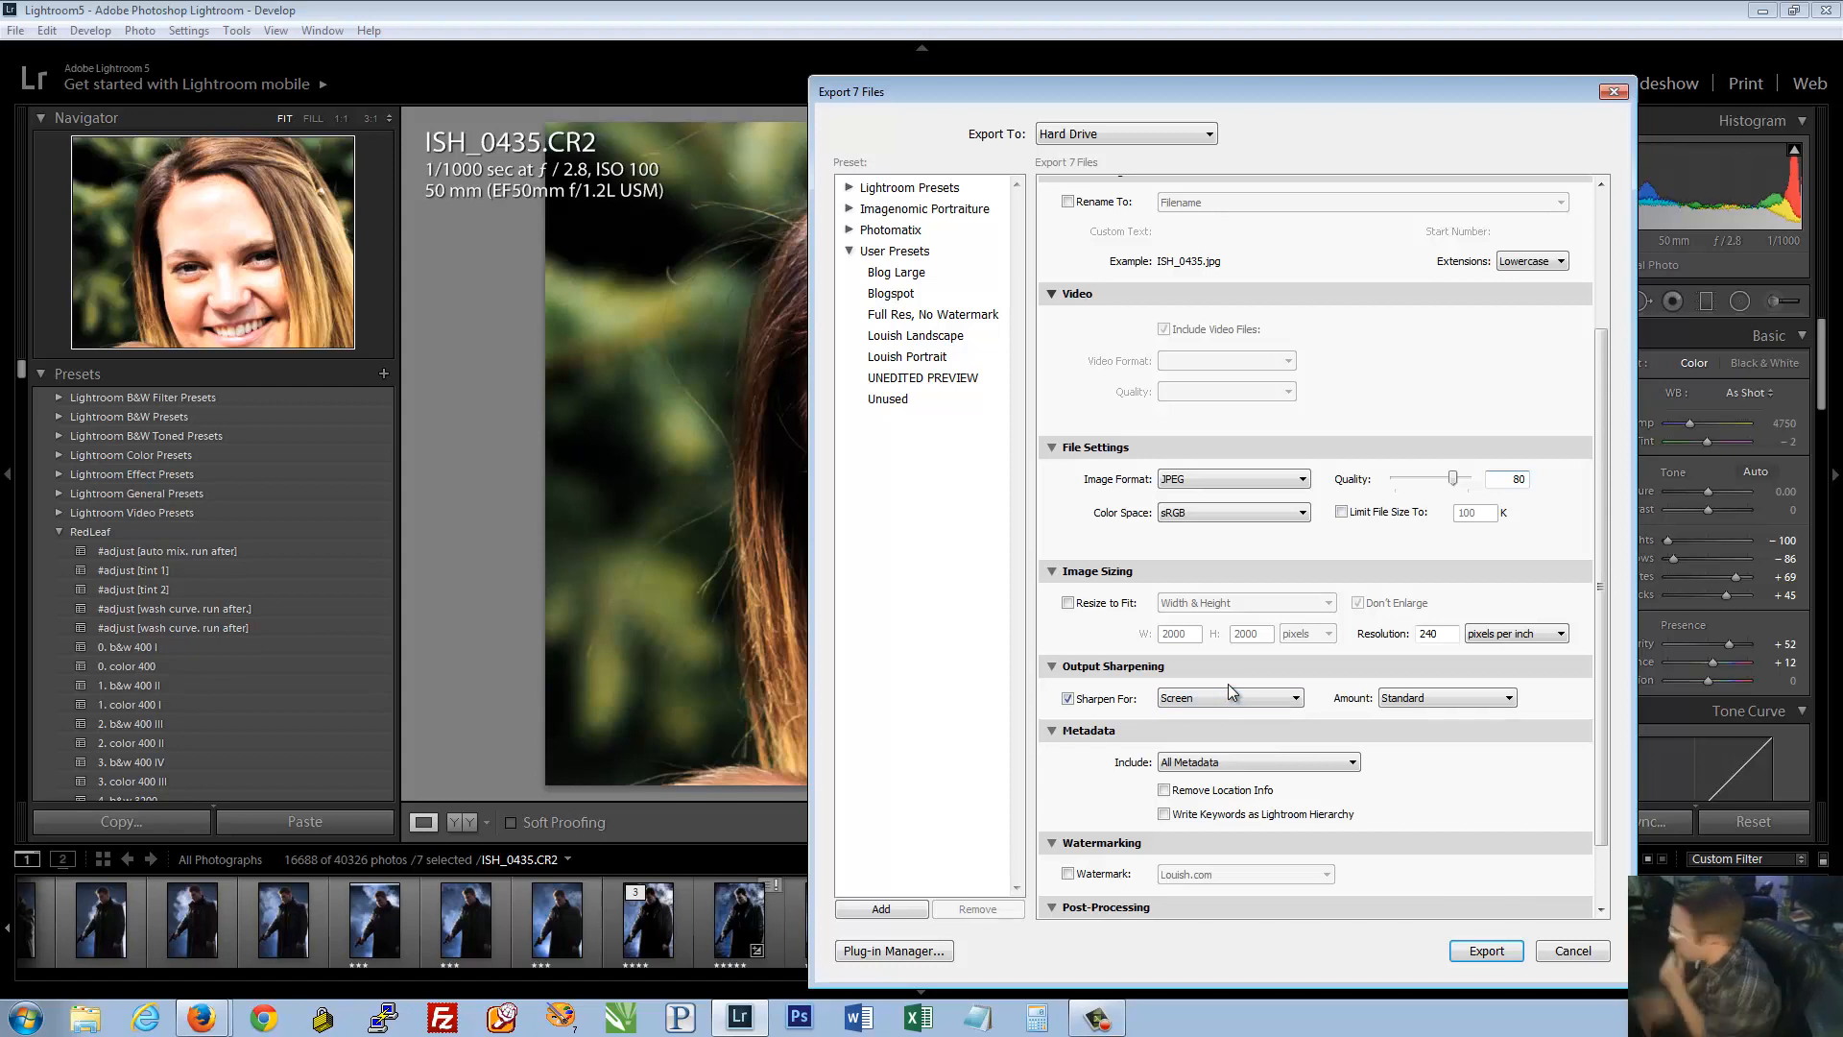
{"action": "left_click", "coordinate": [1067, 698]}
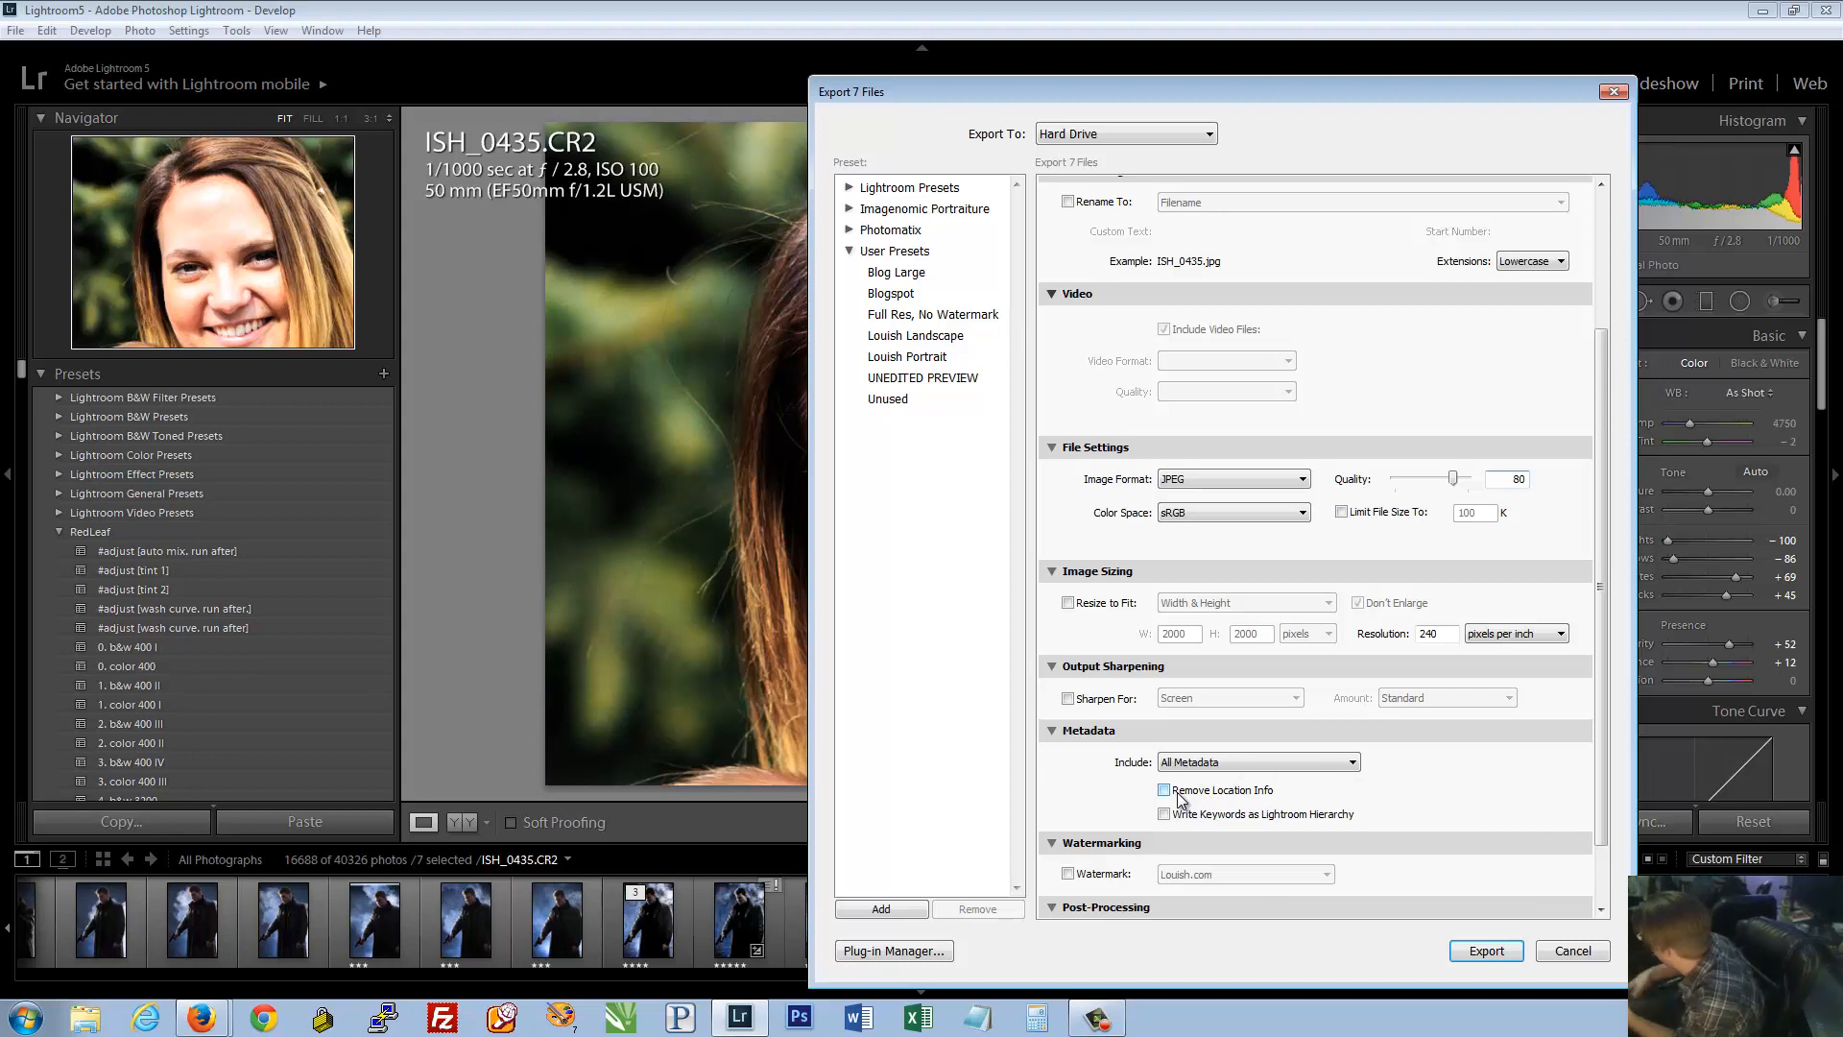
Try removing location info and look at the metadata inclusion choices, keeping All Metadata with location info included
{"action": "left_click", "coordinate": [1180, 797]}
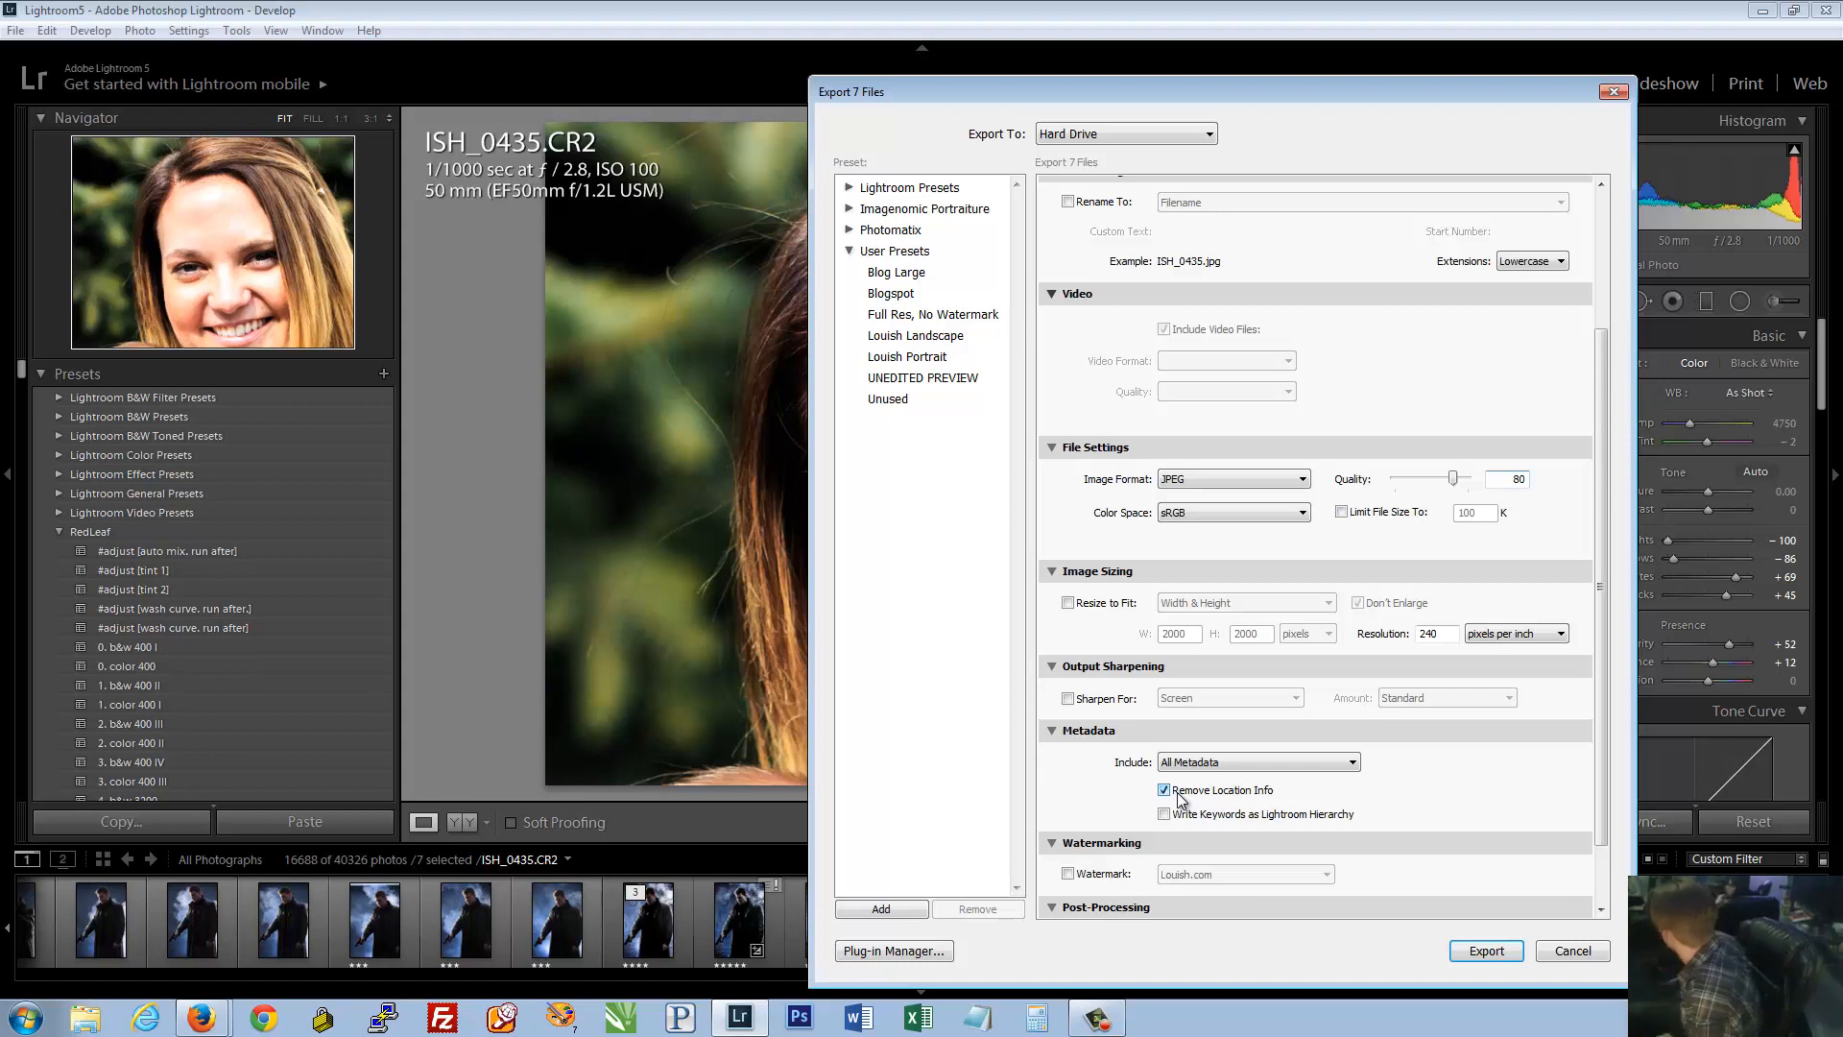
{"action": "left_click", "coordinate": [1179, 797]}
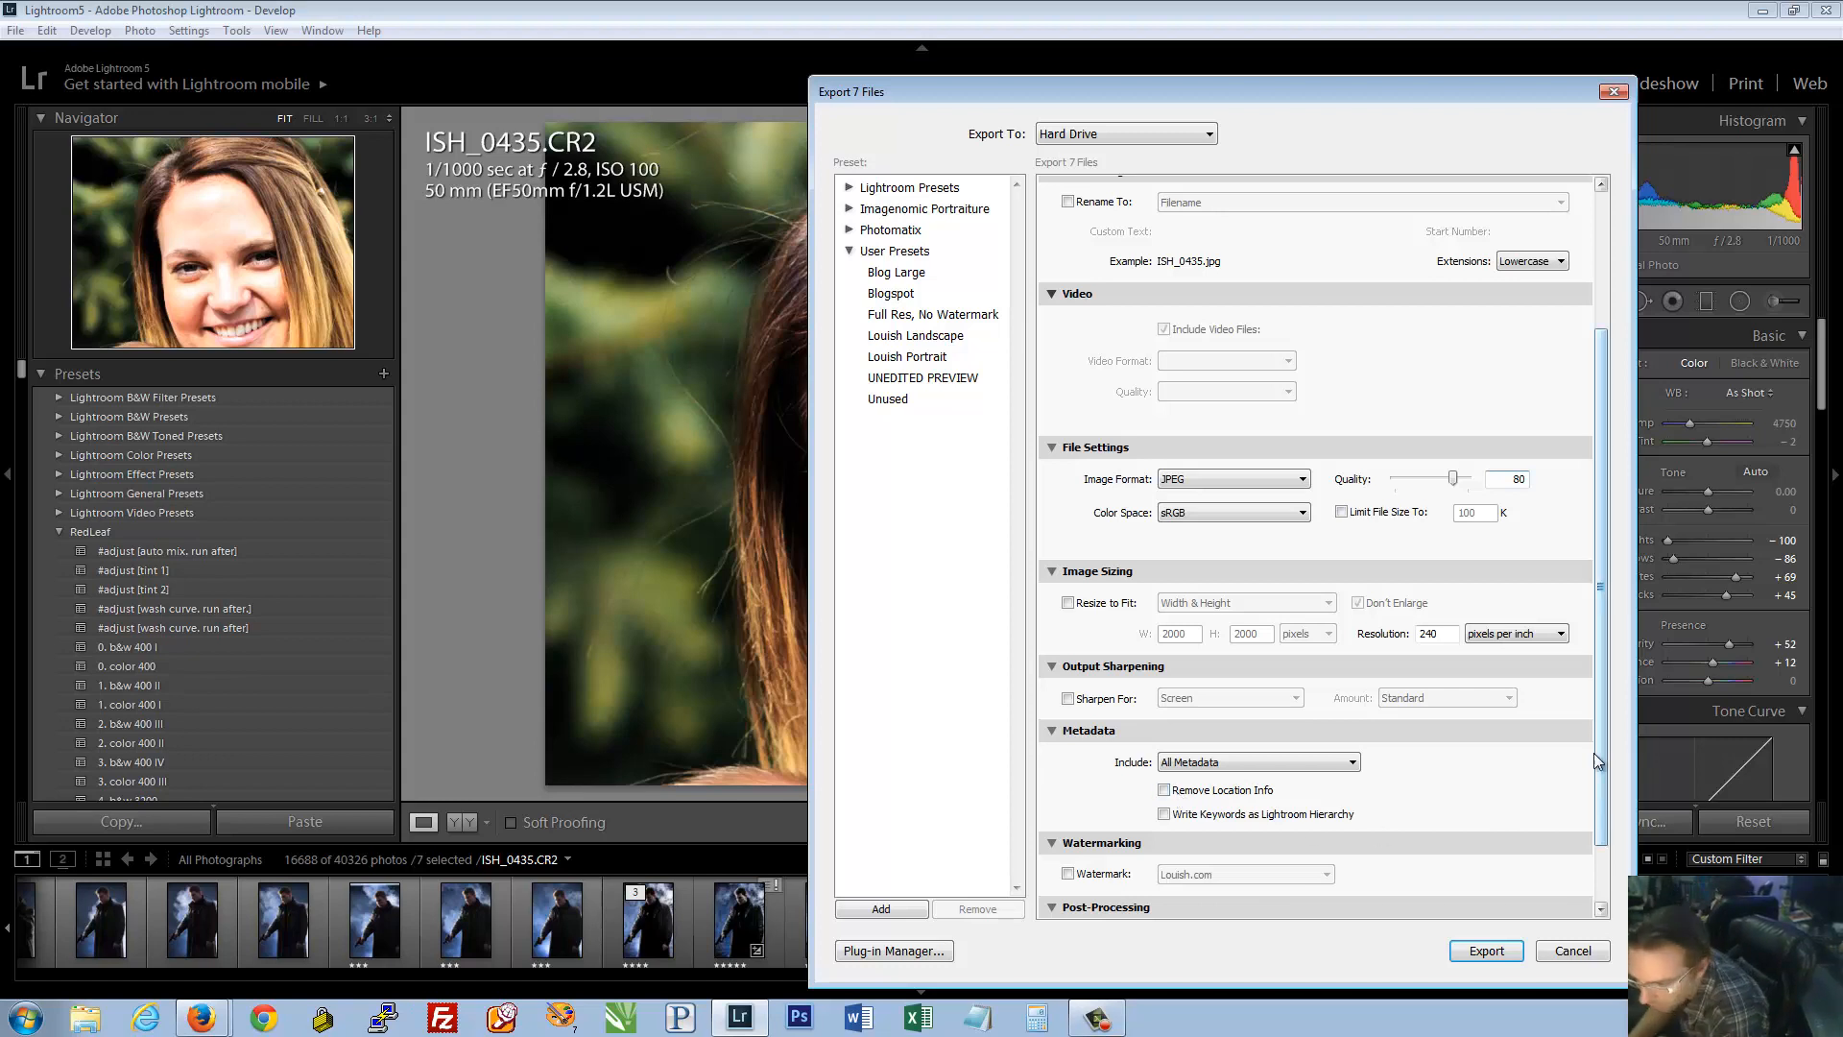
{"action": "scroll", "coordinate": [1600, 823], "scroll_direction": "down", "scroll_amount": 2}
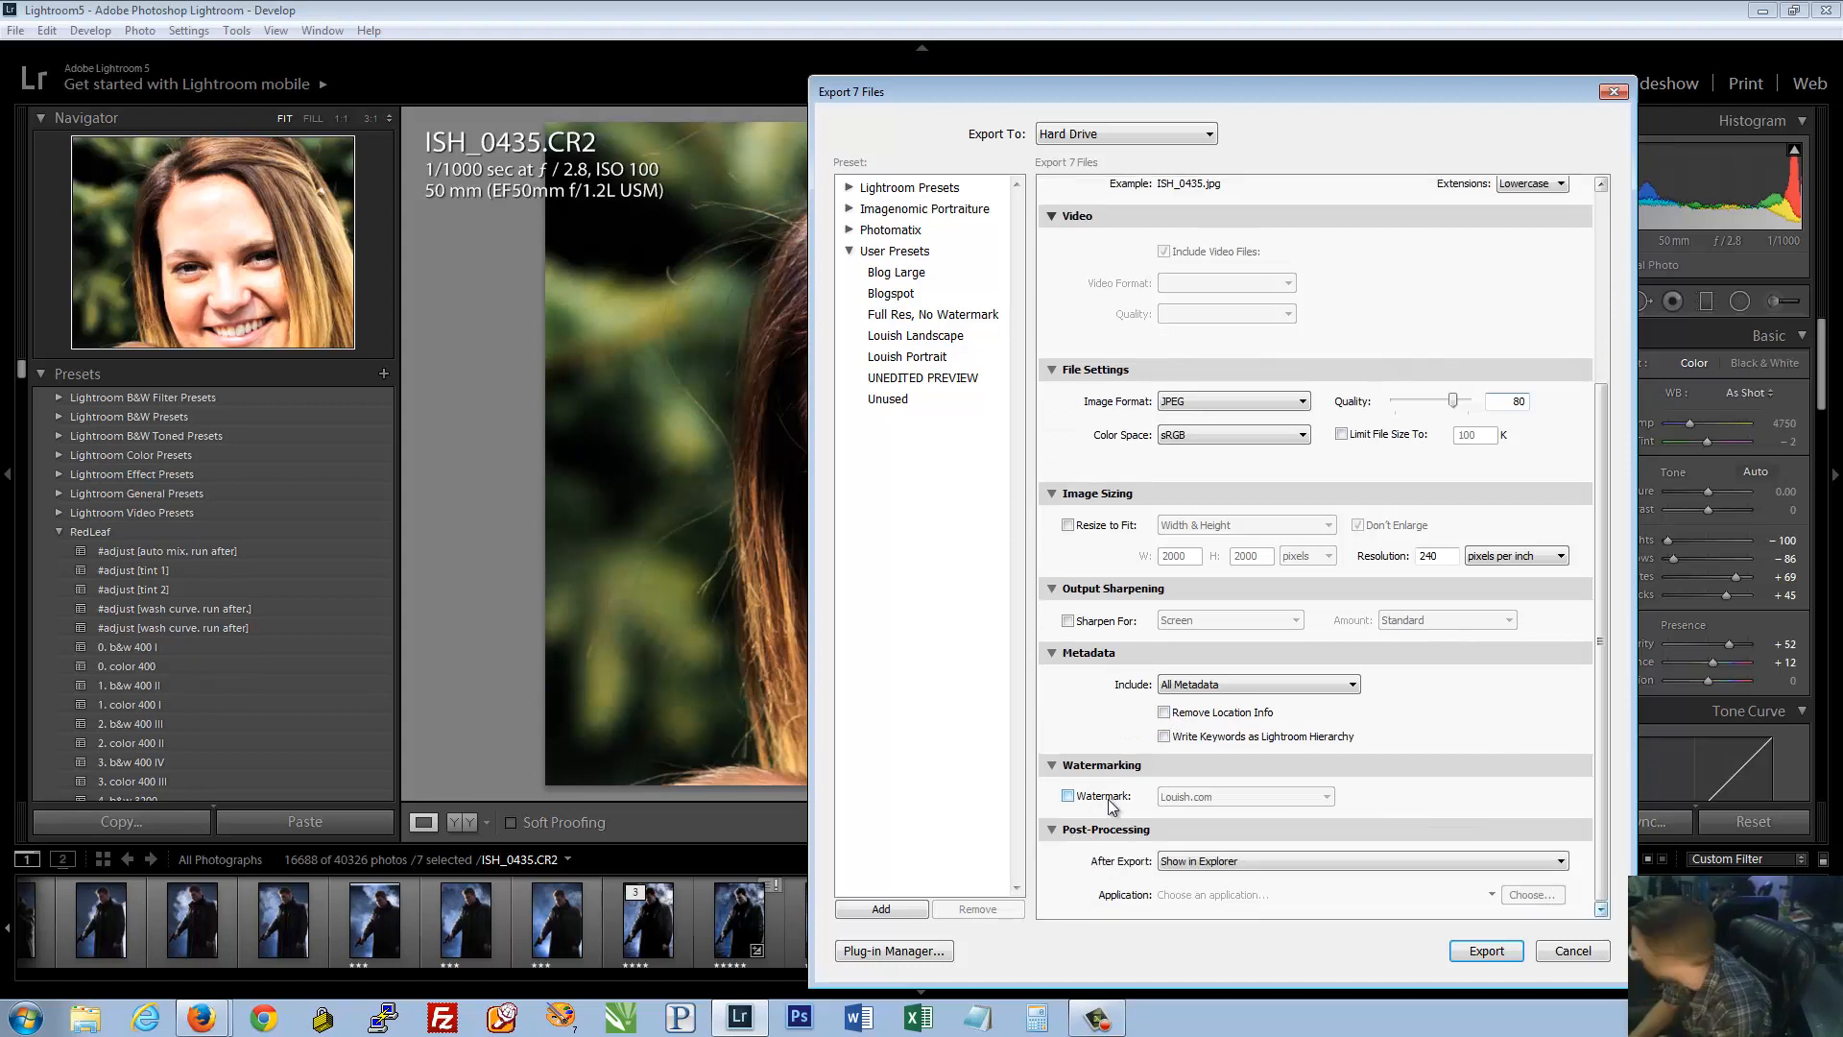
{"action": "left_click", "coordinate": [1179, 684]}
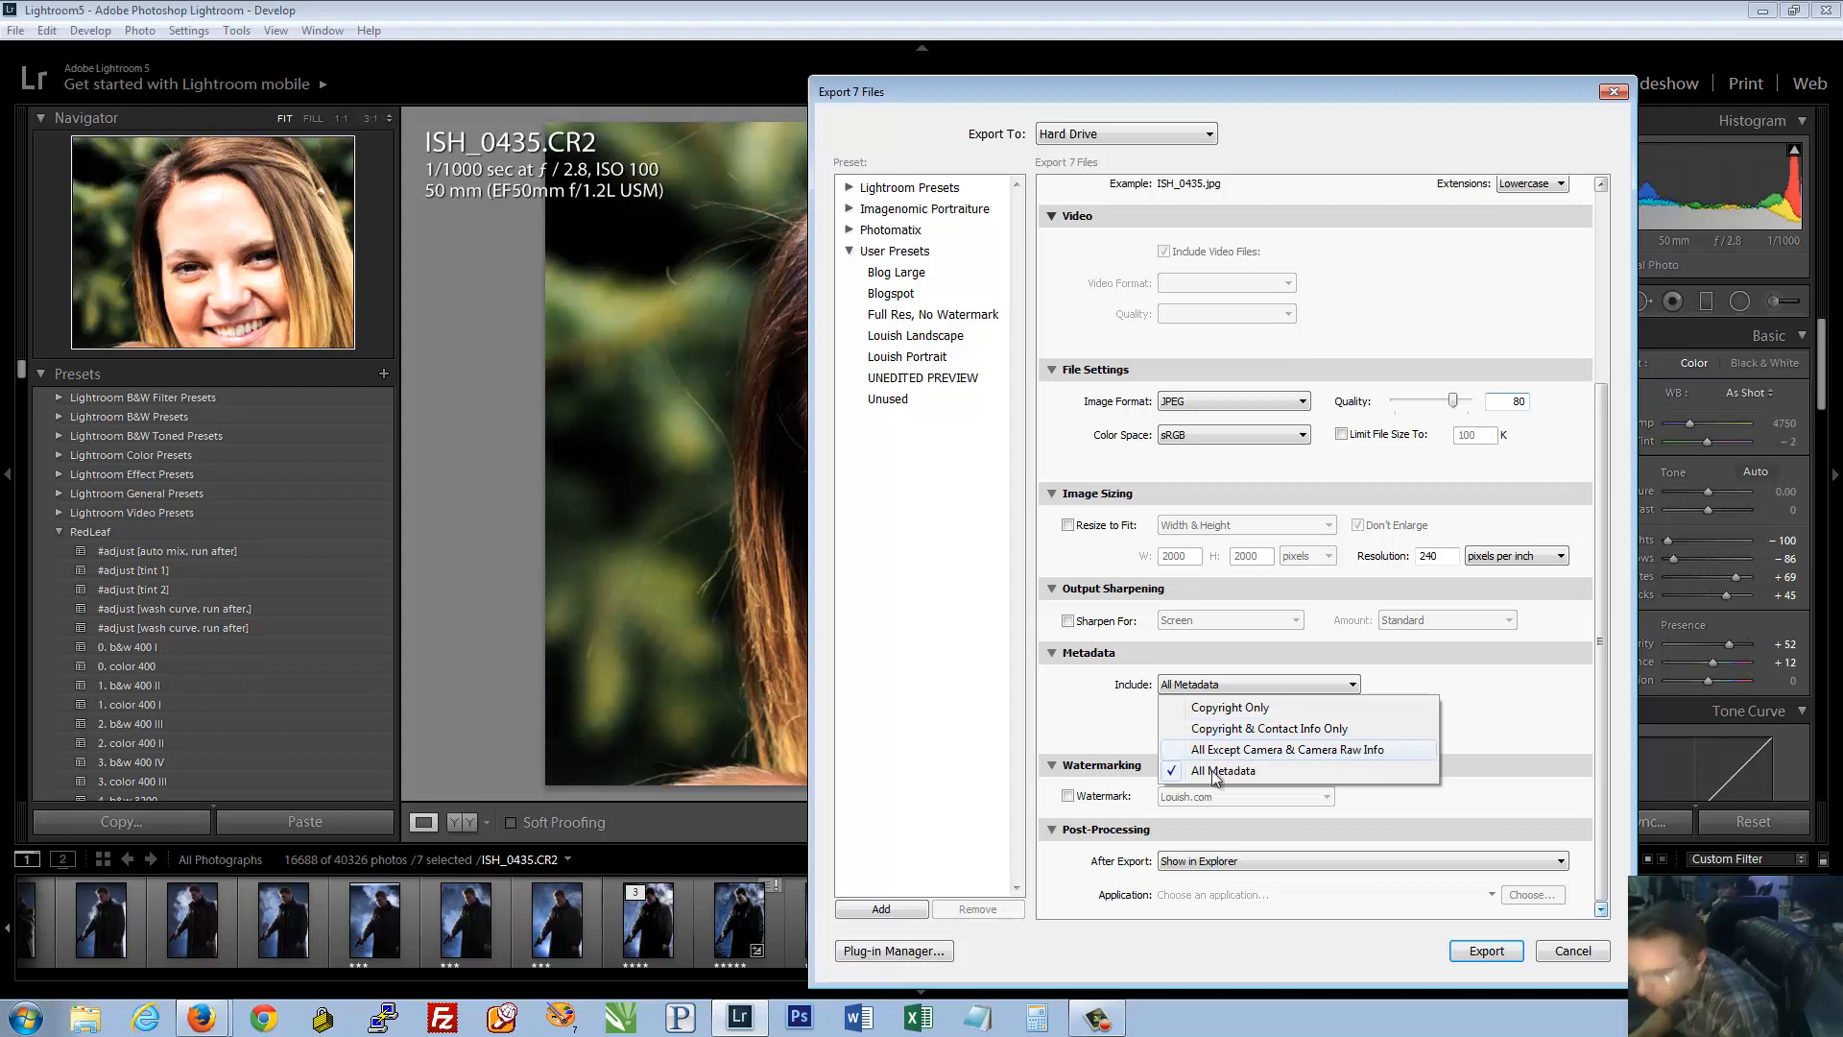
{"action": "left_click", "coordinate": [1099, 671]}
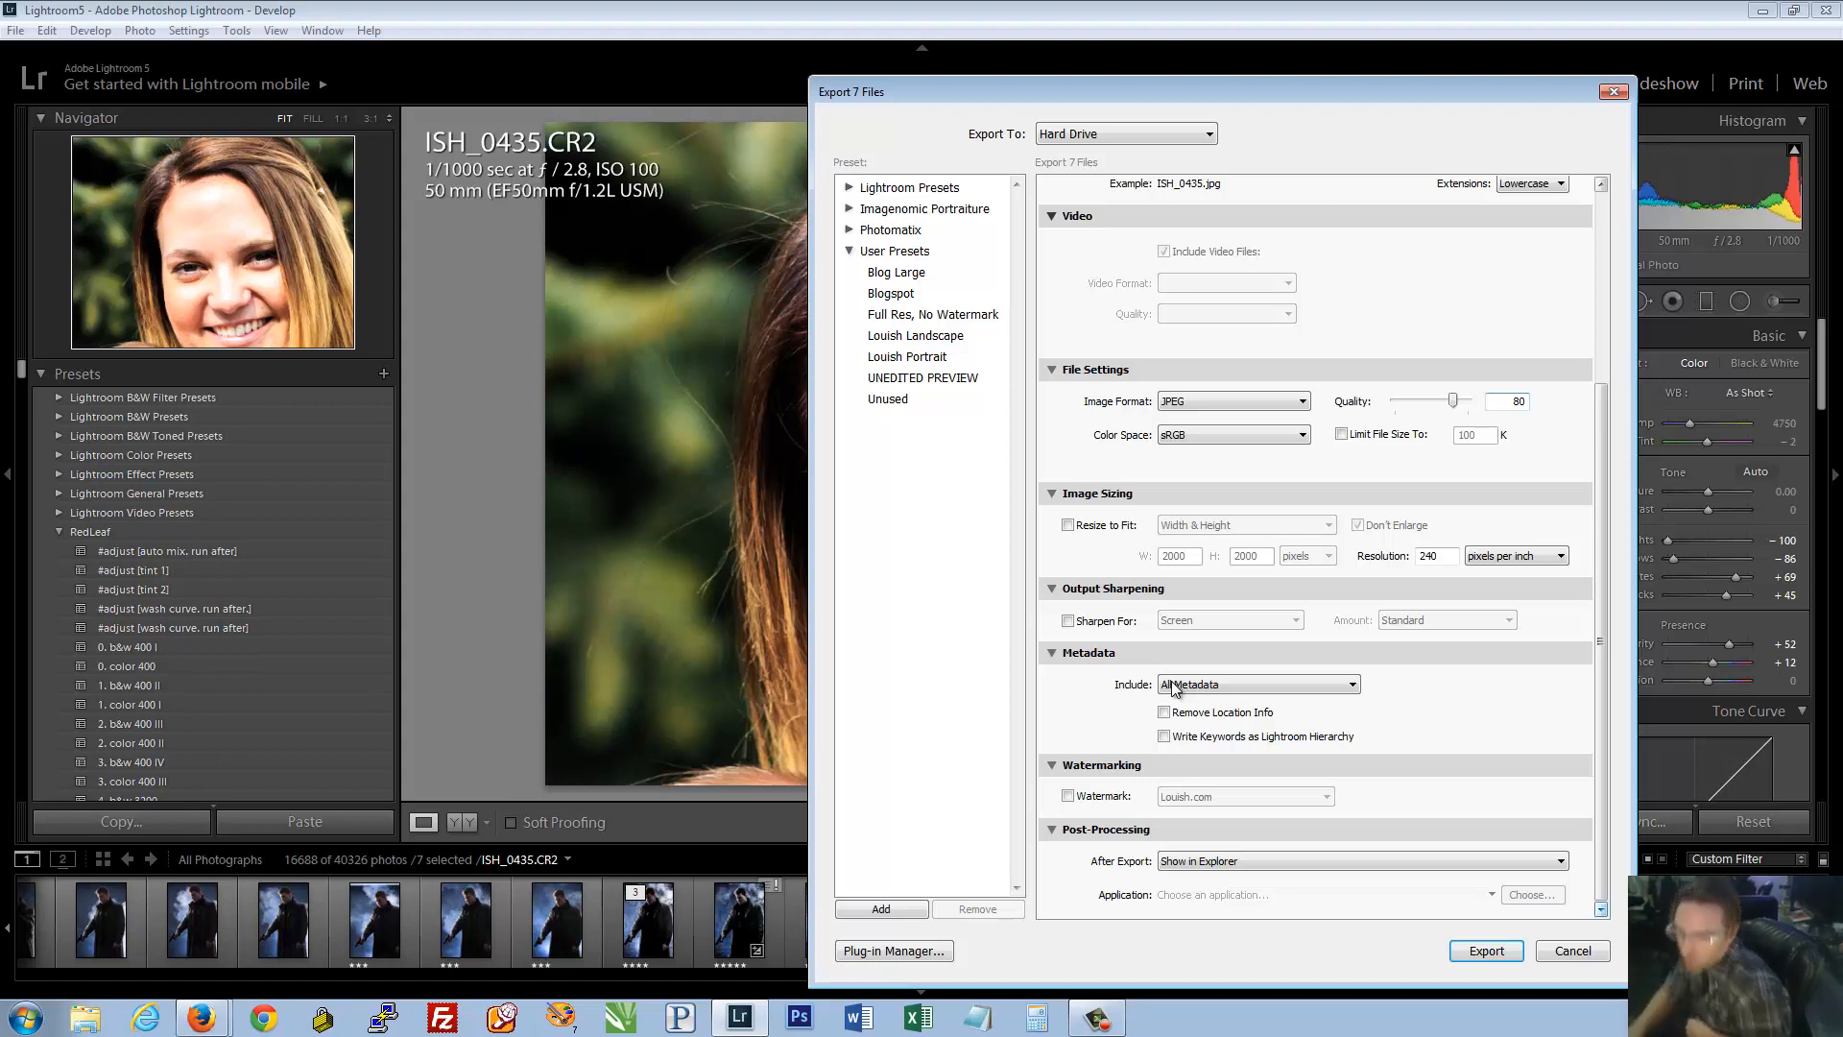
Enable watermarking for the export and open the Louish.com watermark for editing
{"action": "left_click", "coordinate": [1092, 796]}
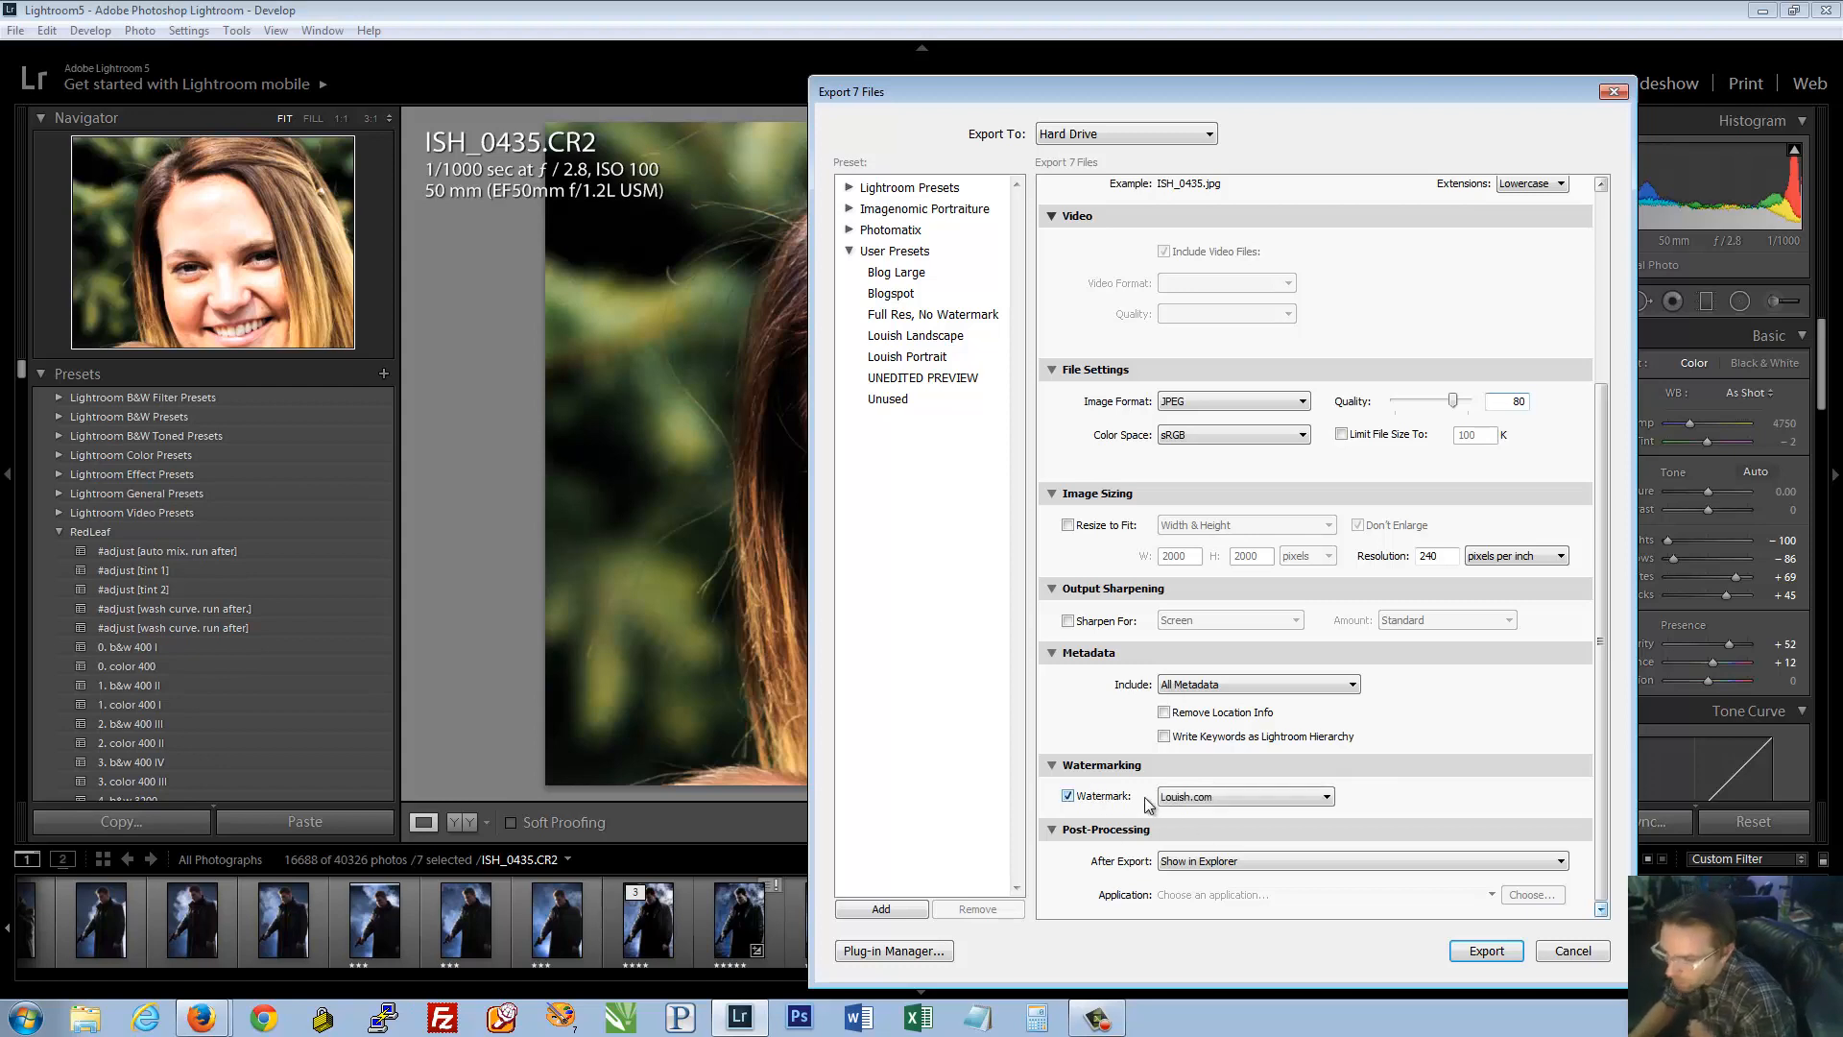
{"action": "left_click", "coordinate": [1205, 797]}
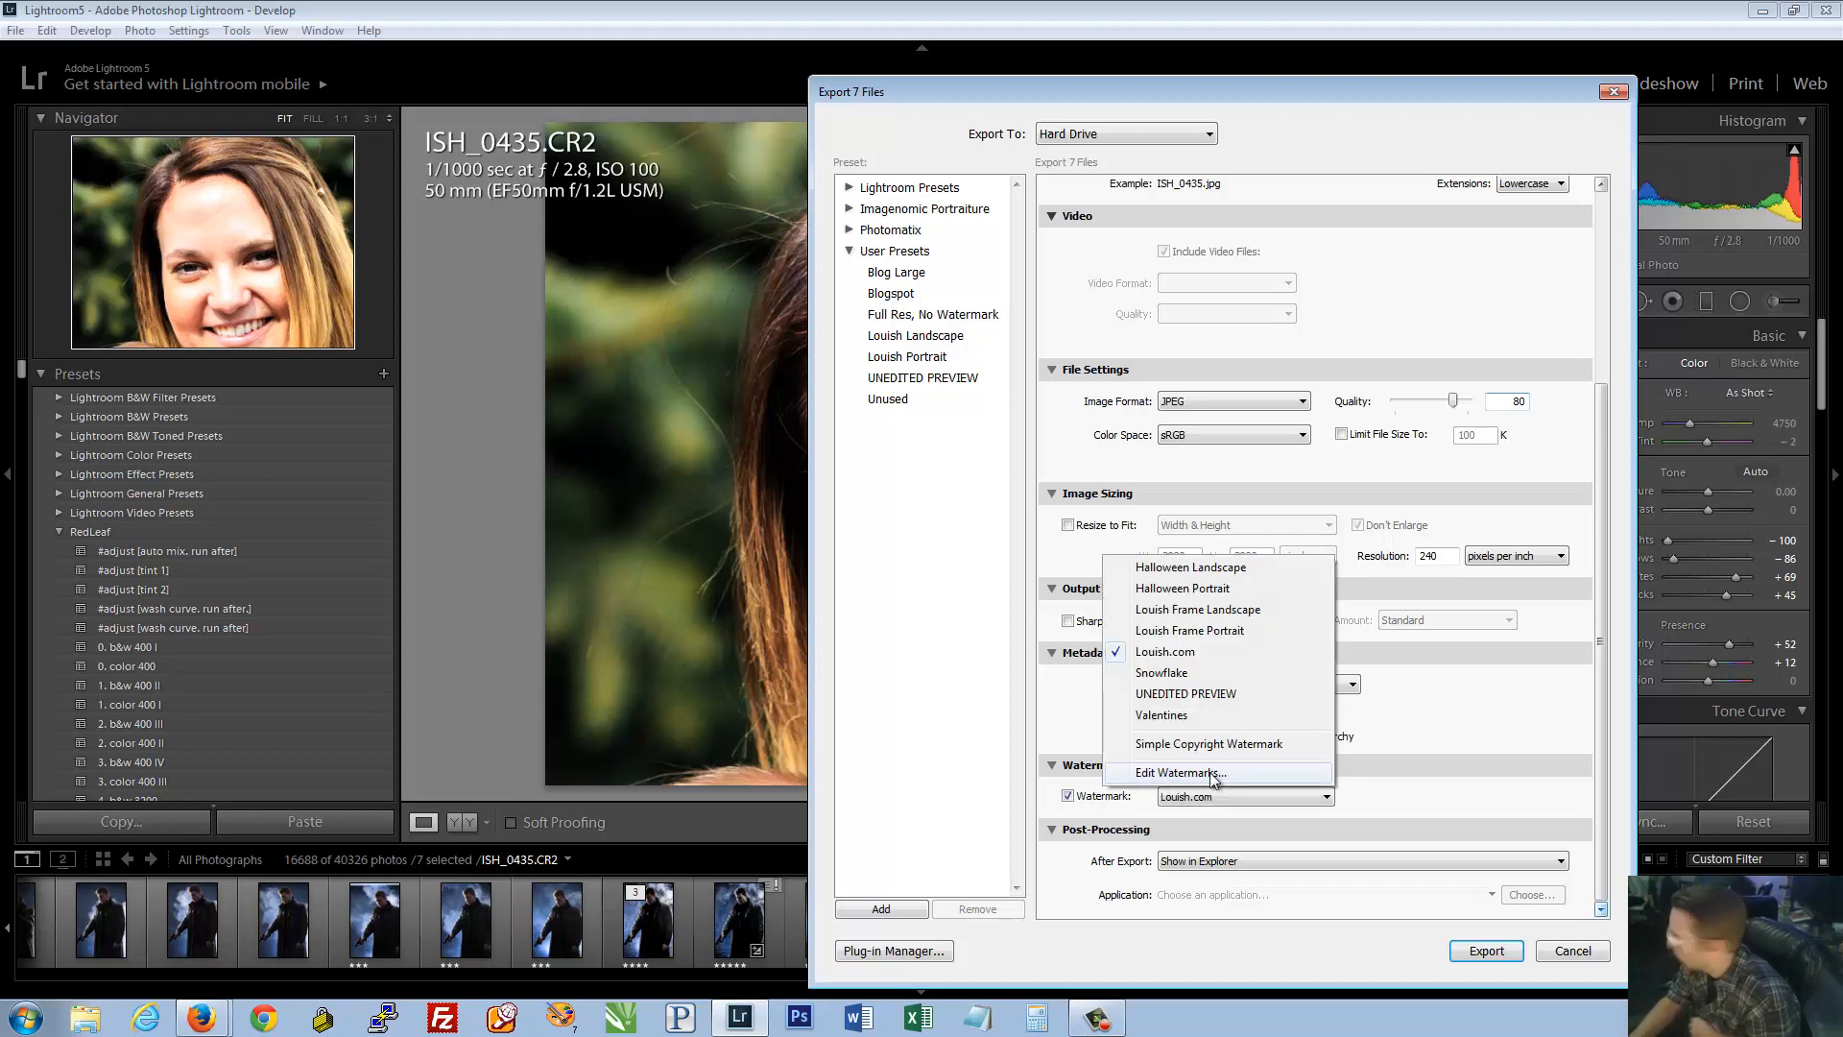
{"action": "left_click", "coordinate": [1213, 774]}
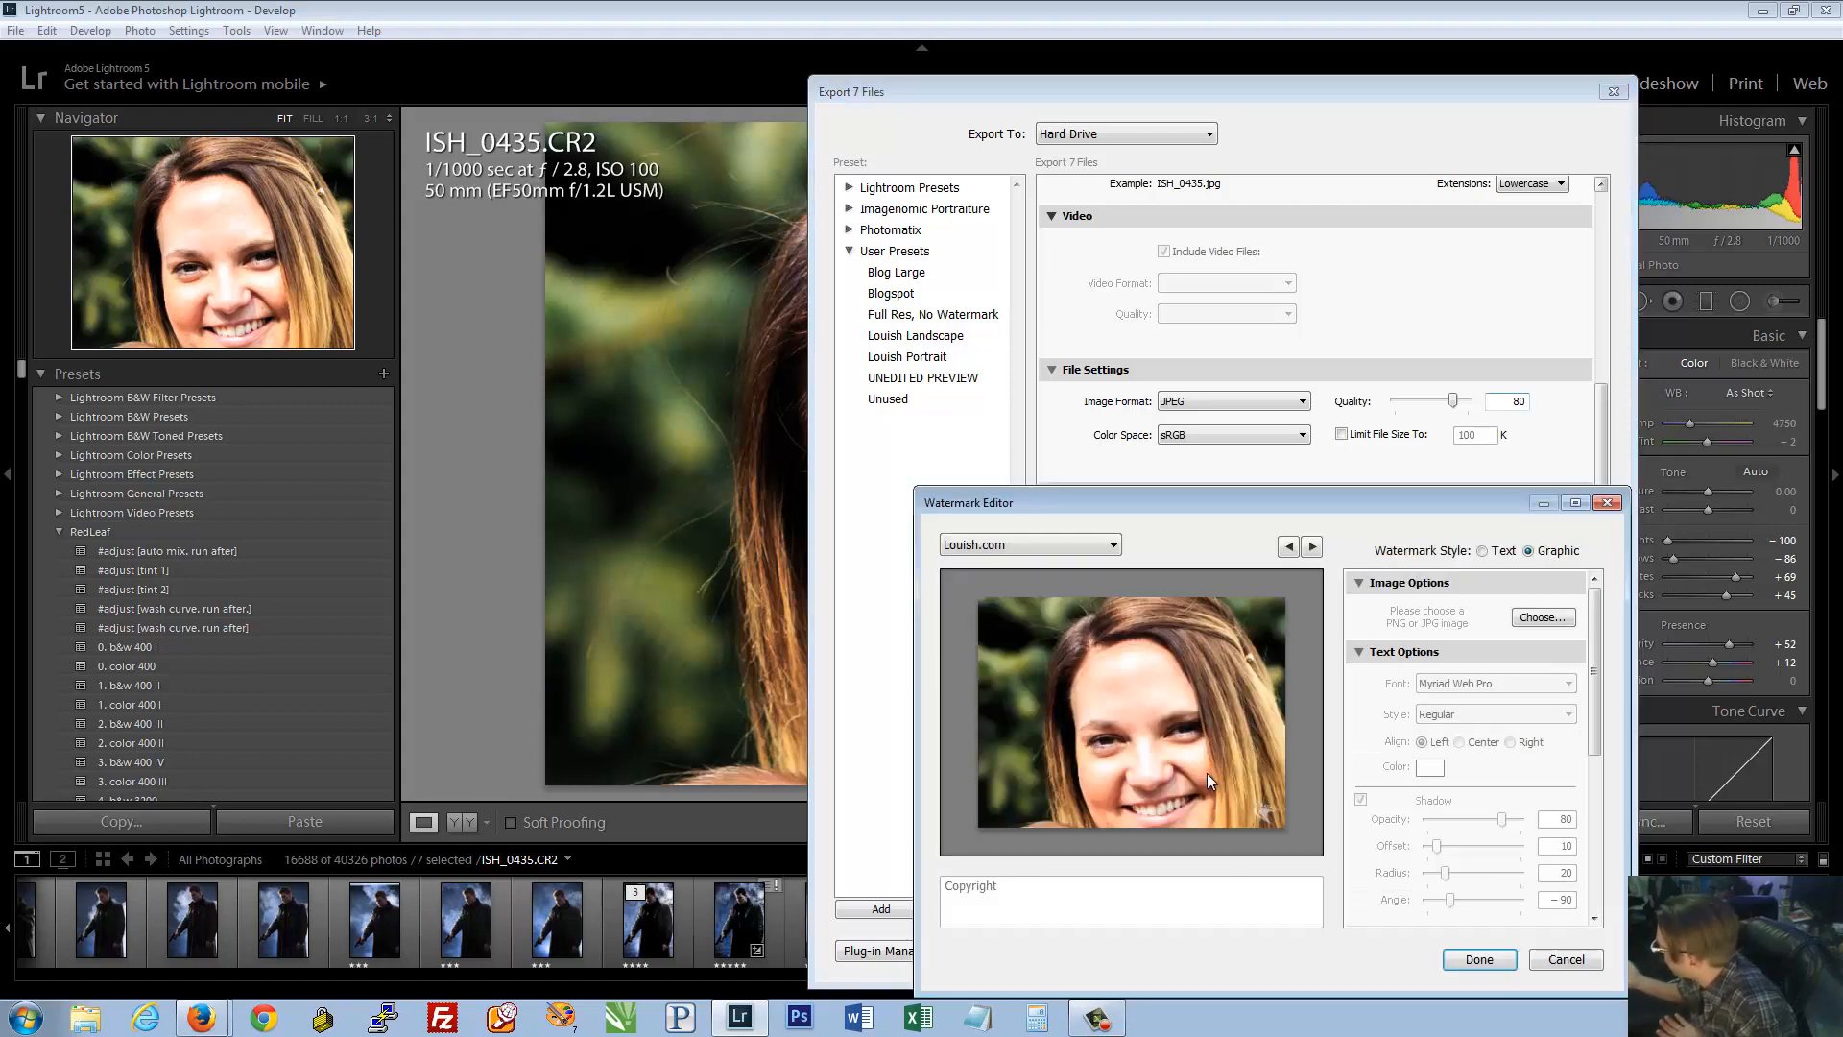
{"action": "left_click_drag", "start_coordinate": [1268, 503], "coordinate": [1060, 320]}
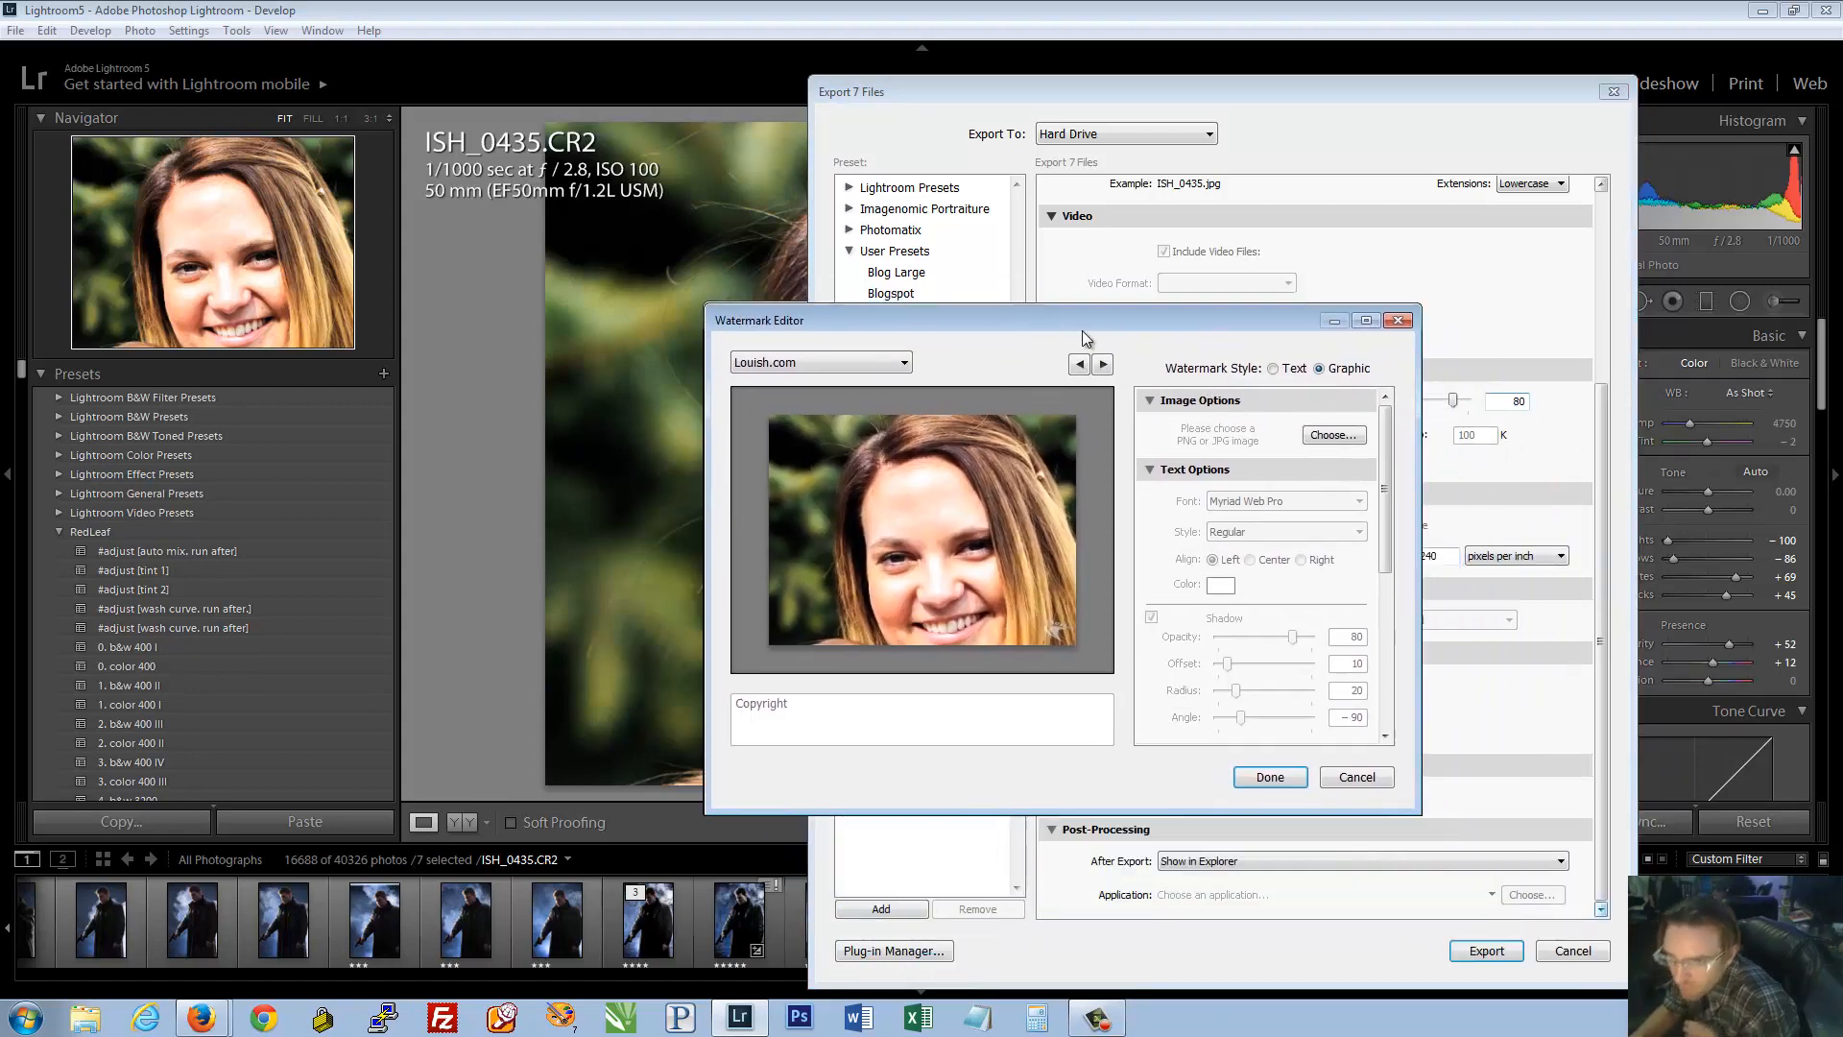
Change the watermark to a text style reading "Copyright 2015; Louish.Pixel"
{"action": "left_click", "coordinate": [1296, 369]}
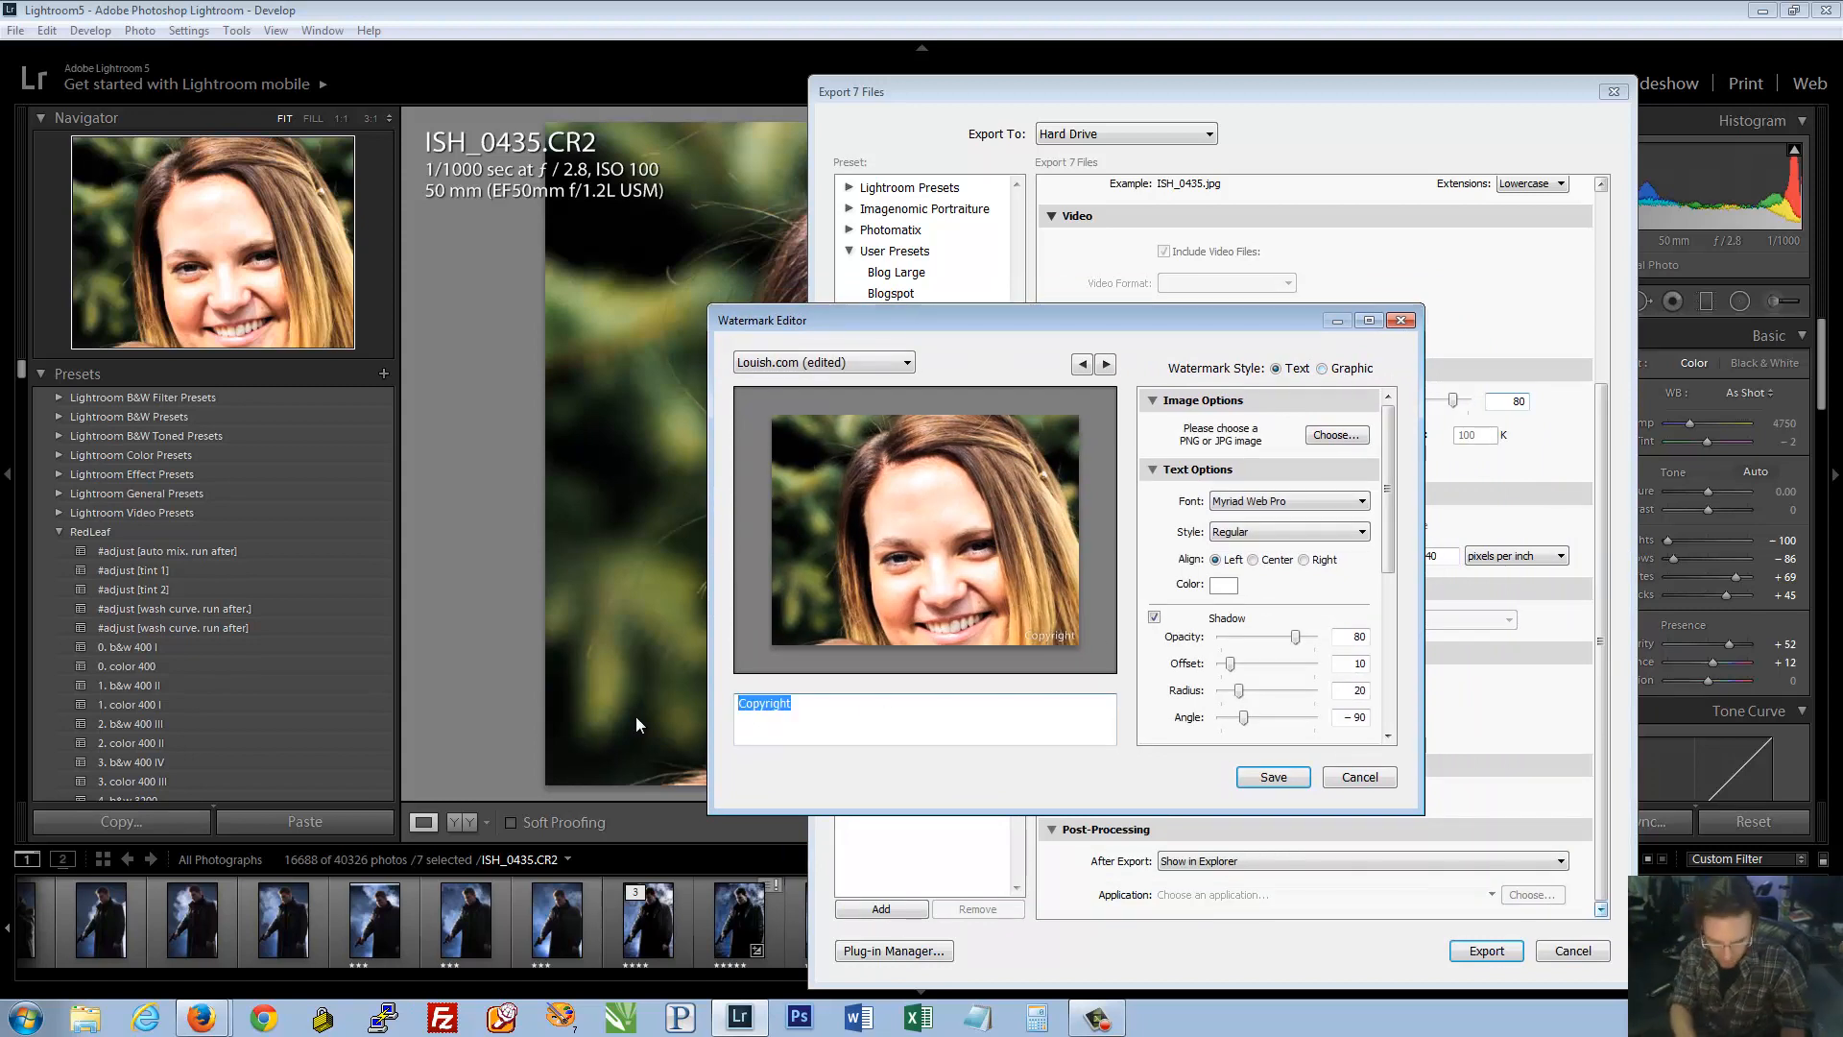
{"action": "type", "text": "Copyright 2015"}
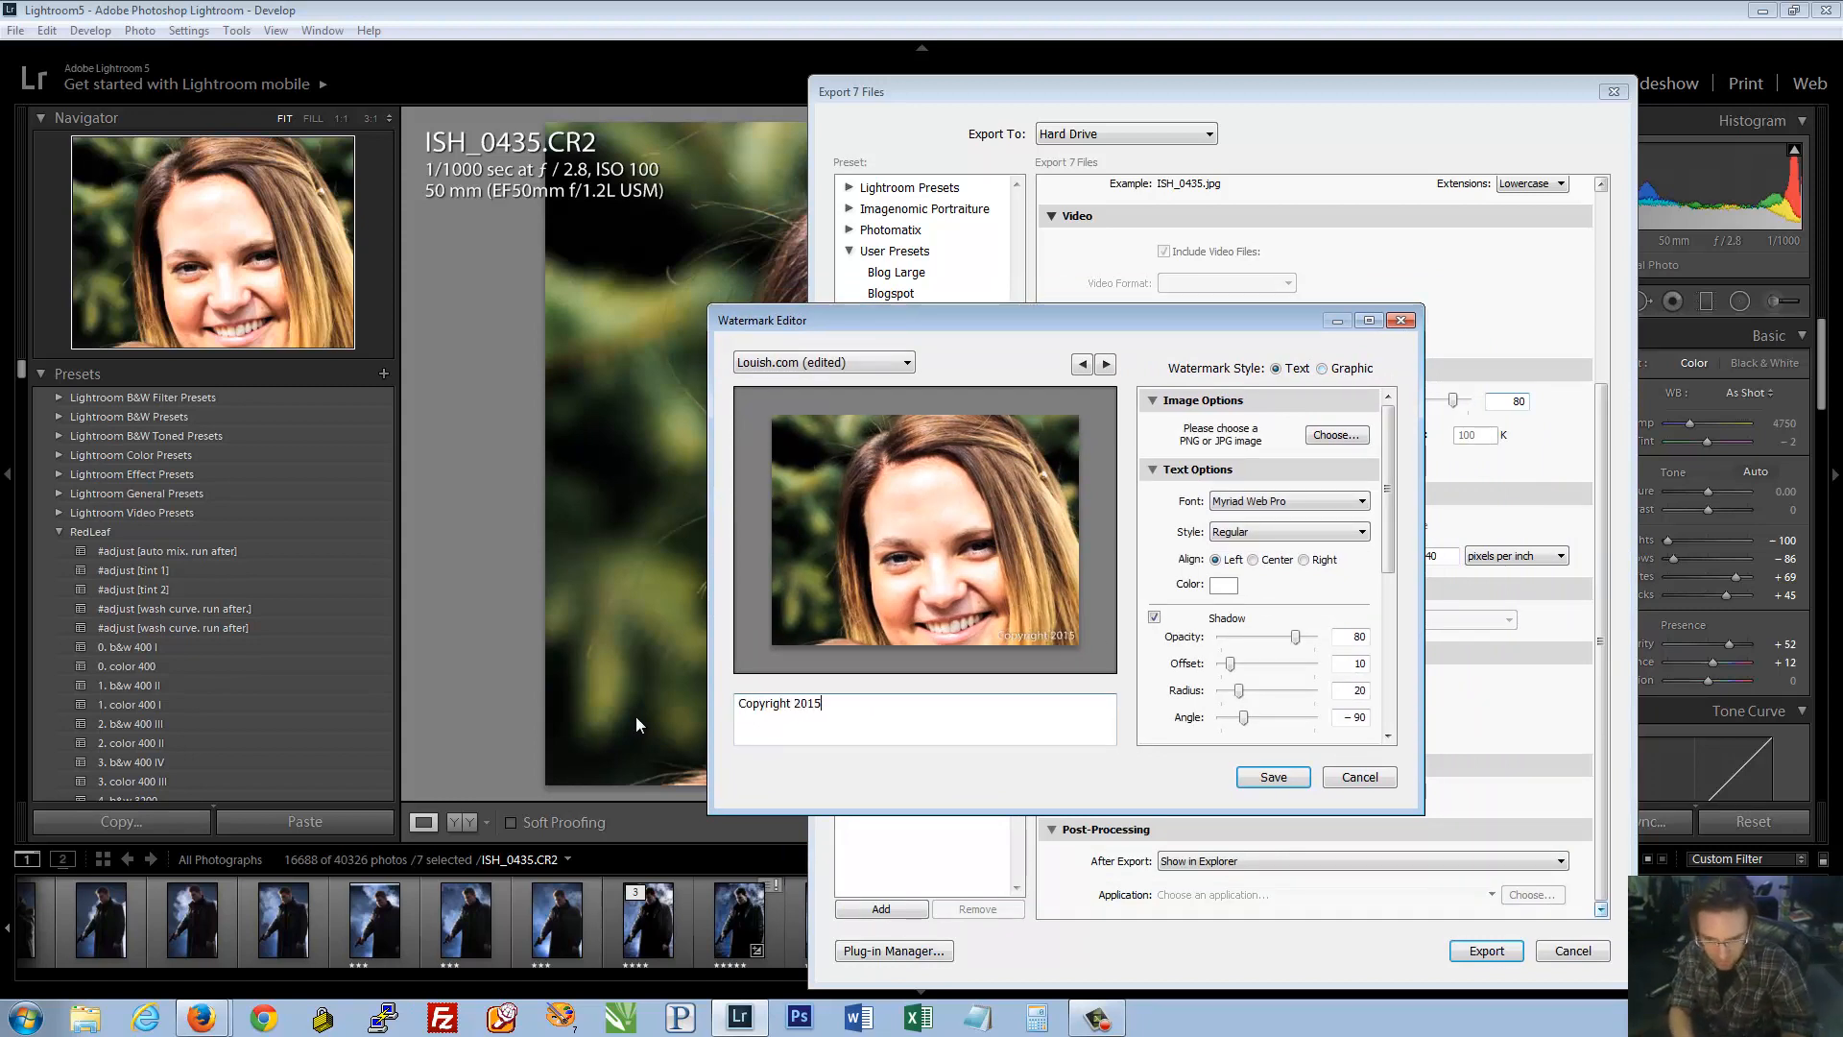
{"action": "type", "text": "; Louish.Pixel"}
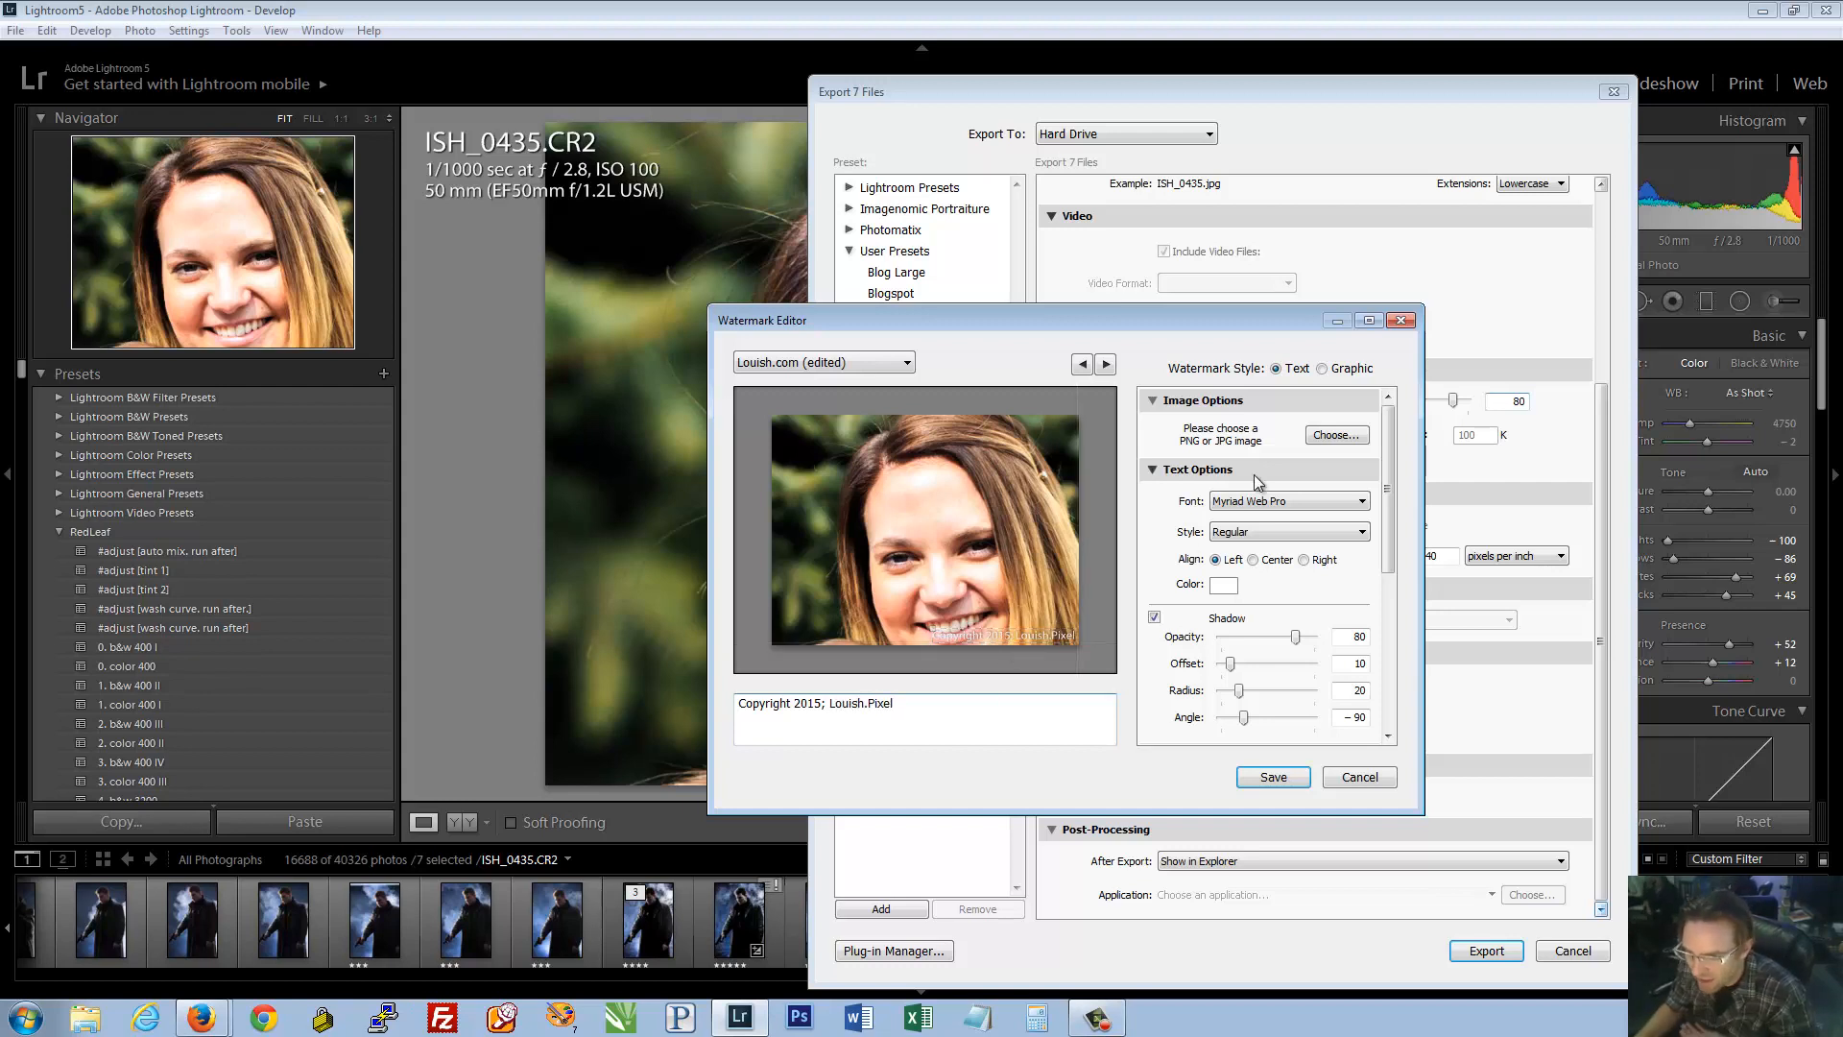
Format the watermark text in the NevisonCasD font with Bold style and Center alignment
{"action": "left_click", "coordinate": [1255, 501]}
{"action": "left_click", "coordinate": [1246, 584]}
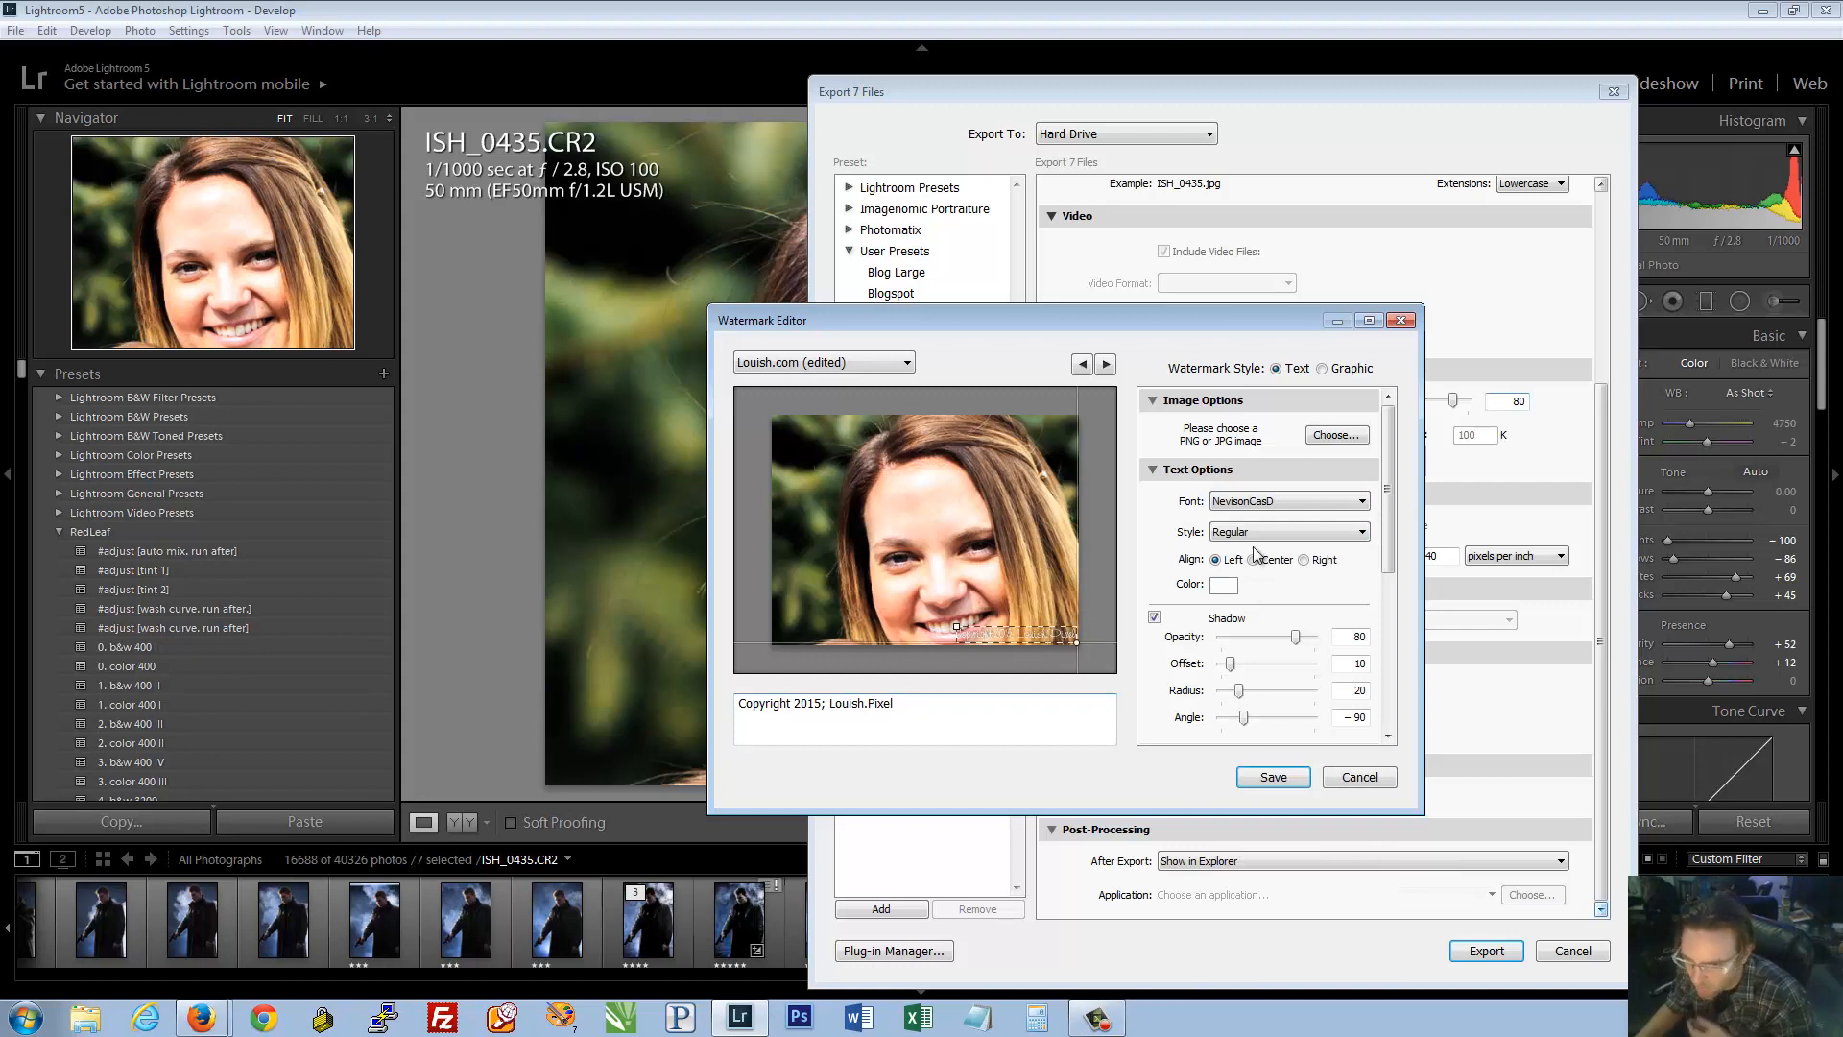
{"action": "left_click", "coordinate": [1304, 561]}
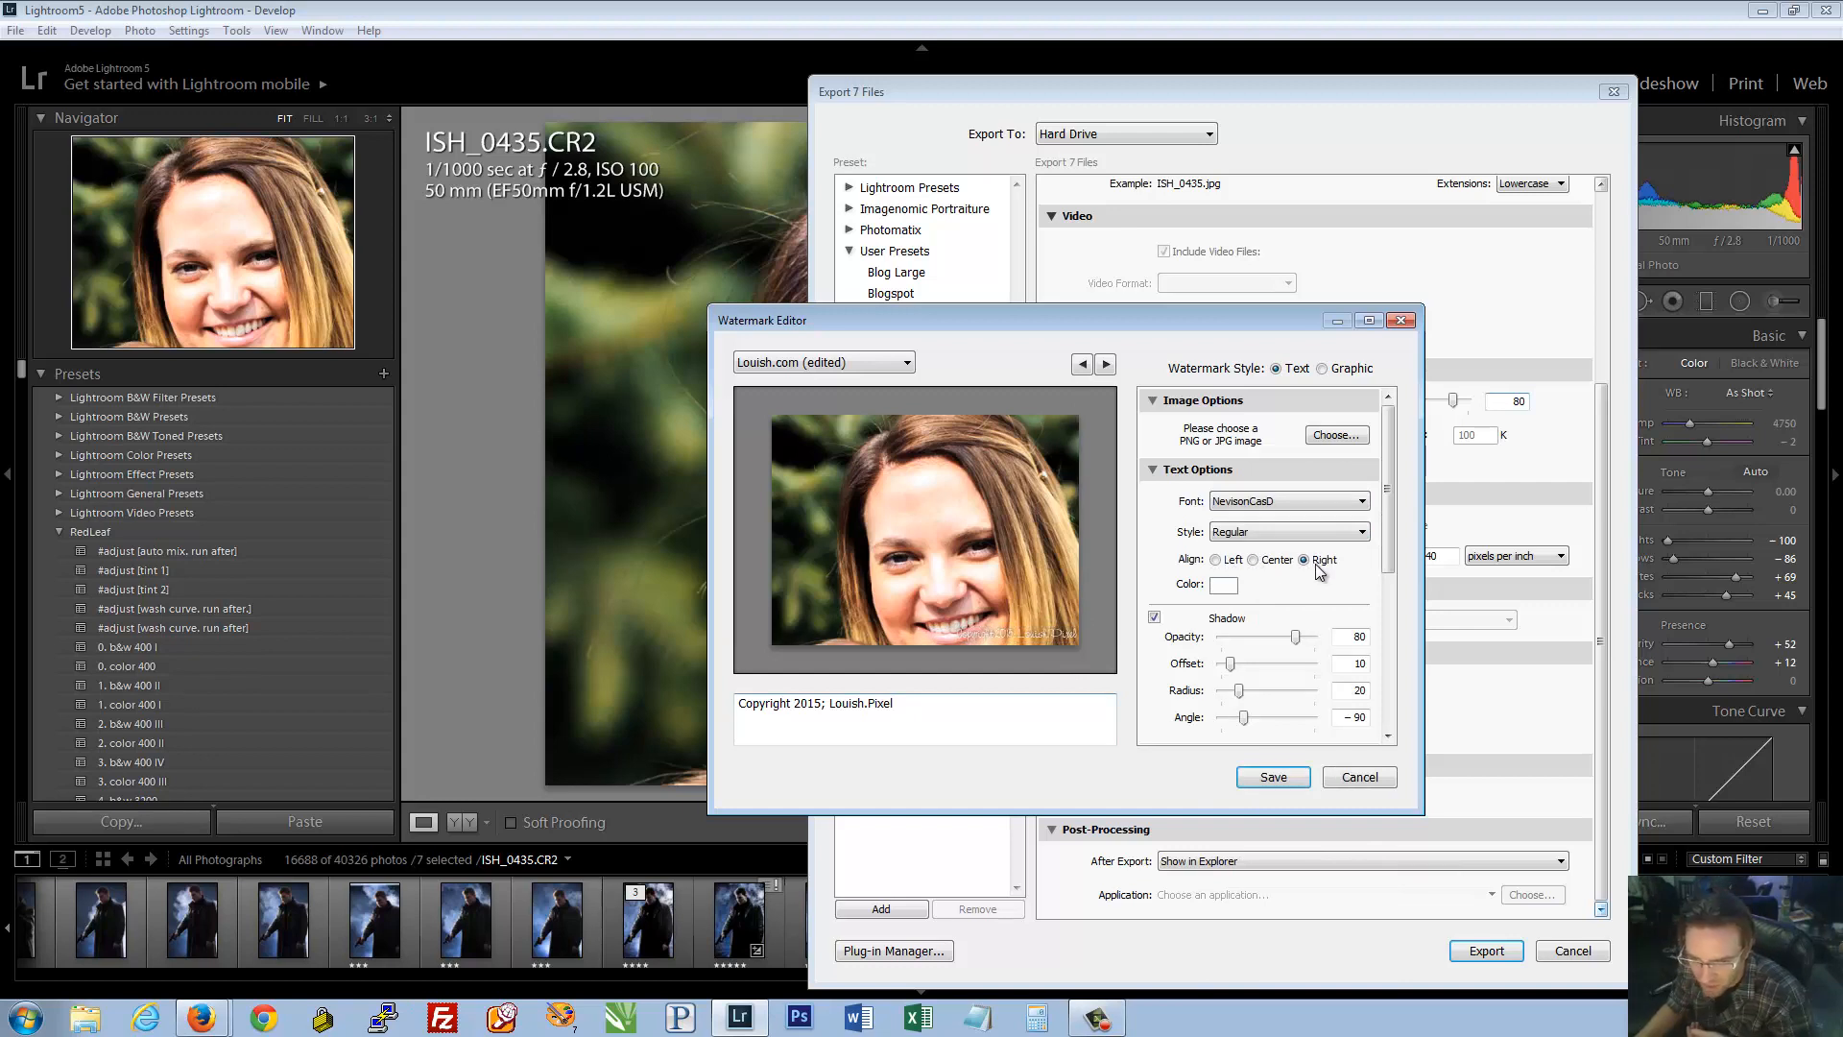
{"action": "left_click", "coordinate": [1254, 560]}
{"action": "left_click", "coordinate": [1248, 538]}
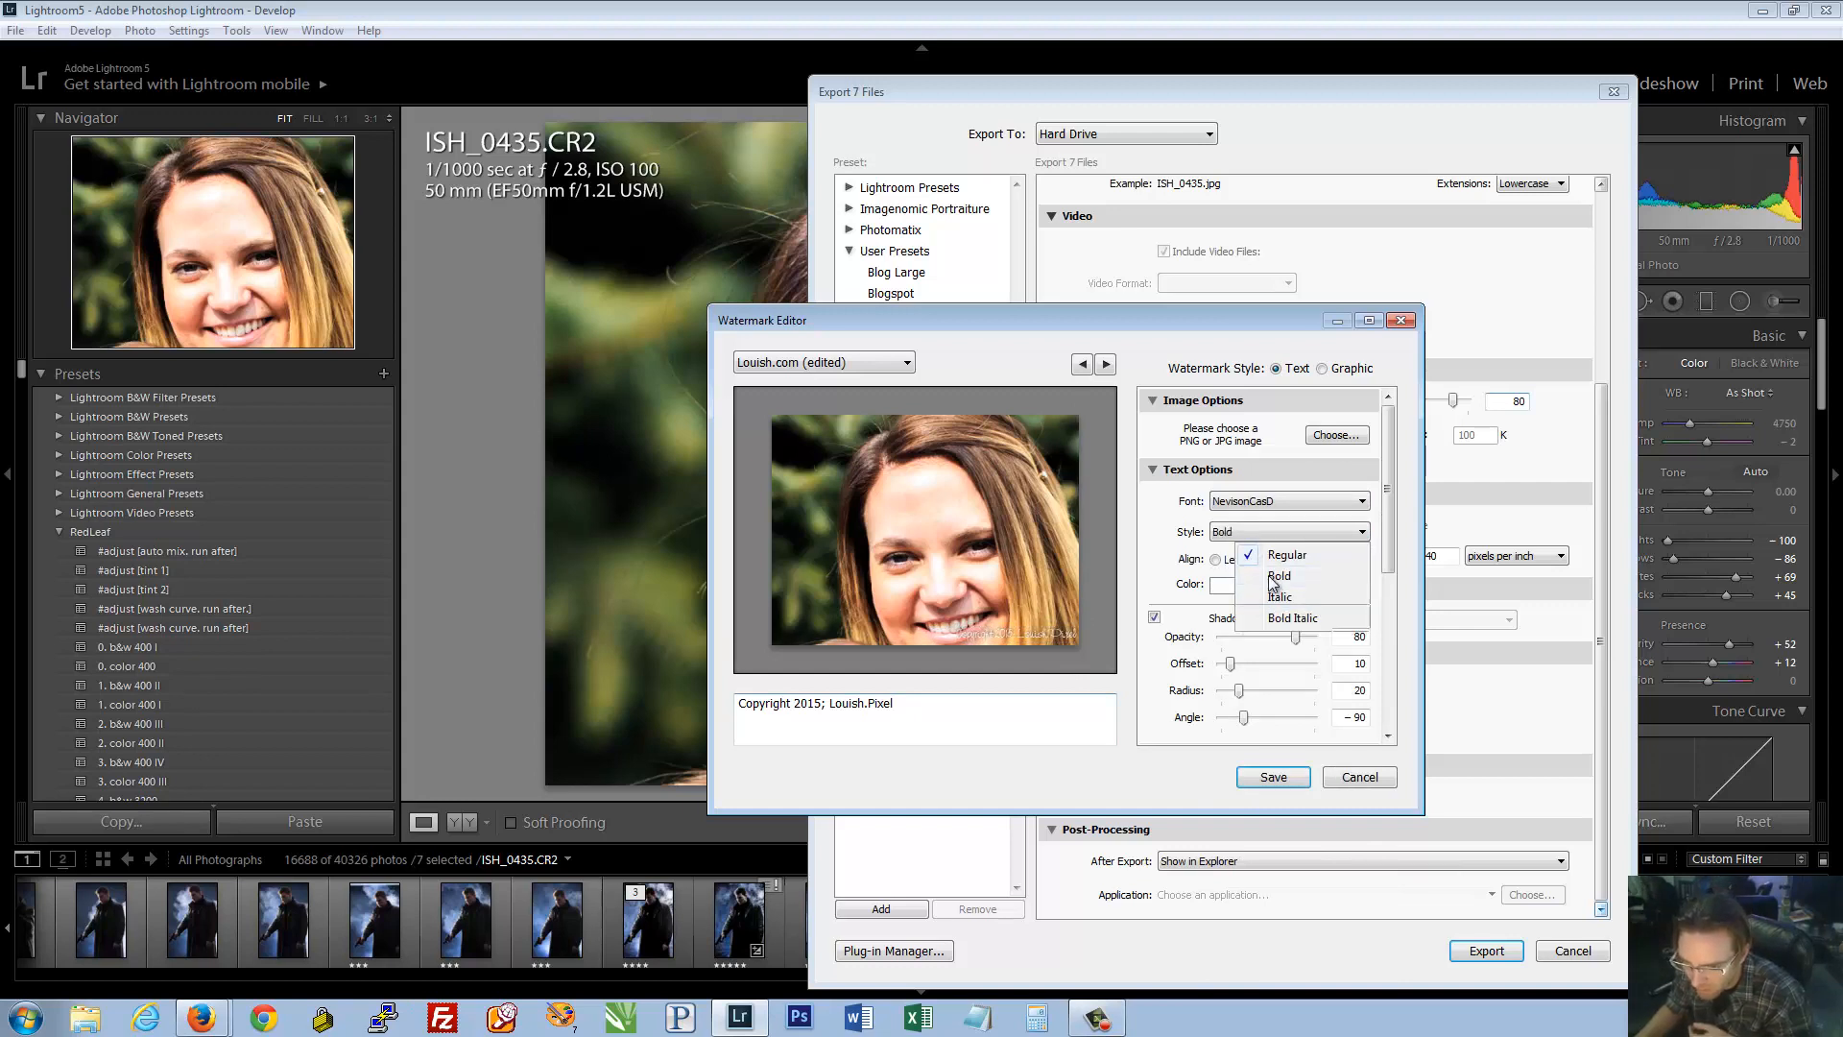
{"action": "left_click", "coordinate": [1246, 574]}
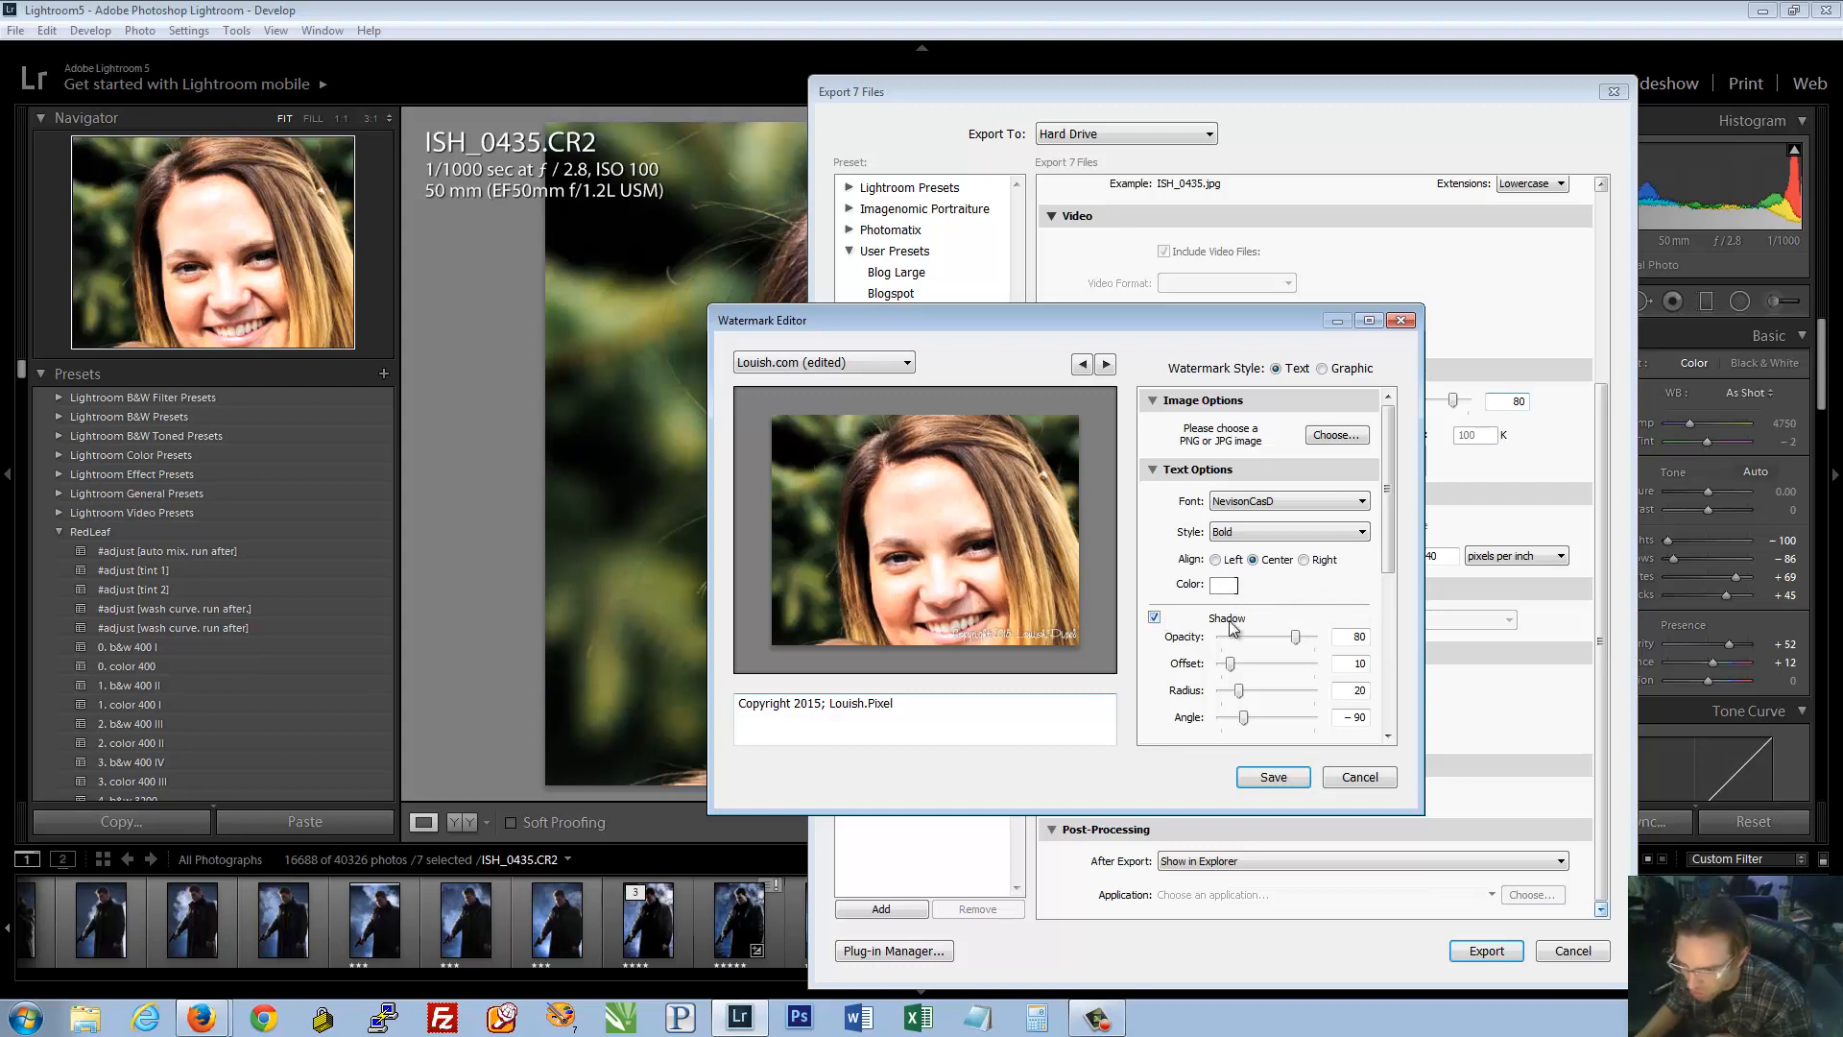
Set the watermark's shadow opacity to 99, its overall opacity to 47 and its size to Fit
{"action": "mouse_move", "coordinate": [1292, 644]}
{"action": "left_mouse_down"}
{"action": "mouse_move", "coordinate": [1229, 644]}
{"action": "mouse_move", "coordinate": [1321, 641]}
{"action": "left_mouse_up"}
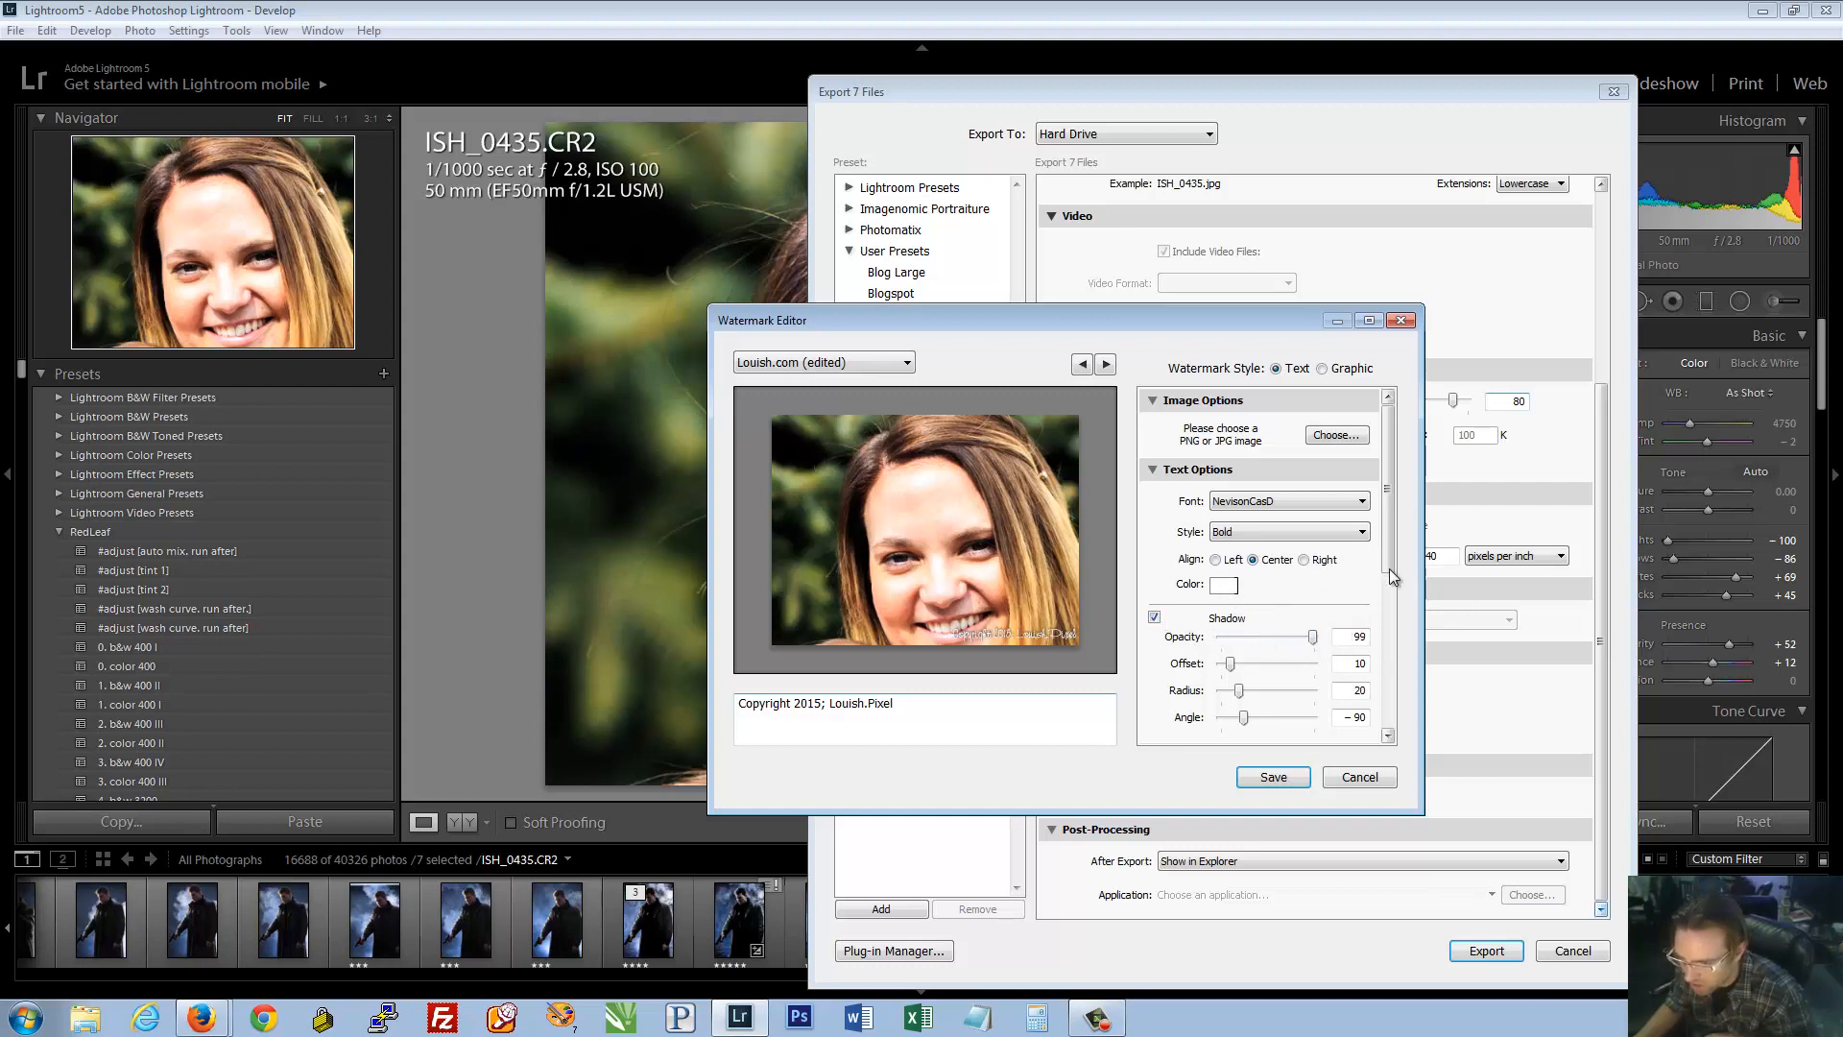
{"action": "left_click_drag", "start_coordinate": [1390, 569], "coordinate": [1392, 696]}
{"action": "left_click_drag", "start_coordinate": [1313, 554], "coordinate": [1268, 563]}
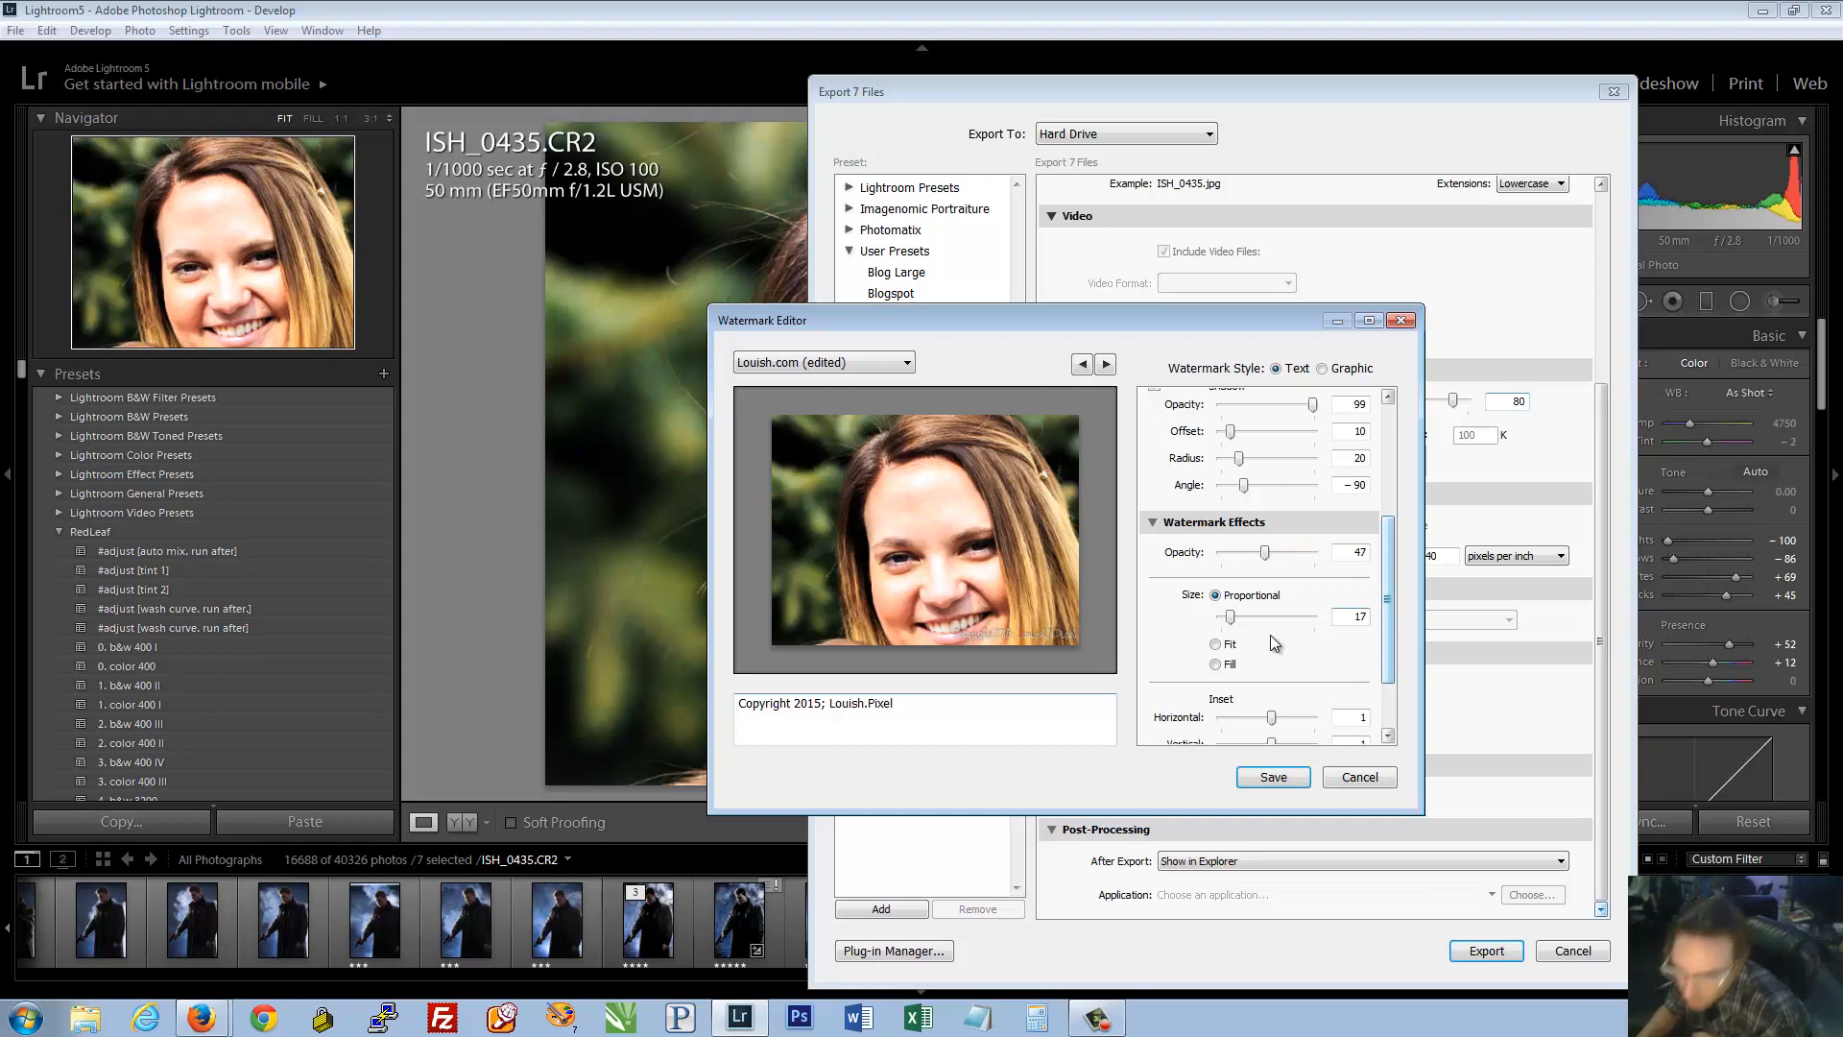
{"action": "left_click", "coordinate": [1229, 646]}
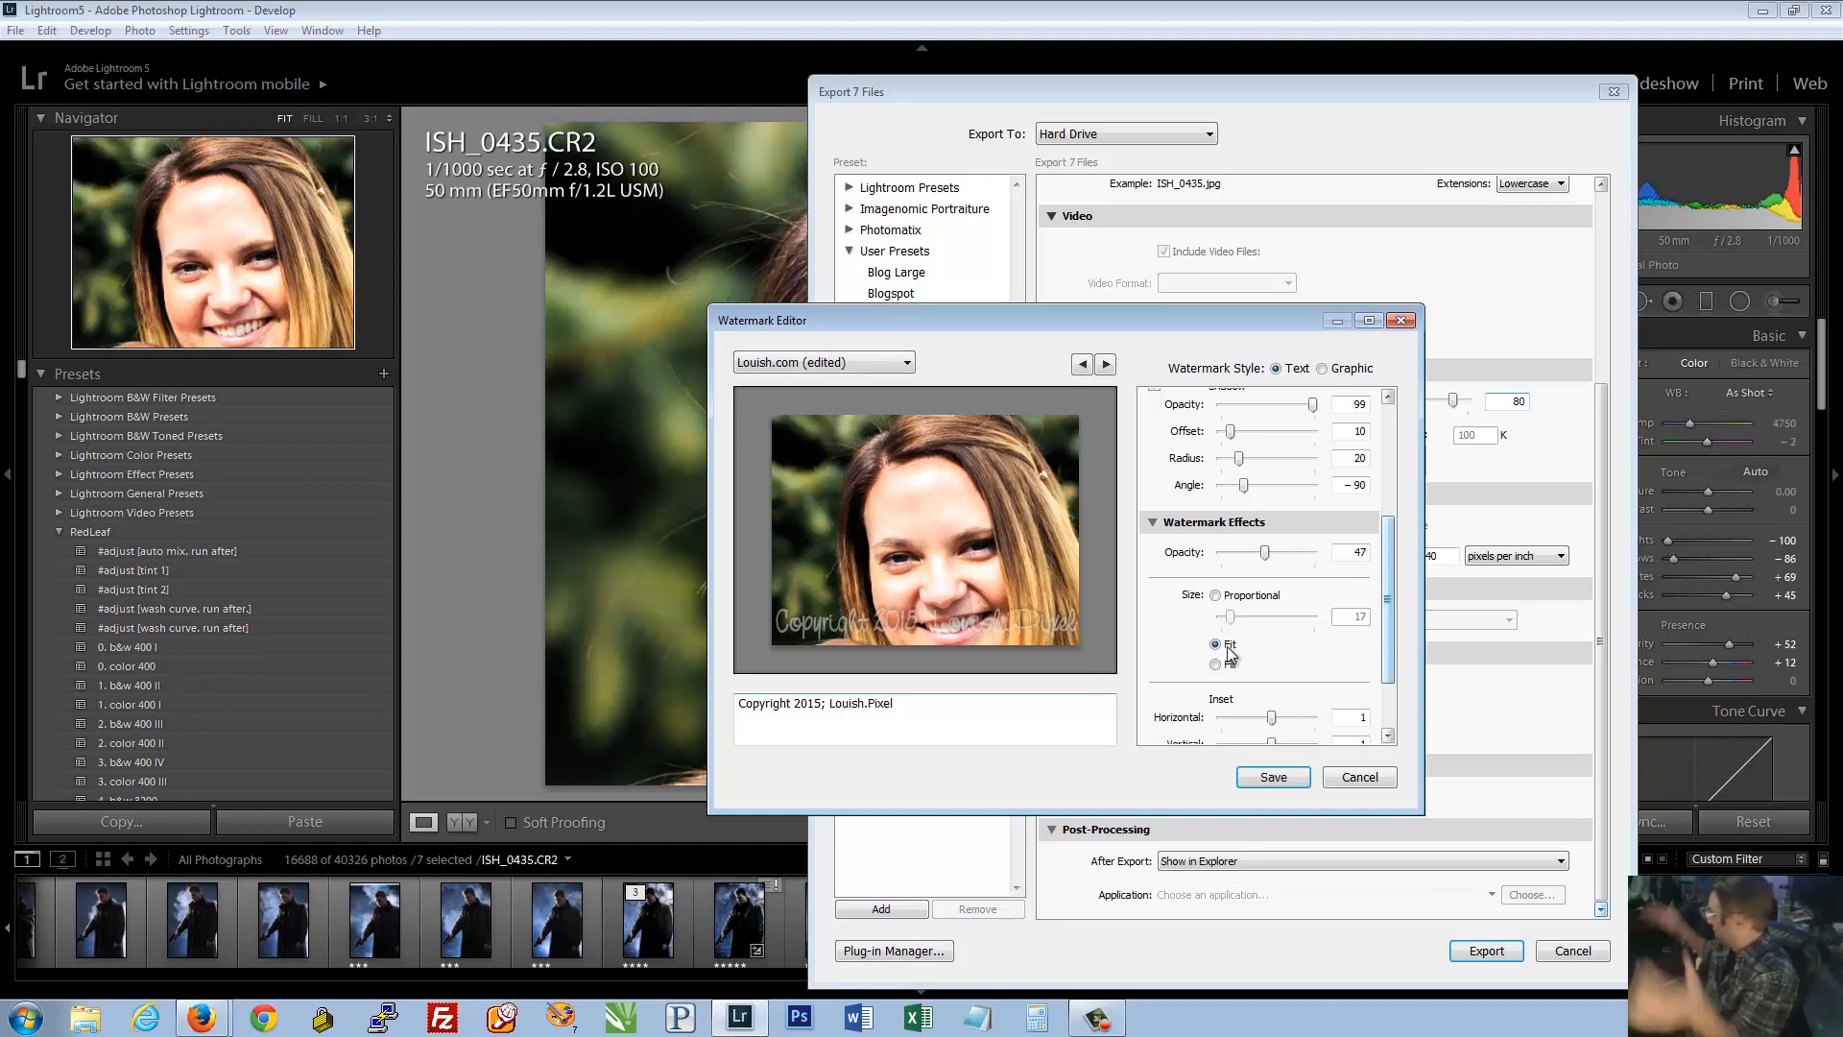
Set the watermark size to Proportional at 9 and anchor the watermark in the photo's upper-left corner
{"action": "left_click", "coordinate": [1227, 597]}
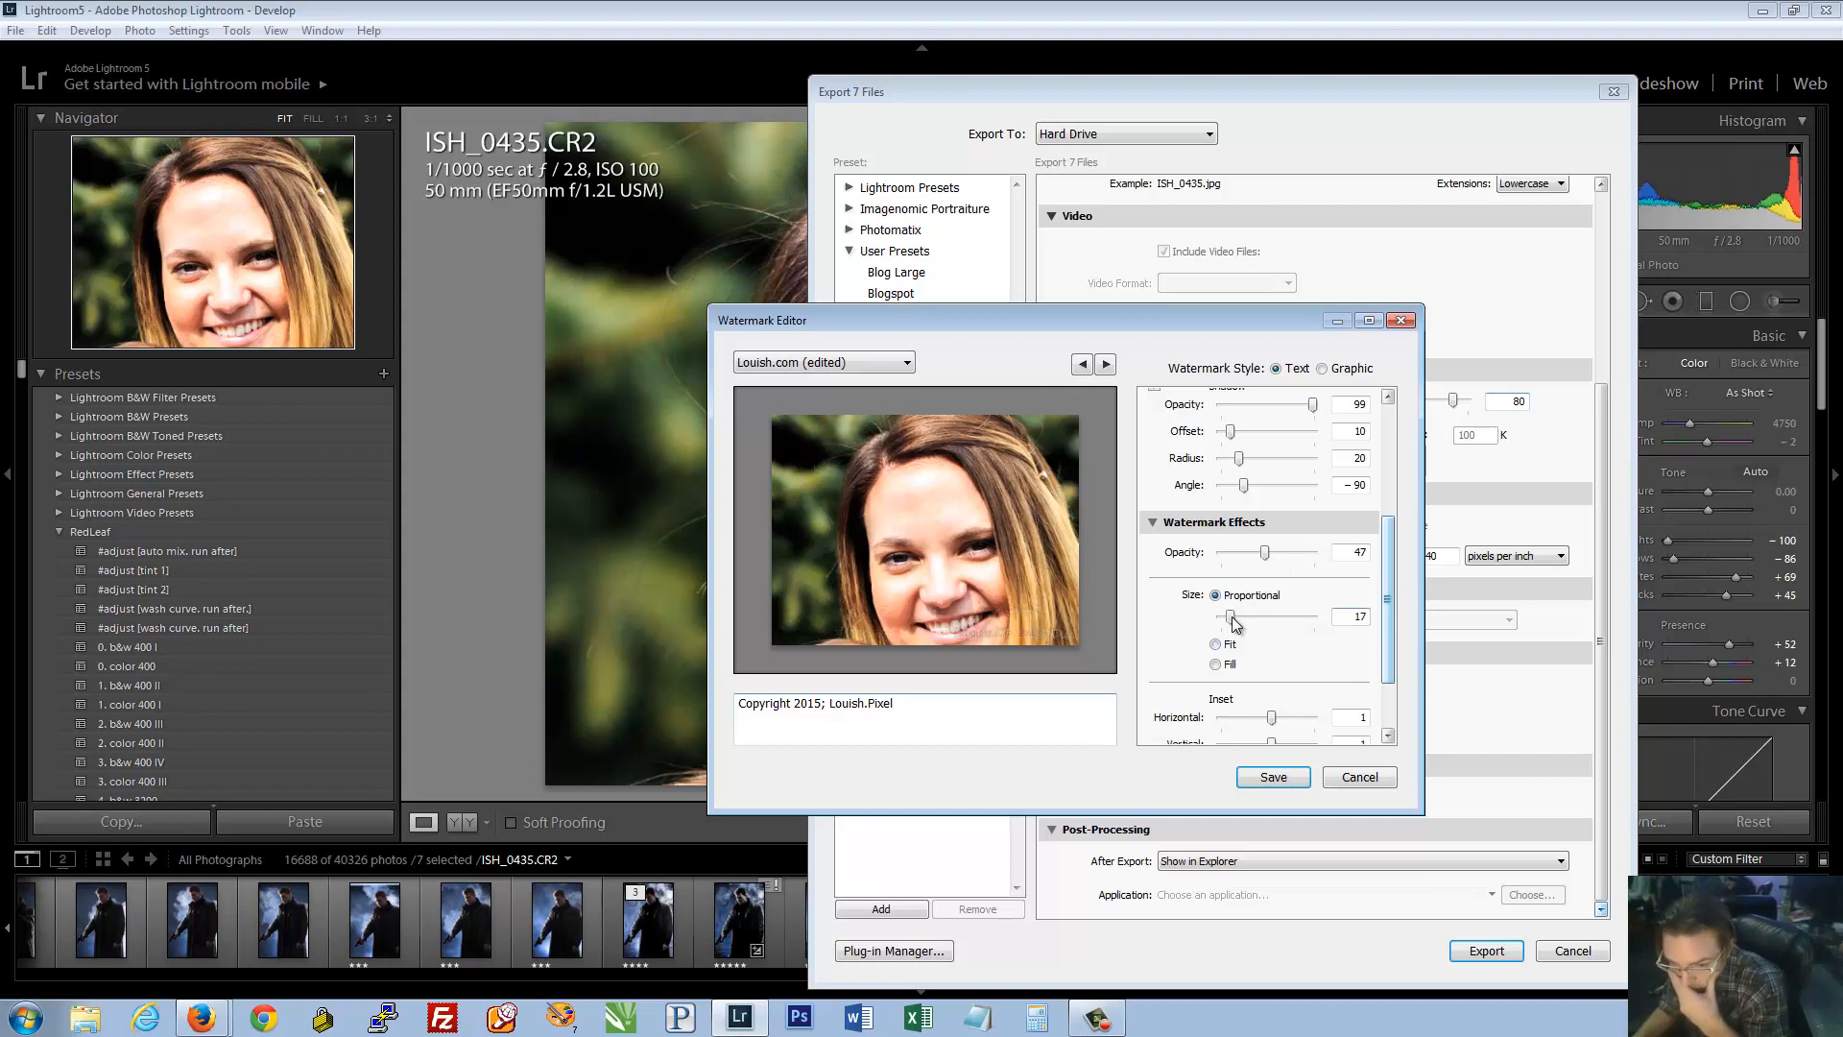
{"action": "mouse_move", "coordinate": [1232, 617]}
{"action": "left_mouse_down"}
{"action": "mouse_move", "coordinate": [1263, 620]}
{"action": "mouse_move", "coordinate": [1231, 629]}
{"action": "left_mouse_up"}
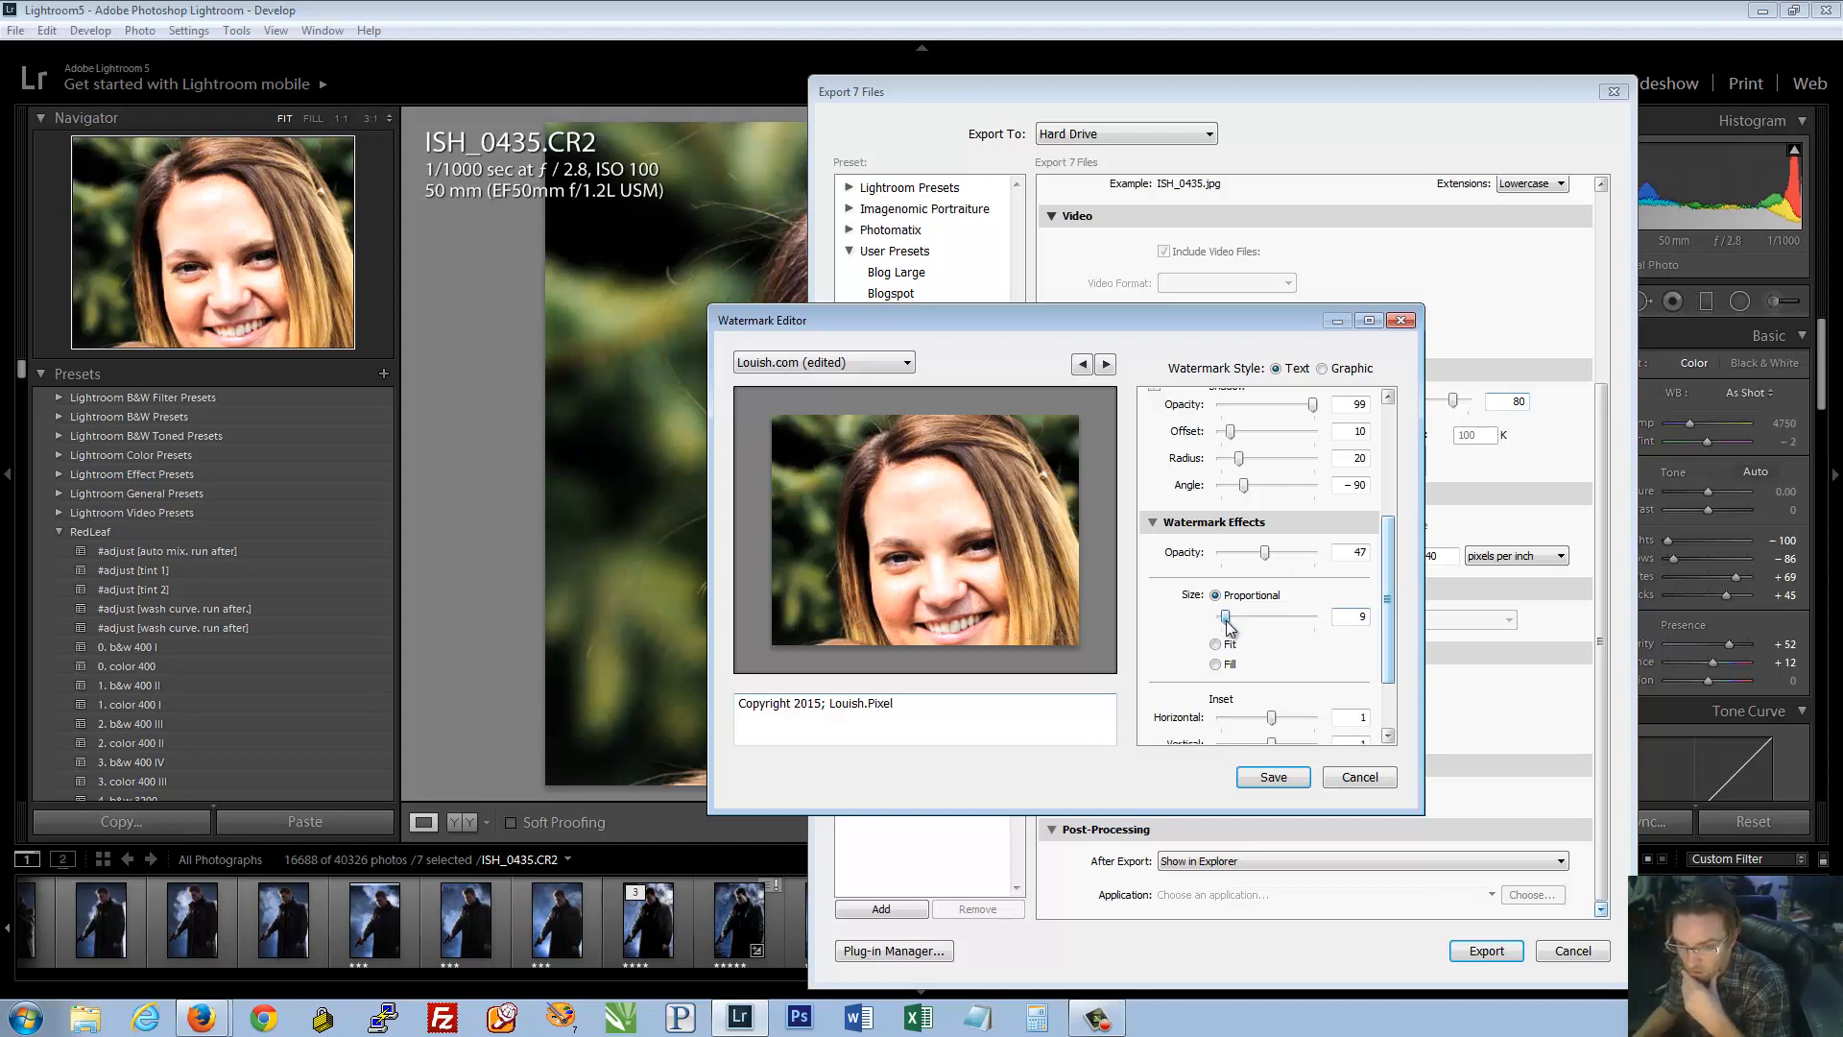
{"action": "left_click_drag", "start_coordinate": [1389, 614], "coordinate": [1391, 676]}
{"action": "mouse_move", "coordinate": [1273, 628]}
{"action": "left_mouse_down"}
{"action": "mouse_move", "coordinate": [1261, 656]}
{"action": "mouse_move", "coordinate": [1278, 650]}
{"action": "mouse_move", "coordinate": [1196, 655]}
{"action": "mouse_move", "coordinate": [1265, 672]}
{"action": "mouse_move", "coordinate": [1271, 656]}
{"action": "left_mouse_up"}
{"action": "left_click", "coordinate": [1216, 695]}
Try horizontal watermark insets of 0 and 10, and settle on 1 for both the horizontal and vertical insets
{"action": "left_click", "coordinate": [1345, 659]}
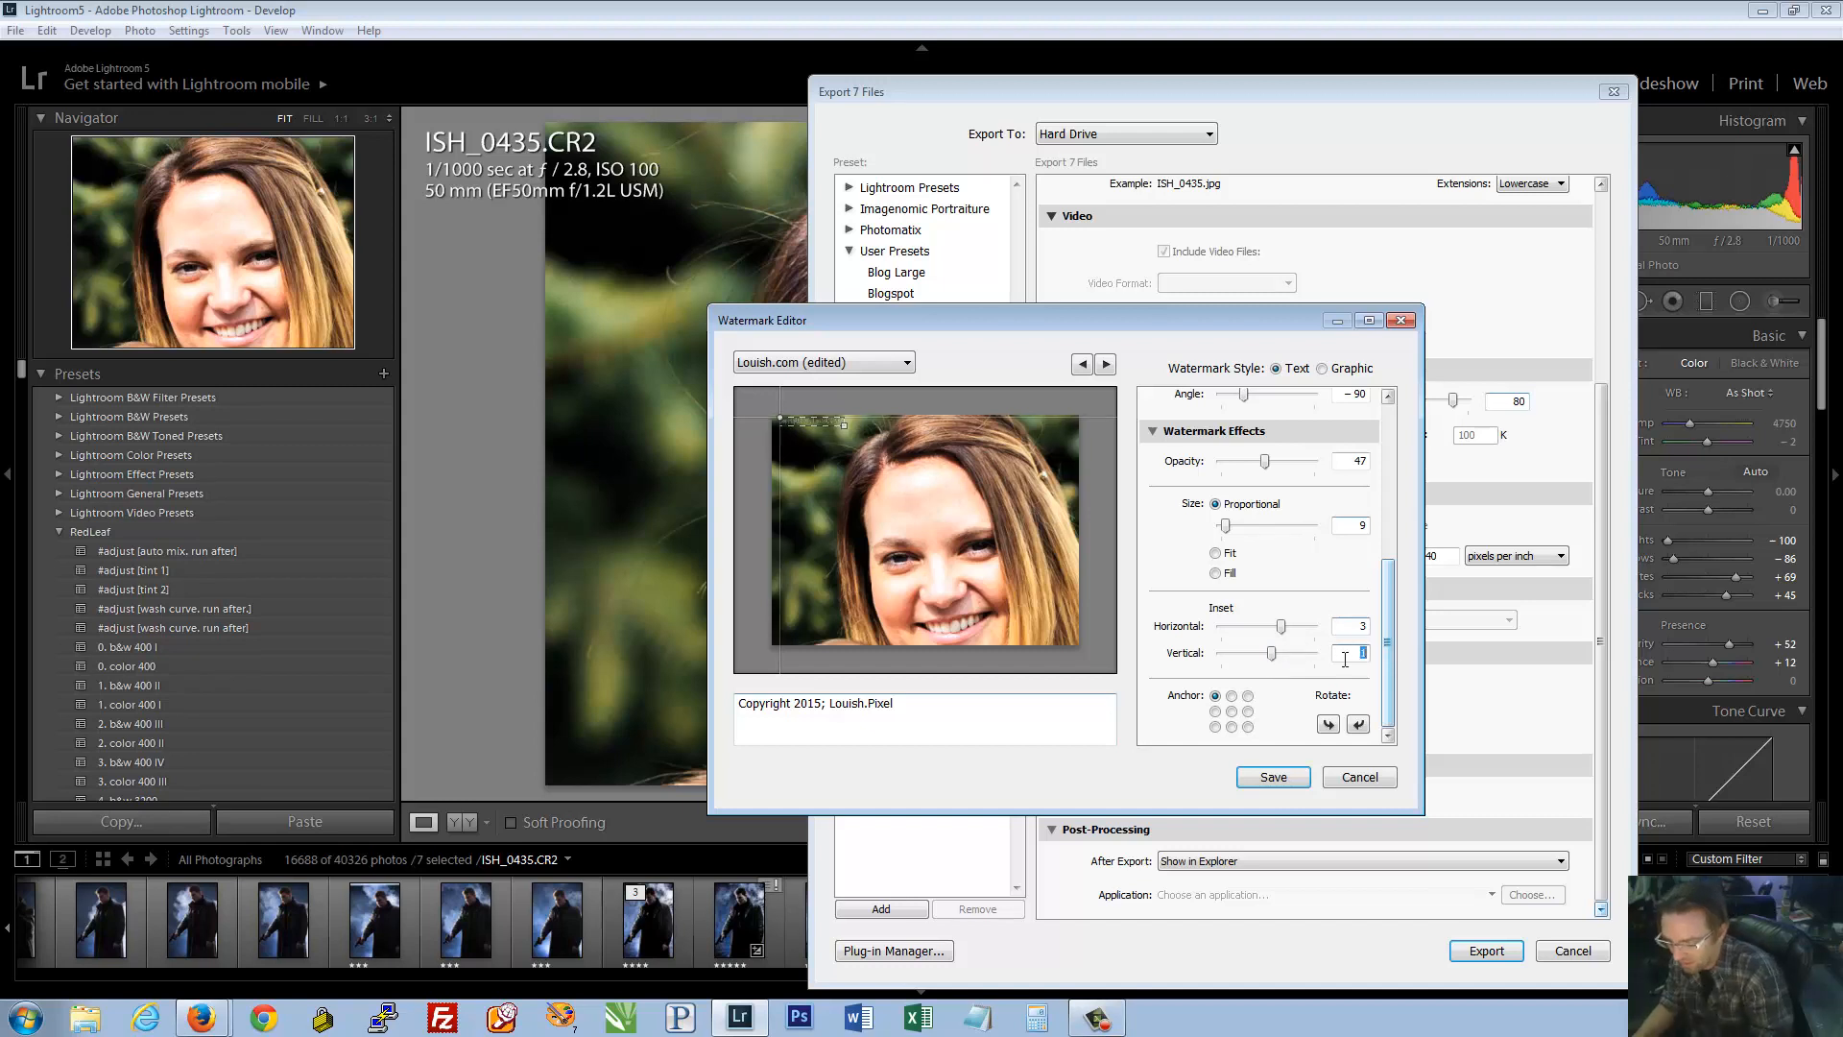
{"action": "type", "text": "0"}
{"action": "left_click", "coordinate": [1365, 627]}
{"action": "type", "text": "0"}
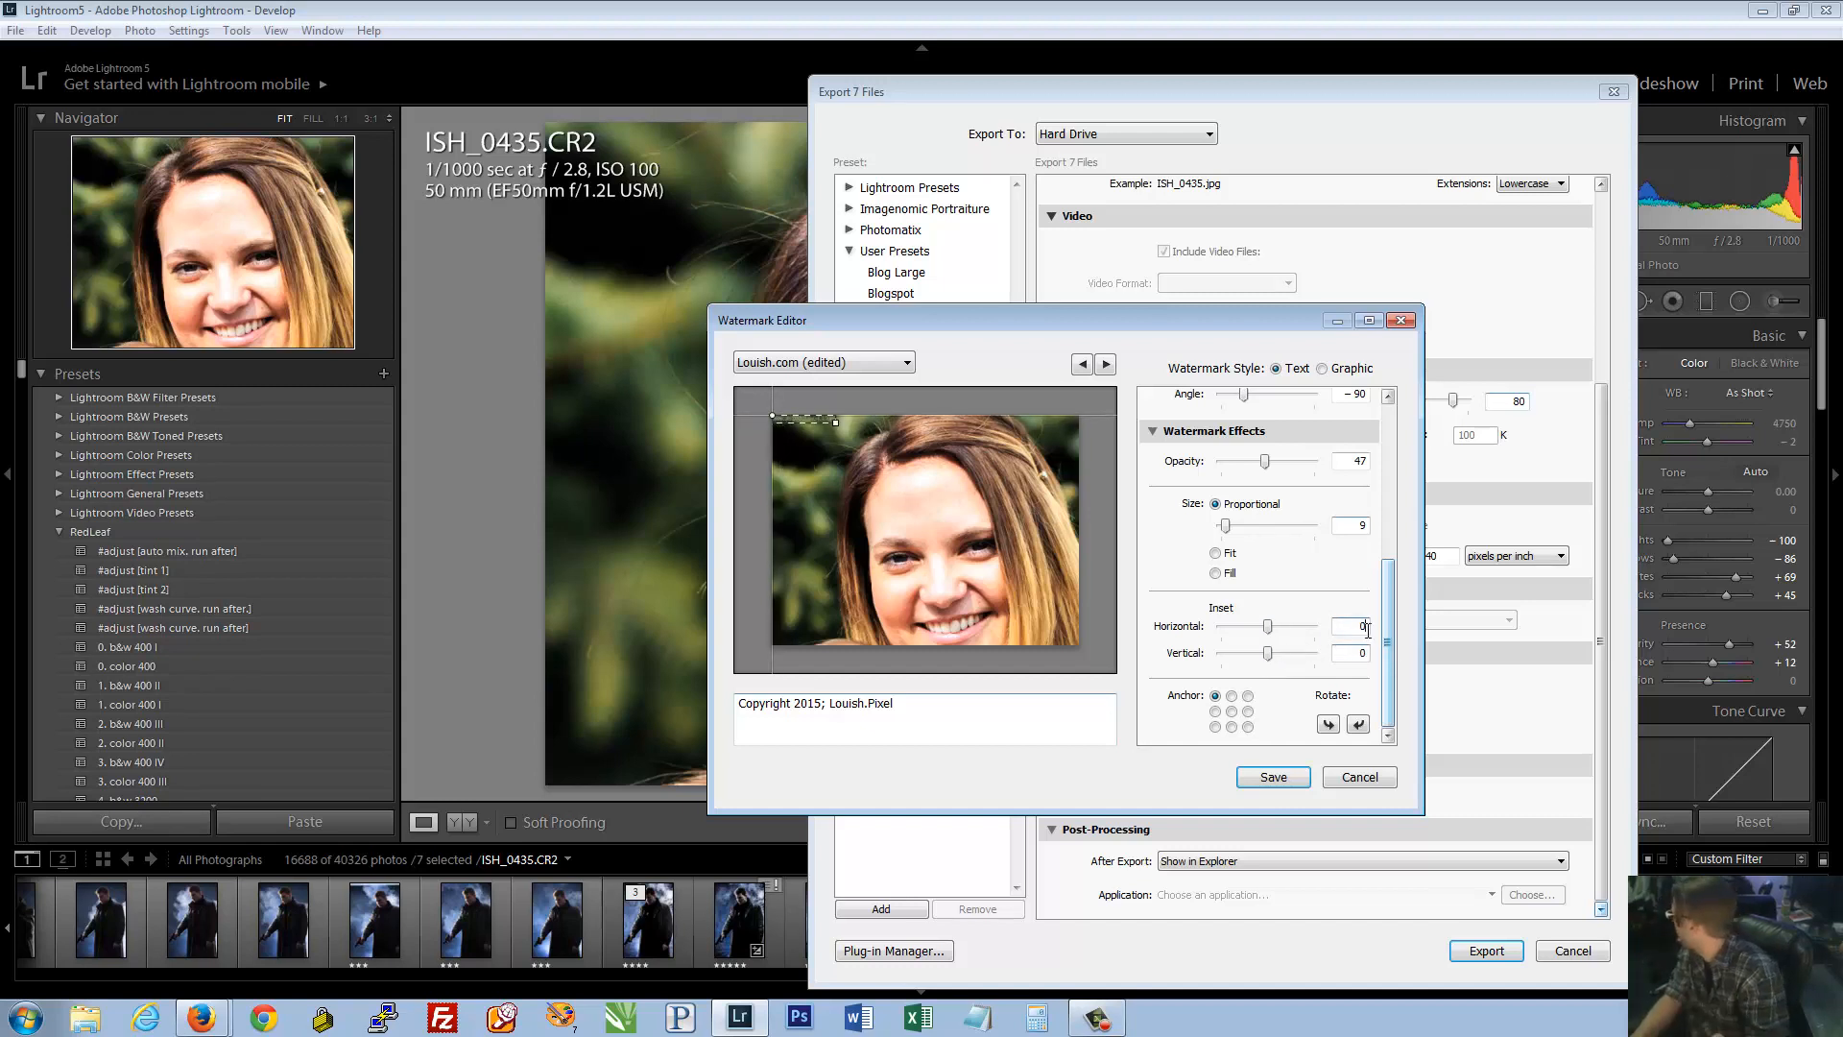
{"action": "double_click", "coordinate": [1364, 628]}
{"action": "type", "text": "1"}
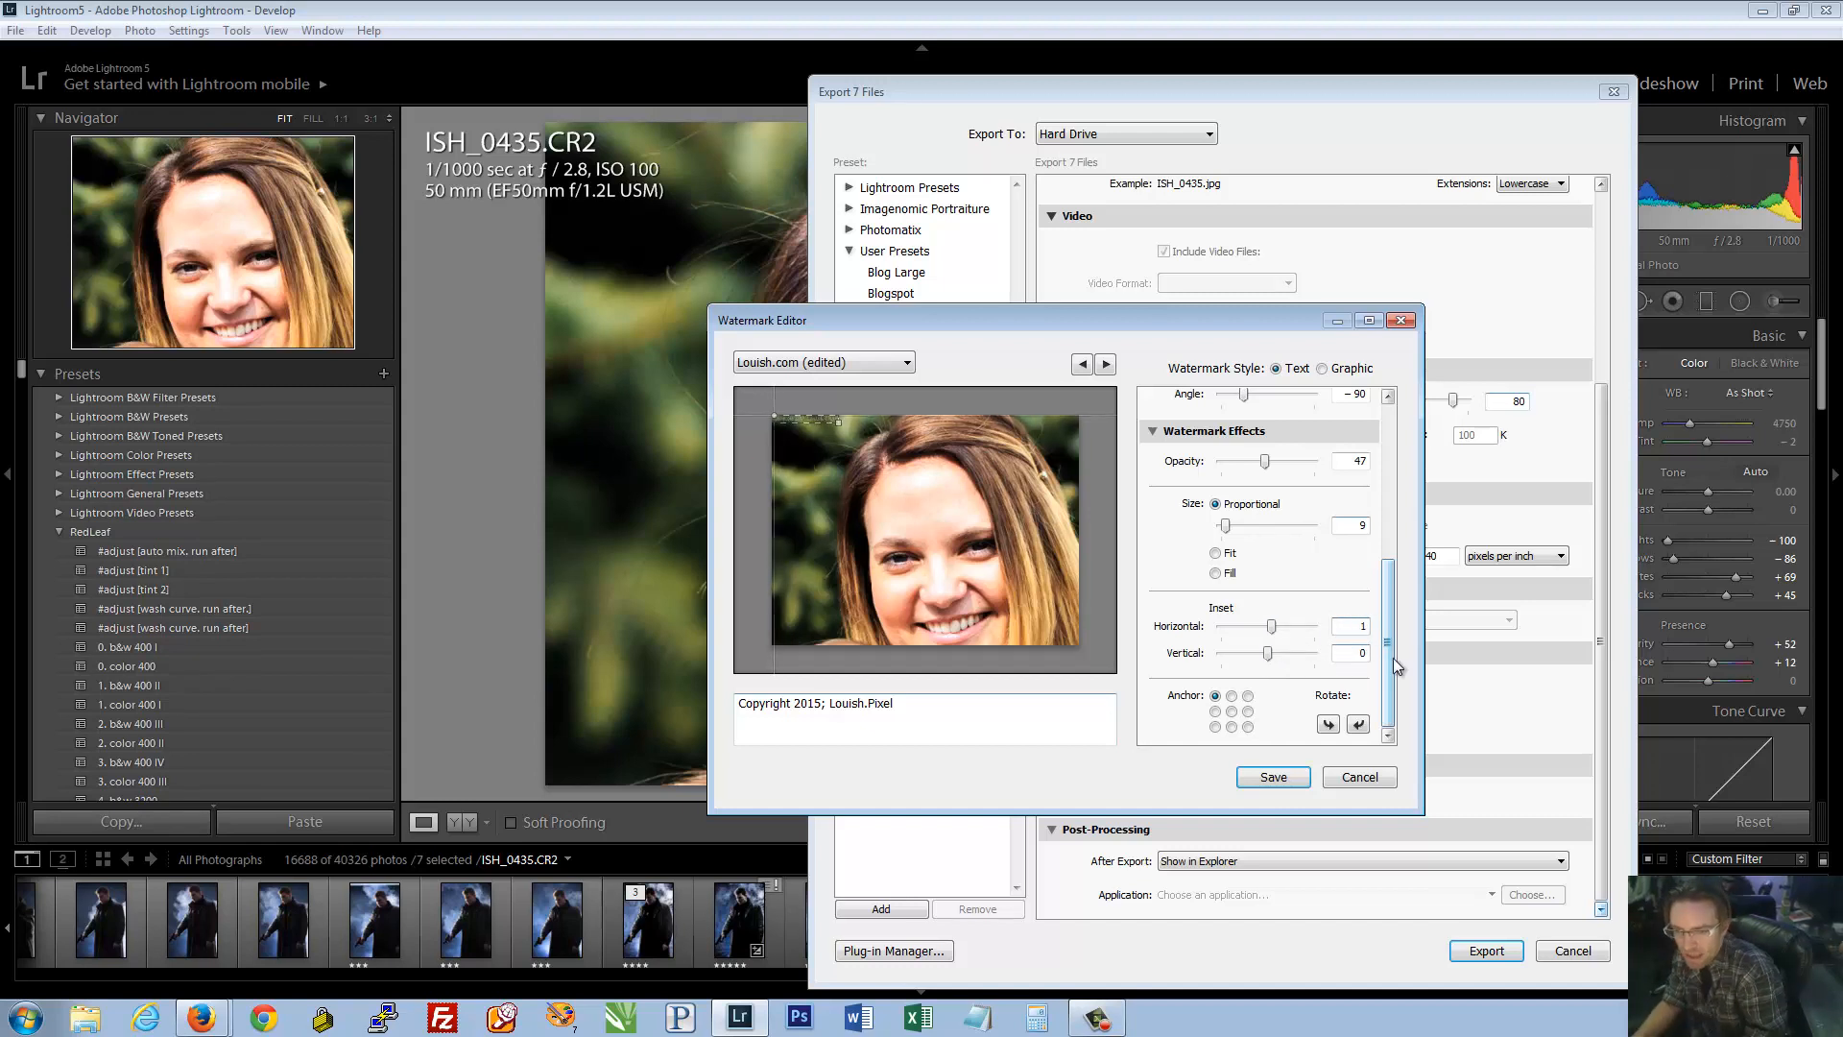
{"action": "type", "text": "5"}
{"action": "left_click", "coordinate": [1065, 525]}
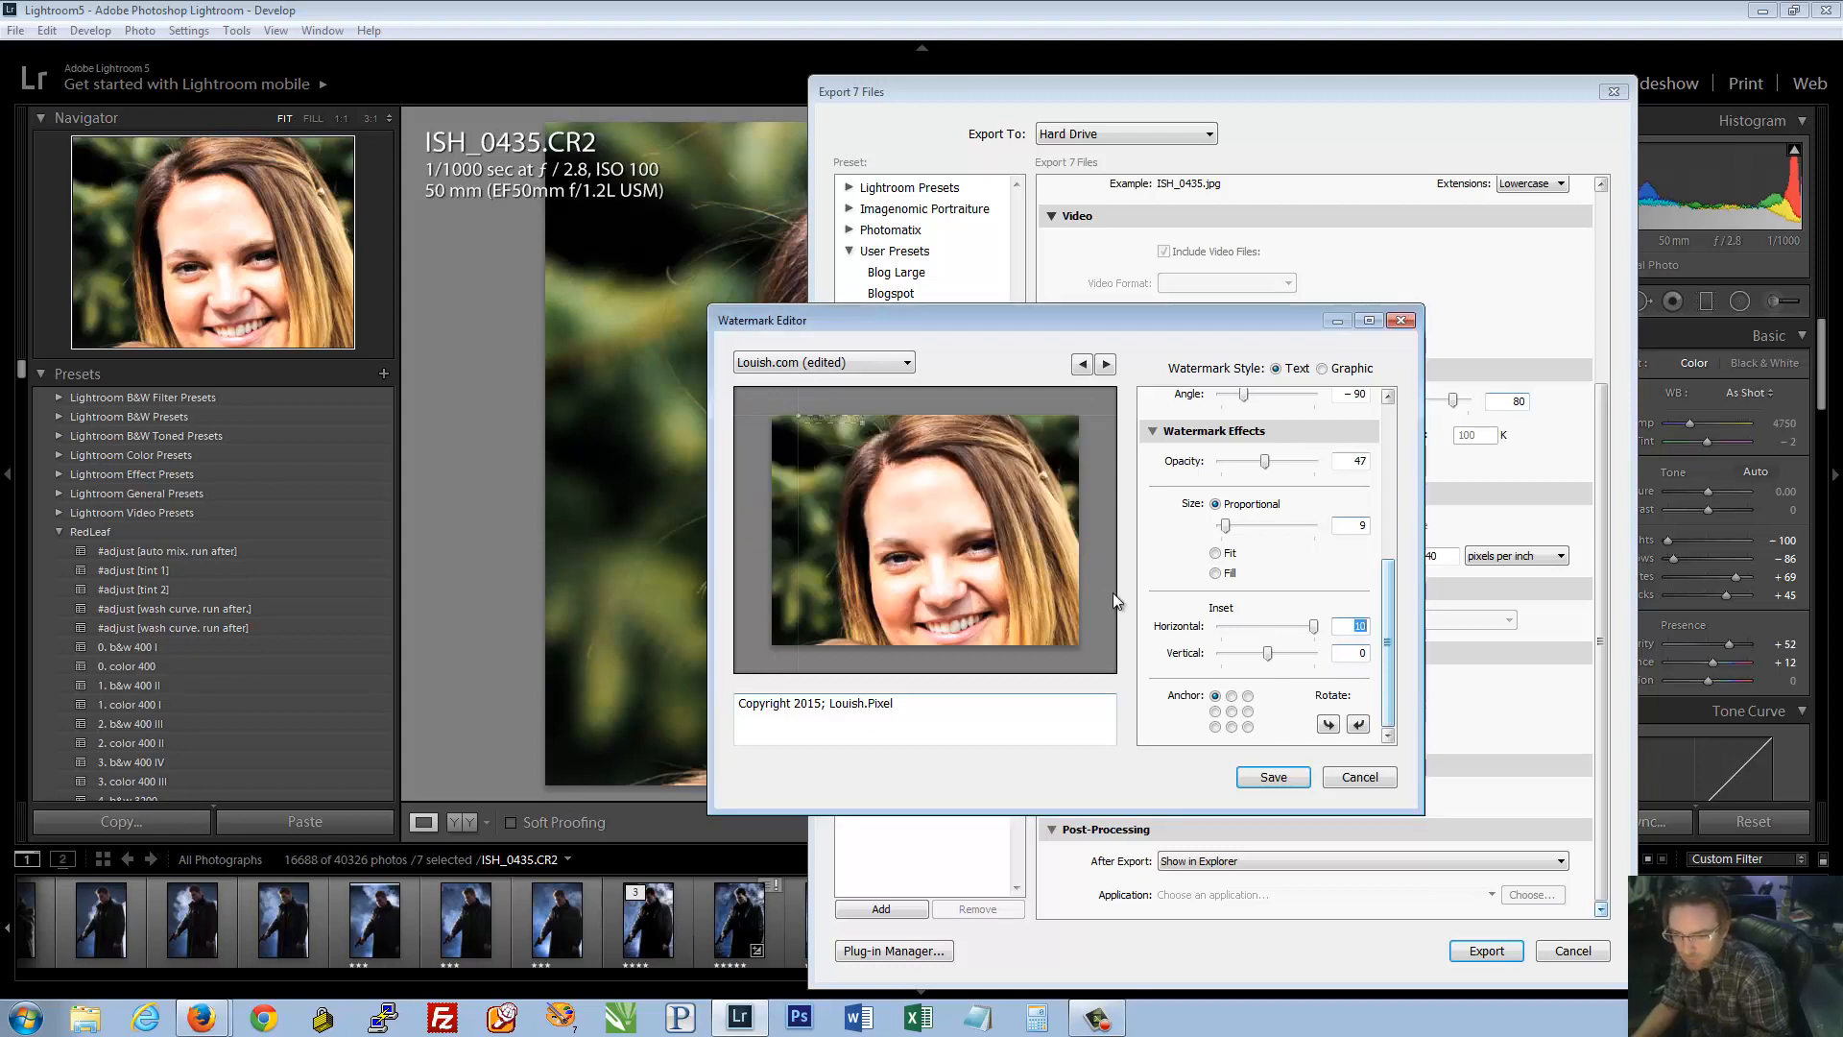
{"action": "left_click_drag", "start_coordinate": [1350, 655], "coordinate": [1386, 643]}
{"action": "type", "text": "11"}
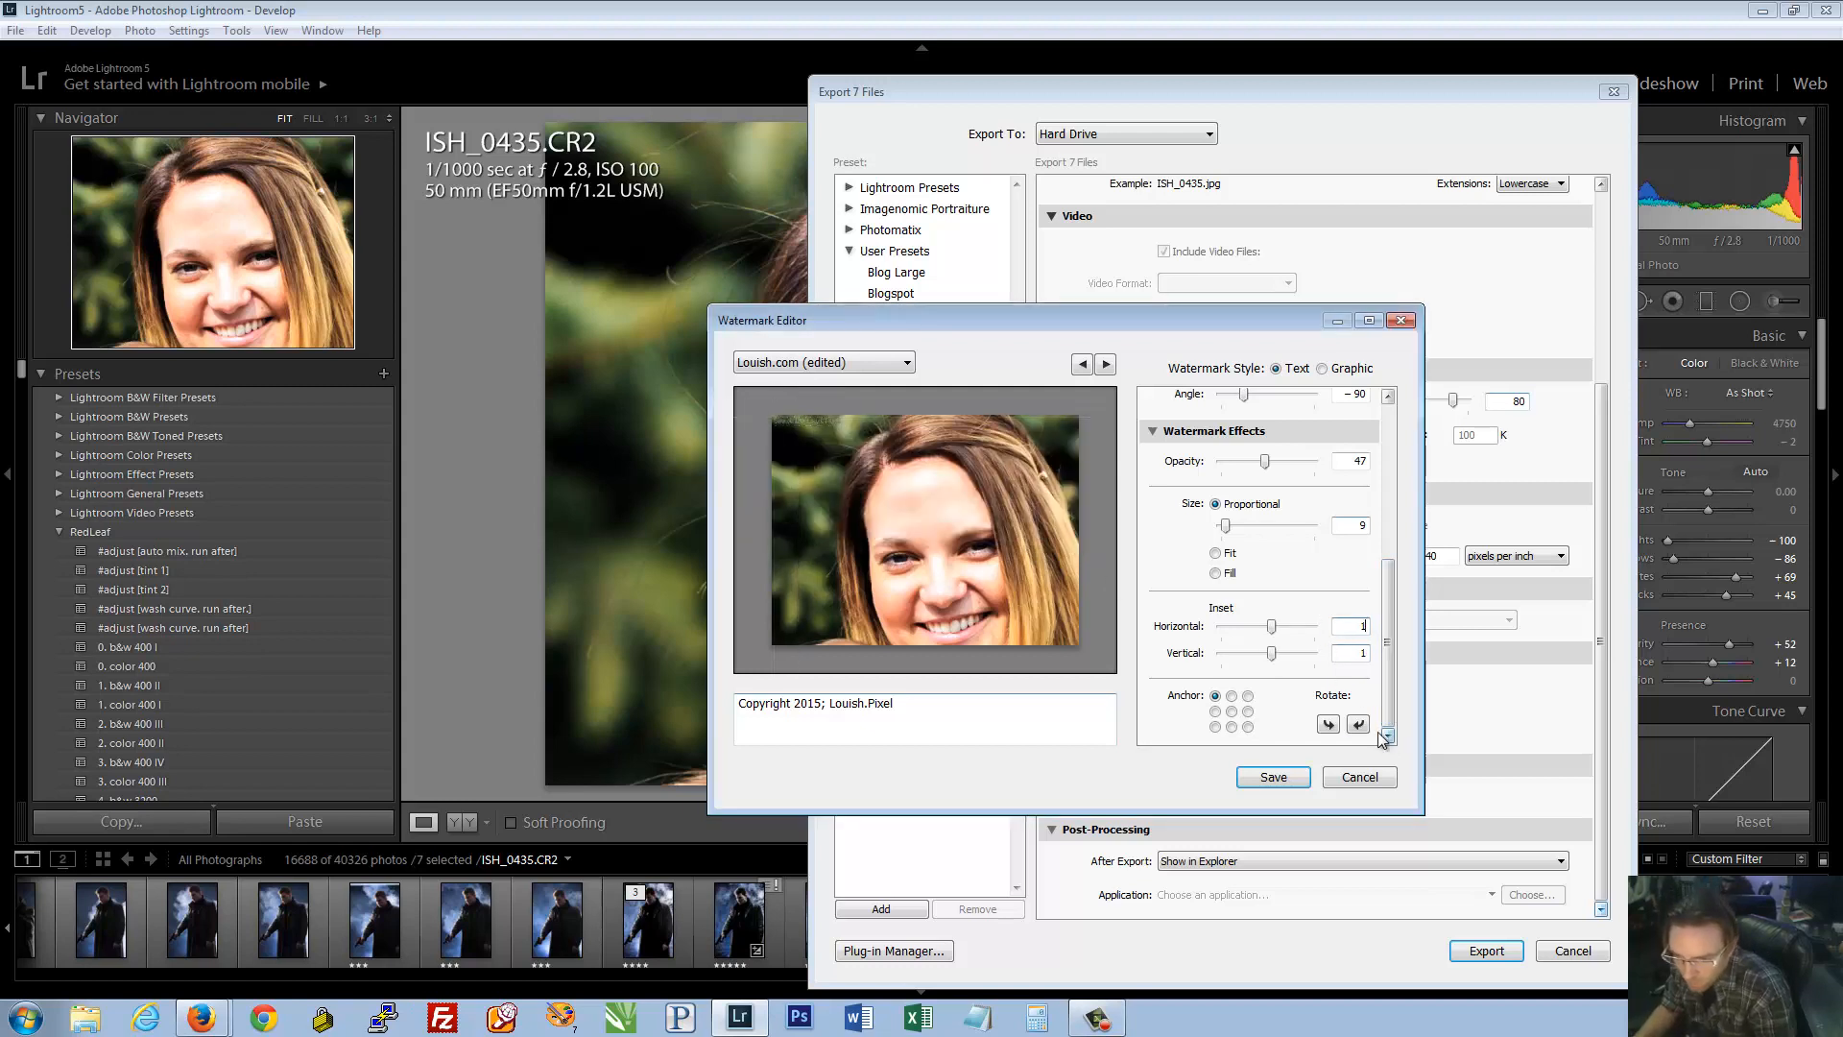
Rotate the watermark a quarter turn one way and turn it back
{"action": "left_click", "coordinate": [1332, 724]}
{"action": "left_click", "coordinate": [1357, 726]}
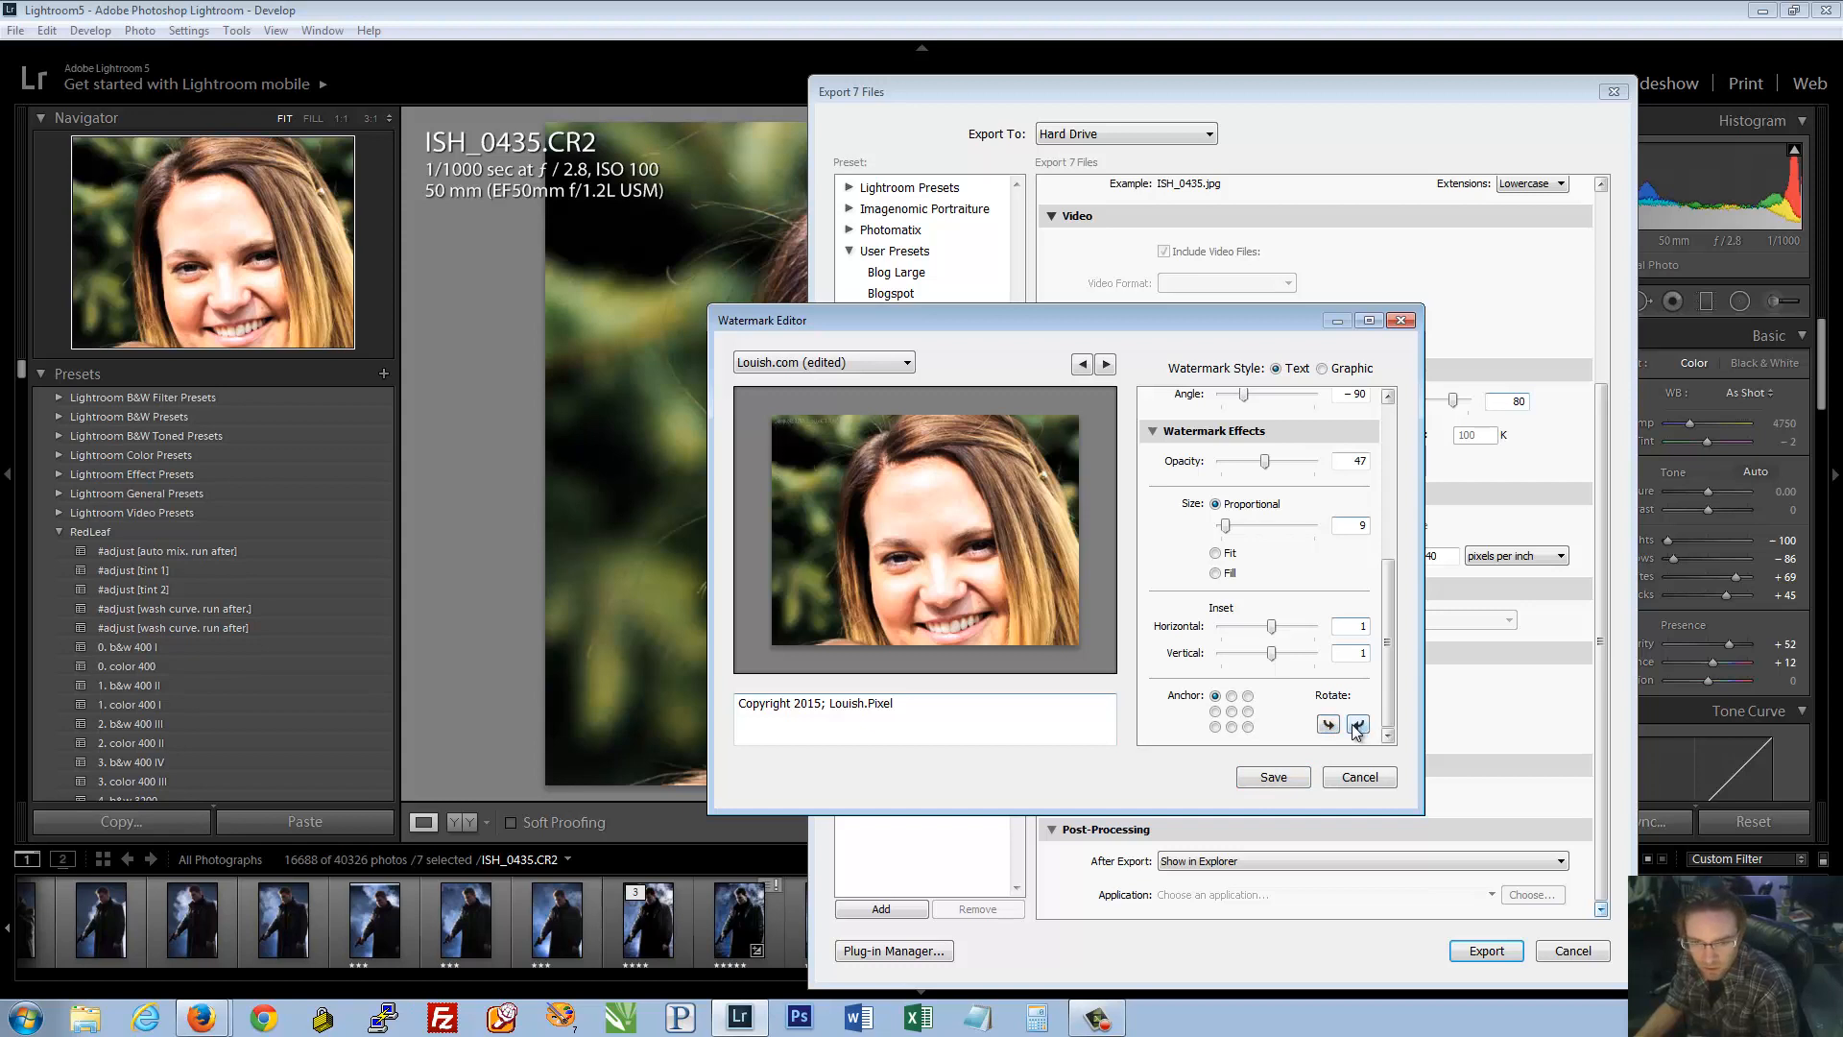
{"action": "left_click_drag", "start_coordinate": [1388, 715], "coordinate": [1379, 663]}
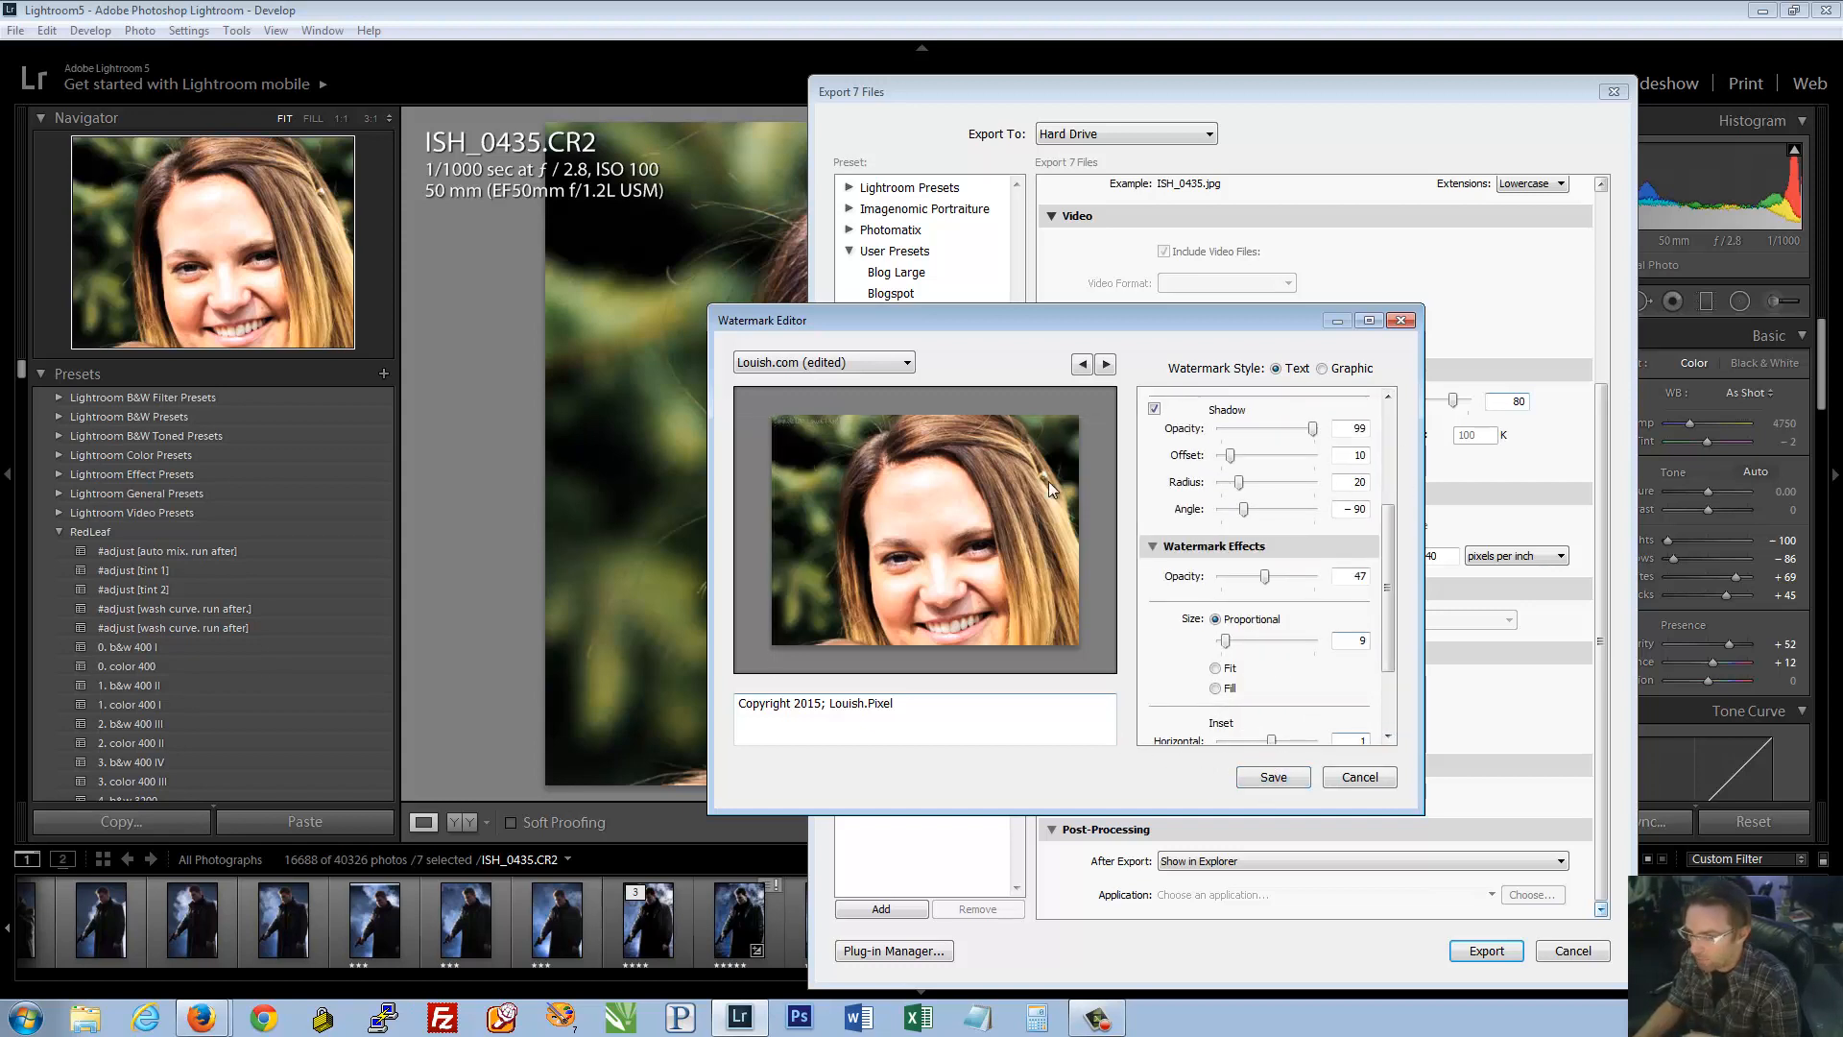
Save the current watermark settings as a new preset named "Copyright 2015 - LouishPixel" and finish editing
{"action": "left_click", "coordinate": [903, 363]}
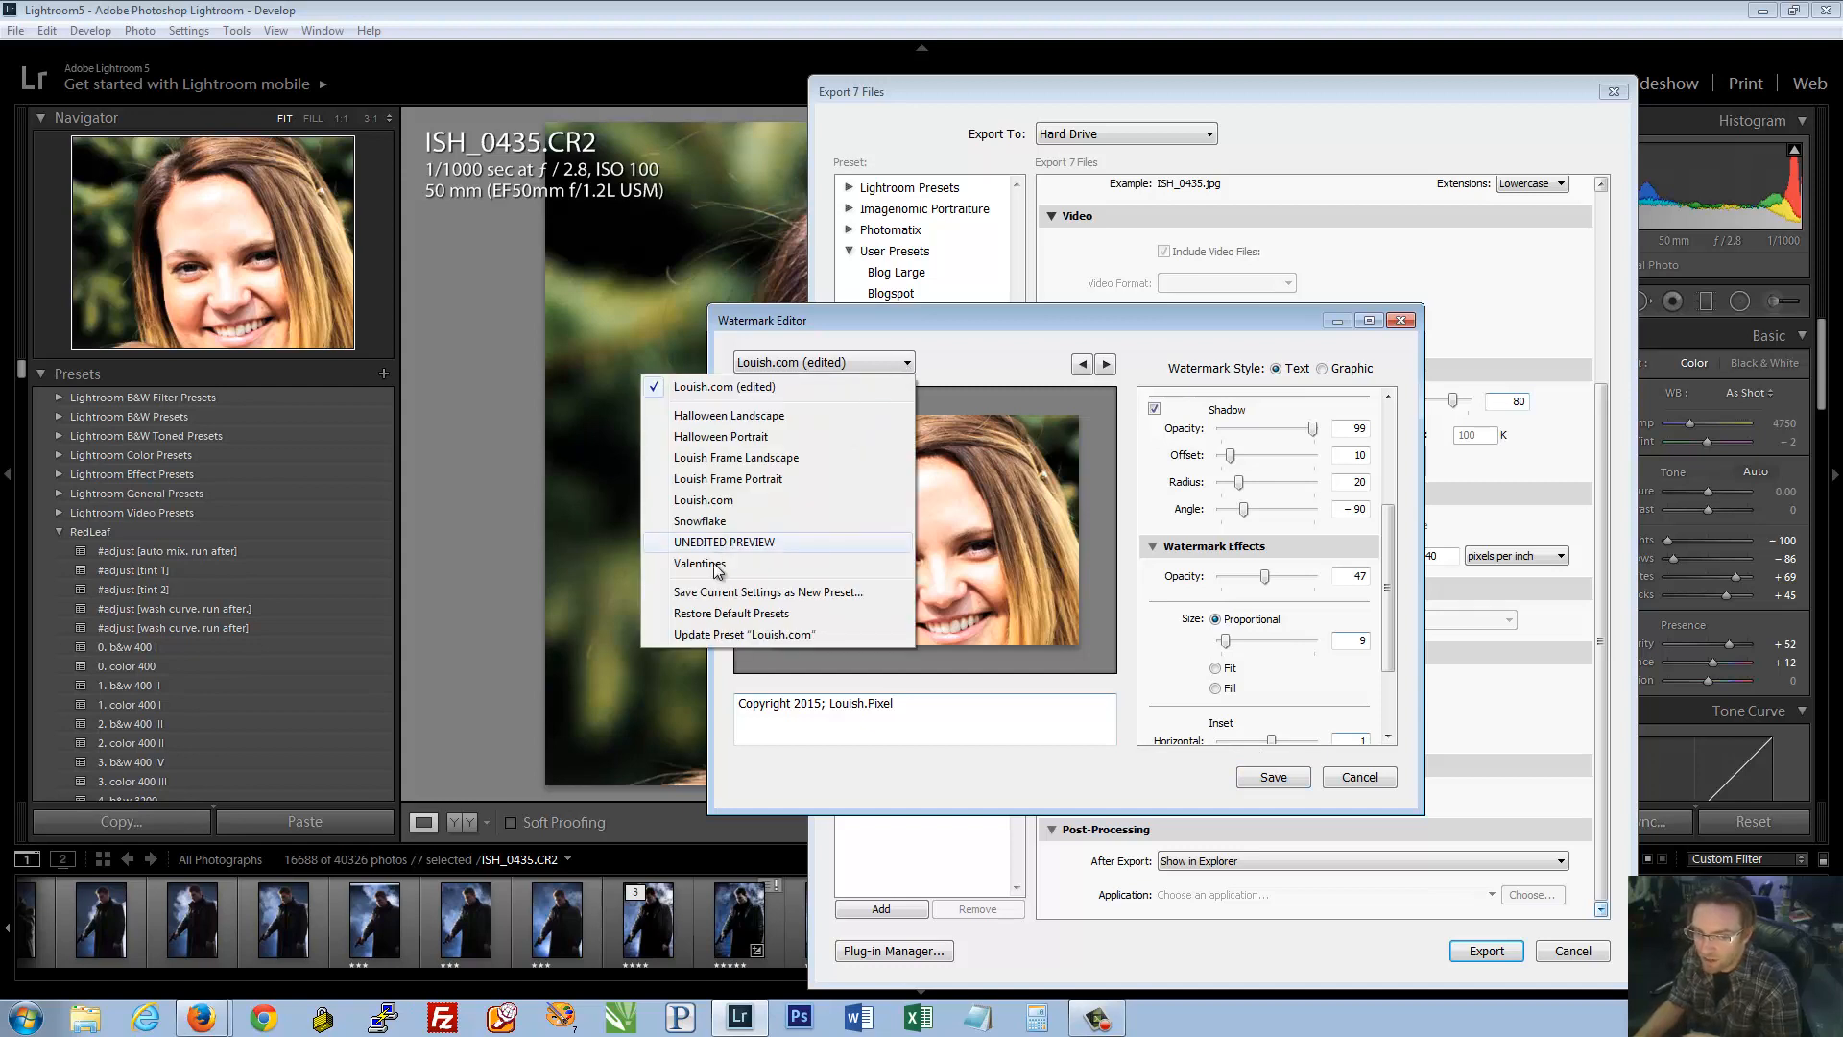
{"action": "left_click", "coordinate": [858, 591]}
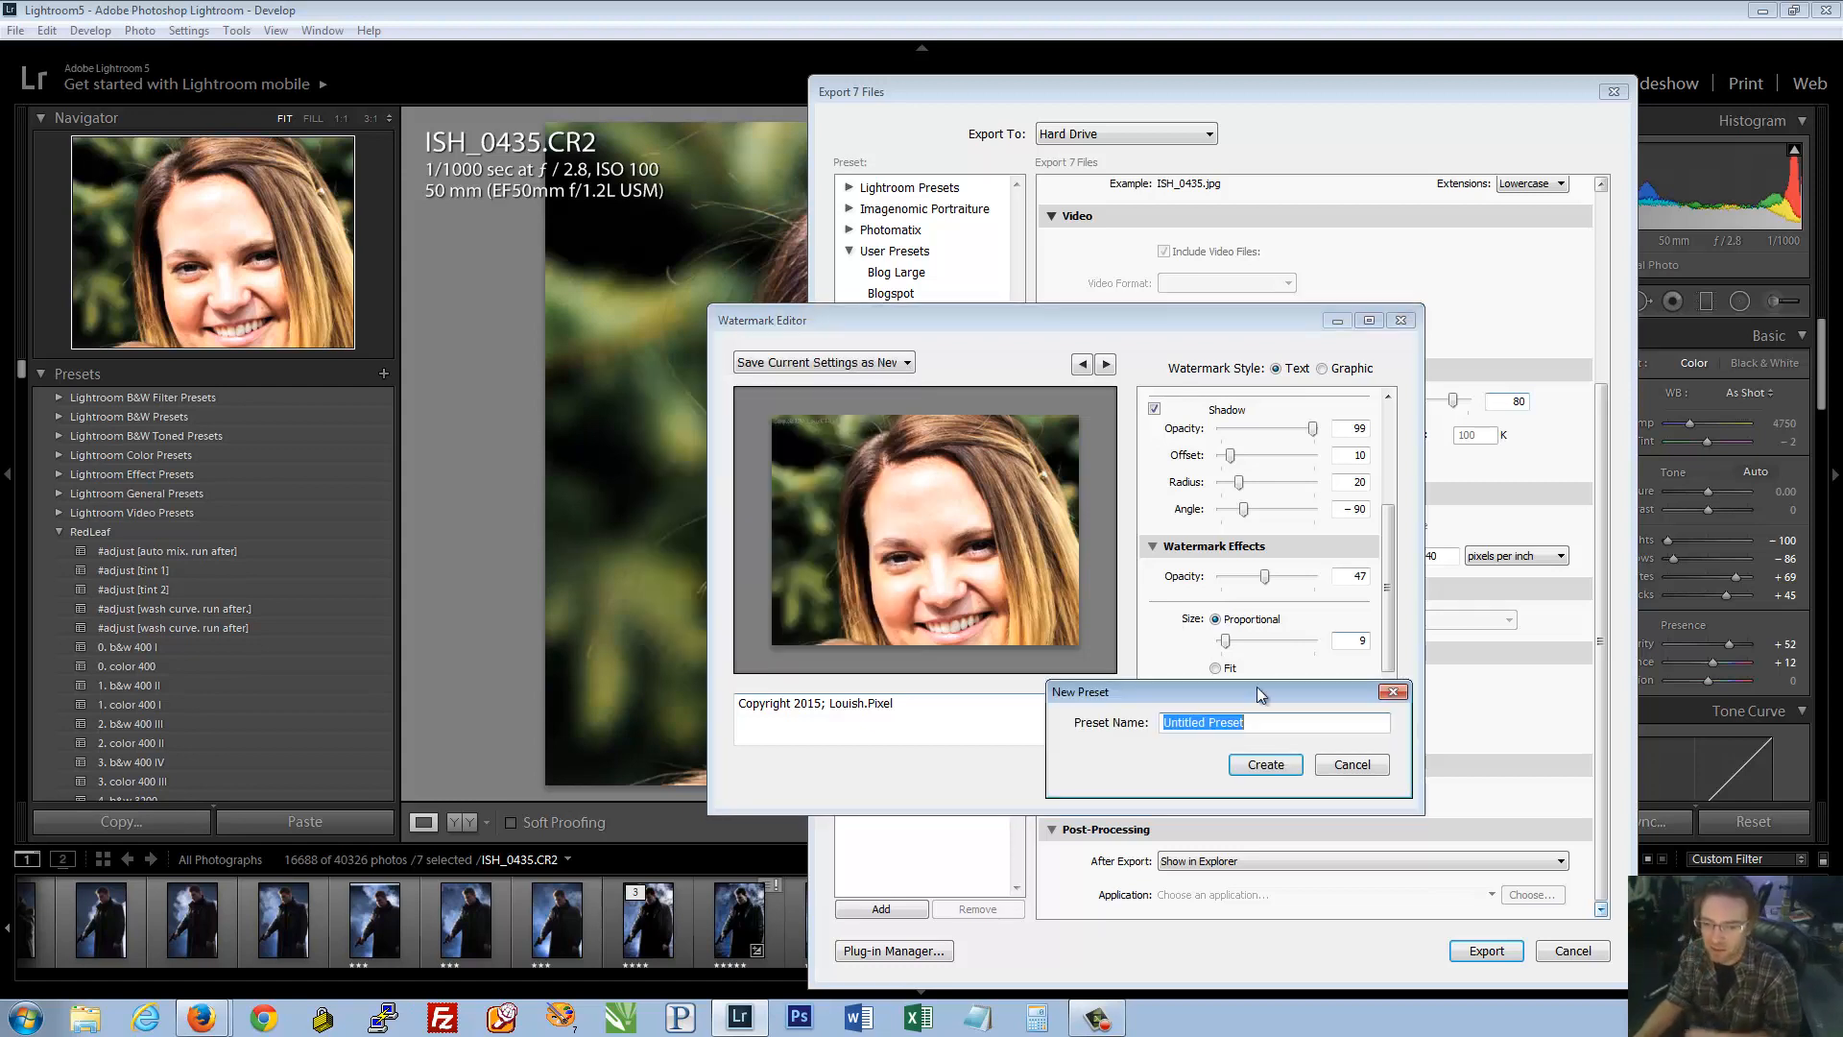
{"action": "type", "text": "Copyright 2015 - Loui"}
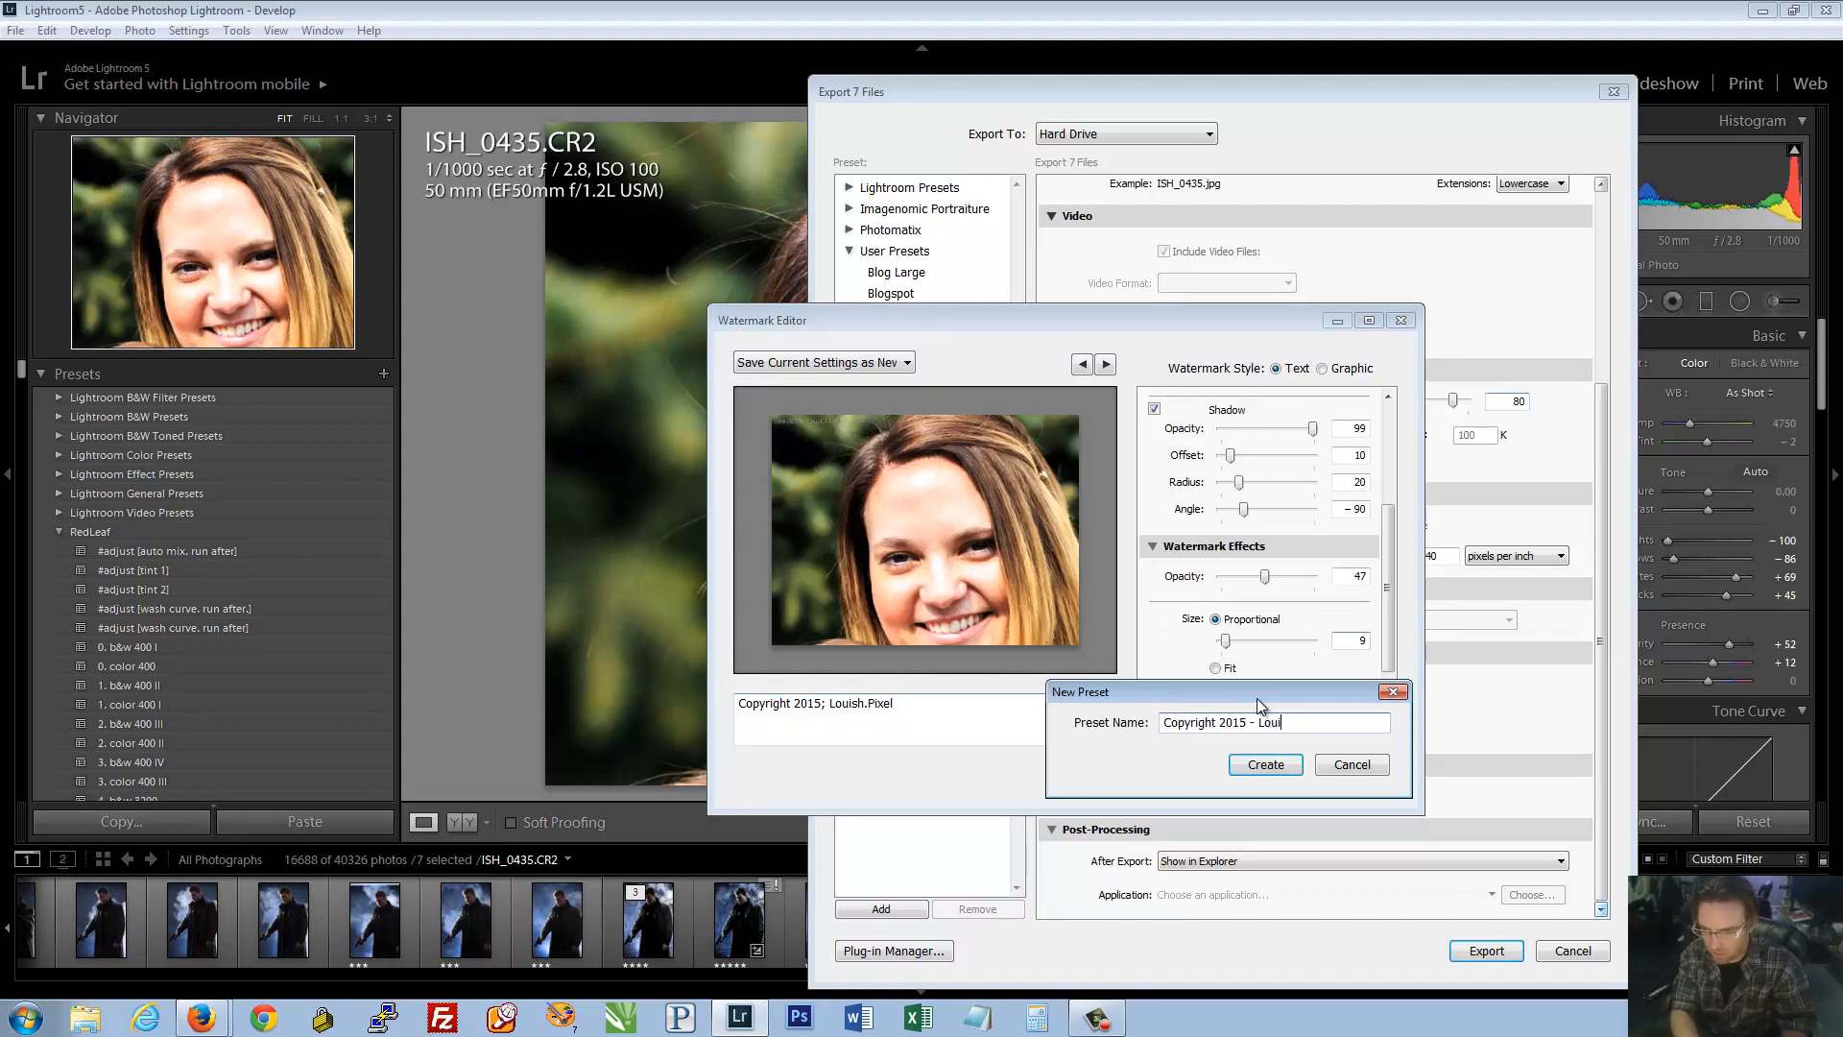
{"action": "type", "text": "shPixel"}
{"action": "left_click", "coordinate": [1277, 765]}
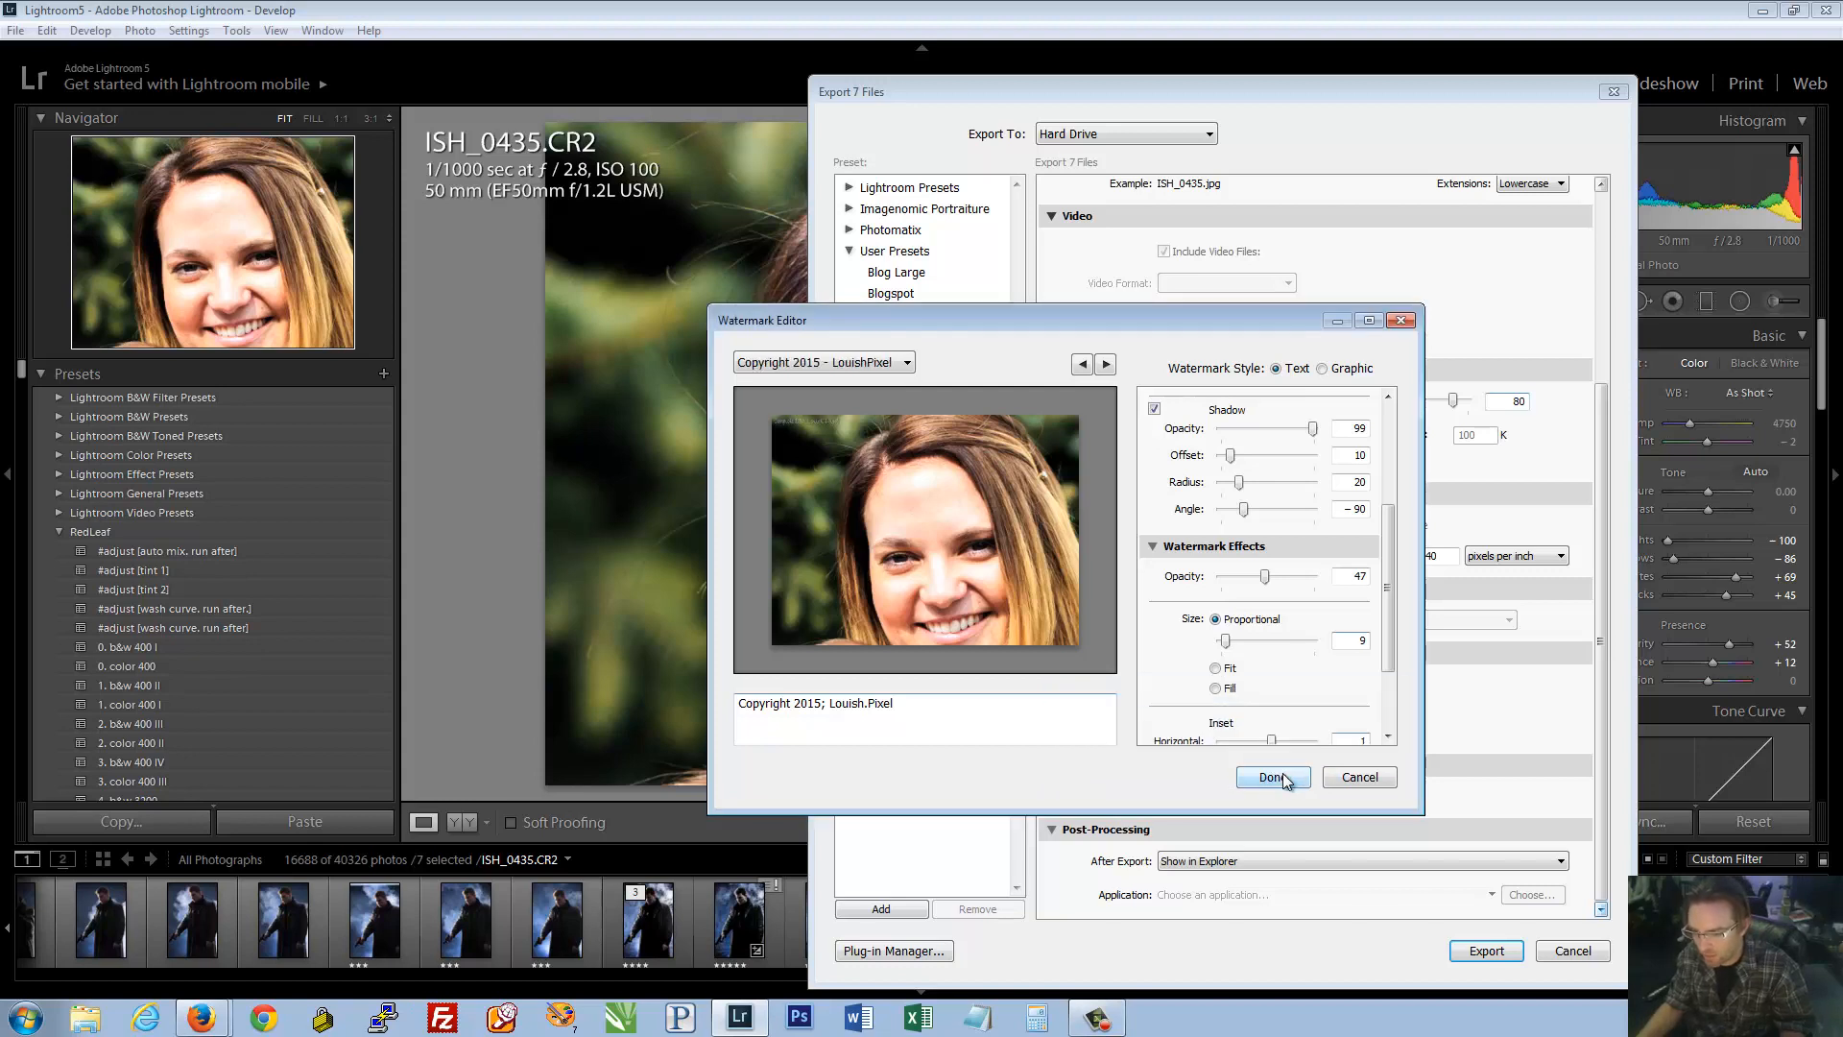
{"action": "left_click", "coordinate": [1285, 781]}
Review the available export watermarks and reopen the Copyright 2015 - LouishPixel watermark for editing
{"action": "left_click", "coordinate": [1237, 798]}
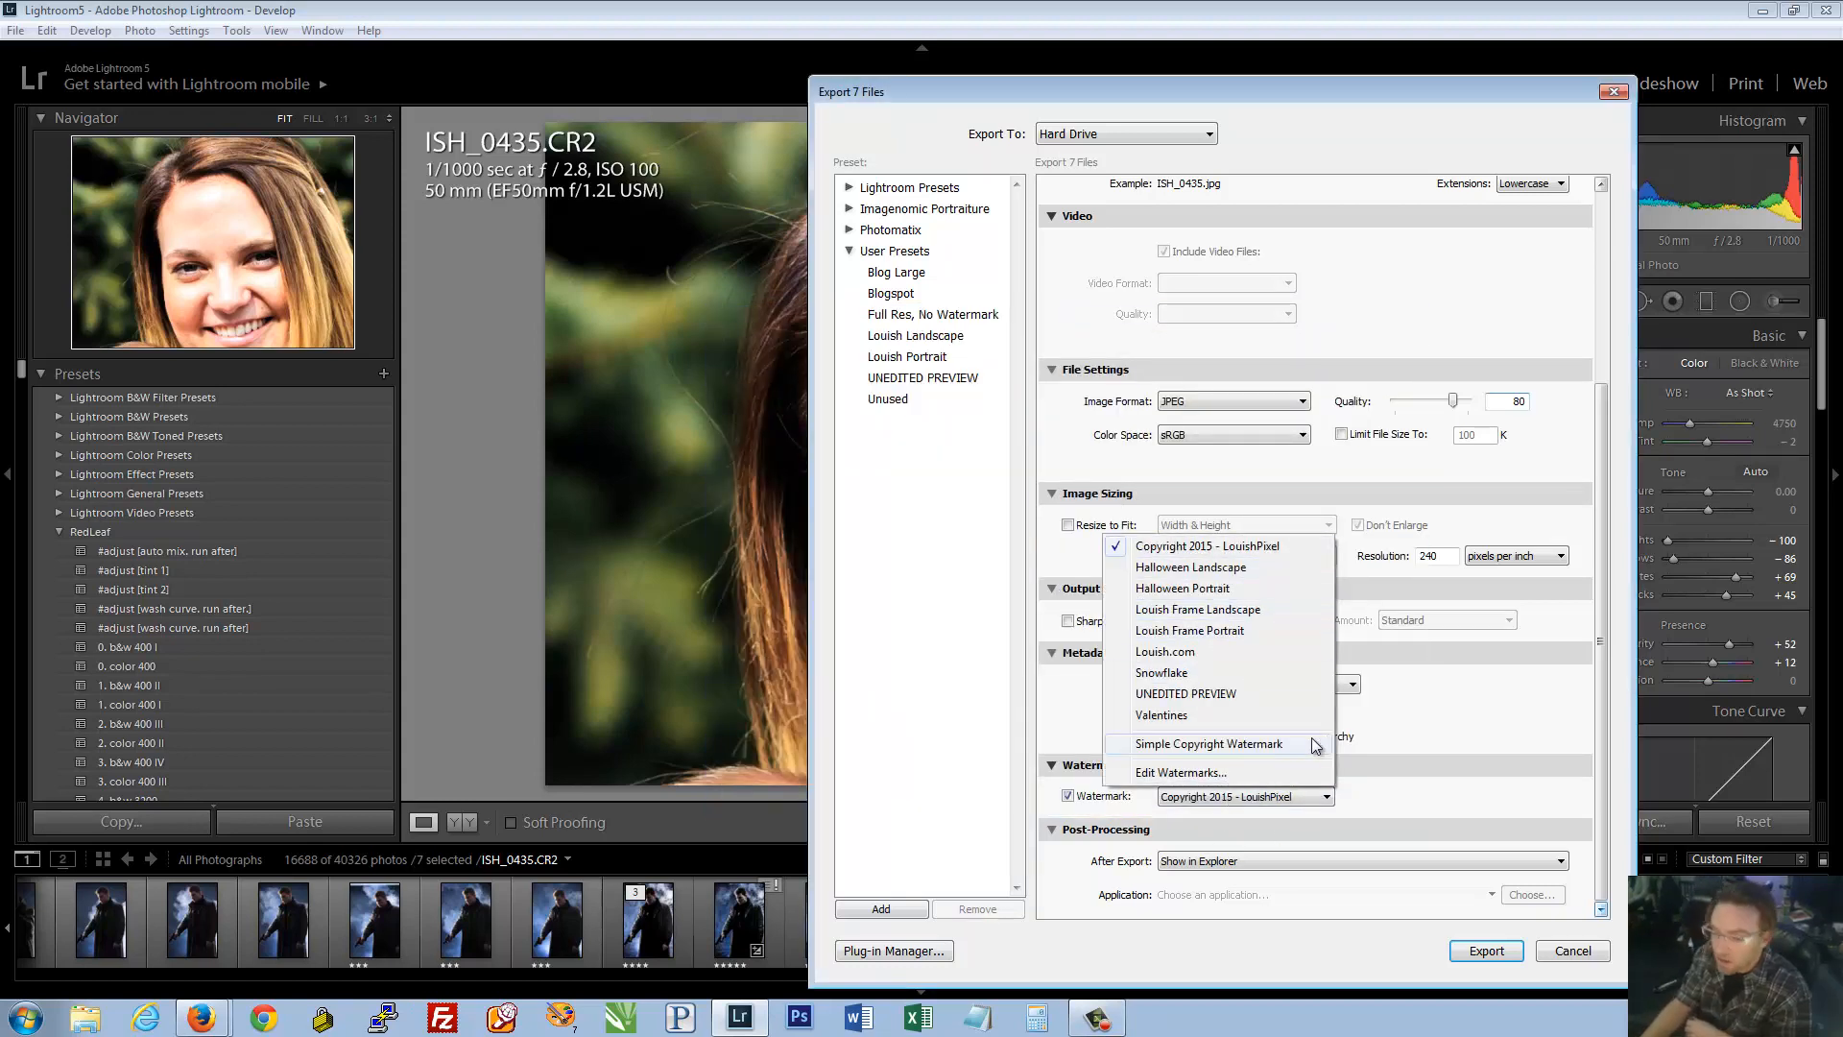
{"action": "left_click", "coordinate": [1316, 782]}
{"action": "left_click", "coordinate": [1217, 797]}
{"action": "left_click", "coordinate": [1208, 773]}
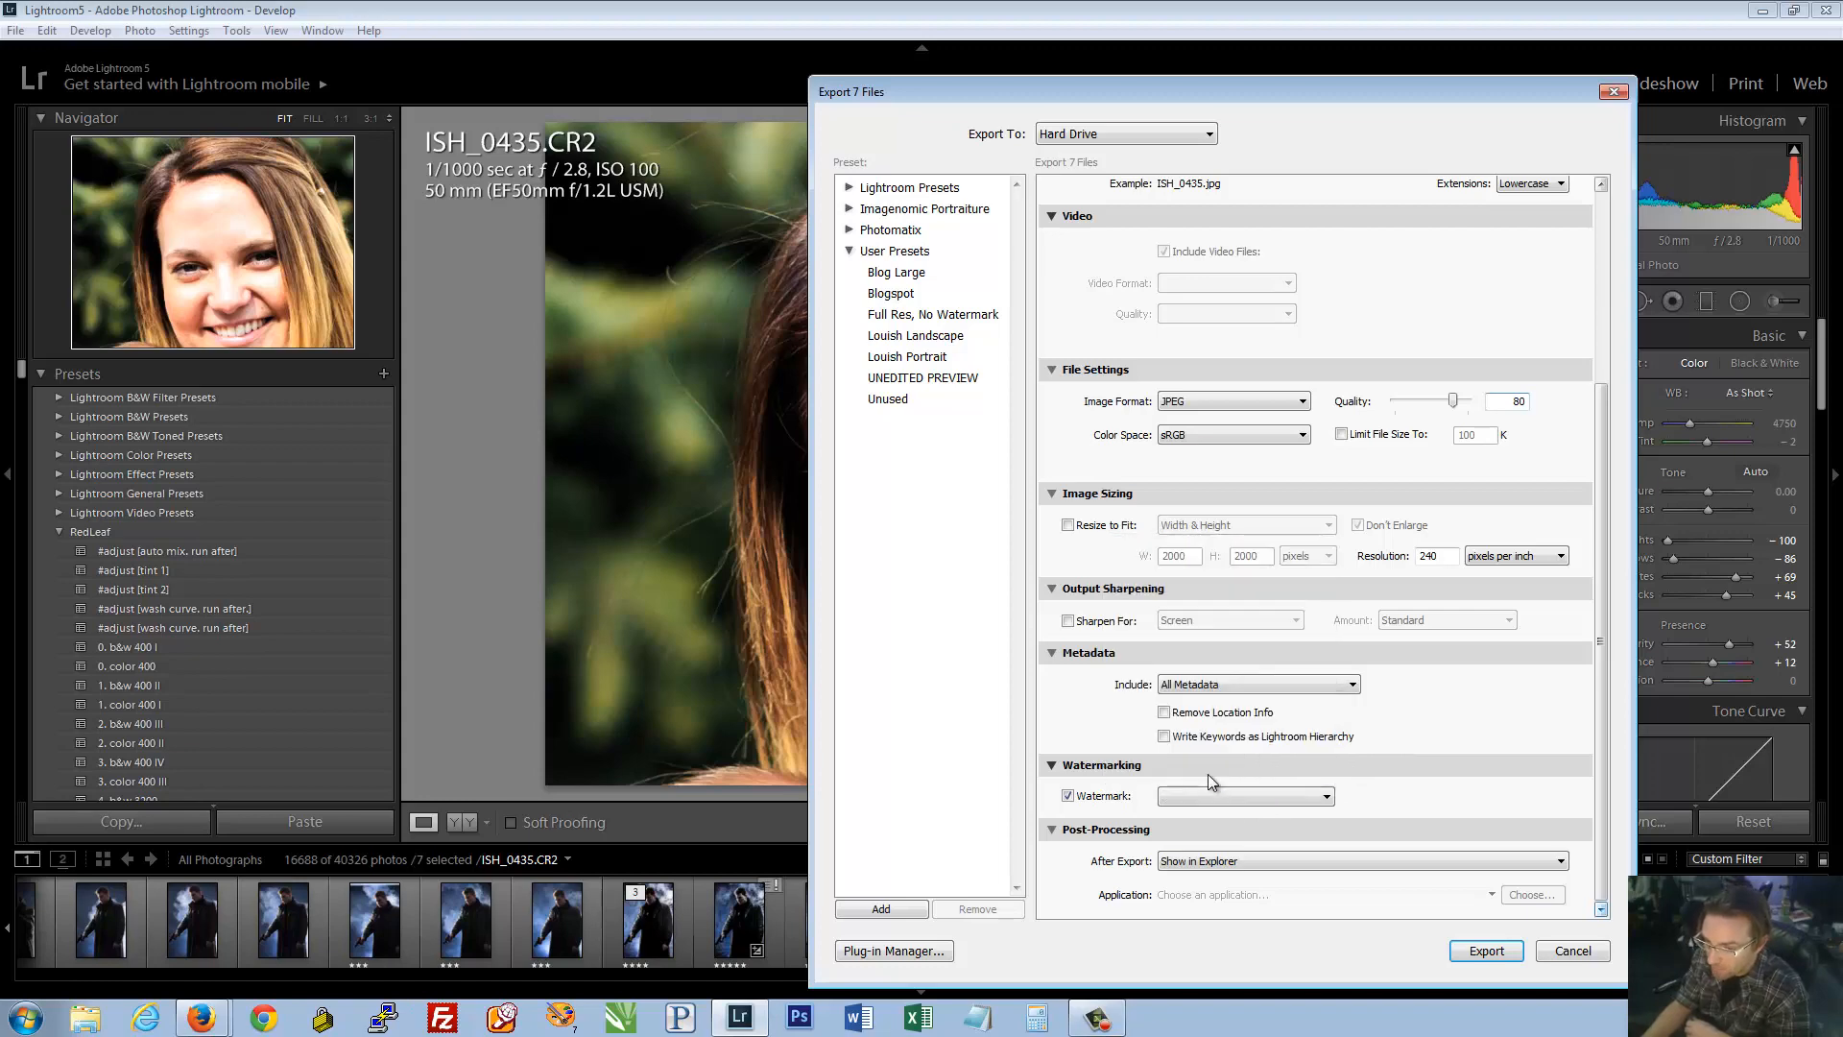
{"action": "left_click", "coordinate": [1348, 373]}
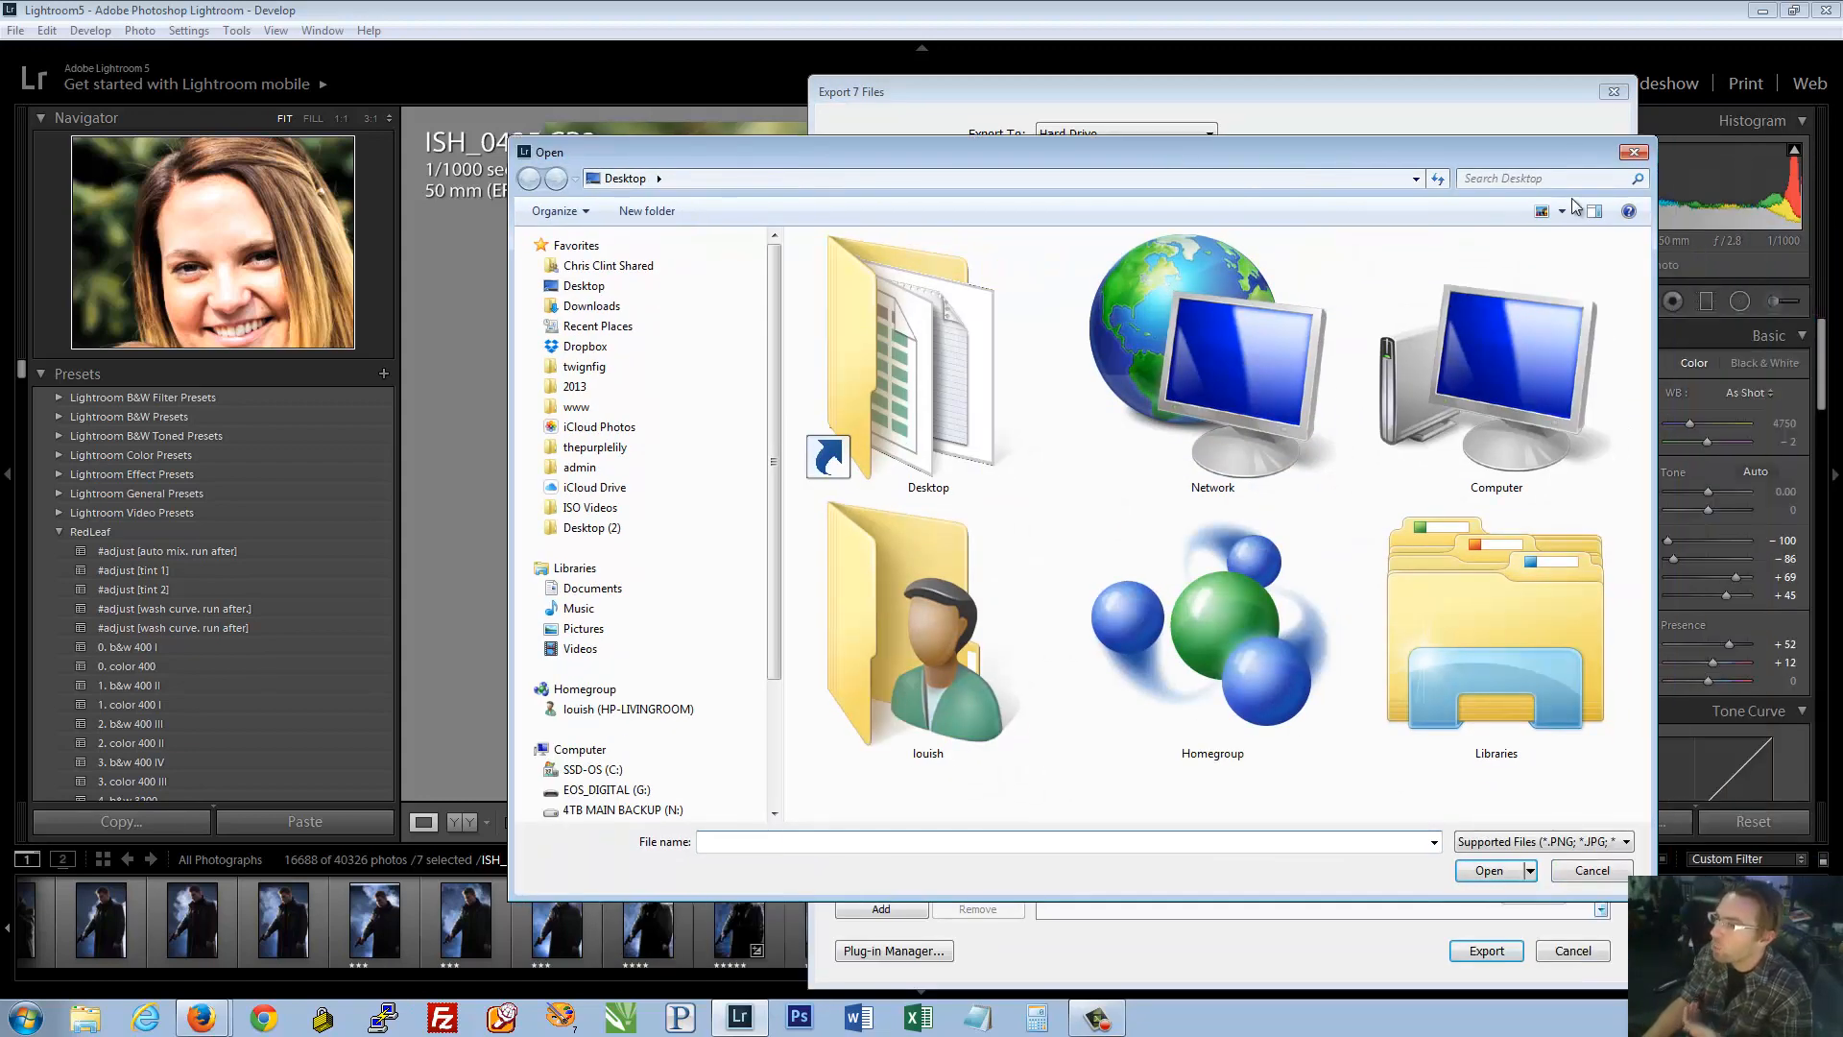
{"action": "left_click", "coordinate": [1633, 151]}
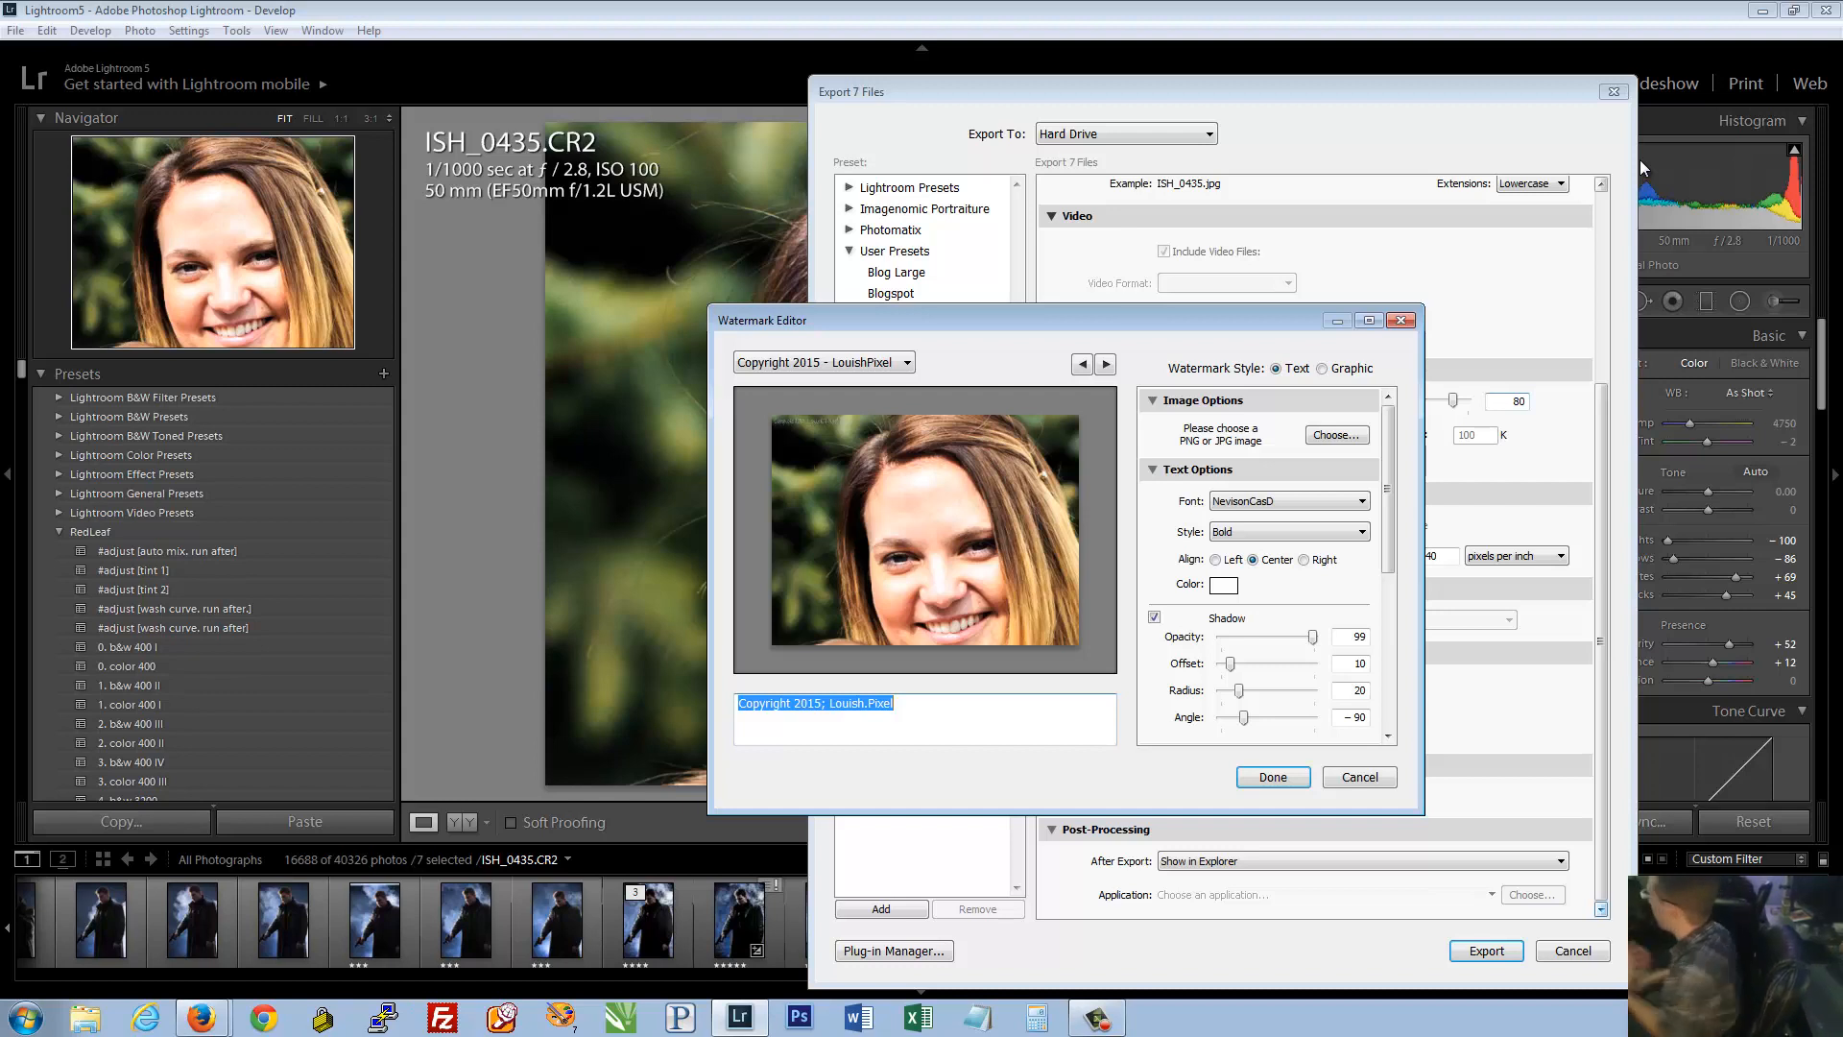
Switch the watermark to the Graphic style using "louish logo.png" from the Graphics folder on 3TB-DATA (Z:)
{"action": "left_click", "coordinate": [1341, 369]}
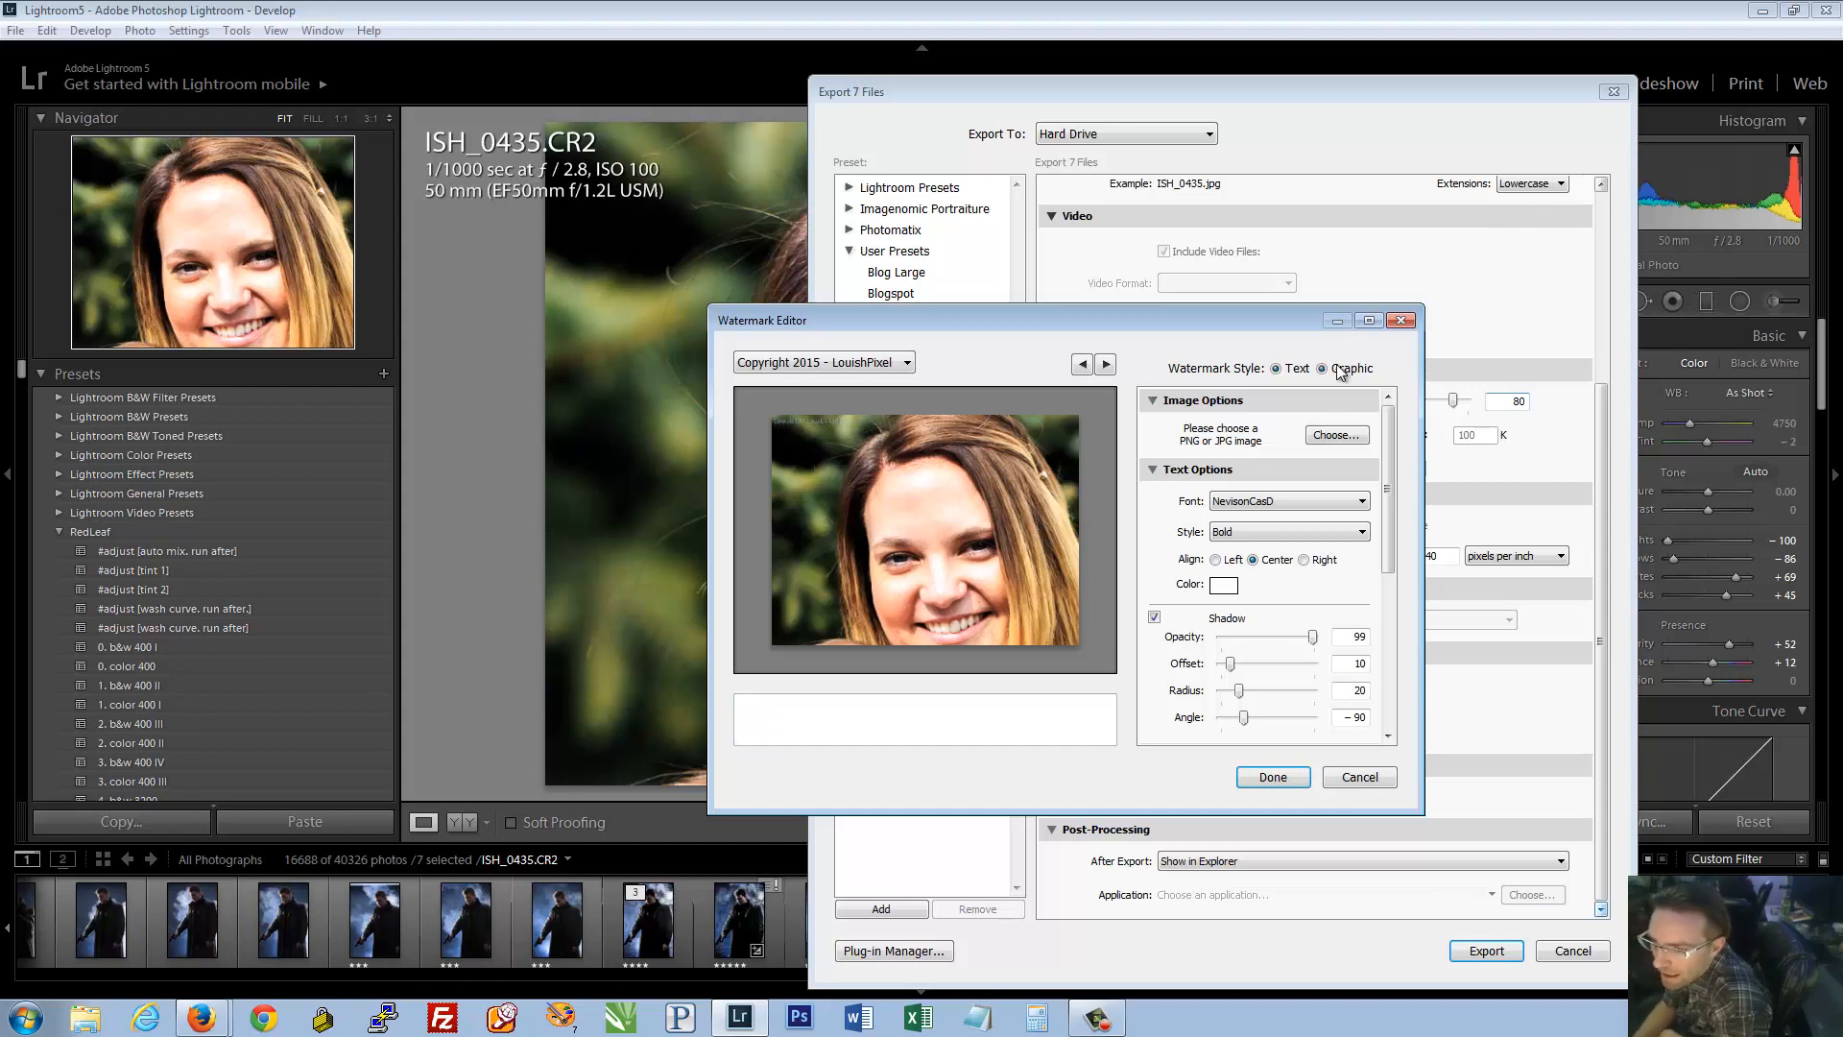
{"action": "left_click", "coordinate": [1337, 434]}
{"action": "left_click_drag", "start_coordinate": [783, 637], "coordinate": [778, 776]}
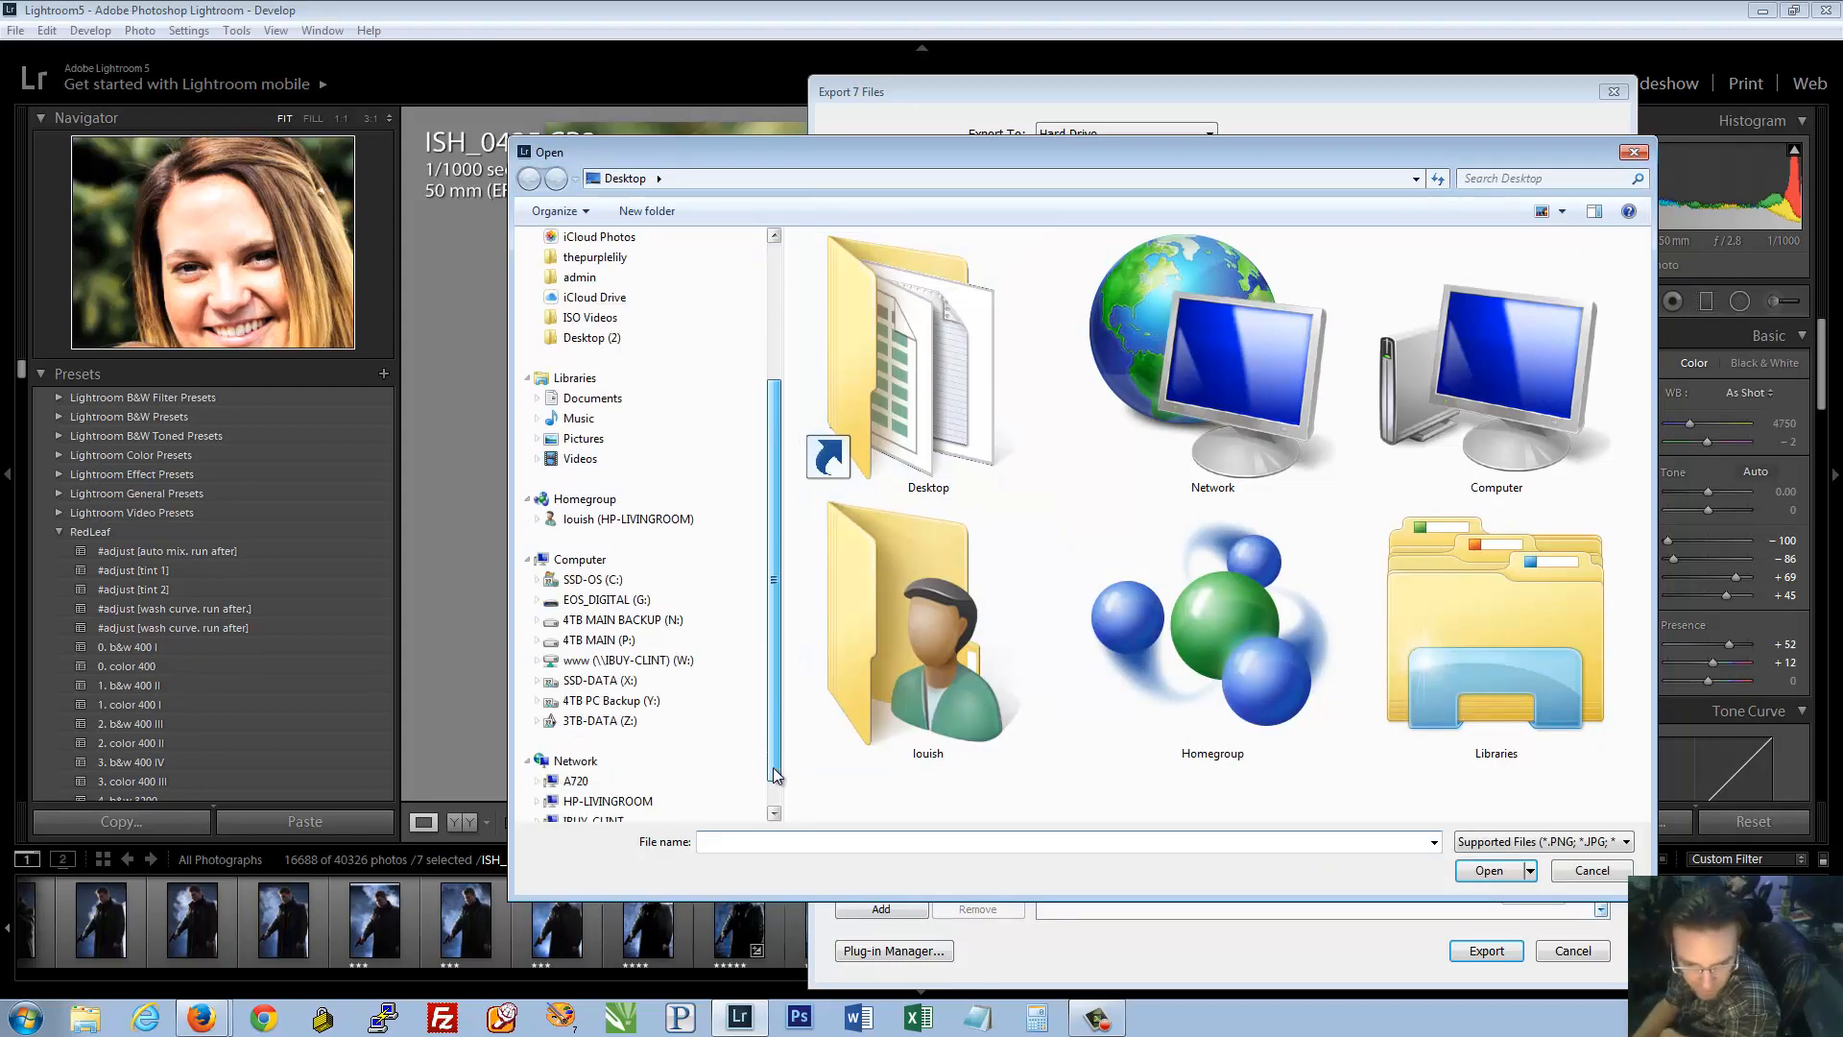
{"action": "left_click", "coordinate": [638, 723]}
{"action": "left_click", "coordinate": [845, 348]}
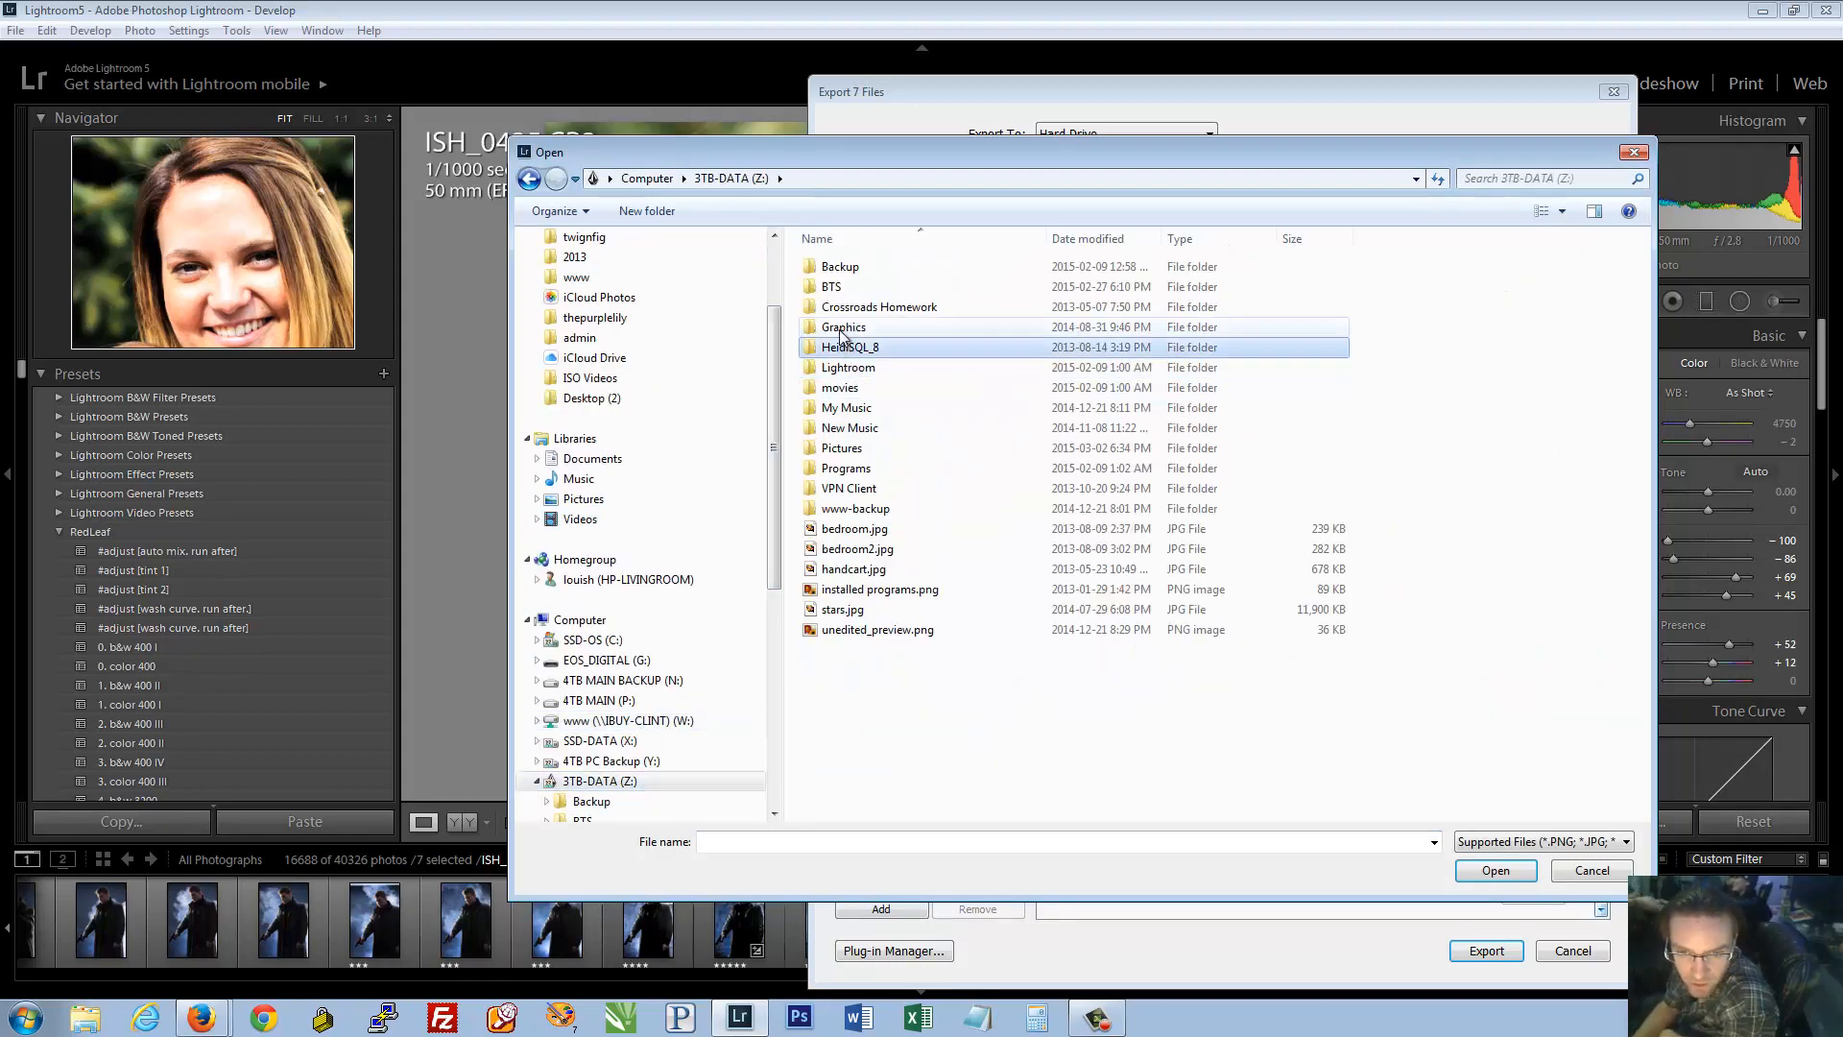
{"action": "double_click", "coordinate": [841, 329]}
{"action": "left_click_drag", "start_coordinate": [1637, 322], "coordinate": [1636, 653]}
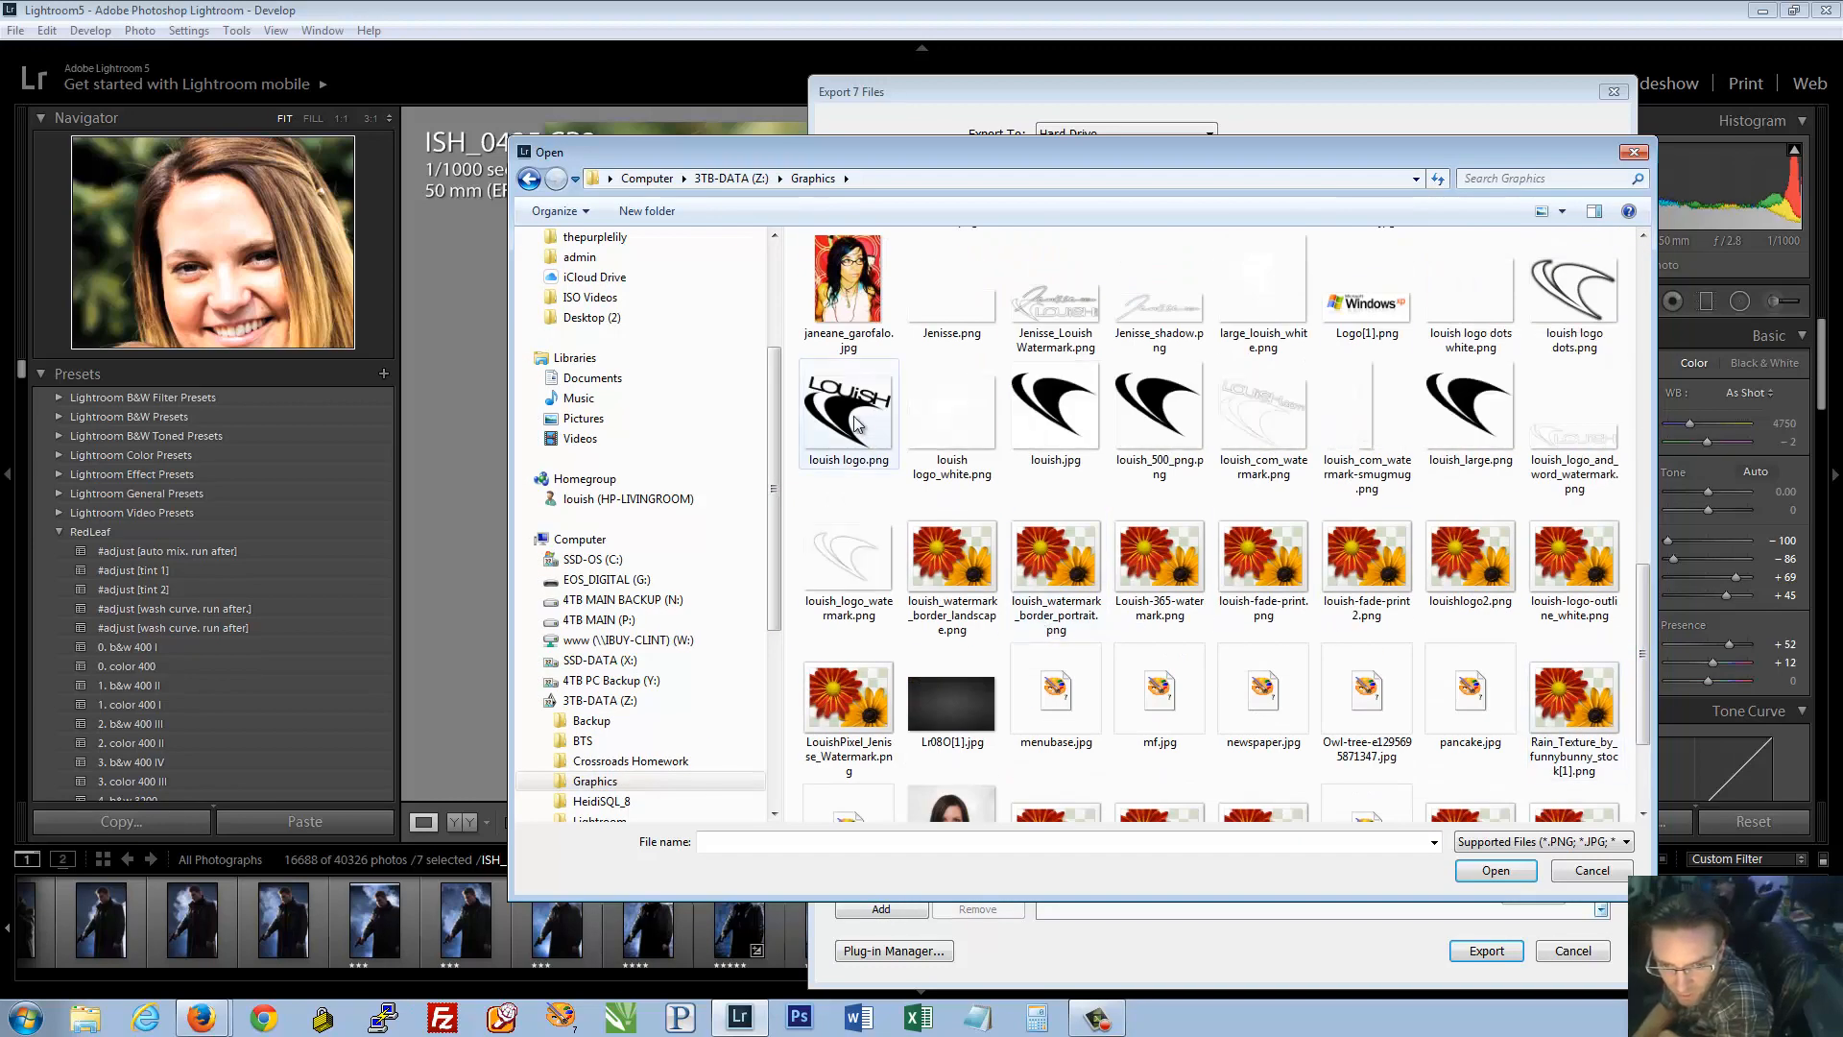
{"action": "double_click", "coordinate": [855, 420]}
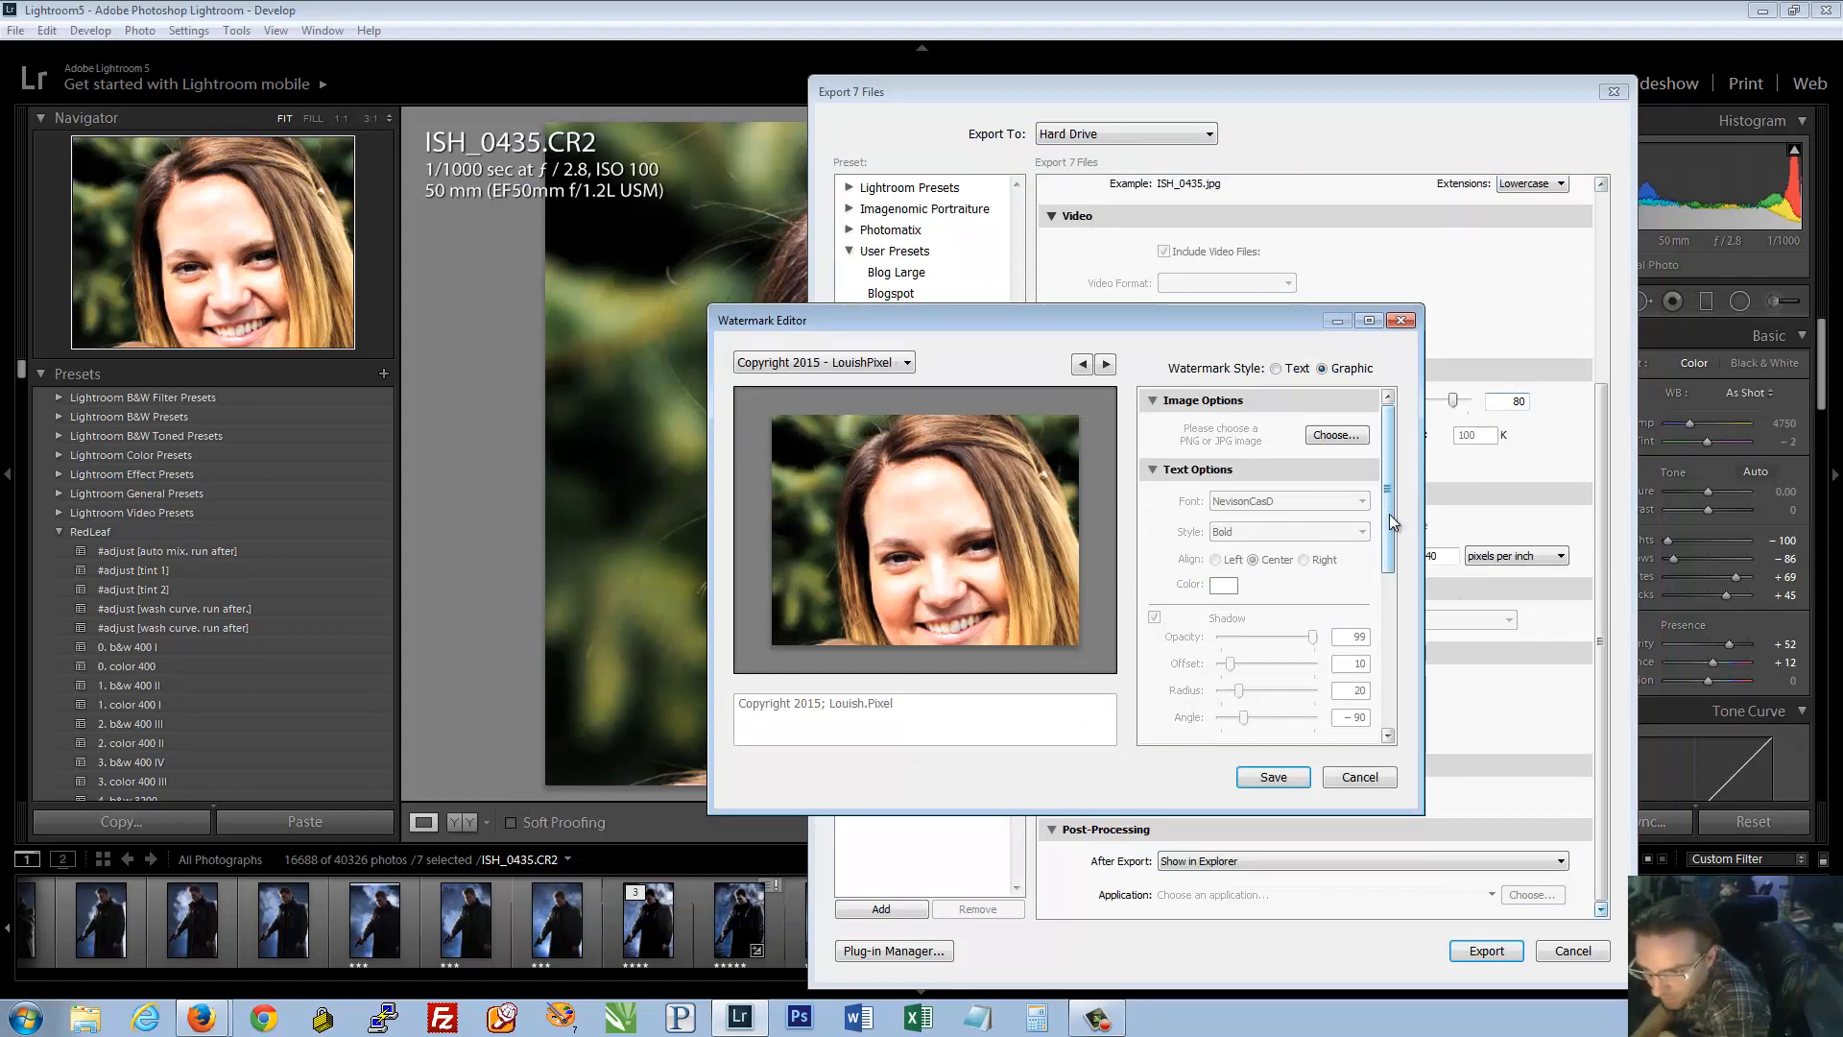
Try the logo watermark at Proportional size 36 and opacity 36, and discard the watermark edits
{"action": "left_click_drag", "start_coordinate": [1390, 515], "coordinate": [1388, 684]}
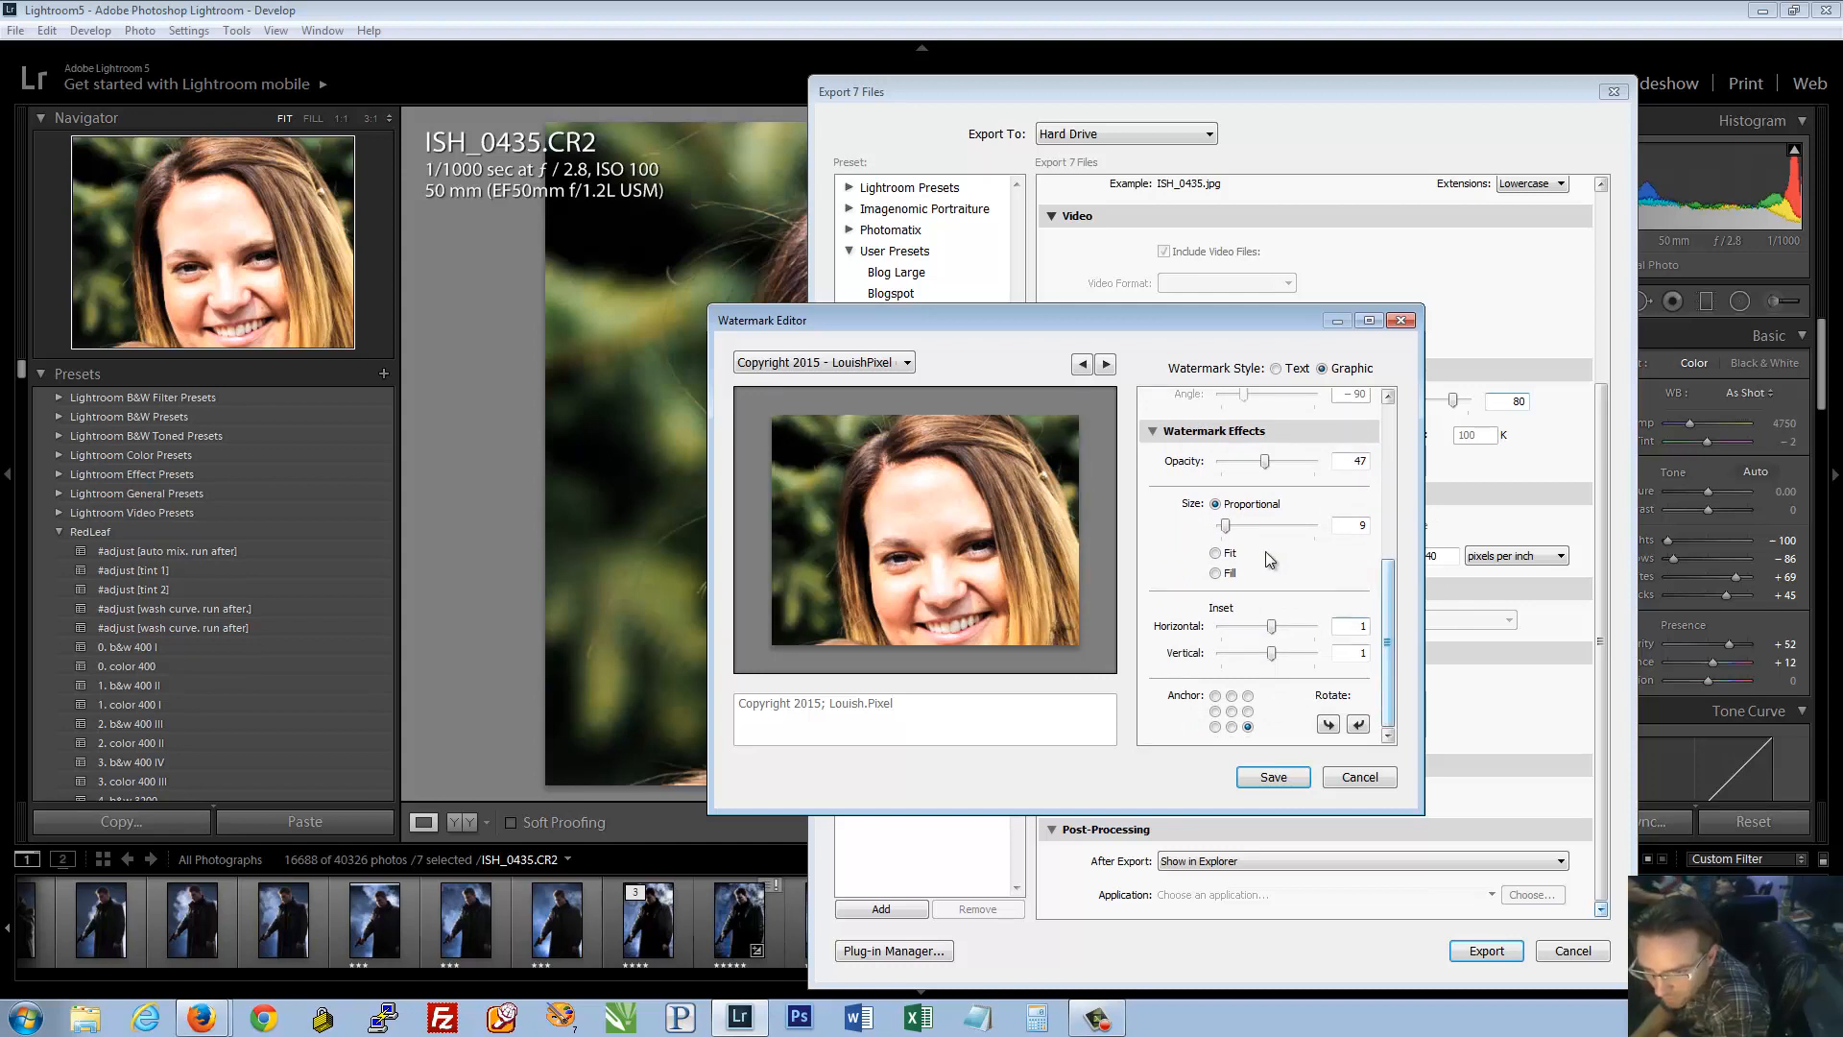
{"action": "left_click_drag", "start_coordinate": [1226, 526], "coordinate": [1242, 528]}
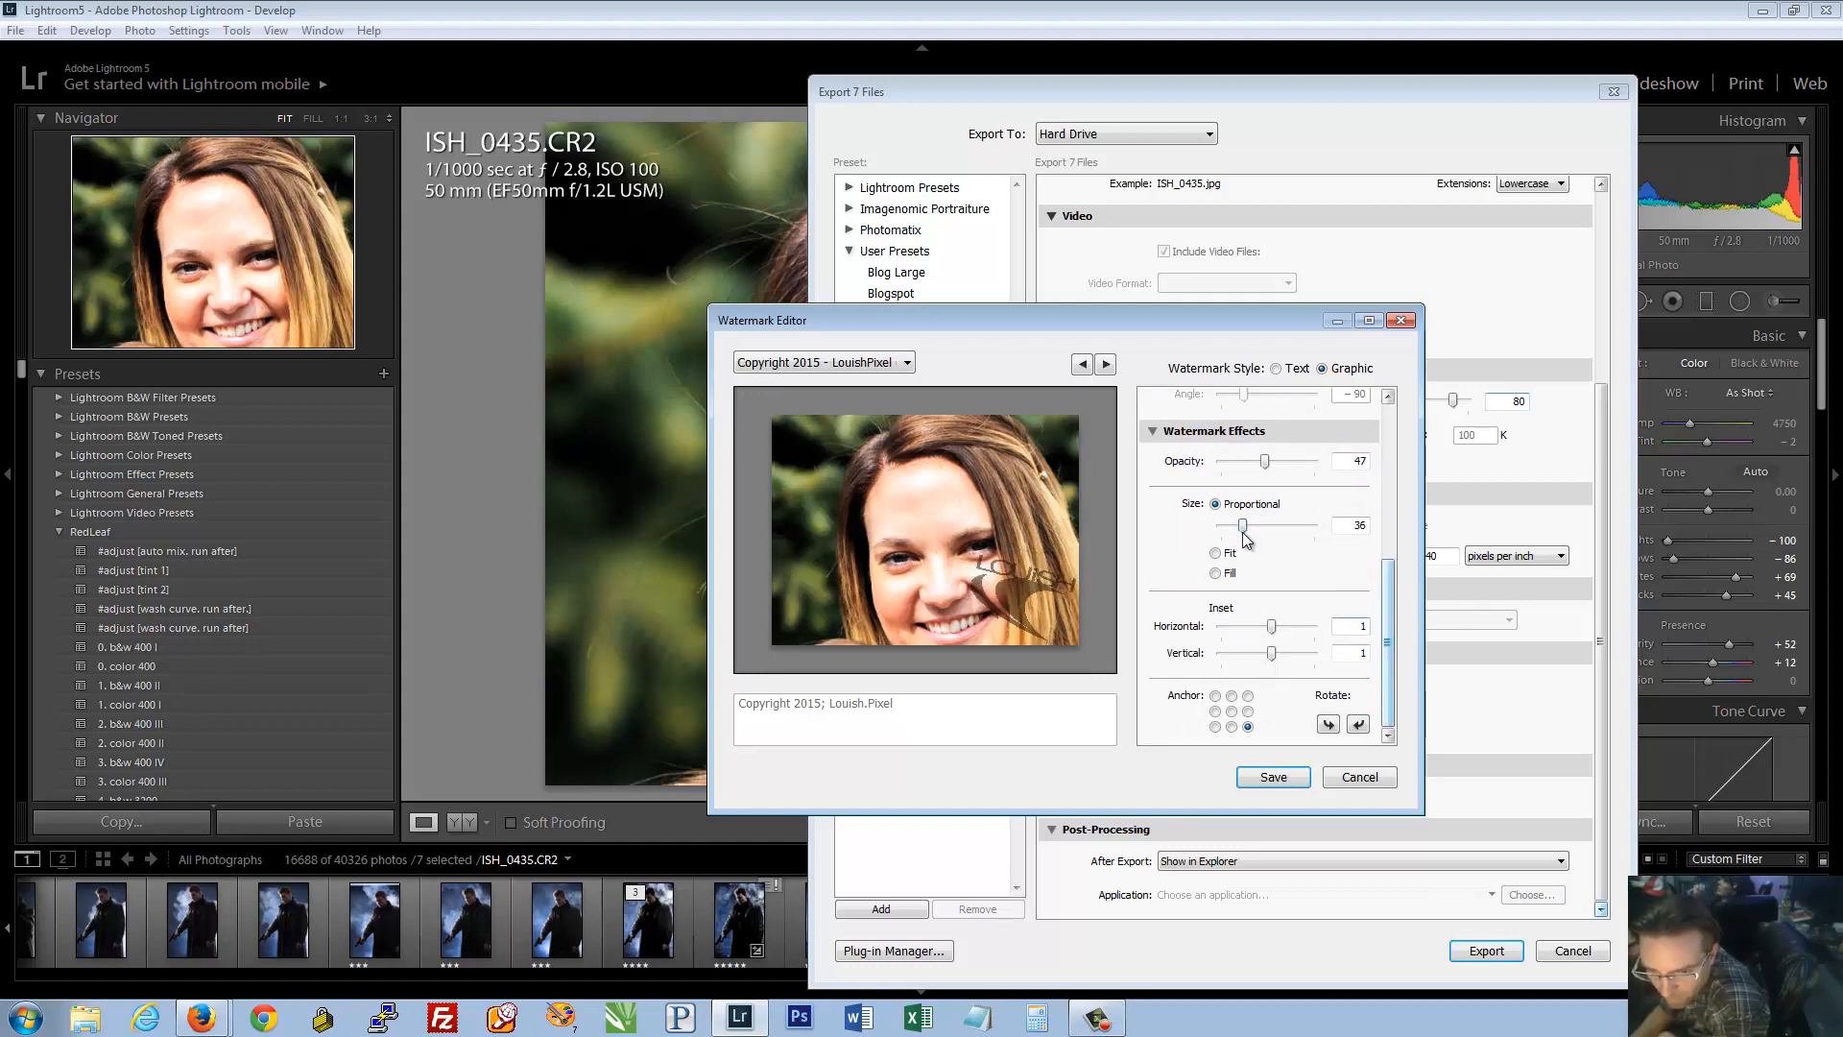
{"action": "left_click_drag", "start_coordinate": [1389, 642], "coordinate": [1388, 608]}
{"action": "left_click_drag", "start_coordinate": [1266, 538], "coordinate": [1392, 587]}
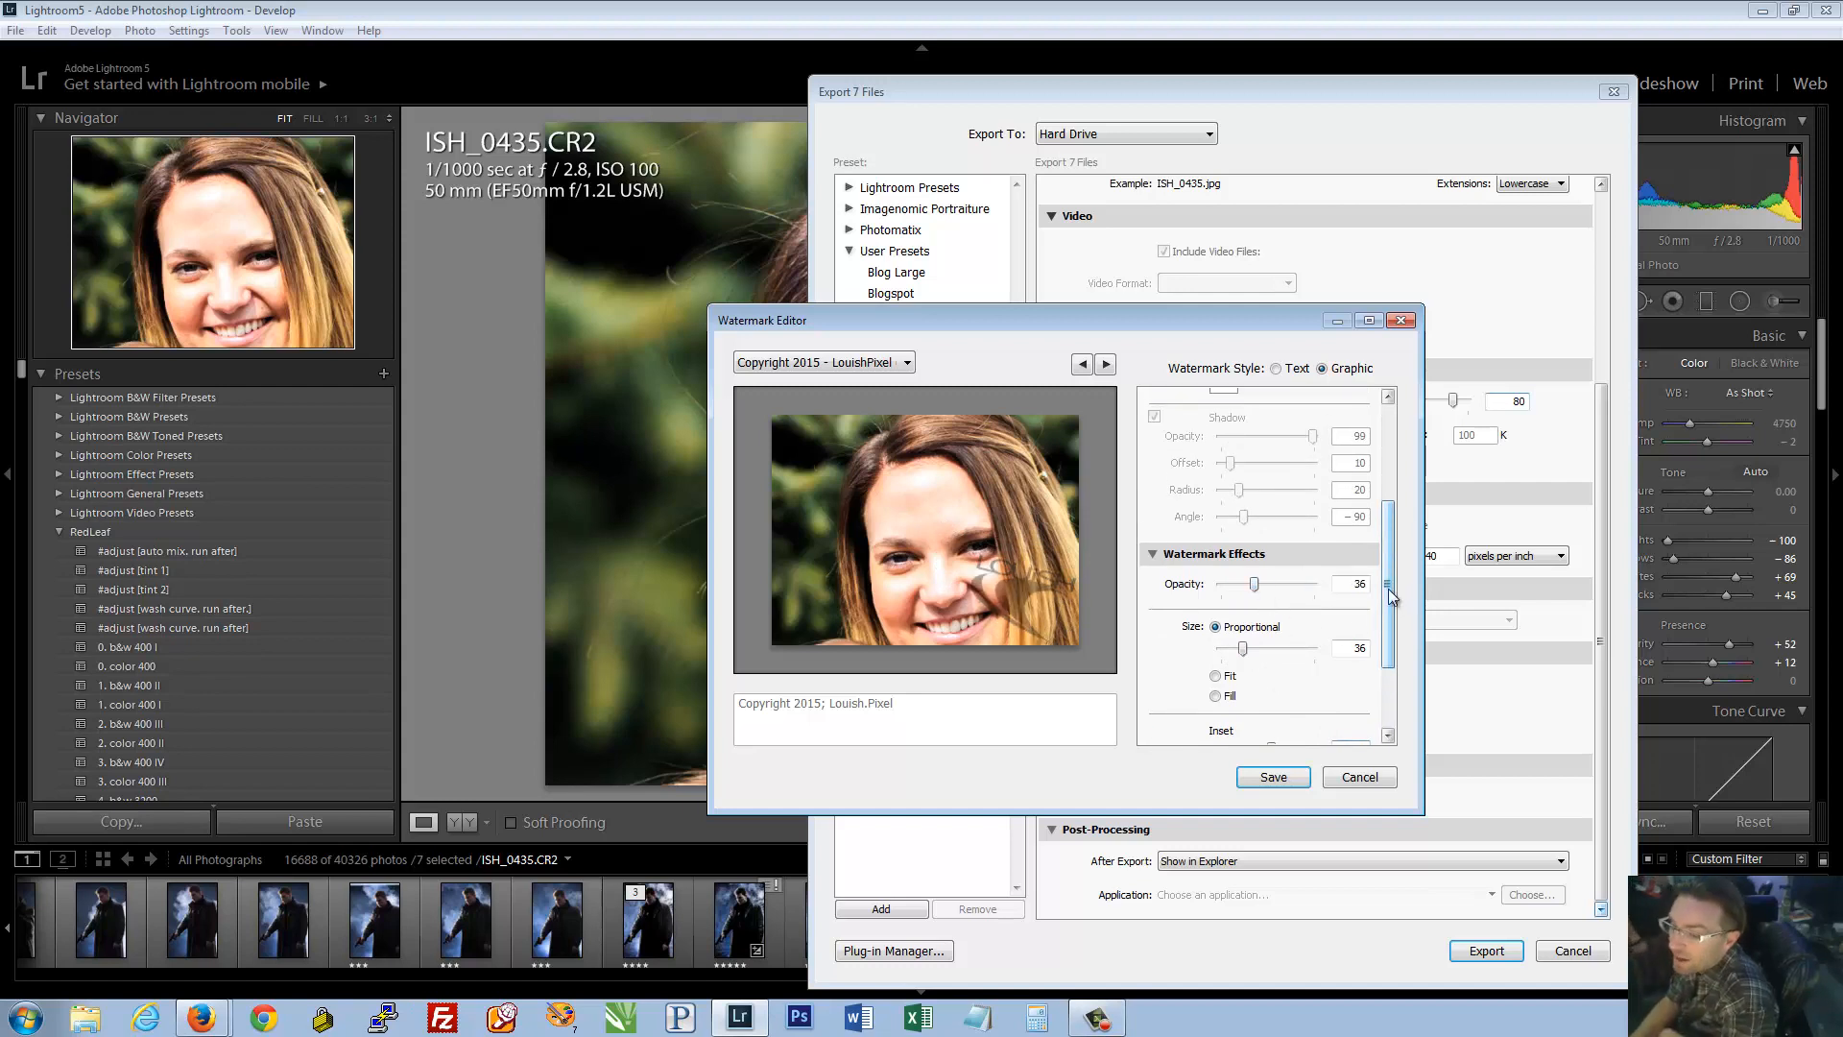
{"action": "left_click", "coordinate": [1360, 777]}
Choose the UNEDITED PREVIEW watermark for the export and open it for editing
{"action": "left_click", "coordinate": [1242, 797]}
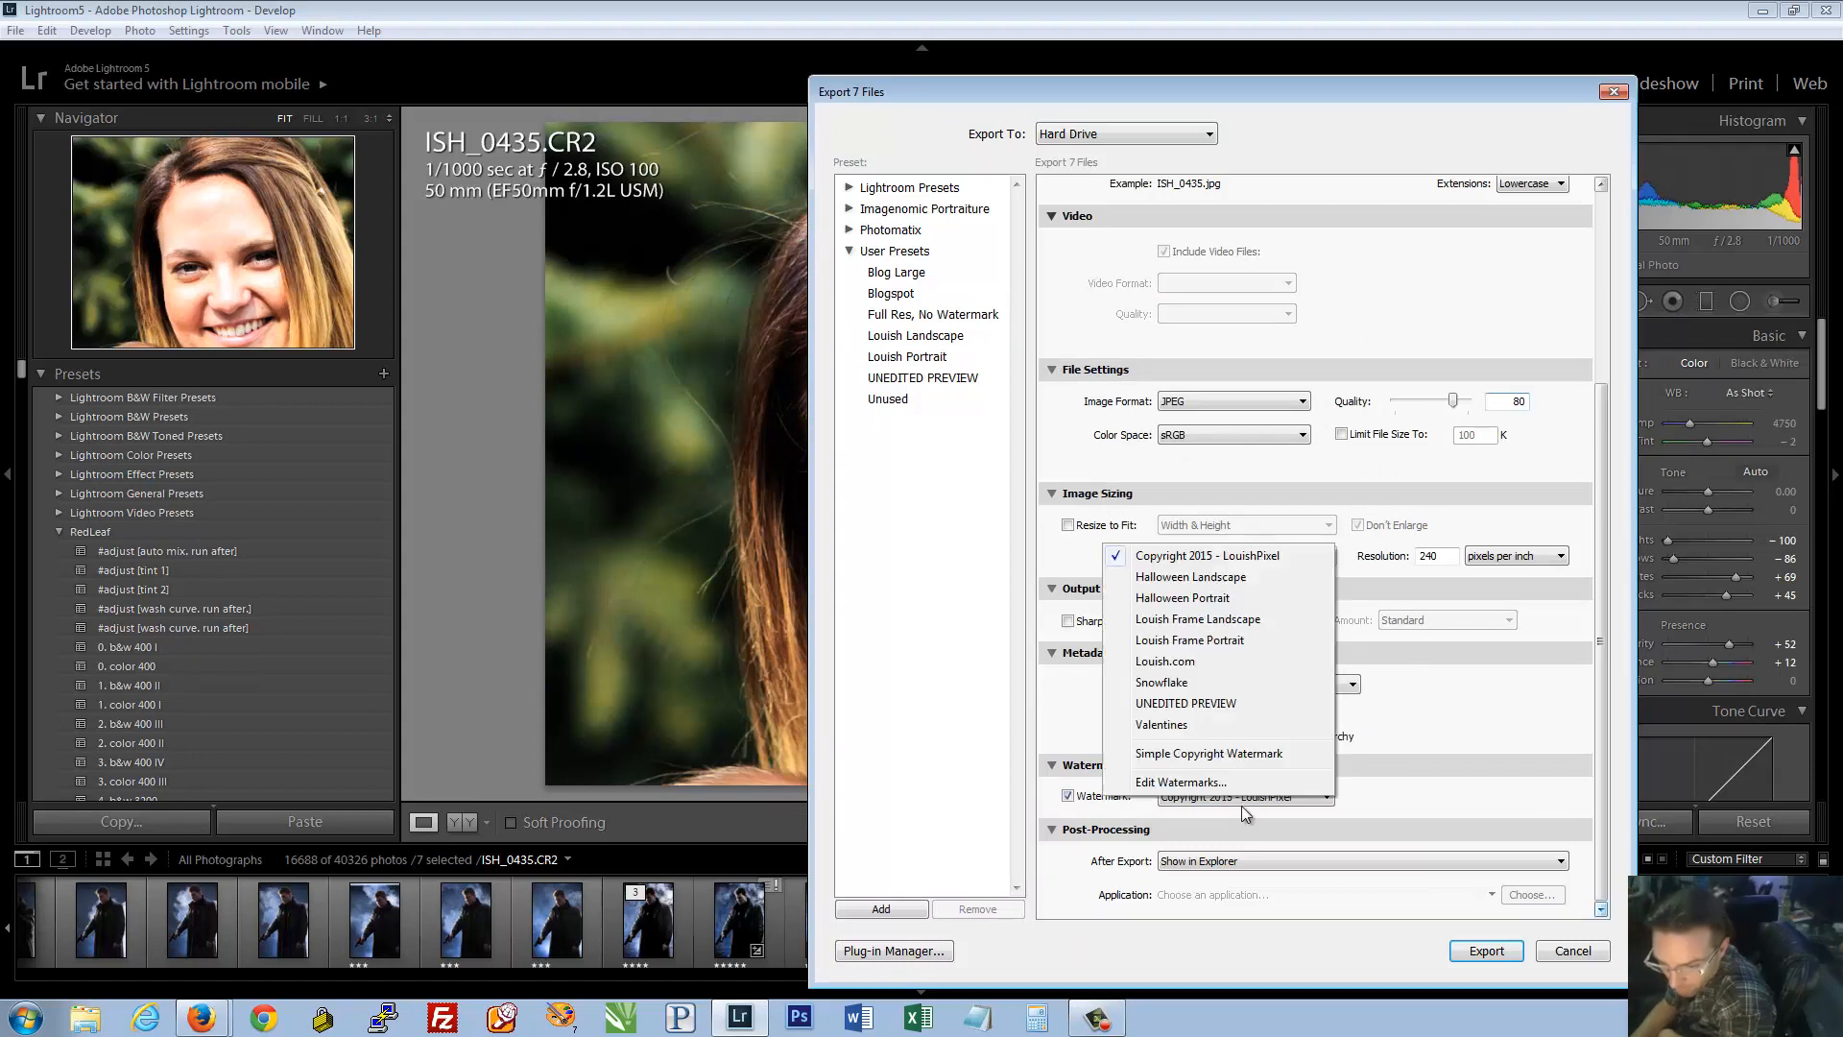
{"action": "left_click", "coordinate": [1171, 701]}
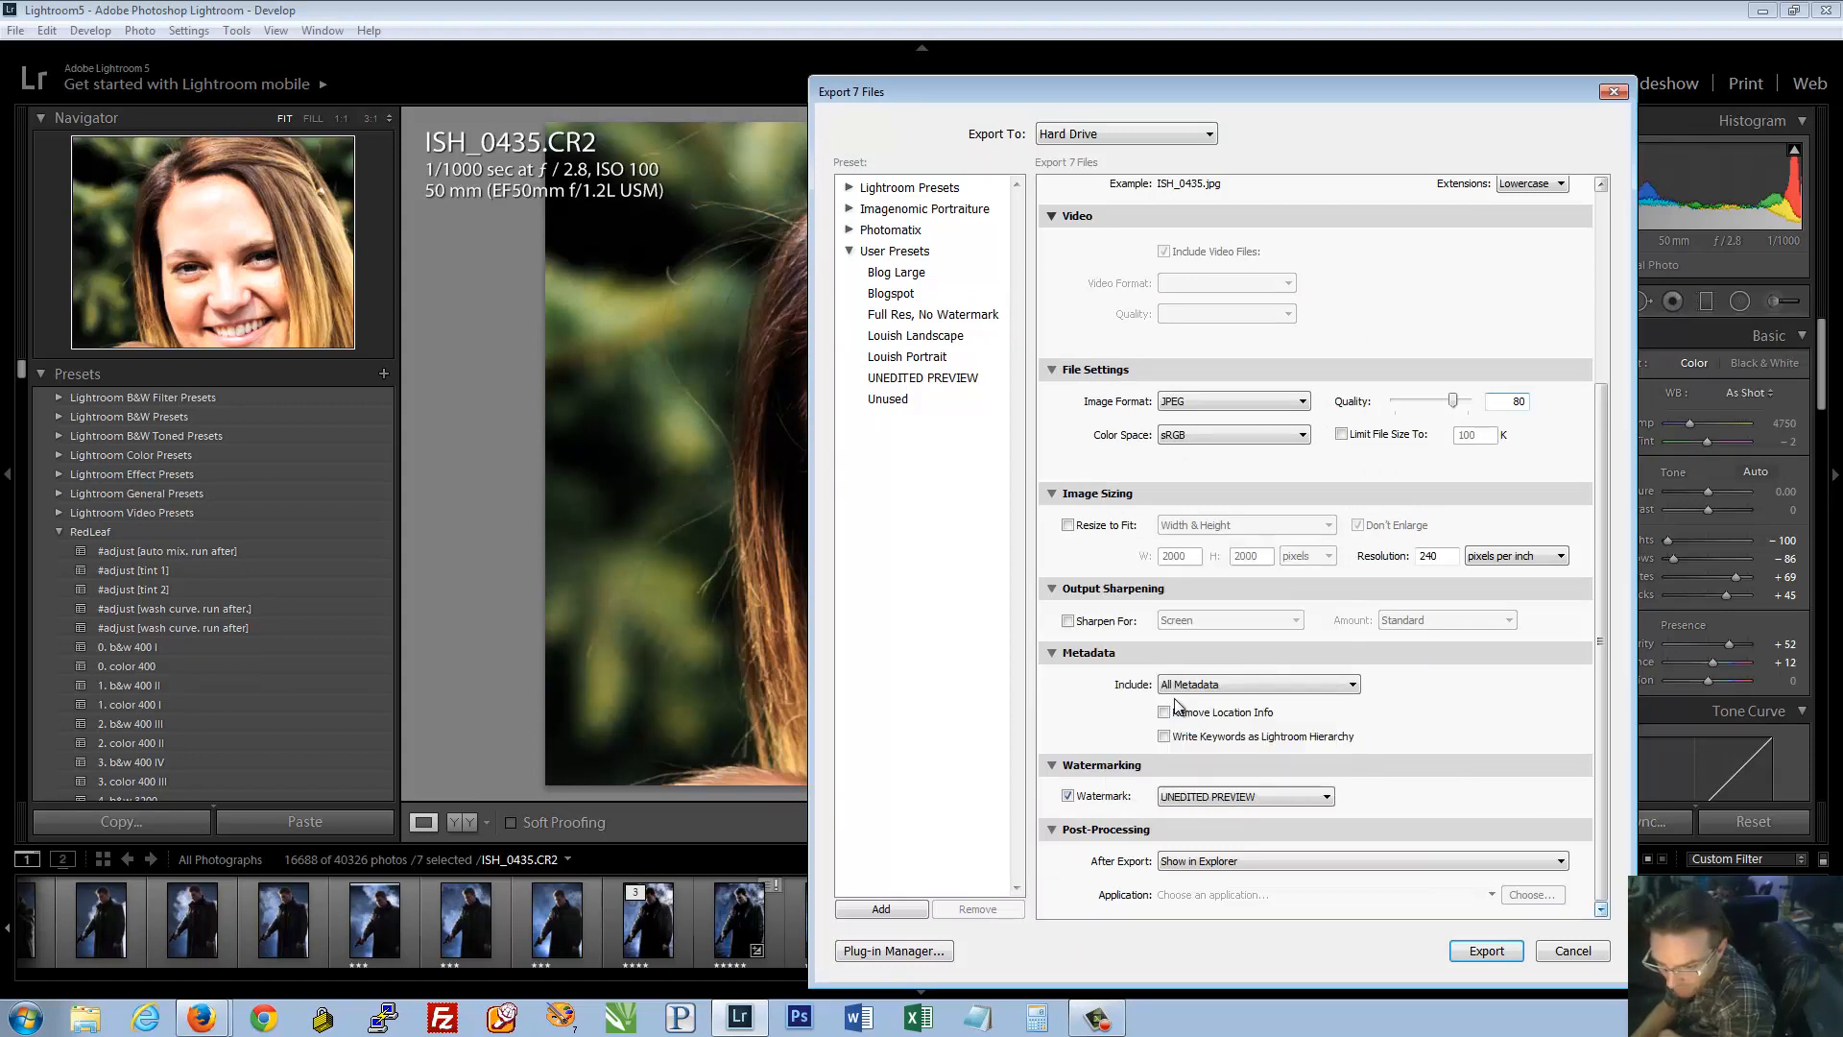
{"action": "left_click", "coordinate": [1236, 799]}
{"action": "left_click", "coordinate": [1216, 782]}
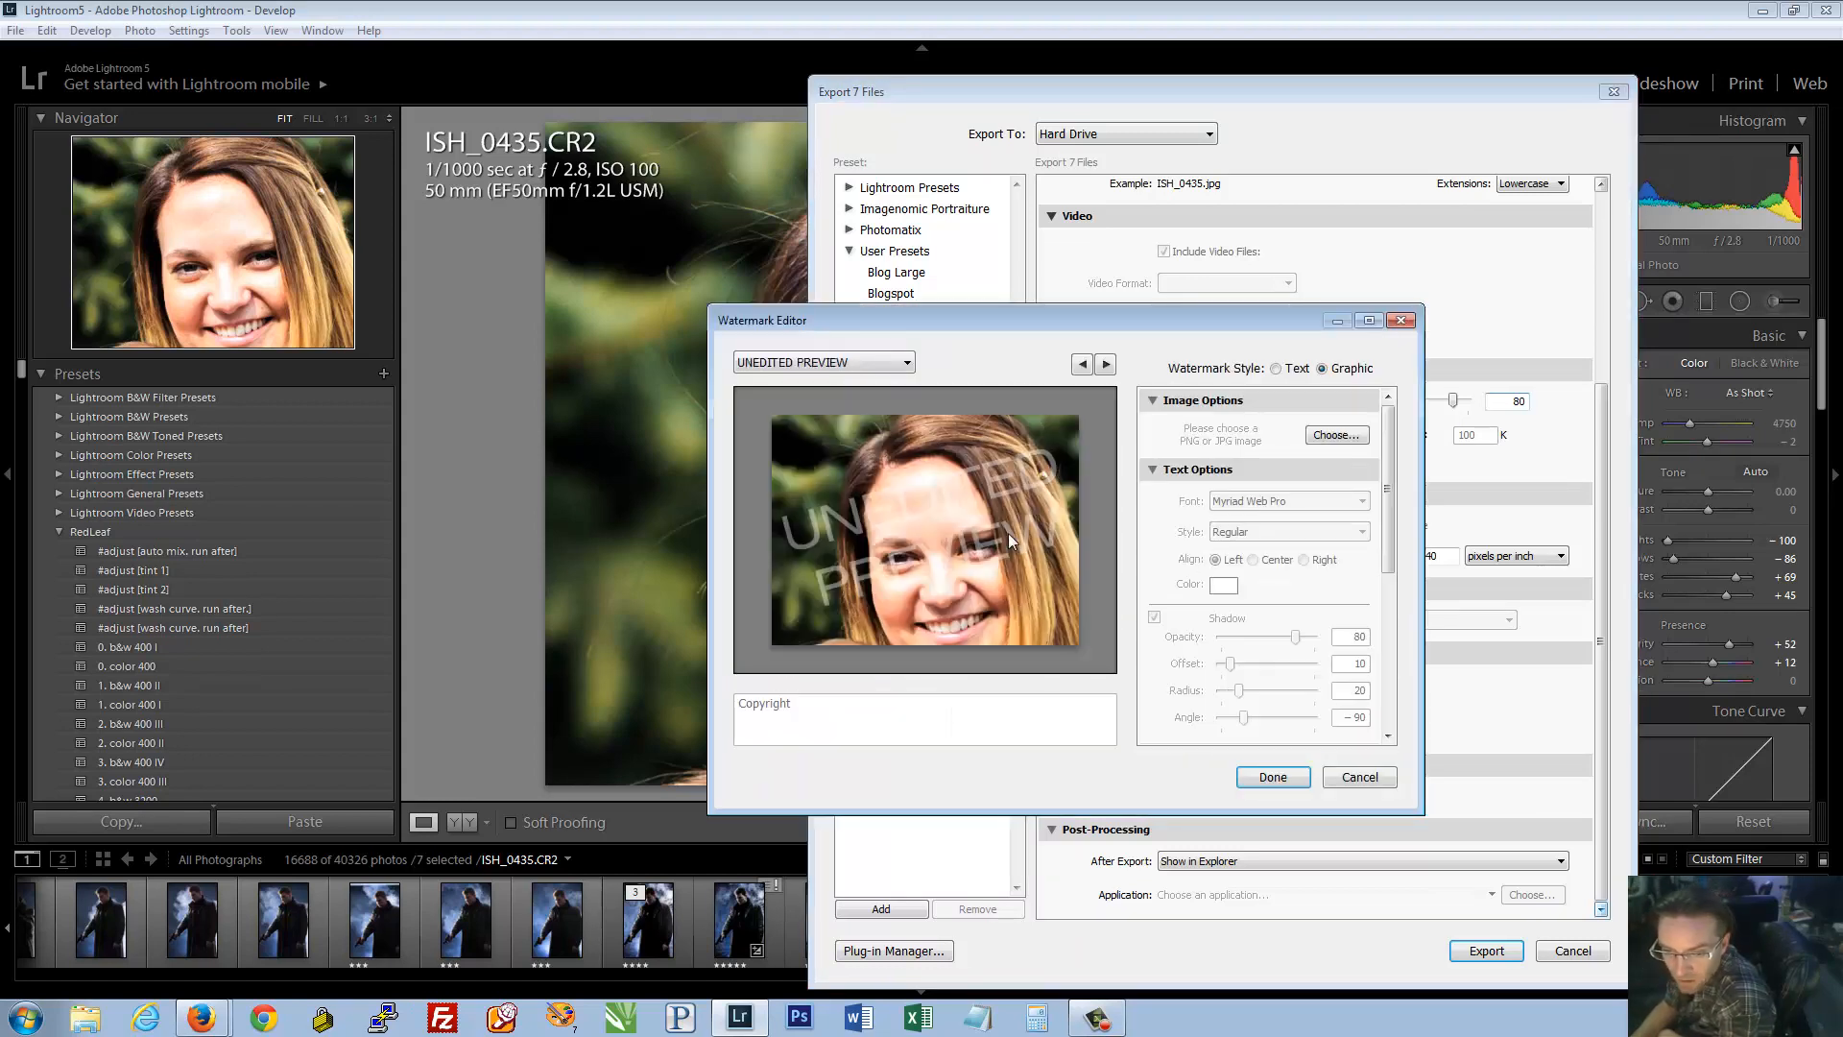